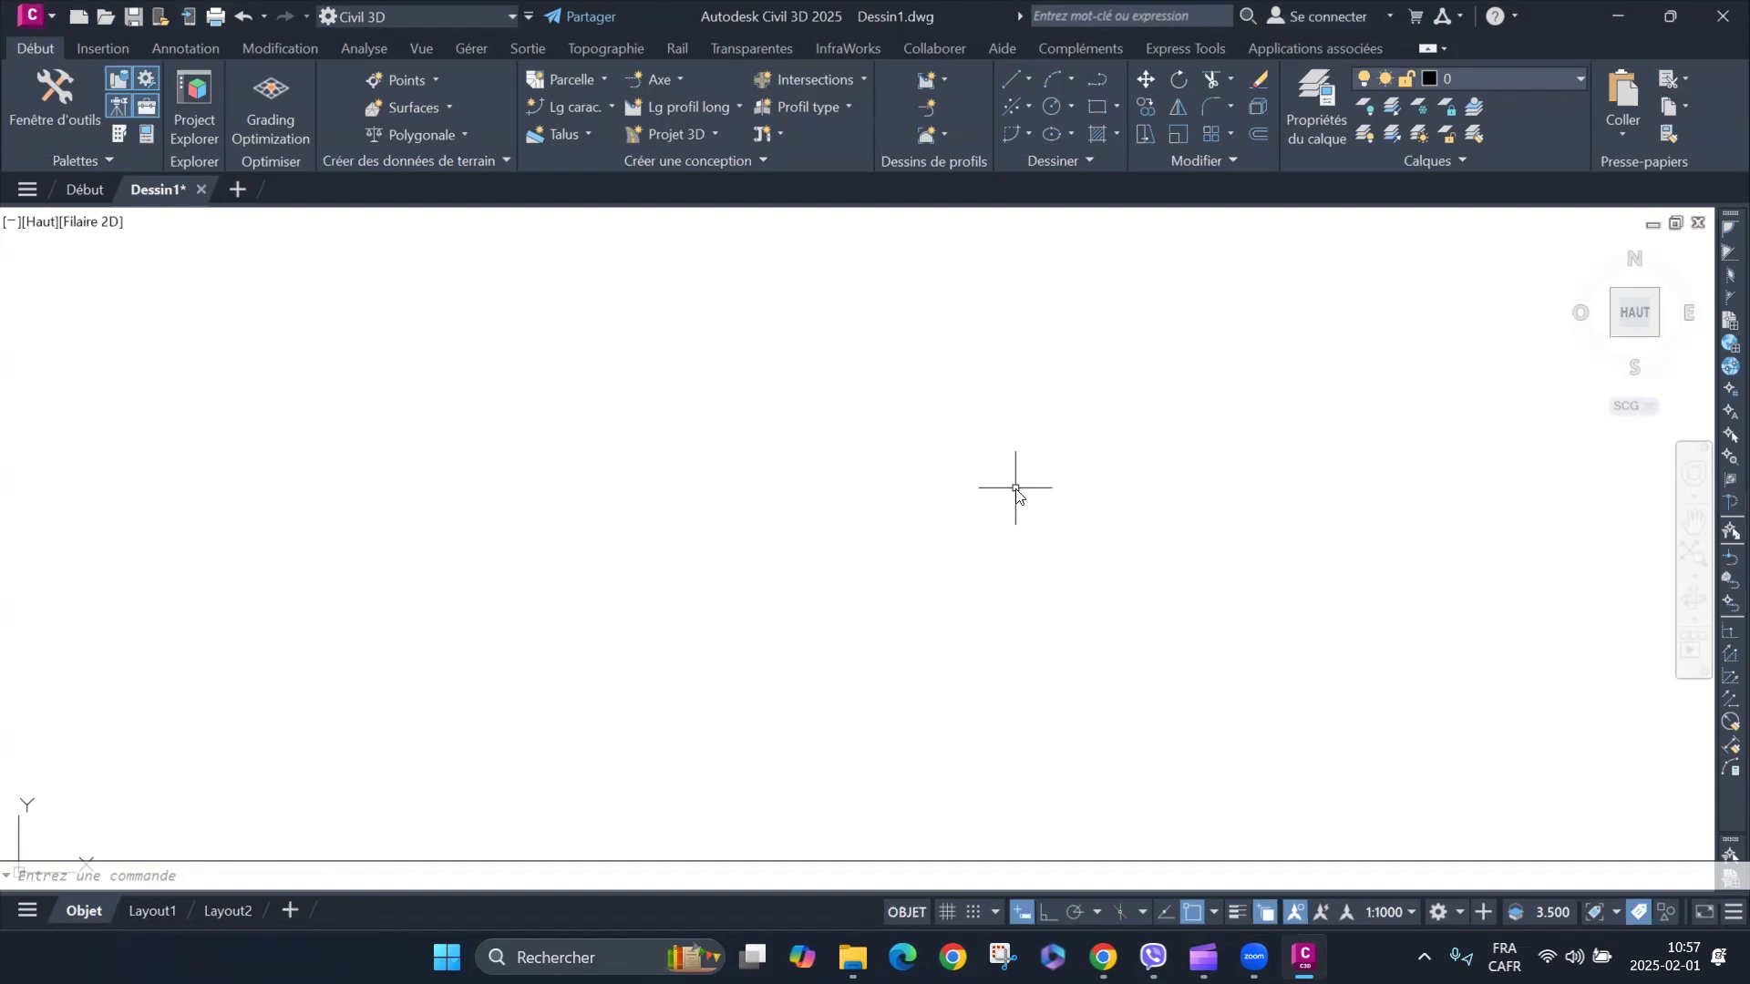
# Open the drawing units with UNITES and confirm Nord as the base angle direction, keeping the decimal metre settings.
pyautogui.write('UNITES')
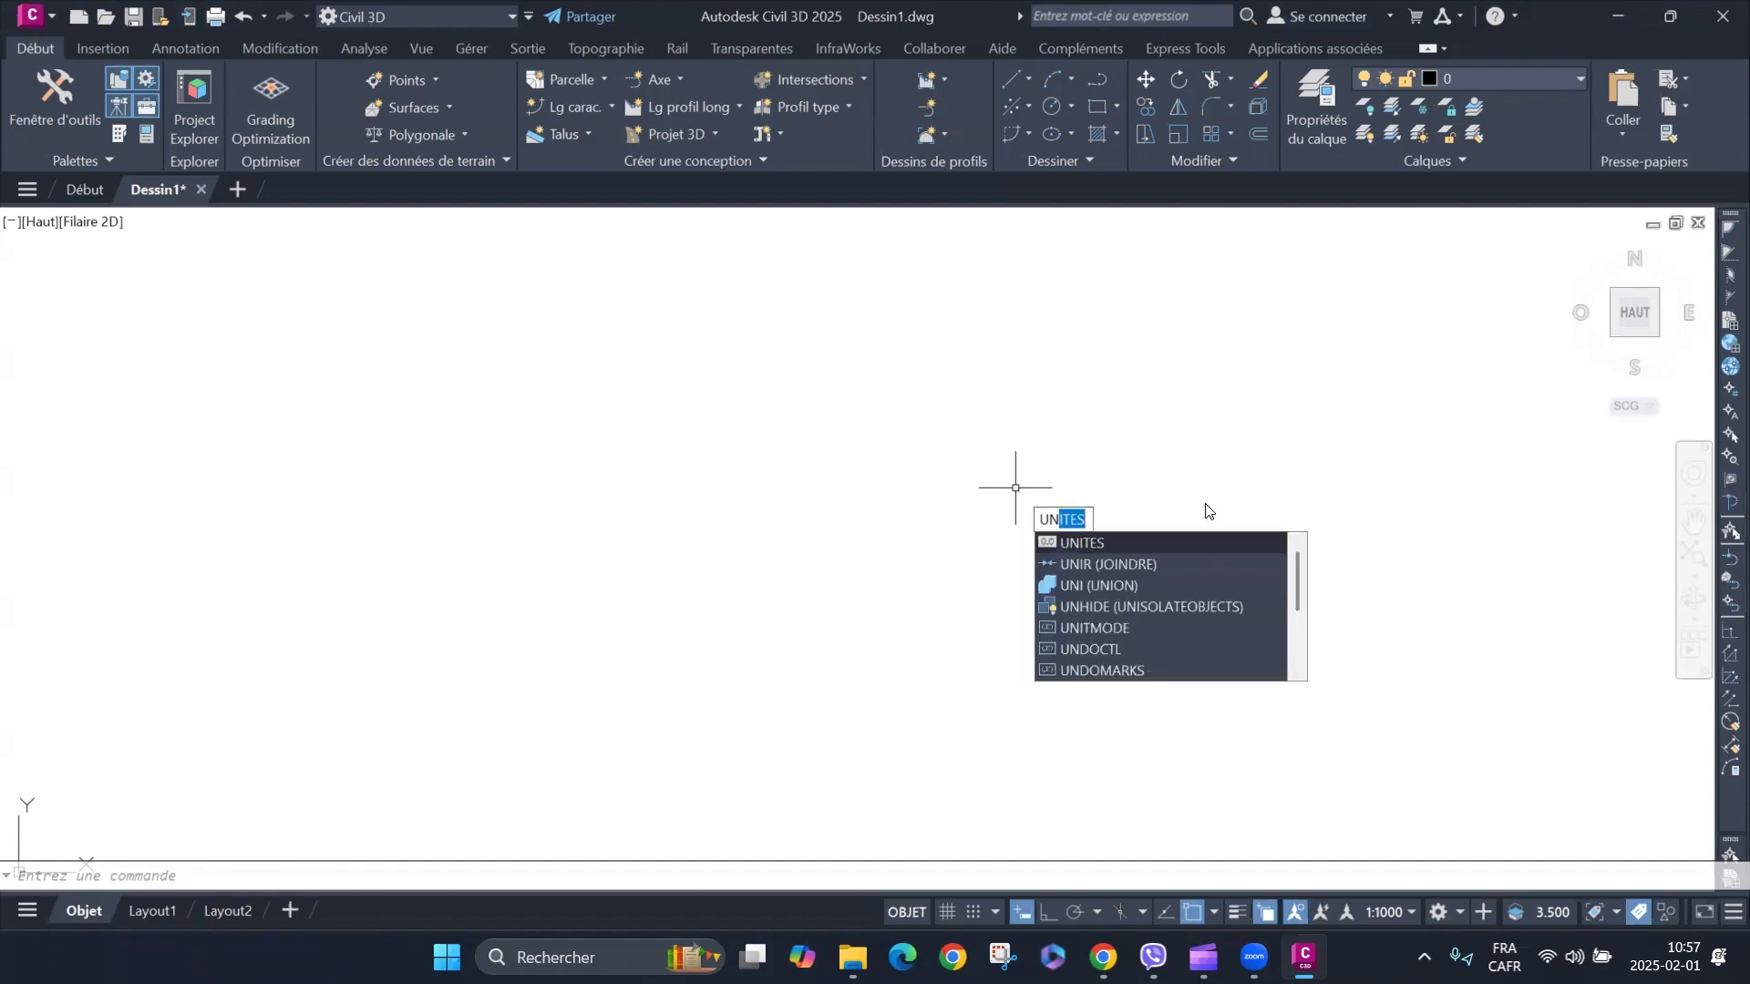
pyautogui.press('Return')
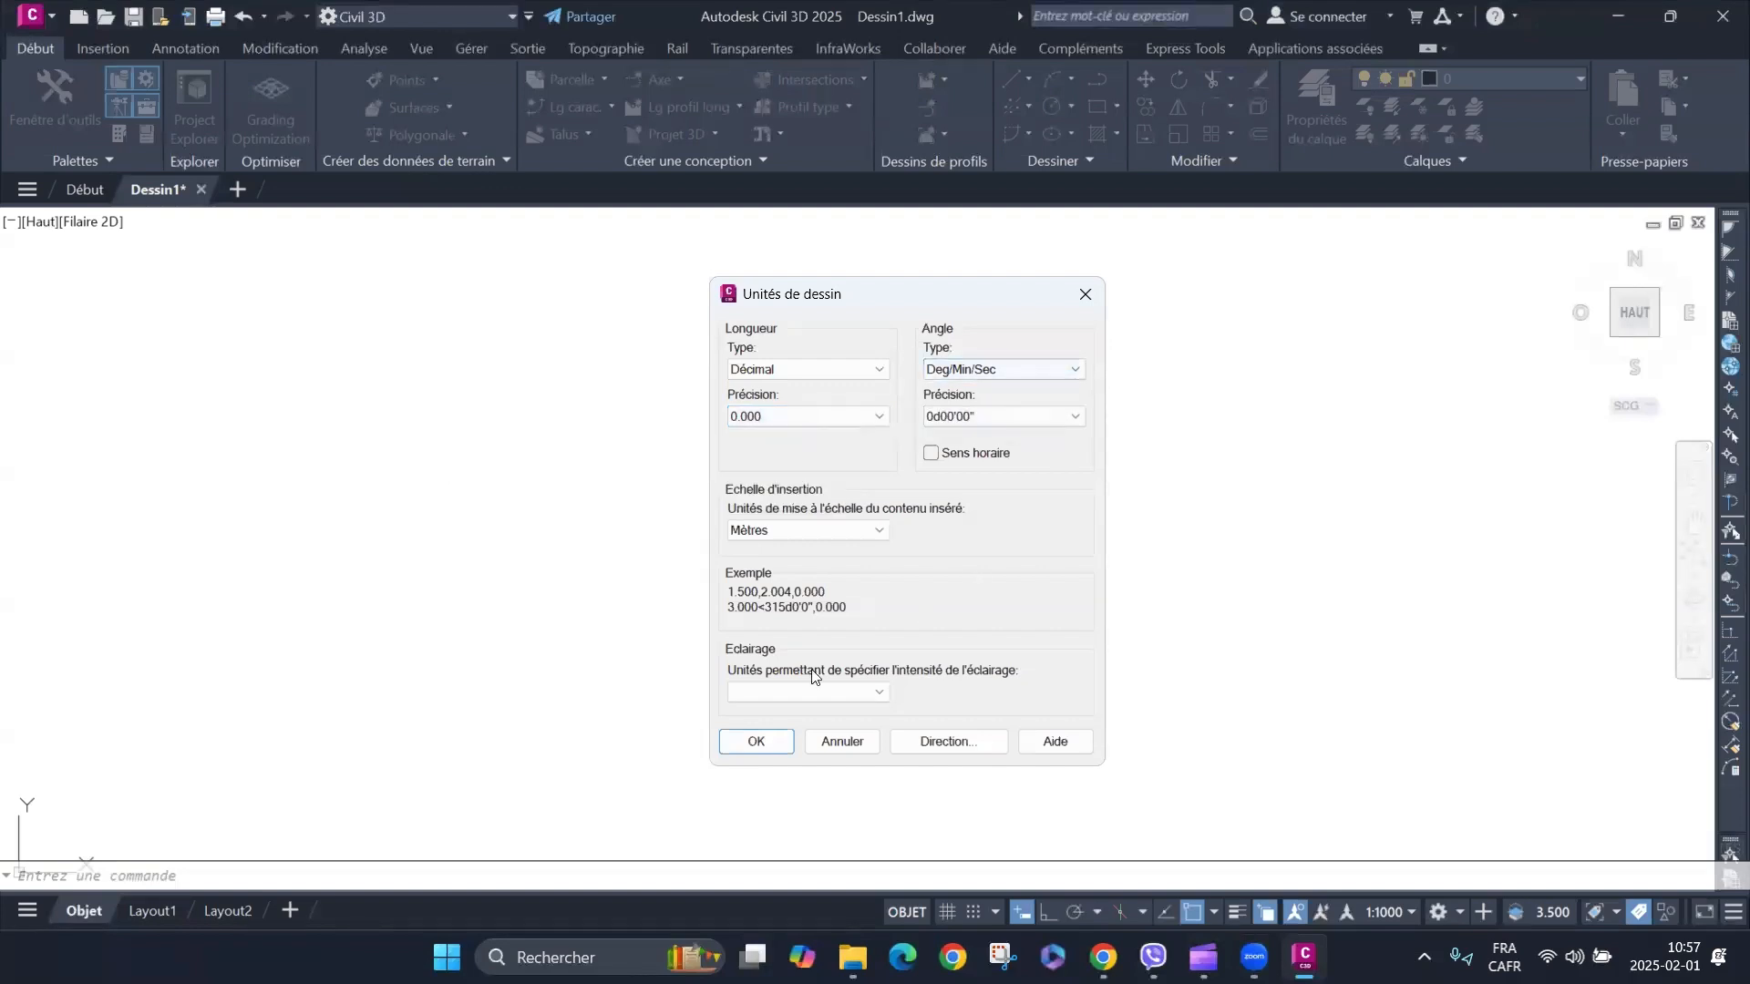
pyautogui.click(948, 740)
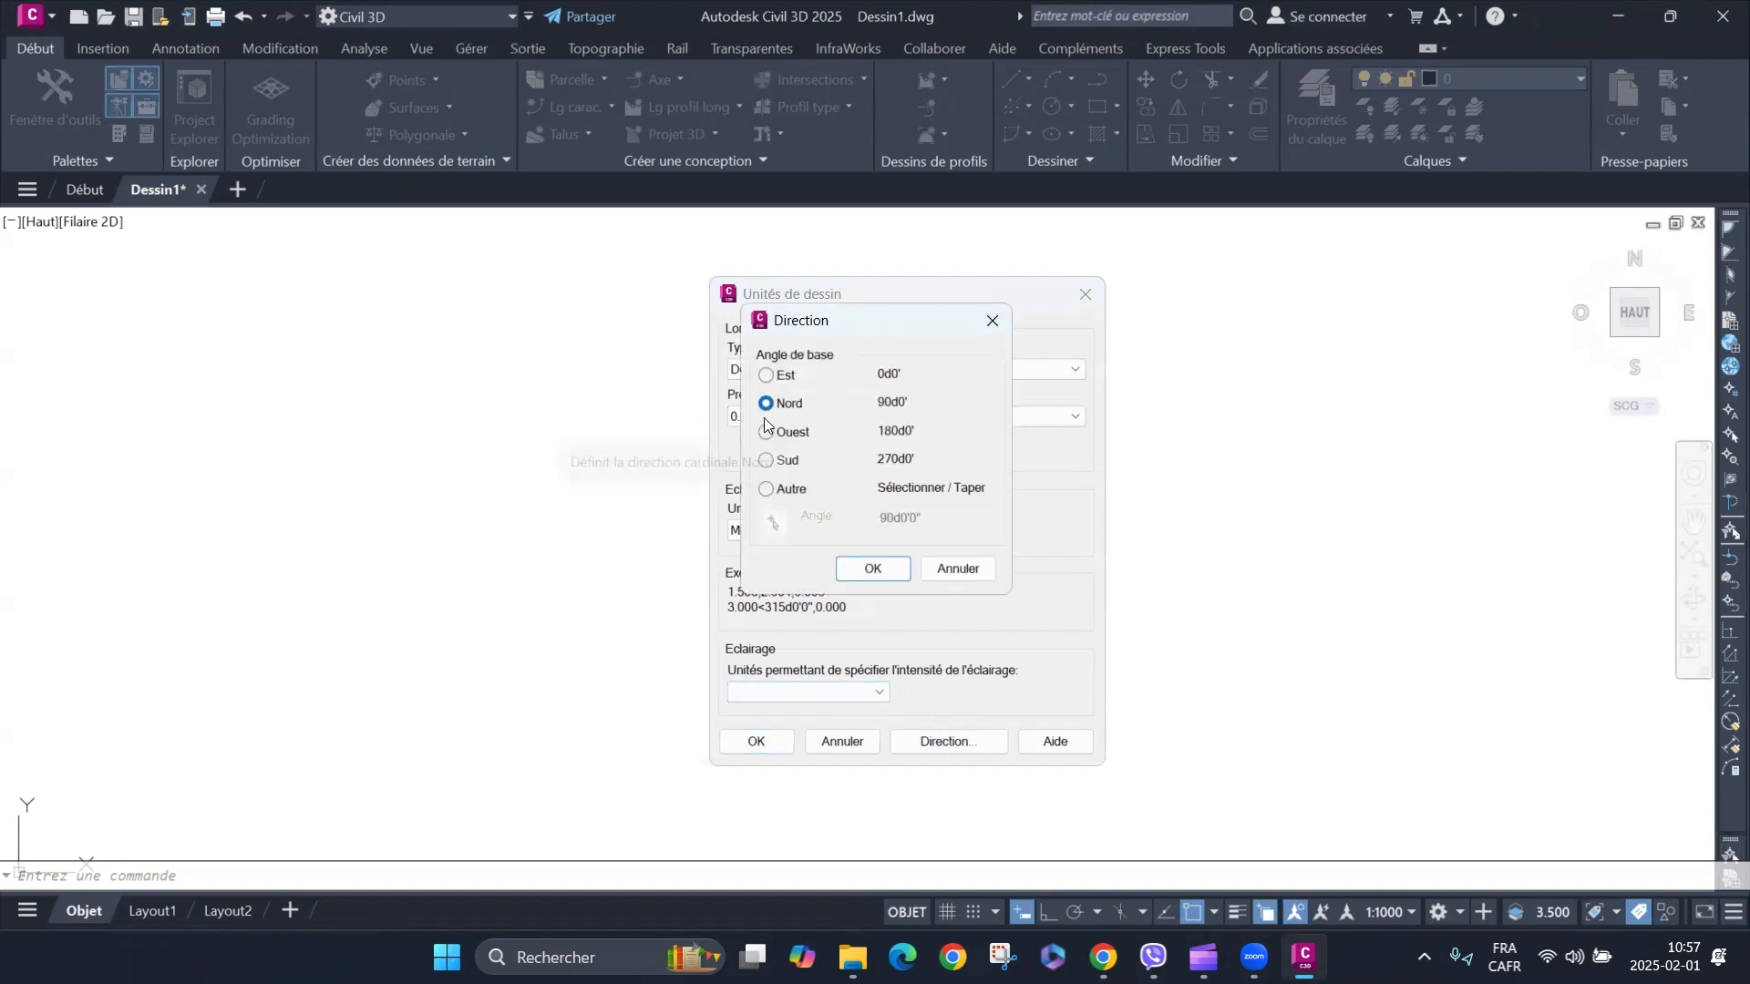
pyautogui.click(868, 568)
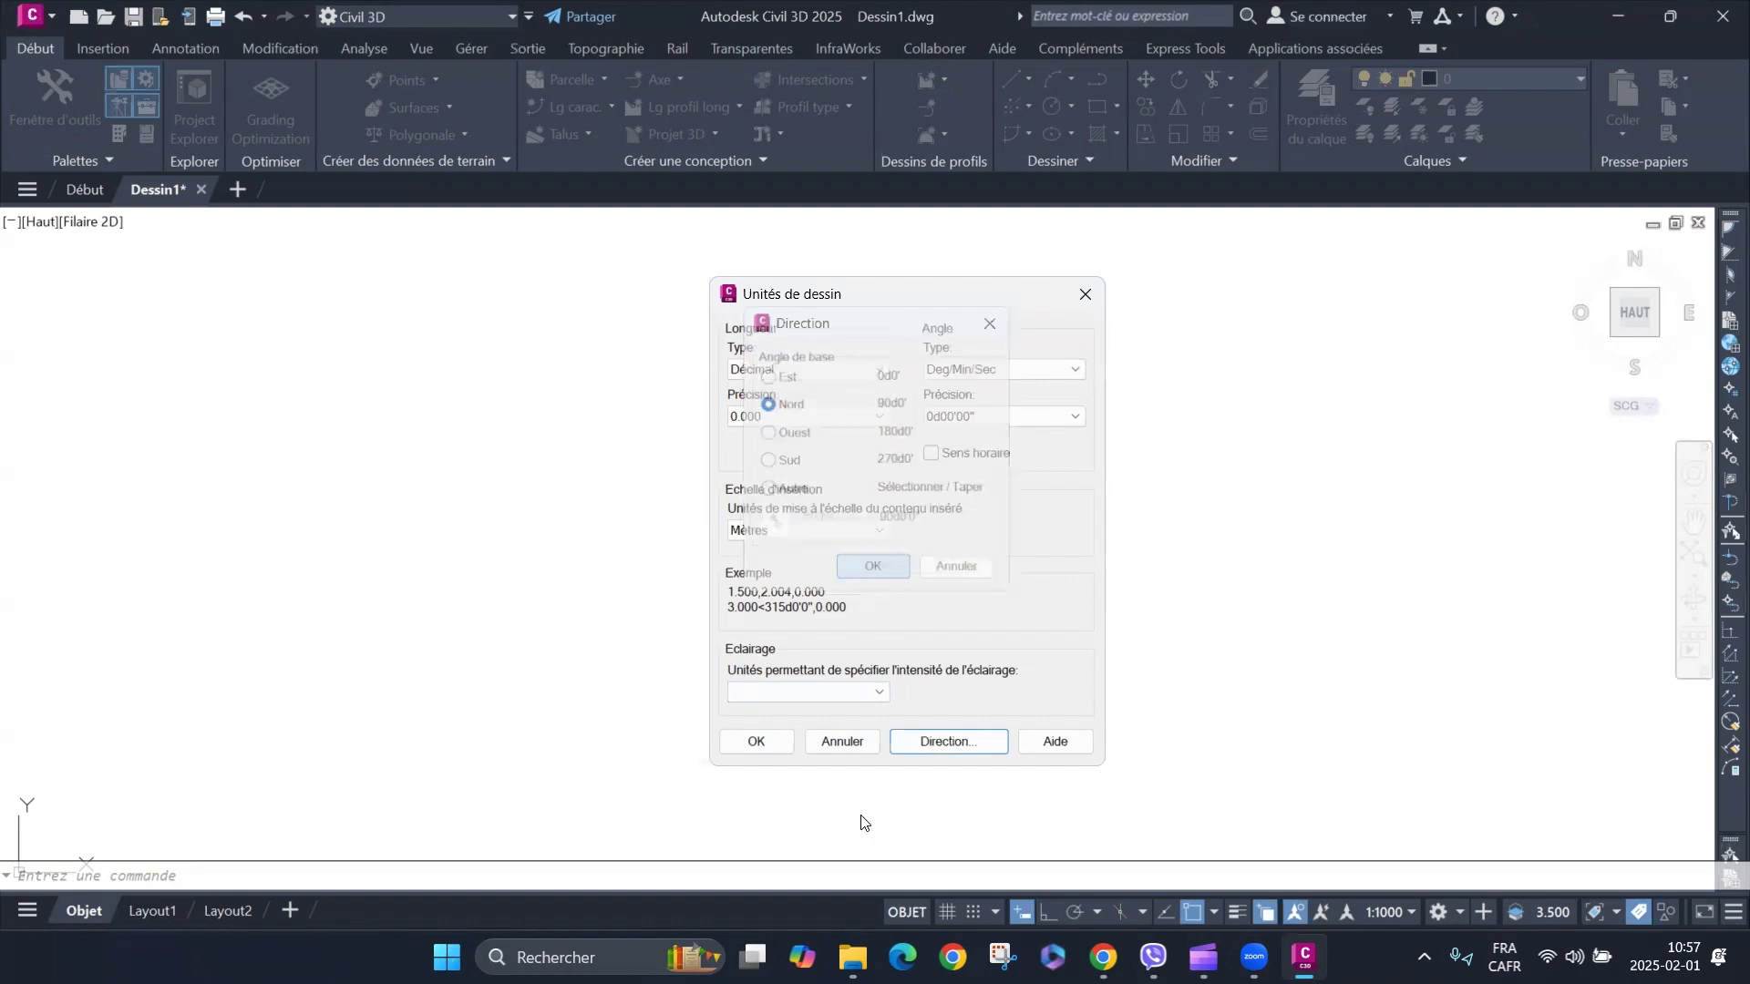
pyautogui.click(757, 742)
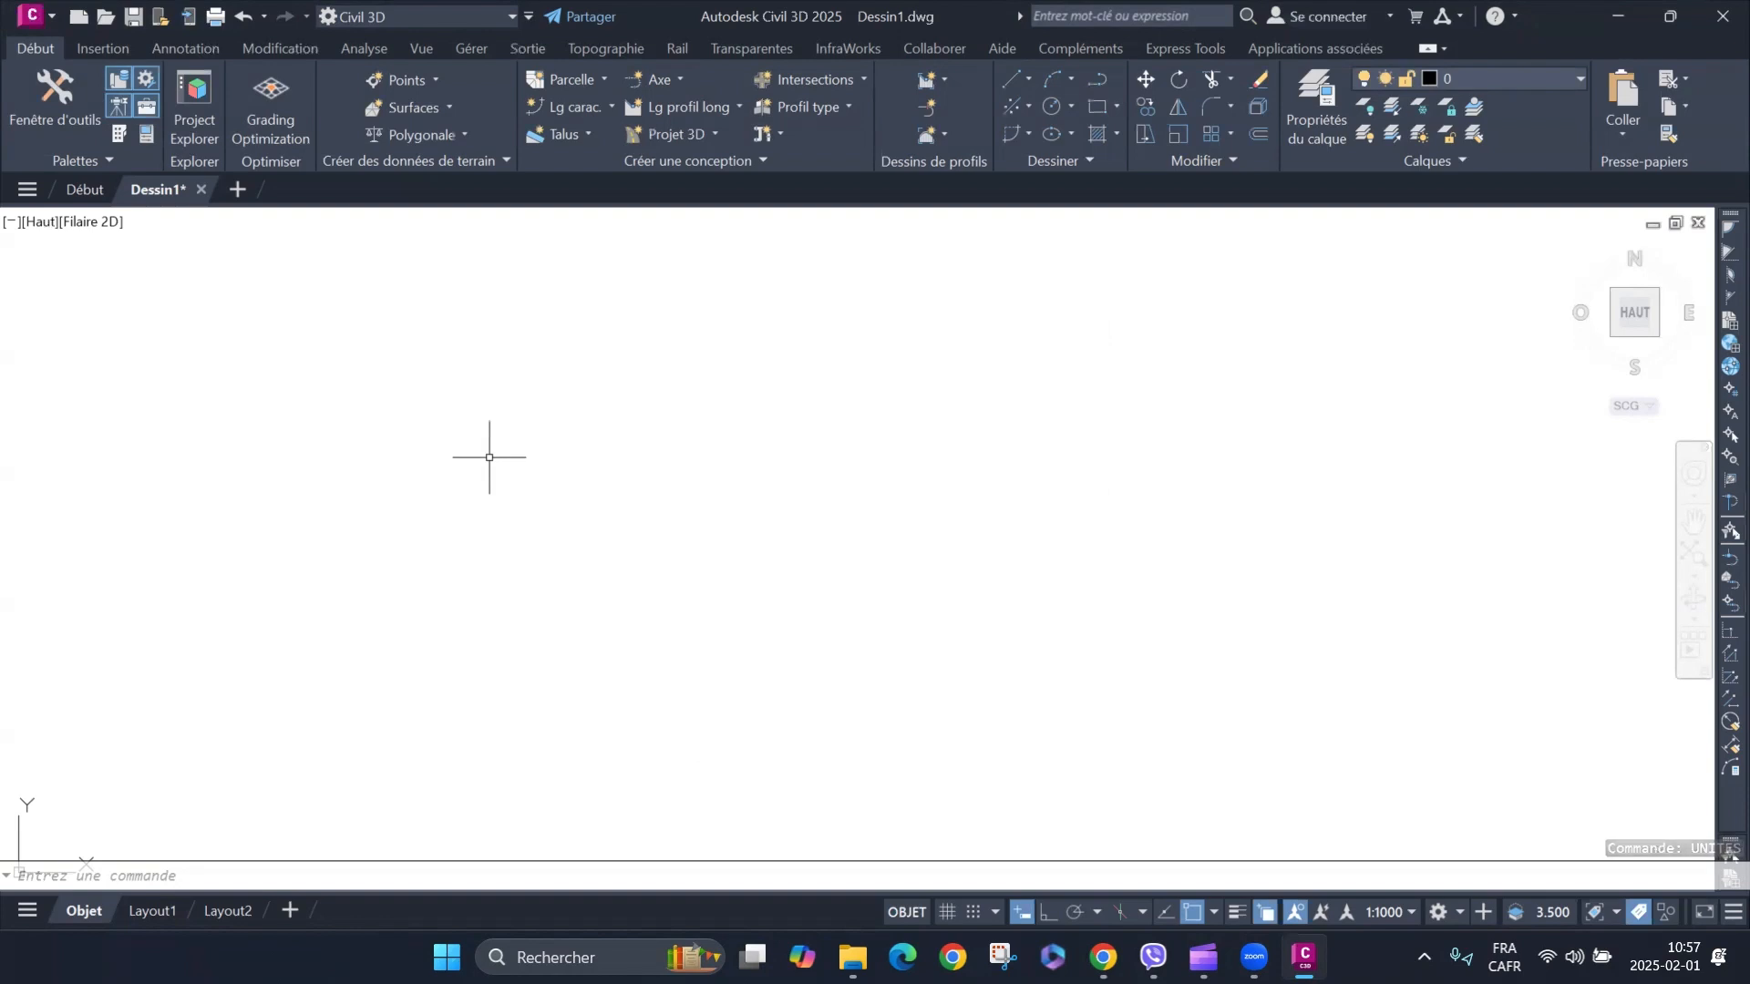
pyautogui.hotkey('ctrl', 's')
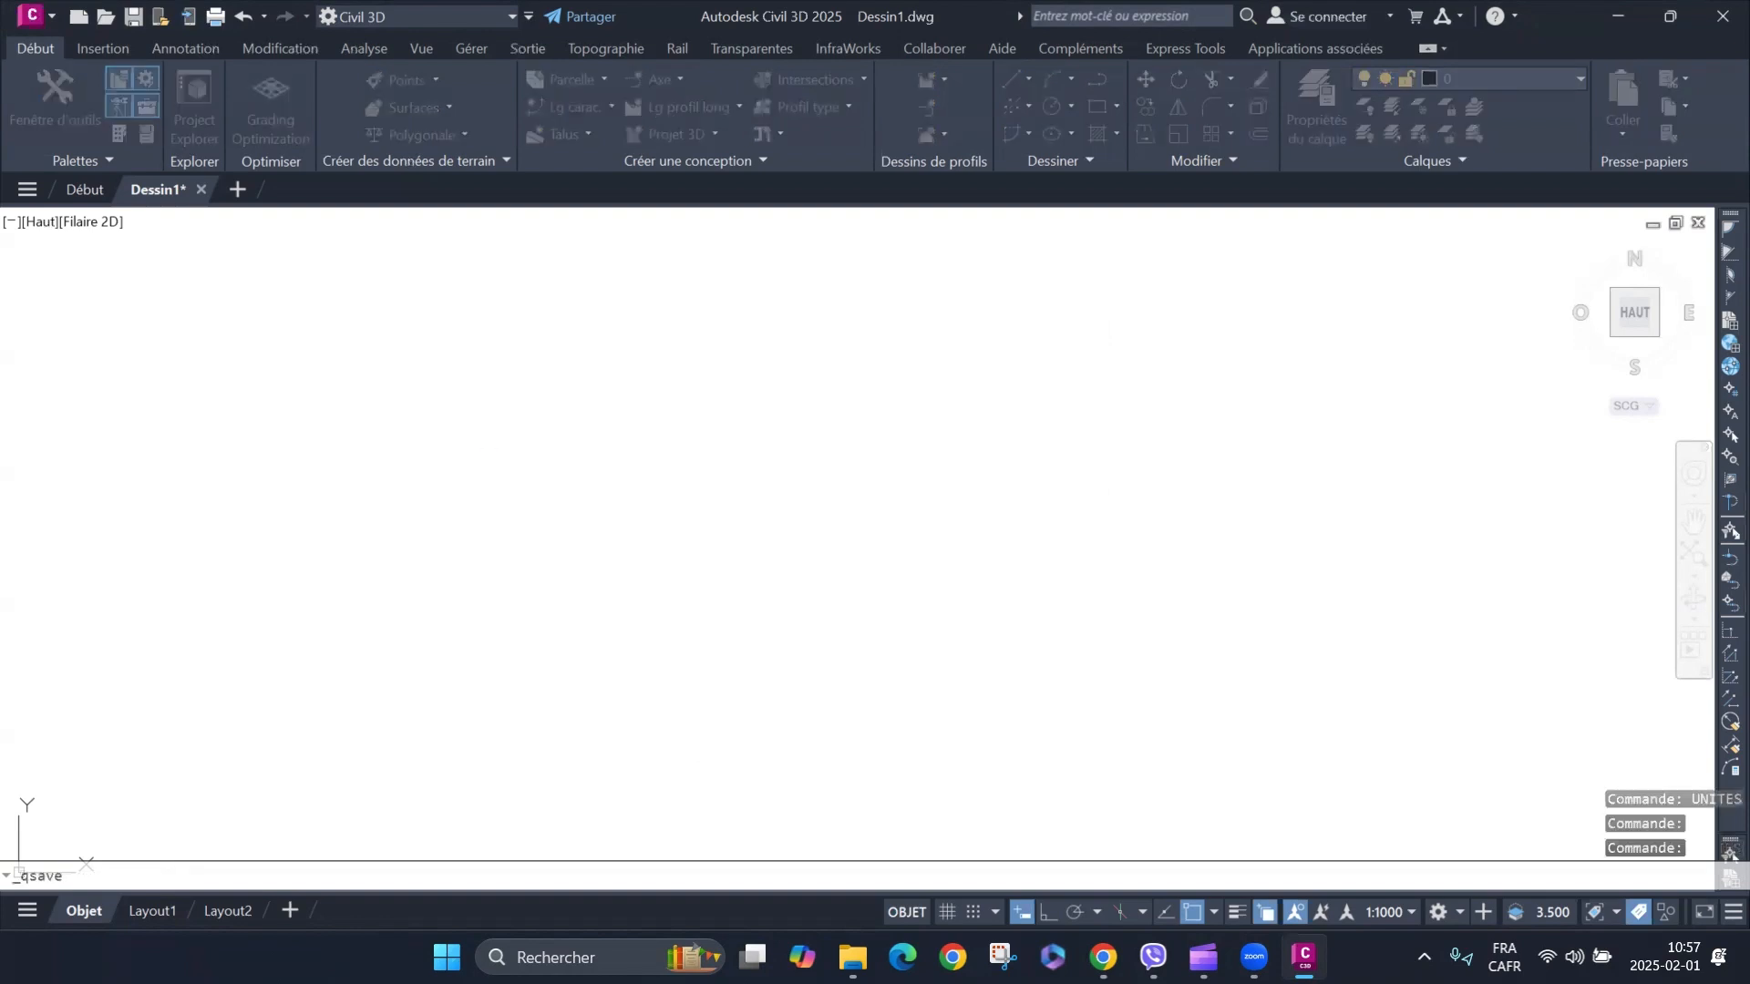
pyautogui.click(134, 17)
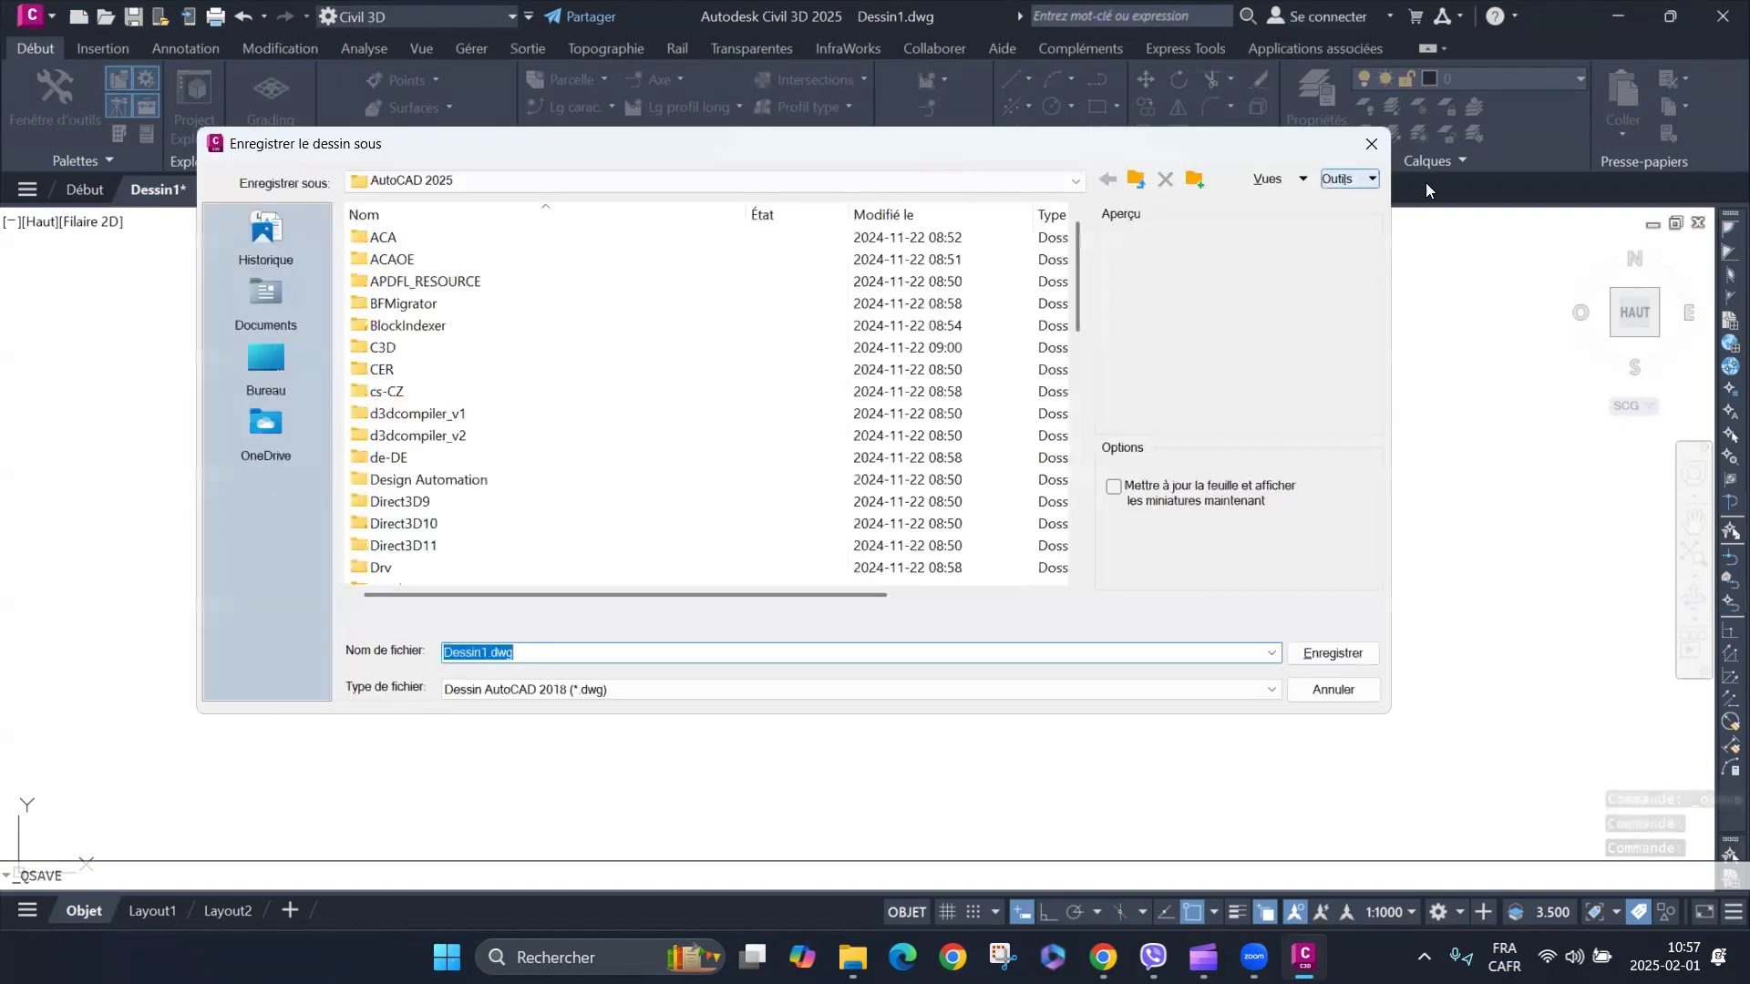
pyautogui.click(1366, 141)
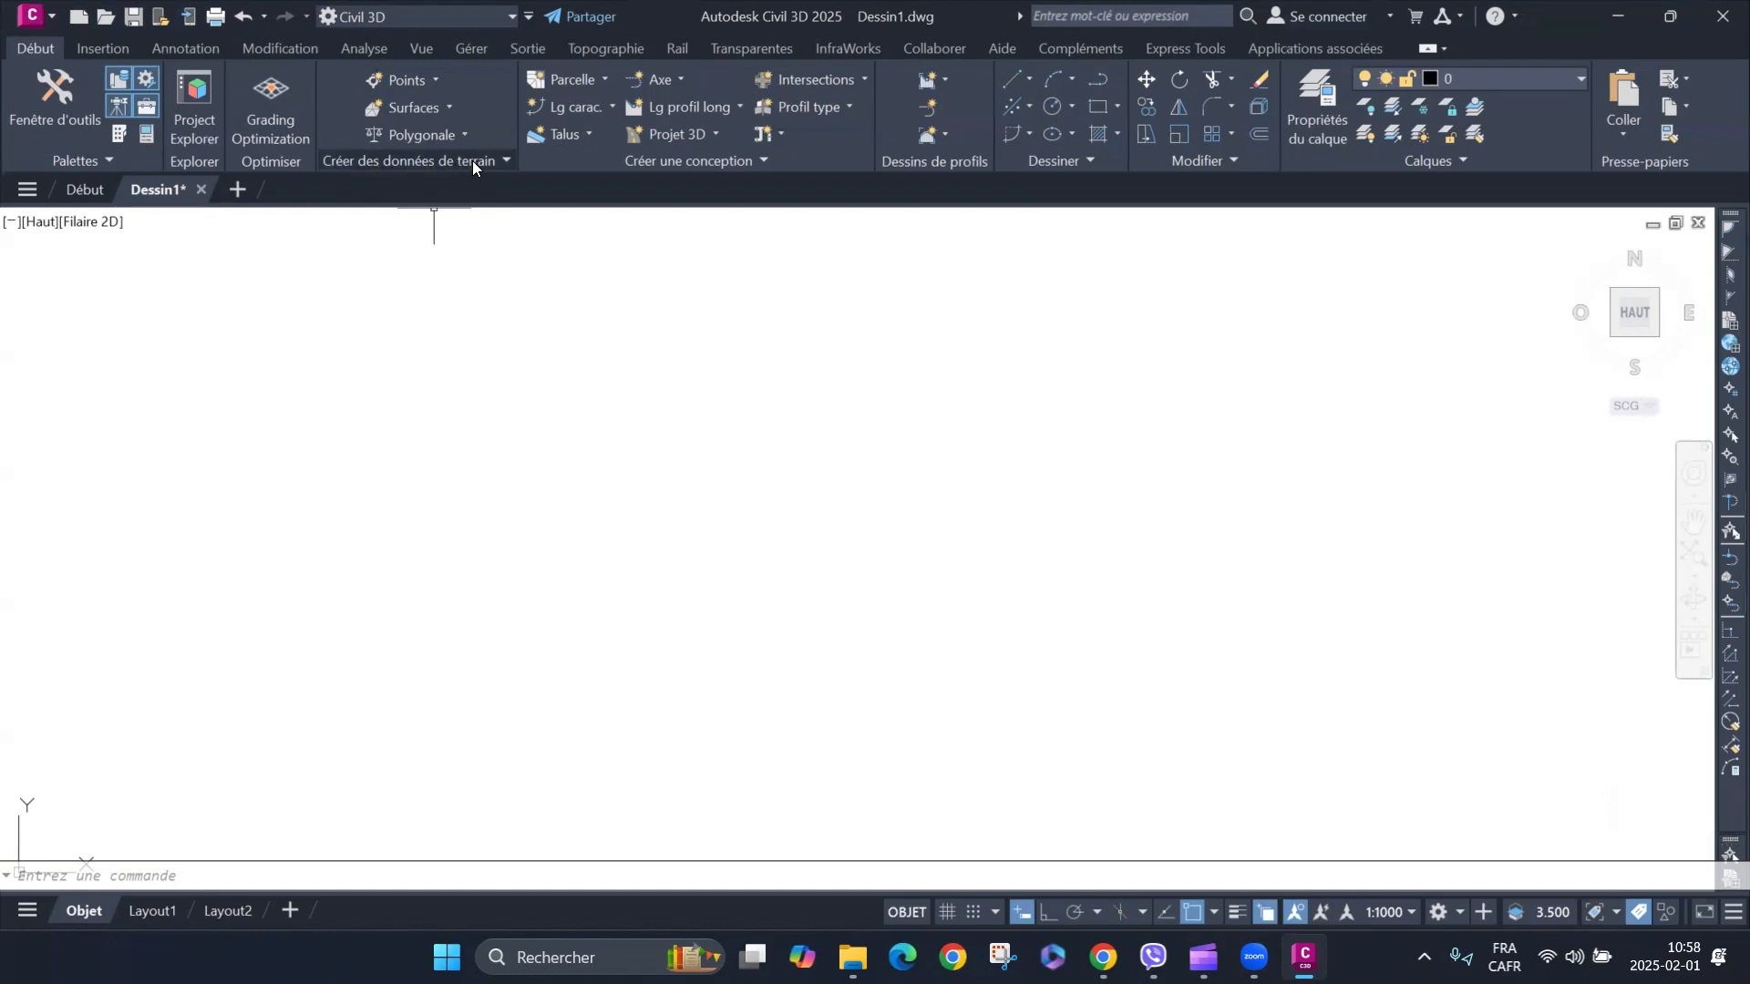
# Open the point creation tools, enlarge their window and place it over the drawing area.
pyautogui.click(437, 82)
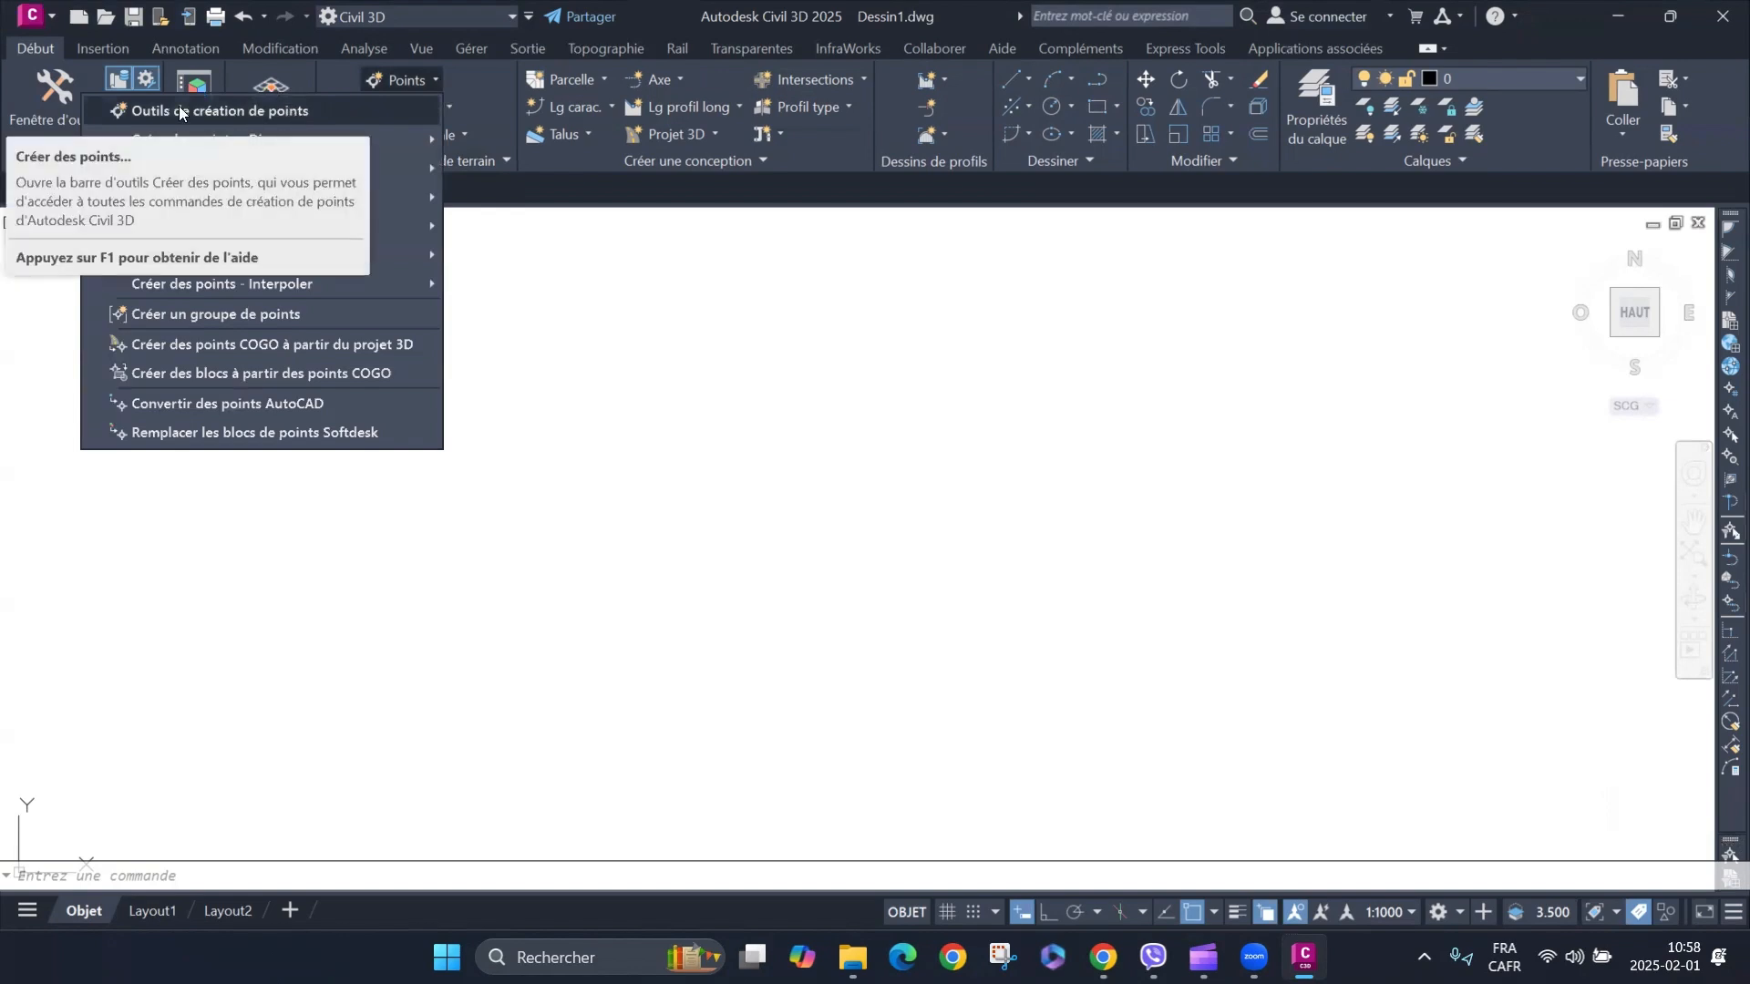
pyautogui.click(316, 109)
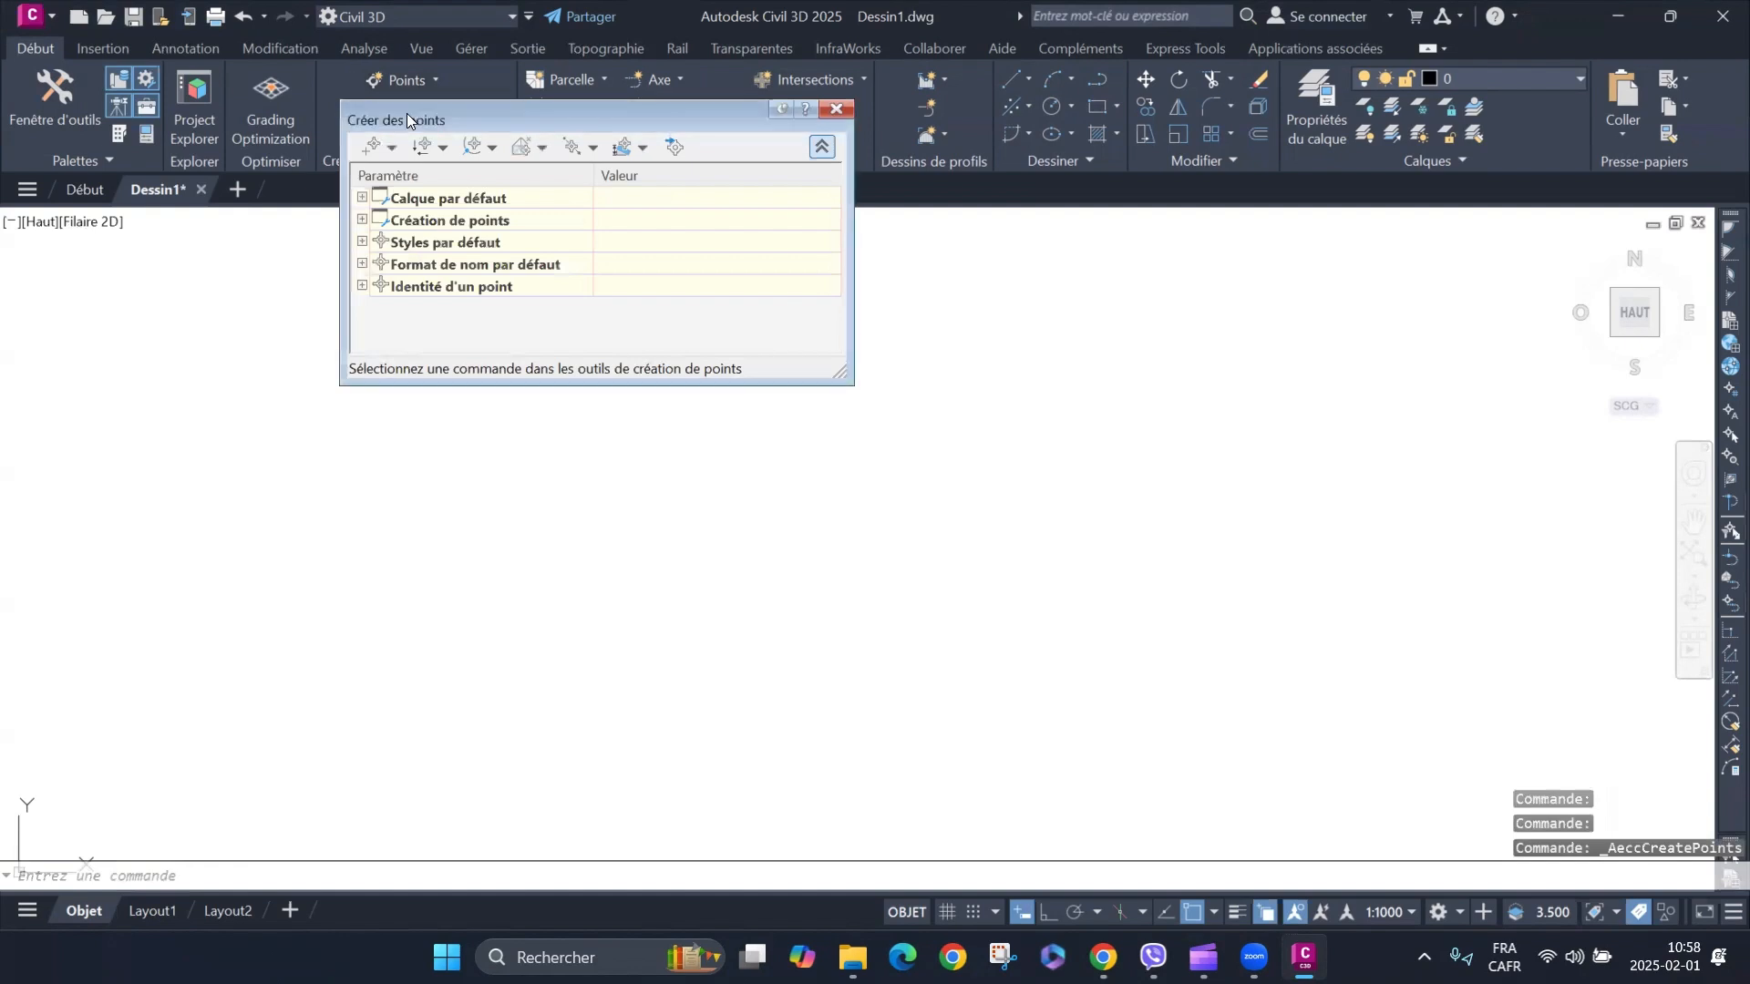
pyautogui.moveTo(421, 111); pyautogui.dragTo(245, 81)
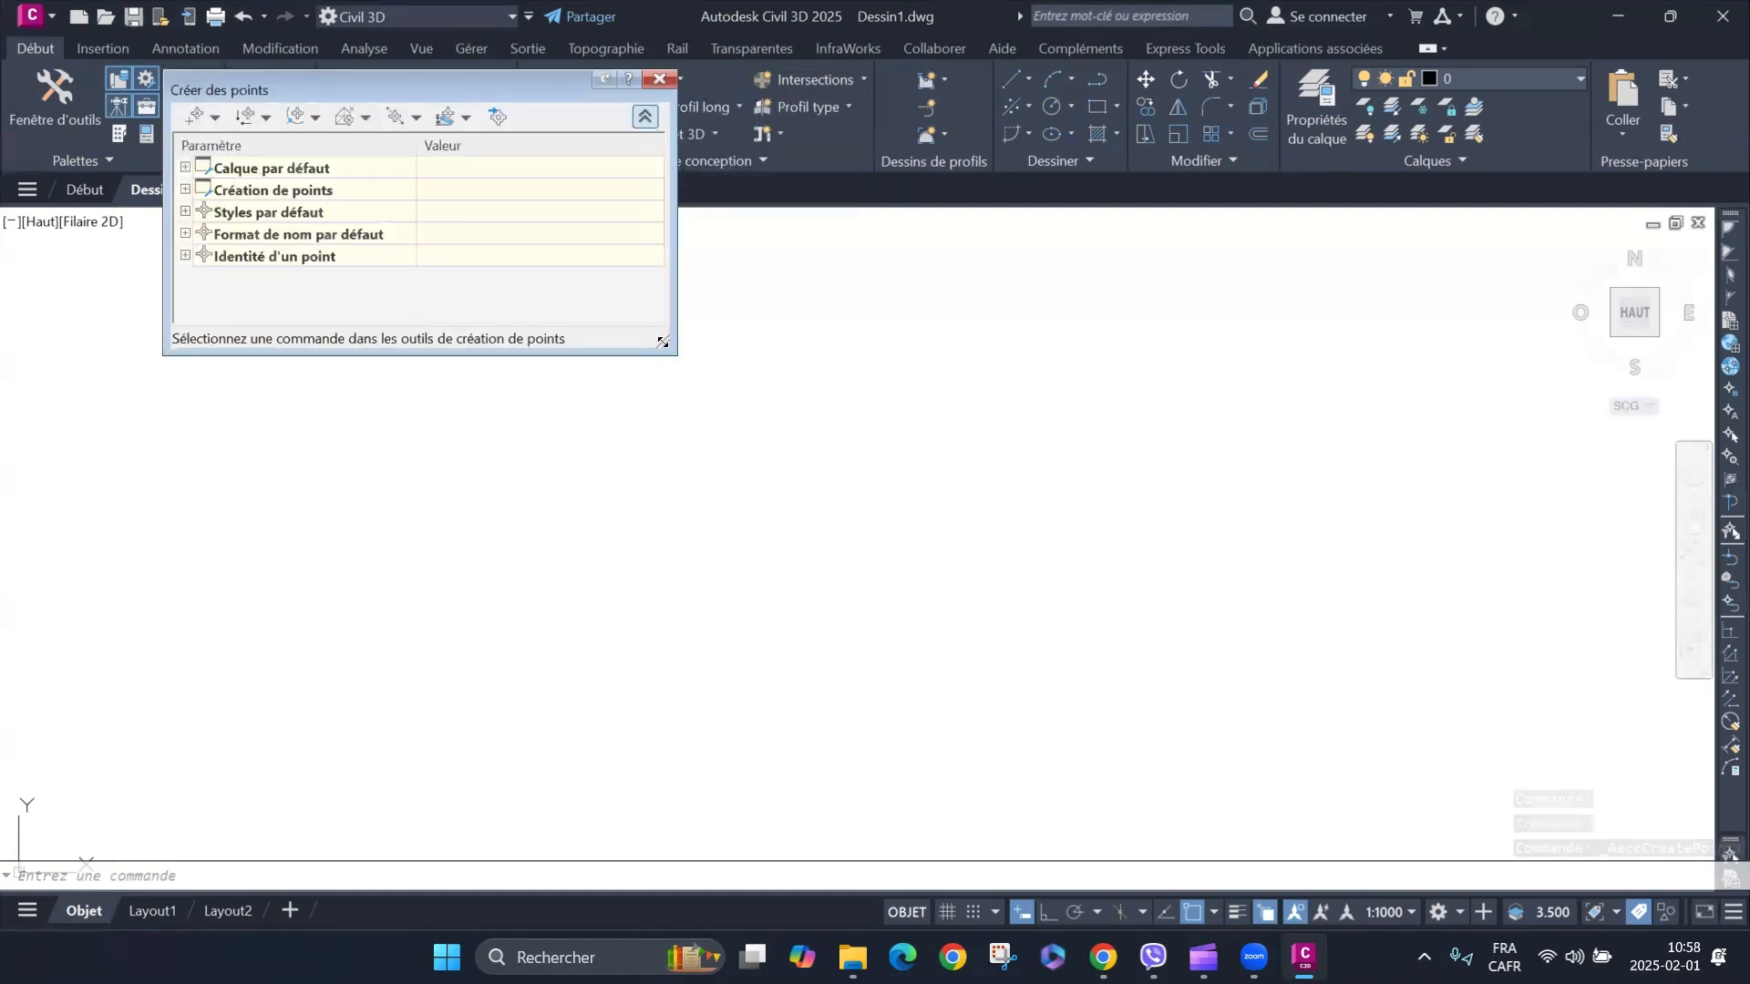
pyautogui.moveTo(663, 342); pyautogui.dragTo(769, 411)
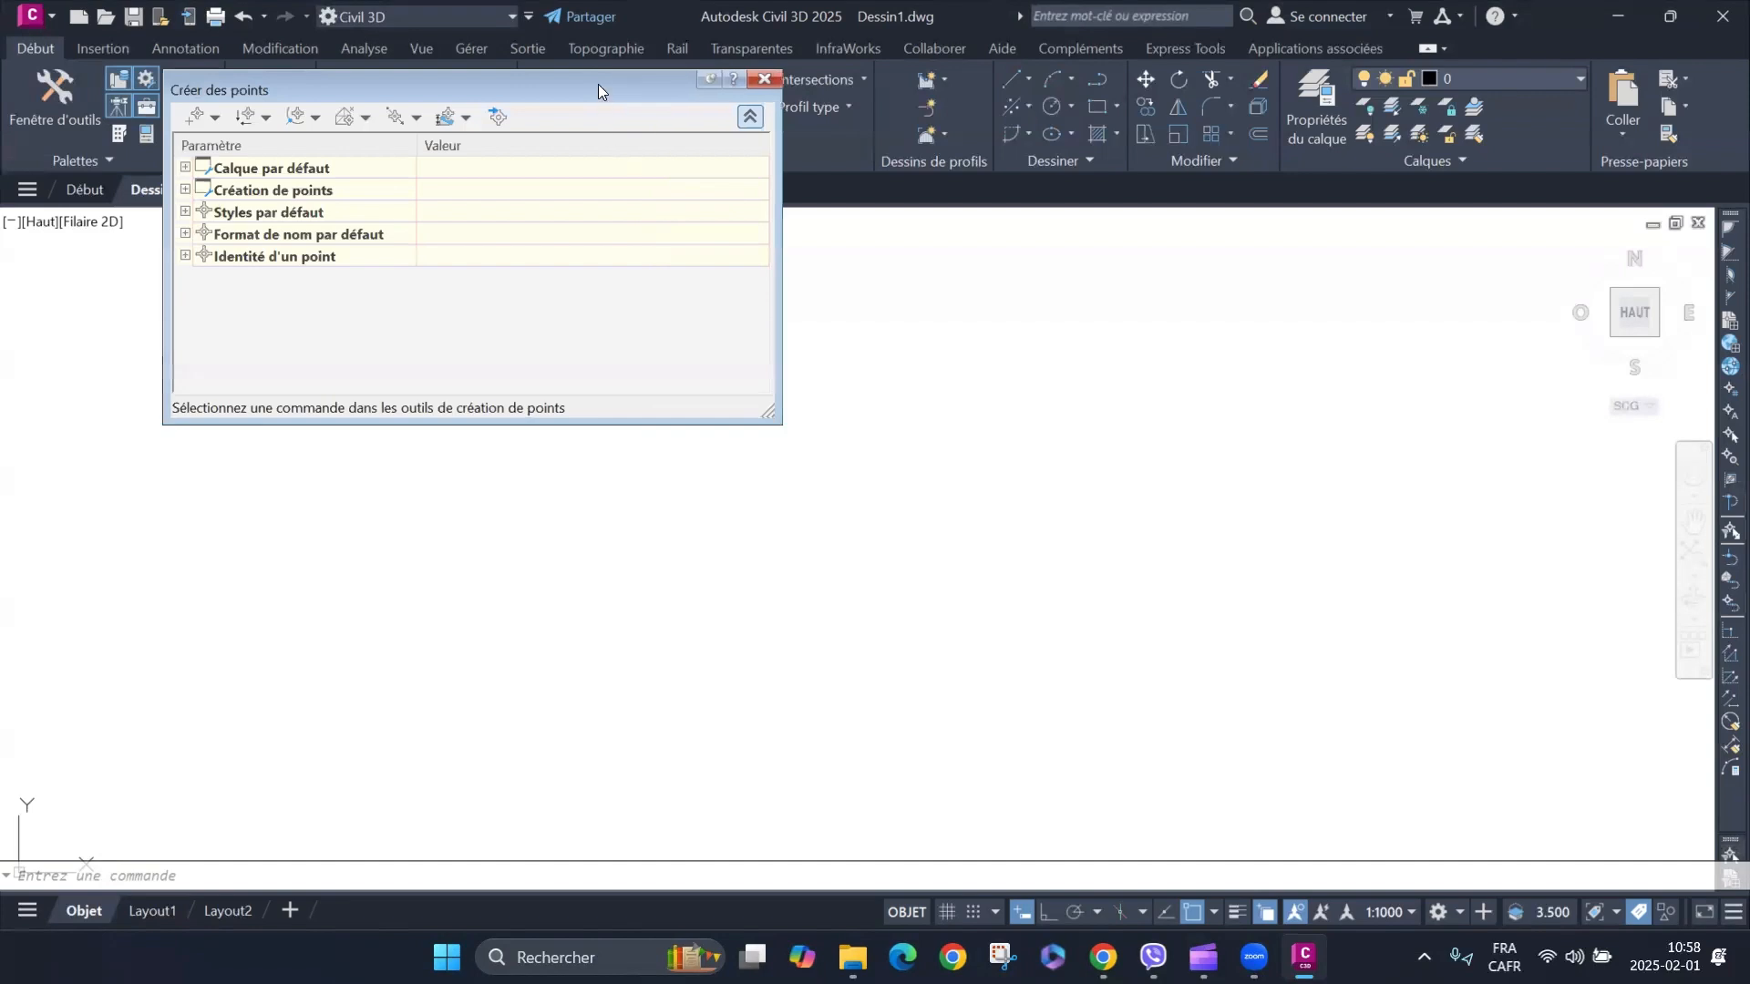
pyautogui.moveTo(598, 83); pyautogui.dragTo(1326, 350)
pyautogui.click(432, 82)
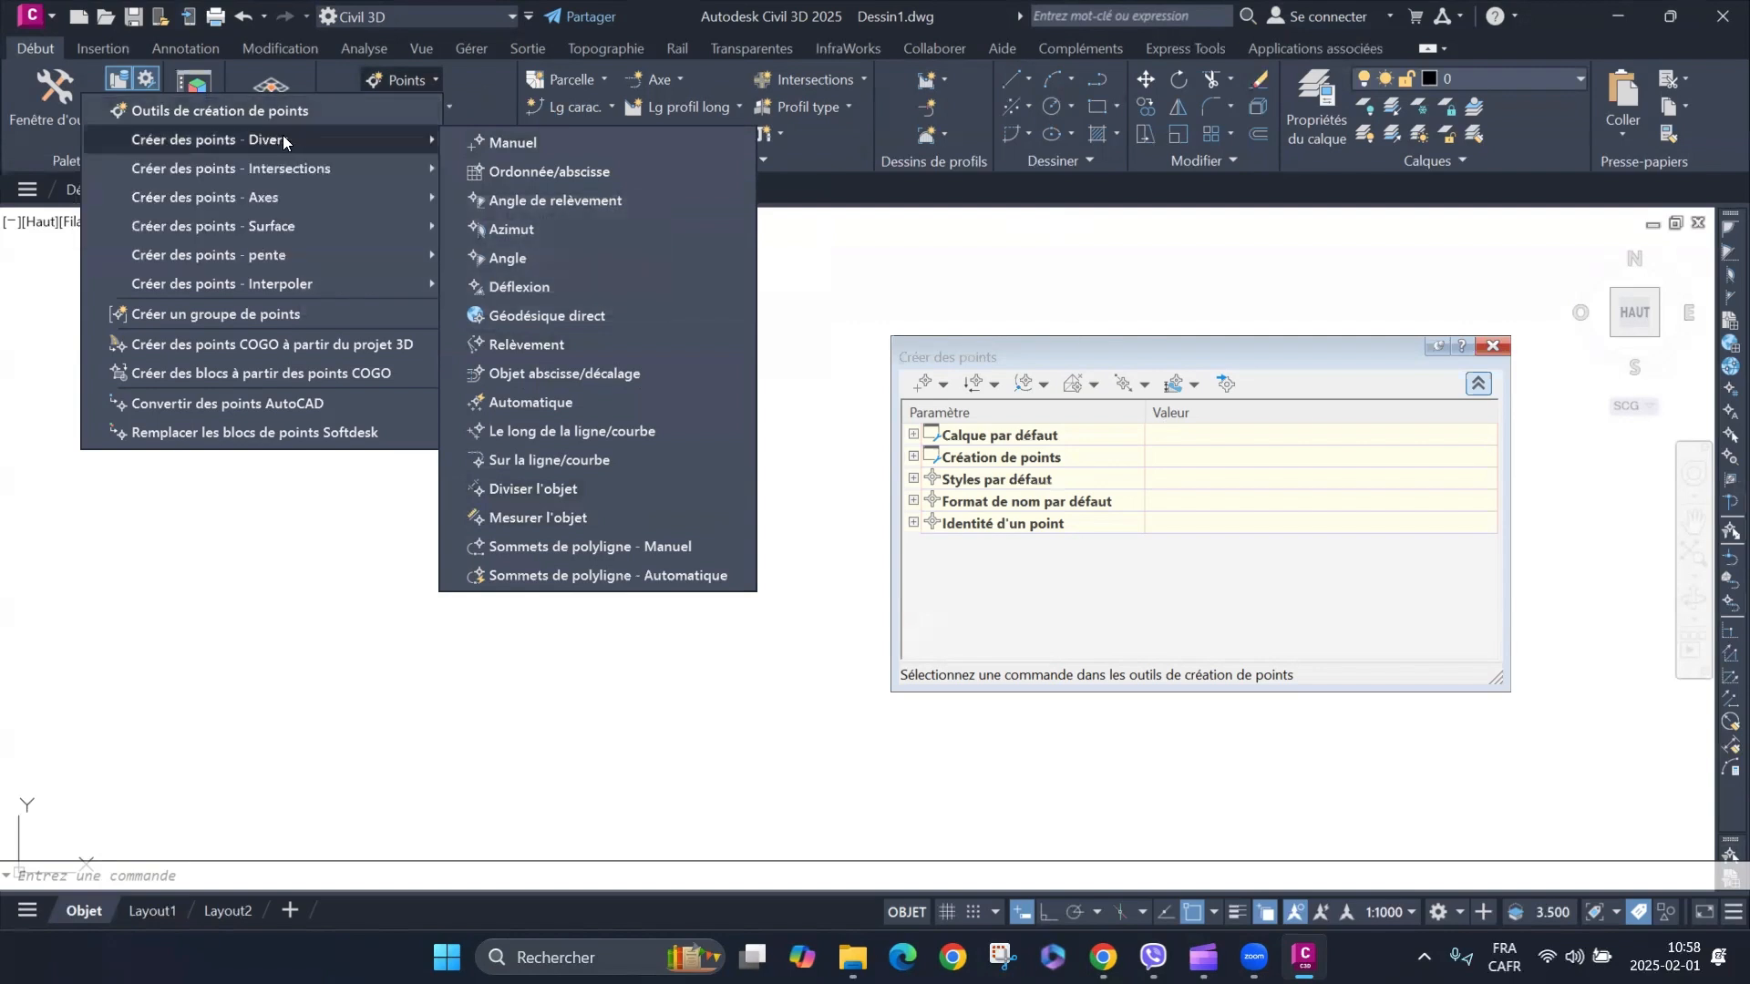
pyautogui.click(1136, 347)
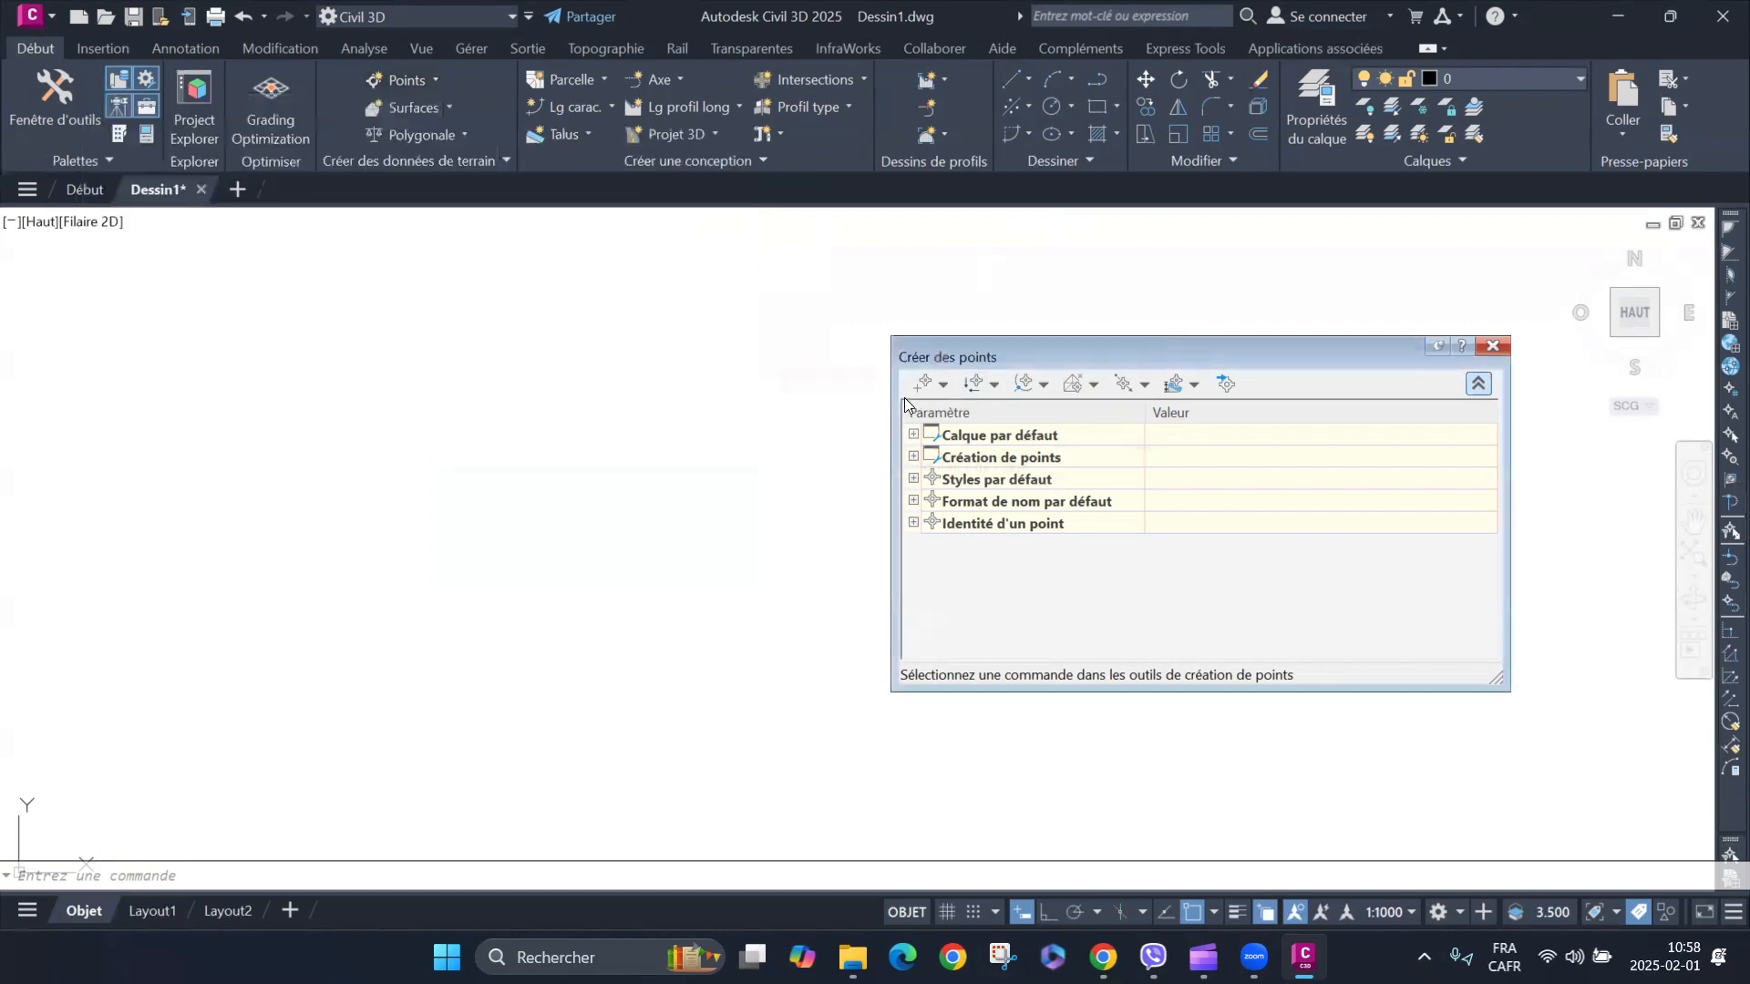
pyautogui.click(941, 386)
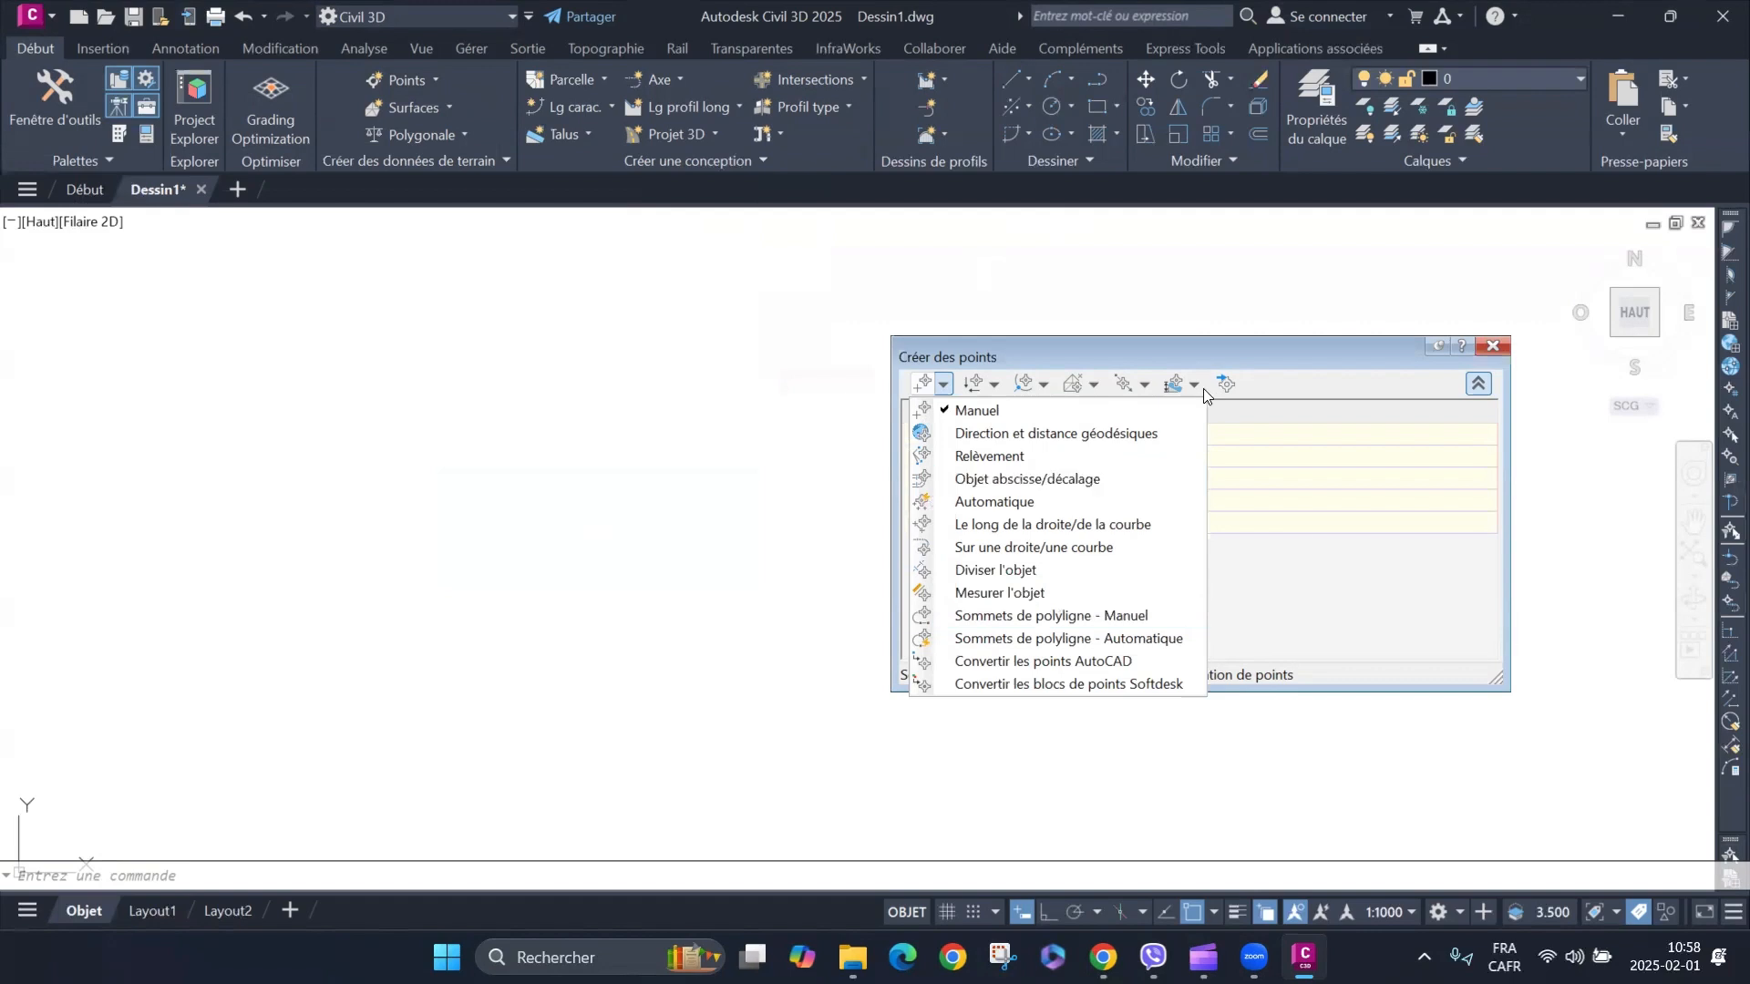
pyautogui.click(1345, 349)
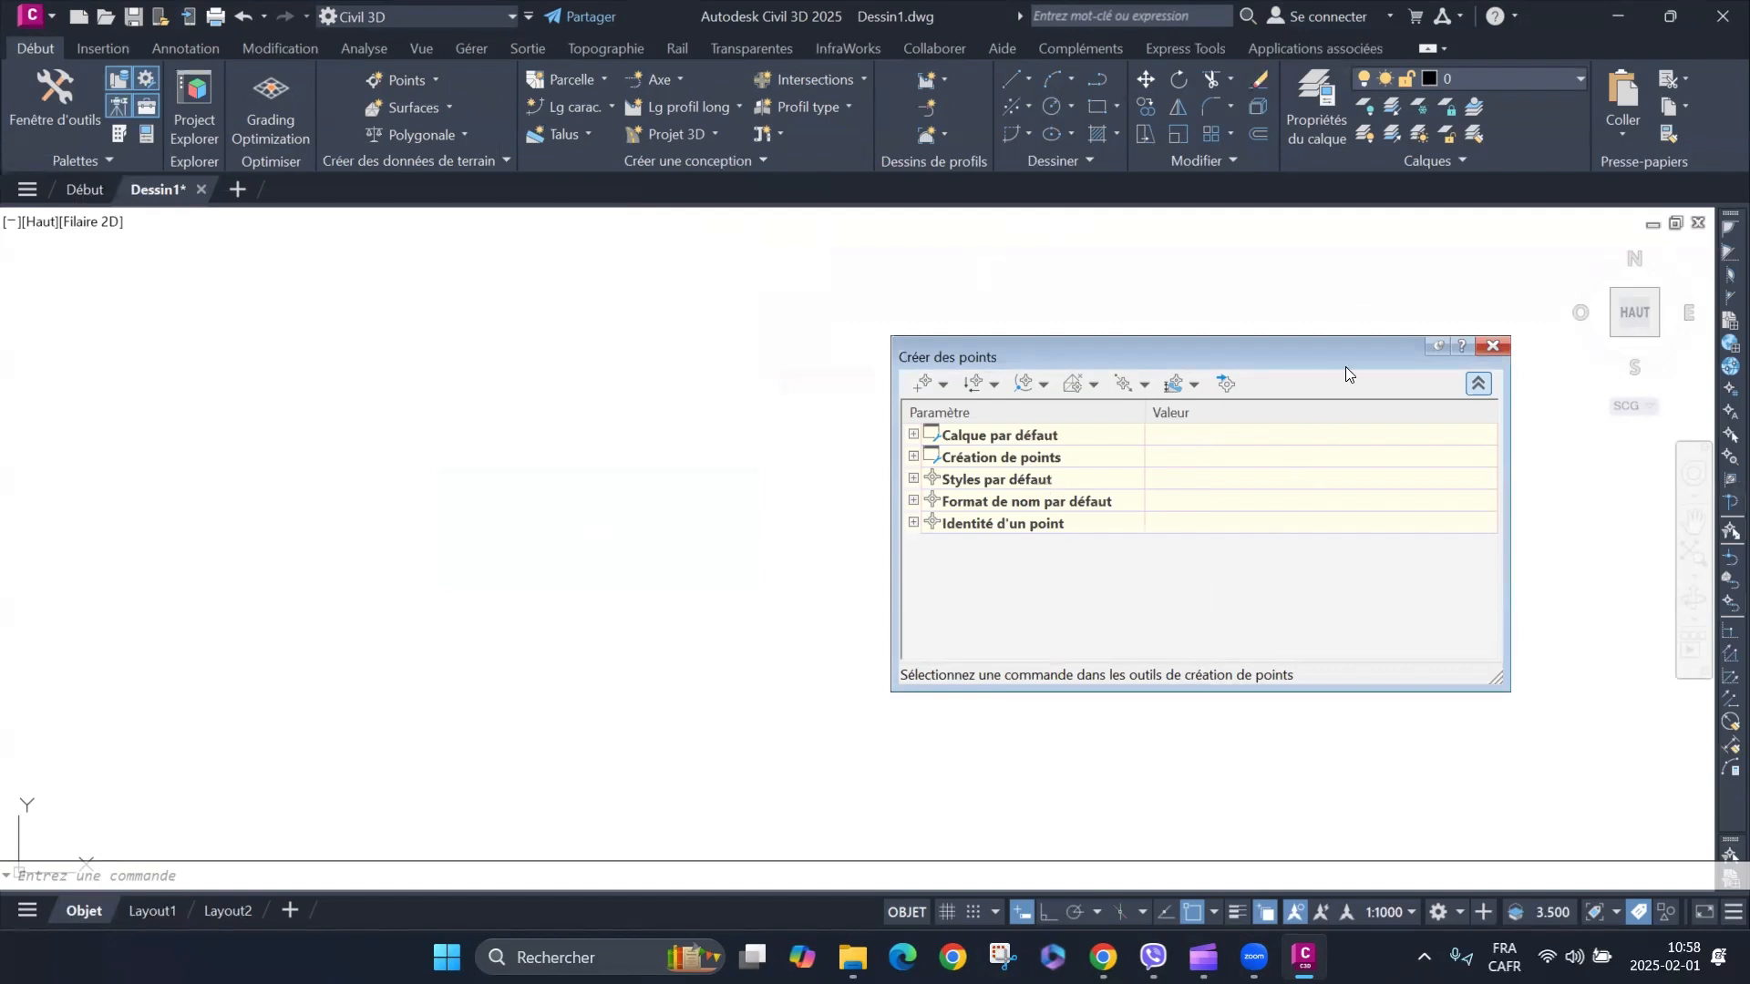
# Start importing points and add the file all.csv from the Bureau folder as the source.
pyautogui.click(1225, 385)
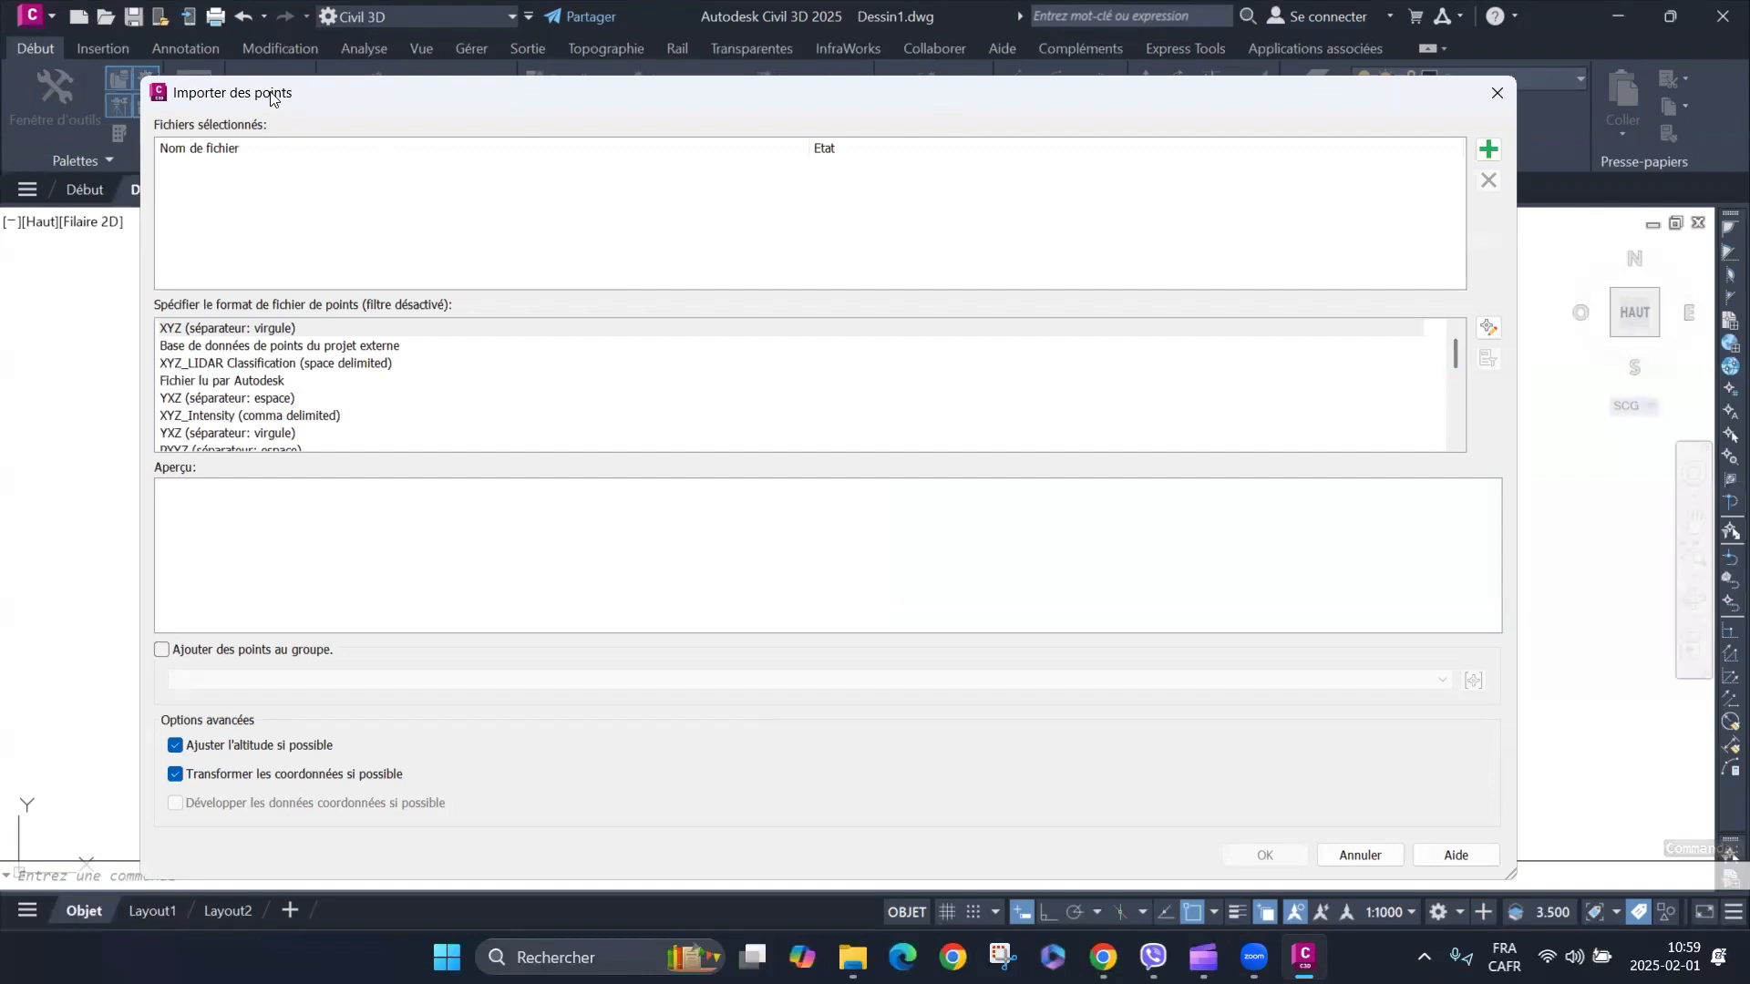
pyautogui.click(1487, 152)
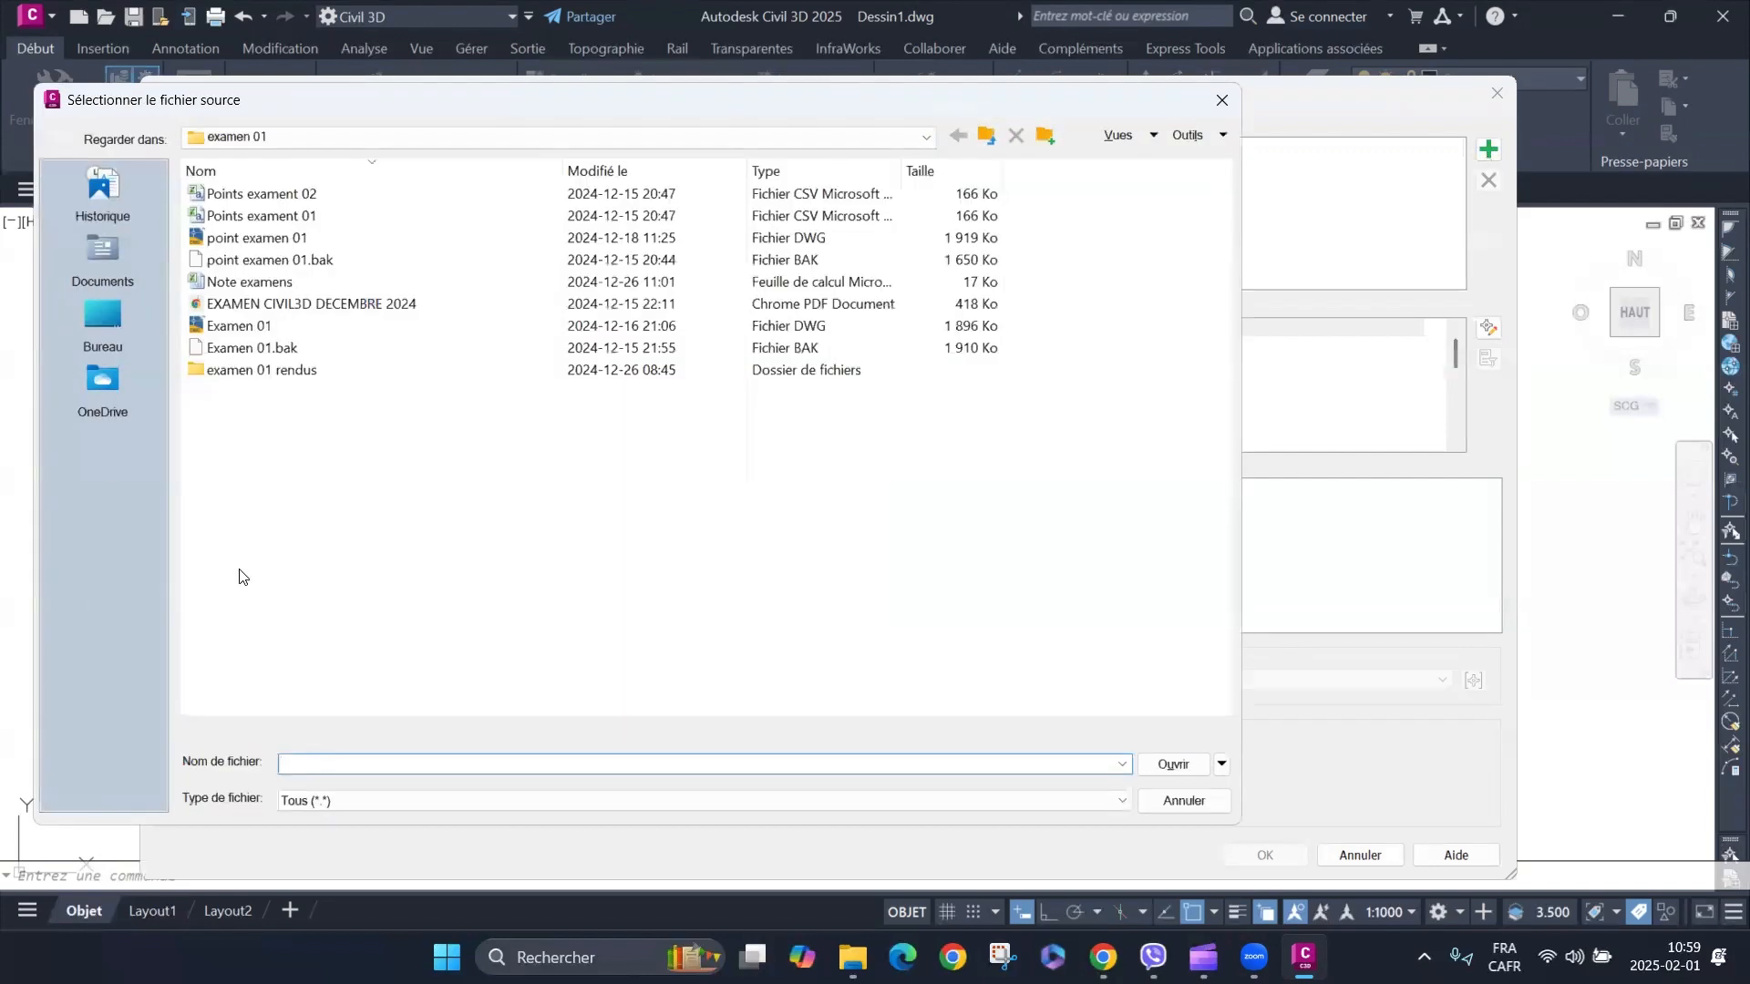
pyautogui.click(480, 139)
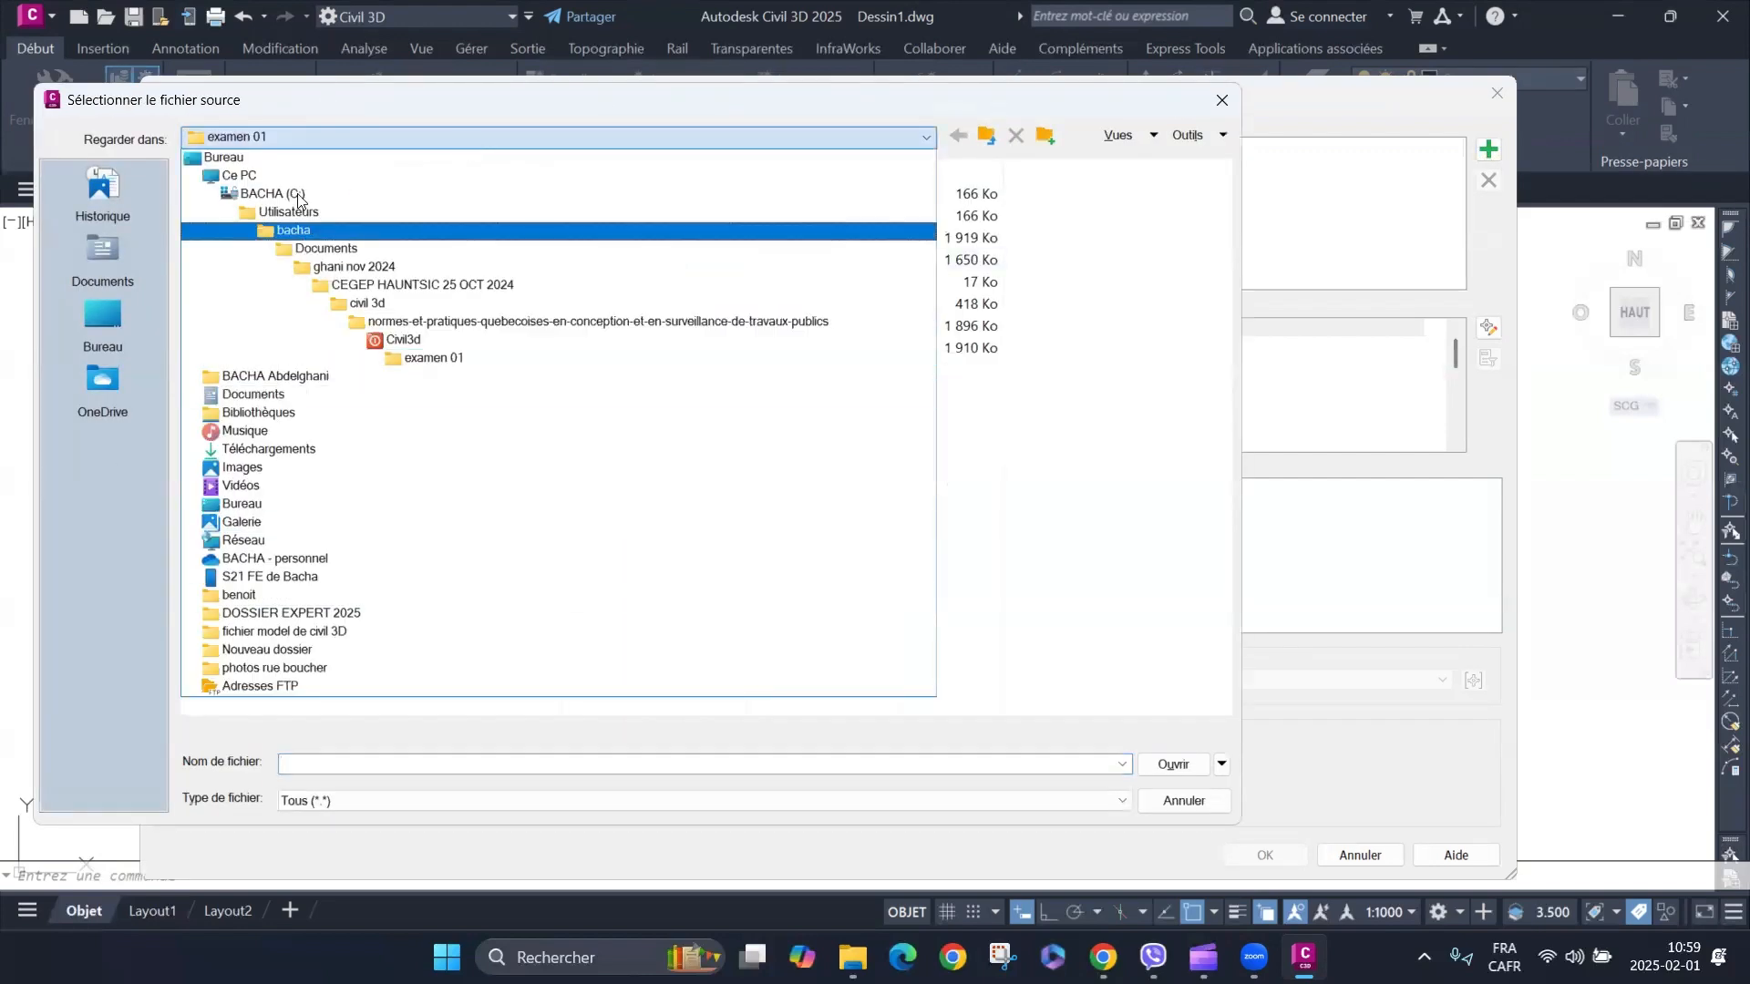
pyautogui.click(270, 161)
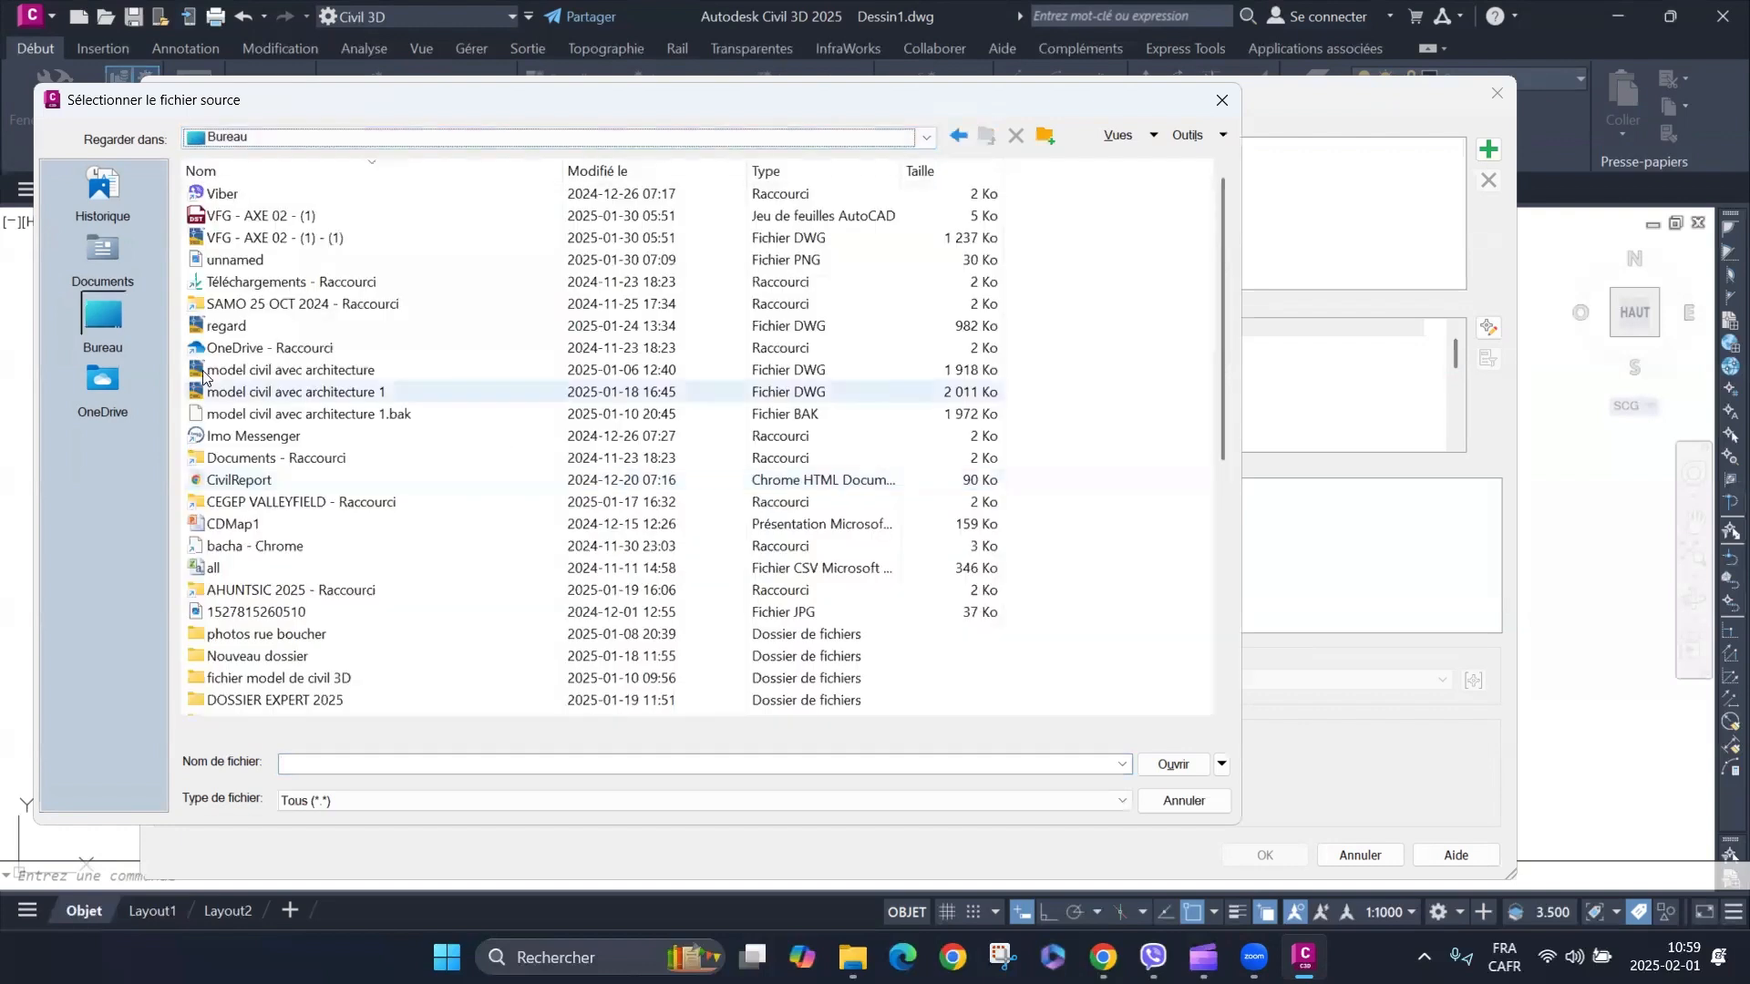
pyautogui.click(219, 567)
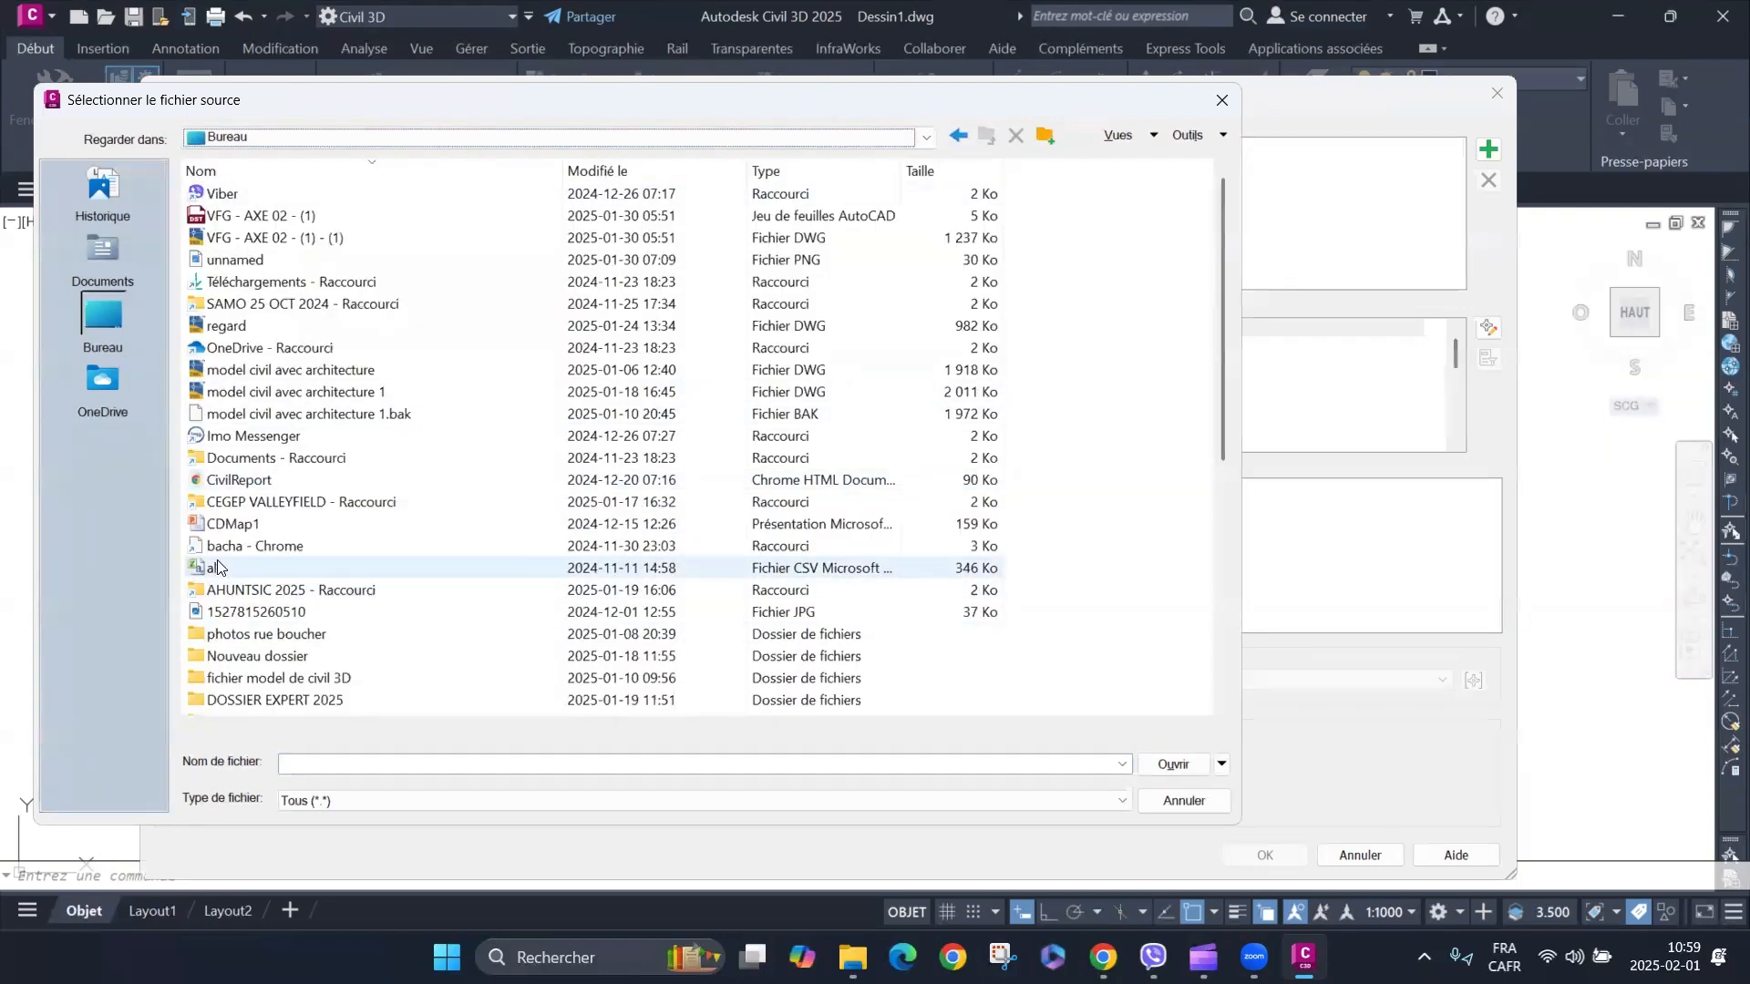
pyautogui.doubleClick(219, 567)
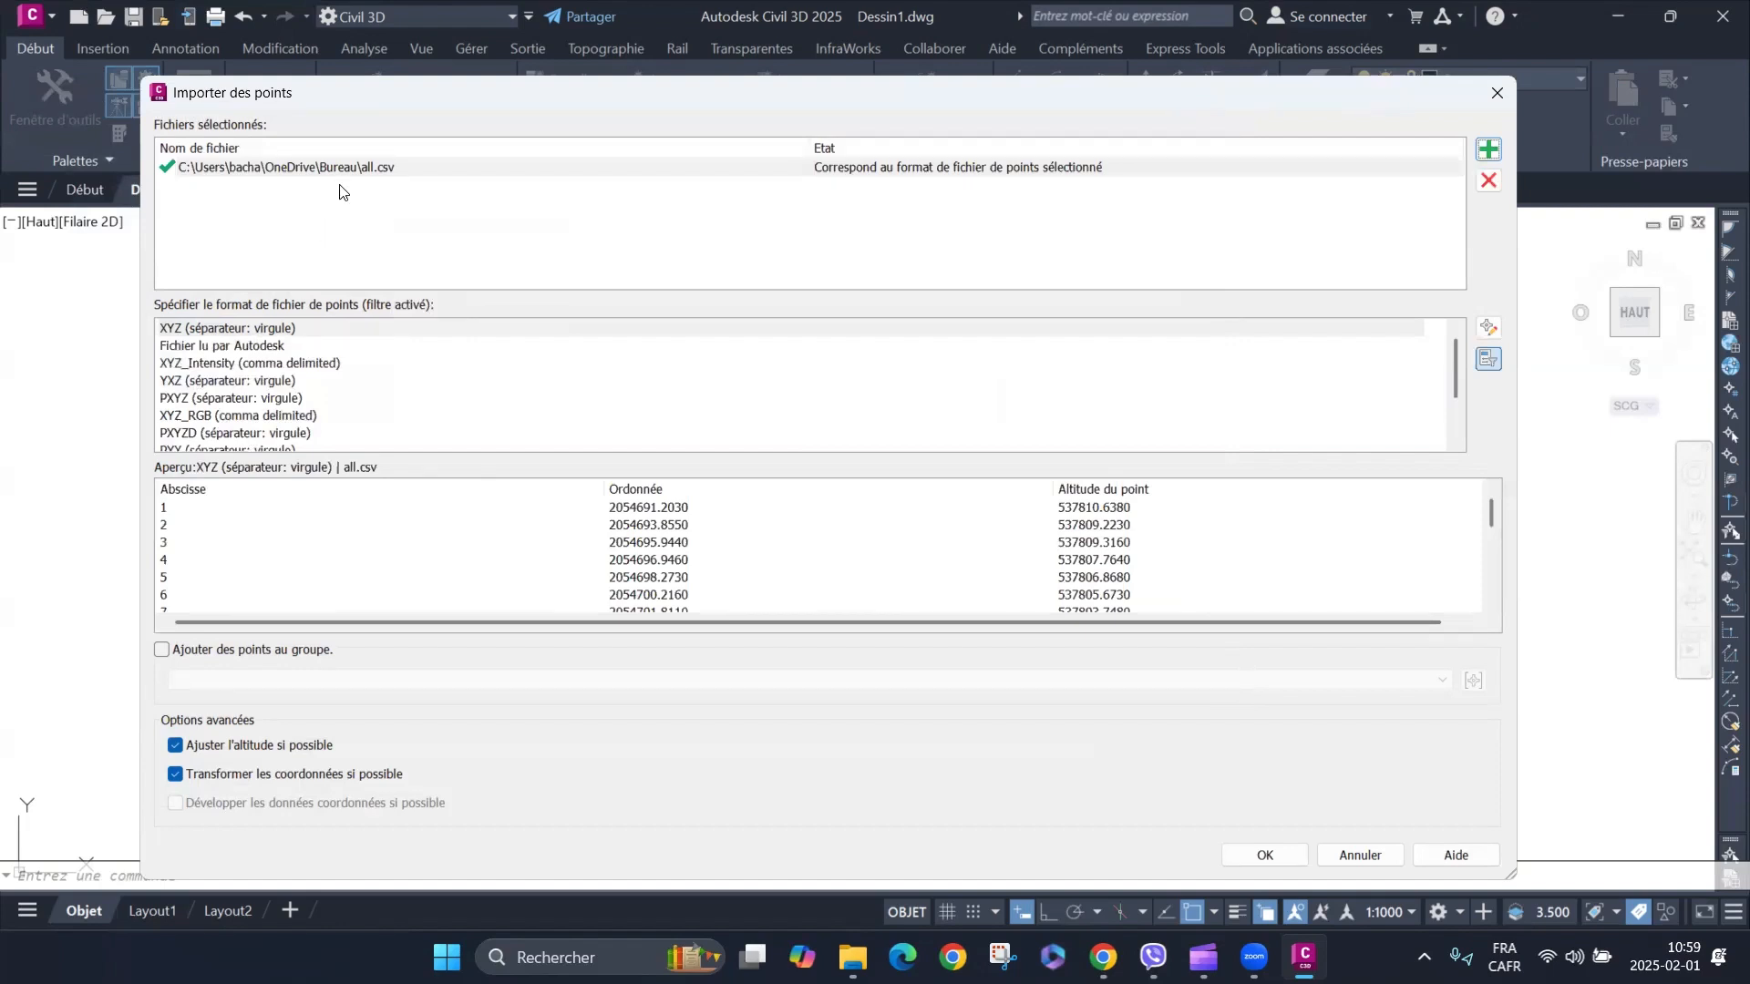
# Compare the point file formats against the preview and choose PXYZD (séparateur: virgule) for all.csv.
pyautogui.click(267, 170)
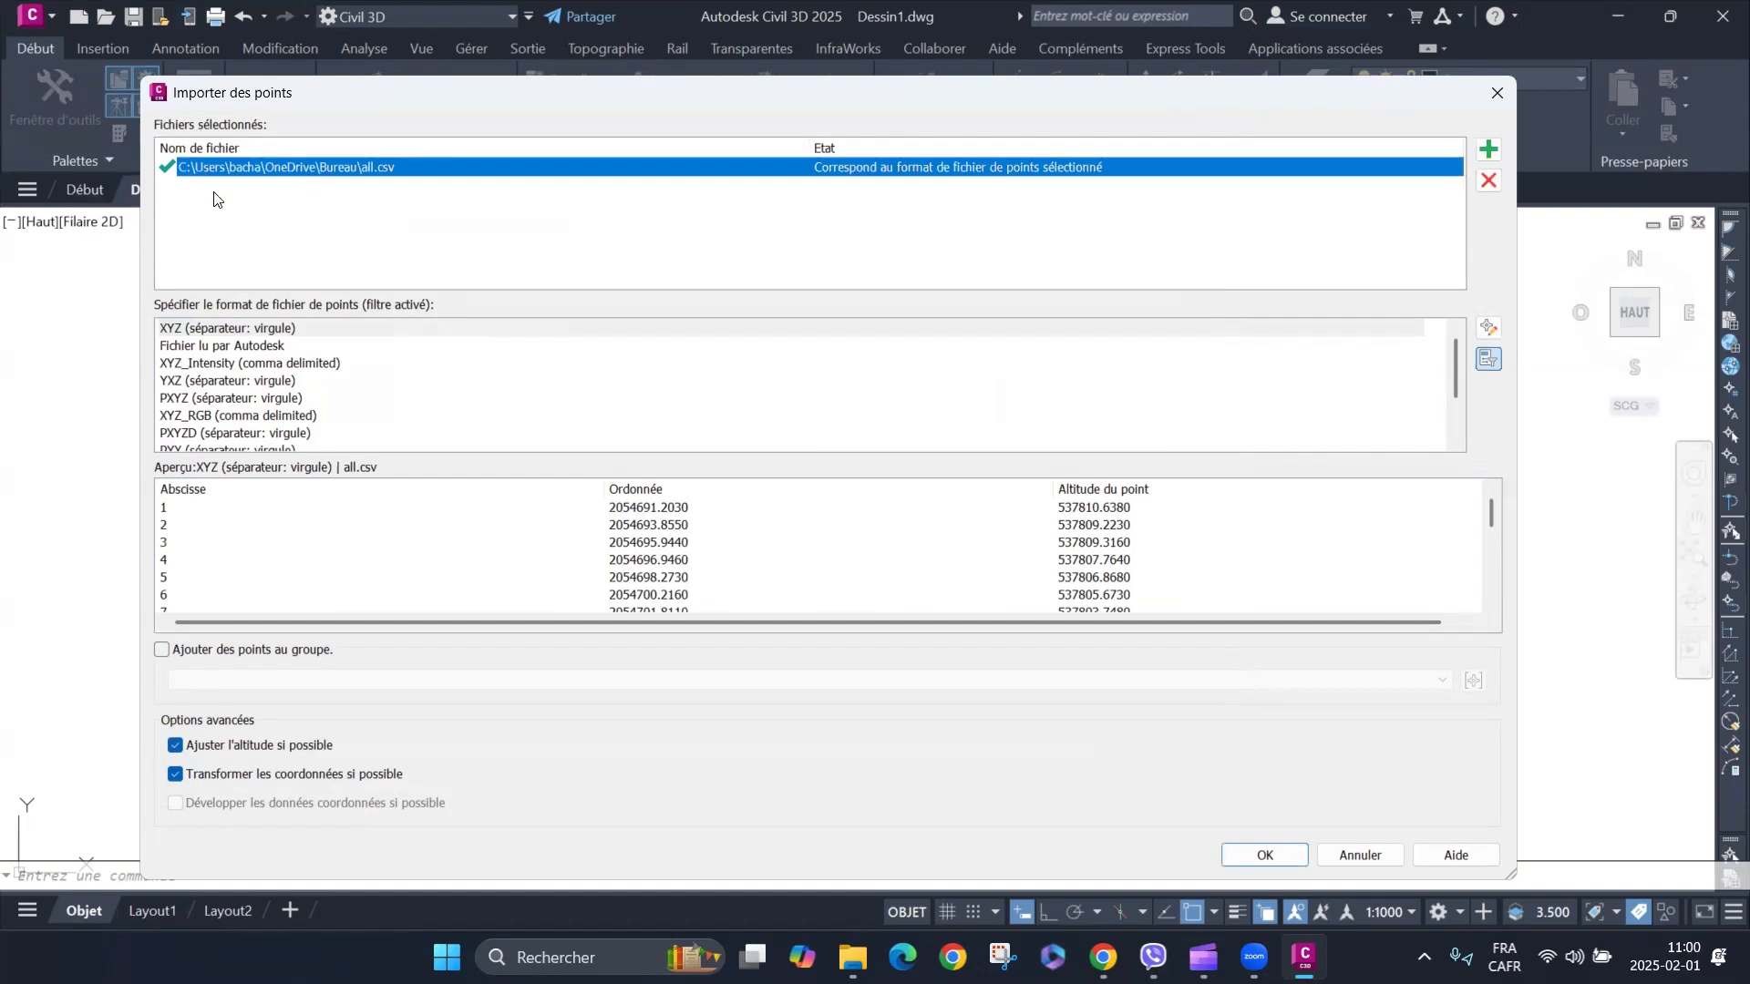
pyautogui.click(234, 347)
pyautogui.click(229, 363)
pyautogui.click(233, 380)
pyautogui.click(236, 398)
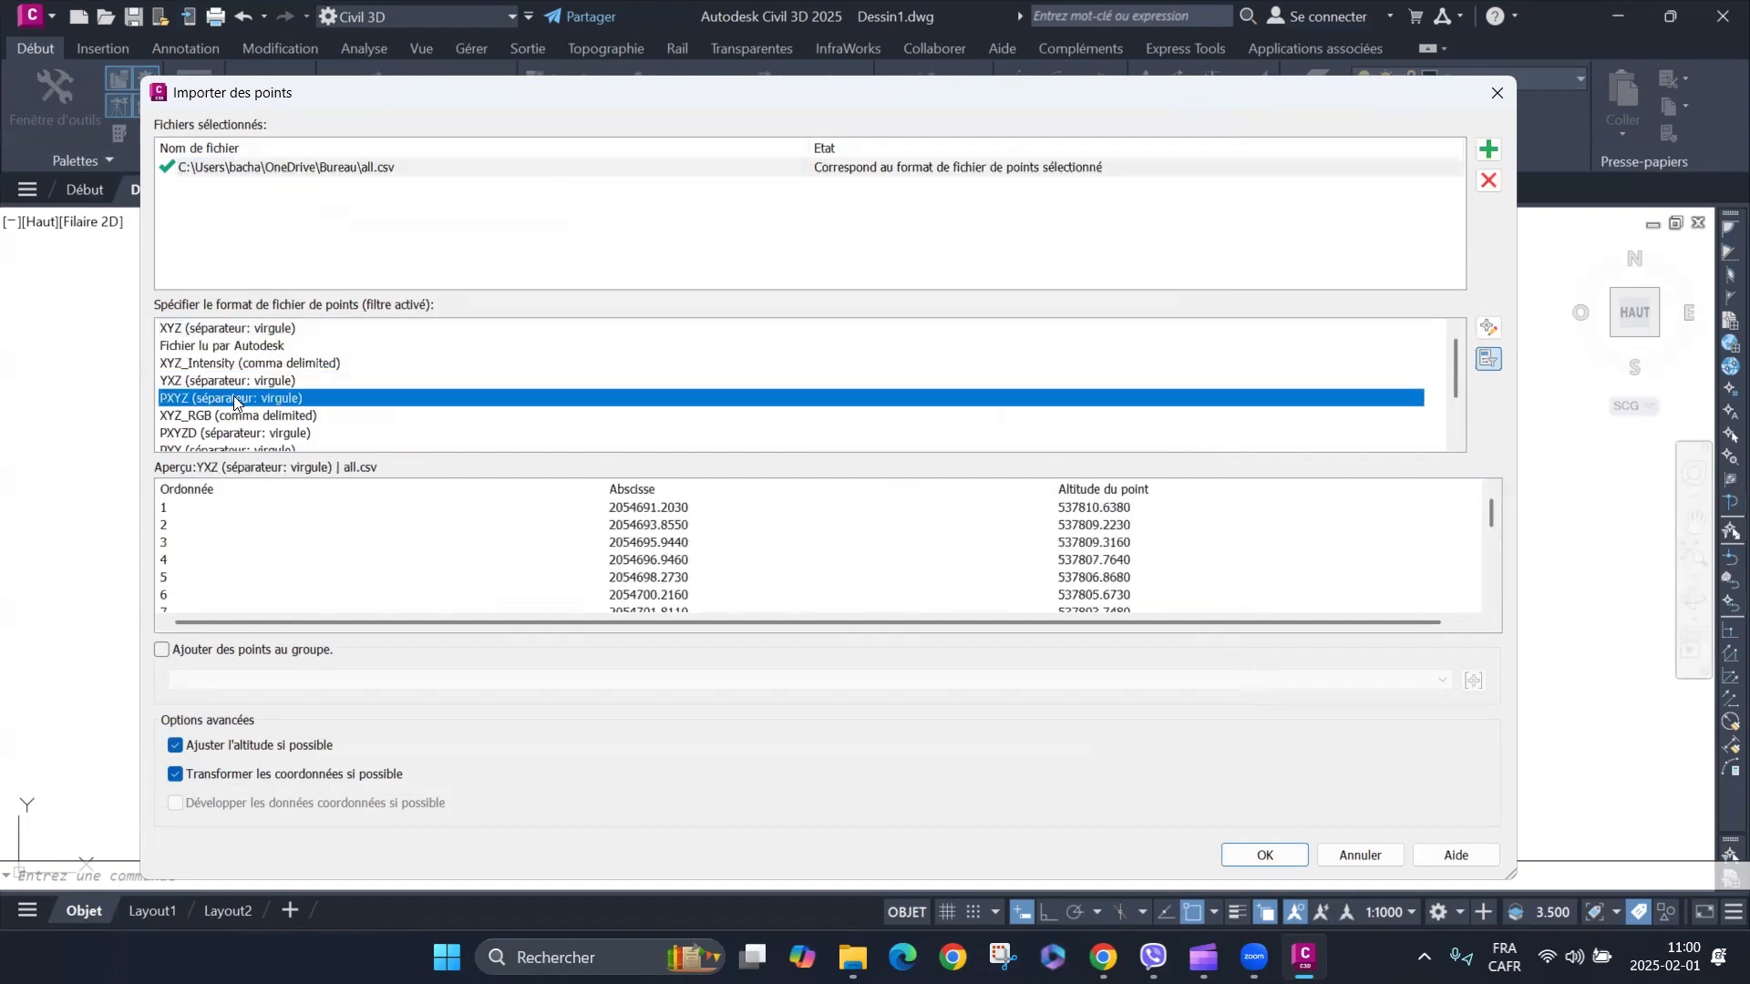
pyautogui.click(237, 415)
pyautogui.click(241, 433)
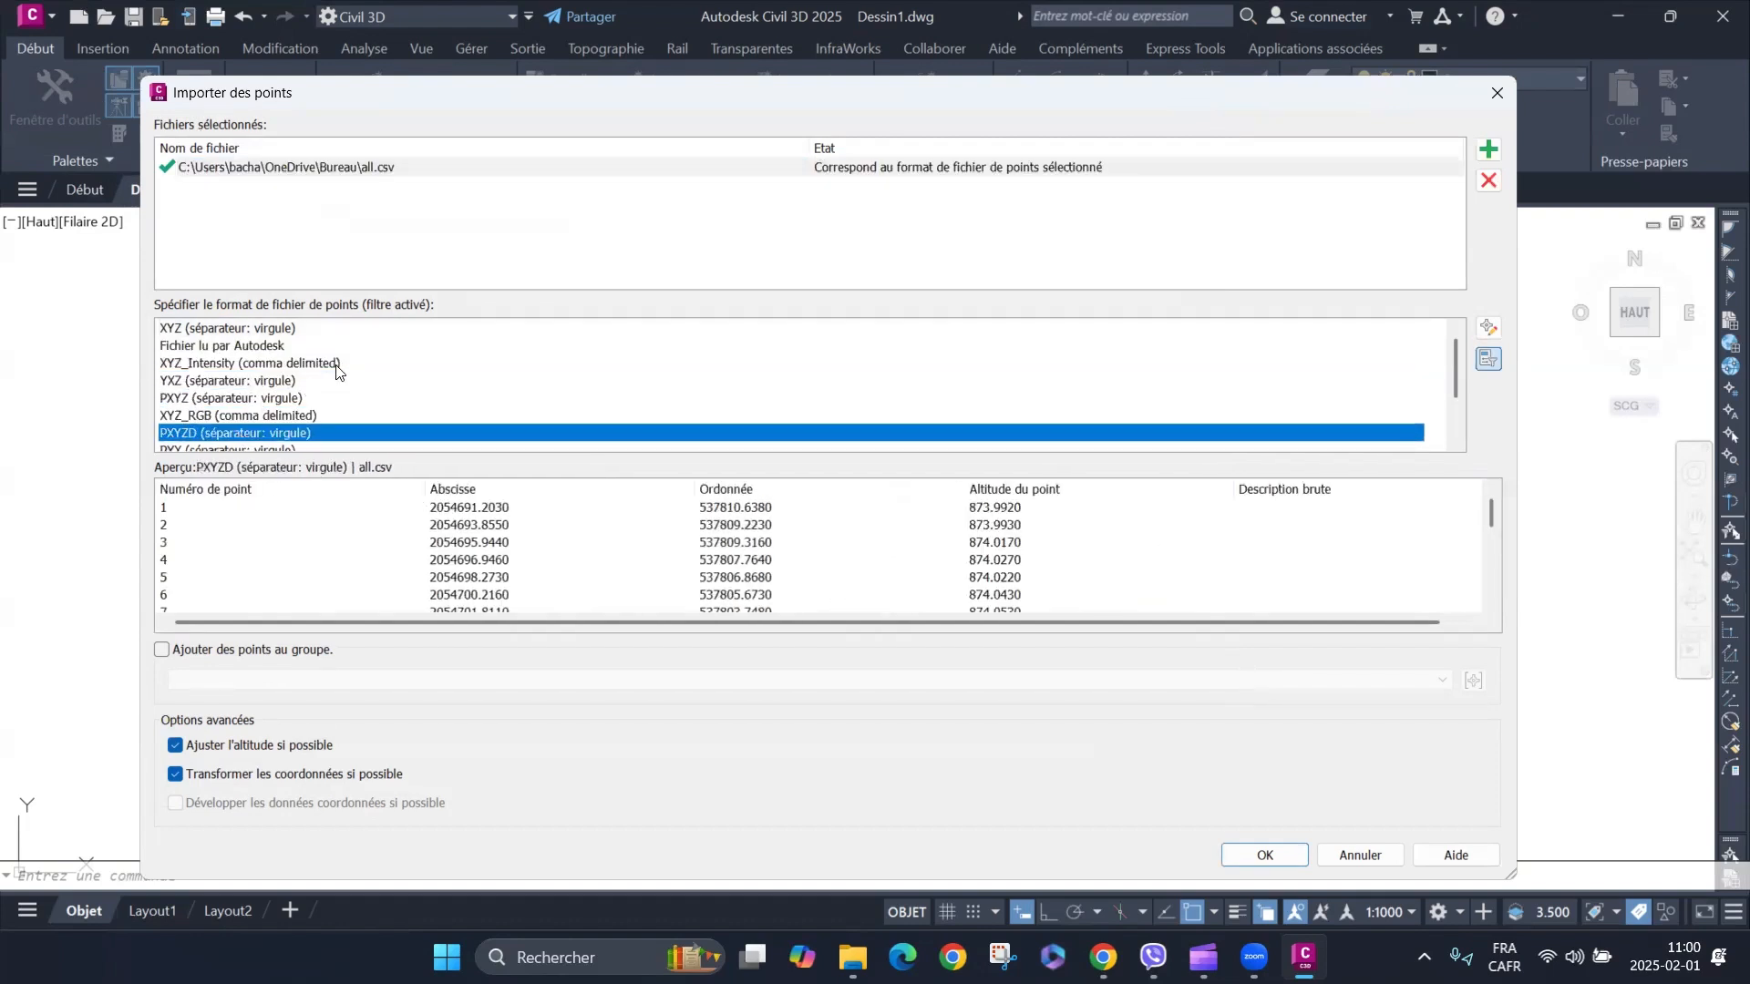
pyautogui.scroll(-1, 313, 398)
pyautogui.scroll(1, 173, 442)
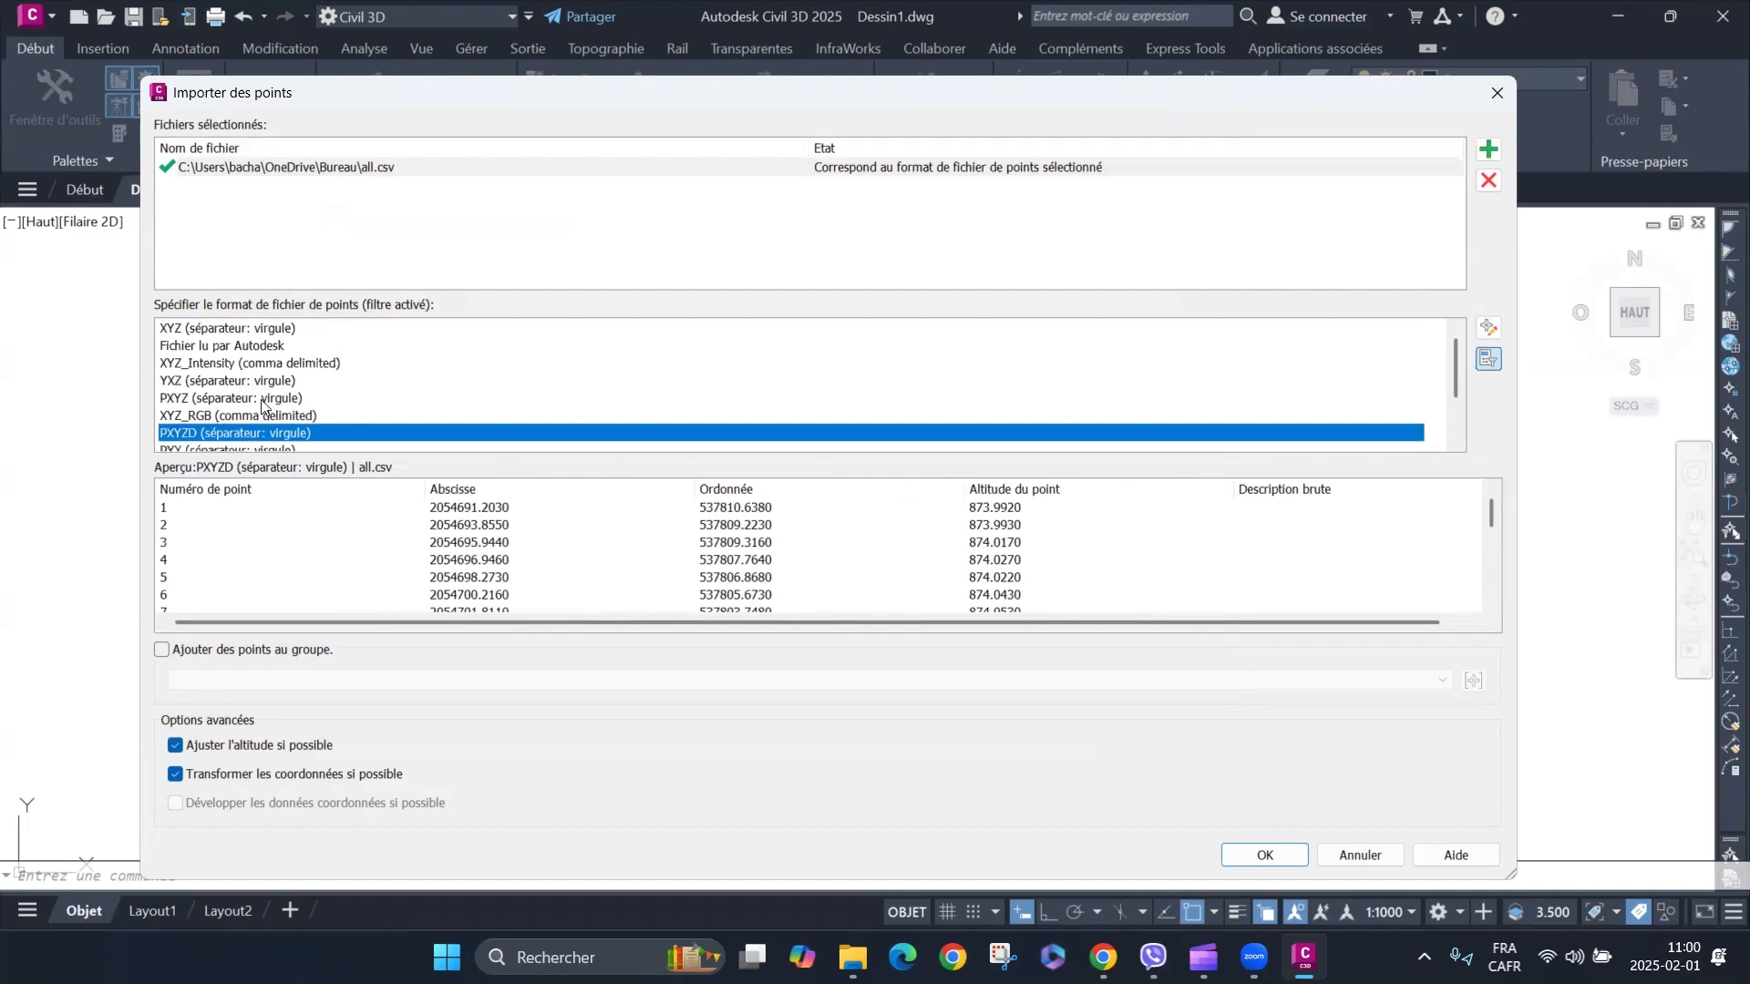
pyautogui.click(192, 330)
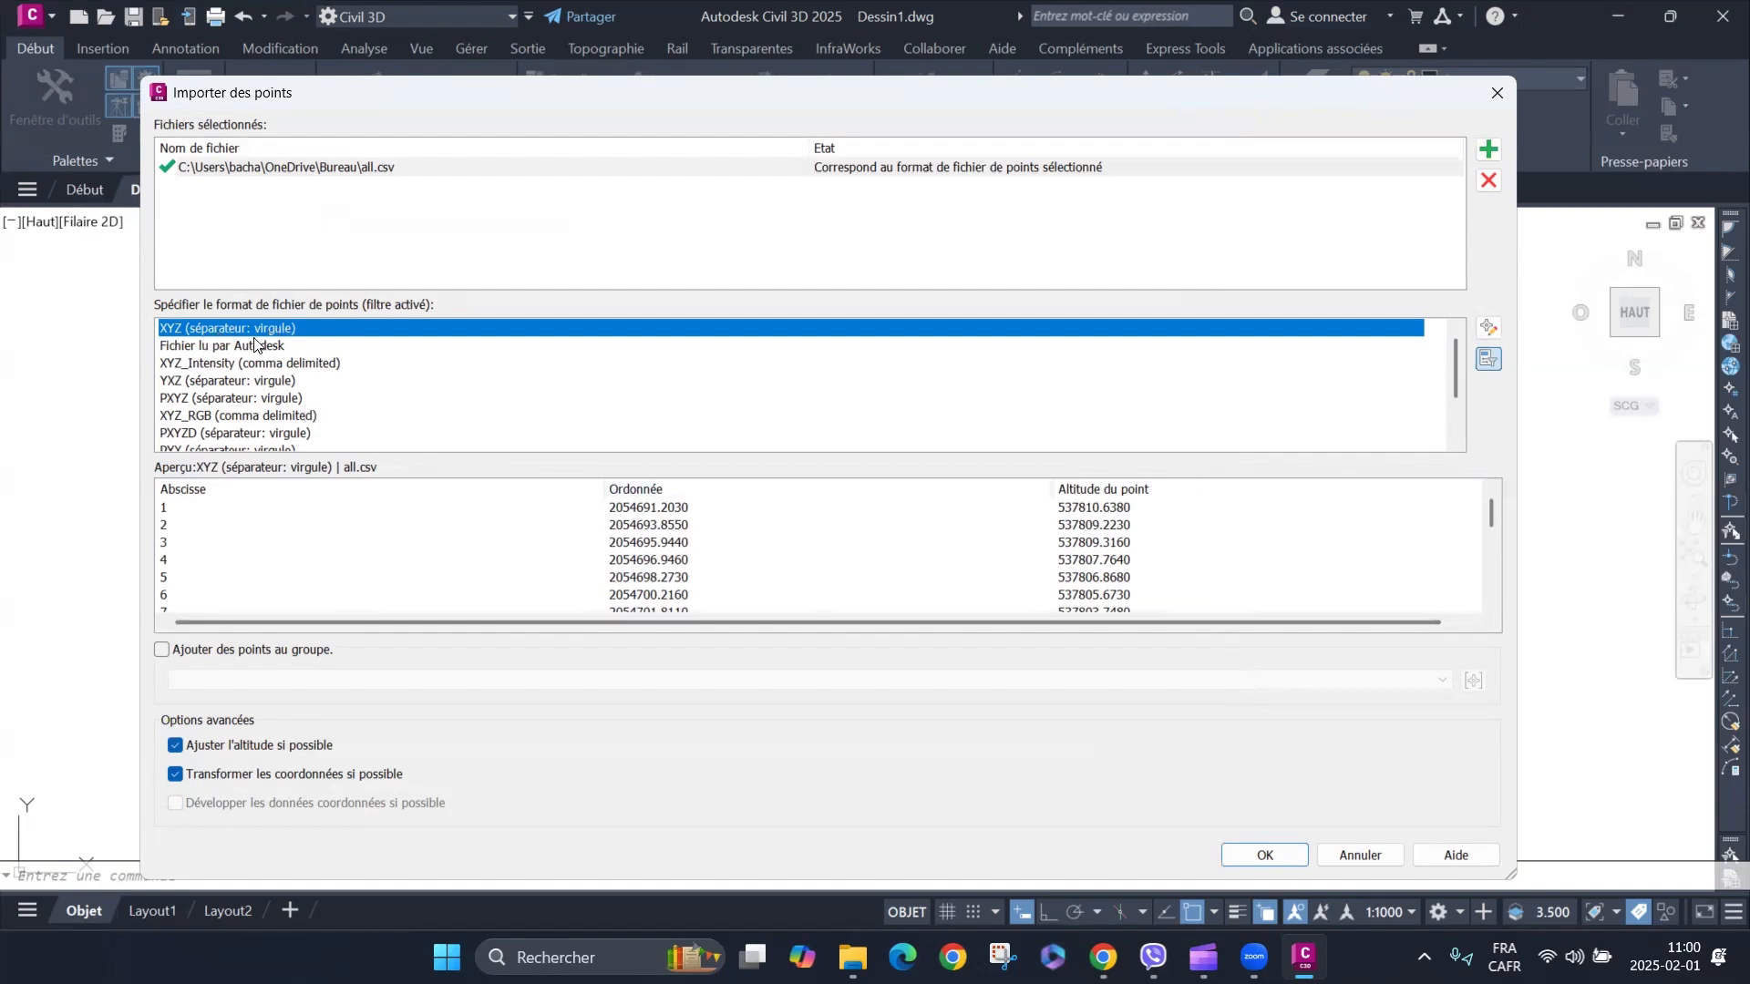
pyautogui.click(236, 347)
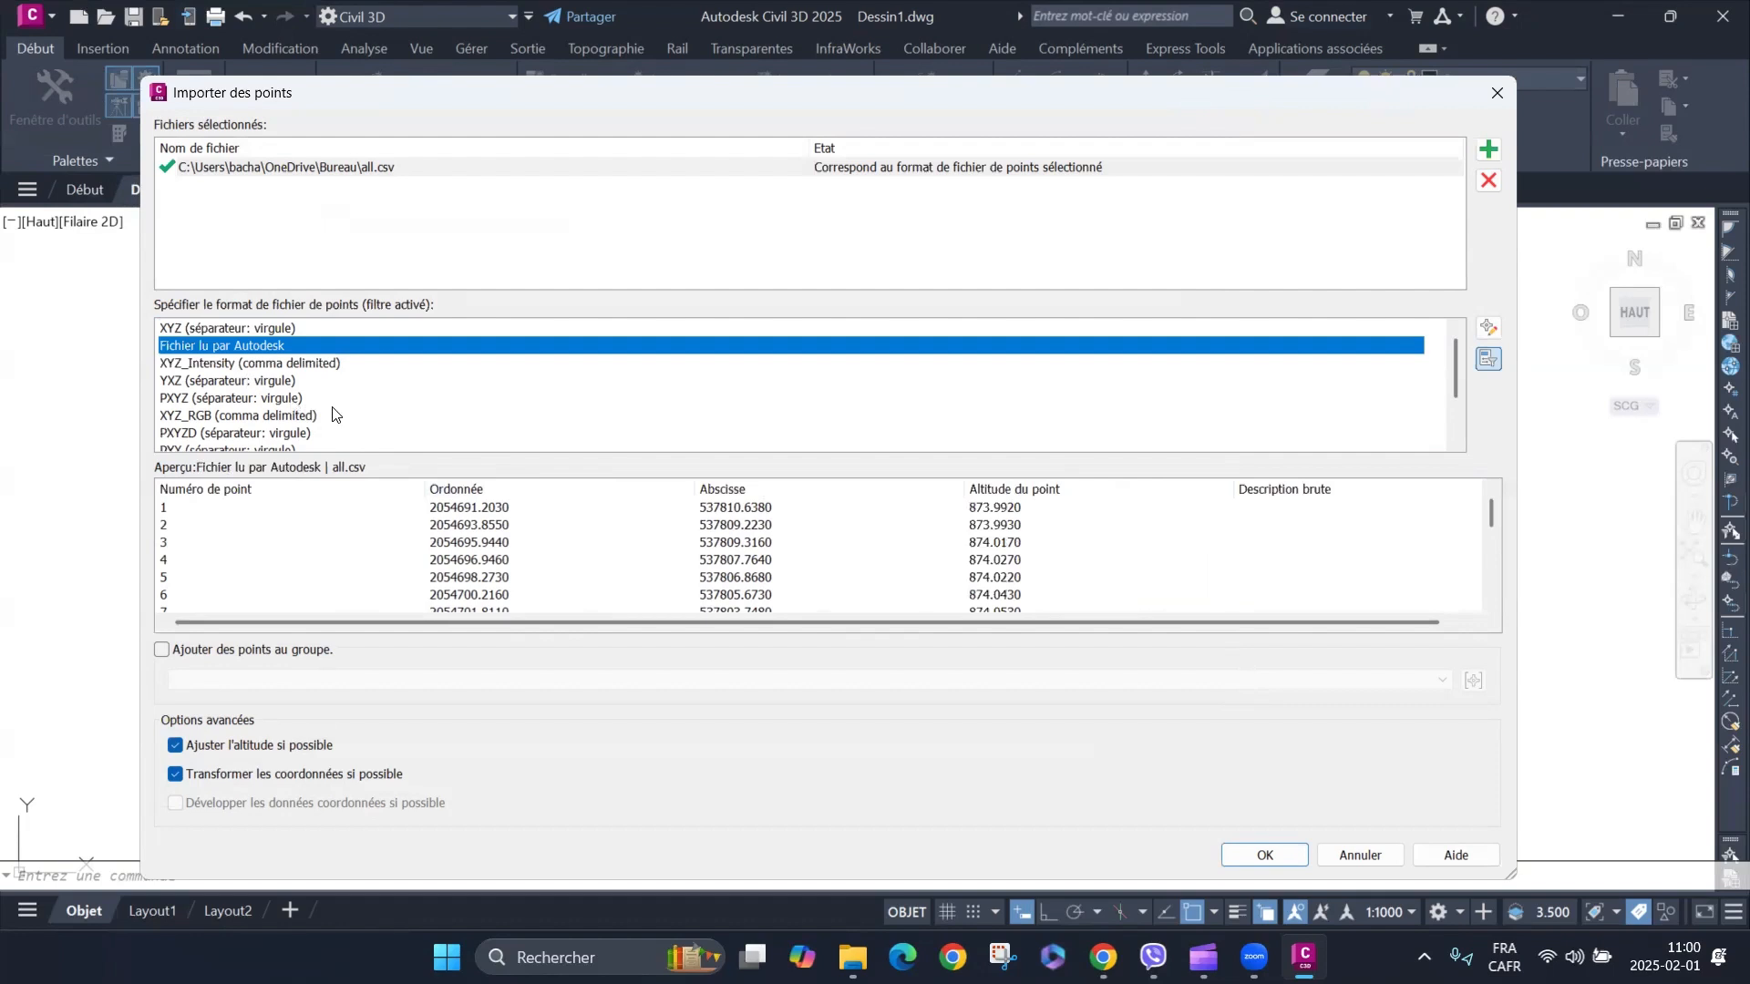
pyautogui.click(192, 436)
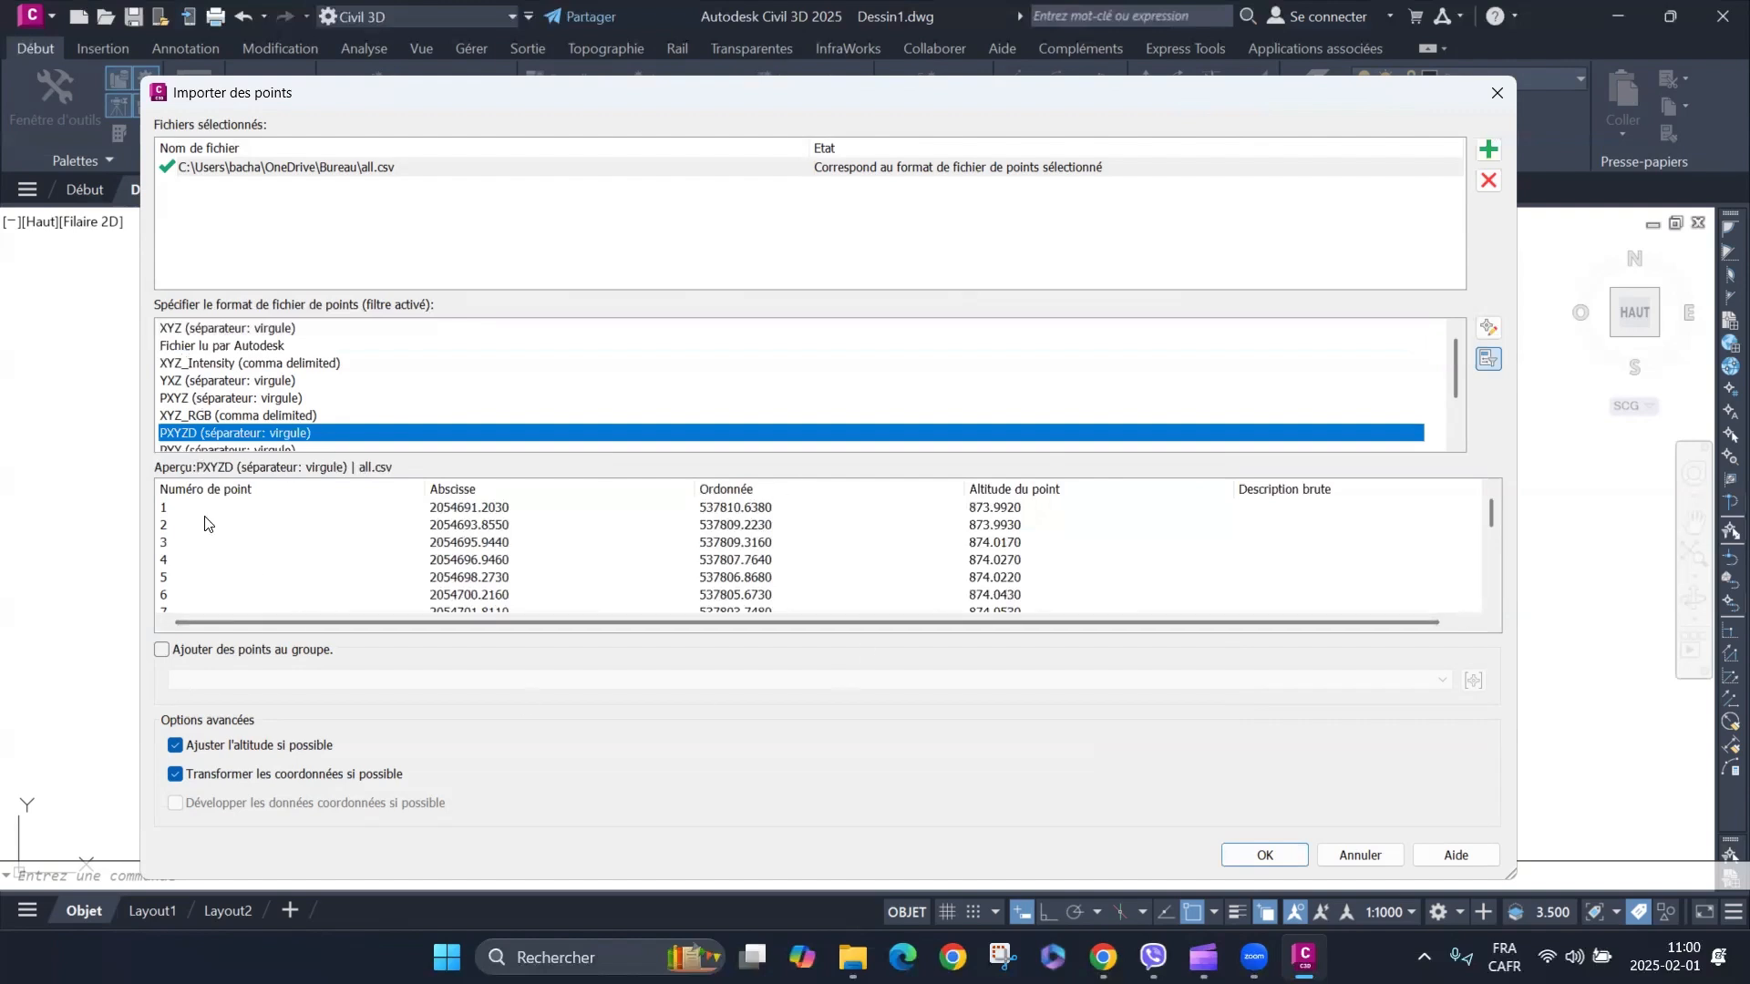
# Add the points to a new point group named "terrain naturel" and run the import.
pyautogui.click(162, 649)
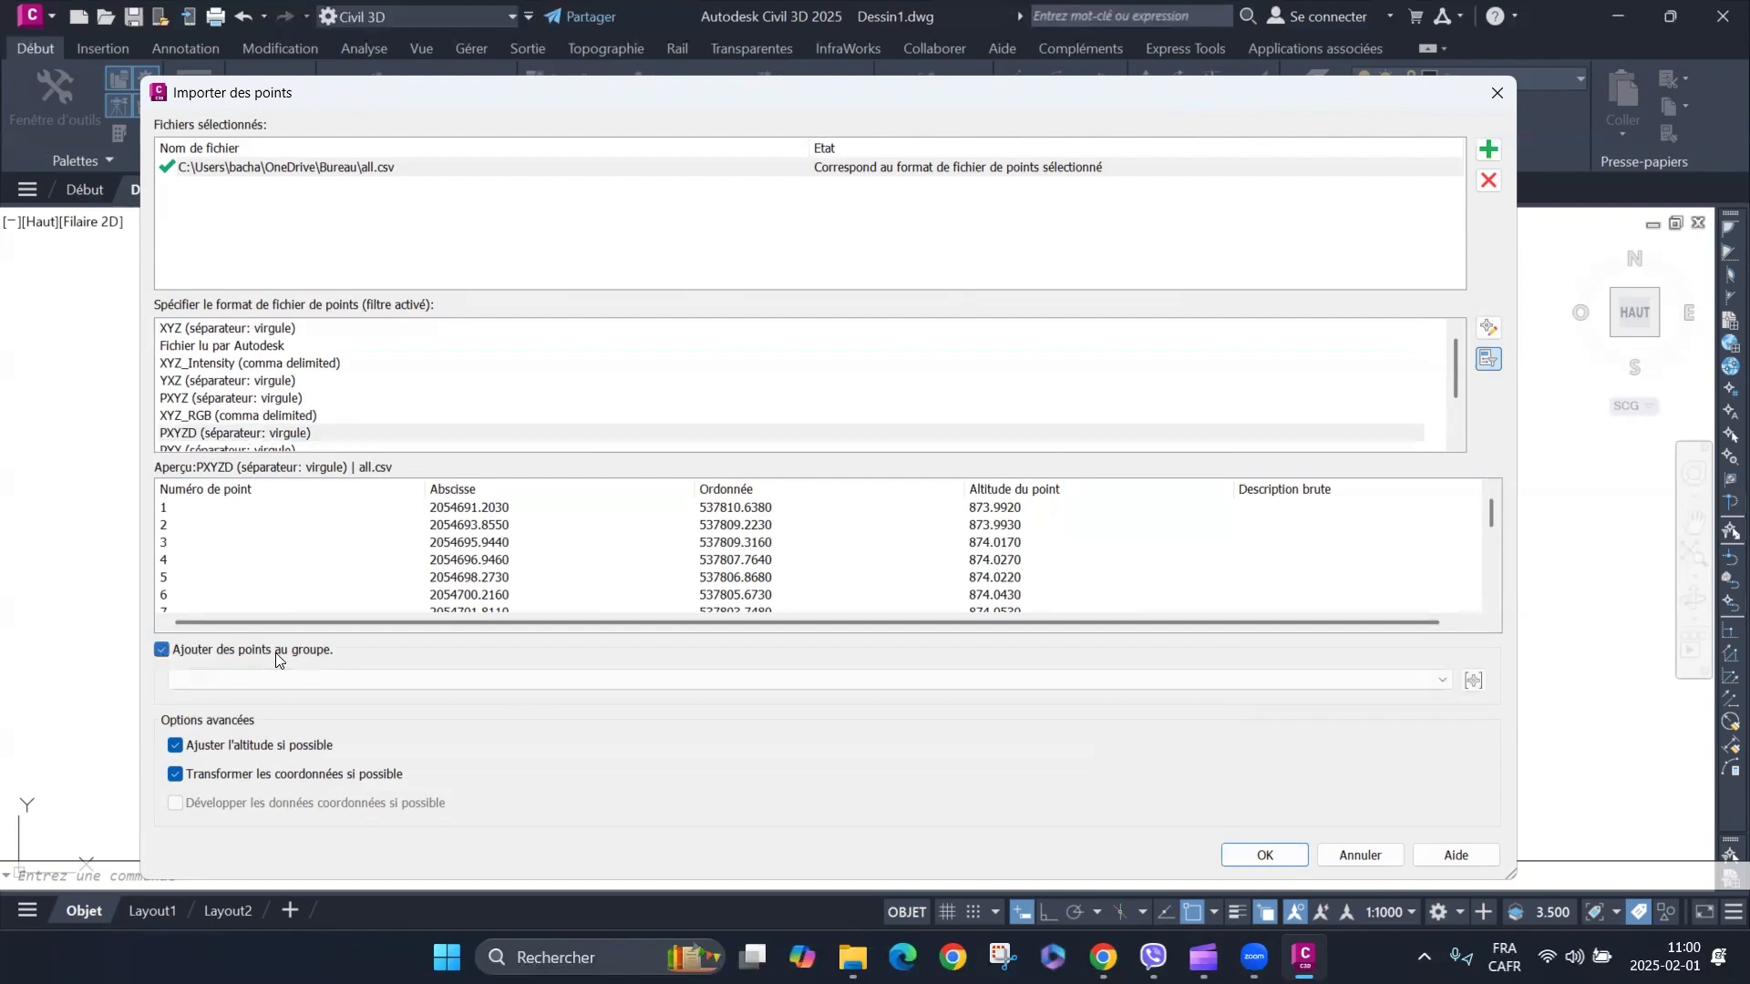
pyautogui.click(1474, 682)
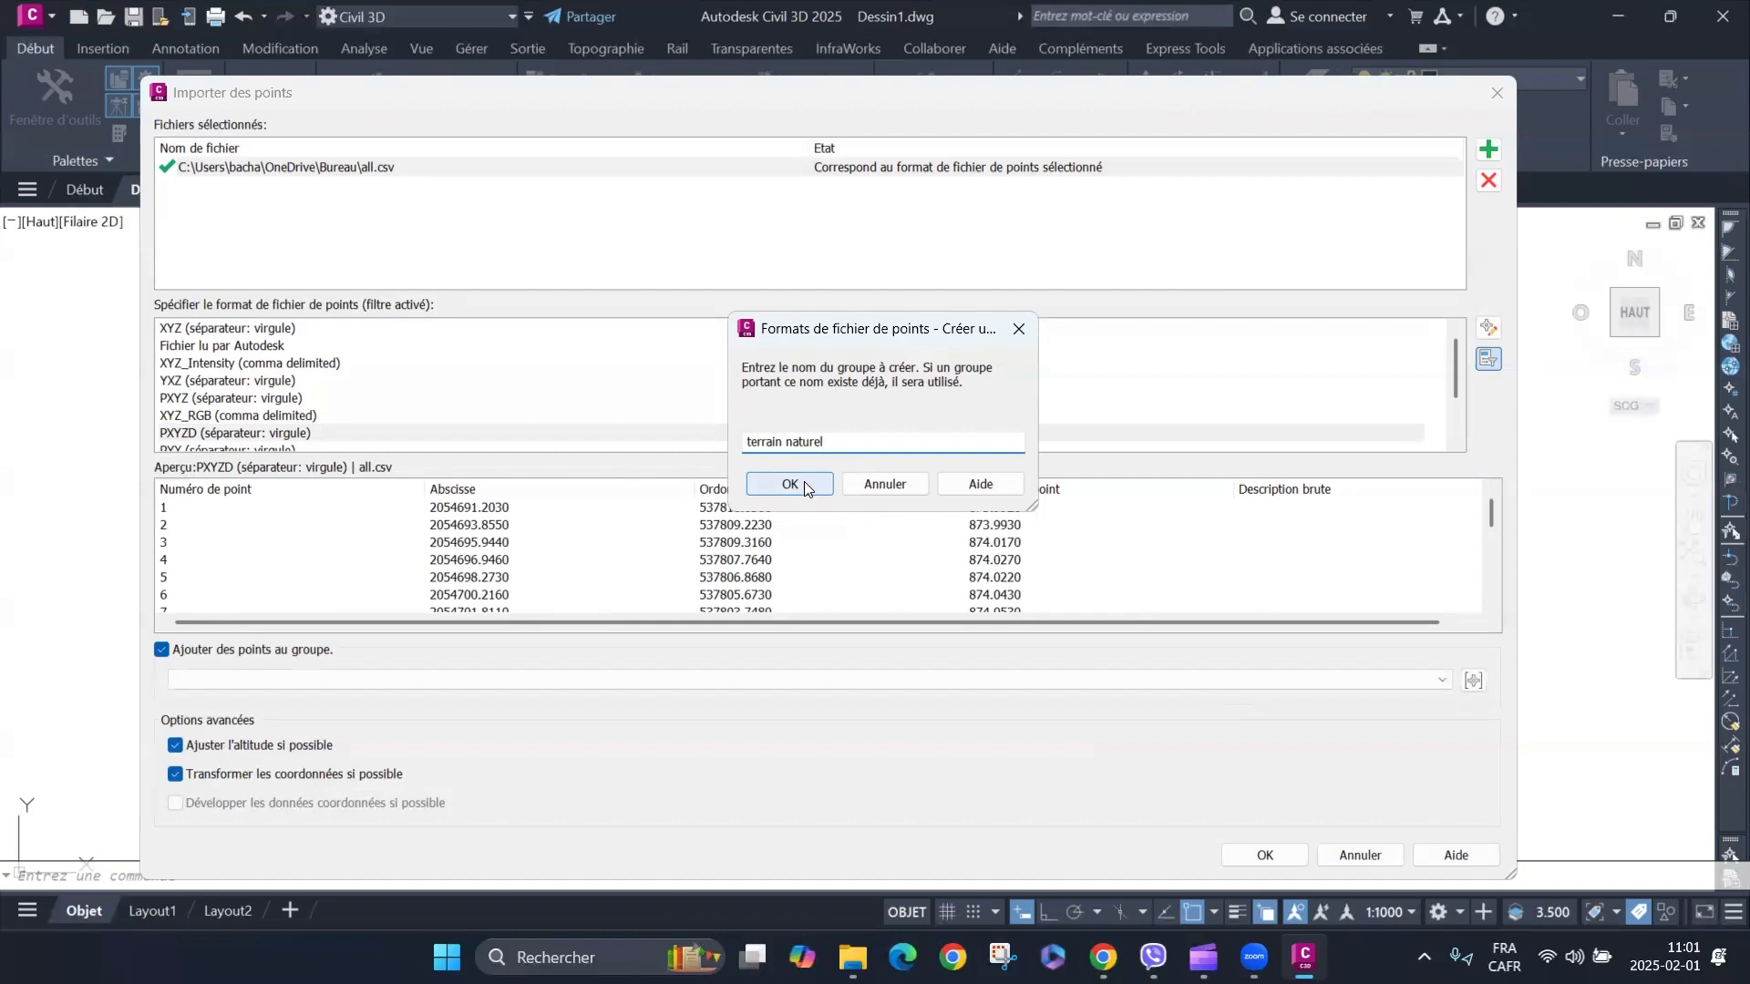
pyautogui.click(805, 483)
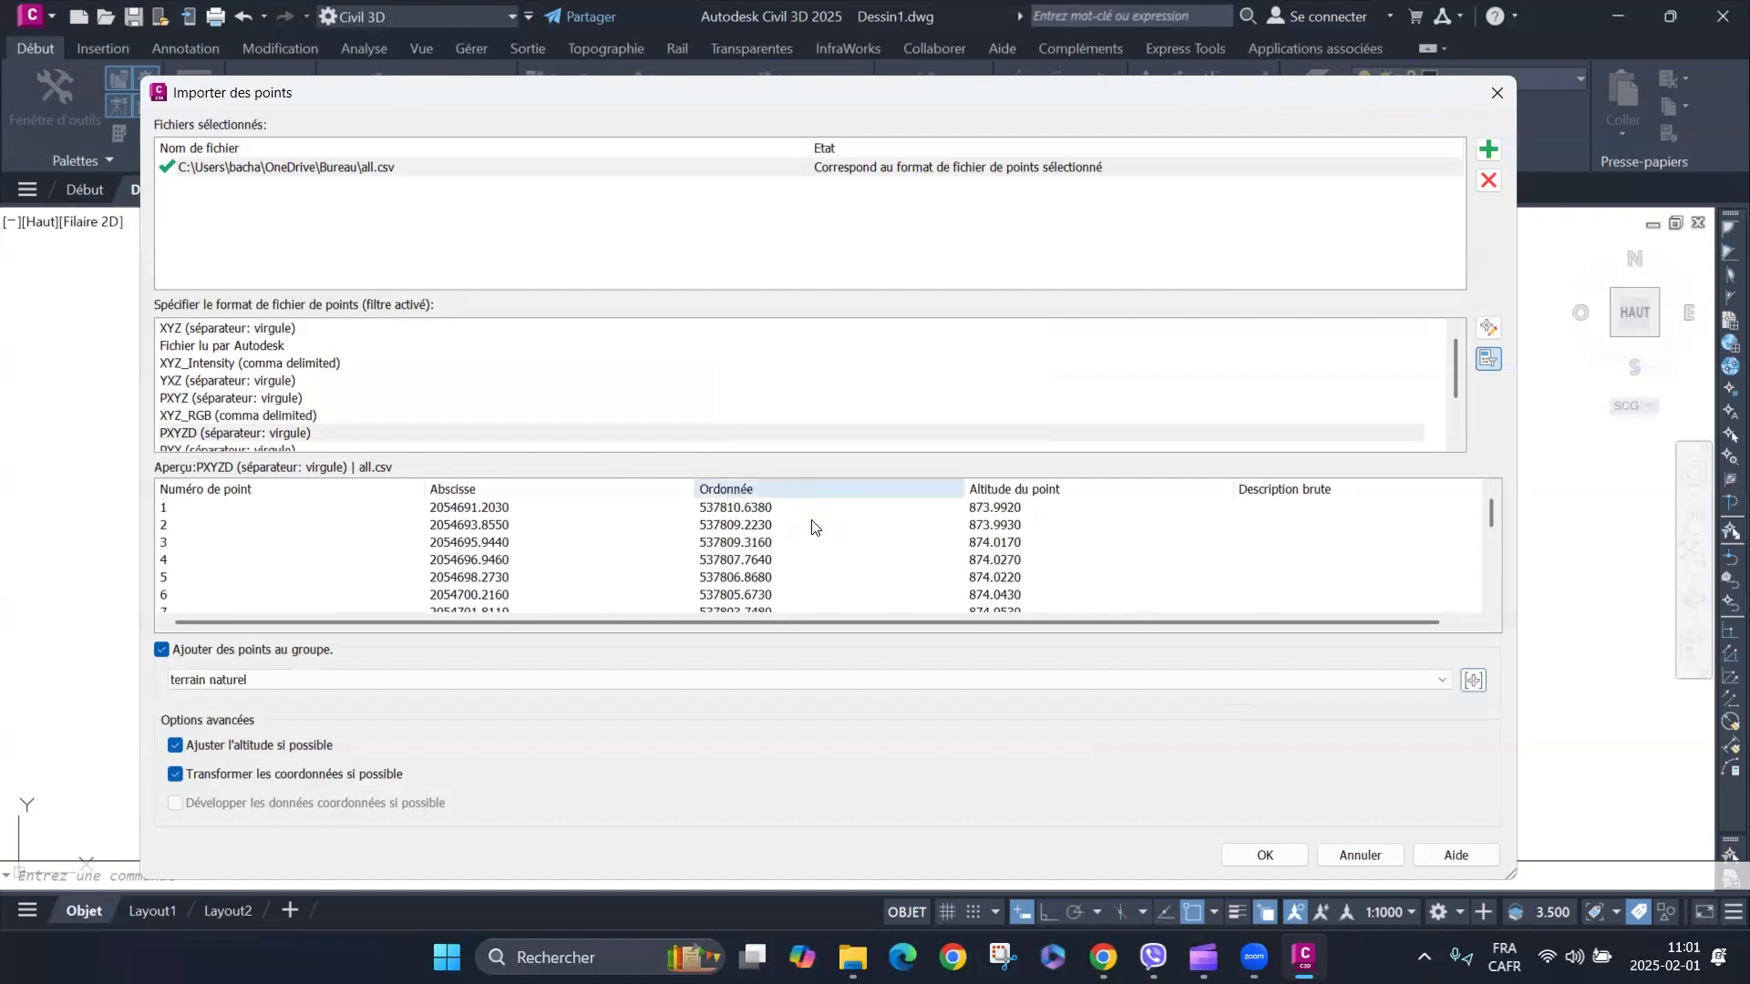
pyautogui.click(1279, 861)
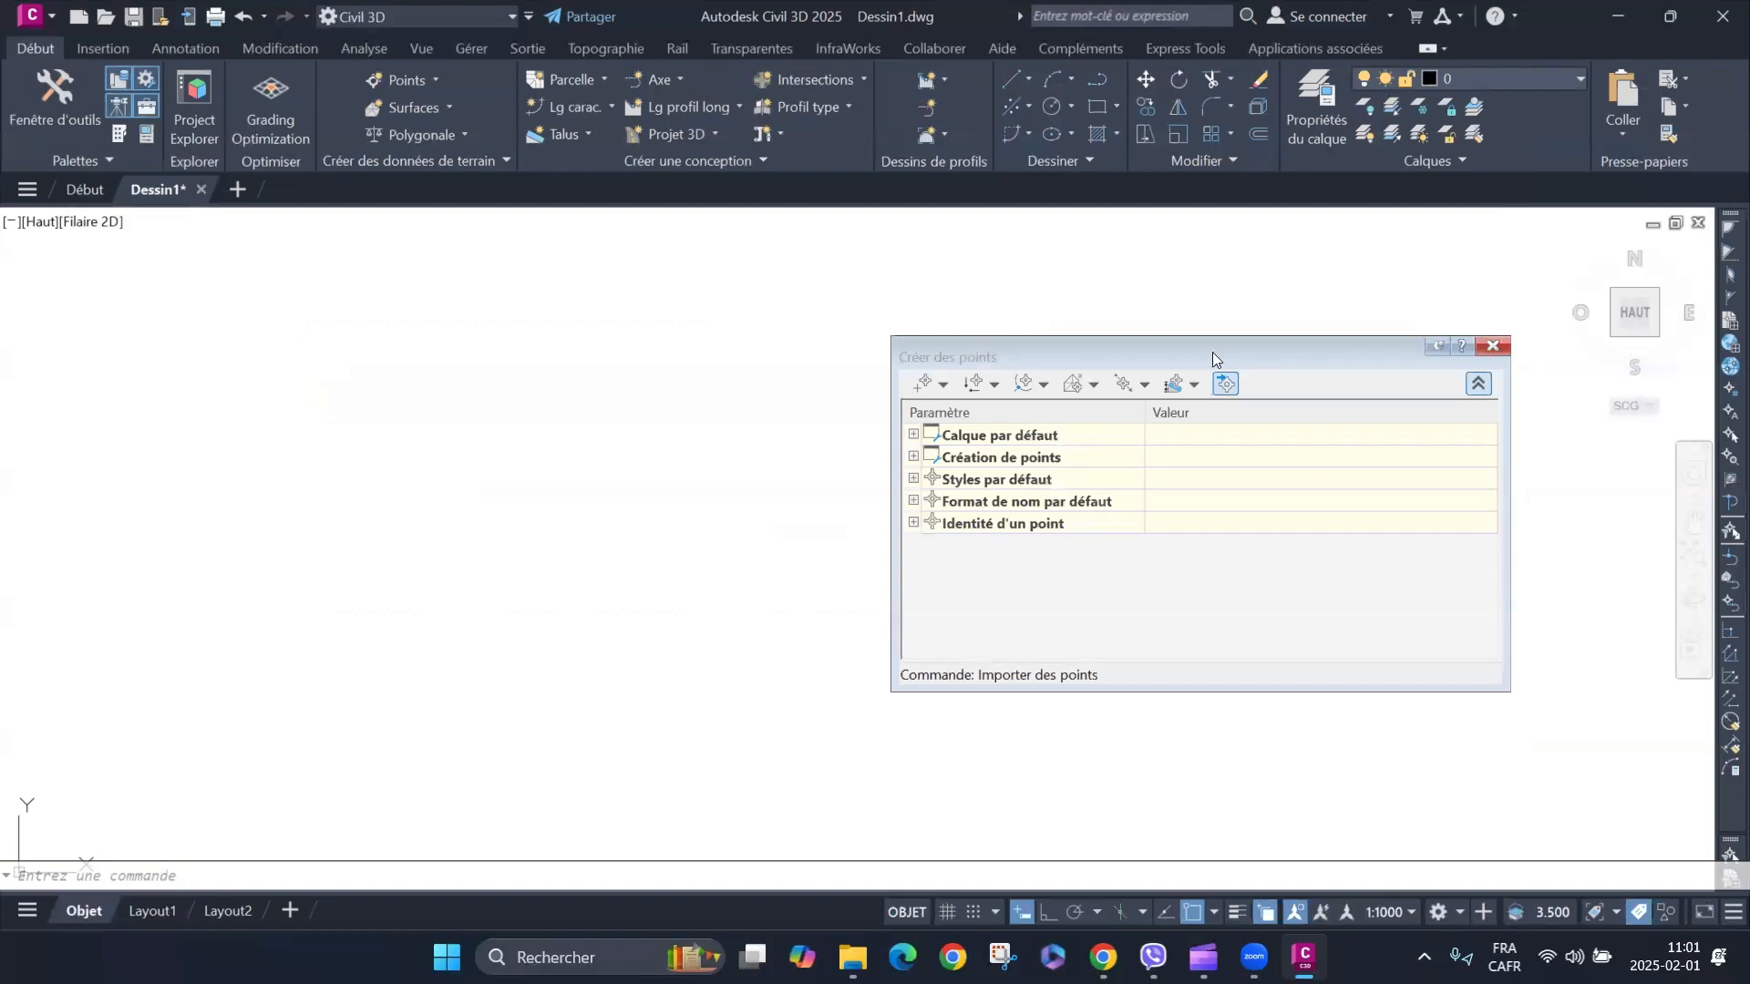
# Collapse the Créer des points window and move it up, clear of the drawing area.
pyautogui.click(1476, 387)
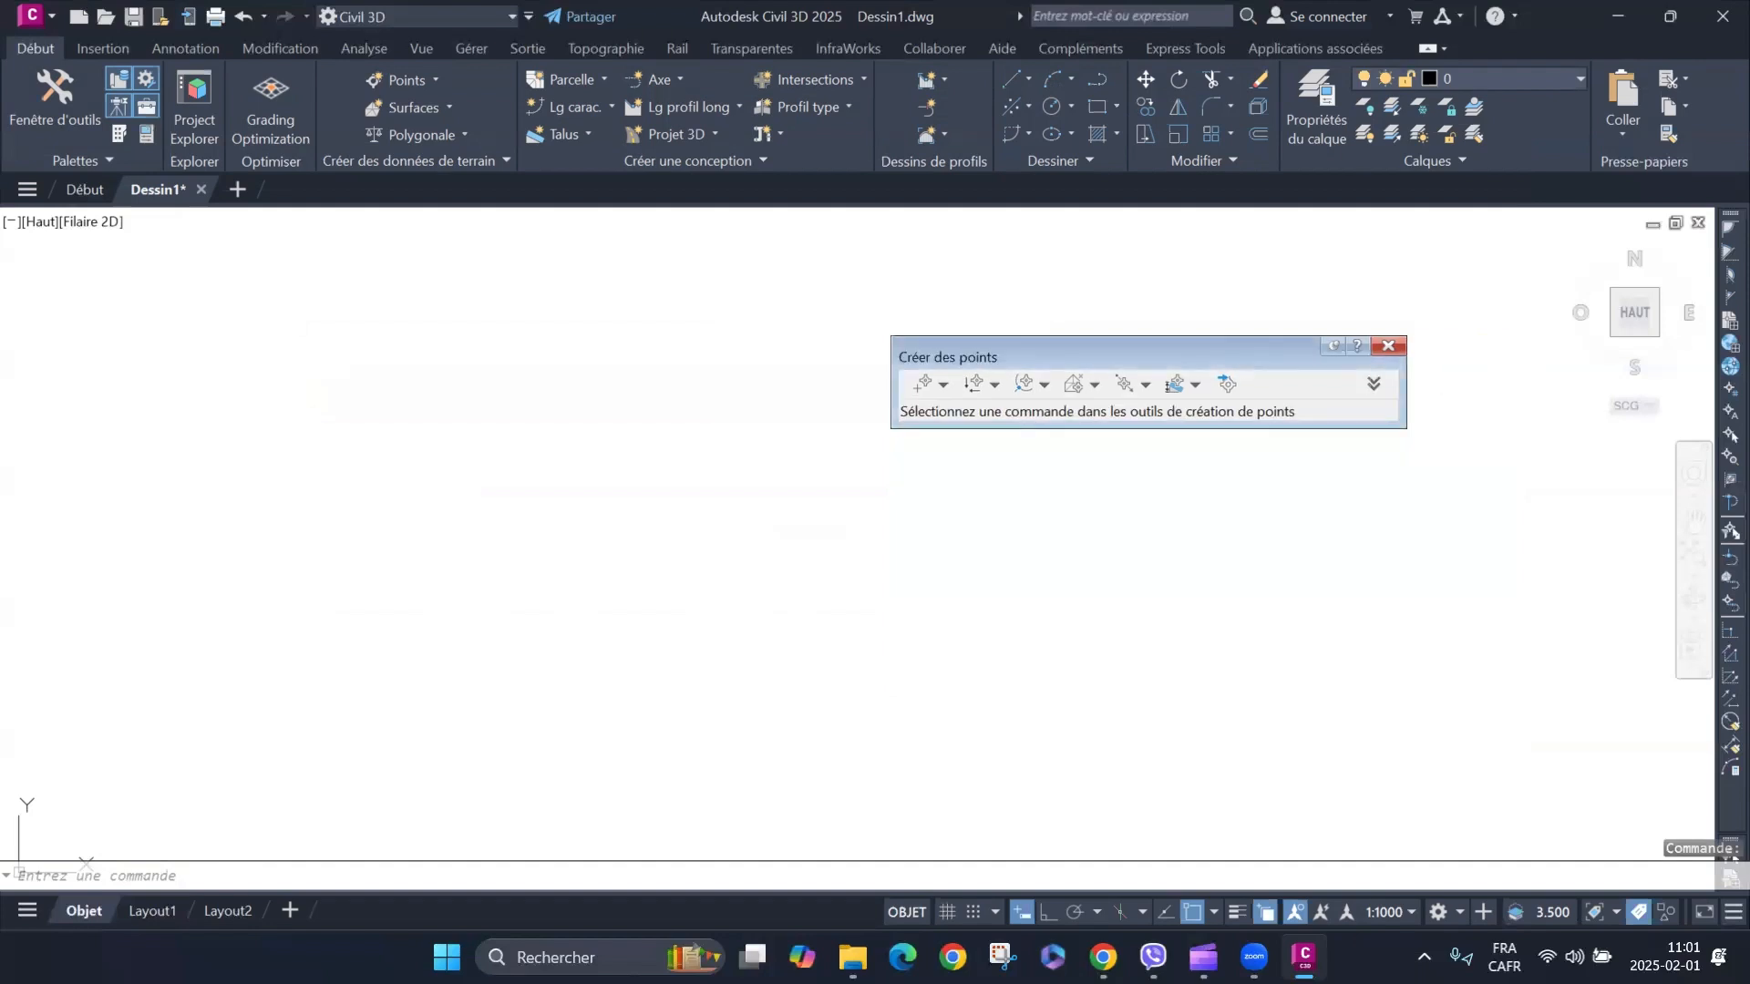
pyautogui.moveTo(1236, 346); pyautogui.dragTo(1358, 119)
pyautogui.click(1109, 475)
pyautogui.click(1083, 542)
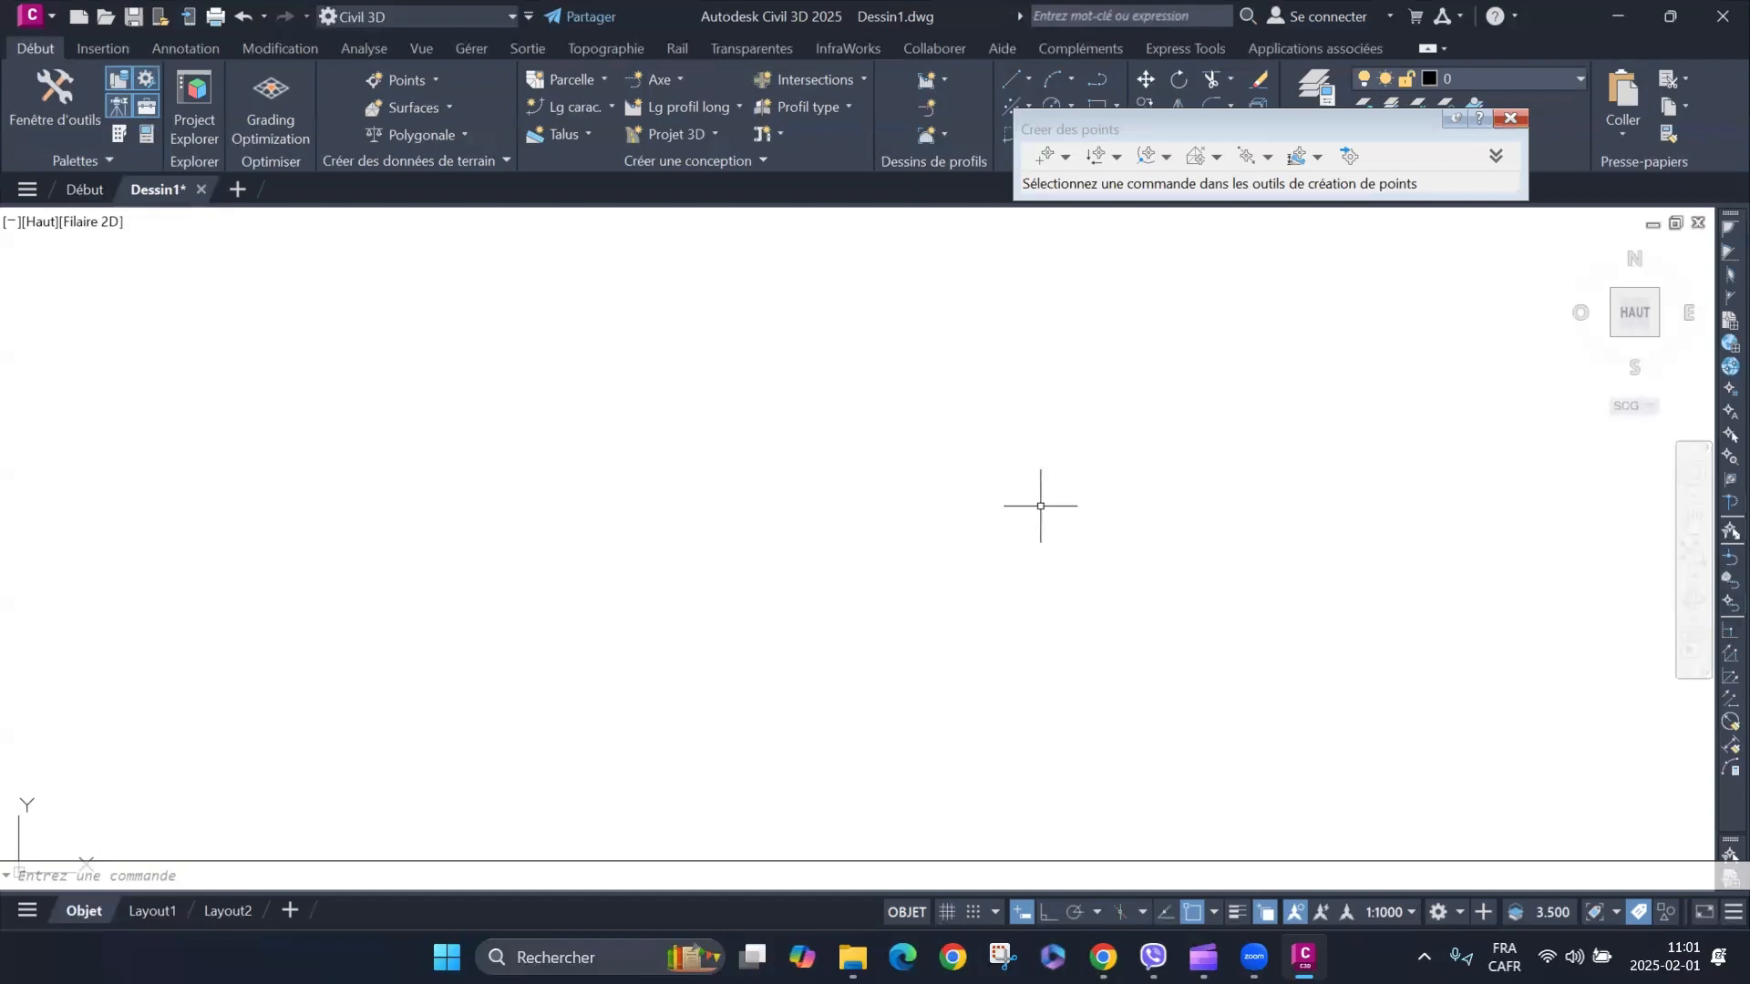
# Zoom to the drawing extents and look over the imported terrain points.
pyautogui.click(1687, 558)
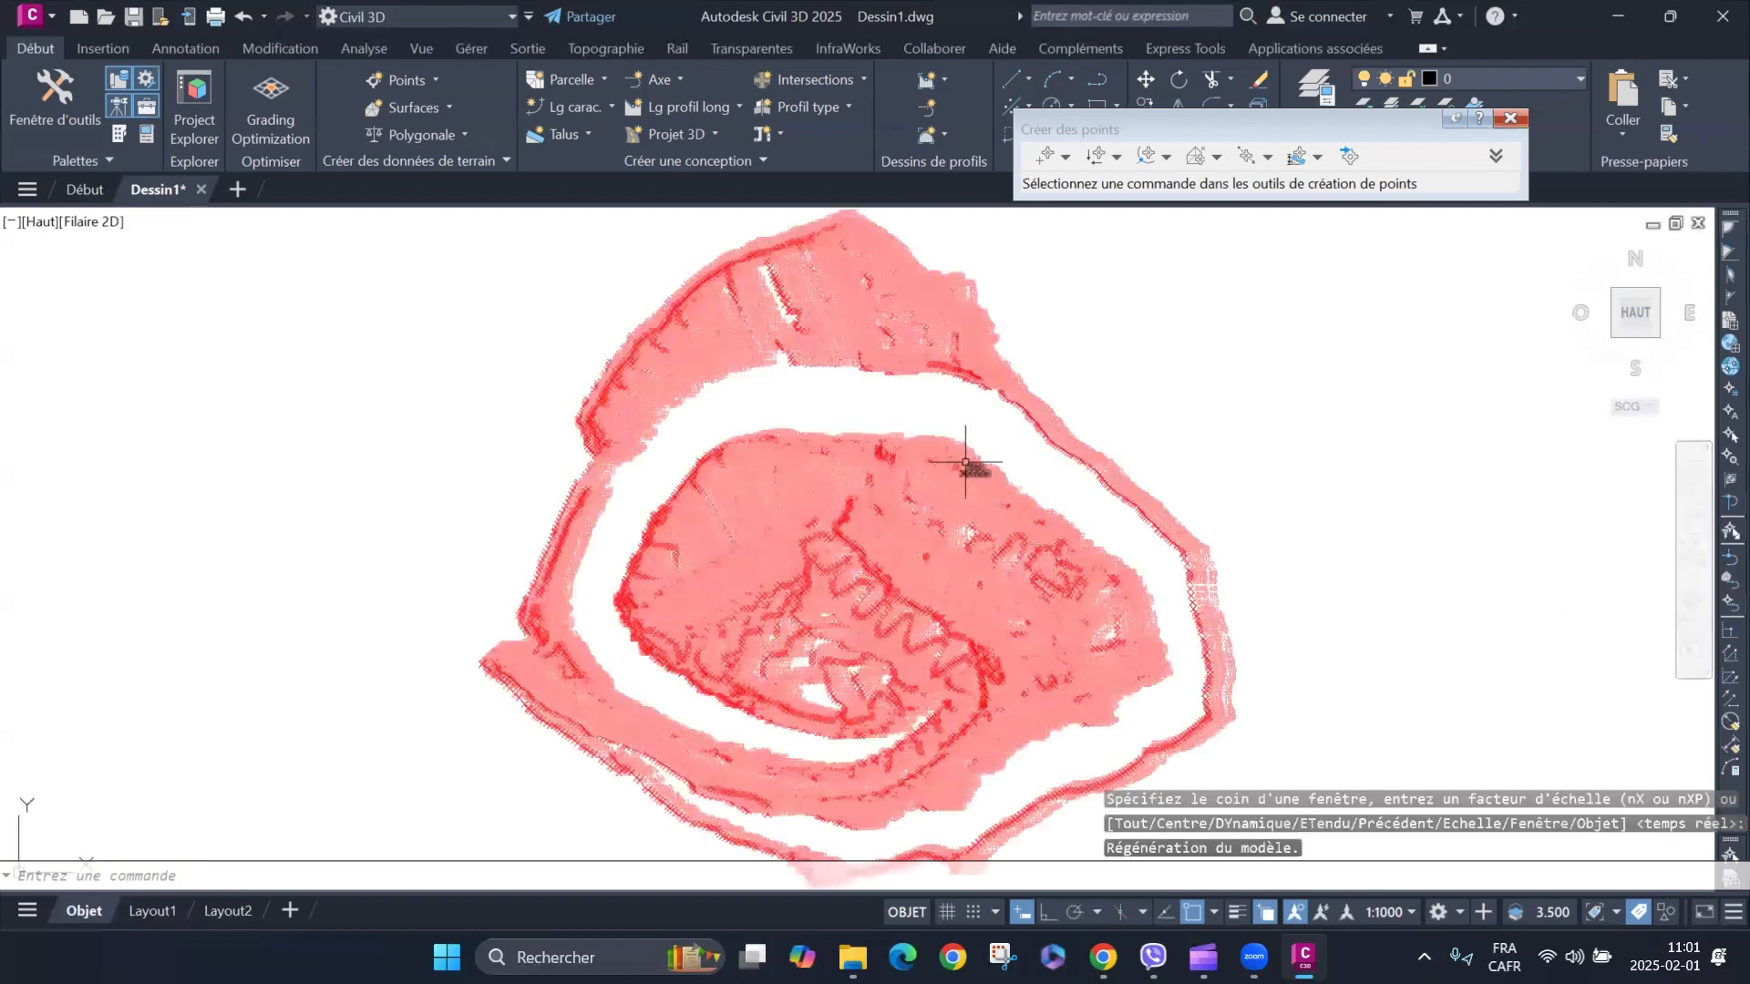
pyautogui.scroll(-1, 835, 430)
pyautogui.scroll(1, 909, 532)
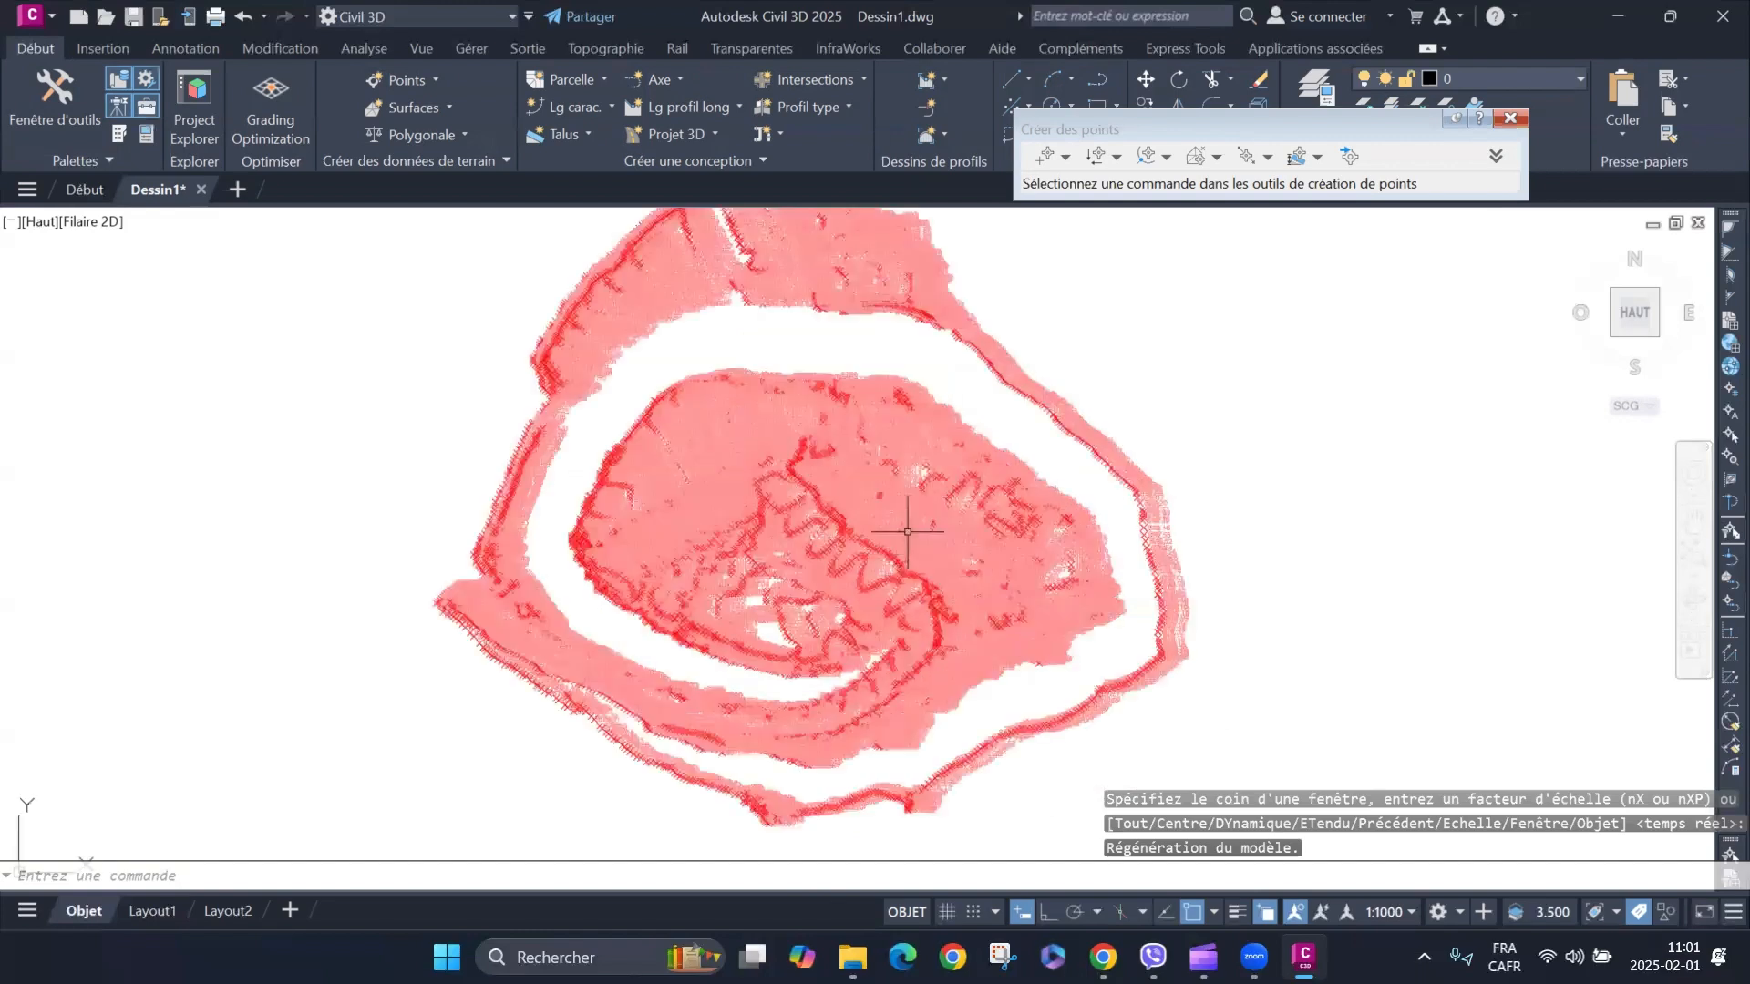
pyautogui.scroll(-1, 1062, 579)
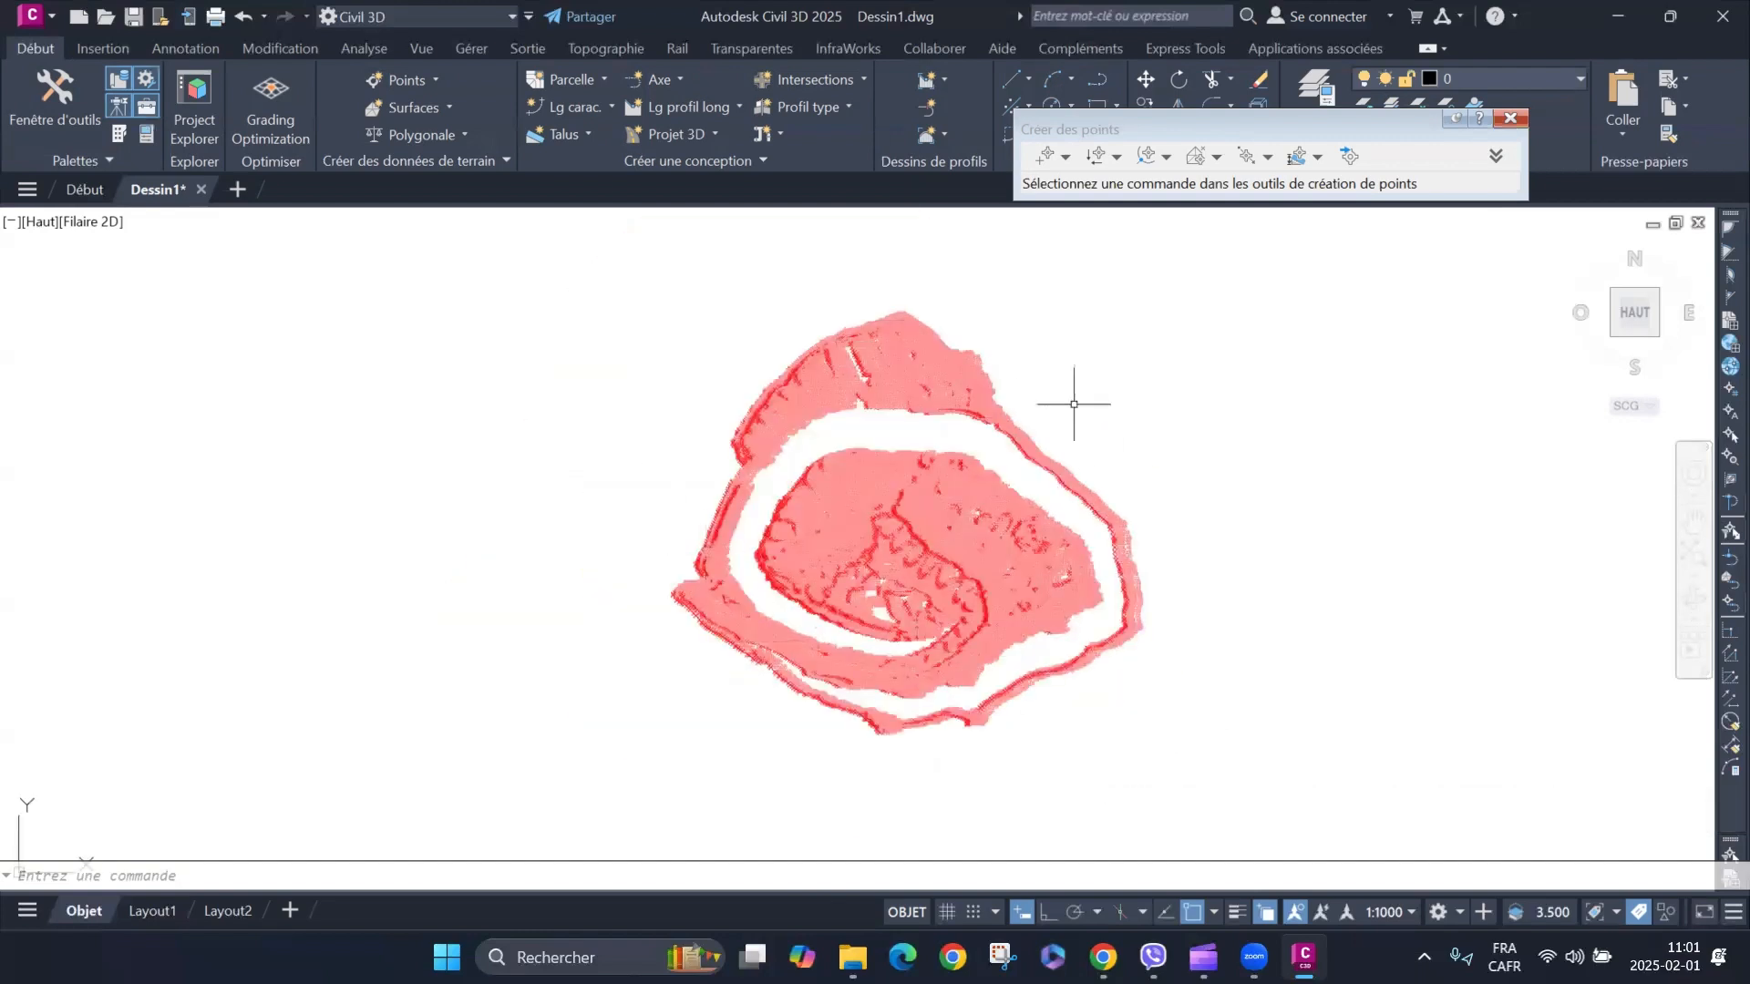
# Start another point import and add all.csv from the Bureau folder as the source file.
pyautogui.click(1350, 156)
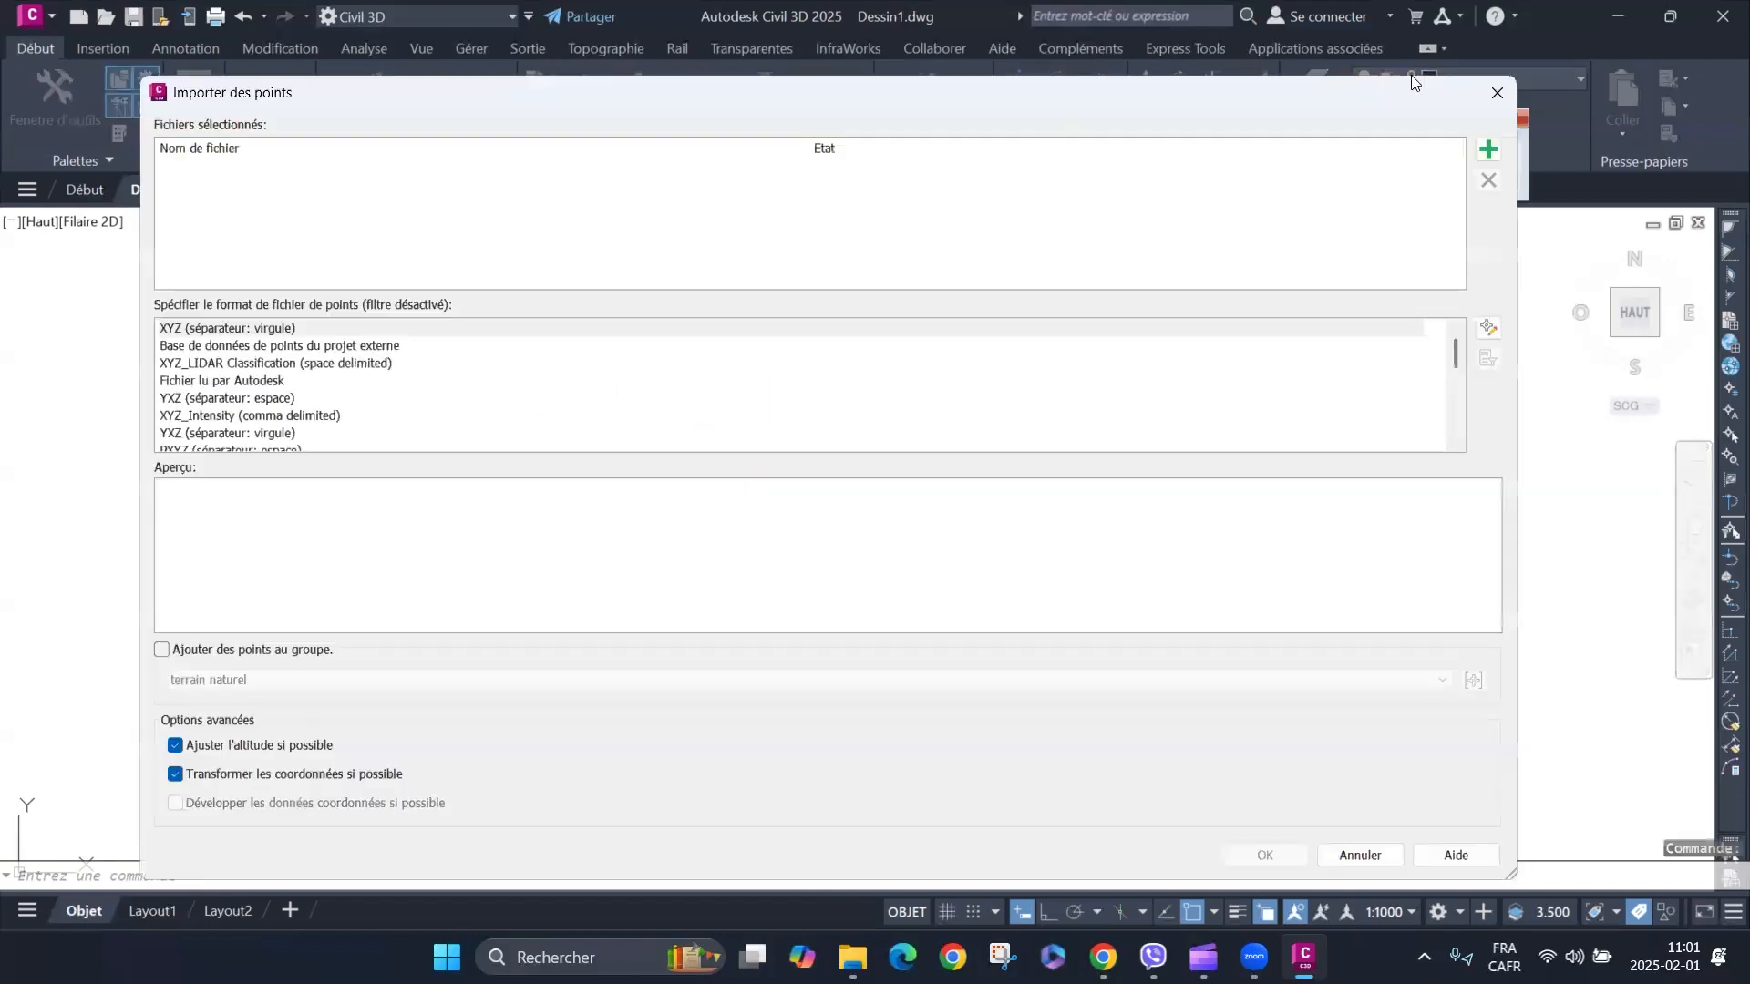
pyautogui.click(1490, 152)
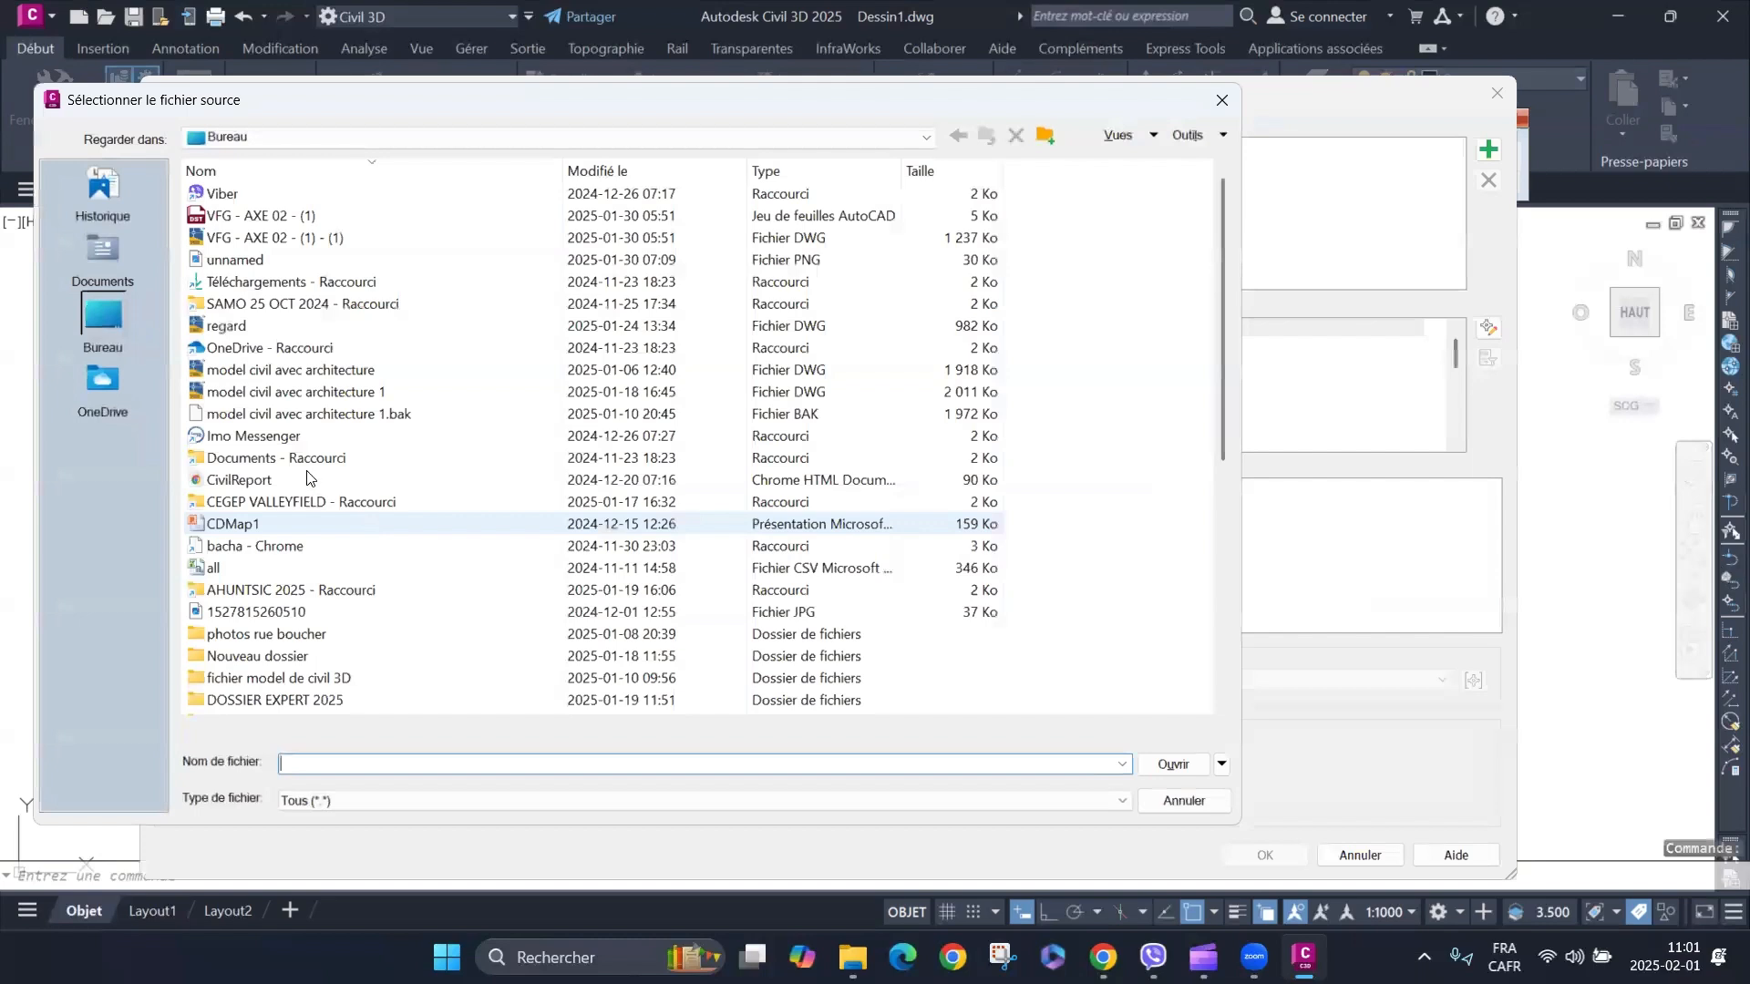
pyautogui.click(215, 569)
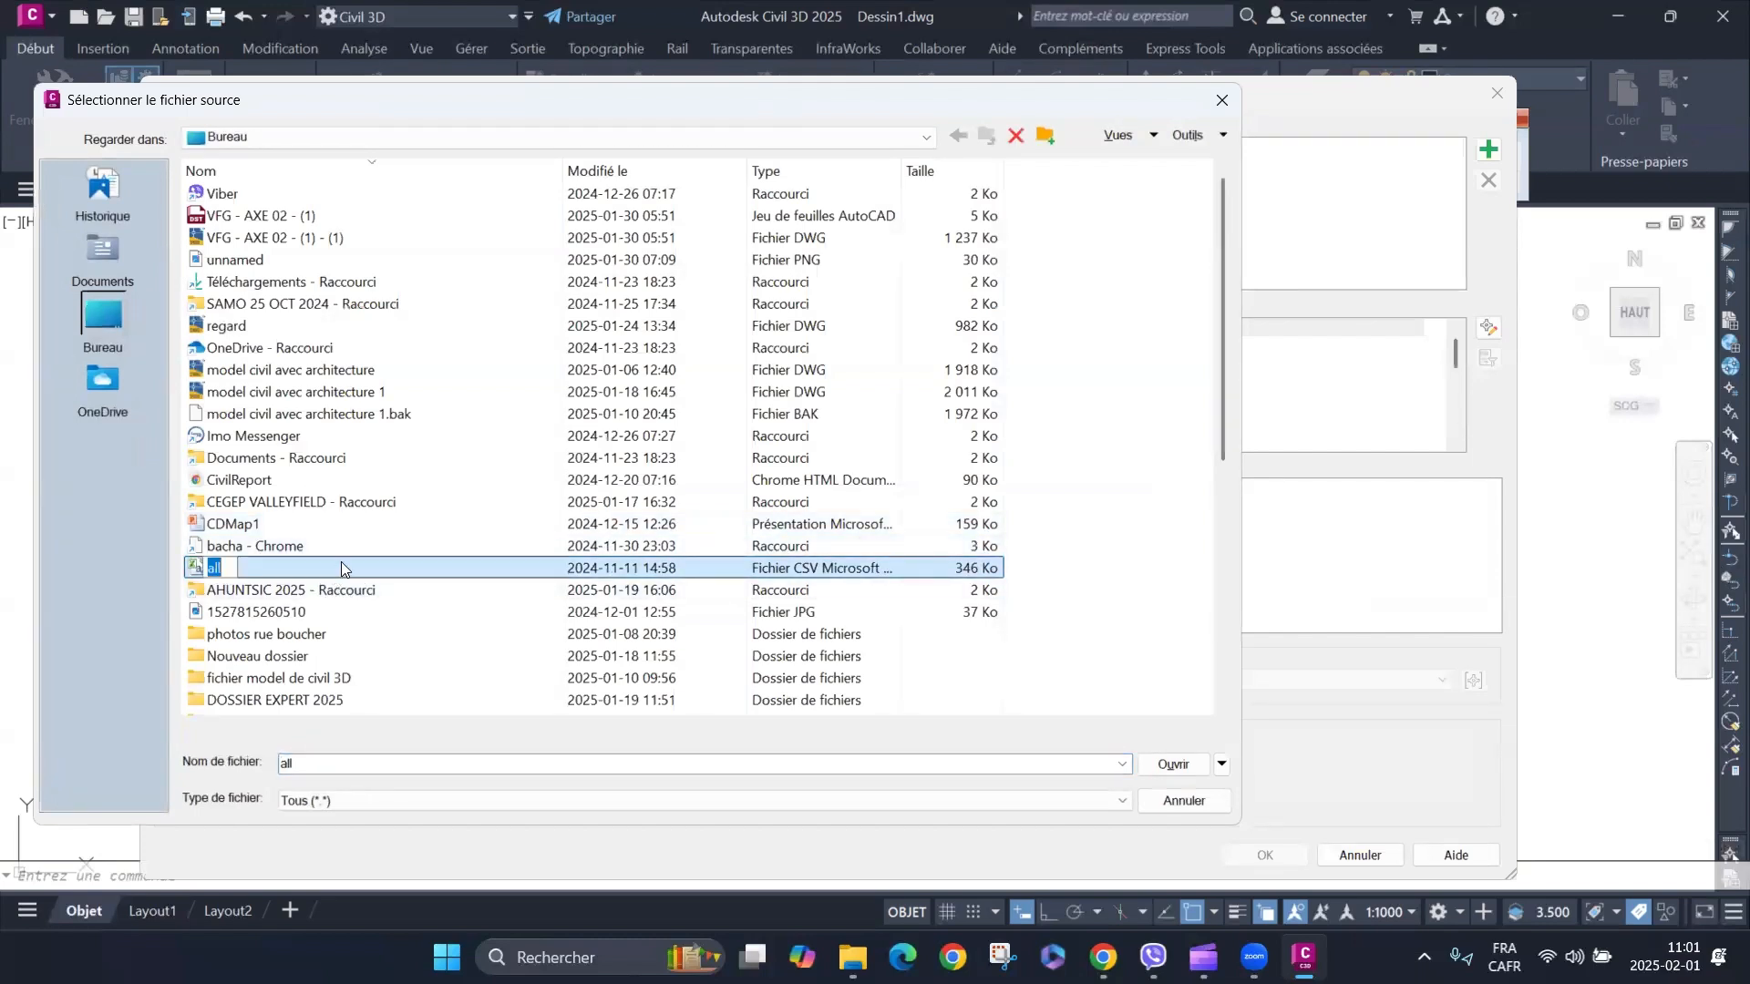
pyautogui.click(1178, 764)
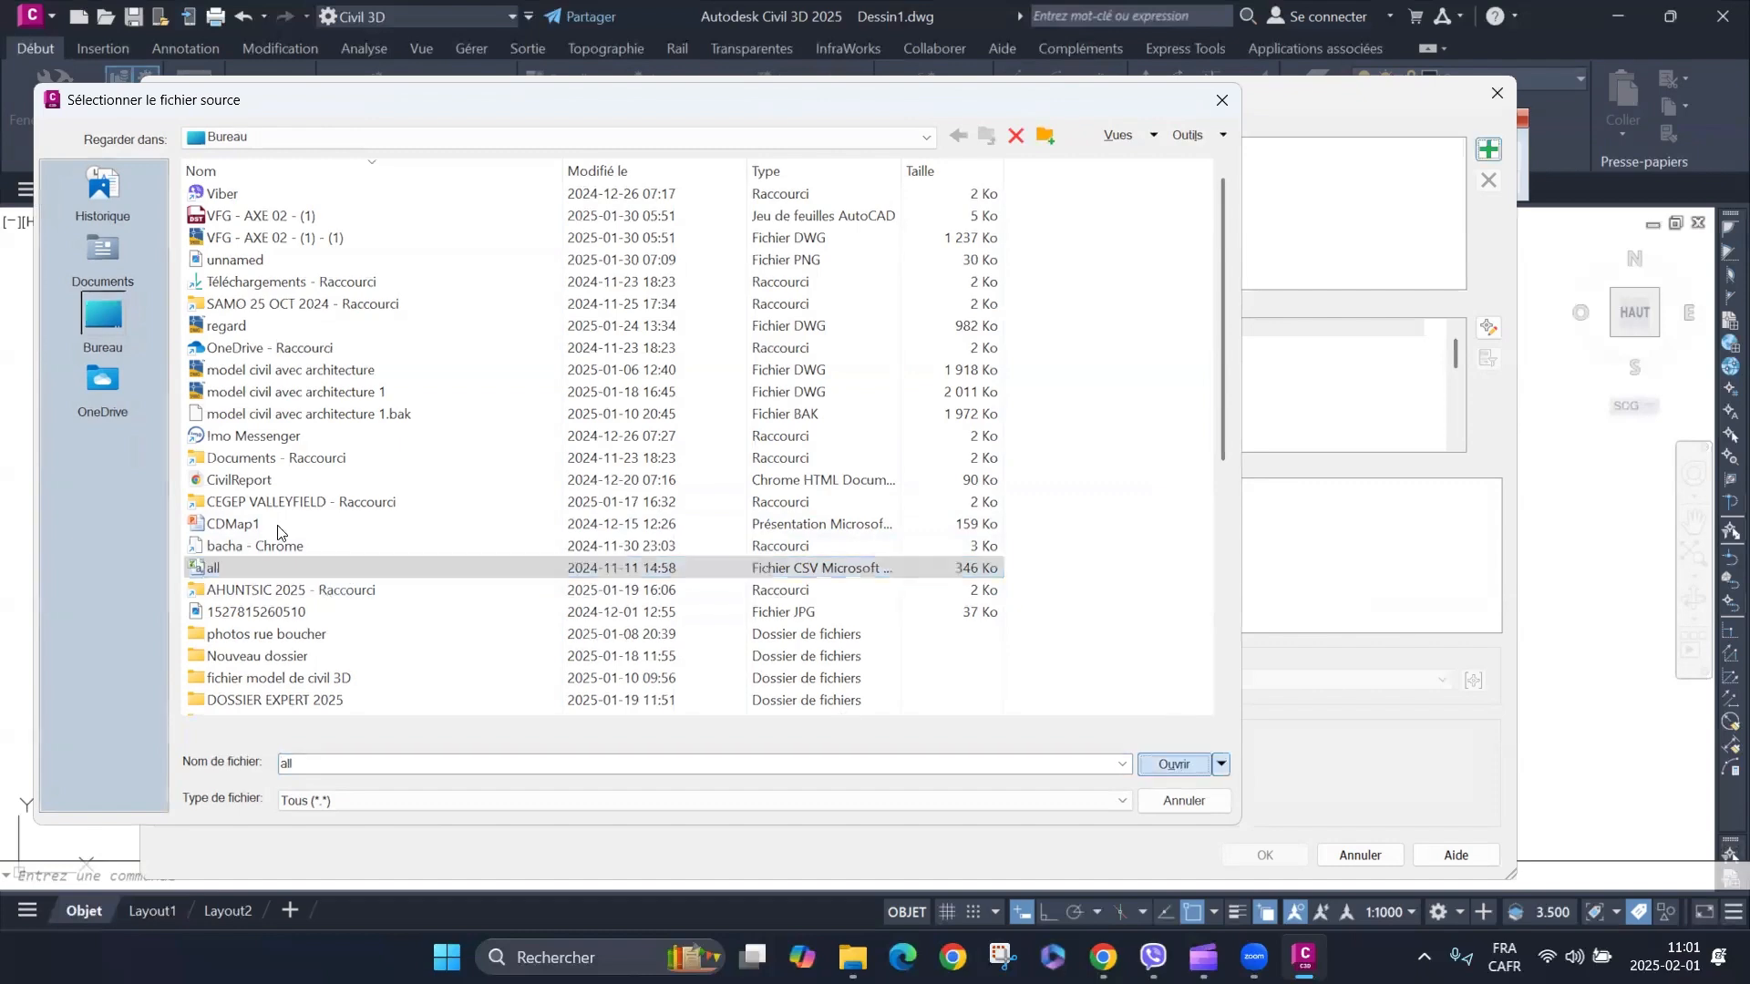
# Import all.csv with the PYXZD (séparateur: virgule) format, using the next point number for all duplicated point numbers.
pyautogui.scroll(-2, 176, 387)
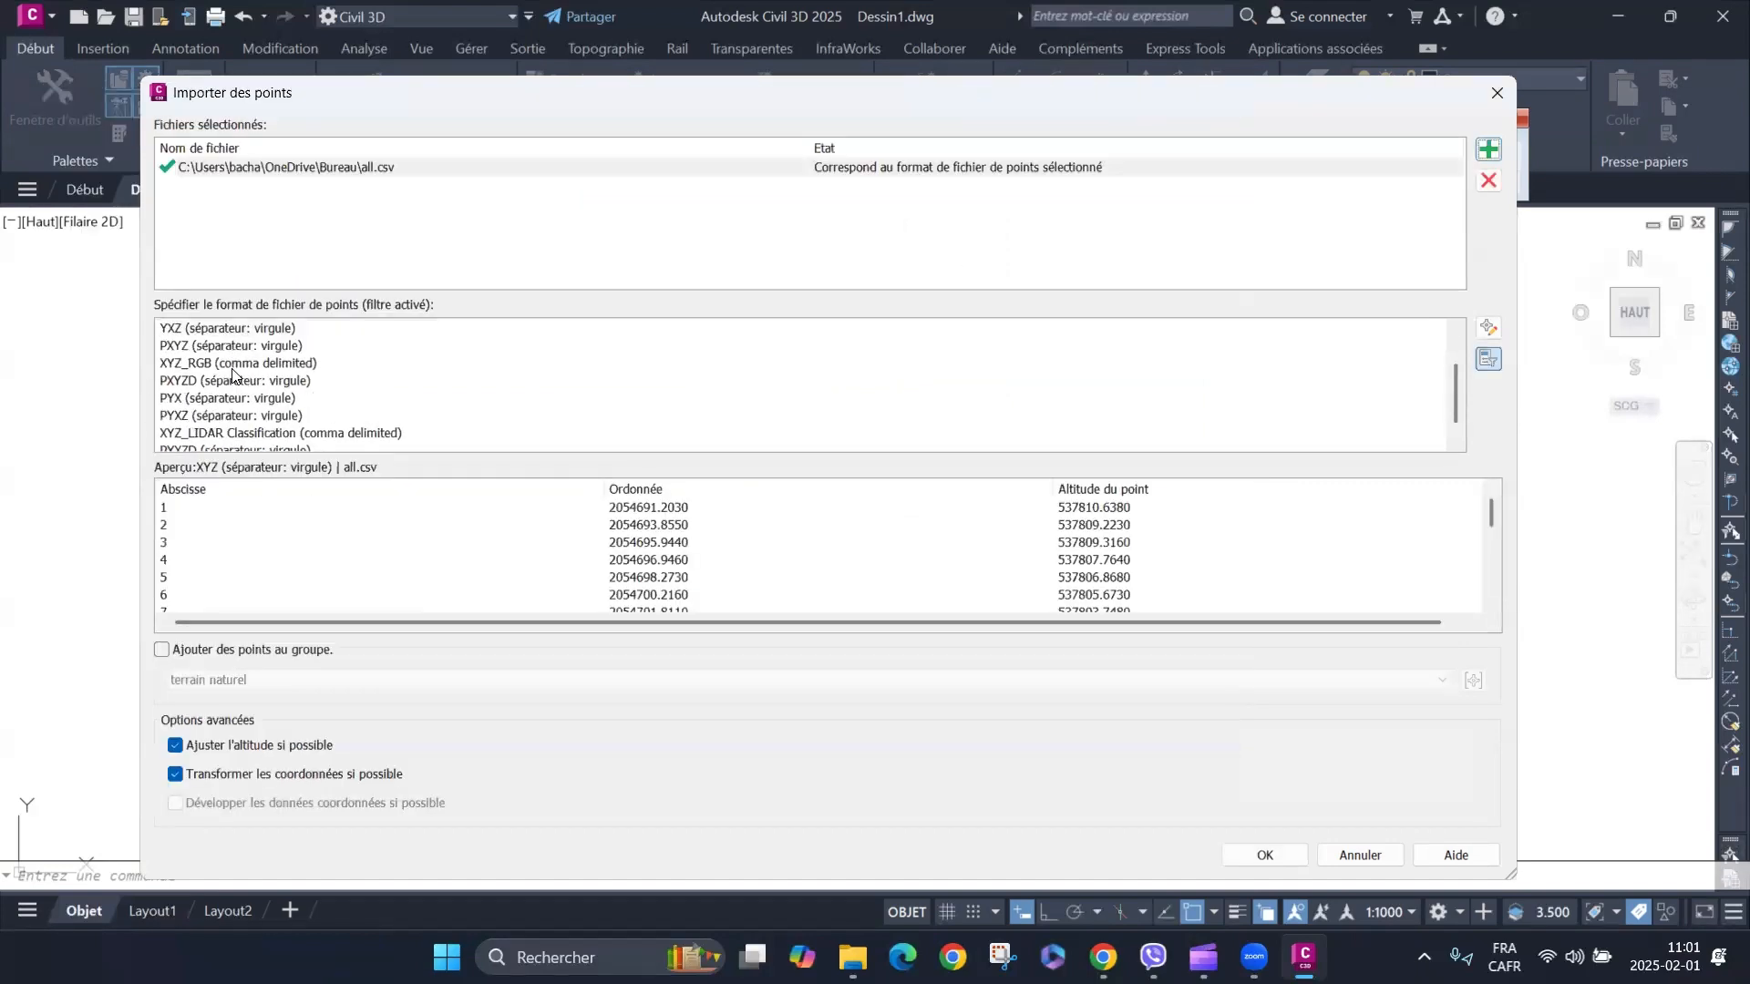
pyautogui.scroll(1, 187, 374)
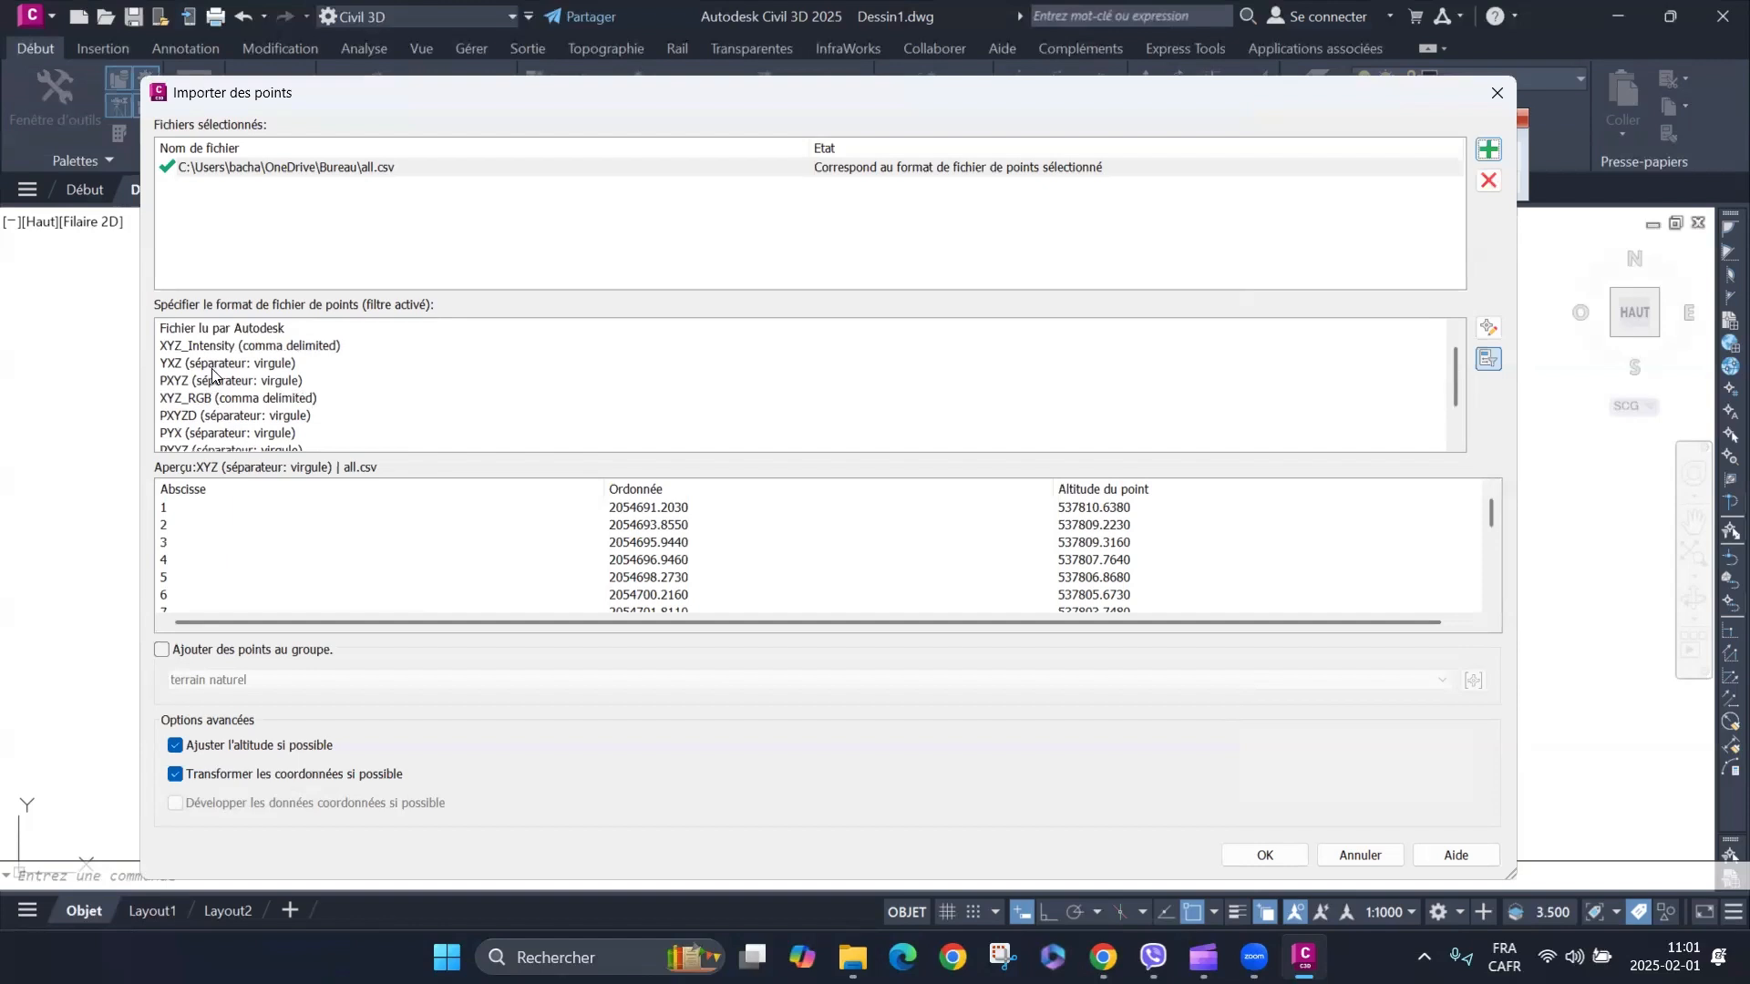
pyautogui.scroll(-1, 212, 373)
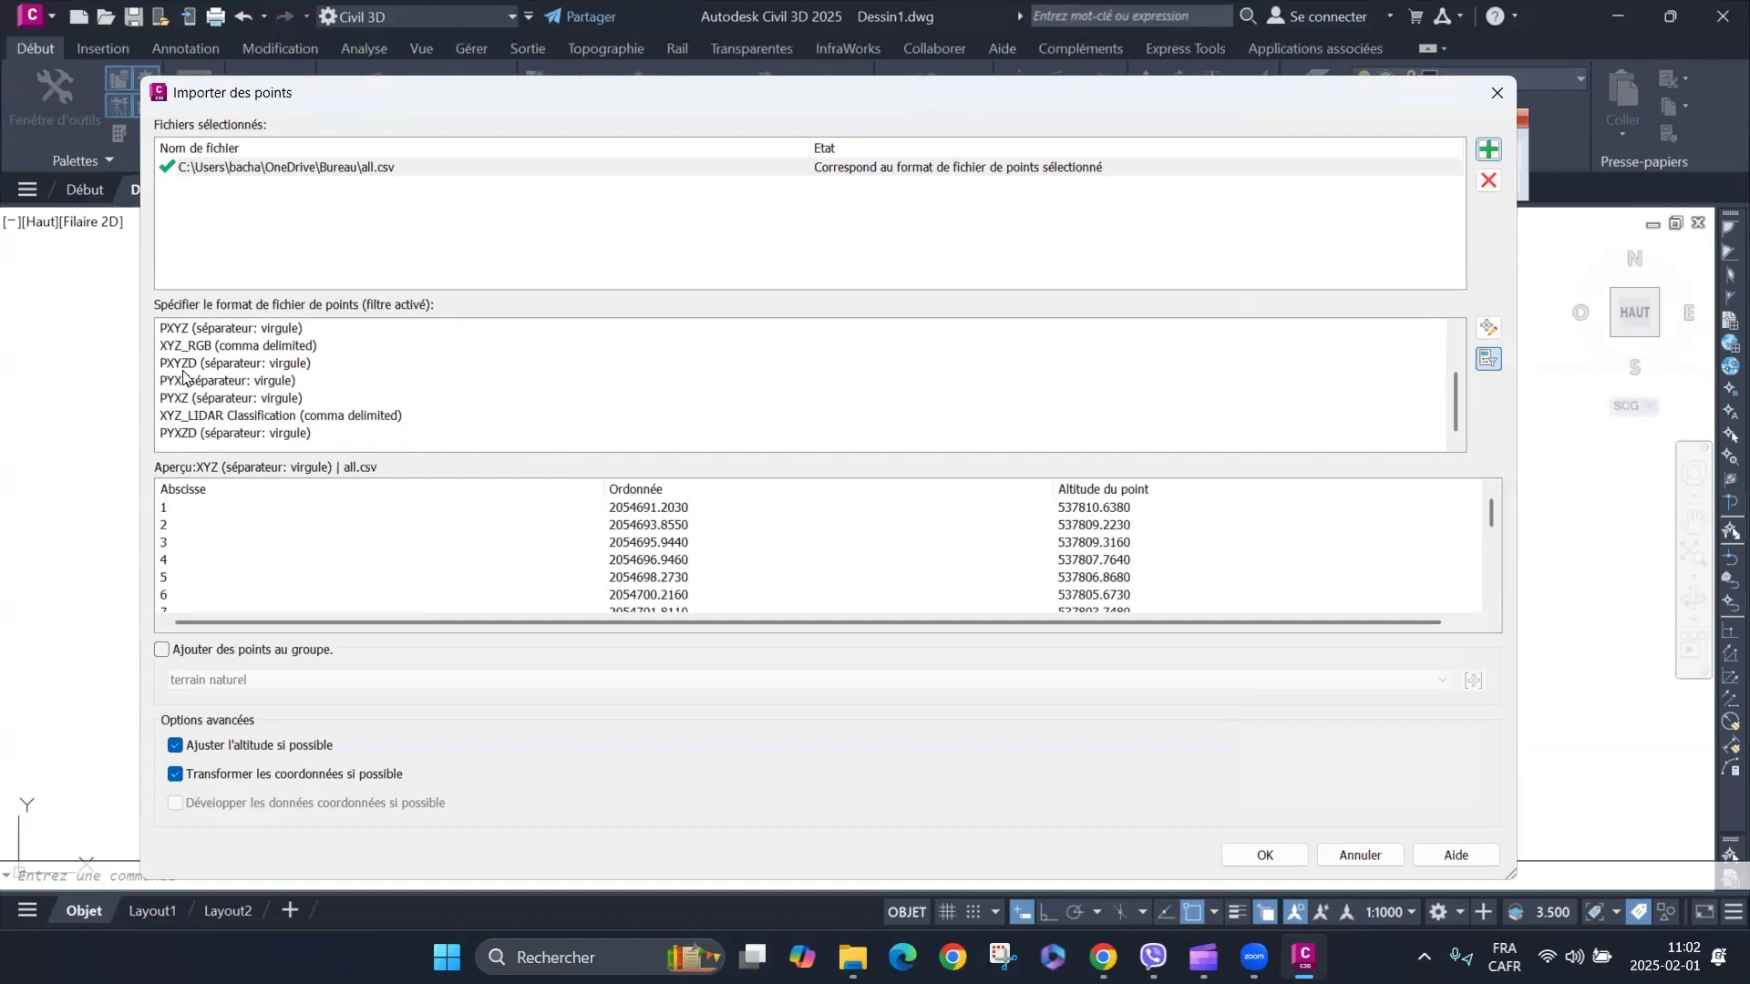
pyautogui.click(188, 433)
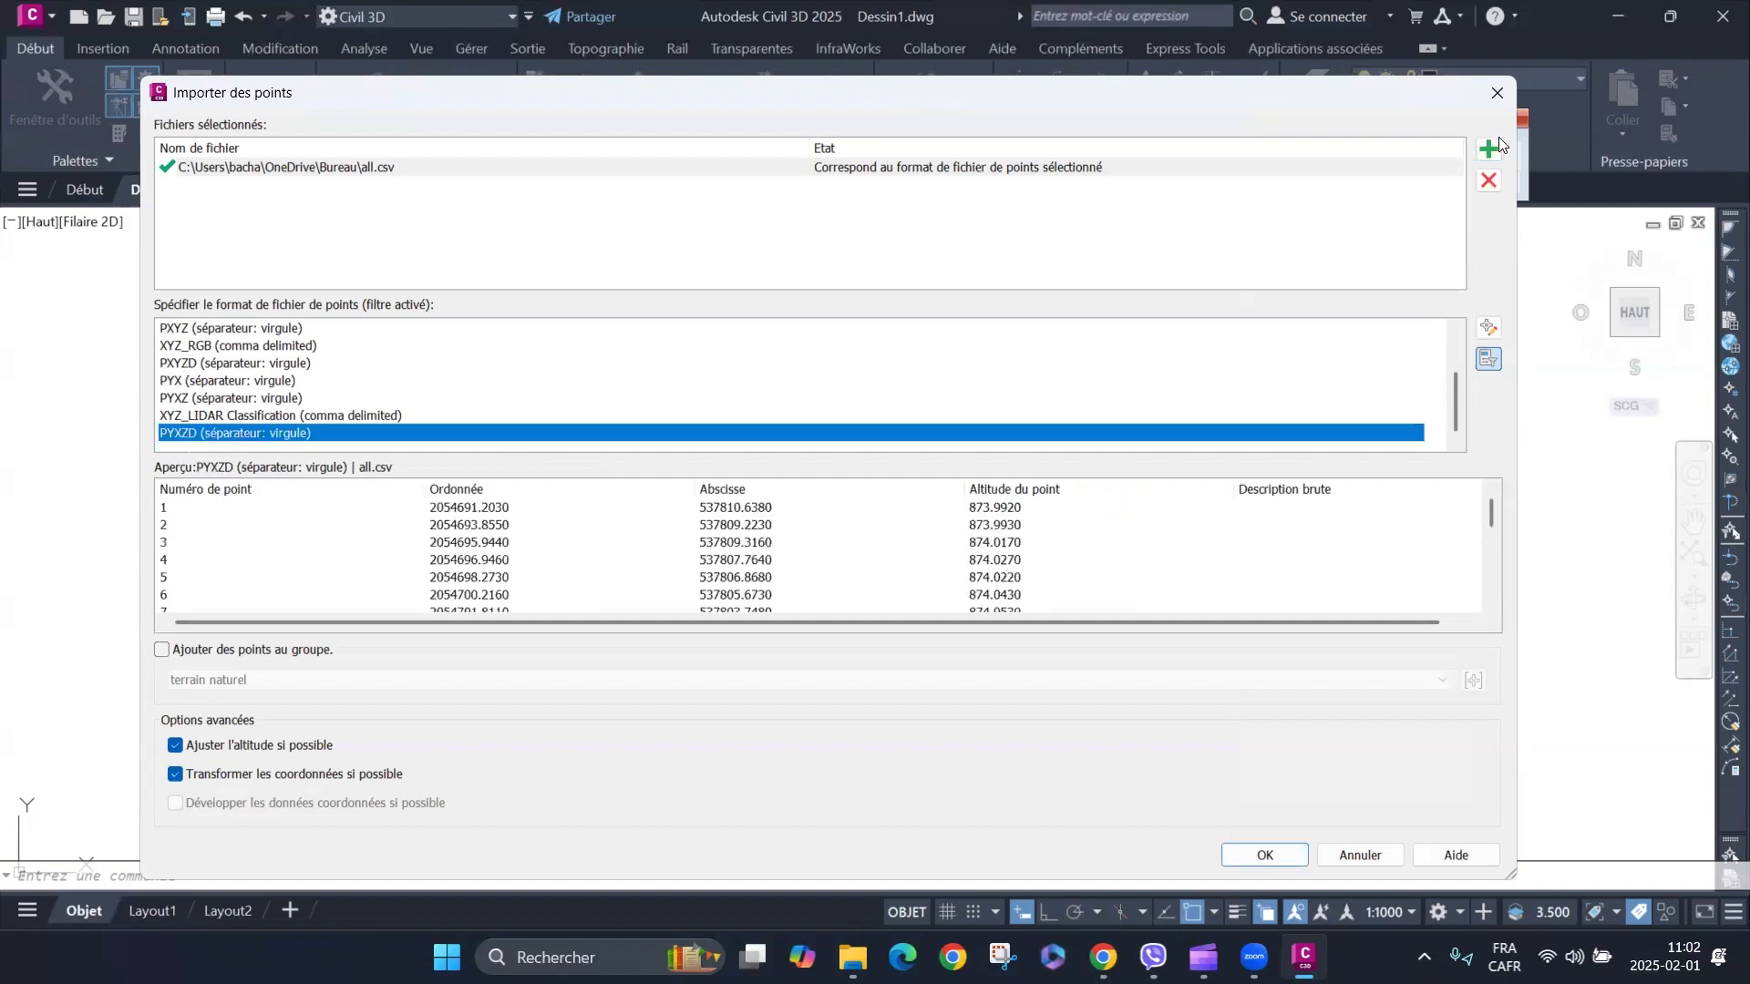
pyautogui.click(1269, 861)
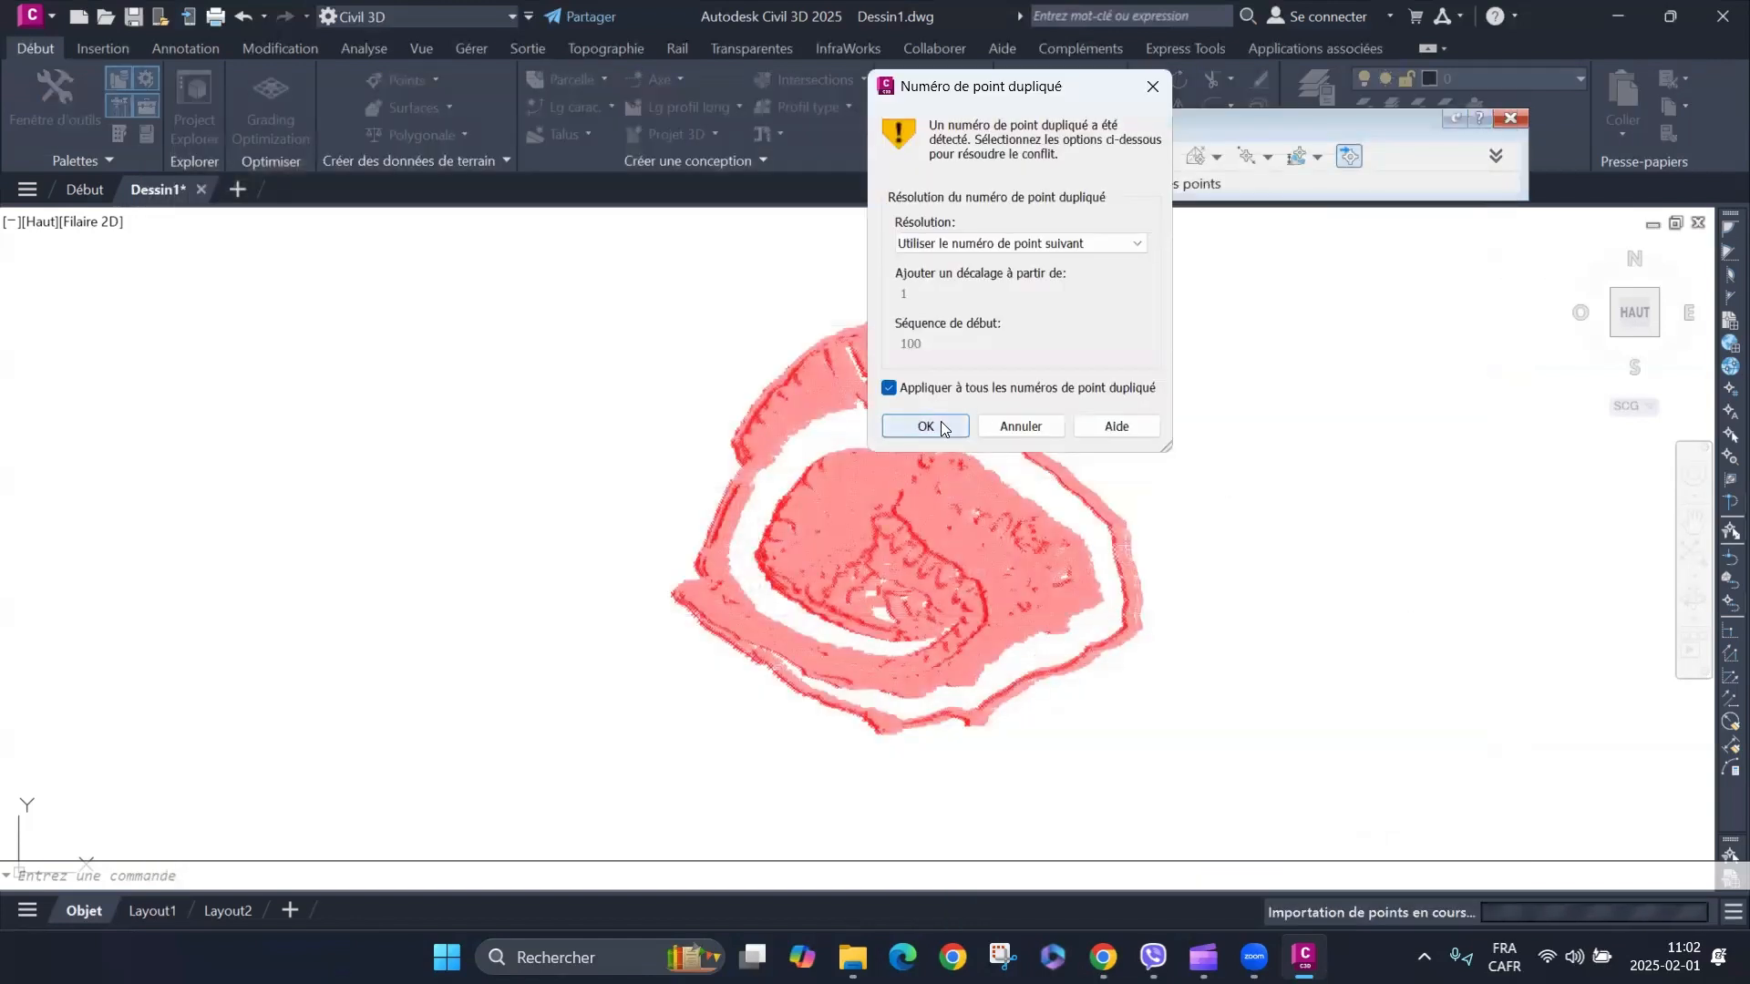
pyautogui.click(941, 421)
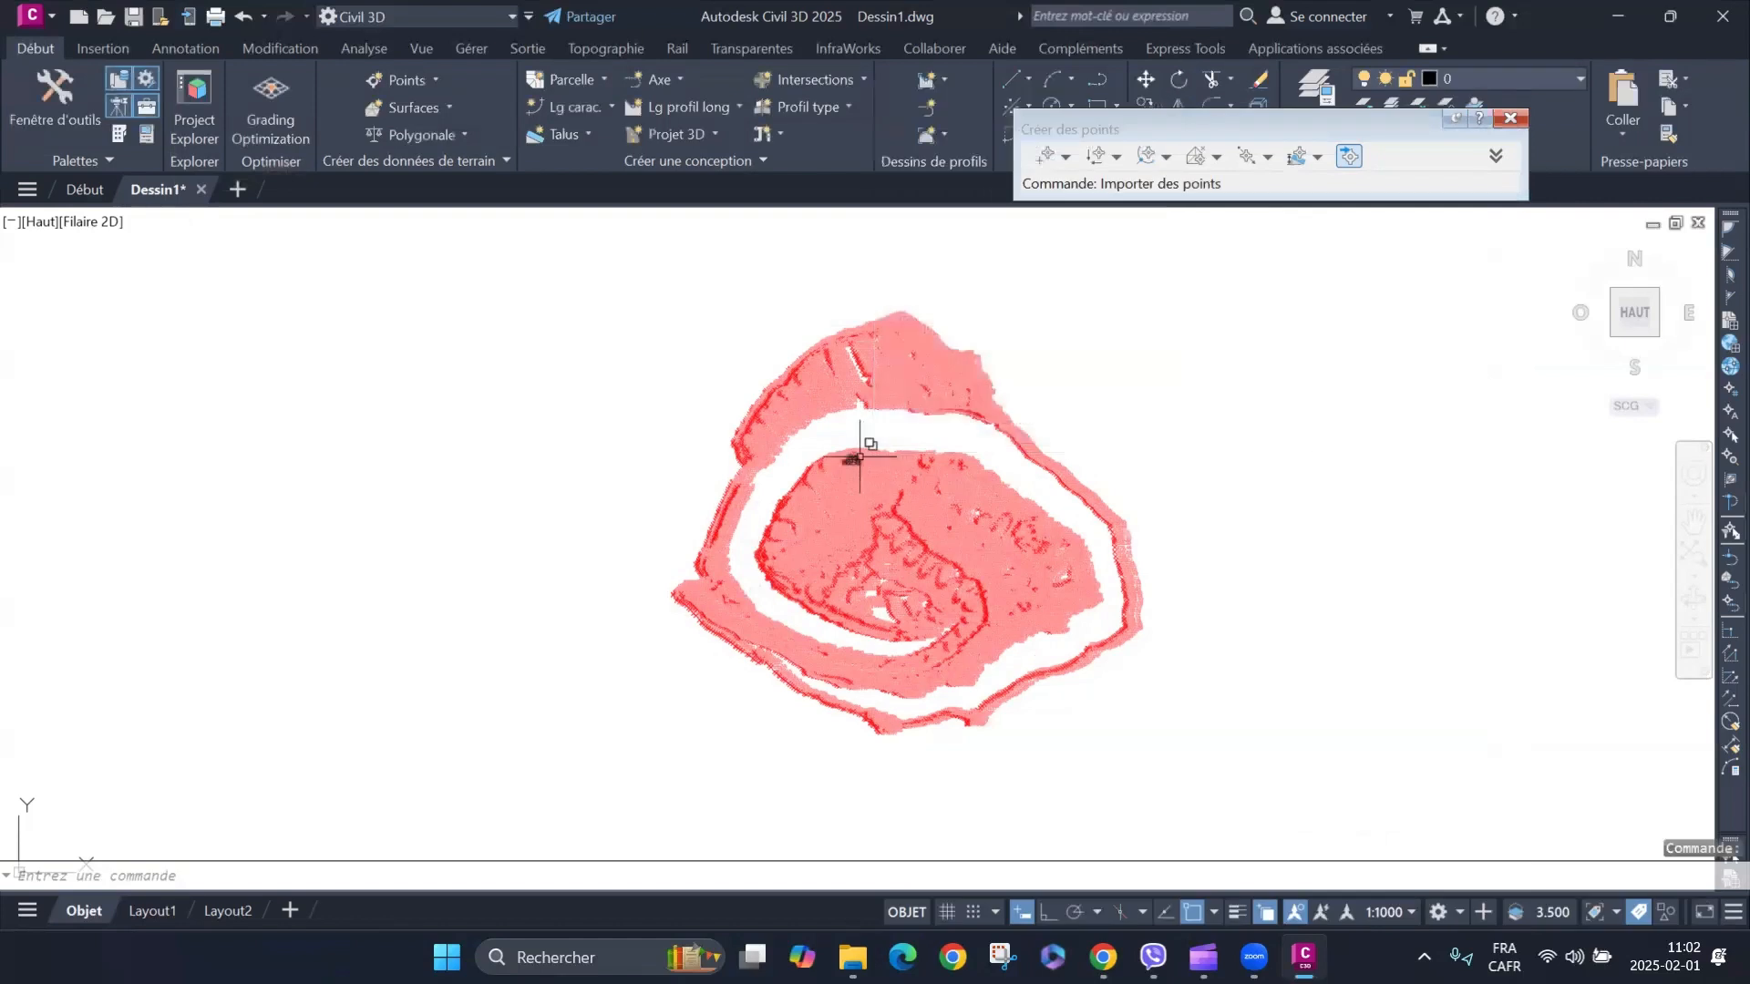
# Examine the drawing extents after the second import to locate both sets of points.
pyautogui.scroll(-4, 668, 486)
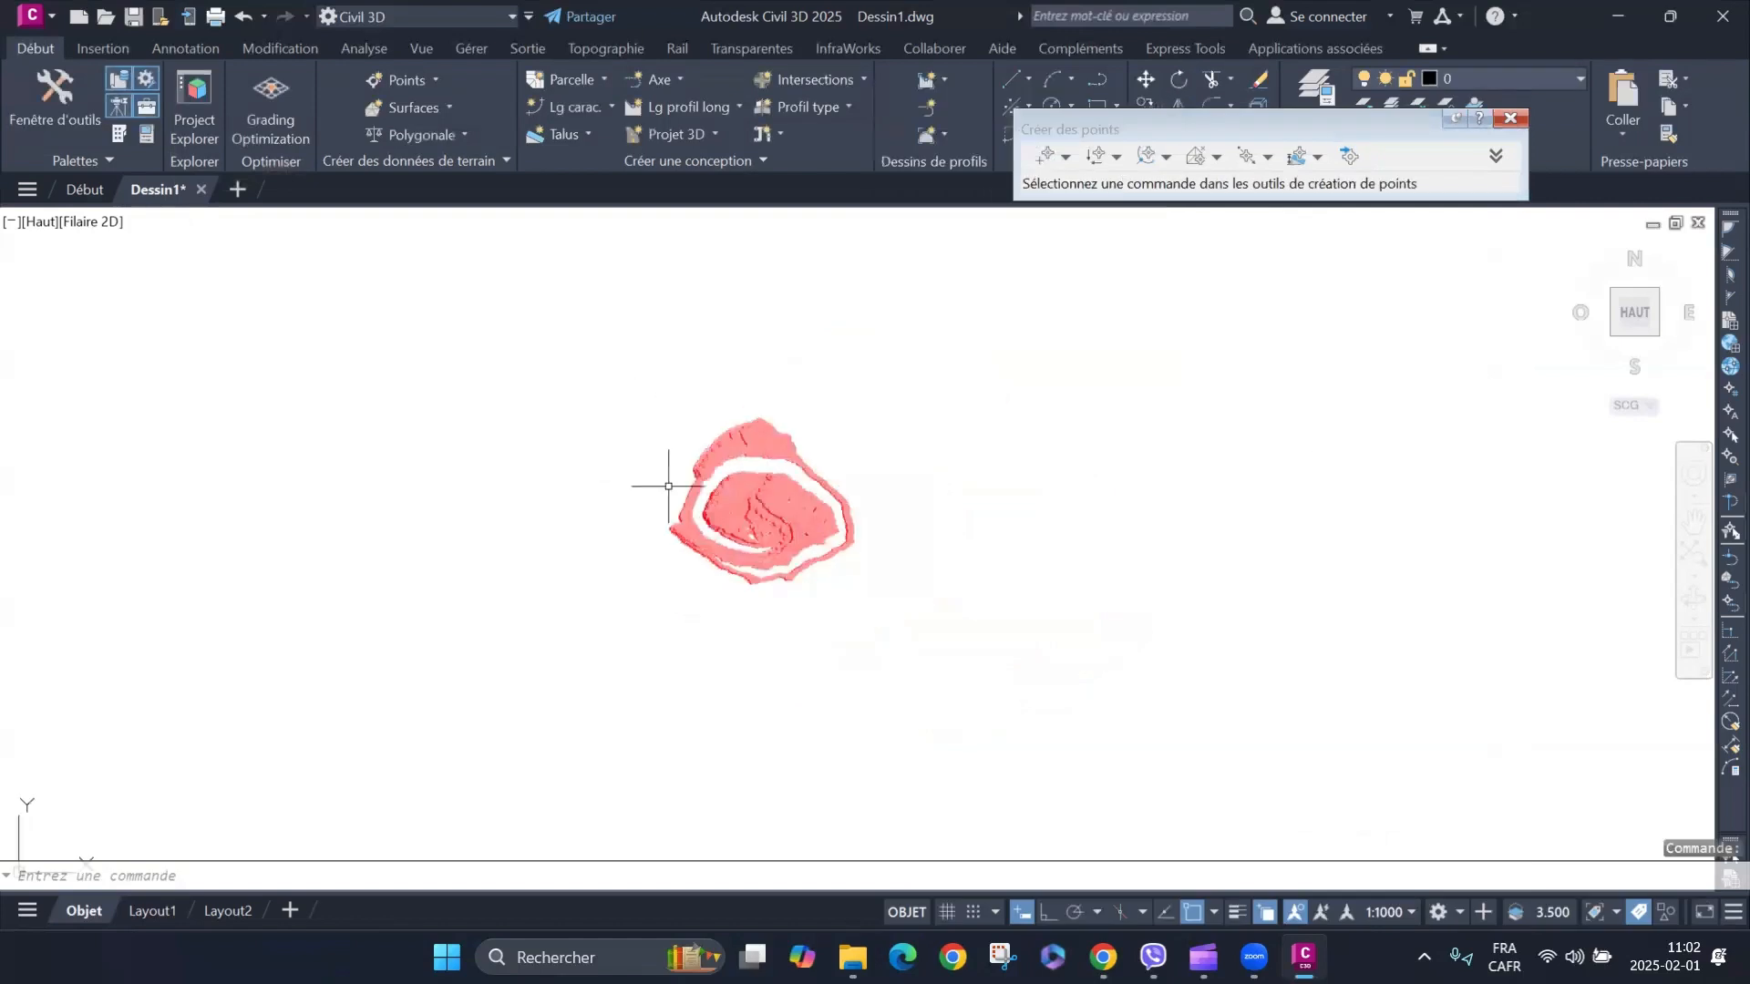
pyautogui.scroll(-4, 799, 503)
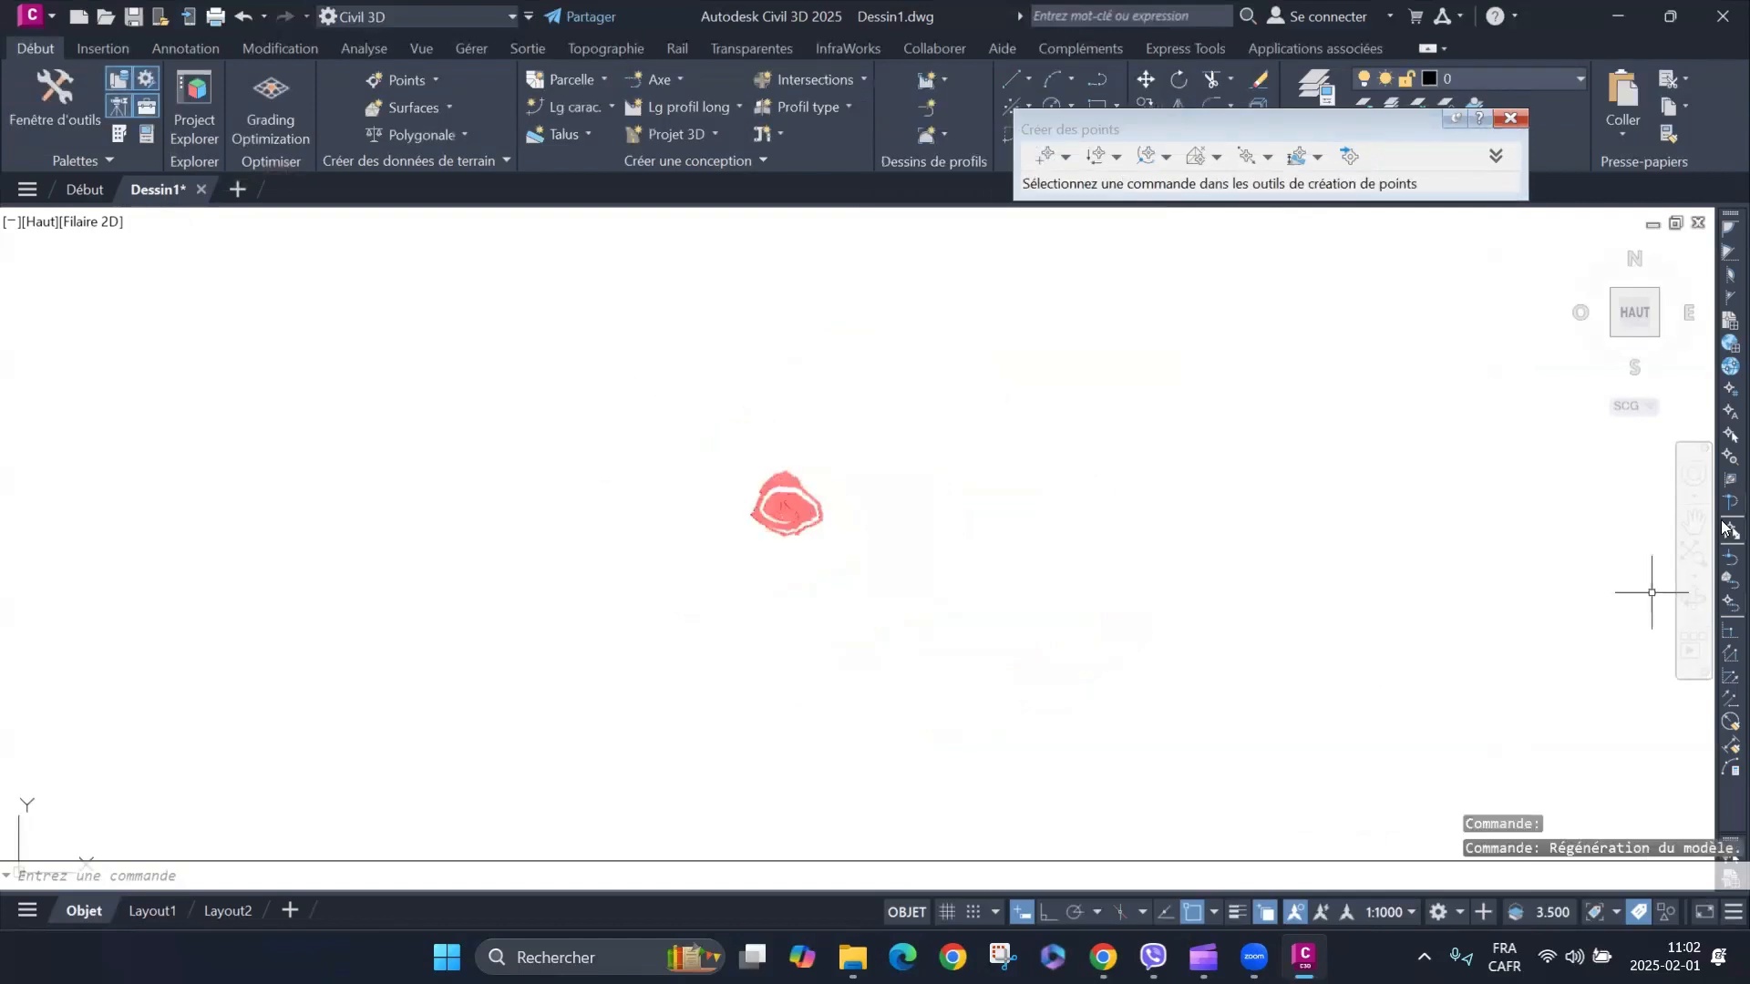
pyautogui.scroll(8, 789, 510)
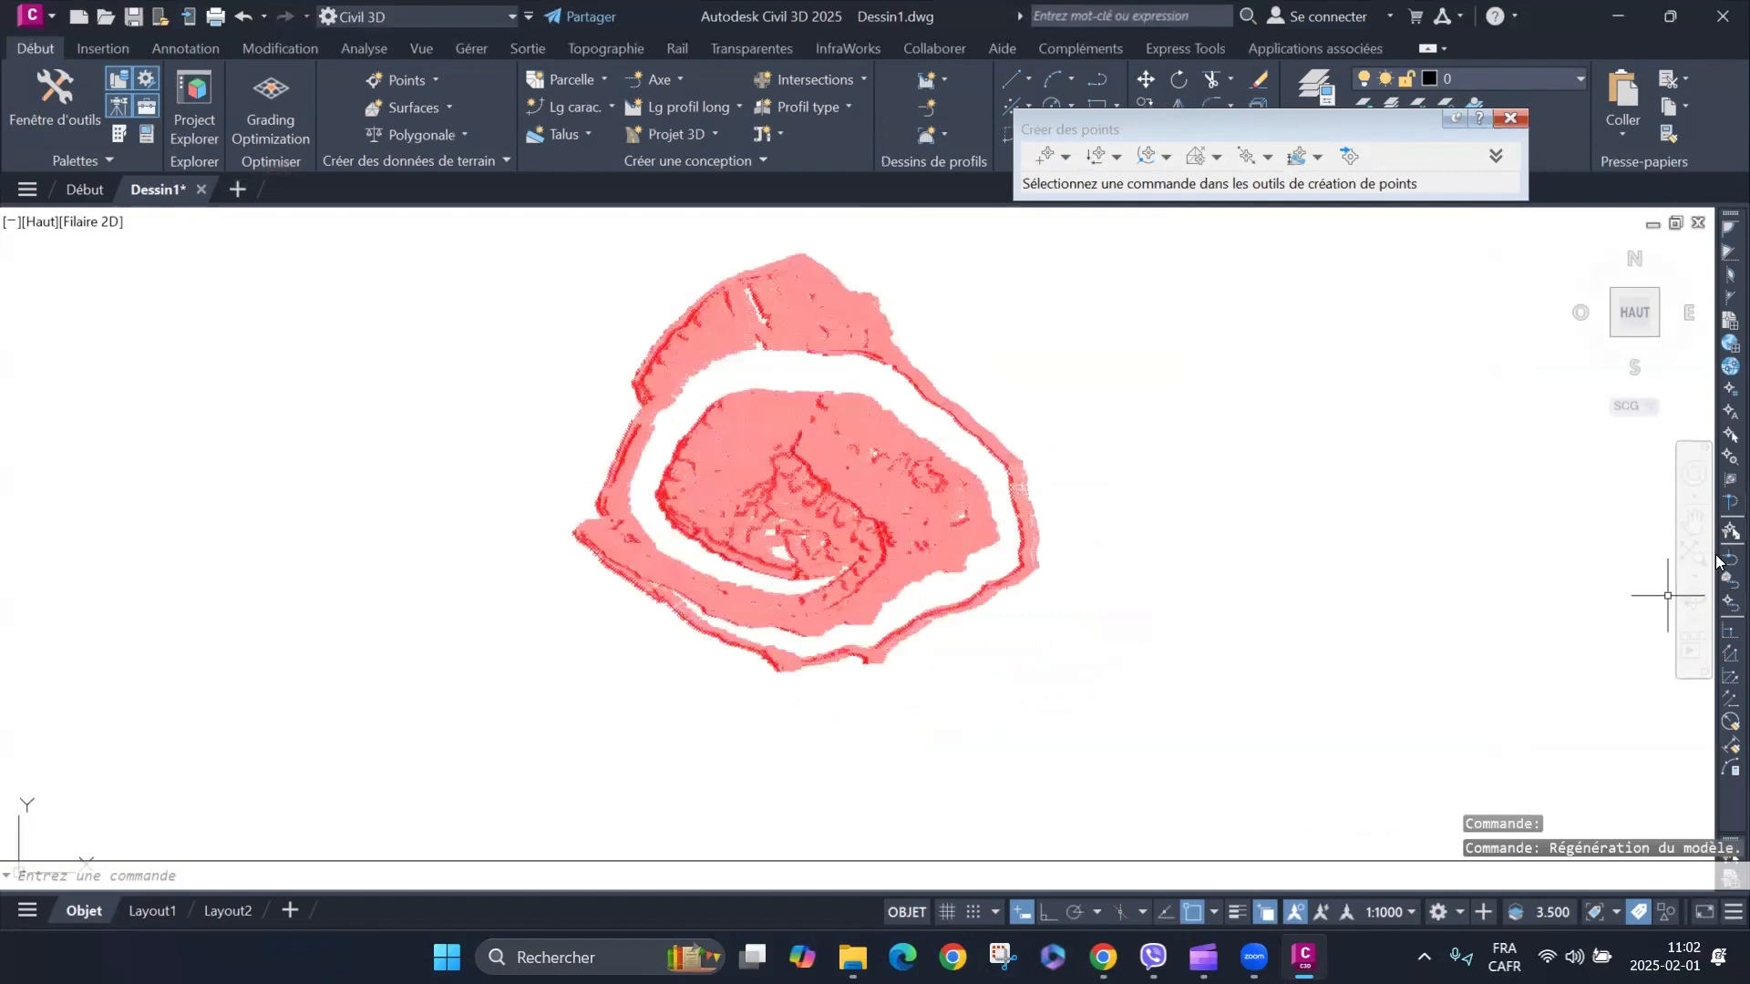
pyautogui.click(1693, 553)
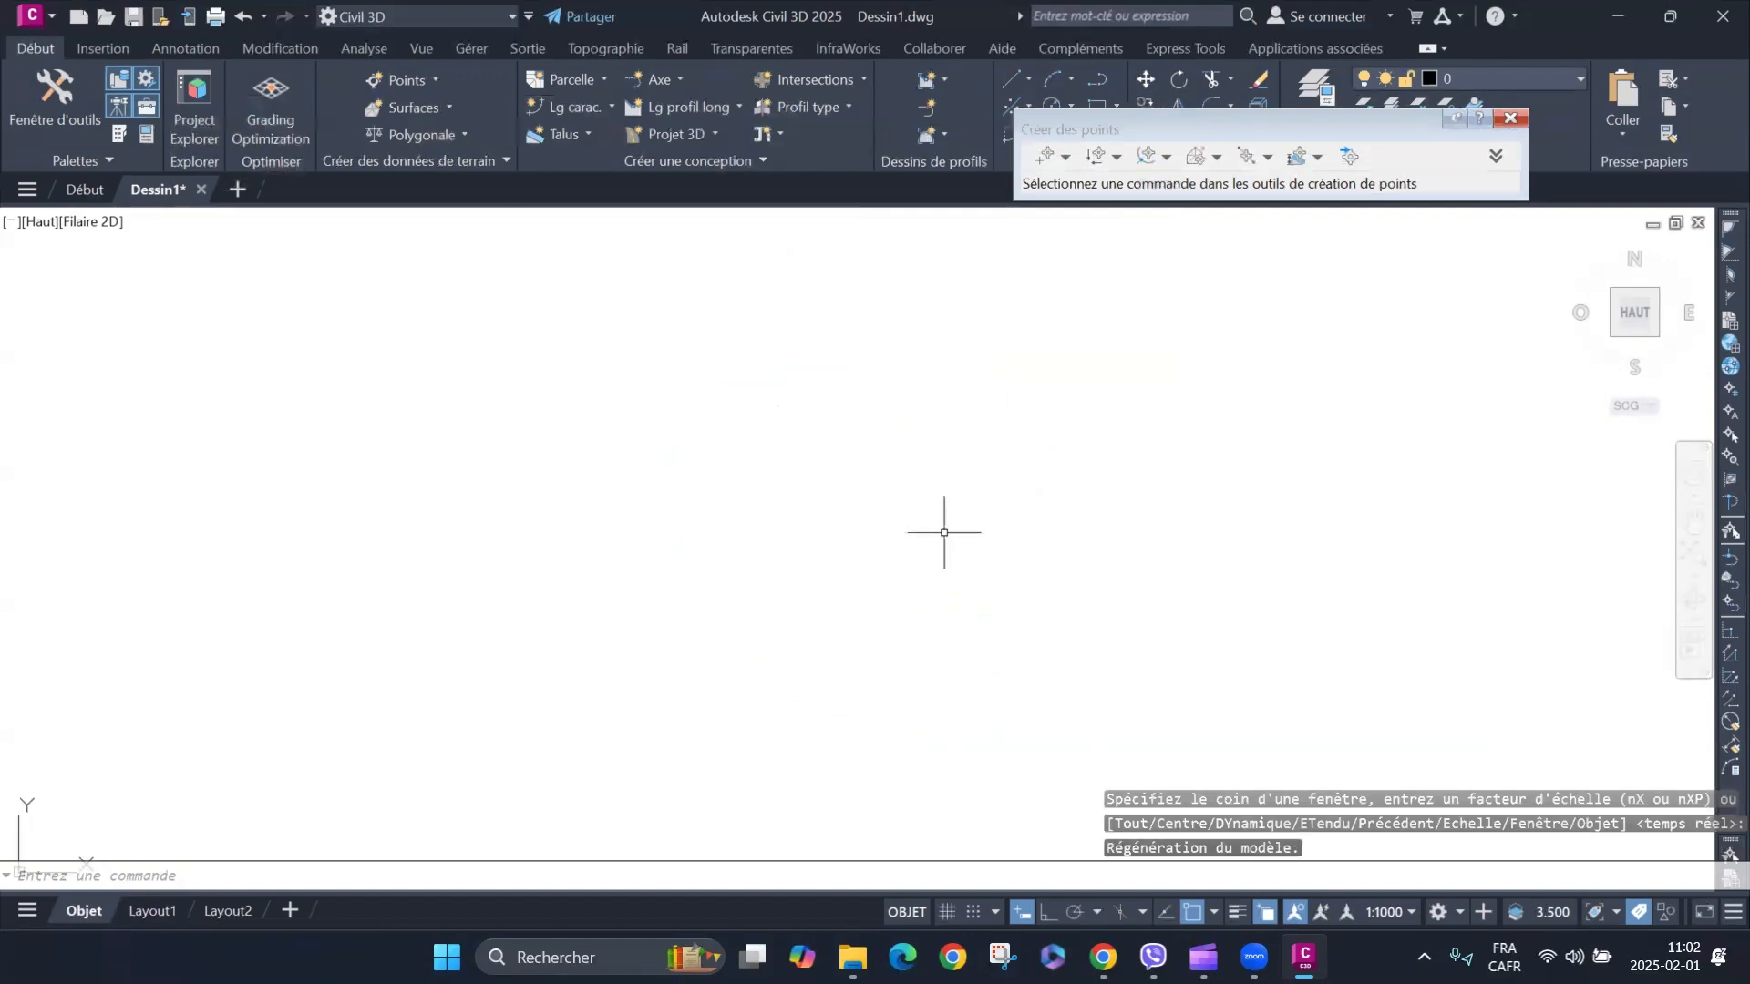
pyautogui.click(1039, 456)
pyautogui.click(990, 551)
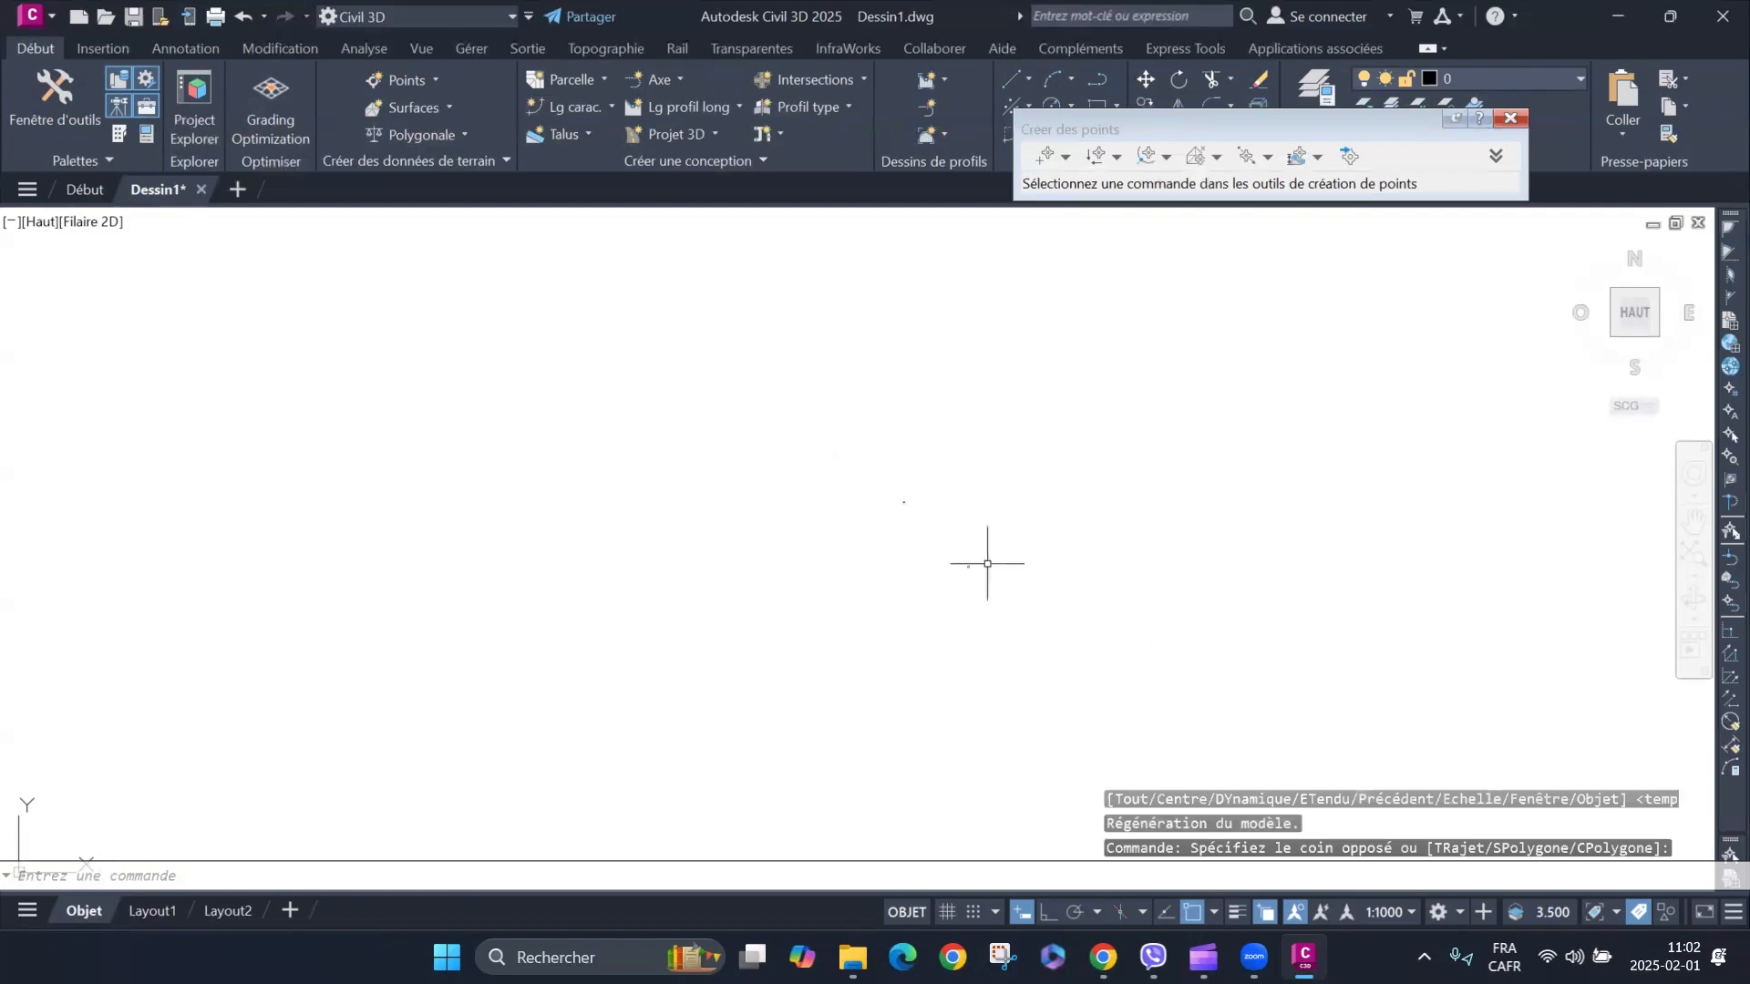
# Select all objects and compare the position and orientation of the two imported point clouds, then clear the selection.
pyautogui.hotkey('ctrl', 'a')
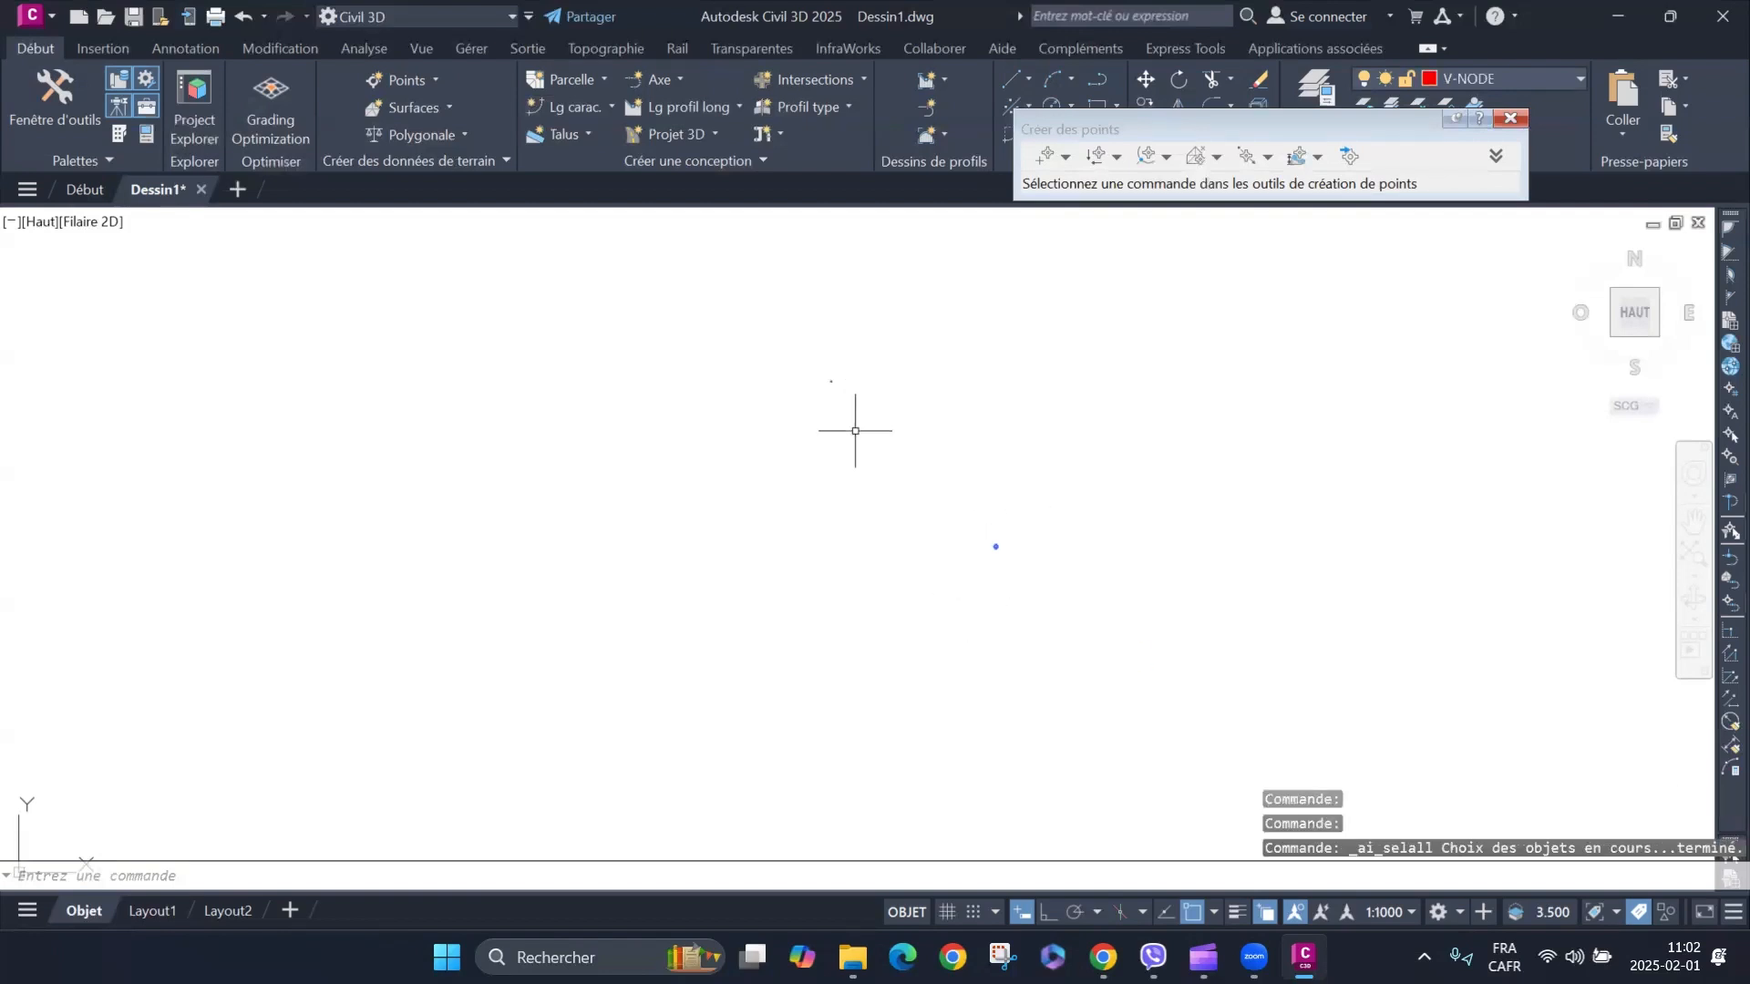
pyautogui.scroll(3, 833, 380)
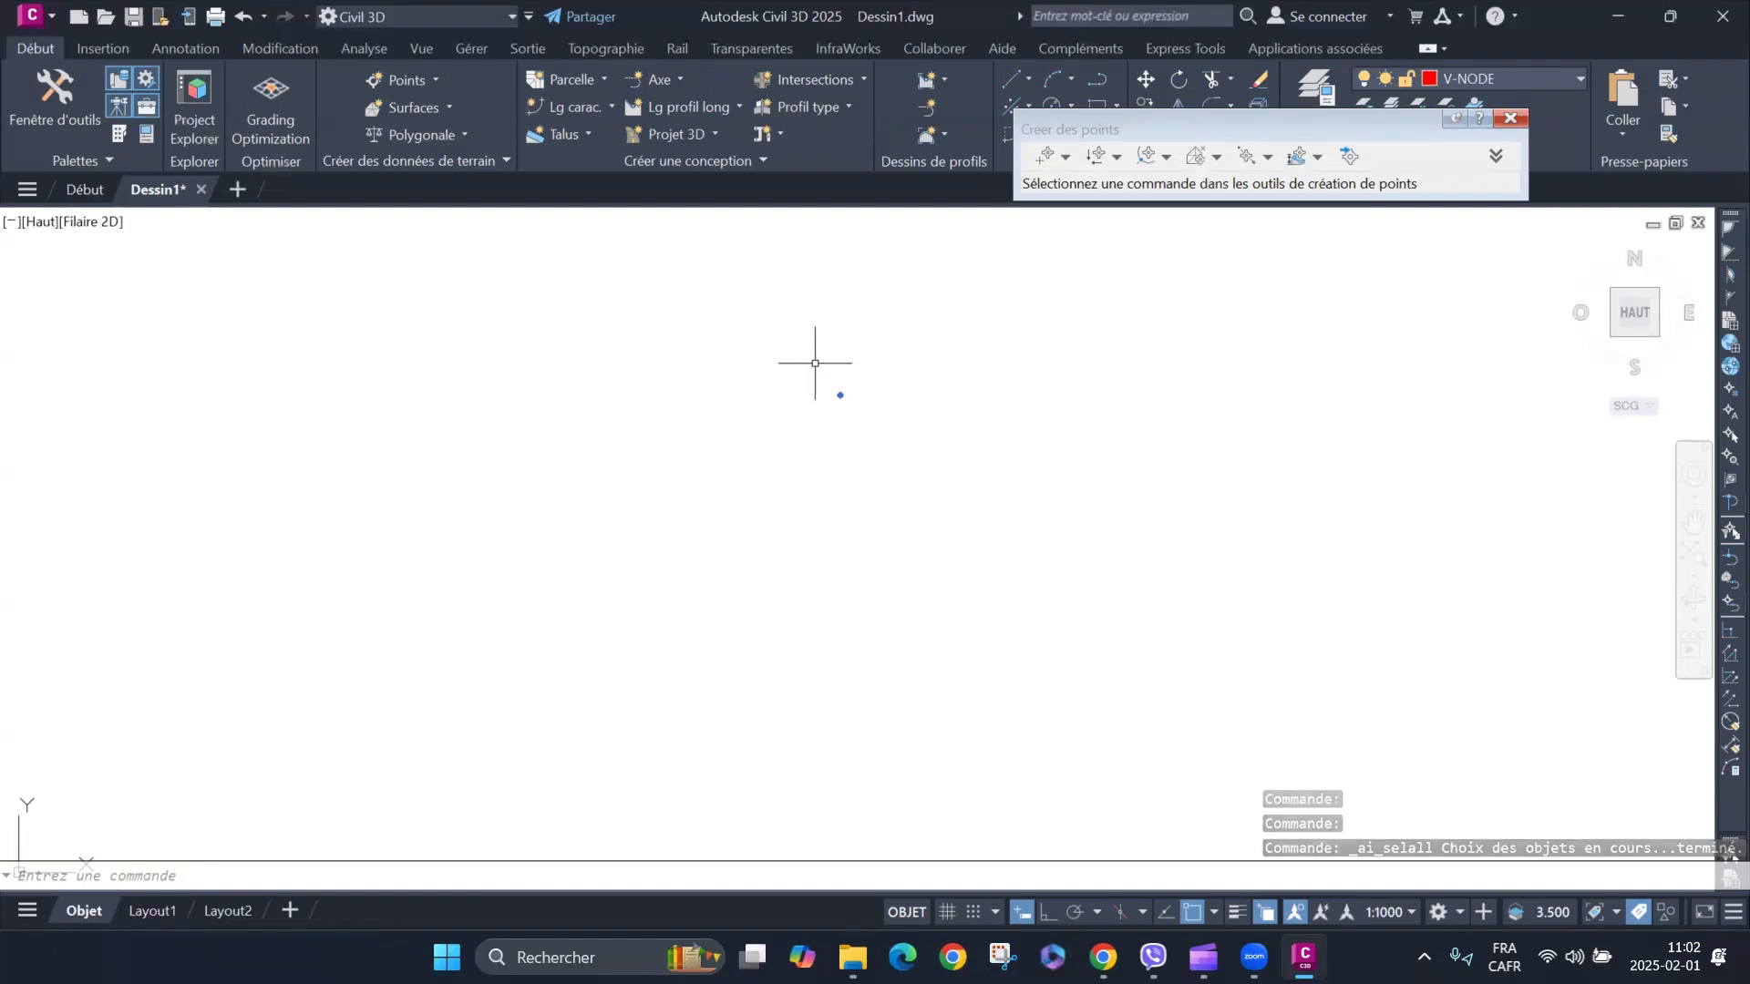
pyautogui.scroll(10, 839, 484)
pyautogui.scroll(-4, 829, 493)
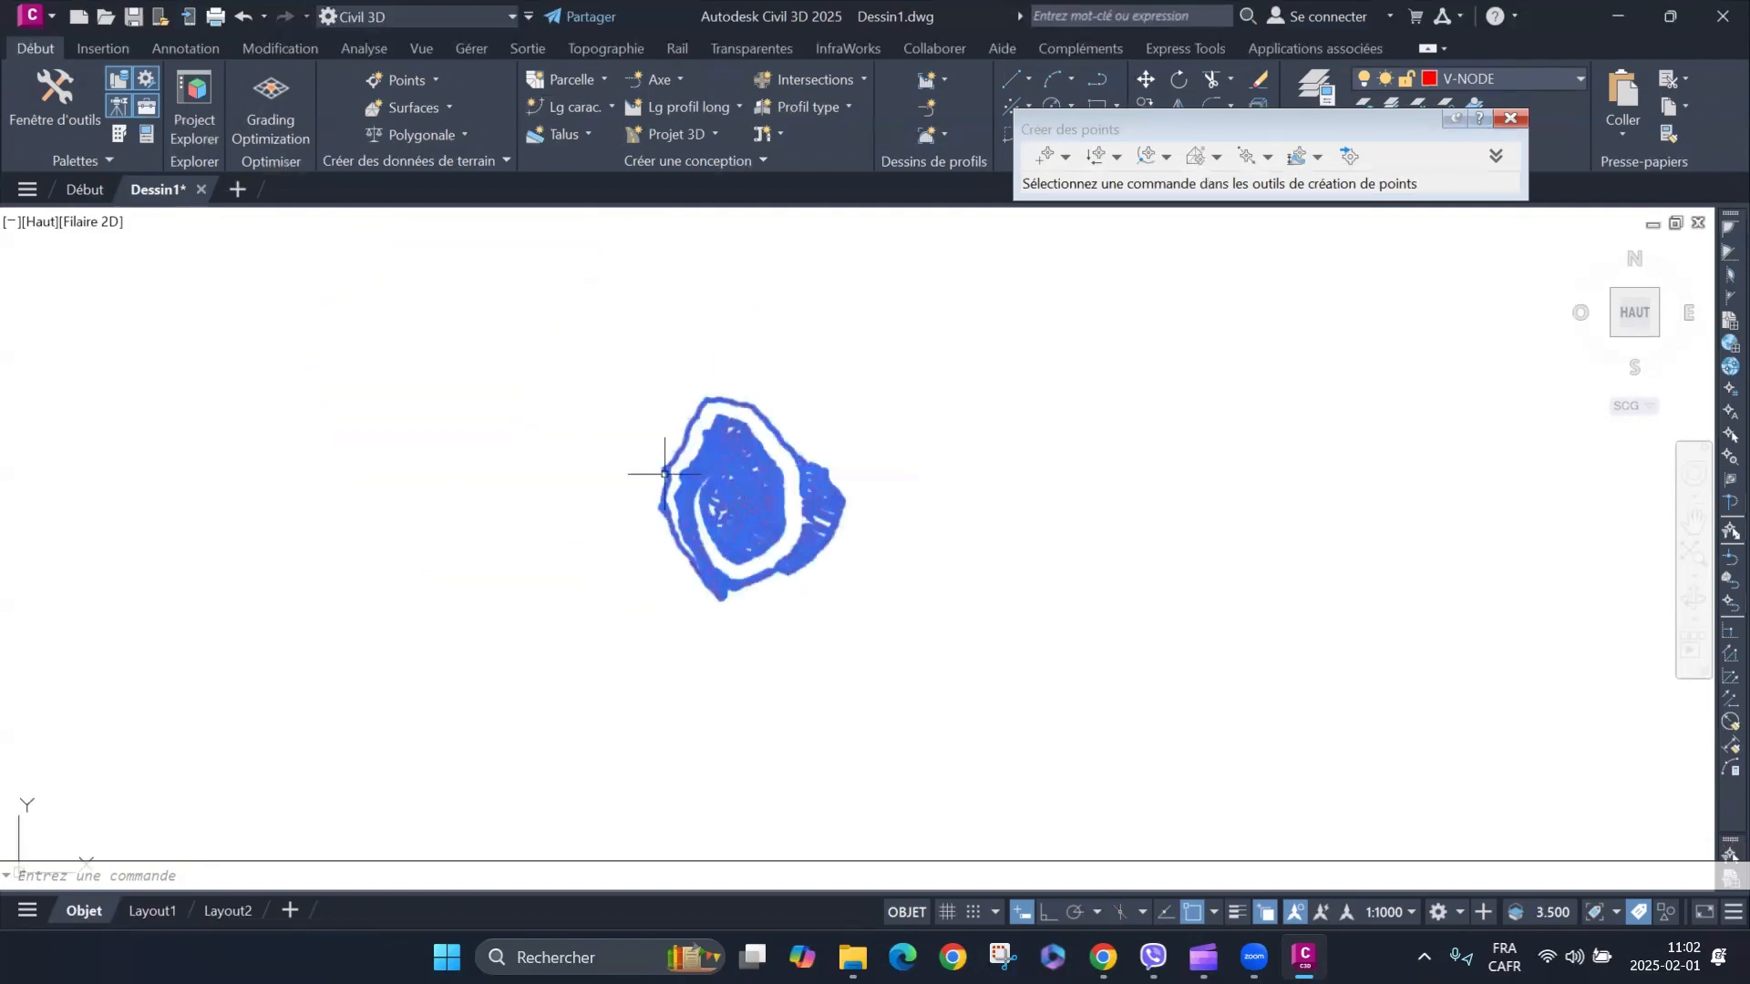
pyautogui.scroll(-6, 627, 473)
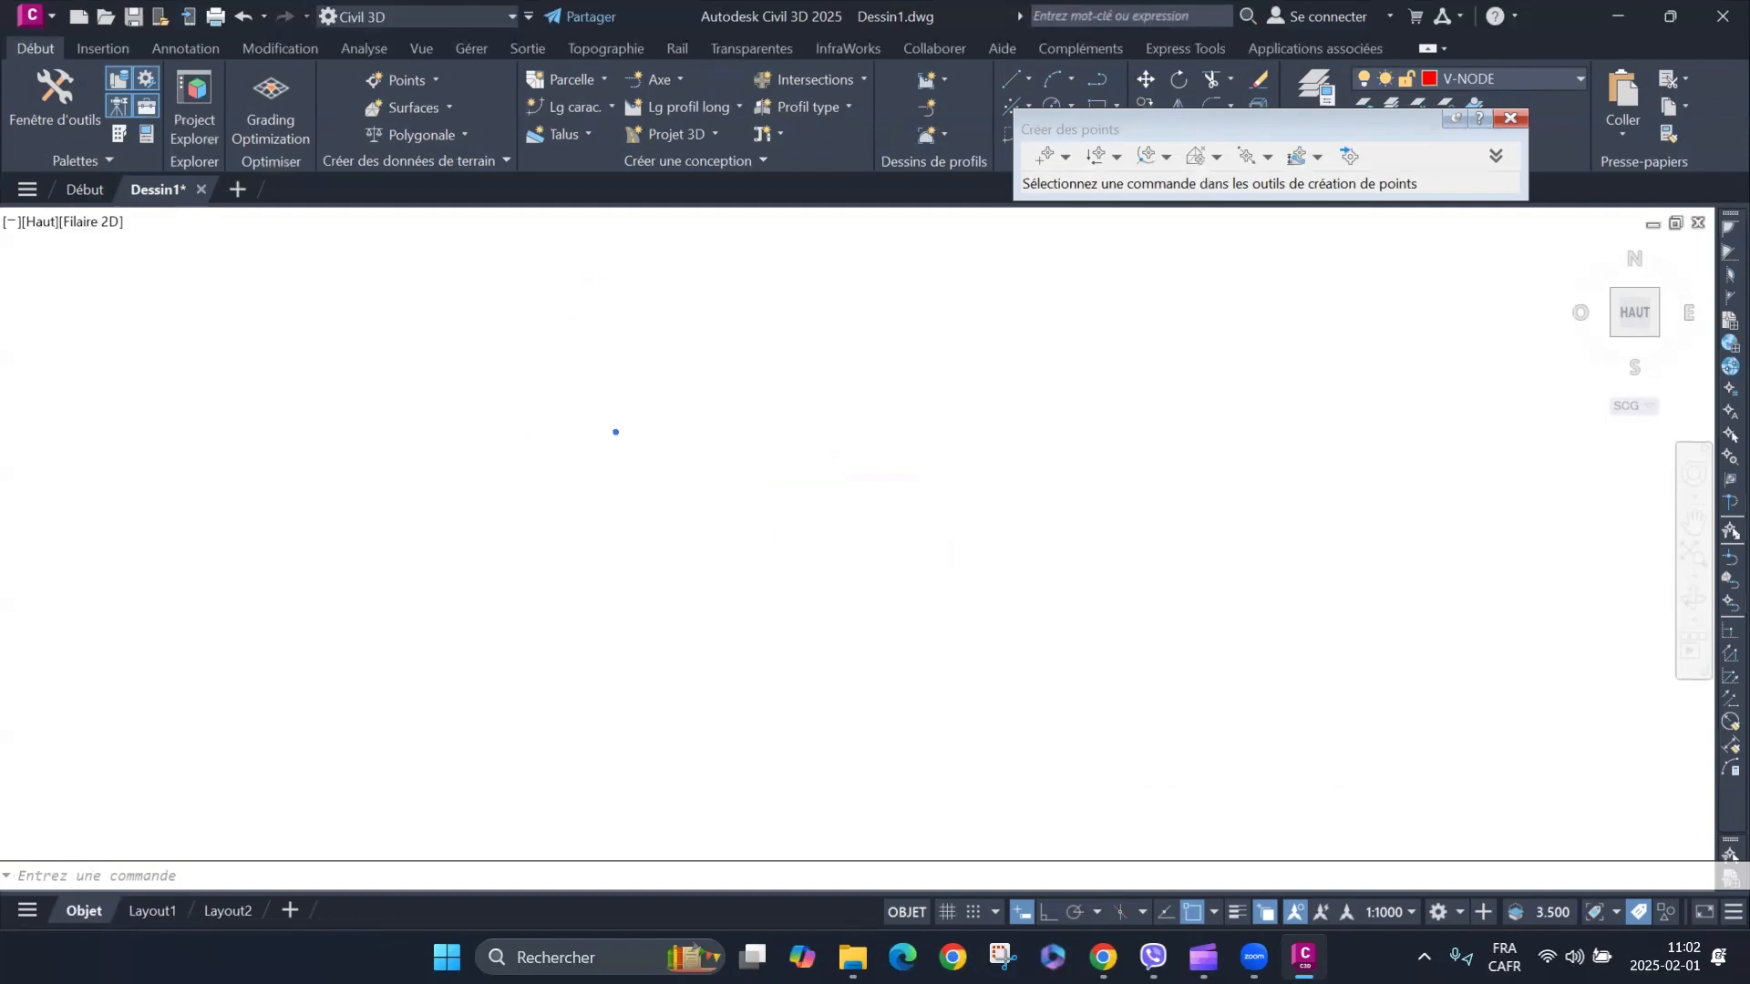
pyautogui.scroll(4, 613, 434)
pyautogui.scroll(5, 601, 684)
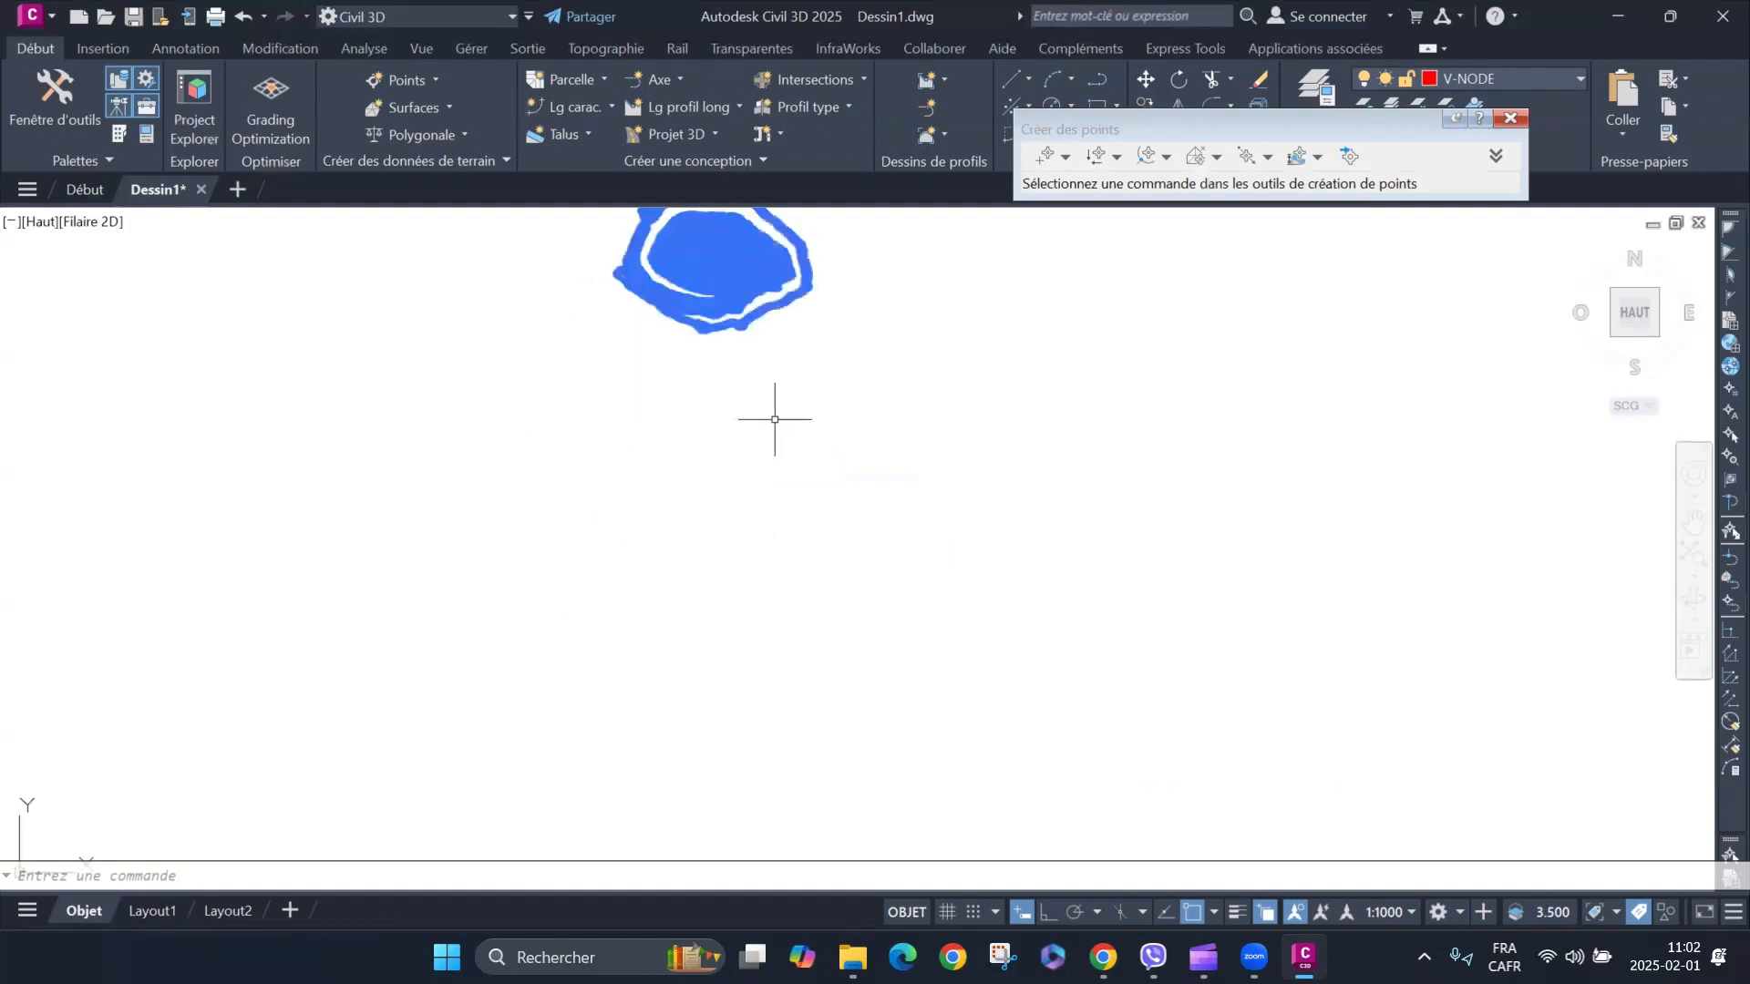
pyautogui.scroll(-1, 836, 563)
pyautogui.scroll(-3, 816, 547)
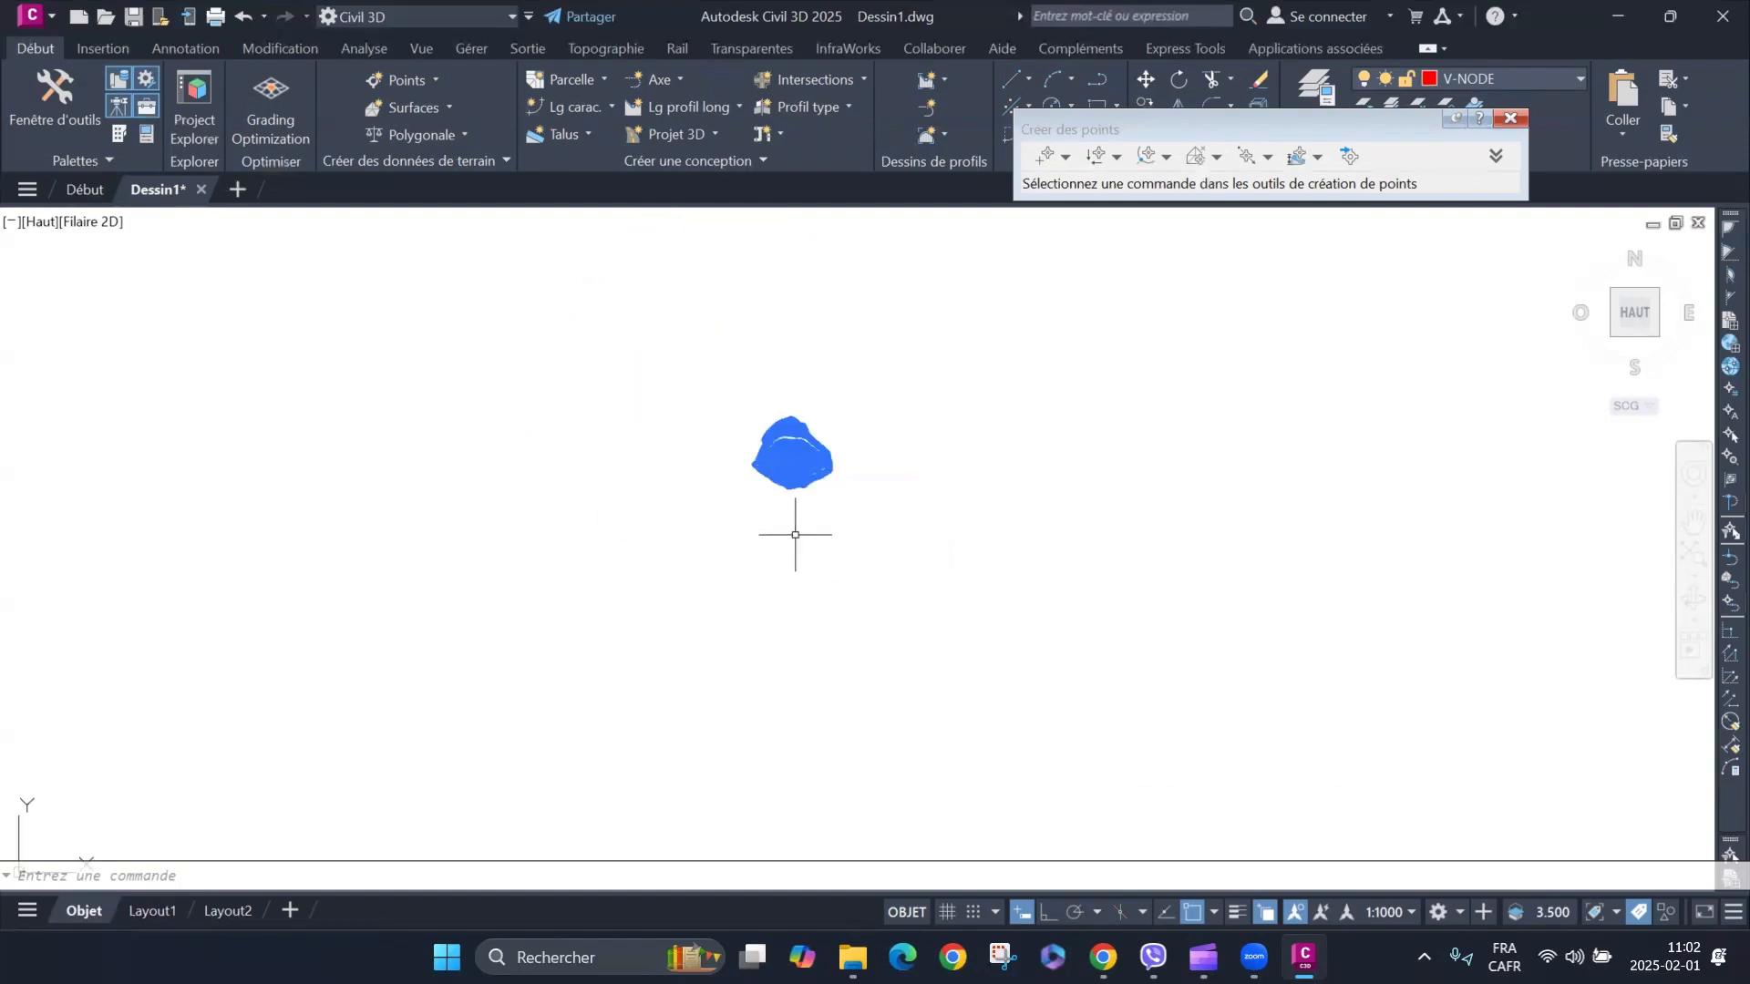
pyautogui.scroll(-4, 1067, 549)
pyautogui.scroll(-3, 1057, 542)
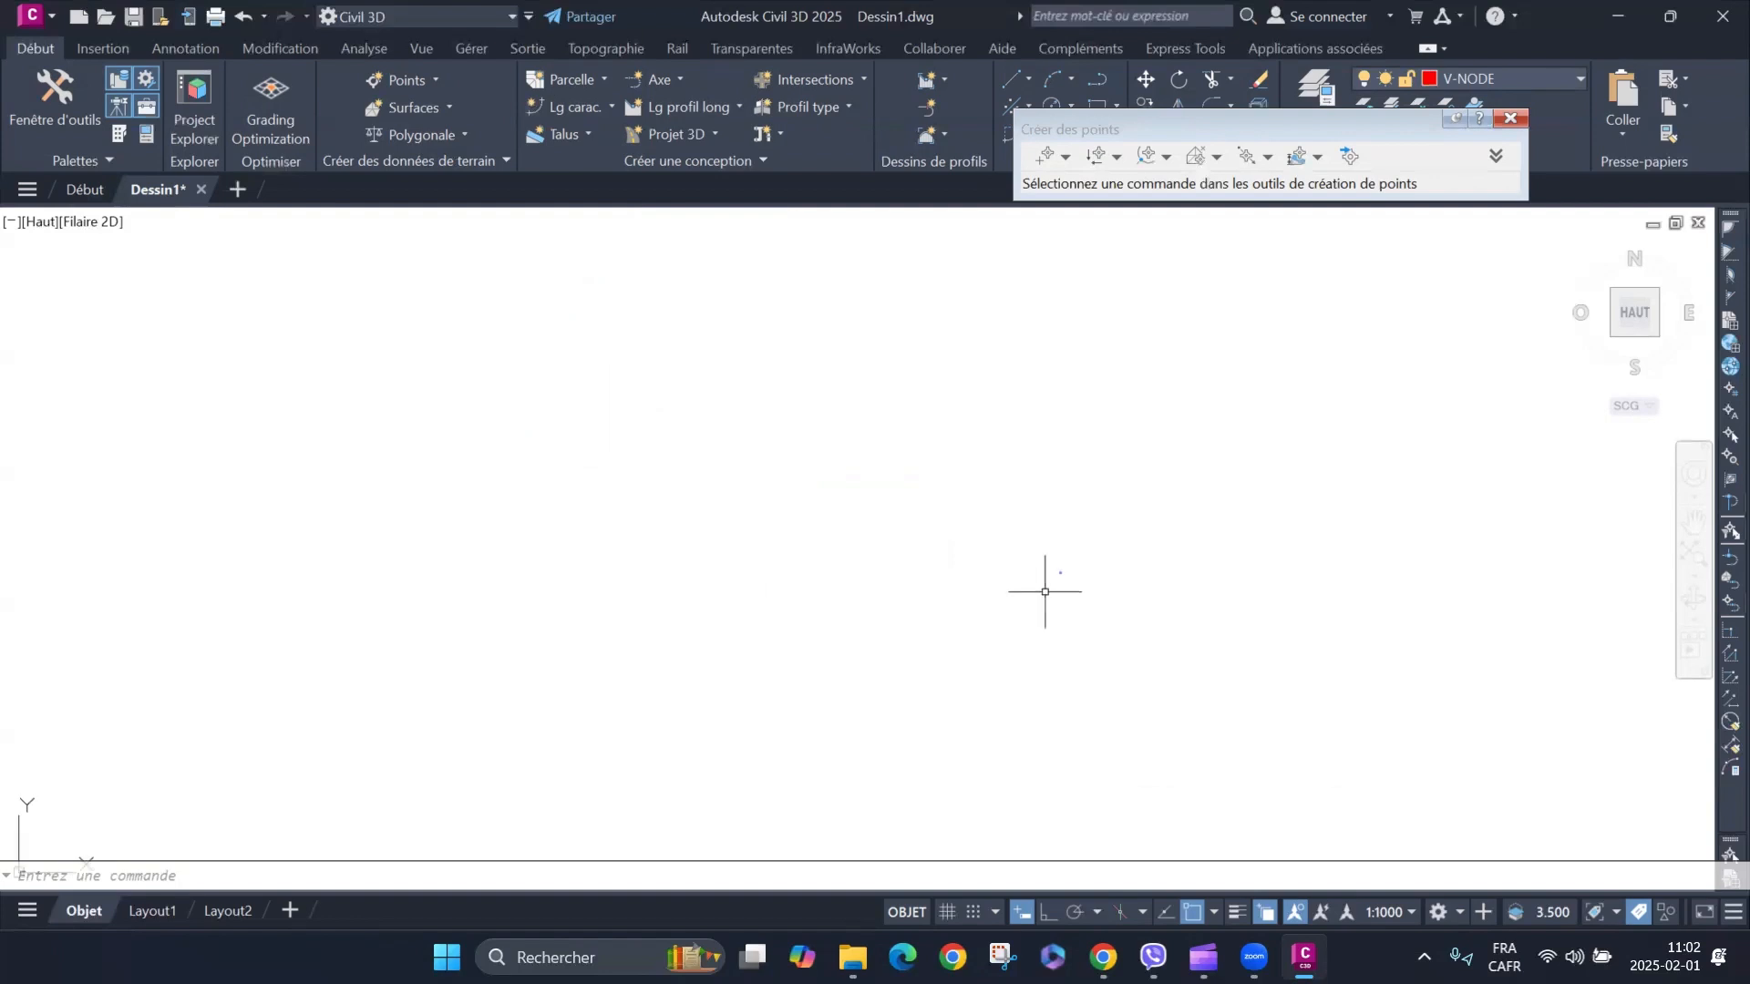
pyautogui.scroll(3, 1076, 572)
pyautogui.scroll(2, 1030, 583)
pyautogui.scroll(-4, 1121, 624)
pyautogui.press('Escape')
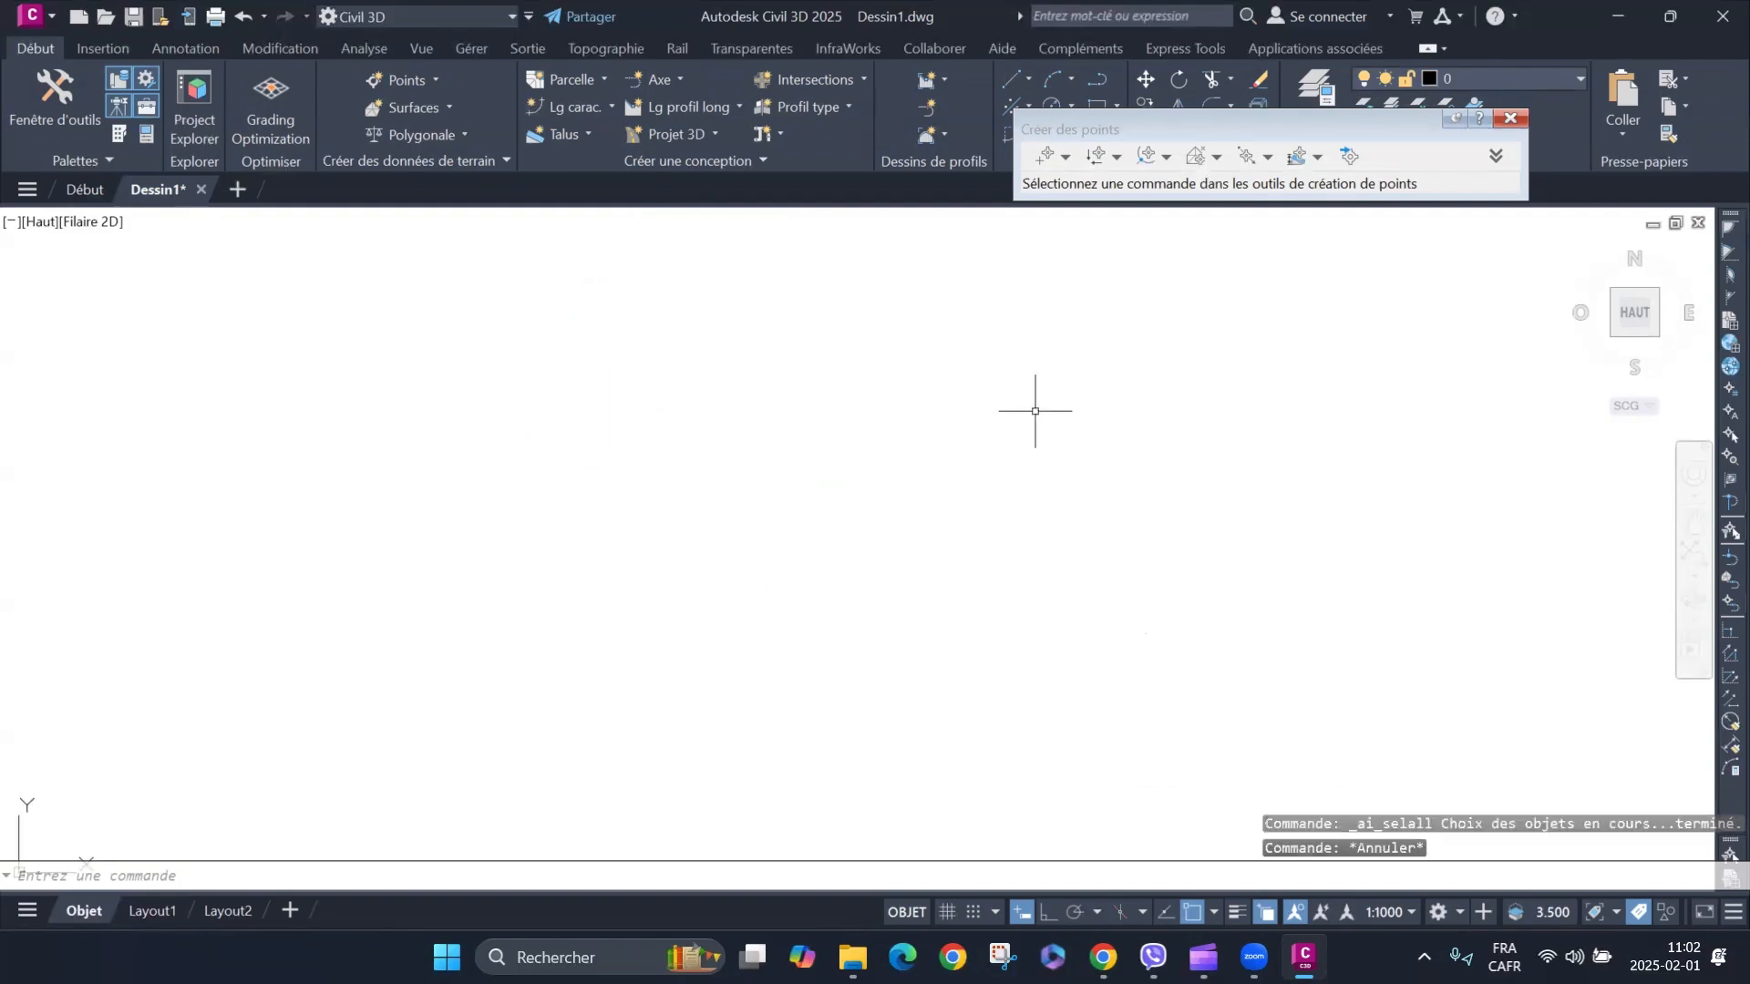
pyautogui.click(1234, 322)
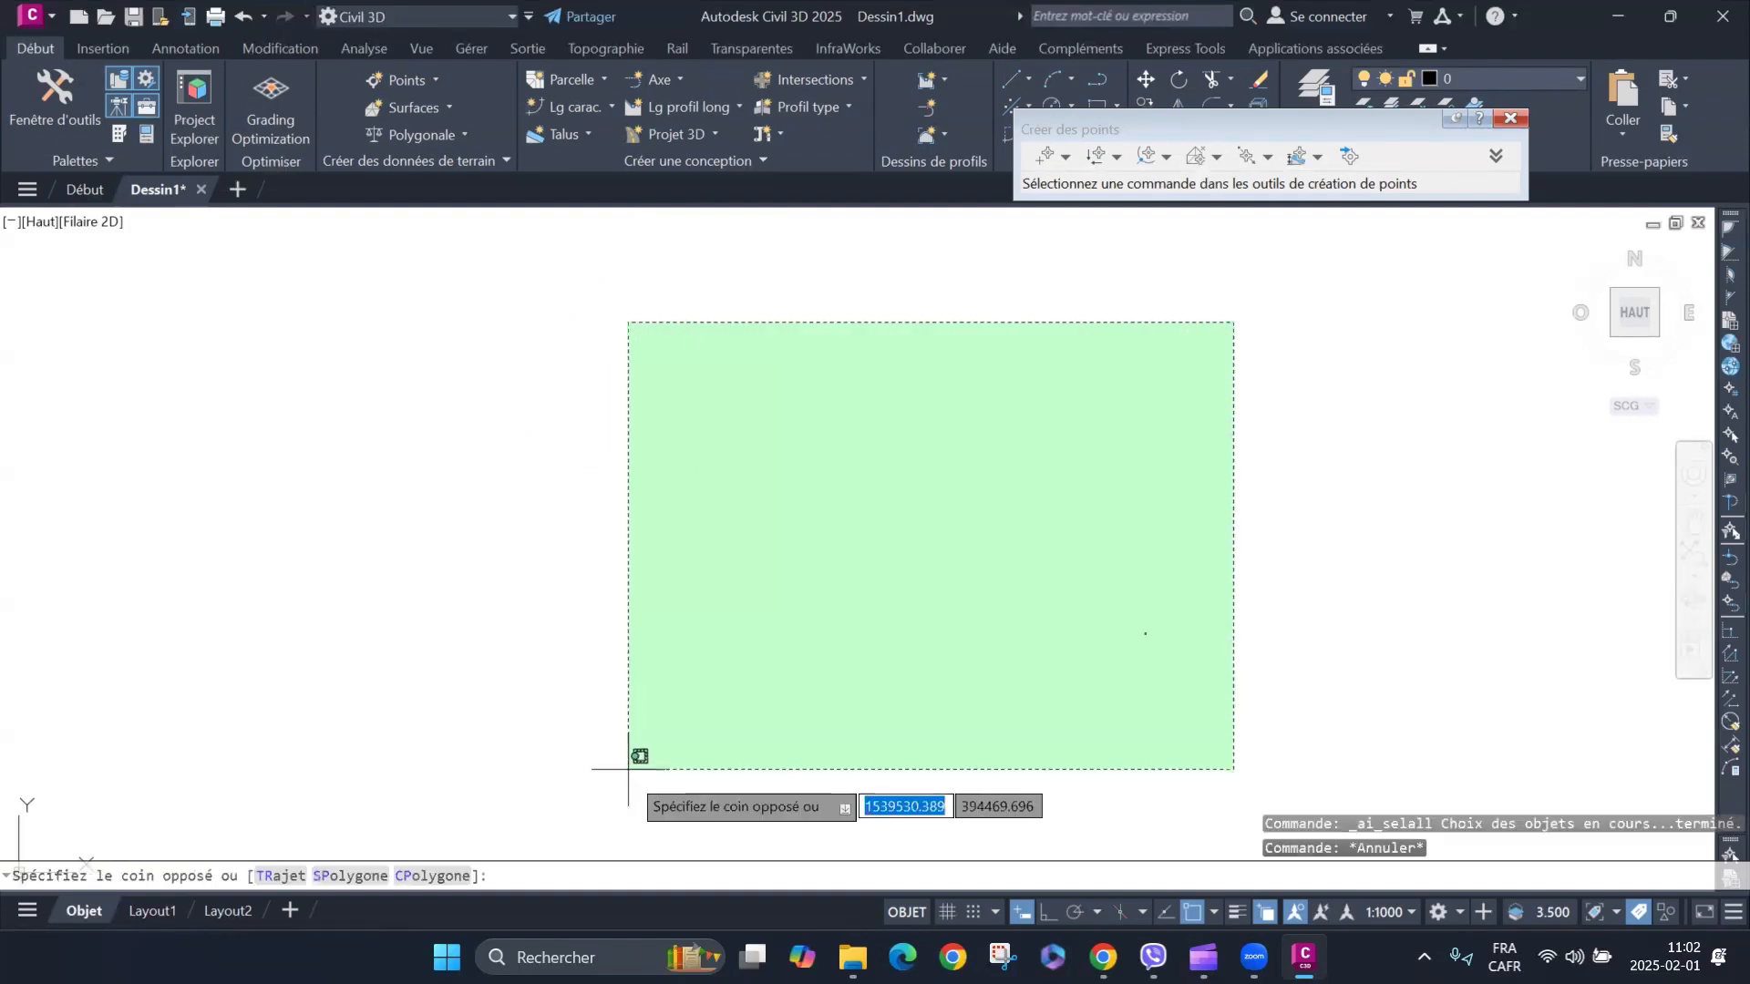
pyautogui.click(637, 543)
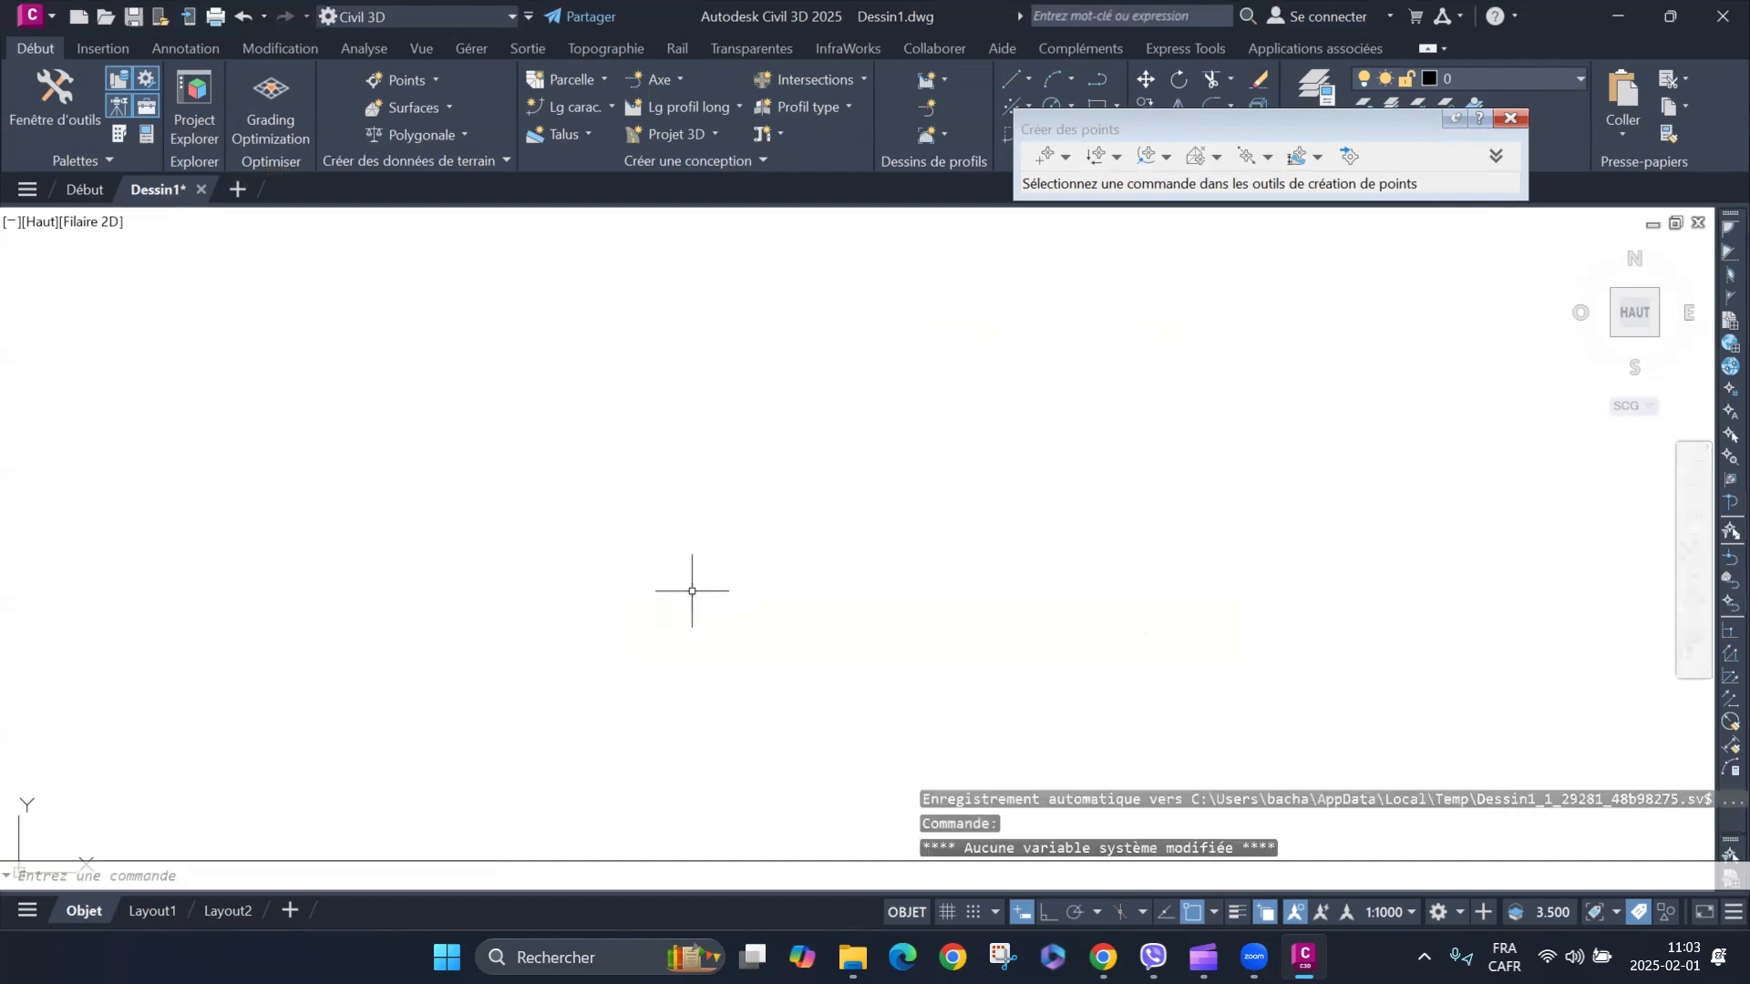
# Undo the second import of all.csv, checking the drawing extents along the way.
pyautogui.click(1689, 554)
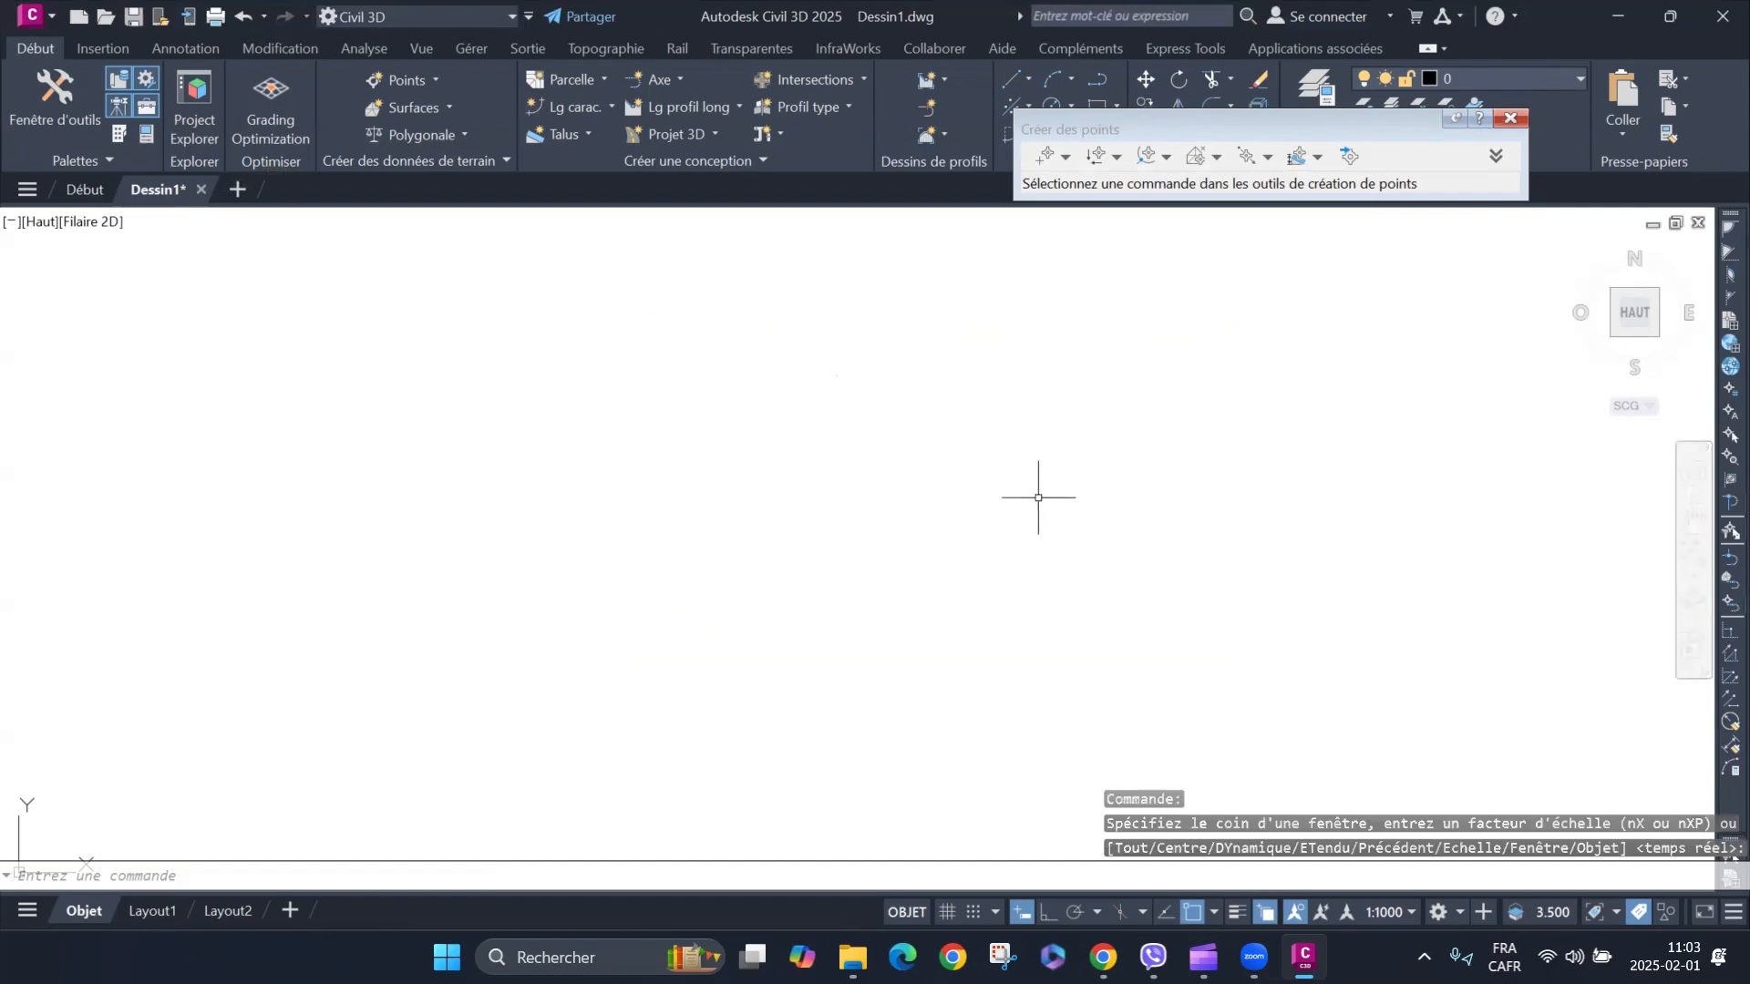
pyautogui.hotkey('ctrl', 'z')
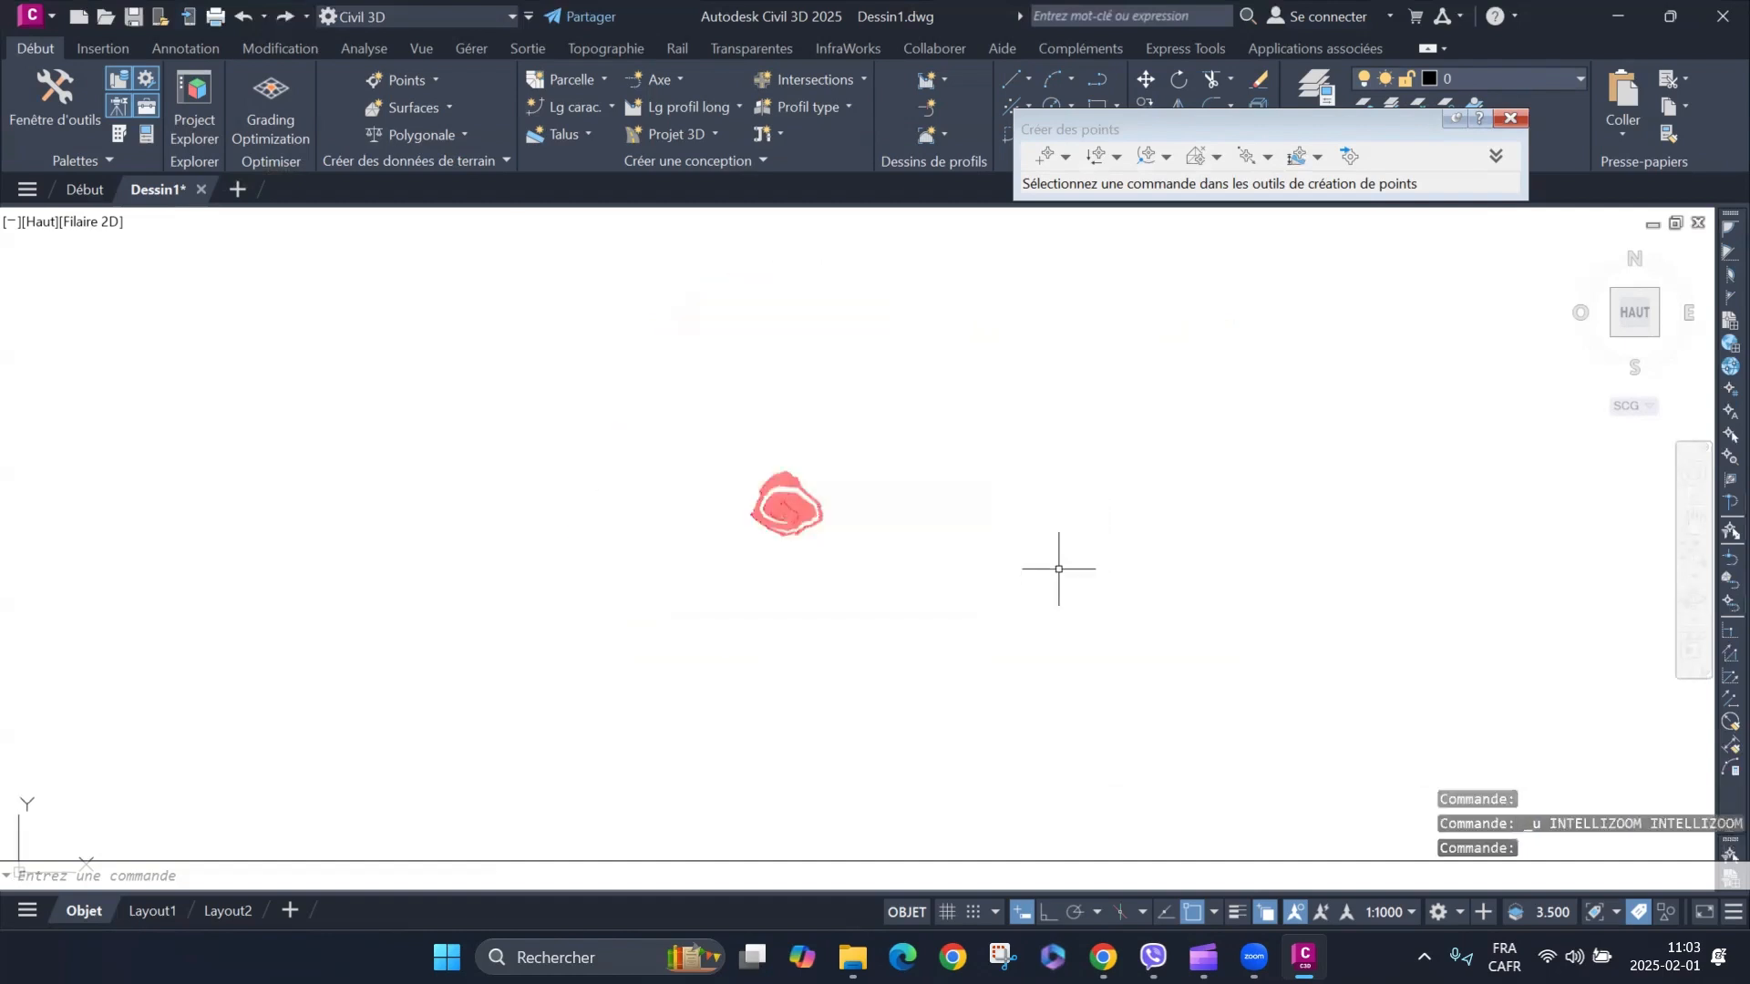
pyautogui.click(1693, 563)
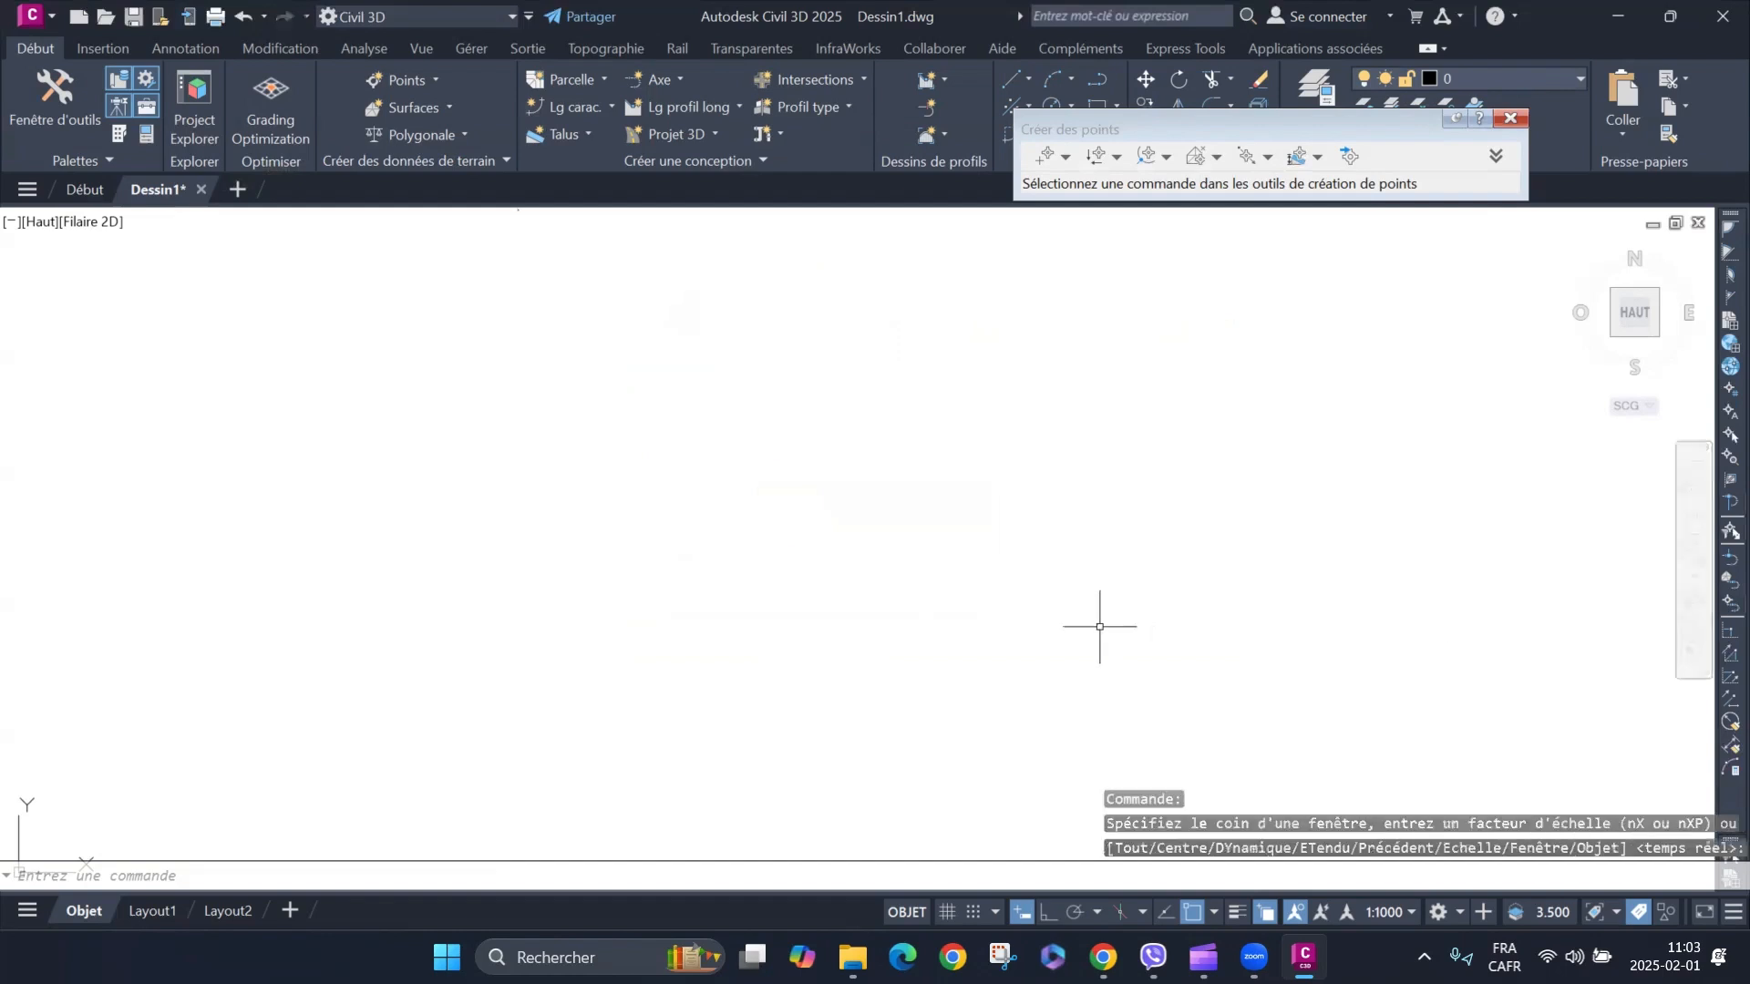
pyautogui.hotkey('ctrl', 'z')
pyautogui.hotkey('ctrl', 'z')
pyautogui.hotkey('ctrl', 'z')
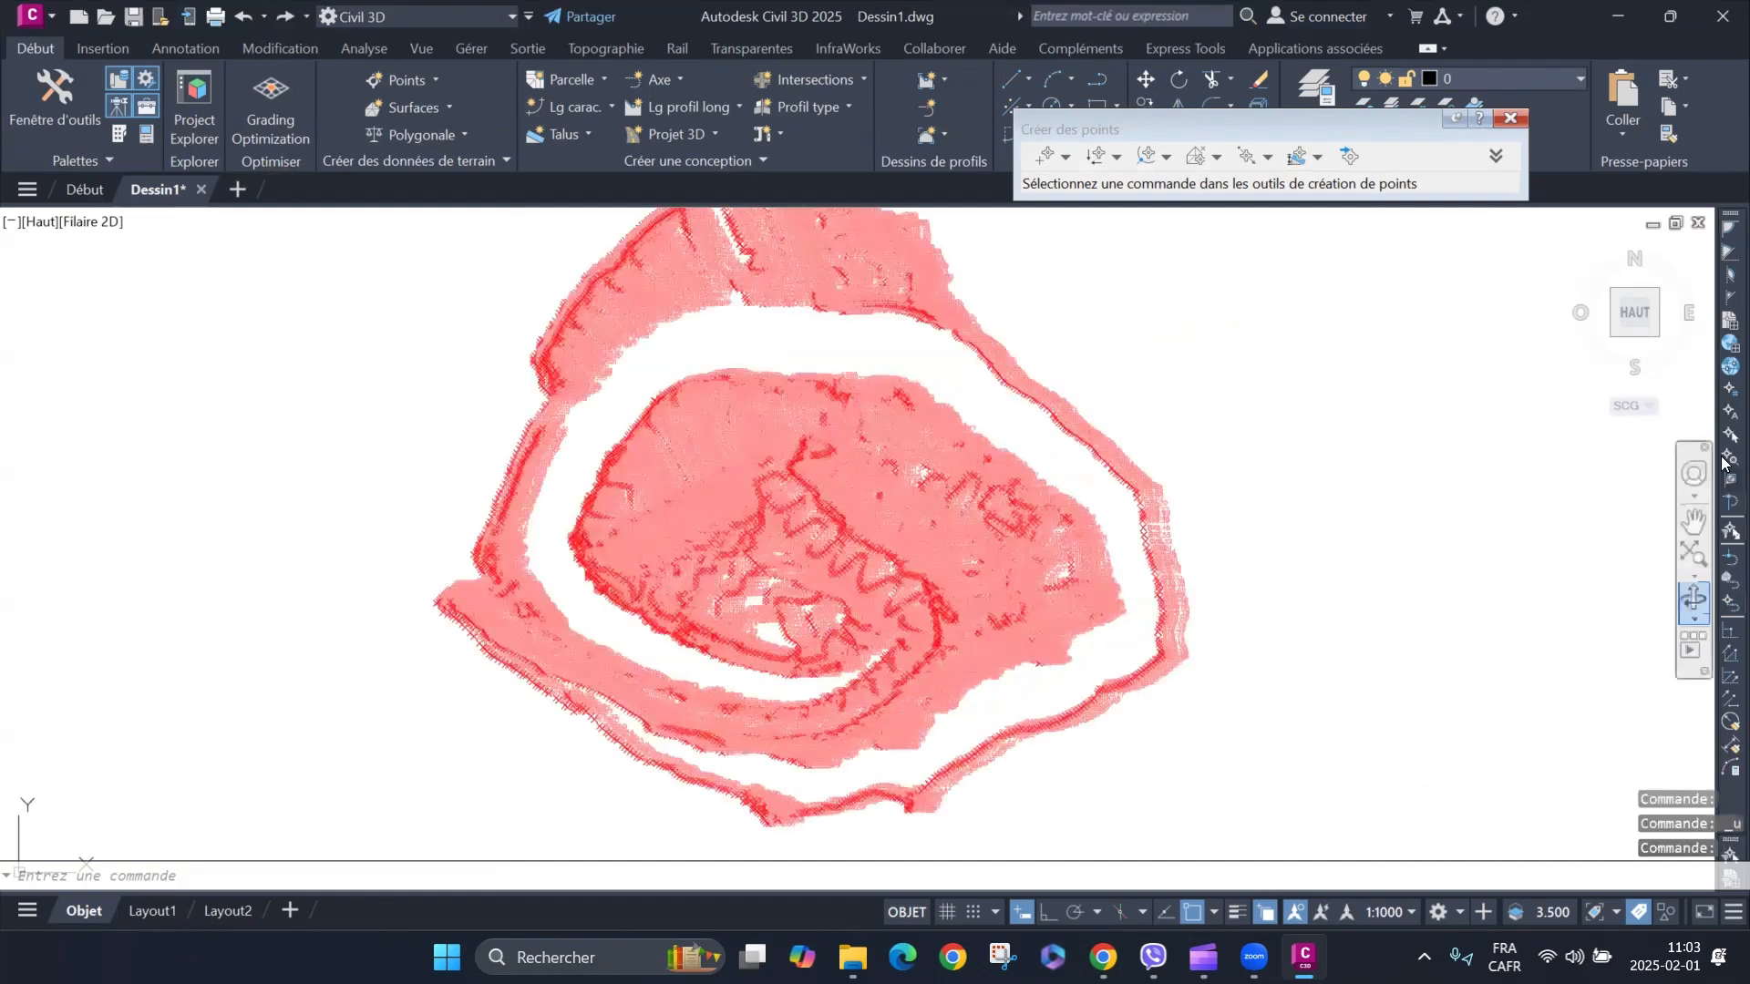
# Fit the remaining points in view and select those in the northern part of the terrain with a crossing window.
pyautogui.click(1693, 554)
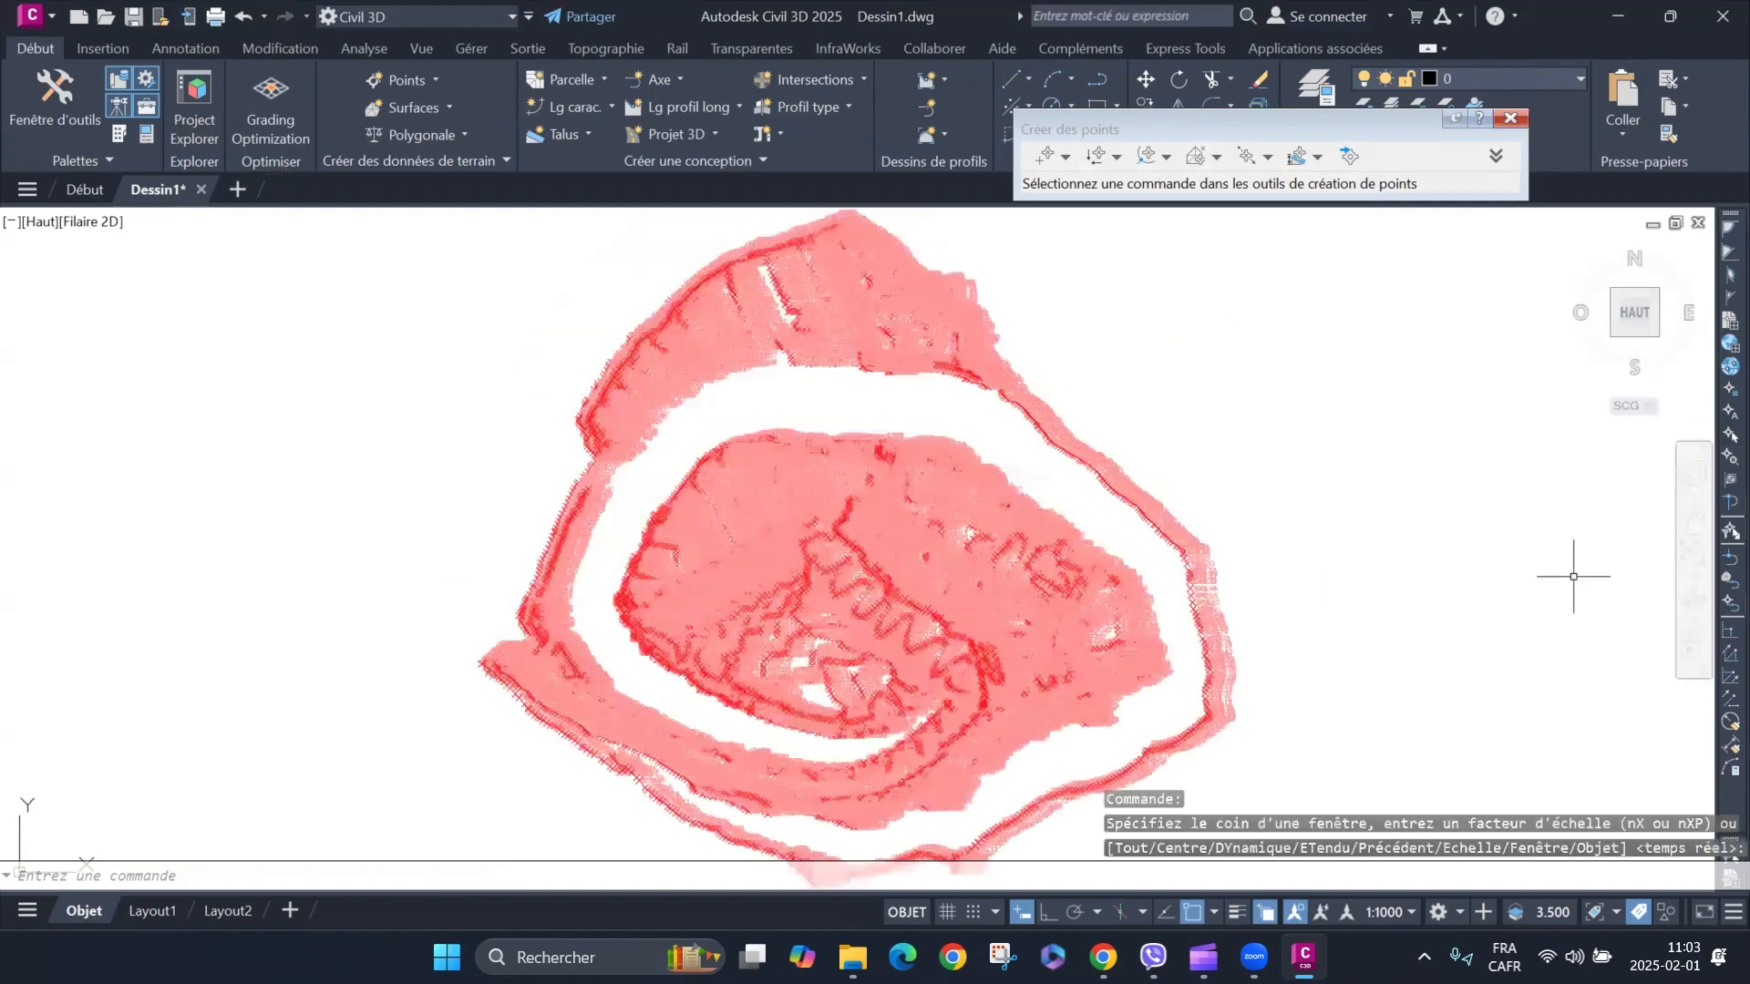
pyautogui.scroll(-4, 1172, 450)
pyautogui.click(1254, 342)
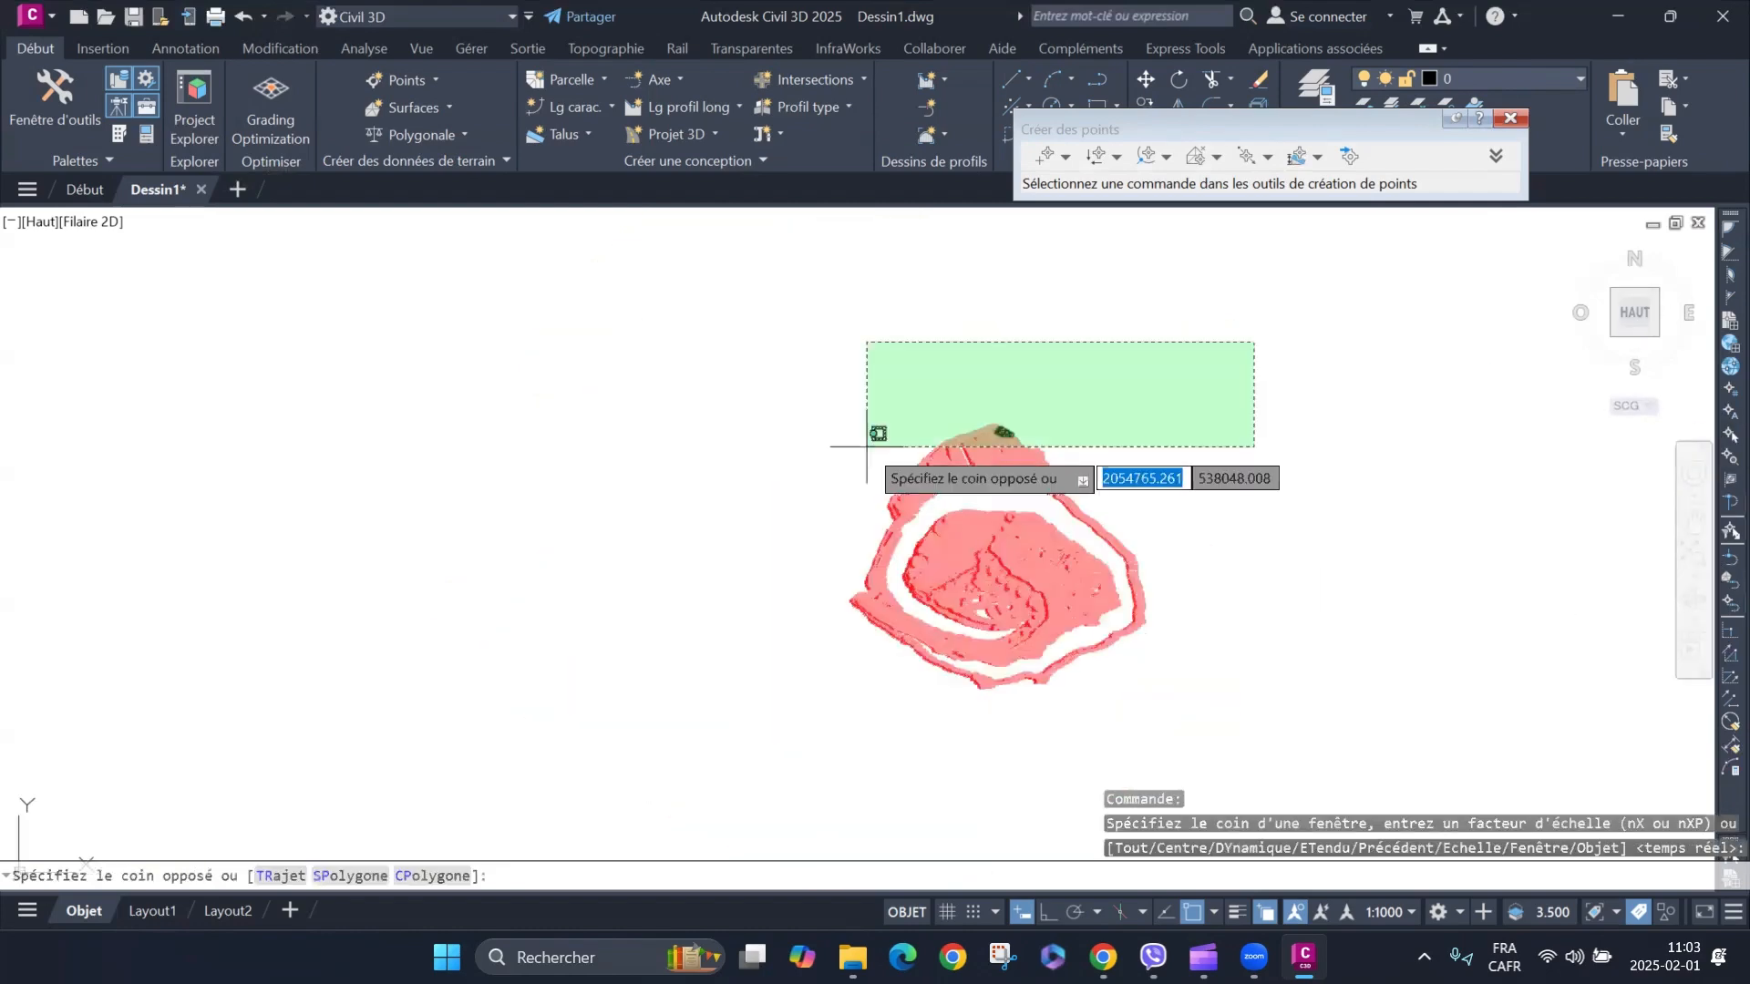
pyautogui.click(779, 541)
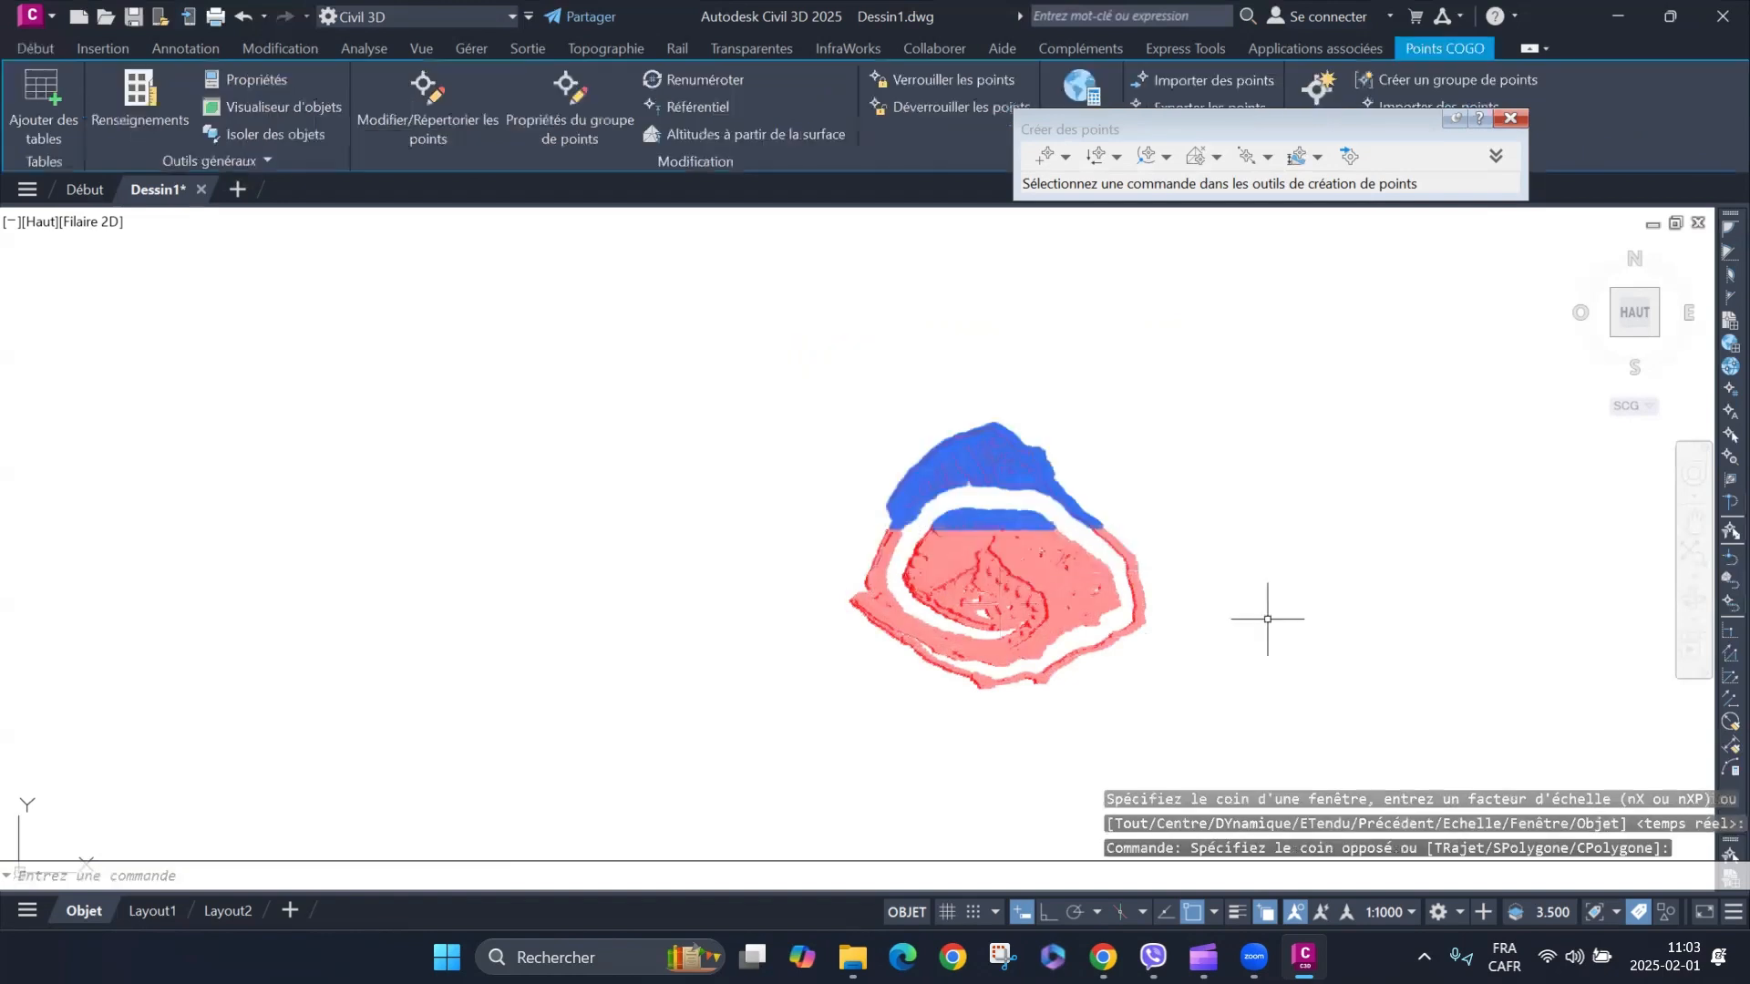
# Add the southern, eastern and western points to the selection and erase them all, keeping only the central block of the terrain.
pyautogui.click(1325, 616)
pyautogui.click(734, 757)
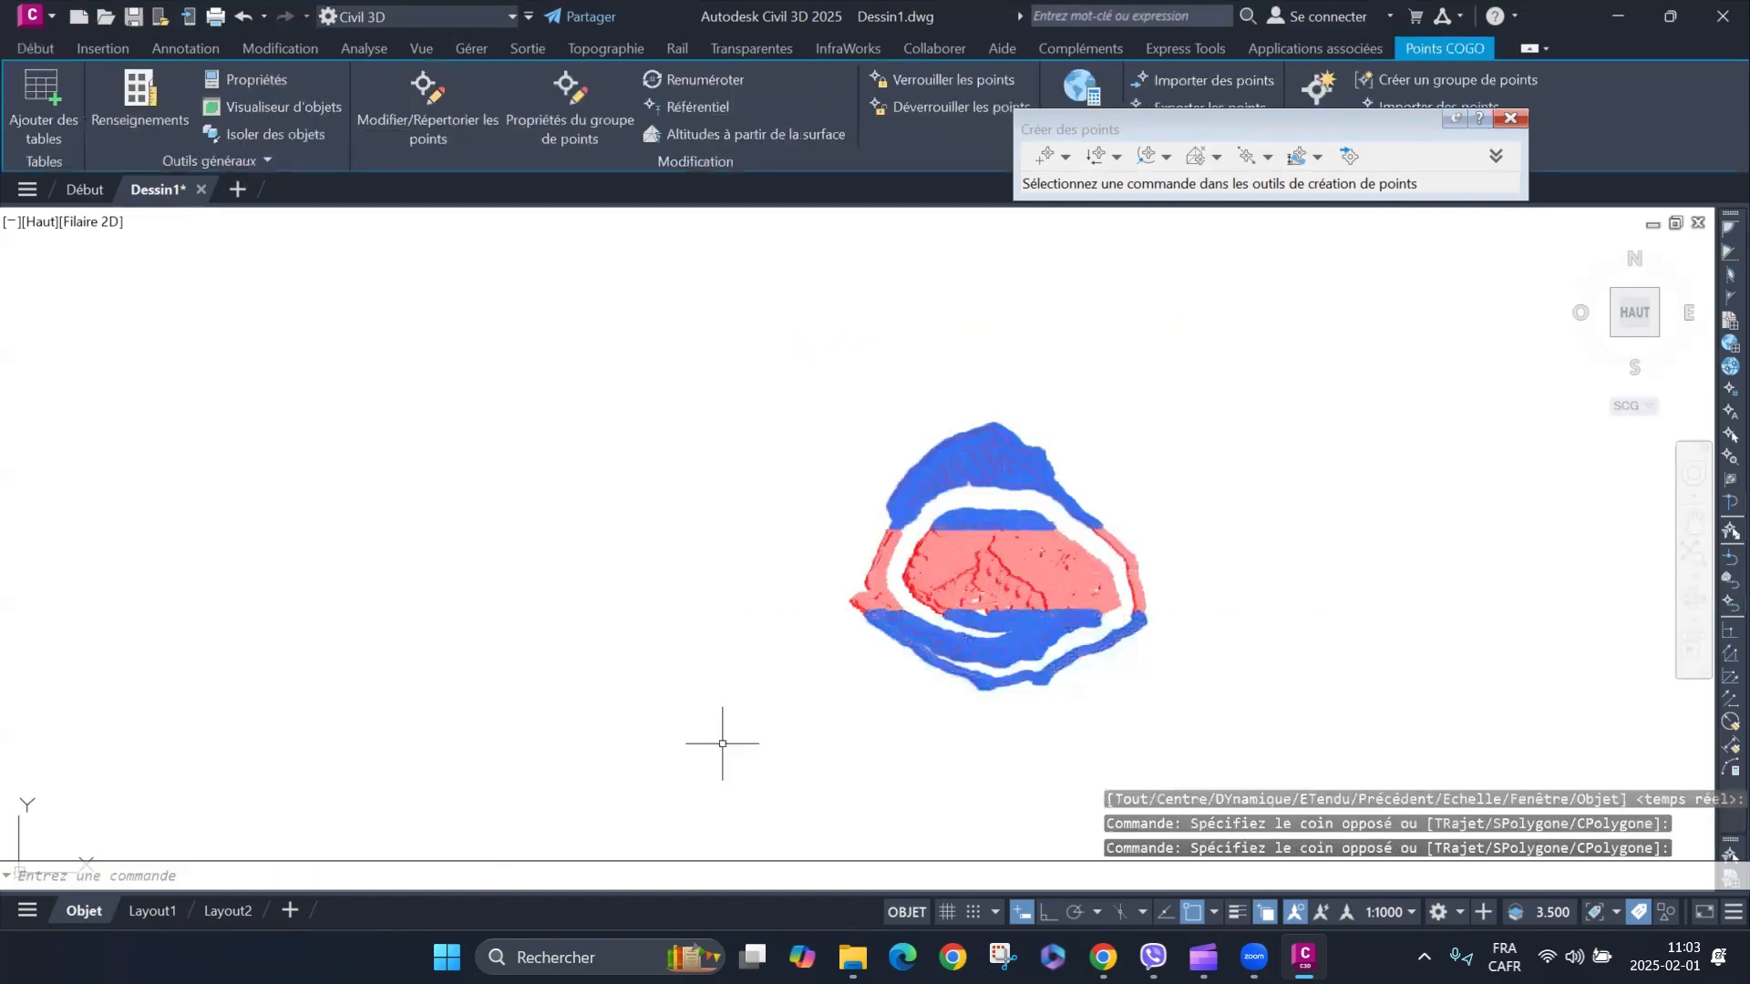
pyautogui.click(1288, 392)
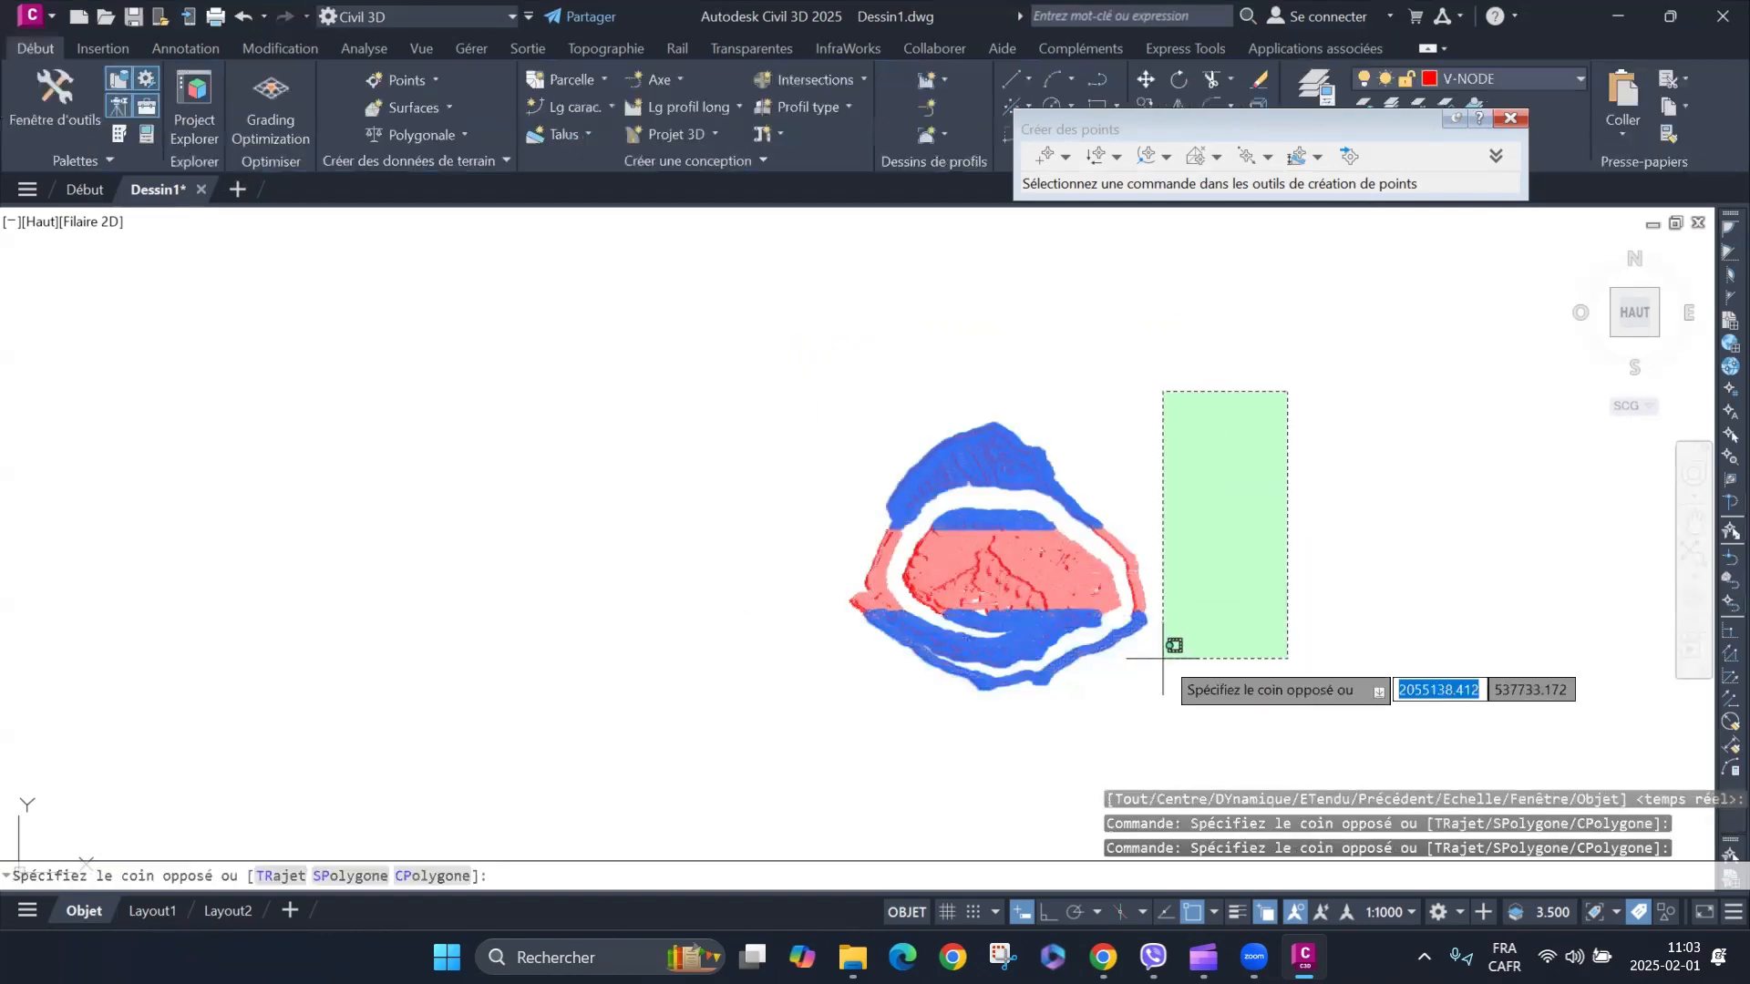
pyautogui.click(1100, 675)
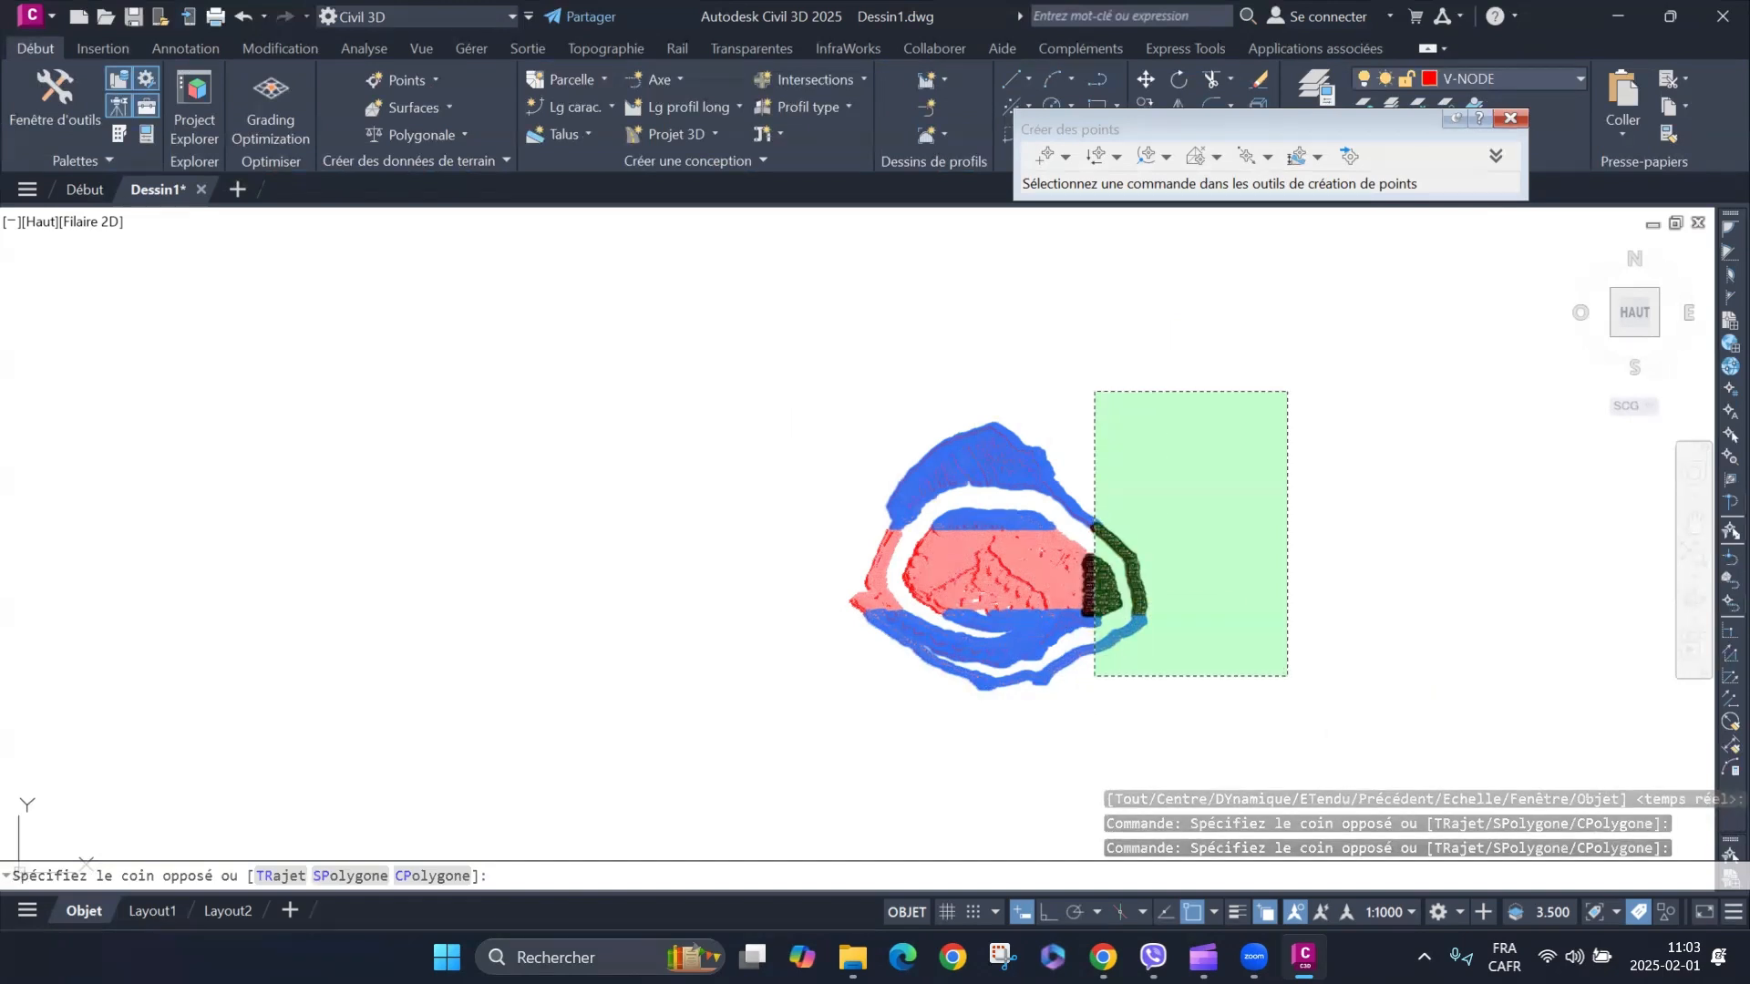
pyautogui.click(821, 463)
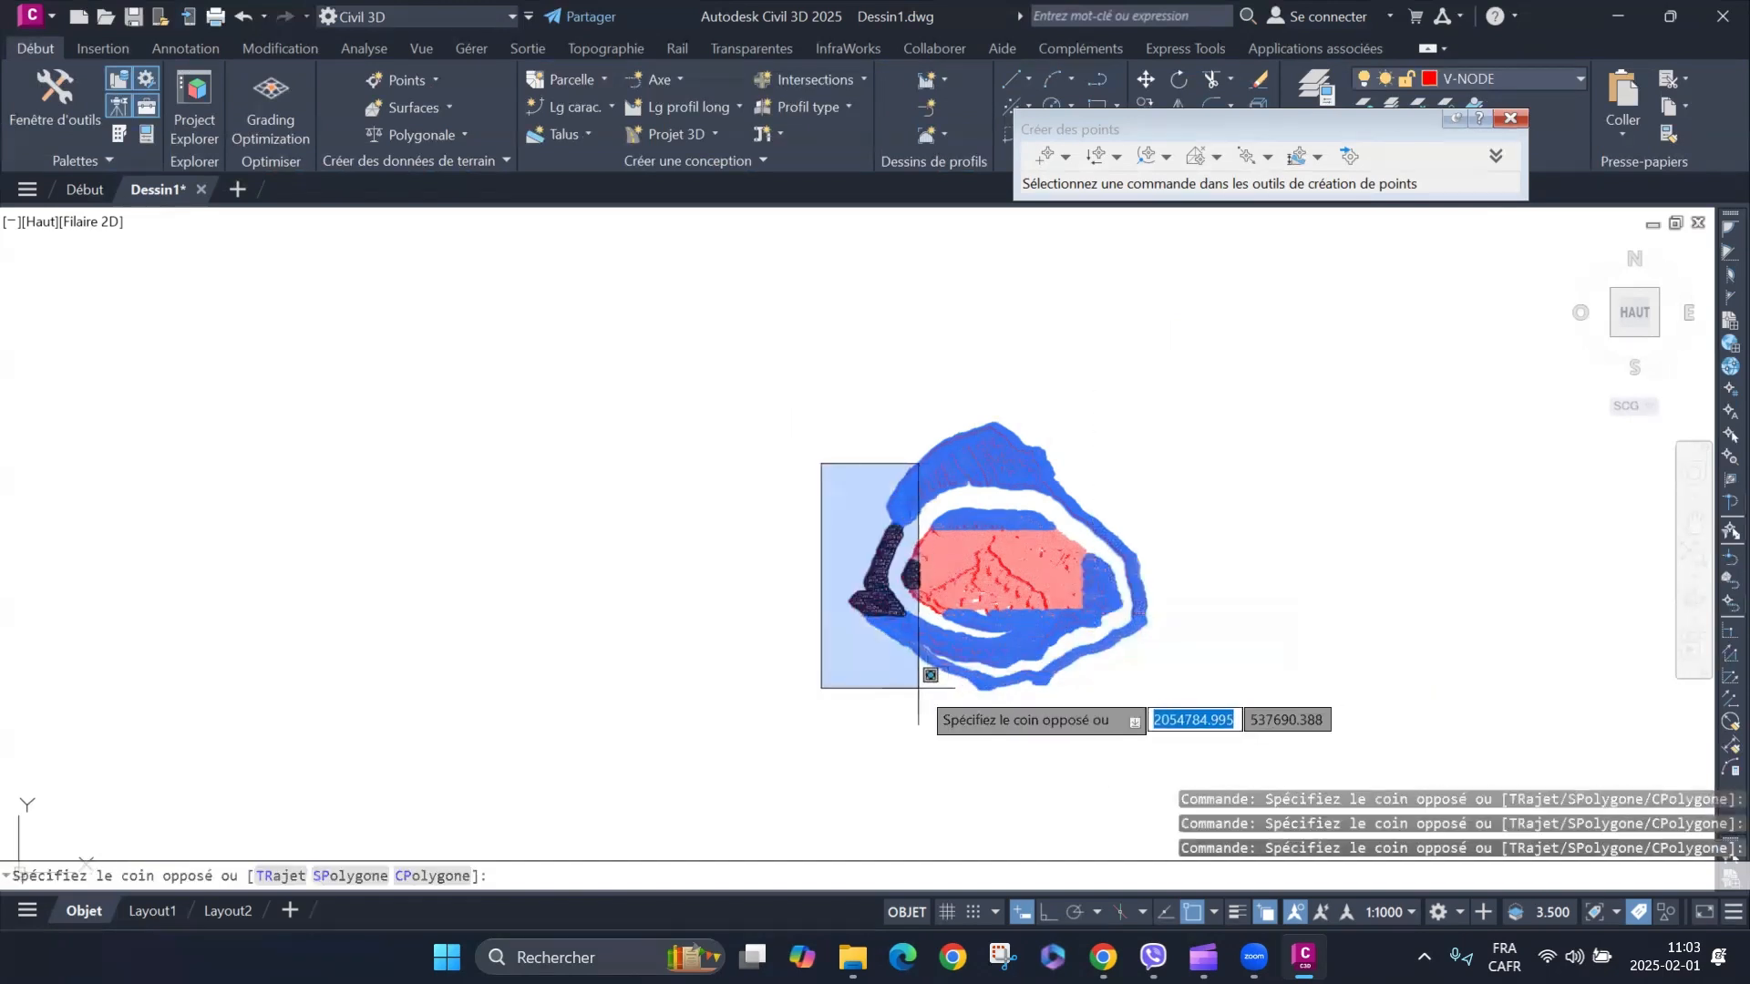
pyautogui.click(918, 688)
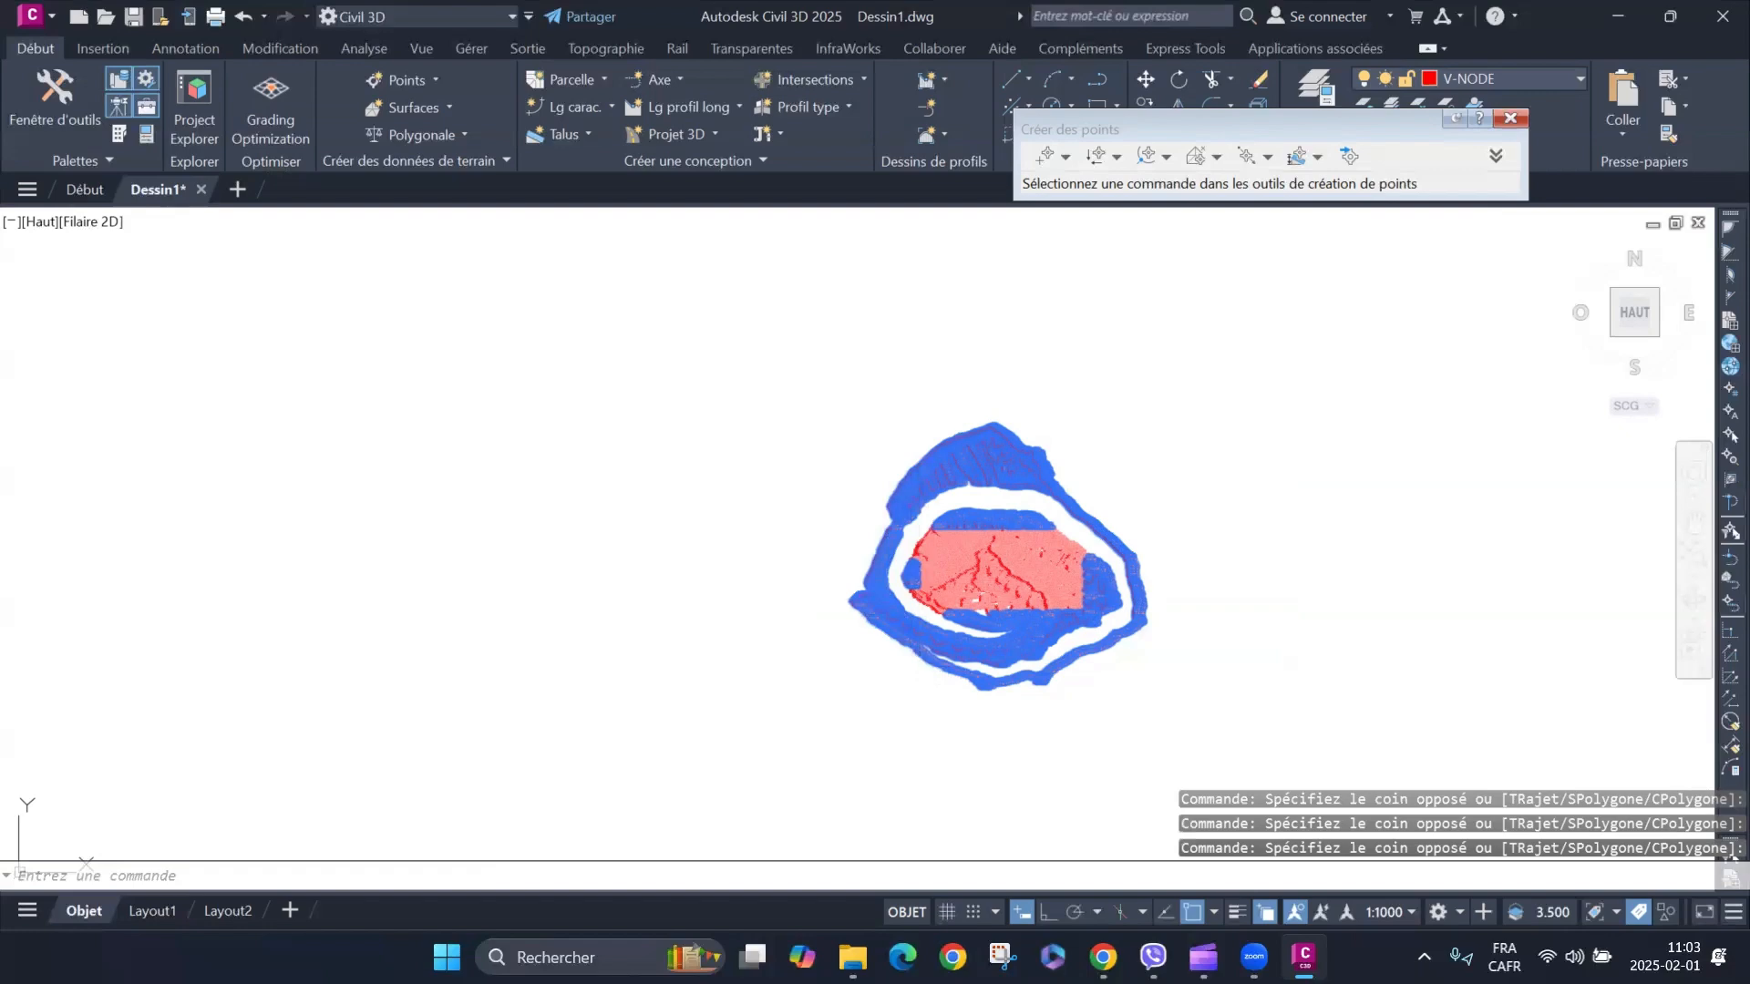
pyautogui.press('Delete')
# Set the annotation scale to 1:100 and inspect the labels of the remaining points up close.
pyautogui.scroll(4, 976, 633)
pyautogui.scroll(5, 1010, 442)
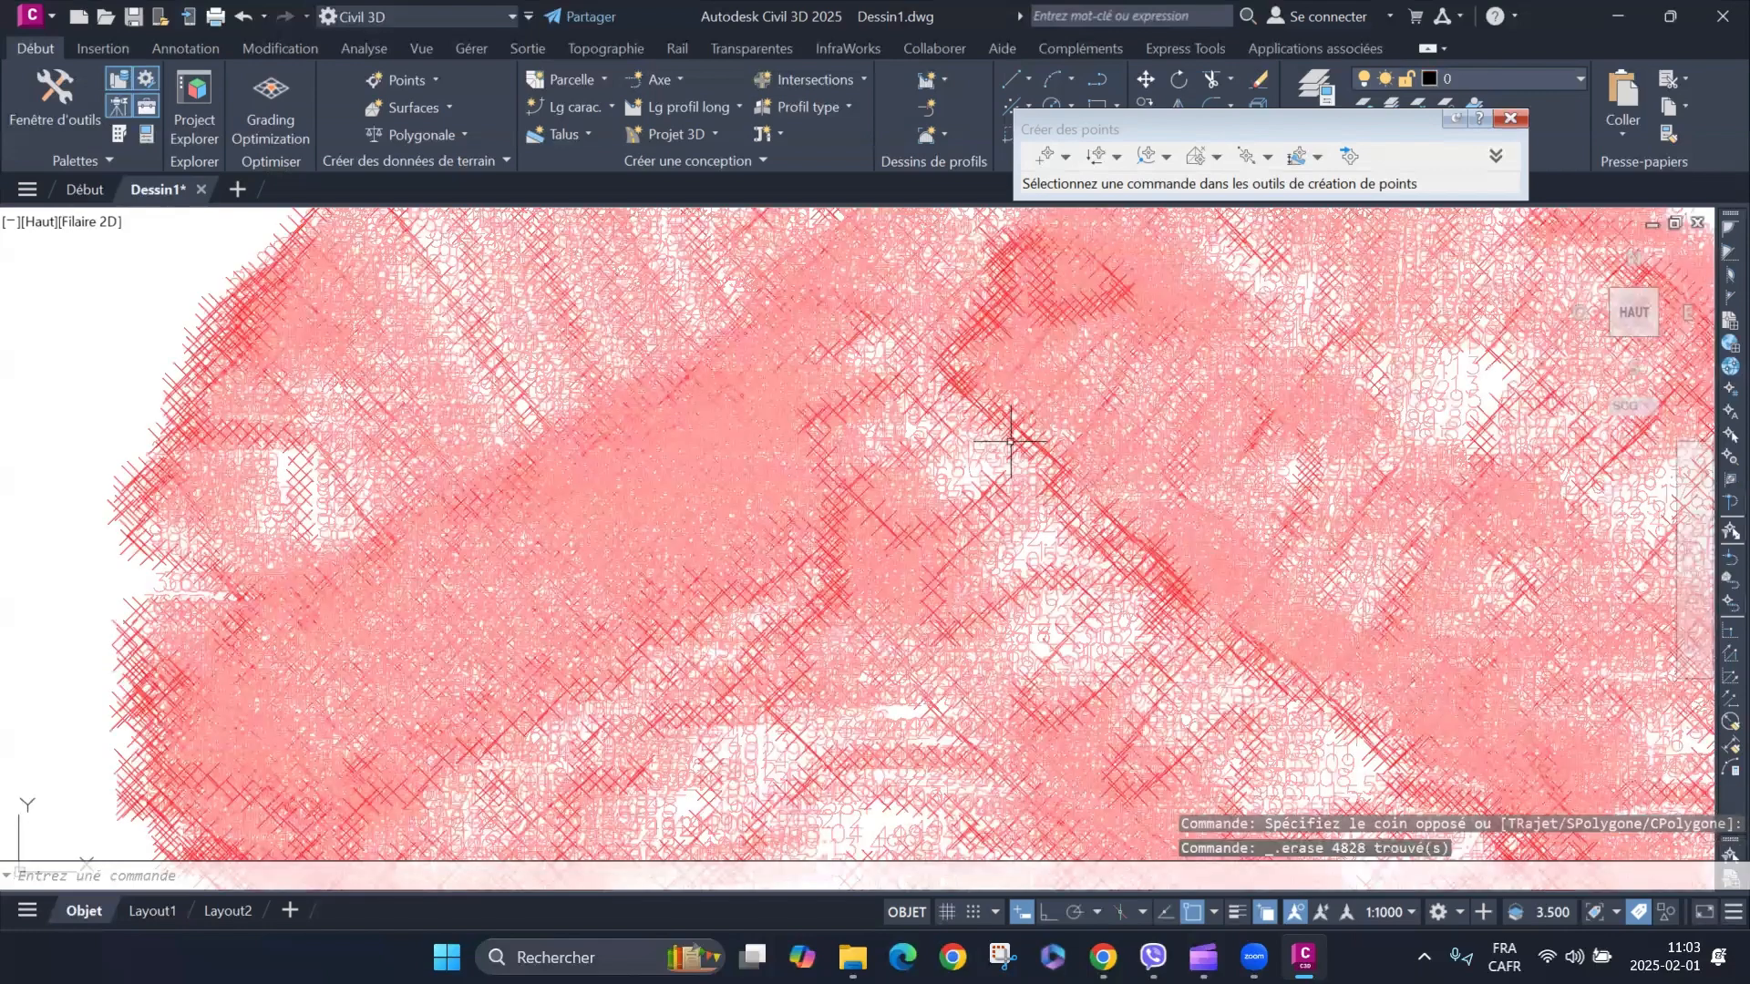
pyautogui.scroll(-5, 1125, 466)
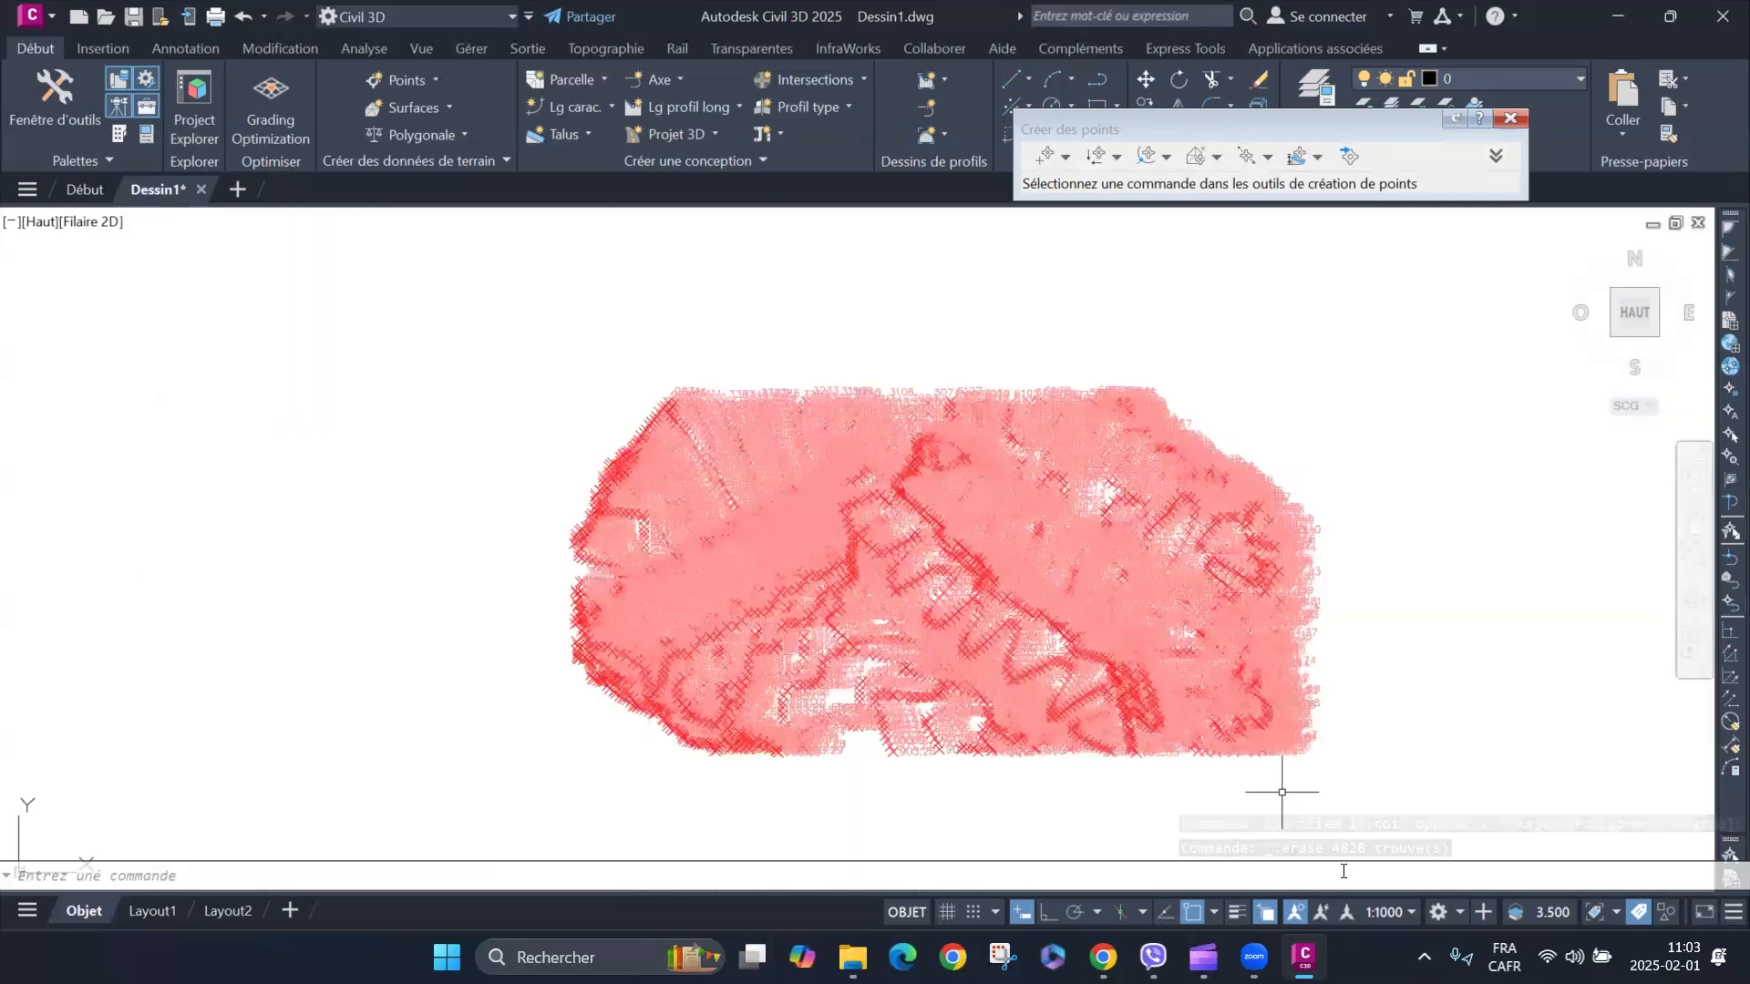
pyautogui.click(1389, 913)
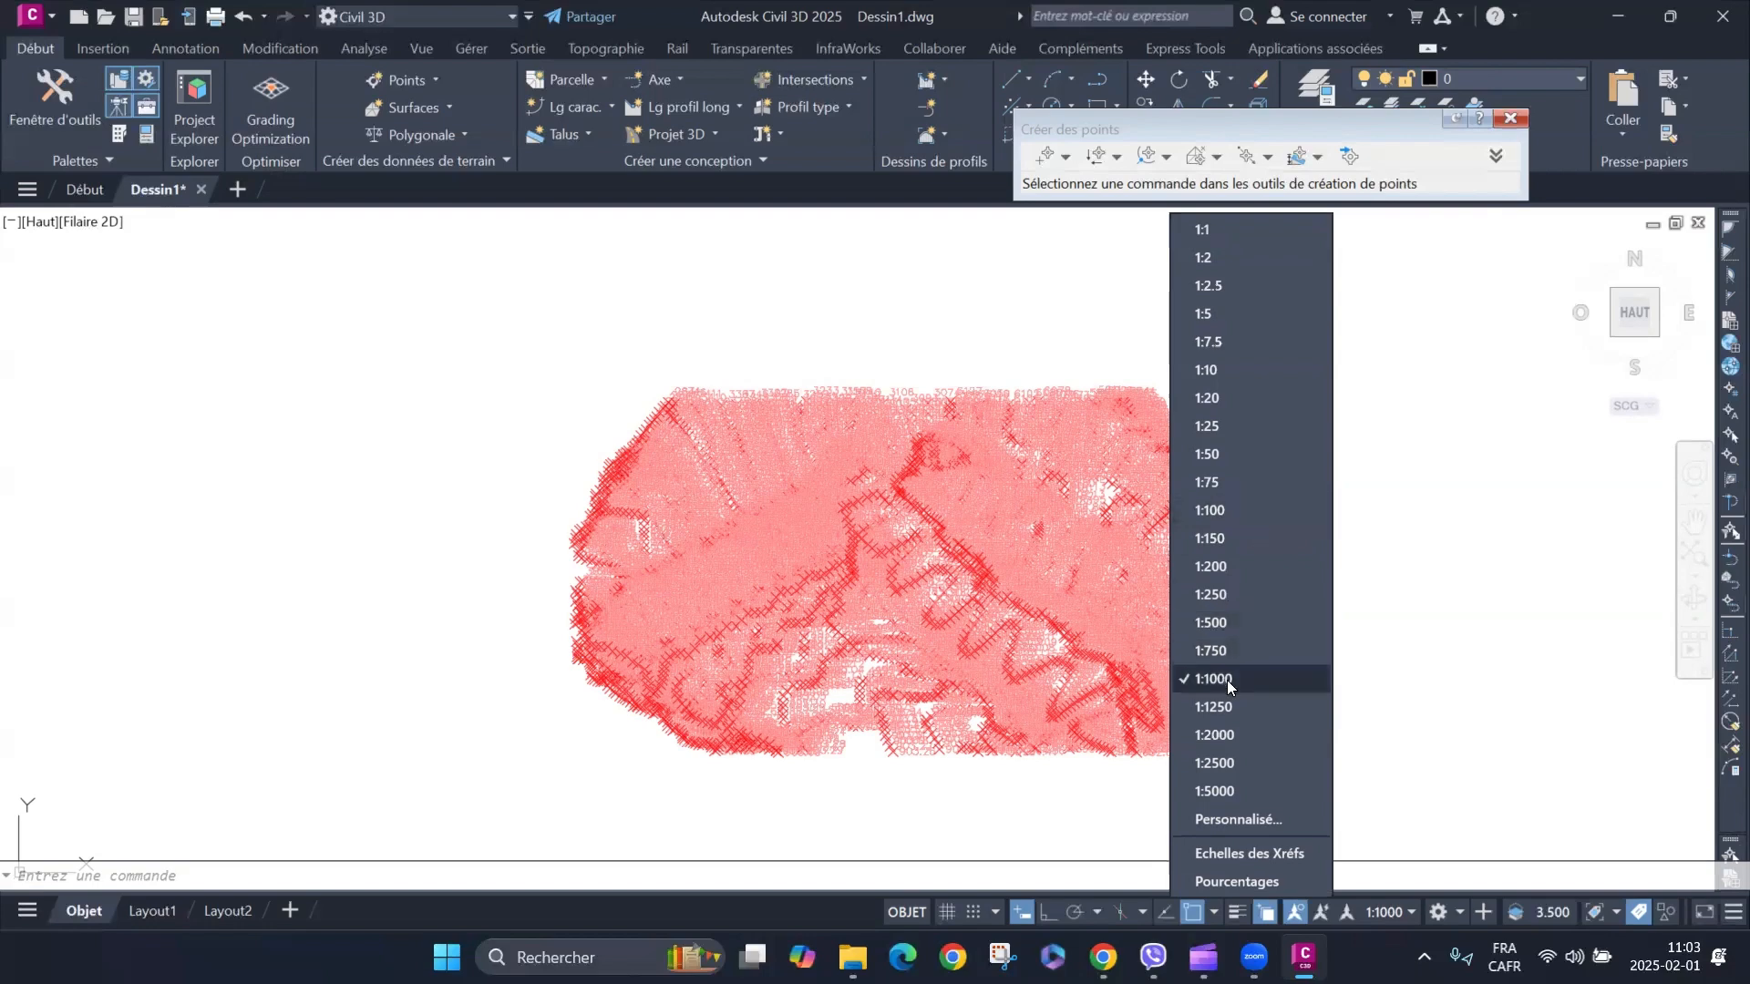
pyautogui.click(1252, 508)
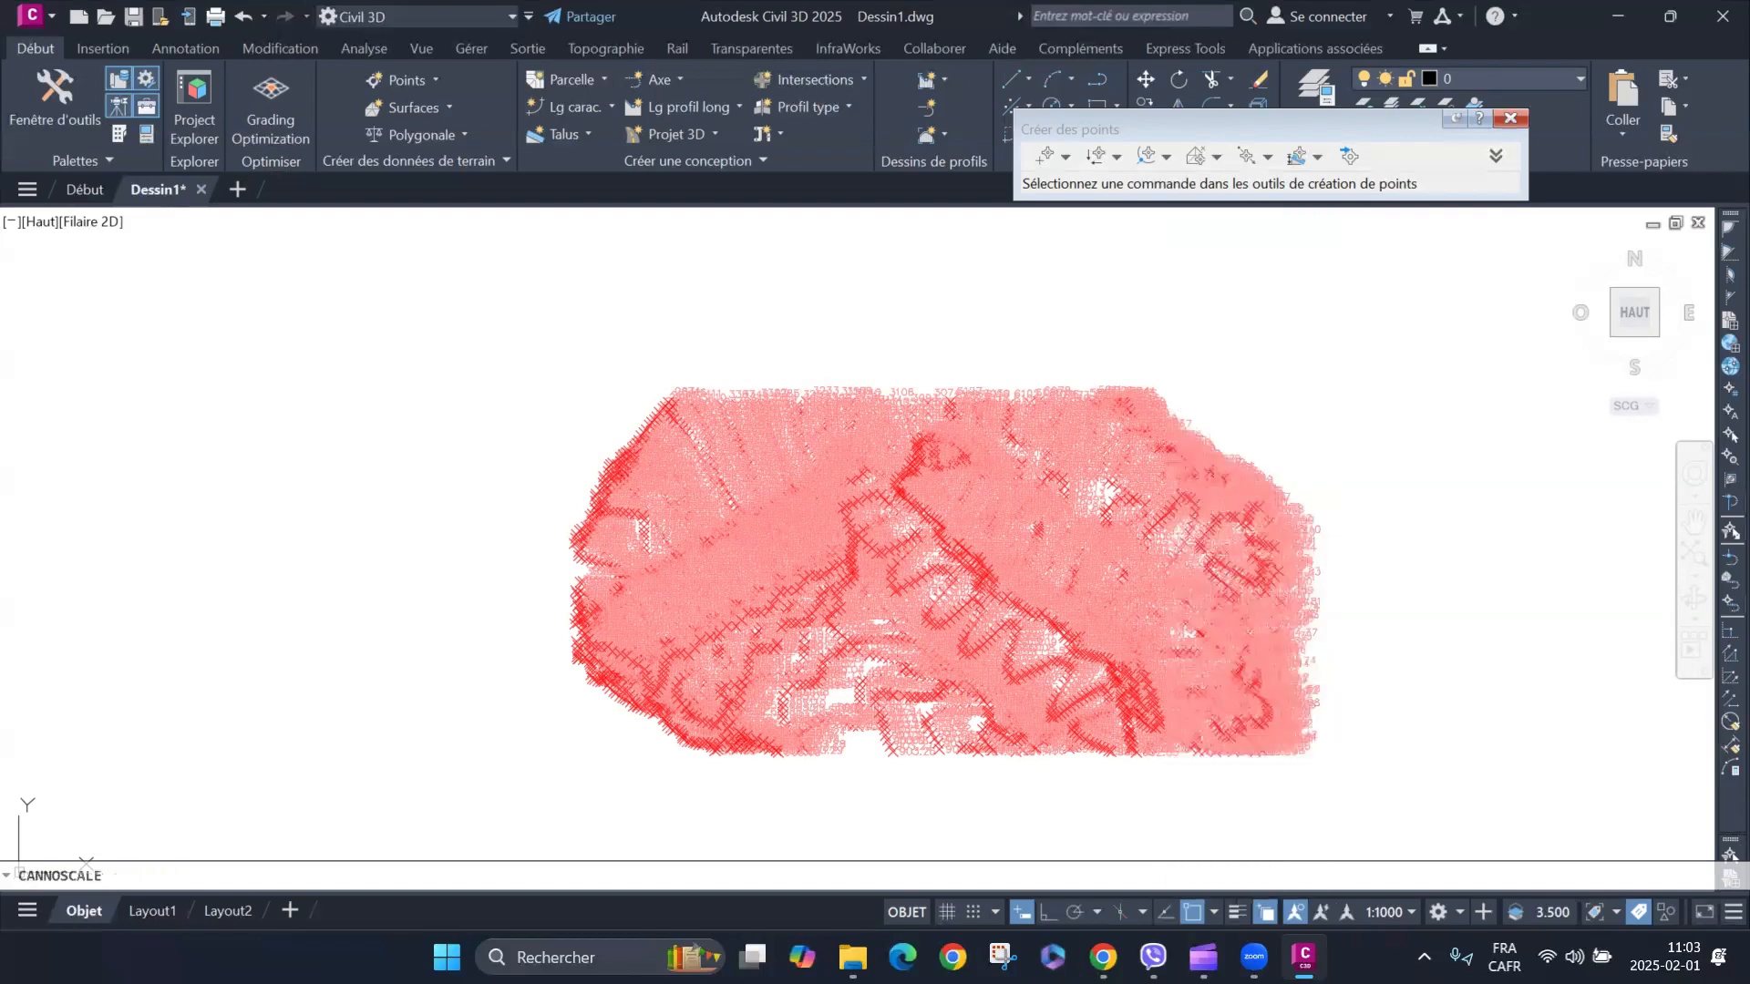
pyautogui.scroll(5, 1057, 495)
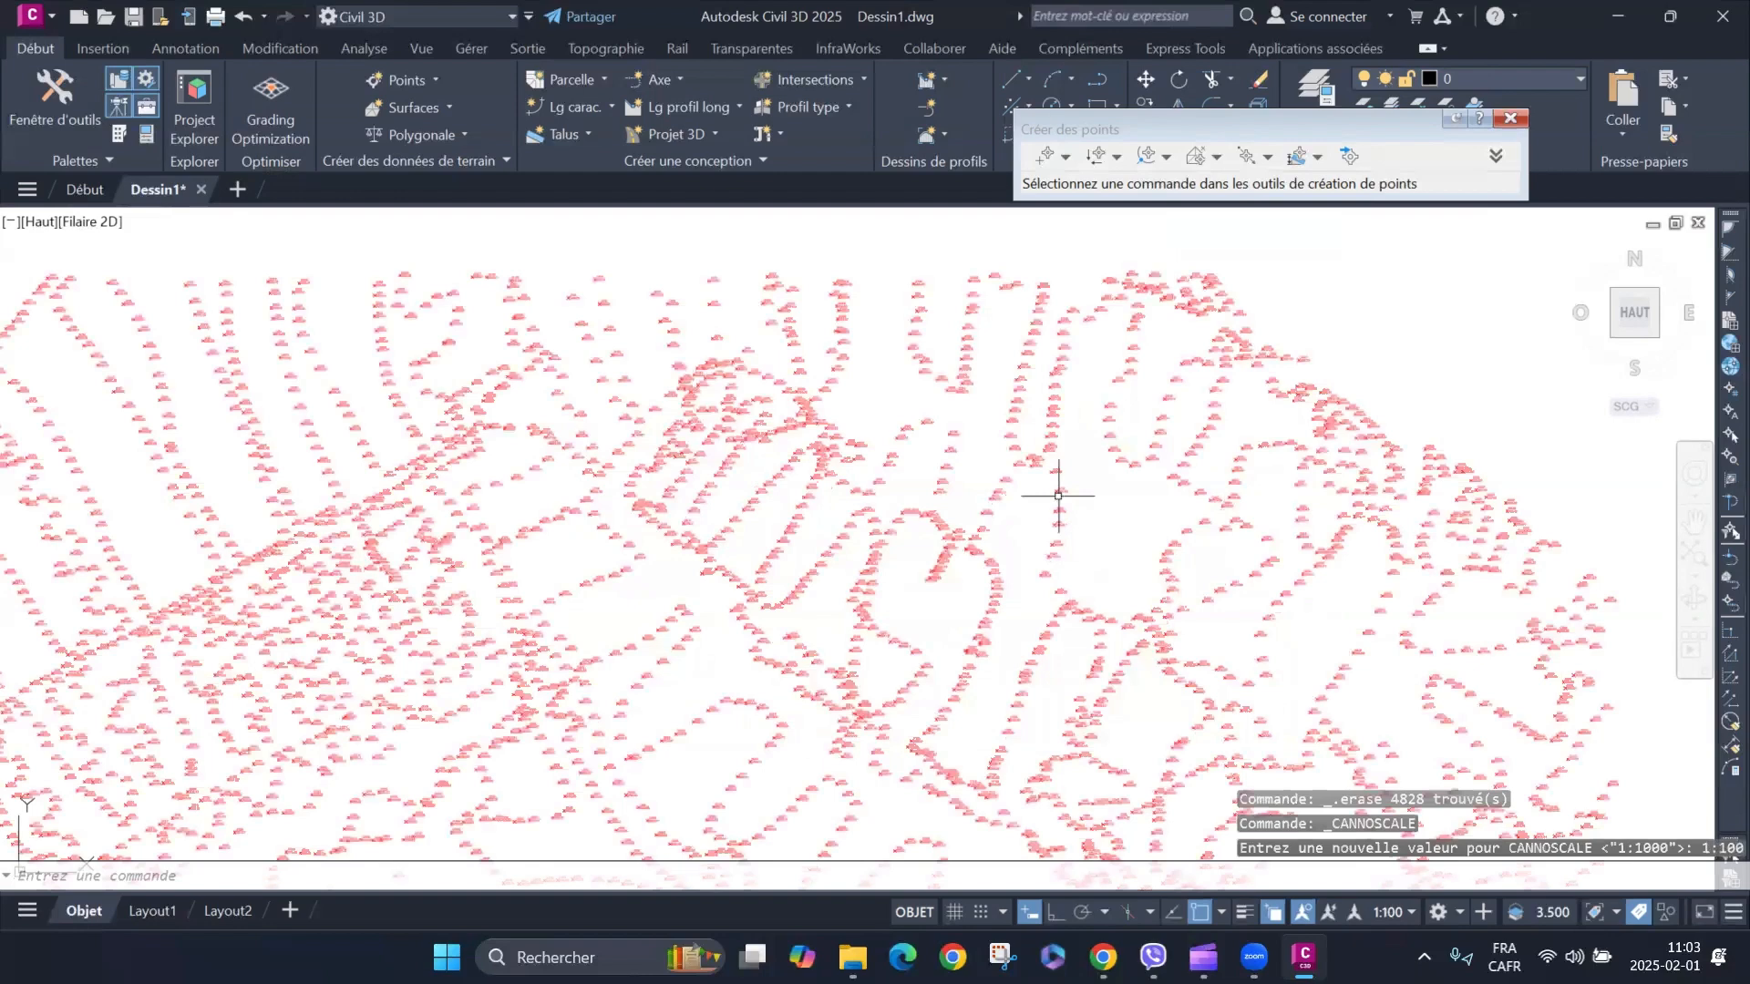
pyautogui.scroll(3, 1048, 401)
pyautogui.scroll(3, 1048, 401)
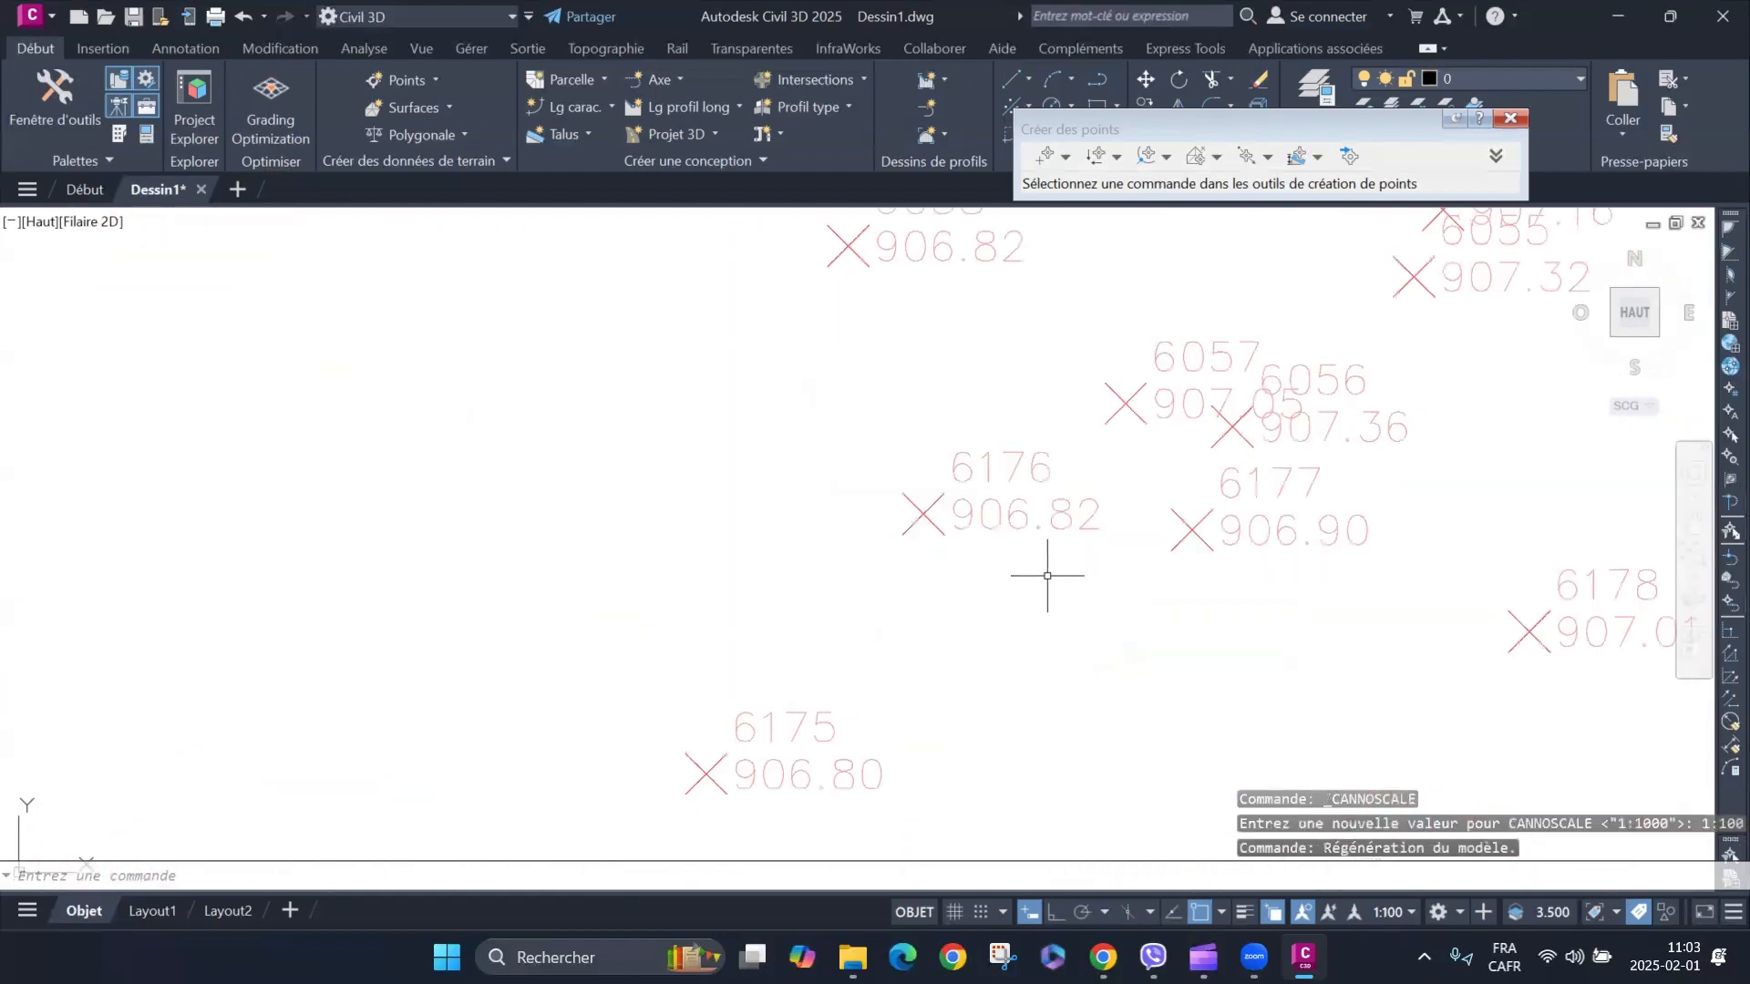
pyautogui.scroll(-6, 1085, 396)
pyautogui.scroll(-5, 1084, 397)
pyautogui.scroll(1, 1156, 225)
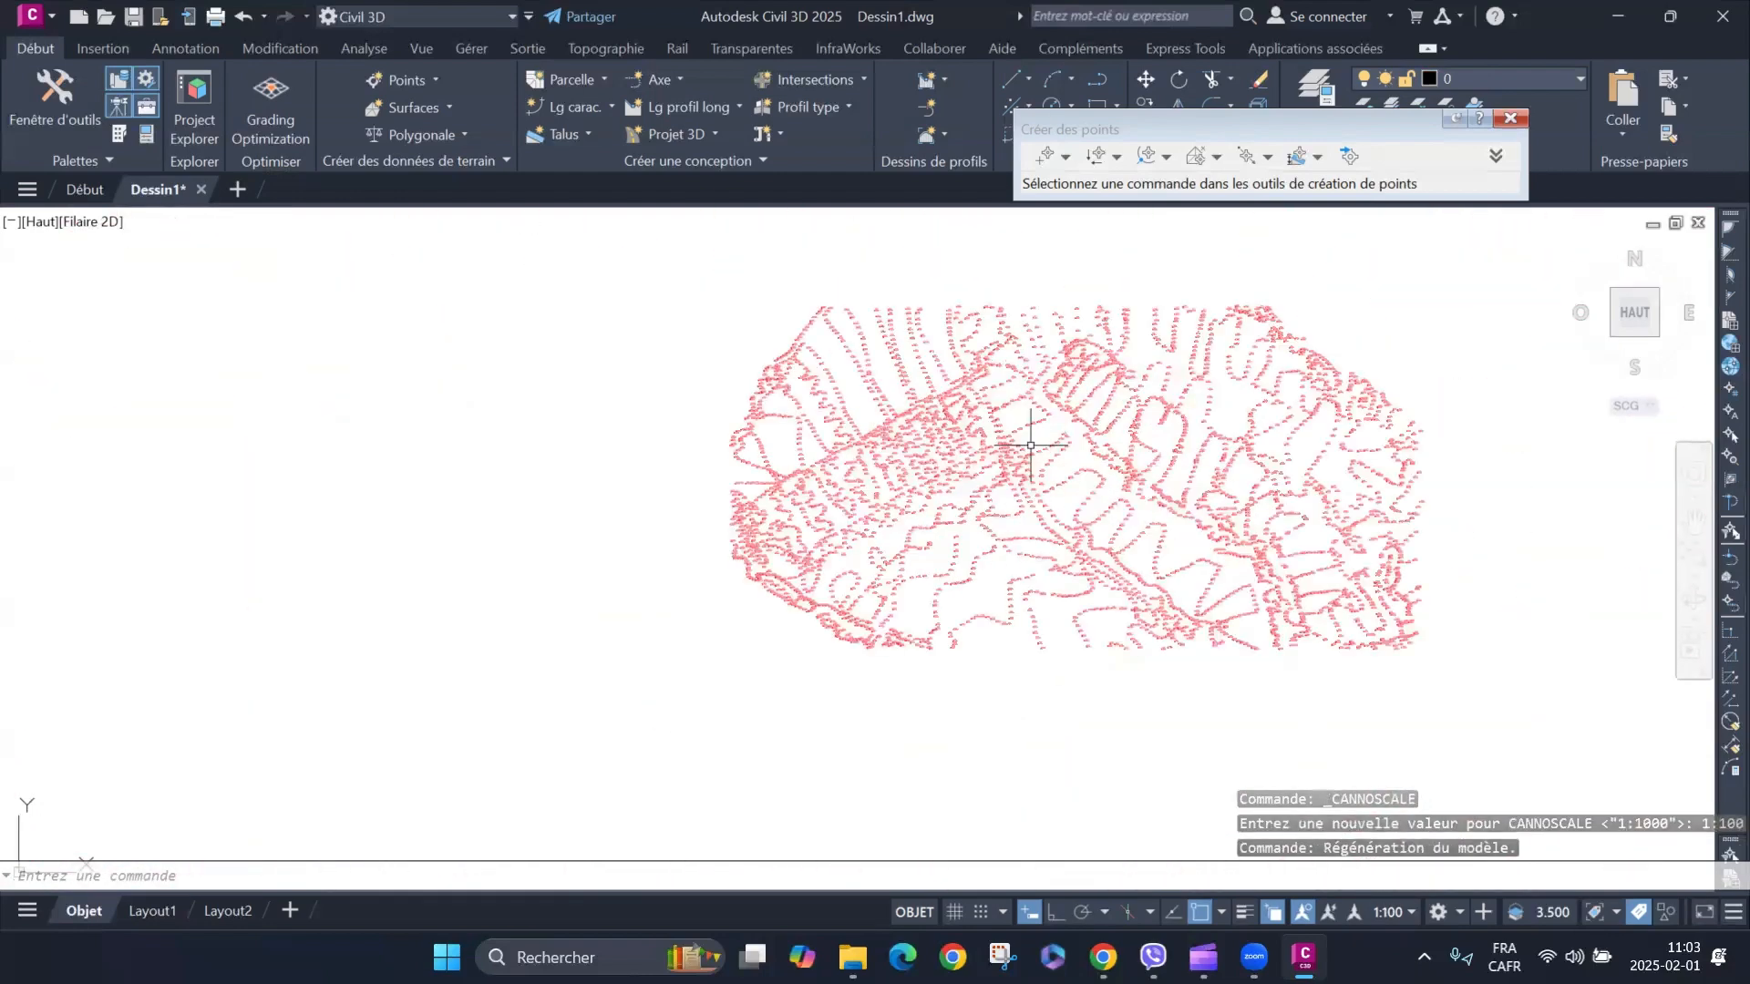
# Close the point creation tools, open the Toolspace and list the drawing's points in an enlarged item view.
pyautogui.click(1512, 119)
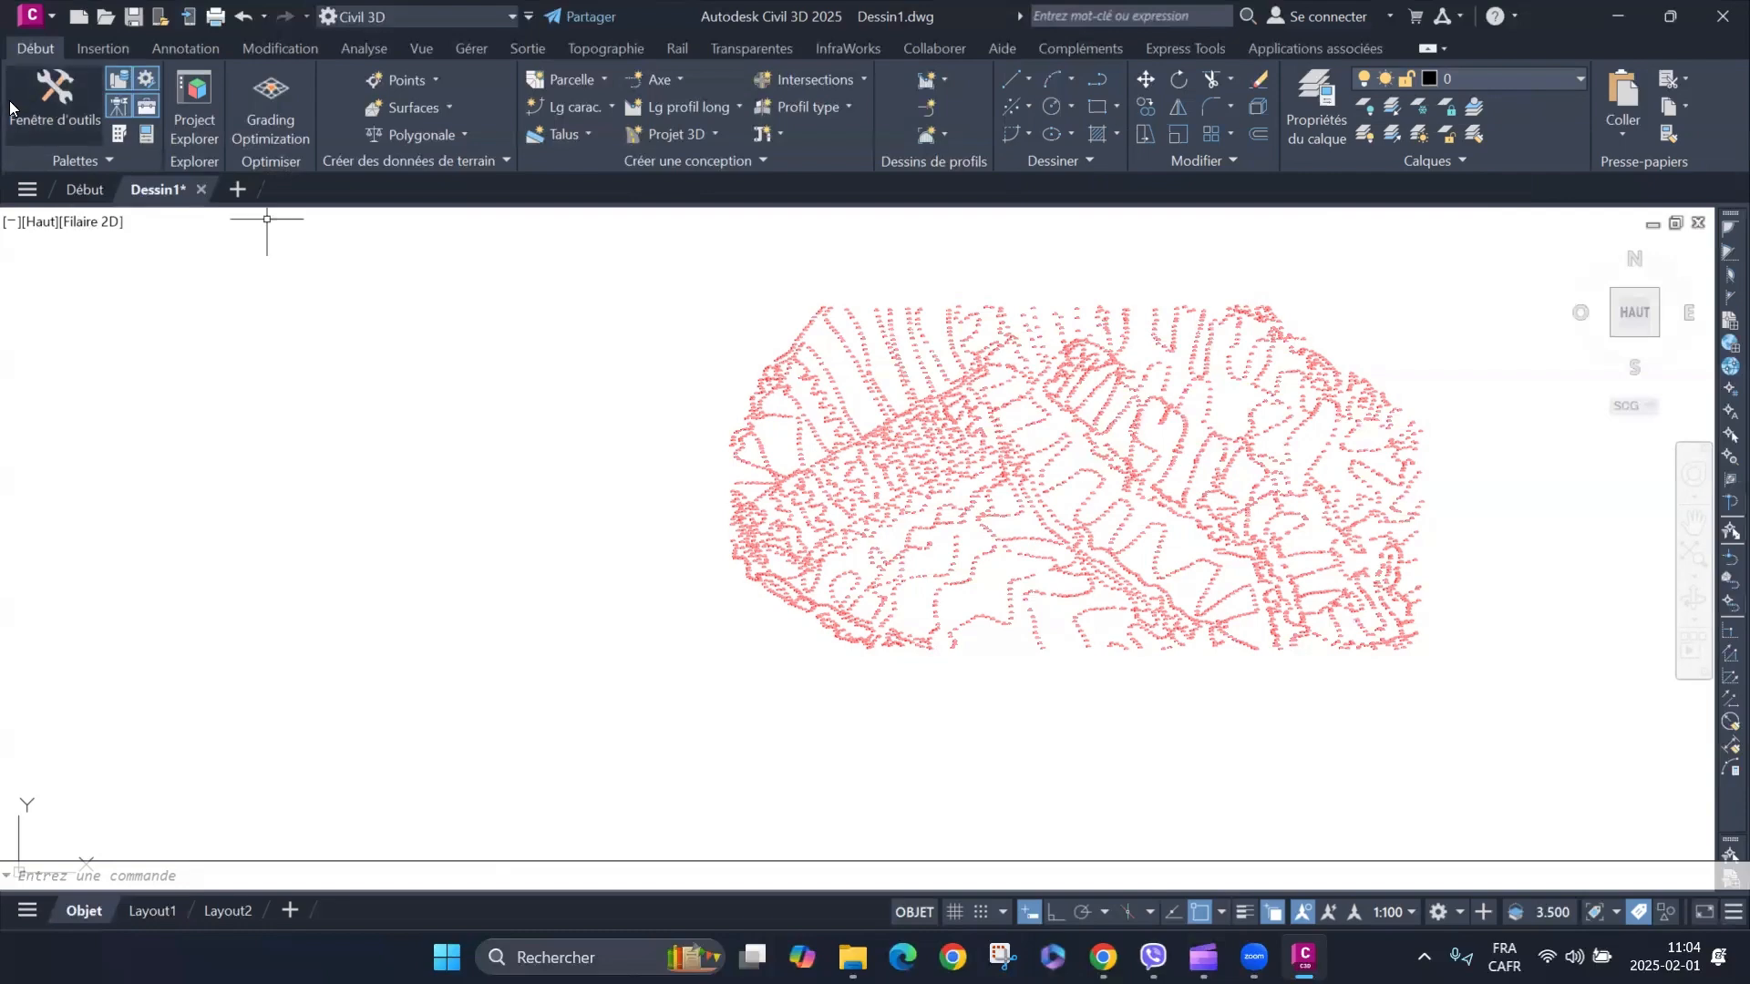
pyautogui.click(51, 91)
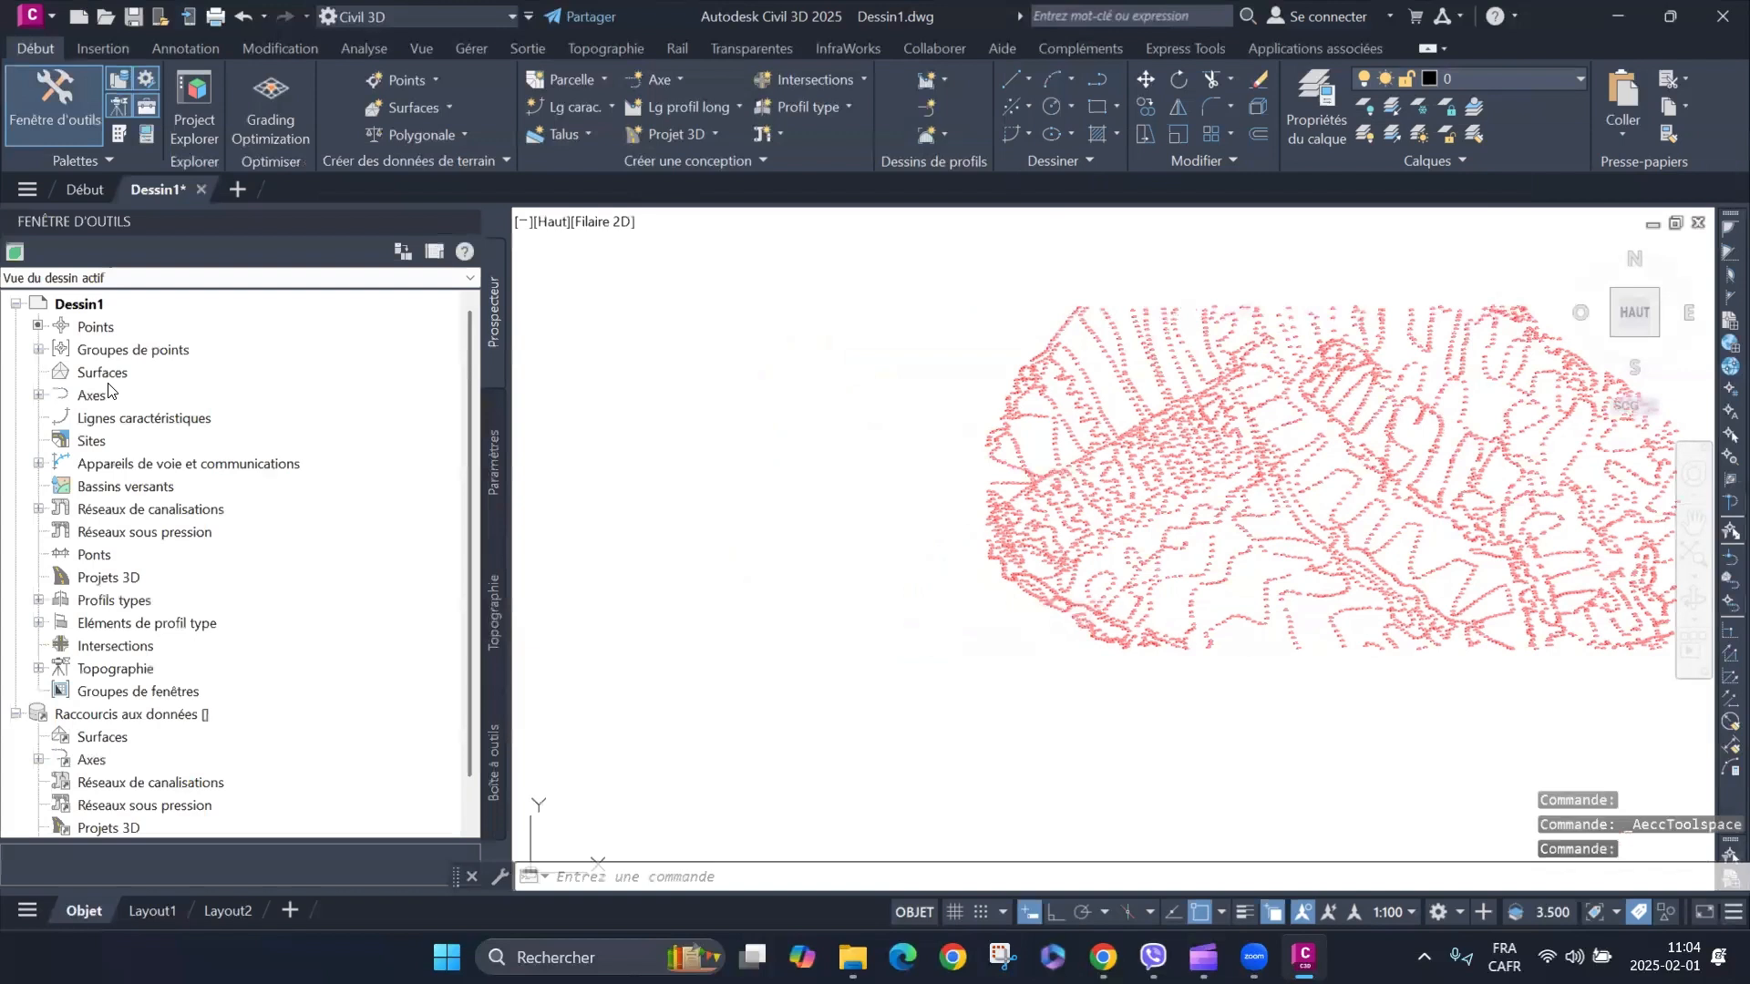
pyautogui.click(95, 328)
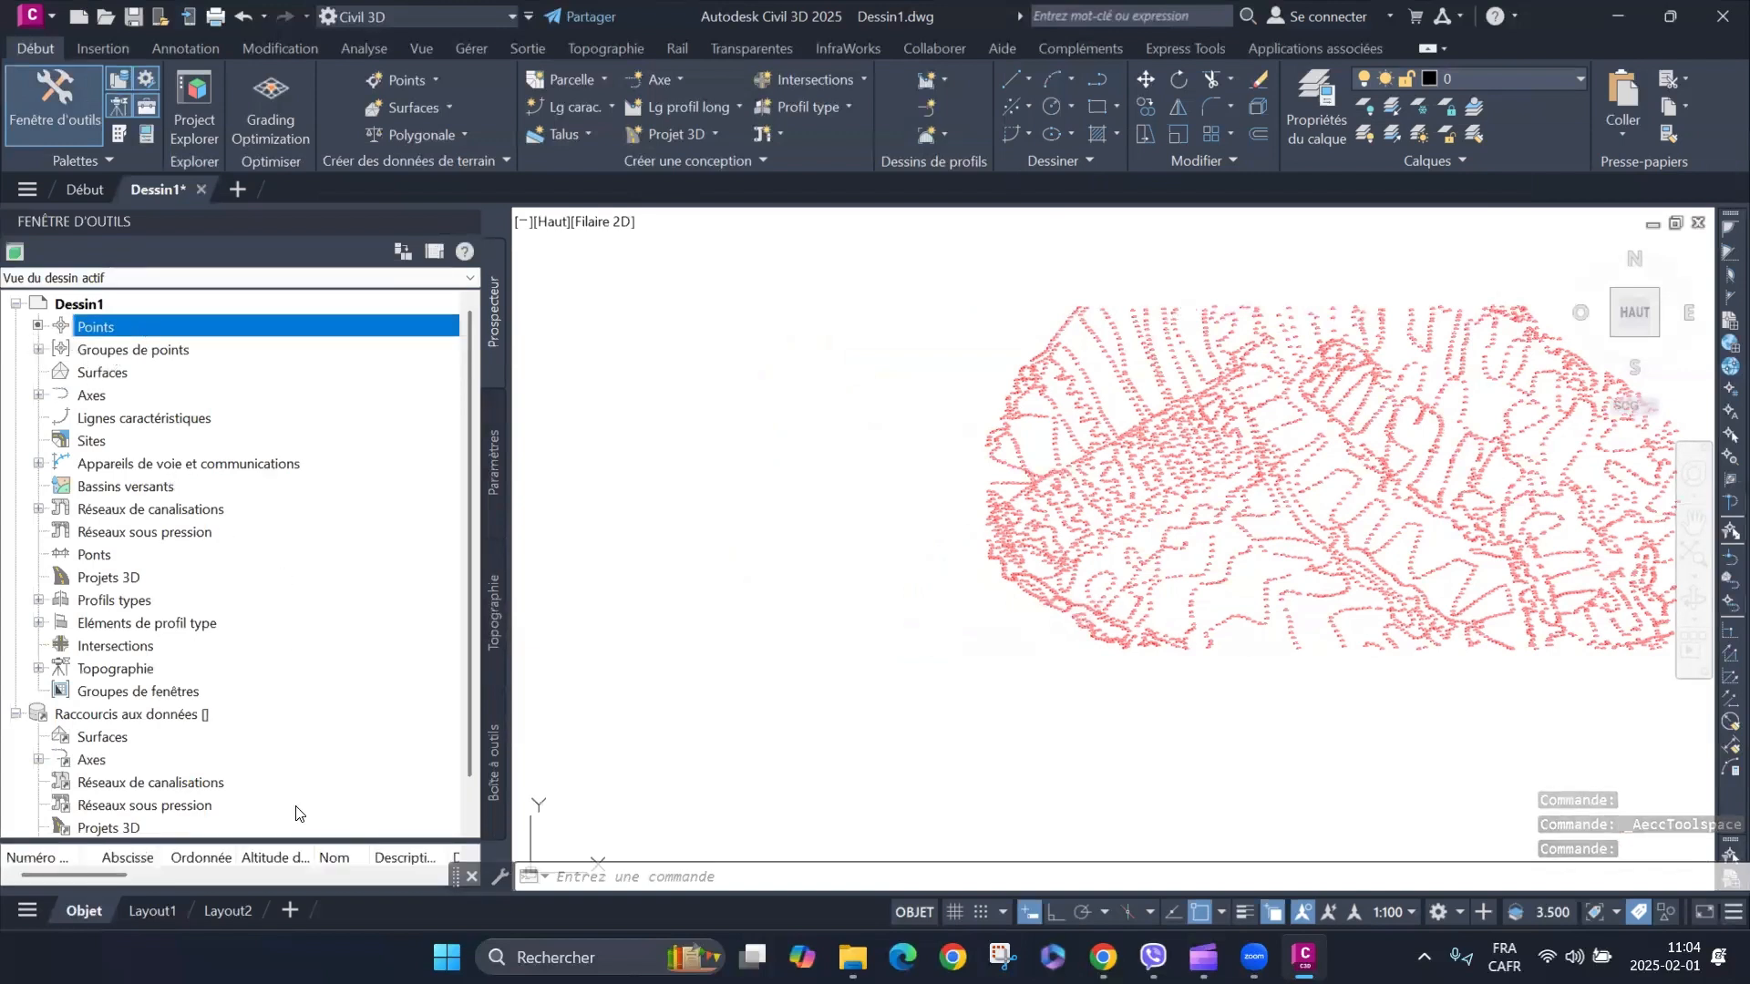
pyautogui.moveTo(300, 837); pyautogui.dragTo(303, 622)
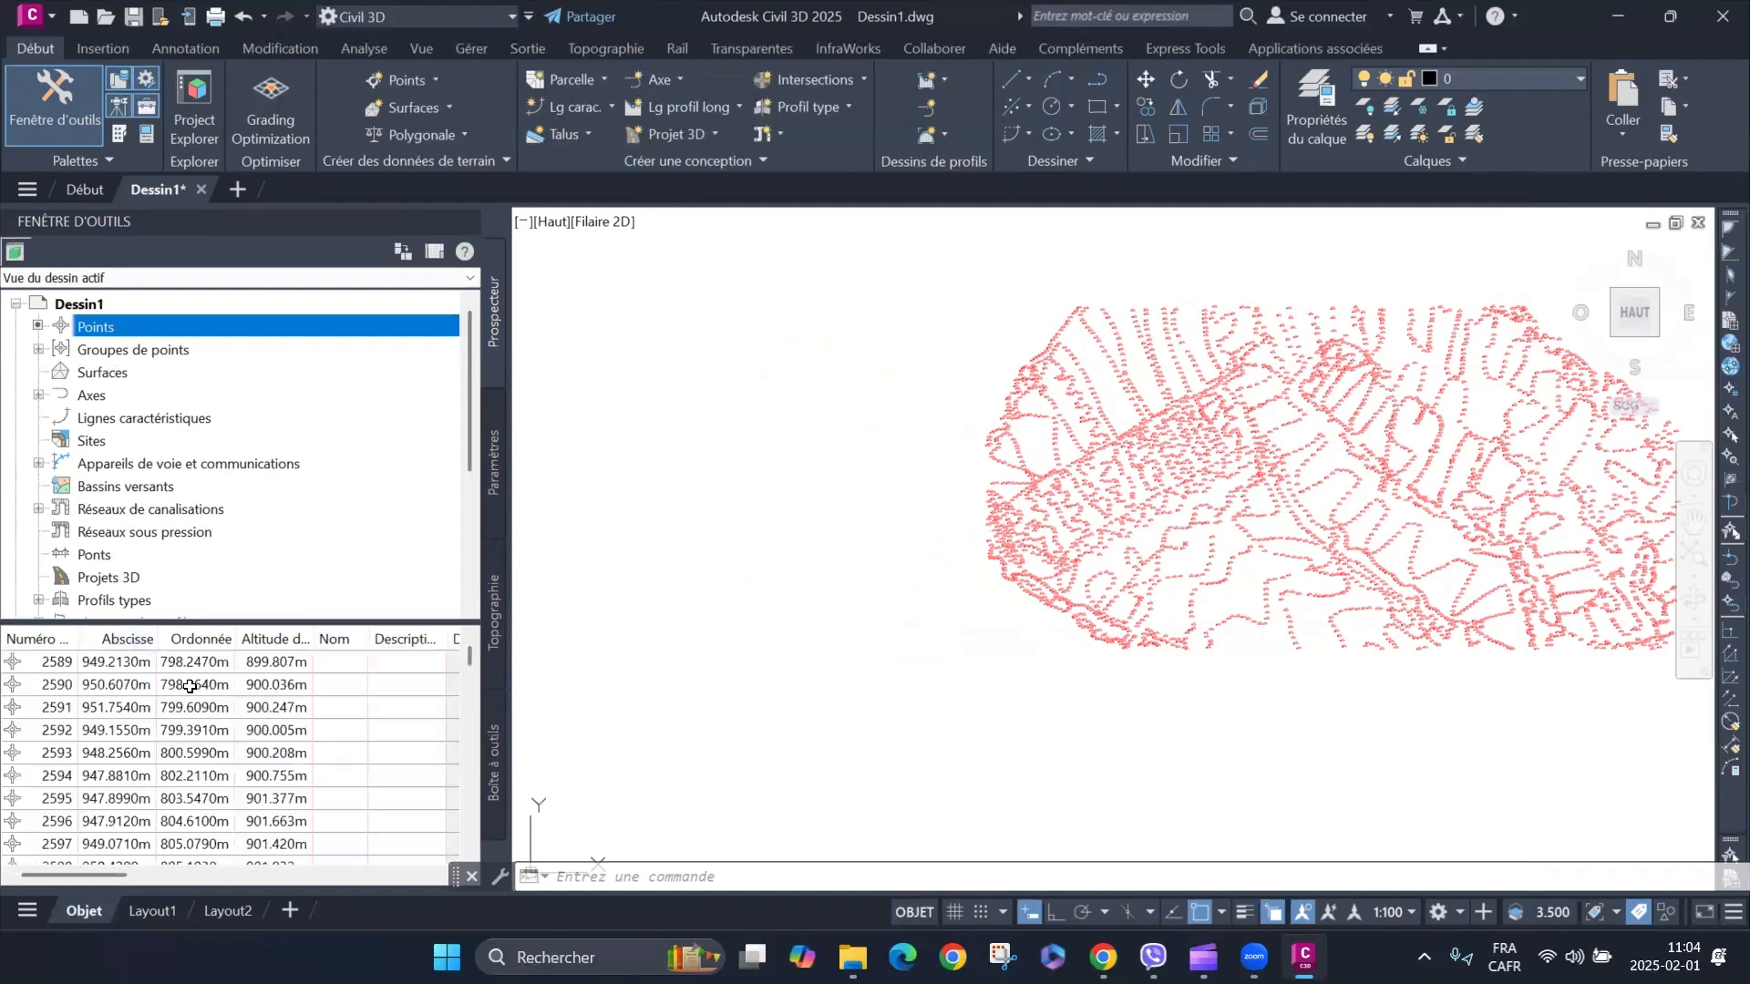
# Select point 2592 in the drawing from its entry in the point list and examine its label and location.
pyautogui.click(108, 734)
pyautogui.click(109, 791)
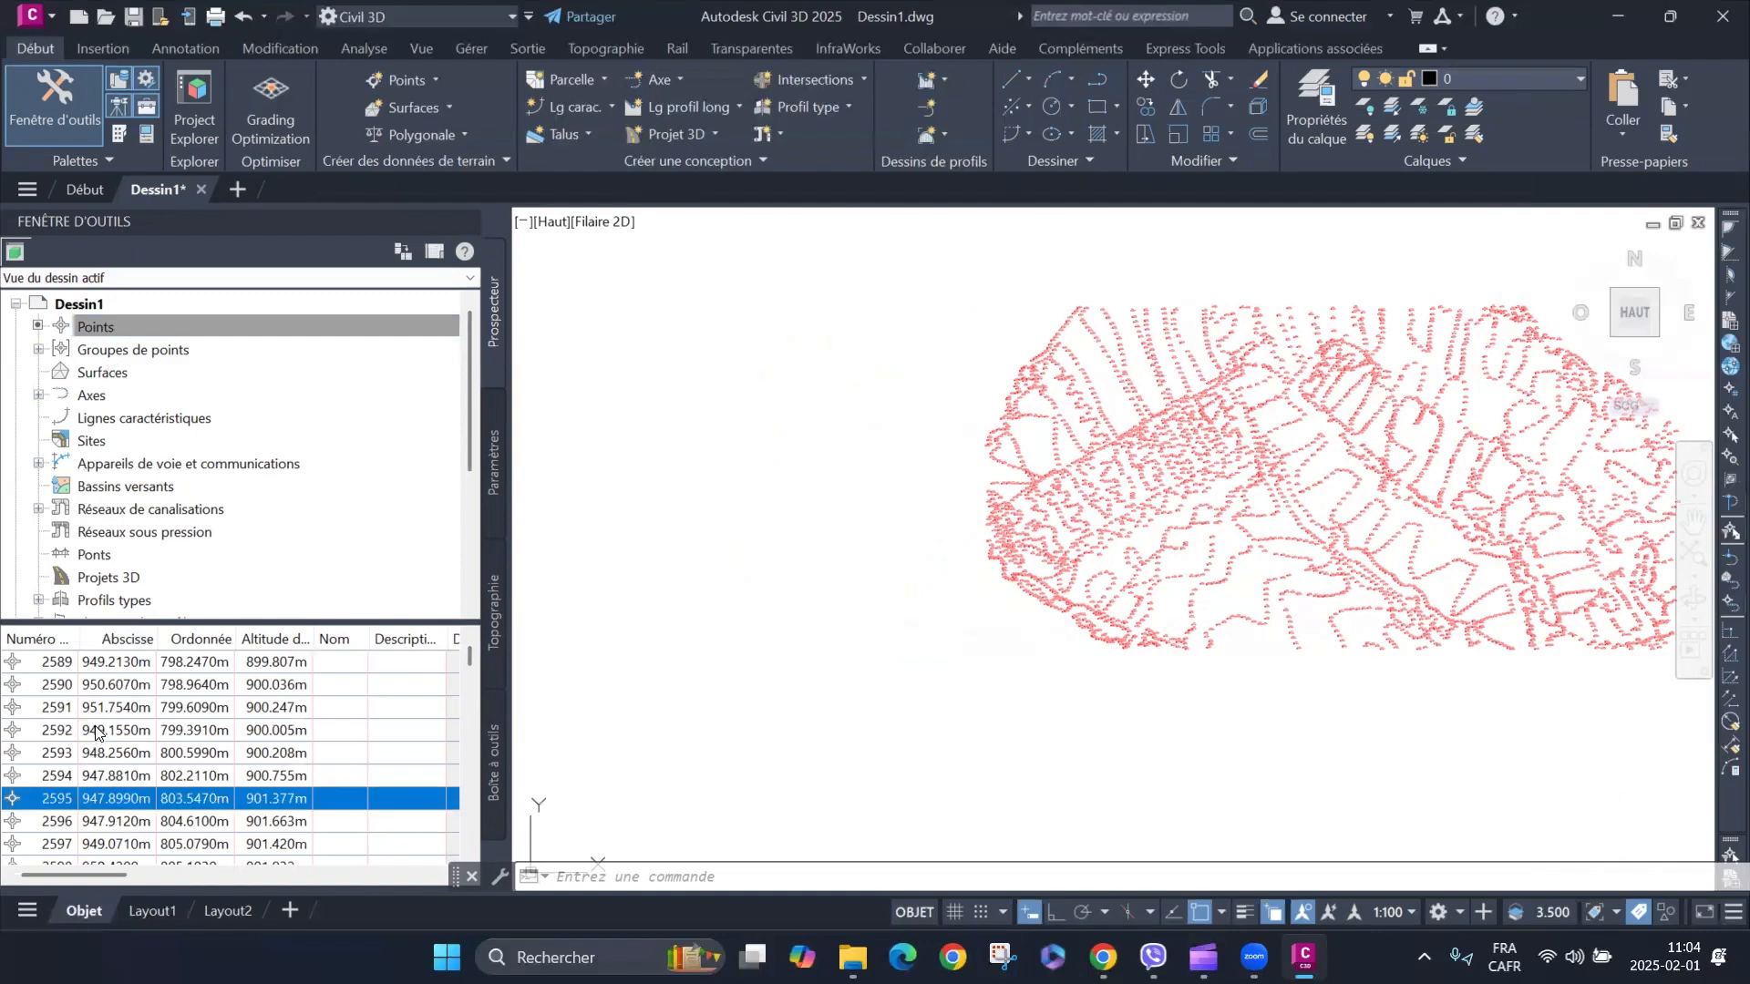
pyautogui.click(62, 729)
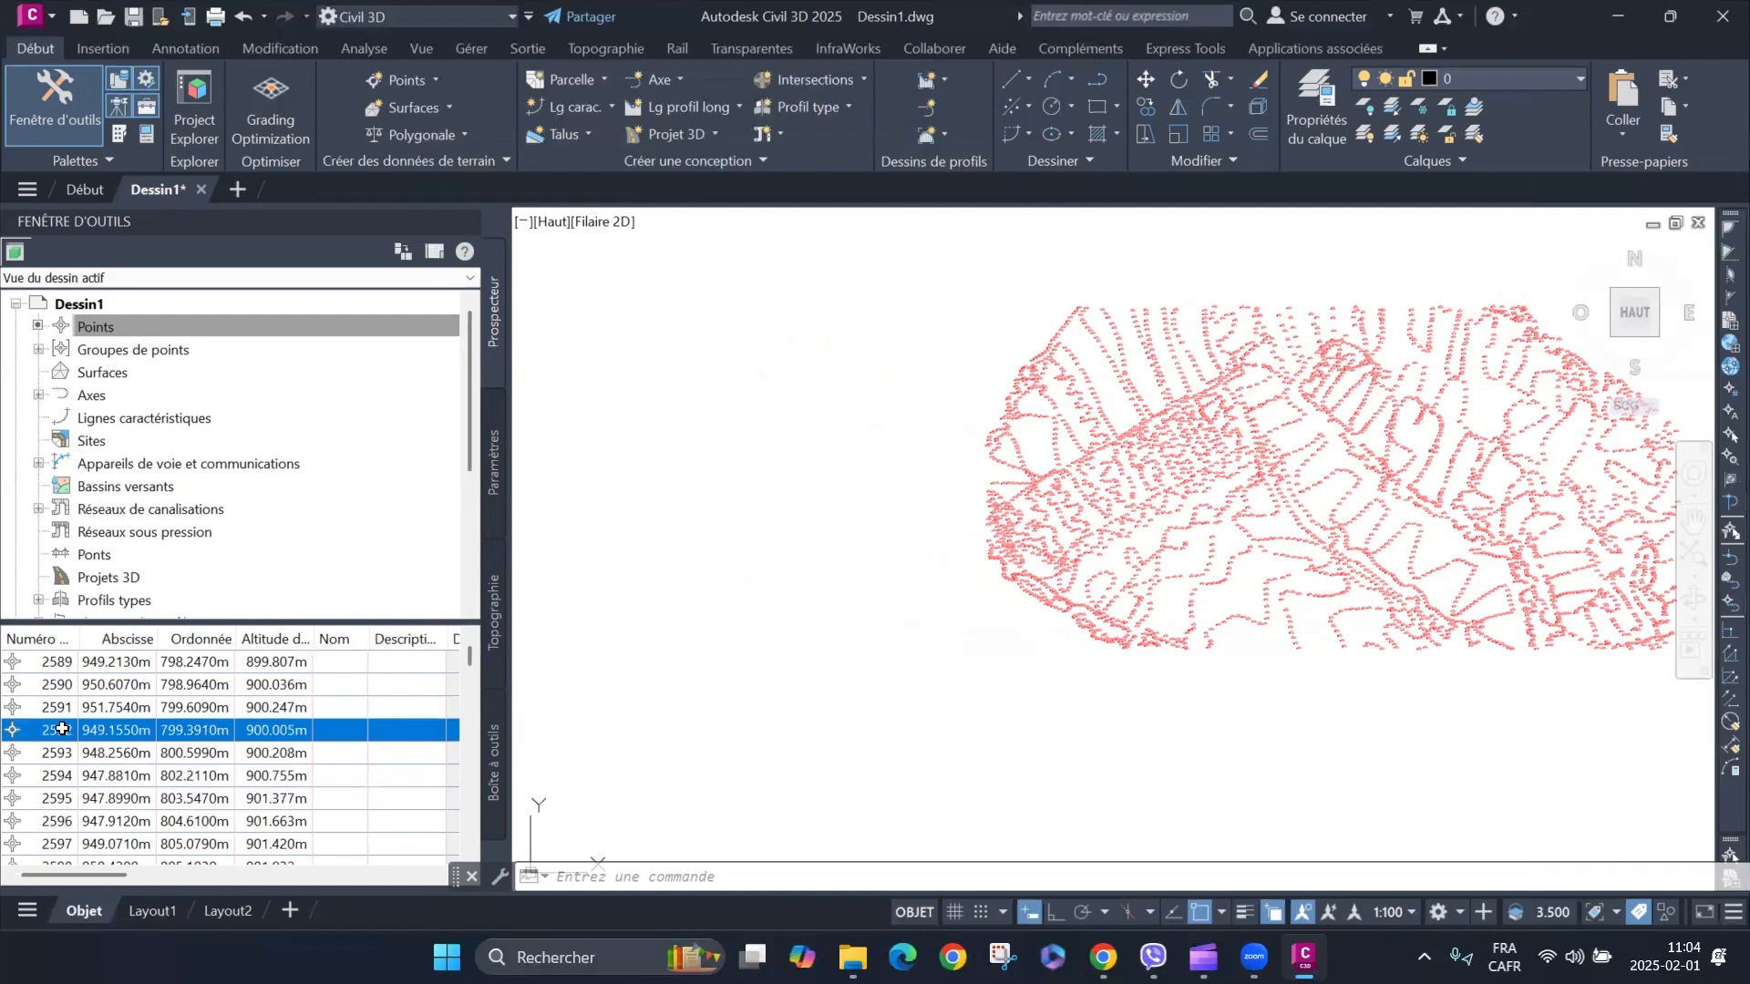
pyautogui.rightClick(63, 732)
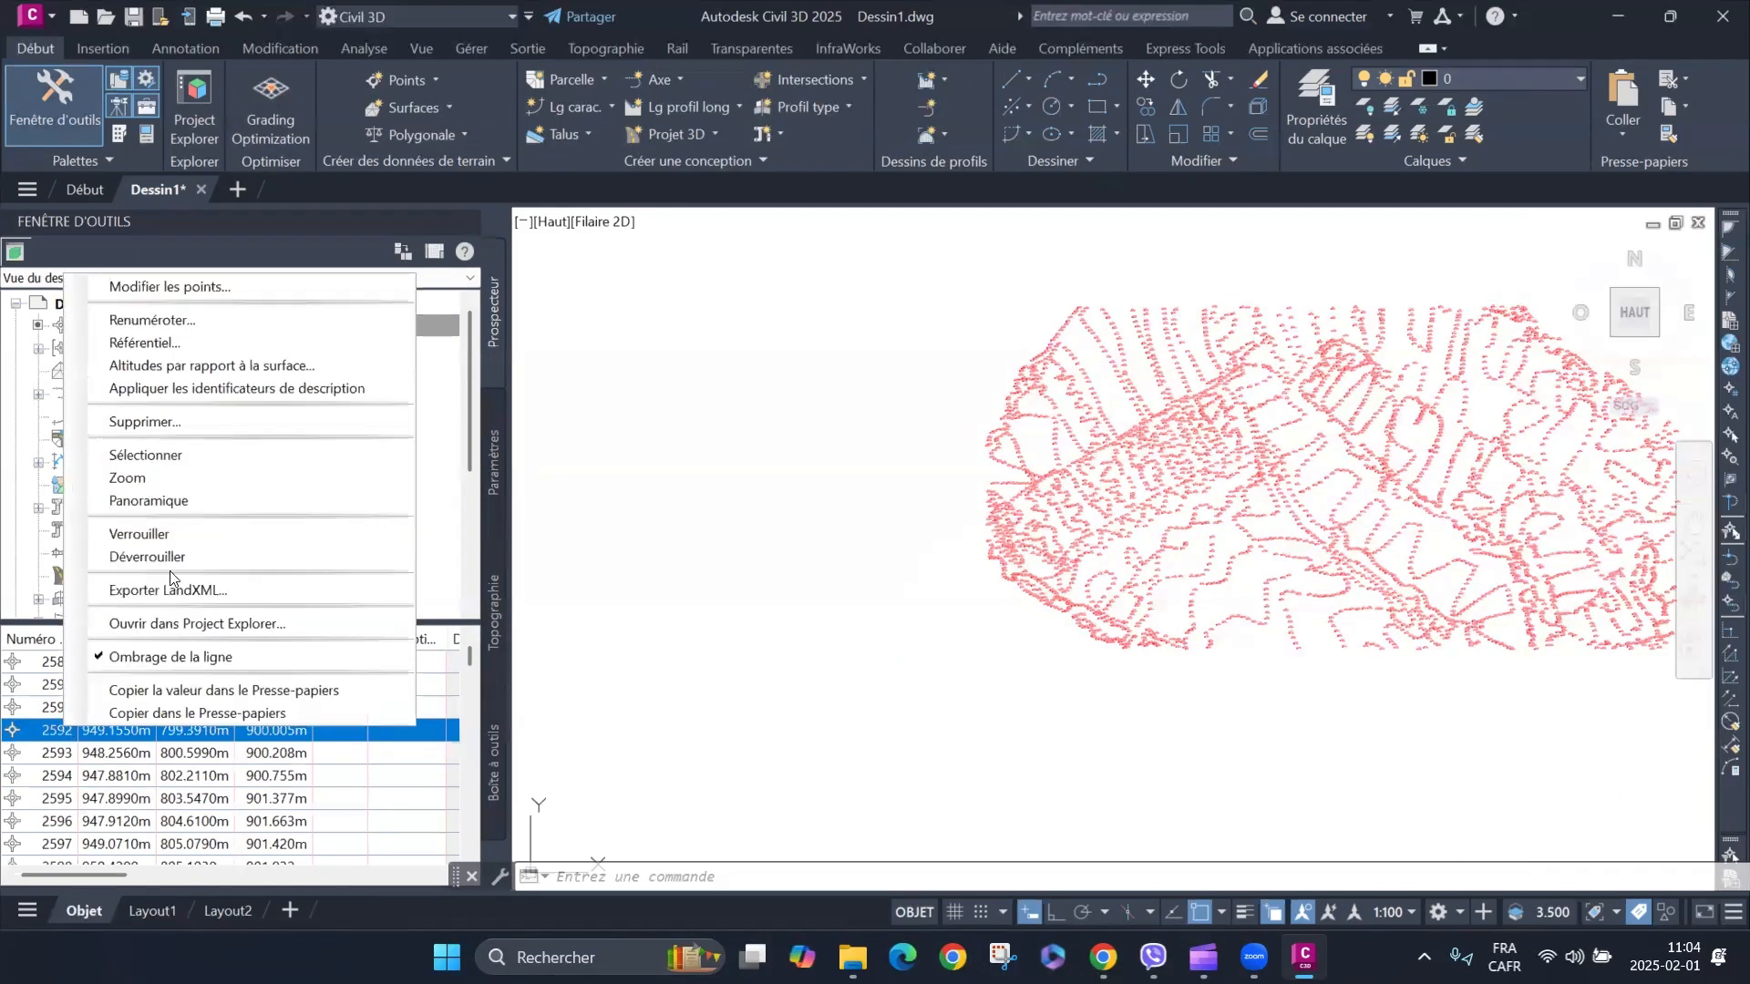
pyautogui.click(153, 455)
pyautogui.scroll(5, 1551, 666)
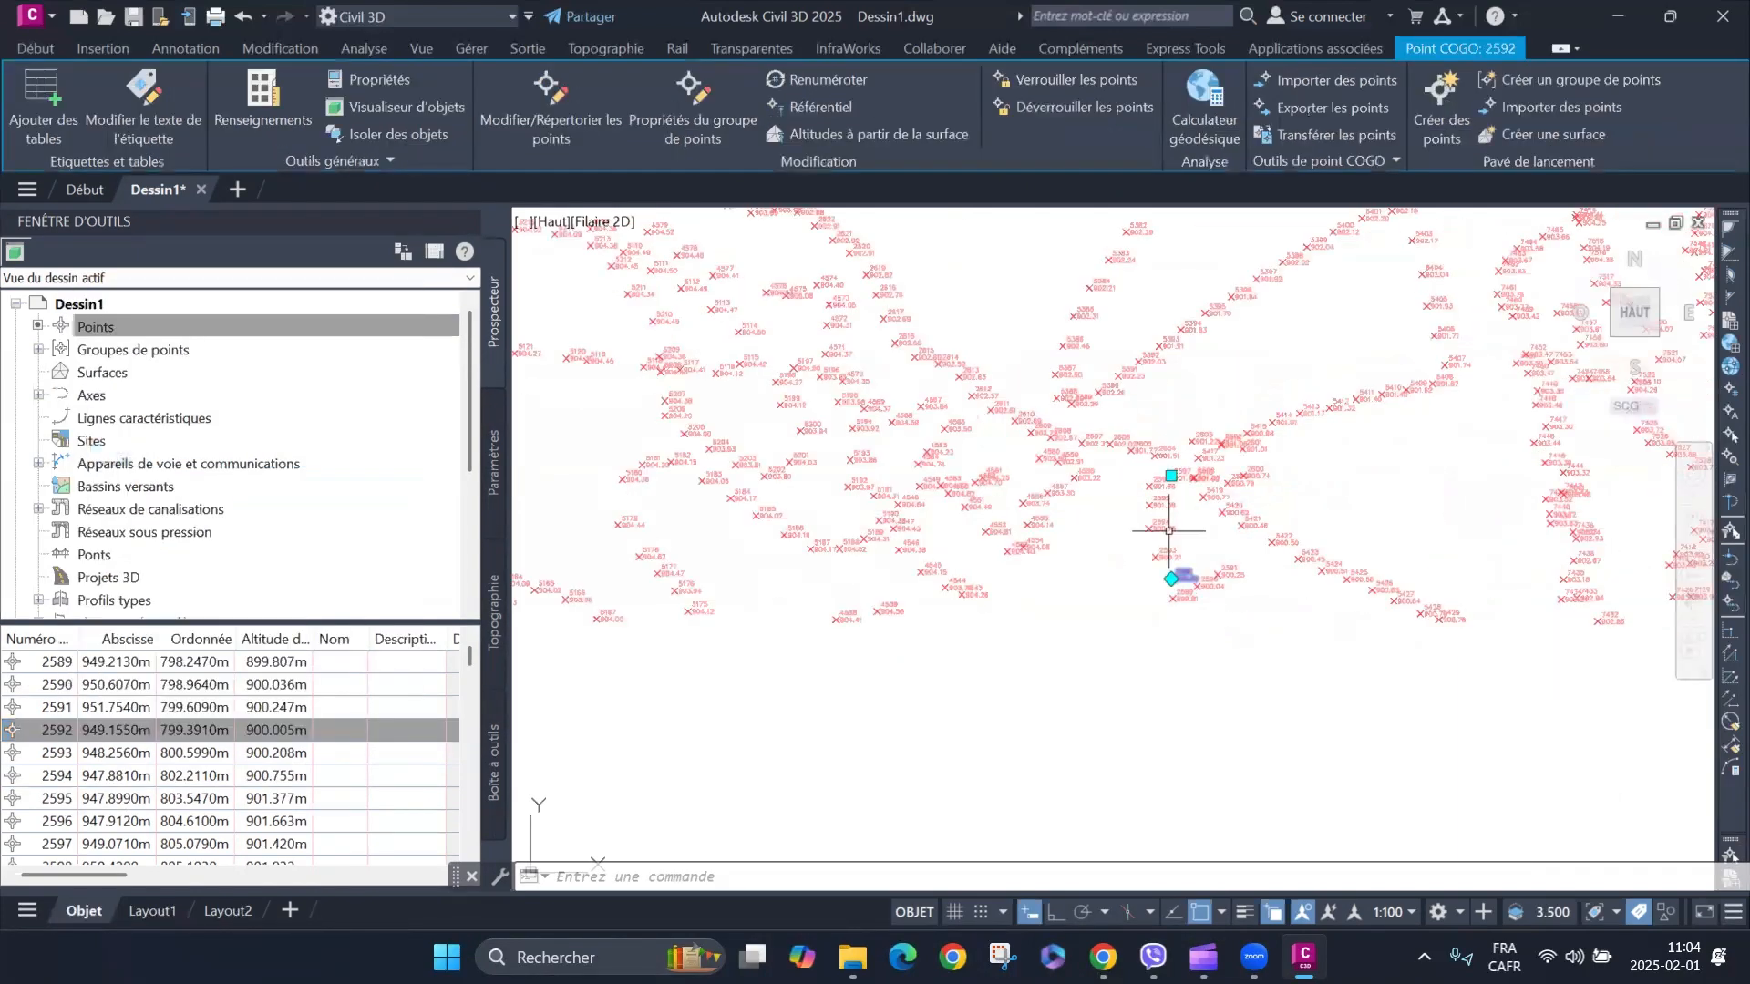
pyautogui.scroll(10, 1168, 531)
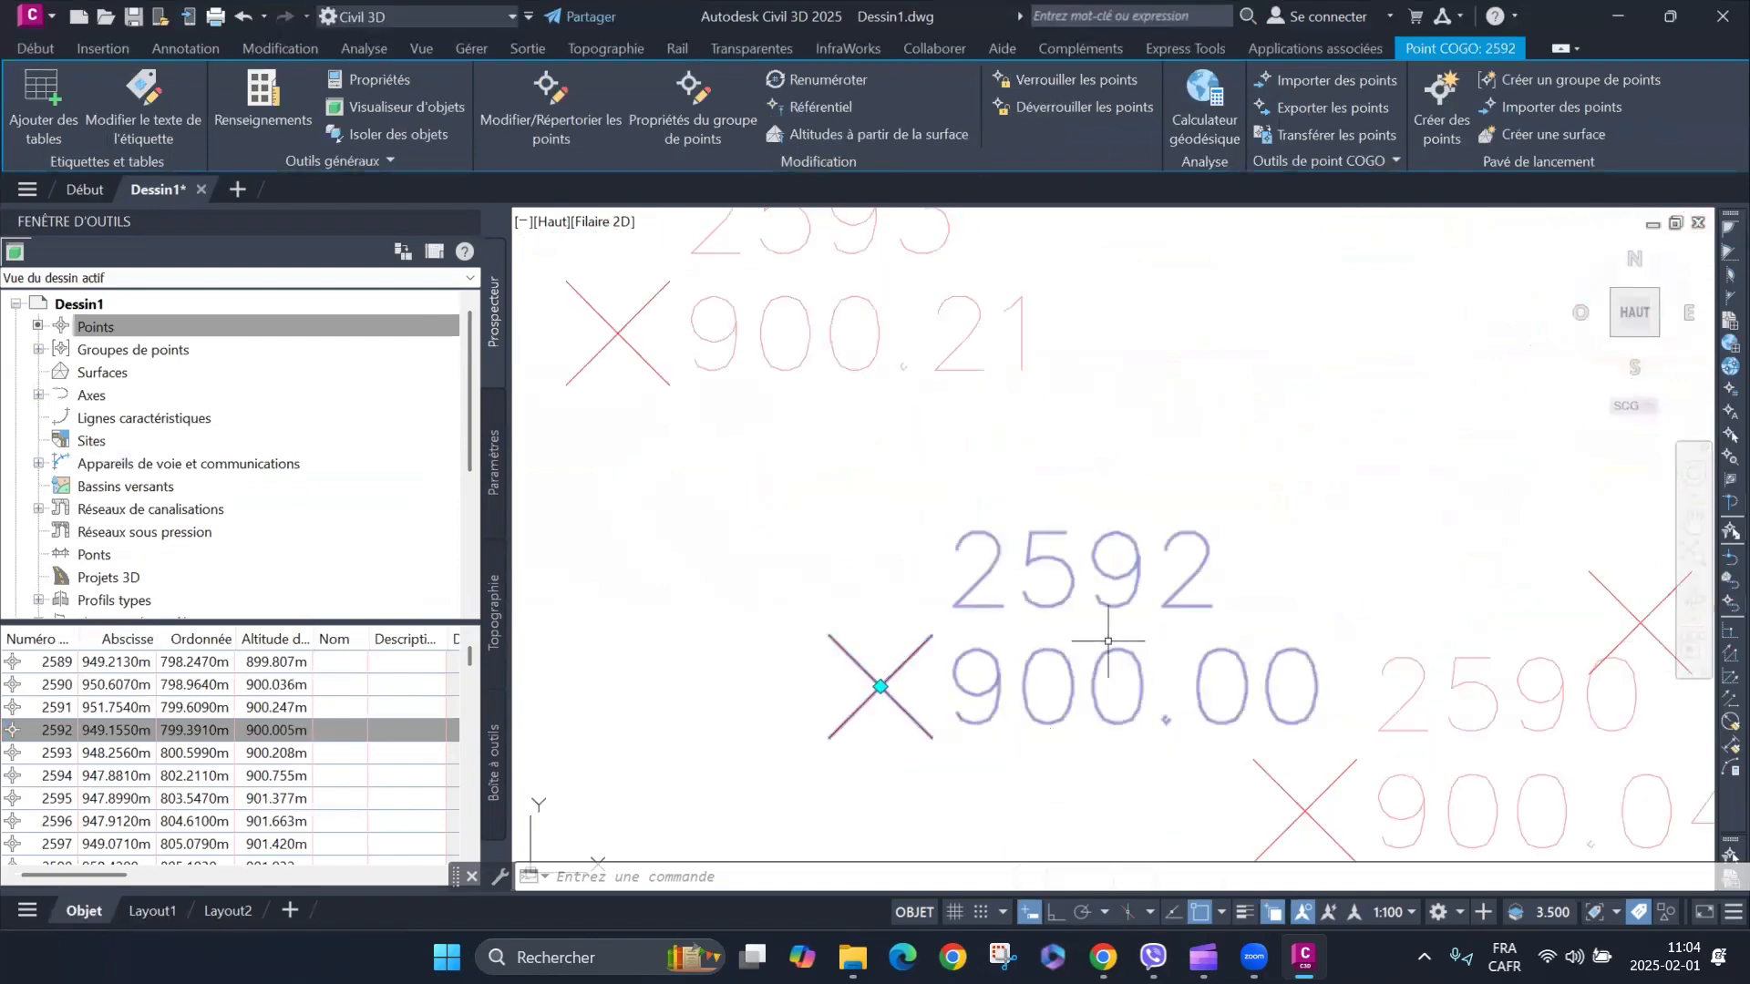
pyautogui.scroll(-10, 1066, 526)
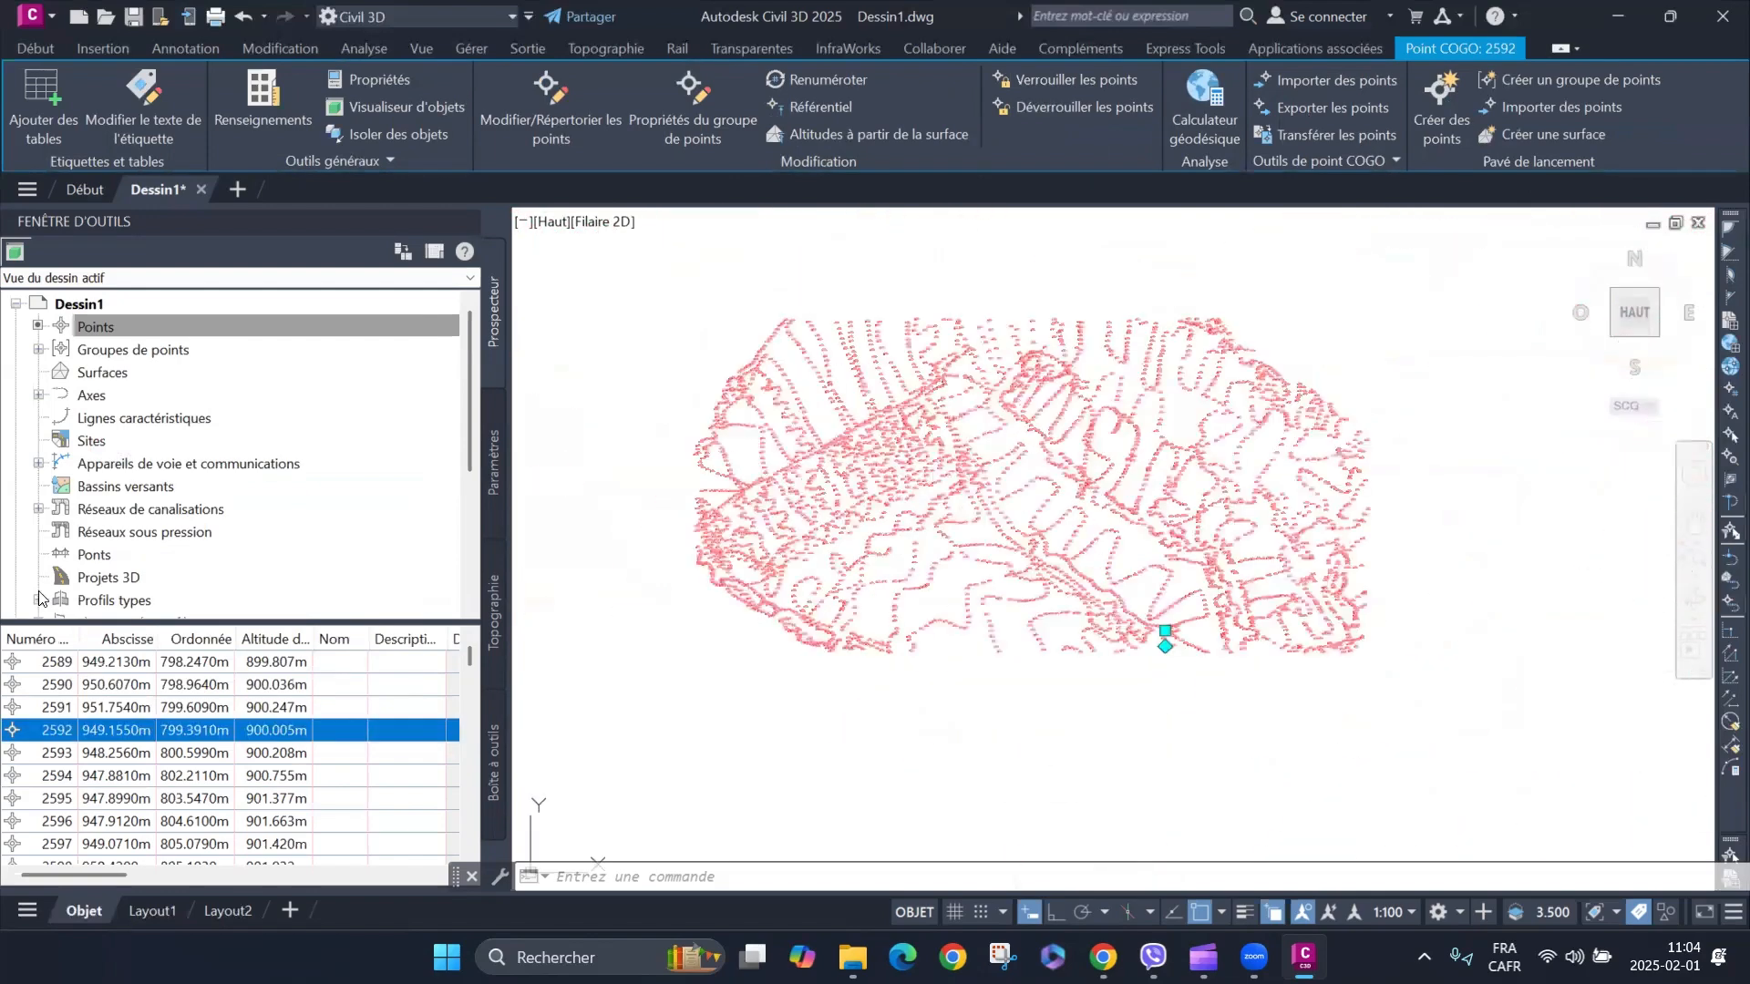
# Select points 2590, 2594 and 2596 together in the drawing from the point list, inspect their locations, and clear the selection.
pyautogui.click(148, 682)
pyautogui.keyDown('ctrl'); pyautogui.click(132, 774); pyautogui.keyUp('ctrl')
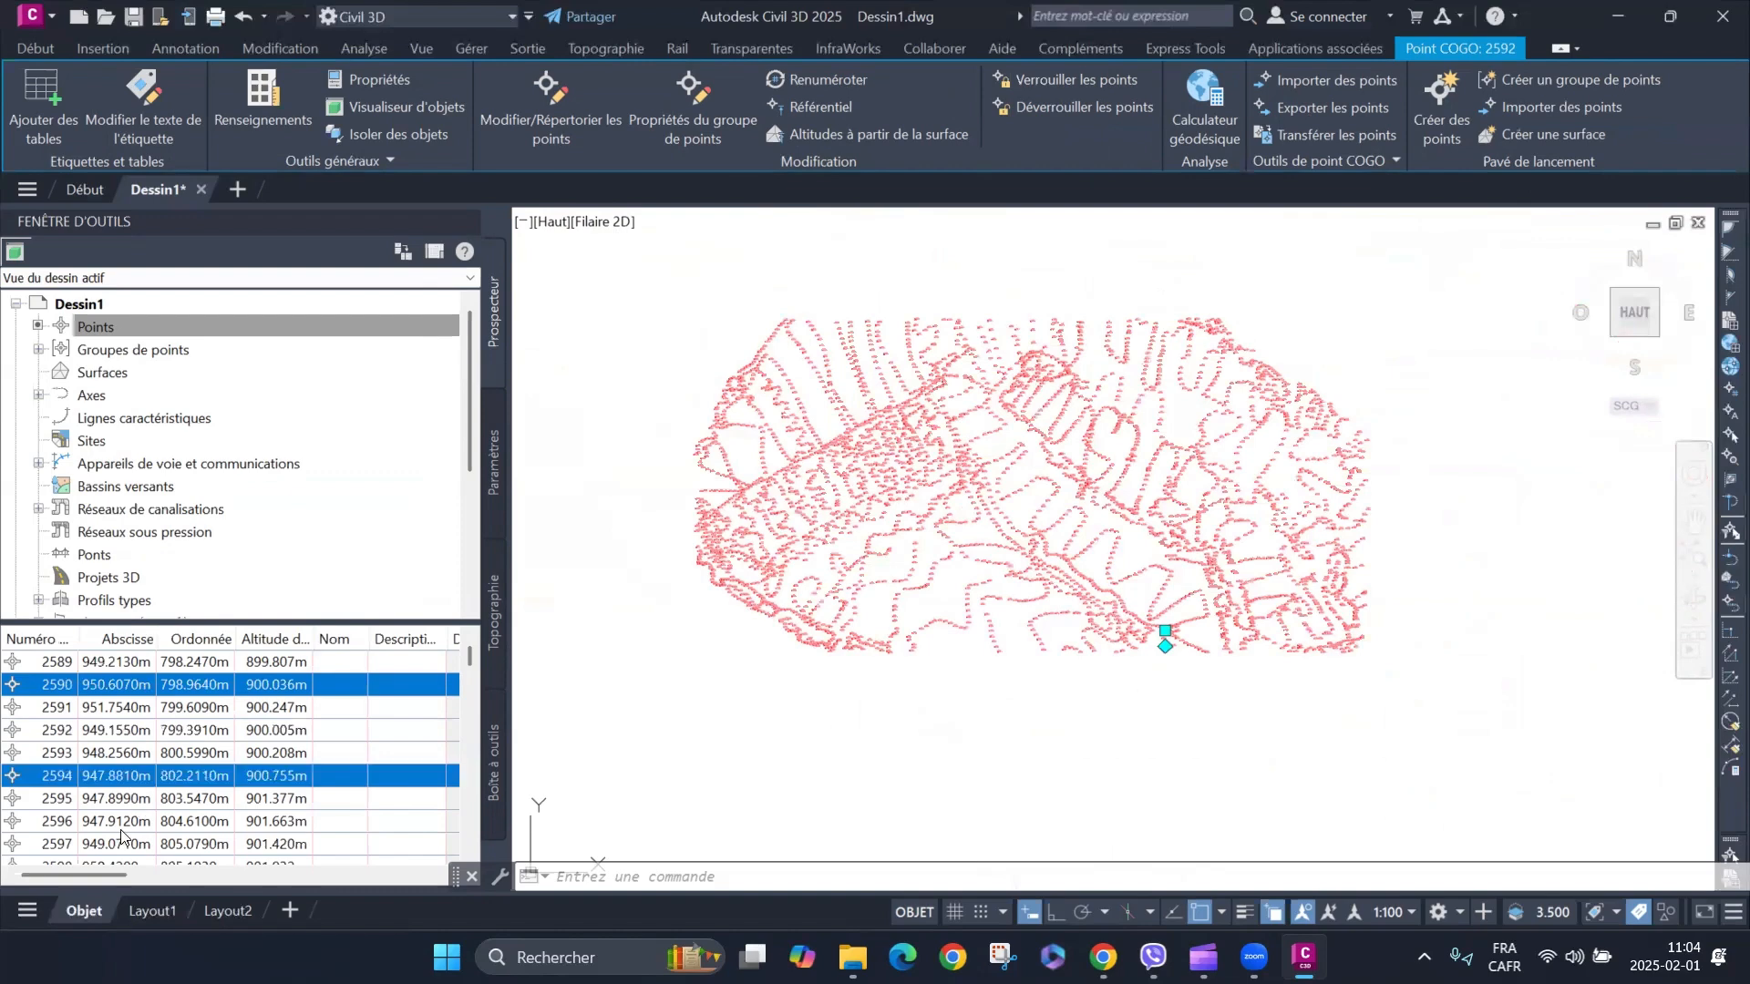
pyautogui.keyDown('ctrl'); pyautogui.click(122, 822); pyautogui.keyUp('ctrl')
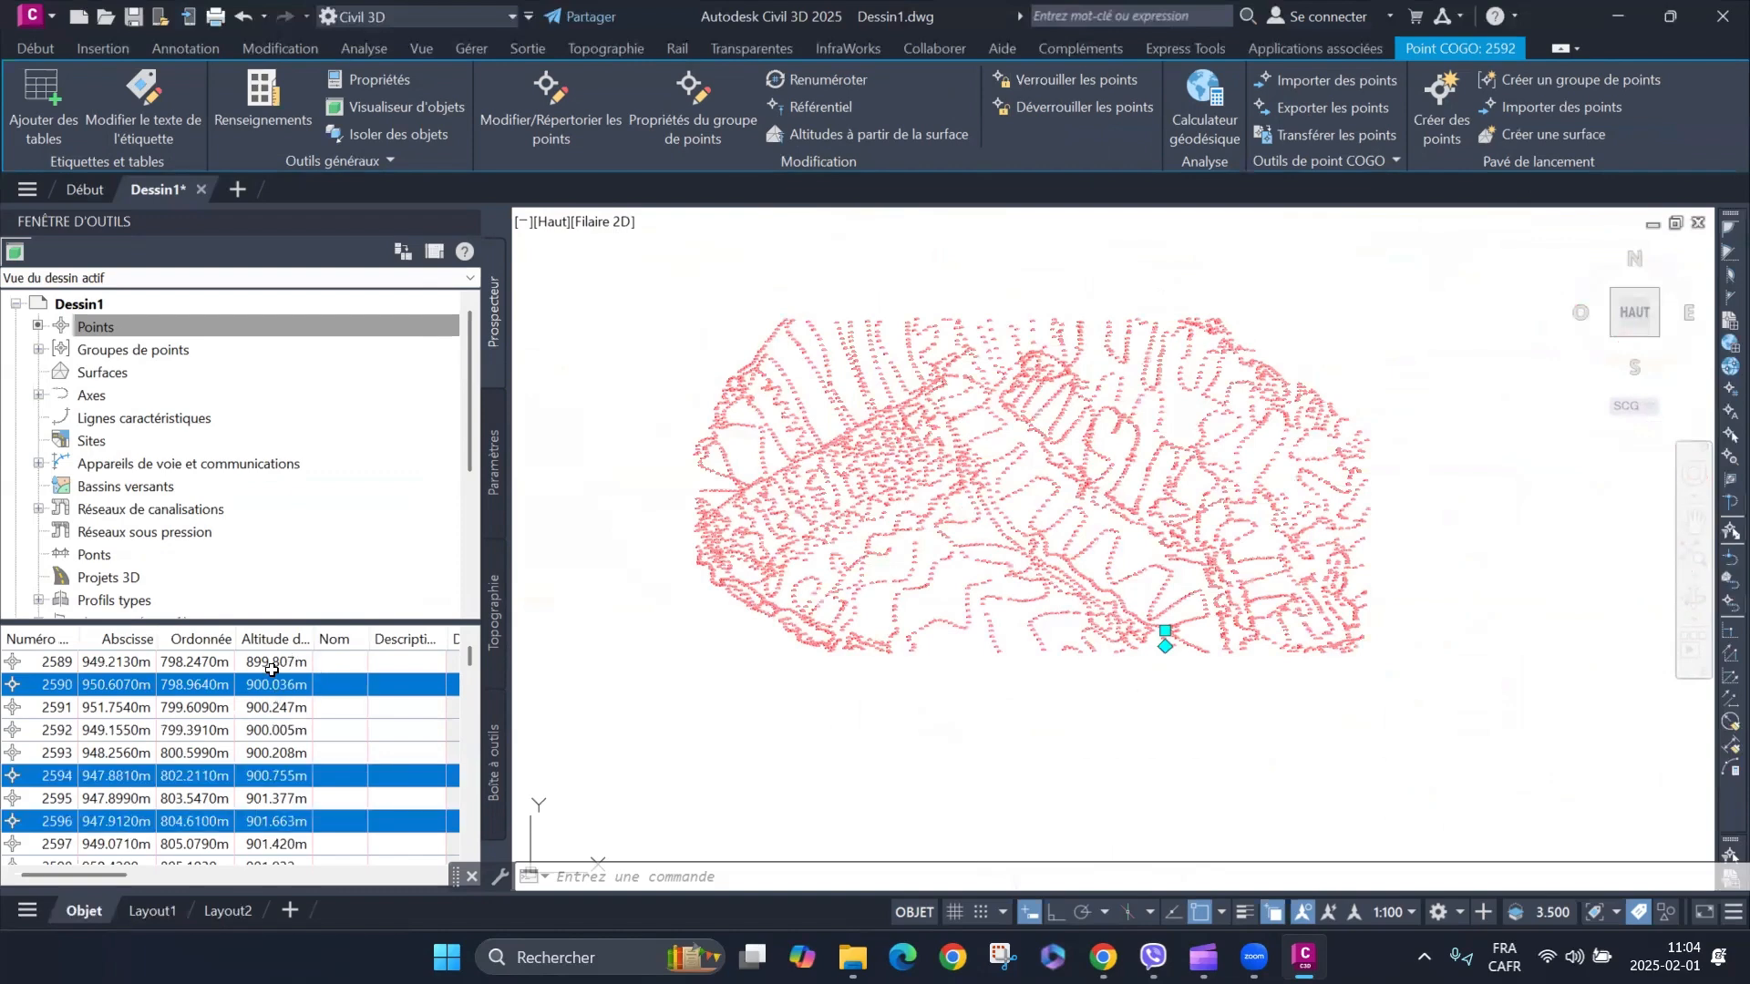
pyautogui.rightClick(292, 686)
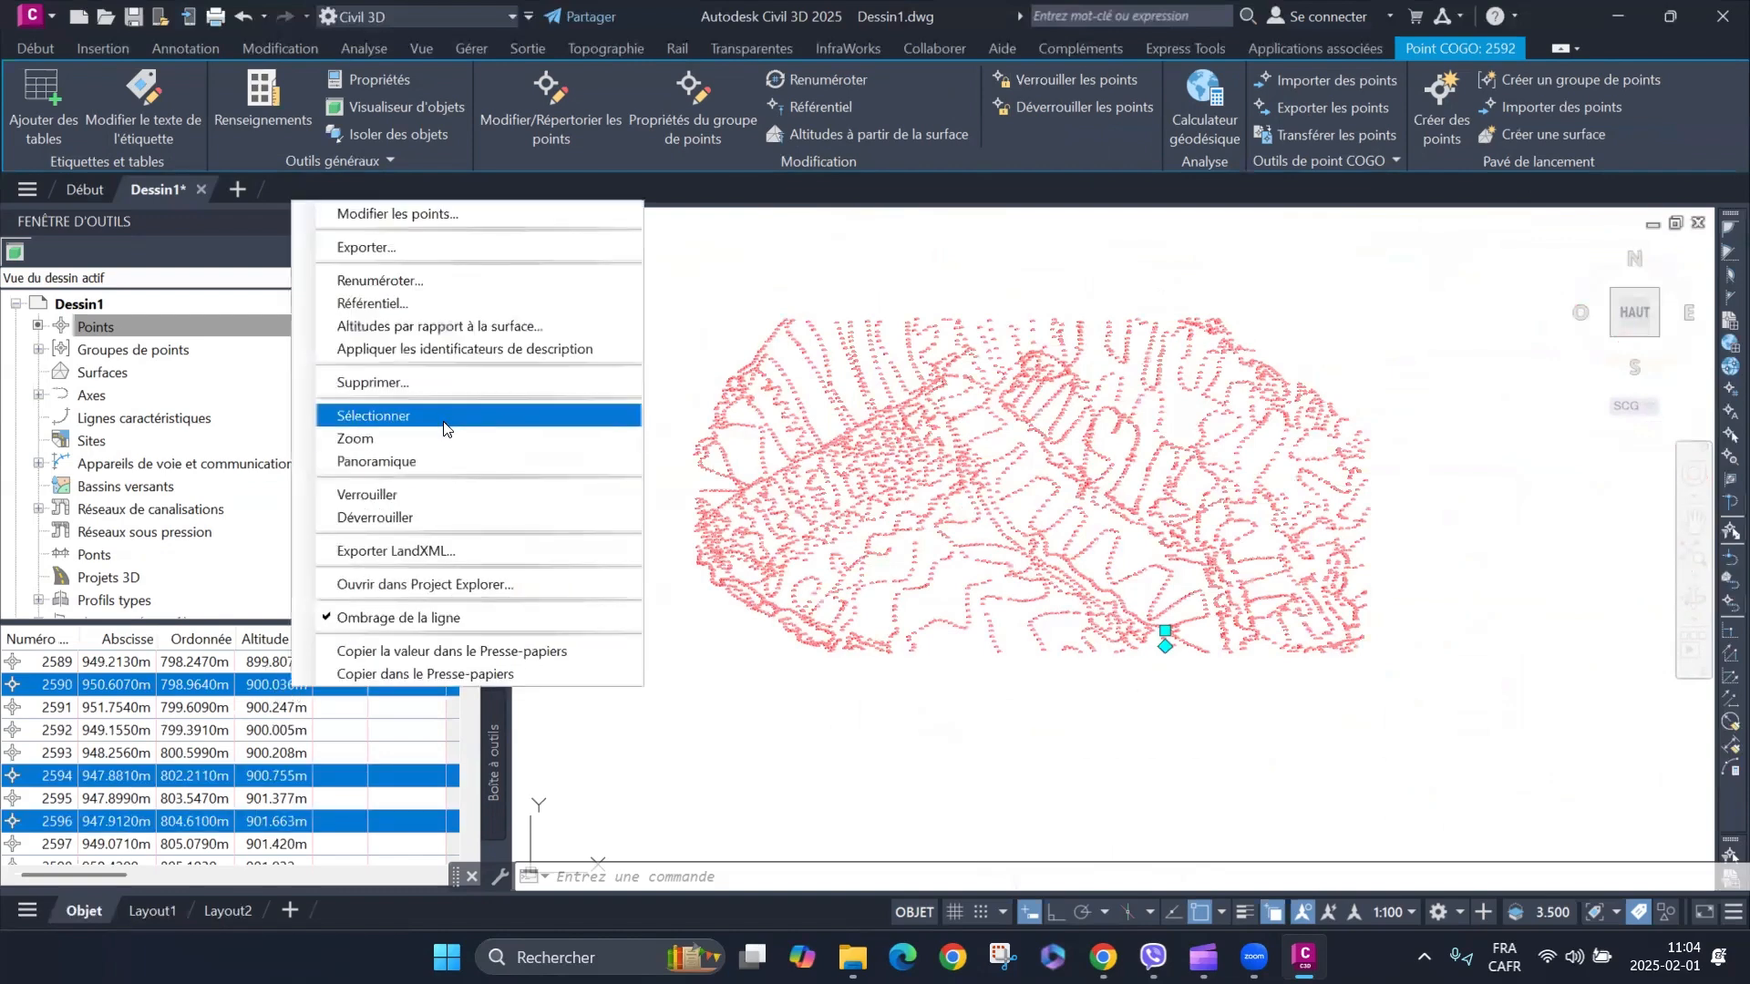
pyautogui.click(374, 415)
pyautogui.scroll(8, 1322, 597)
pyautogui.scroll(-2, 1040, 623)
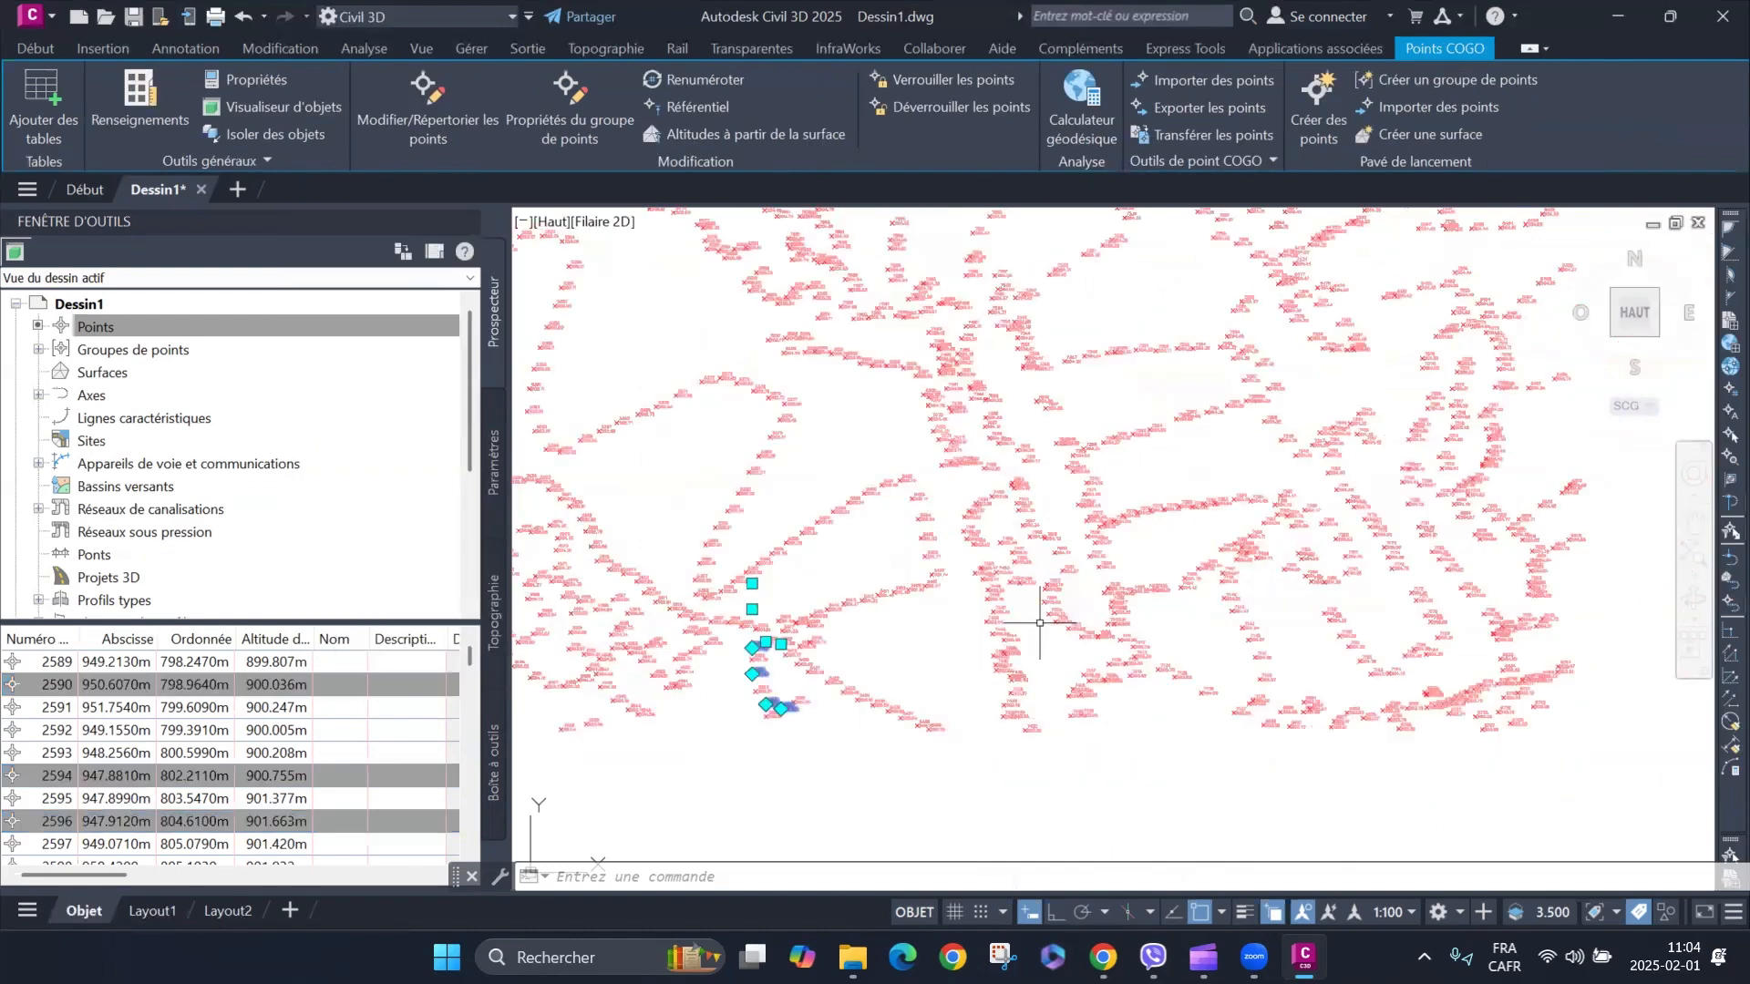
pyautogui.scroll(3, 1040, 623)
pyautogui.press('Escape')
pyautogui.press('Escape')
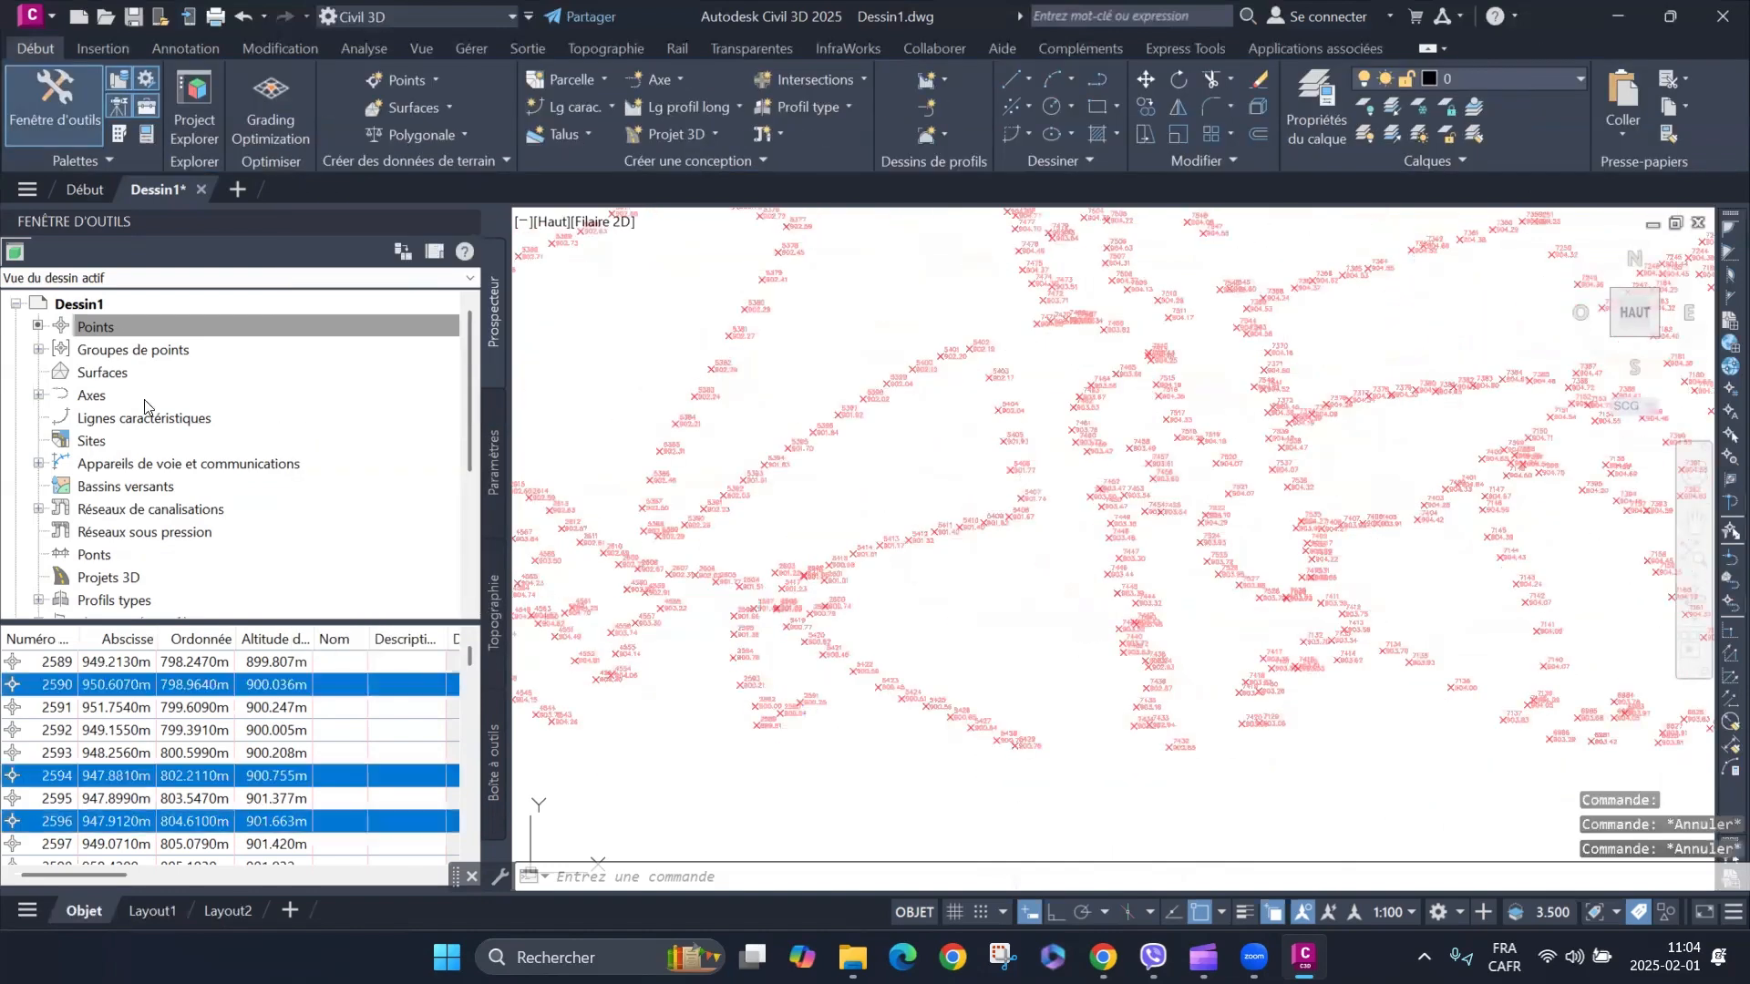
# Expand the point groups, update the outdated "terrain naturel" group and review its listed points.
pyautogui.click(145, 353)
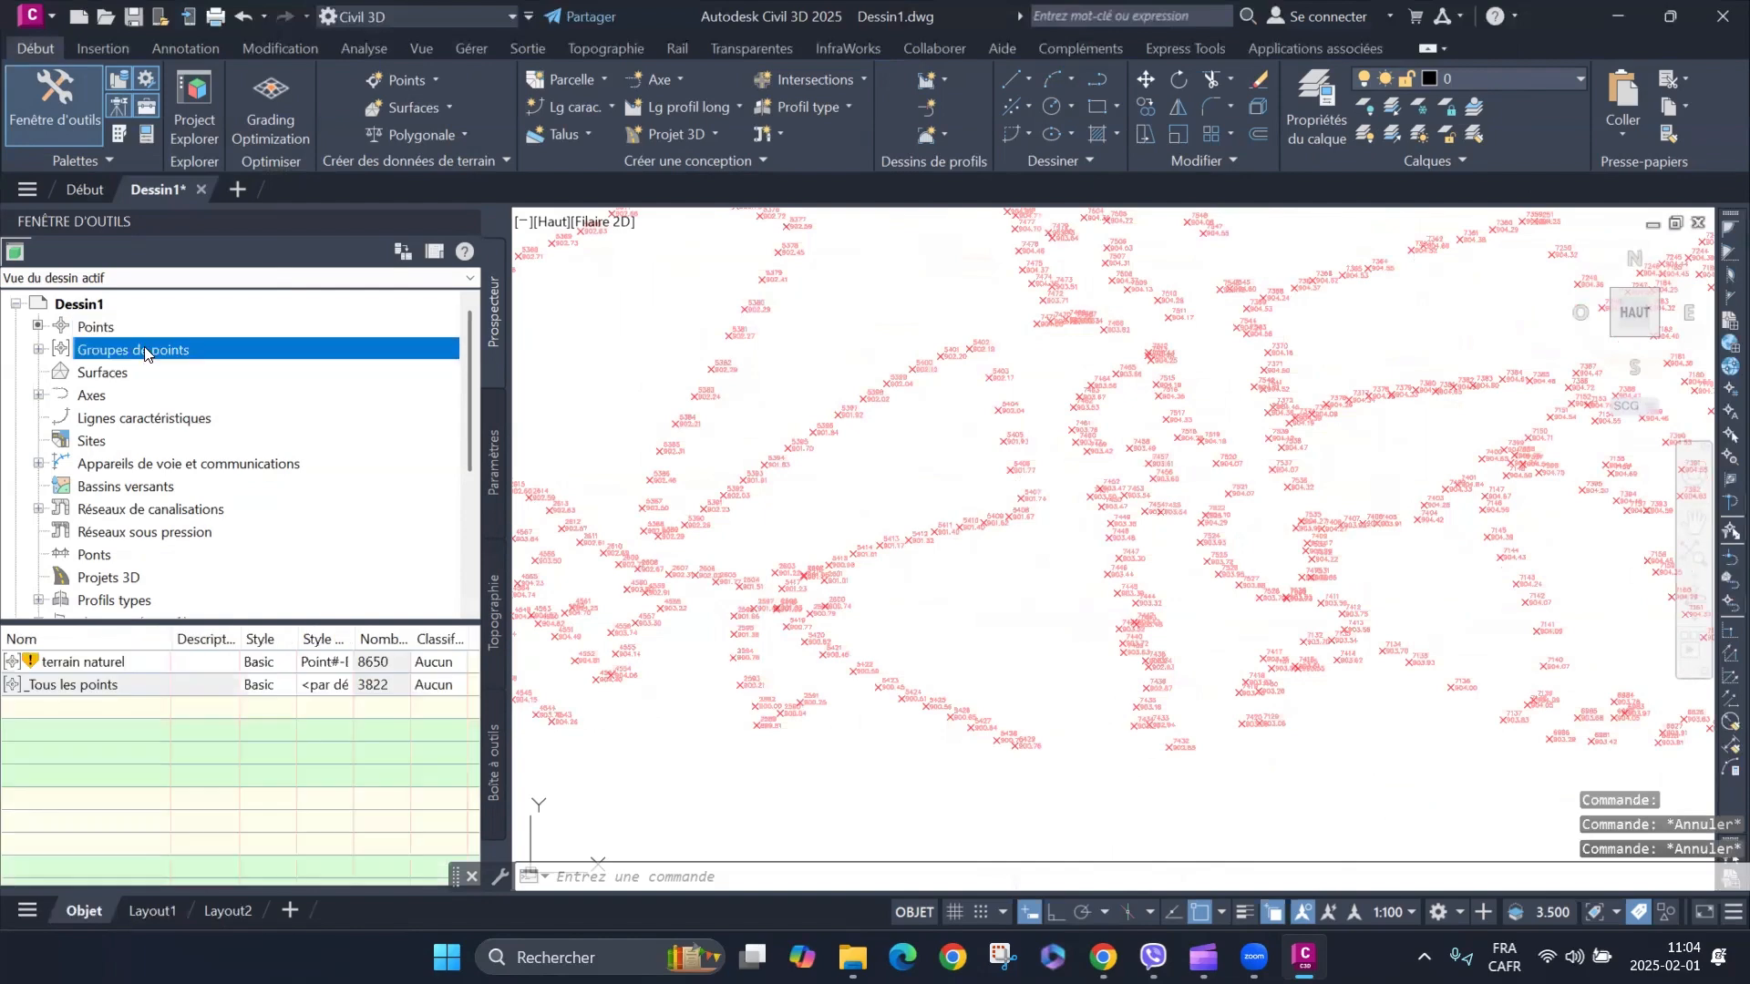
pyautogui.click(40, 350)
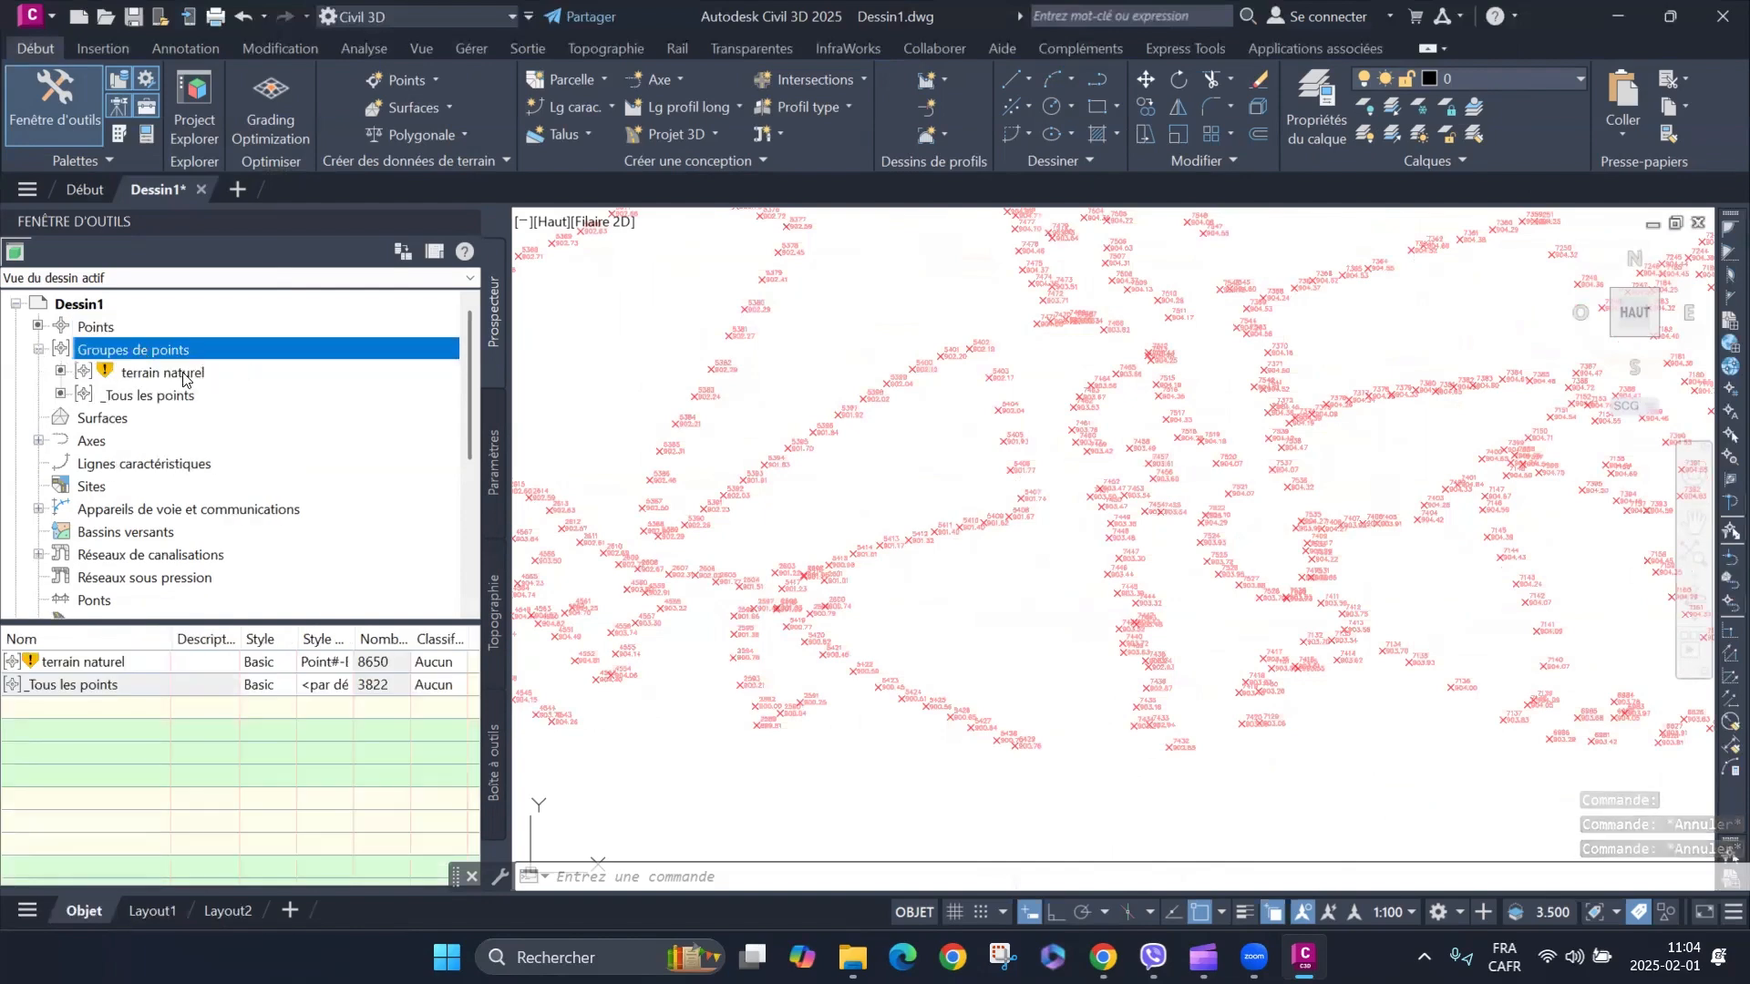
pyautogui.click(184, 374)
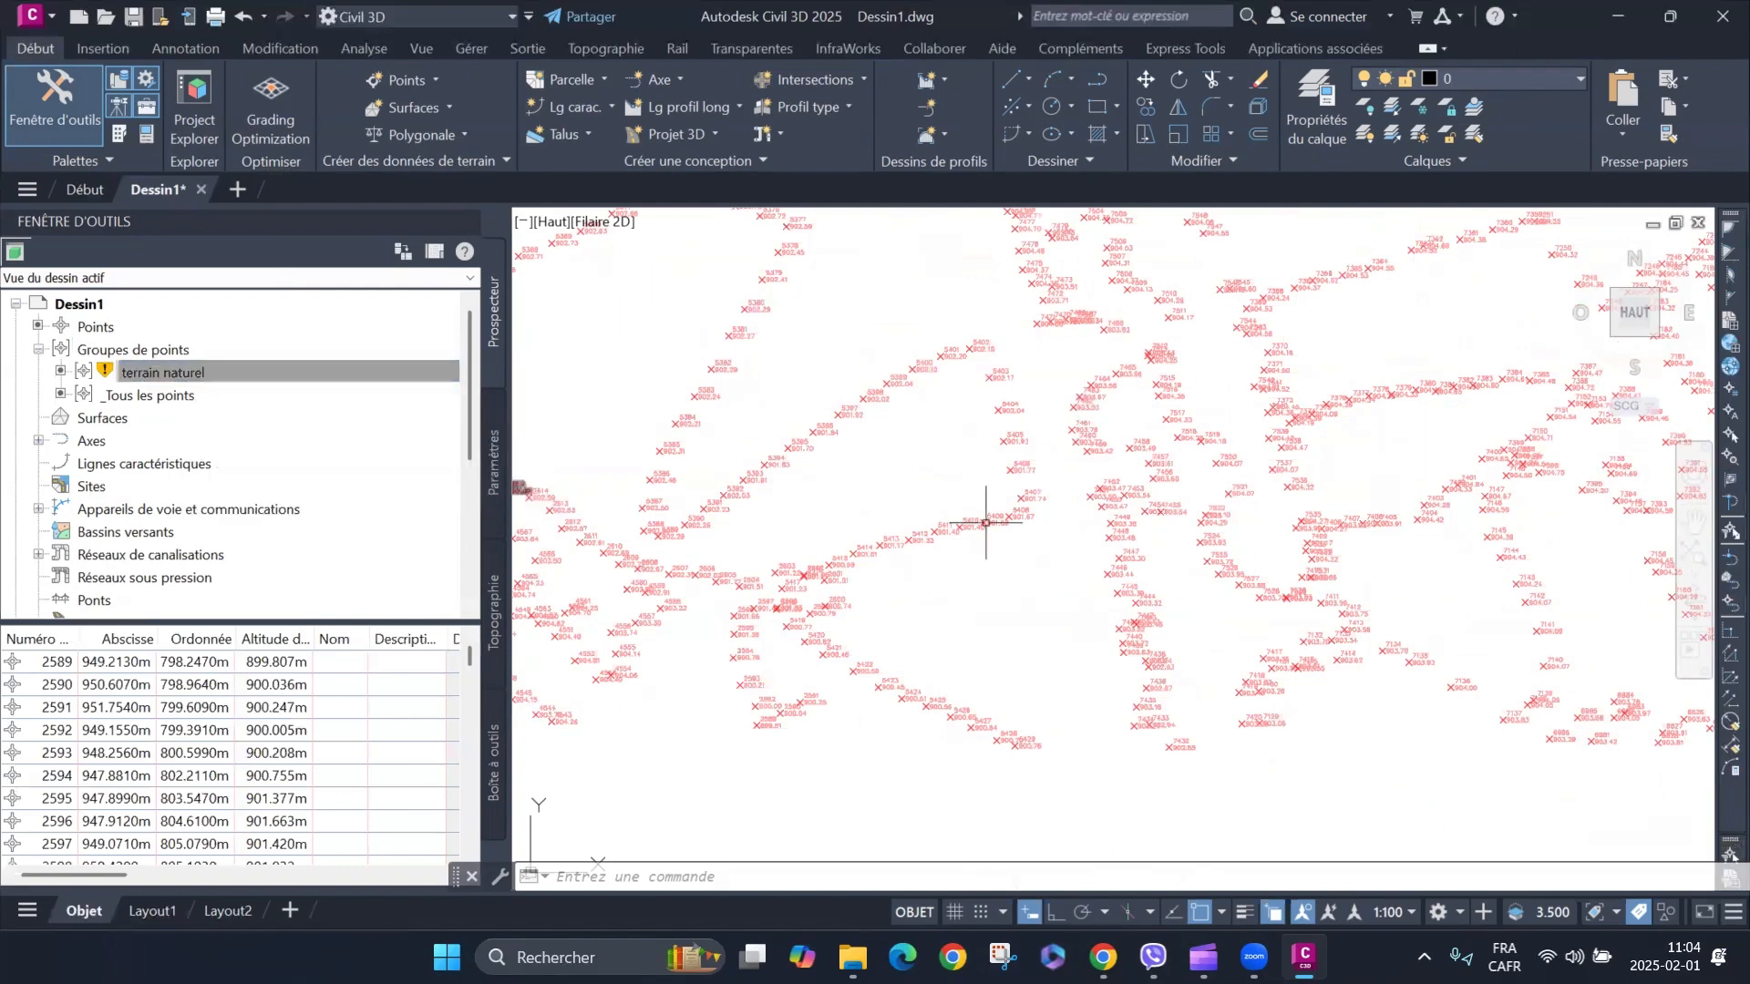
pyautogui.scroll(-5, 976, 508)
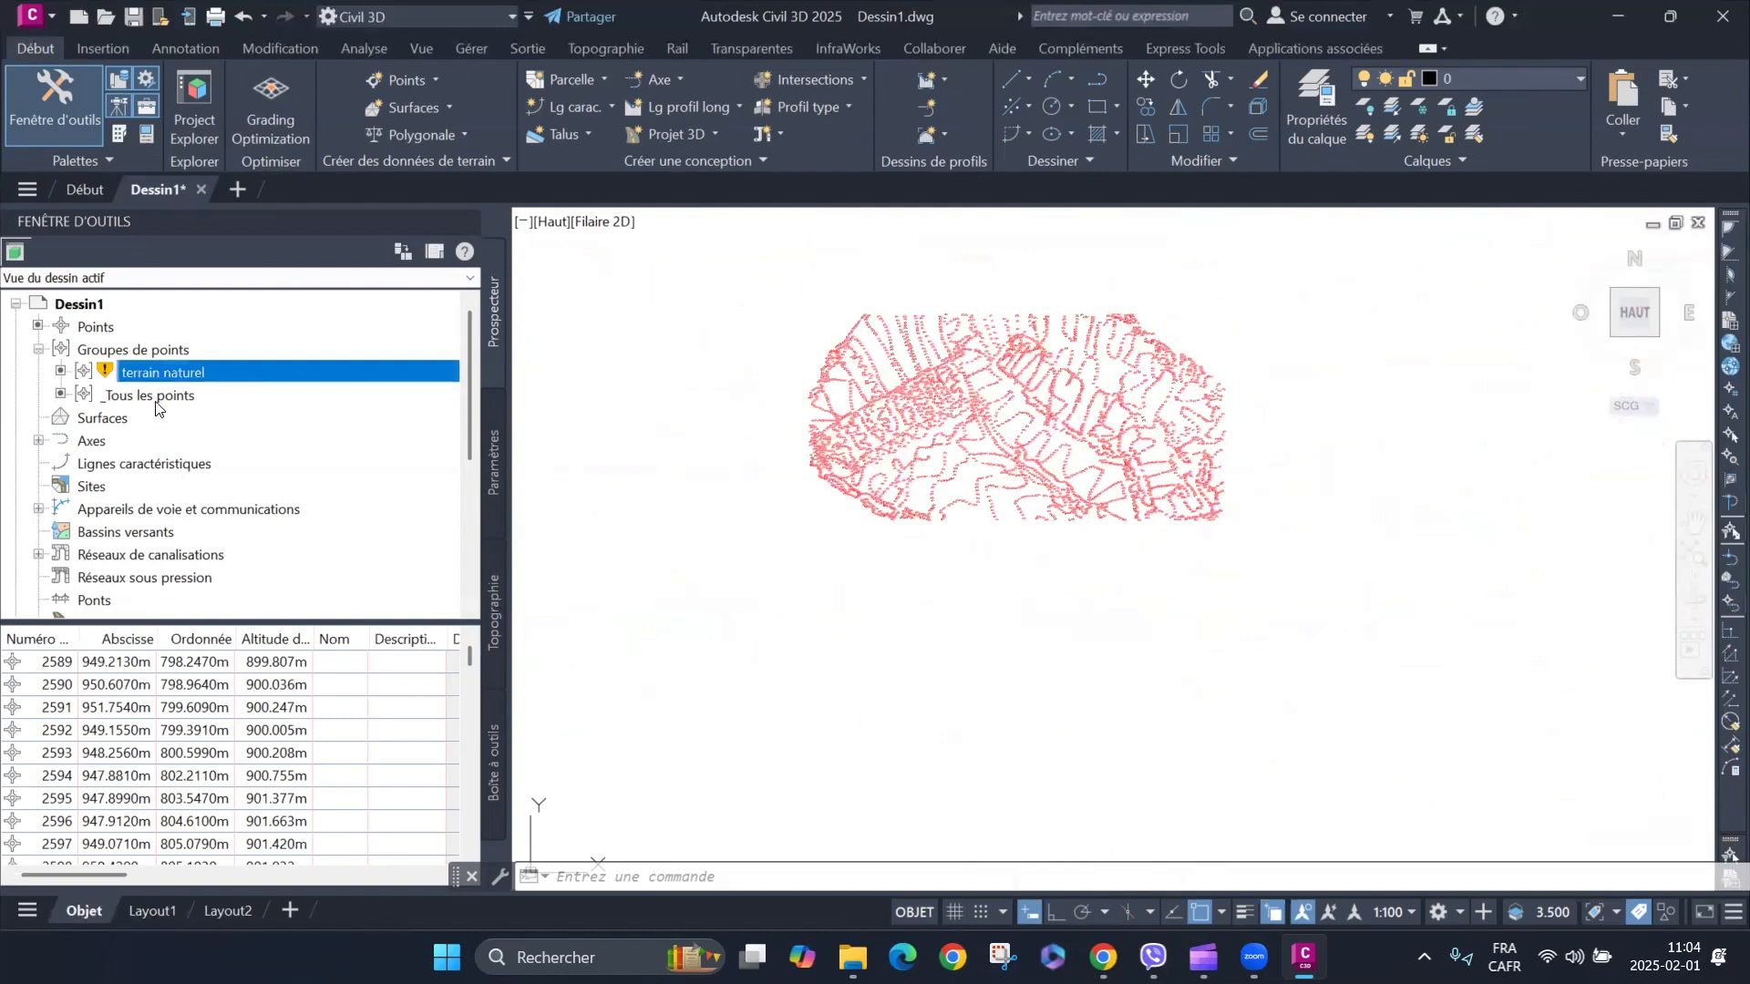
pyautogui.rightClick(182, 379)
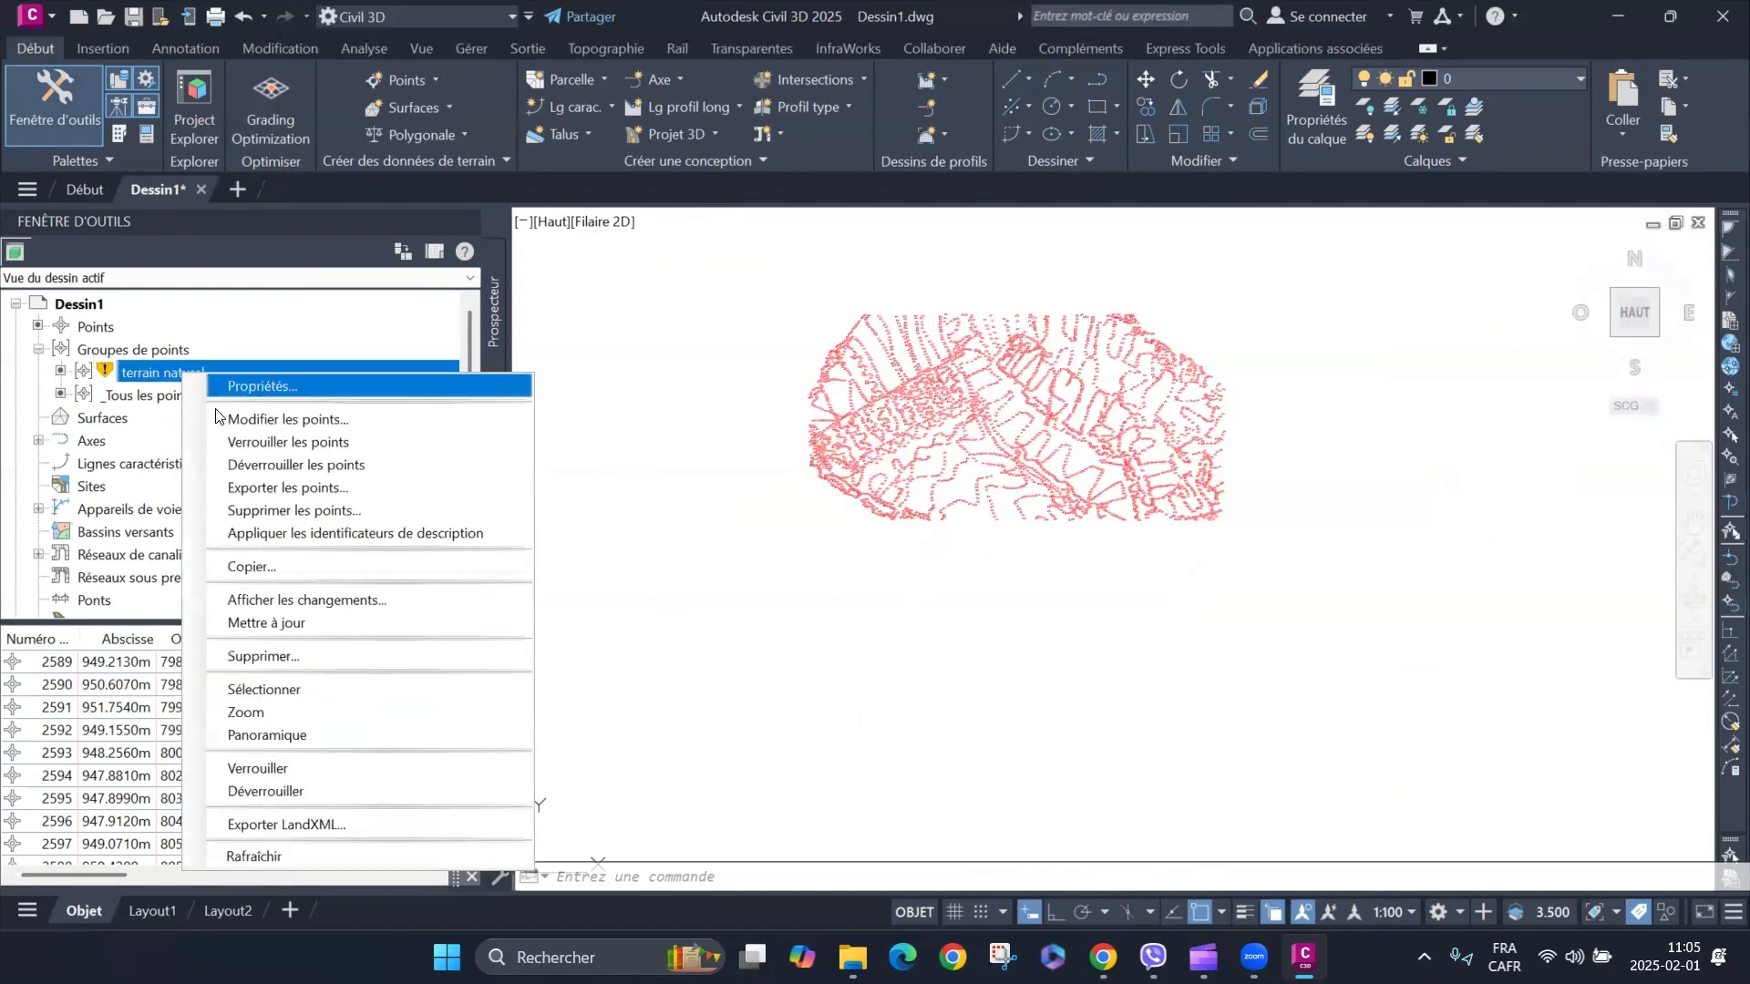
pyautogui.click(350, 623)
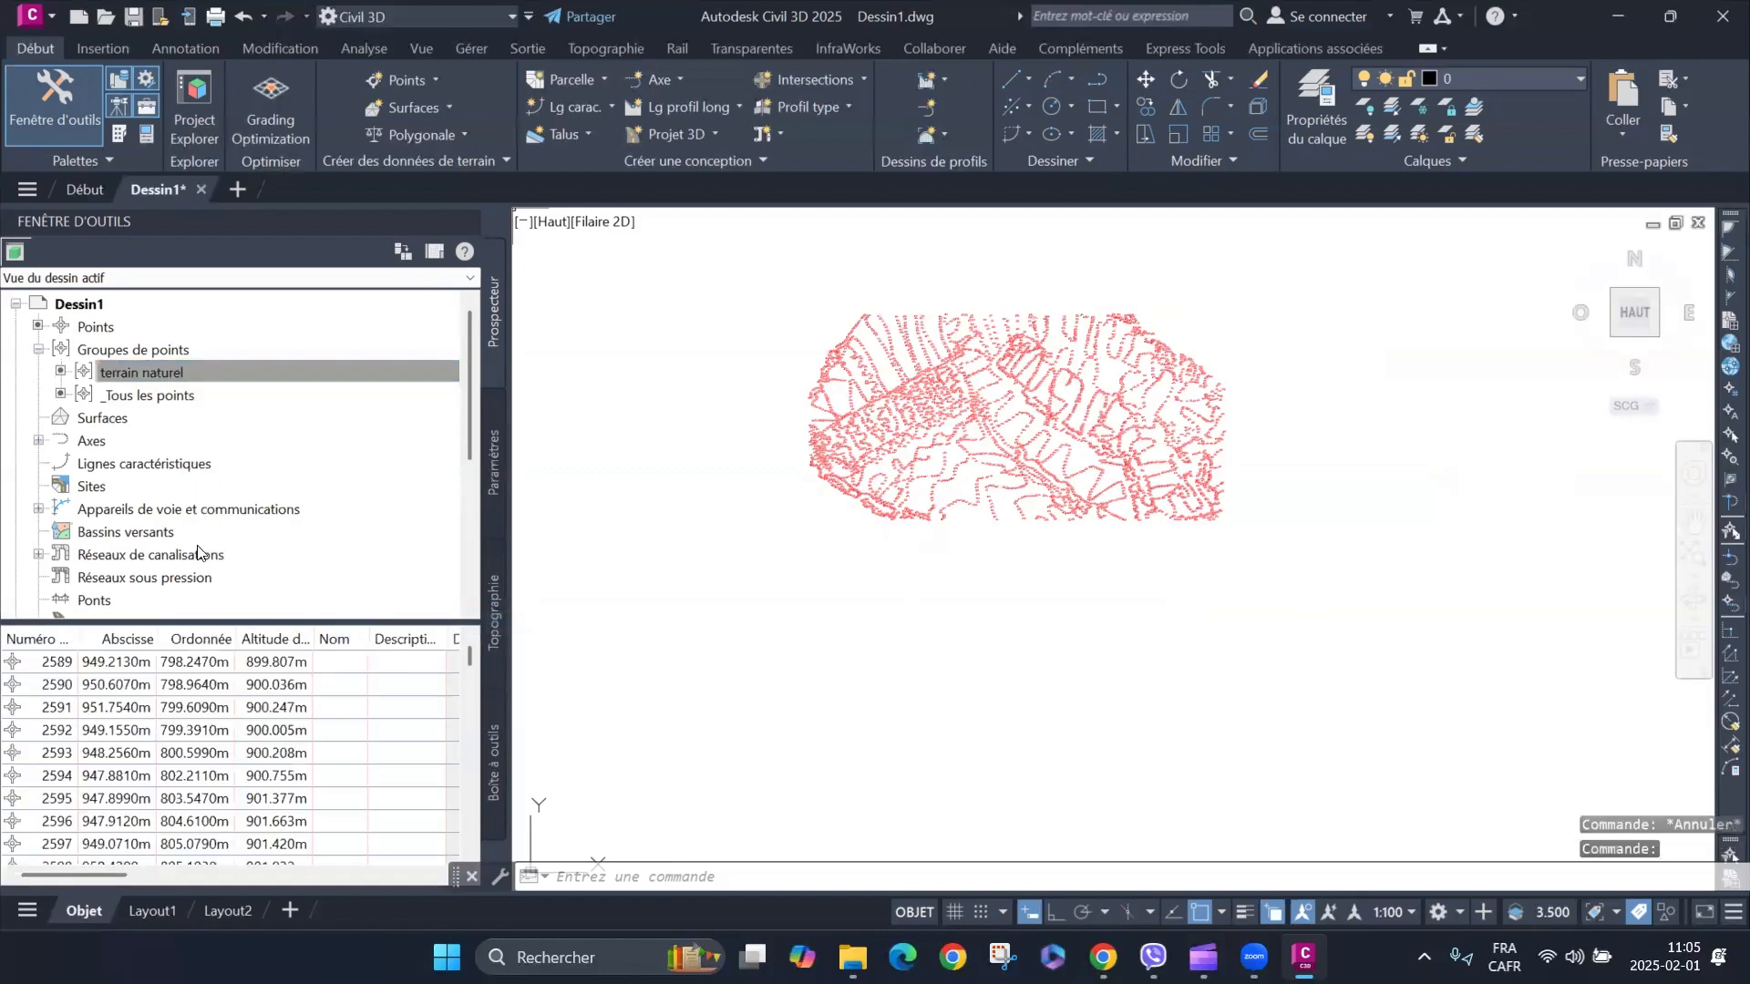
pyautogui.click(187, 730)
pyautogui.click(183, 775)
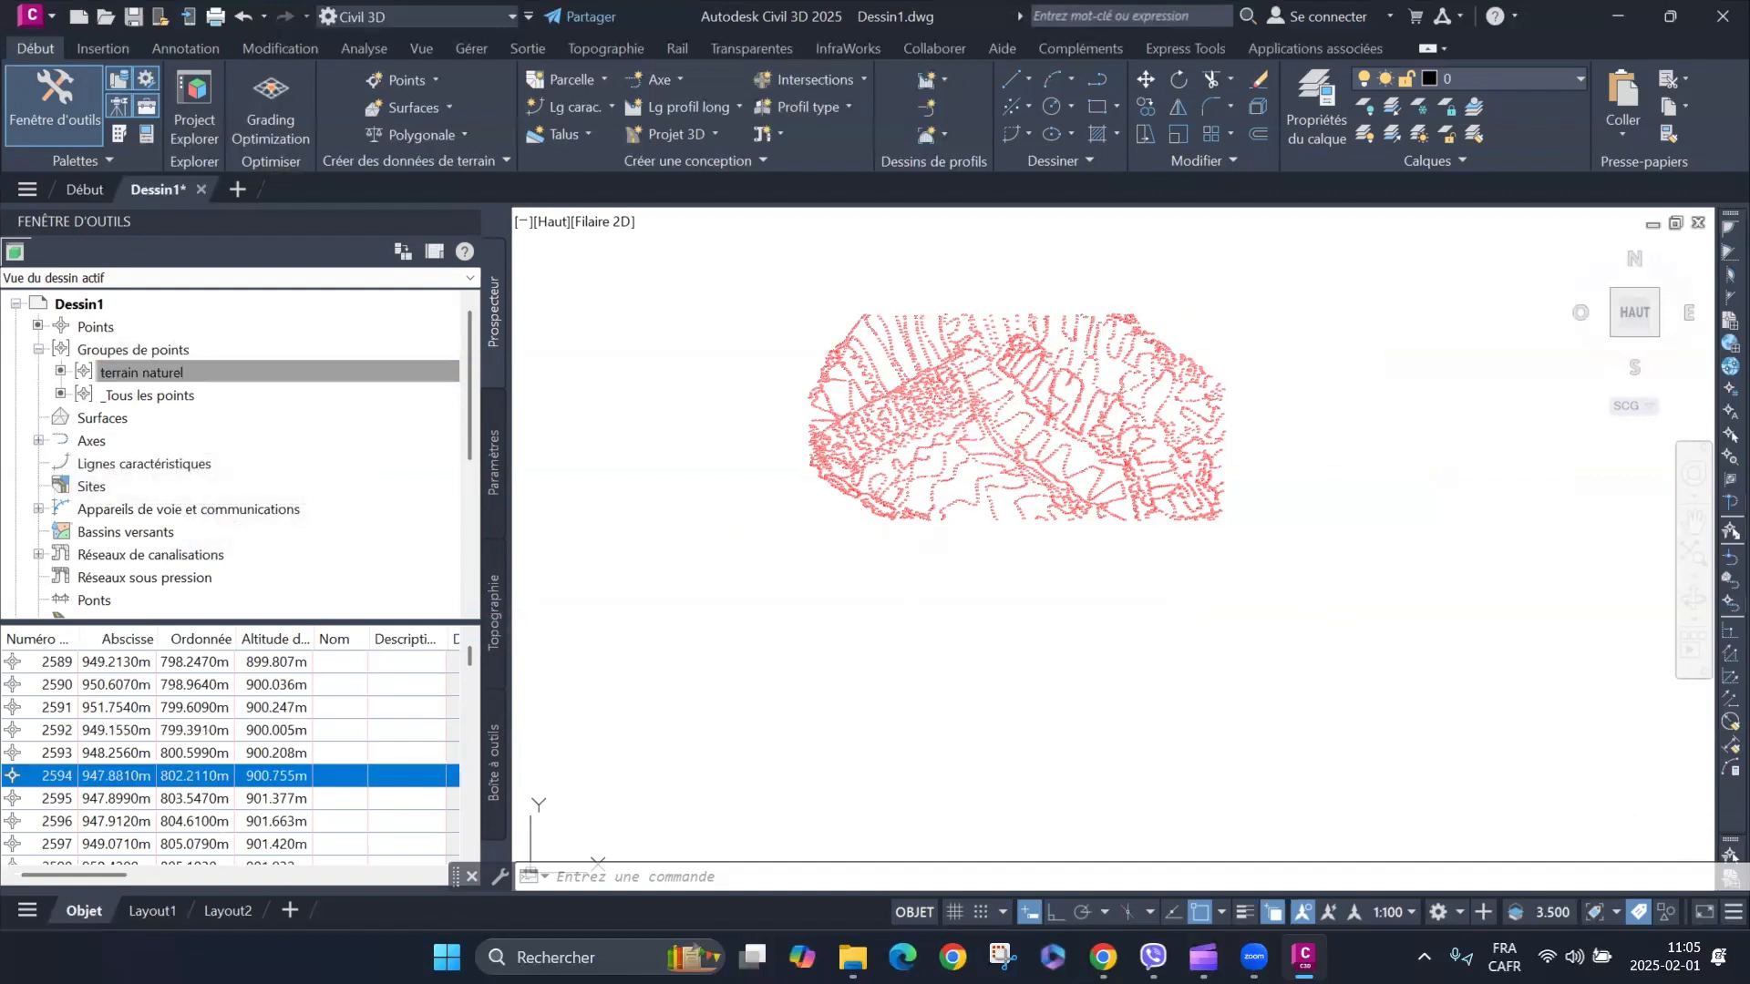
pyautogui.click(583, 518)
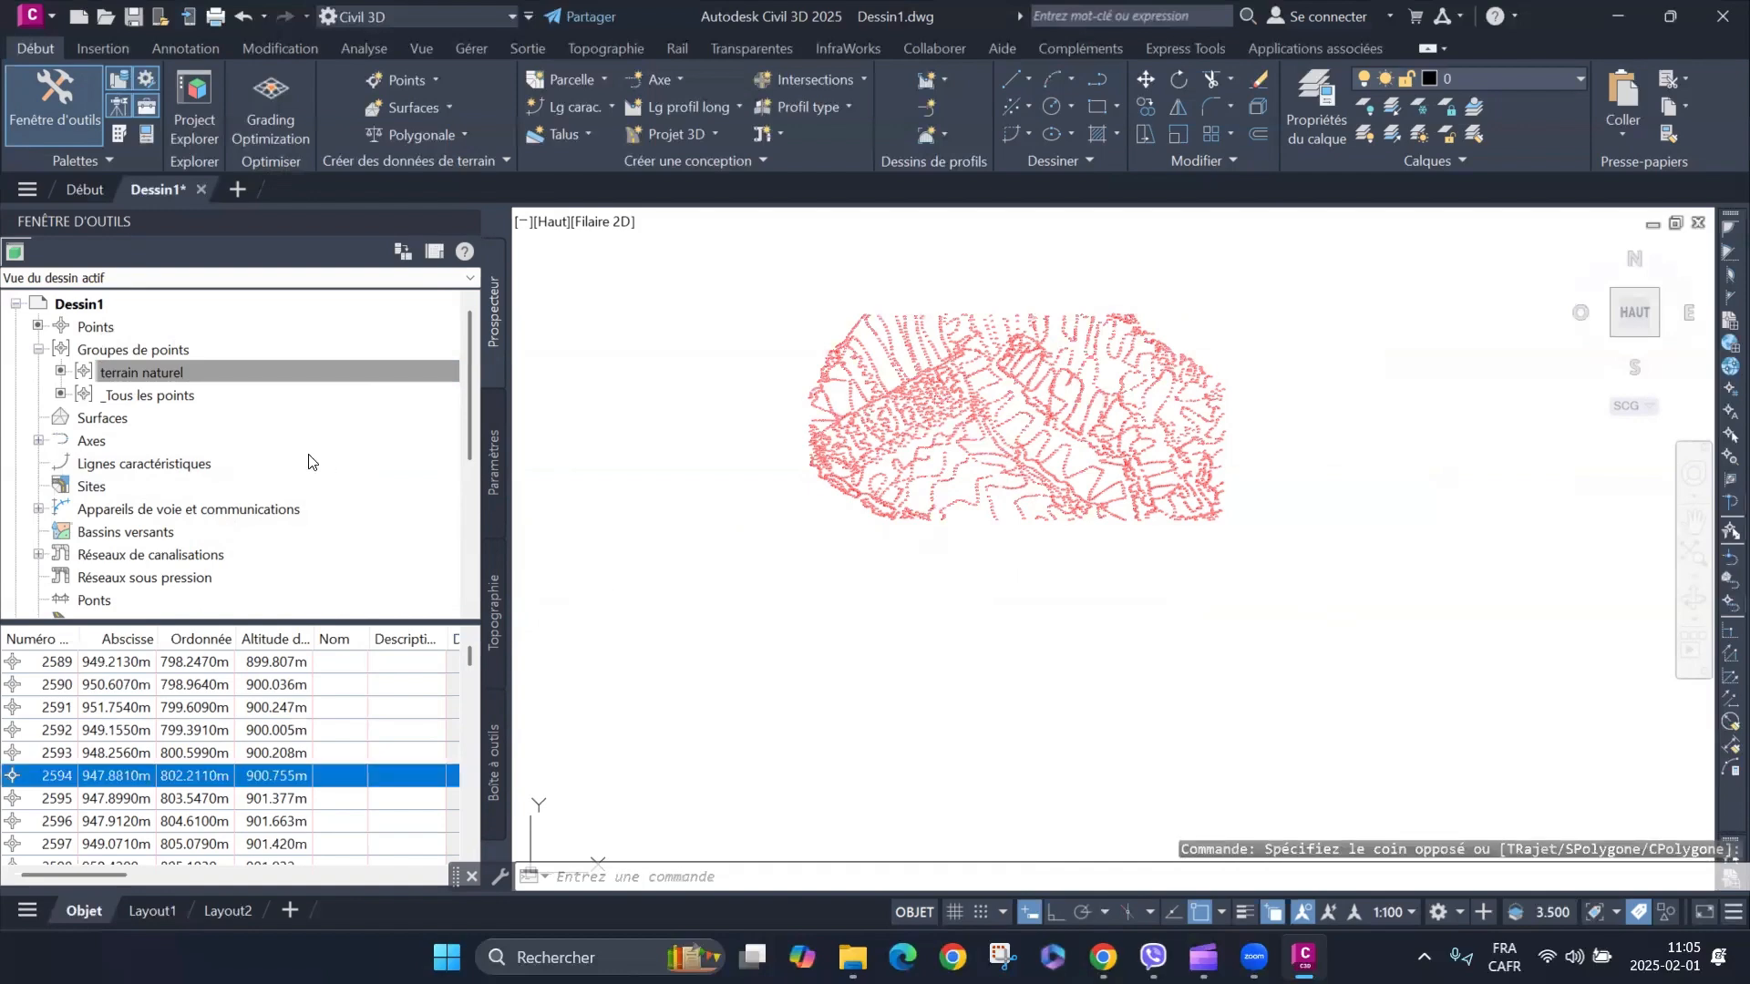
# Review the "_Tous les points" group and the order of the point groups in their properties, then close without changes.
pyautogui.click(181, 397)
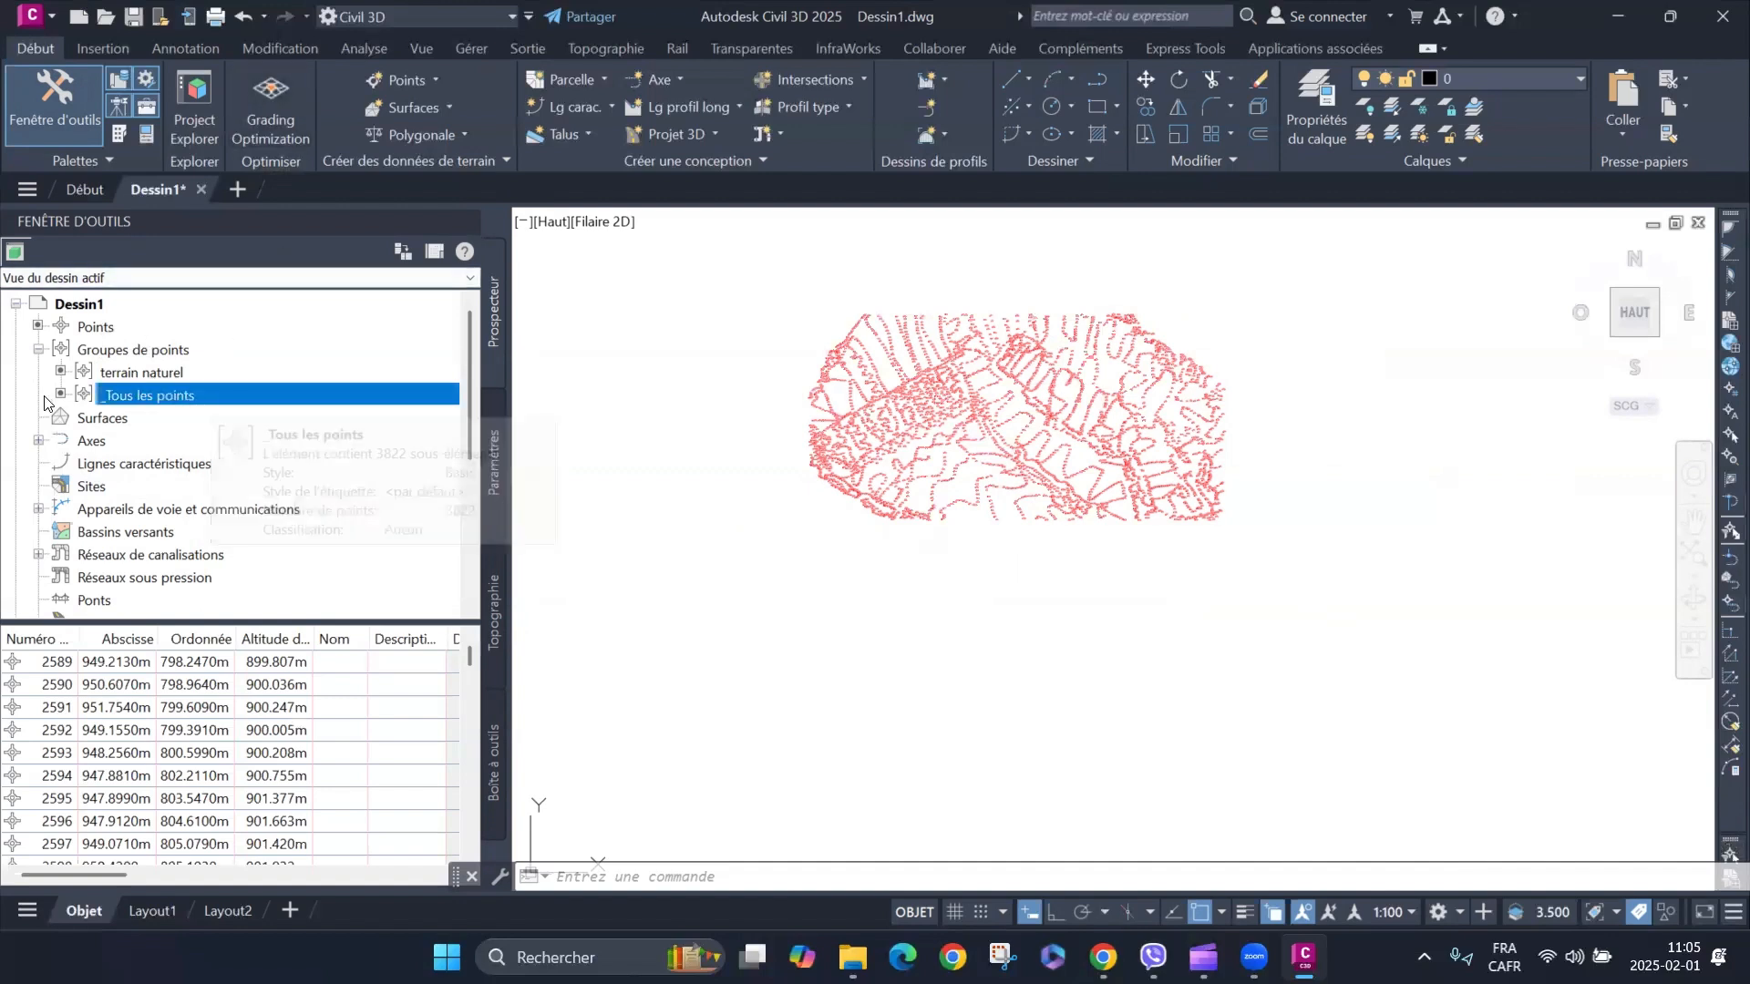
pyautogui.click(1318, 290)
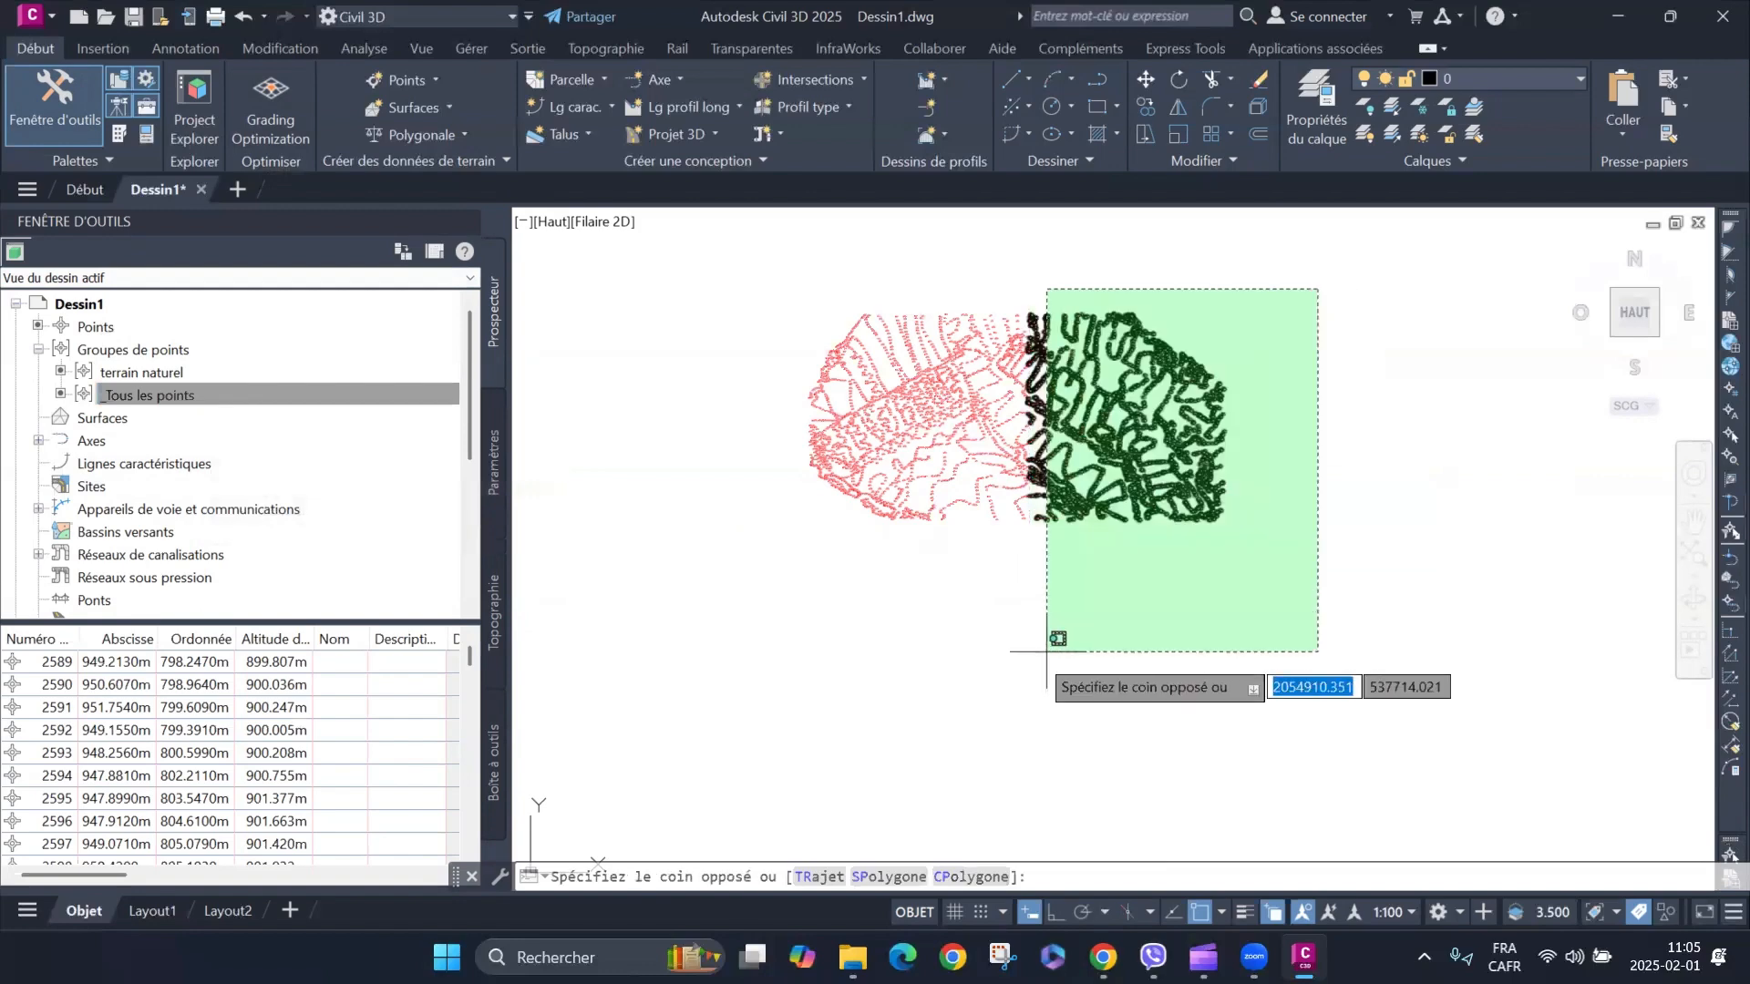
pyautogui.press('Escape')
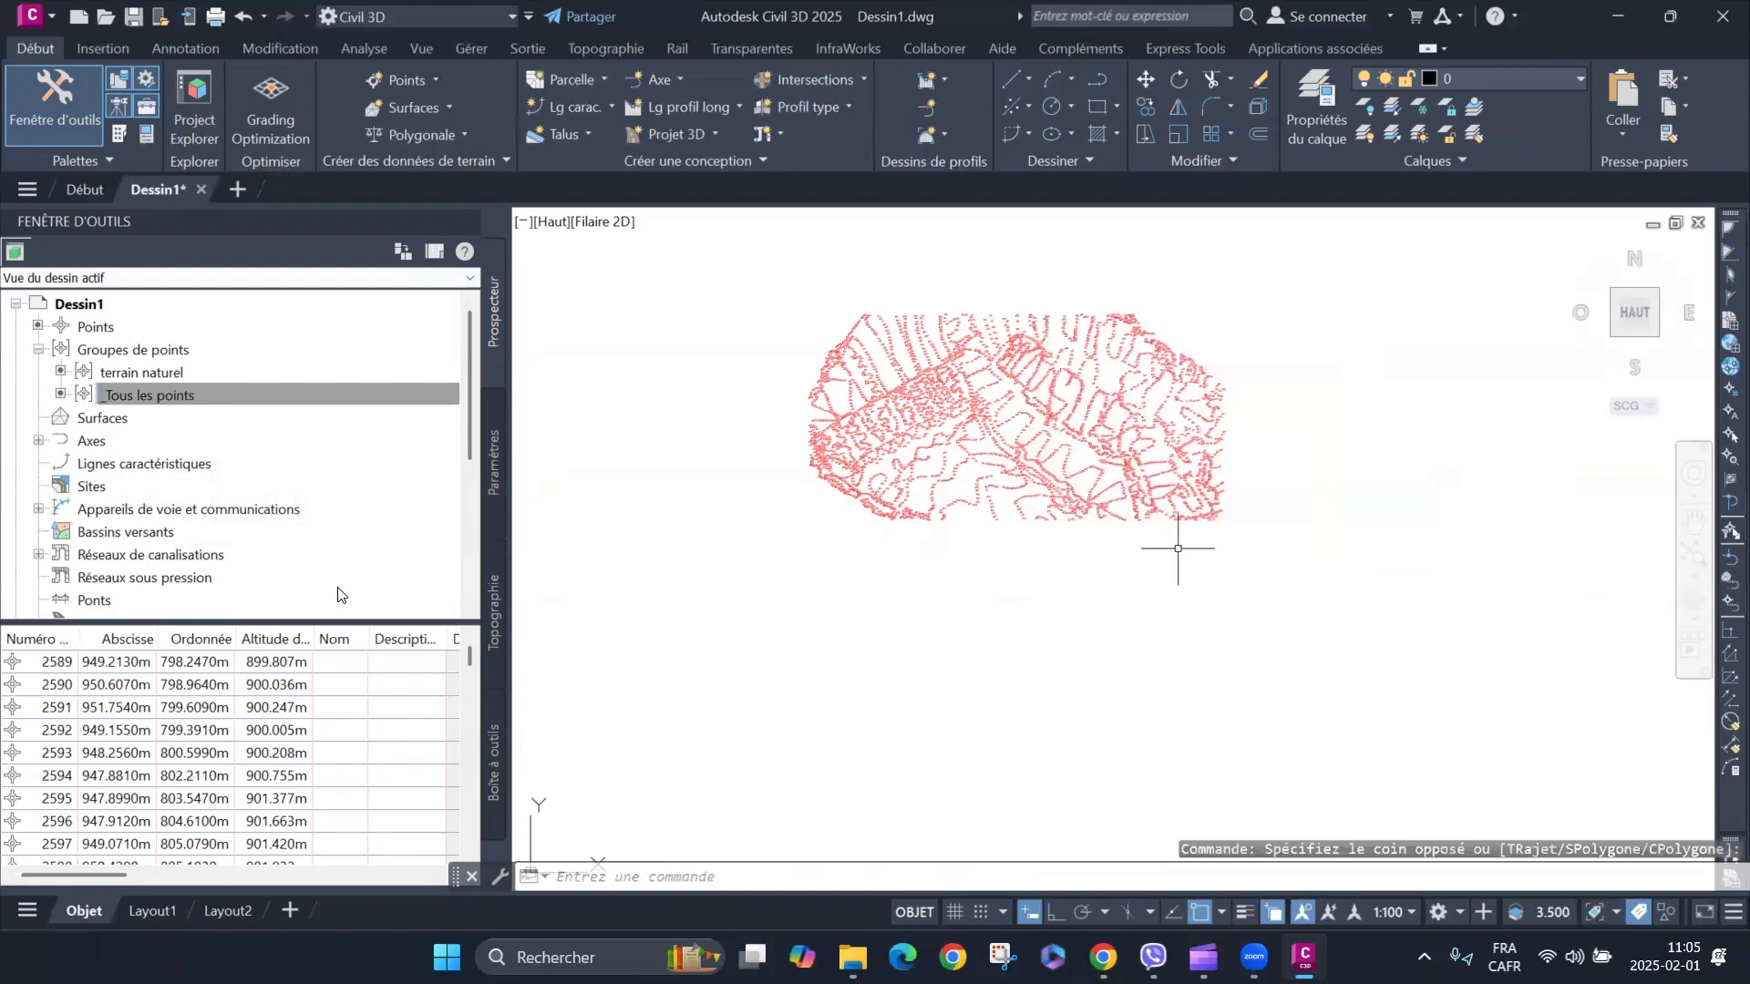
pyautogui.click(224, 392)
pyautogui.click(144, 352)
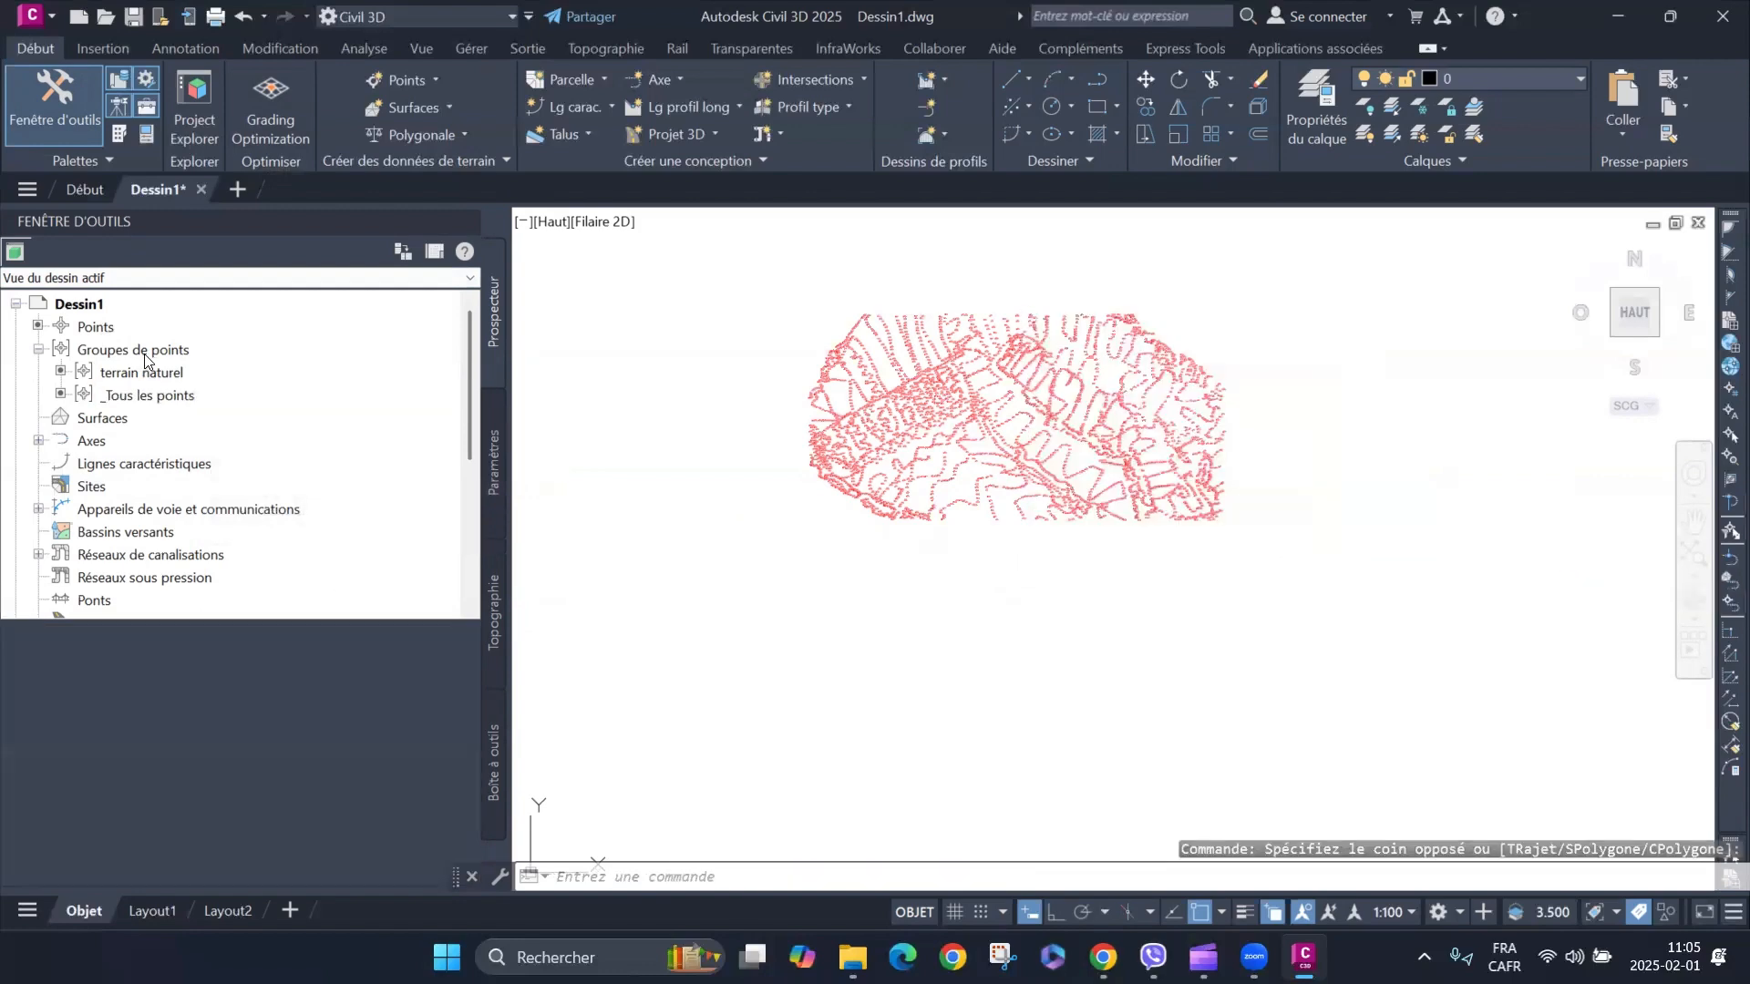
pyautogui.rightClick(144, 353)
pyautogui.click(217, 369)
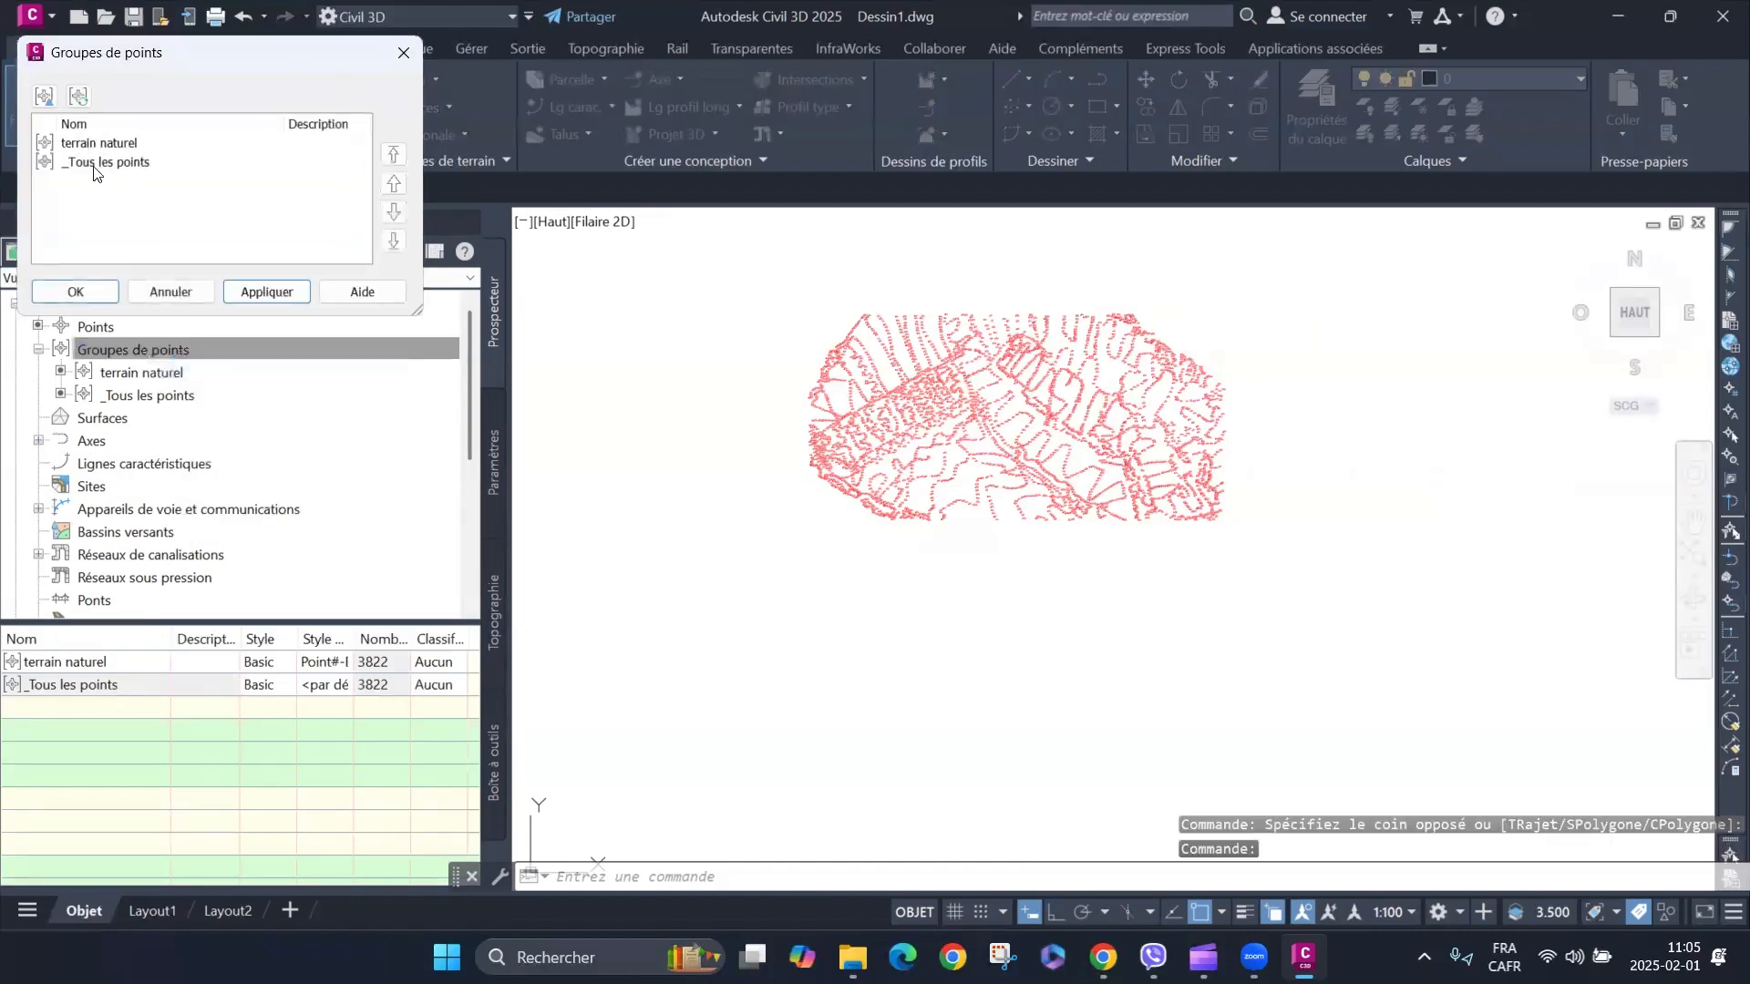
pyautogui.click(161, 298)
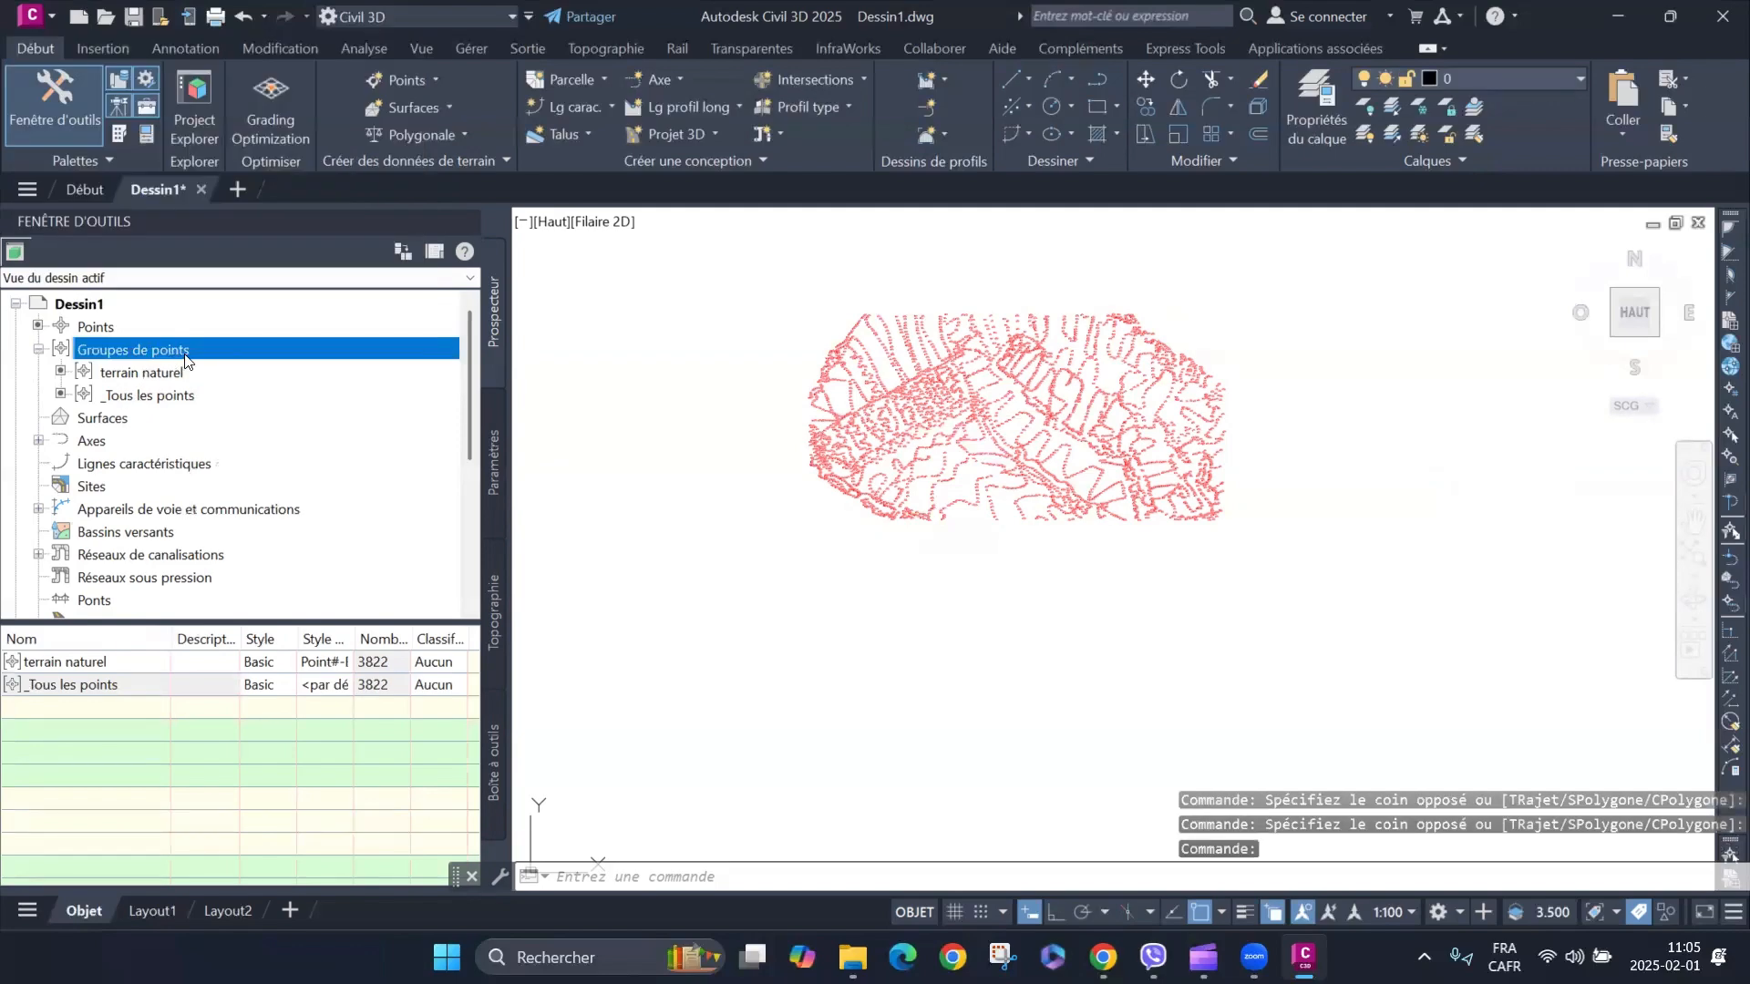
# Start a new point group named "test 01".
pyautogui.rightClick(185, 358)
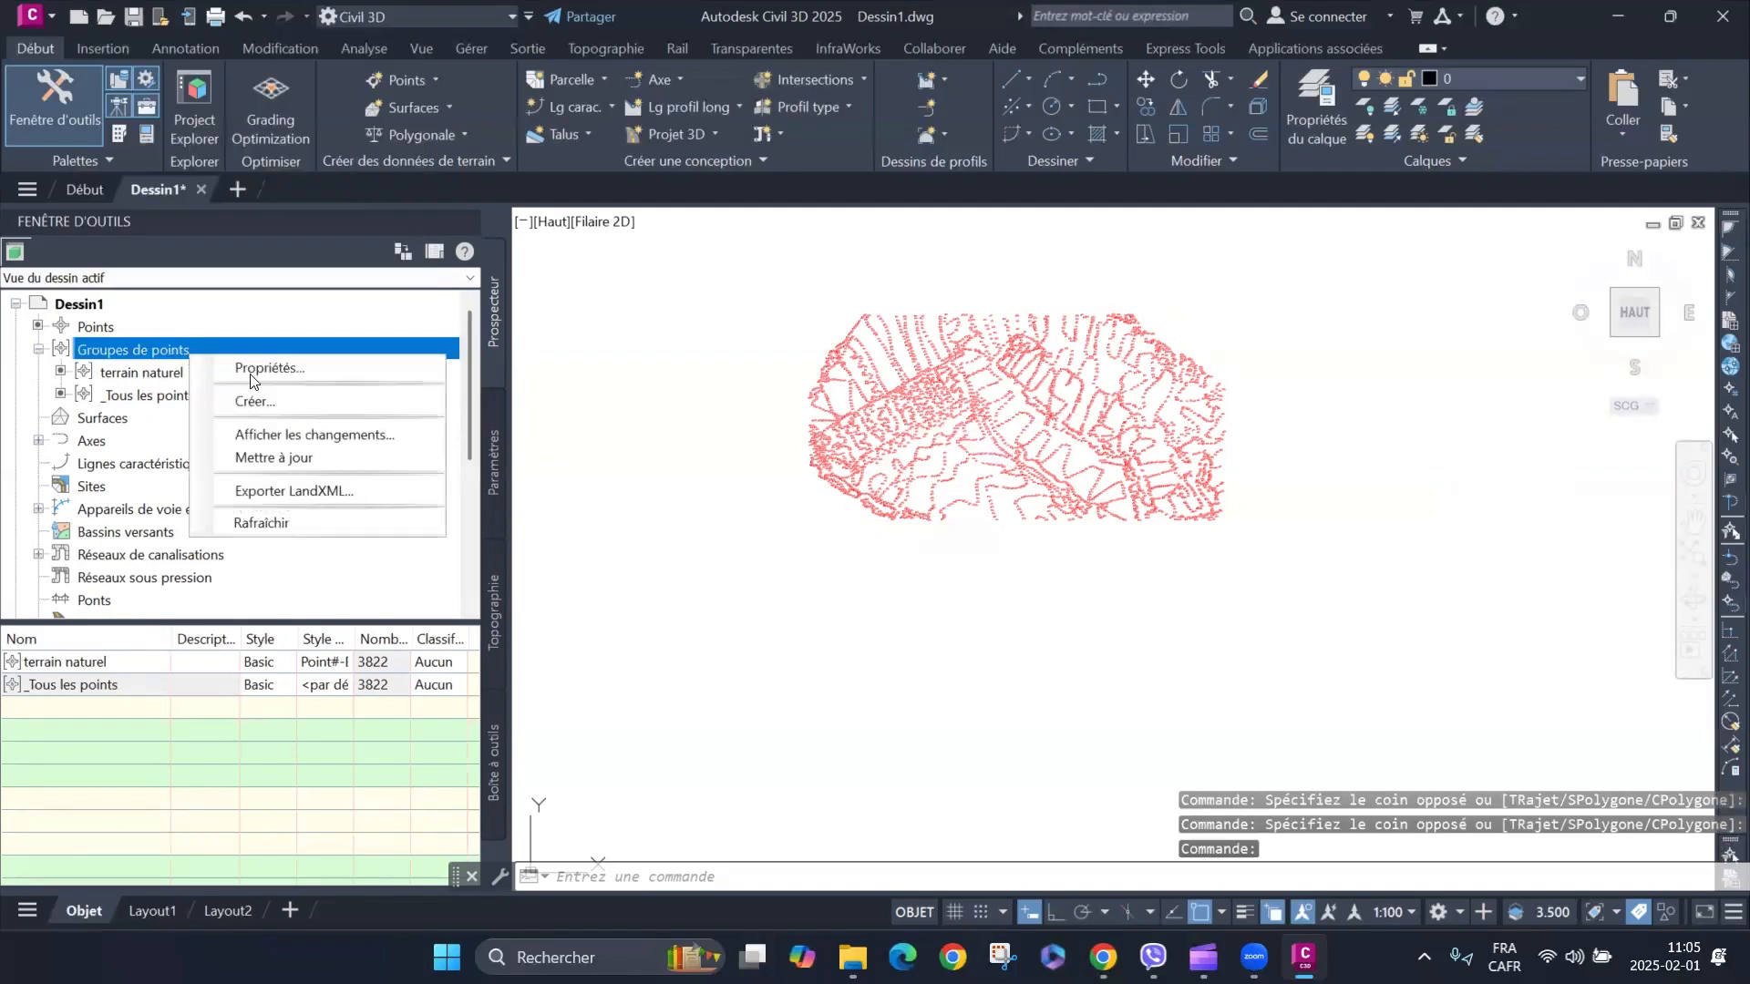
pyautogui.click(259, 401)
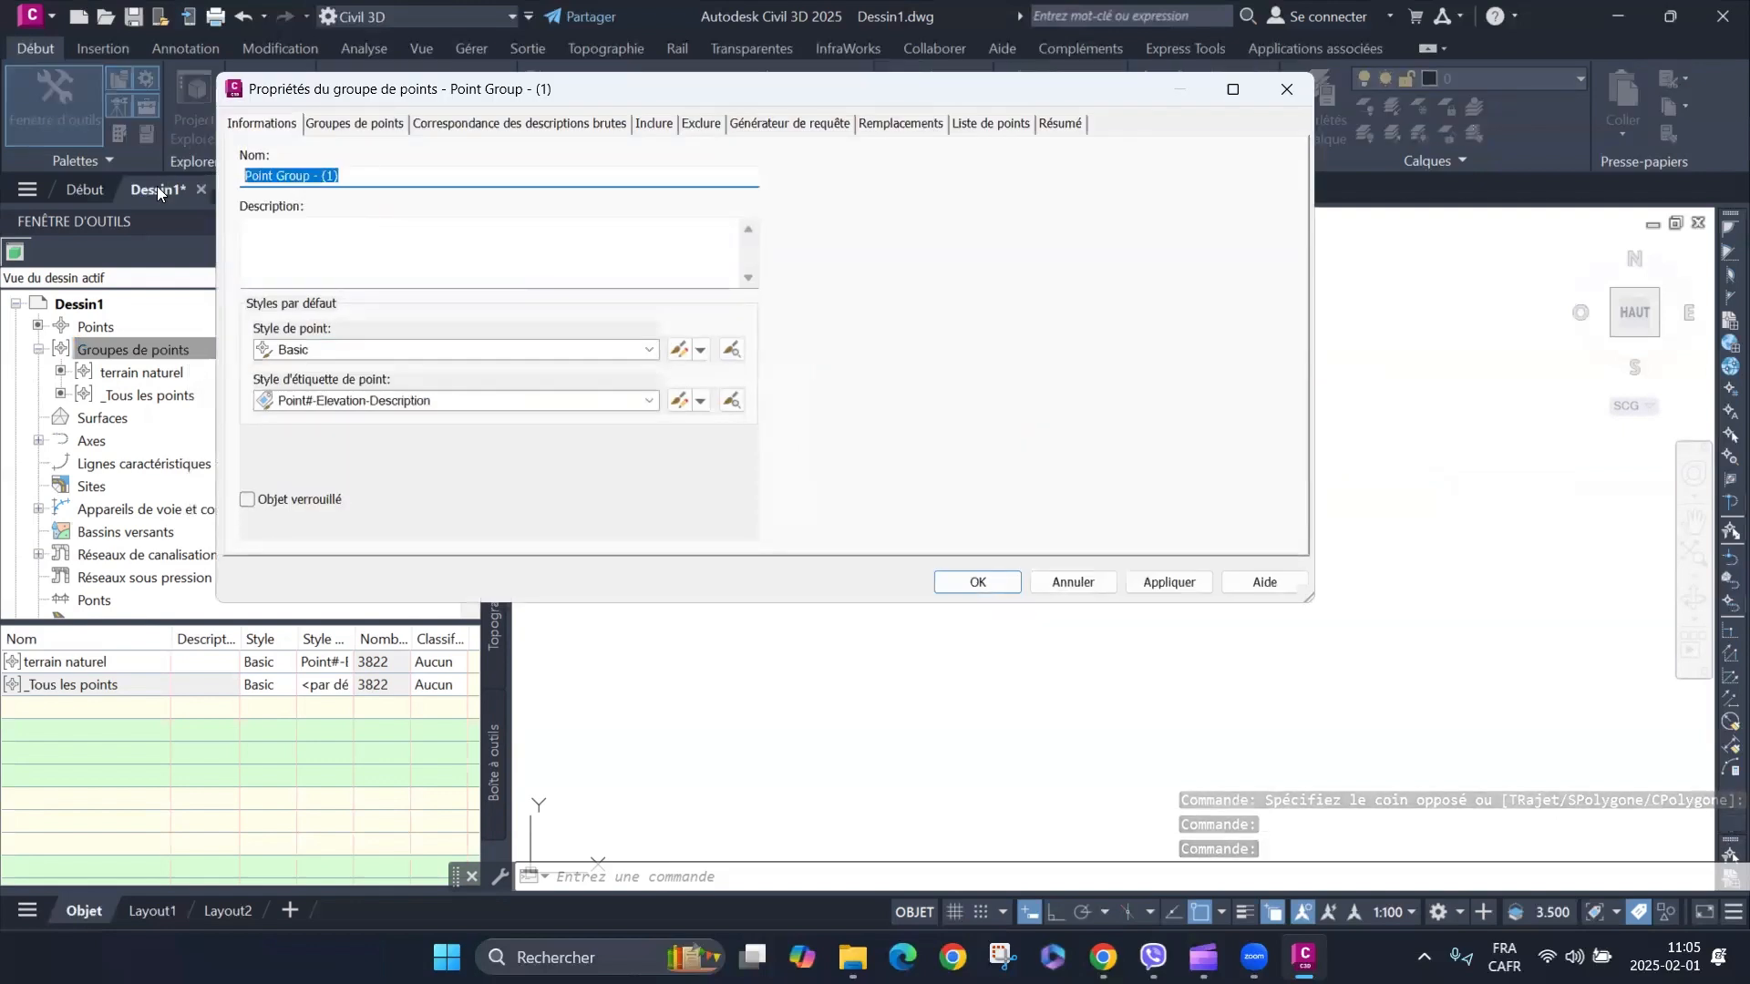
pyautogui.write('test 01')
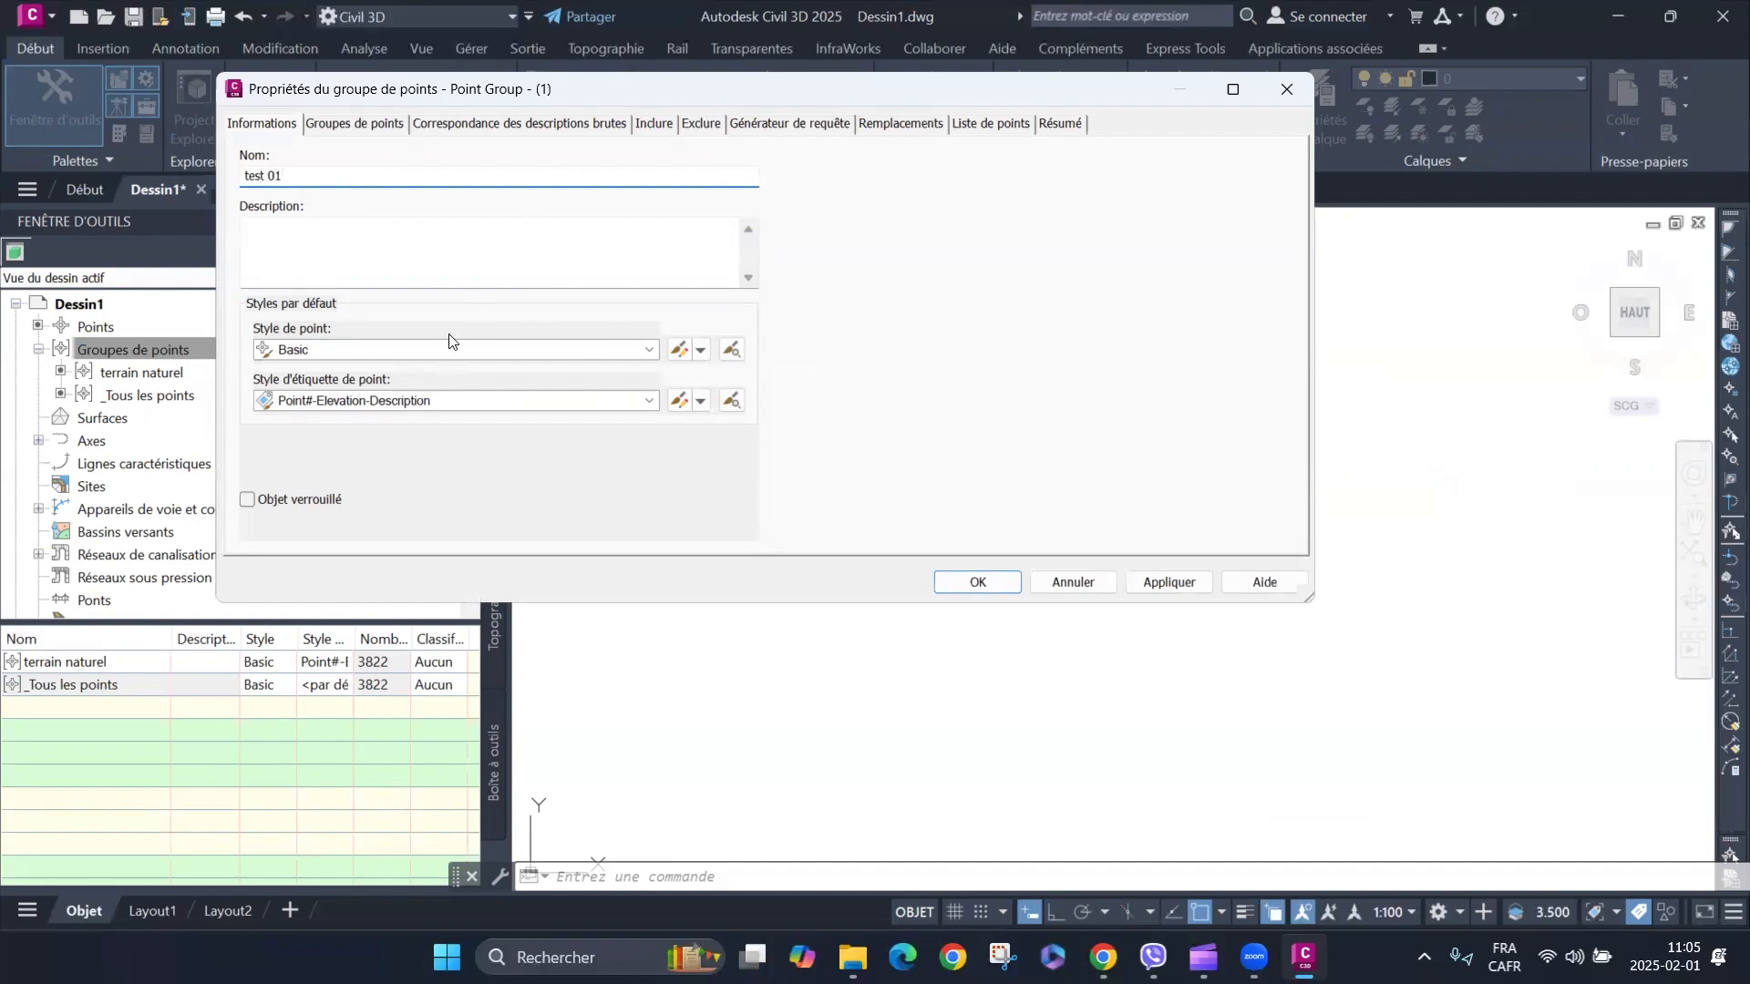
# Include points in "test 01" by number matching, using a drawing selection of the western part of the point cloud, and create the group.
pyautogui.click(655, 124)
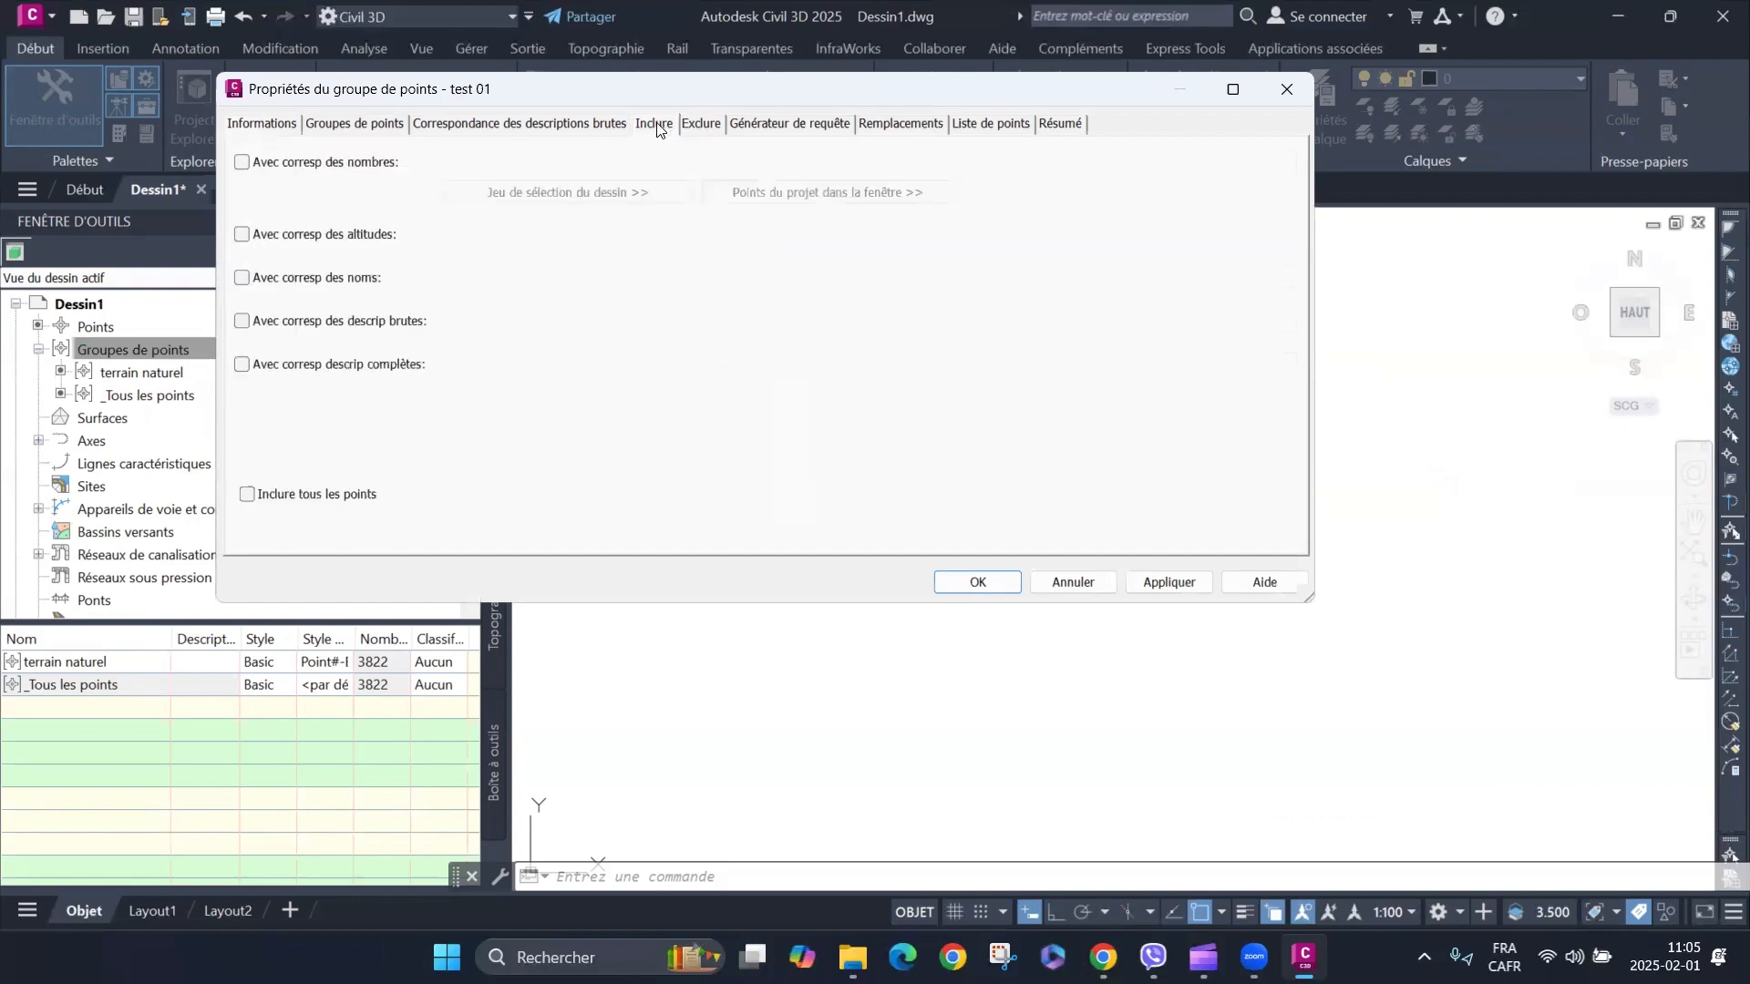
pyautogui.click(241, 163)
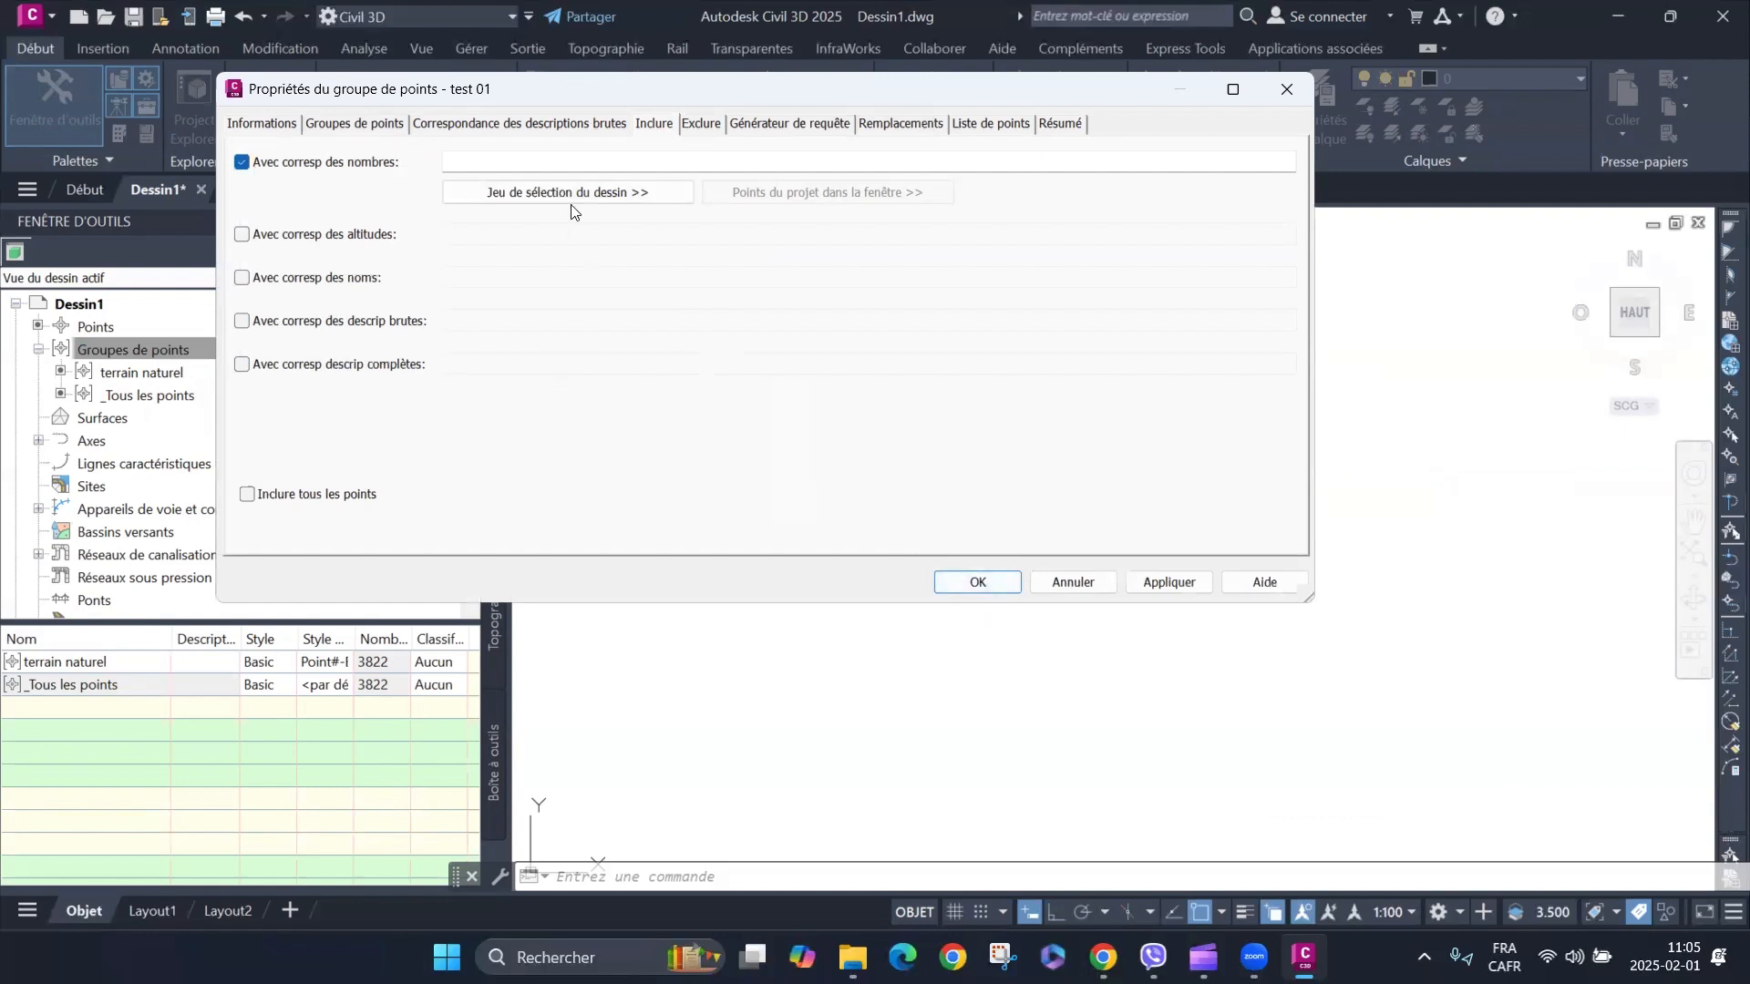
pyautogui.click(596, 192)
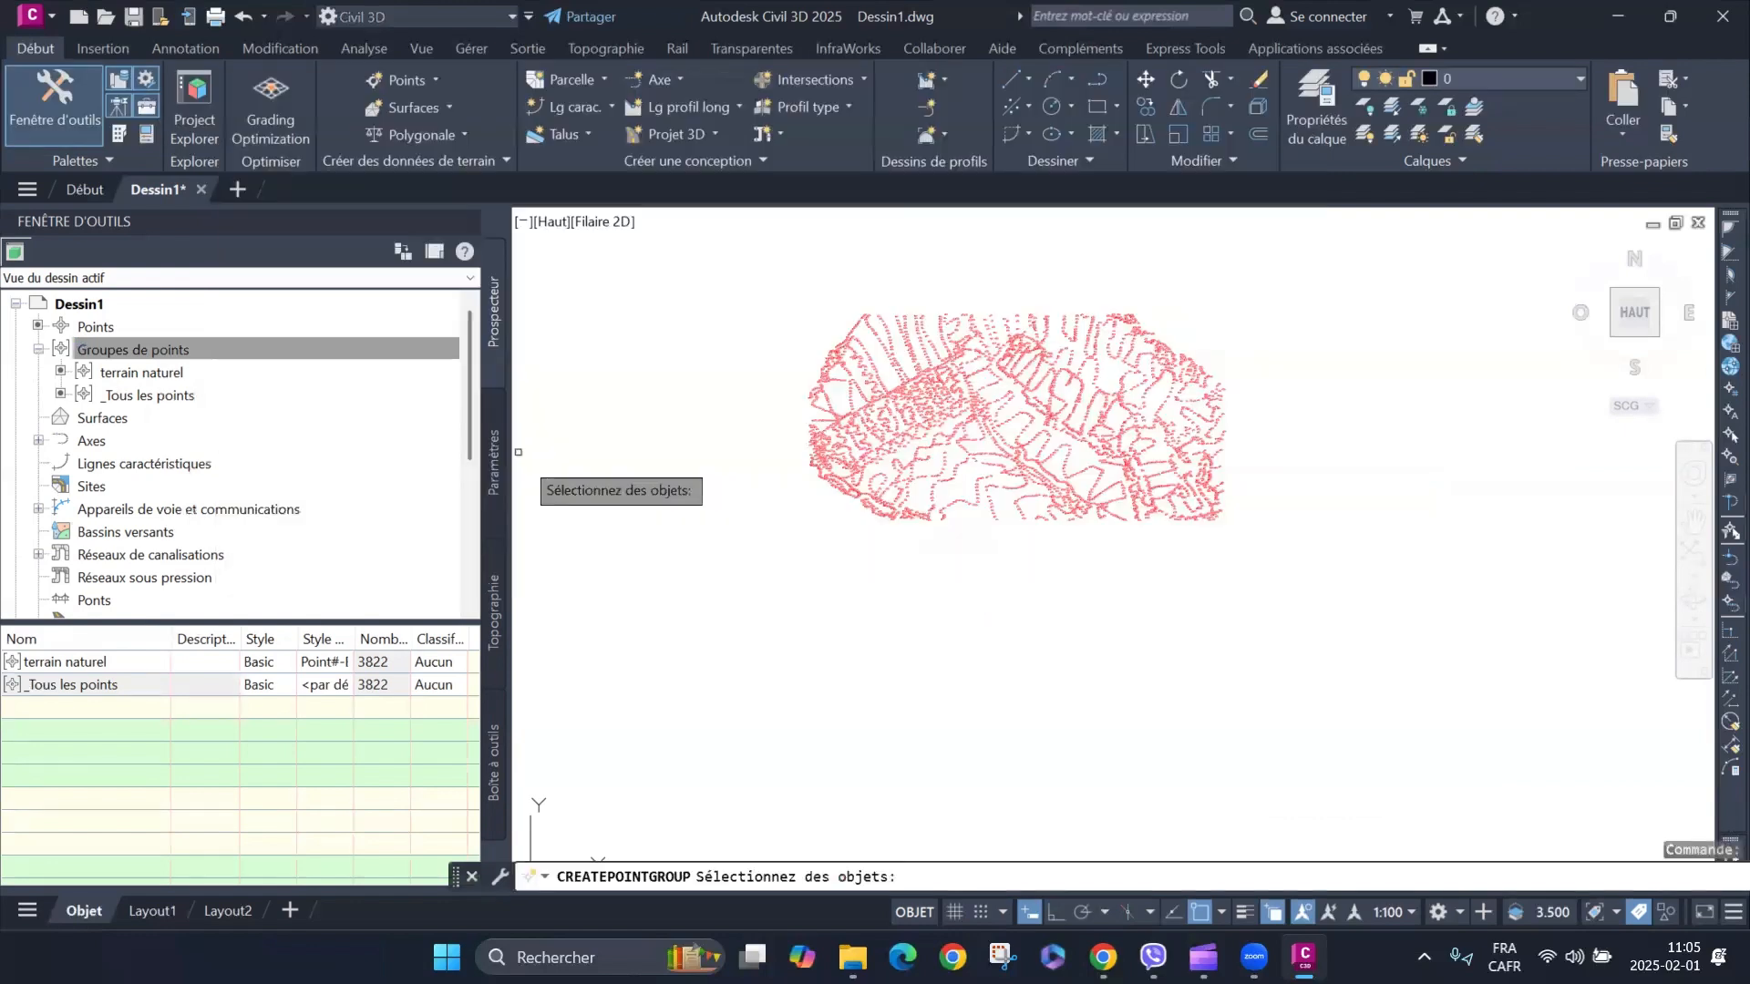
pyautogui.click(908, 248)
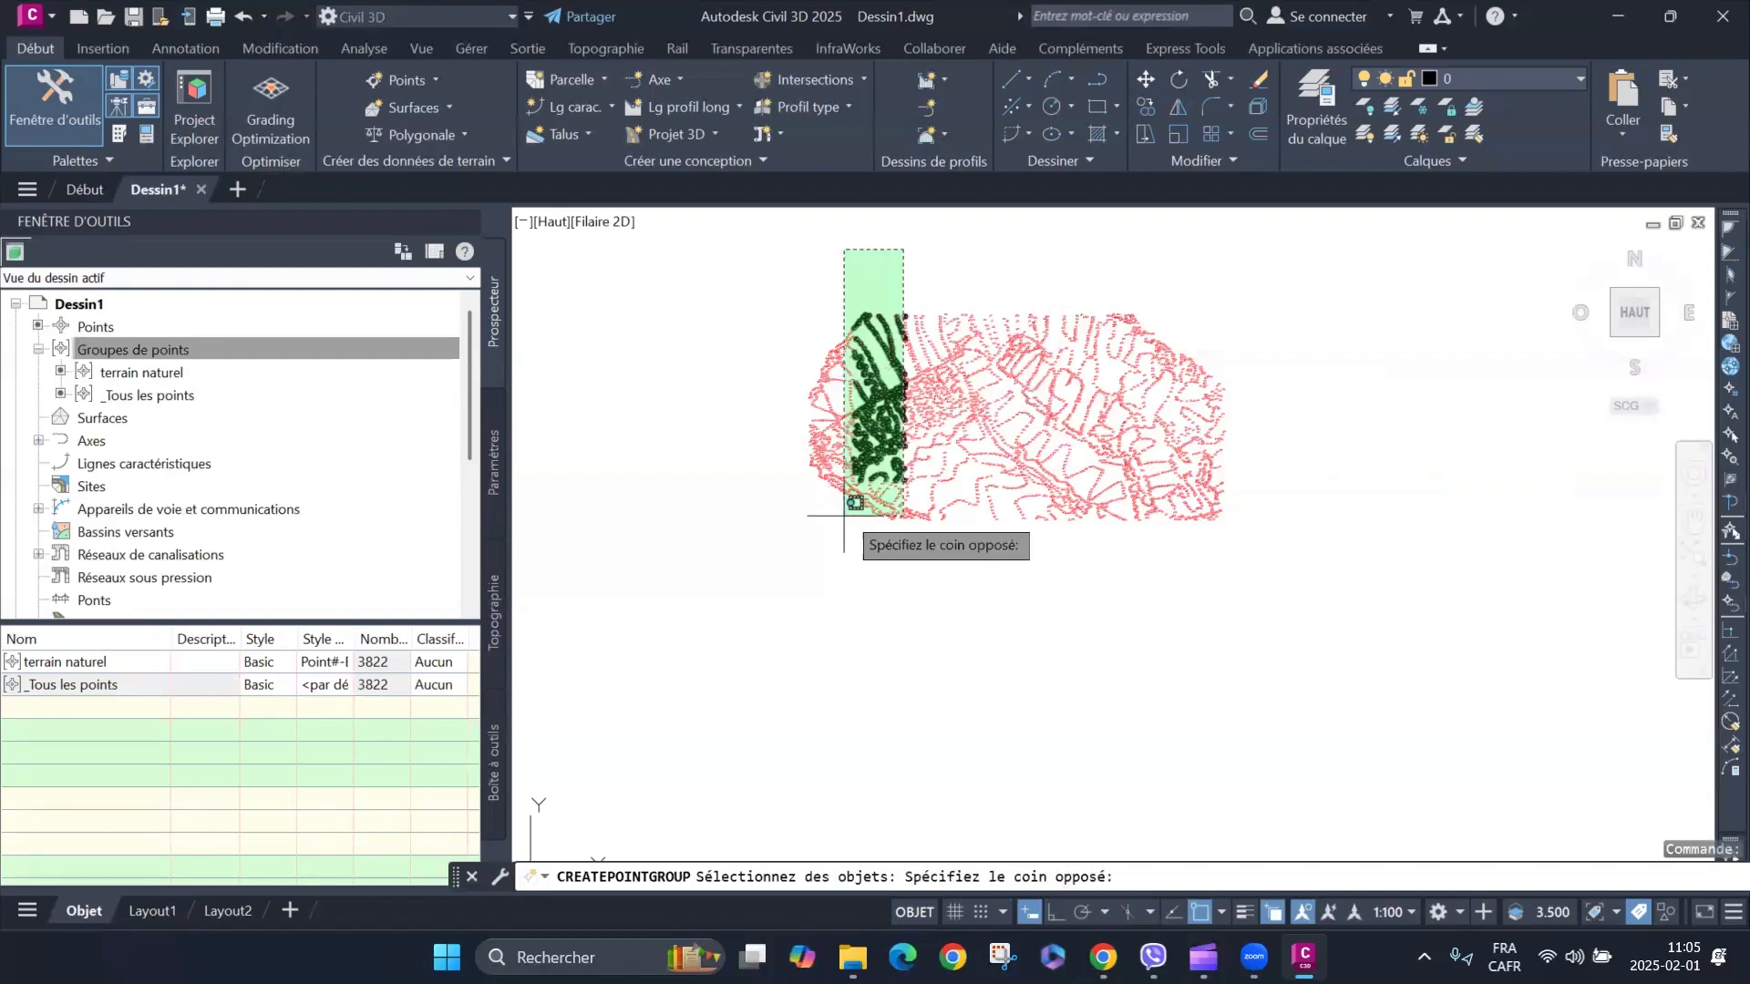
pyautogui.click(695, 650)
pyautogui.press('Return')
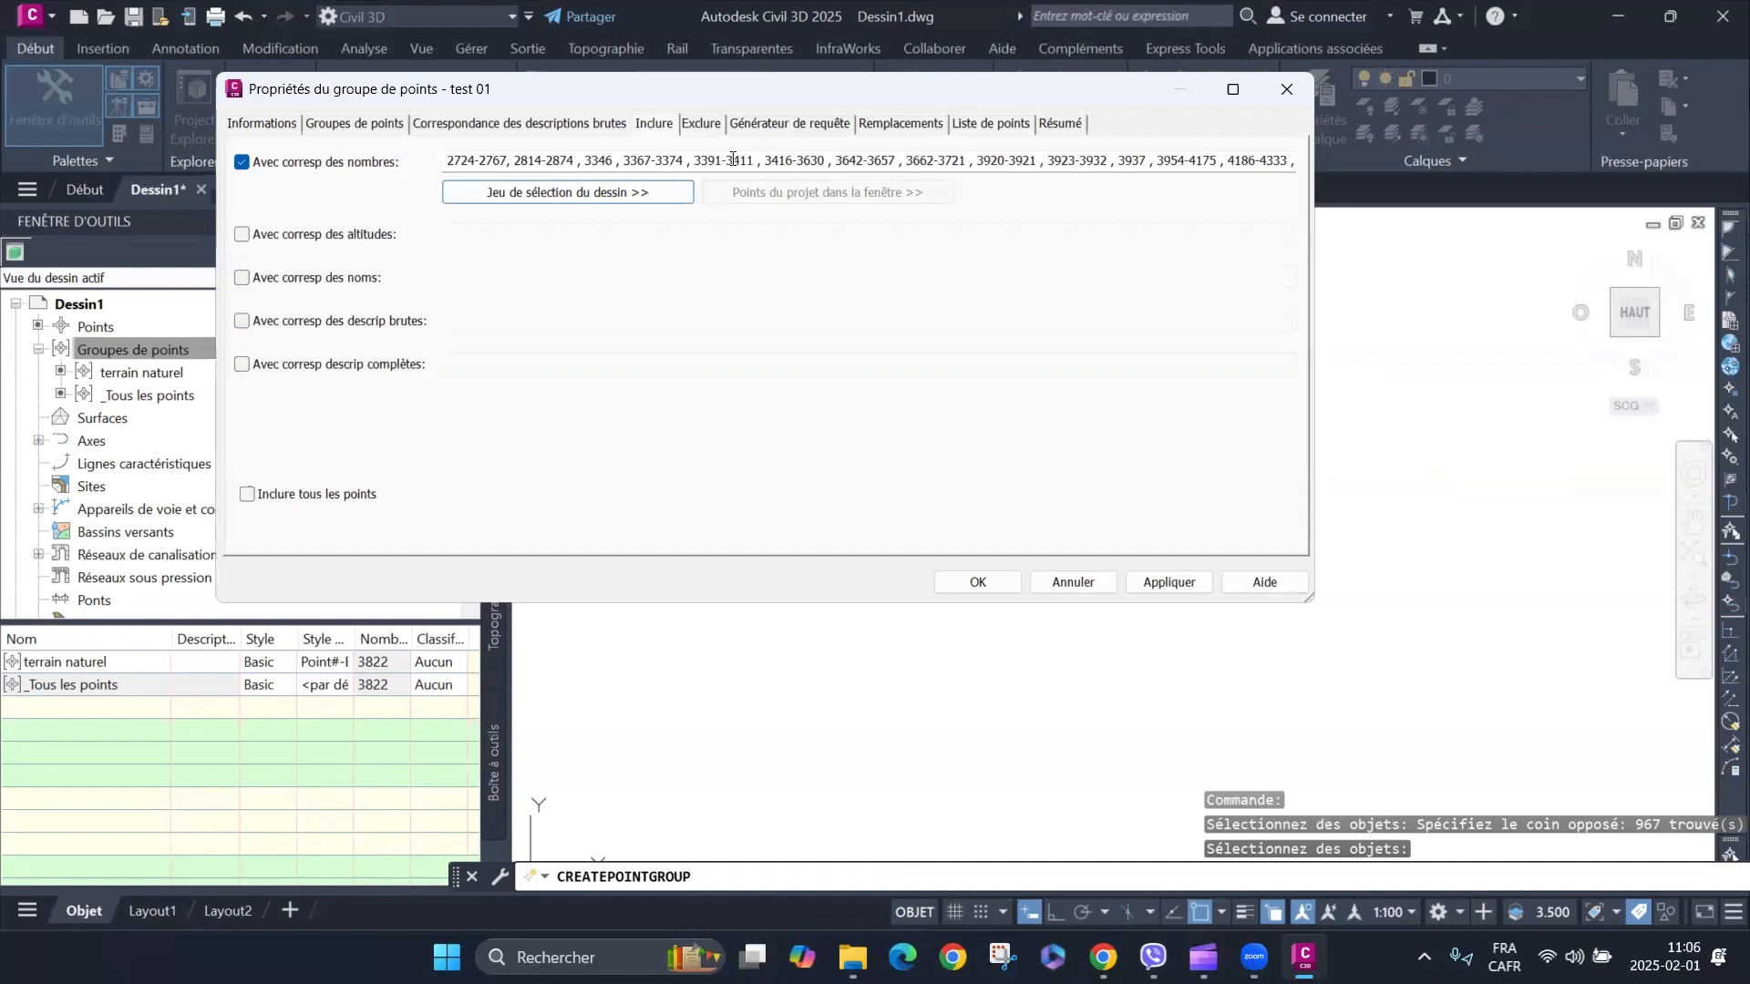
pyautogui.click(1169, 582)
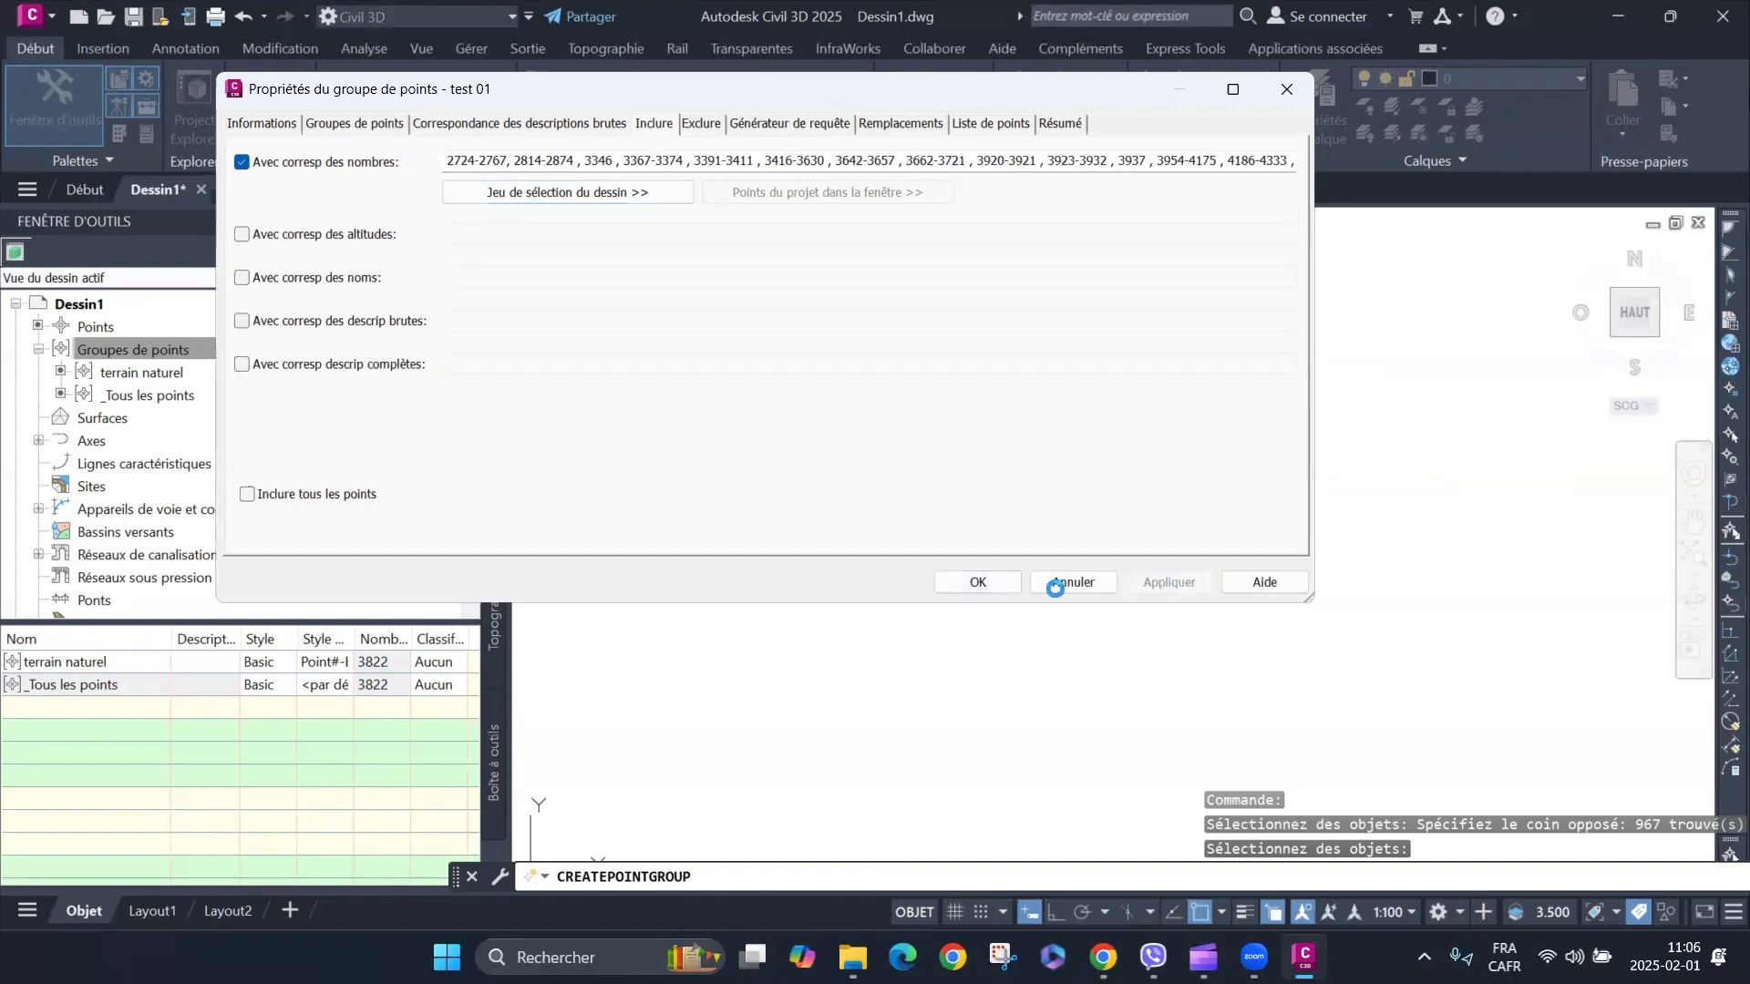
pyautogui.click(993, 588)
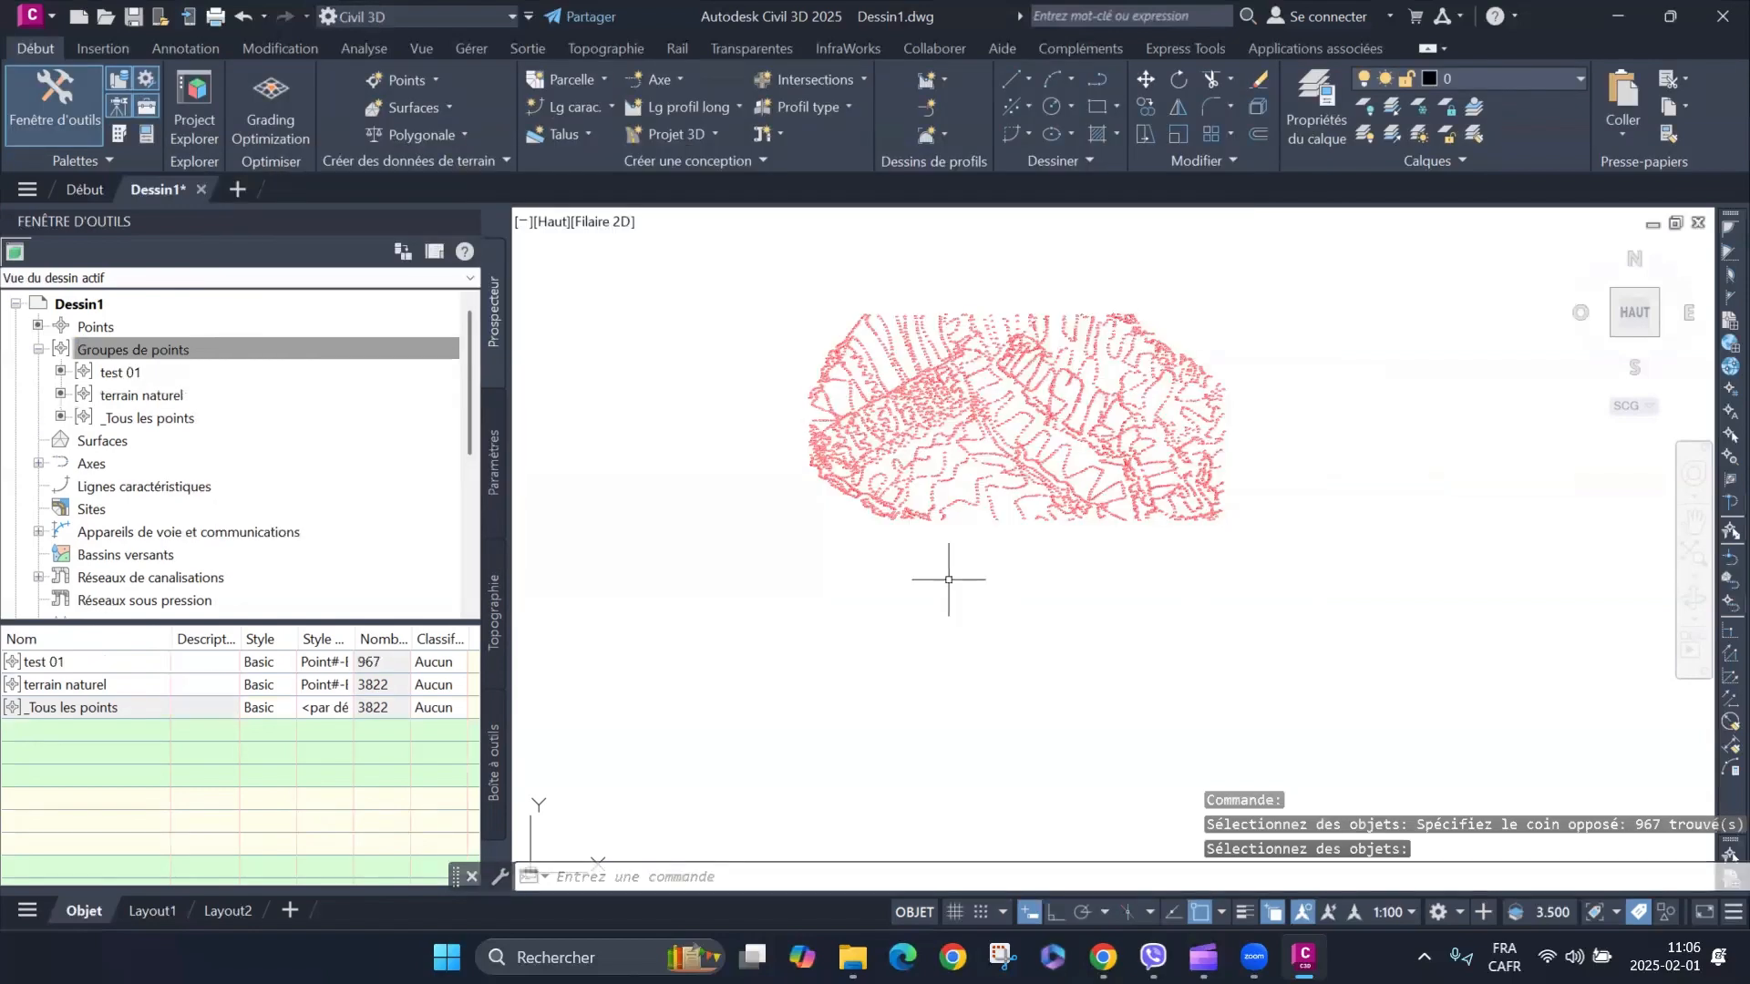
# Compare the point lists of "test 01" and "terrain naturel", select the "test 01" points in the drawing to inspect their extent, and clear the selection.
pyautogui.scroll(2, 725, 328)
pyautogui.click(150, 349)
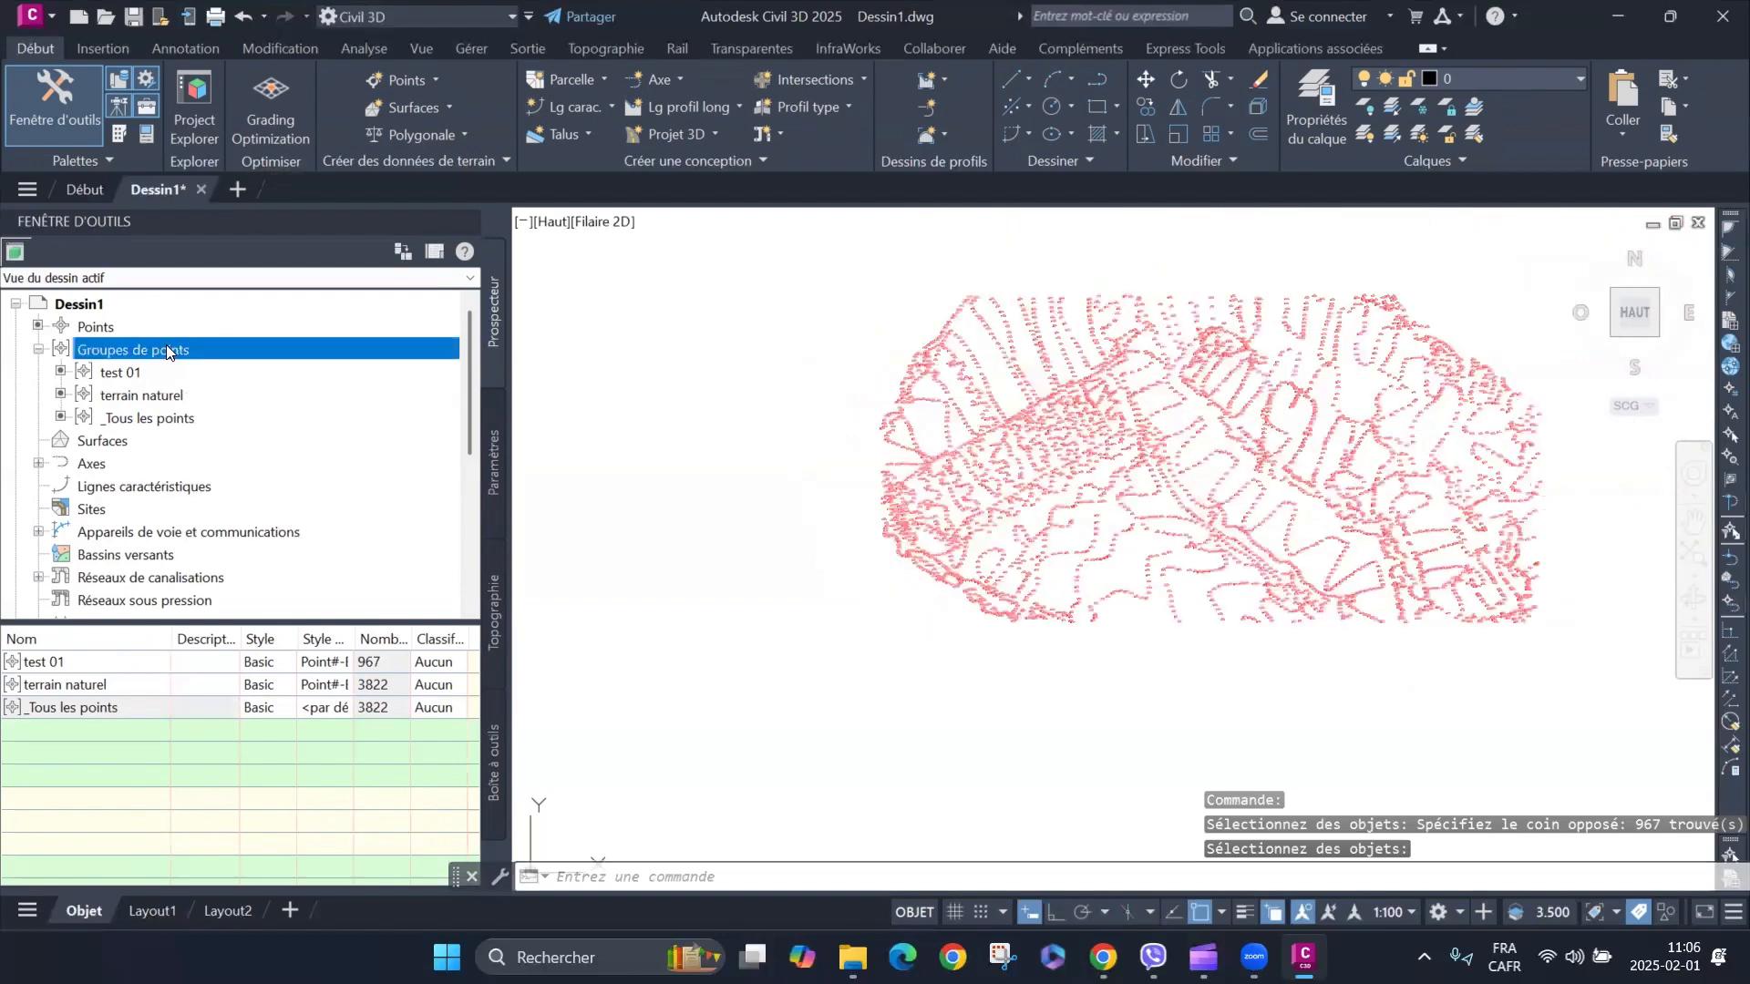
pyautogui.click(127, 373)
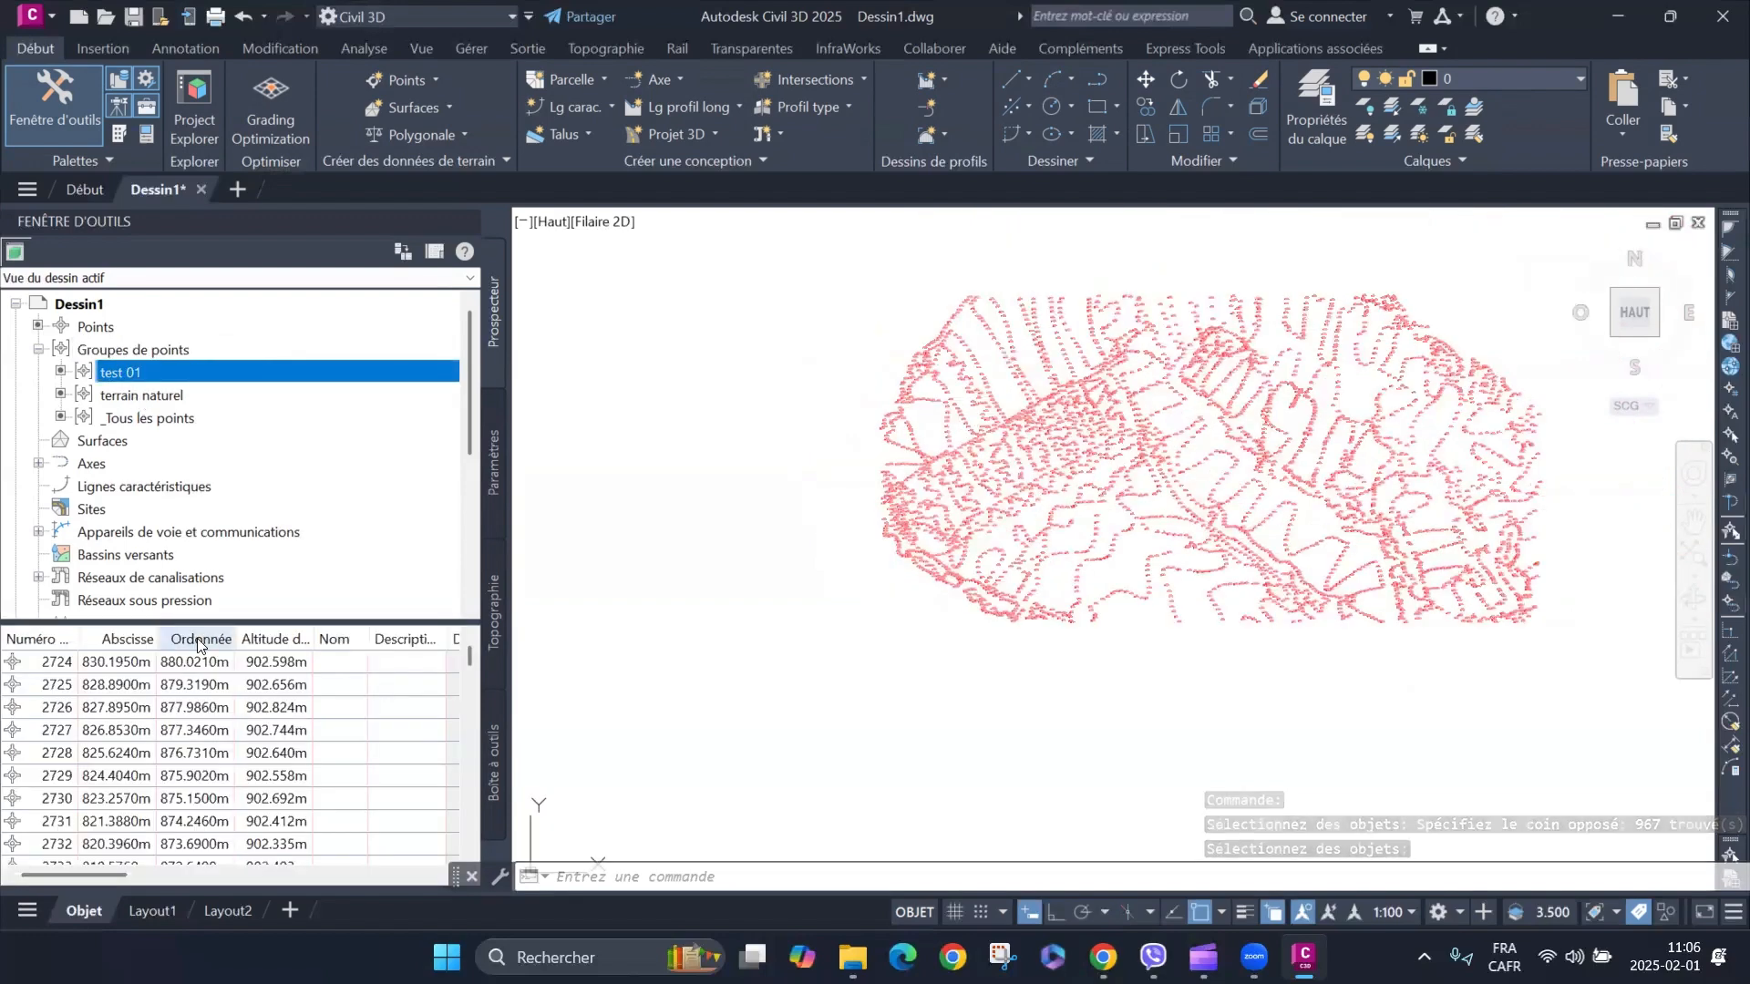
pyautogui.click(151, 398)
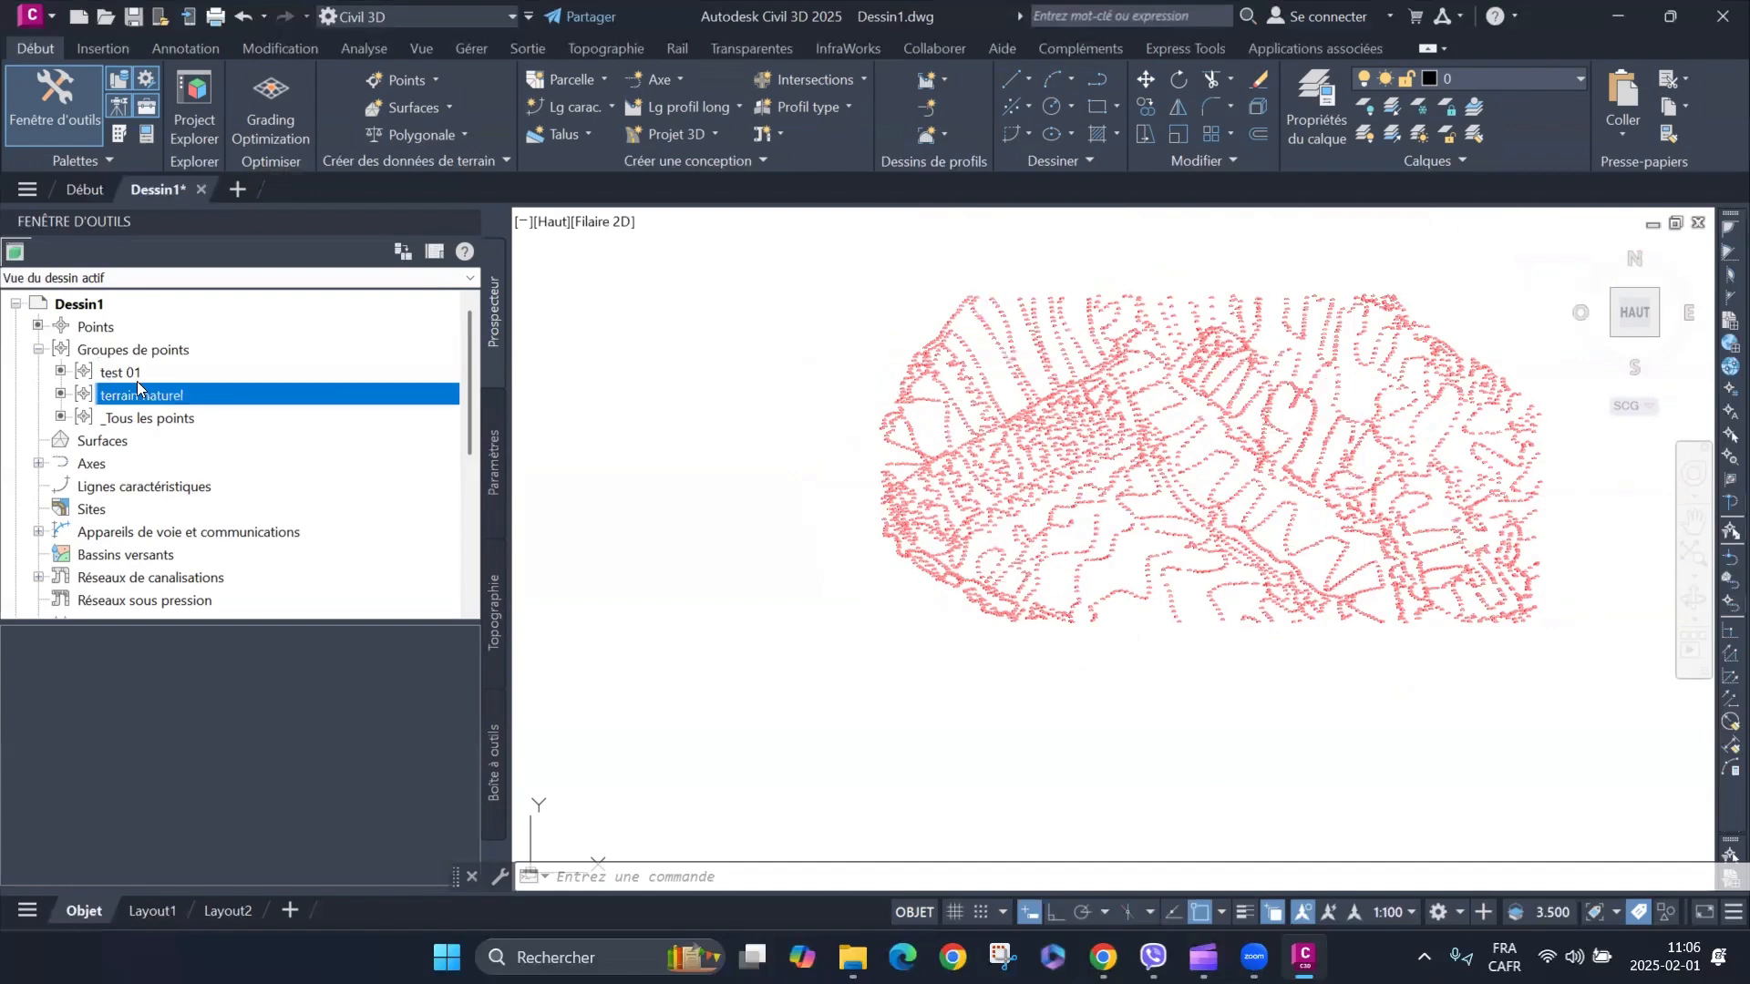
pyautogui.click(102, 379)
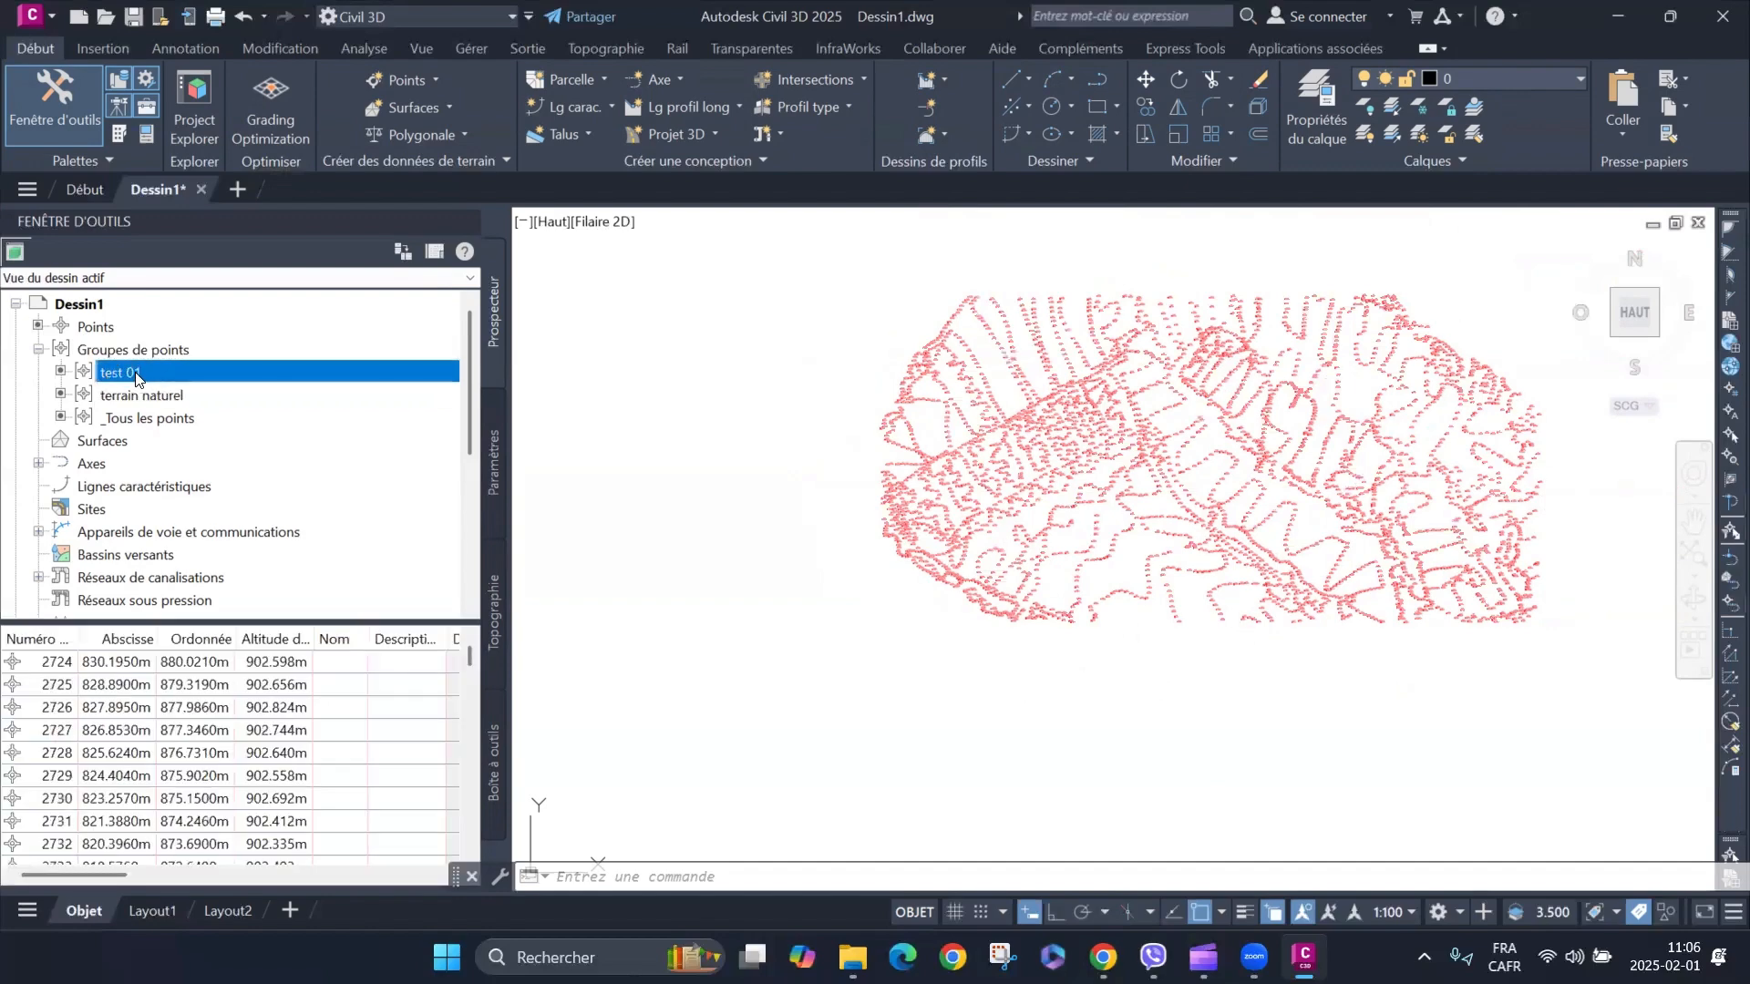
pyautogui.rightClick(267, 378)
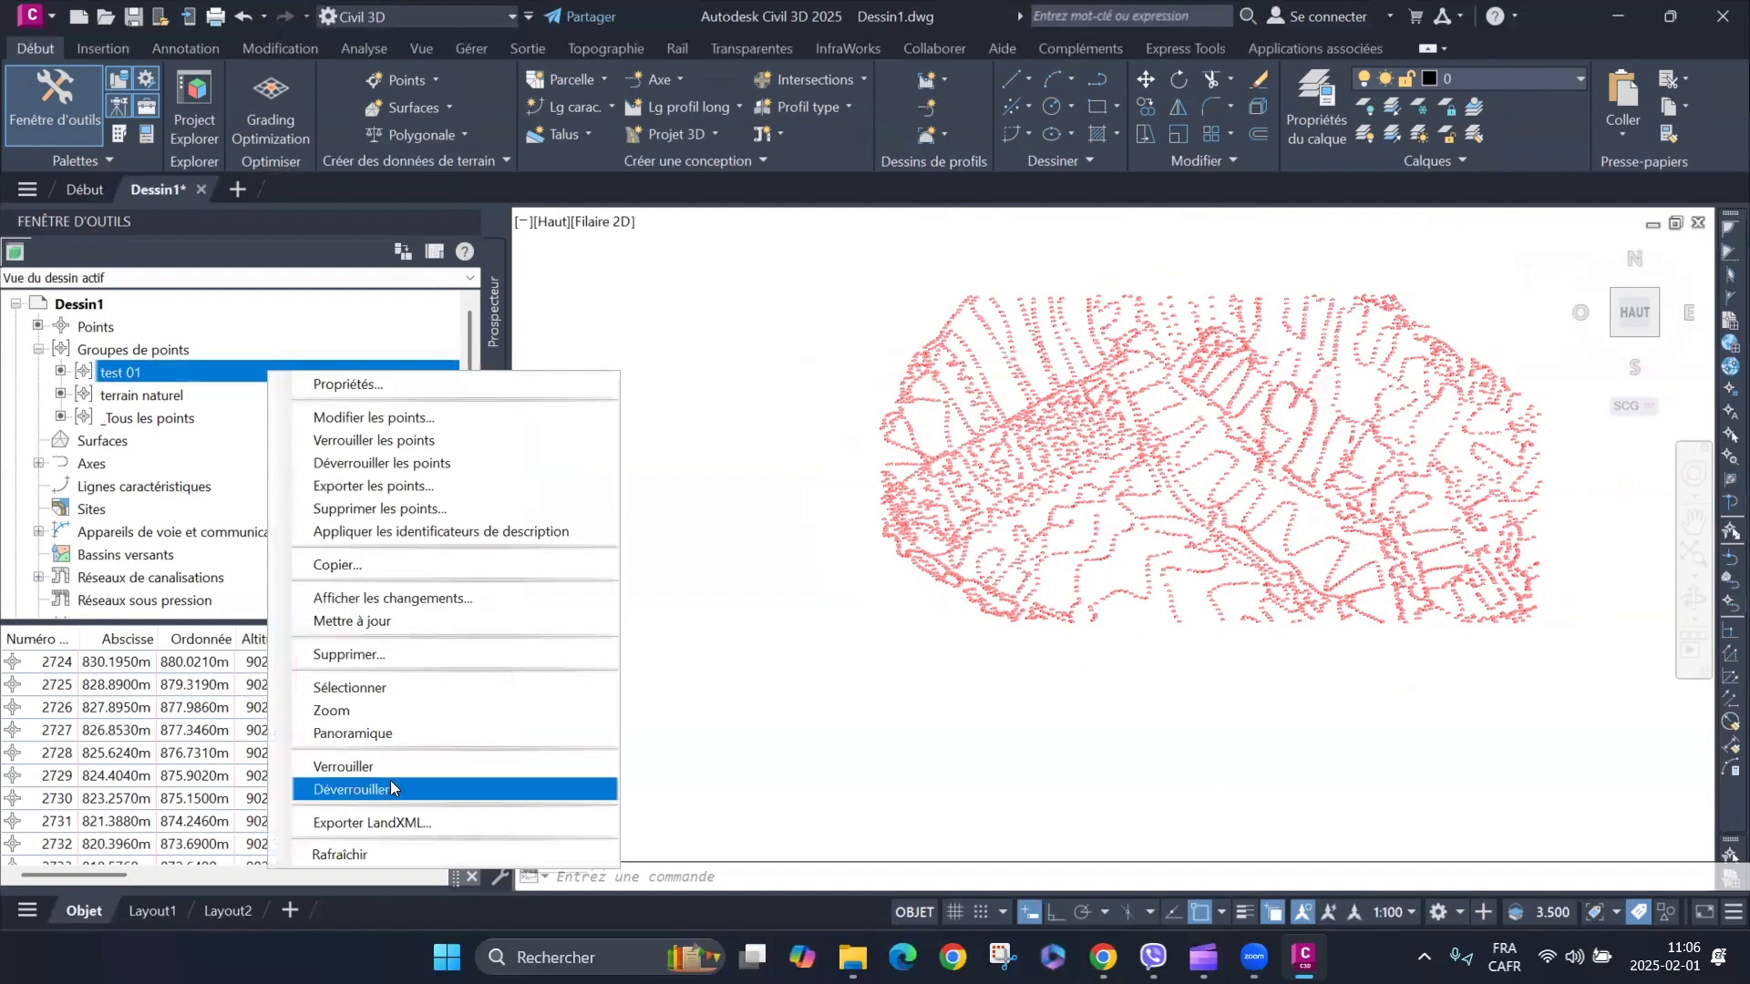
pyautogui.click(392, 689)
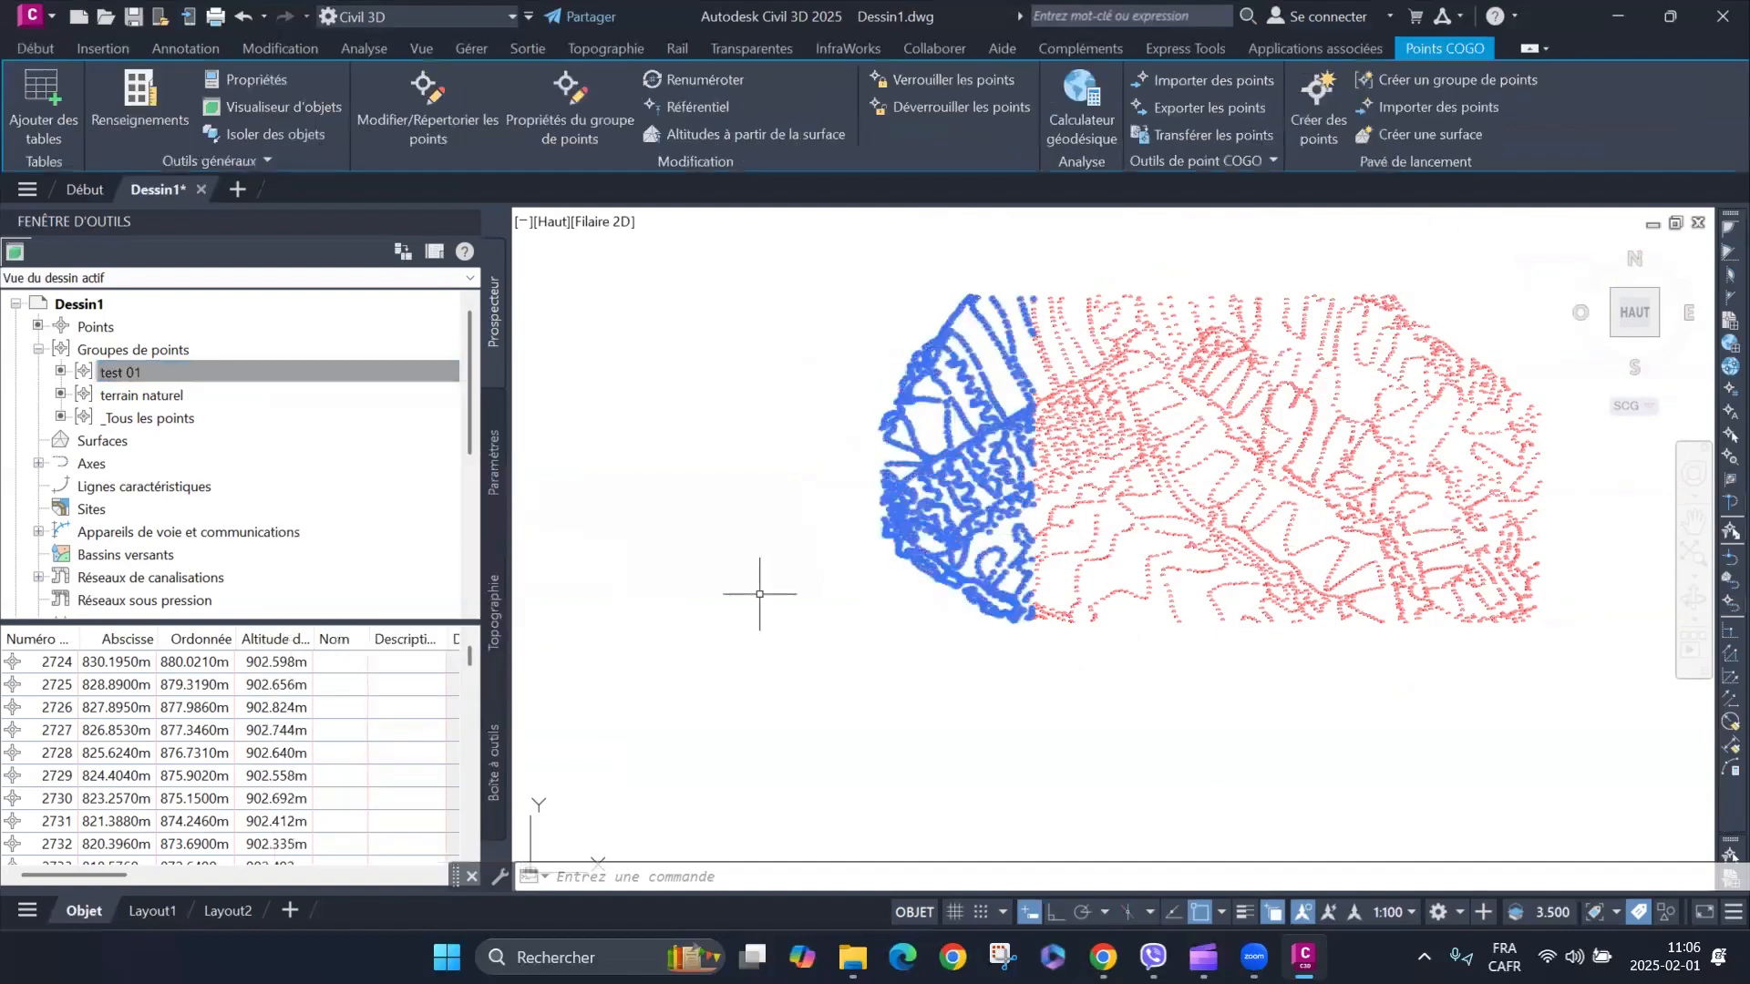
pyautogui.press('Escape')
pyautogui.press('Escape')
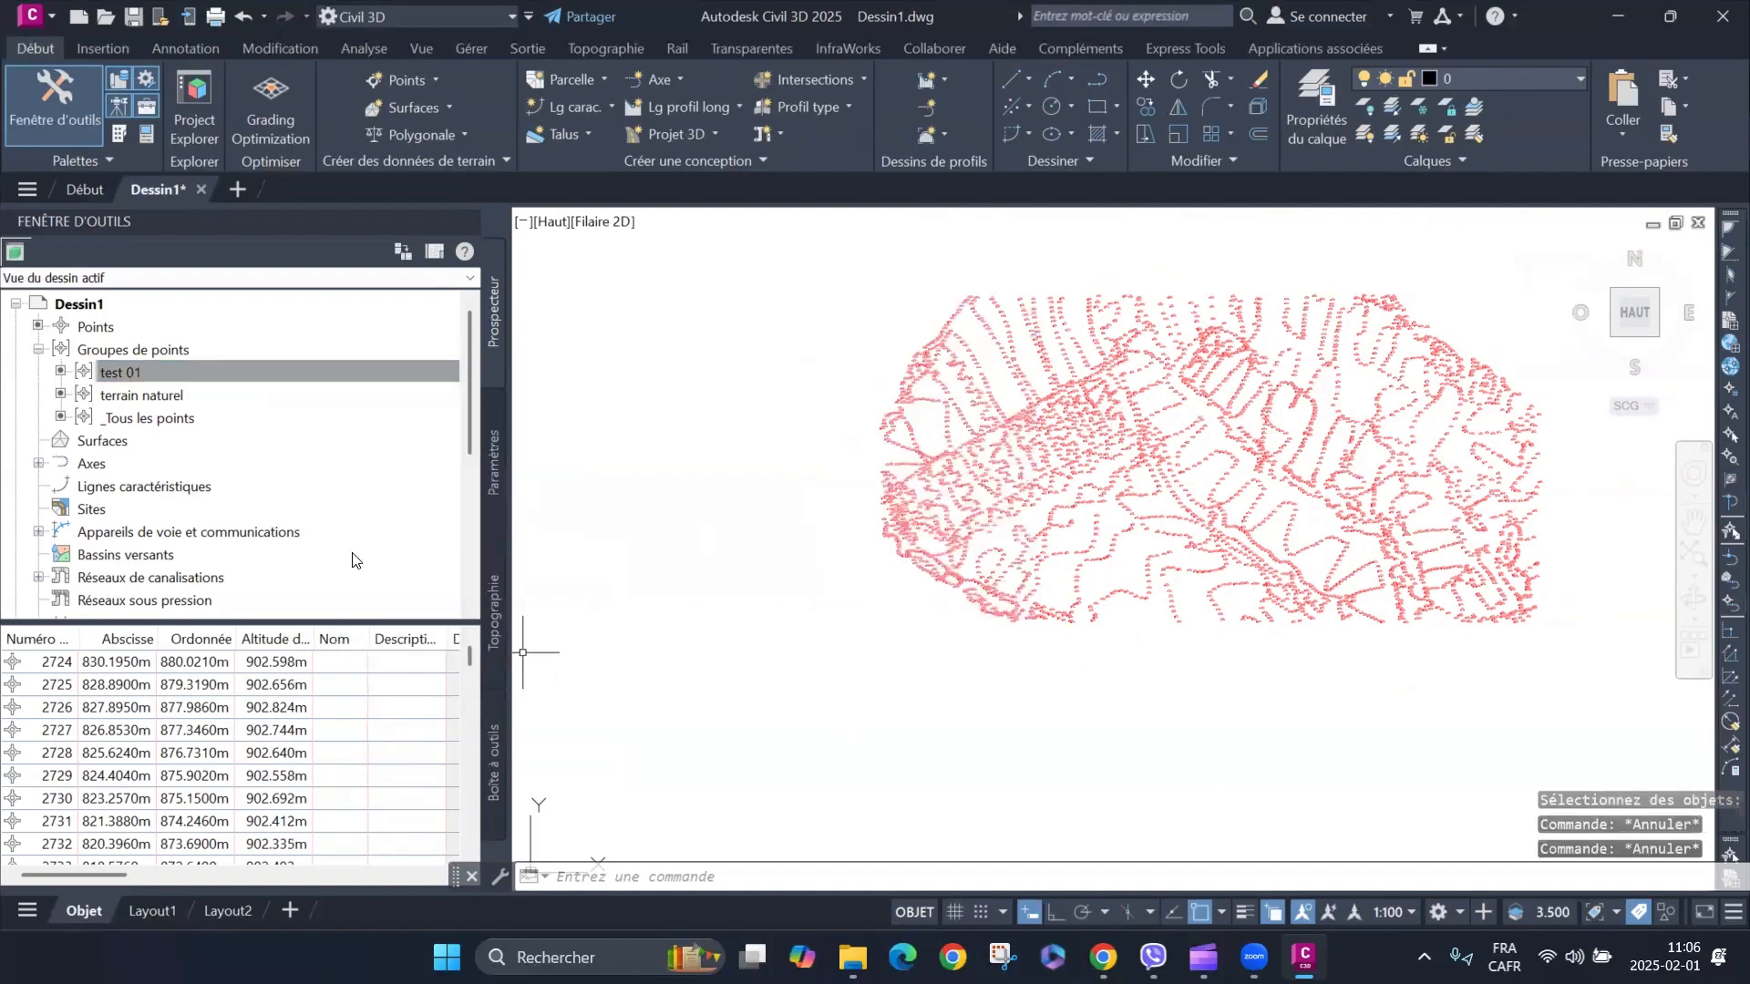
# Select all points of the "terrain naturel" group in the drawing to inspect their extent, and clear the selection.
pyautogui.click(176, 401)
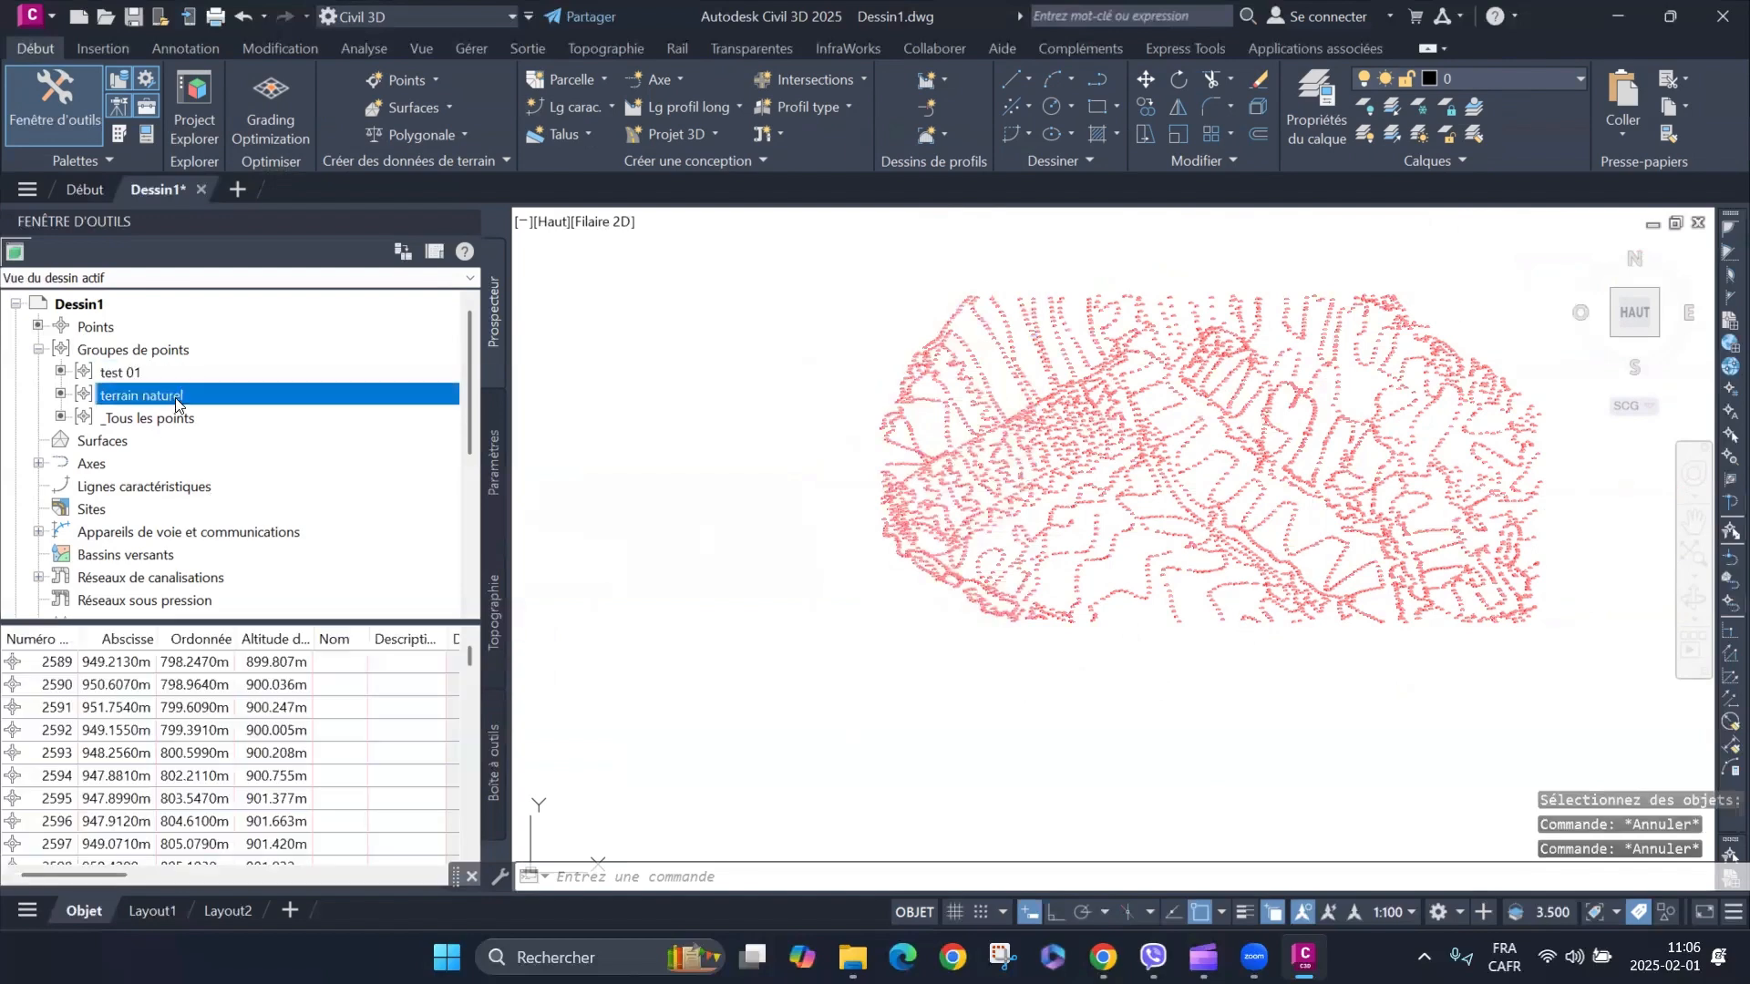
pyautogui.rightClick(176, 399)
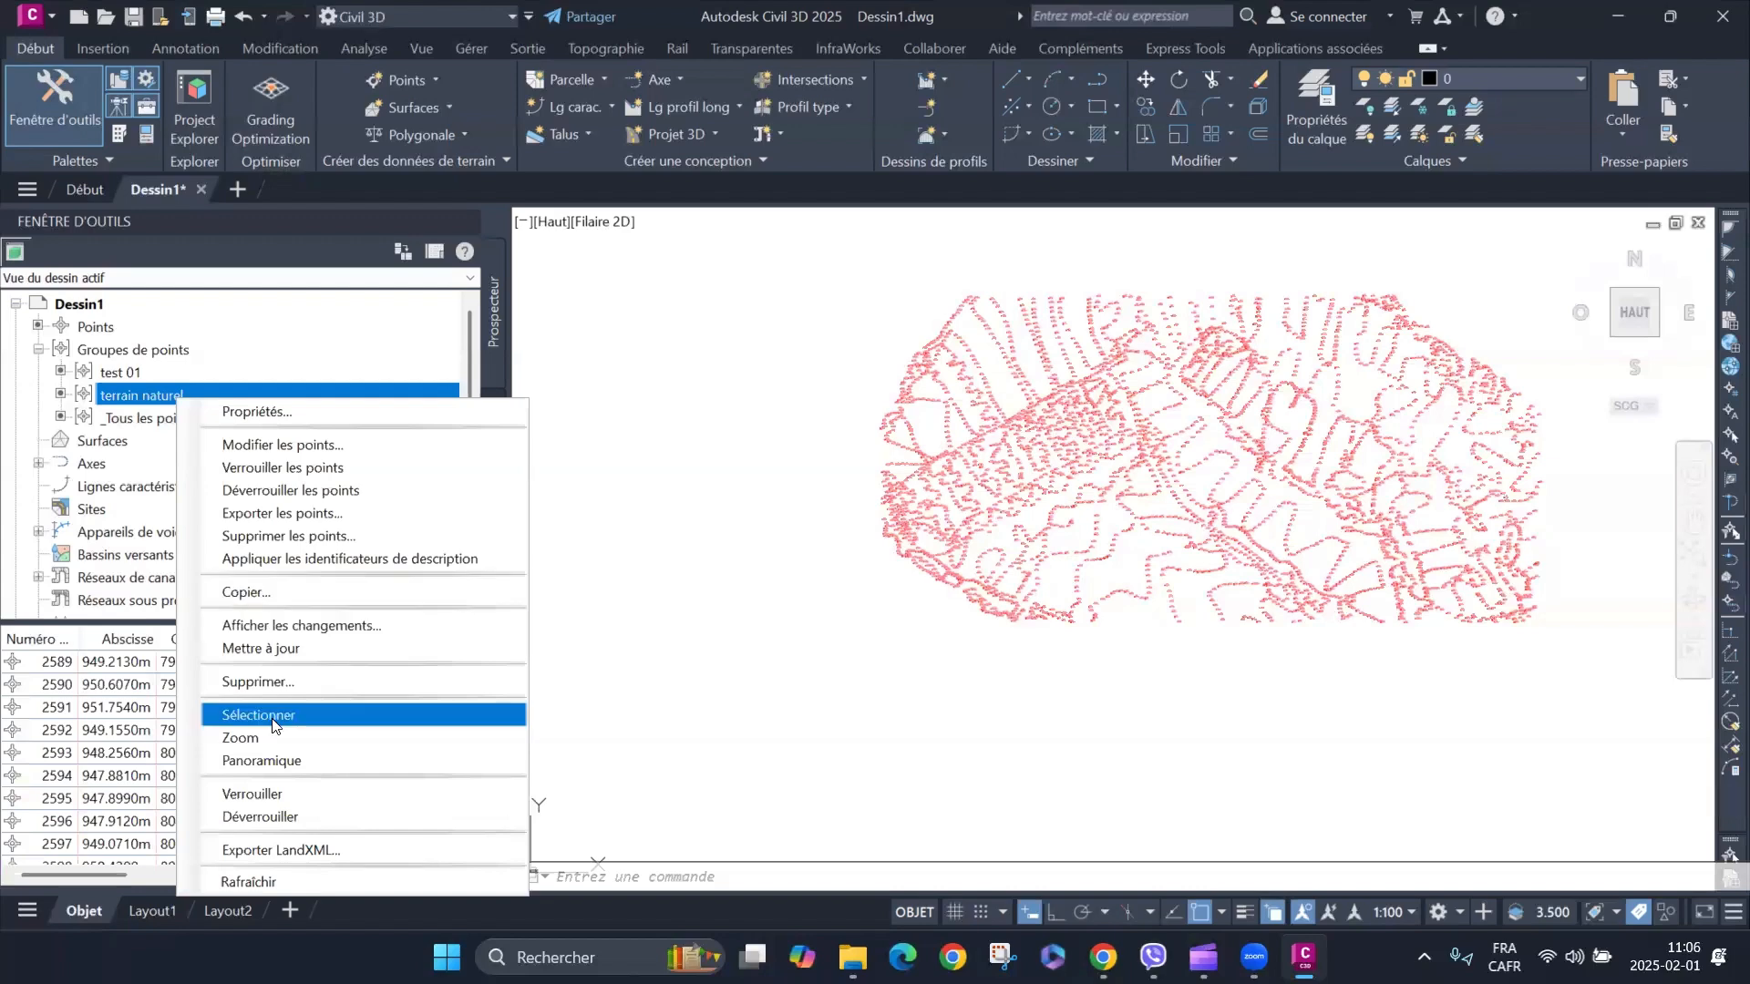
pyautogui.click(348, 717)
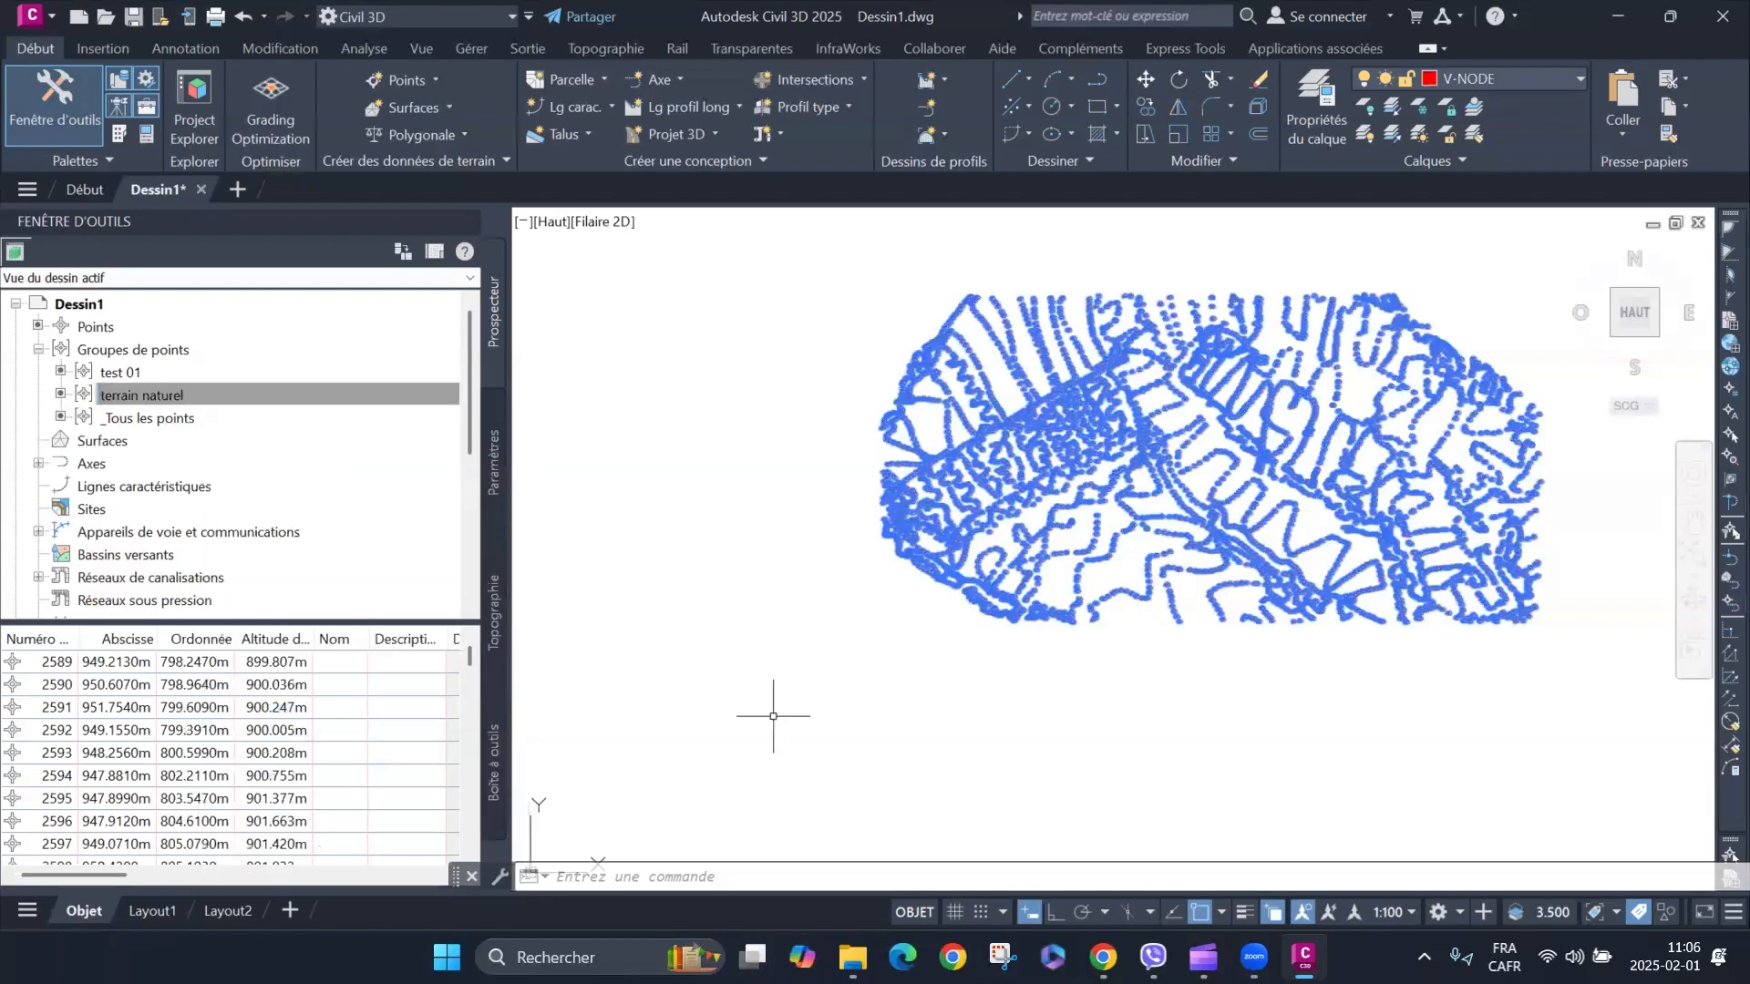
pyautogui.press('Escape')
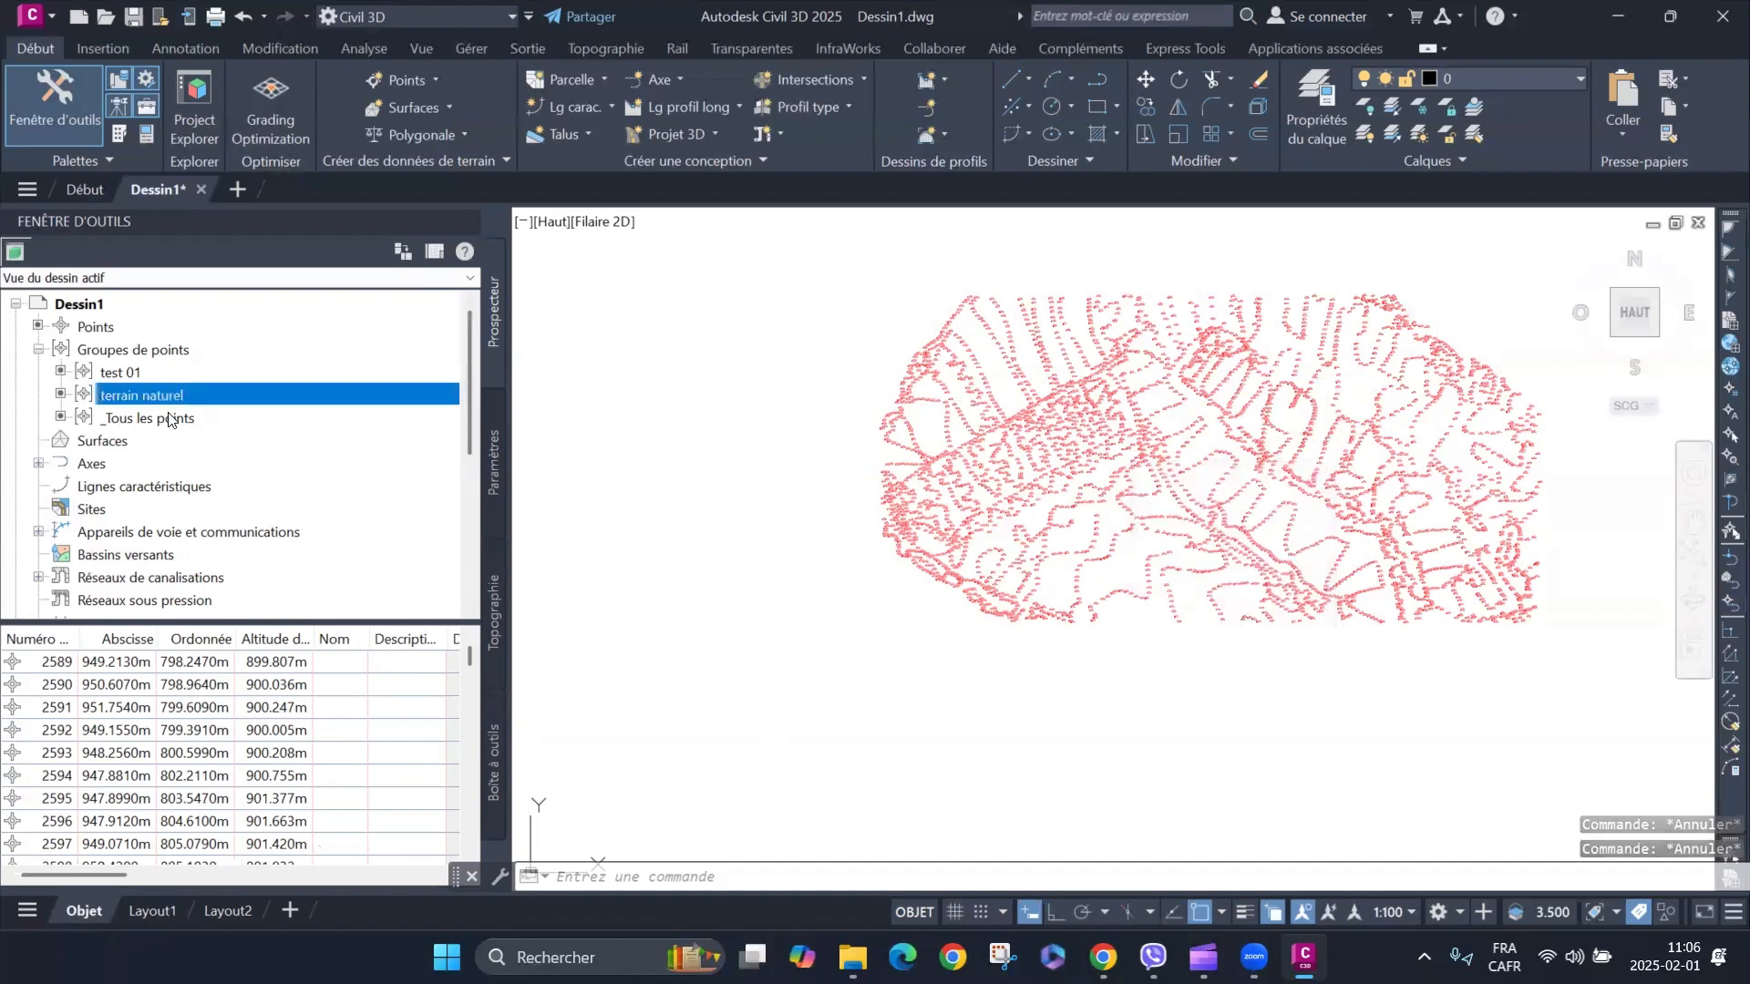
# Delete the "test 01" point group and confirm the deletion.
pyautogui.click(117, 374)
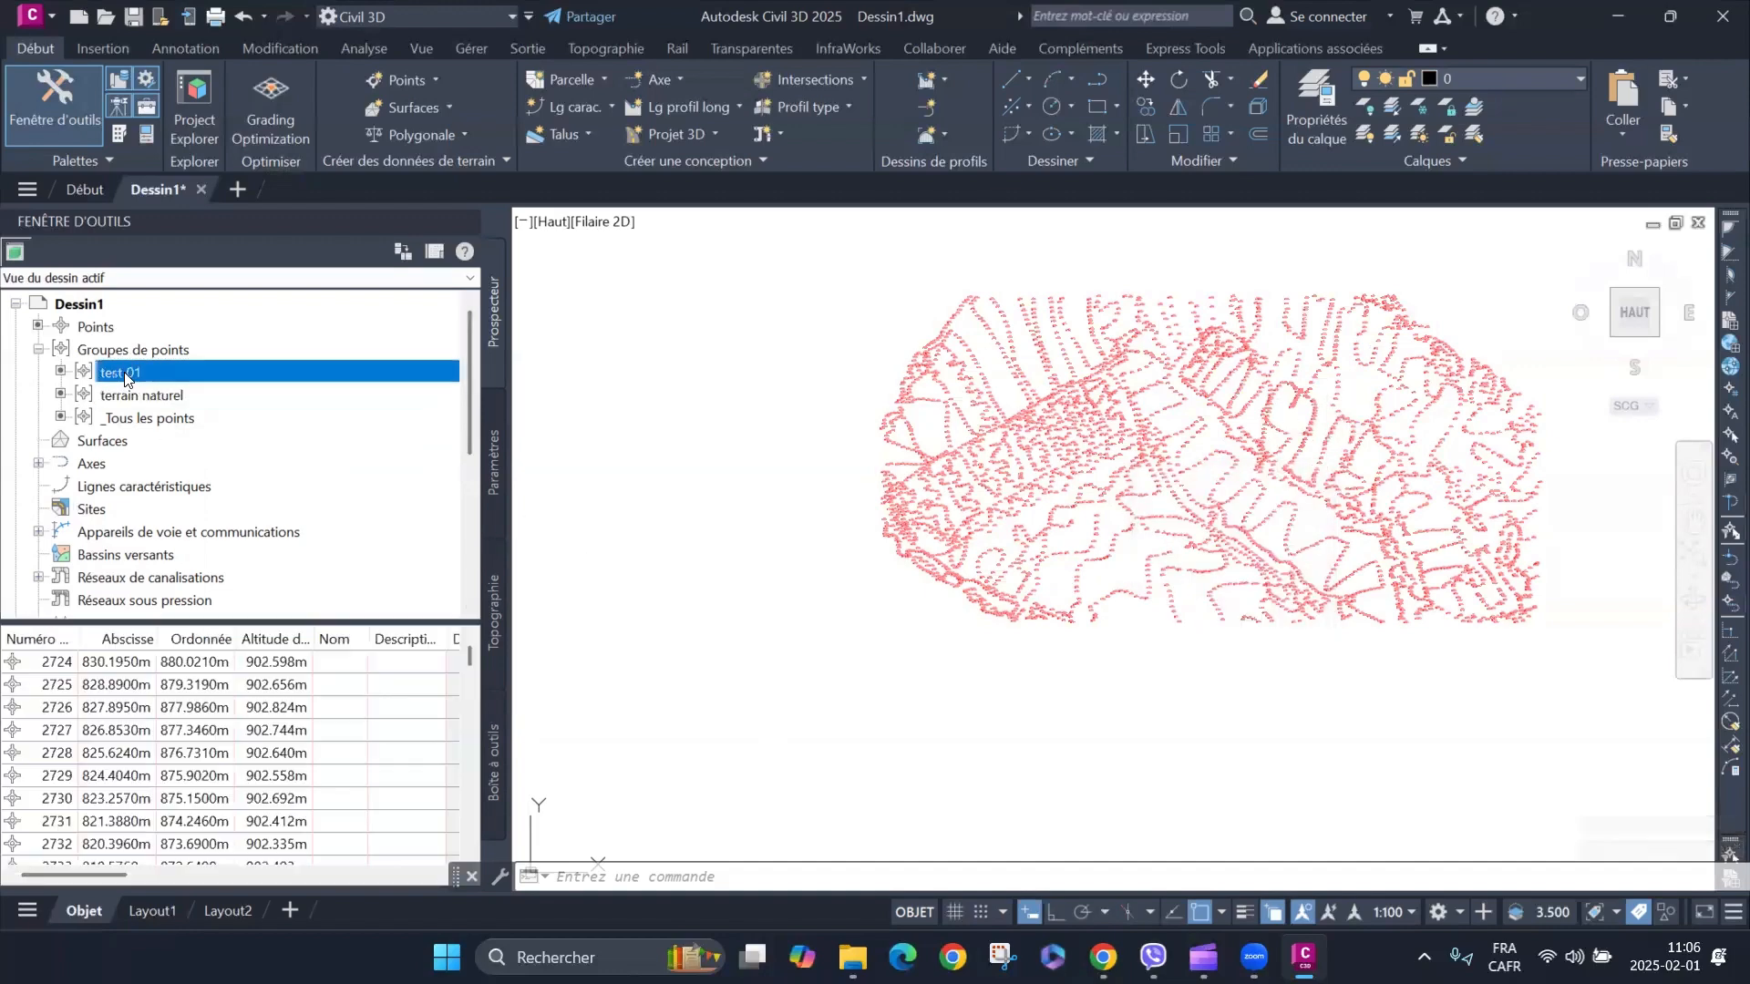
pyautogui.rightClick(125, 379)
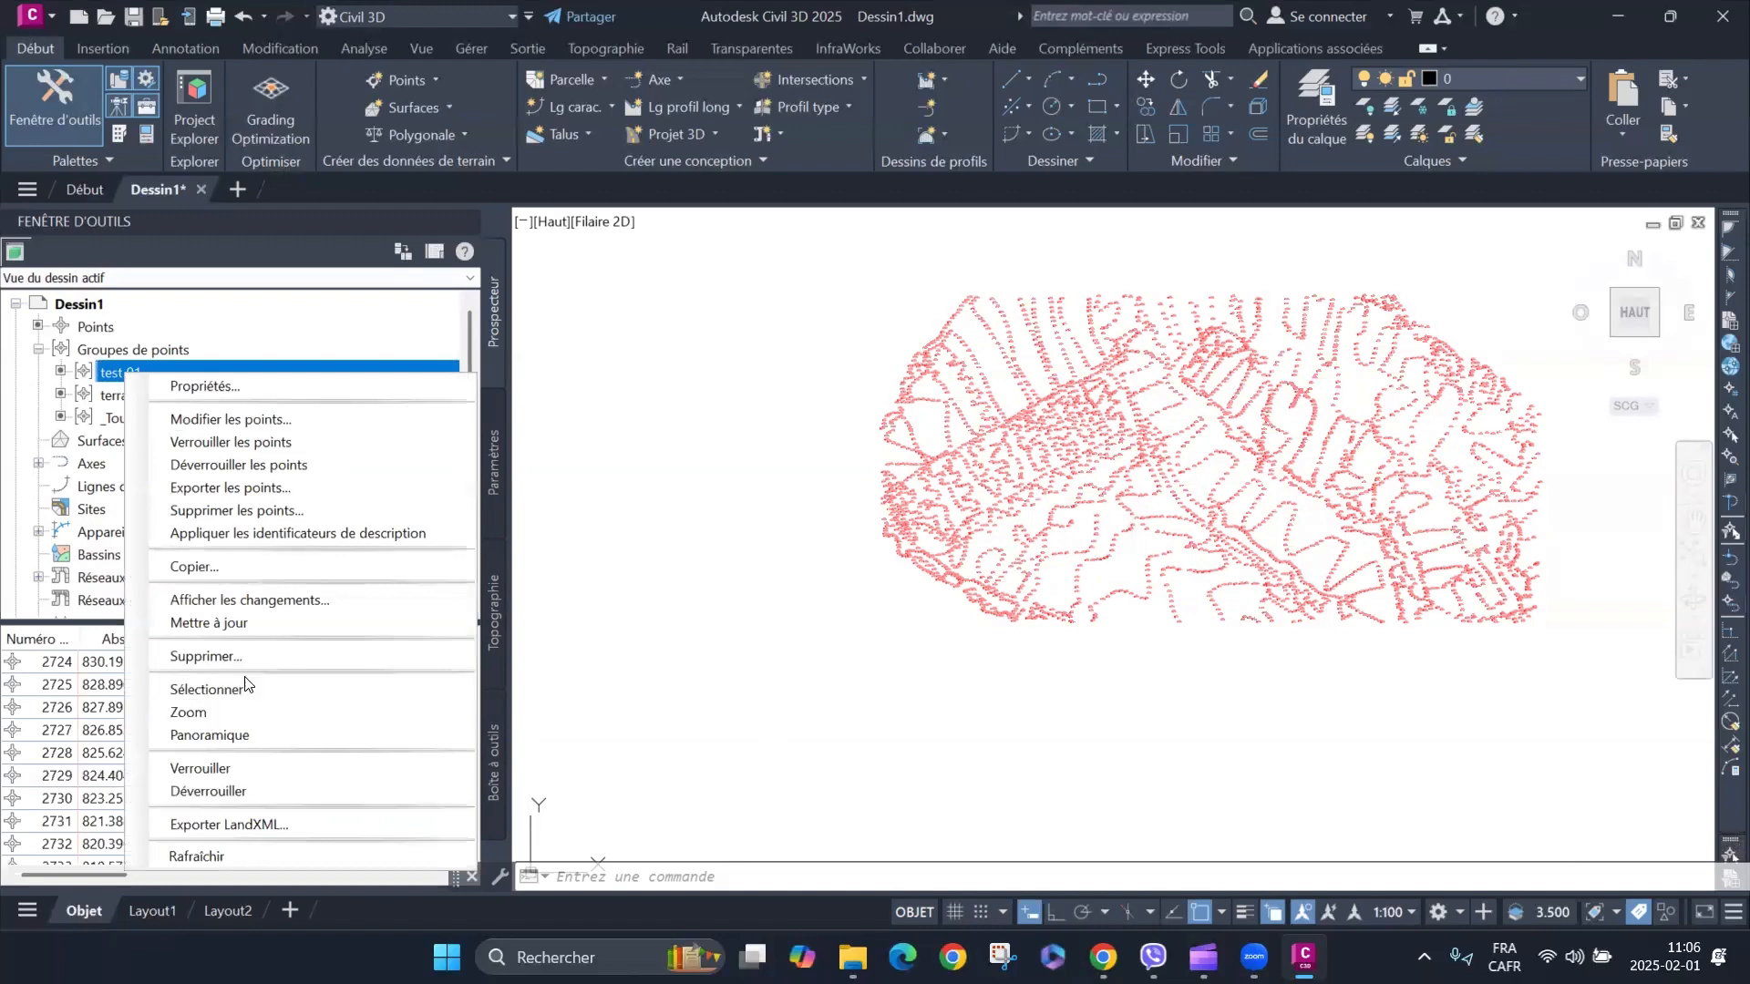
pyautogui.click(251, 658)
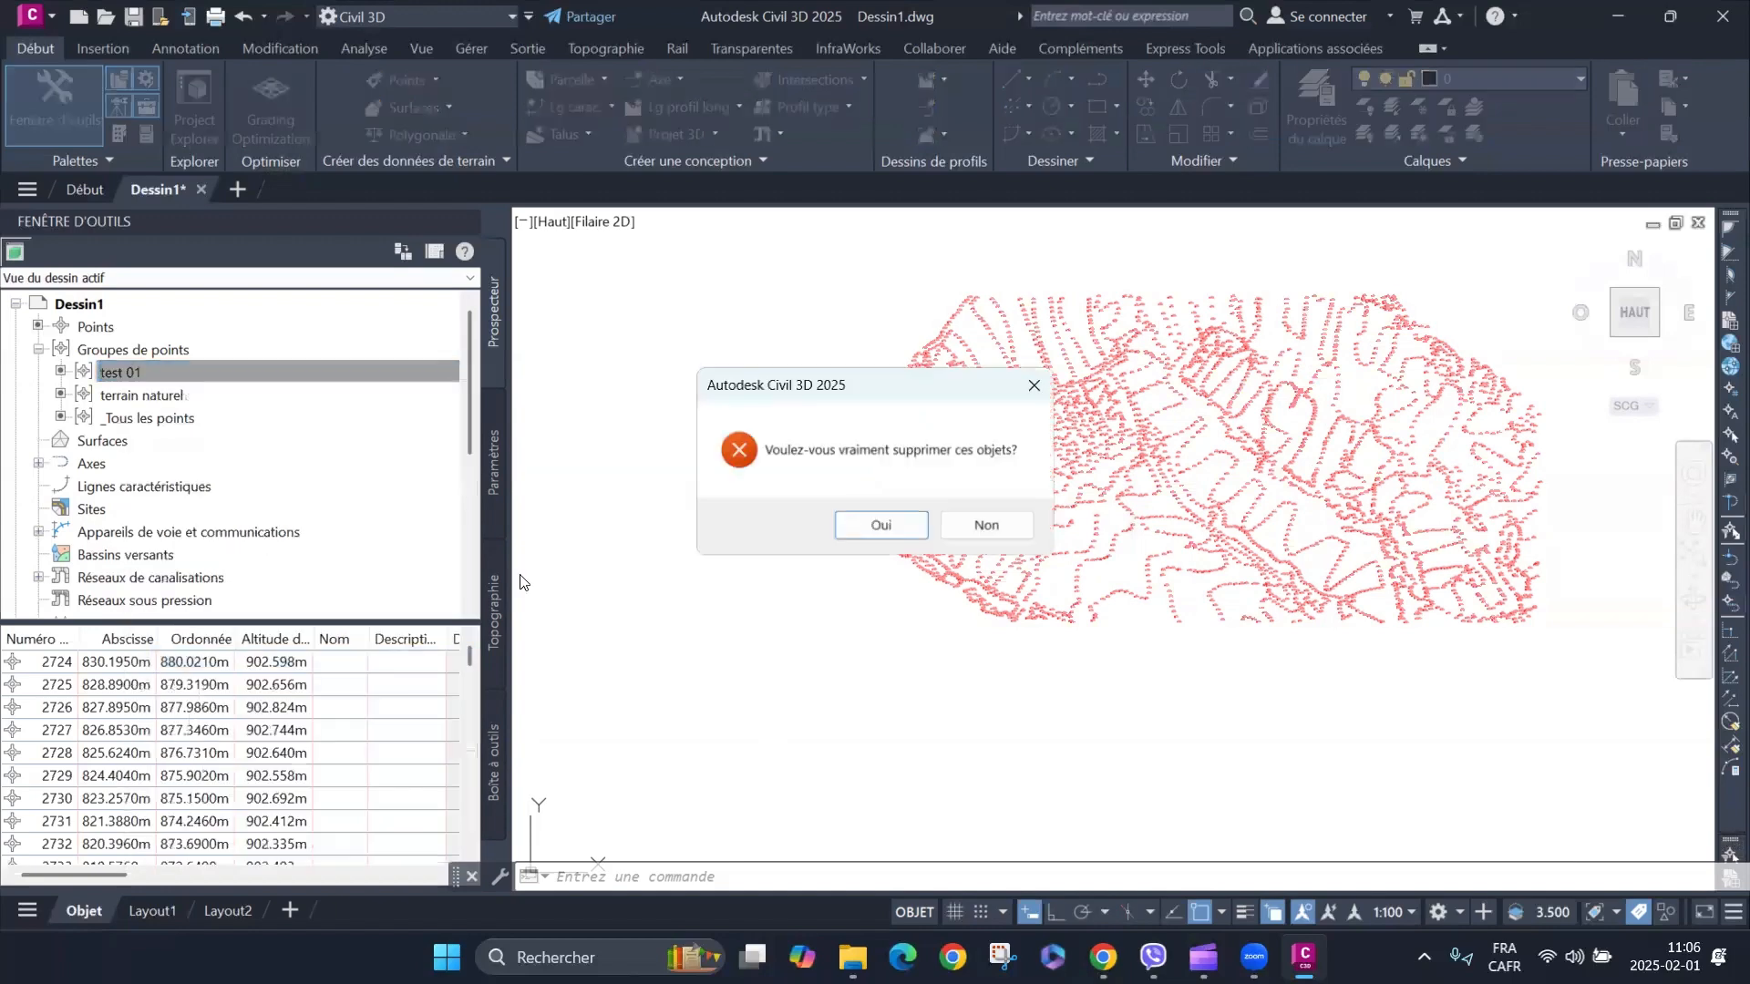
pyautogui.click(875, 529)
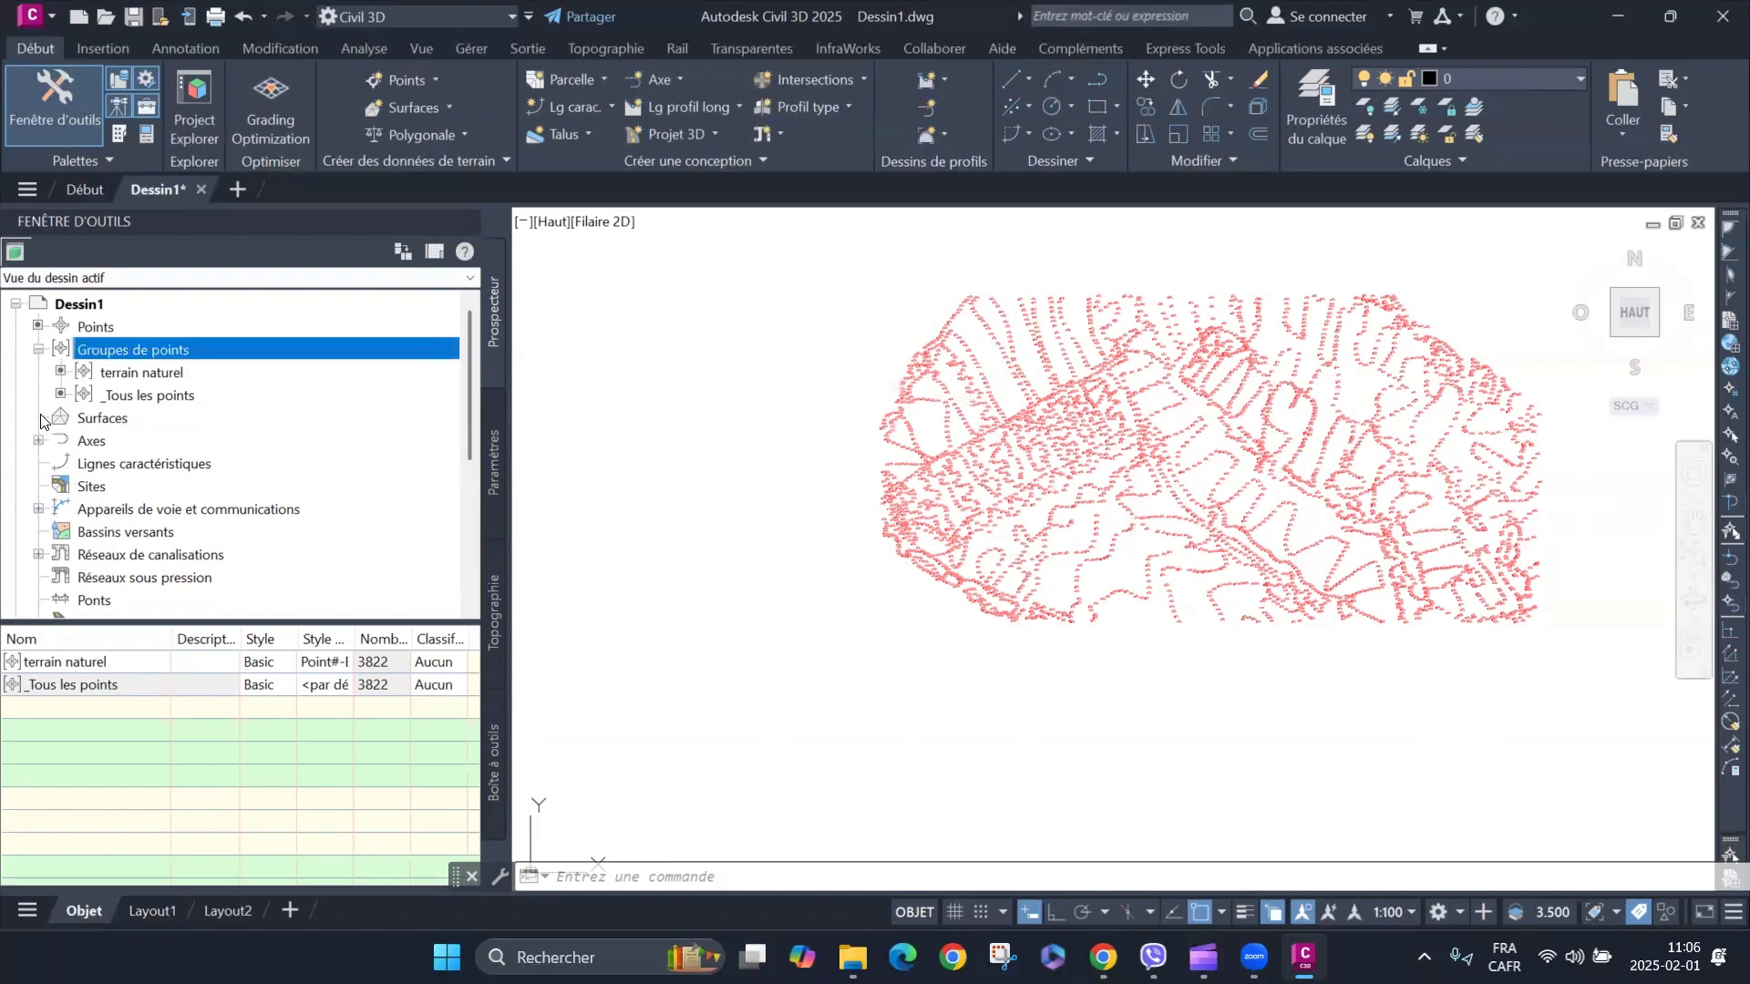
# Start a new triangulated surface and name it "surface terrain naturel".
pyautogui.click(104, 418)
pyautogui.rightClick(106, 419)
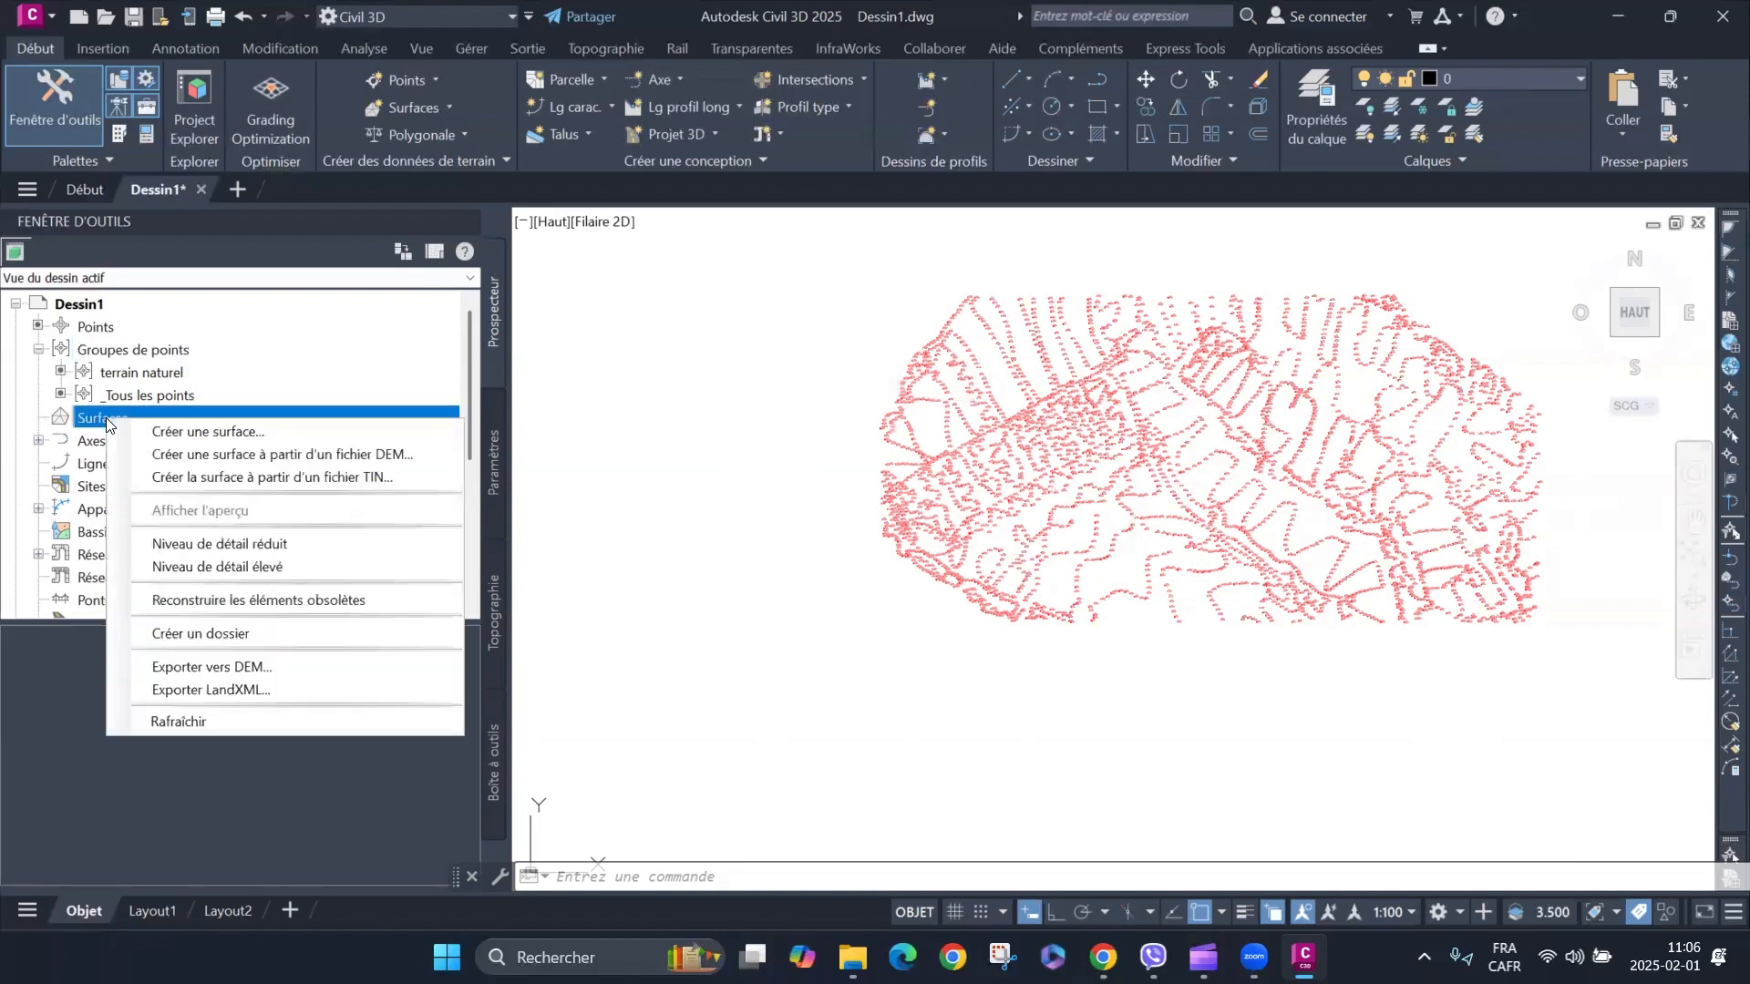
pyautogui.click(182, 432)
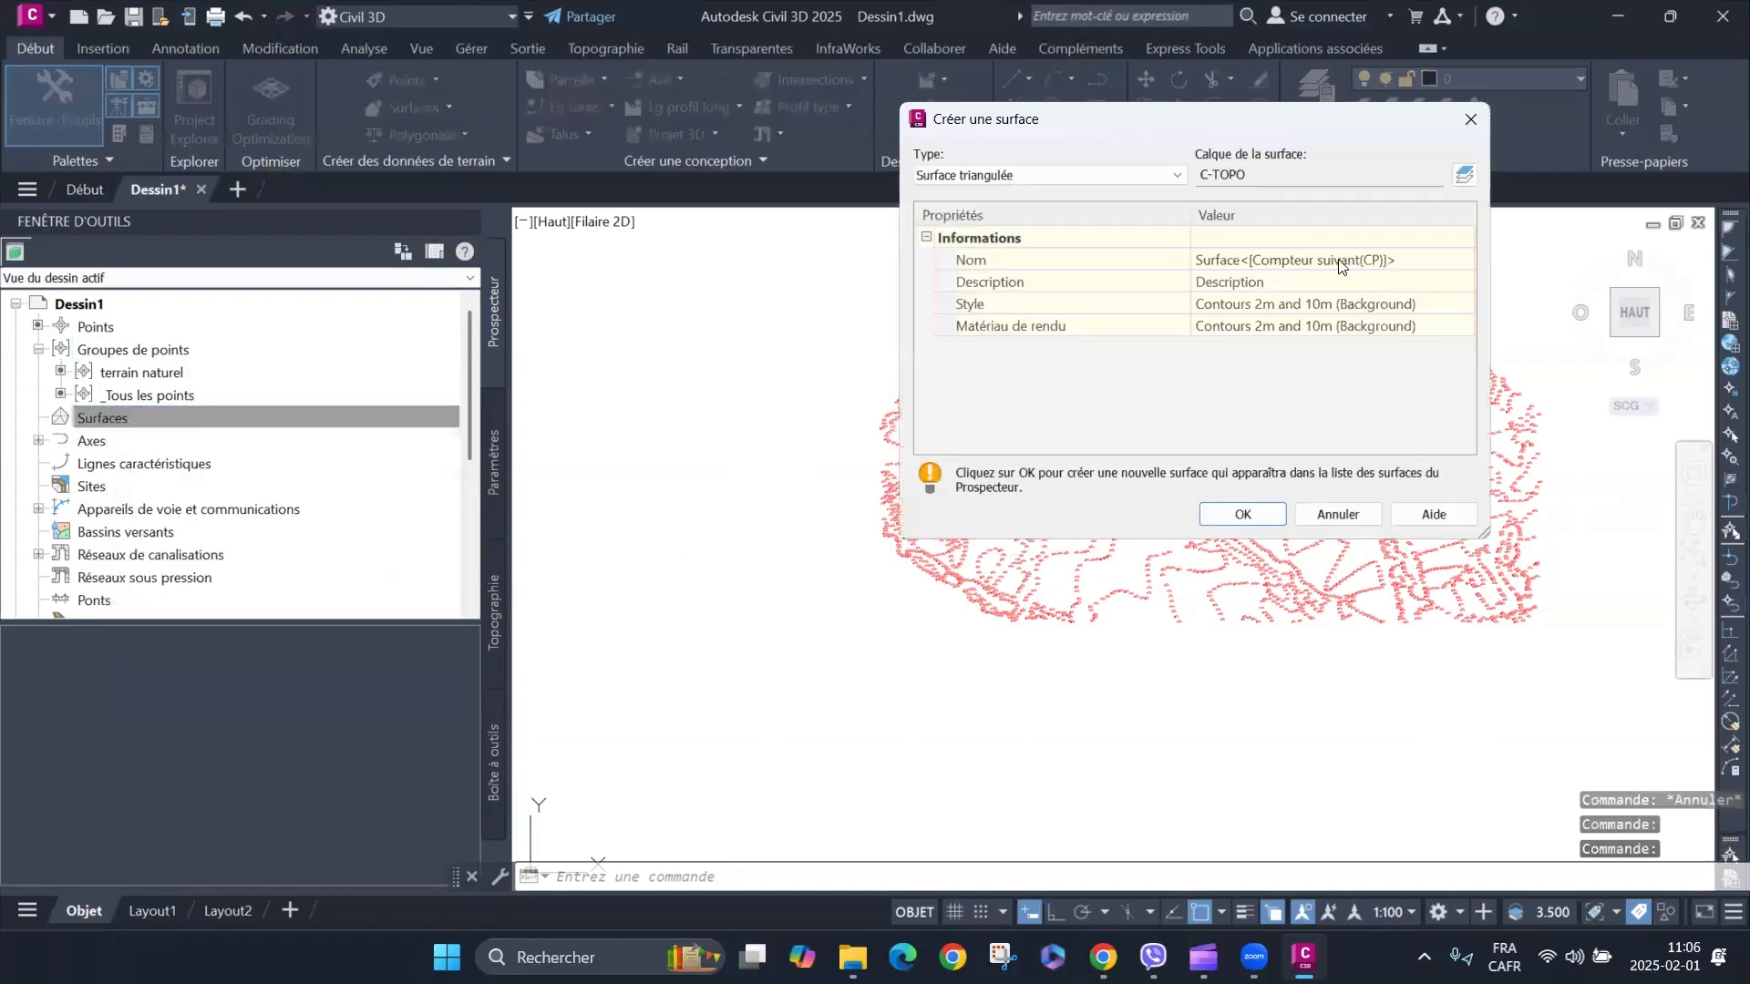
pyautogui.click(1423, 263)
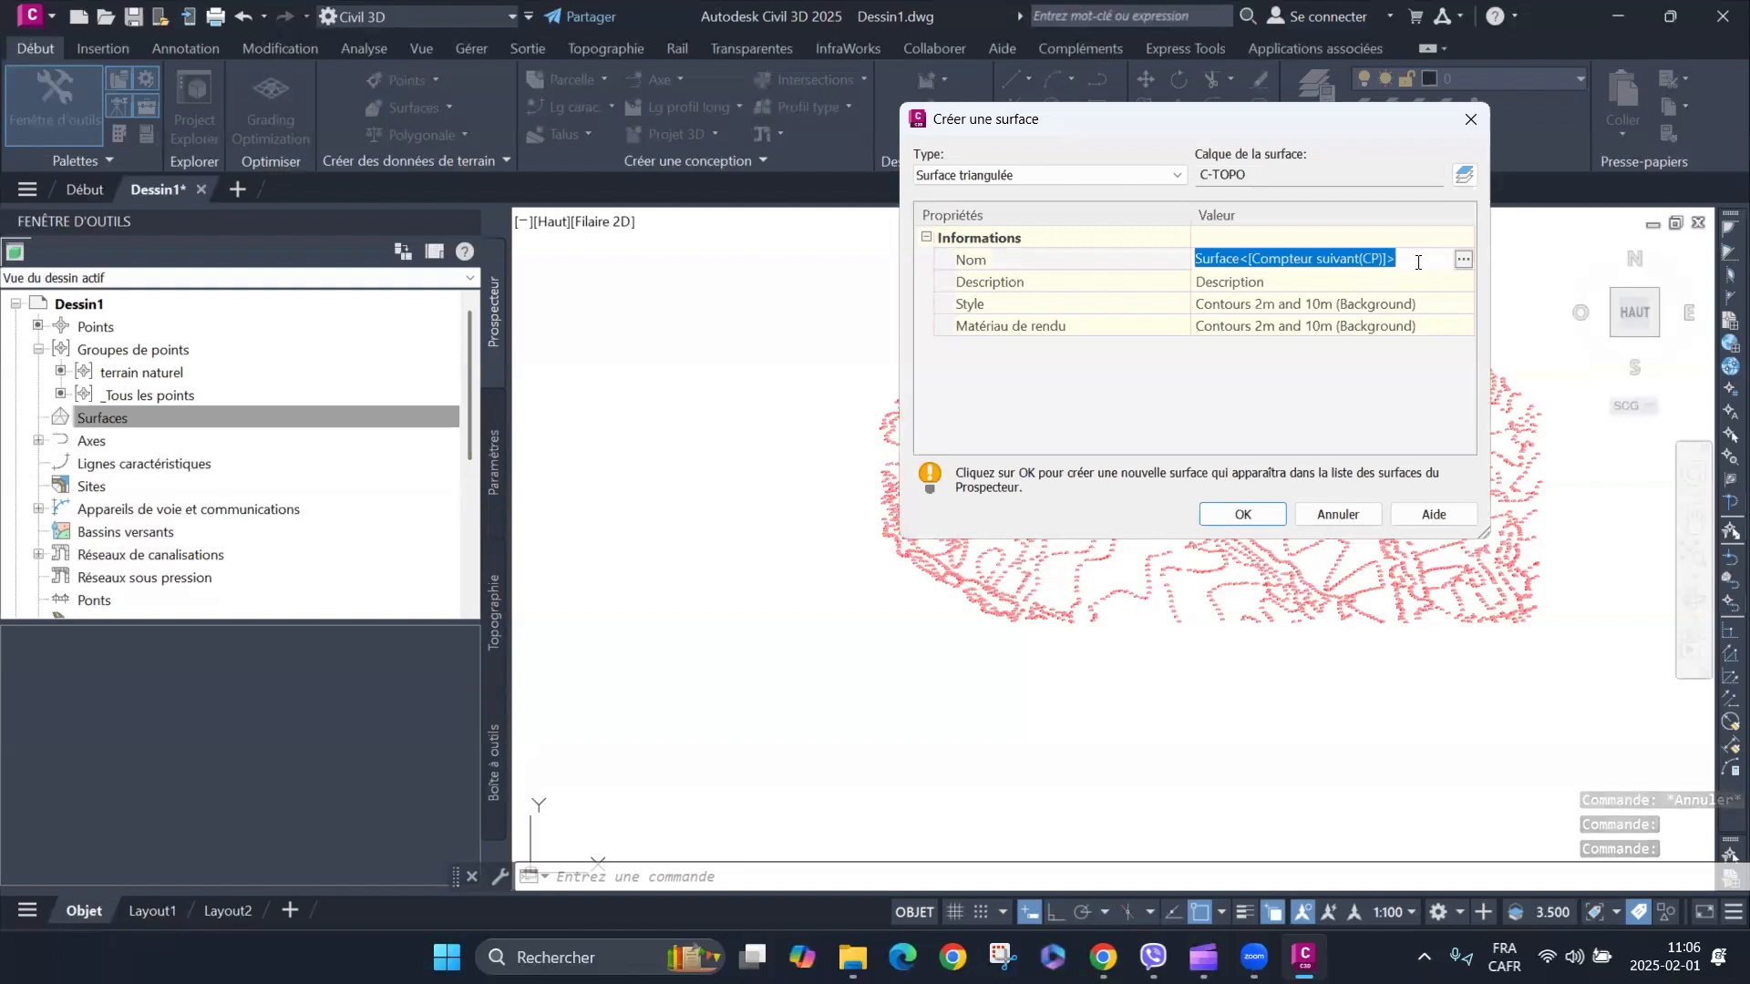
pyautogui.write('surface terrain naturel')
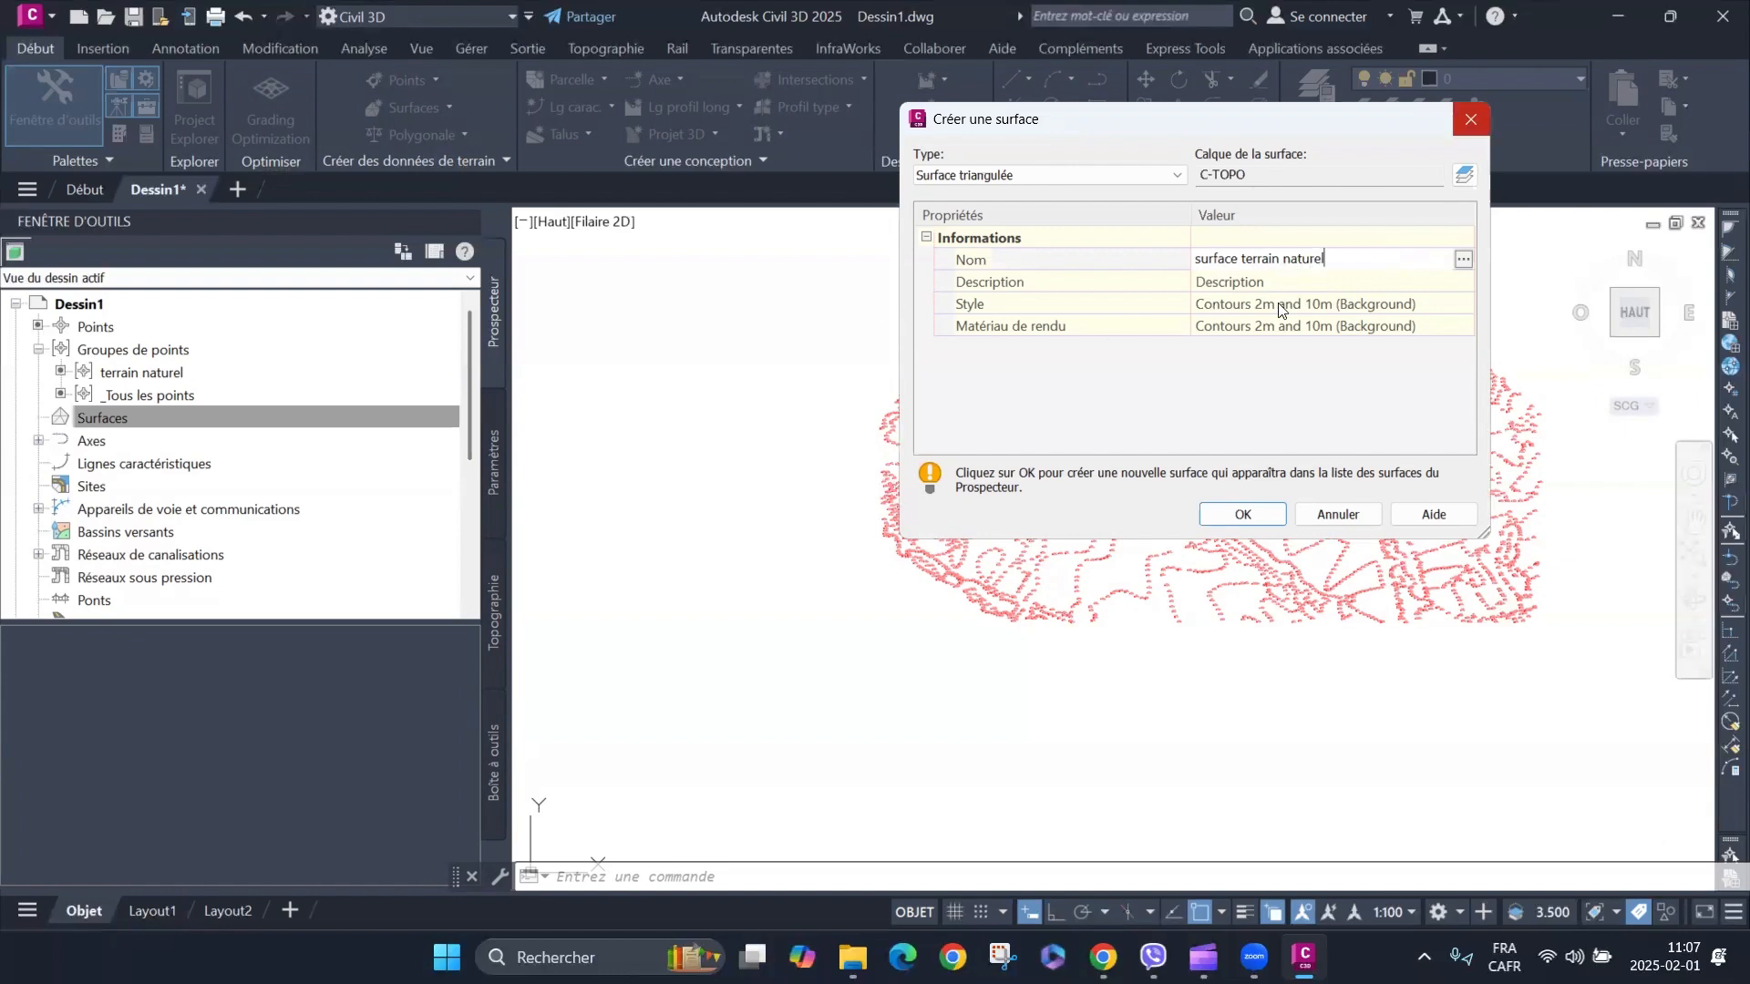
pyautogui.press('Return')
# Set the new surface's style to "Contours 1m and 5m (Design)".
pyautogui.click(1301, 308)
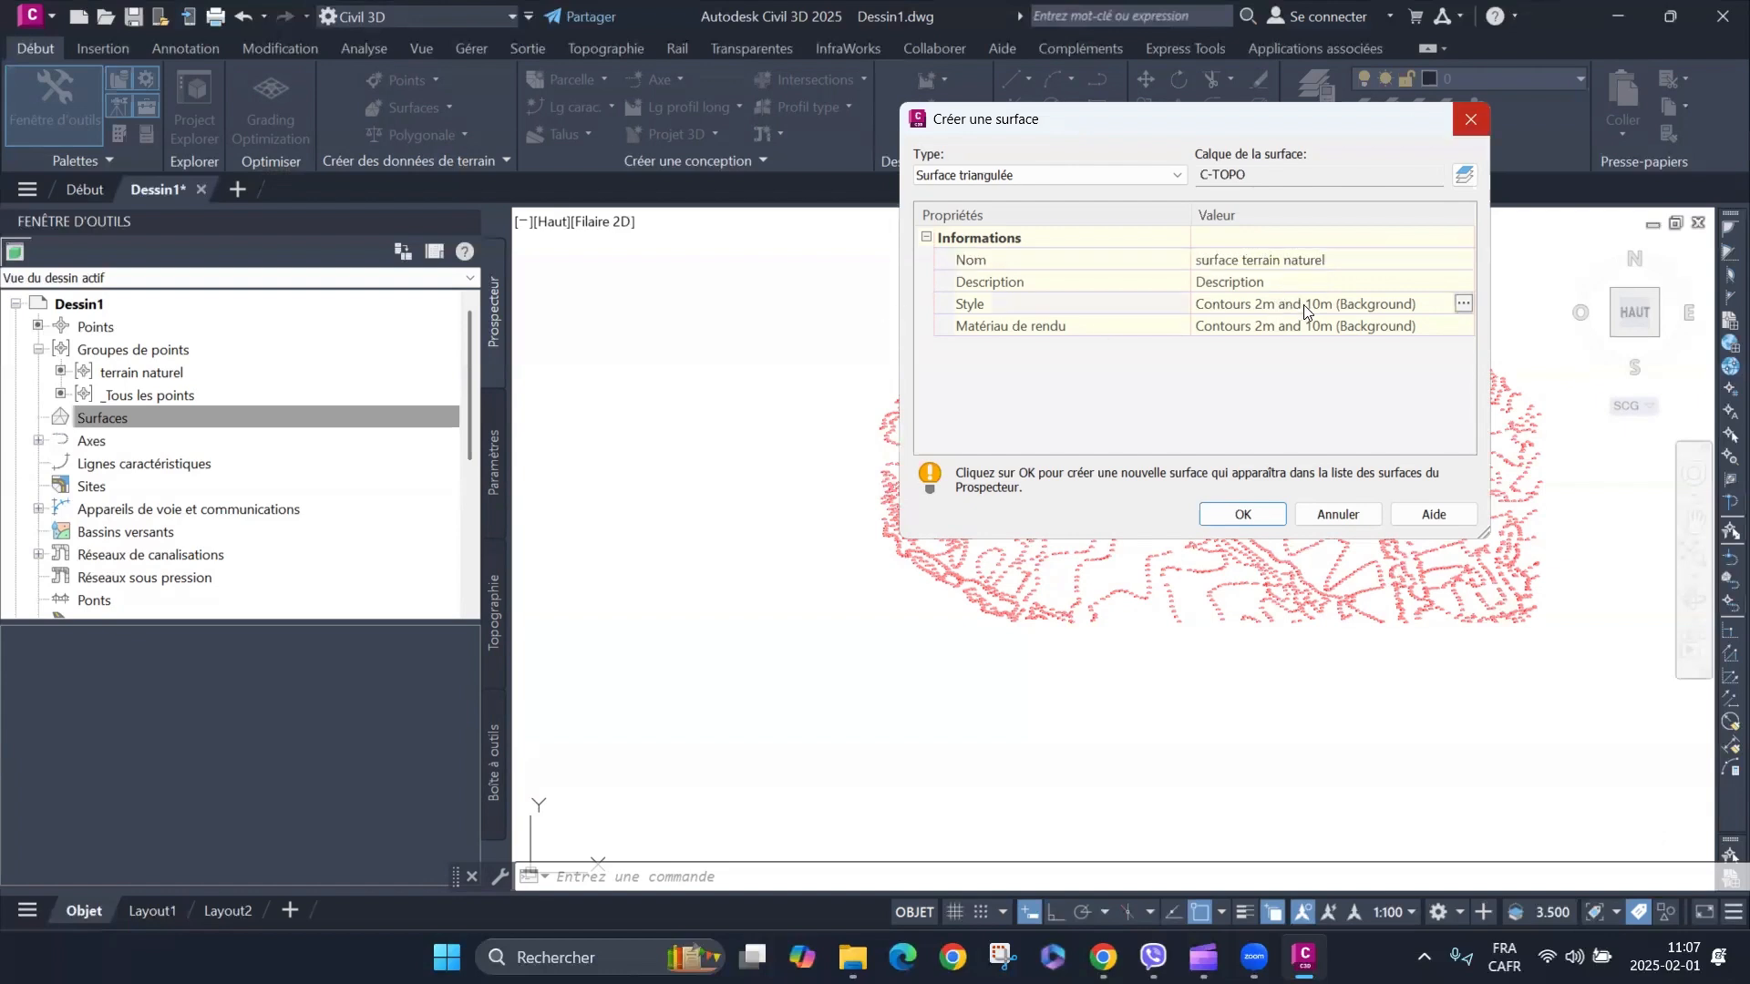
pyautogui.click(1462, 305)
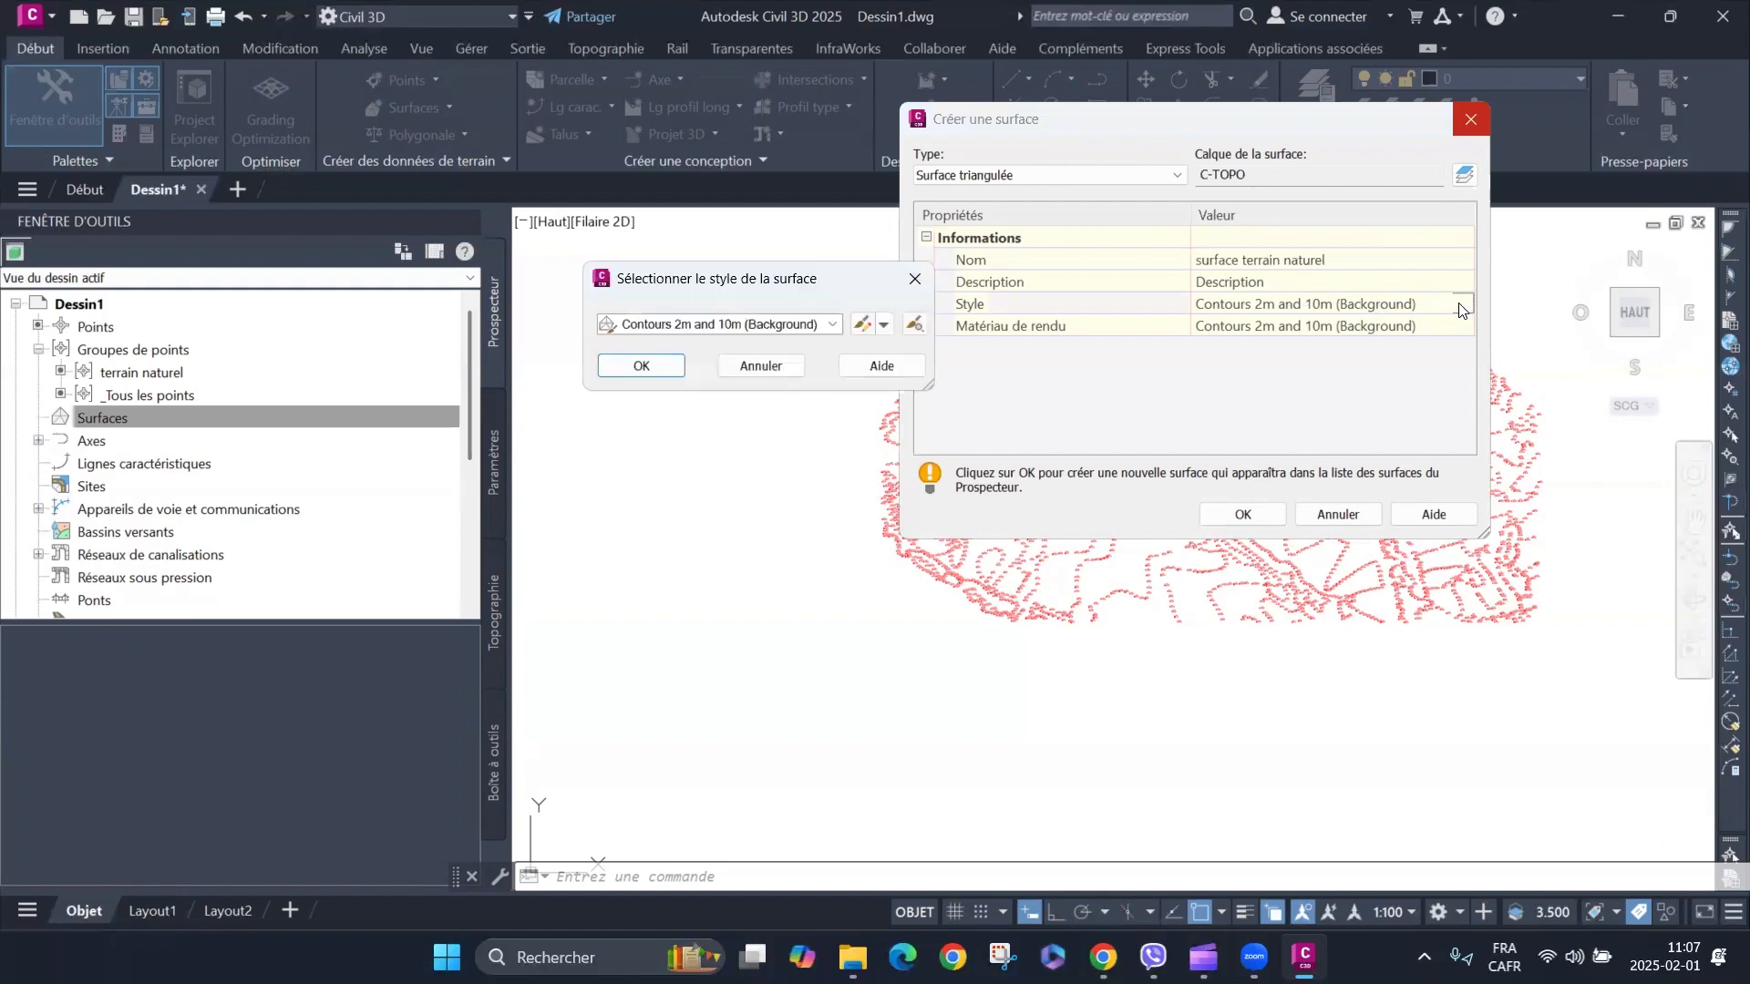
pyautogui.click(832, 325)
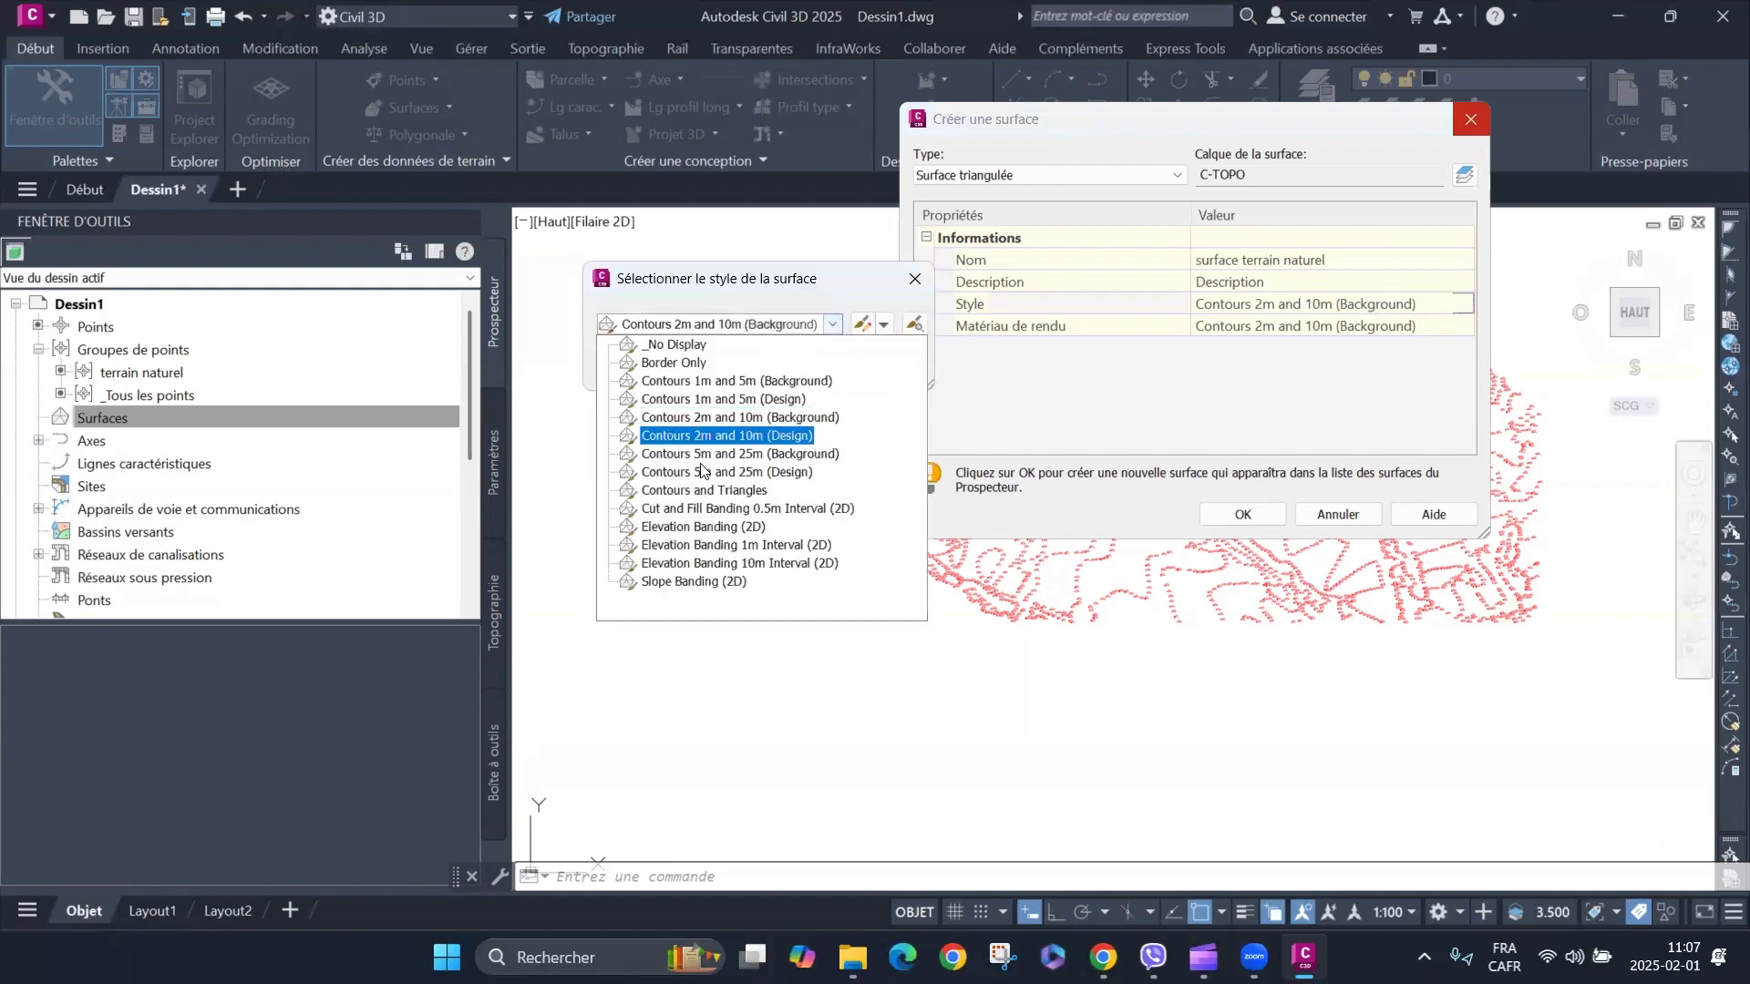
pyautogui.click(670, 398)
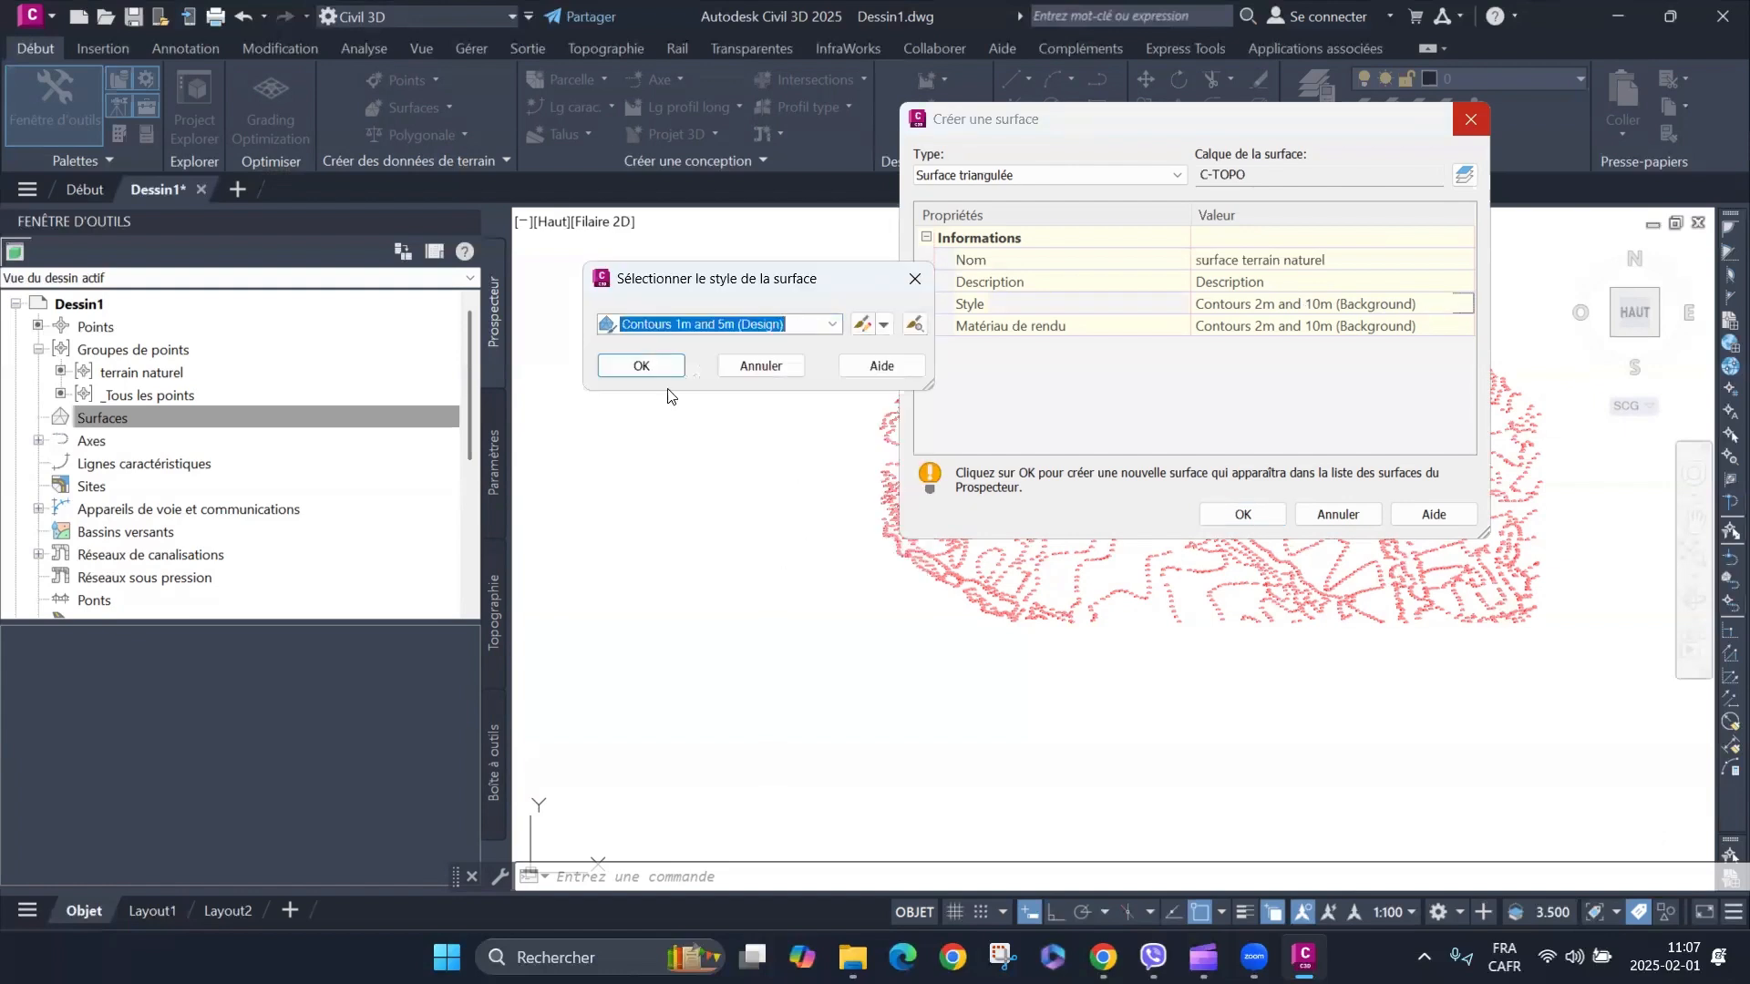
pyautogui.click(621, 366)
# Set the surface's render material to Global and create the surface.
pyautogui.click(1285, 325)
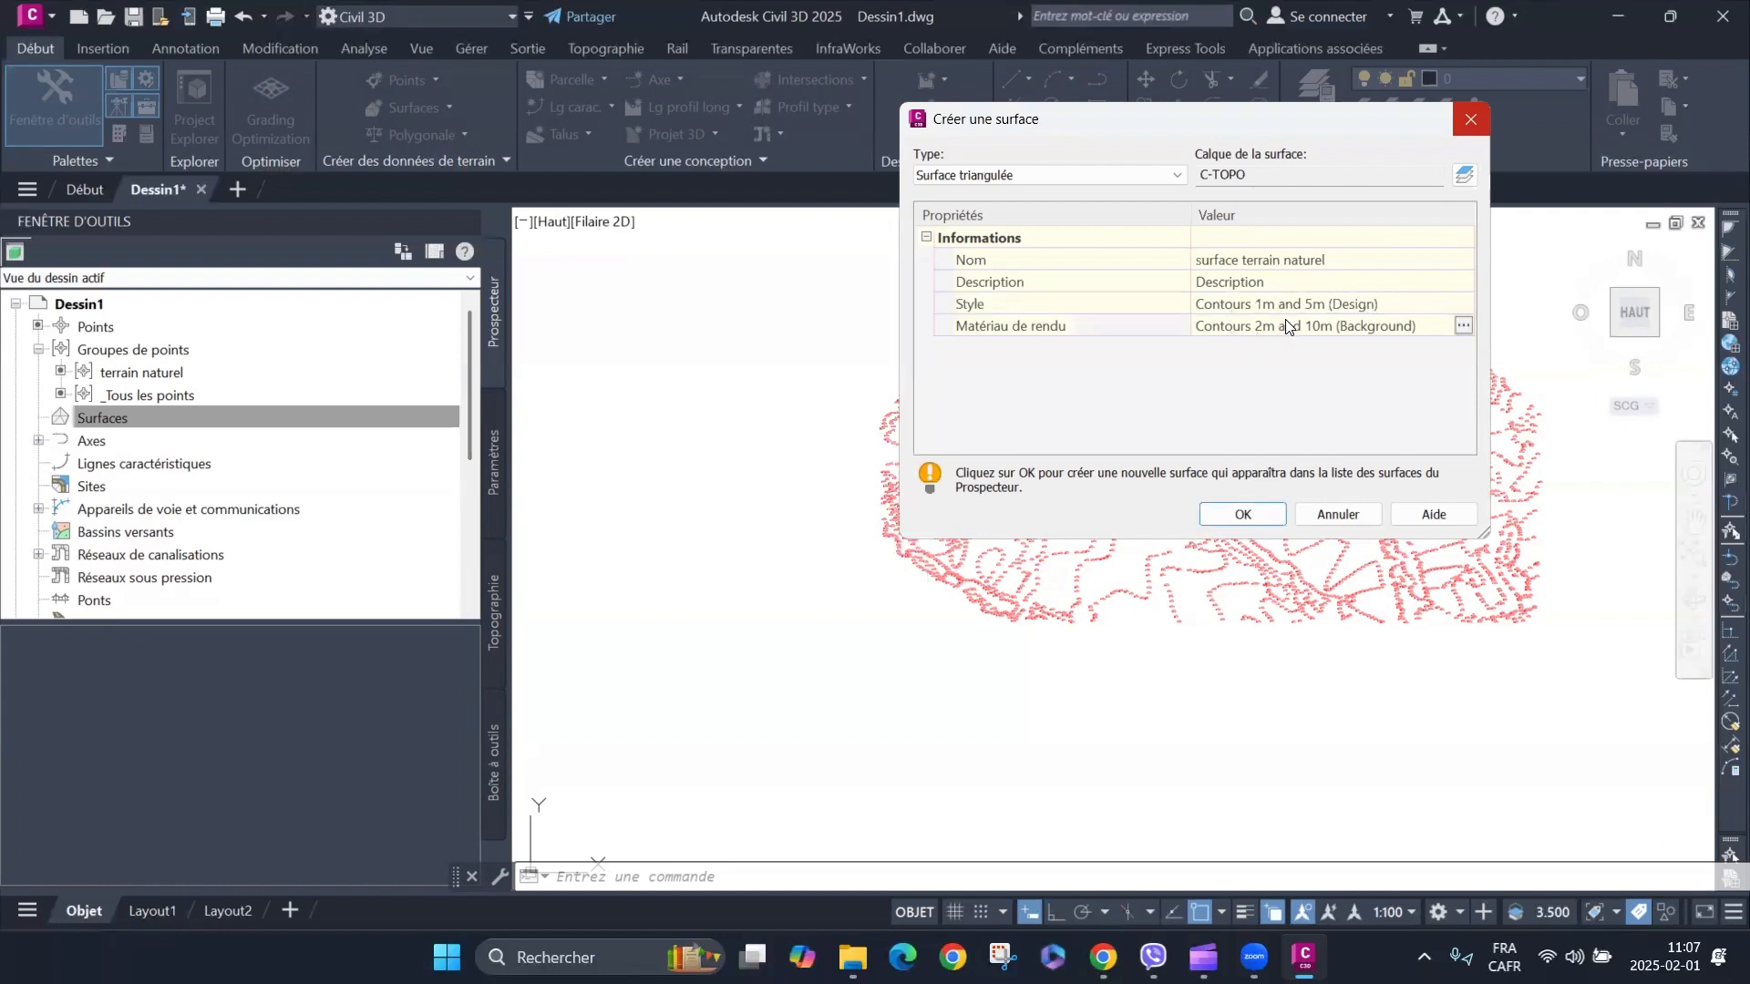
pyautogui.click(1465, 325)
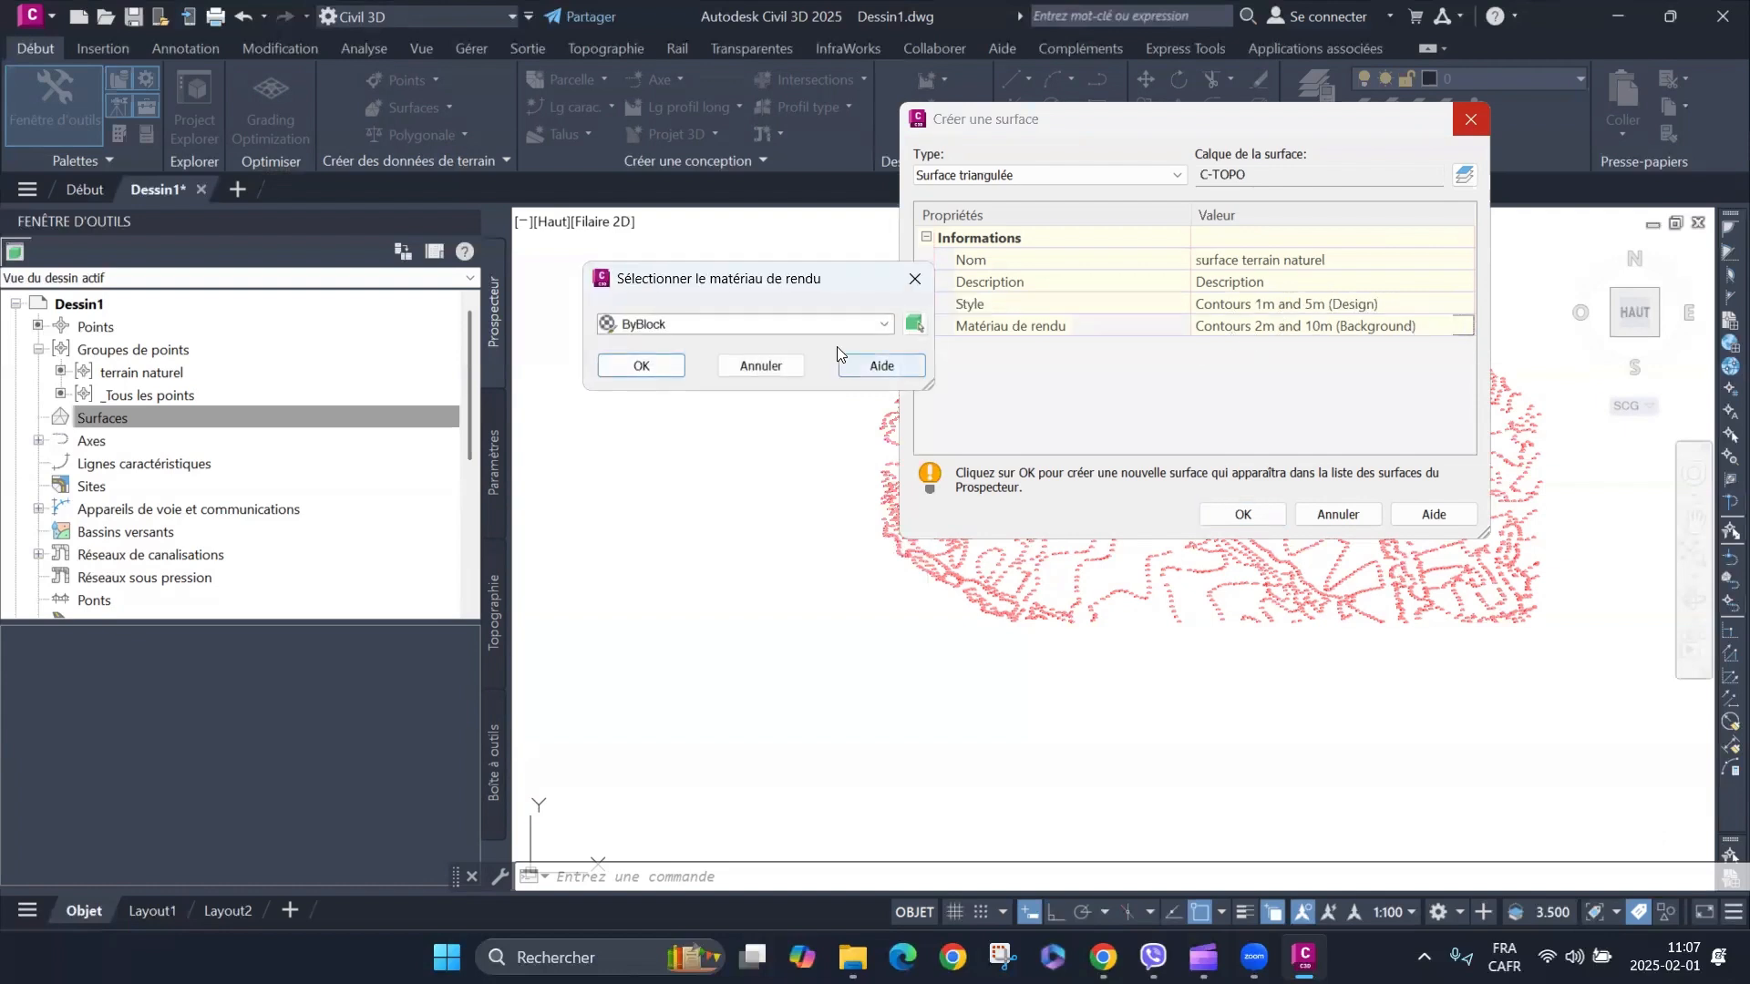
pyautogui.click(854, 326)
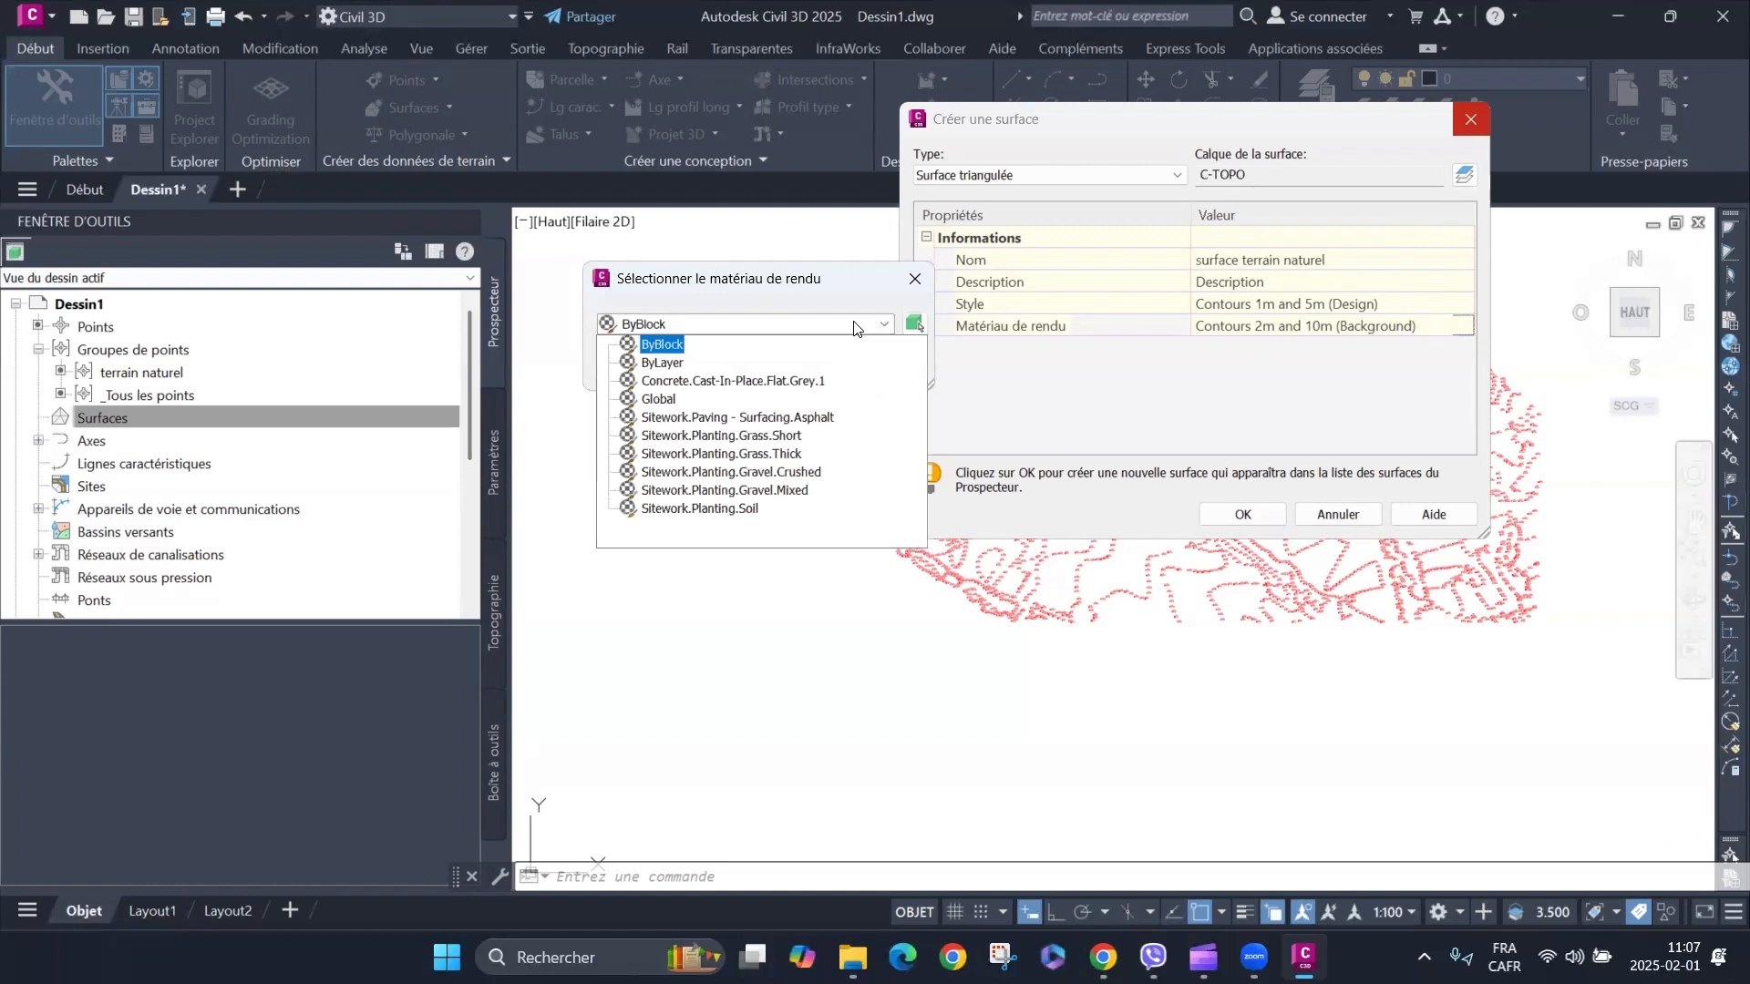
pyautogui.click(673, 401)
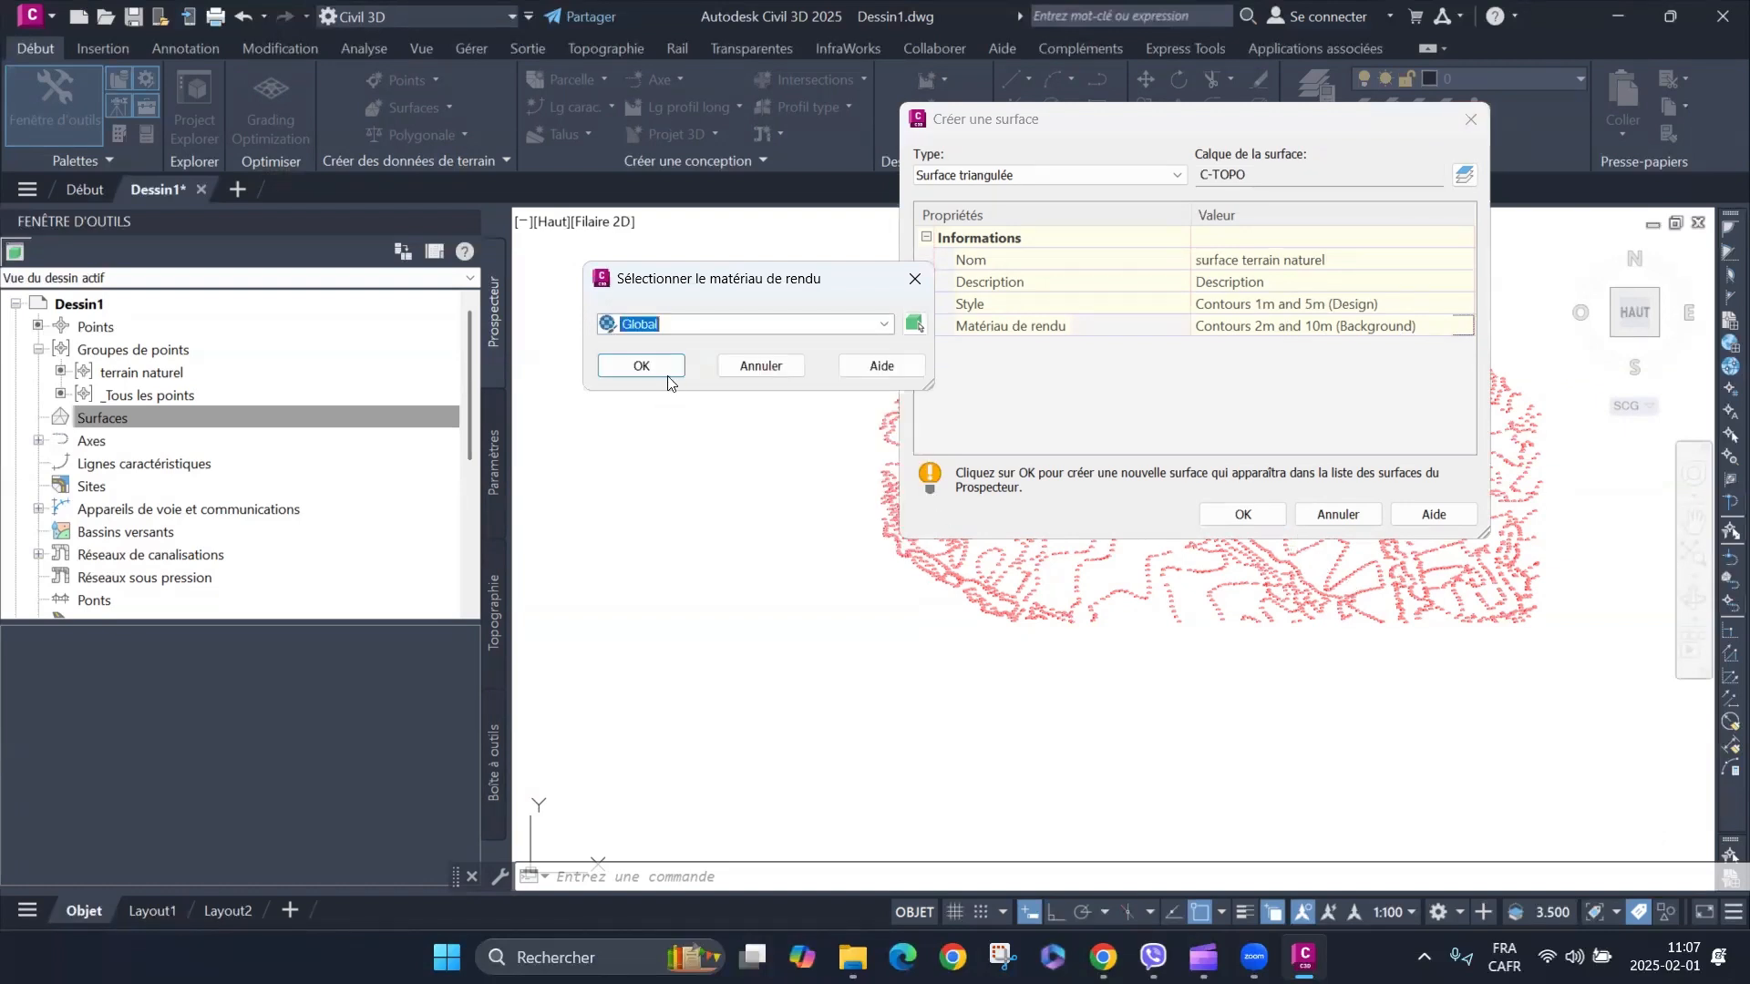
pyautogui.click(645, 367)
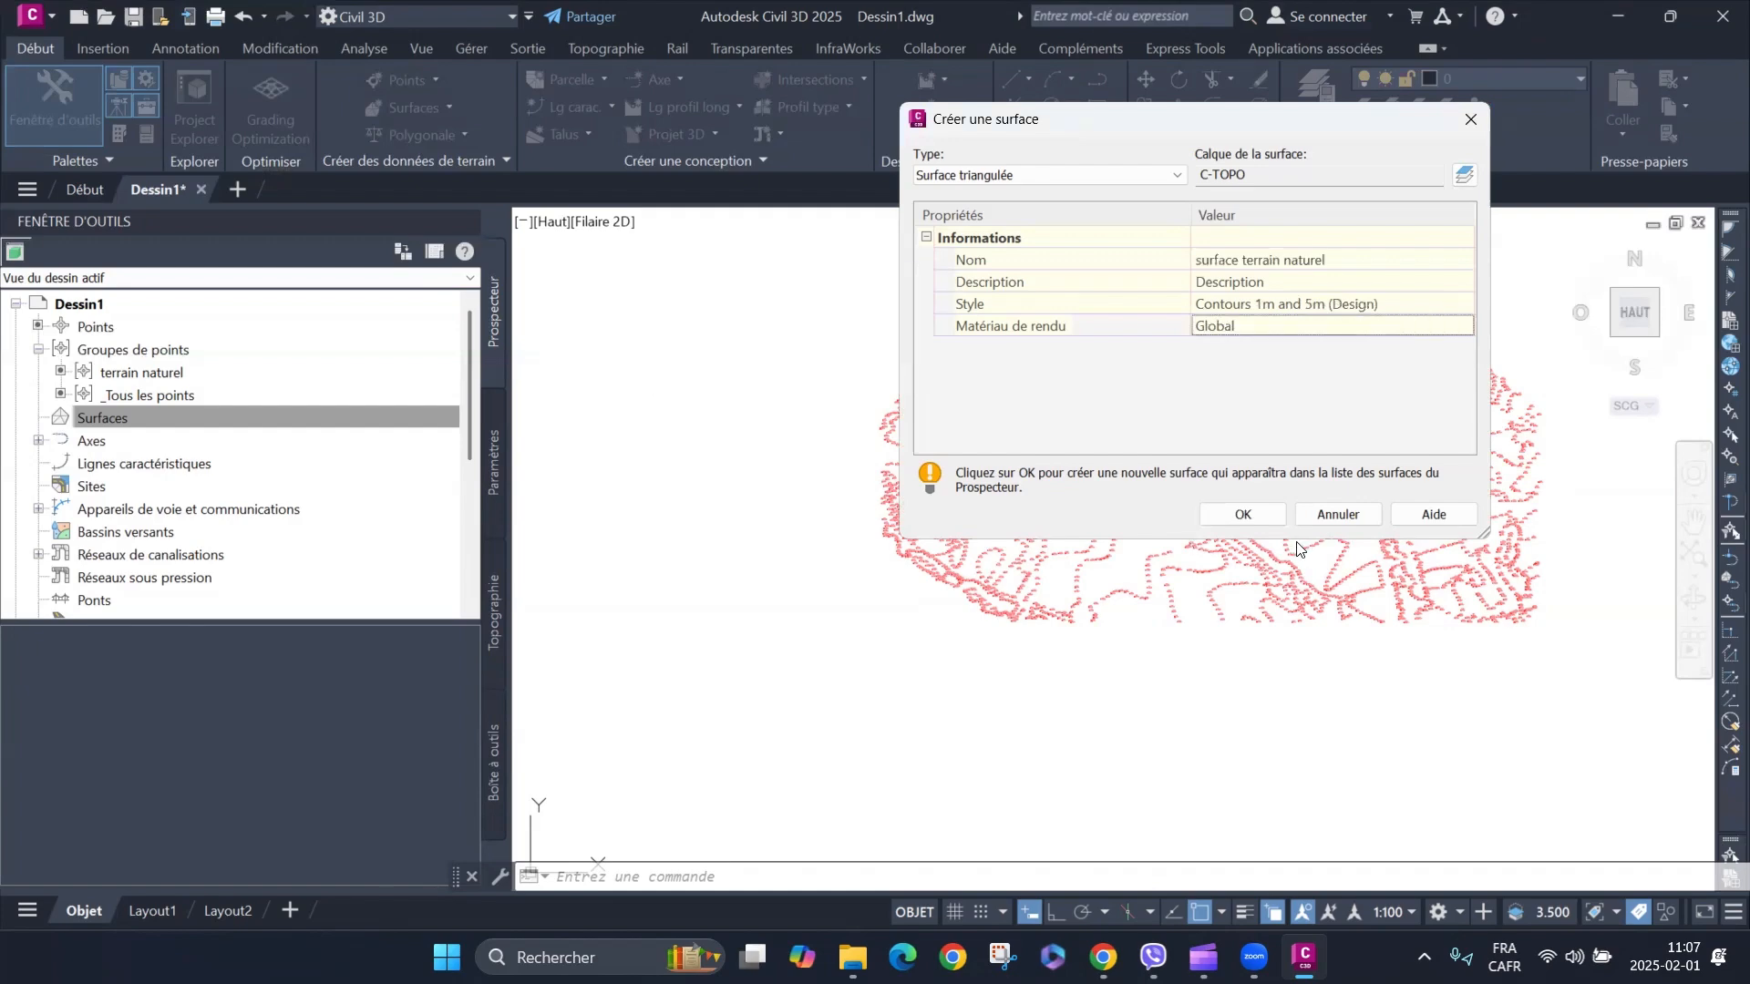
pyautogui.click(1245, 513)
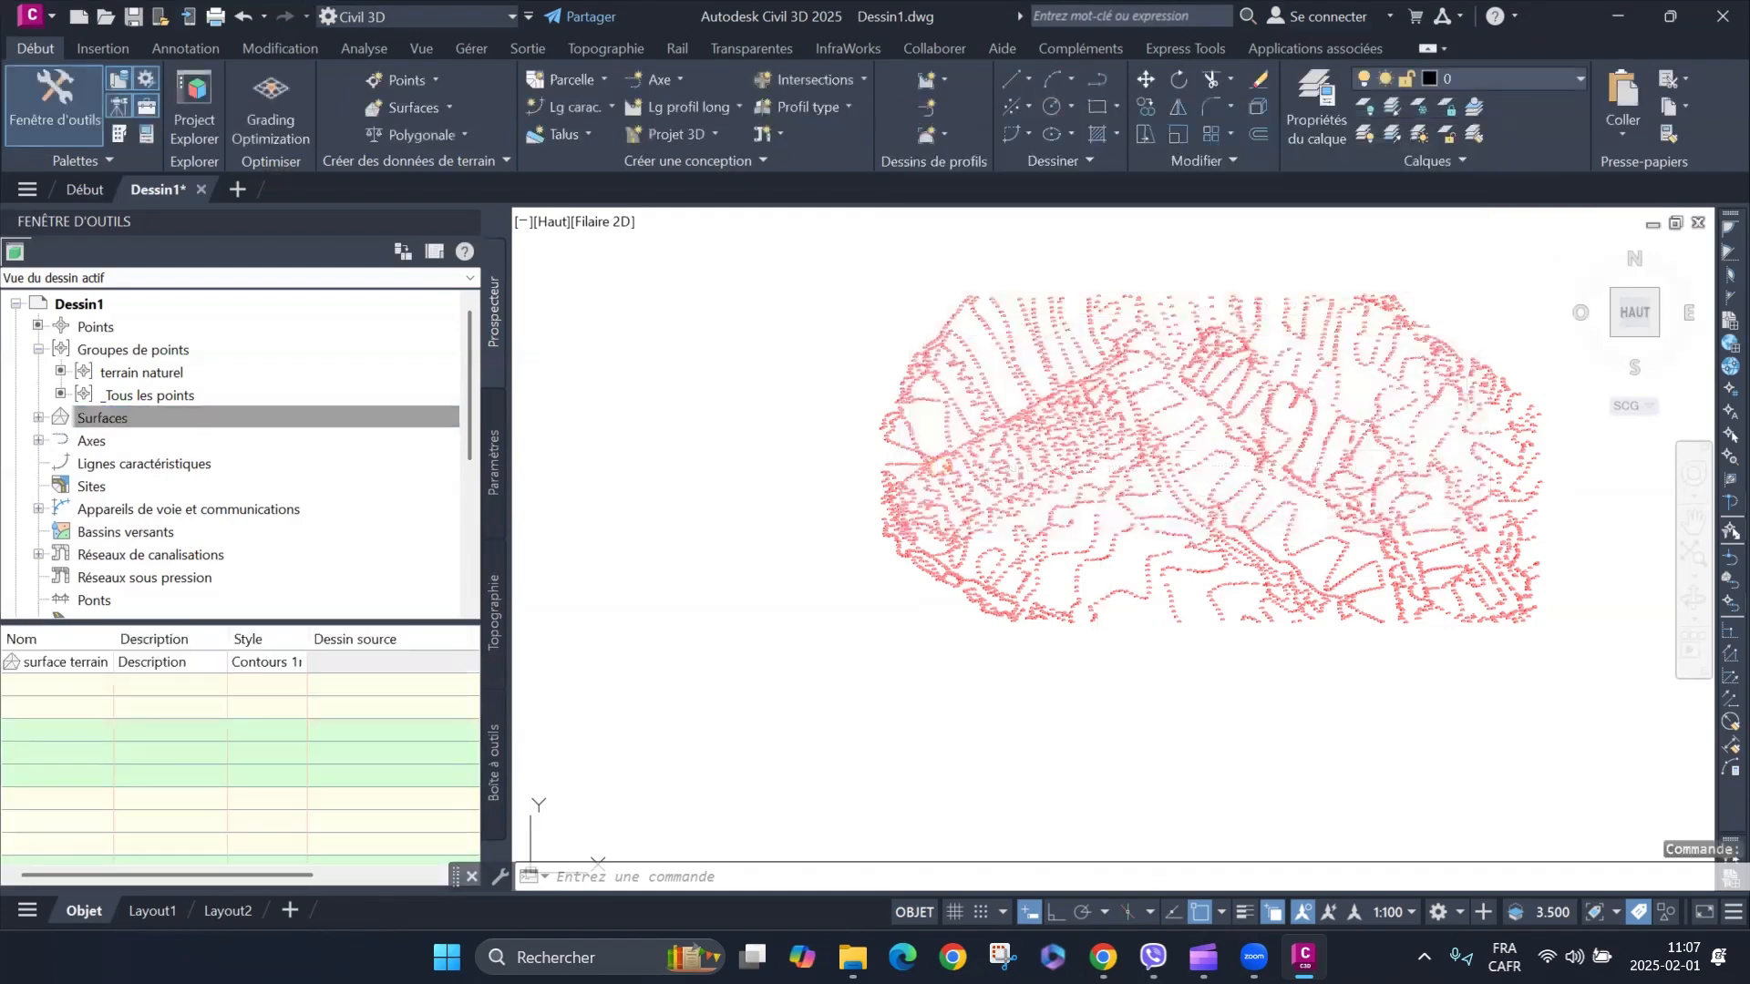
# Add the "terrain naturel" point group to the definition of "surface terrain naturel" and apply it.
pyautogui.click(32, 414)
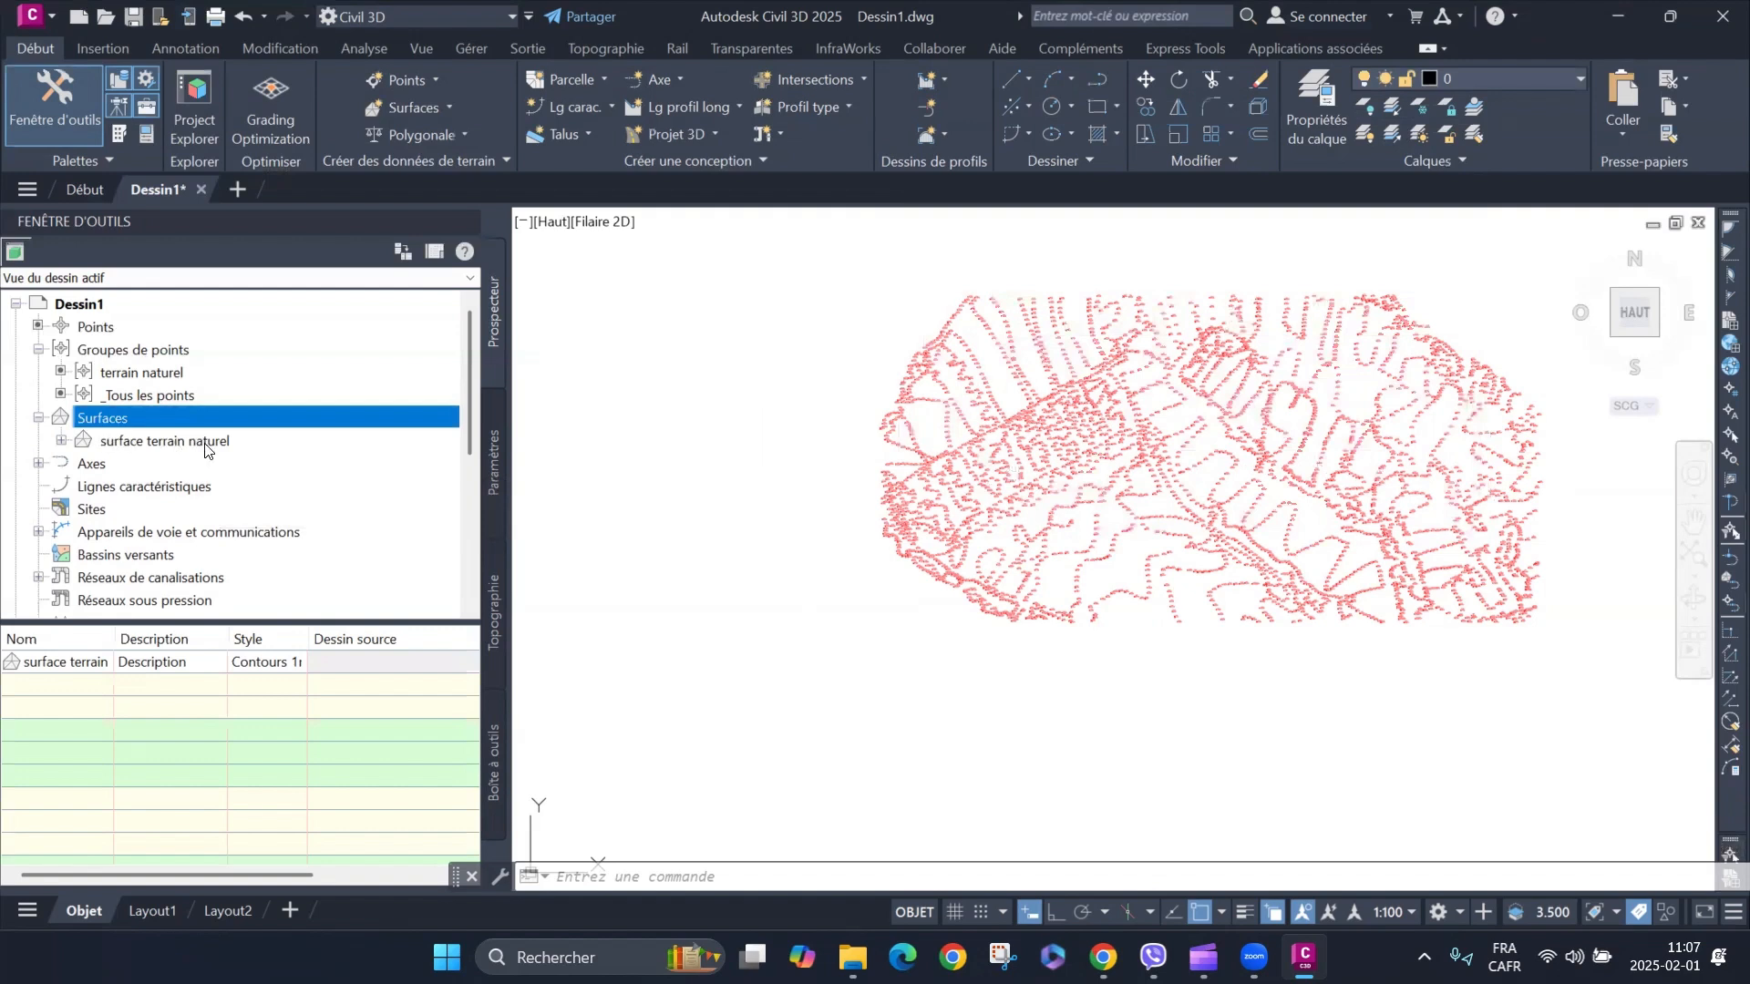
pyautogui.click(61, 441)
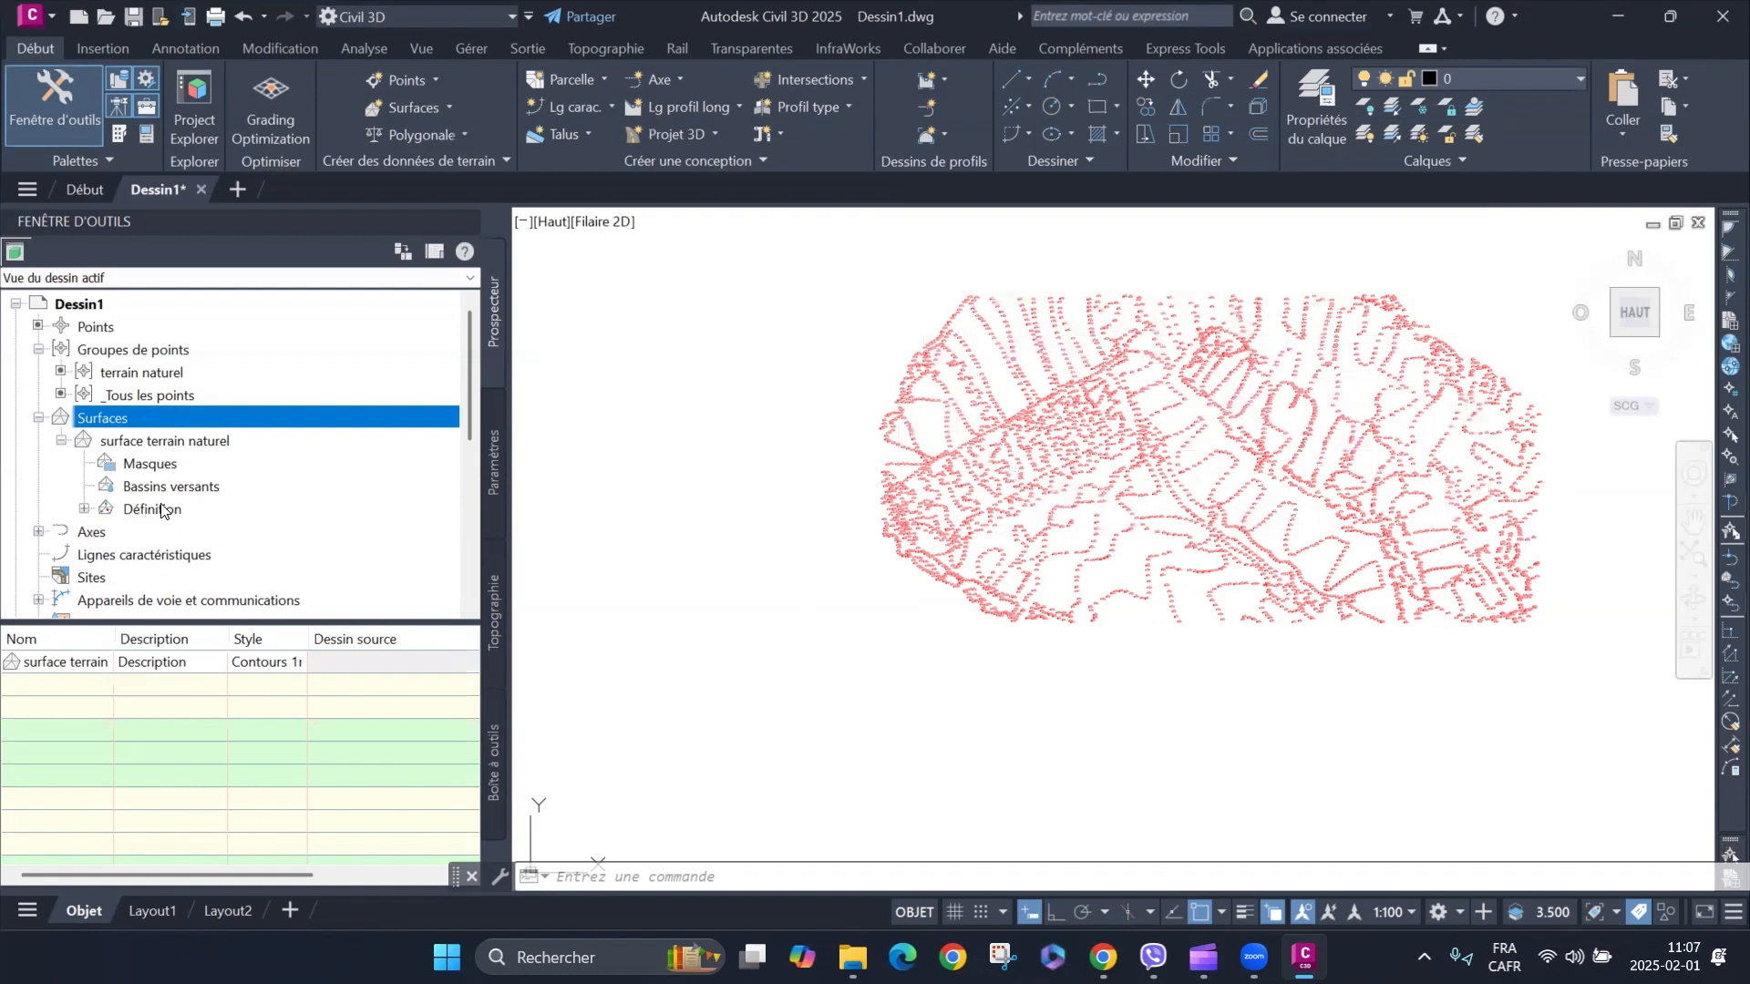
pyautogui.click(61, 441)
pyautogui.click(62, 442)
pyautogui.click(84, 510)
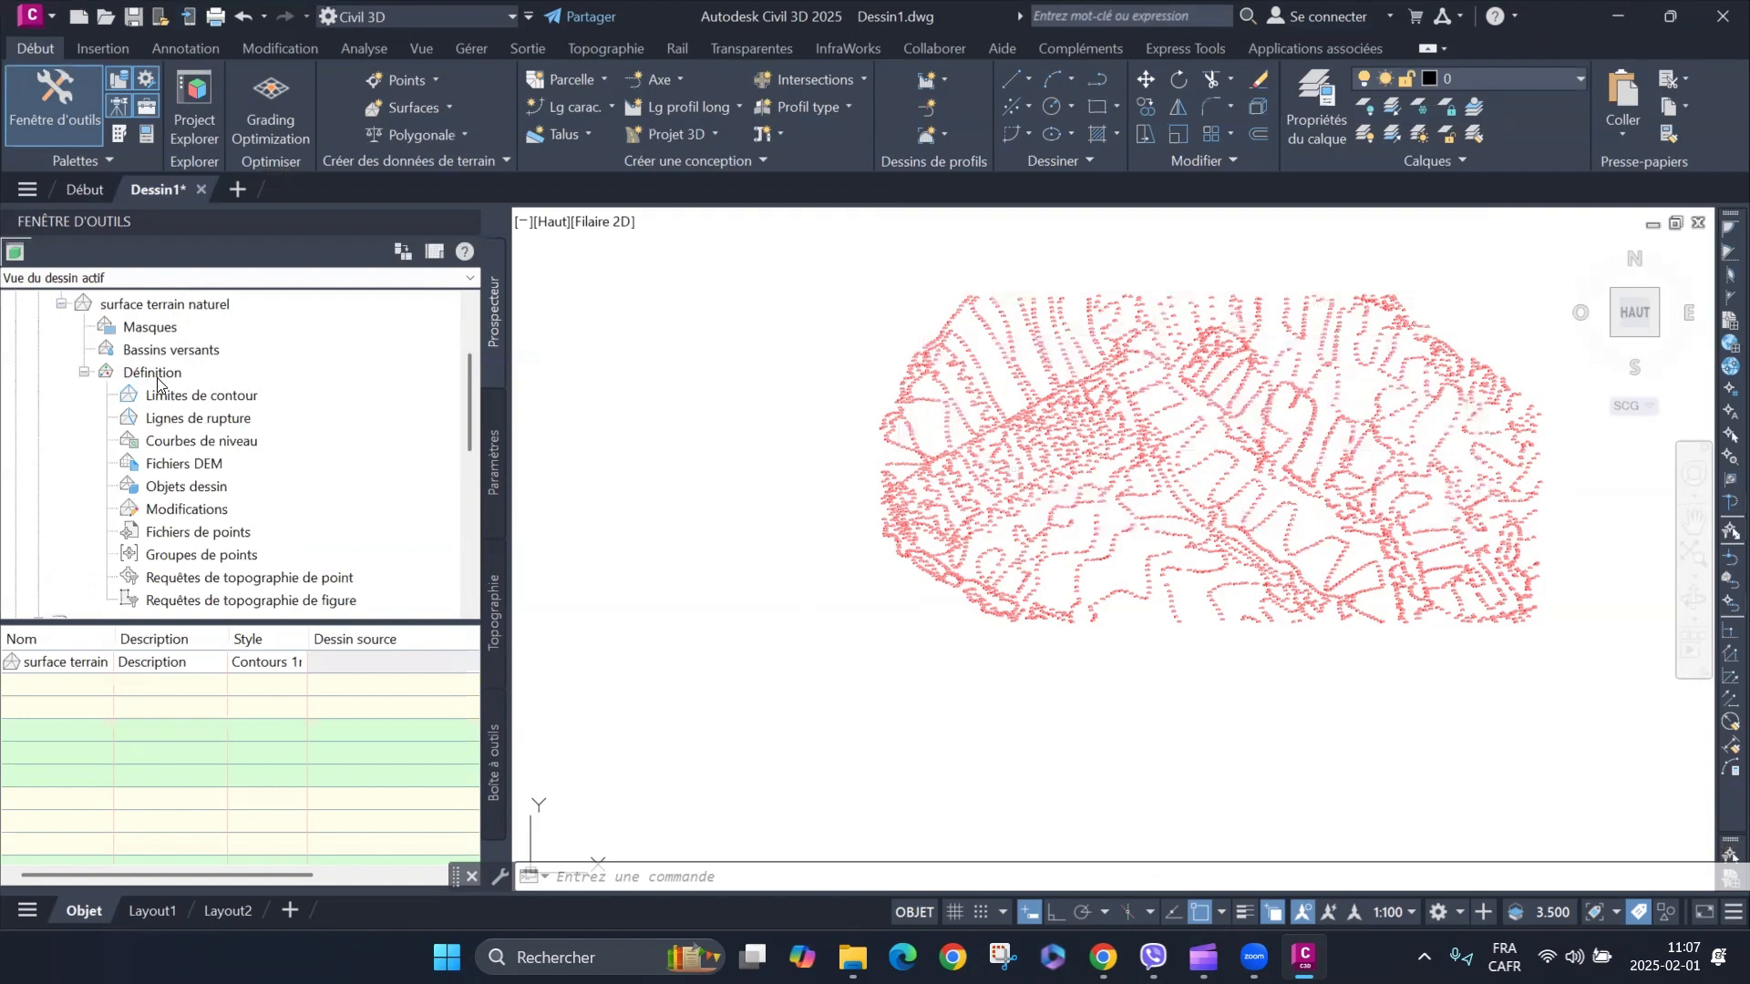
pyautogui.scroll(-1, 243, 447)
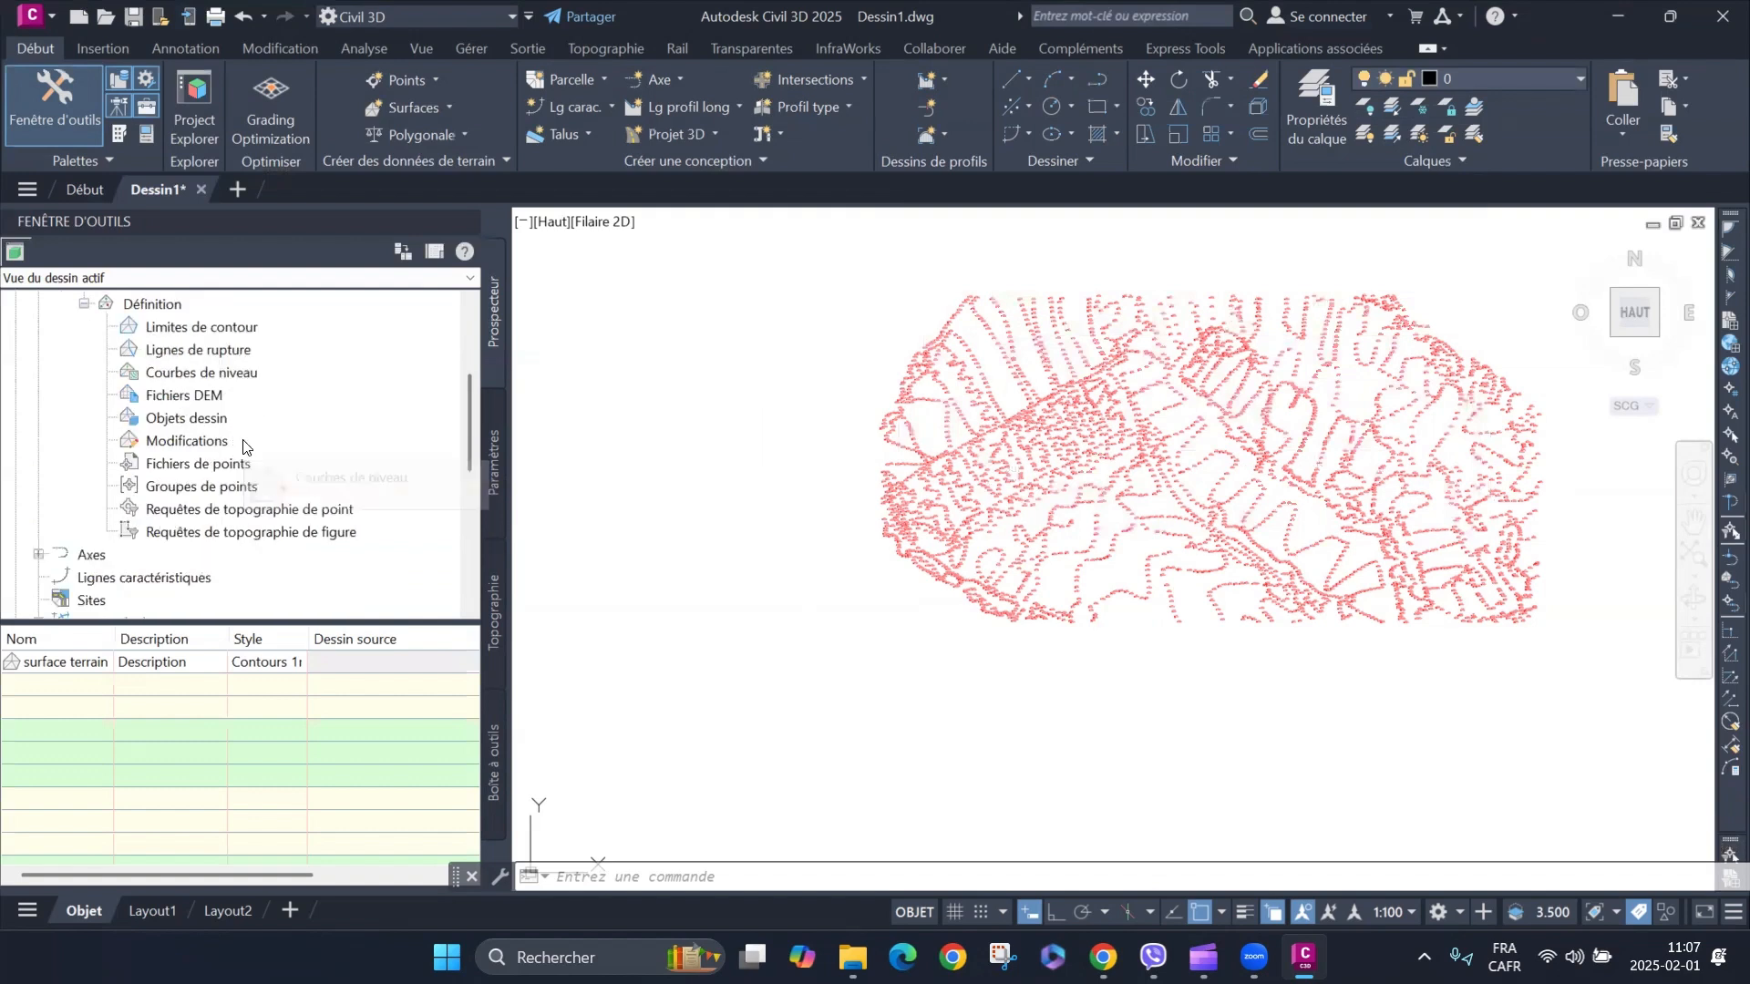
pyautogui.click(198, 490)
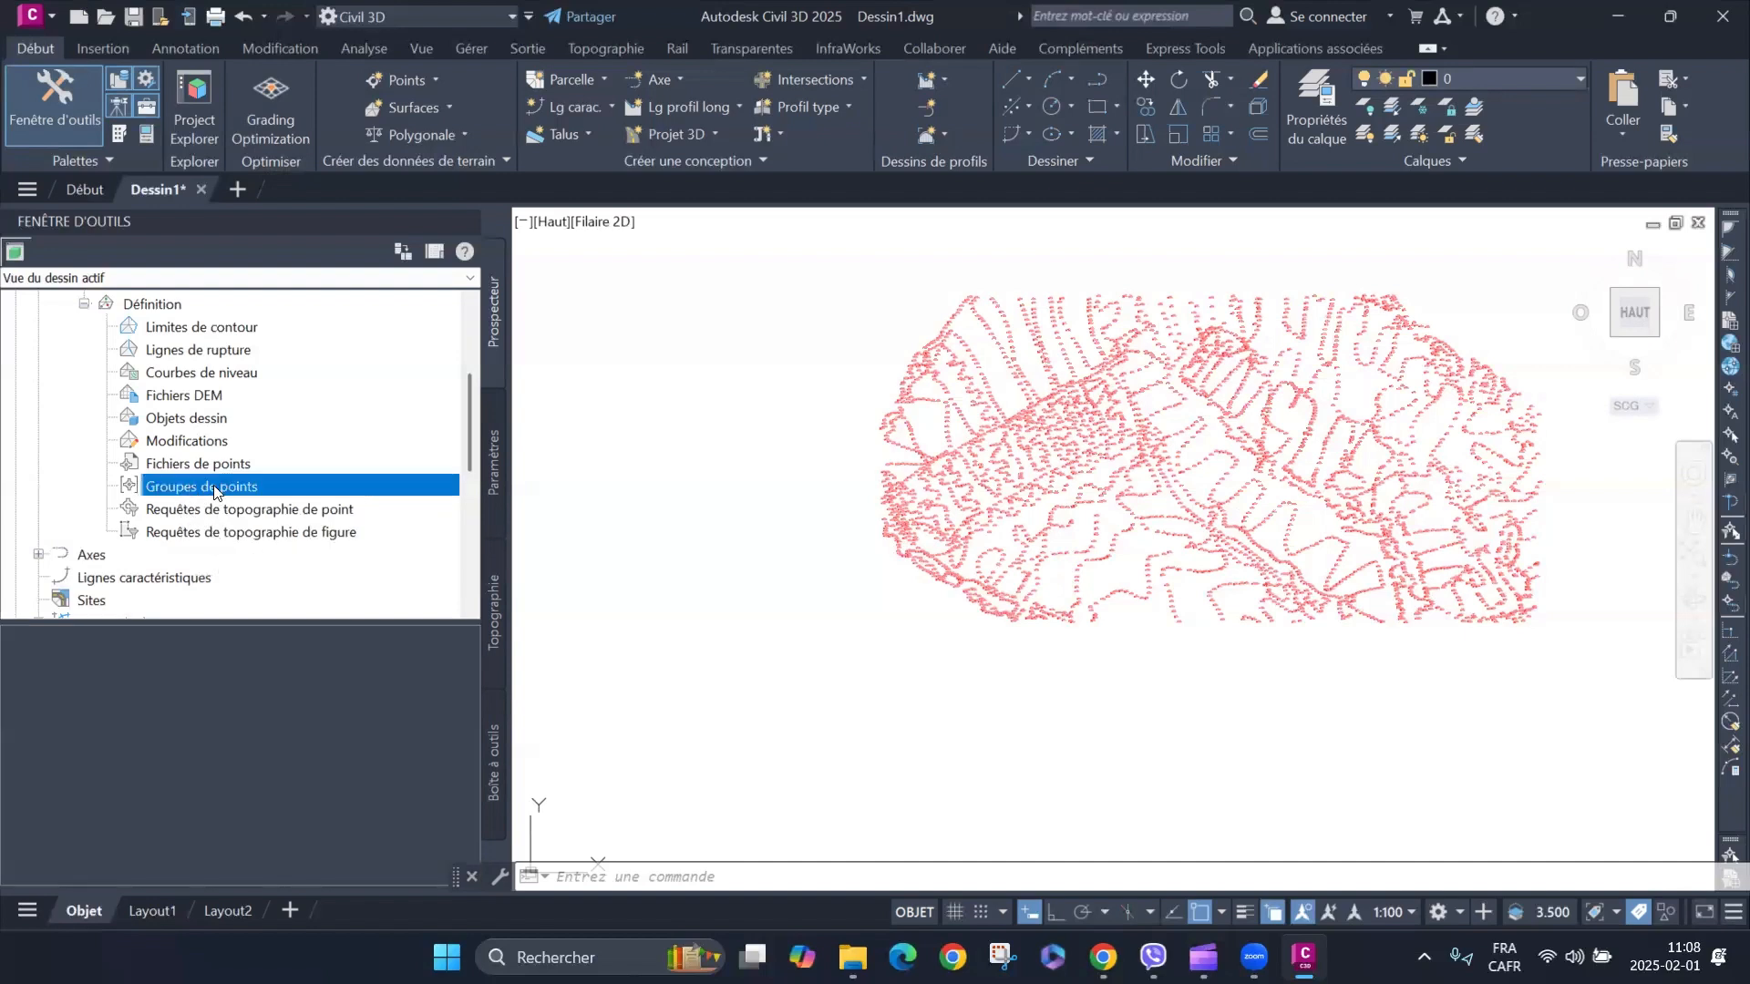
pyautogui.rightClick(215, 492)
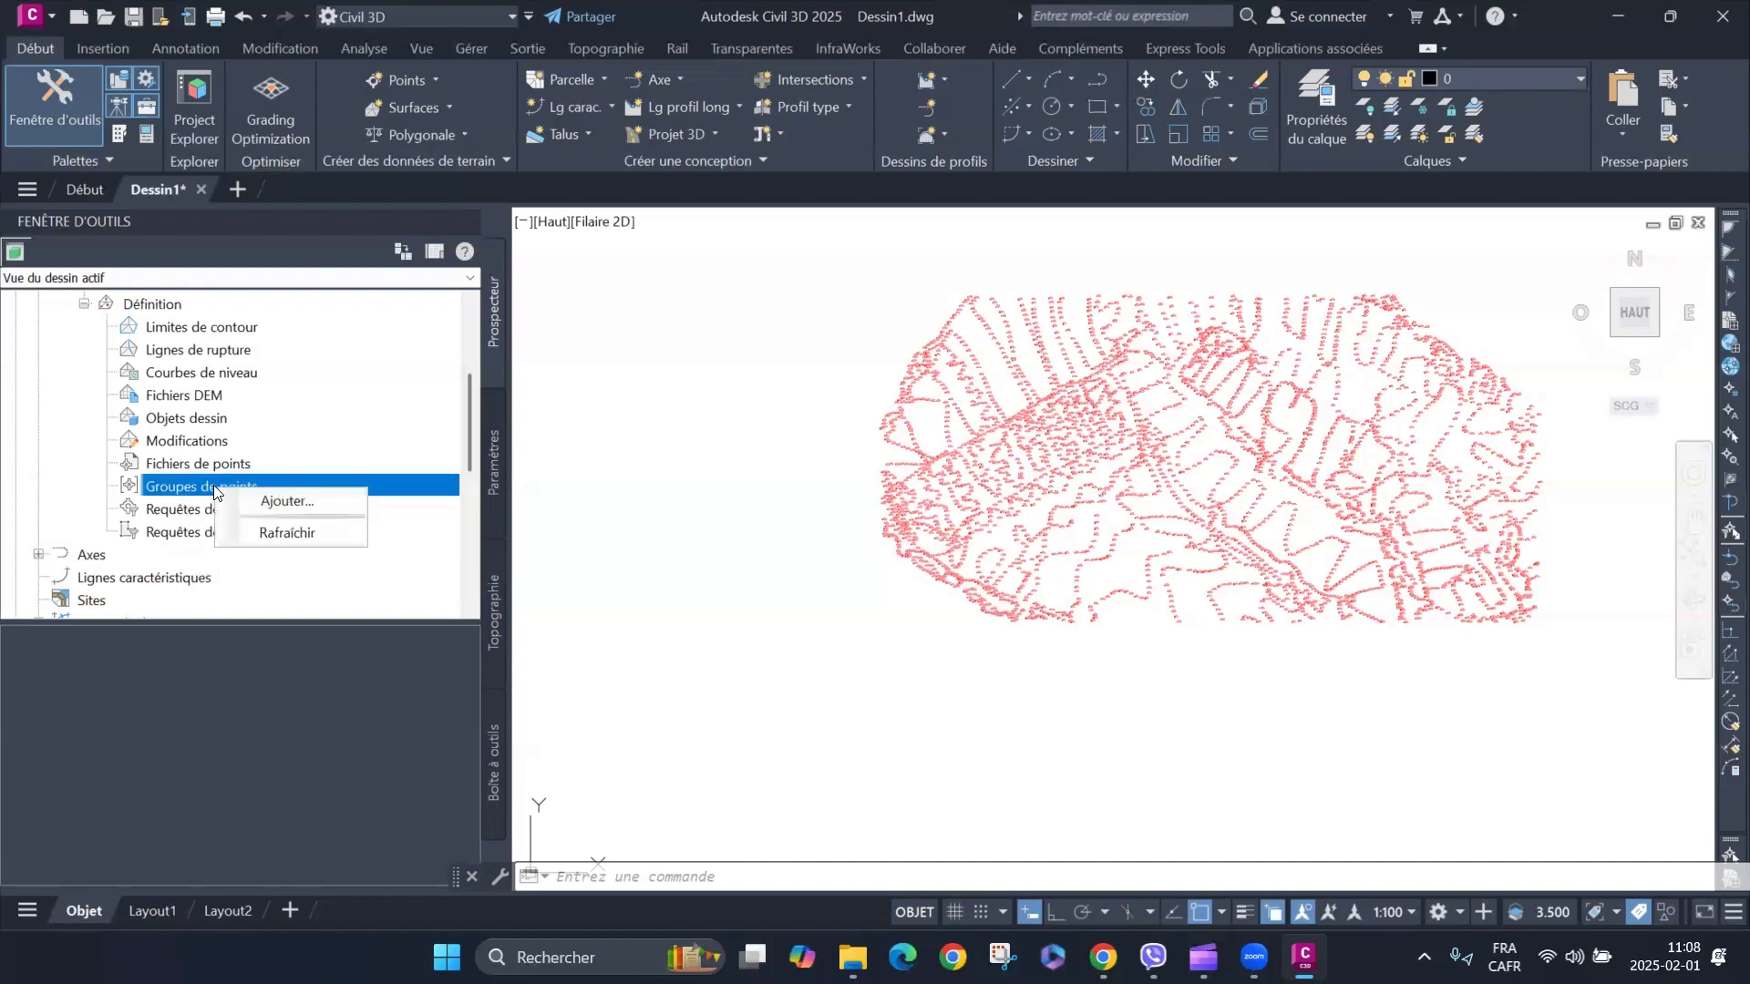
pyautogui.click(278, 501)
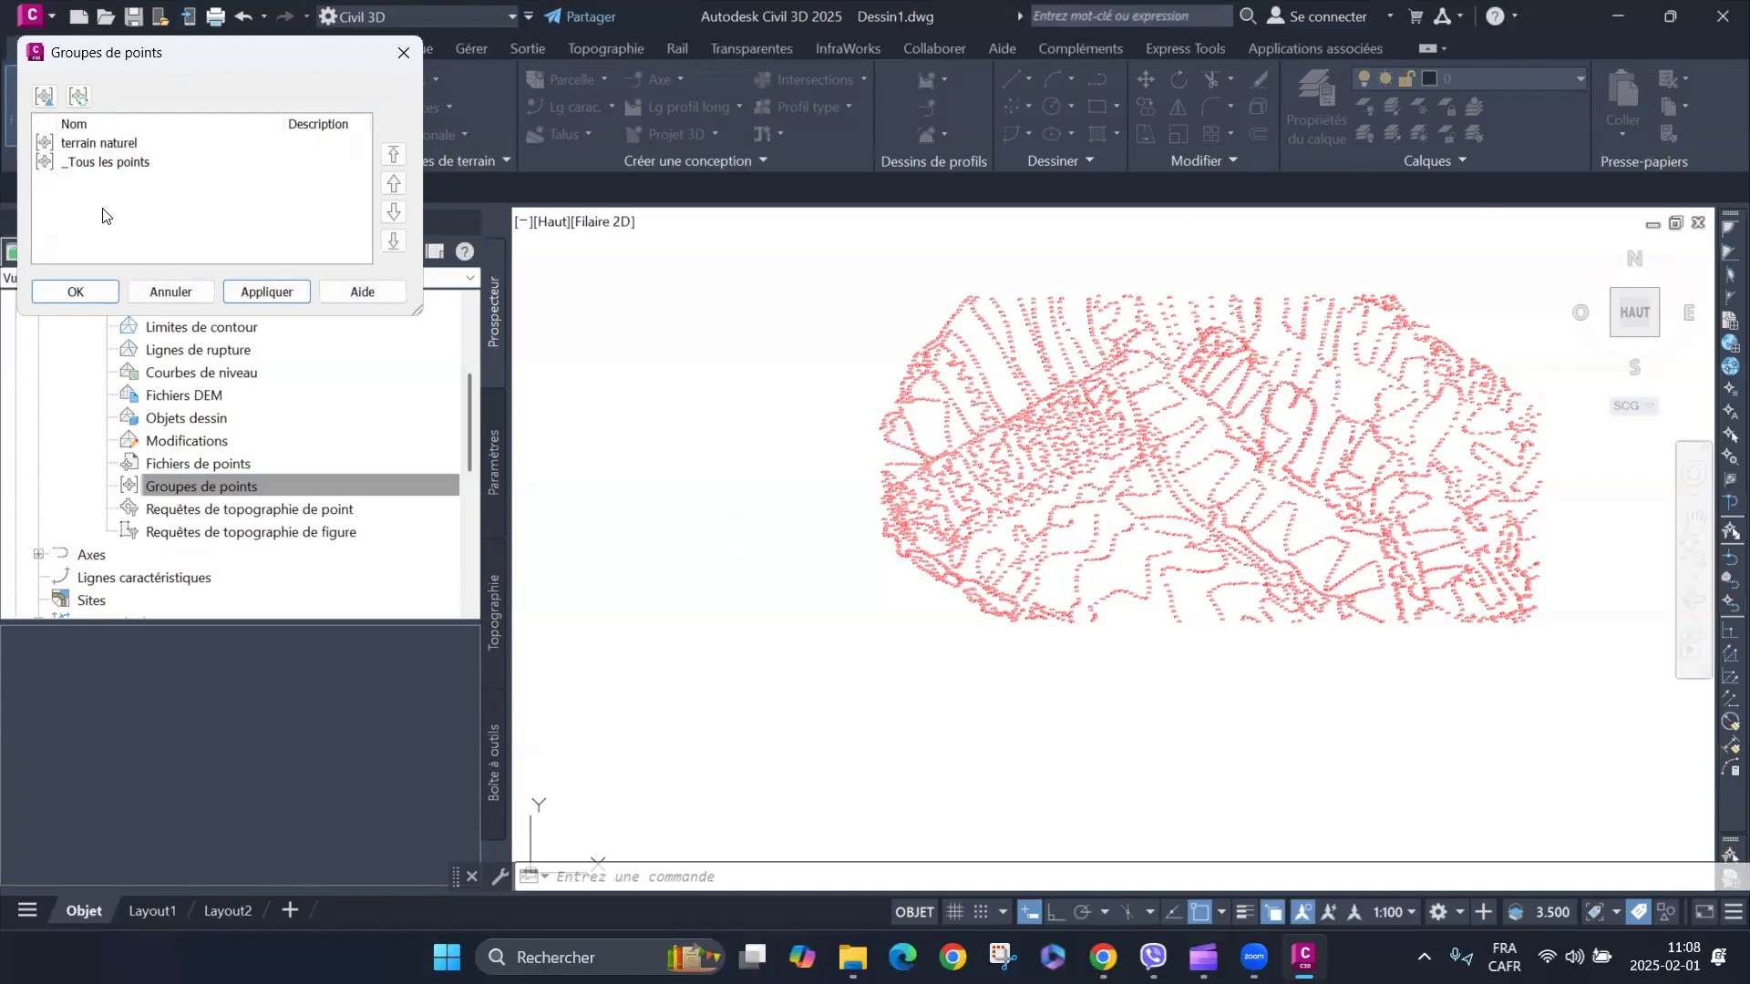
pyautogui.click(112, 144)
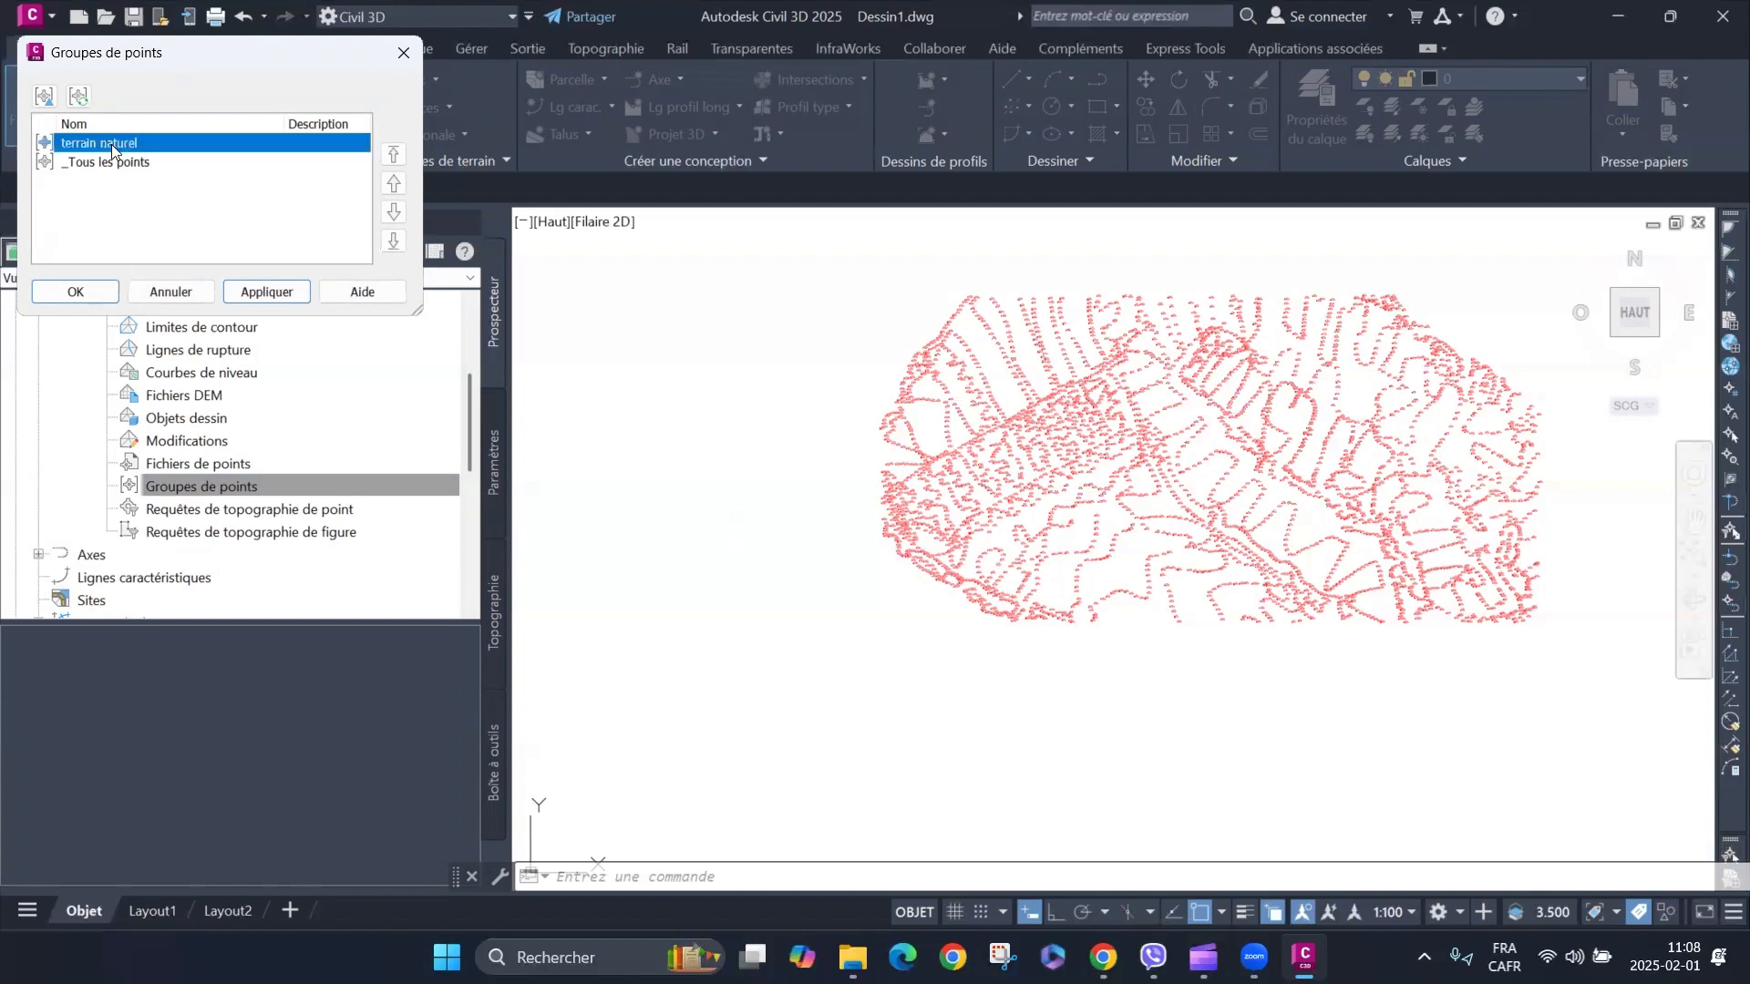
pyautogui.click(270, 292)
pyautogui.click(73, 292)
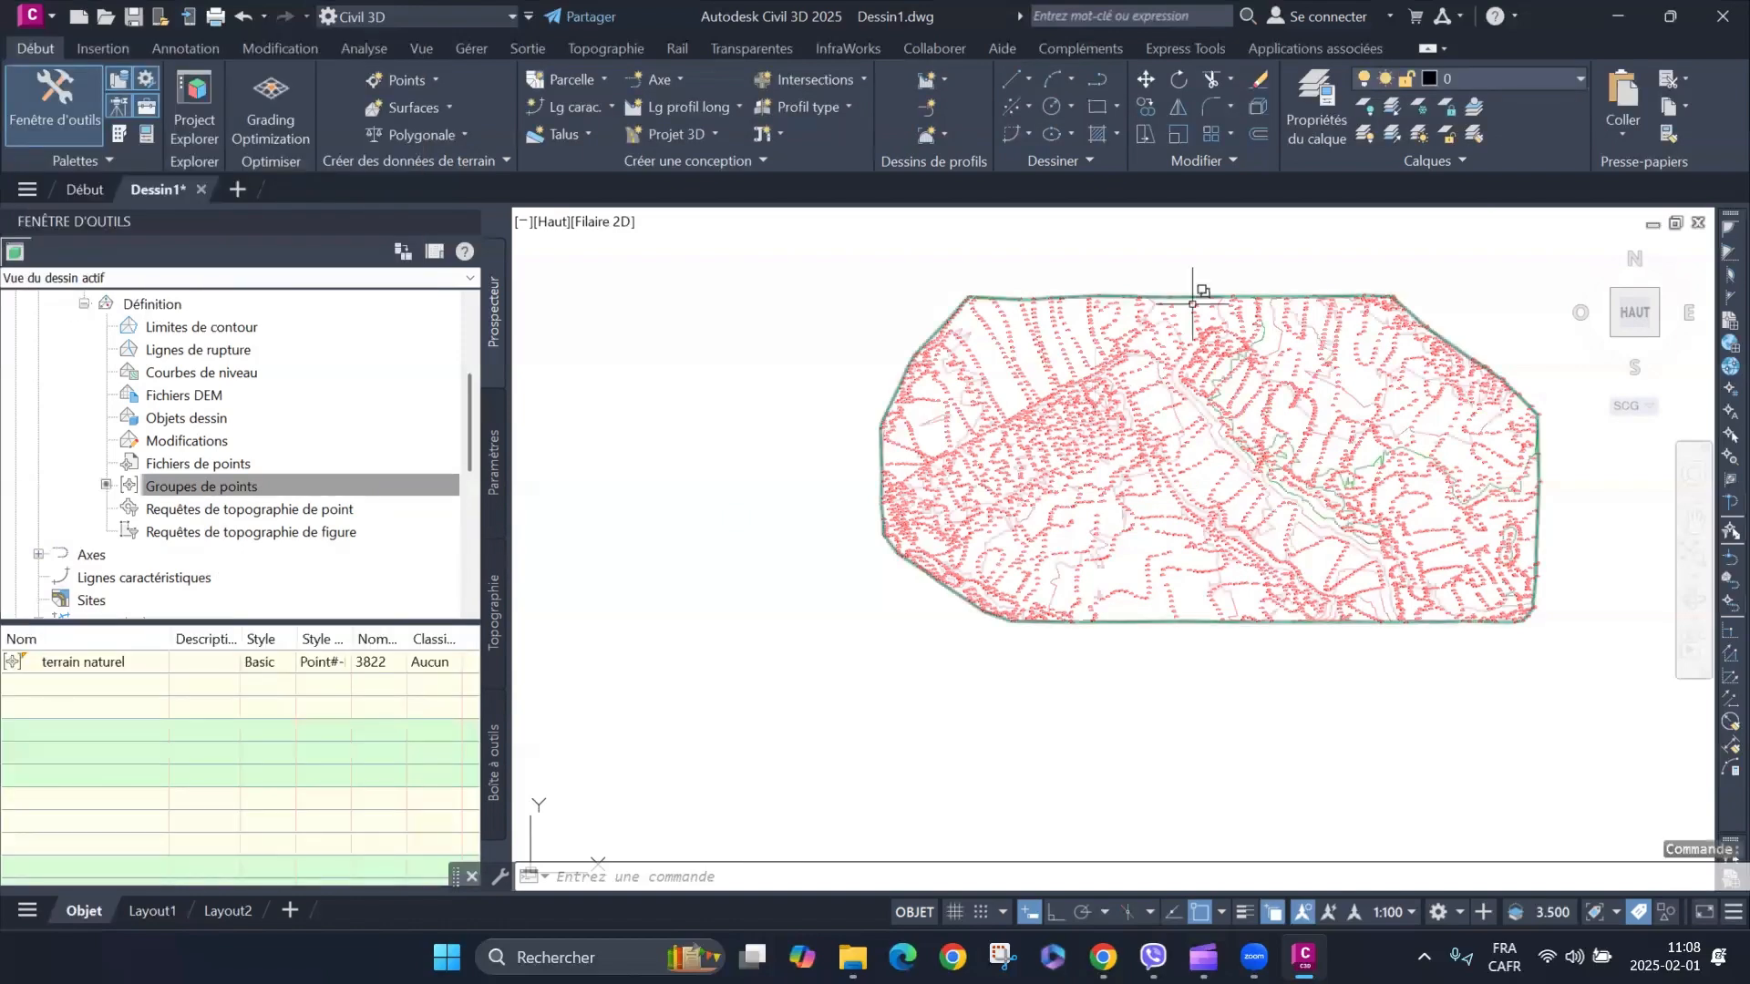
# Examine the surface's border and contour lines against the survey points along the northern and southern edges in plan view.
pyautogui.scroll(5, 1192, 281)
pyautogui.scroll(3, 1172, 406)
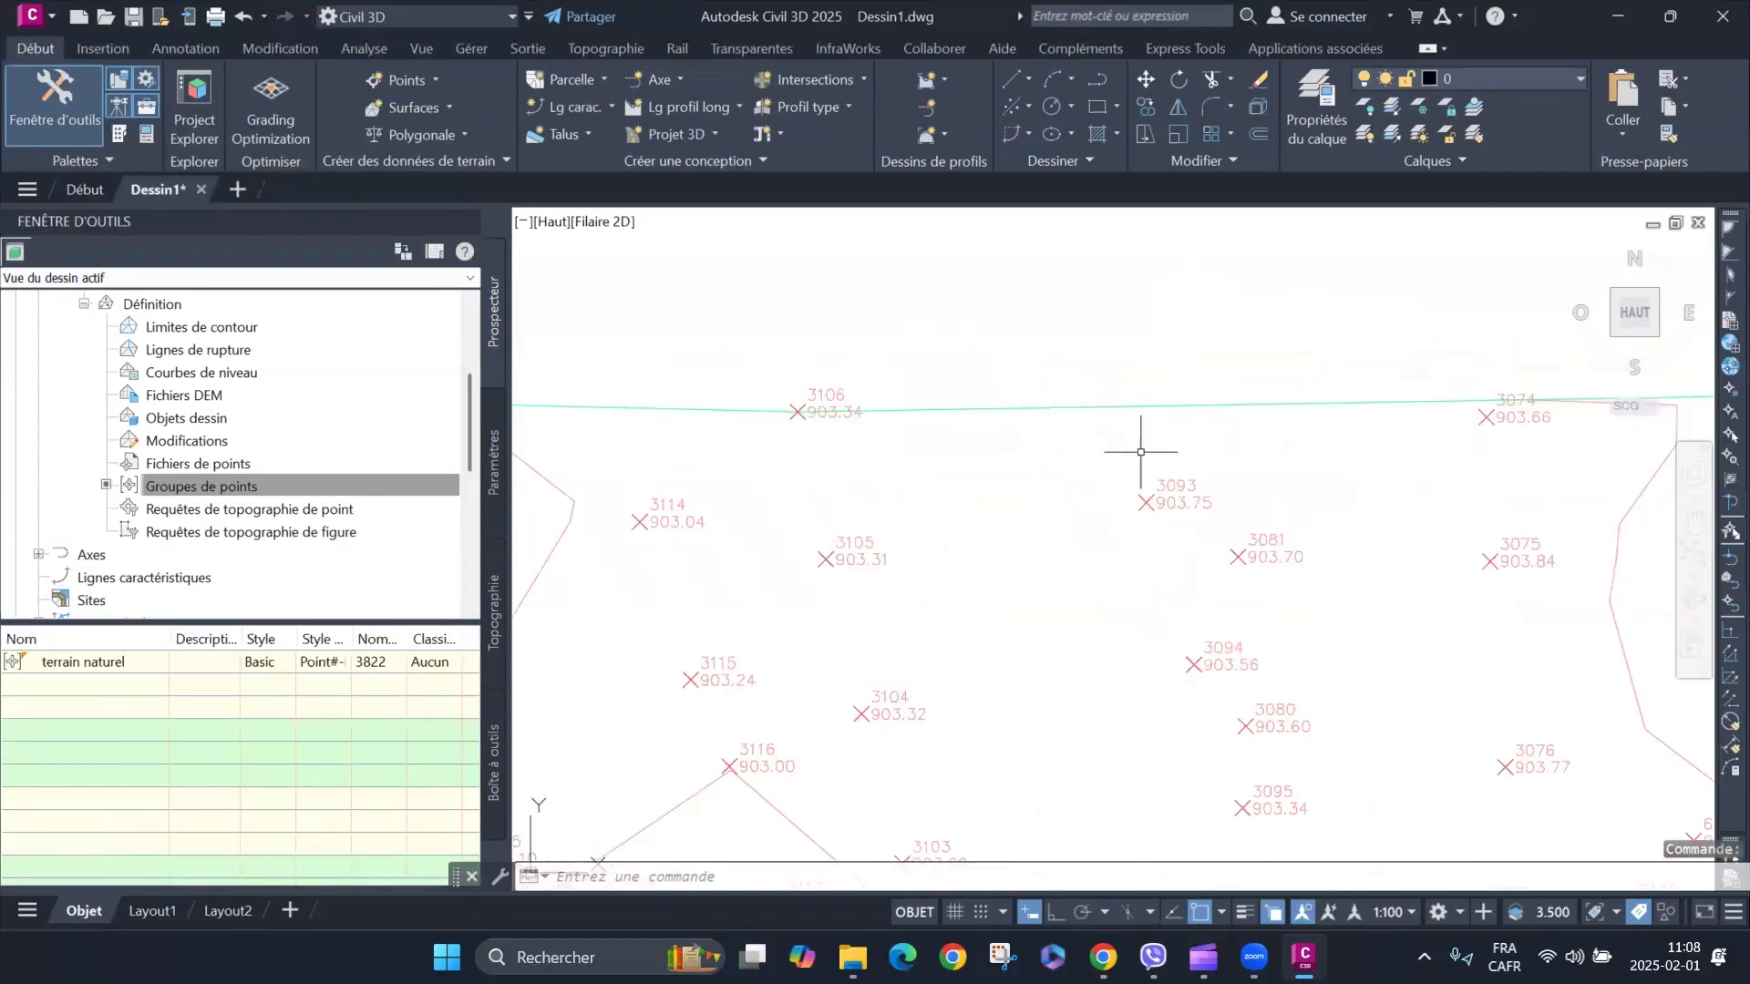
pyautogui.scroll(-6, 1137, 461)
pyautogui.scroll(-1, 1121, 583)
pyautogui.moveTo(1121, 583); pyautogui.dragTo(1050, 287, button='middle')
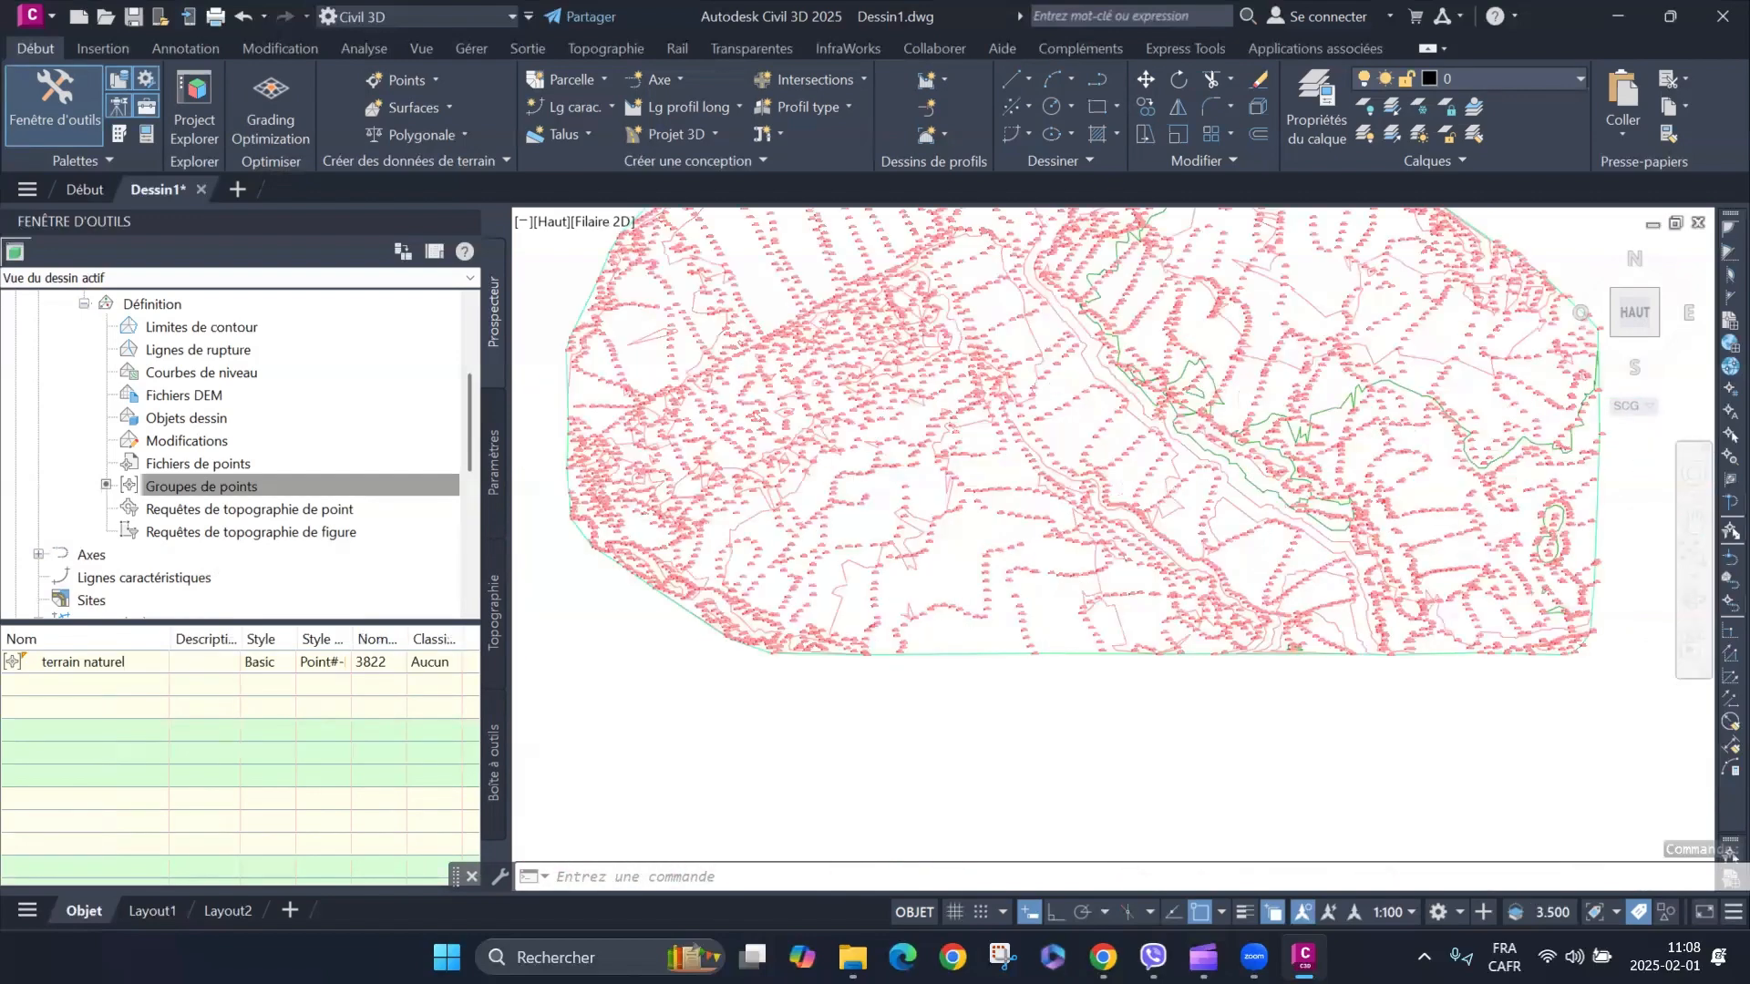
pyautogui.scroll(5, 961, 586)
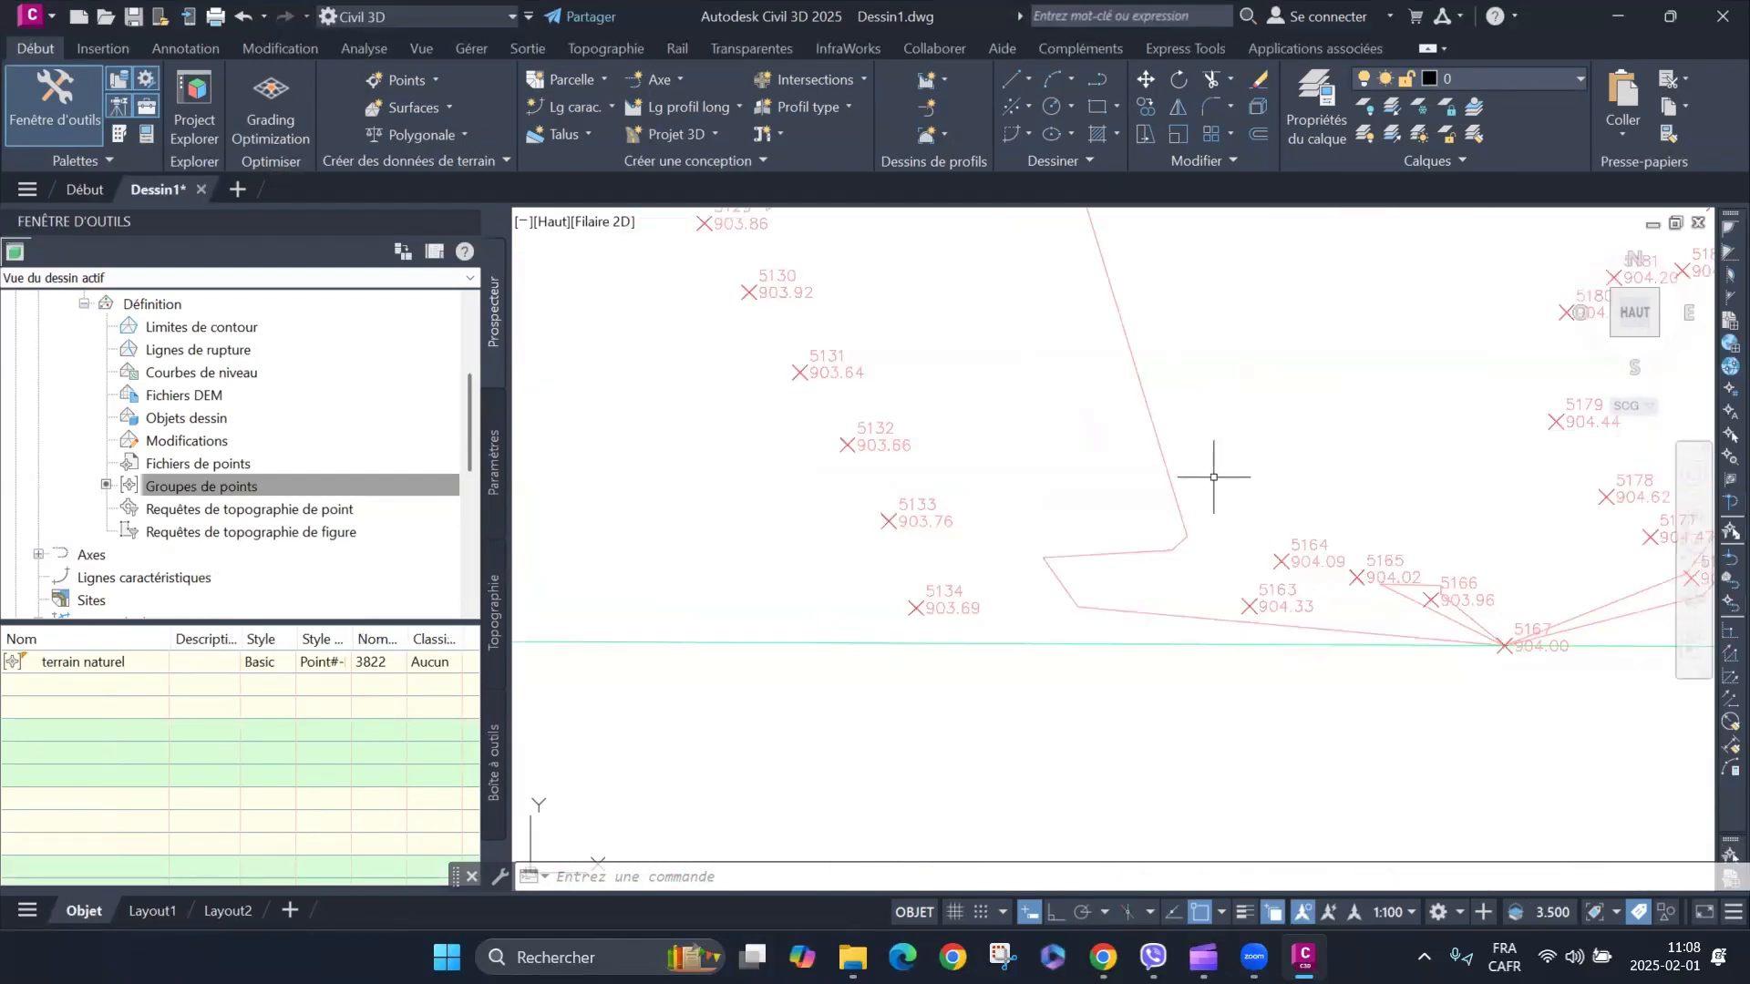
pyautogui.scroll(-1, 577, 259)
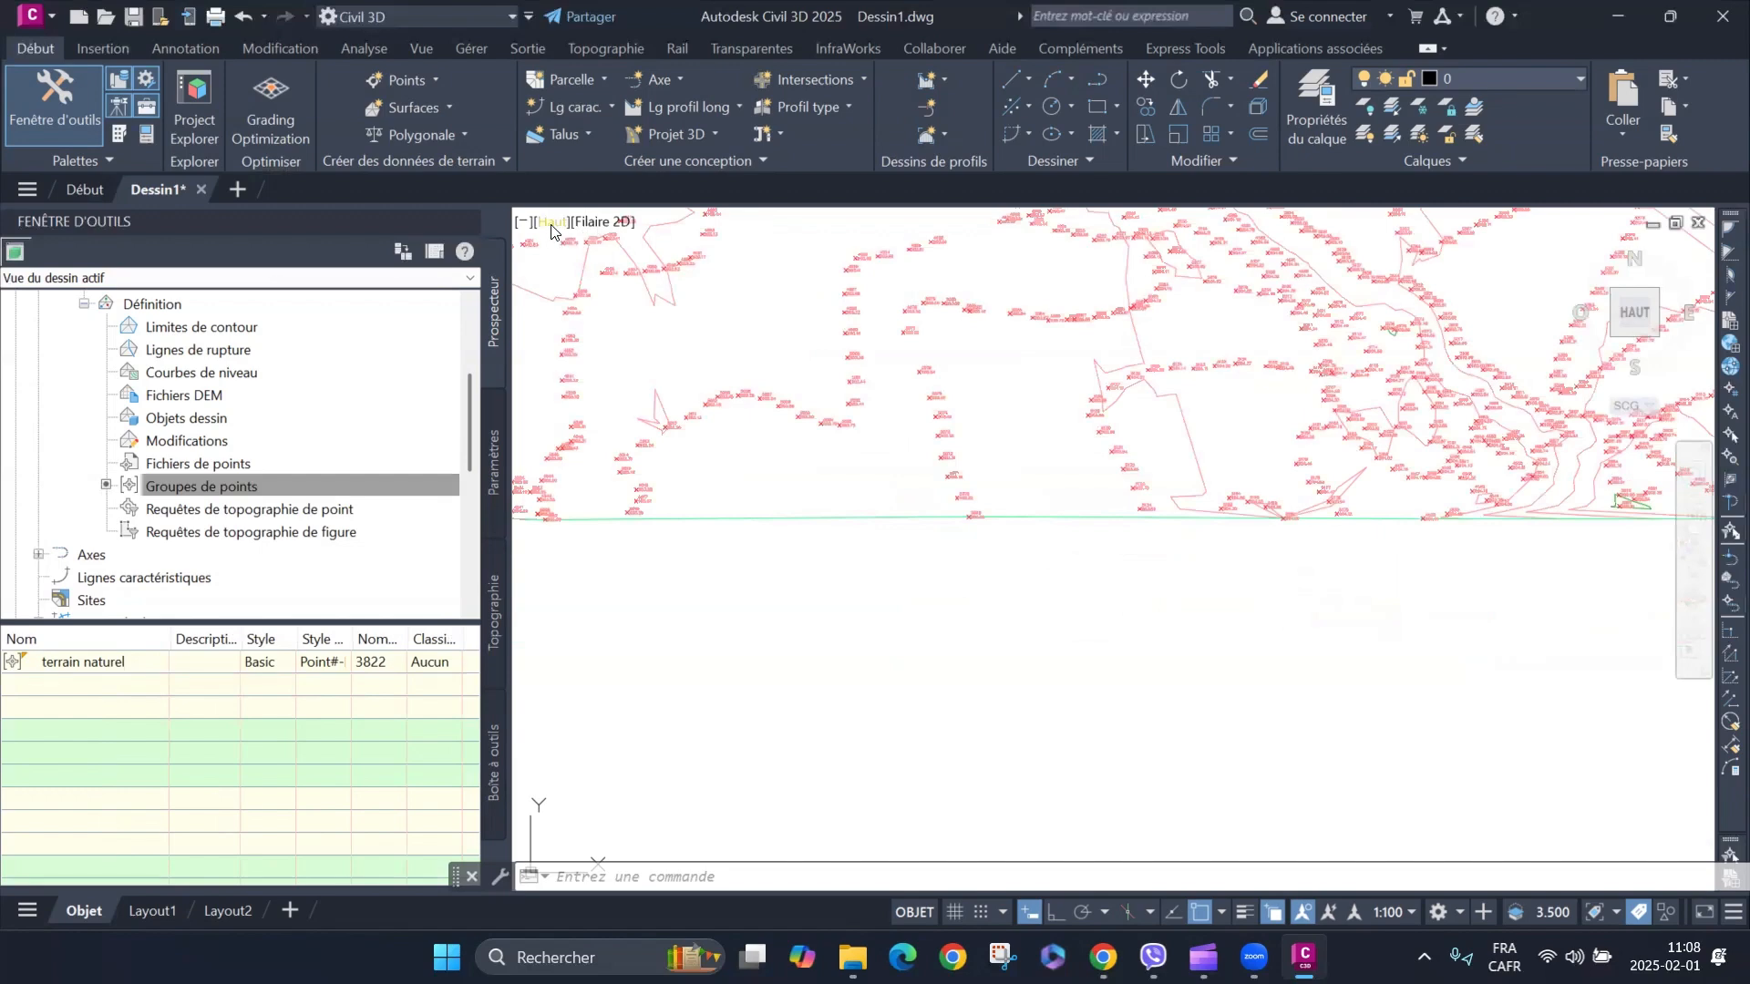
# Show the surface in the southwest isometric view with the Conceptual (Conceptuel) visual style.
pyautogui.click(552, 225)
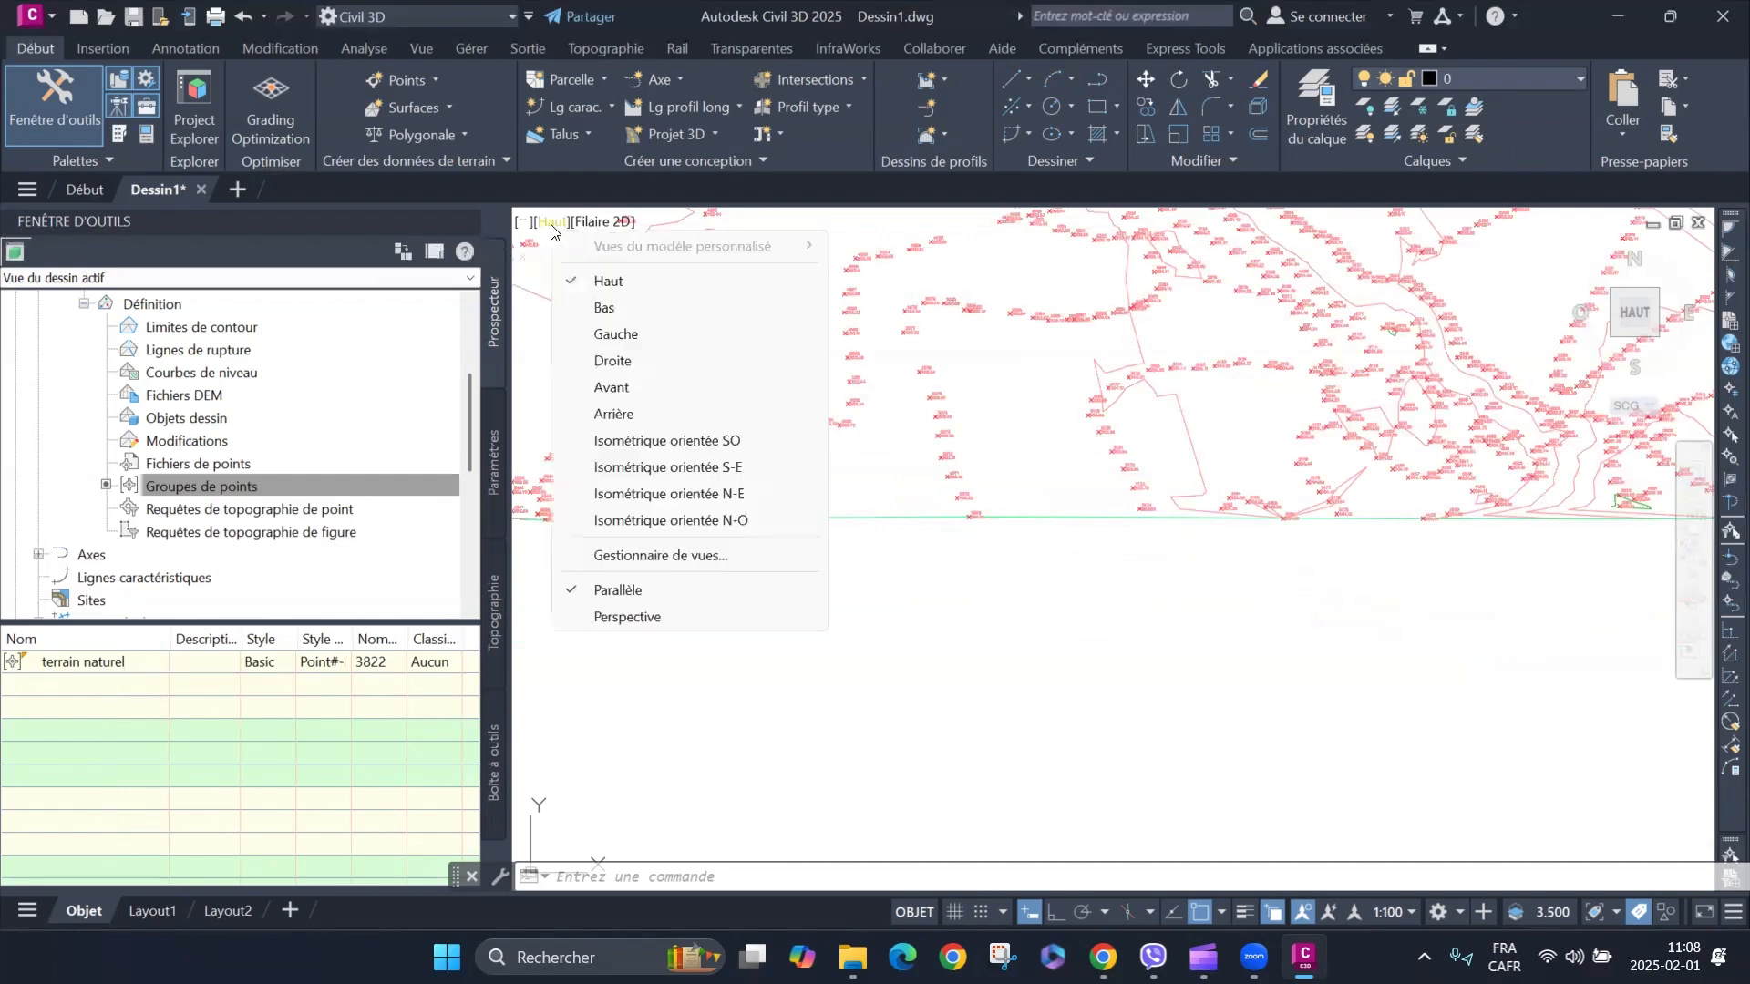
pyautogui.click(675, 442)
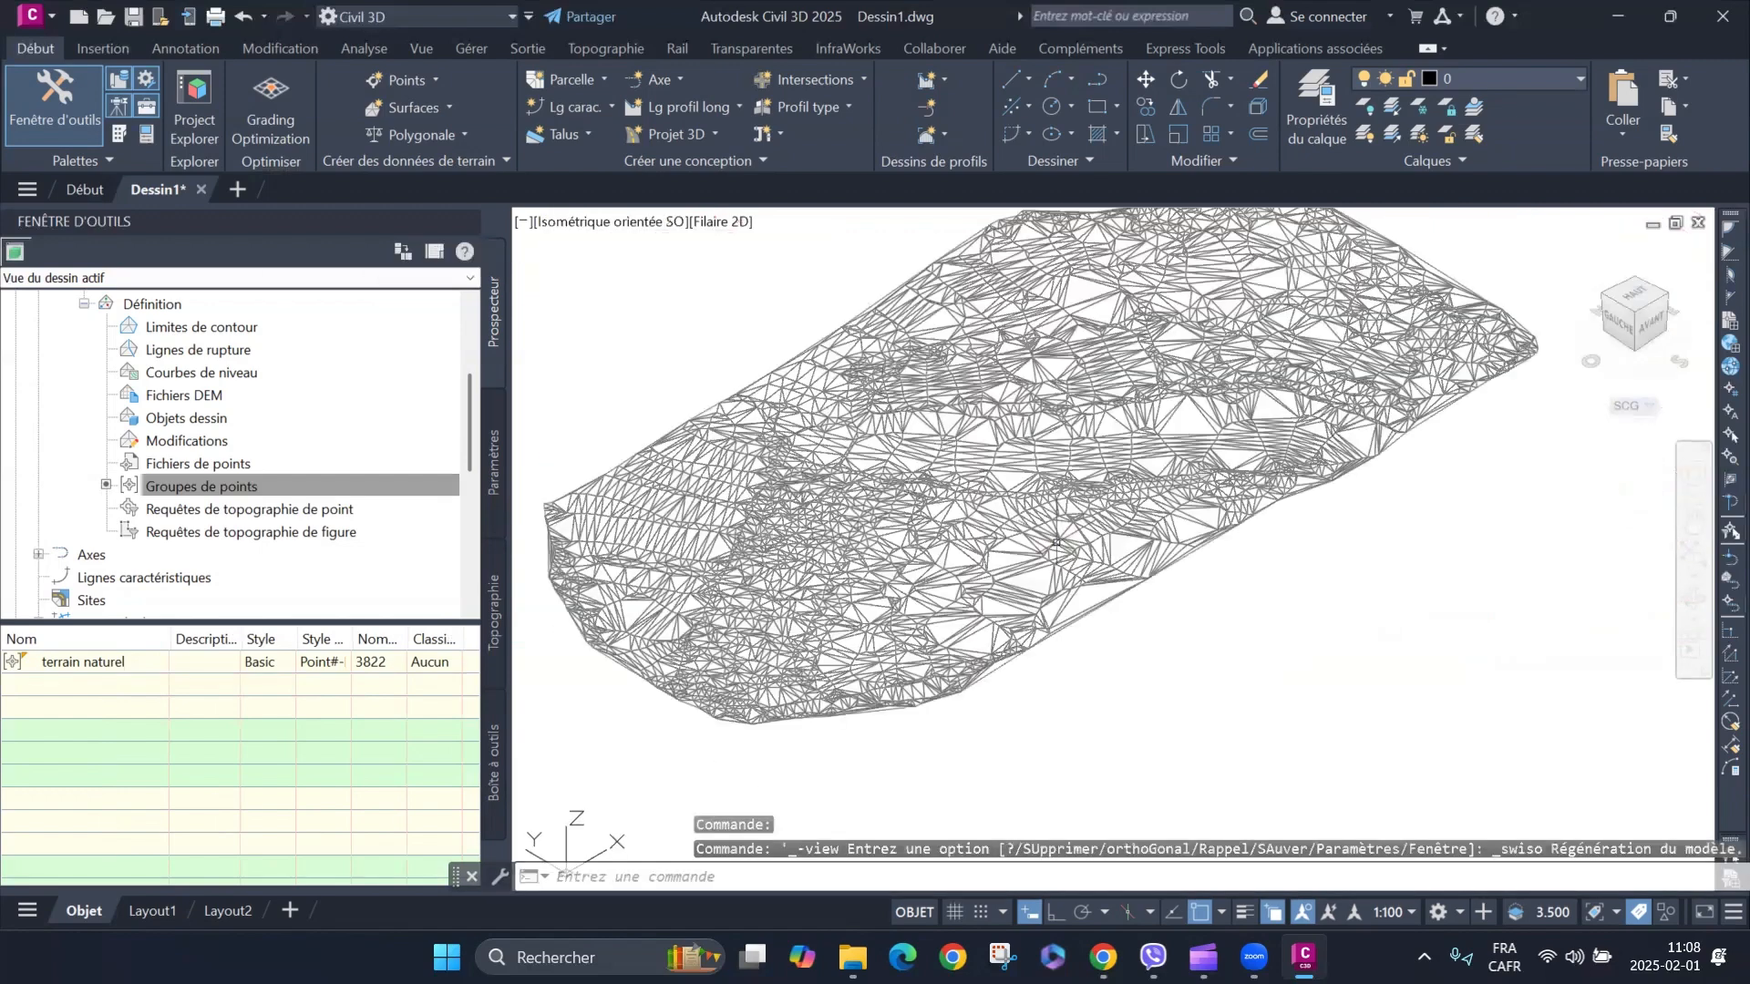
pyautogui.click(717, 223)
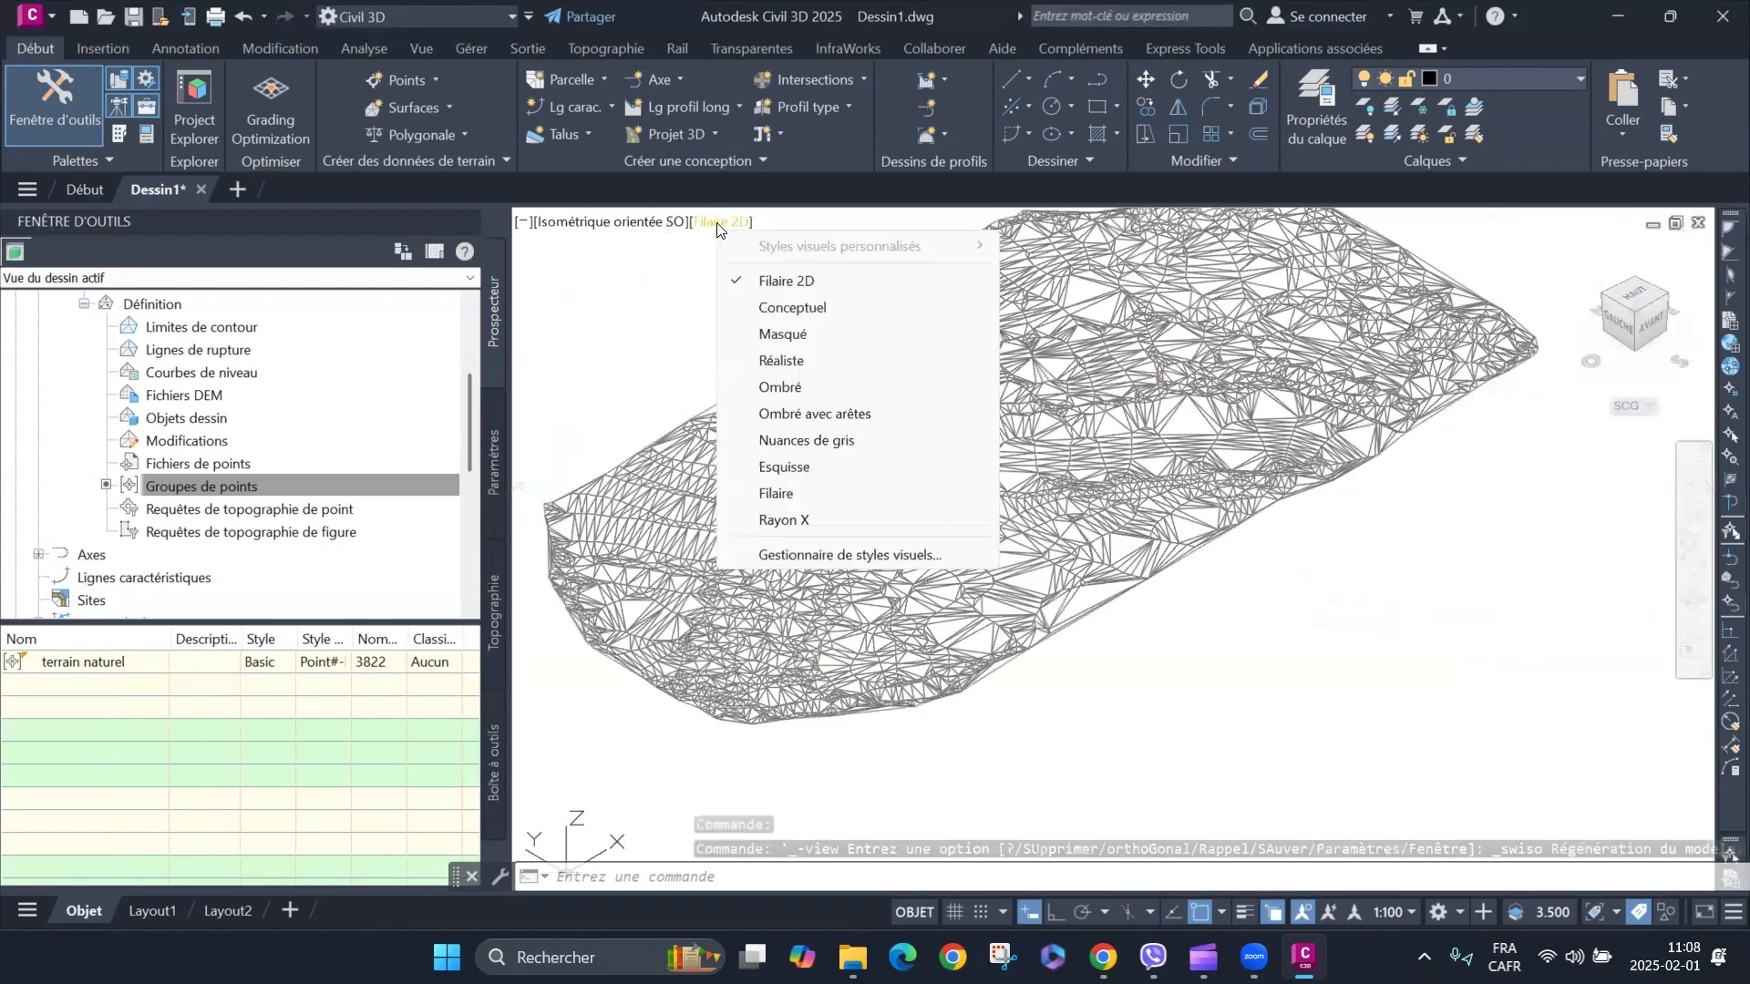
pyautogui.click(795, 308)
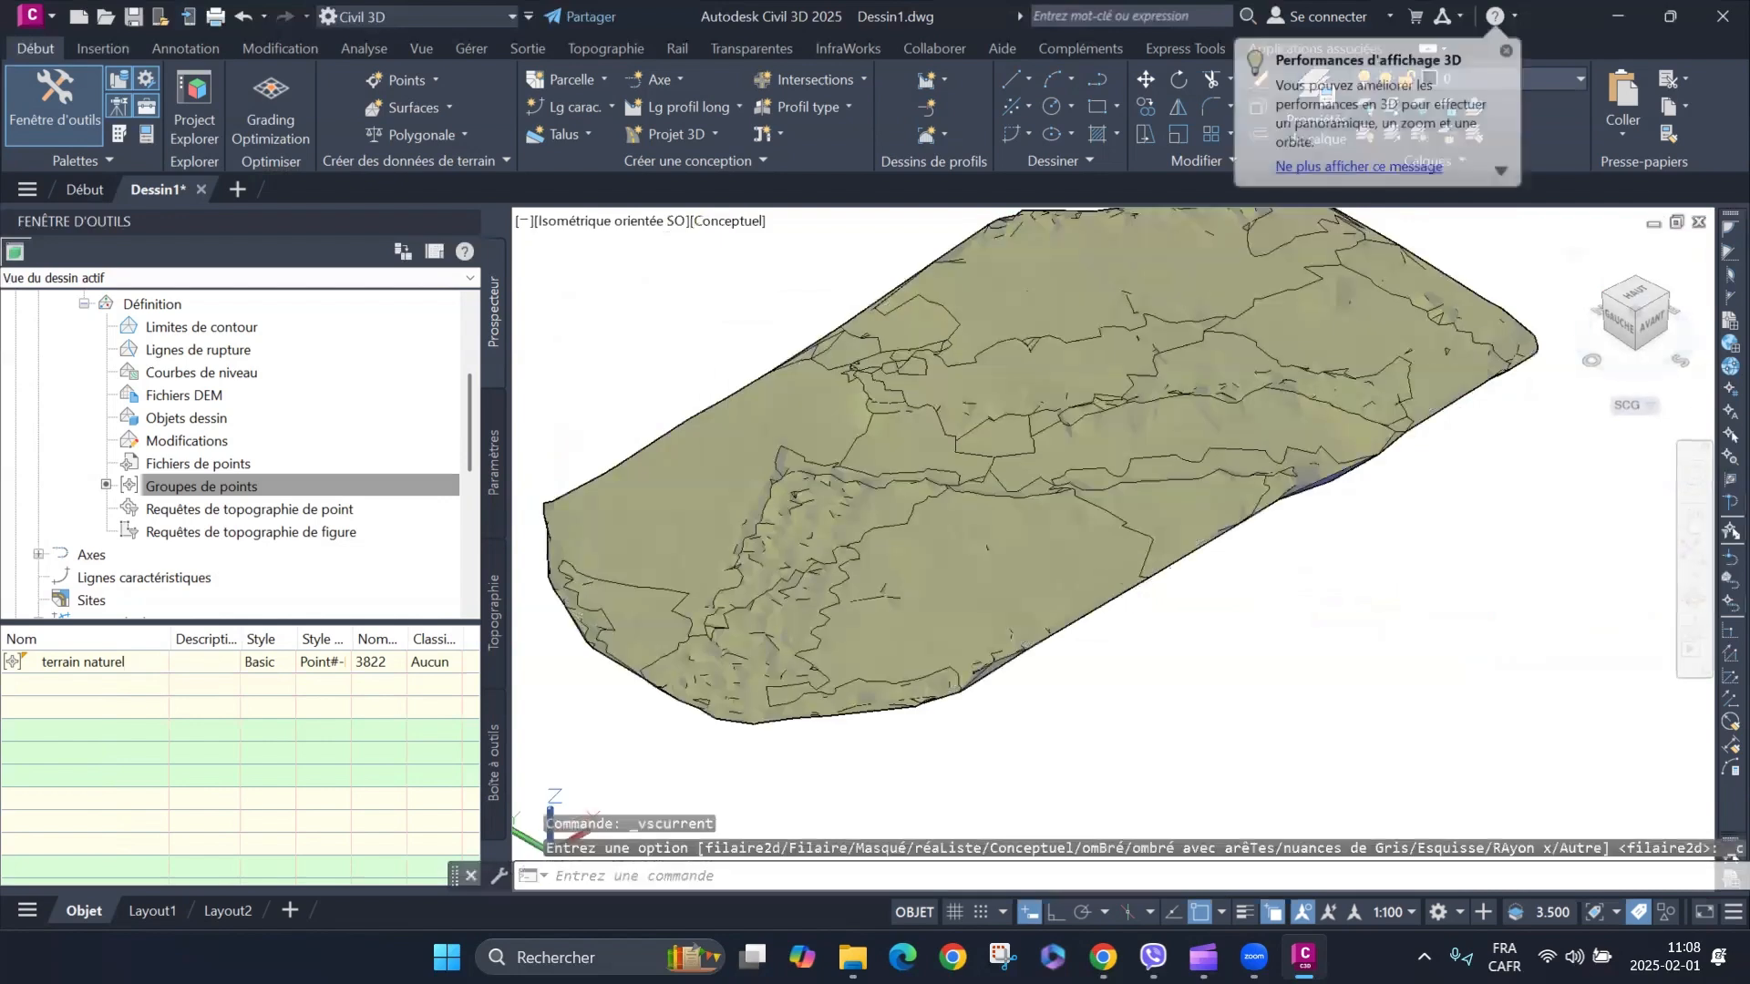
# Orbit around the shaded surface in 3D and examine its relief up close and as a whole.
pyautogui.click(1695, 597)
pyautogui.moveTo(1152, 639); pyautogui.dragTo(1250, 426)
pyautogui.scroll(6, 1250, 426)
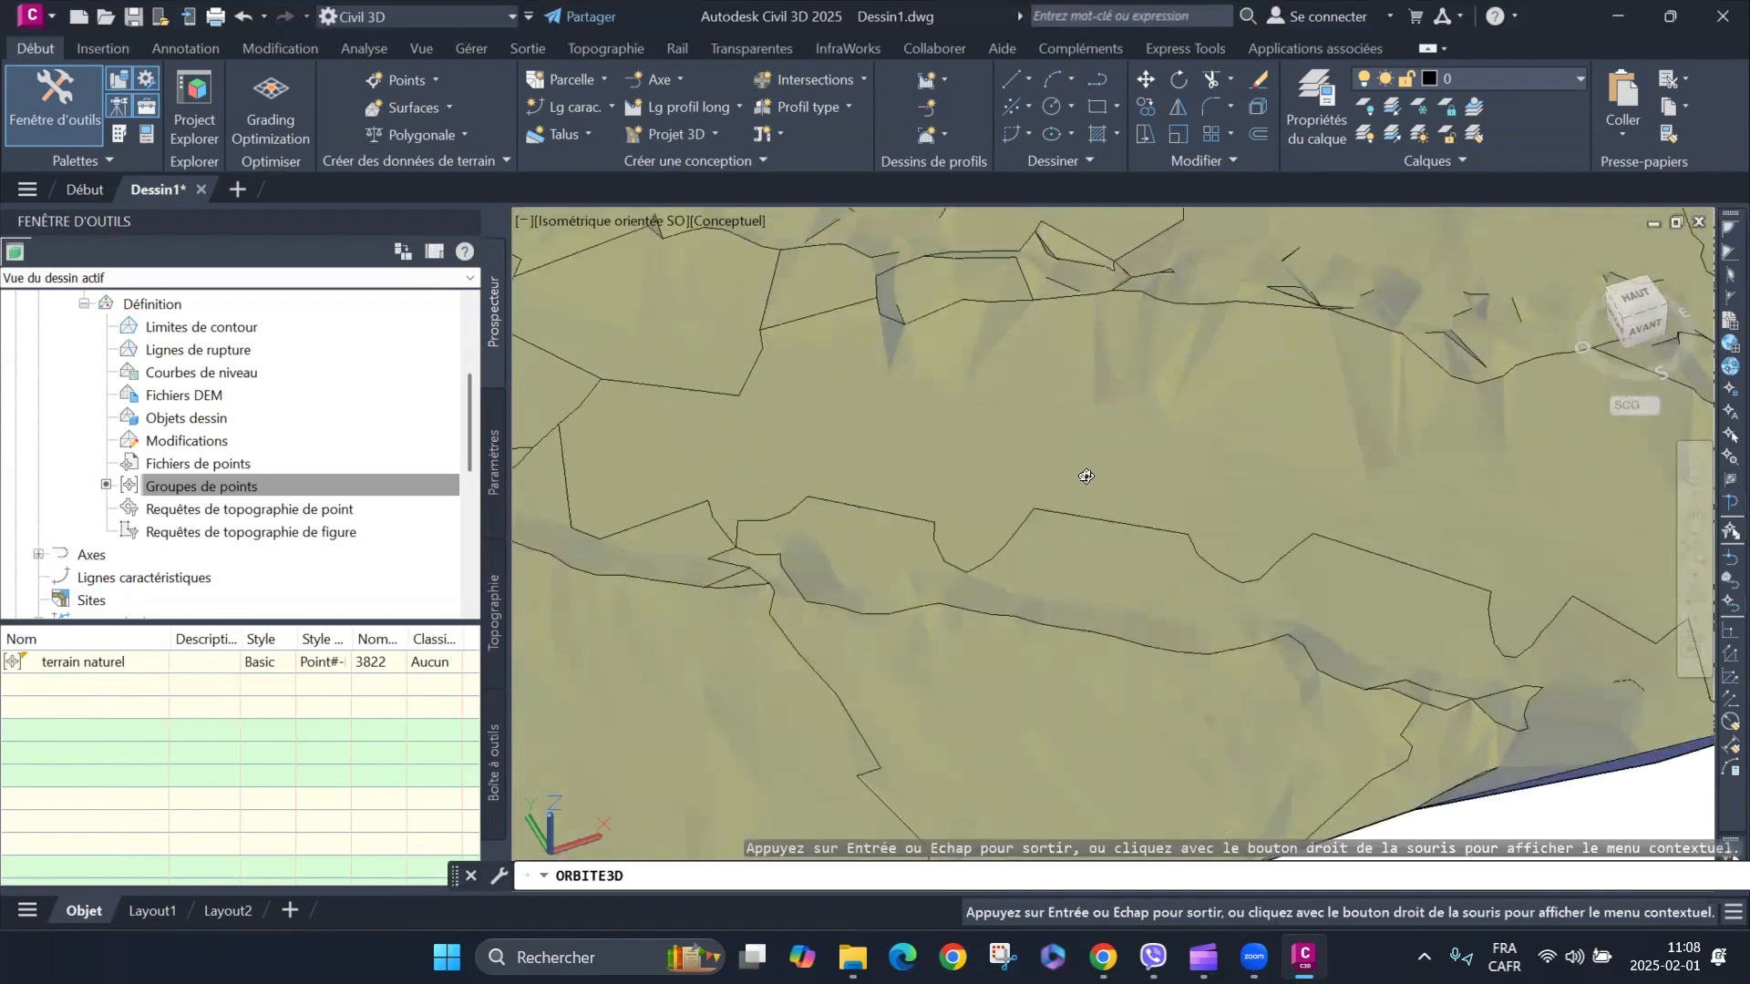
pyautogui.scroll(-2, 1086, 477)
pyautogui.scroll(-1, 1089, 473)
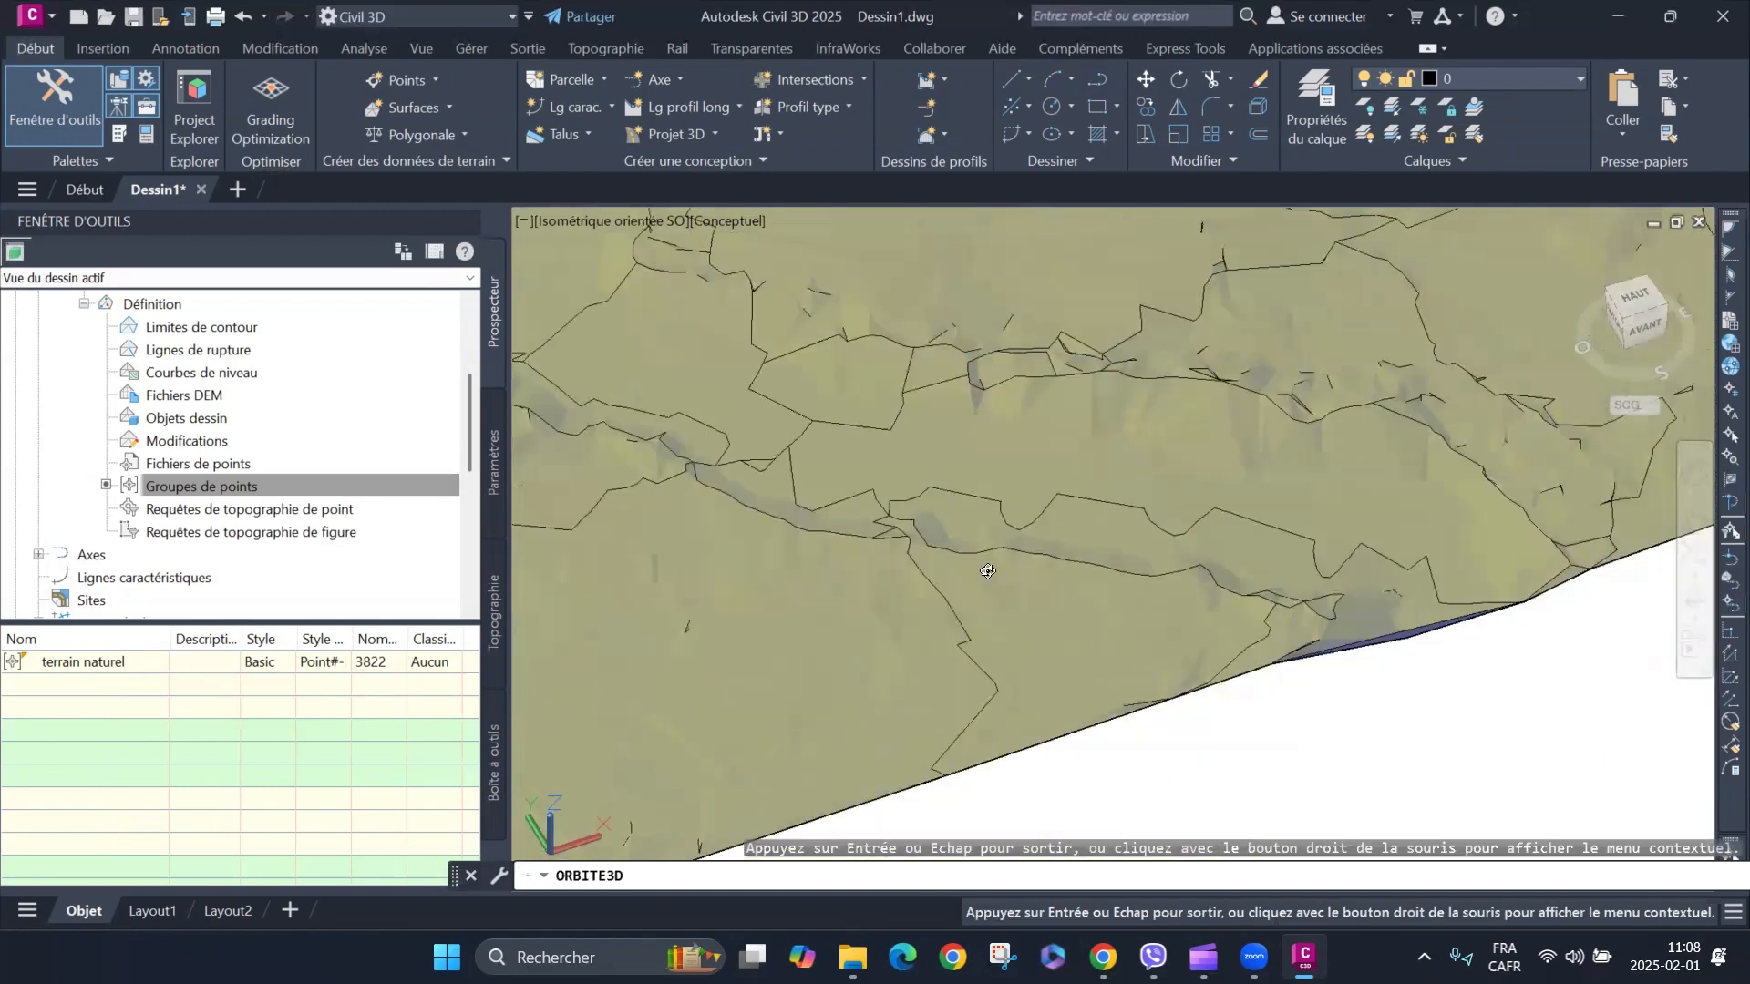
pyautogui.scroll(-1, 1146, 492)
pyautogui.scroll(-2, 1253, 537)
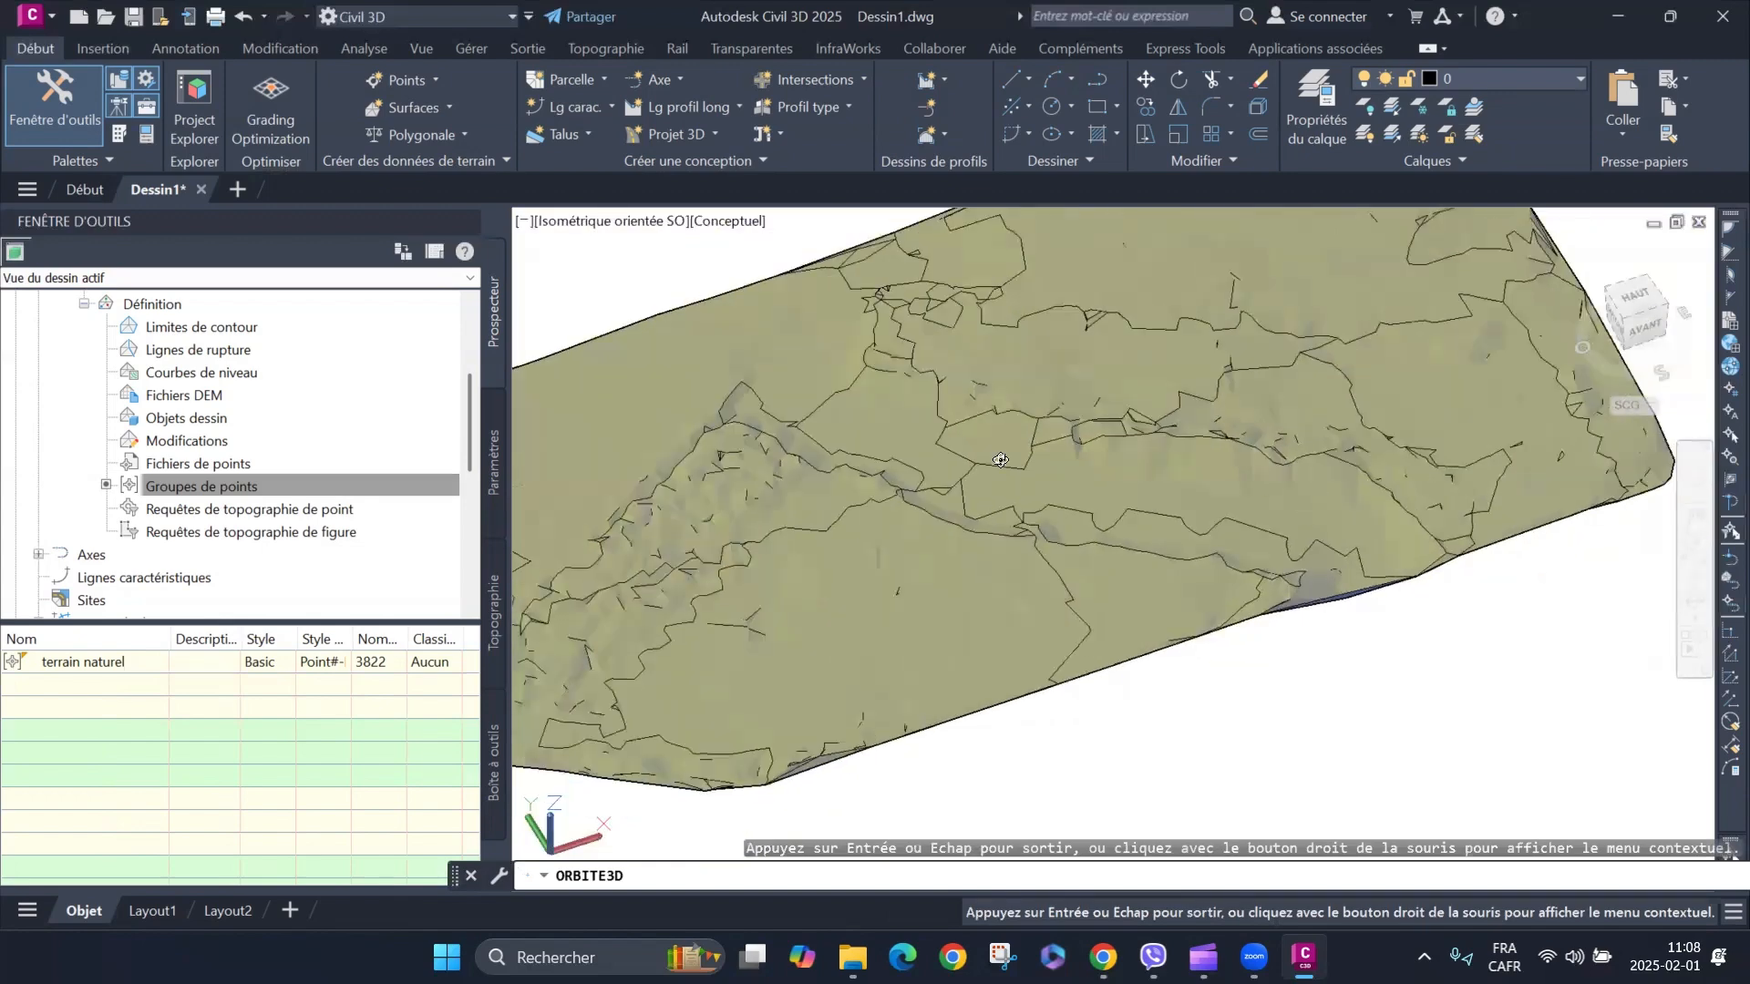
pyautogui.scroll(-1, 1127, 519)
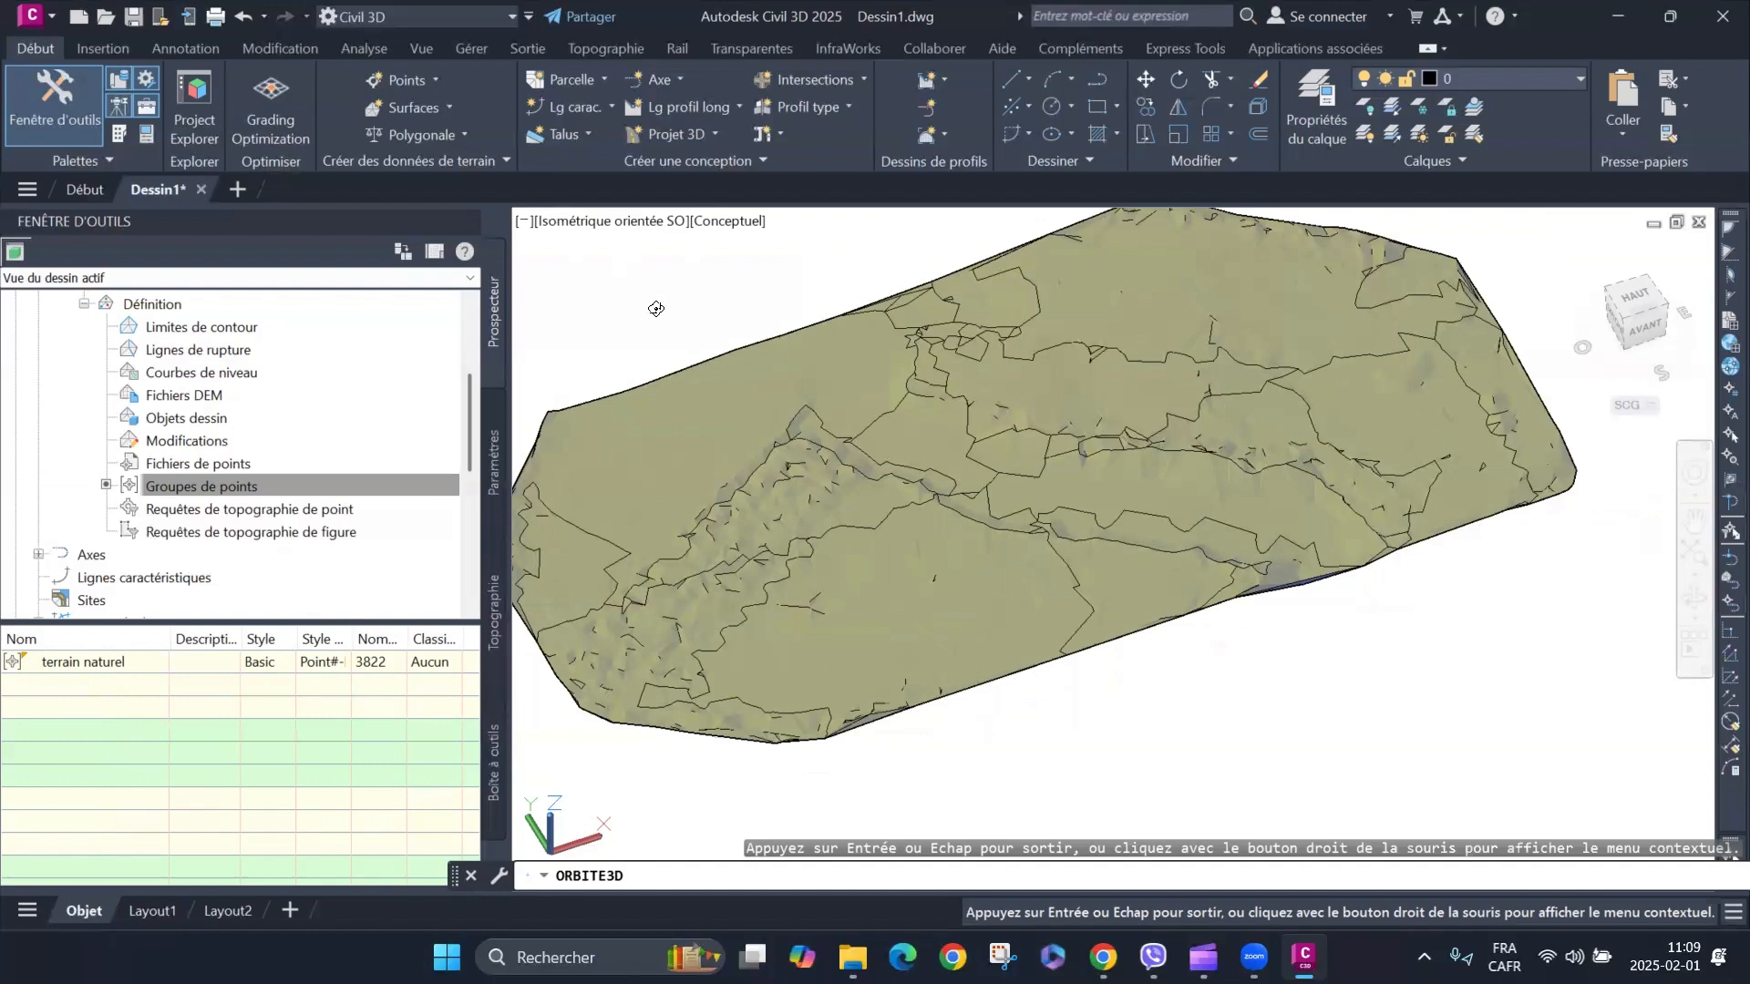
# Leave the 3D orbit and show the surface in the top view (Haut) with the 2D wireframe (Filaire 2D) visual style.
pyautogui.press('Escape')
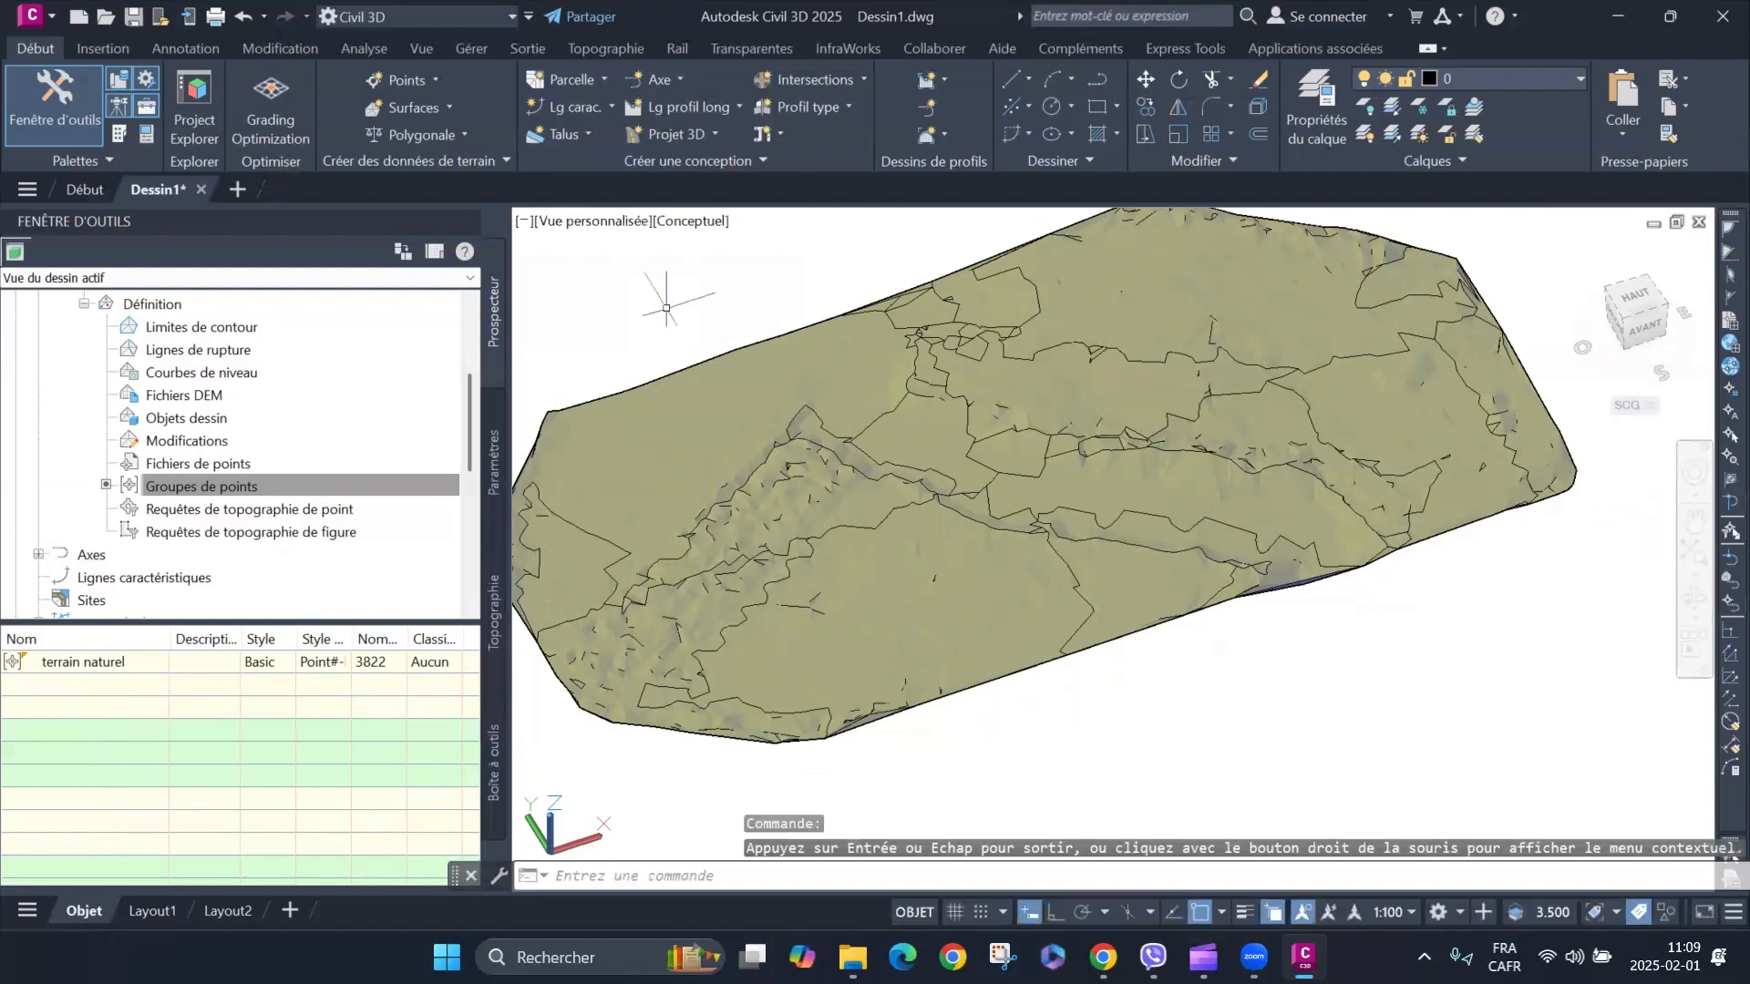
pyautogui.click(612, 226)
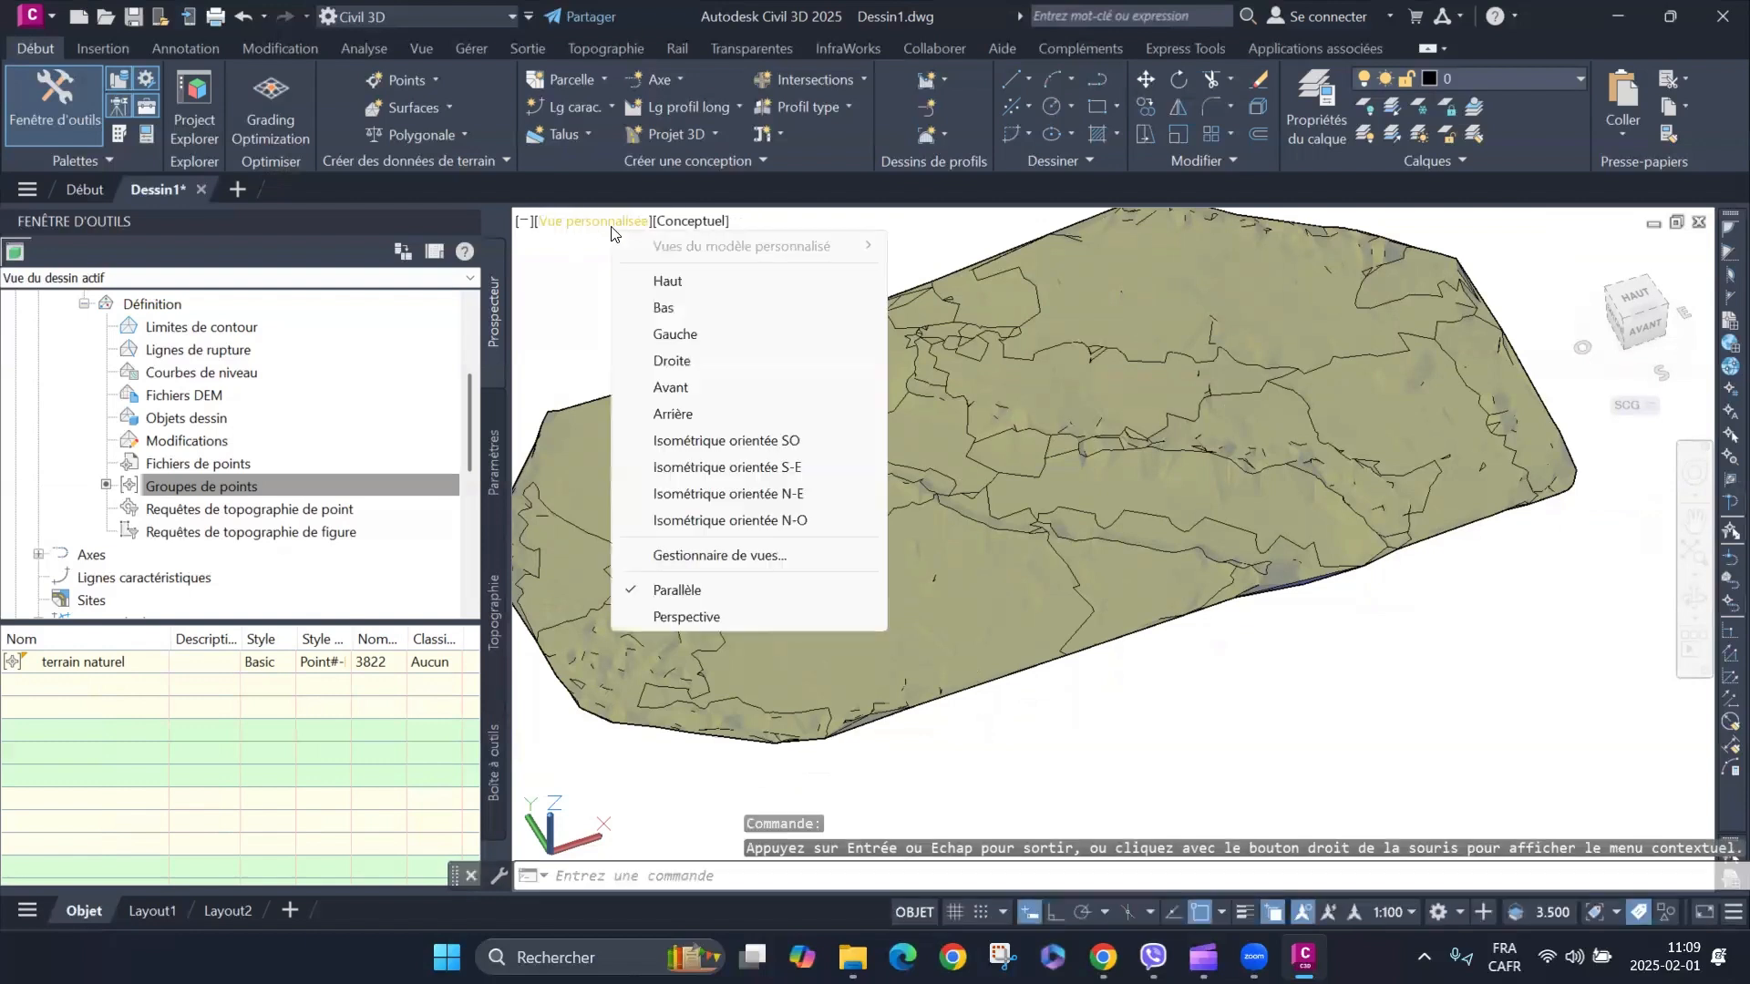
pyautogui.click(675, 282)
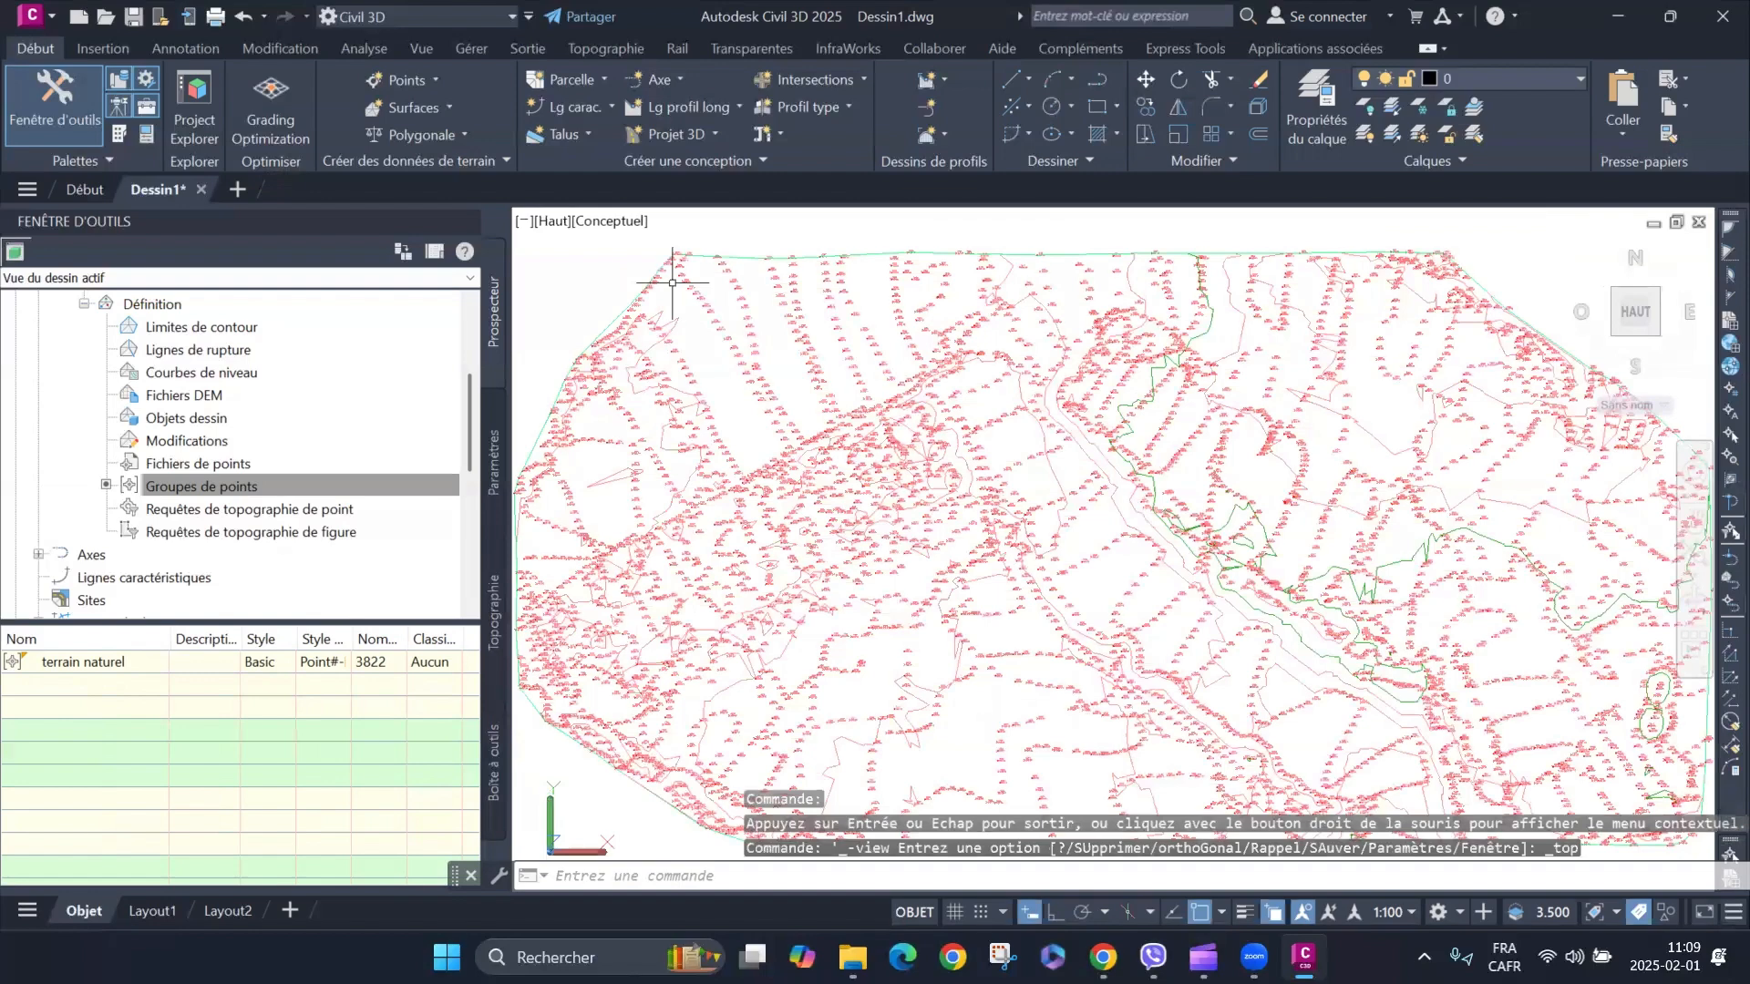
pyautogui.click(627, 221)
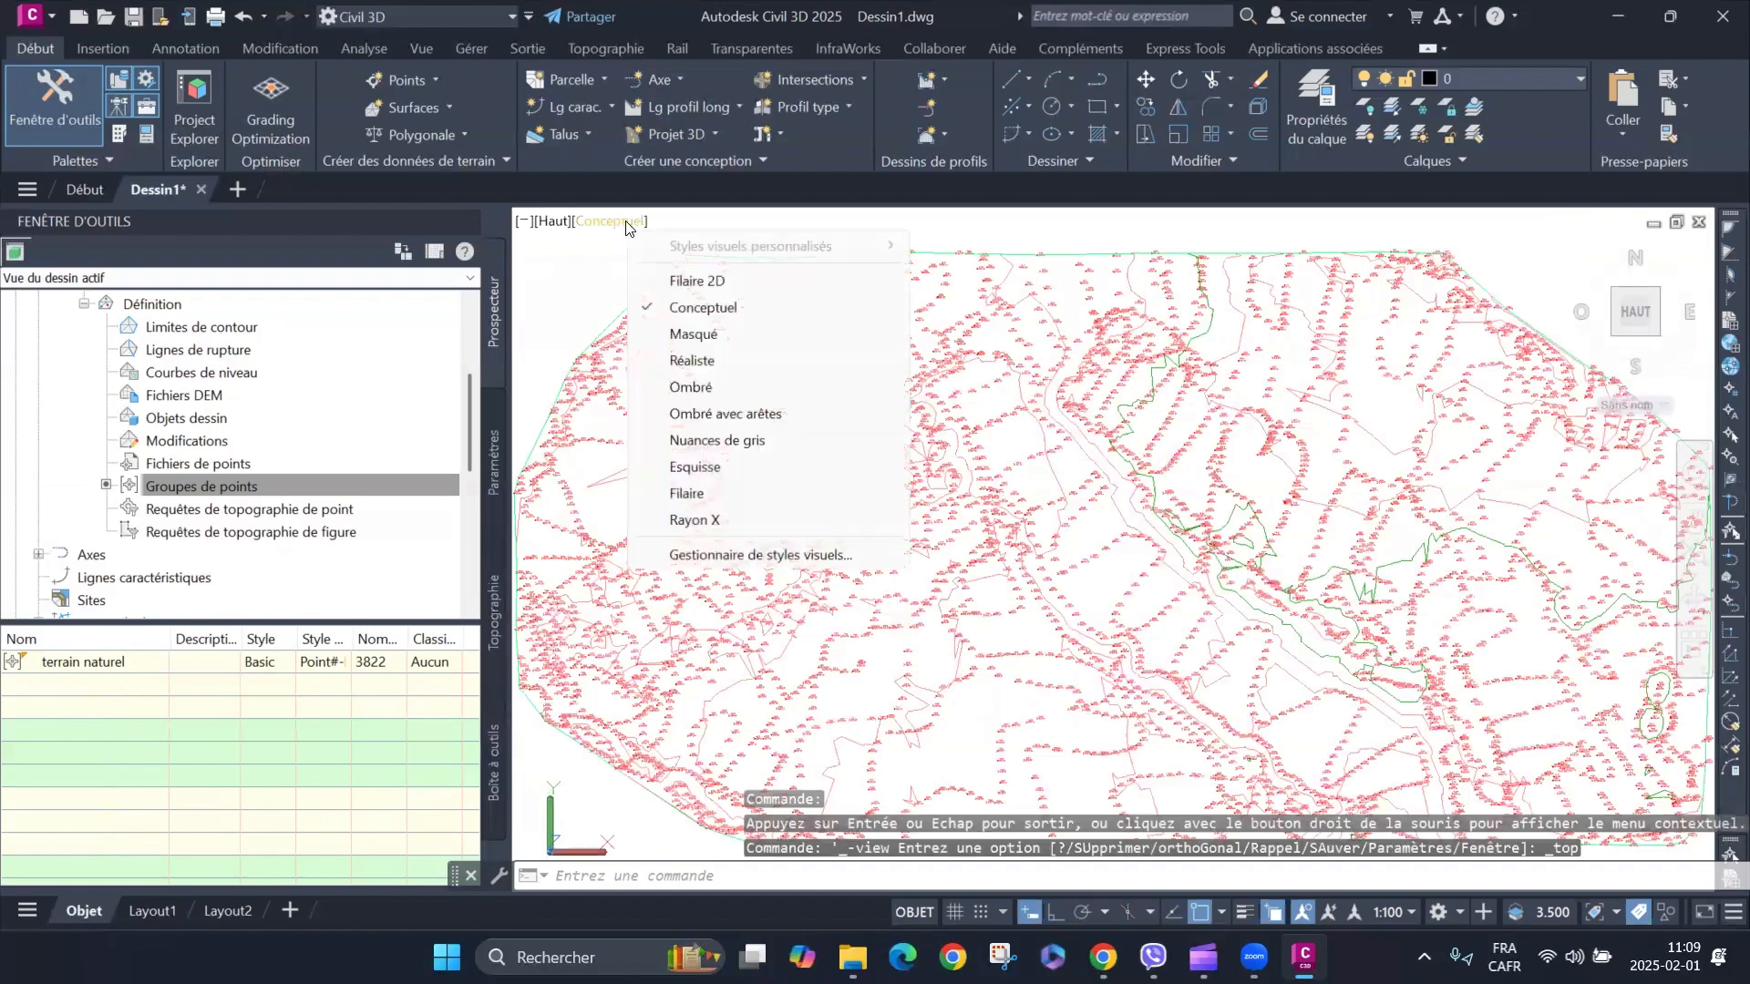
pyautogui.click(734, 283)
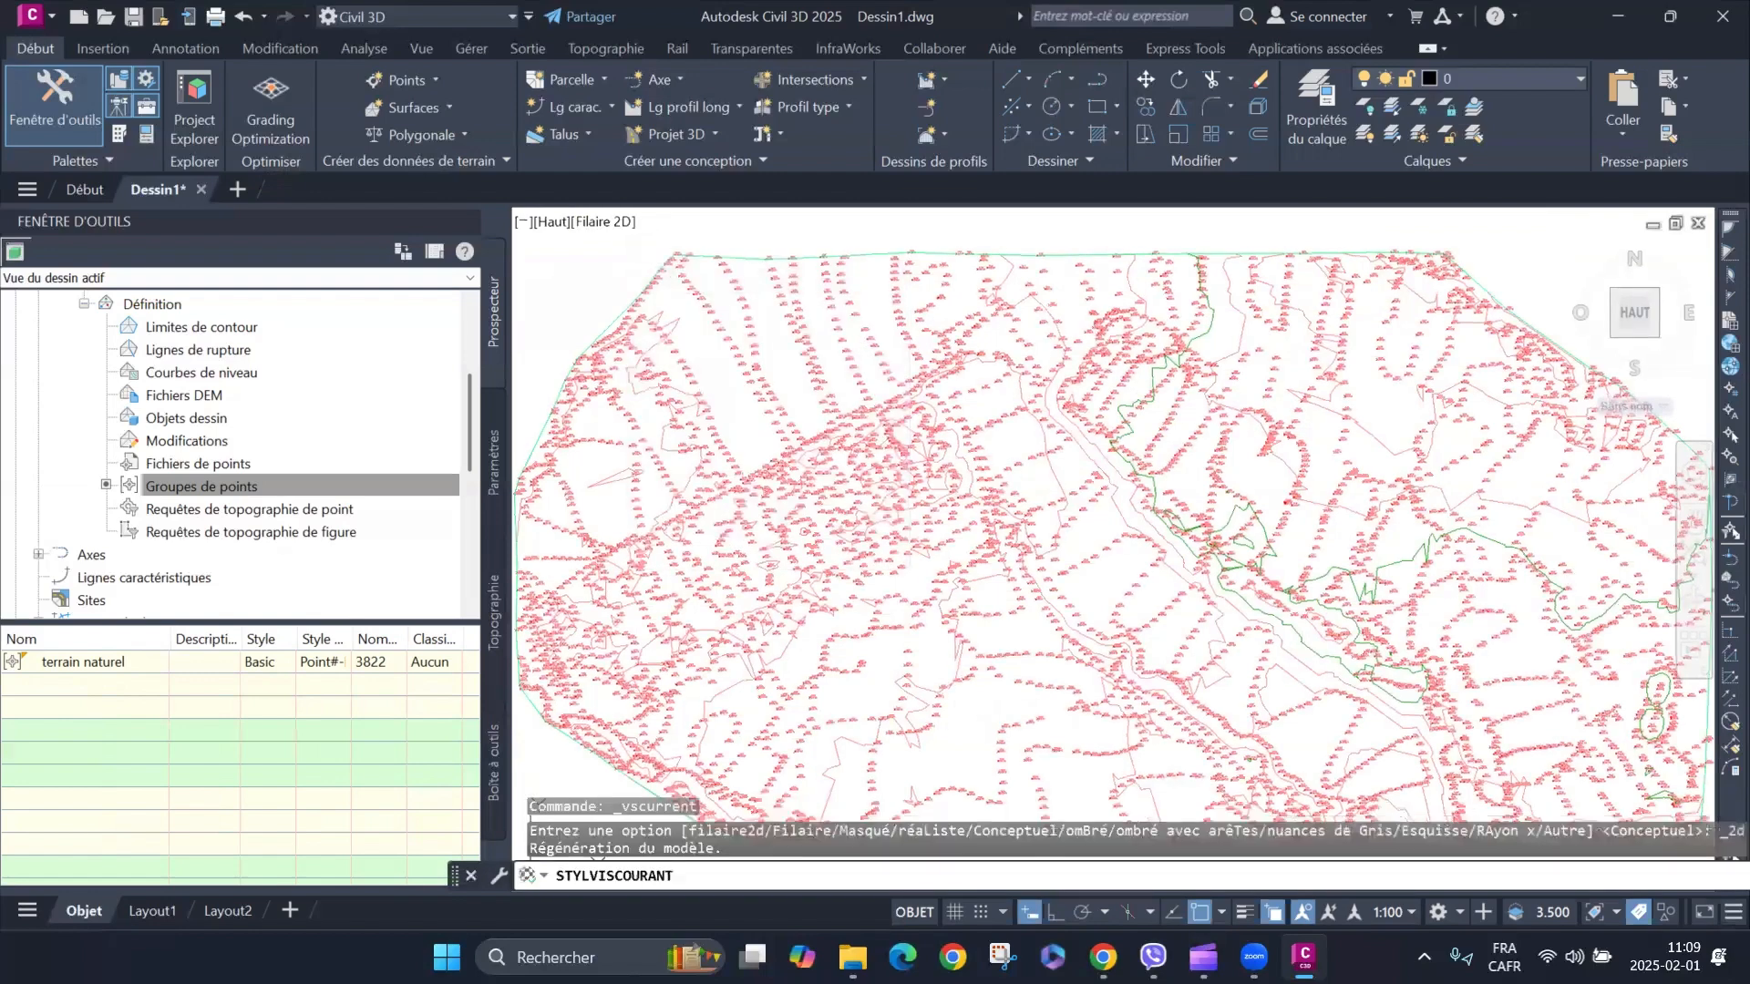
# Examine the survey points and contour lines in plan view, both as a whole and along the northern and northwestern edges.
pyautogui.scroll(-2, 1035, 413)
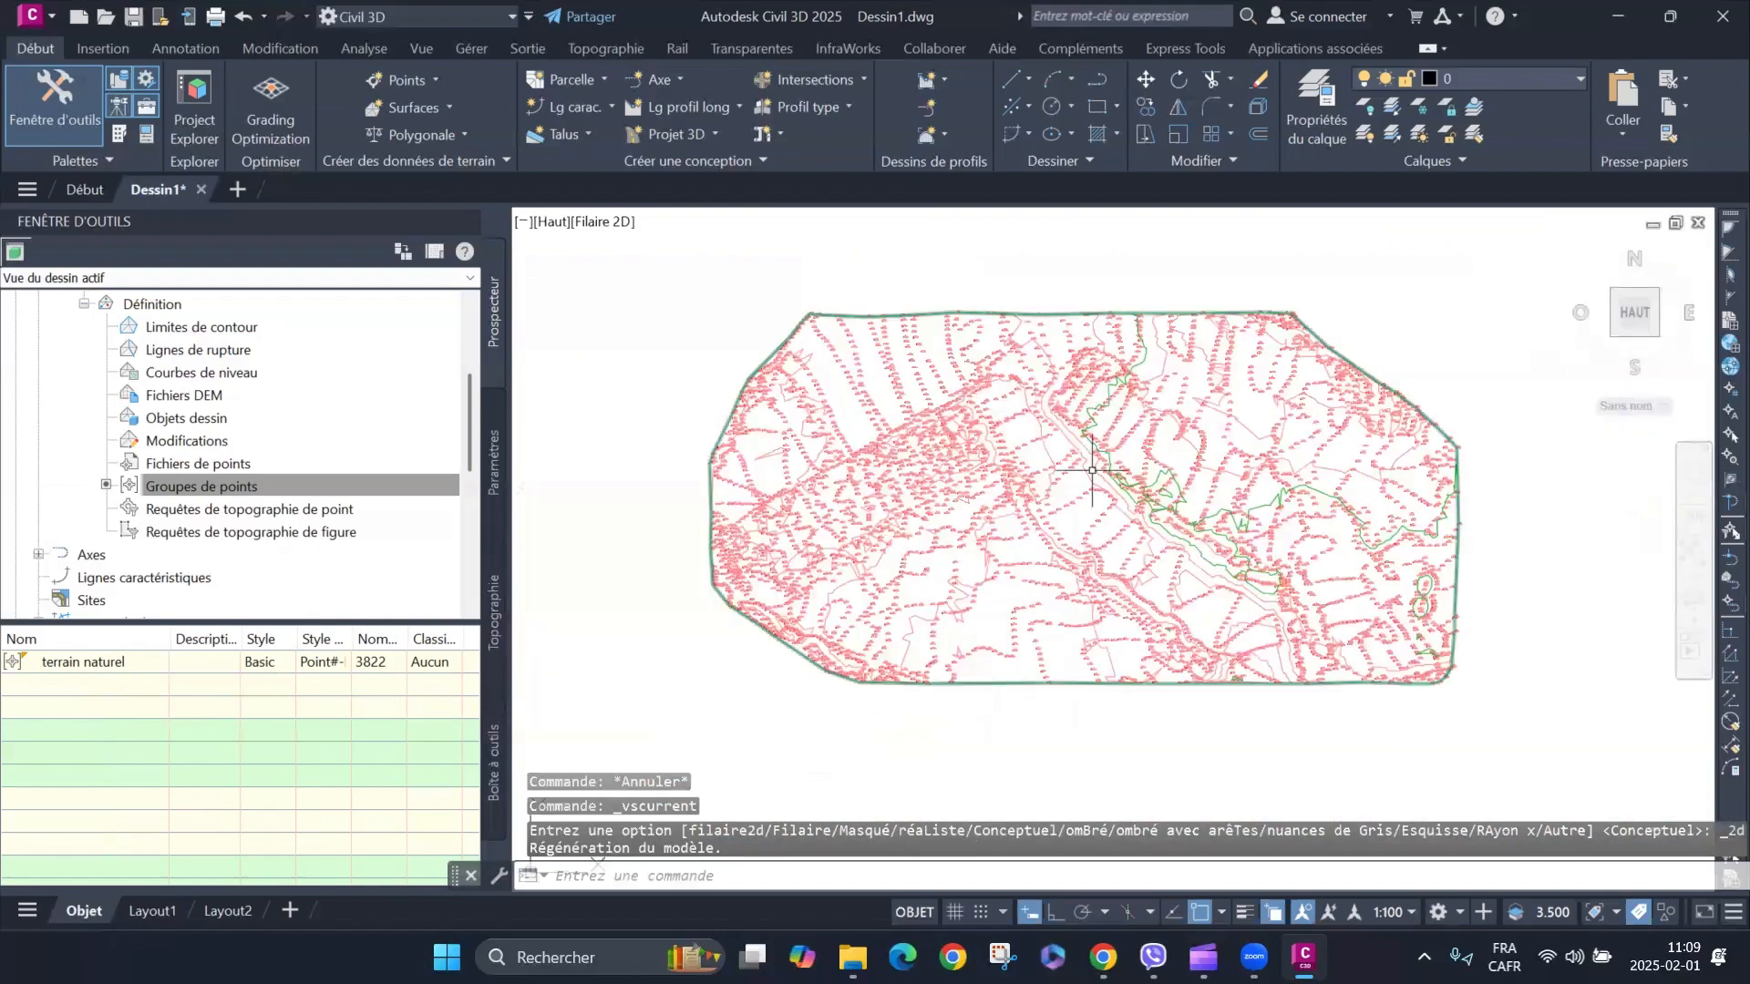
pyautogui.scroll(2, 867, 319)
pyautogui.scroll(3, 892, 387)
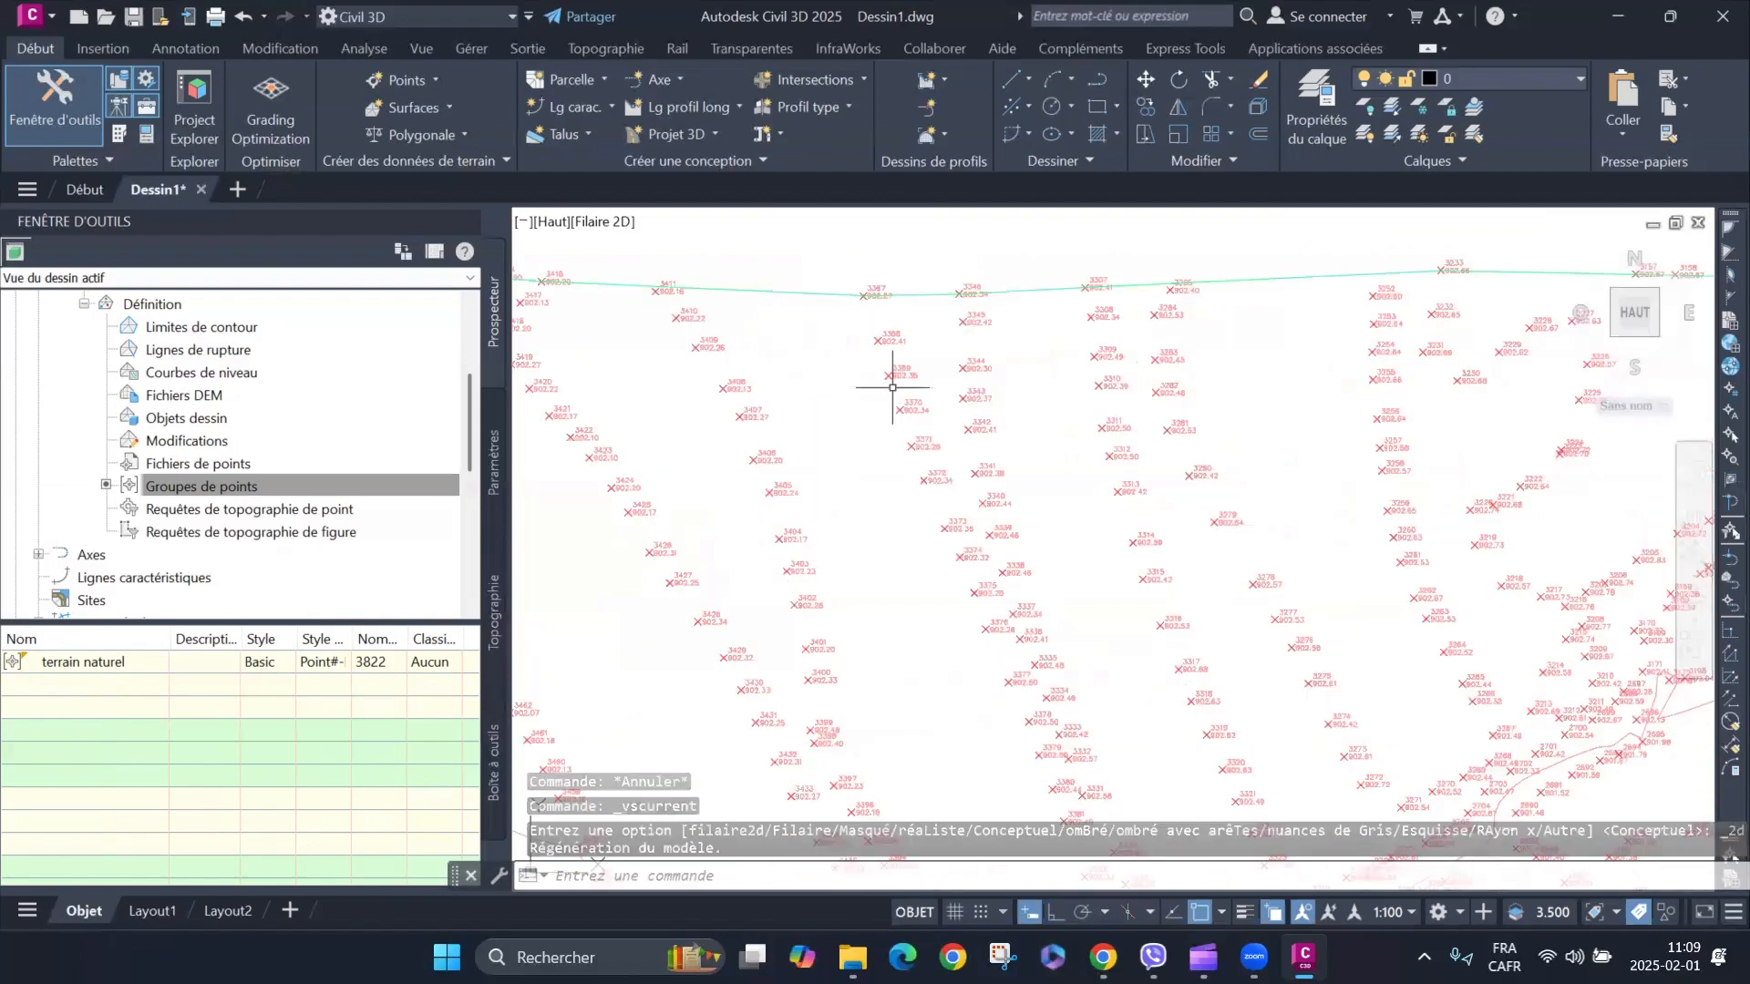
pyautogui.scroll(-5, 1015, 392)
pyautogui.scroll(-3, 1039, 401)
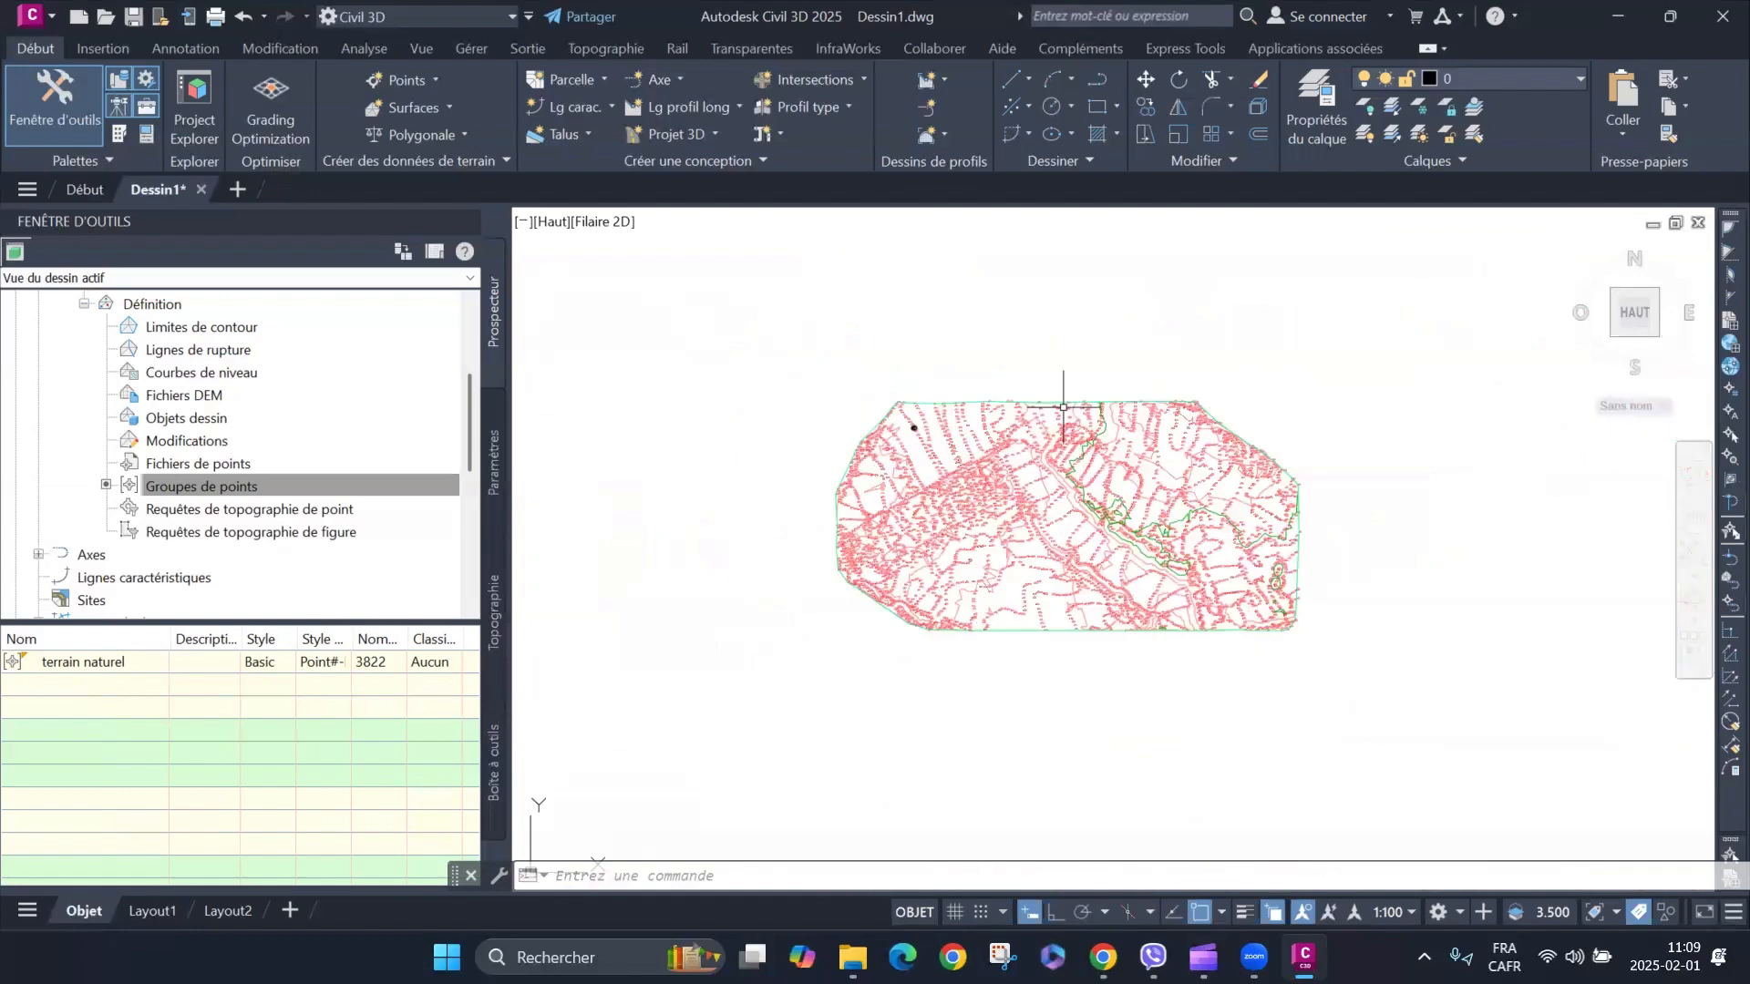
pyautogui.scroll(2, 1058, 409)
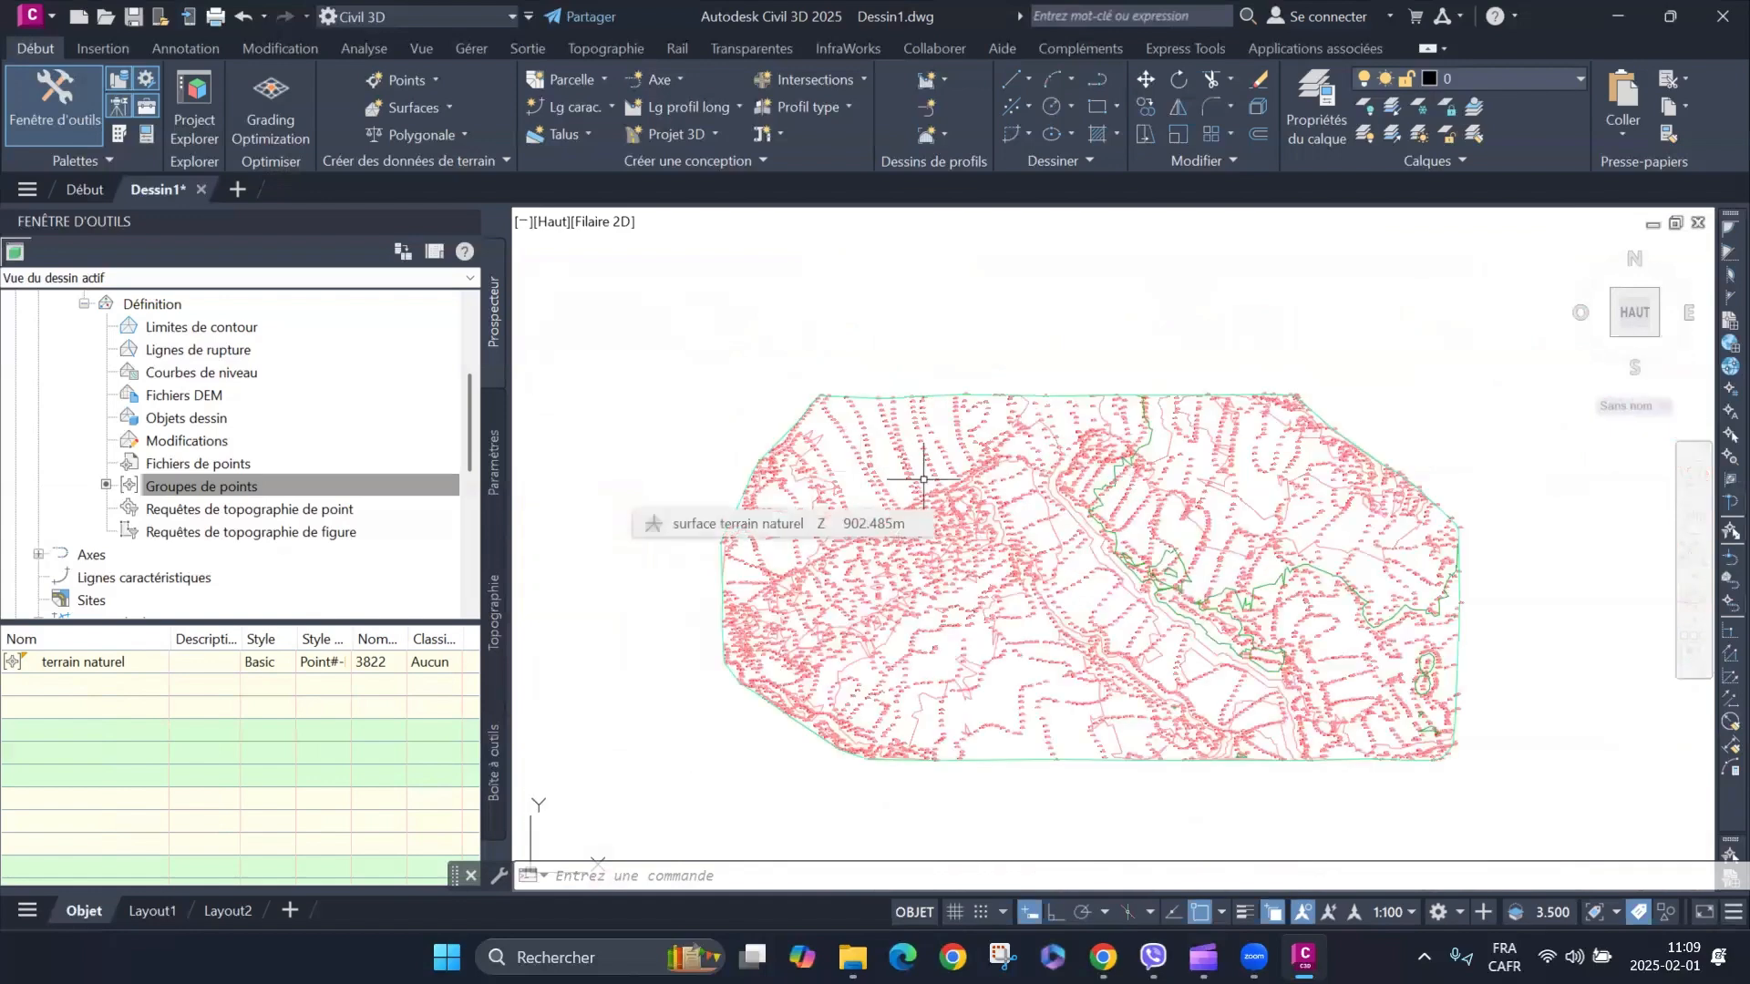
pyautogui.scroll(5, 861, 423)
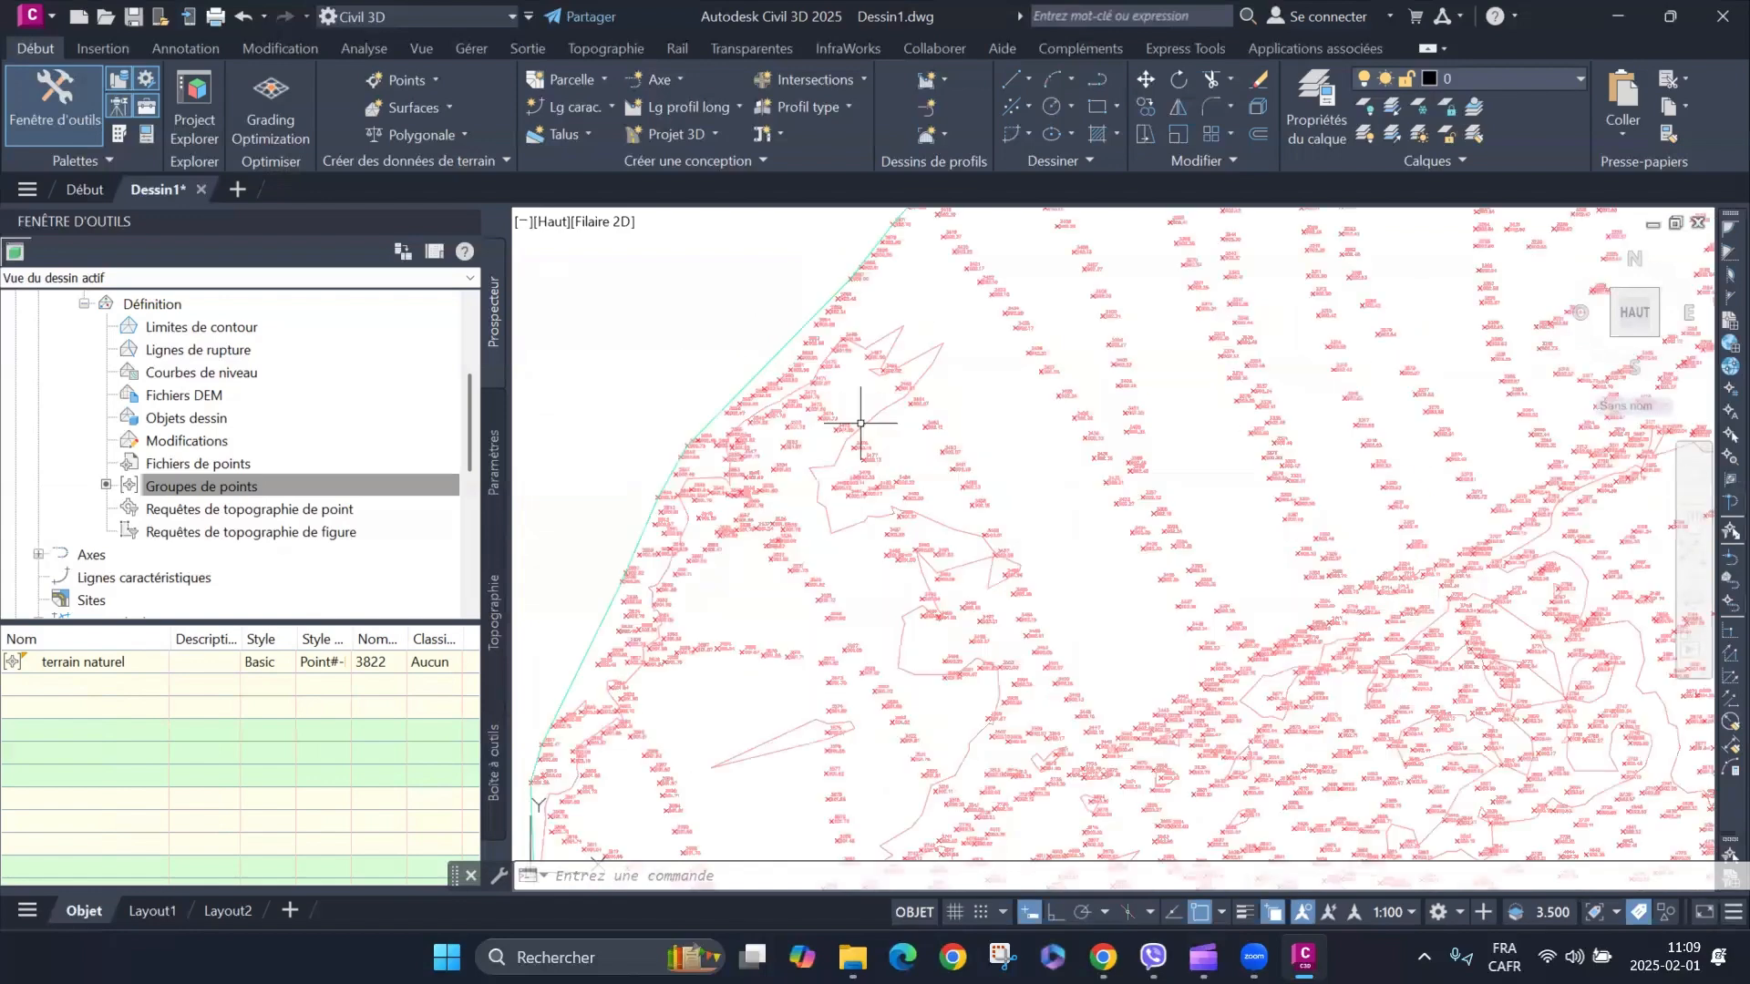
pyautogui.scroll(-4, 848, 456)
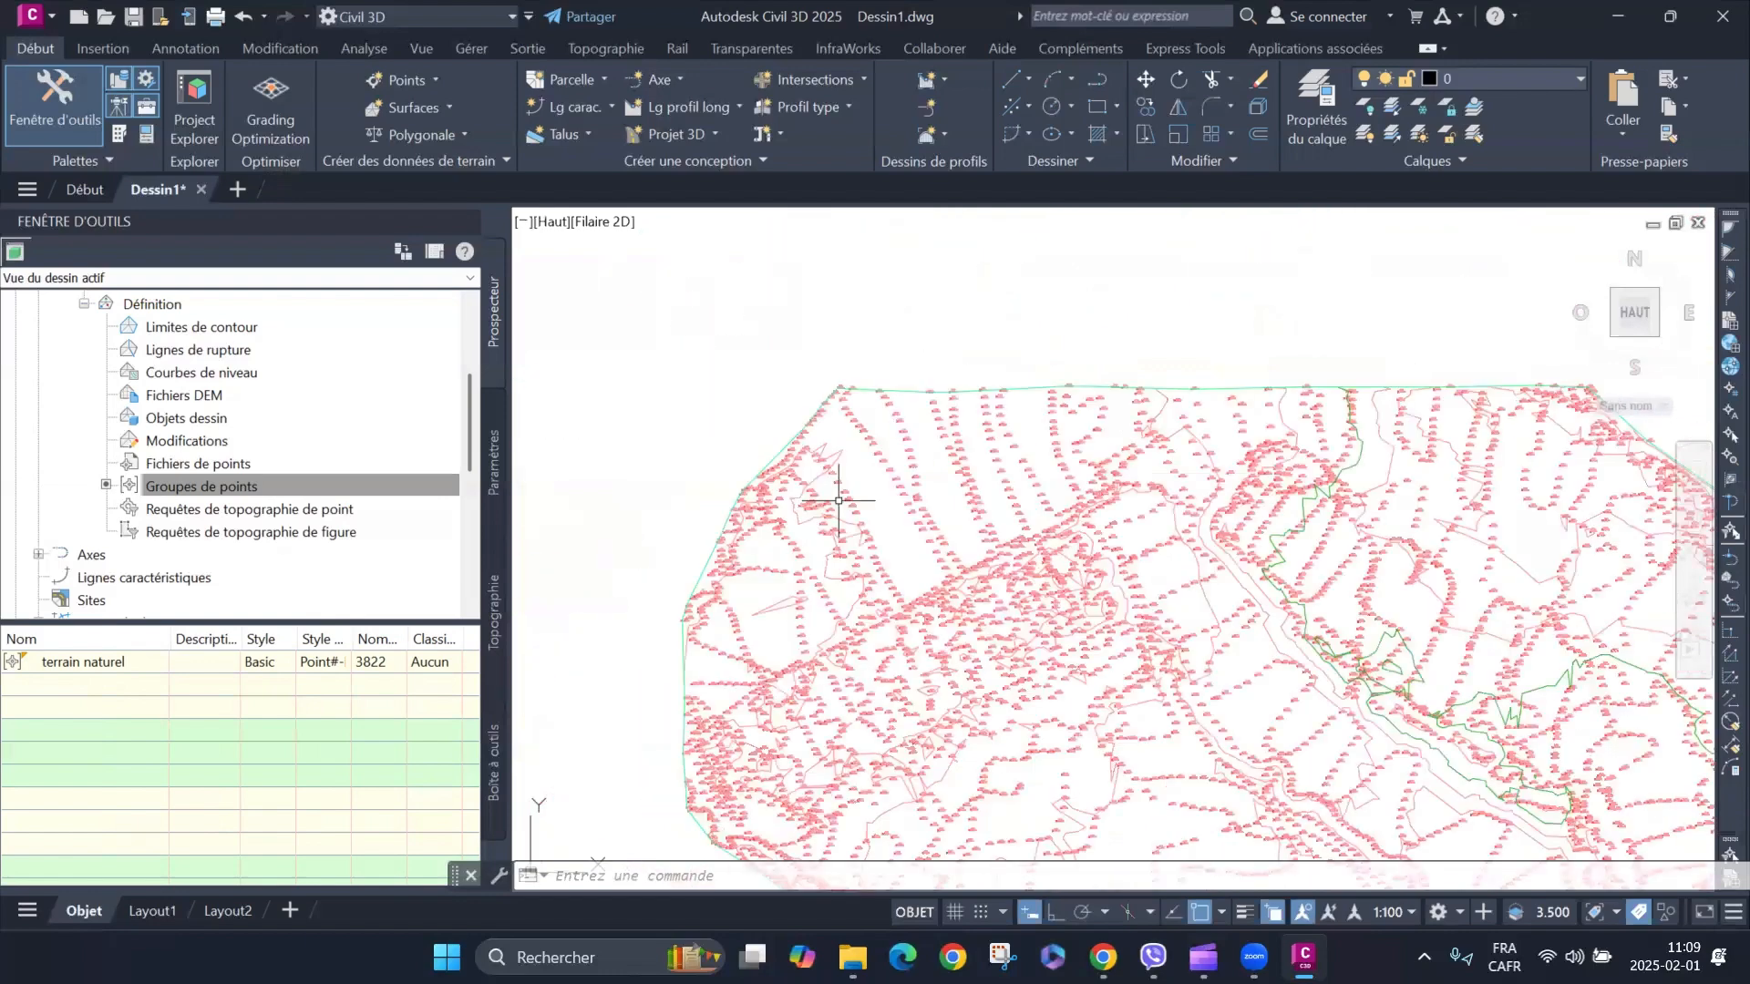
pyautogui.scroll(-2, 839, 501)
pyautogui.scroll(2, 863, 496)
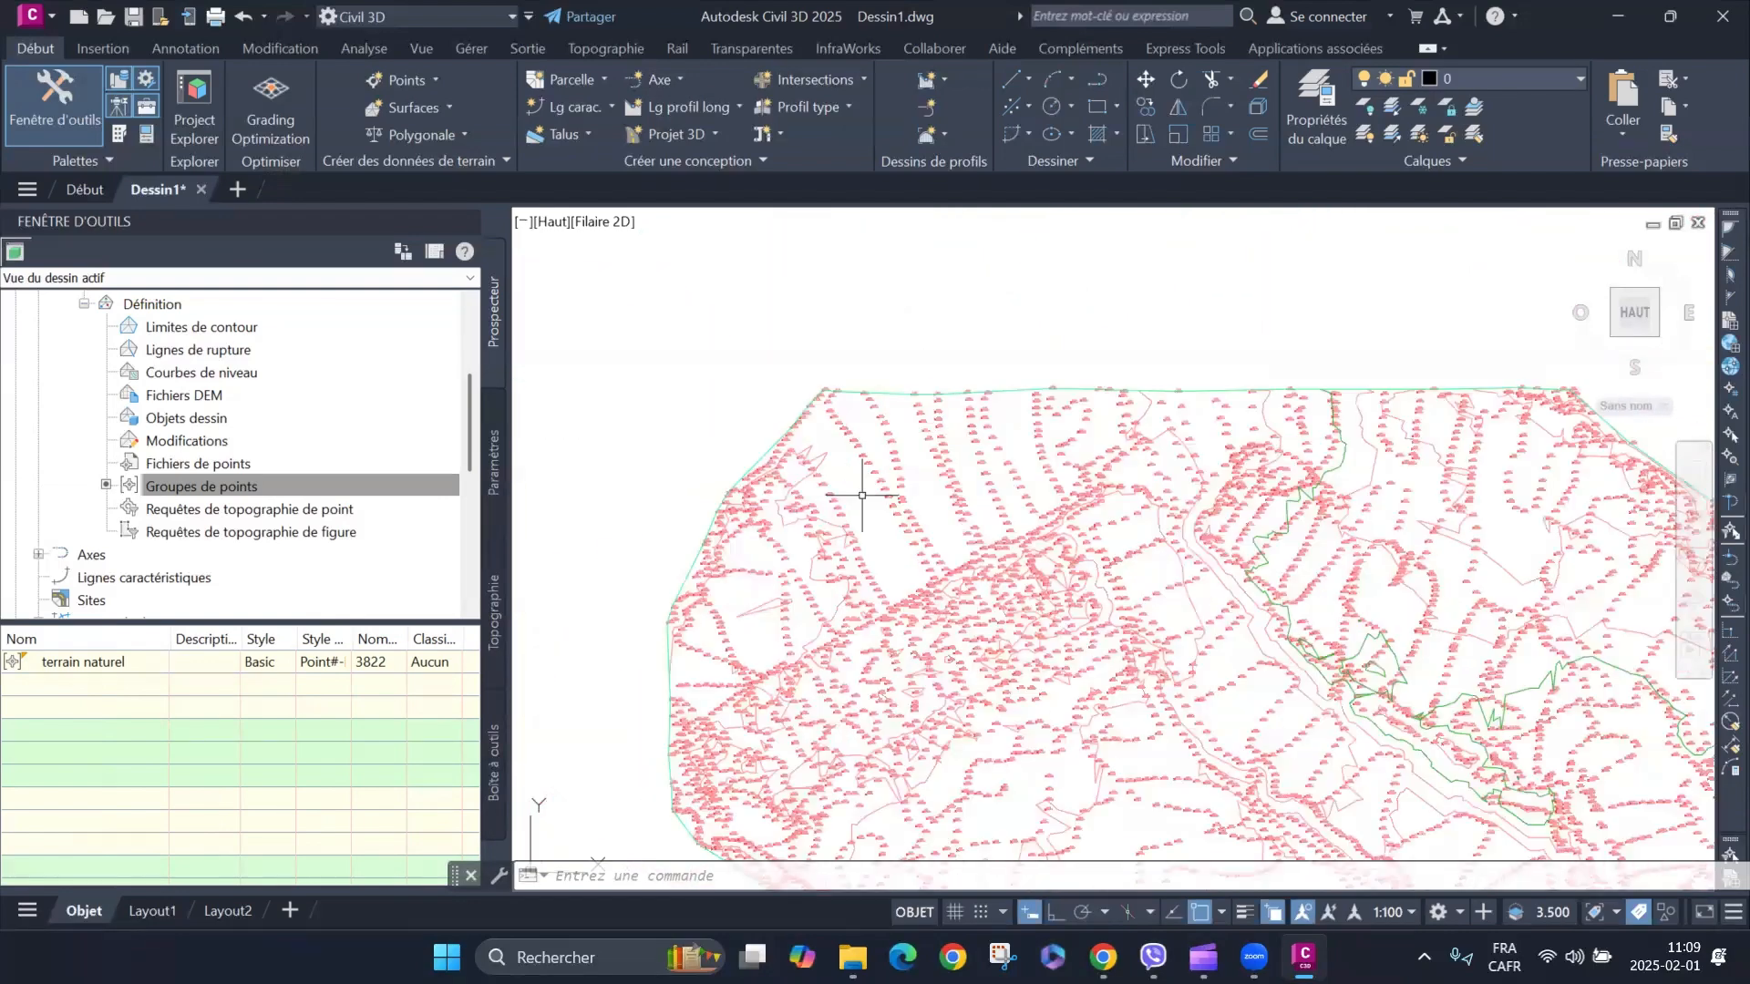
pyautogui.scroll(1, 862, 495)
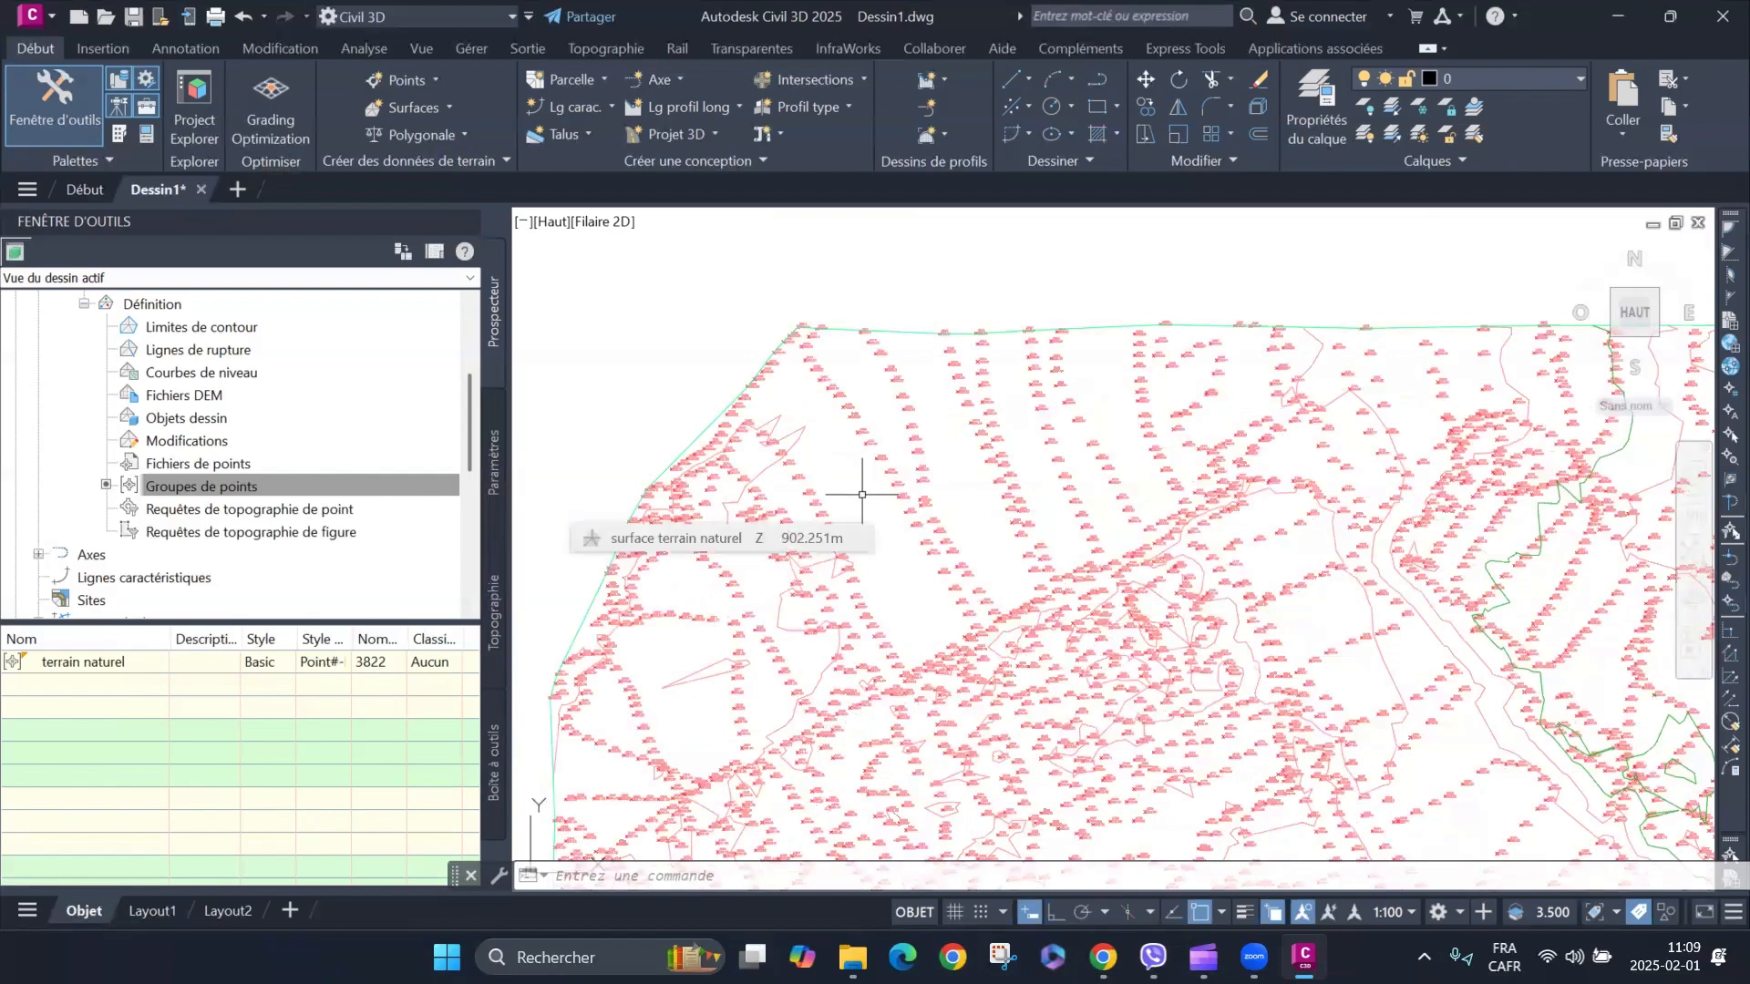
# Identify the layer of a survey point in the northwest and freeze that layer, V-NODE, to hide the points.
pyautogui.scroll(3, 960, 570)
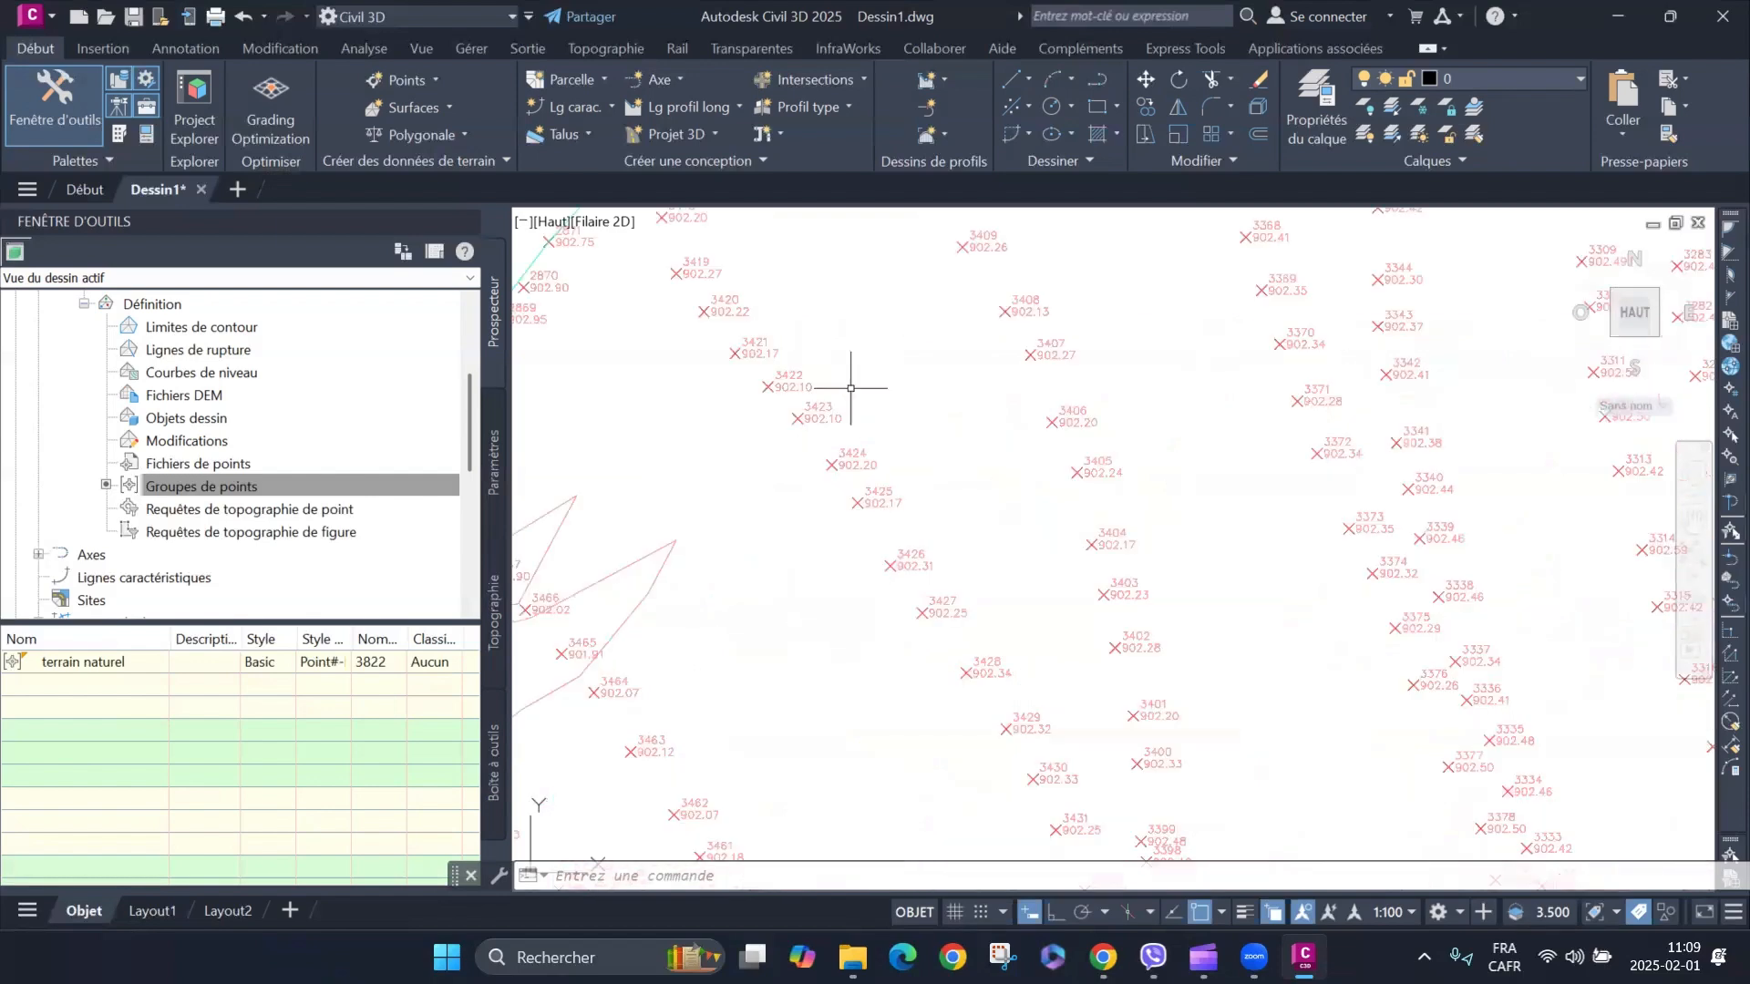
pyautogui.click(804, 419)
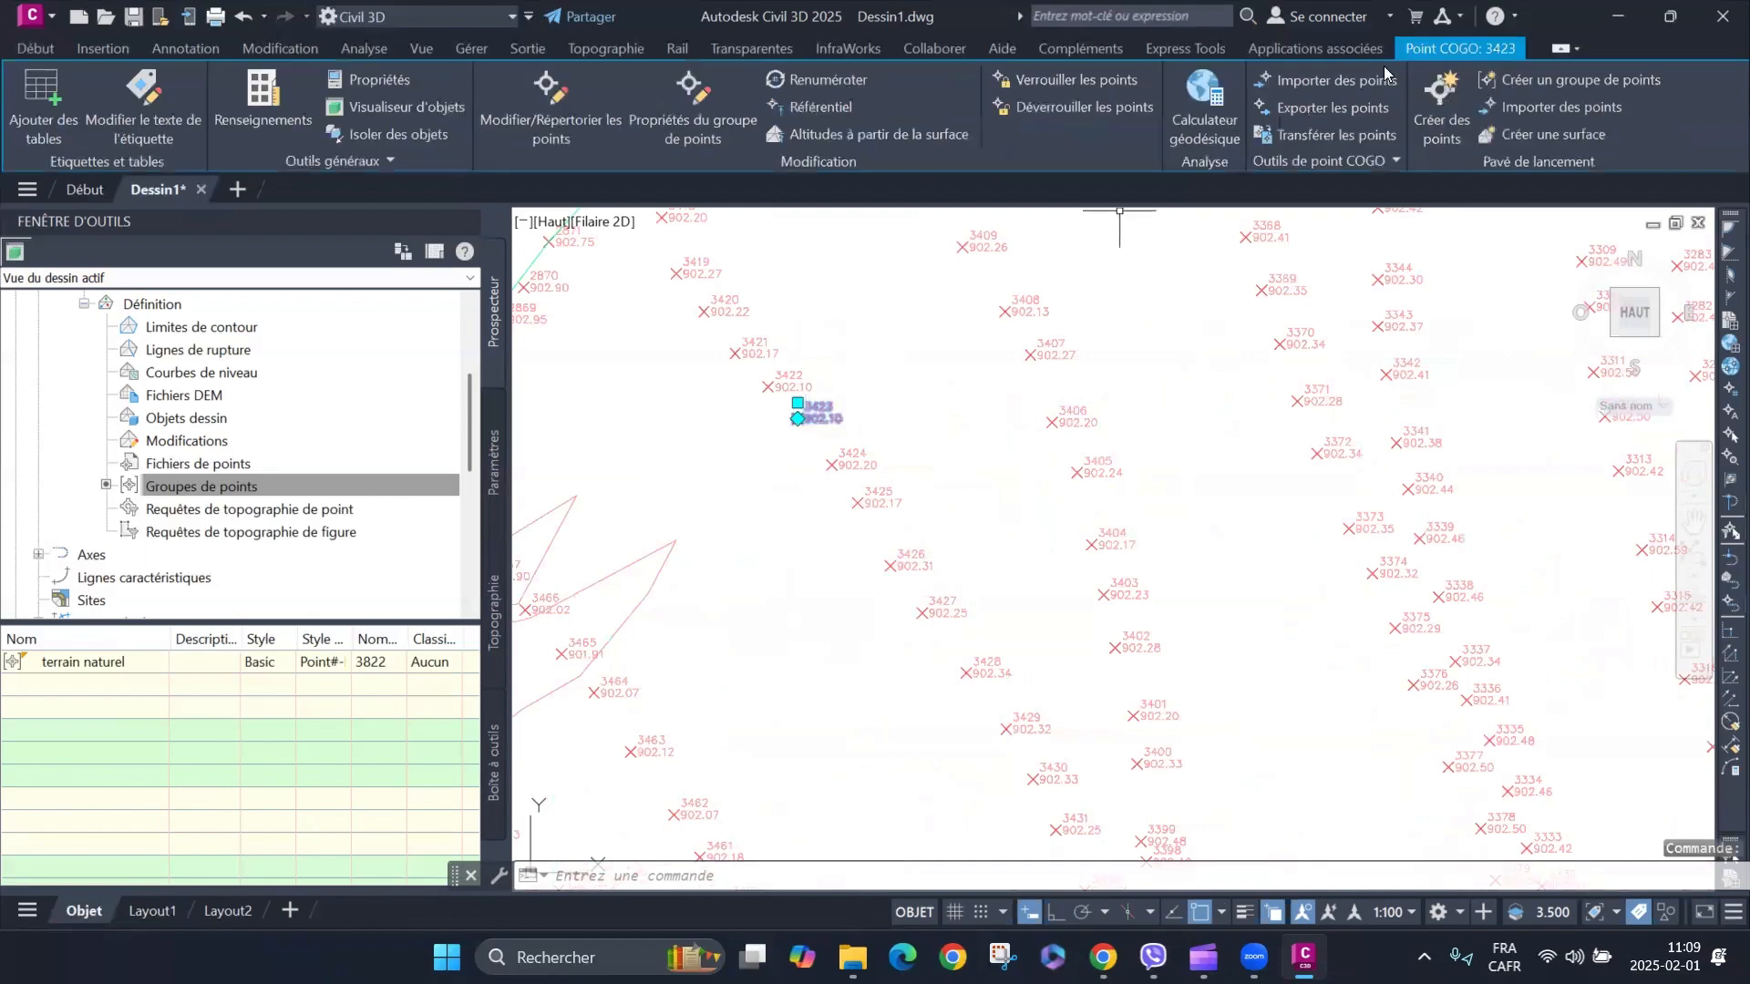
pyautogui.click(36, 48)
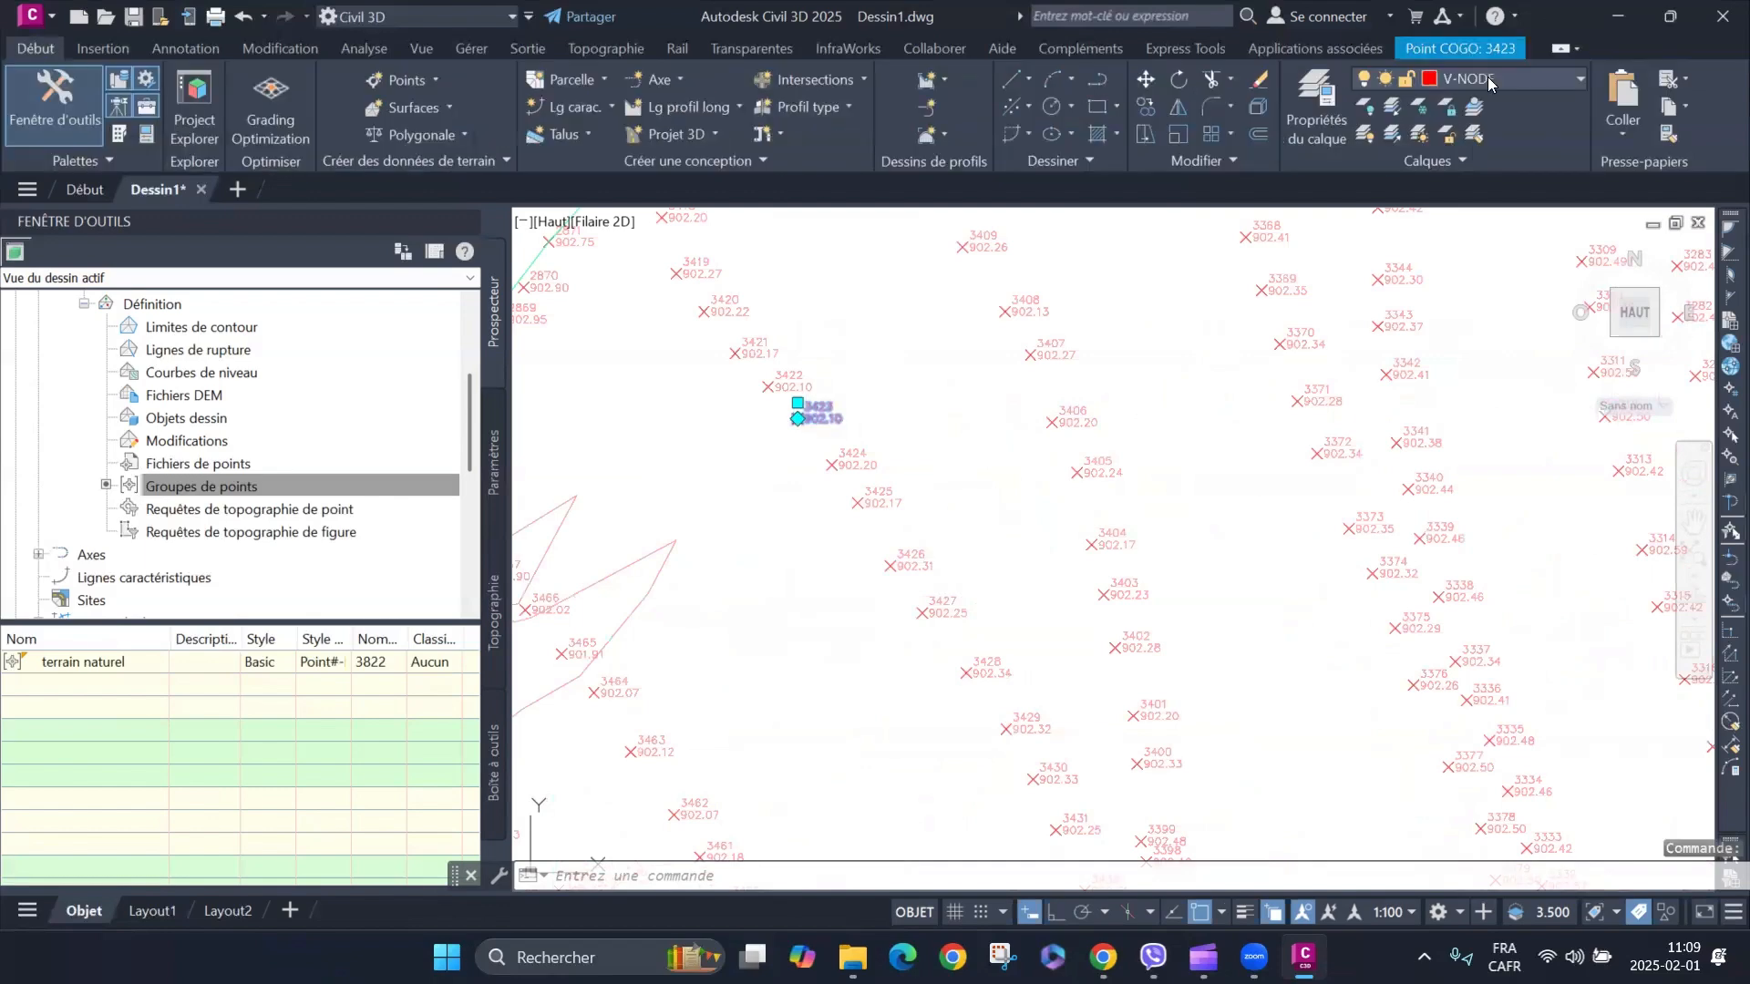
pyautogui.click(1552, 84)
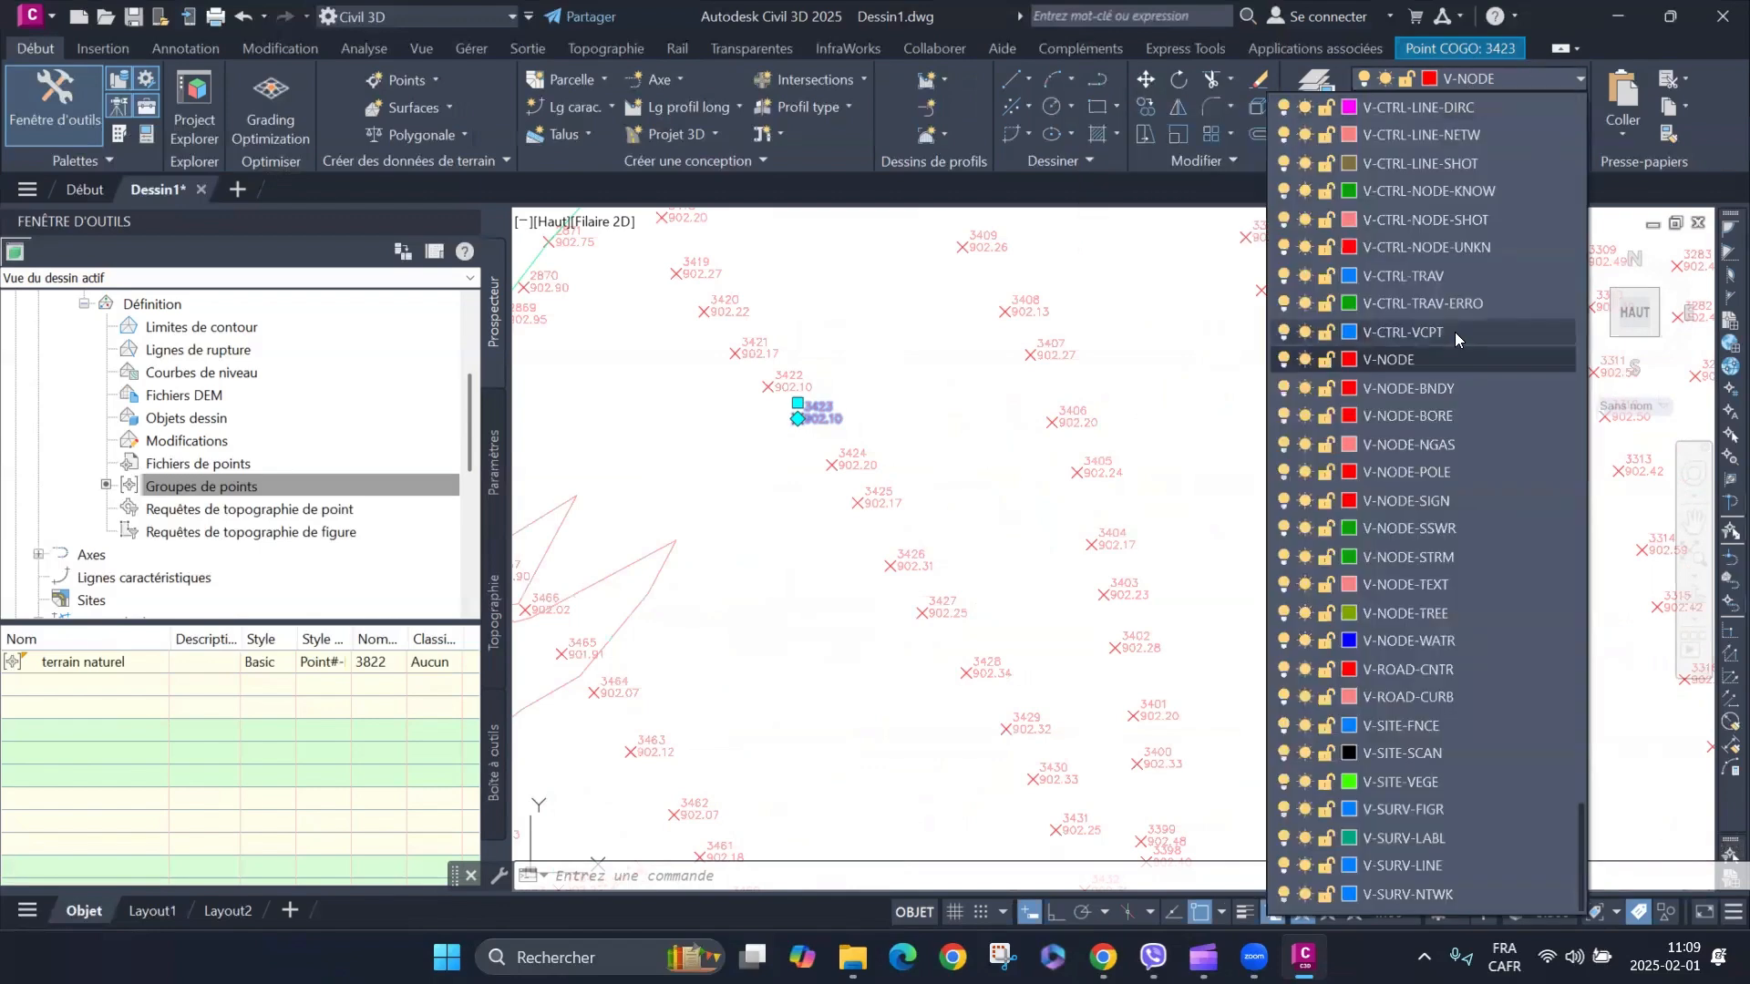
pyautogui.click(1308, 363)
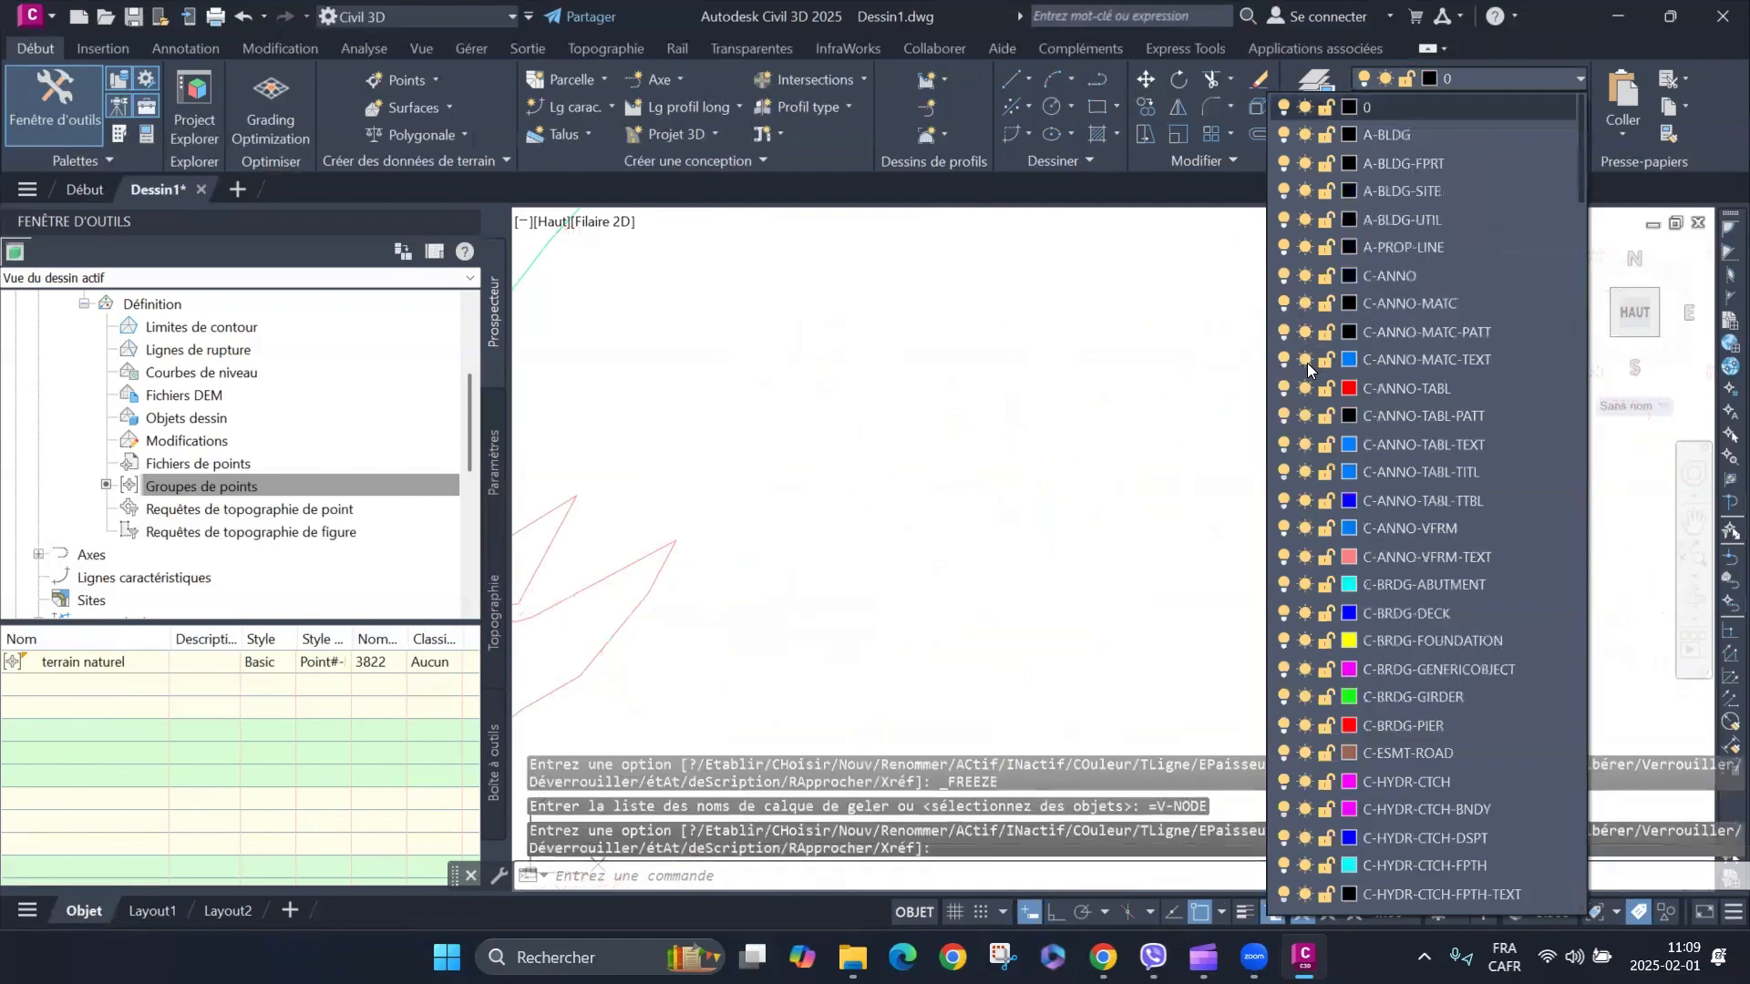
pyautogui.scroll(-7, 1409, 602)
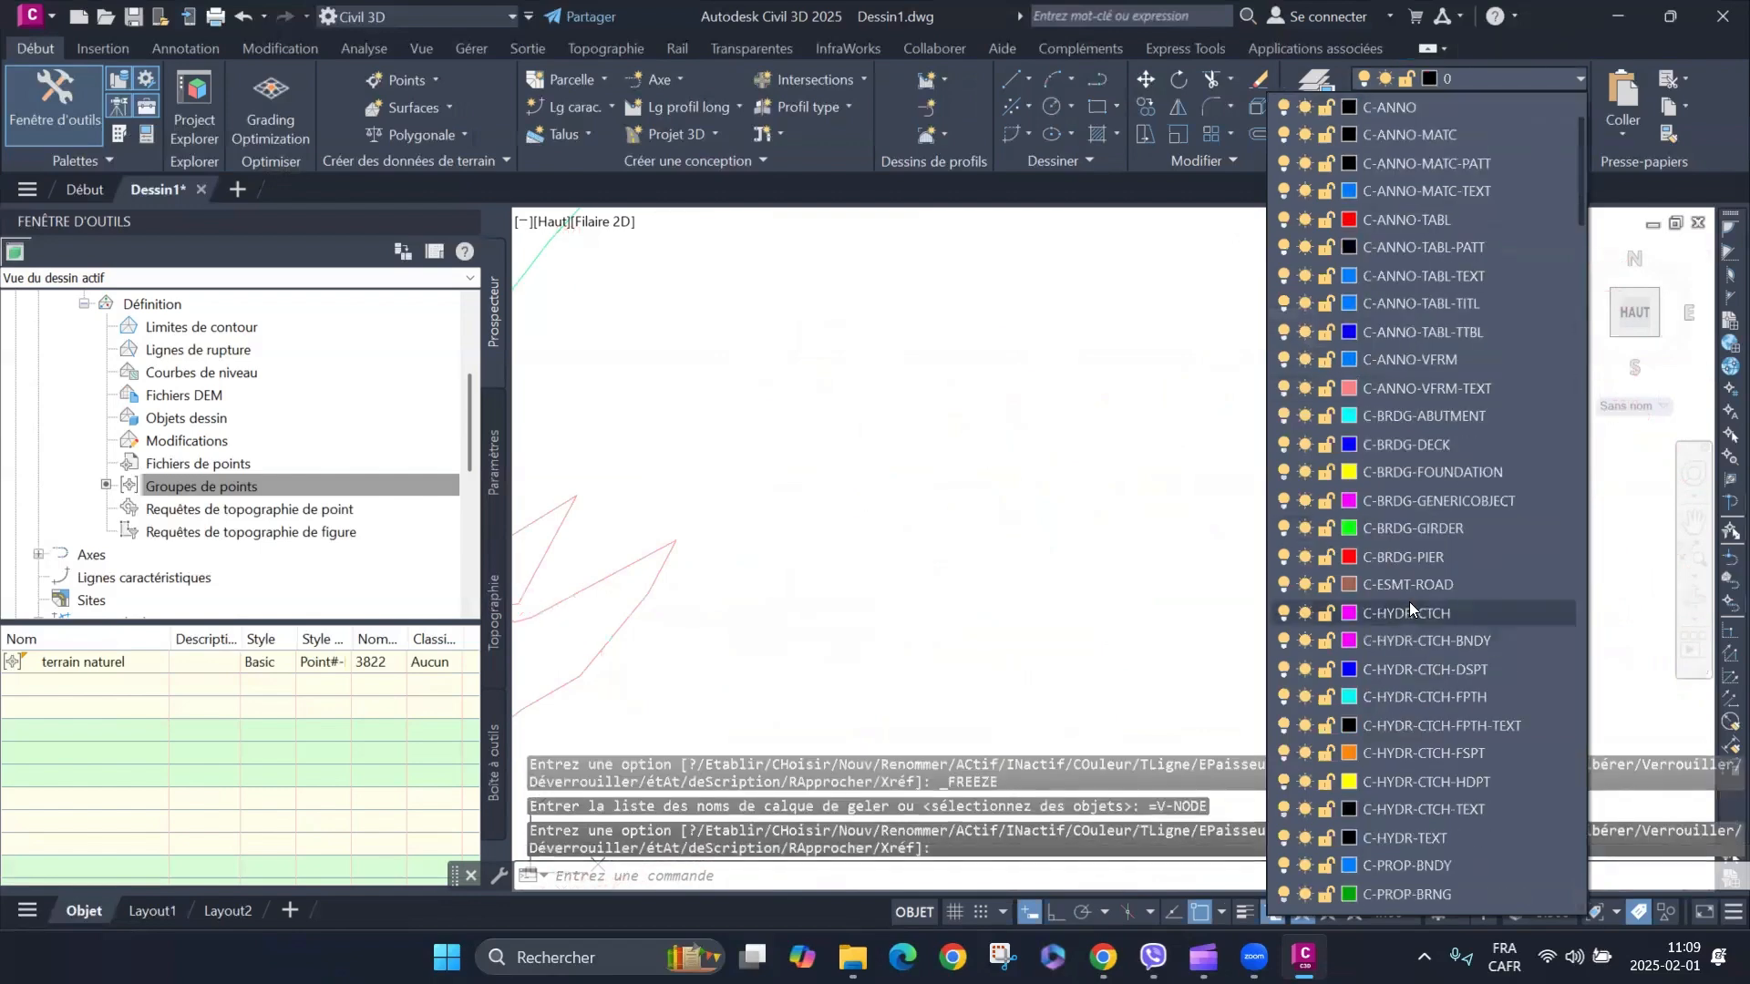
pyautogui.scroll(-20, 1412, 607)
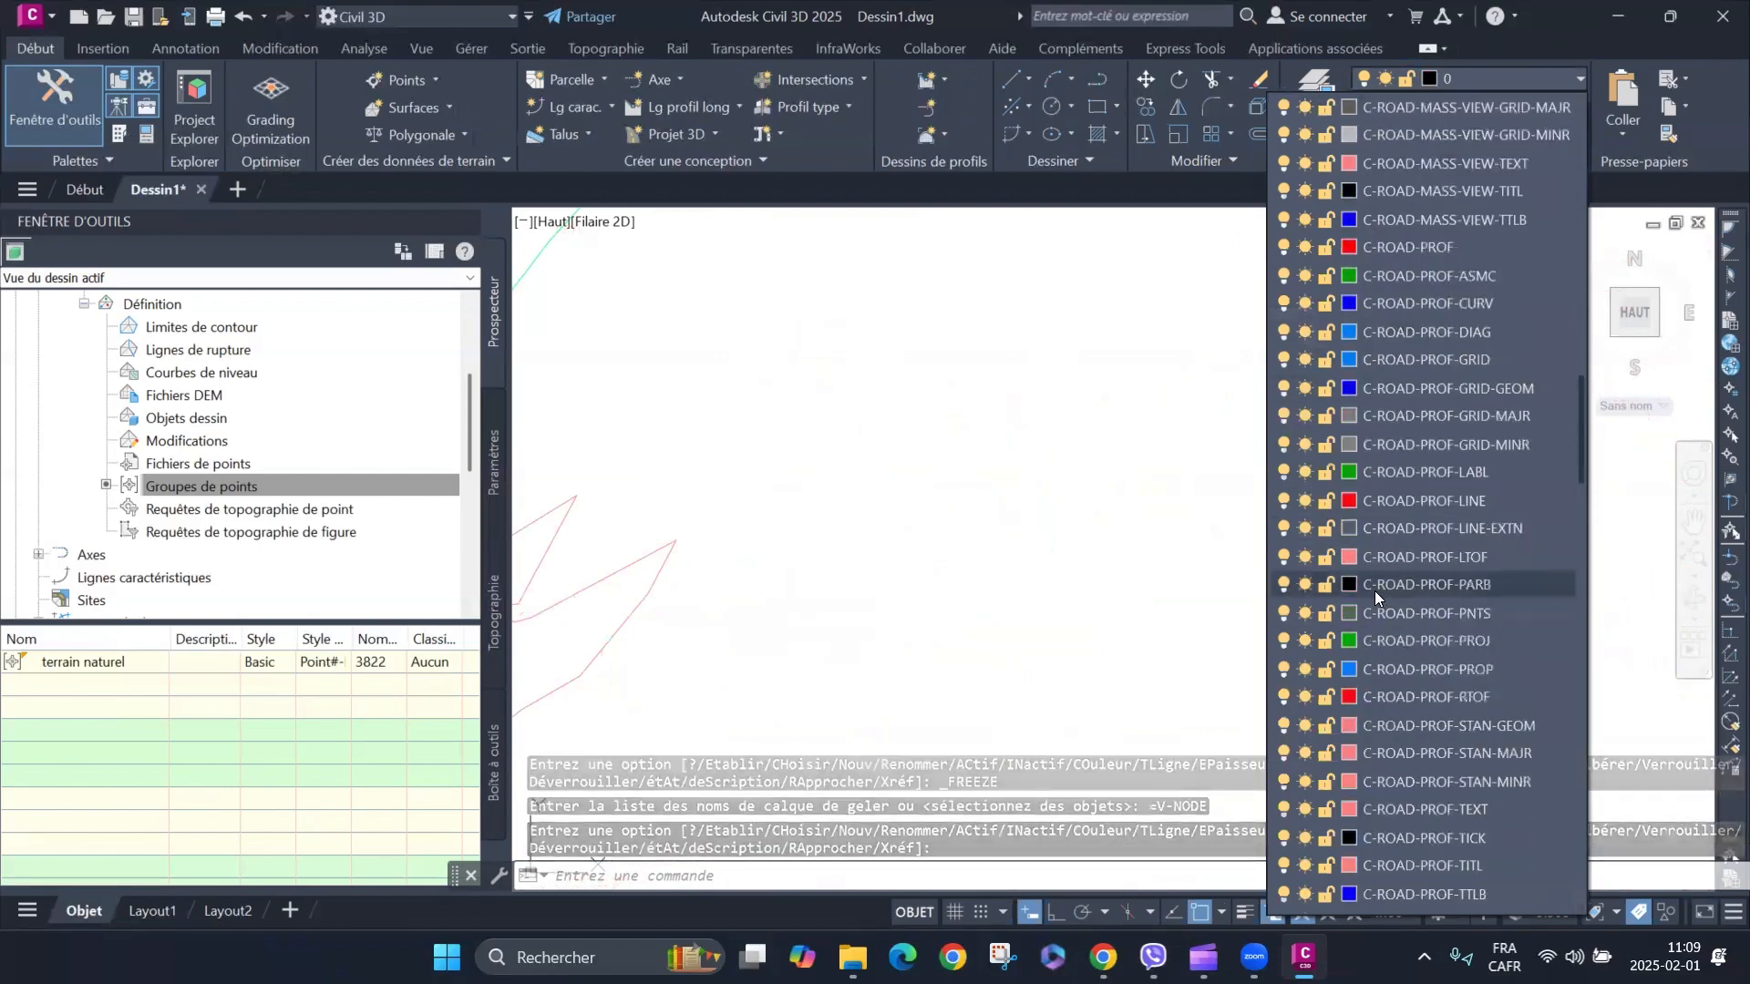
pyautogui.scroll(-20, 1367, 607)
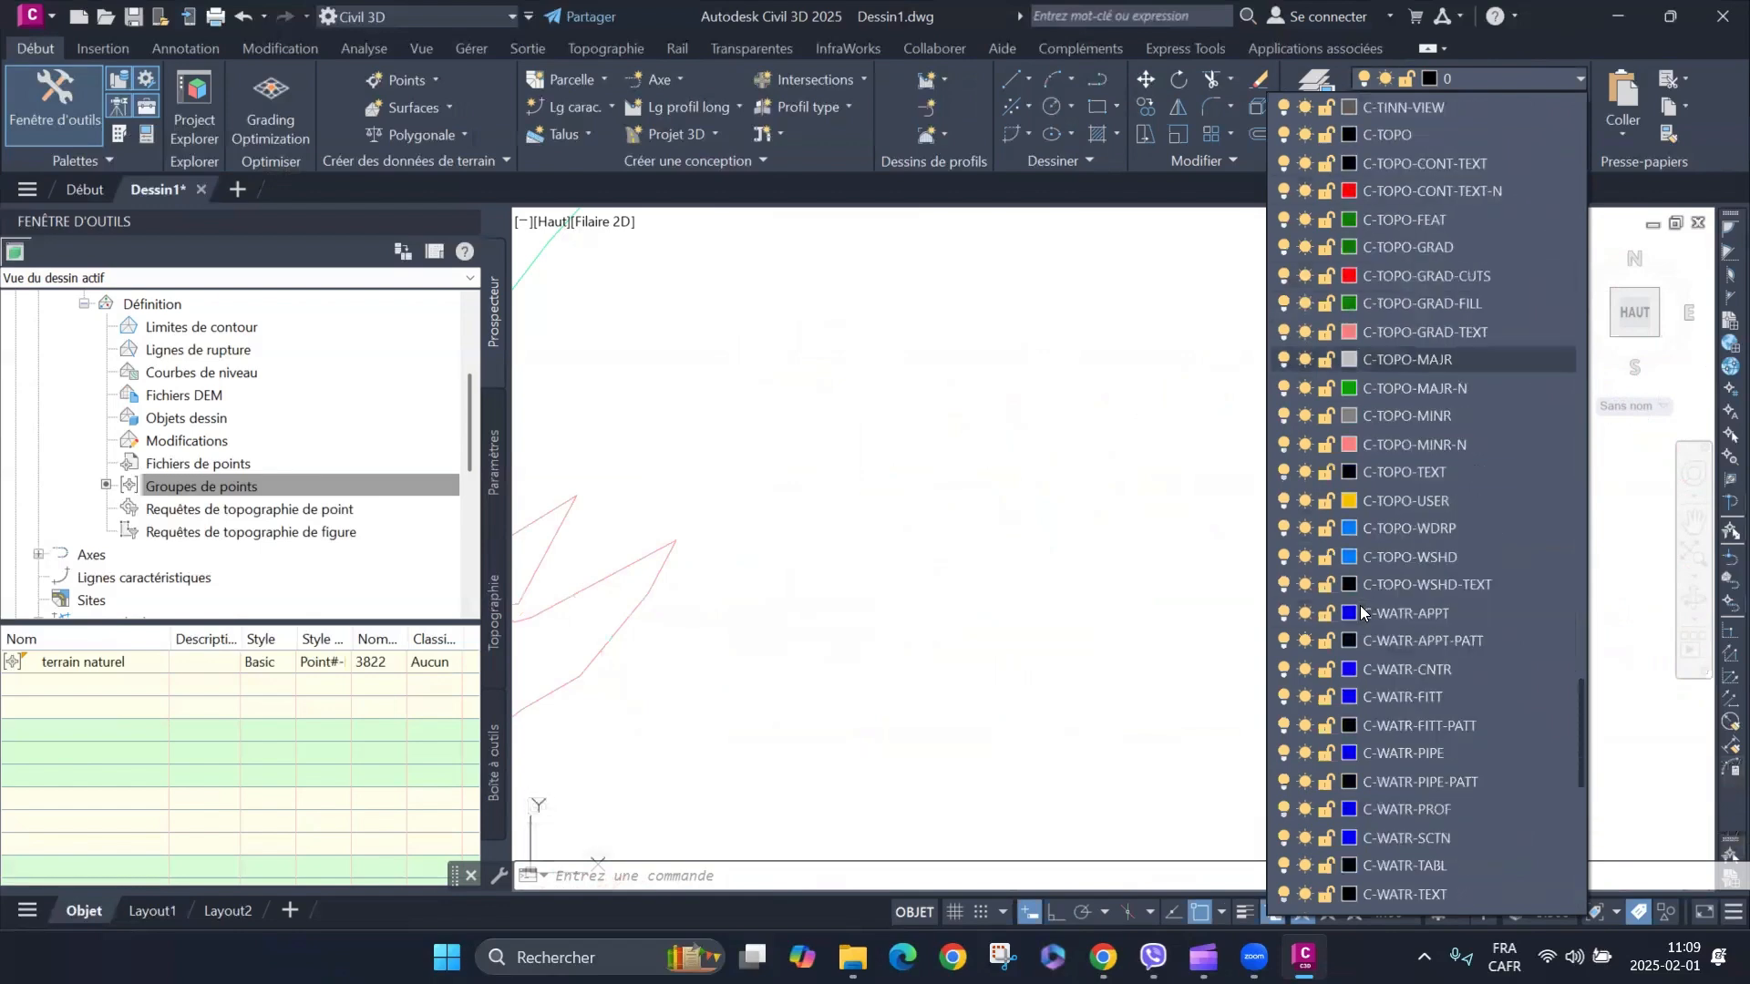
pyautogui.scroll(-4, 1362, 612)
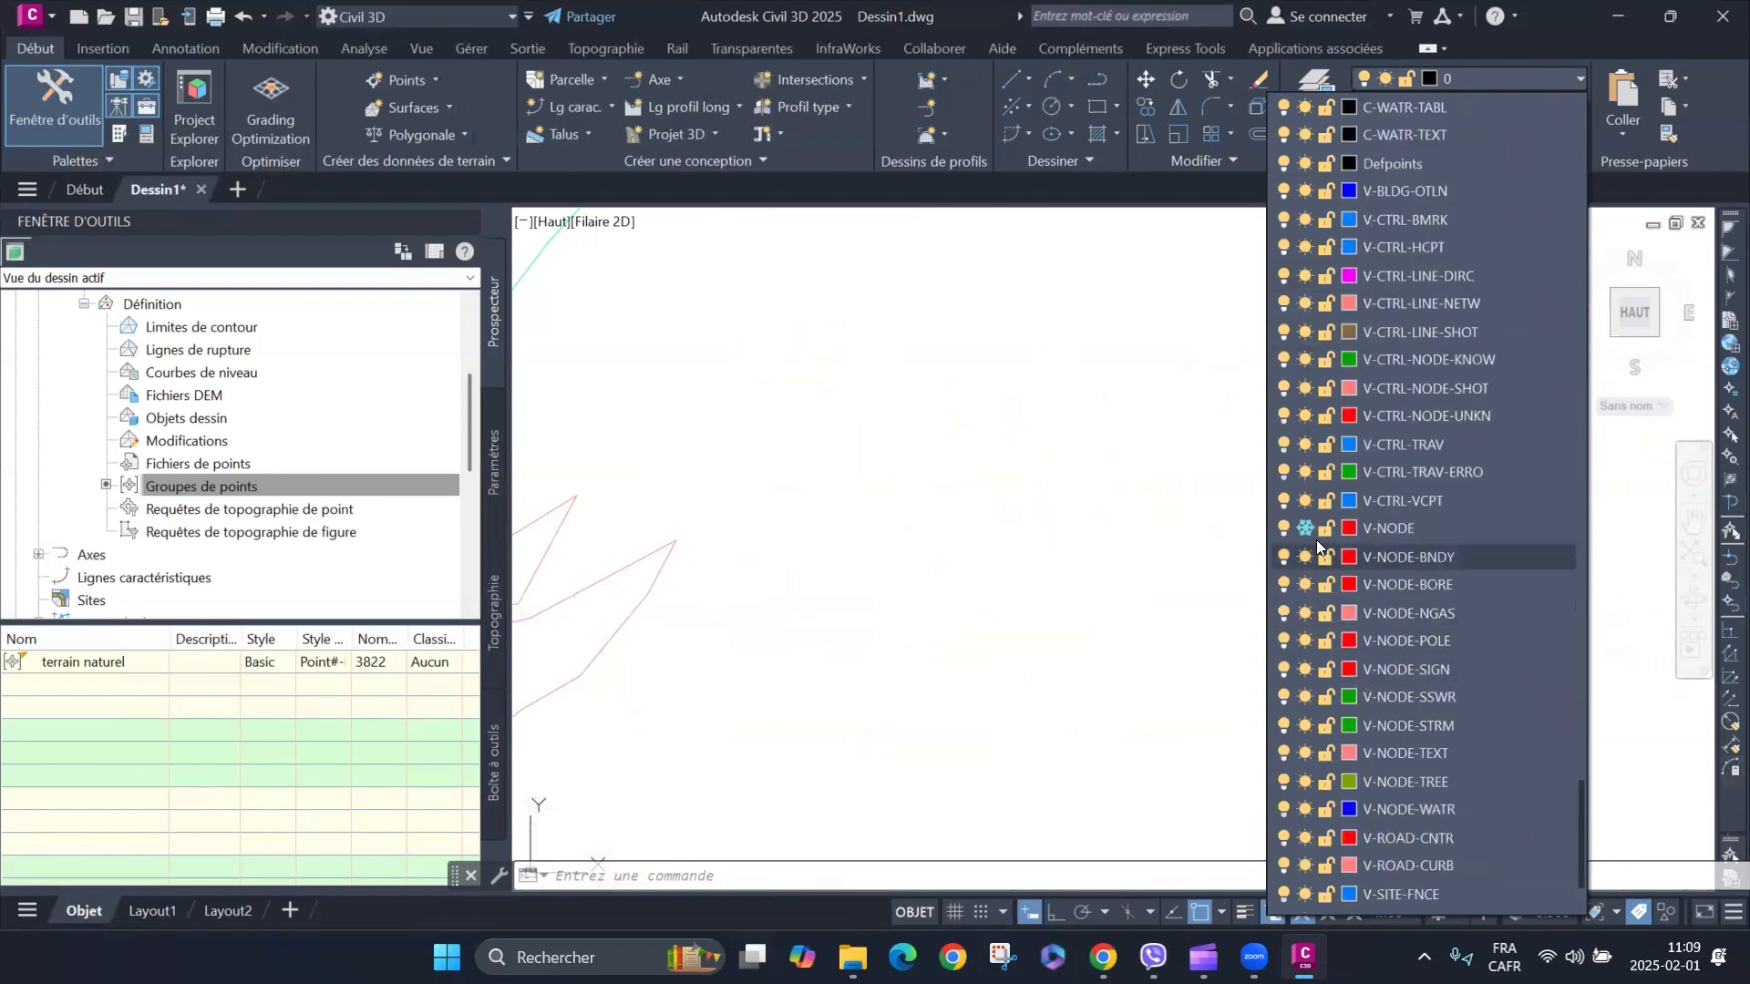
pyautogui.click(1007, 387)
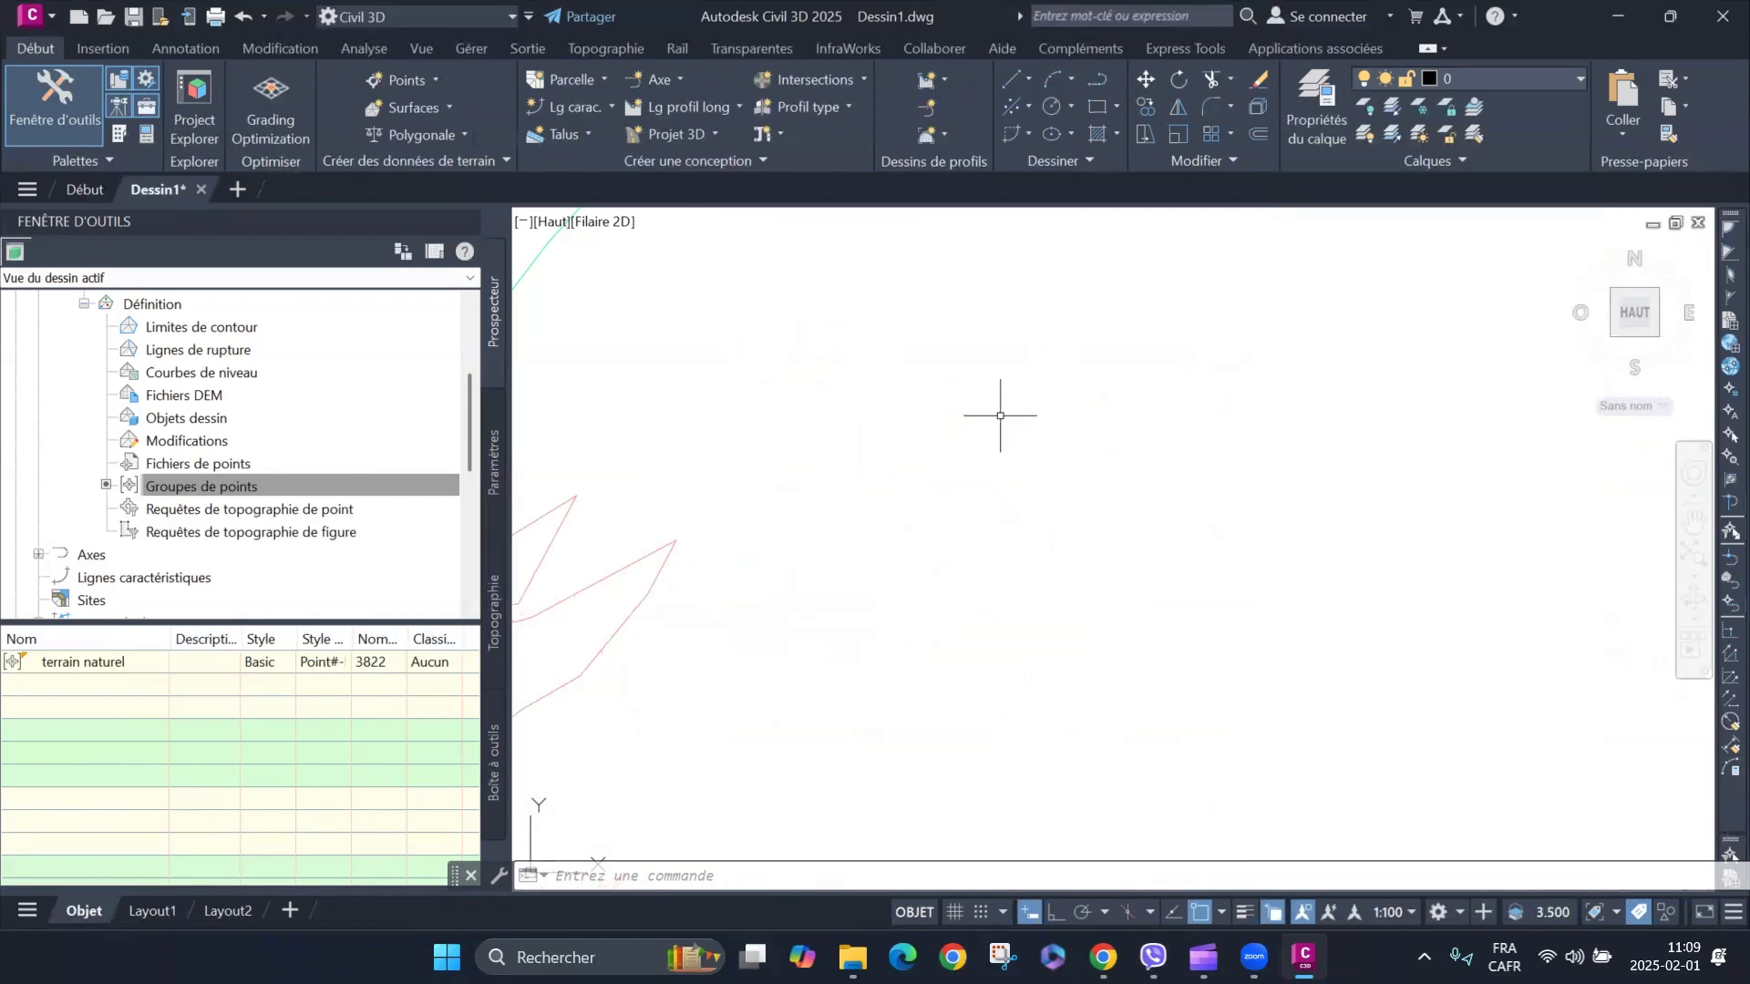
# Add multiple contour labels (Courbe de niveau - Multiple) to "surface terrain naturel" along a line crossing the central contours from northeast to southwest.
pyautogui.scroll(-11, 1017, 484)
pyautogui.scroll(8, 1025, 527)
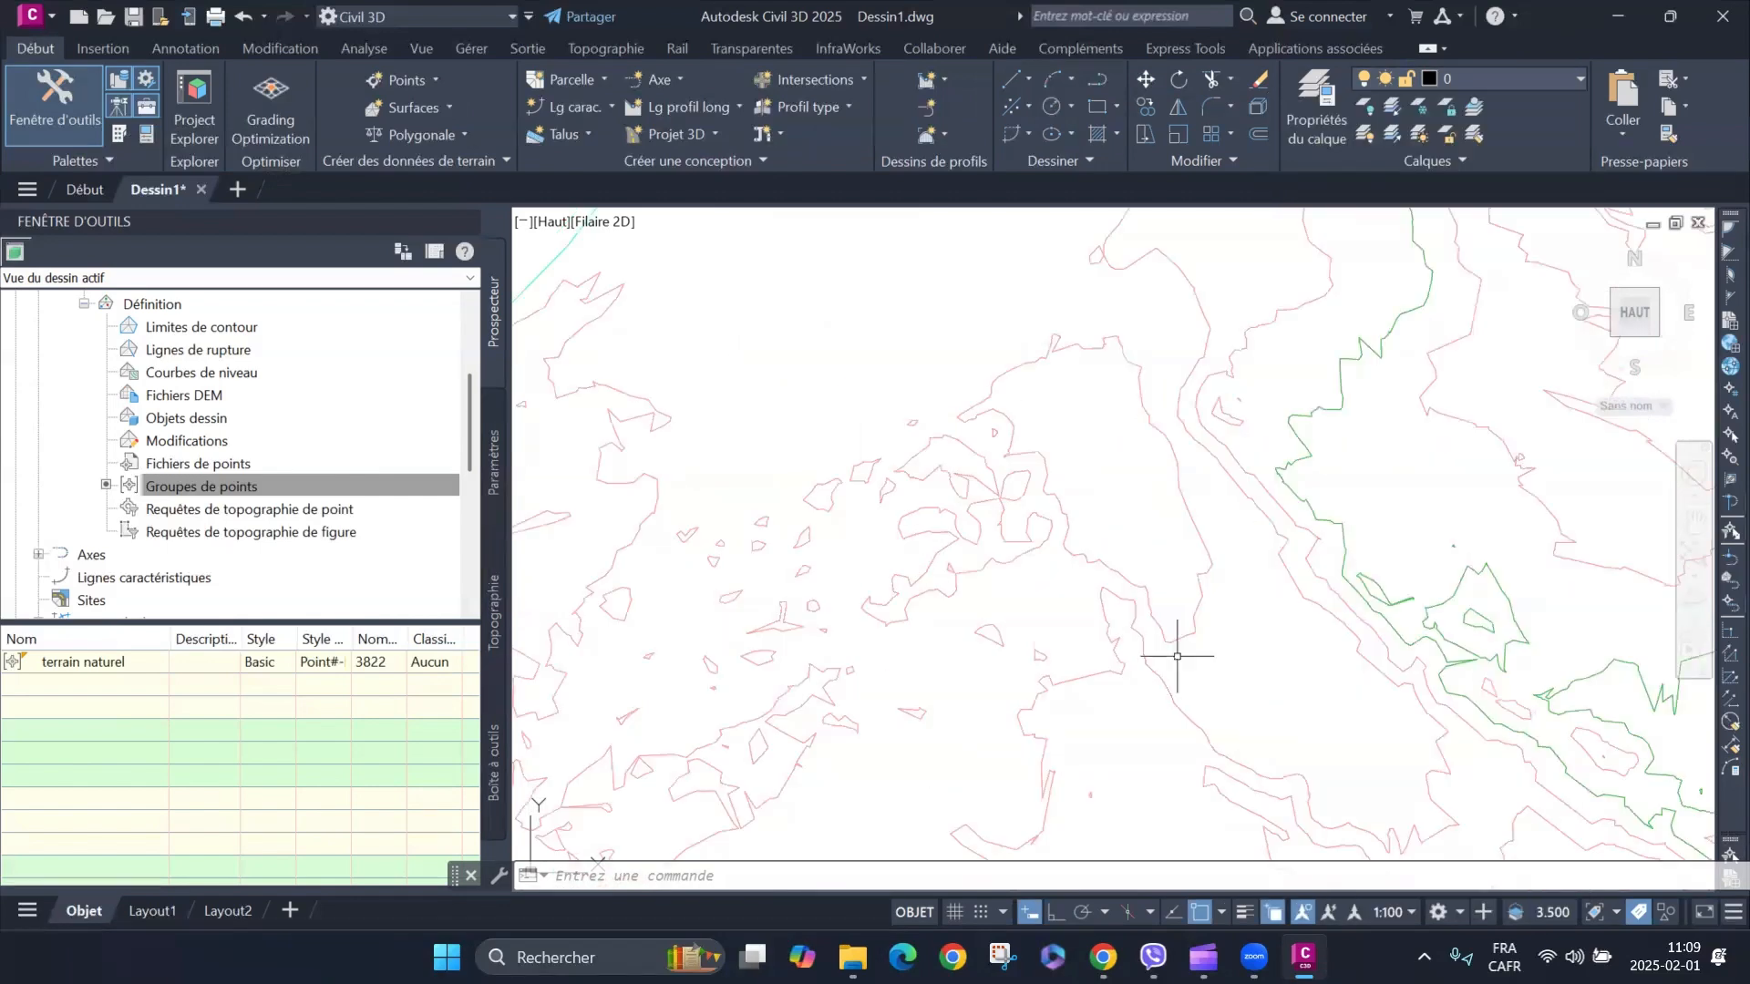
pyautogui.scroll(-5, 1088, 588)
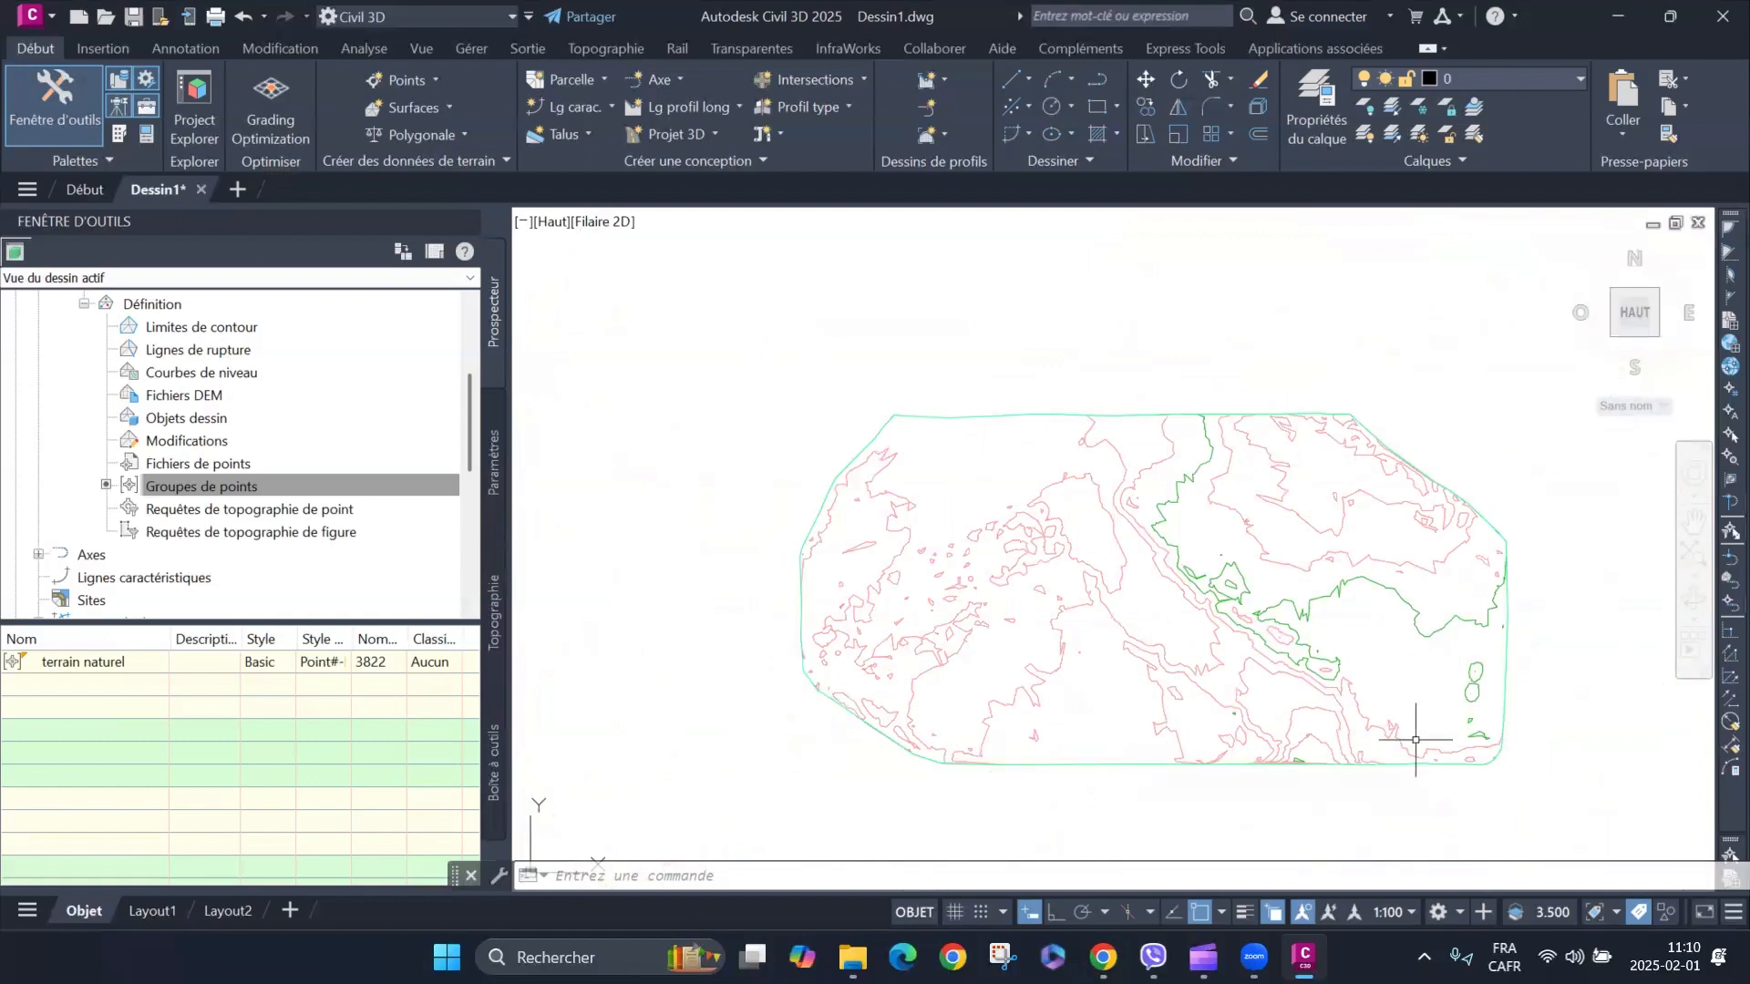
pyautogui.moveTo(1416, 740)
pyautogui.scroll(5, 1084, 547)
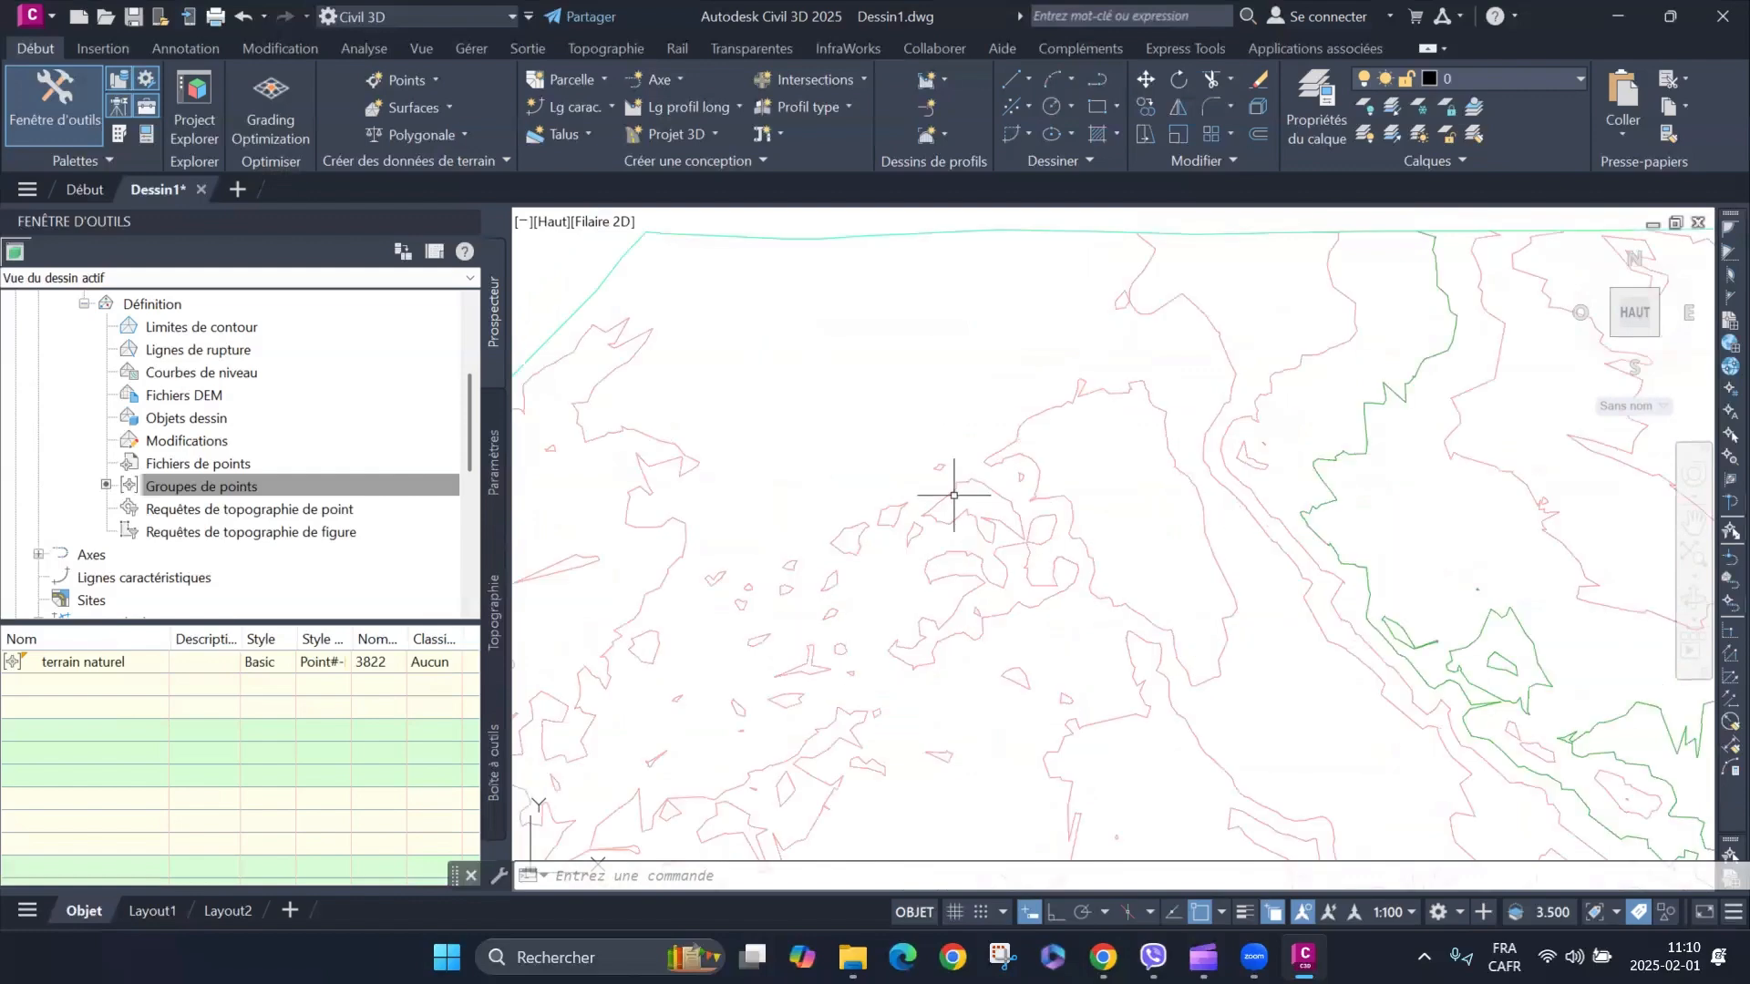
pyautogui.click(1041, 412)
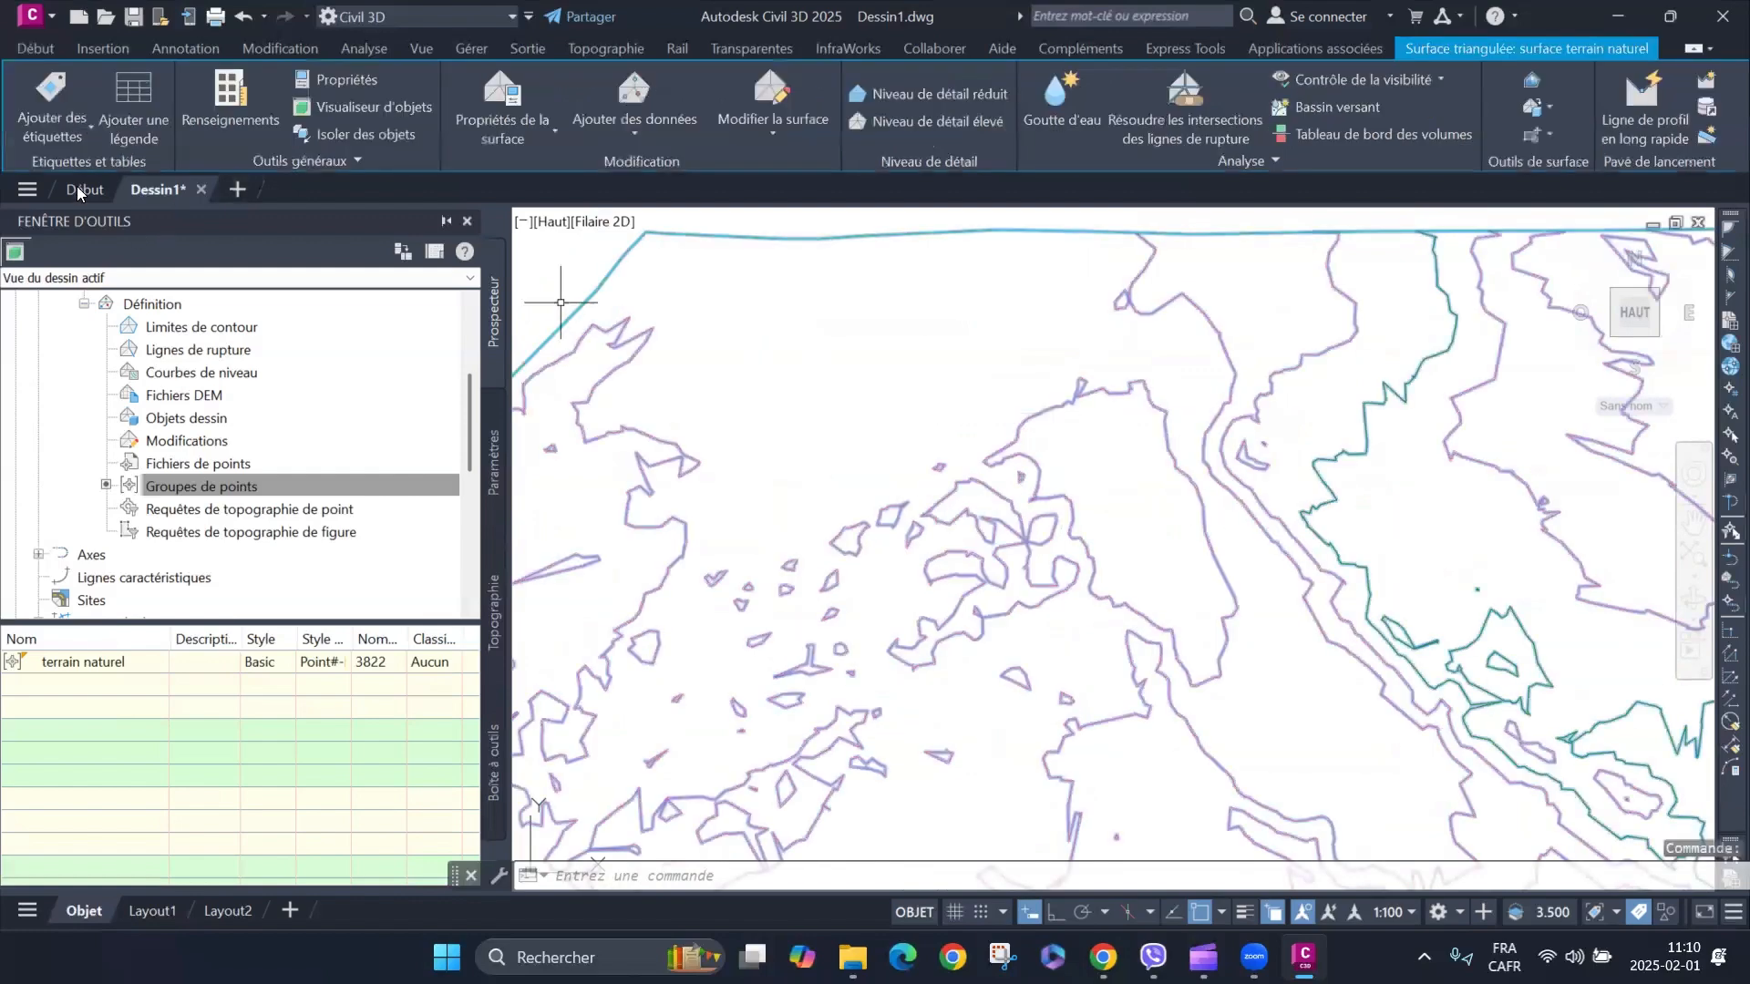
pyautogui.click(73, 136)
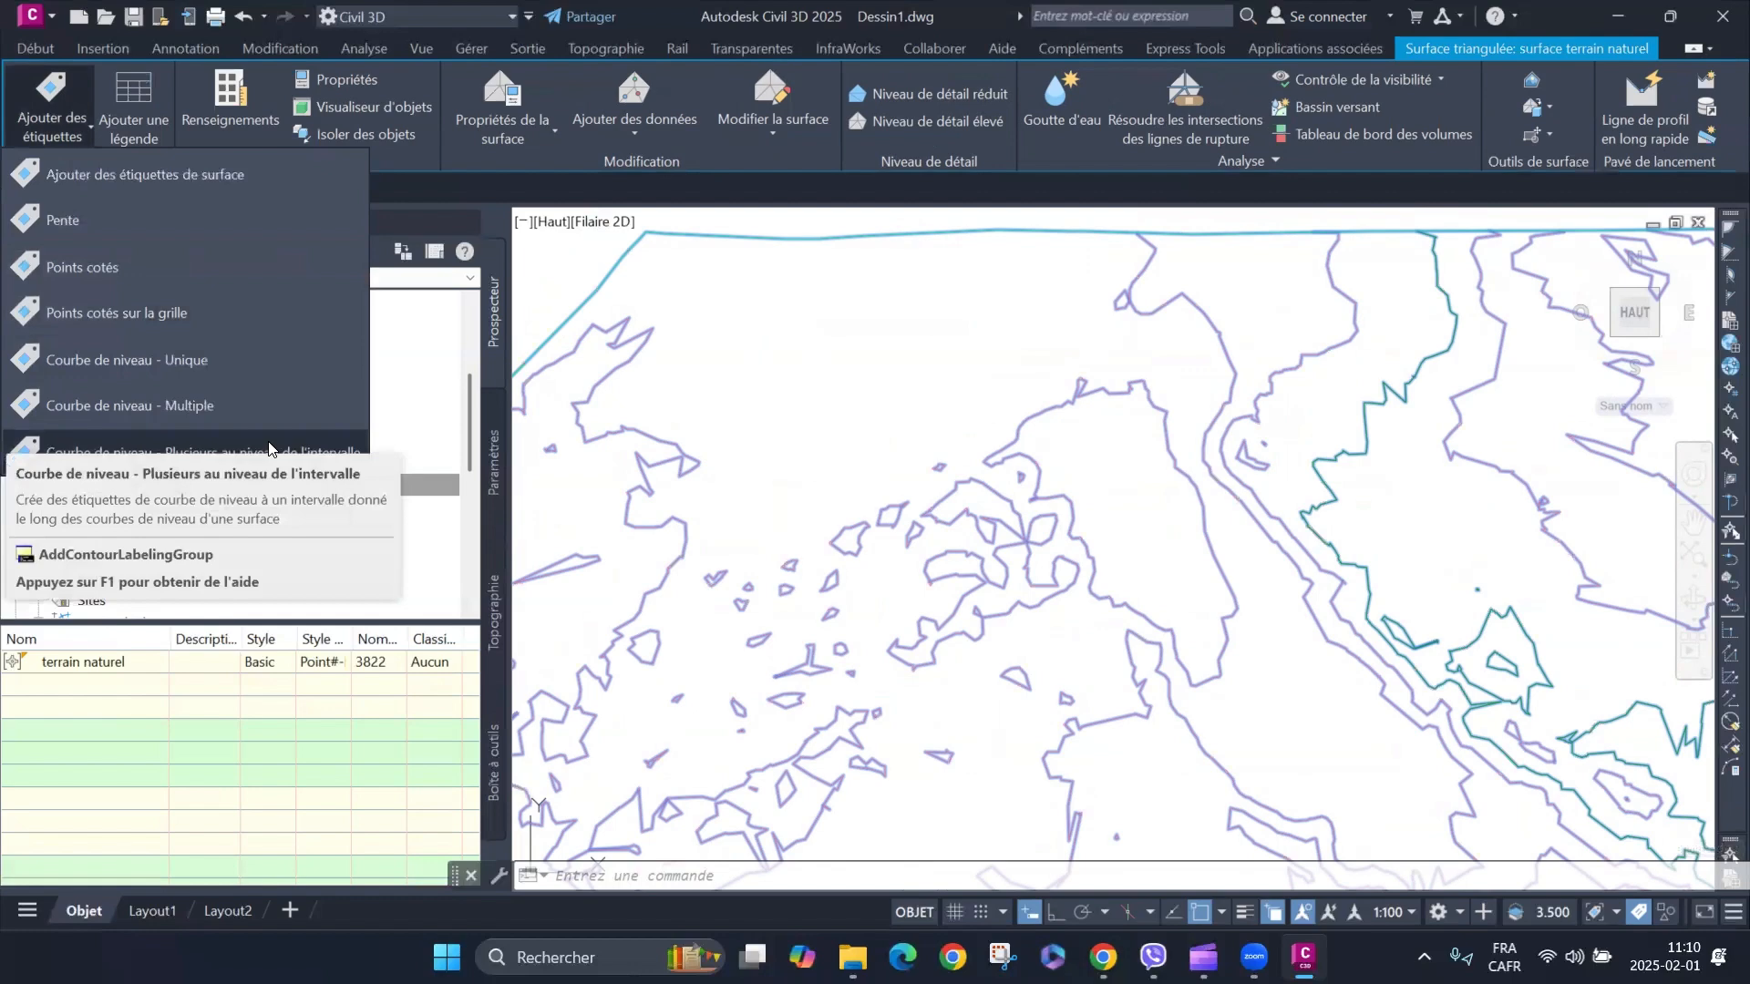
pyautogui.click(195, 406)
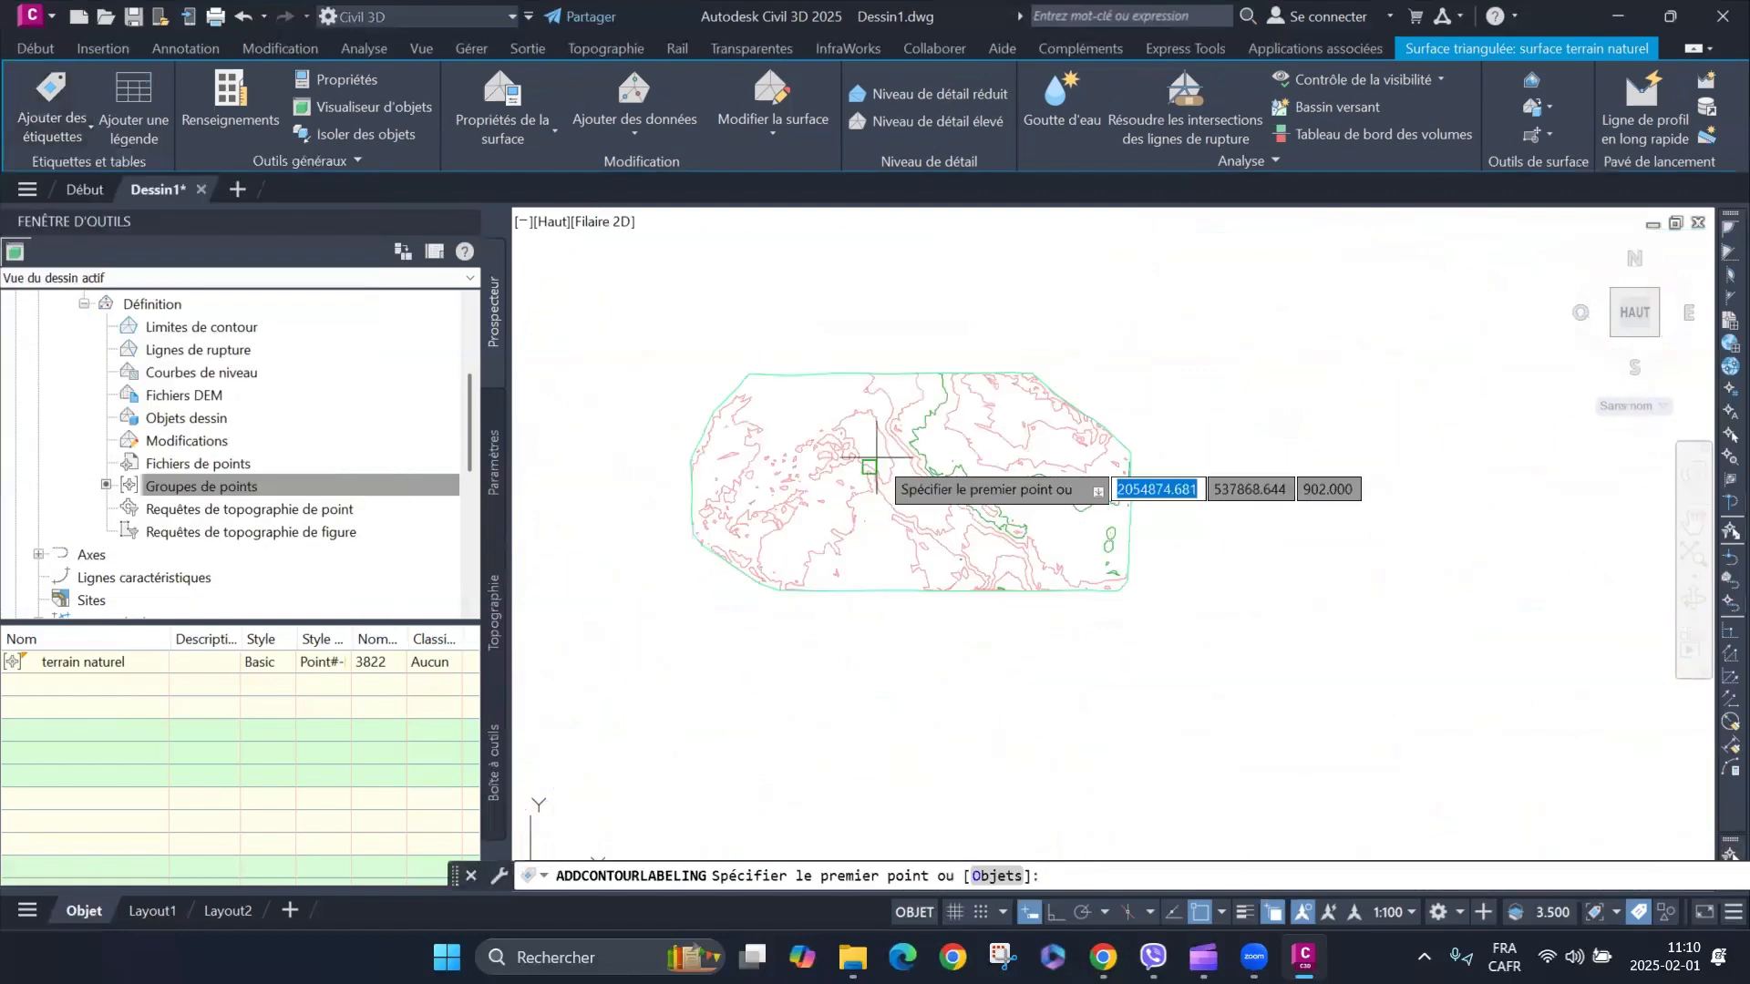
pyautogui.scroll(3, 1024, 418)
pyautogui.click(1198, 329)
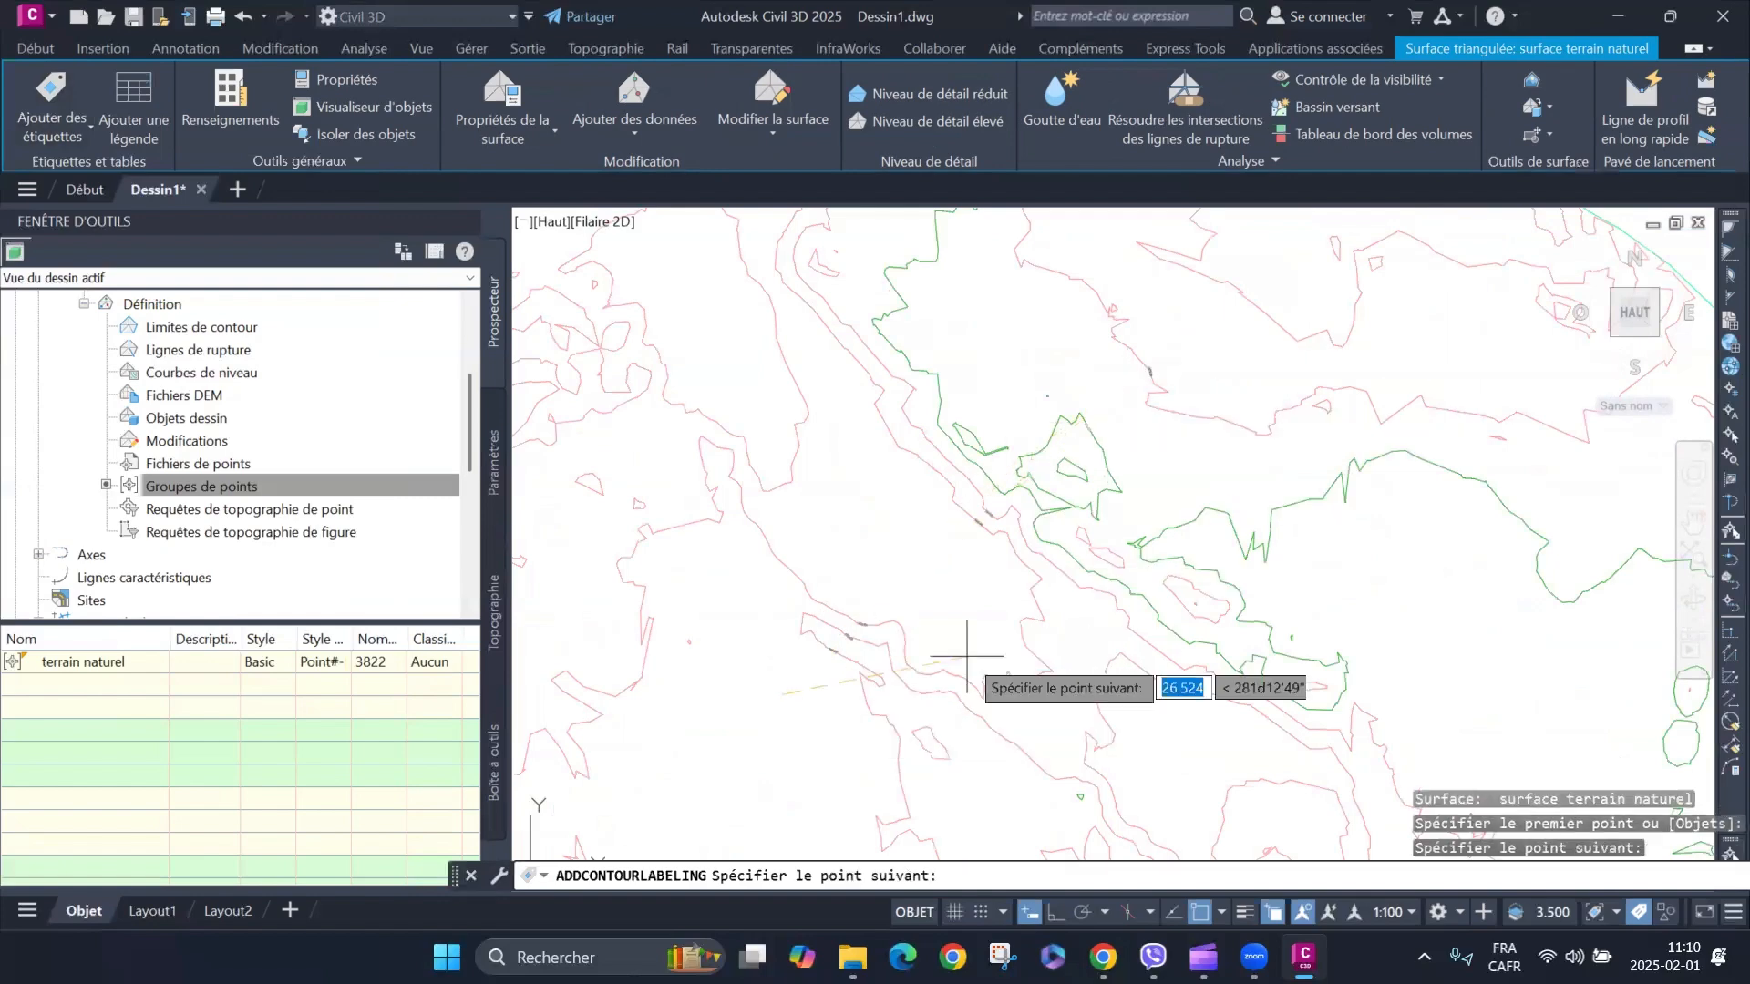
pyautogui.press('Return')
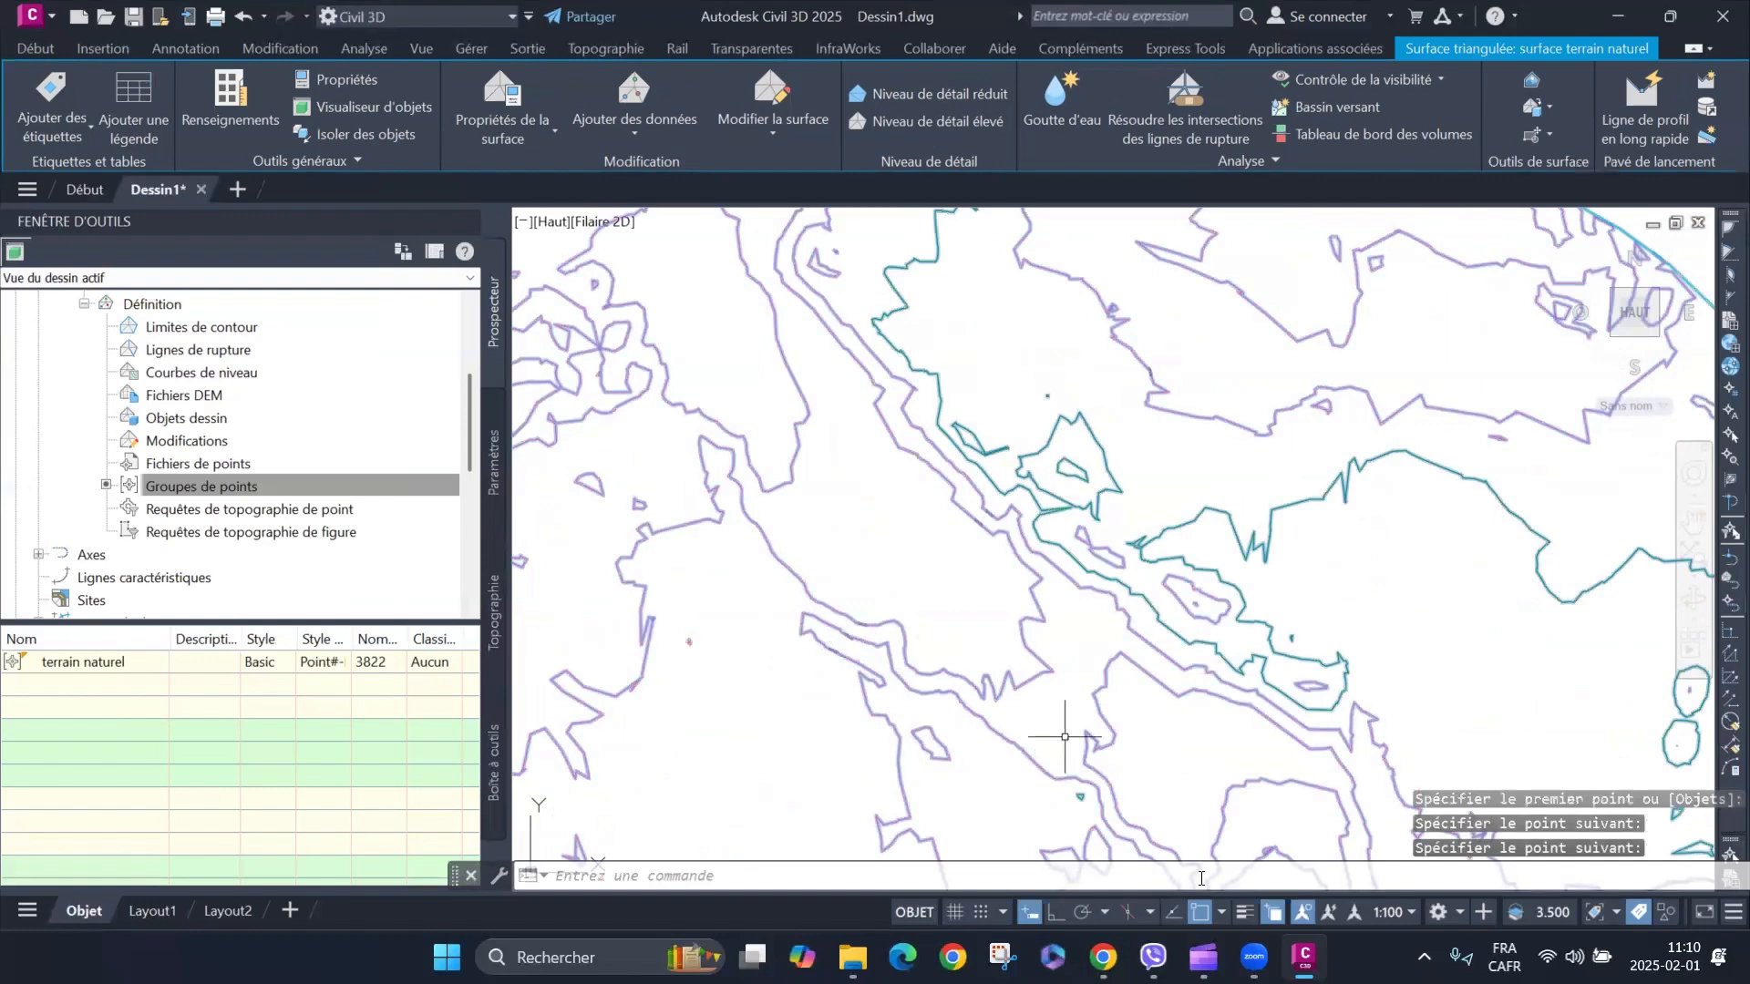
# Set the annotation scale to 1:500 and check the size of the contour elevation labels.
pyautogui.click(1383, 912)
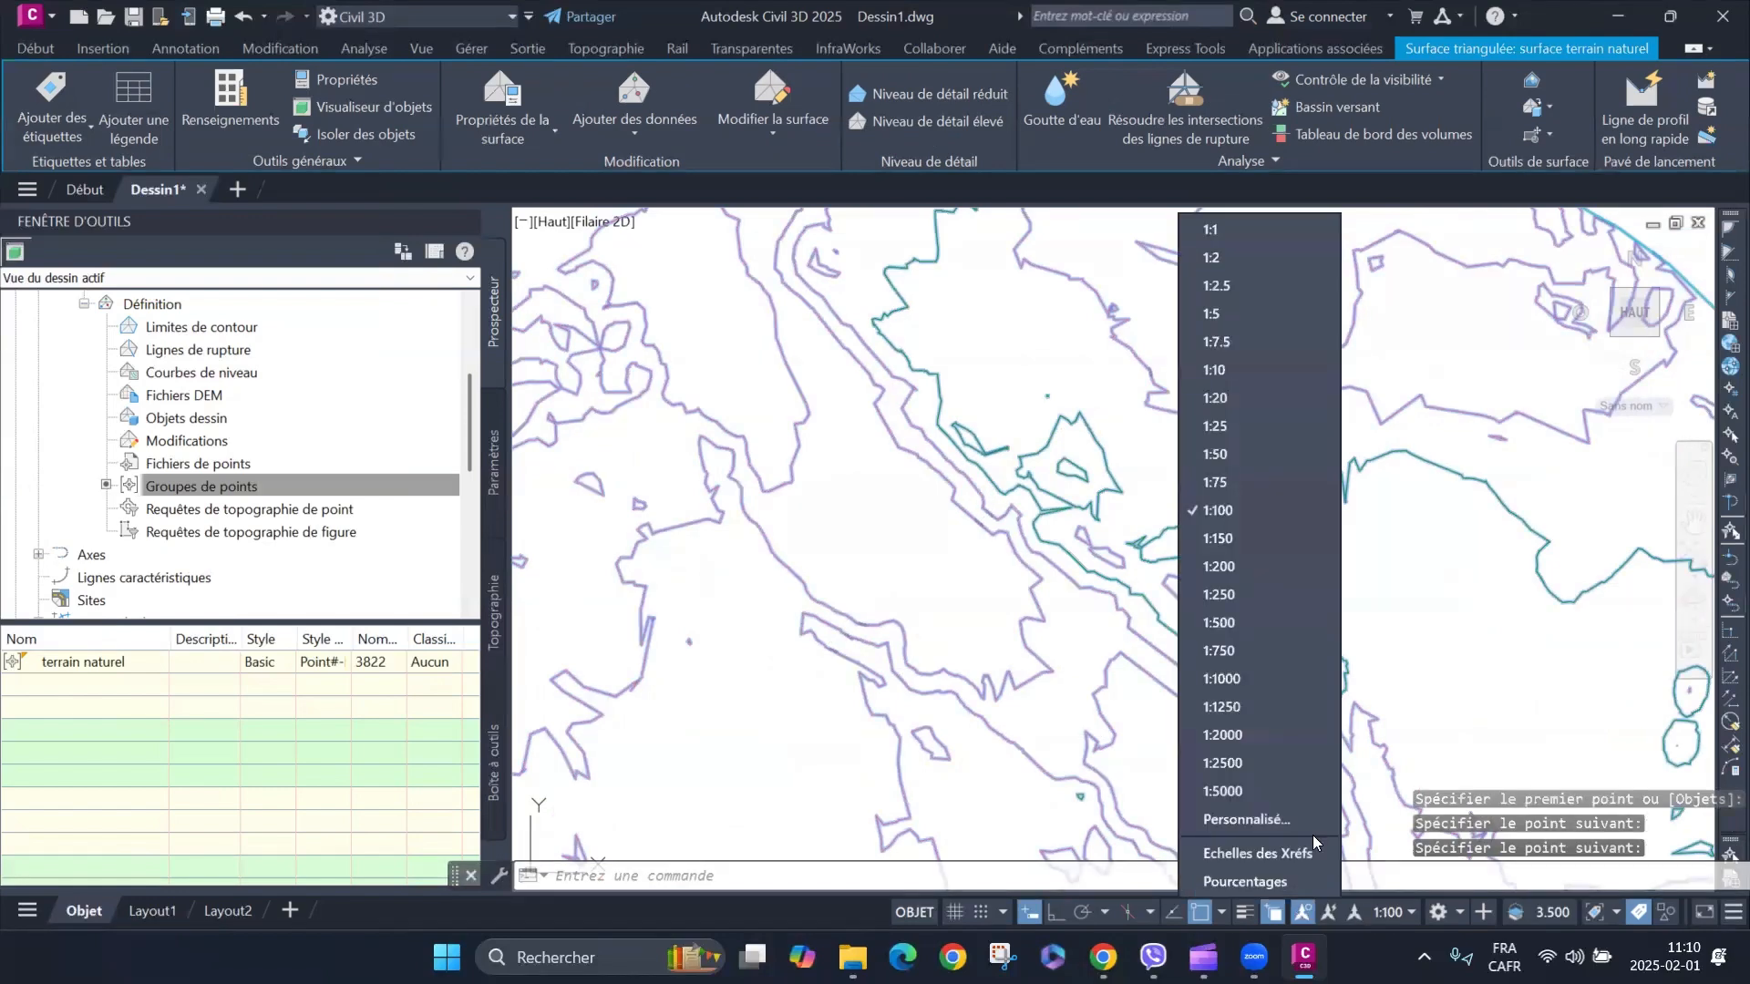
pyautogui.click(1260, 629)
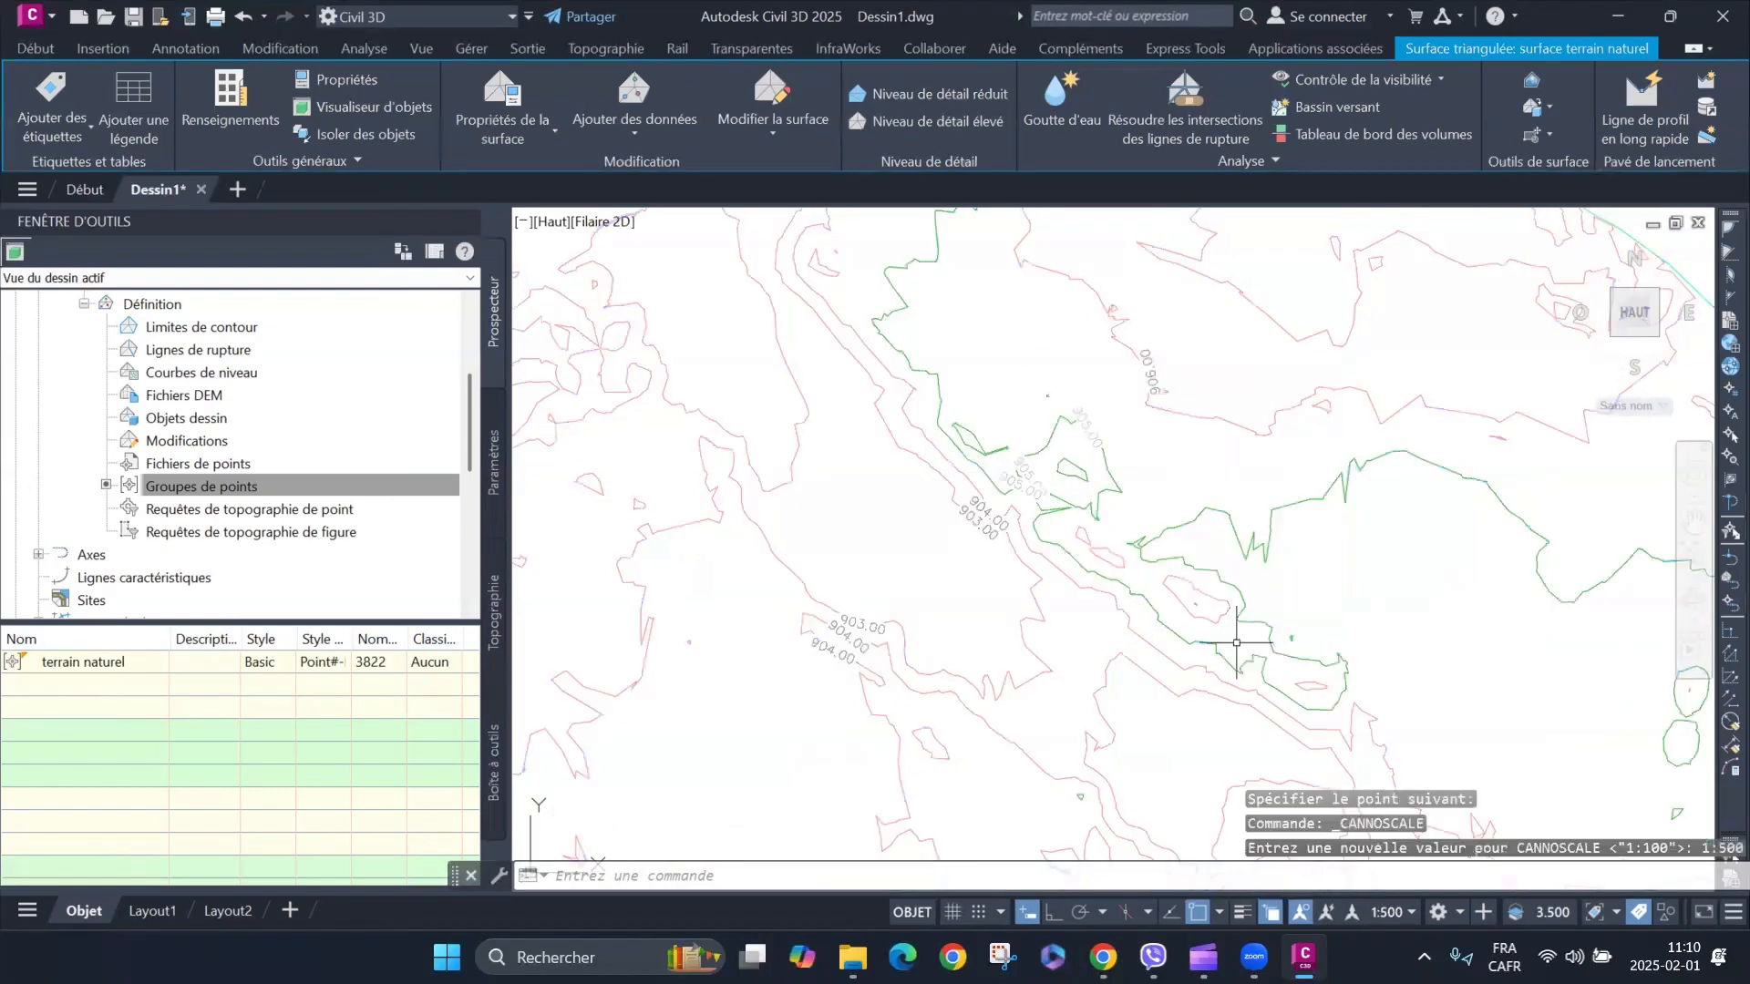
pyautogui.scroll(5, 795, 684)
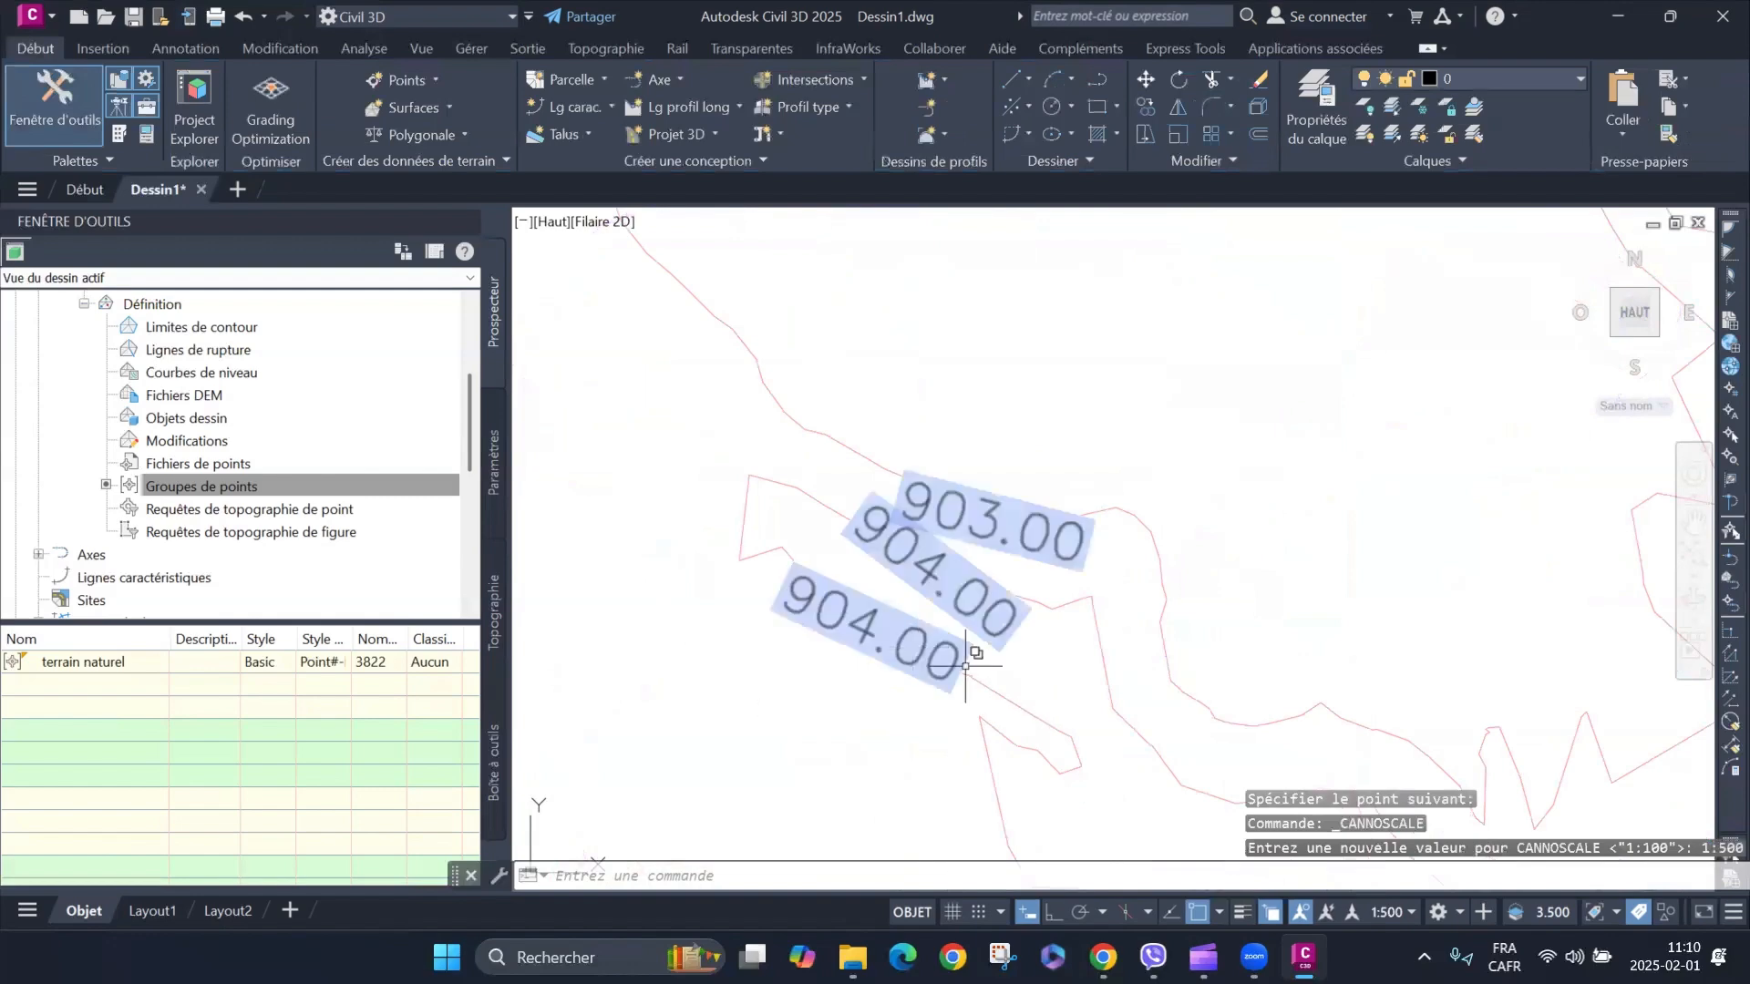
pyautogui.scroll(-8, 857, 643)
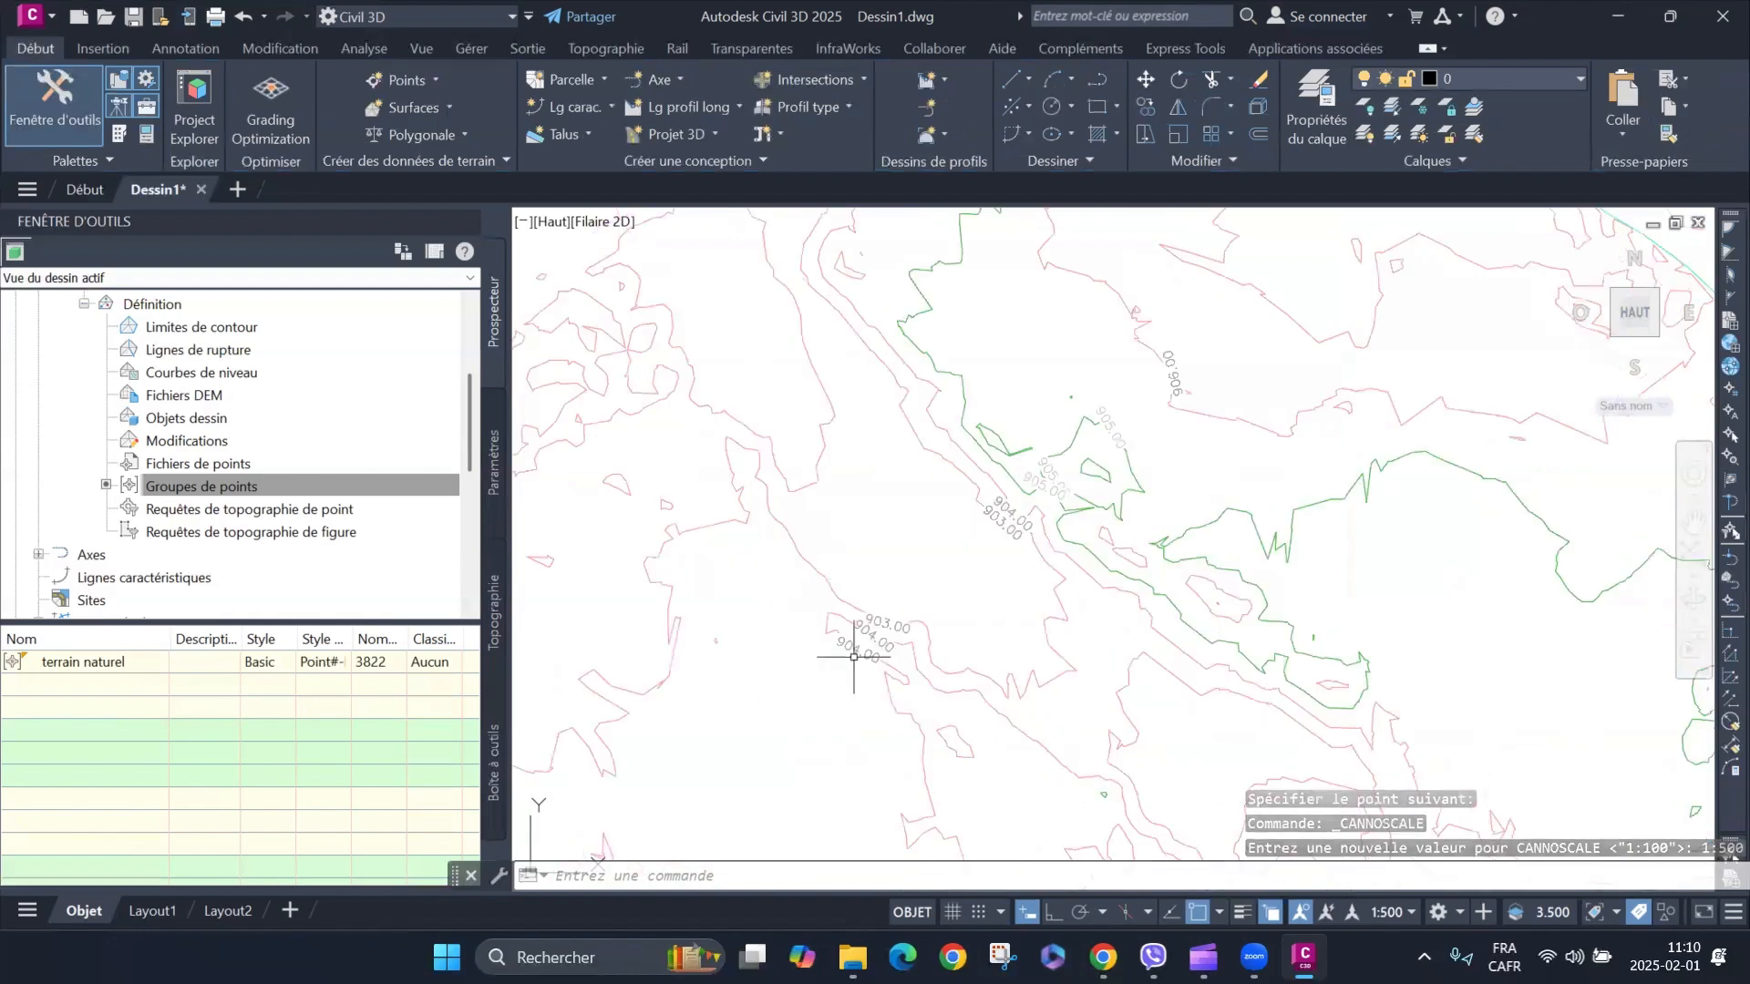
# Examine the contour elevation labels on the central contours at close range, then the surface as a whole.
pyautogui.scroll(7, 881, 621)
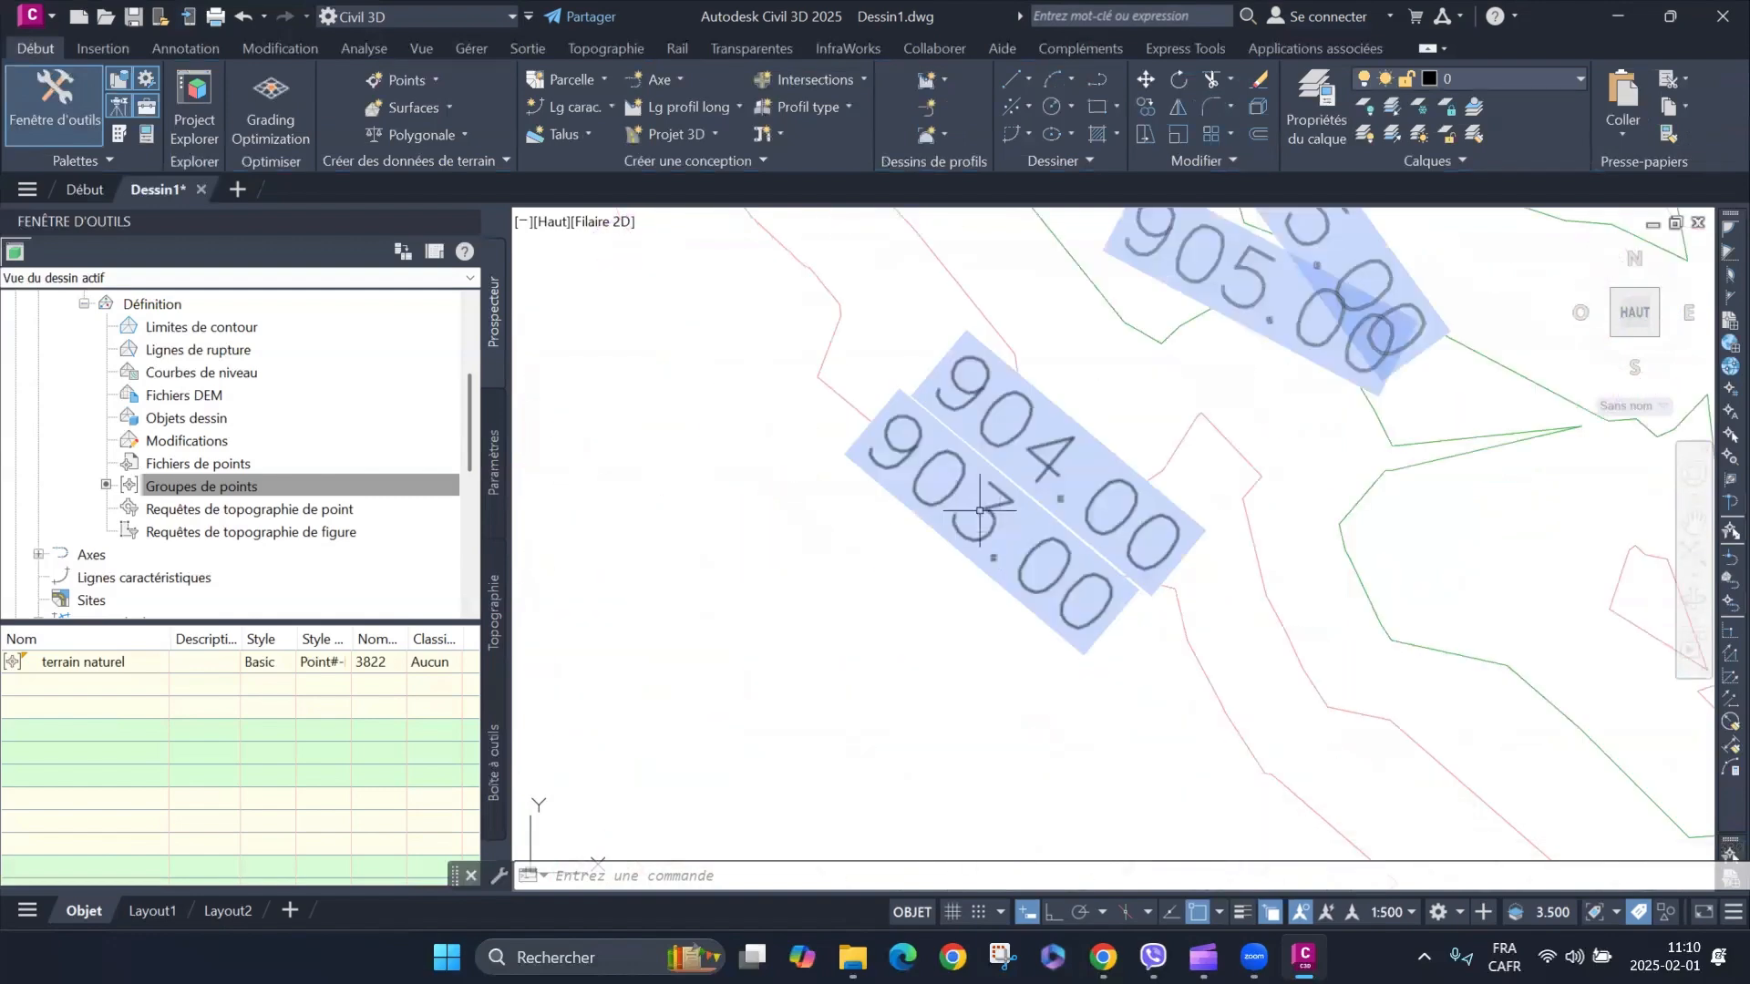
pyautogui.scroll(-1, 1022, 500)
pyautogui.scroll(-3, 1023, 500)
pyautogui.scroll(1, 1024, 531)
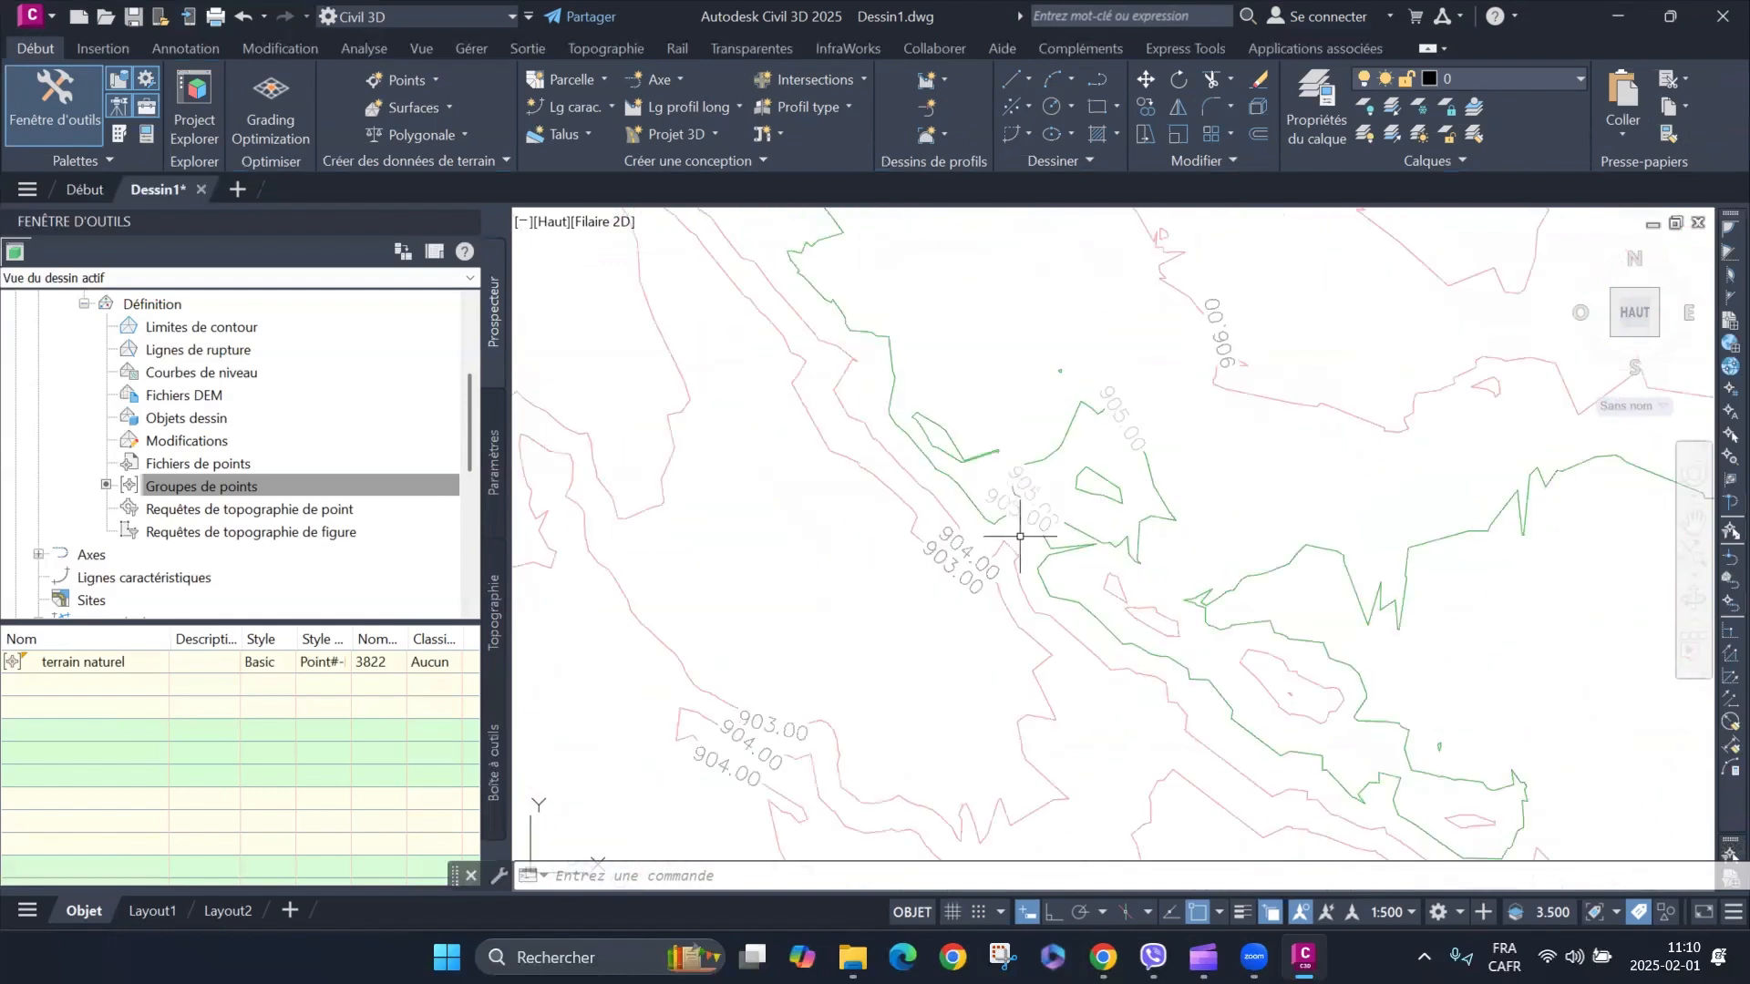
pyautogui.scroll(-2, 1169, 421)
pyautogui.scroll(5, 1164, 414)
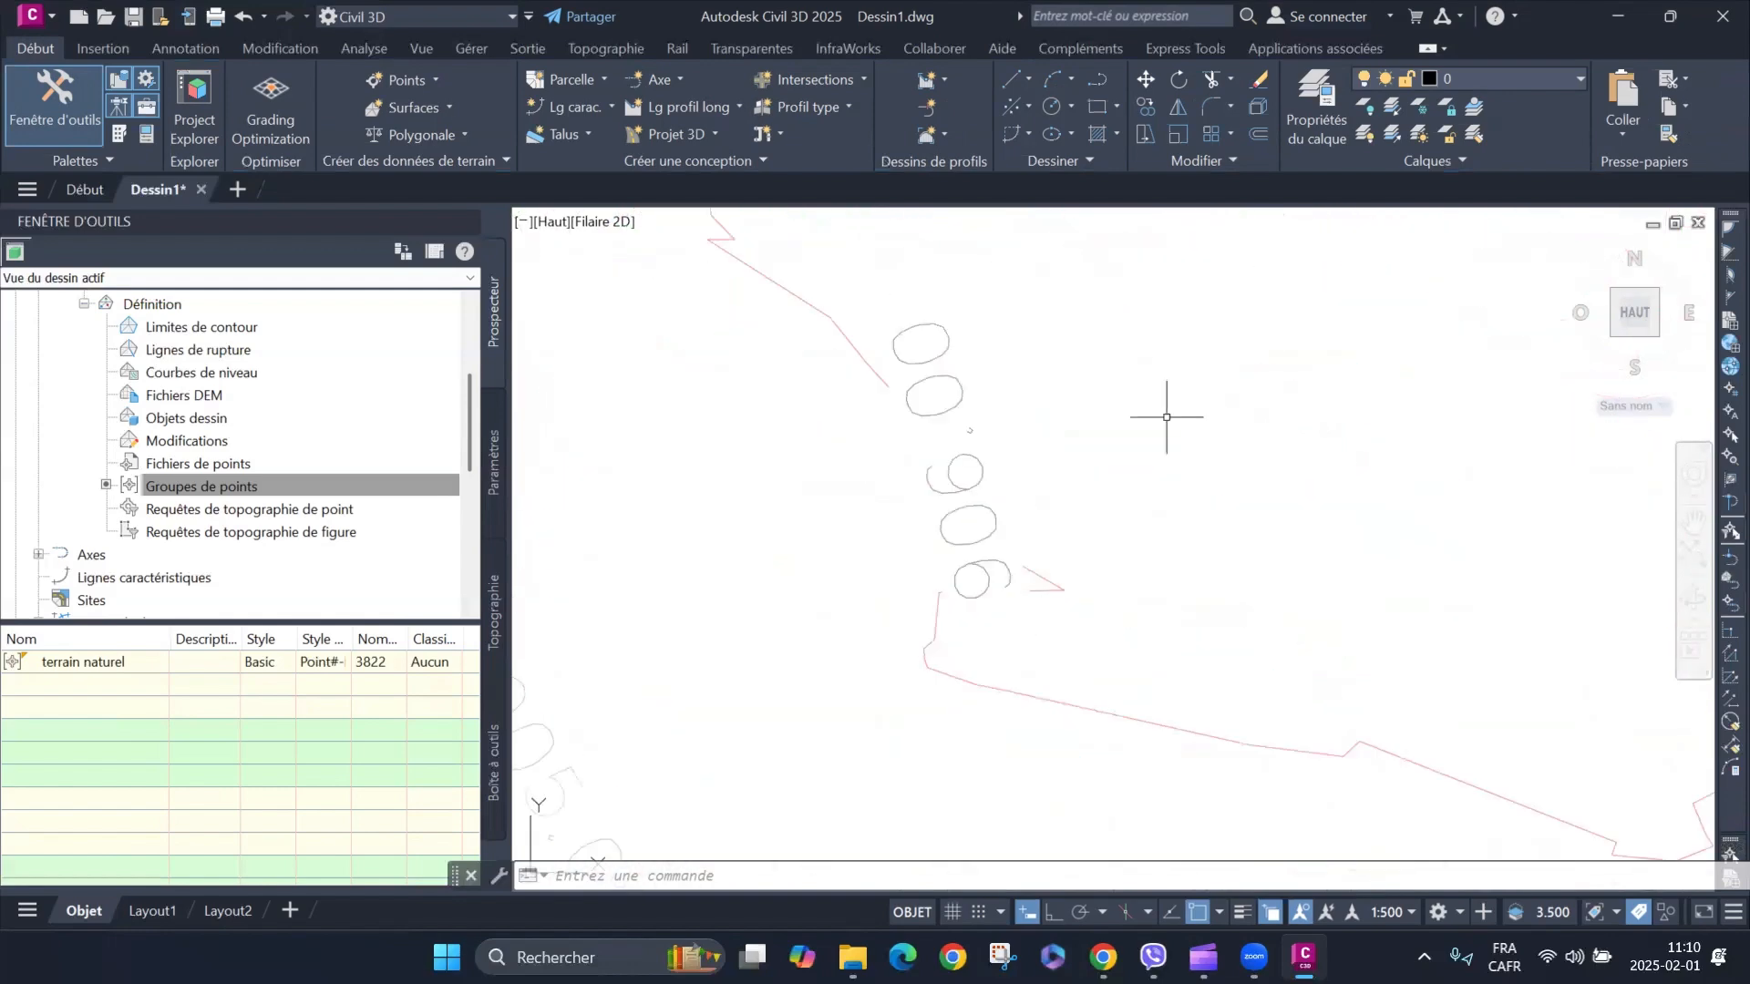
pyautogui.scroll(-7, 1168, 417)
pyautogui.scroll(3, 1049, 474)
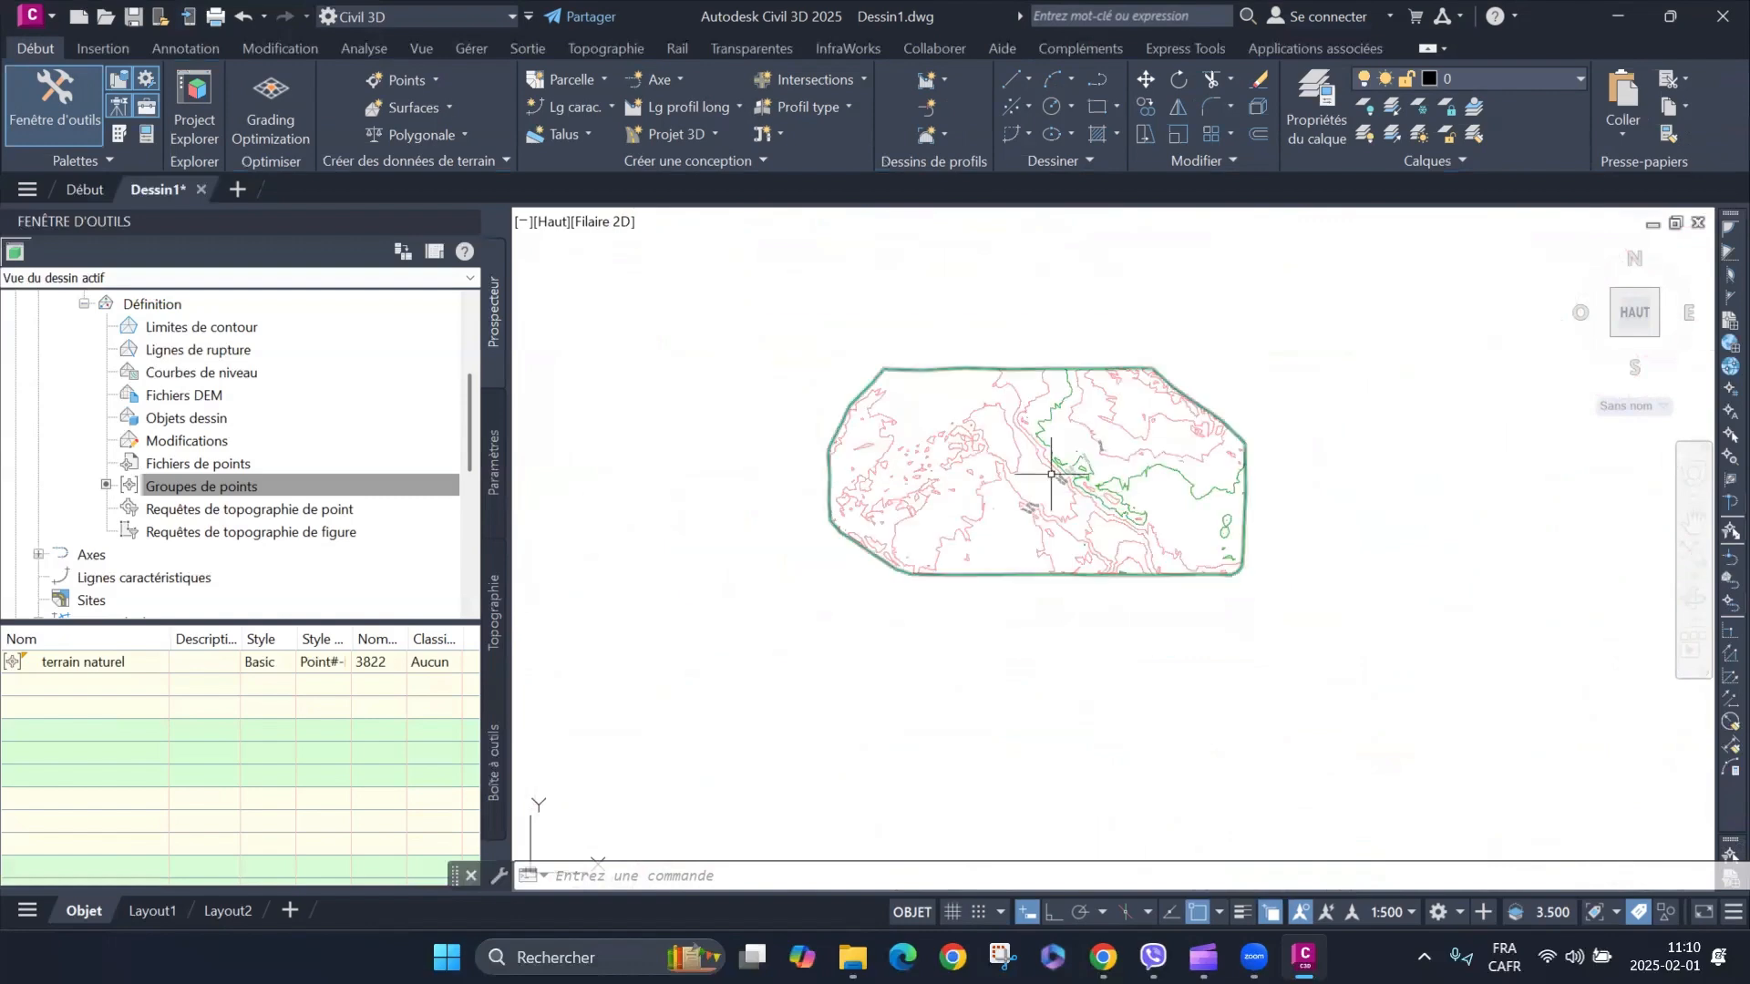
pyautogui.scroll(-2, 1355, 586)
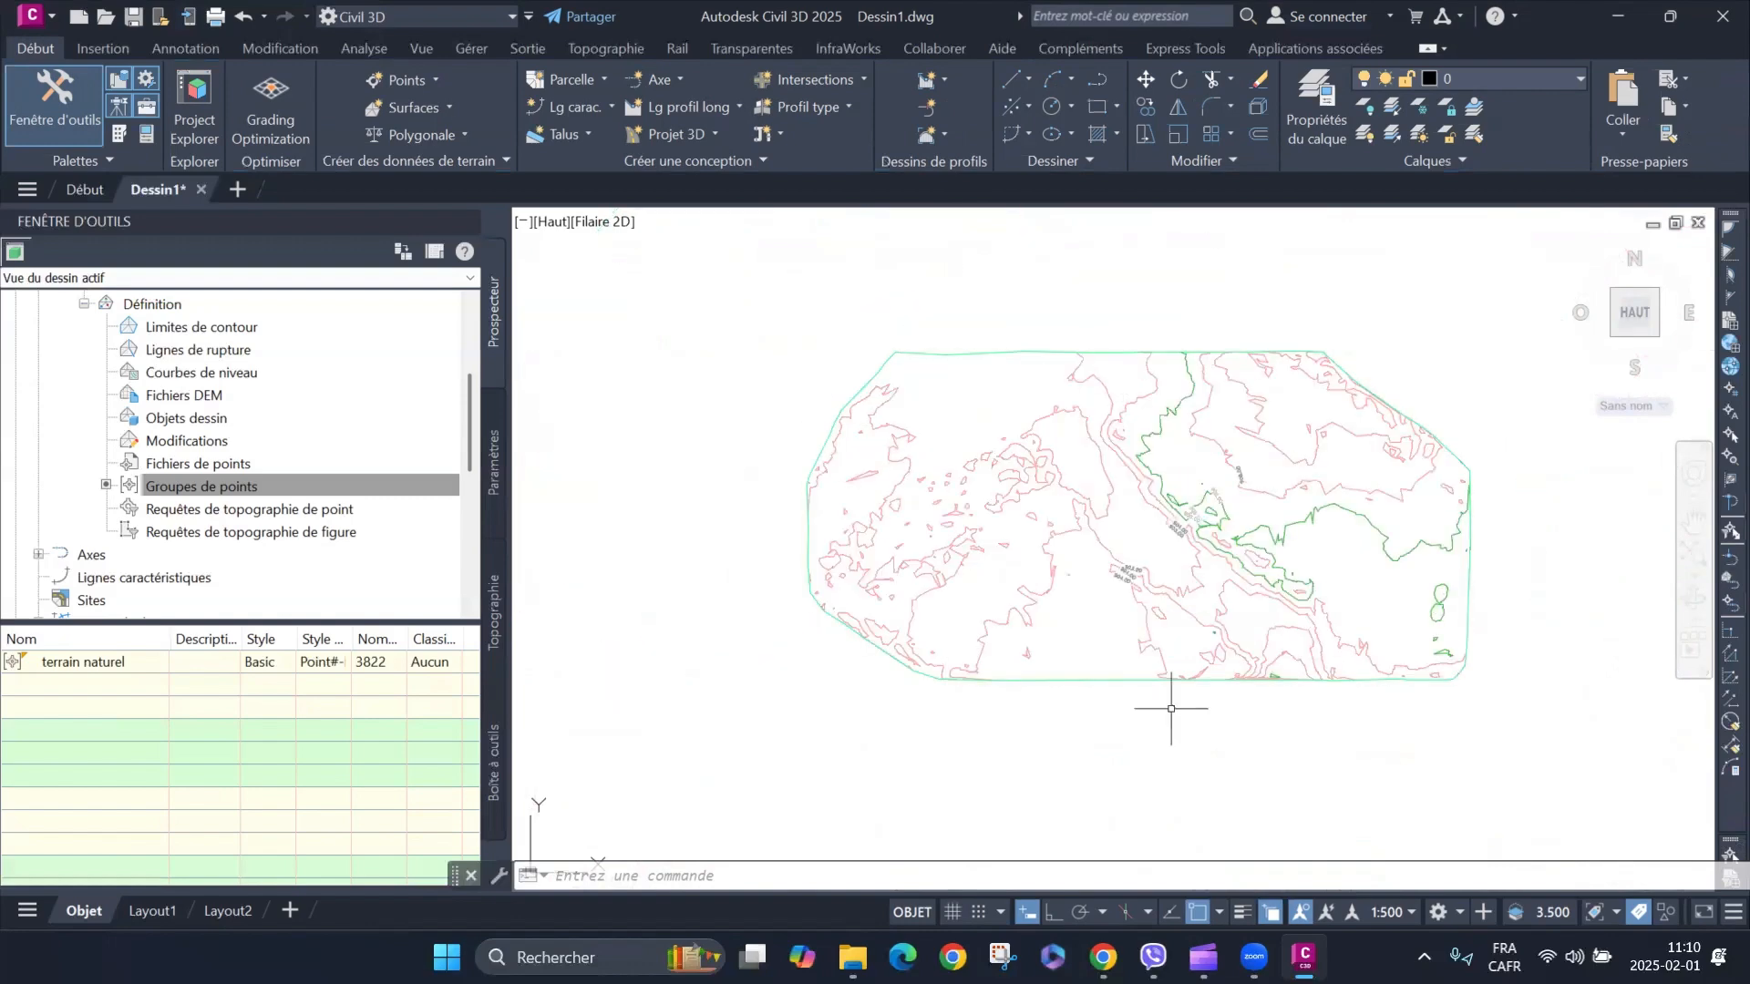
# Change the style of "surface terrain naturel" to Border Only in its surface properties and apply it.
pyautogui.click(948, 353)
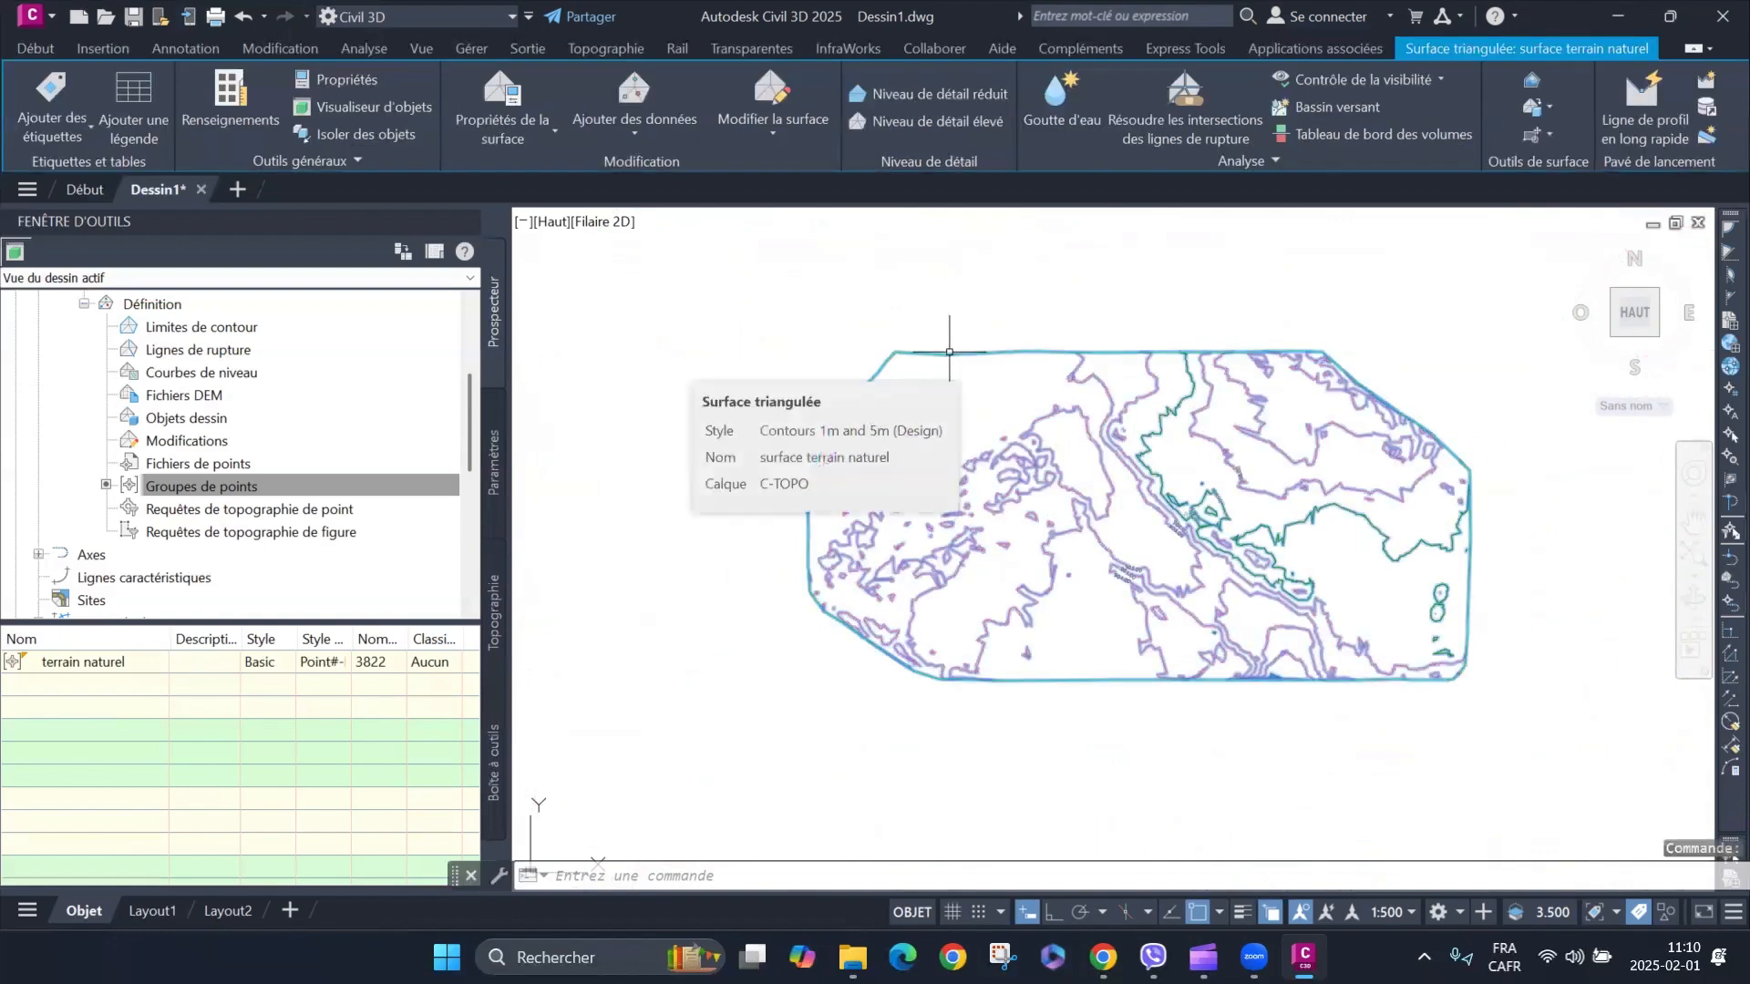
pyautogui.rightClick(949, 352)
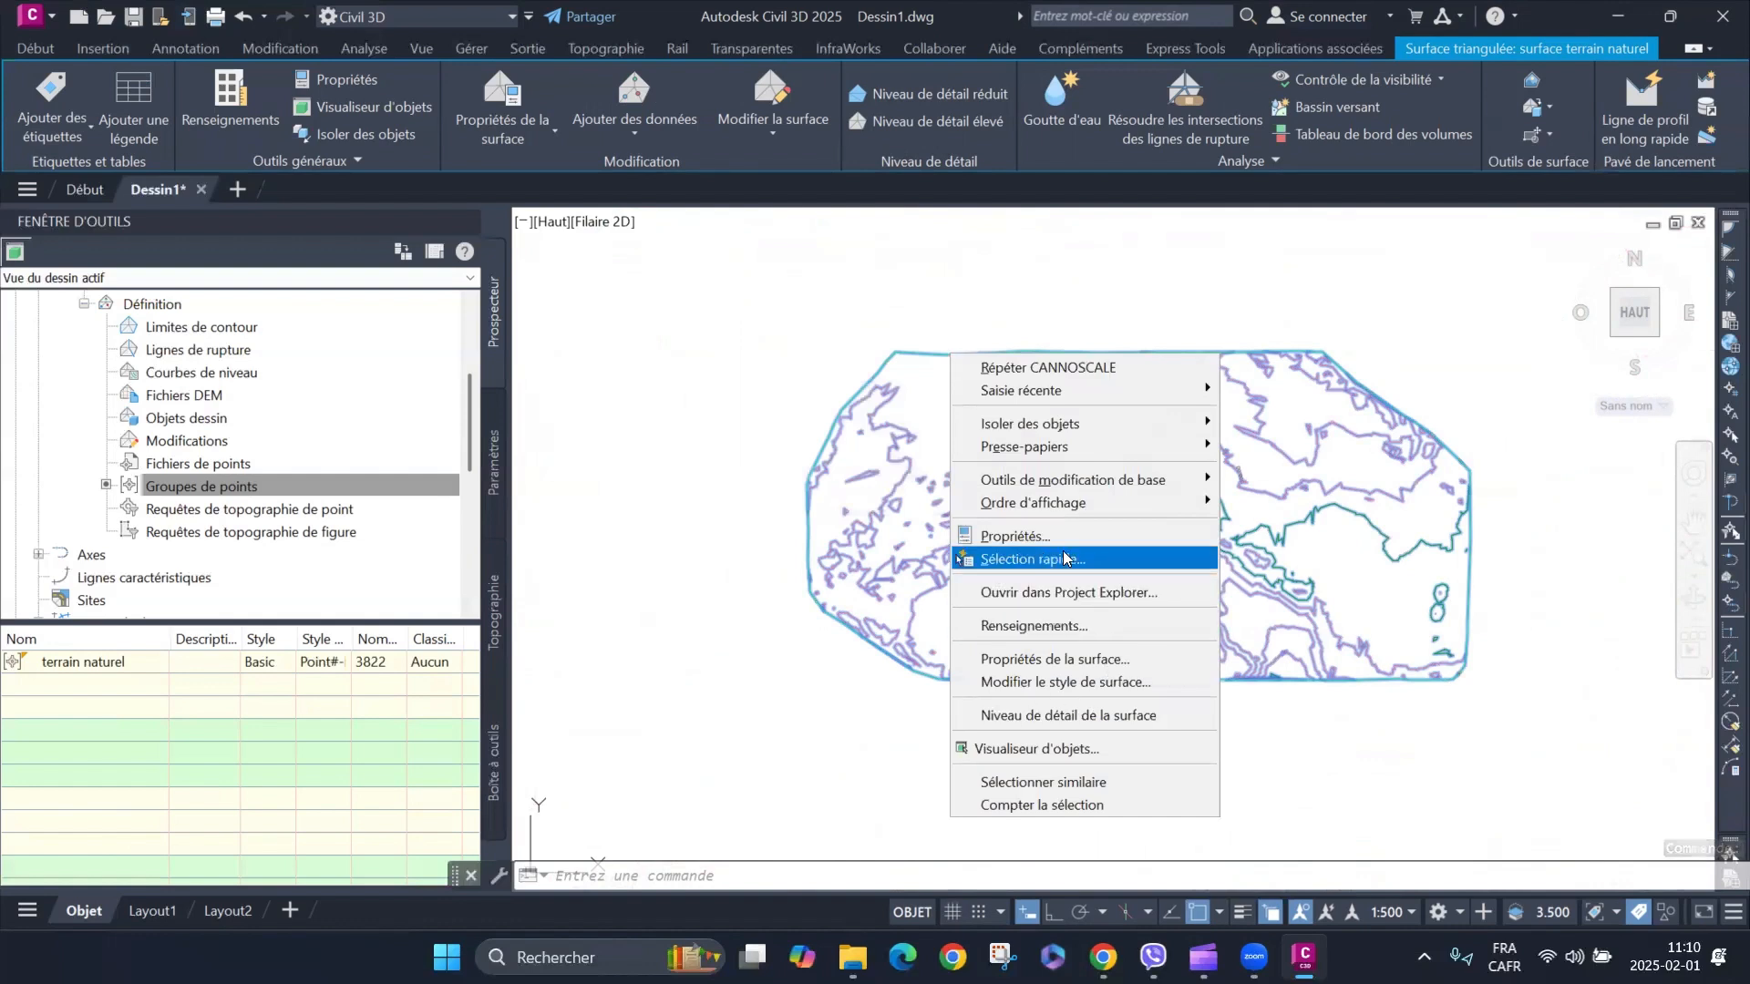
pyautogui.click(1104, 663)
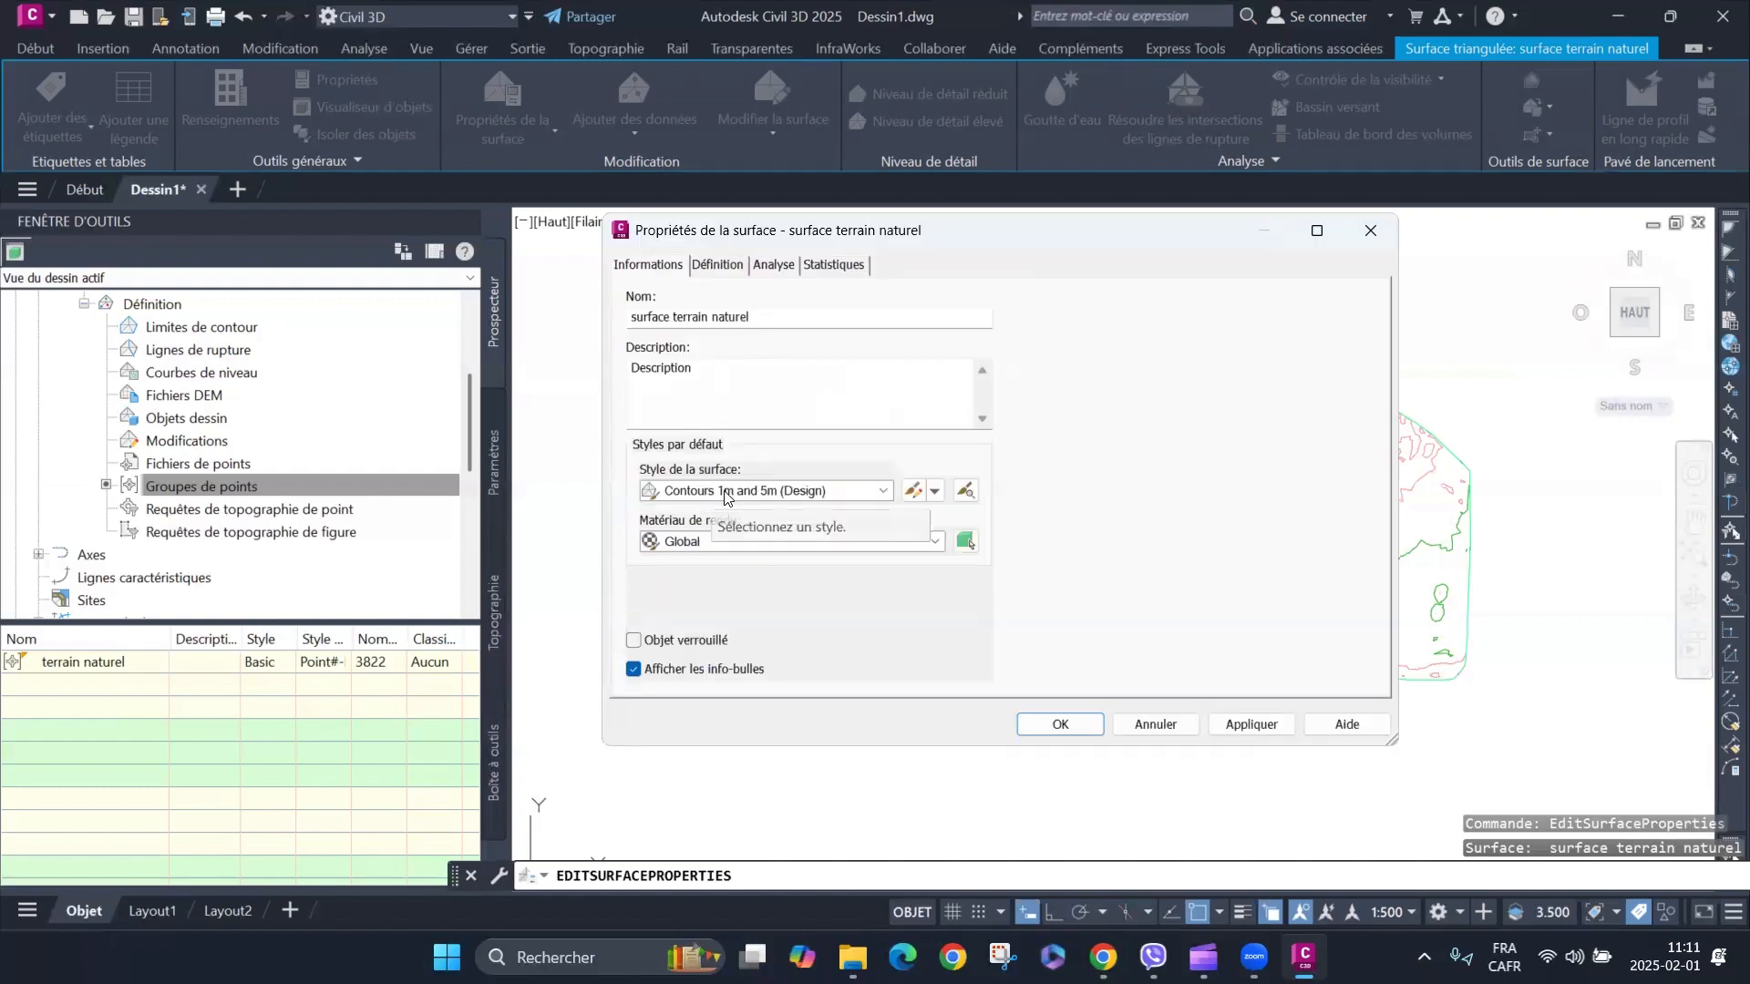
pyautogui.click(883, 492)
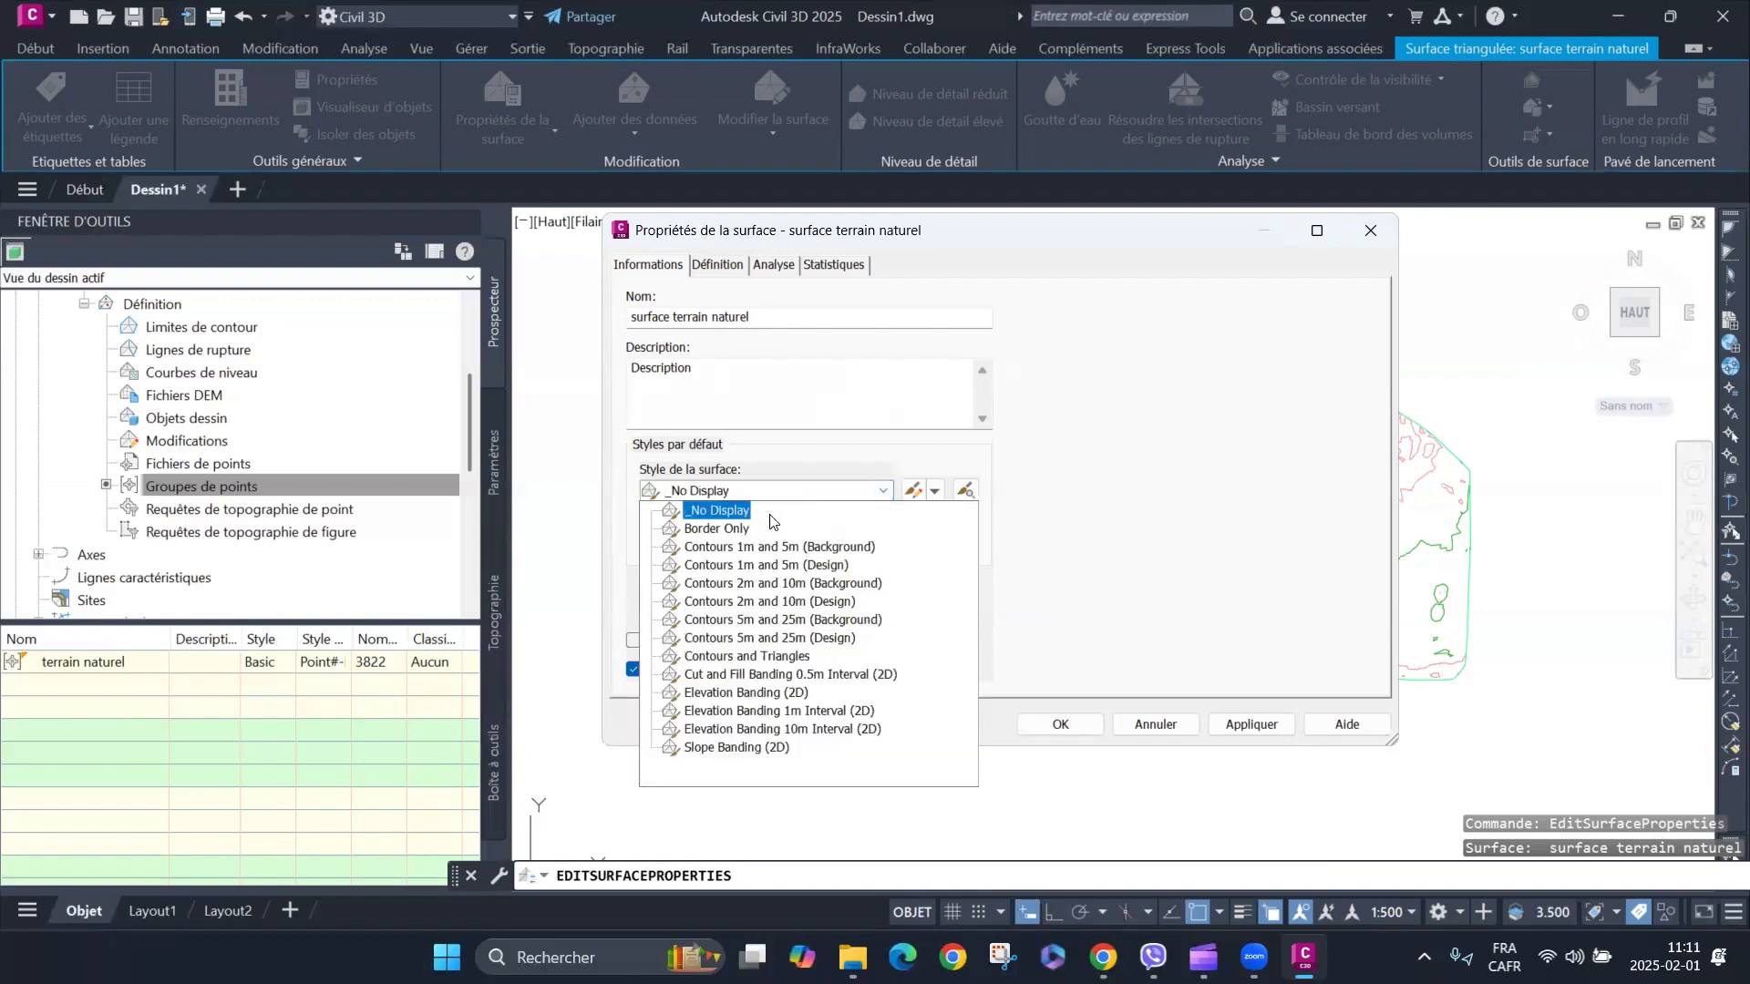
pyautogui.click(722, 530)
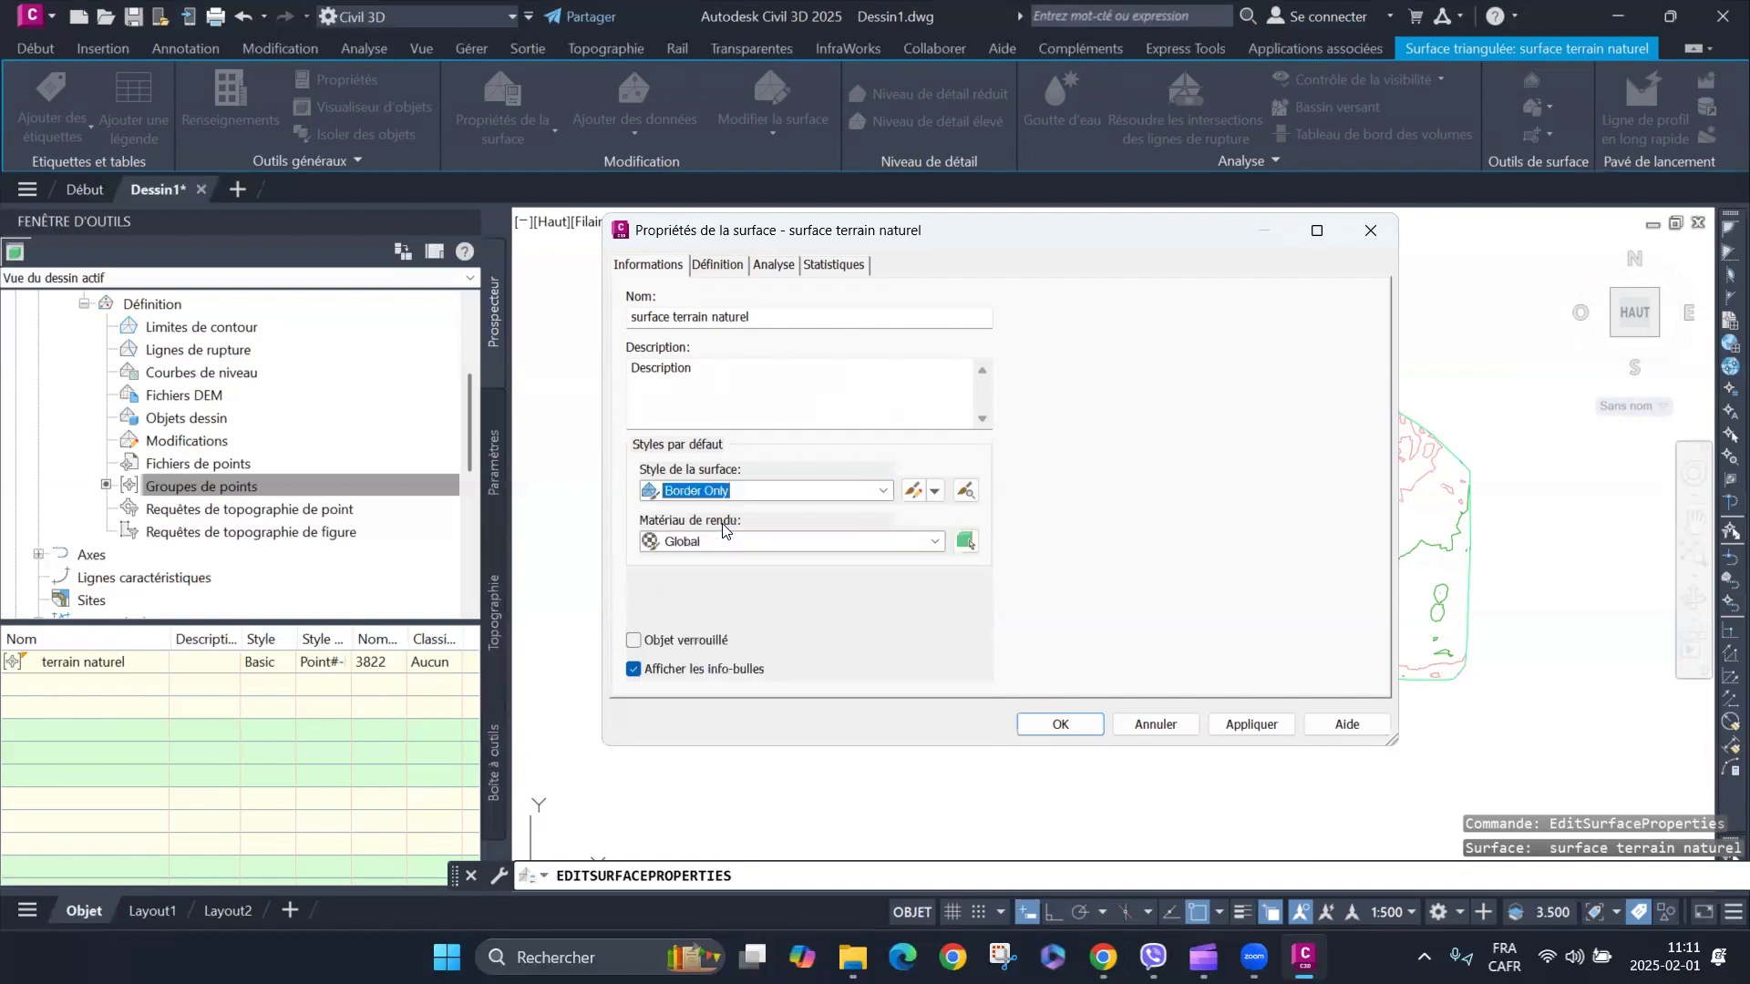
pyautogui.click(1236, 723)
pyautogui.click(1072, 723)
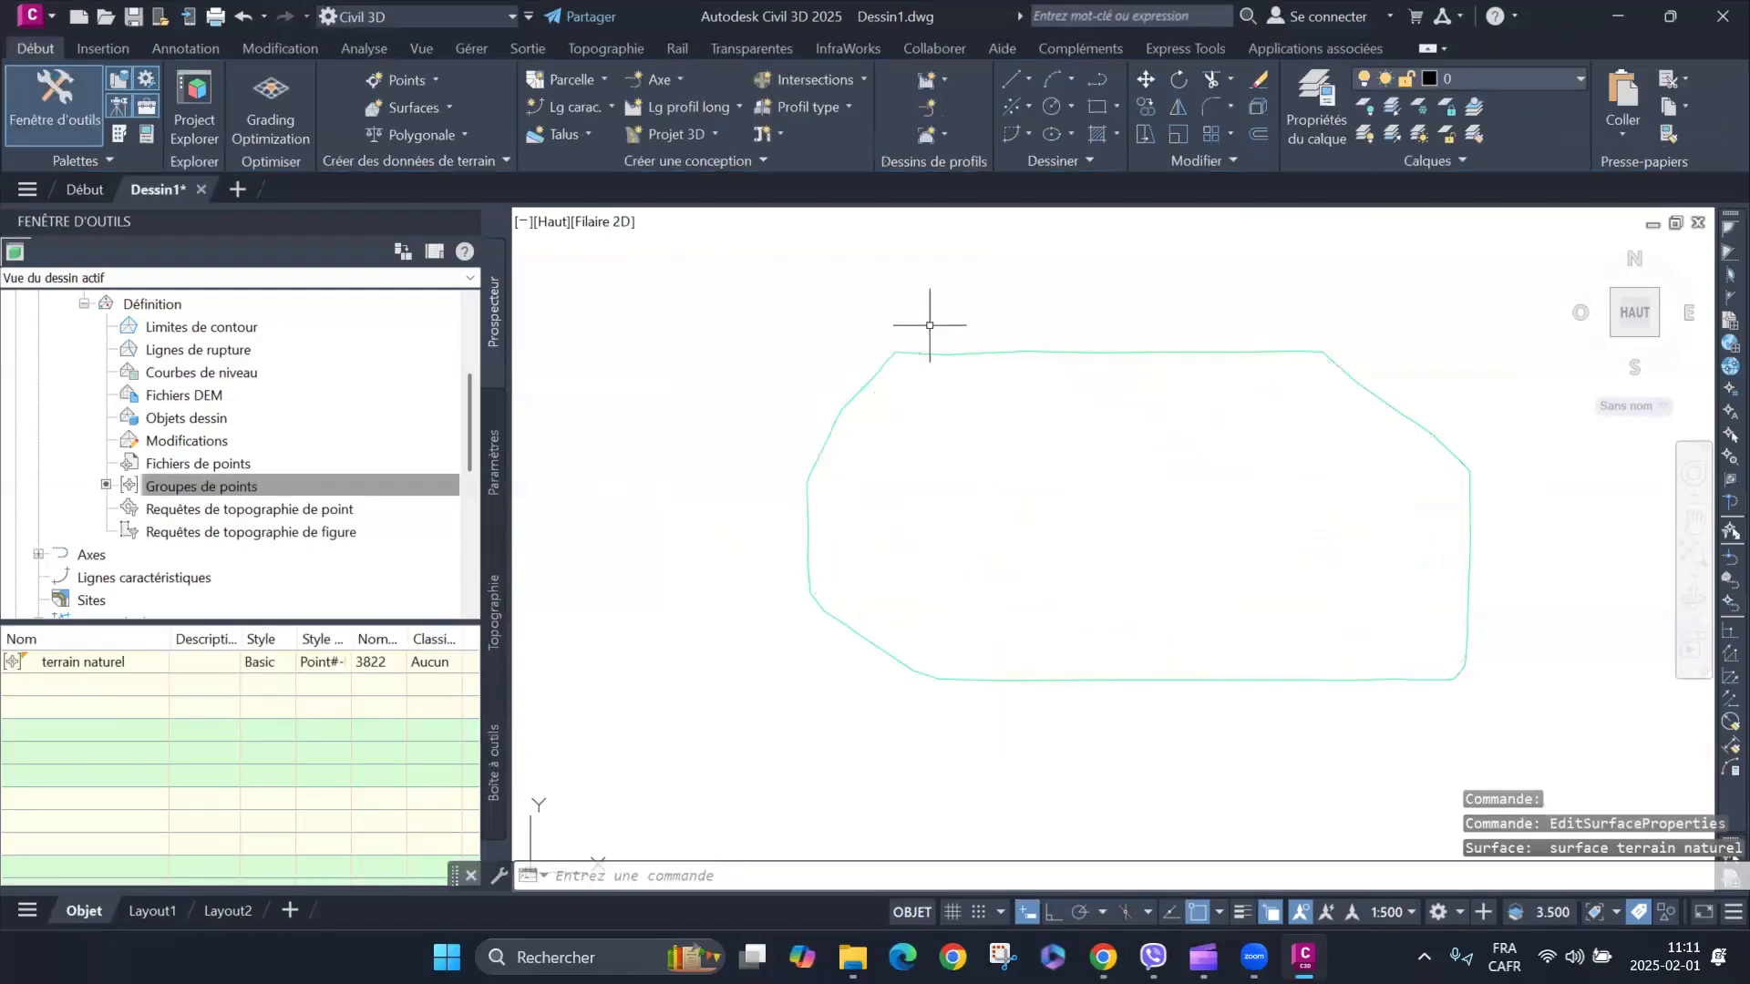
pyautogui.moveTo(893, 539)
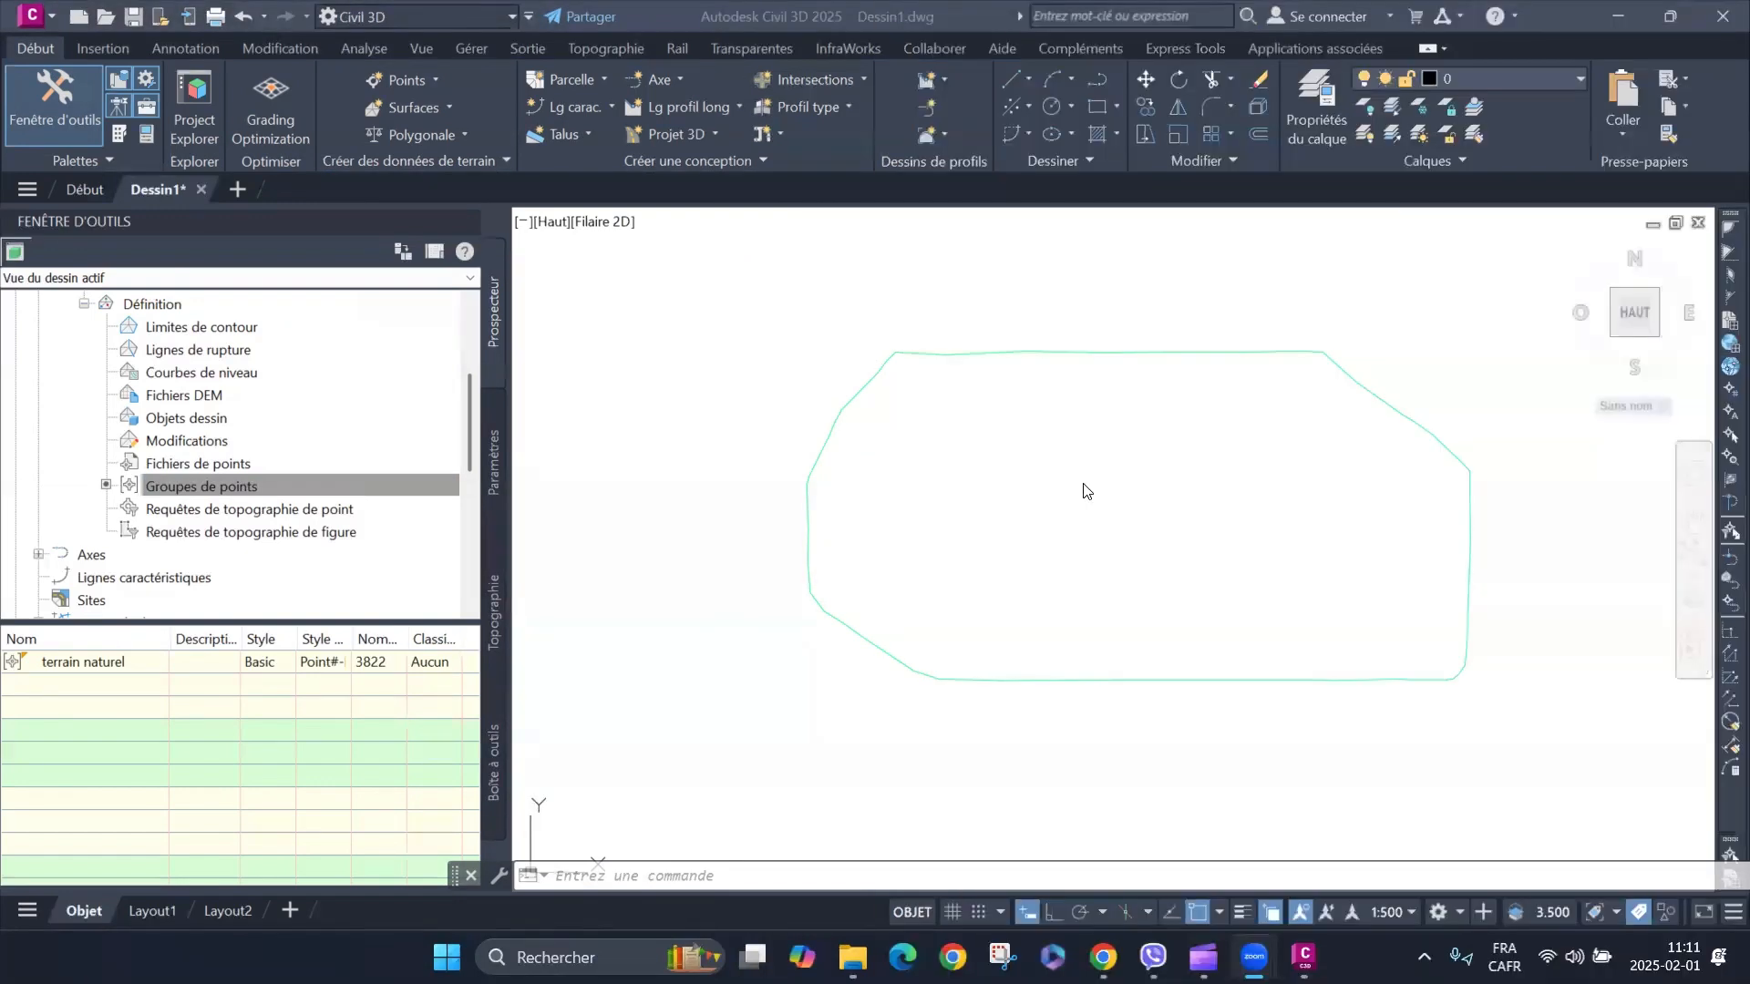
pyautogui.click(1085, 483)
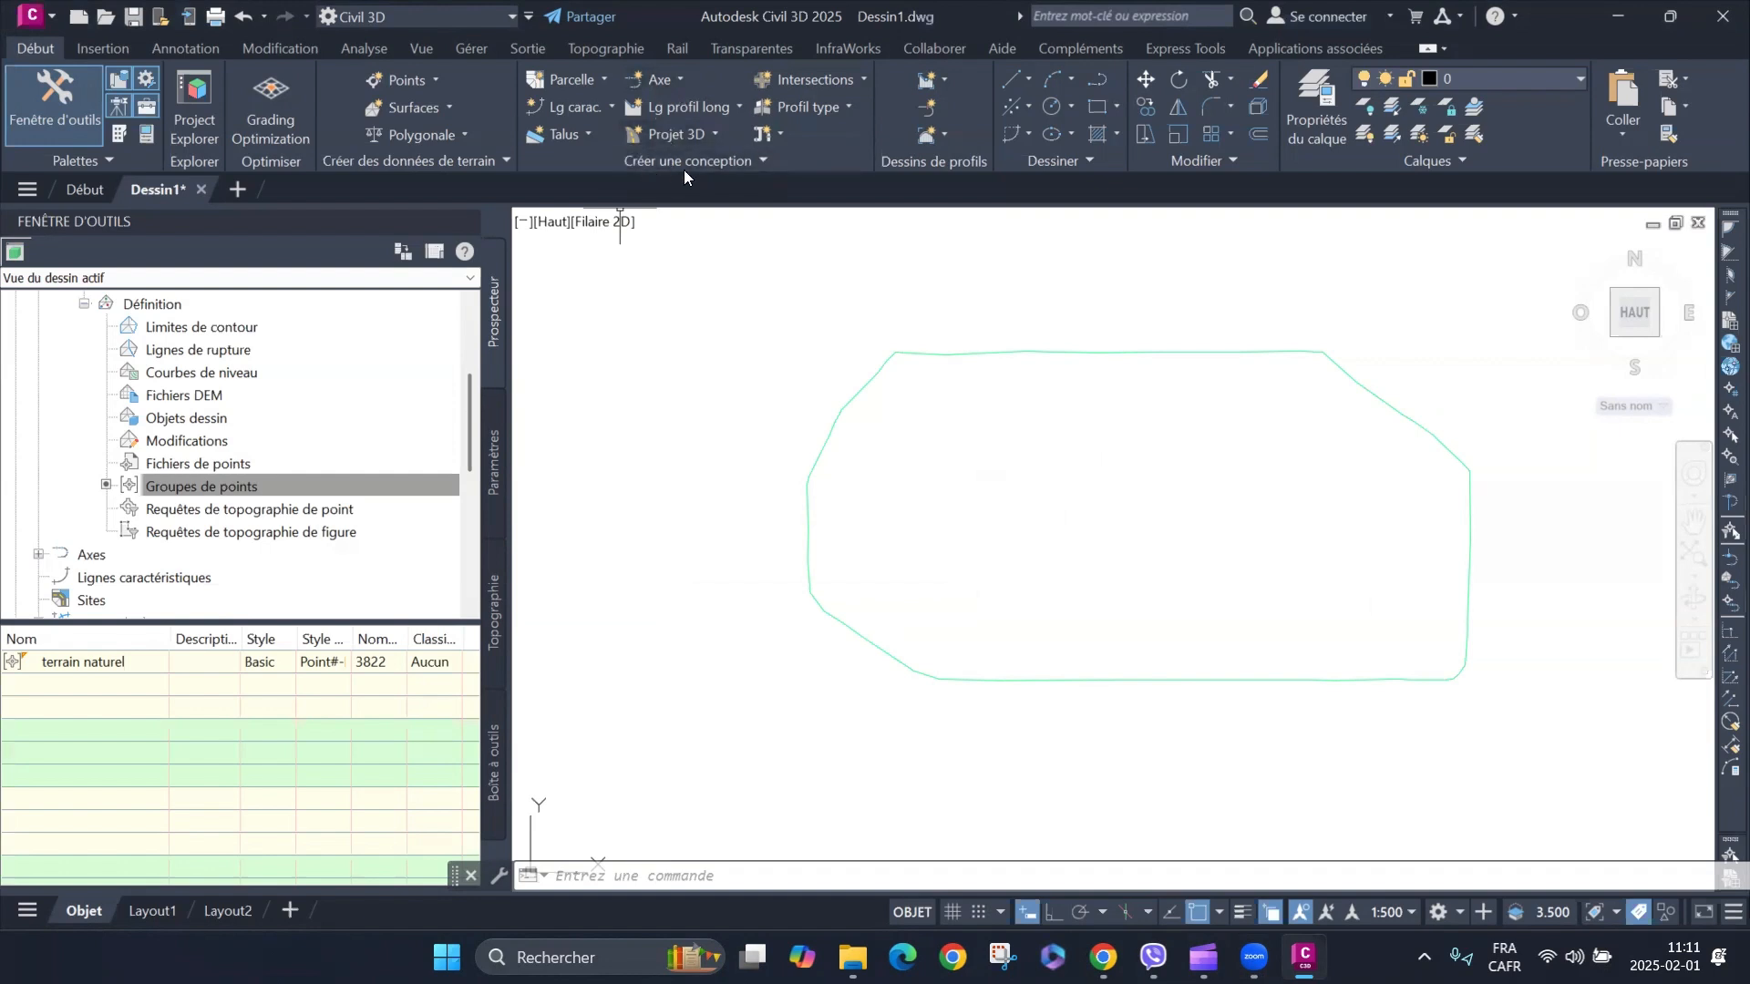
# Create an alignment named AXE TERRAIN NATUREL with the alignment creation tool, leaving the site at <Aucun>, style Proposed and label set All Labels.
pyautogui.click(680, 80)
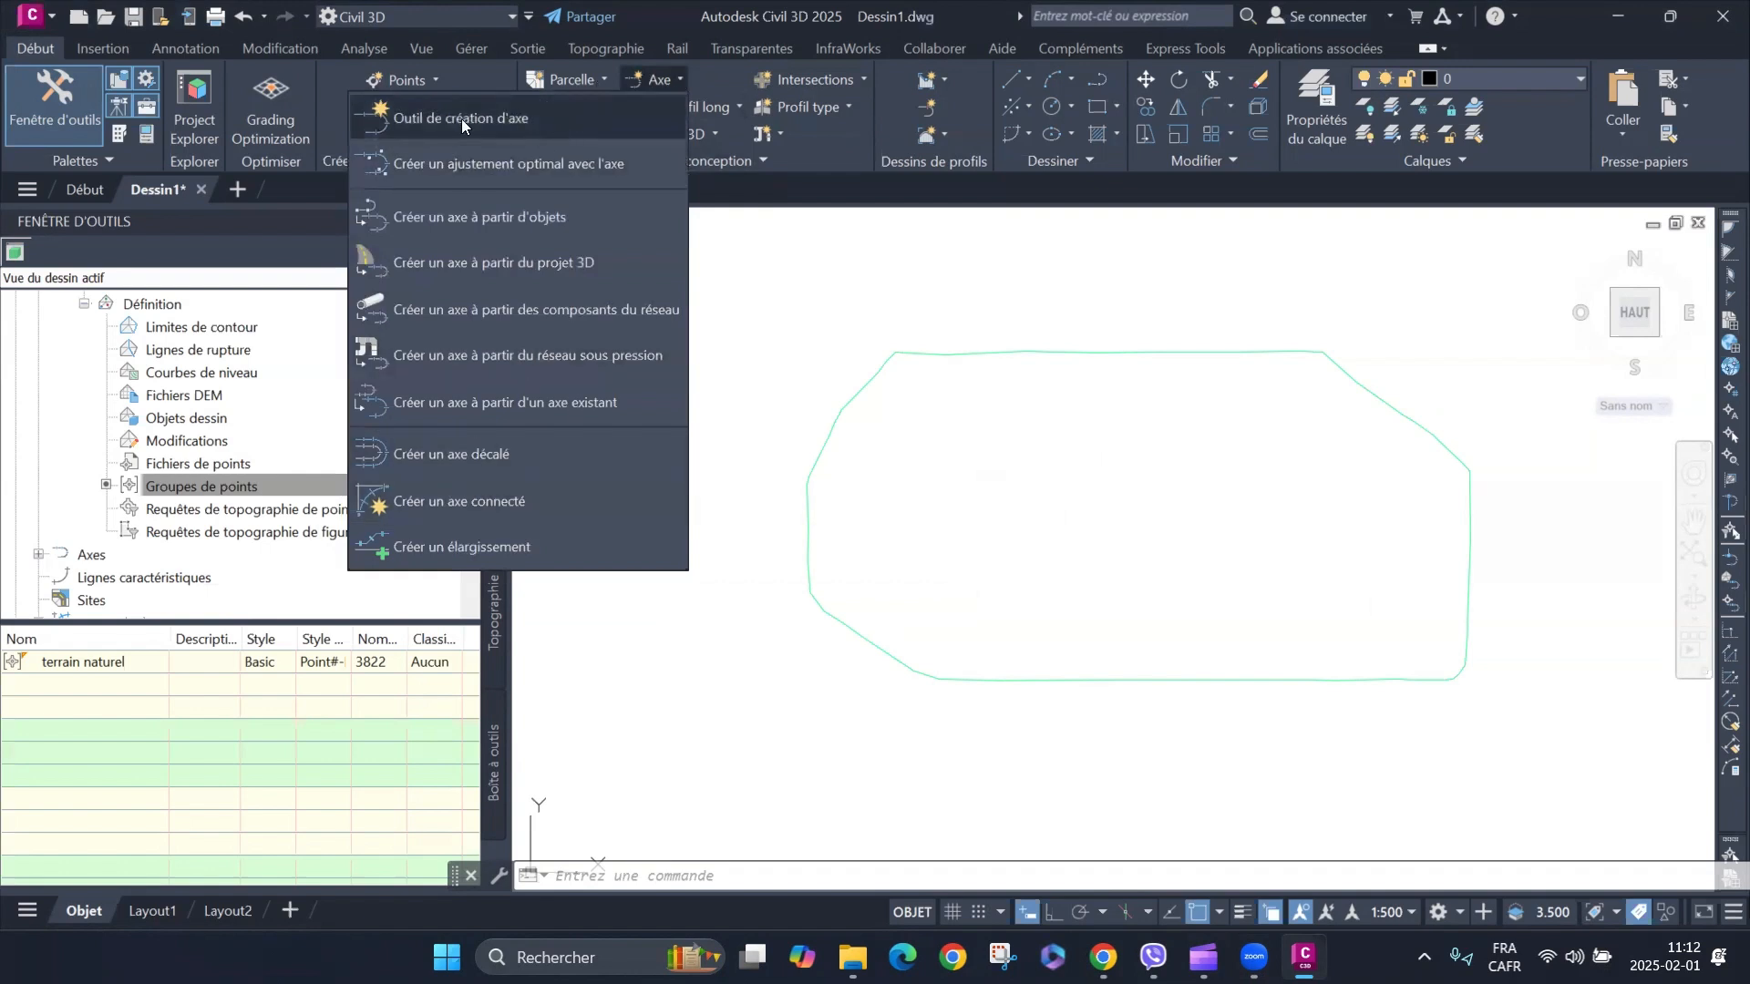
pyautogui.click(523, 115)
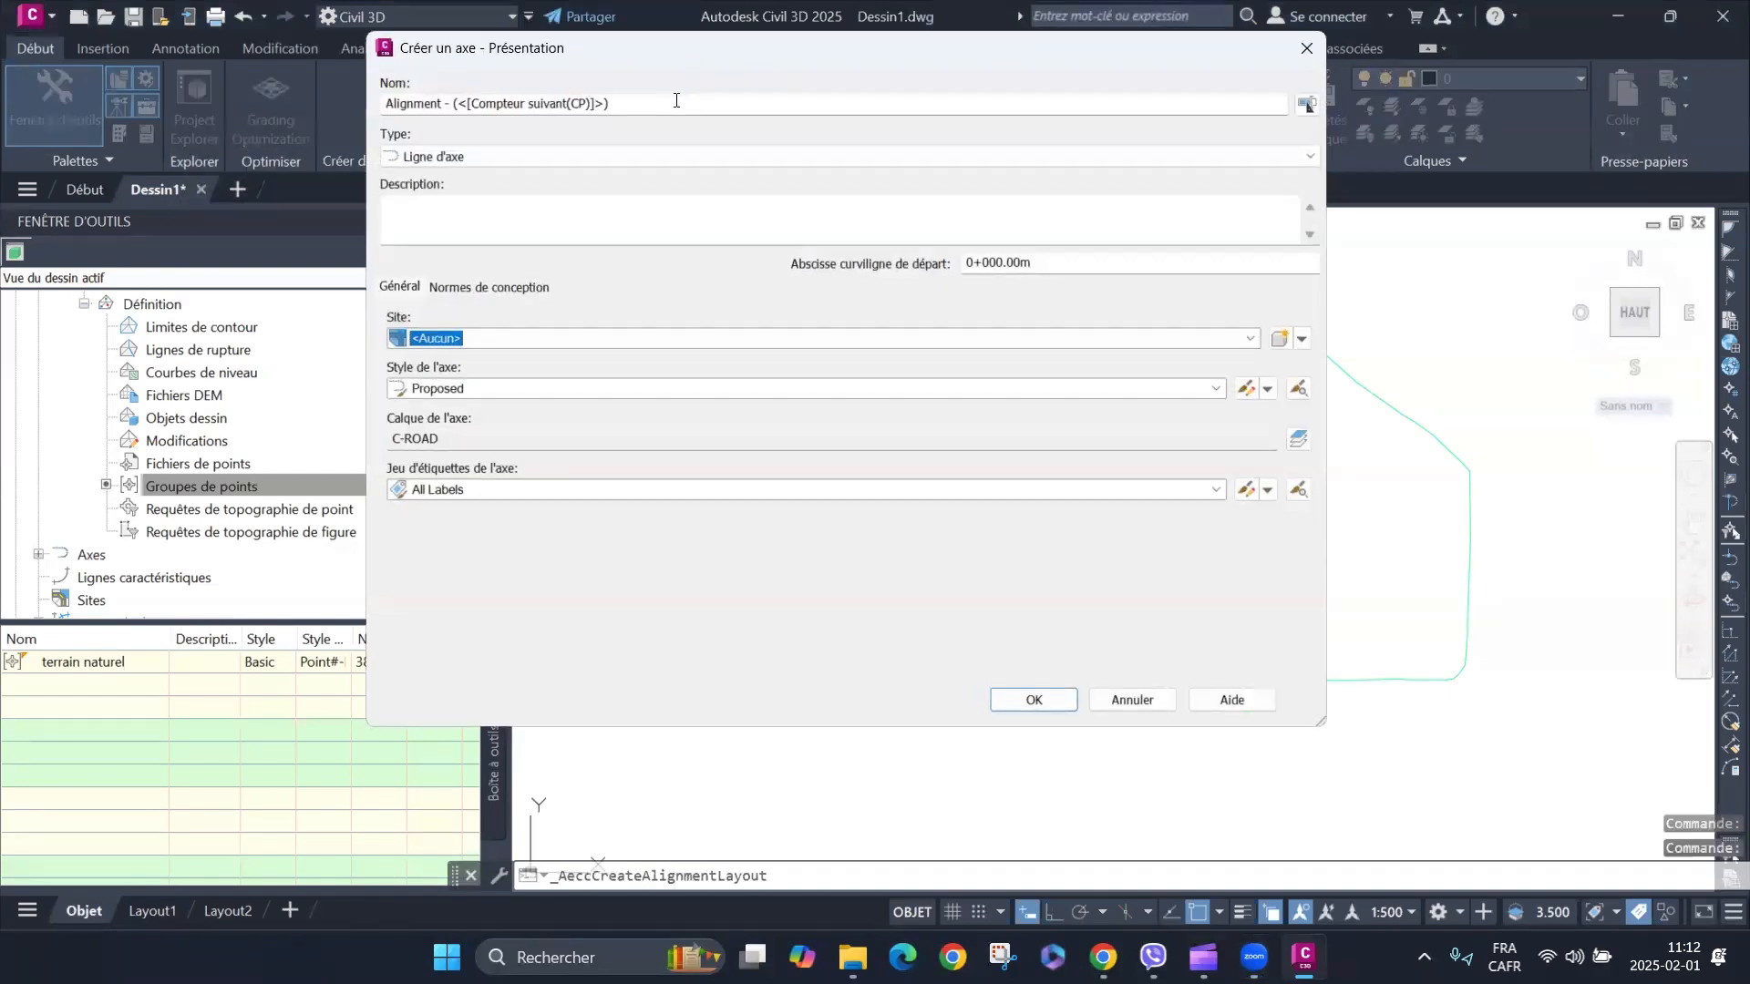
pyautogui.moveTo(676, 101); pyautogui.dragTo(338, 124)
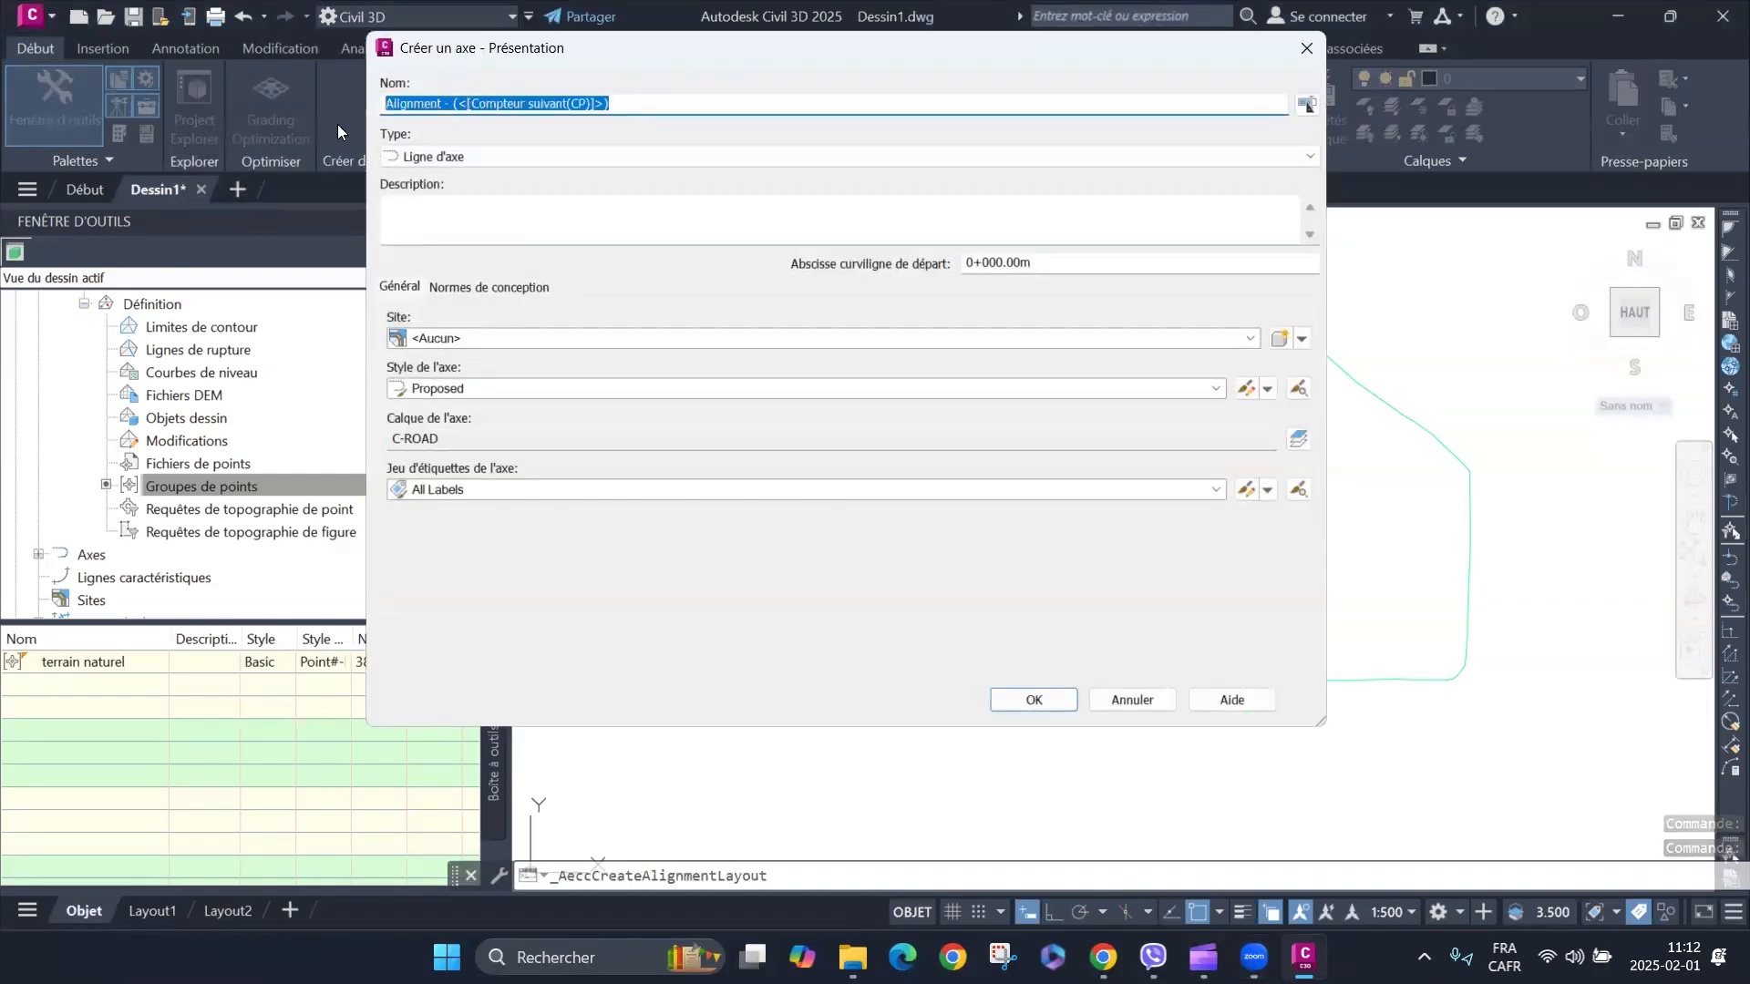
pyautogui.write('AX')
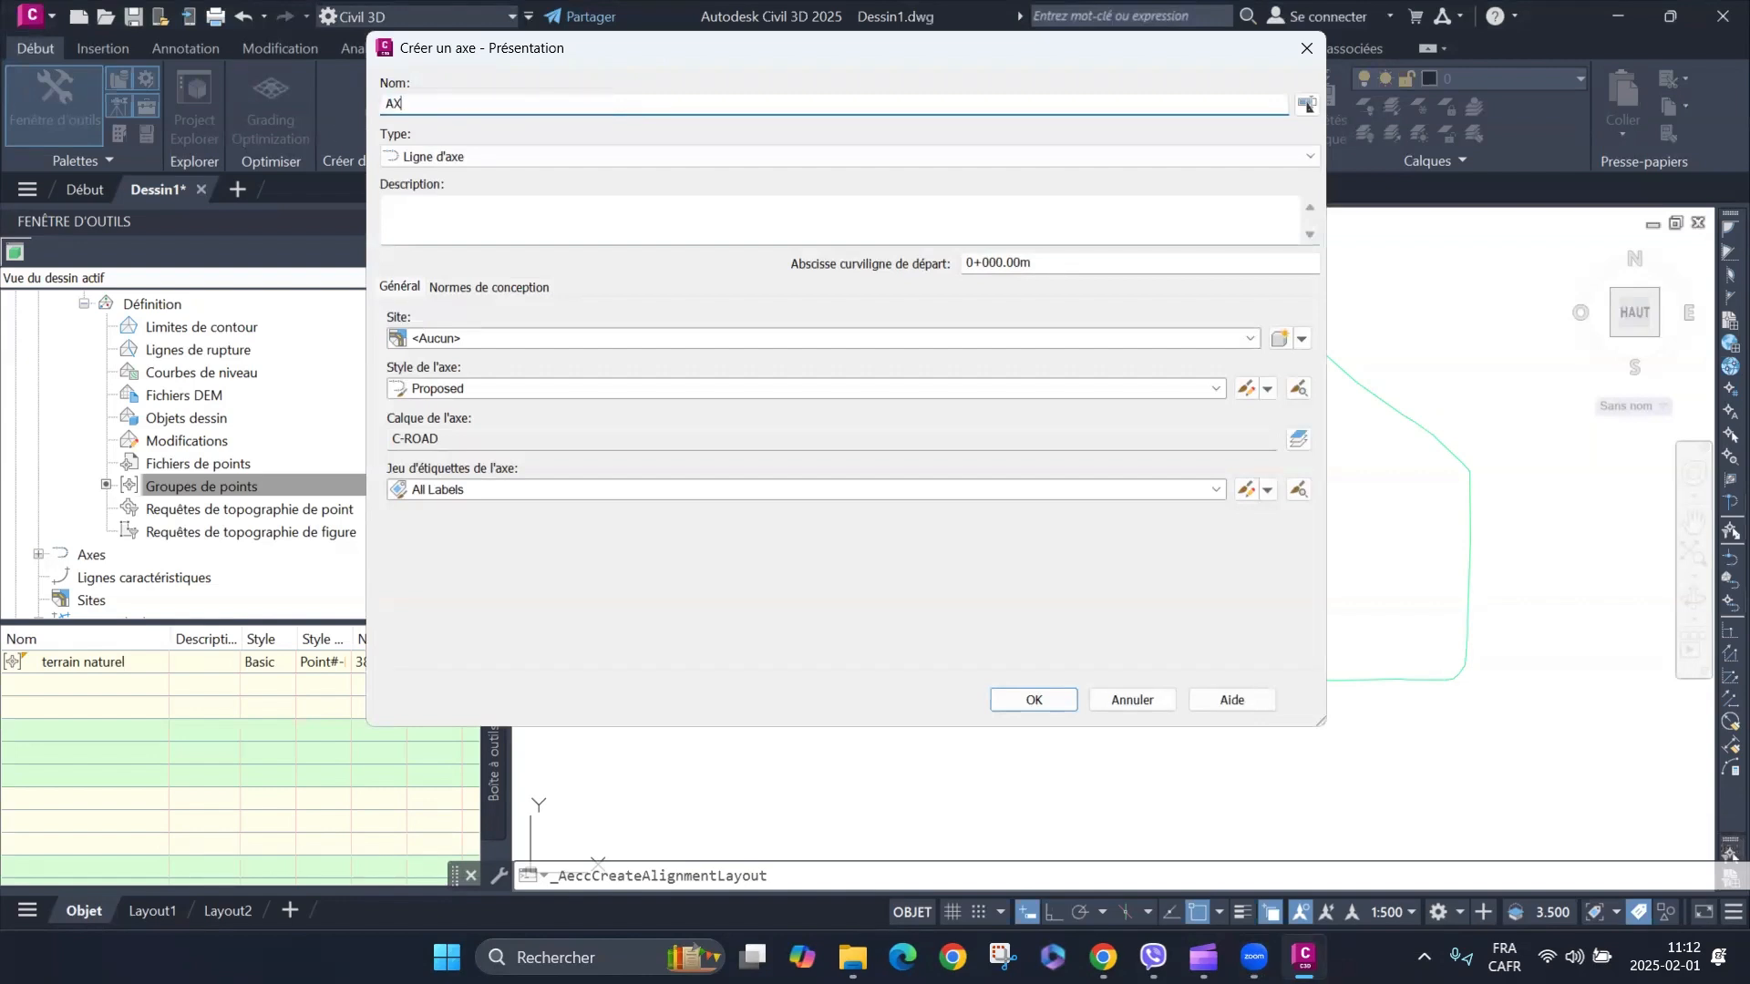
pyautogui.write('E TERRAIN NATUREL')
pyautogui.click(774, 337)
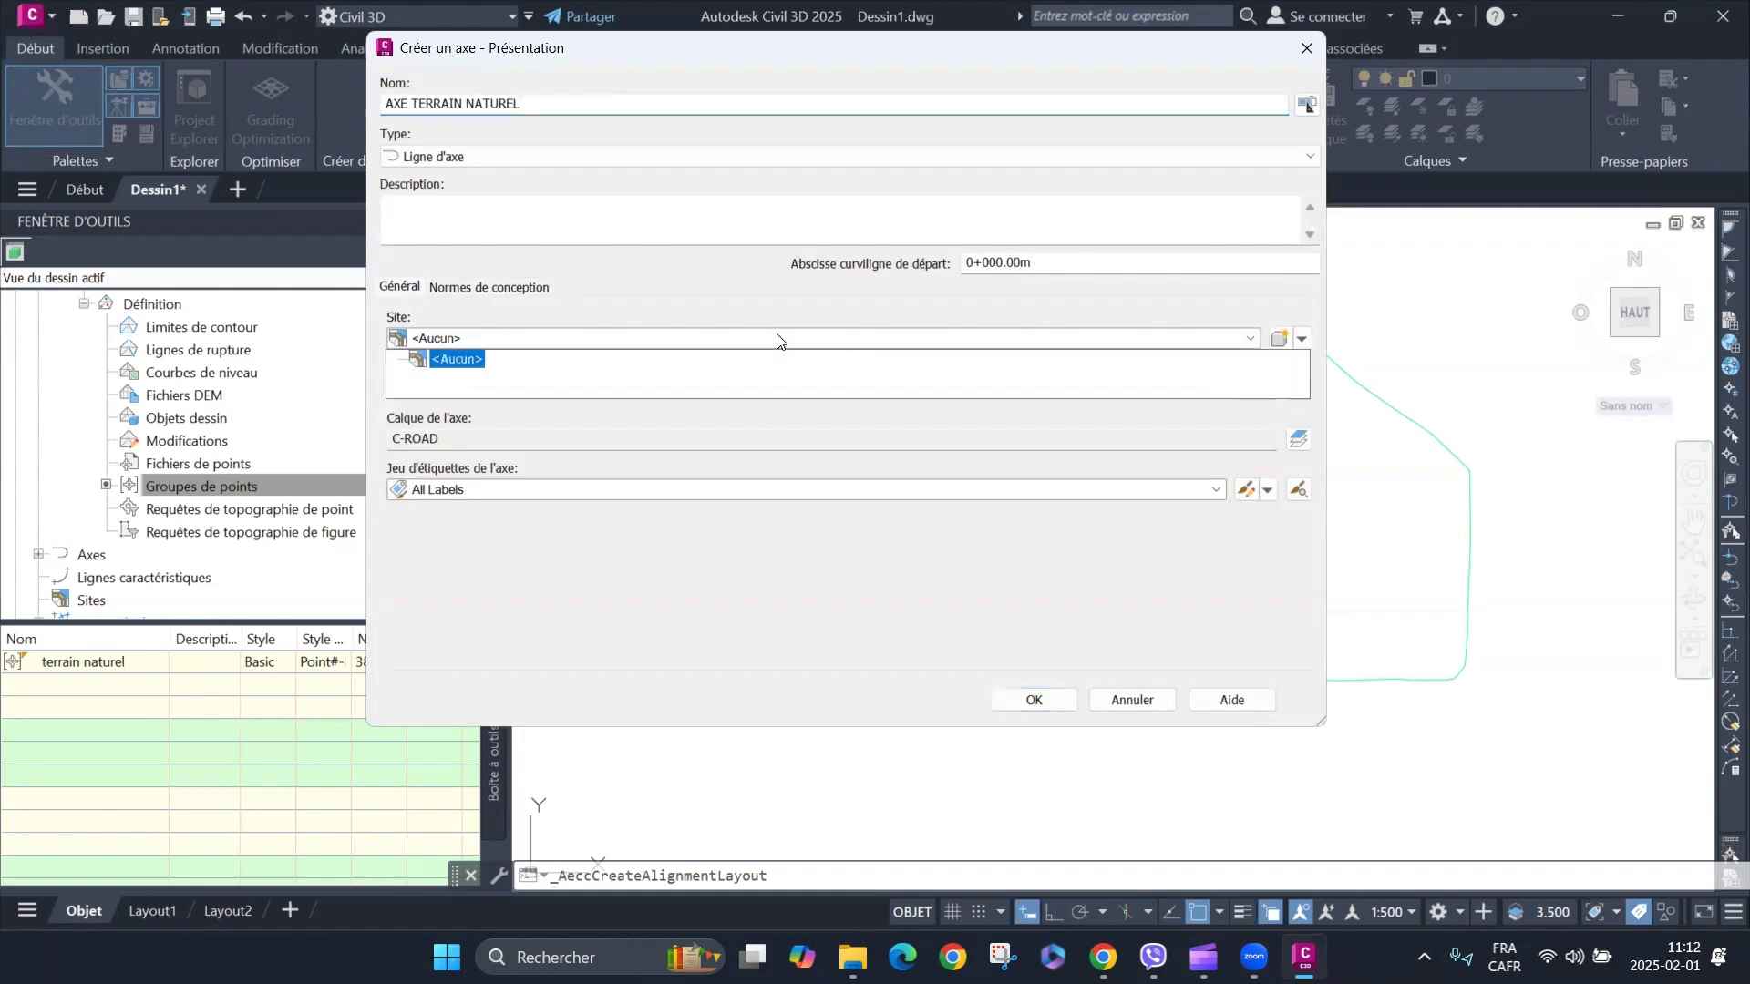
pyautogui.click(778, 341)
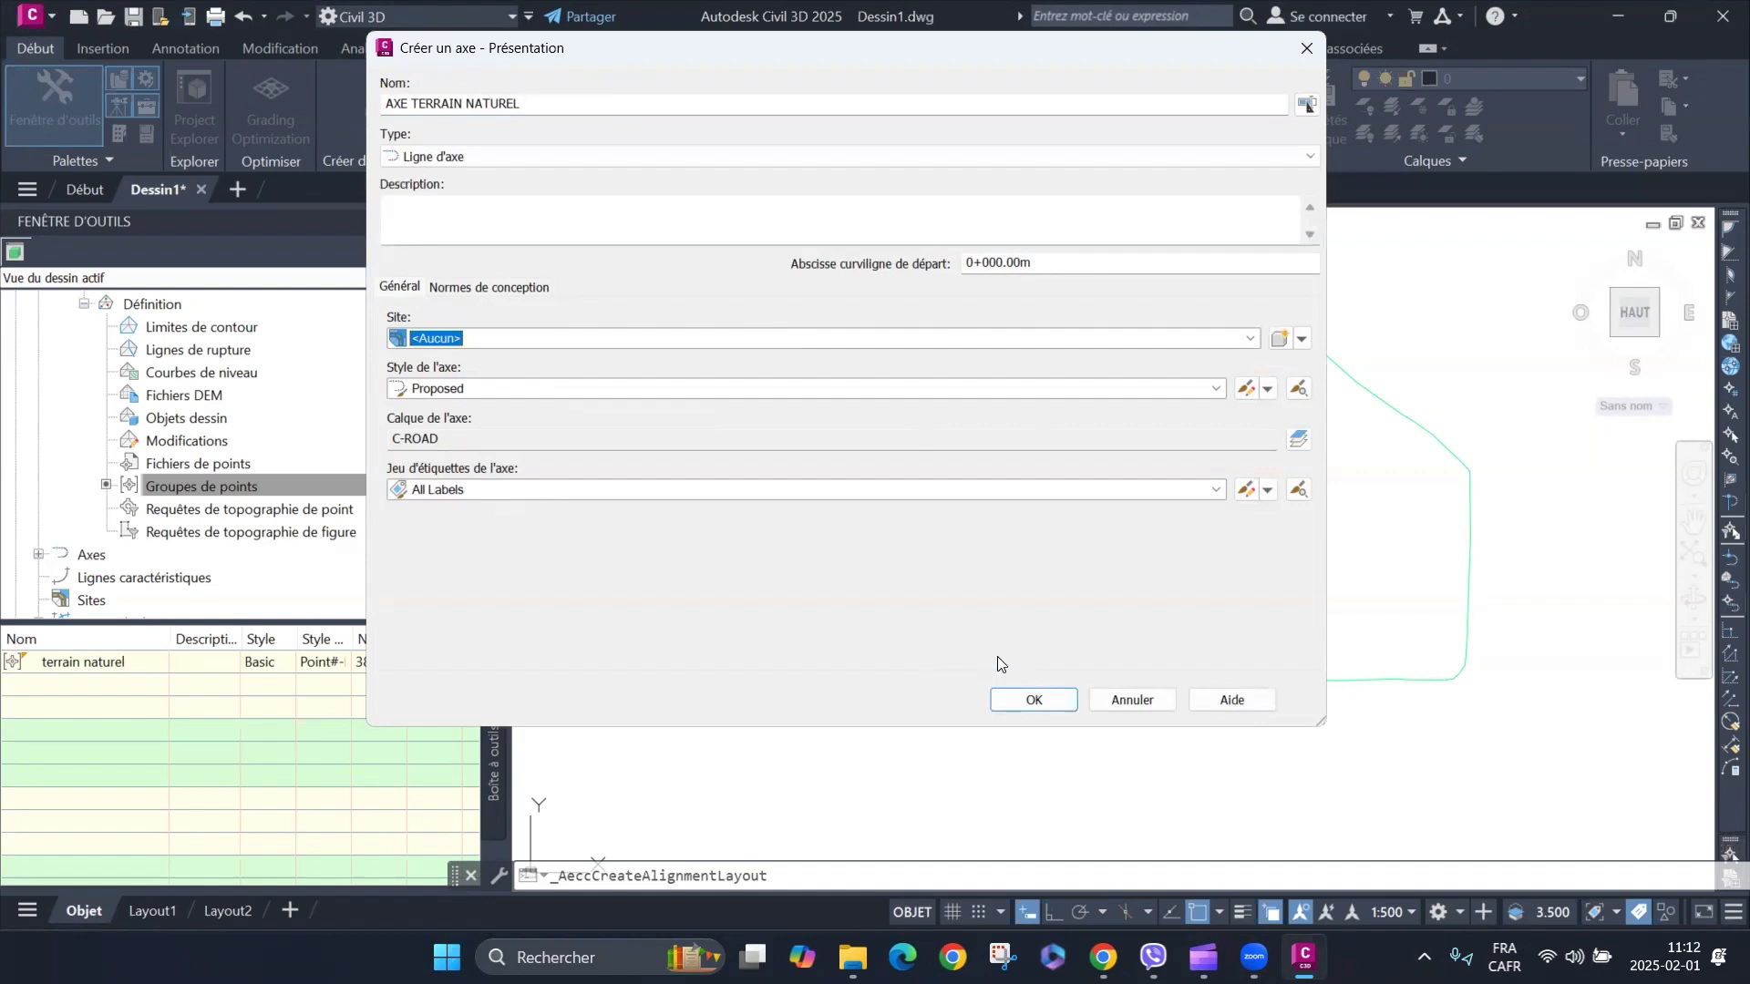
pyautogui.click(1057, 700)
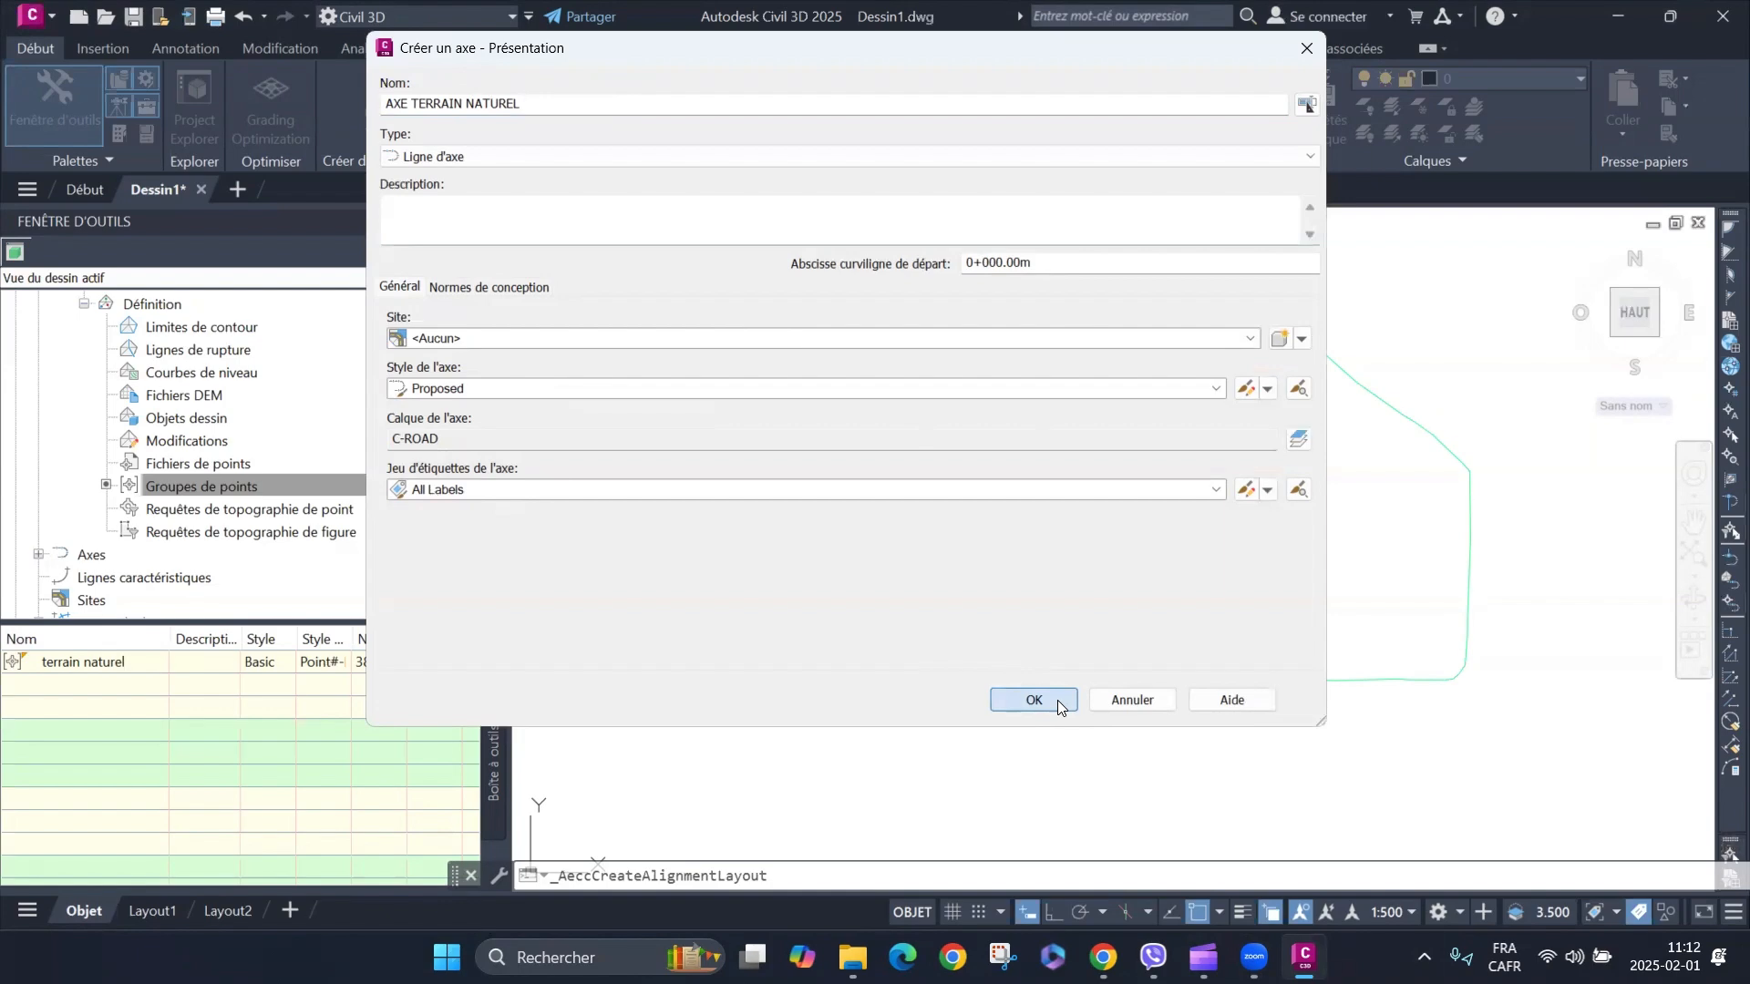
pyautogui.click(1057, 700)
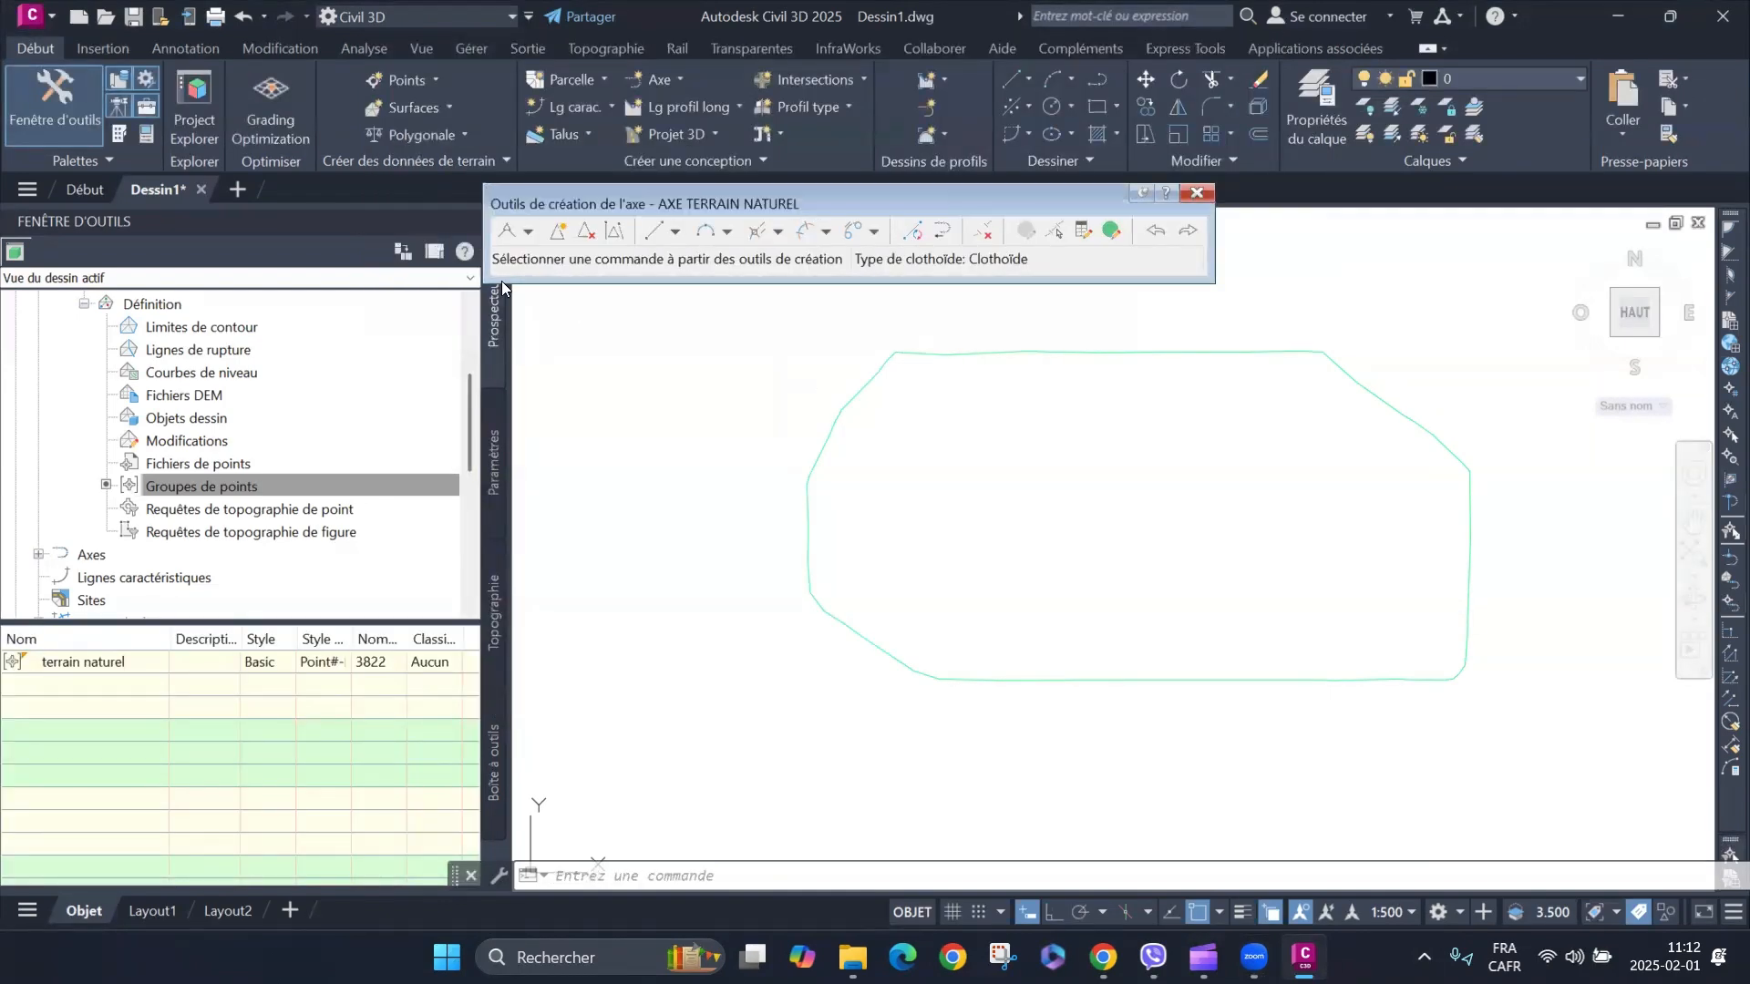
# Configure the alignment's curve and spiral settings with type Clothoïde and a default curve radius of 185 m.
pyautogui.moveTo(902, 199); pyautogui.dragTo(763, 141)
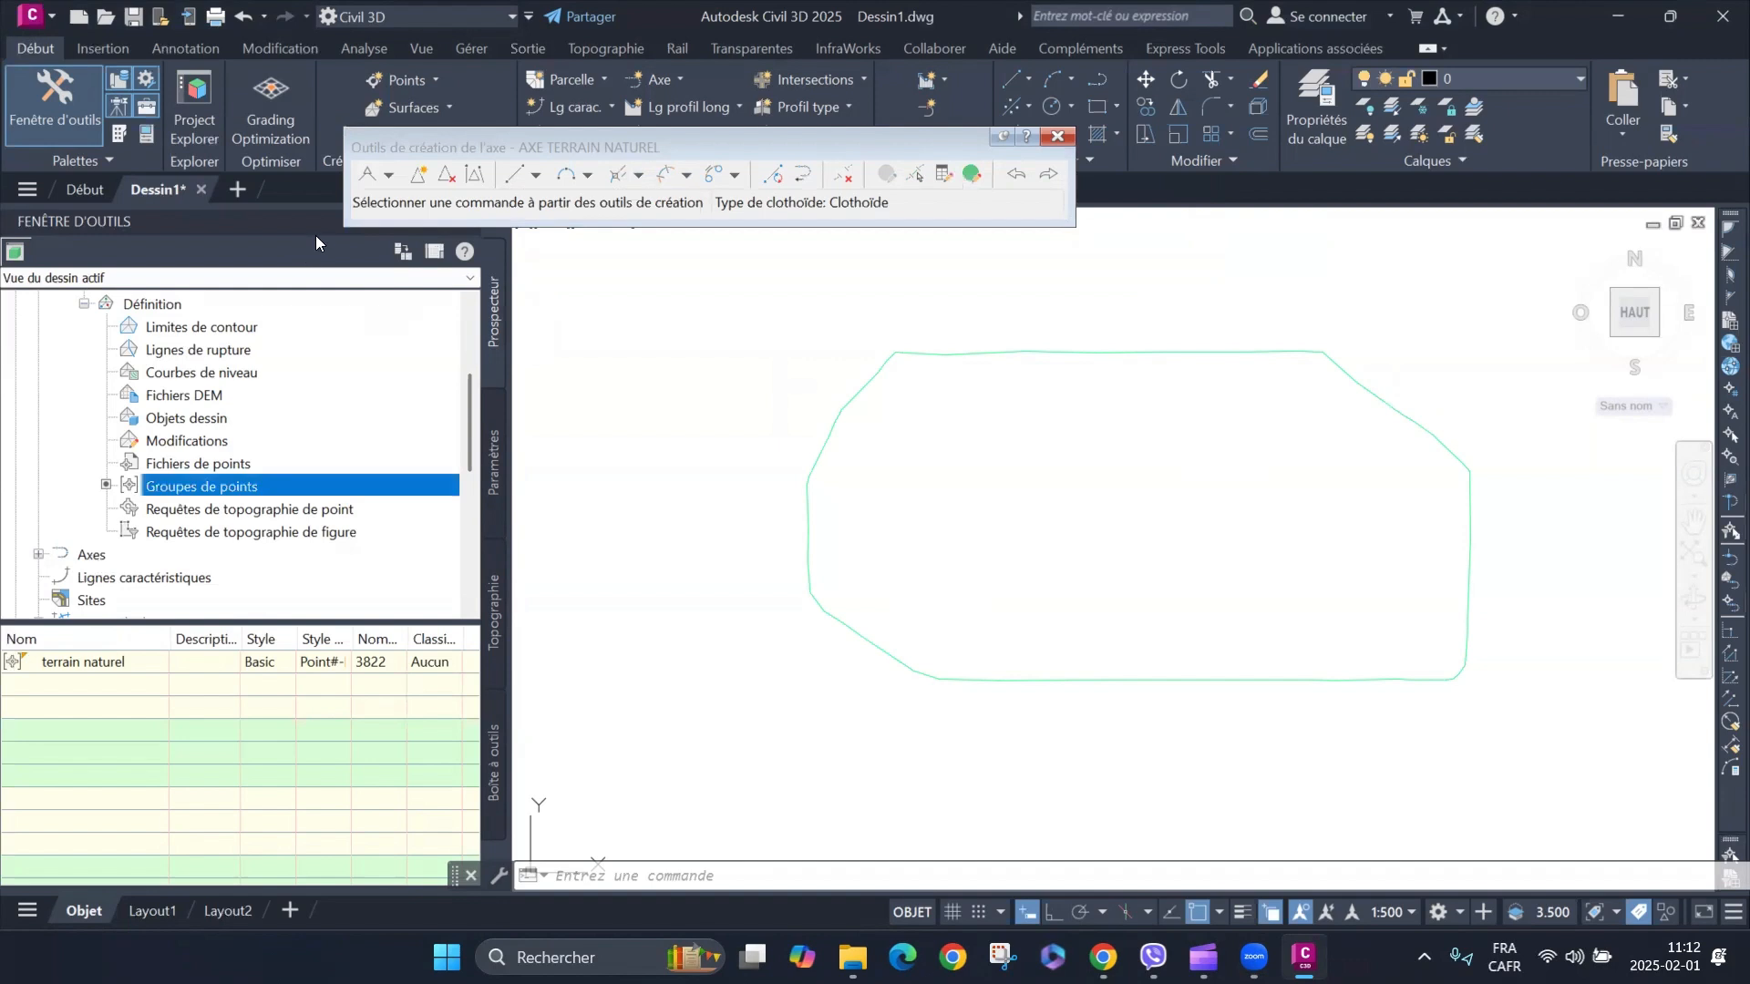
pyautogui.click(390, 182)
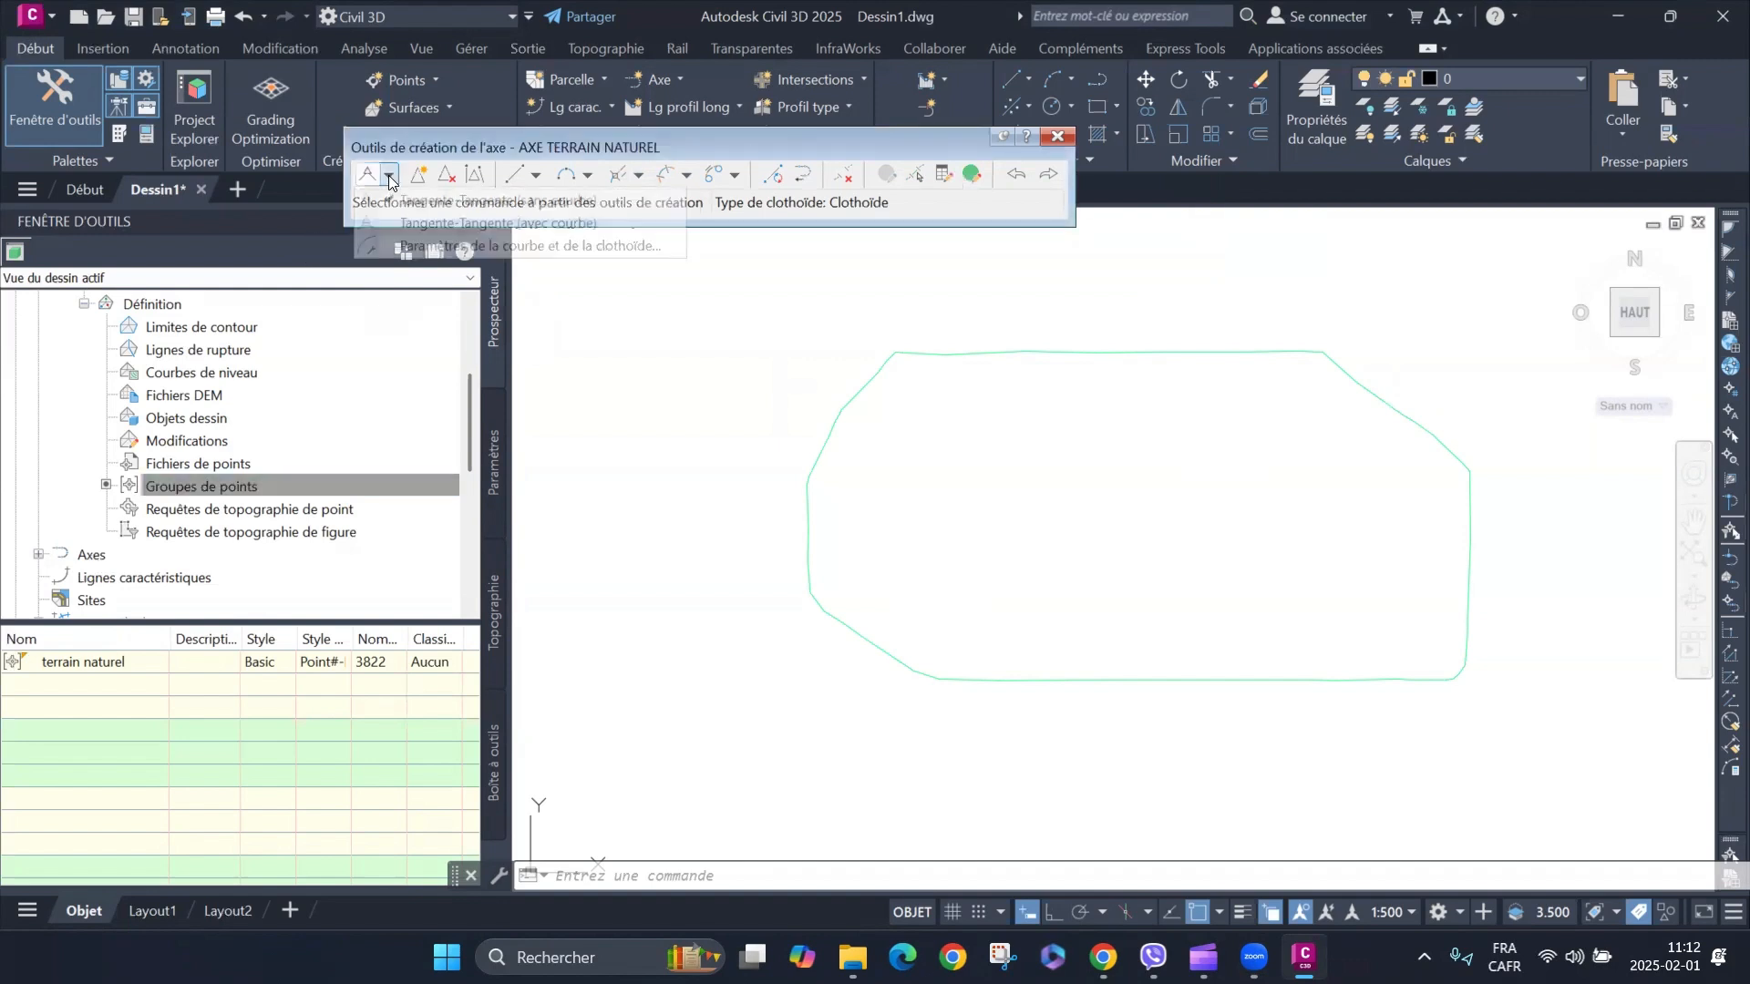
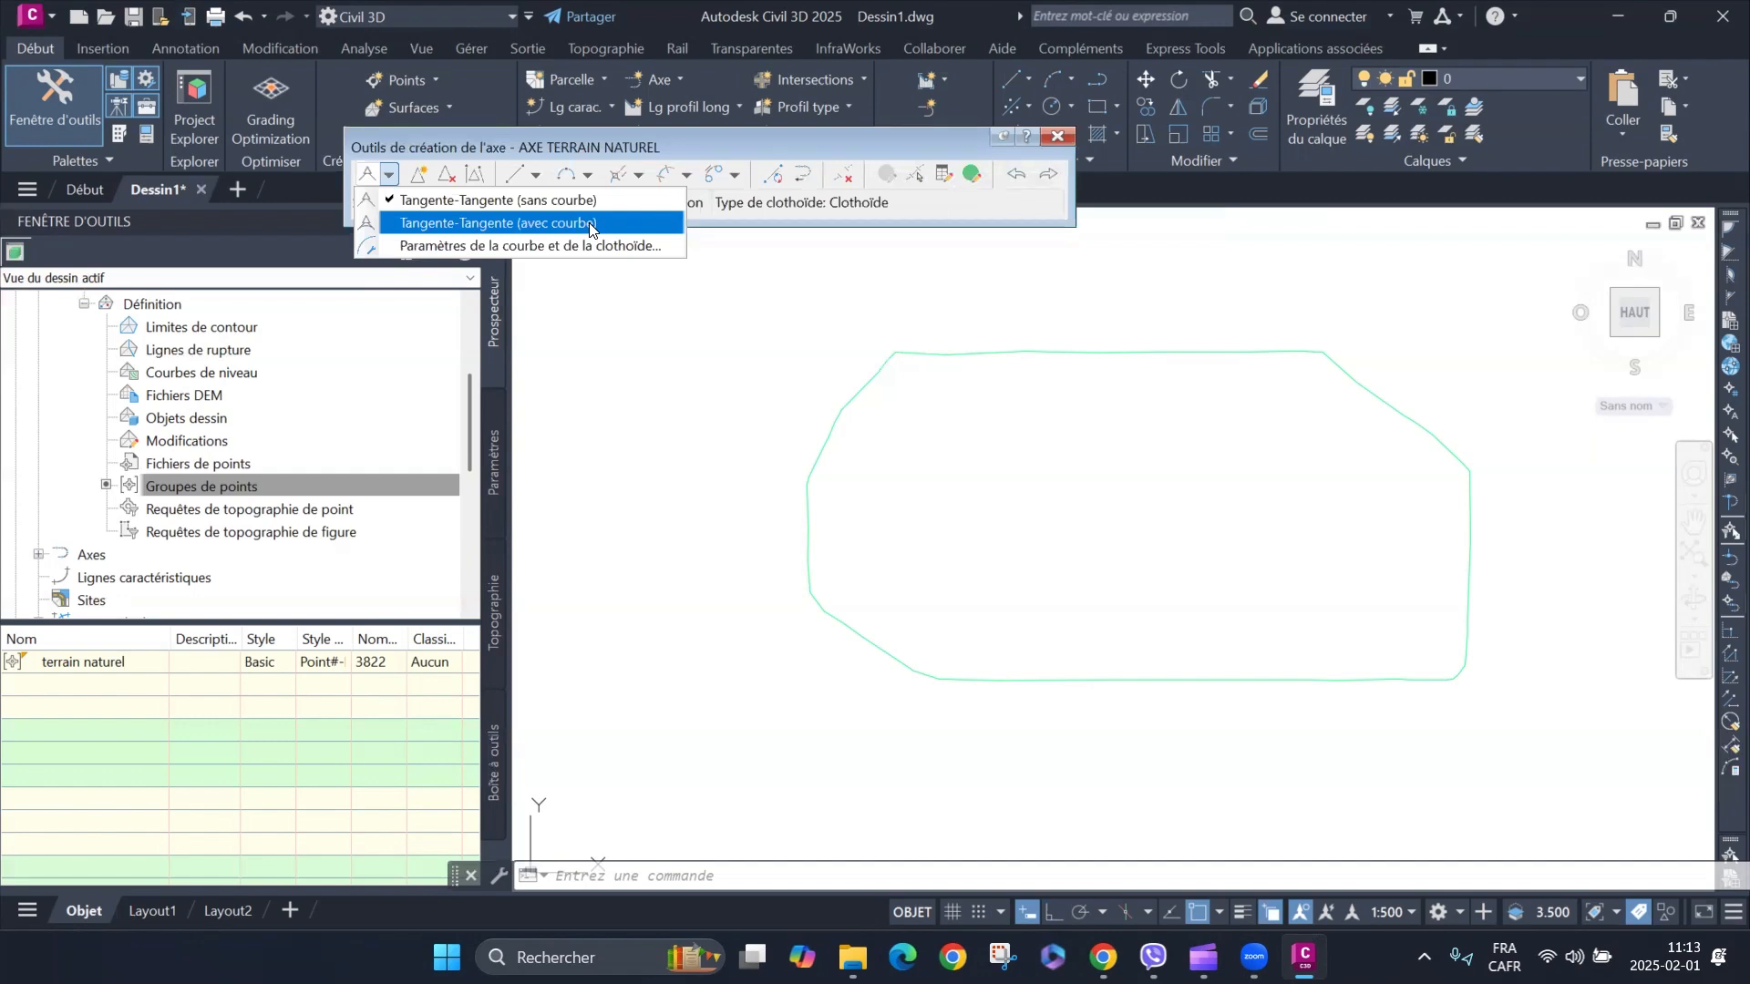
pyautogui.click(503, 246)
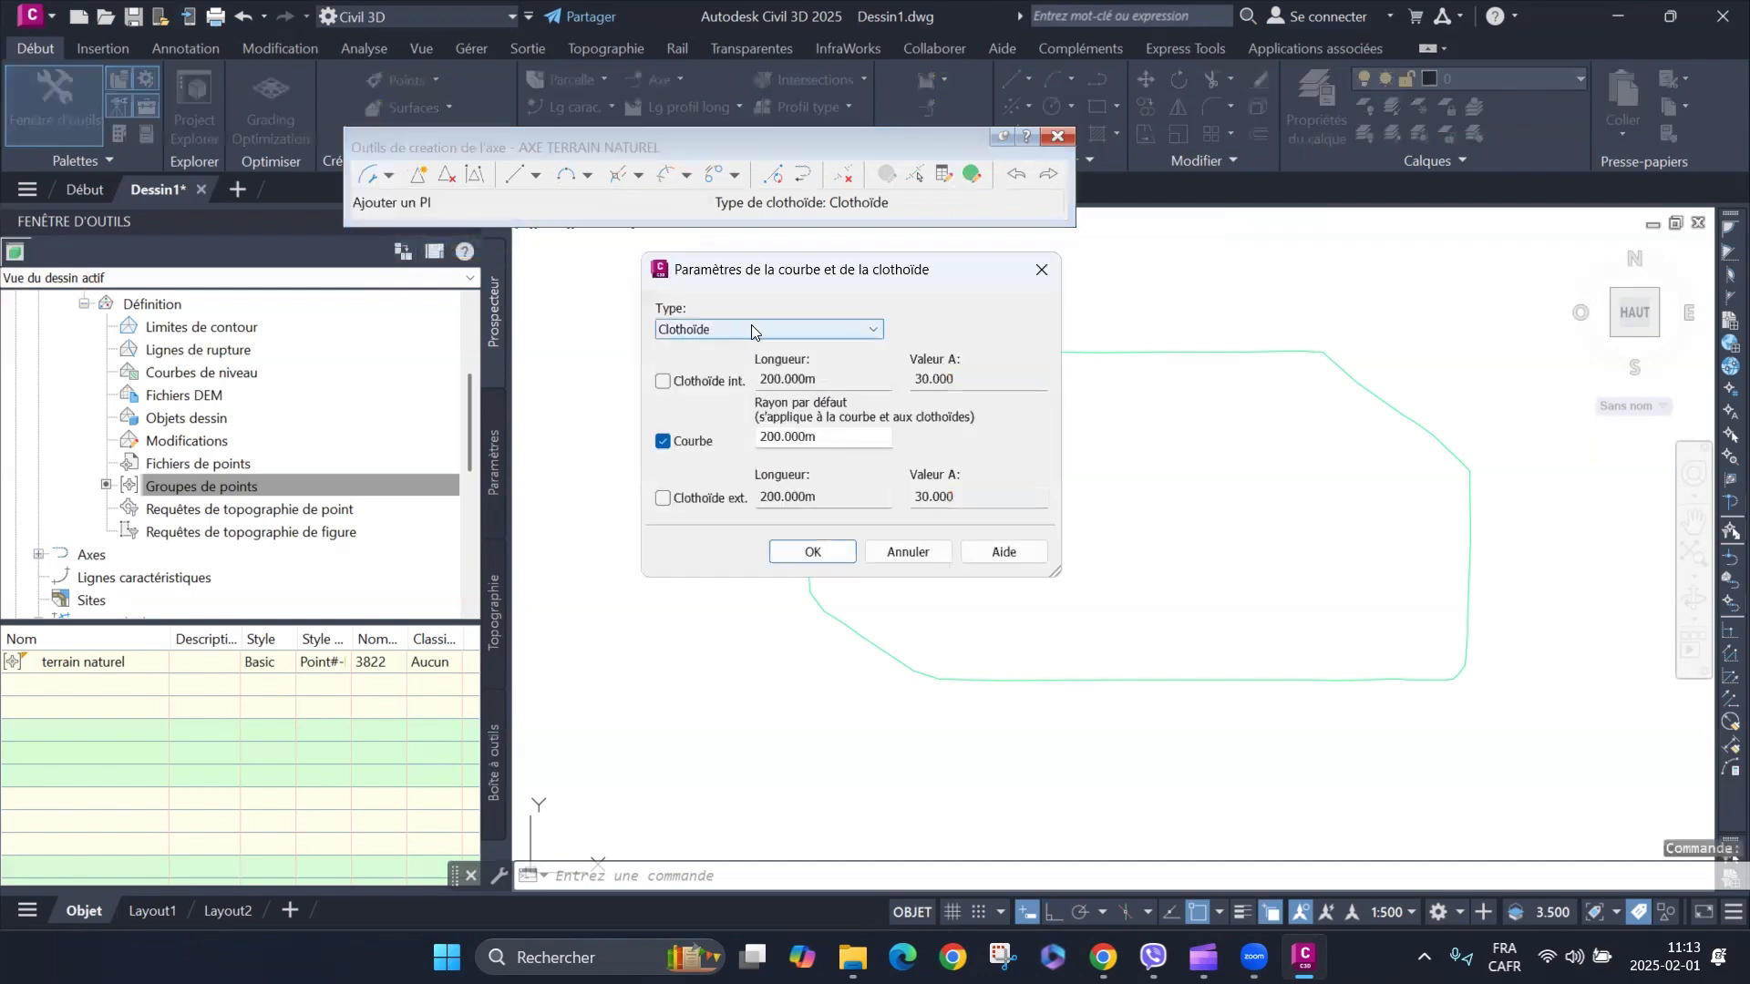
pyautogui.click(751, 324)
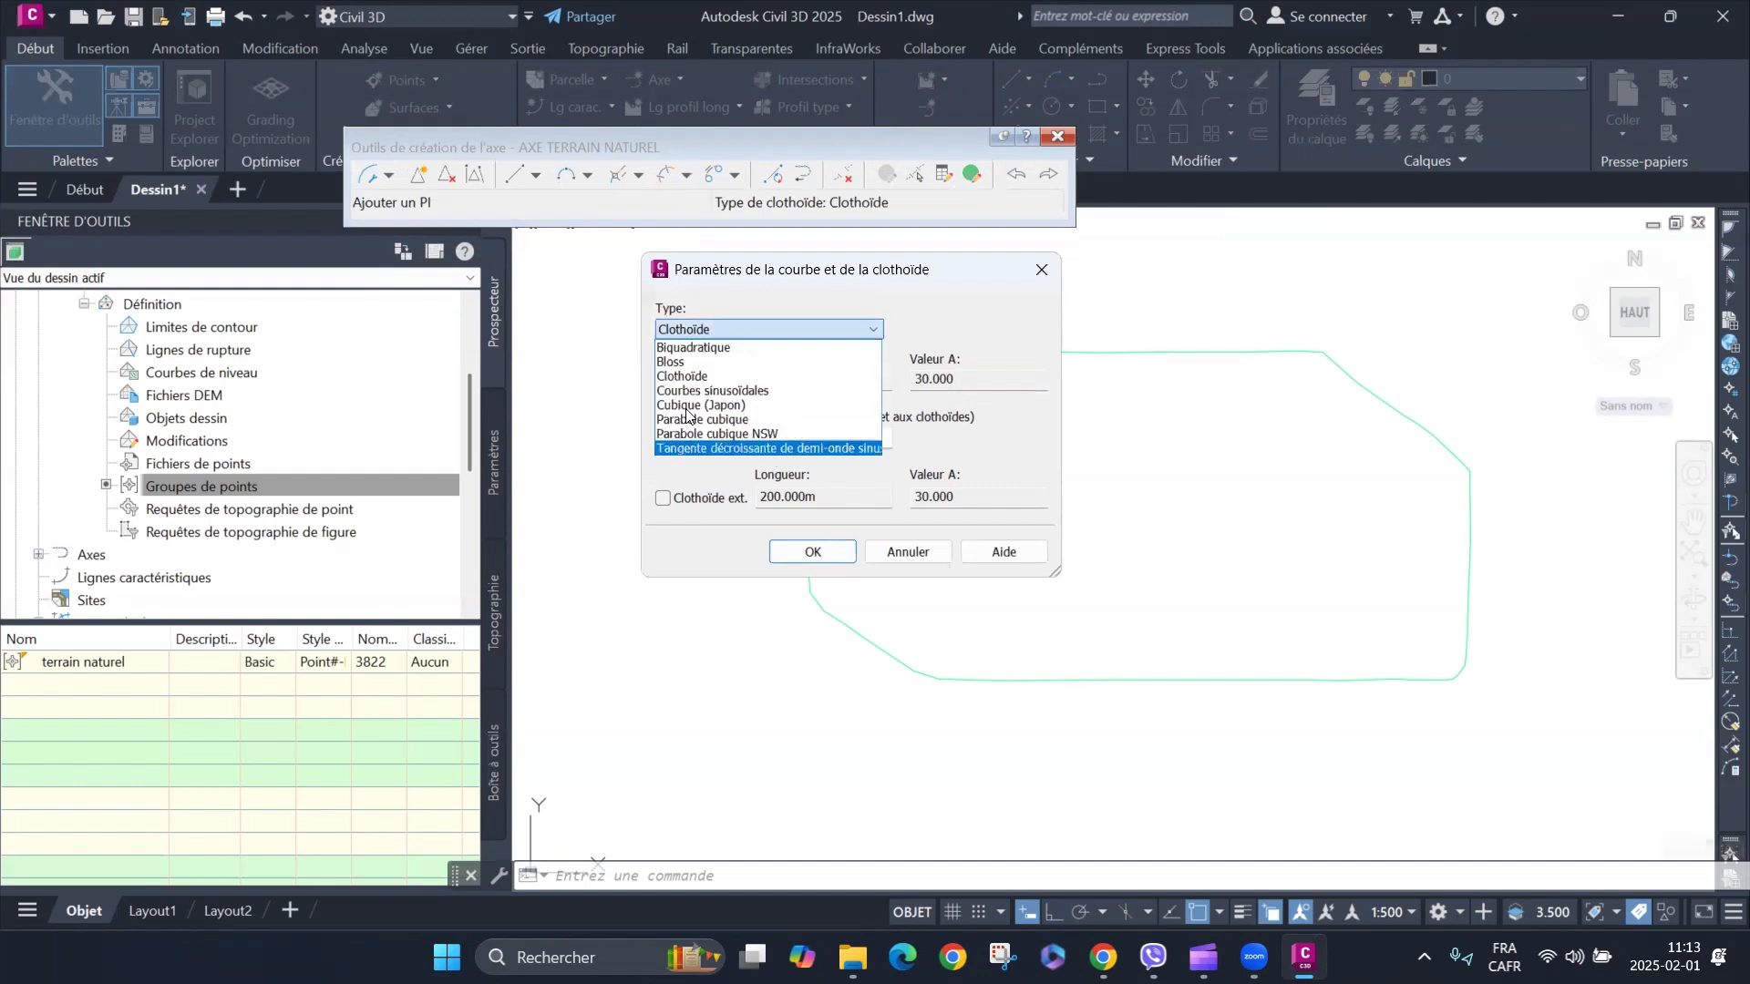
pyautogui.click(709, 376)
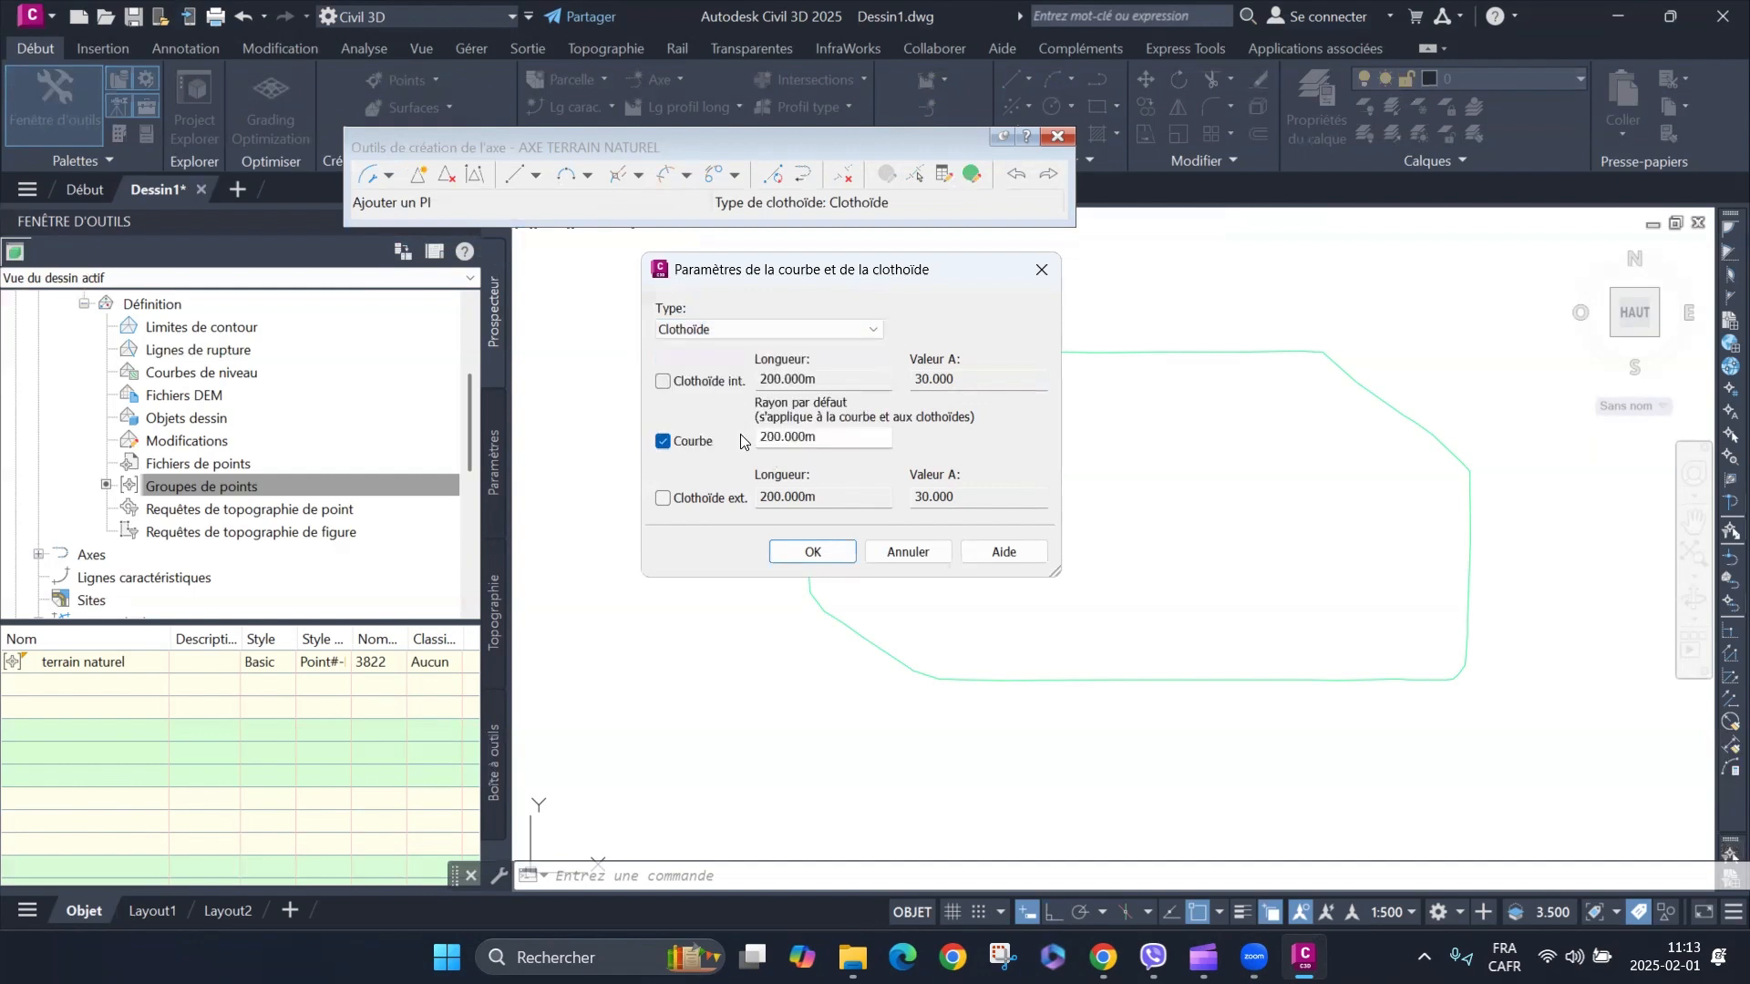
pyautogui.moveTo(833, 438); pyautogui.dragTo(732, 436)
pyautogui.write('185')
pyautogui.click(821, 549)
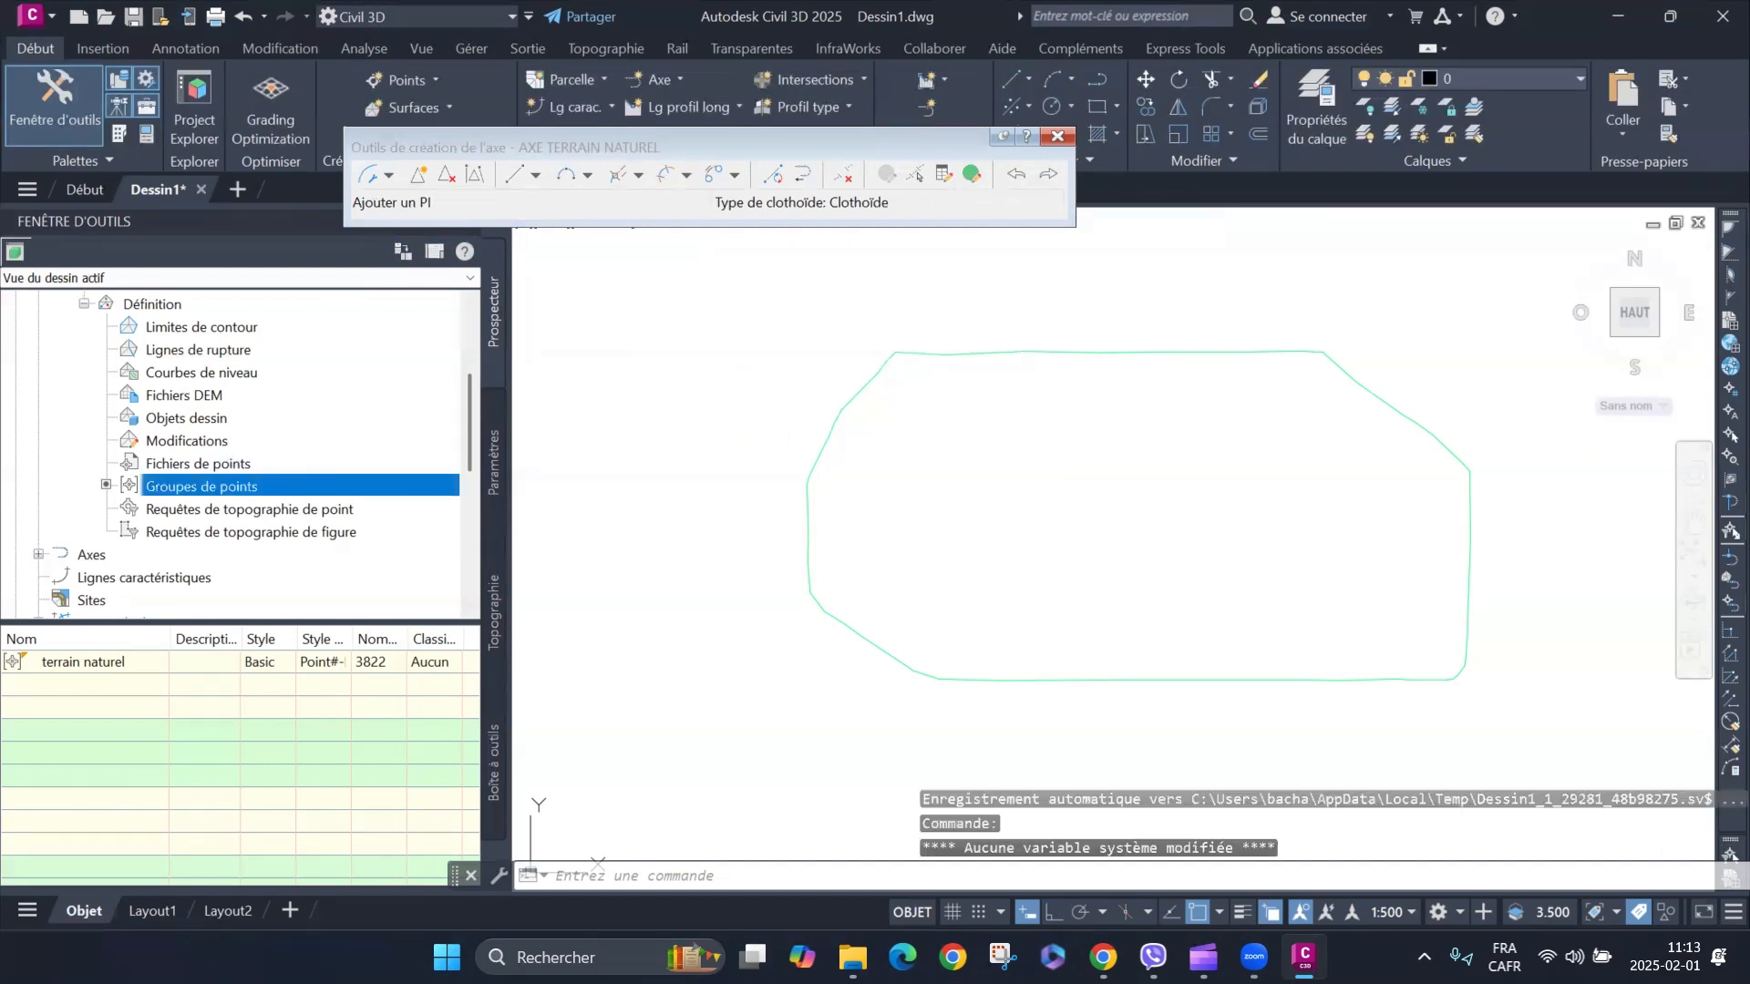
# Draw the alignment as Tangente-Tangente (avec courbe) from the surface's southwest, through a central northern PI, to its southeast, and inspect its station labels.
pyautogui.click(388, 177)
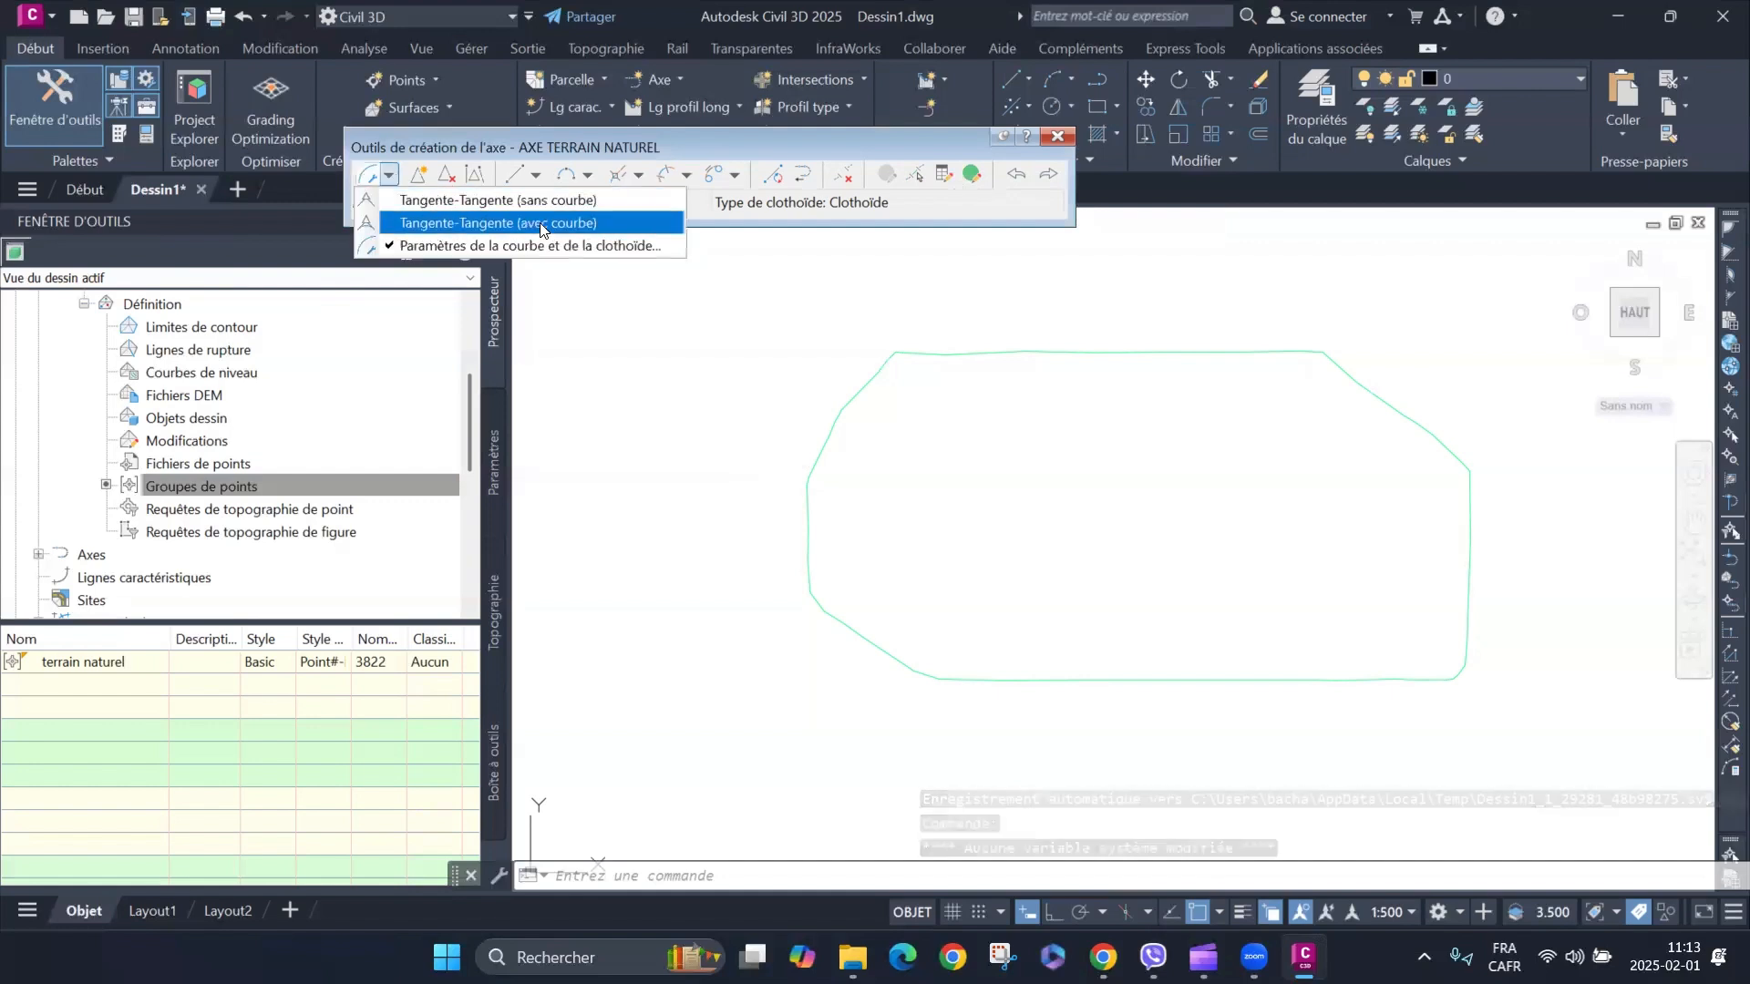
pyautogui.click(453, 222)
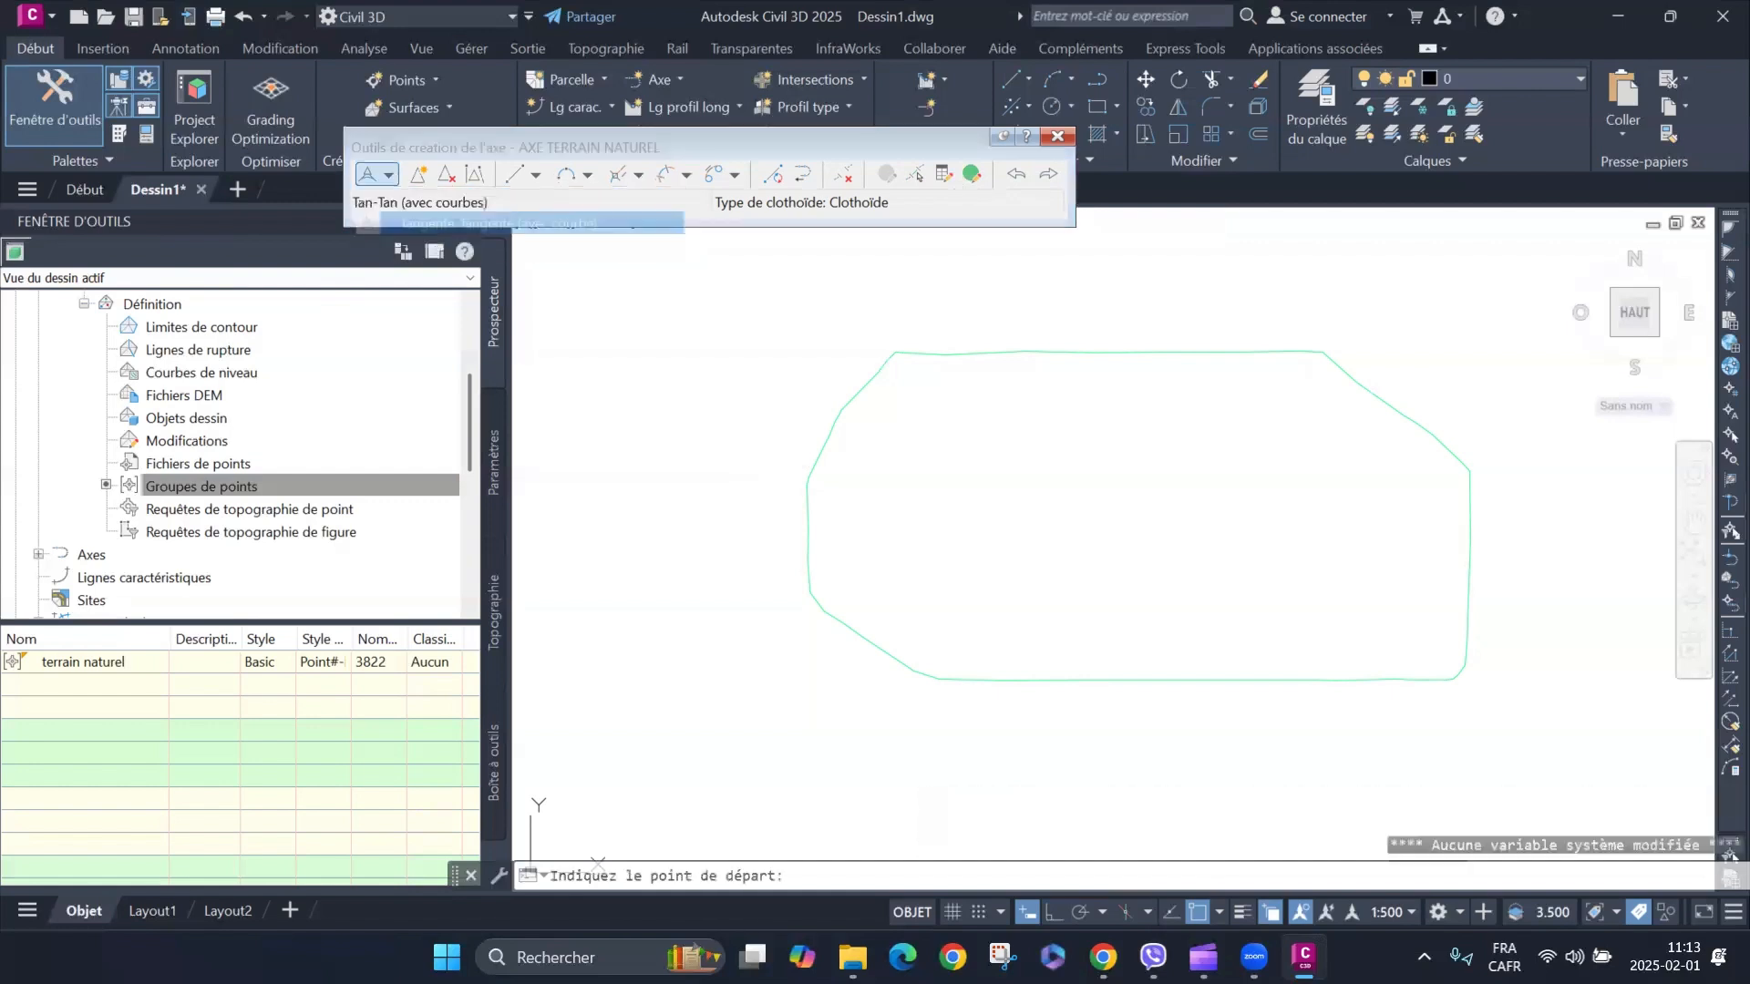
pyautogui.click(915, 606)
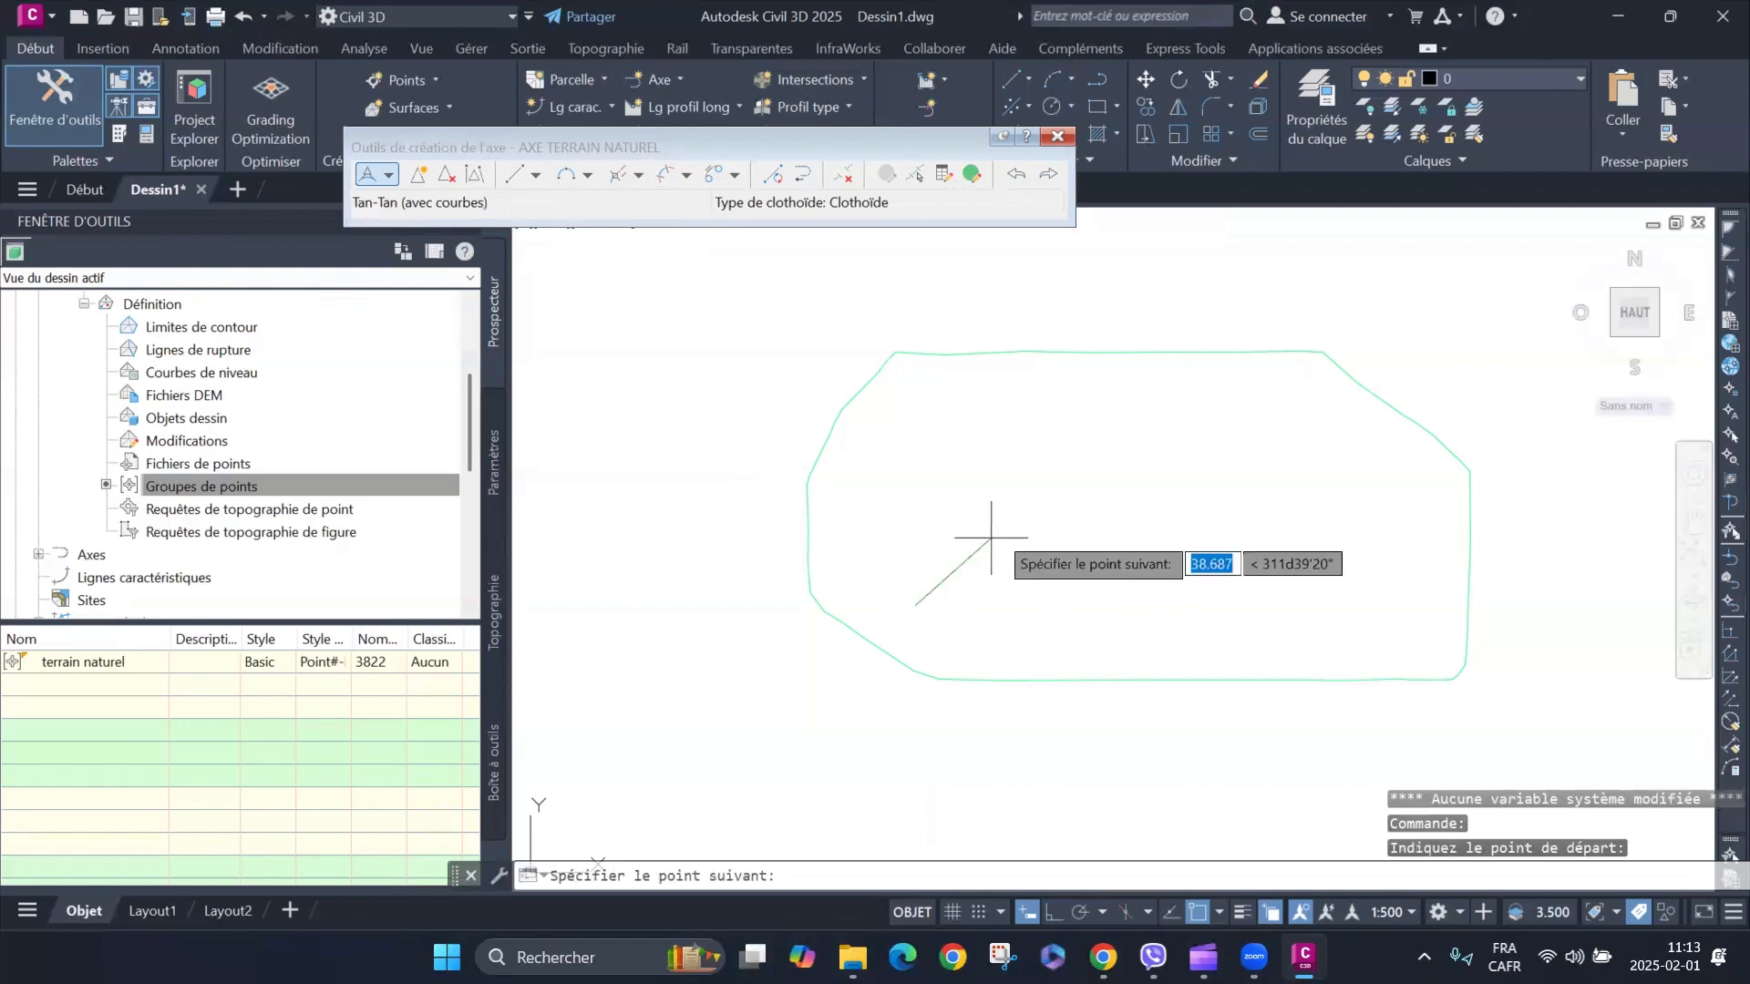
pyautogui.click(1094, 434)
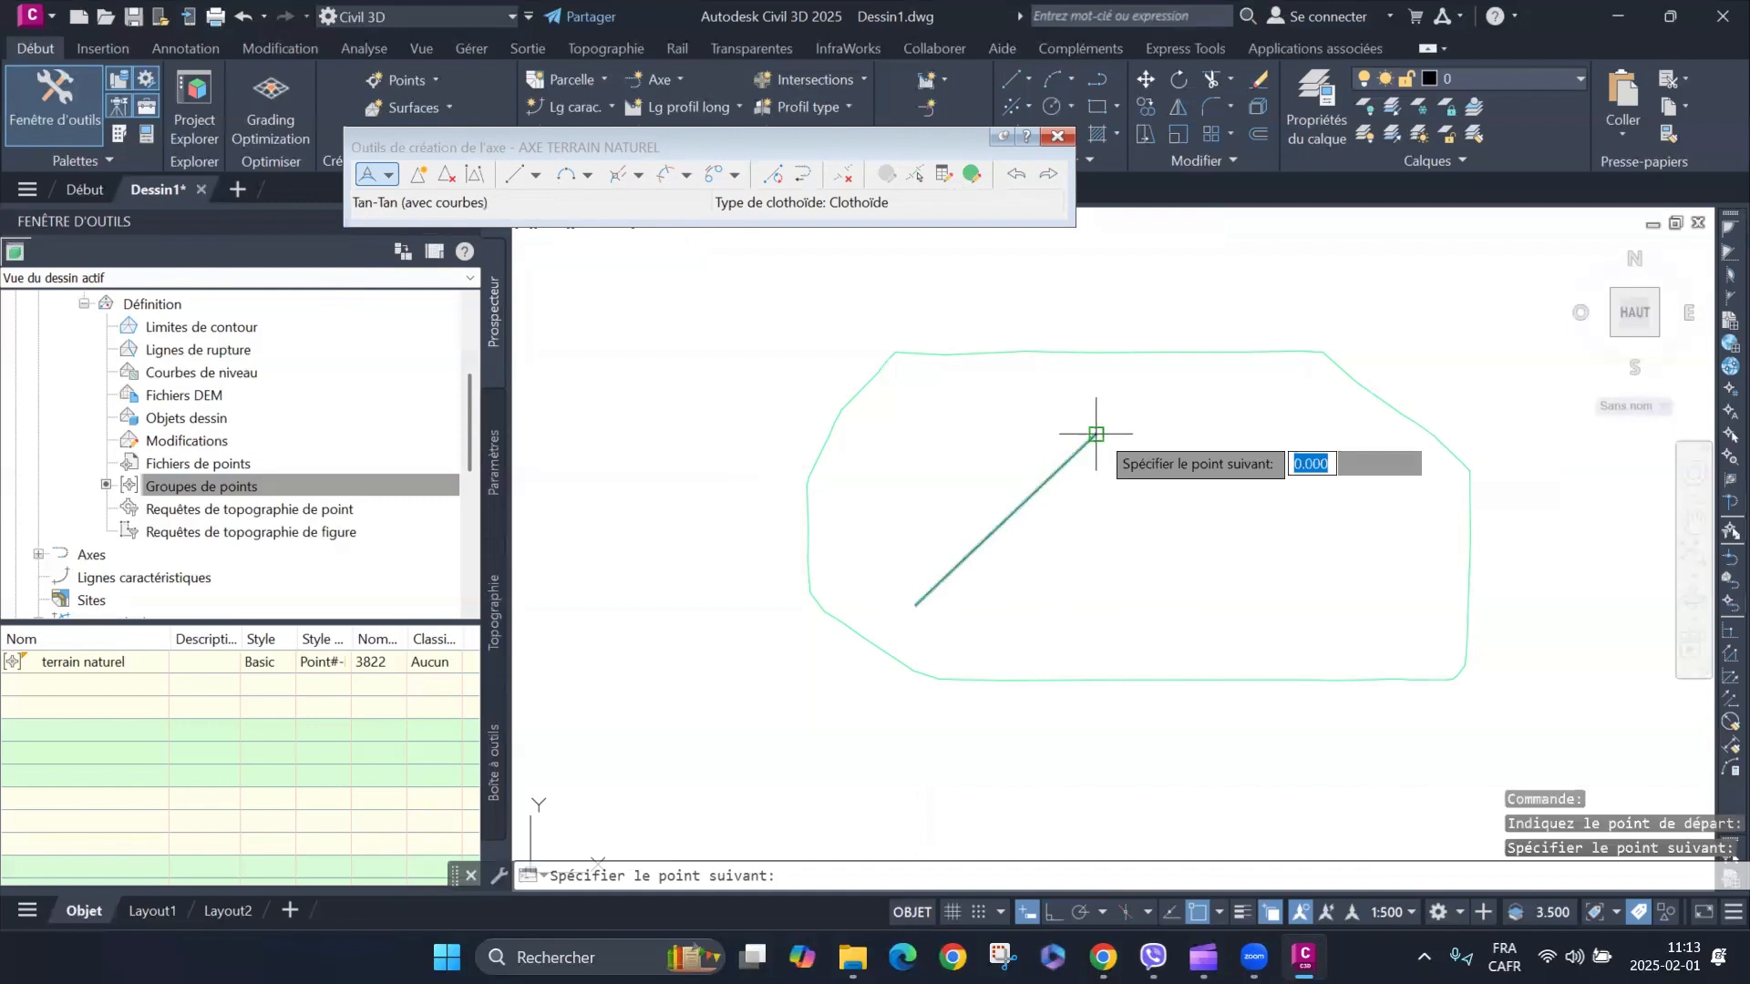
pyautogui.click(1402, 616)
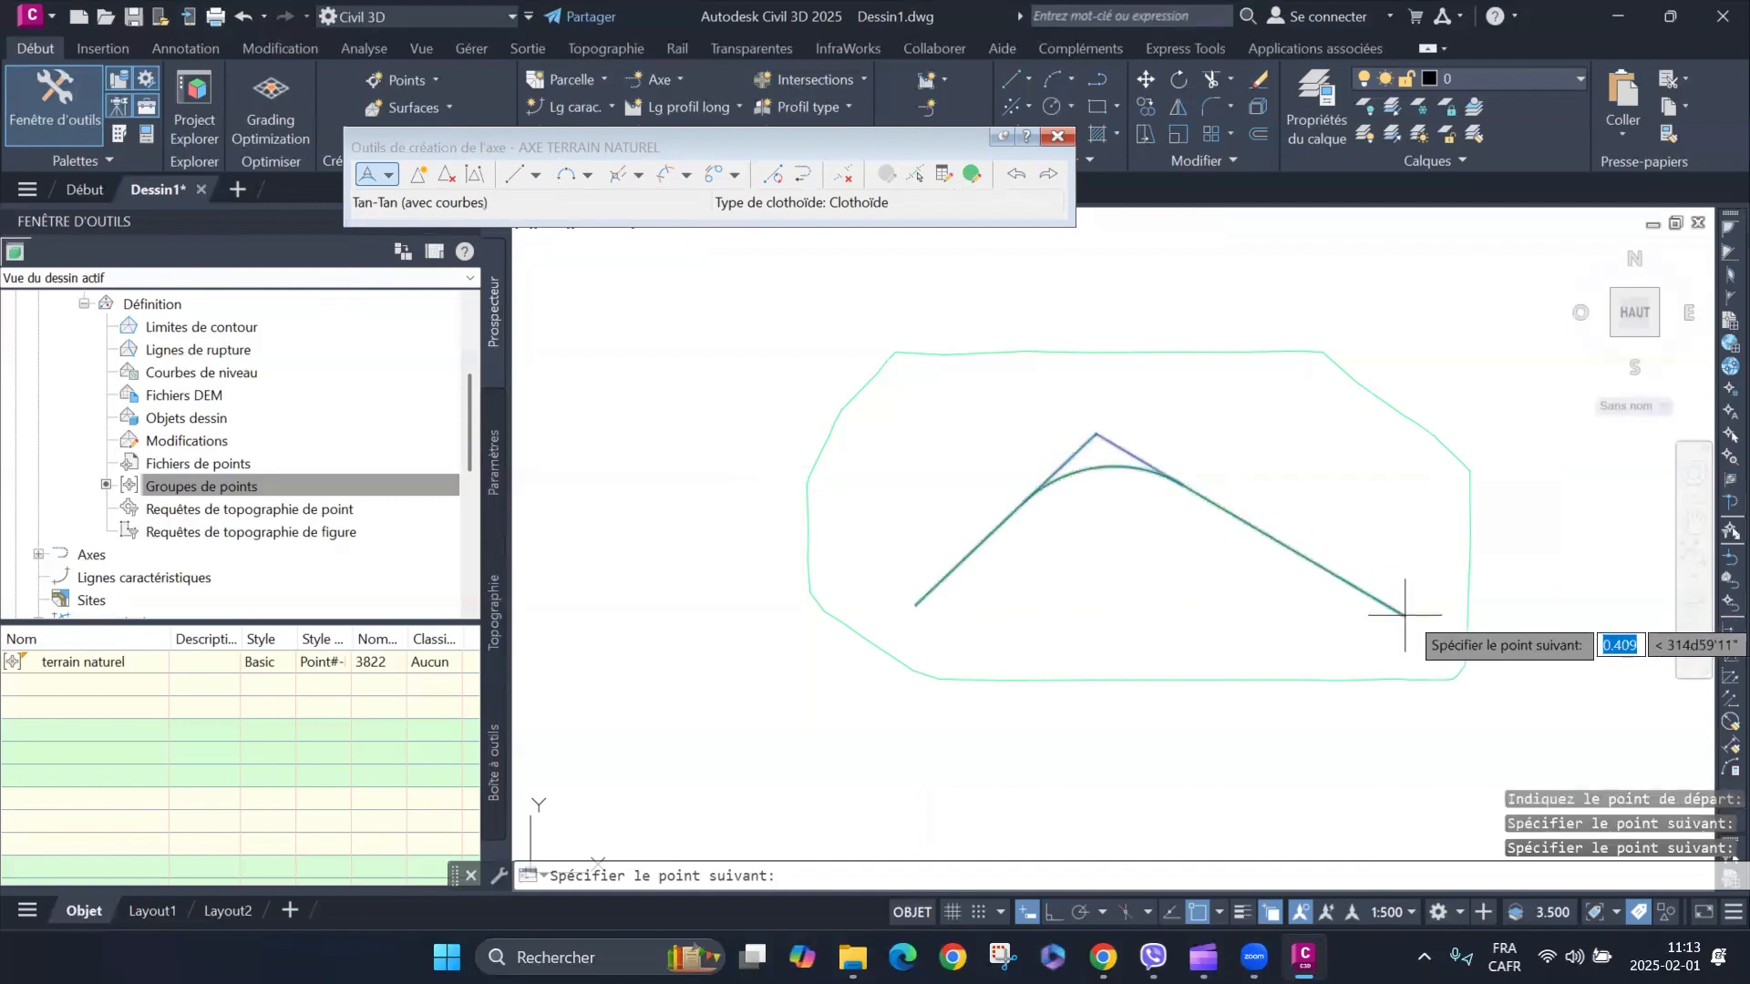
pyautogui.press('Return')
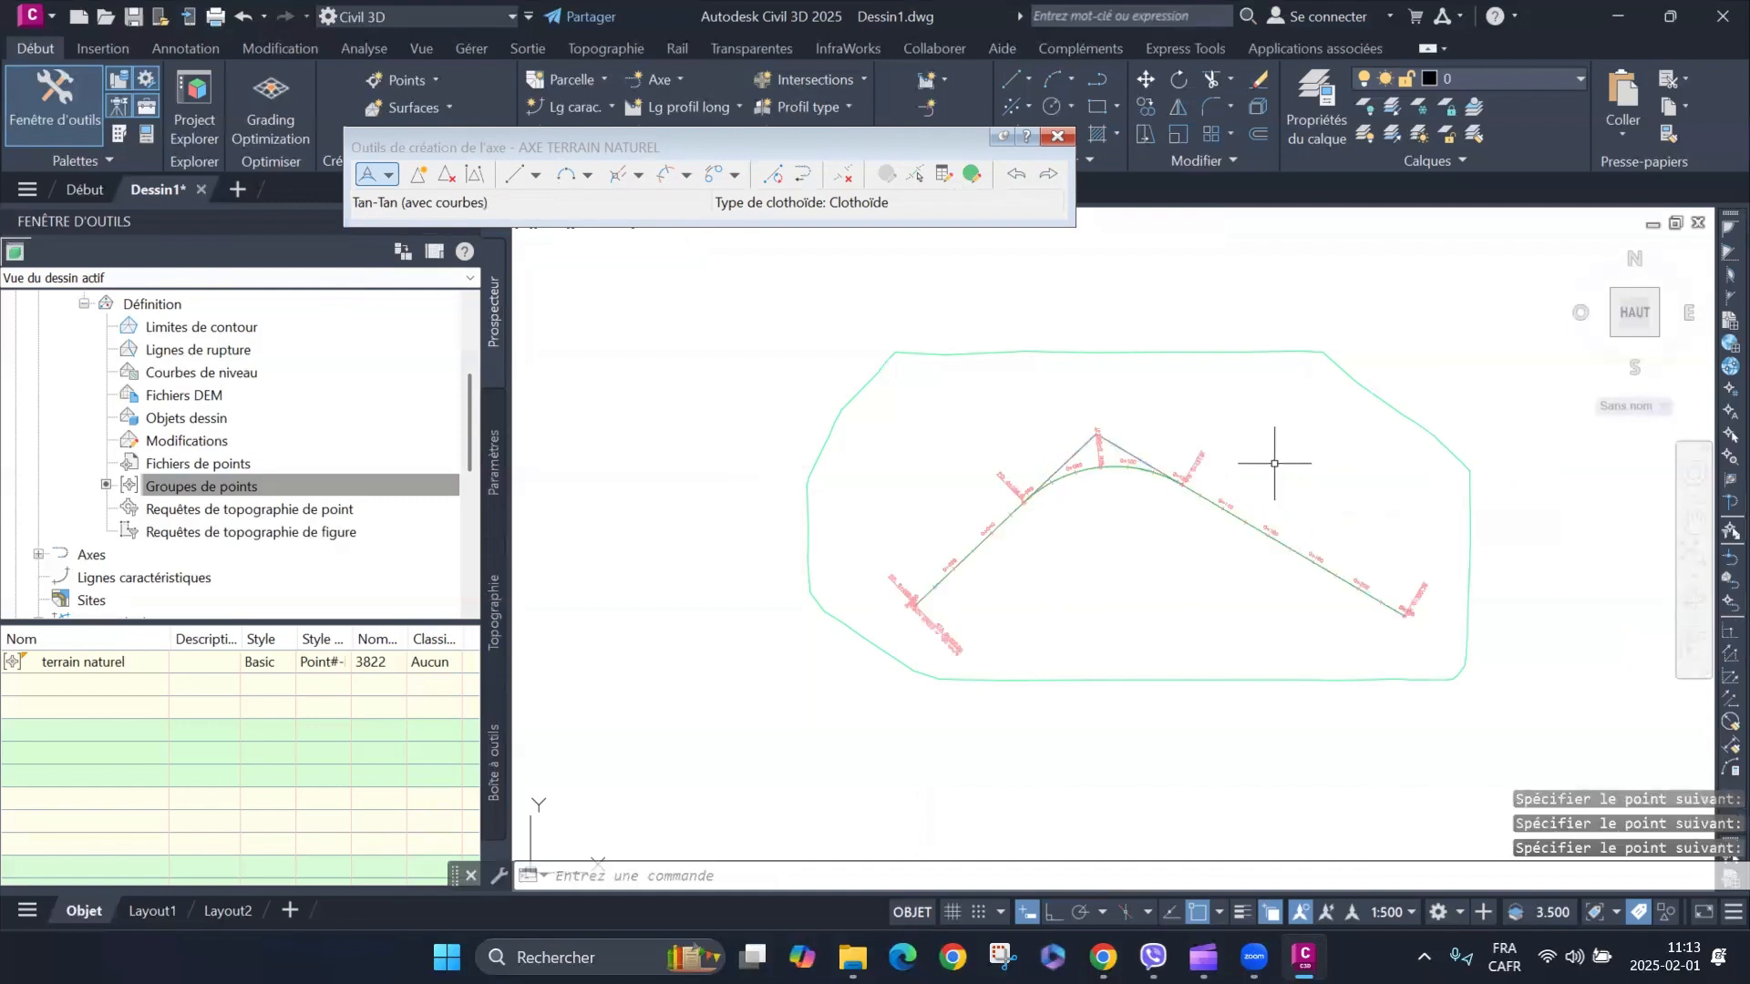
pyautogui.scroll(7, 957, 590)
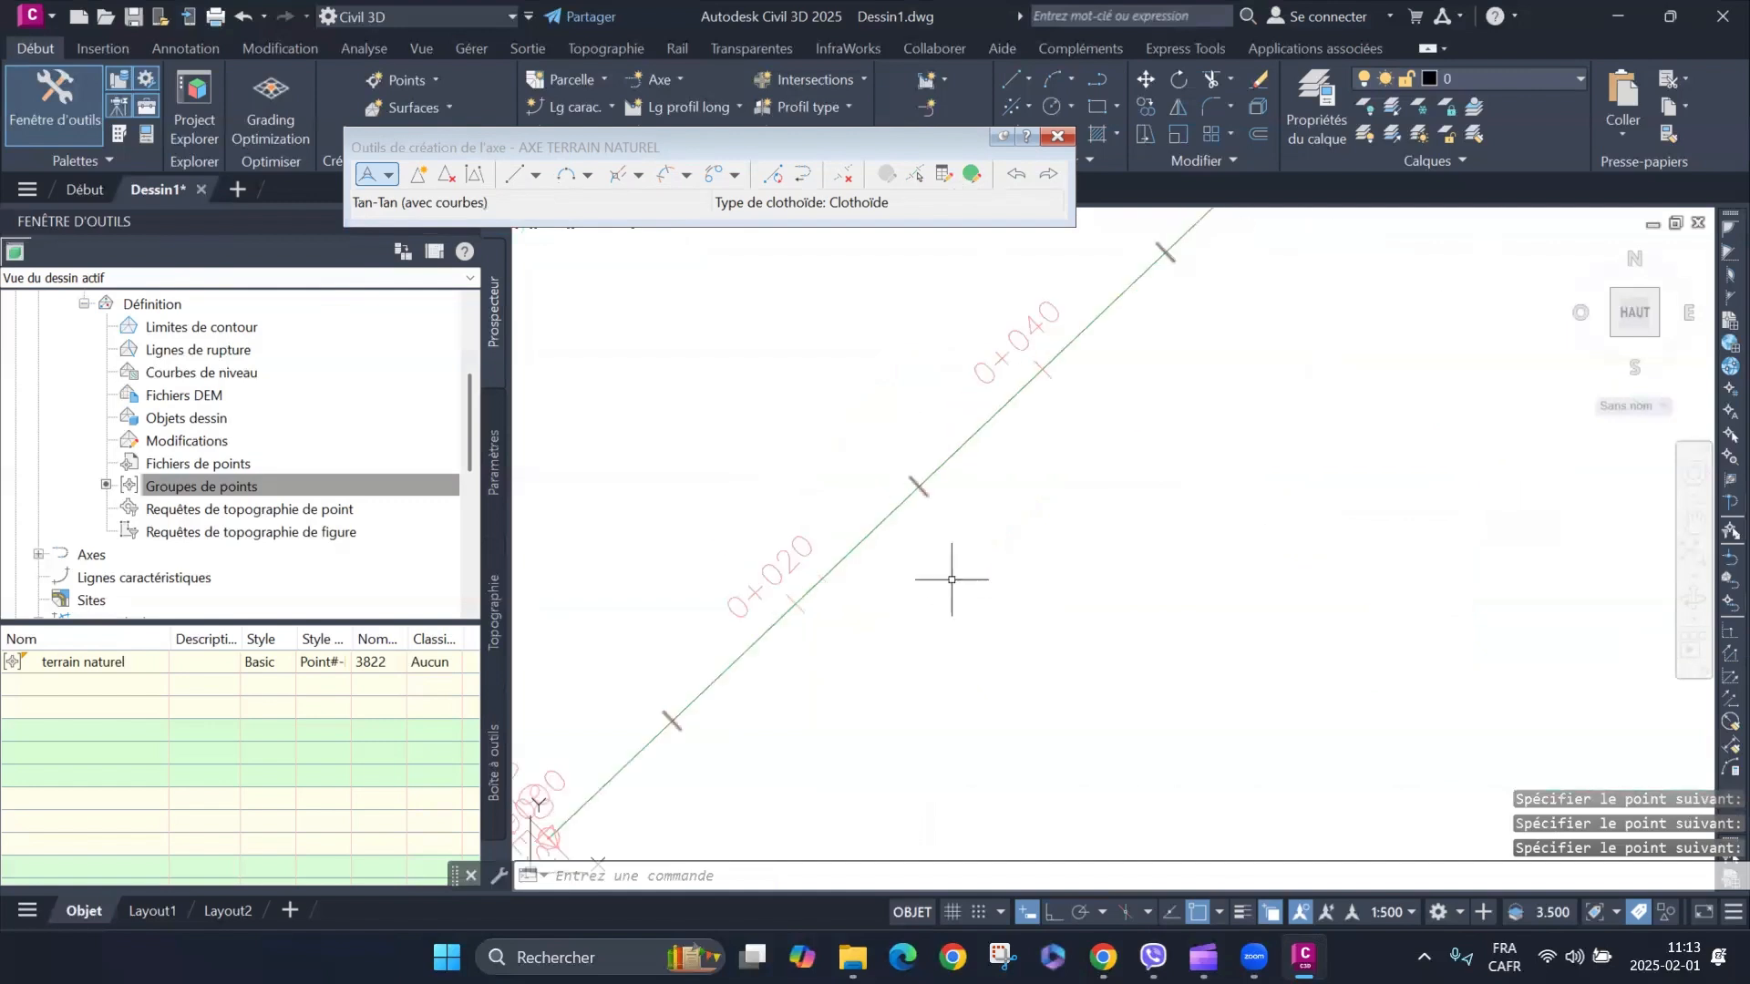
# Examine the station labels along the alignment's tangents and curve, from its start point to the end of the curve.
pyautogui.scroll(-5, 1048, 626)
pyautogui.scroll(5, 1094, 527)
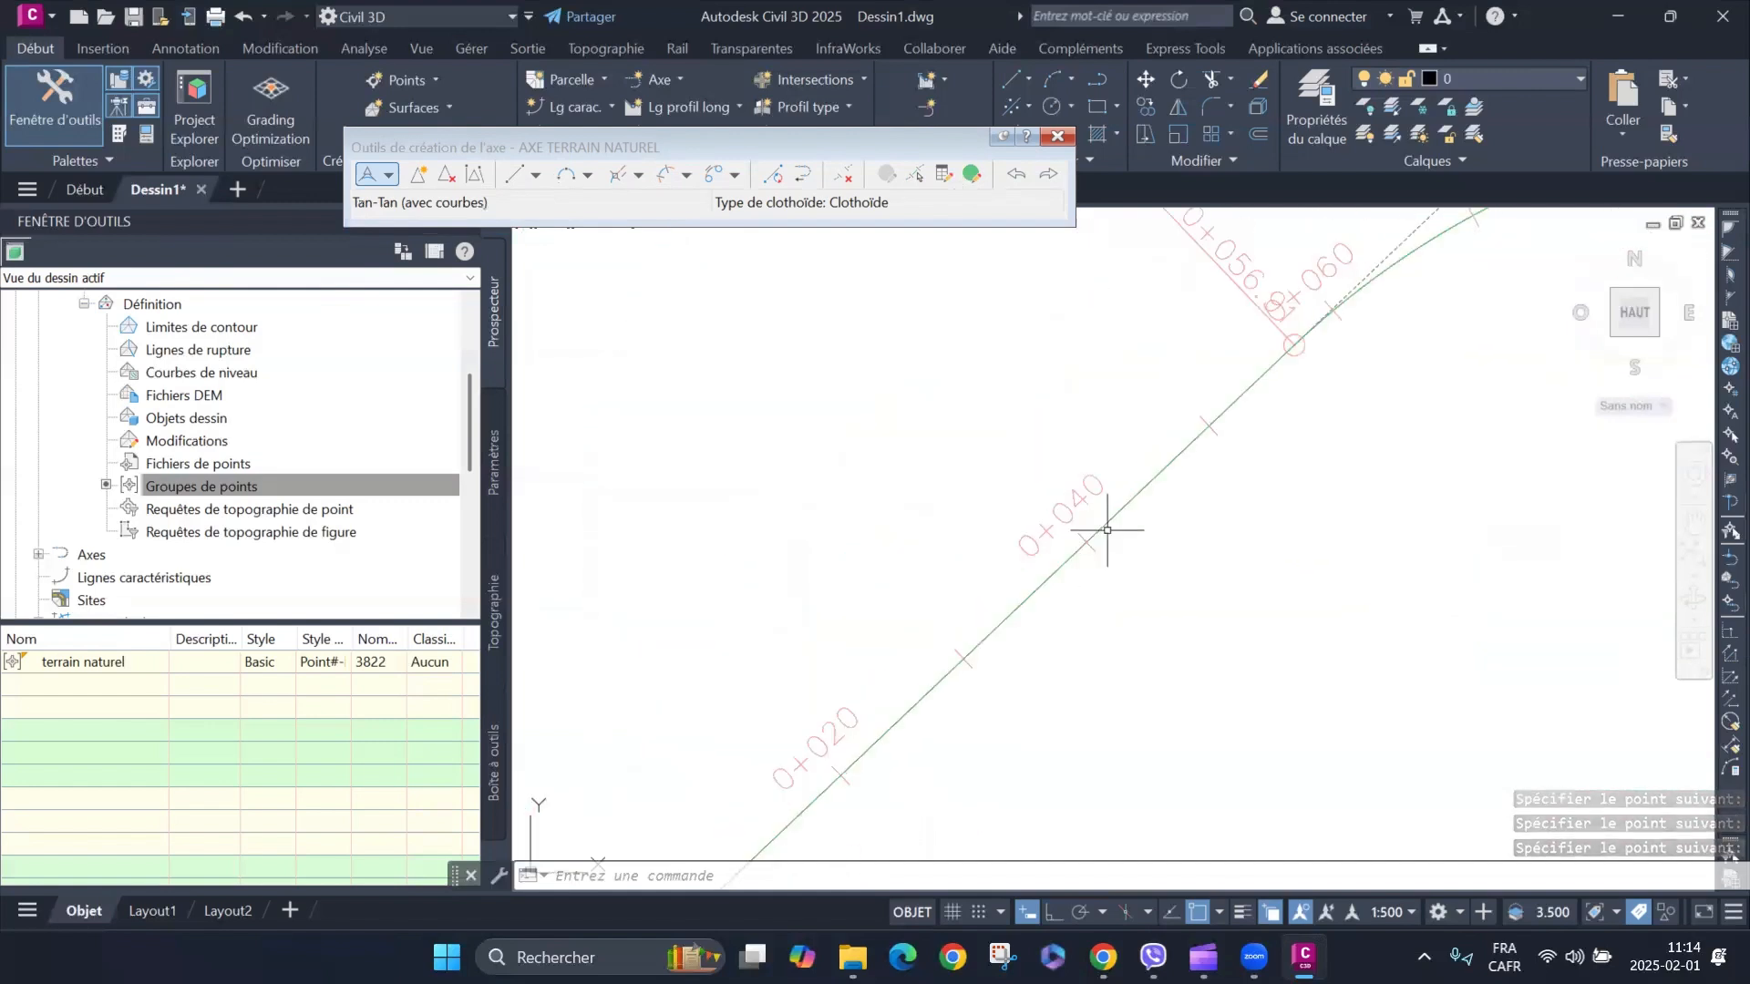
pyautogui.scroll(-4, 948, 541)
pyautogui.scroll(4, 825, 726)
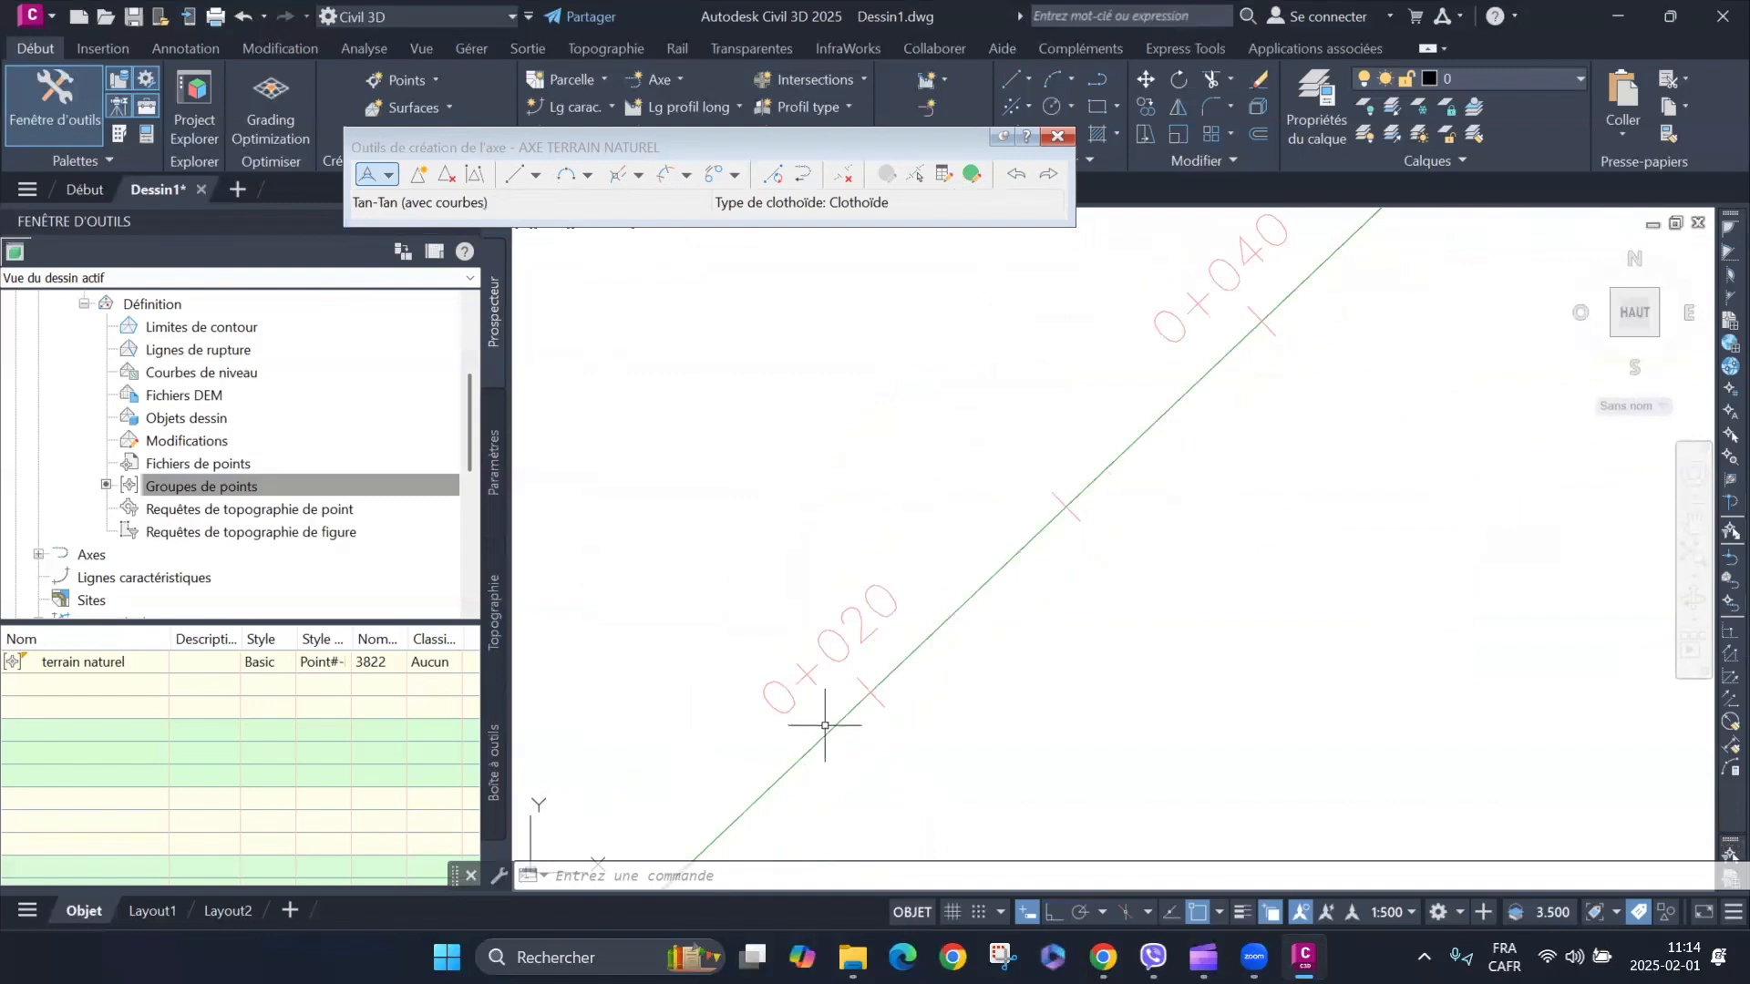
pyautogui.scroll(-4, 857, 720)
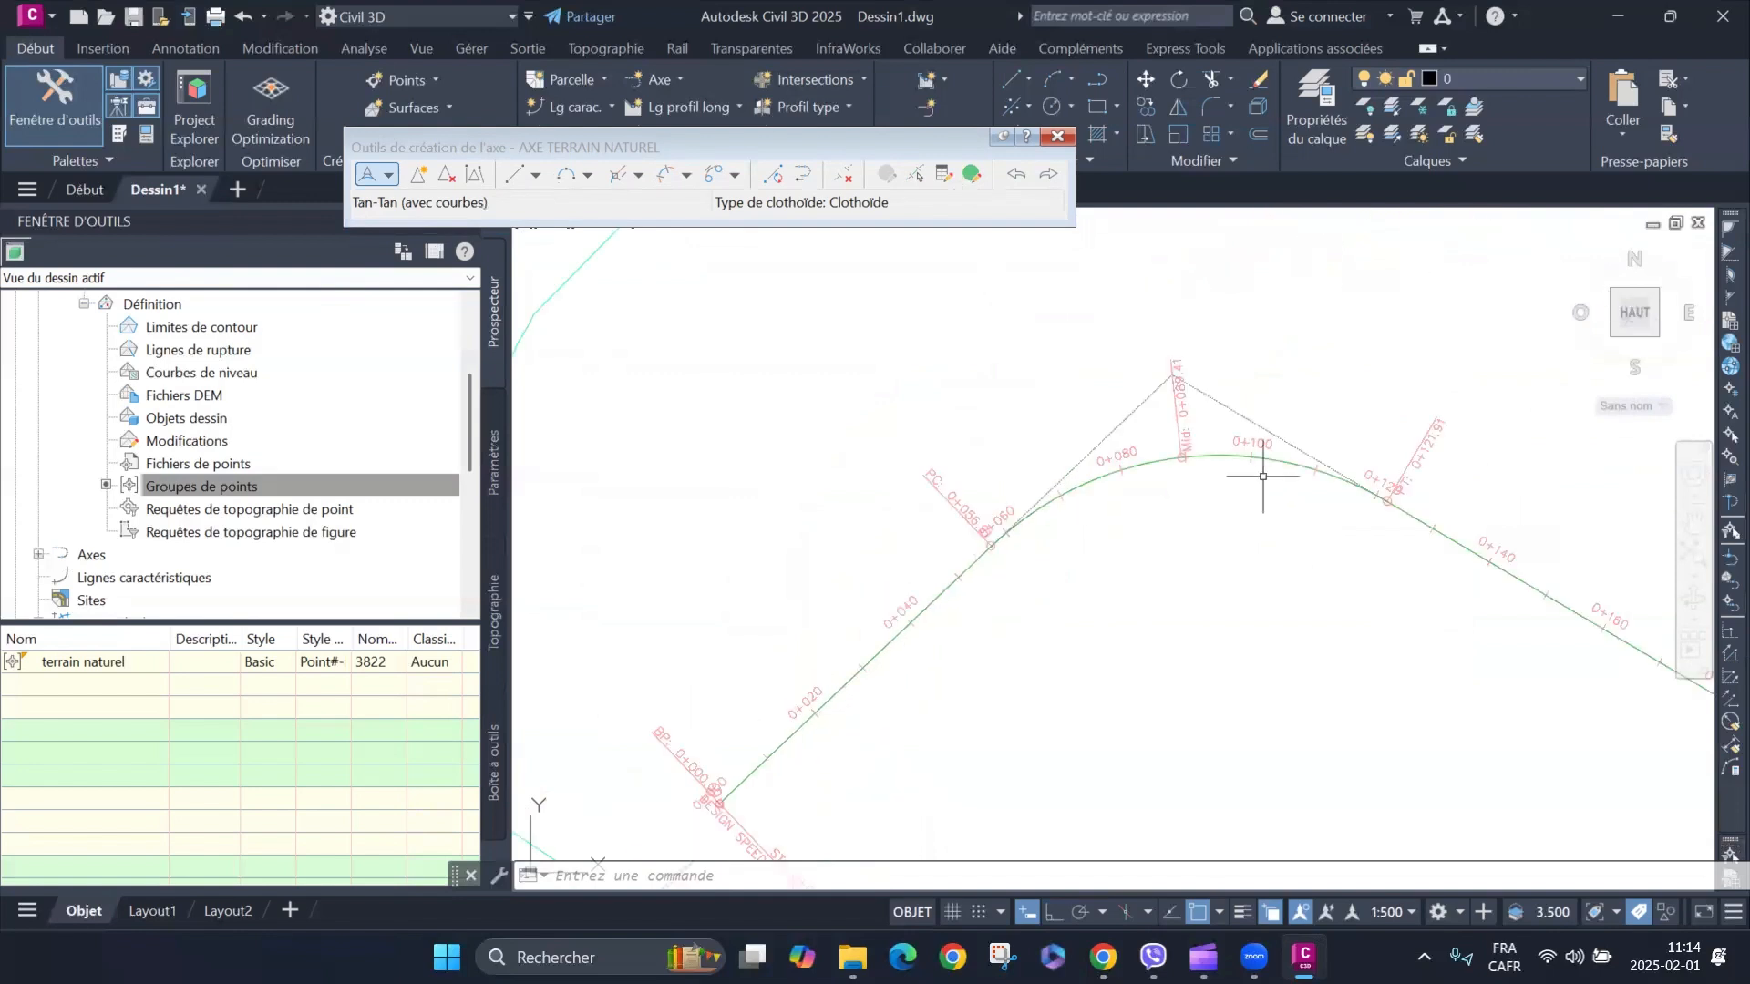
pyautogui.scroll(1, 1263, 477)
pyautogui.scroll(-1, 1179, 468)
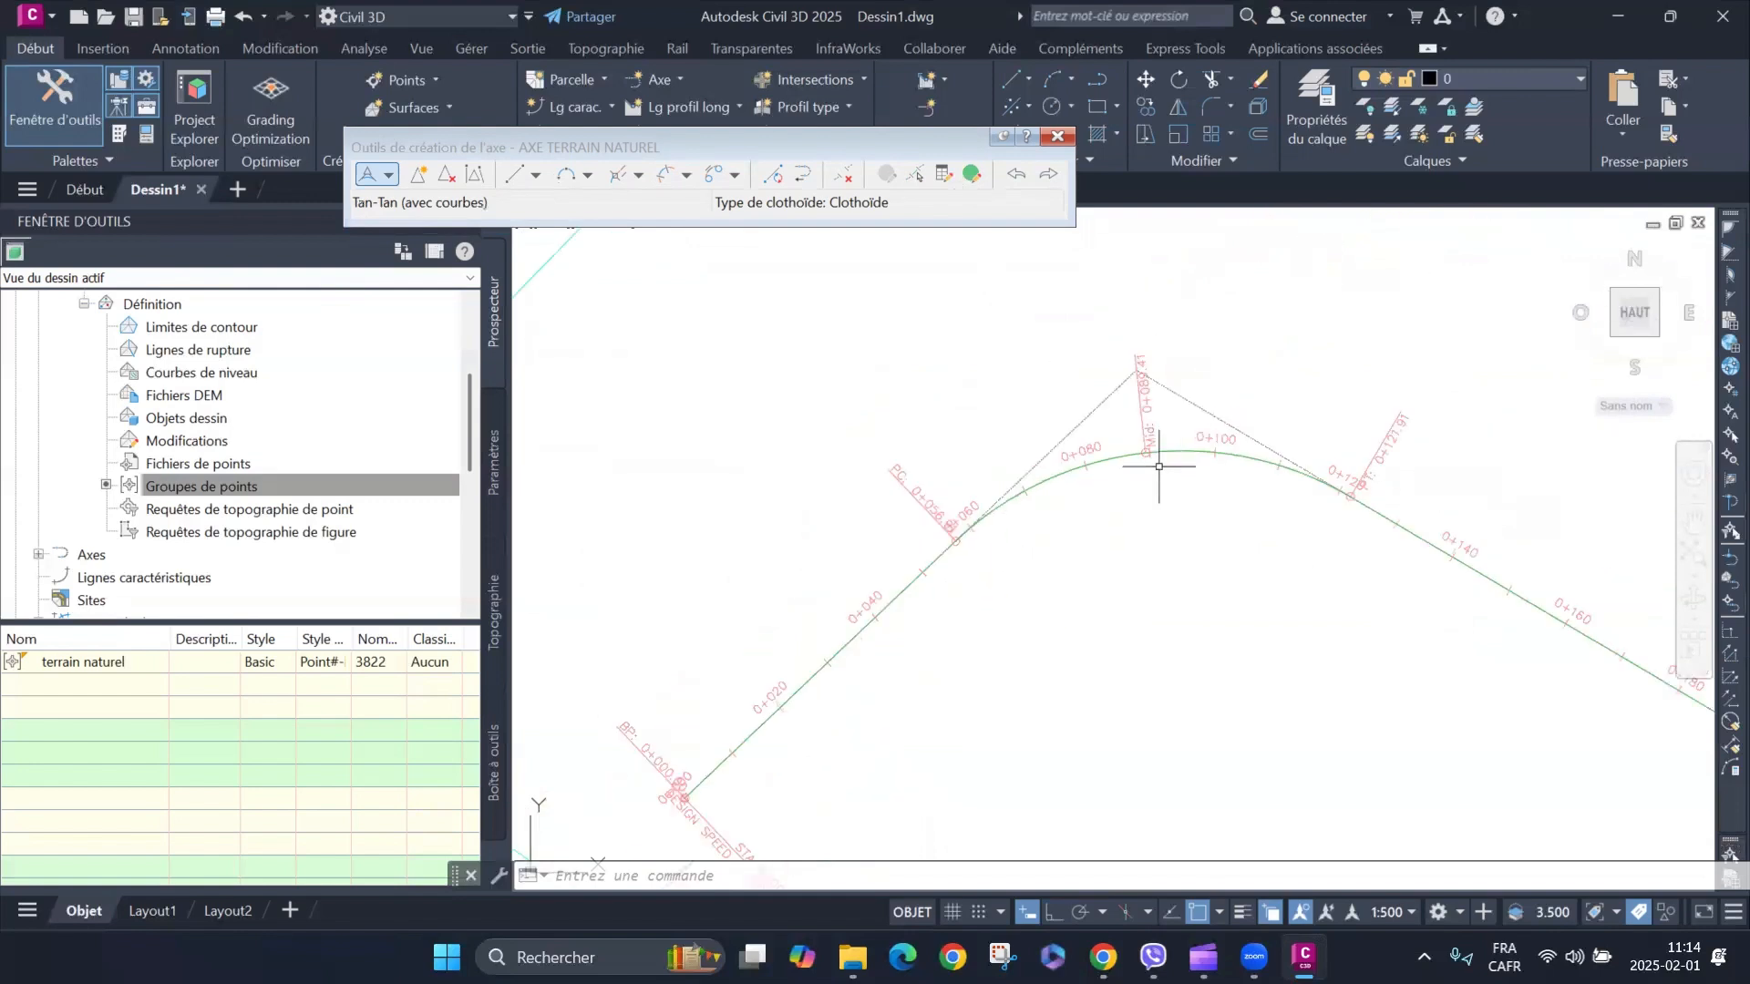
pyautogui.scroll(-1, 1010, 369)
pyautogui.scroll(1, 948, 474)
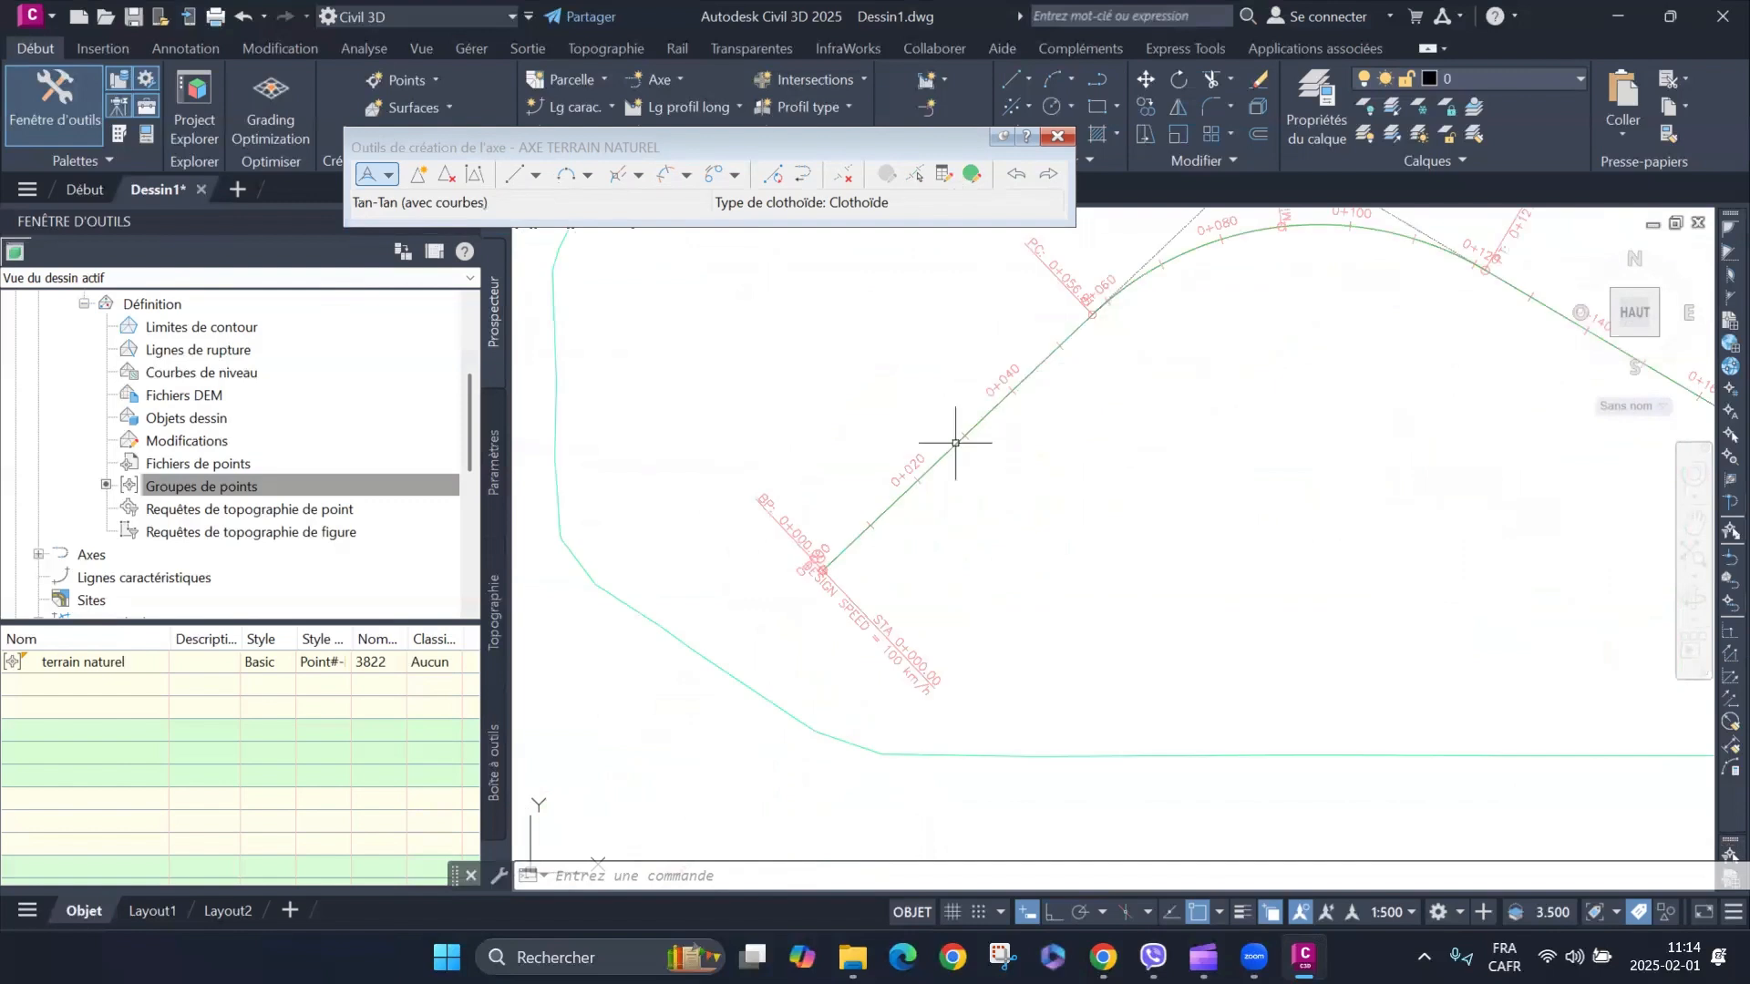
# Open the entity table of AXE TERRAIN NATUREL and set the curve's radius to 35 m.
pyautogui.click(973, 176)
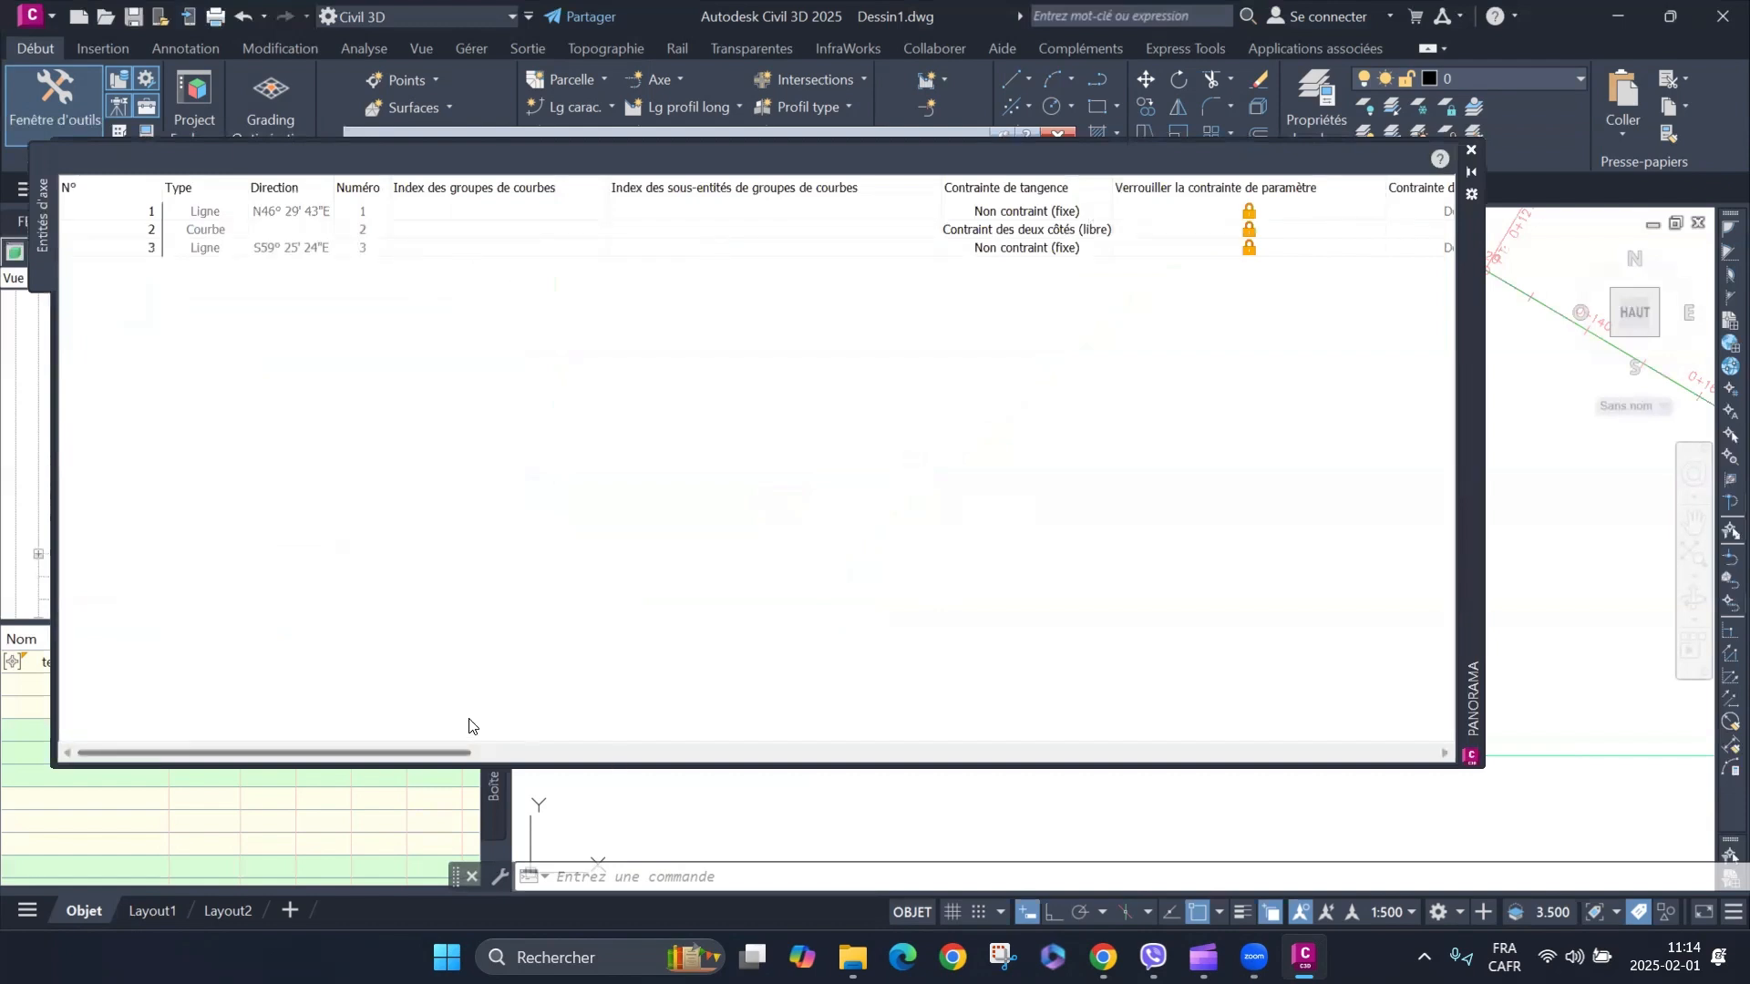
pyautogui.moveTo(447, 750); pyautogui.dragTo(817, 726)
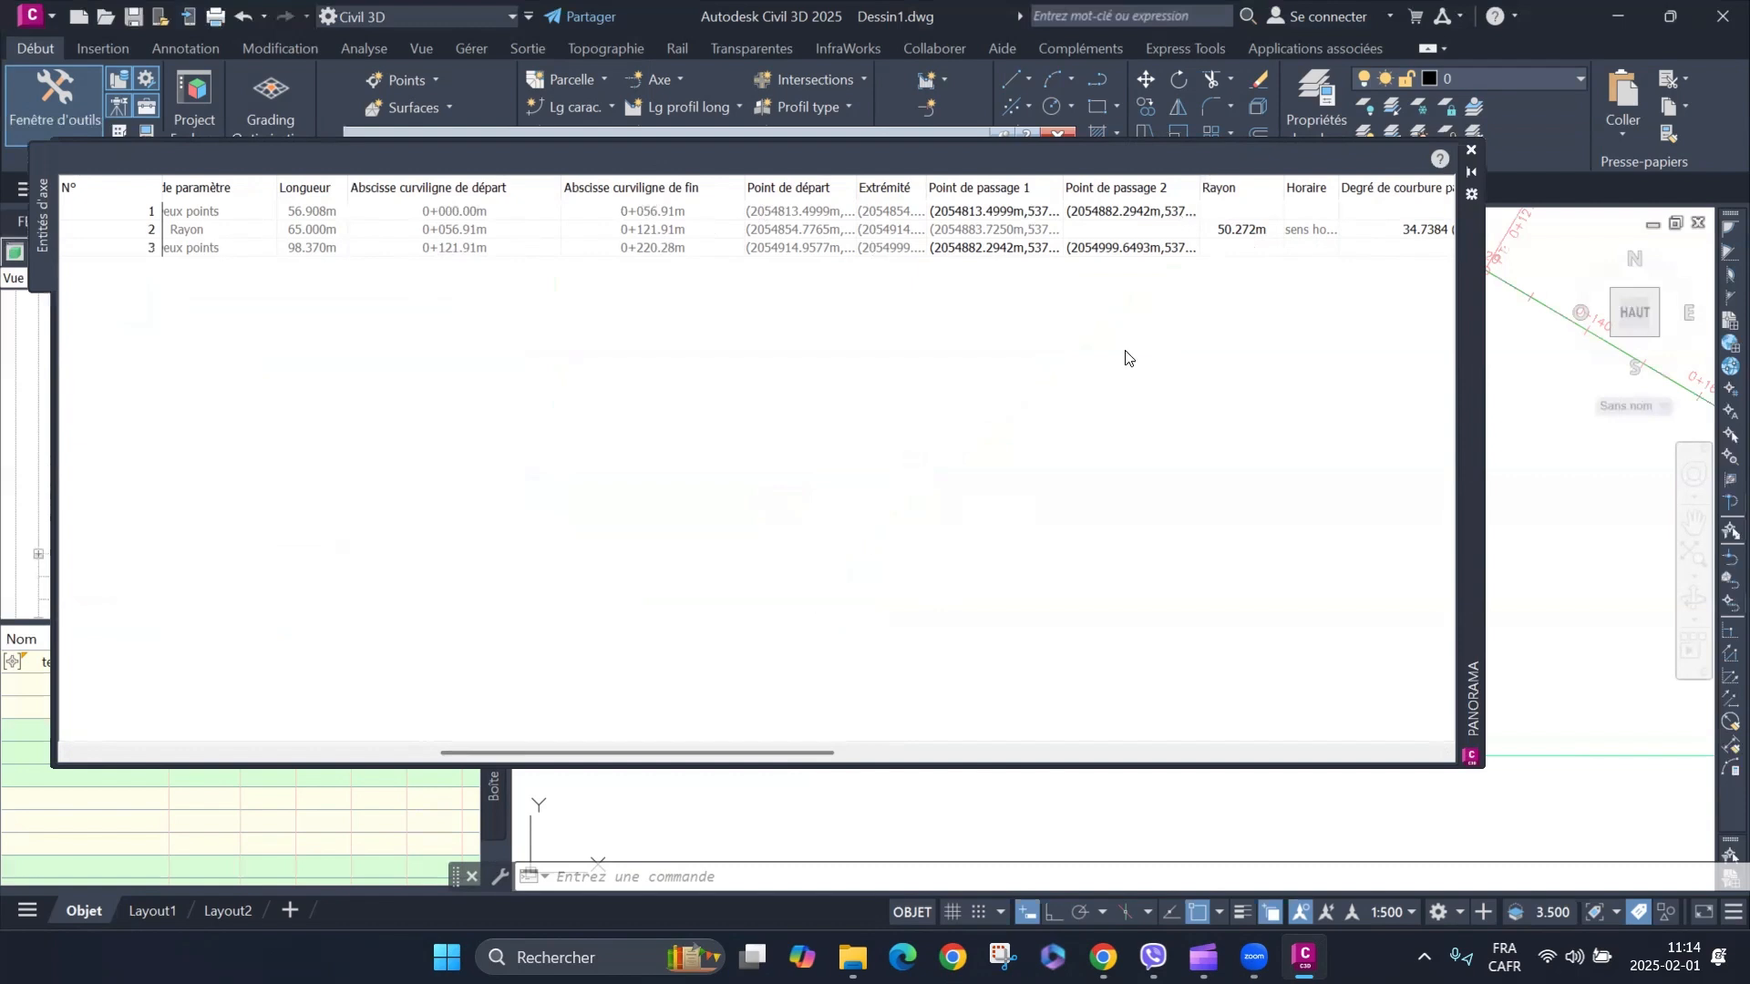
pyautogui.click(1246, 236)
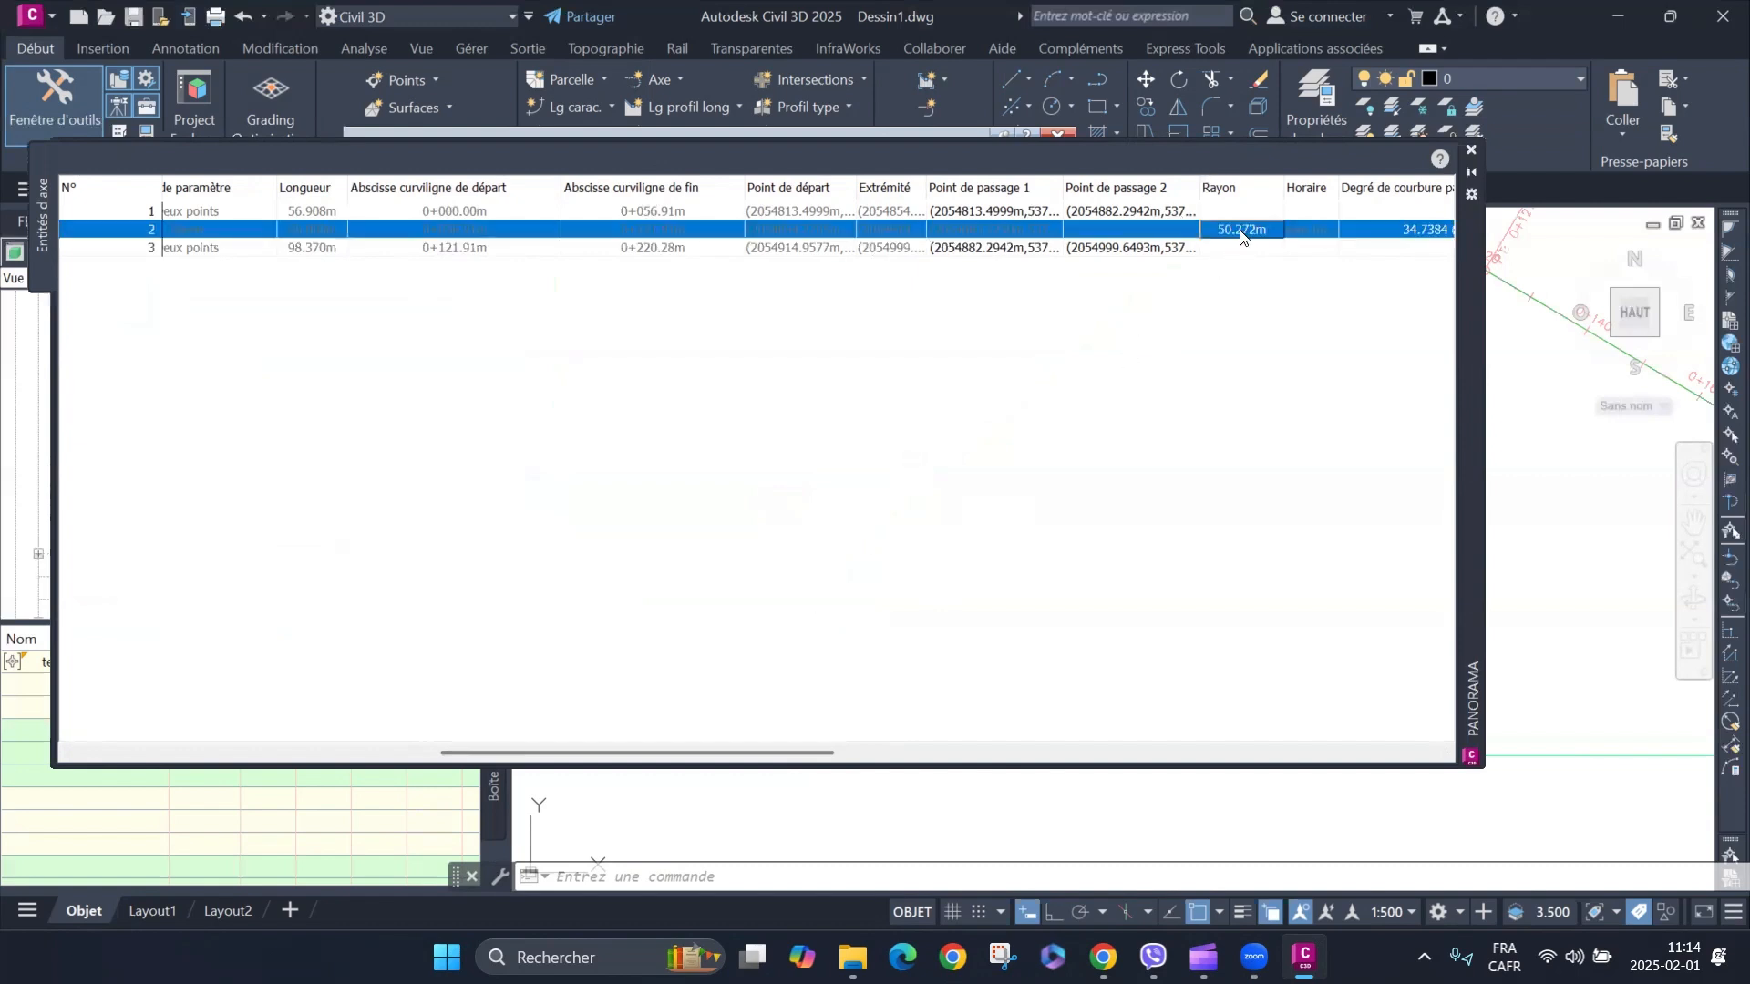
pyautogui.click(1232, 235)
pyautogui.write('35')
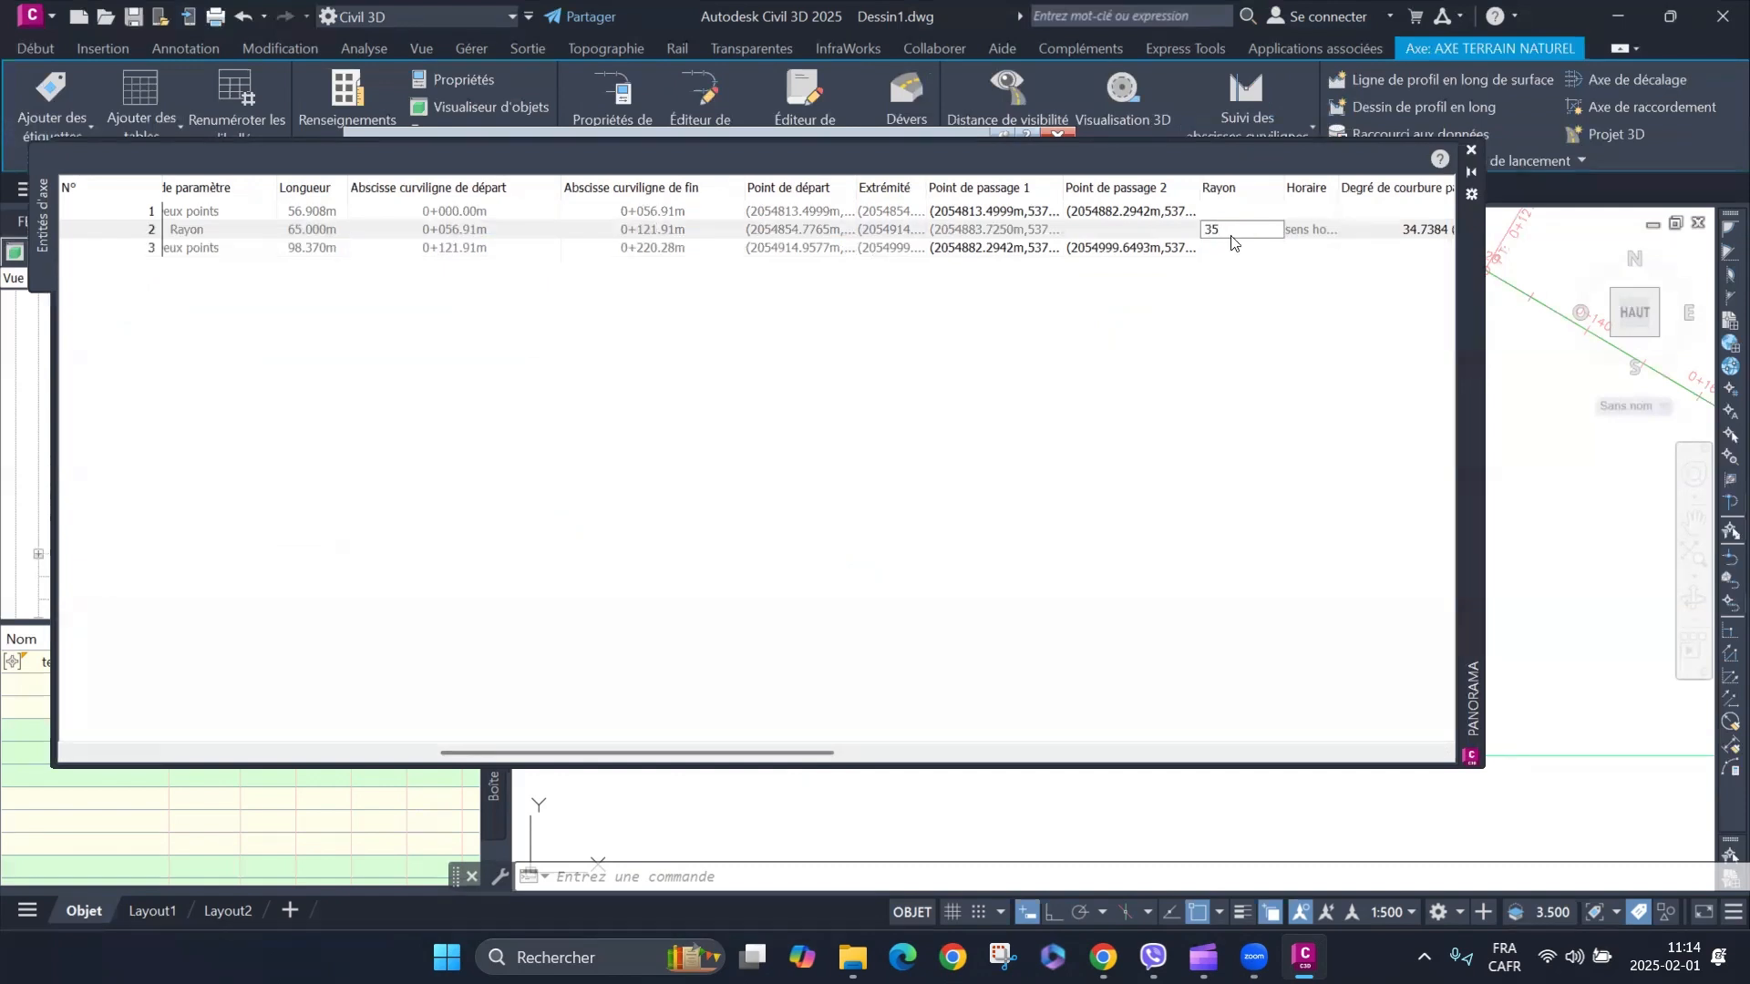
pyautogui.press('Return')
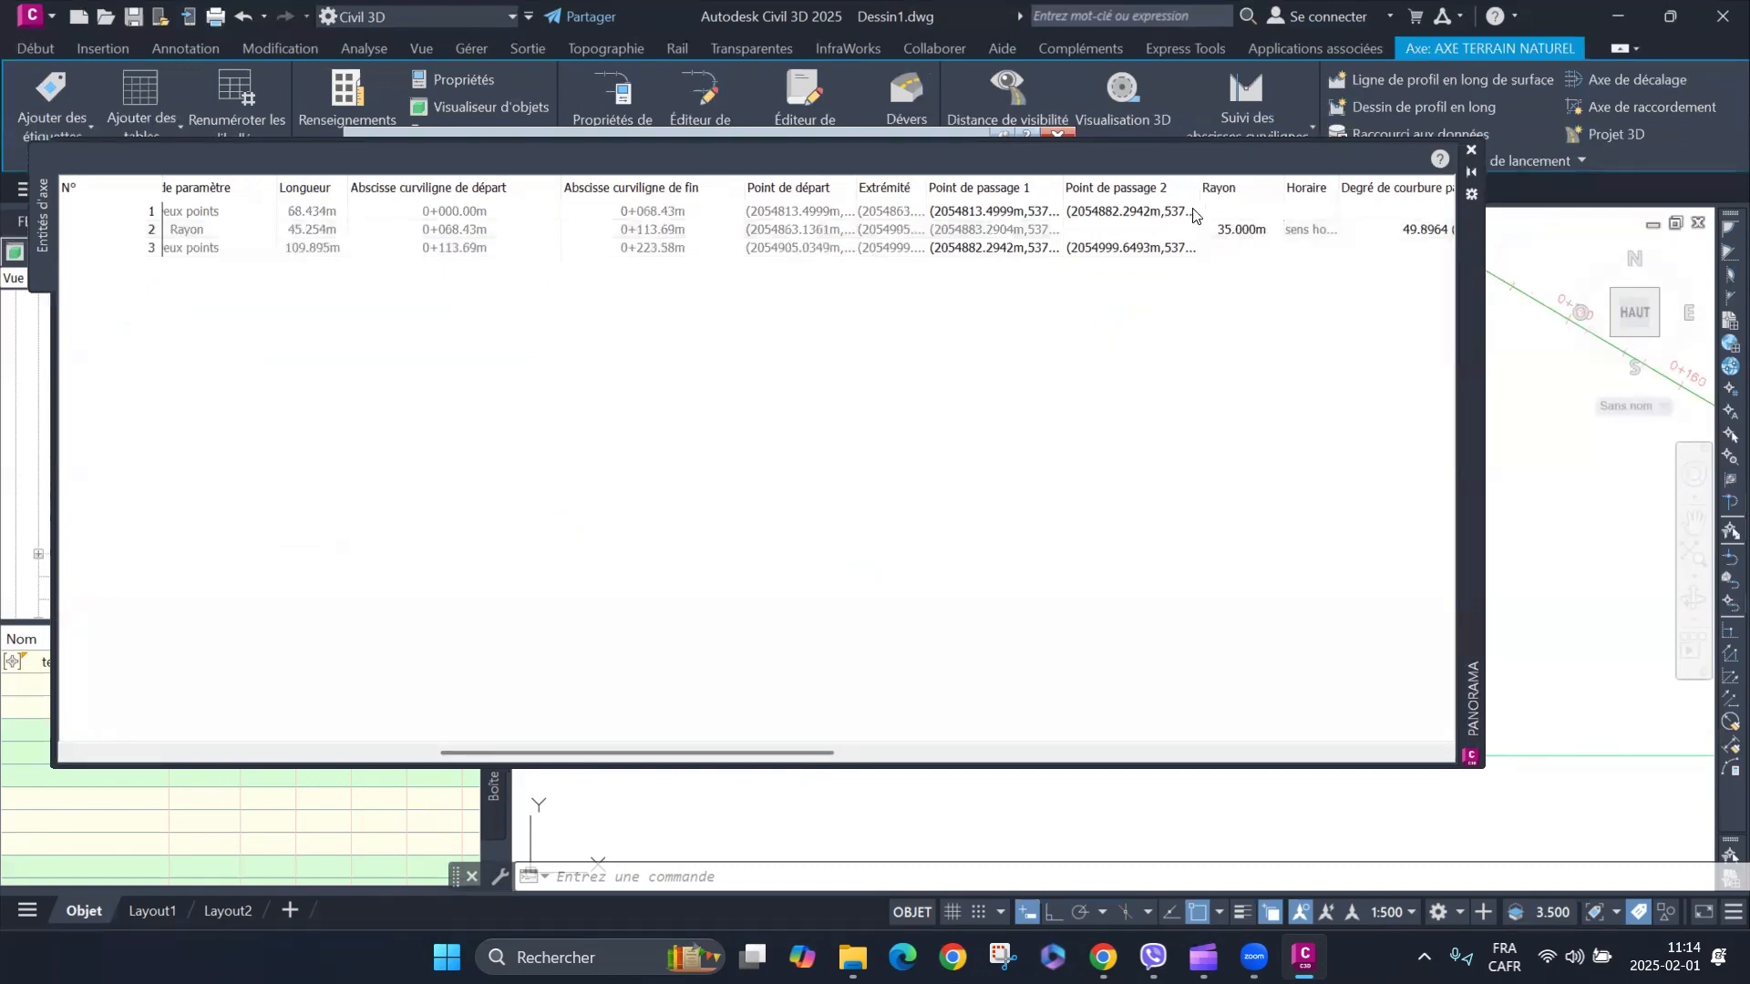
# Try to set the curve's radius to 250 m in the entity table.
pyautogui.click(1246, 229)
pyautogui.click(1247, 229)
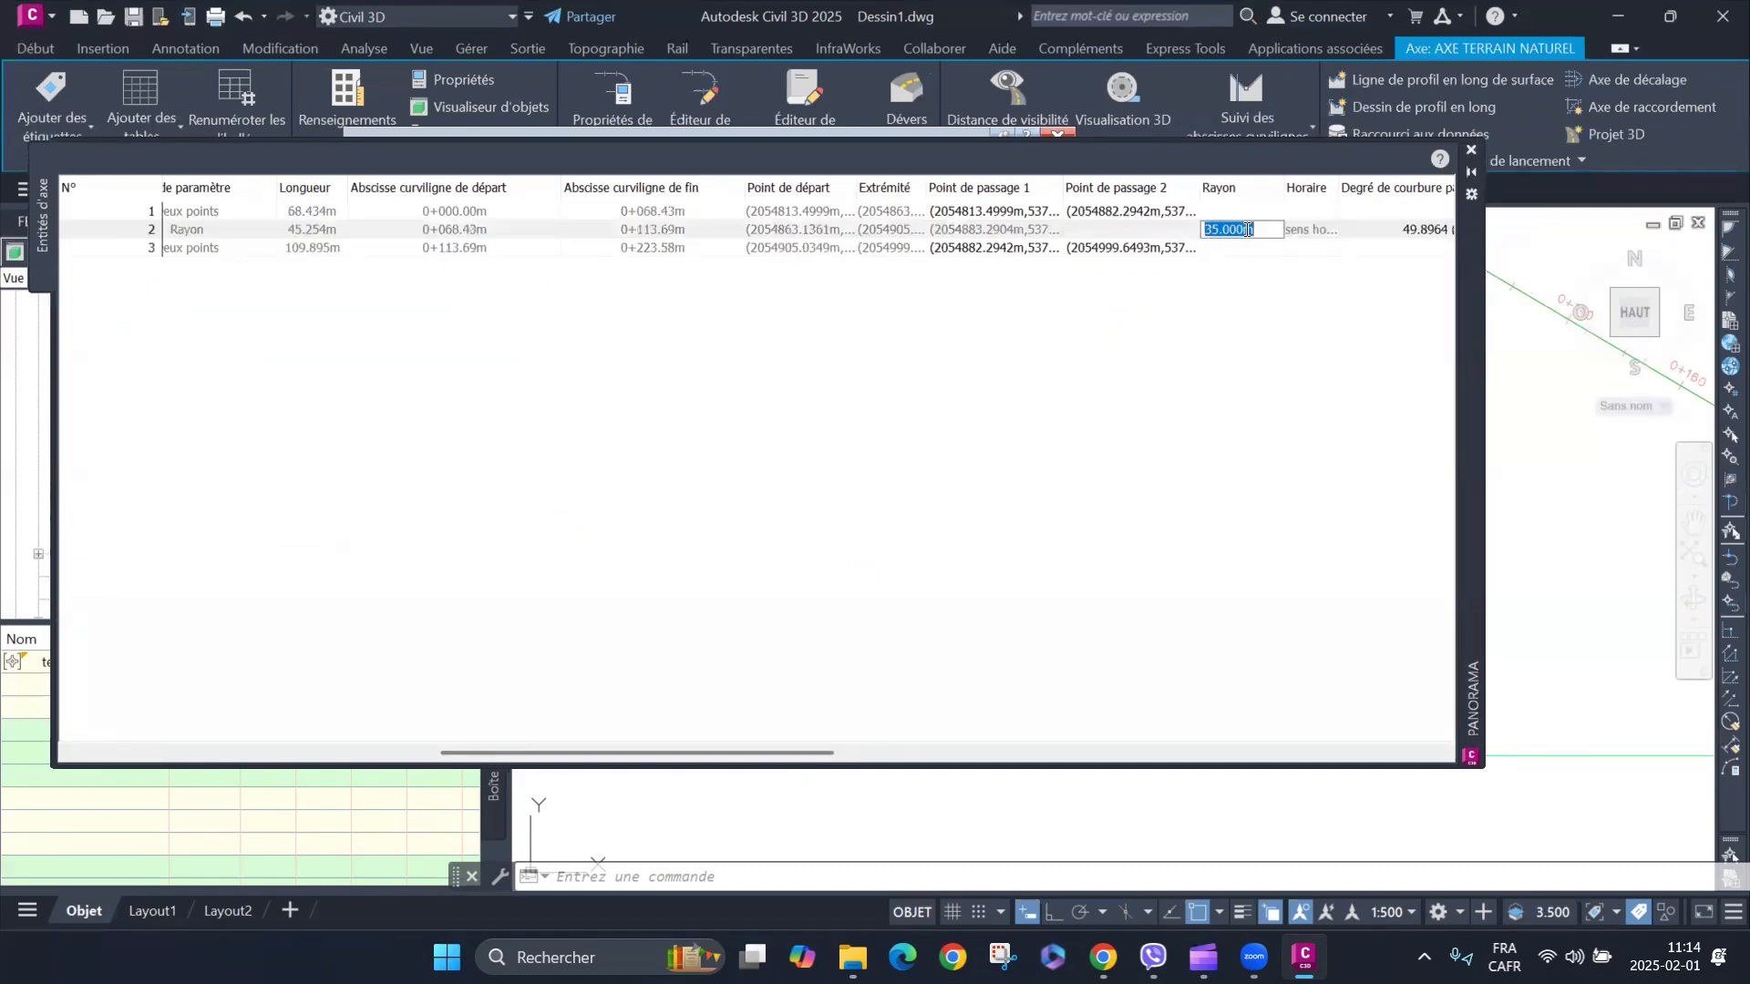
pyautogui.write('250')
pyautogui.press('Return')
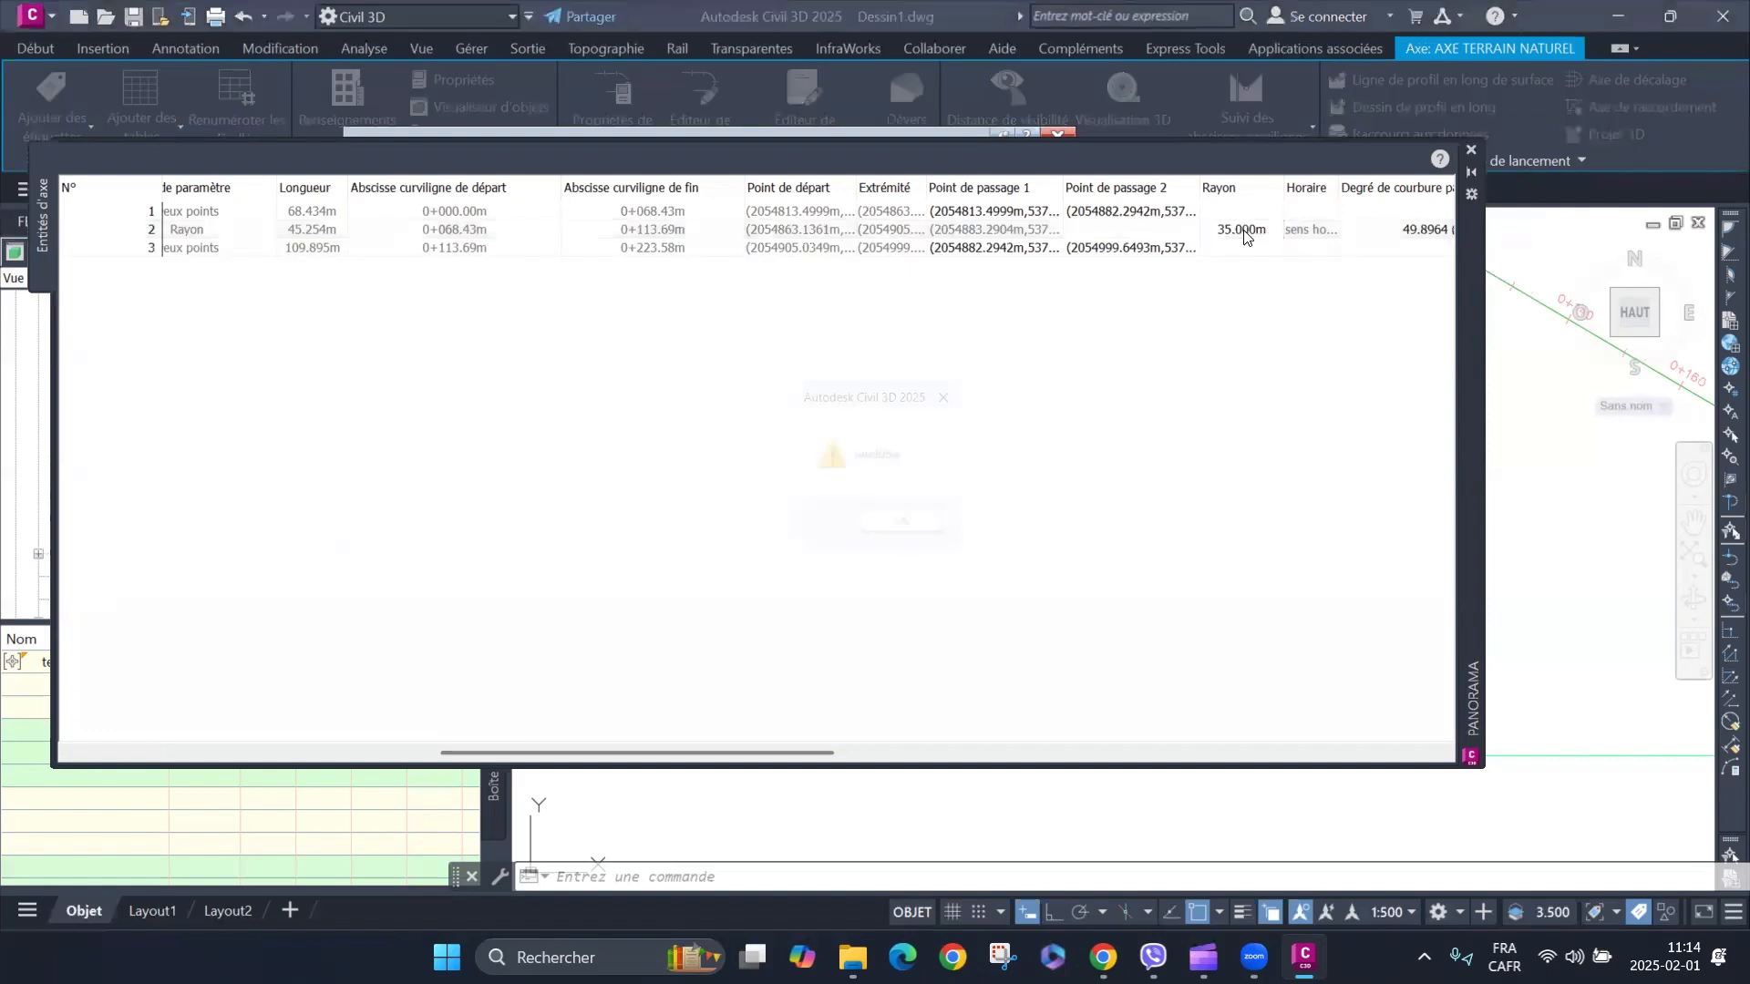
pyautogui.click(918, 524)
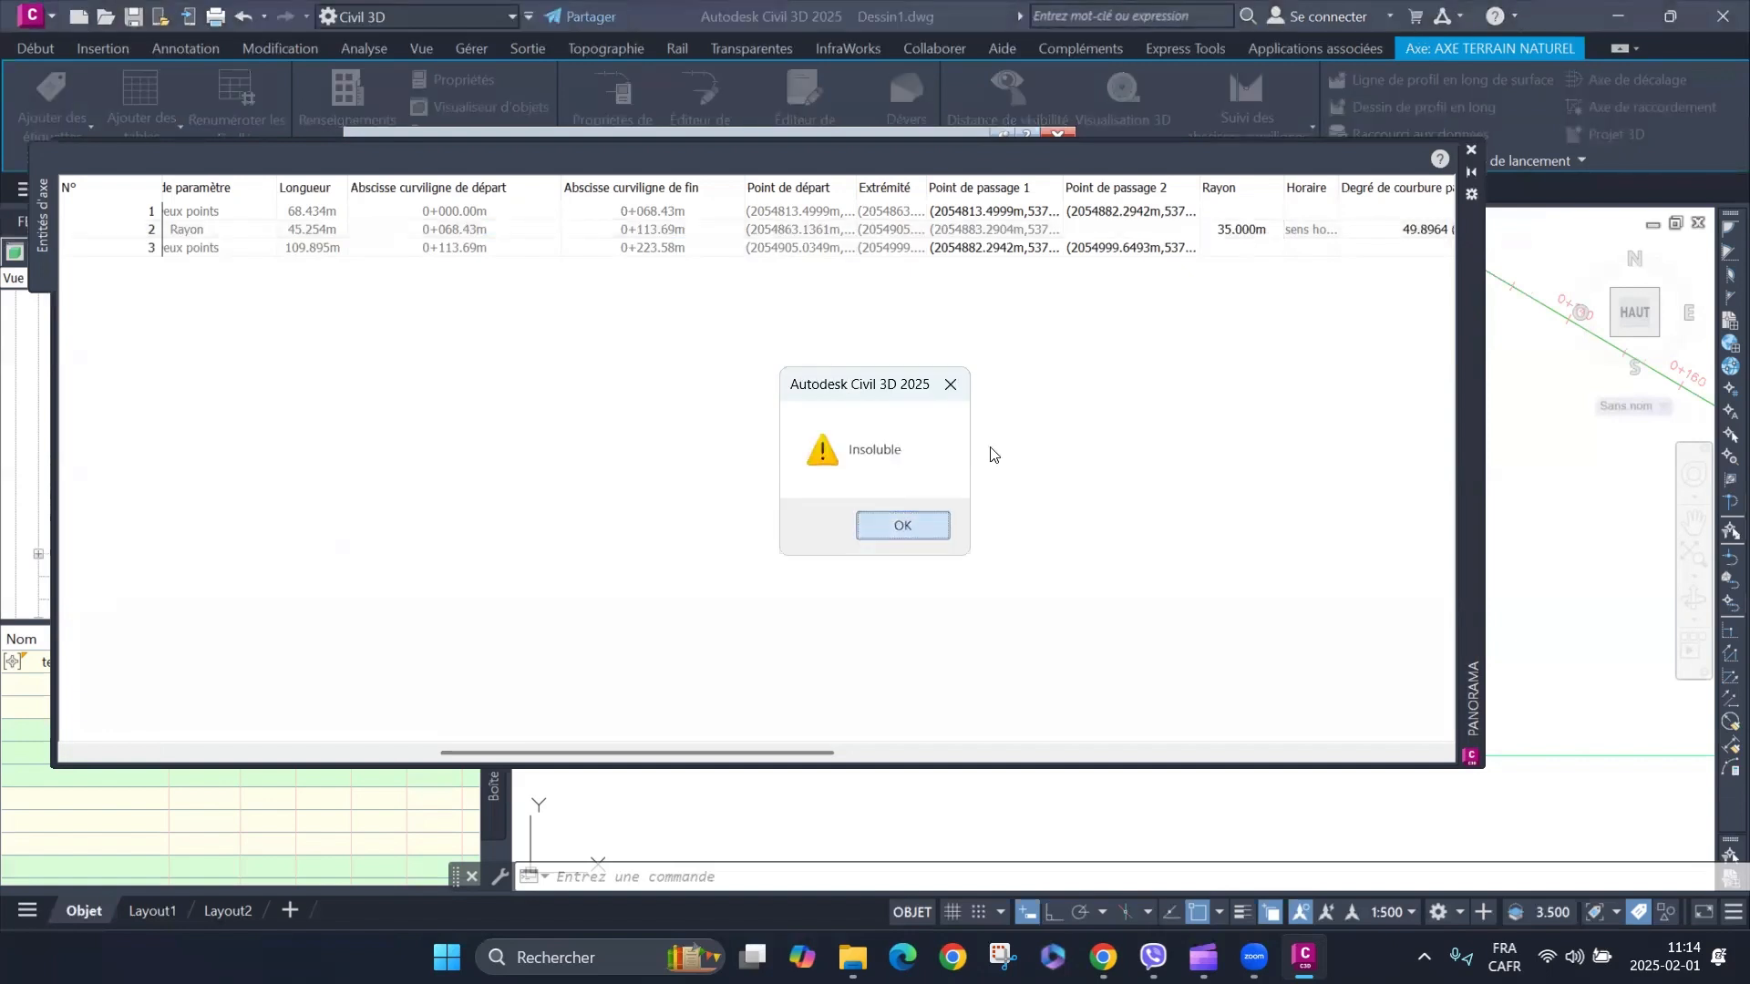
# Set the curve's radius to 42 m, and close the entity table and the alignment creation tools.
pyautogui.click(1247, 235)
pyautogui.click(1248, 232)
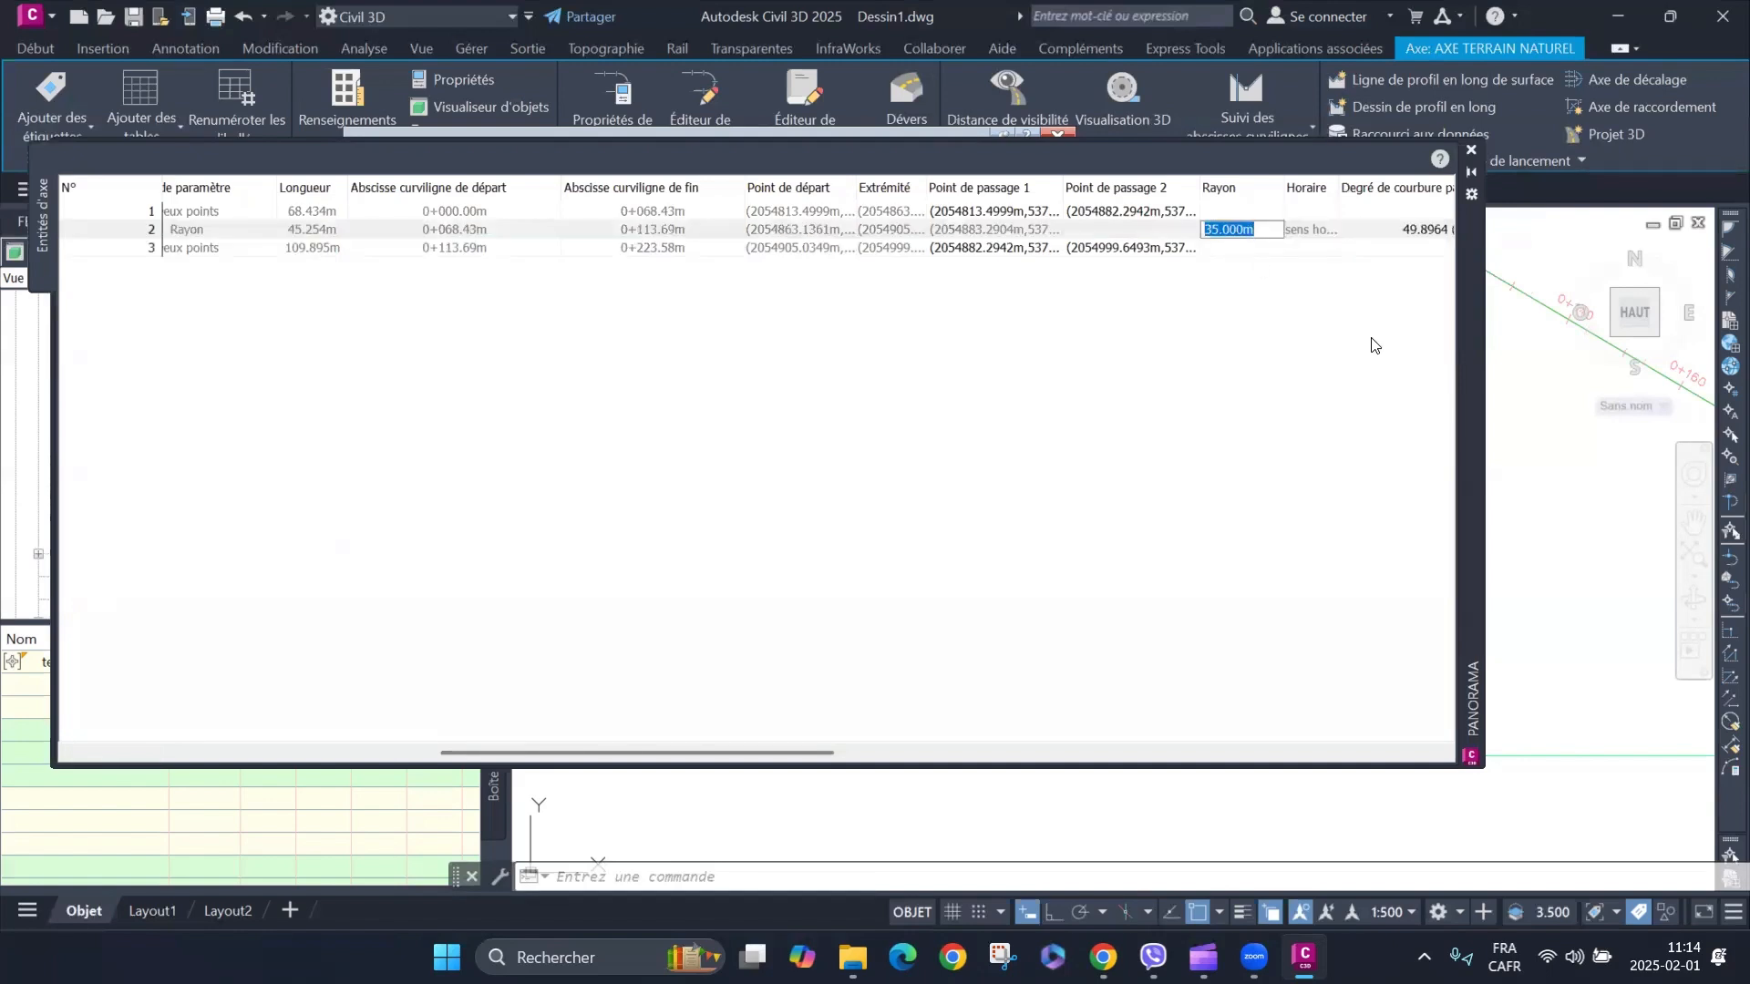
pyautogui.write('42')
pyautogui.press('Return')
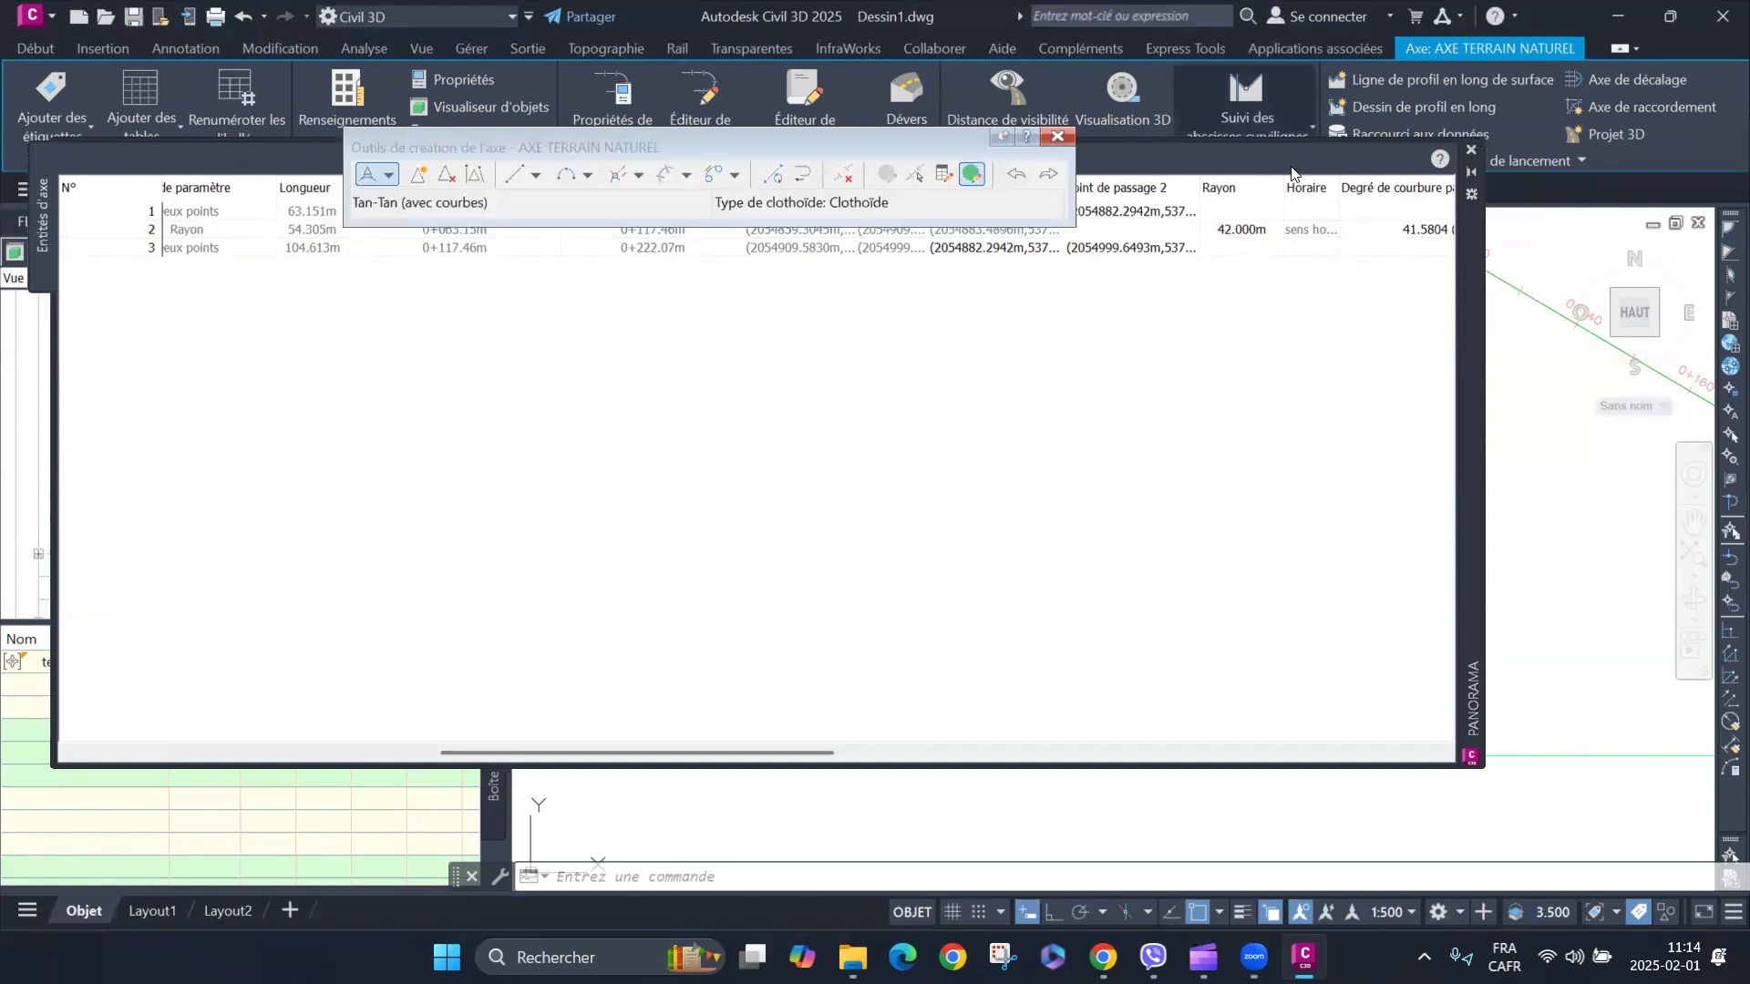
pyautogui.click(1471, 152)
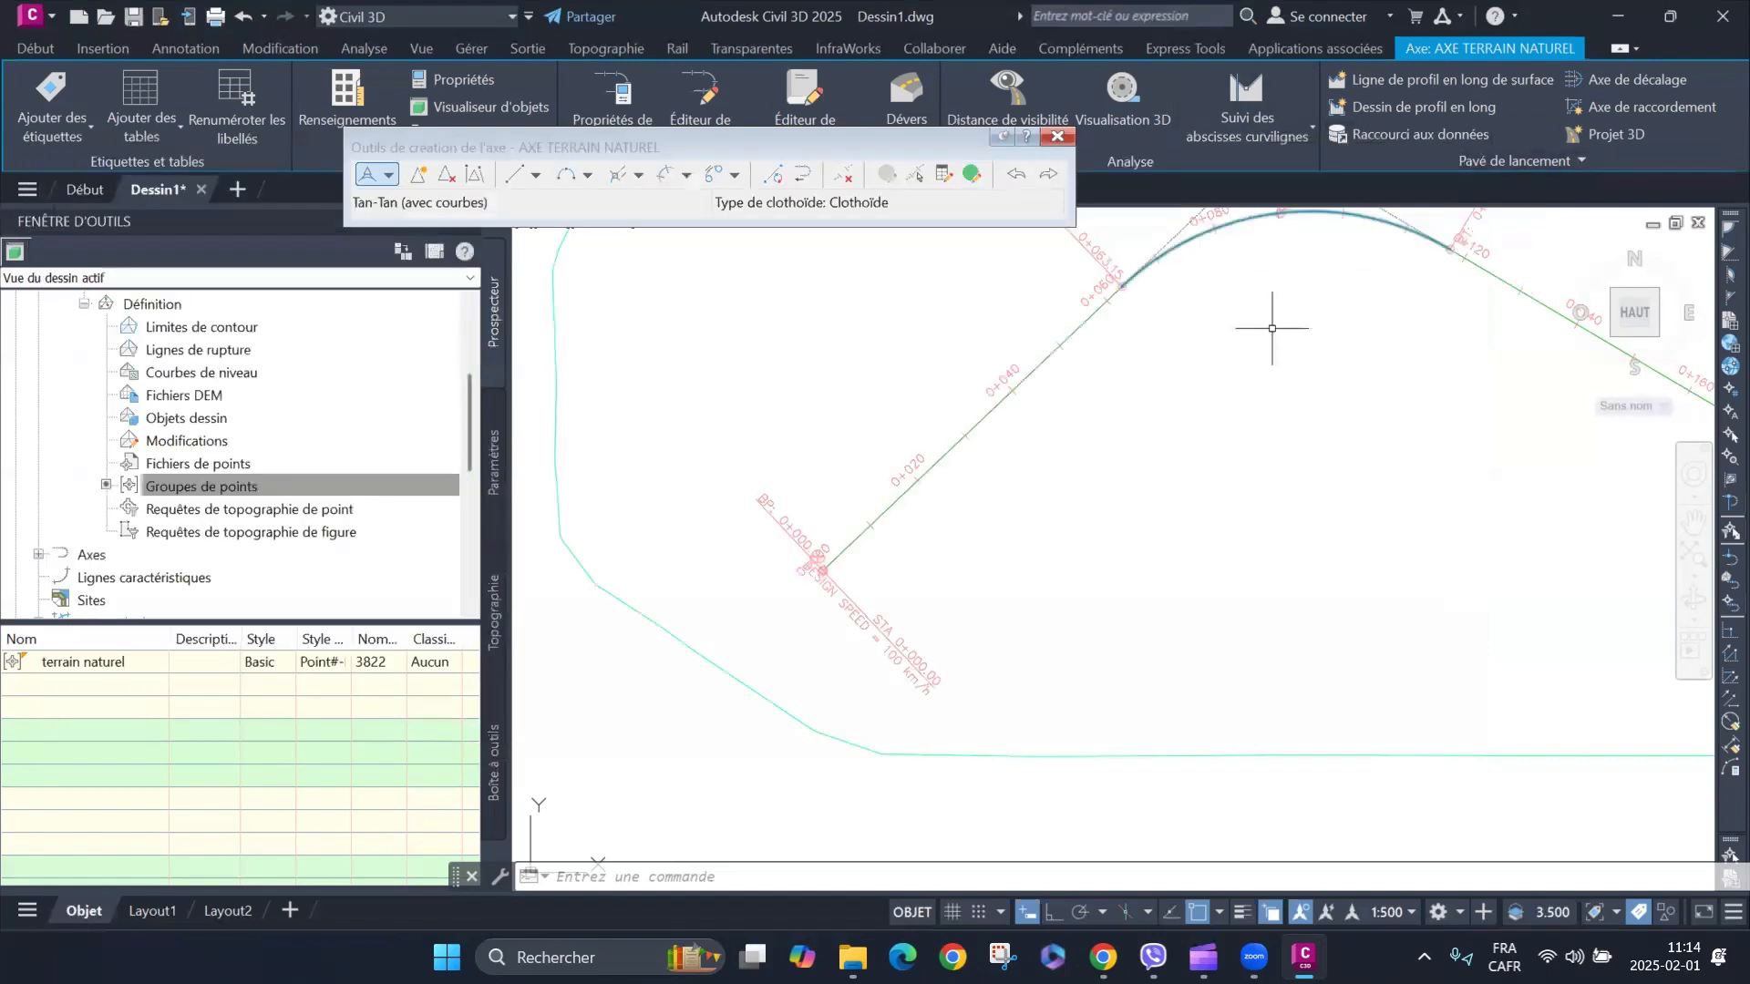
pyautogui.click(1055, 138)
# Inspect the revised curve and the whole alignment within the surface border.
pyautogui.scroll(-2, 926, 586)
pyautogui.scroll(4, 967, 526)
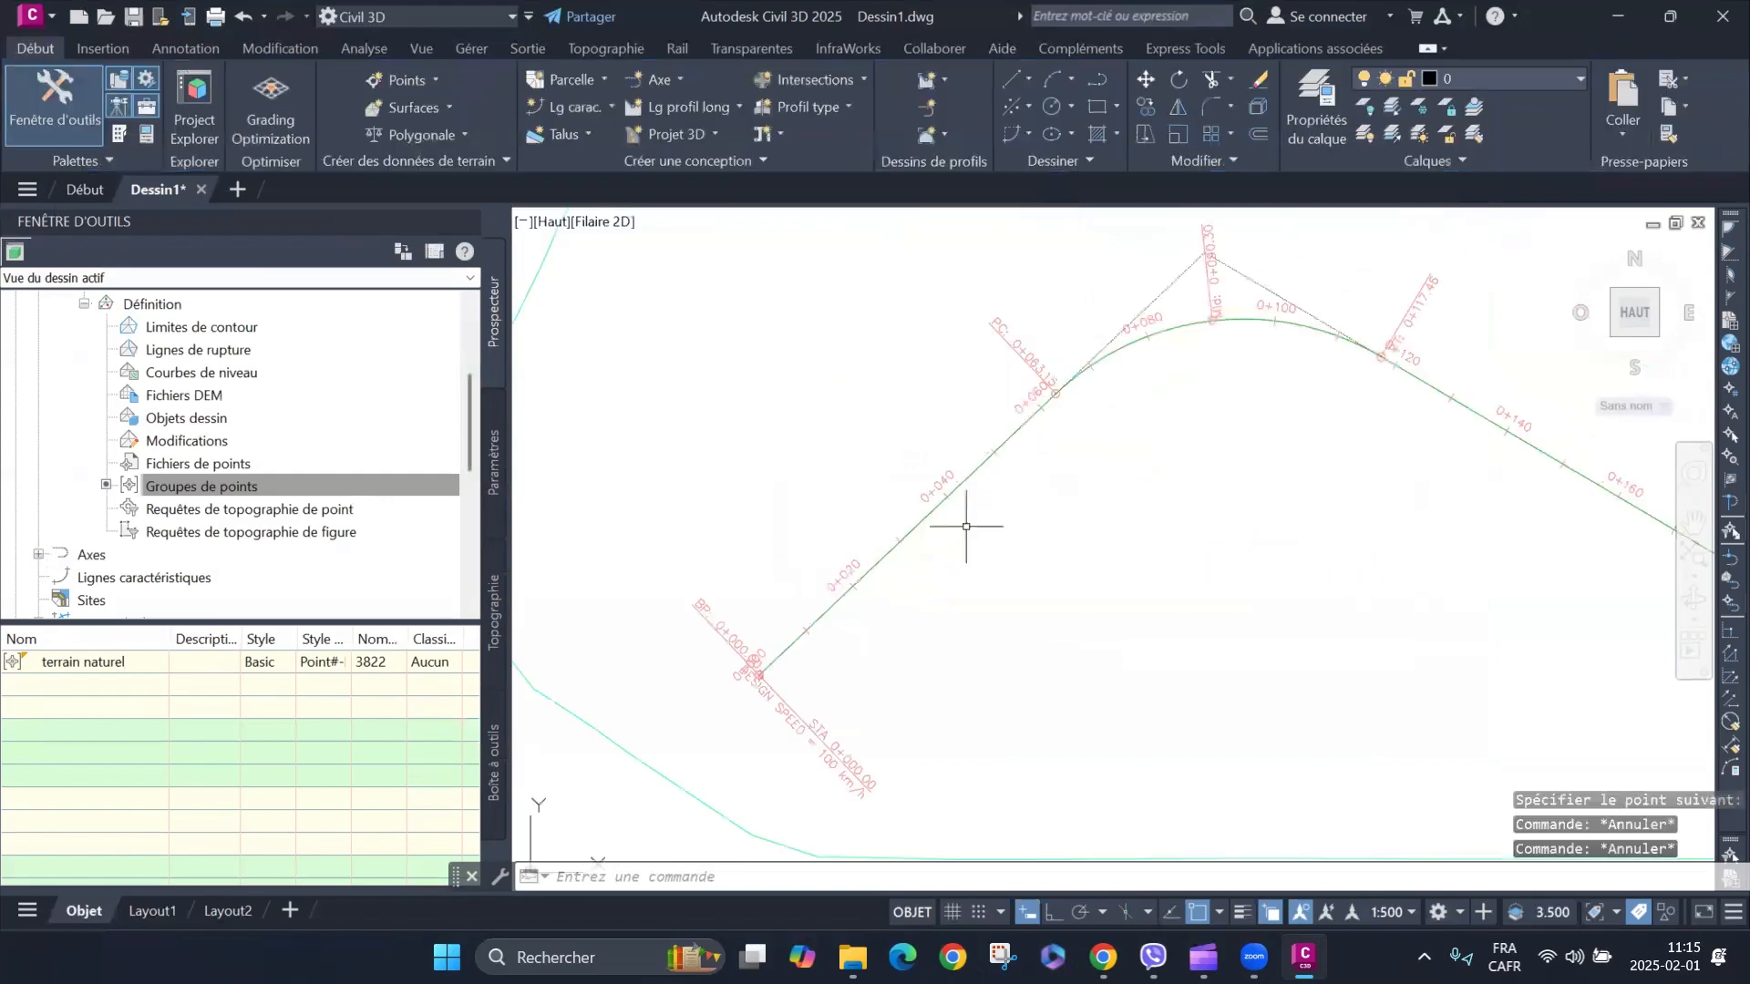
pyautogui.scroll(2, 878, 574)
pyautogui.scroll(-4, 930, 556)
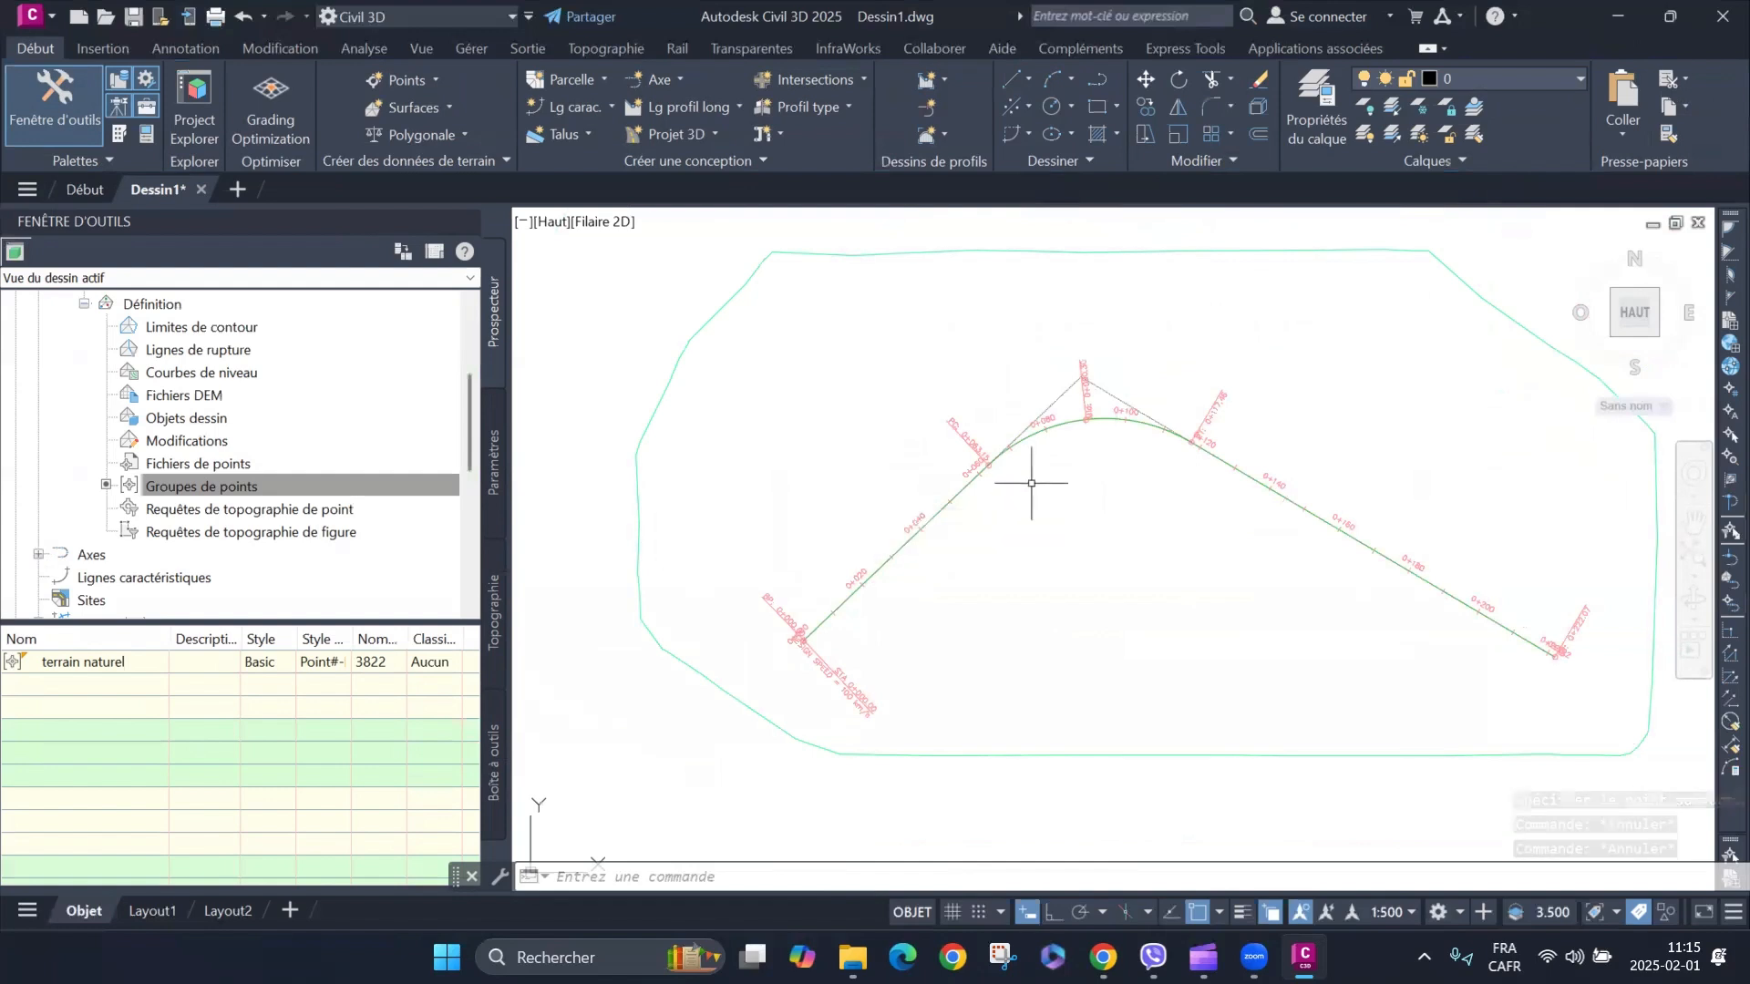
pyautogui.scroll(-2, 898, 497)
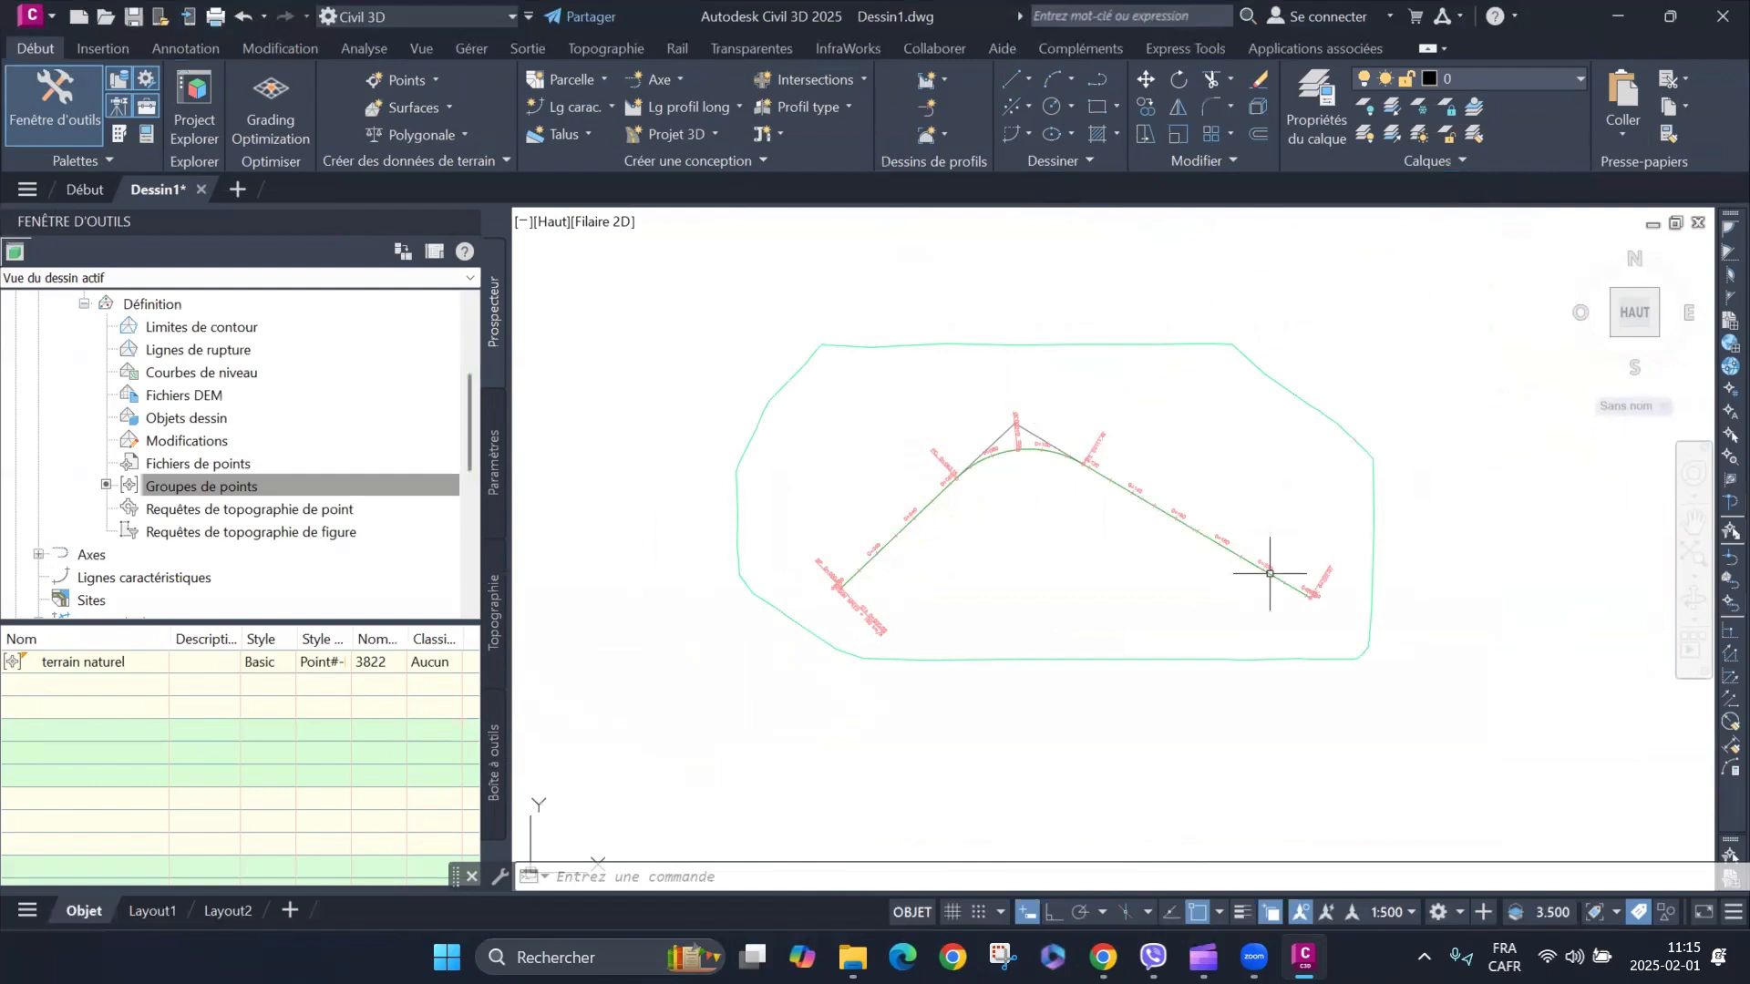
pyautogui.scroll(2, 1303, 585)
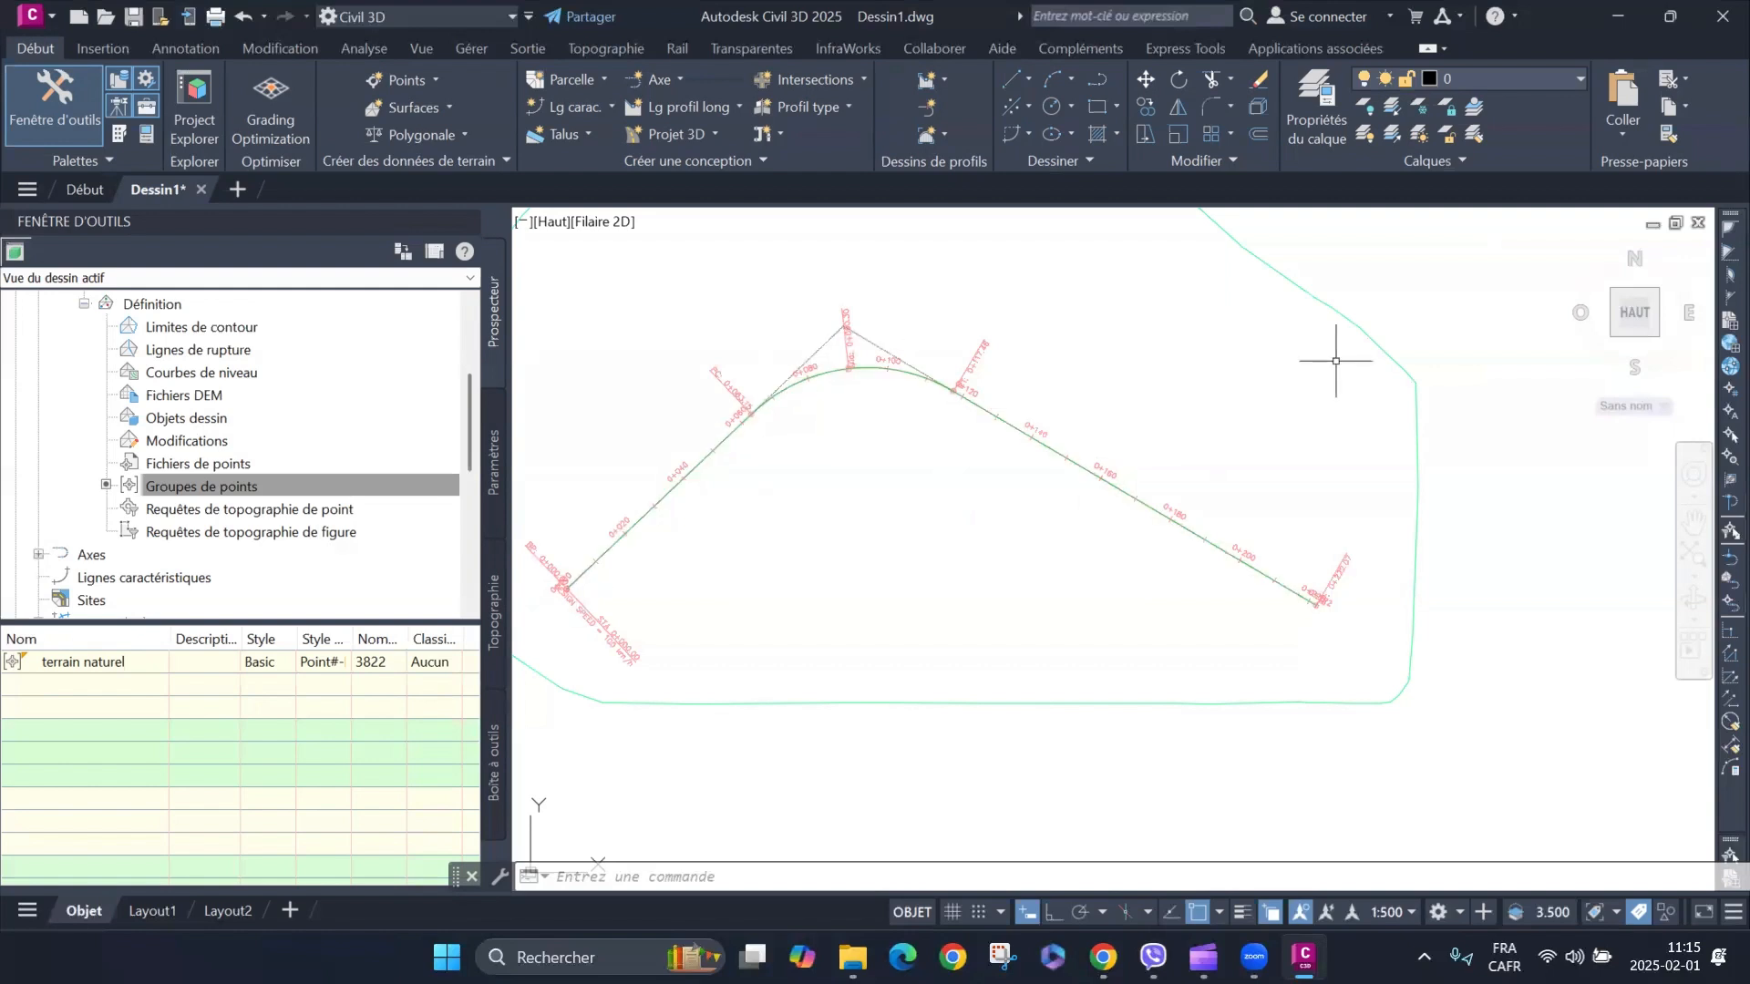
pyautogui.scroll(-5, 948, 501)
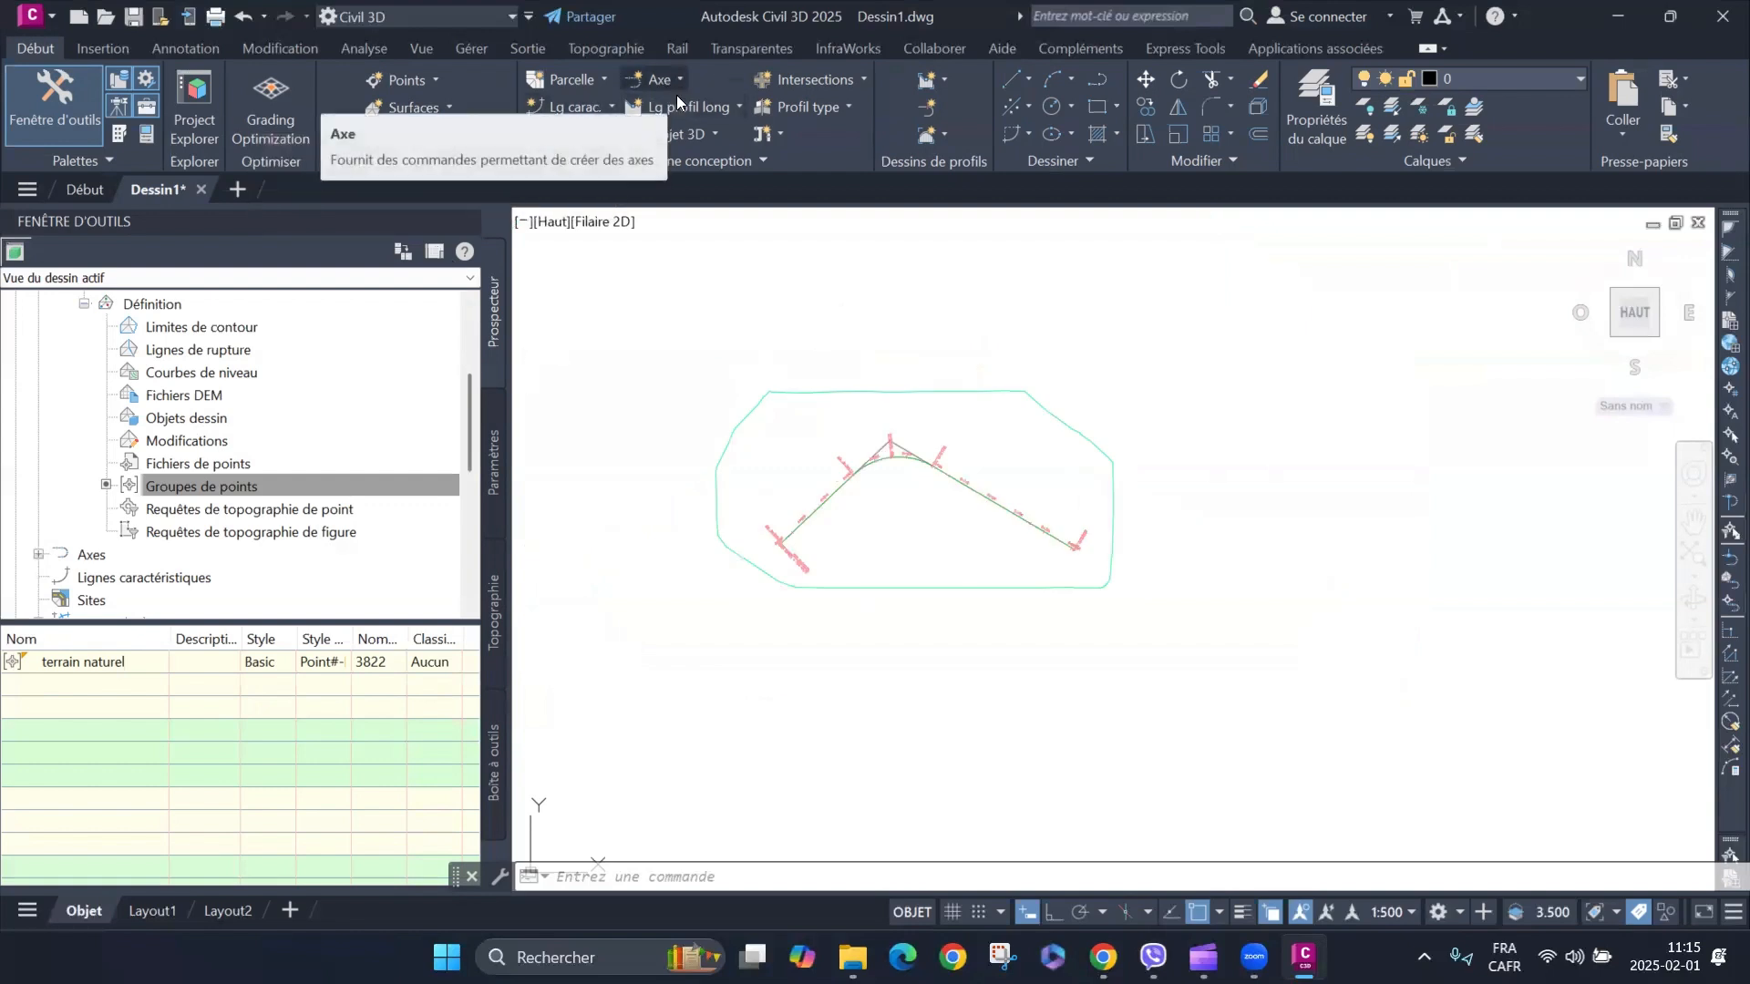
pyautogui.click(704, 110)
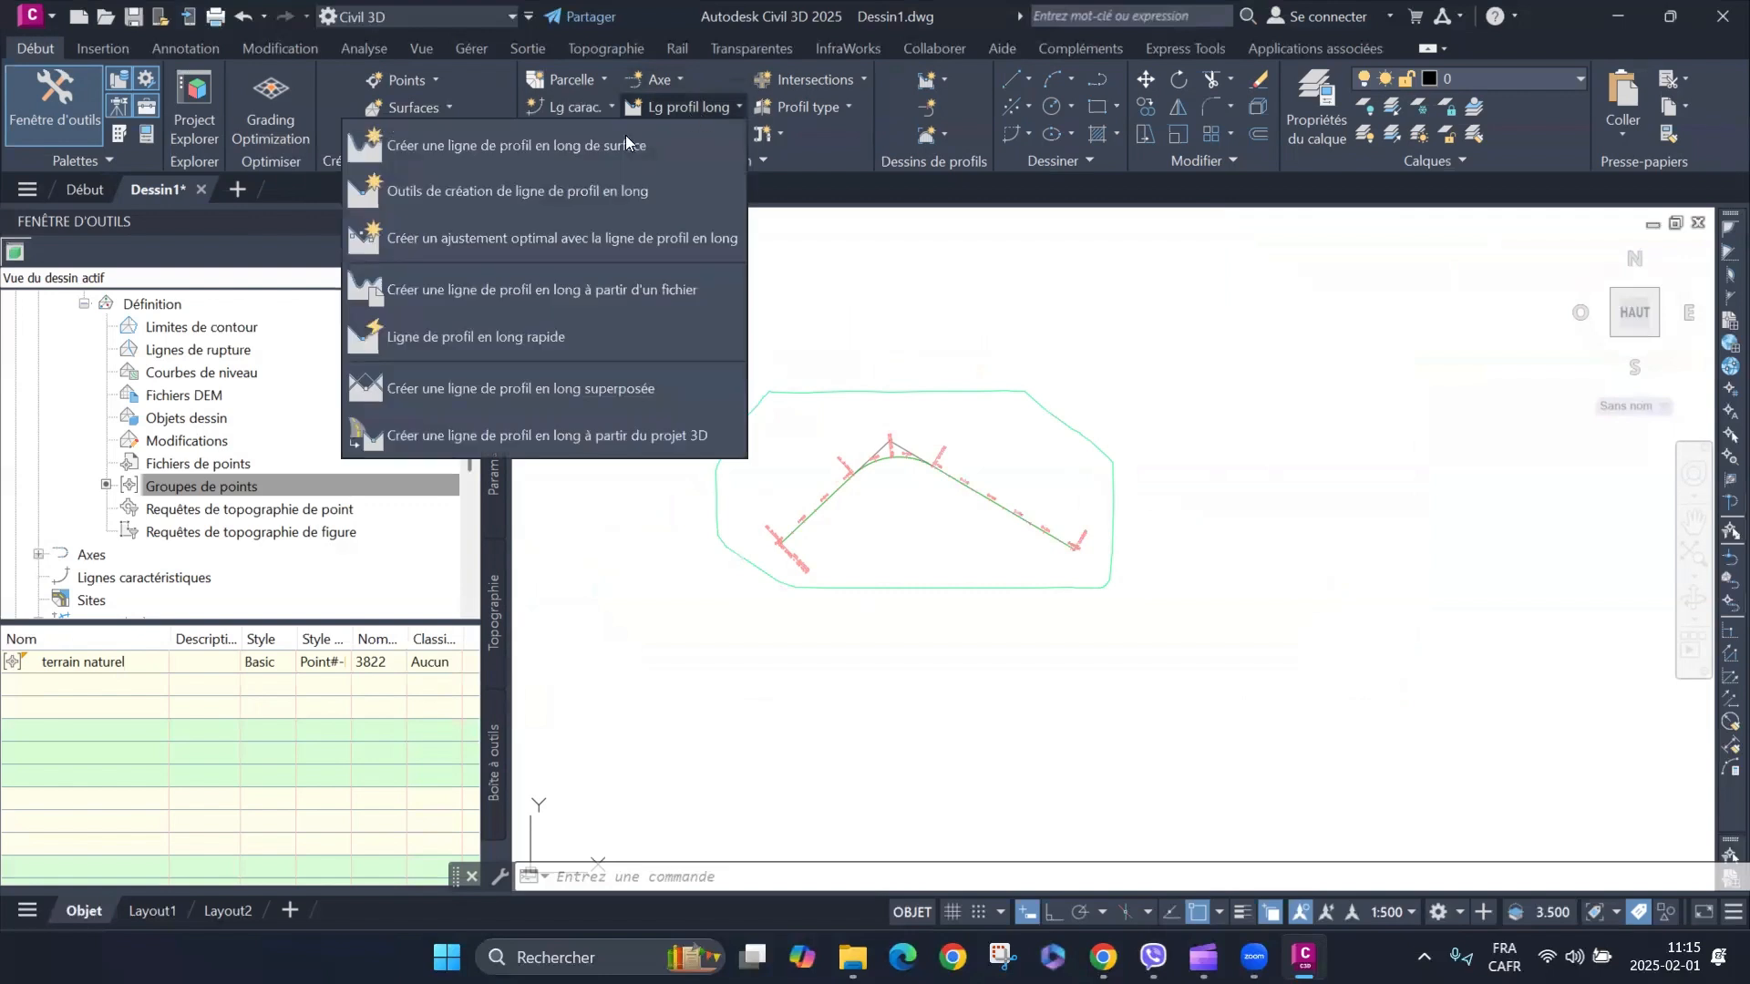
pyautogui.click(523, 189)
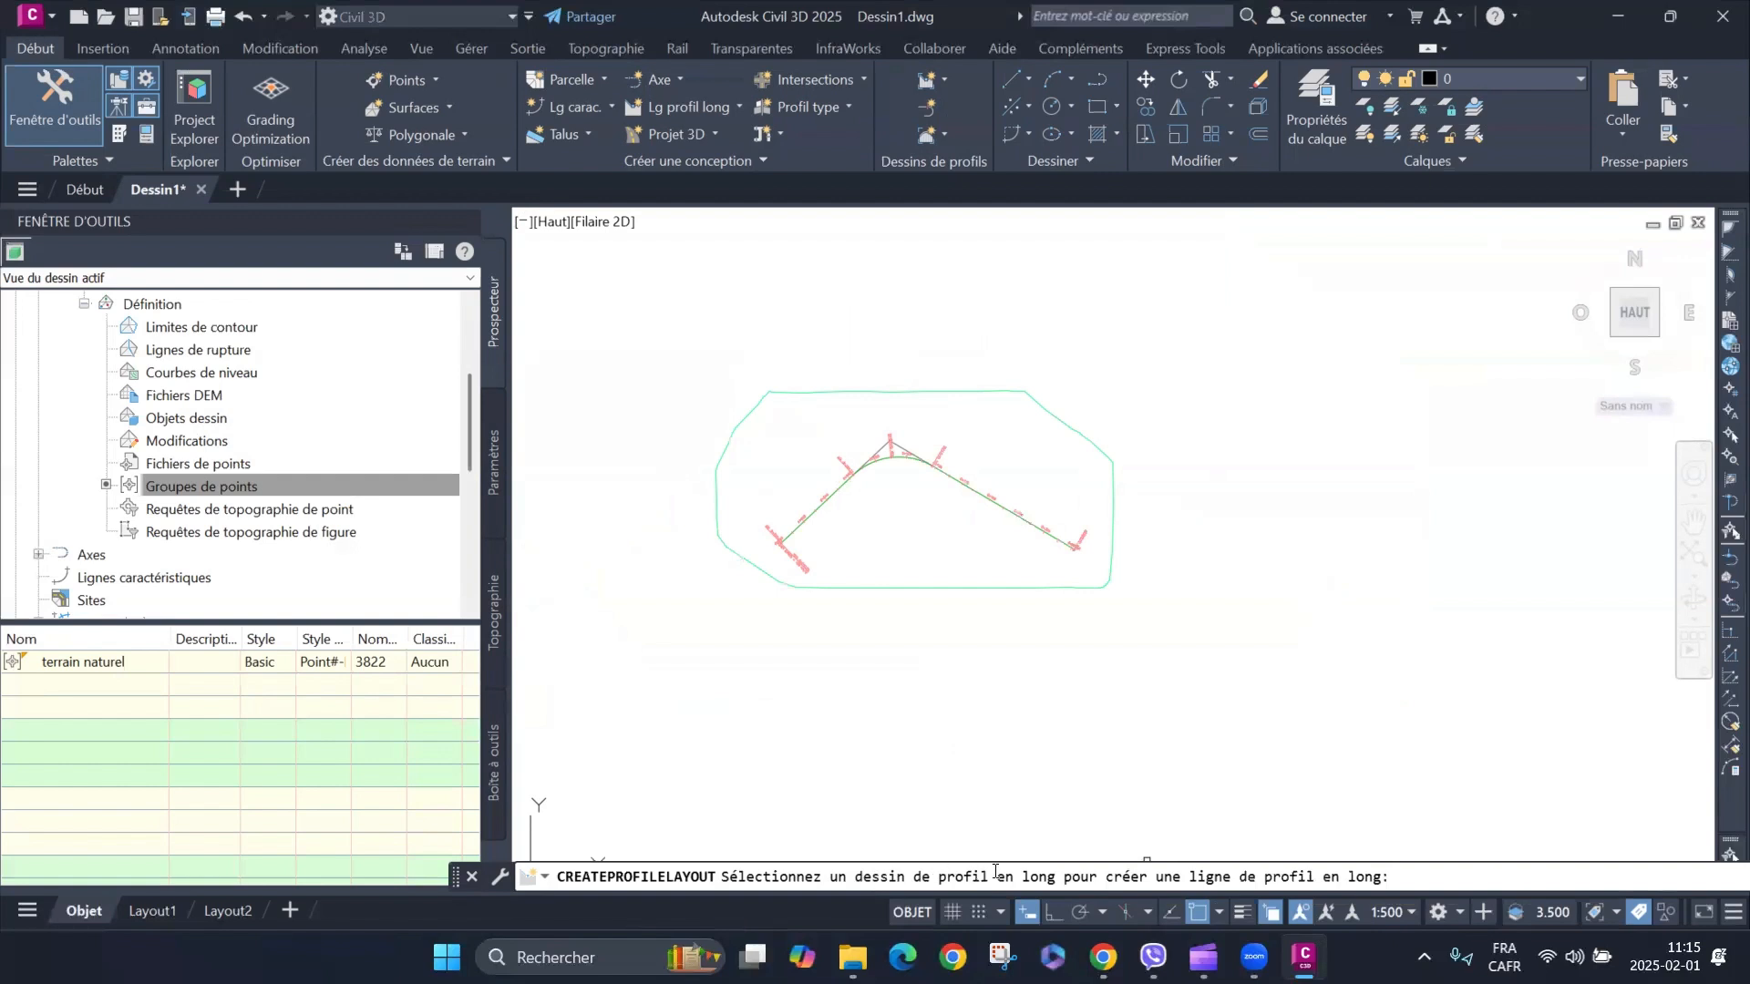
pyautogui.scroll(6, 913, 471)
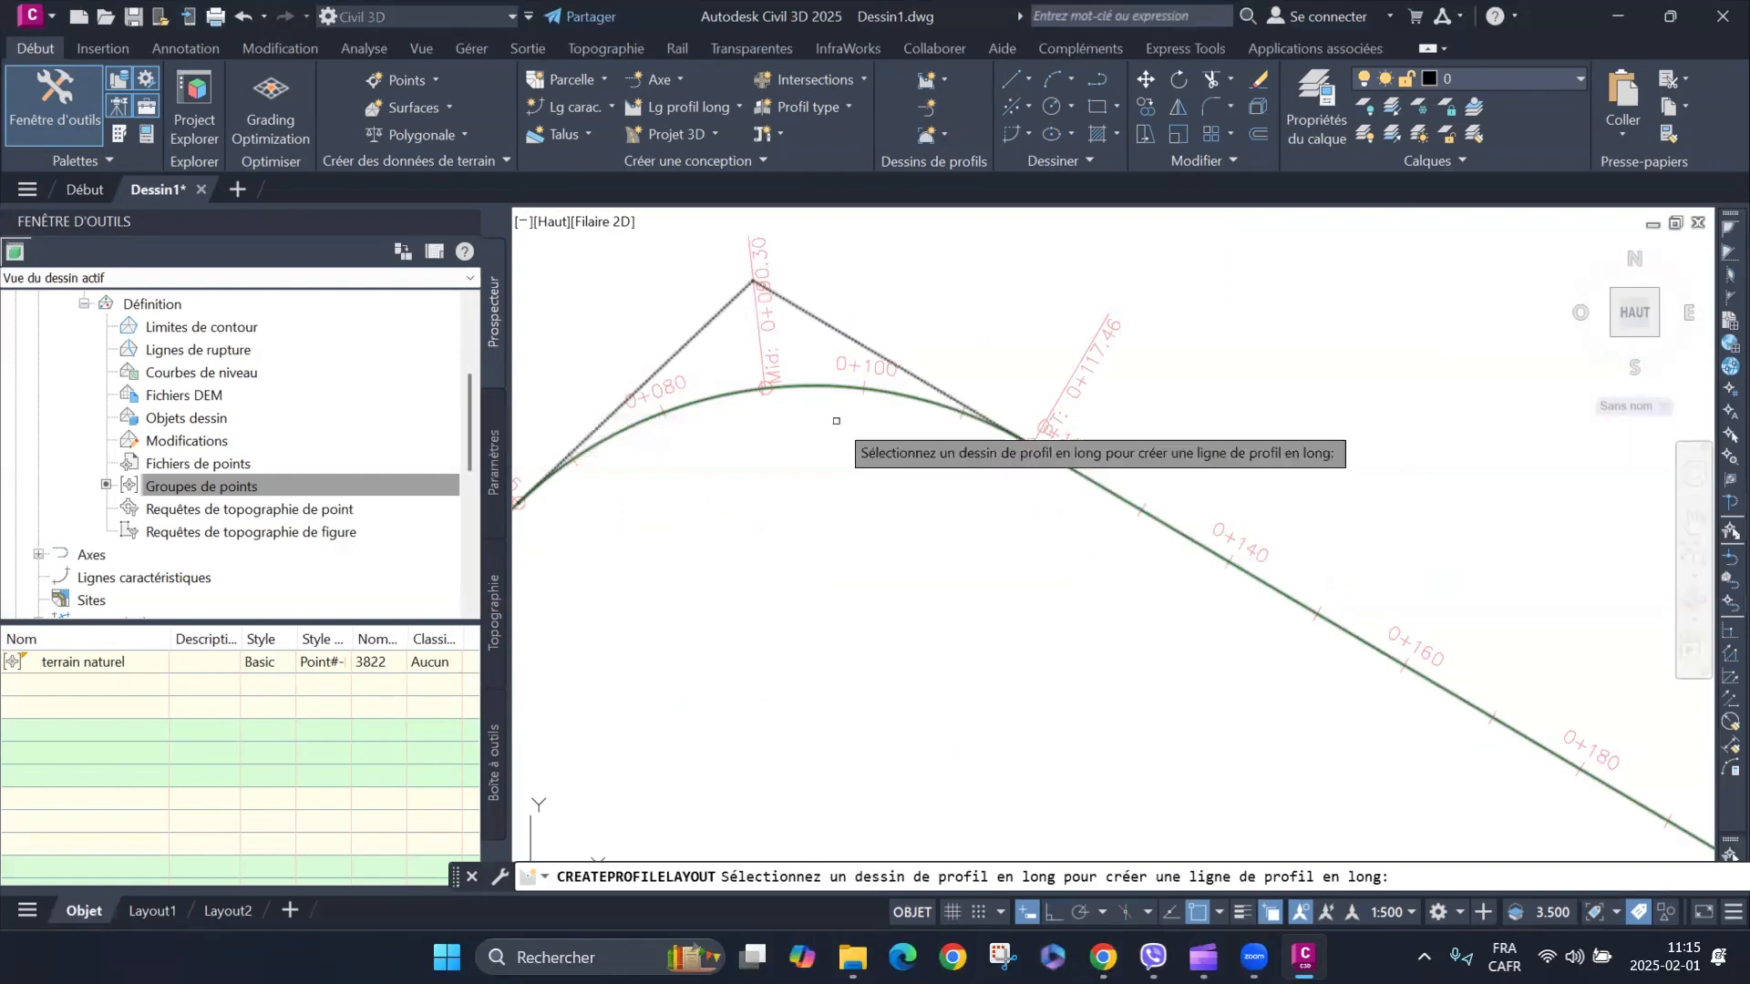
pyautogui.scroll(-5, 858, 570)
pyautogui.press('Escape')
pyautogui.scroll(5, 865, 459)
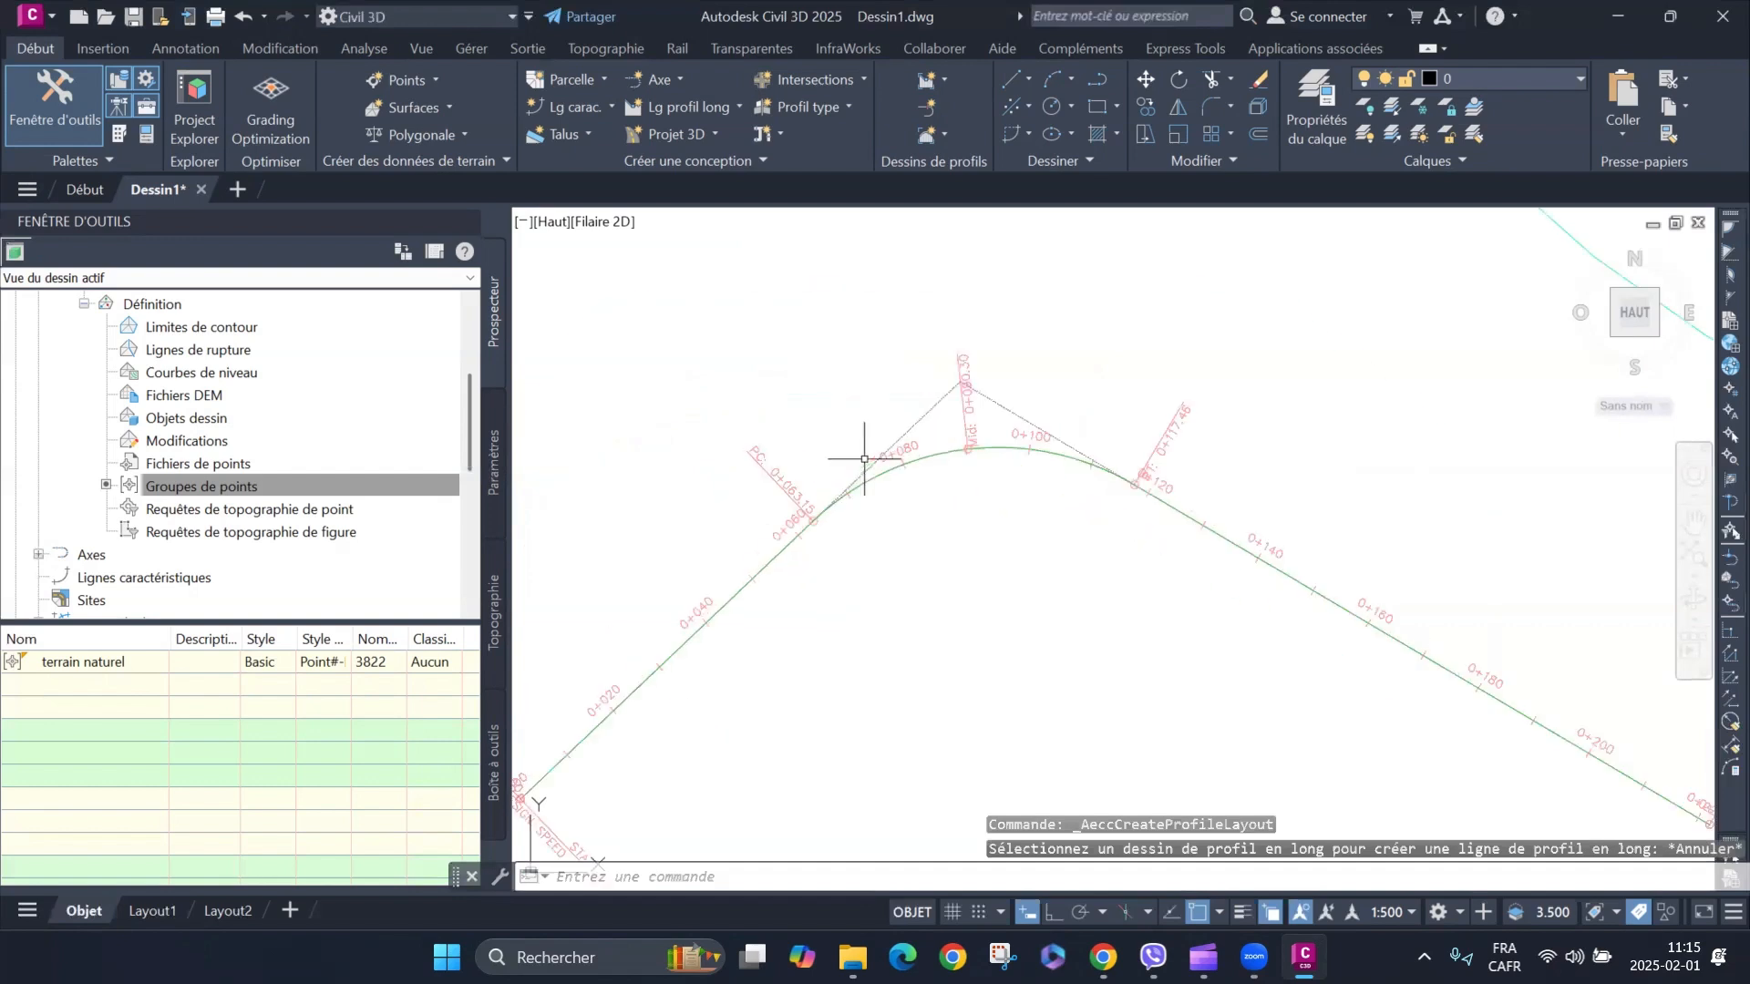
pyautogui.click(741, 108)
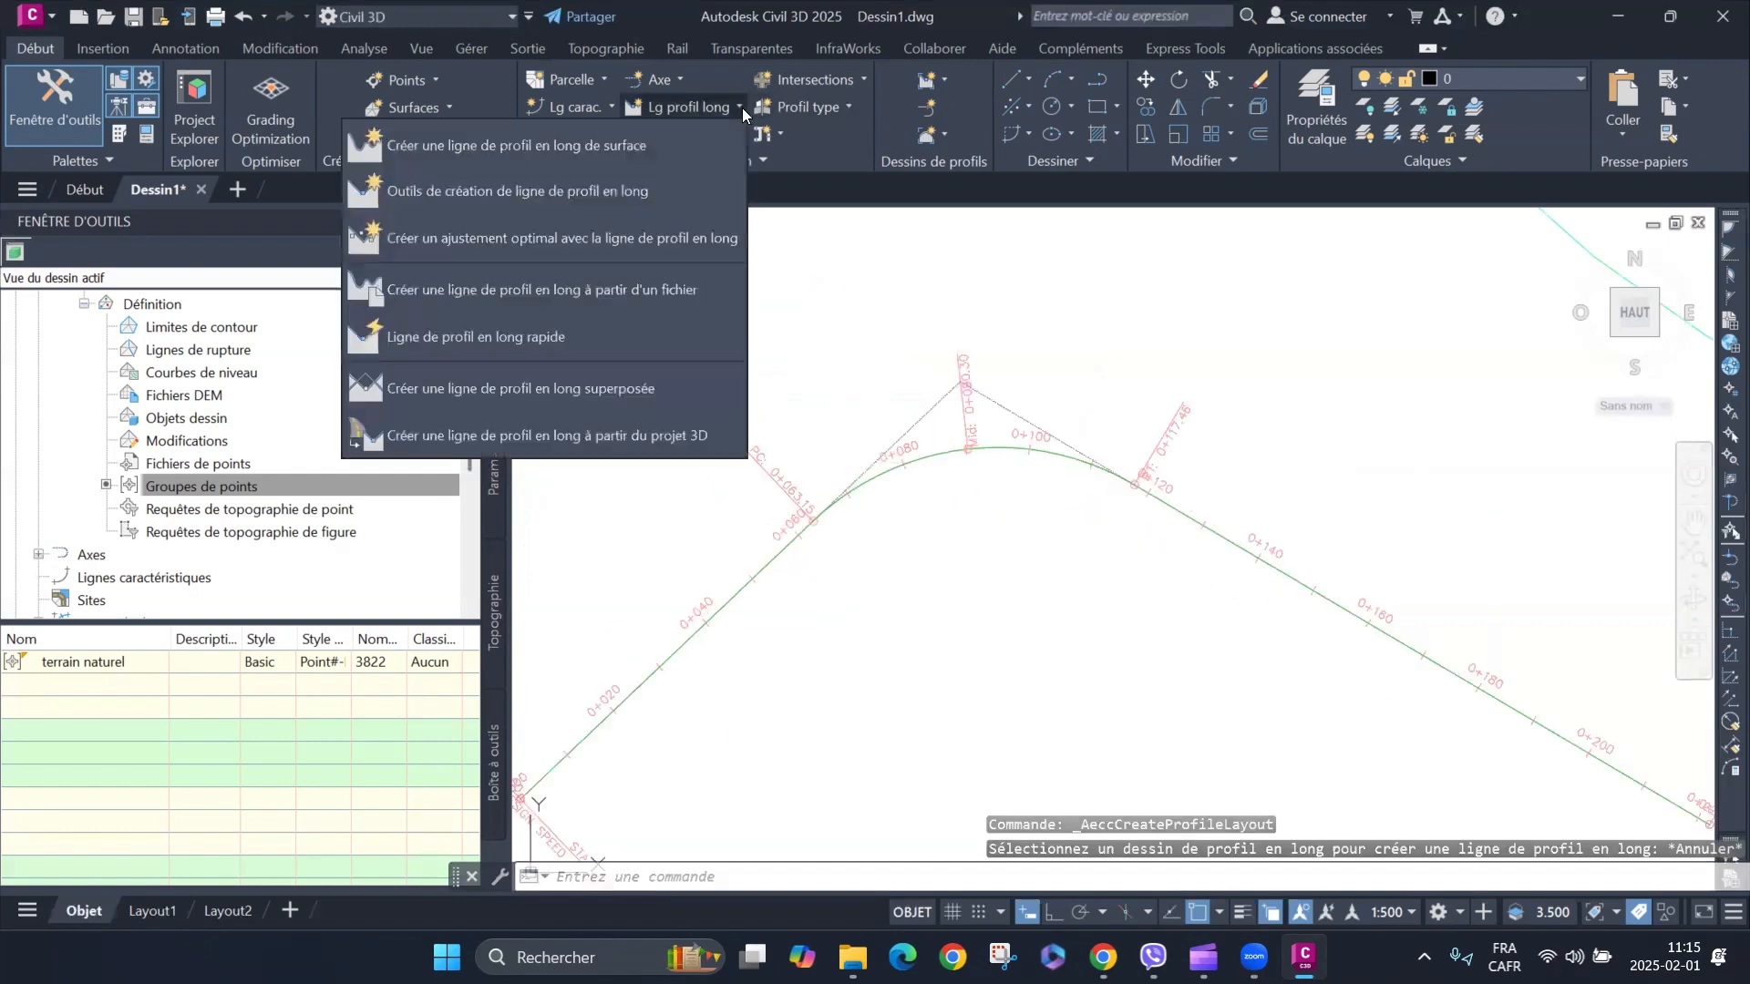
pyautogui.click(552, 152)
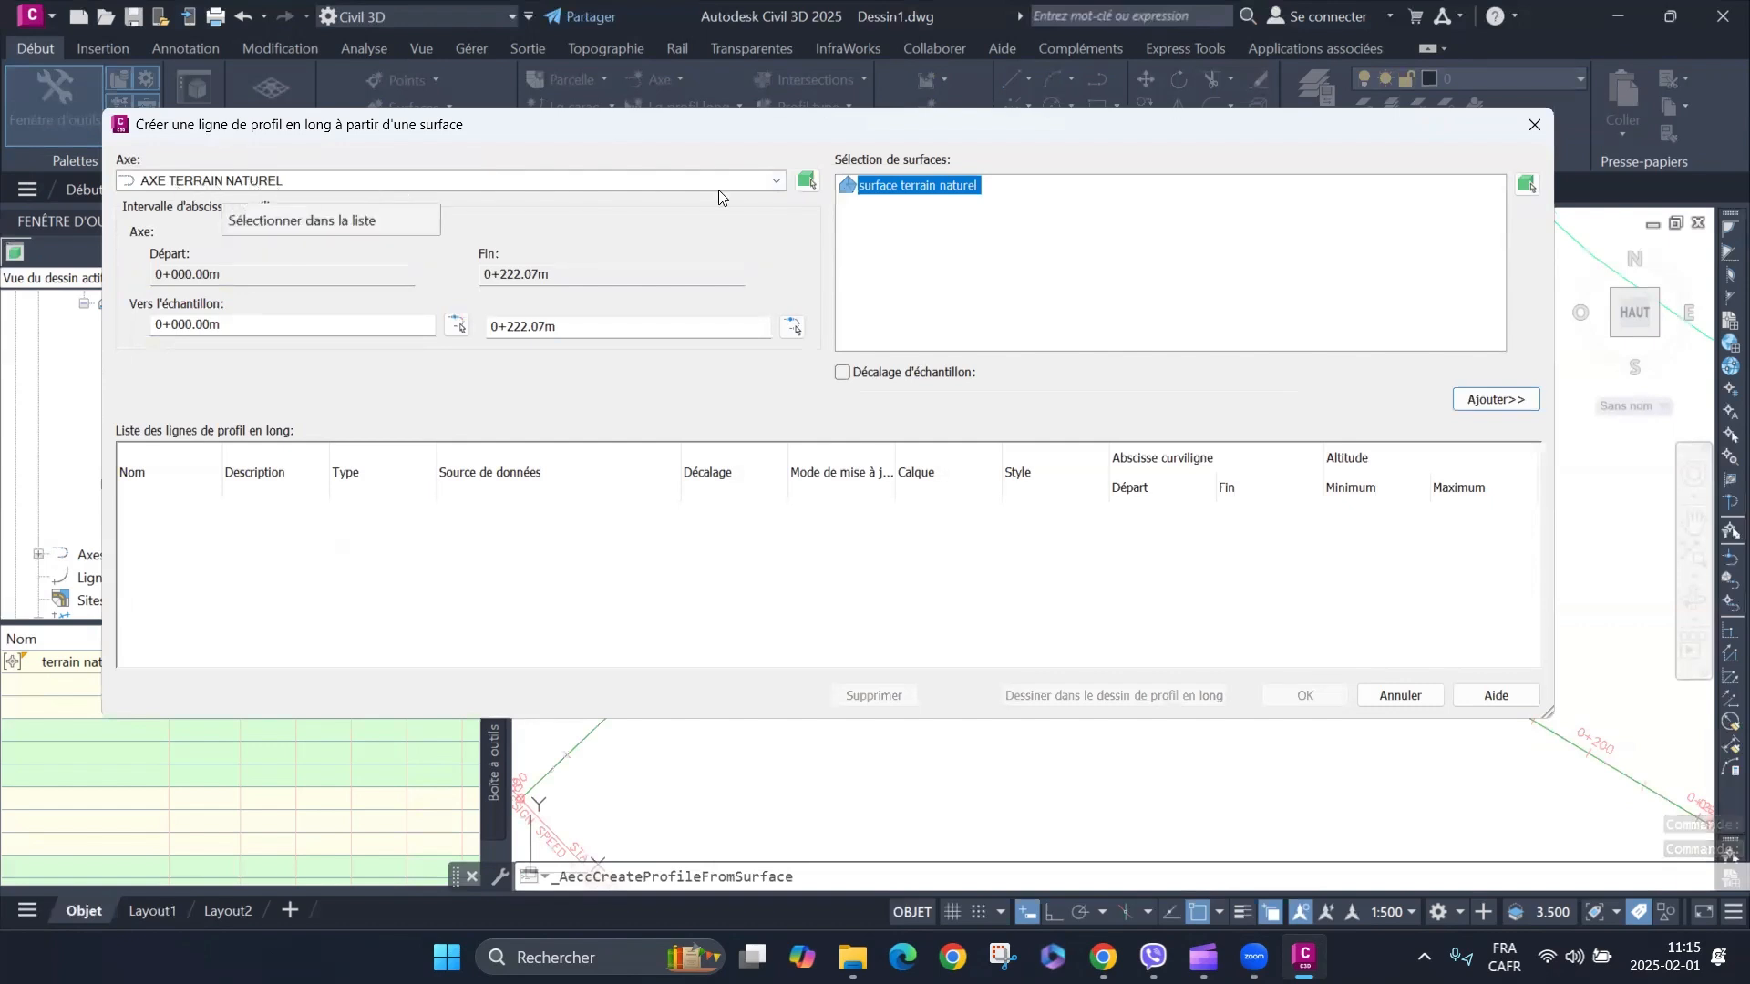
pyautogui.click(774, 187)
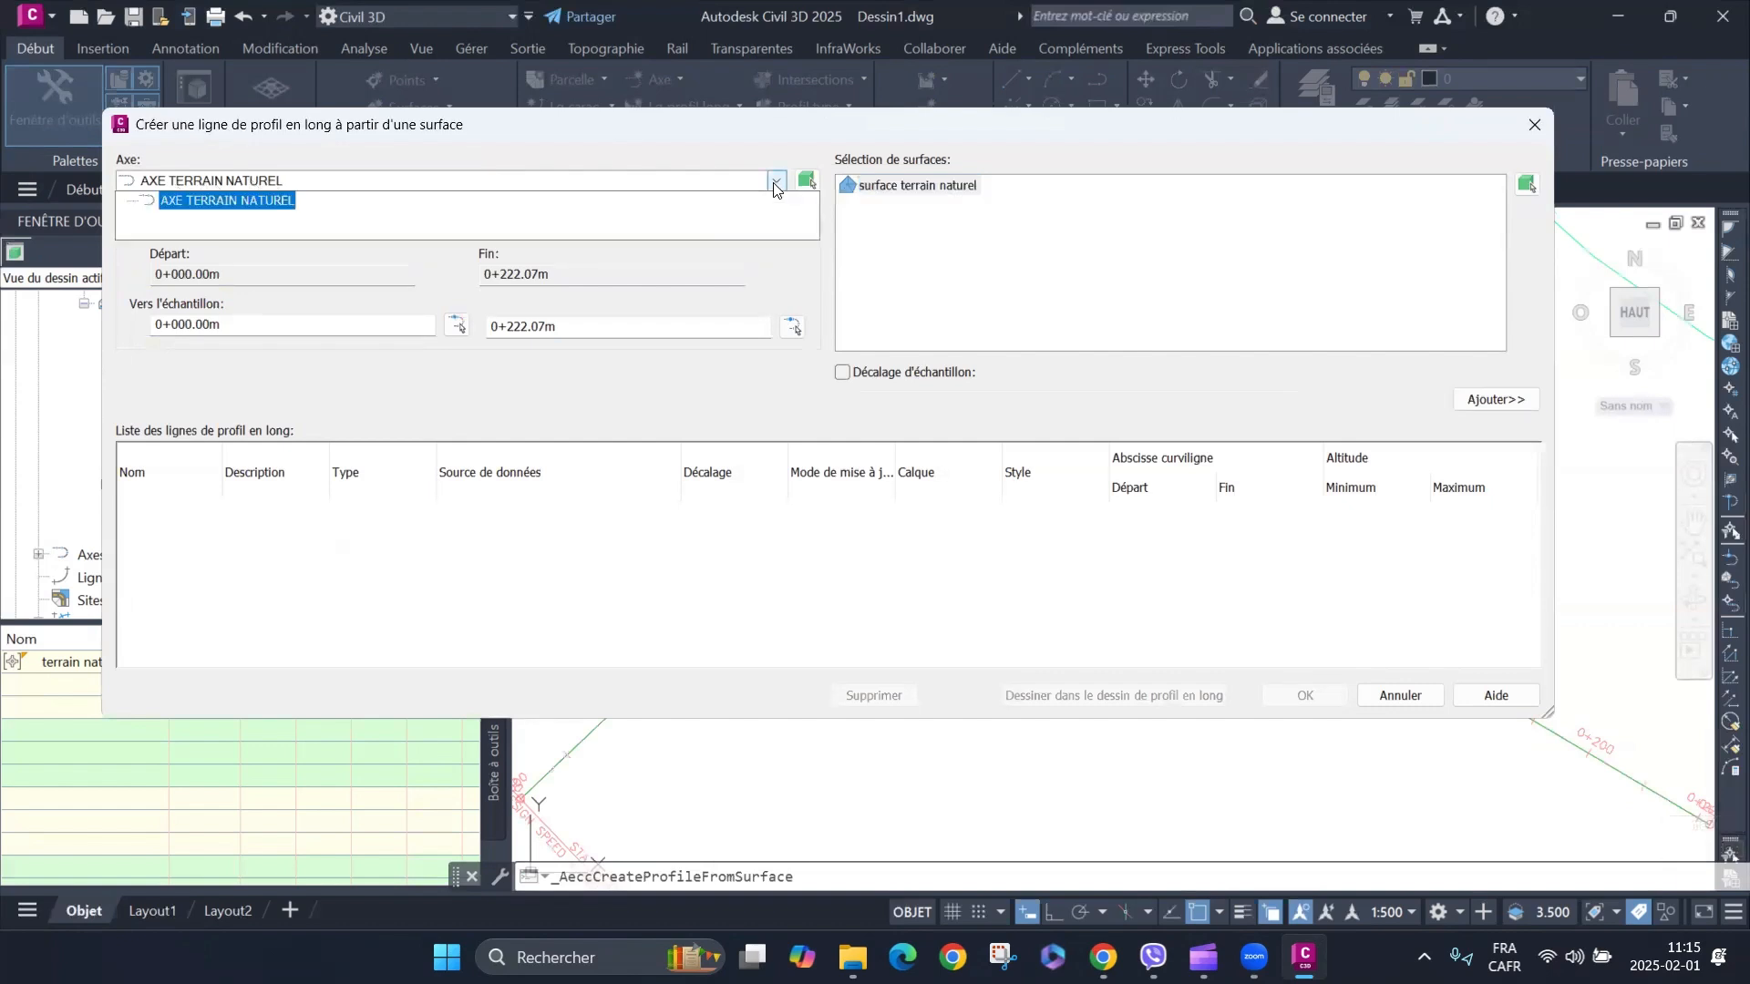
pyautogui.click(822, 280)
pyautogui.press('Escape')
pyautogui.scroll(-5, 1002, 410)
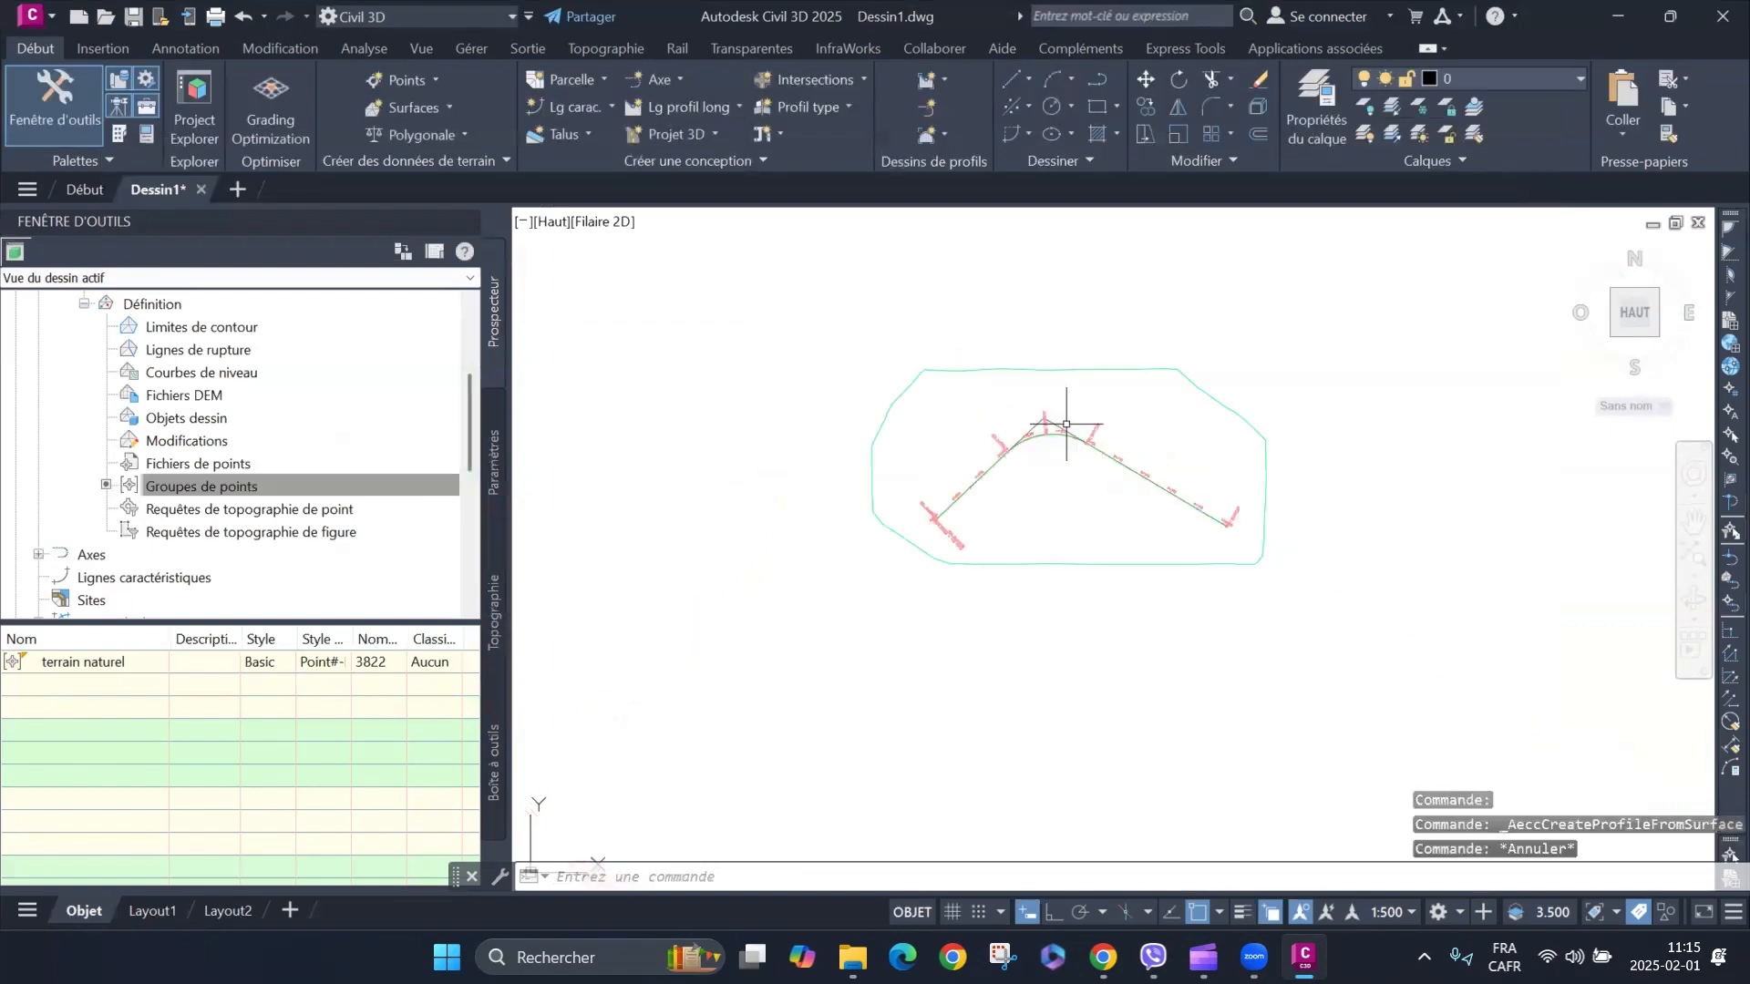
# Create a second centerline alignment named A, keeping the other creation settings.
pyautogui.click(683, 80)
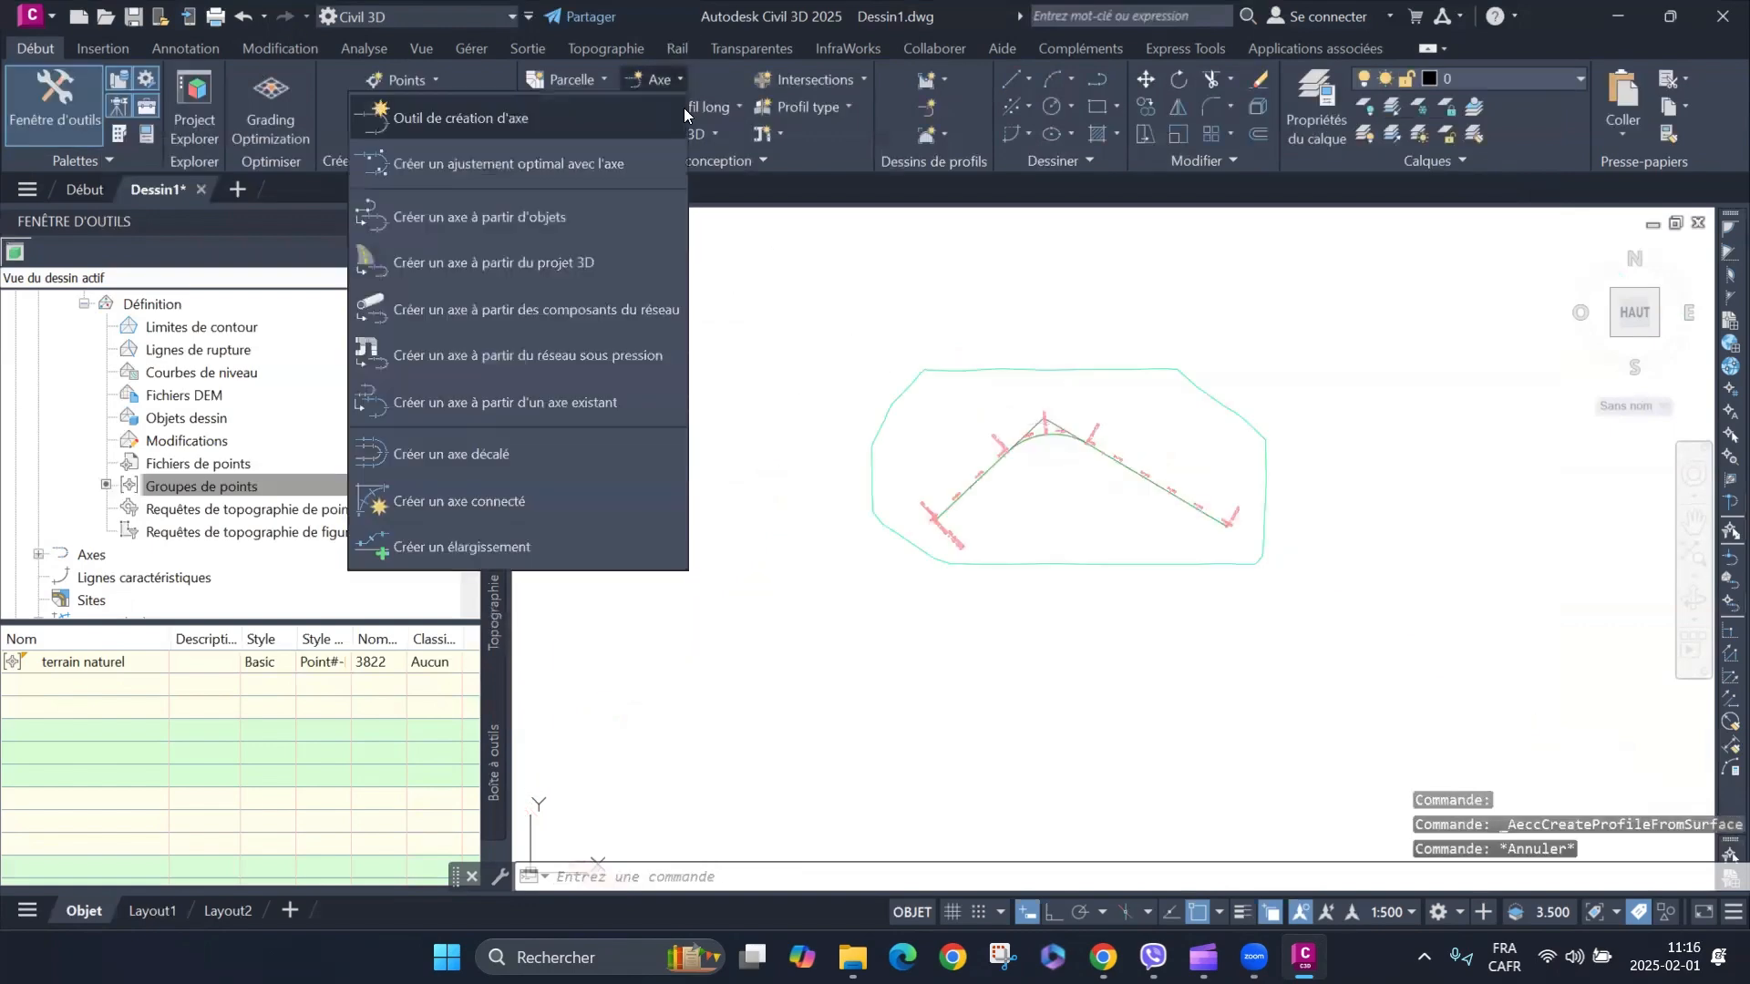
pyautogui.click(573, 122)
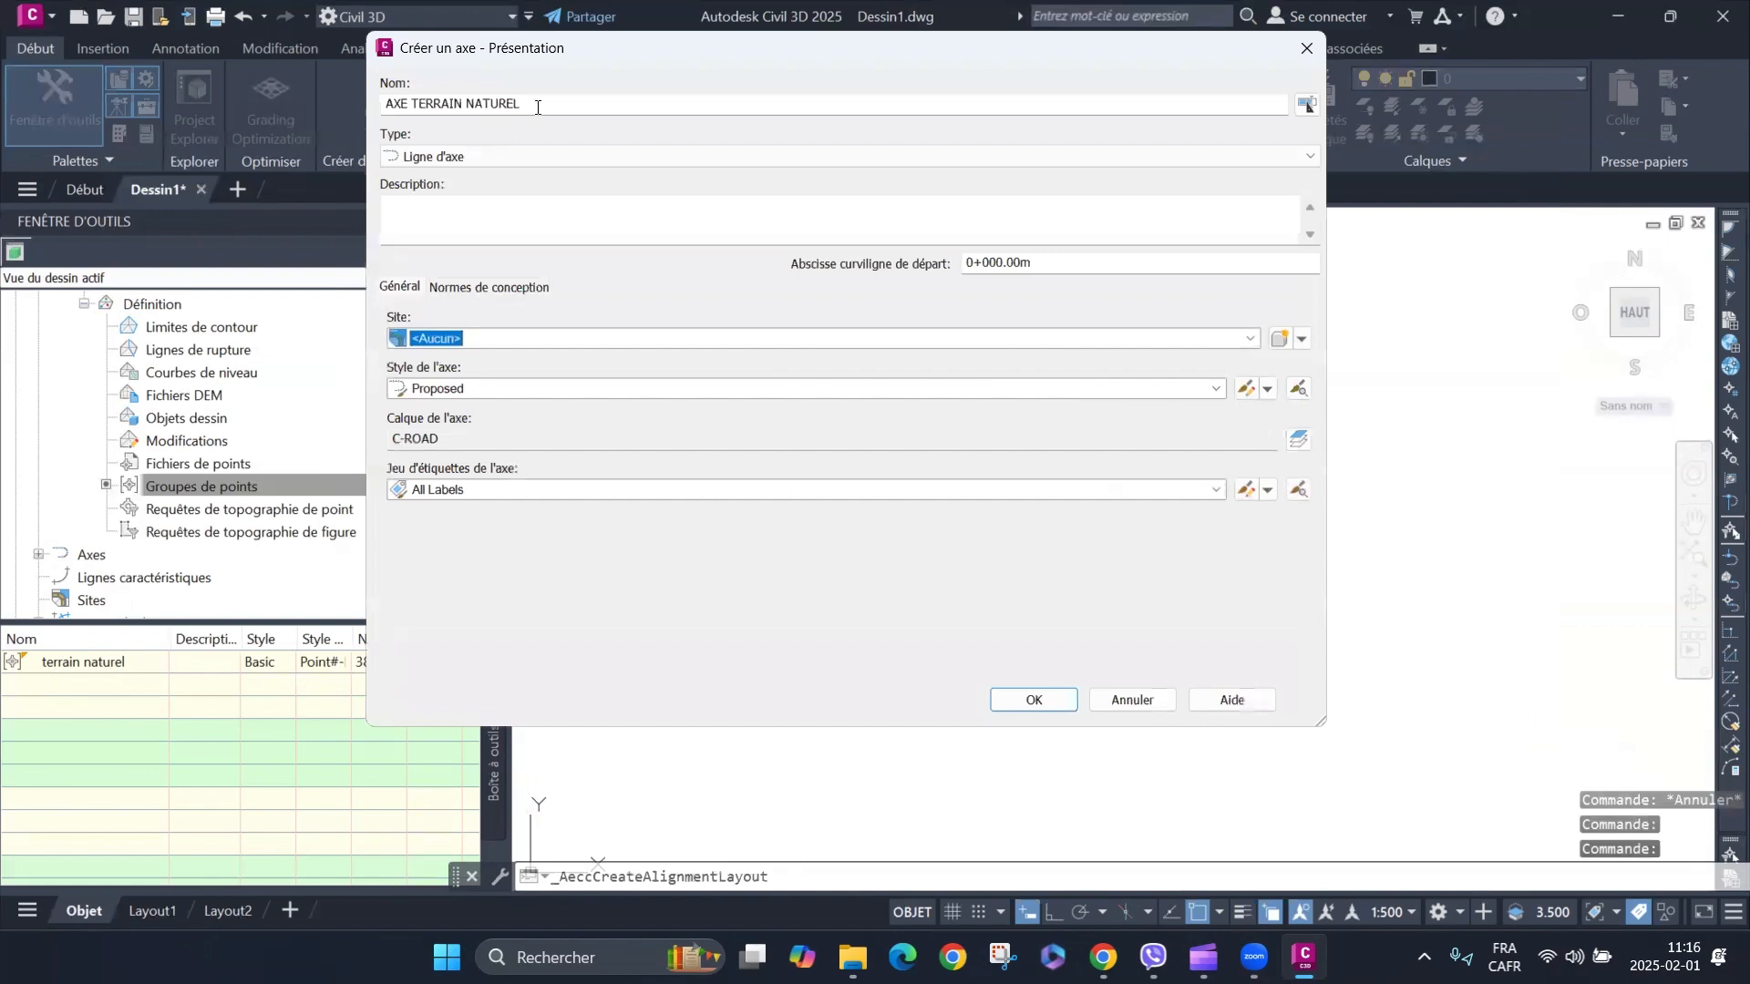
pyautogui.moveTo(539, 107); pyautogui.dragTo(283, 128)
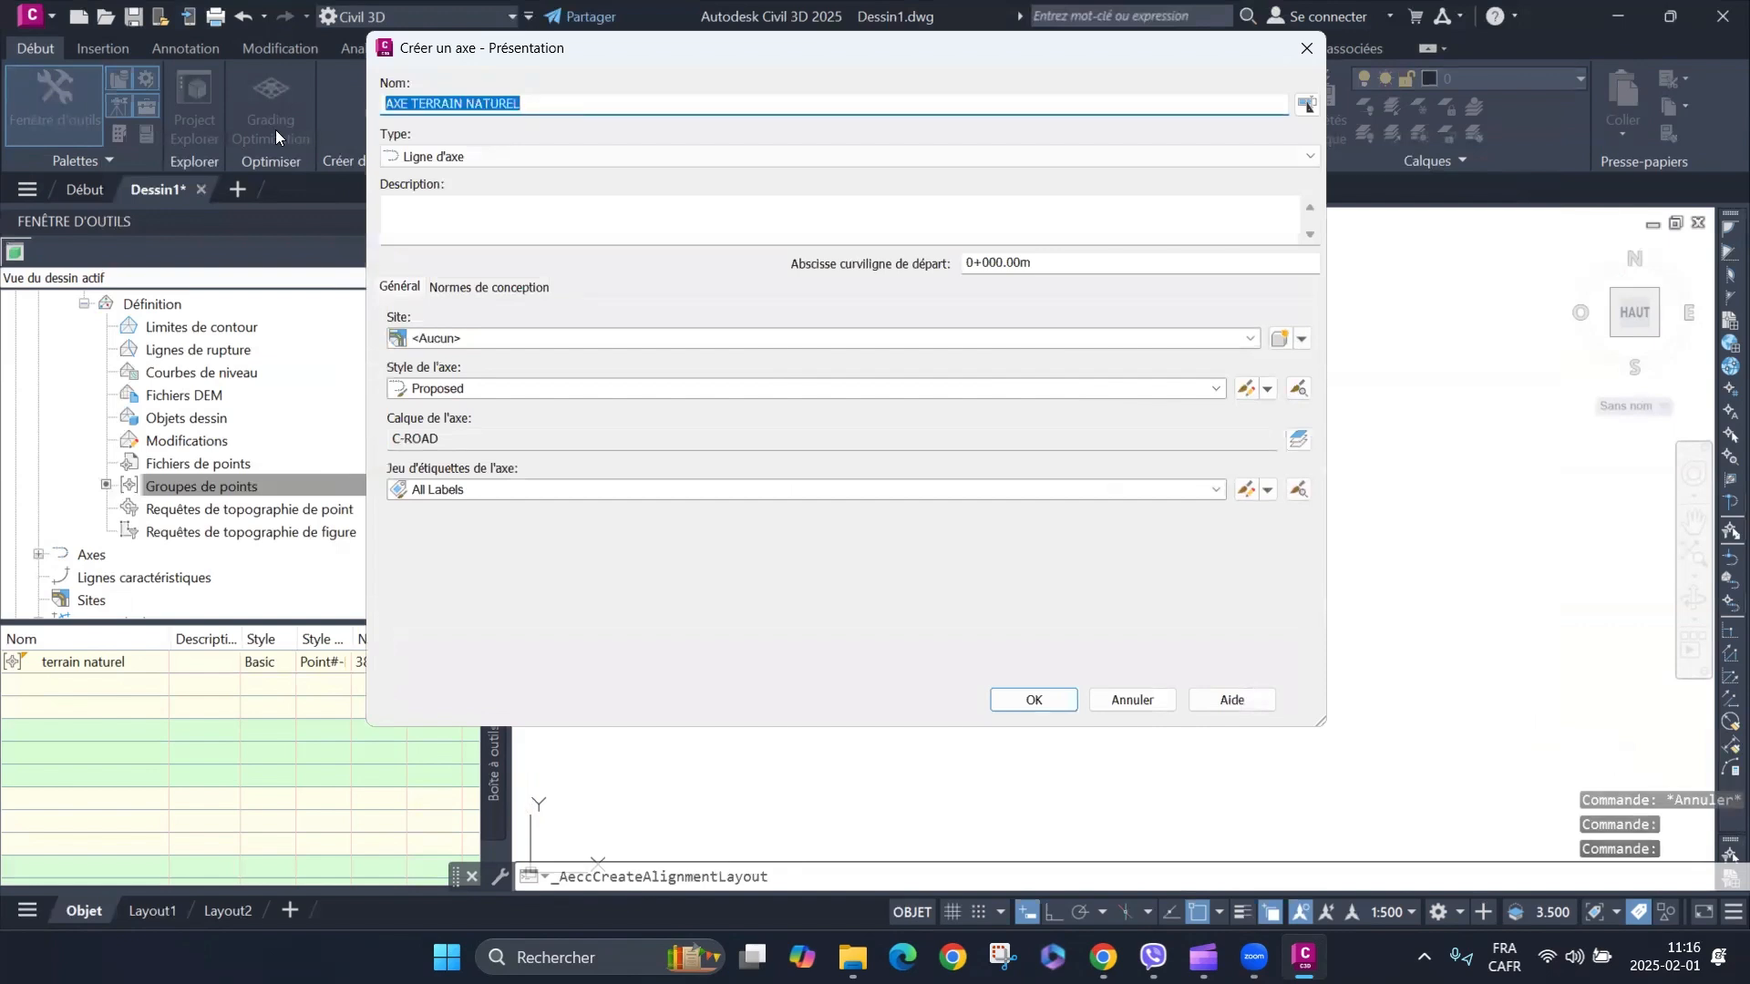
pyautogui.write('A')
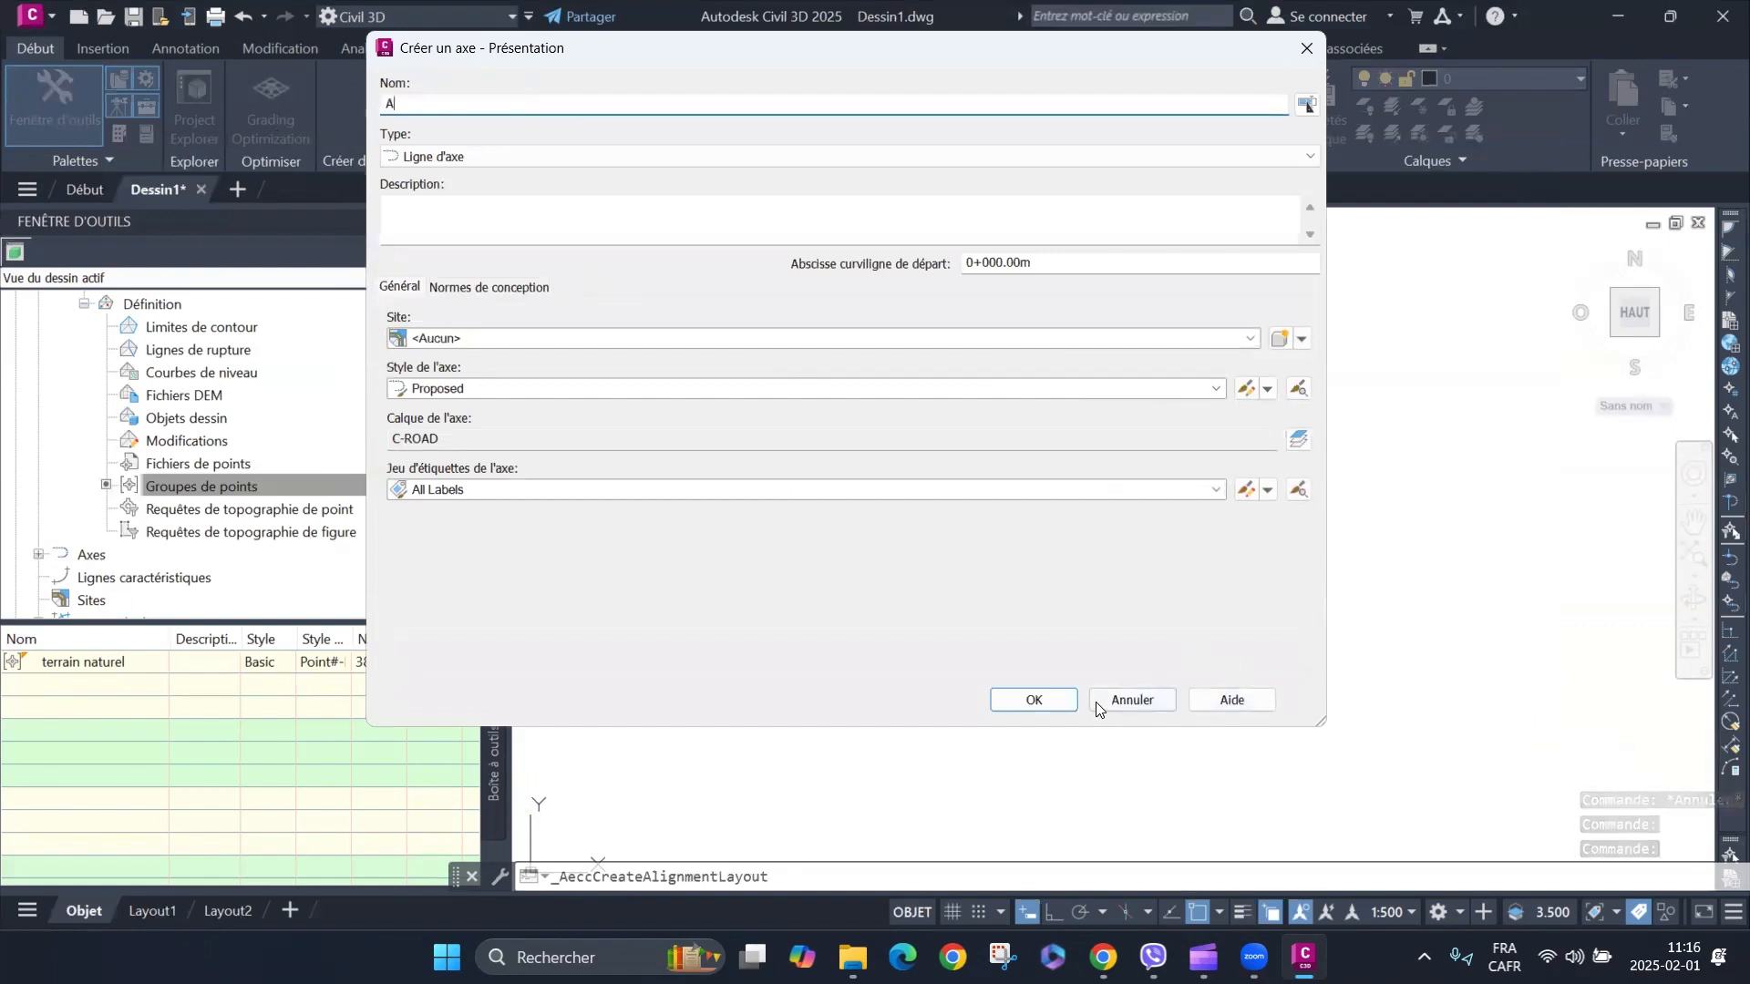
pyautogui.click(1035, 703)
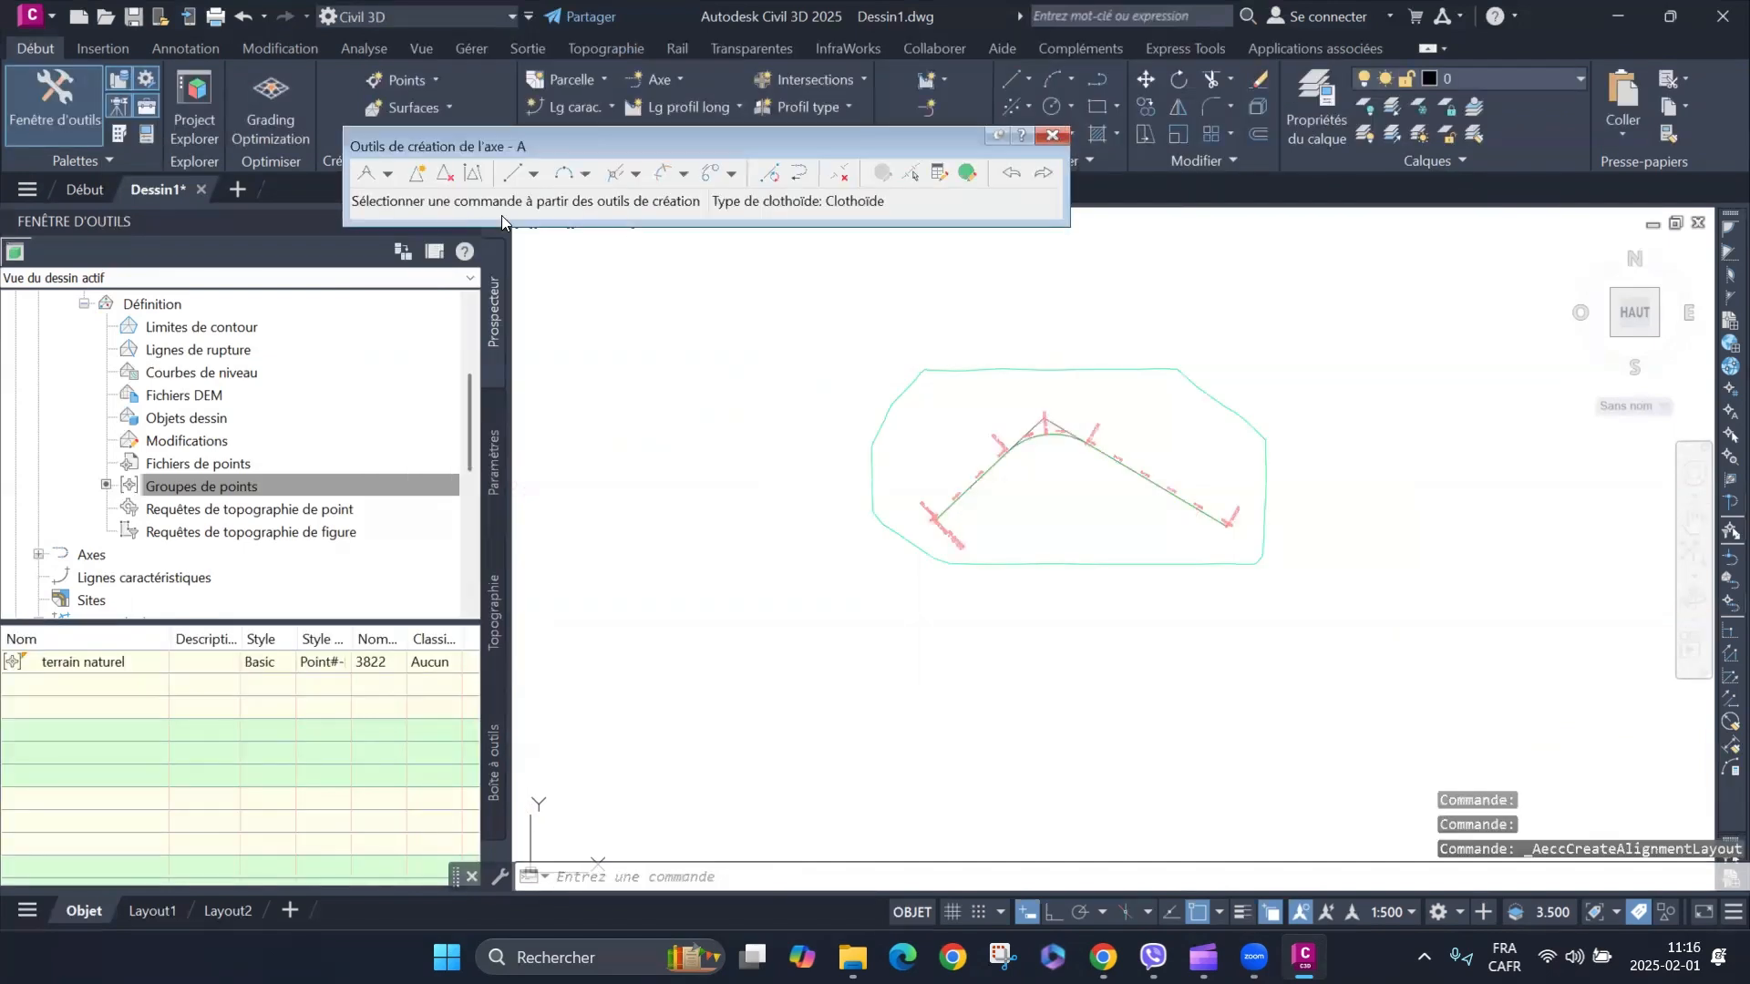
# Lay out alignment A as one short tangent without curves, northwest of AXE TERRAIN NATUREL inside the border, and close the layout tools.
pyautogui.click(365, 173)
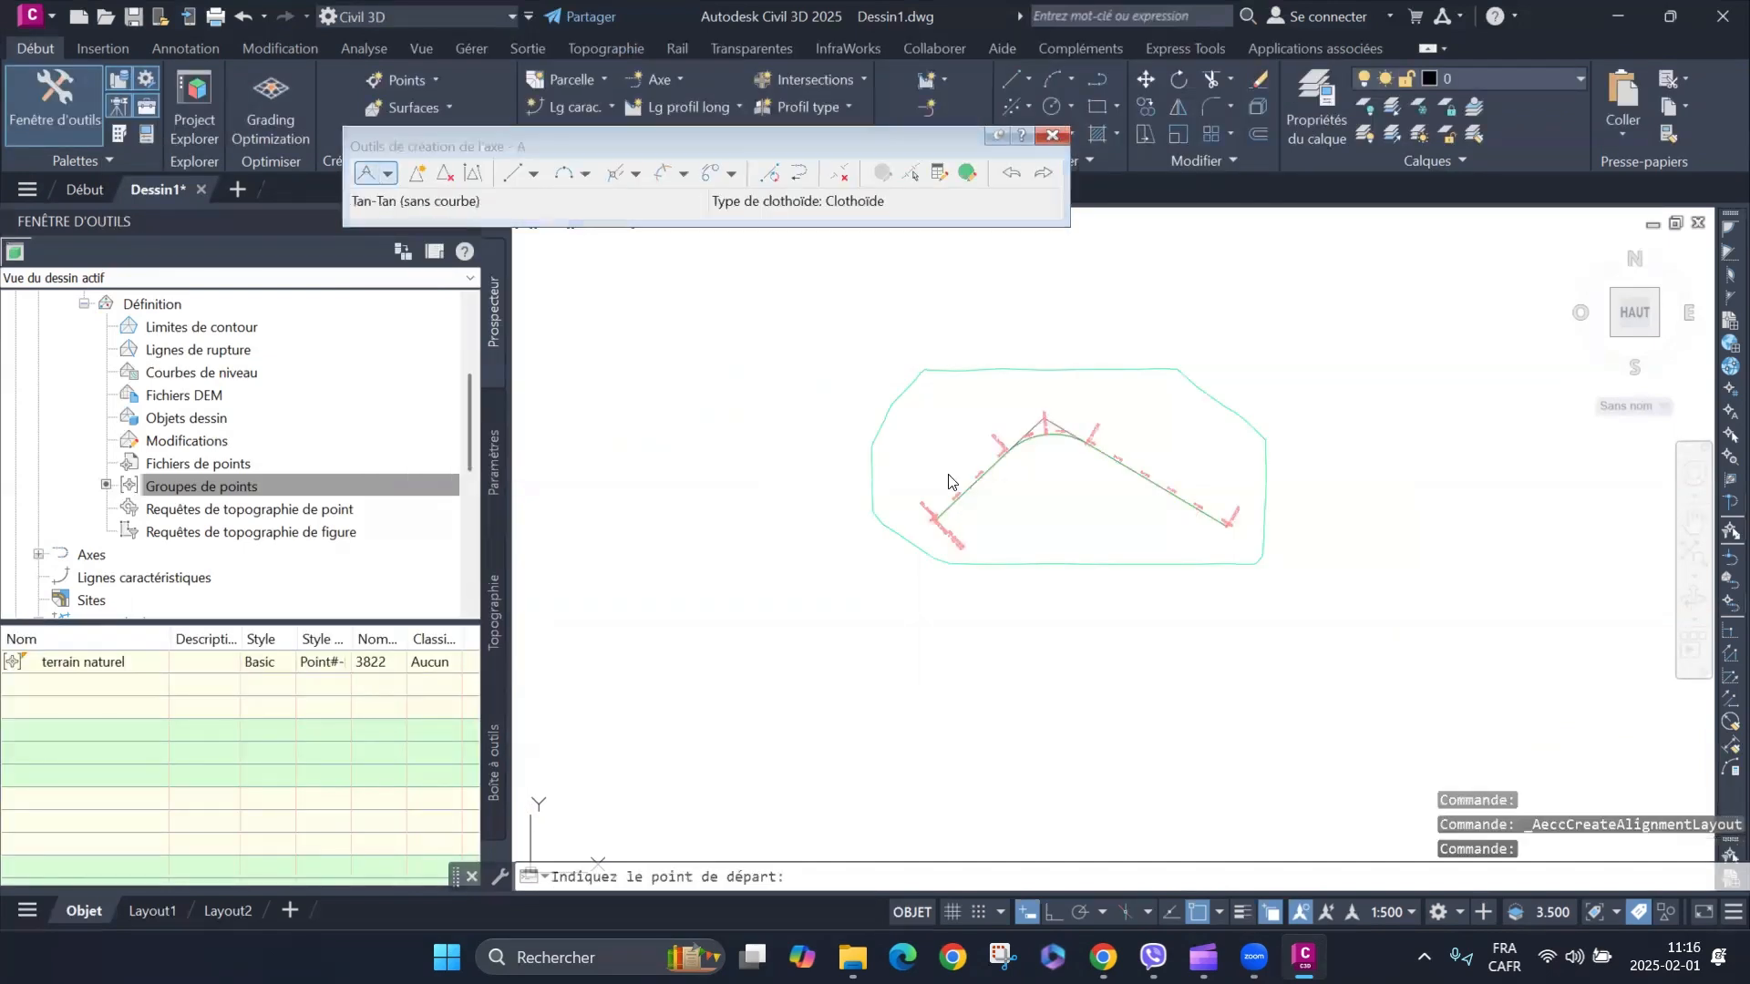
pyautogui.click(921, 456)
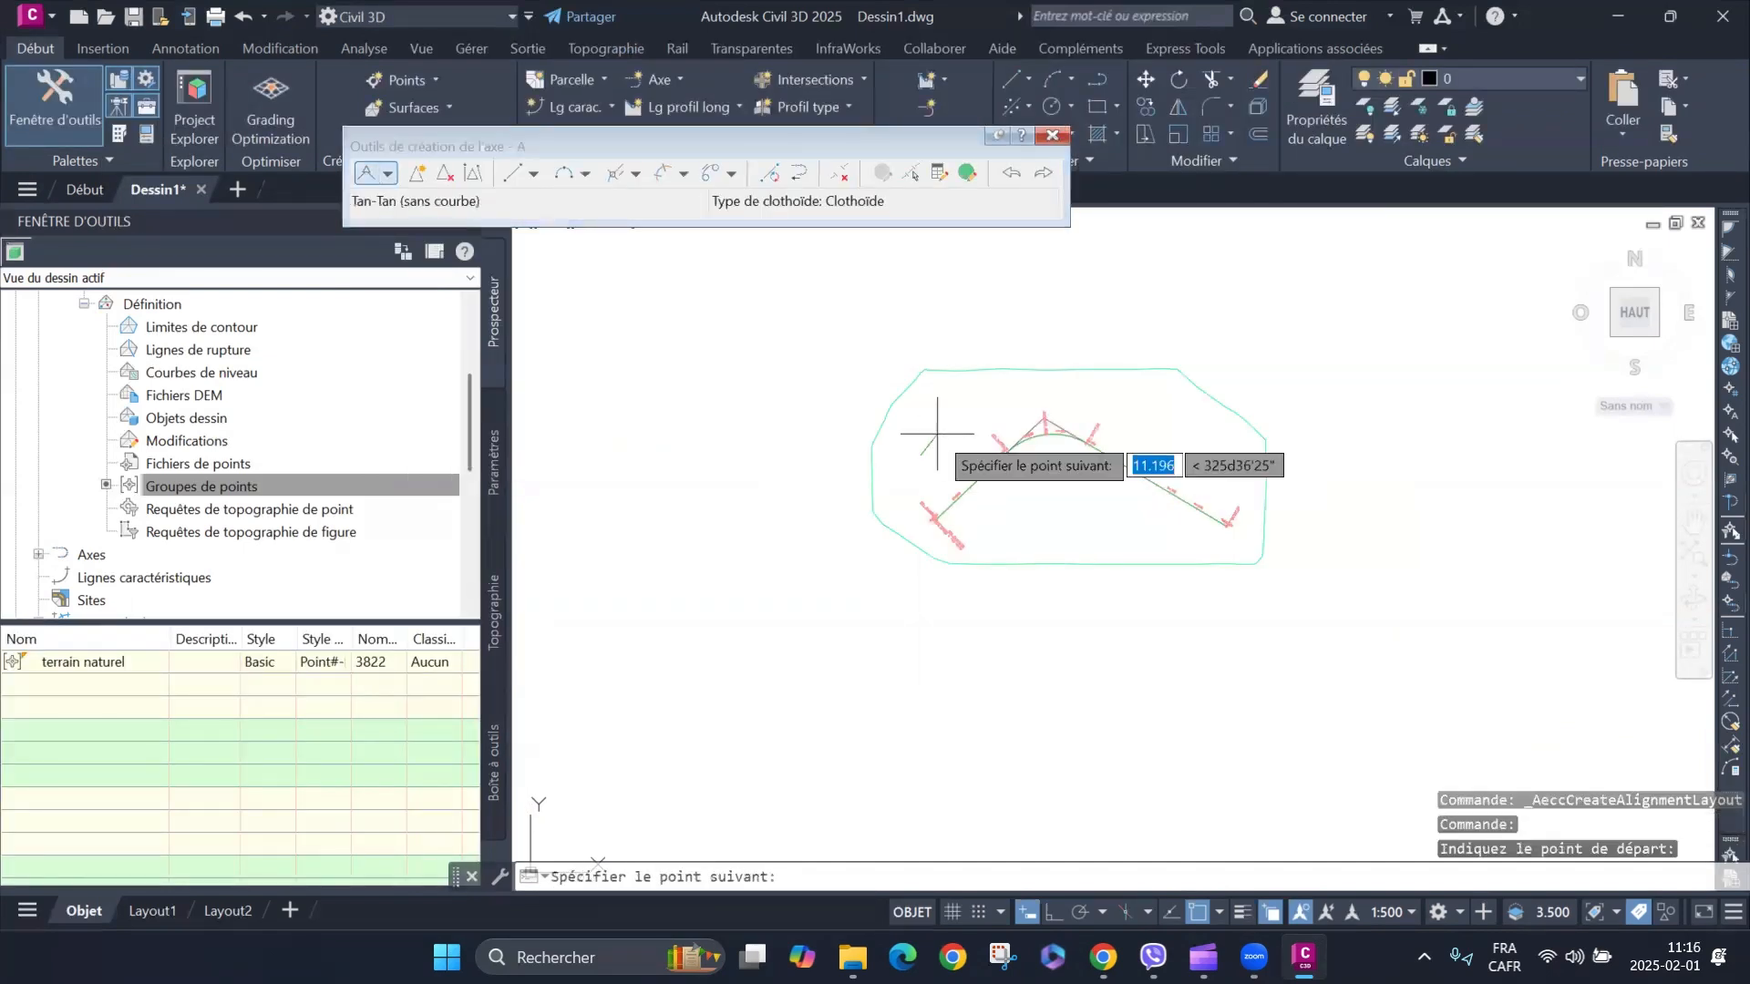
pyautogui.click(966, 398)
pyautogui.press('Return')
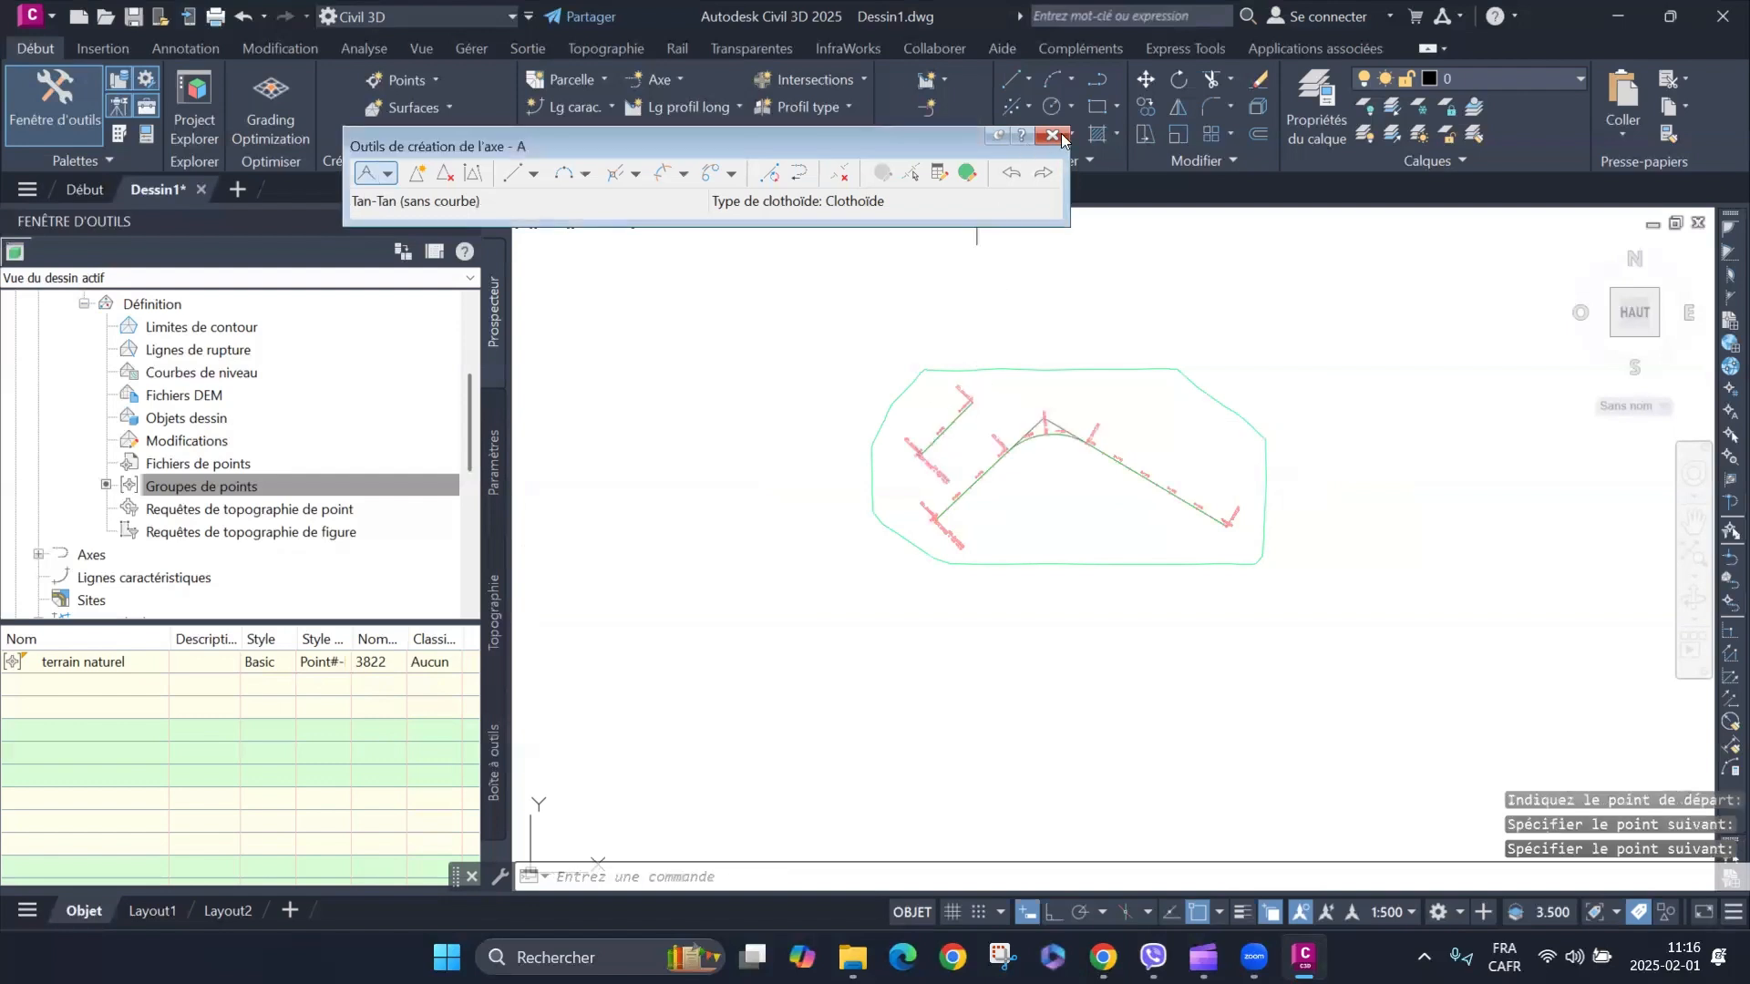
pyautogui.click(1053, 136)
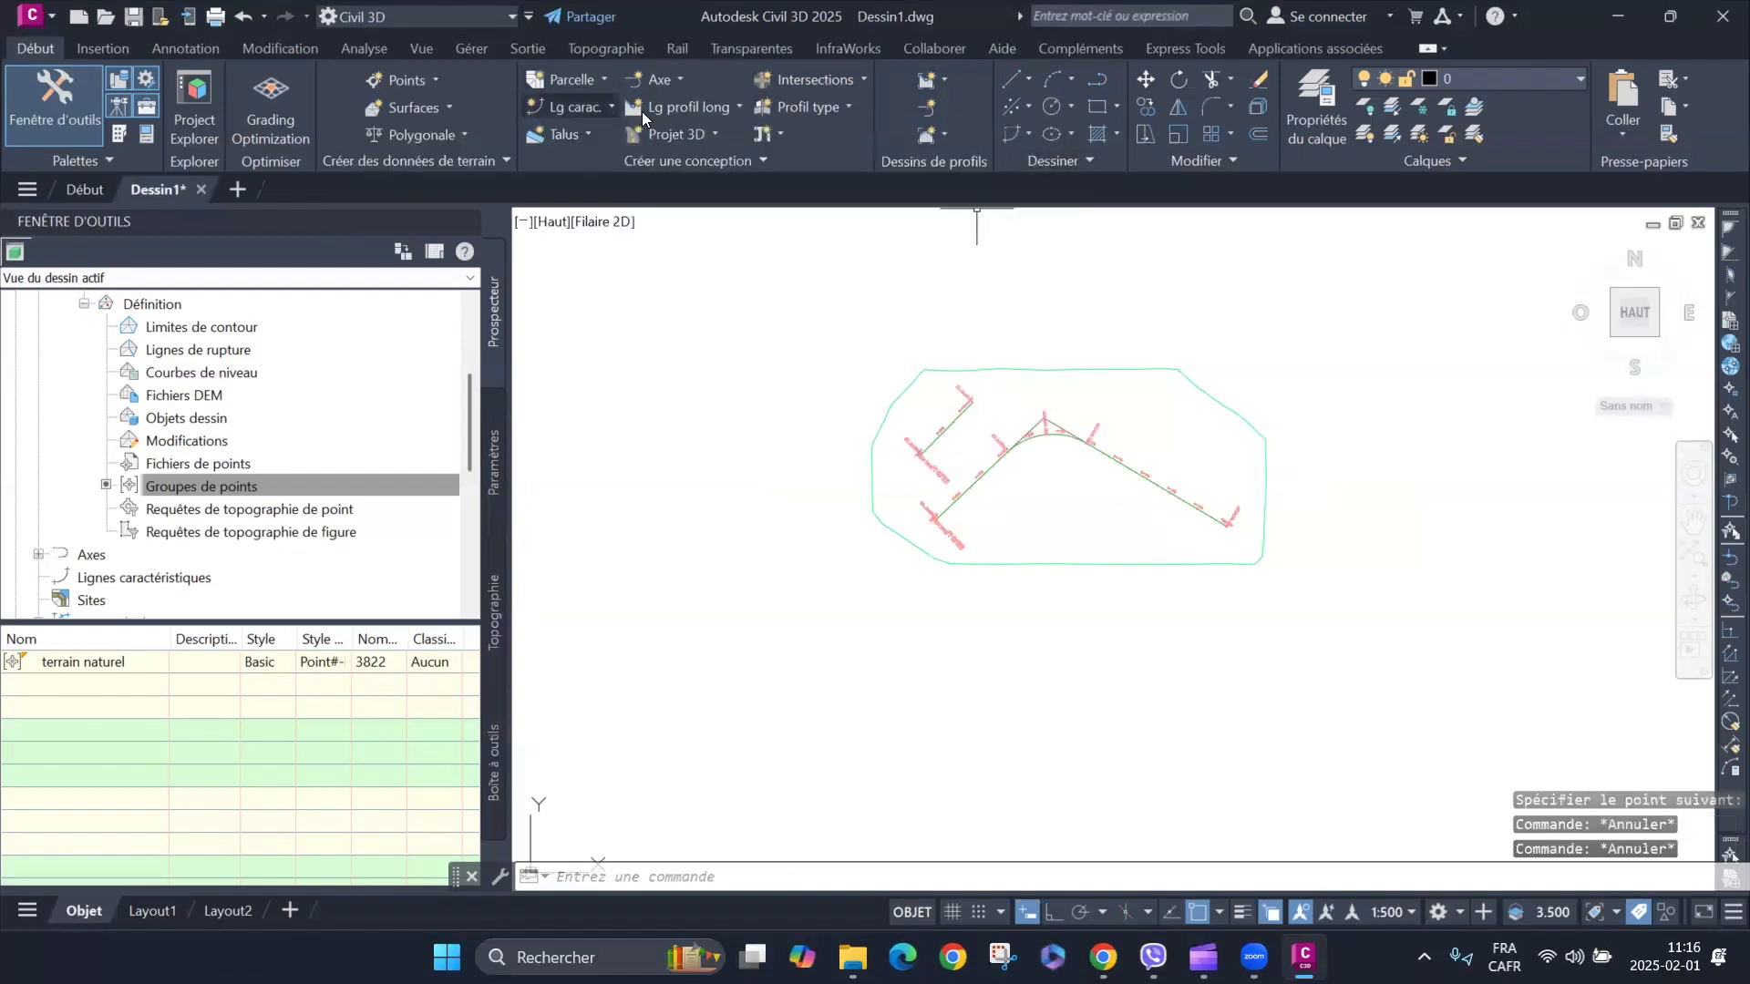
# Check which alignments are offered for creating a surface profile, and cancel the profile creation.
pyautogui.click(737, 111)
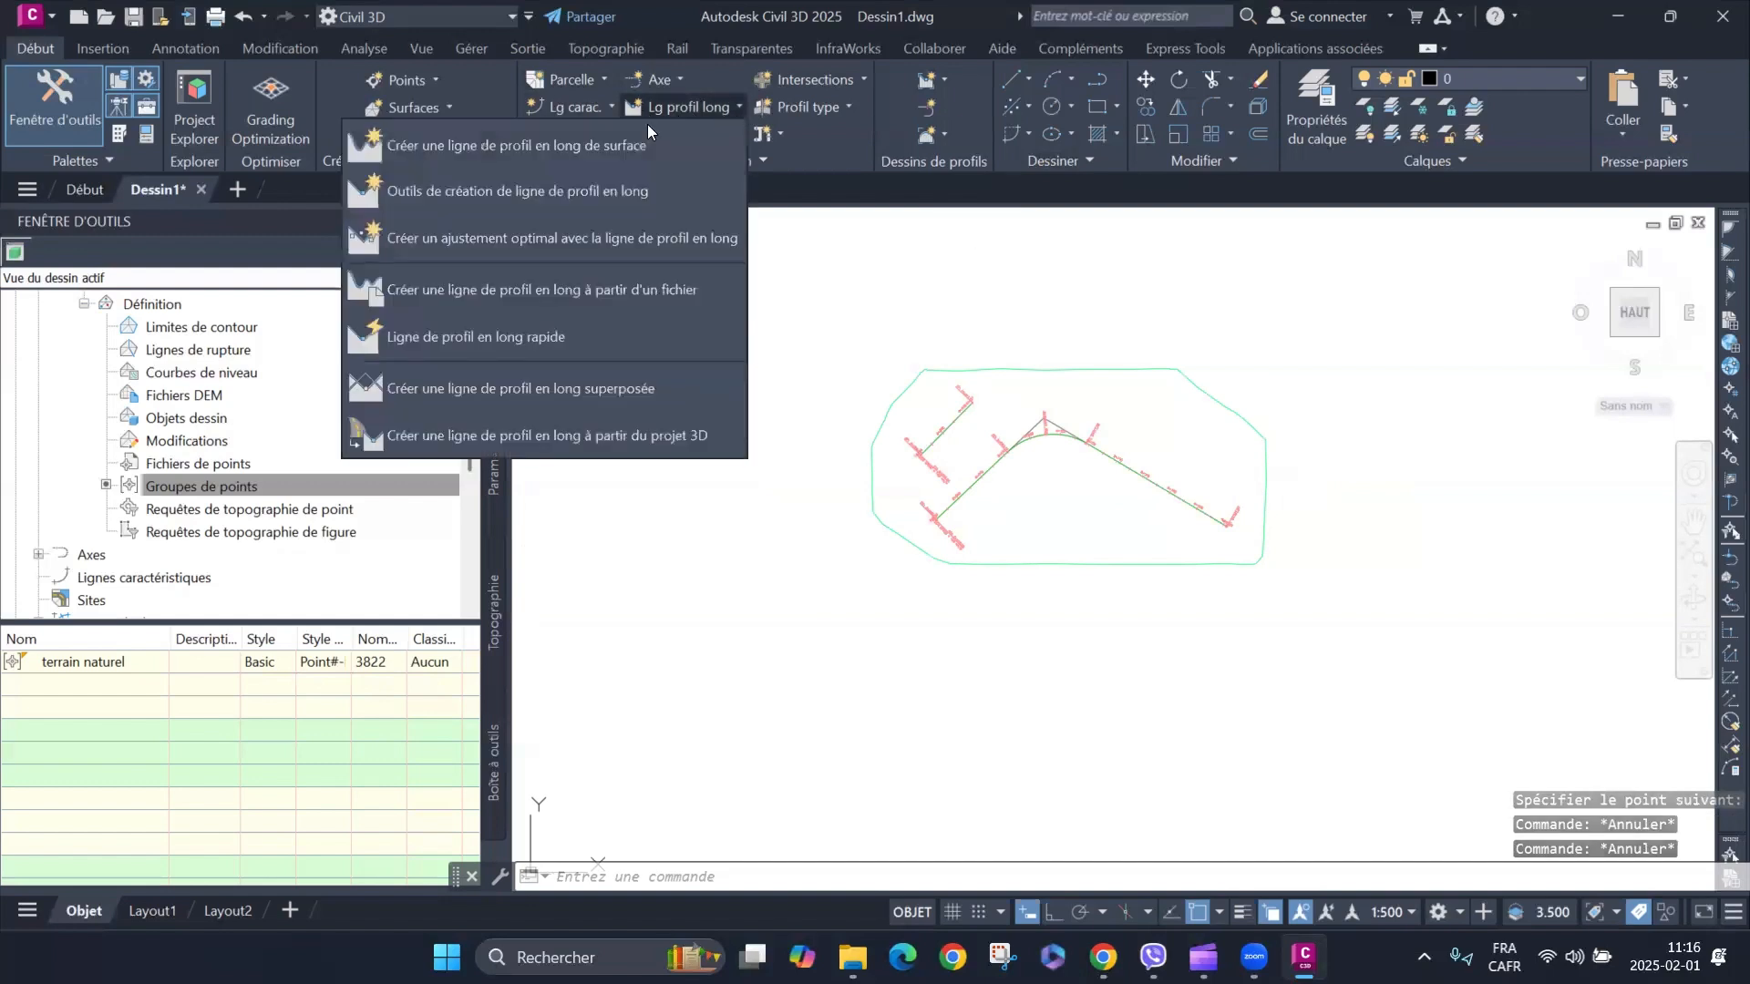
pyautogui.click(579, 146)
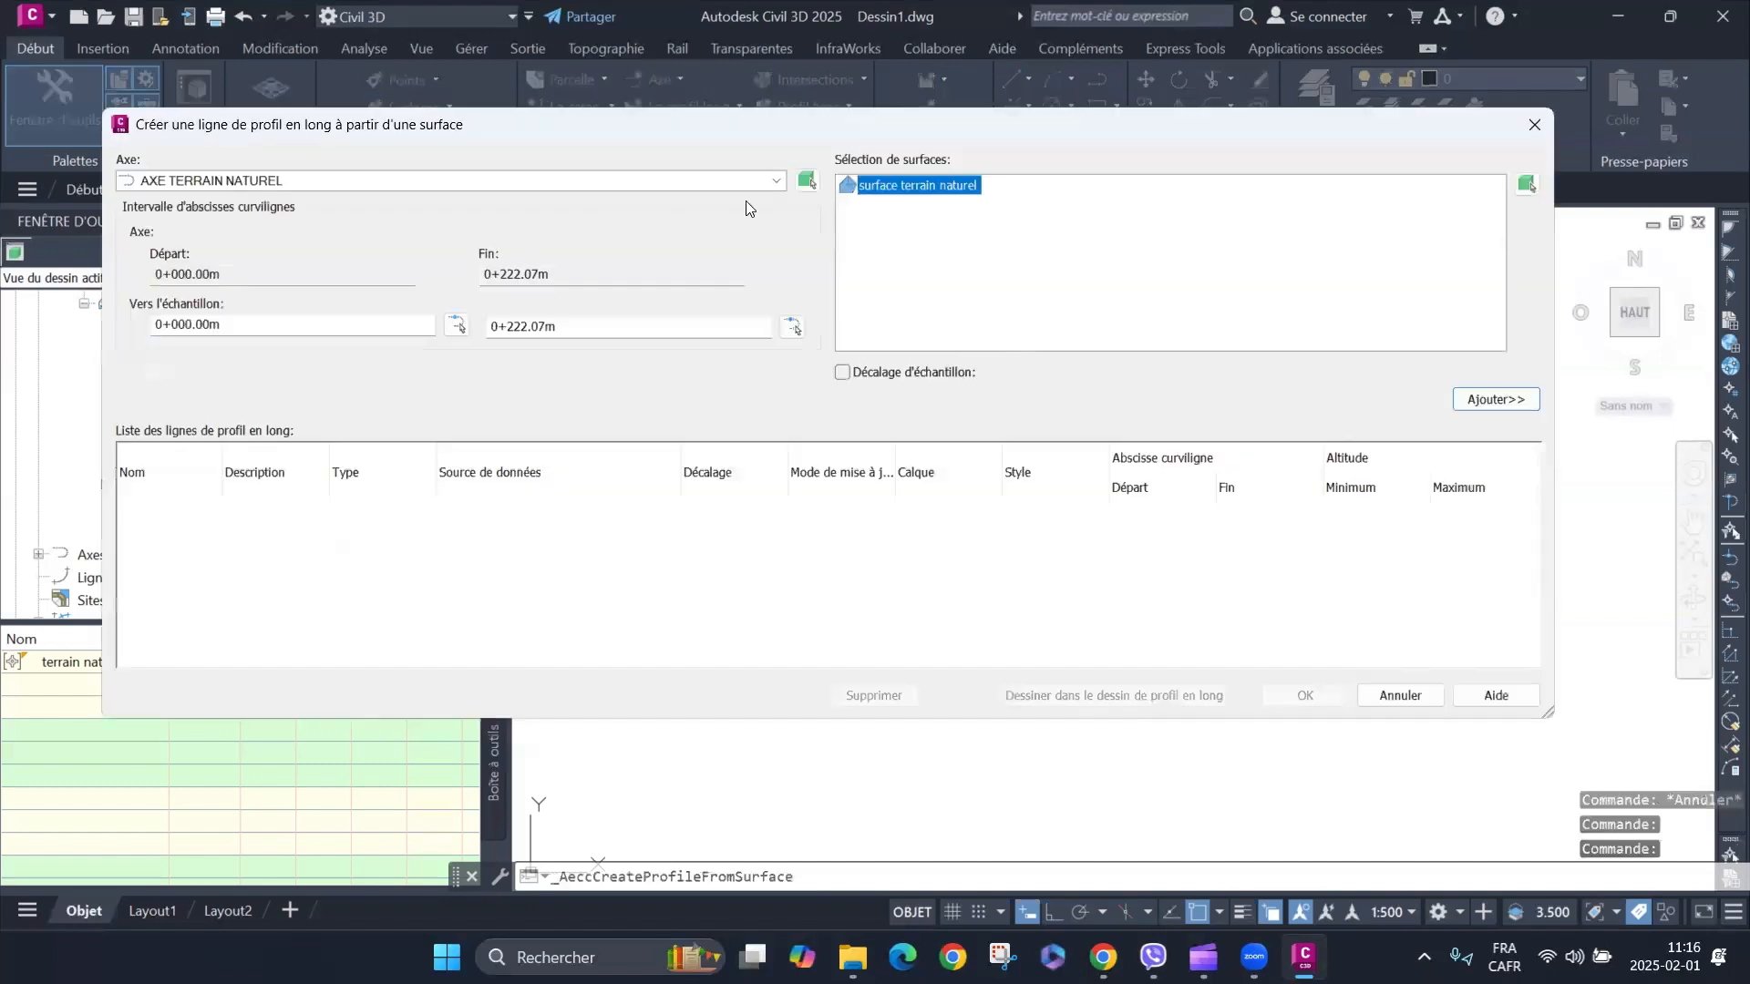
pyautogui.click(776, 182)
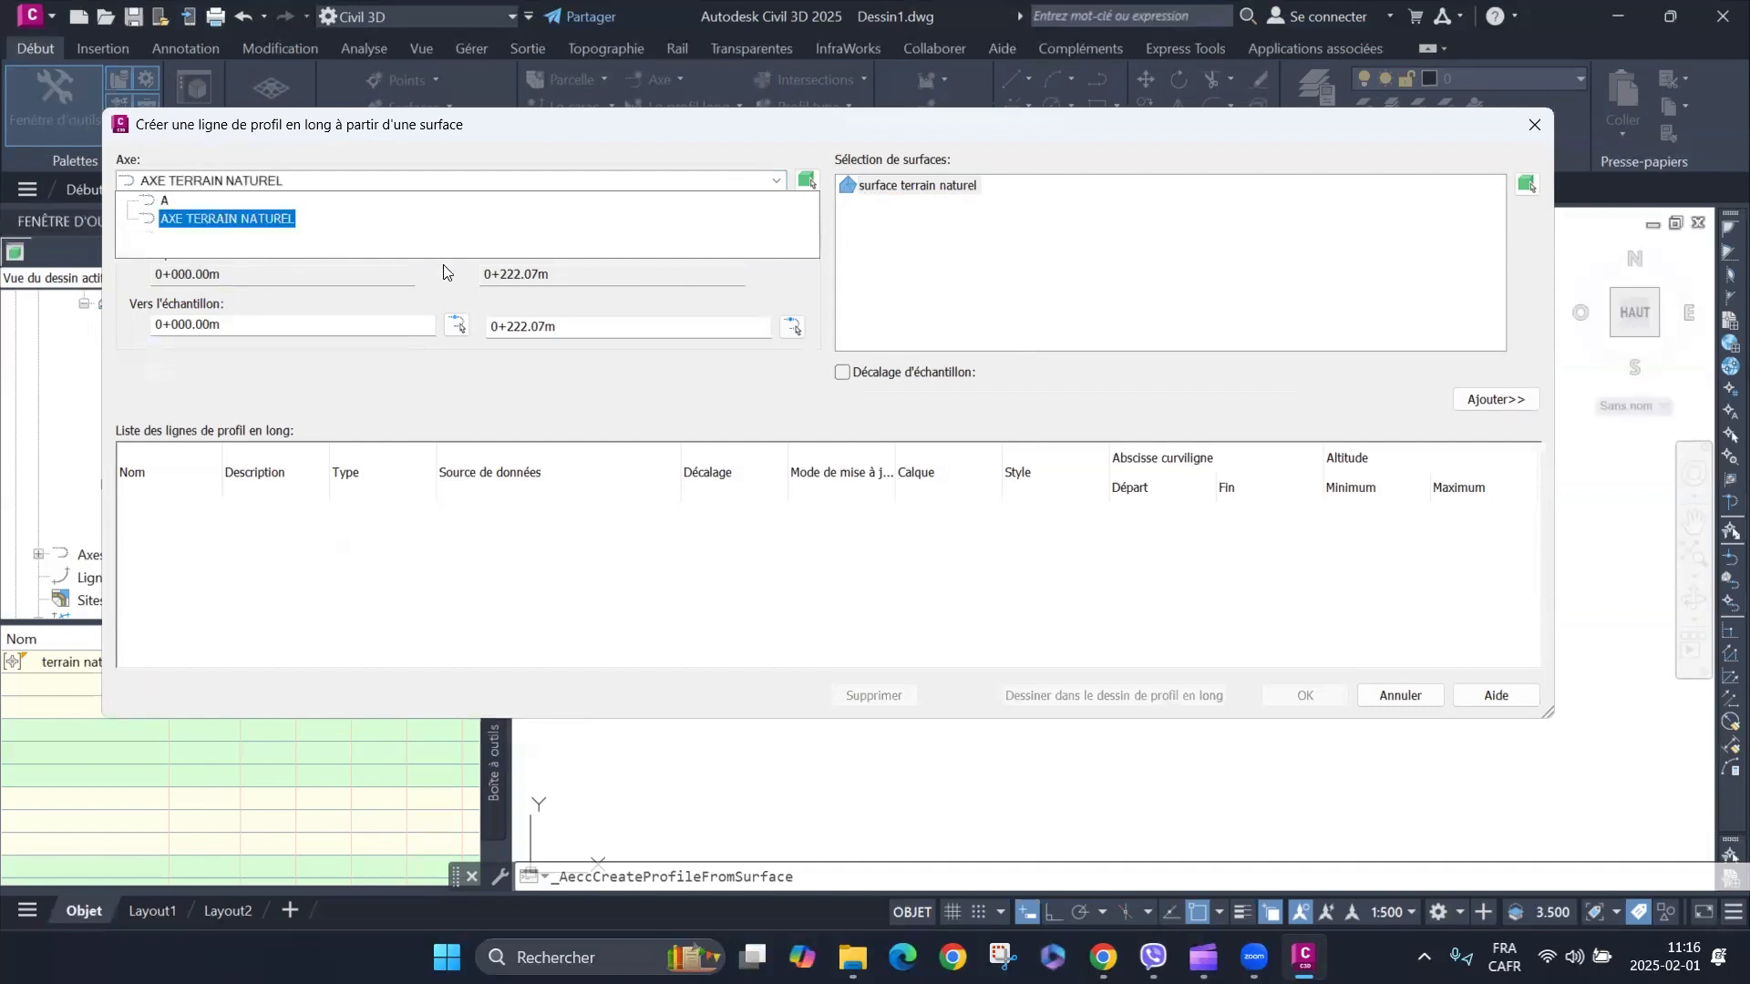
pyautogui.click(825, 433)
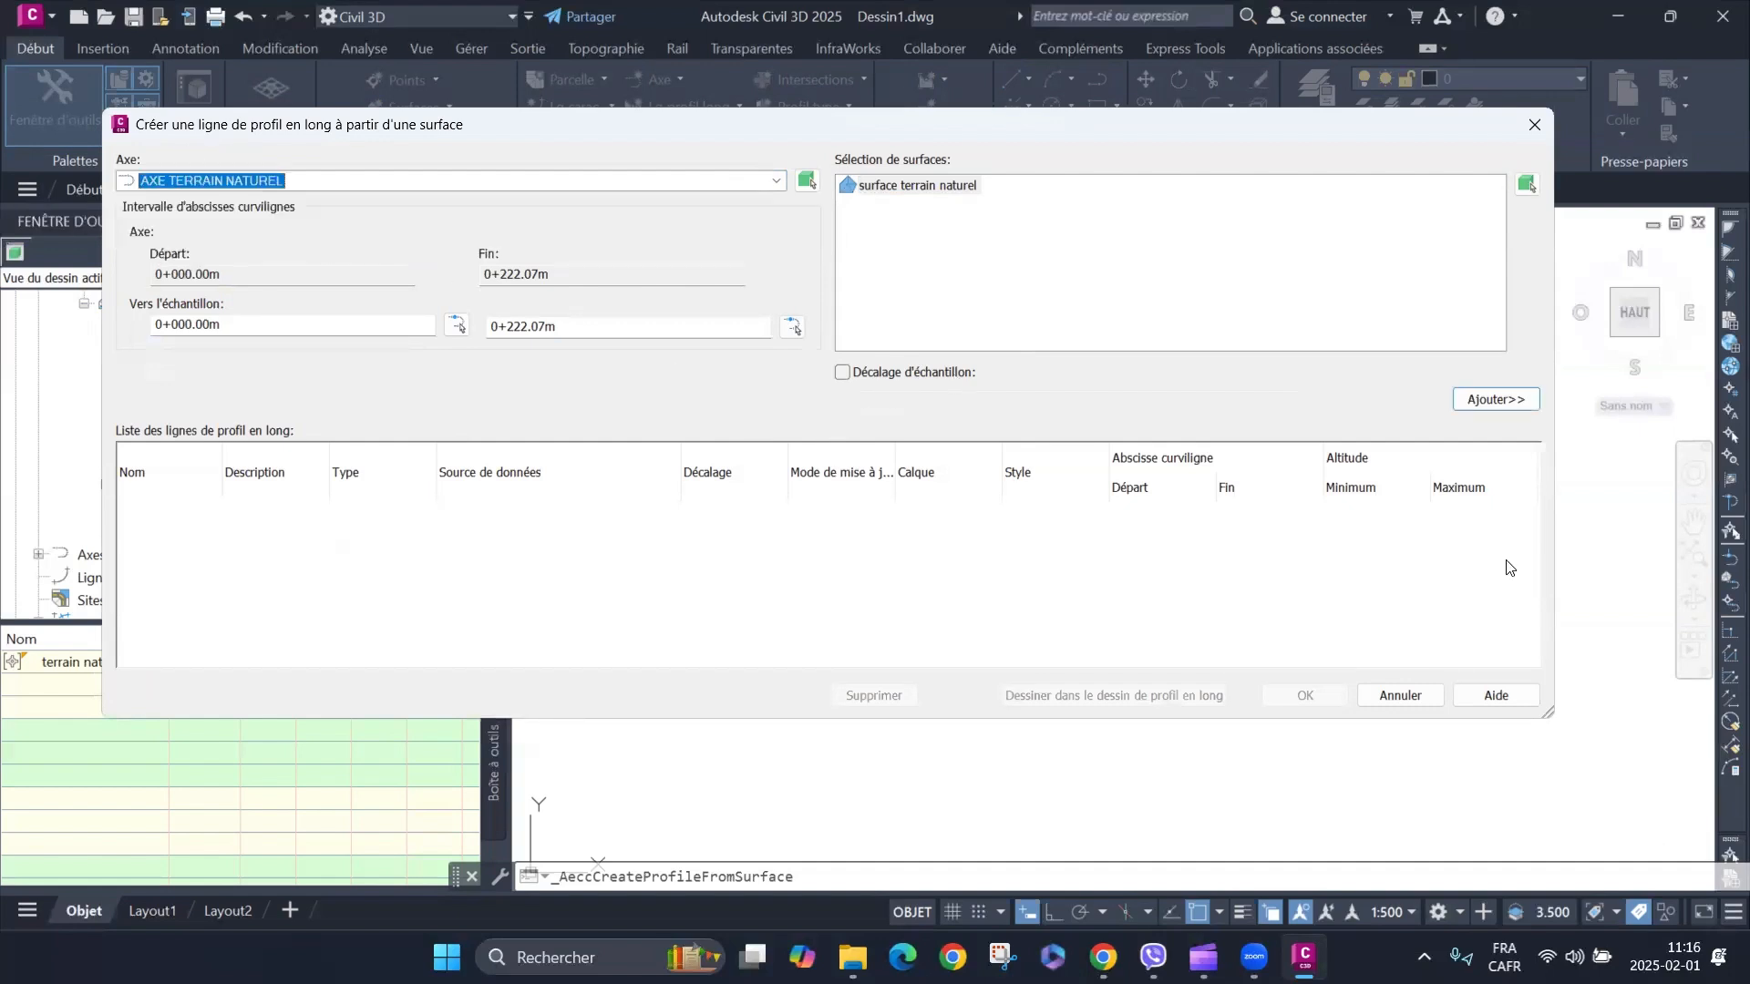
pyautogui.click(1400, 696)
# Delete the short alignment A and its labels from the drawing.
pyautogui.scroll(3, 1011, 419)
pyautogui.click(1025, 410)
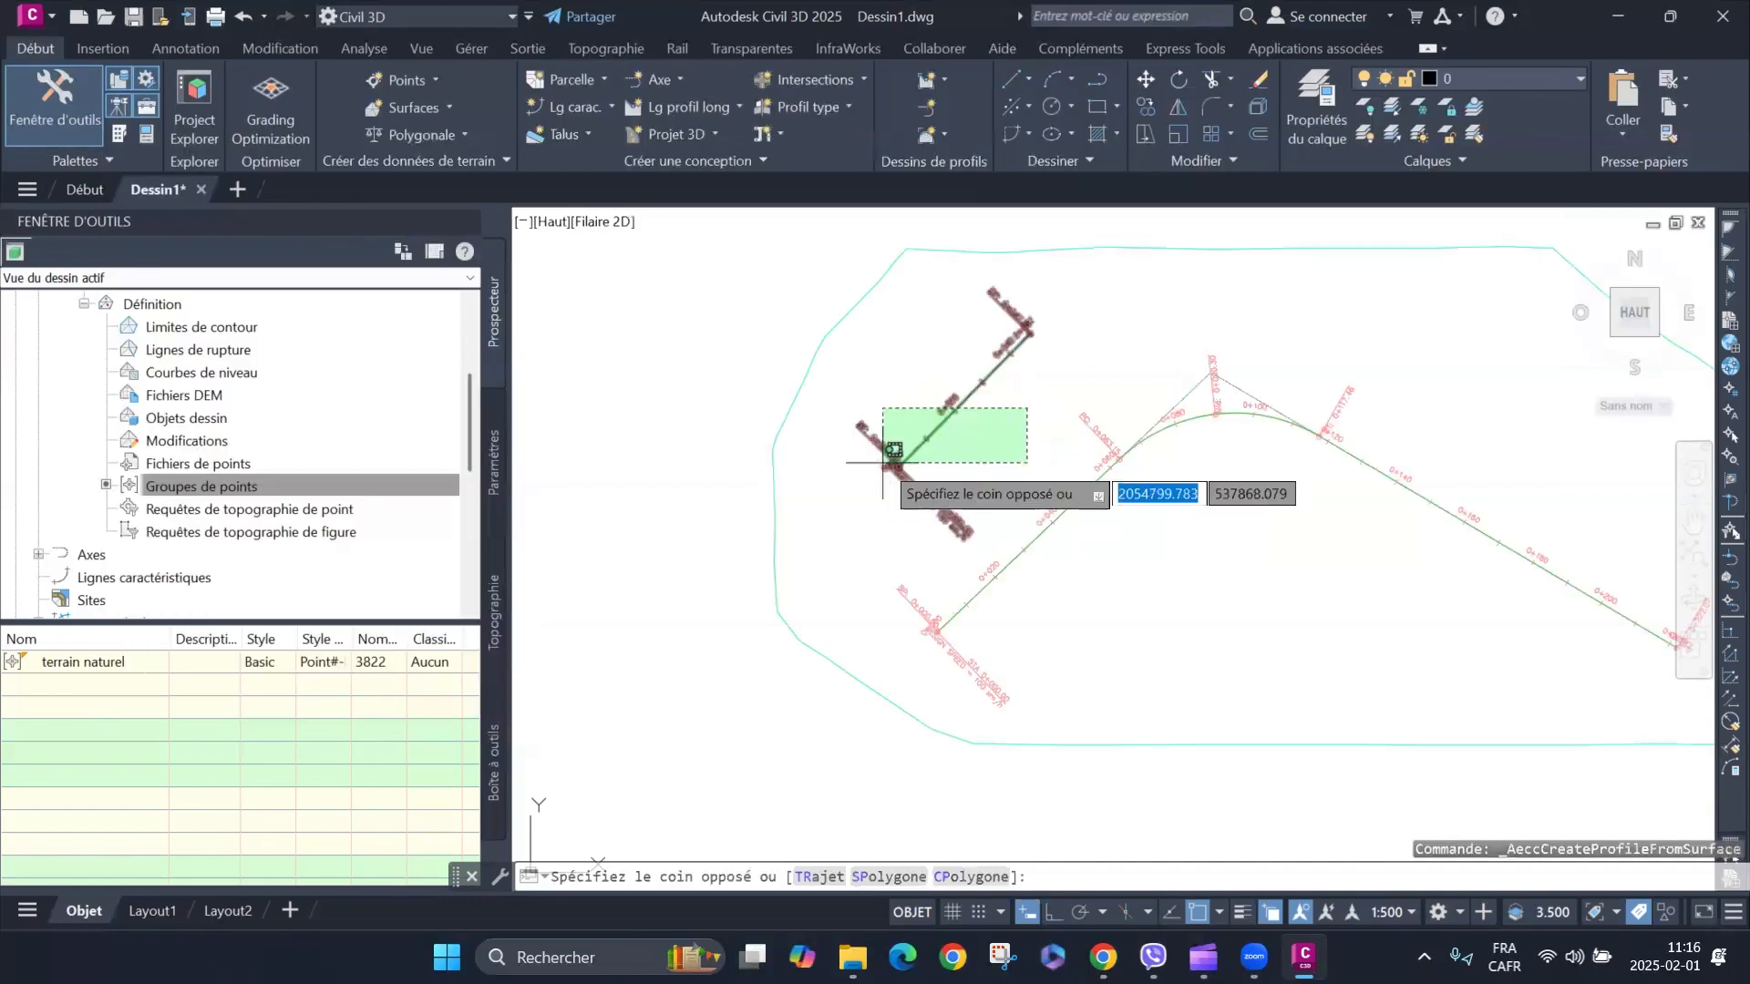
pyautogui.click(883, 462)
pyautogui.press('Delete')
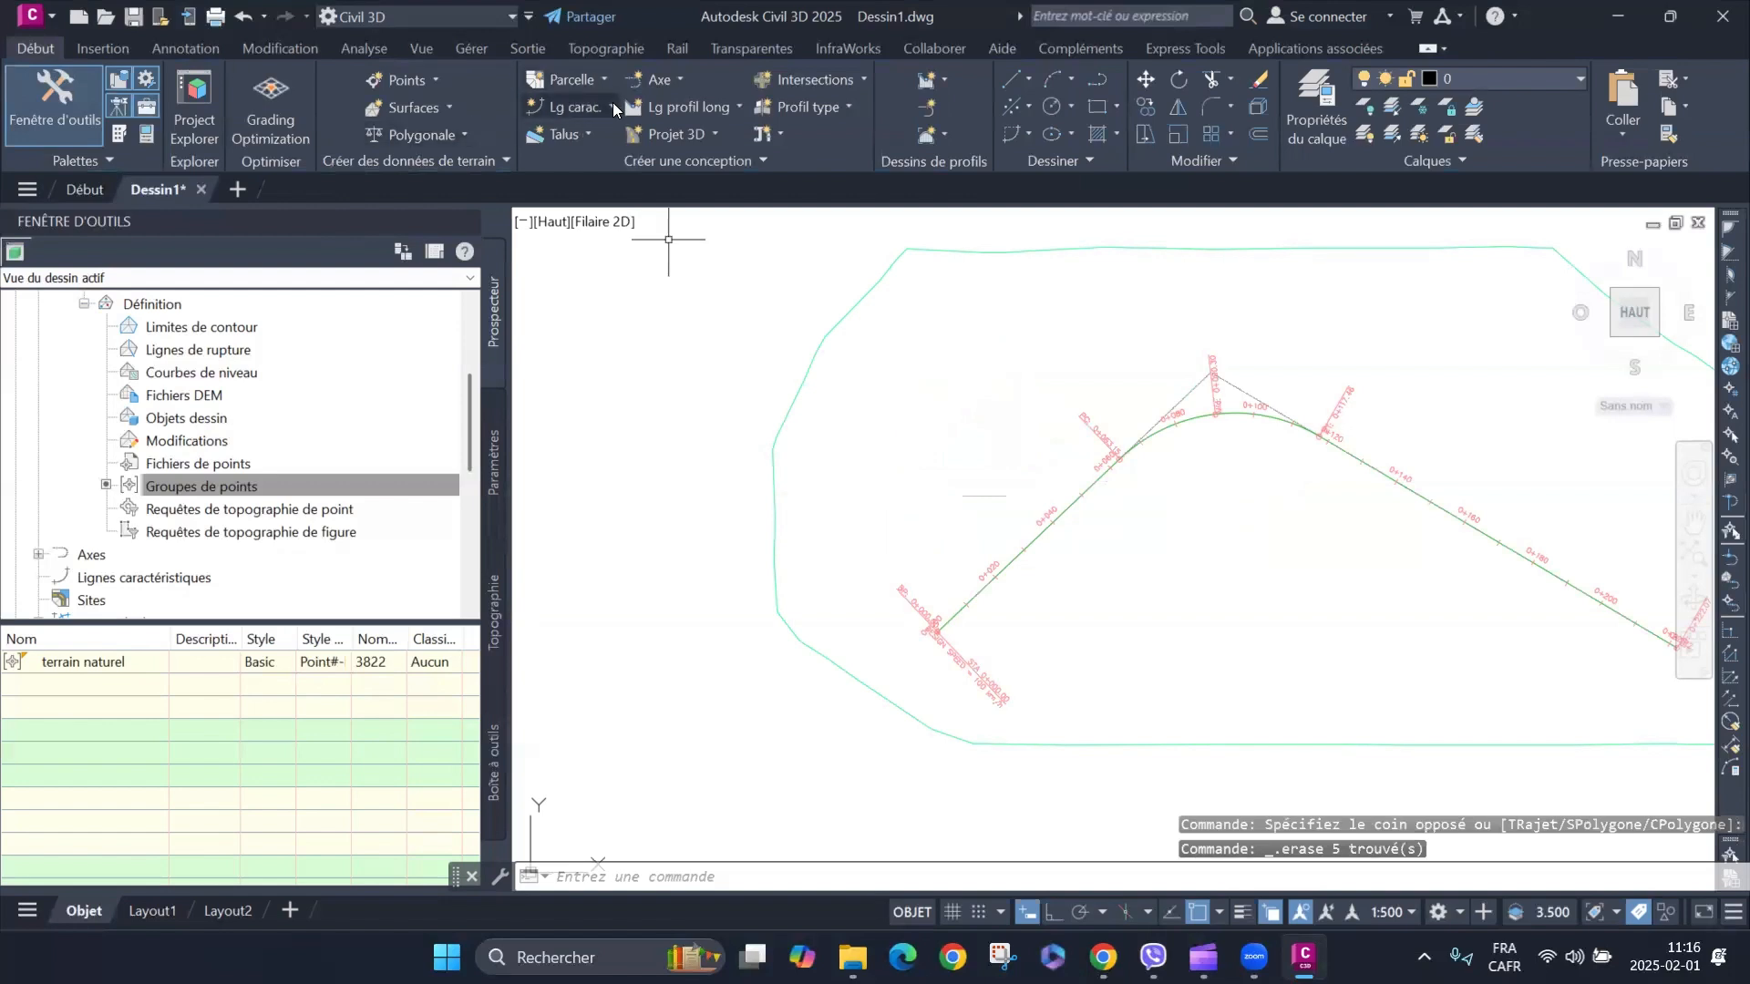
pyautogui.click(740, 108)
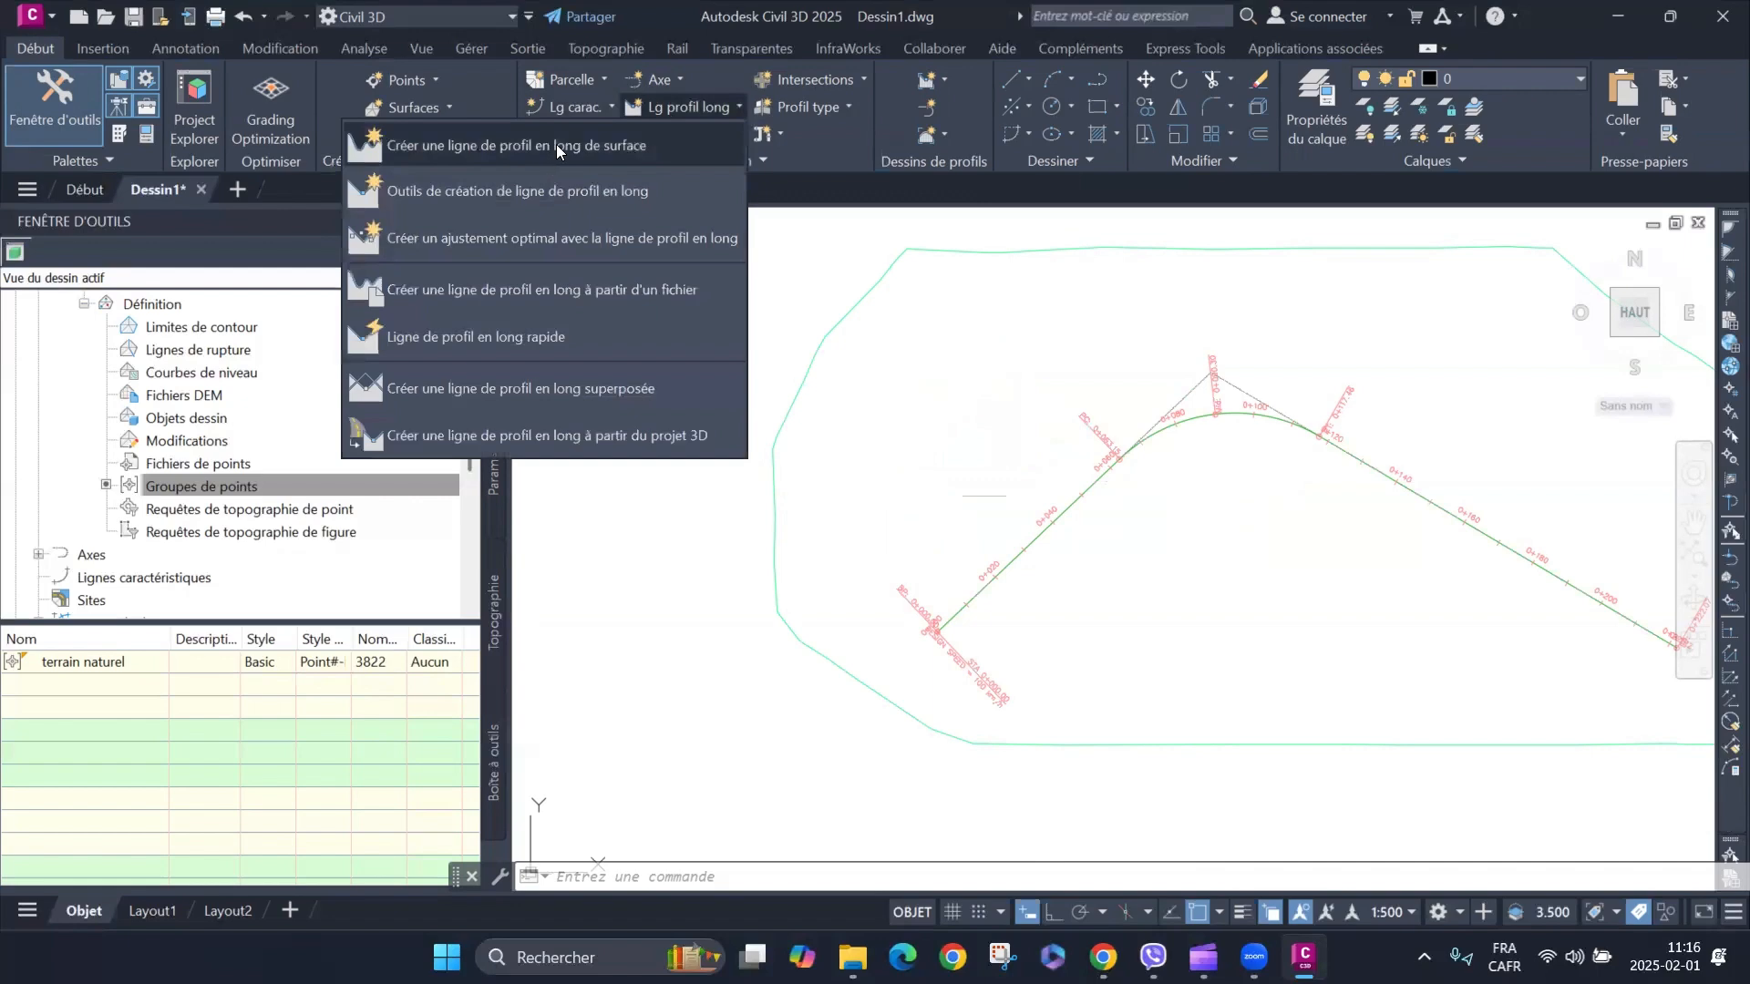
pyautogui.click(556, 144)
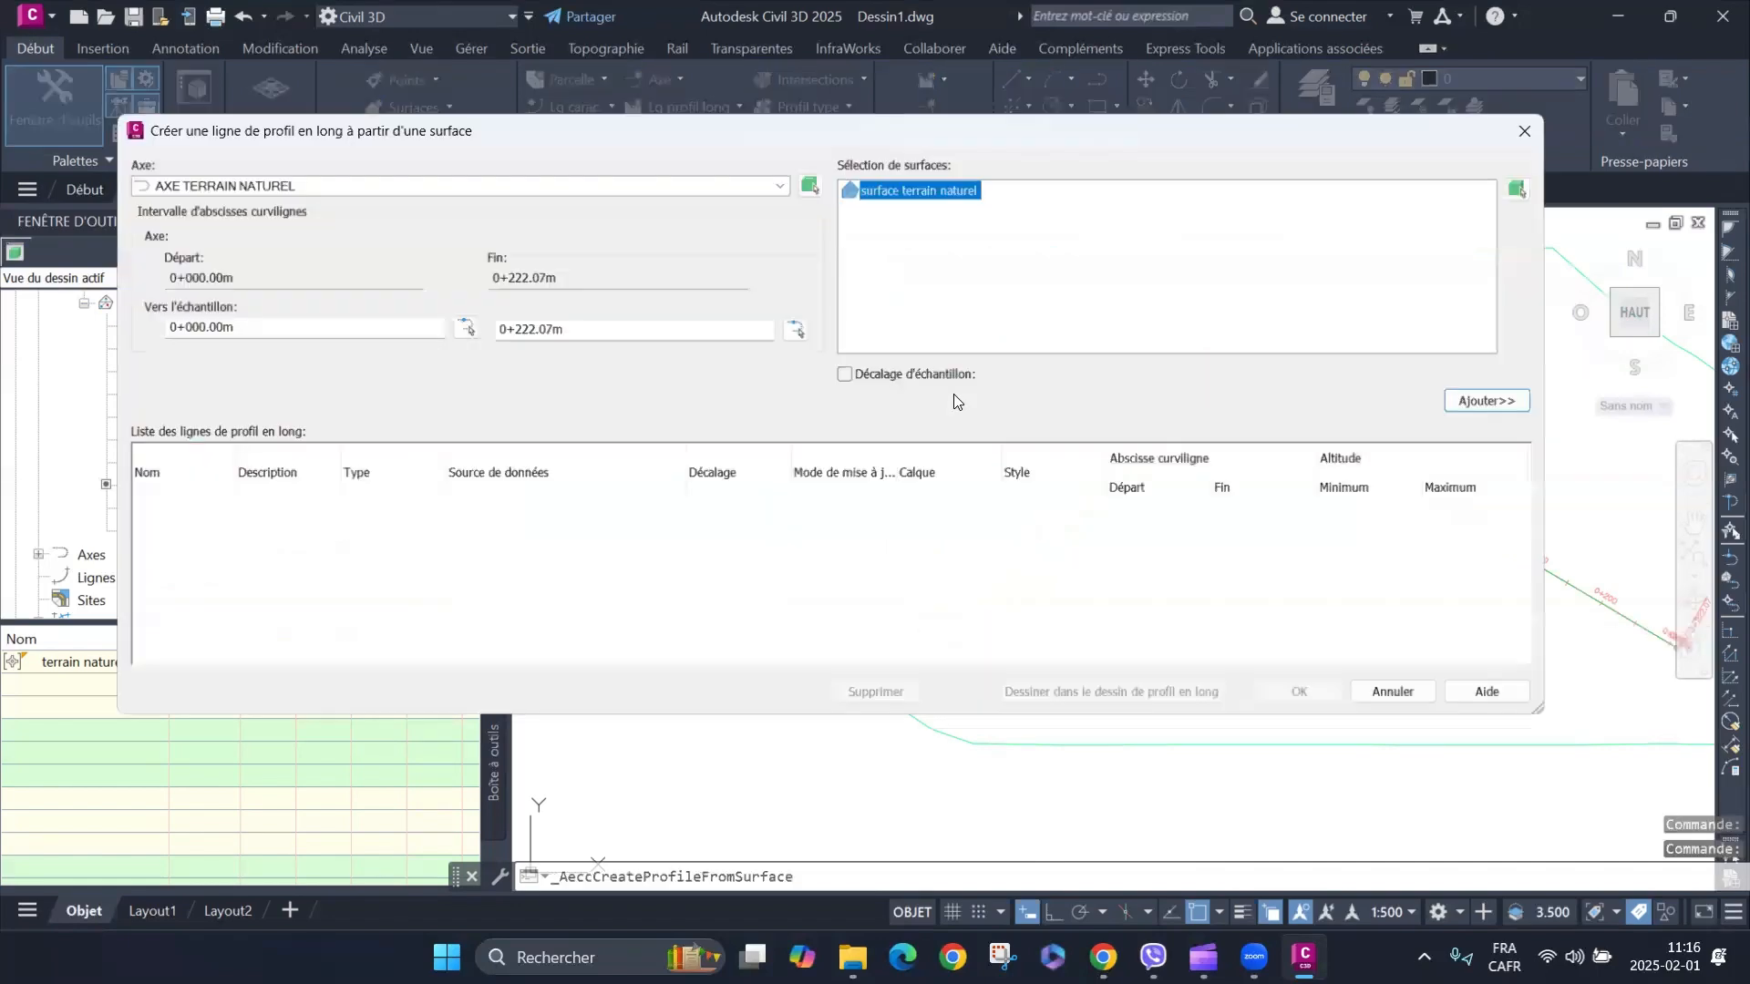
pyautogui.click(761, 187)
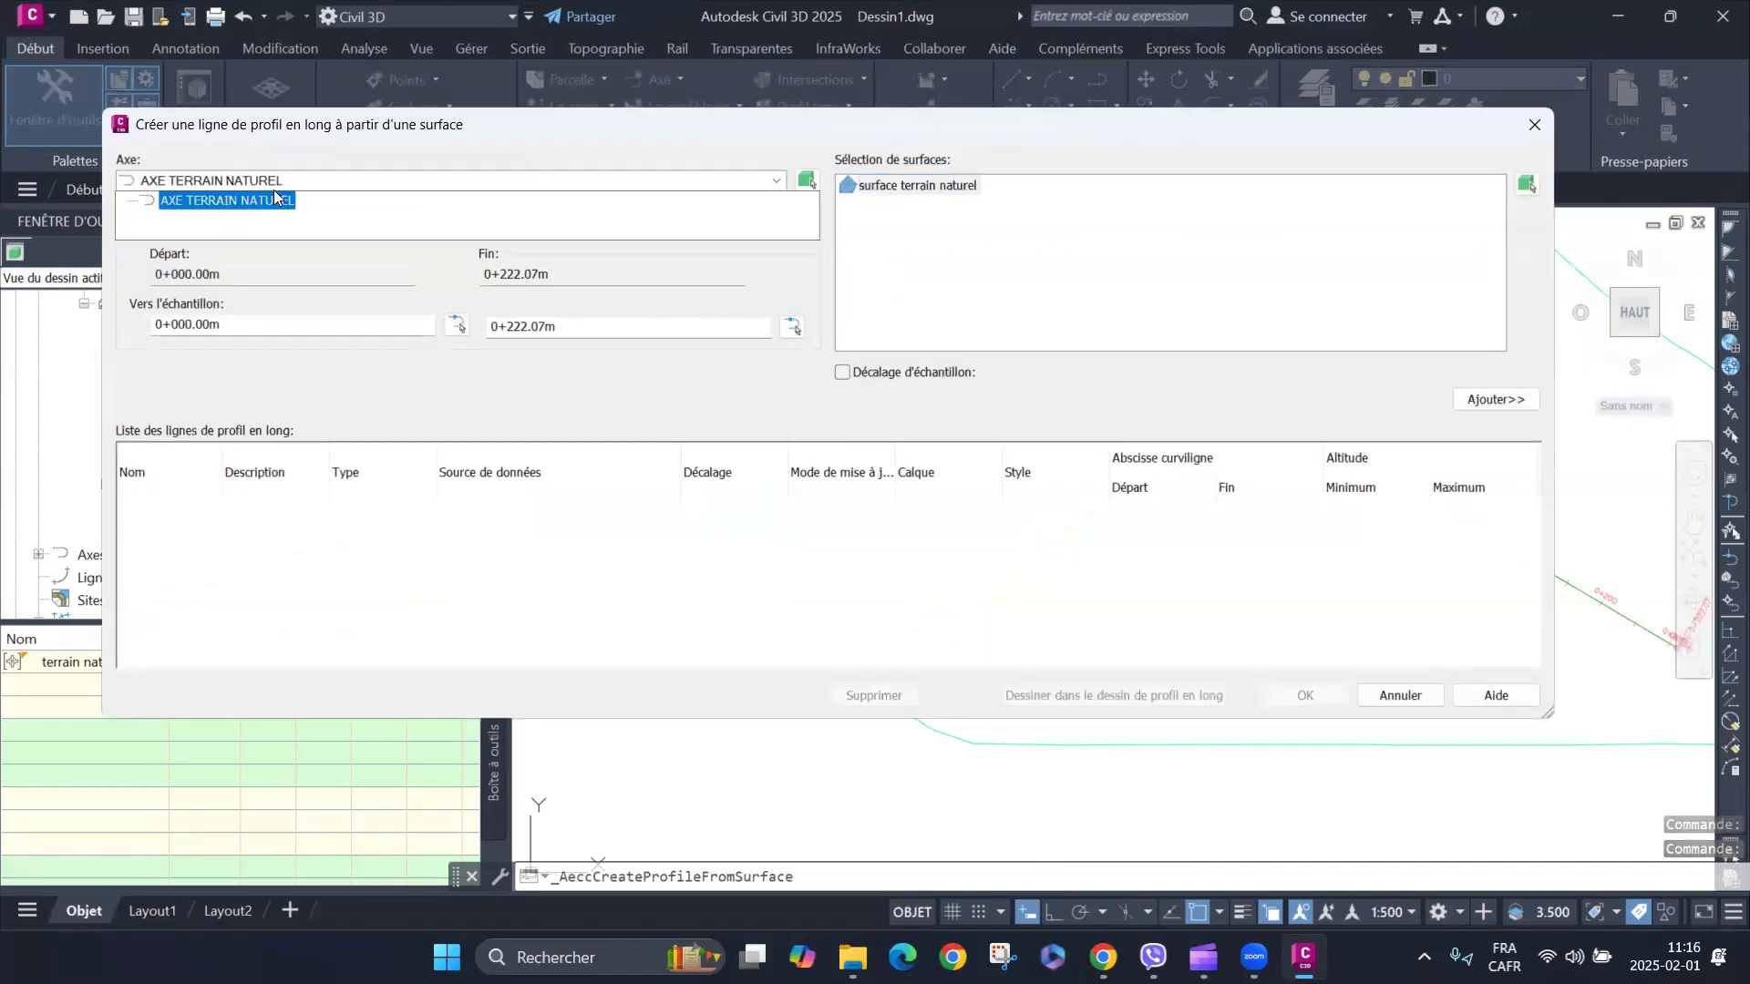
pyautogui.click(251, 197)
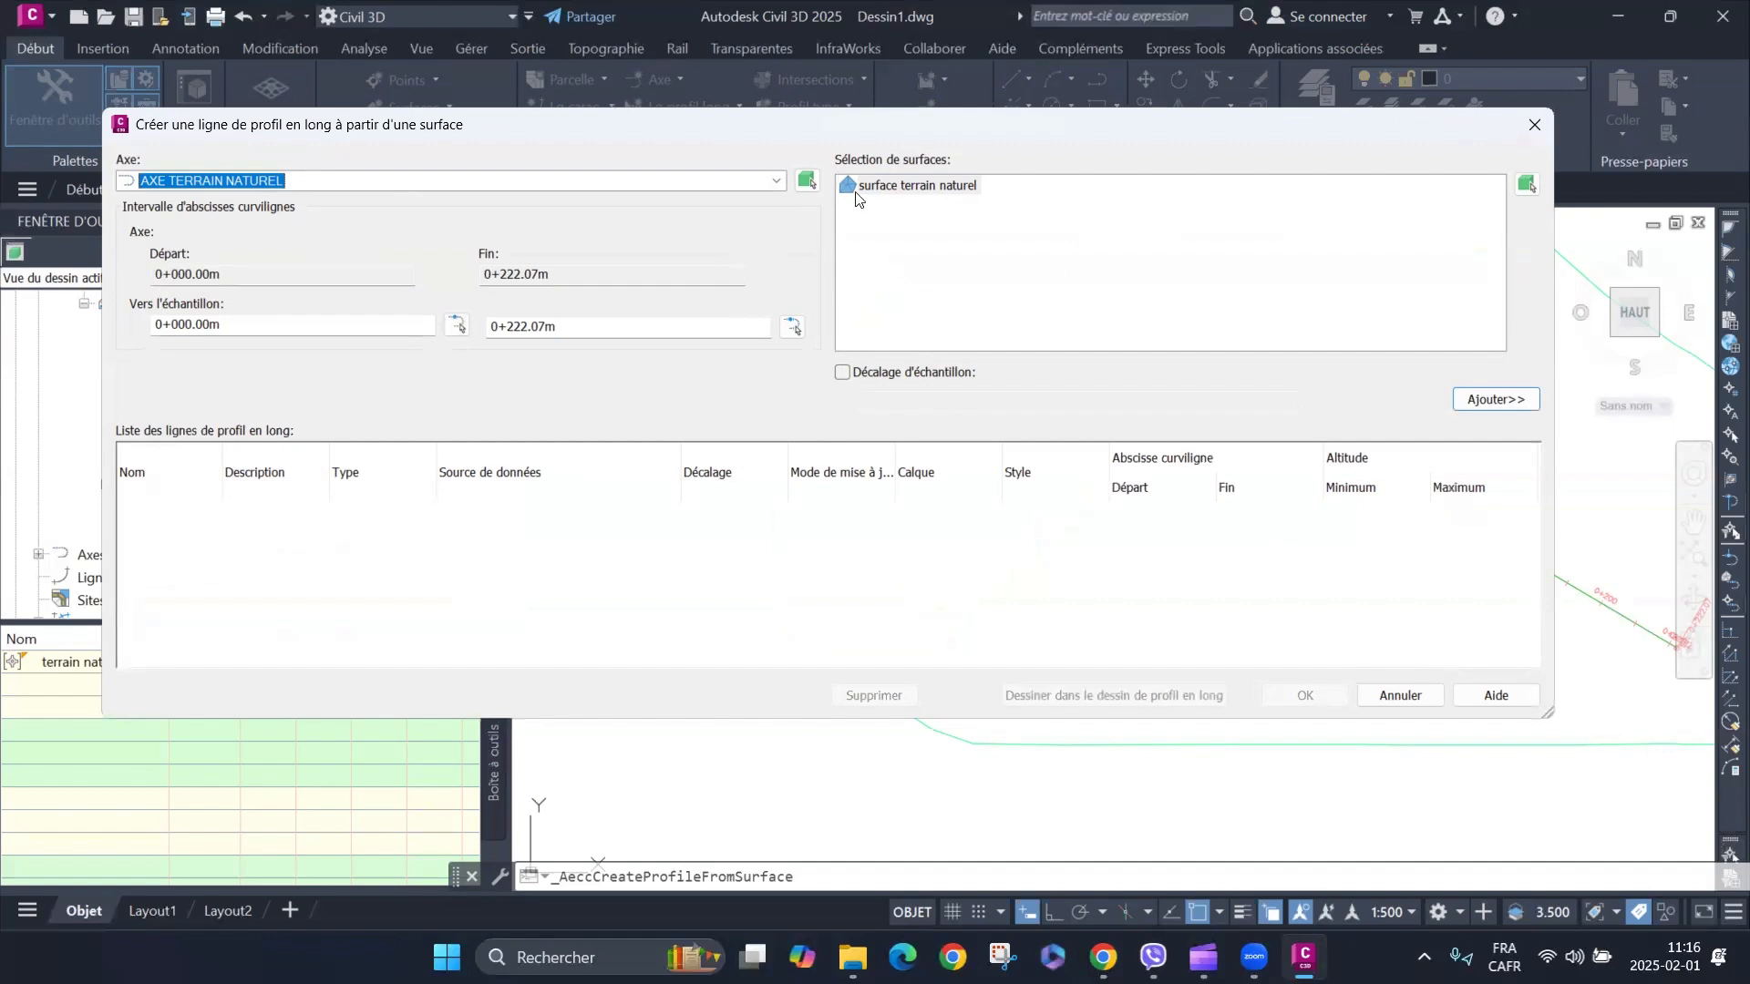
pyautogui.click(808, 183)
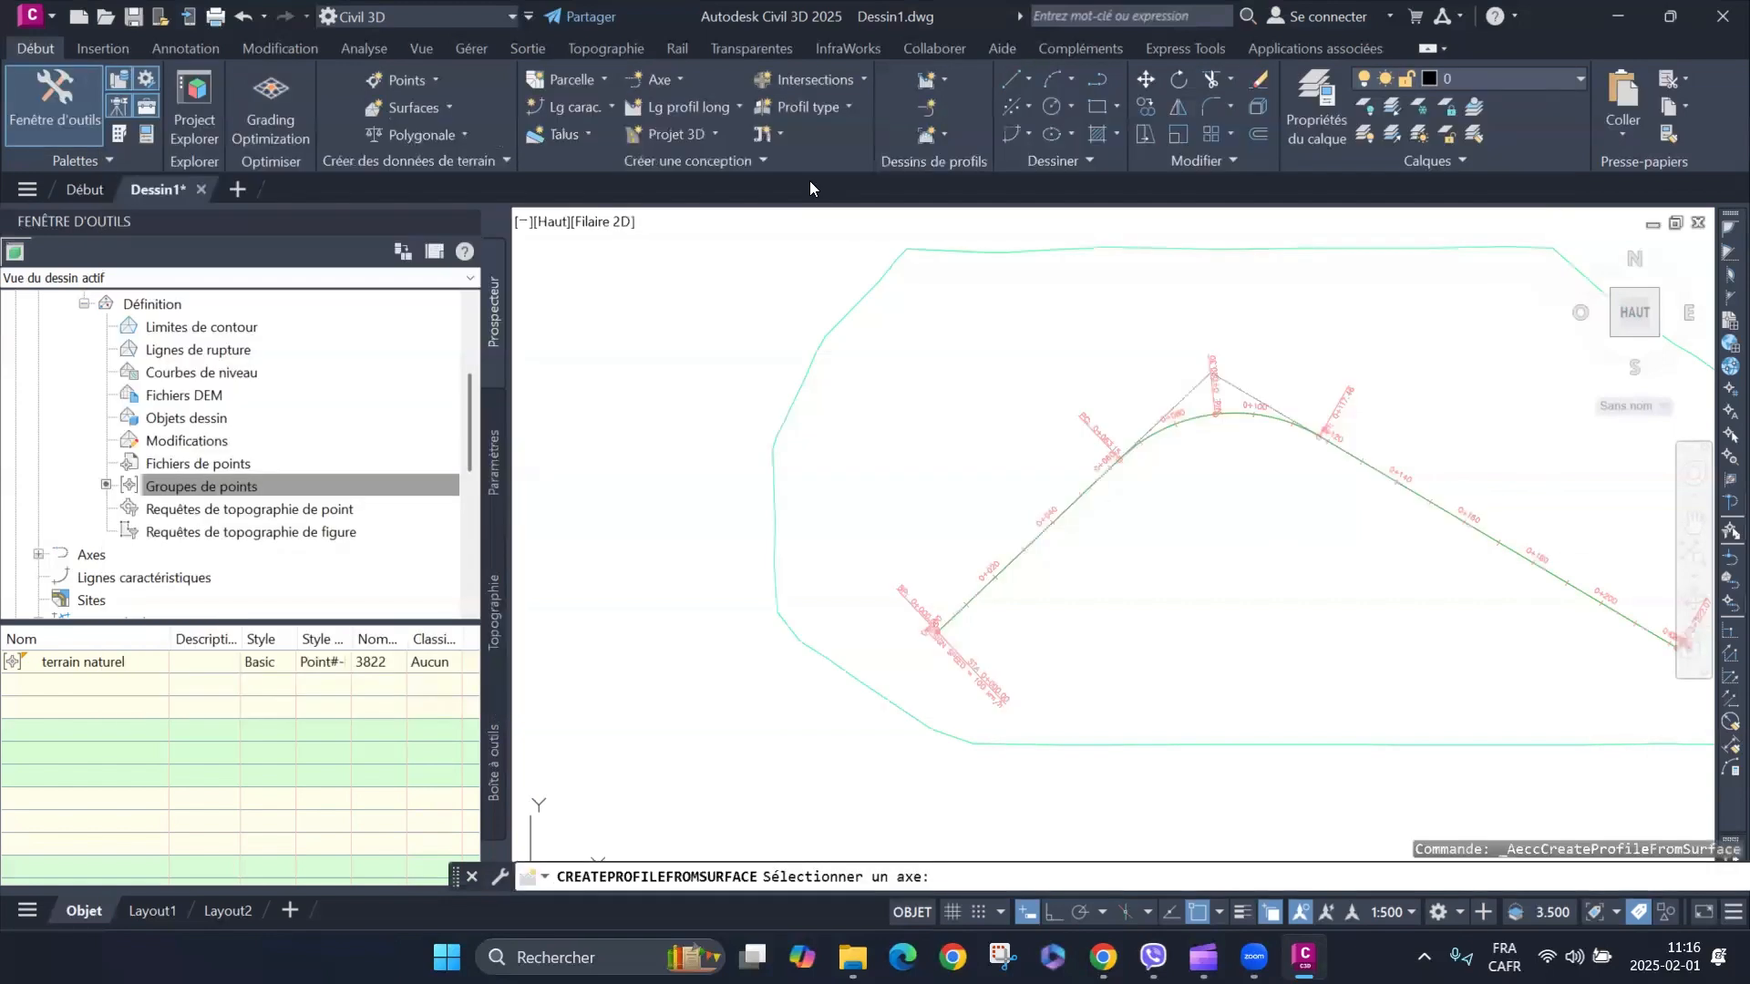
pyautogui.scroll(4, 1060, 483)
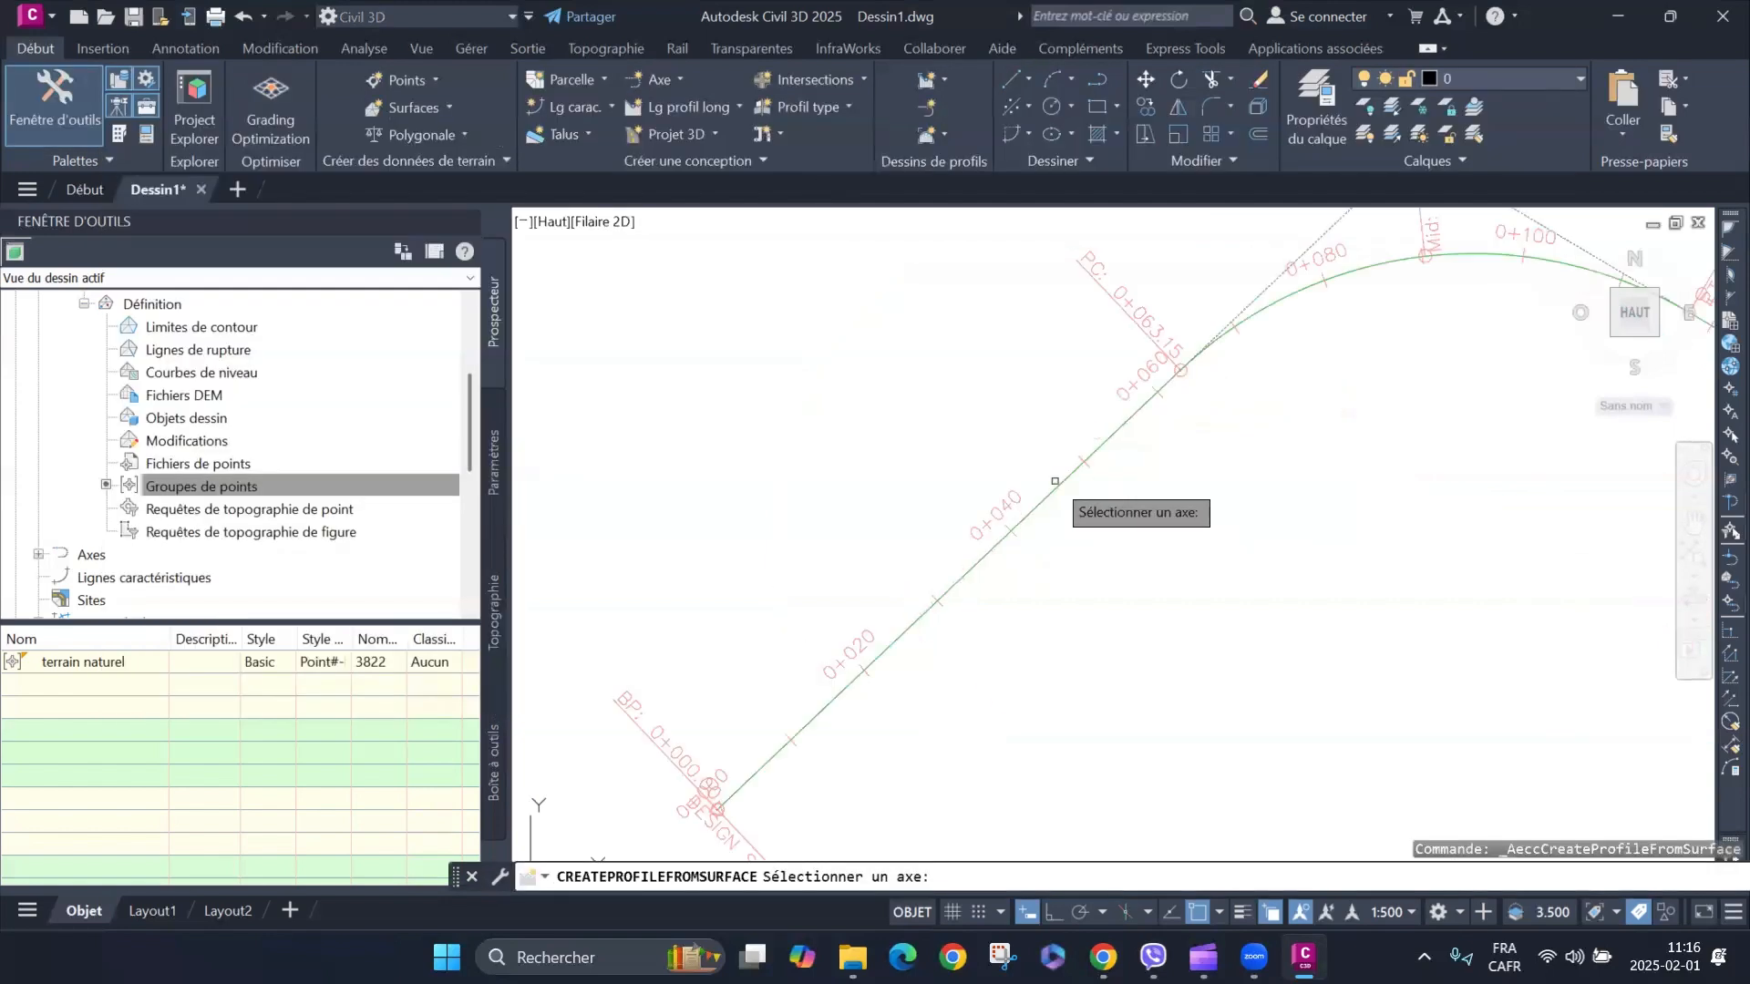
pyautogui.click(1060, 483)
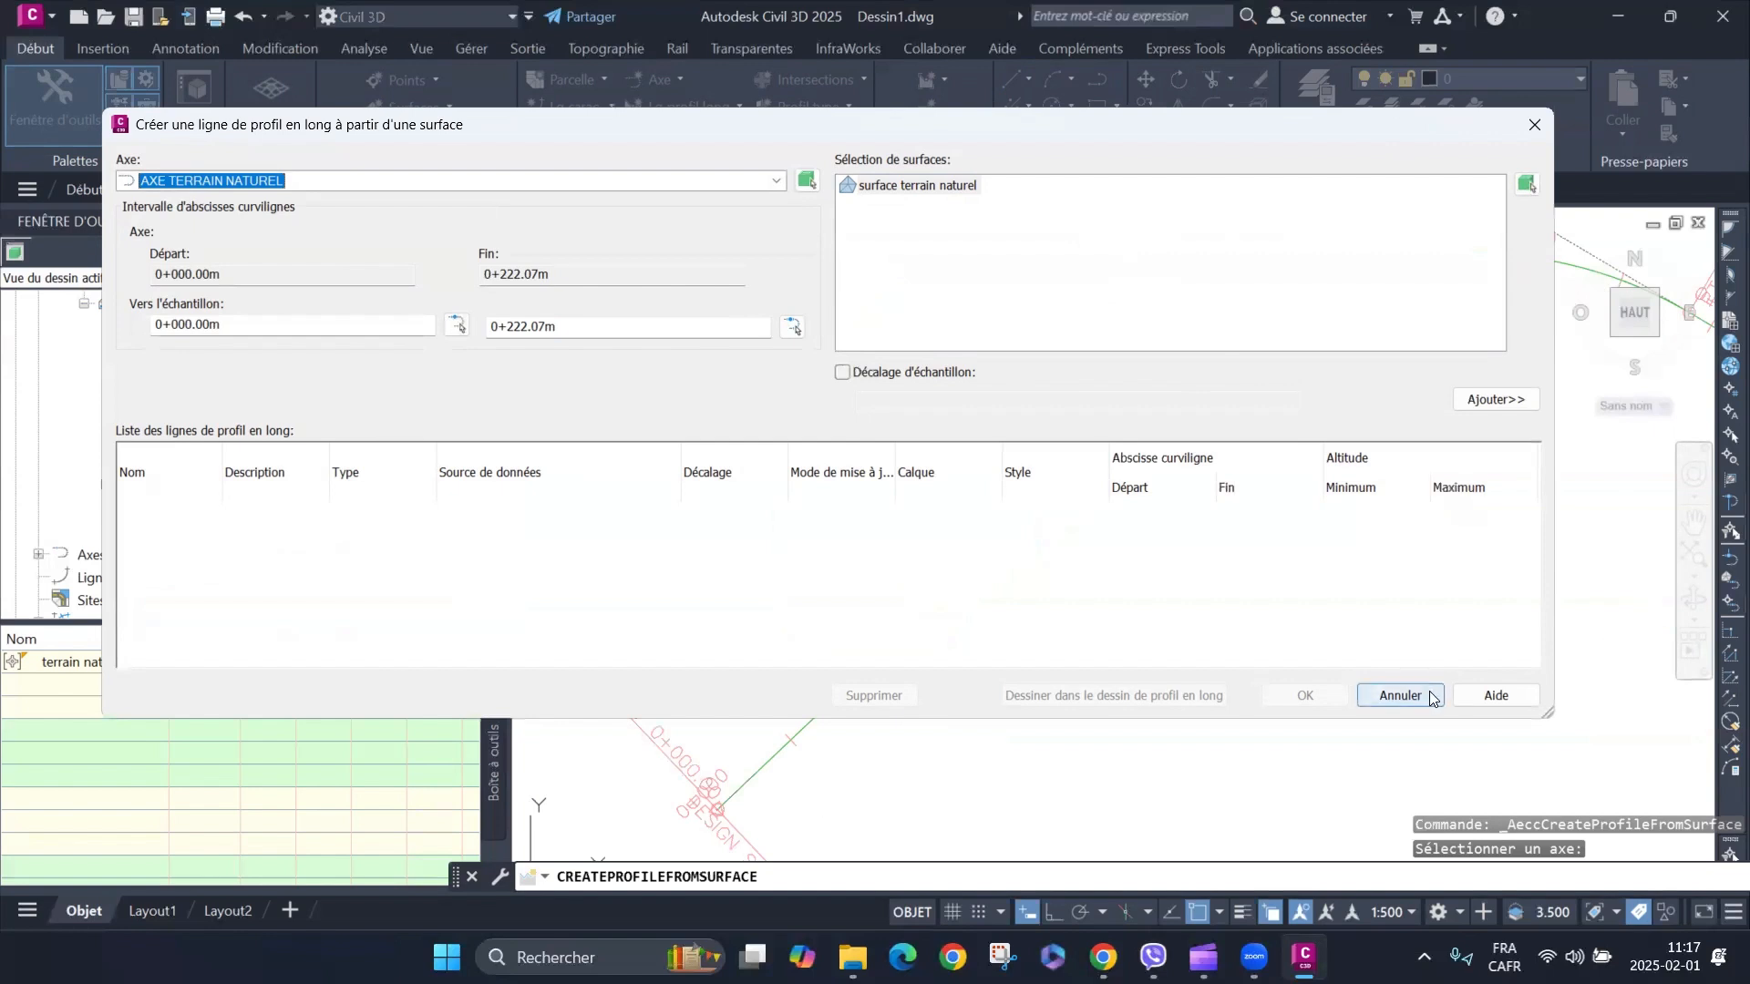
pyautogui.click(1401, 695)
# Start a surface profile for AXE TERRAIN NATUREL and add the surface terrain naturel to its profile list.
pyautogui.scroll(-4, 1007, 378)
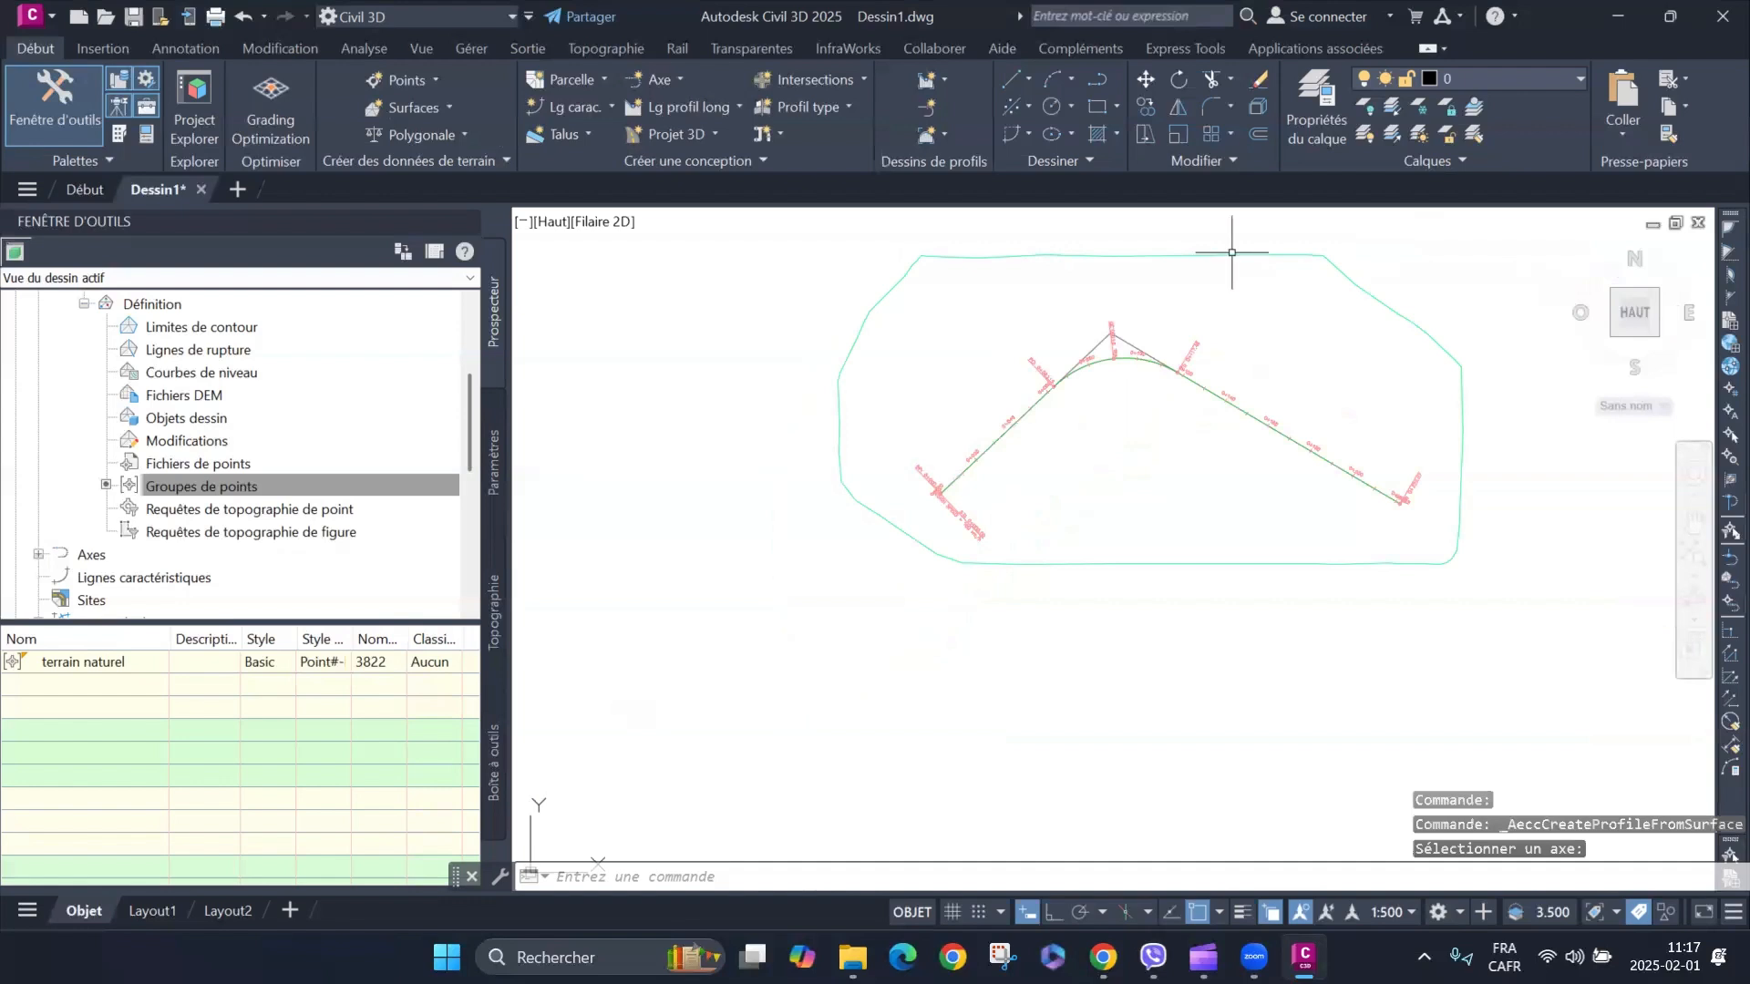
pyautogui.moveTo(994, 462); pyautogui.dragTo(1076, 530, button='middle')
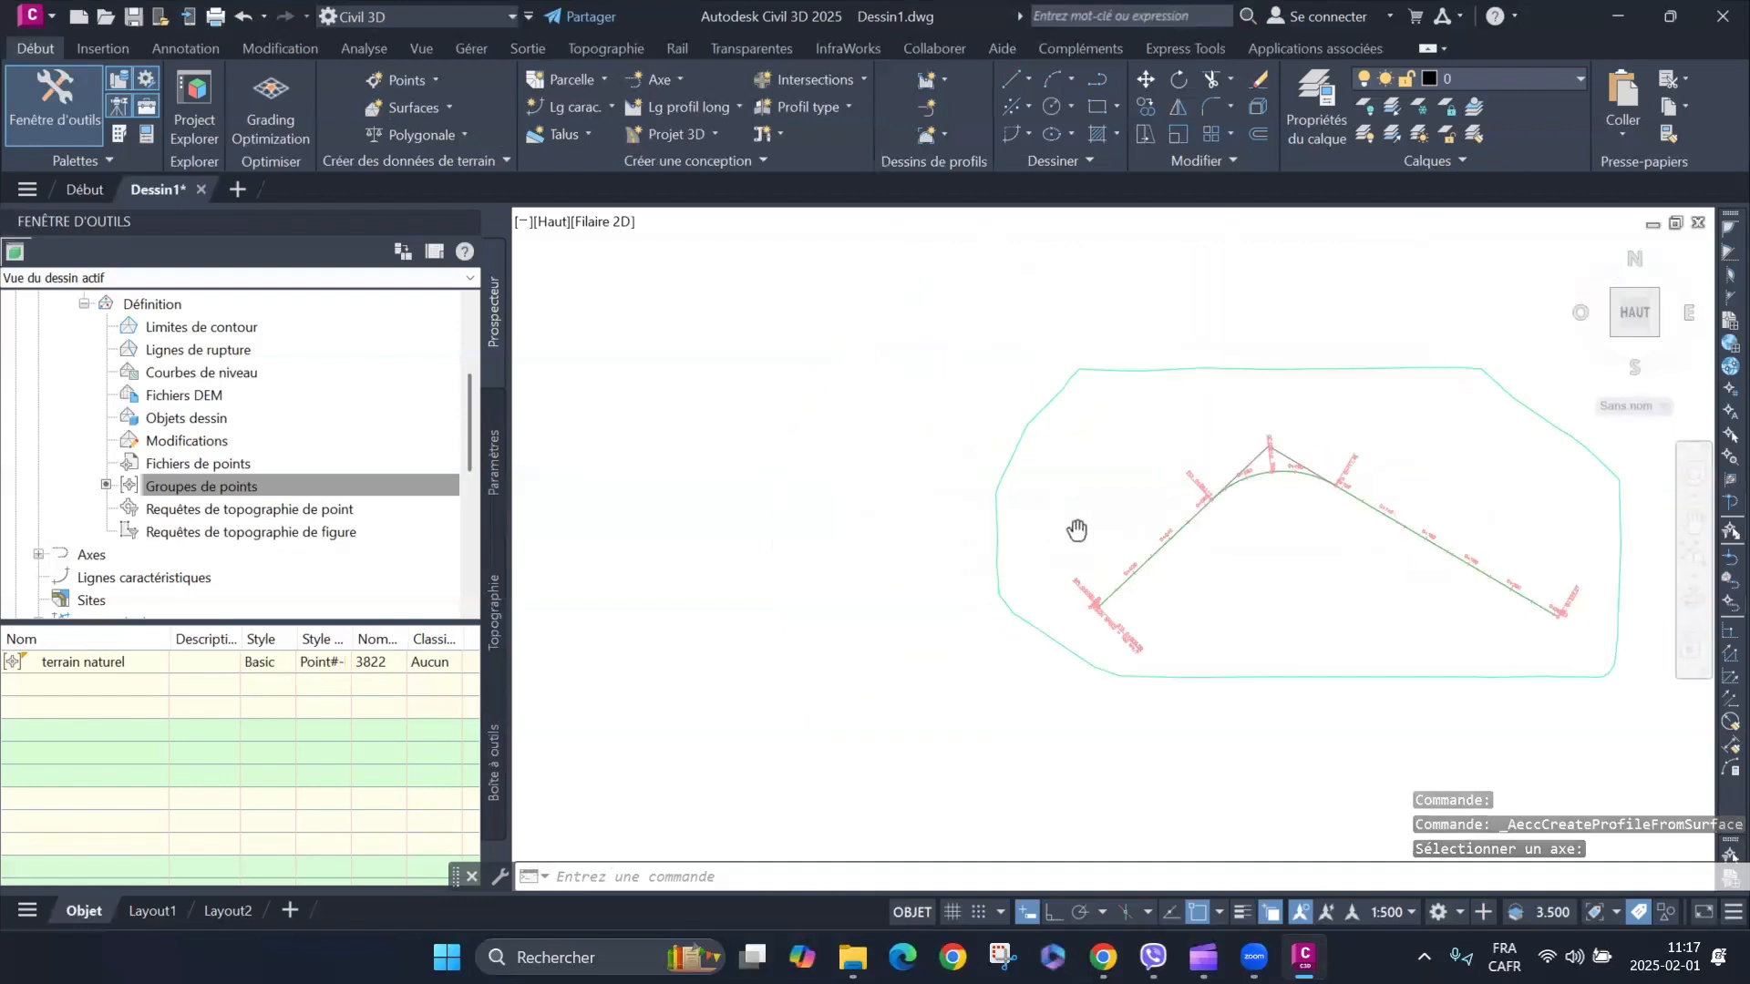
pyautogui.click(690, 102)
pyautogui.click(614, 136)
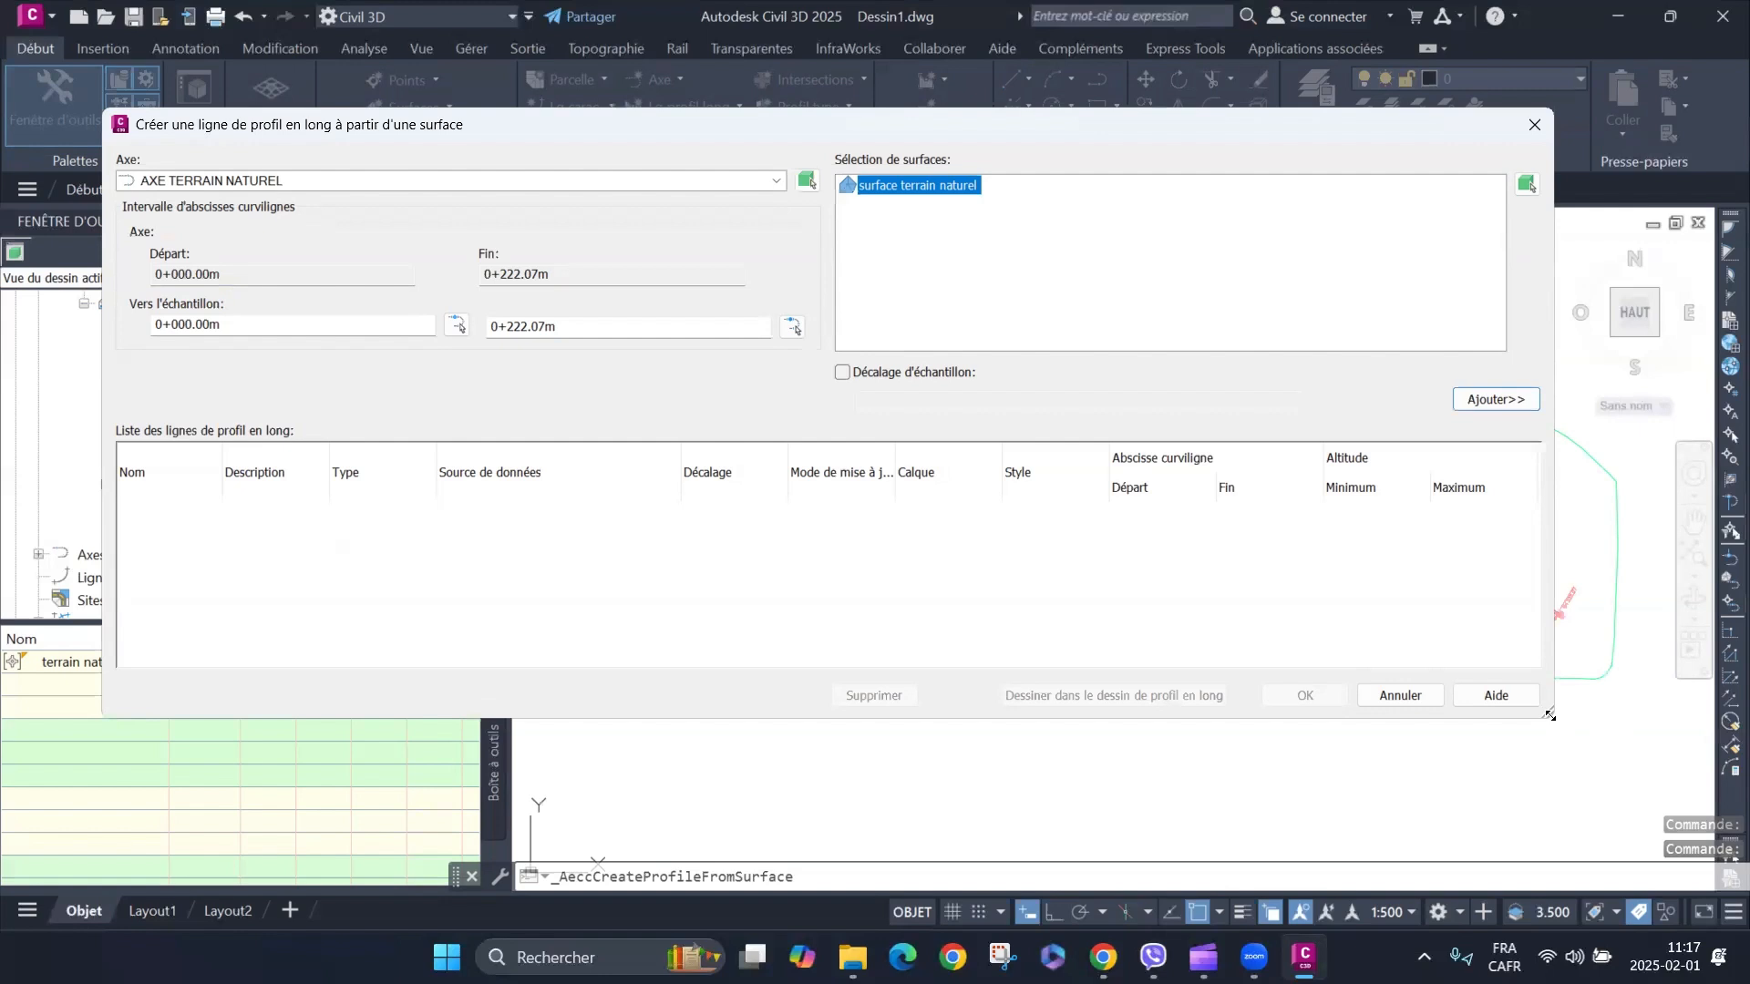
pyautogui.moveTo(1550, 715); pyautogui.dragTo(1048, 702)
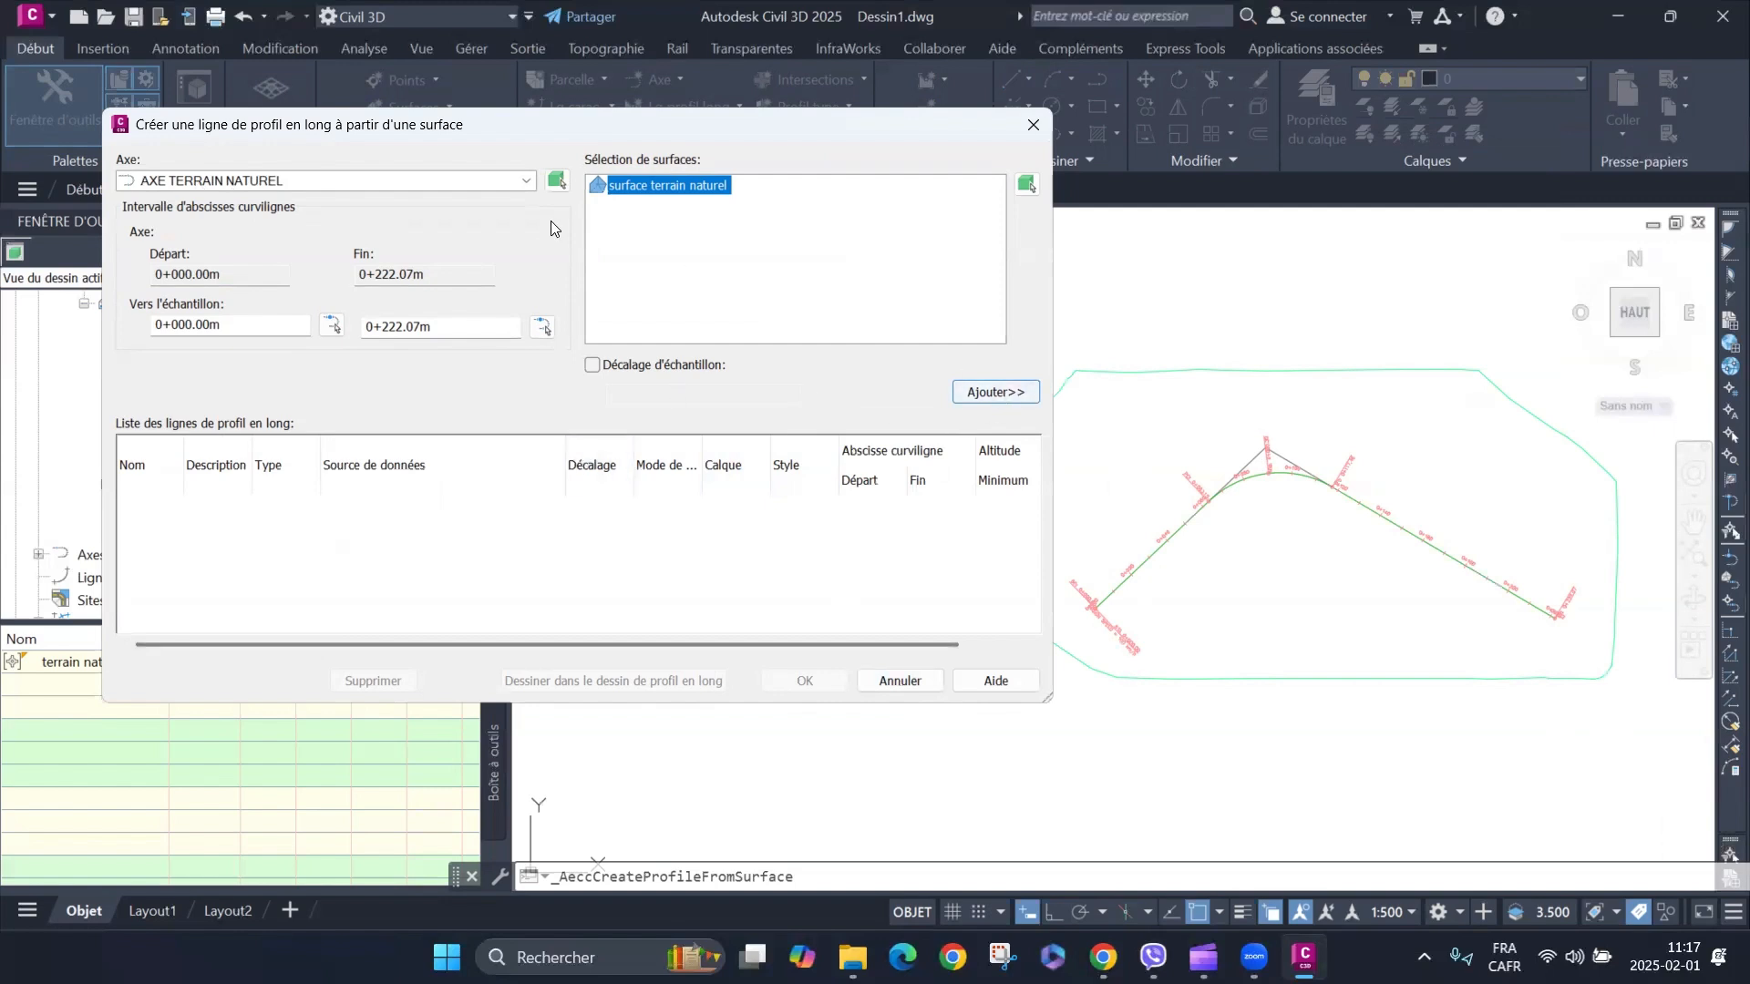
pyautogui.click(988, 394)
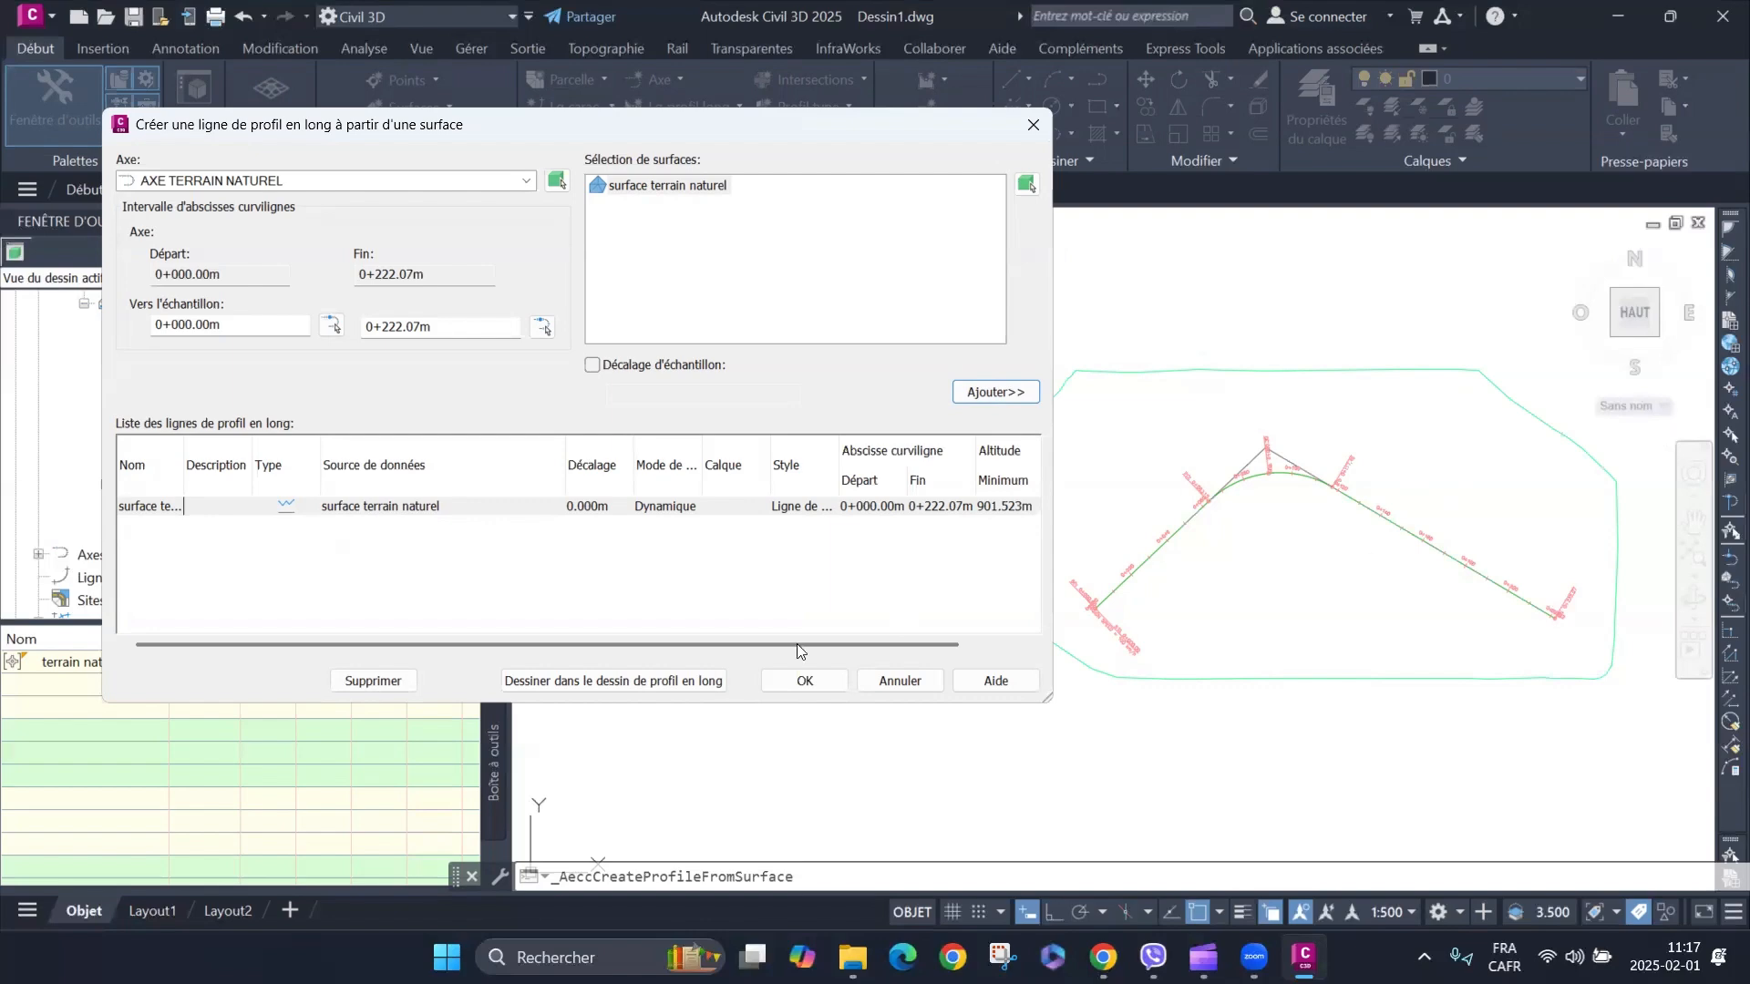
# Create the profile view of AXE TERRAIN NATUREL with the default settings and place its origin in the empty area east of the surface border.
pyautogui.click(545, 686)
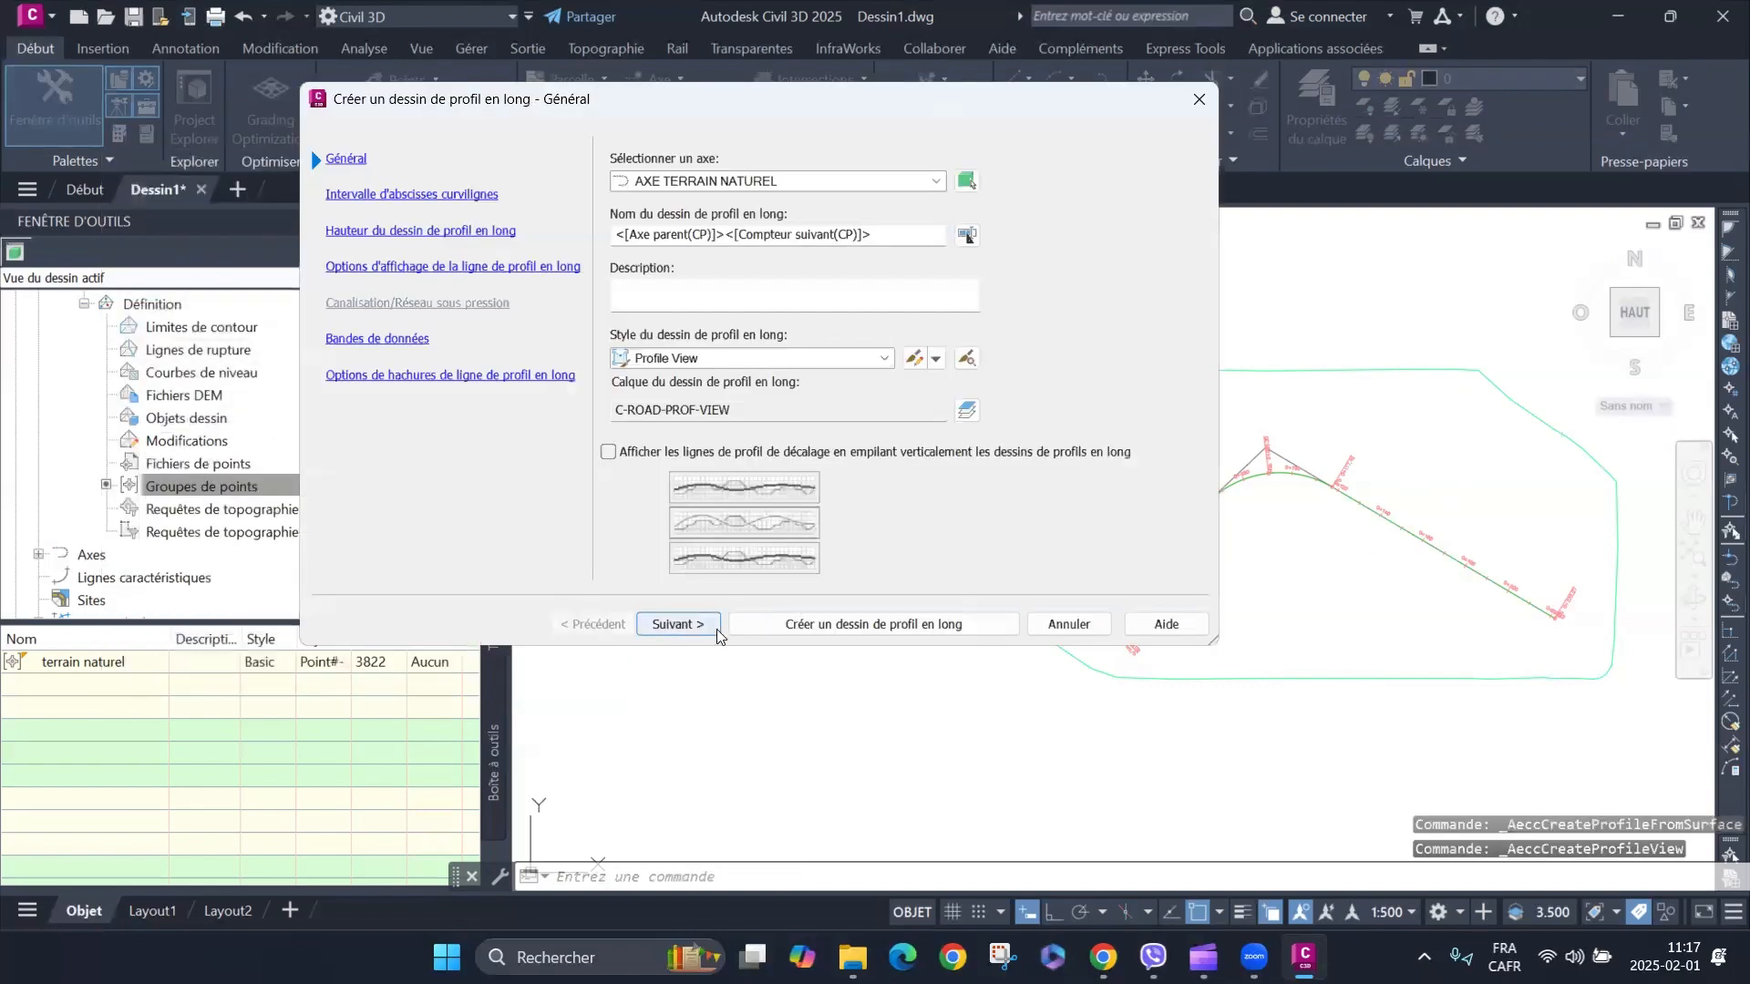
pyautogui.click(843, 627)
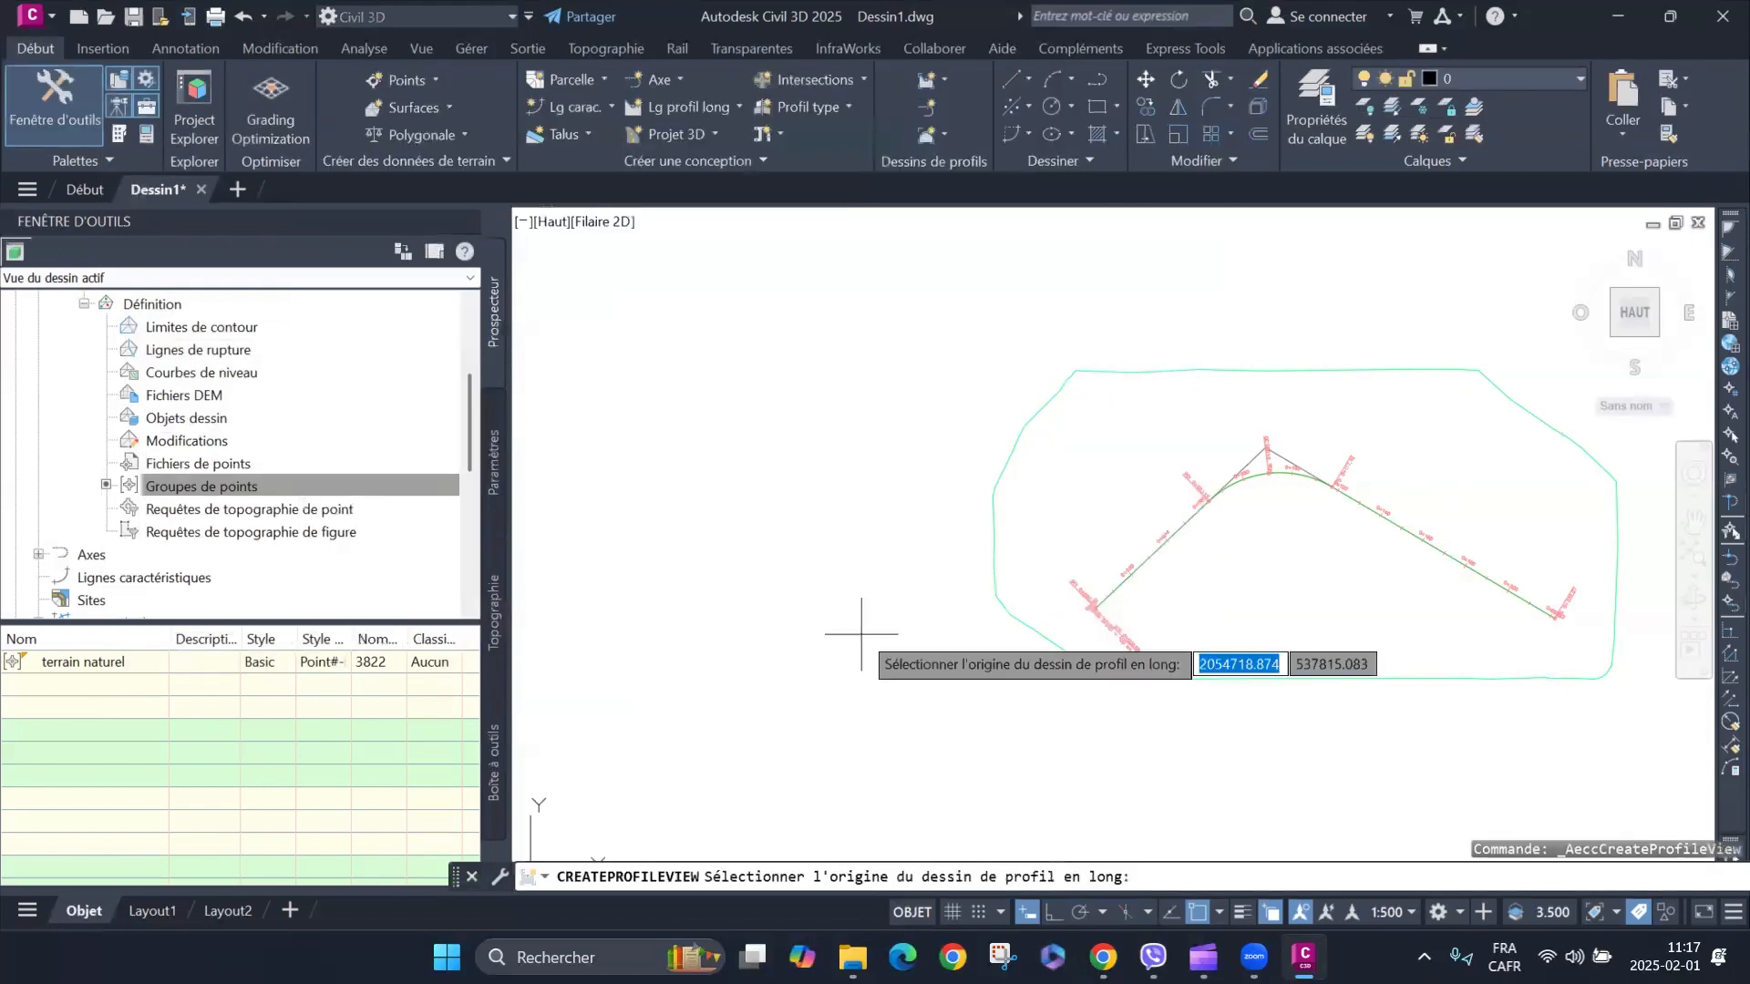
pyautogui.scroll(3, 938, 613)
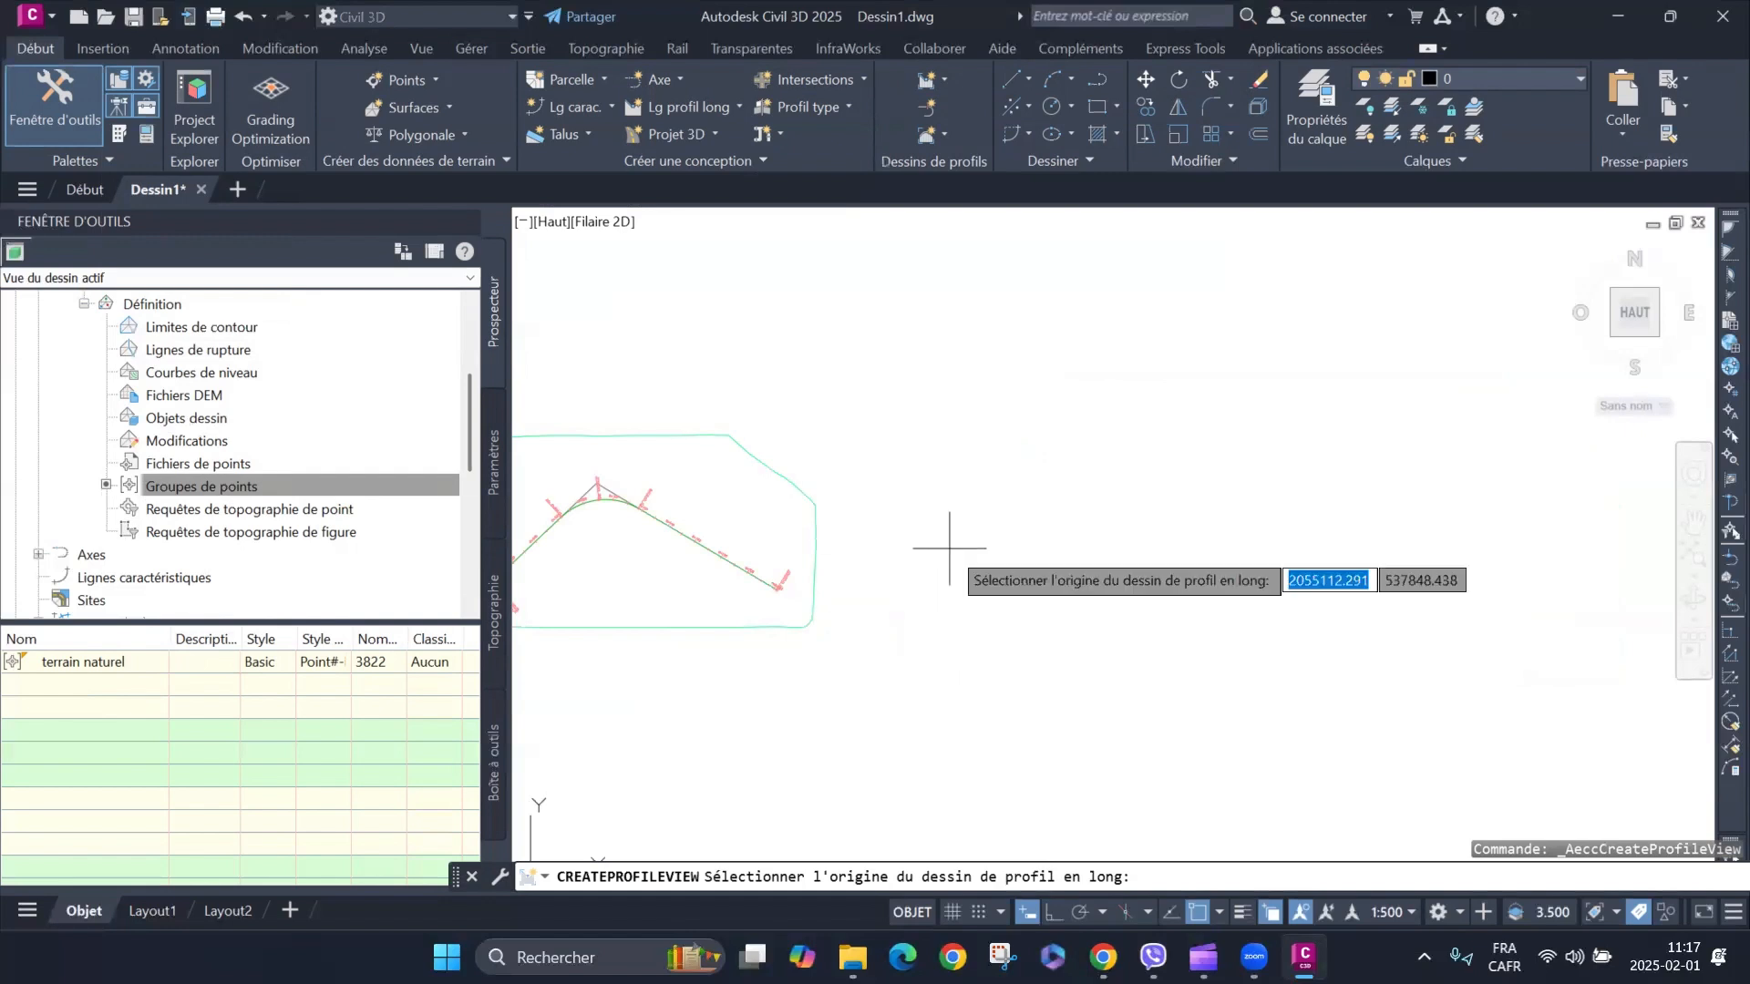
pyautogui.click(979, 563)
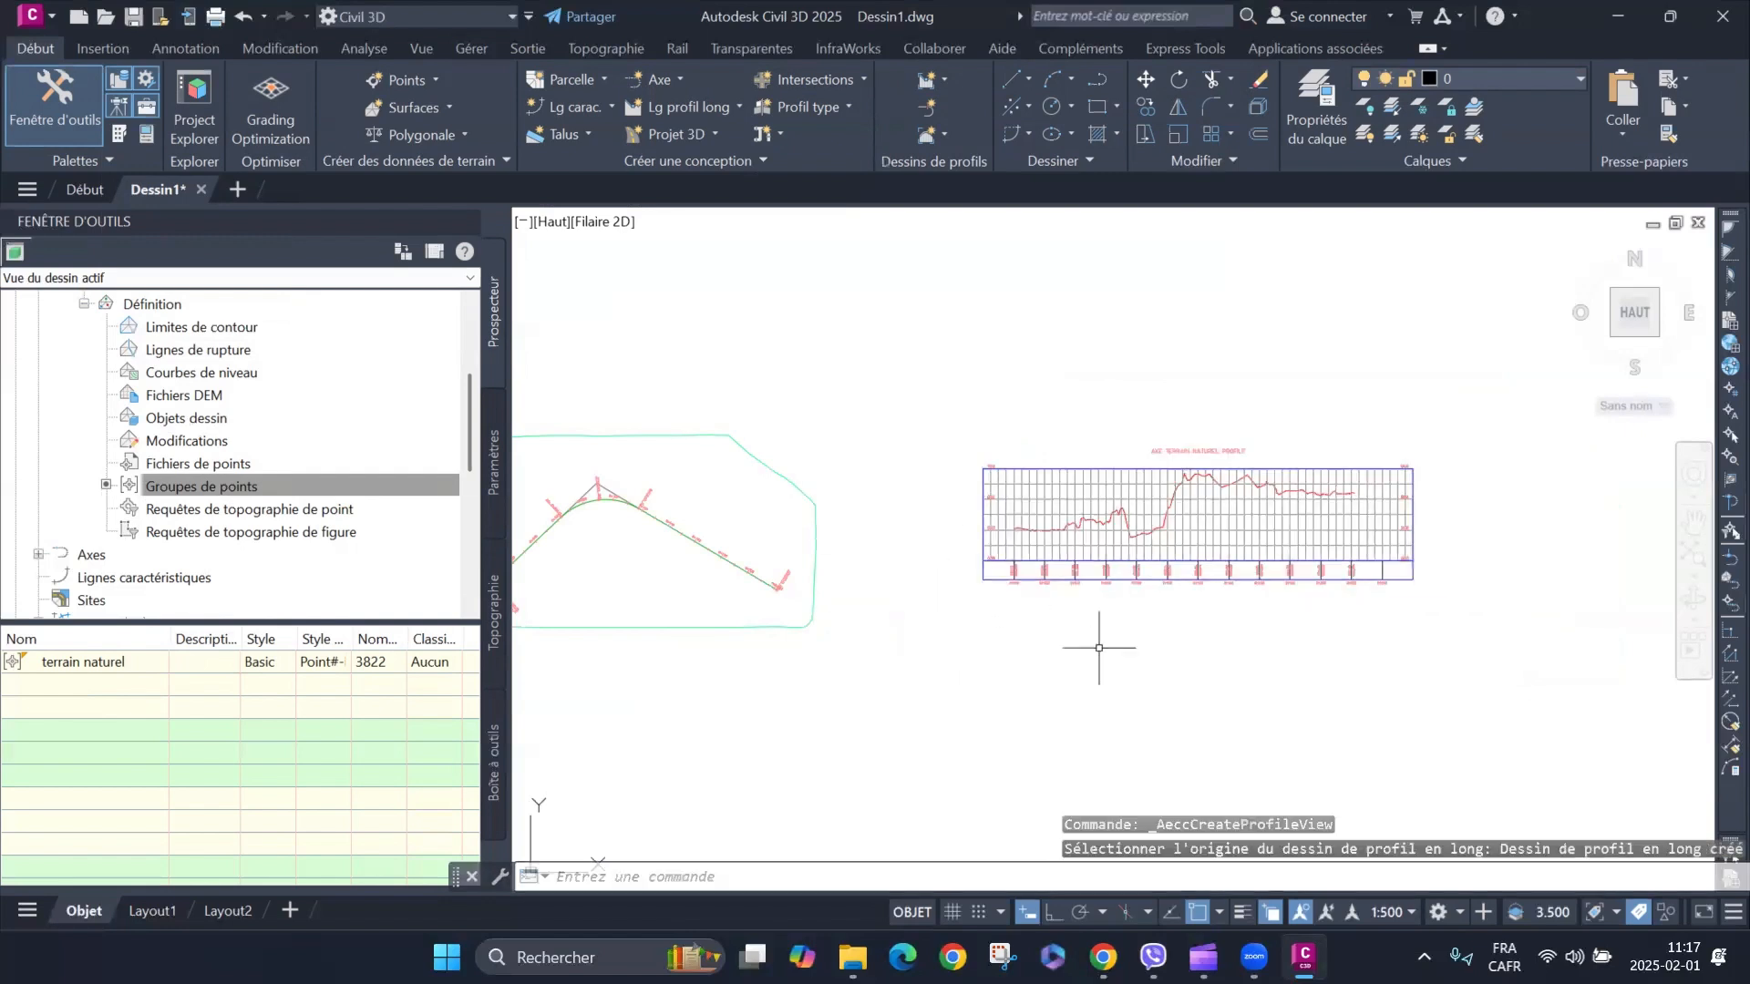
# Examine the new profile view beside the alignment and the elevation labels in its data band near station 0+000.
pyautogui.scroll(2, 1099, 648)
pyautogui.scroll(-6, 1099, 648)
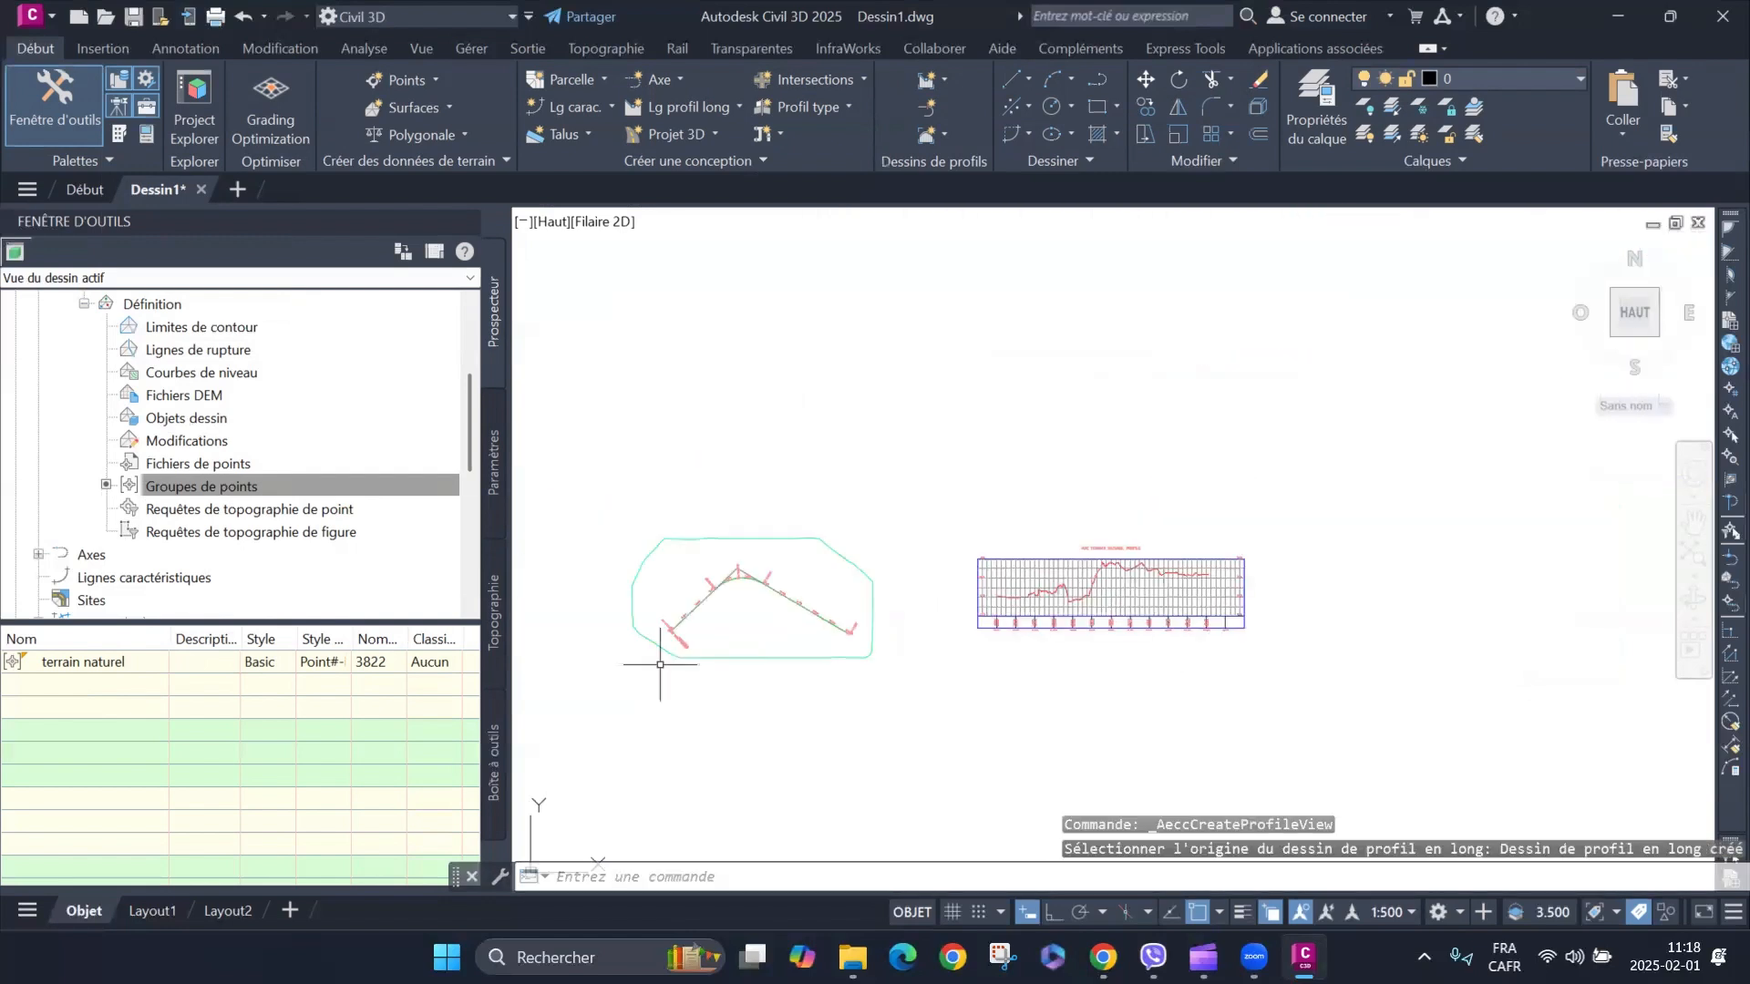
pyautogui.scroll(7, 1028, 632)
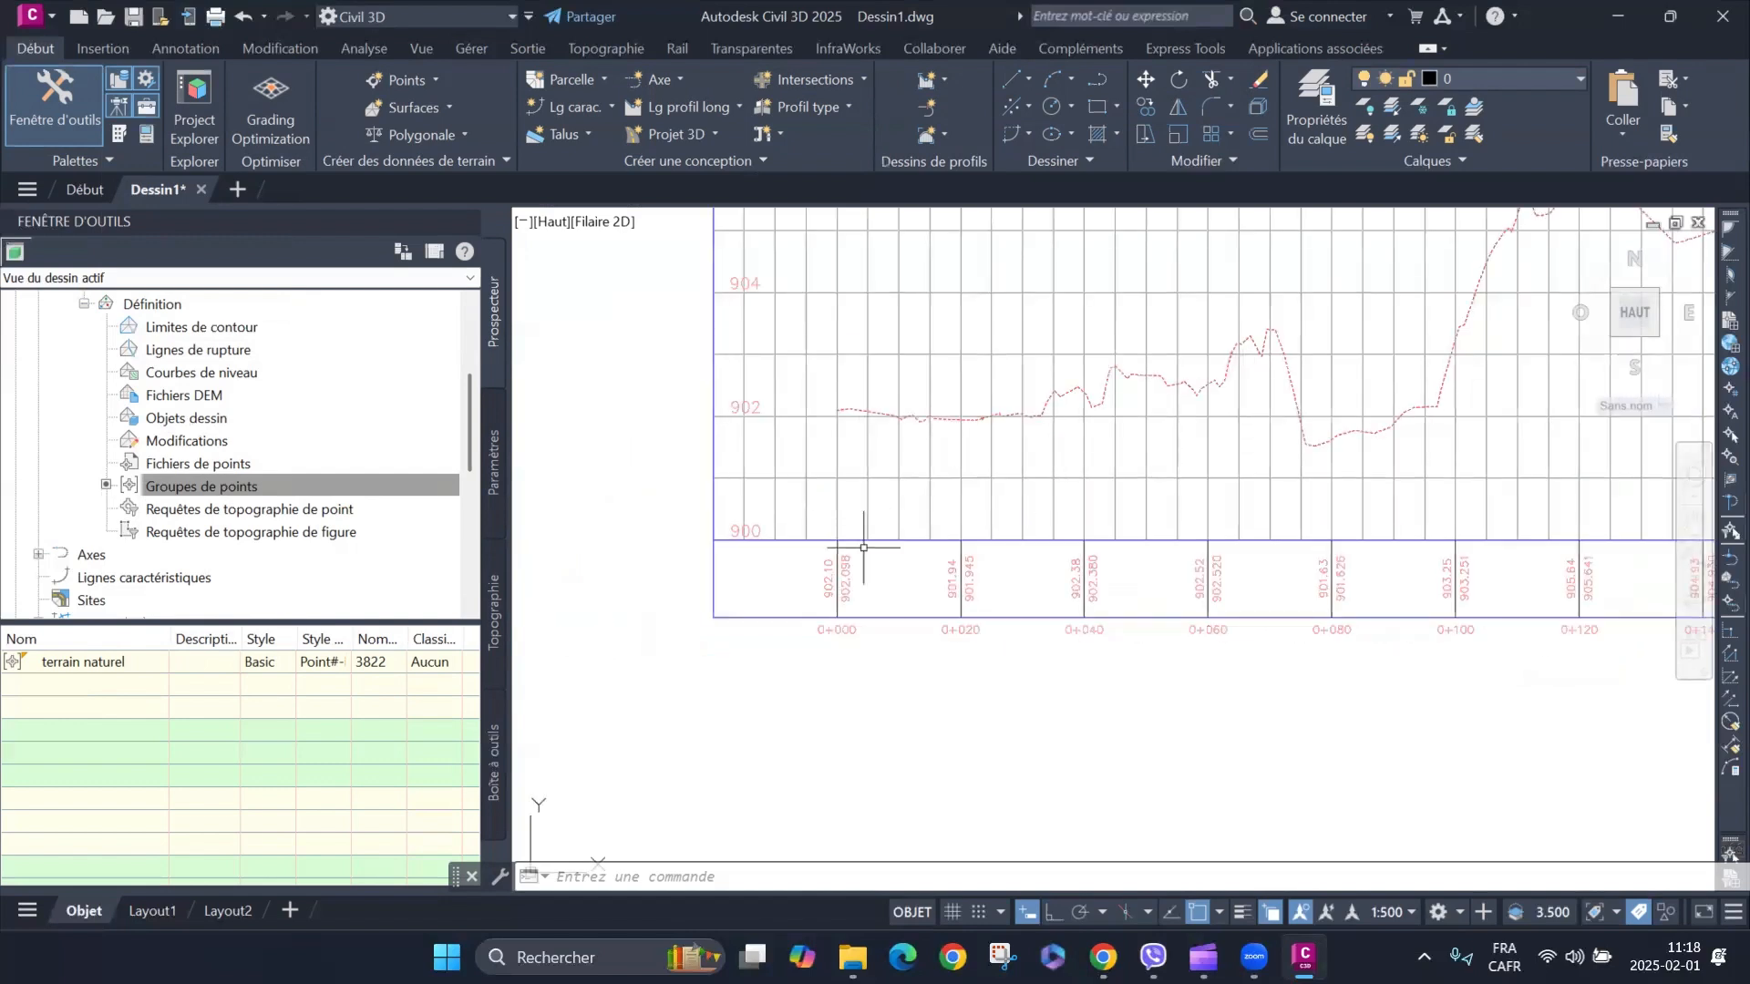
pyautogui.scroll(5, 828, 643)
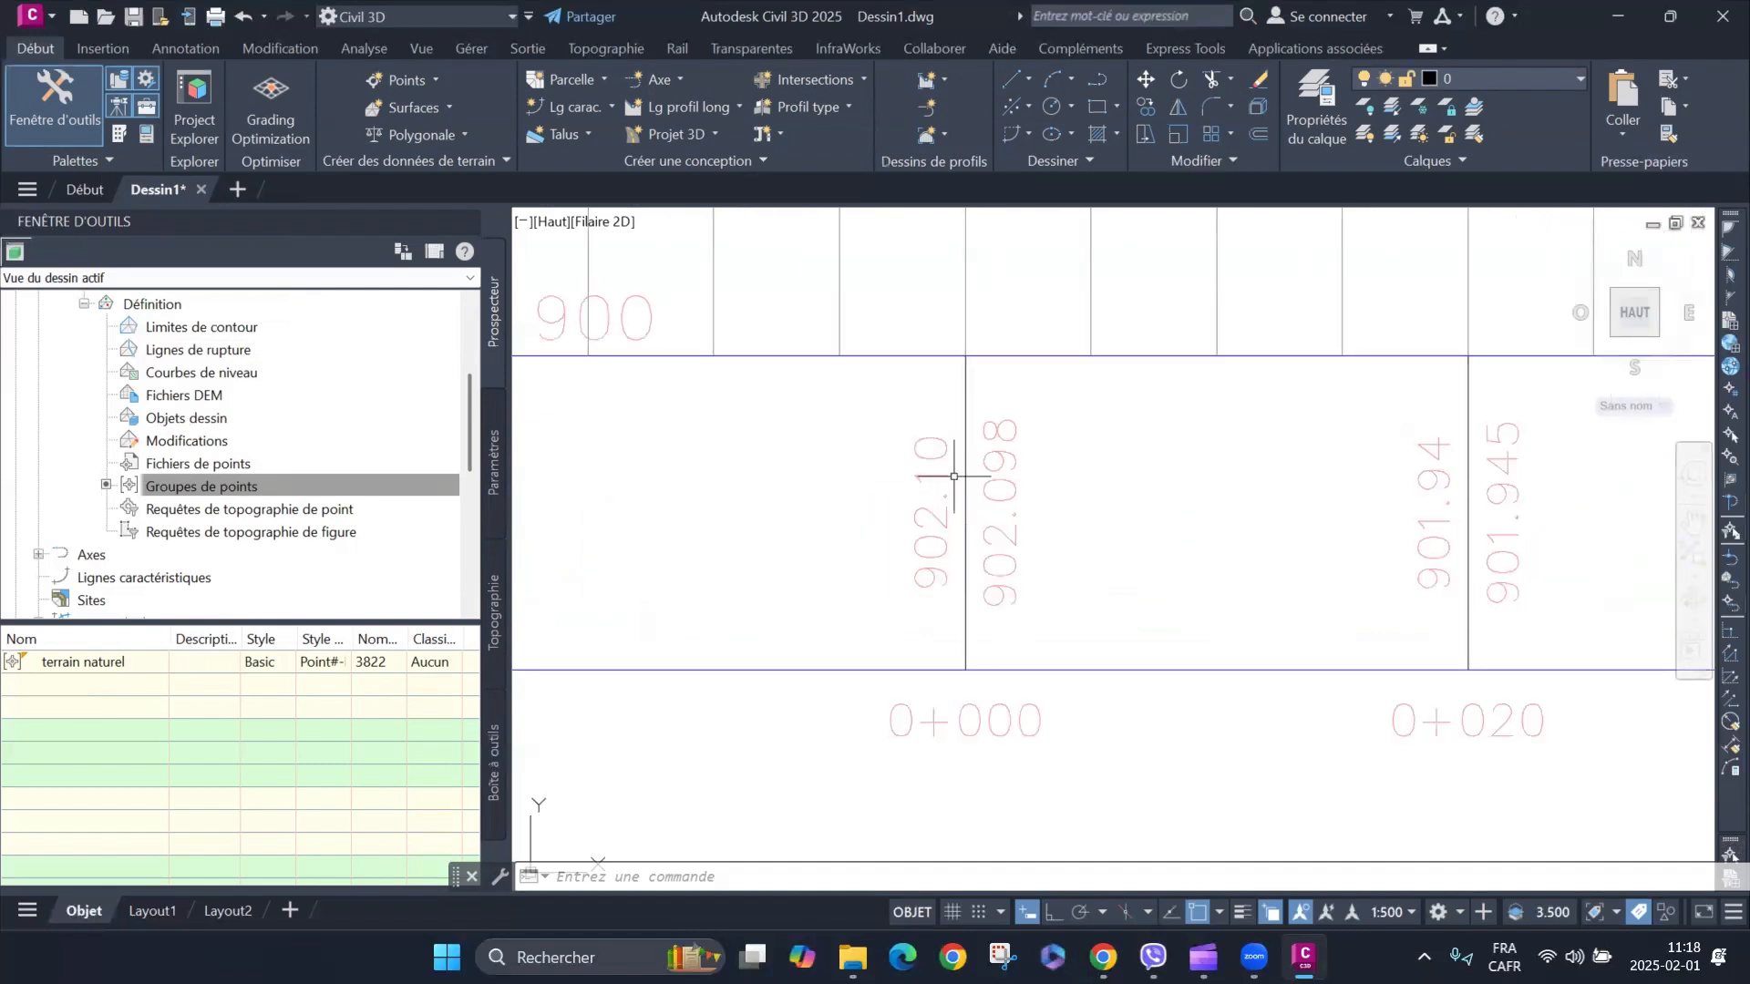
pyautogui.scroll(-2, 939, 583)
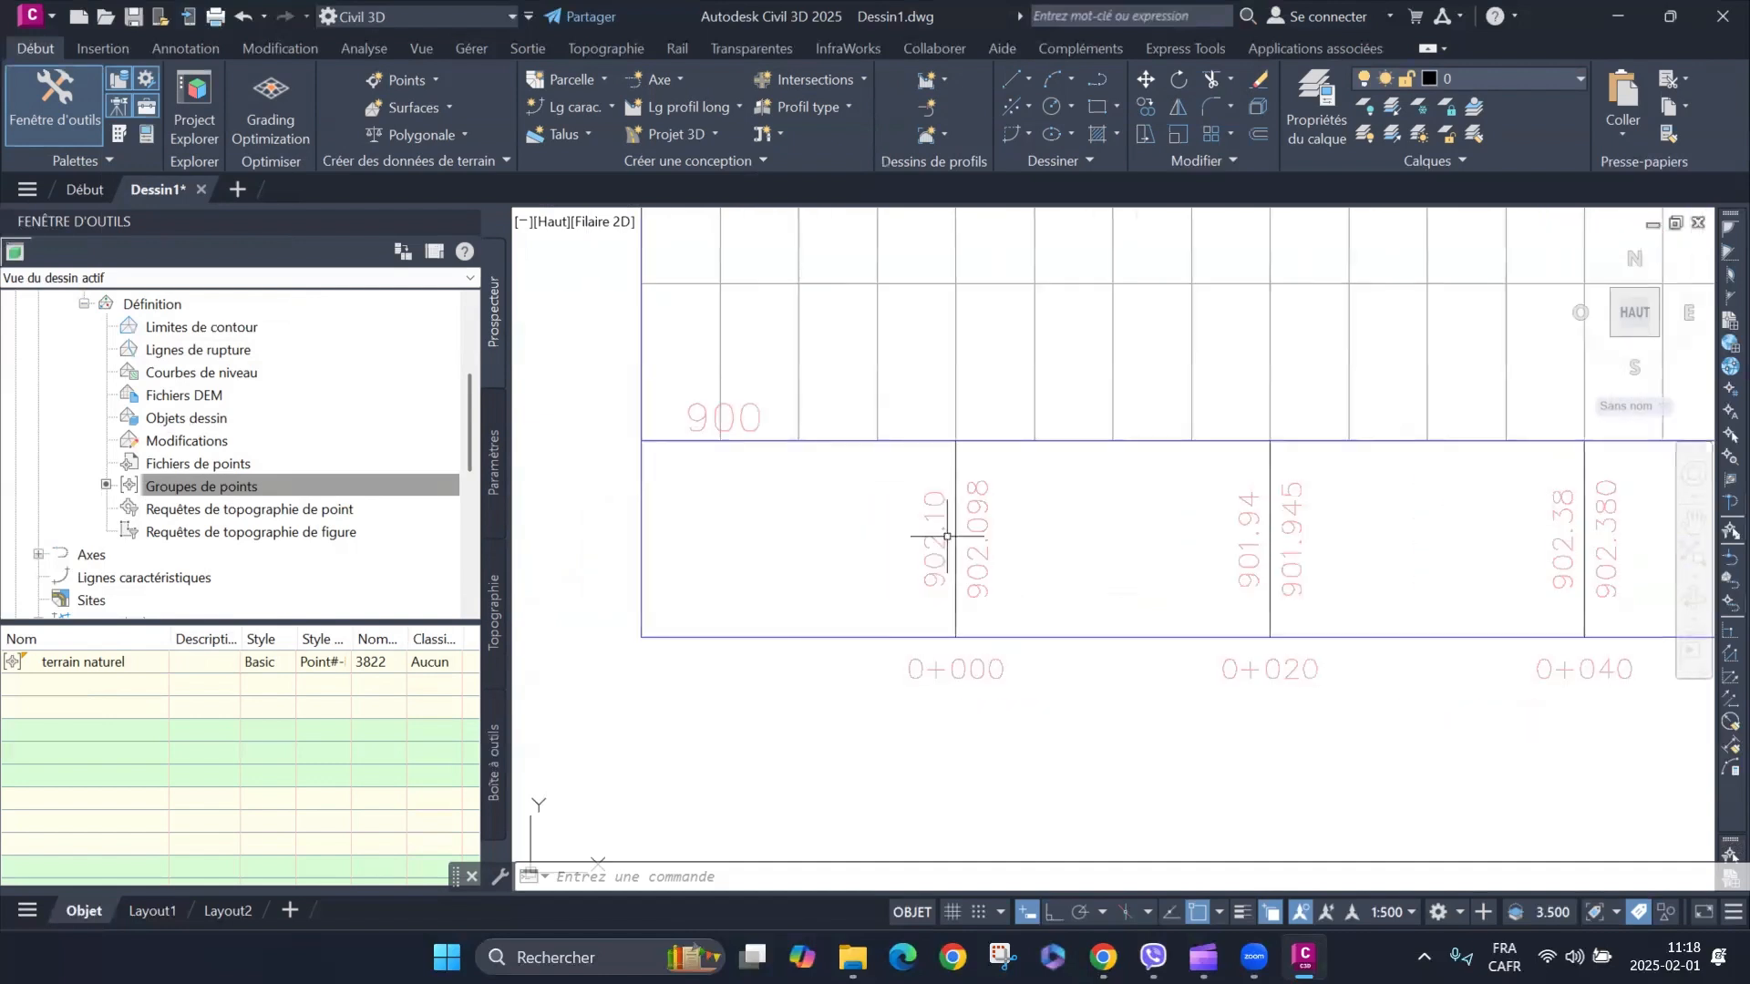
# Start a layout profile named PROJET 001 on the AXE TERRAIN NATUREL profile view, with the Design Profile style and Complete Label Set.
pyautogui.scroll(-3, 936, 598)
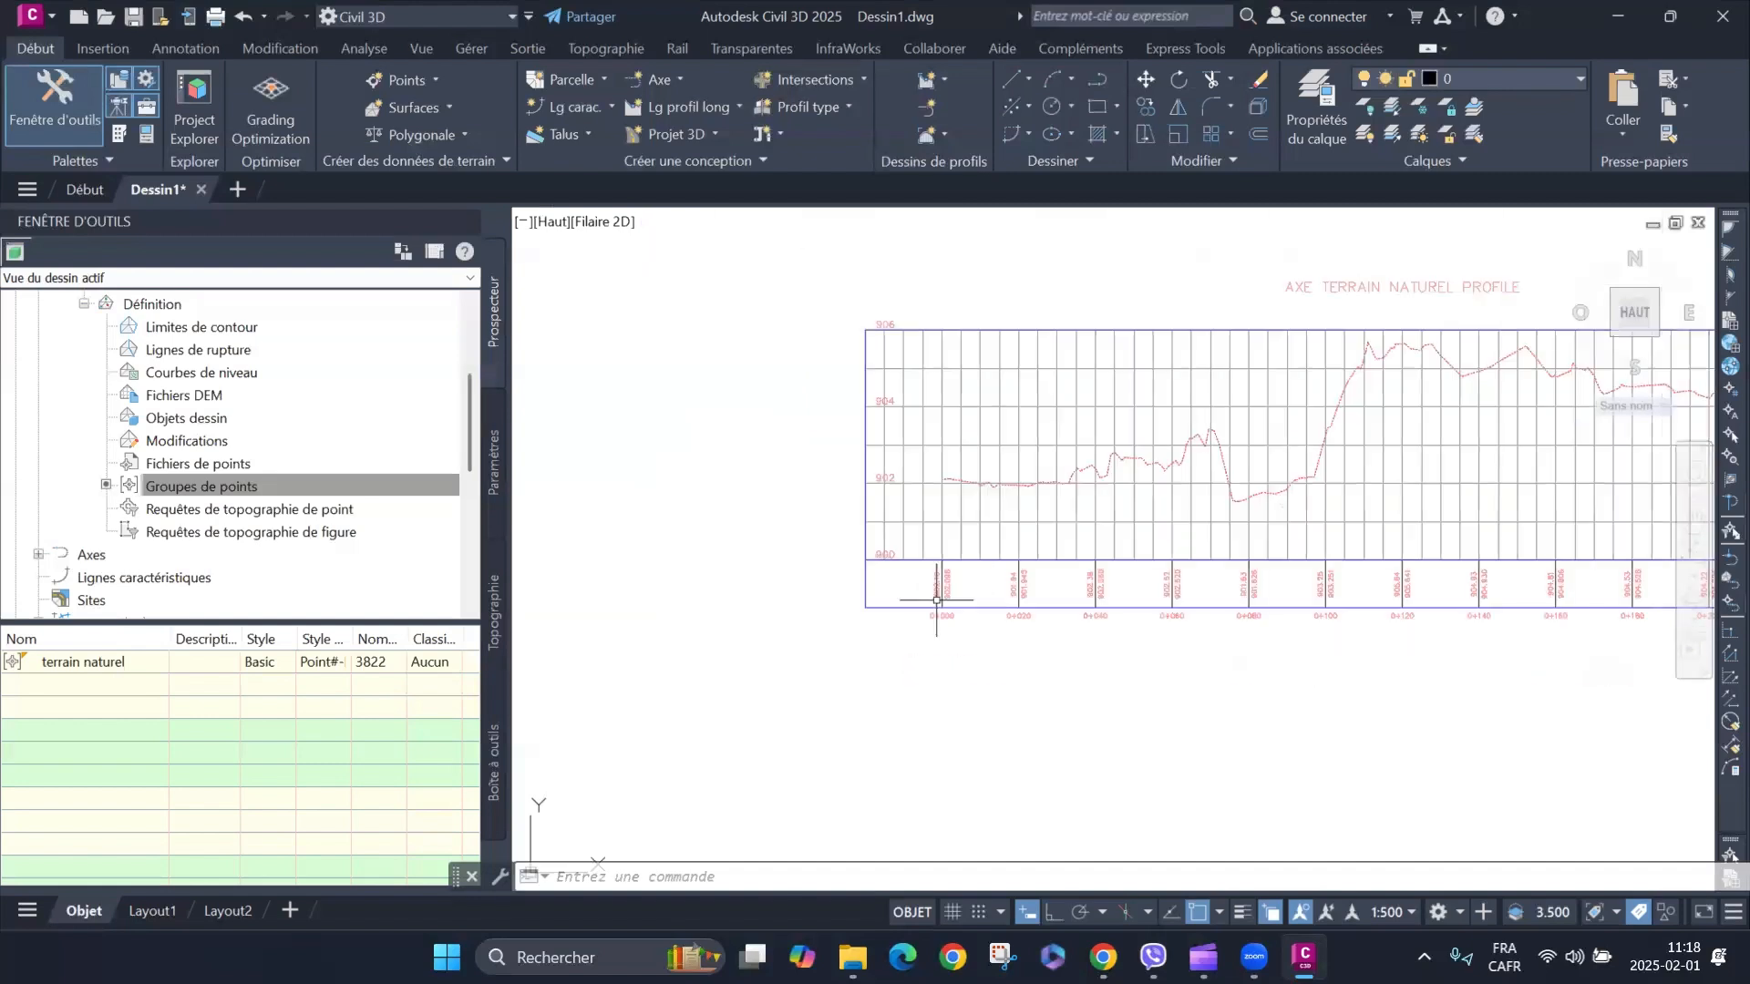
pyautogui.scroll(2, 936, 599)
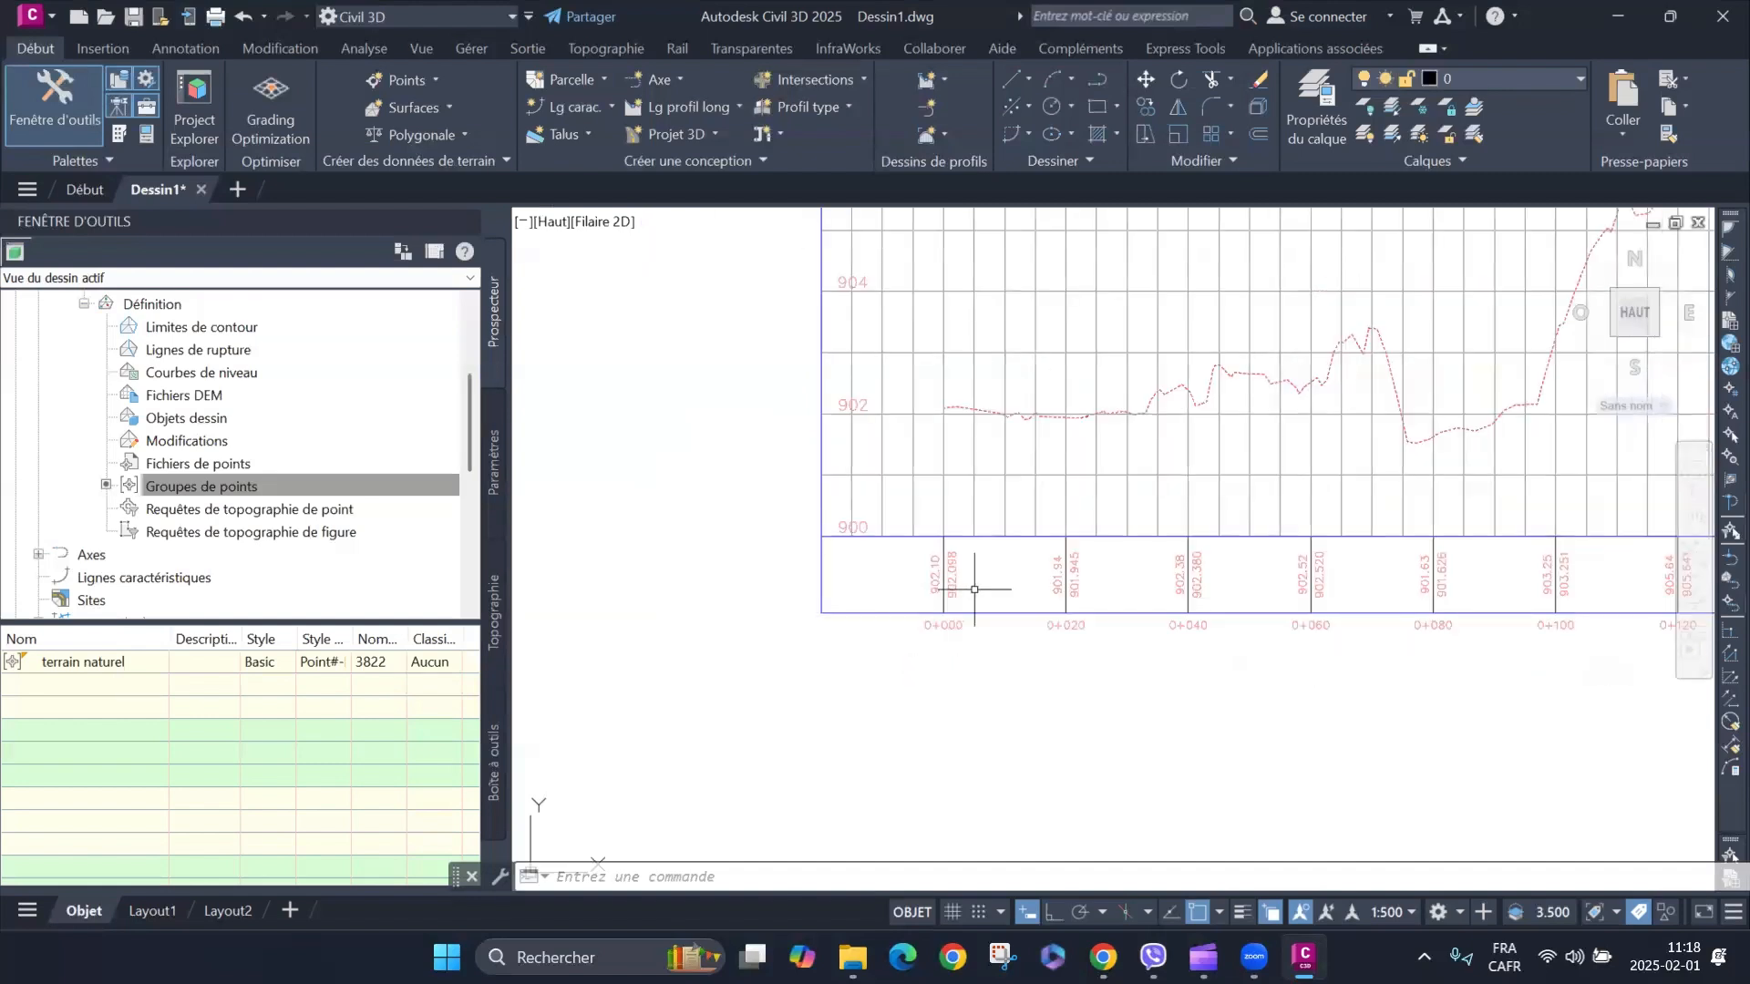
pyautogui.scroll(-2, 898, 620)
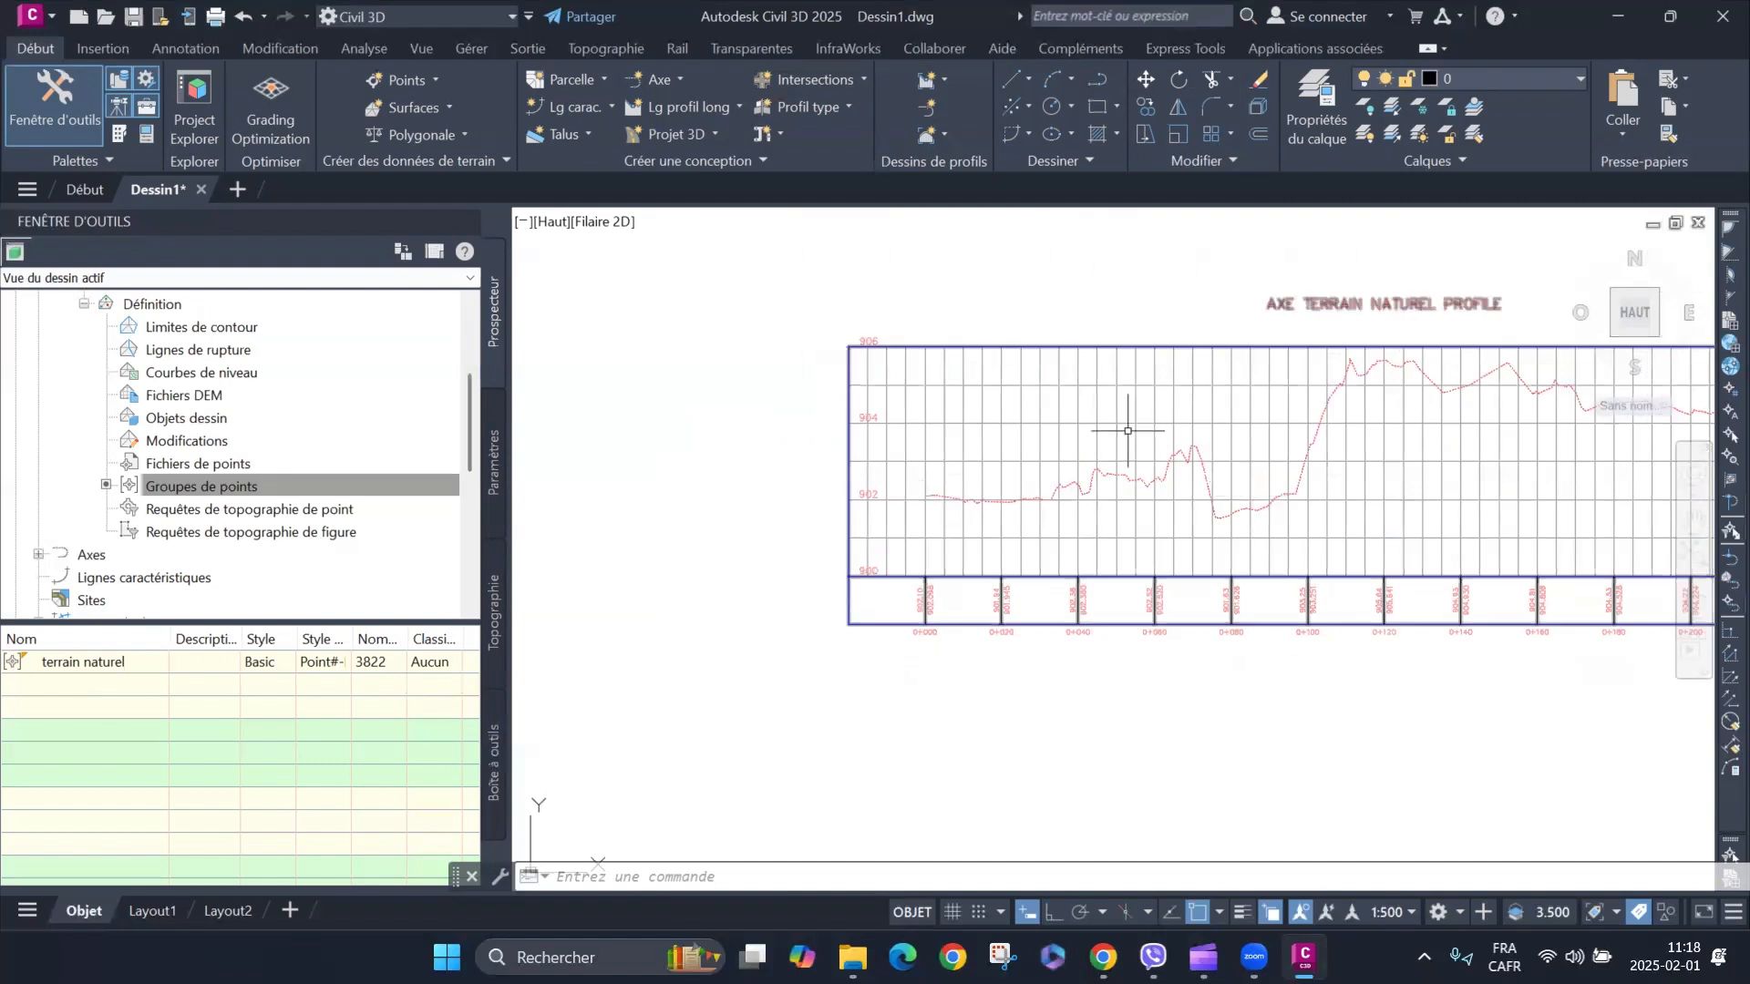
pyautogui.click(713, 110)
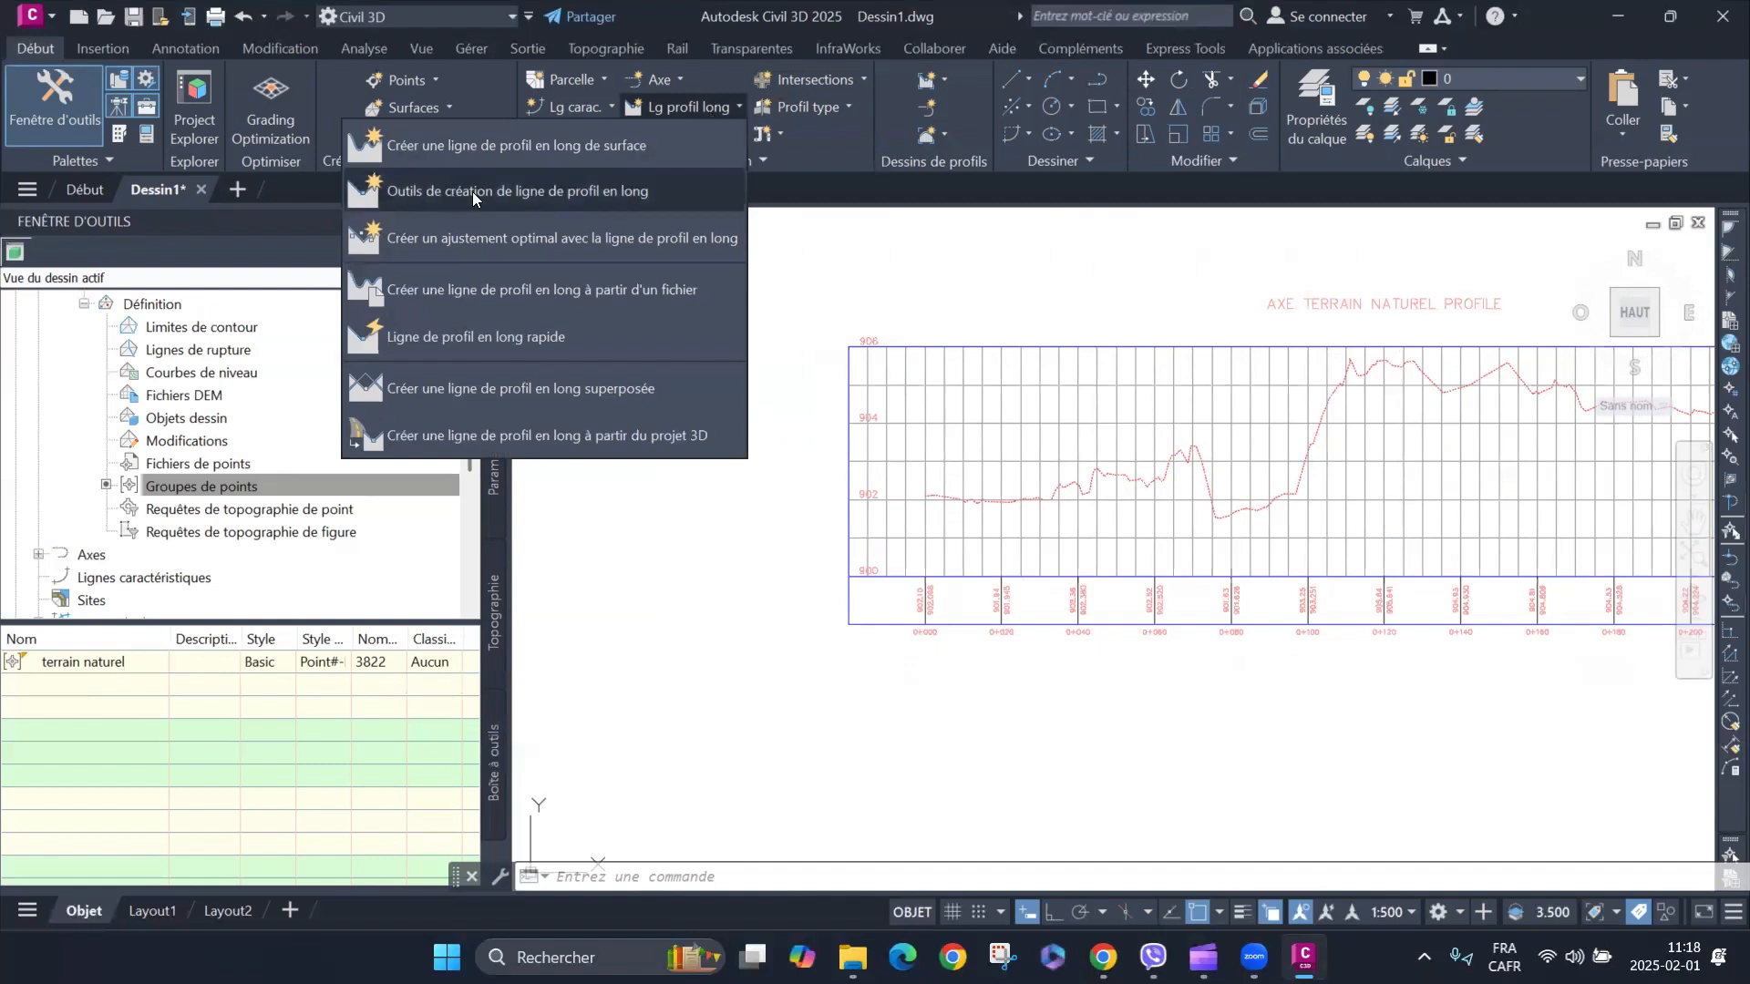
pyautogui.click(567, 189)
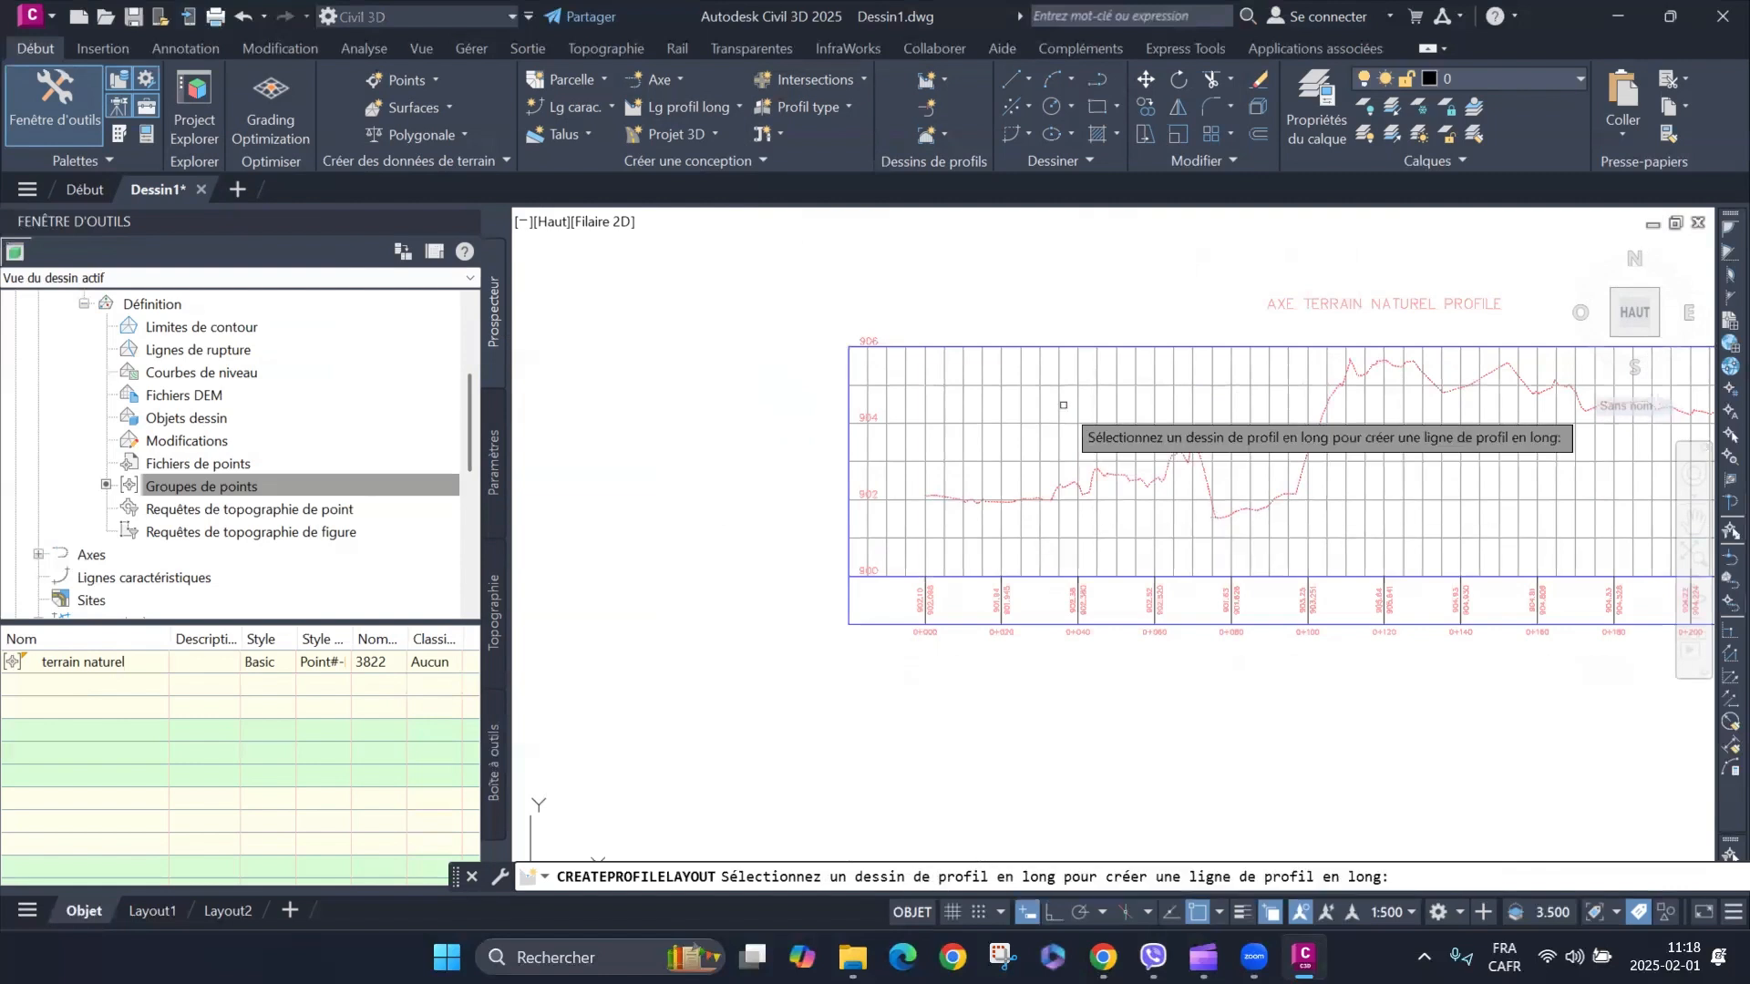
pyautogui.click(1159, 597)
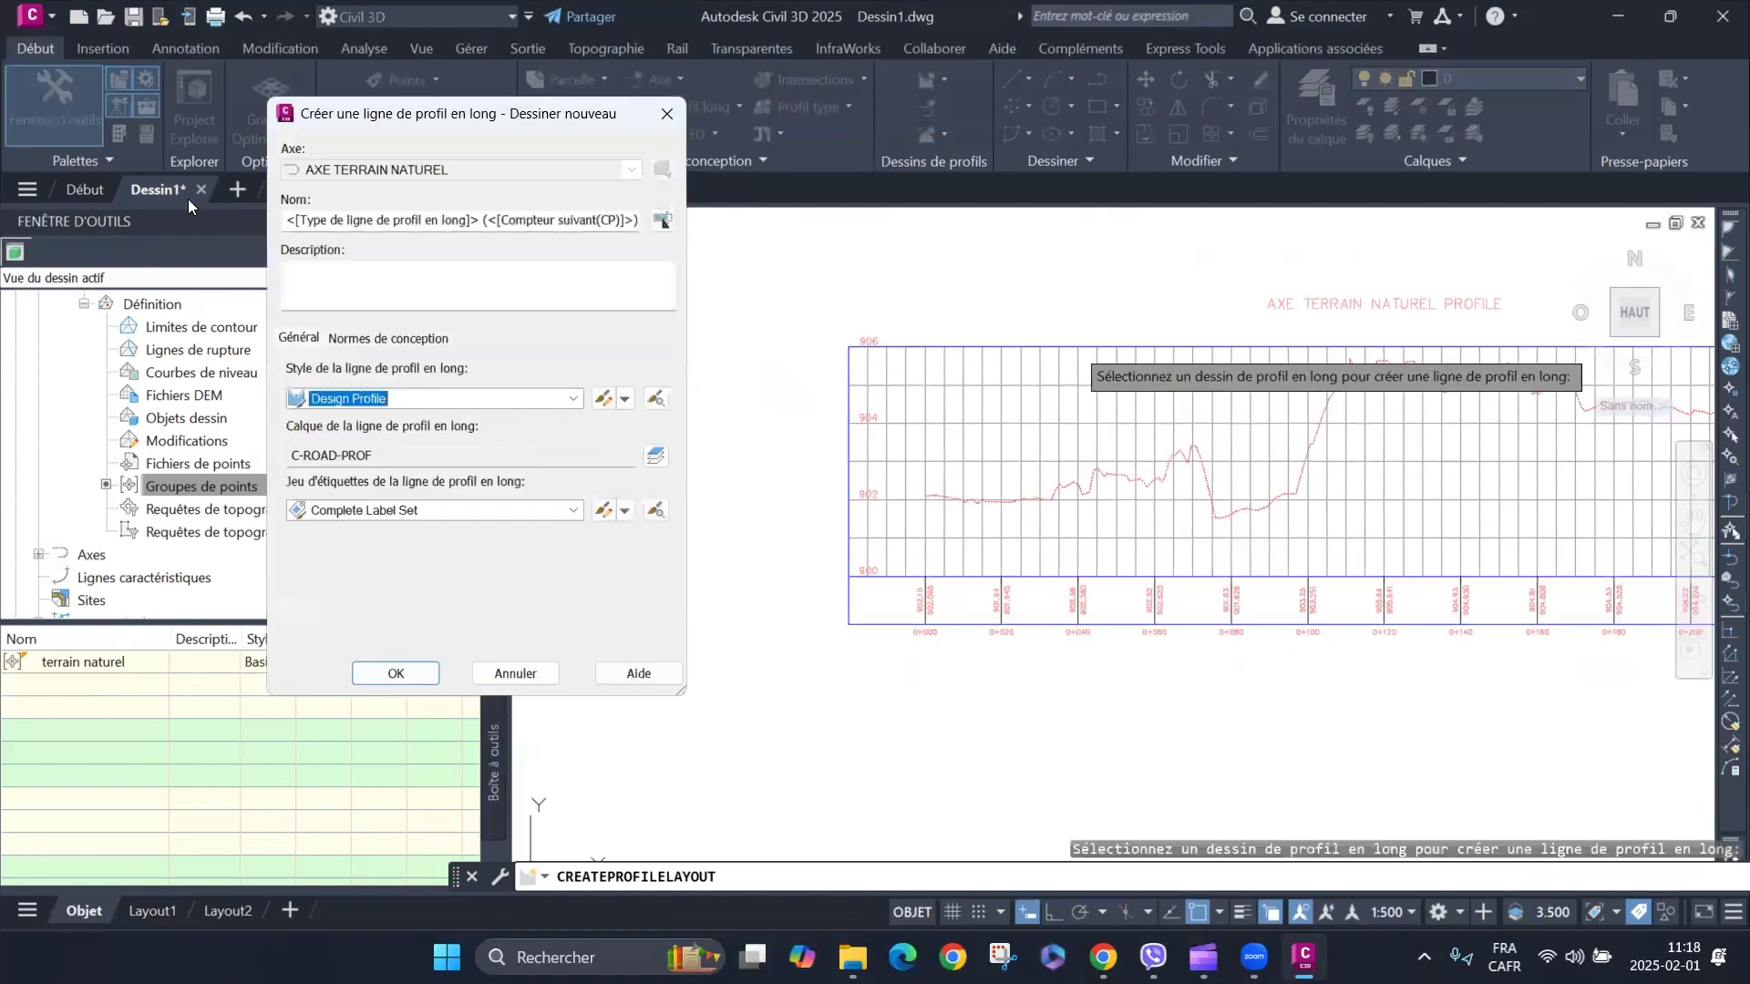
pyautogui.click(352, 221)
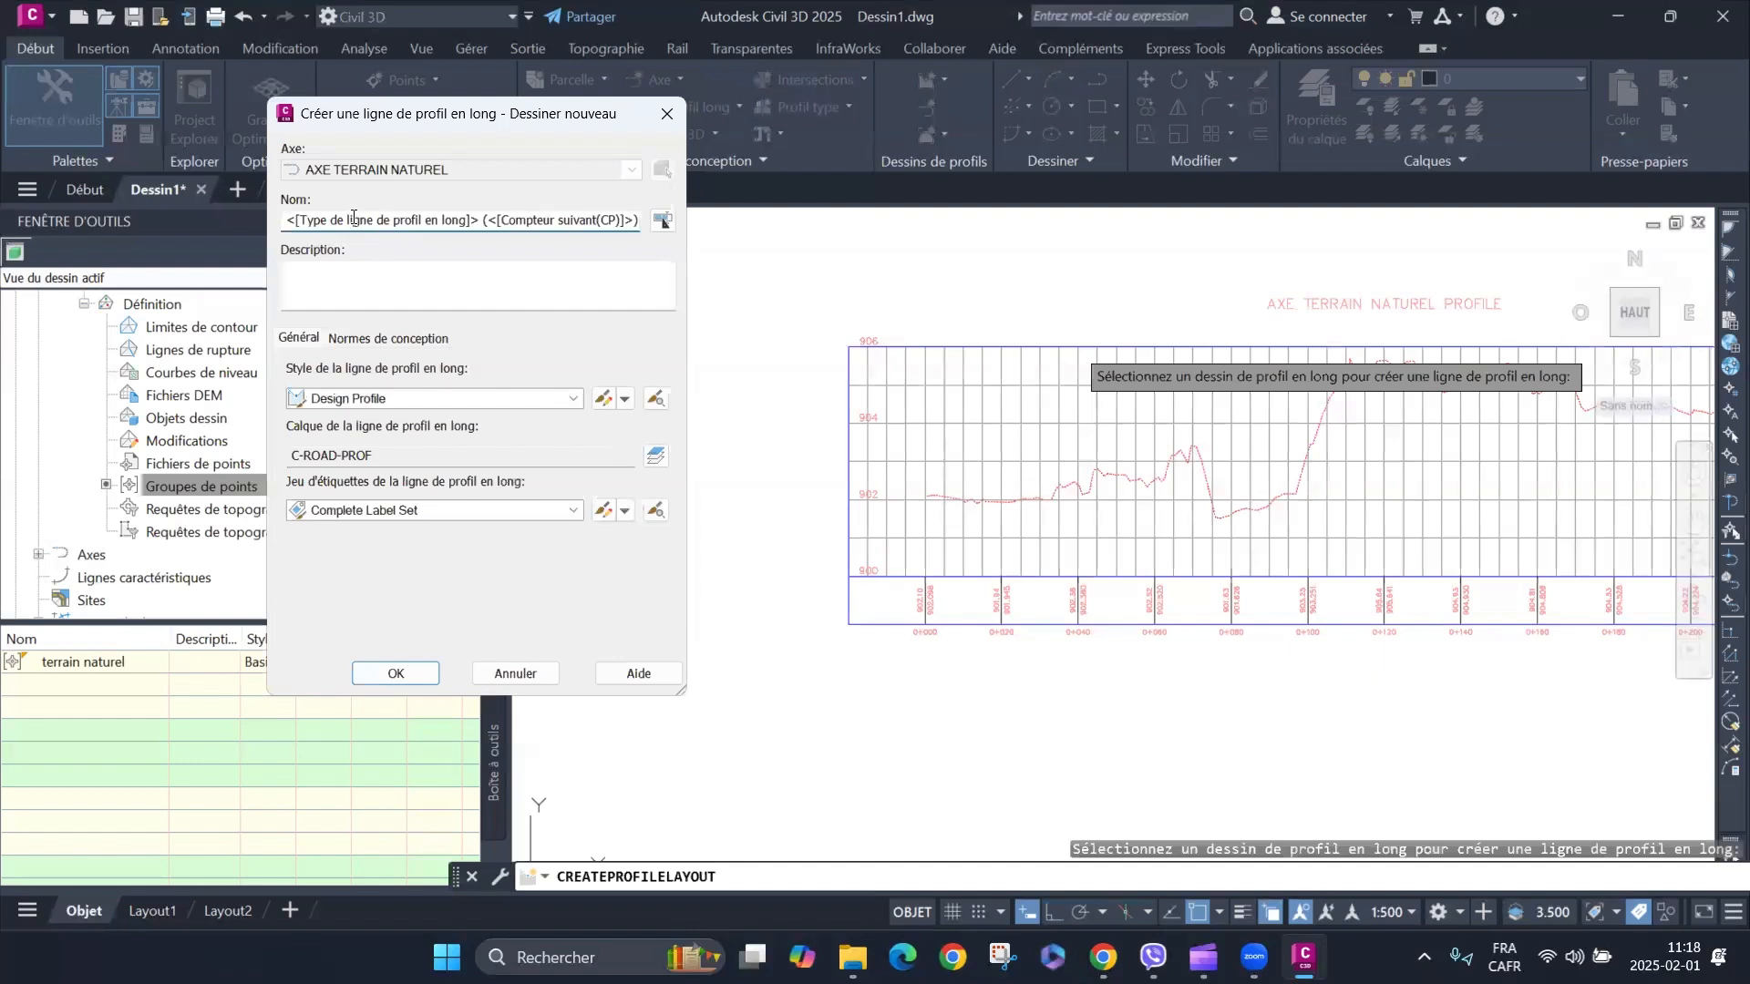
pyautogui.tripleClick(354, 218)
pyautogui.write('PROJET 001')
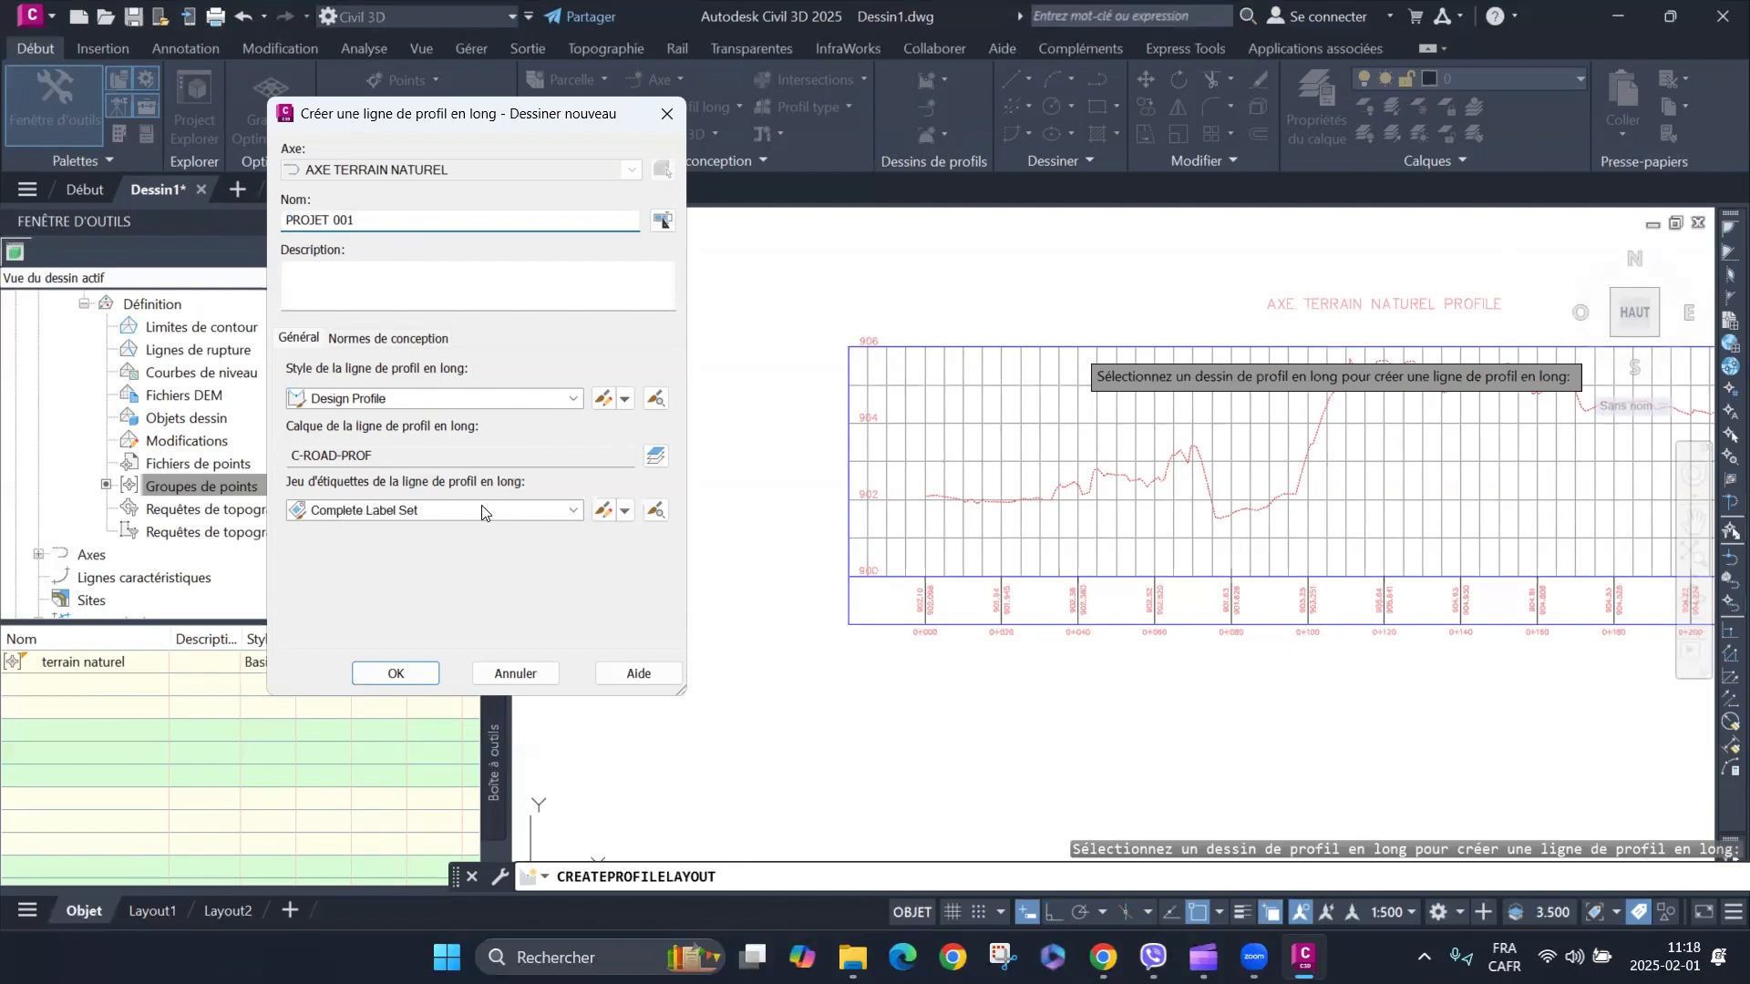
pyautogui.click(395, 673)
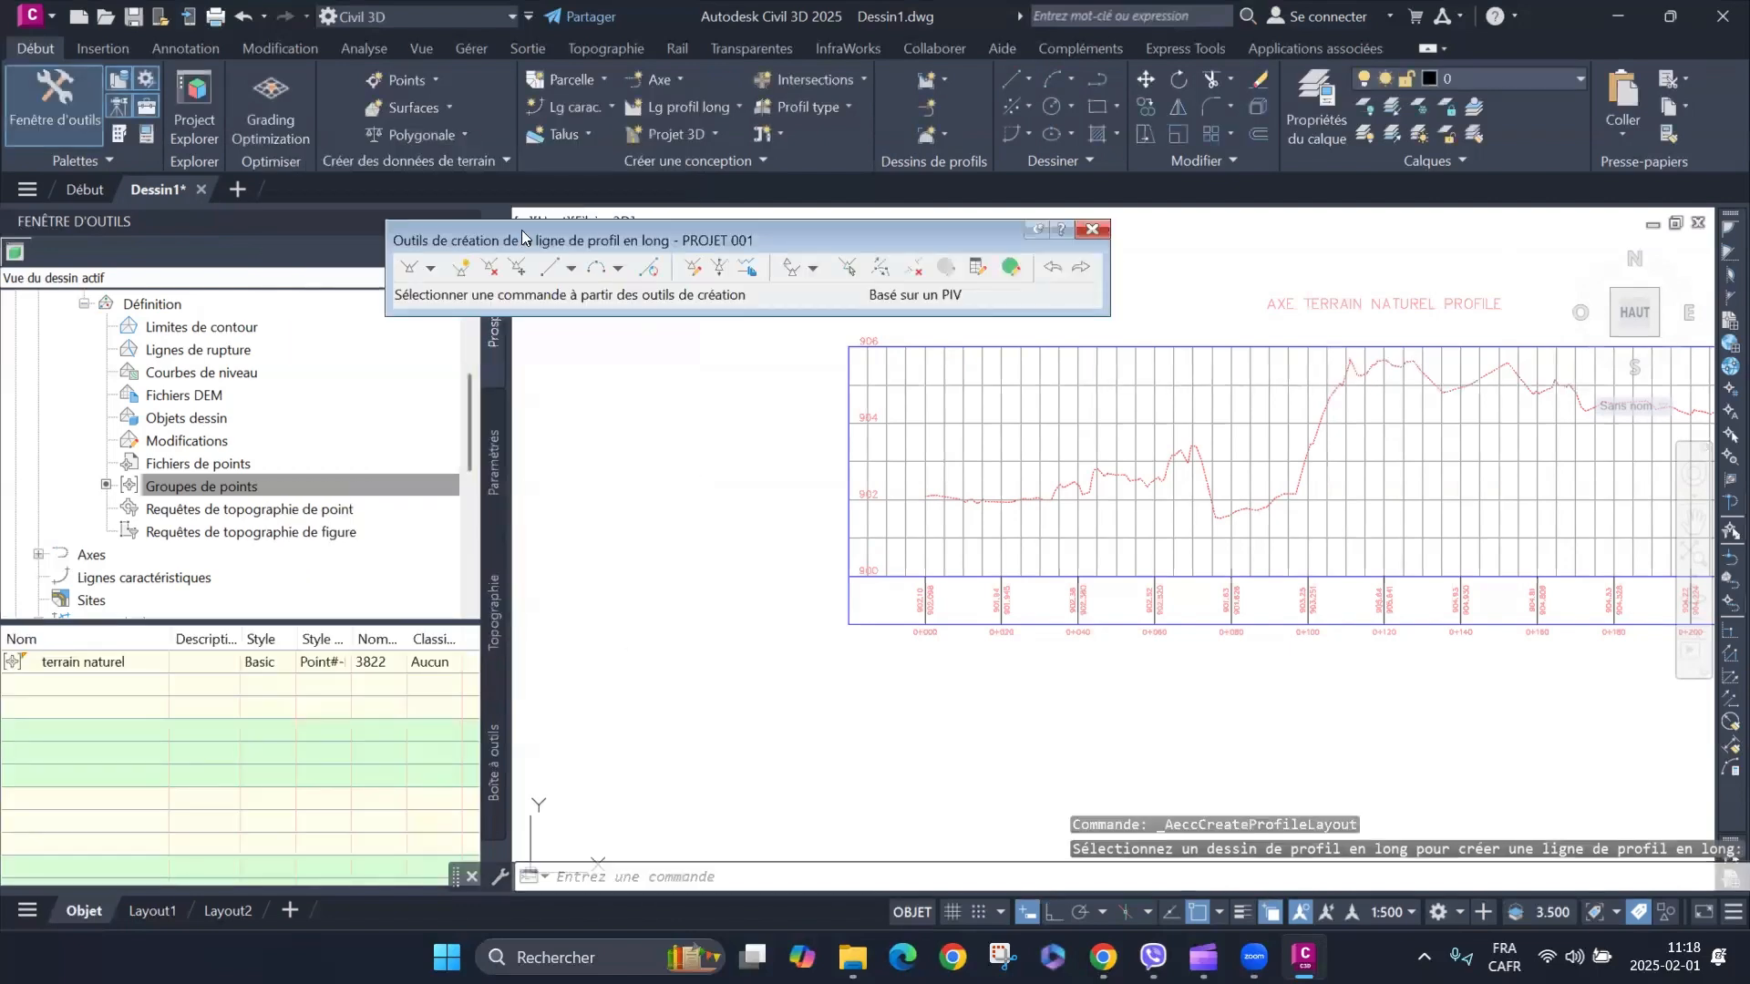
pyautogui.moveTo(541, 239); pyautogui.dragTo(386, 110)
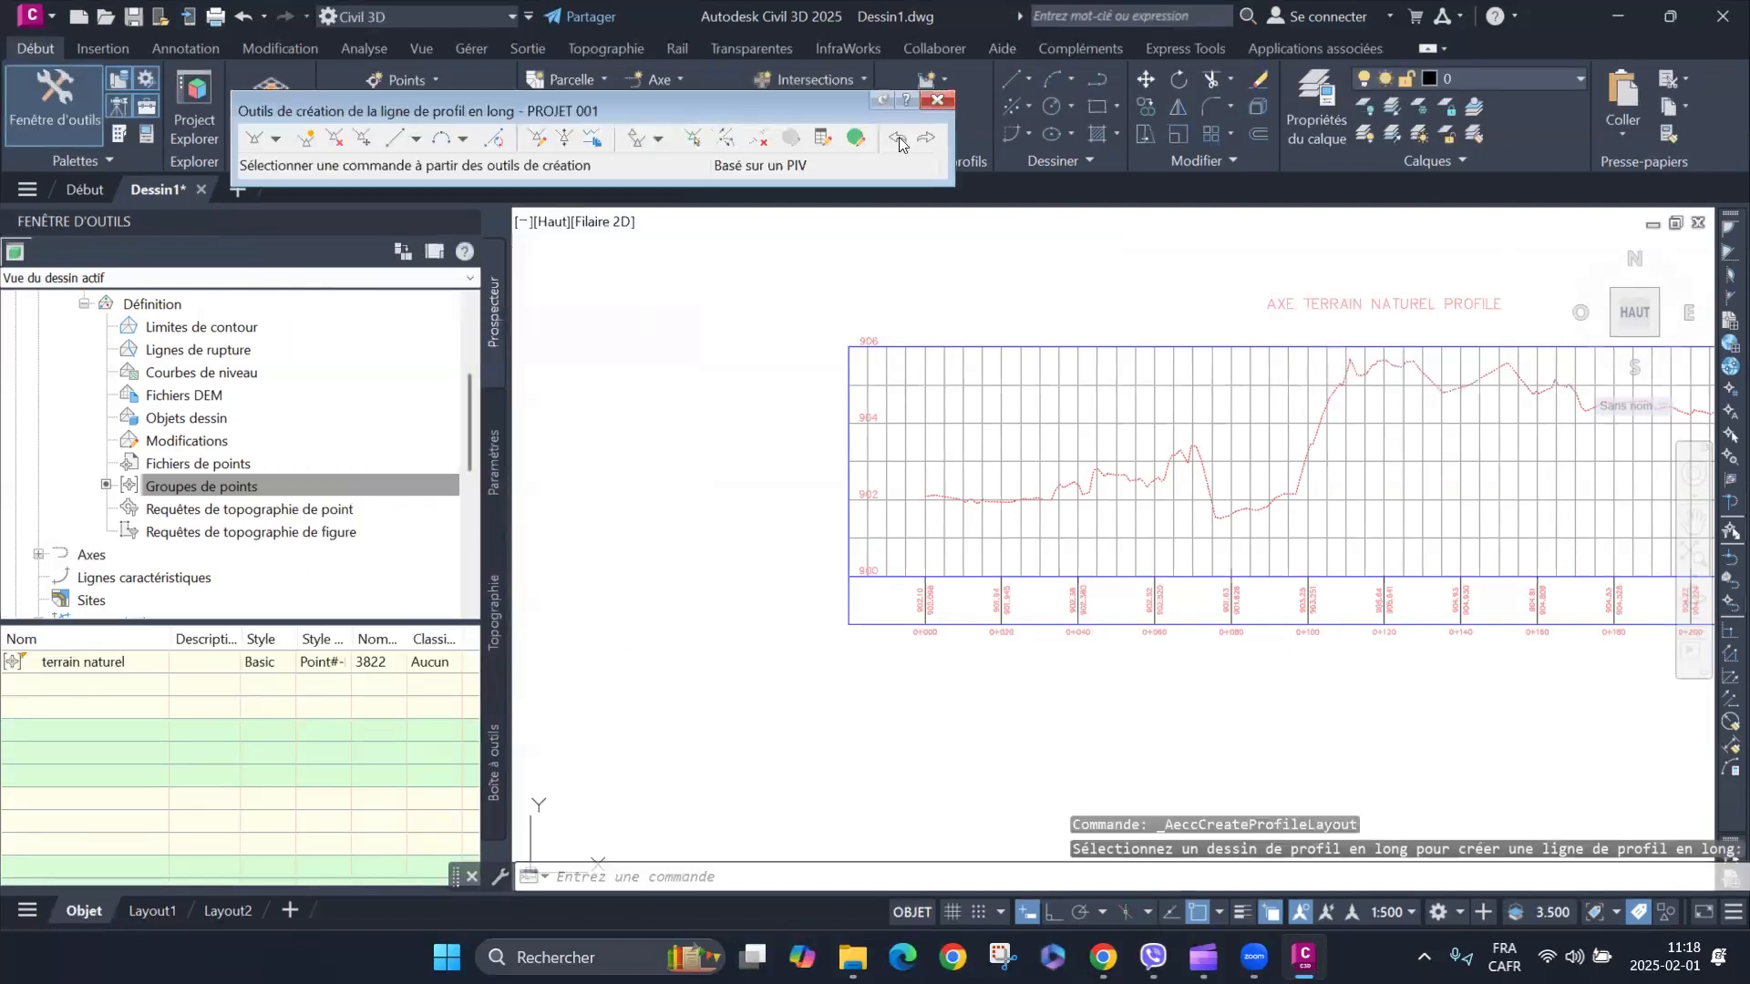
# In the vertical curve settings, choose the Circulaire type and set the default radius to 1200 m for both crest and sag curves.
pyautogui.click(281, 139)
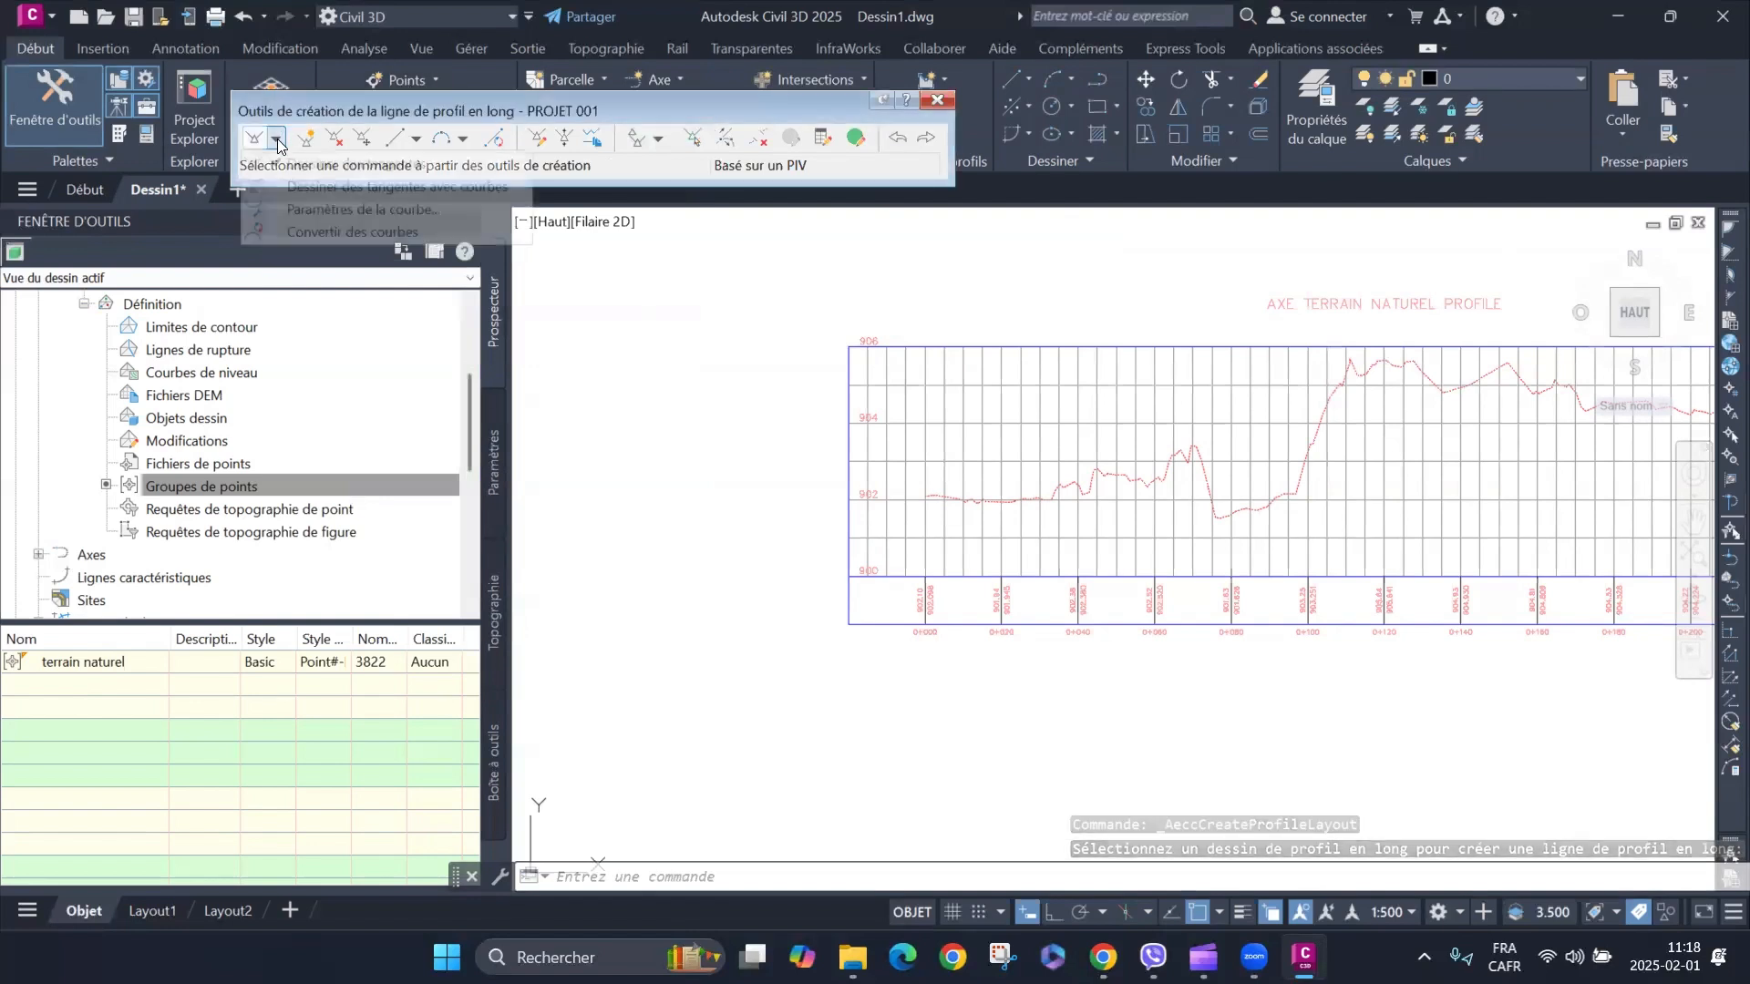
pyautogui.click(369, 209)
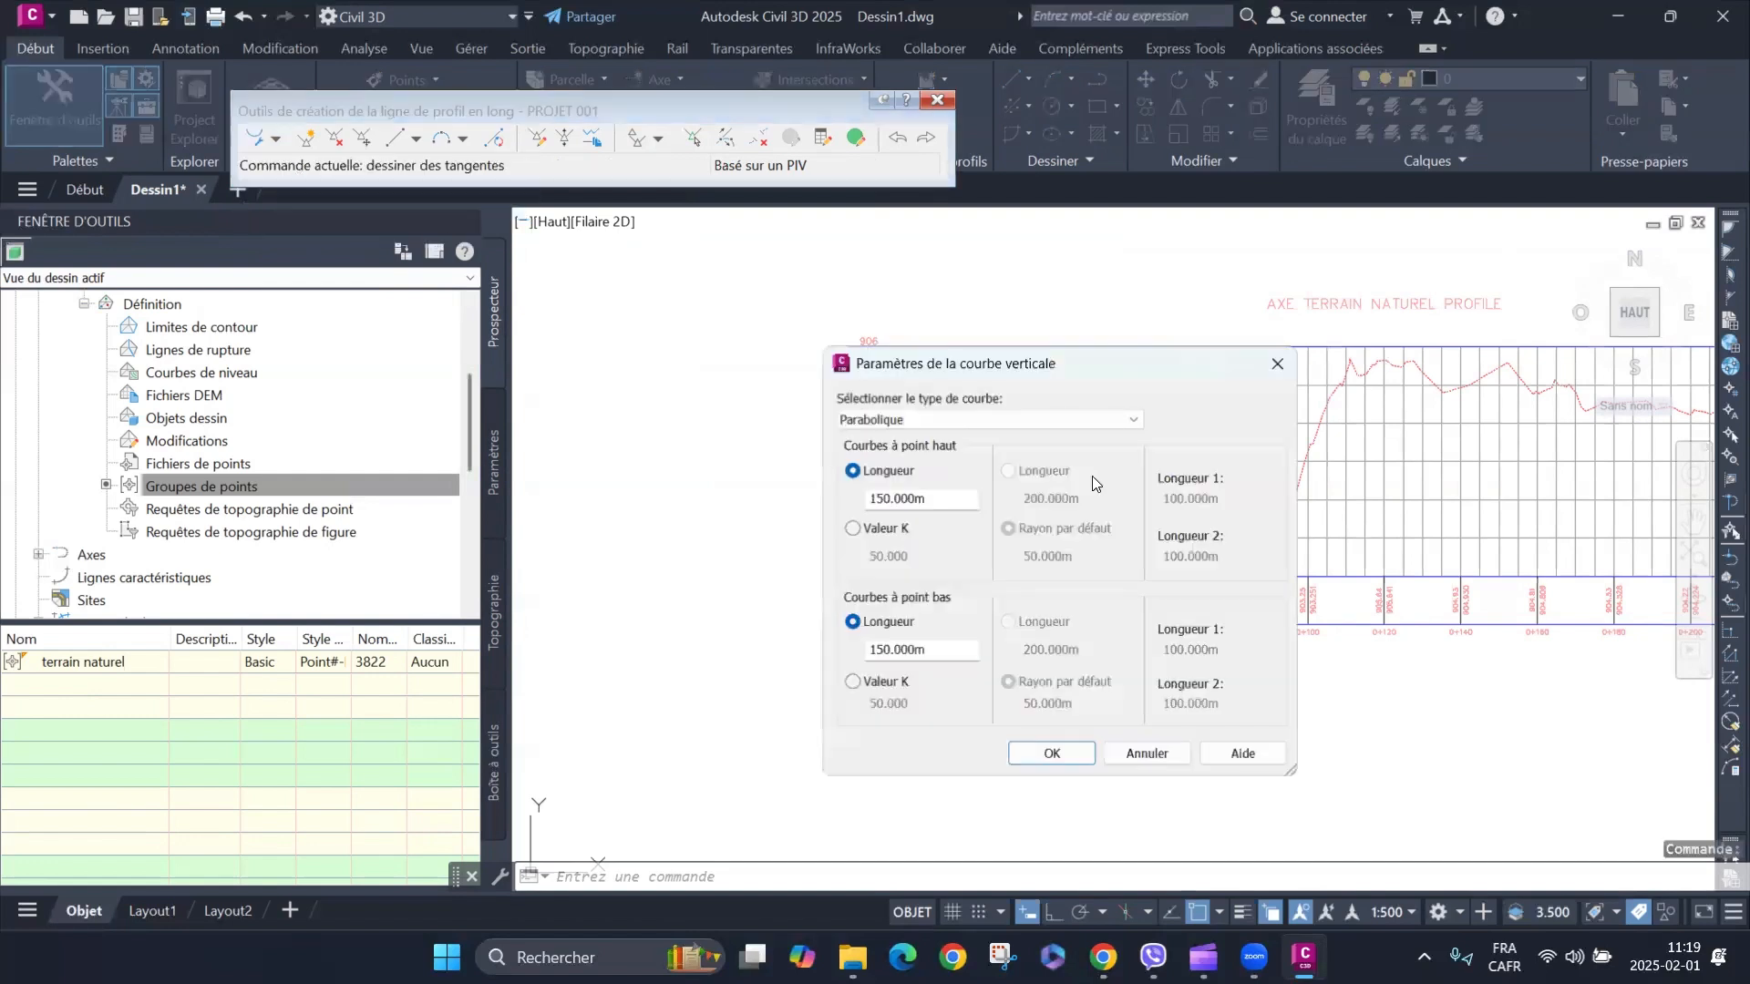
pyautogui.click(908, 421)
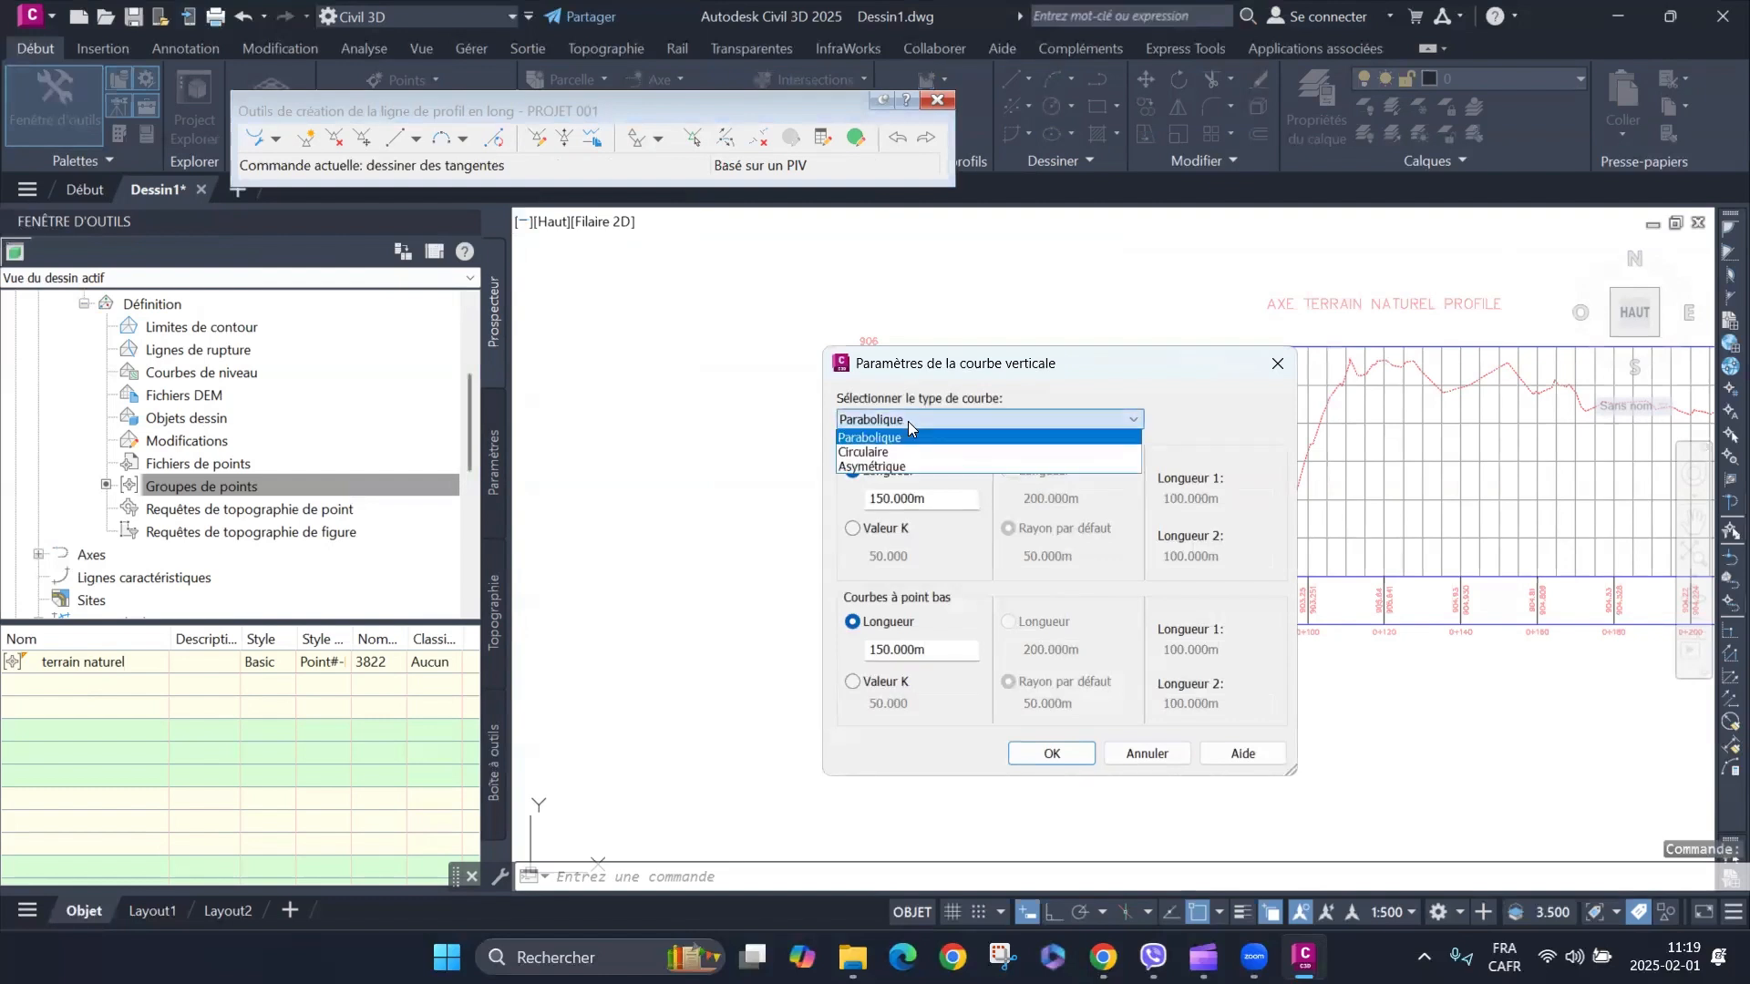
pyautogui.click(875, 453)
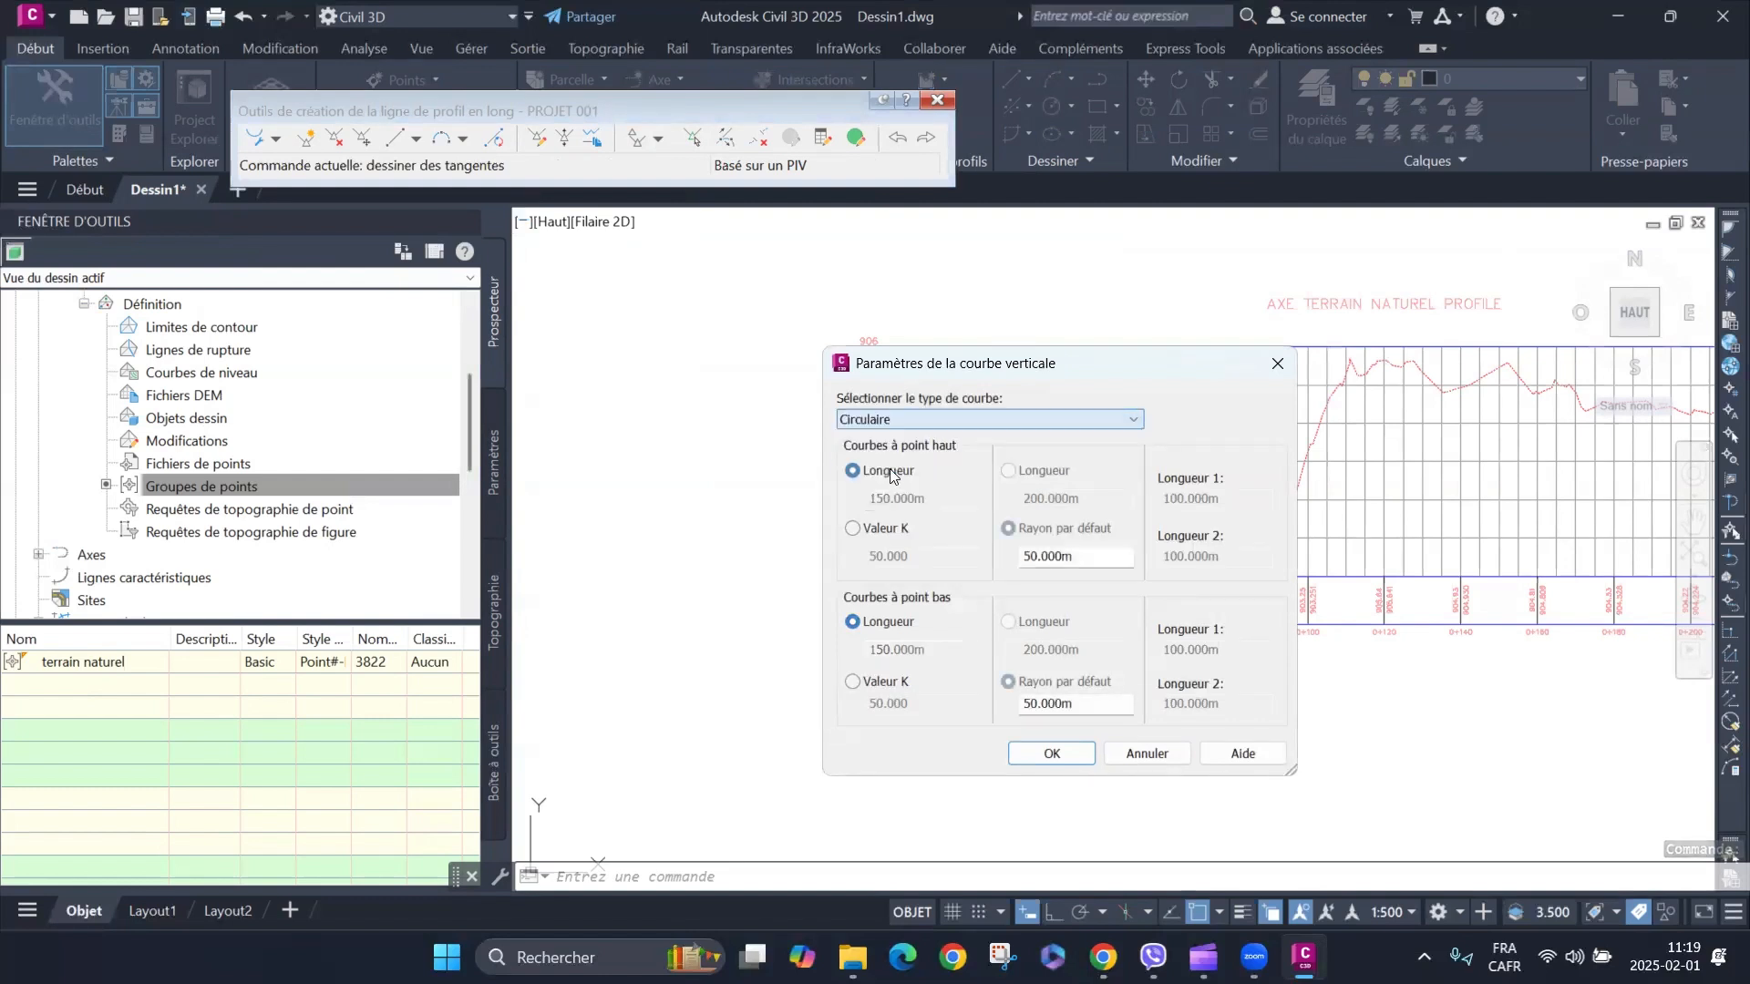
pyautogui.doubleClick(1097, 554)
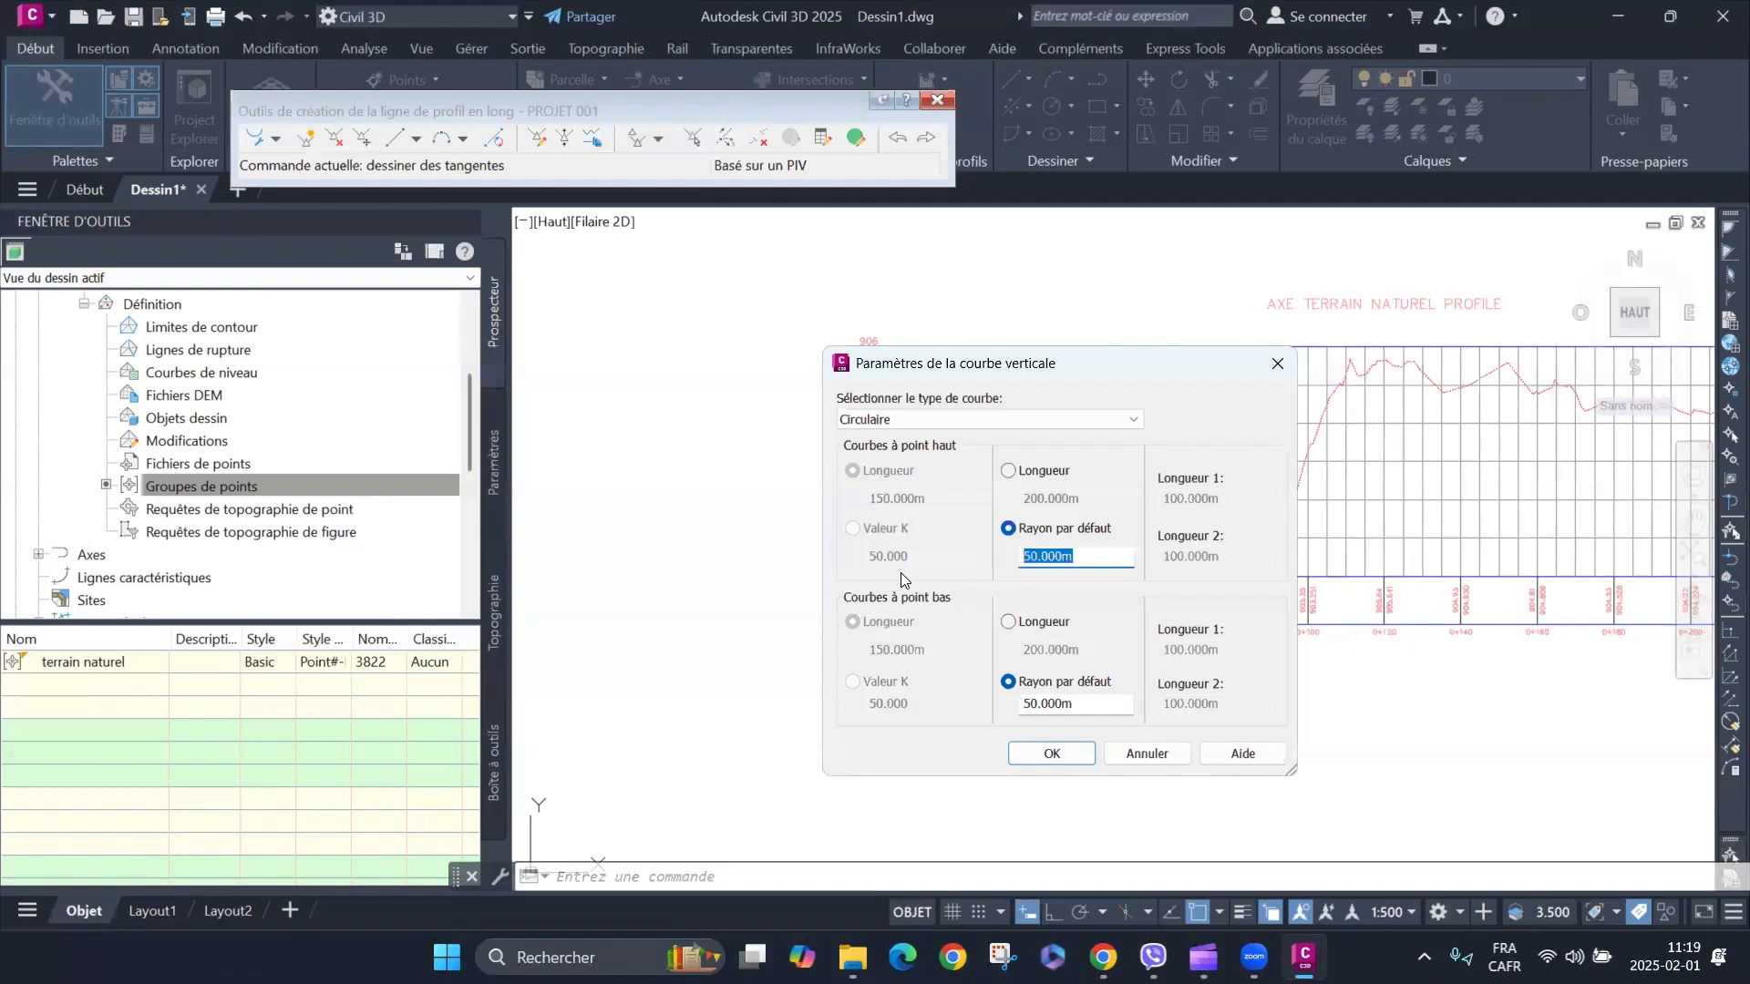
pyautogui.write('1200')
pyautogui.moveTo(1084, 709); pyautogui.dragTo(1019, 713)
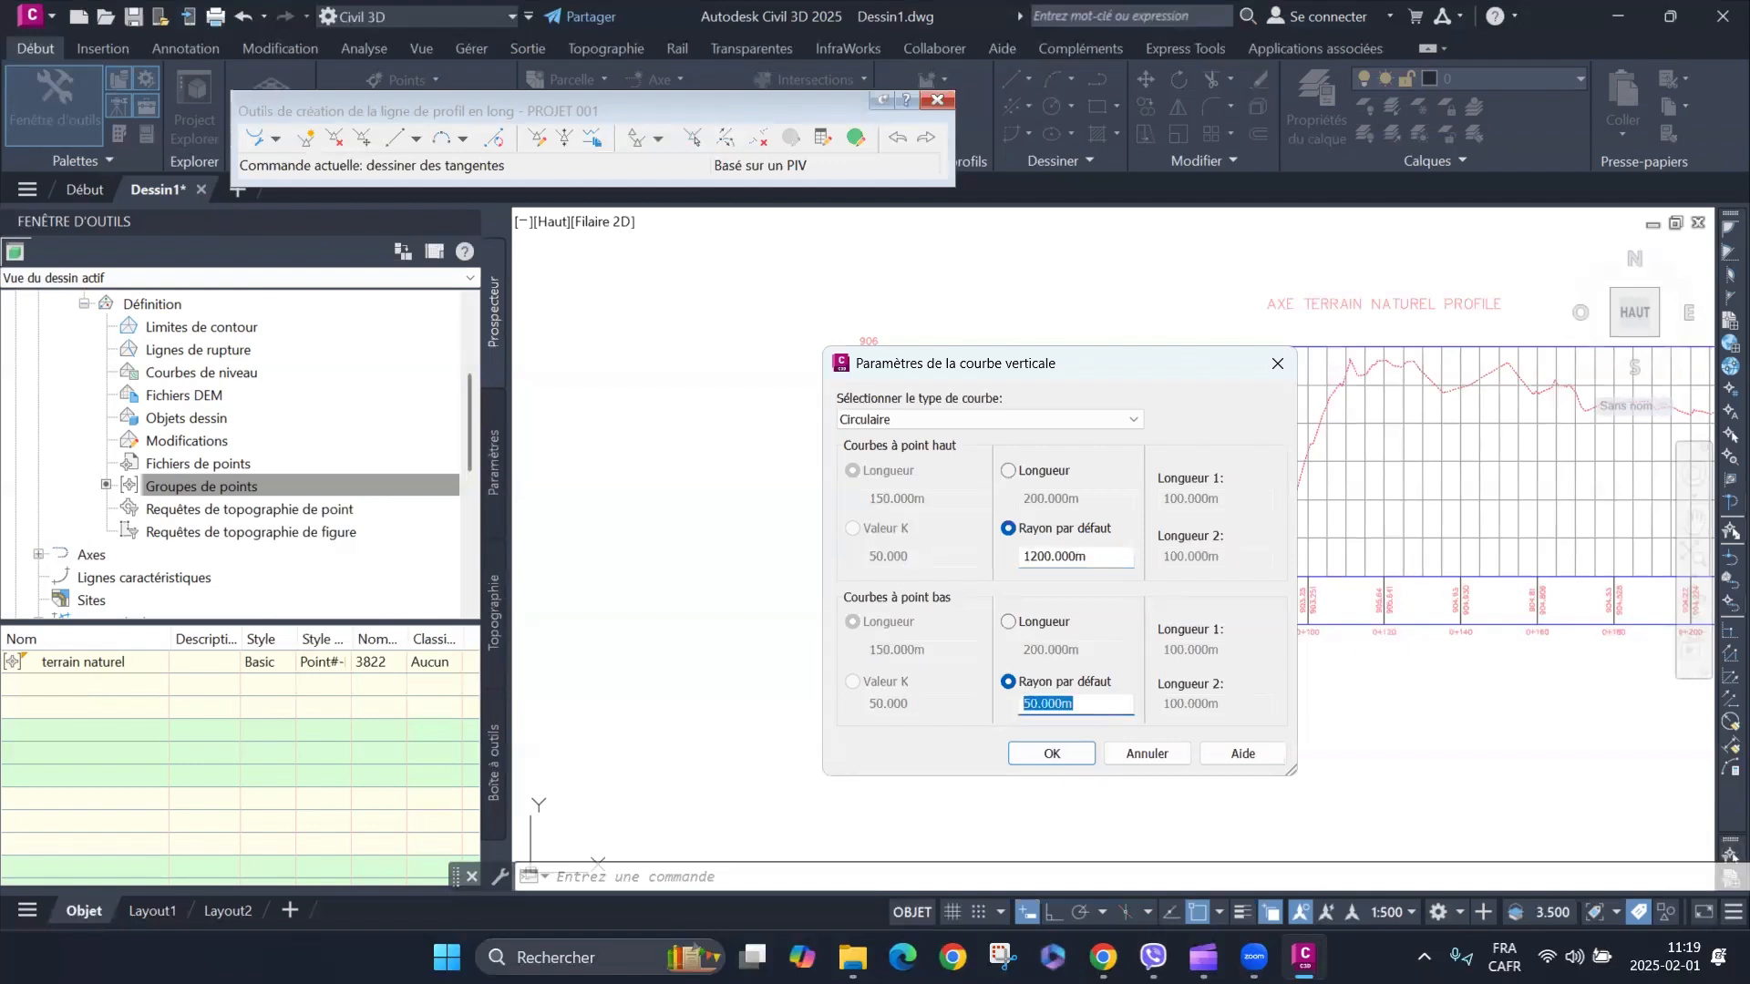
pyautogui.write('1200')
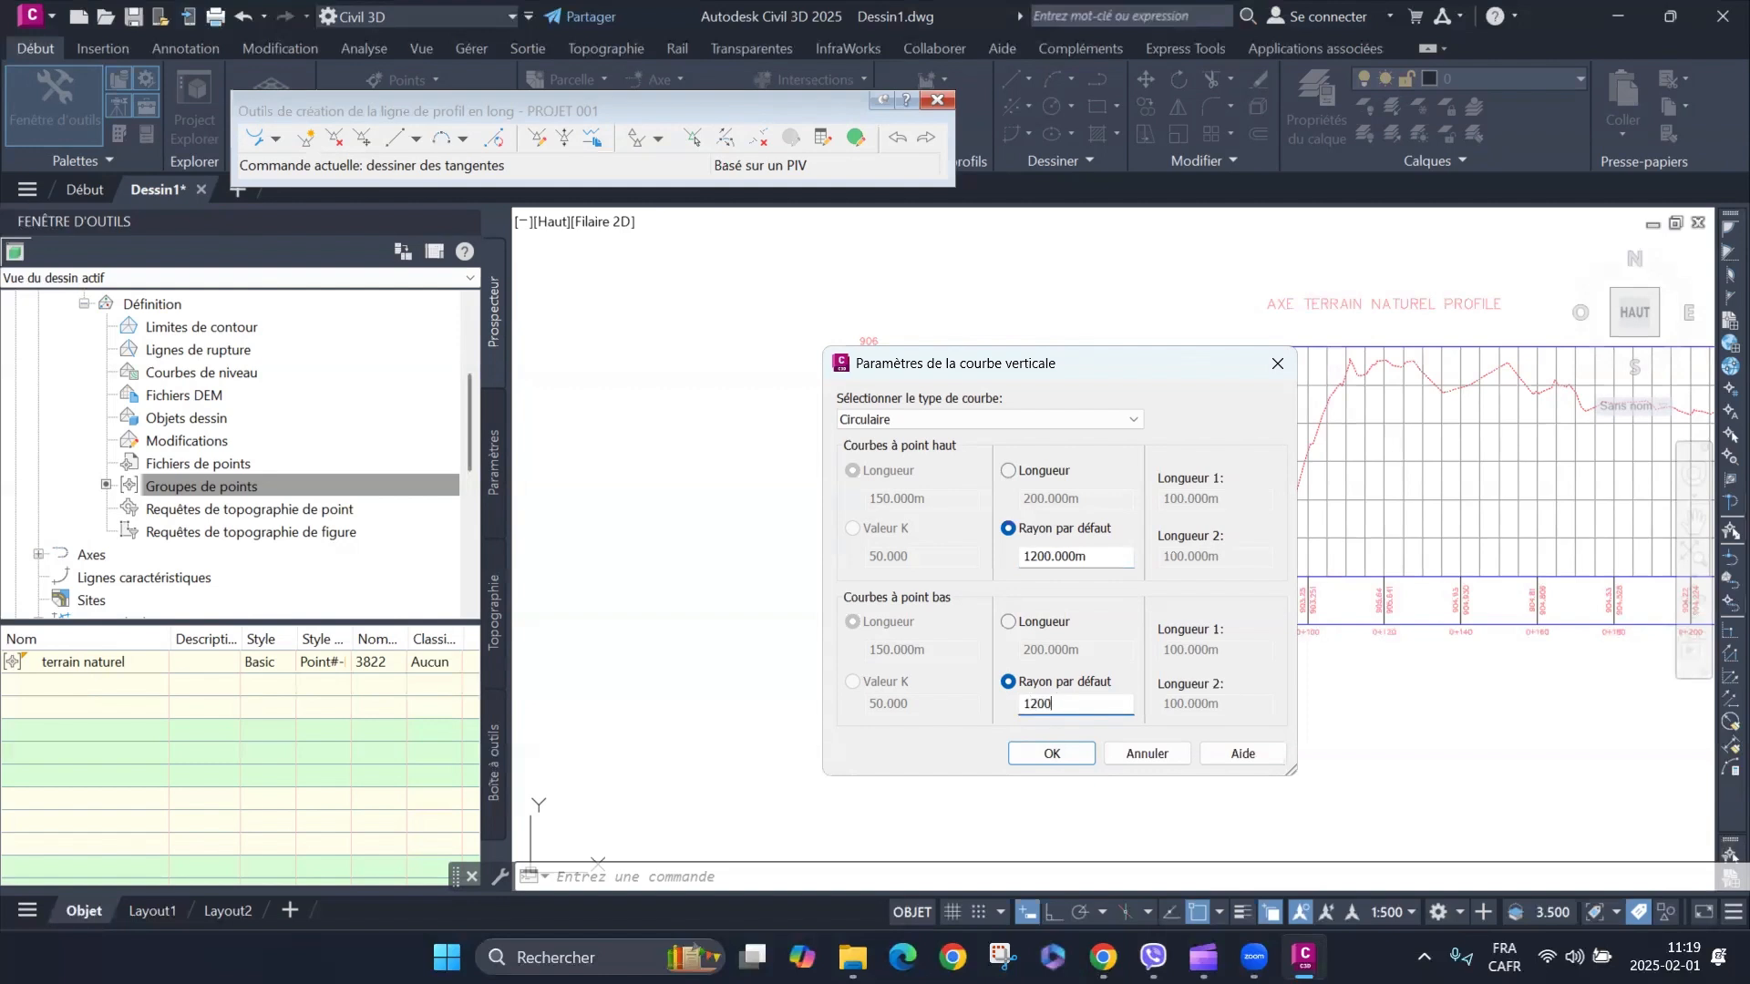
pyautogui.click(1095, 421)
pyautogui.click(928, 442)
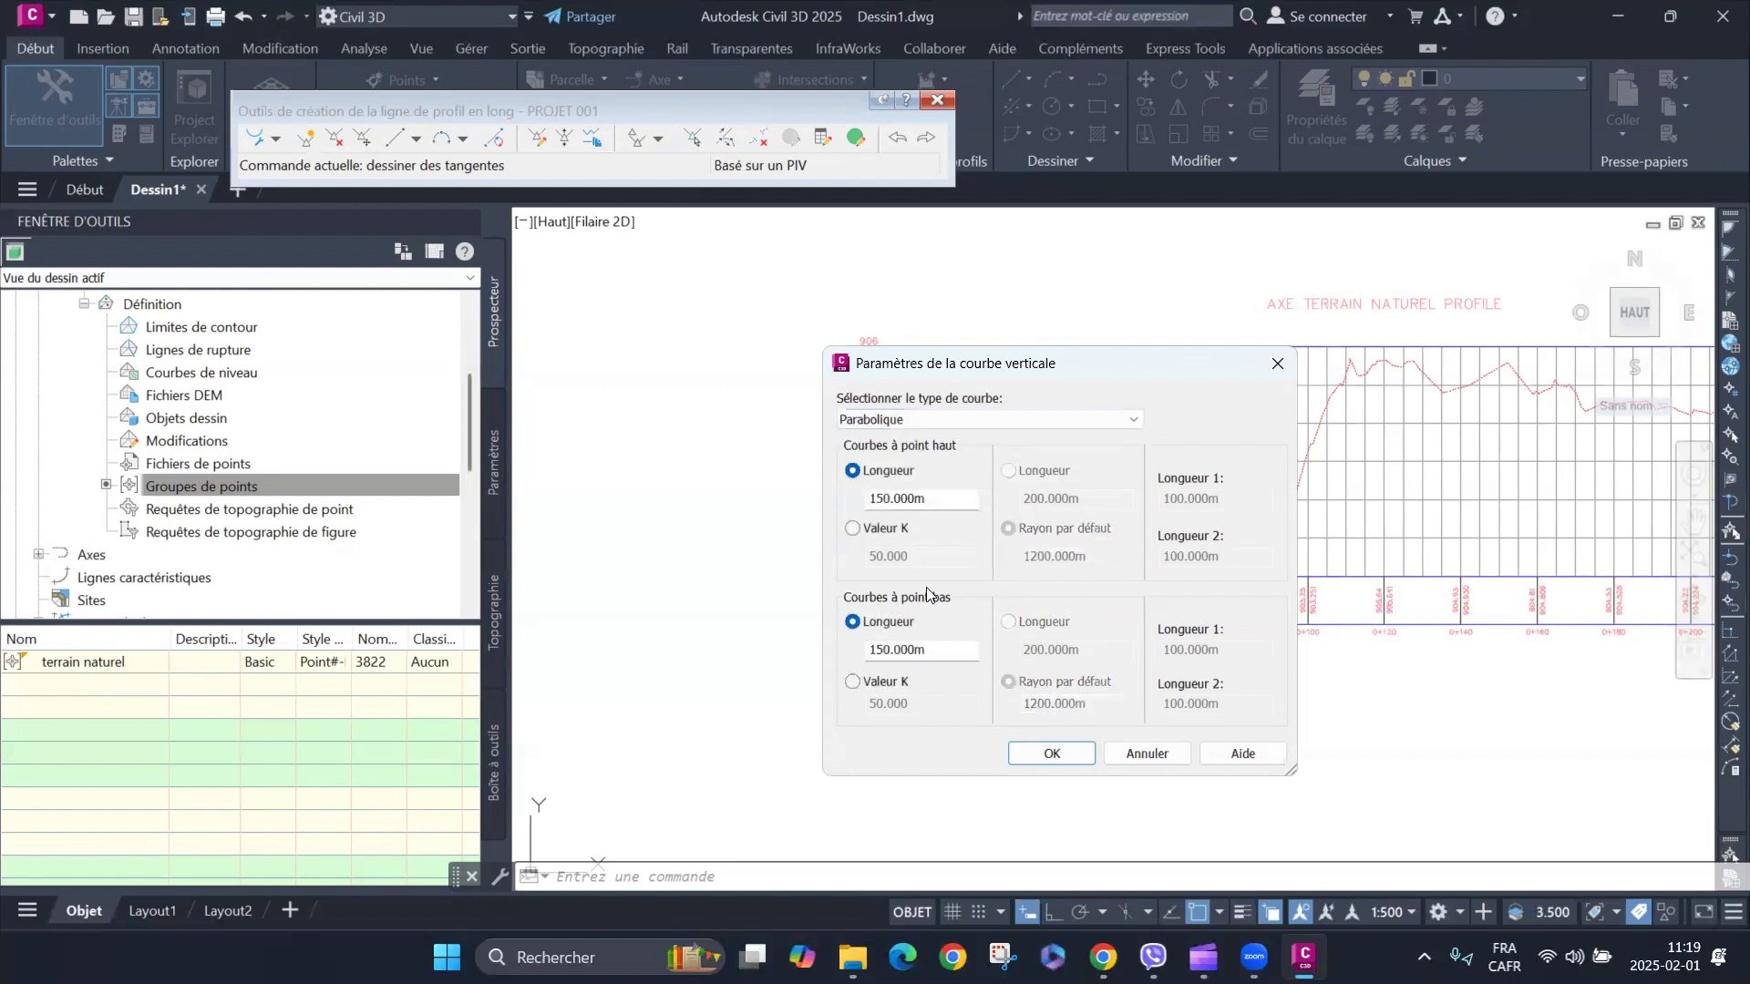
pyautogui.click(1092, 420)
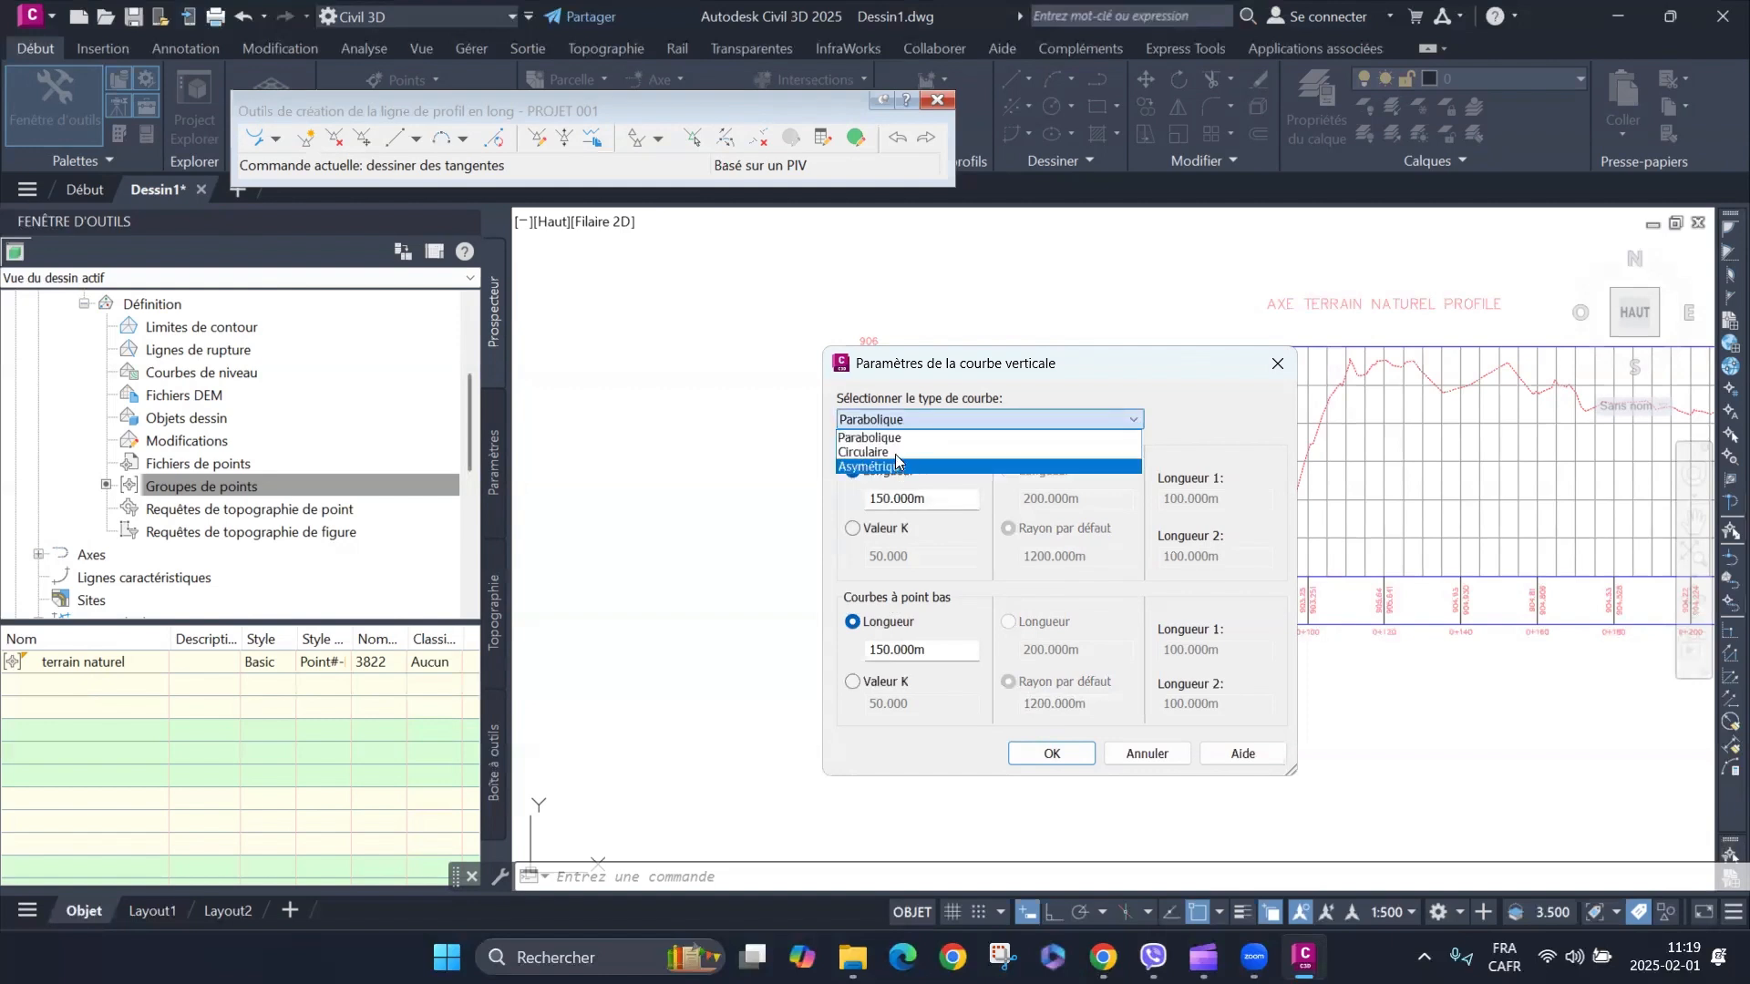
pyautogui.click(889, 439)
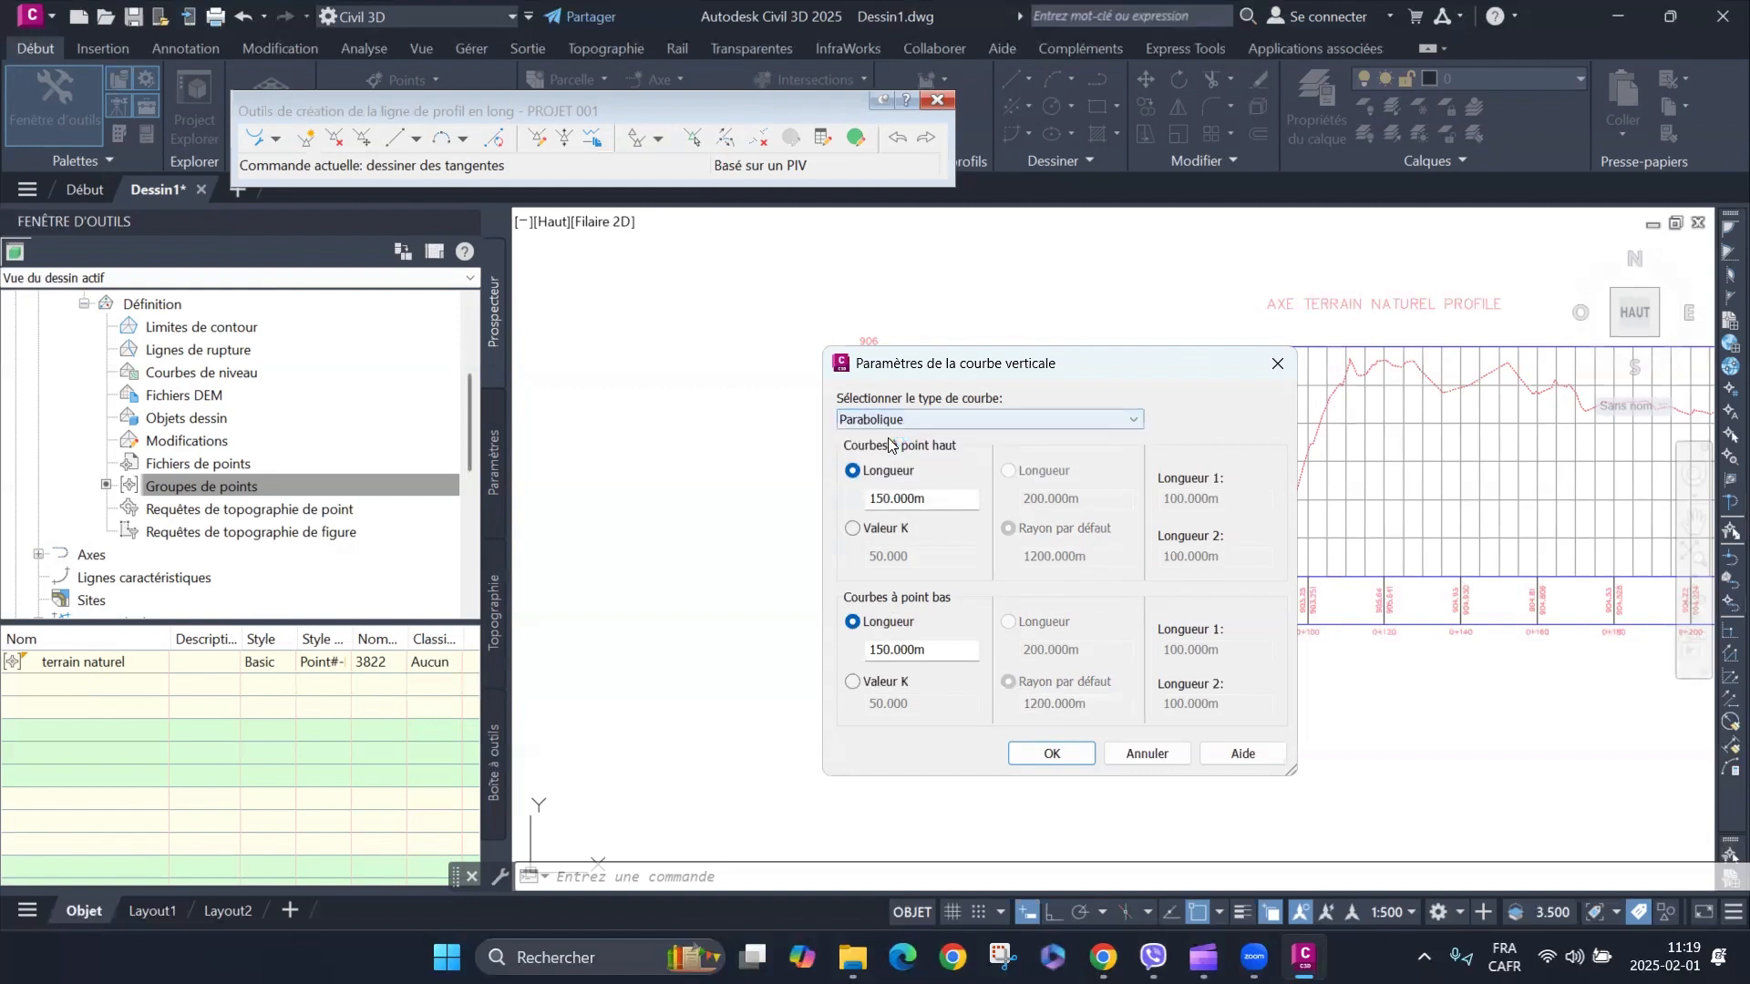
# Select Circulaire as the vertical curve type and apply the curve settings.
pyautogui.click(948, 421)
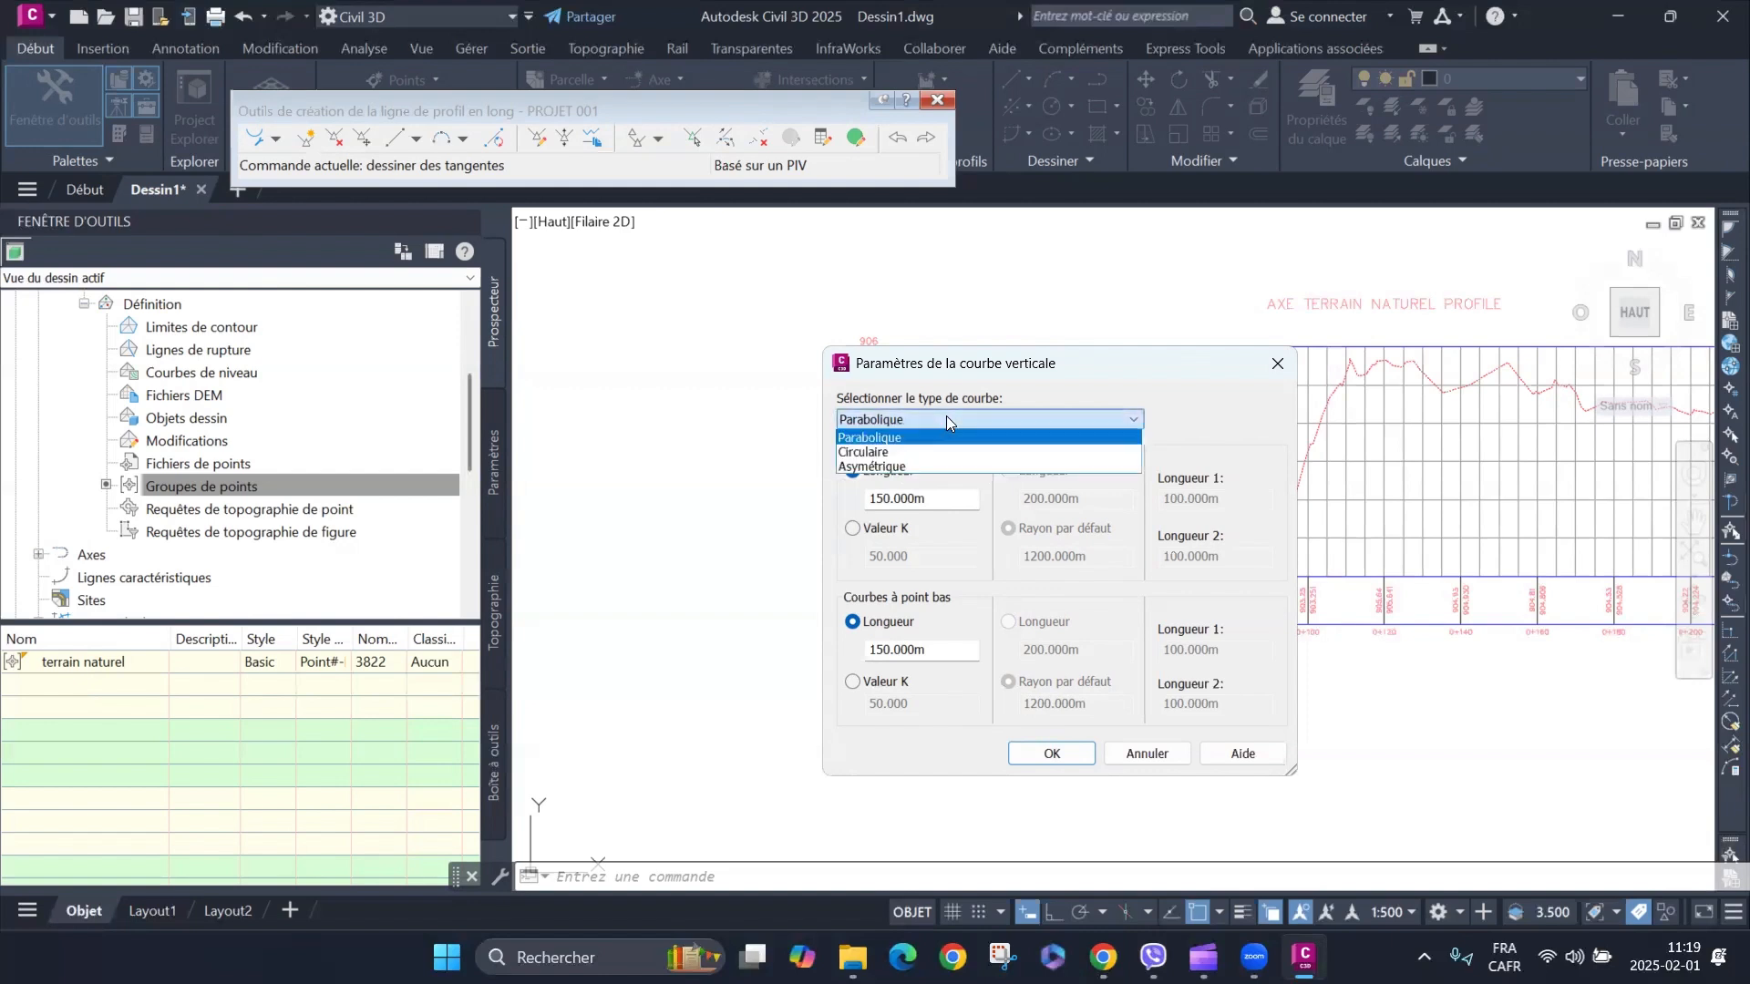
pyautogui.click(908, 459)
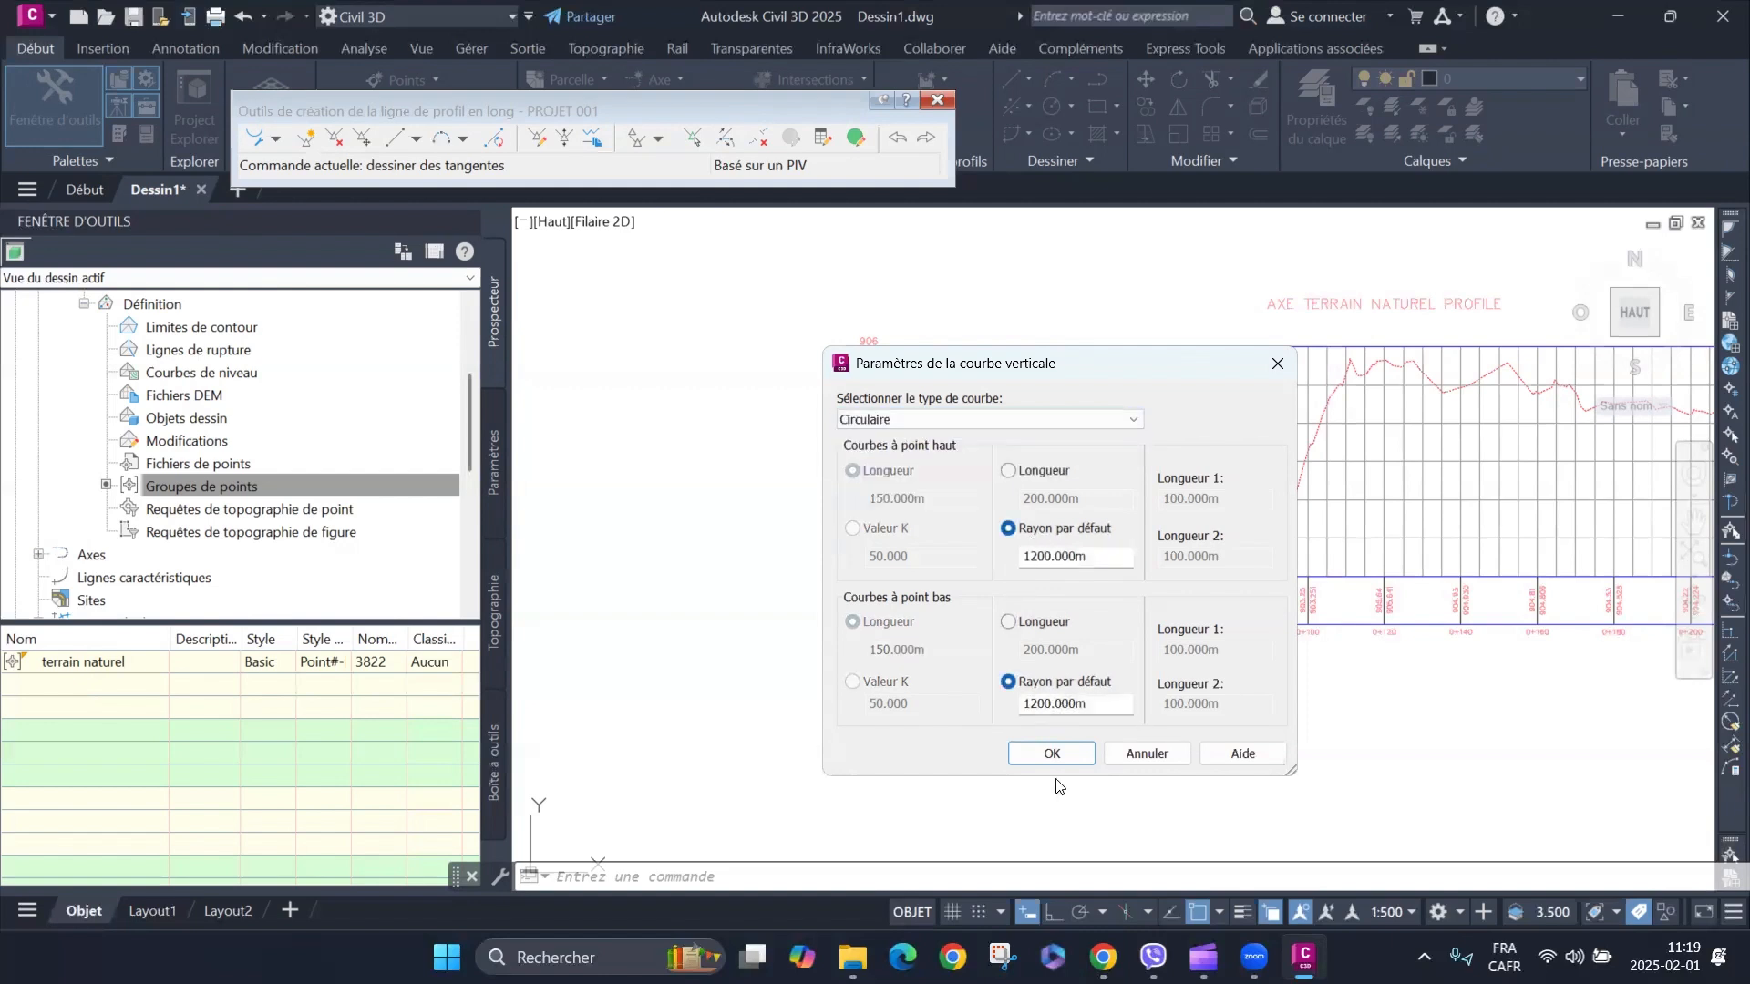
pyautogui.click(1056, 753)
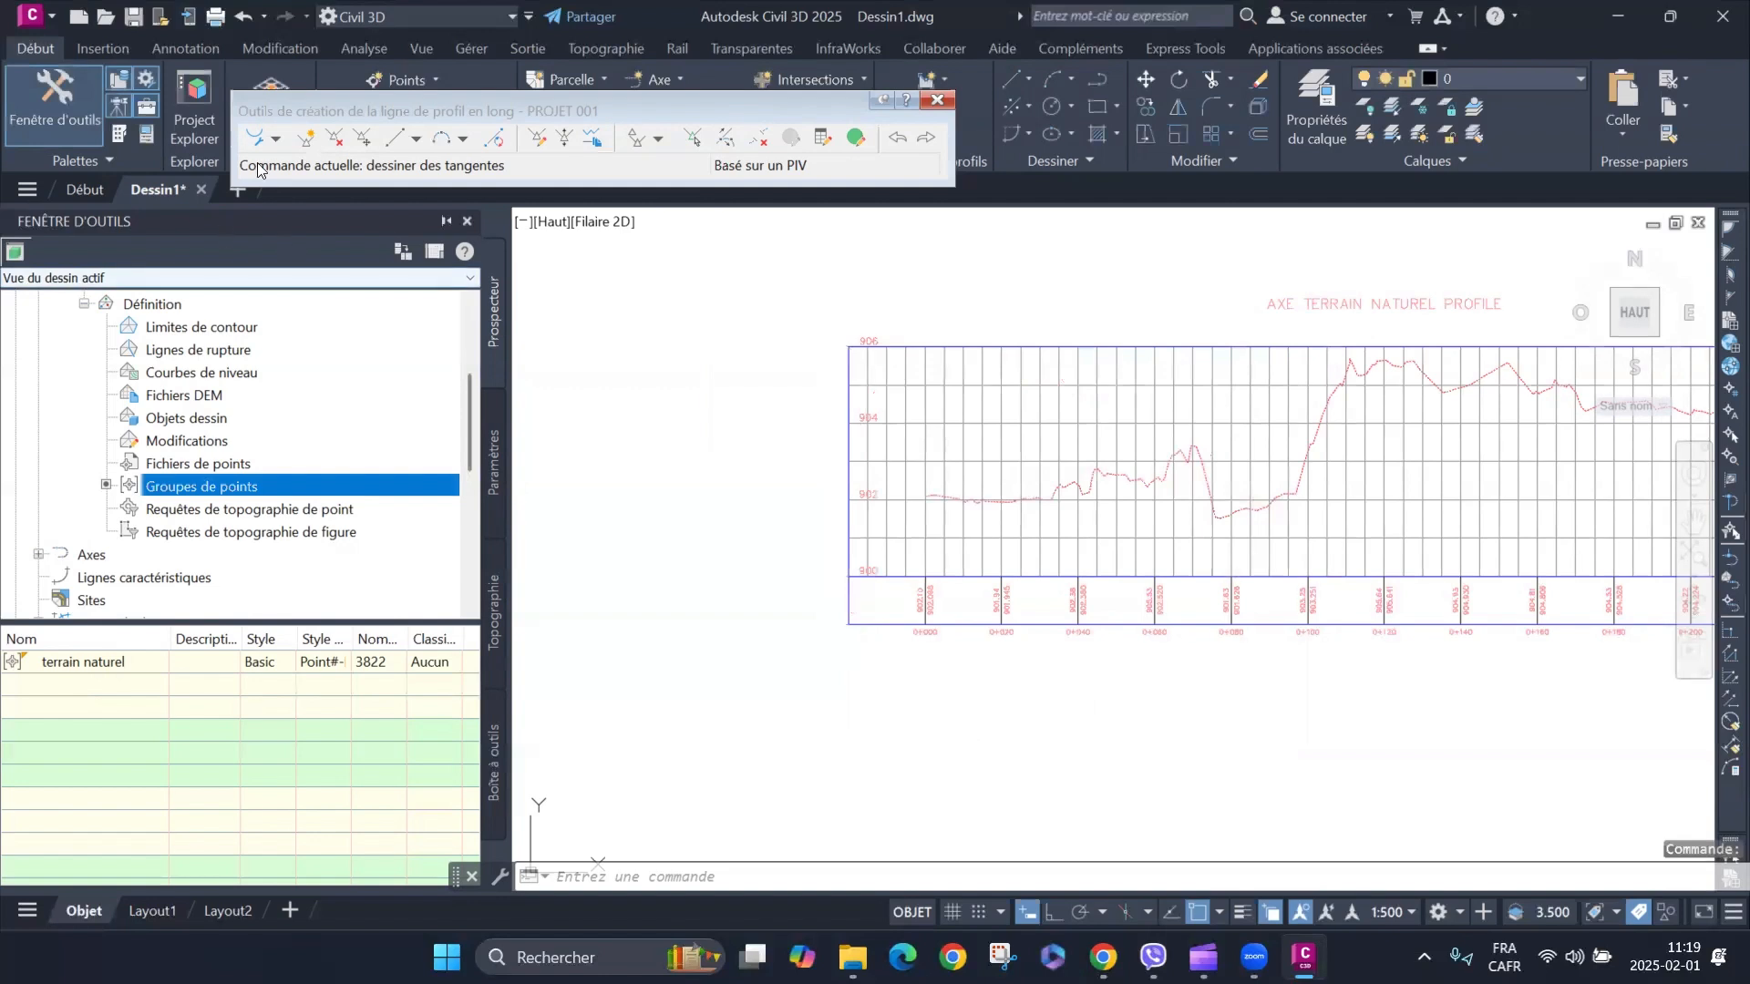
# Draw tangents with curves from the terrain profile's start to its end, with an intermediate PVI near station 0+110, elevation about 901.4.
pyautogui.click(275, 138)
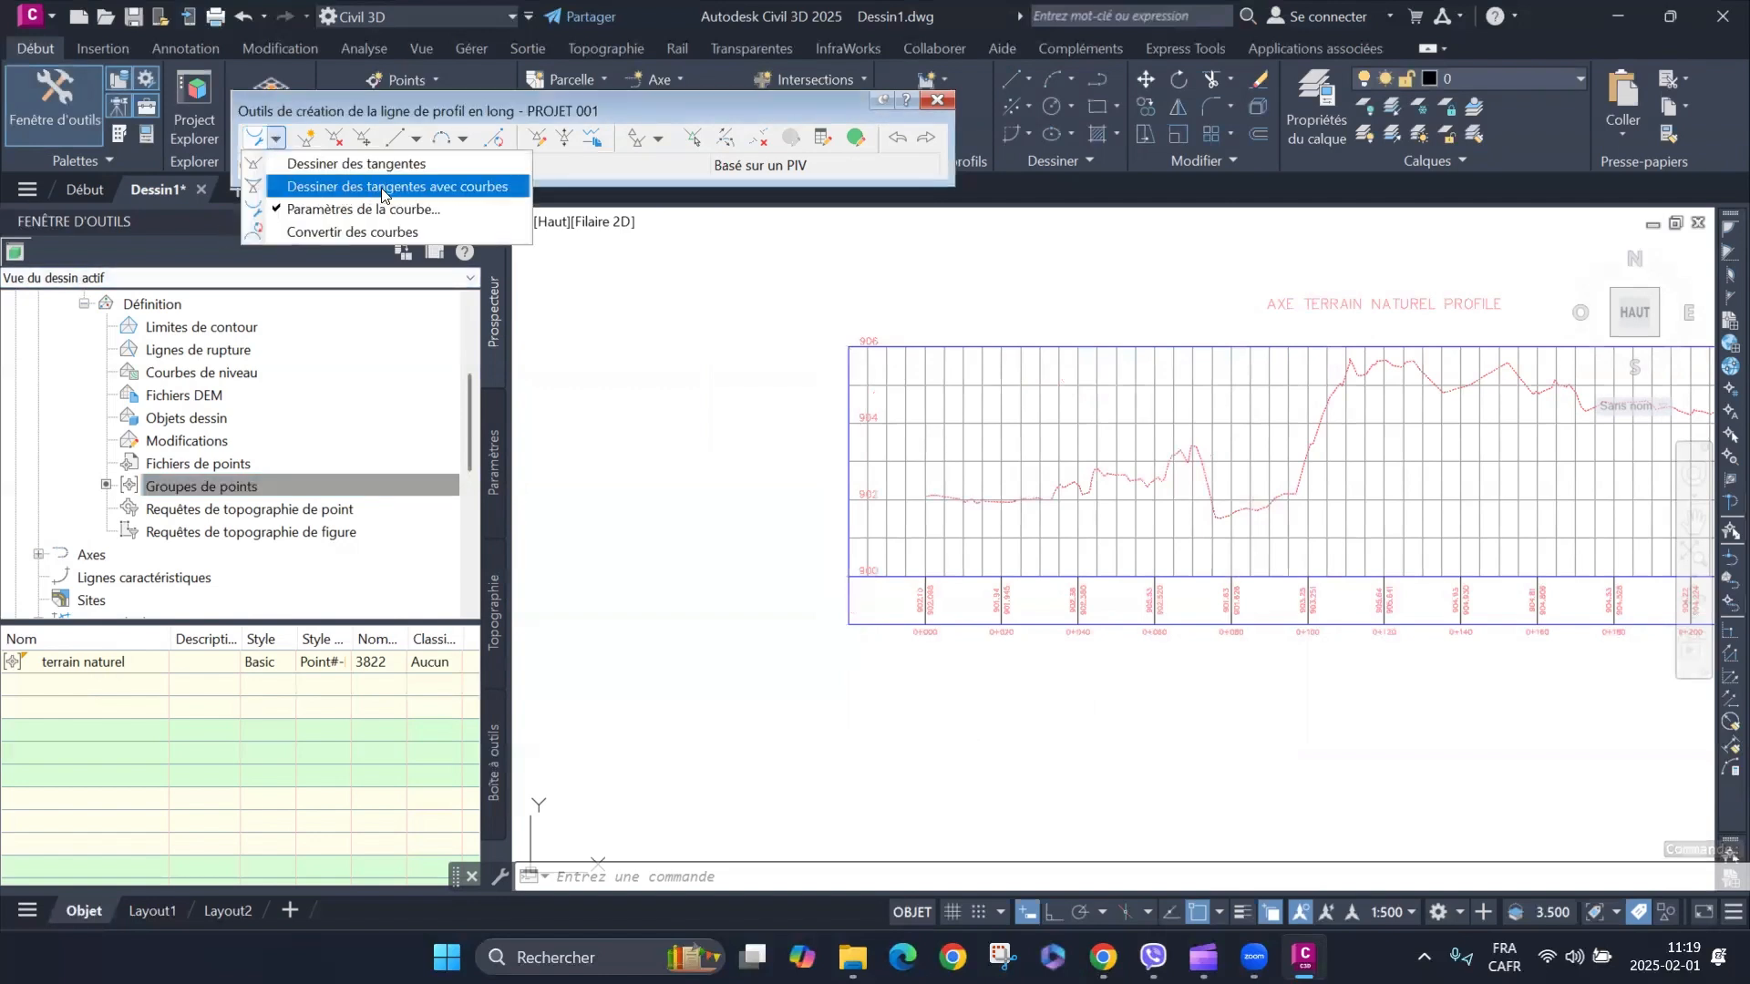
pyautogui.click(405, 187)
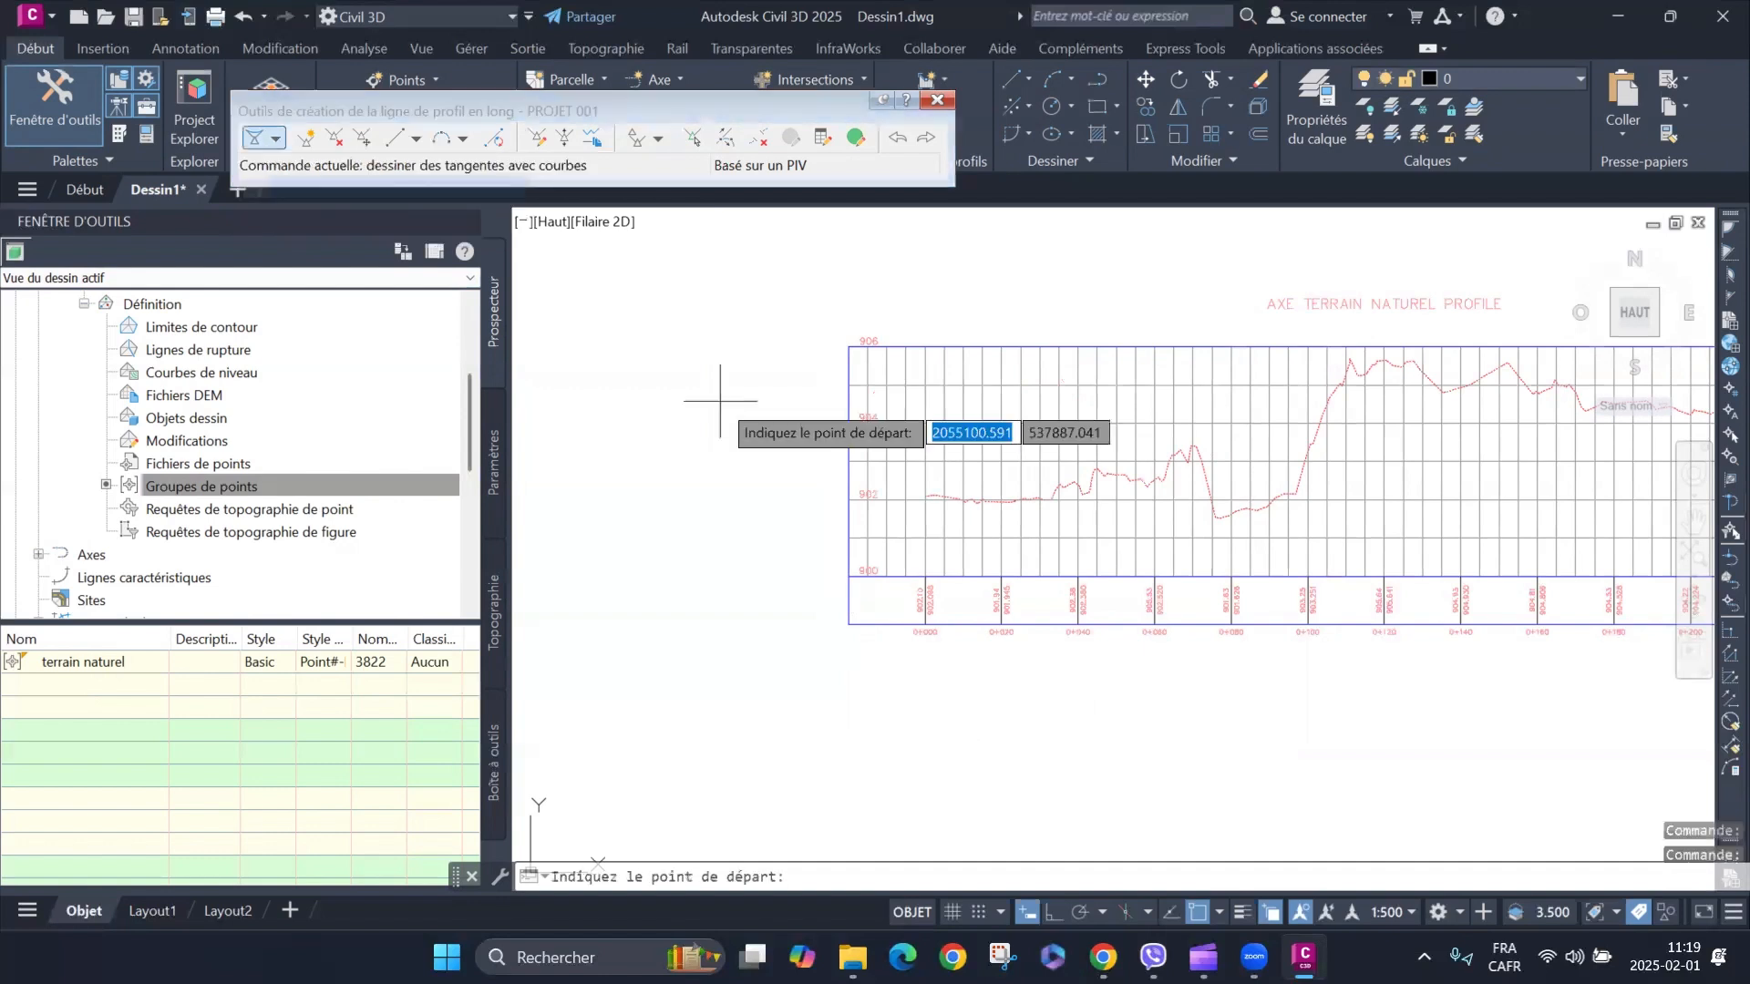
pyautogui.scroll(5, 1045, 502)
pyautogui.scroll(2, 1045, 504)
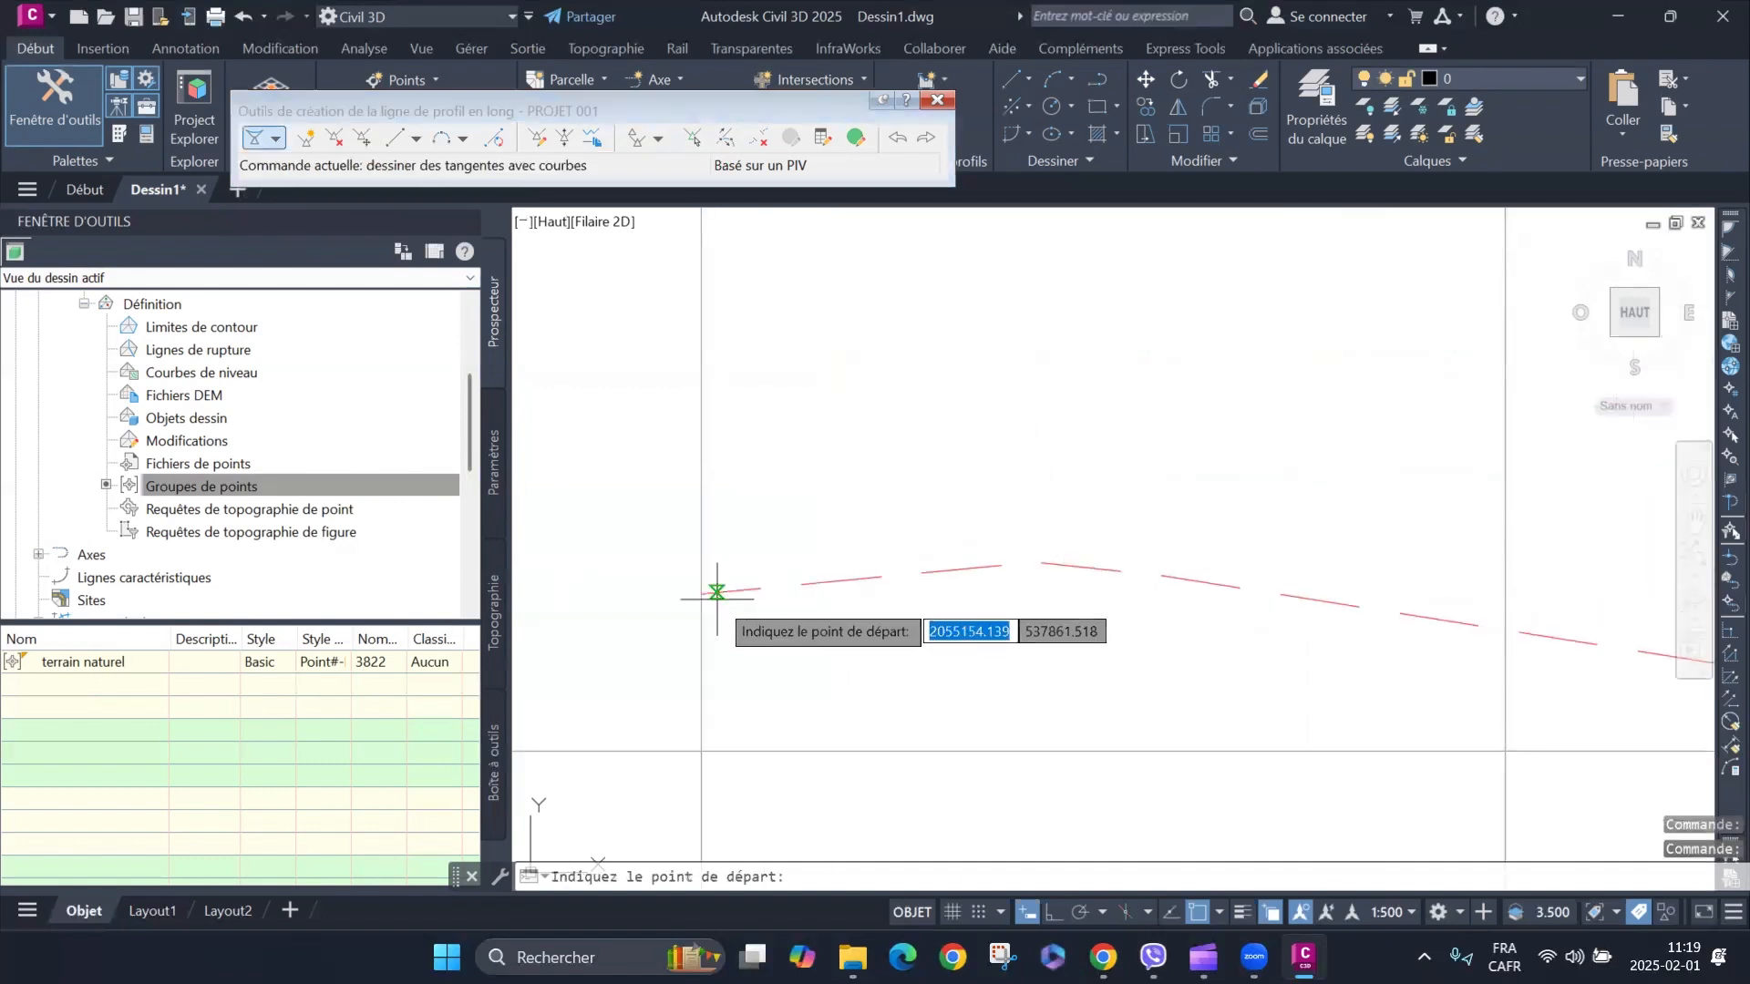
pyautogui.click(701, 594)
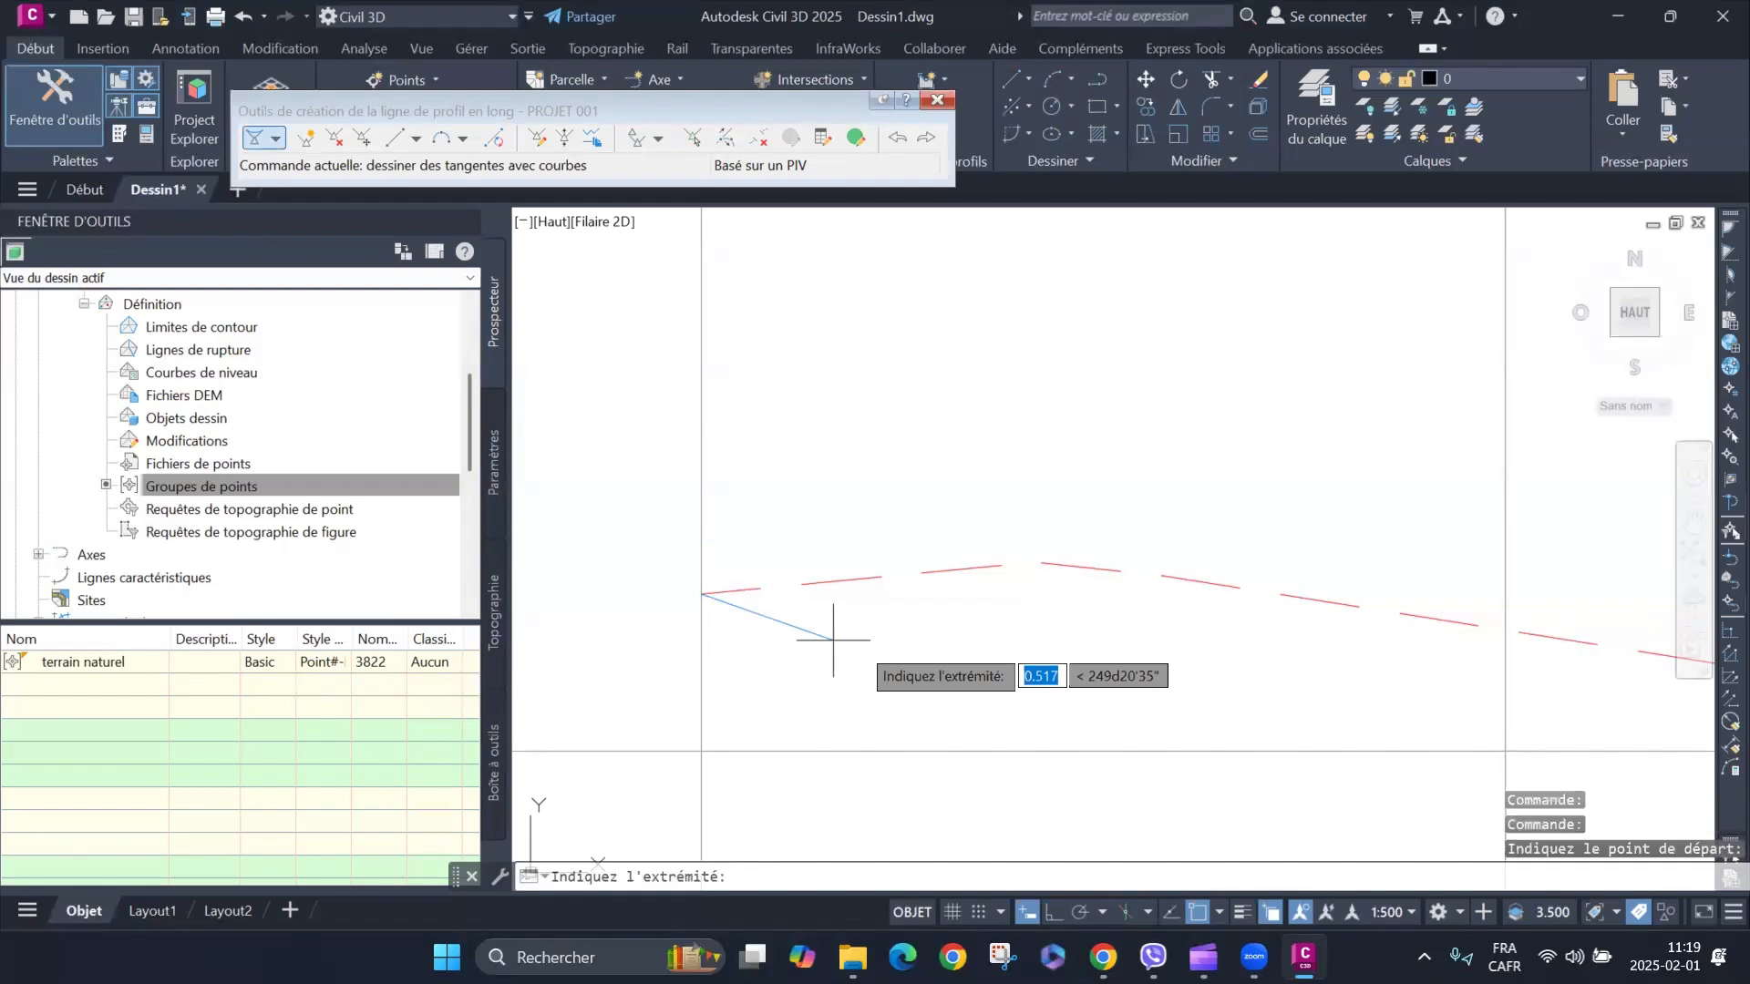
pyautogui.scroll(-6, 664, 461)
pyautogui.scroll(4, 848, 522)
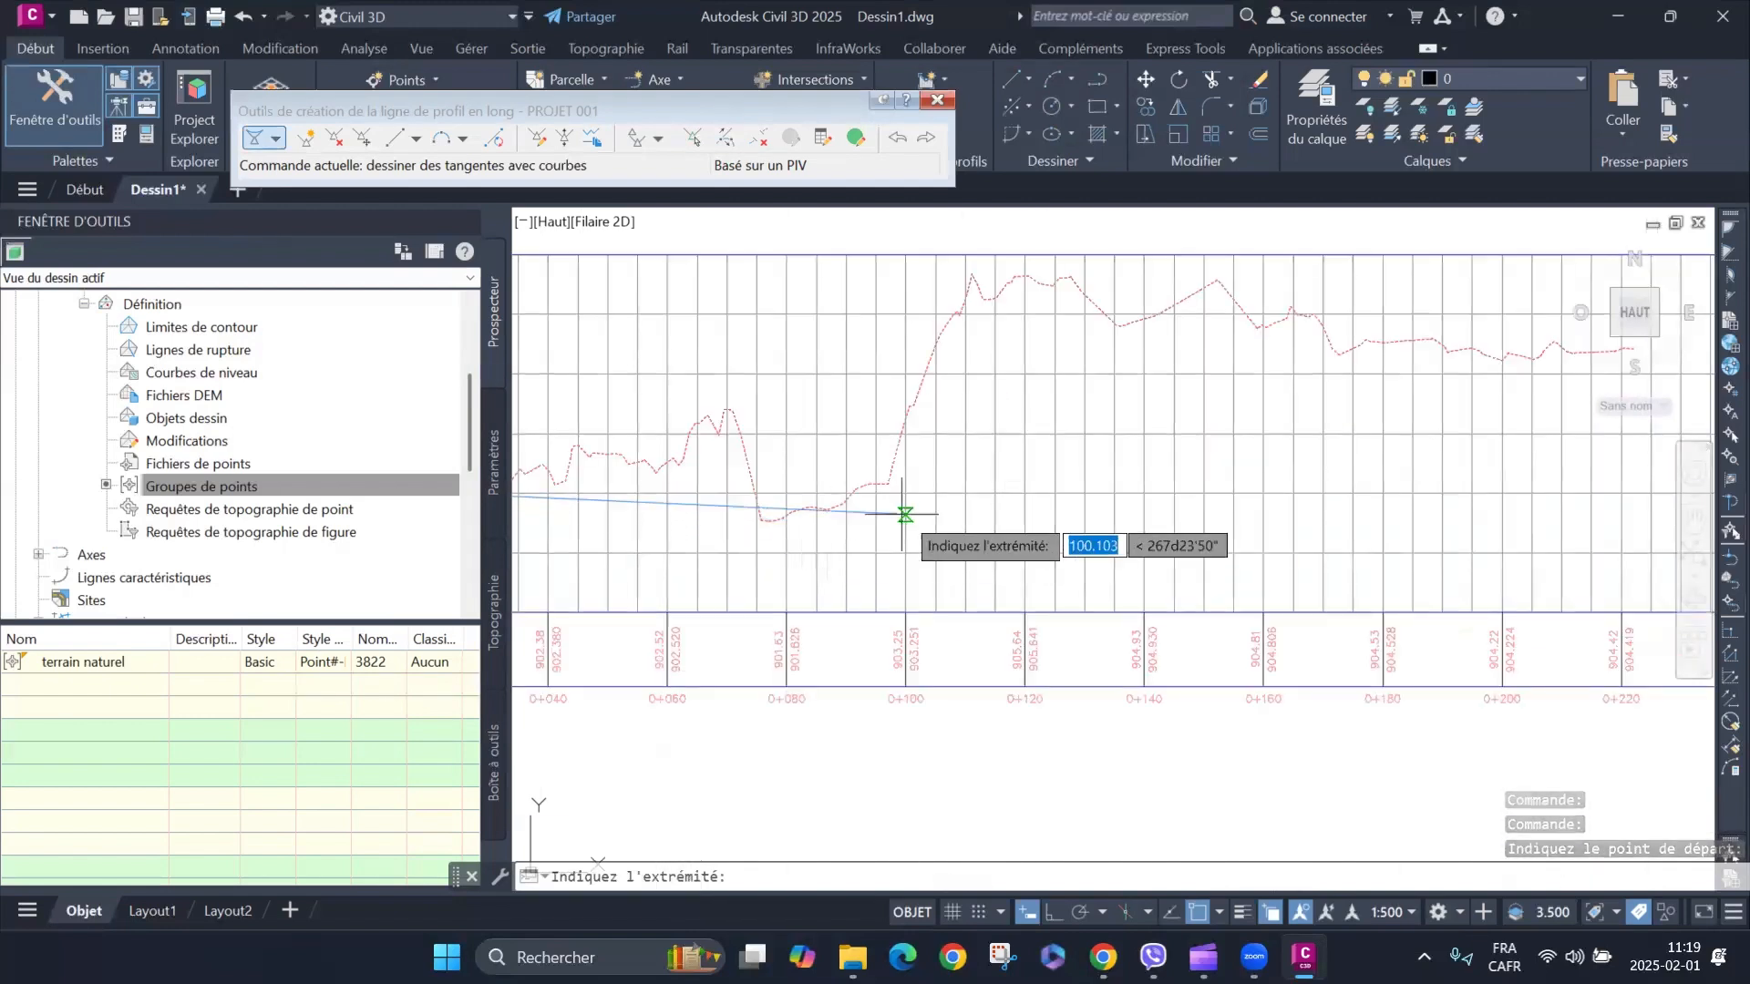
pyautogui.click(966, 528)
pyautogui.scroll(-5, 968, 558)
pyautogui.scroll(8, 1112, 586)
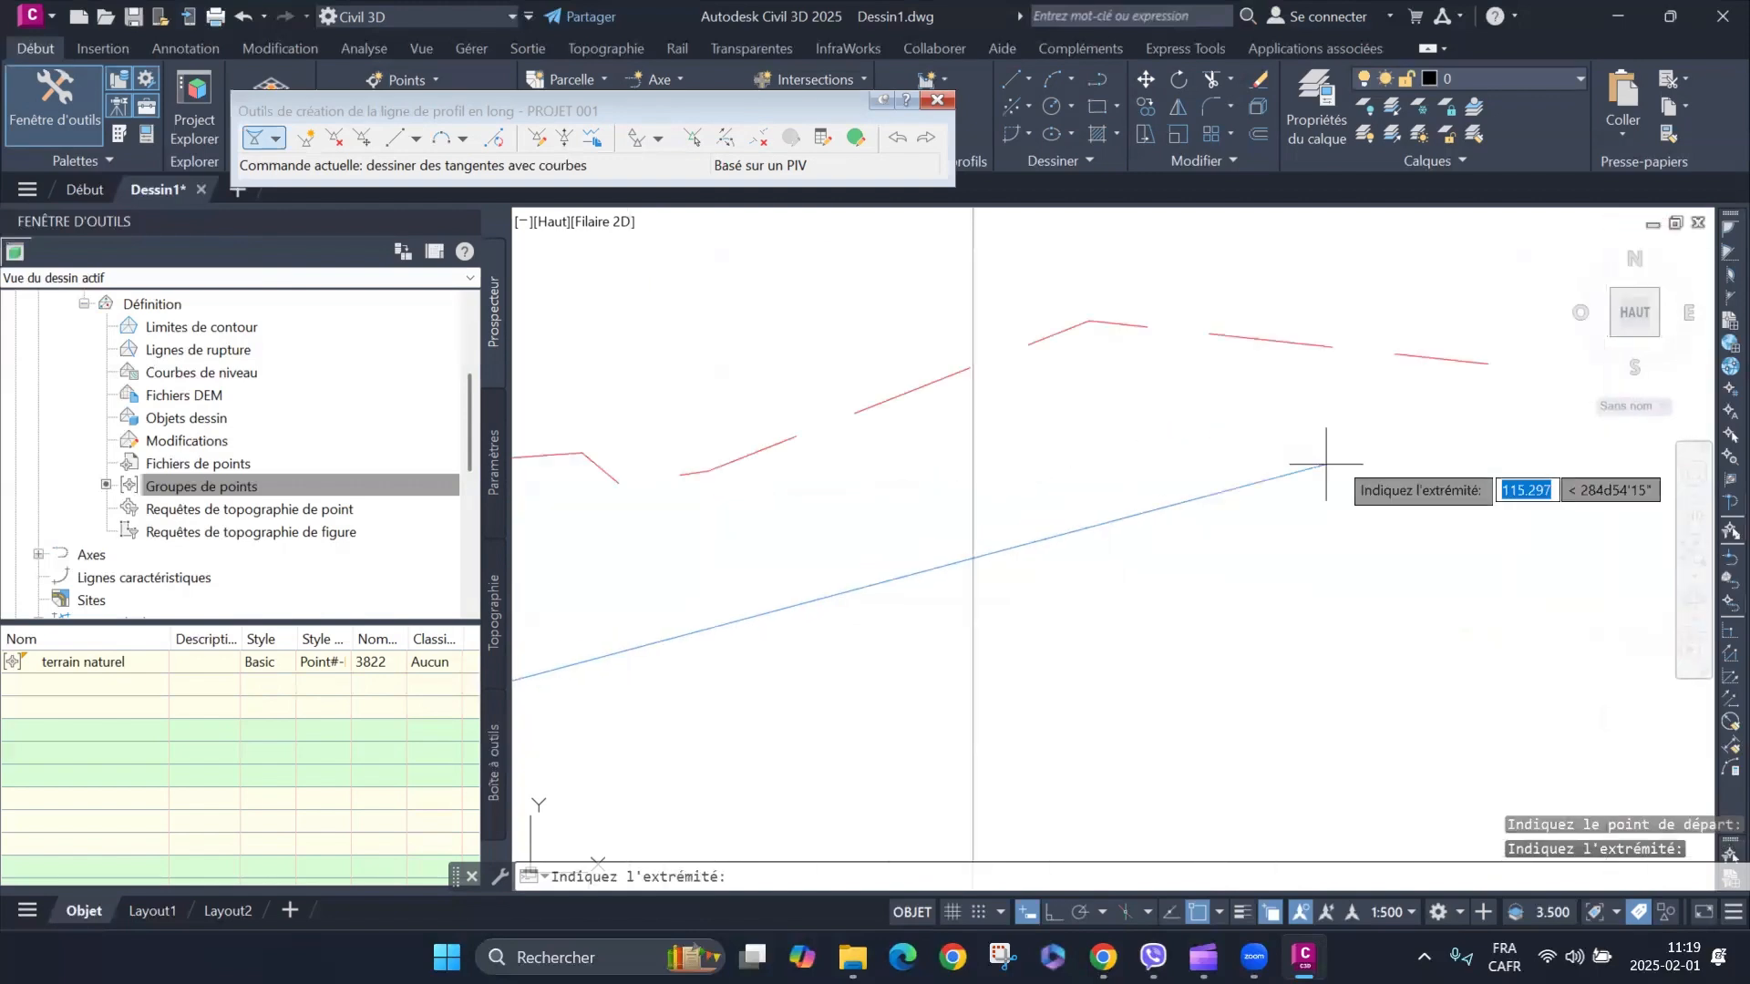
pyautogui.click(1487, 363)
pyautogui.press('Return')
# Examine the sag curve of PROJET 001 and its labels for low point, PVI, K value, curve length and curve end stations.
pyautogui.scroll(-5, 1349, 455)
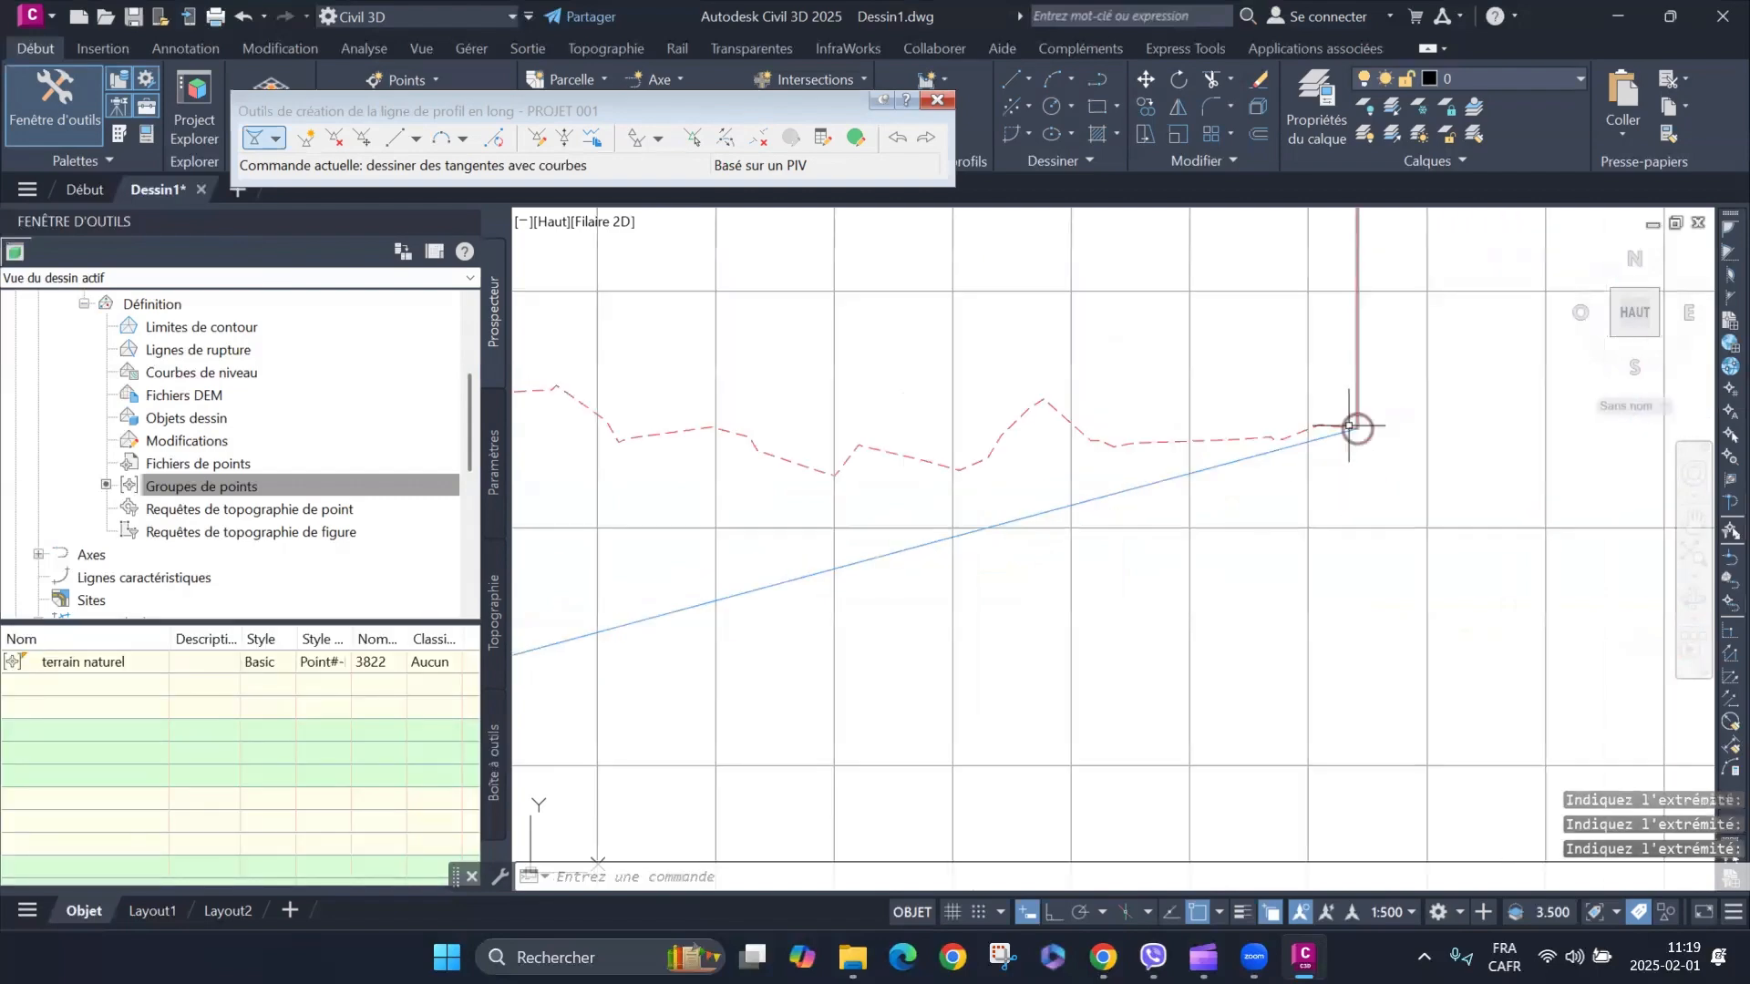
pyautogui.scroll(6, 1174, 428)
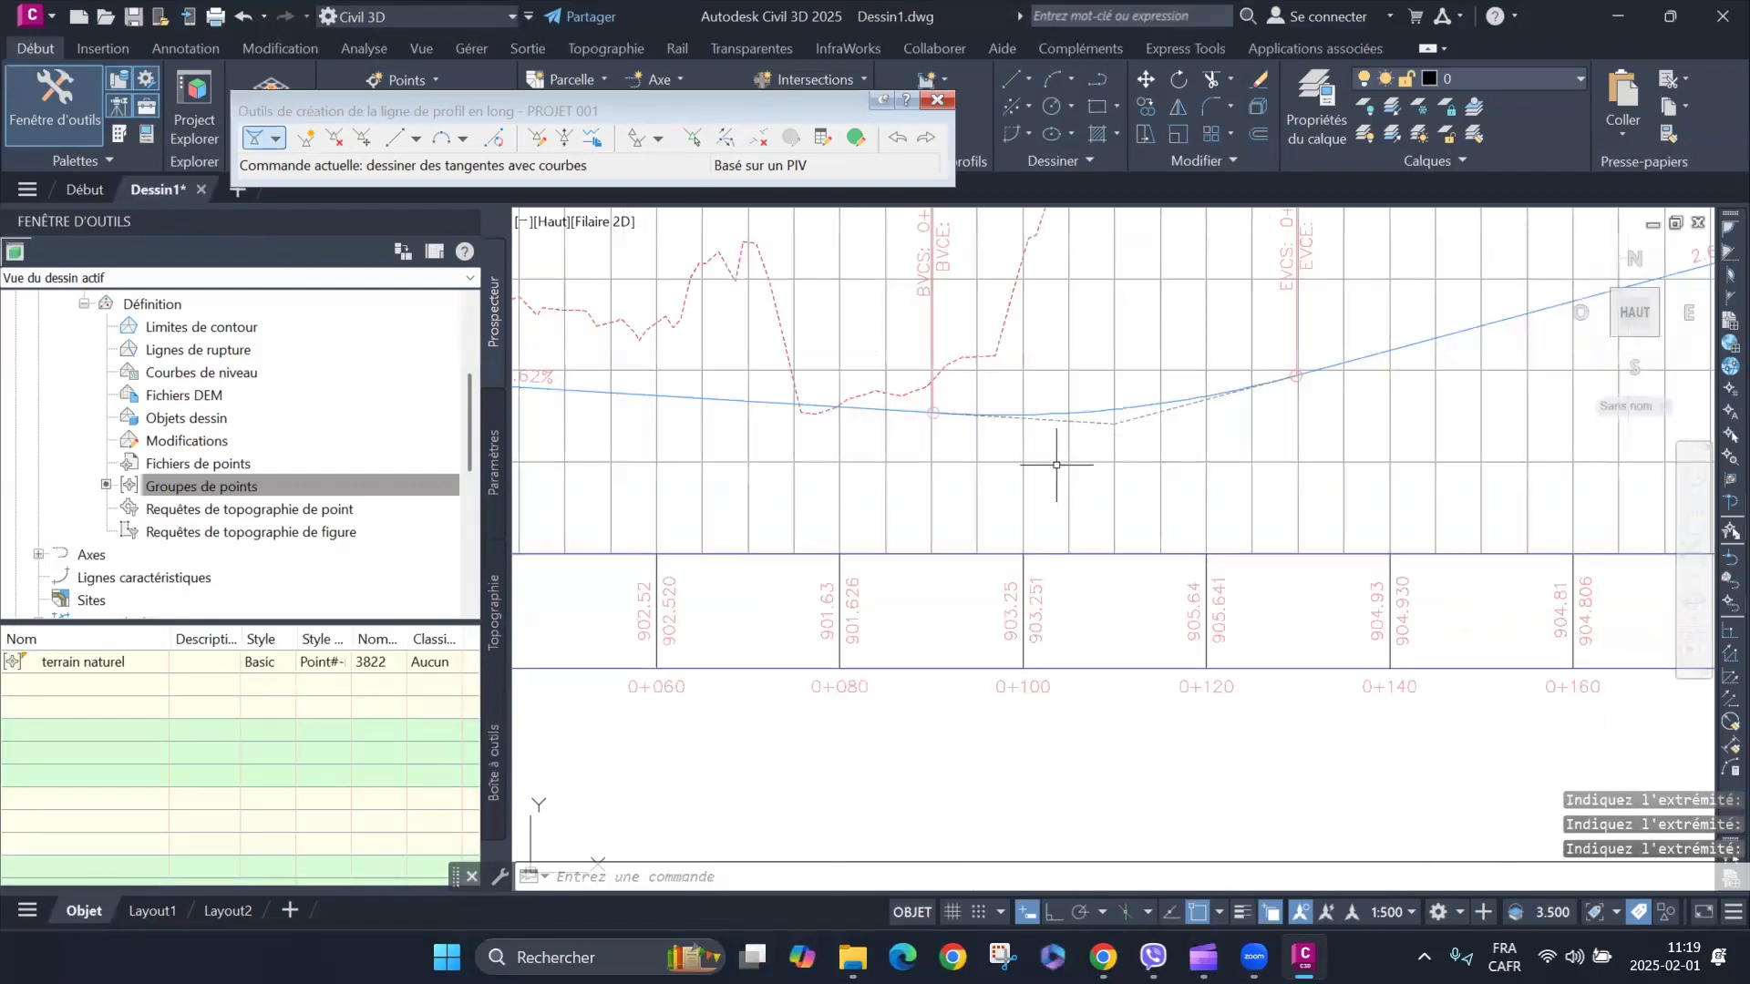
pyautogui.scroll(-4, 1055, 461)
pyautogui.scroll(4, 1063, 424)
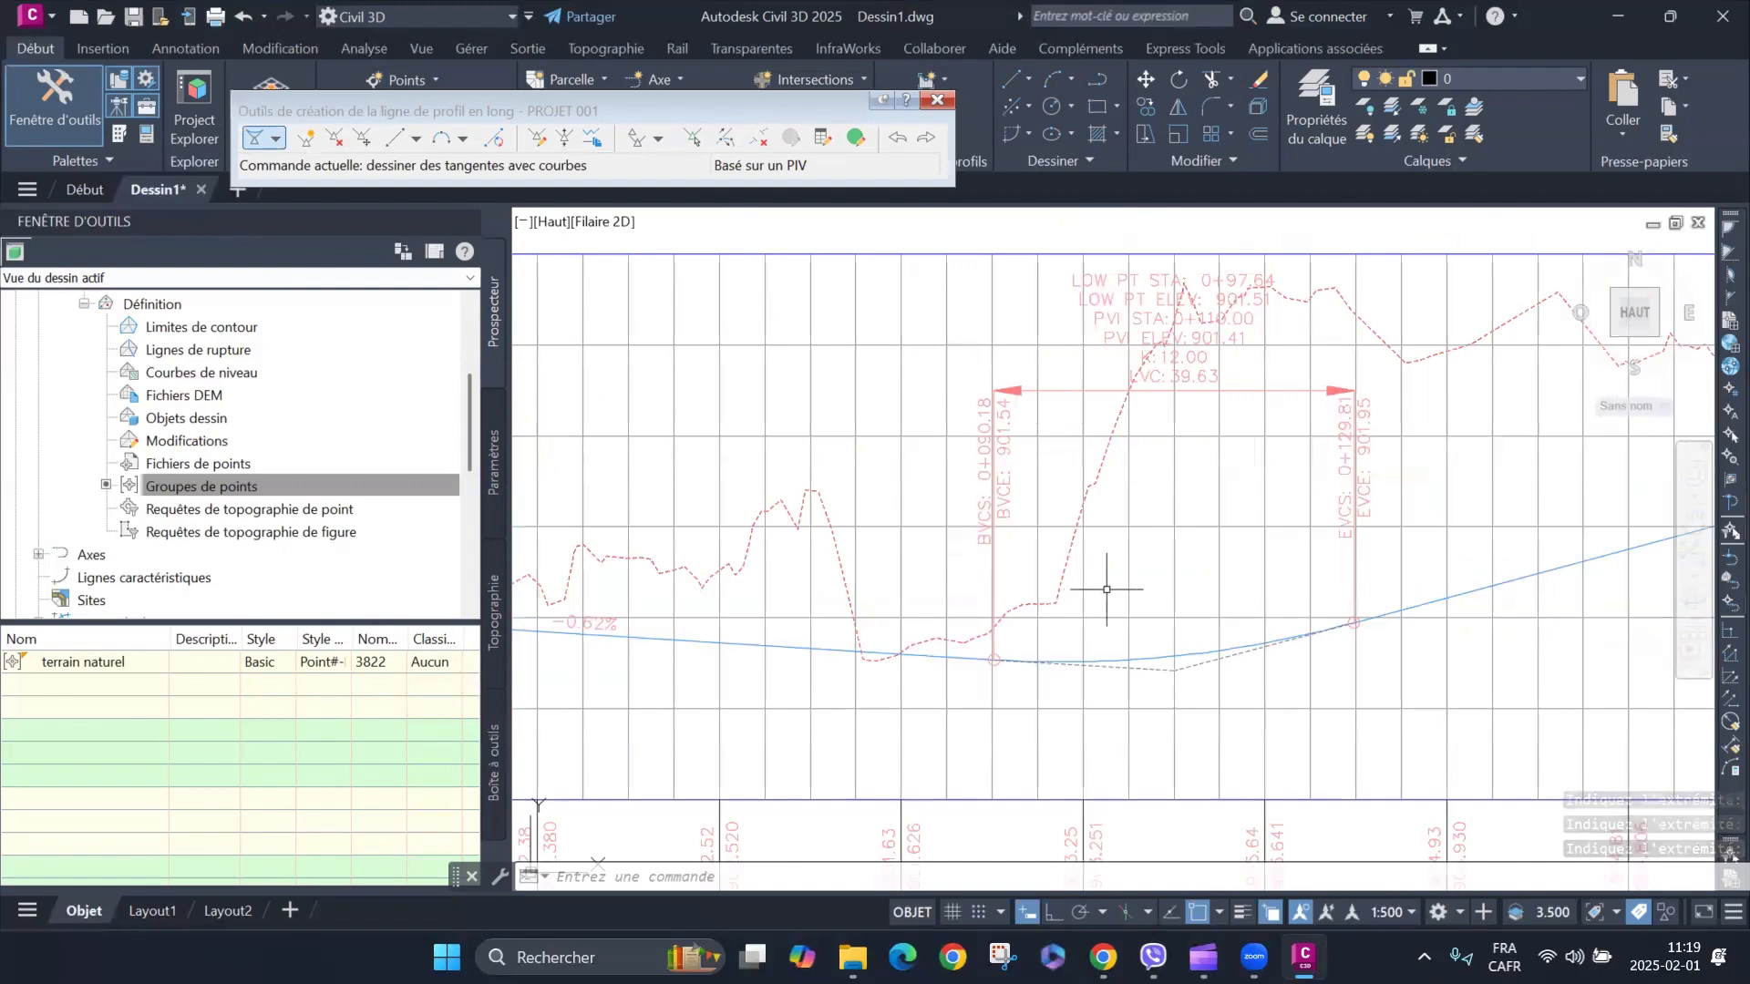
pyautogui.scroll(4, 1358, 628)
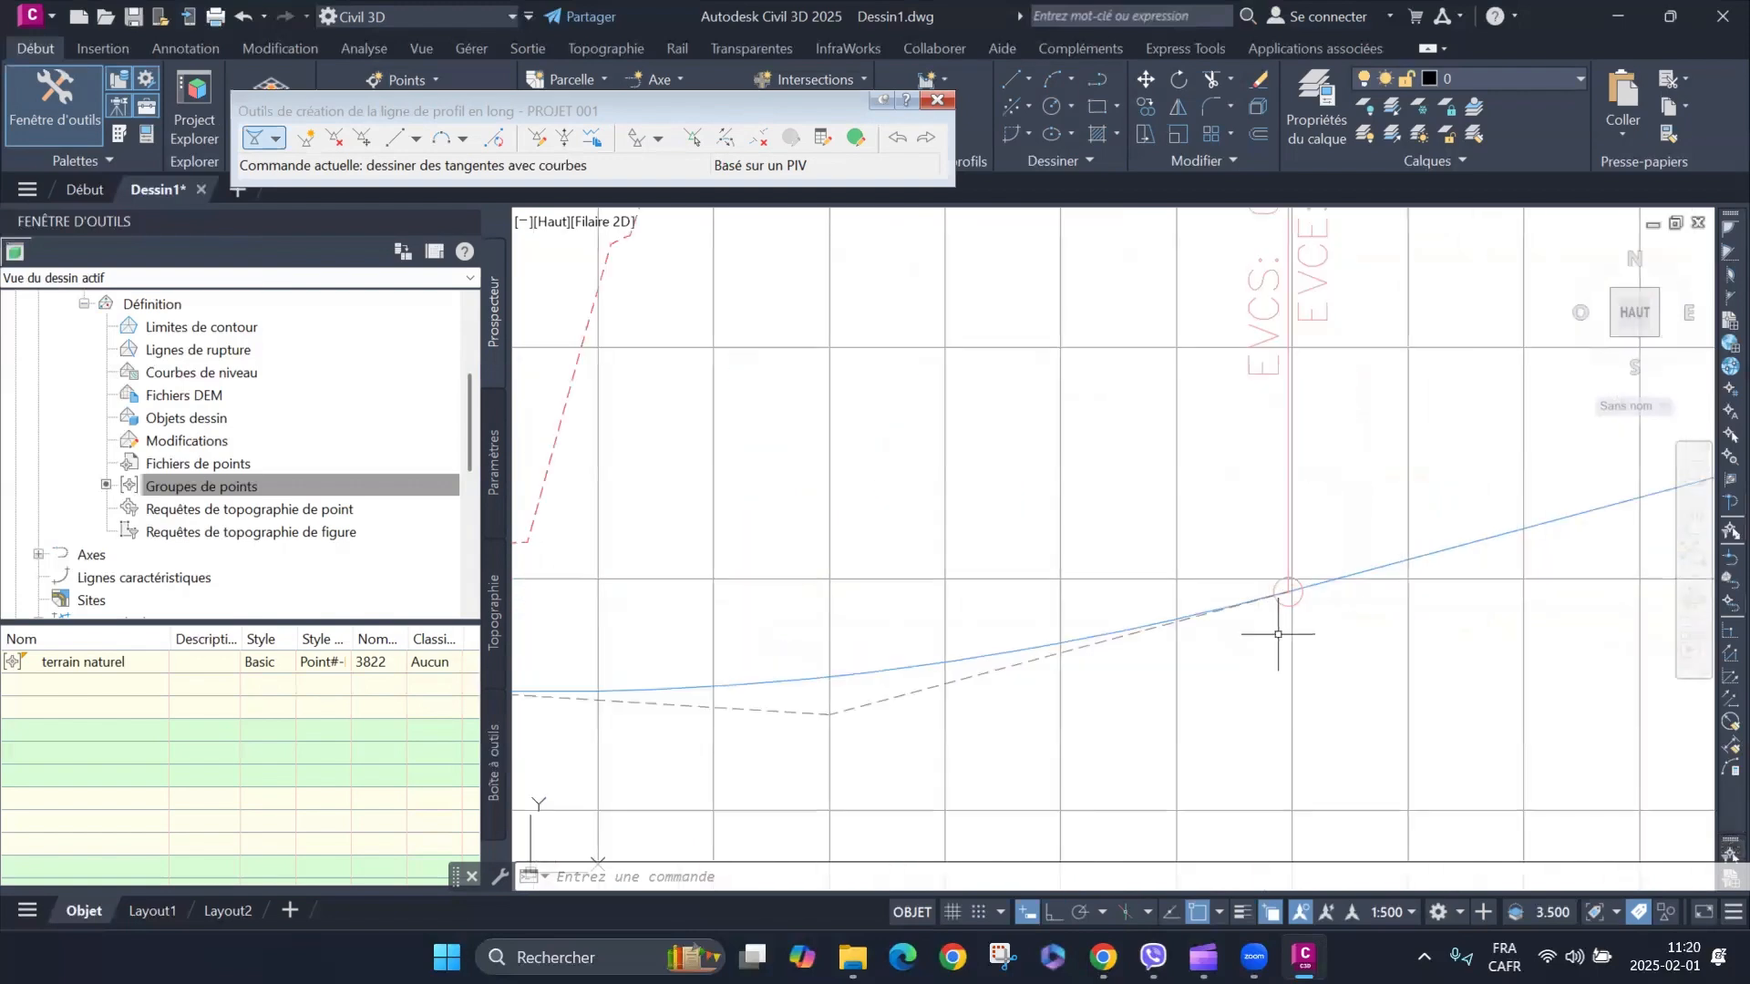
pyautogui.scroll(-4, 1331, 602)
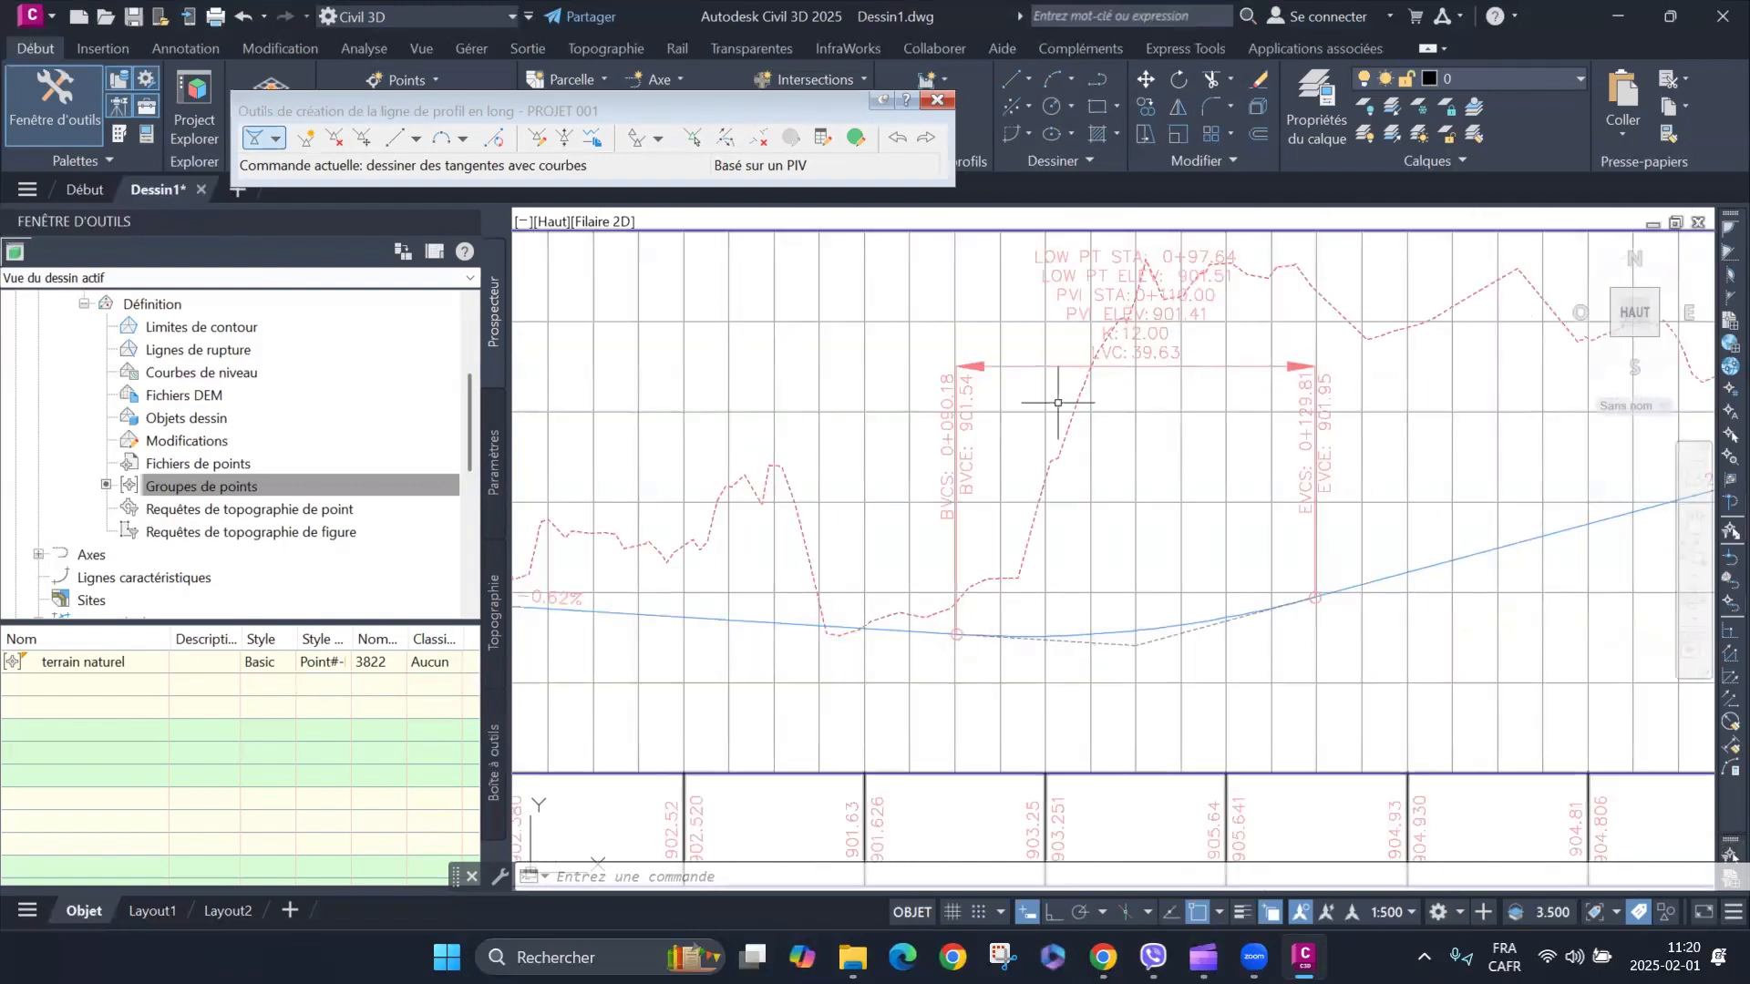
pyautogui.scroll(4, 1066, 294)
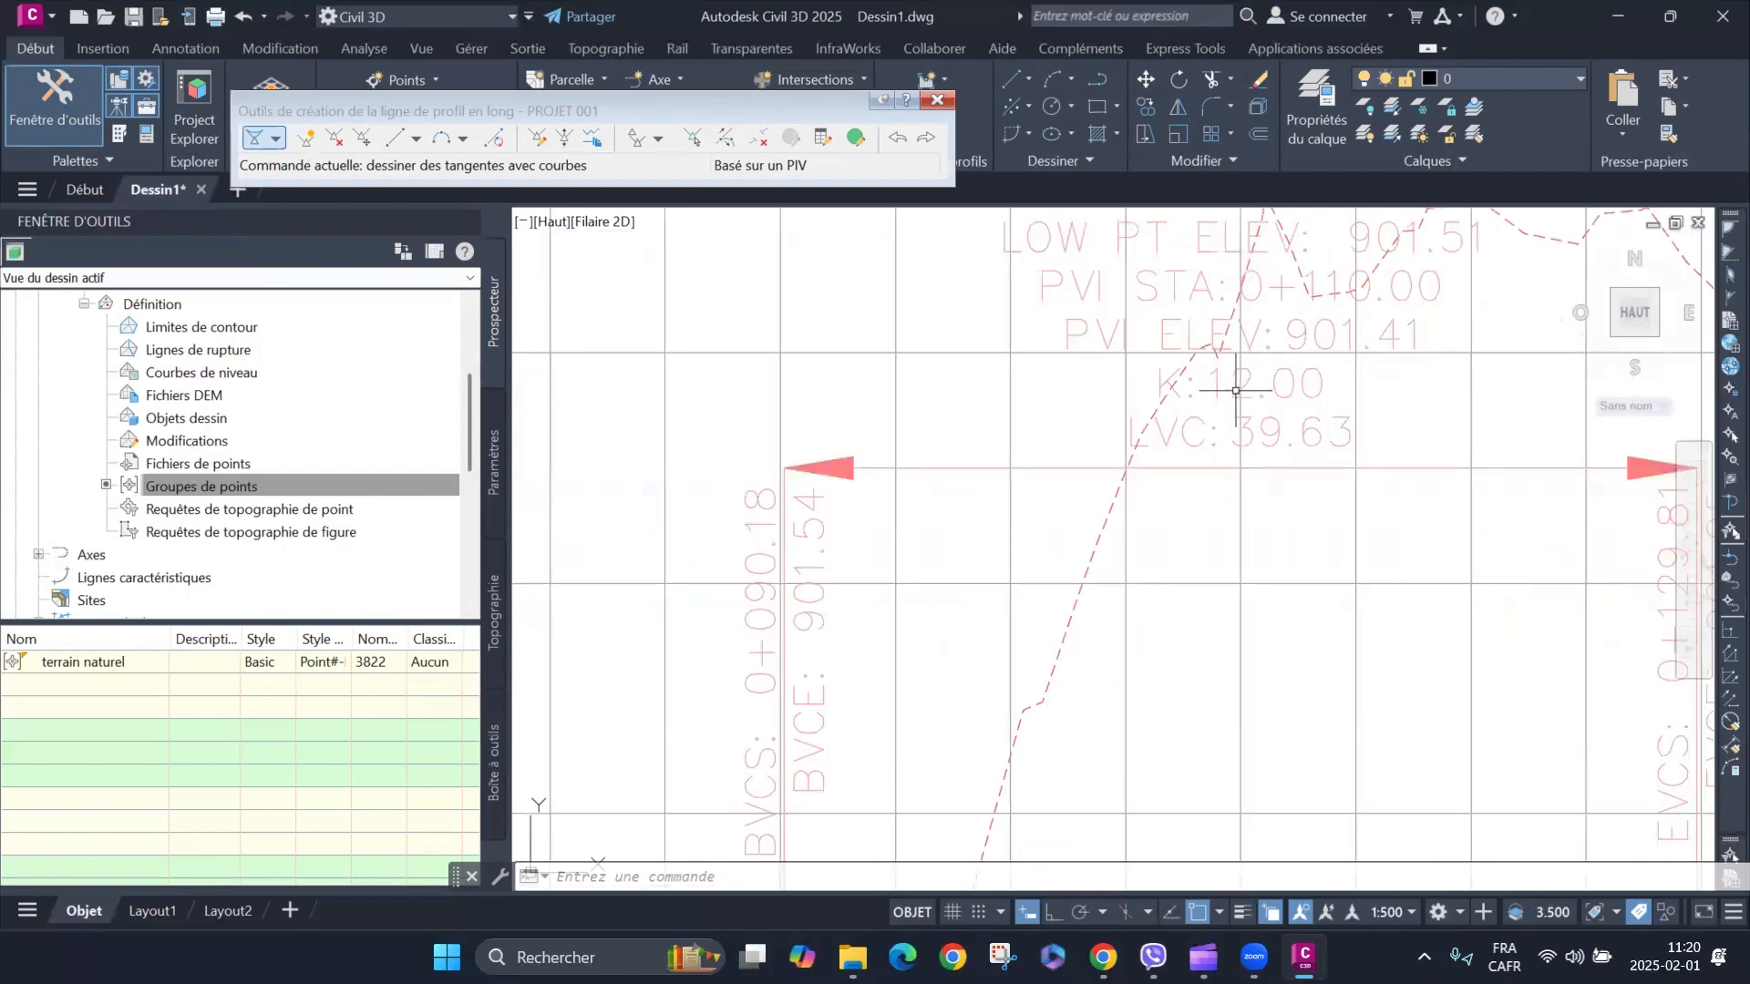
pyautogui.scroll(-2, 1233, 394)
pyautogui.scroll(5, 1242, 390)
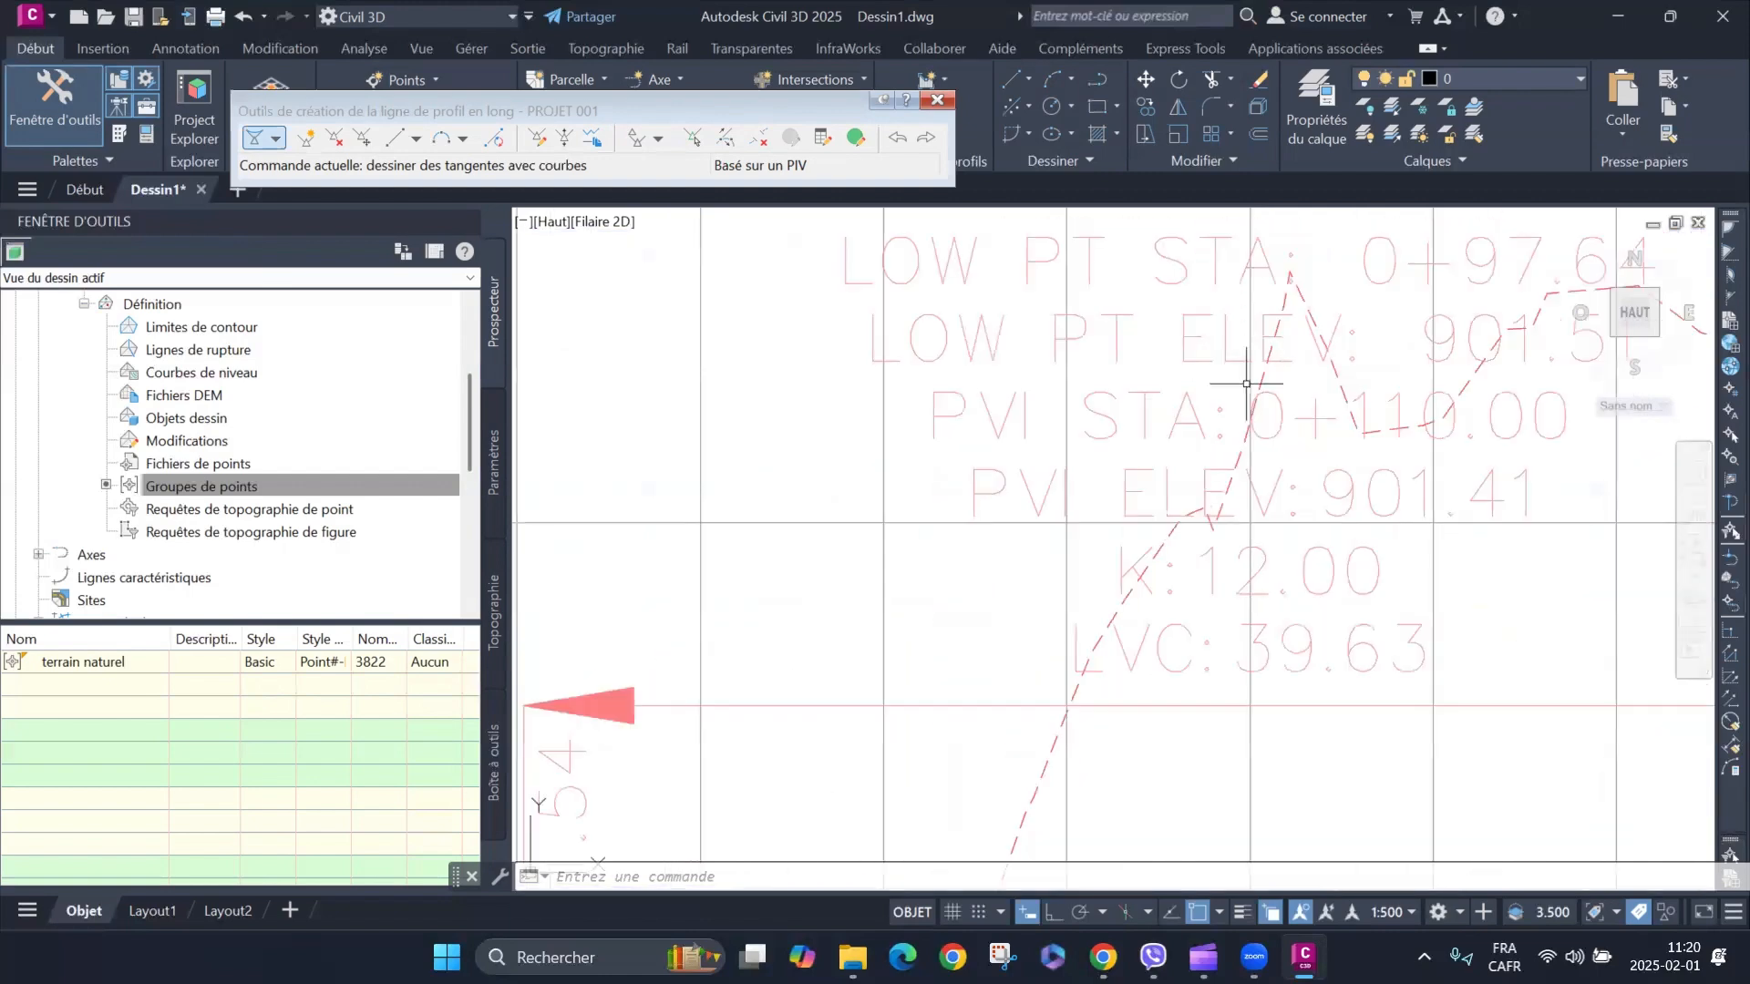
pyautogui.scroll(-4, 1076, 473)
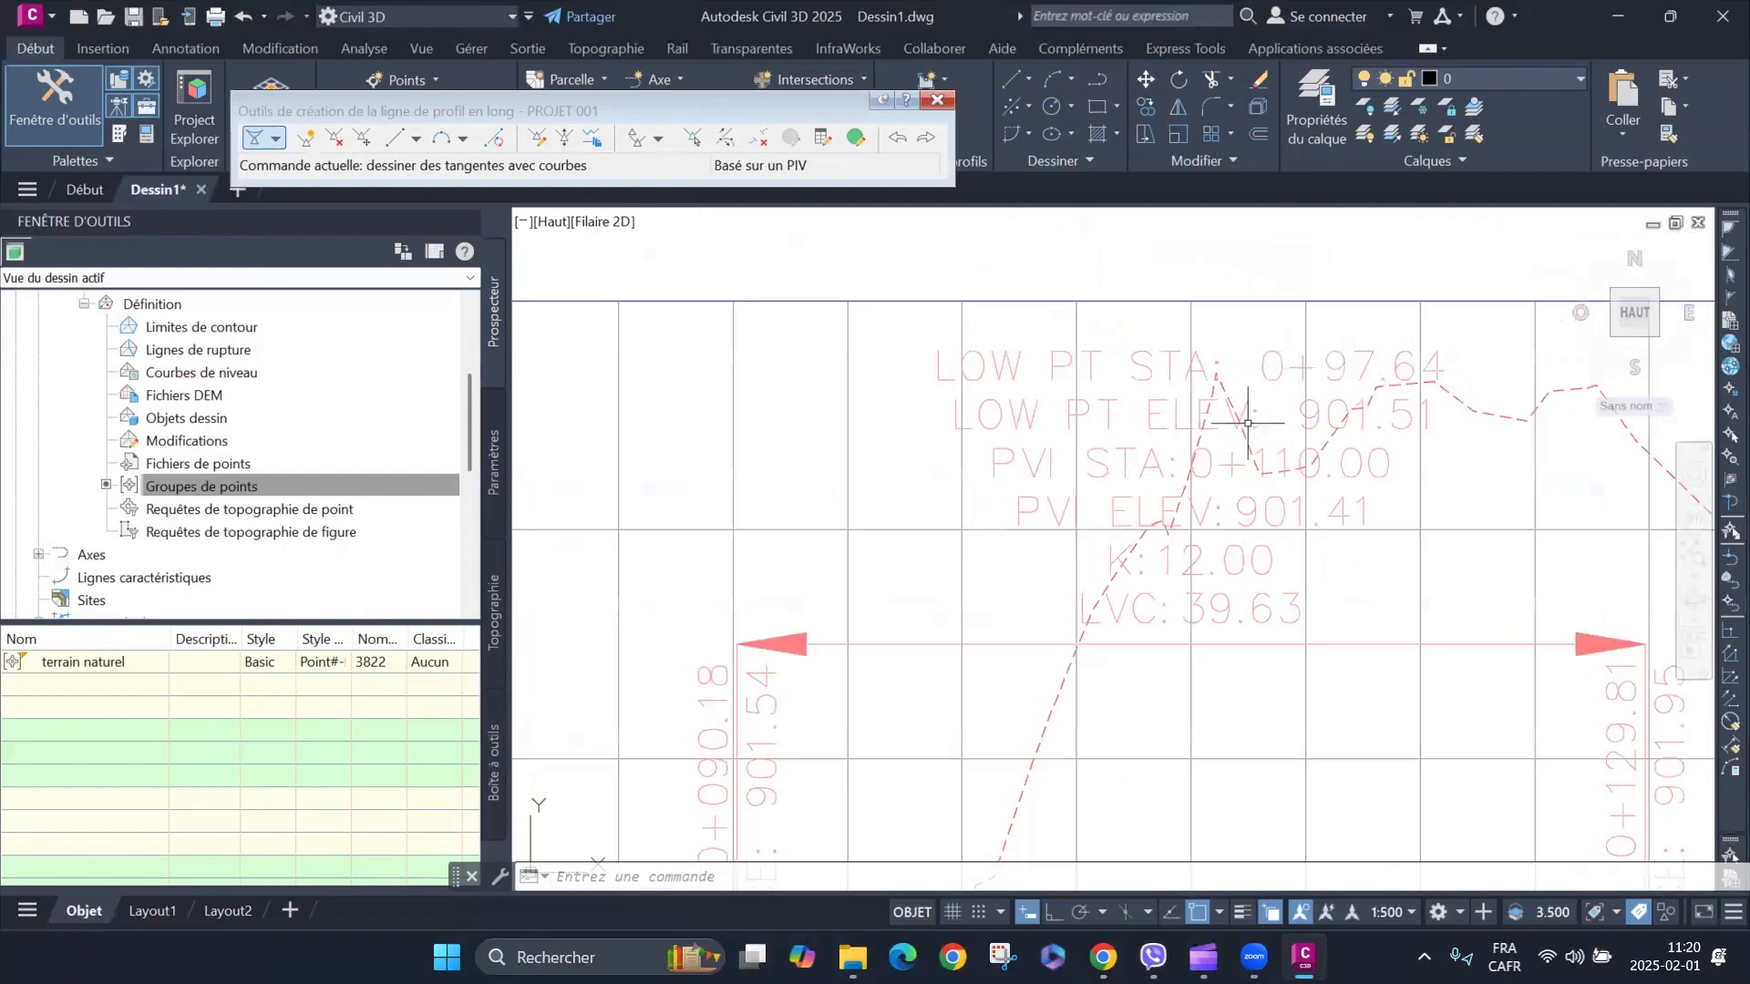
pyautogui.scroll(-5, 1234, 418)
pyautogui.scroll(4, 1054, 575)
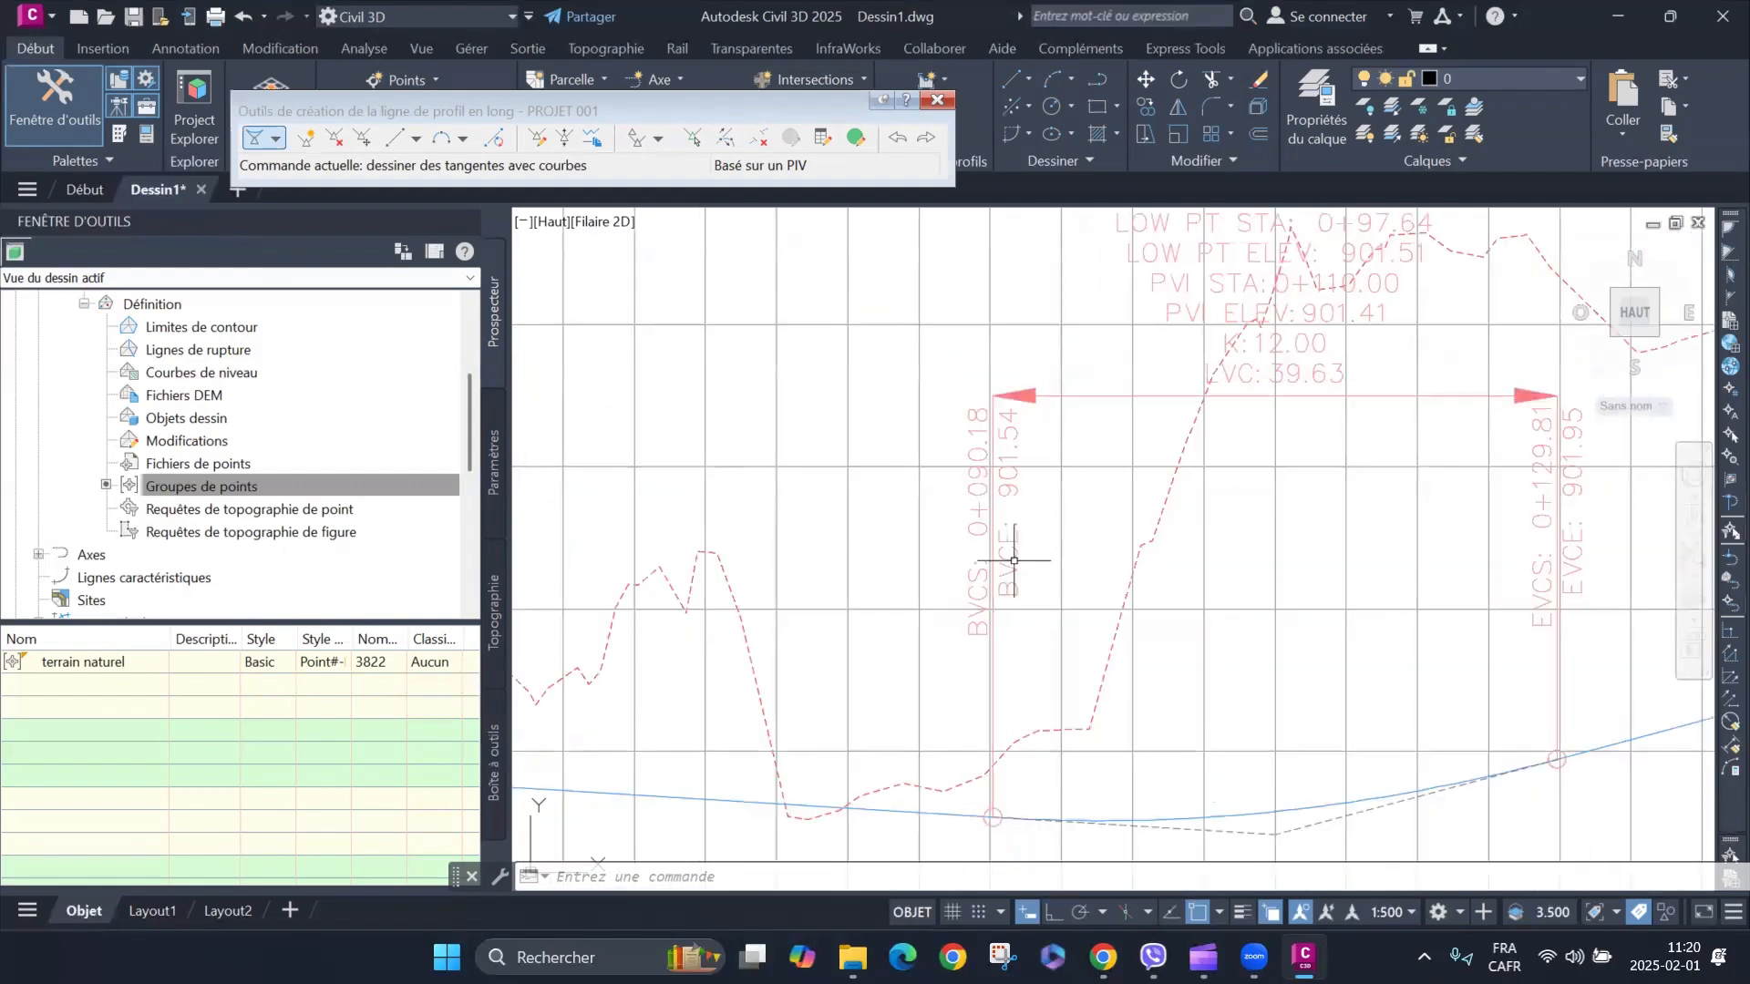
# Review the PROJET 001 profile's PVI grades, curve length and curve radius in the entities table, and close the profile layout tools.
pyautogui.scroll(-5, 1007, 561)
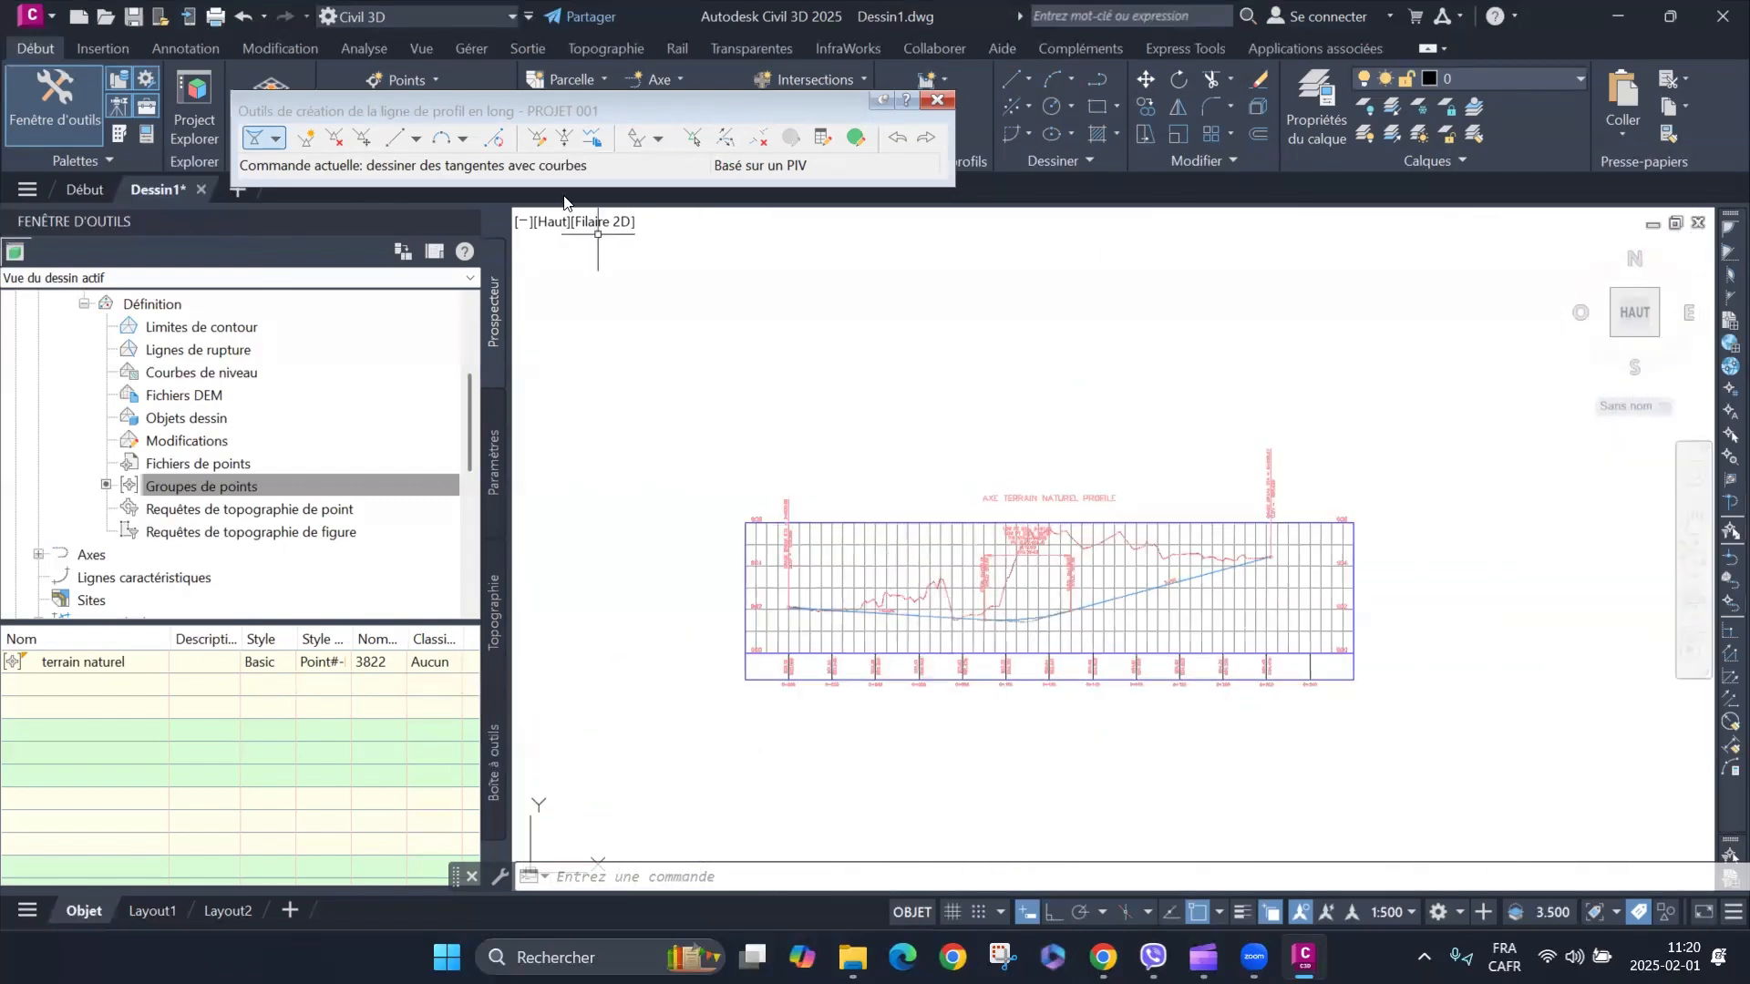
pyautogui.click(857, 140)
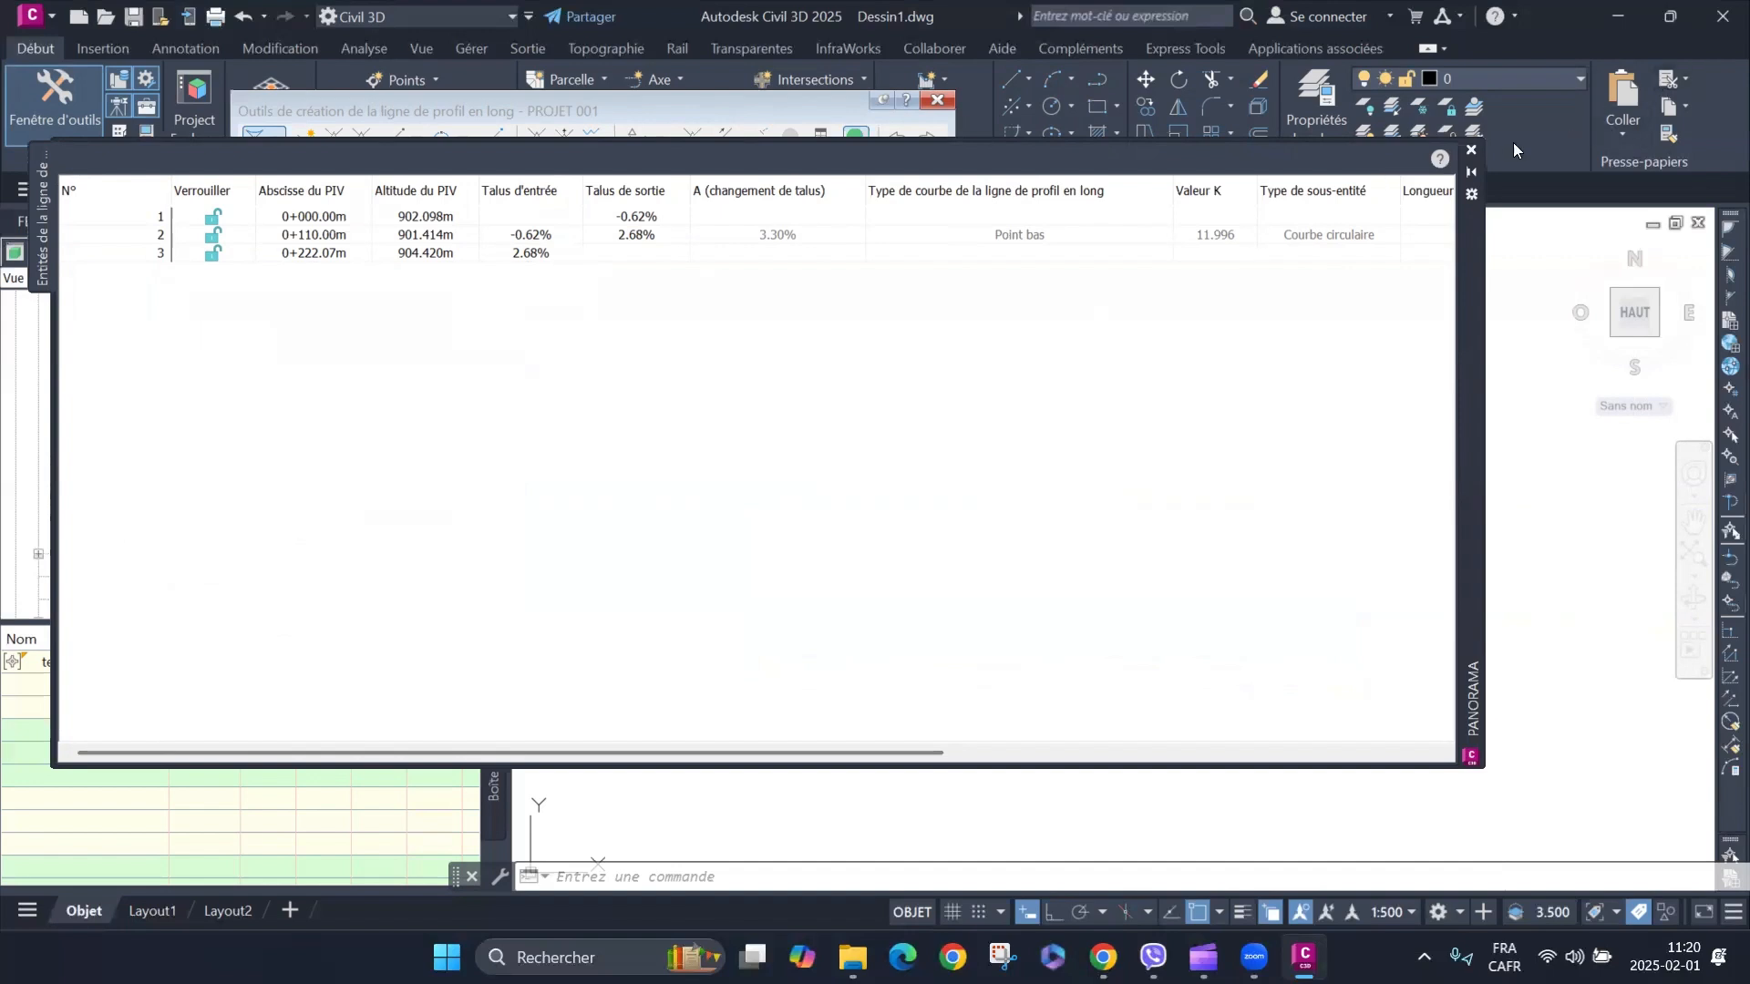
pyautogui.click(1472, 150)
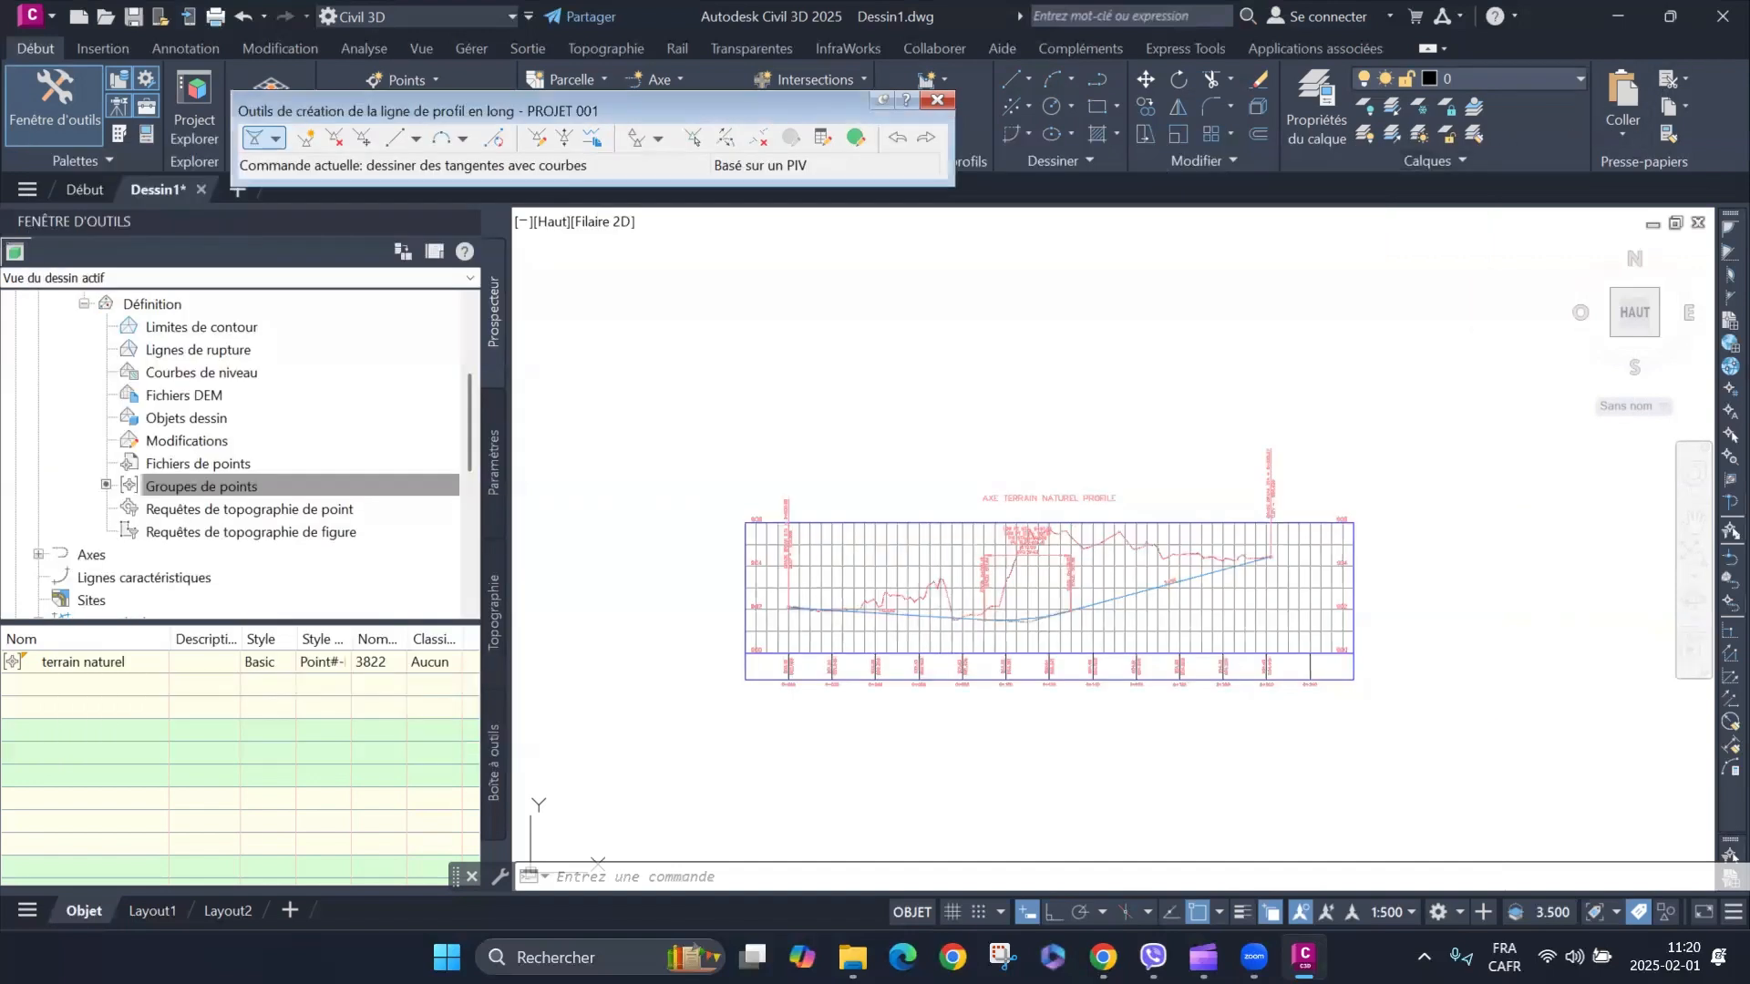
pyautogui.scroll(2, 849, 644)
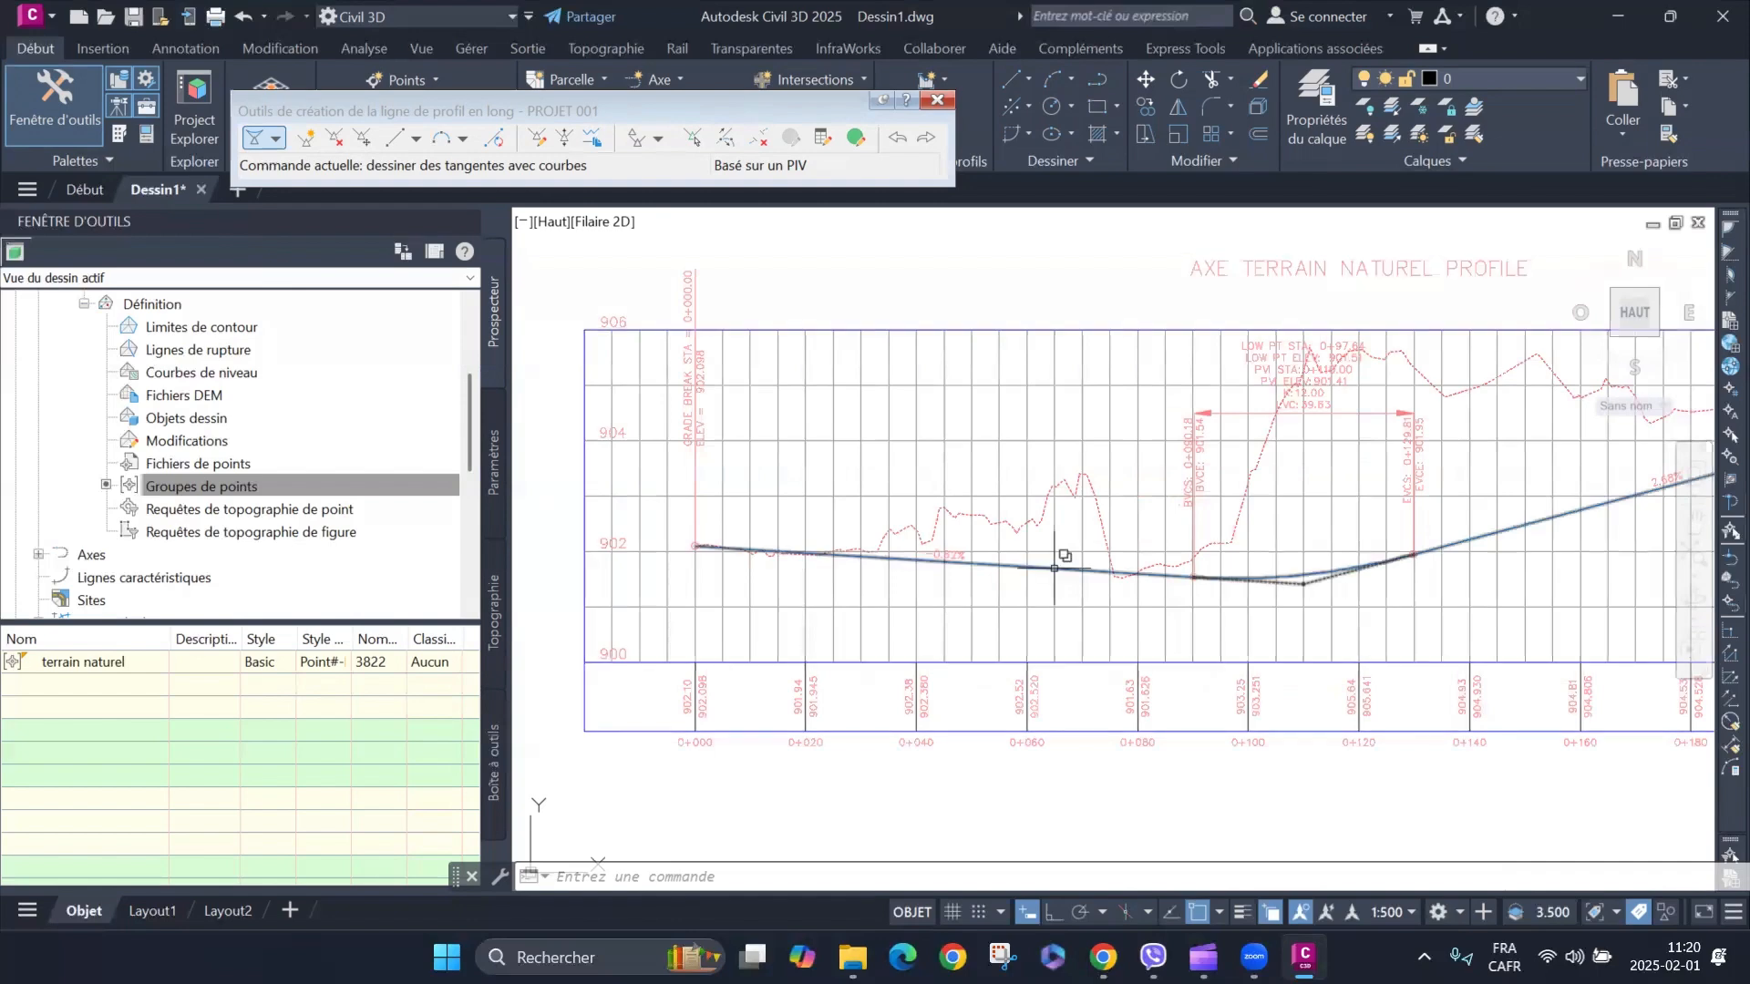
pyautogui.scroll(-2, 878, 614)
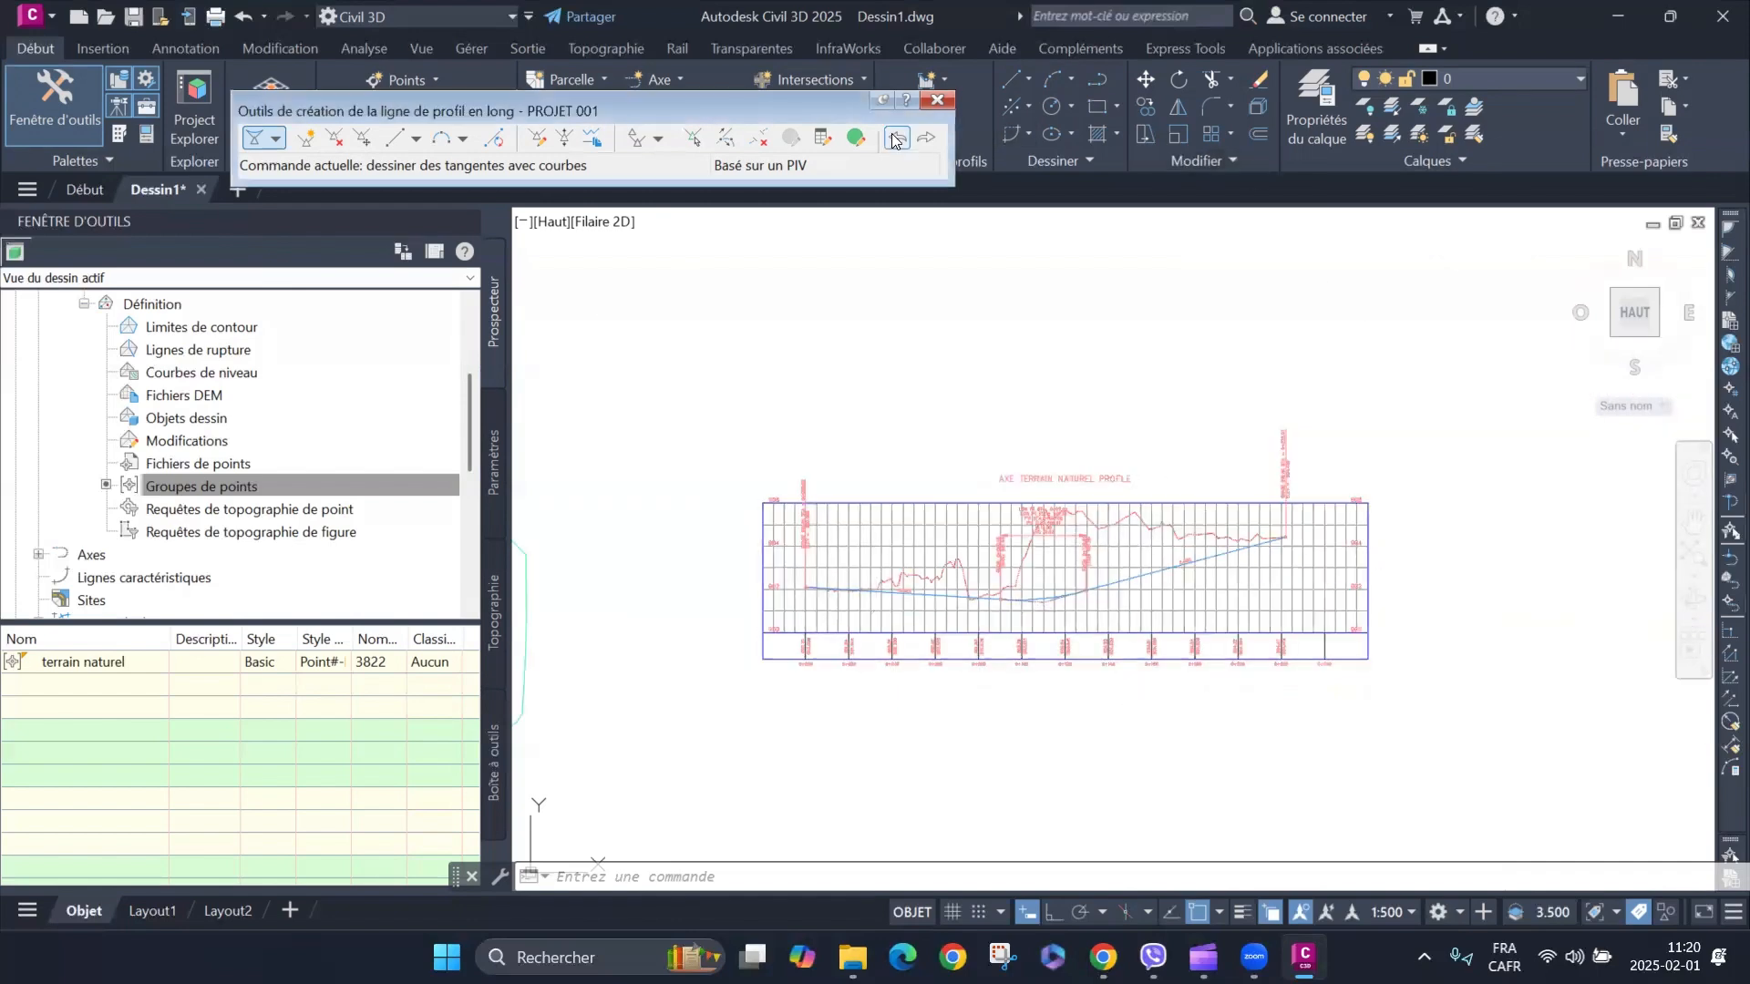
pyautogui.click(857, 141)
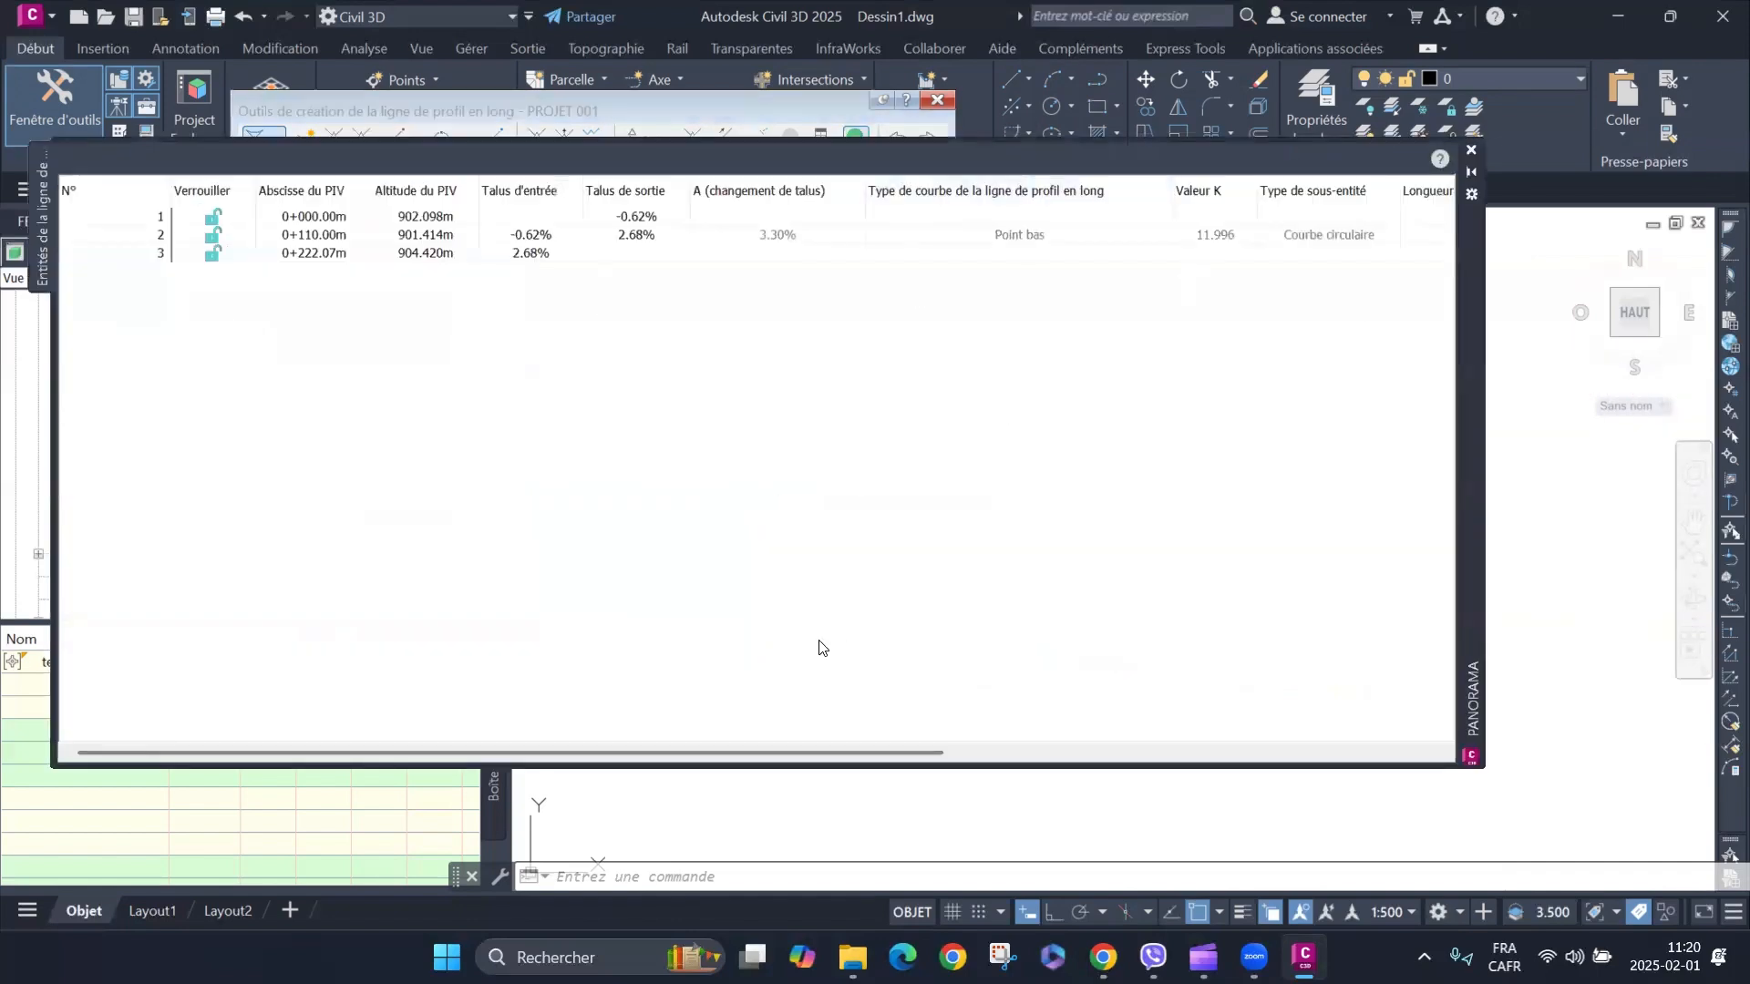
pyautogui.moveTo(868, 752); pyautogui.dragTo(1352, 711)
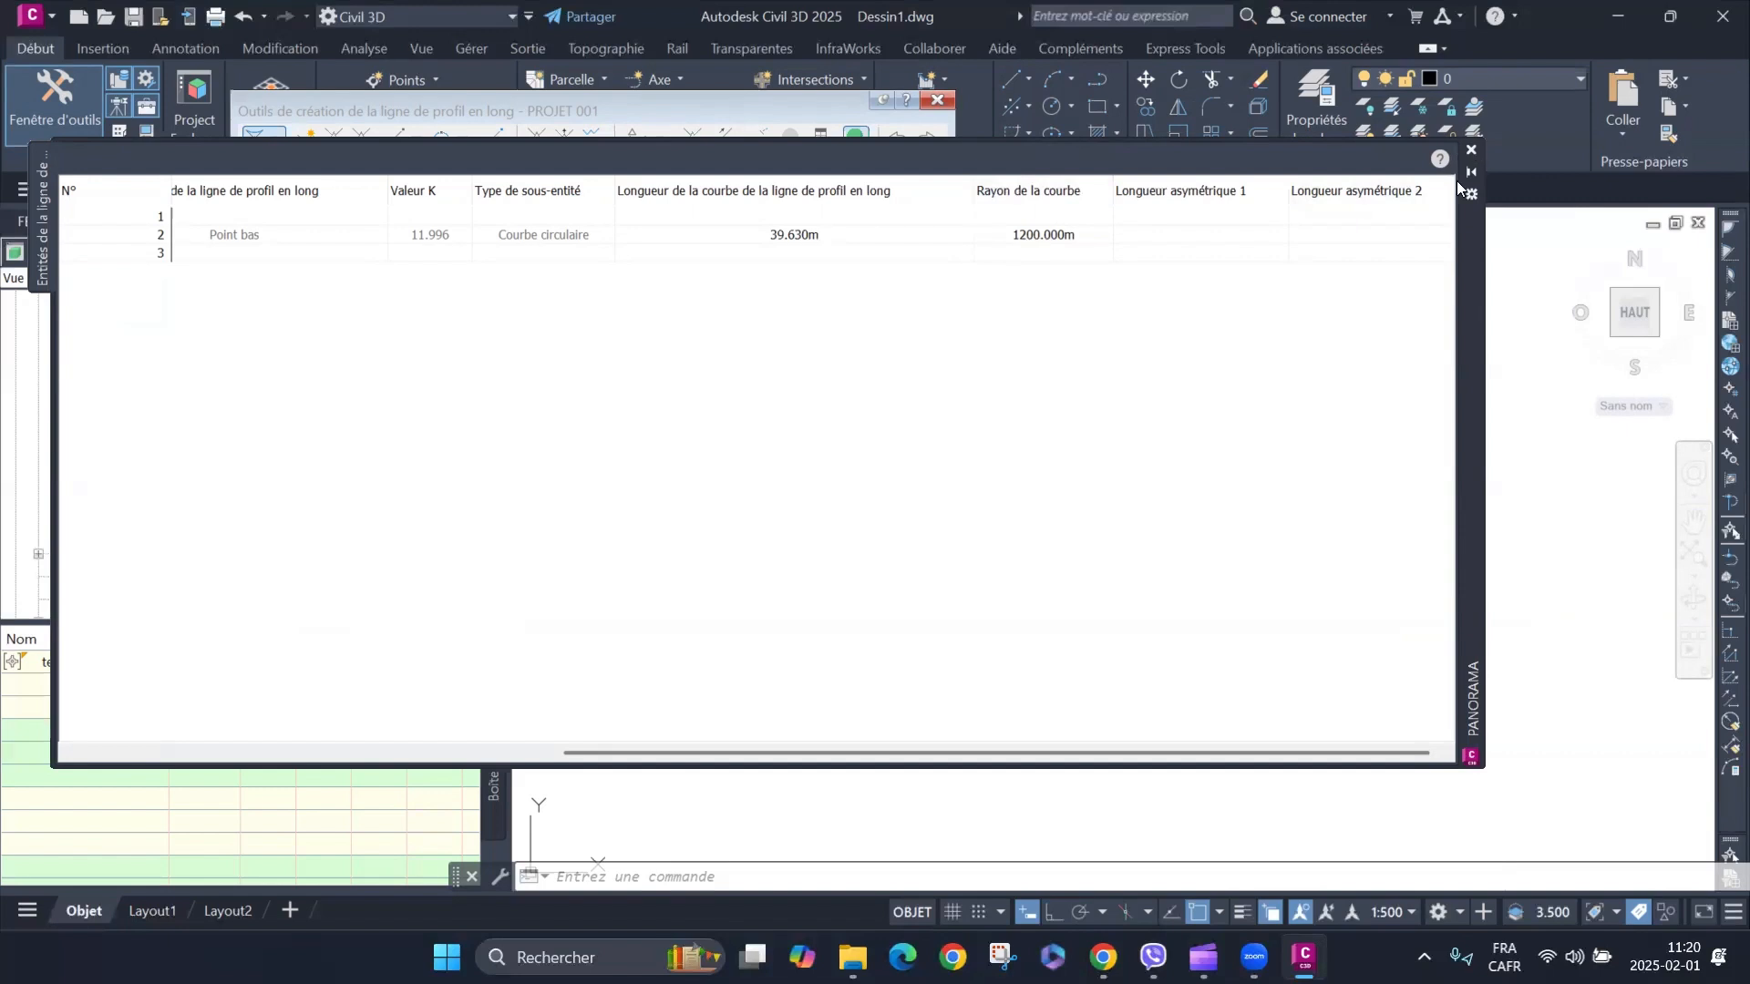
pyautogui.click(1471, 149)
pyautogui.press('Escape')
pyautogui.press('Escape')
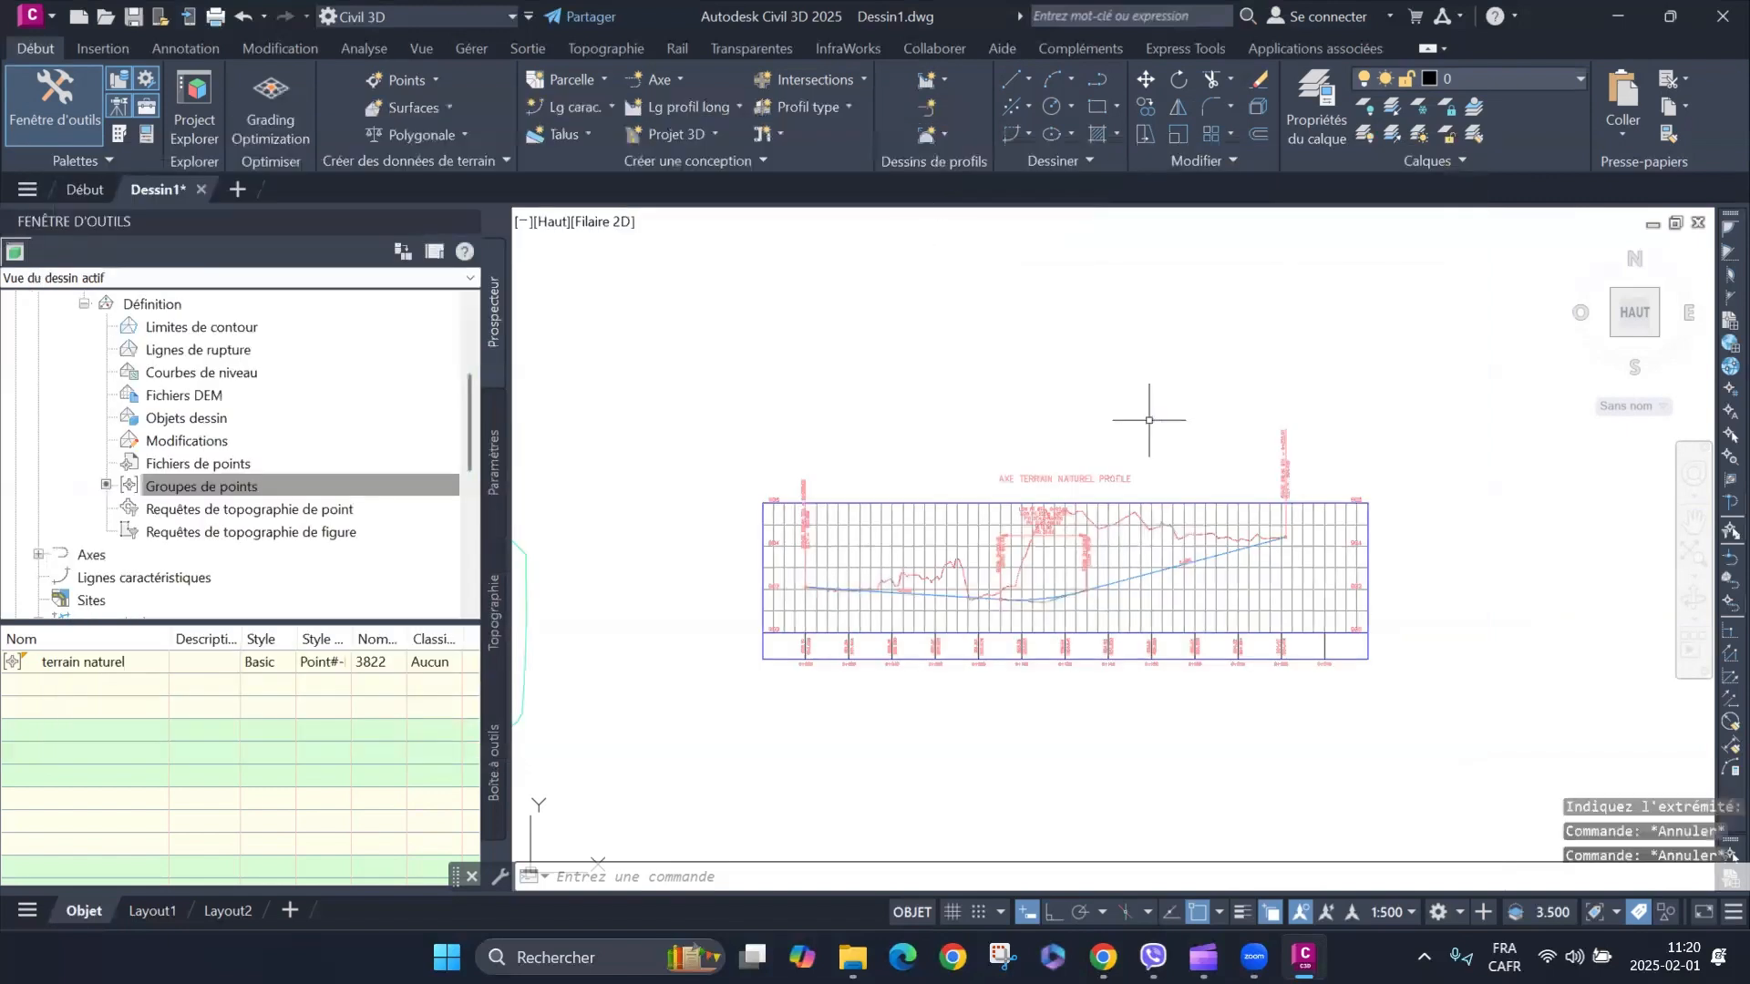
pyautogui.scroll(-5, 1150, 420)
pyautogui.scroll(4, 1118, 496)
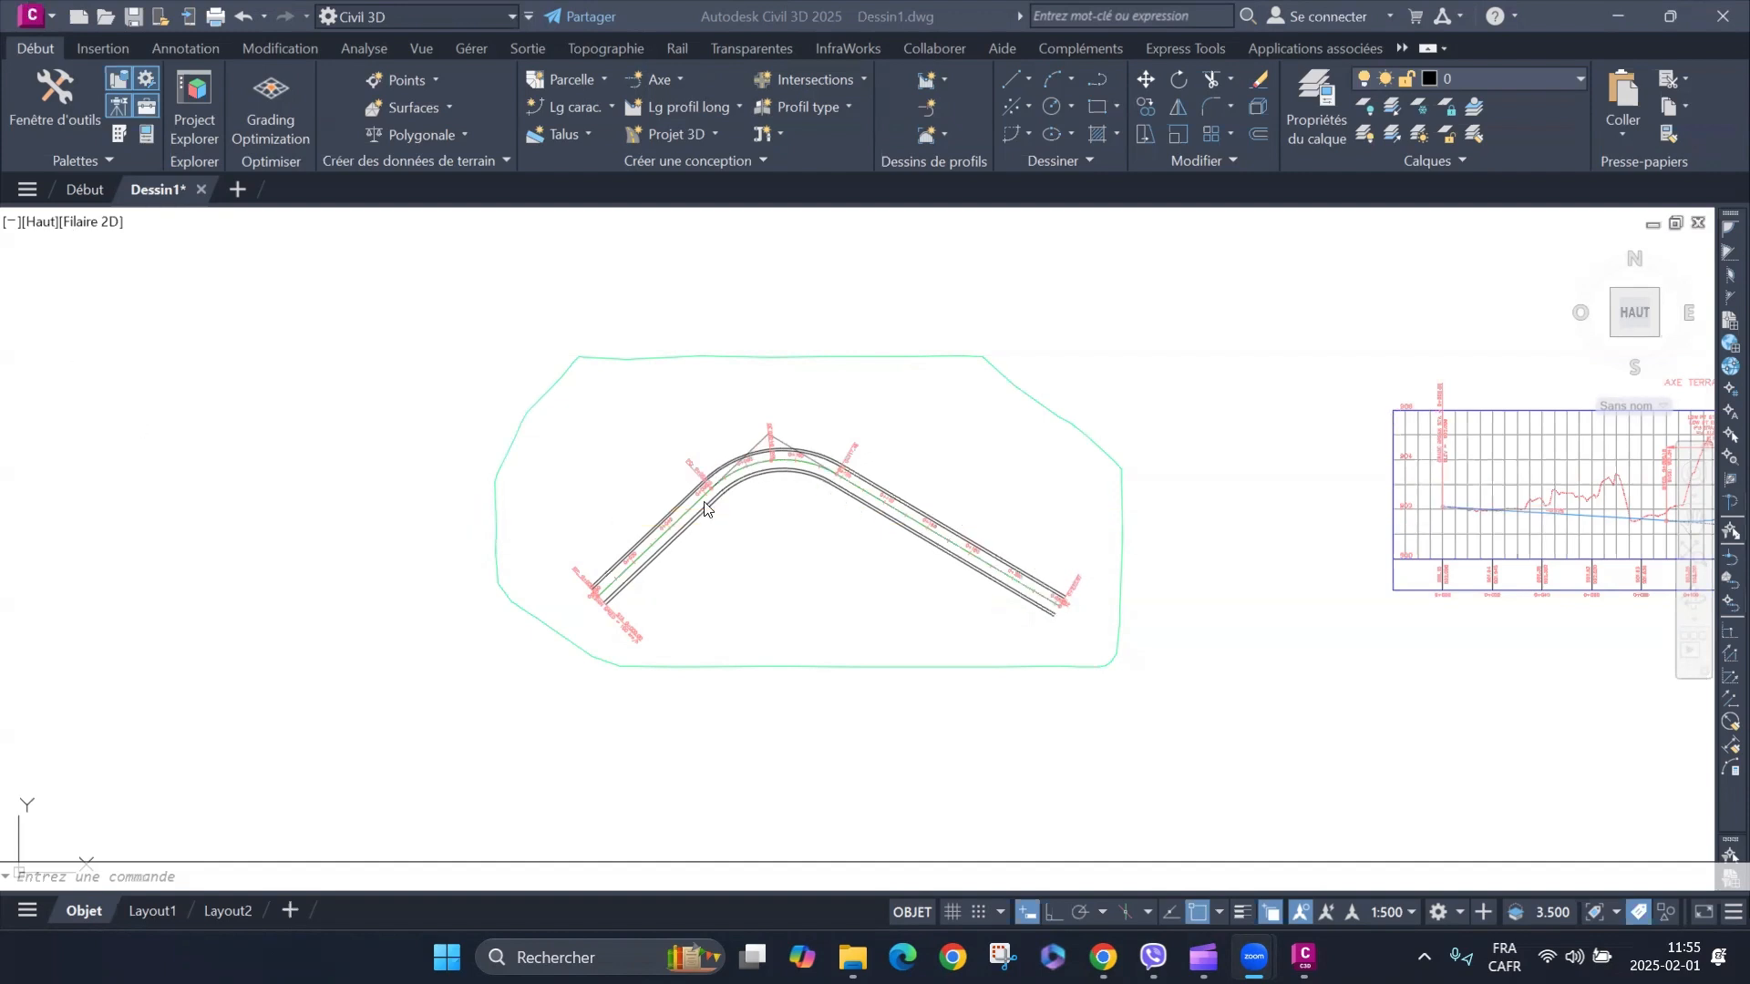
pyautogui.click(721, 547)
pyautogui.scroll(6, 575, 597)
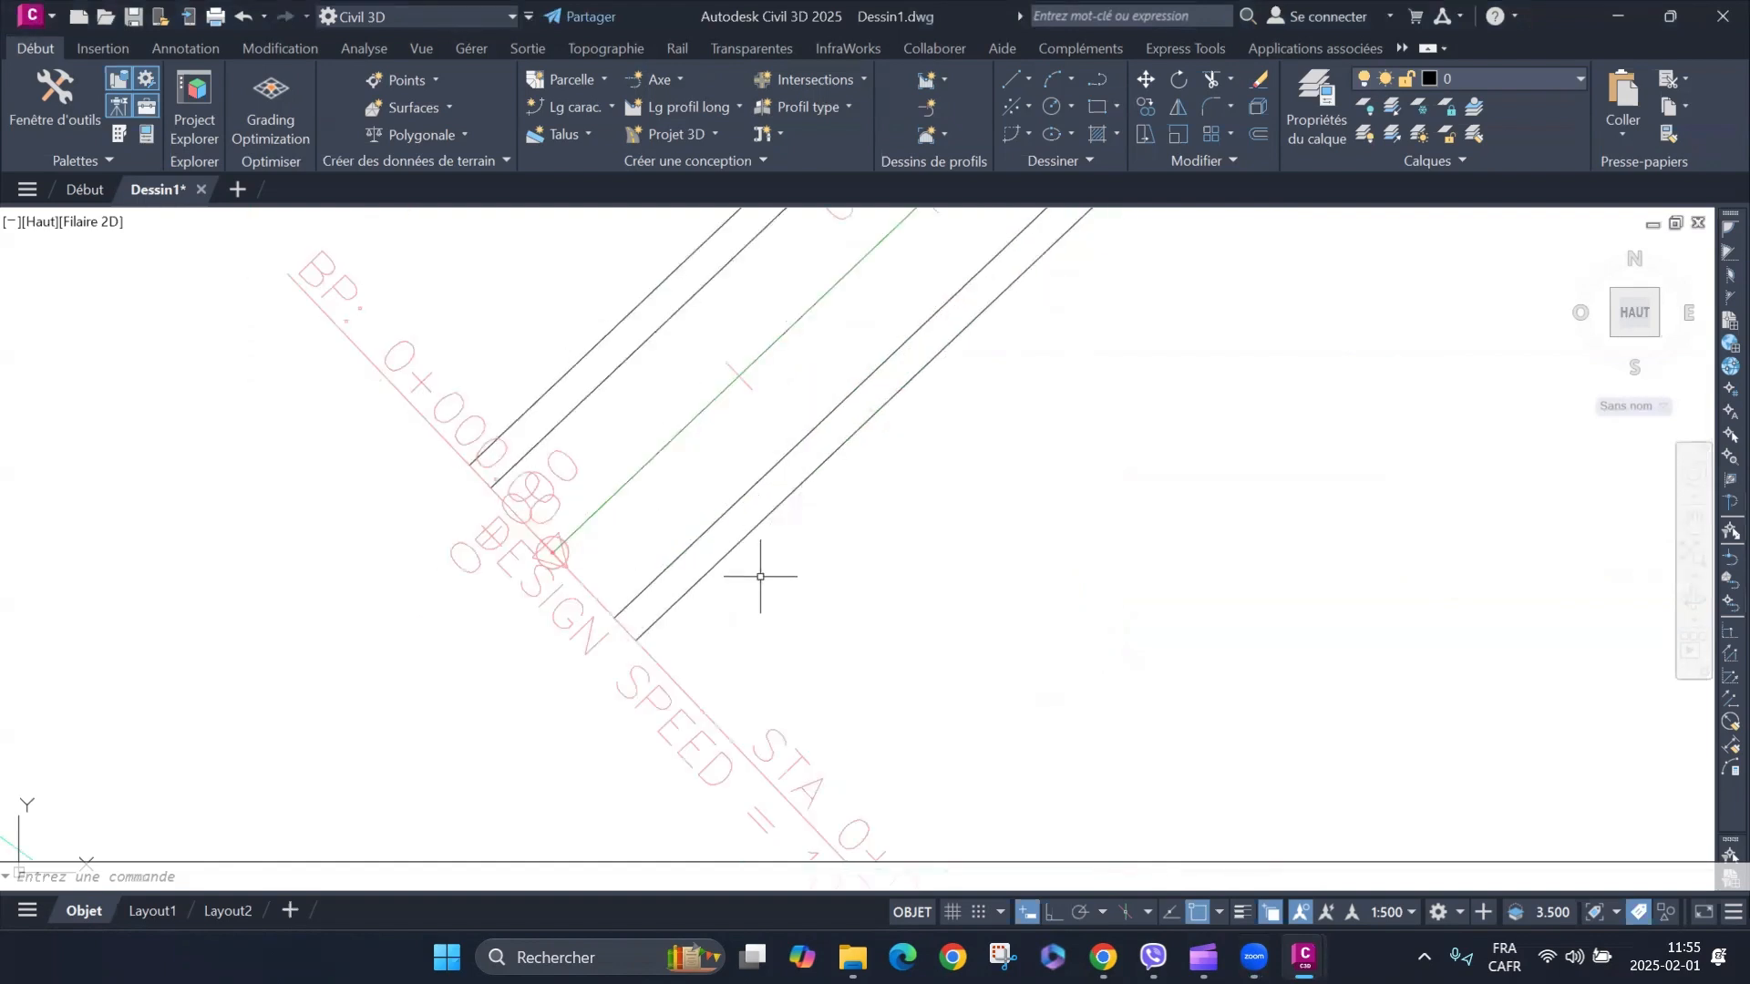
pyautogui.scroll(4, 765, 538)
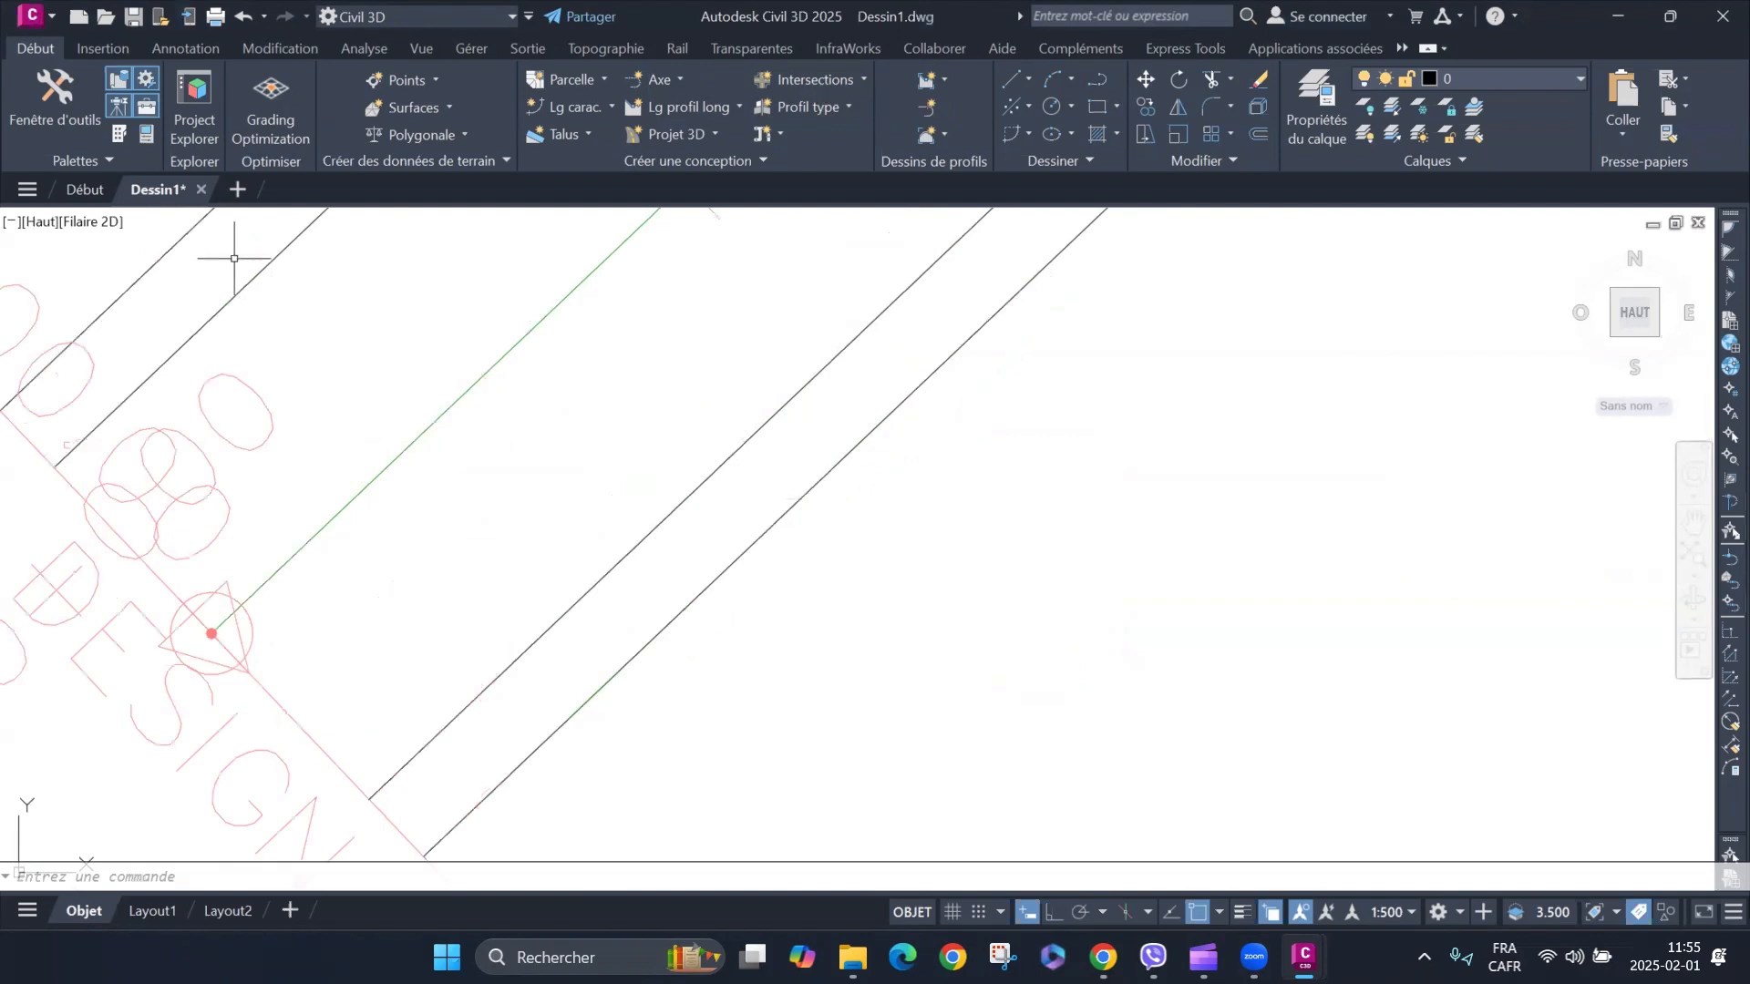
pyautogui.scroll(-3, 854, 598)
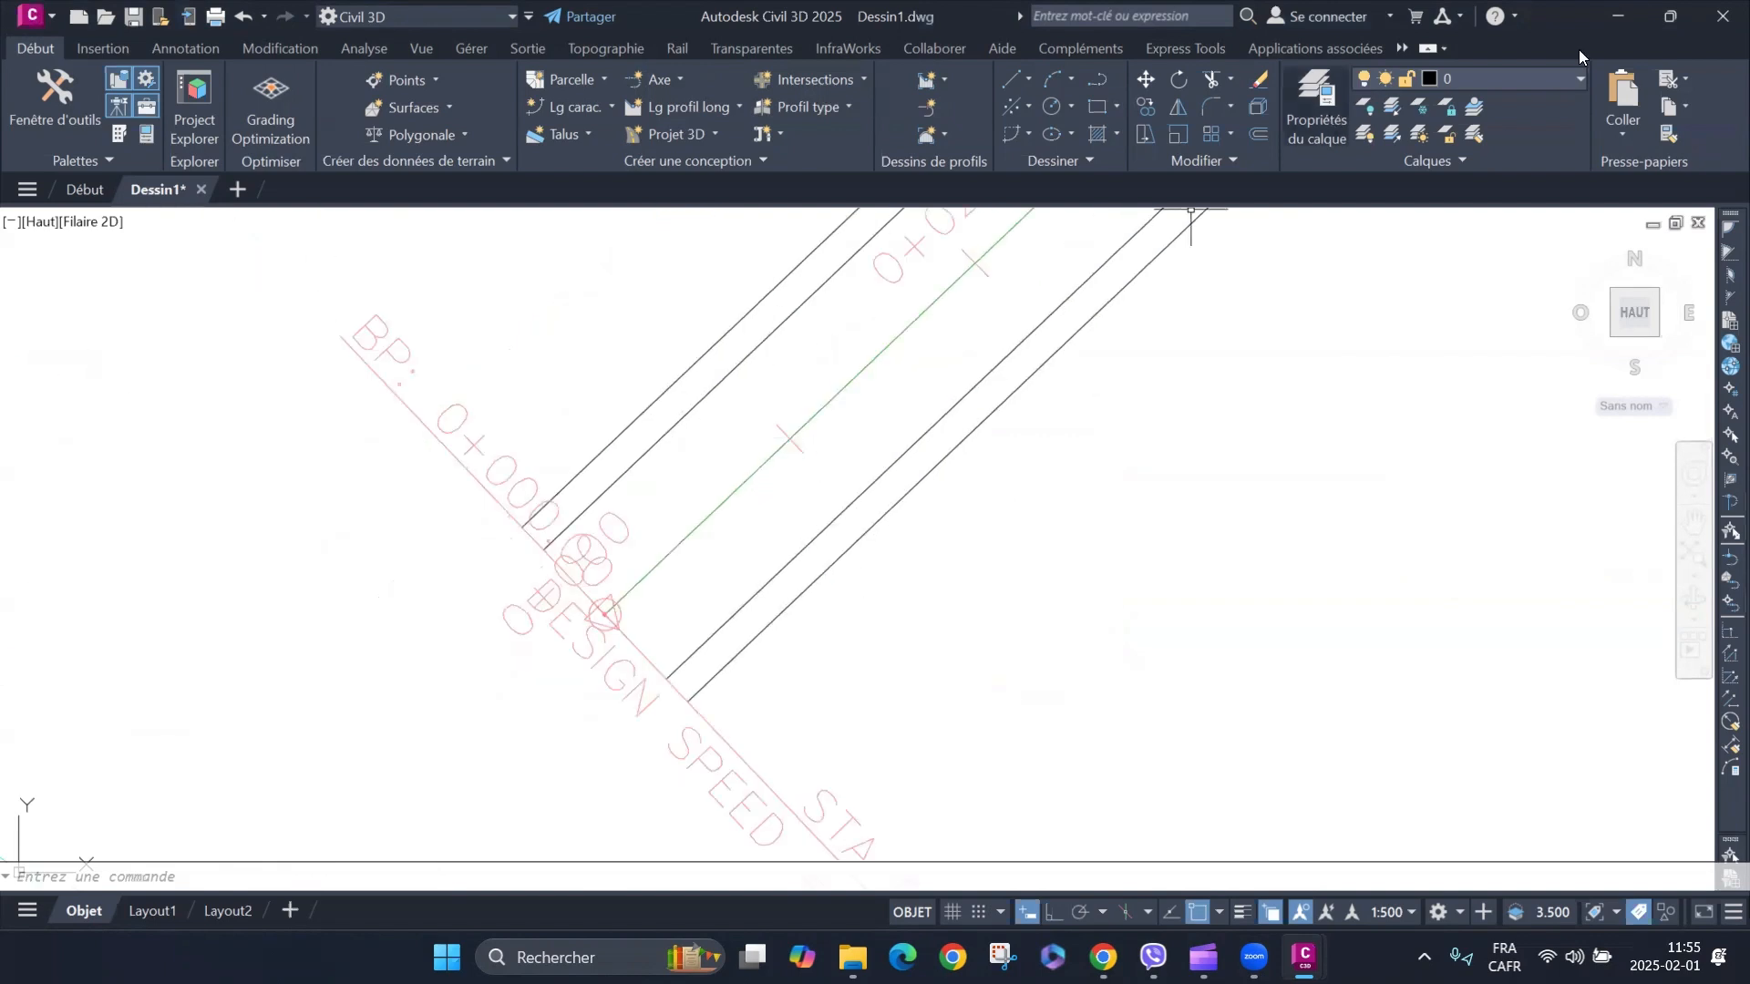
pyautogui.click(365, 51)
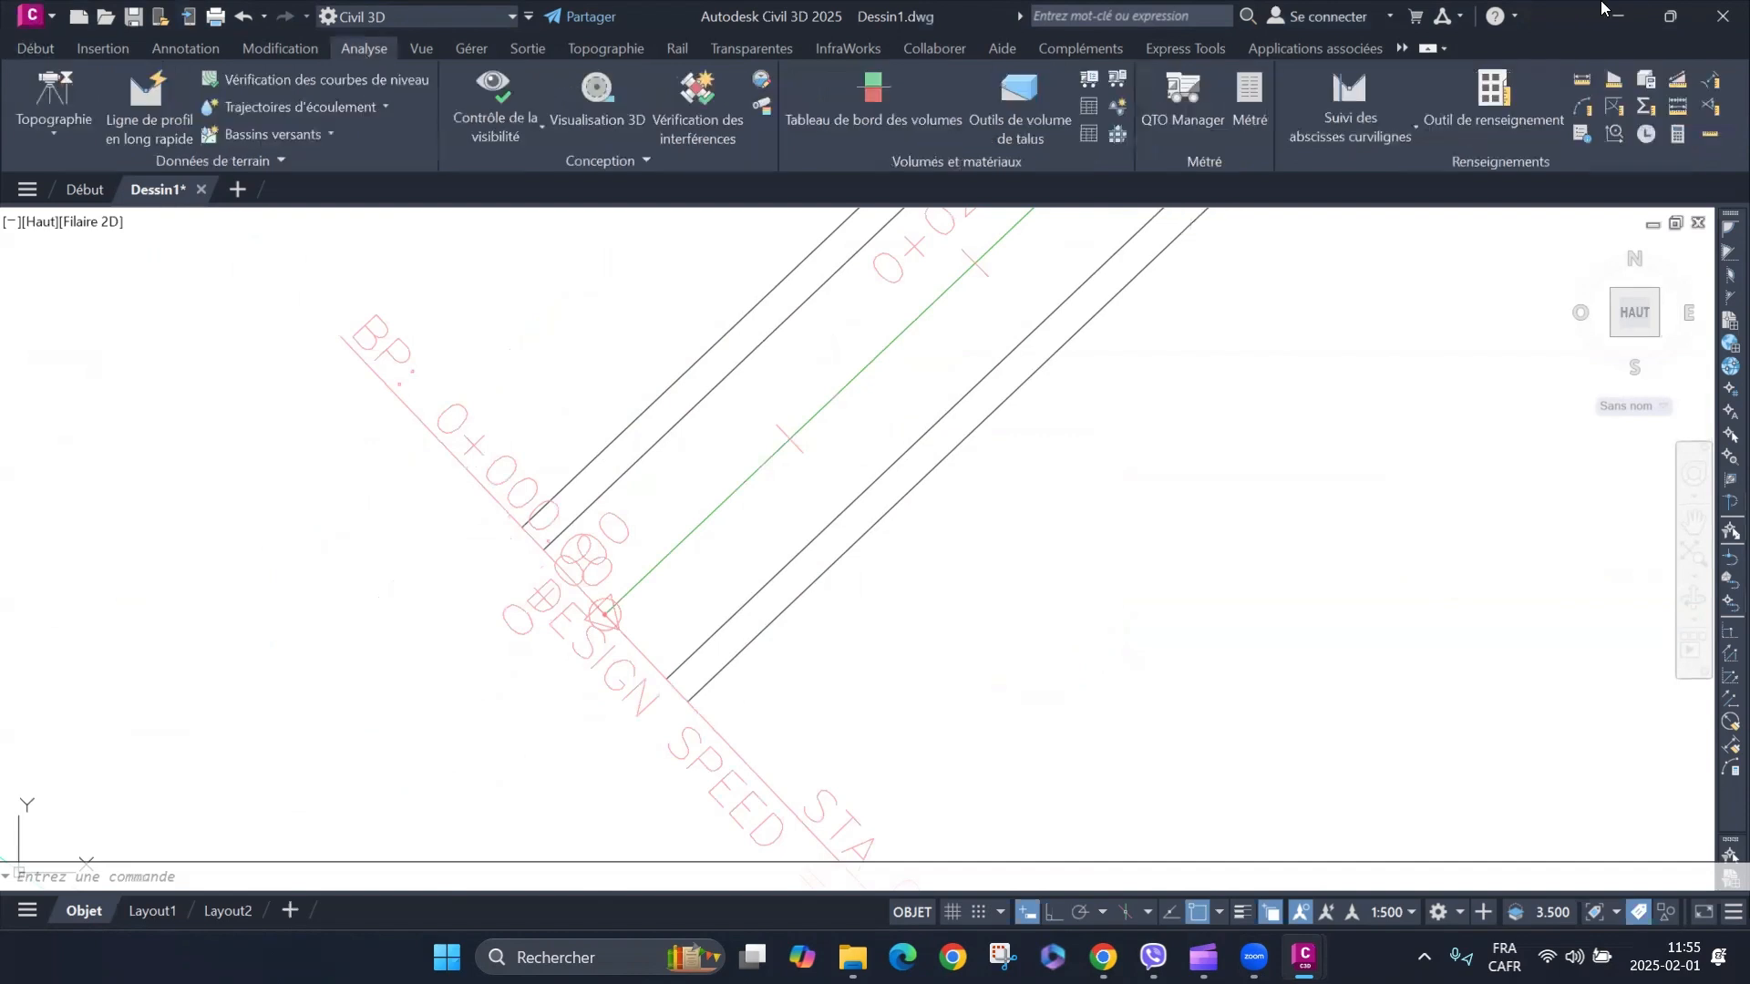
pyautogui.click(1582, 80)
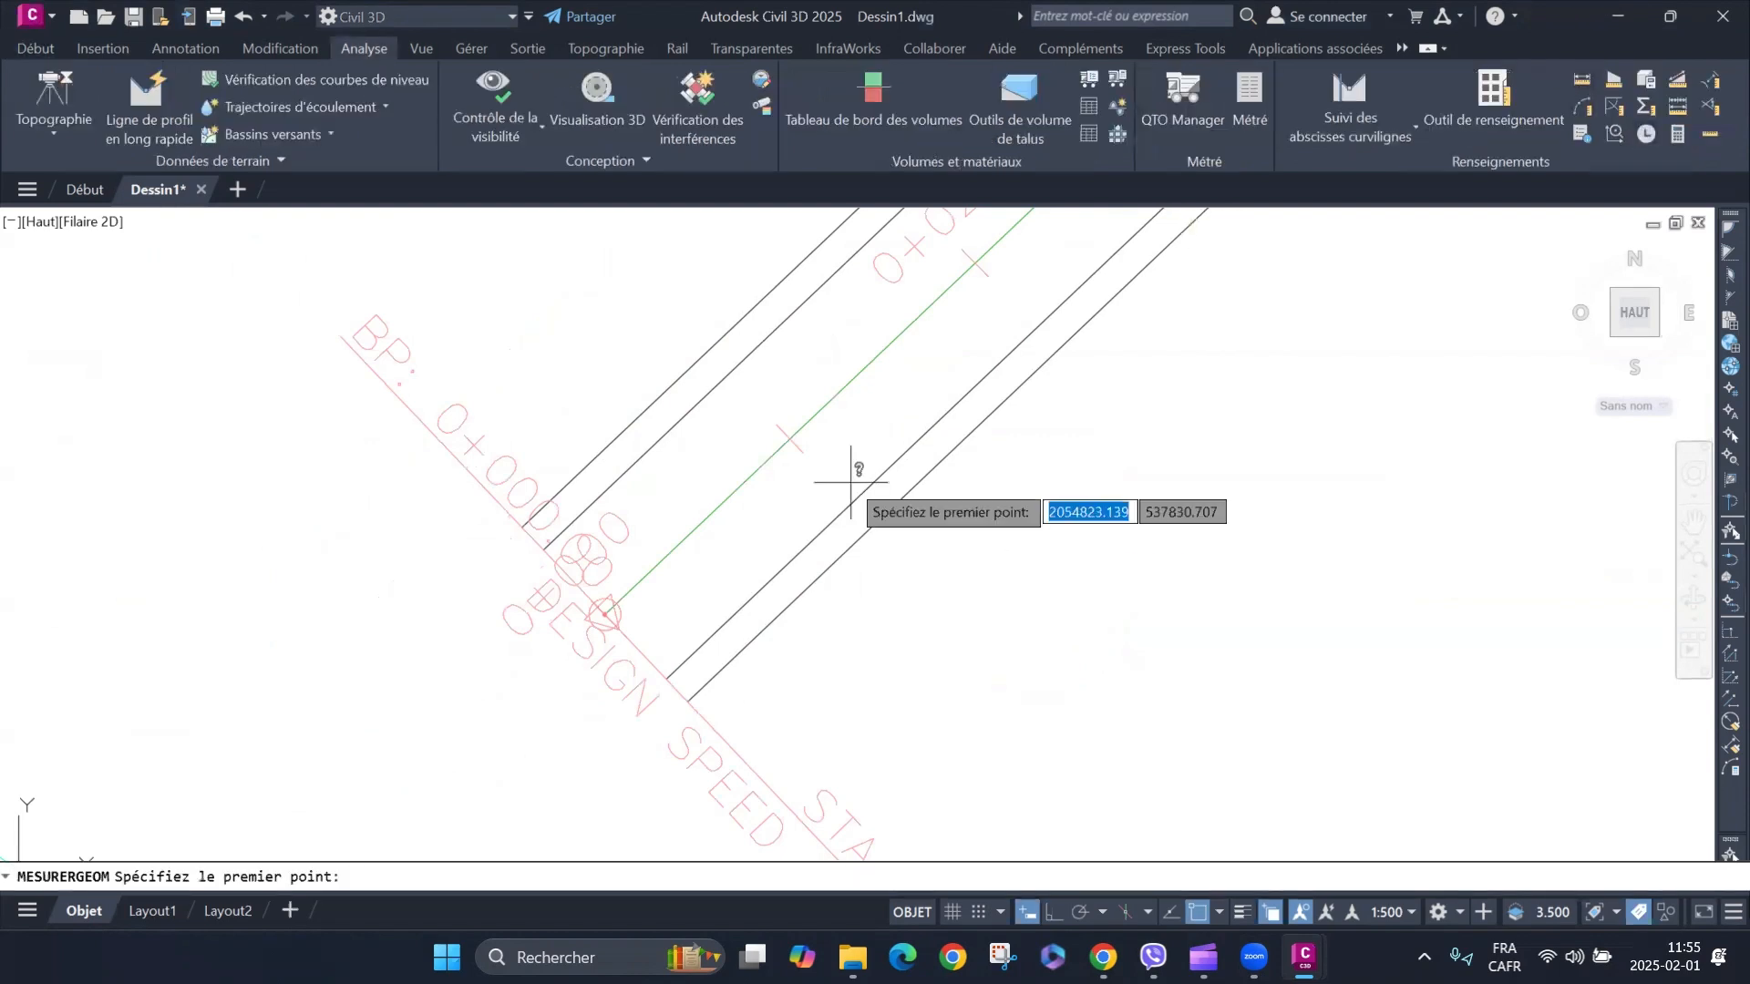
pyautogui.scroll(2, 801, 441)
pyautogui.click(763, 421)
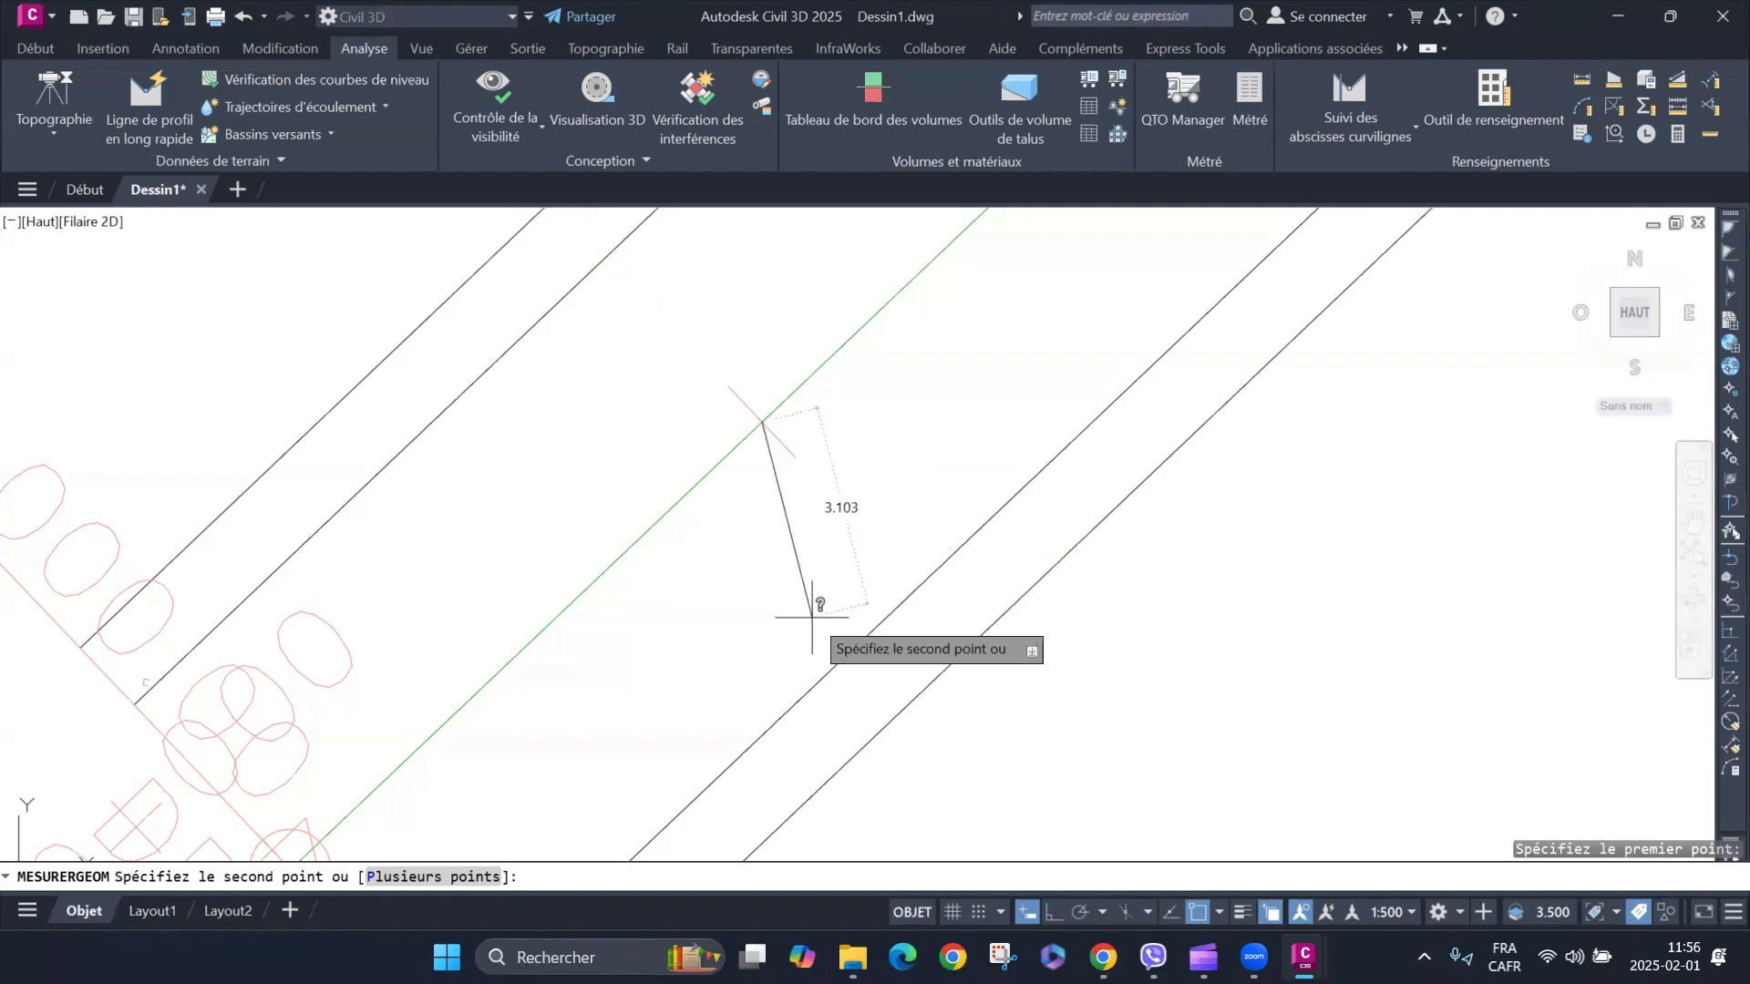
pyautogui.press('Escape')
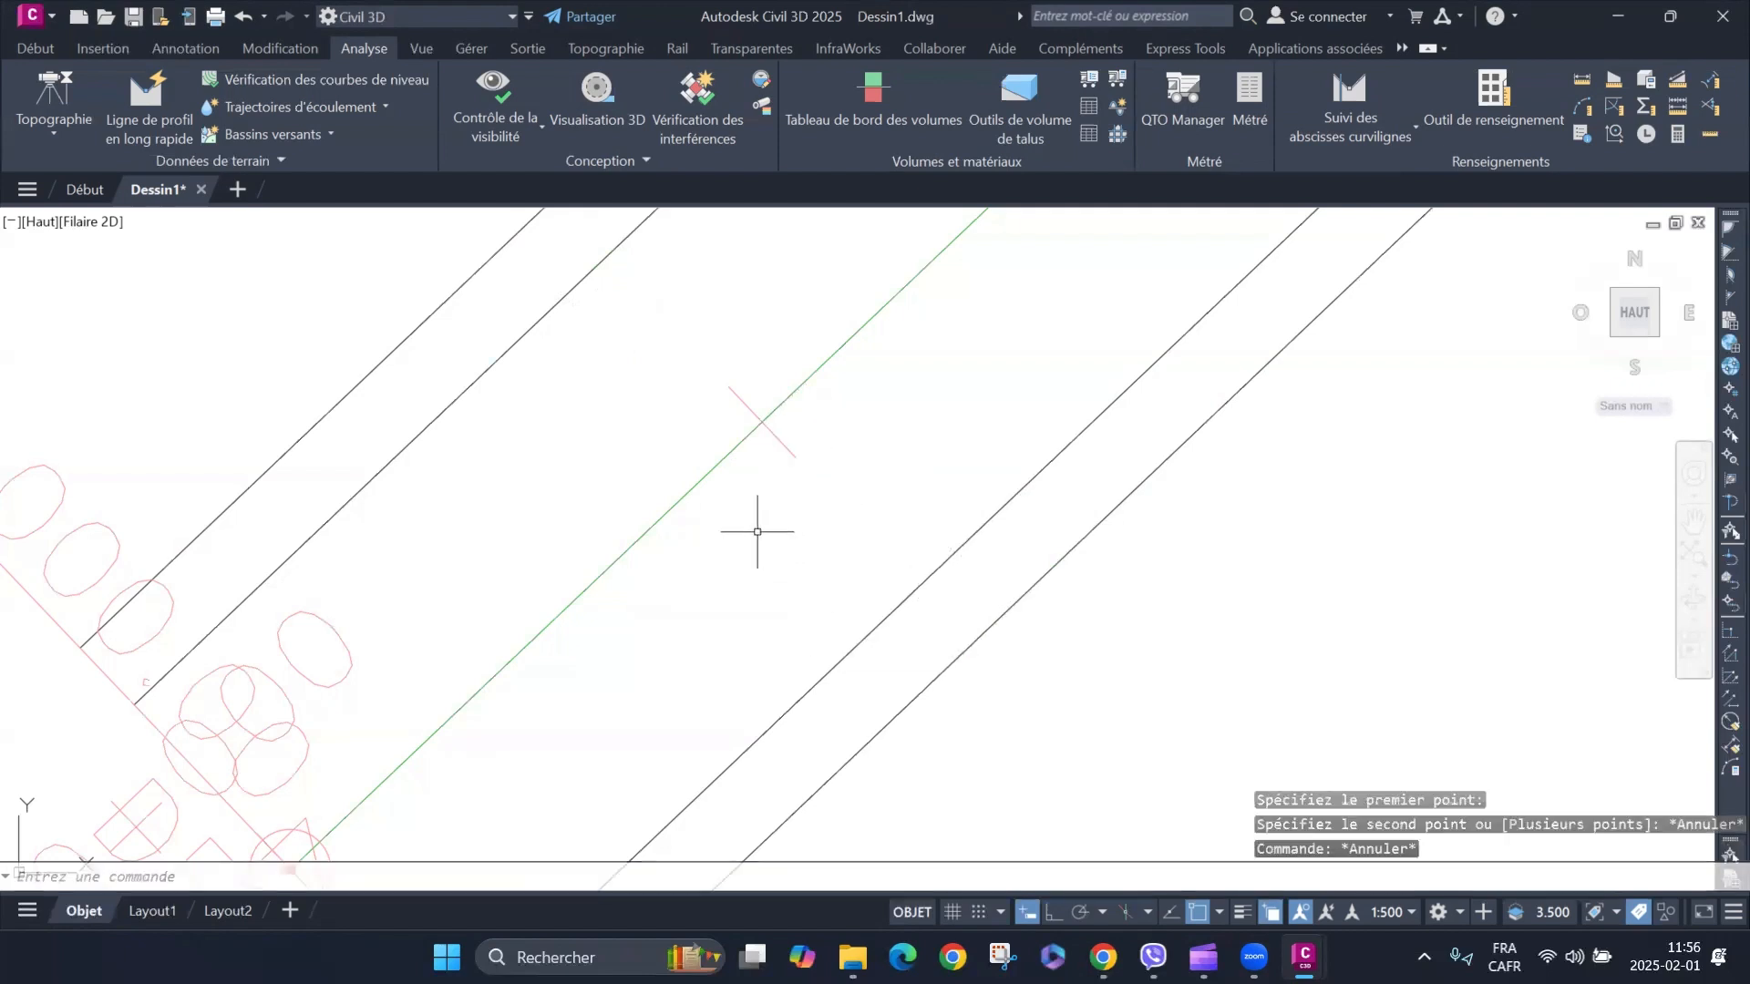
# Create an assembly named PROFILS EN TRAVERS 01 of type Autre, with the Basic style and the All Codes code set.
pyautogui.scroll(-6, 626, 575)
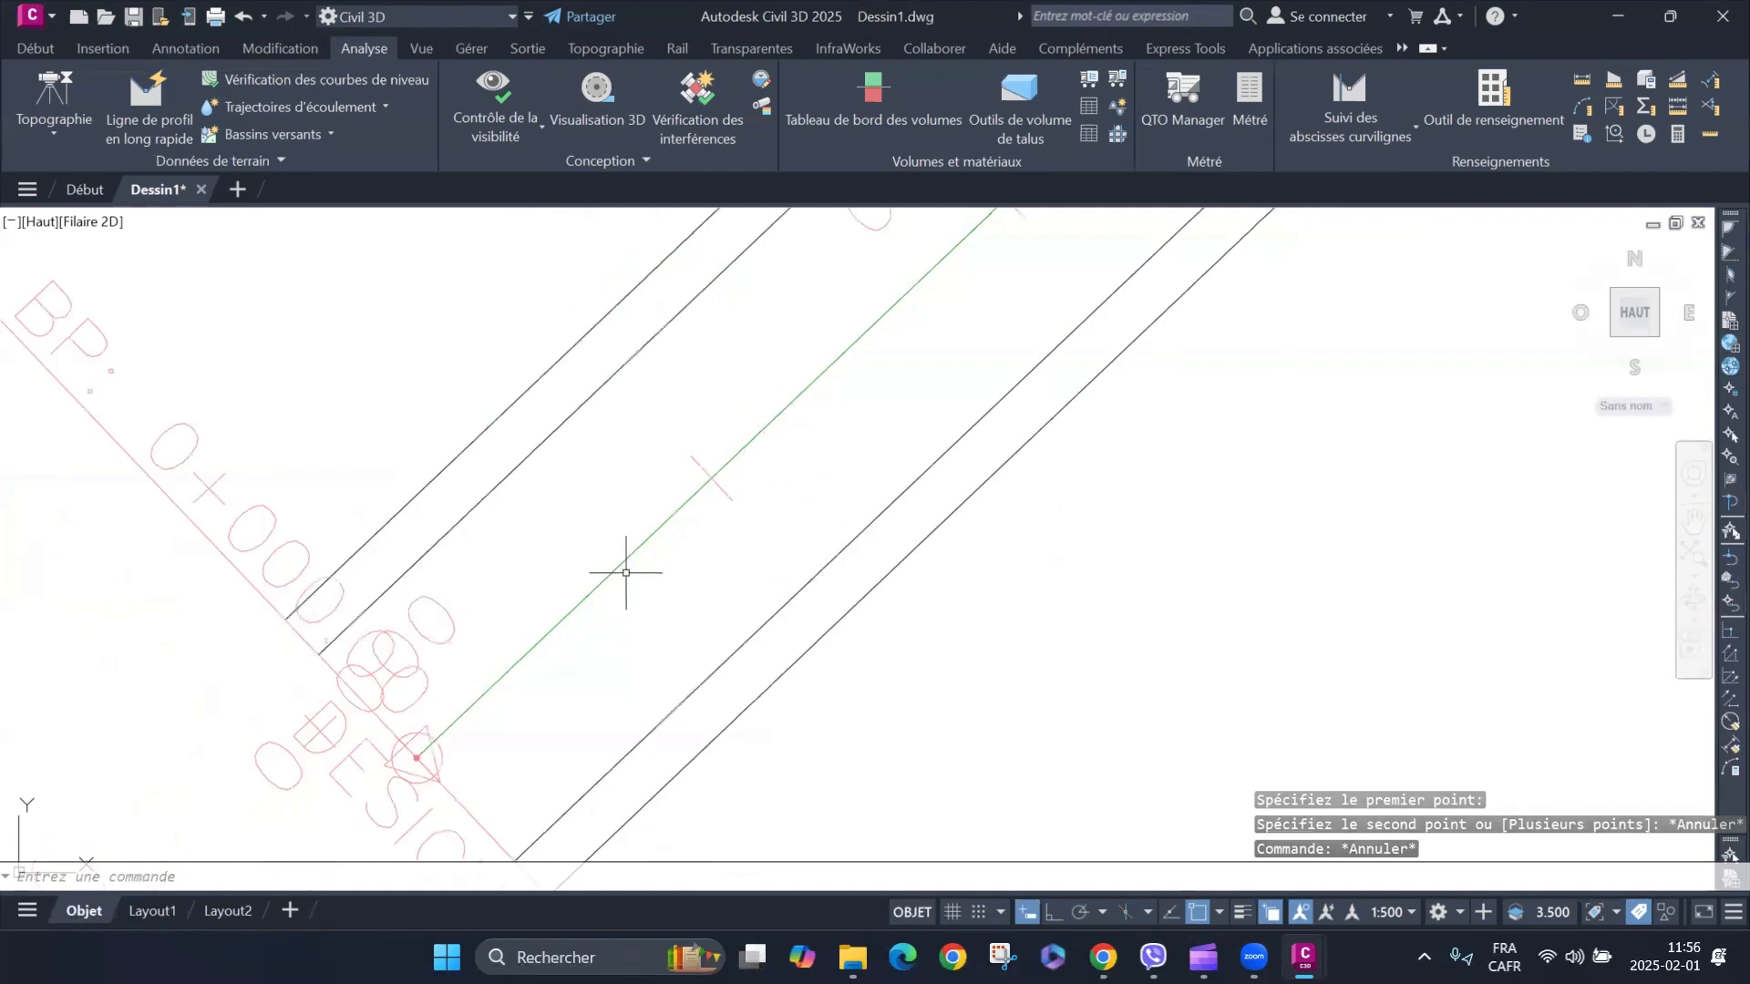
pyautogui.scroll(2, 880, 505)
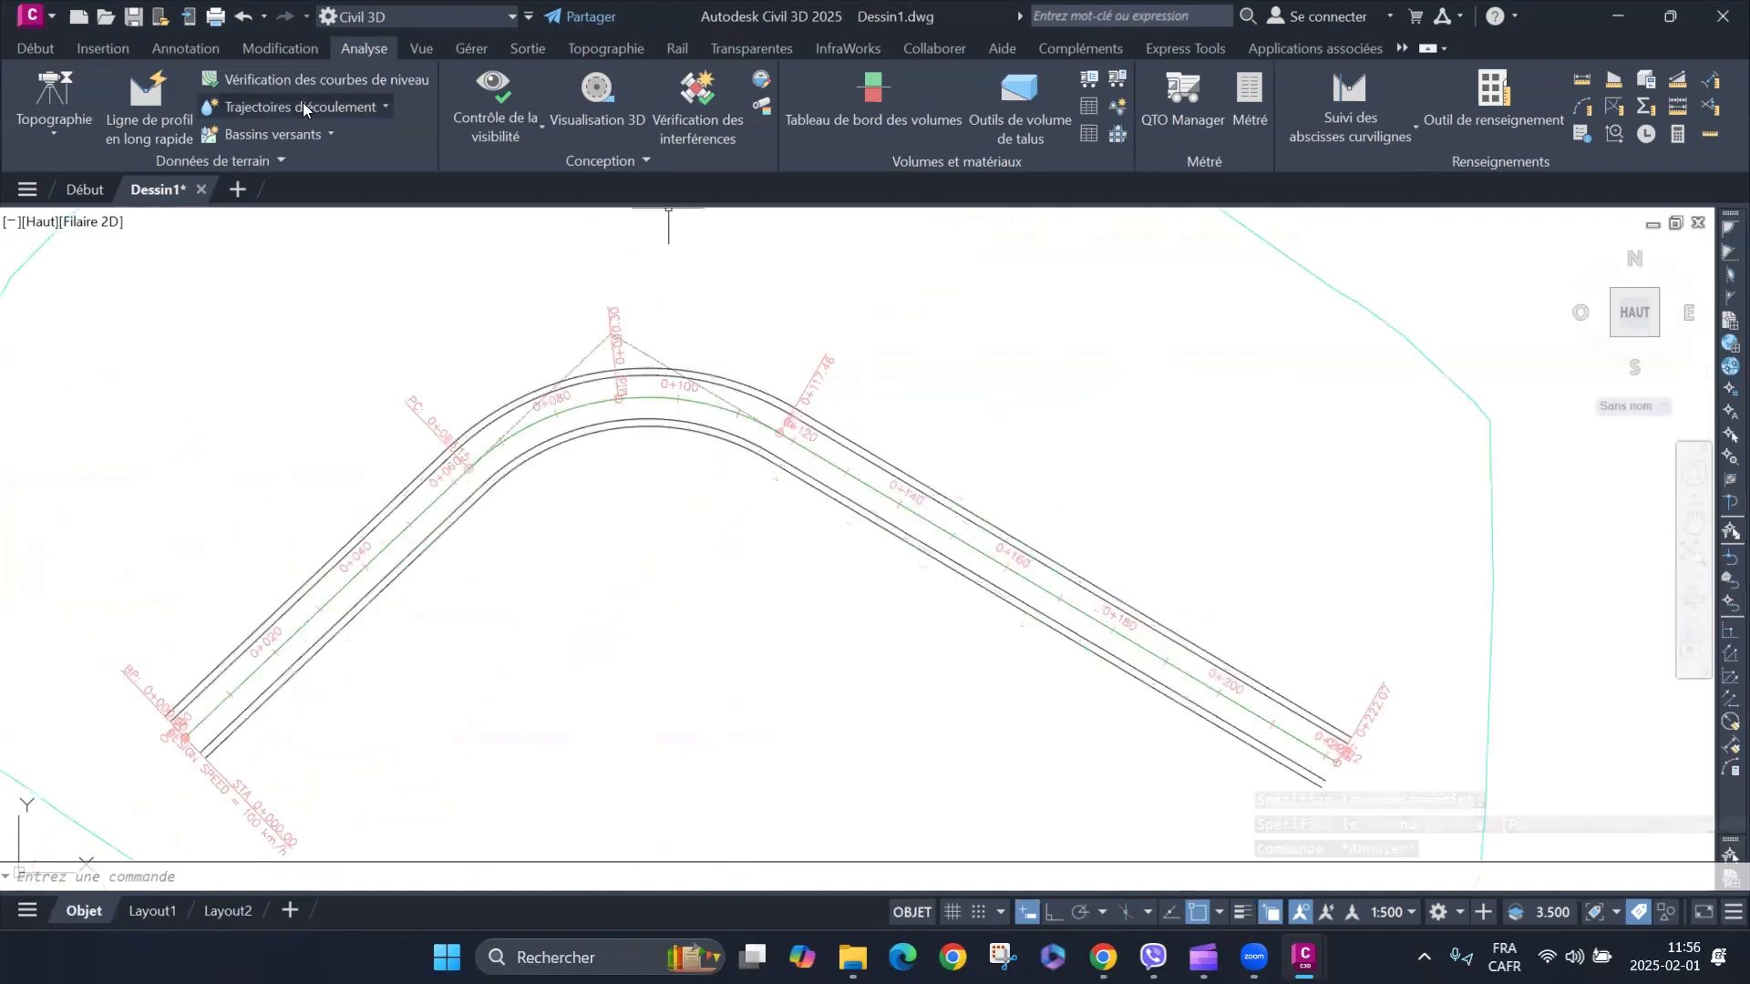
pyautogui.click(47, 50)
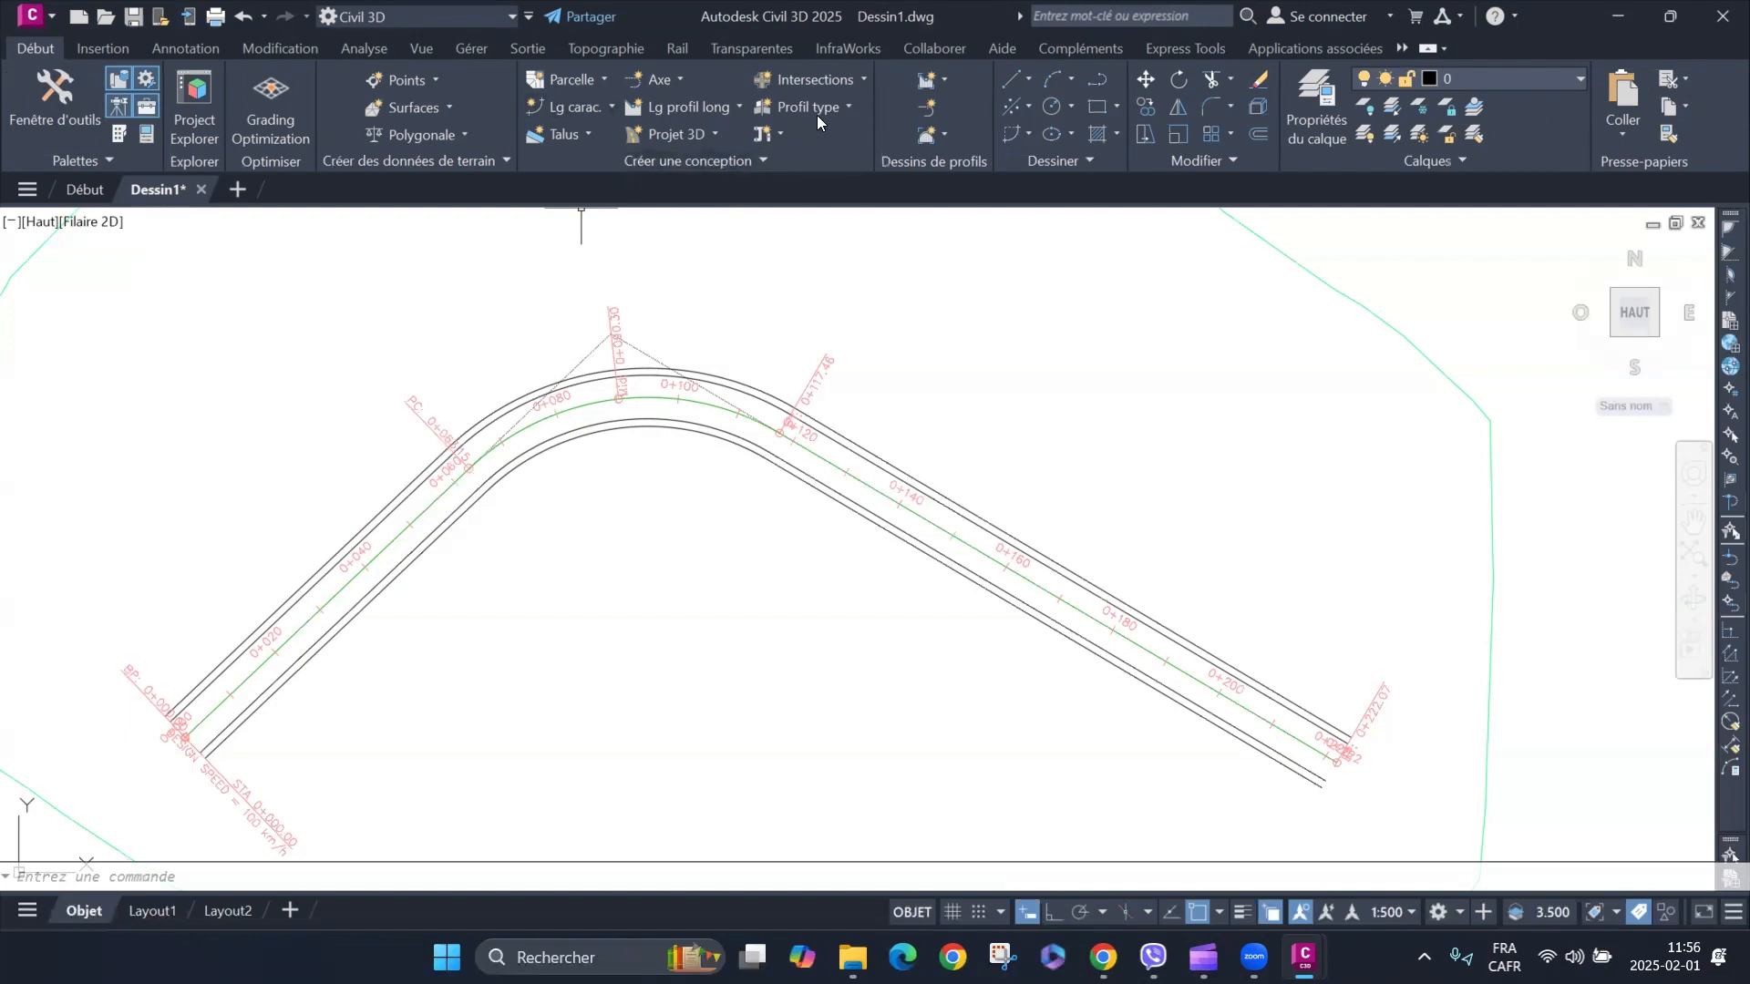
pyautogui.click(849, 108)
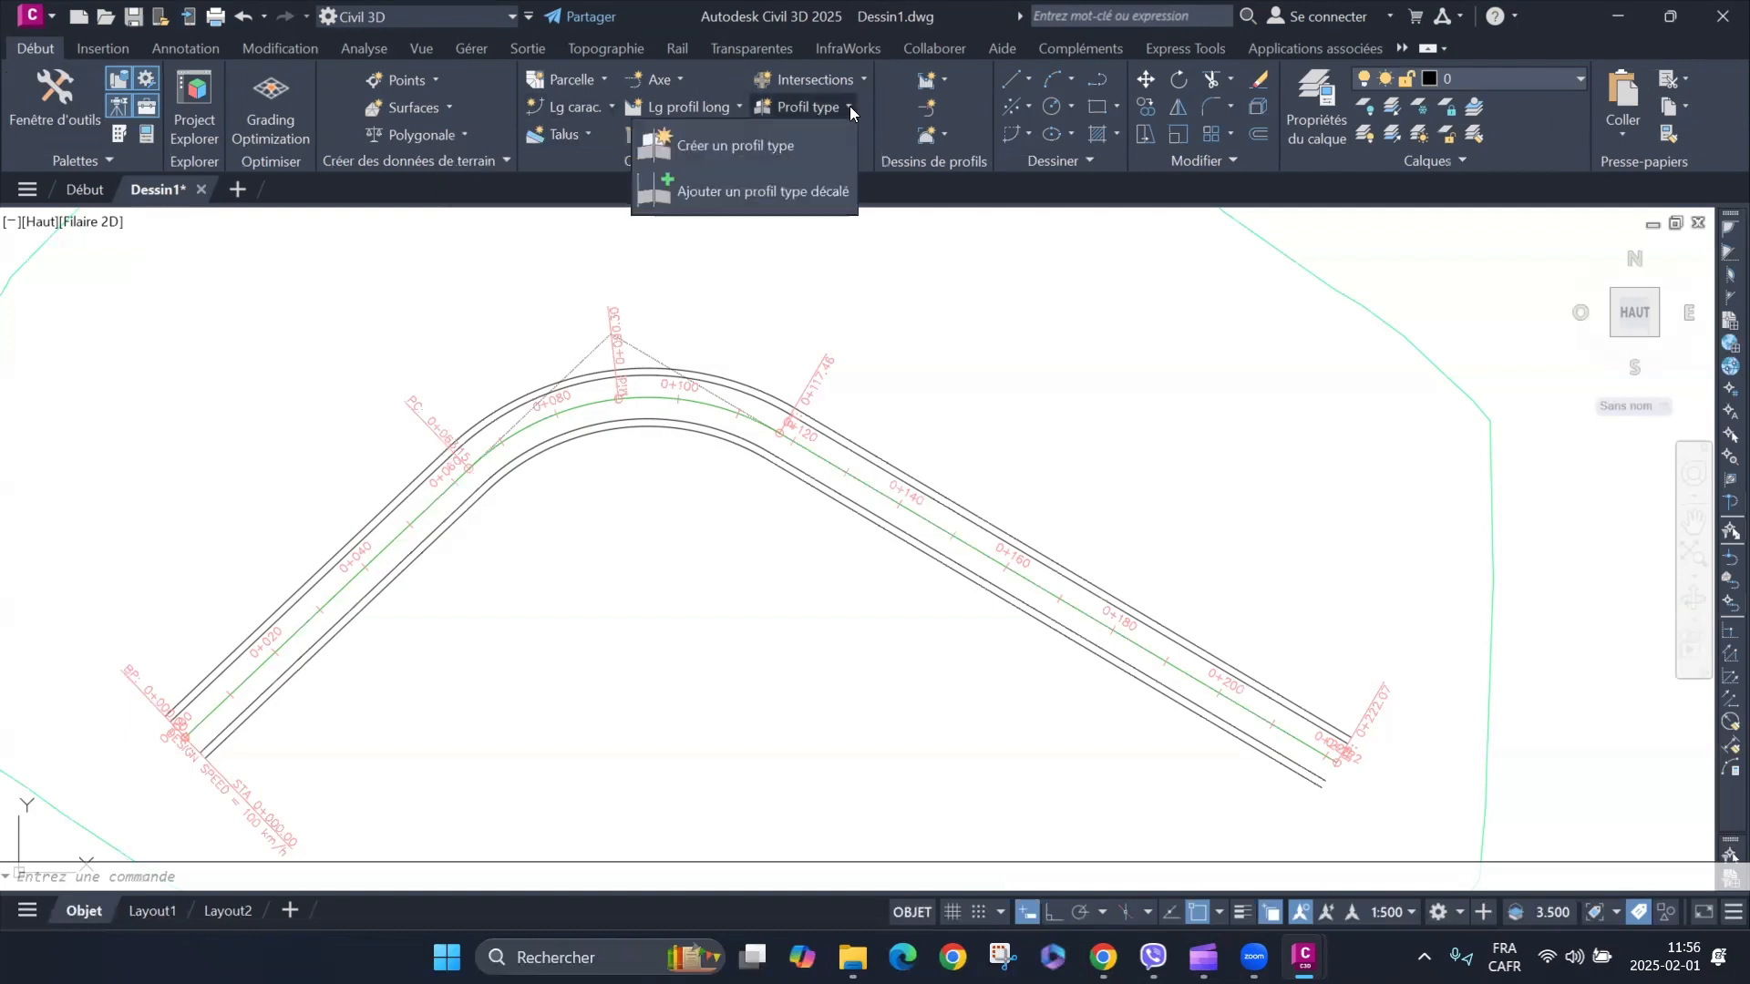
pyautogui.click(736, 146)
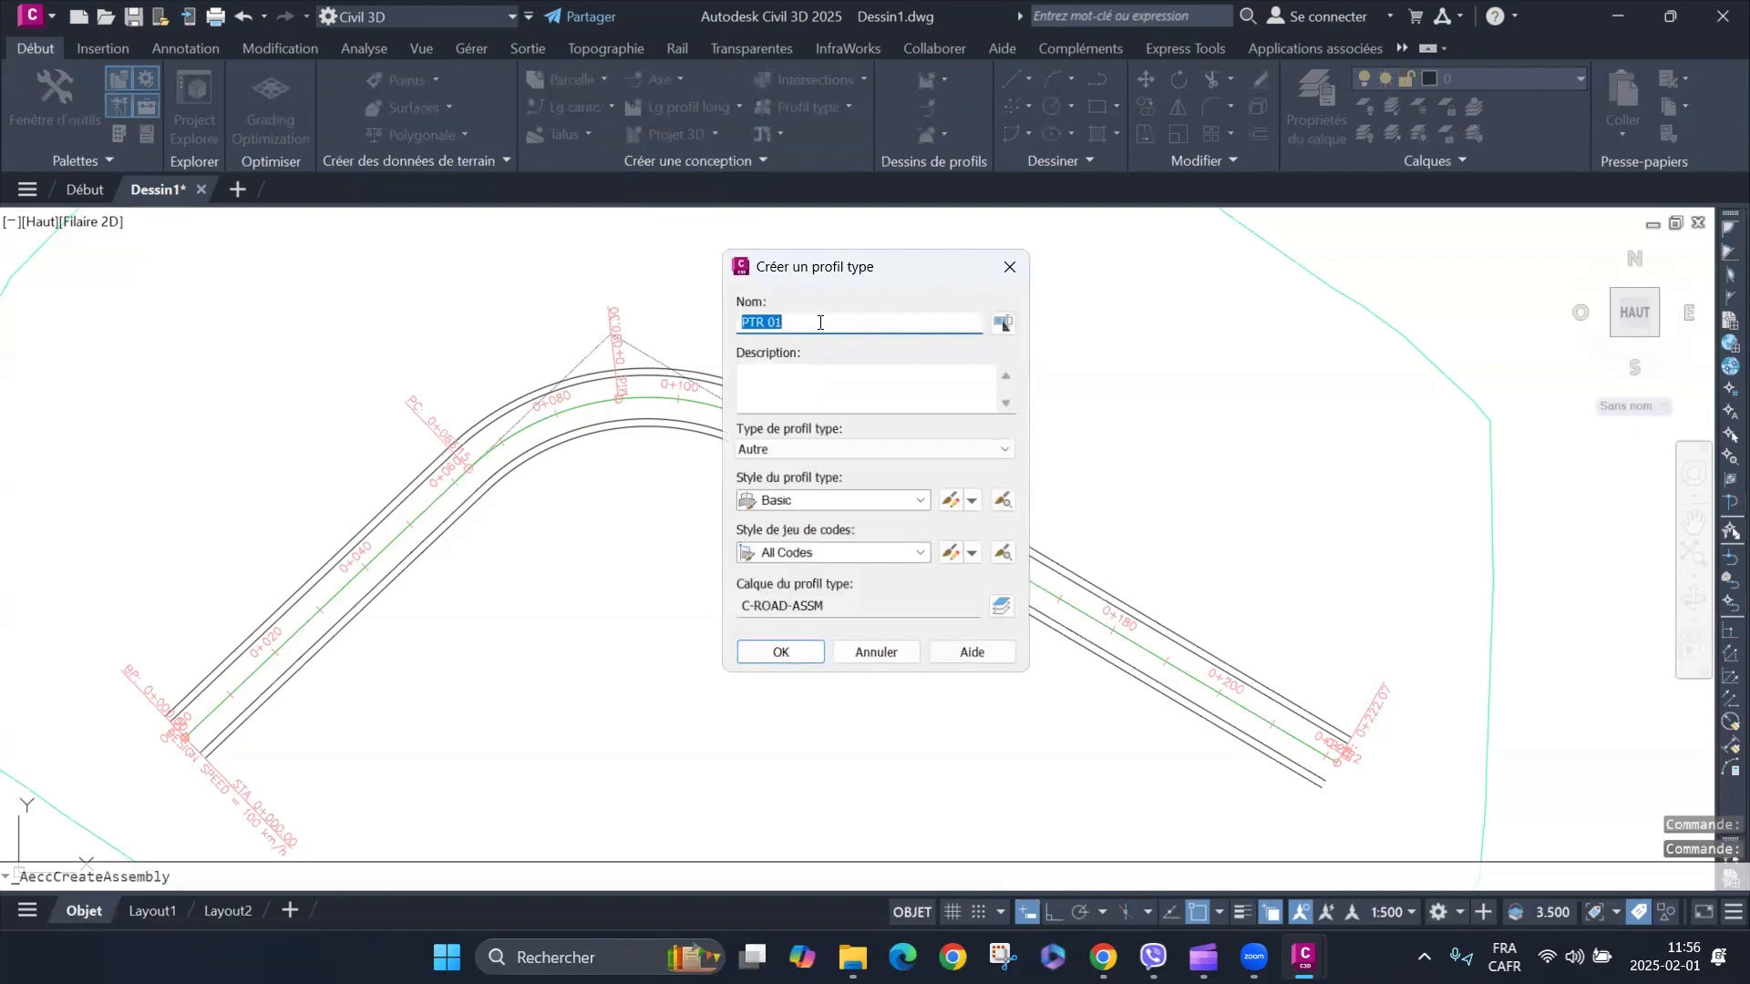
pyautogui.click(821, 325)
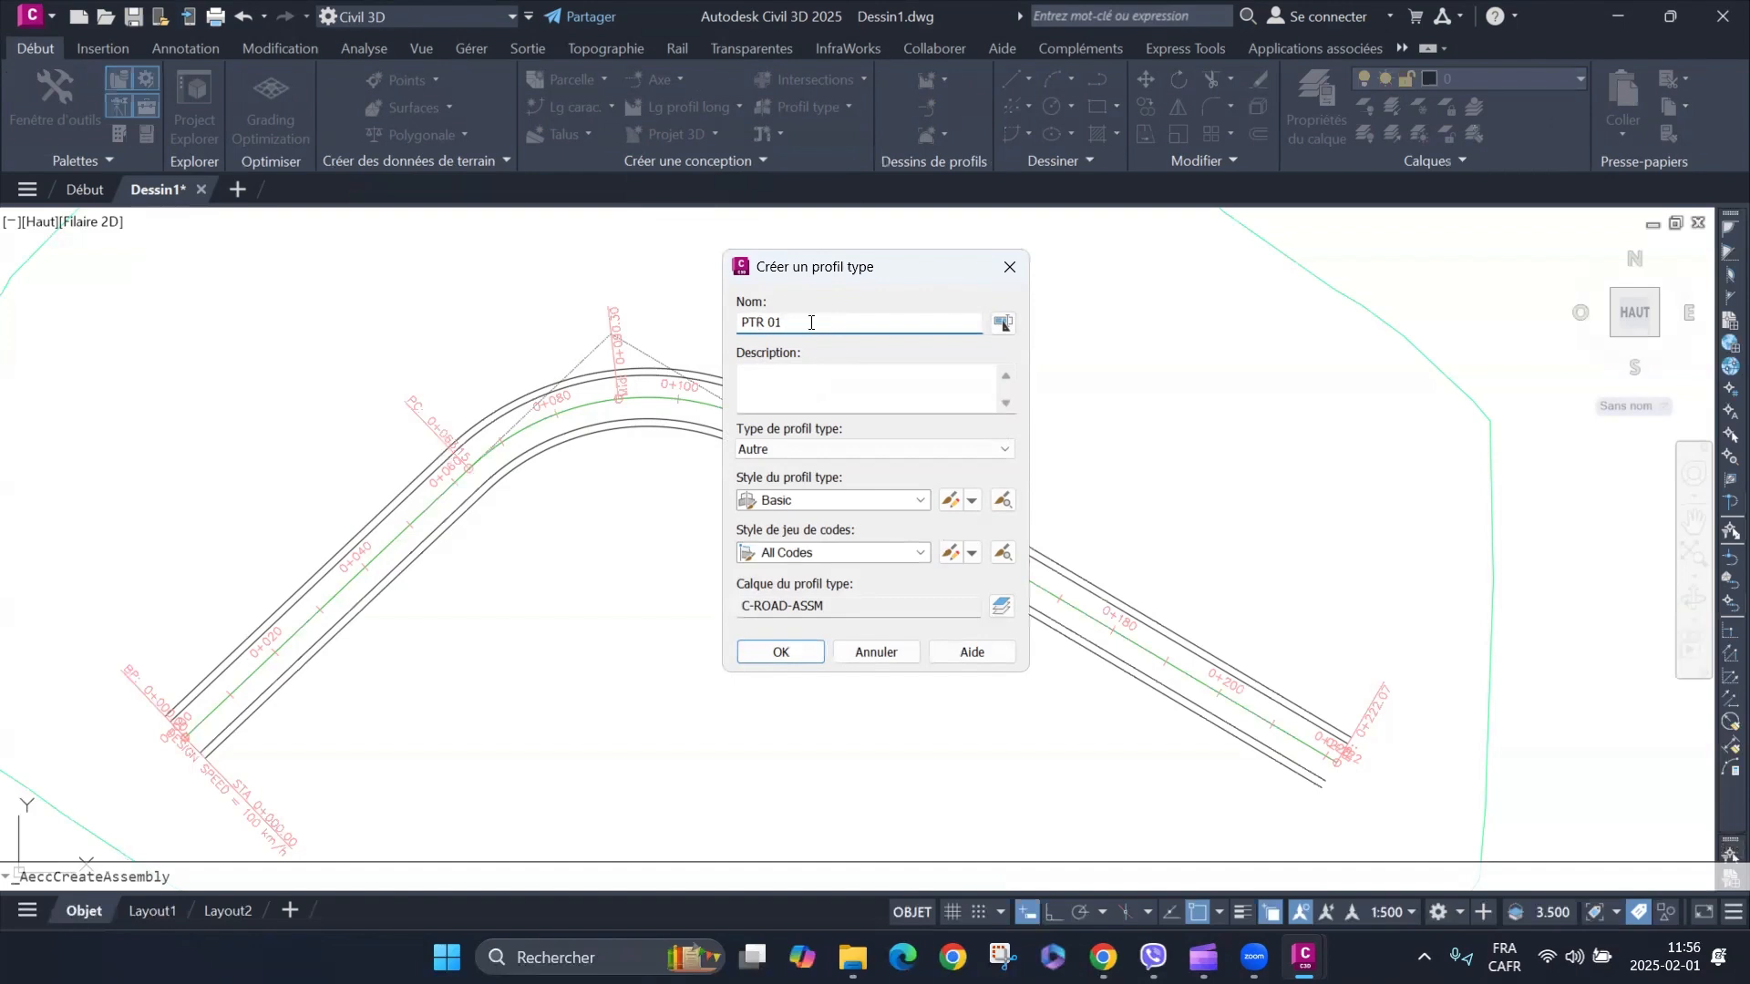
pyautogui.moveTo(810, 323); pyautogui.dragTo(628, 358)
pyautogui.write('P')
pyautogui.write('ROFILS EN TRAVERS')
pyautogui.click(779, 653)
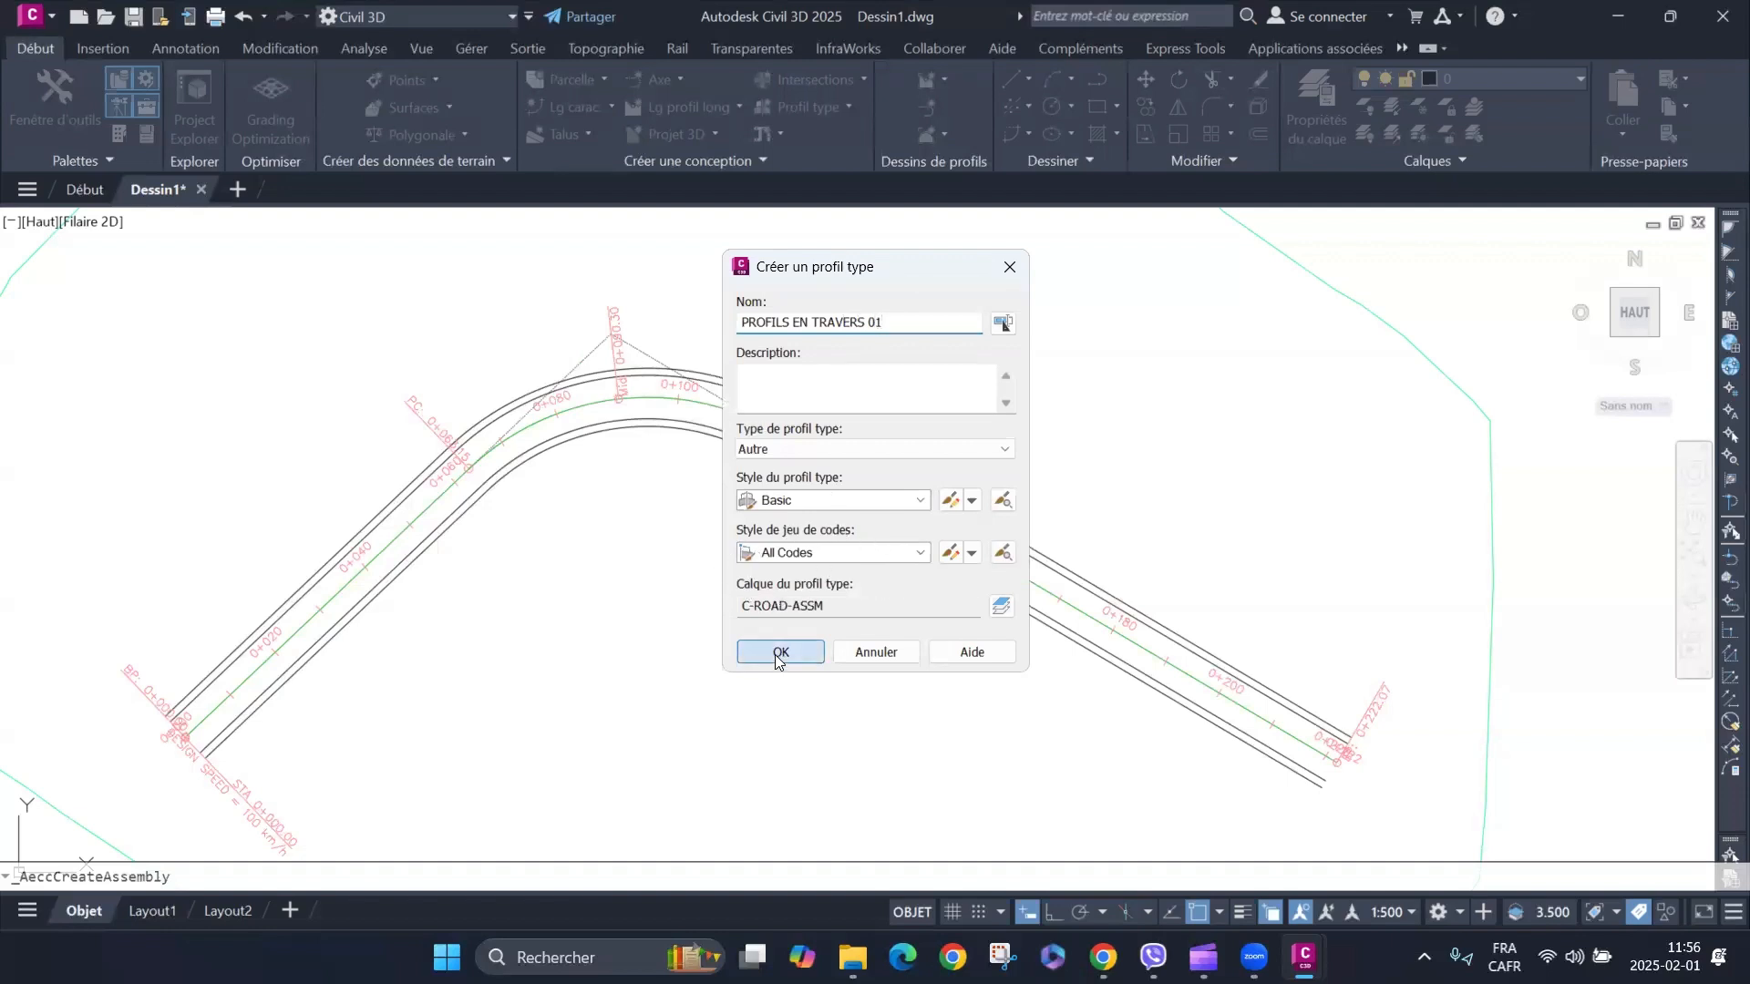
# Place the assembly baseline in the empty area between the surface boundary and the profile view.
pyautogui.scroll(-3, 742, 578)
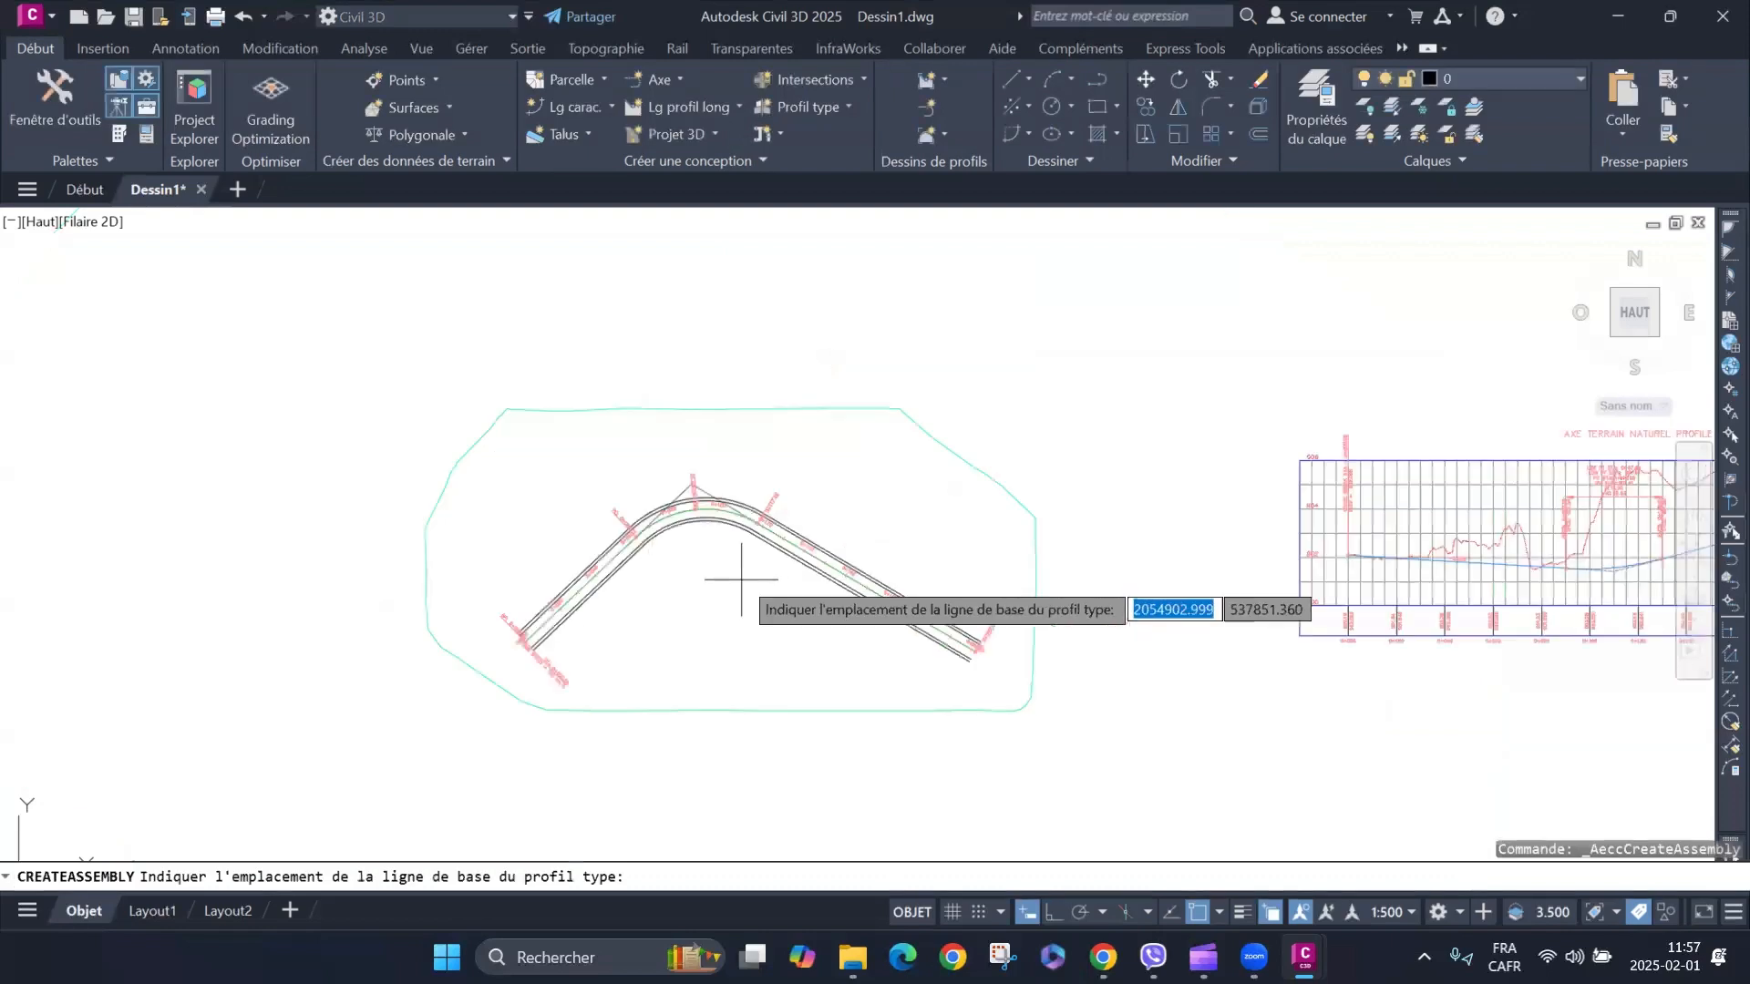
pyautogui.scroll(3, 1243, 508)
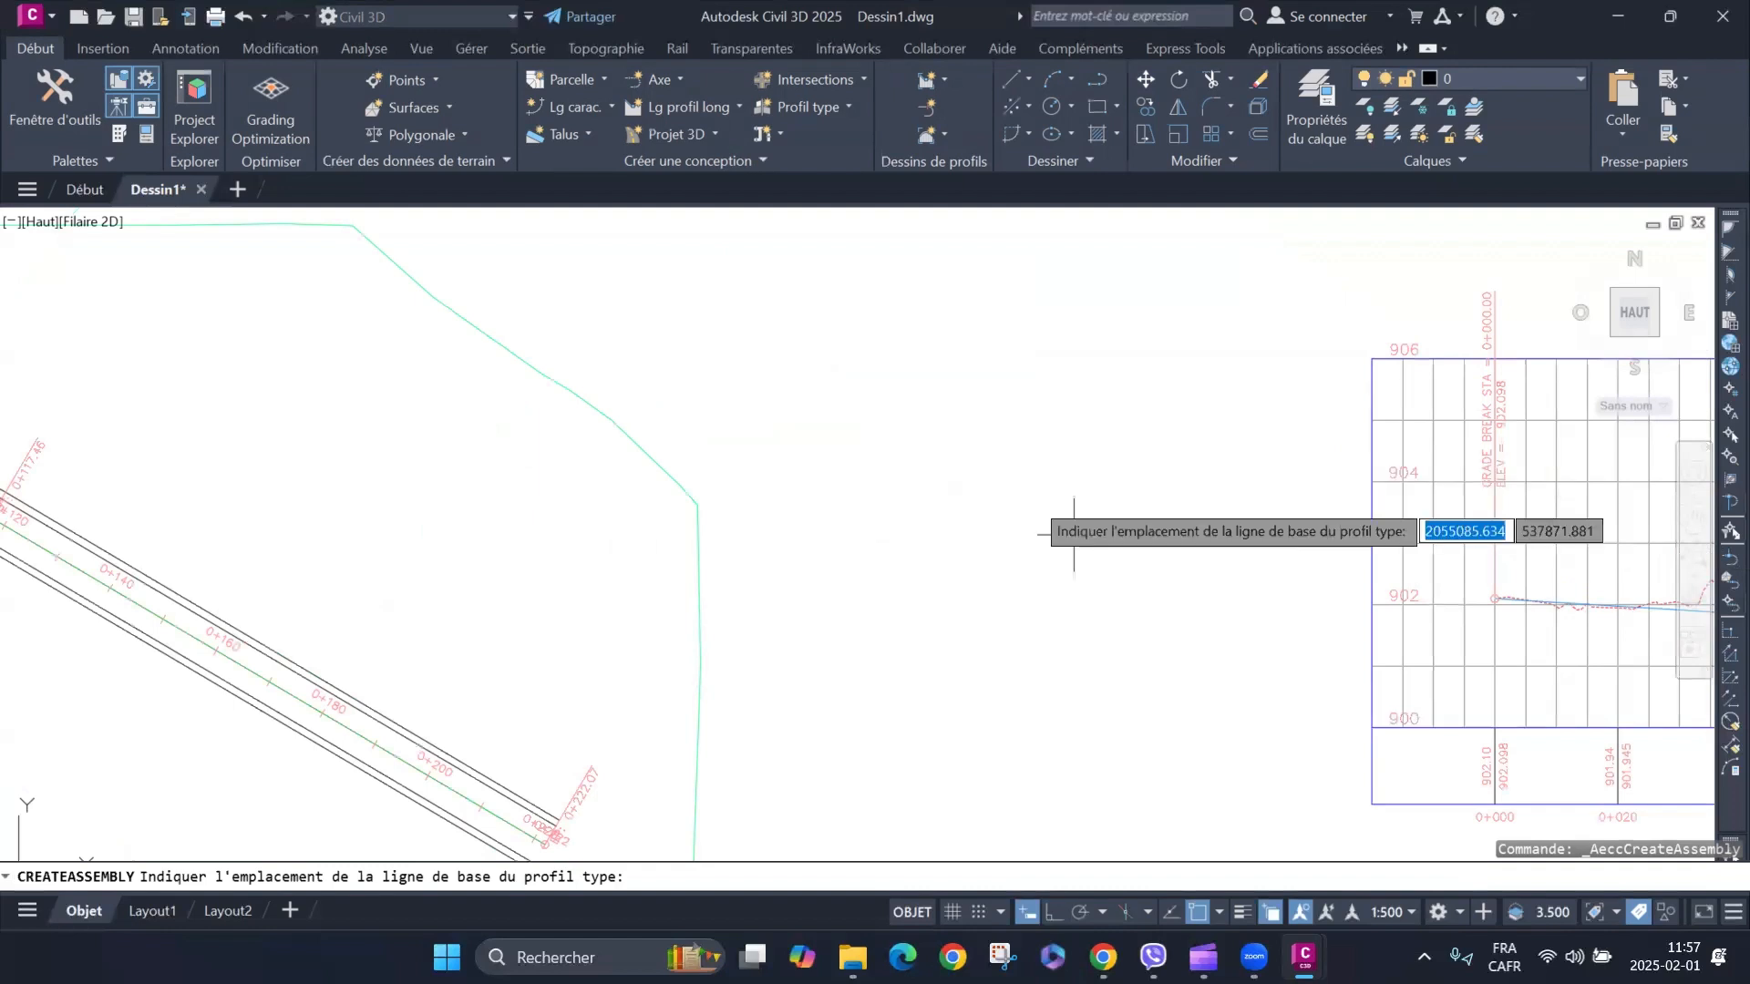
pyautogui.click(1014, 554)
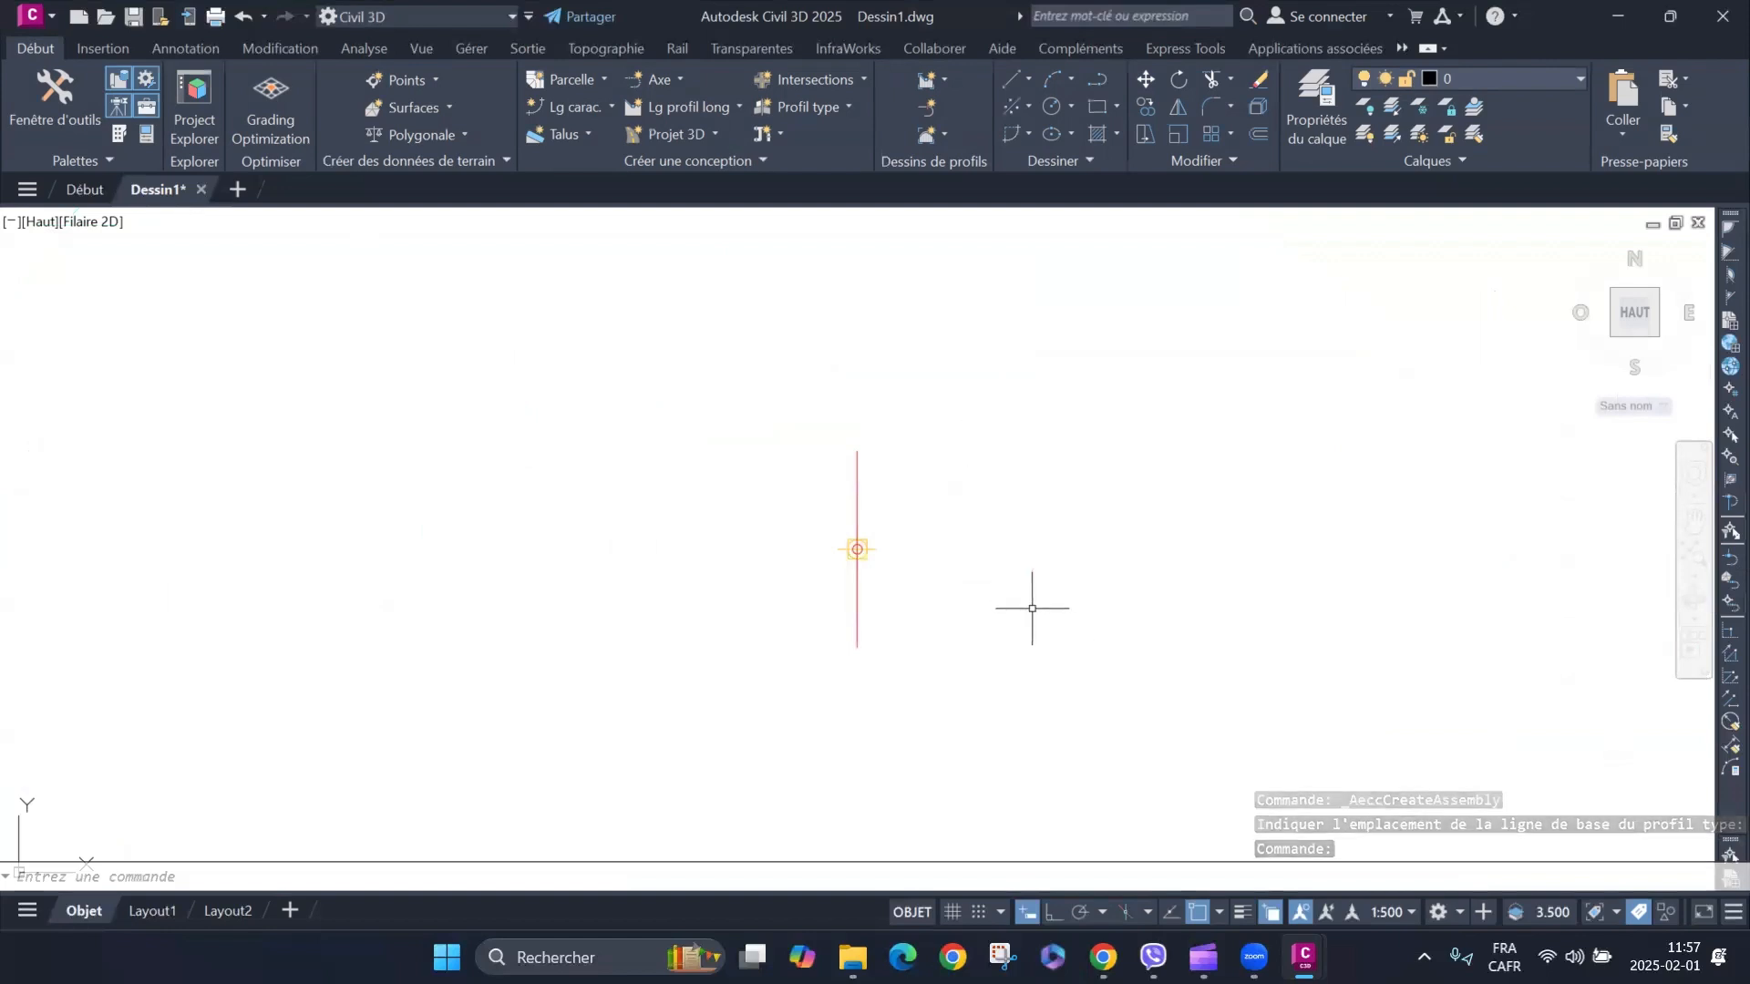
# Open the tool palettes and show the Voies set of lane subassemblies.
pyautogui.scroll(-10, 1054, 563)
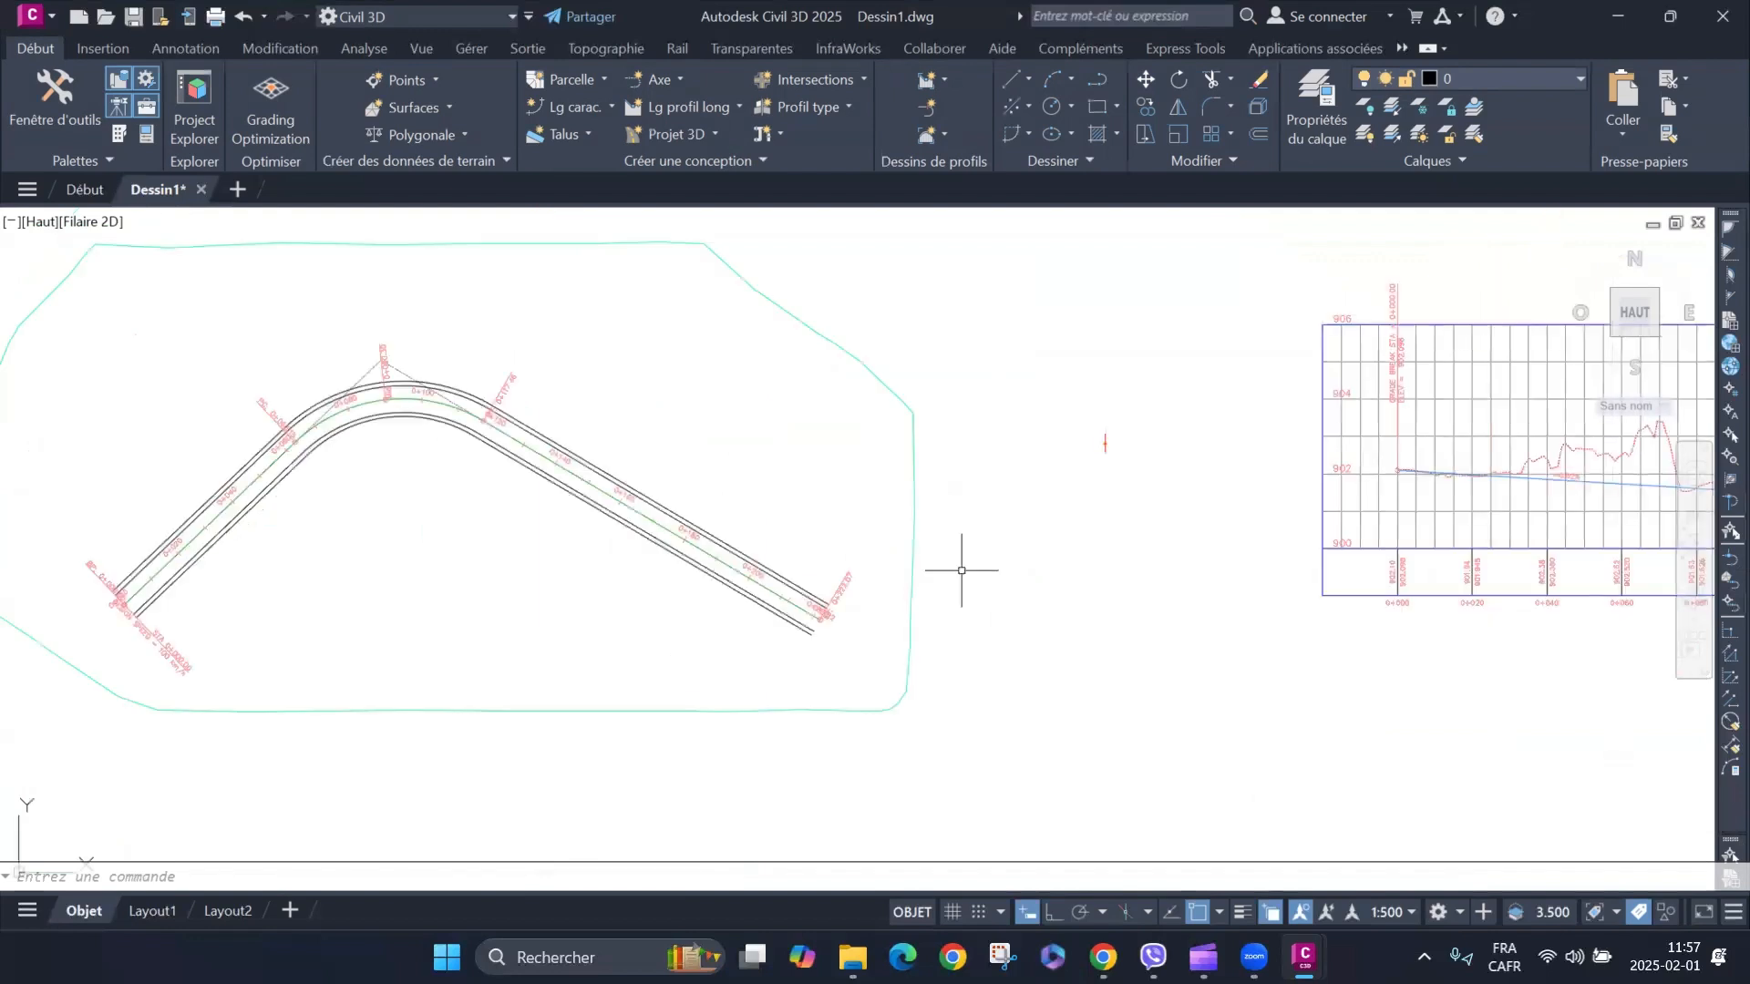
pyautogui.scroll(10, 957, 575)
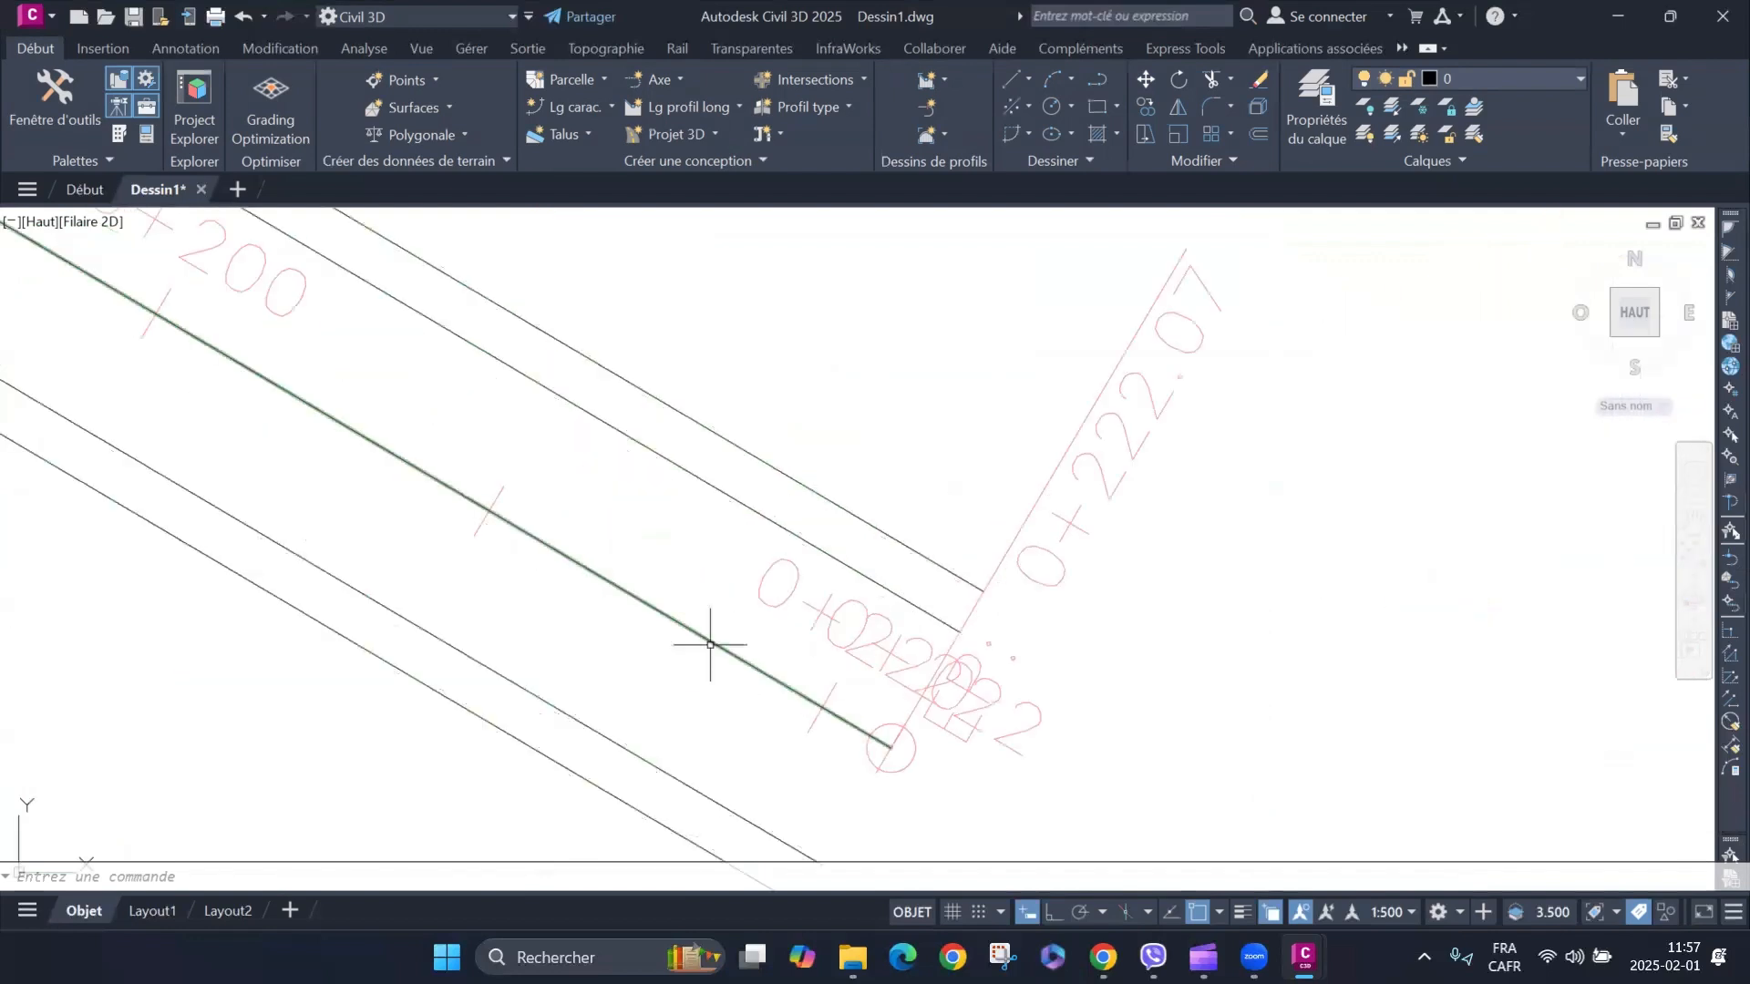
pyautogui.scroll(-6, 702, 652)
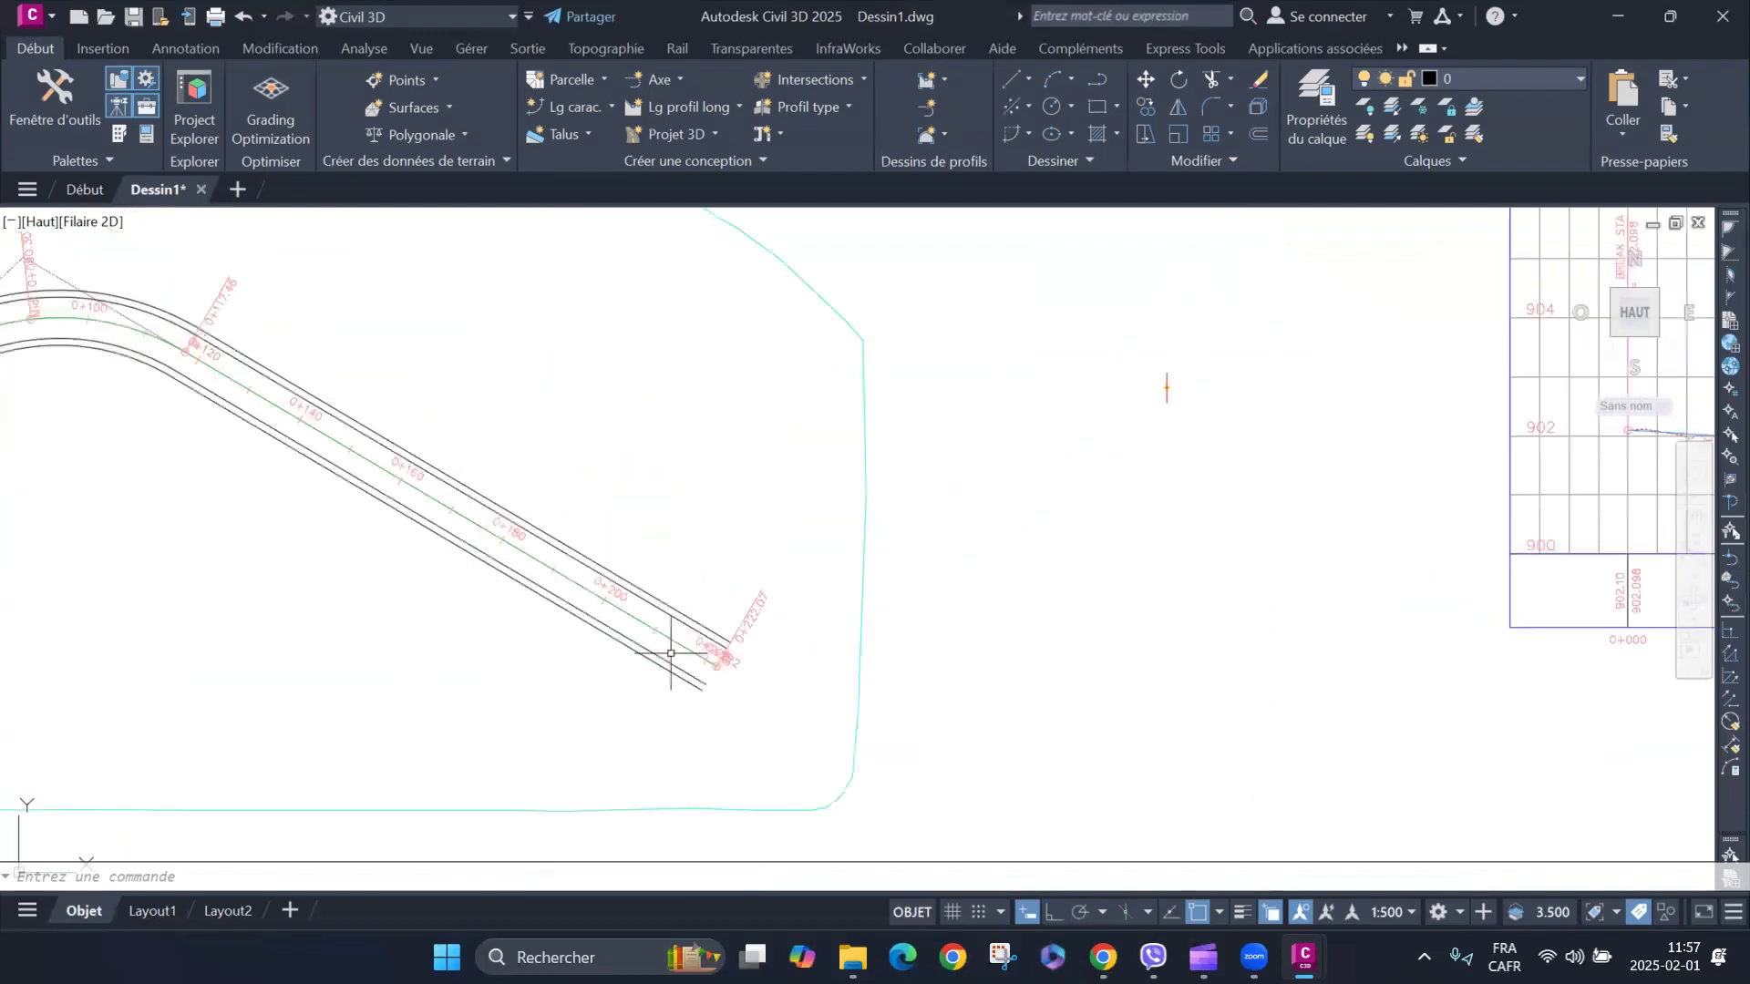
pyautogui.scroll(3, 920, 471)
pyautogui.scroll(5, 919, 471)
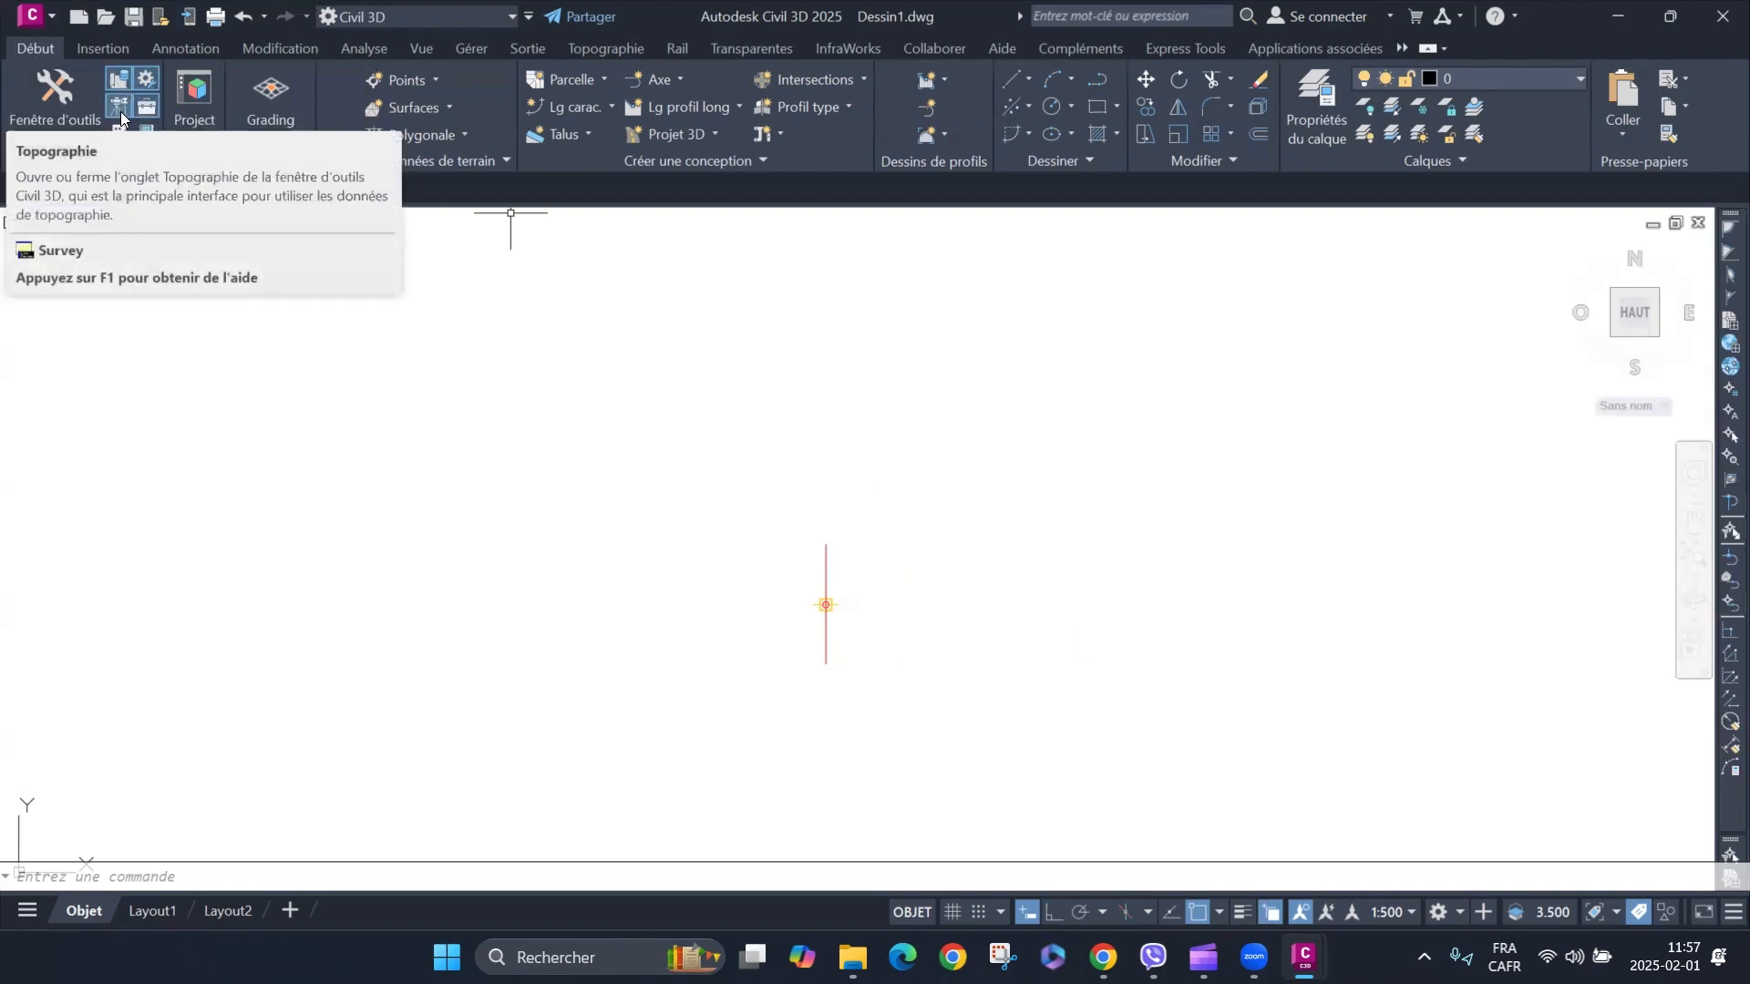
pyautogui.click(118, 137)
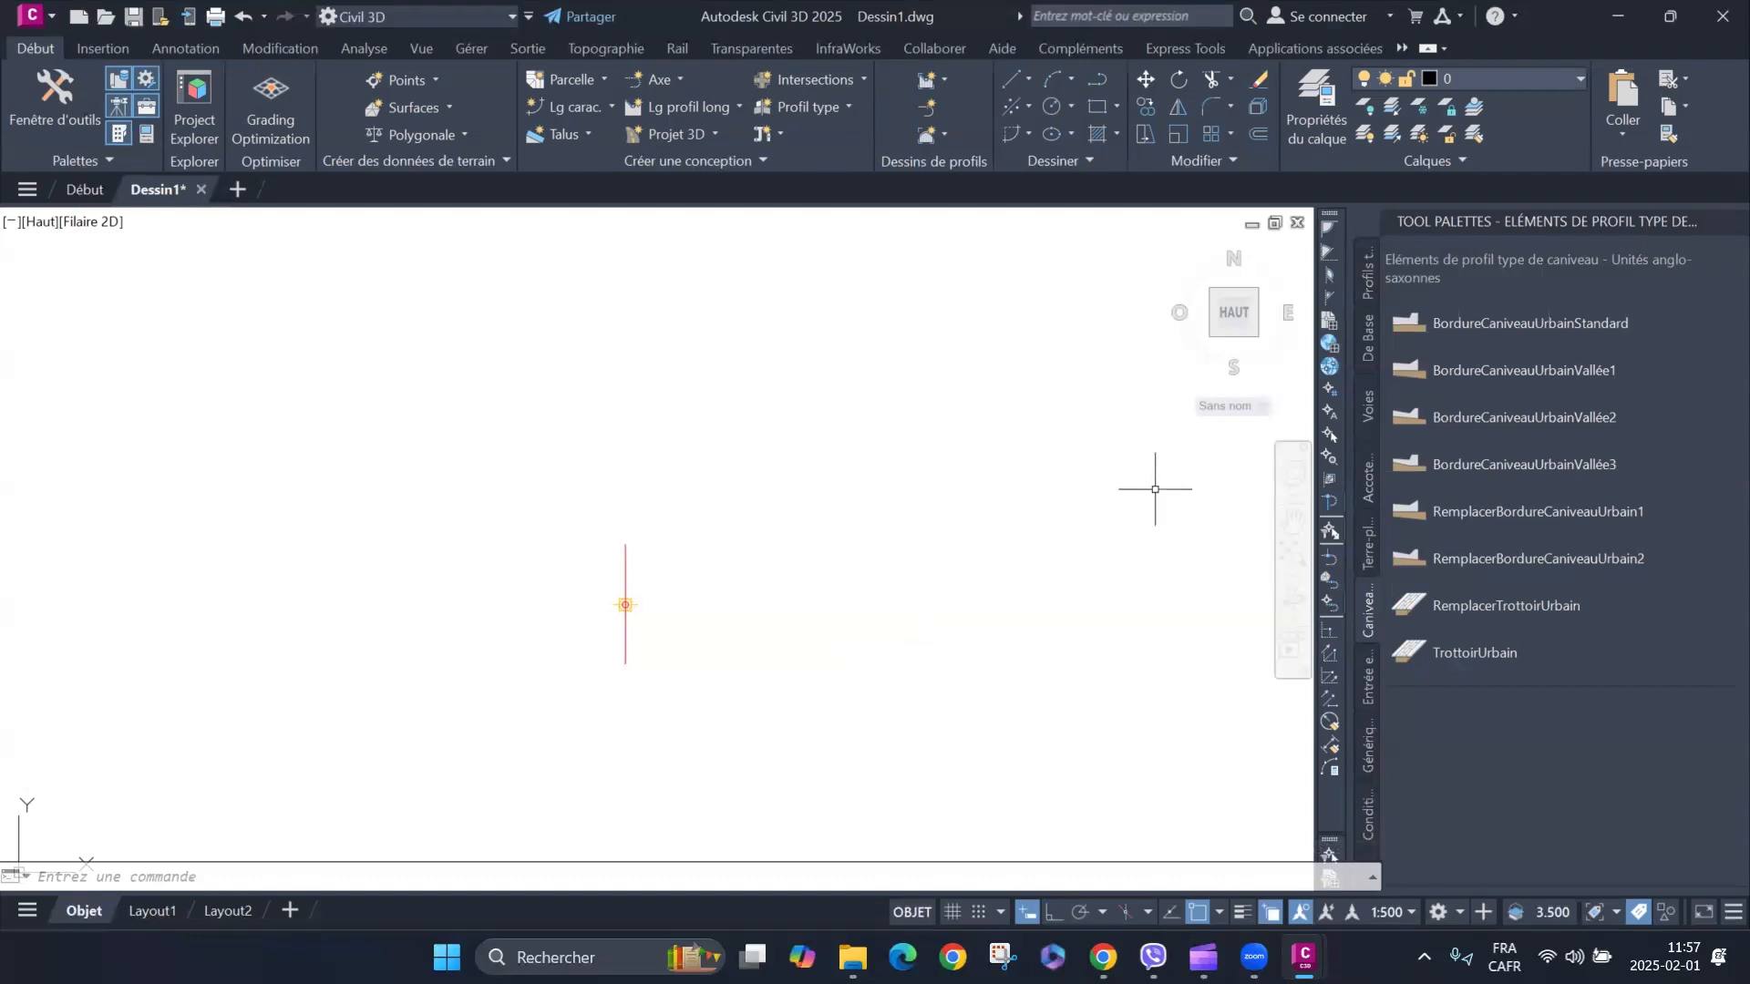
pyautogui.click(1368, 414)
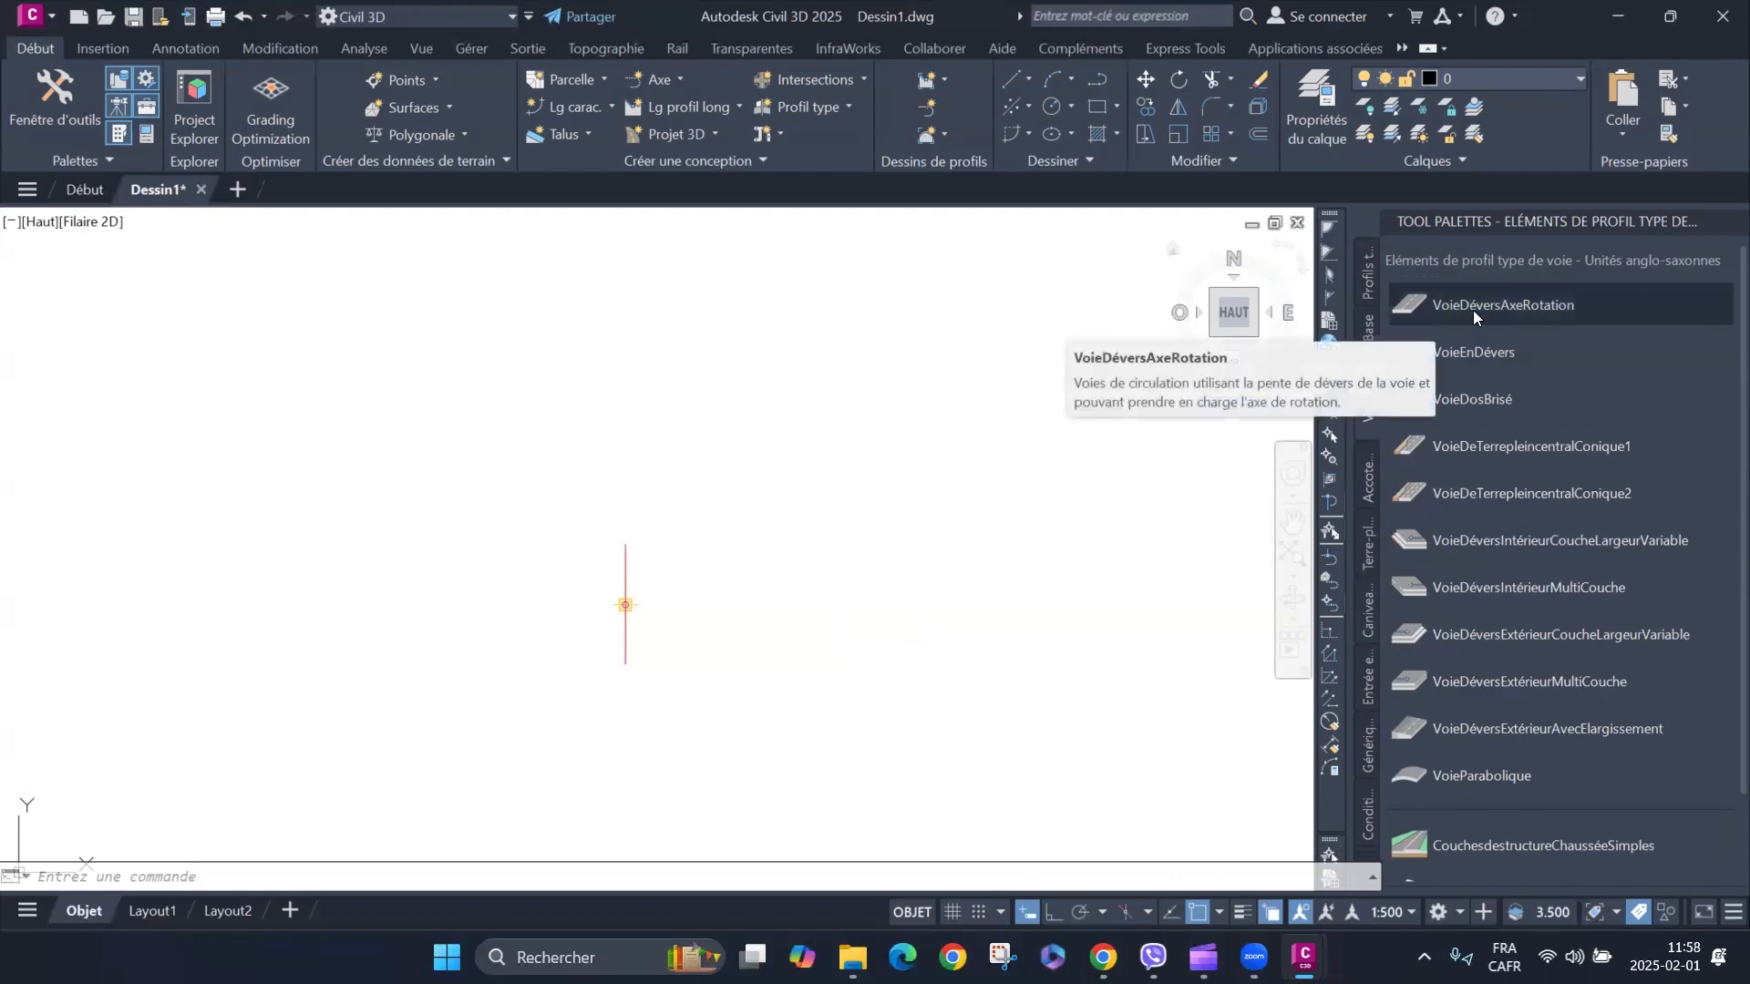
# Attach a VoieDéversAxeRotation lane on the Droite side of the assembly baseline and end the insertion.
pyautogui.click(1564, 306)
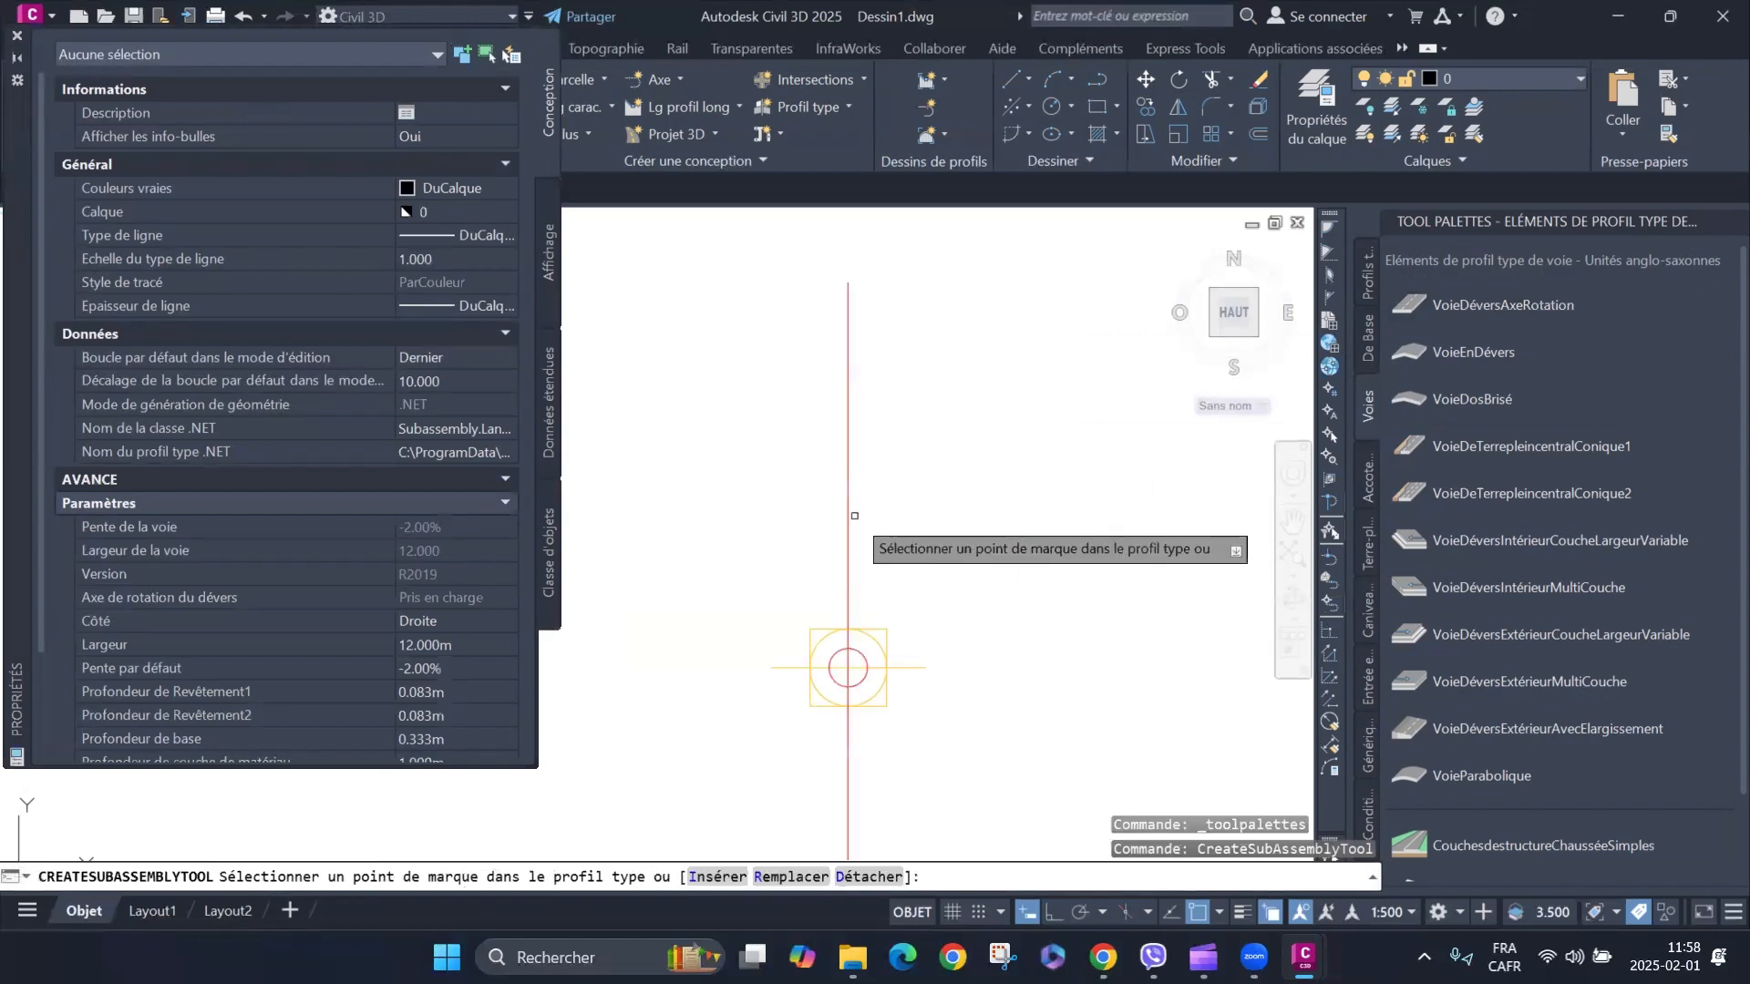
pyautogui.click(848, 487)
pyautogui.scroll(-3, 827, 572)
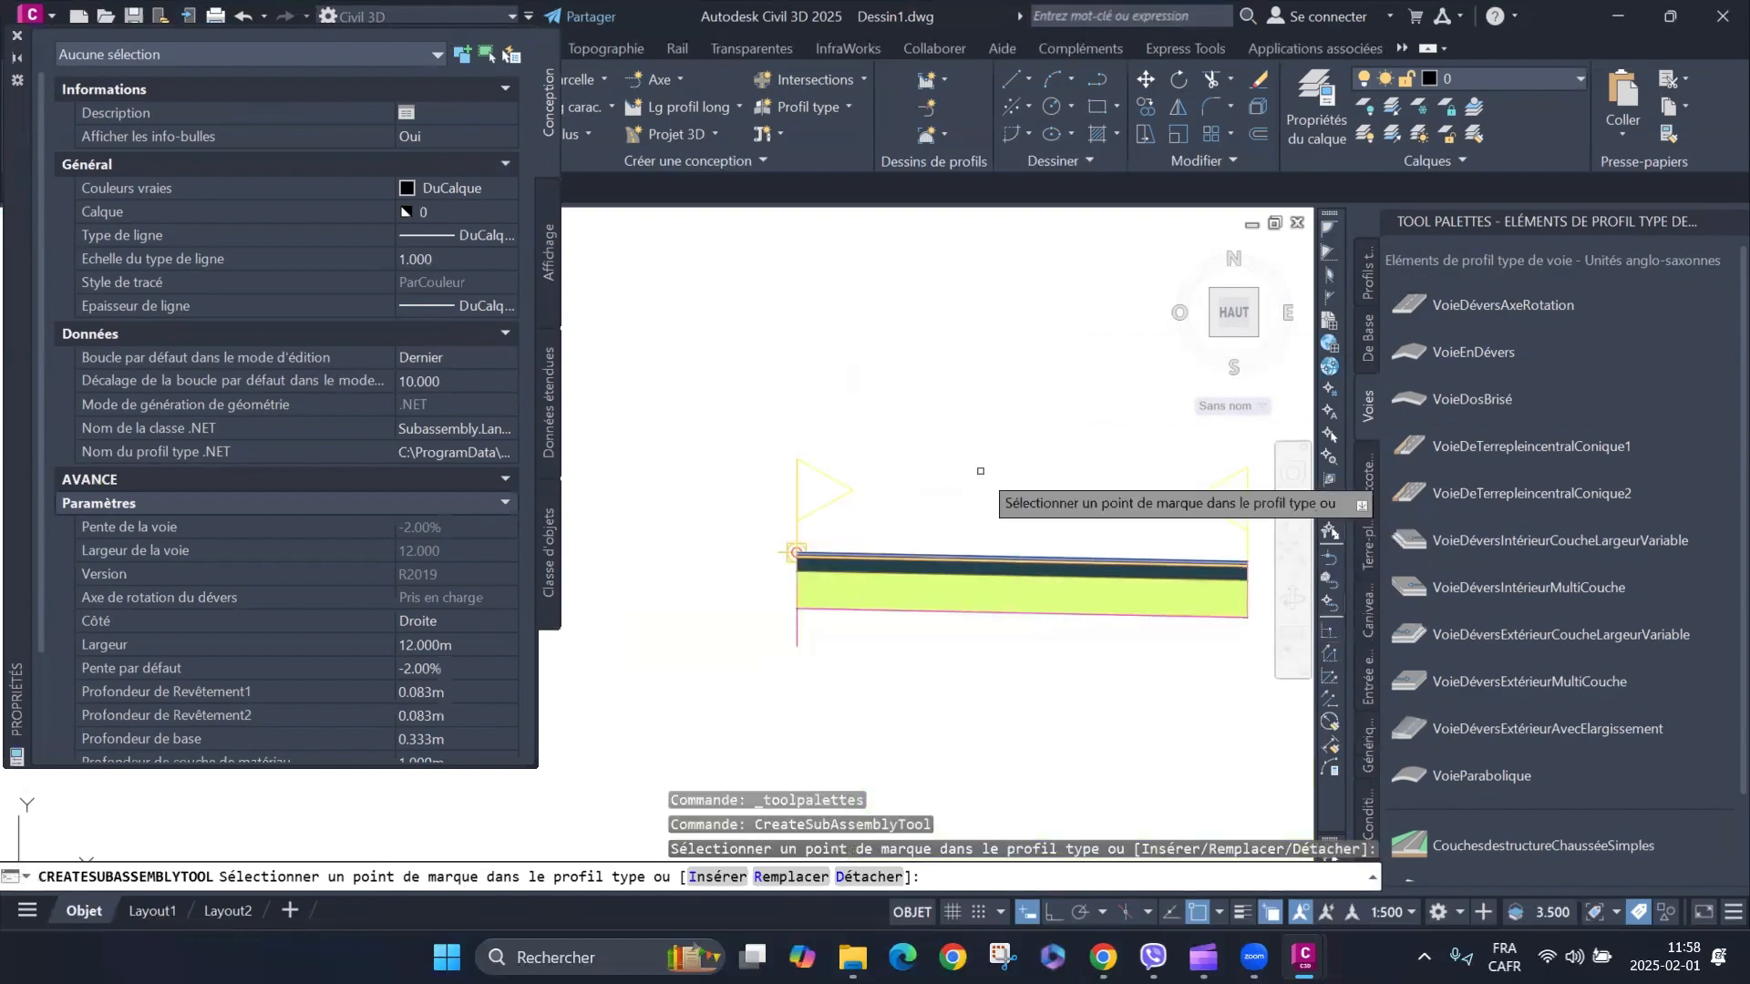
pyautogui.rightClick(949, 422)
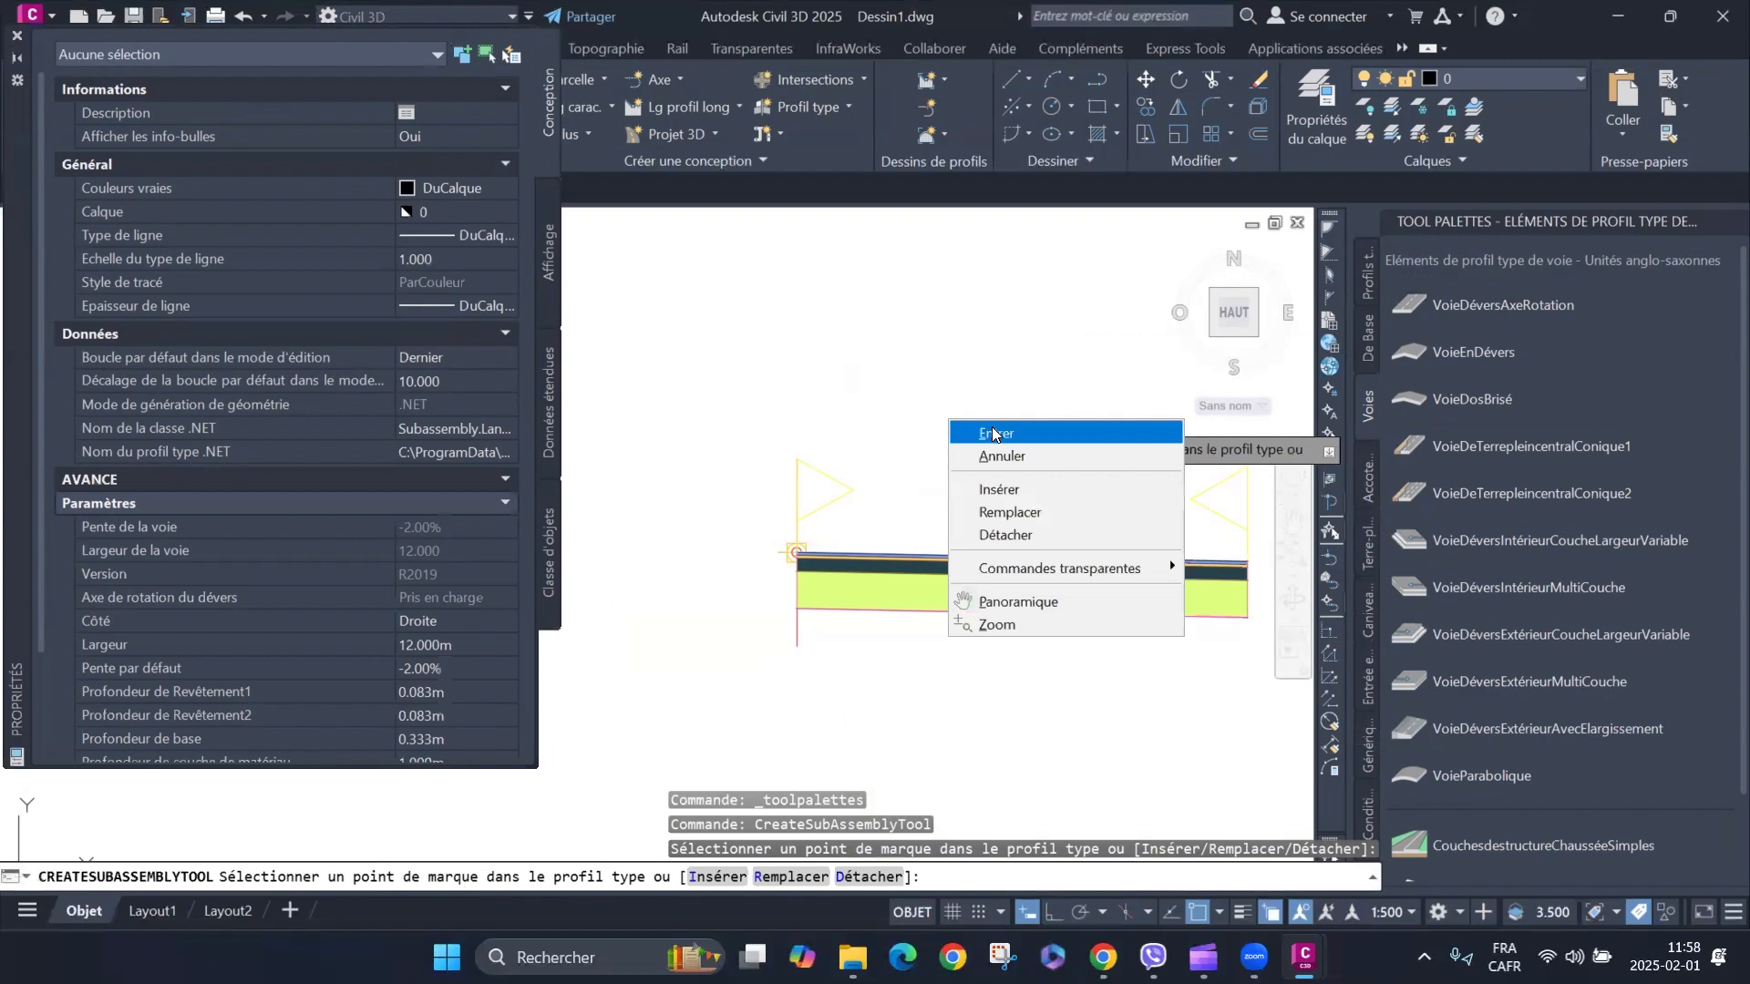
pyautogui.click(993, 434)
pyautogui.scroll(-5, 900, 510)
pyautogui.scroll(7, 900, 533)
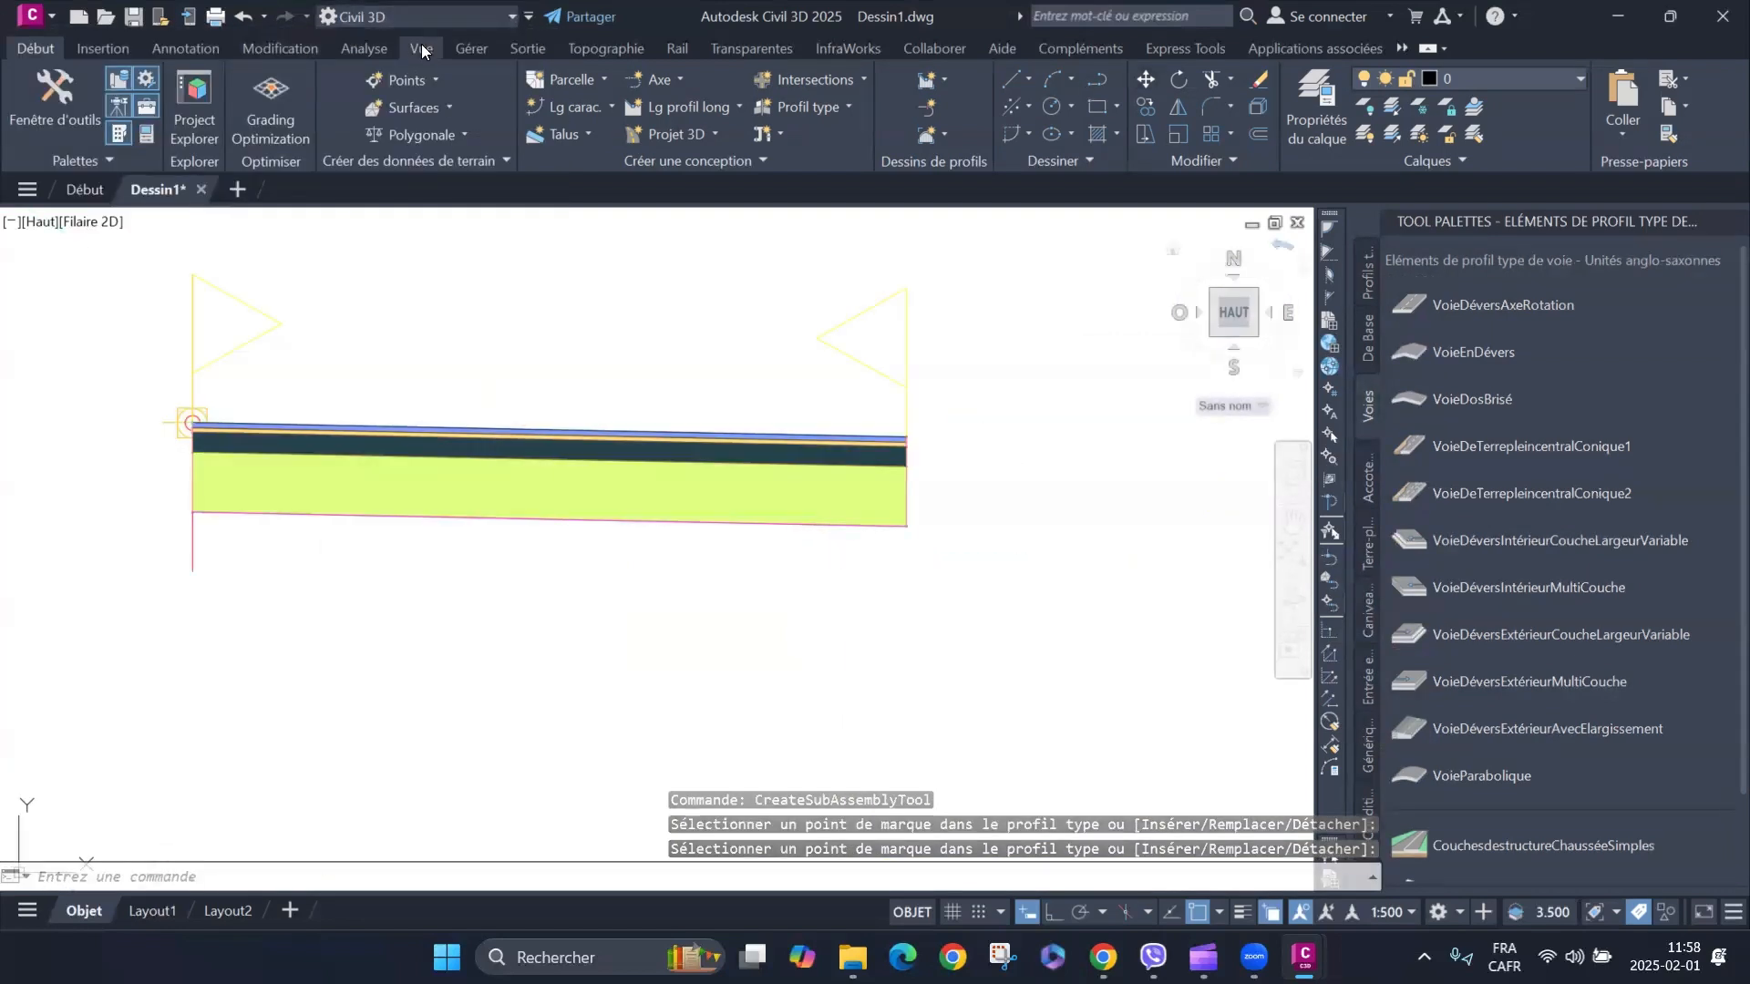
pyautogui.click(365, 49)
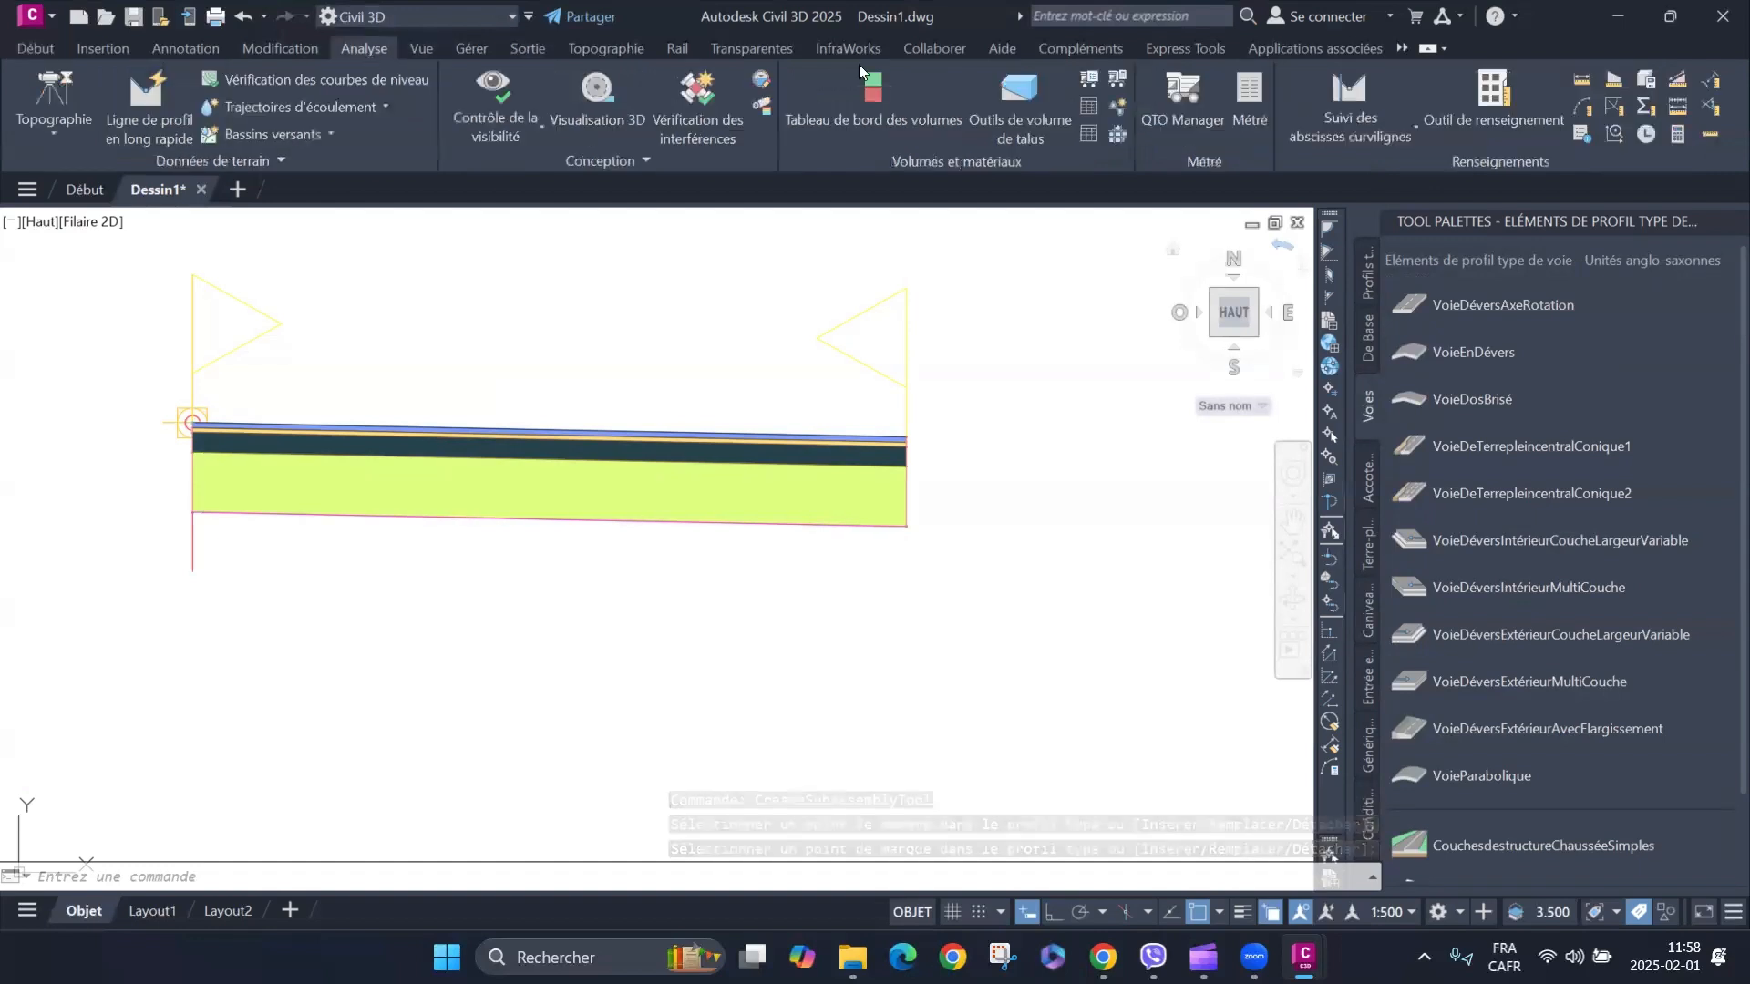
pyautogui.click(1582, 84)
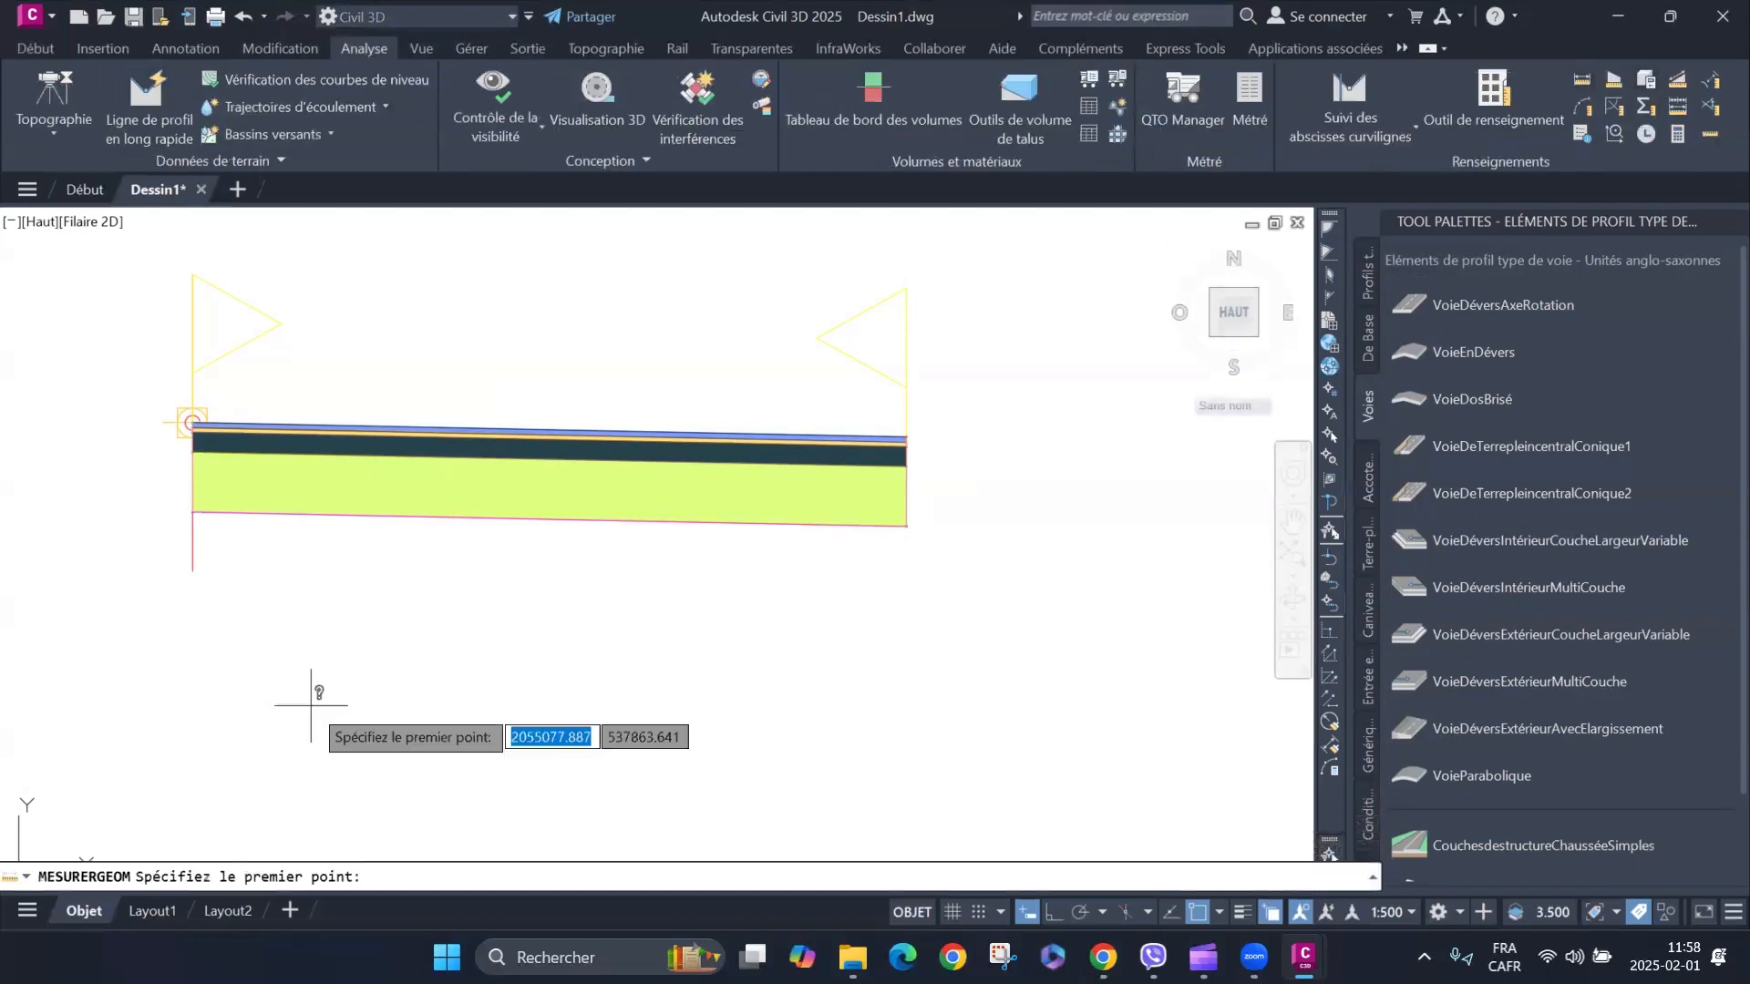
pyautogui.click(190, 514)
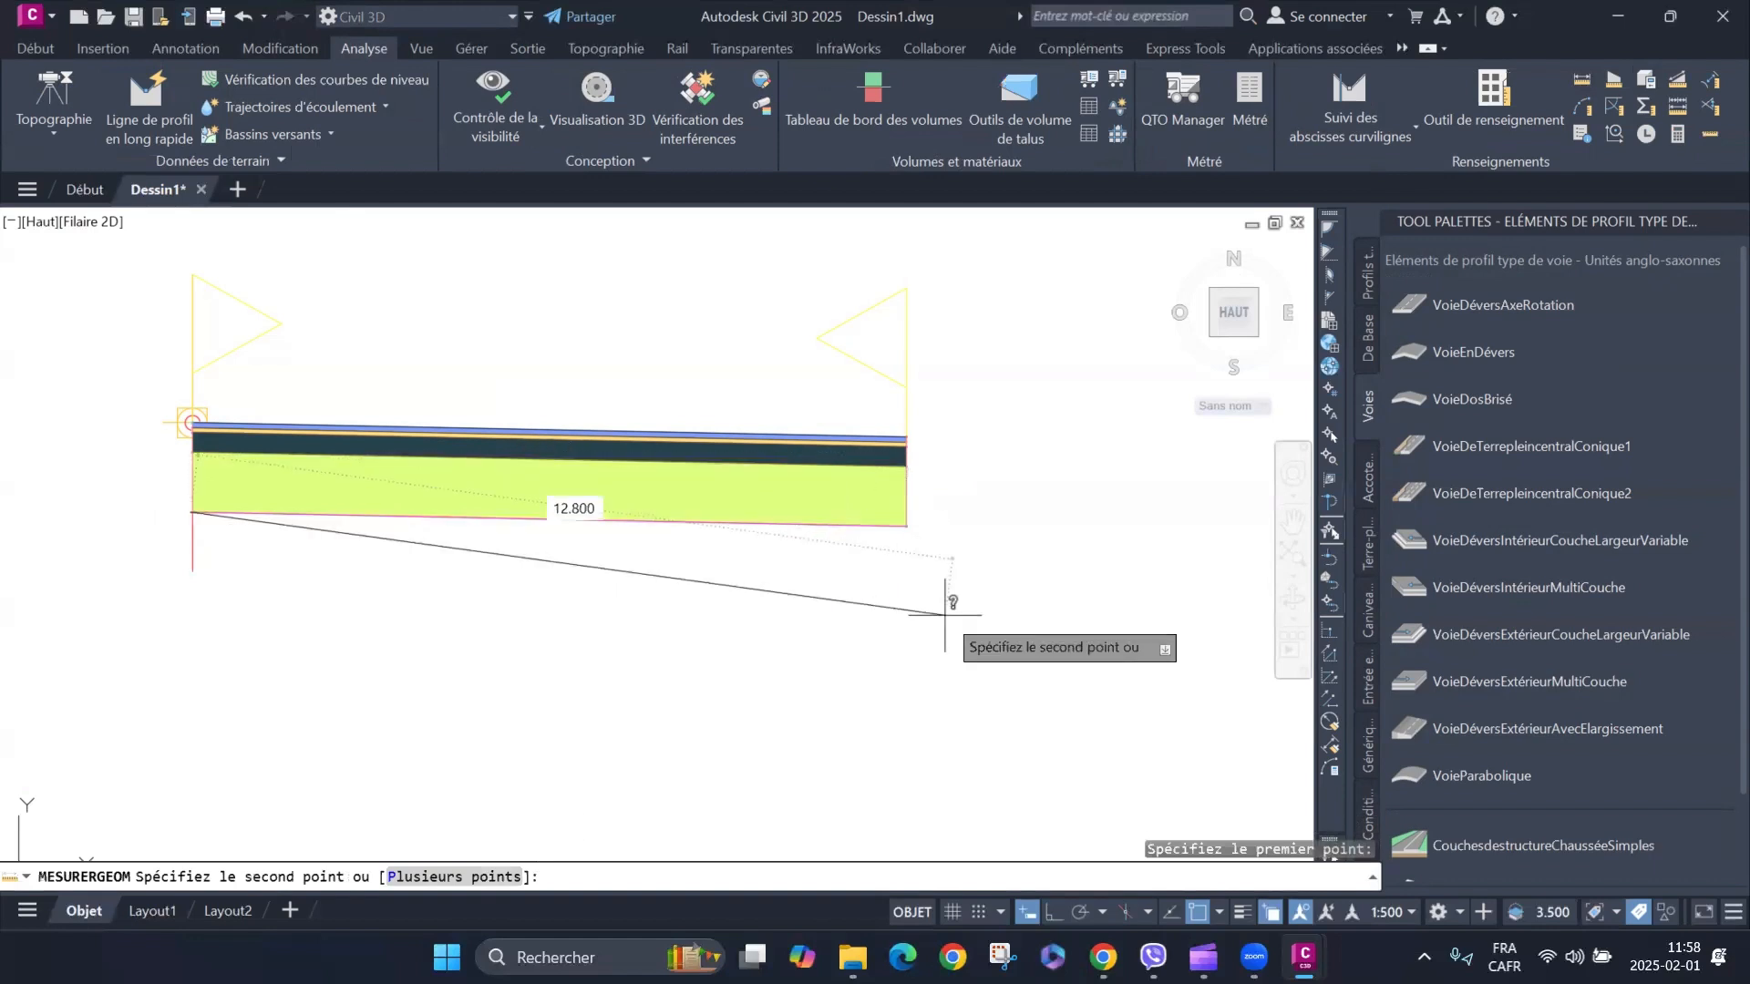
pyautogui.press('Escape')
pyautogui.scroll(-3, 945, 615)
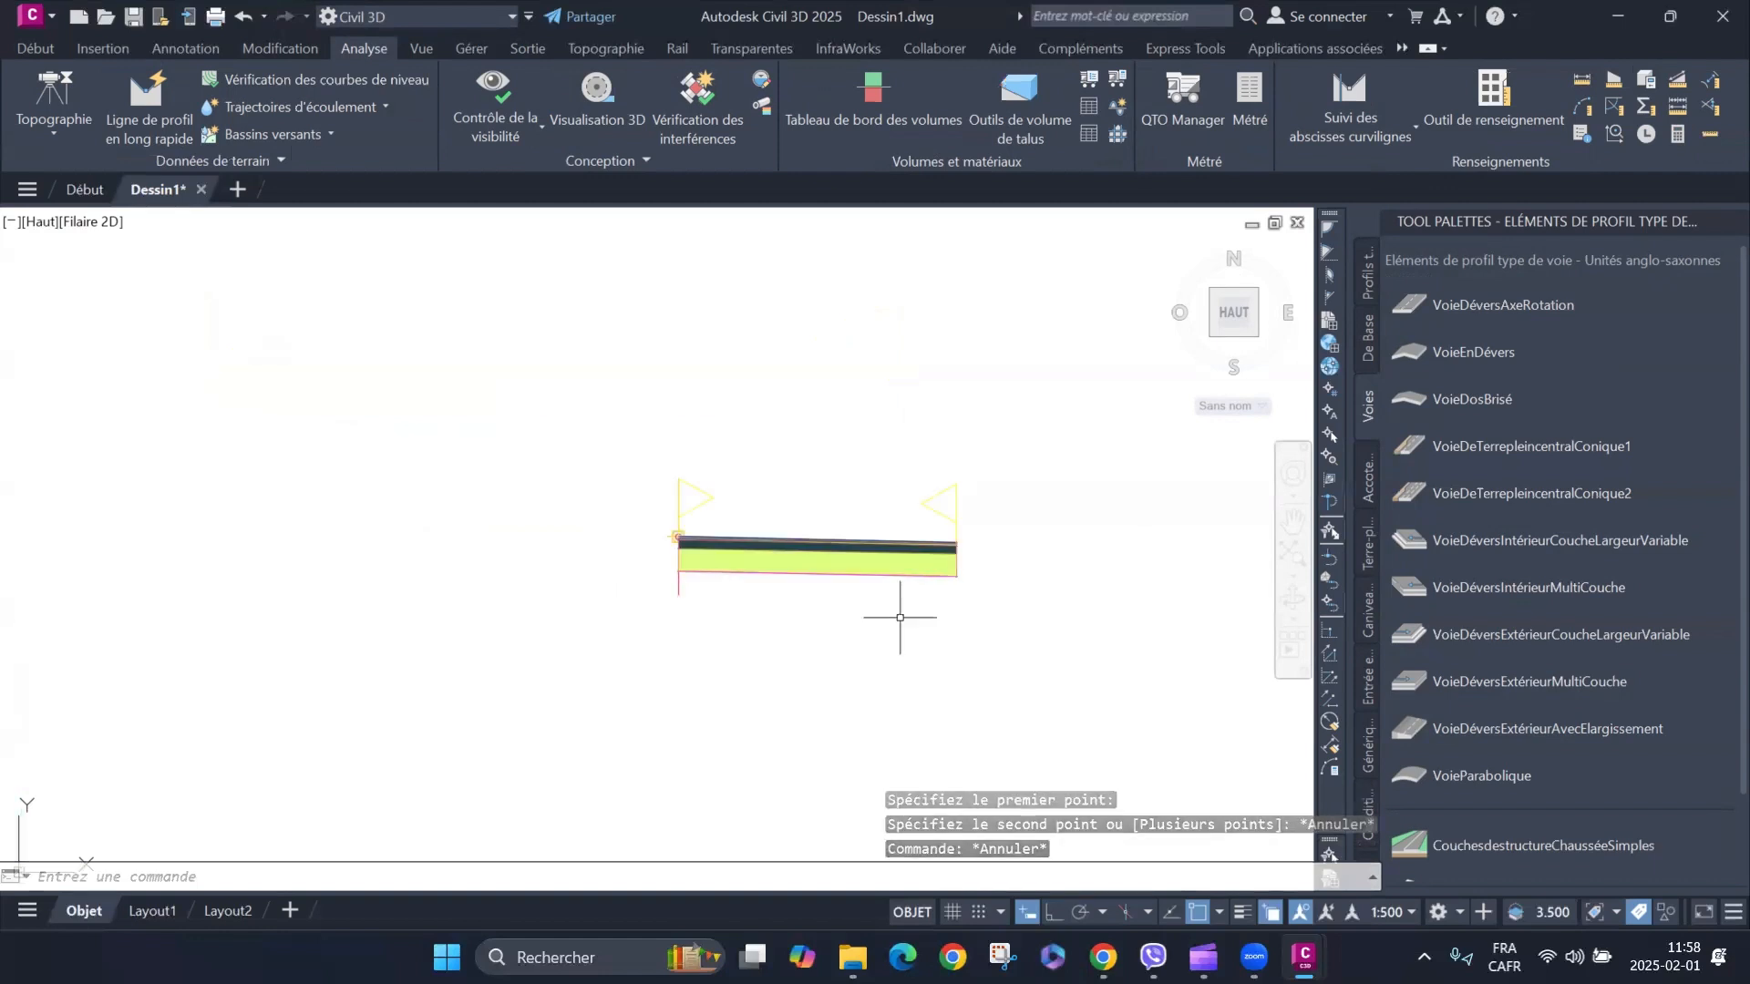
# Set the inserted lane's width (Largeur) to 3.5 m in its properties.
pyautogui.click(848, 558)
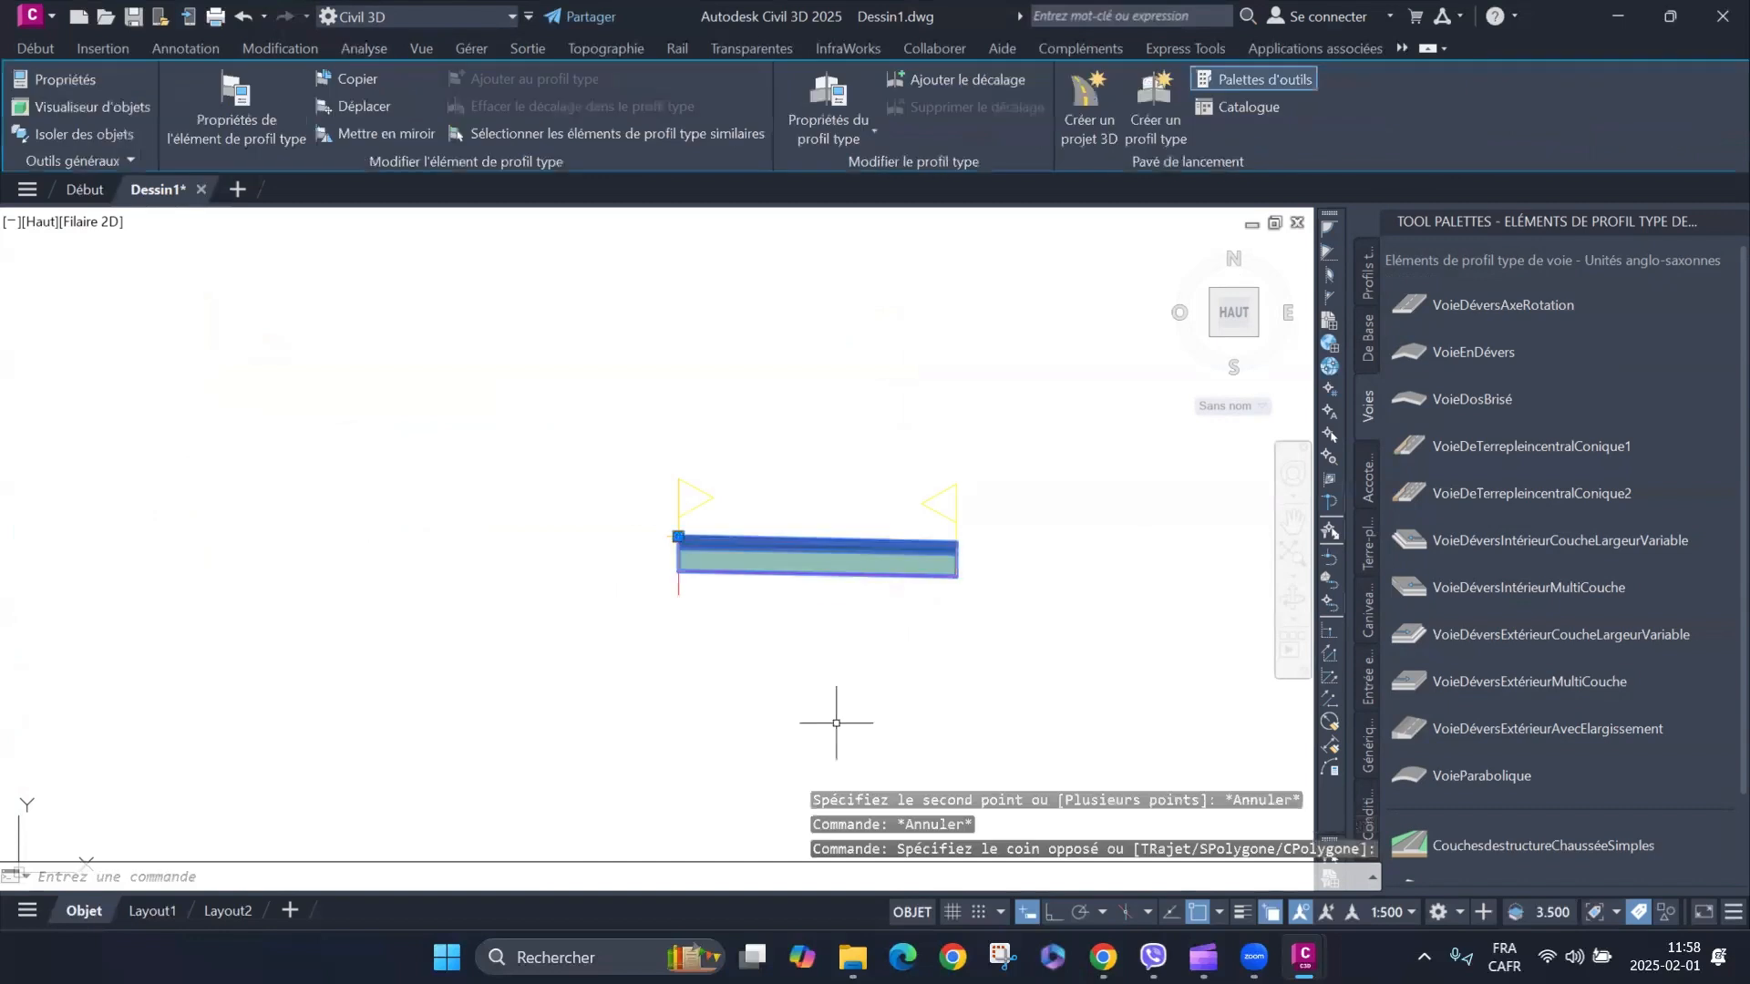
pyautogui.click(824, 736)
pyautogui.rightClick(824, 419)
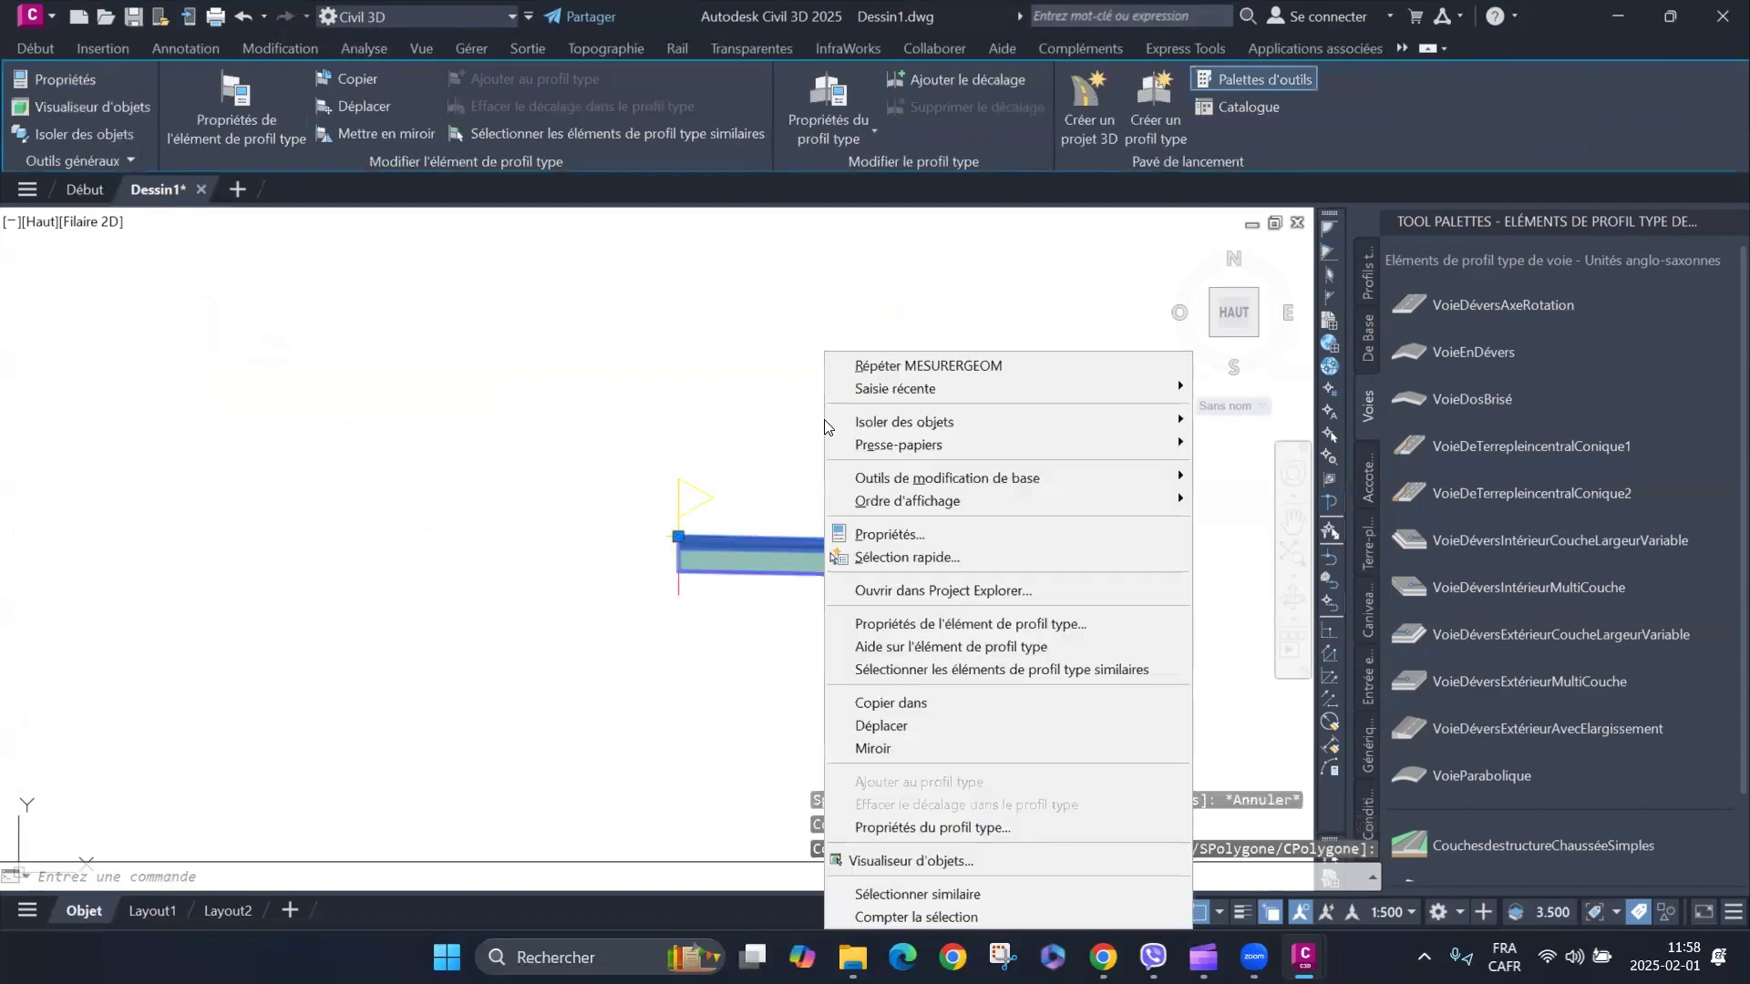
pyautogui.click(991, 531)
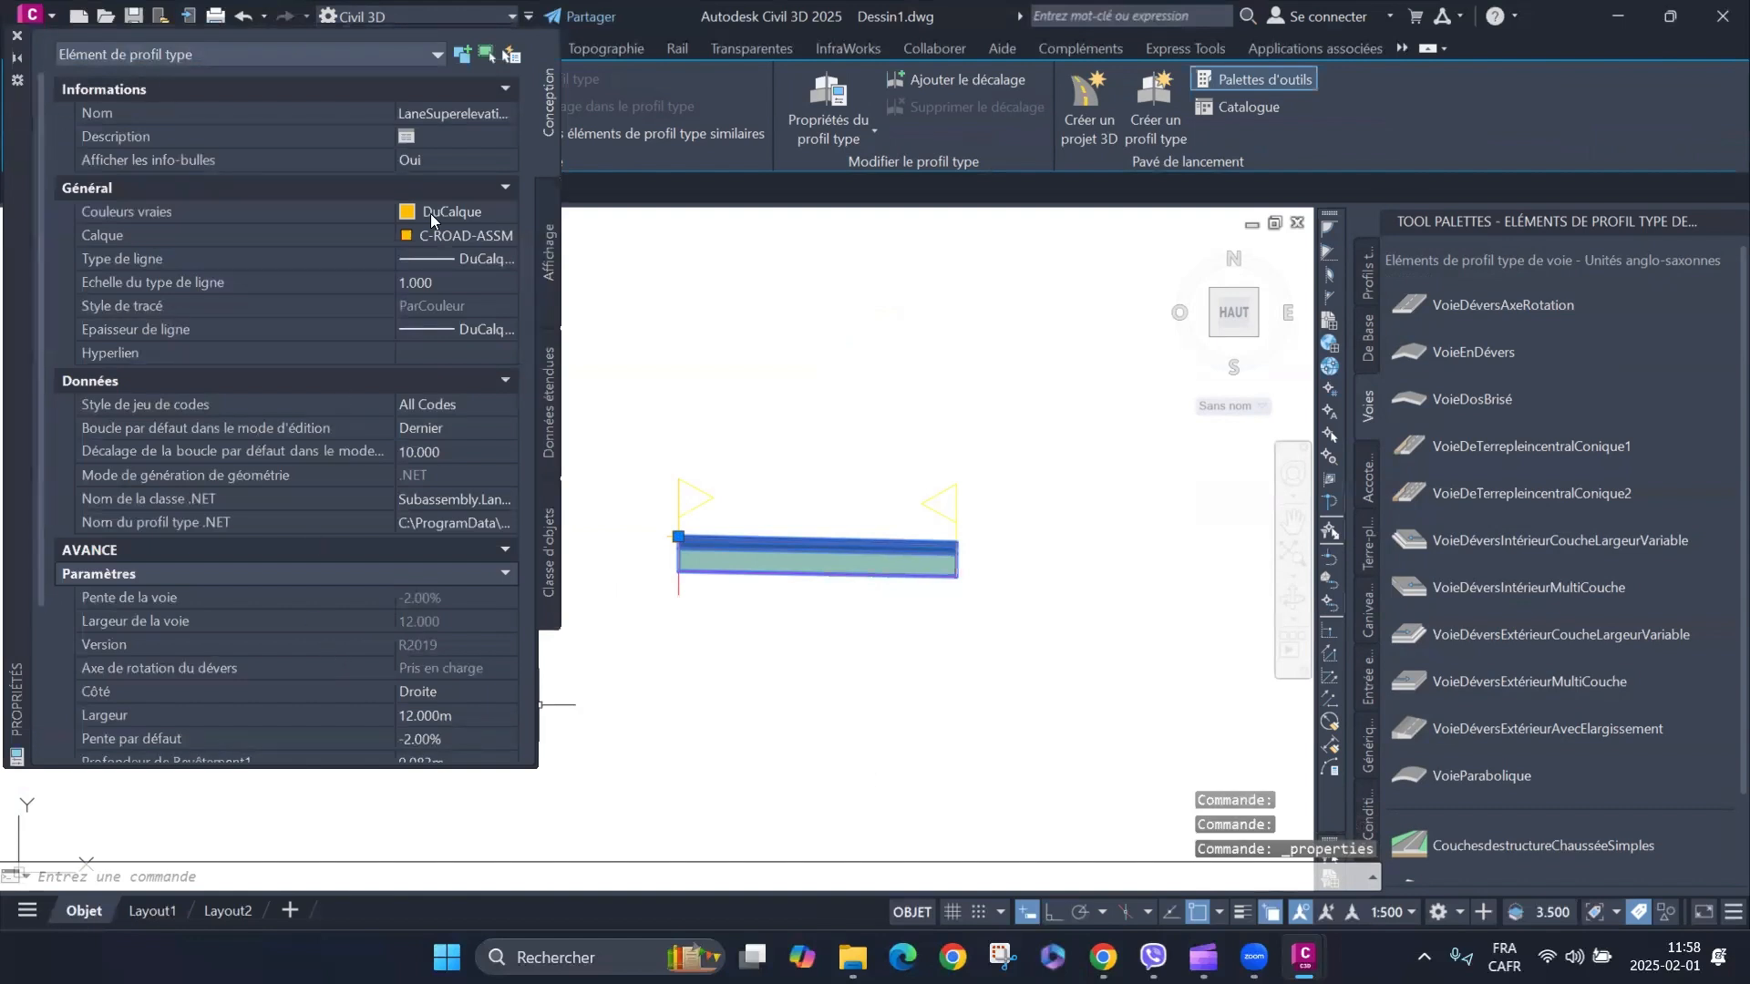
pyautogui.scroll(-1, 339, 476)
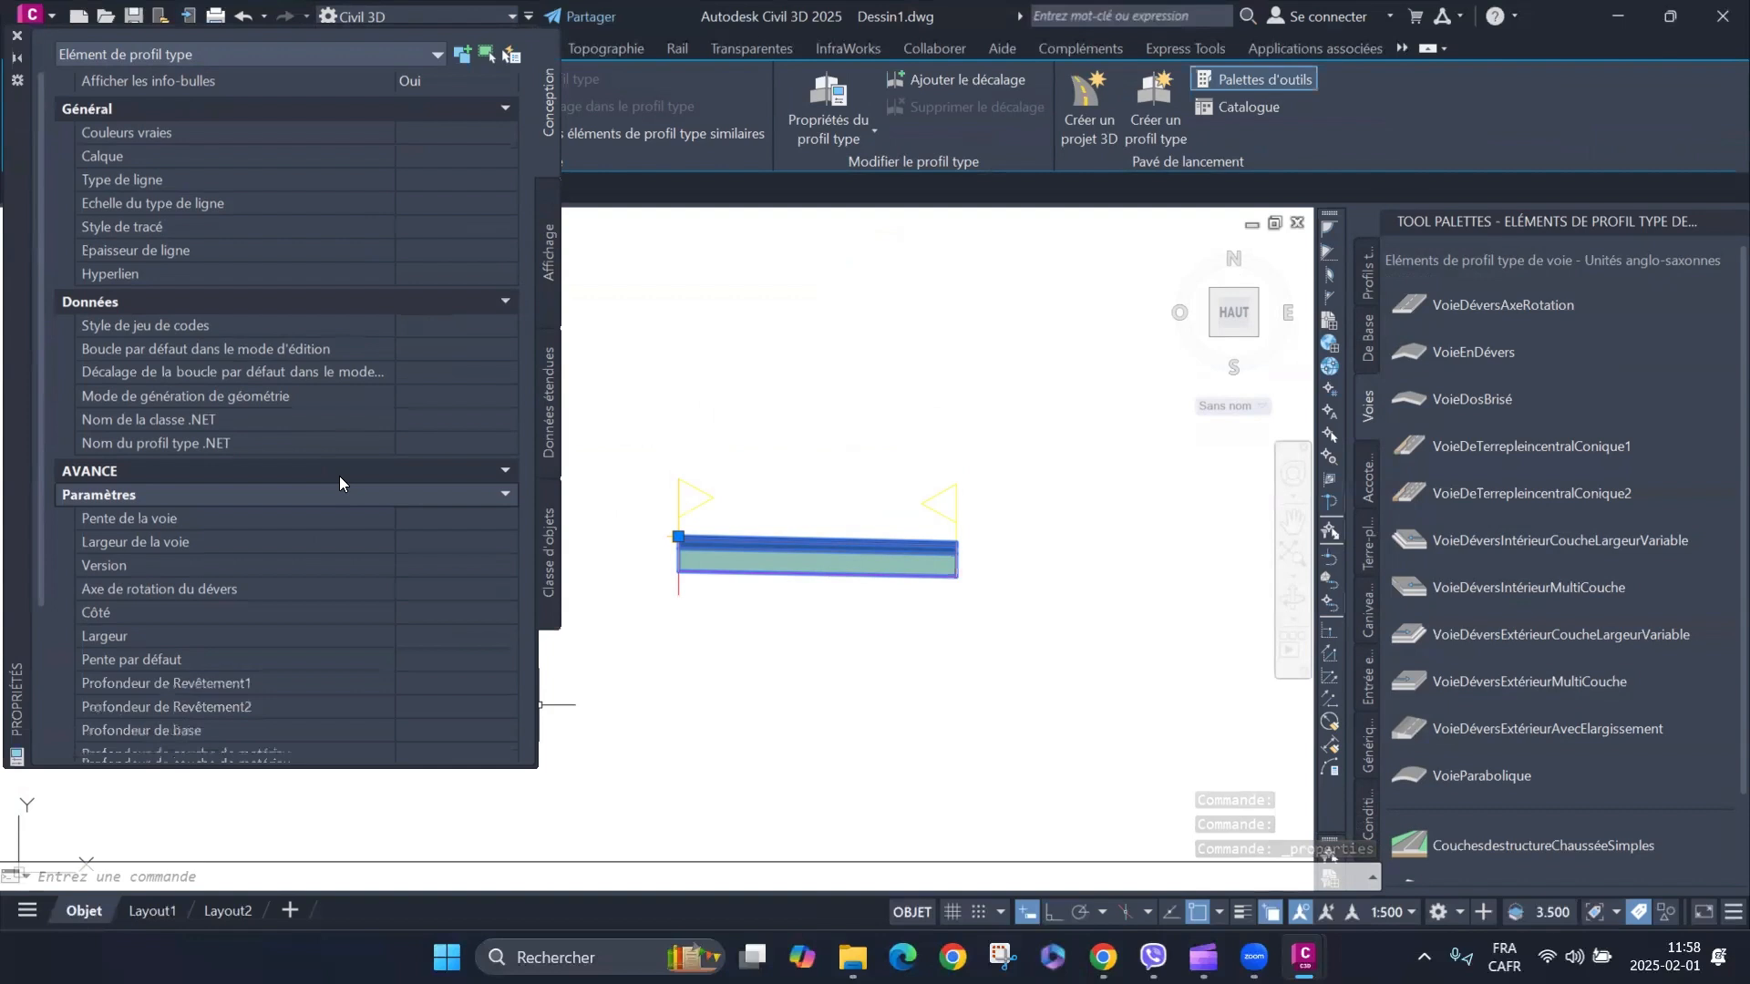
pyautogui.scroll(-2, 339, 476)
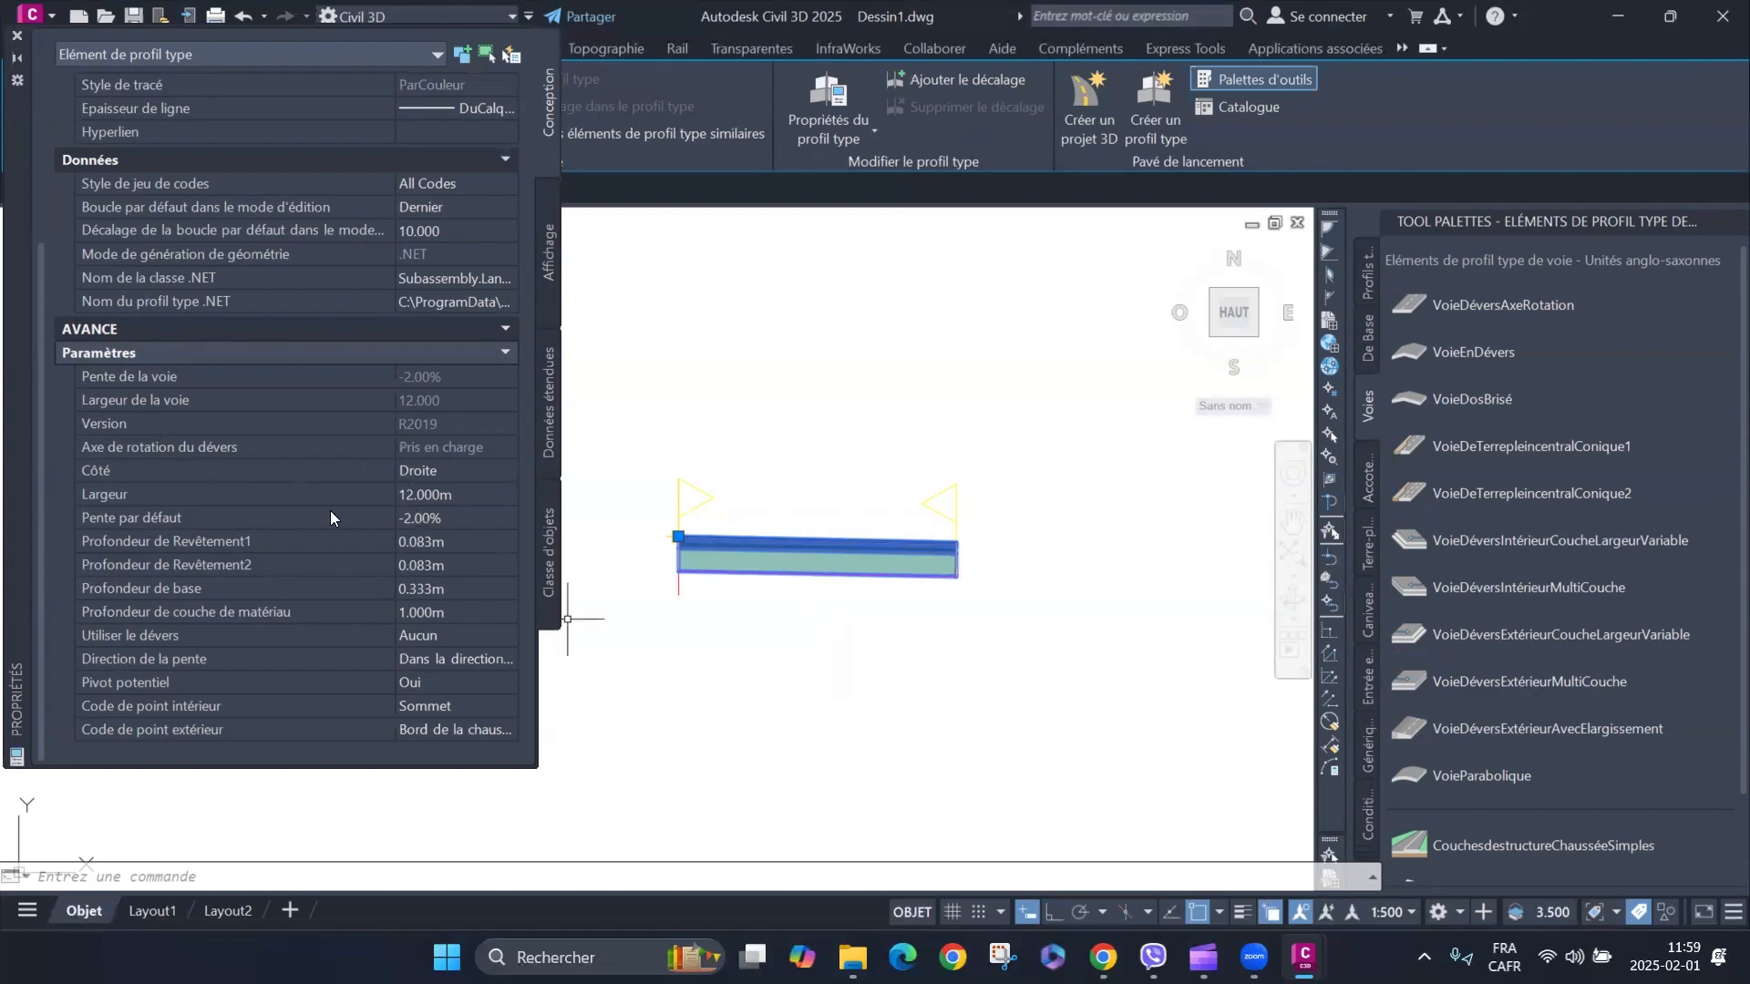
pyautogui.click(499, 493)
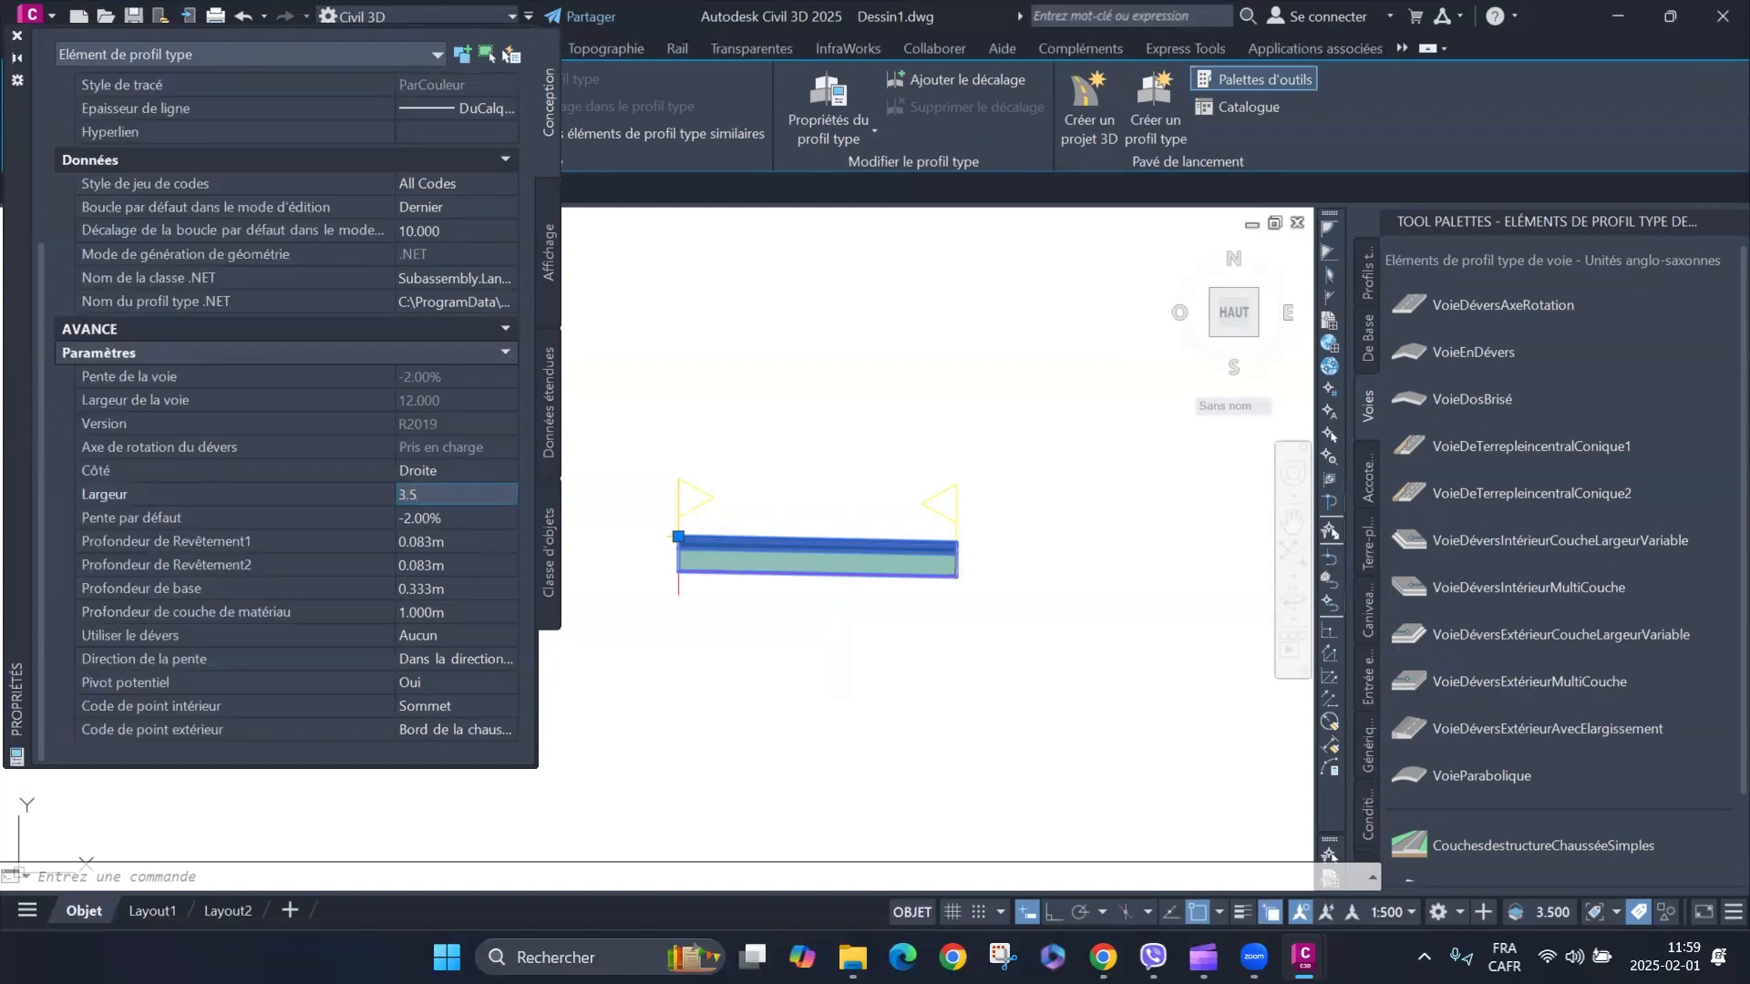
pyautogui.write('3.5')
pyautogui.press('Return')
# Set the lane's top pavement layer depth (Profondeur de Revêtement1) to 0.04 m.
pyautogui.scroll(10, 676, 559)
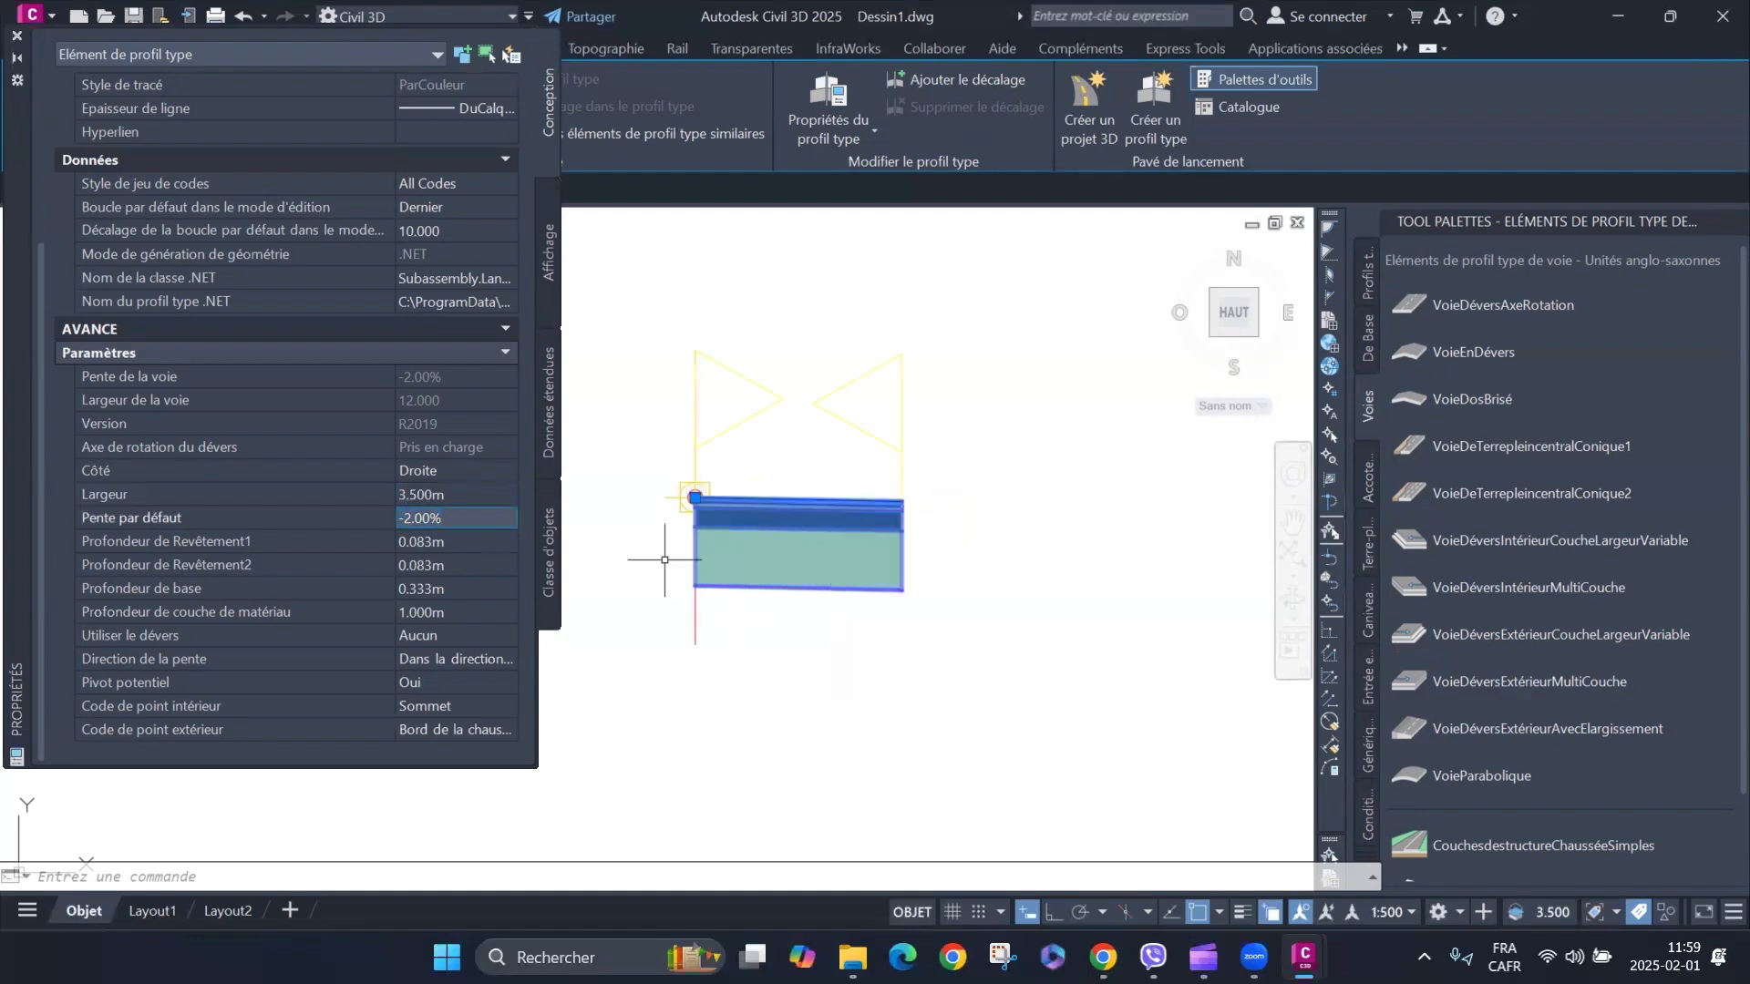
pyautogui.scroll(4, 872, 428)
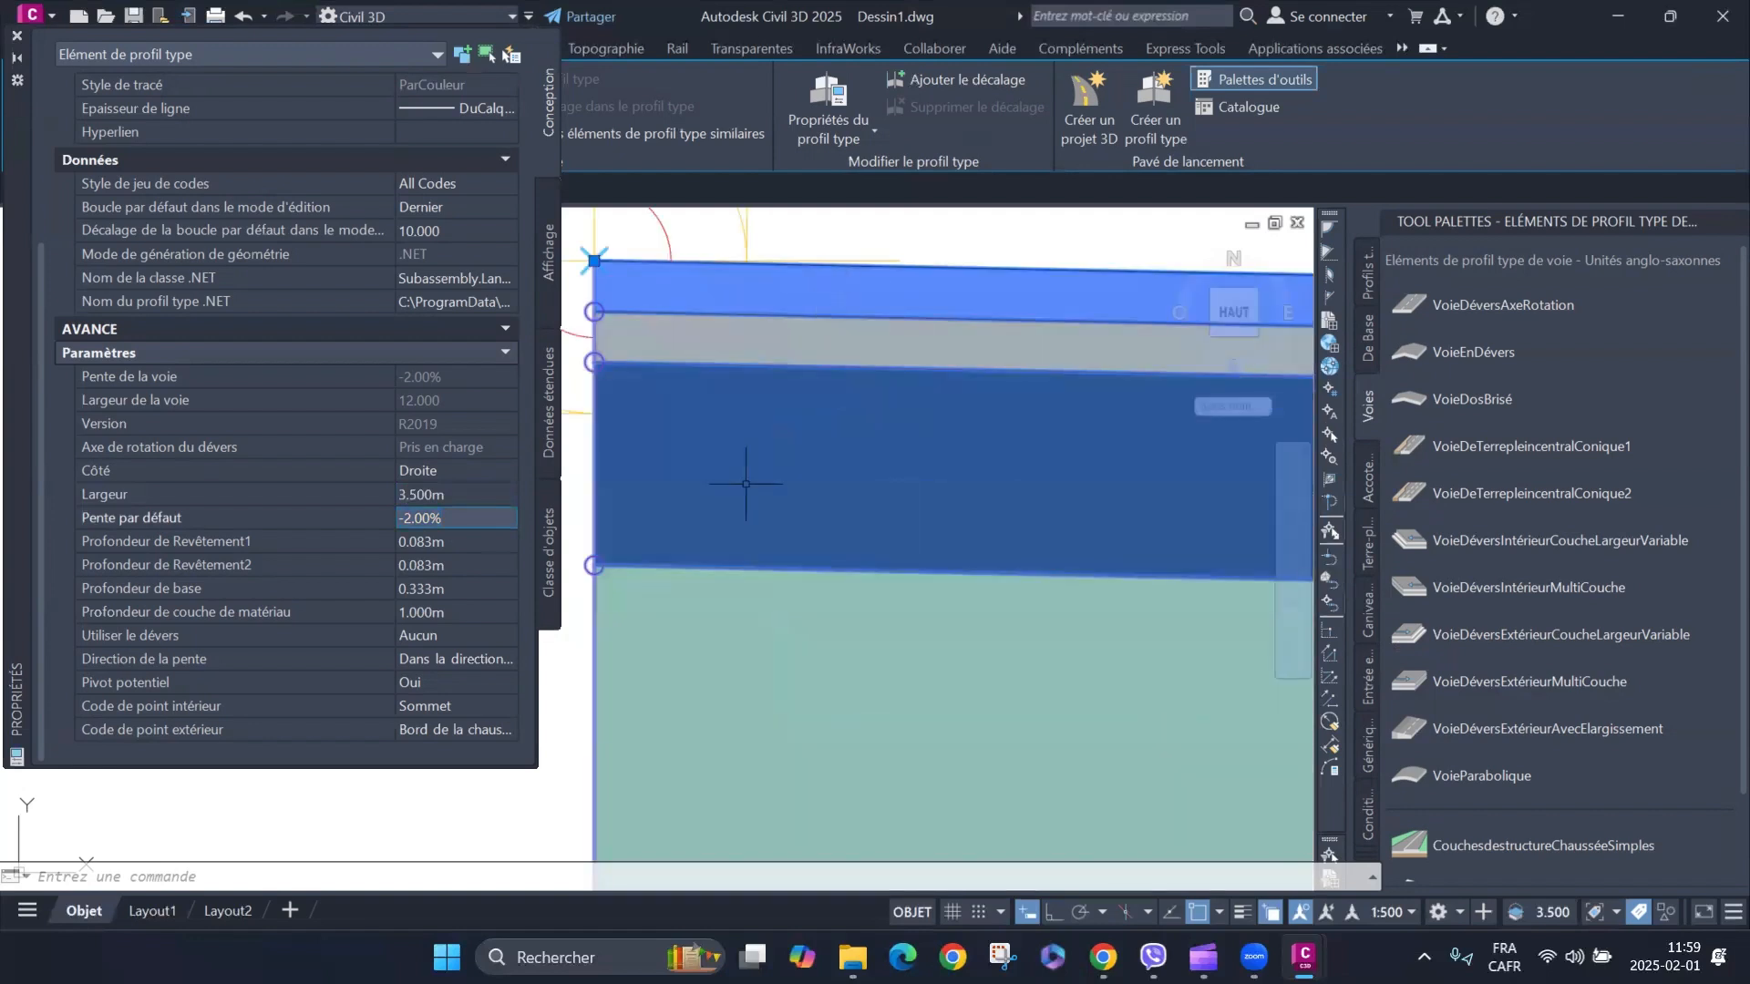
pyautogui.scroll(-2, 820, 437)
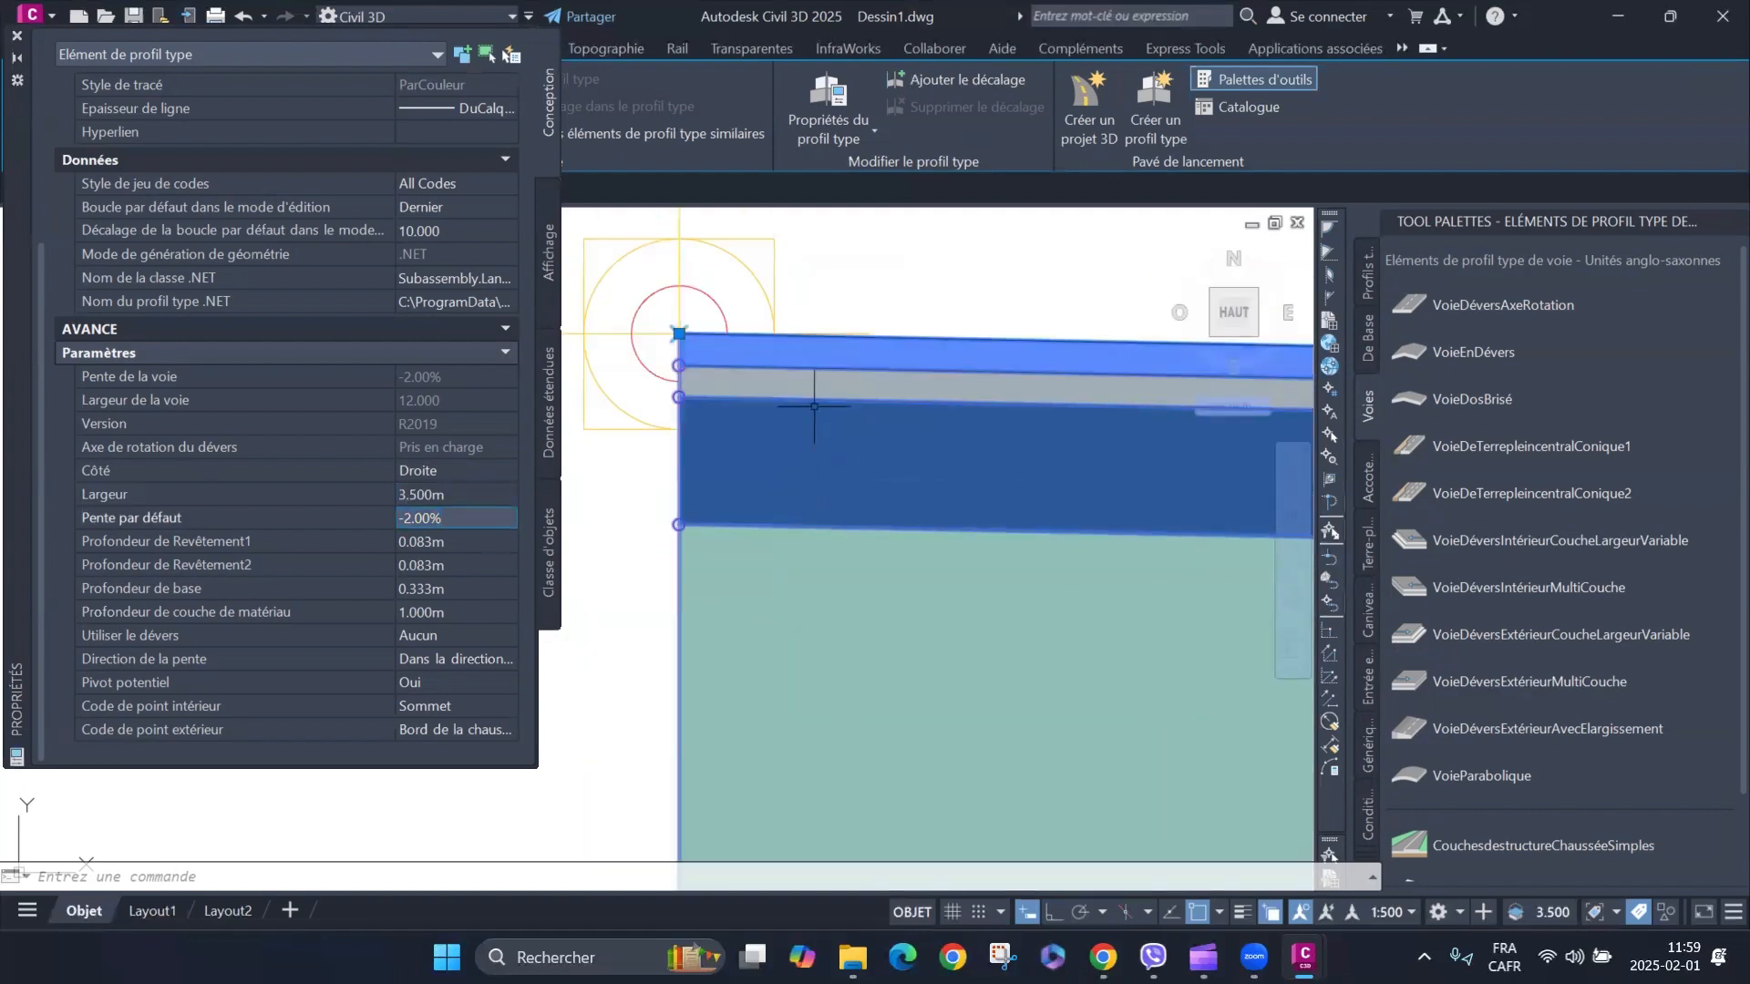
pyautogui.scroll(-2, 787, 340)
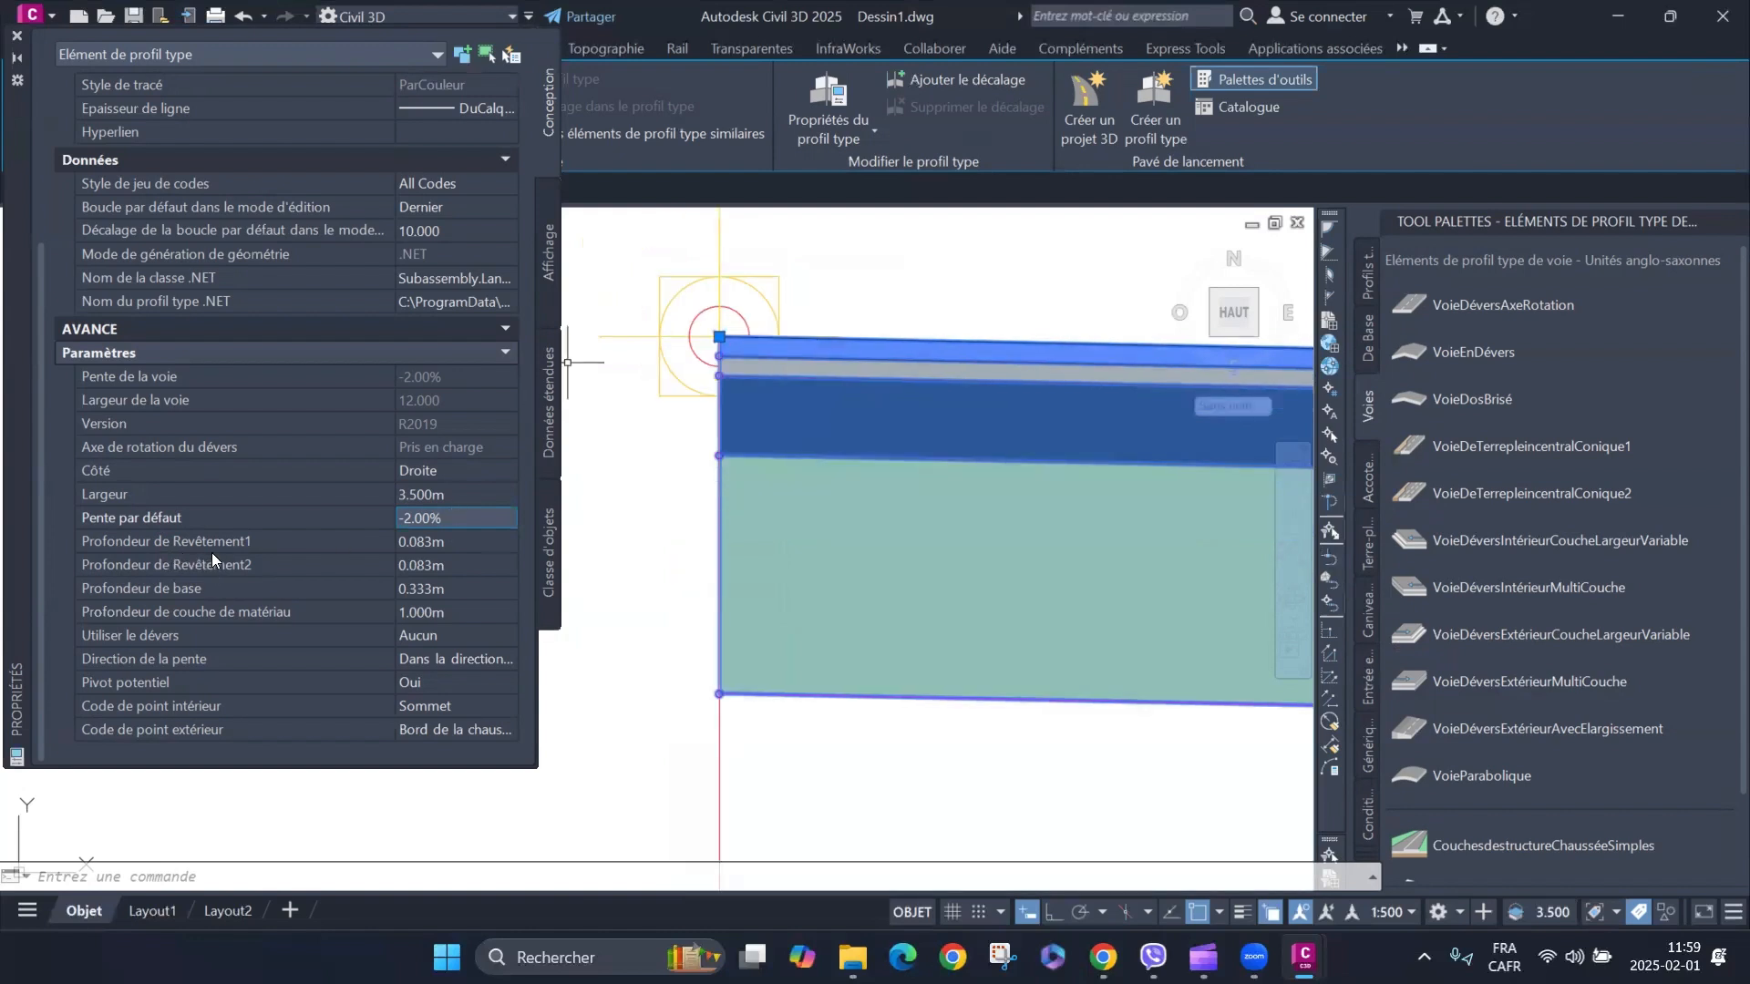
pyautogui.click(478, 541)
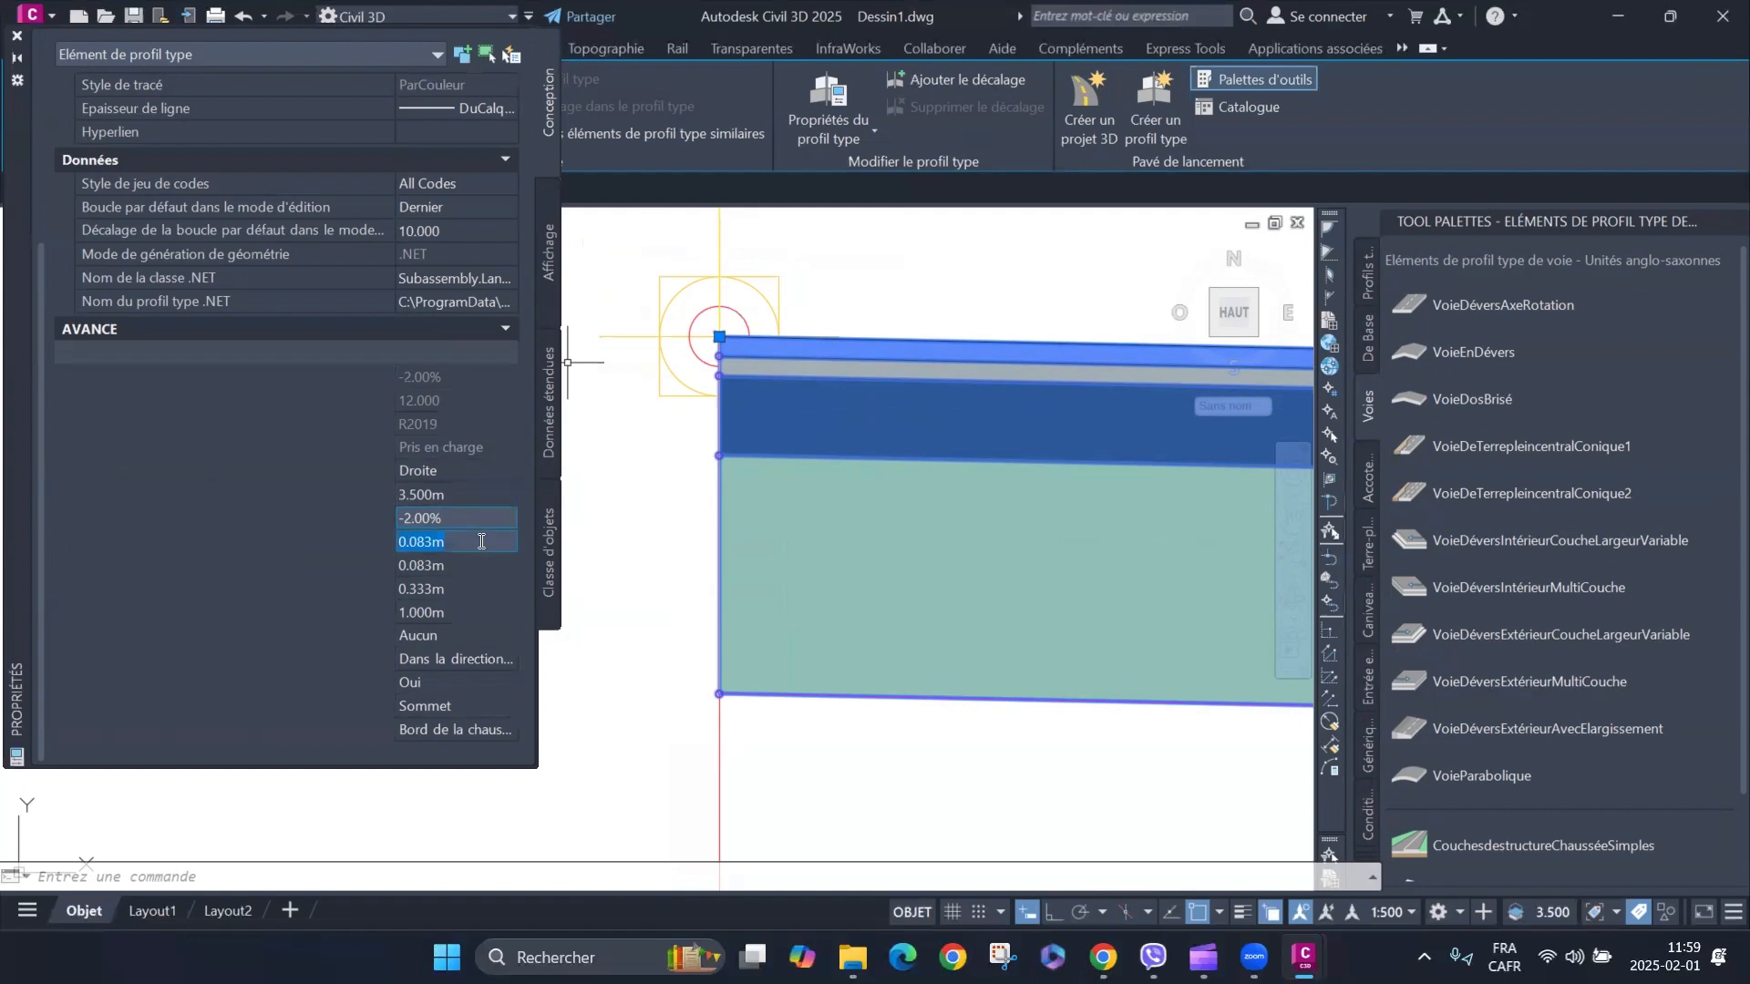
pyautogui.write('0.0')
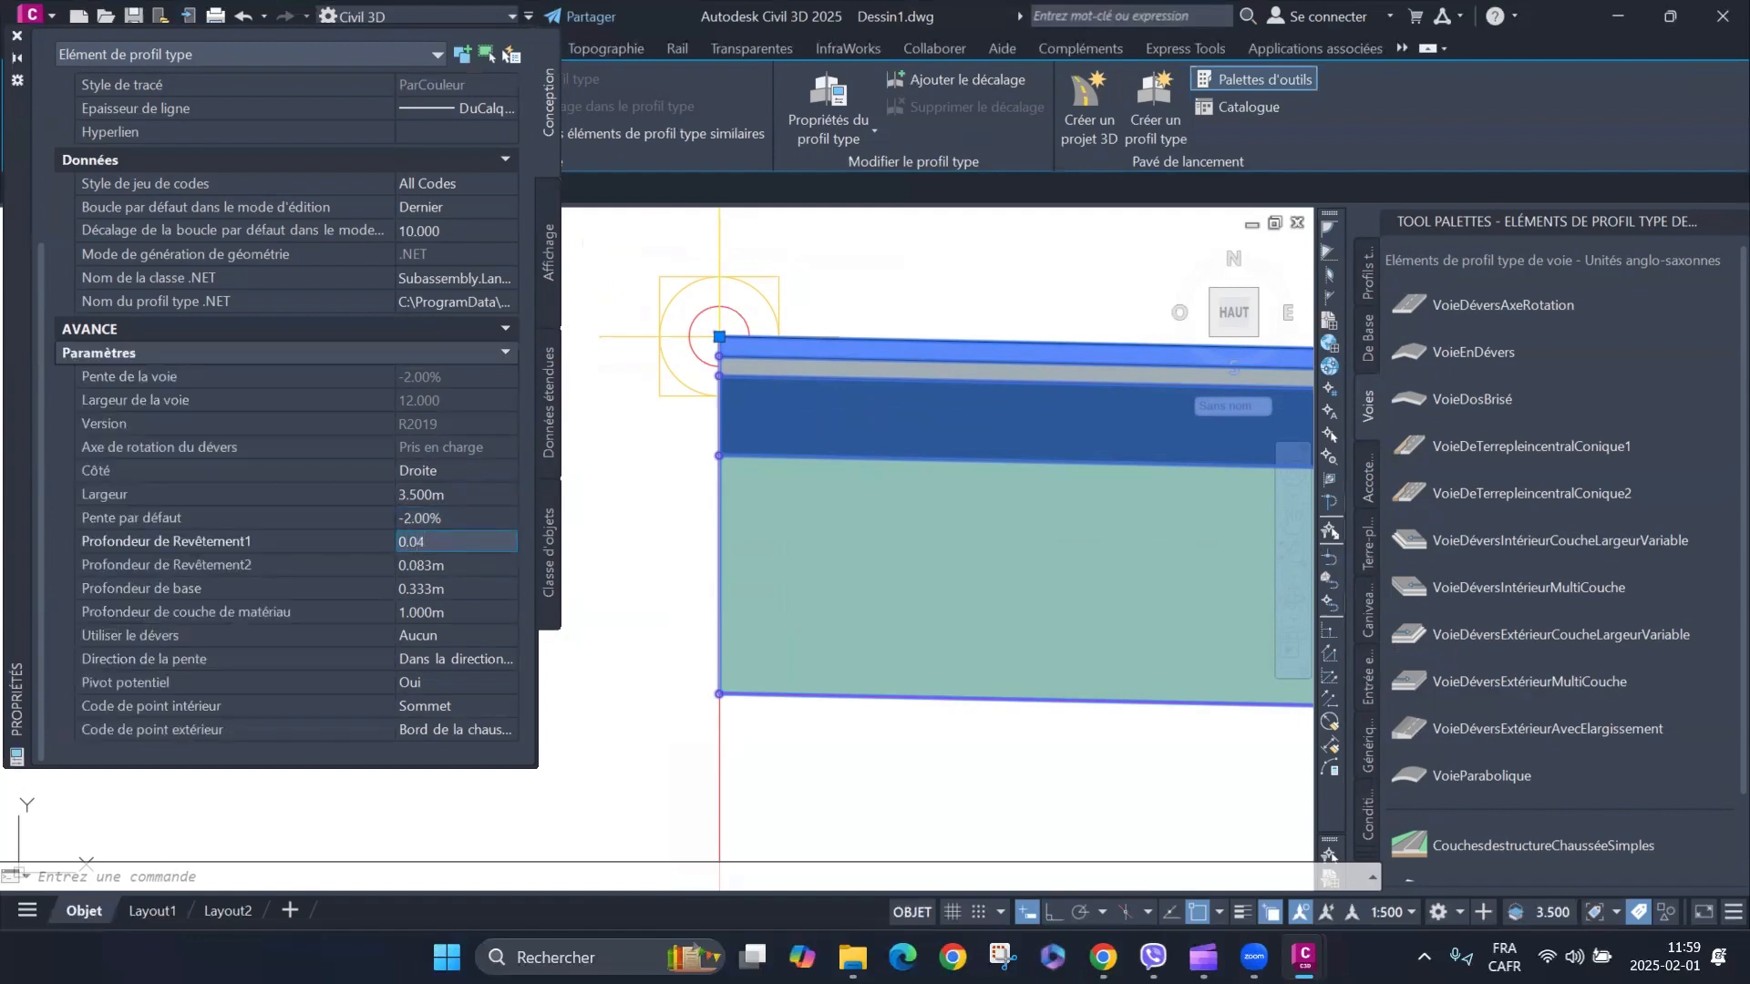
pyautogui.scroll(3, 759, 328)
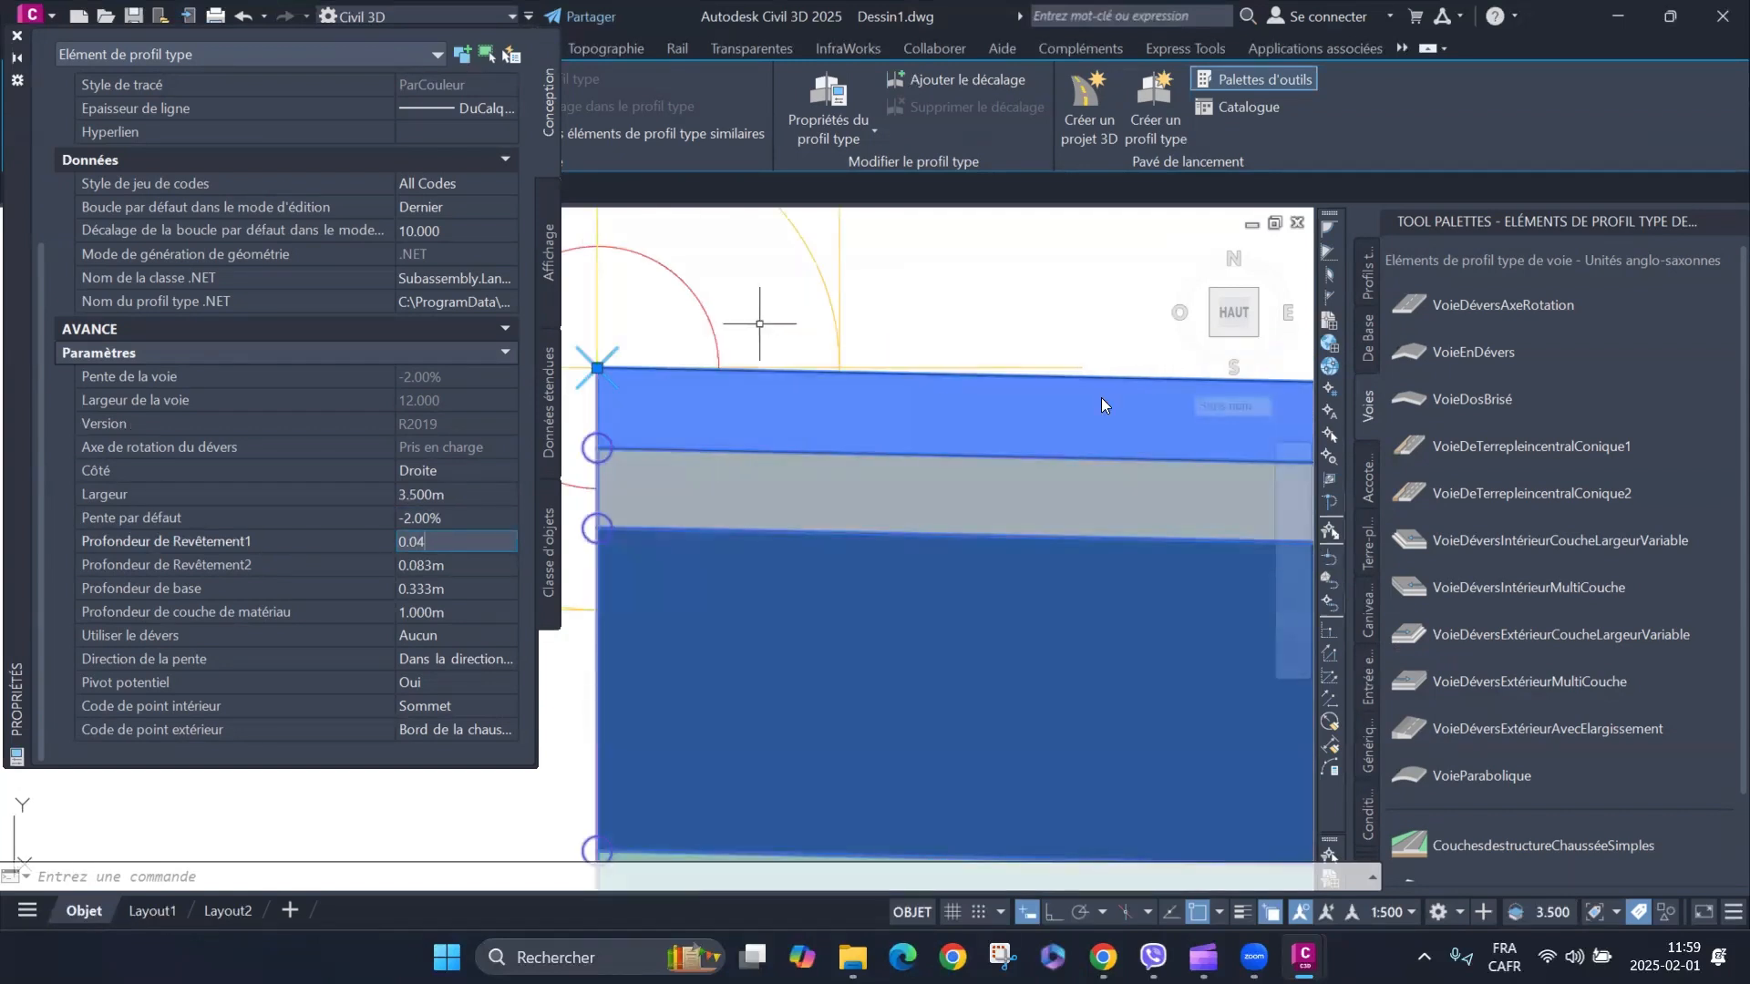
pyautogui.write('4')
pyautogui.press('Return')
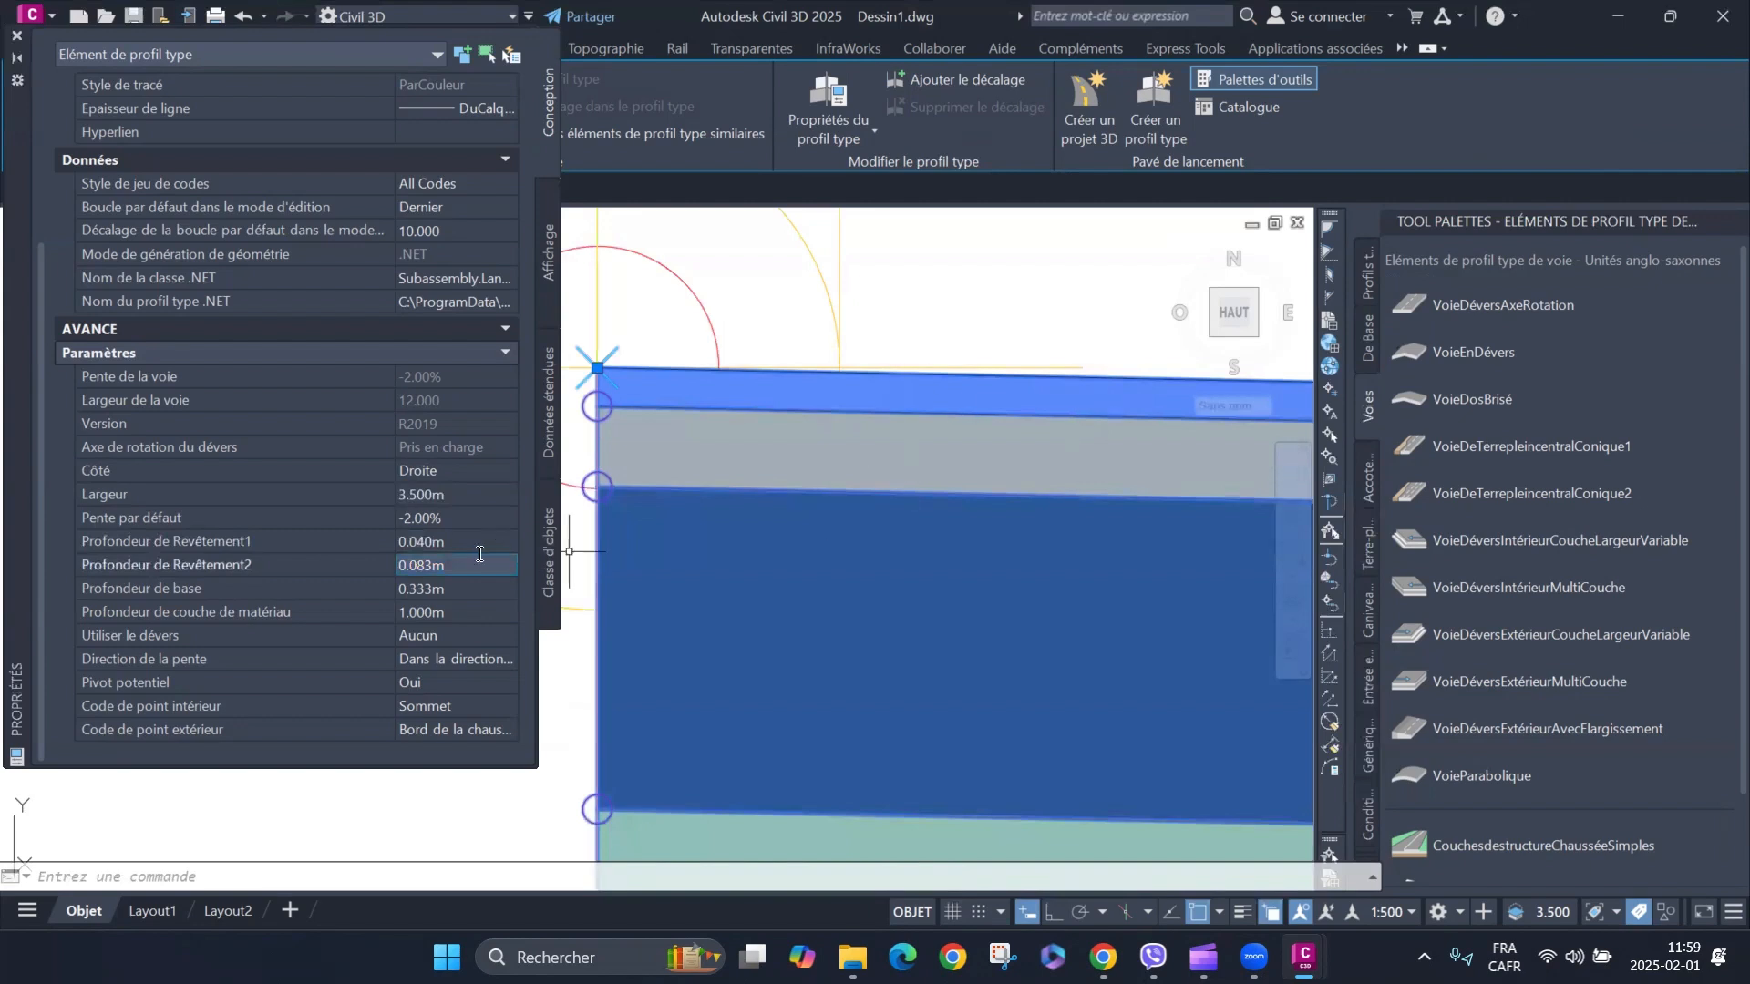
# Set the lane's second pavement layer depth (Profondeur de Revêtement2) to 0.1 m.
pyautogui.moveTo(447, 565); pyautogui.dragTo(363, 563)
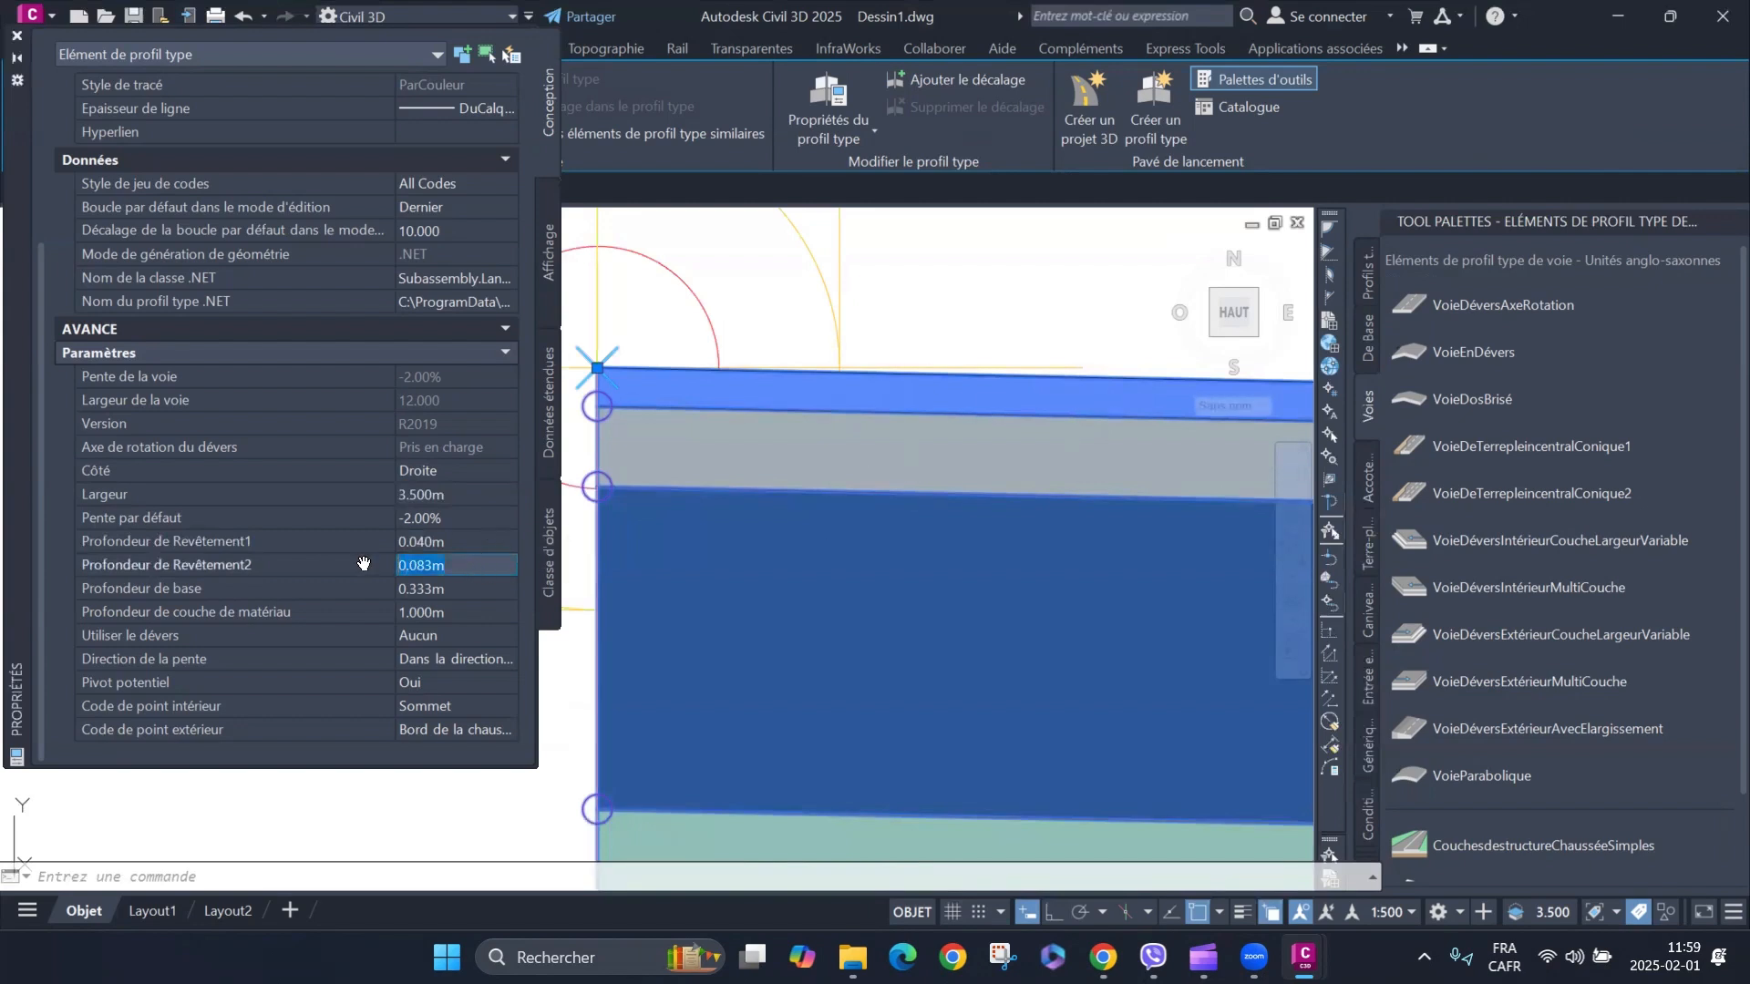
pyautogui.write('0')
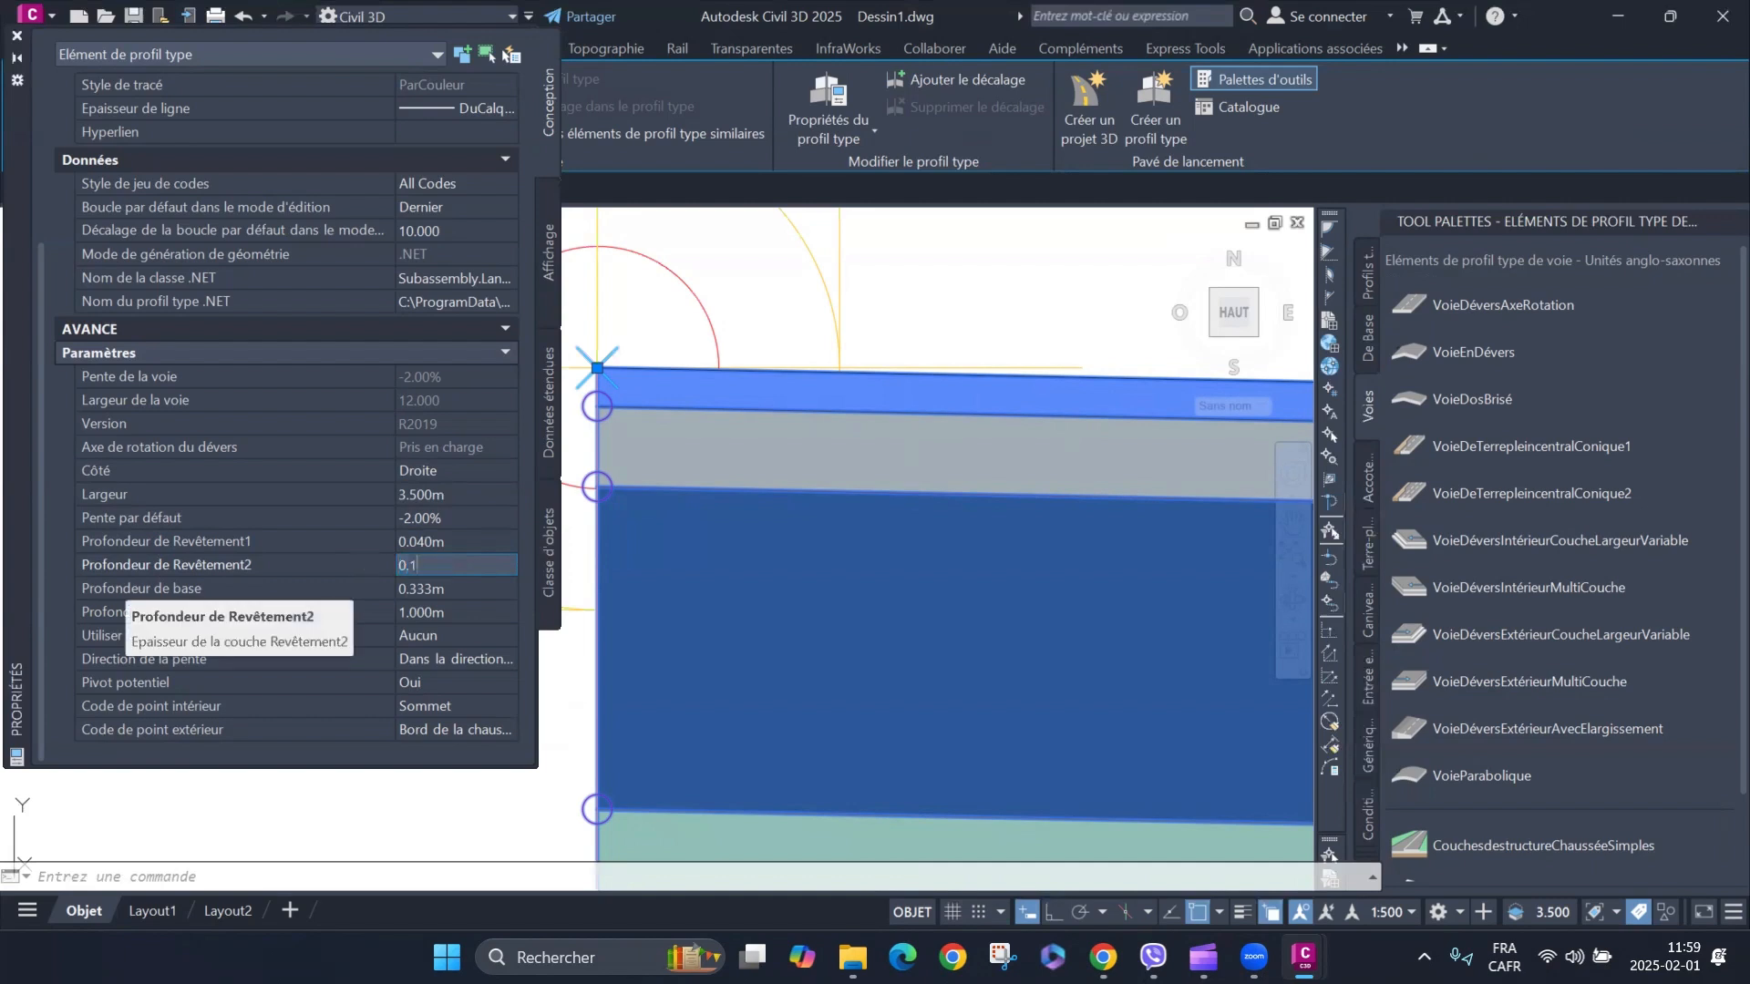
pyautogui.write('.1')
pyautogui.press('Return')
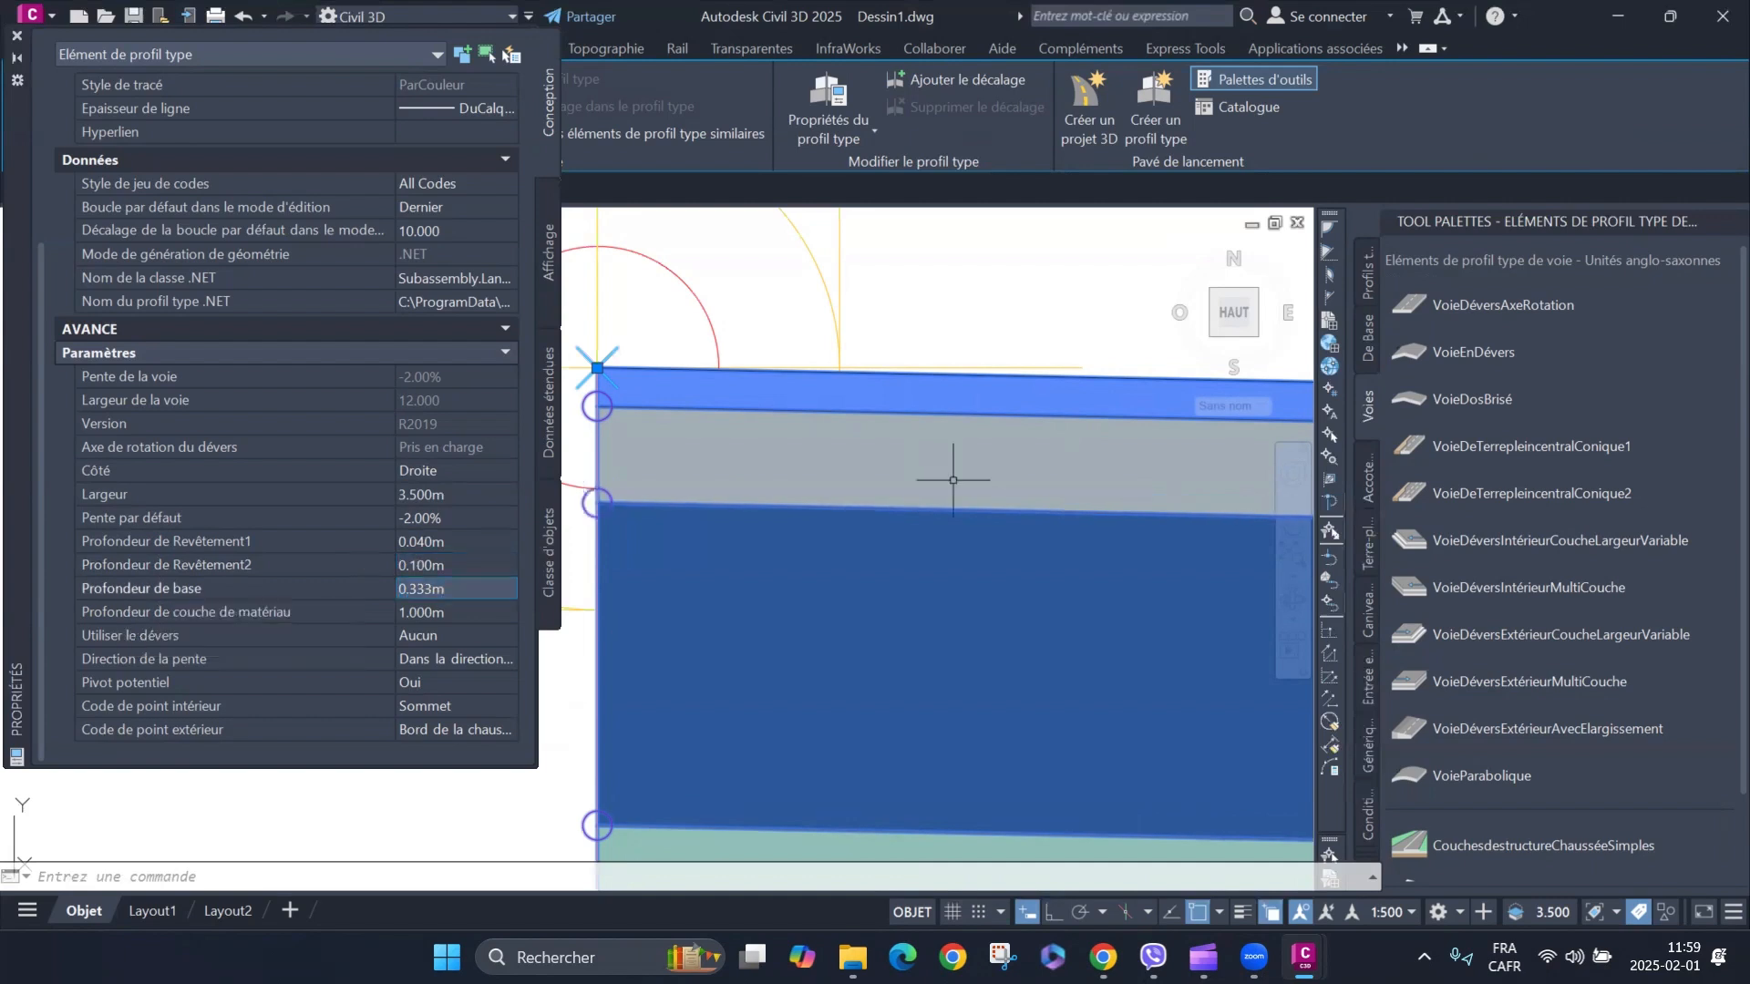
# Set the lane's base depth (Profondeur de base) and material layer depth (Profondeur de couche de matériau) to 0.3 m each.
pyautogui.scroll(-4, 902, 474)
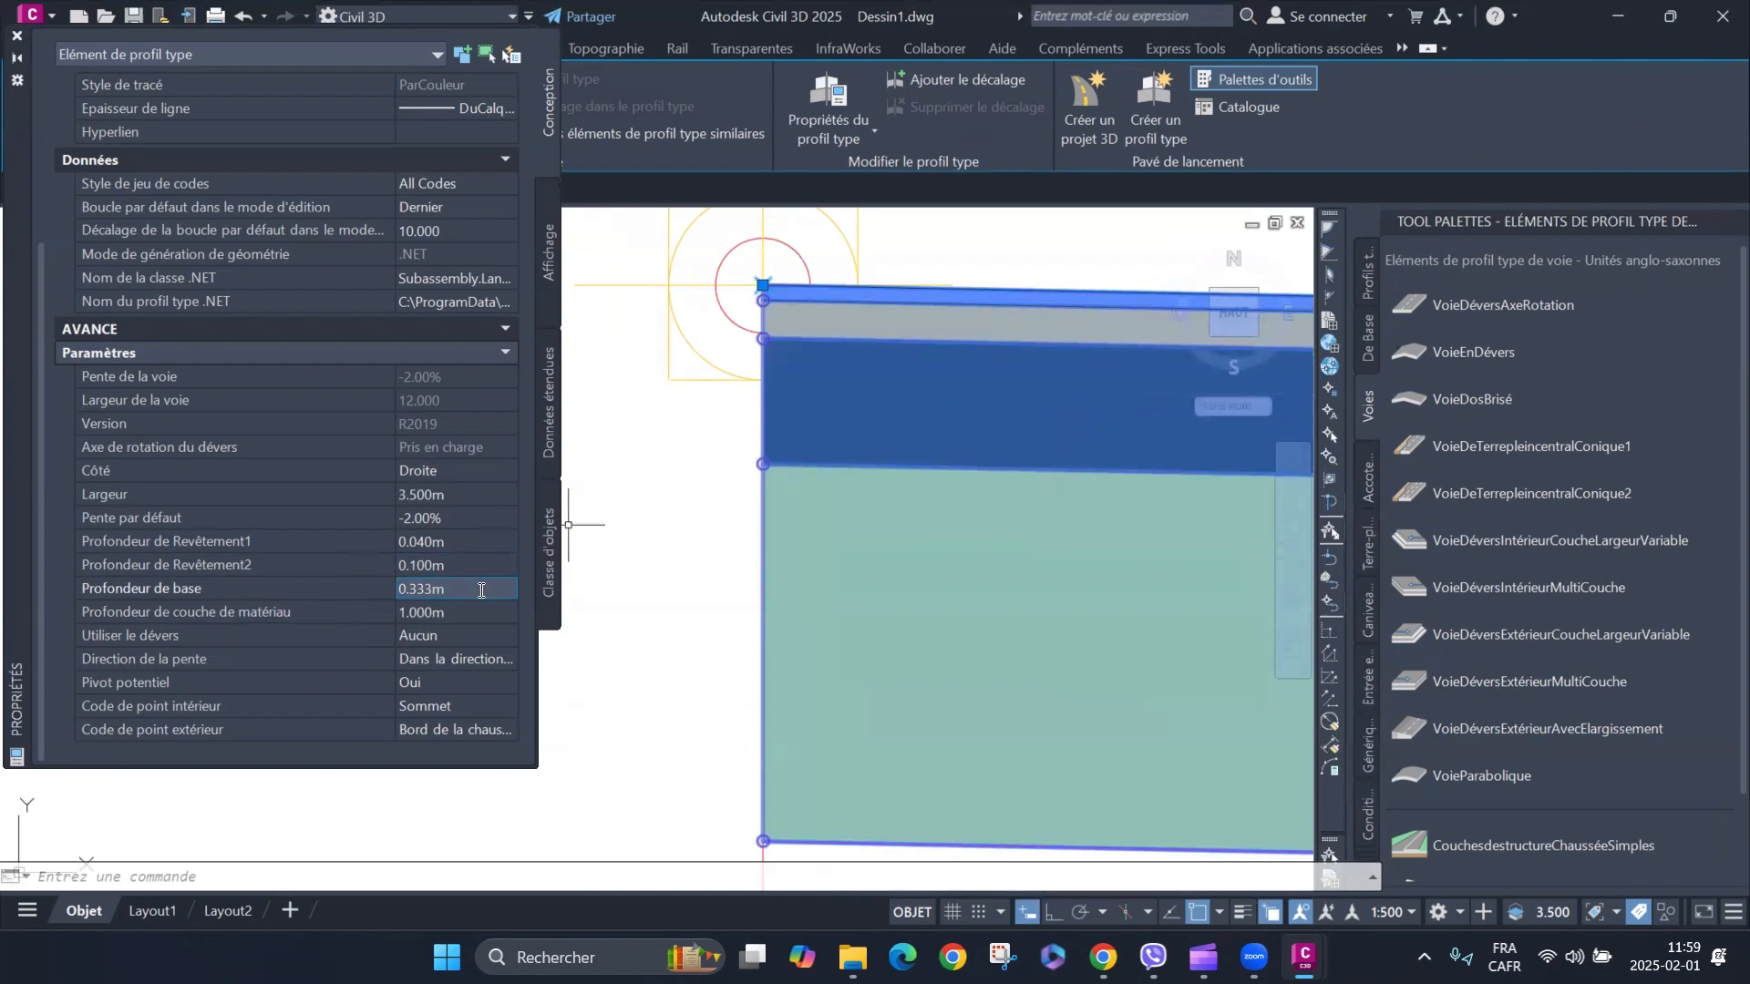
pyautogui.write('0.3')
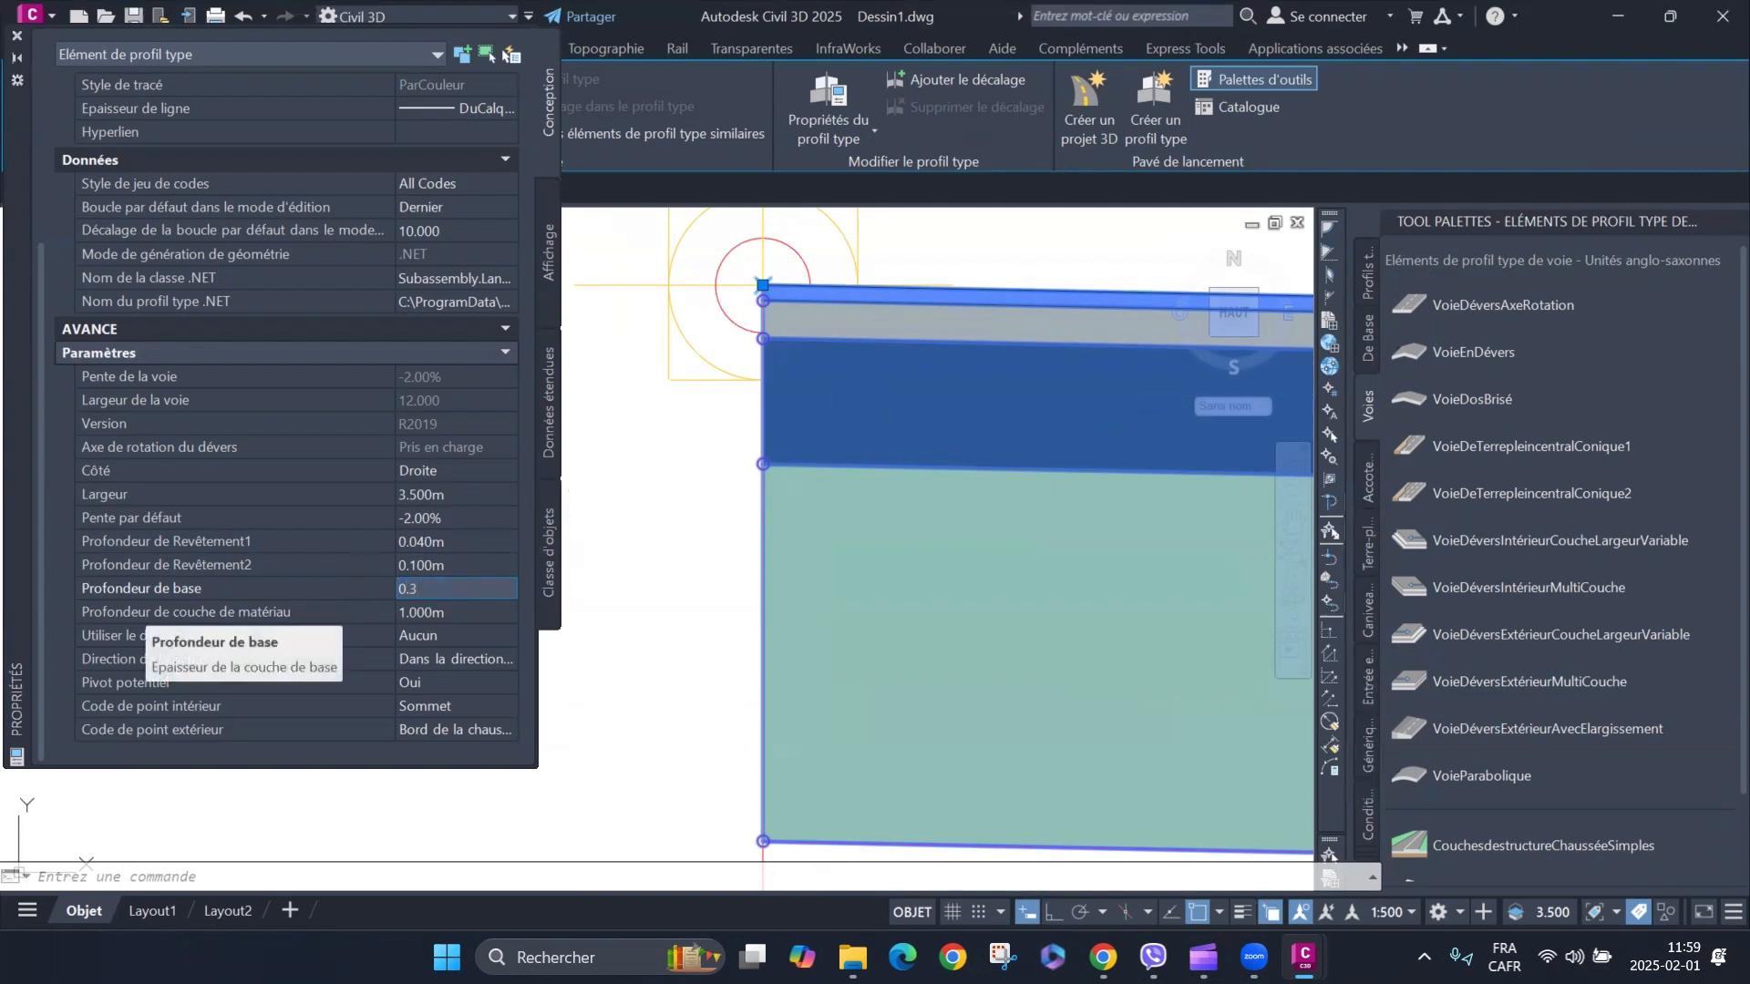
pyautogui.press('Tab')
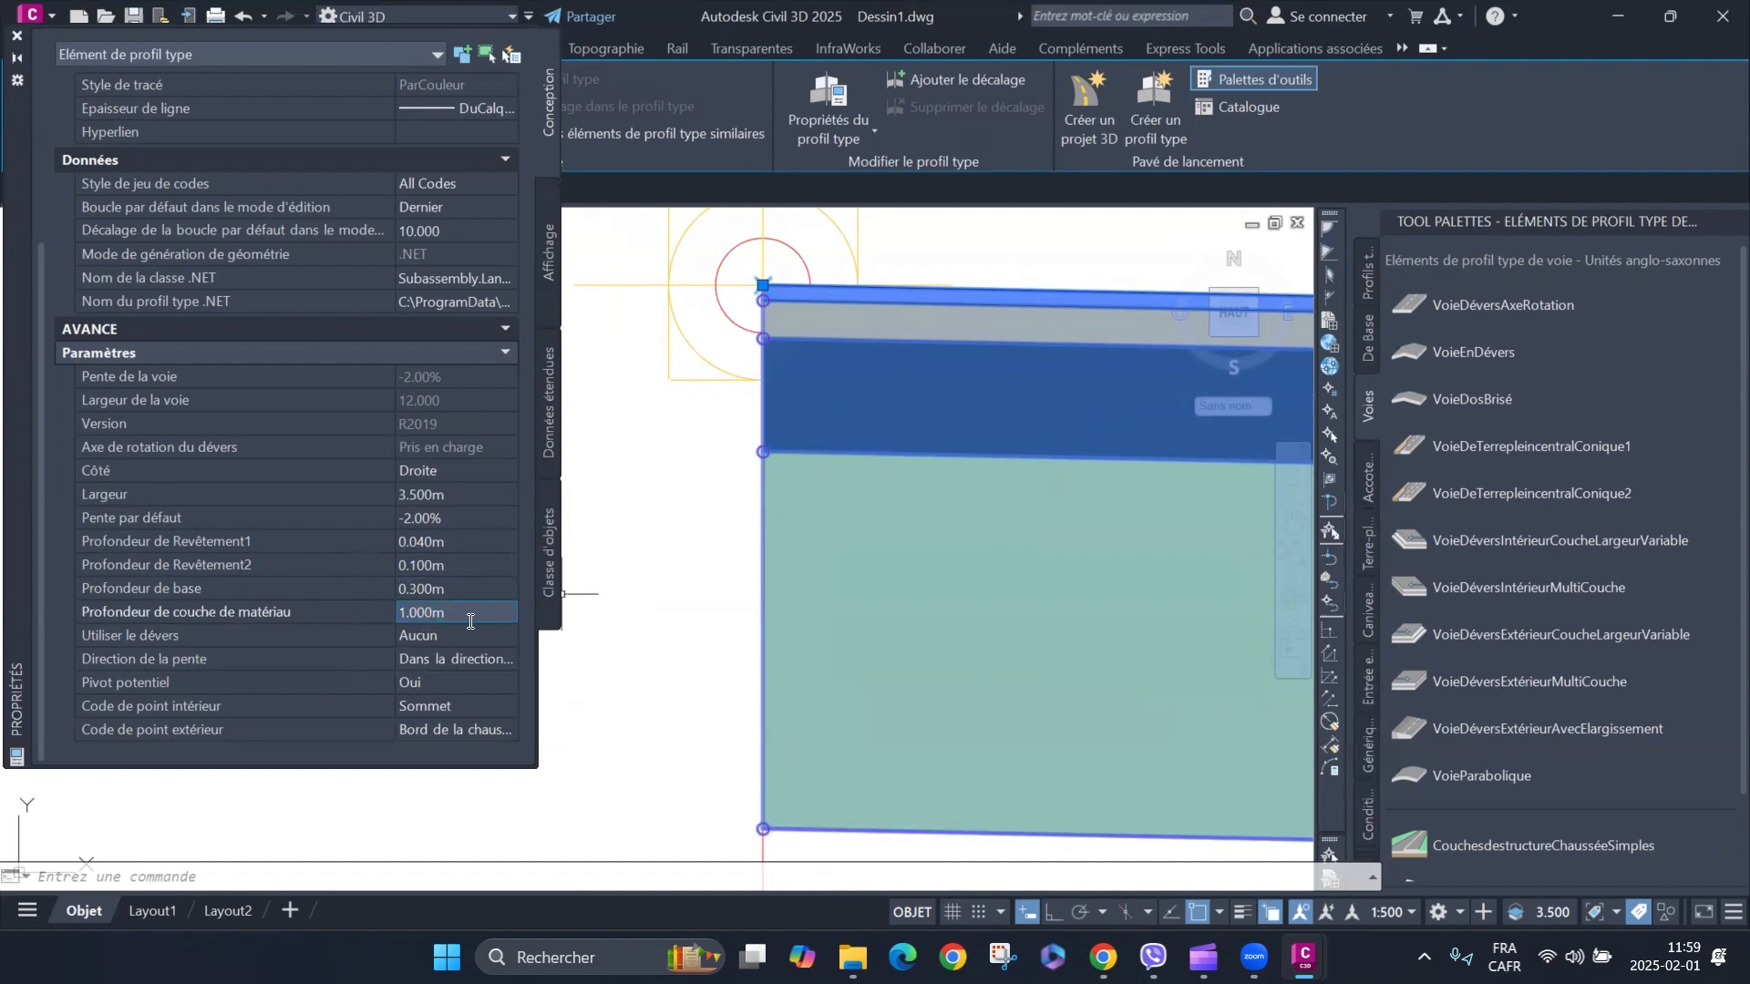
pyautogui.write('0')
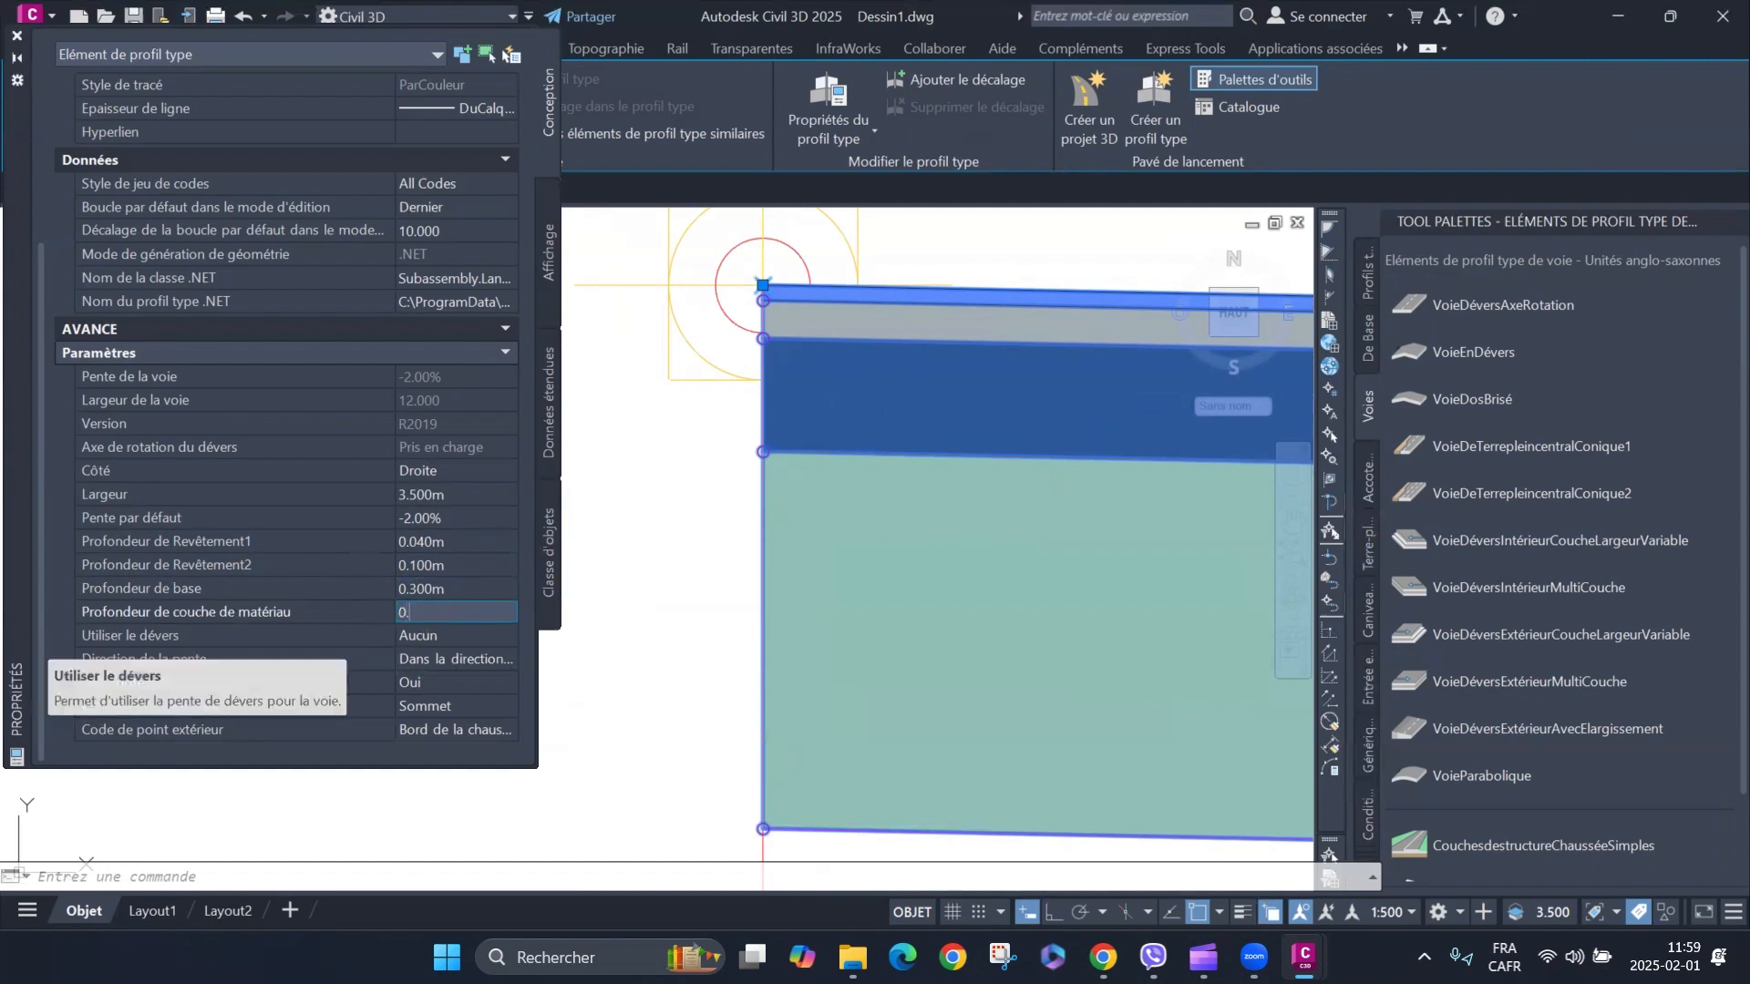
pyautogui.write('.3')
pyautogui.press('Return')
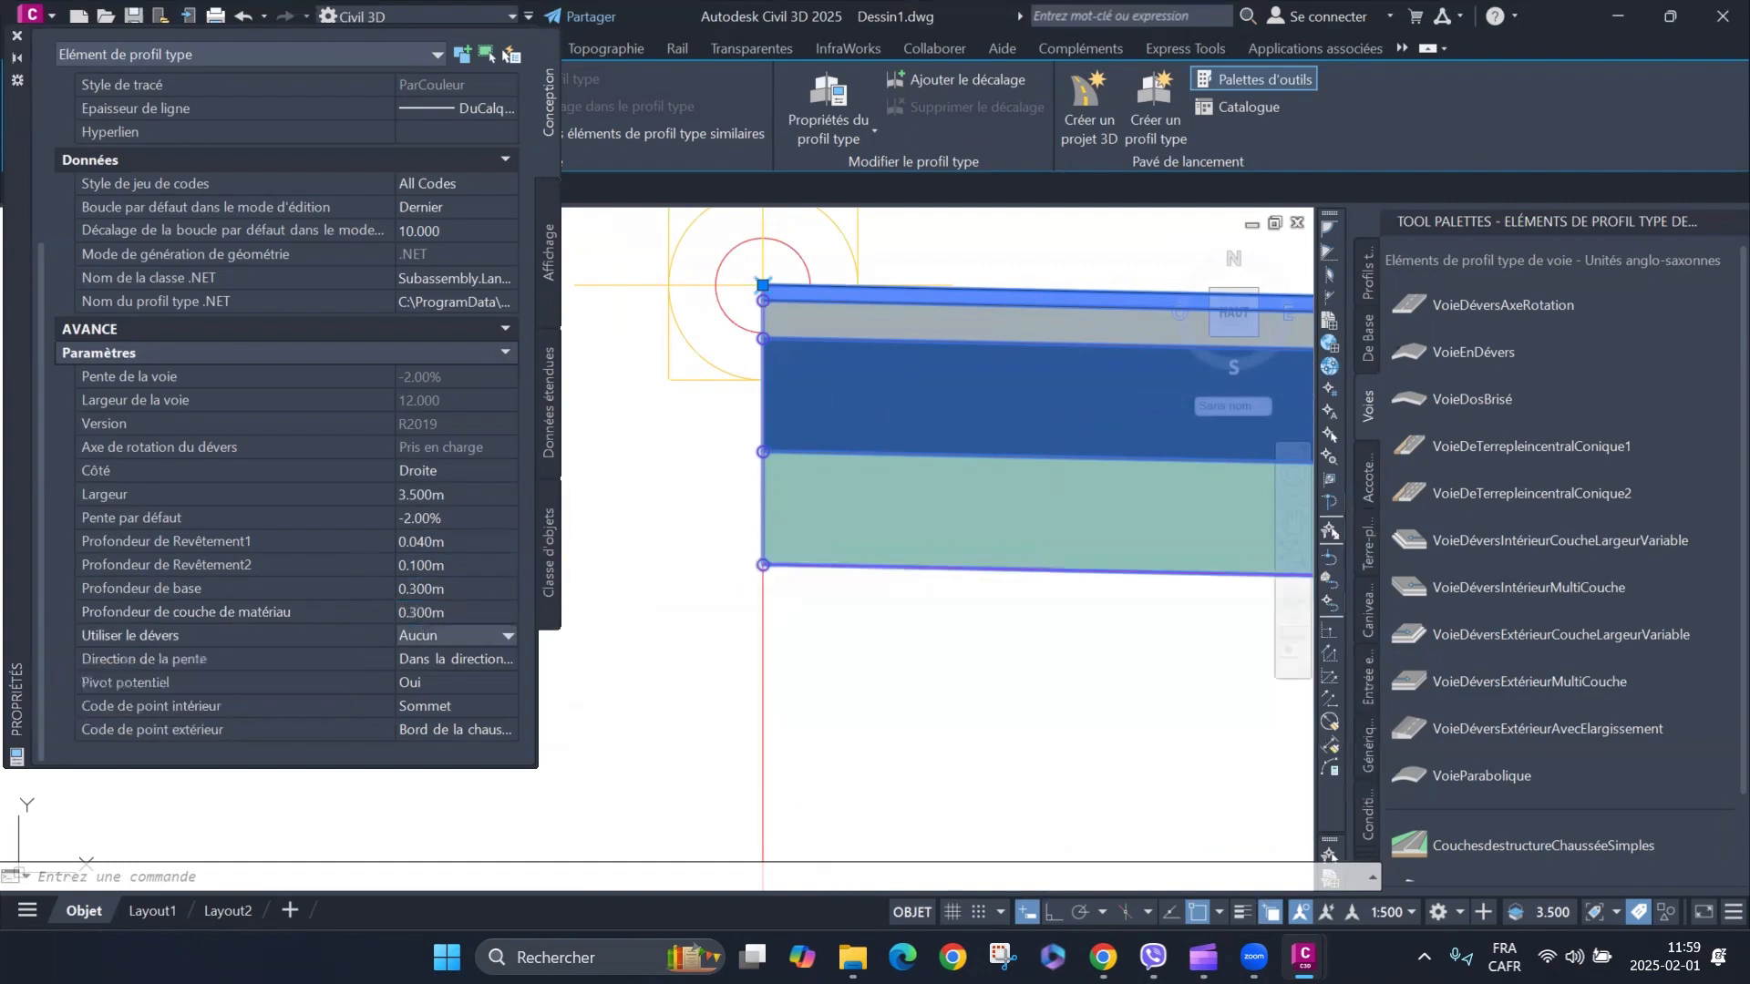
# Reselect only the lane and set its Pivot potentiel parameter to Non.
pyautogui.scroll(-3, 795, 661)
pyautogui.scroll(2, 802, 634)
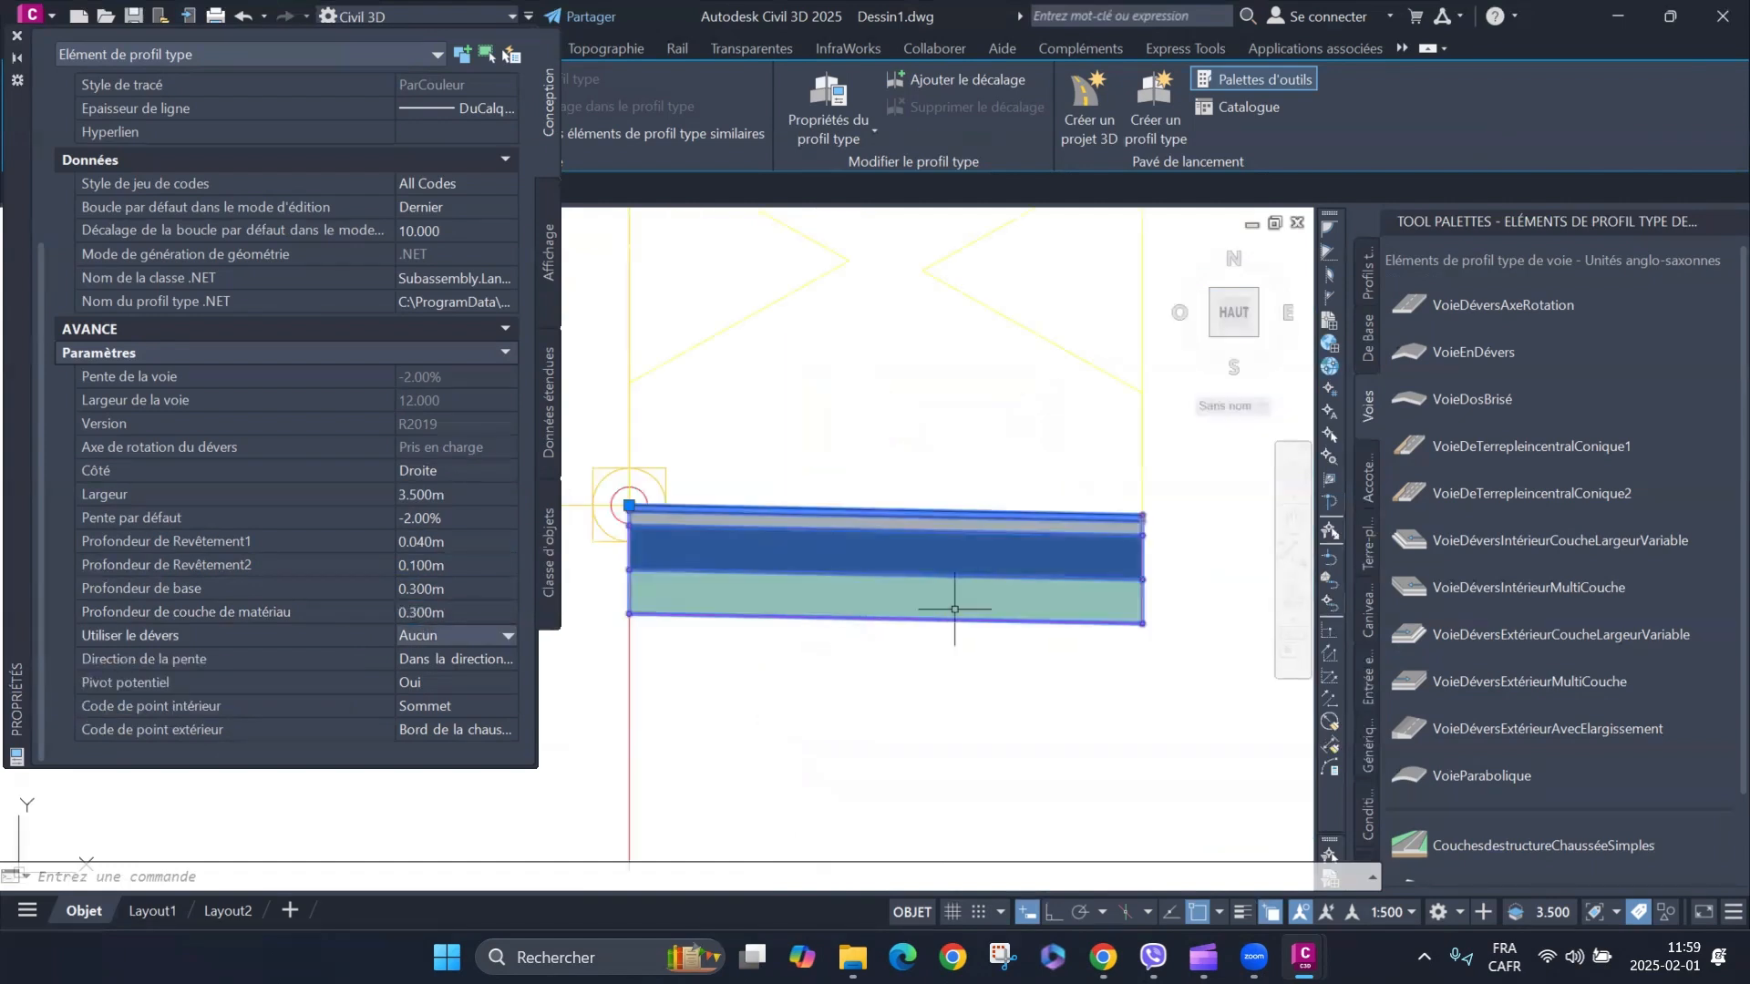
pyautogui.scroll(-2, 825, 675)
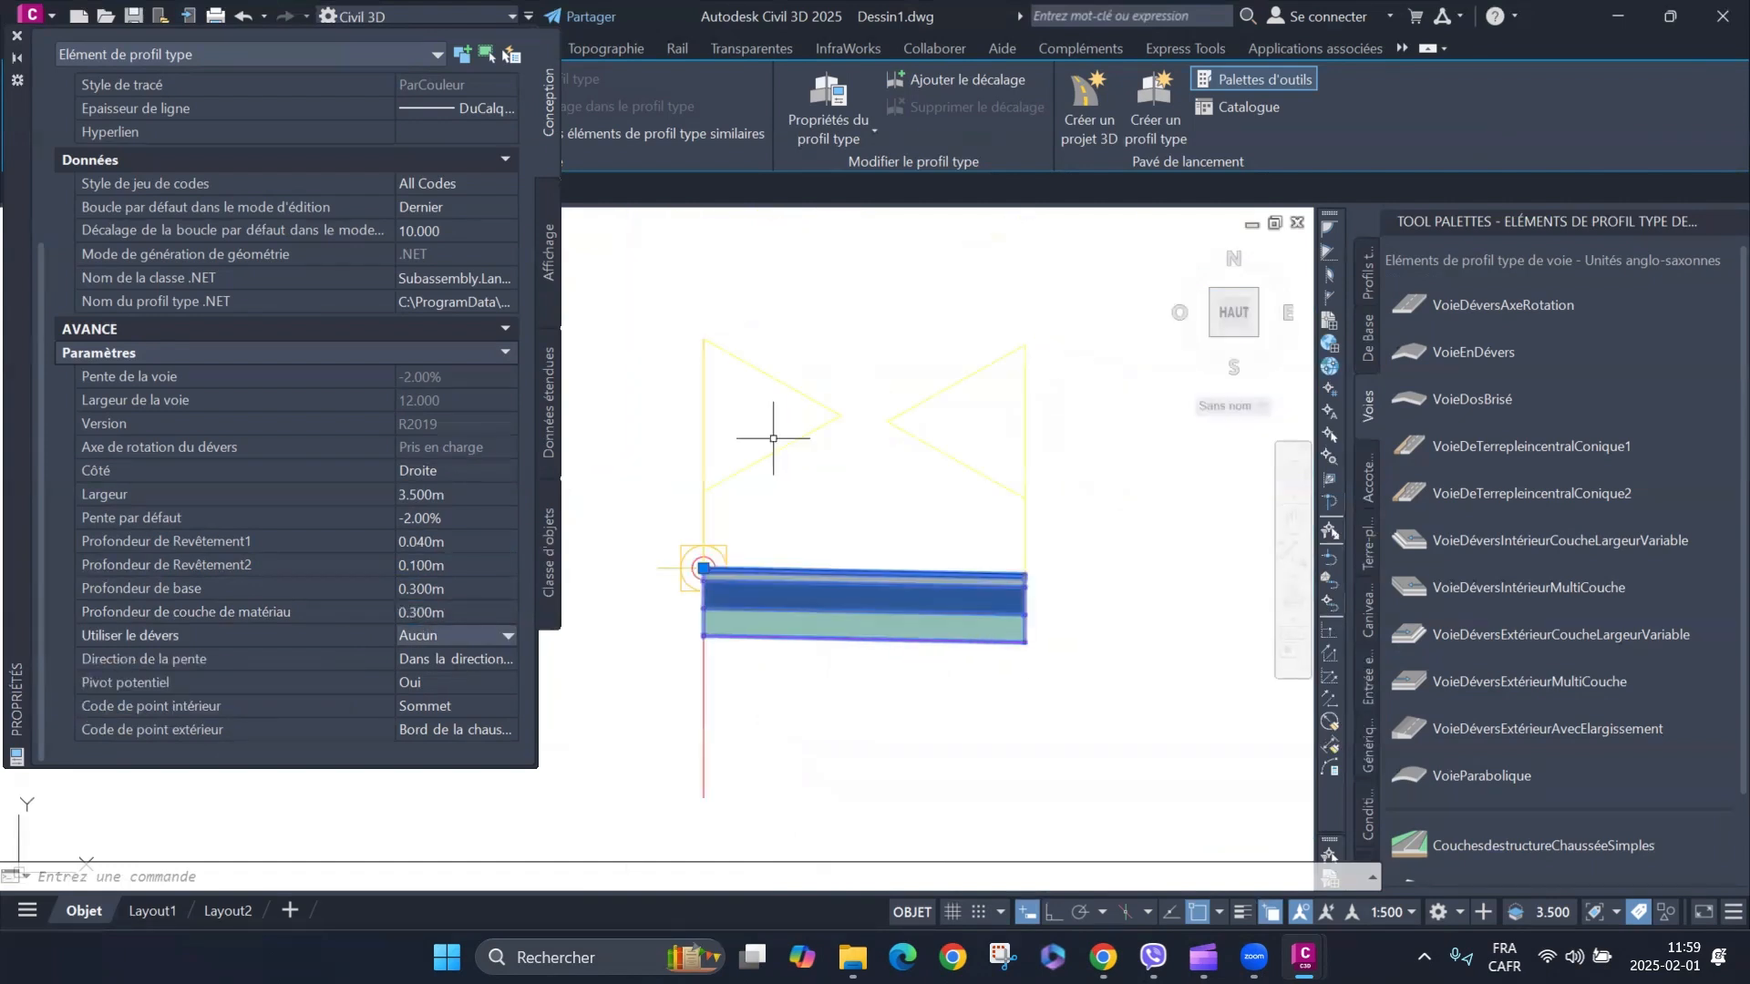
pyautogui.click(803, 368)
pyautogui.click(782, 370)
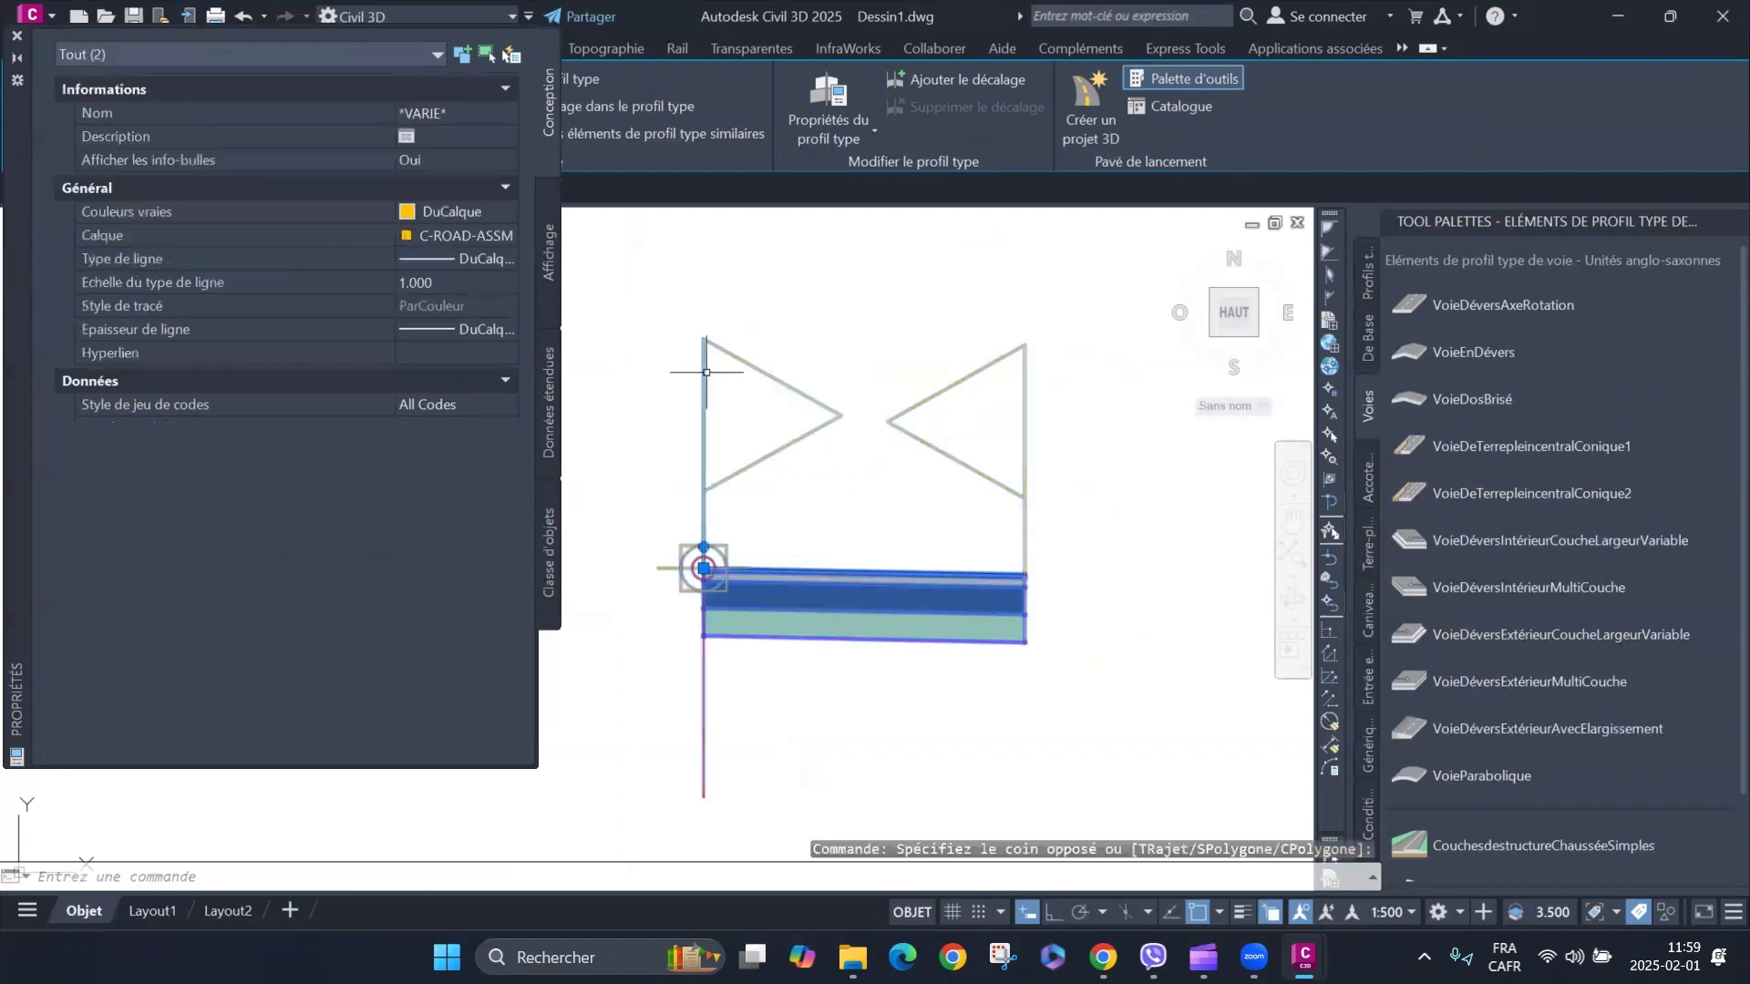
pyautogui.press('Escape')
pyautogui.press('Escape')
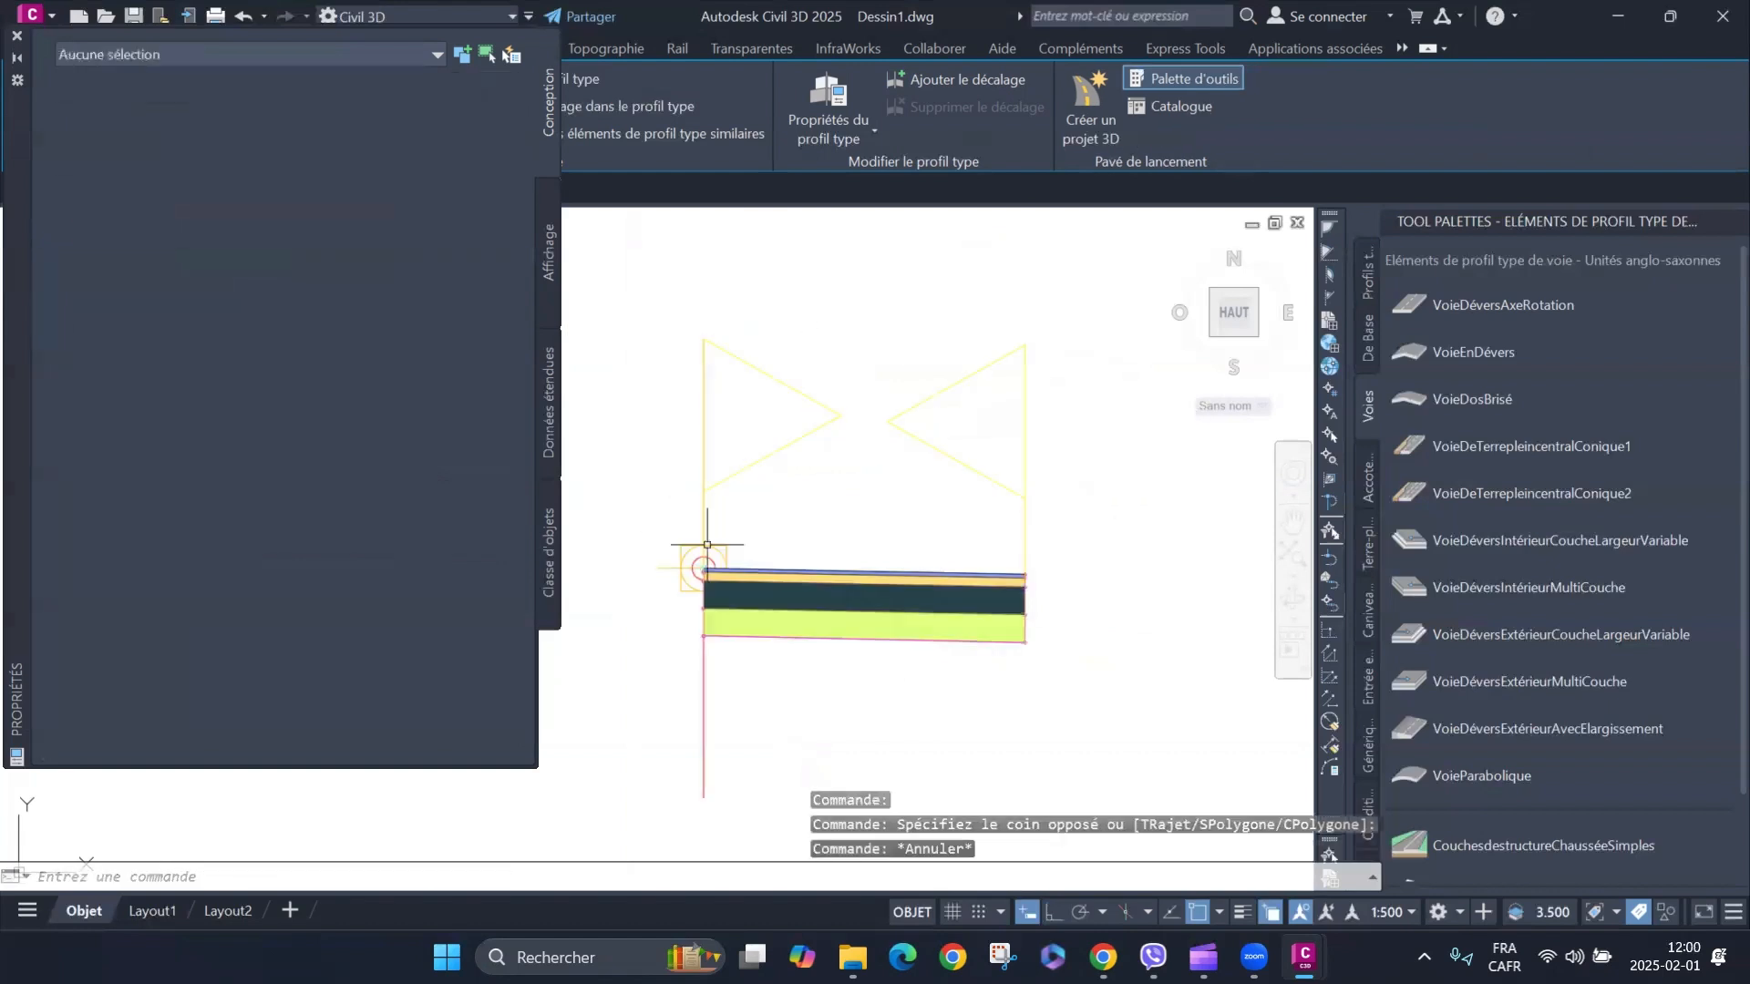
pyautogui.click(830, 544)
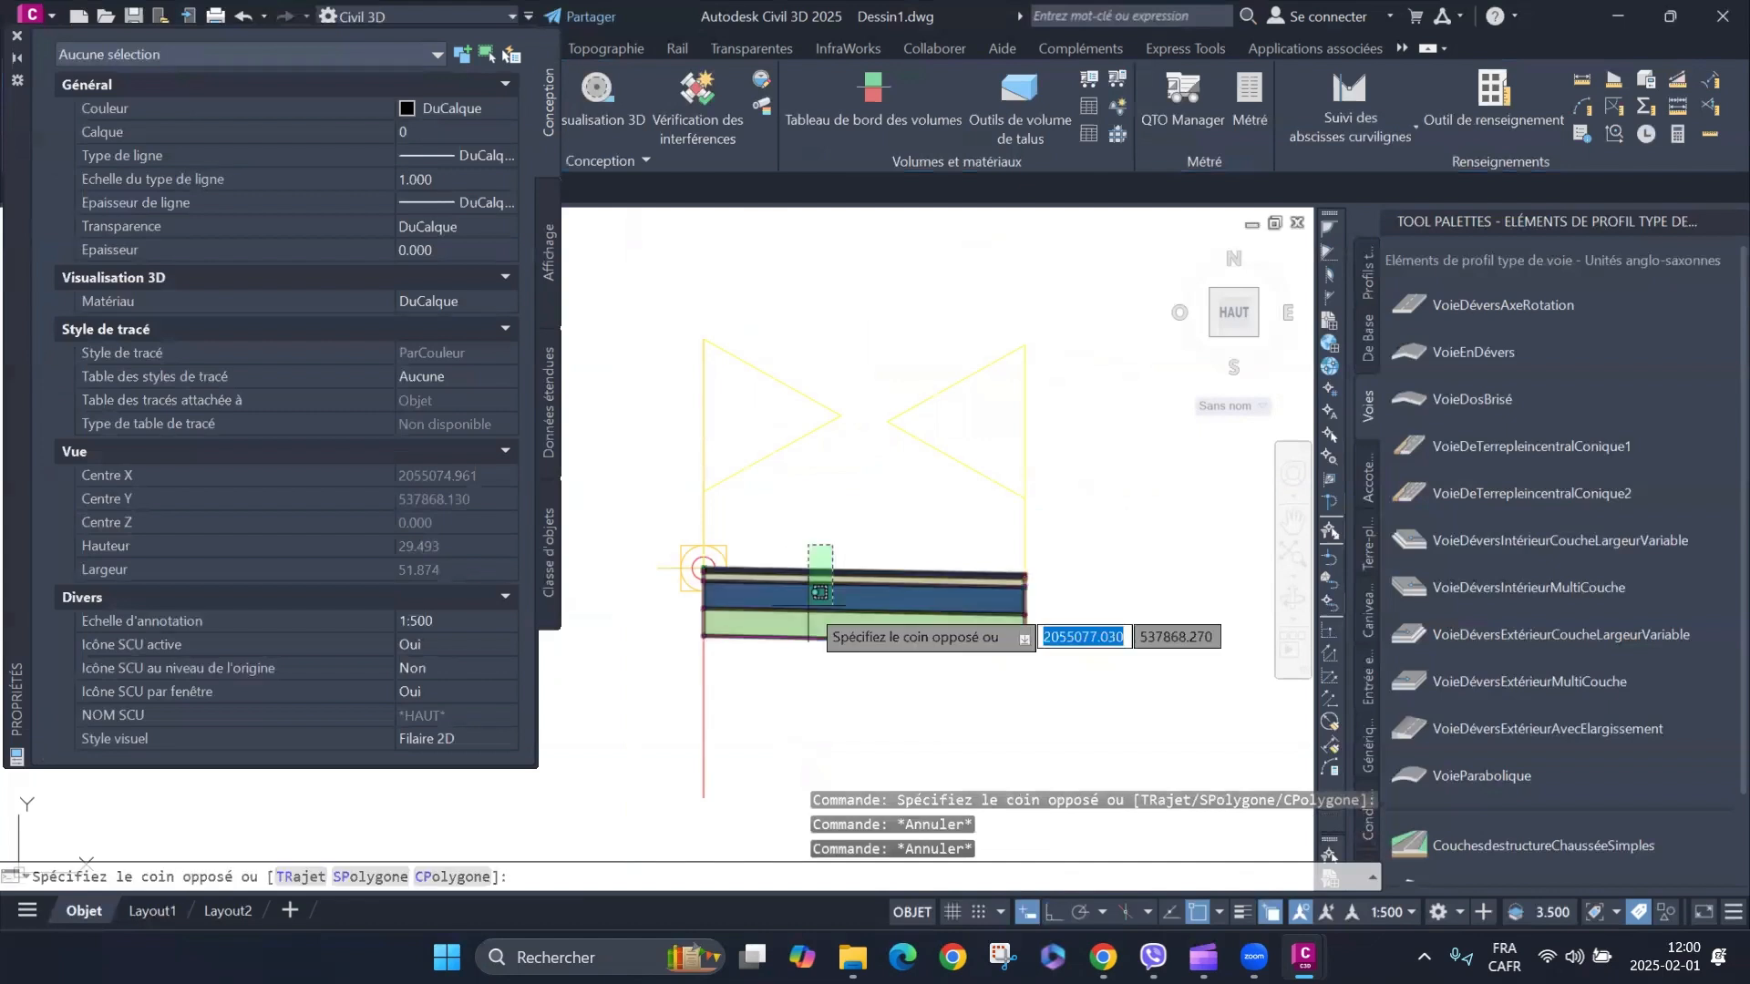
pyautogui.click(809, 621)
pyautogui.scroll(-3, 324, 658)
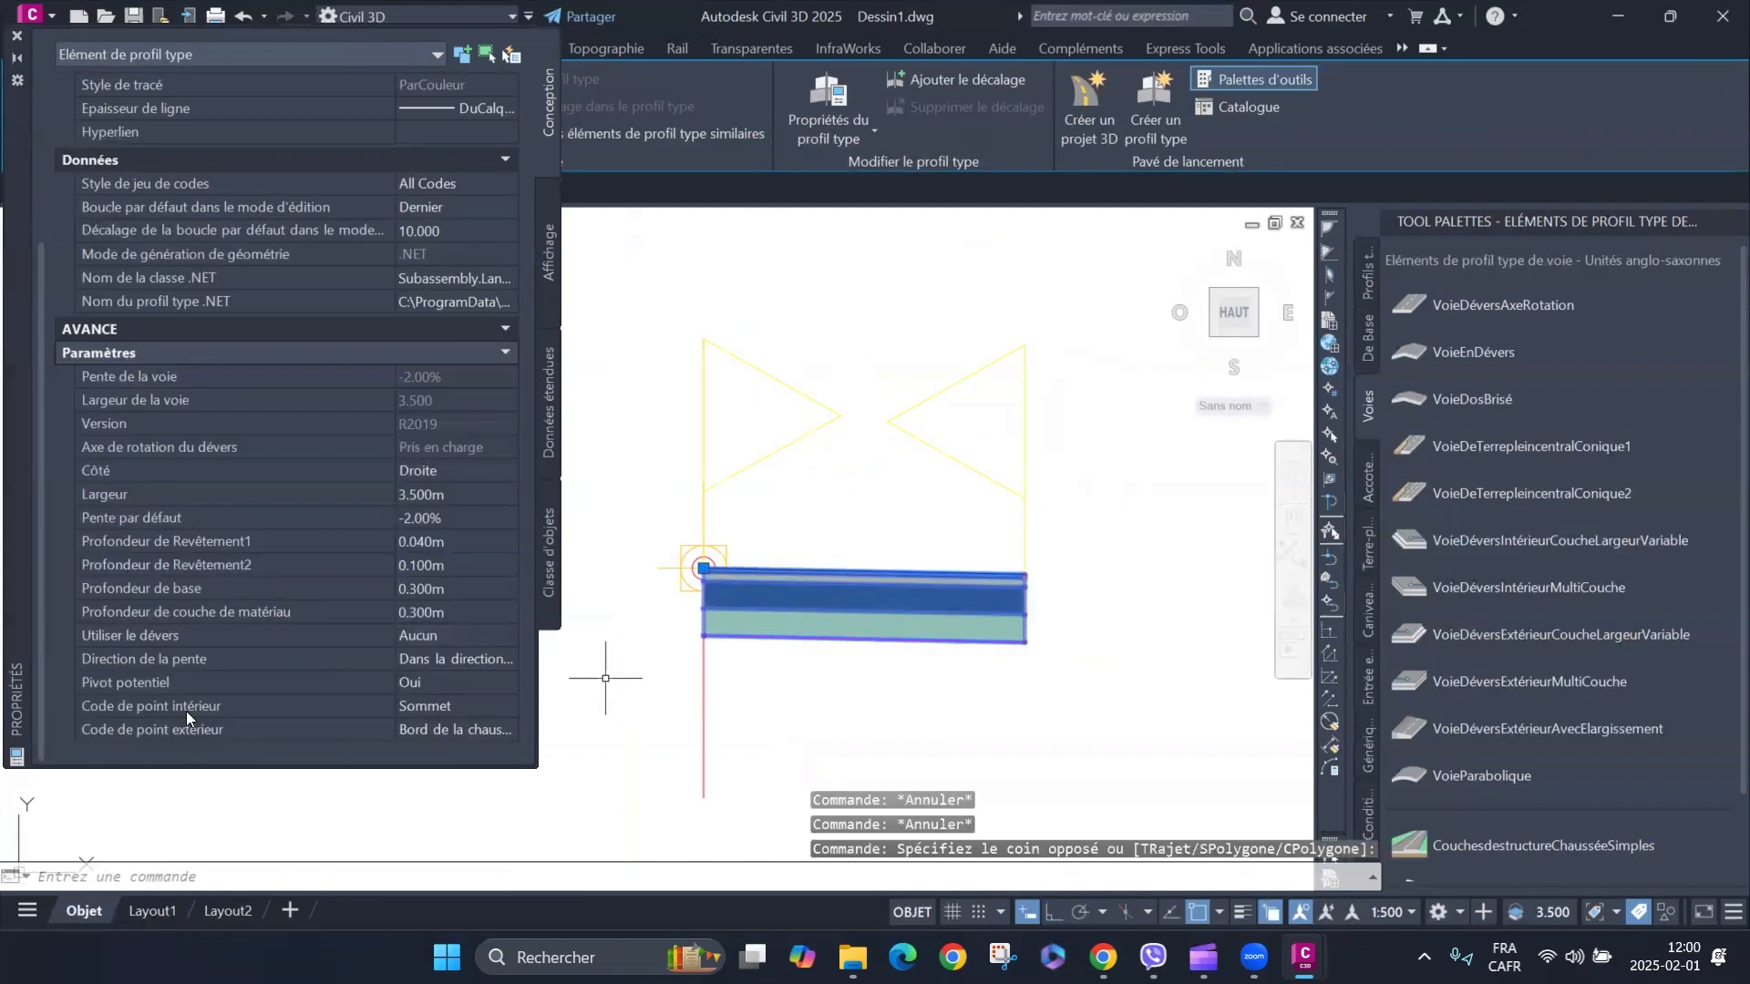
pyautogui.click(447, 682)
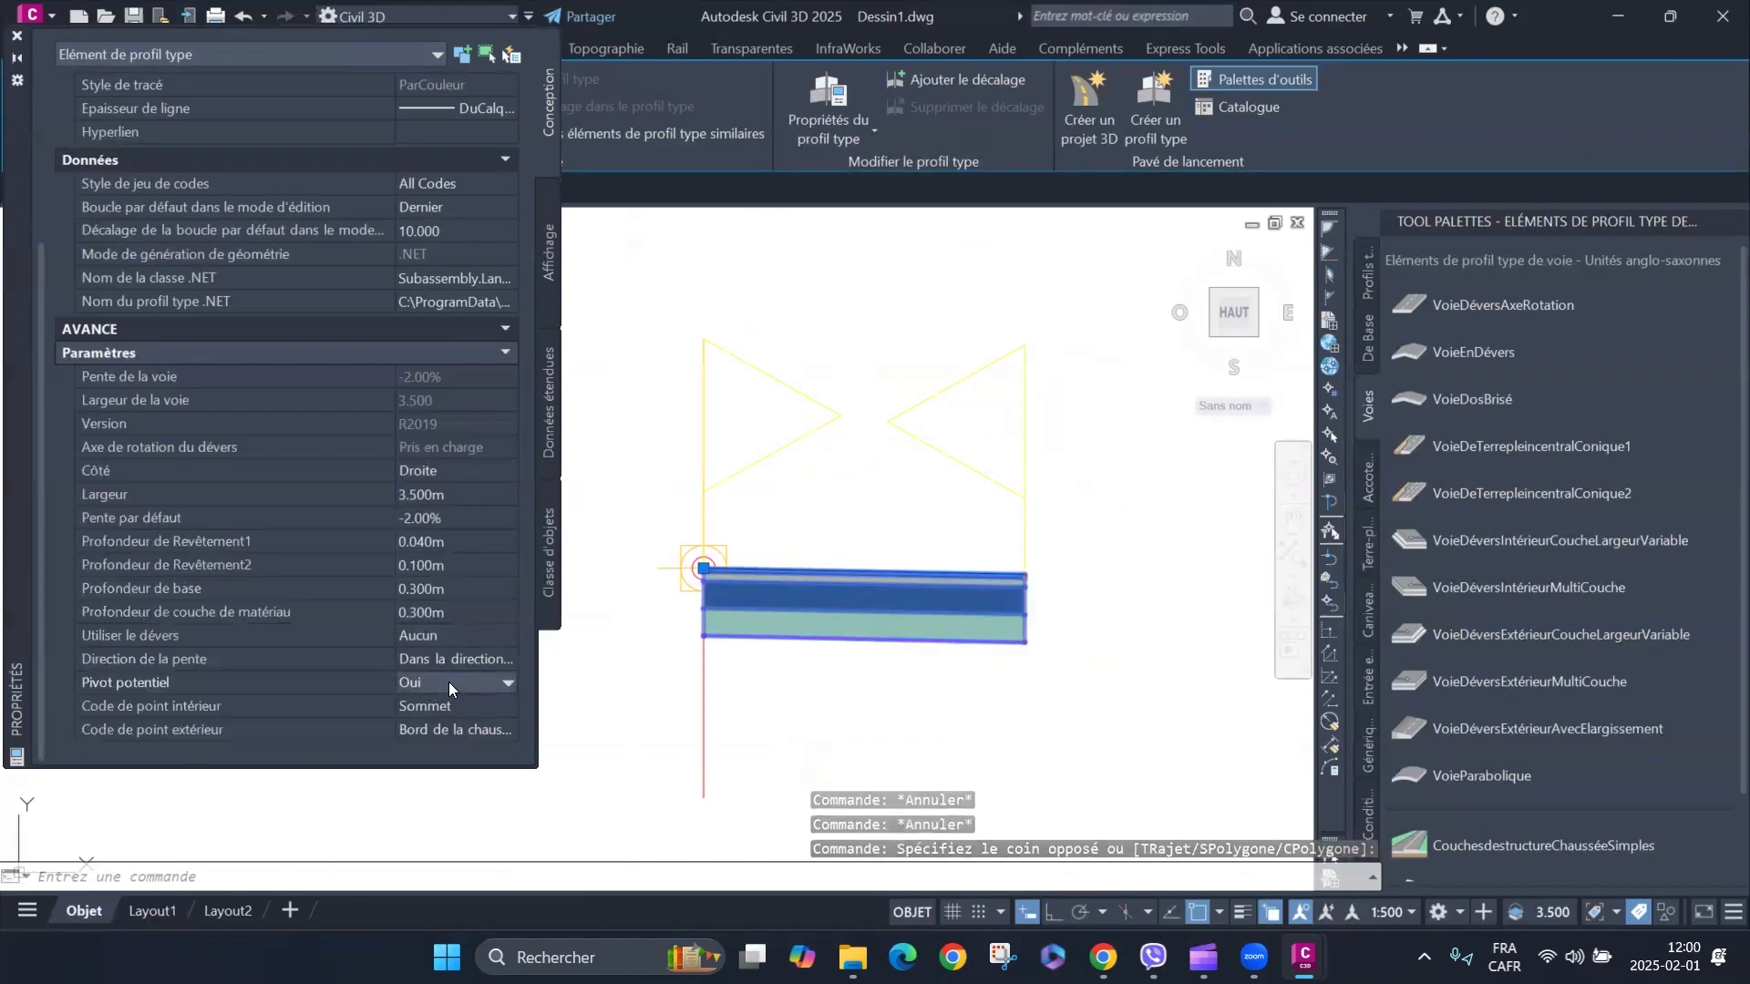
pyautogui.click(419, 725)
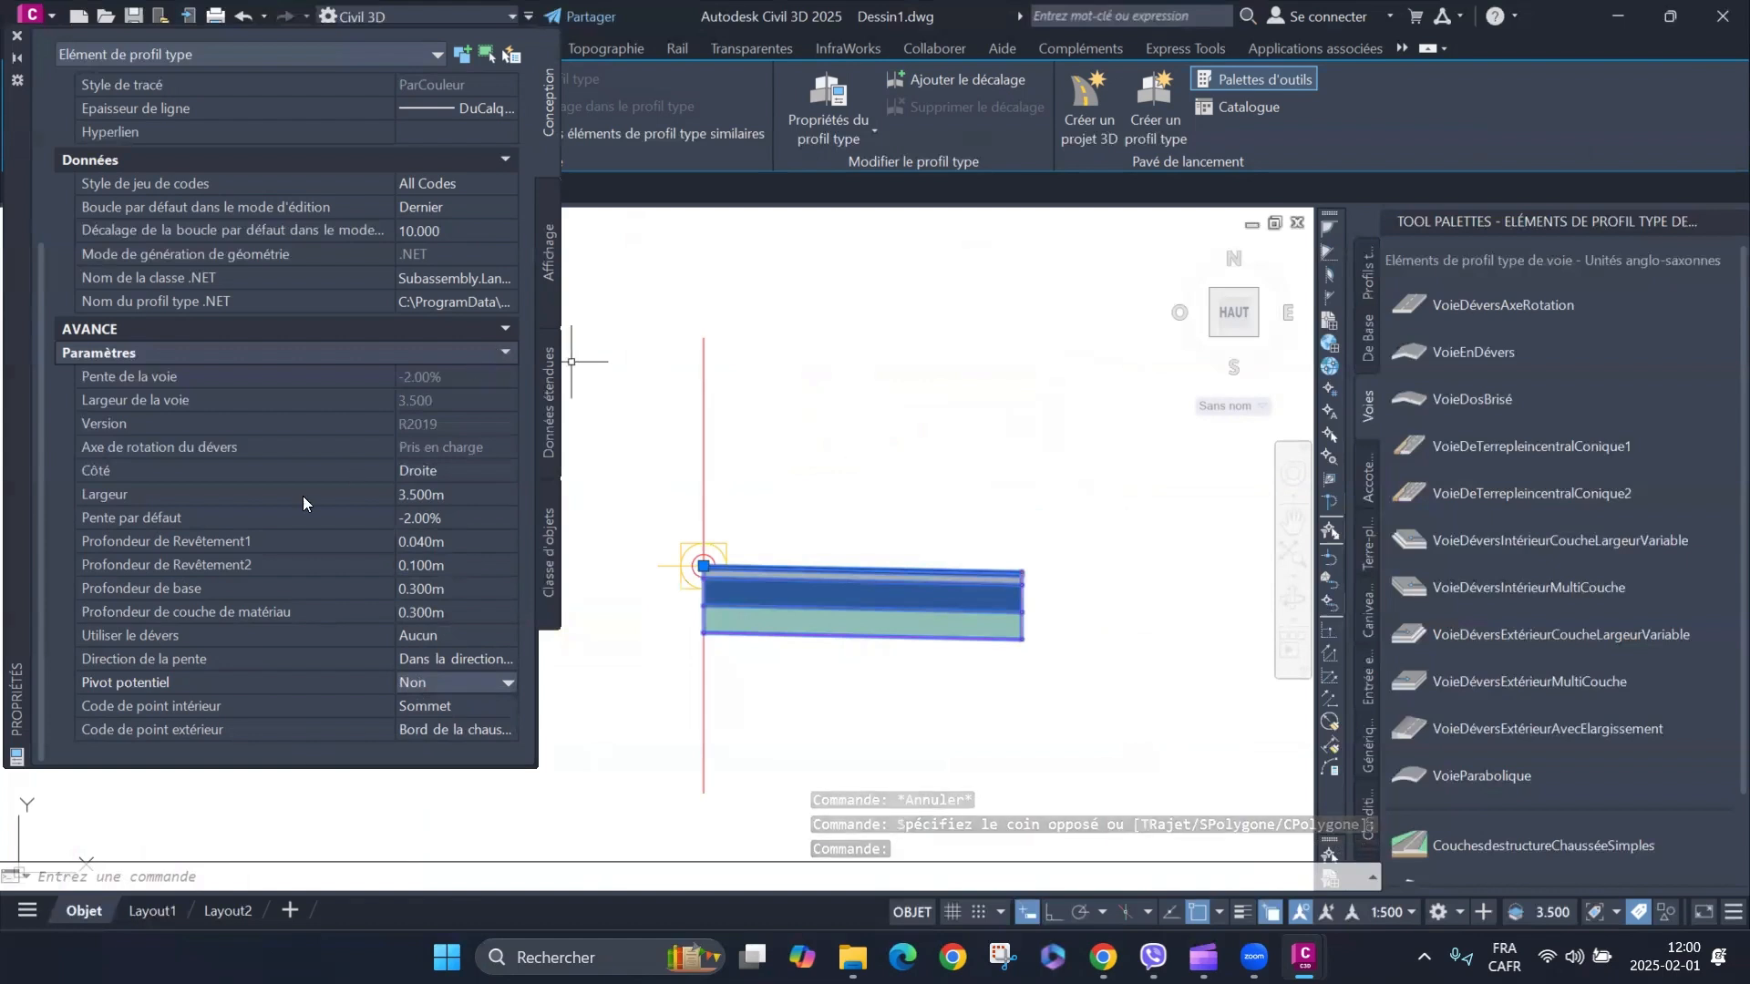
# Keep the lane's side as Droite and set its default slope (Pente par défaut) to -2.5%.
pyautogui.click(456, 472)
pyautogui.click(458, 473)
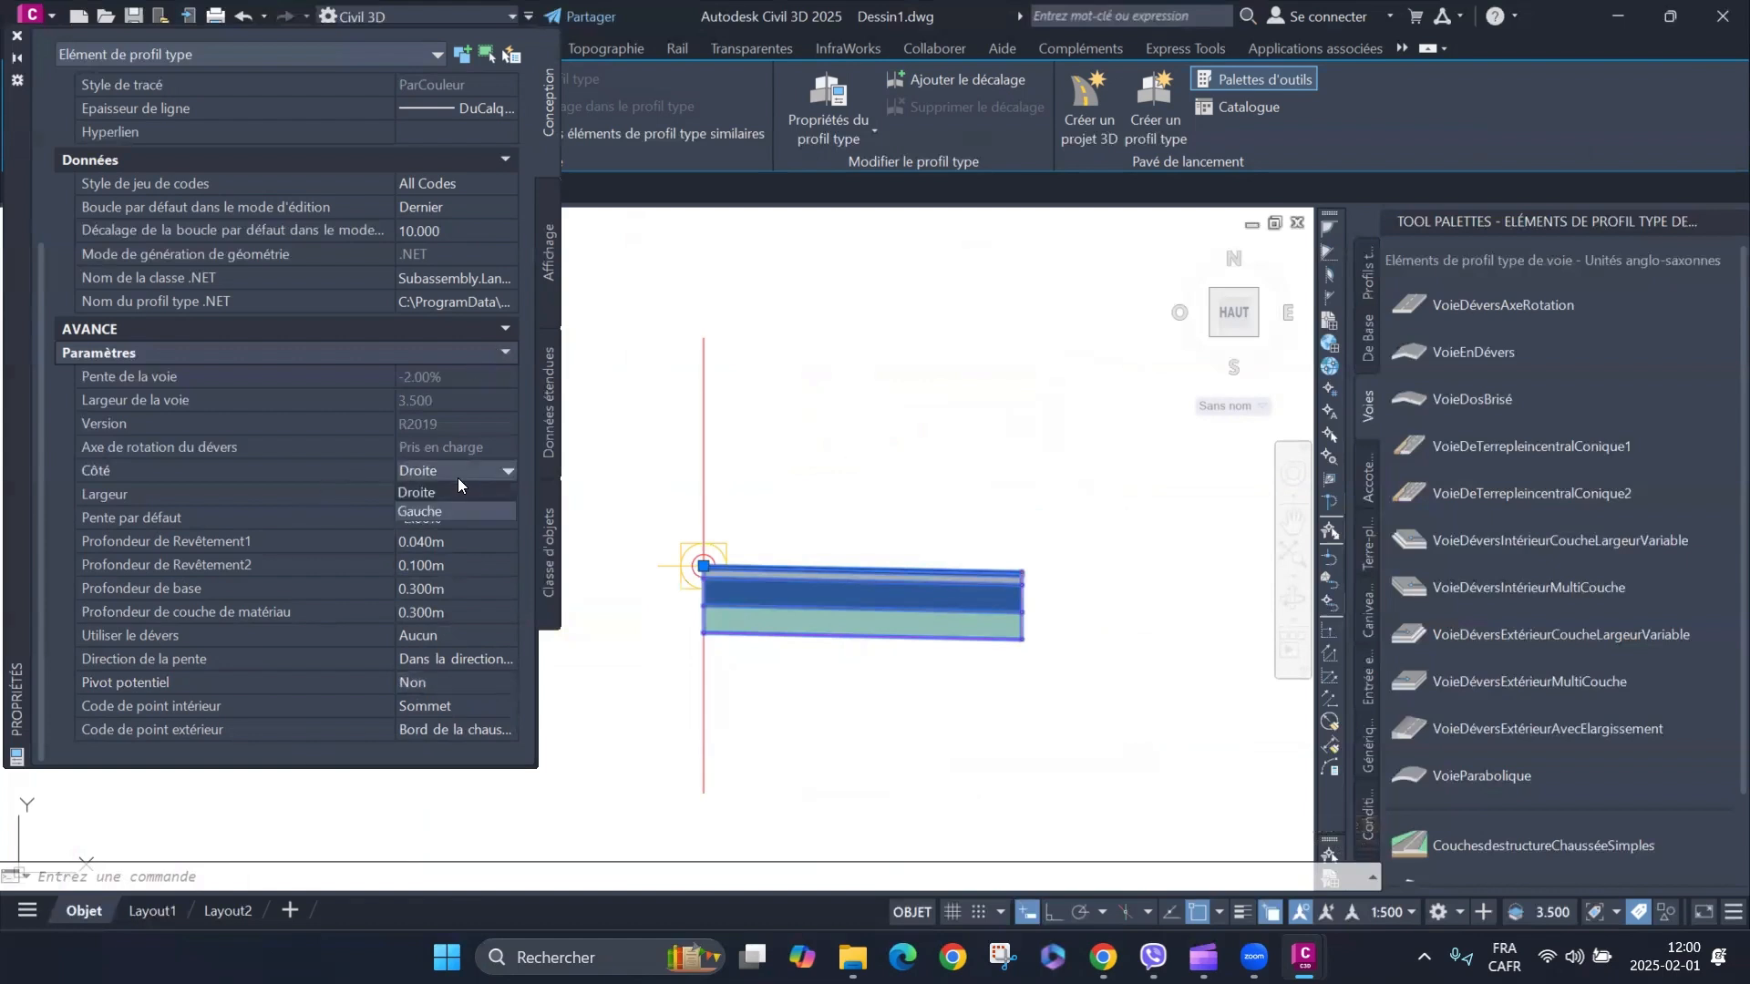
pyautogui.click(819, 422)
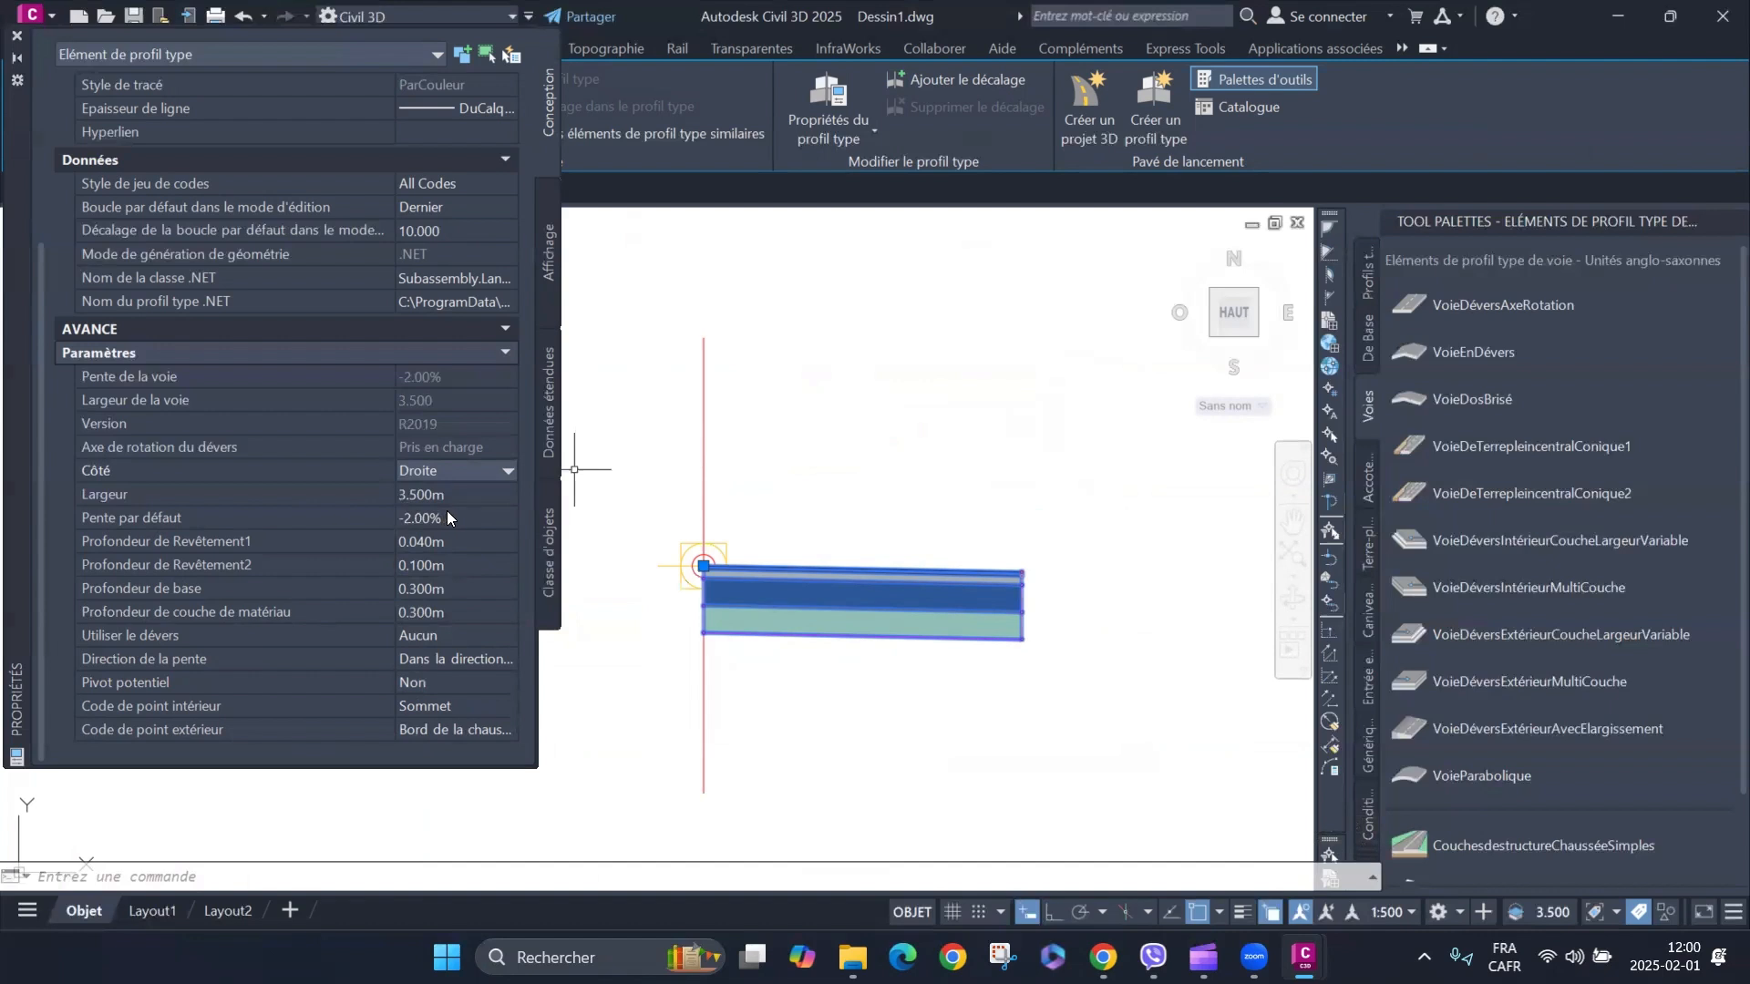
pyautogui.click(471, 520)
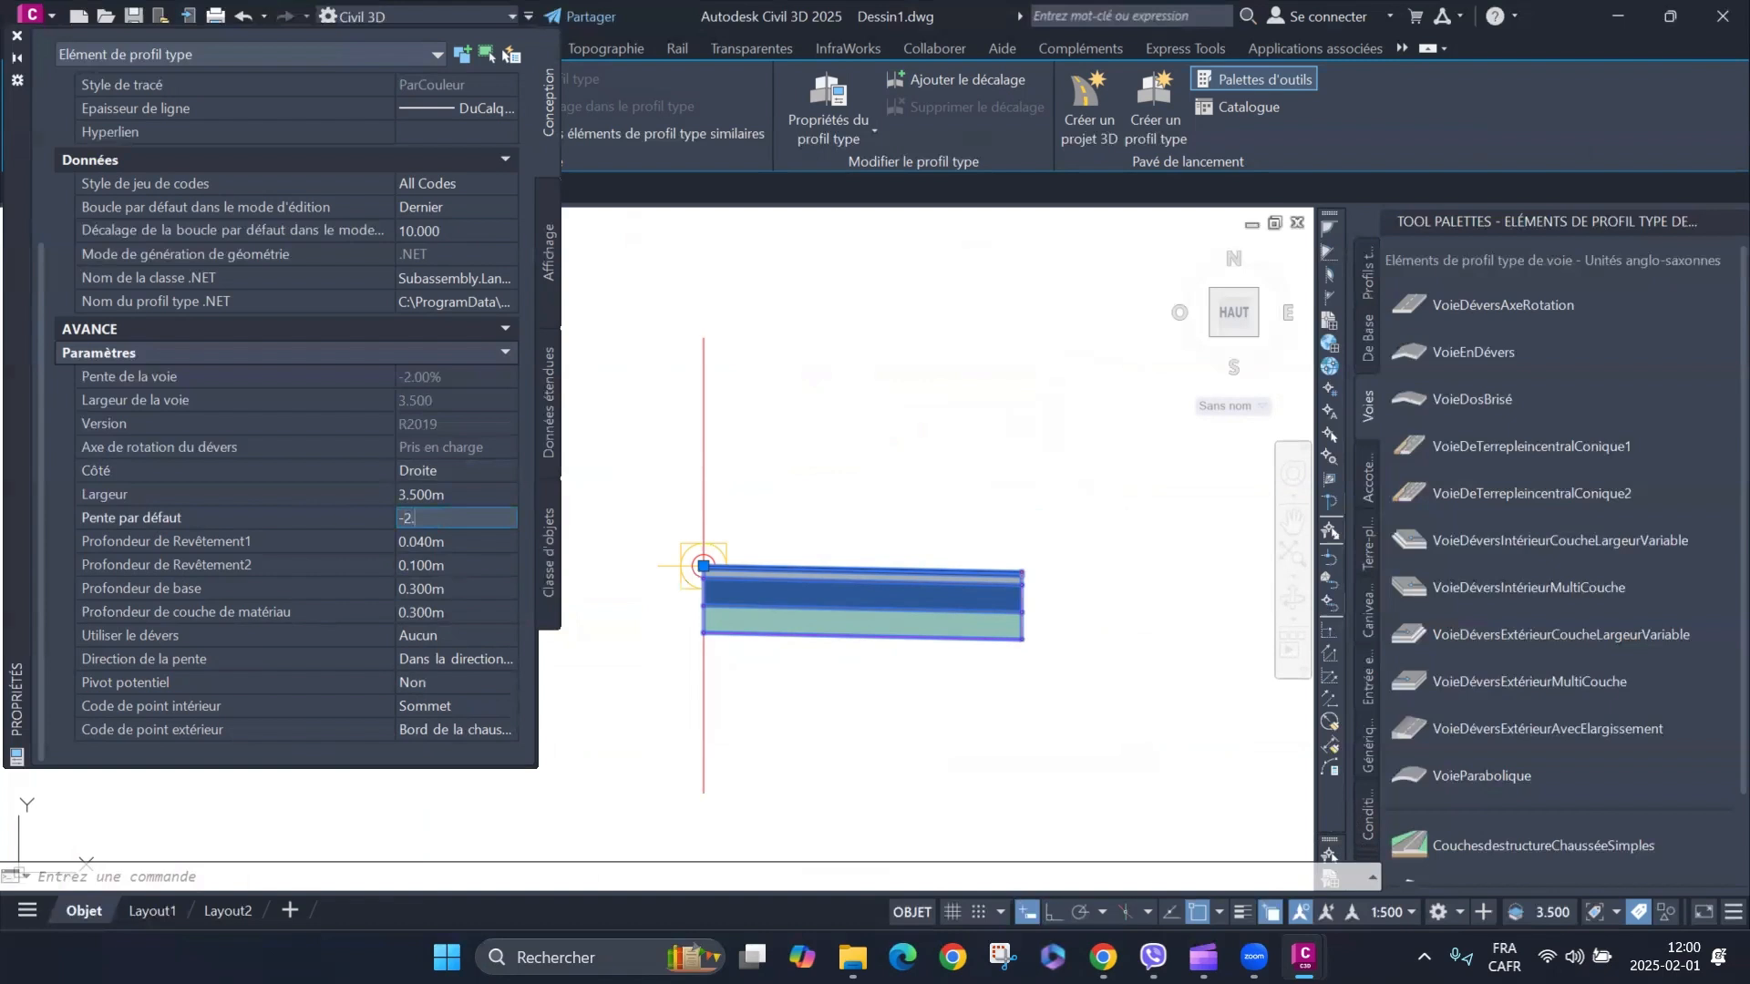
pyautogui.write('-2.5')
pyautogui.press('Return')
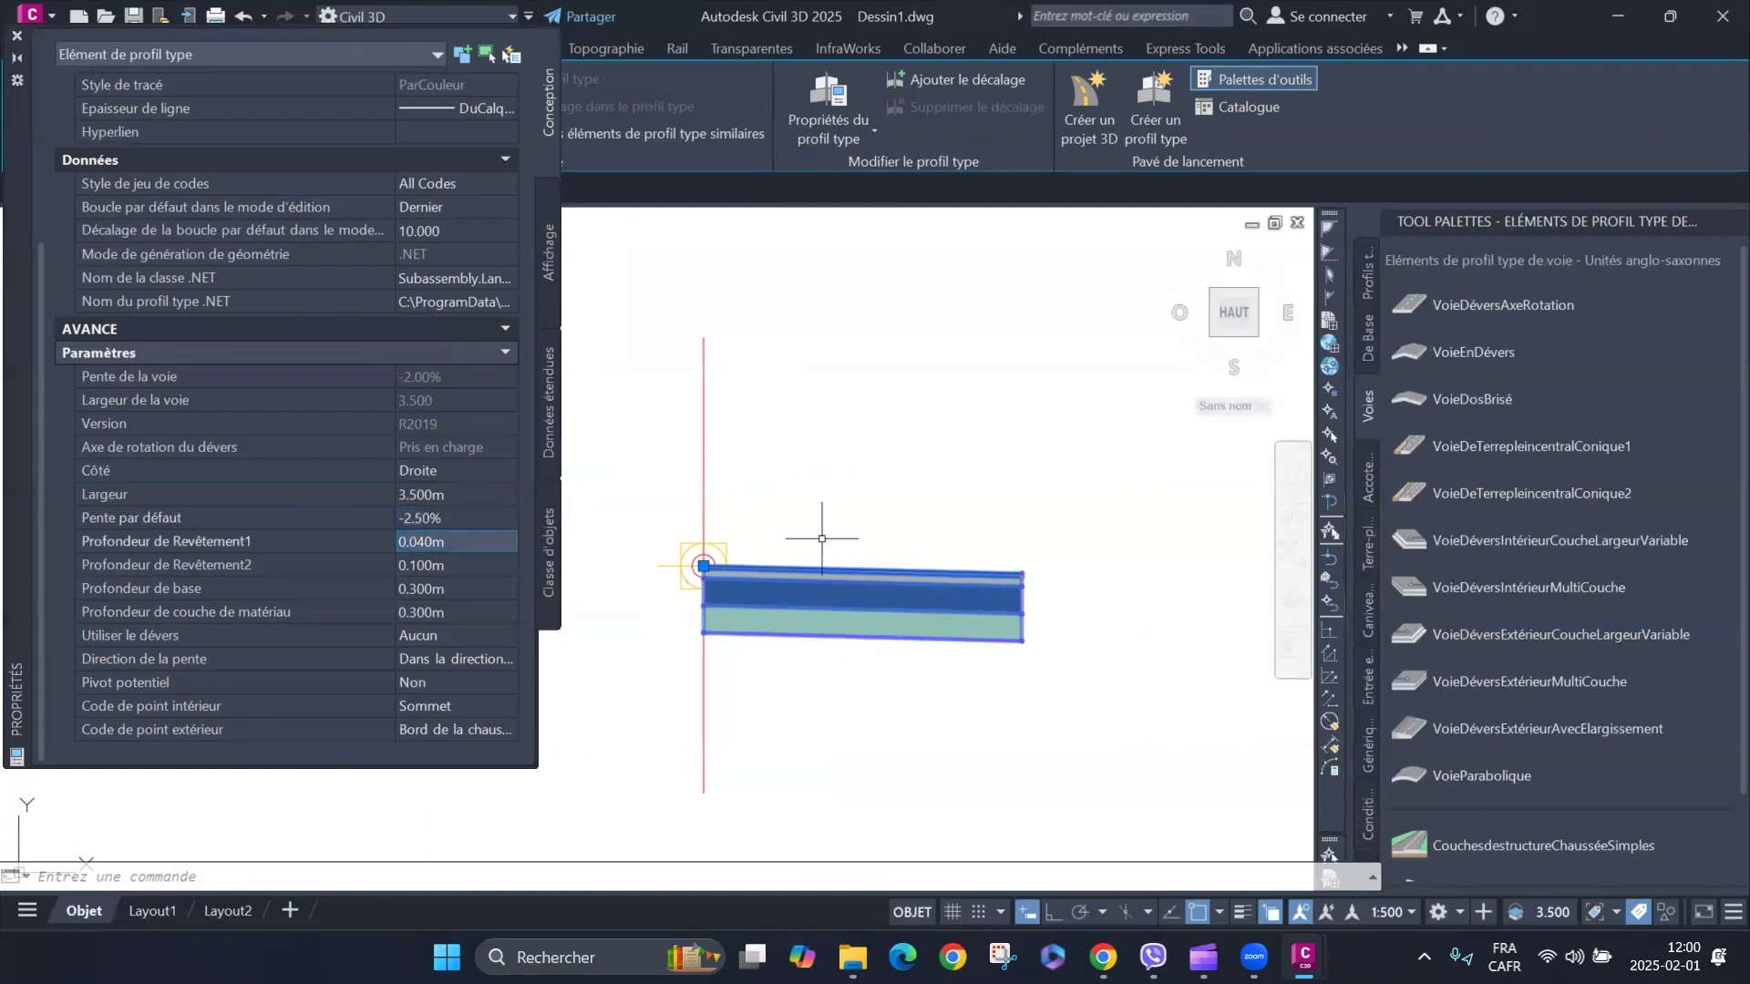
# Attach a BordureCaniveauUrbainStandard curb and gutter on the Droite side at the lane's top outer edge point and end the insertion.
pyautogui.scroll(4, 1064, 569)
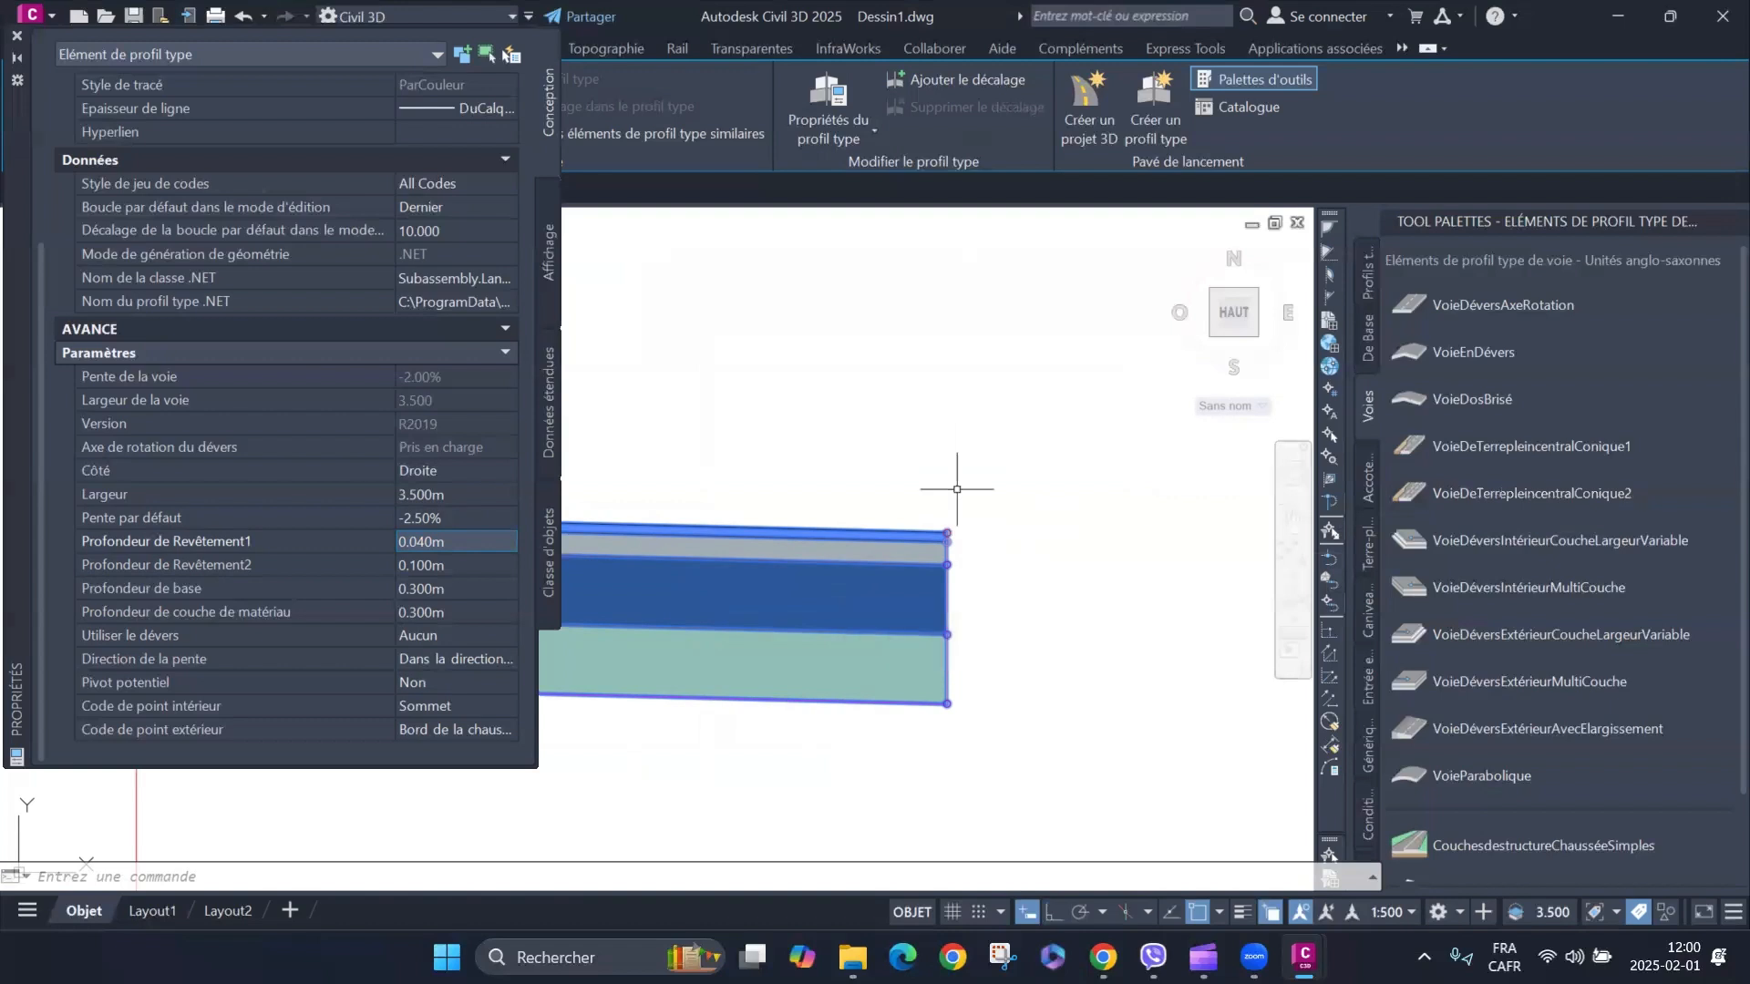
pyautogui.click(1369, 627)
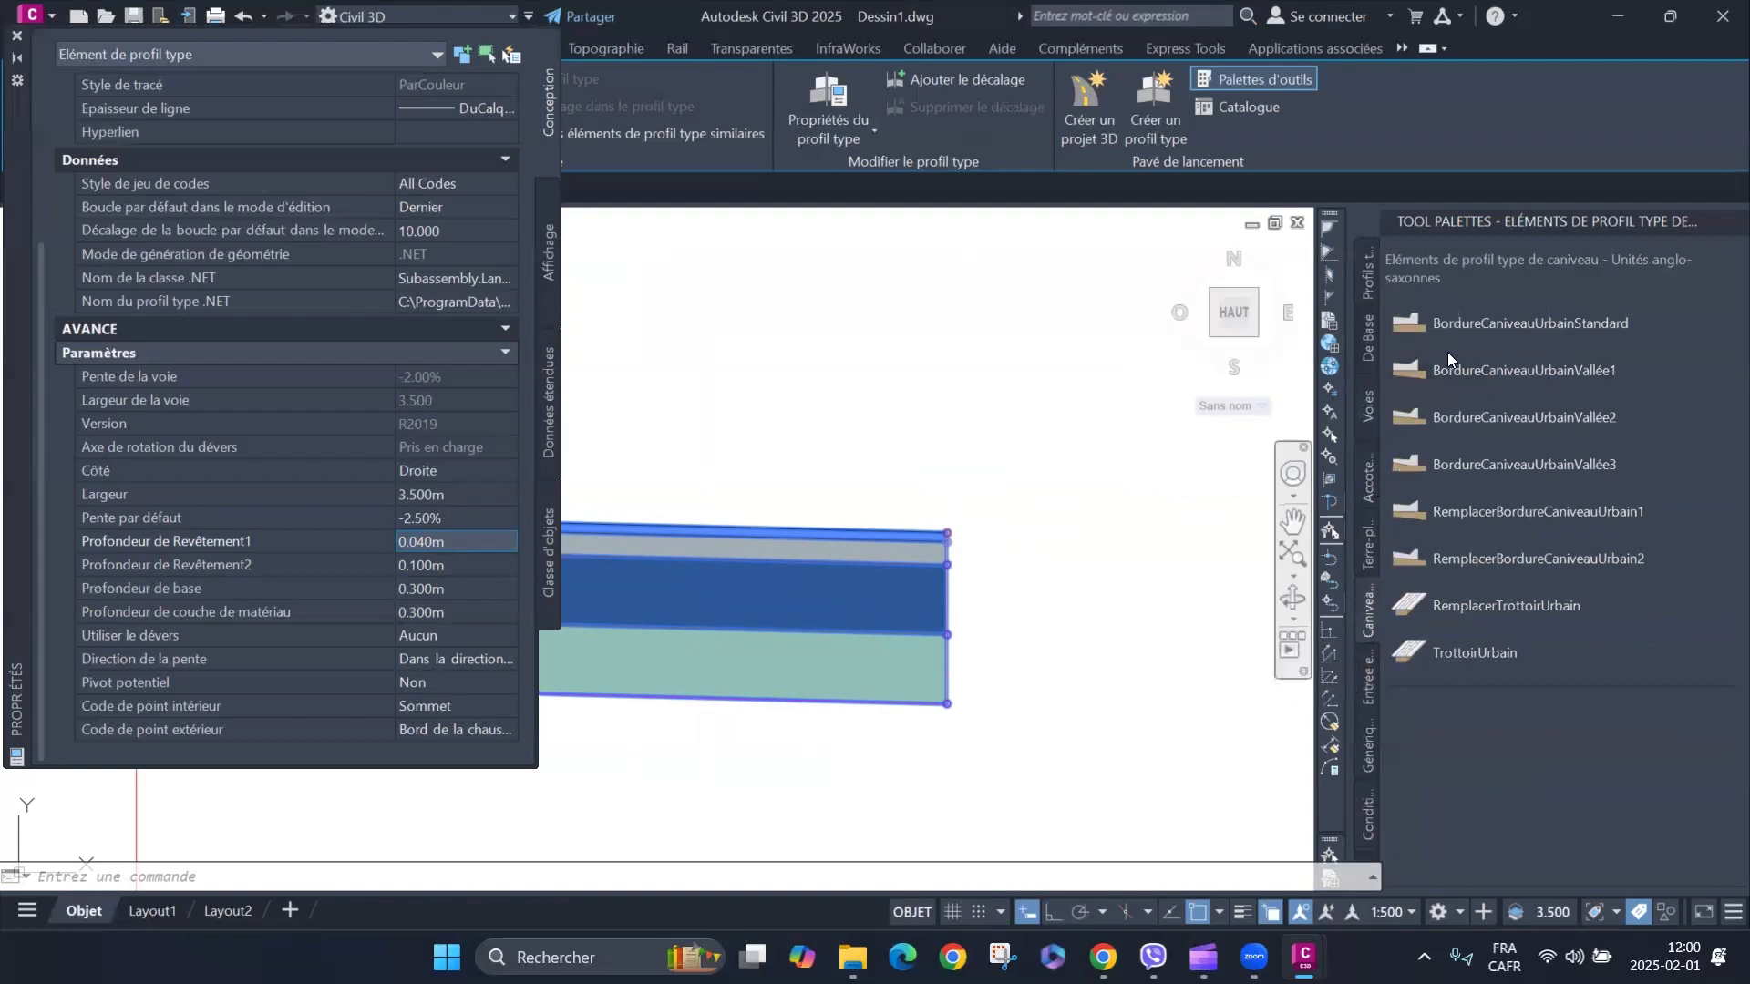
pyautogui.click(1530, 324)
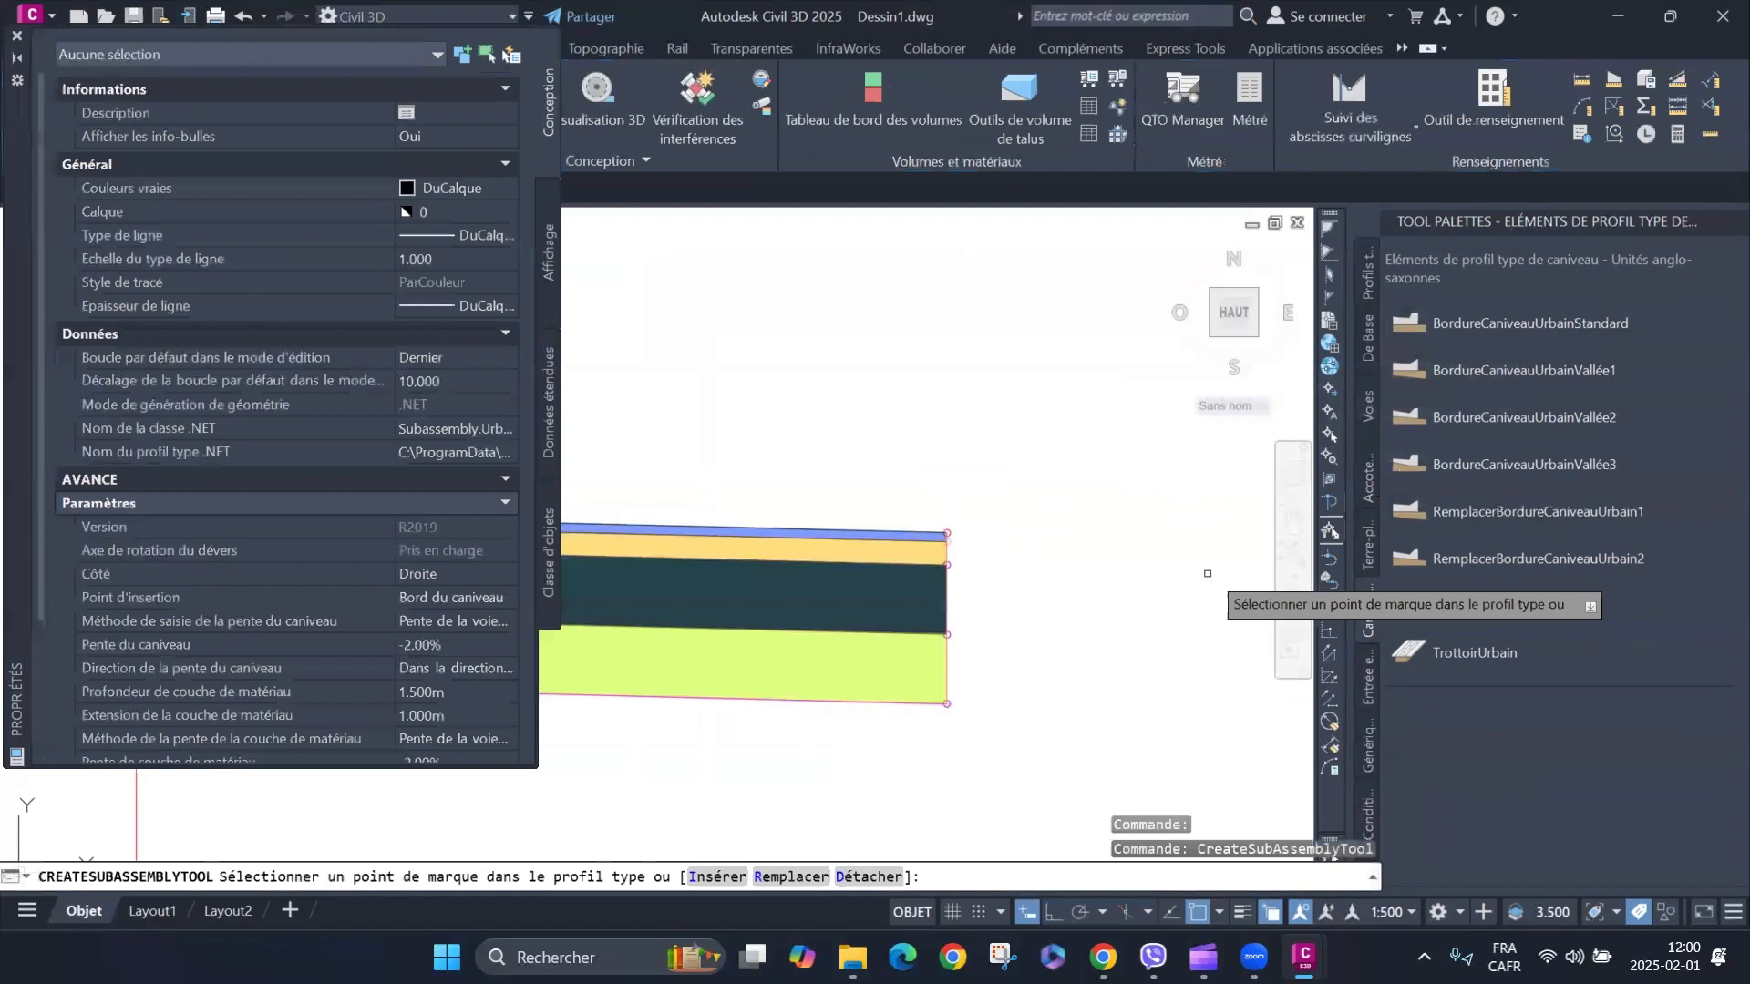
pyautogui.scroll(-4, 1208, 573)
pyautogui.scroll(2, 1031, 465)
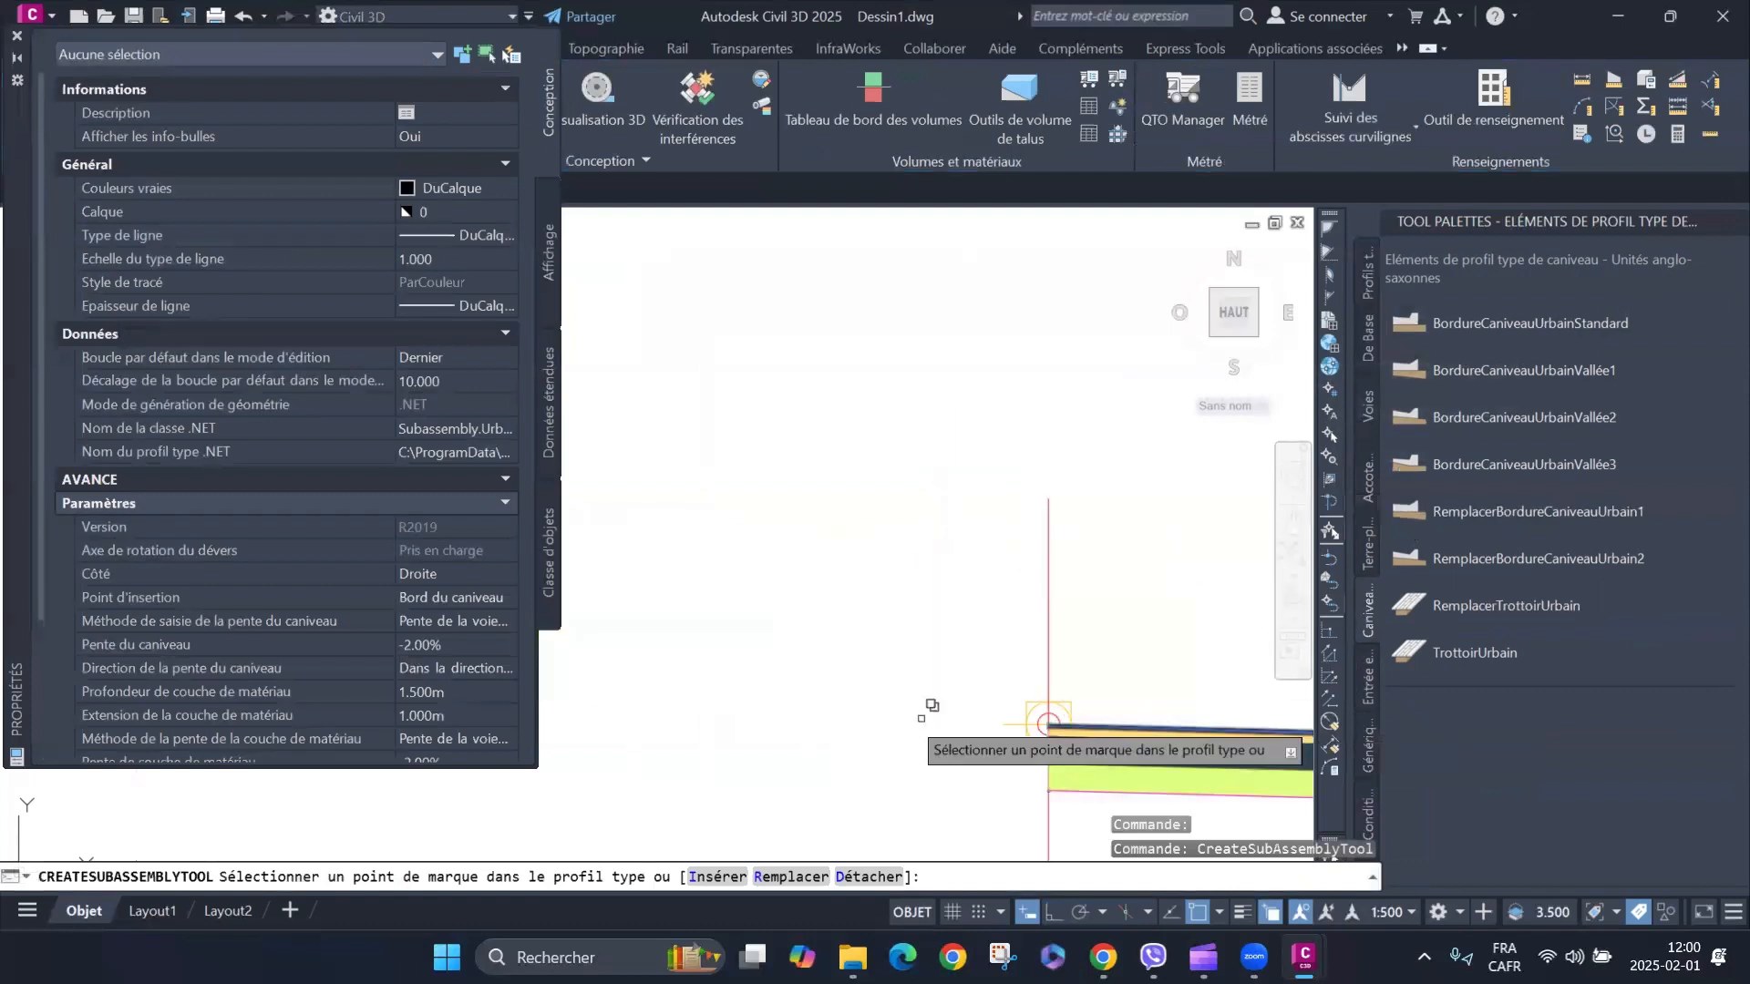
pyautogui.scroll(-3, 921, 721)
pyautogui.scroll(5, 922, 766)
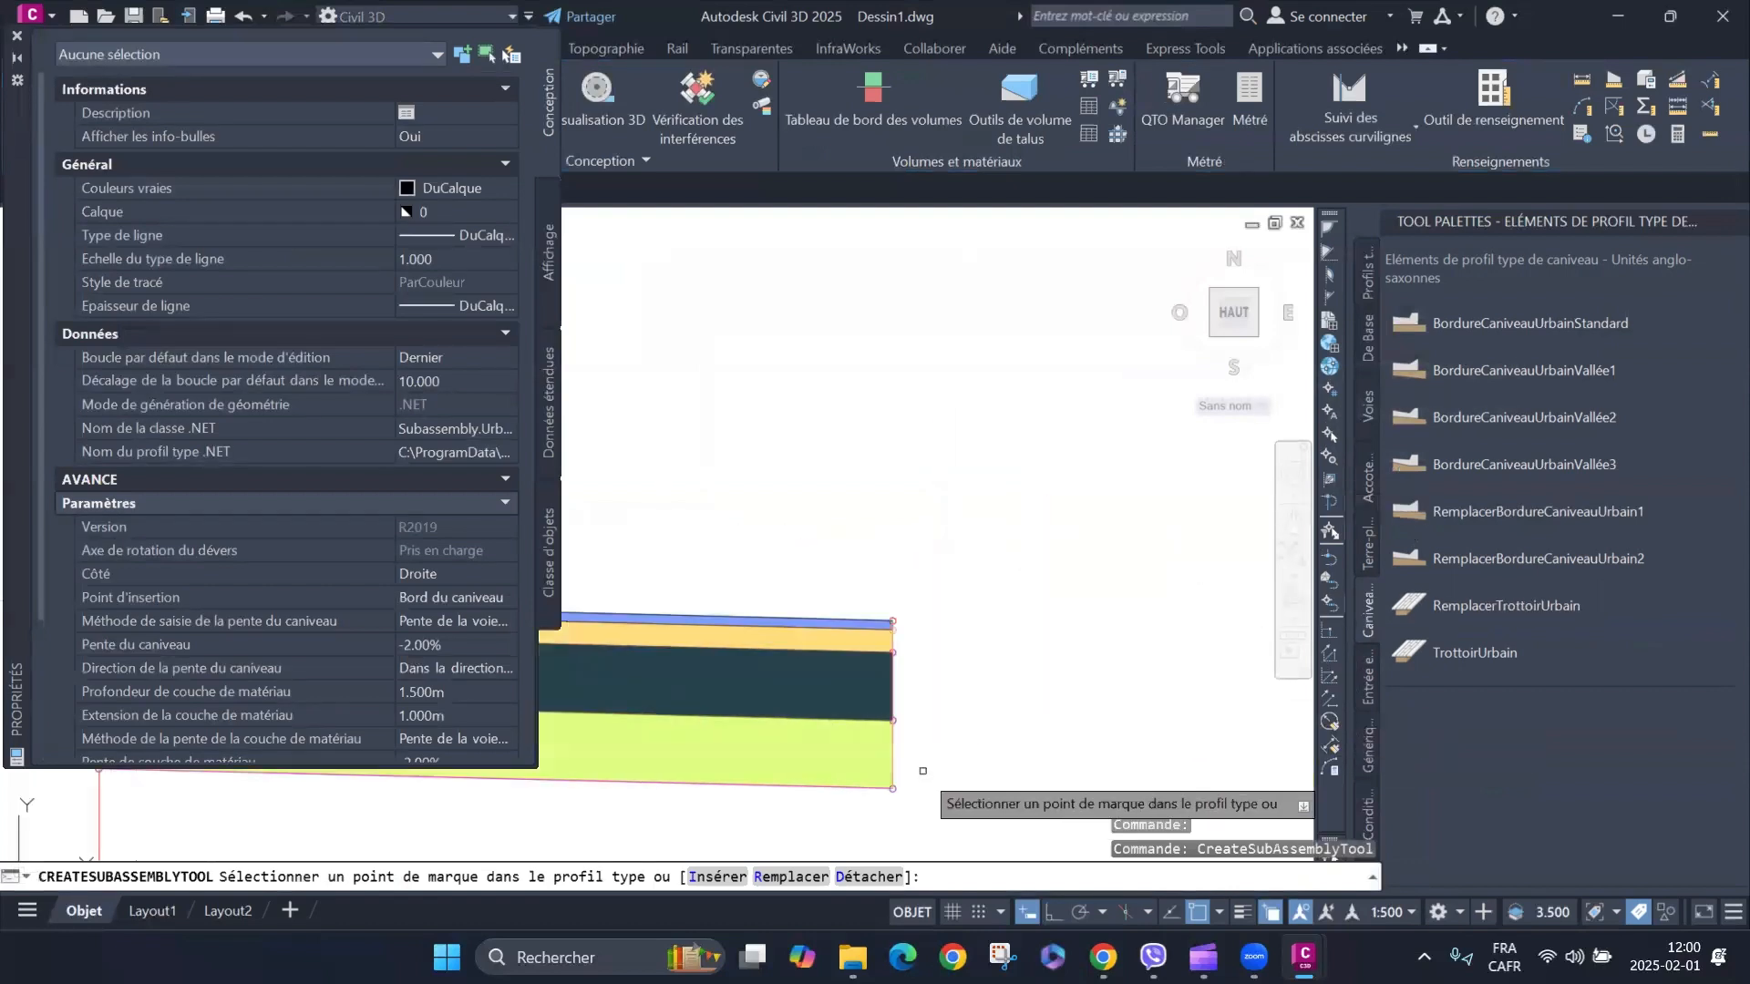
pyautogui.scroll(5, 1017, 638)
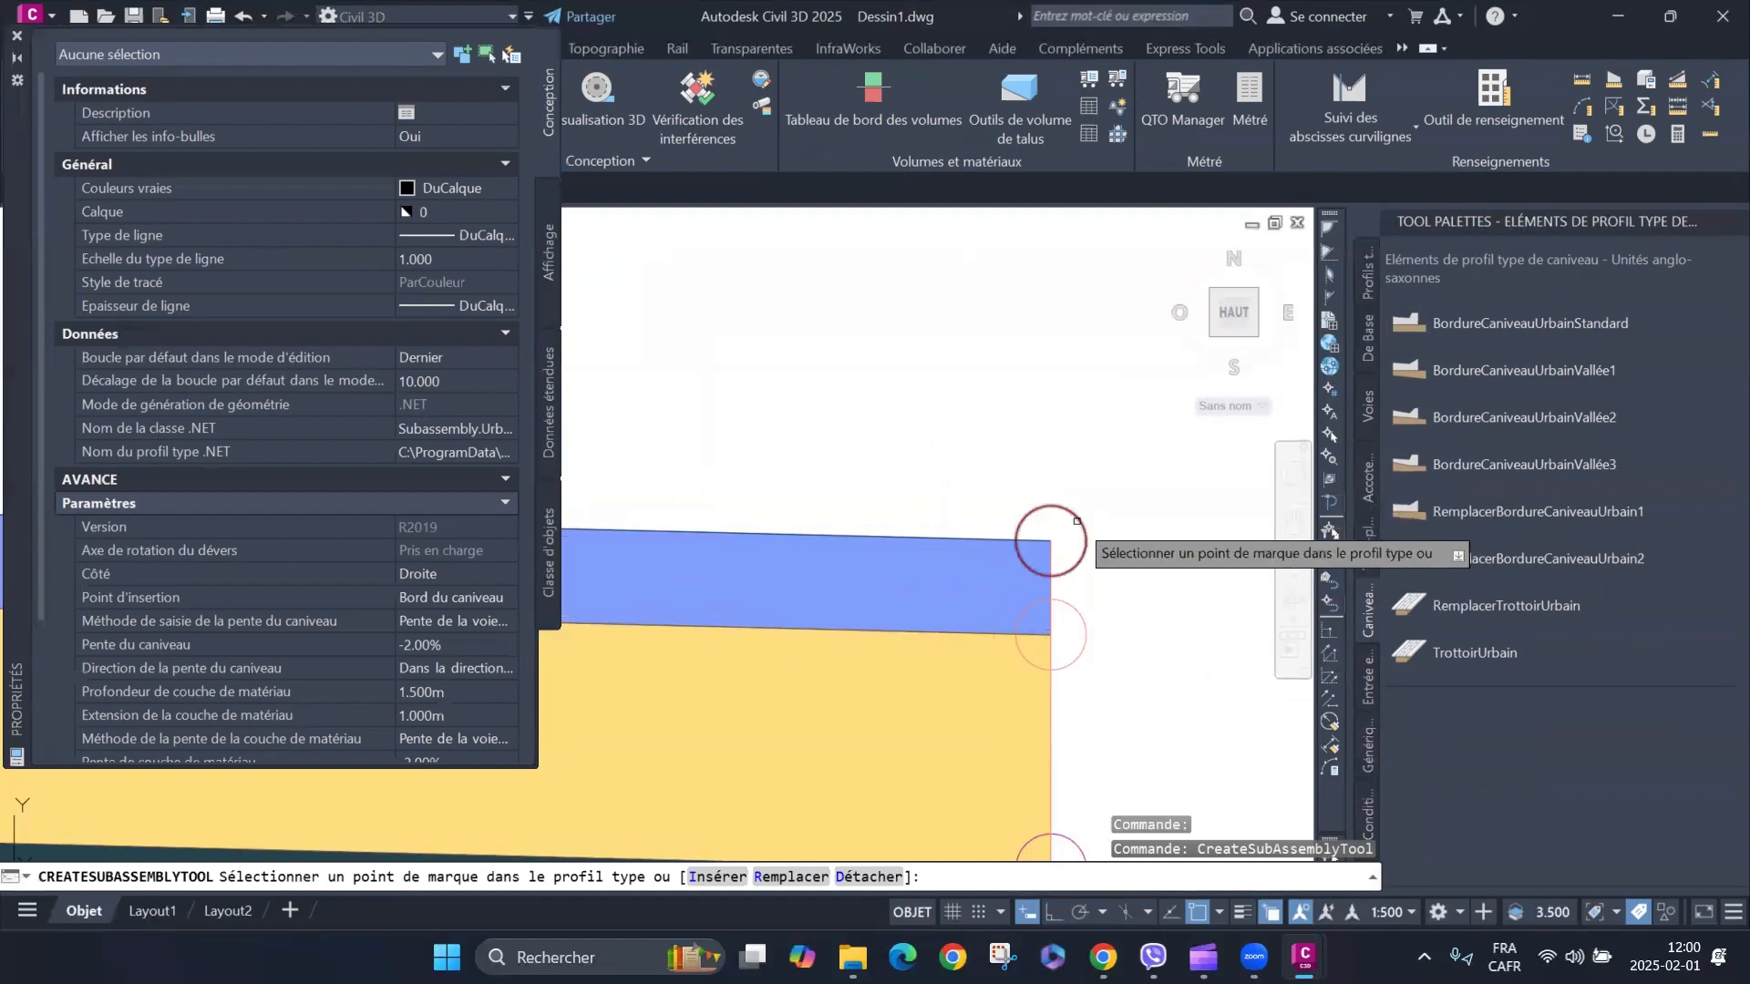
pyautogui.scroll(-2, 913, 578)
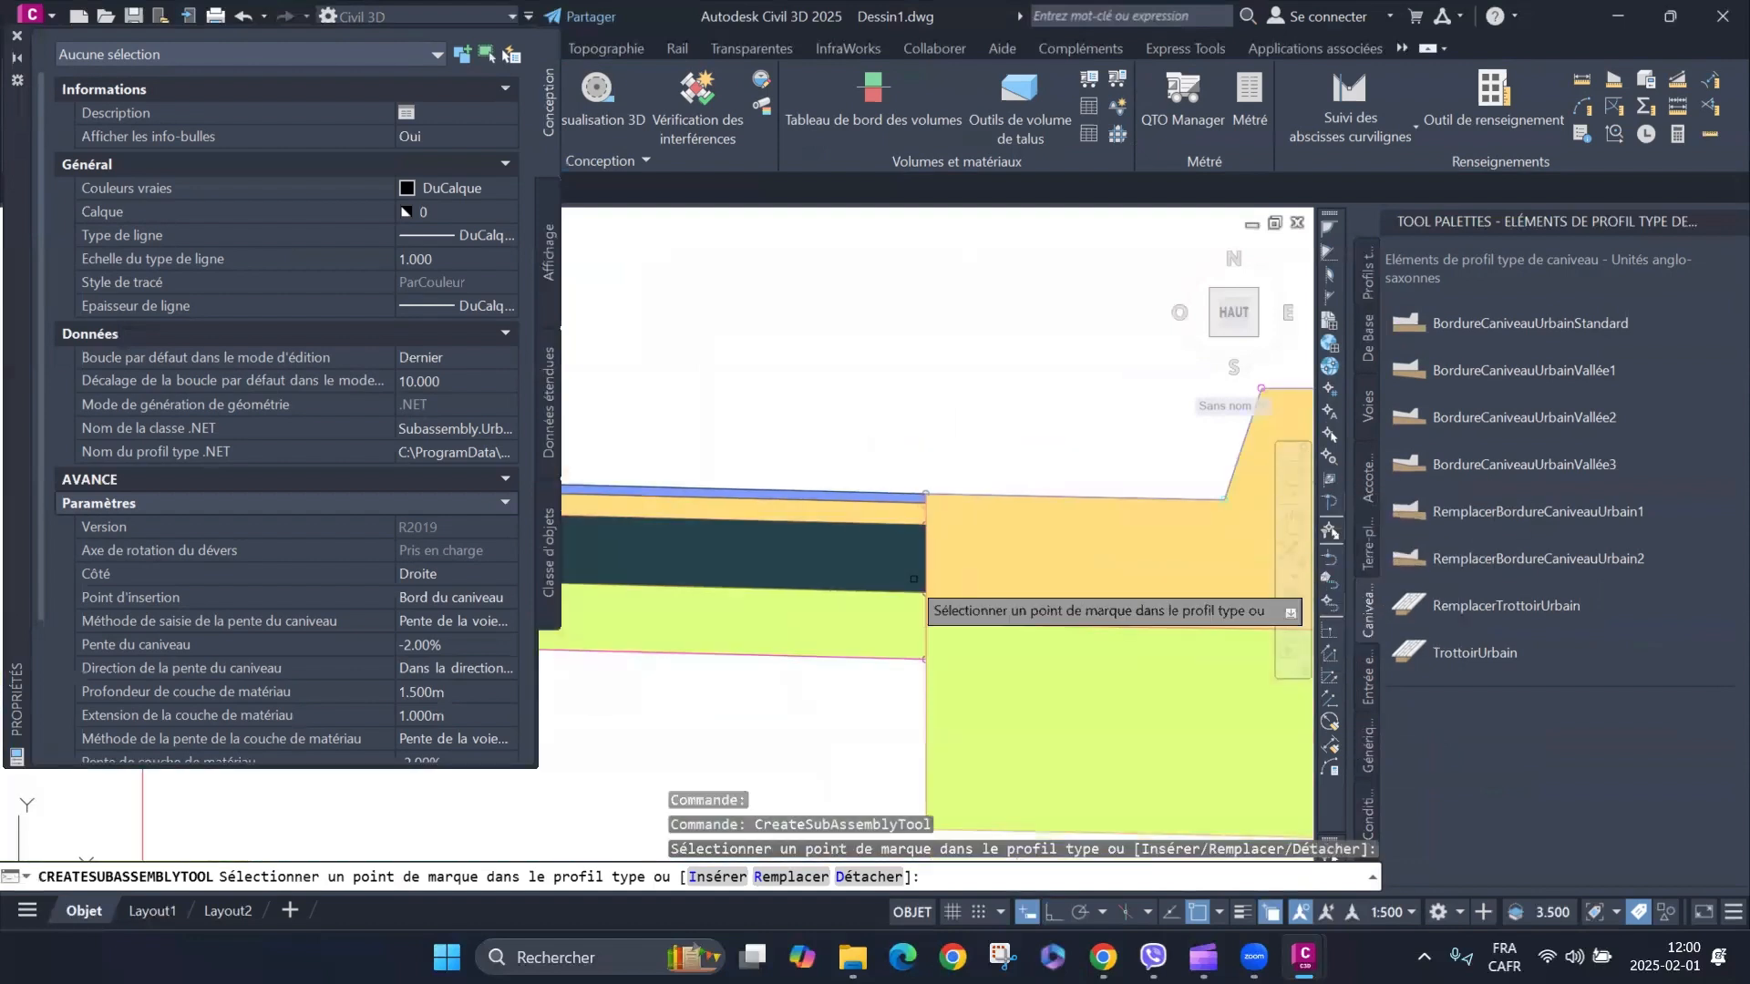
pyautogui.scroll(-1, 914, 579)
pyautogui.scroll(-1, 1011, 597)
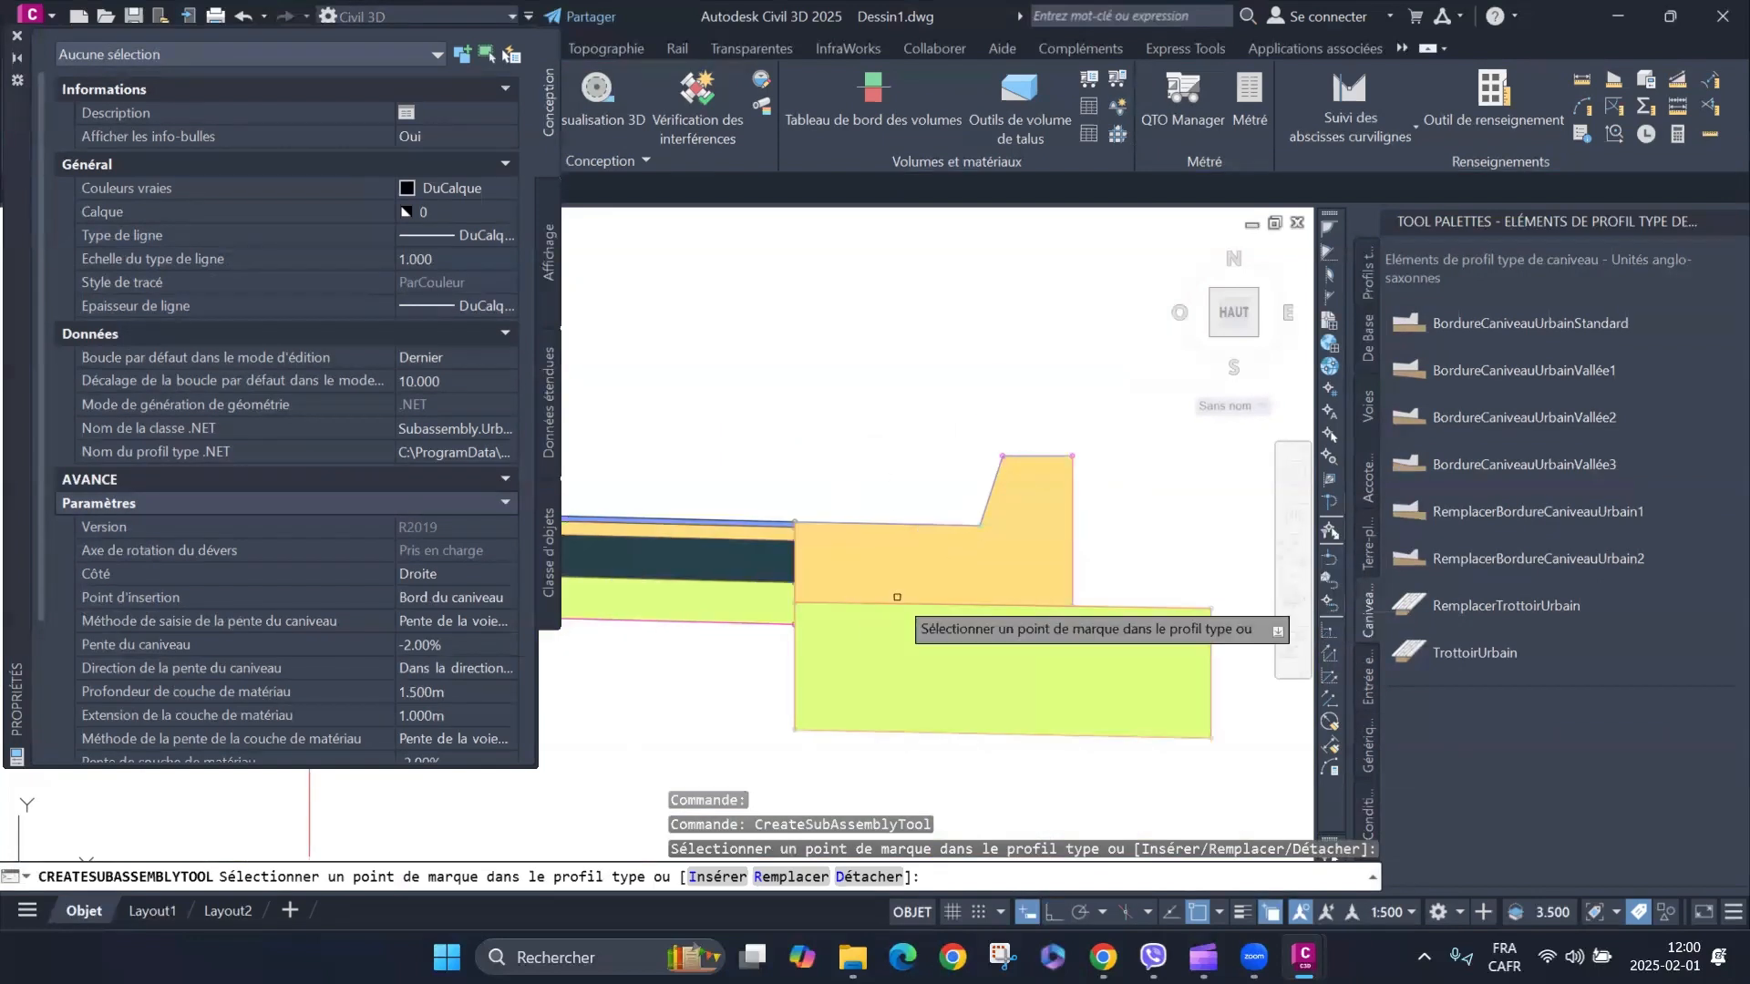
pyautogui.press('Escape')
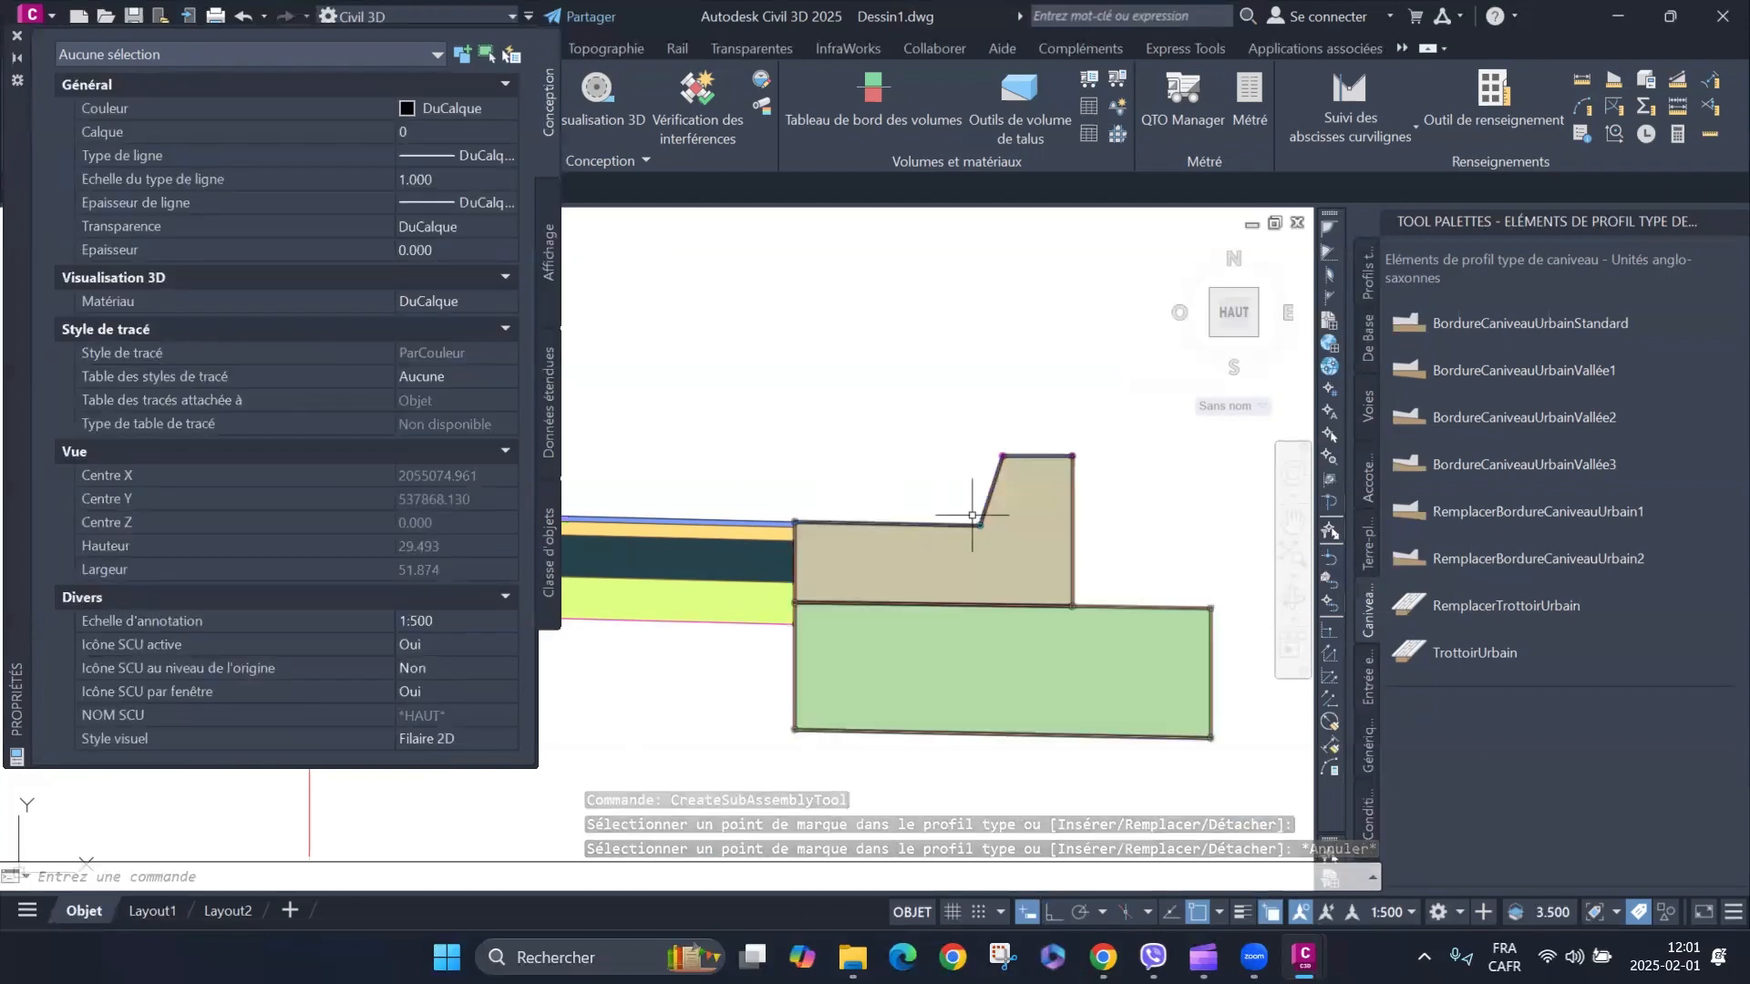
# Select the inserted curb and gutter, review its parameters in the object properties, and close them.
pyautogui.click(895, 461)
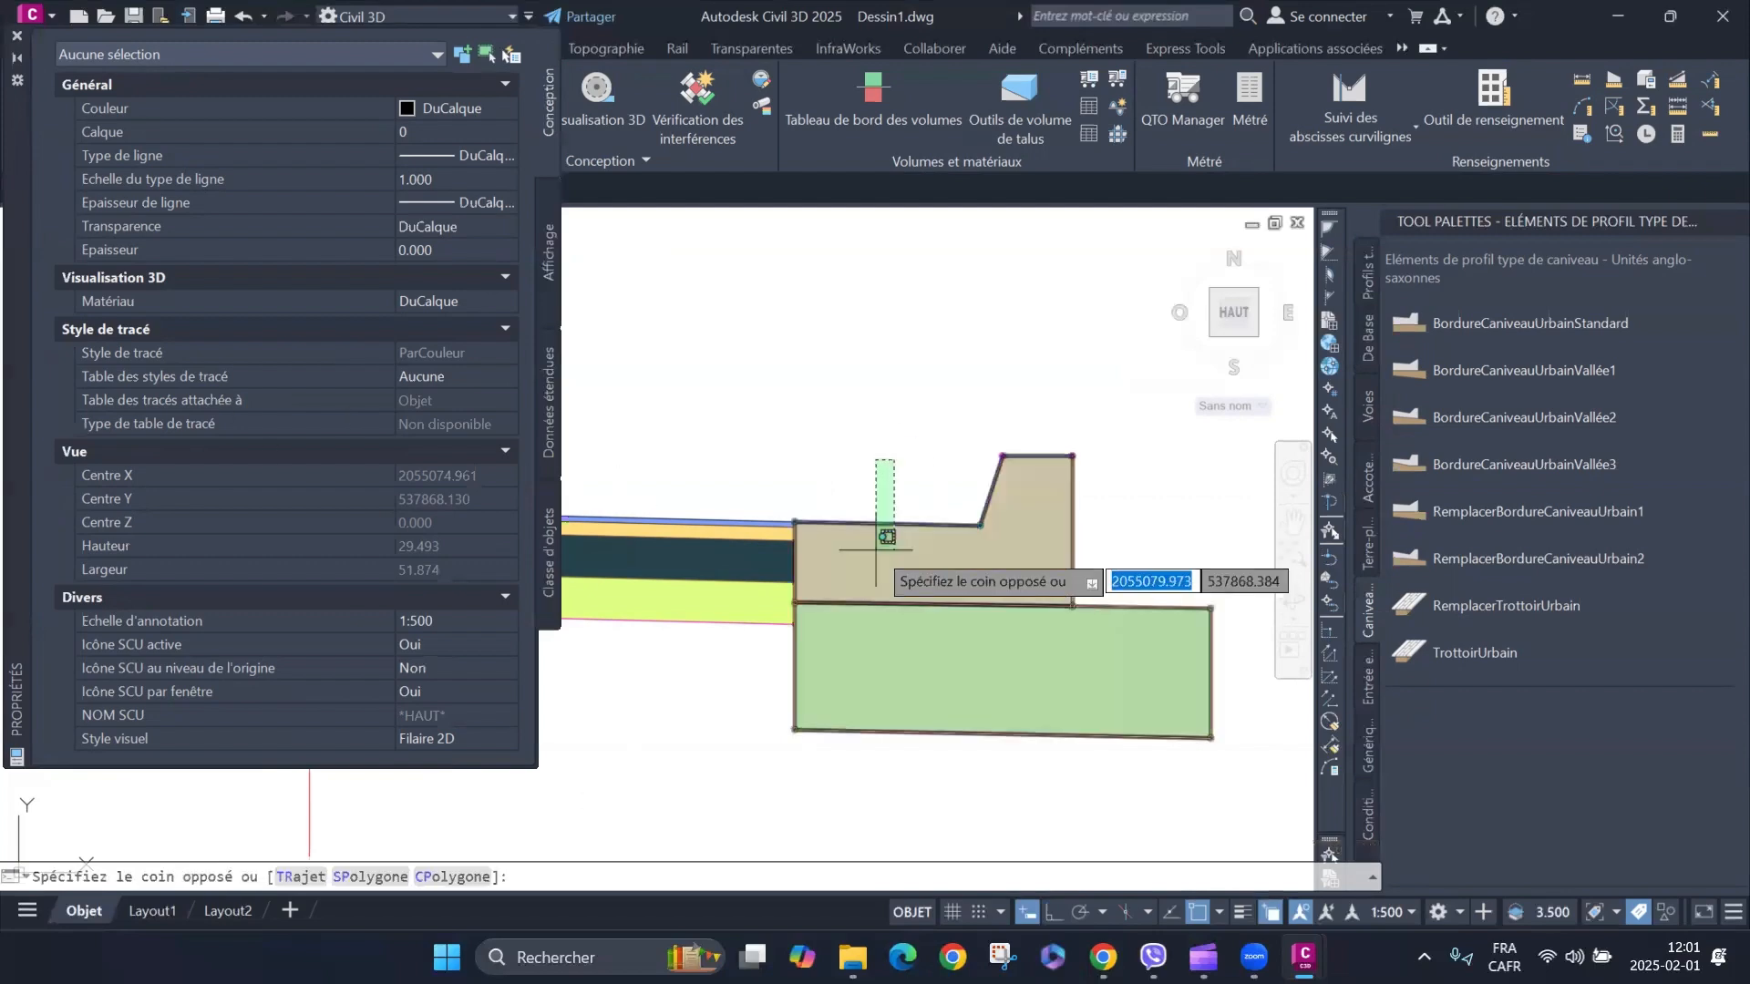
pyautogui.click(877, 550)
pyautogui.scroll(-3, 389, 565)
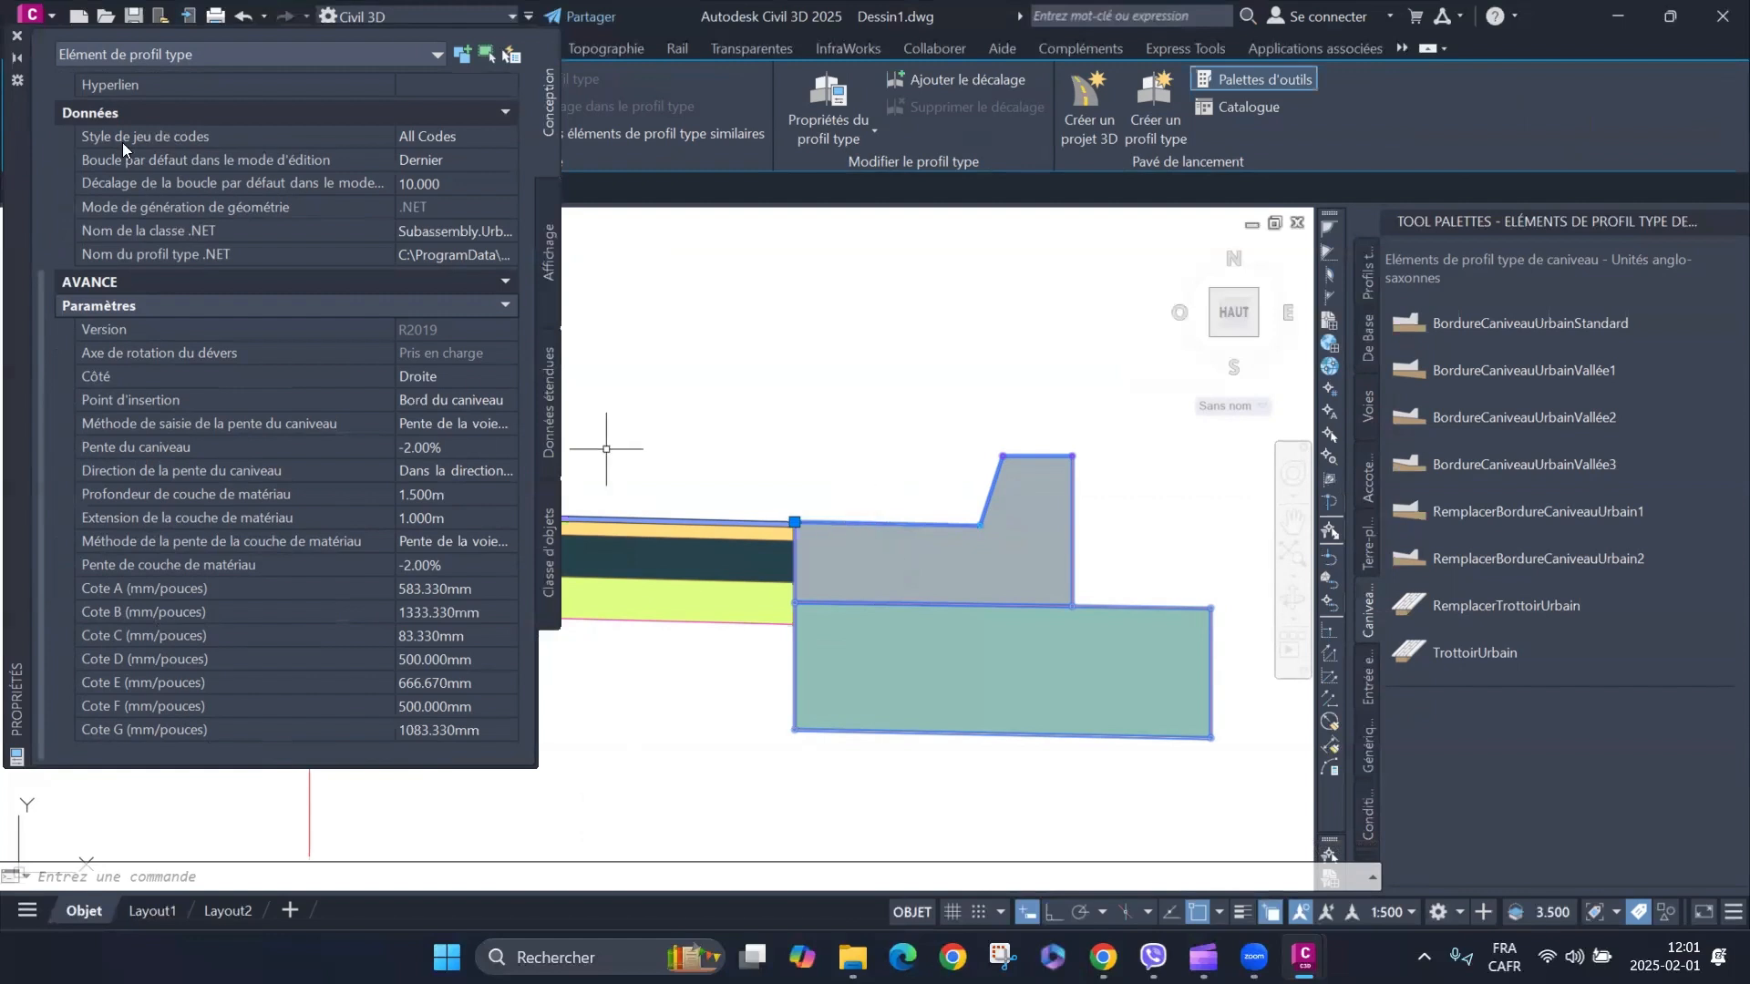
pyautogui.click(18, 36)
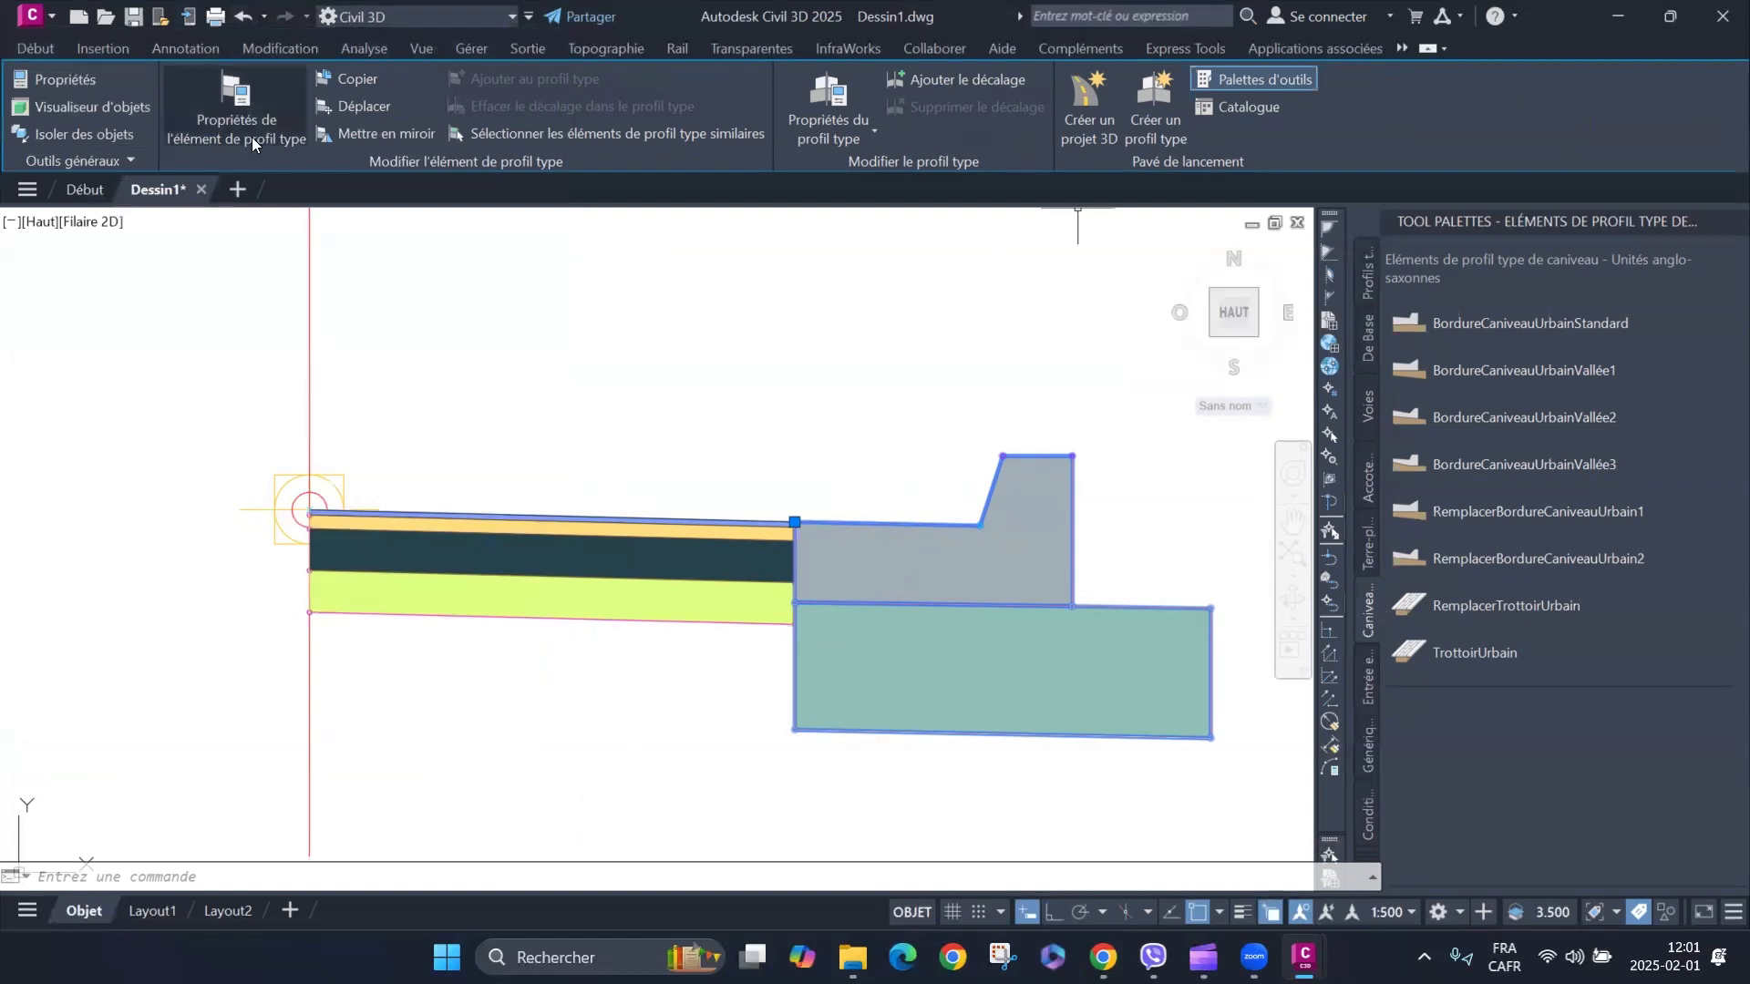
pyautogui.click(53, 80)
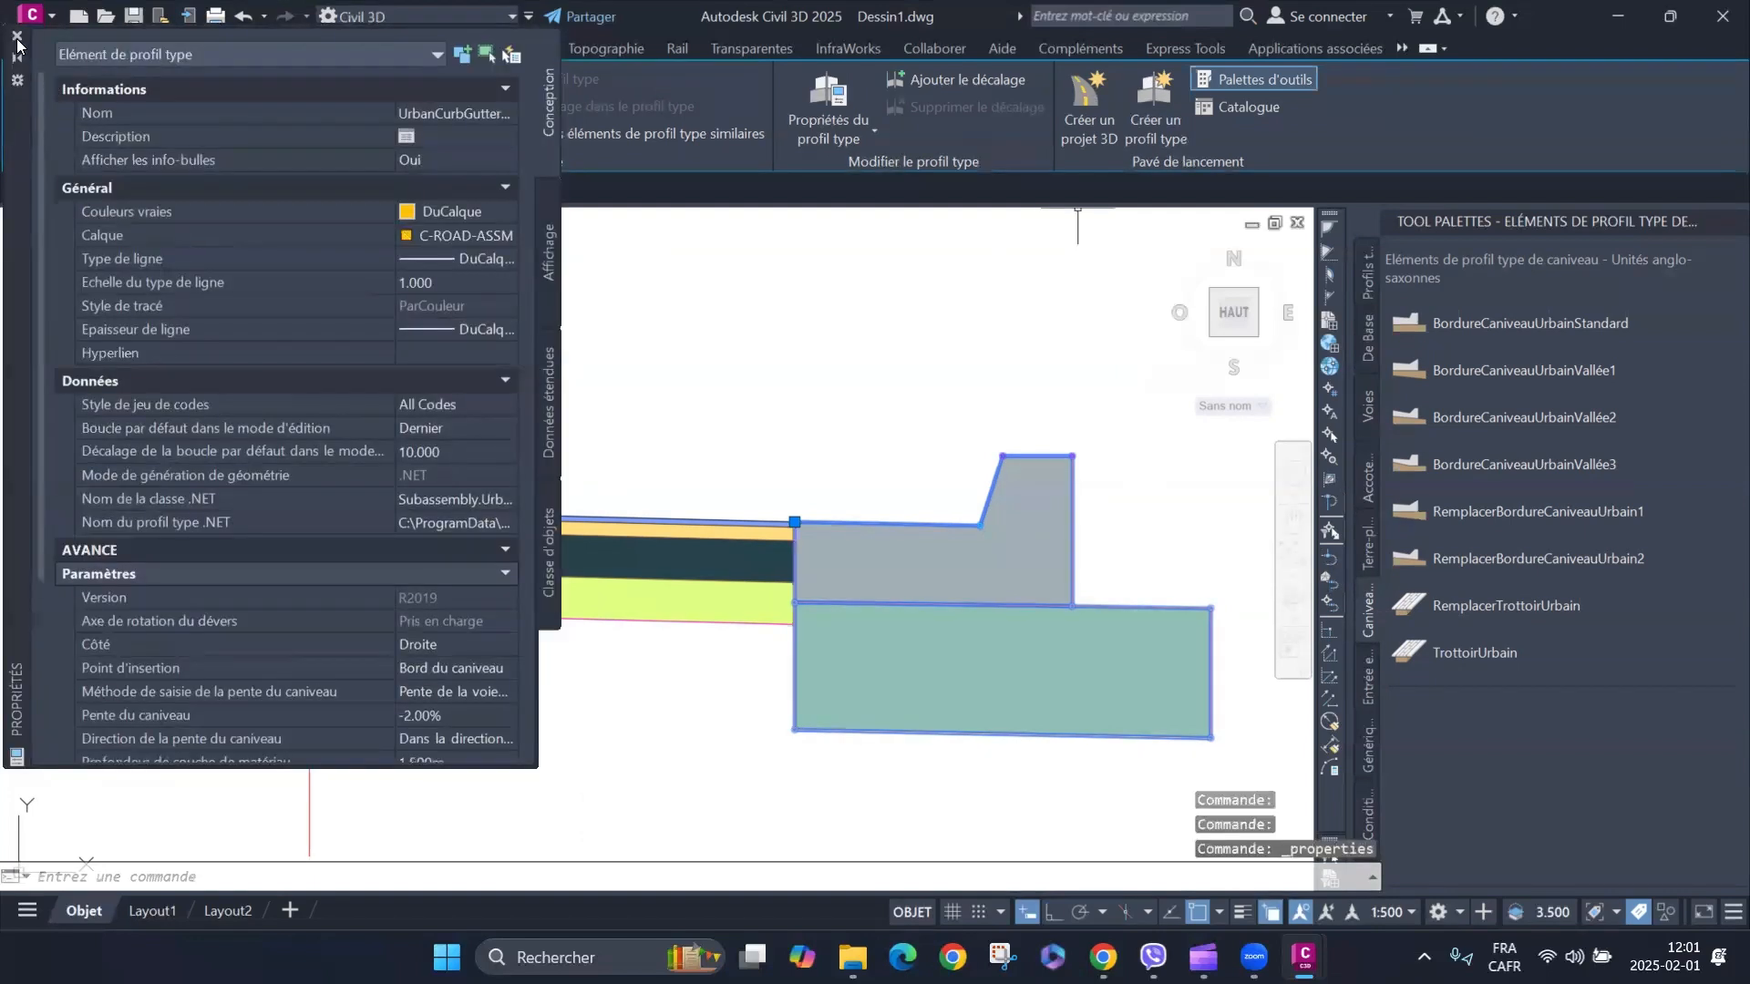
pyautogui.click(17, 39)
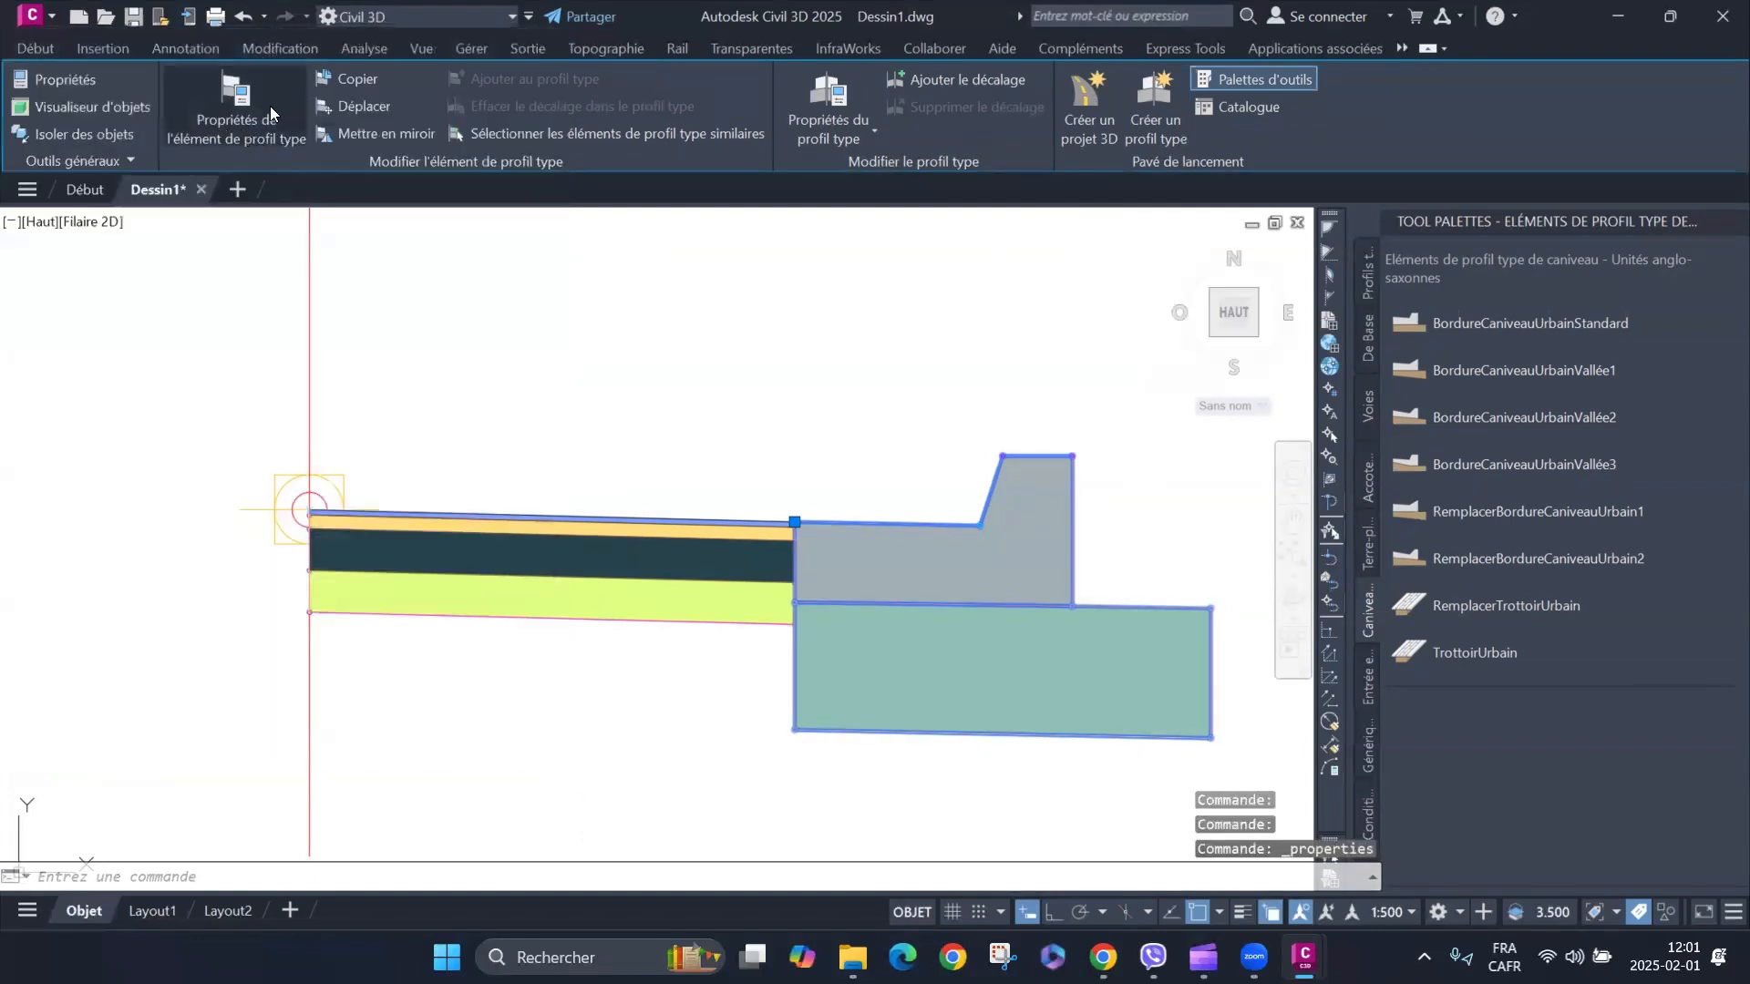
# Review the Cote dimensions in the curb and gutter's subassembly properties and open the help page for this subassembly.
pyautogui.click(244, 100)
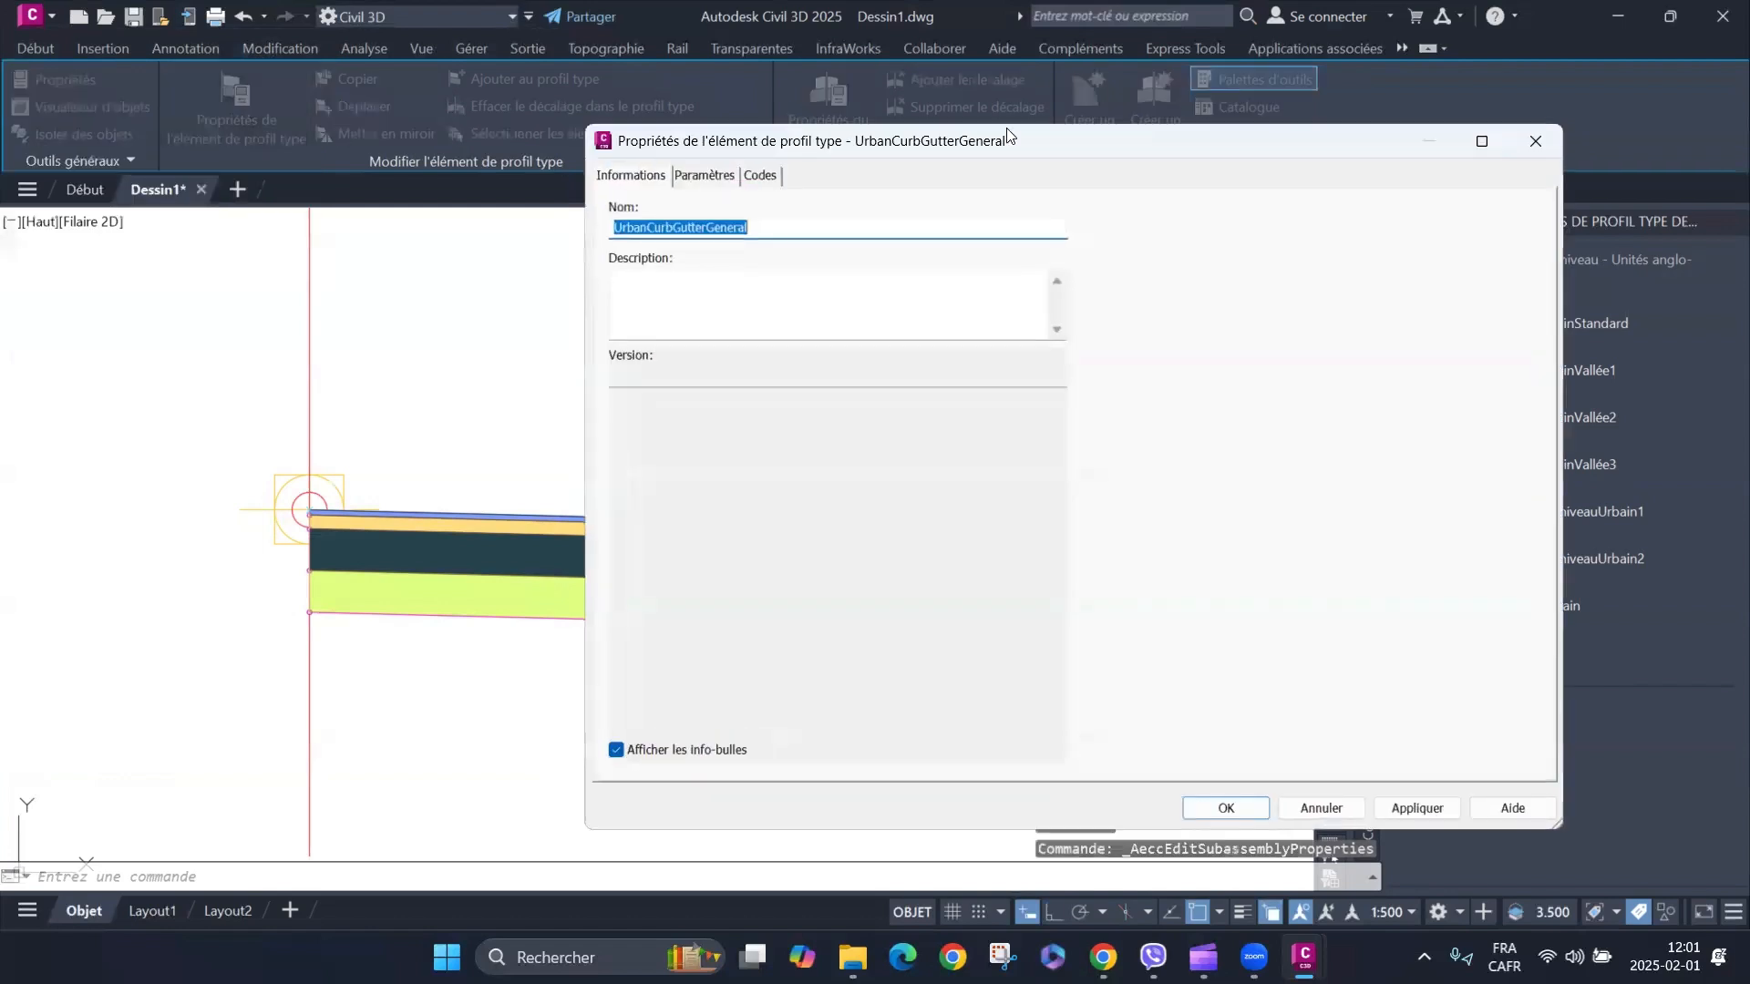
pyautogui.moveTo(1159, 143); pyautogui.dragTo(927, 109)
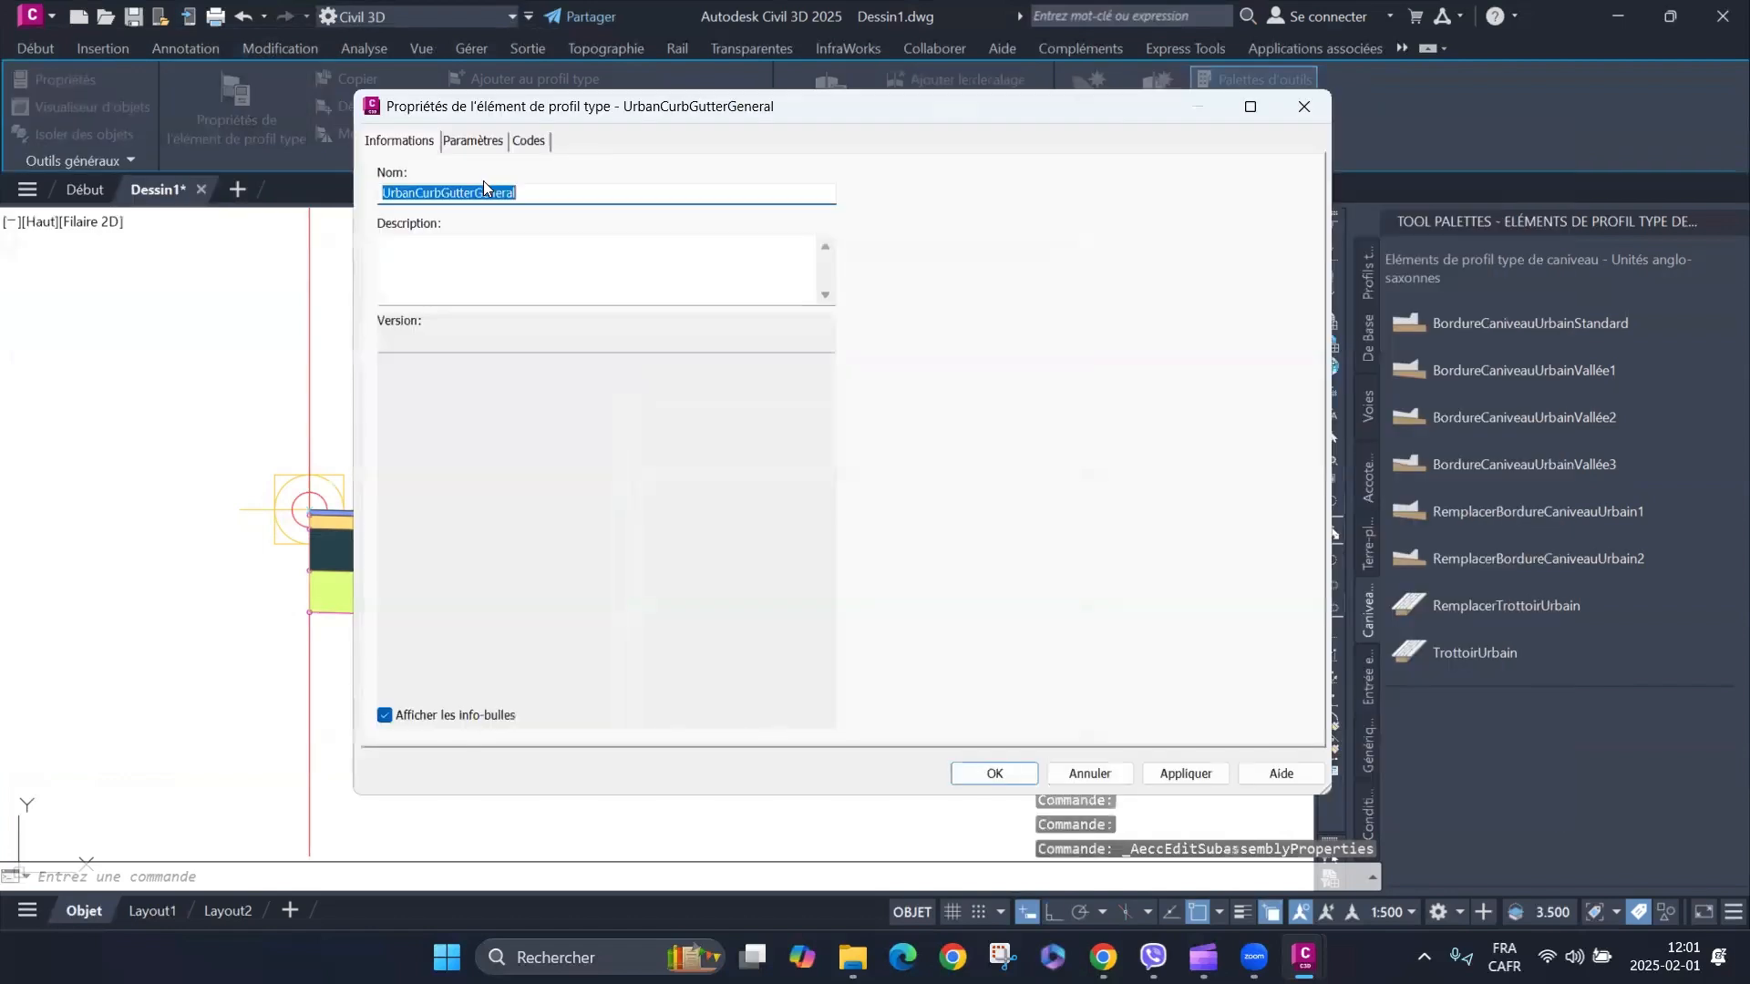
pyautogui.click(483, 142)
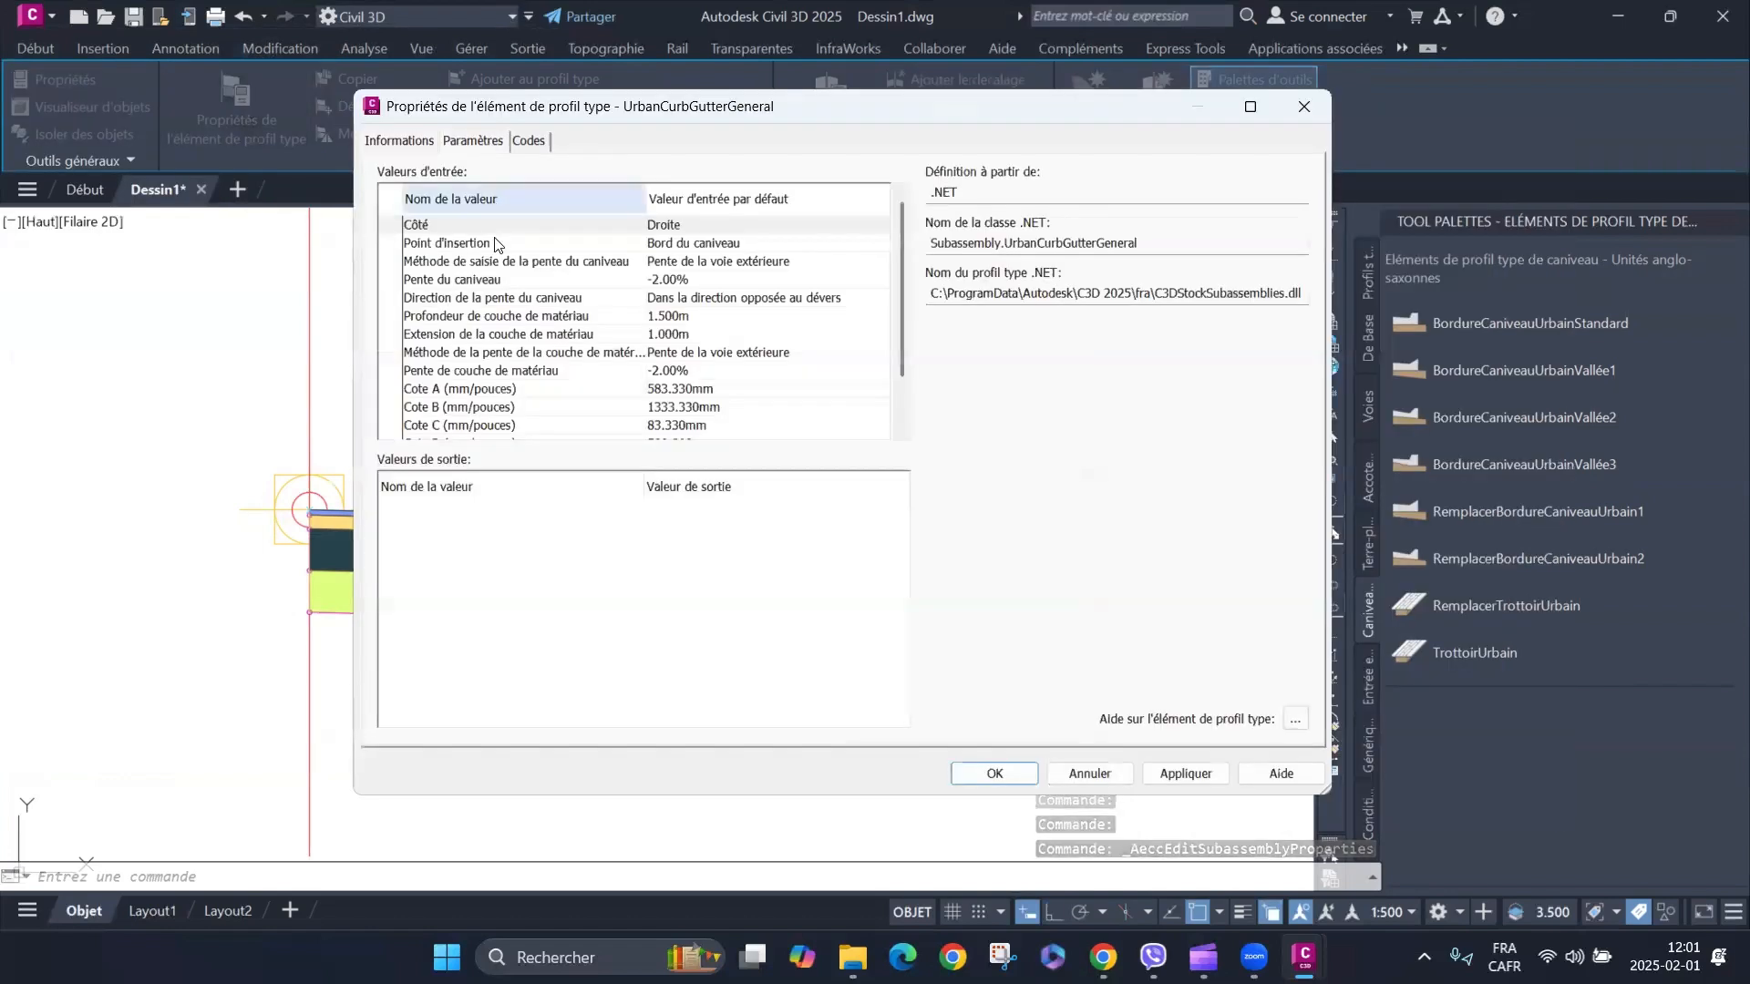
pyautogui.scroll(-2, 535, 347)
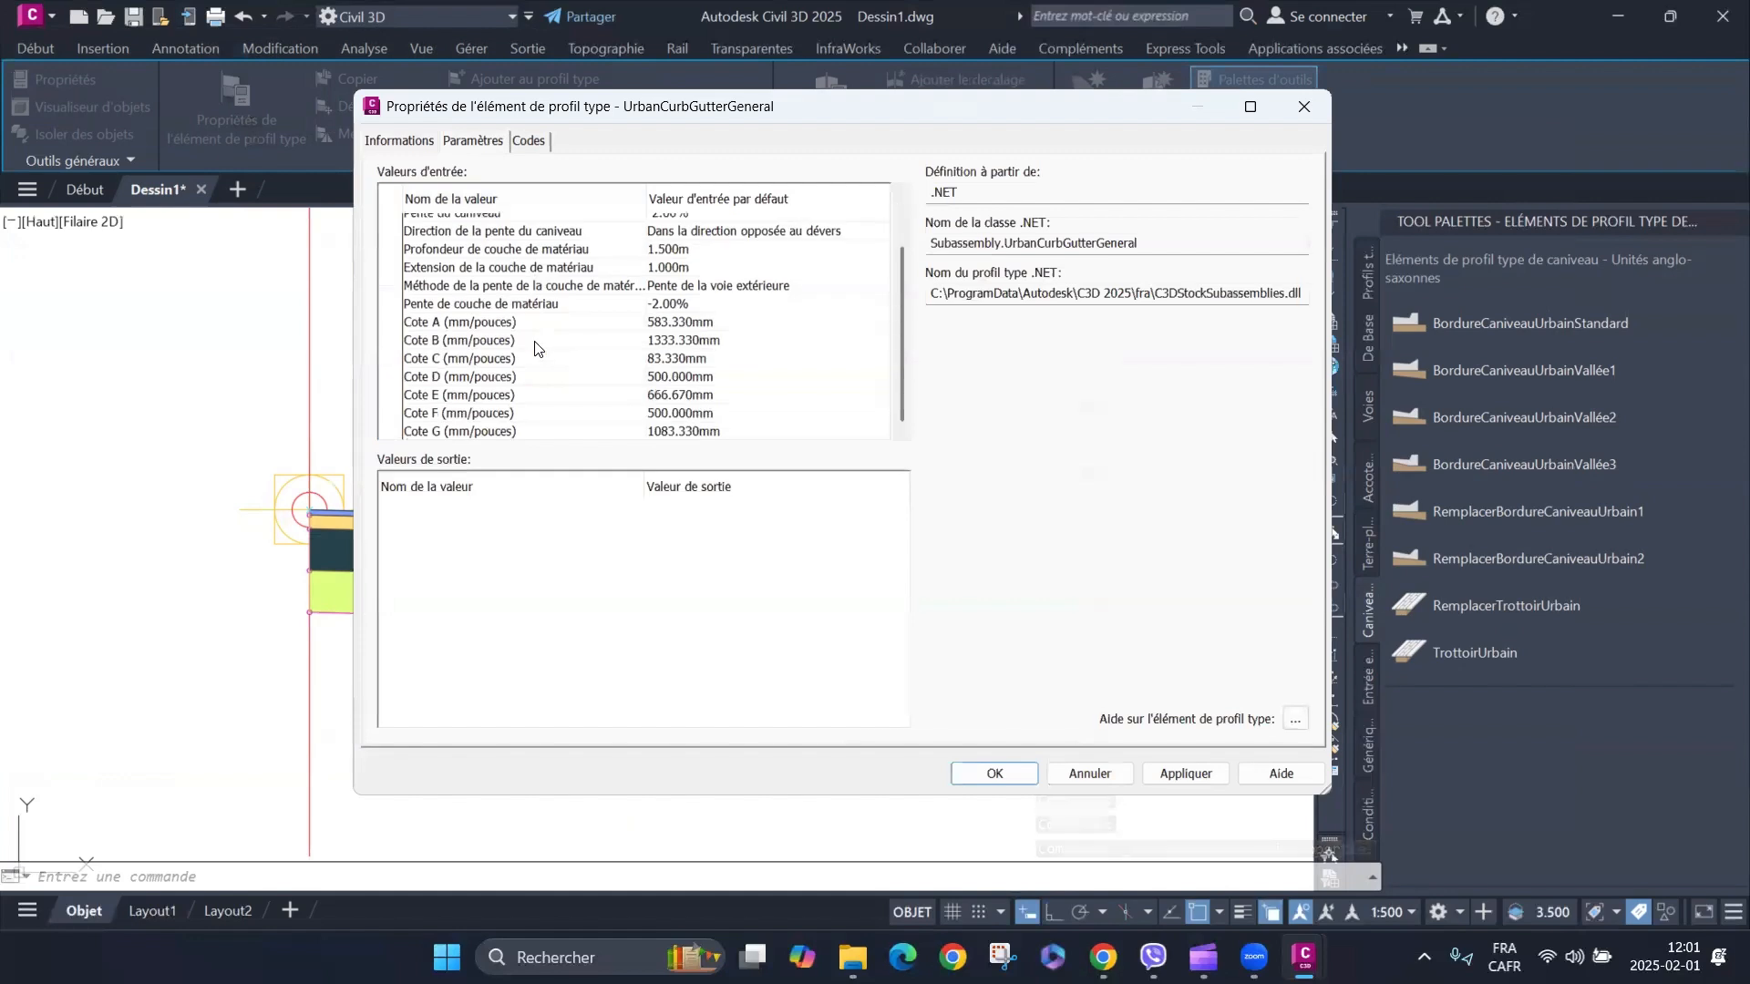
pyautogui.click(454, 329)
pyautogui.click(457, 343)
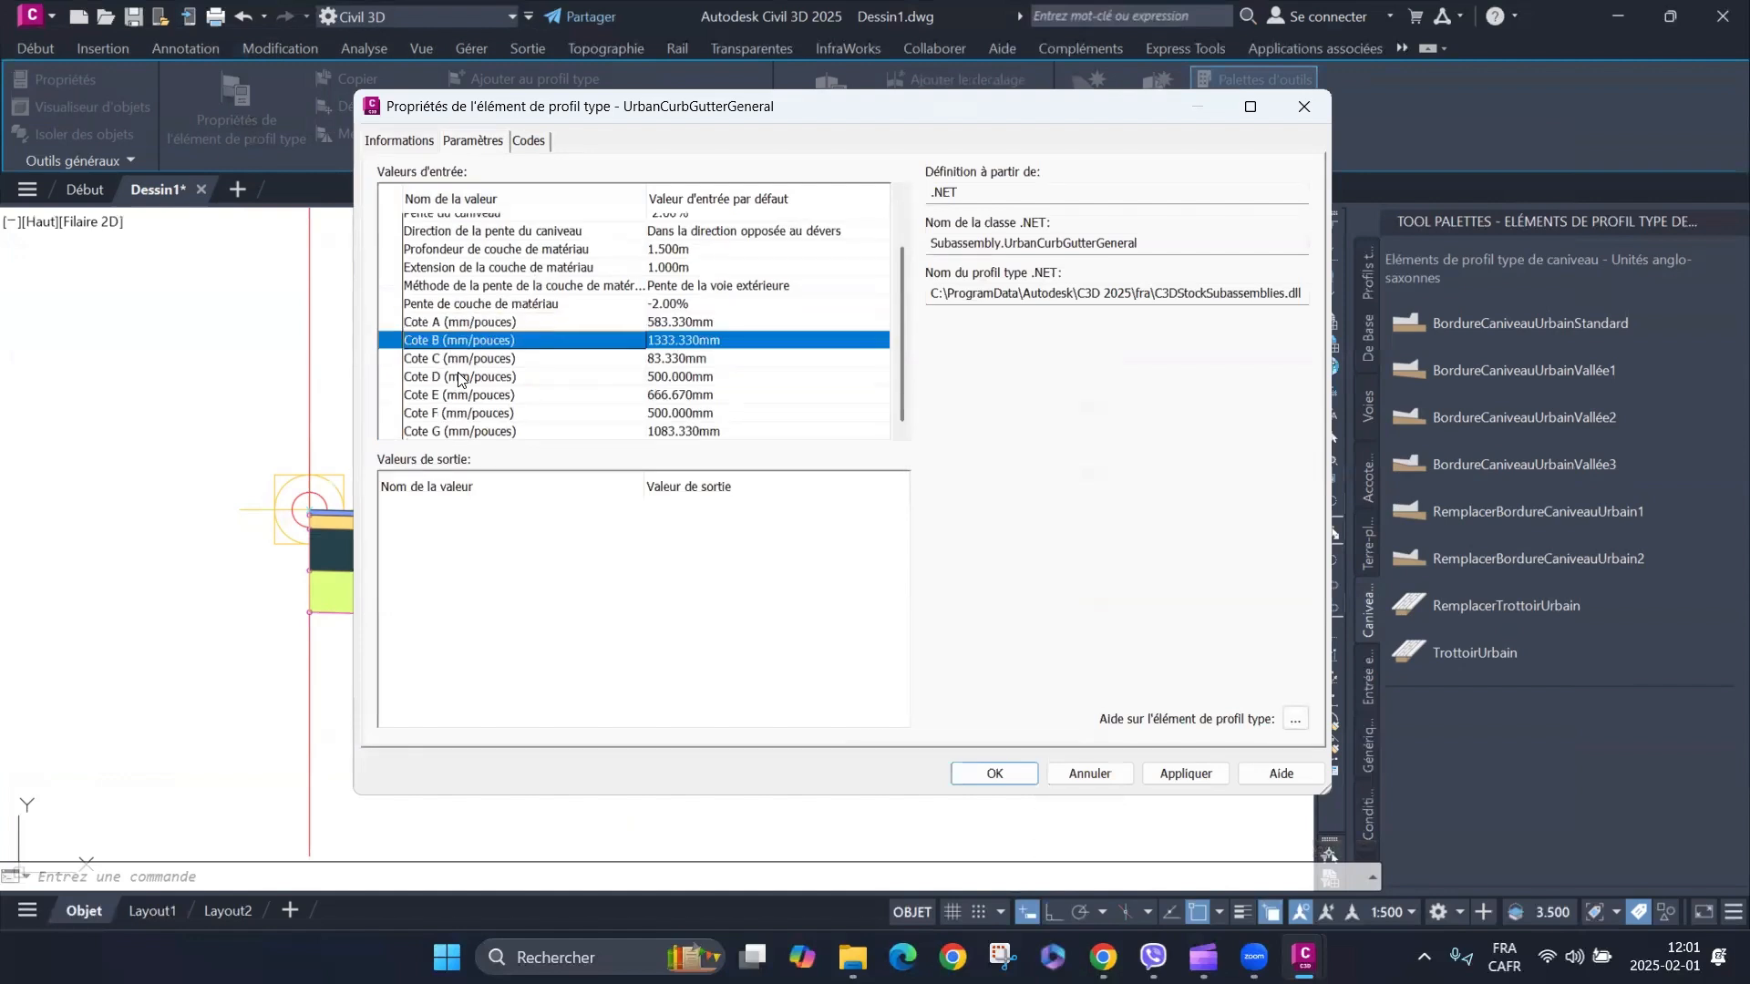
pyautogui.click(459, 379)
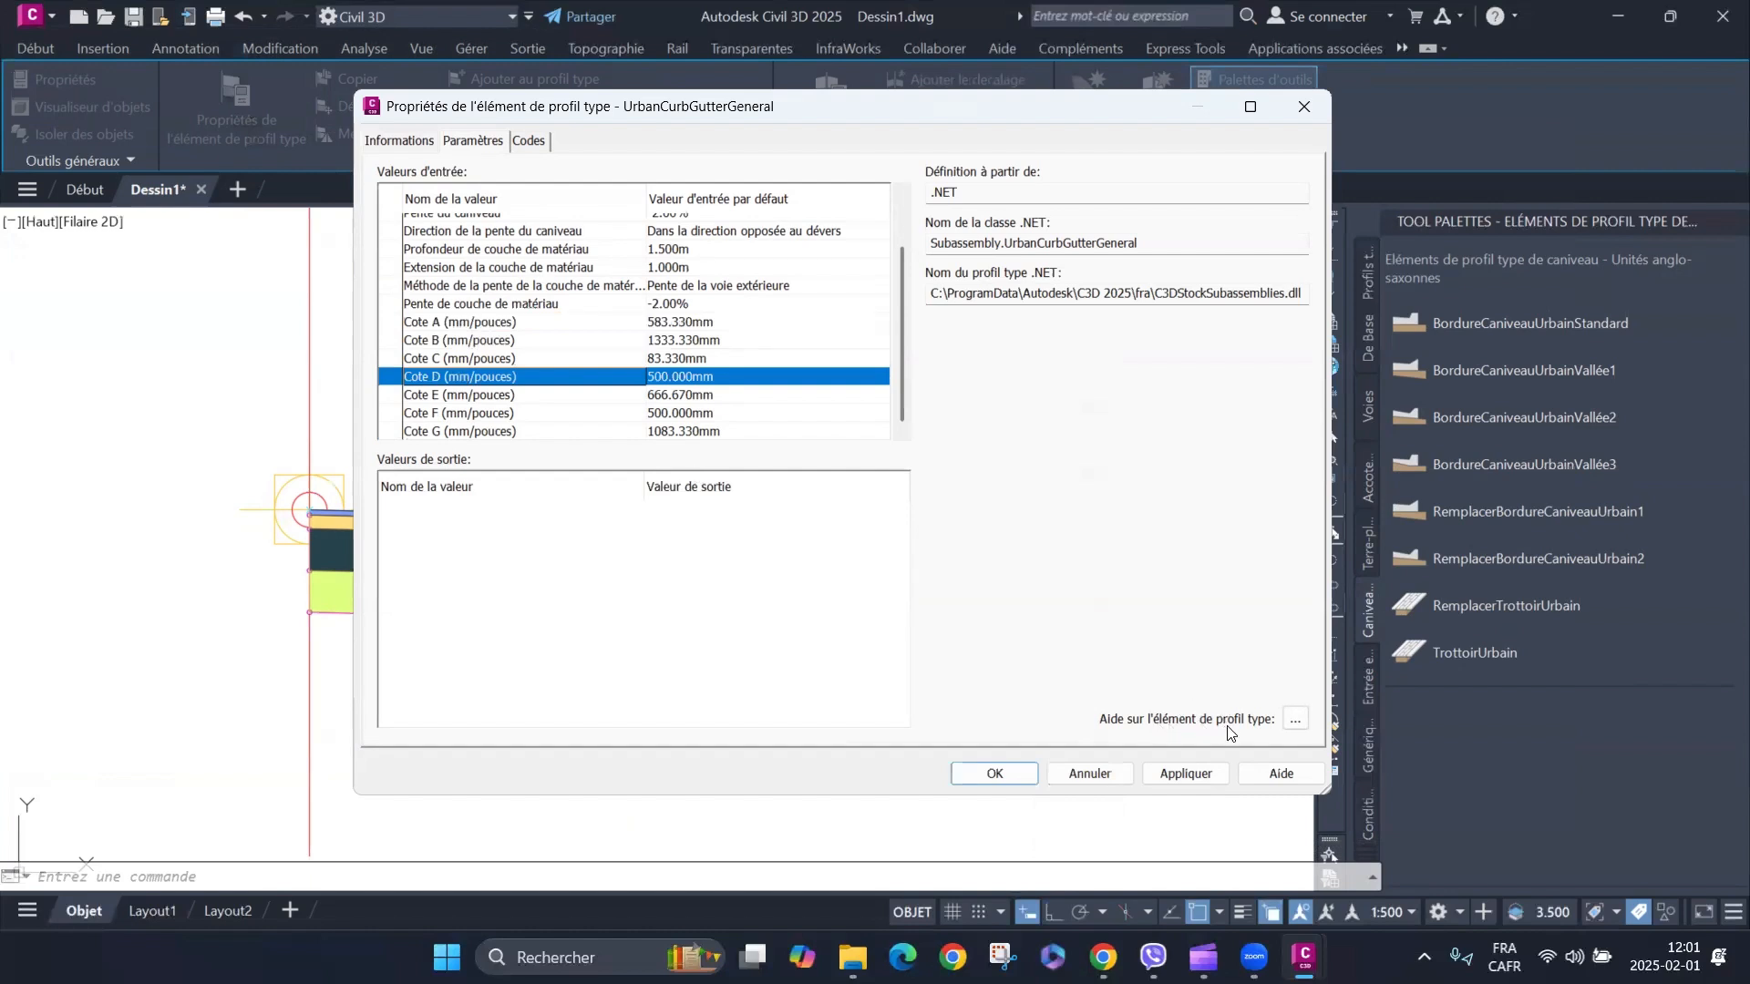
pyautogui.click(1295, 722)
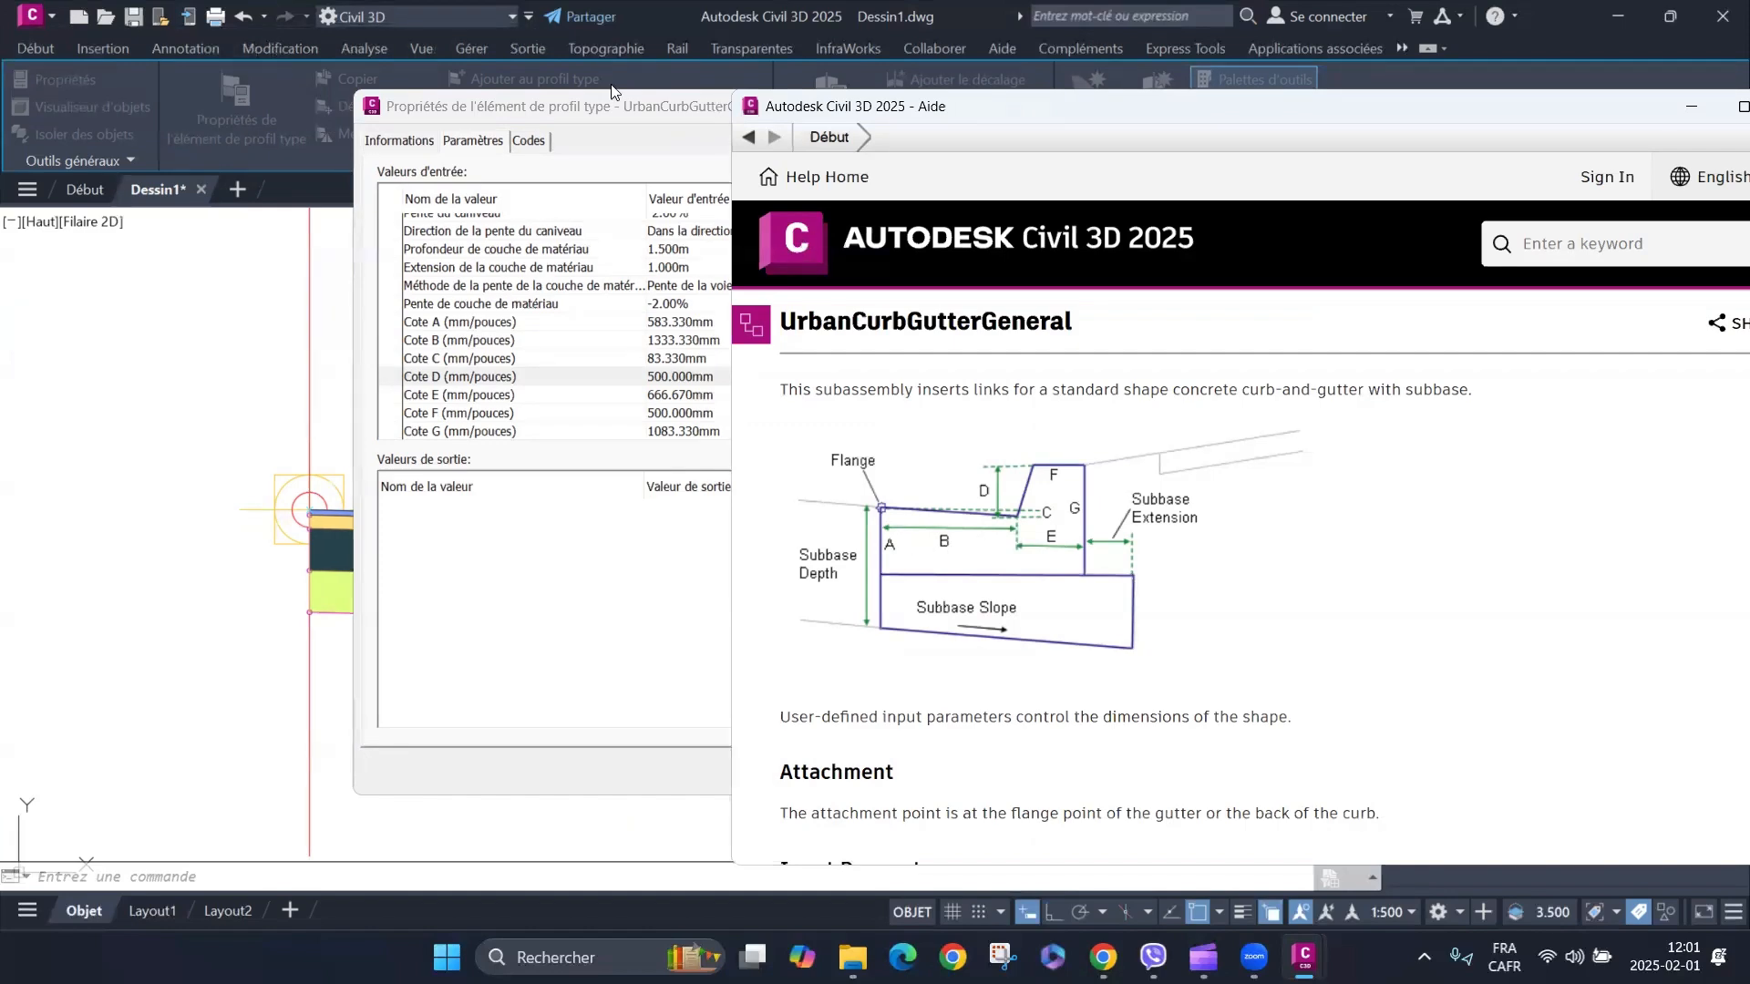
# Close the subassembly properties and arrange the help page beside the curb and gutter to compare it with the dimension diagram.
pyautogui.click(633, 102)
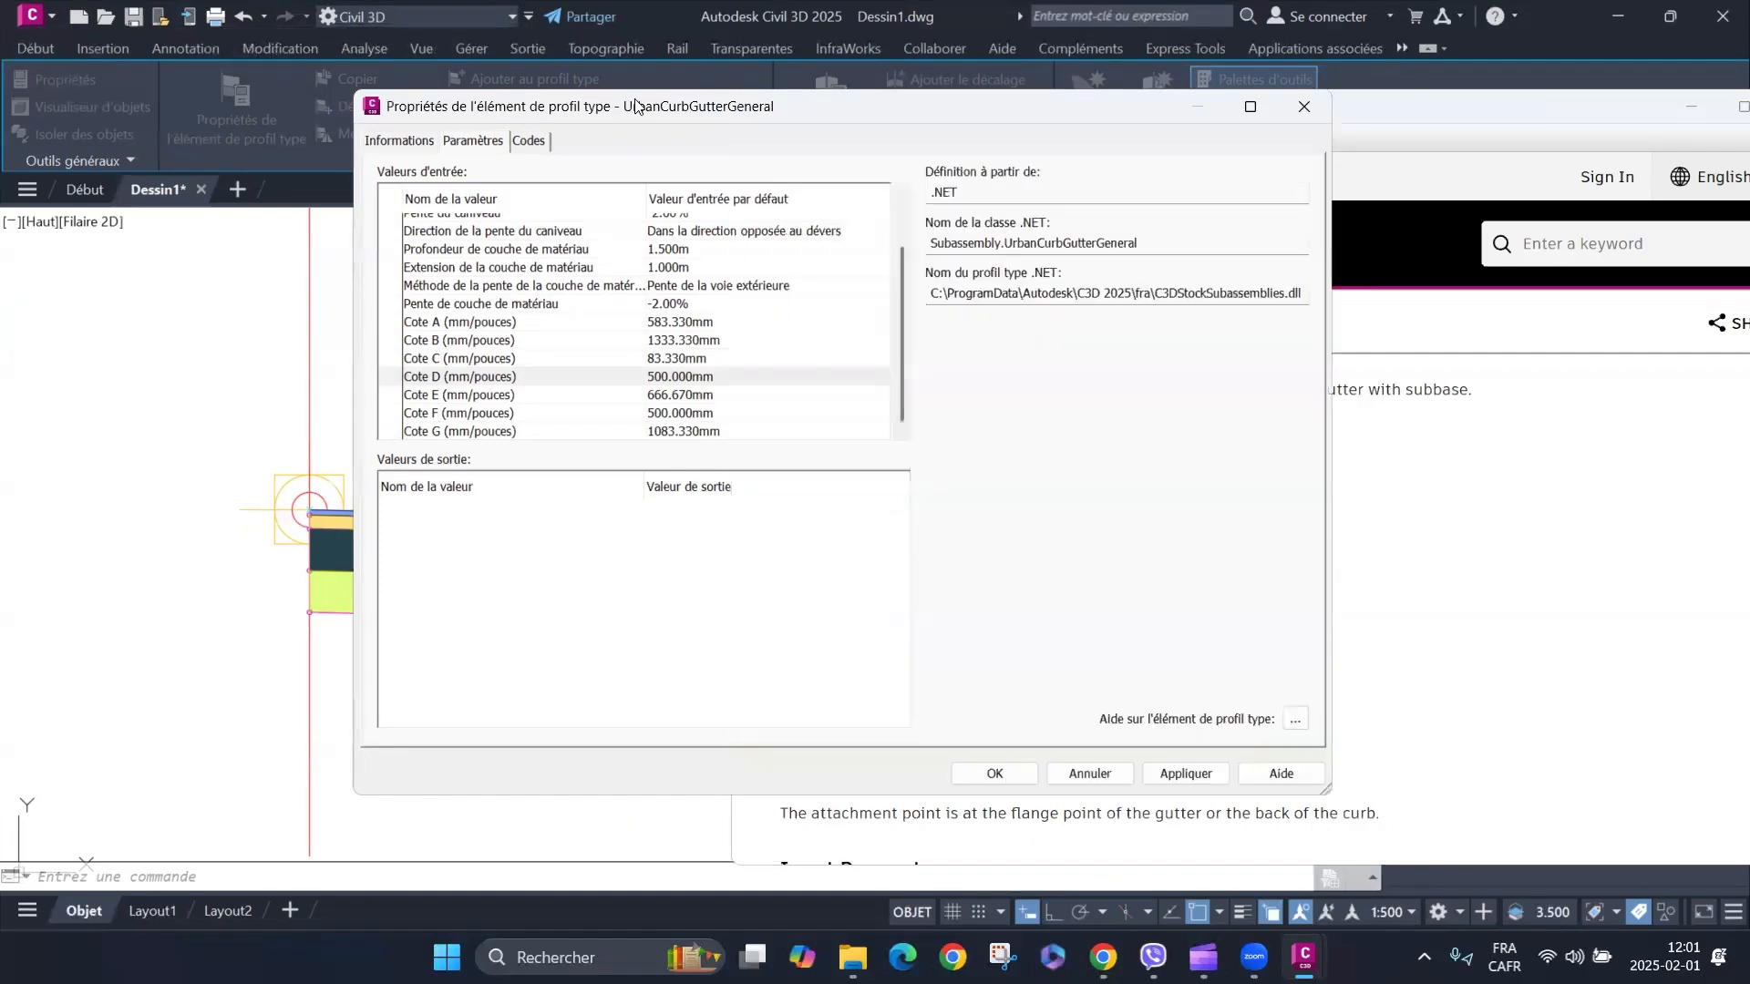
pyautogui.click(1305, 104)
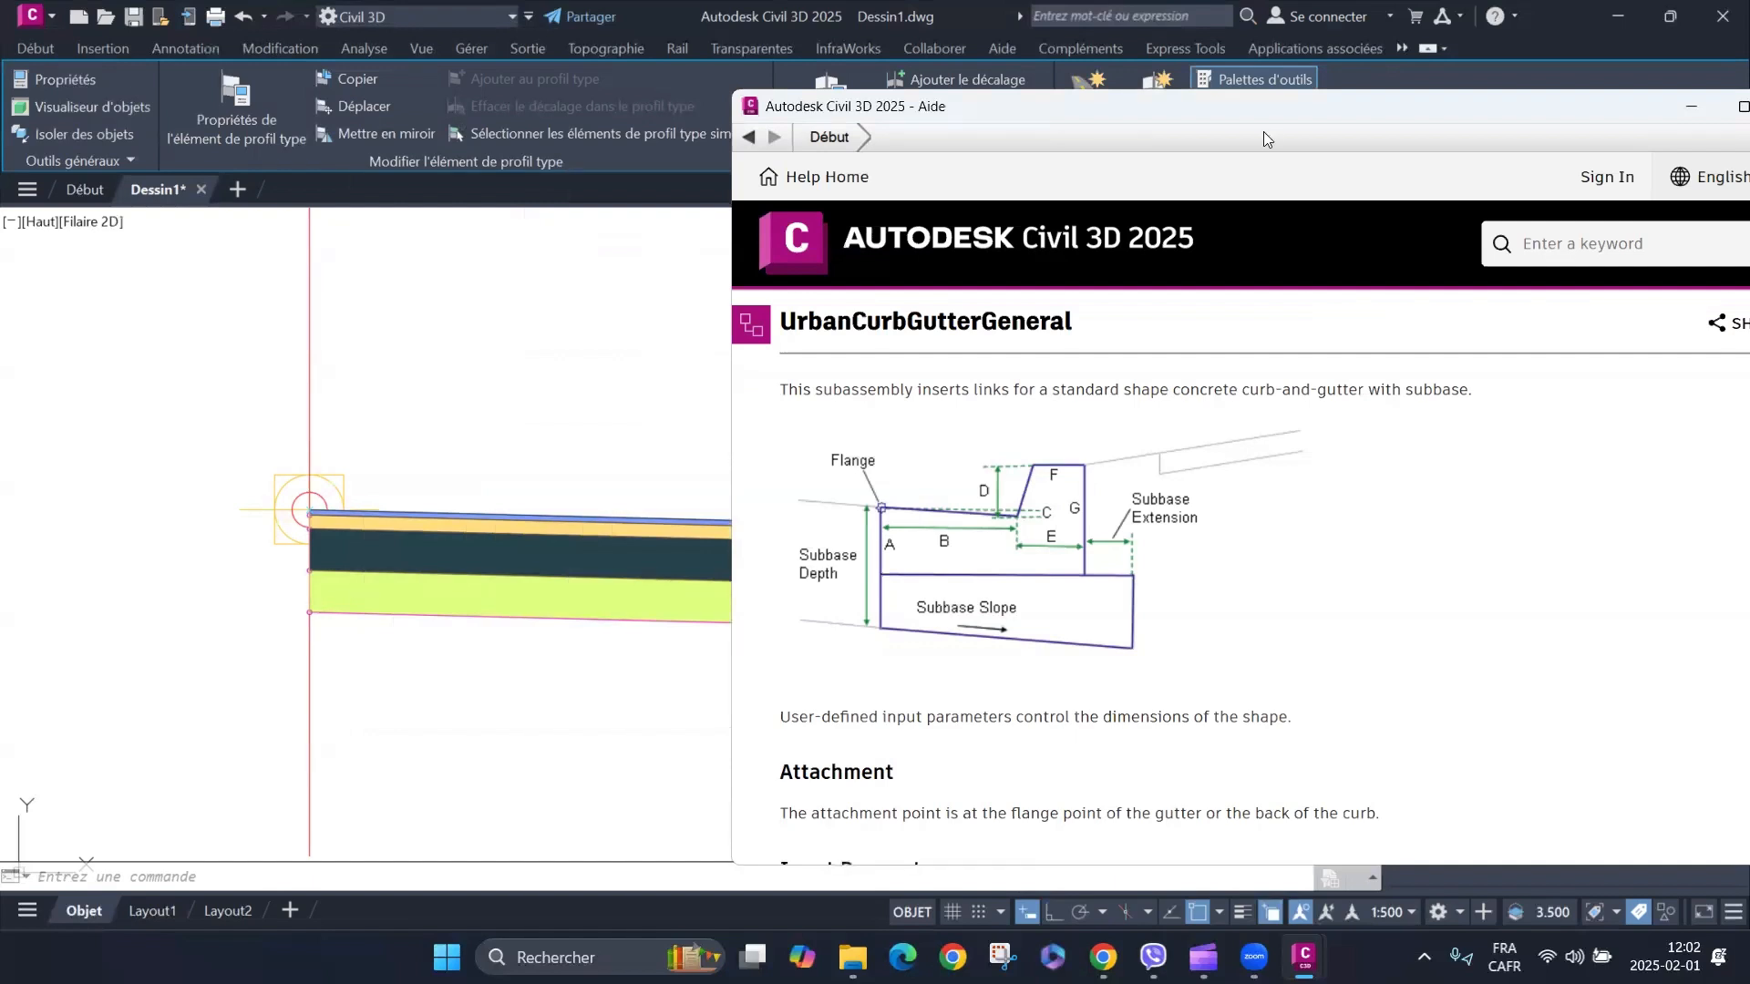
pyautogui.click(602, 392)
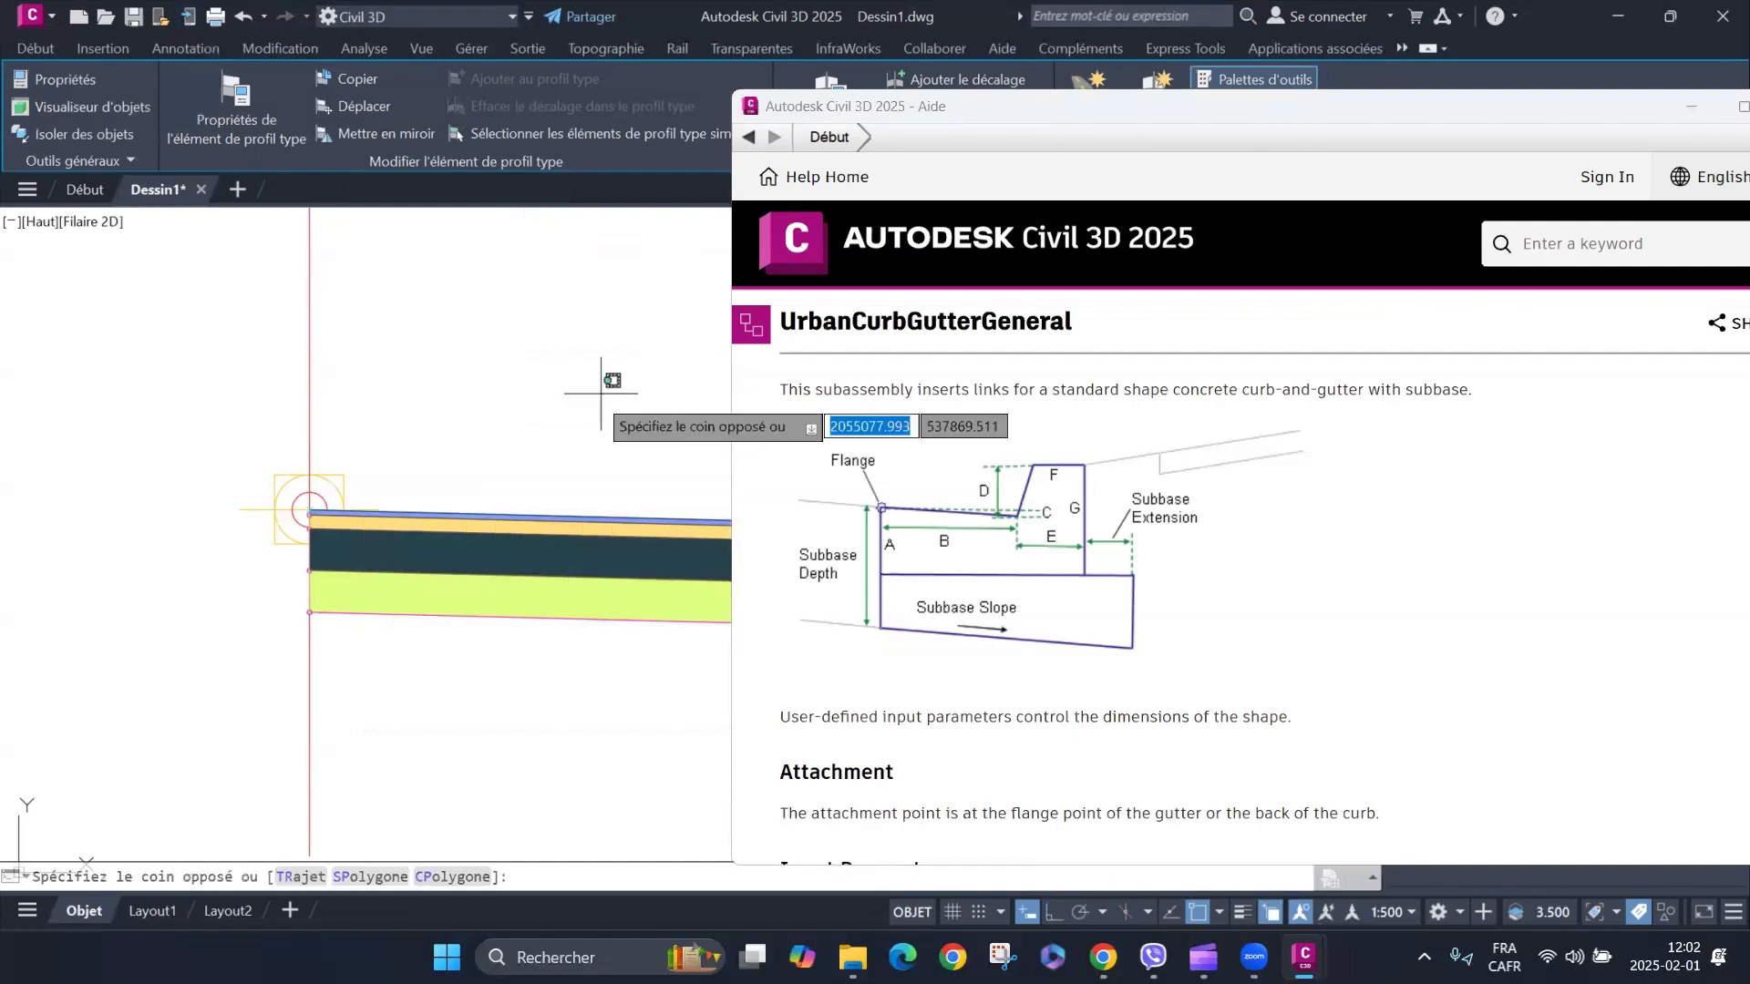
pyautogui.scroll(-1, 385, 455)
pyautogui.click(387, 453)
pyautogui.moveTo(455, 438)
pyautogui.mouseDown(button='middle')
pyautogui.moveTo(351, 340)
pyautogui.moveTo(188, 348)
pyautogui.moveTo(134, 291)
pyautogui.moveTo(108, 296)
pyautogui.mouseUp(button='middle')
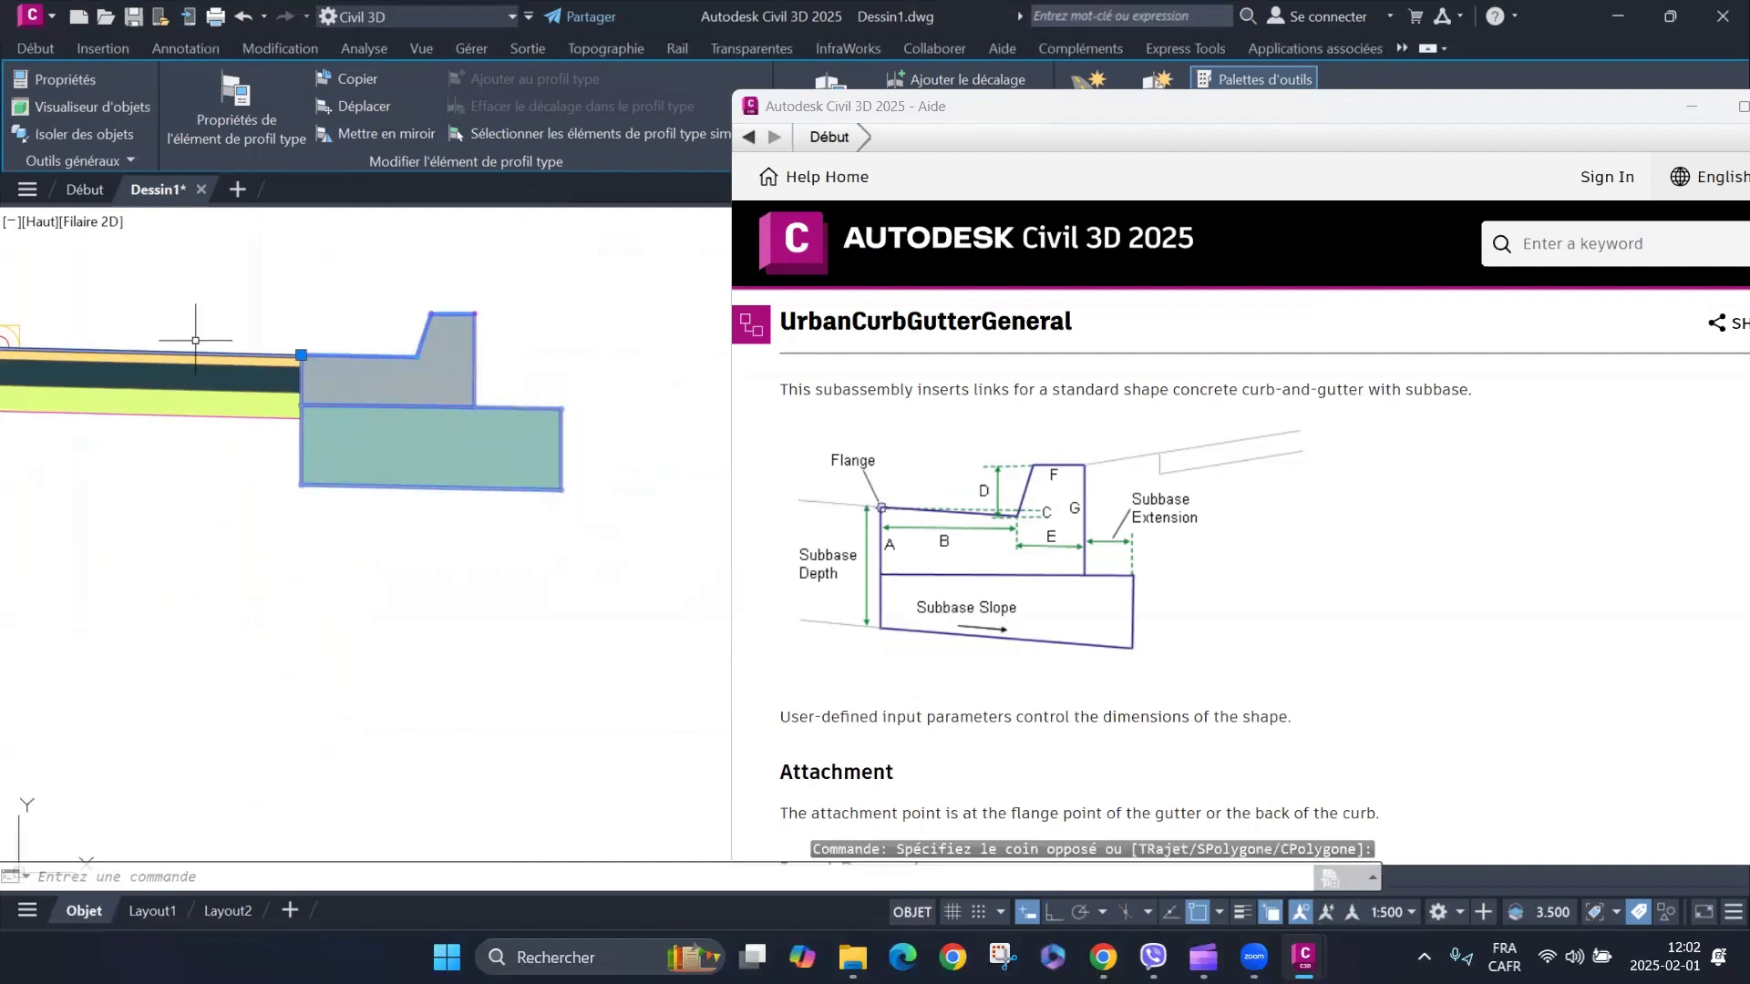
pyautogui.moveTo(594, 519); pyautogui.dragTo(543, 551, button='middle')
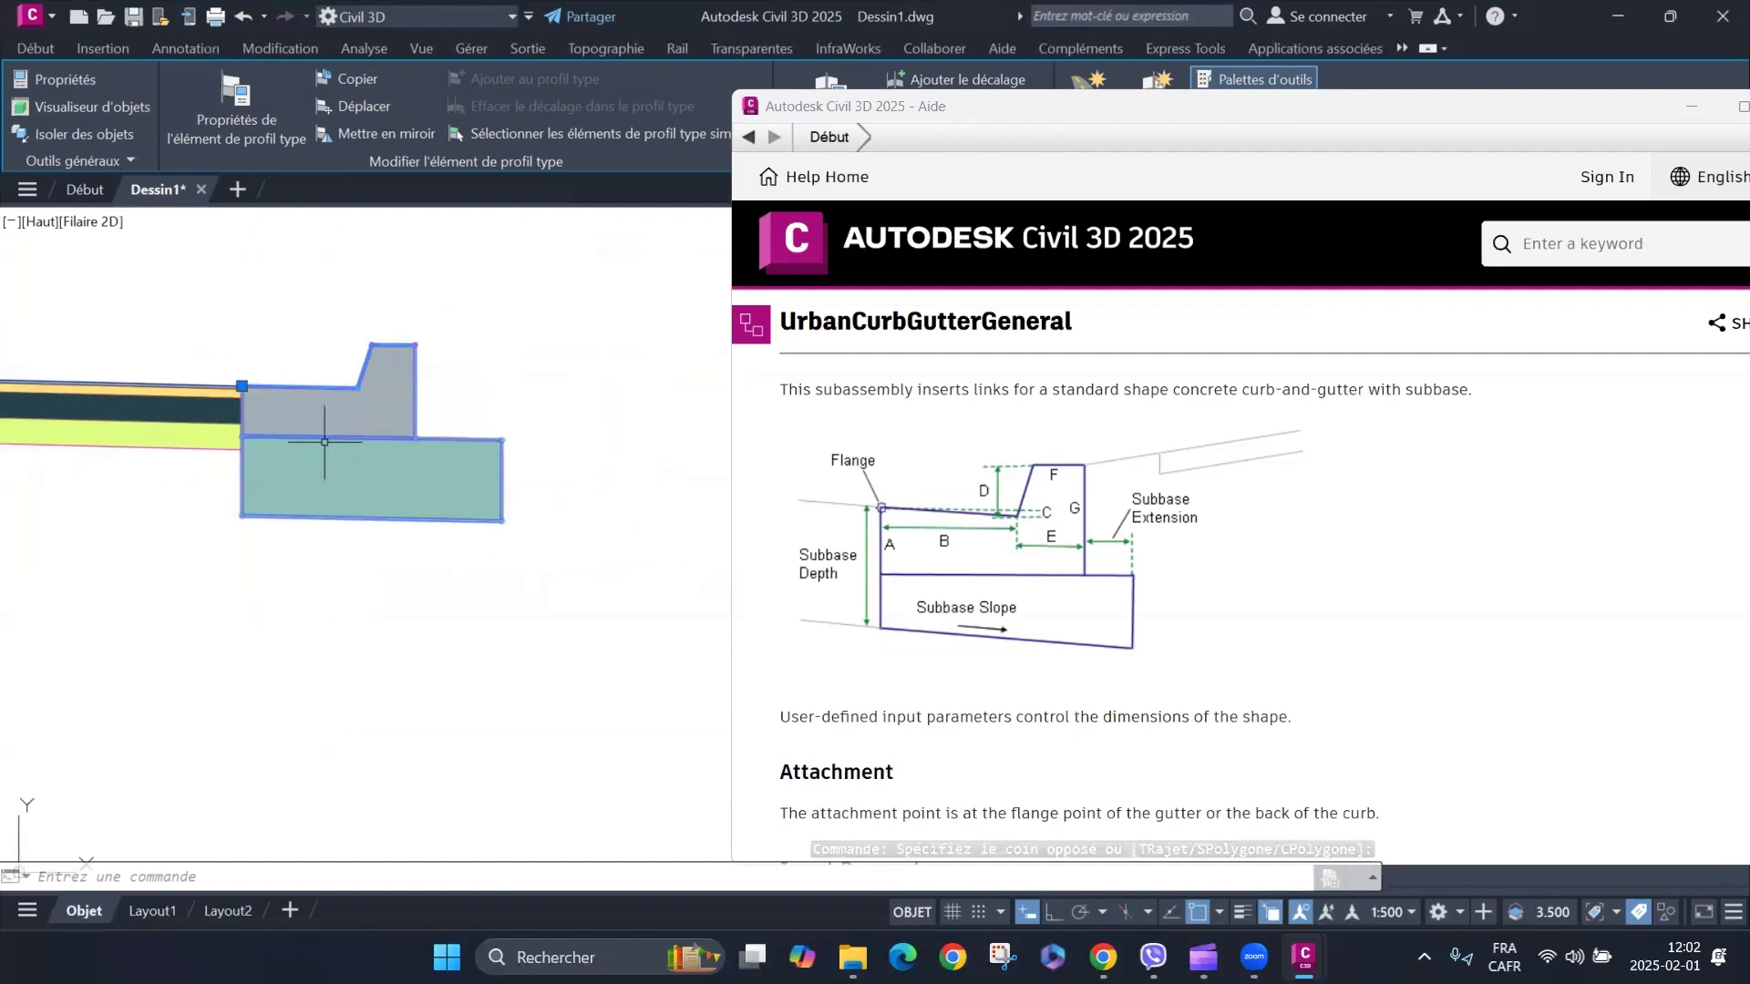
pyautogui.scroll(2, 329, 442)
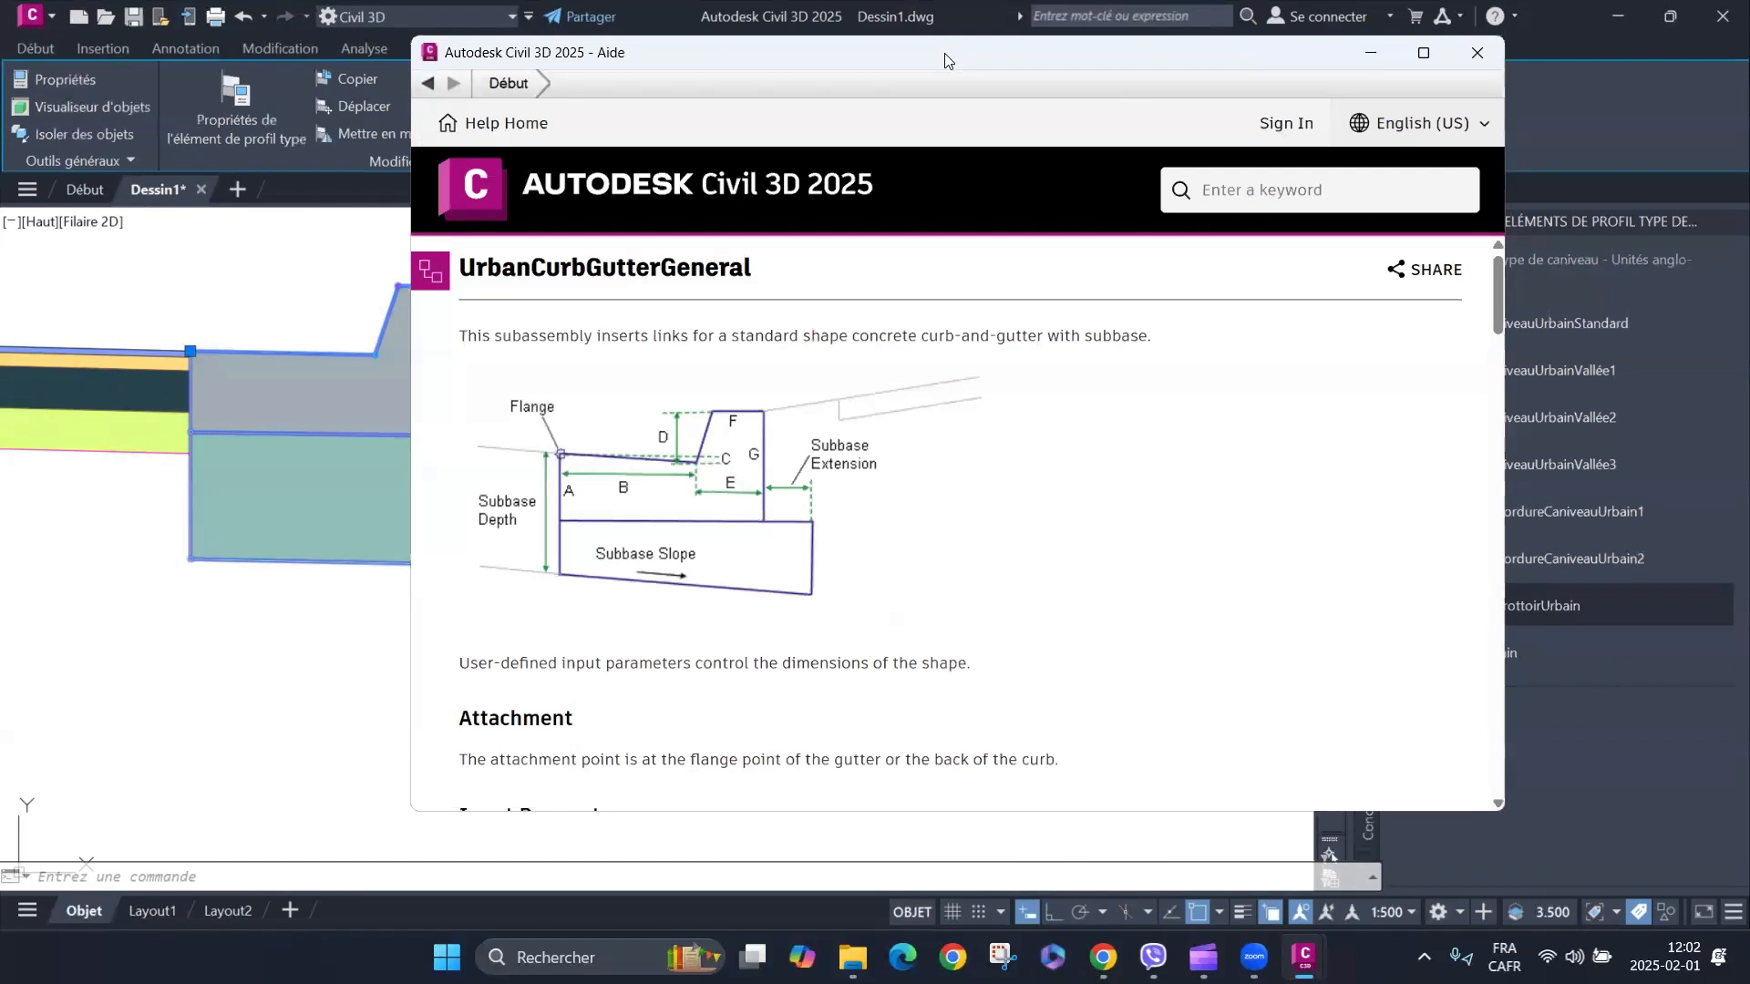
pyautogui.moveTo(945, 60); pyautogui.dragTo(1205, 57)
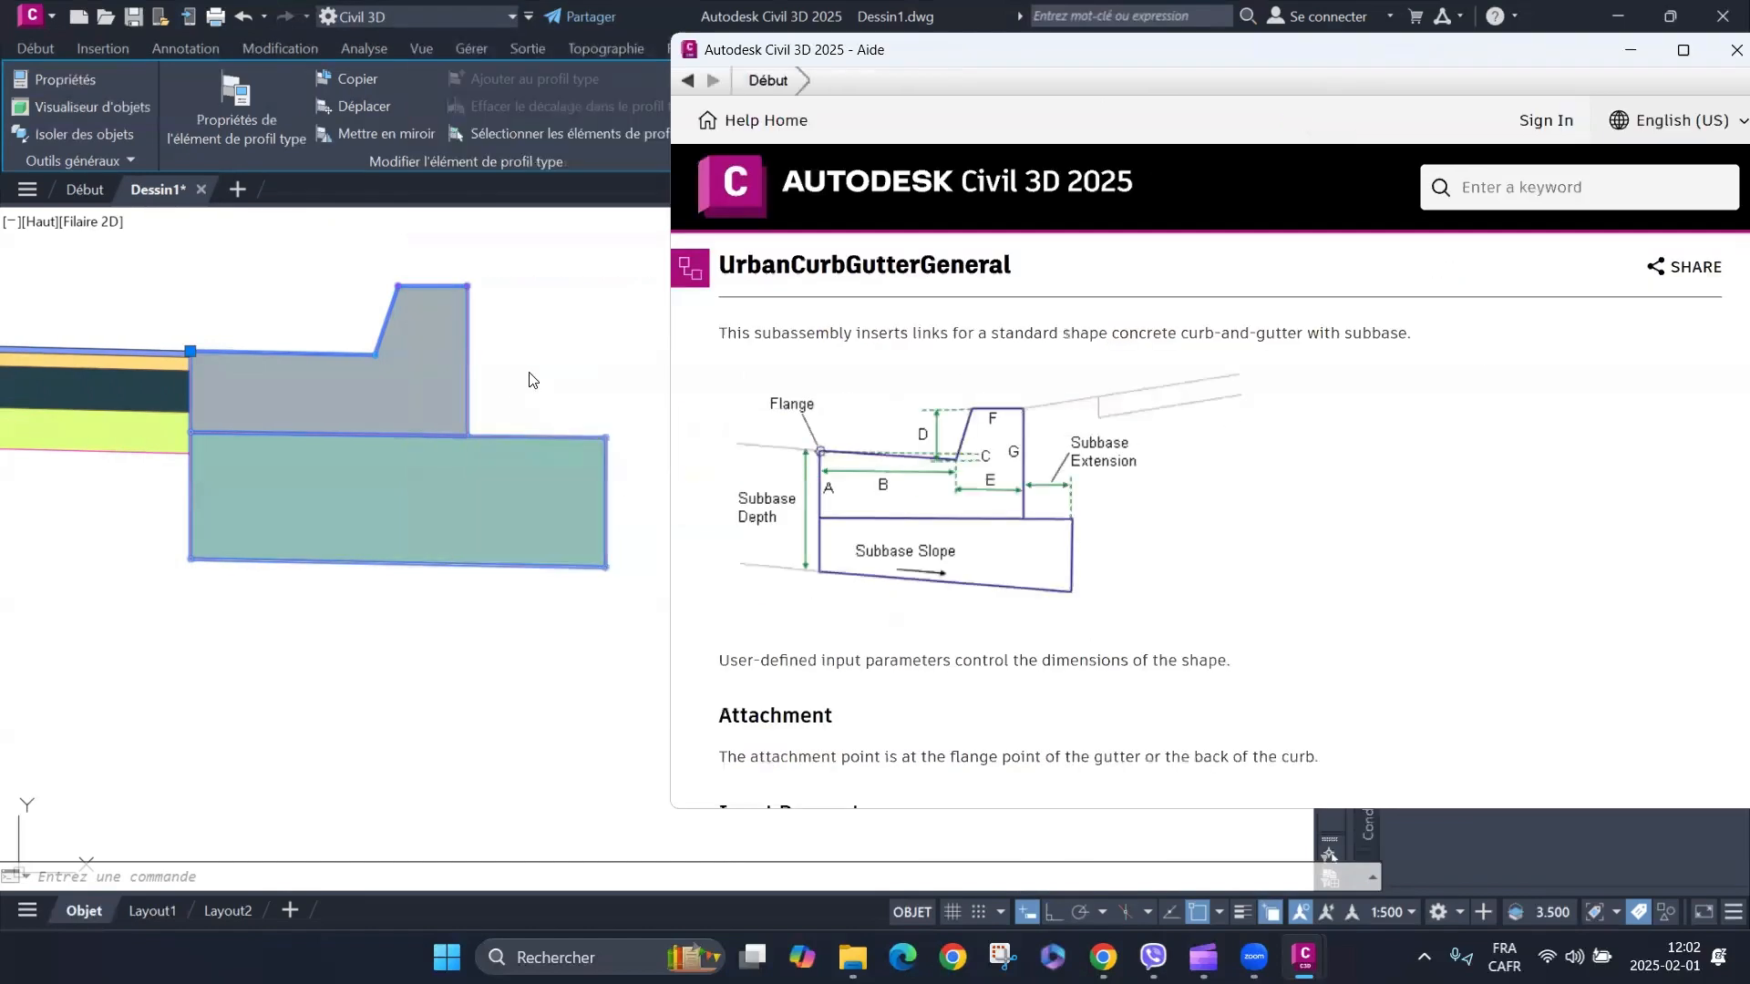
# Open the selected curb and gutter's object properties and place them clear of the drawing, showing the Cote A to G parameters.
pyautogui.rightClick(551, 328)
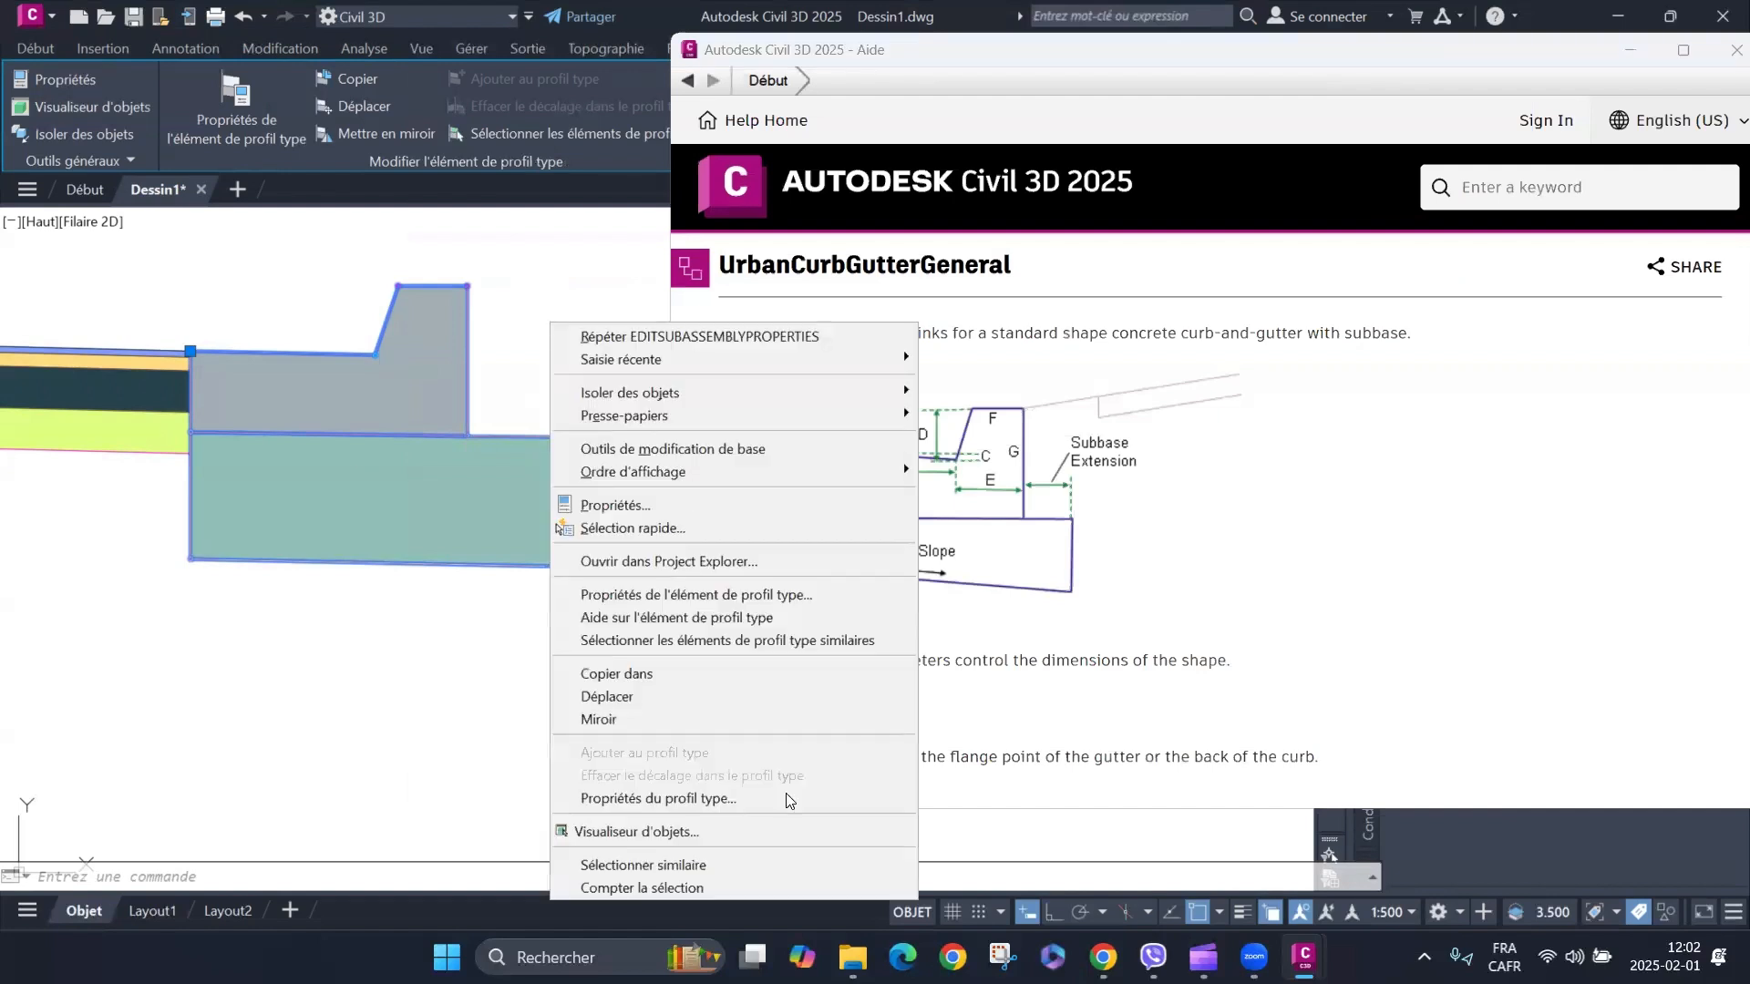
pyautogui.click(678, 505)
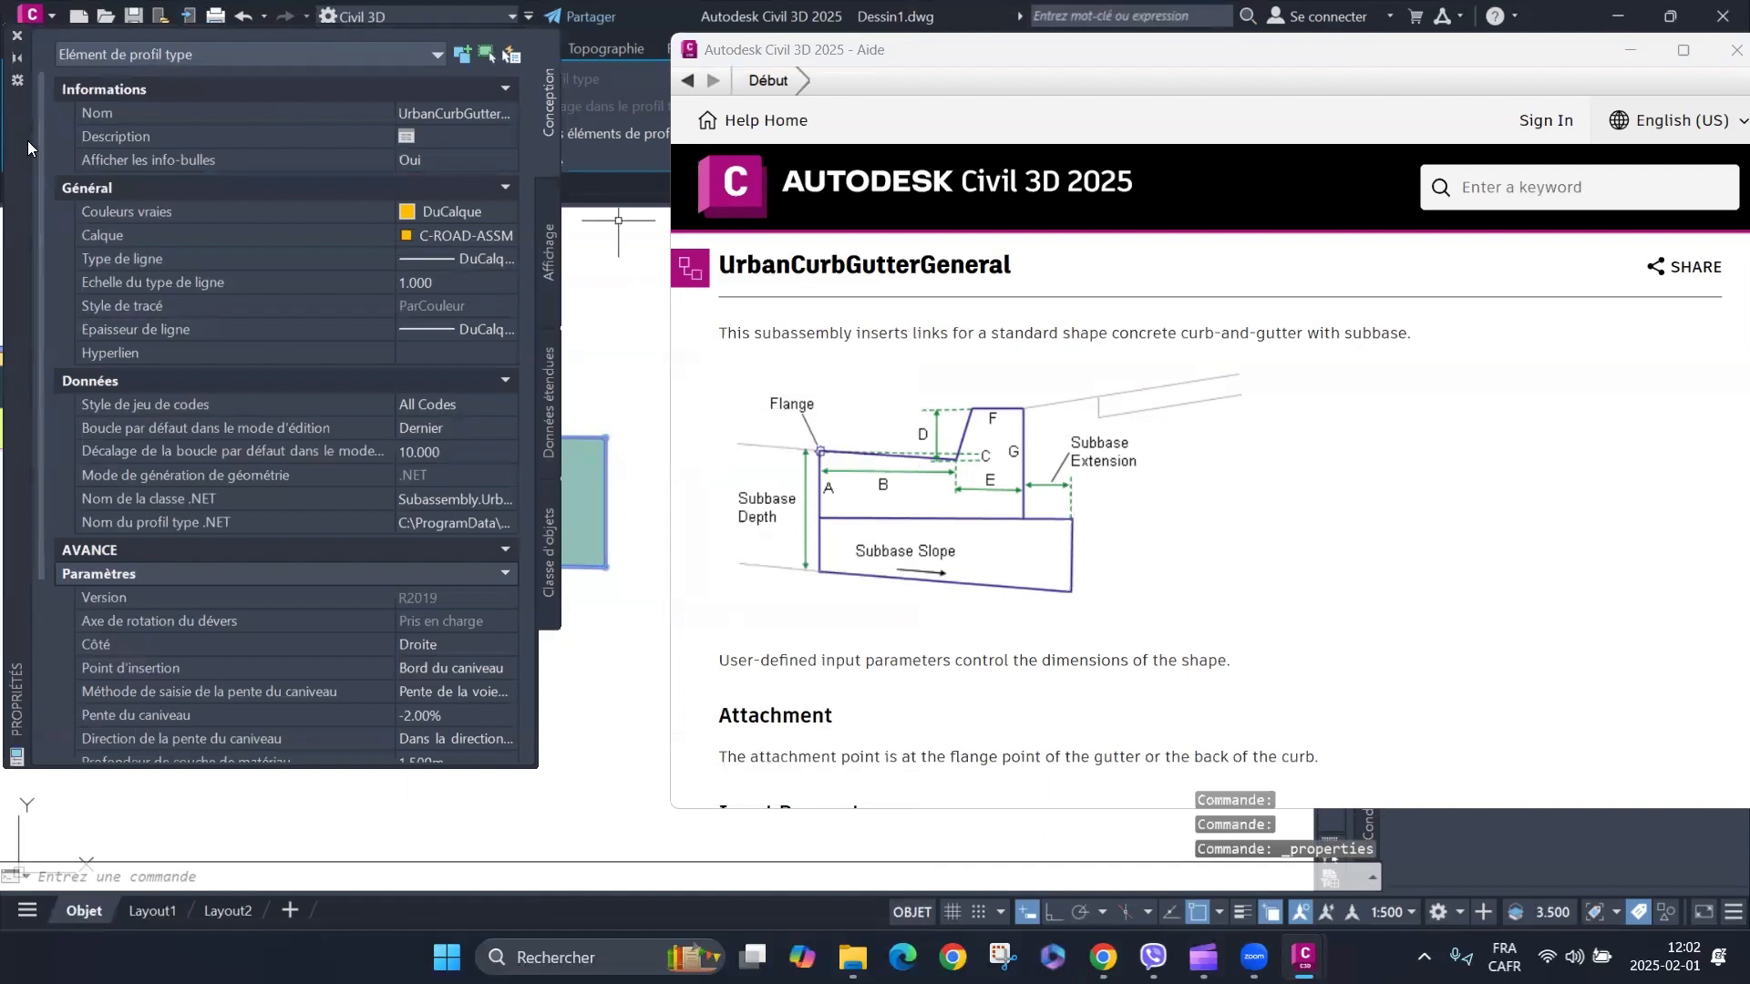
pyautogui.moveTo(28, 141)
pyautogui.mouseDown()
pyautogui.moveTo(277, 187)
pyautogui.moveTo(1123, 155)
pyautogui.mouseUp()
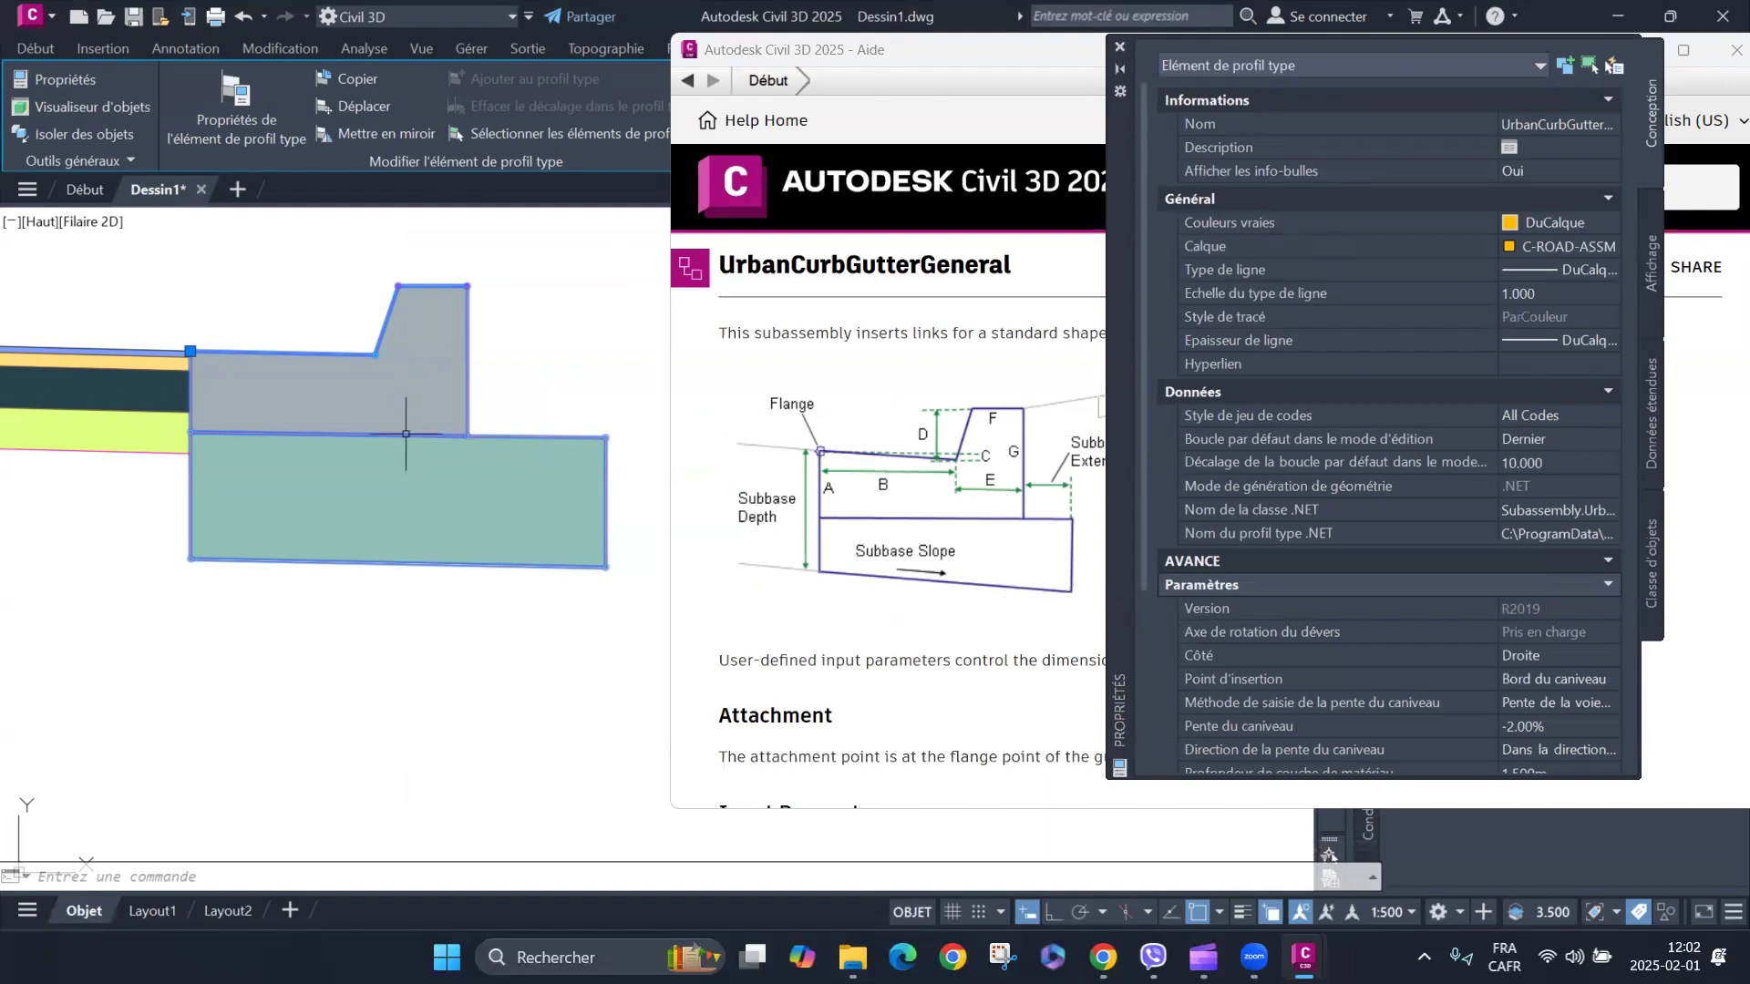
pyautogui.scroll(-3, 1248, 424)
pyautogui.scroll(-1, 1249, 424)
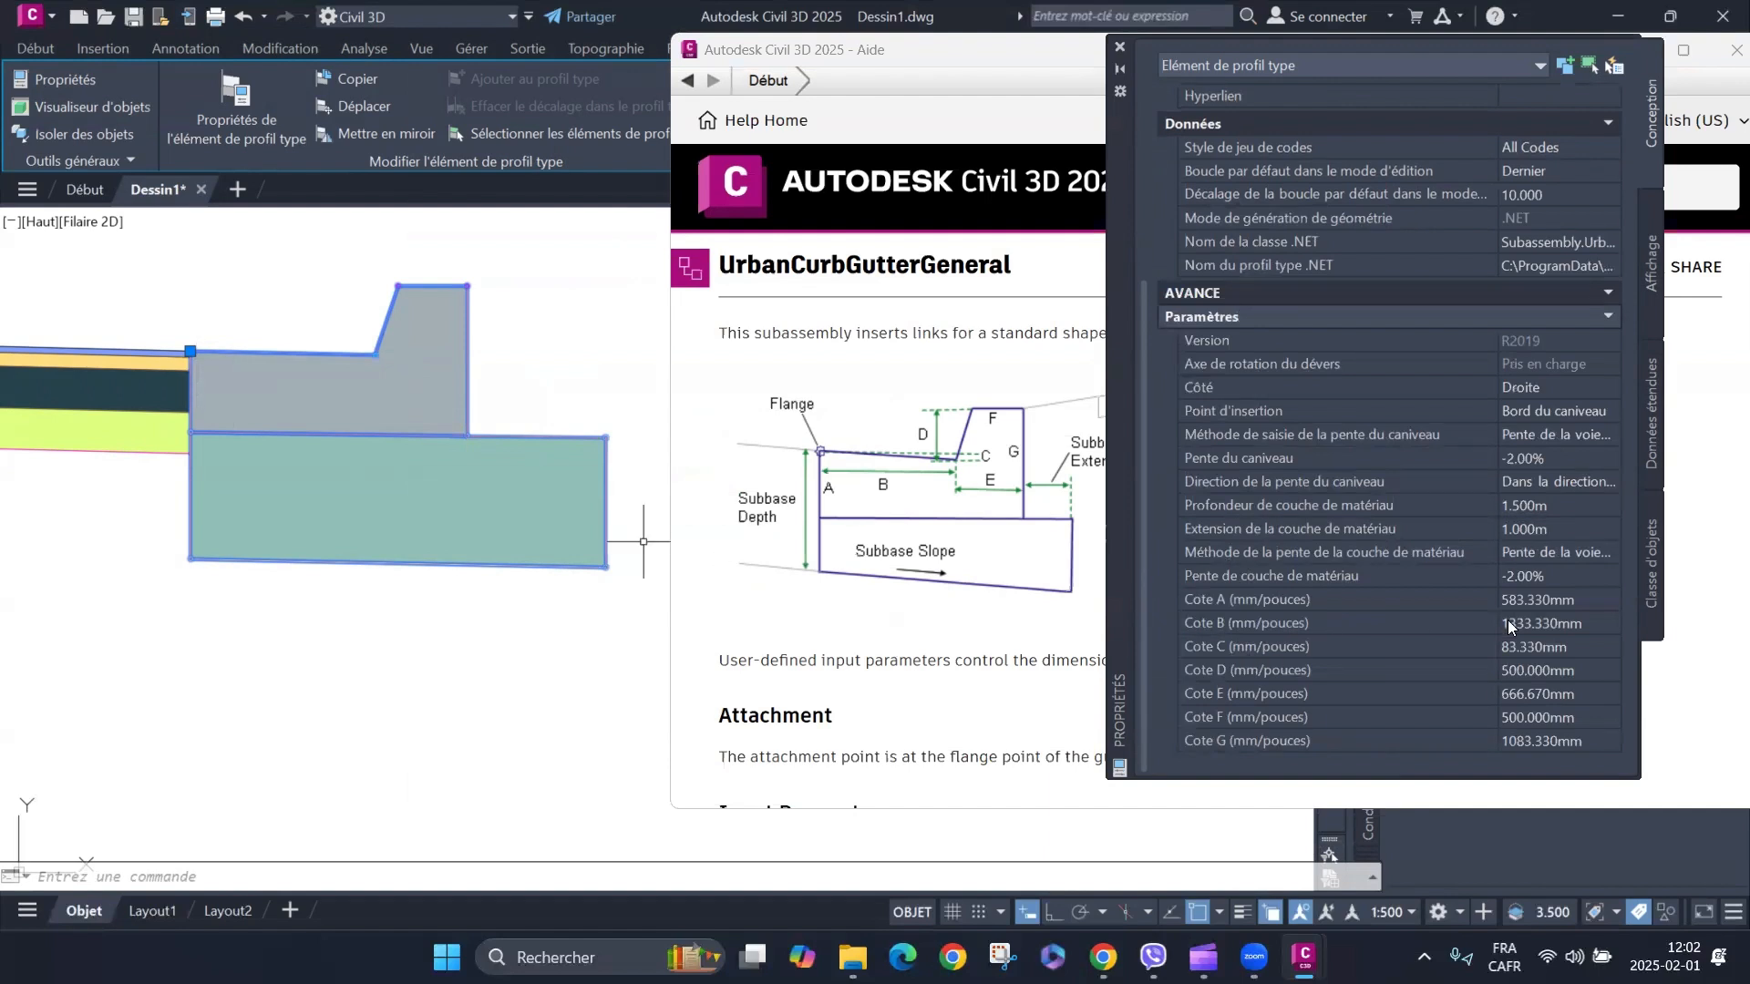
# Try to set the curb and gutter's Cote B to 0 mm and dismiss the event viewer.
pyautogui.click(1546, 627)
pyautogui.write('0')
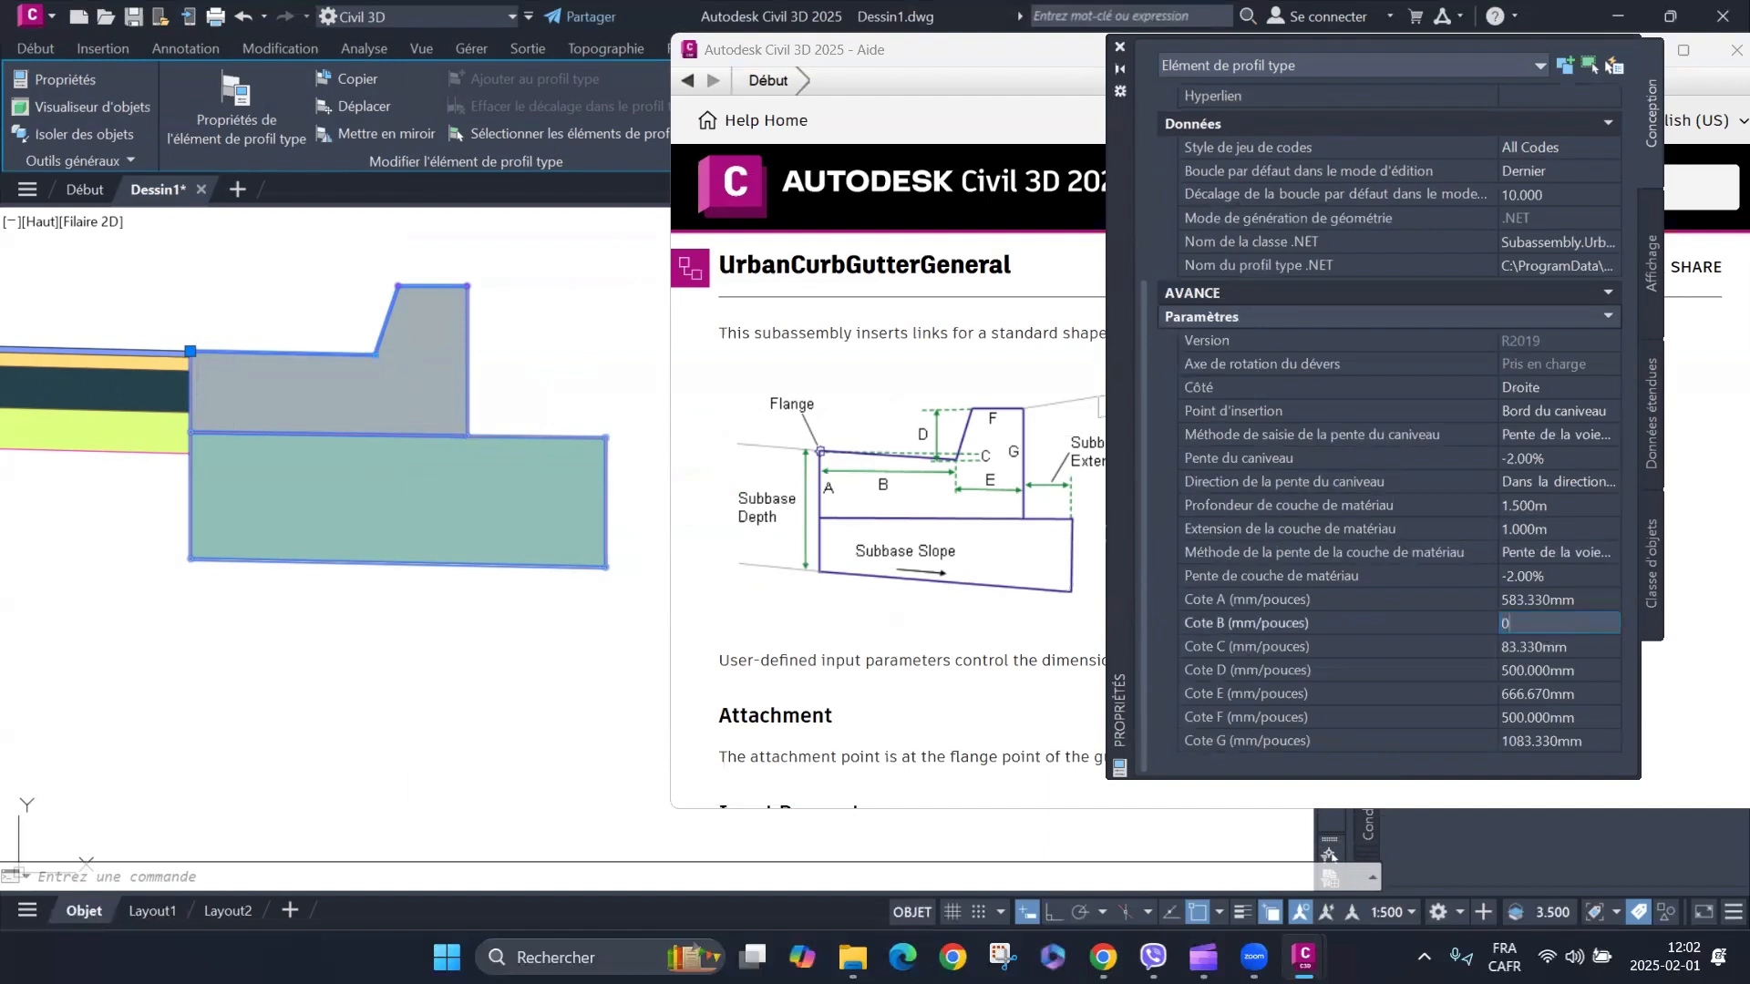
pyautogui.press('Tab')
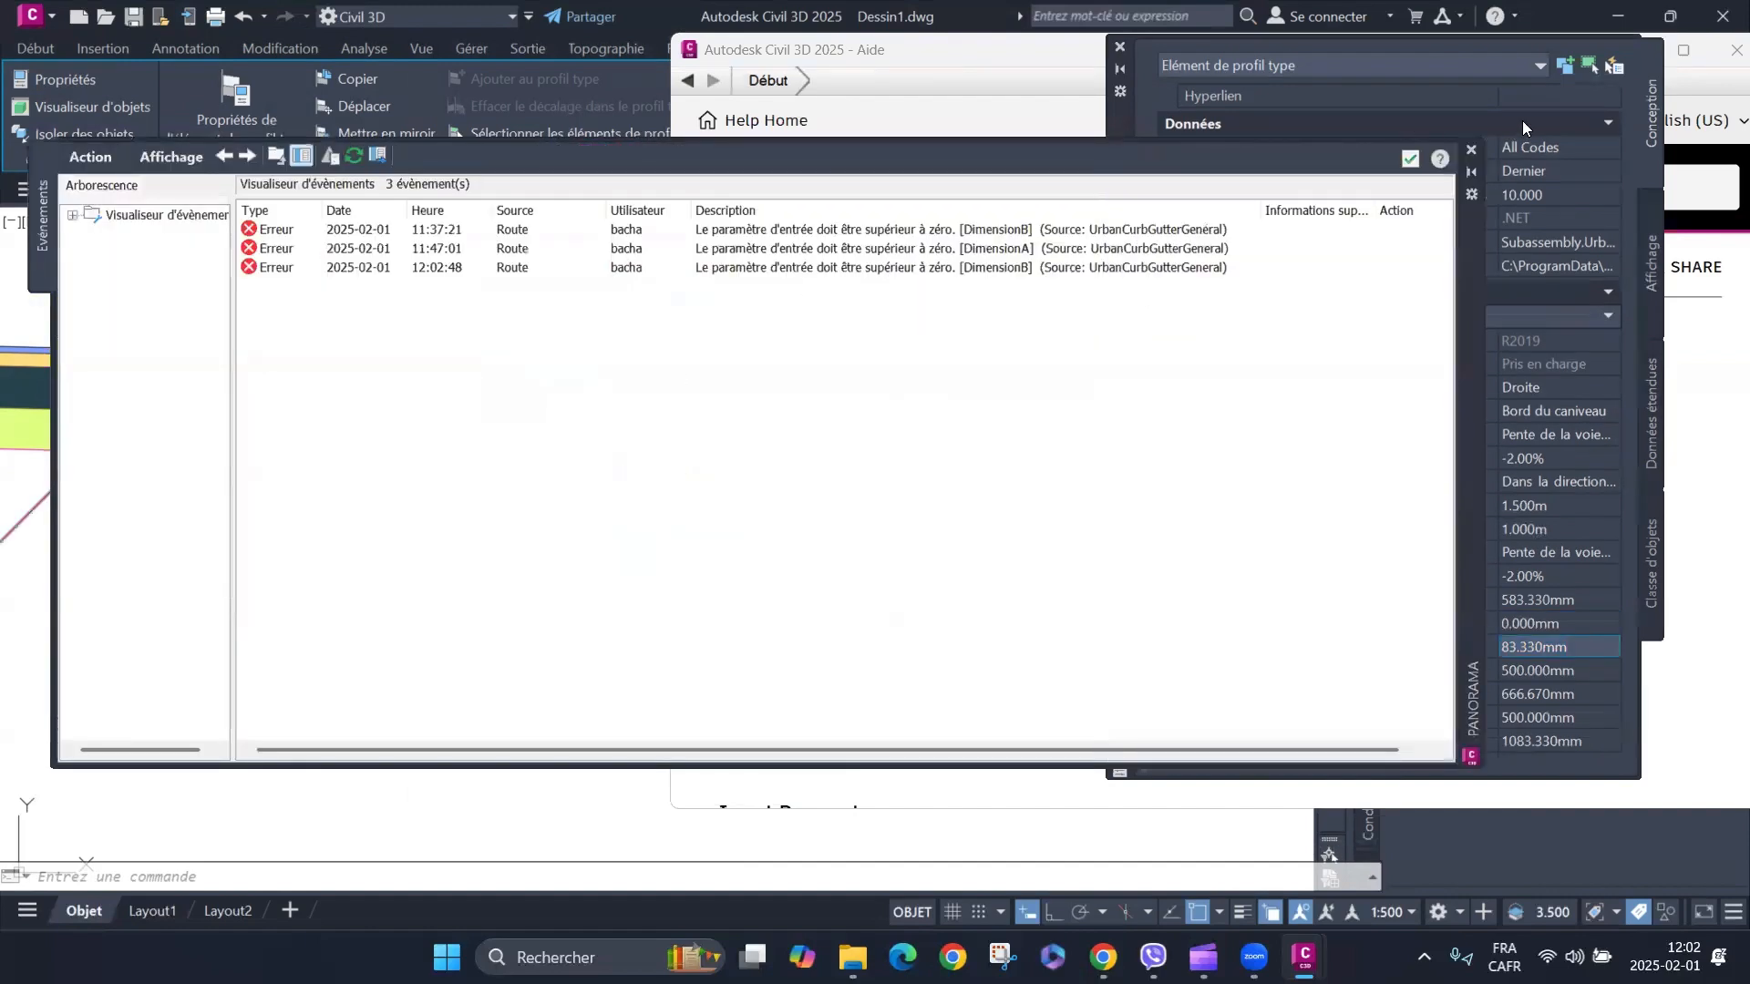
pyautogui.click(1408, 162)
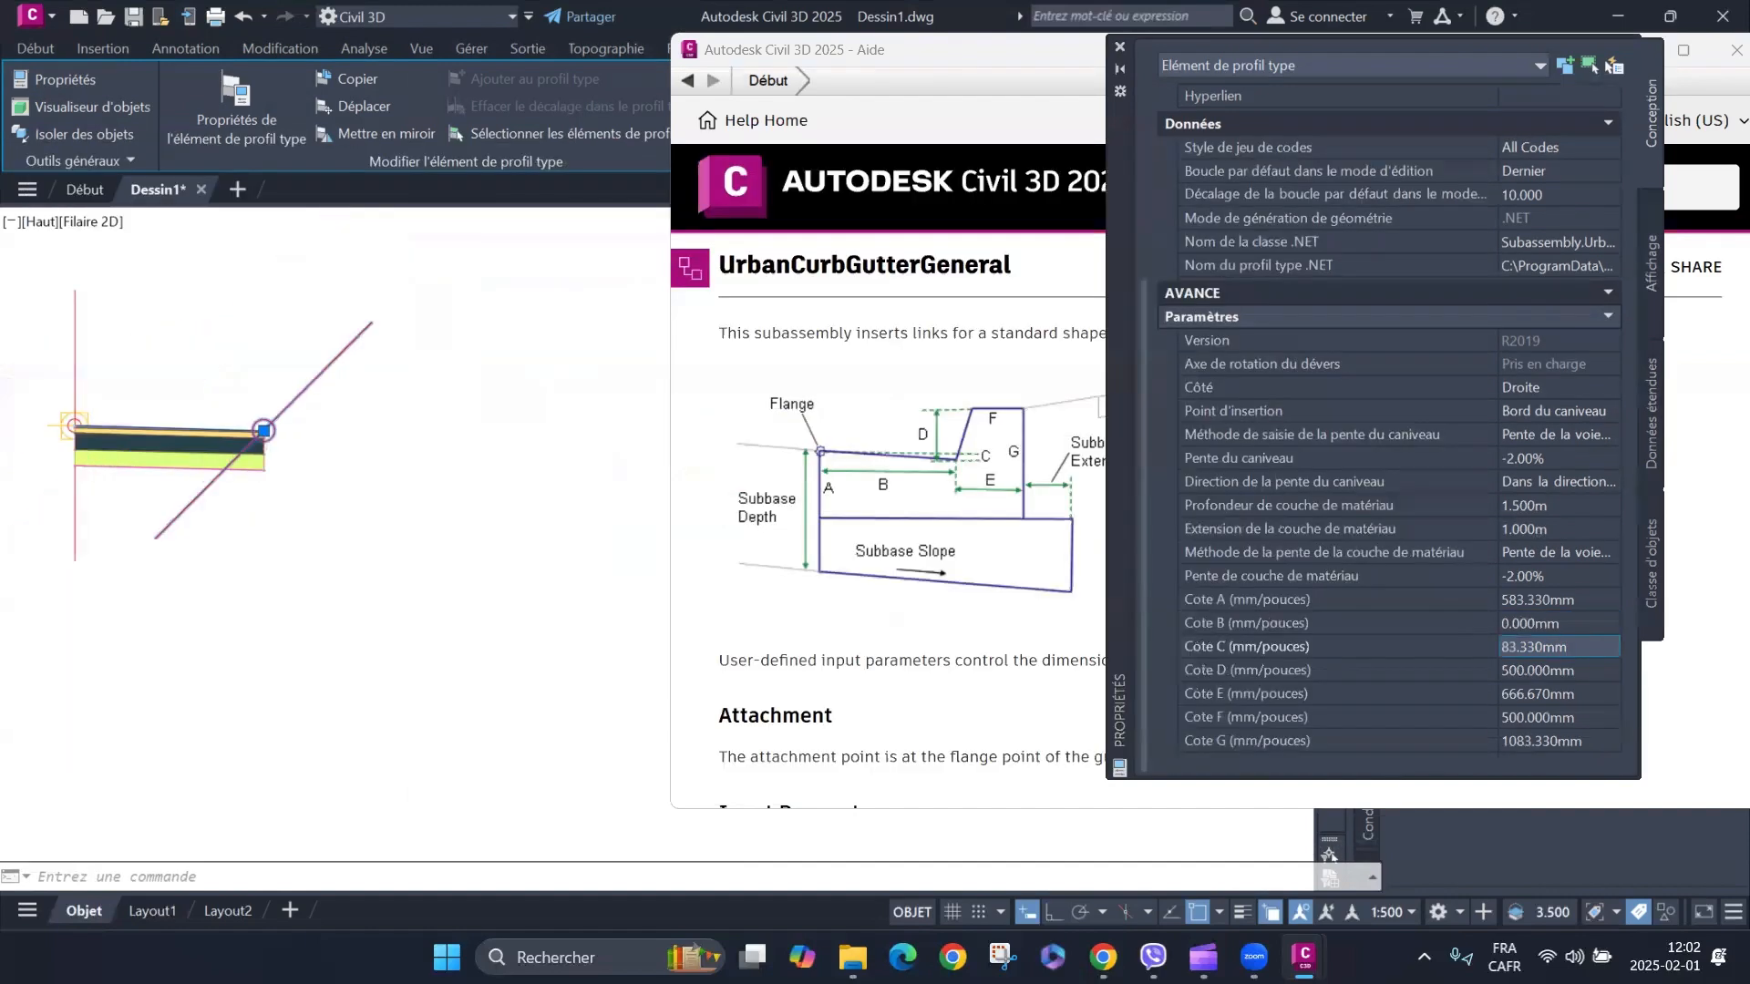
pyautogui.scroll(4, 250, 461)
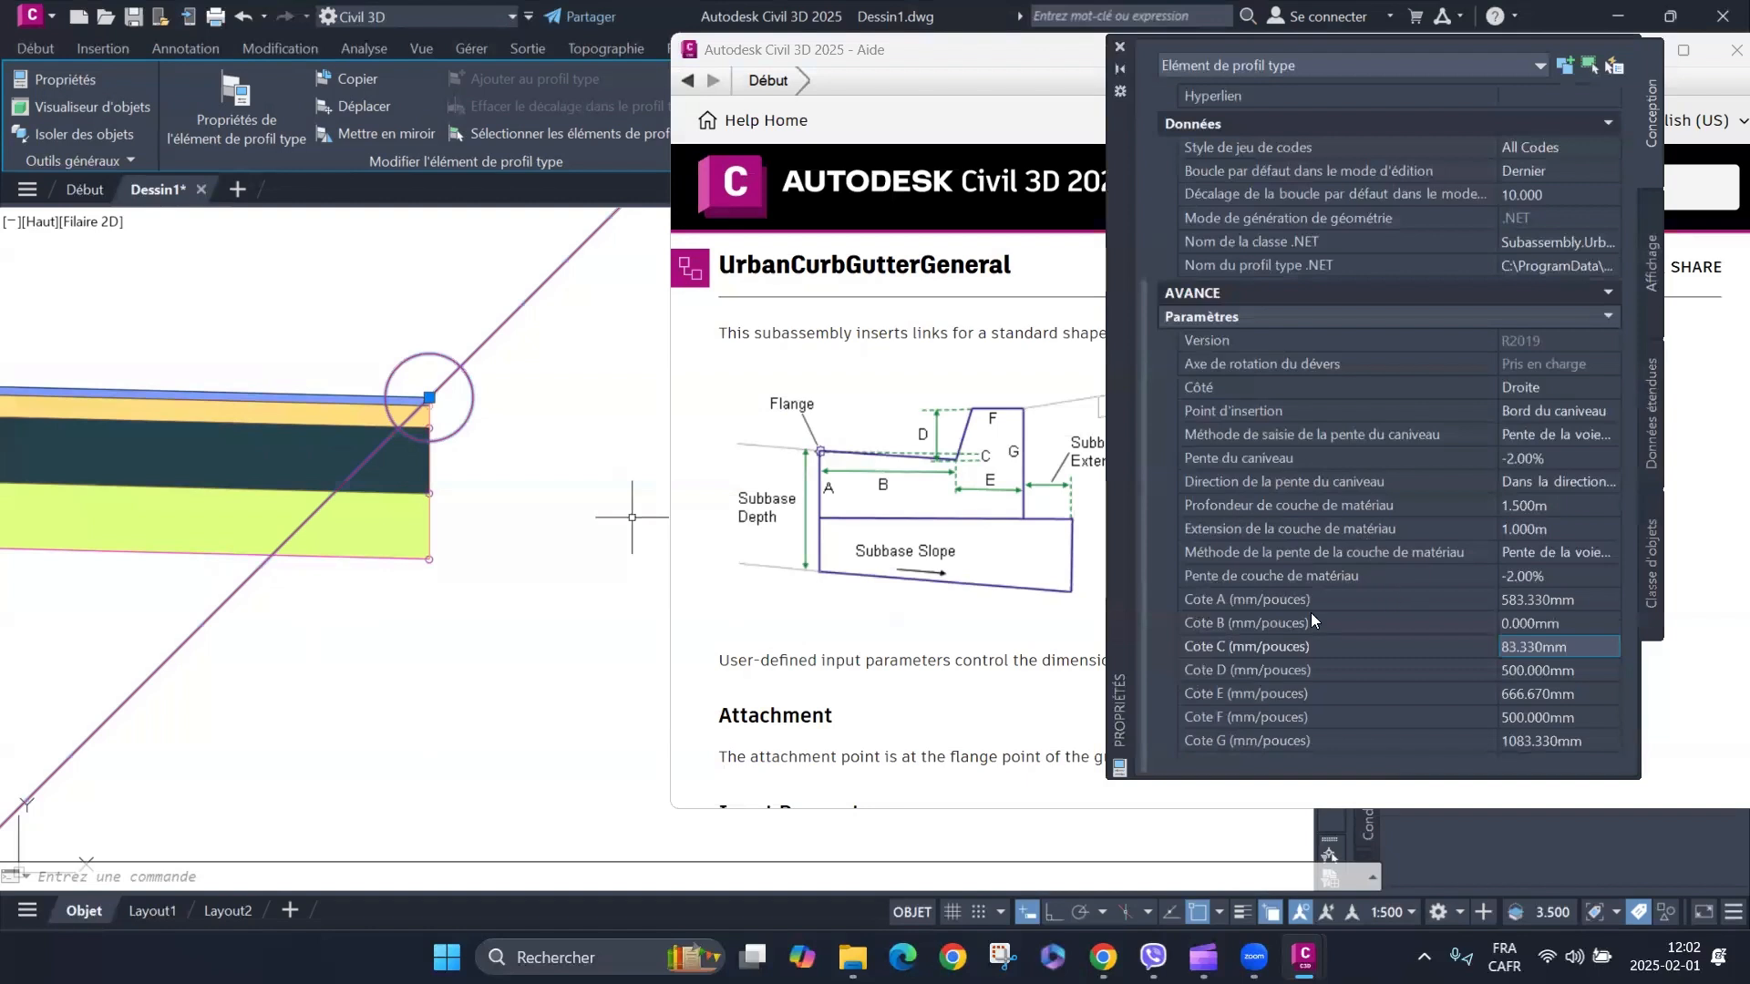
# Set the gutter width (Cote B) to 0.001 mm.
pyautogui.click(1610, 618)
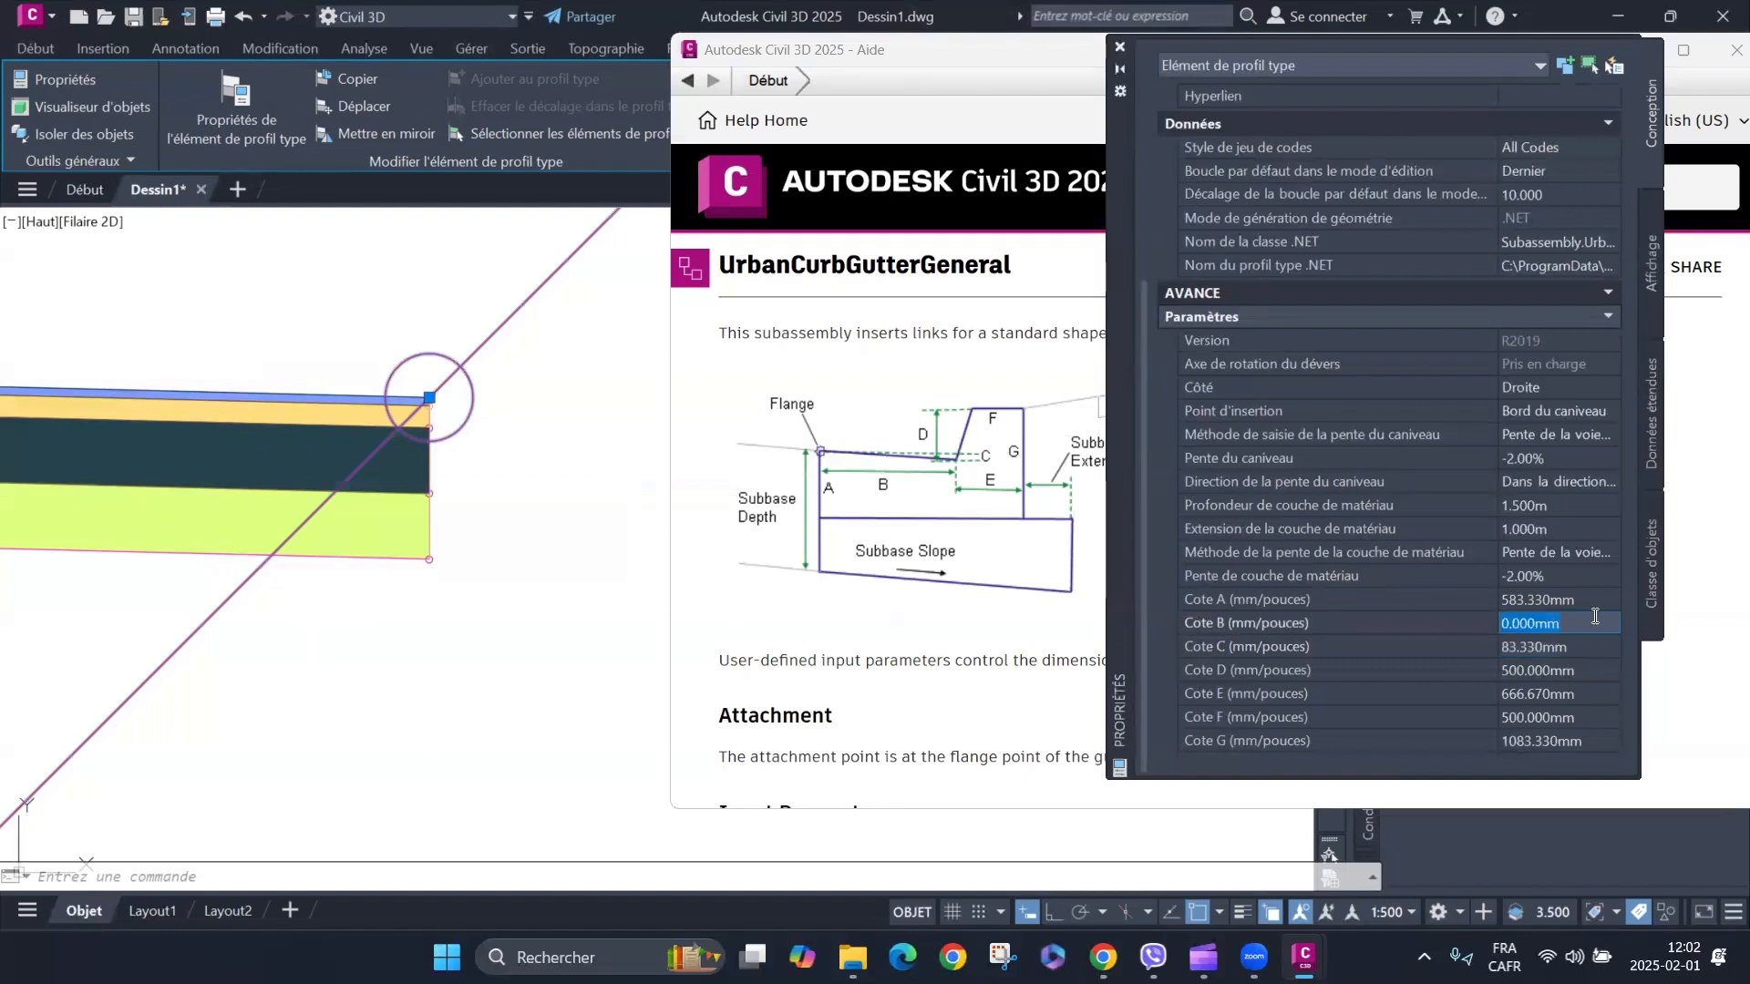
pyautogui.write('0.001')
pyautogui.press('Tab')
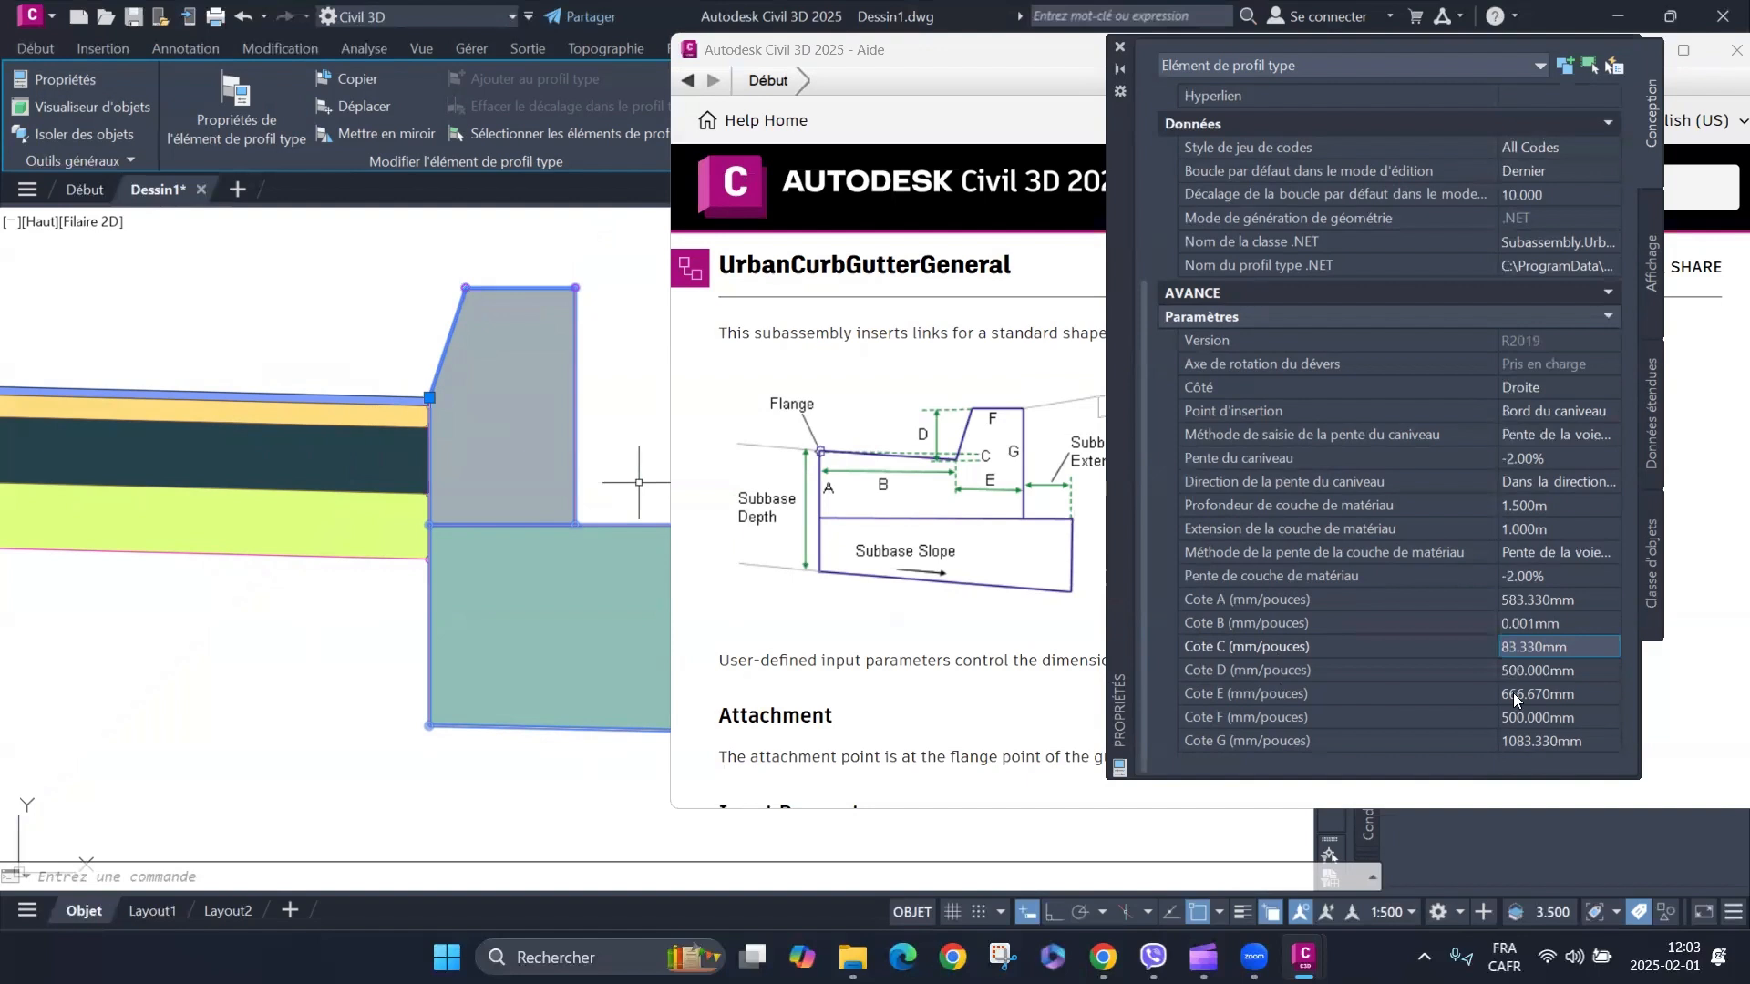
# Set the curb's Cote D to 150 mm.
pyautogui.click(1553, 678)
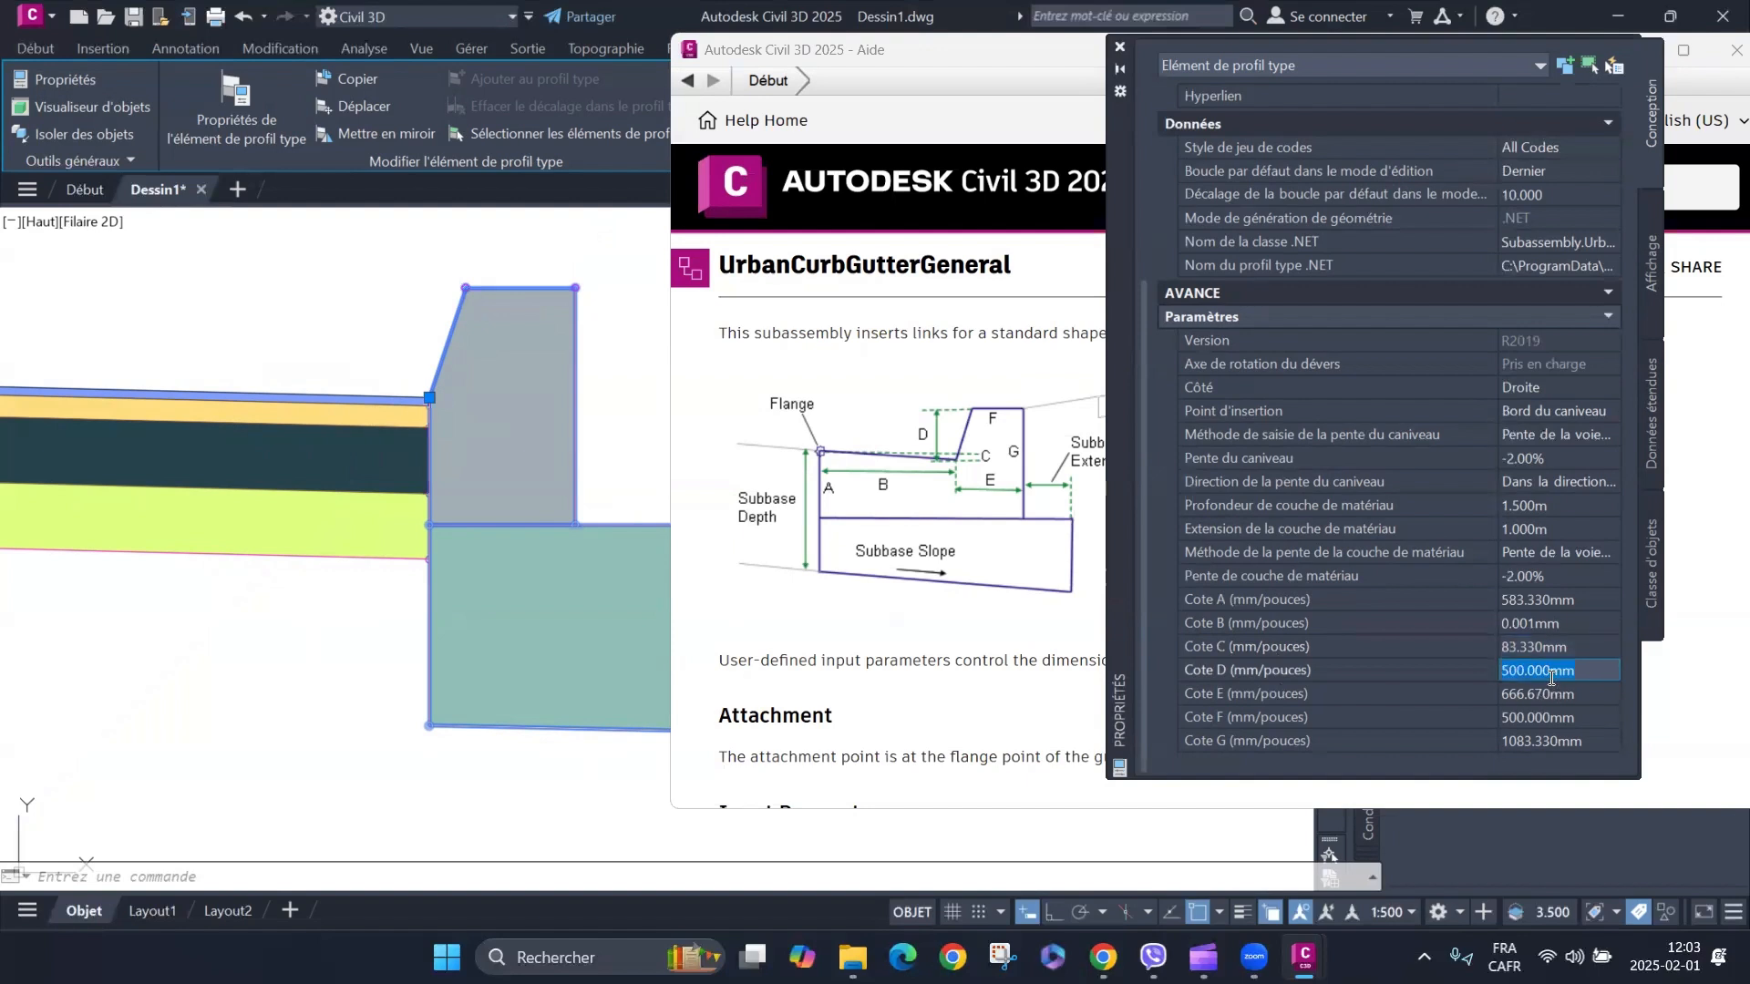
pyautogui.write('150')
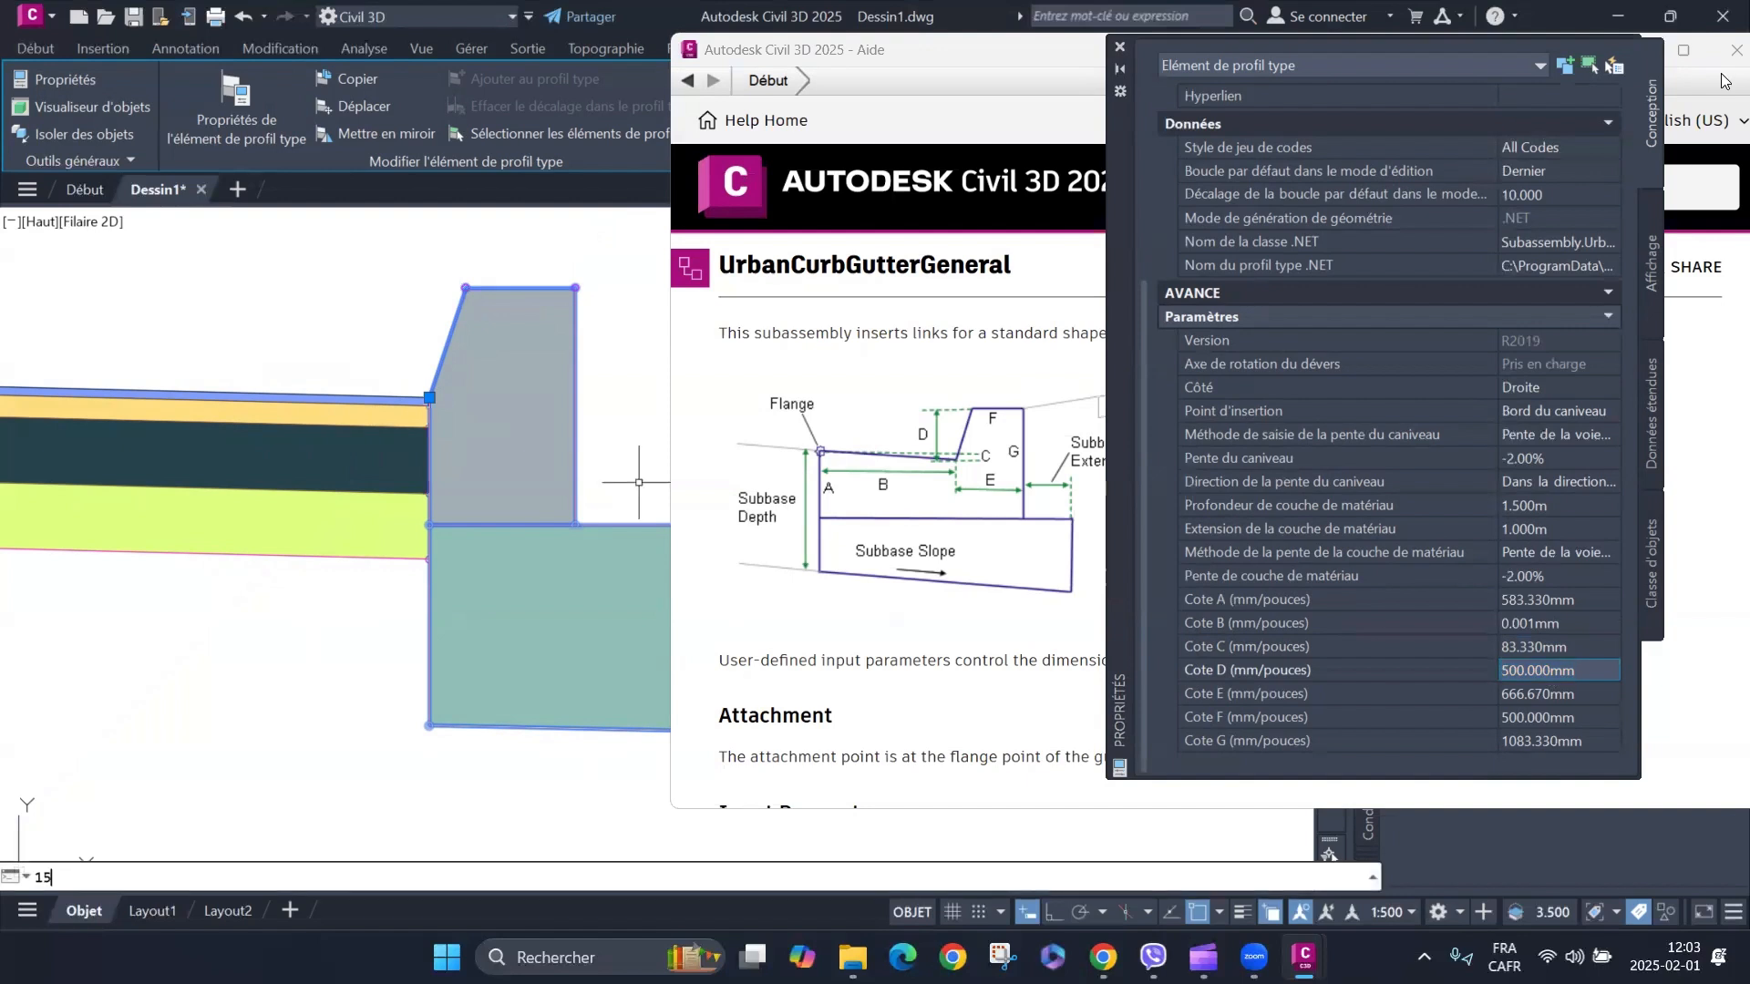
pyautogui.click(1573, 673)
pyautogui.moveTo(1577, 671); pyautogui.dragTo(1488, 672)
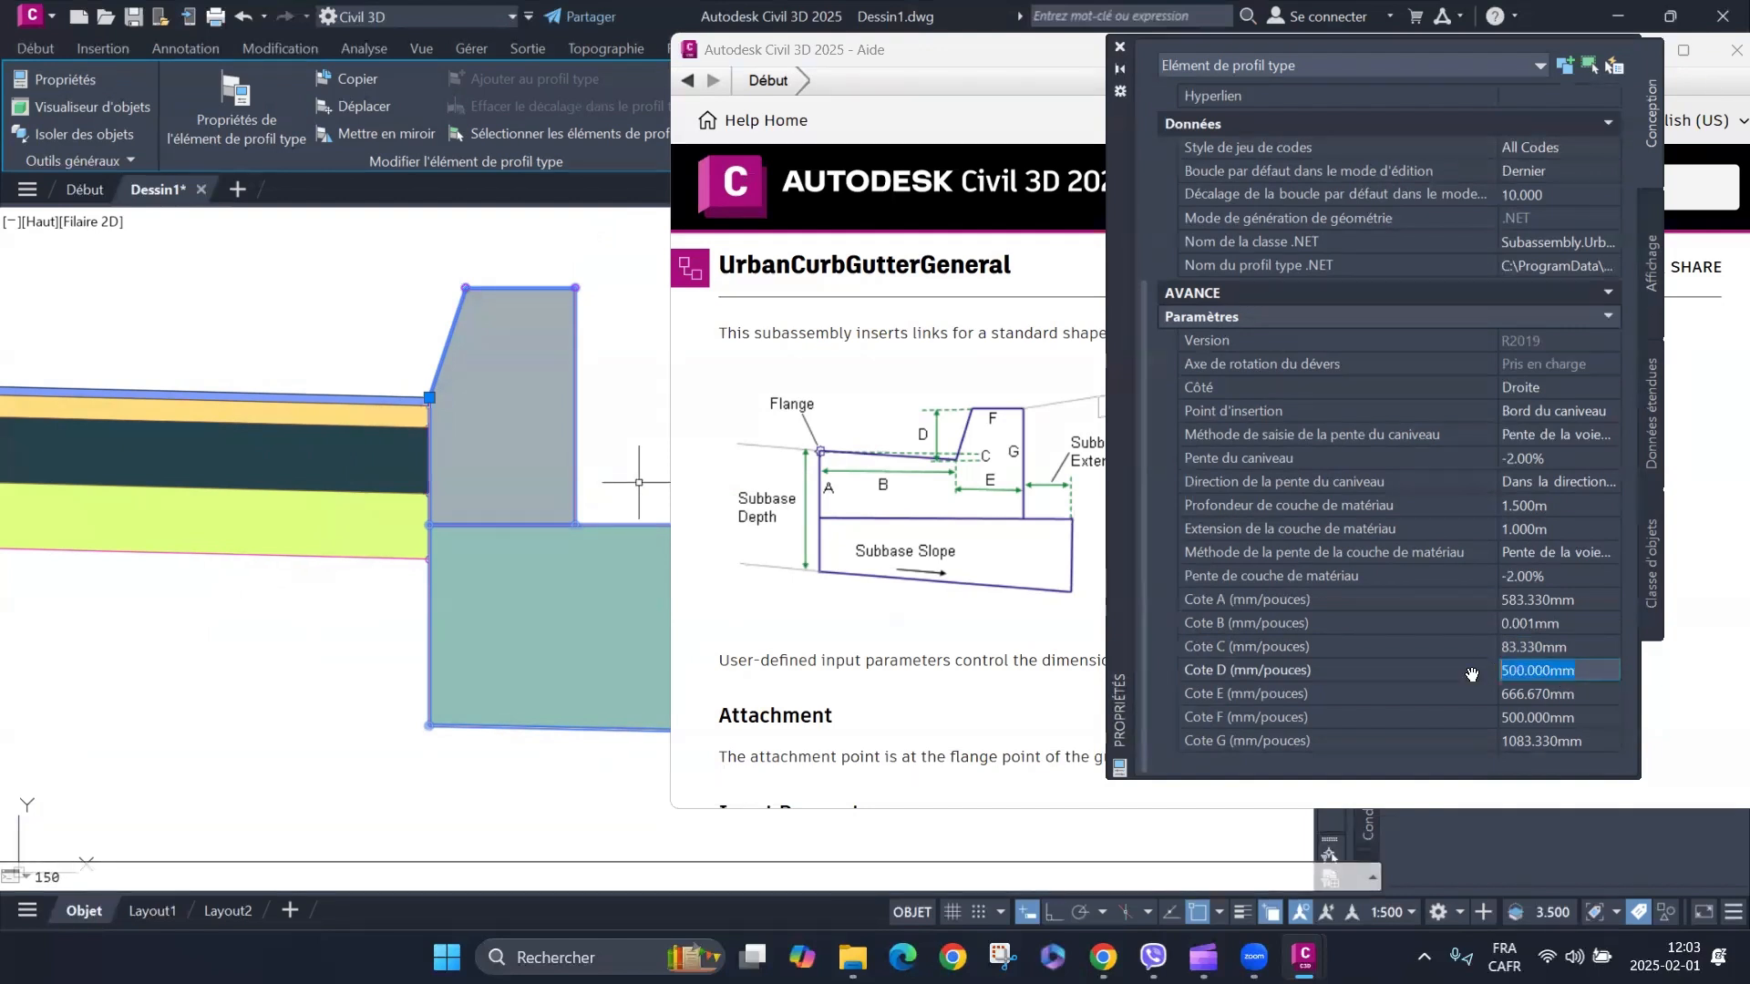
pyautogui.write('150')
pyautogui.press('Return')
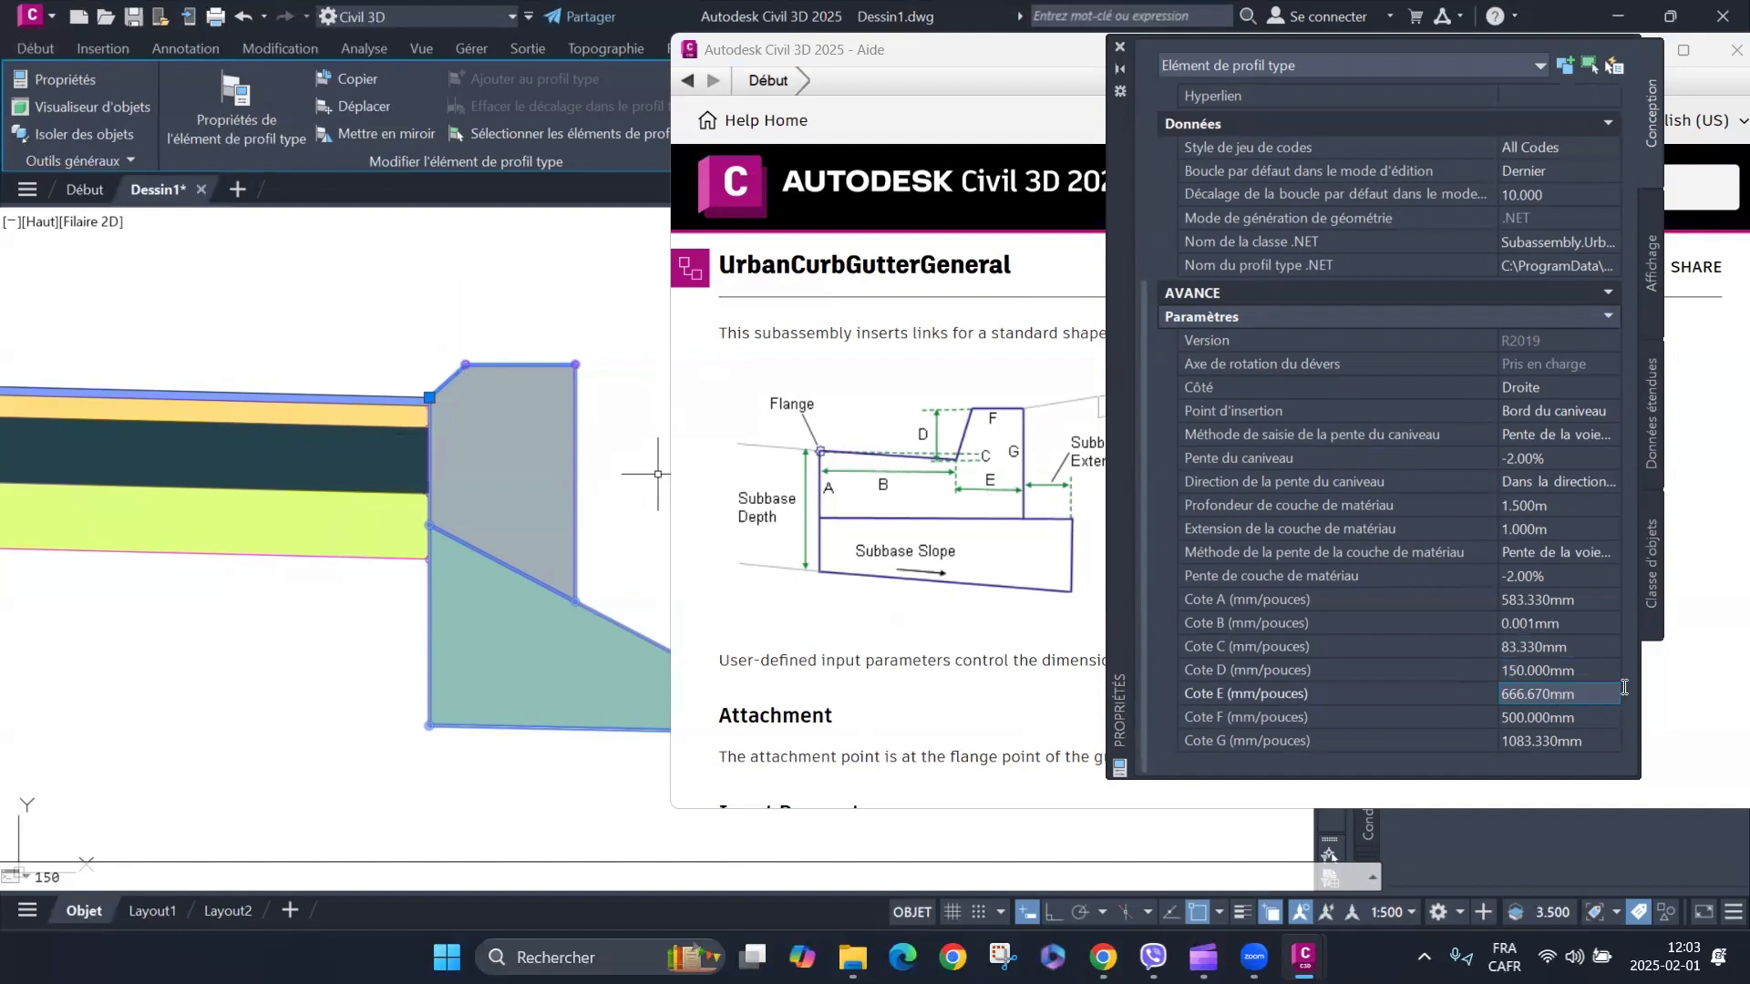
# Replace the curb's Cote E value with 225 mm.
pyautogui.press('BackSpace')
pyautogui.press('BackSpace')
pyautogui.press('BackSpace')
pyautogui.press('BackSpace')
pyautogui.press('BackSpace')
pyautogui.press('BackSpace')
pyautogui.press('BackSpace')
pyautogui.press('BackSpace')
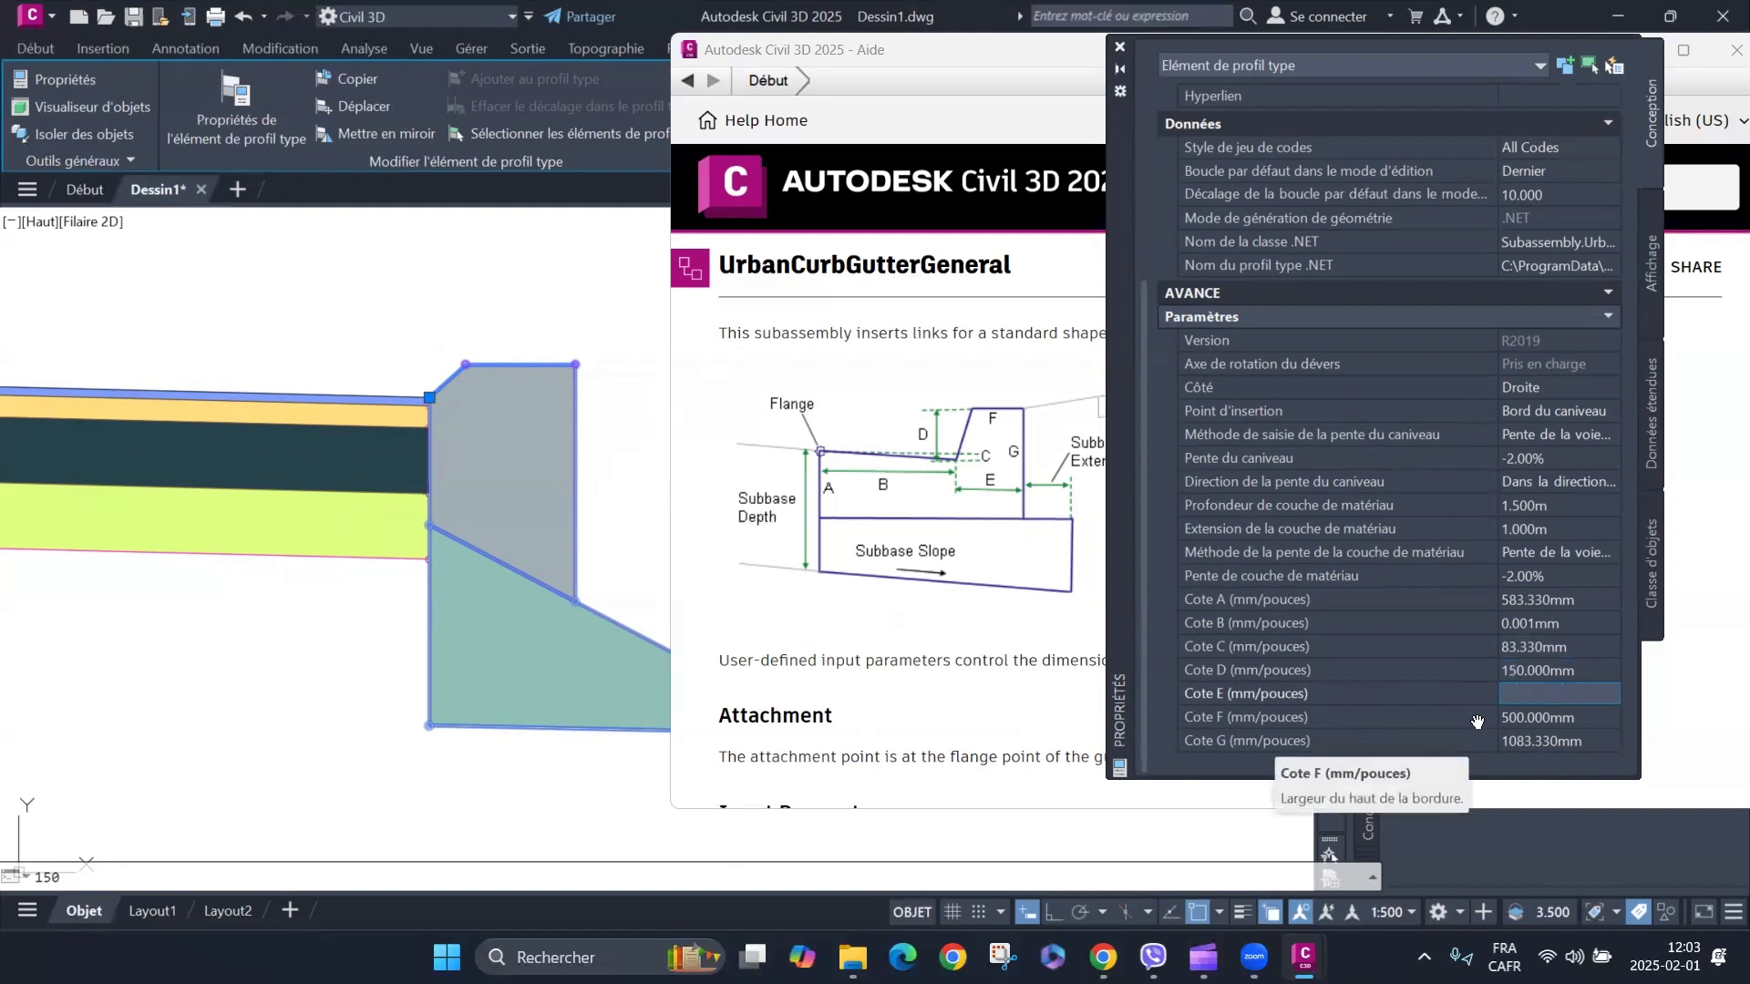
pyautogui.write('225')
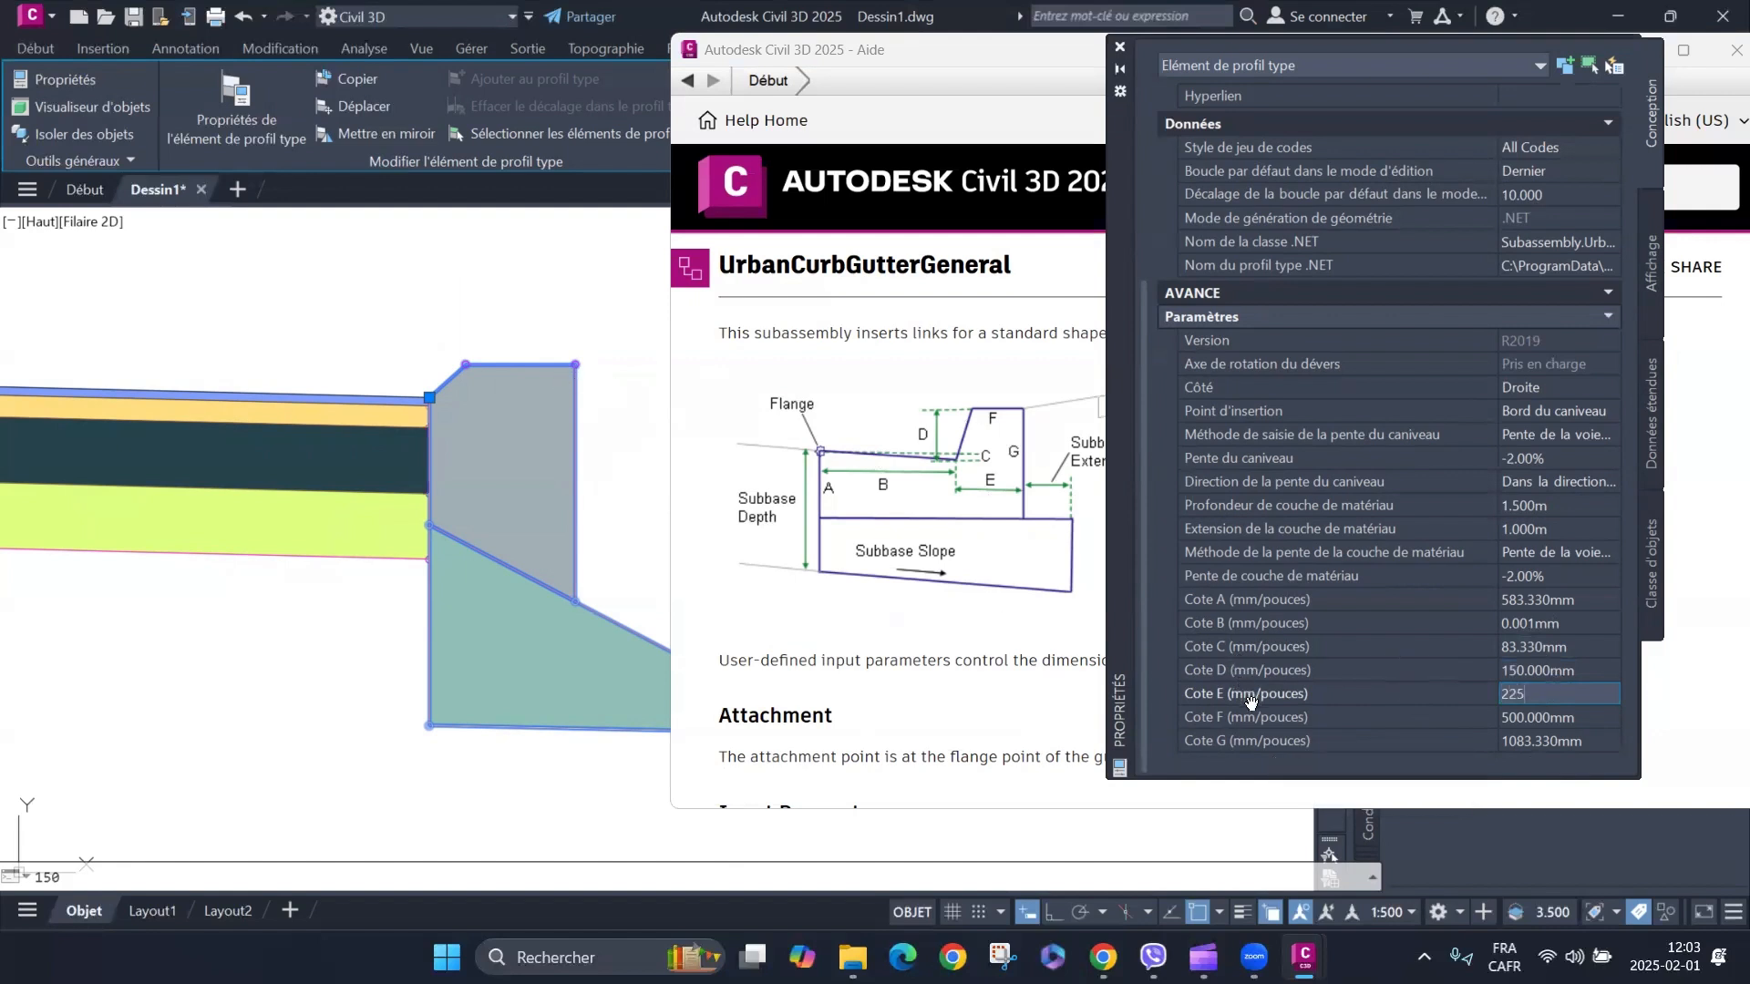
# Set the curb's top width (Cote F) to 200 mm.
pyautogui.click(1584, 720)
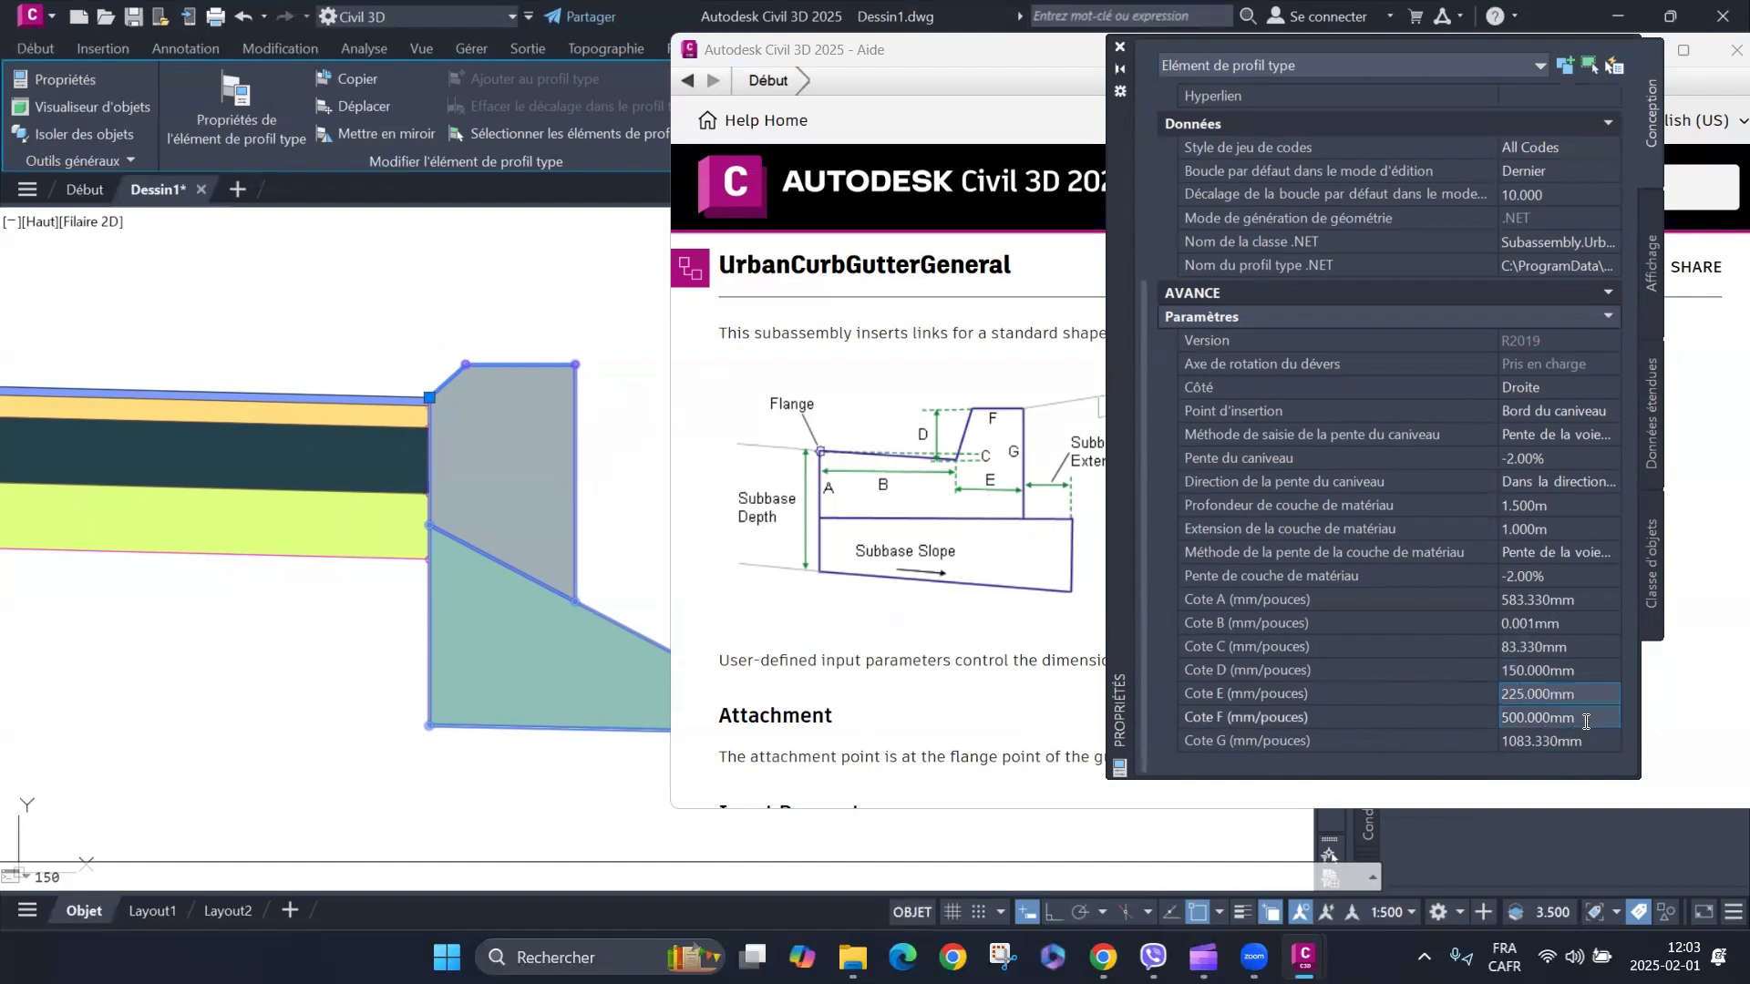
pyautogui.moveTo(1577, 721); pyautogui.dragTo(1475, 729)
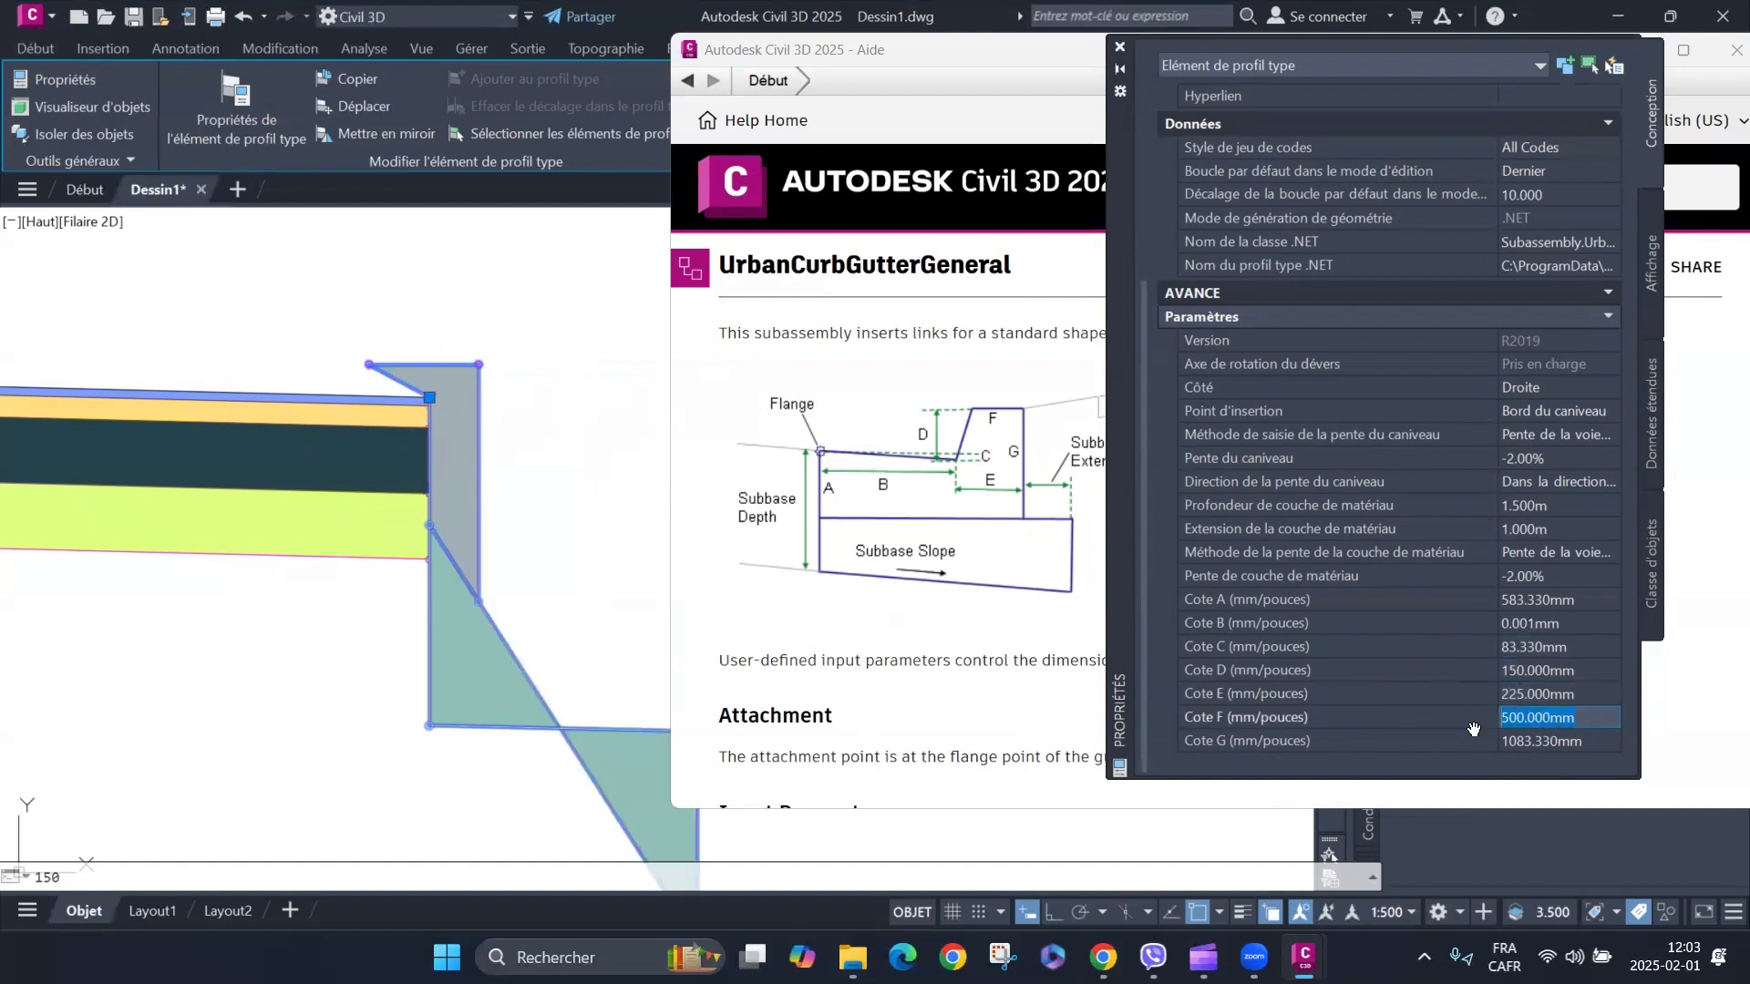
pyautogui.write('200')
pyautogui.press('Return')
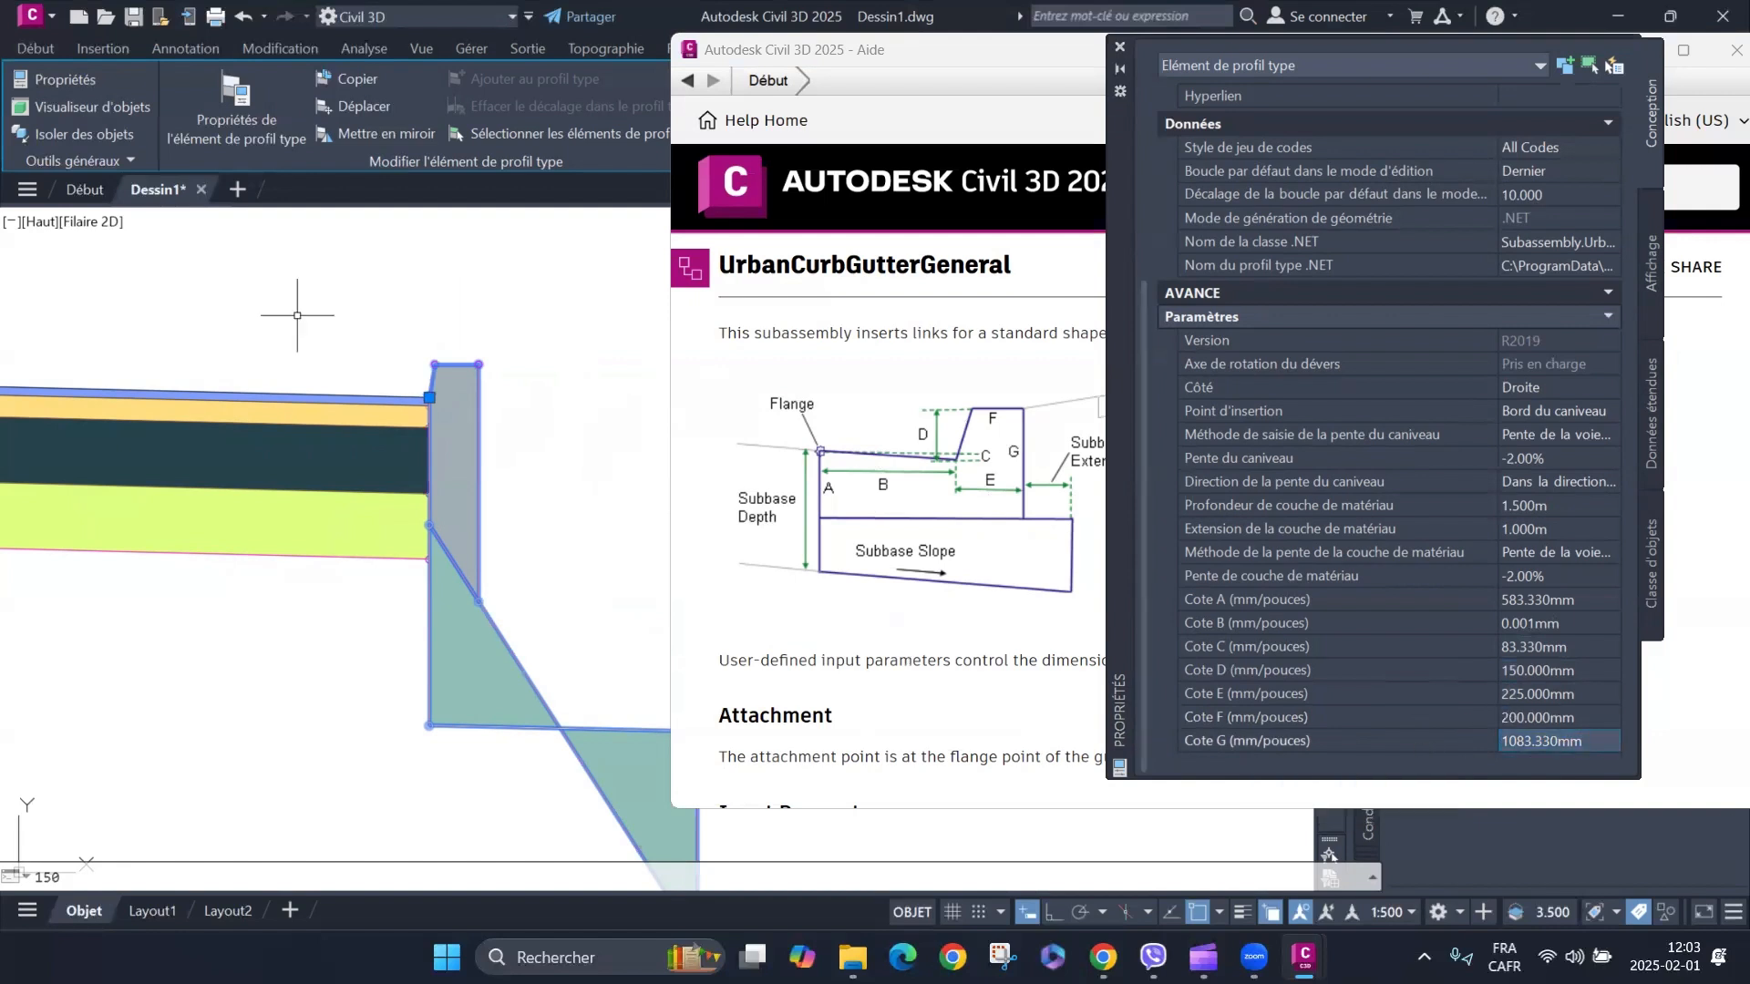
# Set the curb's back height (Cote G) to 400 mm.
pyautogui.scroll(2, 334, 338)
pyautogui.scroll(-1, 310, 415)
pyautogui.scroll(-2, 414, 402)
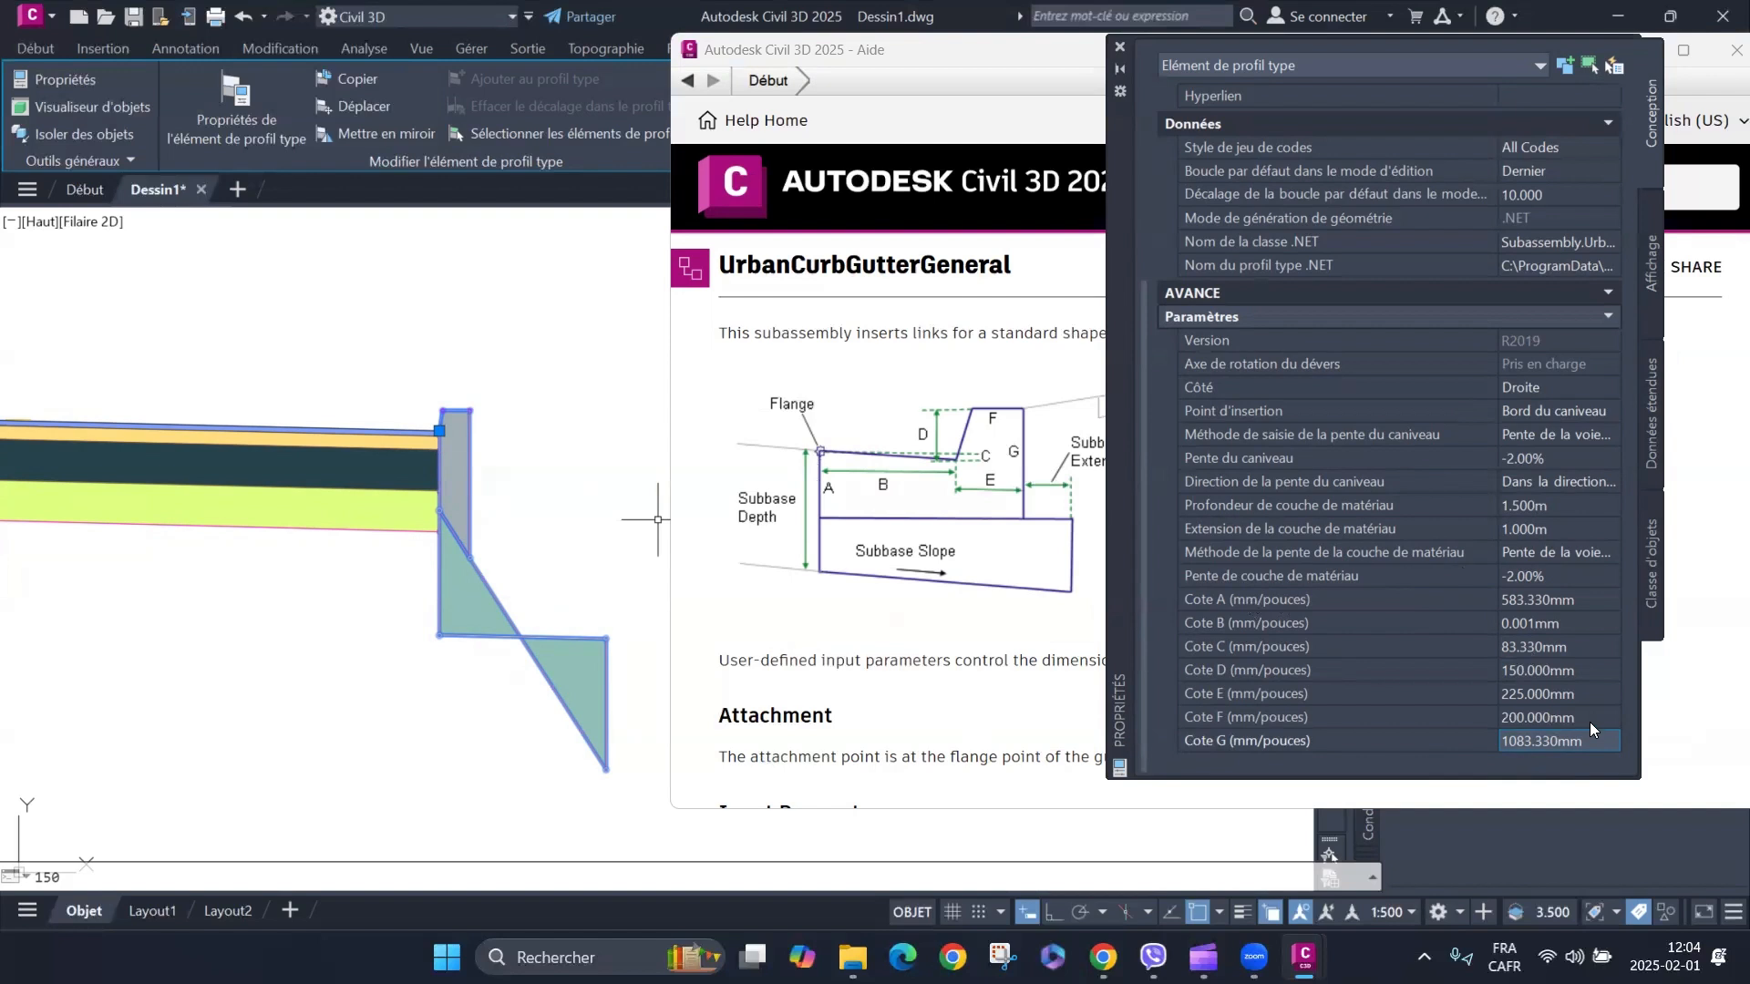
pyautogui.click(1478, 743)
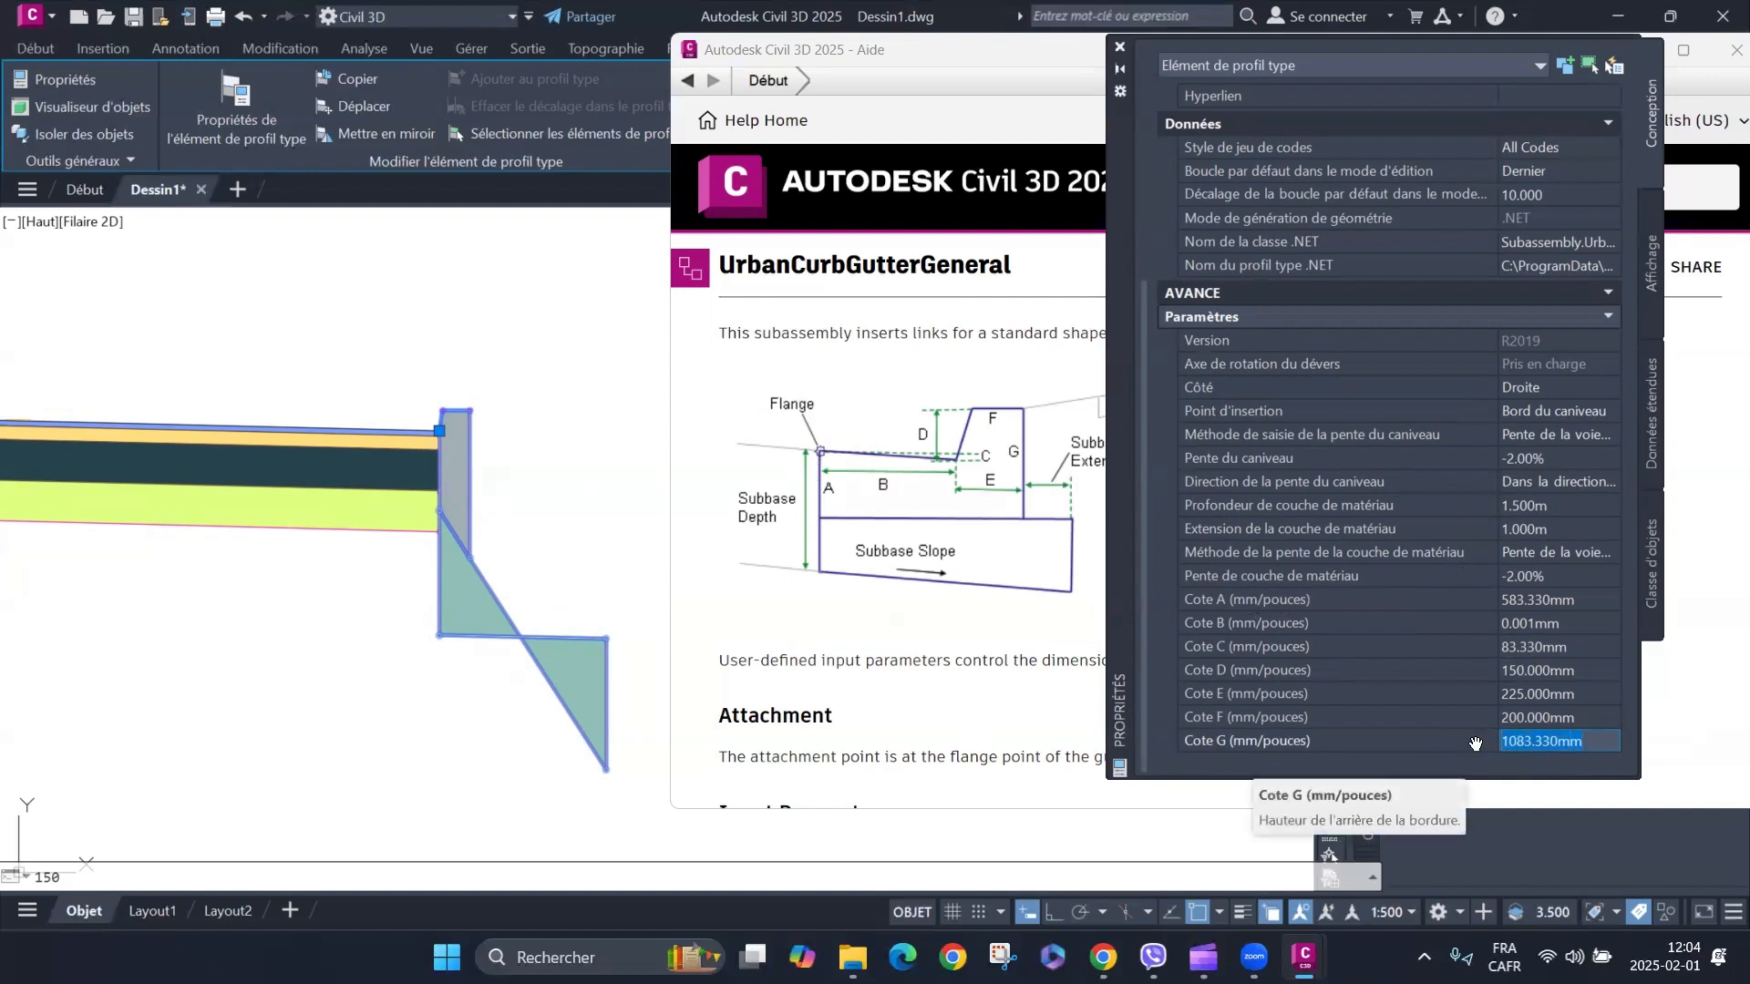
pyautogui.write('400')
pyautogui.press('Return')
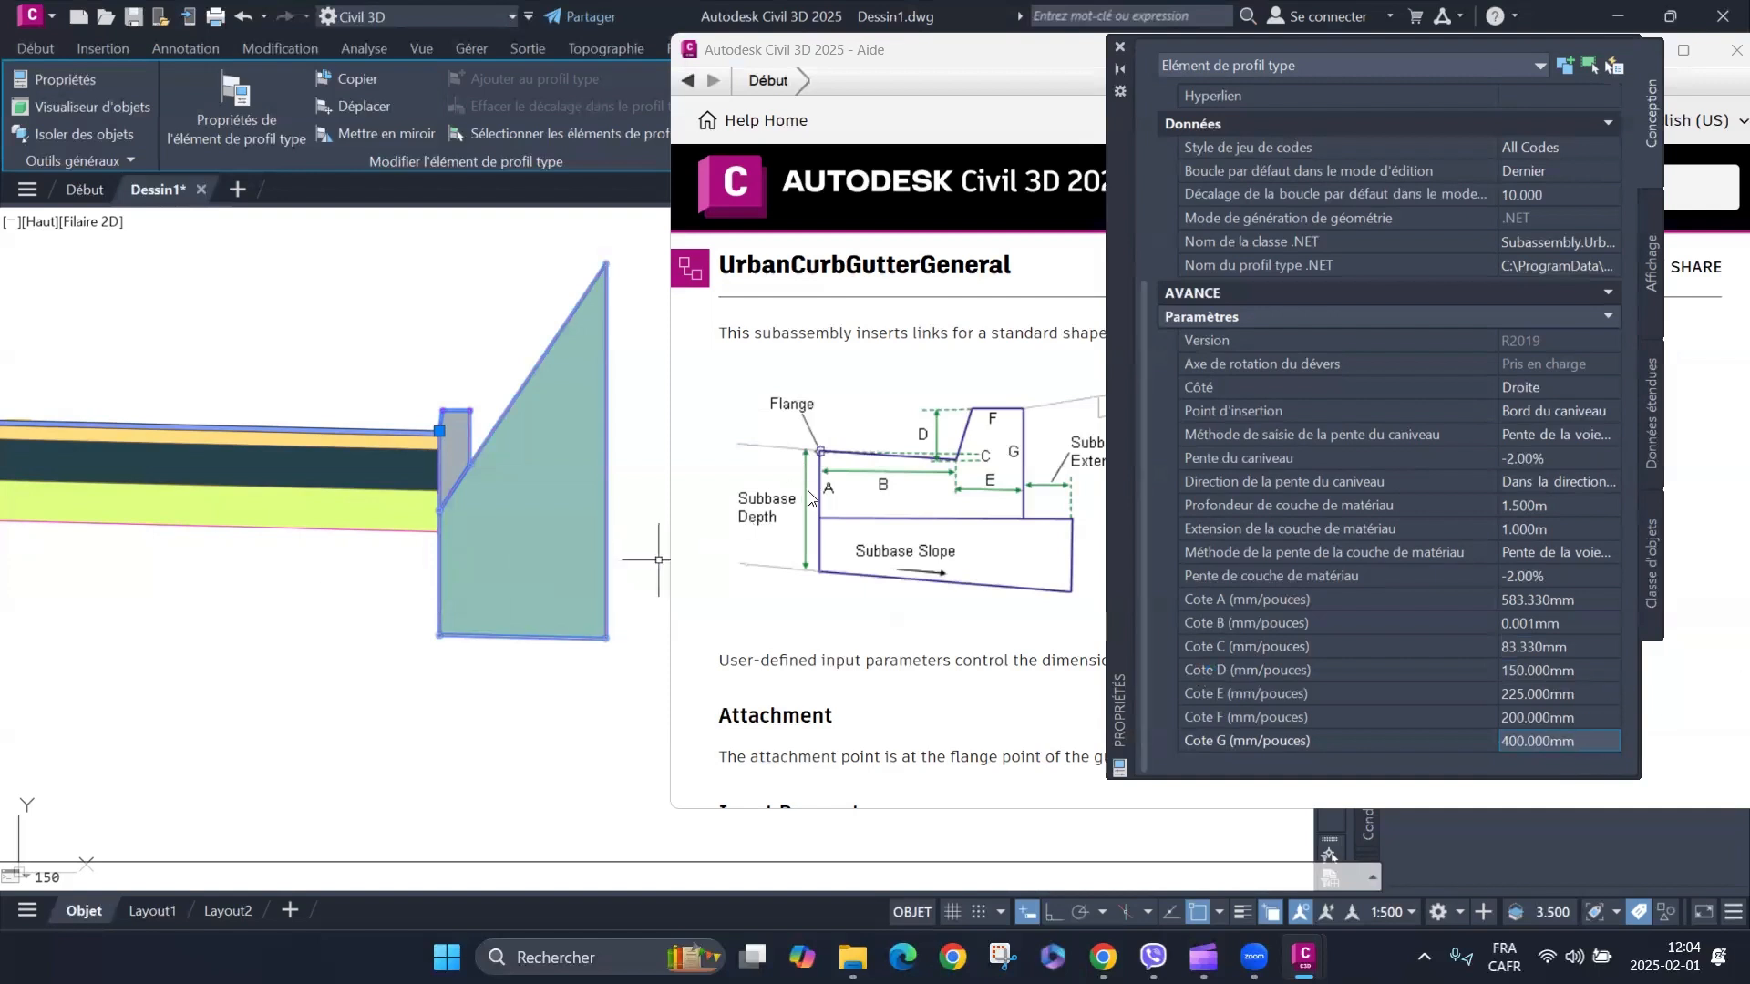
# Set the curb's Cote A to 250 mm.
pyautogui.click(1593, 603)
pyautogui.write('25')
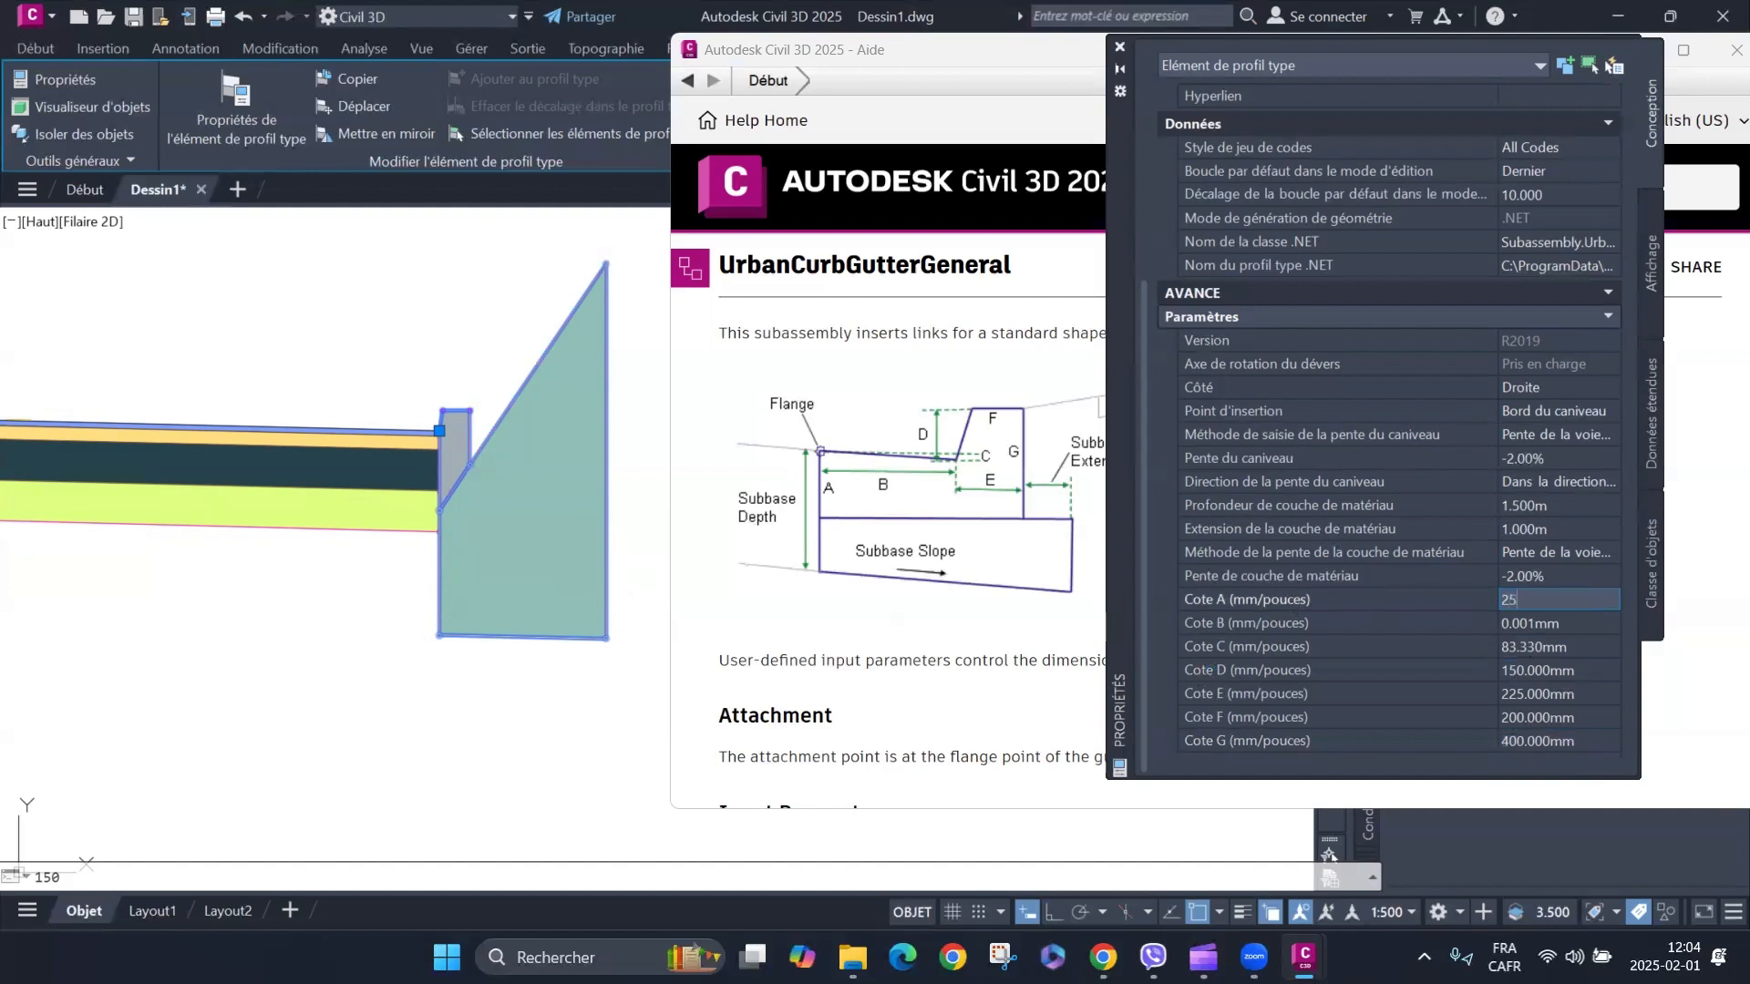
pyautogui.write('0')
pyautogui.press('Tab')
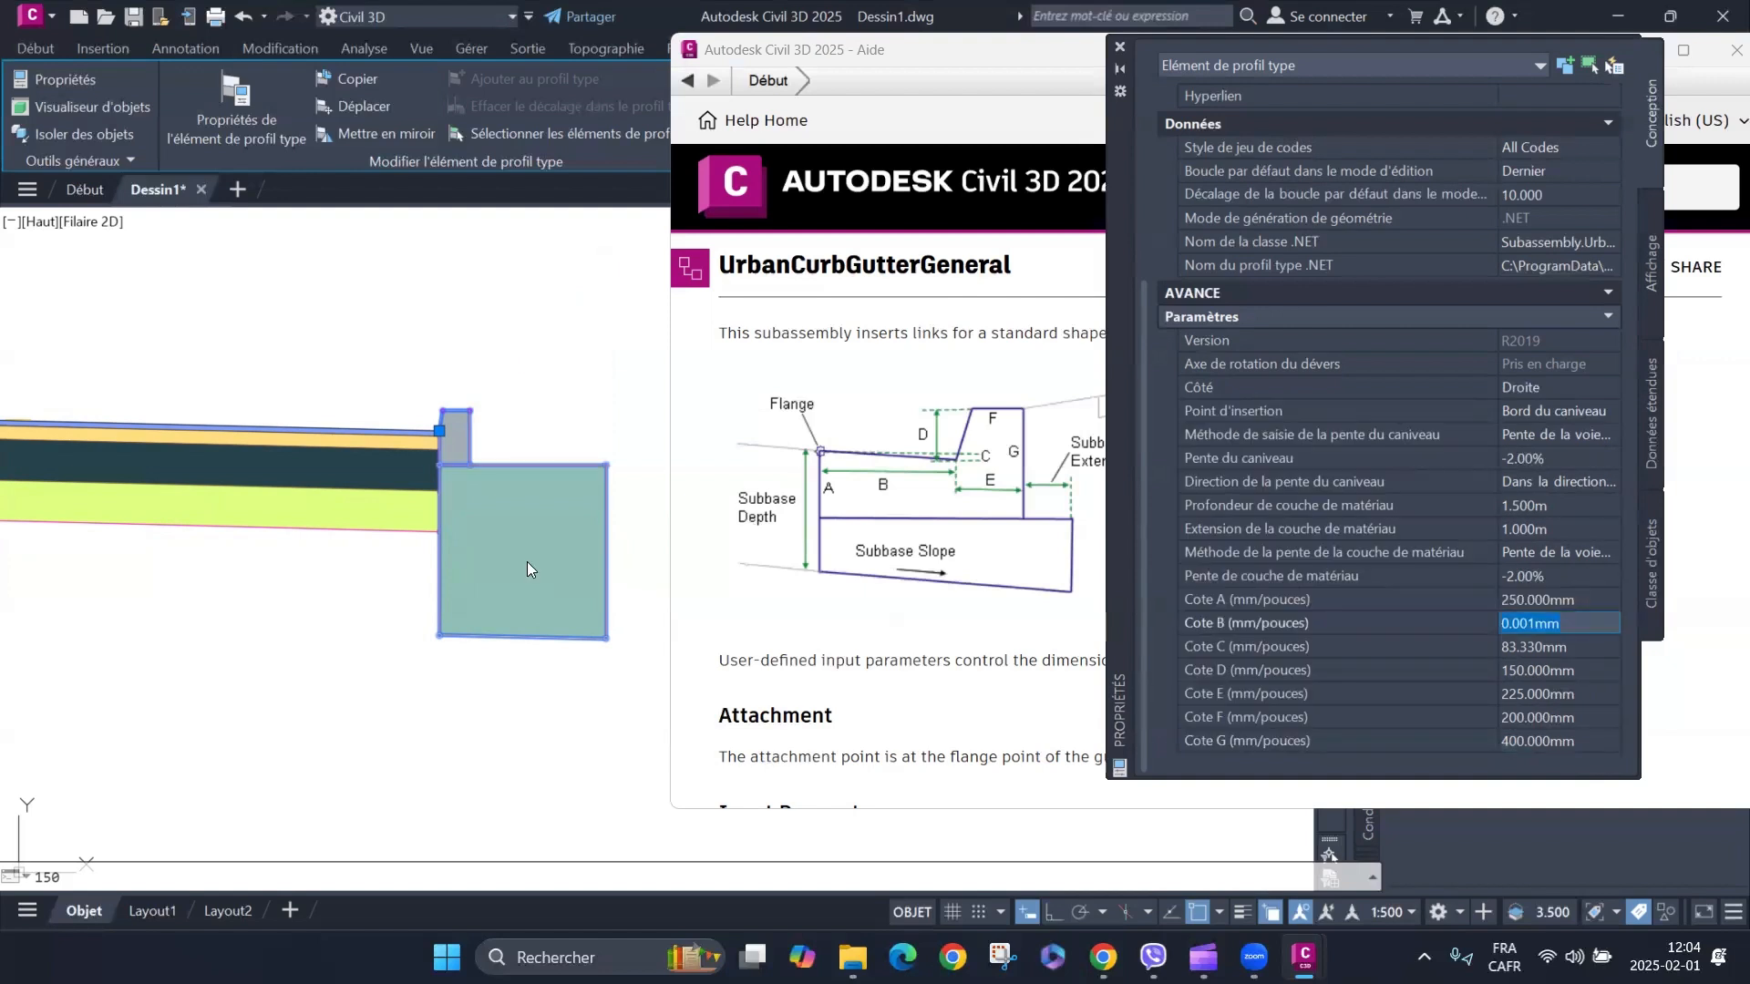
# Try a material layer depth (Profondeur de couche de matériau) of 0.15 m under the curb.
pyautogui.scroll(2, 457, 452)
pyautogui.scroll(-2, 366, 373)
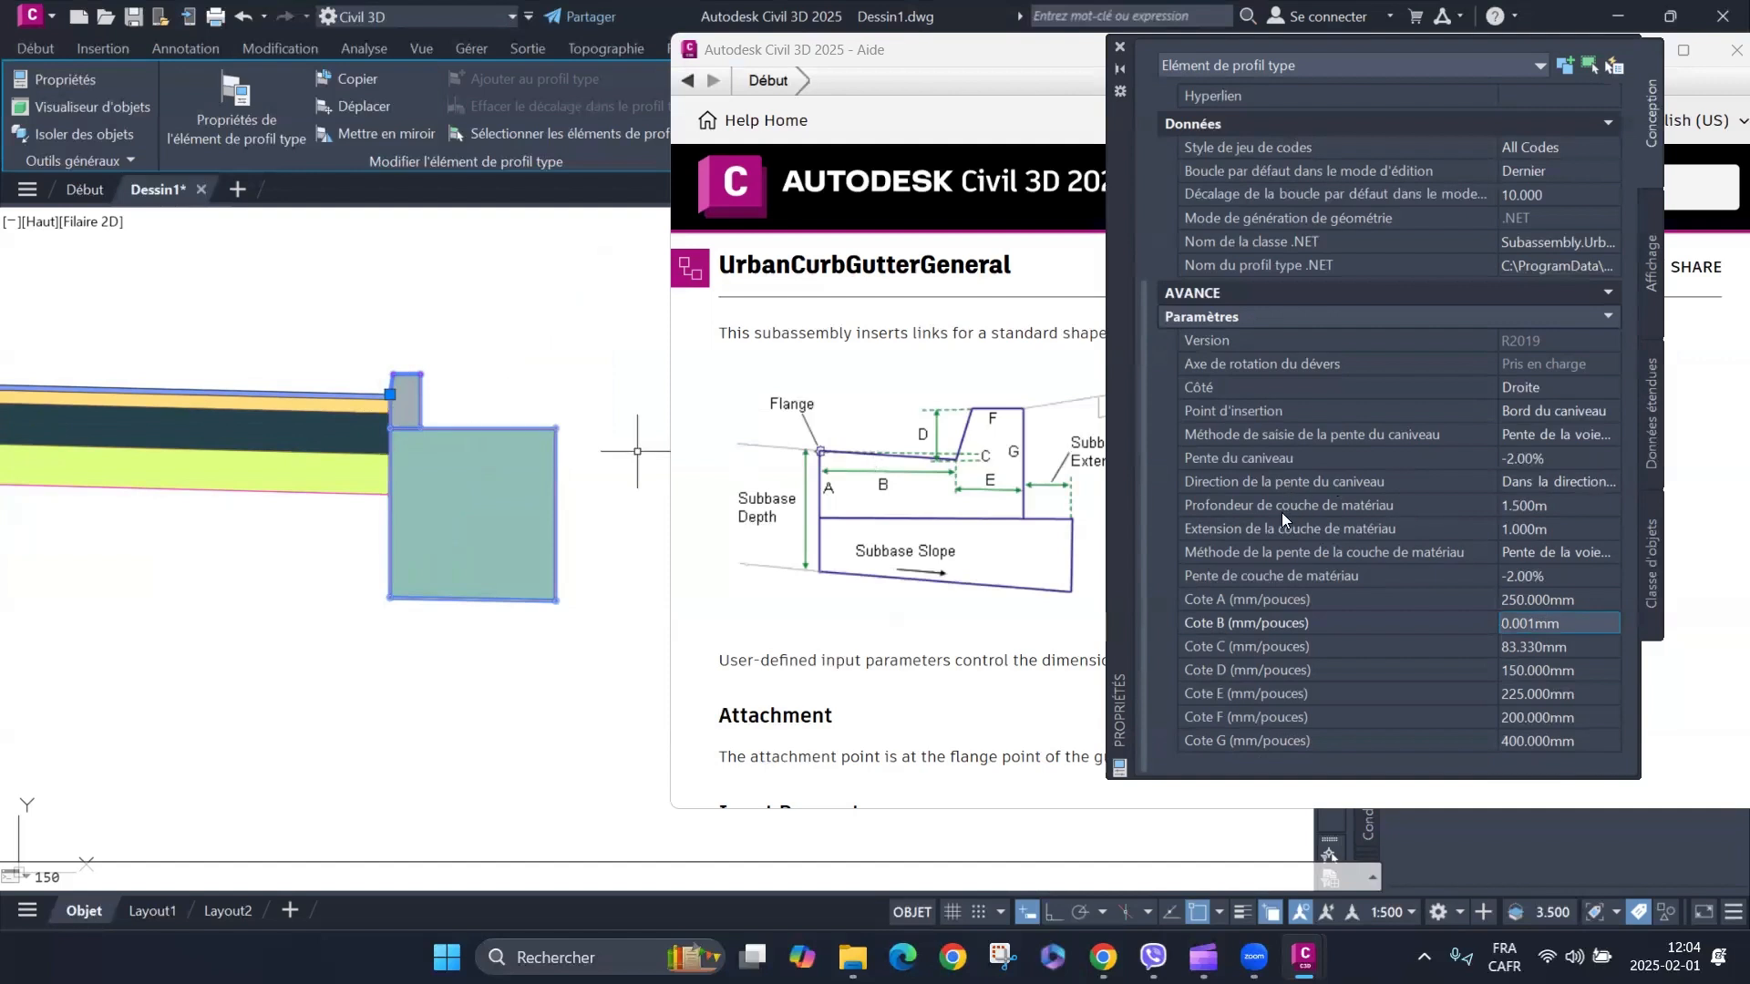
pyautogui.click(1569, 506)
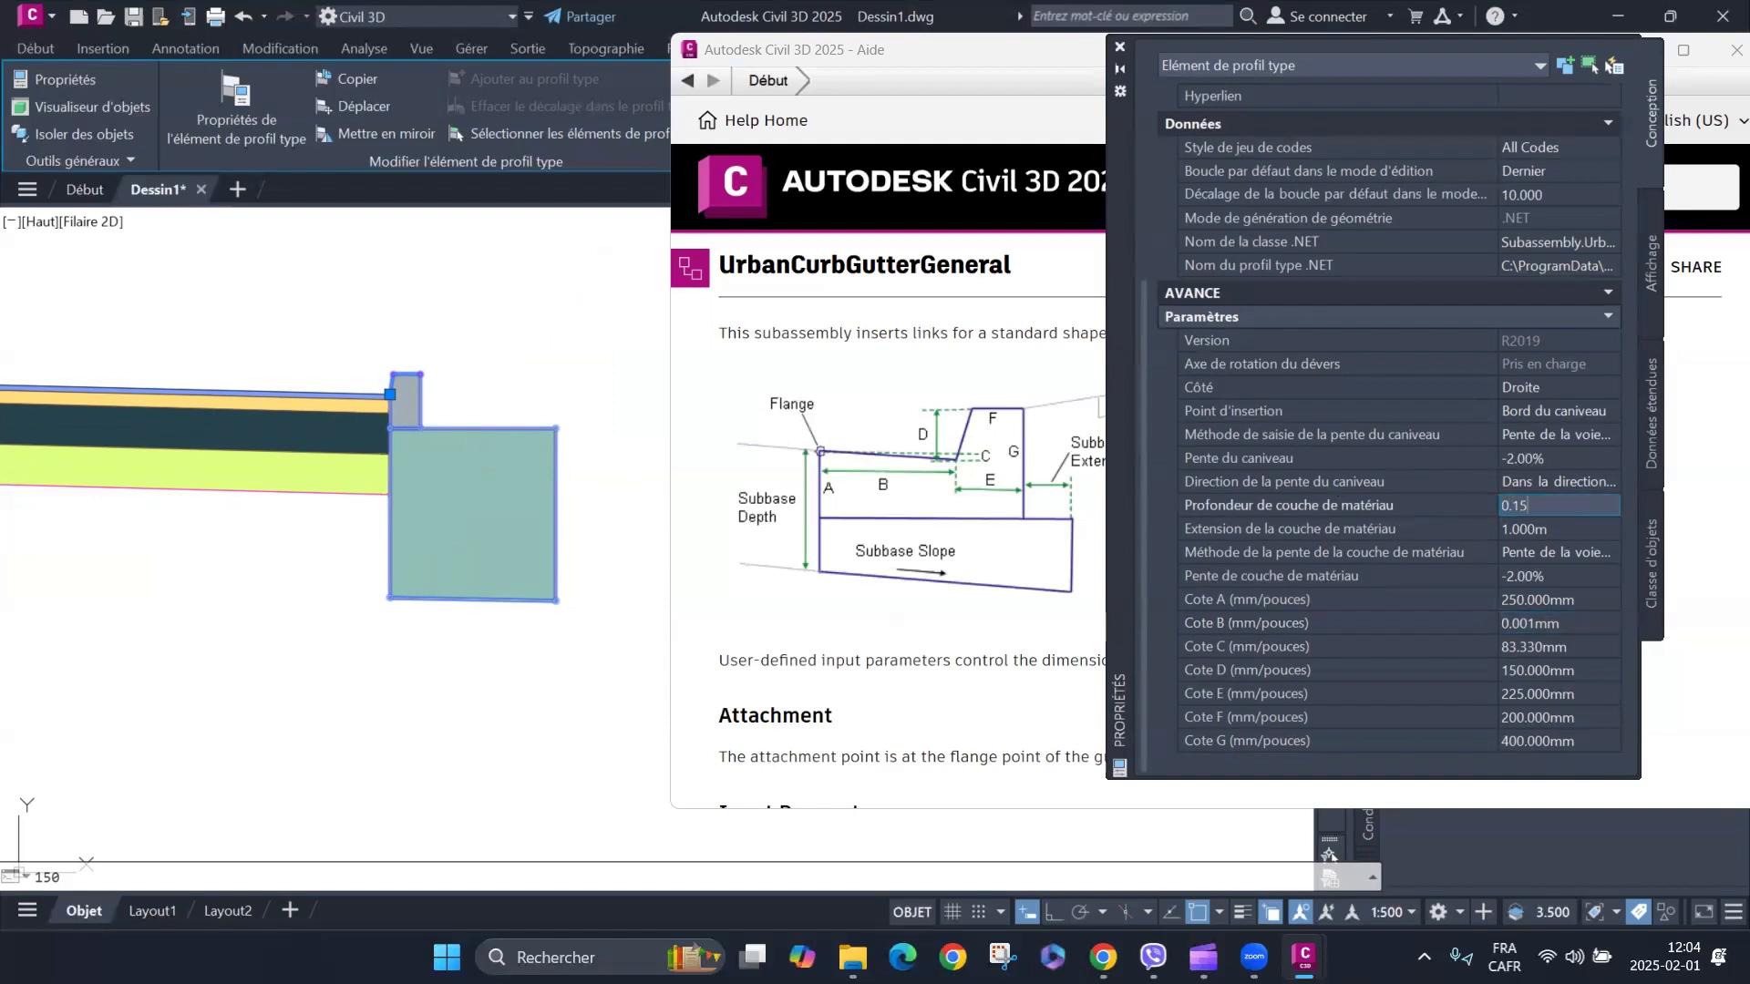
pyautogui.press('Tab')
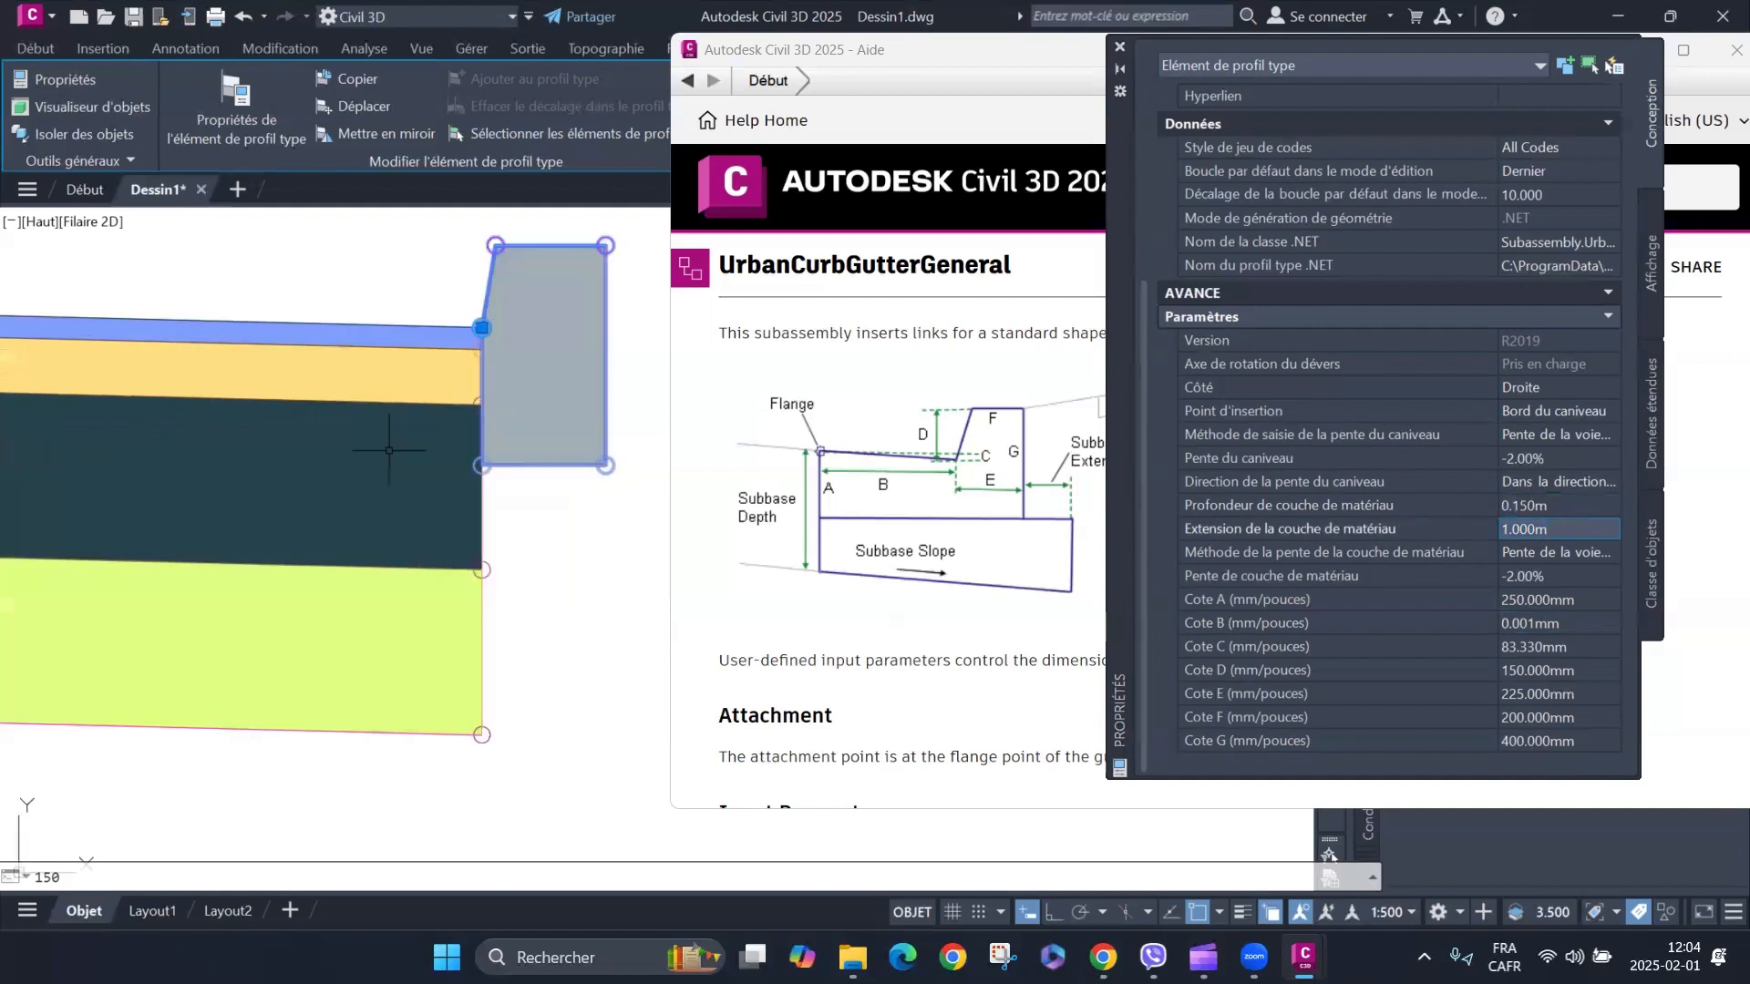
# Set the curb's material layer depth (Profondeur de couche de matériau) to 0.5 m.
pyautogui.click(1583, 508)
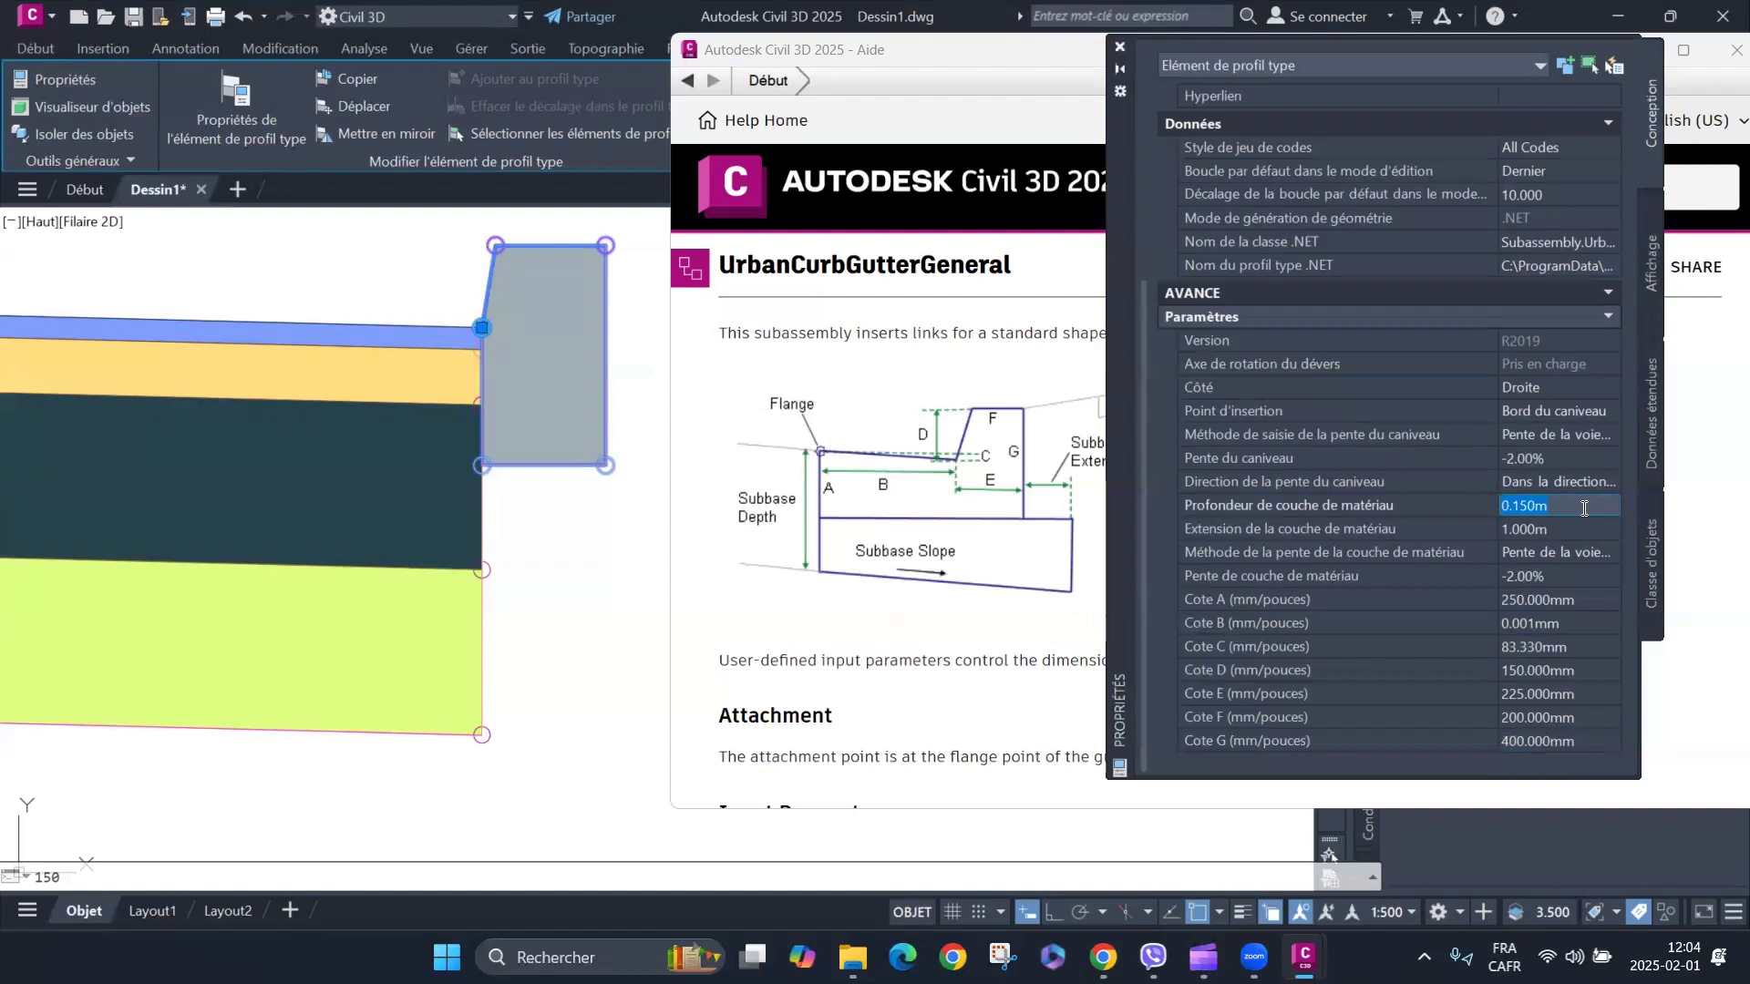
pyautogui.write('.5')
pyautogui.press('Tab')
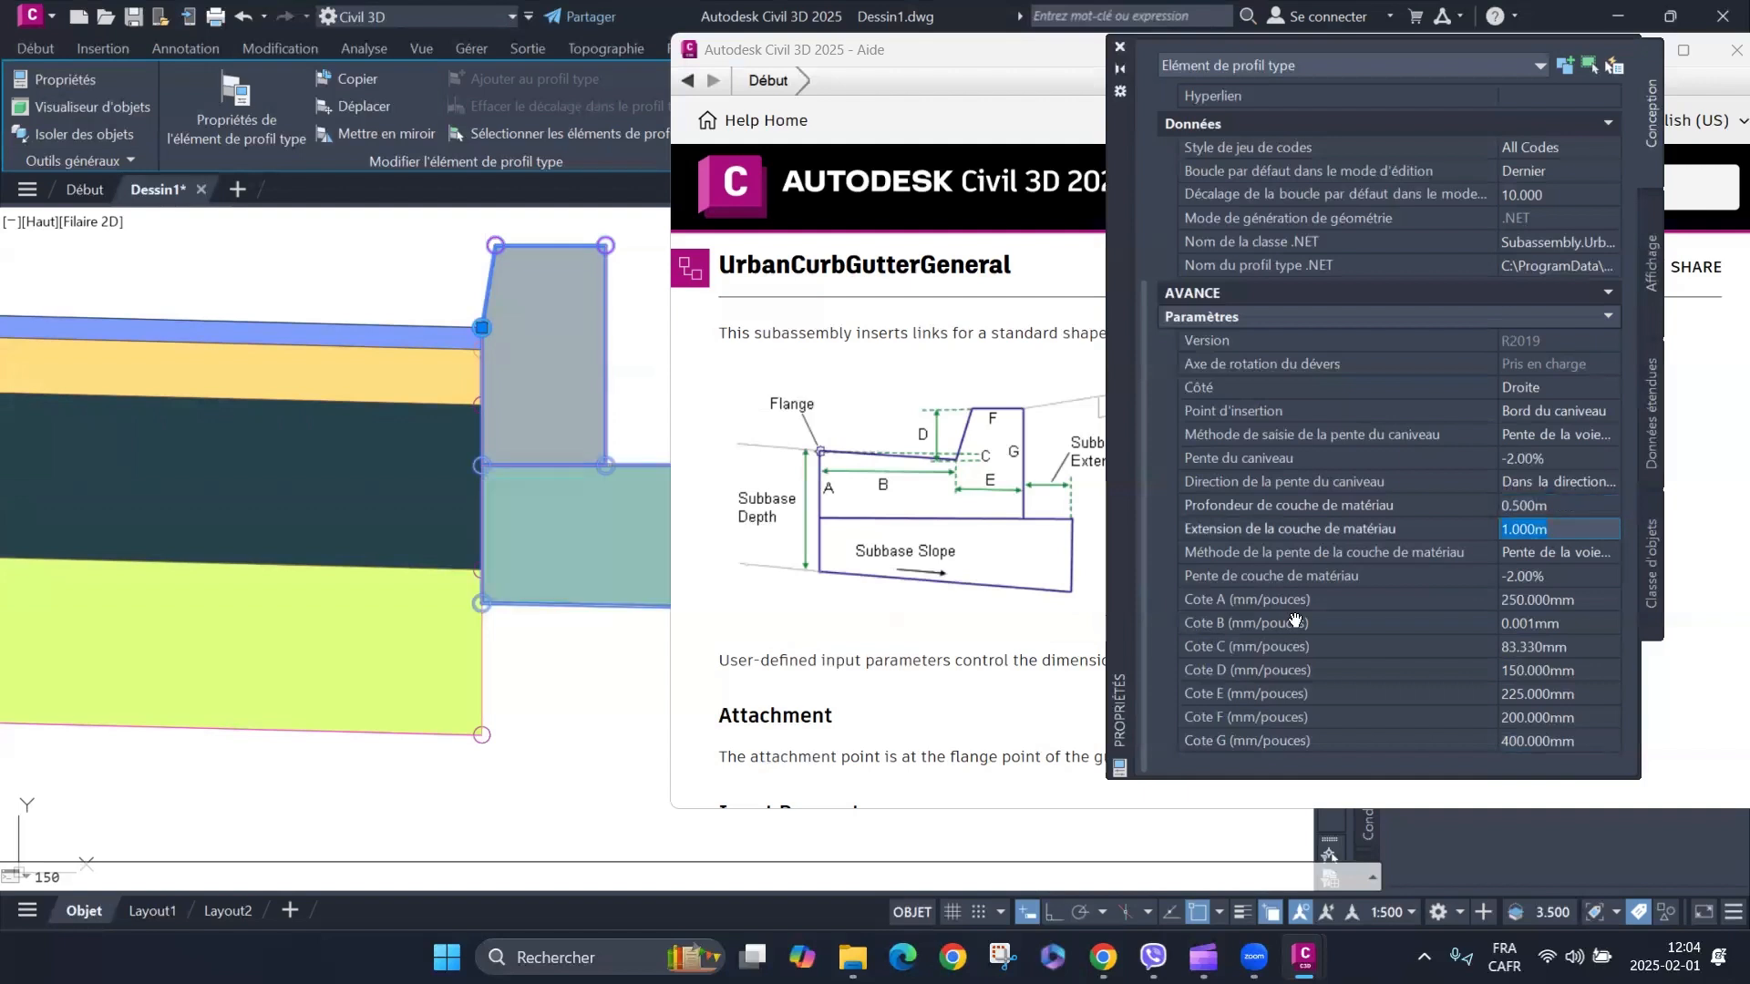
# Try material layer extensions (Extension de la couche de matériau) of 0.5 m and 0.25 m for the curb.
pyautogui.scroll(2, 291, 550)
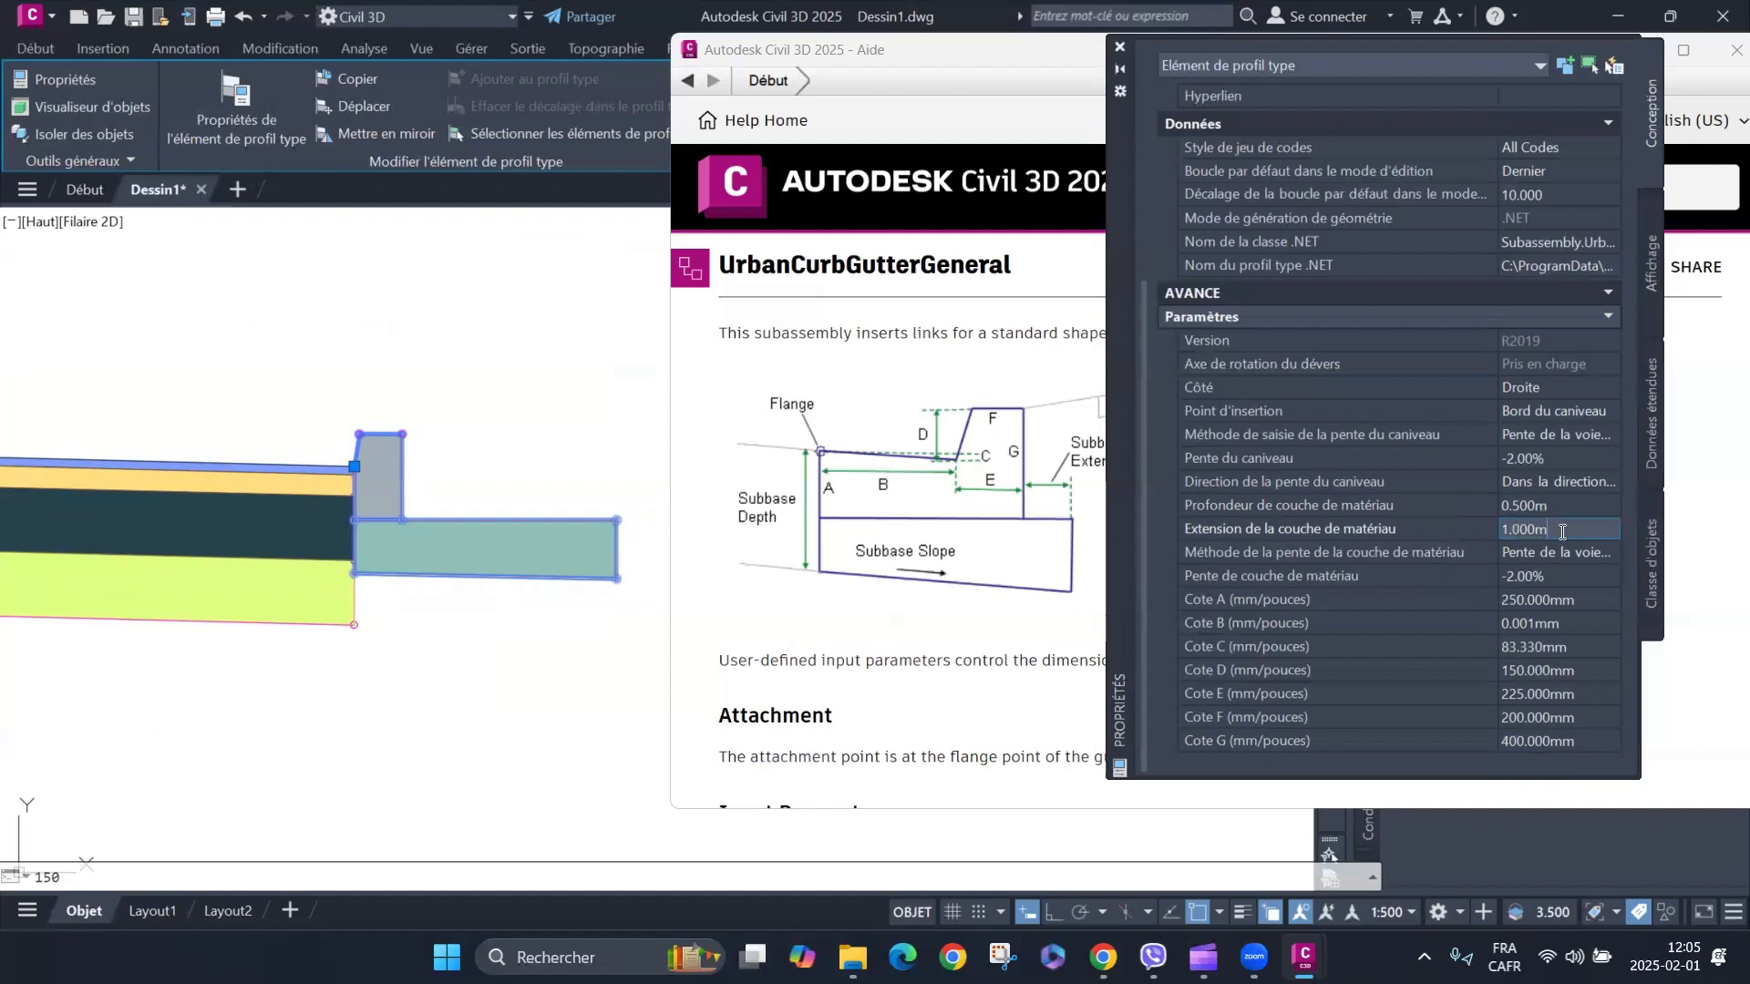
pyautogui.write('.5')
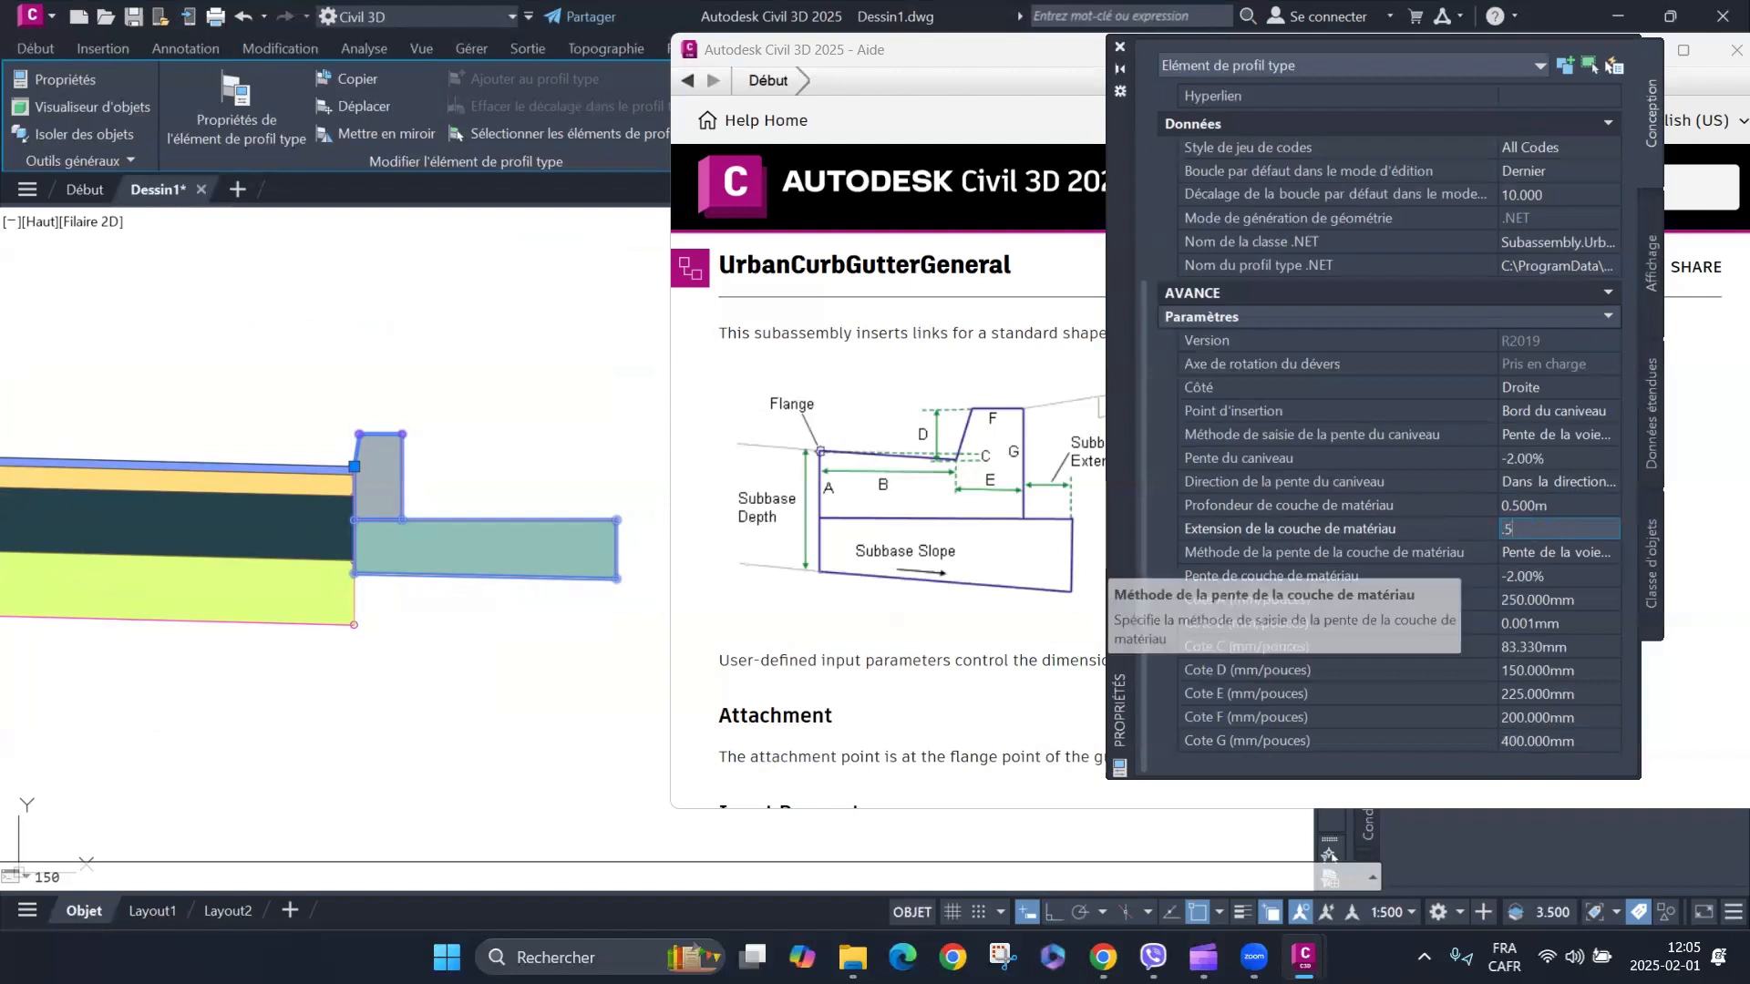
pyautogui.press('Tab')
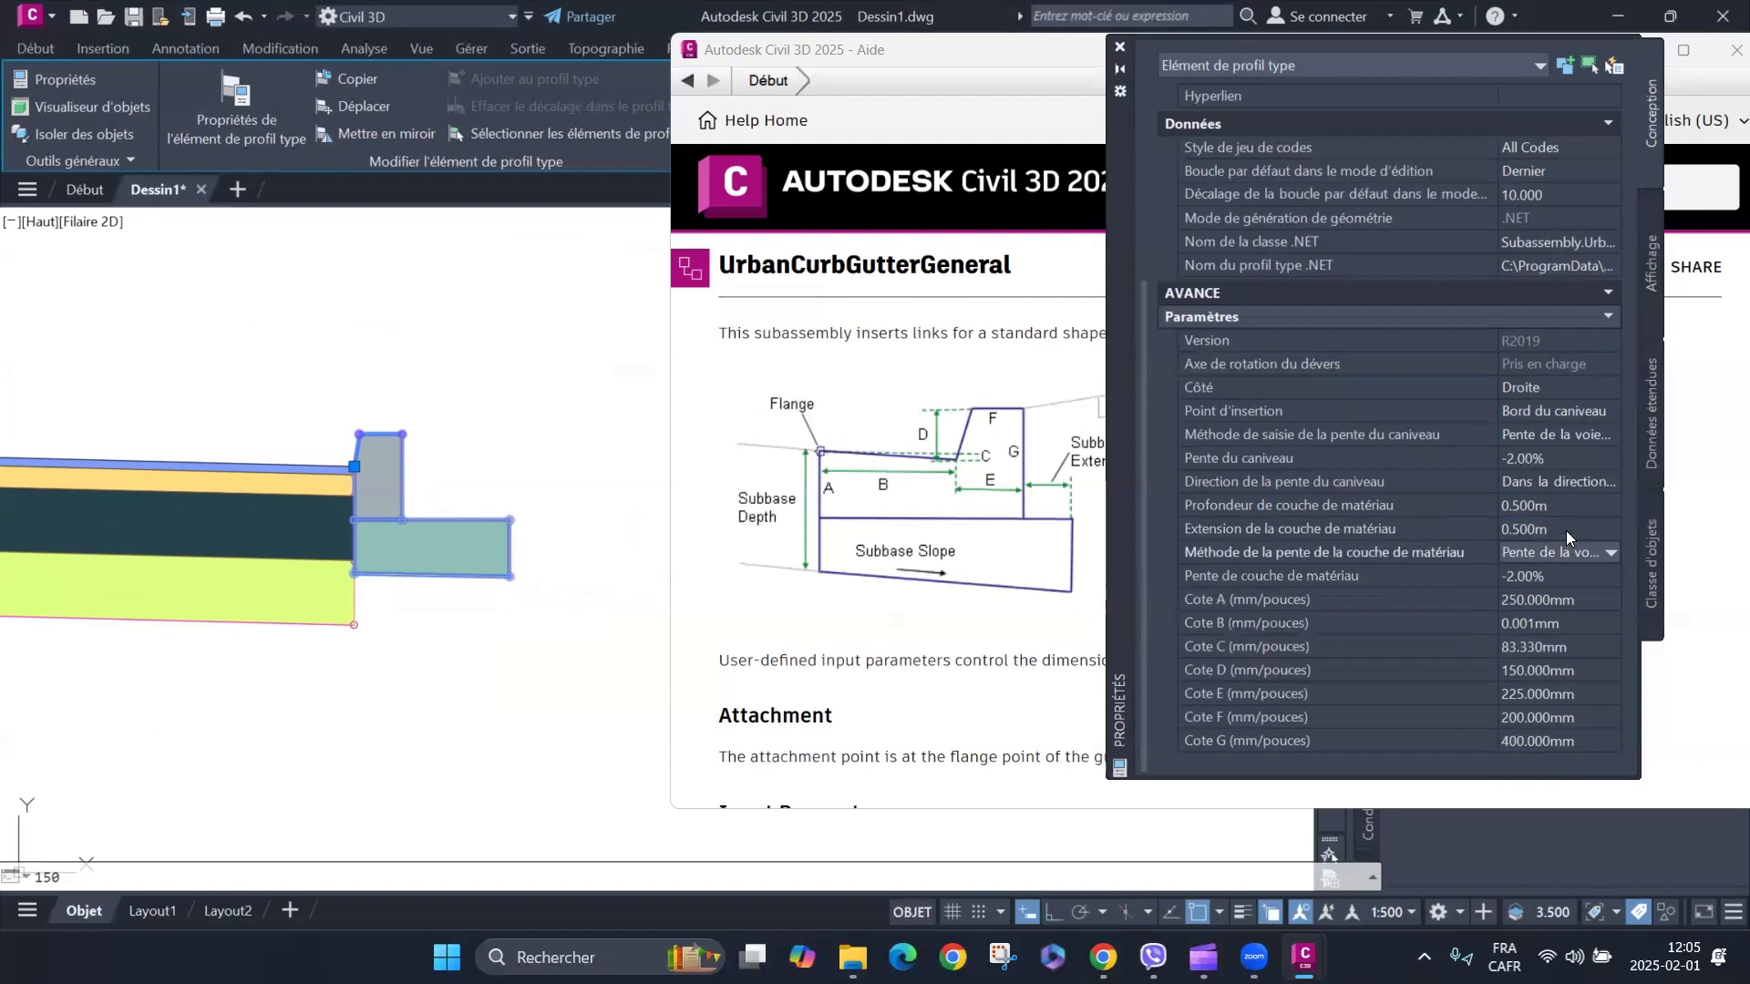
pyautogui.click(1566, 531)
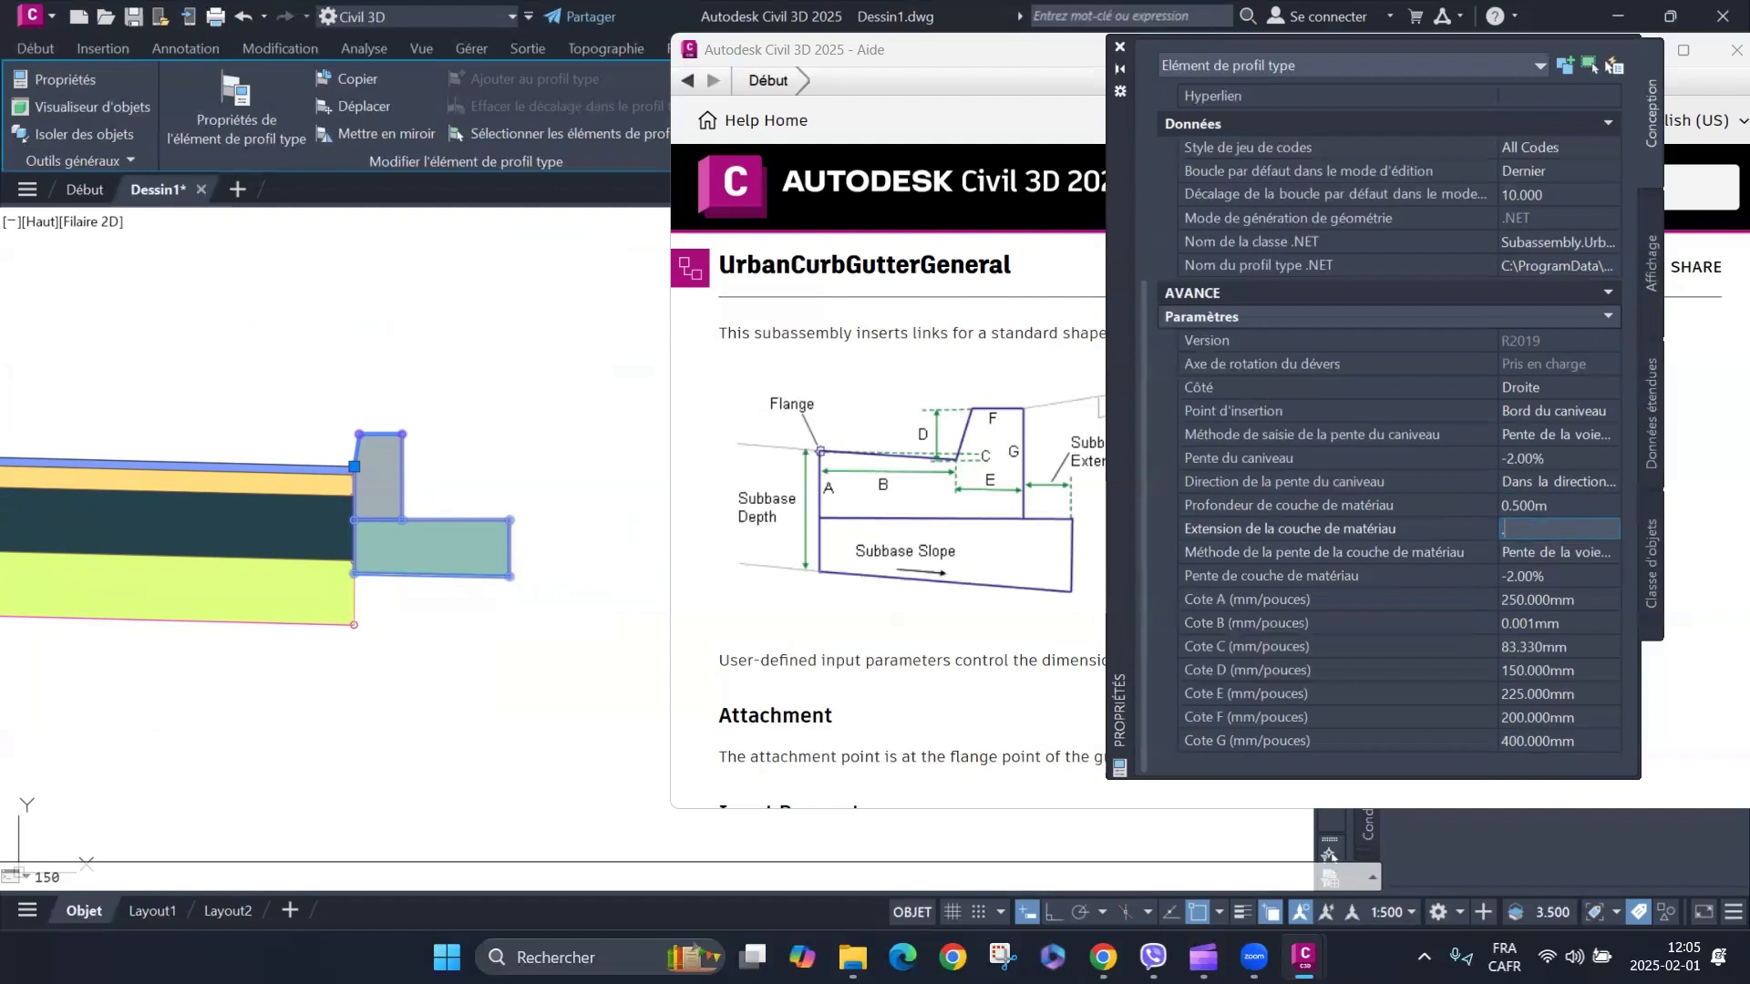
pyautogui.write('.25')
pyautogui.press('Tab')
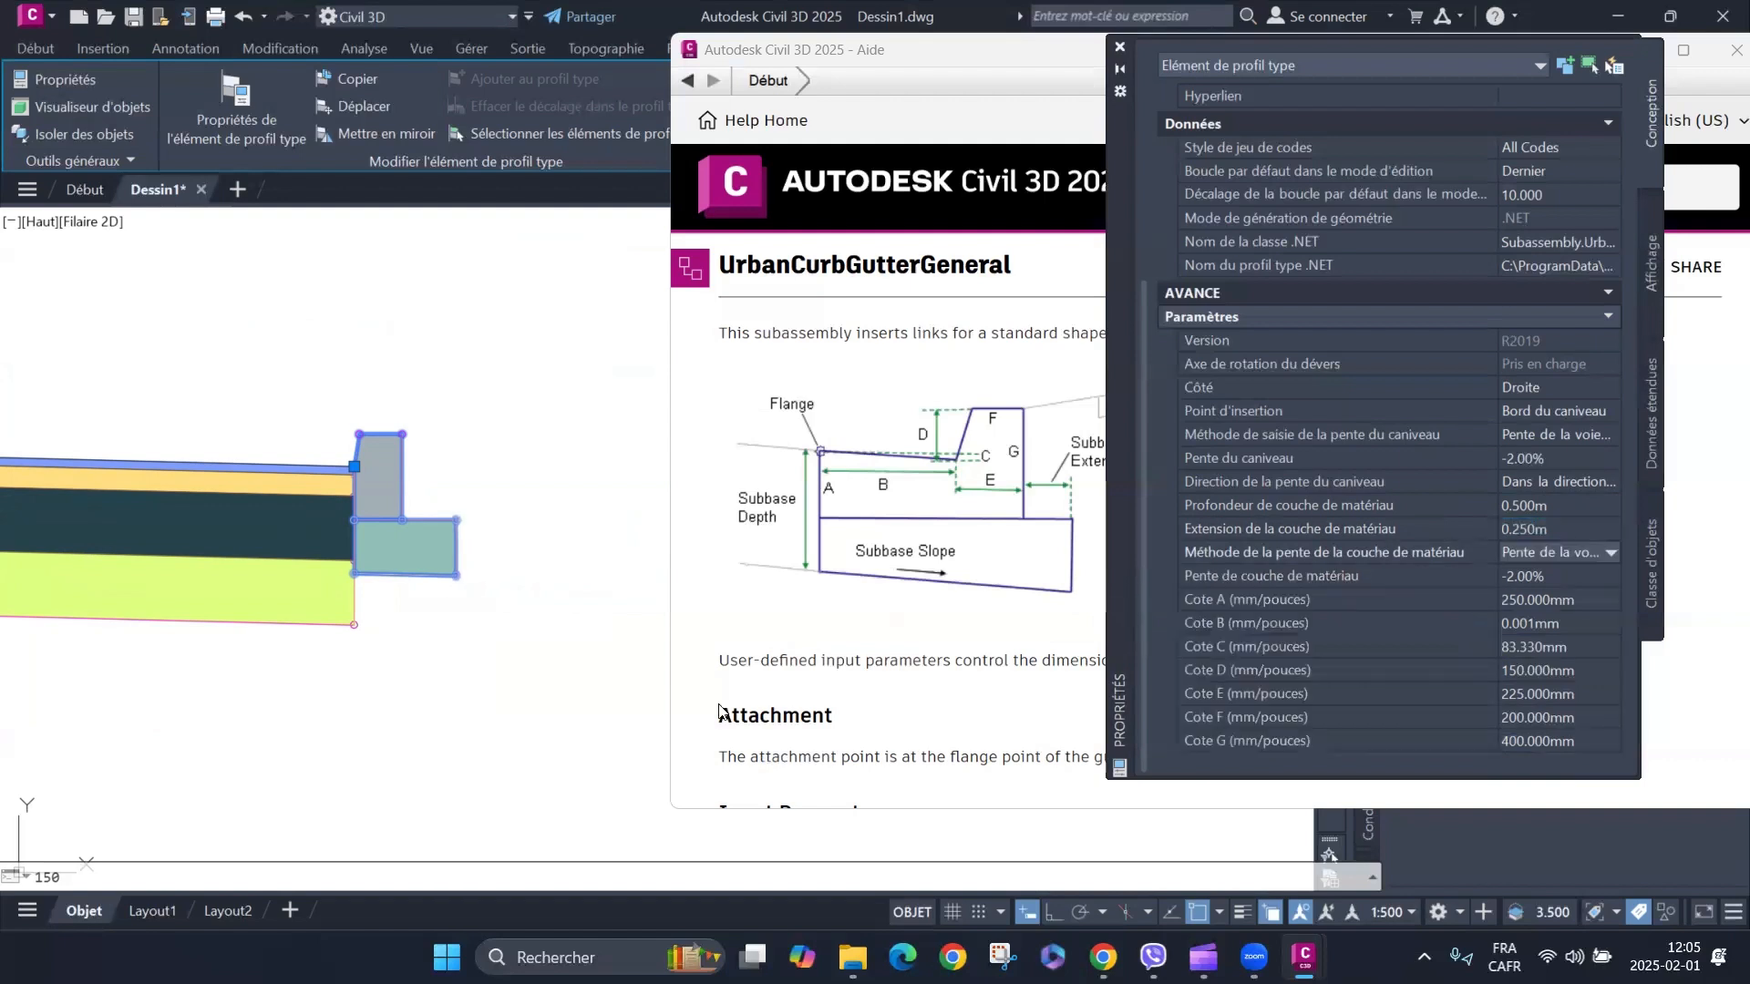
# Set the curb's material layer extension (Extension de la couche de matériau) to 0.15 m and deselect the curb.
pyautogui.click(1574, 528)
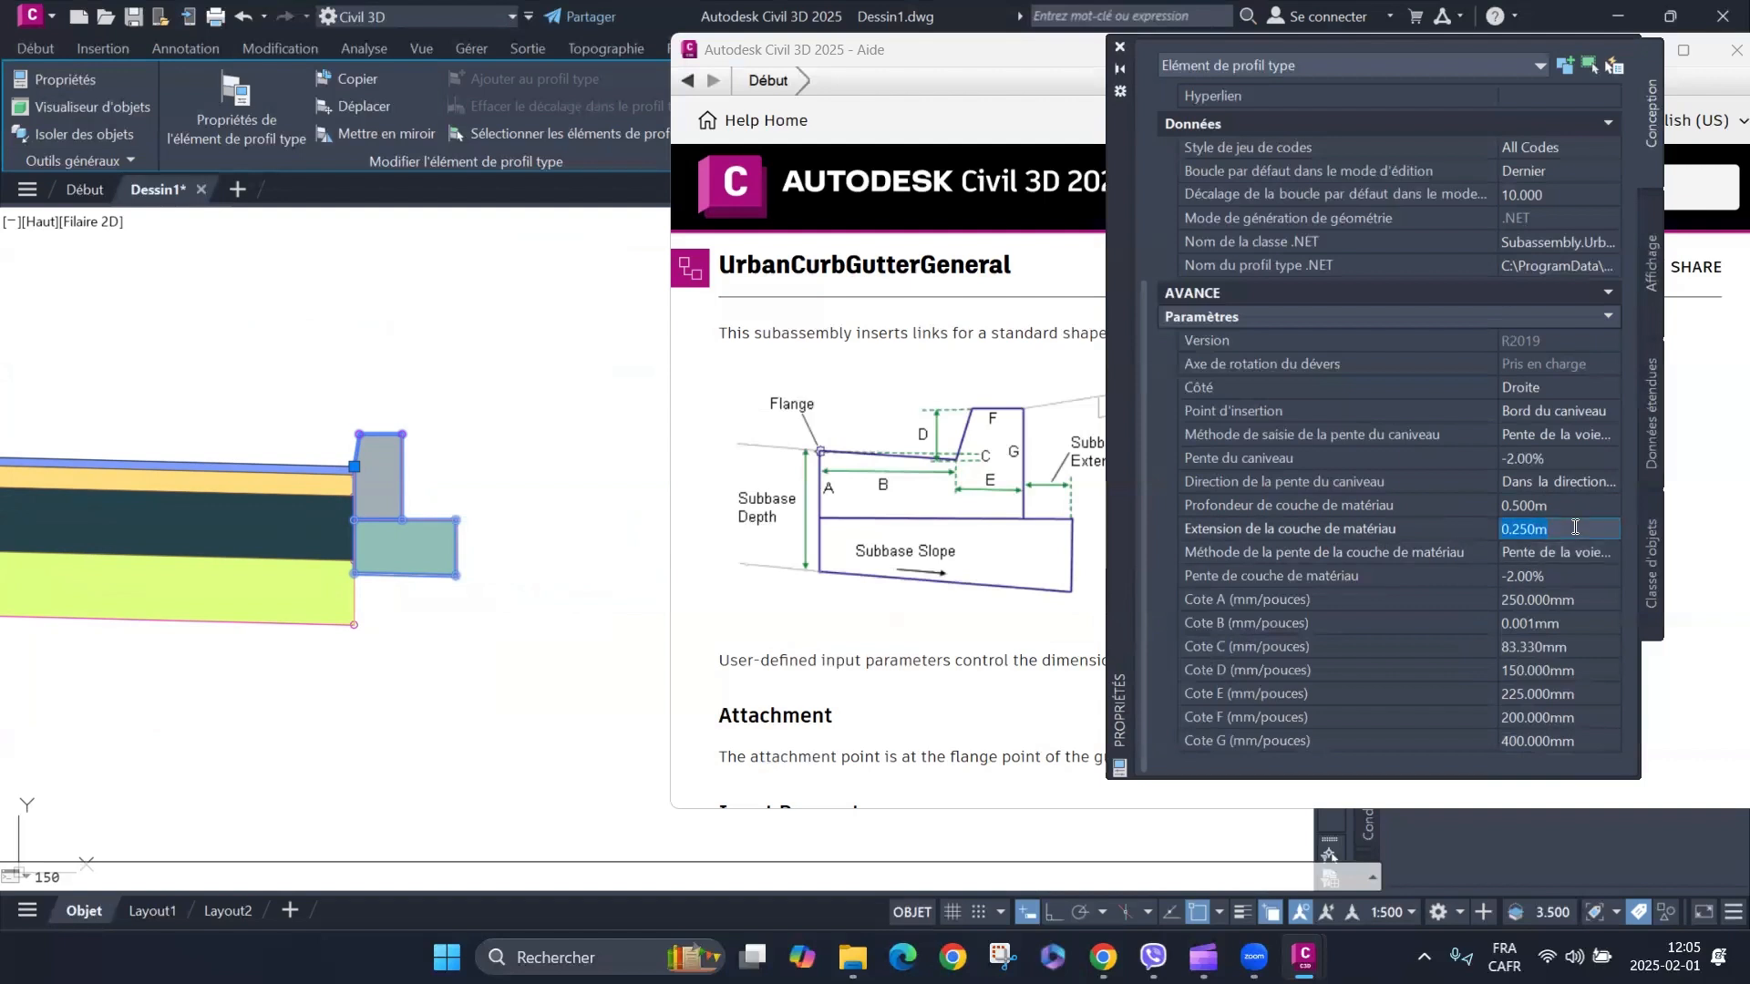
pyautogui.write('.15')
pyautogui.press('Tab')
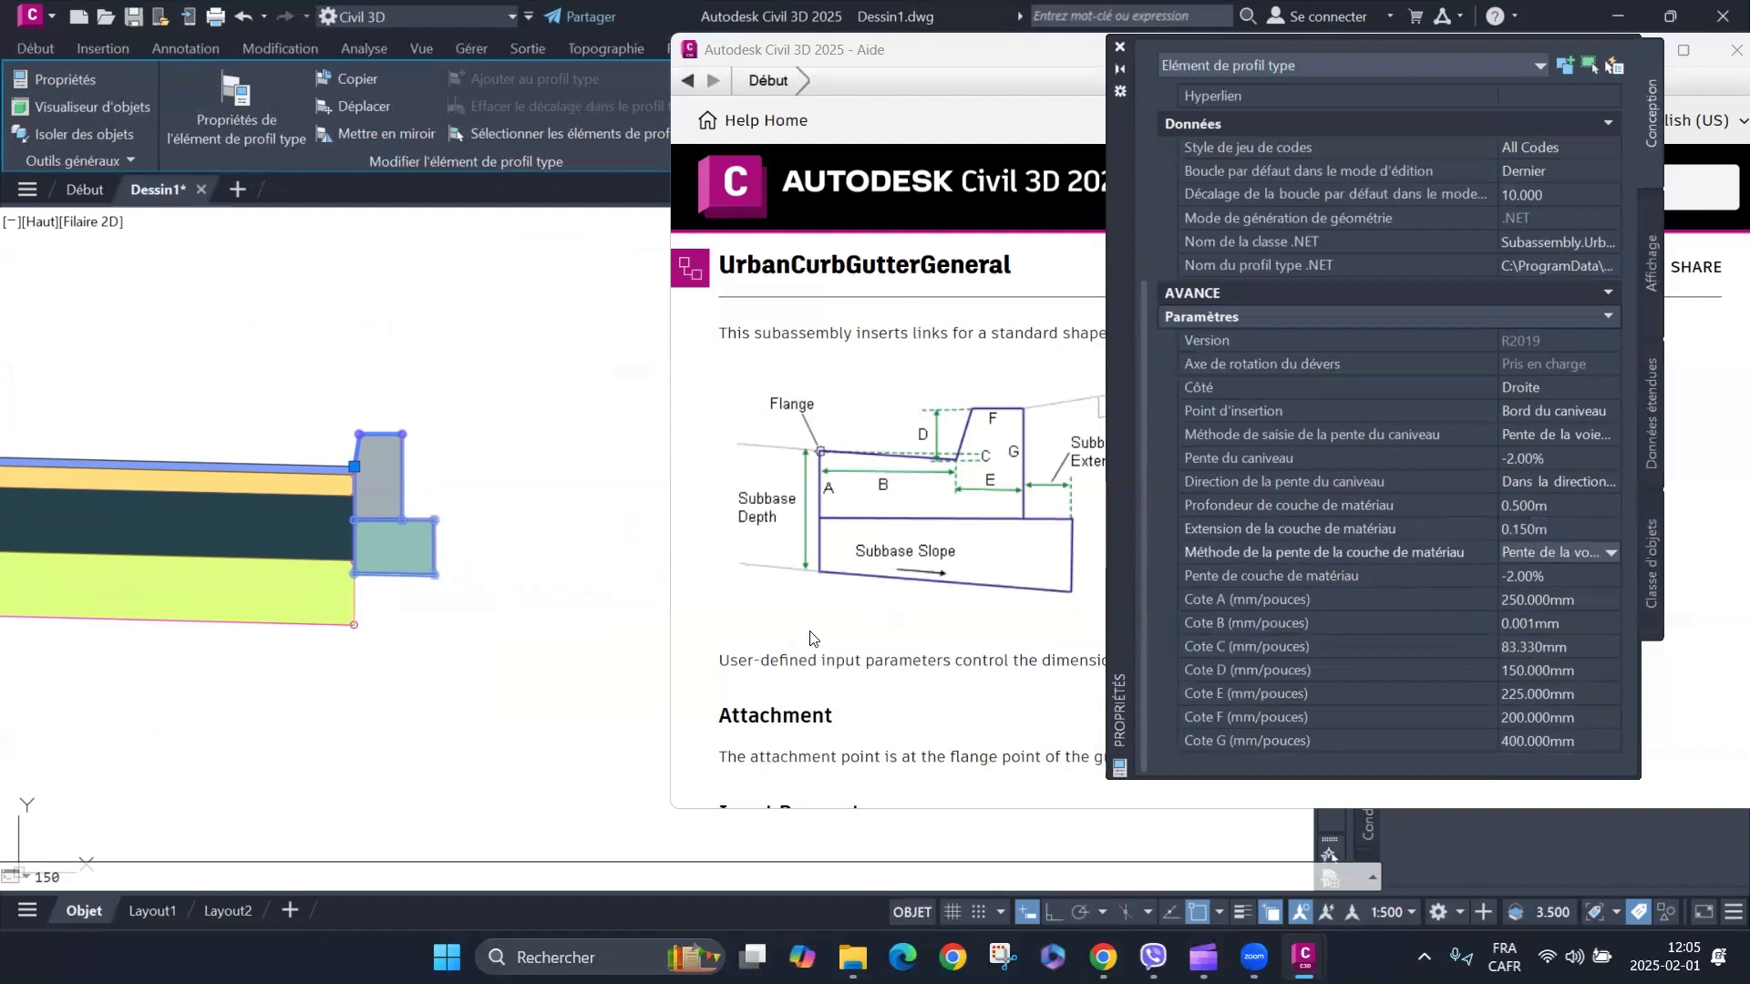
pyautogui.scroll(2, 465, 519)
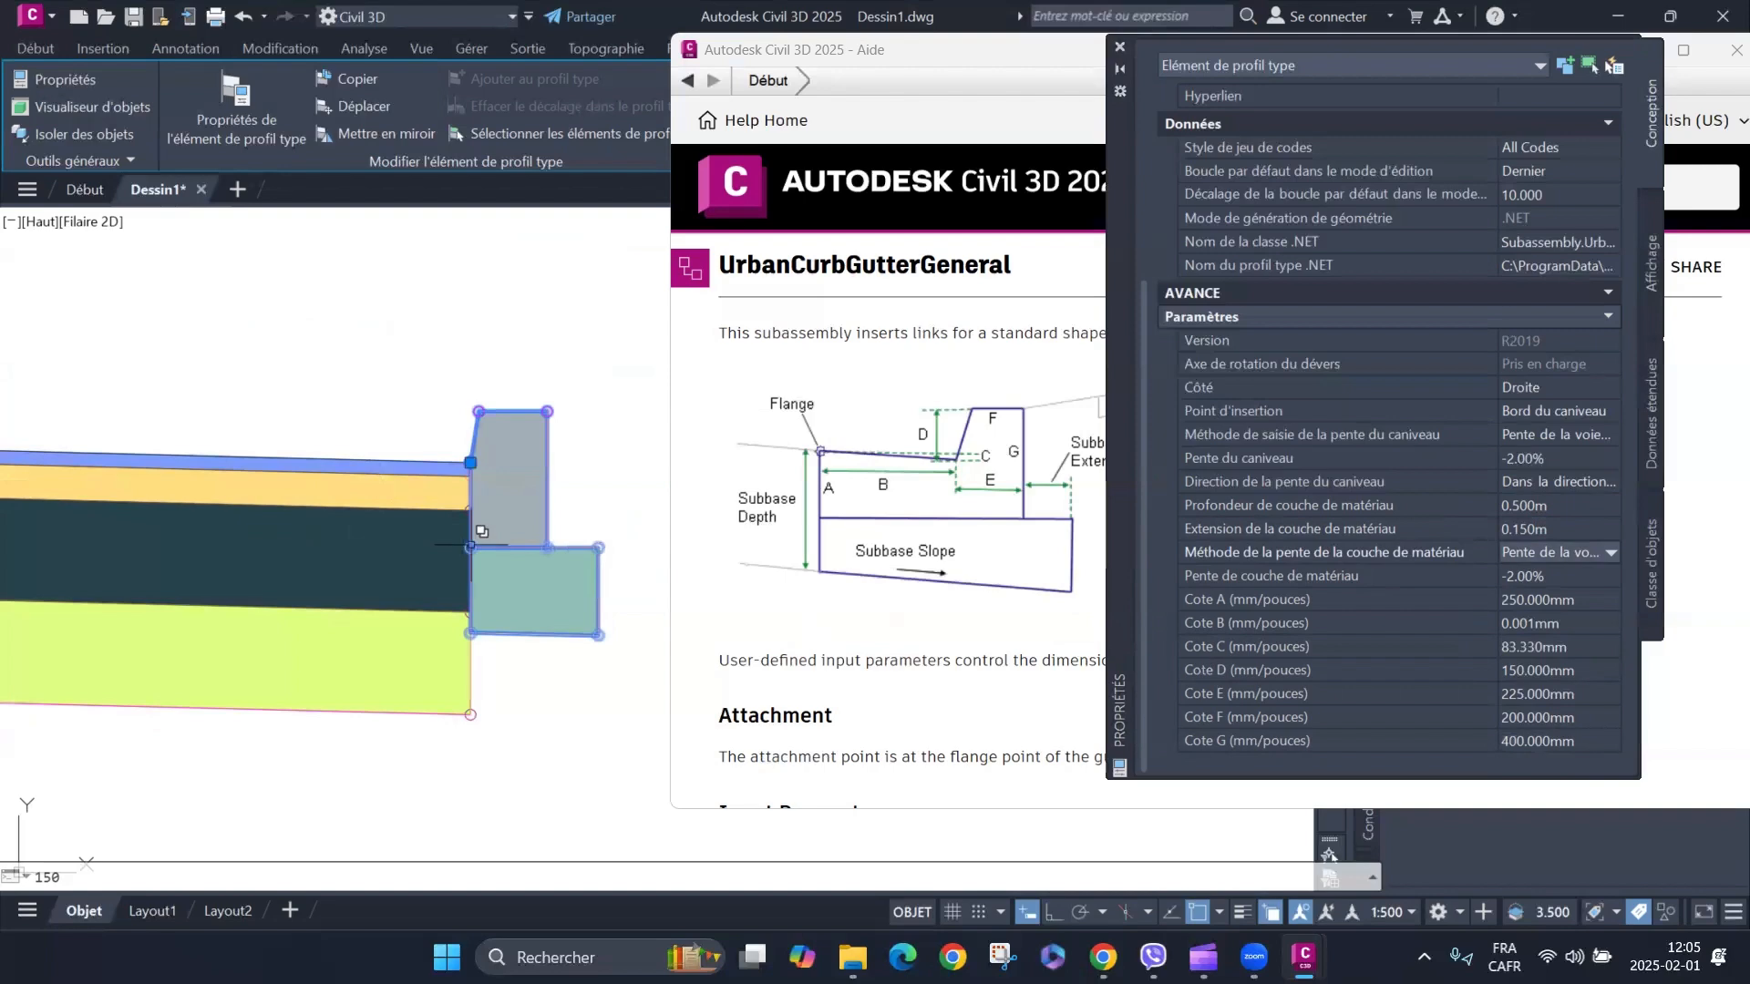
pyautogui.press('Escape')
pyautogui.scroll(2, 516, 463)
pyautogui.scroll(-2, 537, 483)
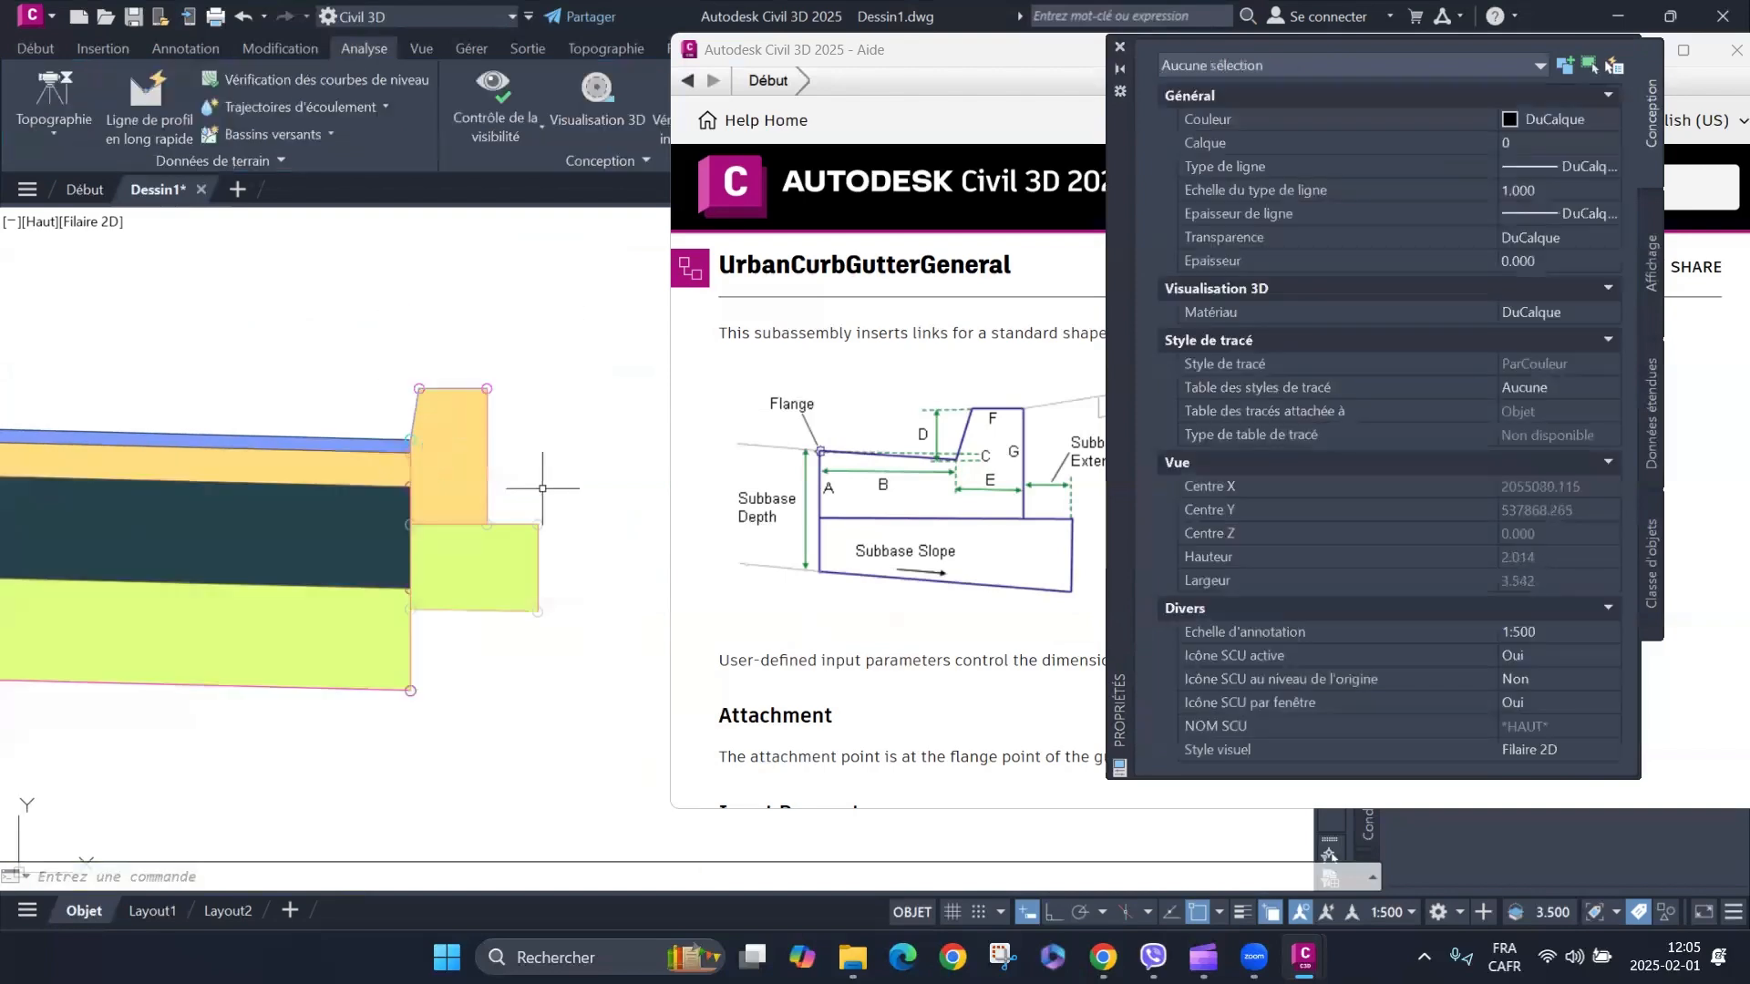
# Select the curb subassembly again and close the UrbanCurbGutterGeneral help window.
pyautogui.click(542, 488)
pyautogui.click(457, 569)
pyautogui.scroll(-4, 1374, 388)
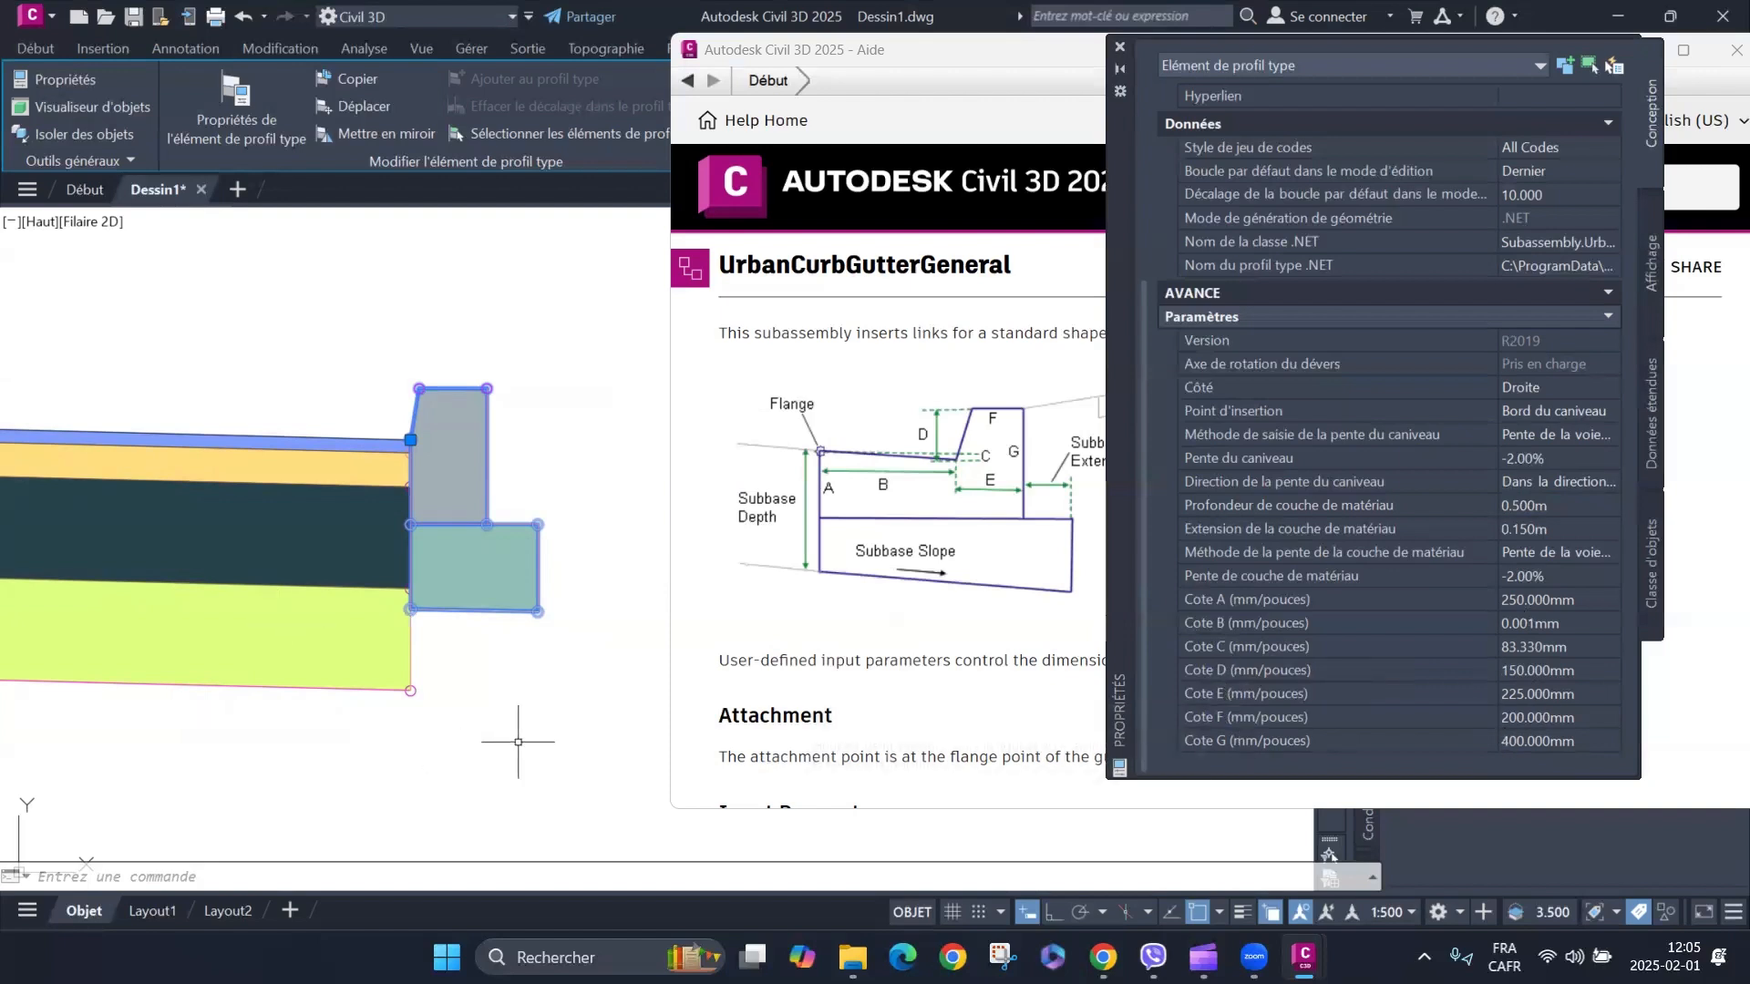
pyautogui.scroll(-2, 518, 720)
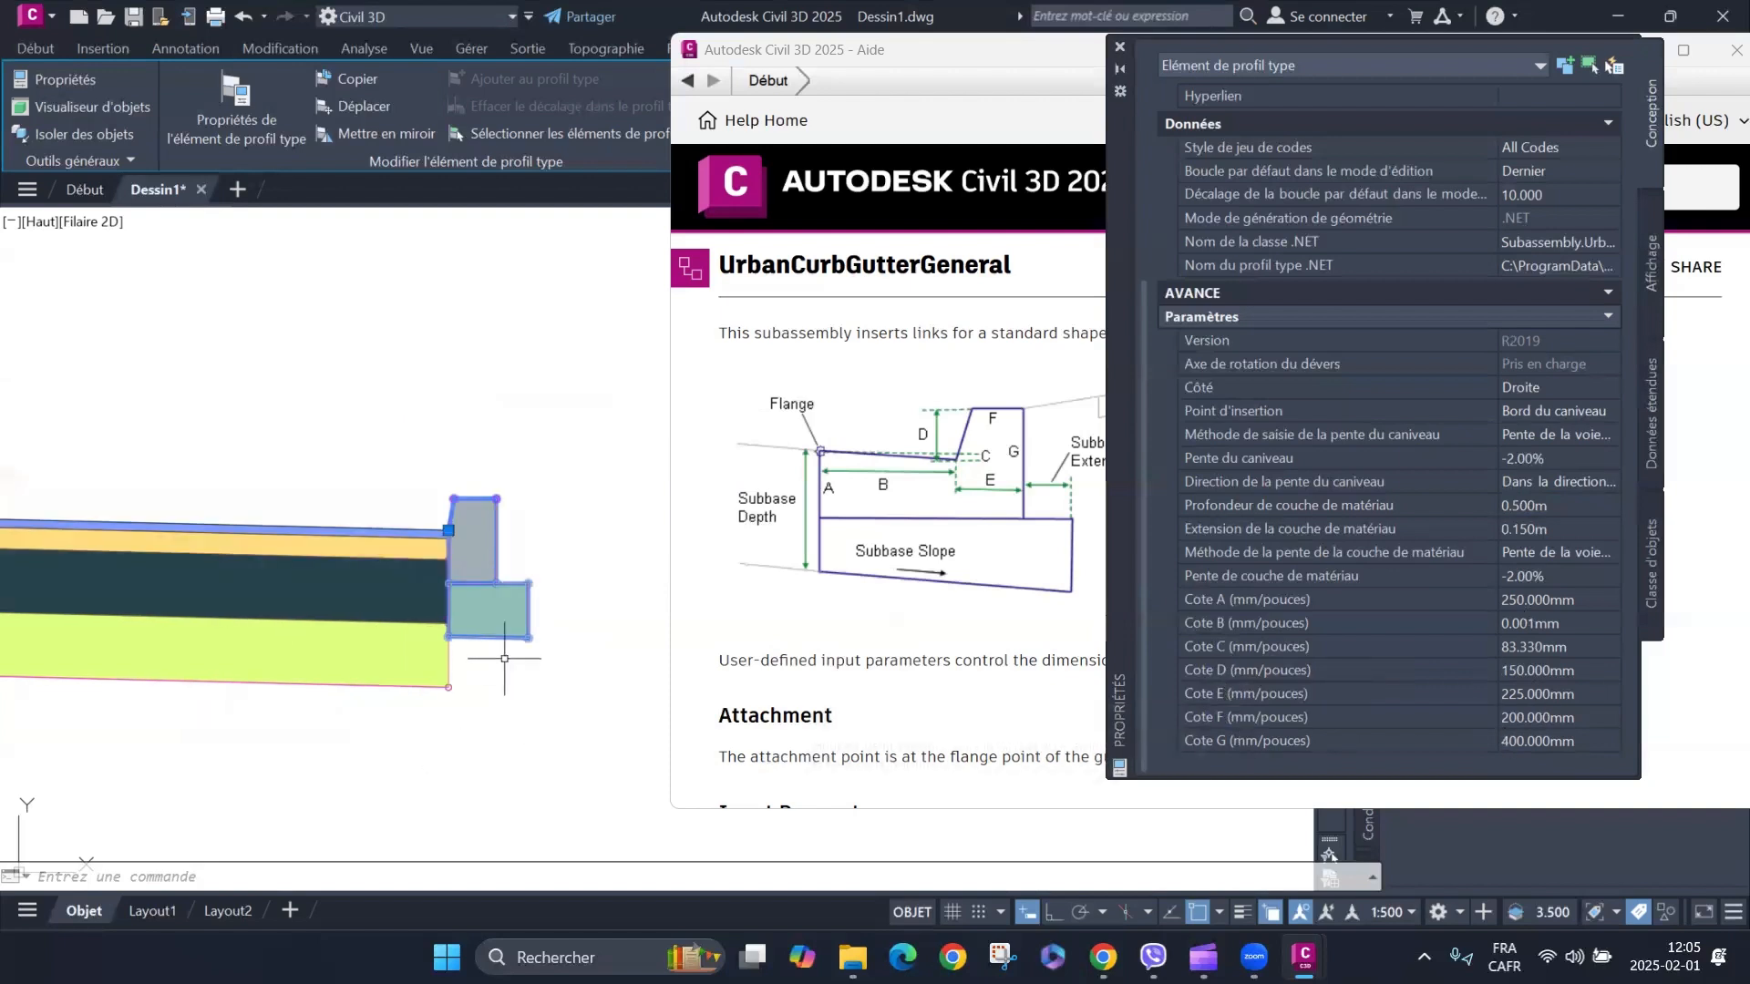
pyautogui.click(914, 71)
pyautogui.click(1724, 57)
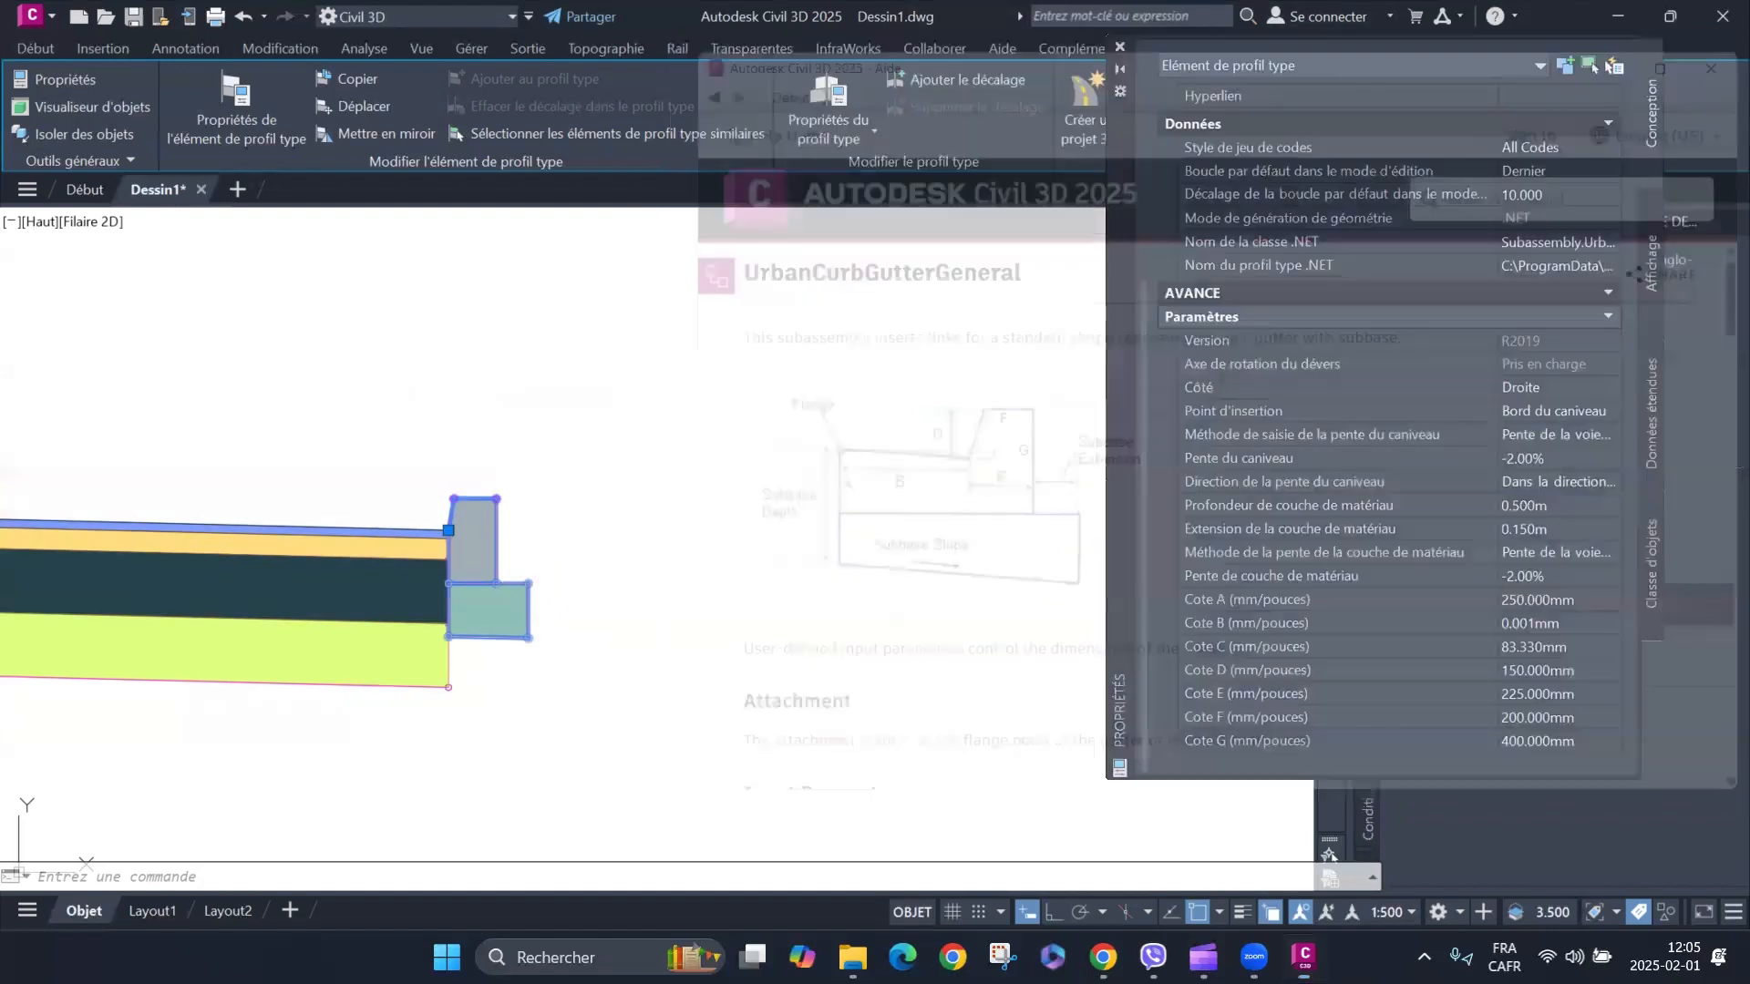
pyautogui.scroll(3, 502, 581)
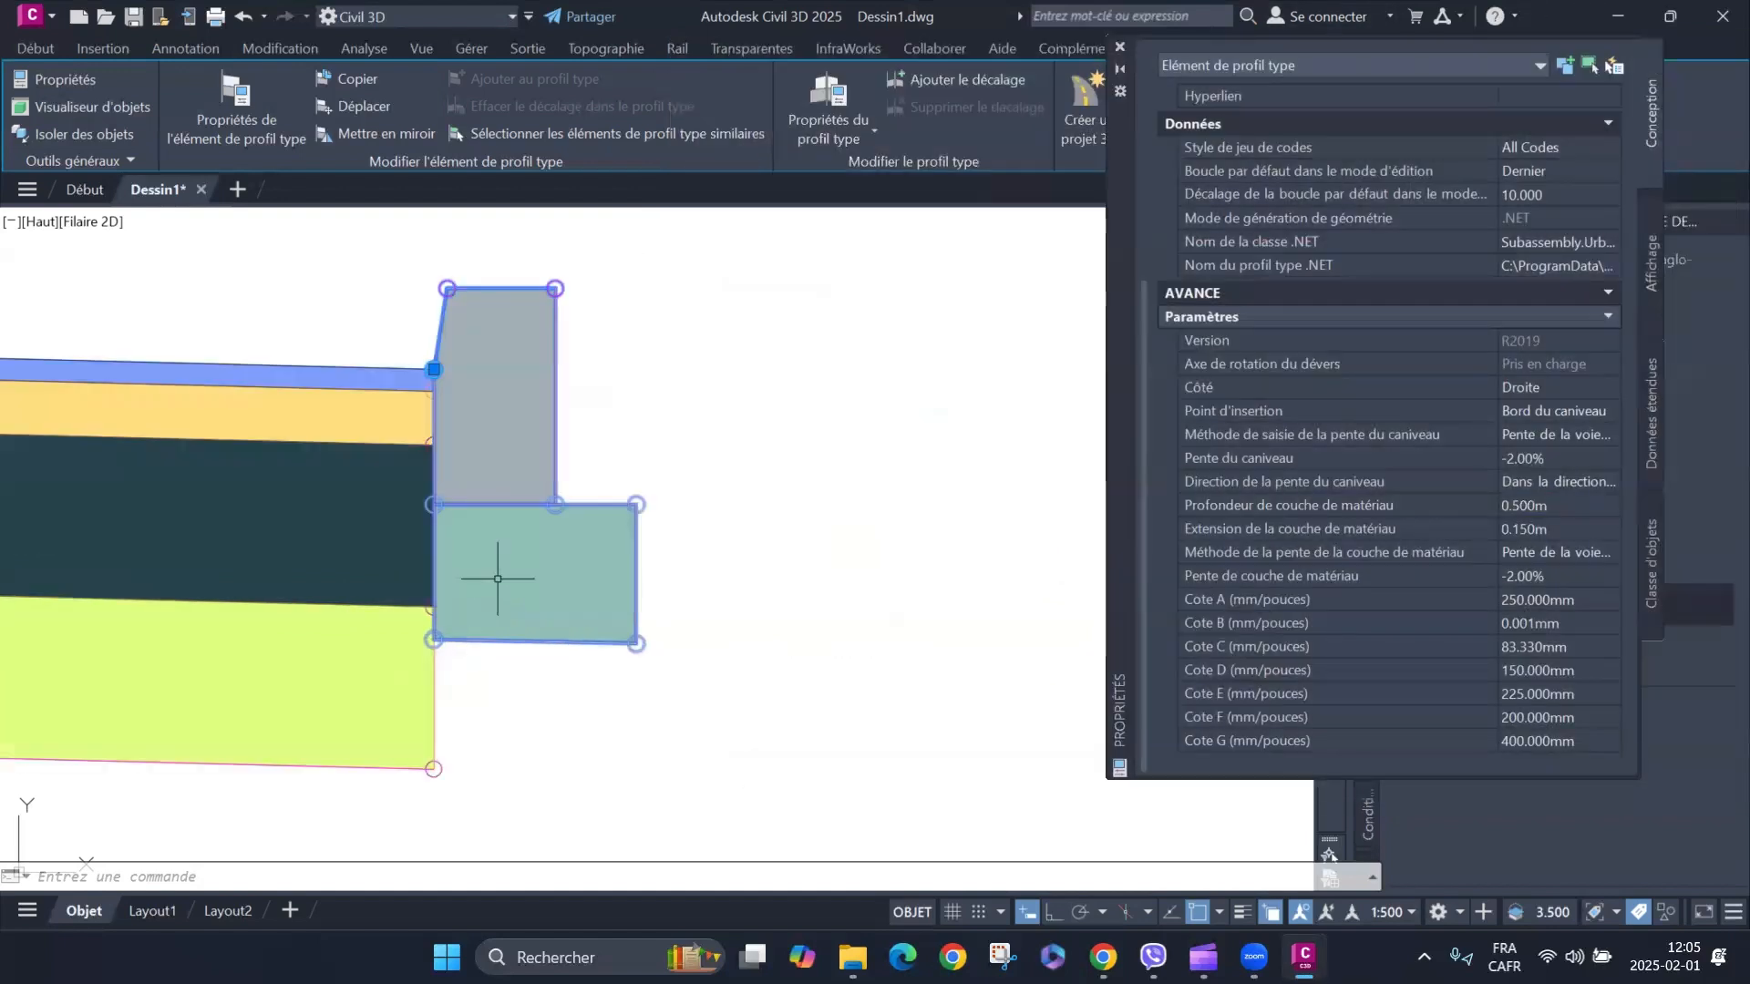
pyautogui.scroll(-5, 497, 578)
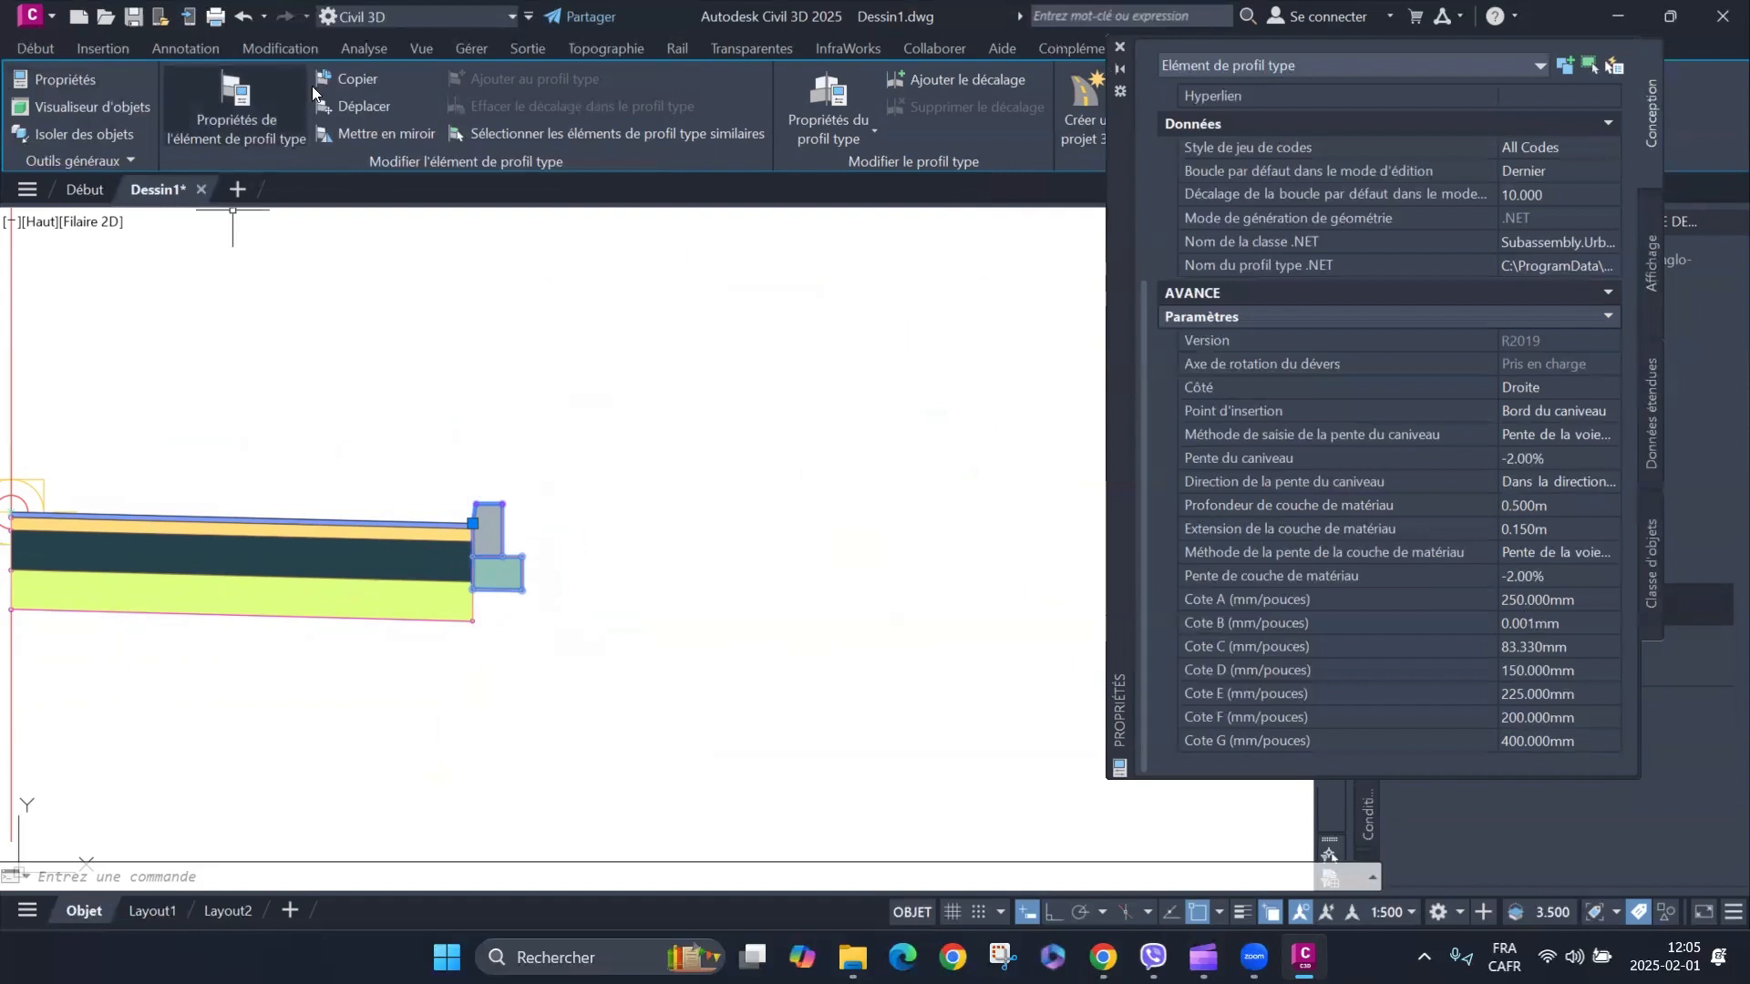
# Uncover the curb subassembly tool palette and attach a right-side TrottoirUrbain sidewalk to the curb's top back corner.
pyautogui.click(45, 47)
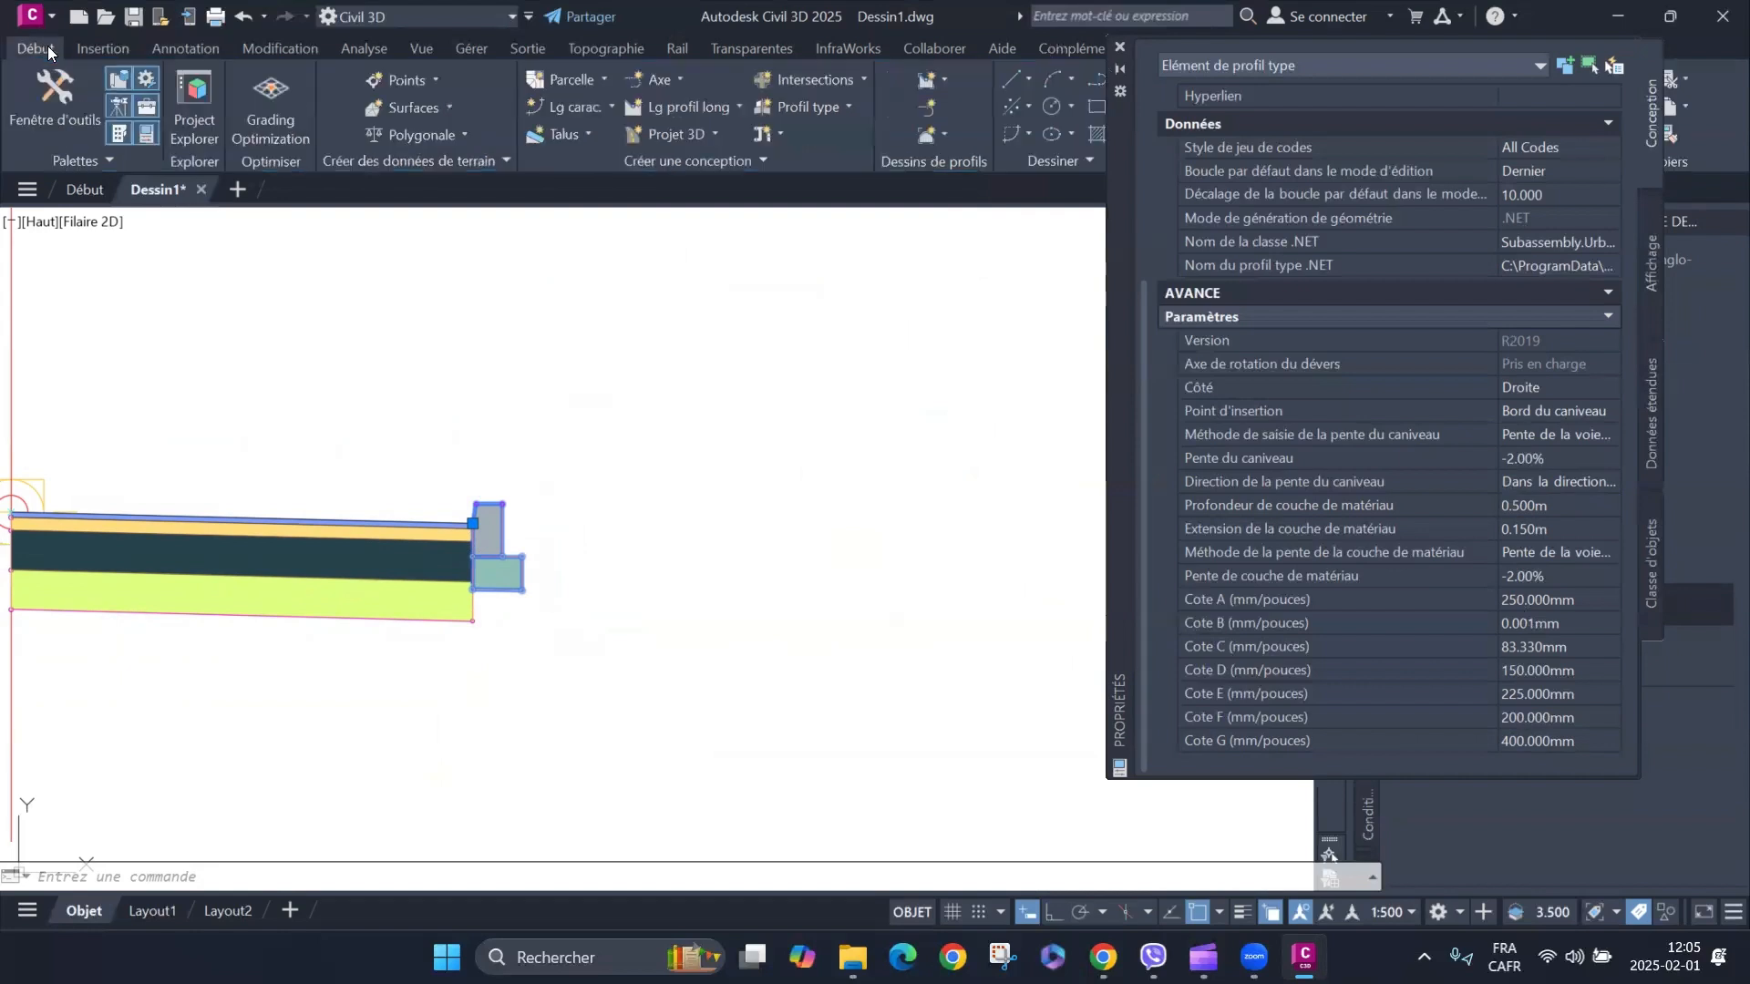
pyautogui.click(116, 137)
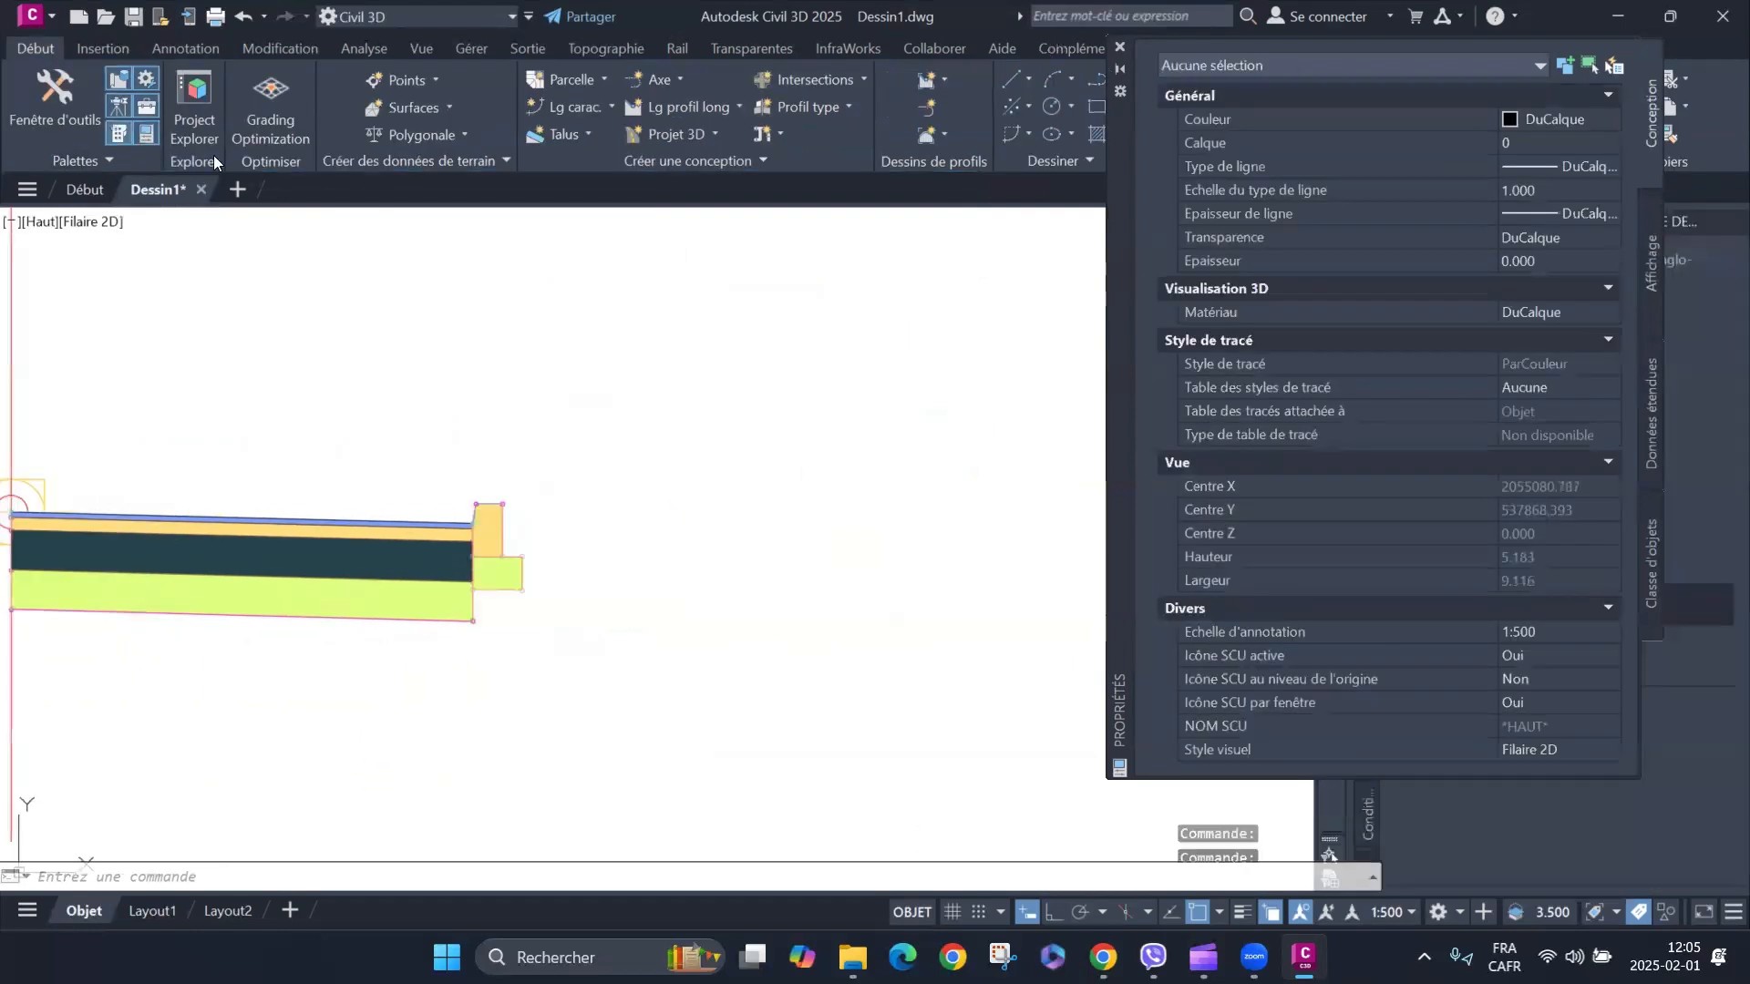
pyautogui.moveTo(1119, 211); pyautogui.dragTo(751, 260)
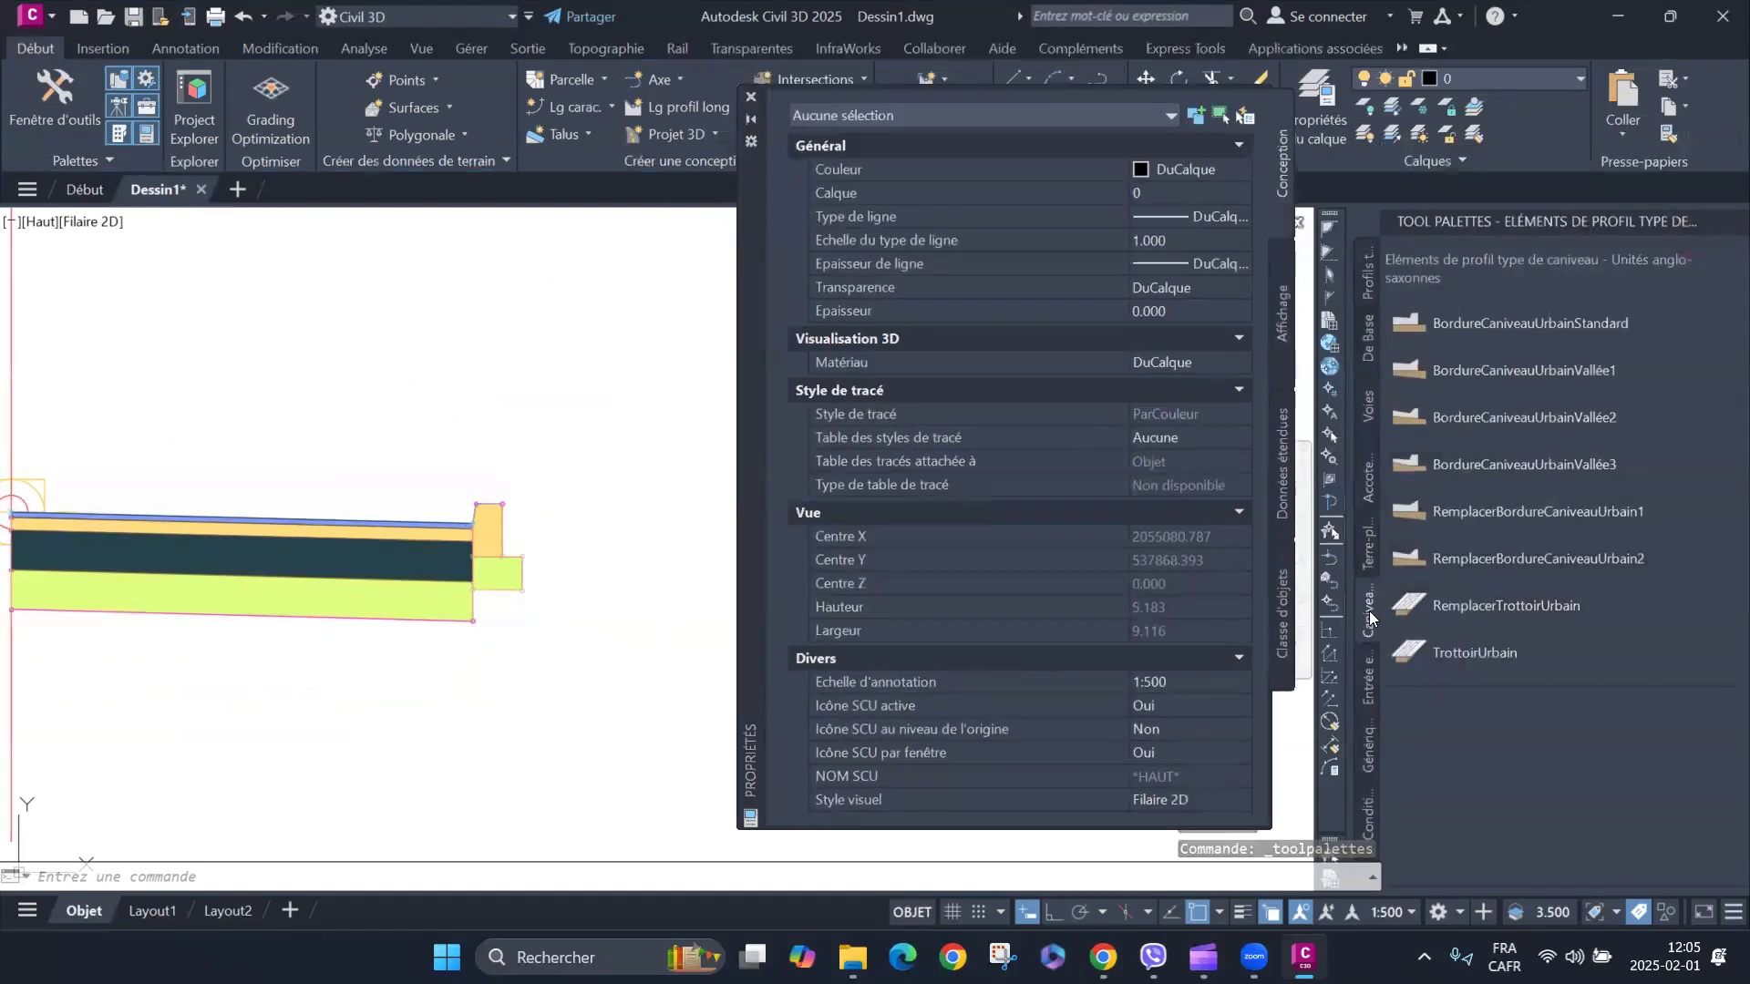
pyautogui.click(1498, 657)
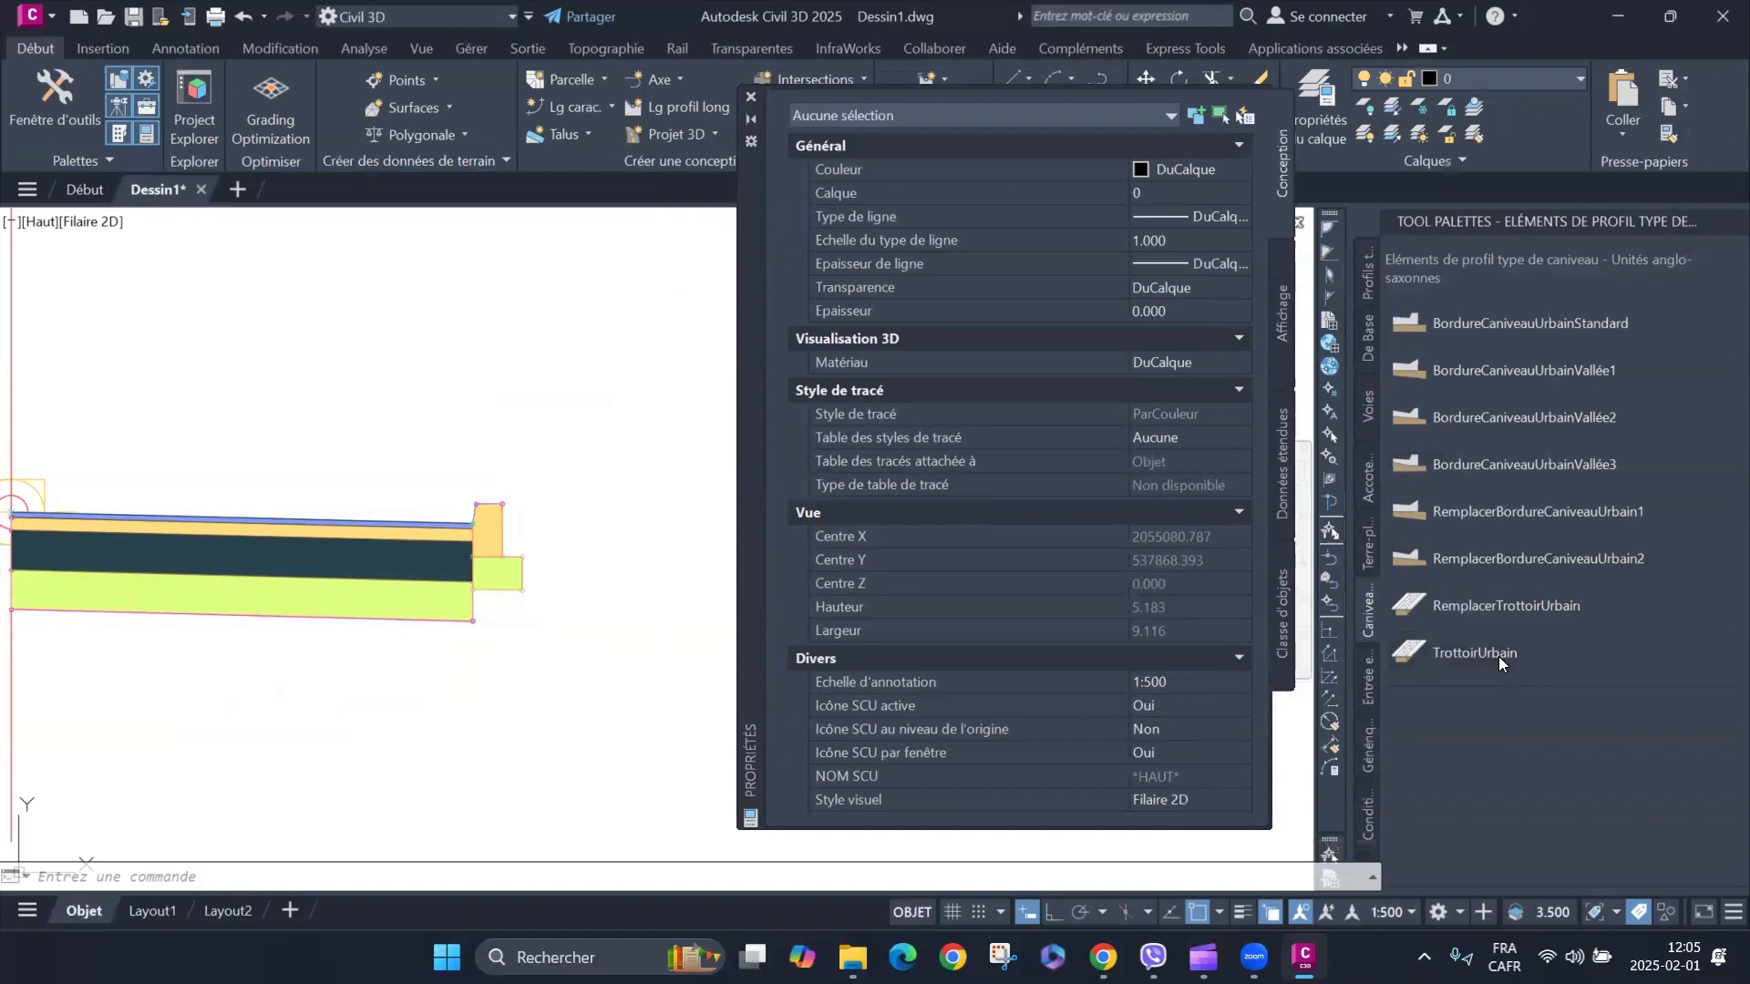
pyautogui.scroll(8, 502, 506)
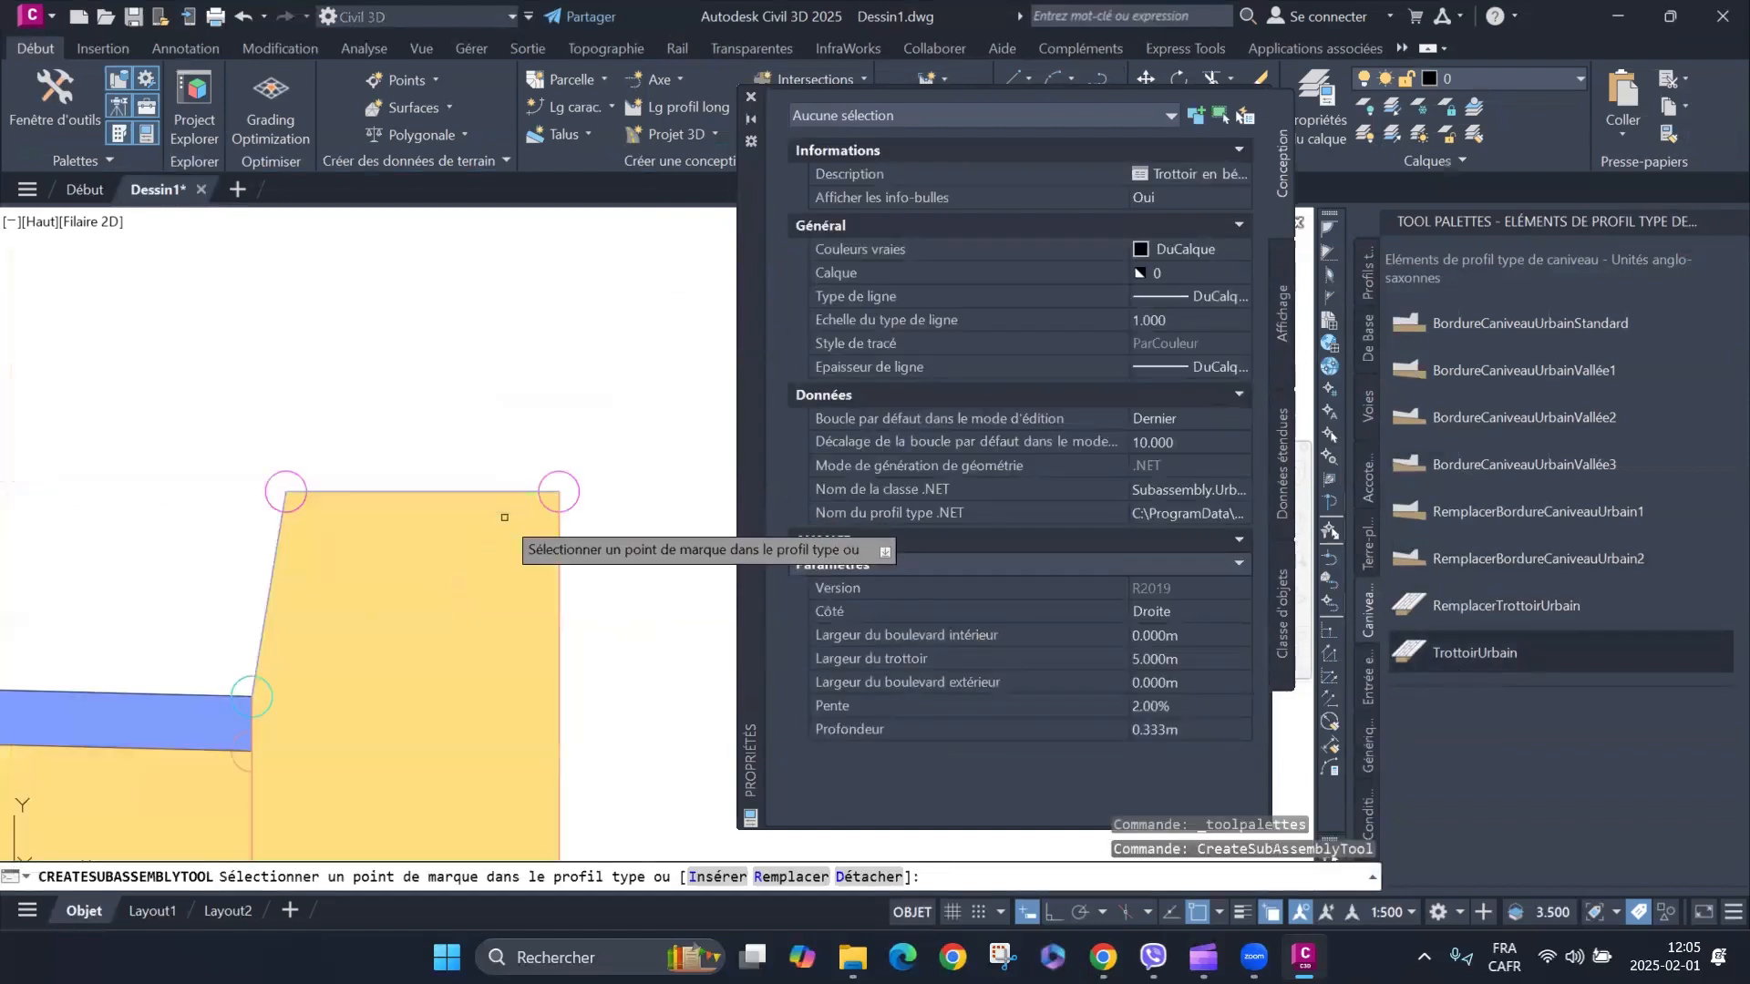
pyautogui.click(578, 495)
pyautogui.scroll(-8, 294, 369)
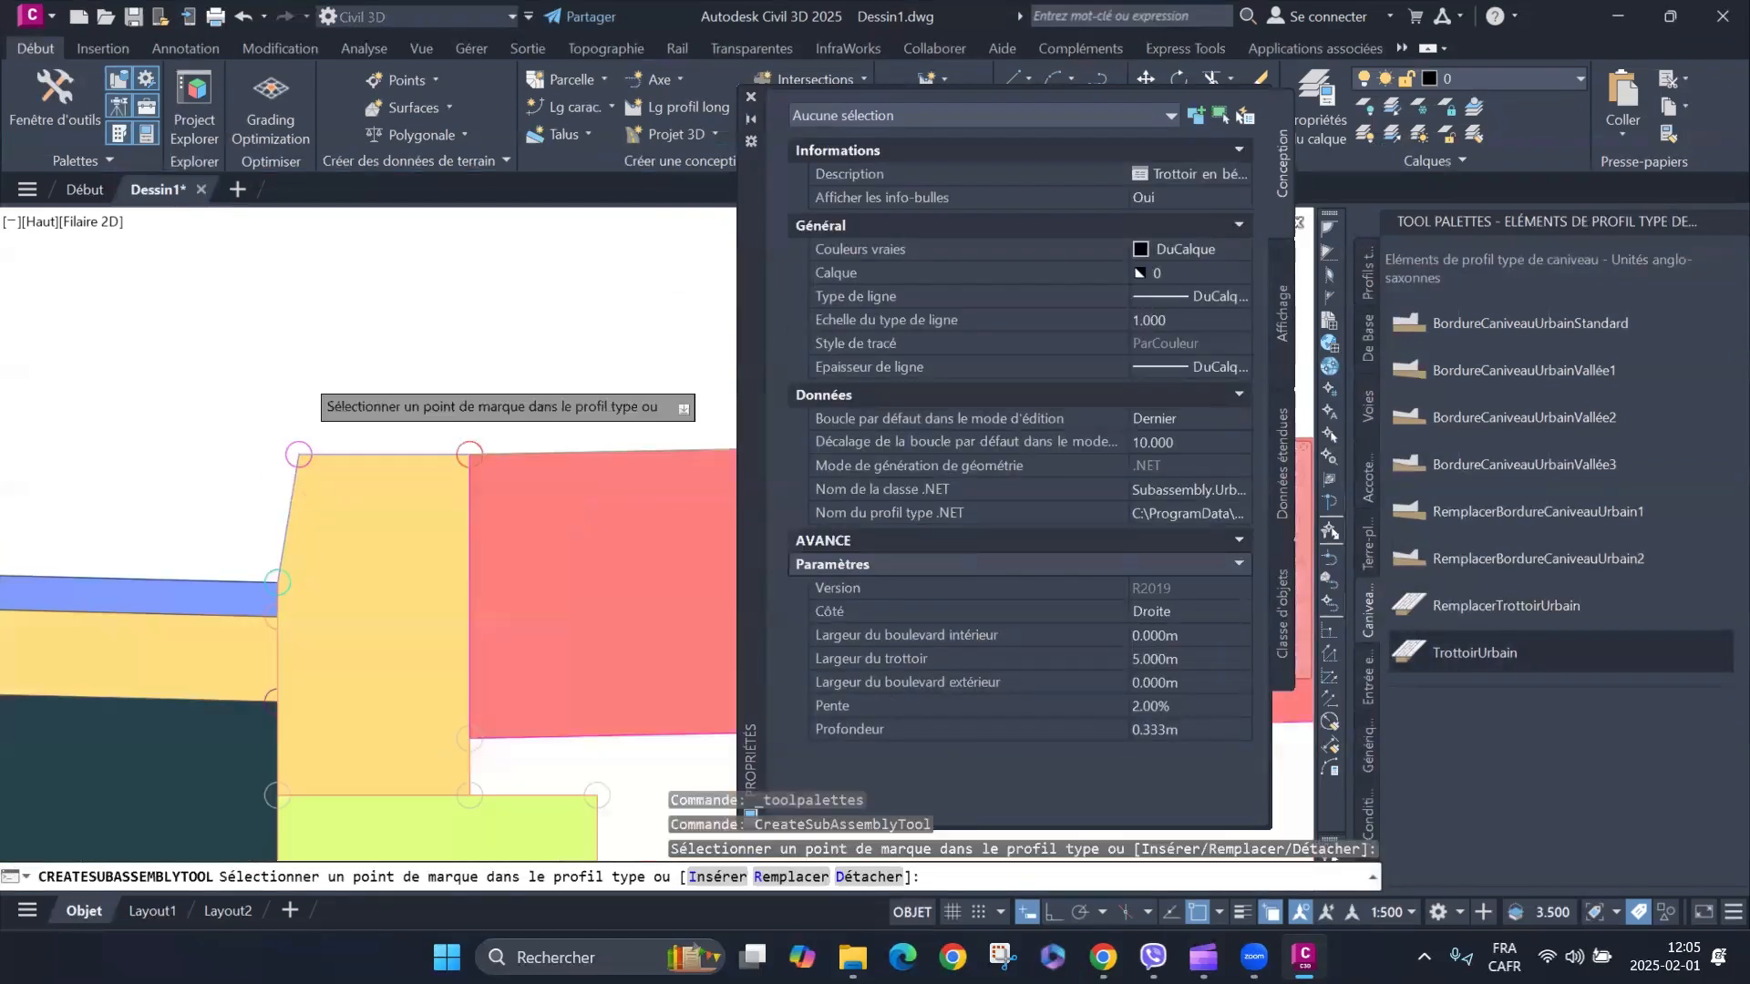
pyautogui.scroll(-4, 301, 406)
pyautogui.press('Escape')
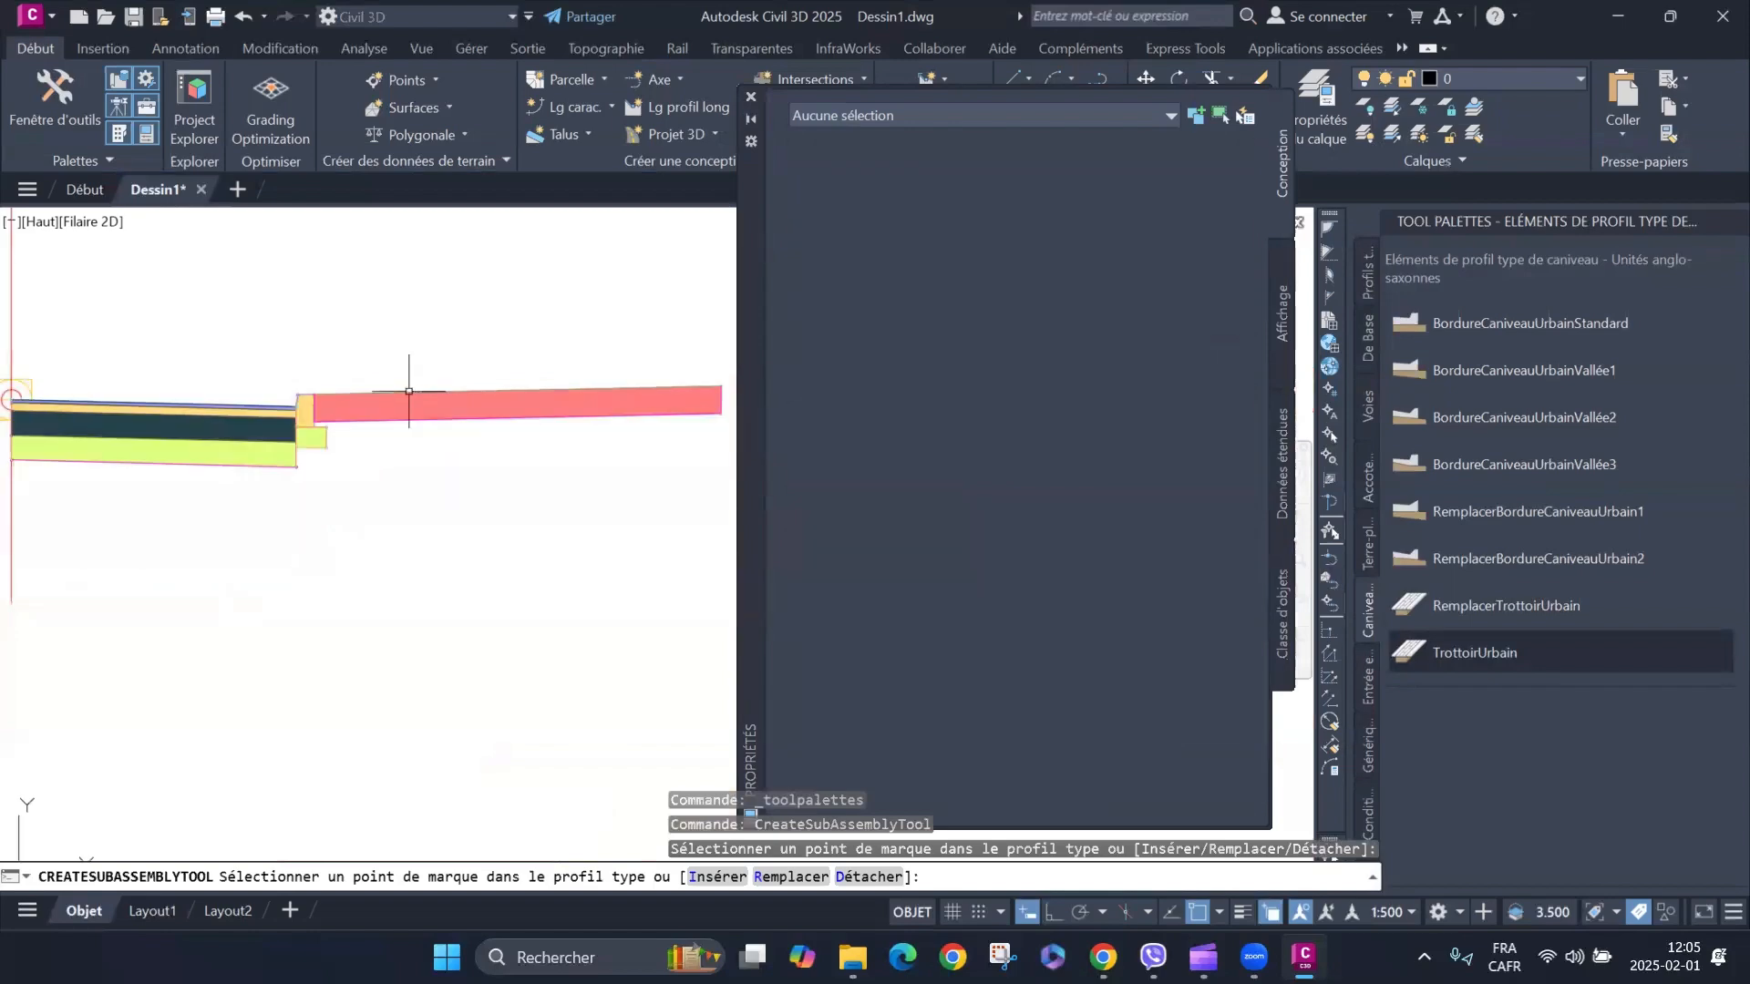
# Select the new sidewalk subassembly and examine how it meets the curb and how the curb meets the lane edge.
pyautogui.click(461, 369)
pyautogui.click(402, 435)
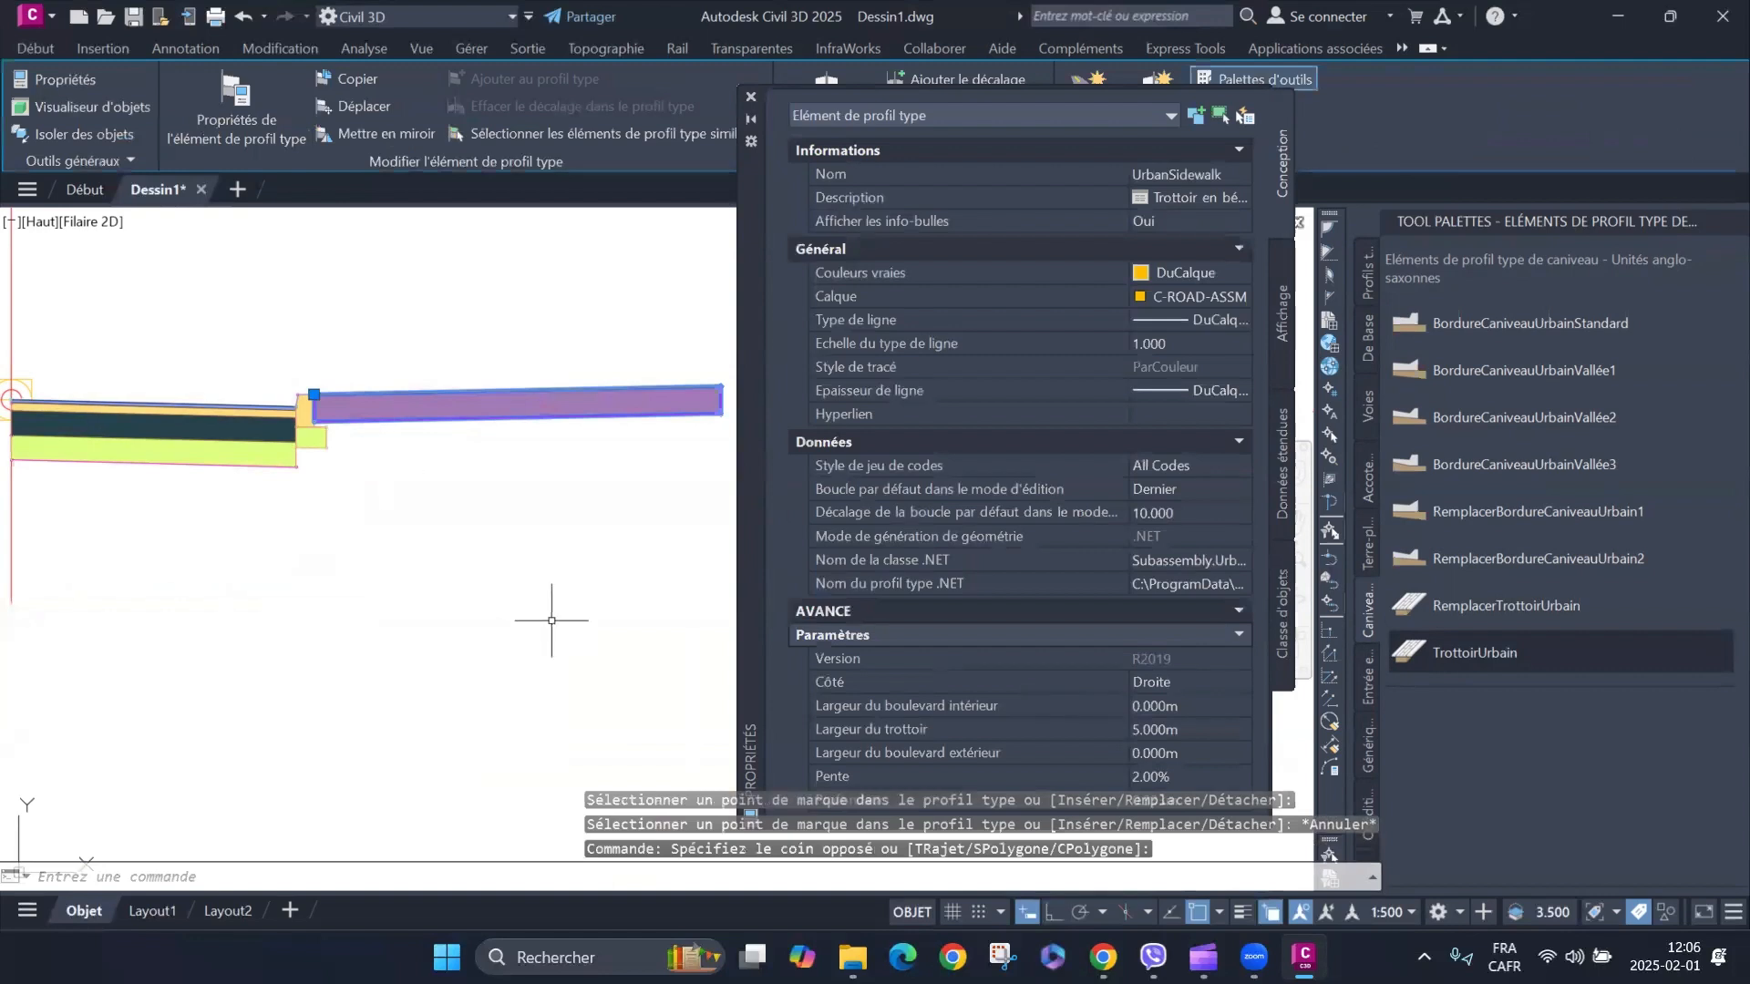
pyautogui.scroll(4, 321, 392)
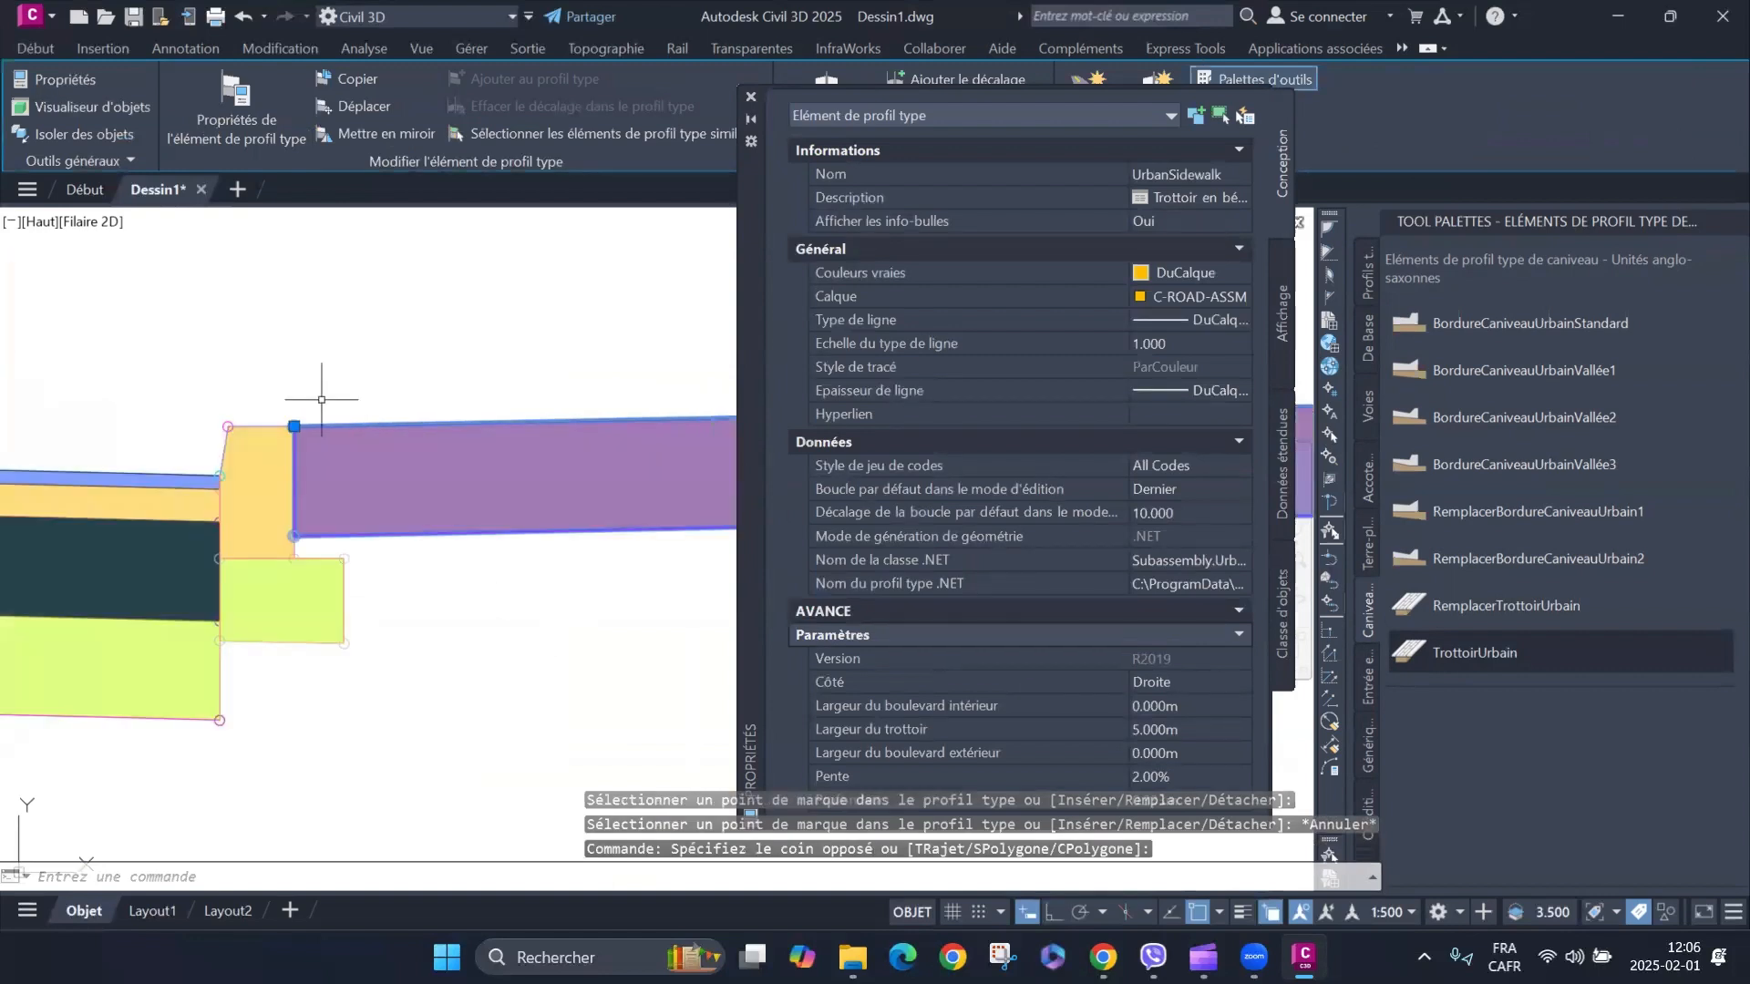
pyautogui.scroll(-4, 258, 446)
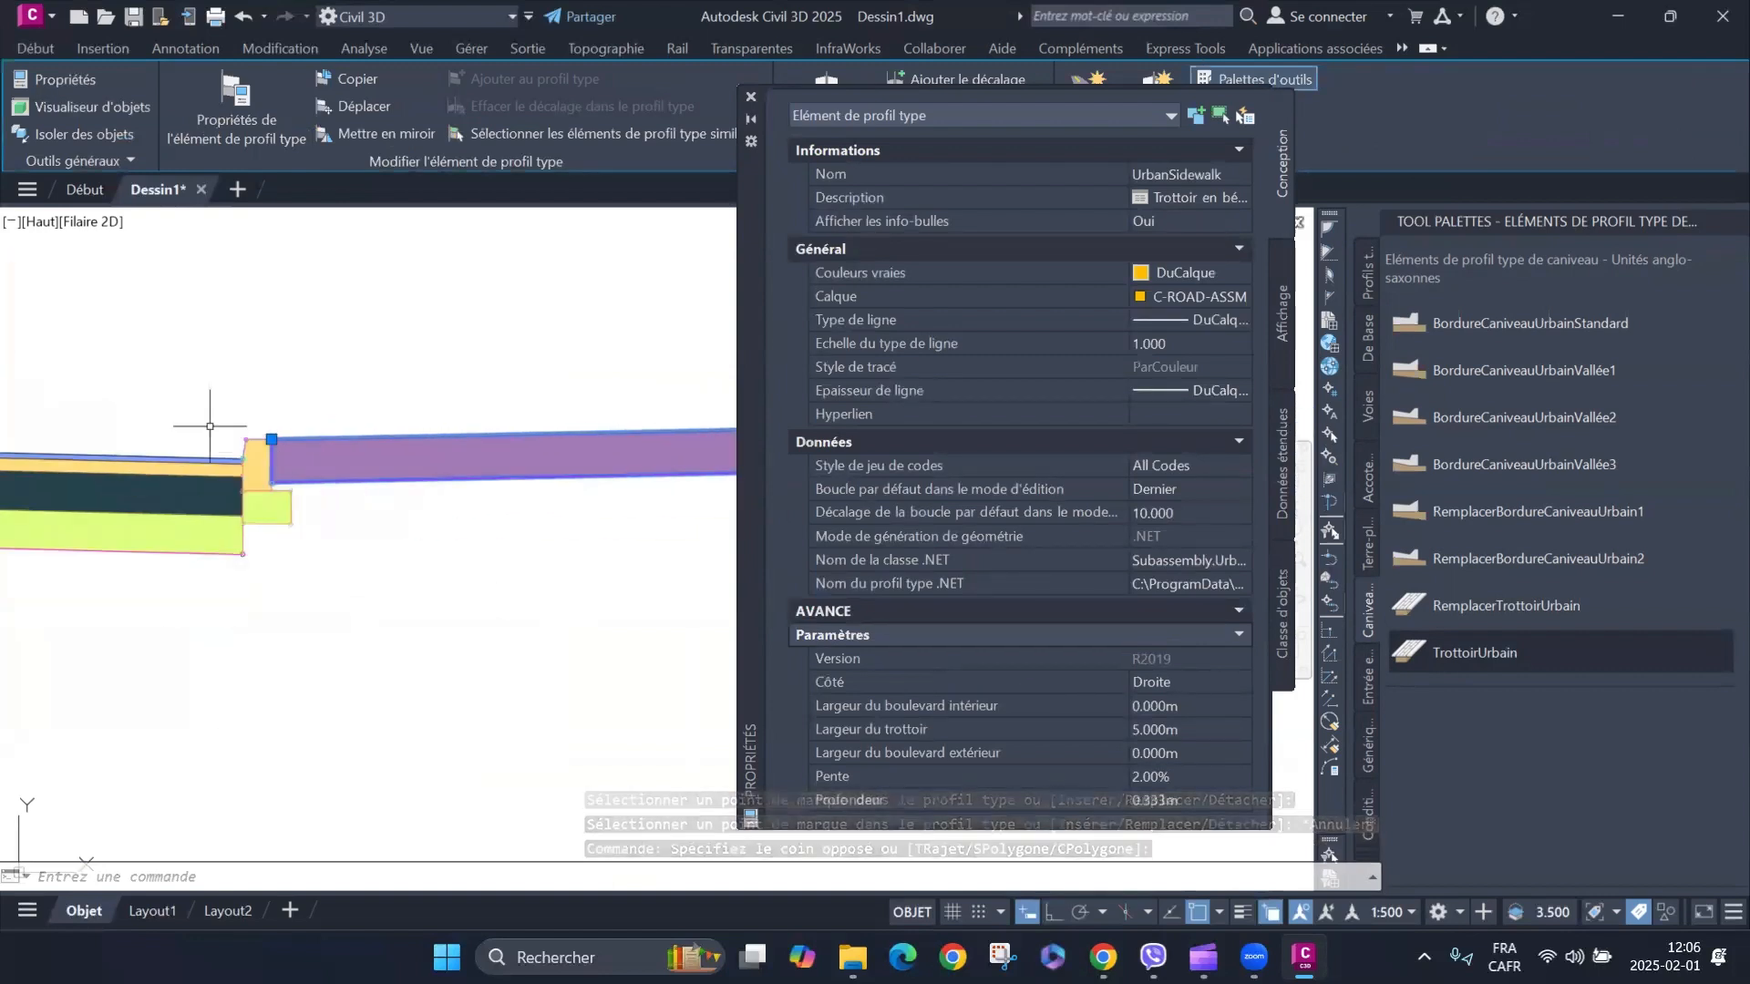
pyautogui.scroll(6, 347, 510)
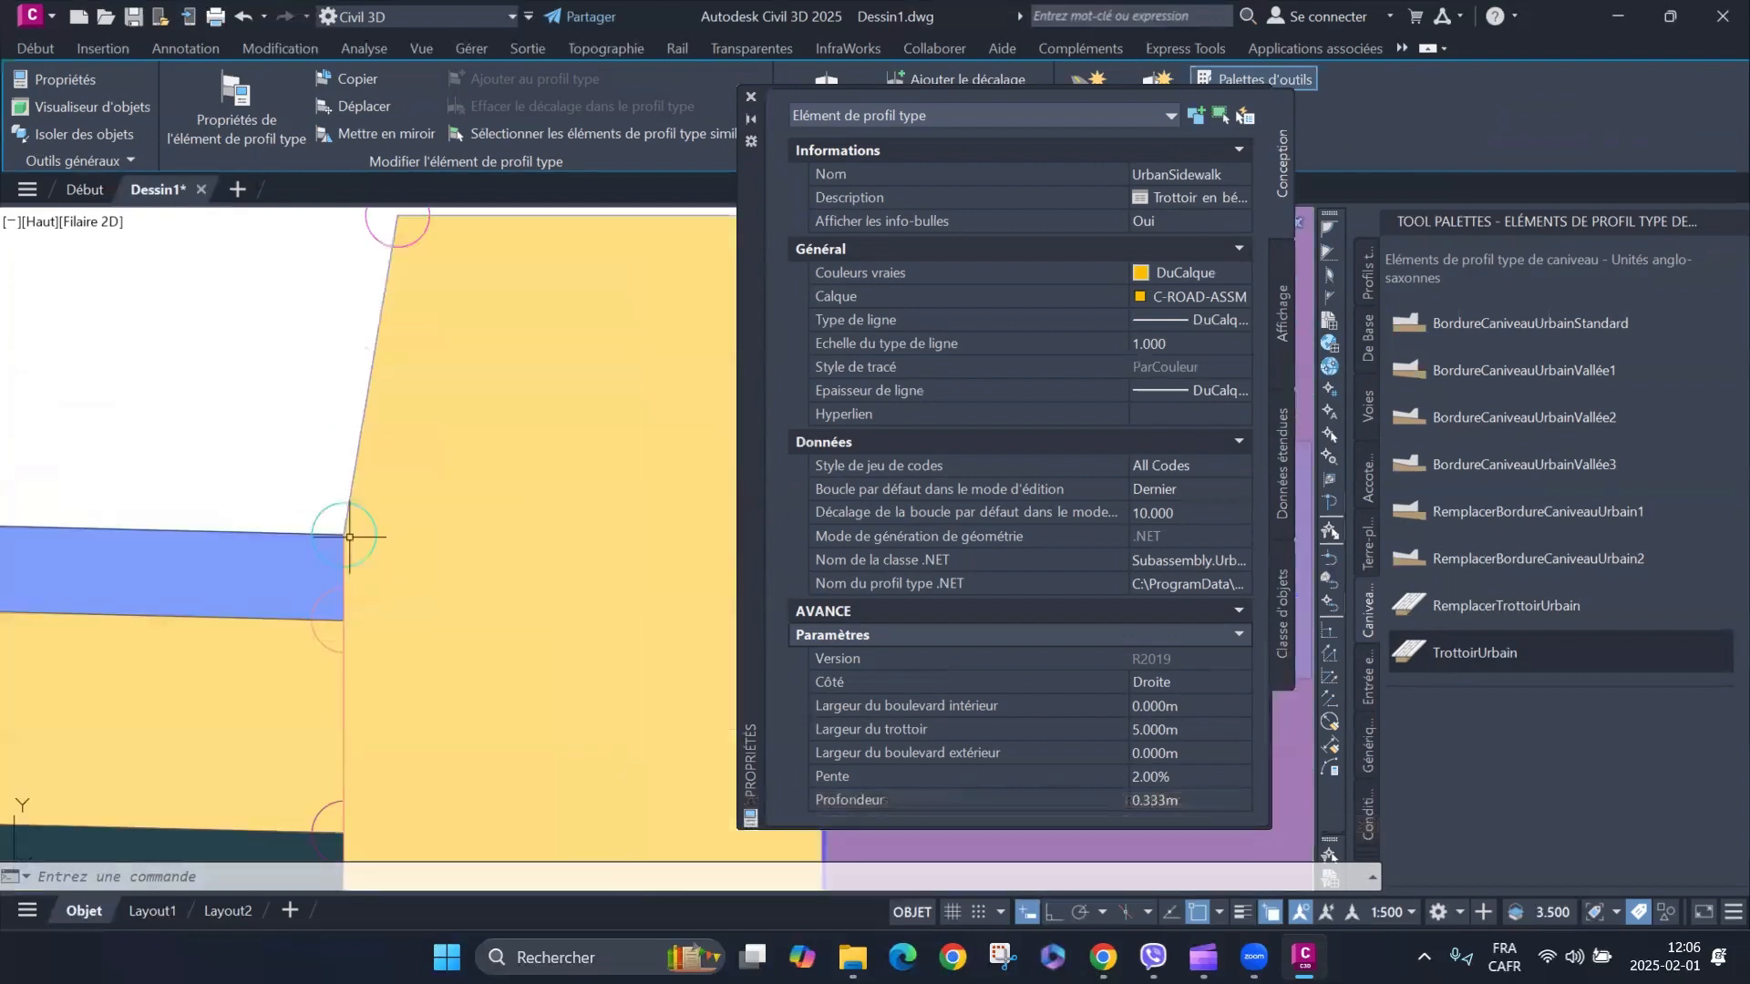
pyautogui.scroll(4, 349, 537)
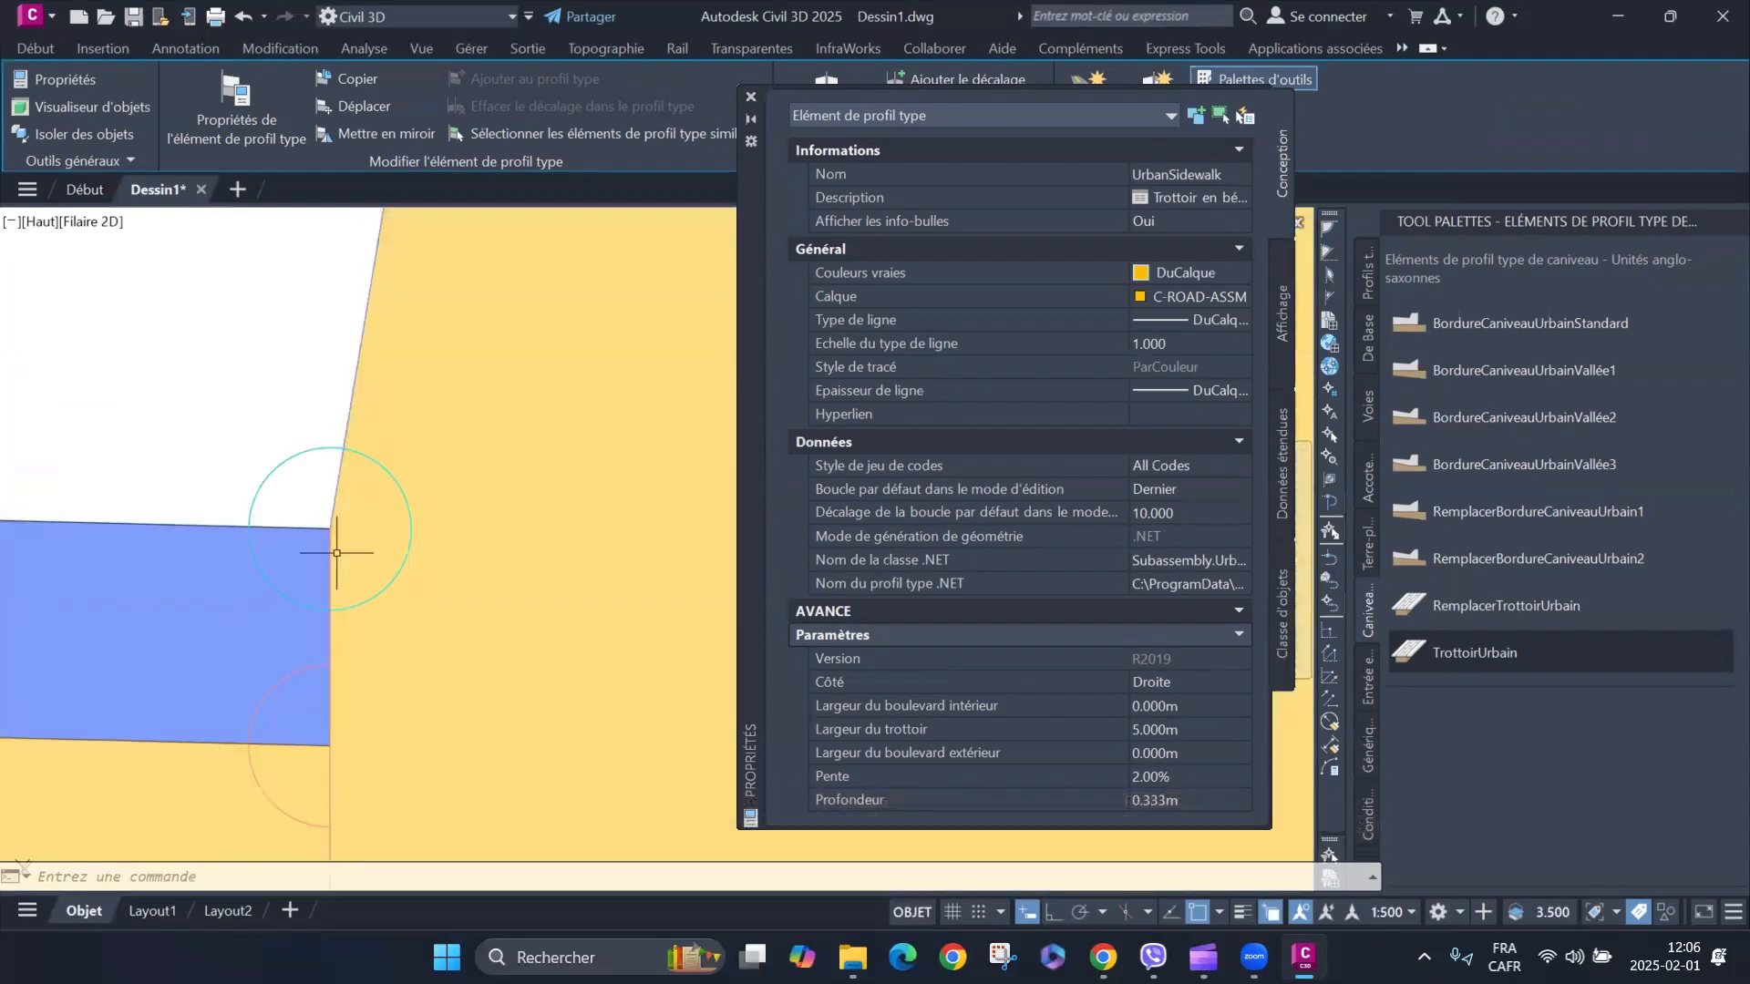
pyautogui.scroll(-5, 319, 557)
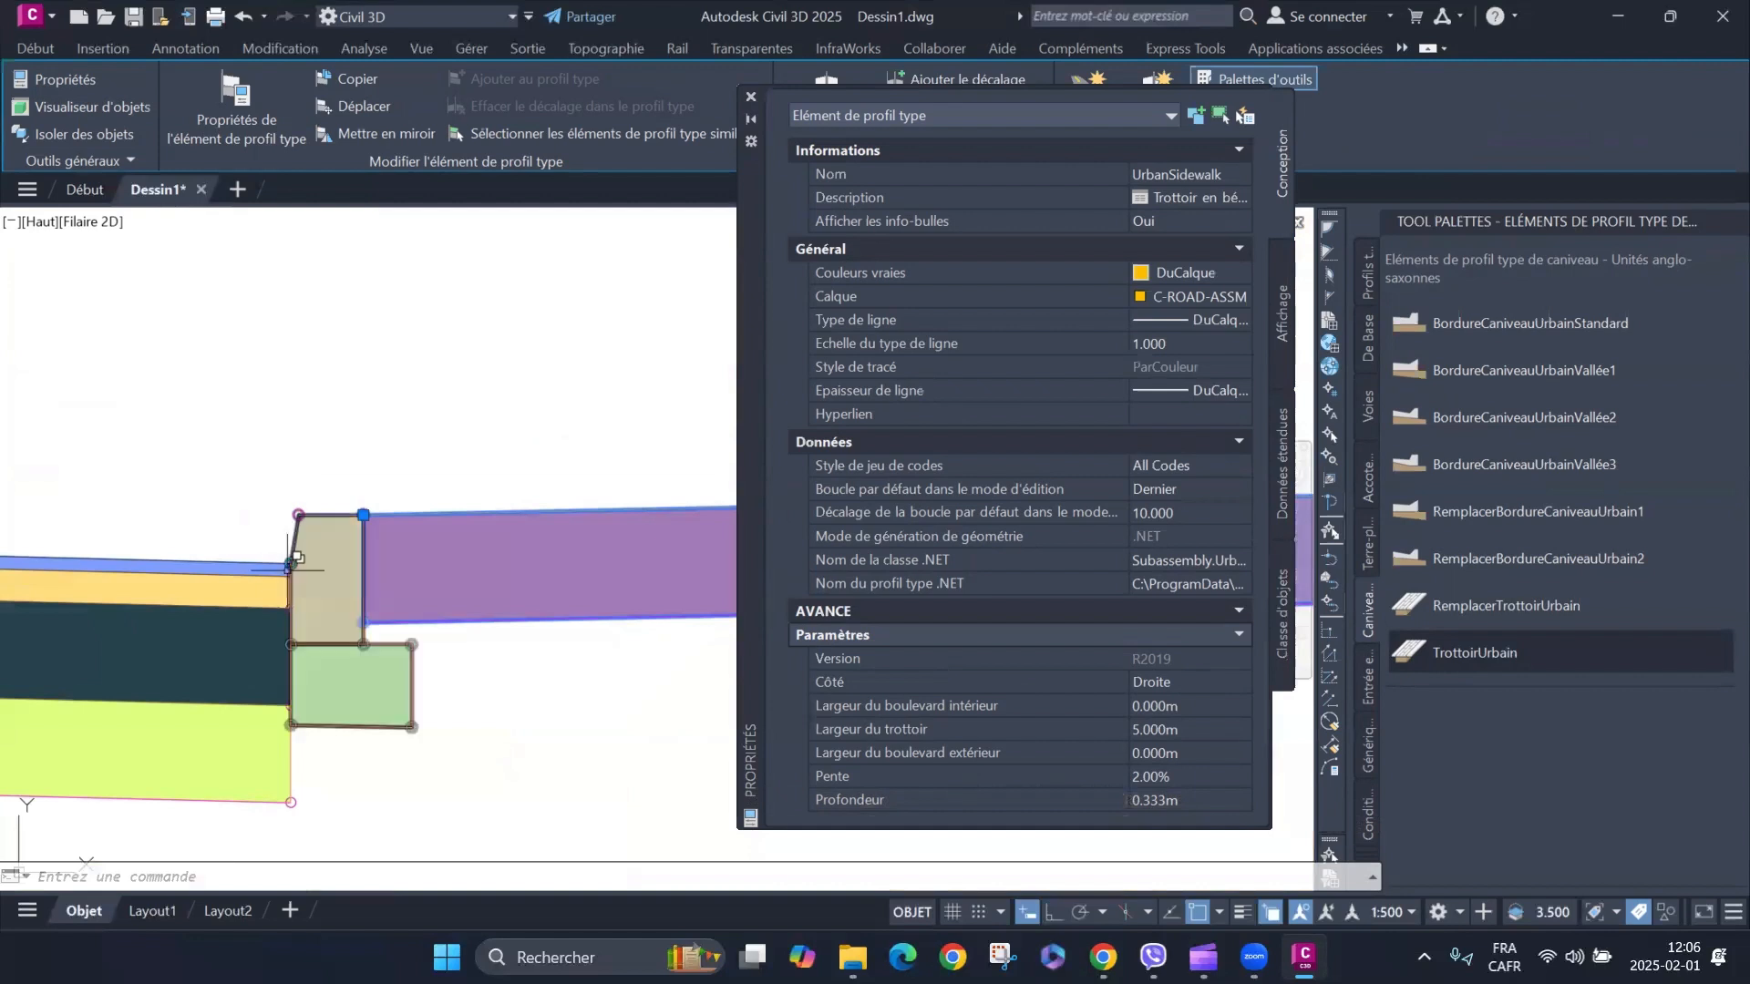
pyautogui.scroll(4, 290, 567)
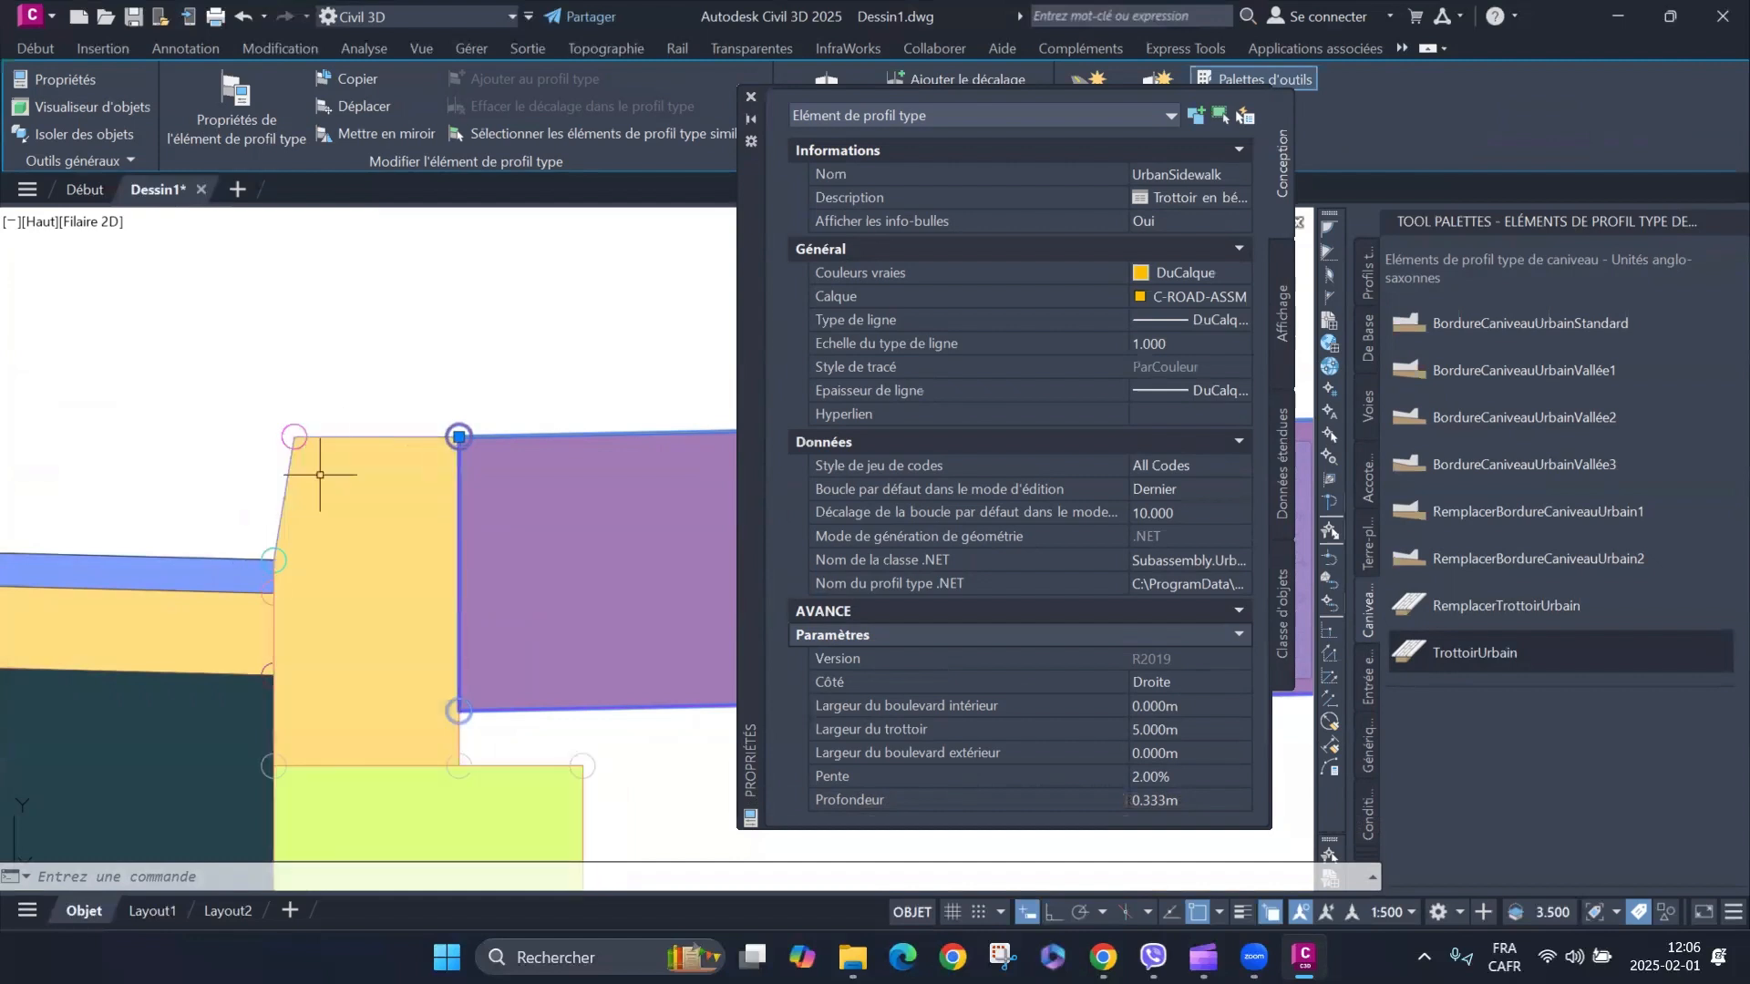
pyautogui.scroll(-6, 308, 460)
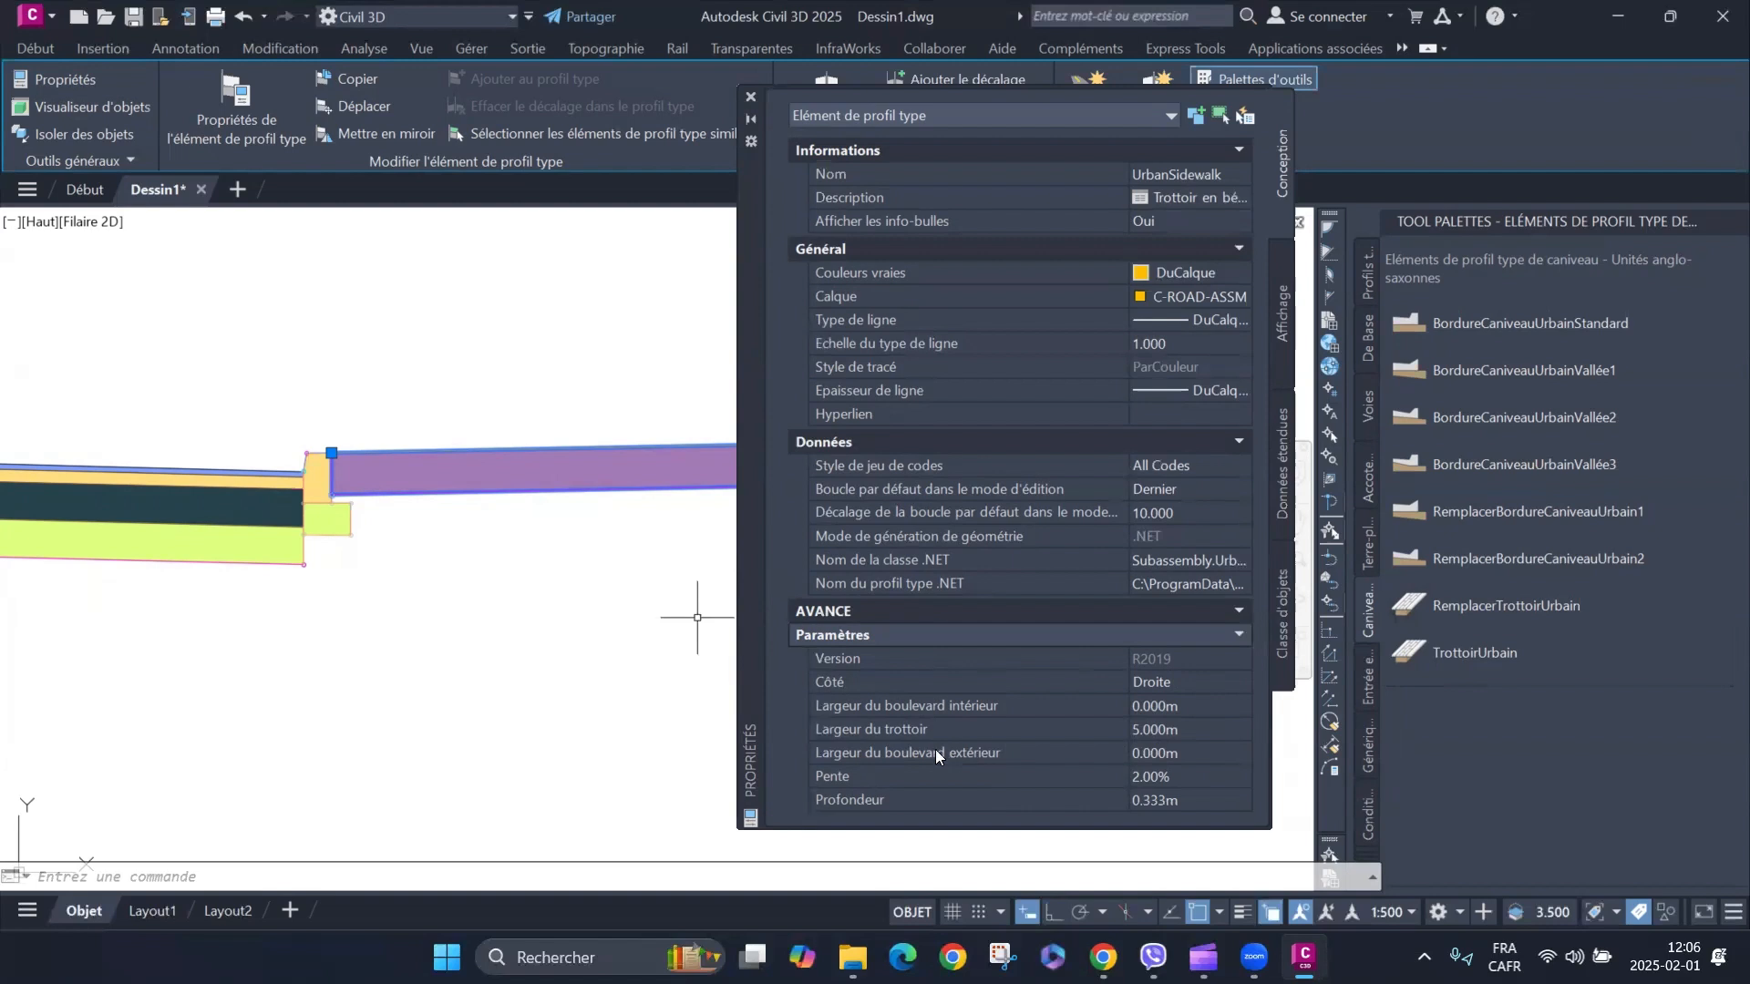
# Set the sidewalk width (Largeur du trottoir) to 1 m and its depth (Profondeur) to 0.15 m, and close the properties.
pyautogui.click(1212, 730)
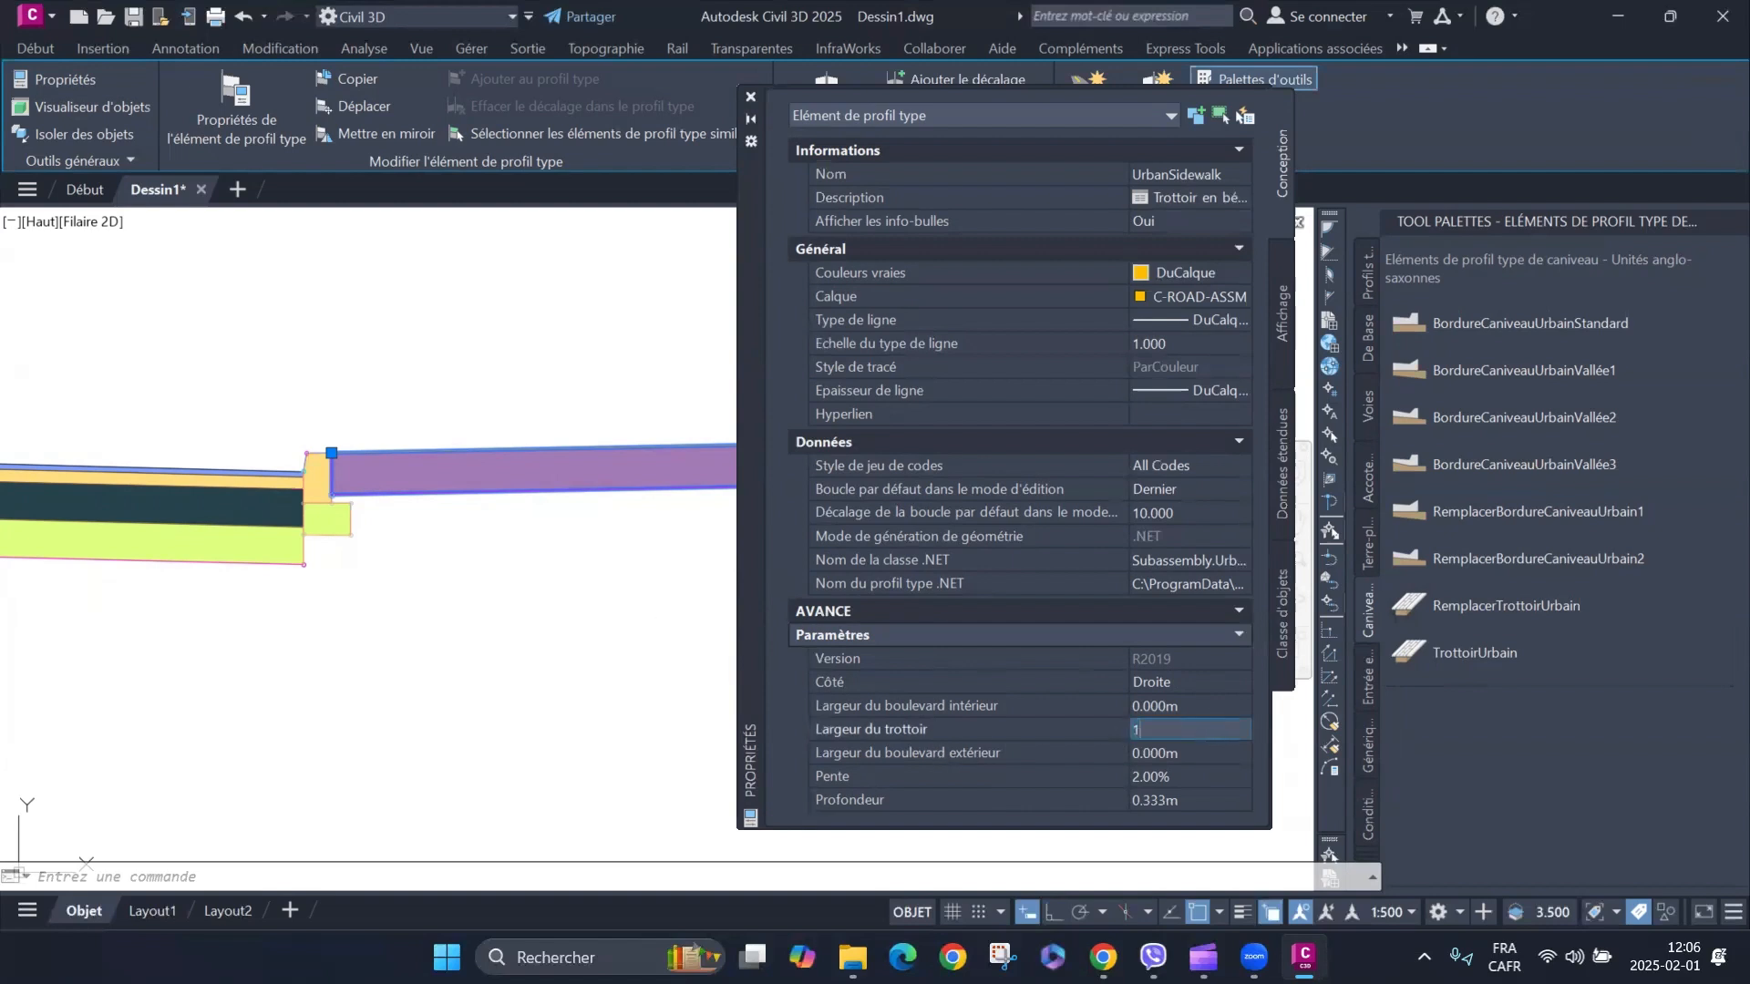
pyautogui.write('1')
pyautogui.press('Tab')
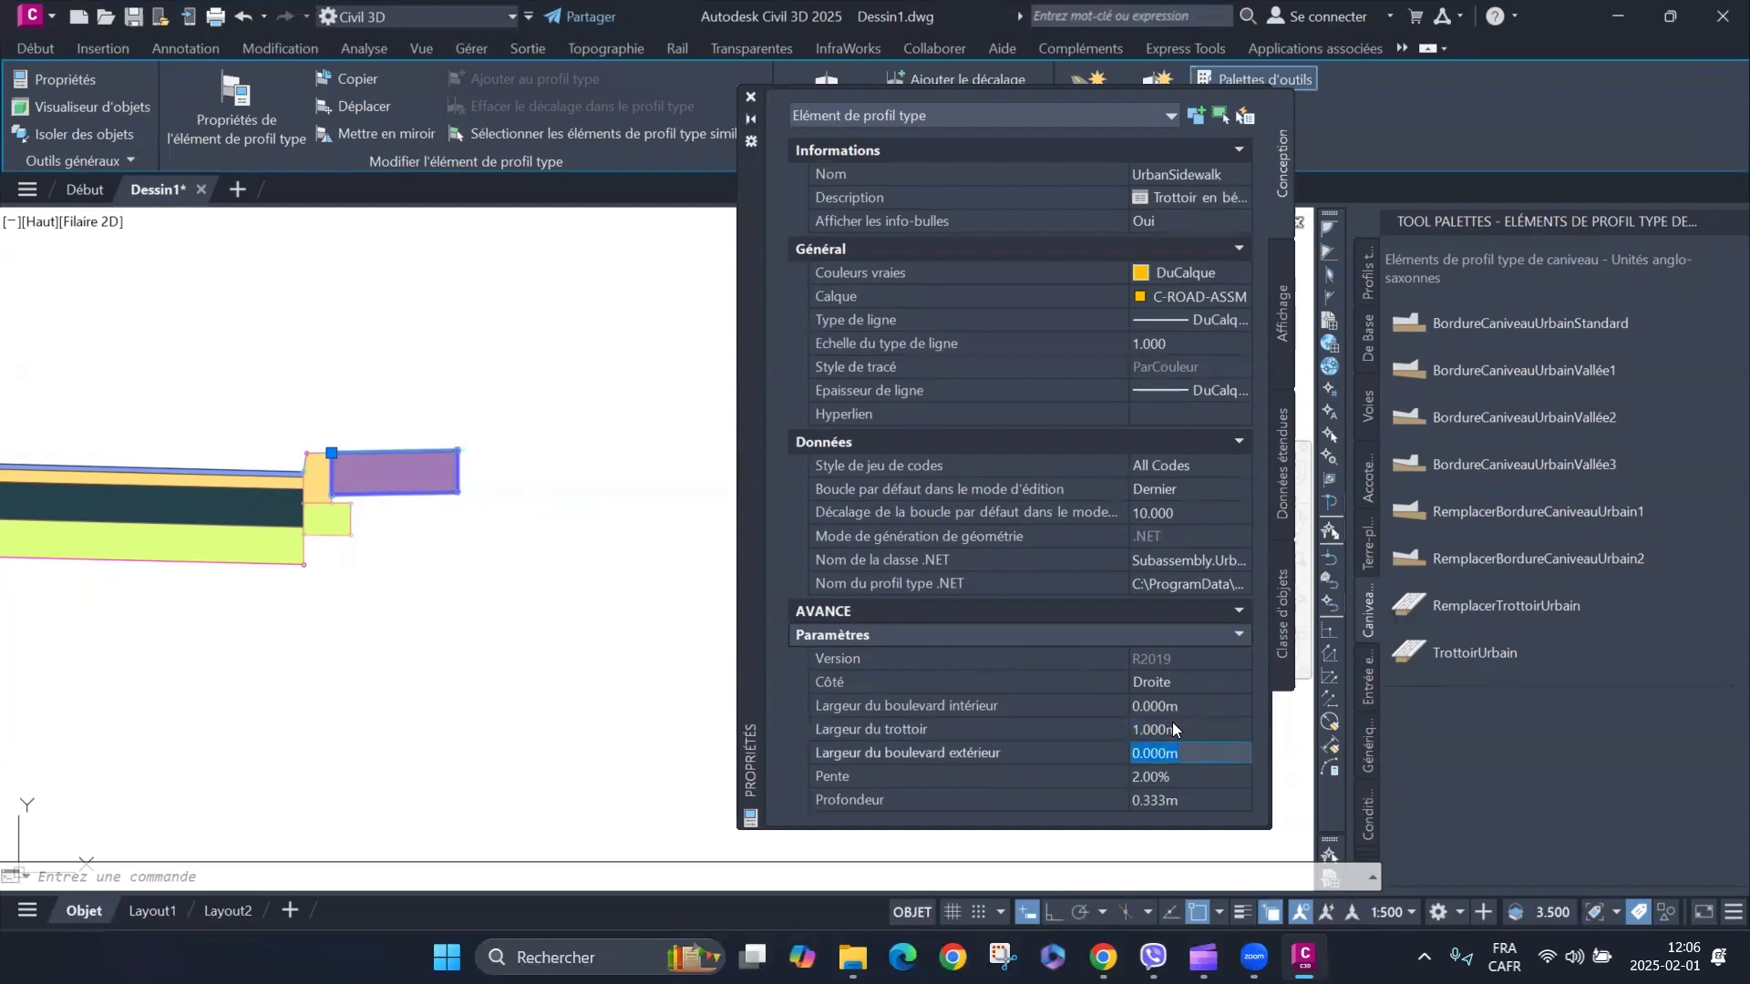
pyautogui.click(1188, 801)
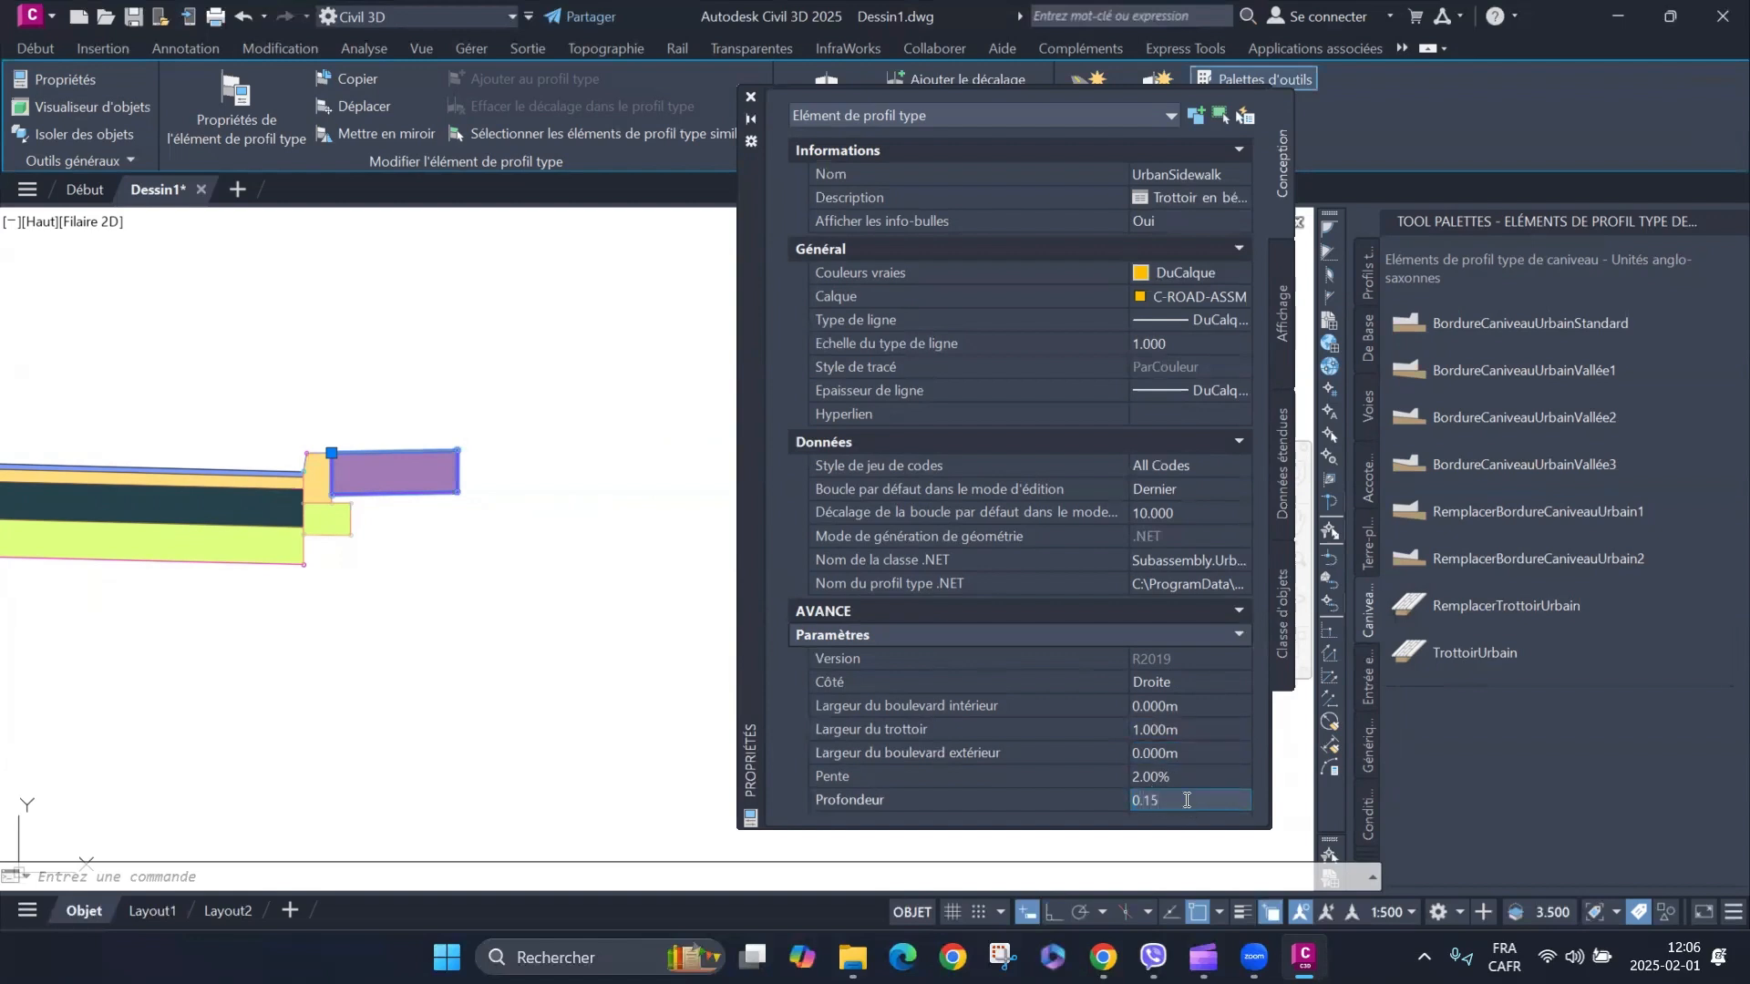
pyautogui.press('Return')
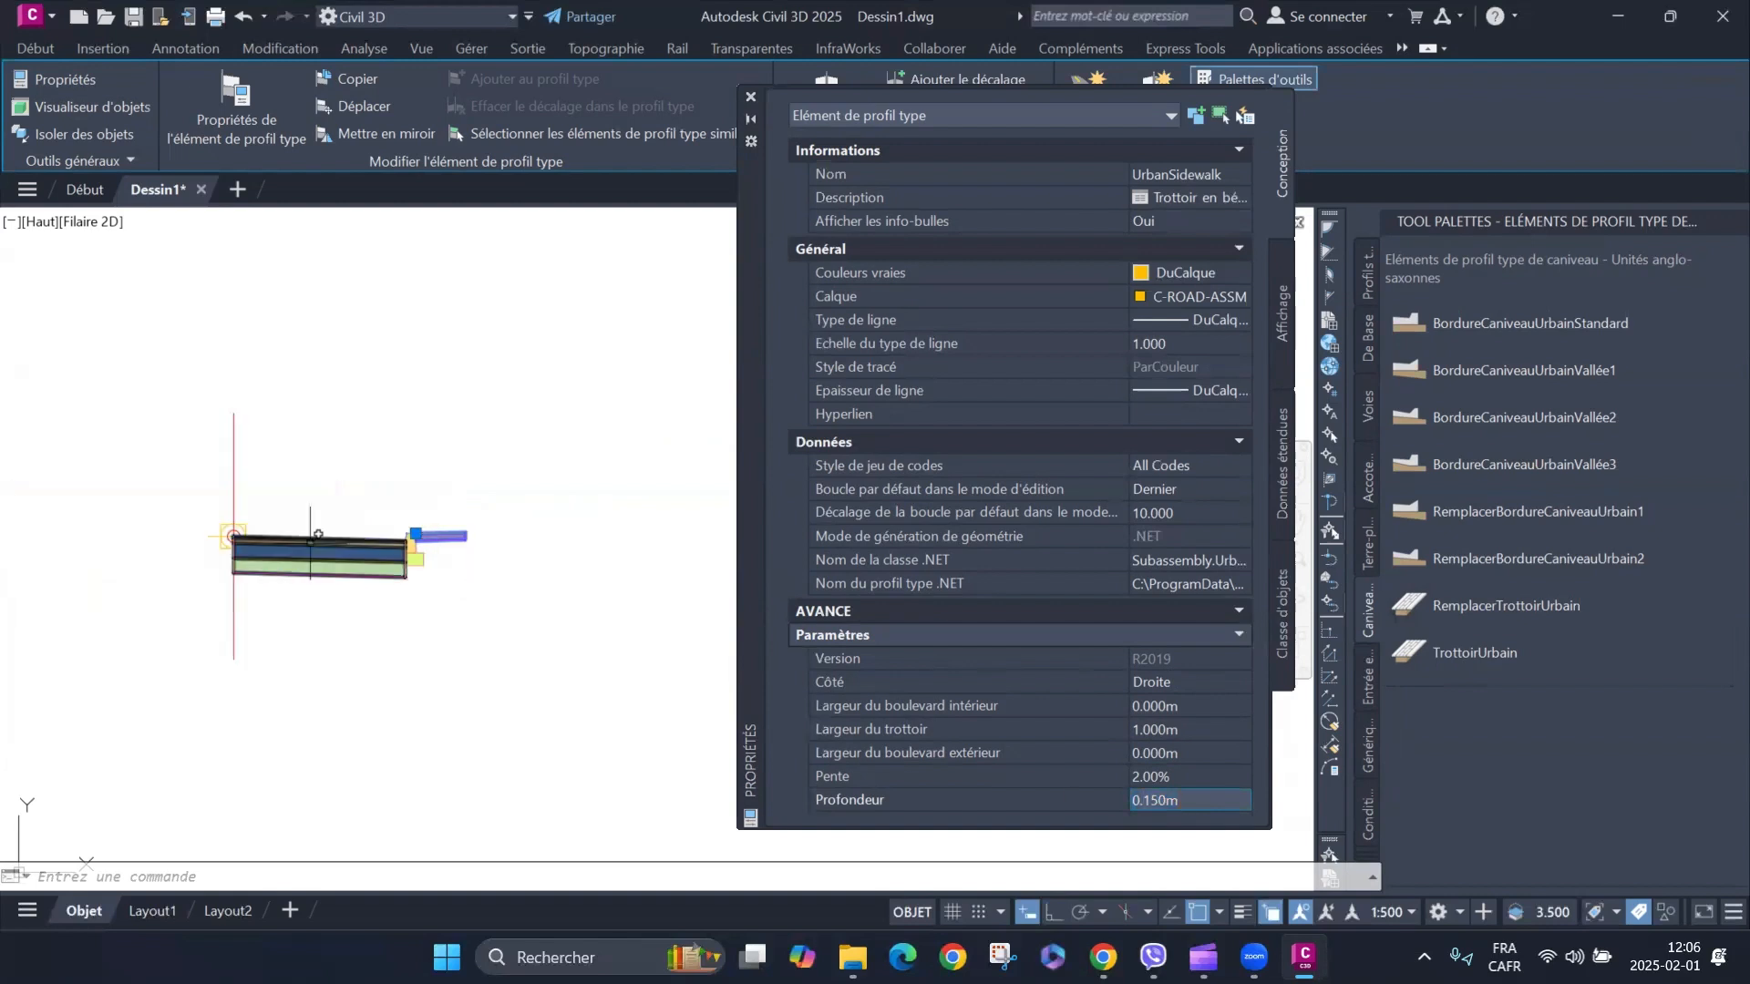
pyautogui.scroll(2, 310, 536)
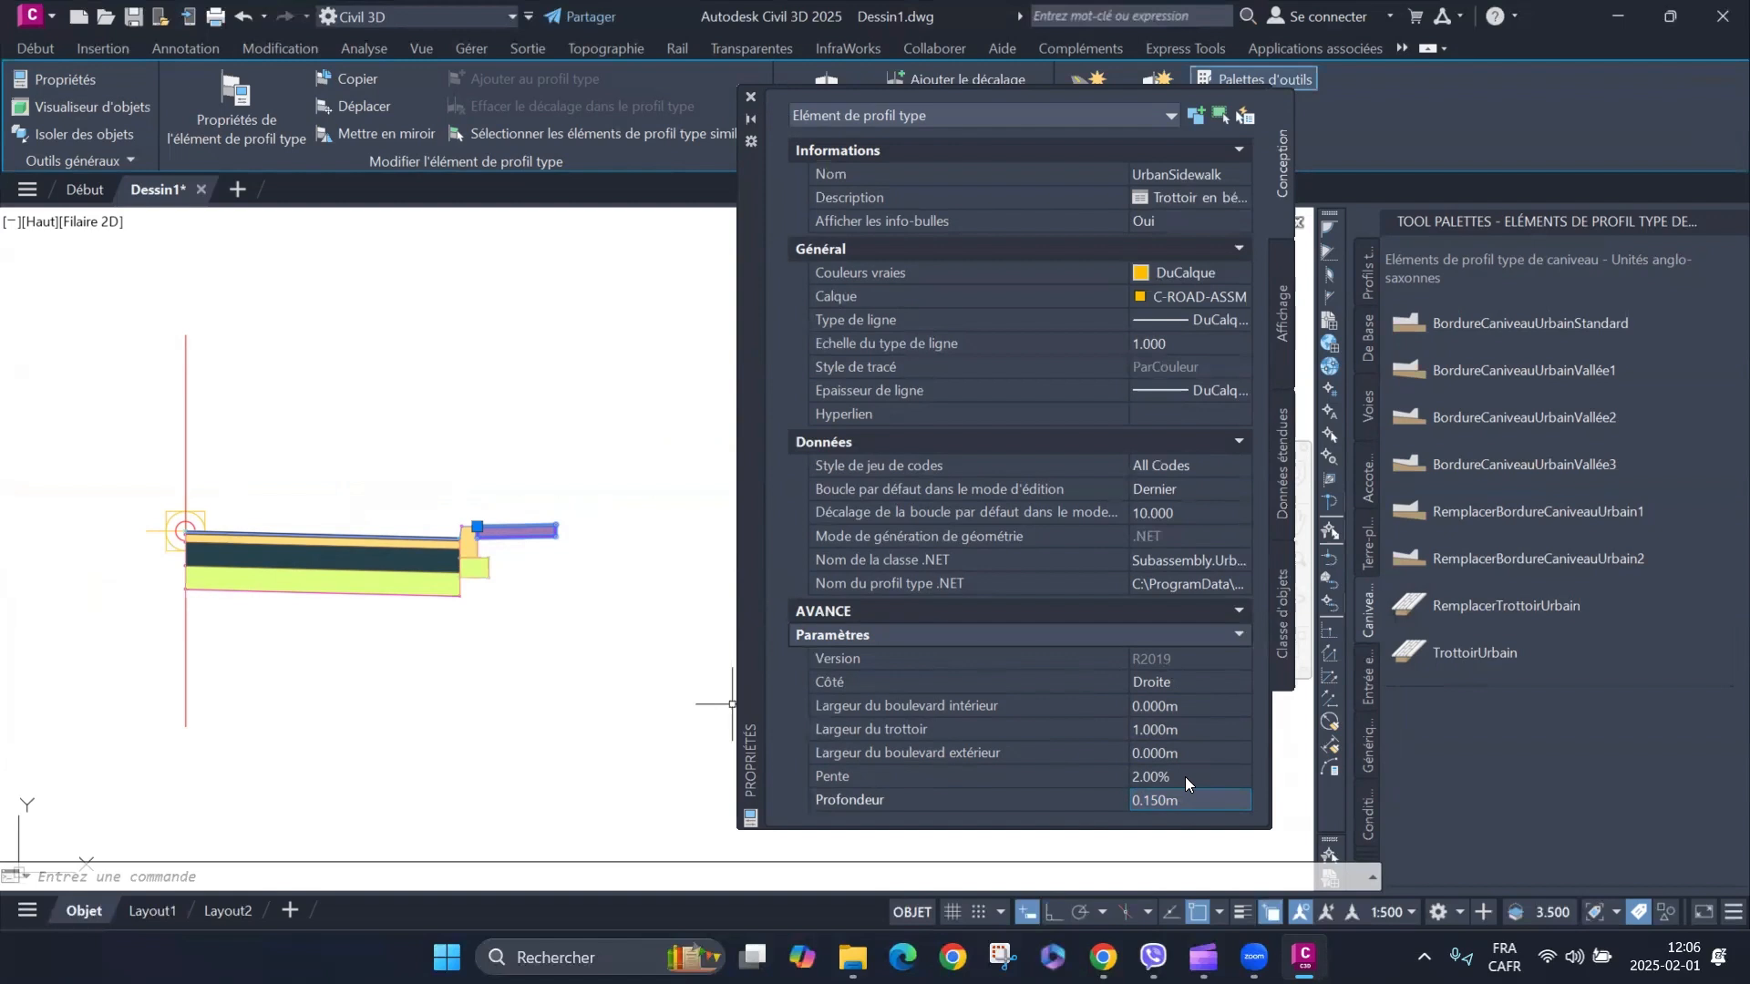
pyautogui.click(751, 98)
# Mirror the lane, curb and sidewalk subassemblies to the opposite side of the assembly's baseline and clear the selection.
pyautogui.scroll(-3, 791, 553)
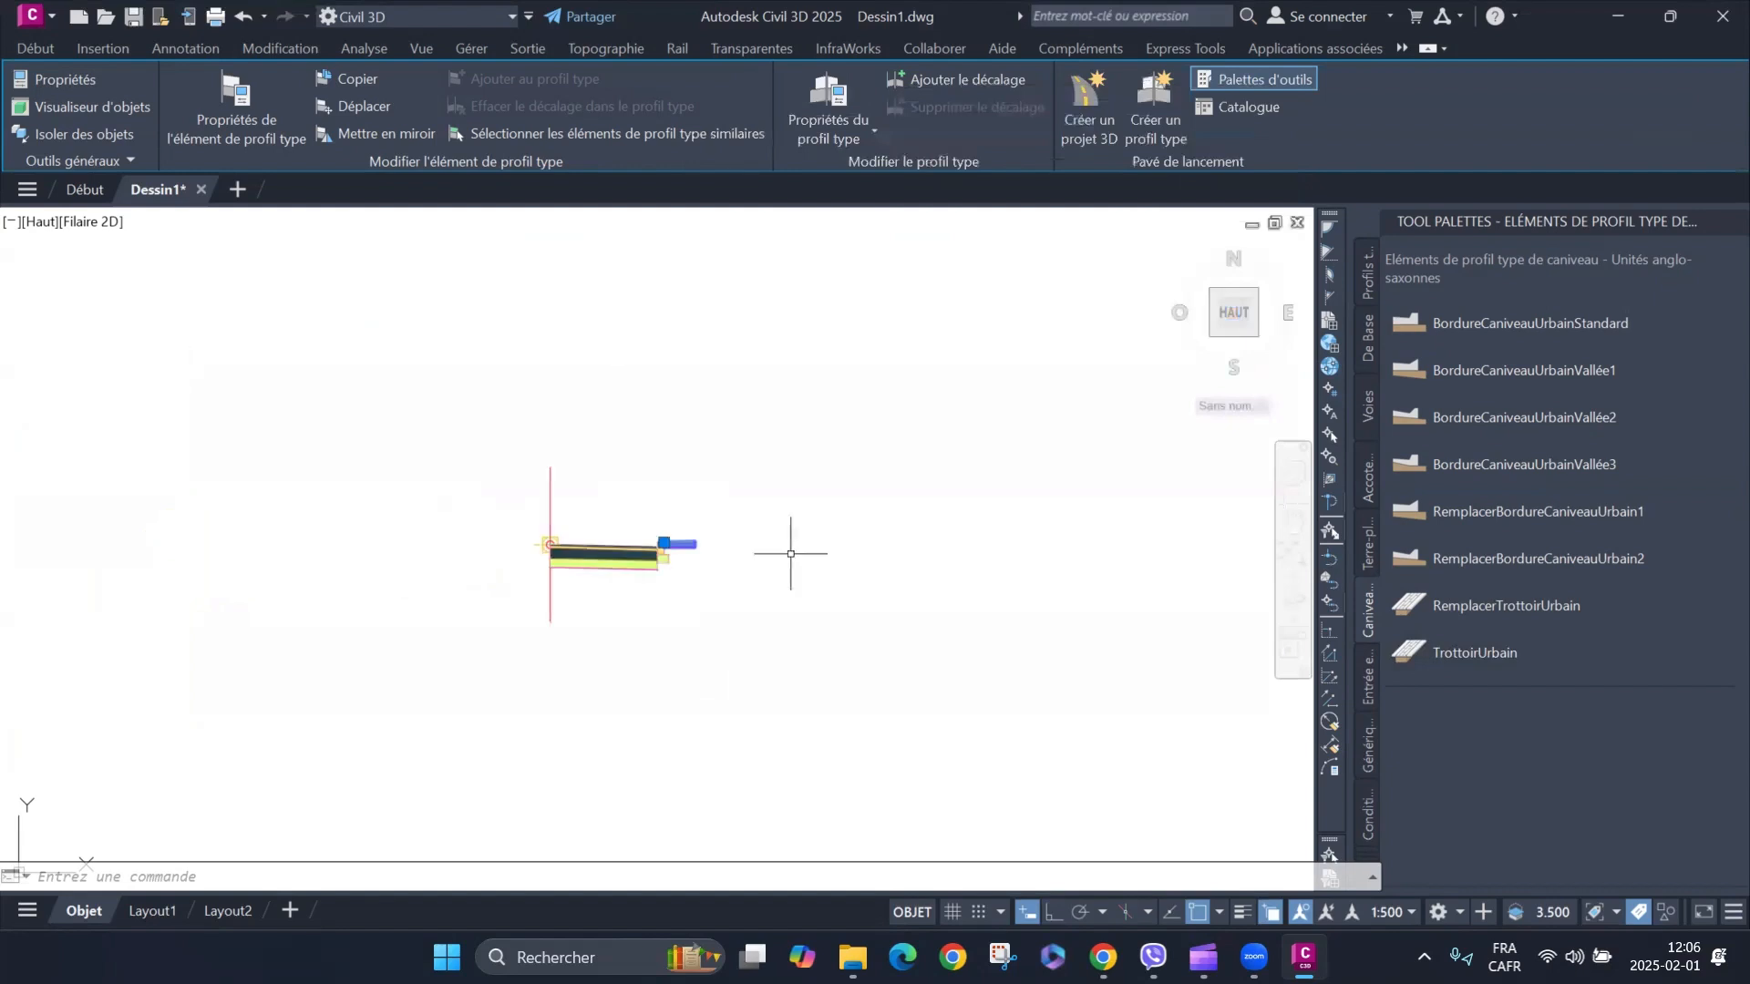
pyautogui.scroll(4, 575, 553)
pyautogui.click(884, 480)
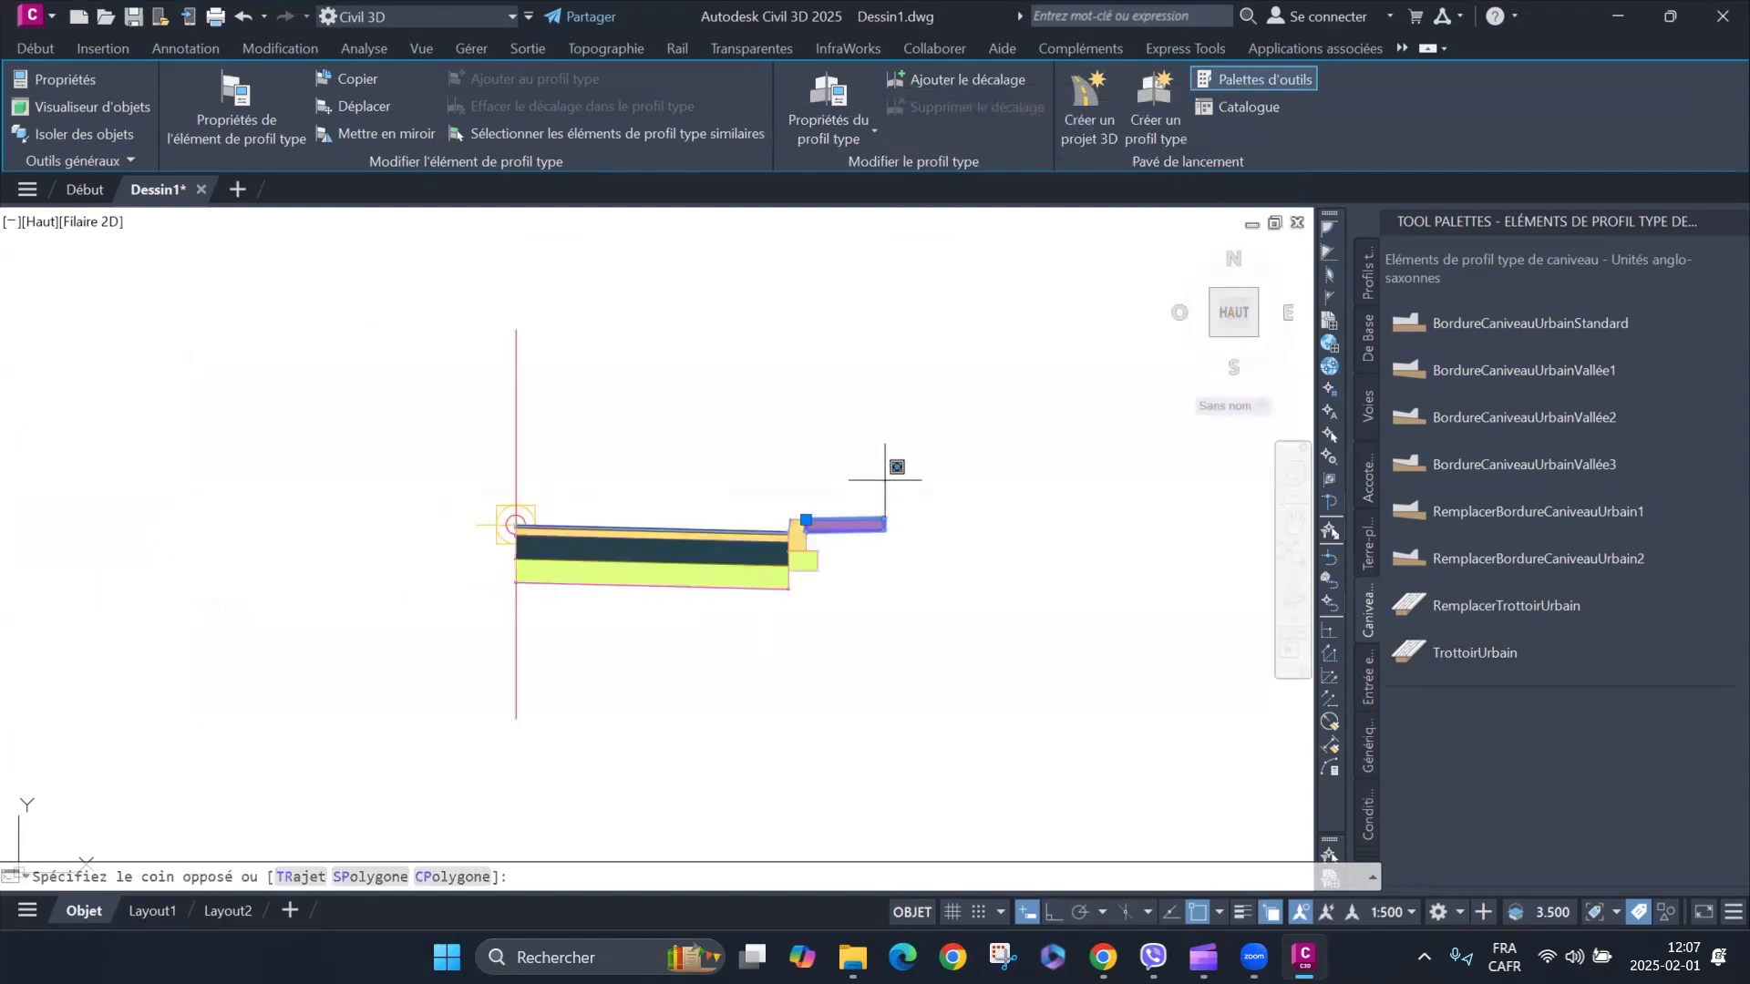
pyautogui.click(840, 560)
pyautogui.scroll(4, 829, 567)
pyautogui.click(848, 524)
pyautogui.click(766, 616)
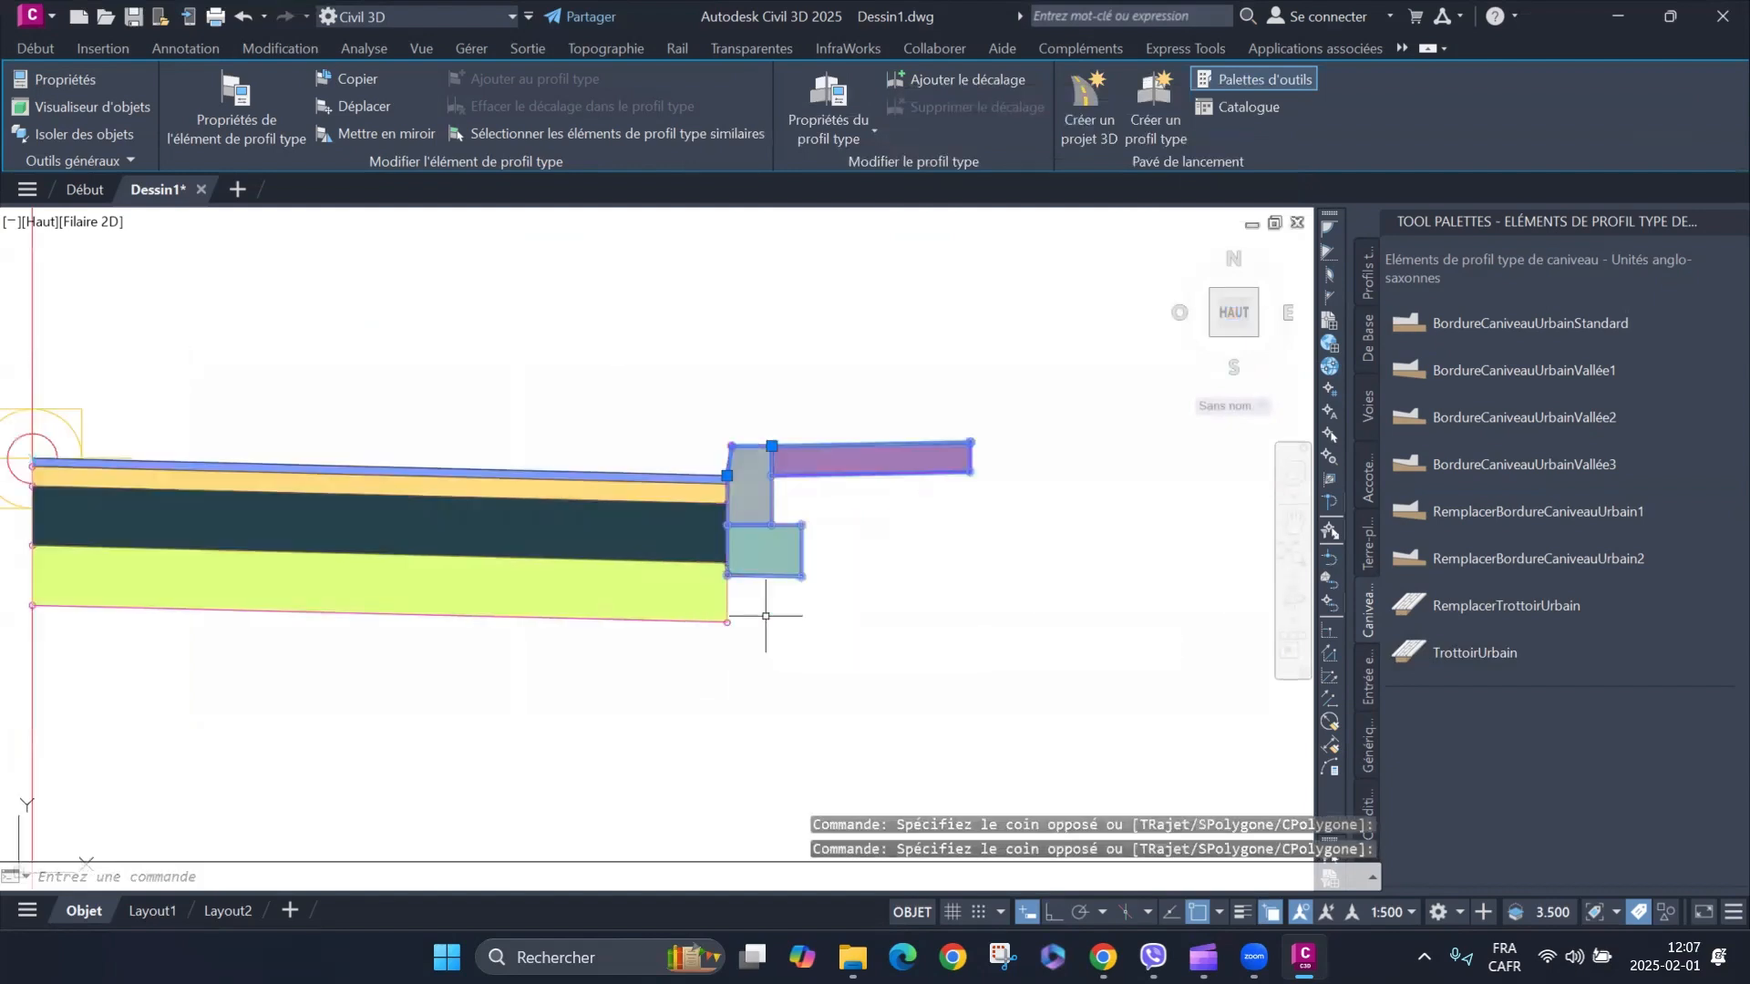
pyautogui.click(540, 551)
pyautogui.scroll(-4, 831, 575)
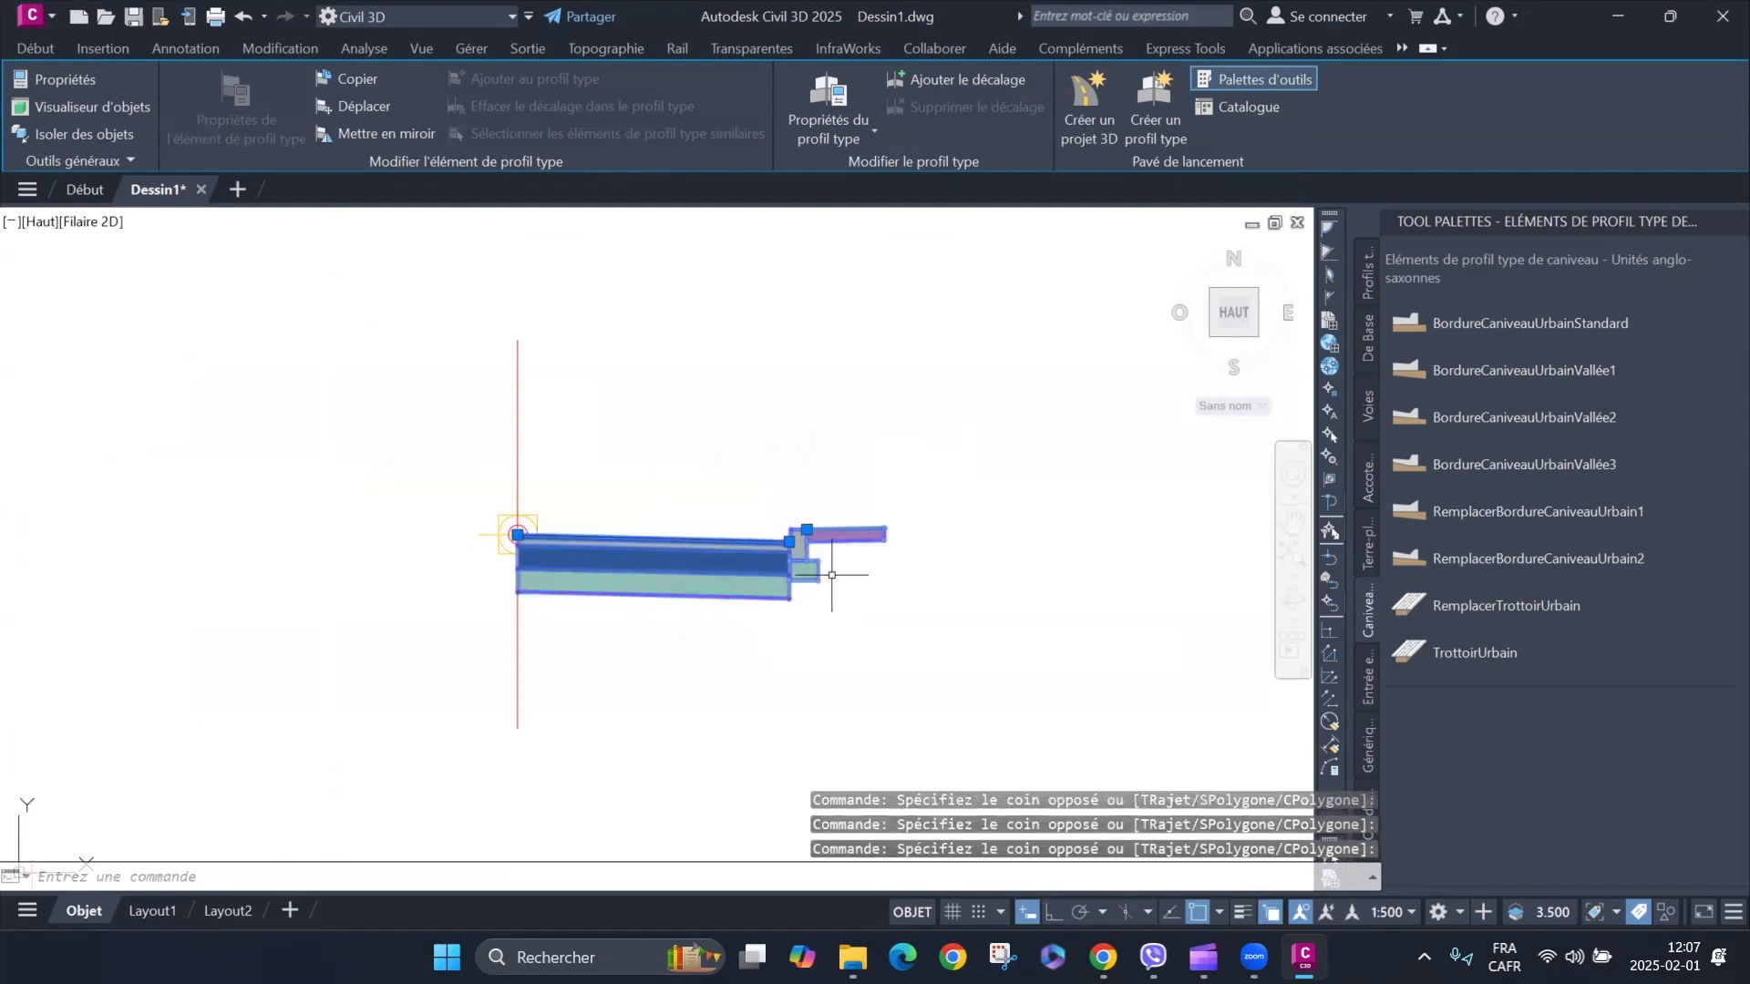
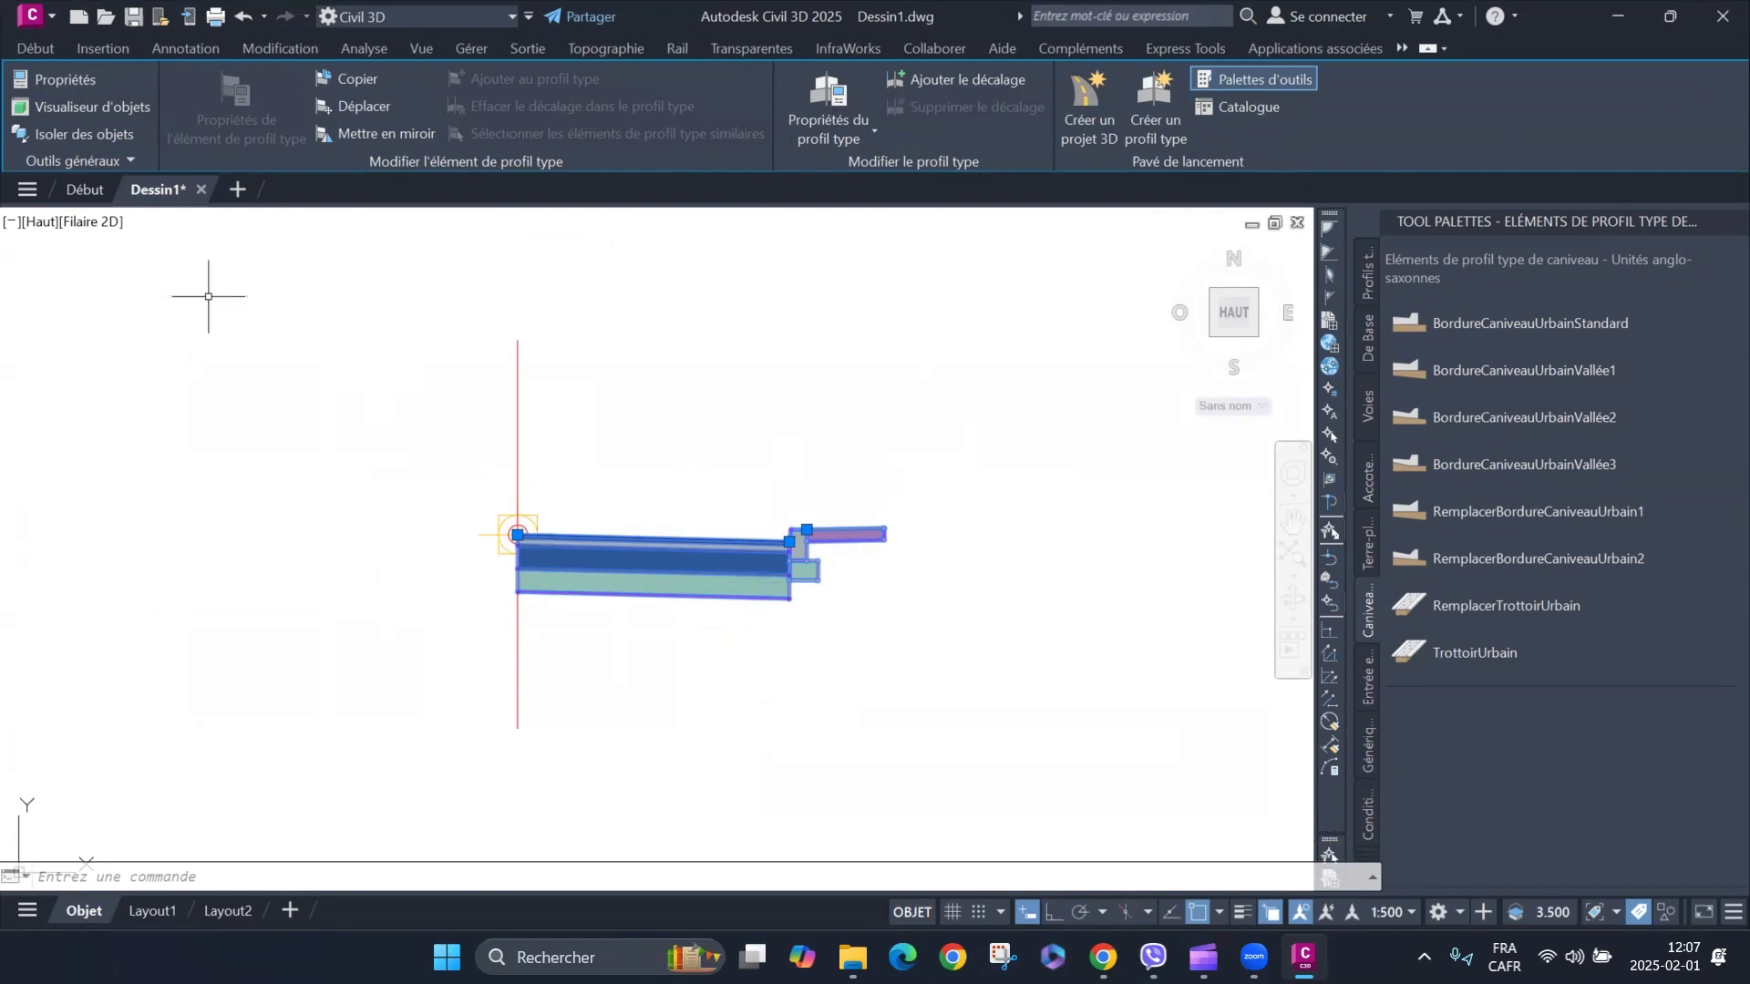
pyautogui.click(409, 134)
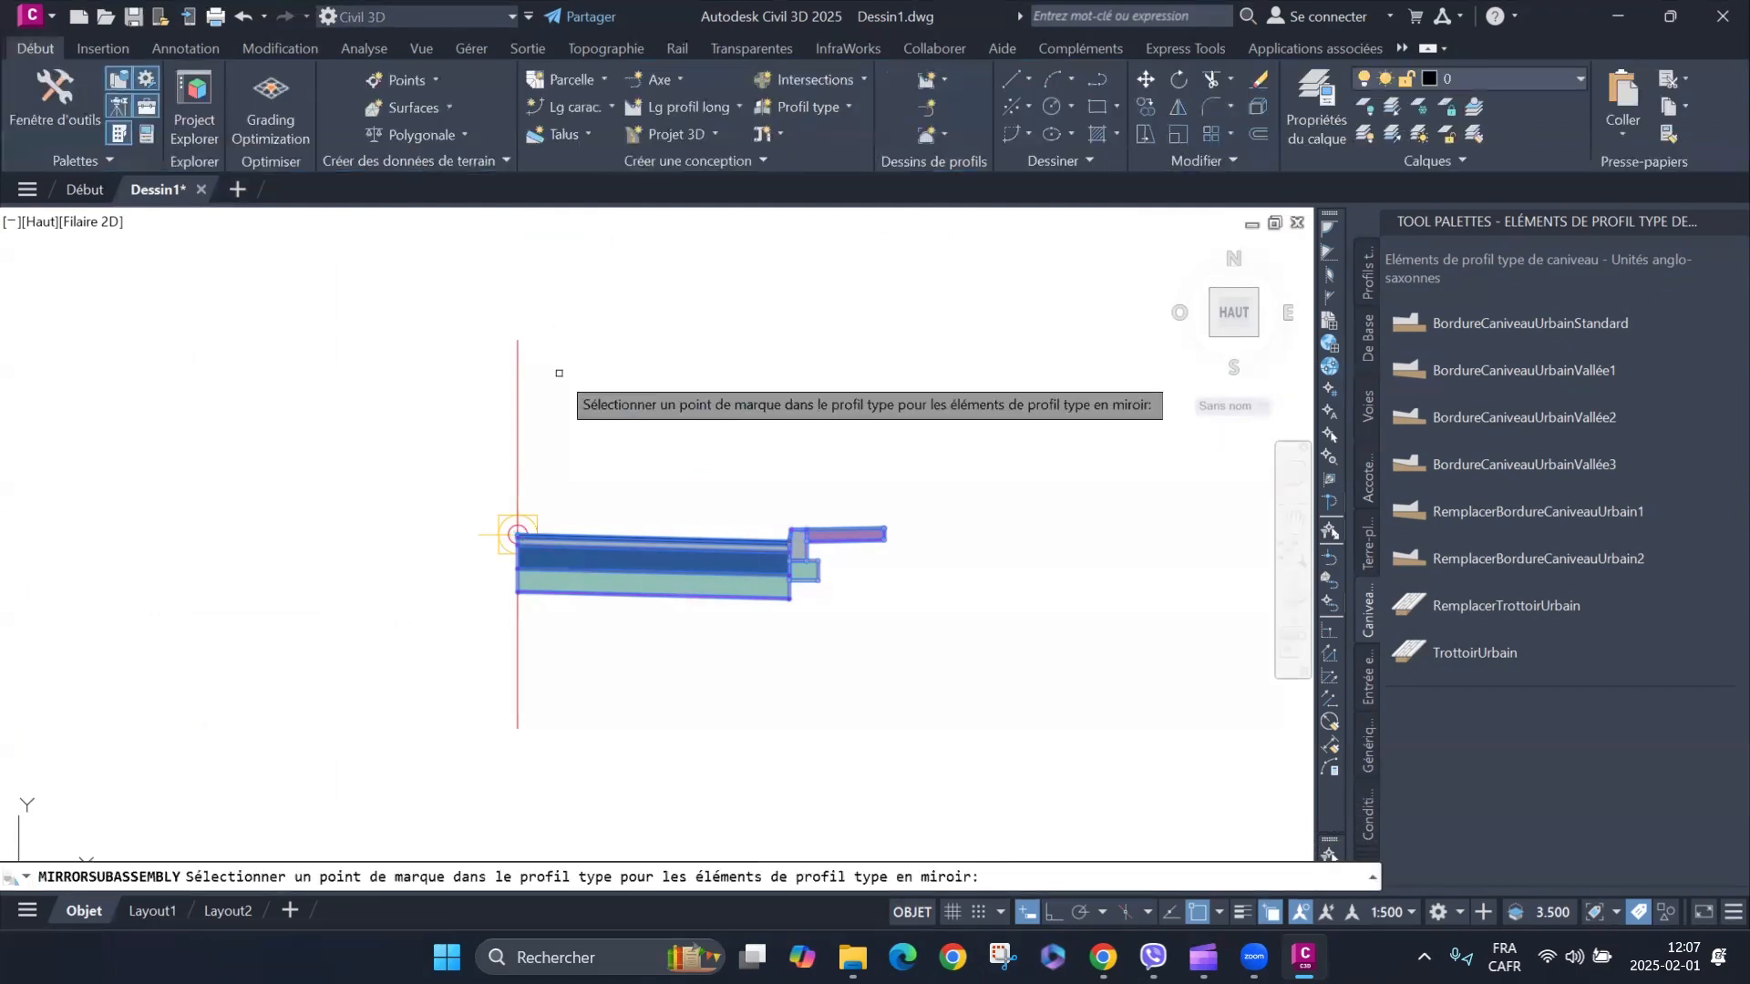
pyautogui.click(516, 690)
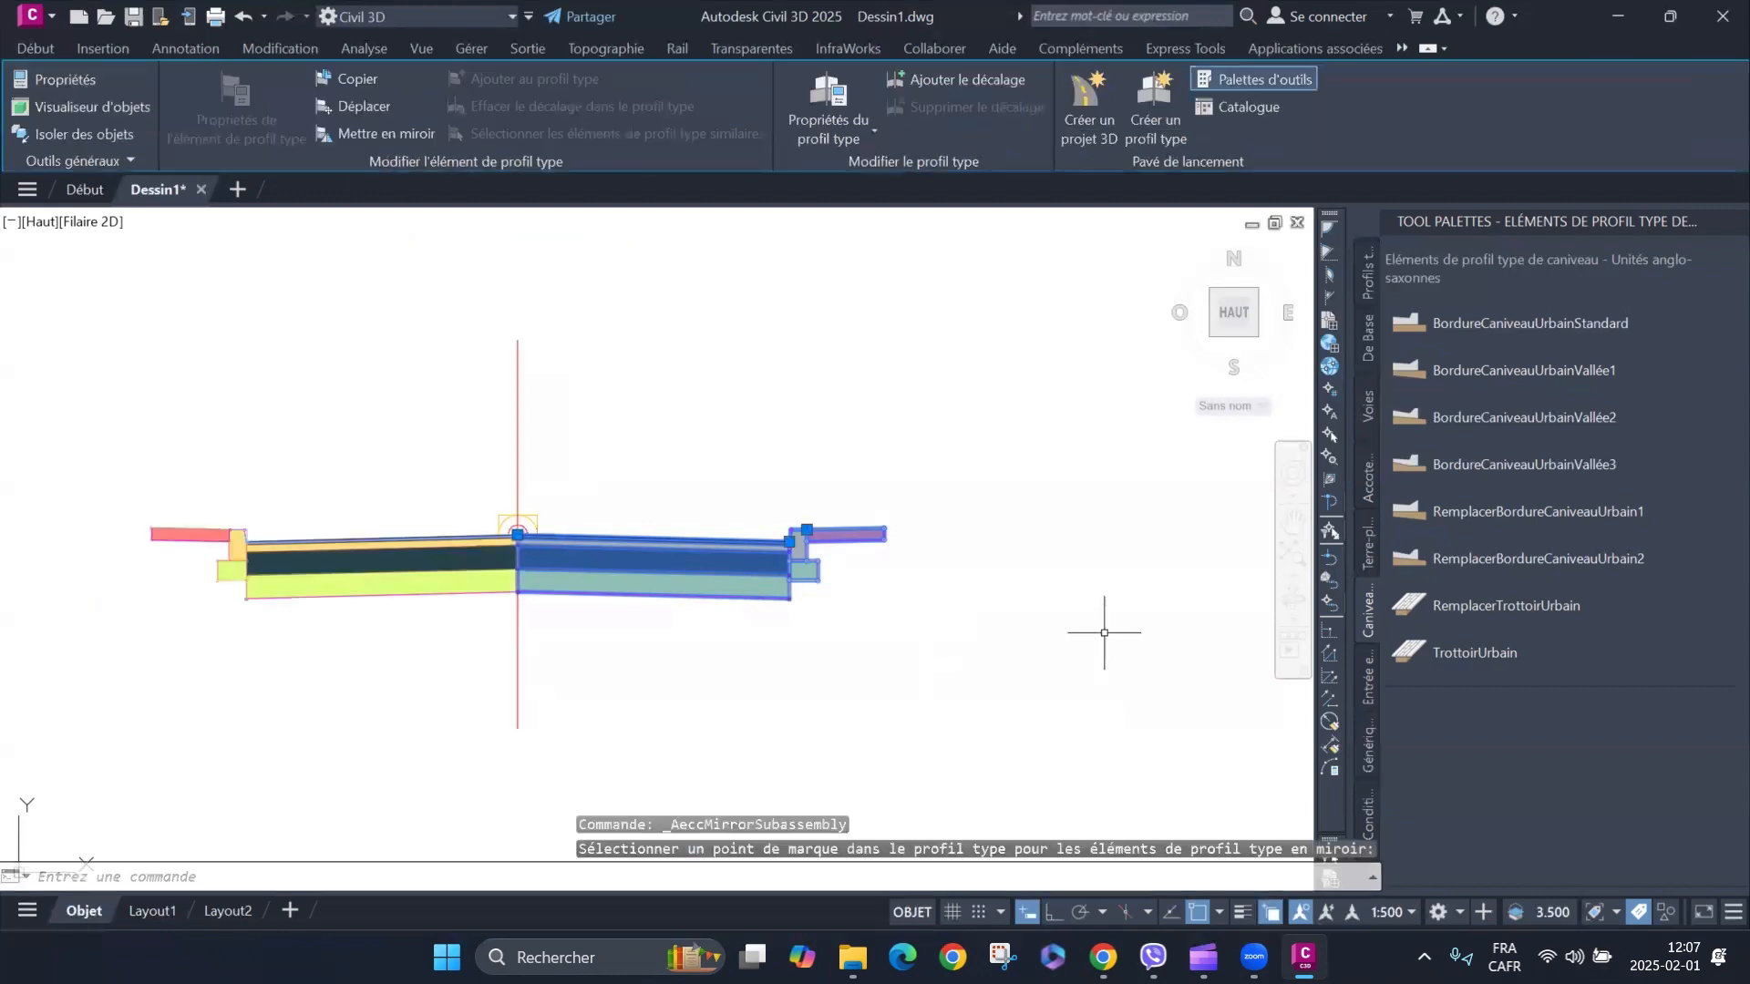
pyautogui.scroll(-2, 1094, 638)
pyautogui.press('Escape')
# Examine the mirrored curb and sidewalk, the road alignment in plan and the assembly's place beside the profile view.
pyautogui.scroll(4, 557, 612)
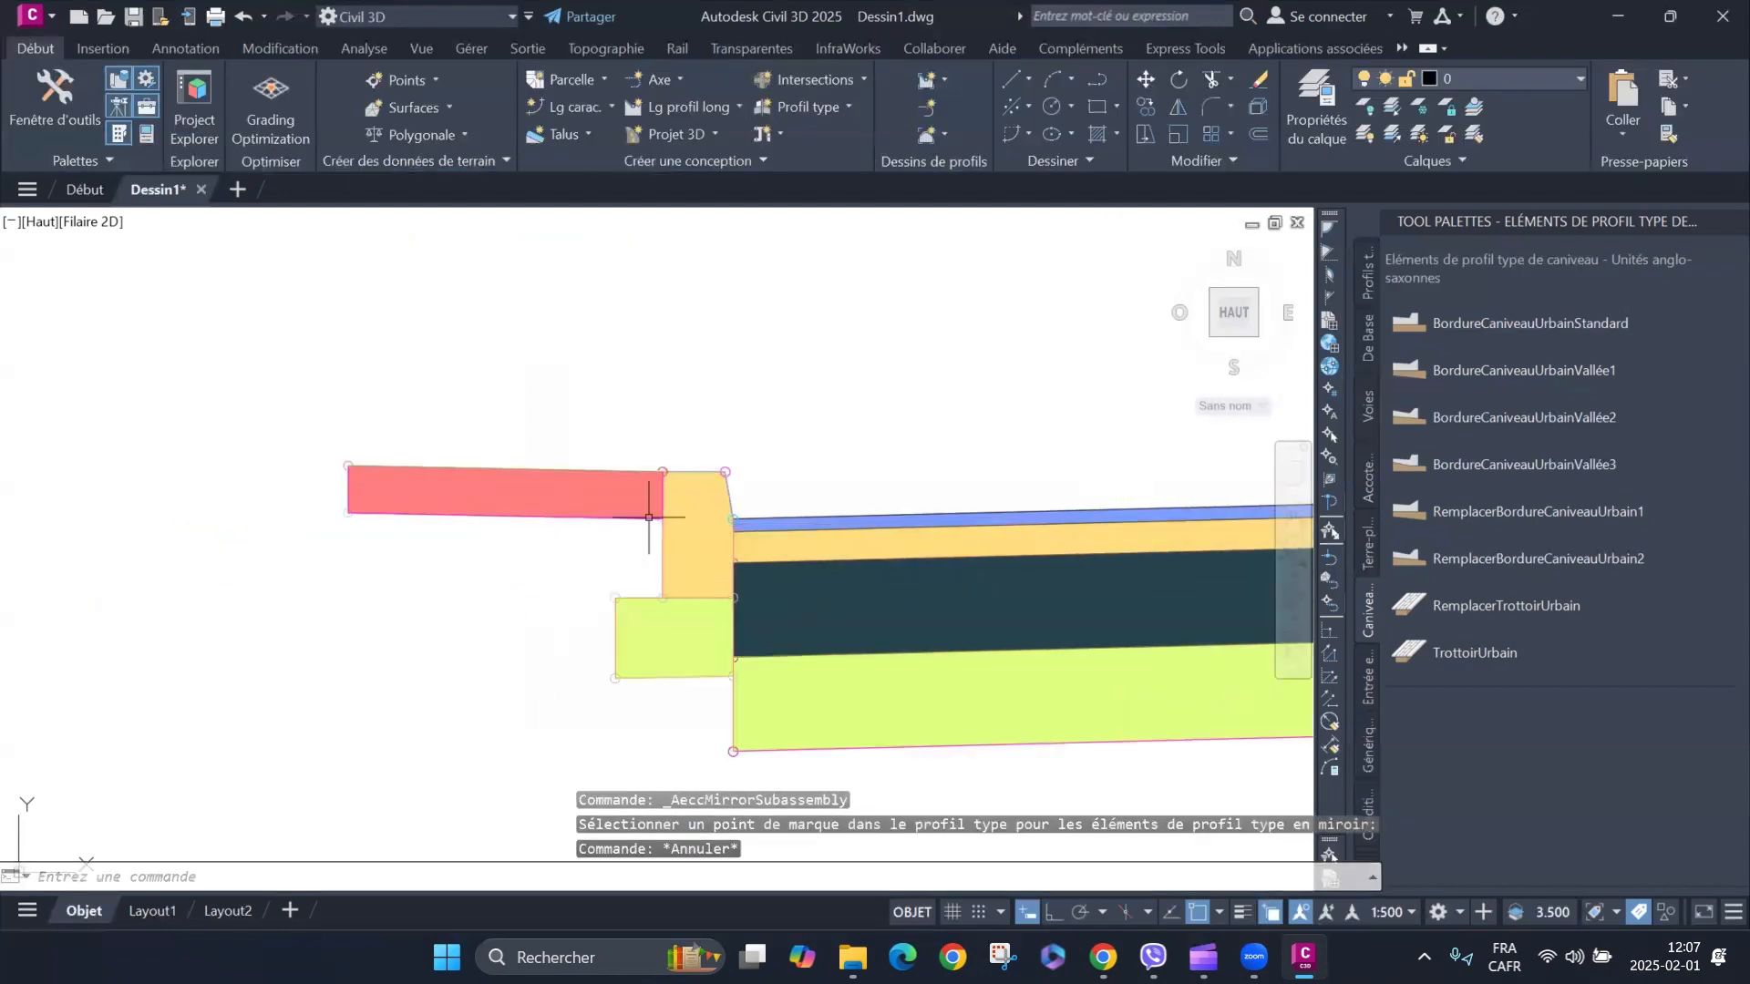
pyautogui.scroll(-3, 510, 524)
pyautogui.scroll(-6, 513, 517)
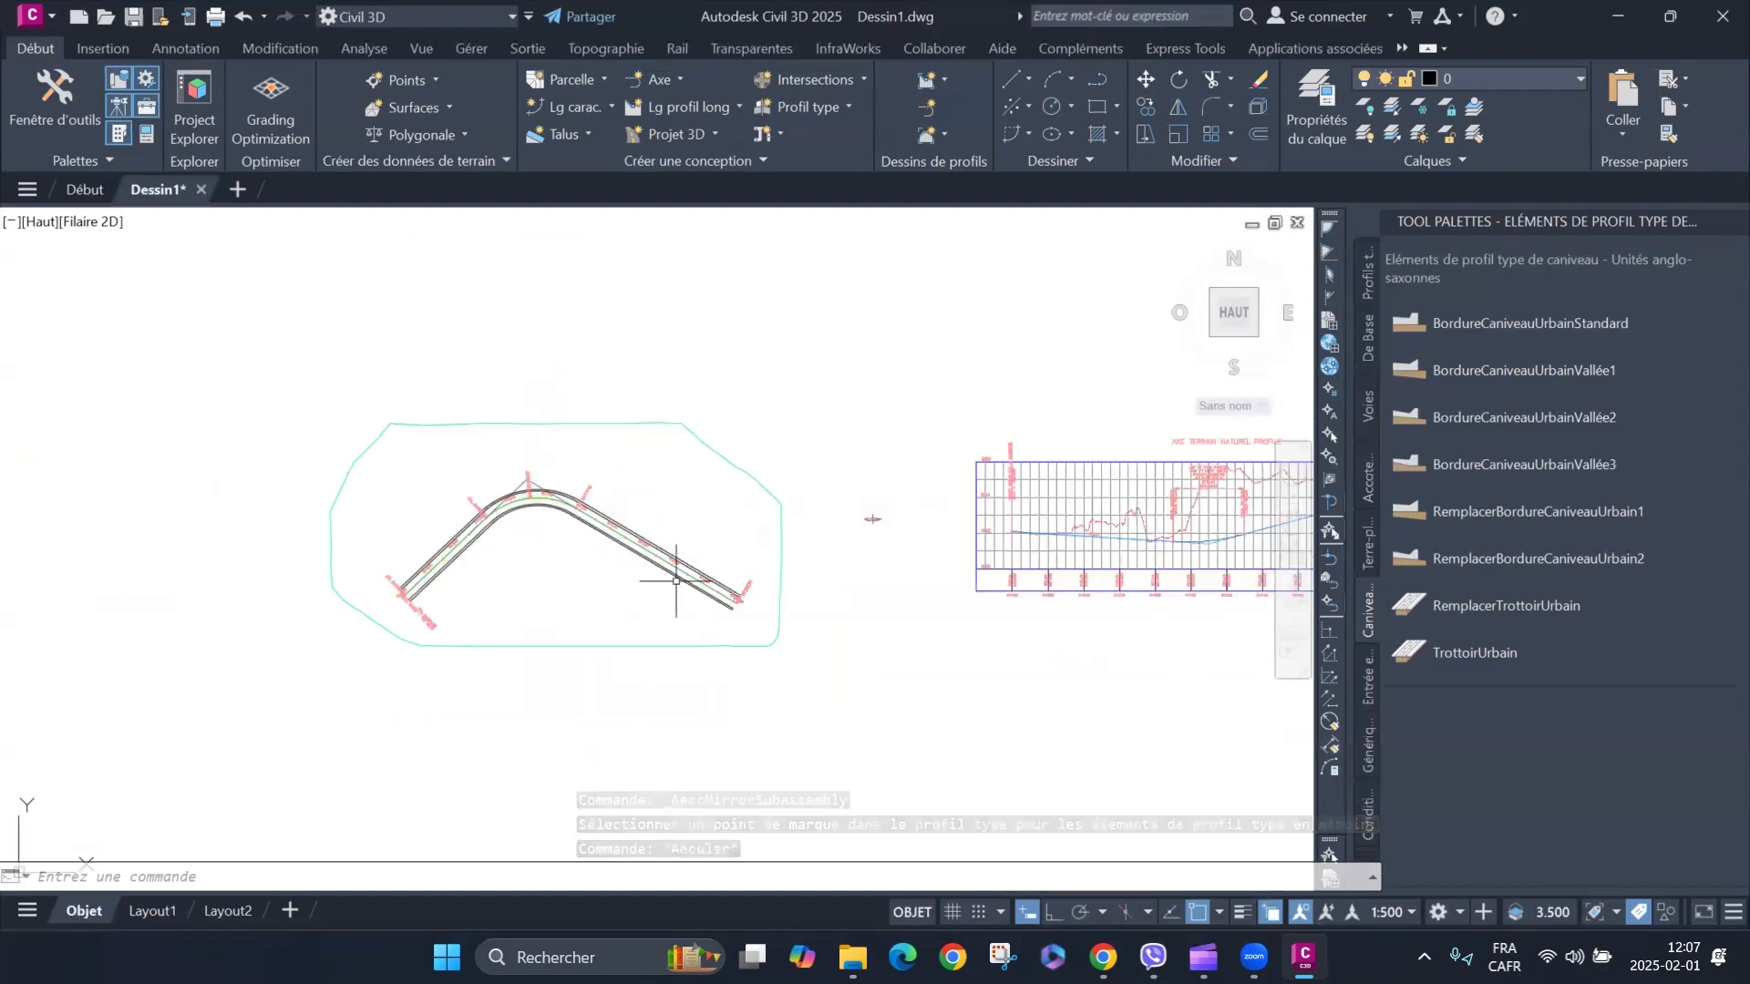
pyautogui.scroll(4, 465, 590)
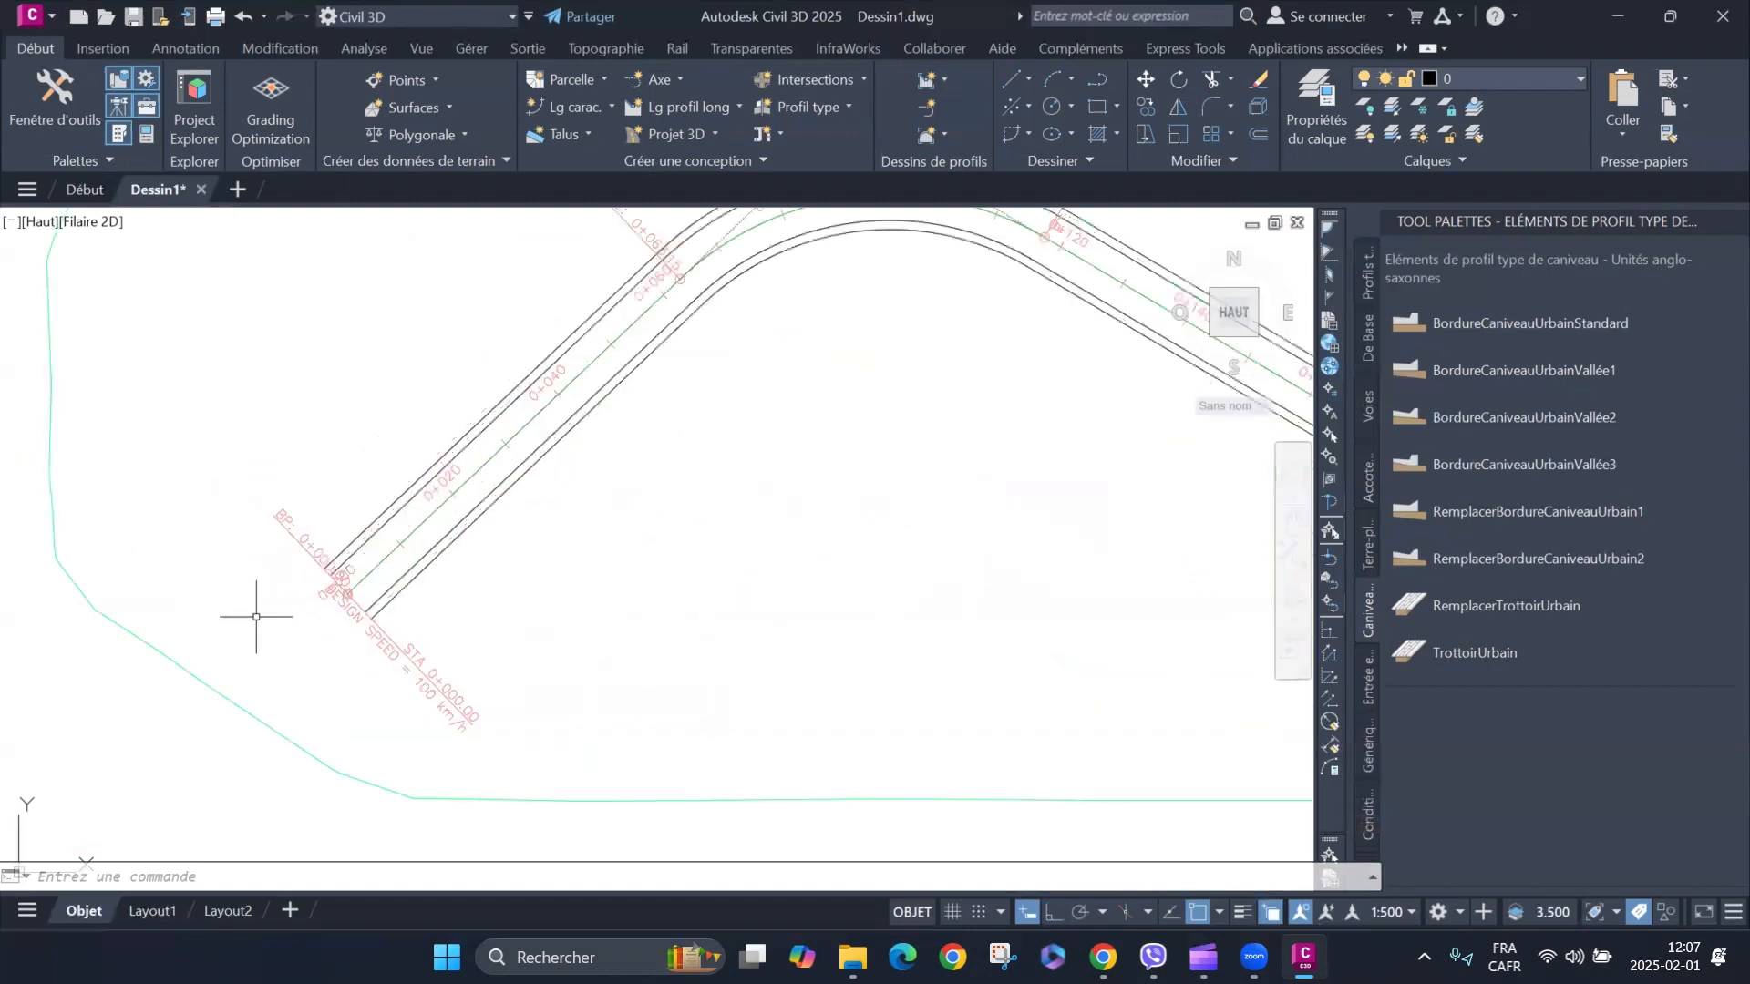
pyautogui.scroll(-4, 258, 617)
pyautogui.scroll(4, 775, 552)
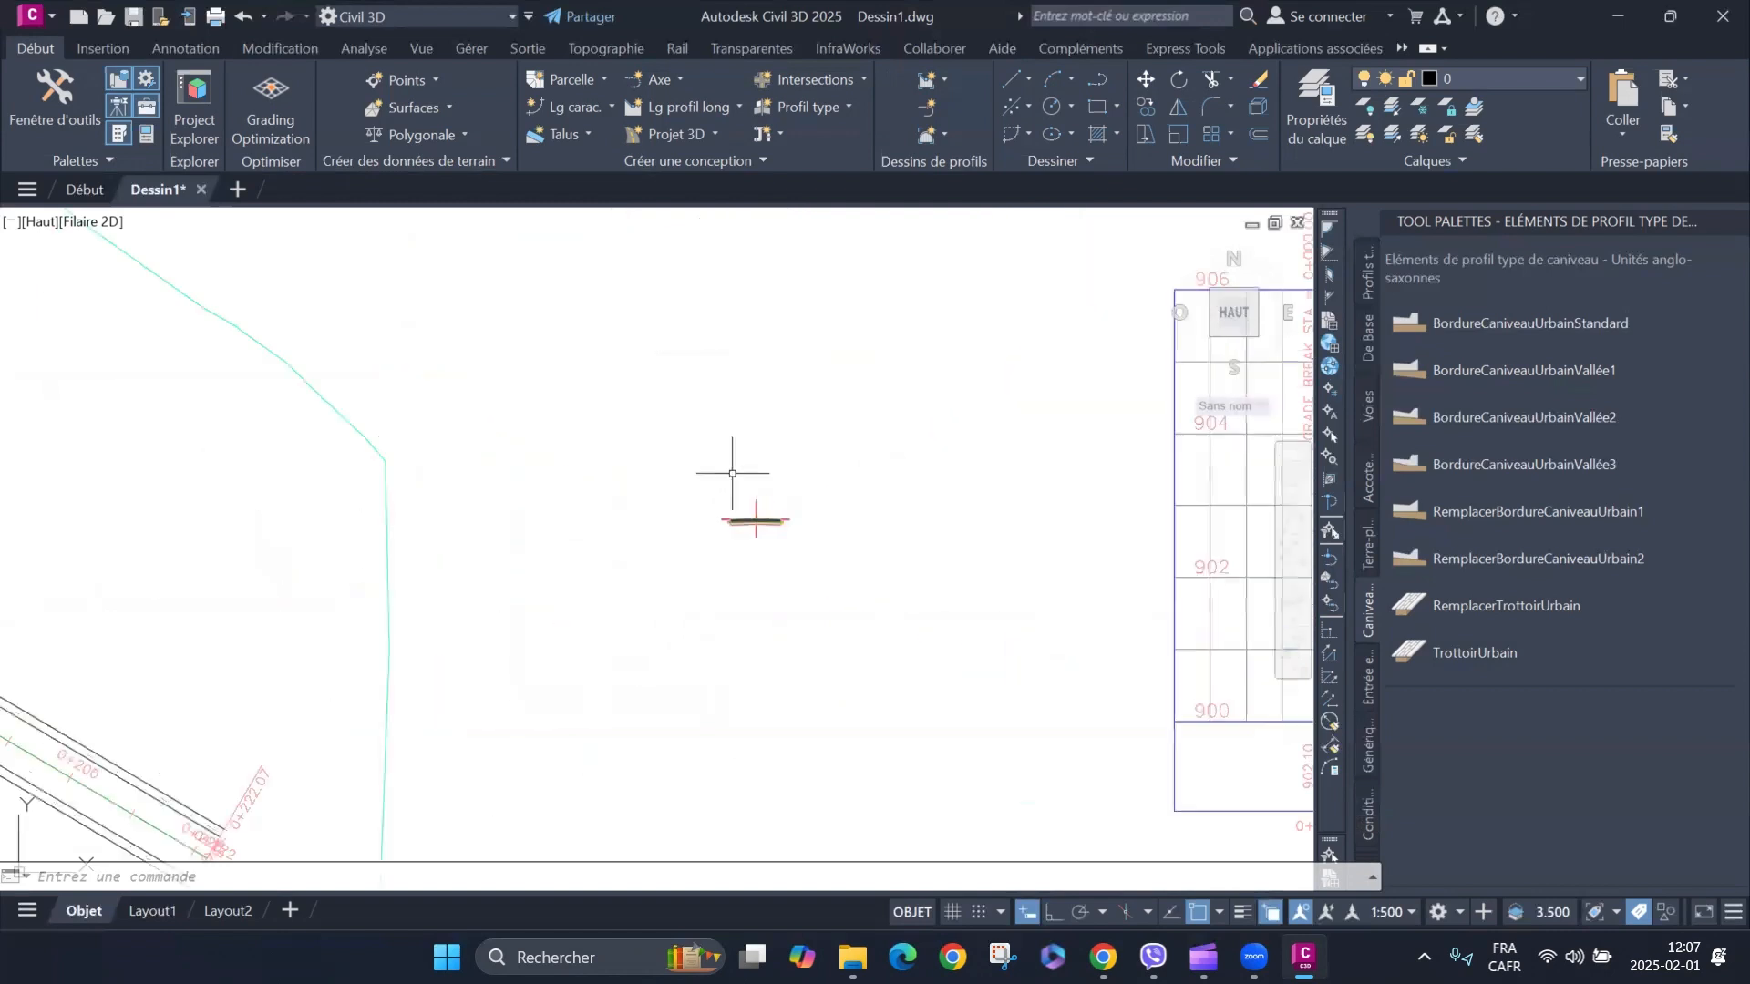
pyautogui.scroll(-3, 839, 524)
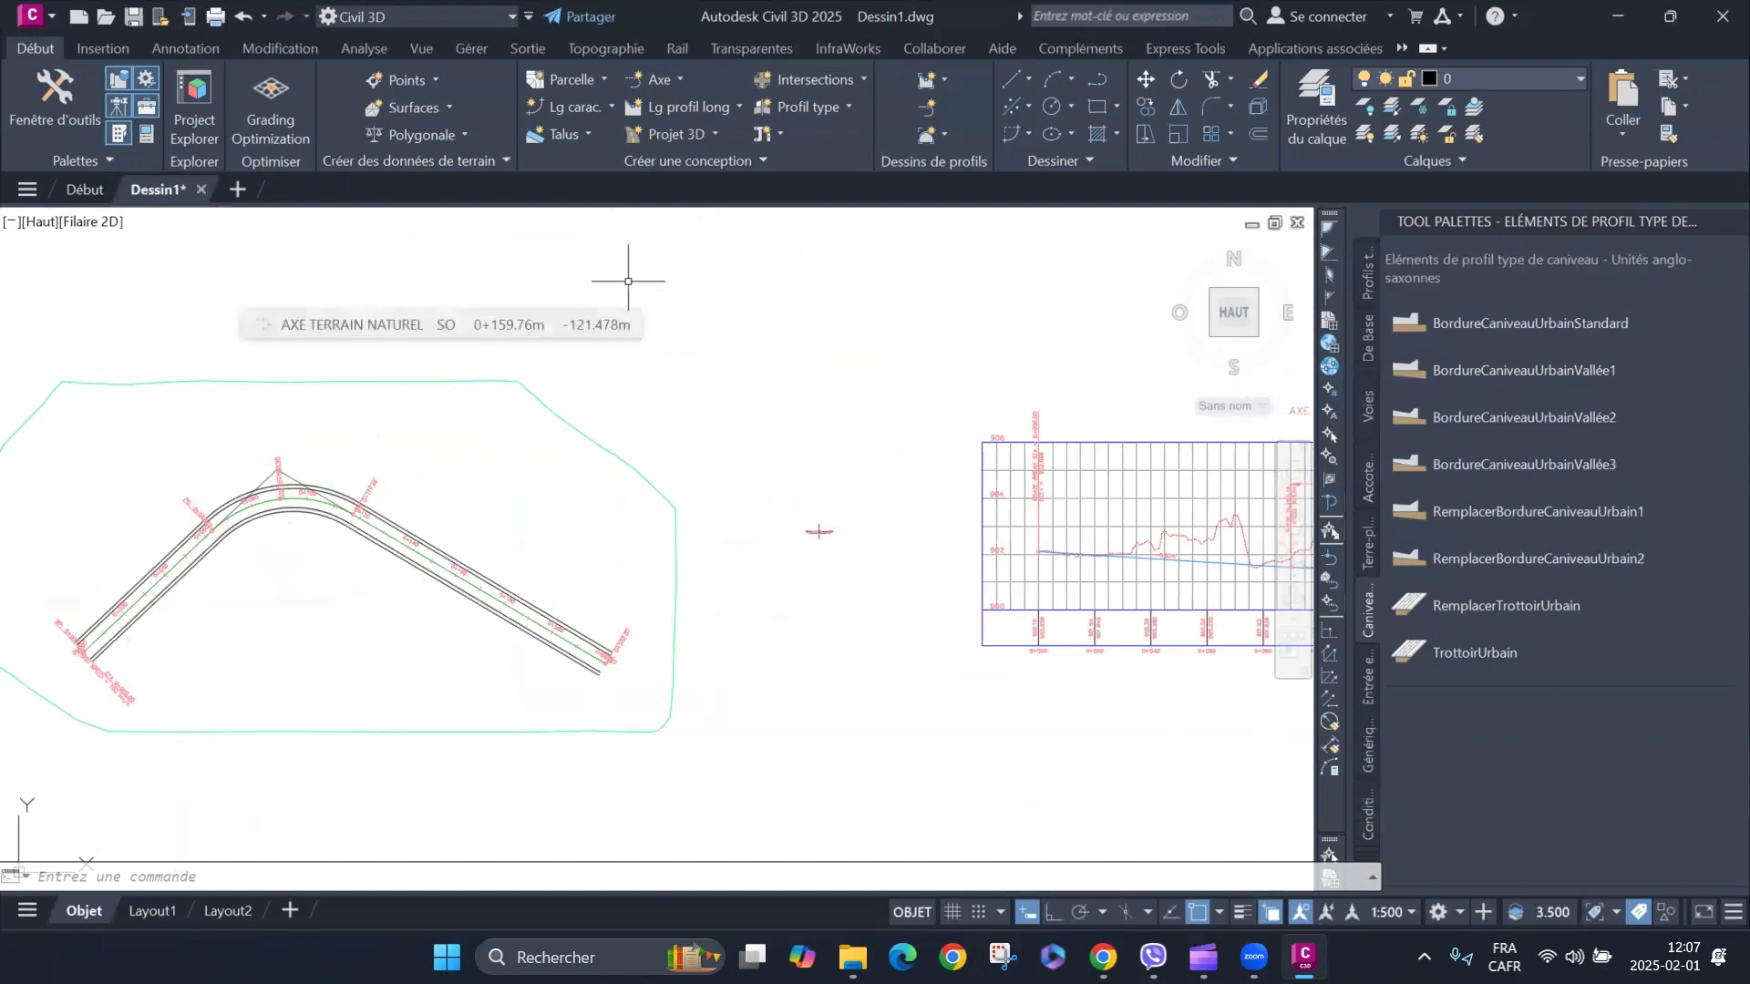
pyautogui.scroll(-2, 882, 319)
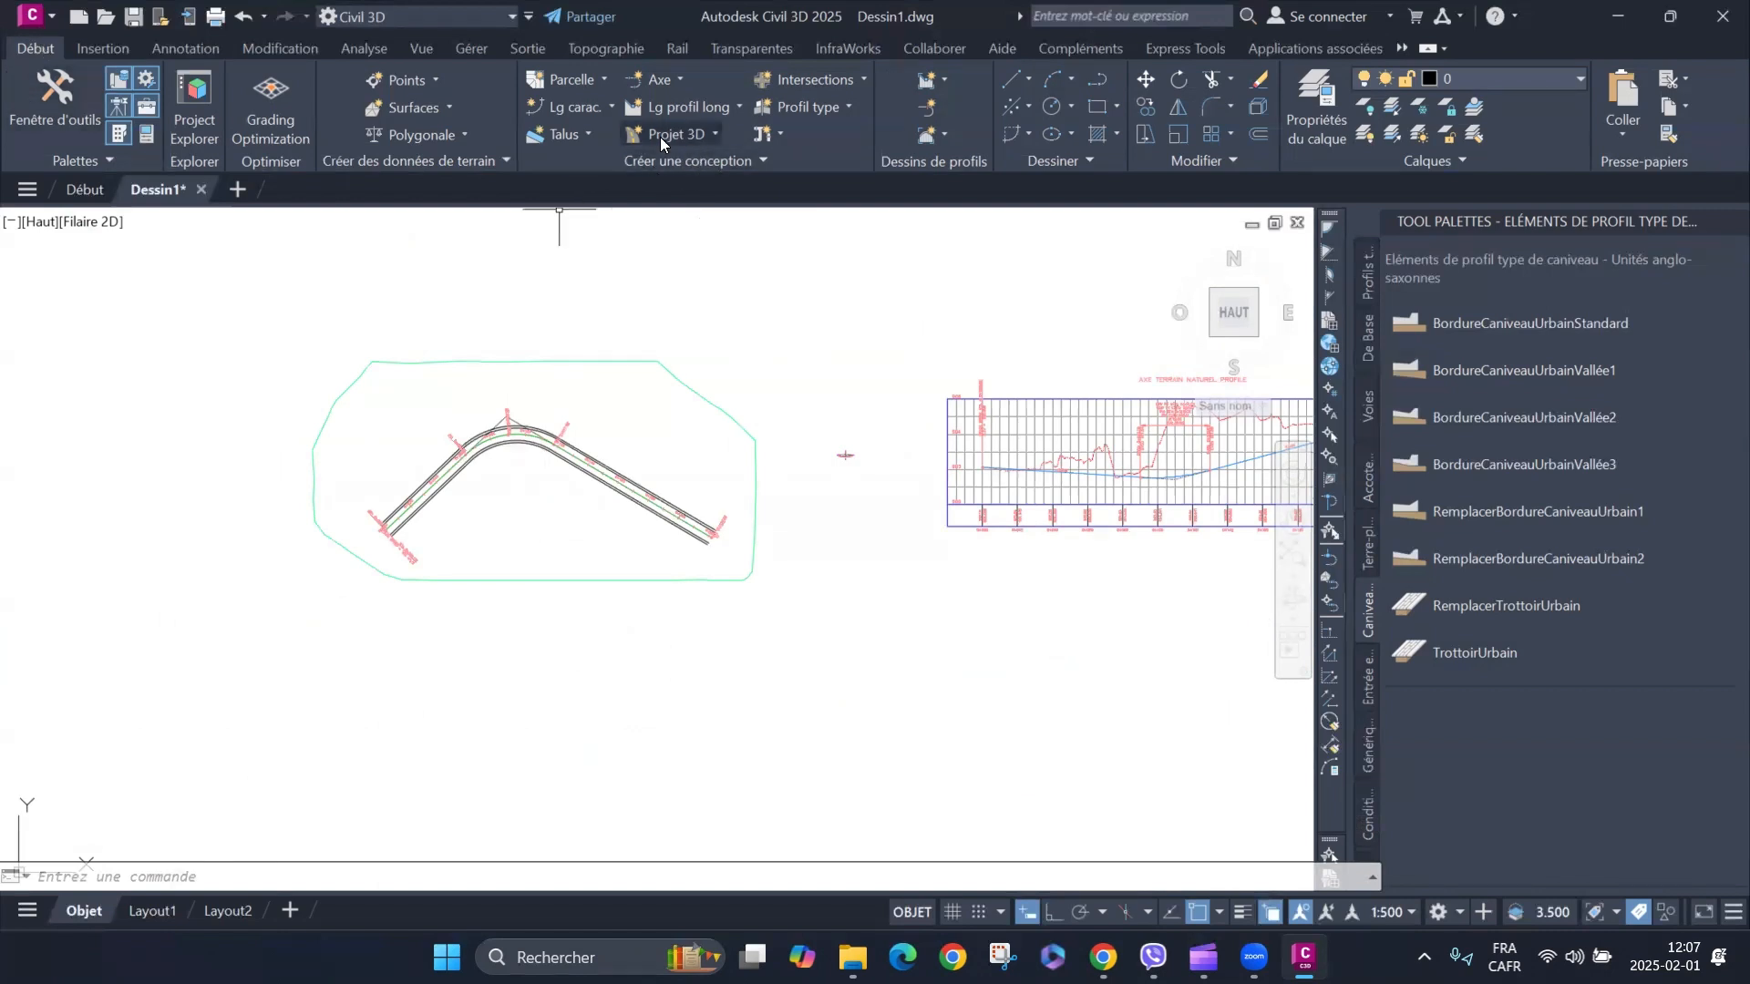
# Start a new corridor (Projet 3D) named PROJET 3D 001 and move its creation dialog off the plan drawing.
pyautogui.click(716, 135)
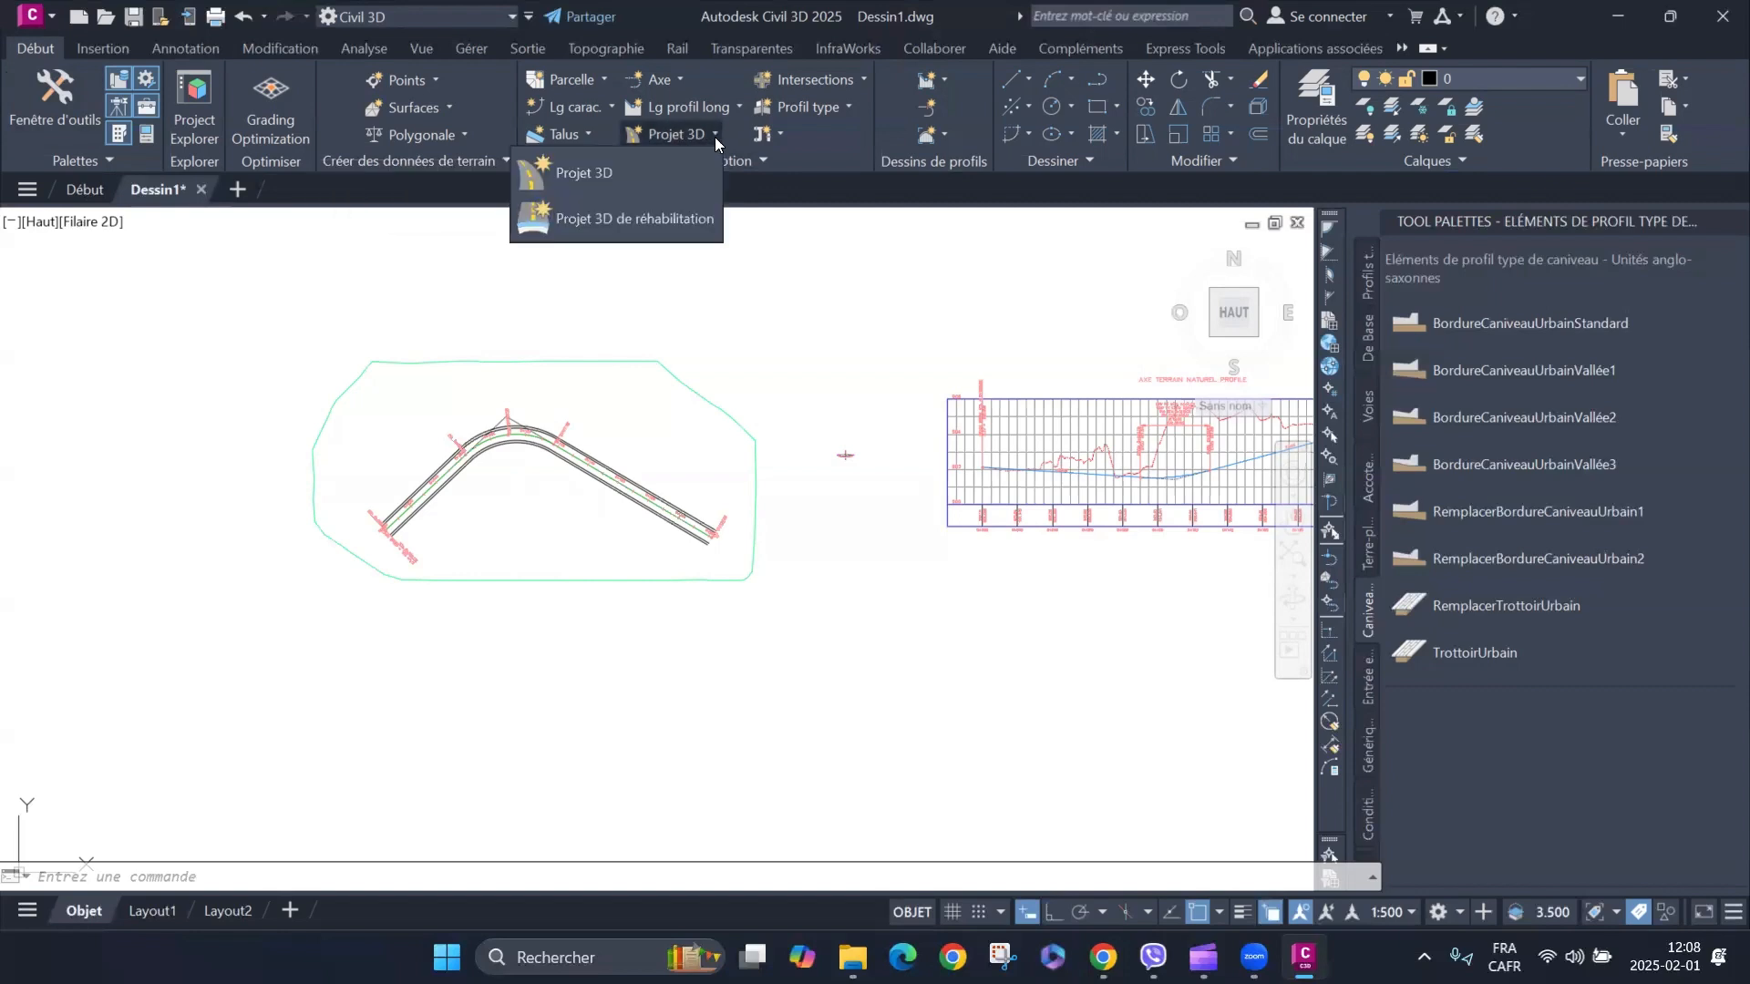
pyautogui.click(656, 175)
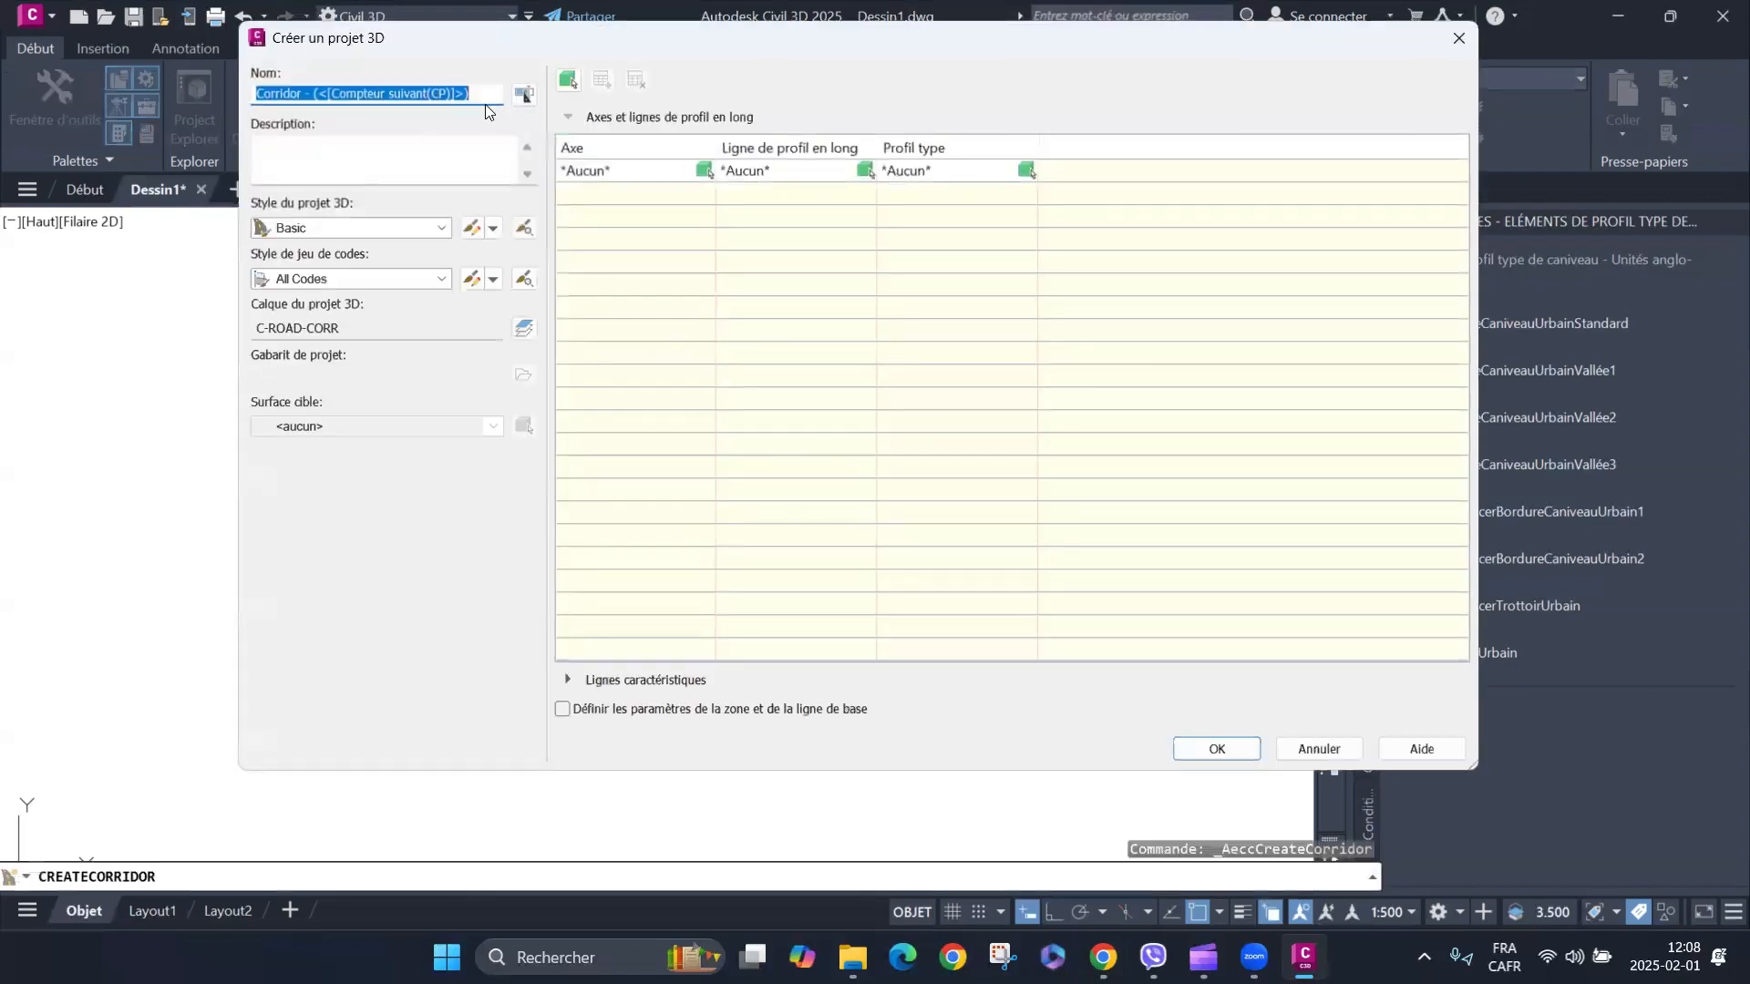
pyautogui.write('PROJET 3D 001')
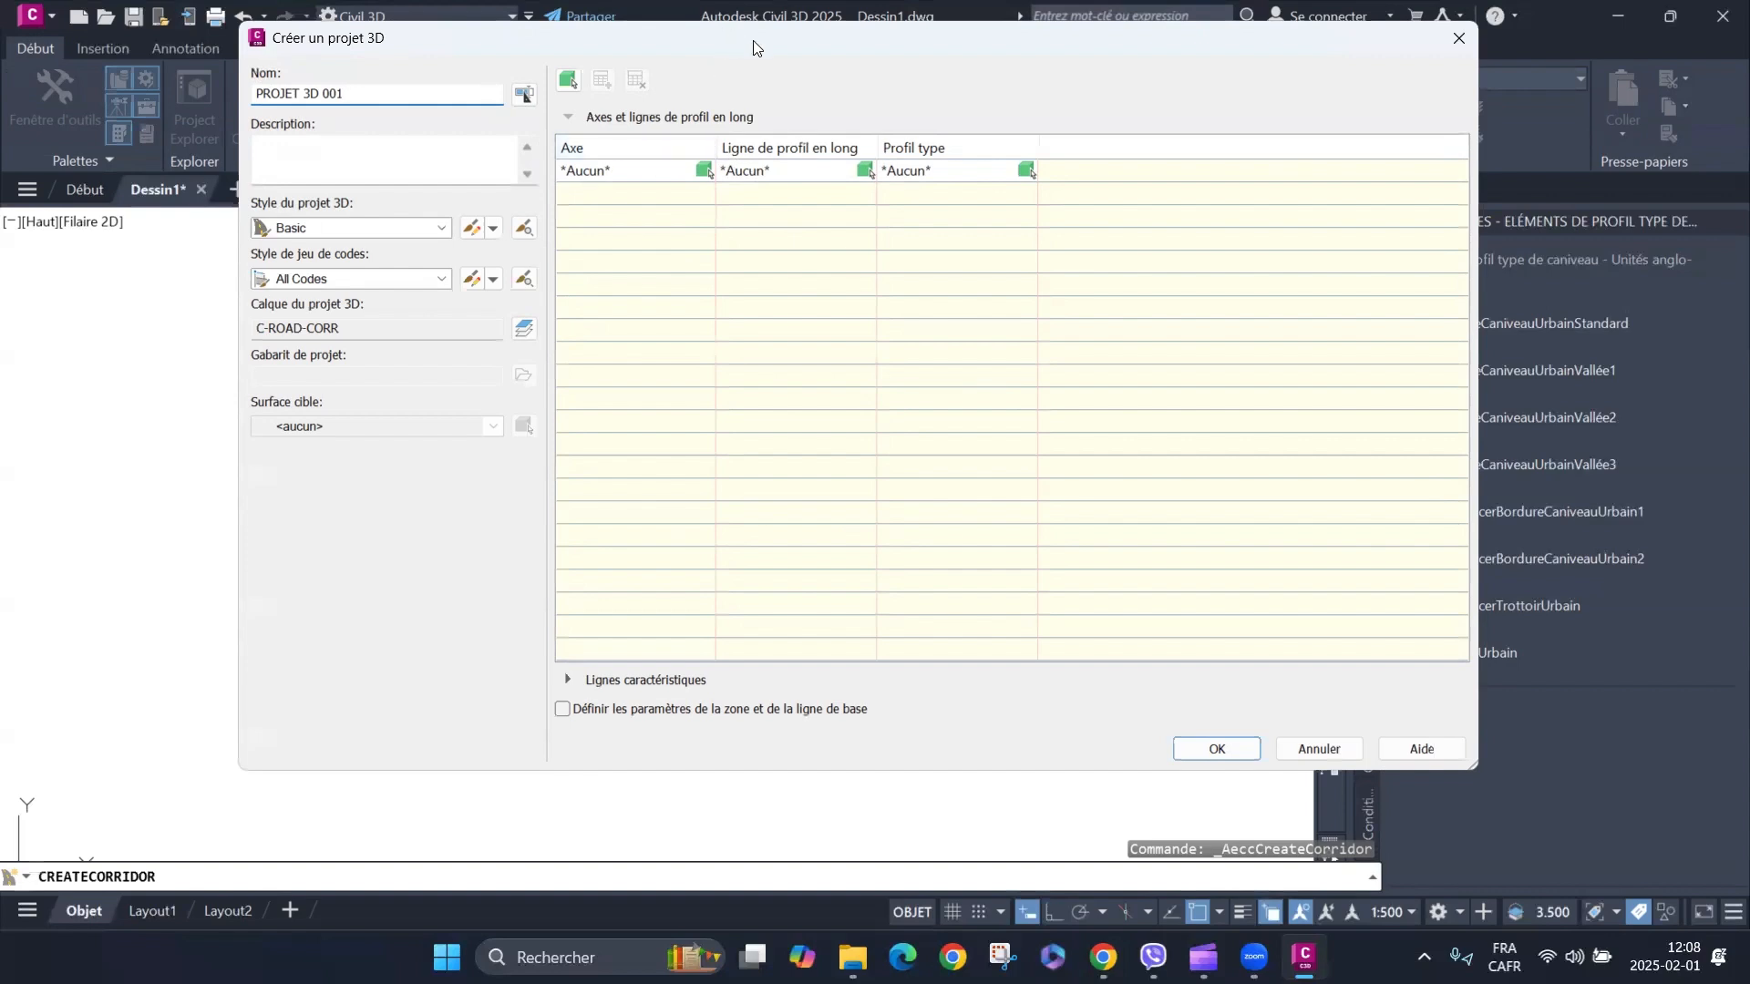
pyautogui.moveTo(757, 48); pyautogui.dragTo(1212, 372)
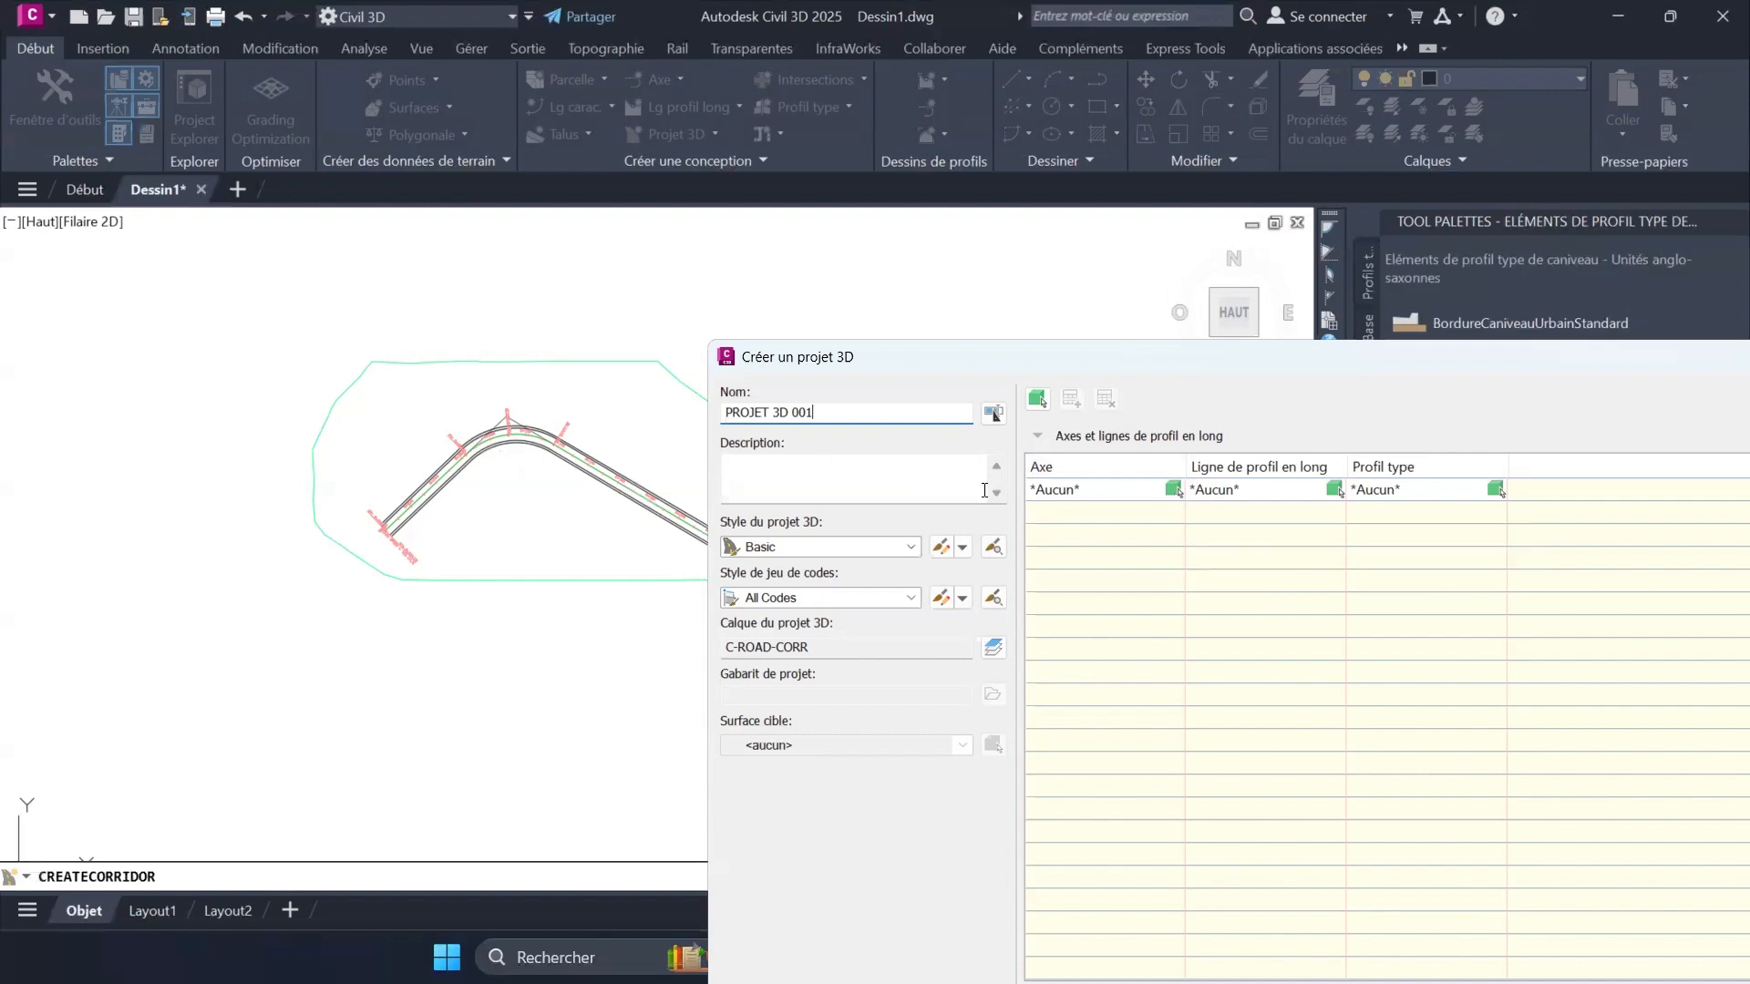
# Assign the AXE TERRAIN NATUREL alignment and the PROJET 001 profile to the corridor, and uncover the assembly and profile view.
pyautogui.click(1100, 469)
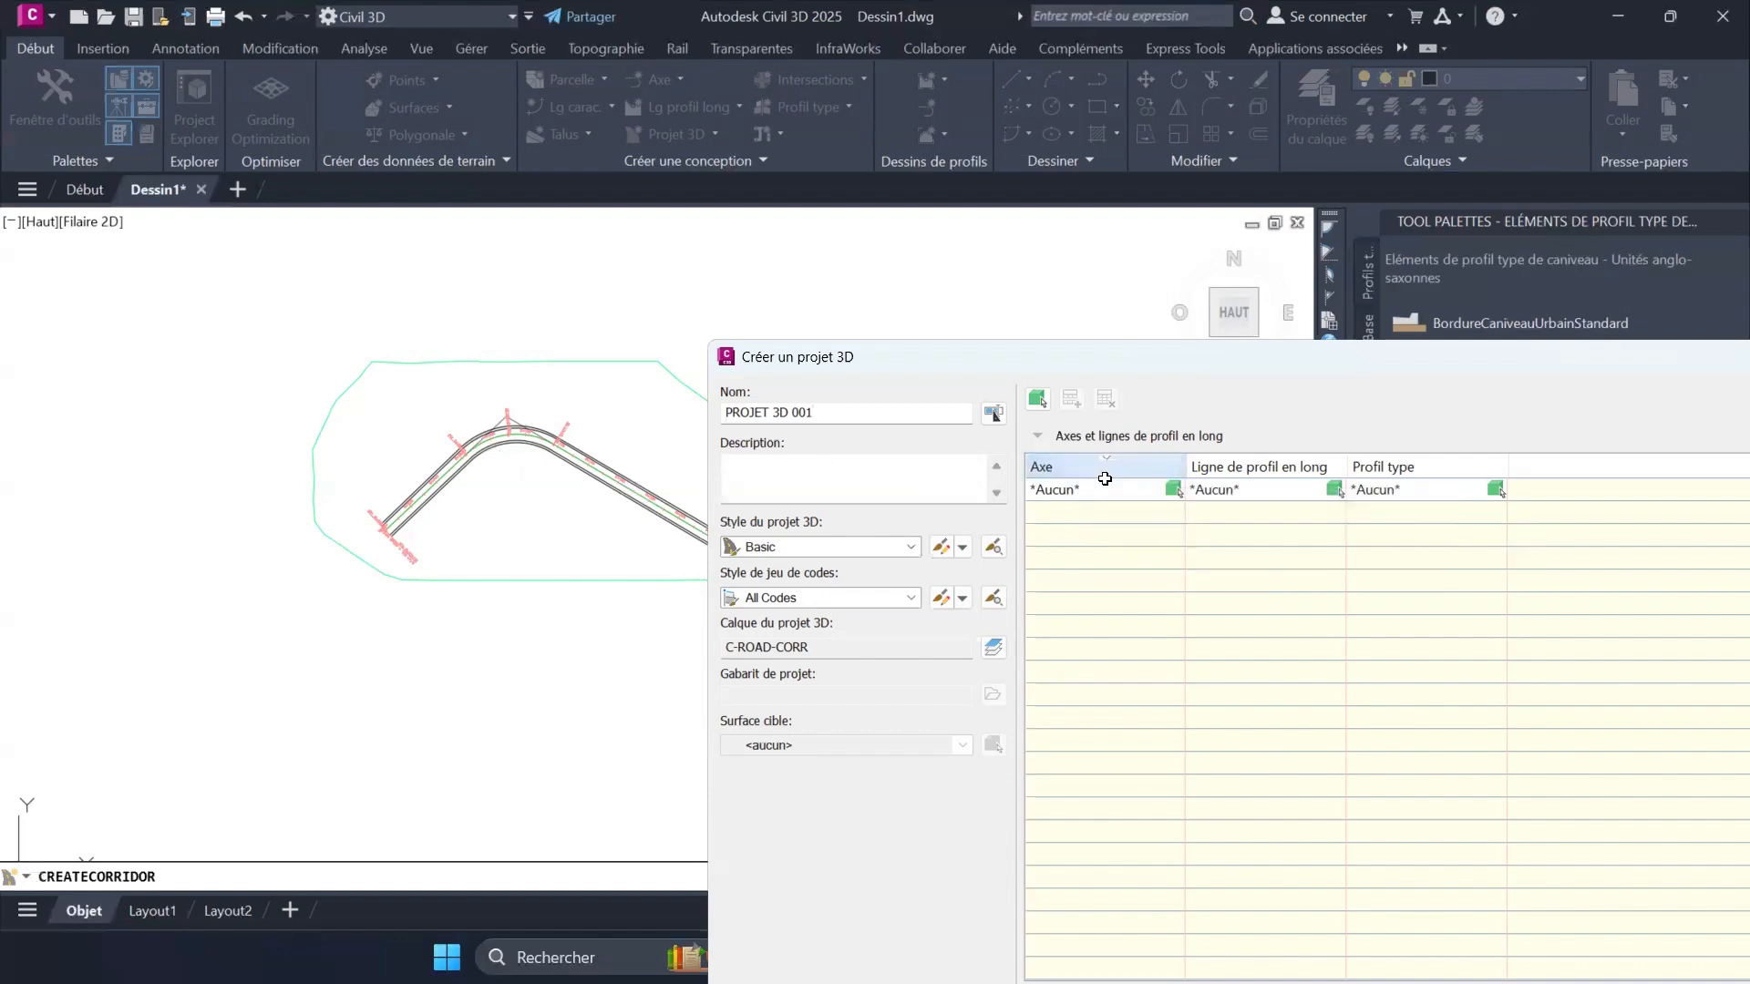
pyautogui.click(1108, 491)
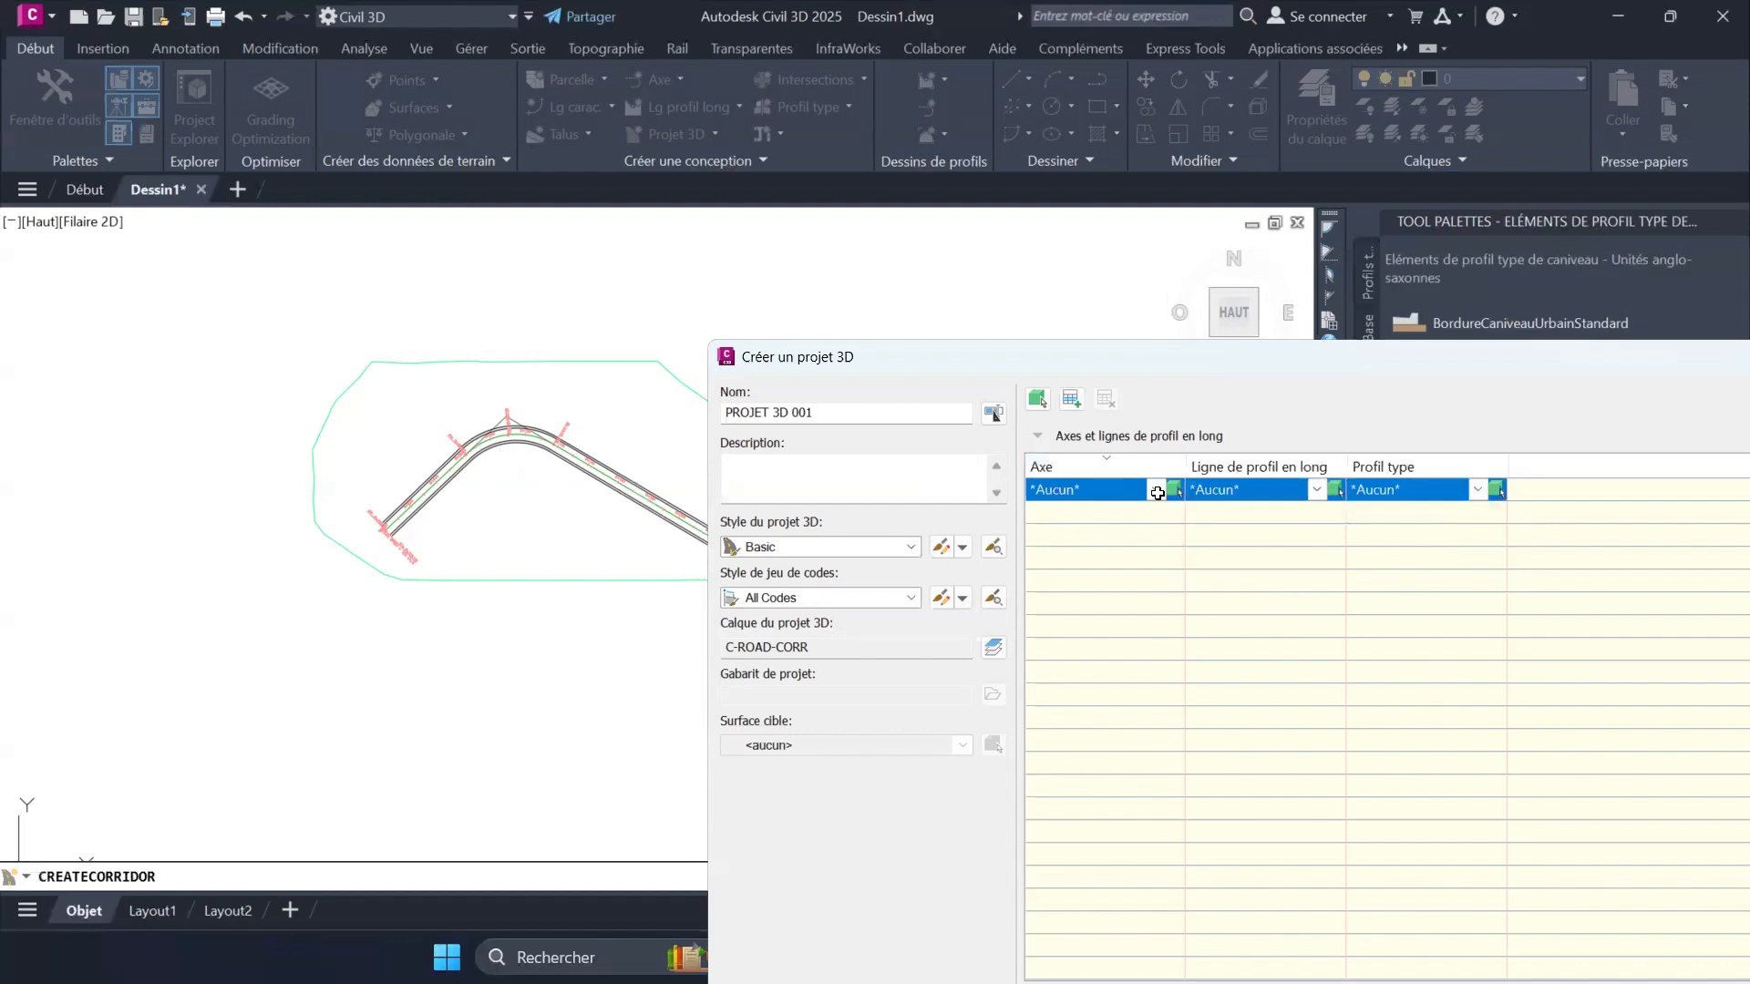
pyautogui.click(1158, 493)
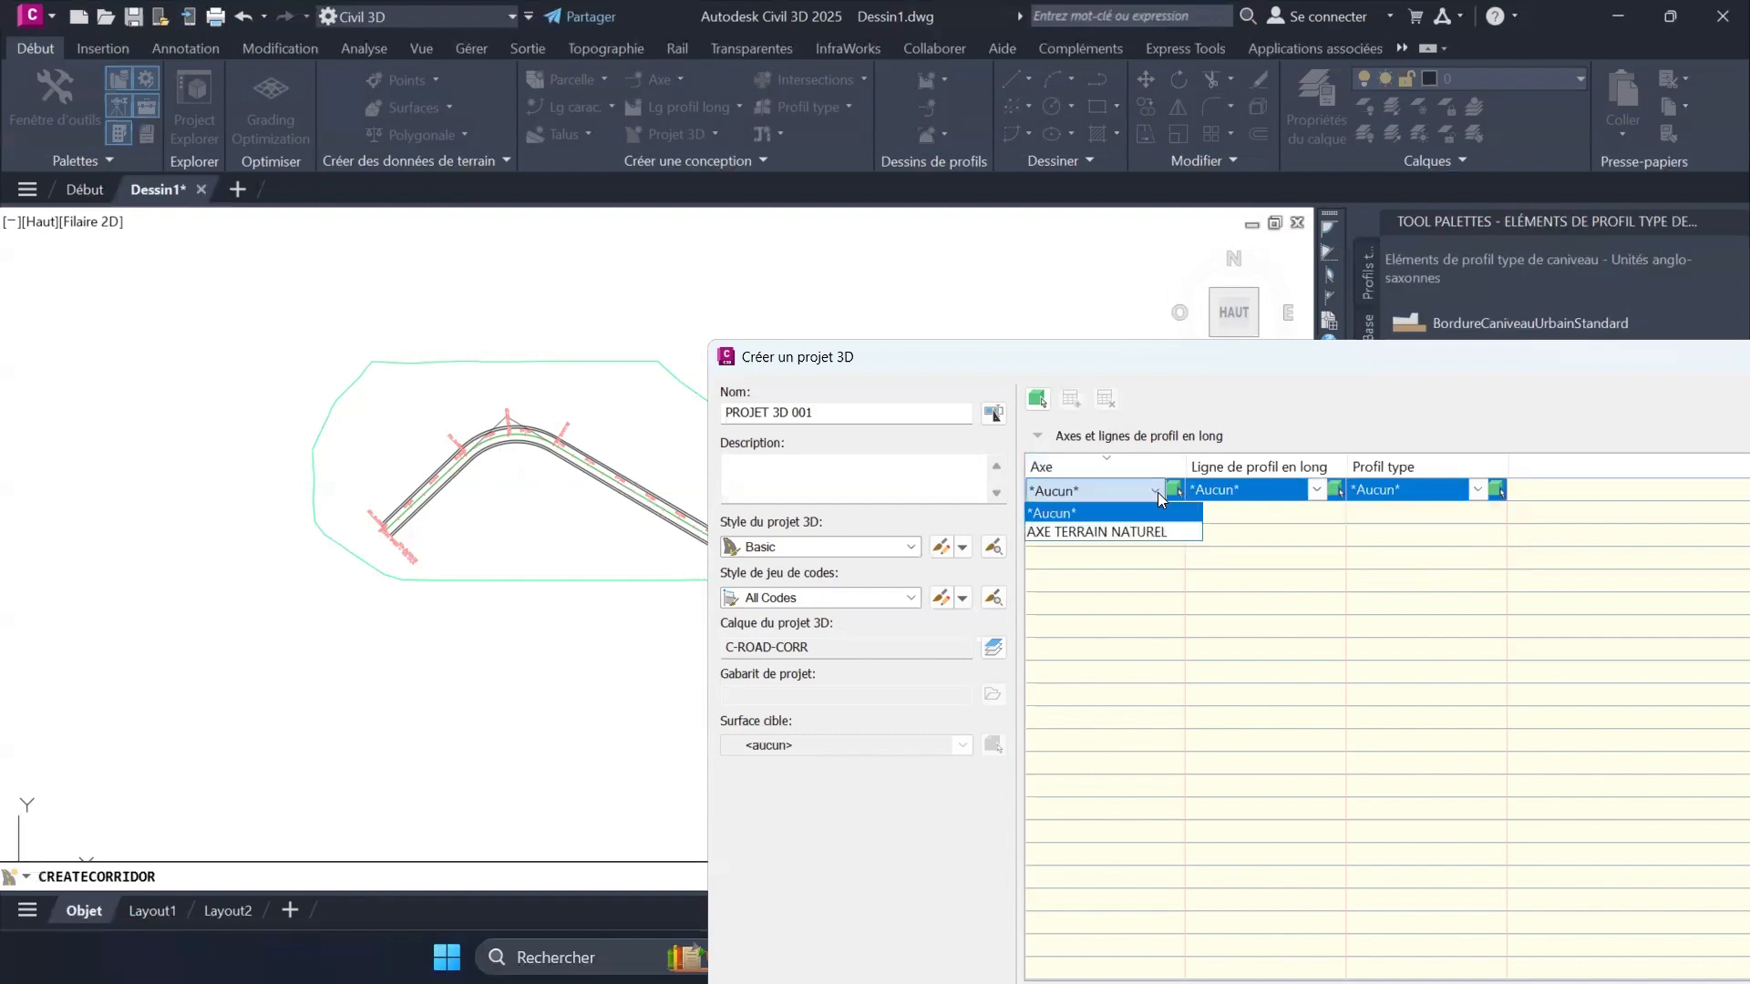
pyautogui.click(1123, 531)
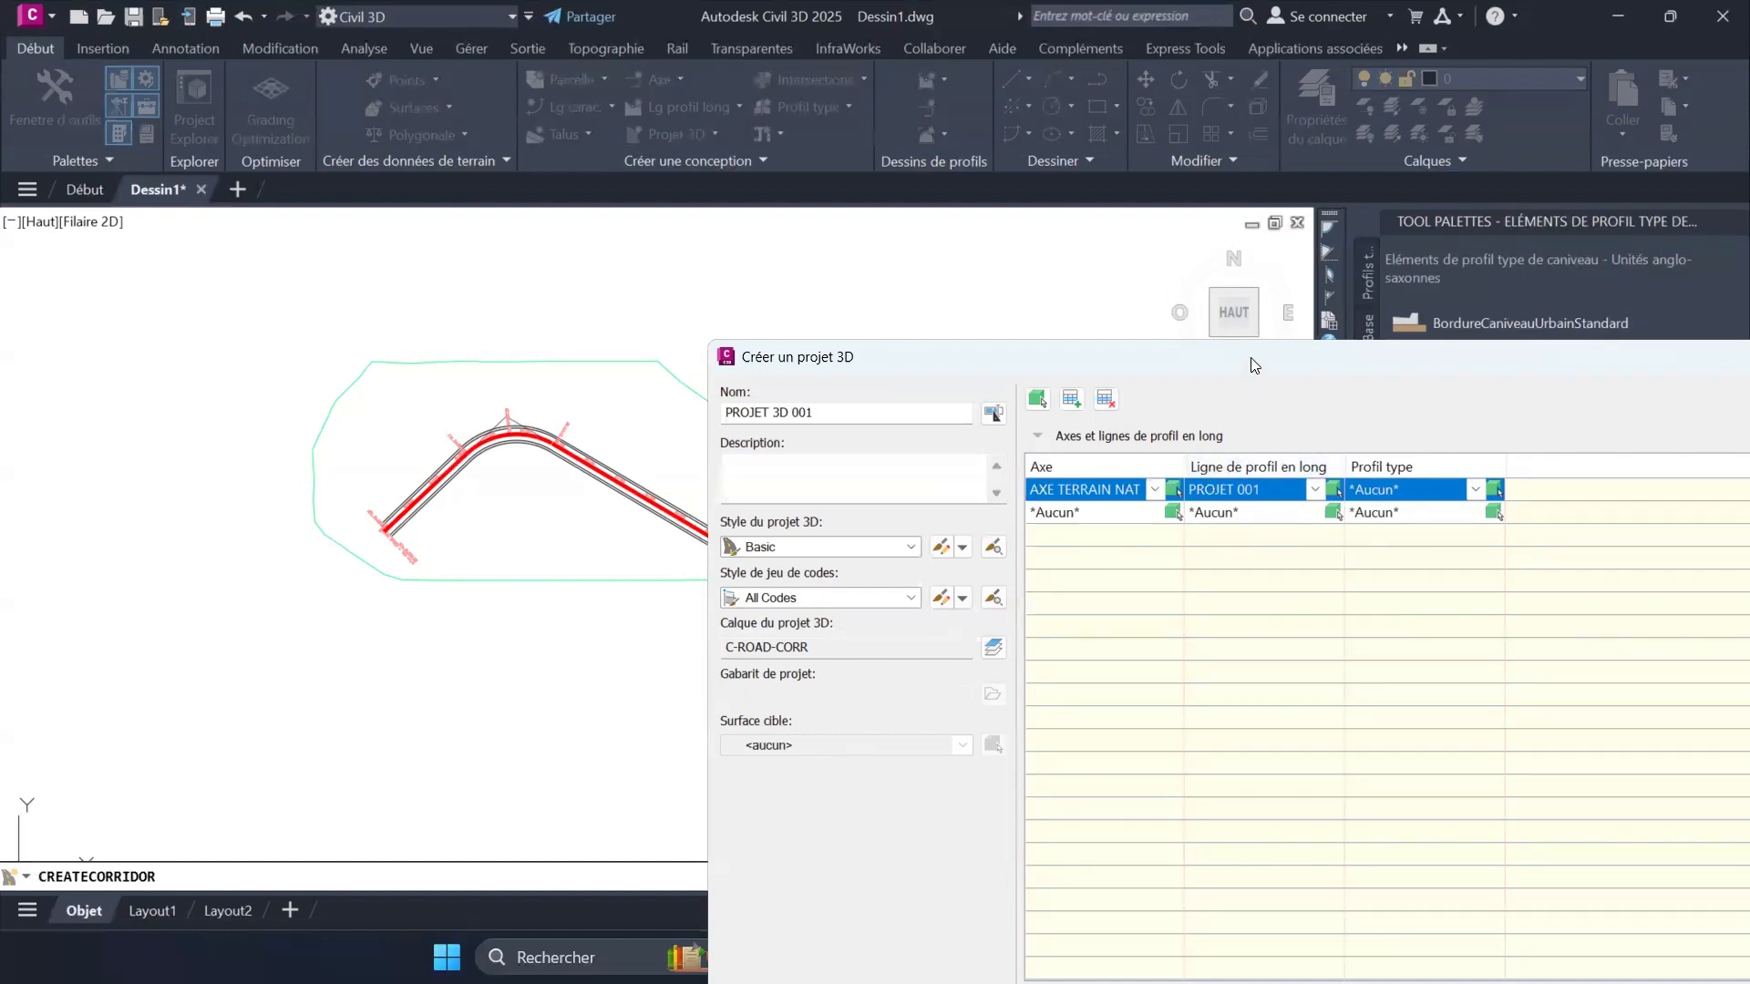
pyautogui.moveTo(1251, 364); pyautogui.dragTo(807, 599)
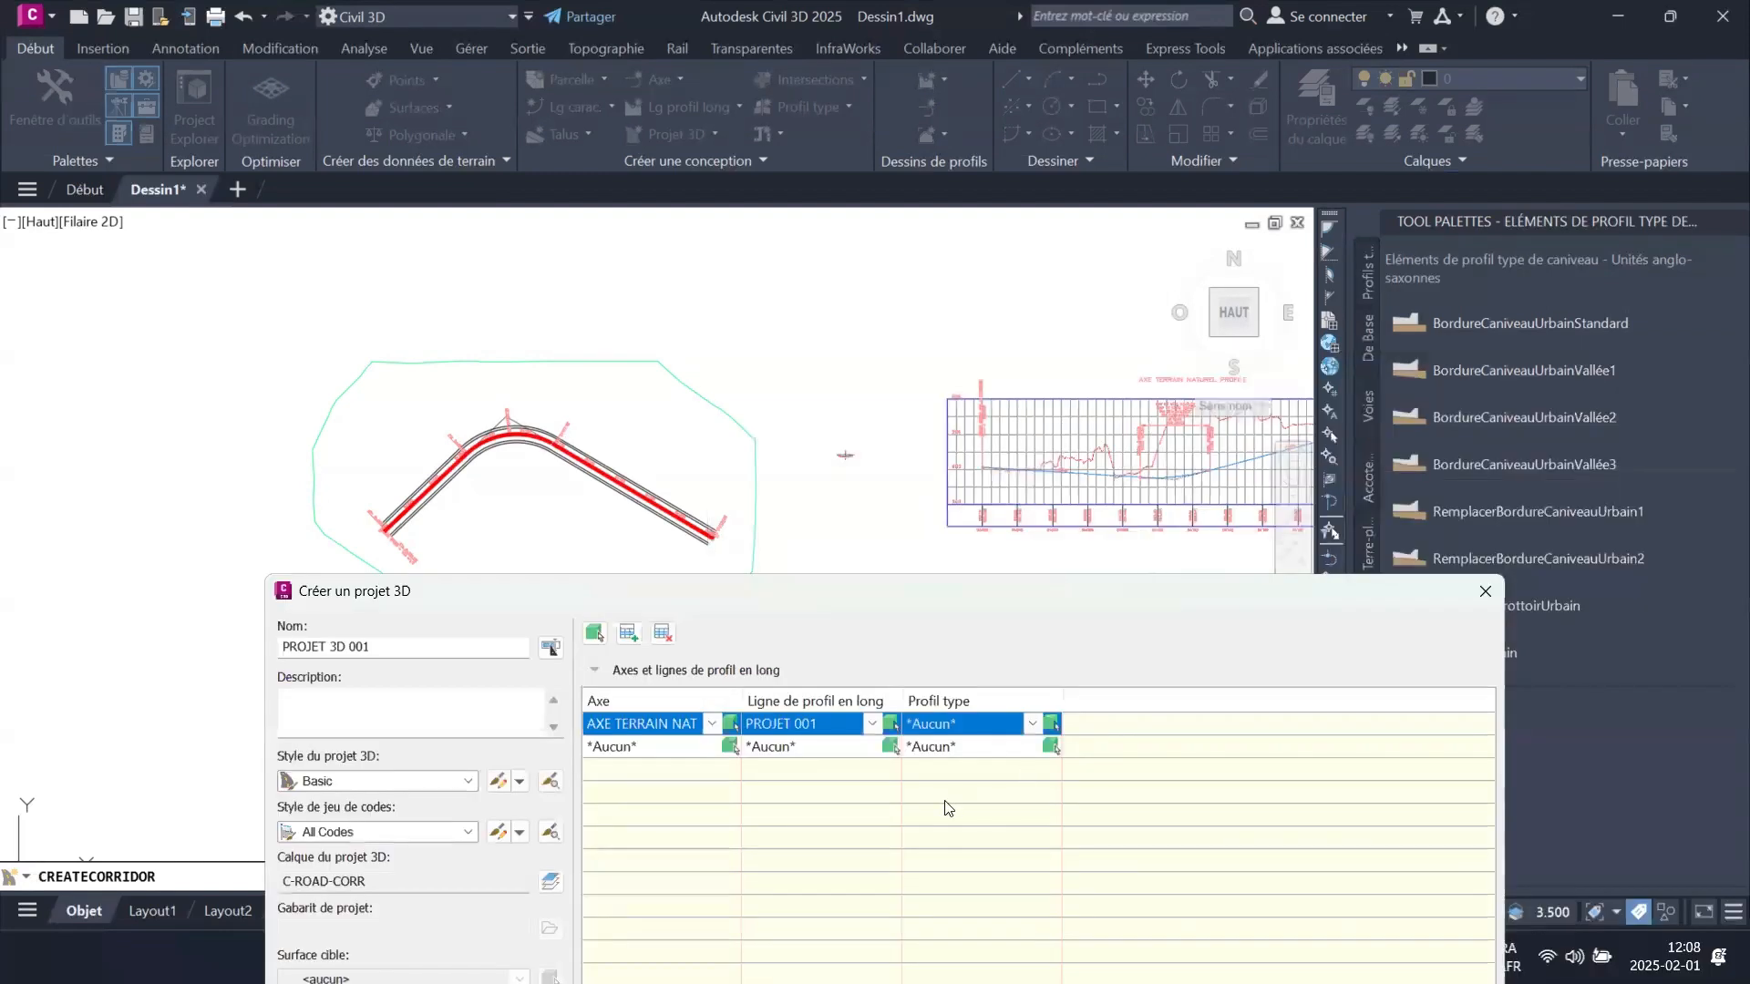
# Assign the PROFILS EN TRAVERS 01 assembly to the corridor's AXE TERRAIN NATUREL and PROJET 001 baseline row.
pyautogui.click(874, 723)
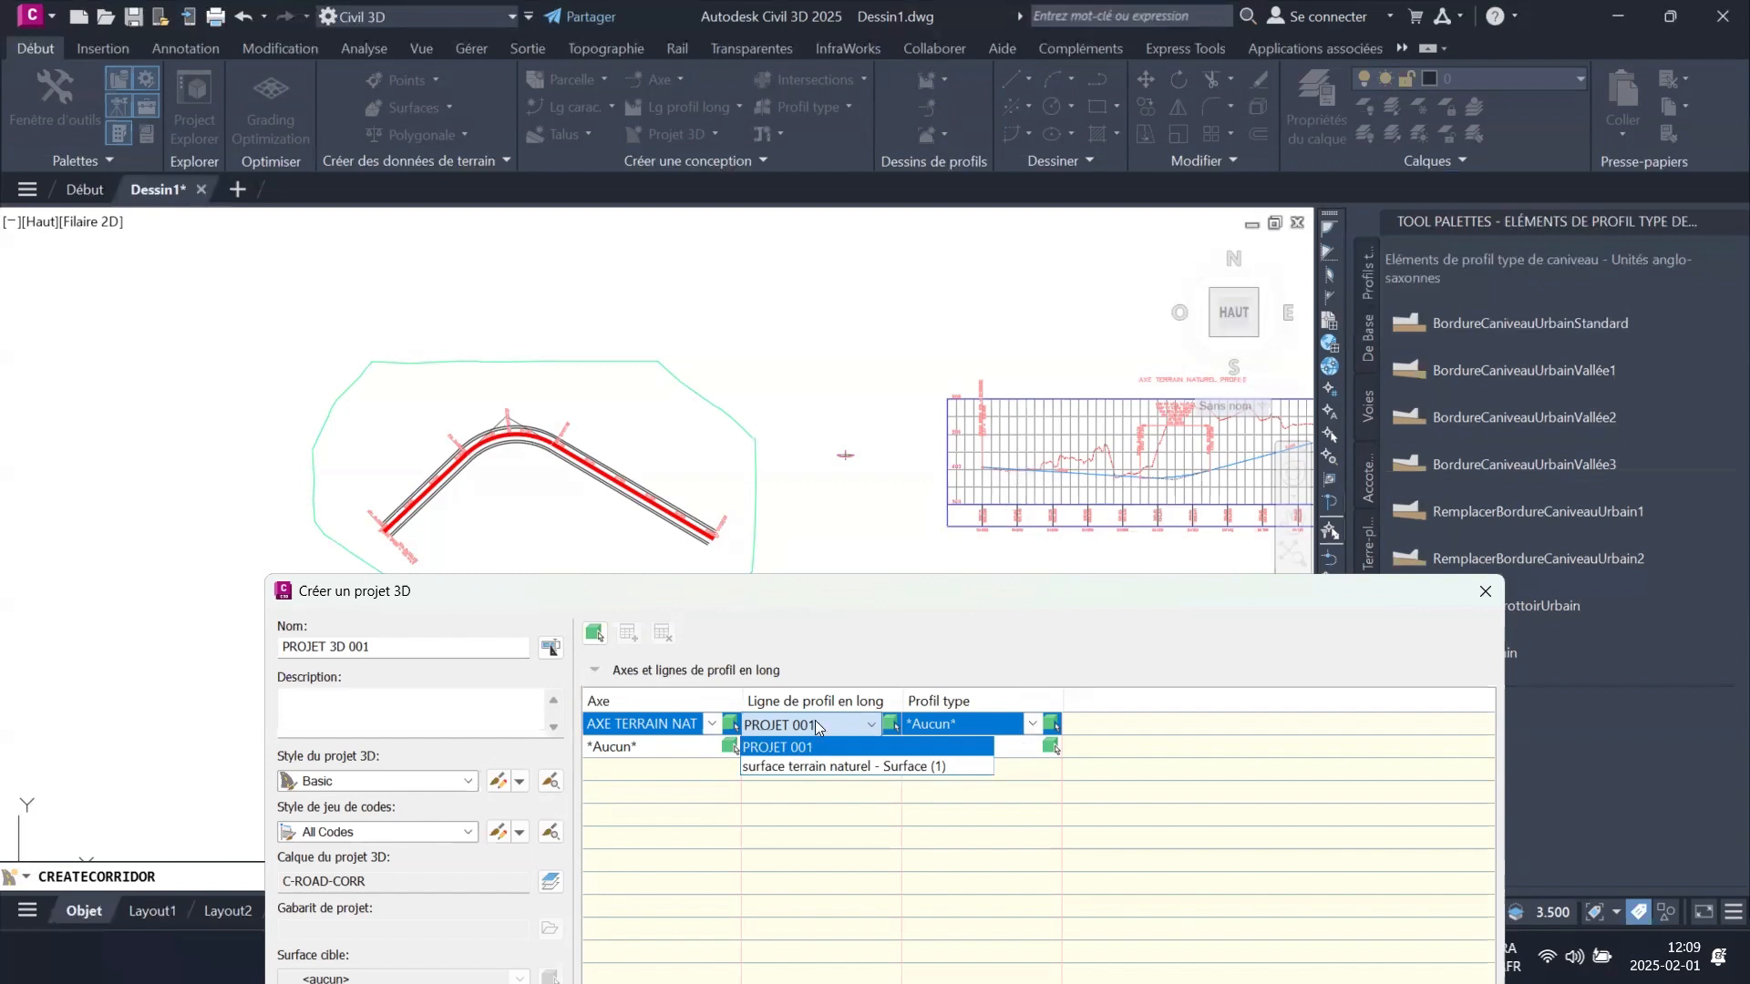
pyautogui.click(806, 744)
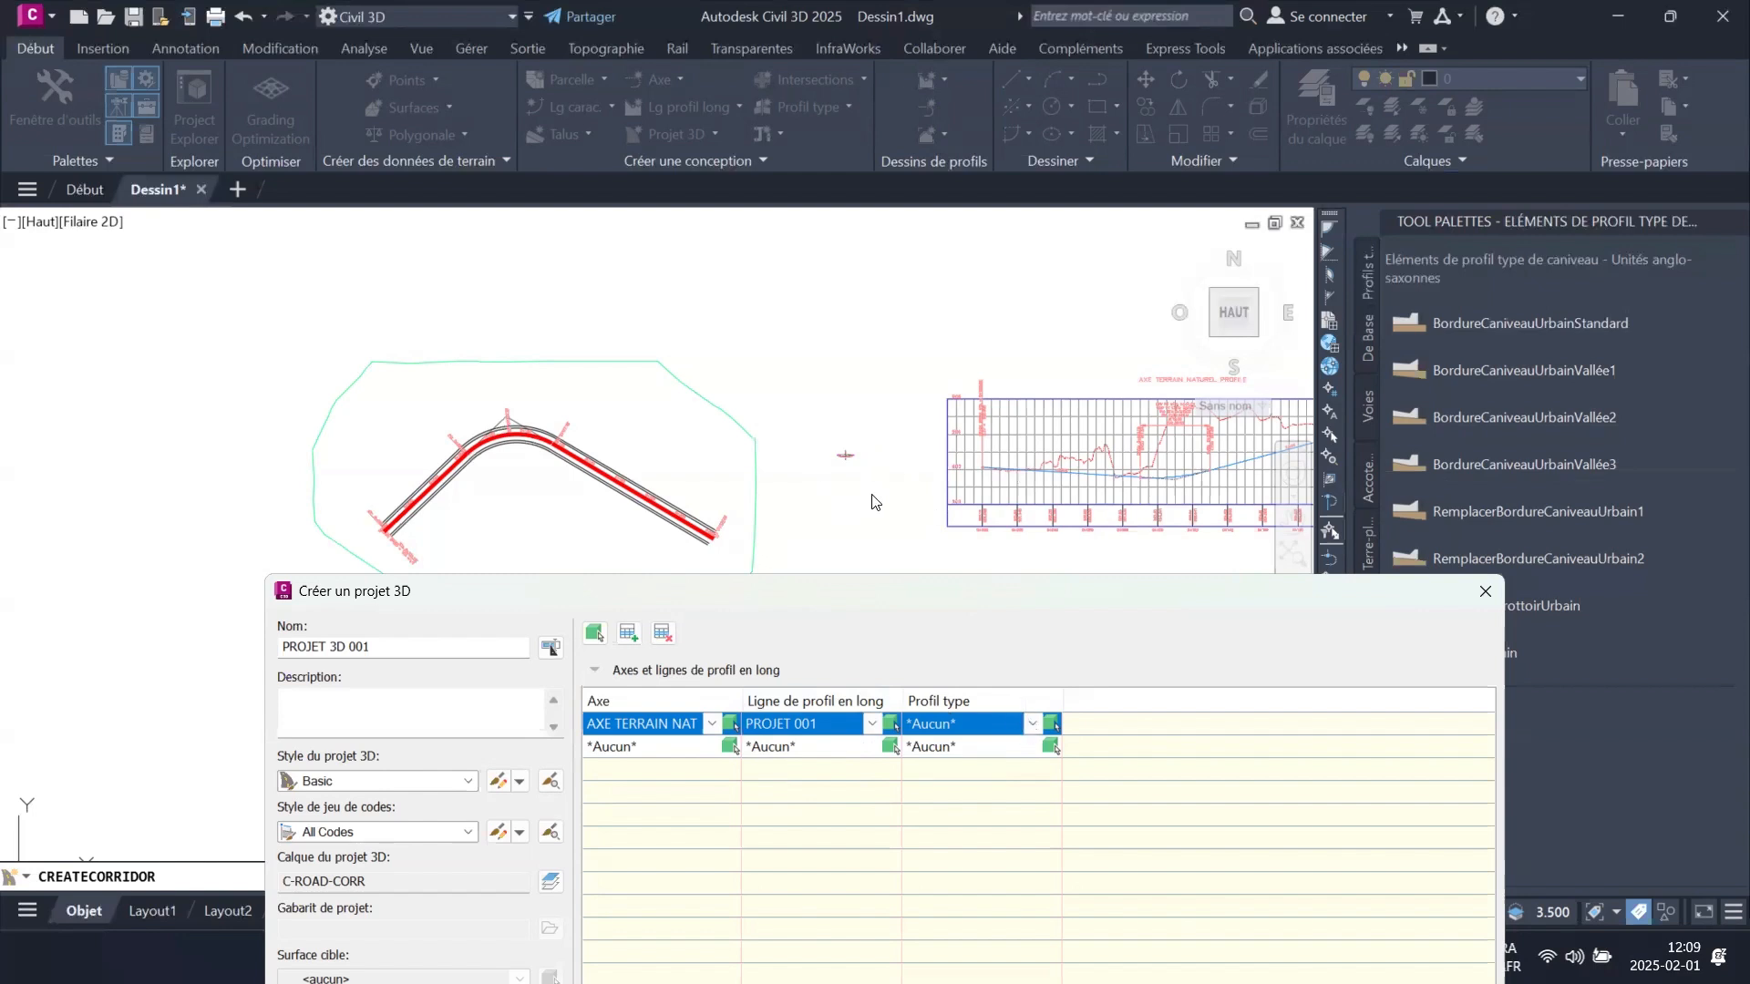
pyautogui.click(1038, 720)
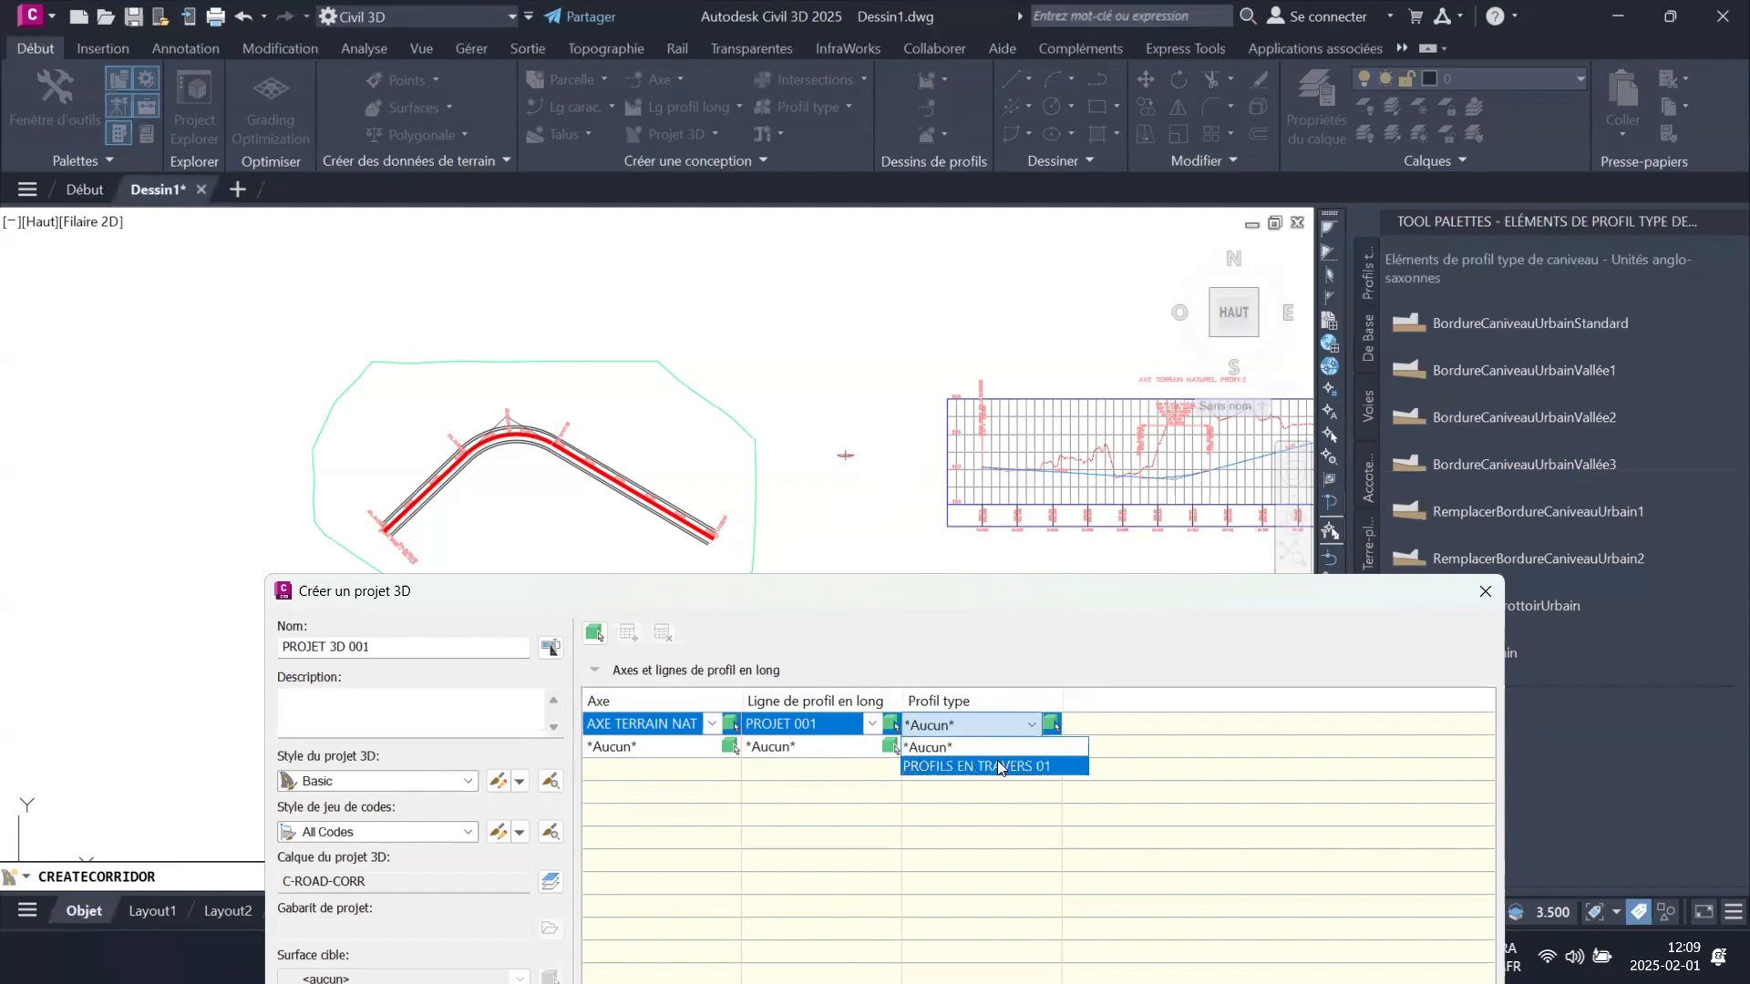
pyautogui.click(1001, 766)
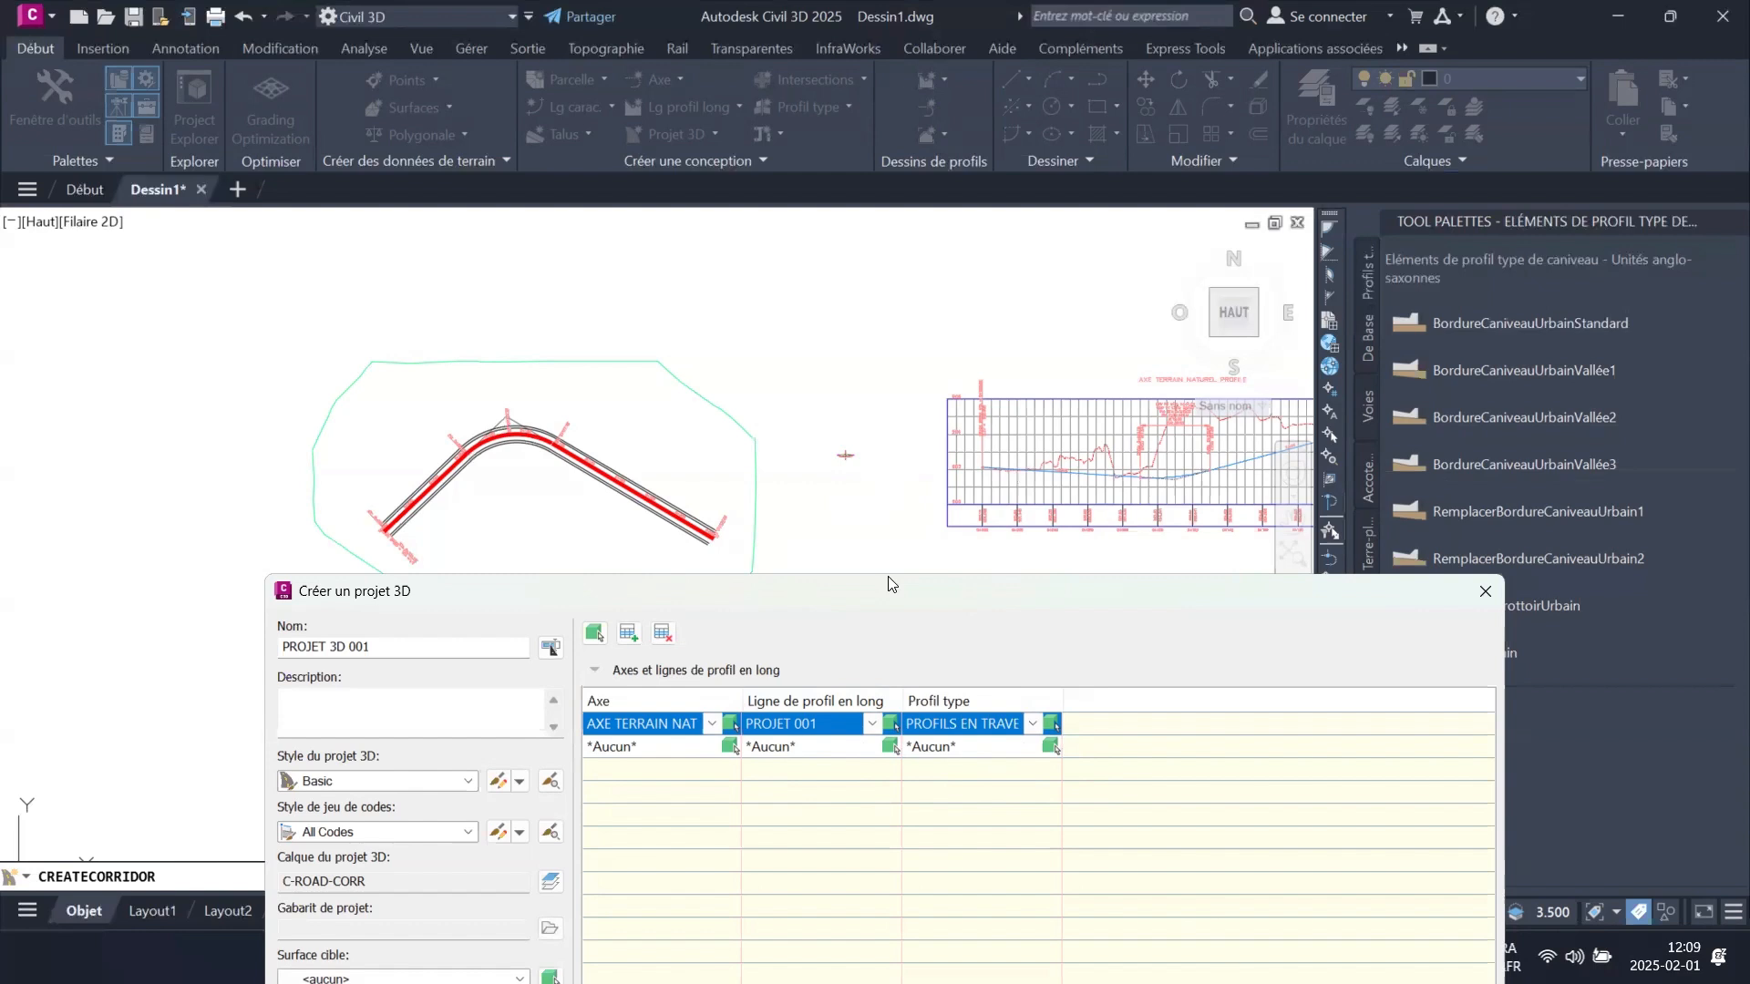
# Set the corridor's target surface to surface terrain naturel and accept the corridor definition.
pyautogui.moveTo(891, 584); pyautogui.dragTo(1190, 114)
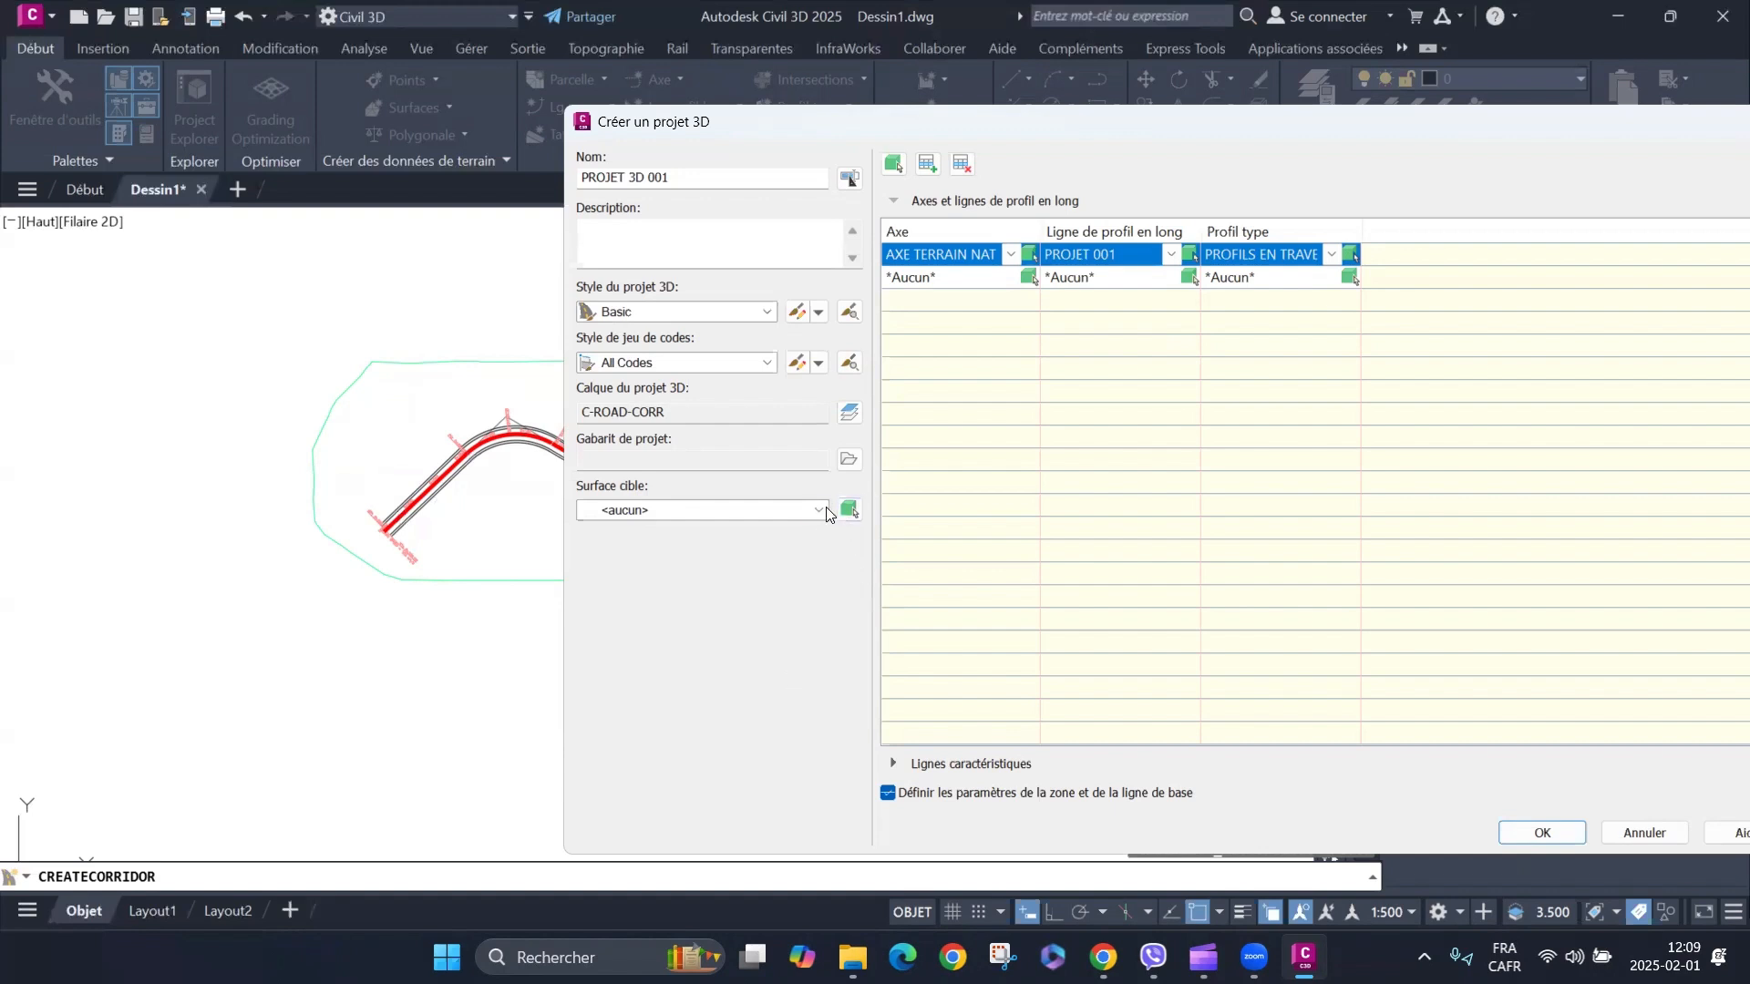
pyautogui.click(820, 511)
pyautogui.click(677, 550)
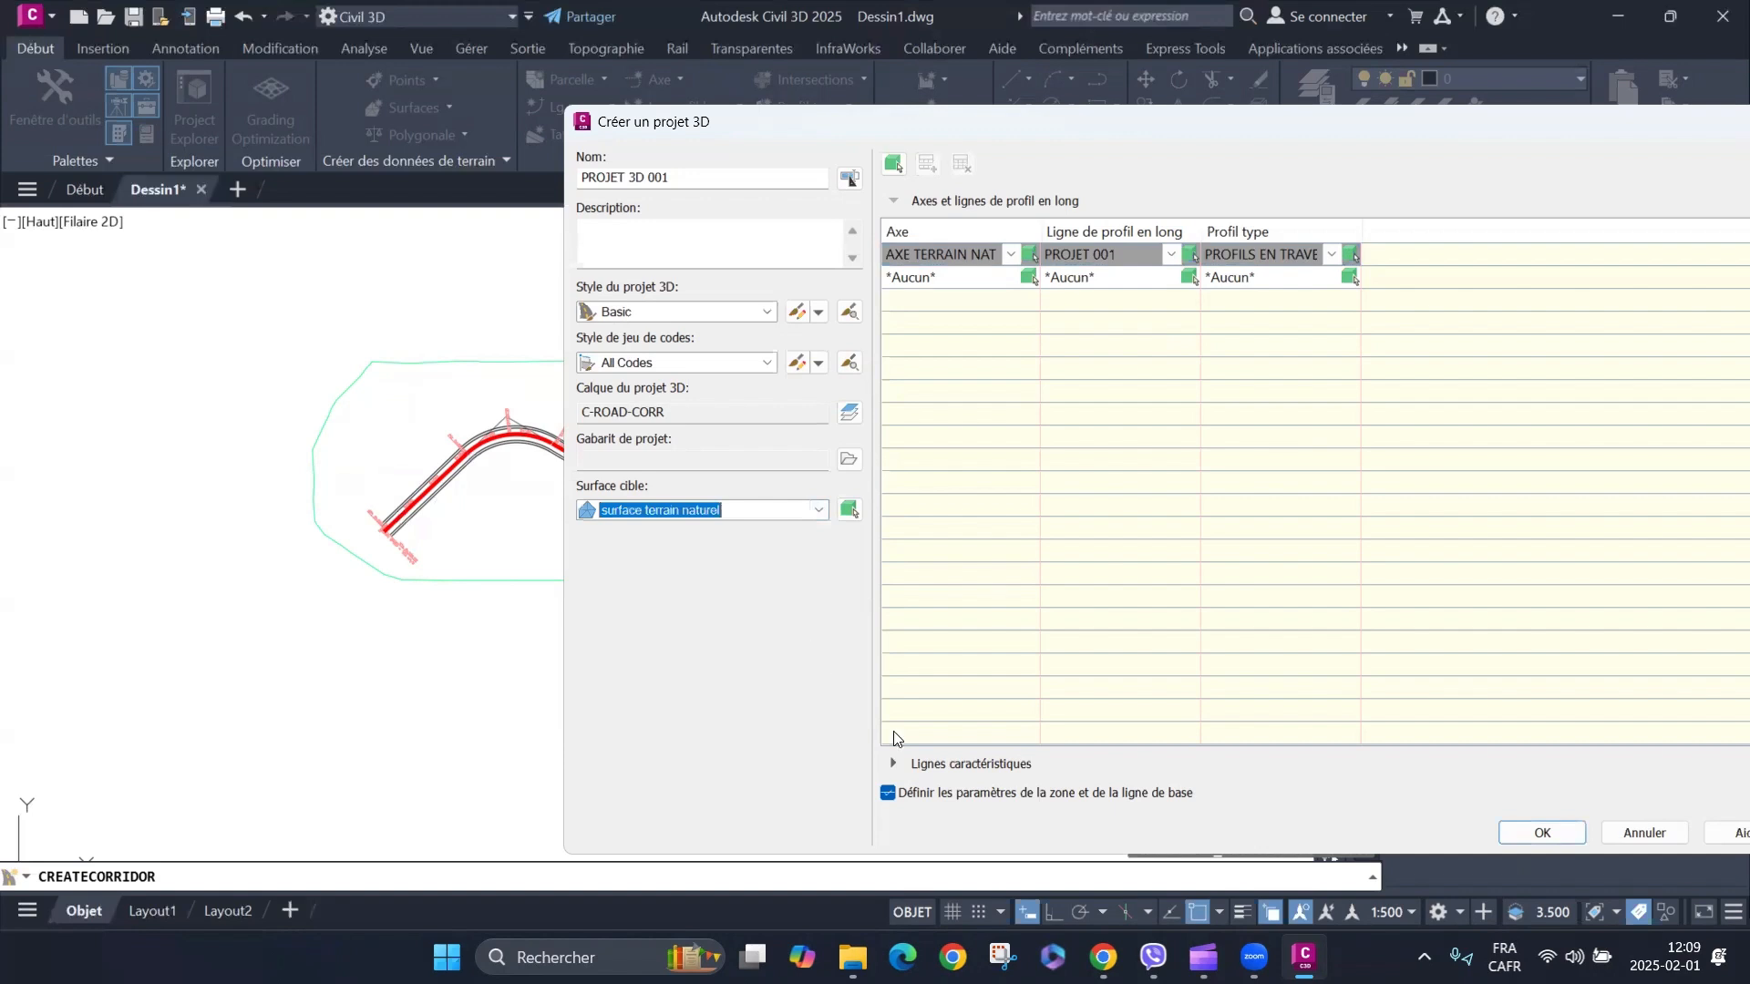
pyautogui.click(1557, 835)
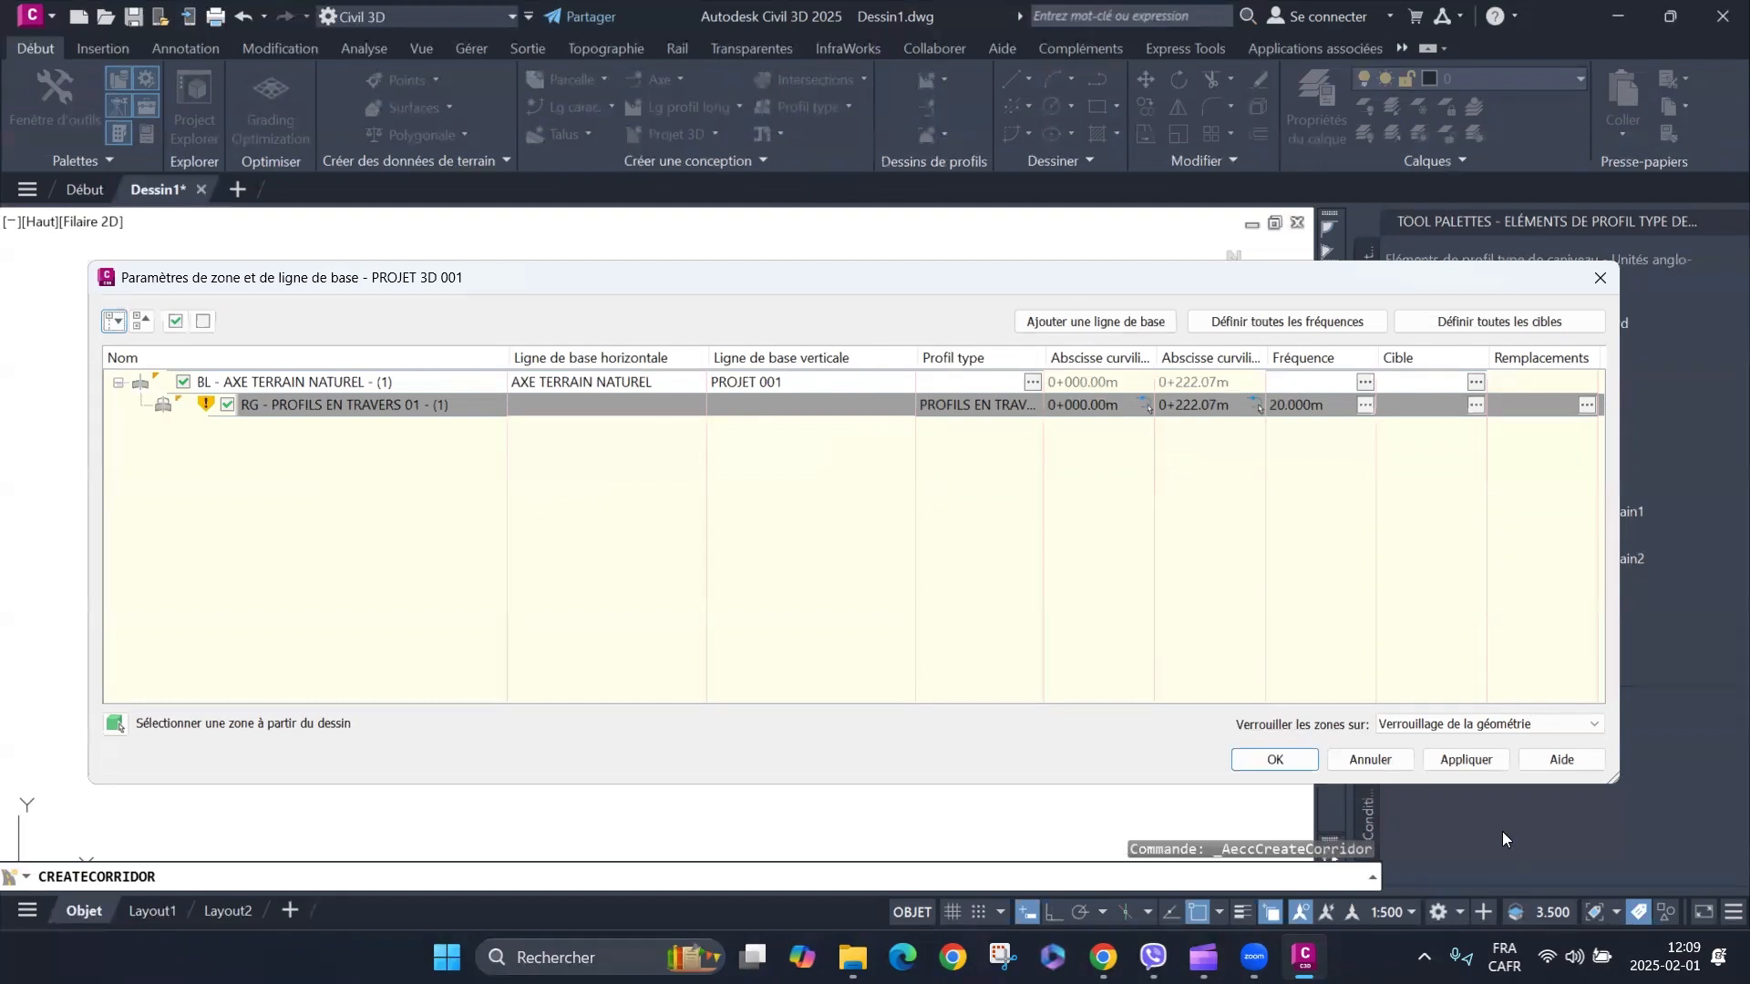
# Apply the corridor's baseline and region parameters, rebuild the corridor and accept the settings.
pyautogui.click(1458, 761)
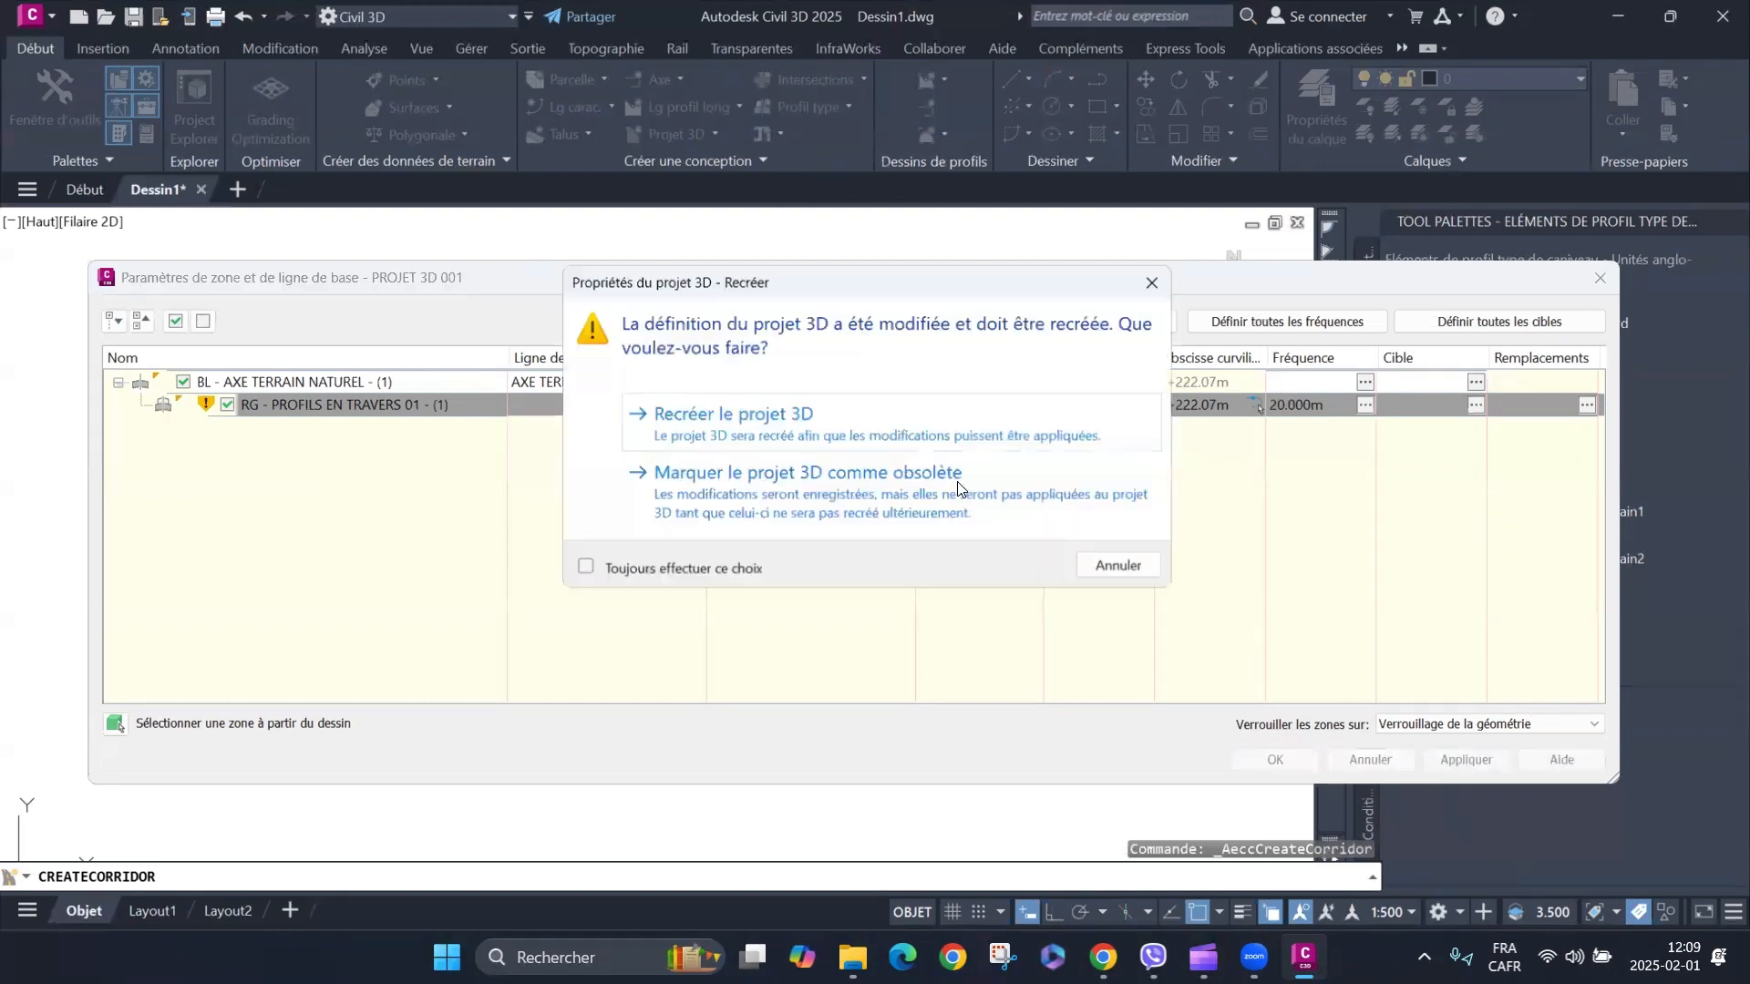
pyautogui.click(837, 418)
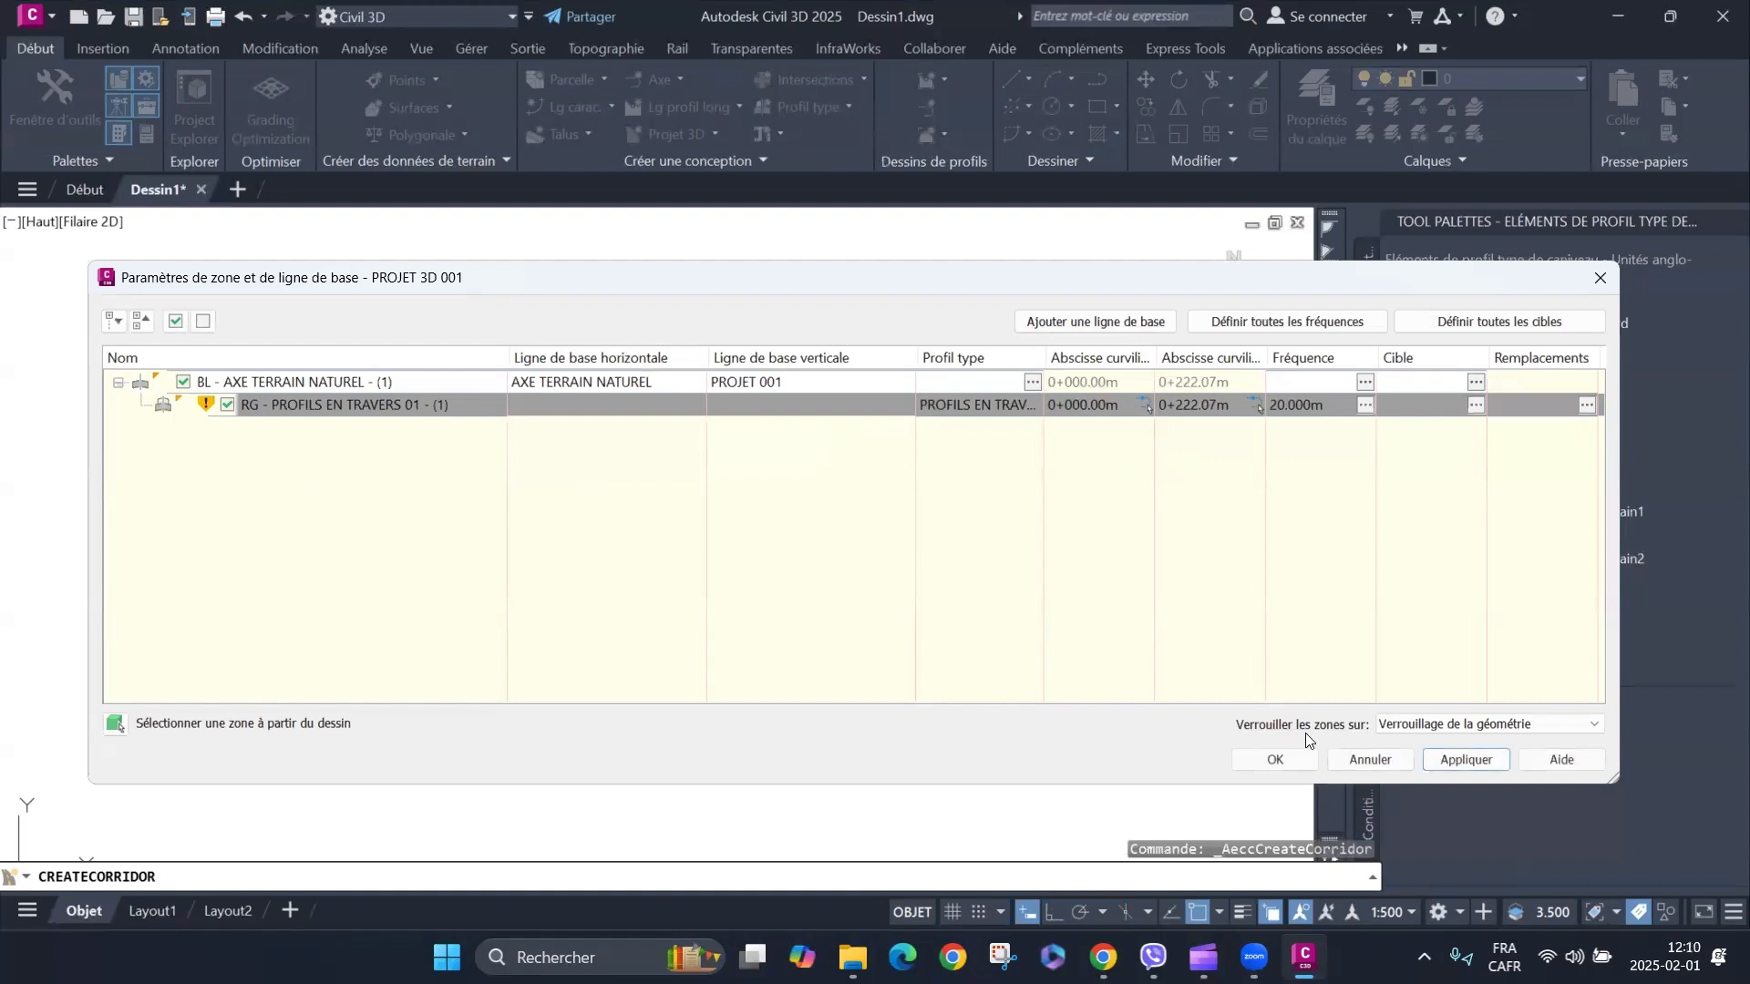
pyautogui.click(1275, 759)
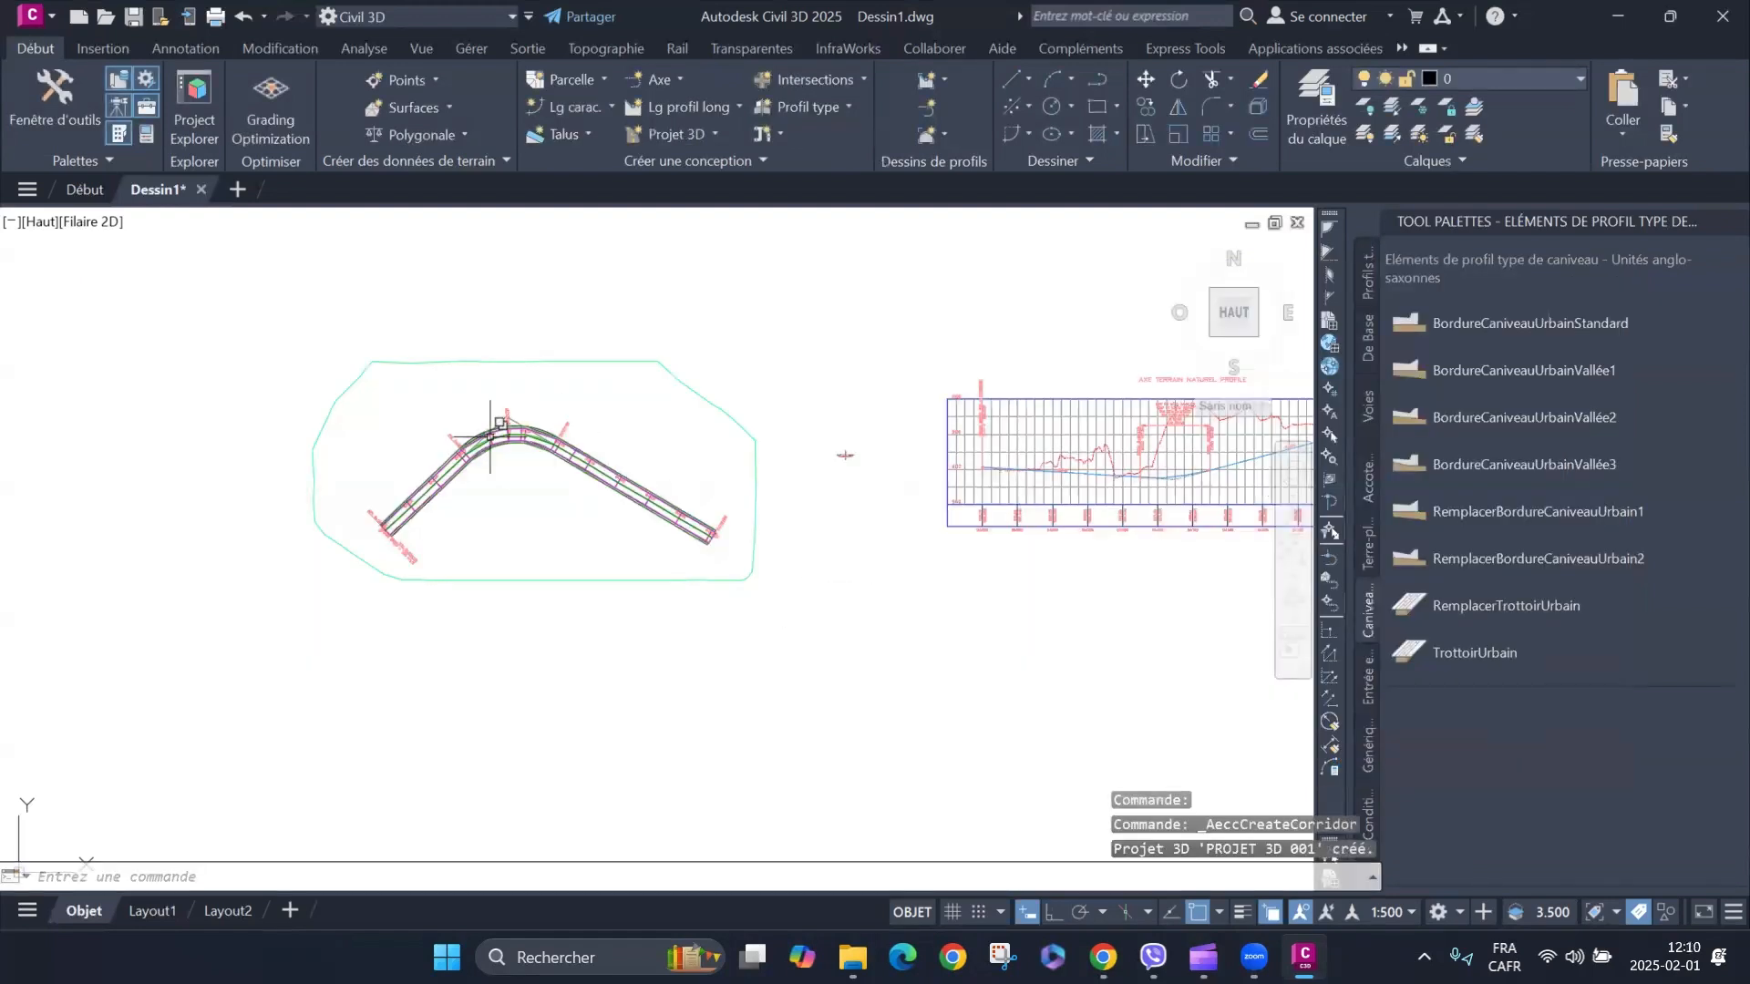
# Select the new corridor along the road in plan and start its 3D drive visualisation.
pyautogui.scroll(4, 397, 553)
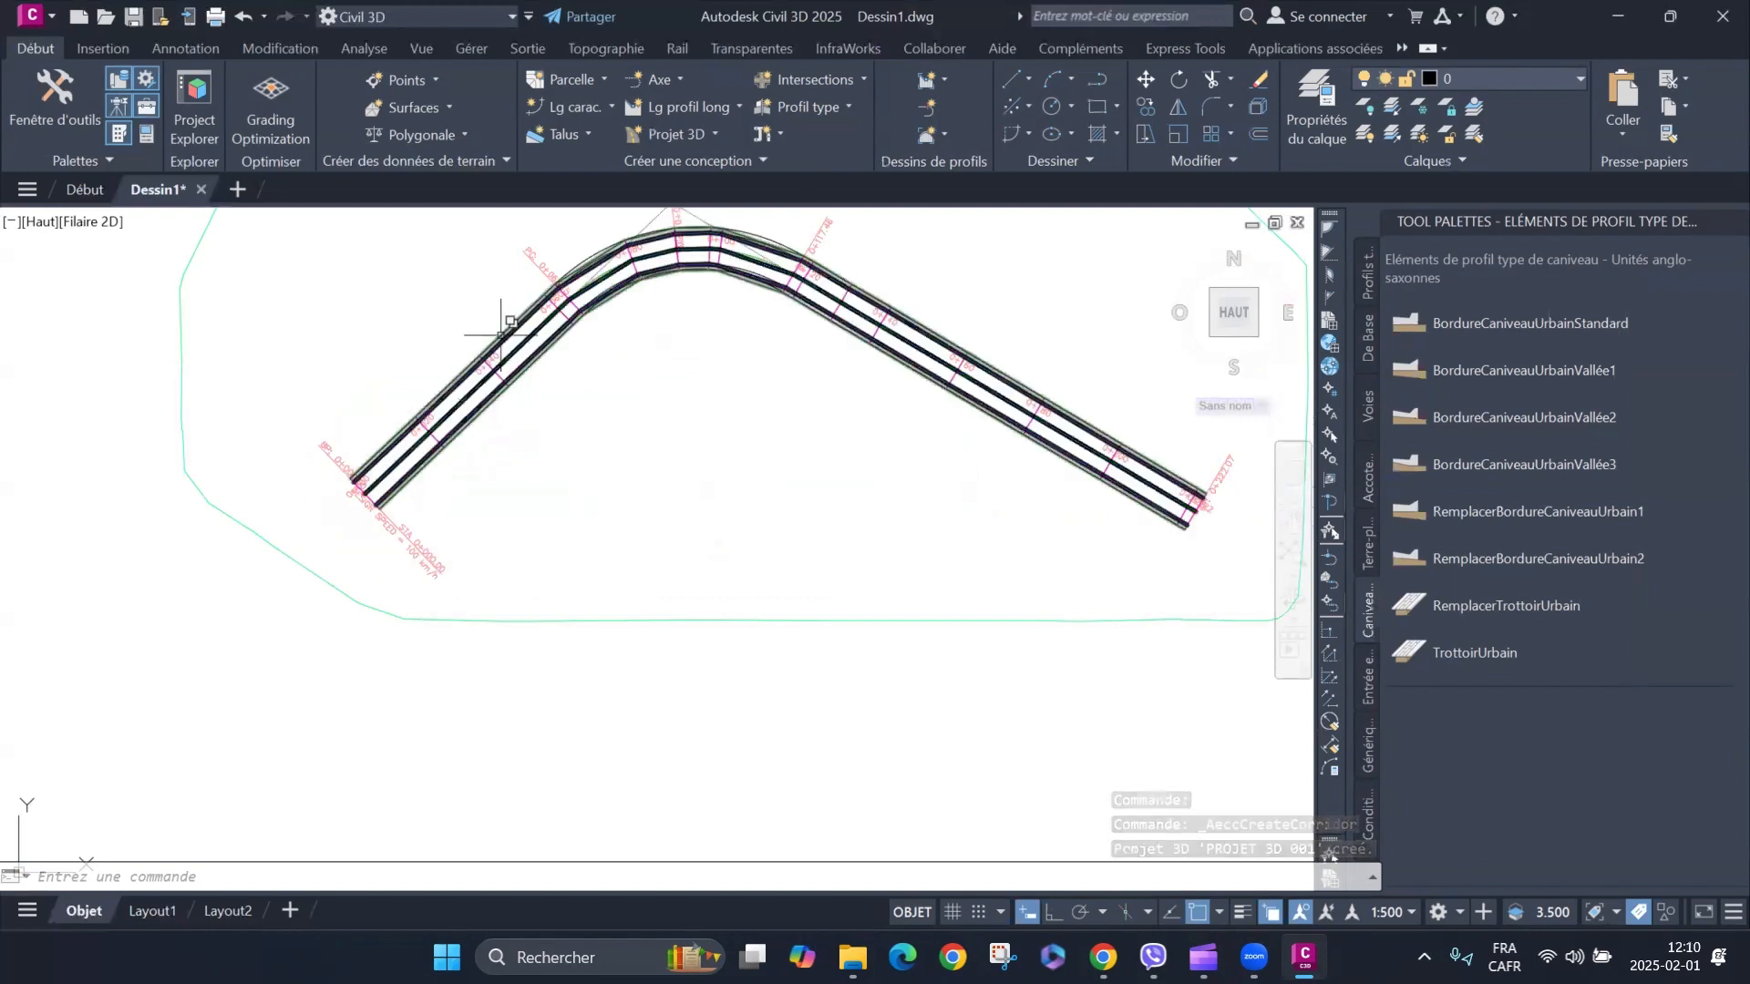
pyautogui.scroll(-3, 503, 553)
pyautogui.scroll(-2, 502, 553)
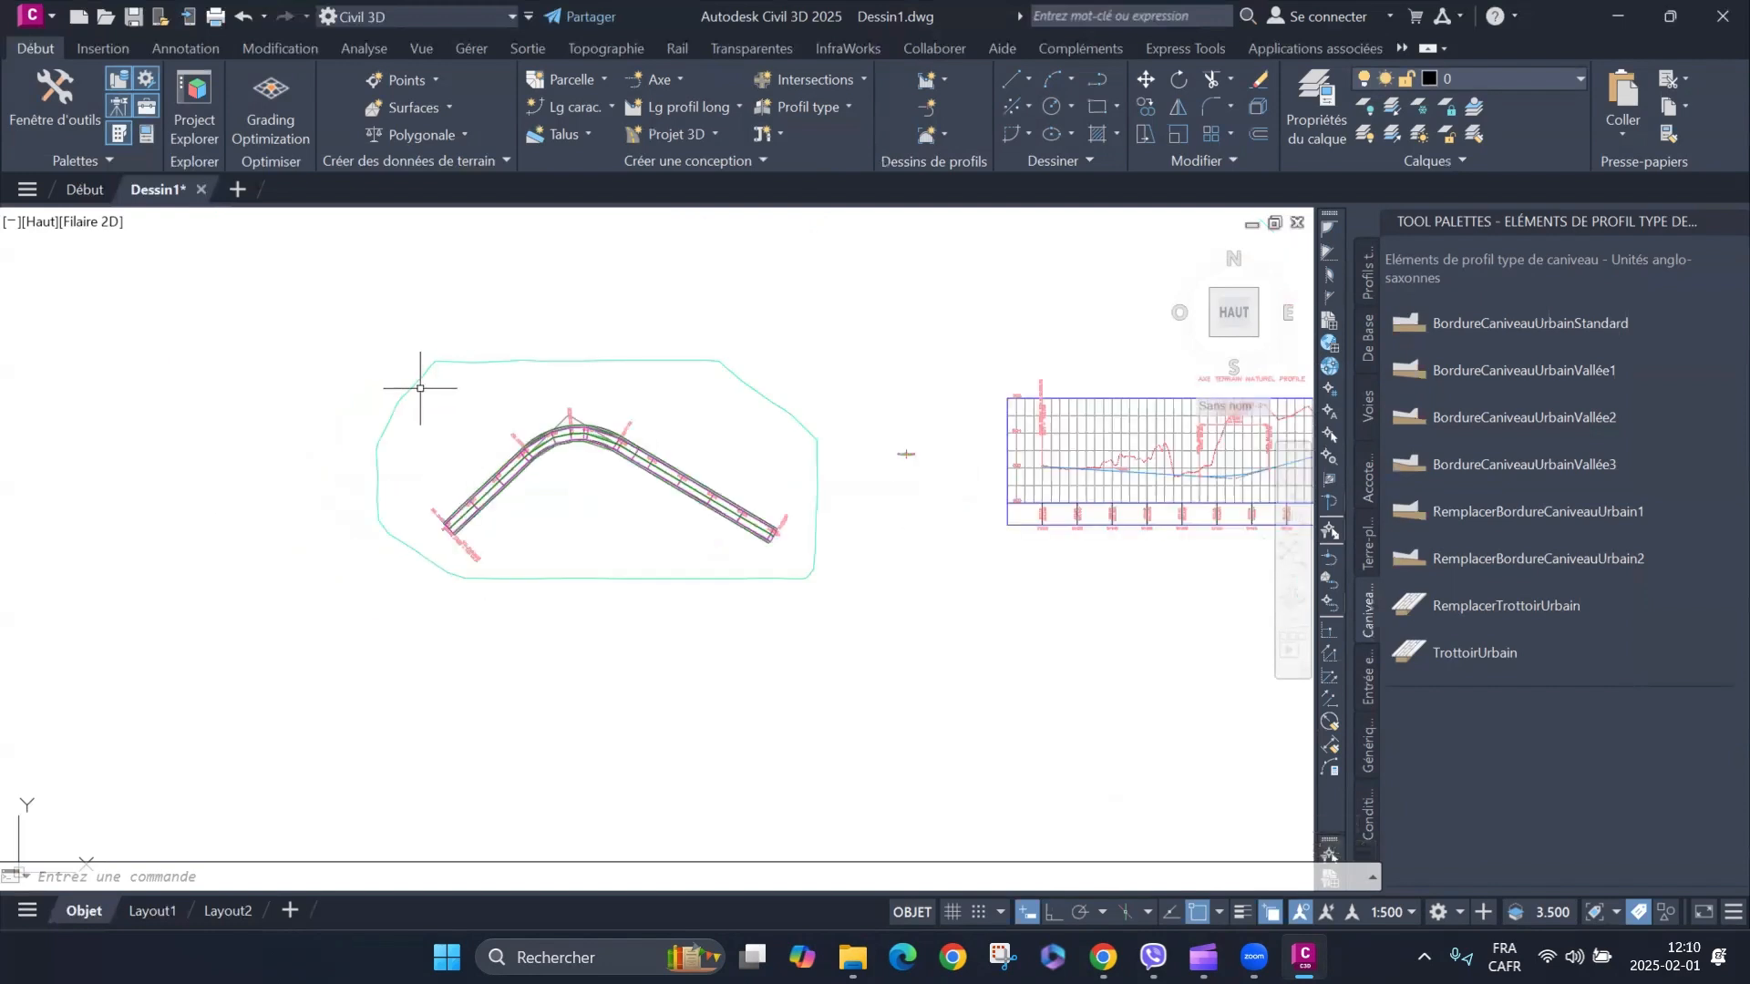
pyautogui.scroll(5, 559, 472)
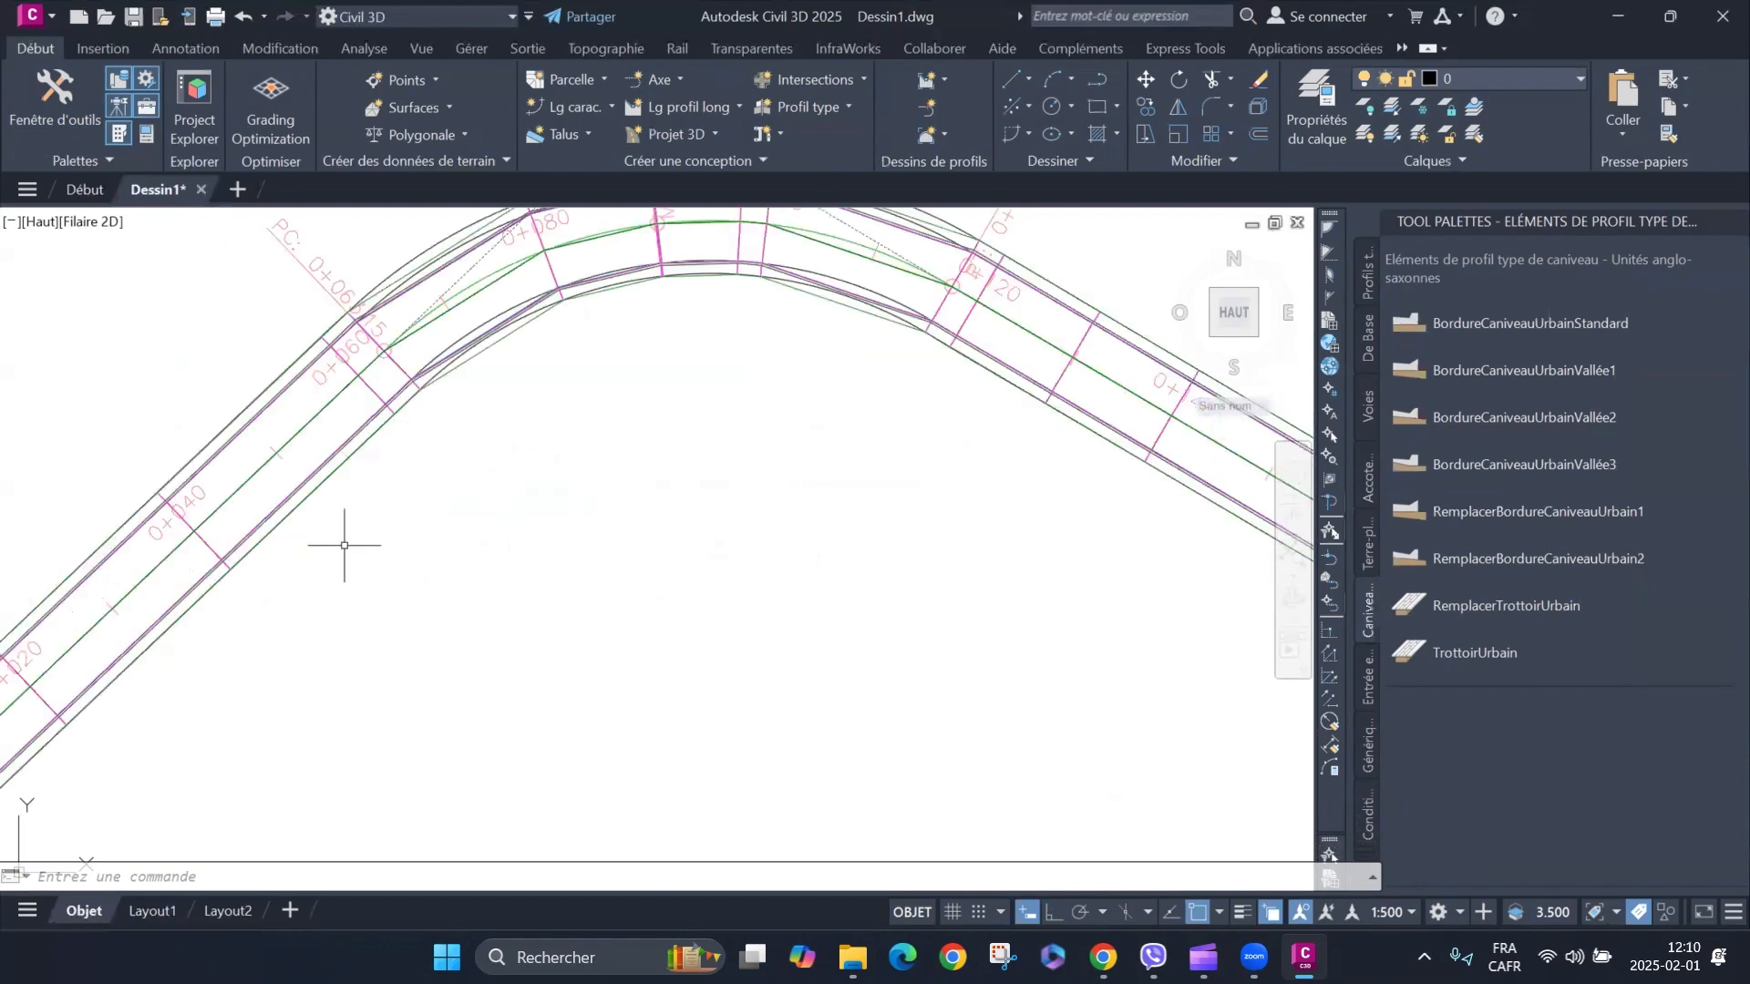
pyautogui.click(336, 470)
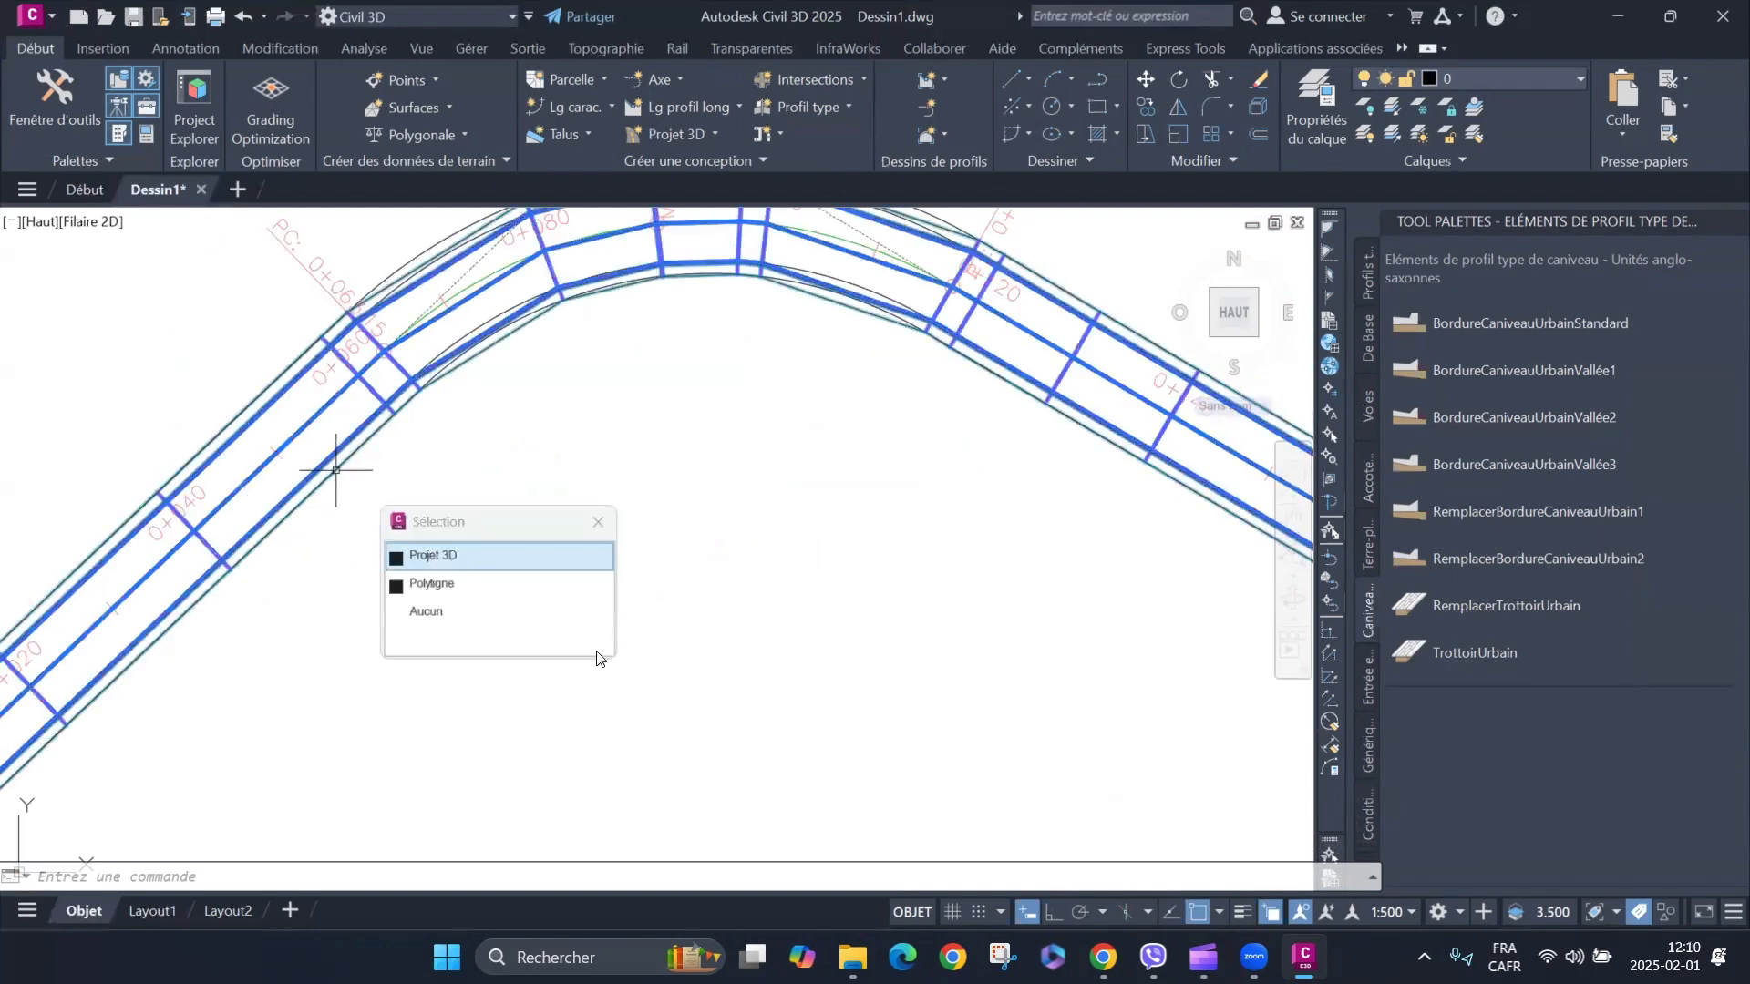
pyautogui.click(467, 551)
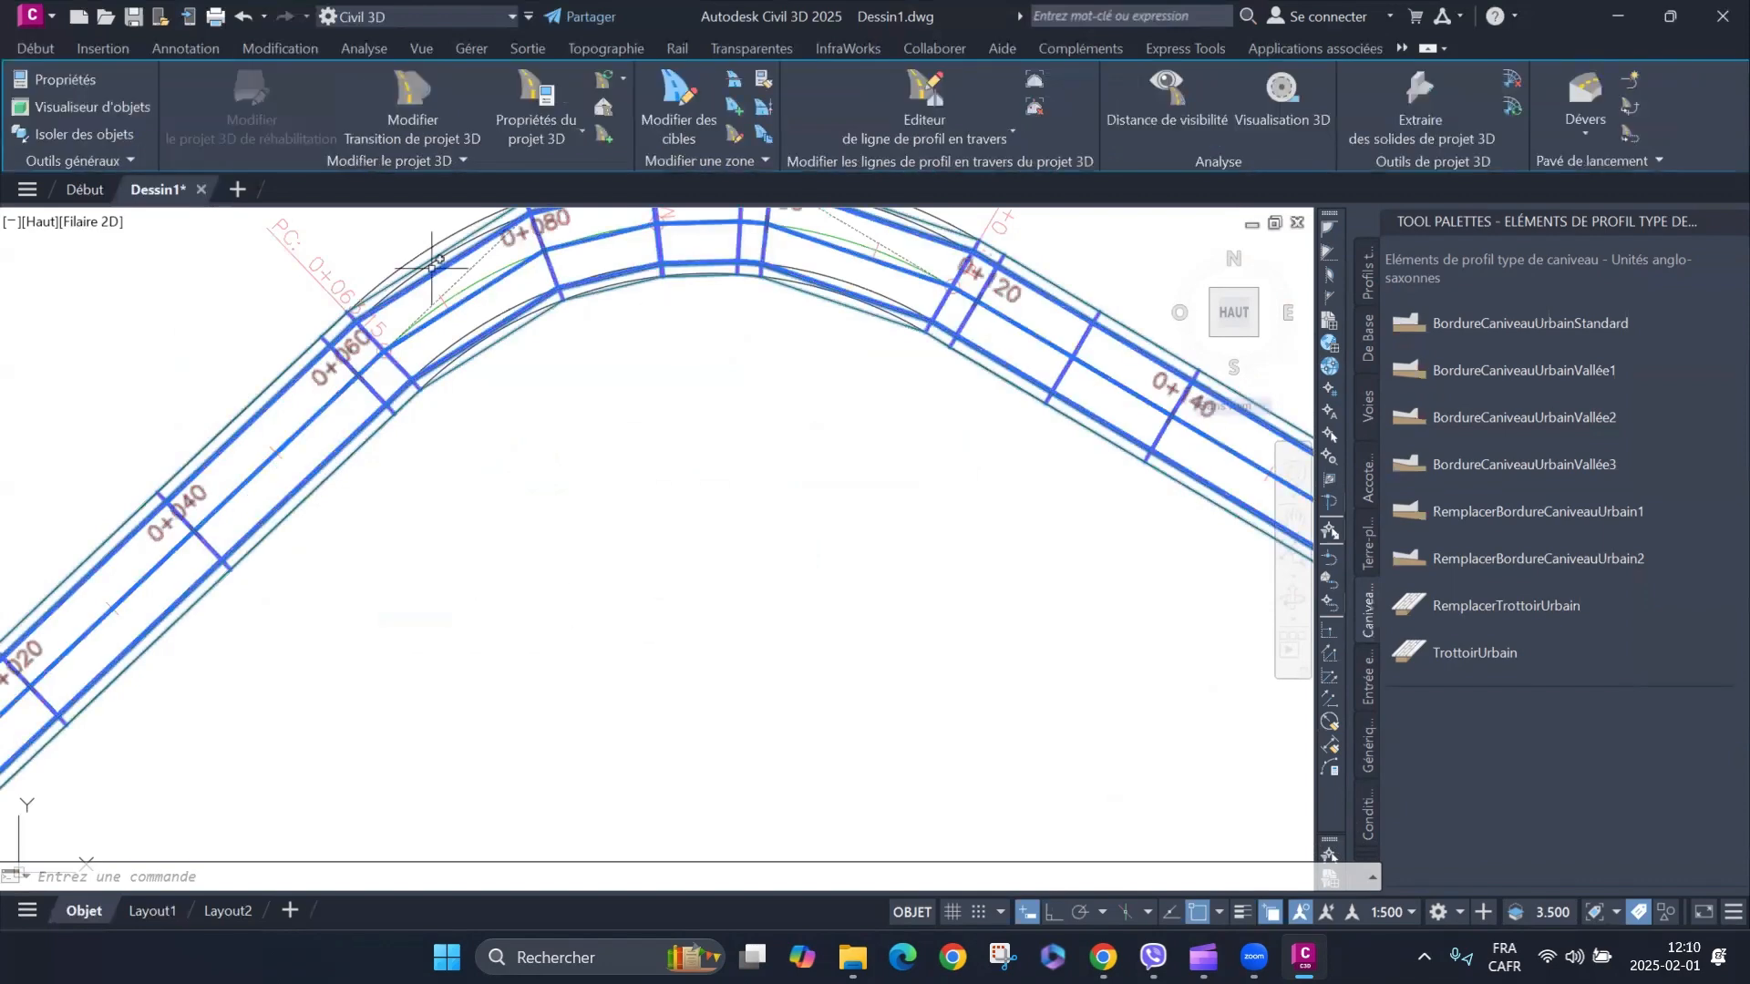
pyautogui.click(1281, 91)
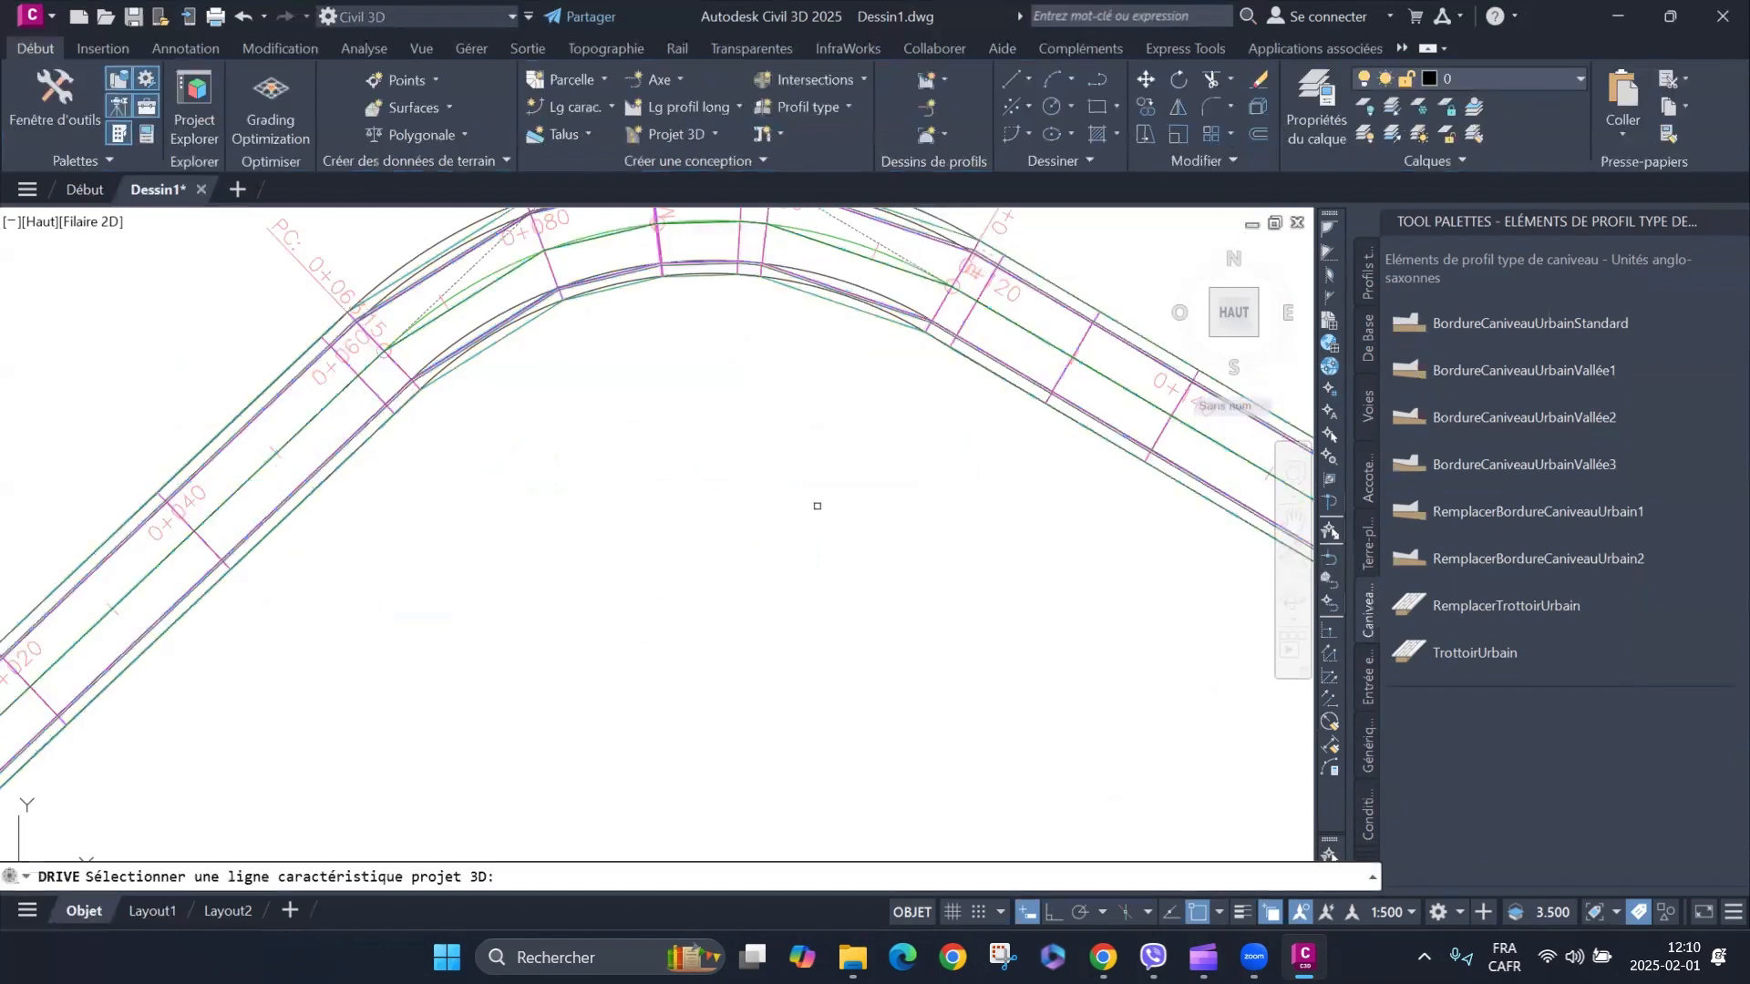
# Choose the Crown feature line as the drive path, dismiss the fast shading tip and play the drive.
pyautogui.scroll(5, 645, 375)
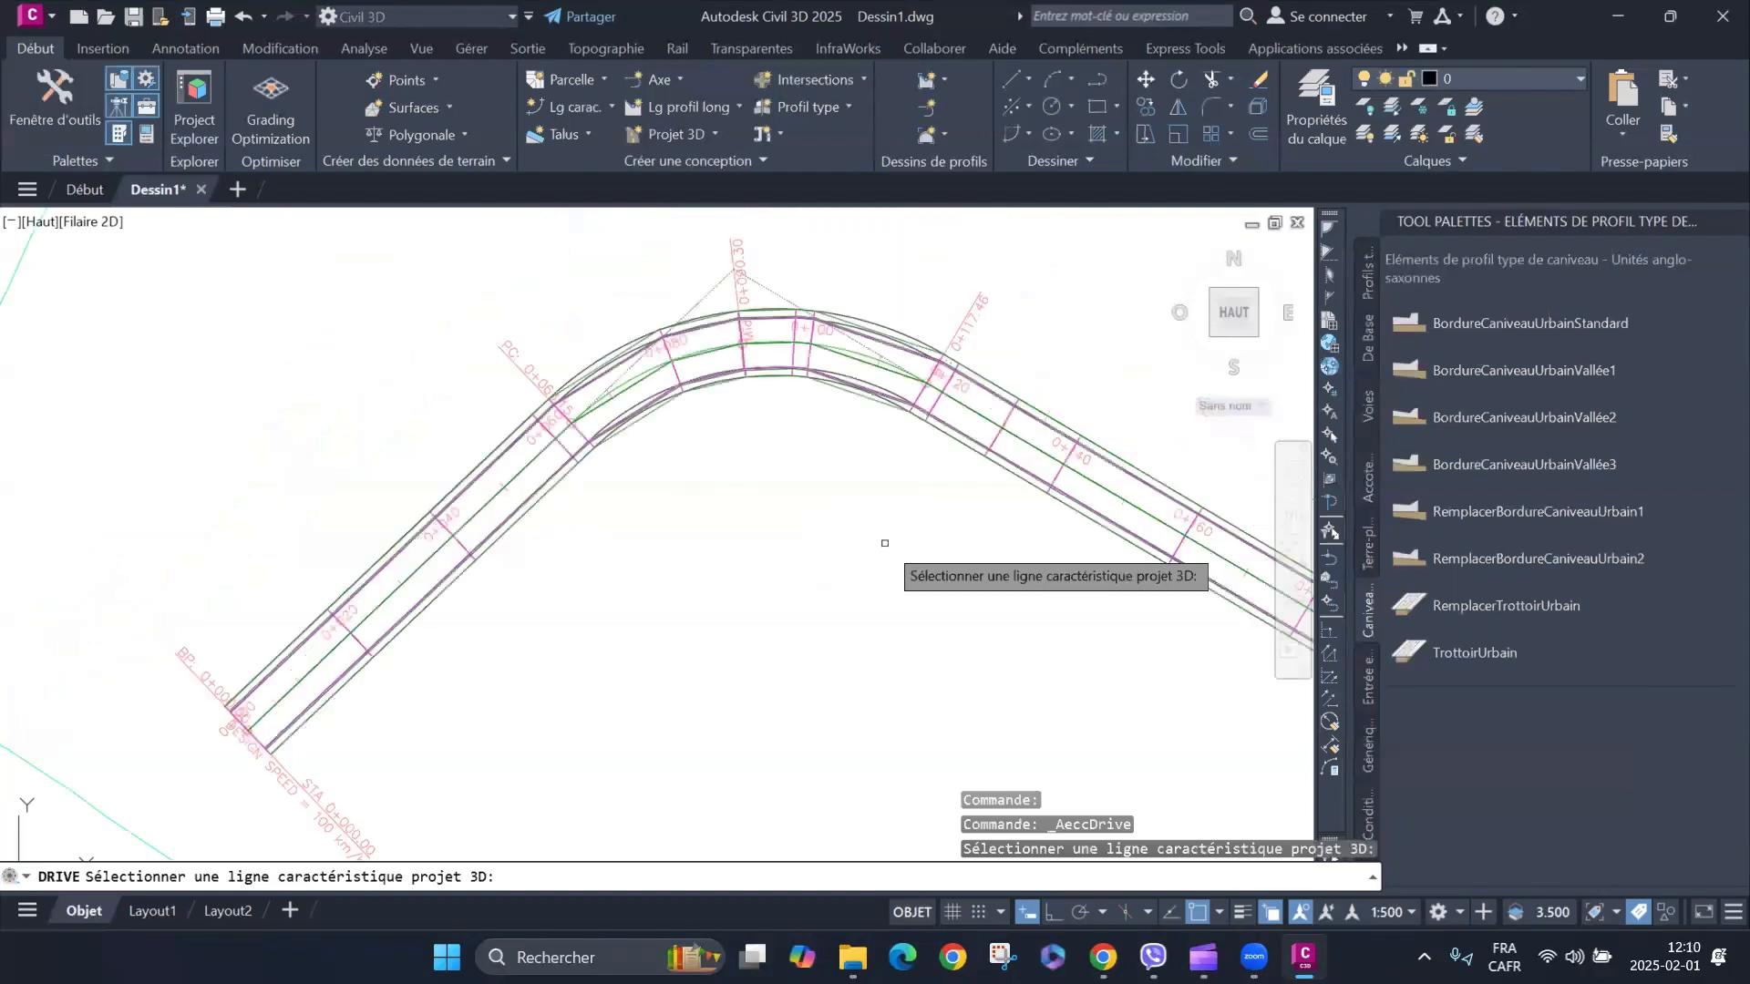
pyautogui.click(645, 364)
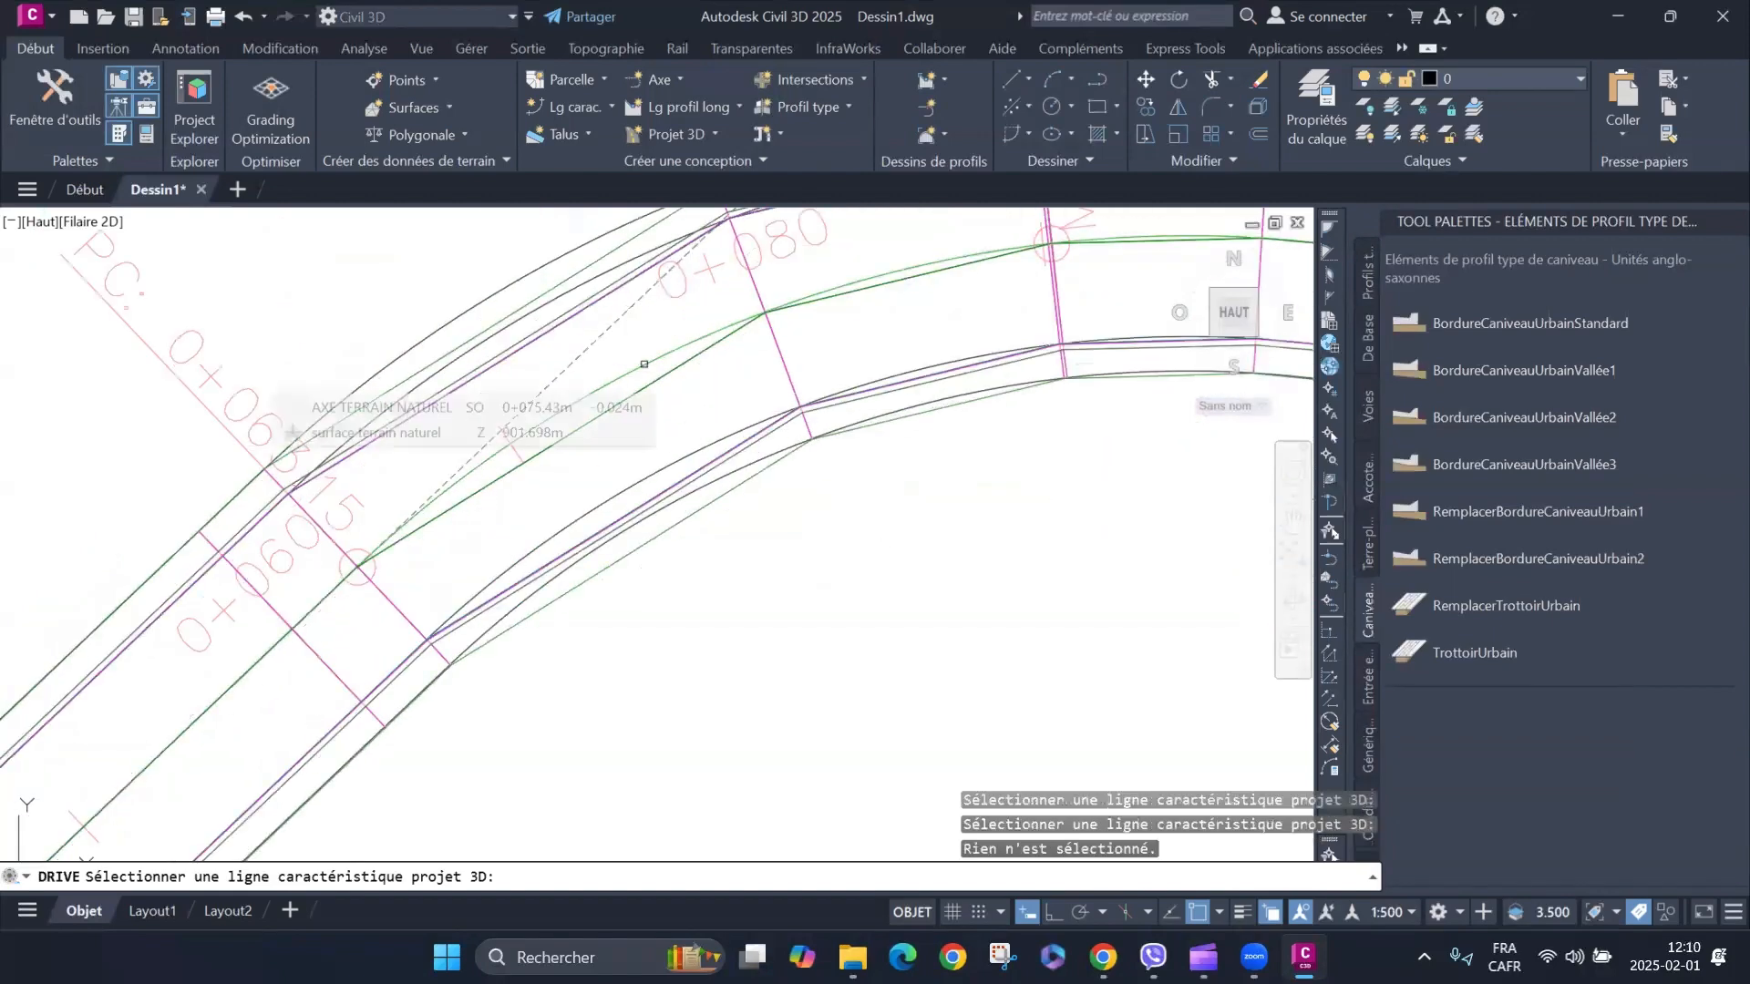
pyautogui.scroll(-3, 840, 437)
pyautogui.scroll(4, 672, 537)
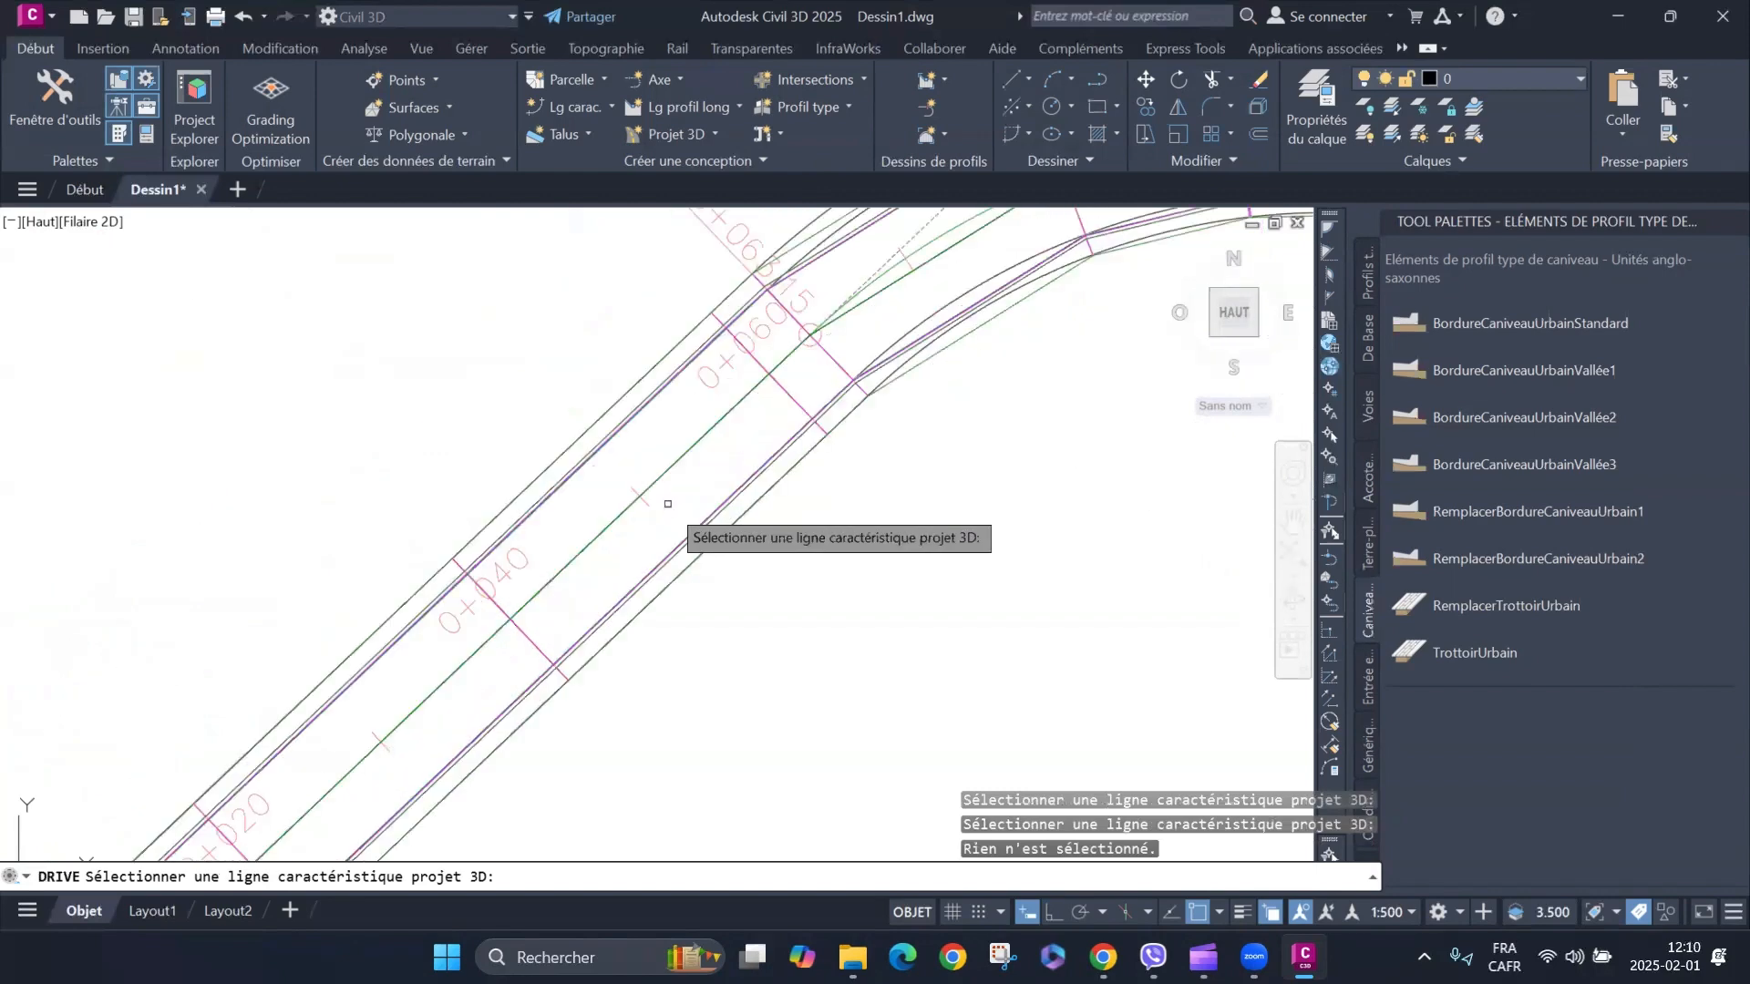
pyautogui.click(667, 504)
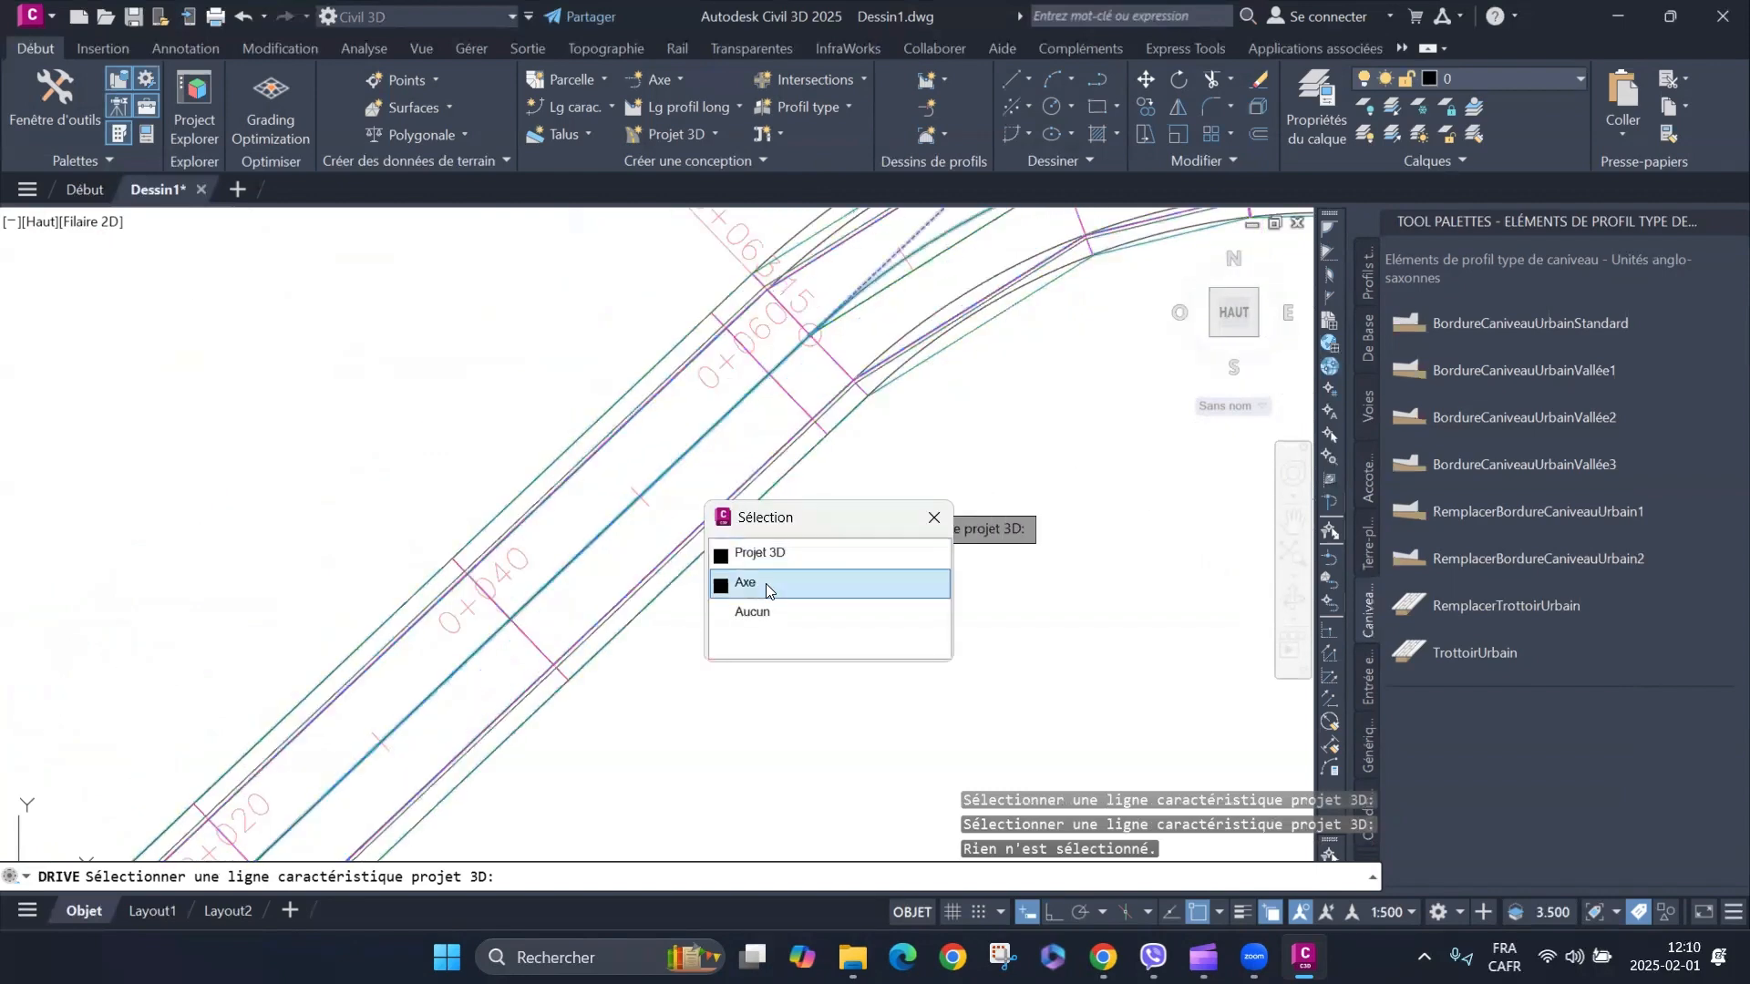
pyautogui.click(768, 588)
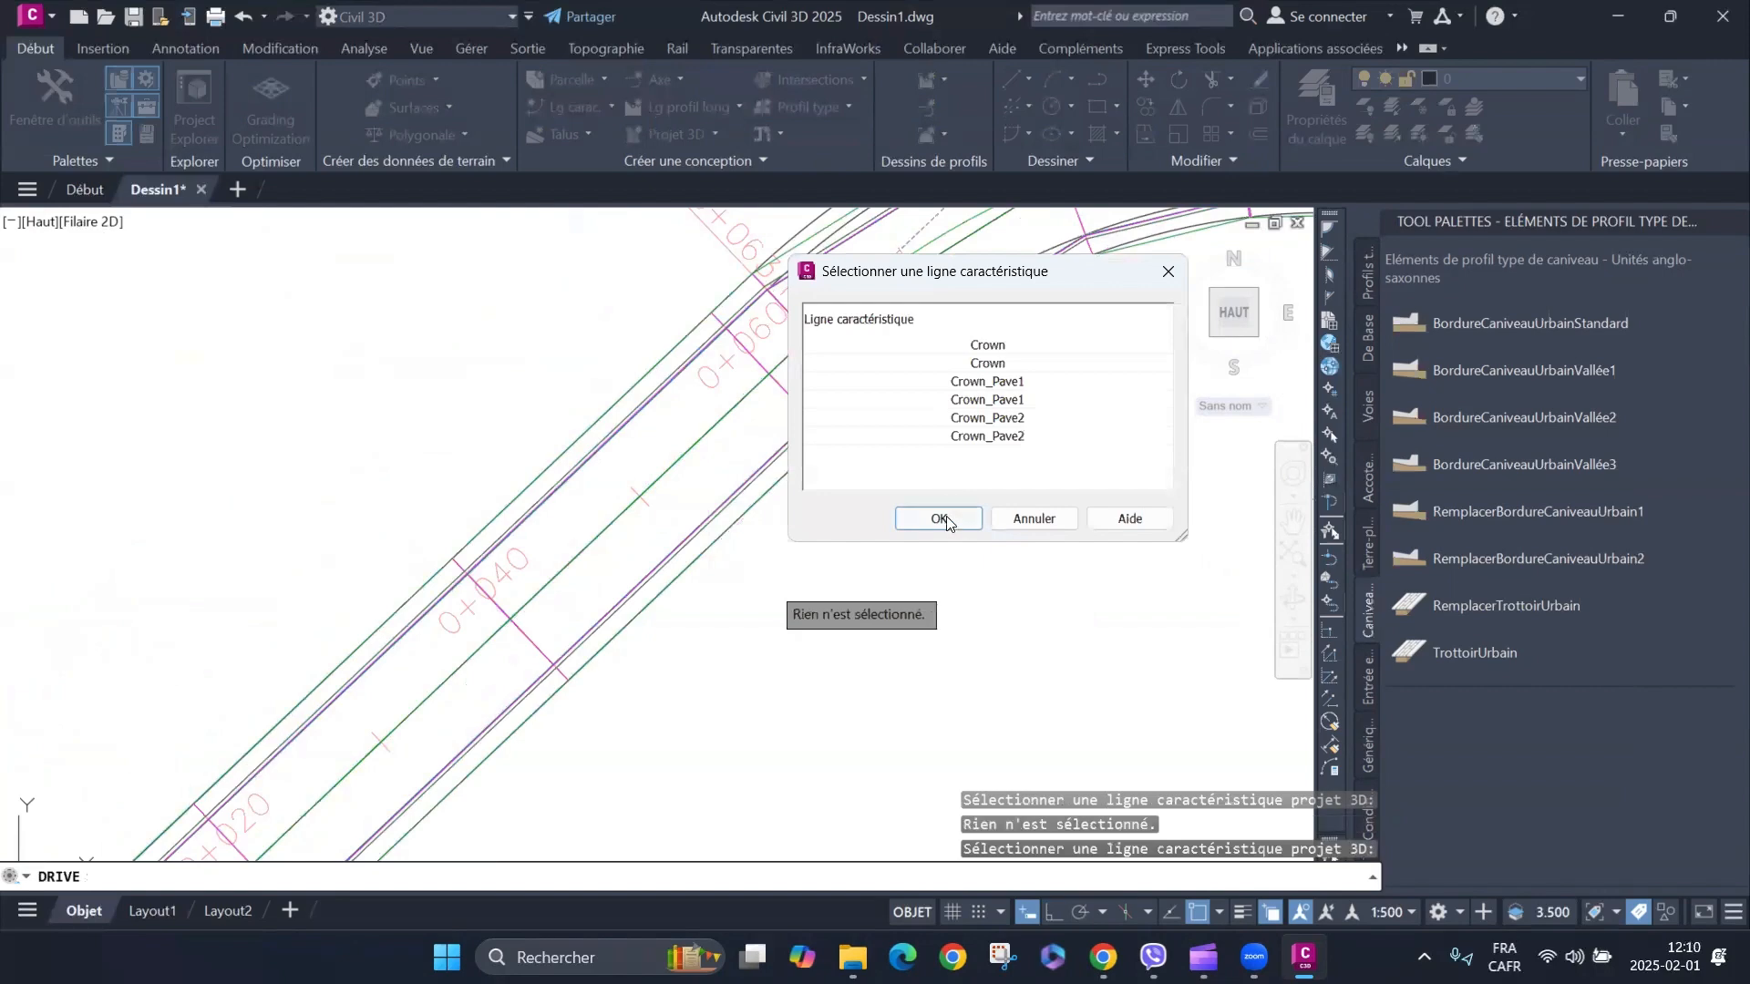
pyautogui.click(942, 518)
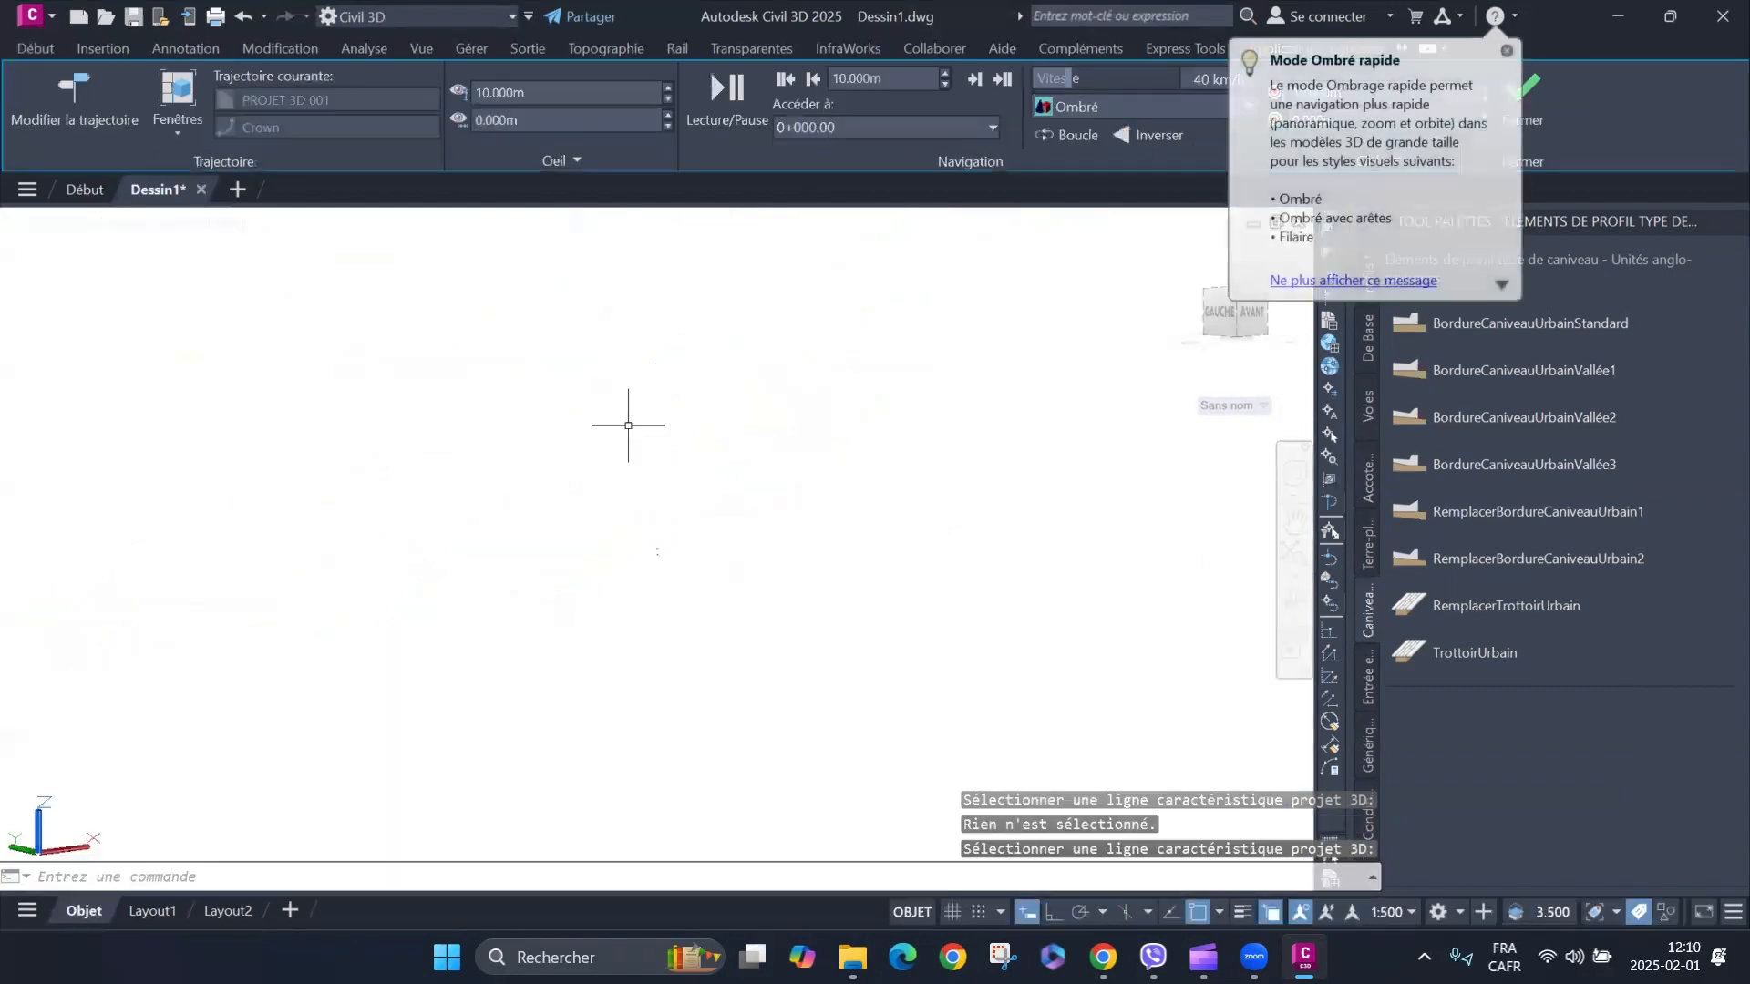
pyautogui.click(1506, 52)
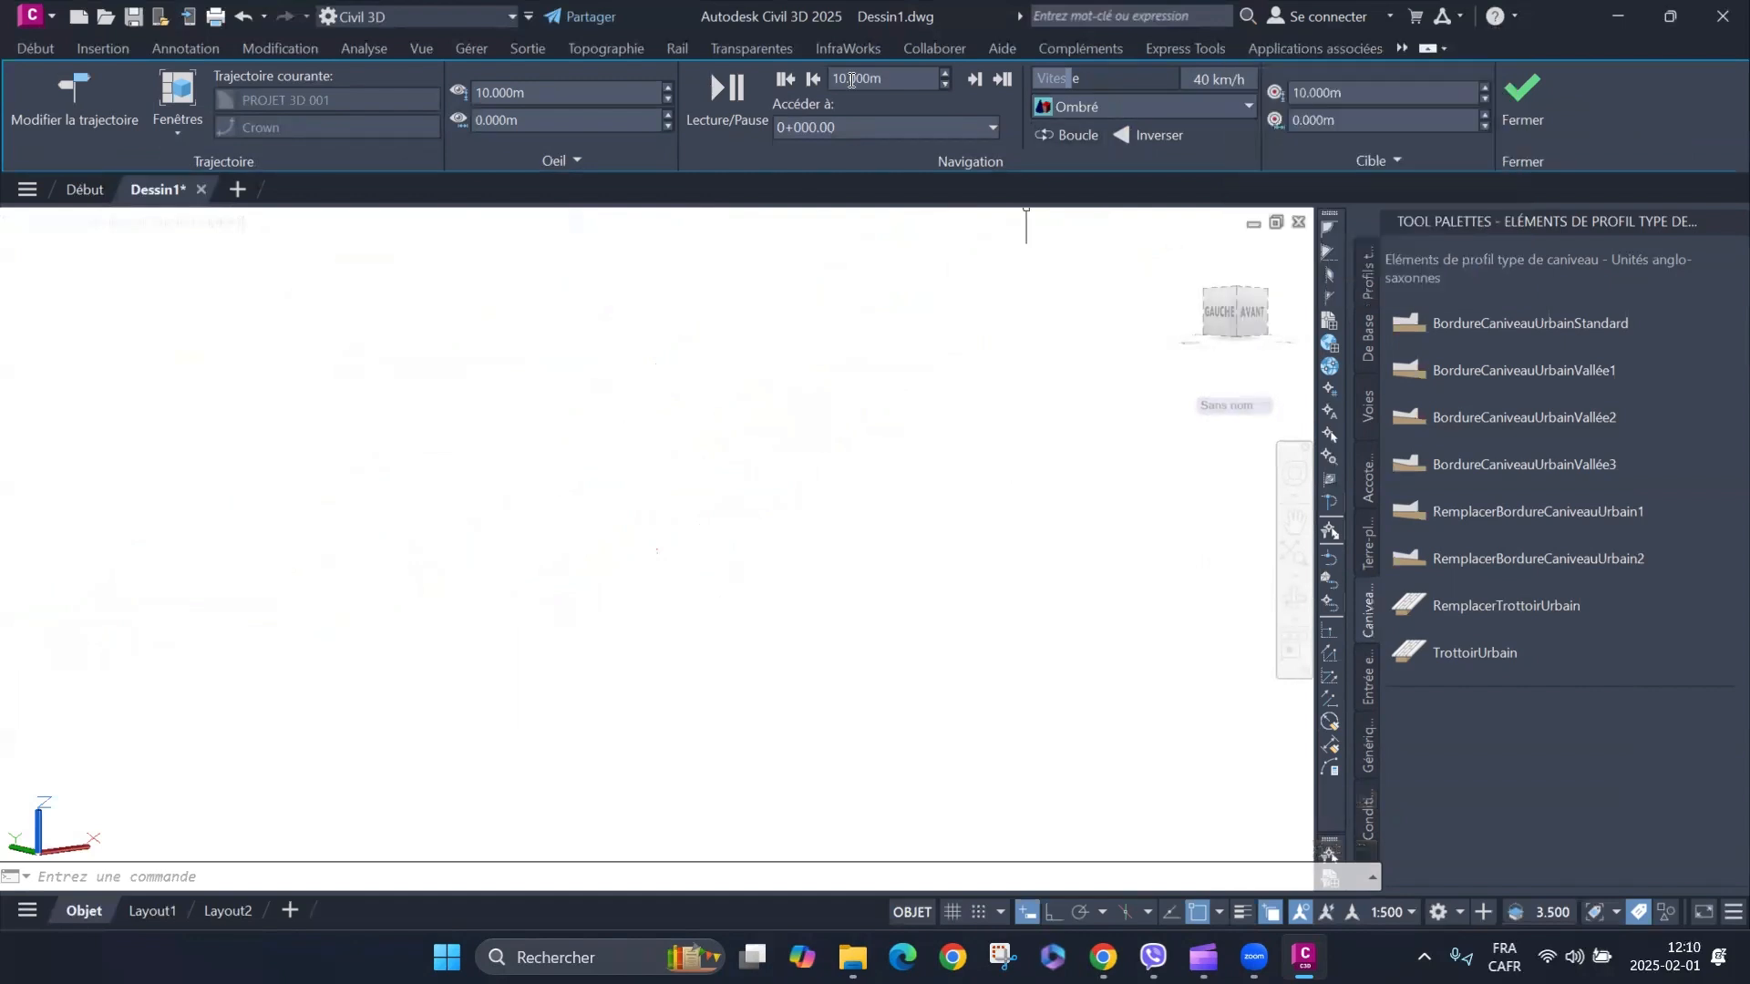
pyautogui.click(744, 87)
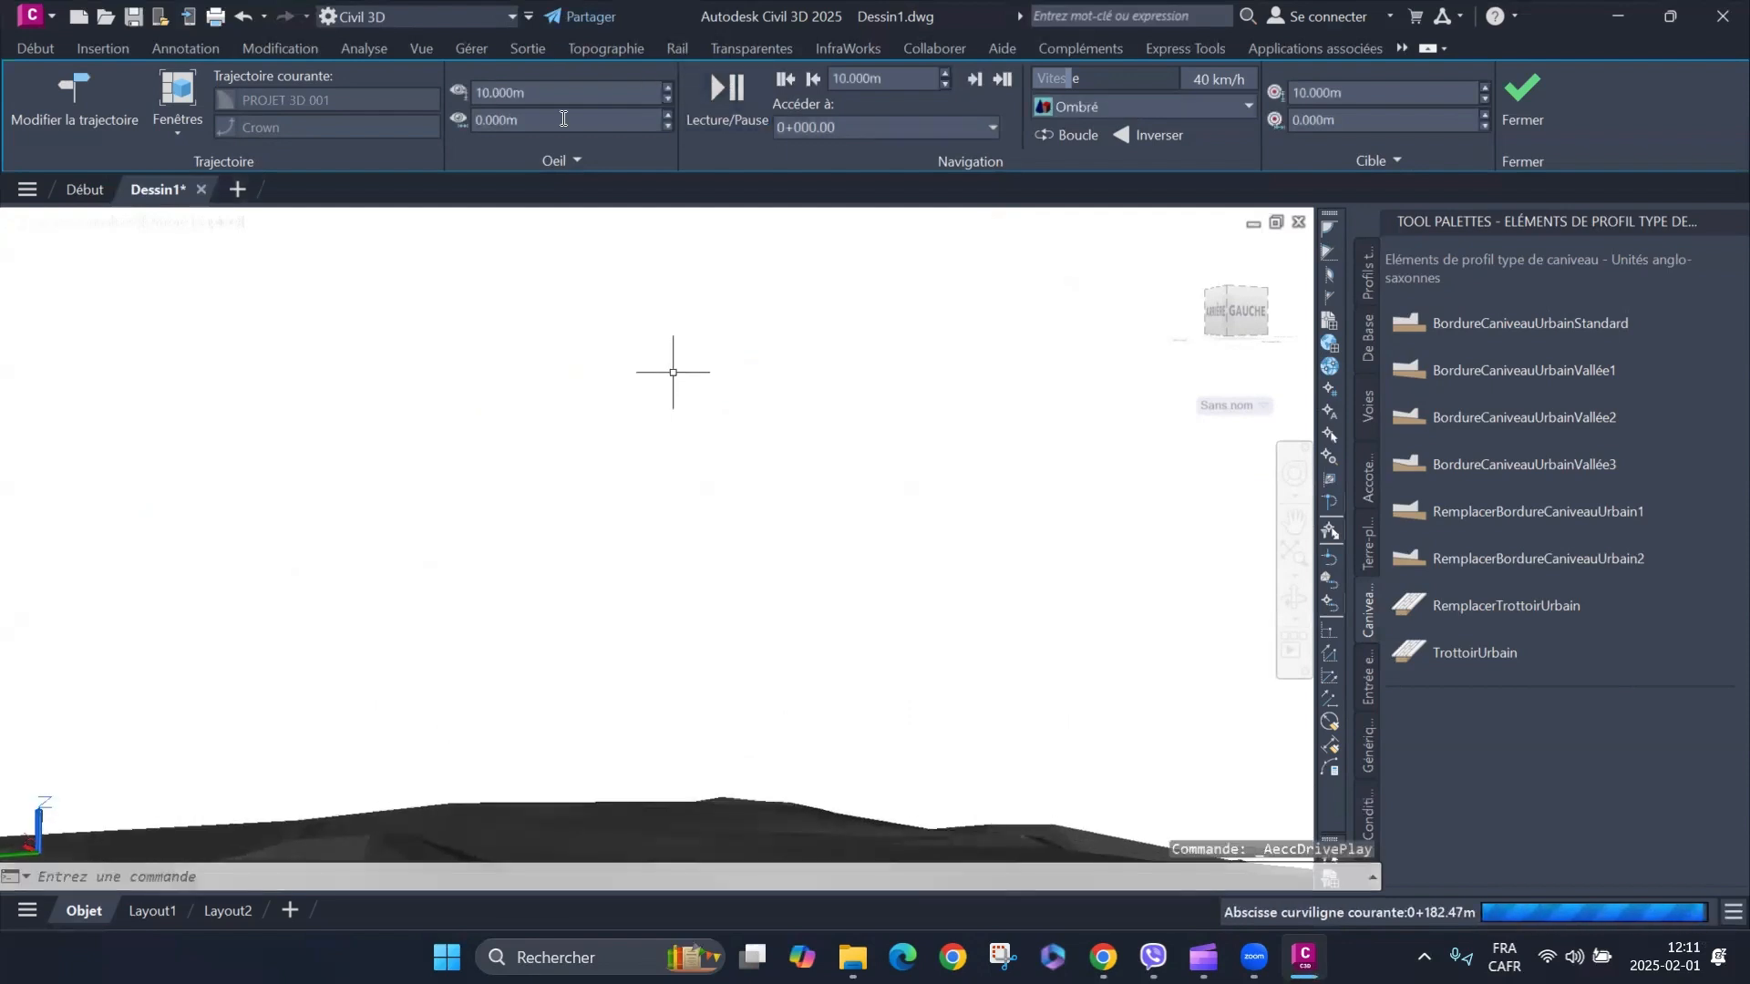
# Lower the drive's eye height to 1 m and set the eye offset to 1 m.
pyautogui.click(669, 98)
pyautogui.click(670, 99)
pyautogui.click(669, 98)
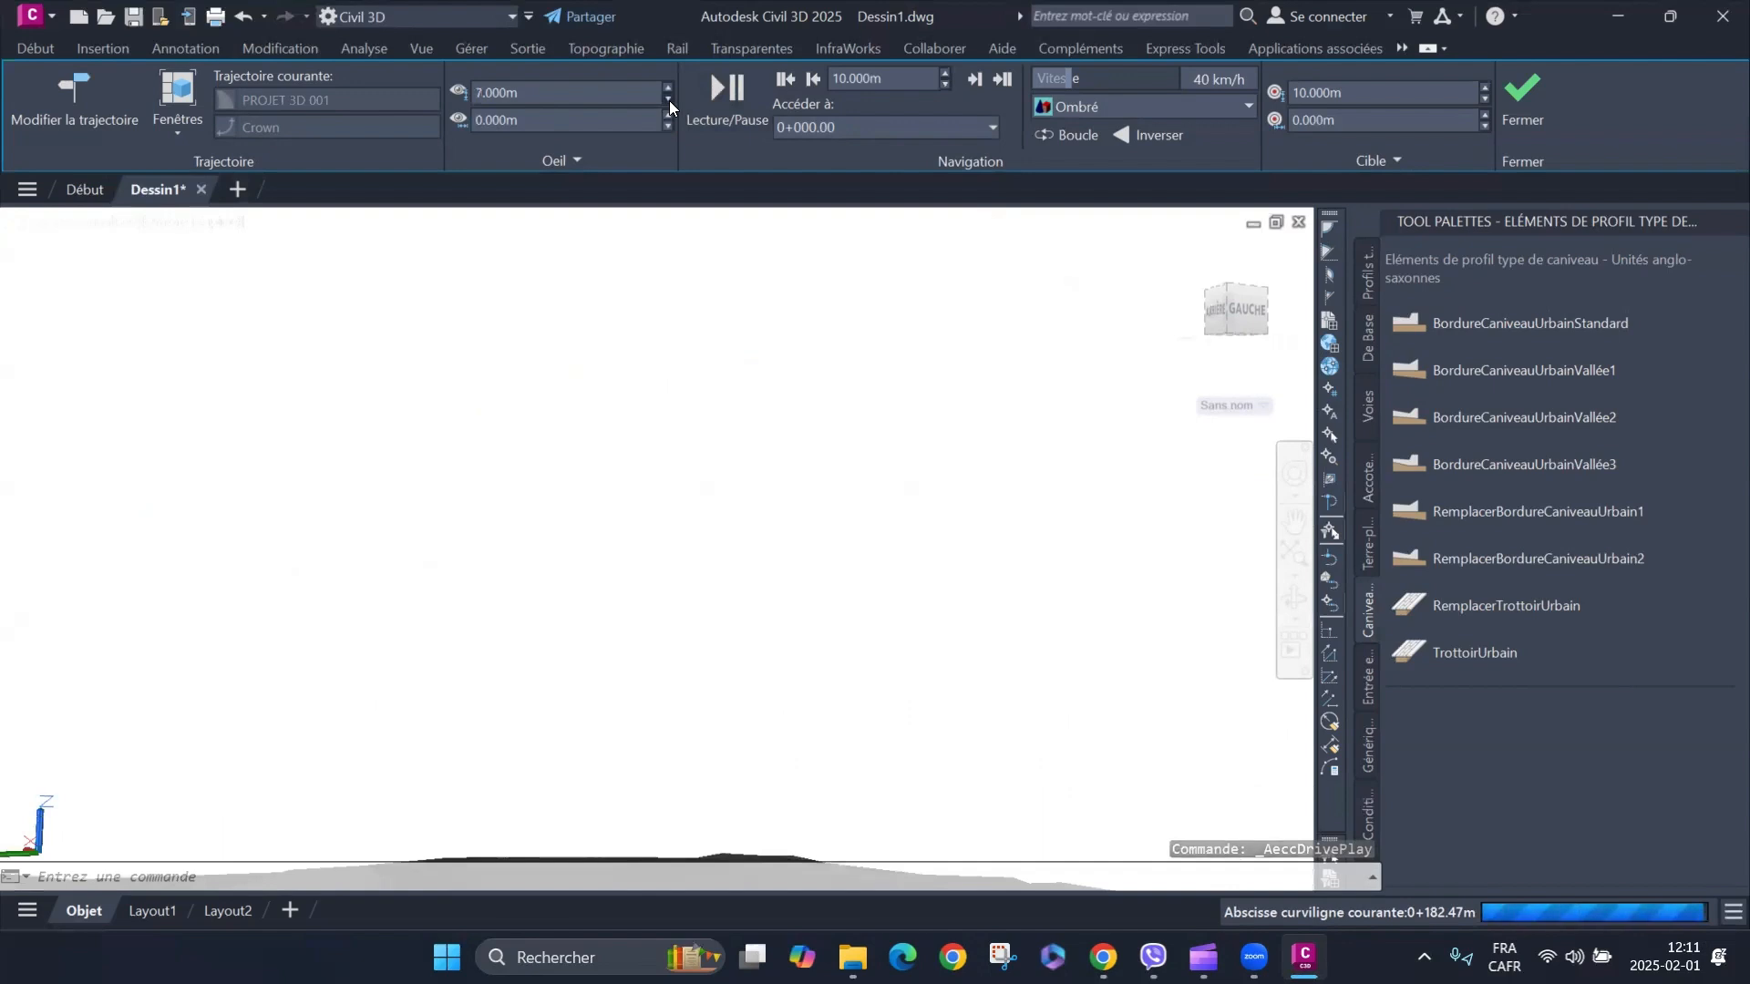
pyautogui.click(669, 99)
pyautogui.click(669, 100)
pyautogui.click(669, 100)
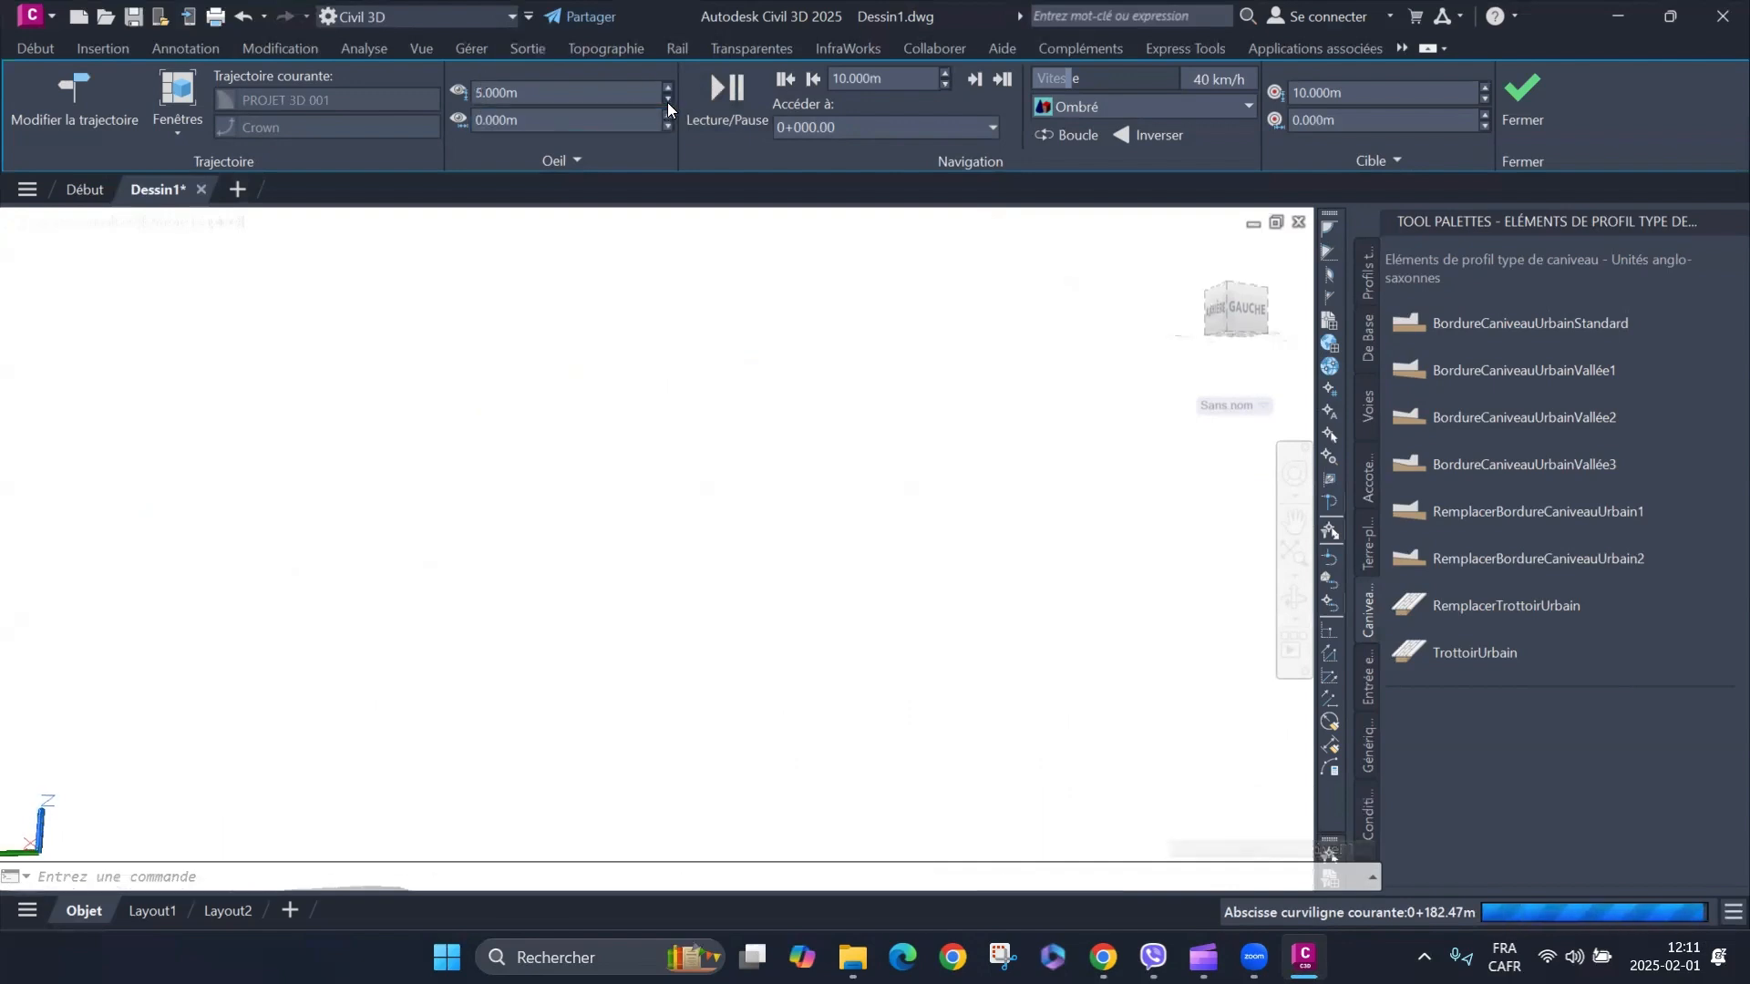
pyautogui.click(668, 100)
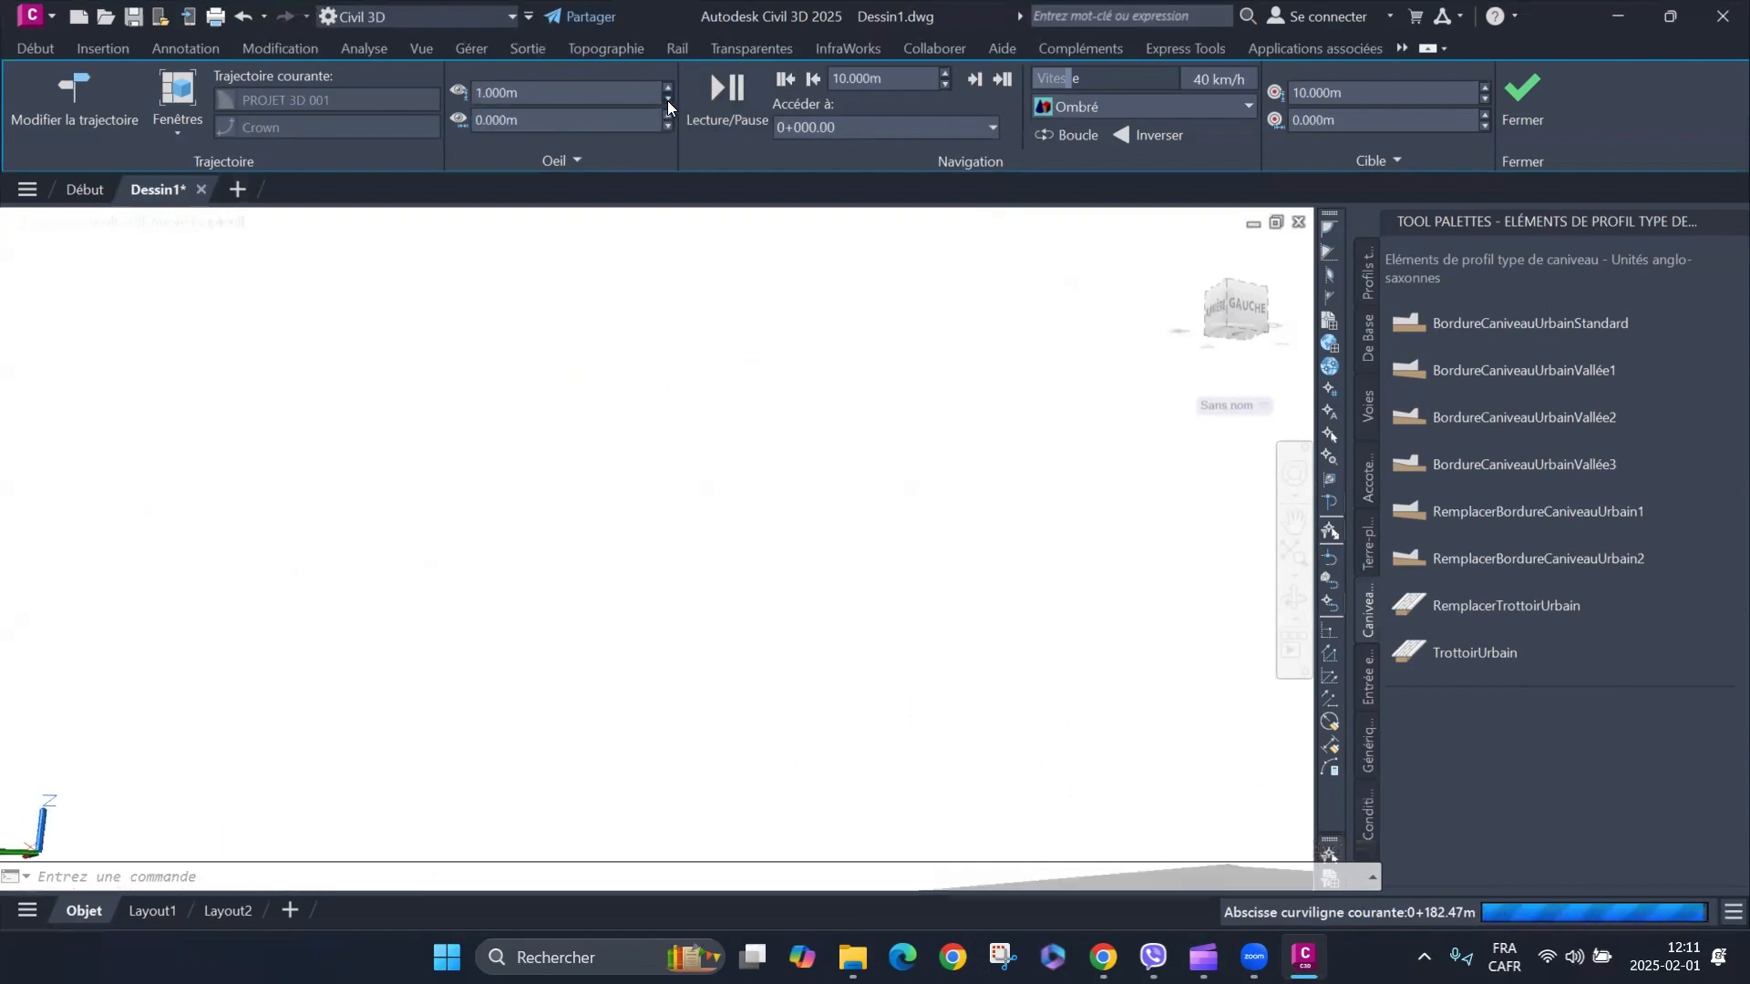
pyautogui.click(668, 114)
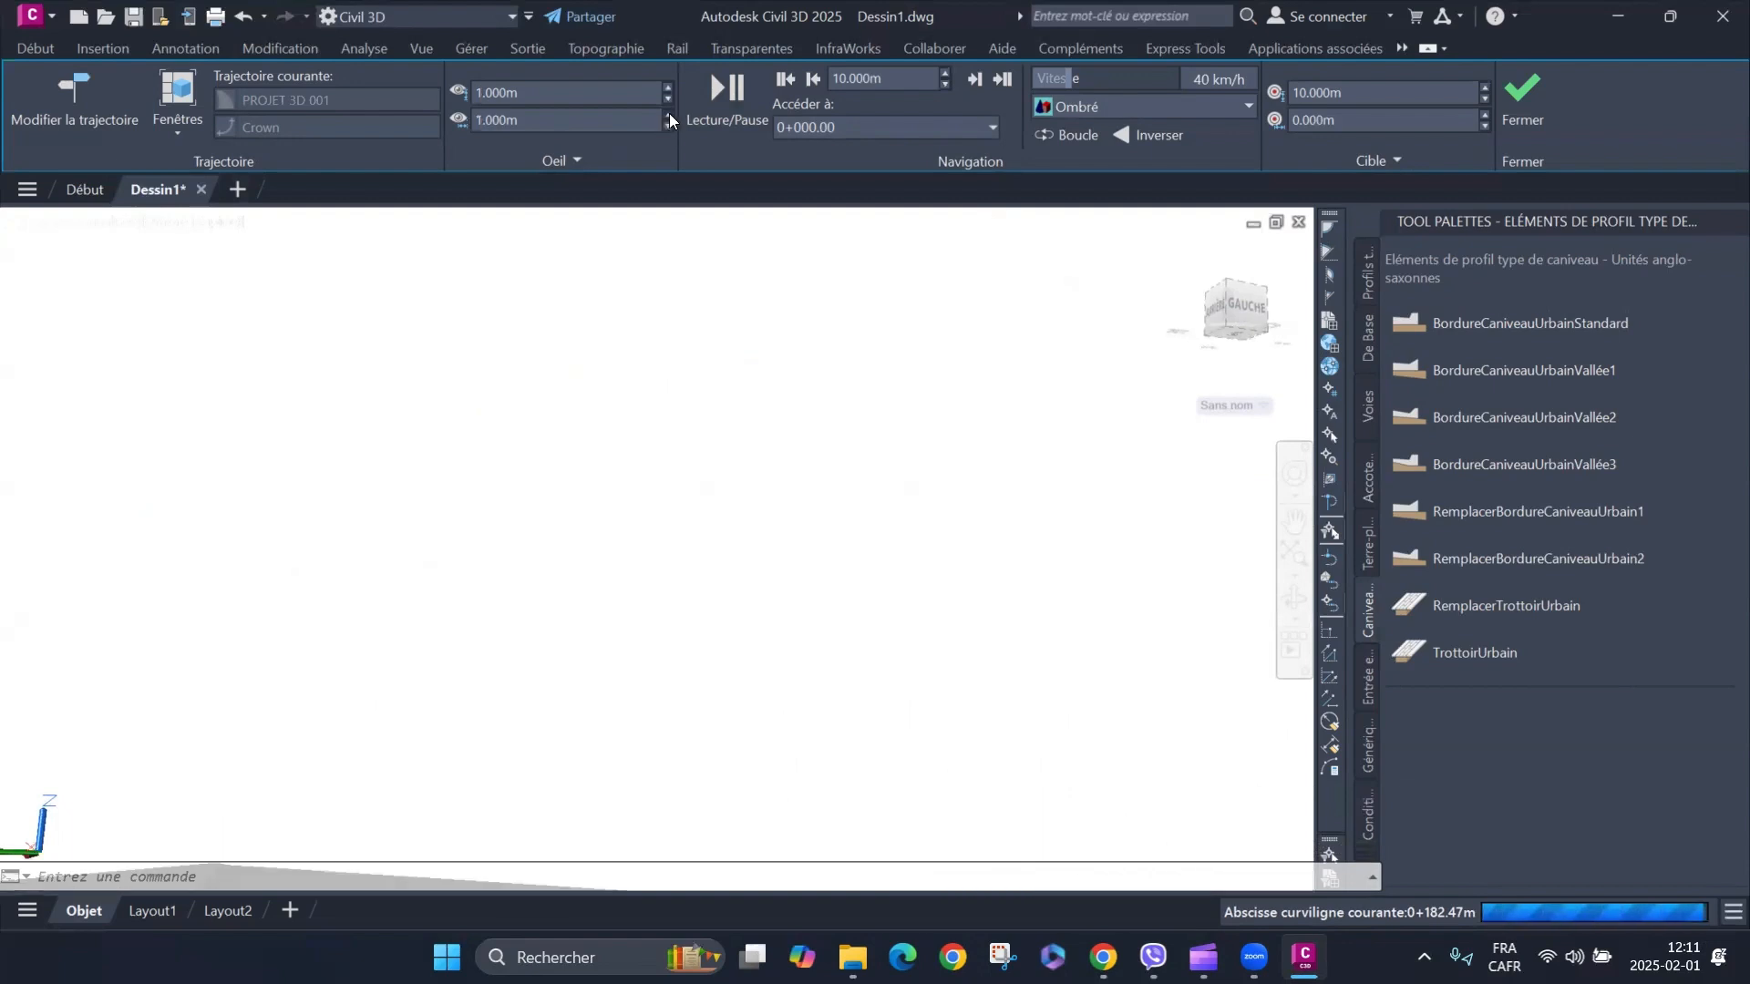
# Lower the drive's target height to 1 m.
pyautogui.click(1484, 101)
pyautogui.click(1484, 101)
pyautogui.click(1484, 101)
pyautogui.click(1484, 102)
pyautogui.click(1484, 101)
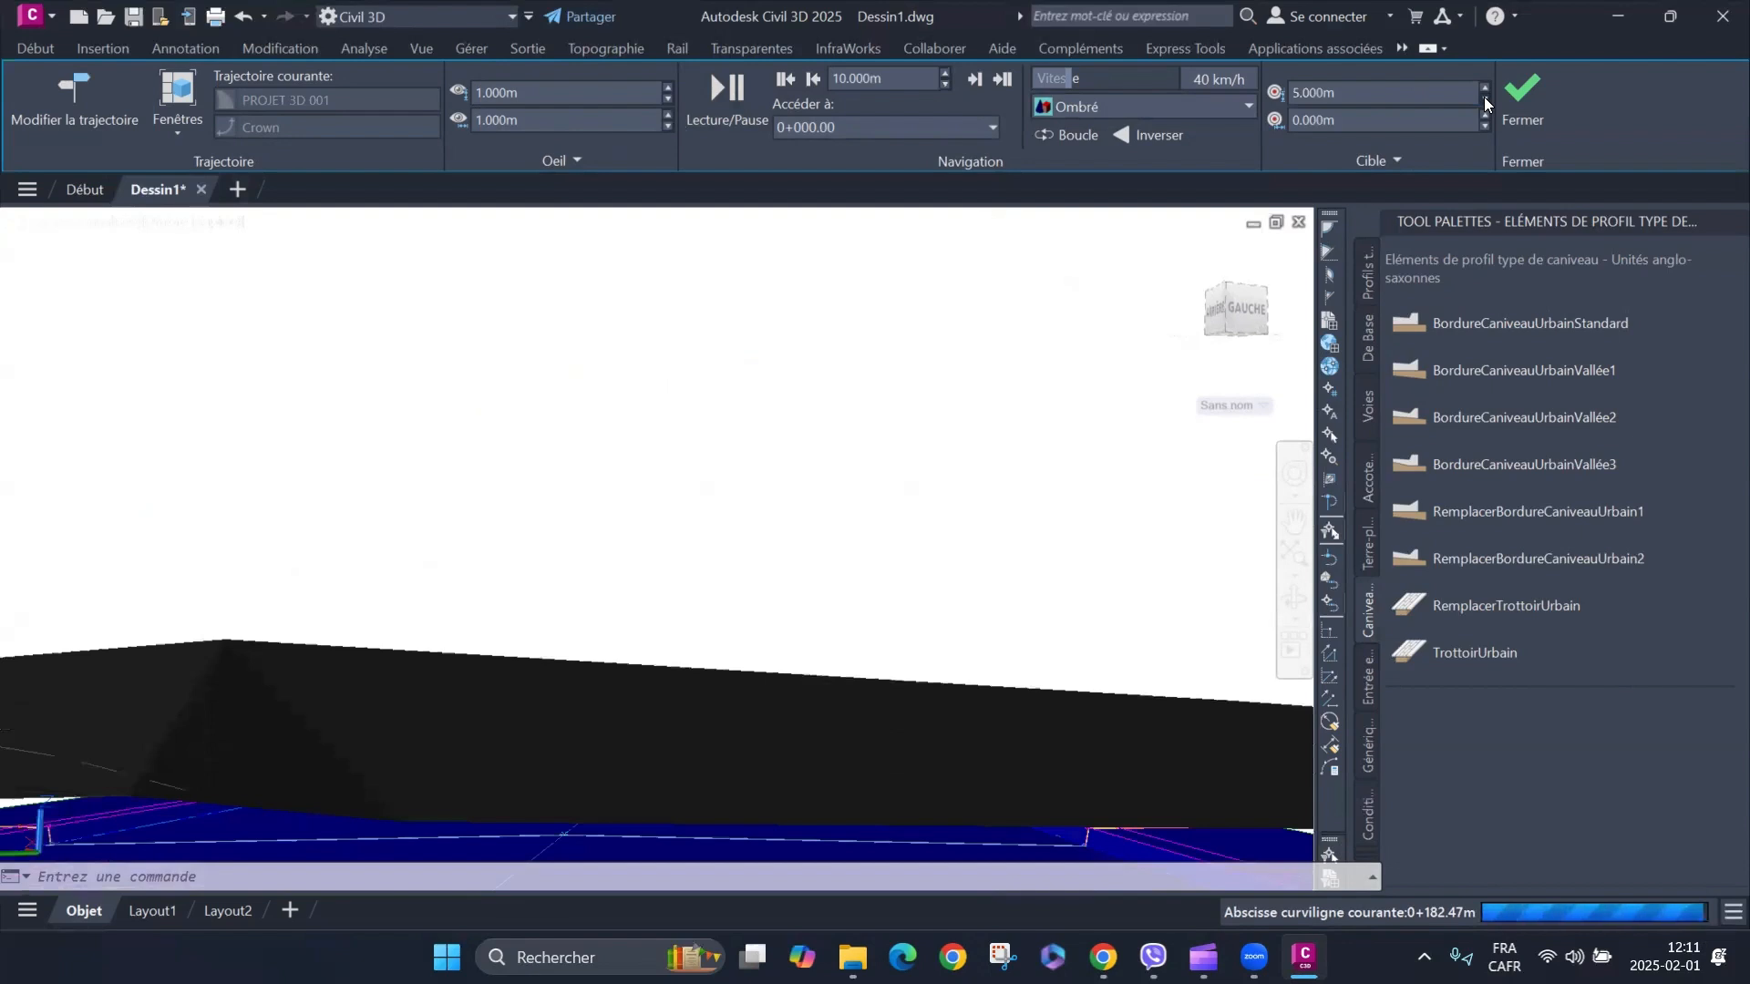
pyautogui.click(1484, 101)
pyautogui.click(1484, 102)
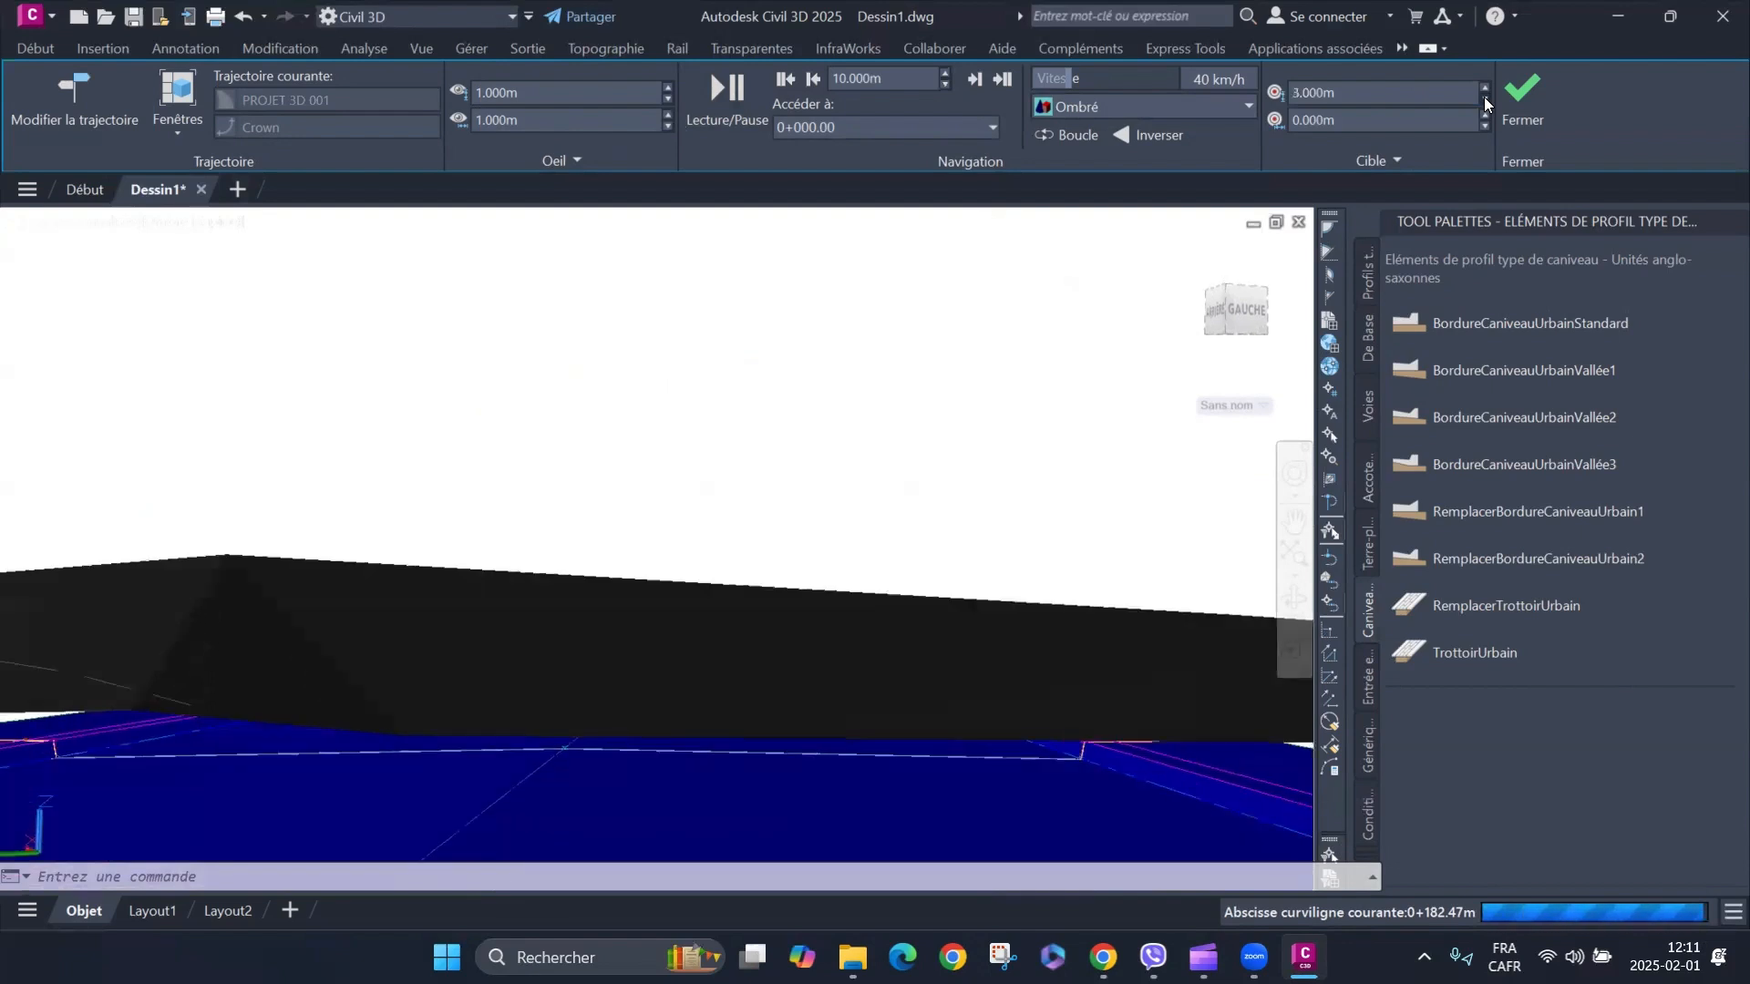
pyautogui.click(1484, 101)
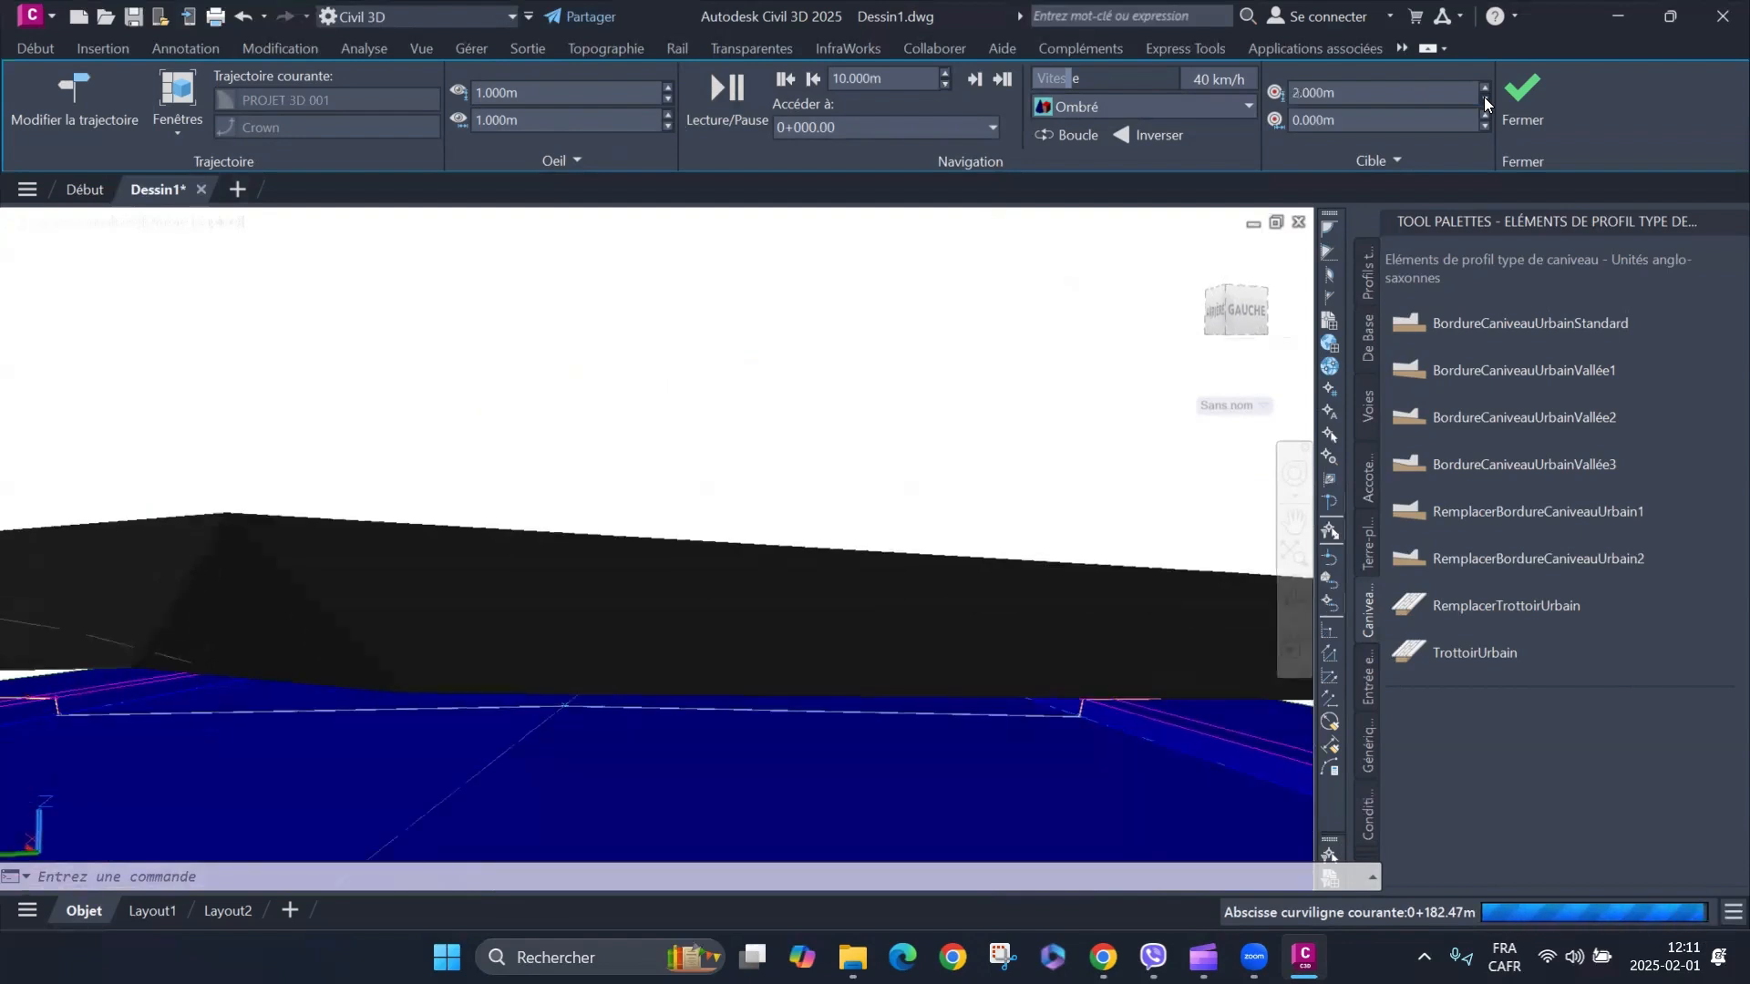
pyautogui.click(1484, 101)
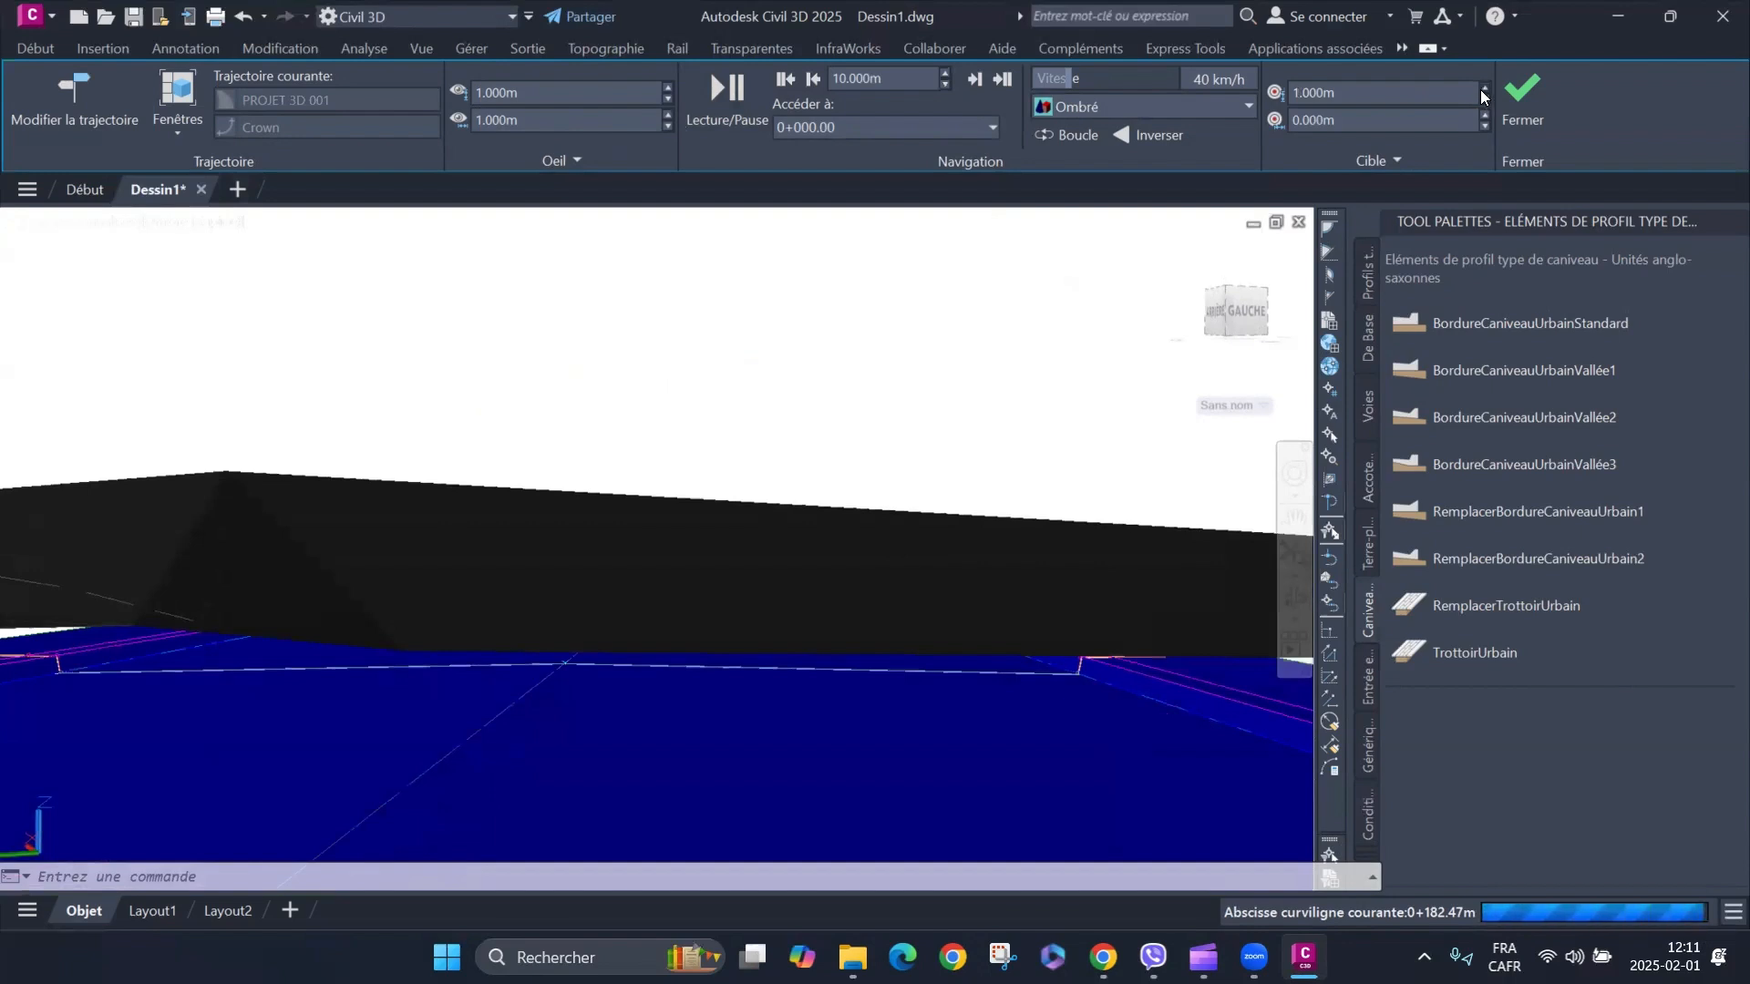
# Play the drive along the corridor again and turn on looped playback (Boucle).
pyautogui.click(727, 91)
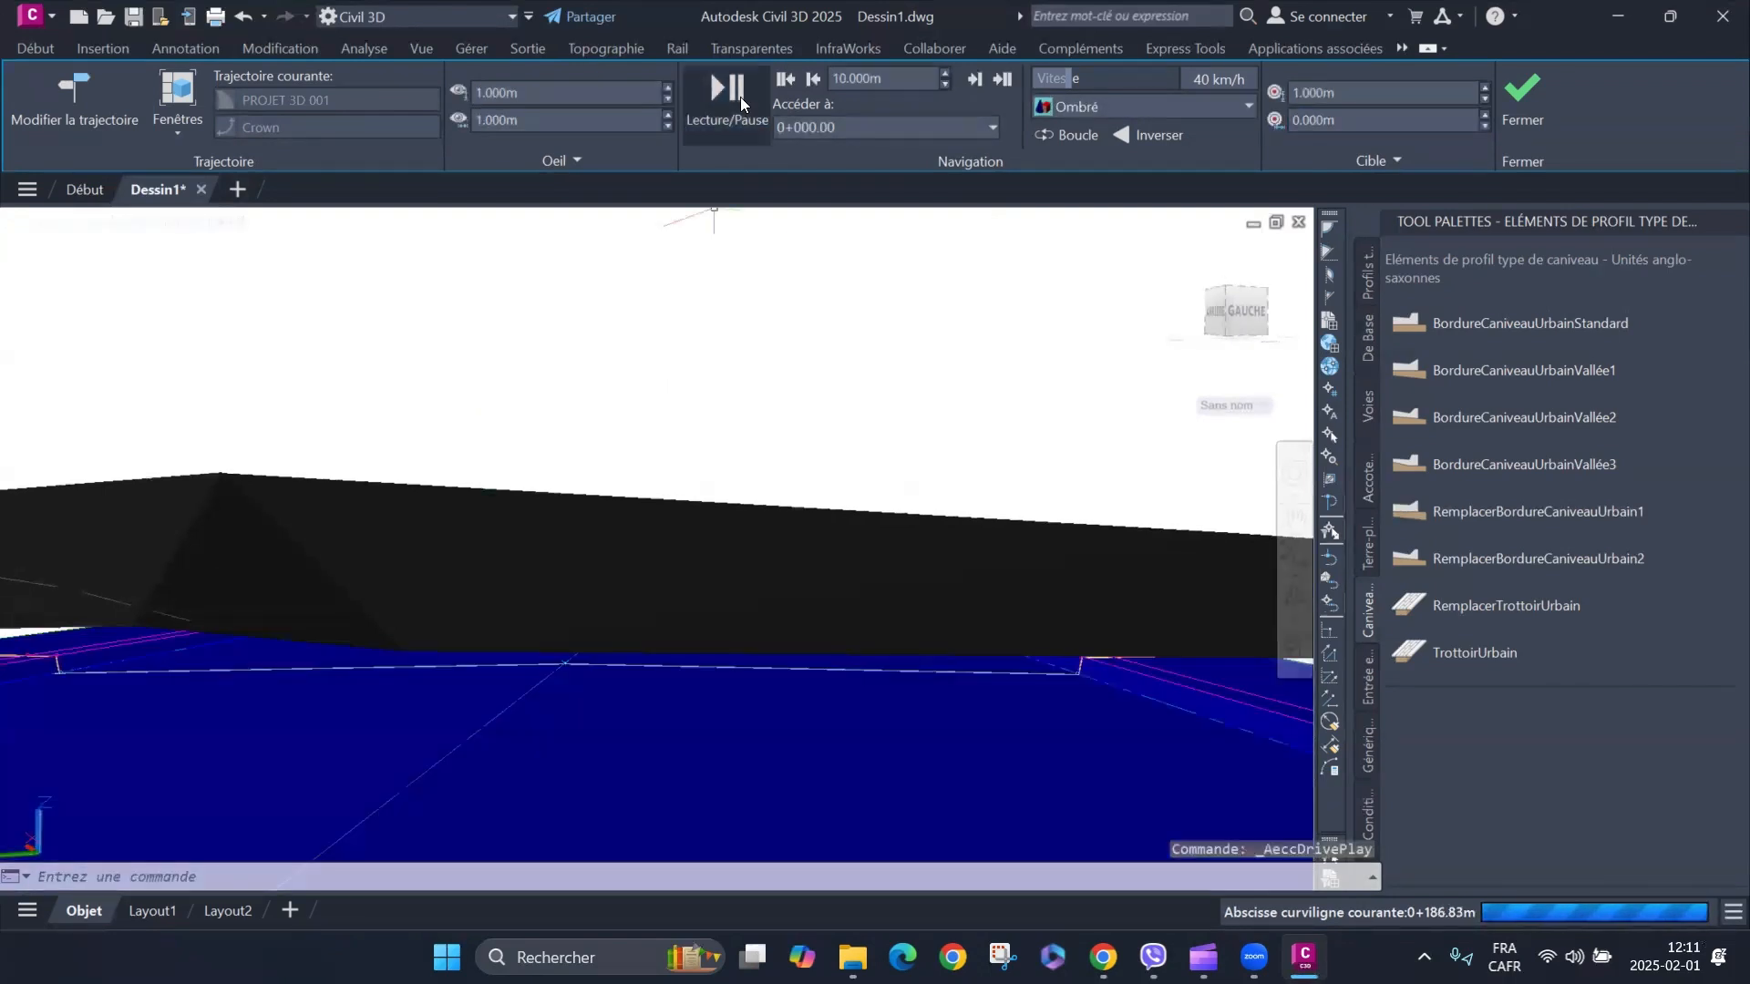
pyautogui.click(740, 96)
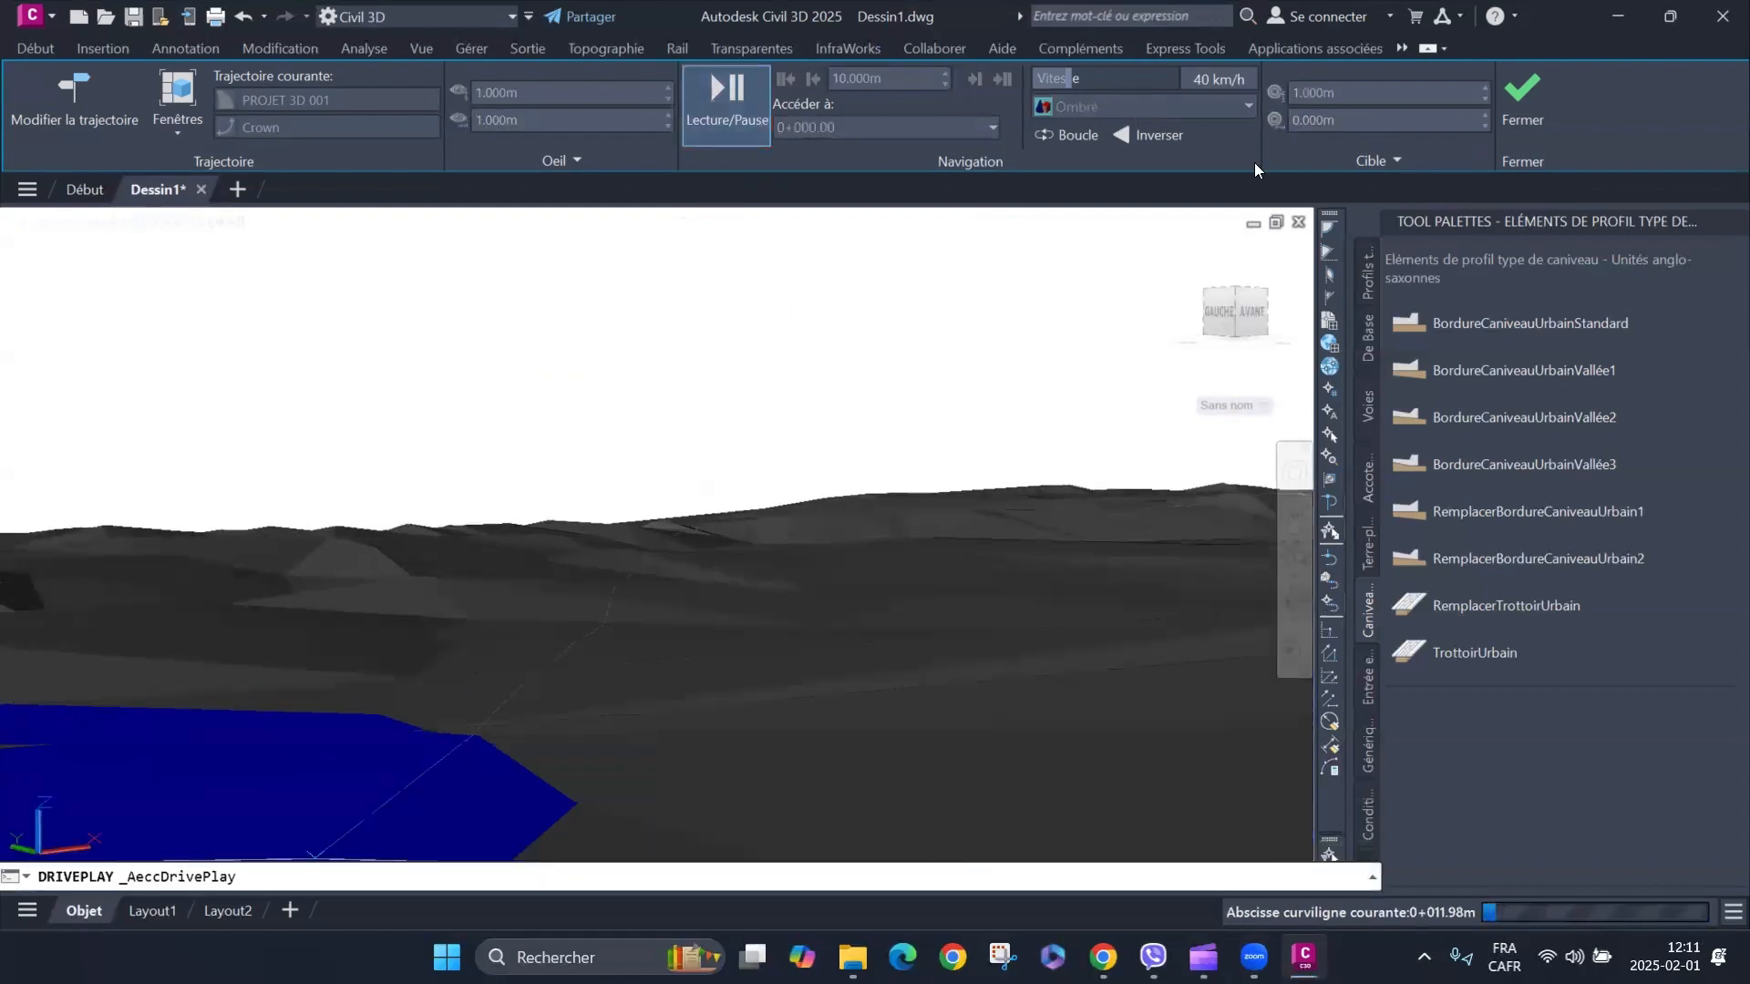
pyautogui.click(1083, 133)
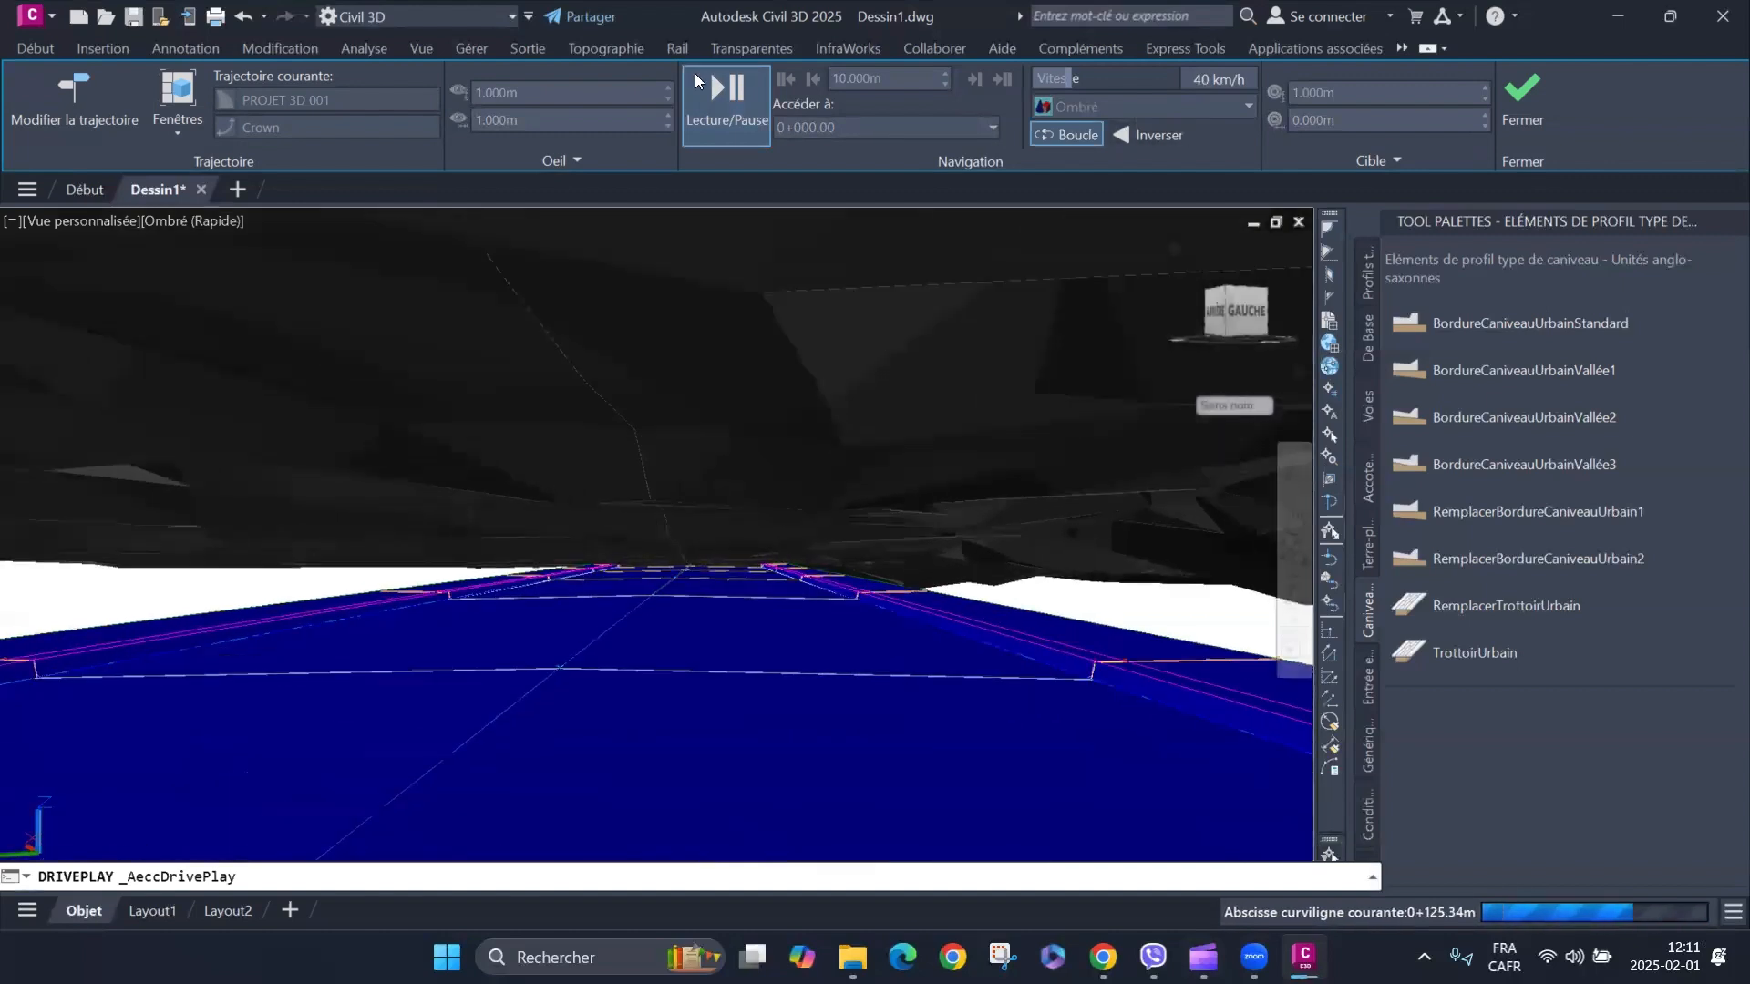
# Pause and resume the looped drive along the corridor, and close the drive mode.
pyautogui.click(718, 85)
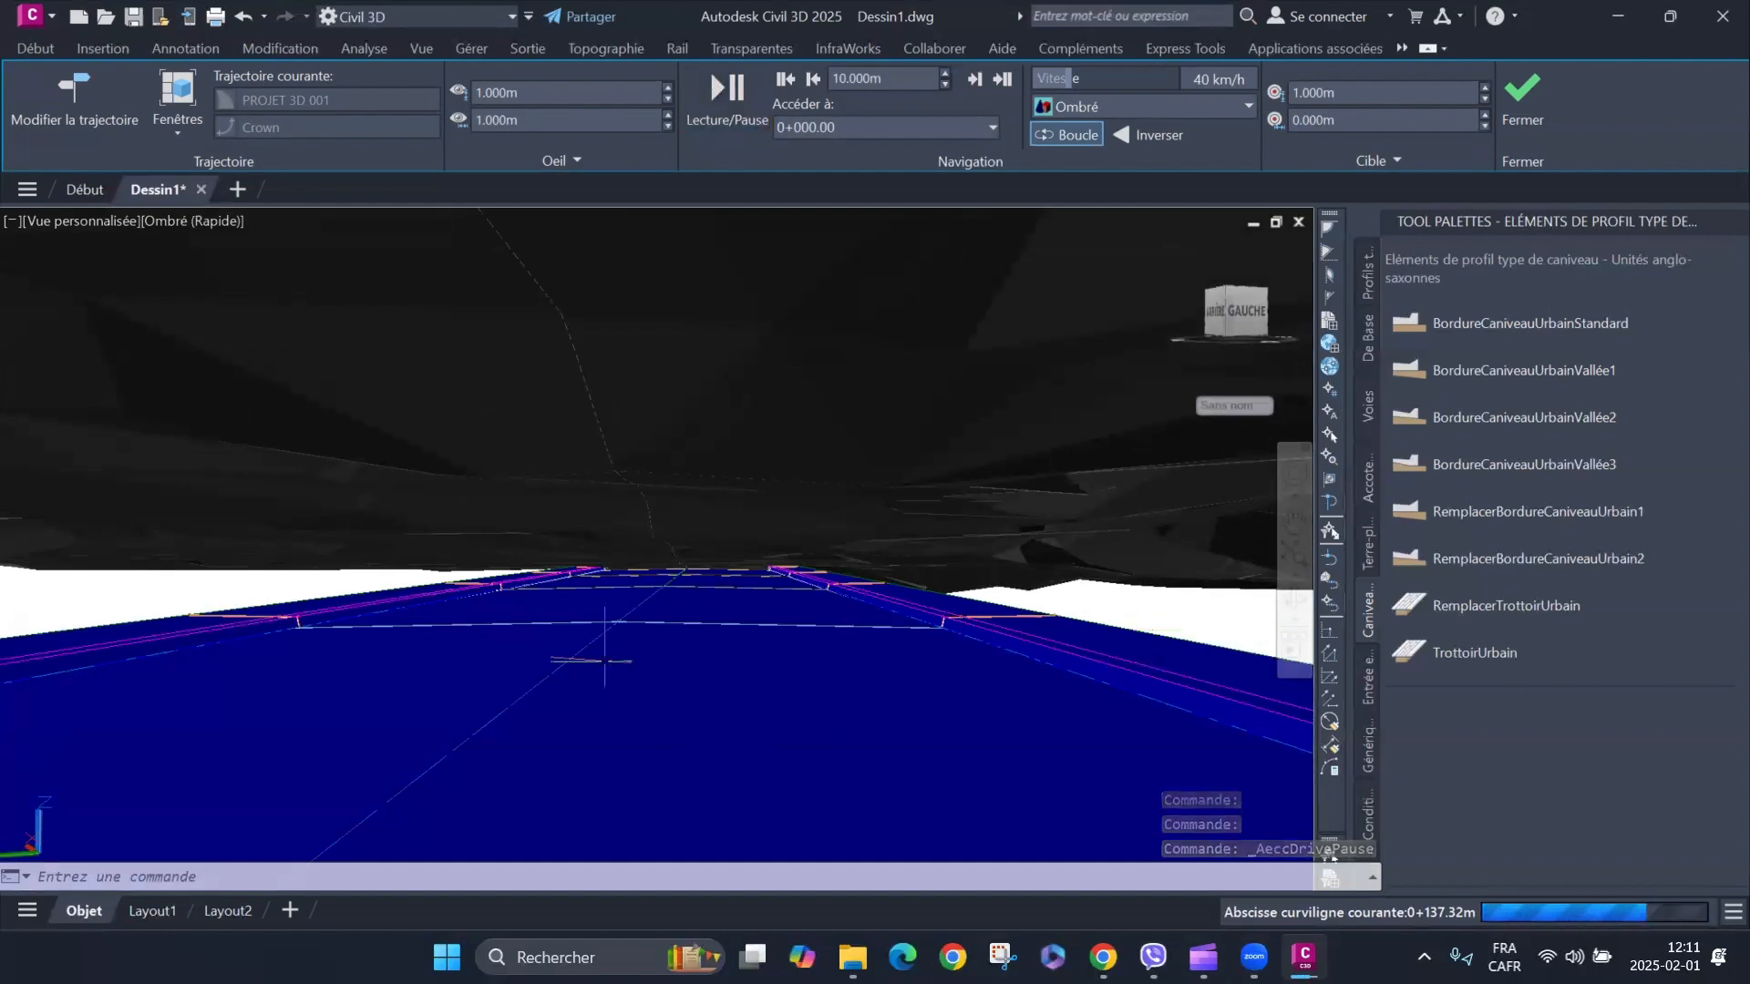
pyautogui.click(727, 95)
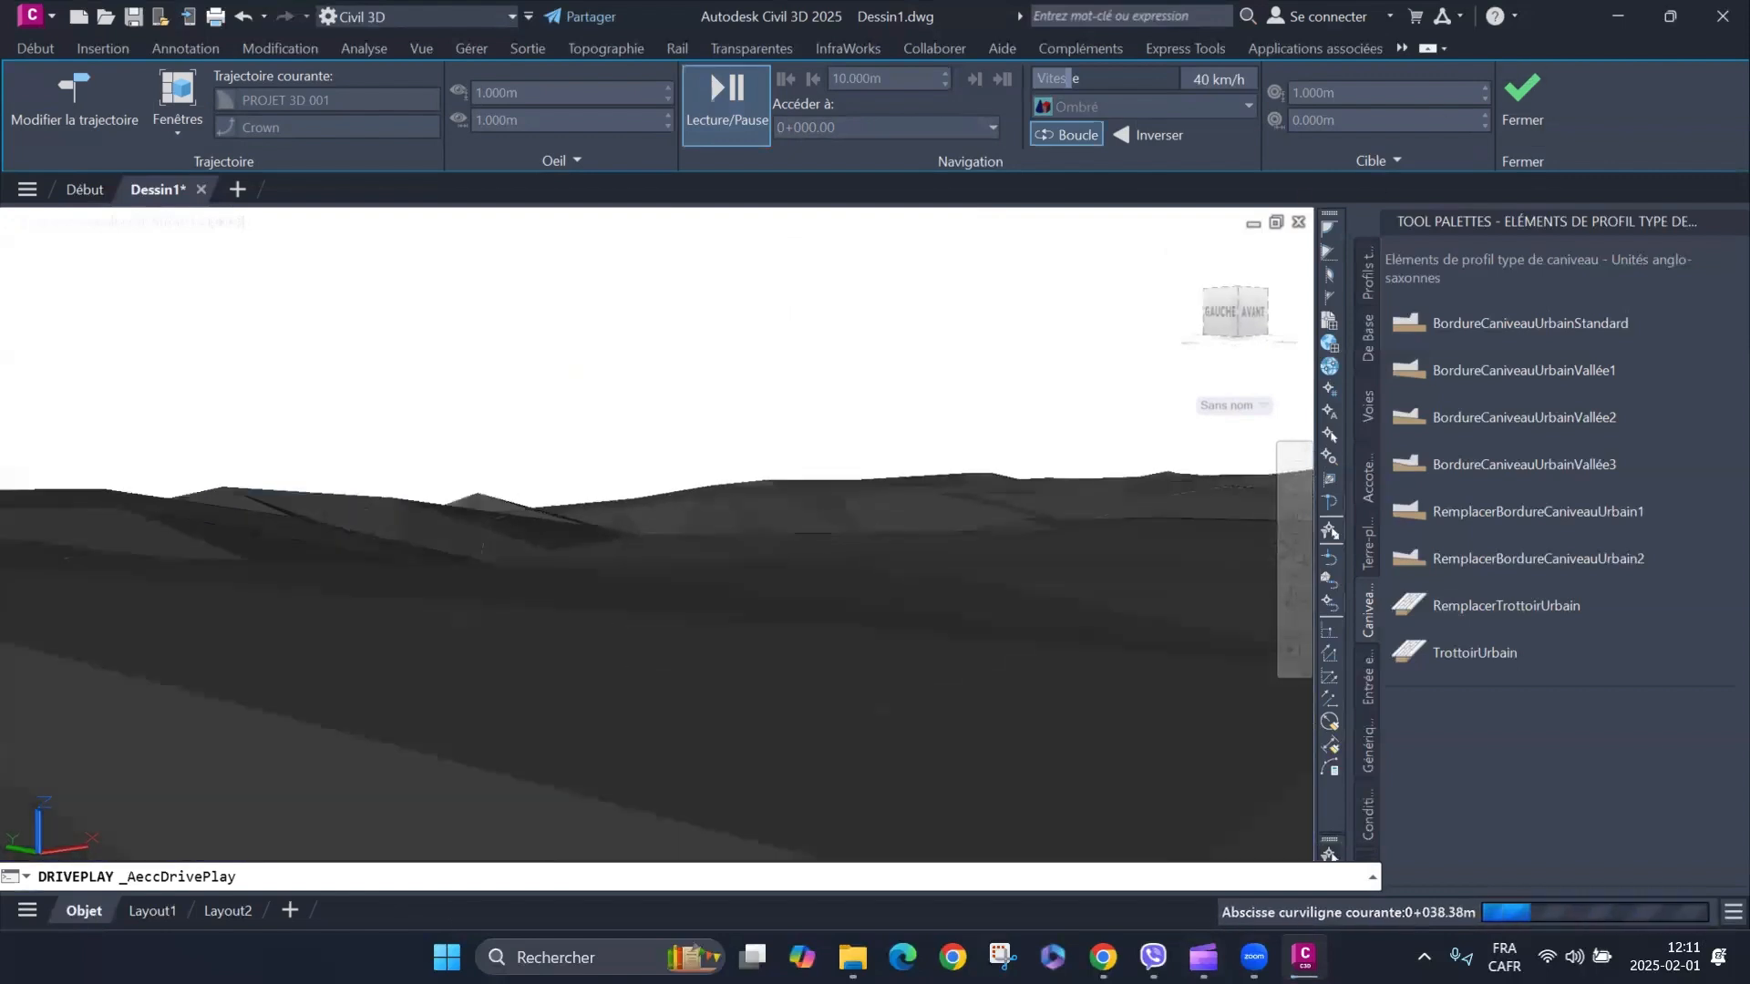
pyautogui.click(1526, 102)
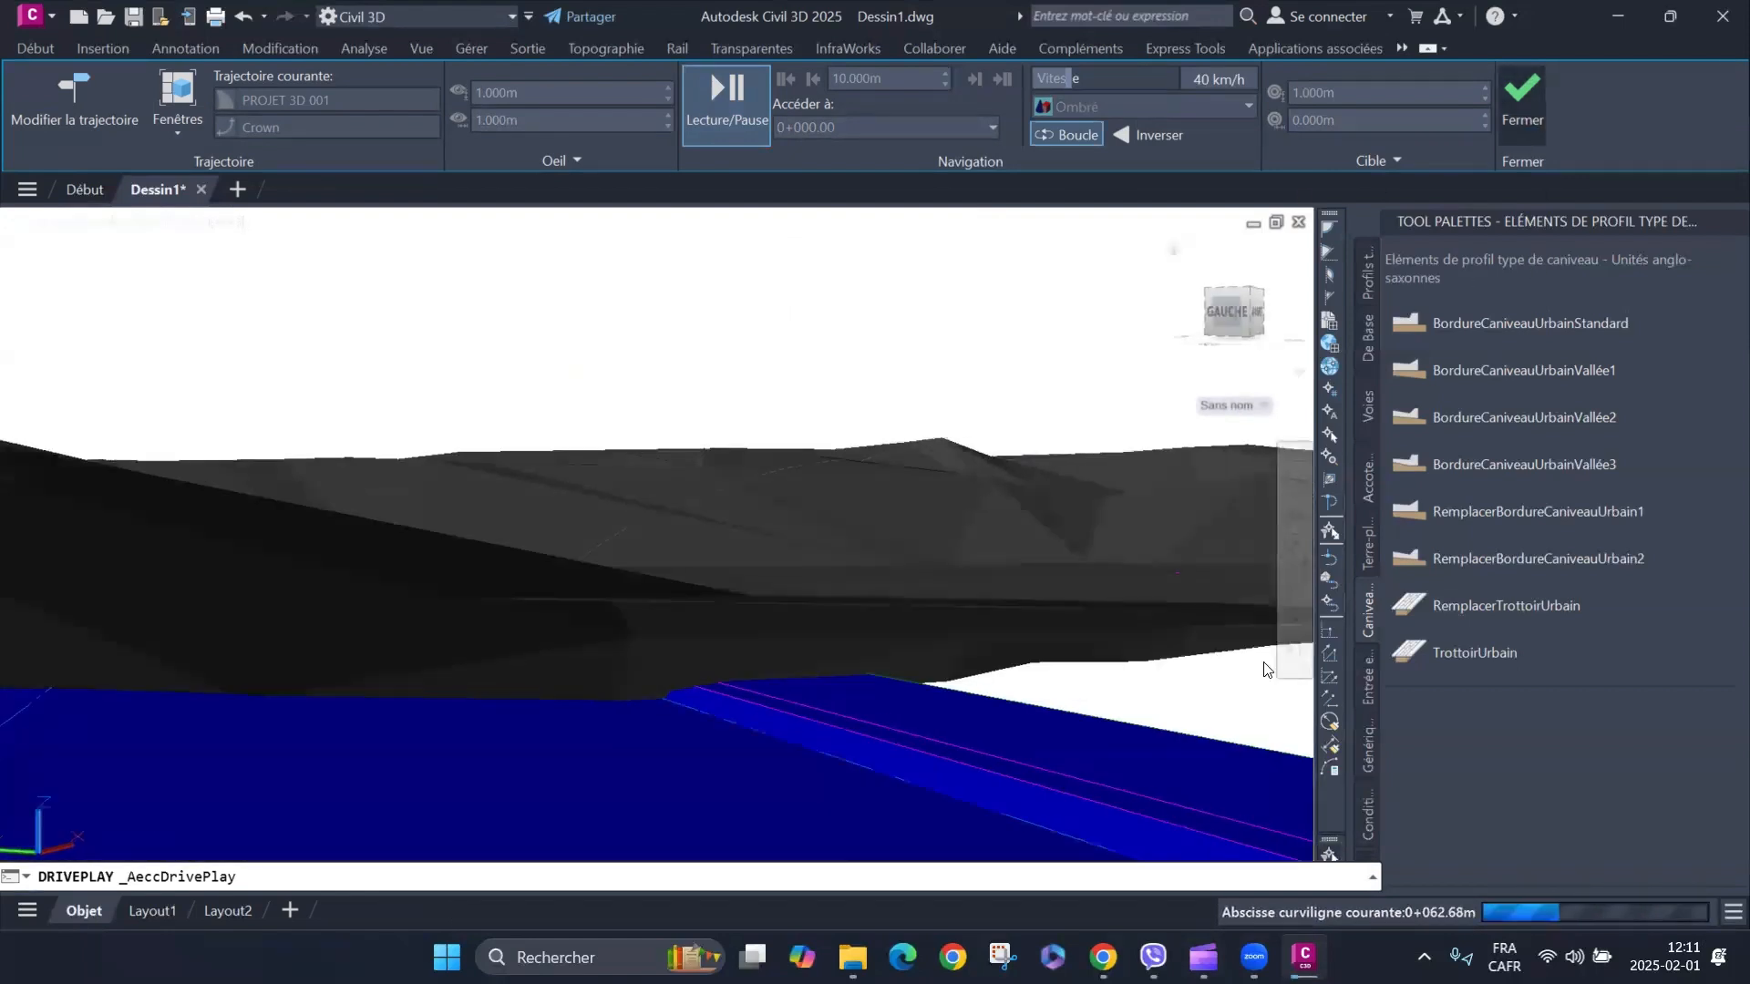
# Examine in plan how closely the corridor's edge lines follow the alignment curve compared with the straight sections.
pyautogui.scroll(-4, 802, 535)
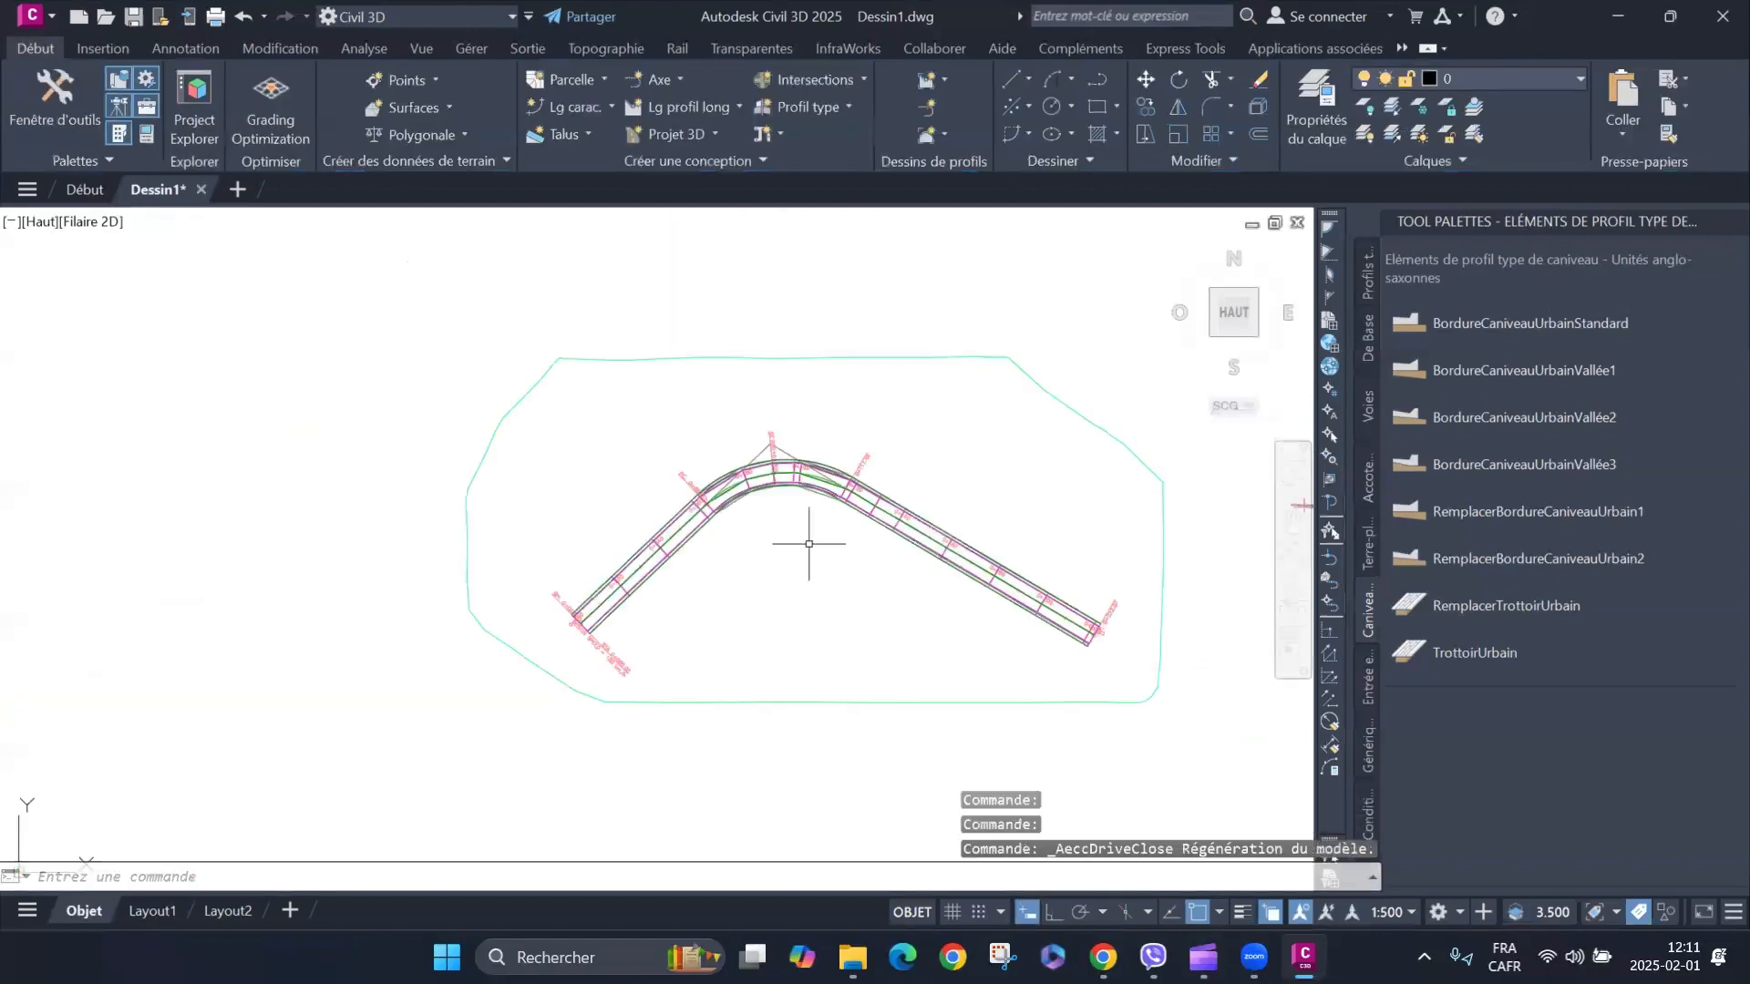
pyautogui.scroll(3, 742, 528)
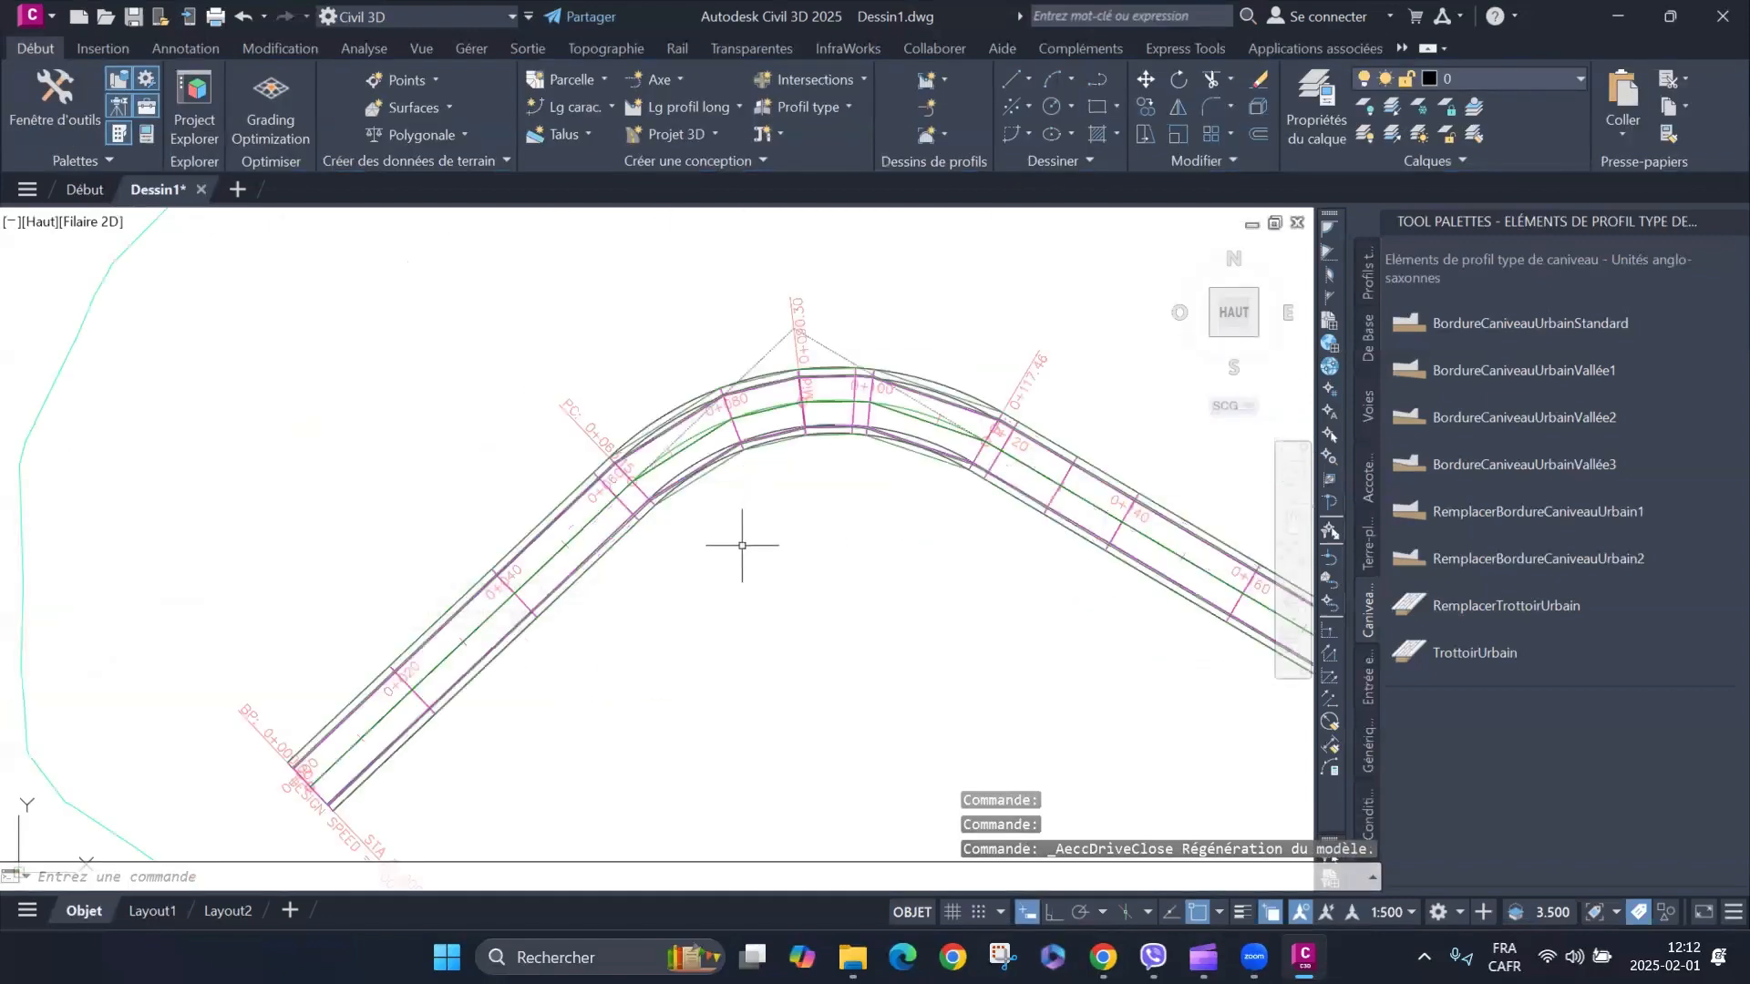
pyautogui.moveTo(742, 545)
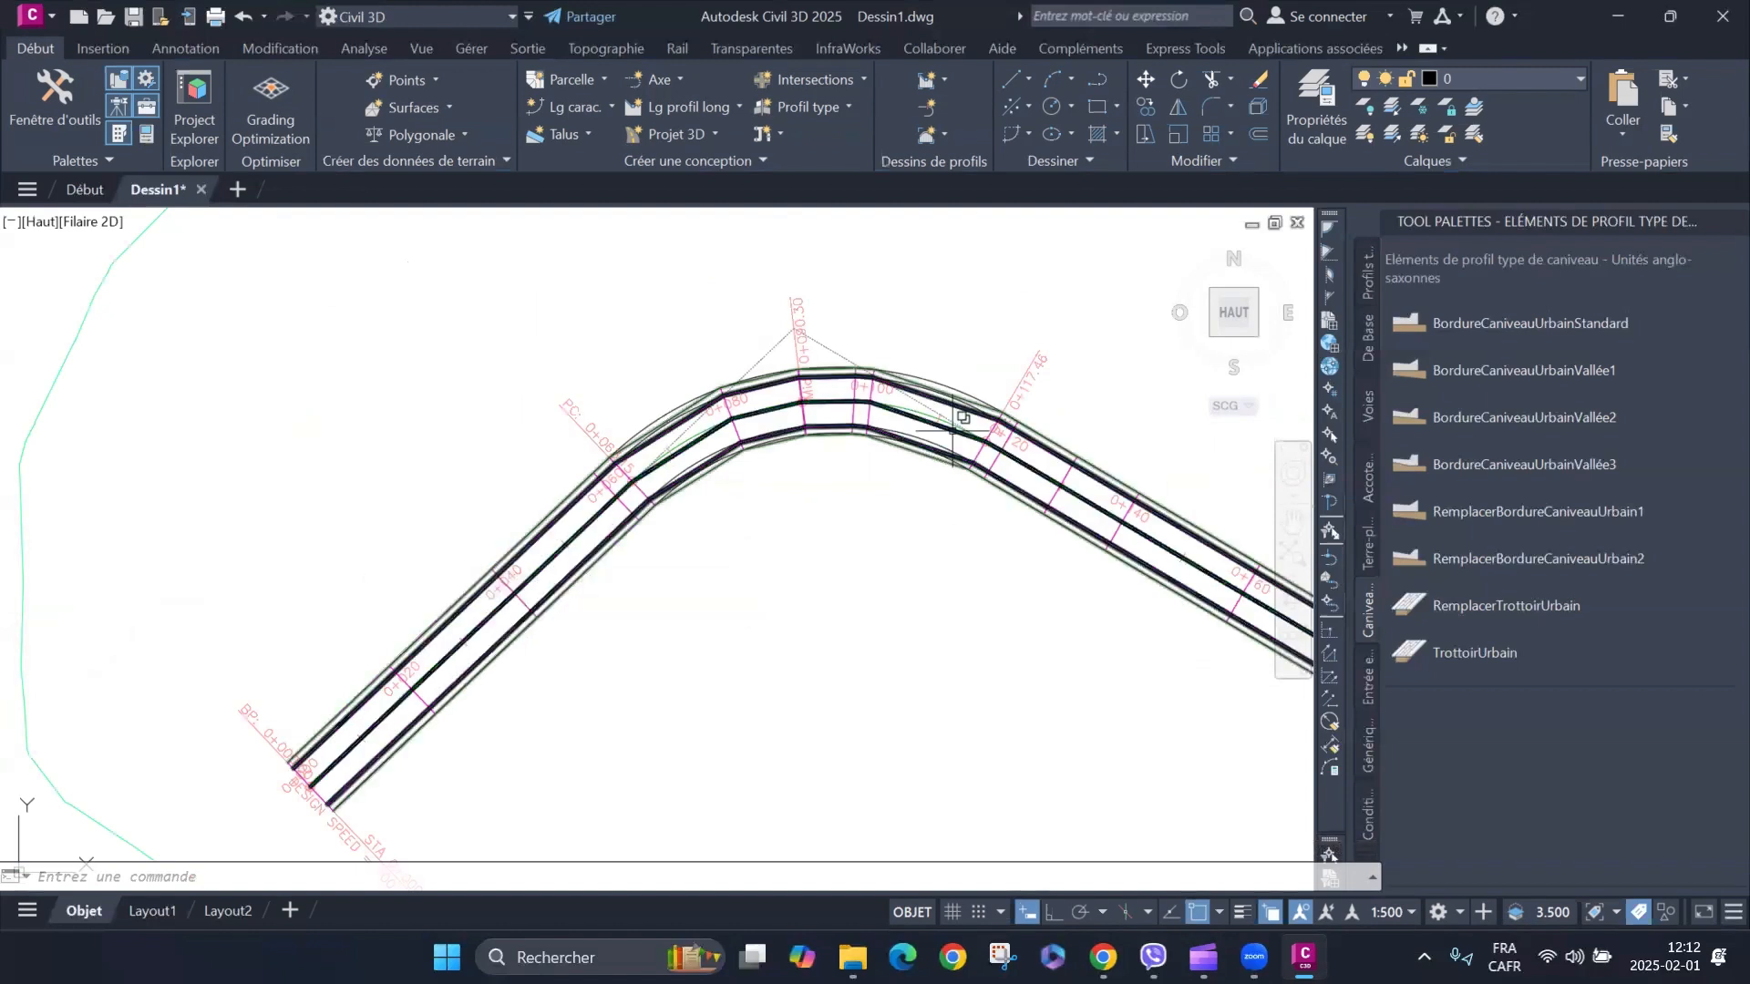
pyautogui.scroll(5, 376, 742)
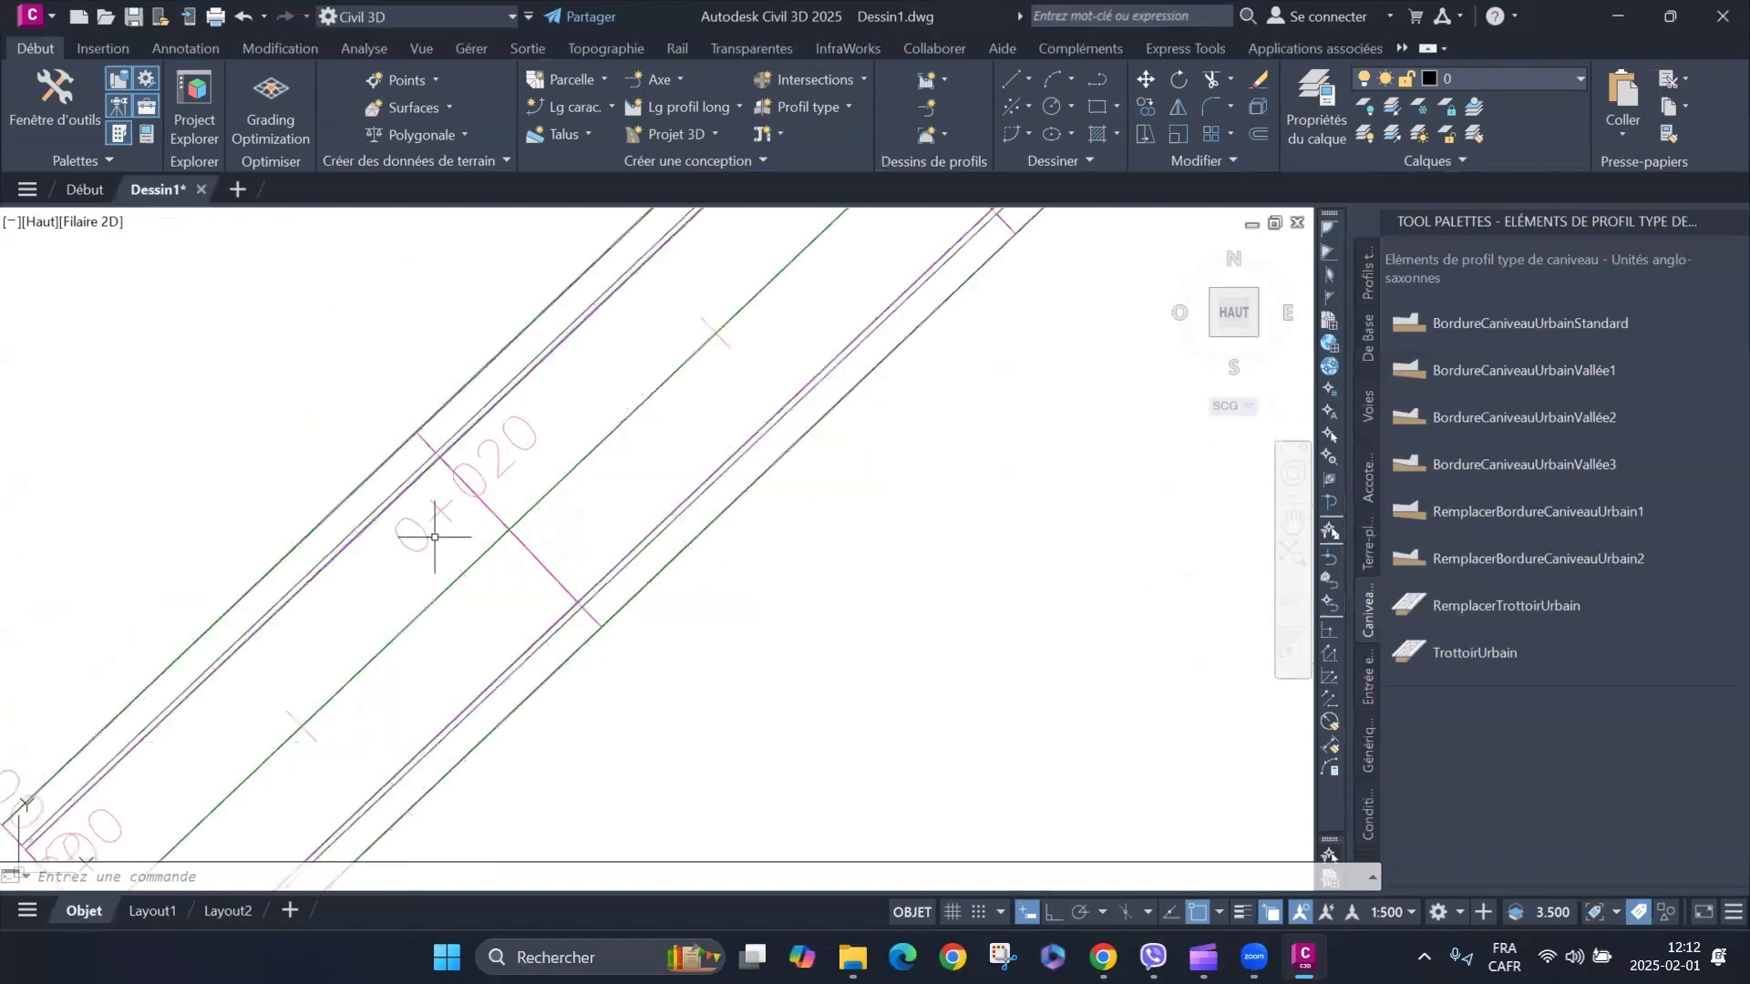
pyautogui.scroll(-4, 434, 538)
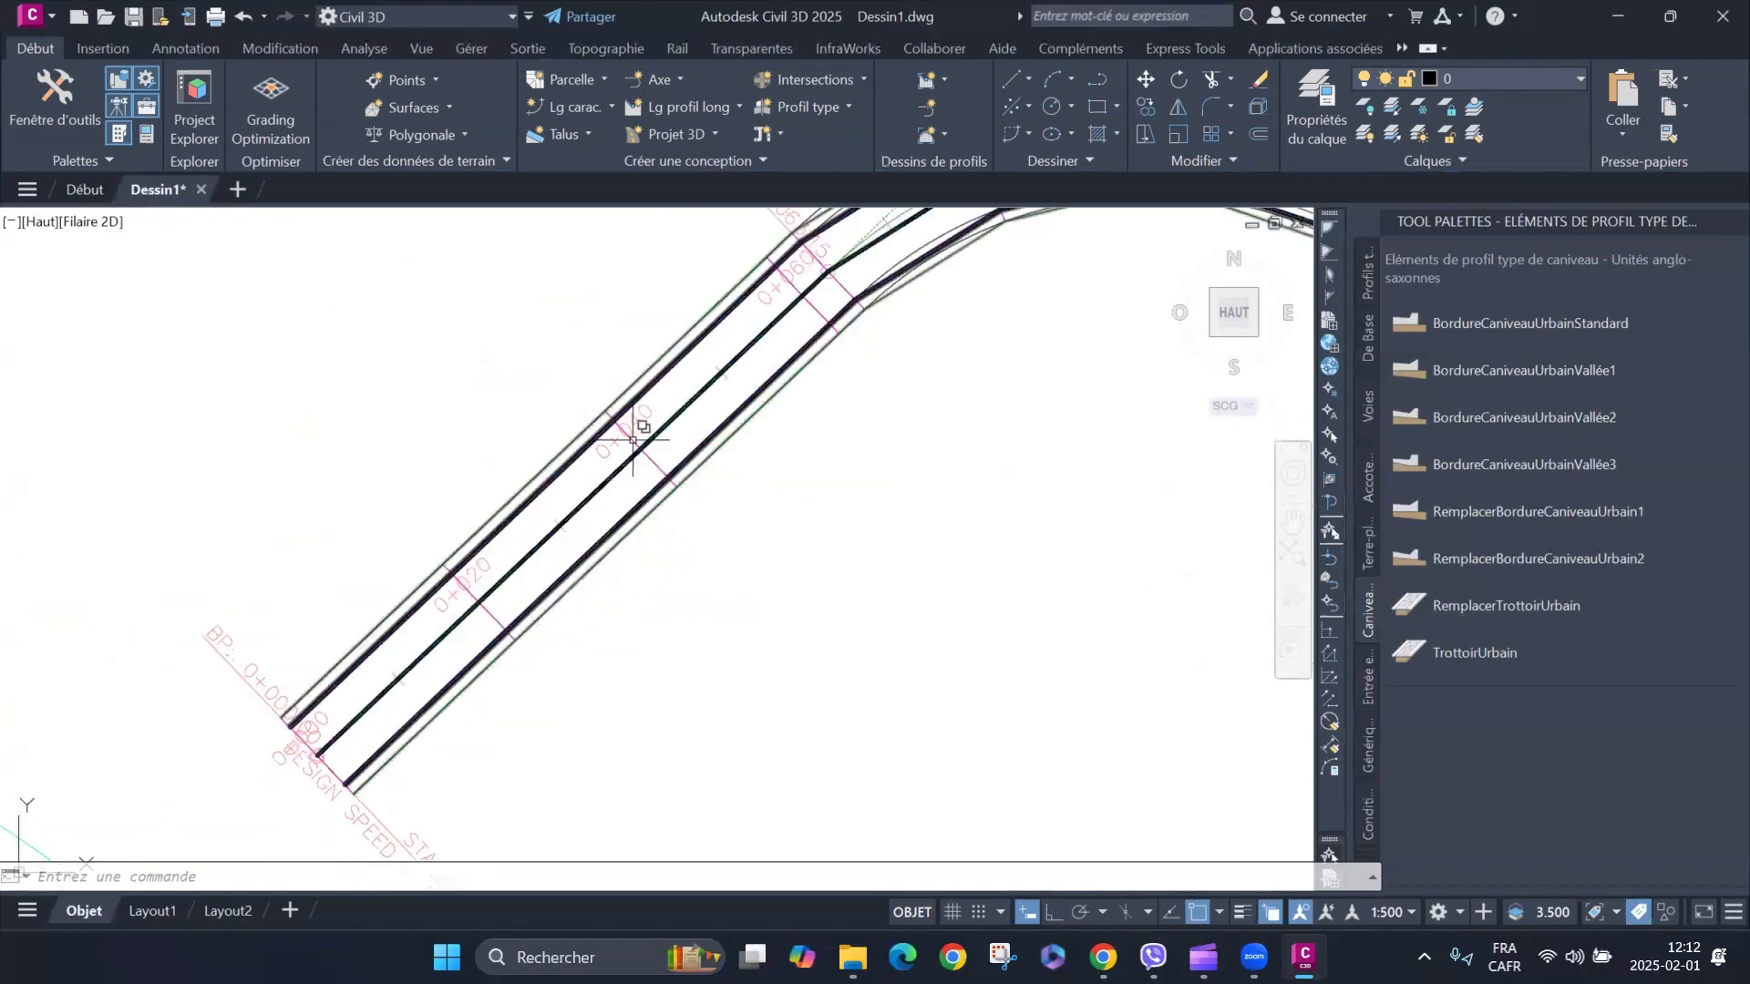
pyautogui.scroll(-3, 643, 483)
pyautogui.scroll(3, 704, 497)
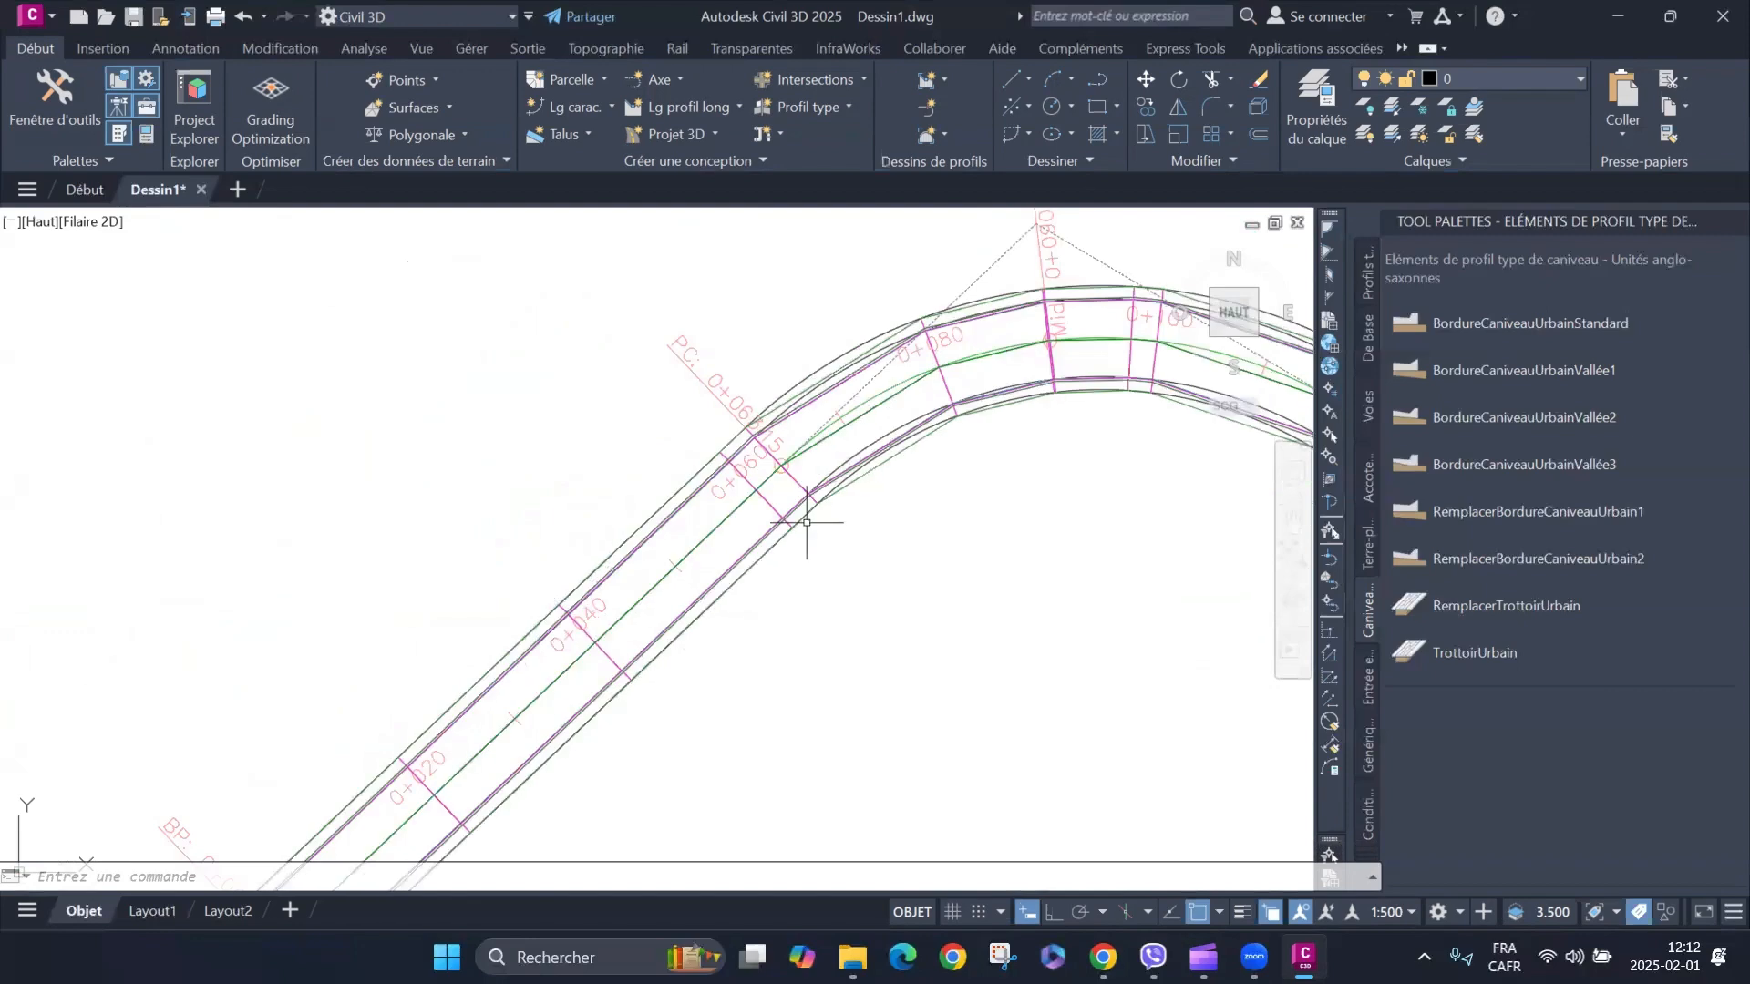
pyautogui.scroll(4, 905, 456)
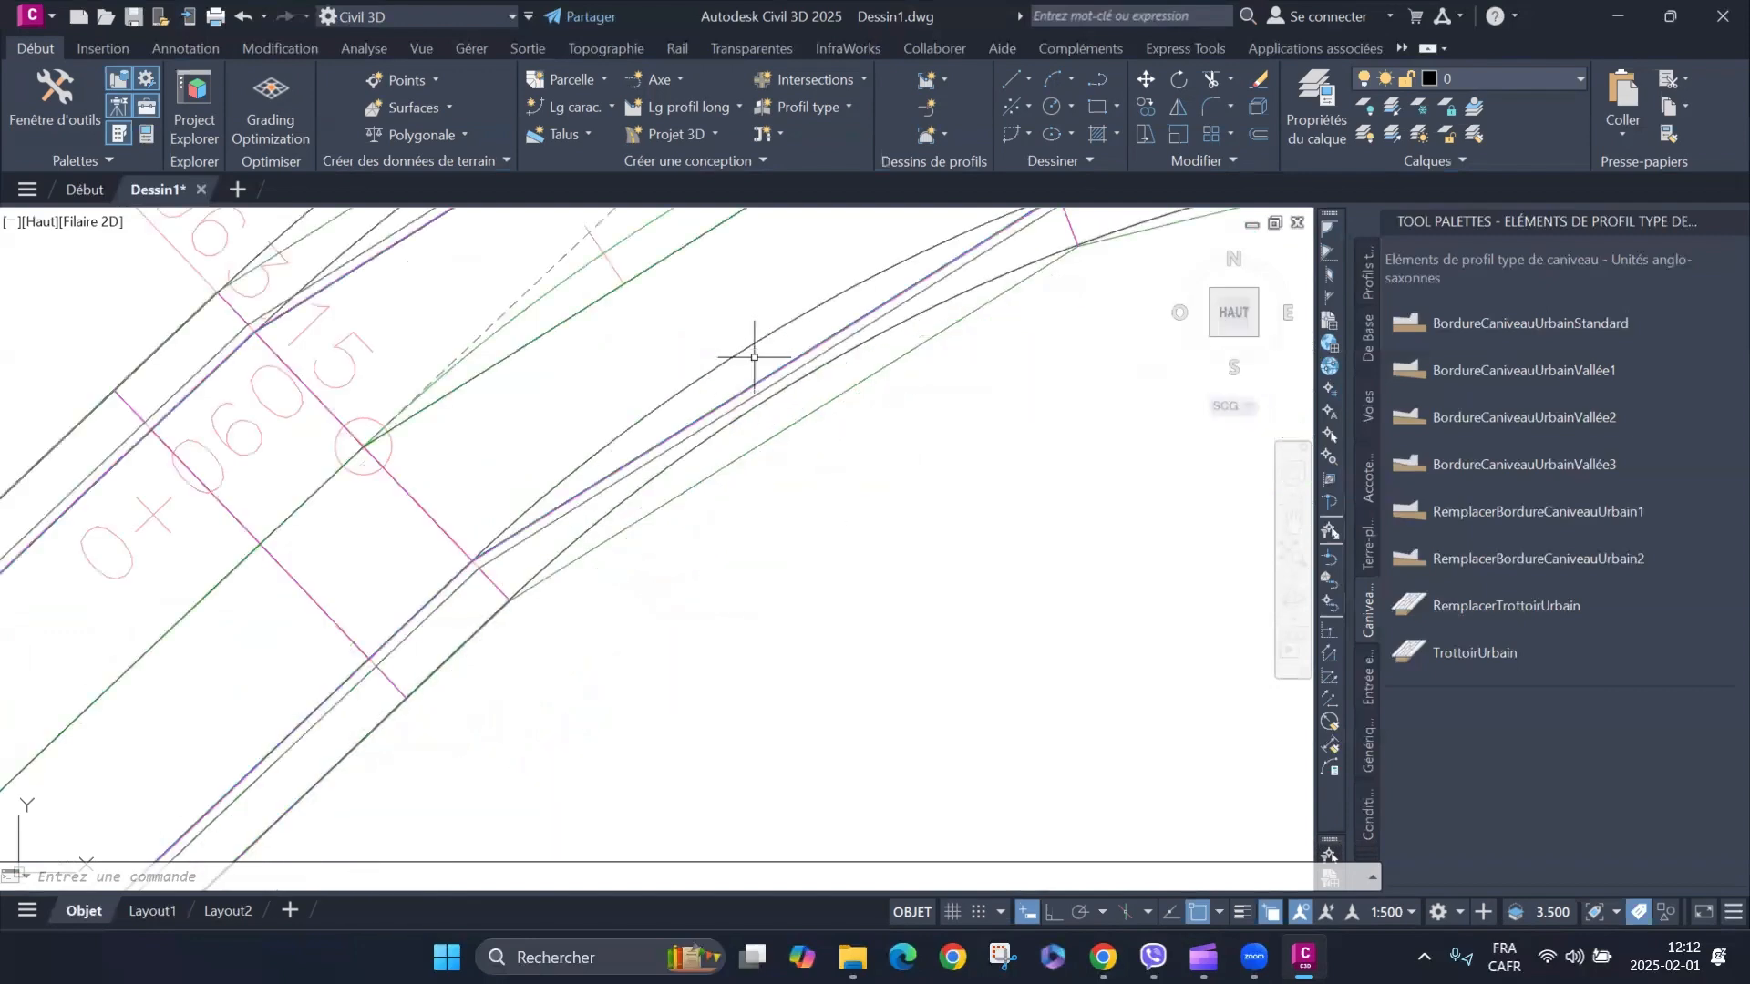
pyautogui.scroll(4, 753, 357)
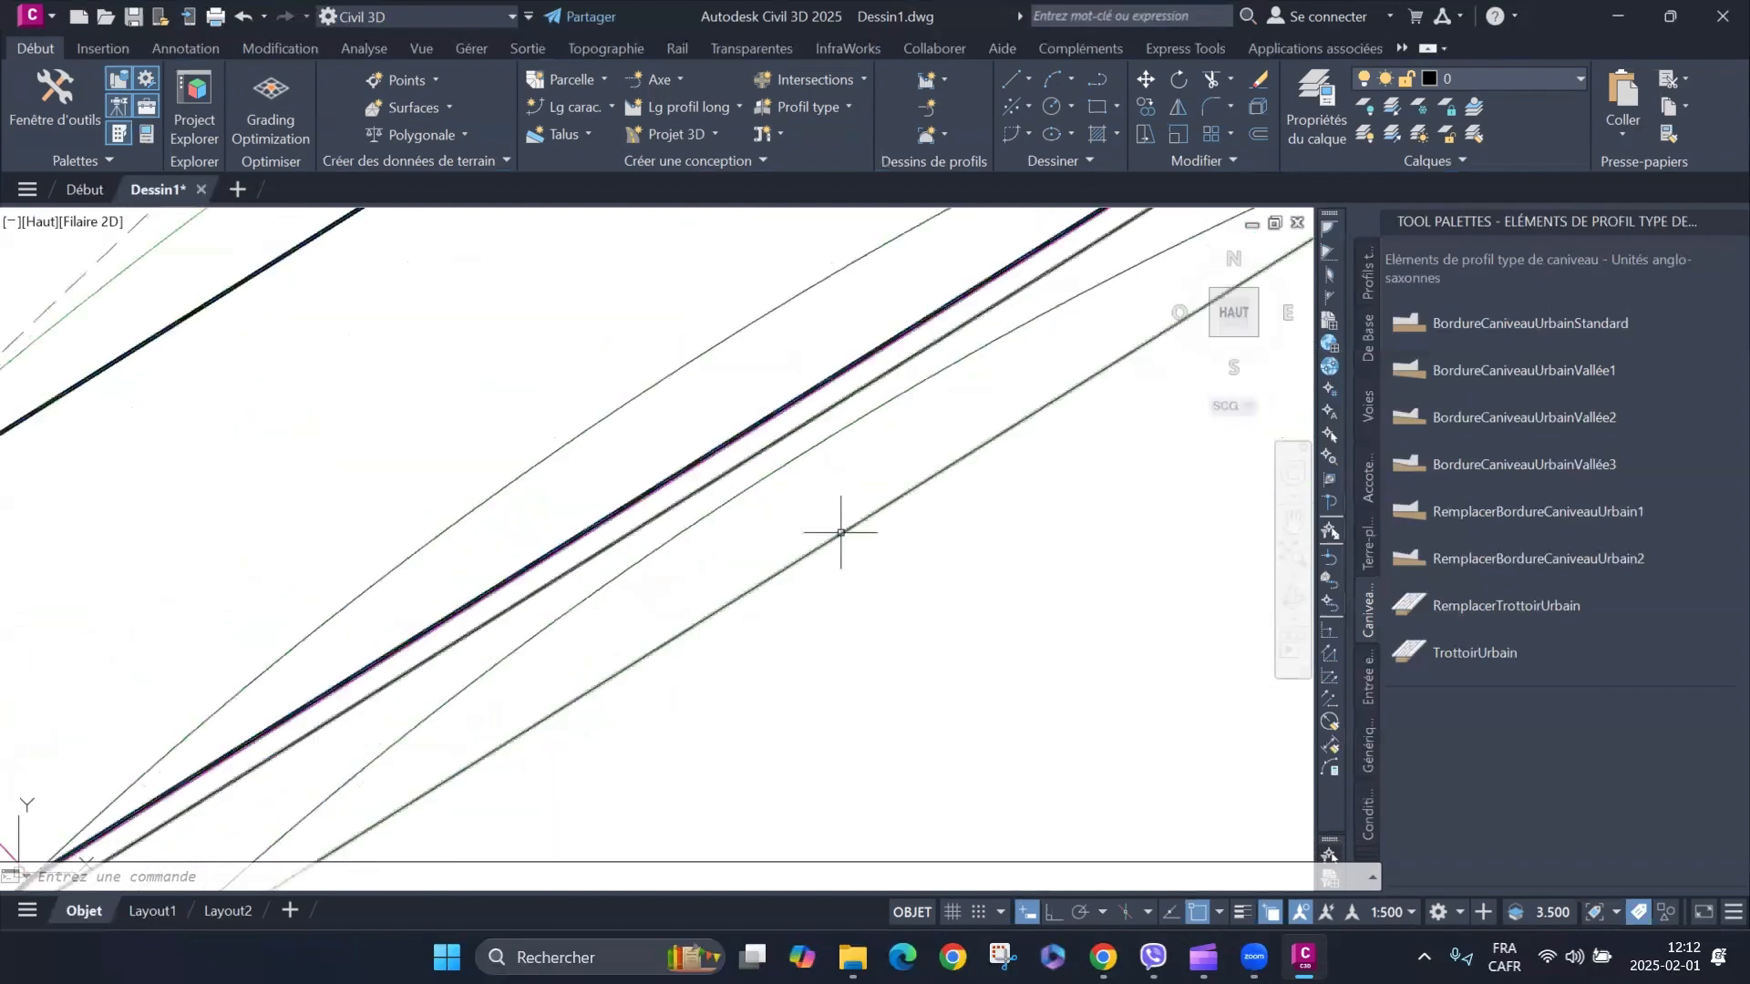
pyautogui.scroll(-5, 729, 443)
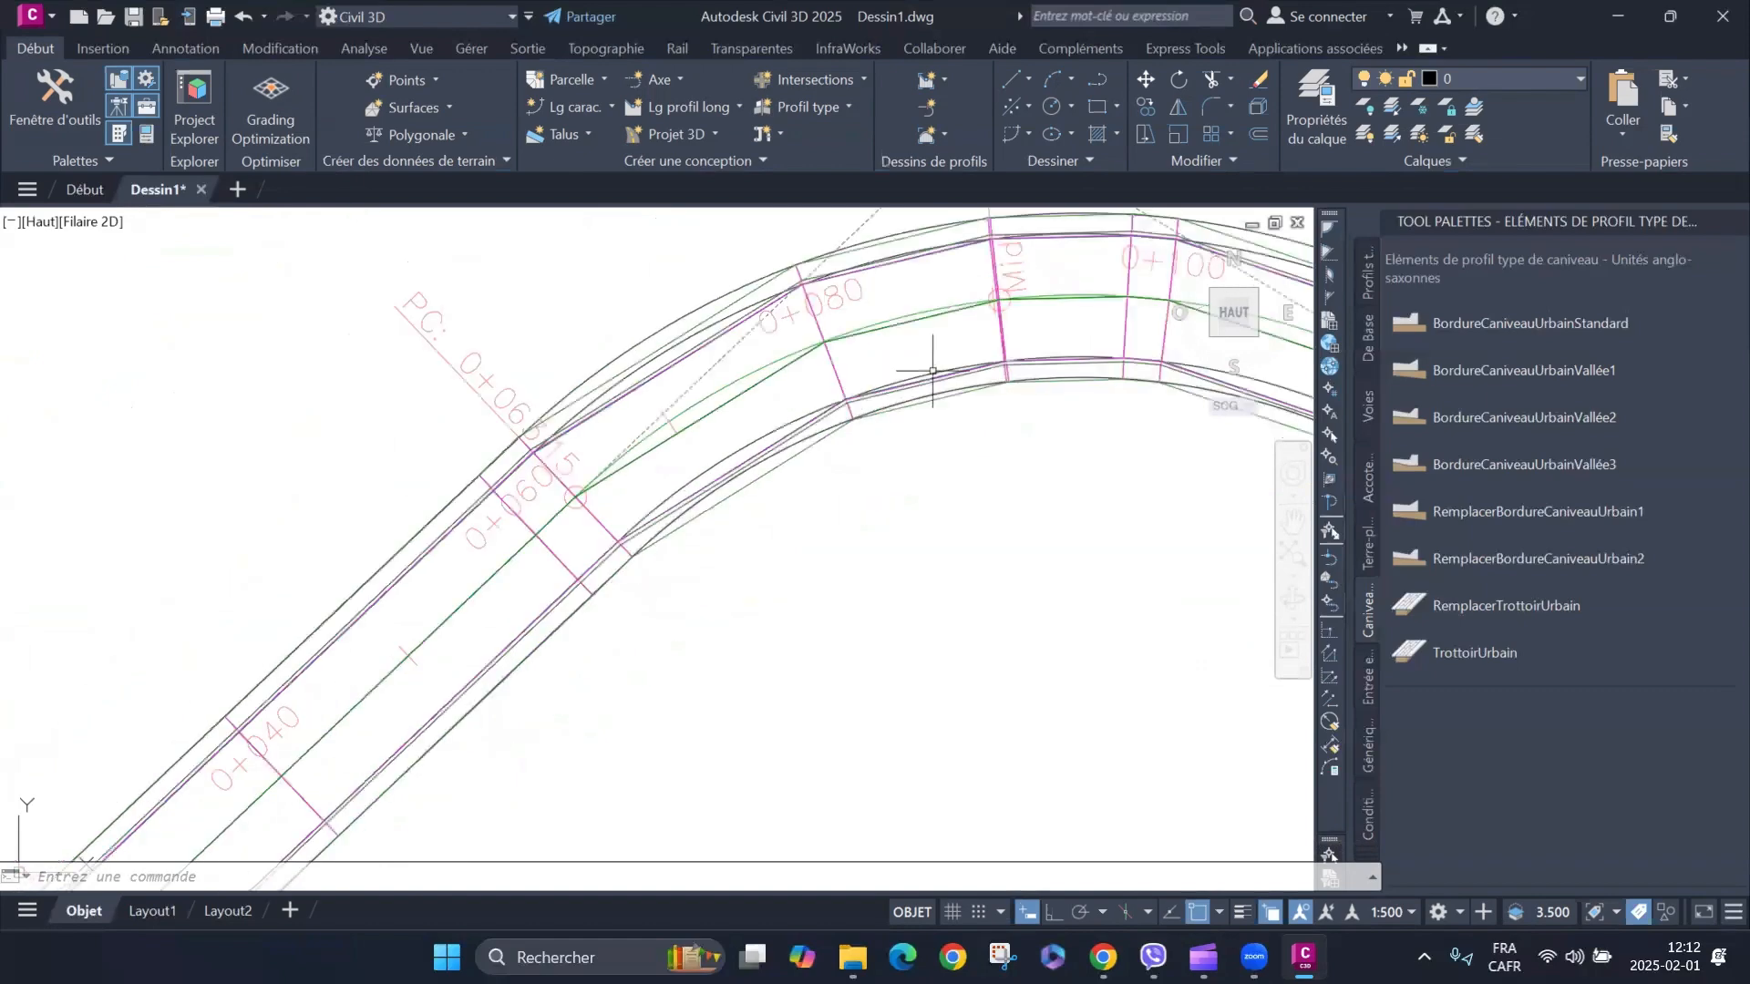
pyautogui.scroll(3, 957, 392)
pyautogui.scroll(-2, 934, 394)
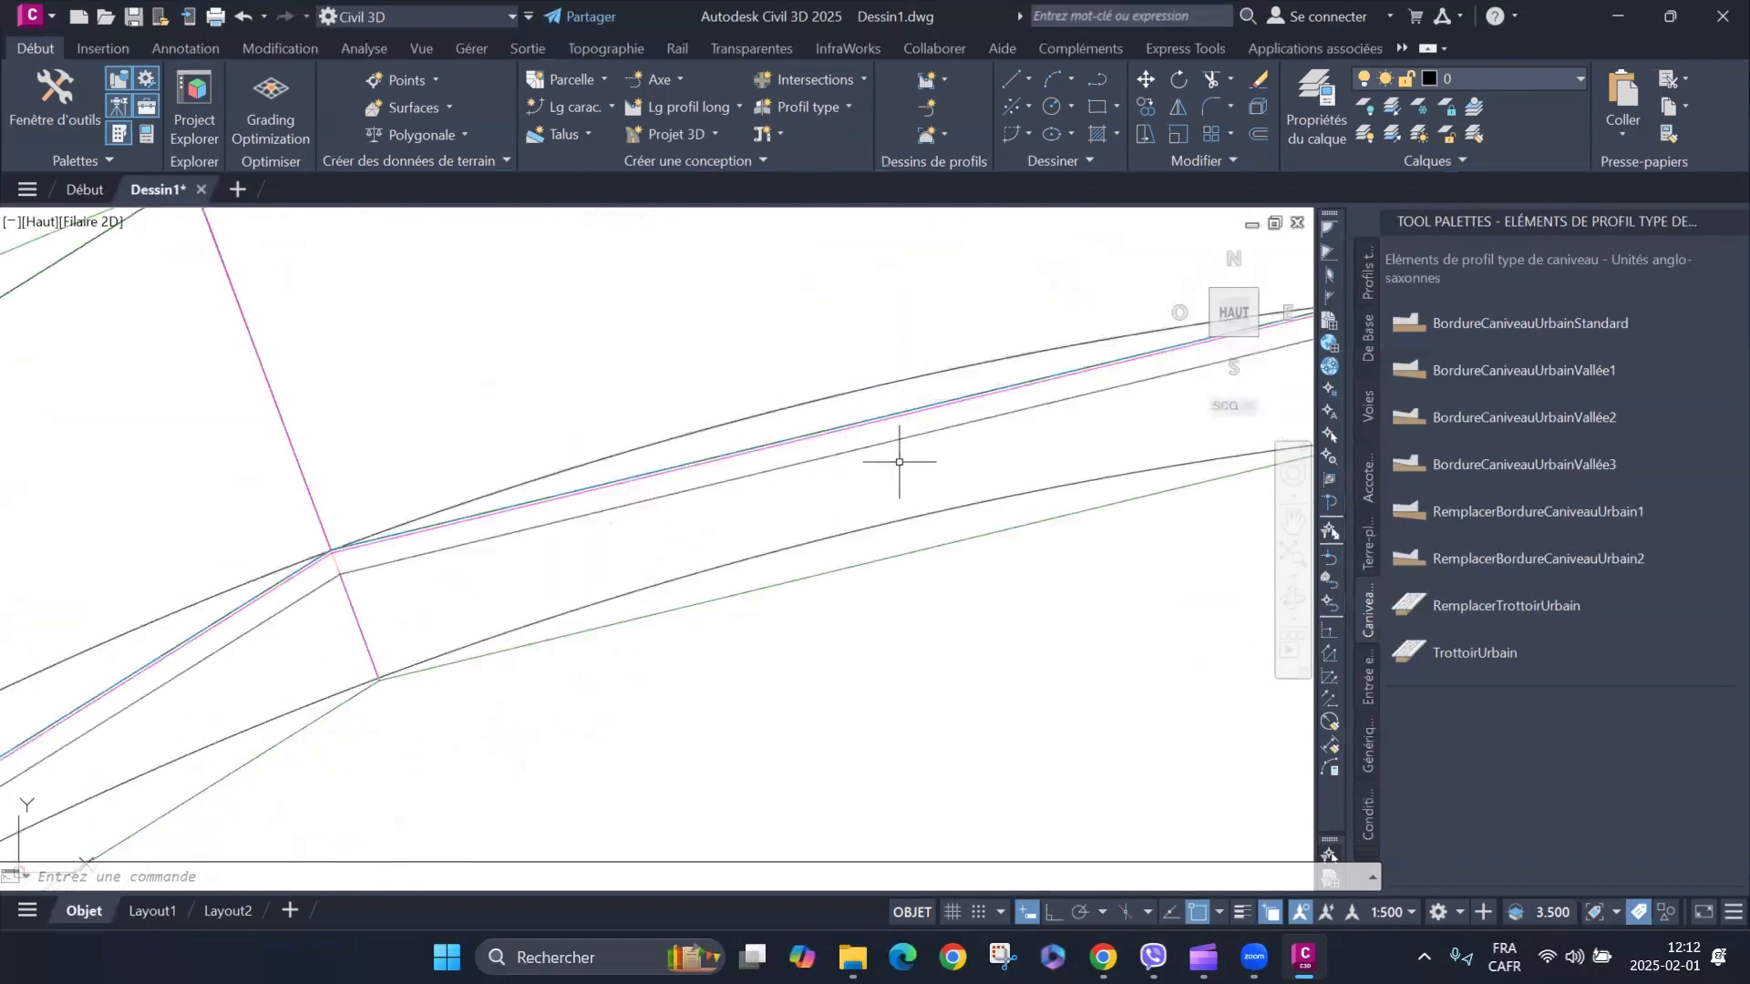
pyautogui.scroll(-5, 775, 493)
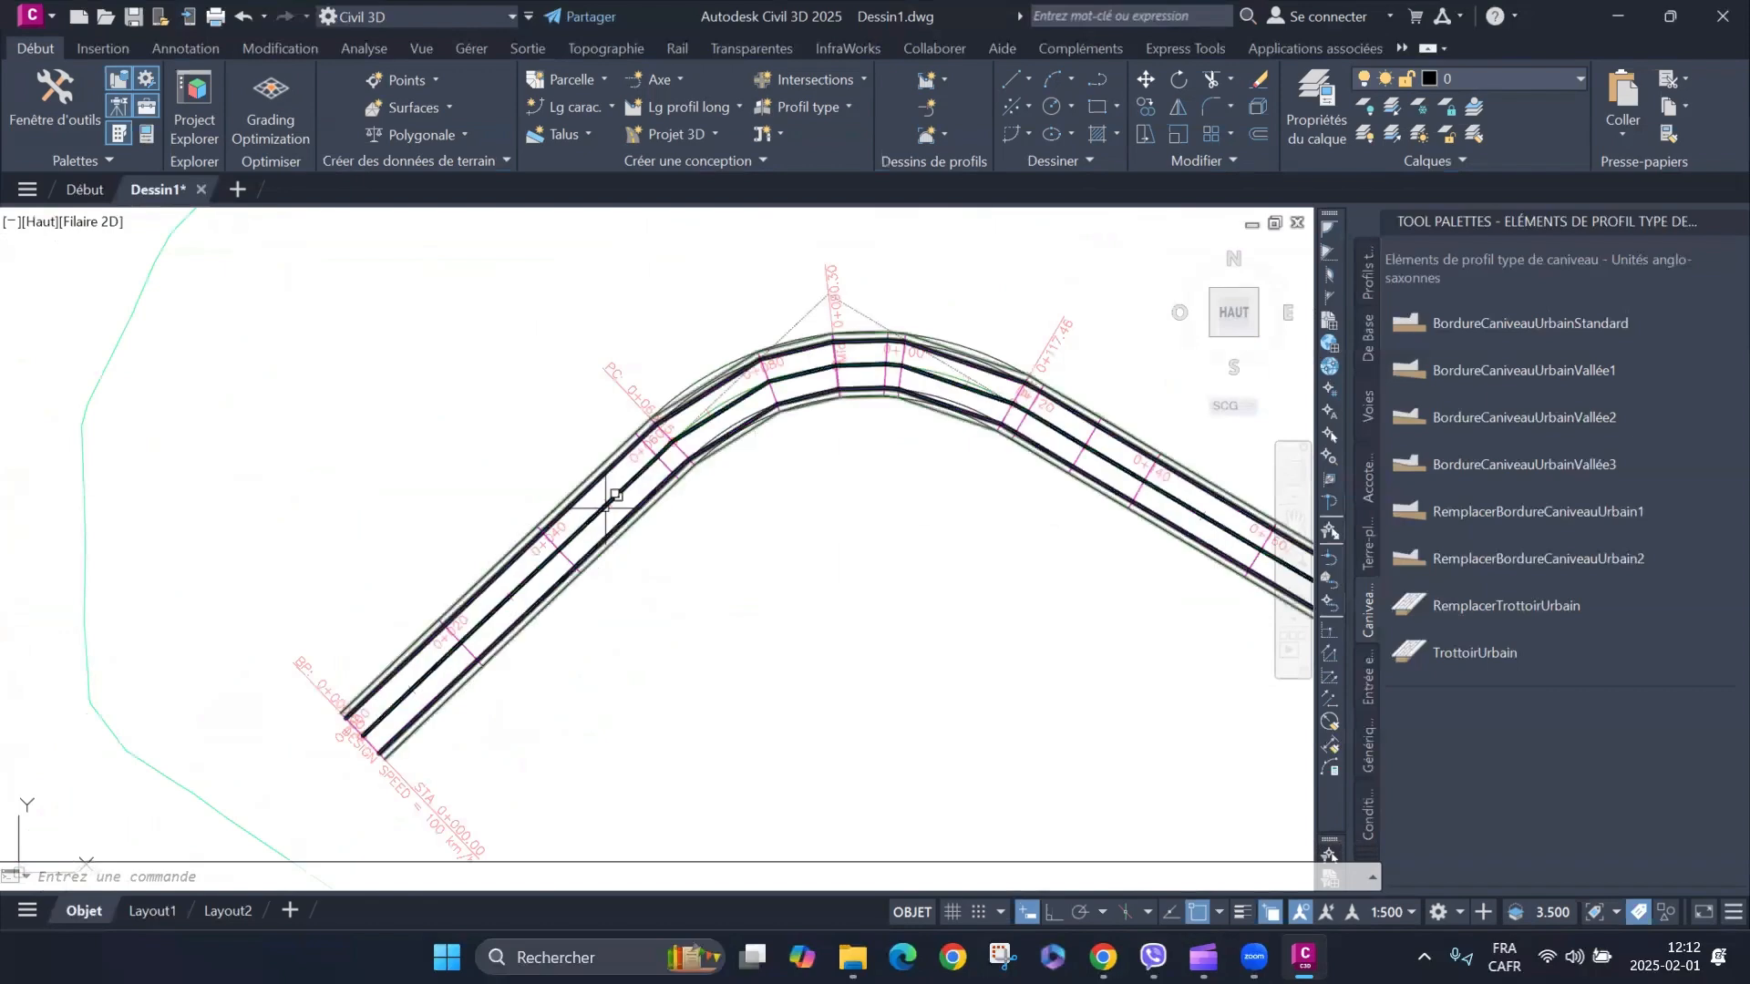
pyautogui.scroll(5, 674, 524)
pyautogui.scroll(-5, 693, 520)
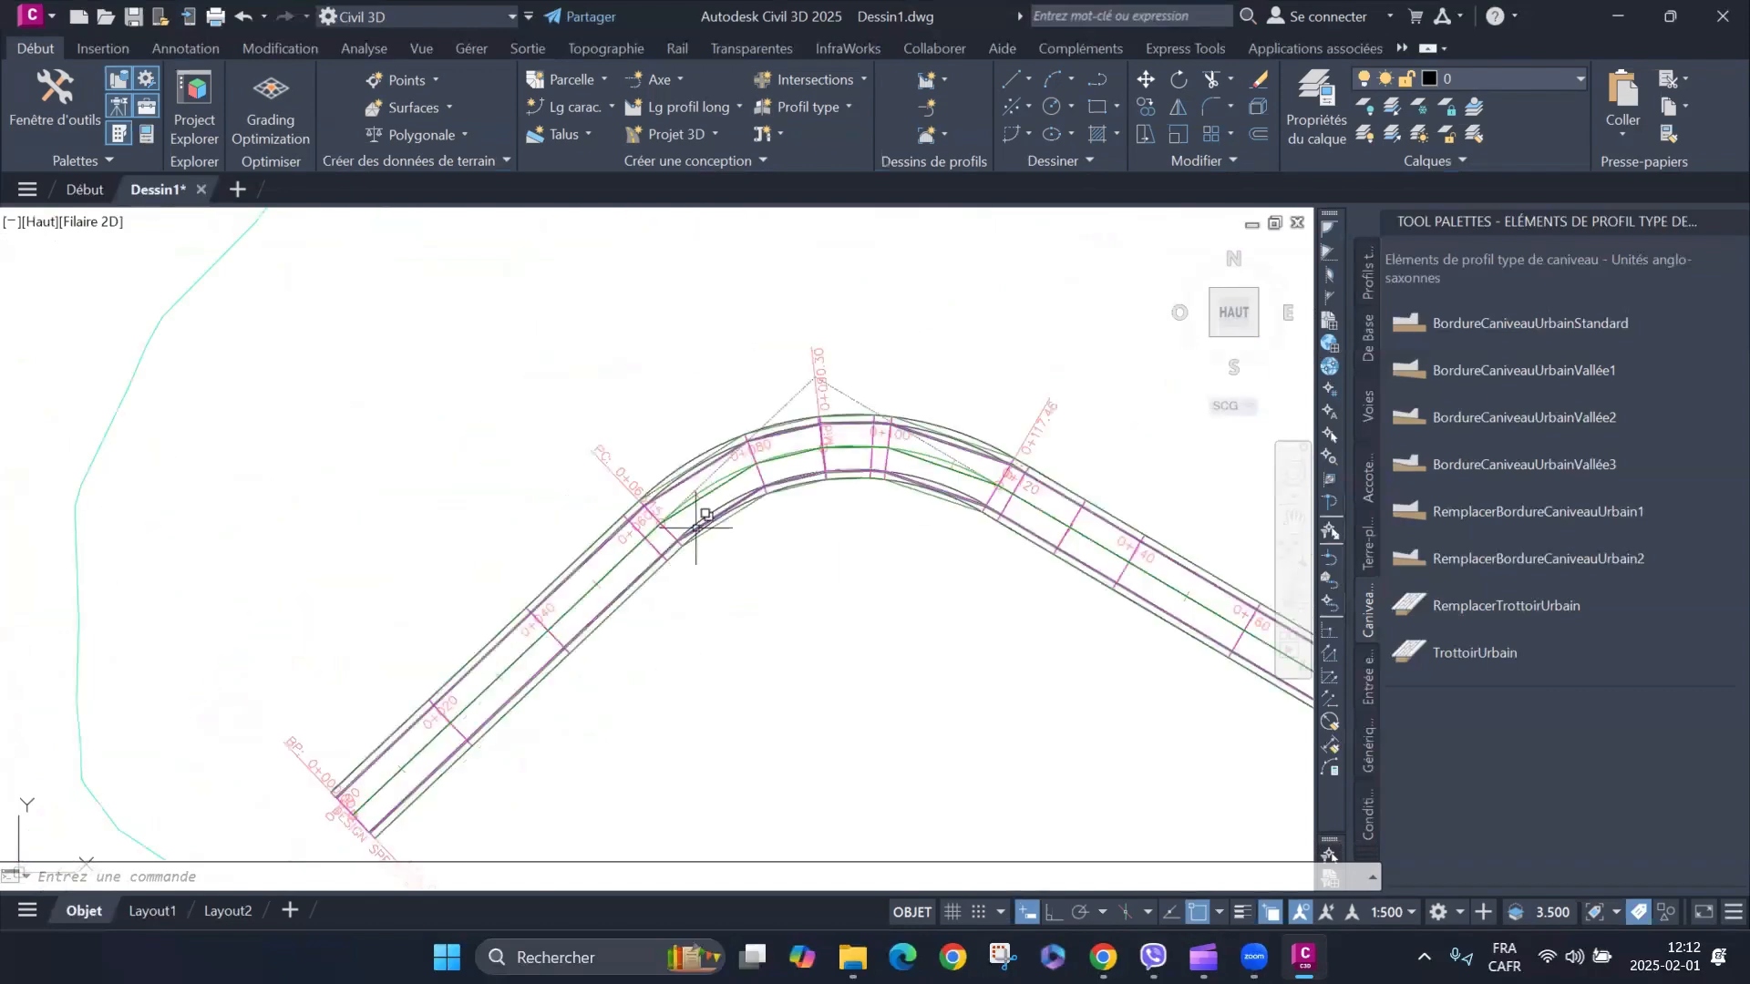
pyautogui.scroll(4, 762, 547)
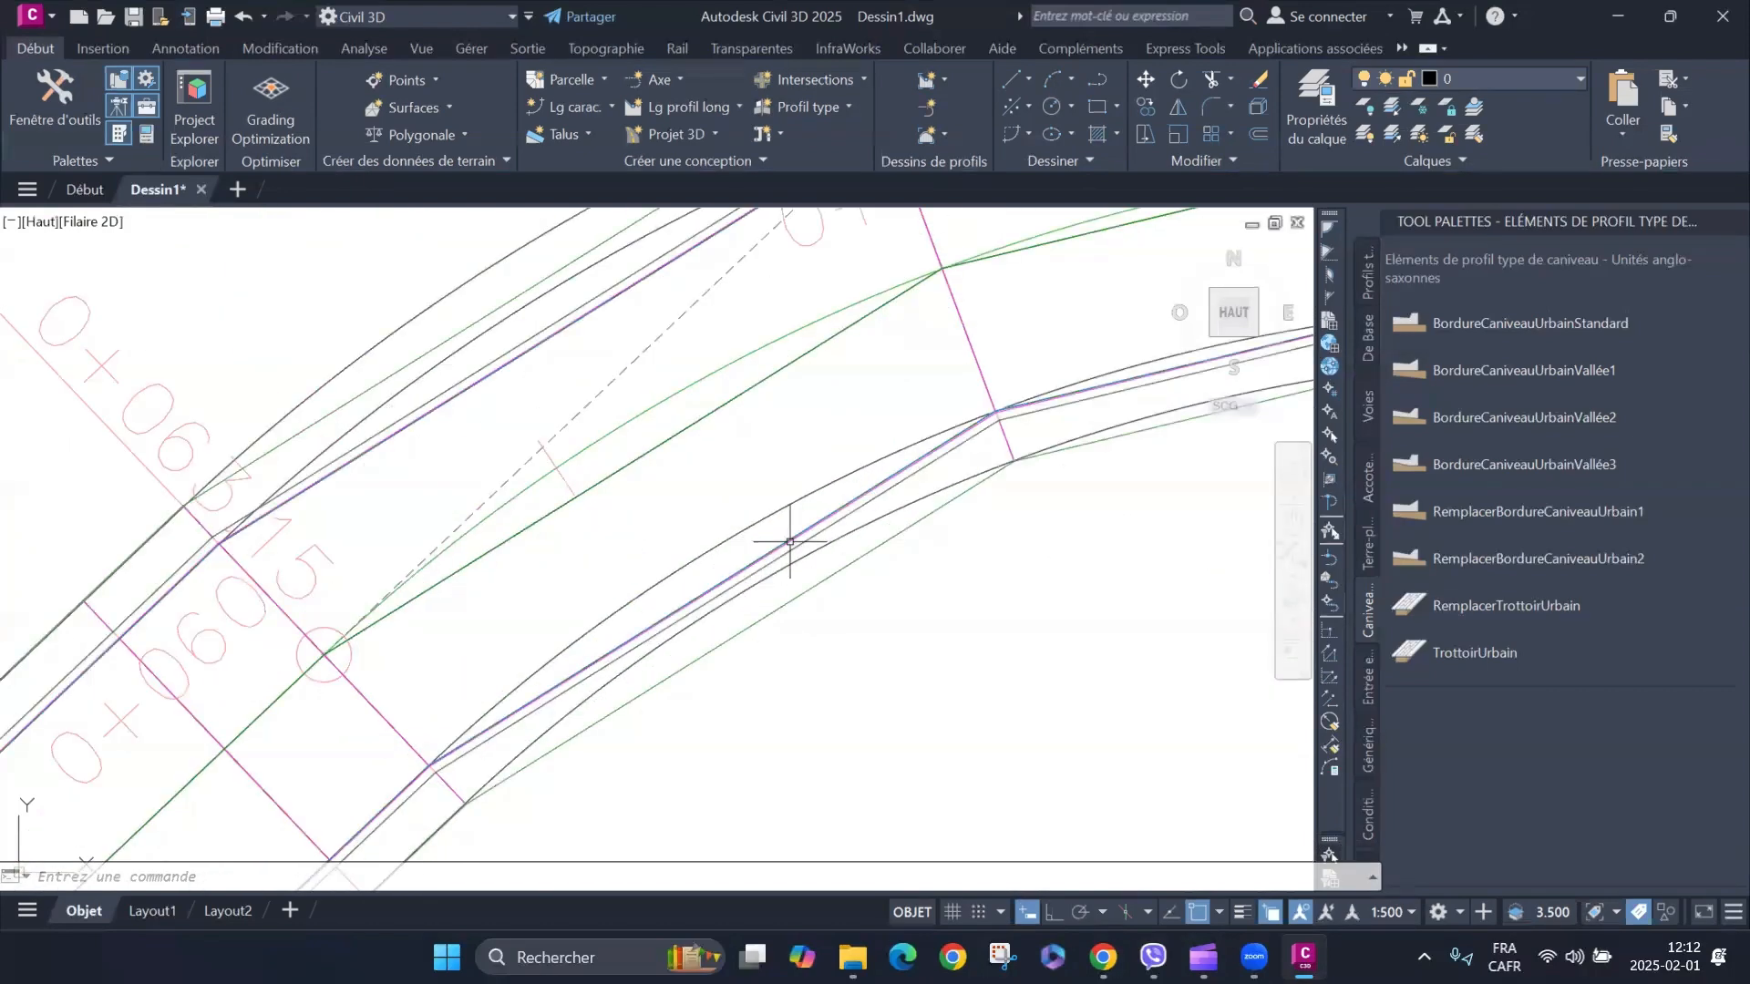
pyautogui.scroll(-5, 696, 509)
pyautogui.scroll(6, 975, 643)
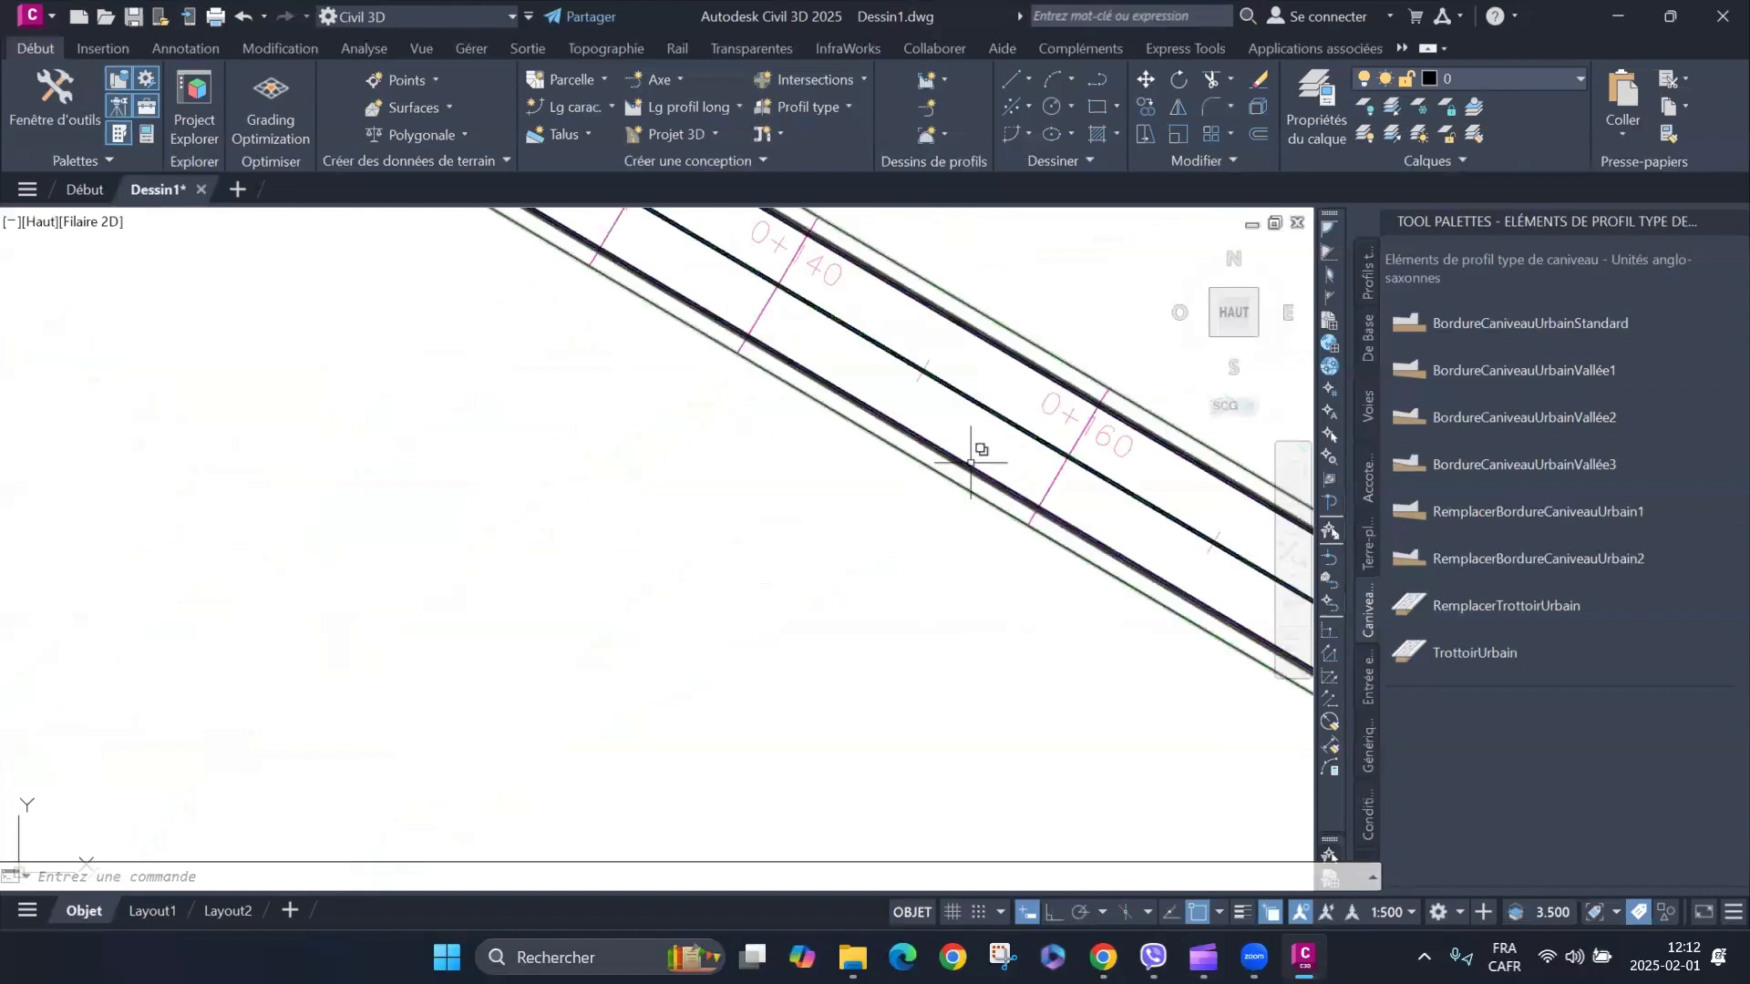
# Open the PROJET 3D 001 corridor properties and review the assembly frequency settings of the region RG - PROFILS EN TRAVERS 01 - (1).
pyautogui.click(996, 421)
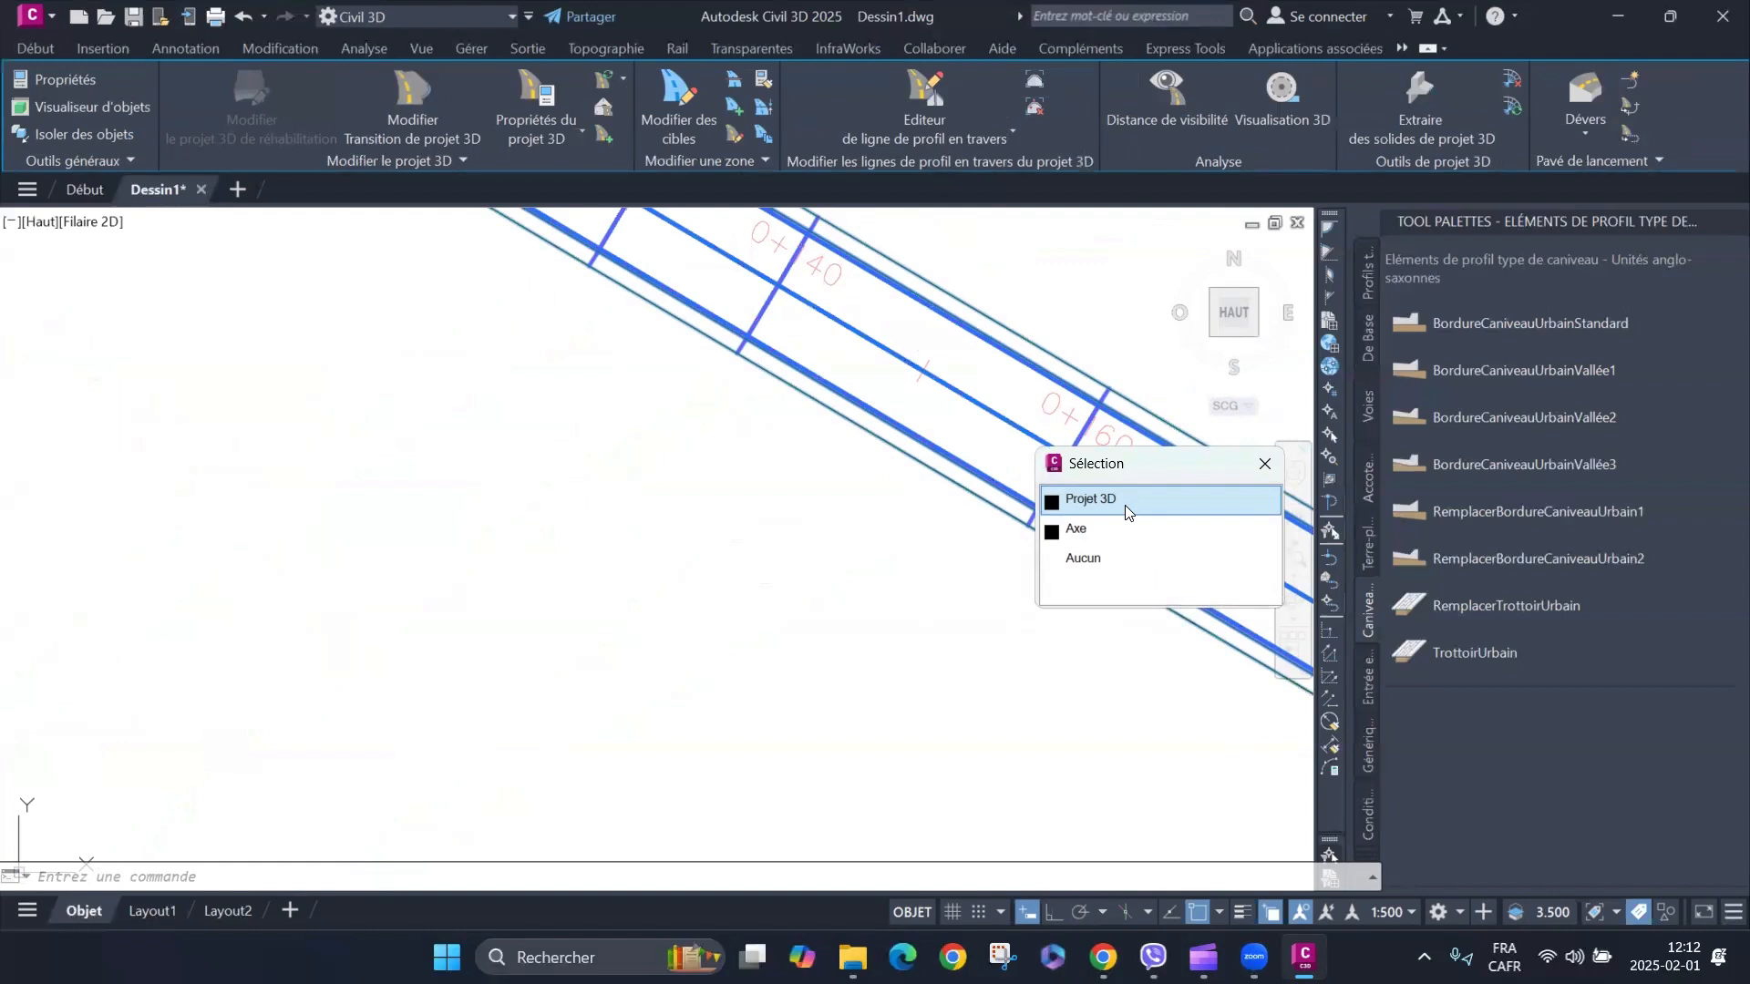
pyautogui.click(1112, 501)
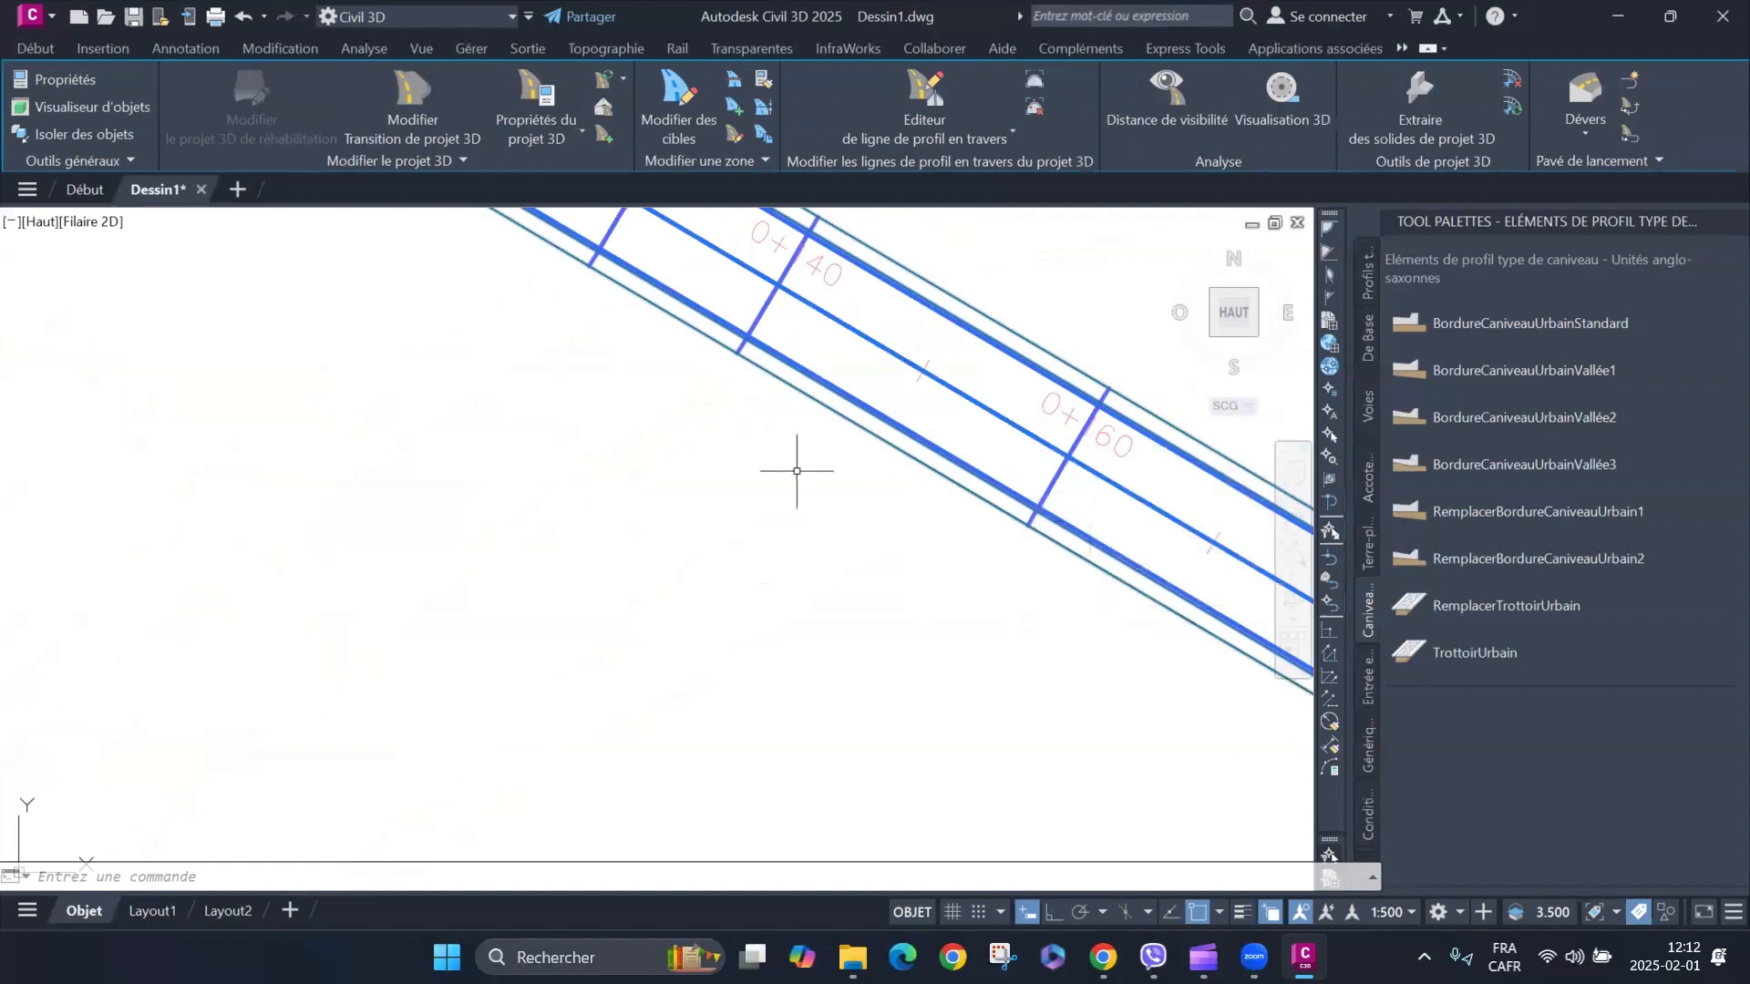
pyautogui.rightClick(798, 476)
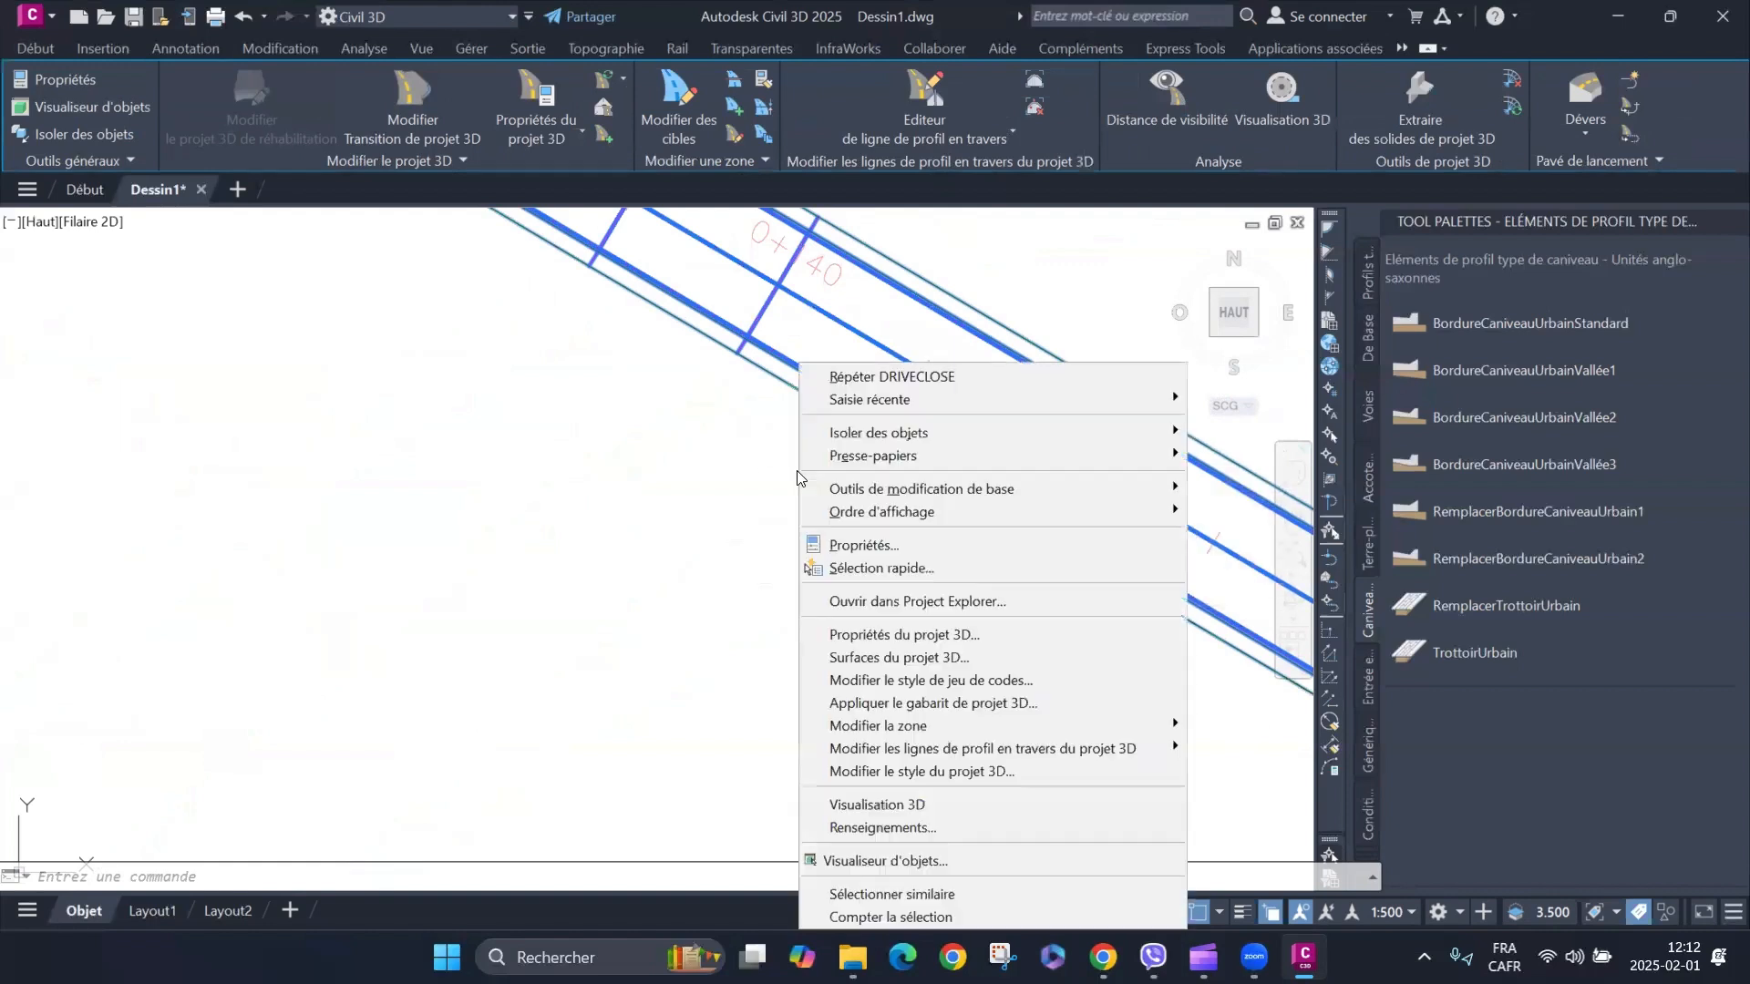
pyautogui.click(957, 636)
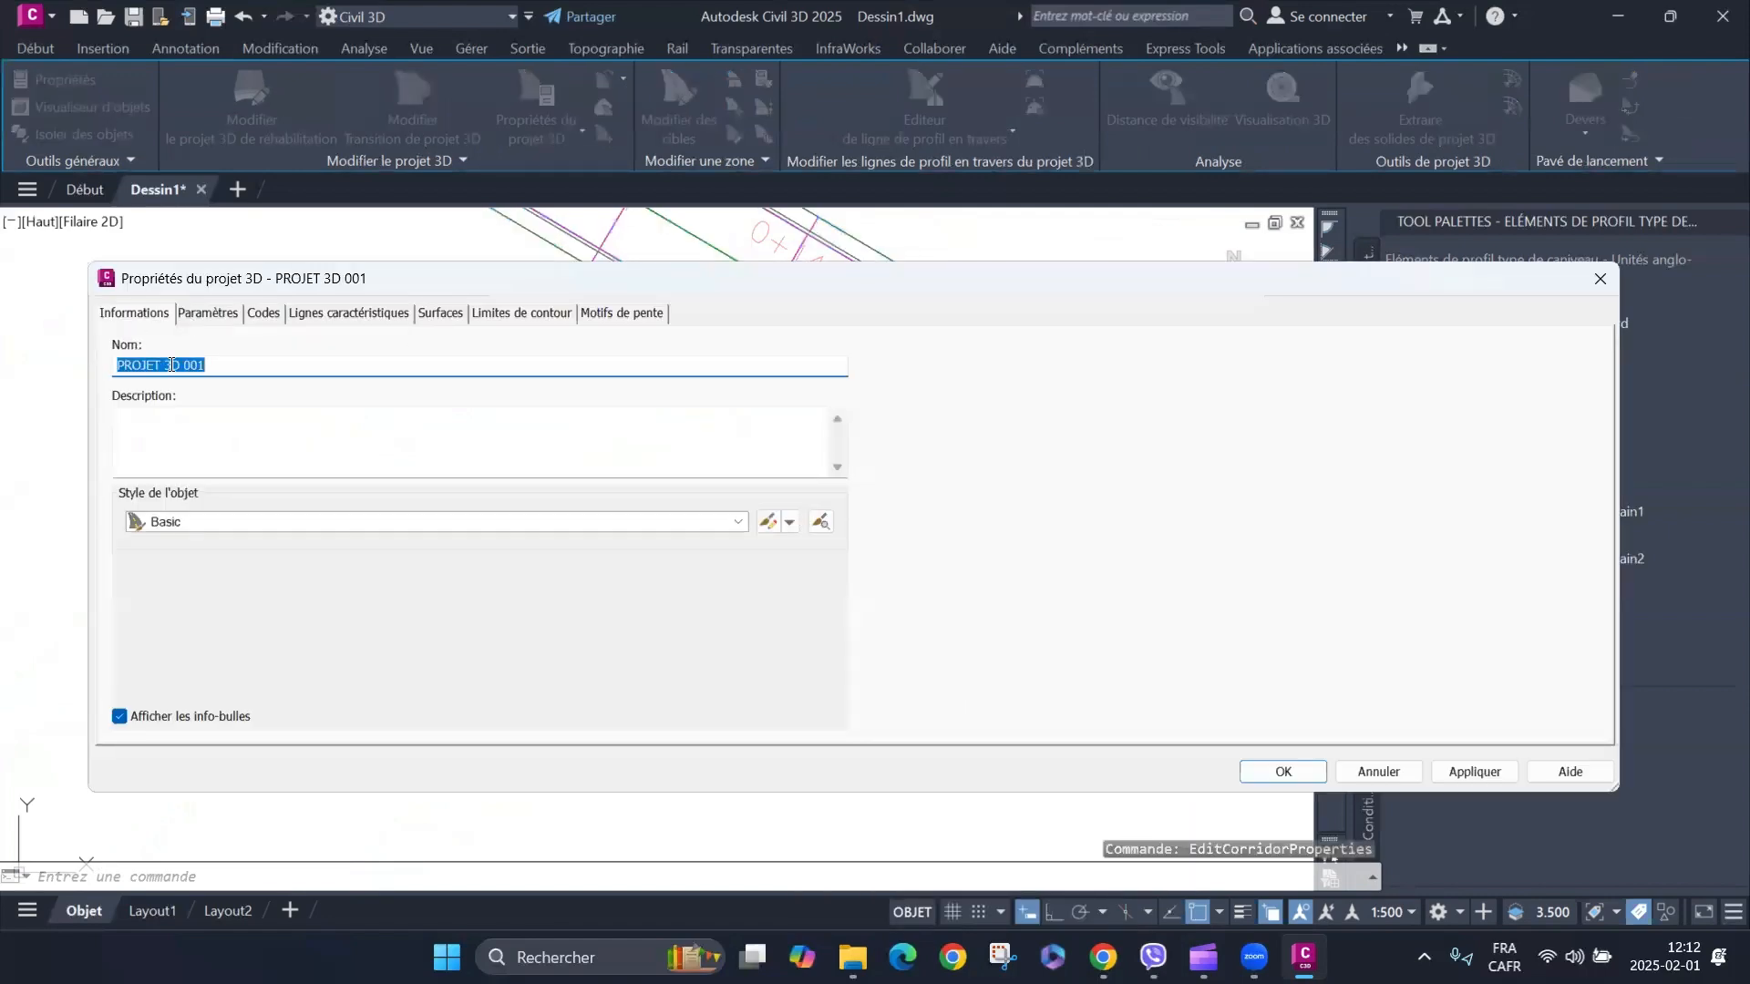
pyautogui.click(205, 318)
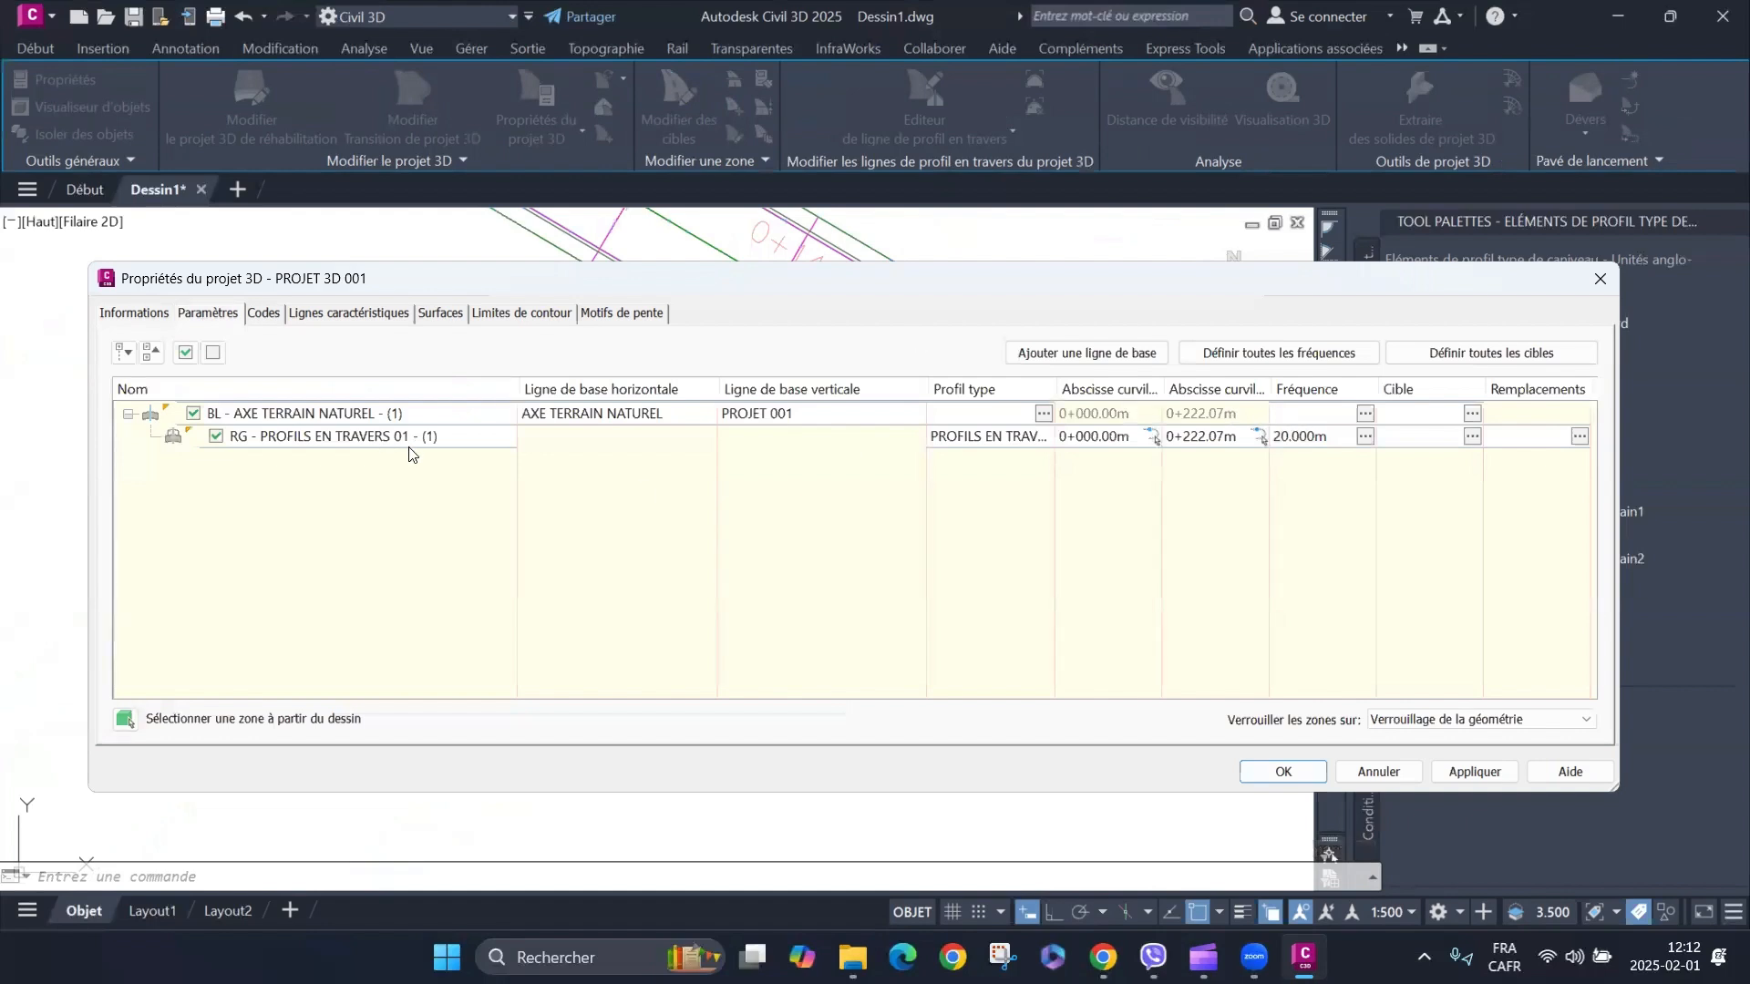
pyautogui.click(1363, 439)
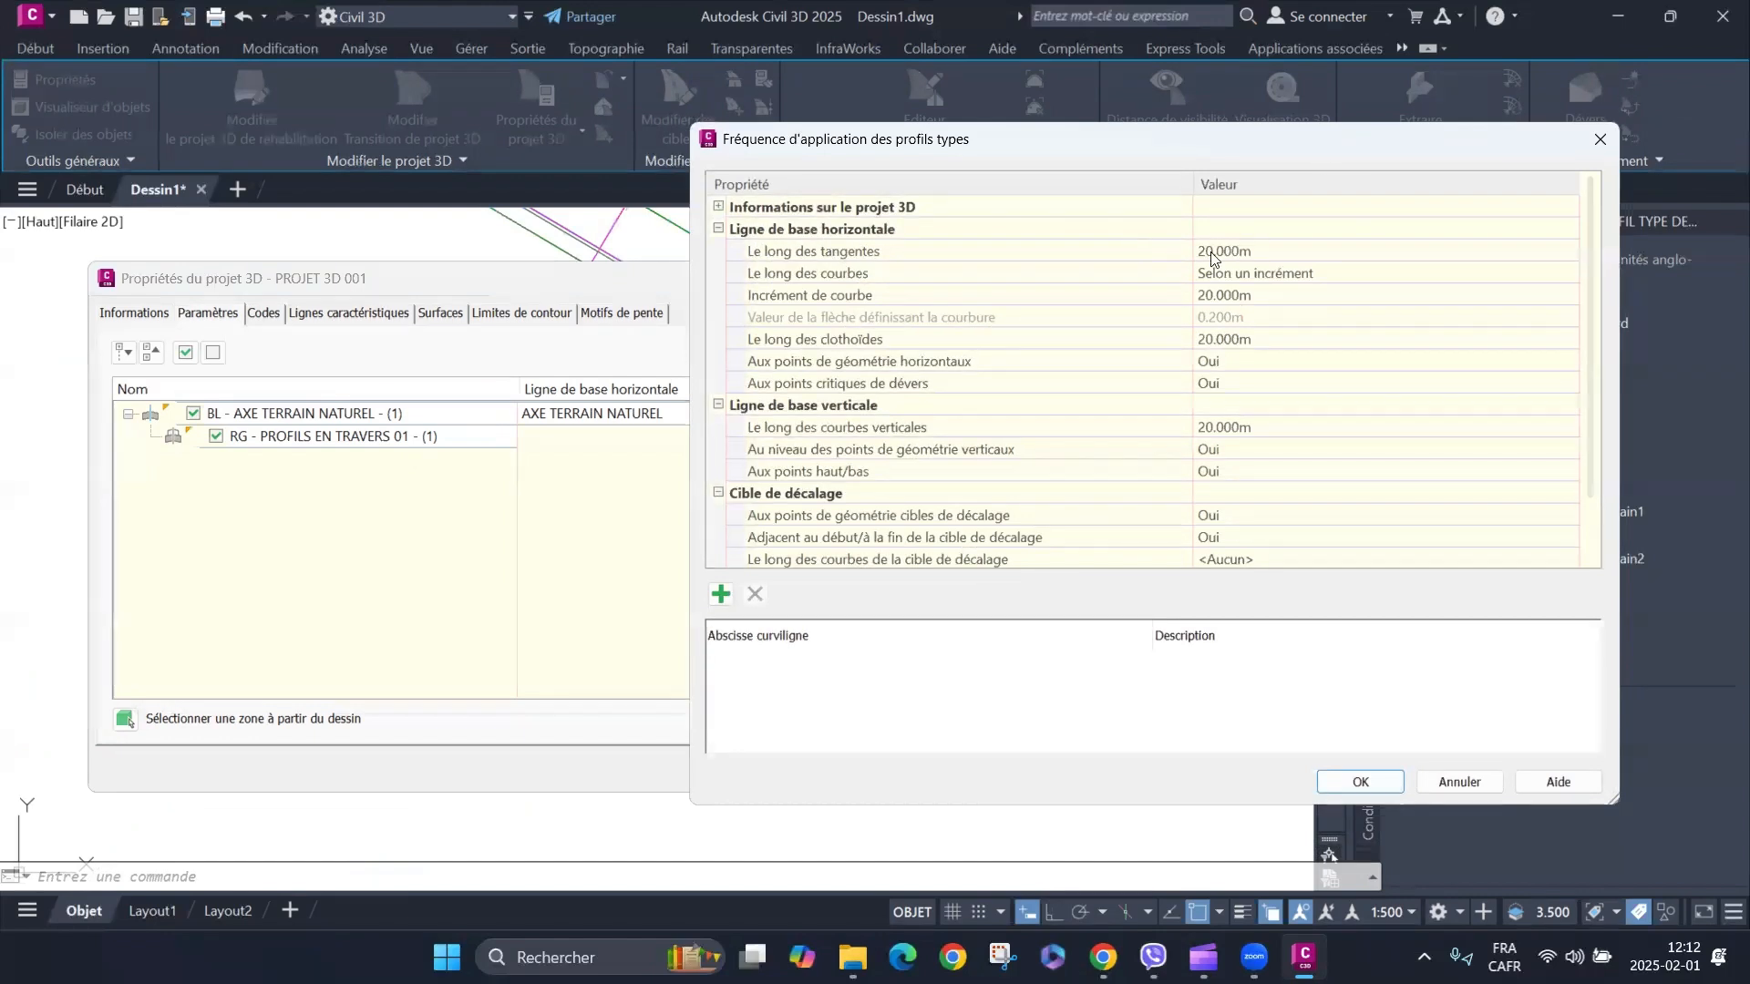
pyautogui.scroll(-1, 956, 395)
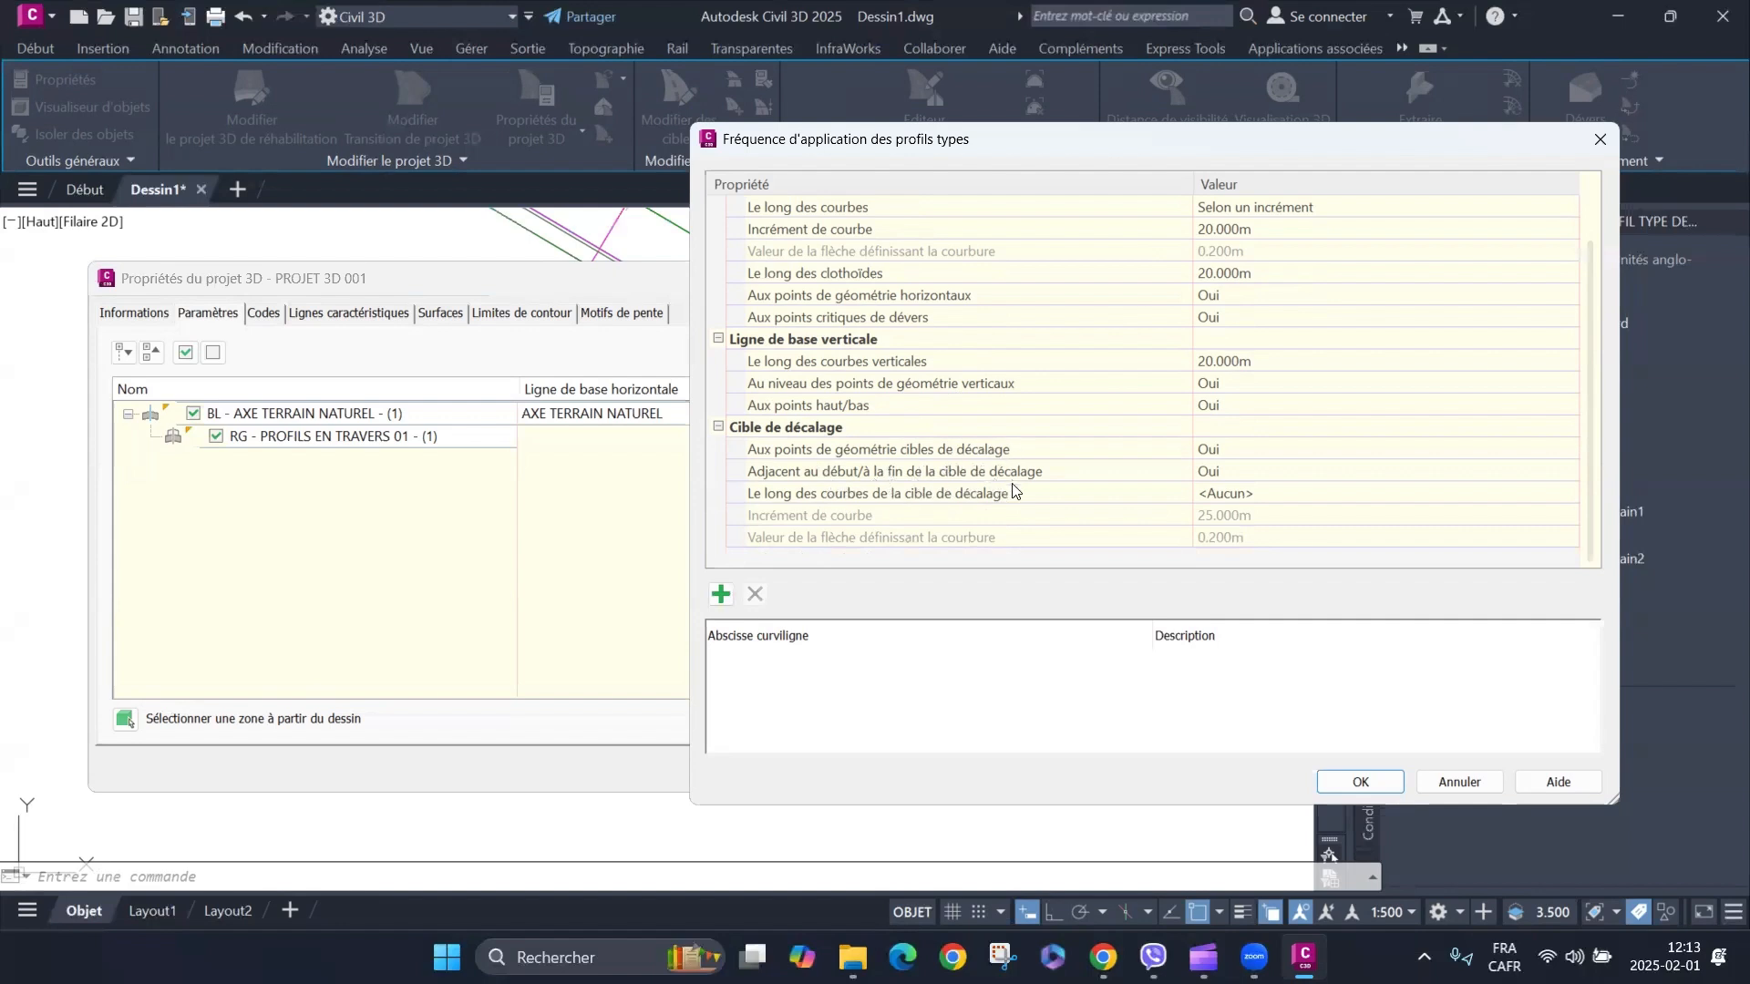
pyautogui.scroll(1, 924, 492)
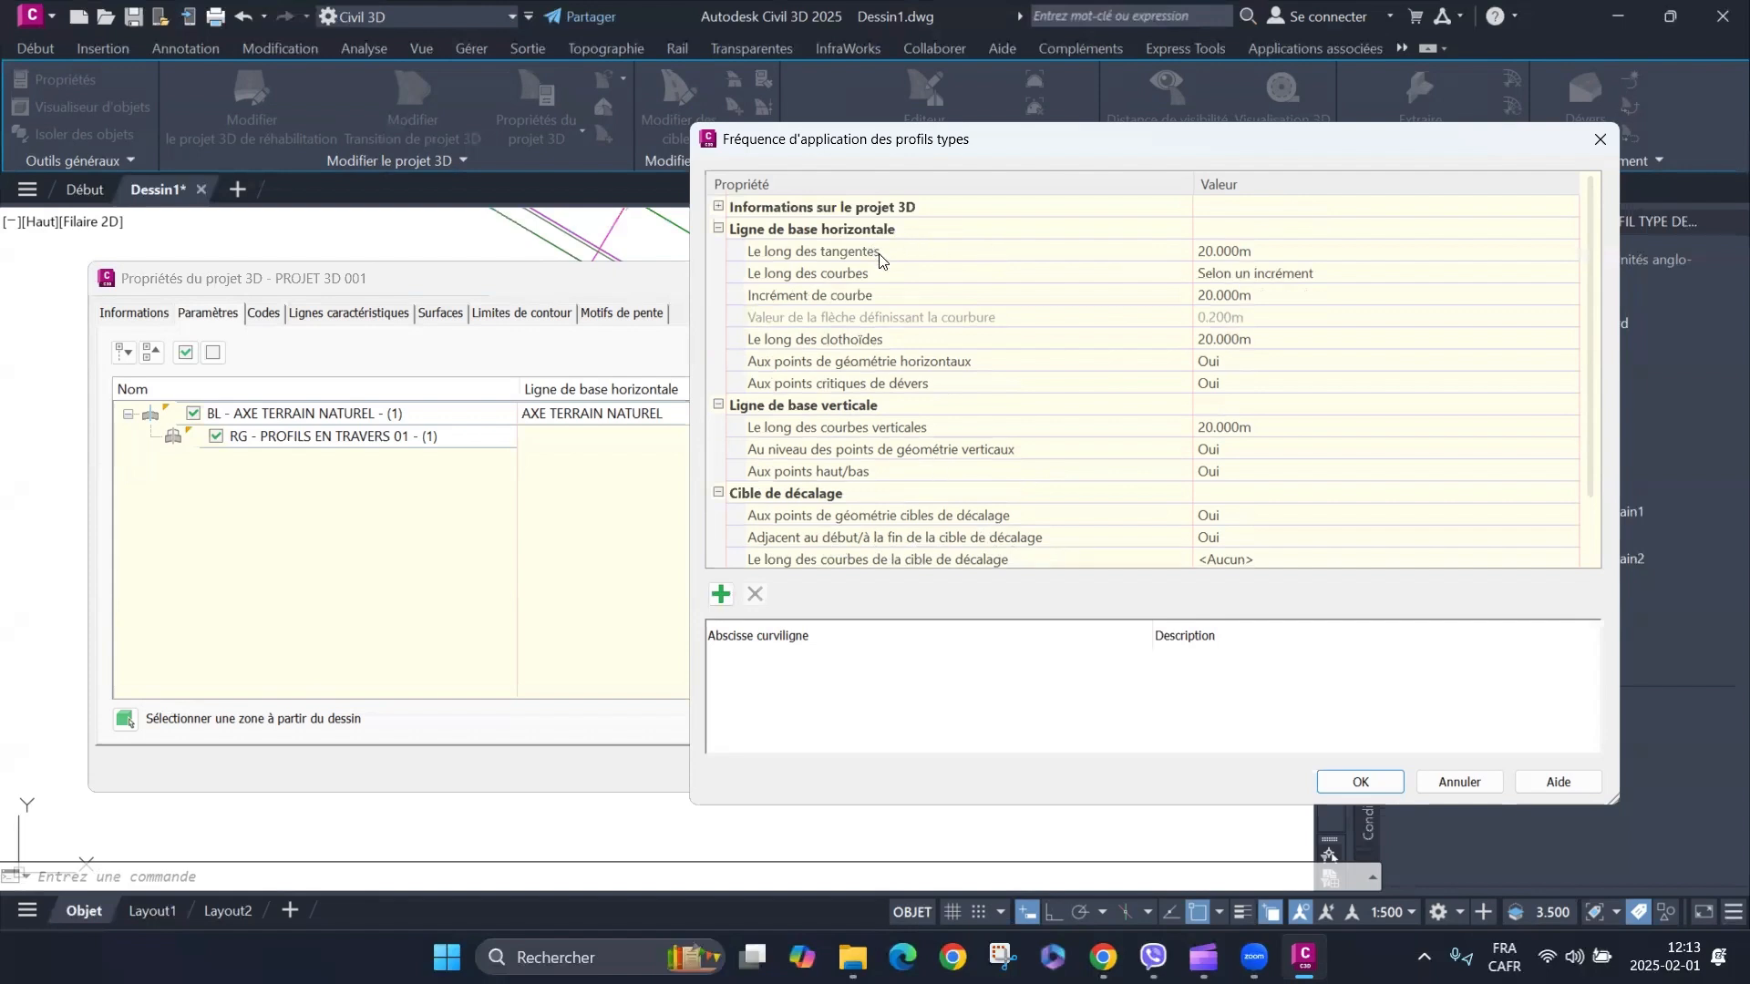
# Set the region's assembly frequency to 5 m along tangents and its curve increment to 1 m, and accept the frequency settings.
pyautogui.click(1290, 252)
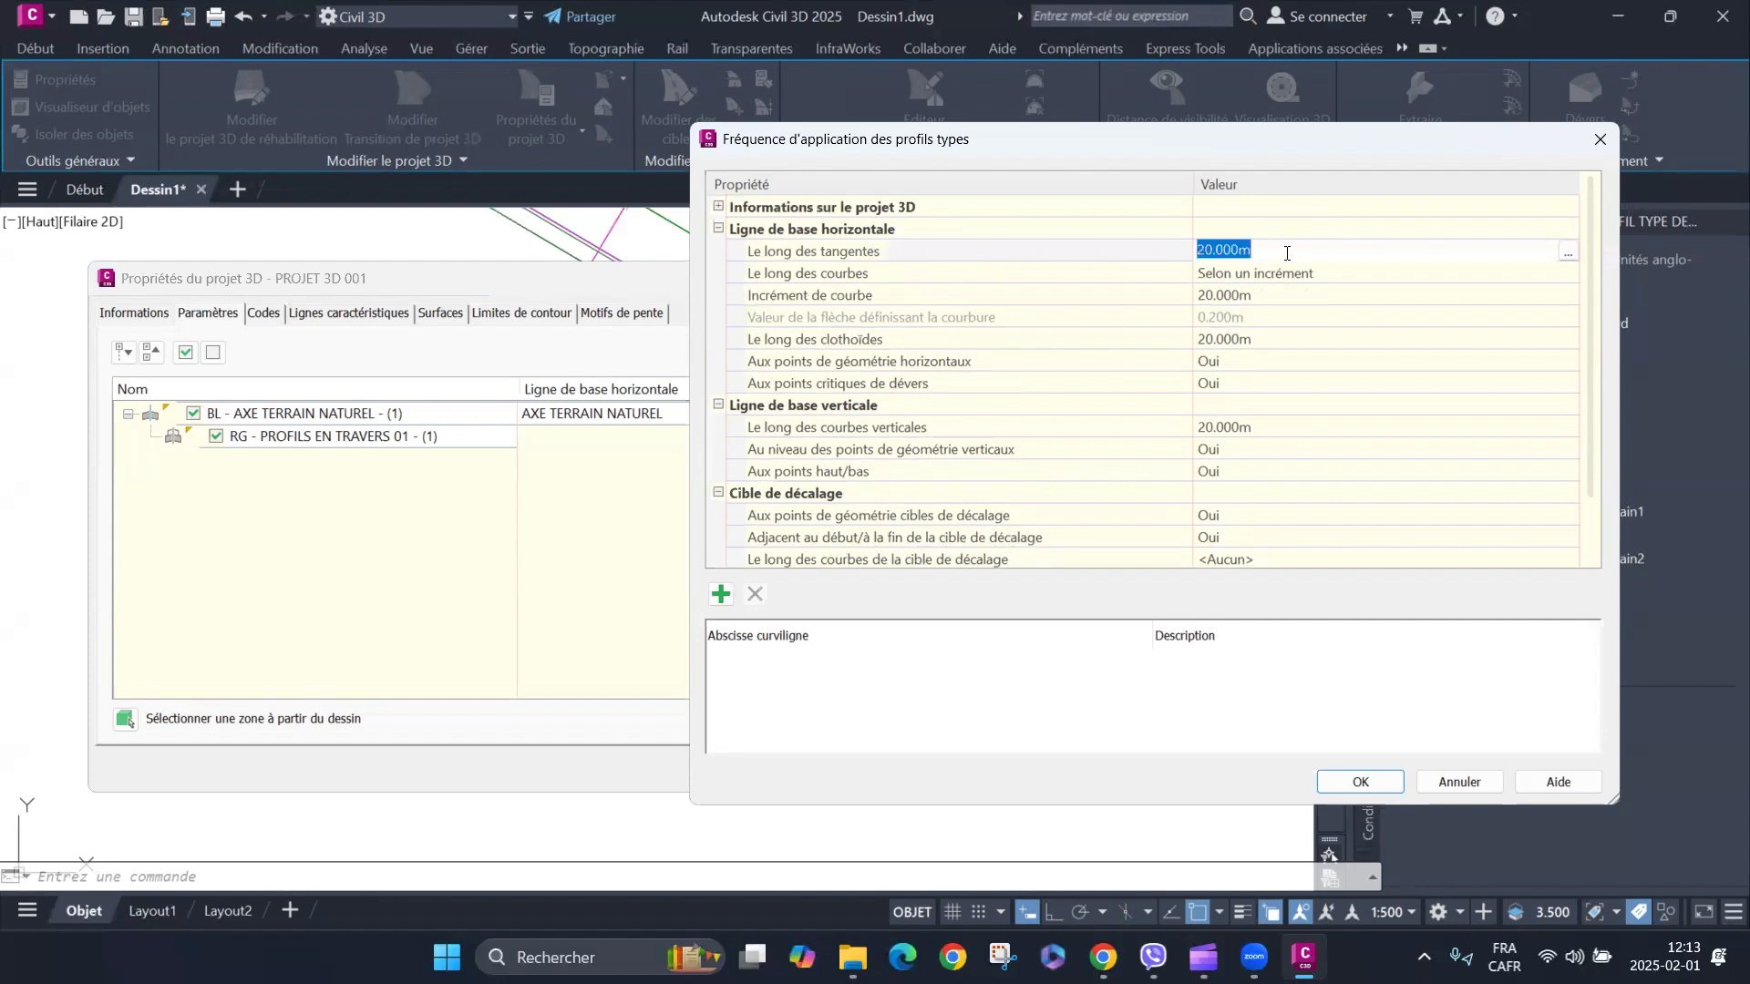
pyautogui.write('5')
pyautogui.press('Return')
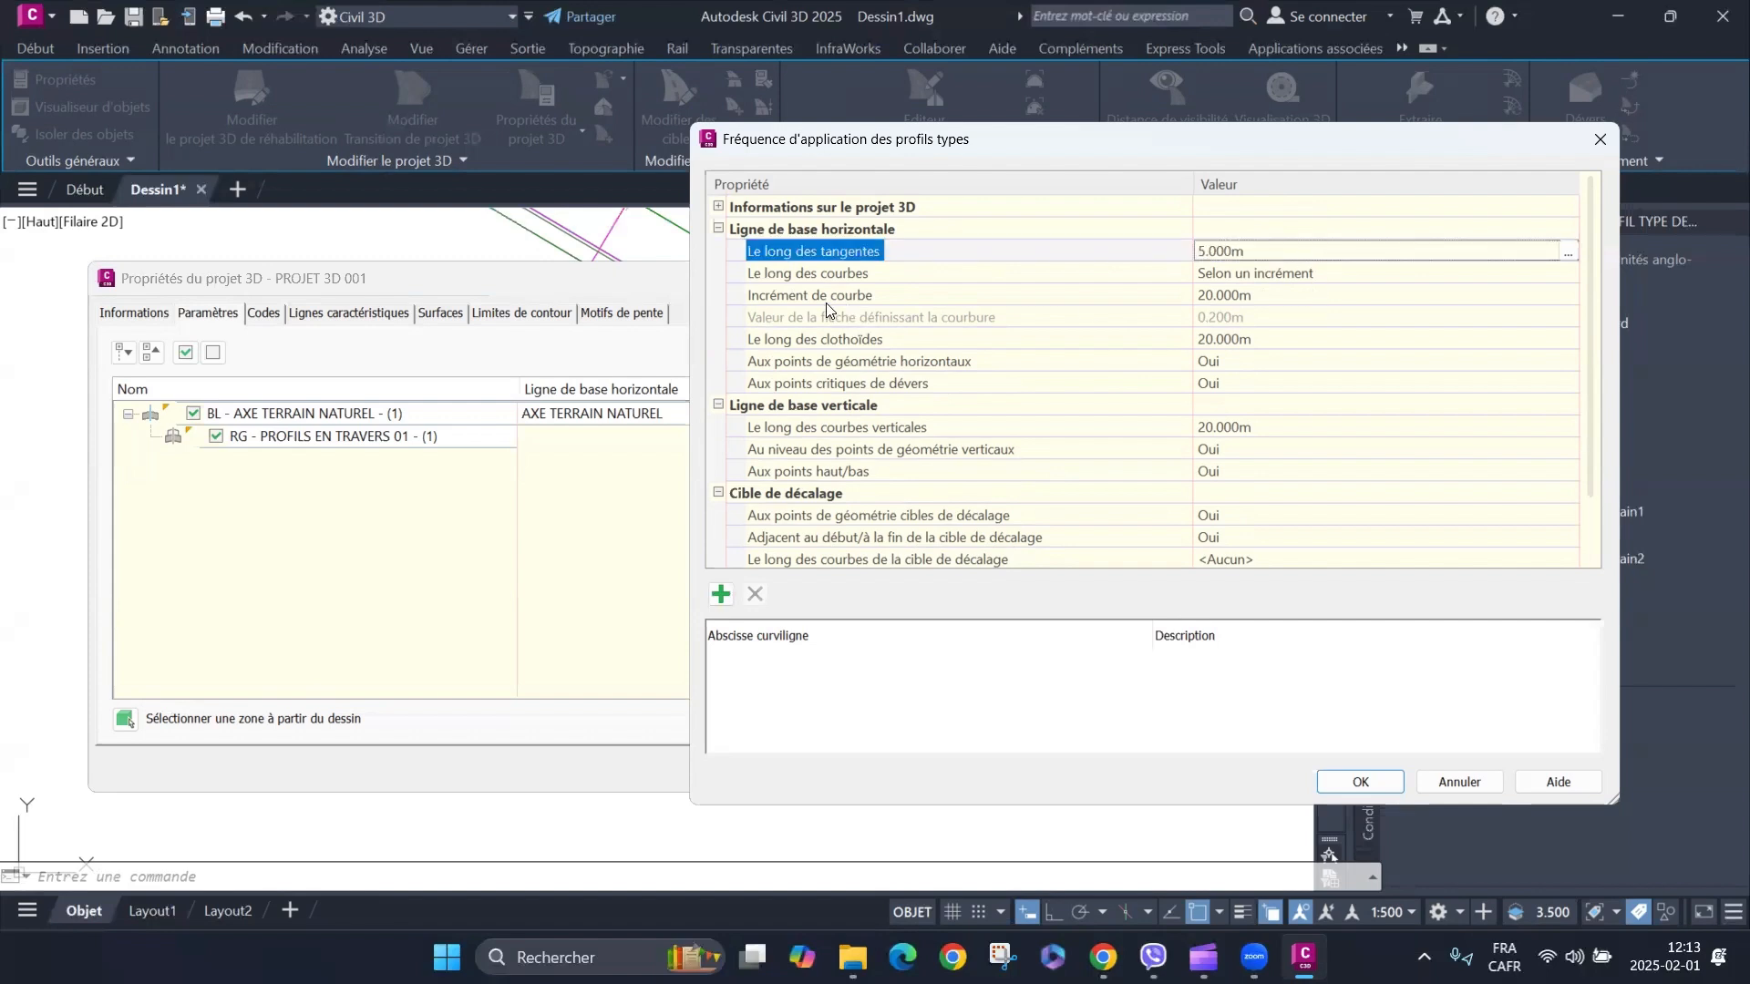
pyautogui.click(1305, 294)
pyautogui.write('5')
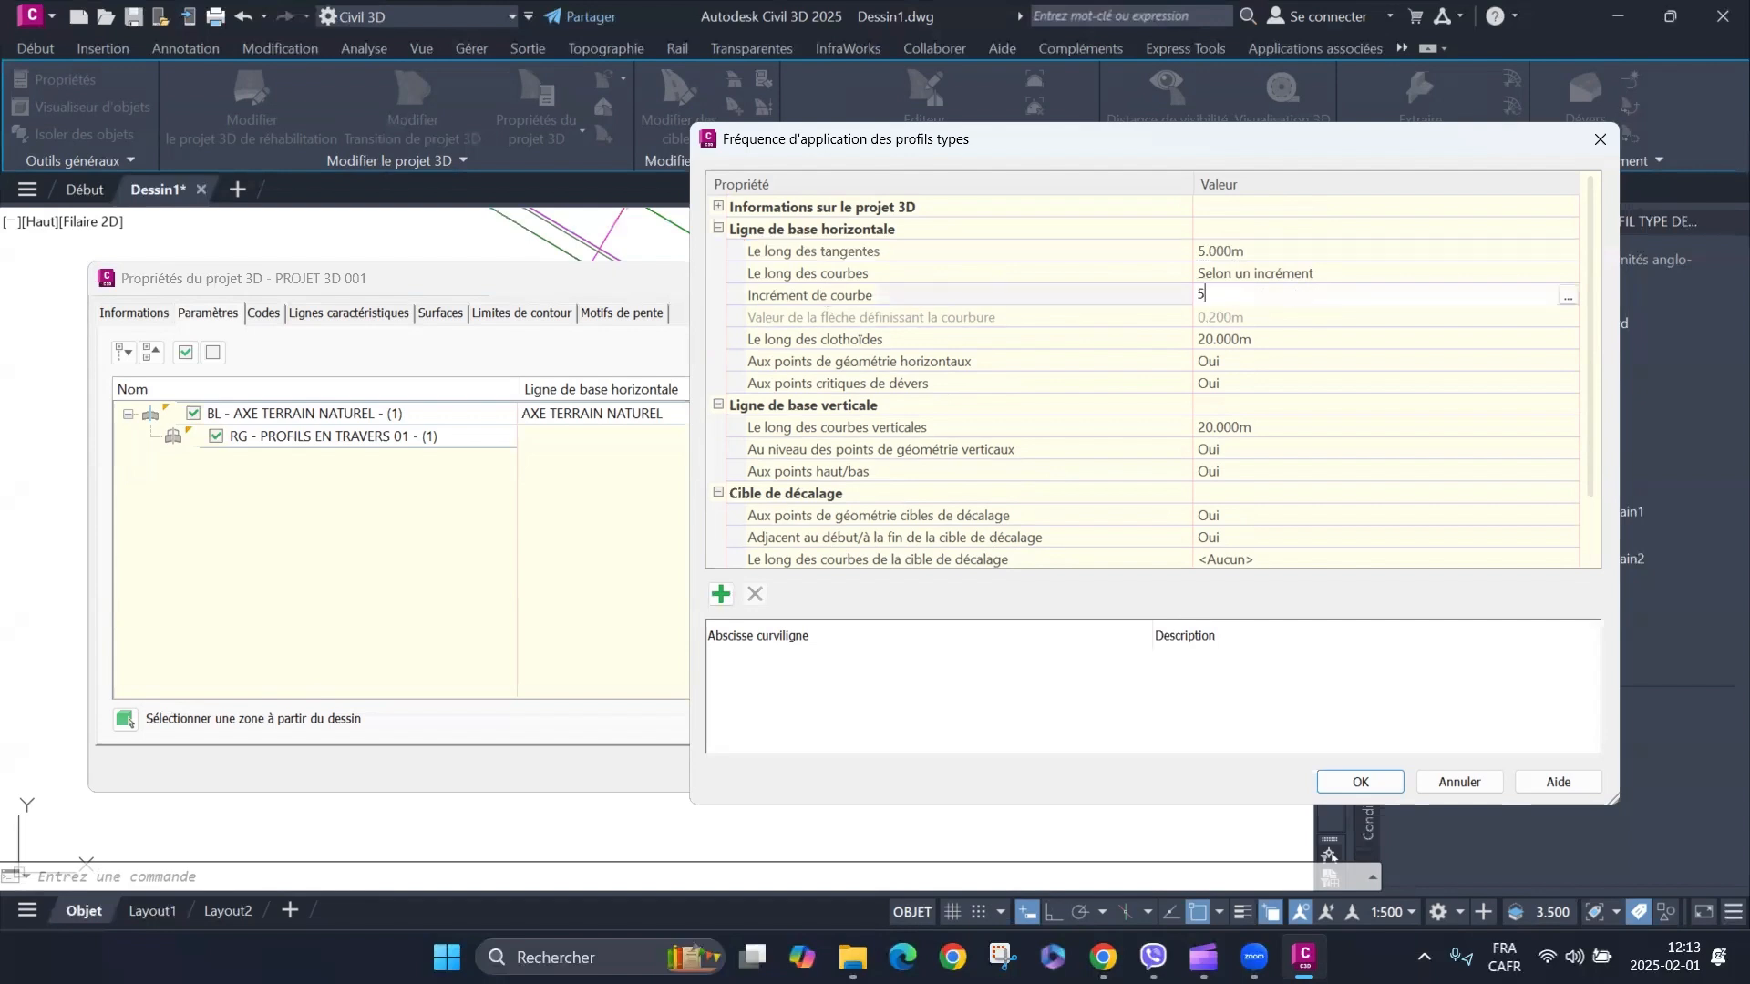
pyautogui.press('Return')
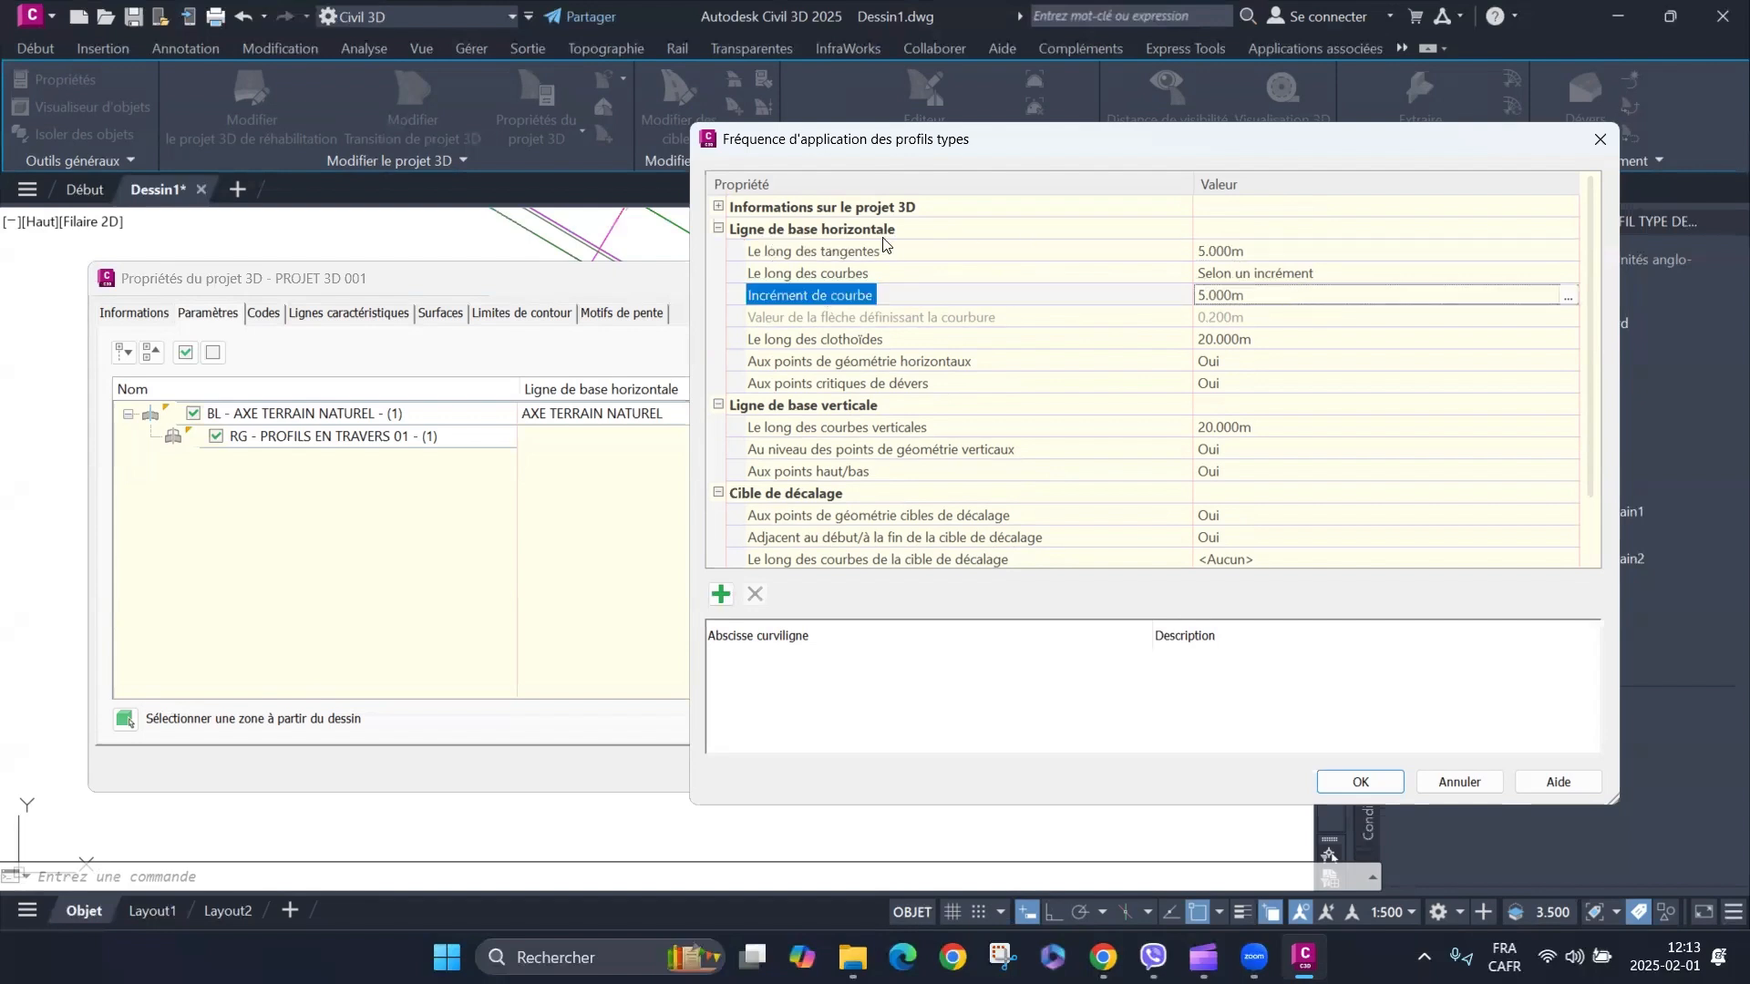
pyautogui.click(1273, 293)
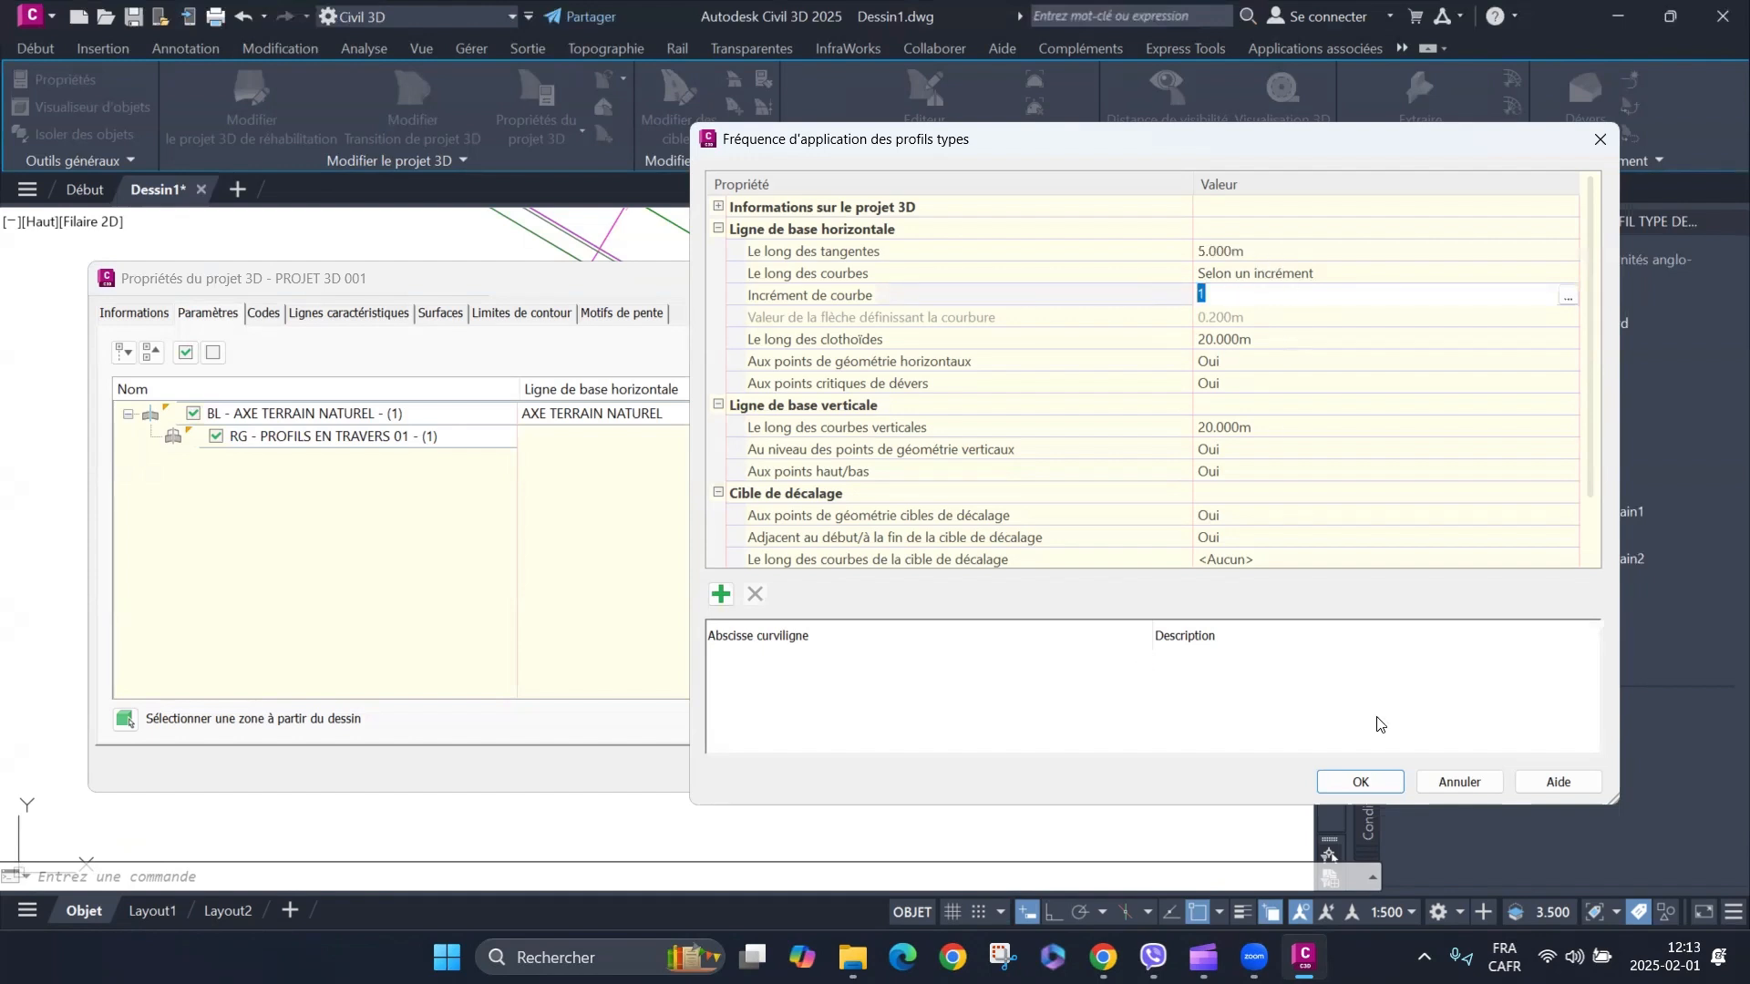
pyautogui.click(1360, 782)
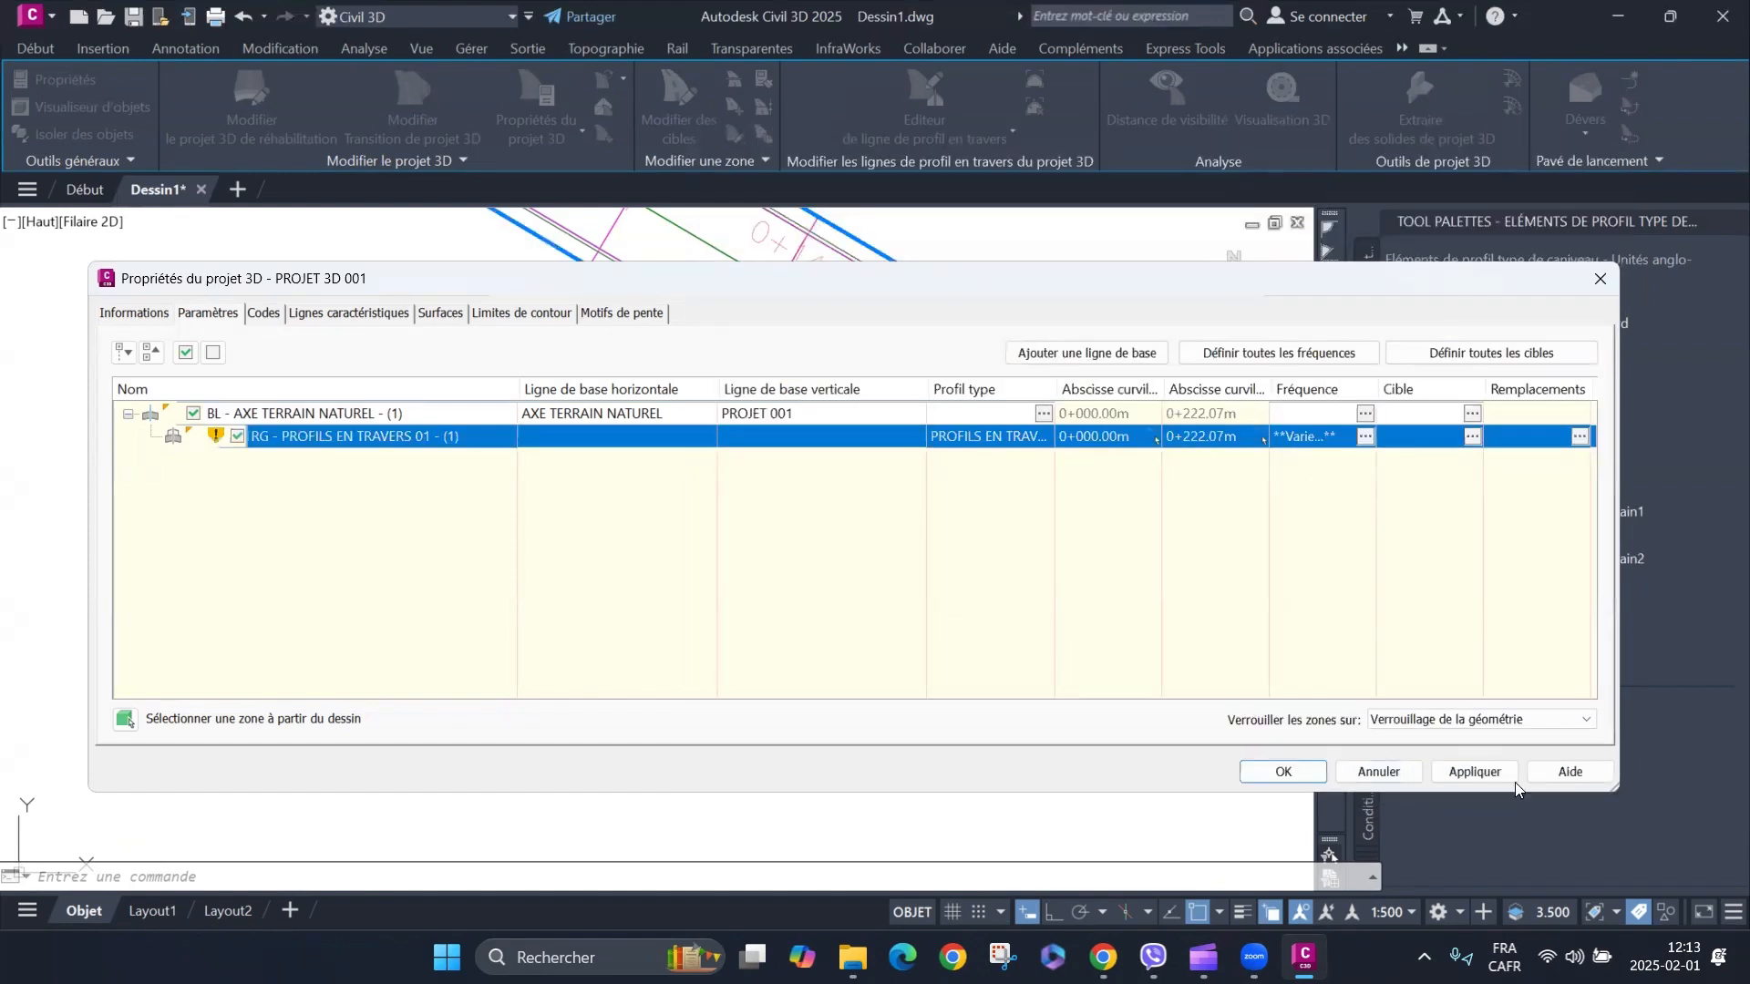
# Apply the new frequencies with a rebuild of the corridor, and inspect its curve in plan.
pyautogui.click(1475, 772)
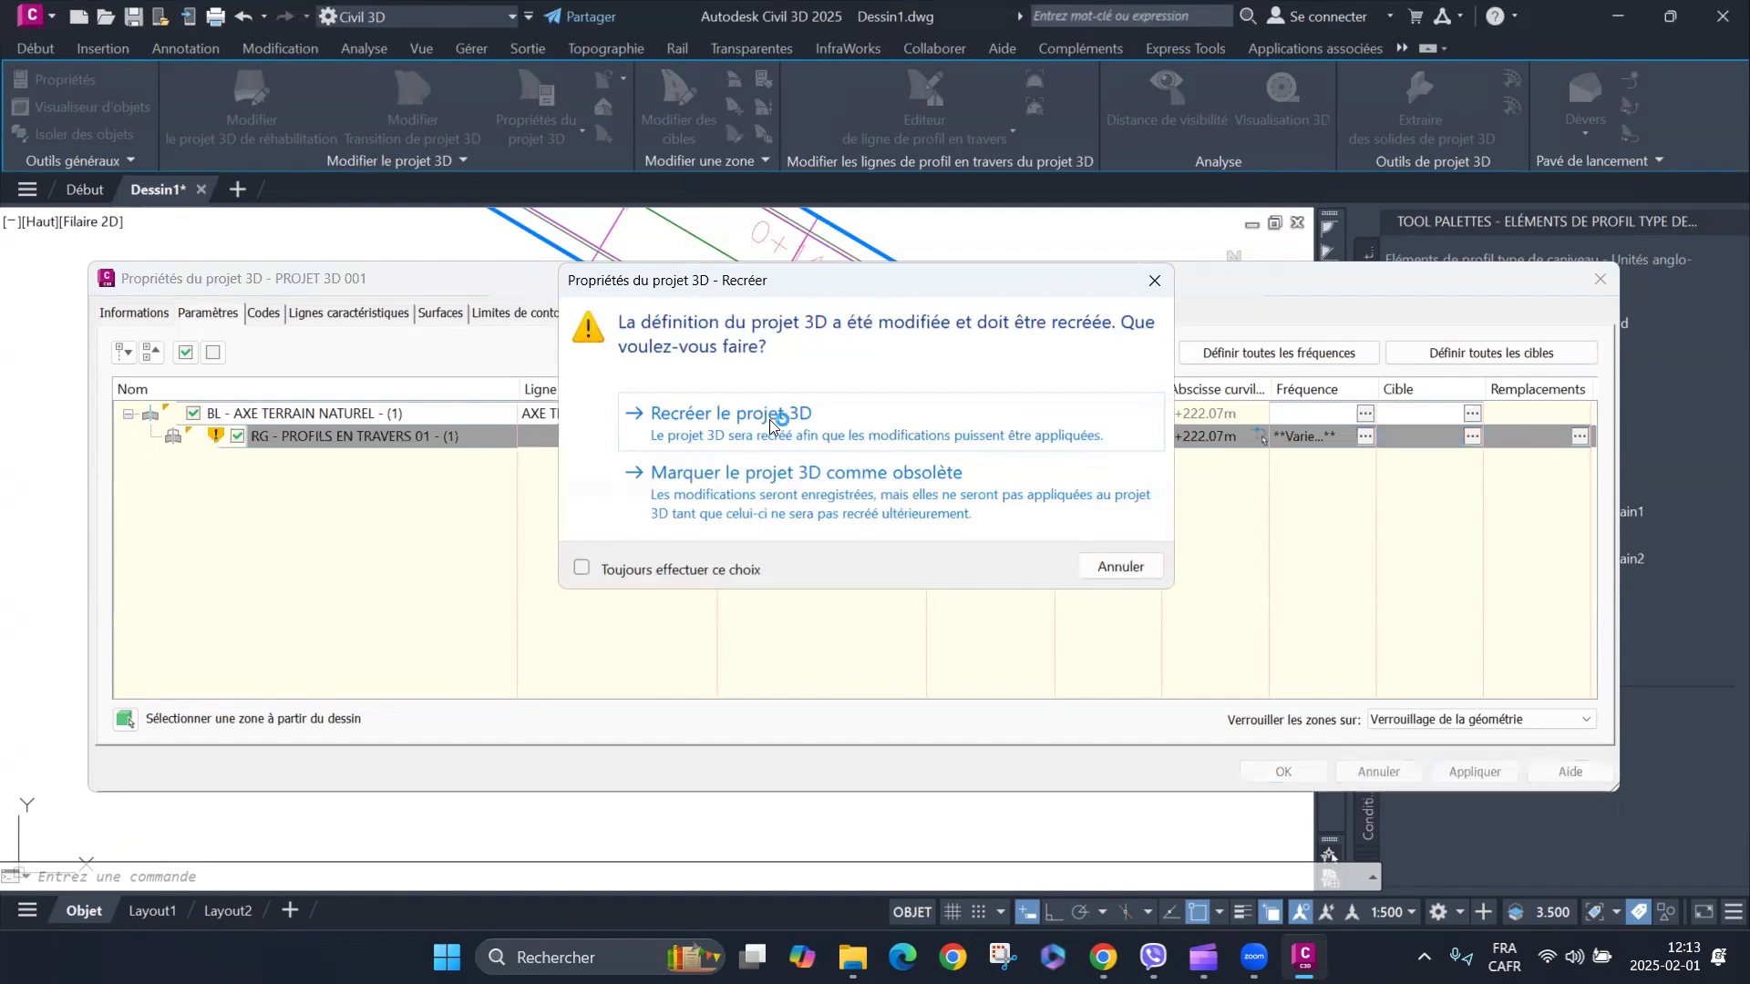
pyautogui.click(770, 421)
pyautogui.click(1287, 771)
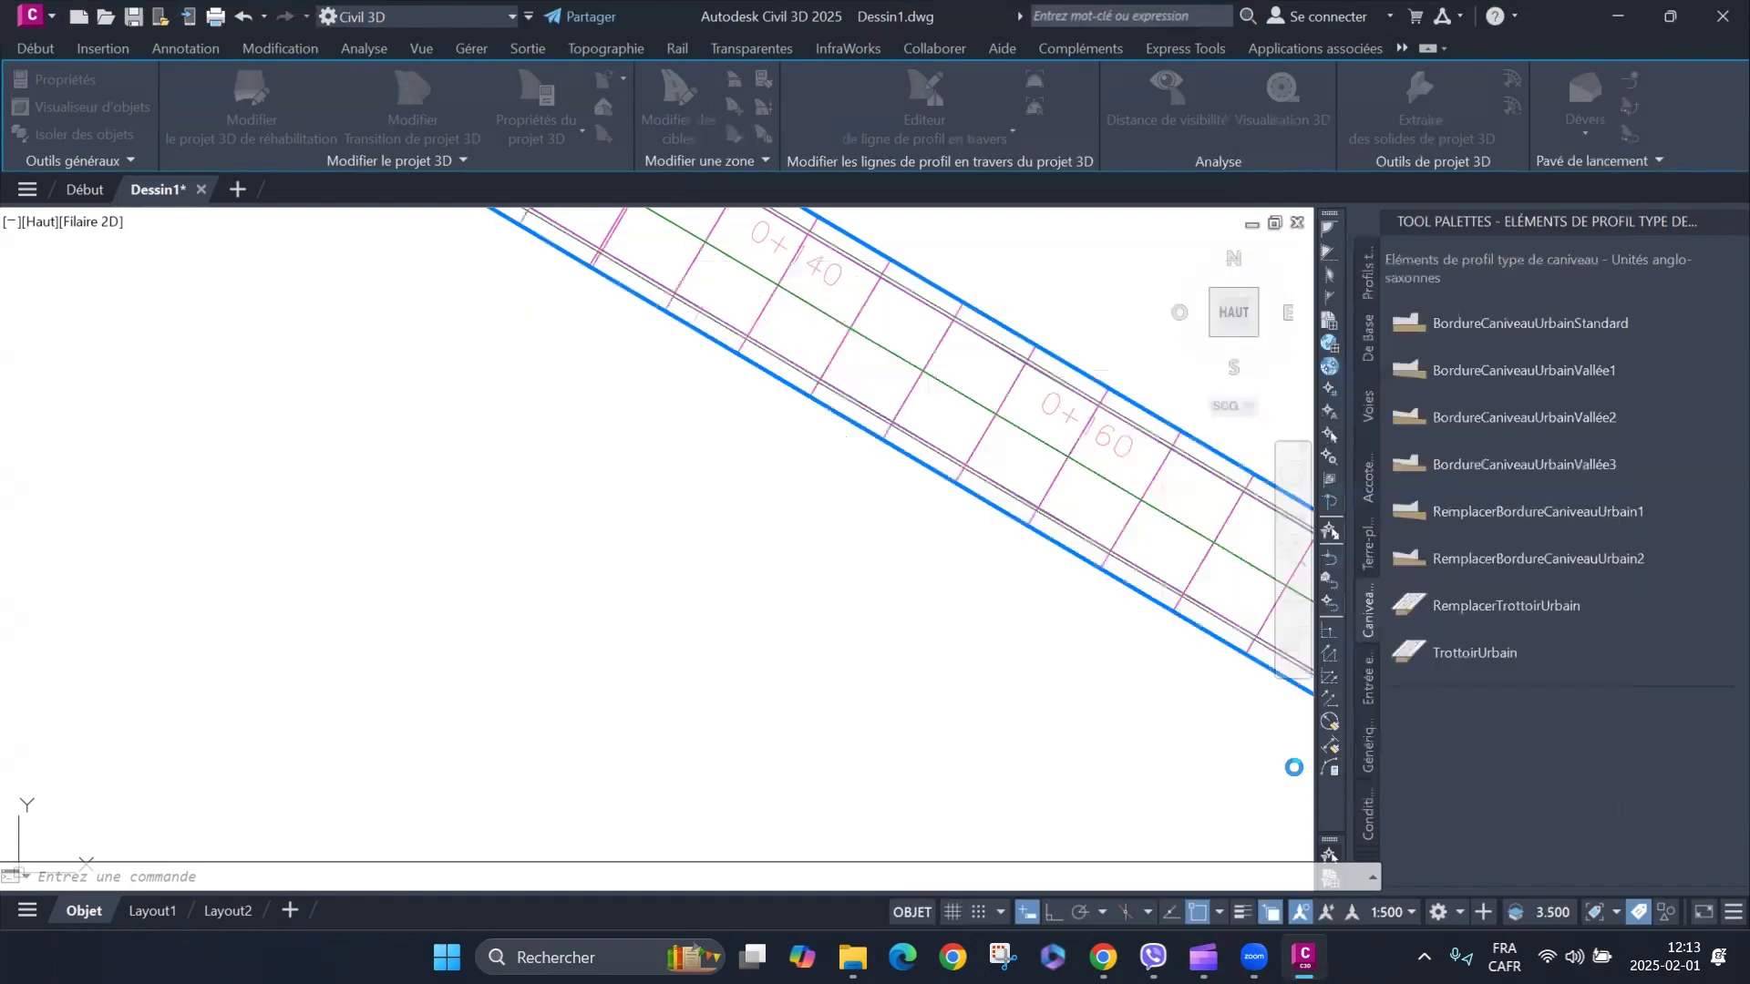
pyautogui.scroll(-4, 884, 588)
pyautogui.scroll(3, 720, 532)
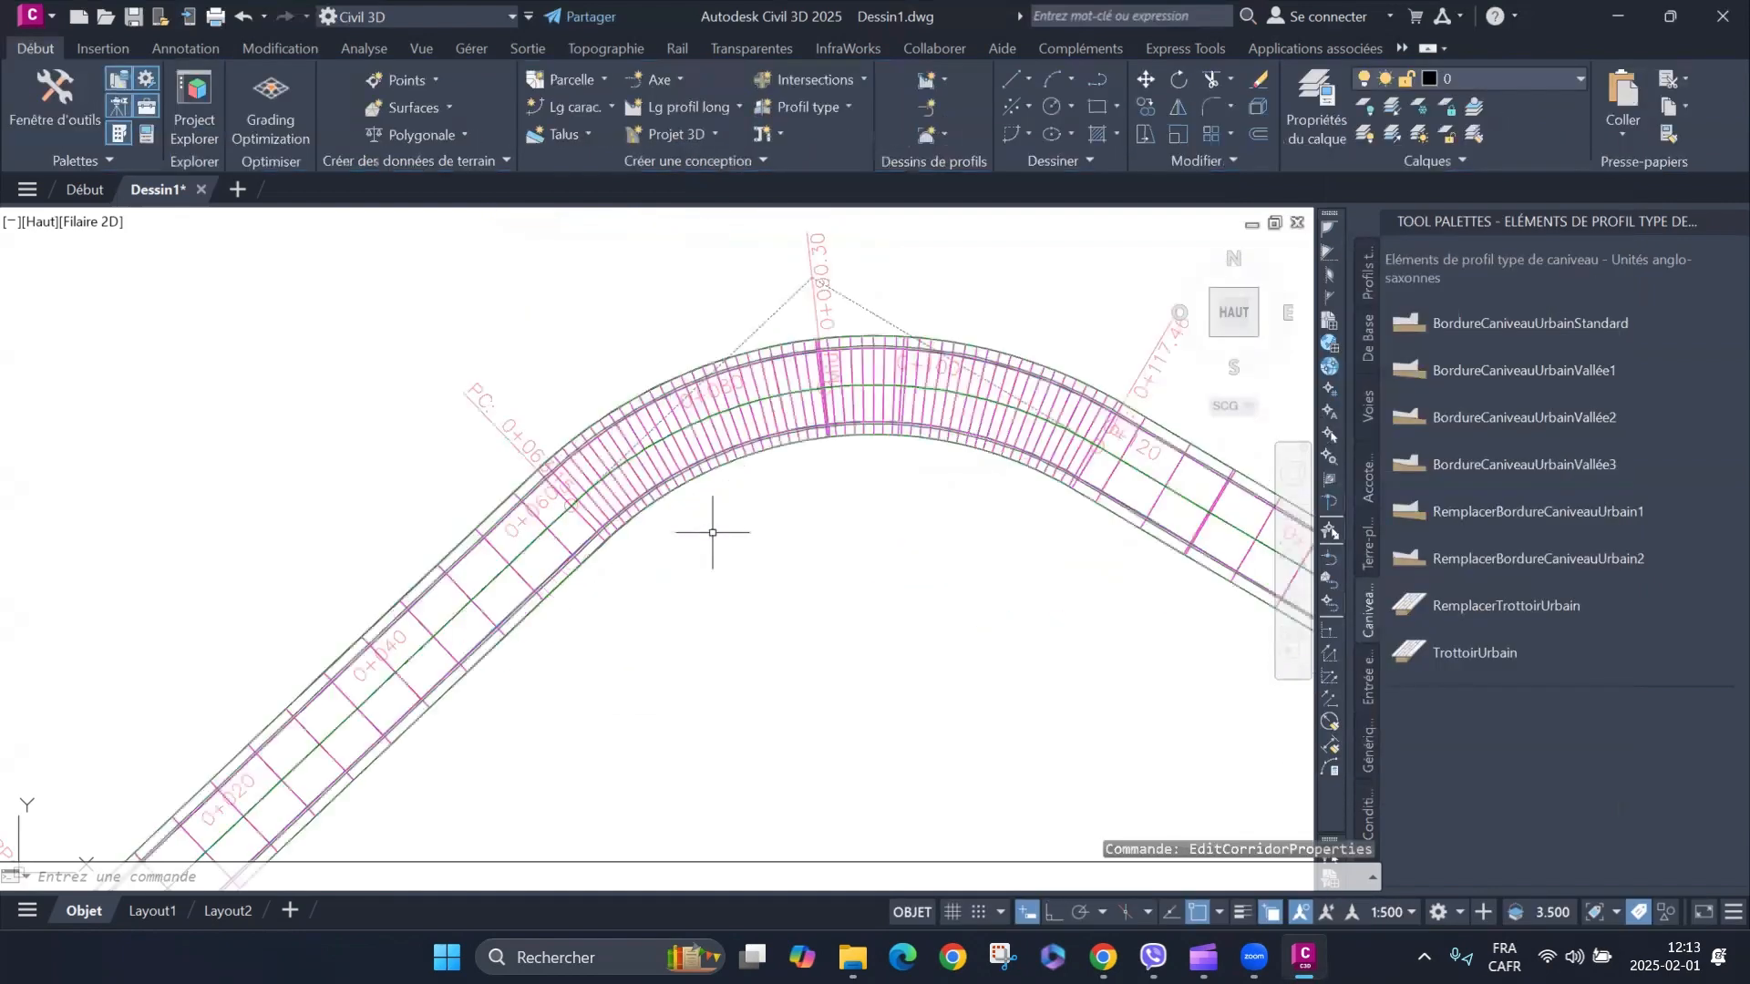
pyautogui.scroll(2, 568, 399)
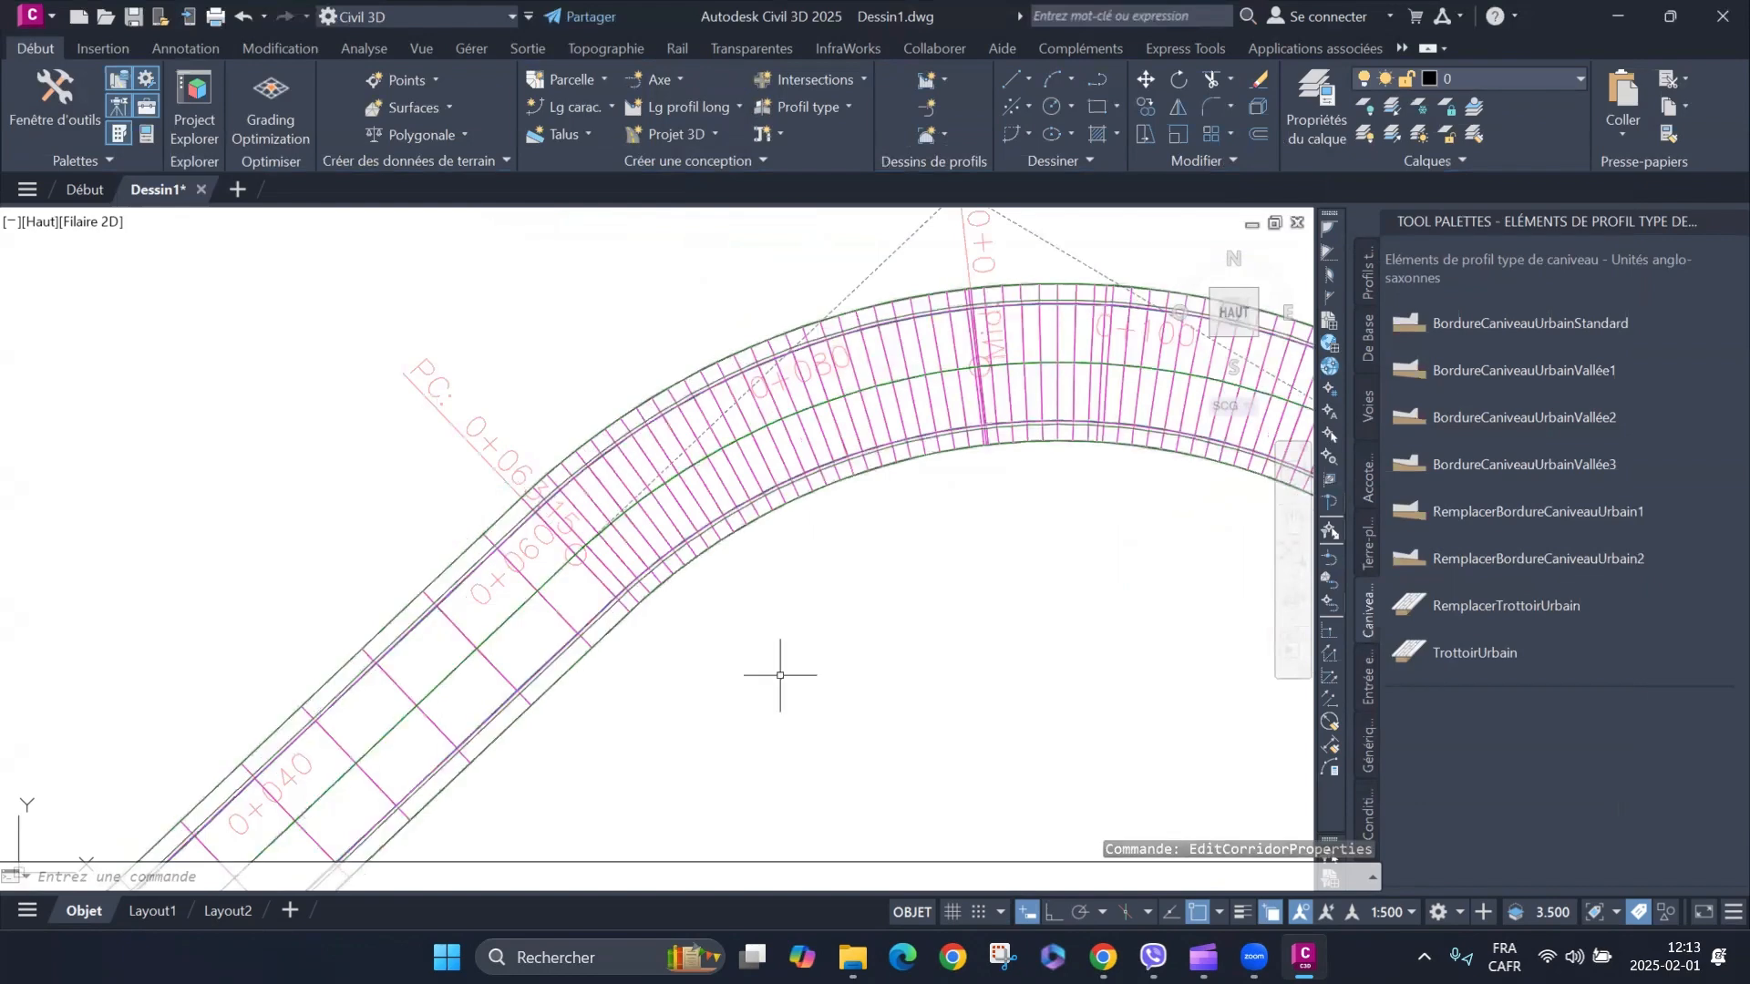
# Examine the rebuilt PROJET 3D 001 corridor in plan, from the section spacing in the curve to its full extent.
pyautogui.scroll(4, 539, 391)
pyautogui.scroll(-4, 633, 587)
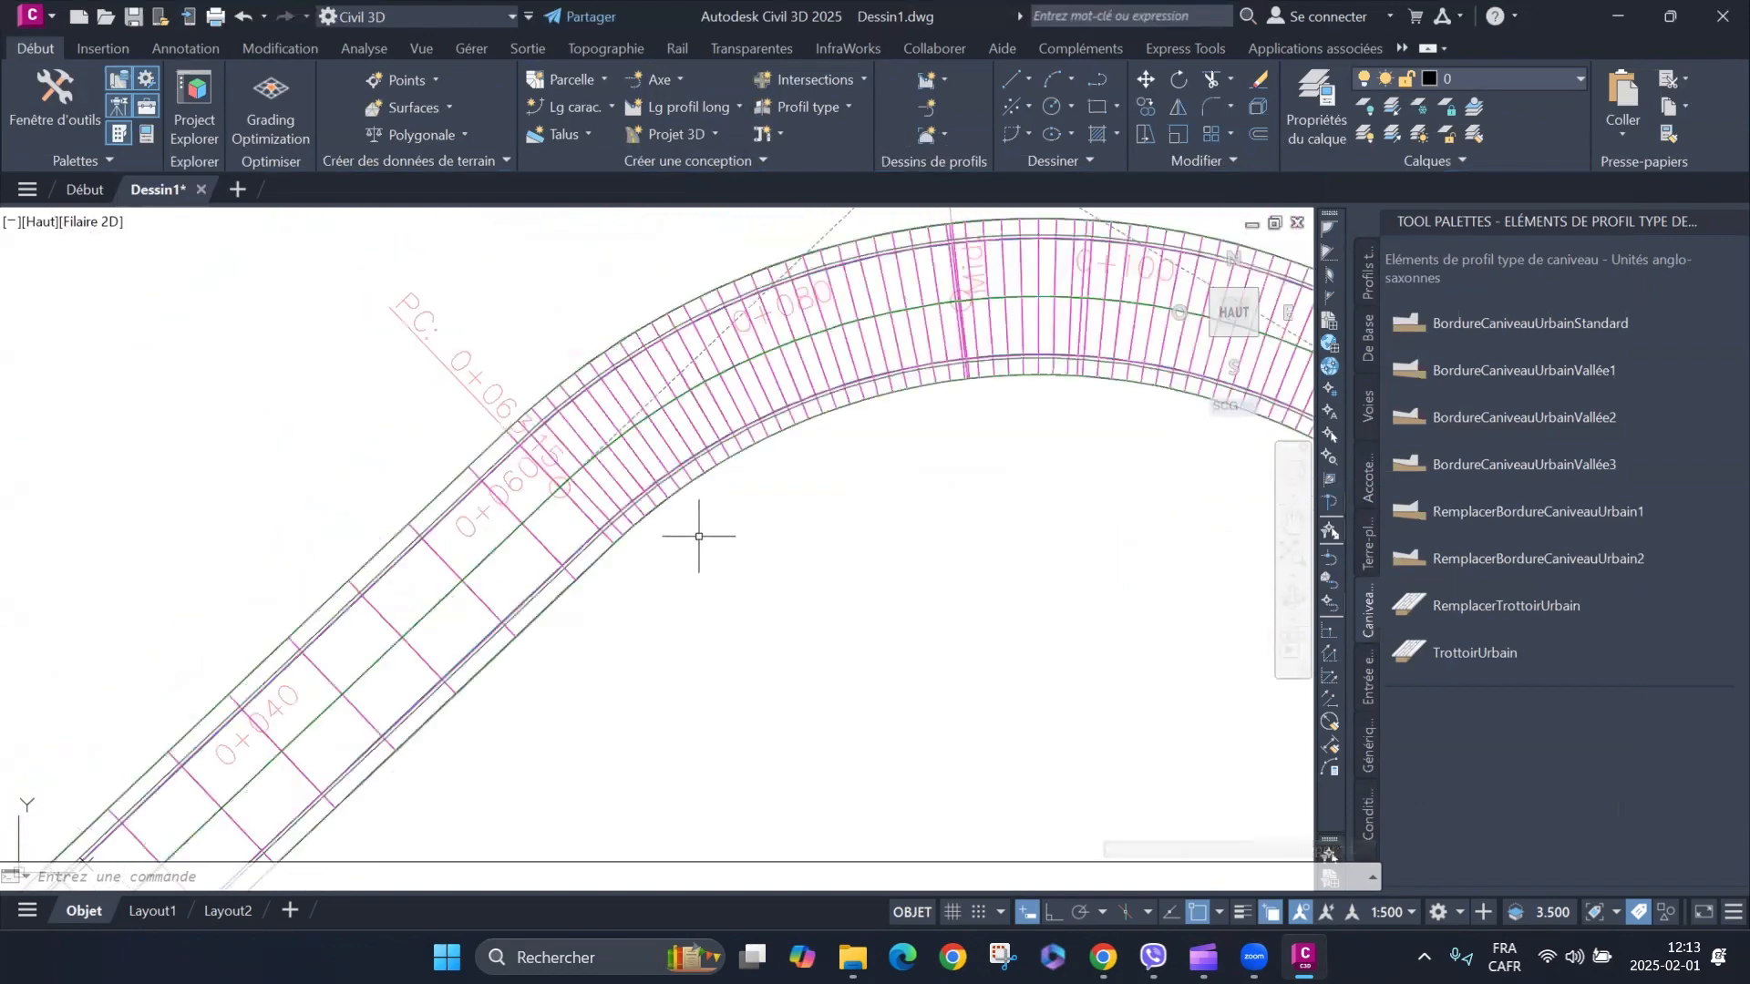
pyautogui.scroll(-6, 674, 511)
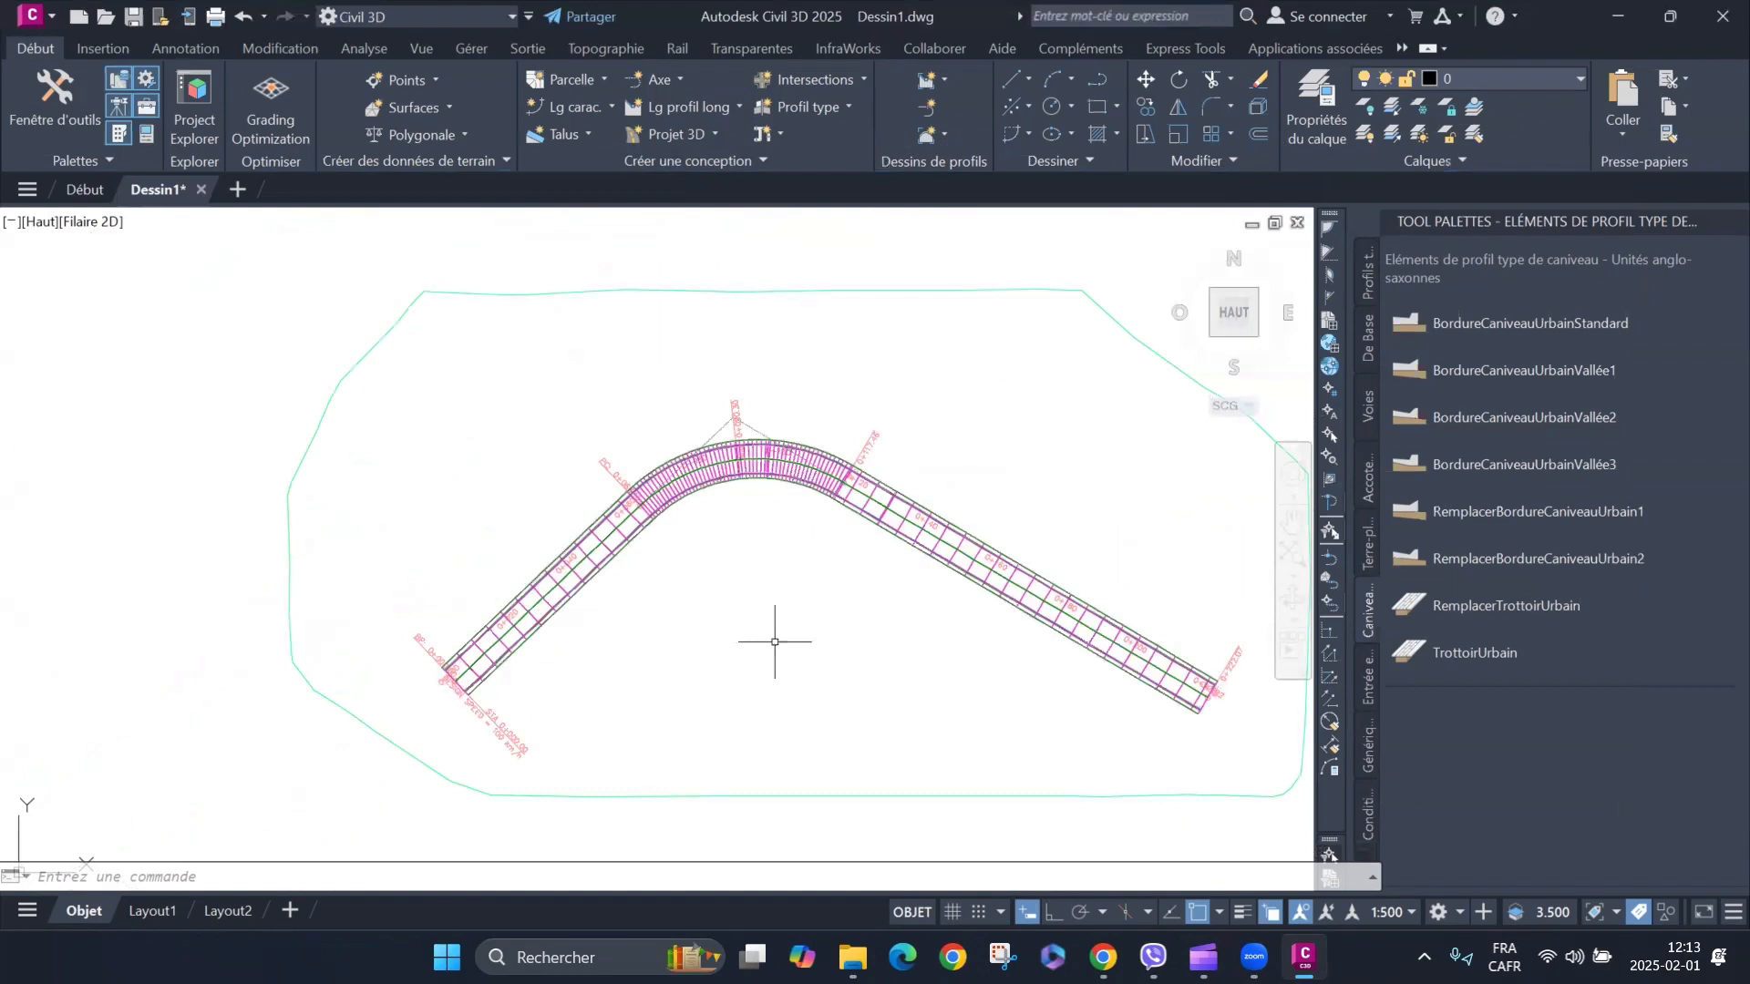
pyautogui.scroll(-4, 829, 657)
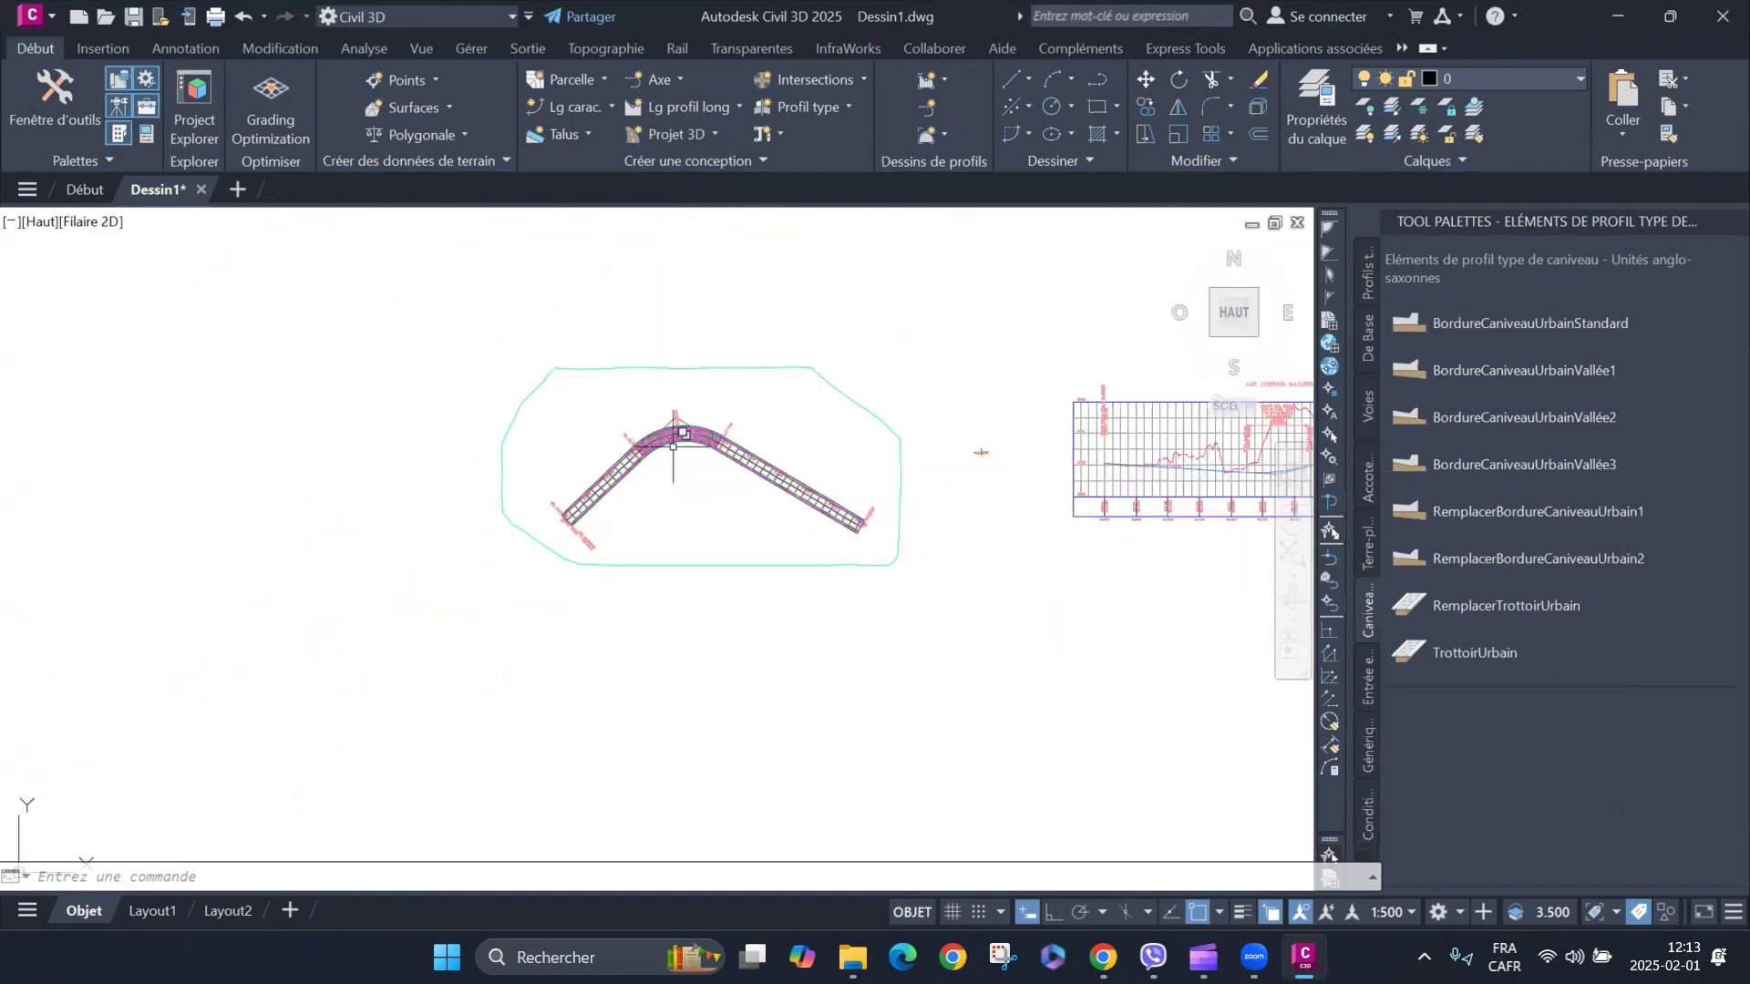
pyautogui.scroll(2, 835, 484)
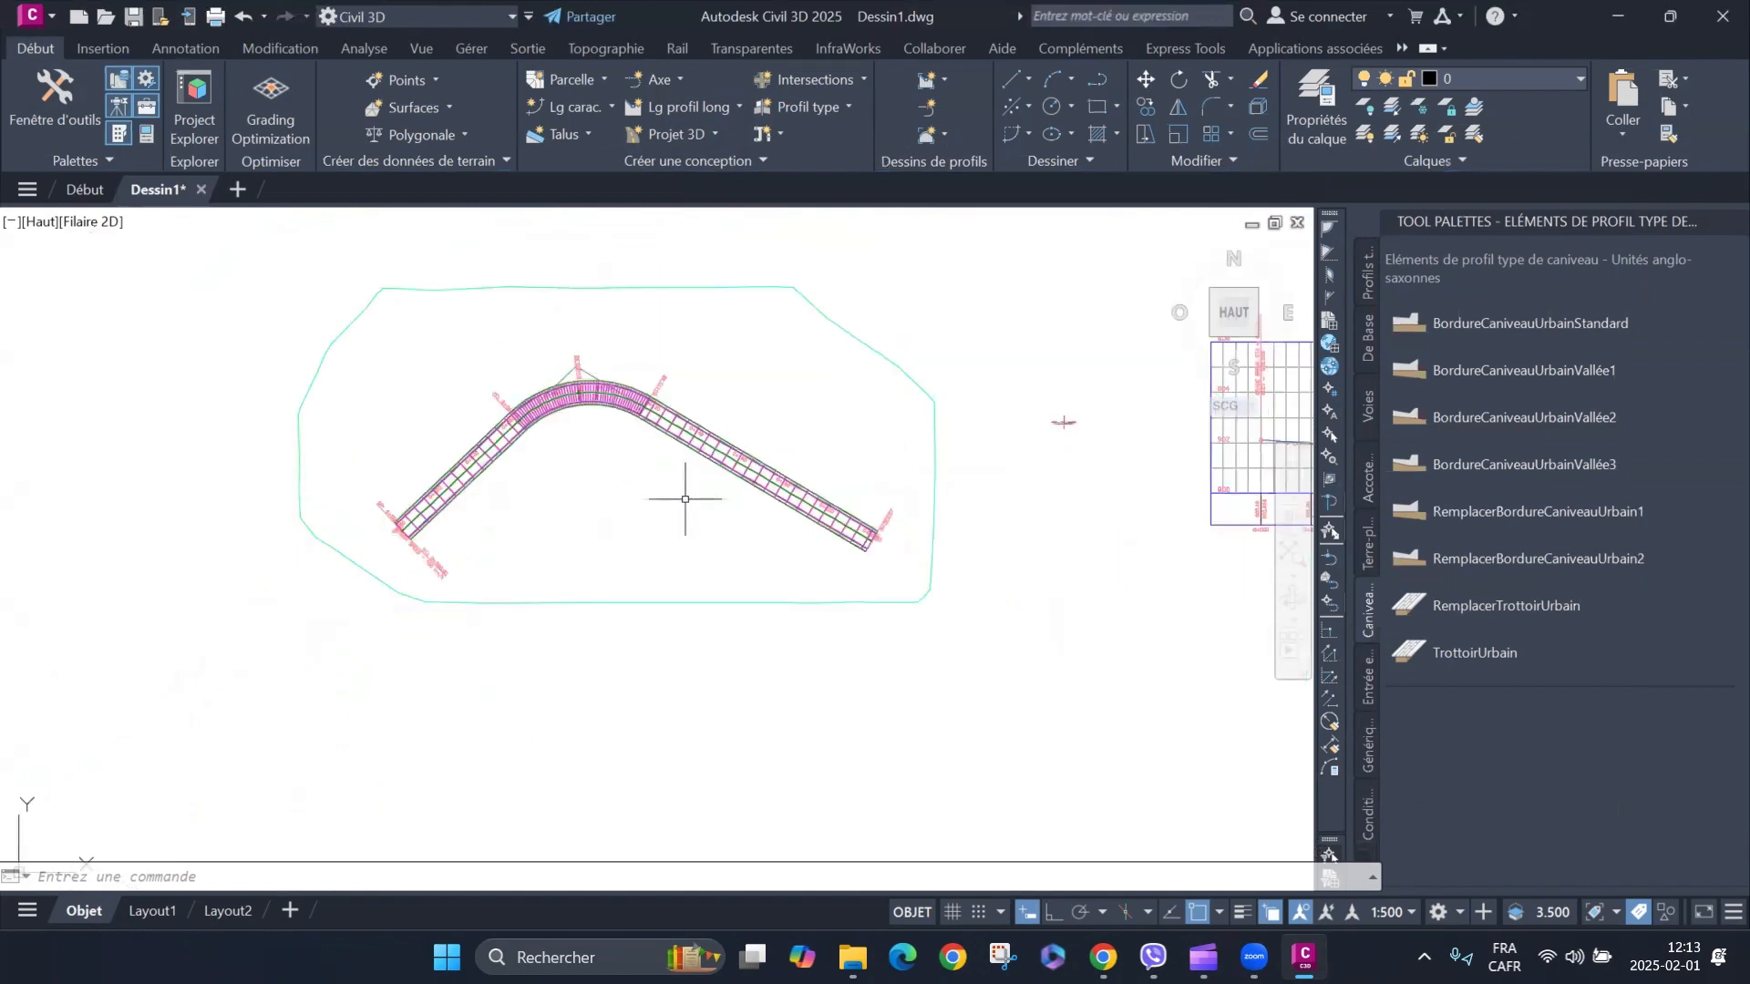
# Start a polyline on the assembly's left sidewalk, tracing its outer edge from the upper corner and its underside to the back of the curb.
pyautogui.moveTo(686, 499)
pyautogui.scroll(10, 1064, 424)
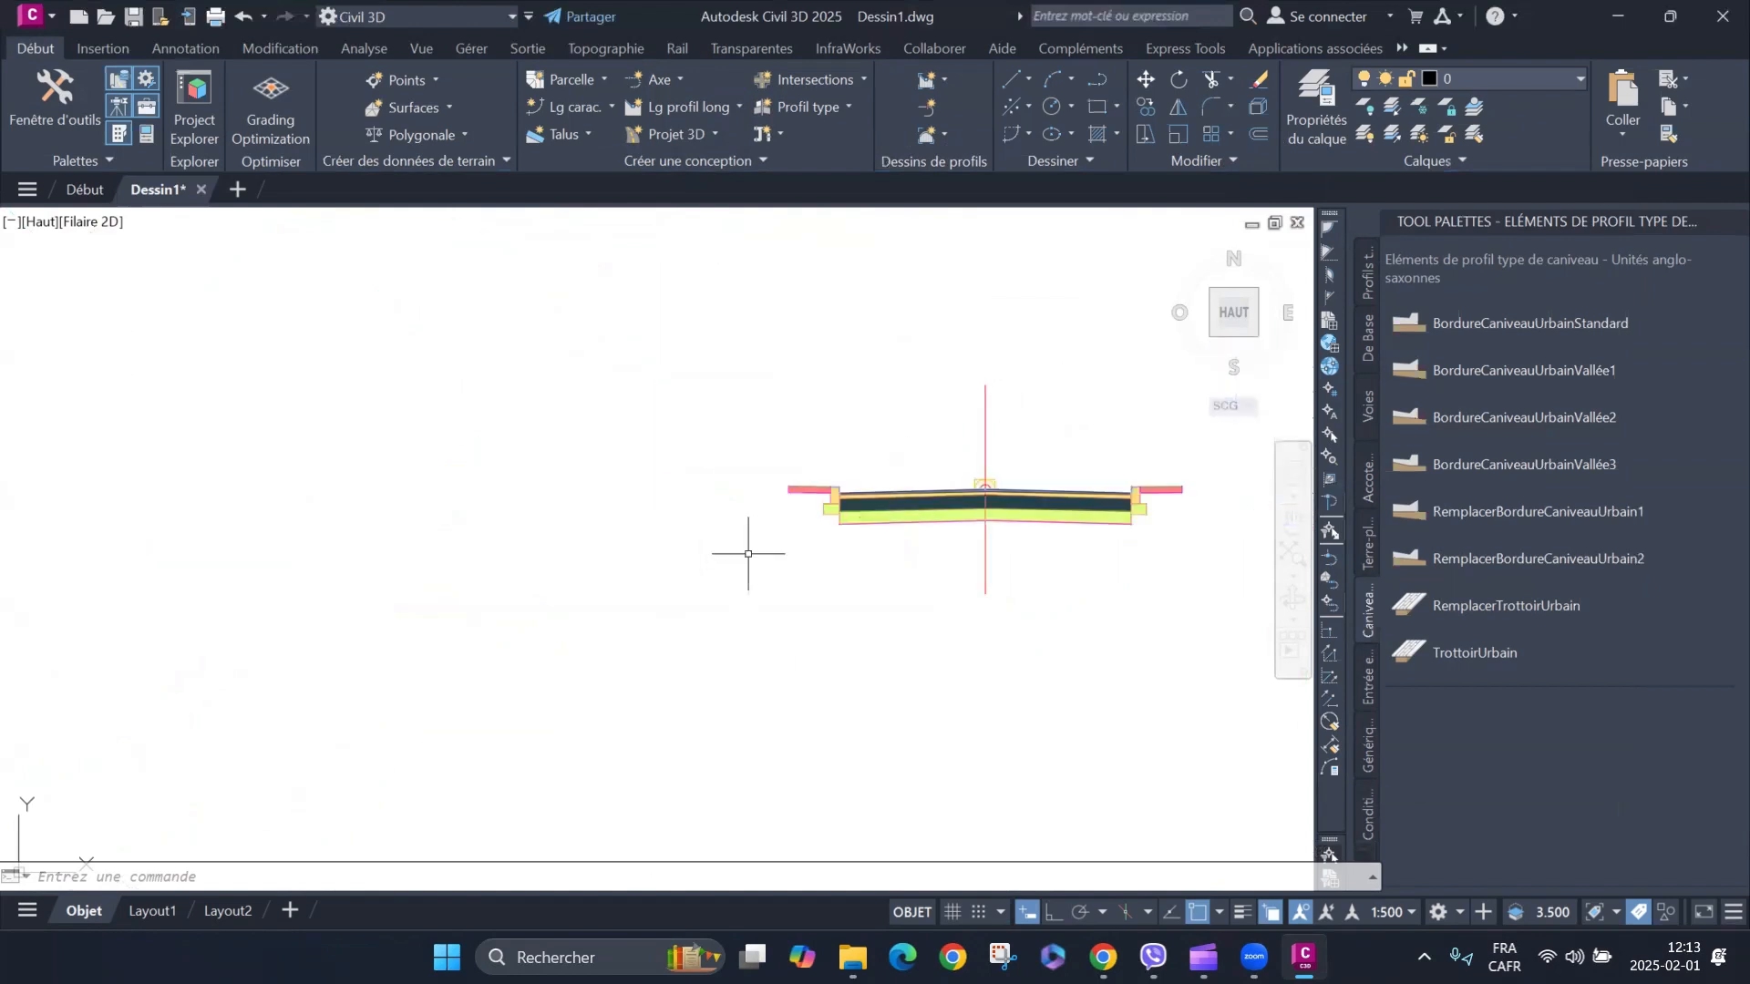
pyautogui.scroll(4, 829, 501)
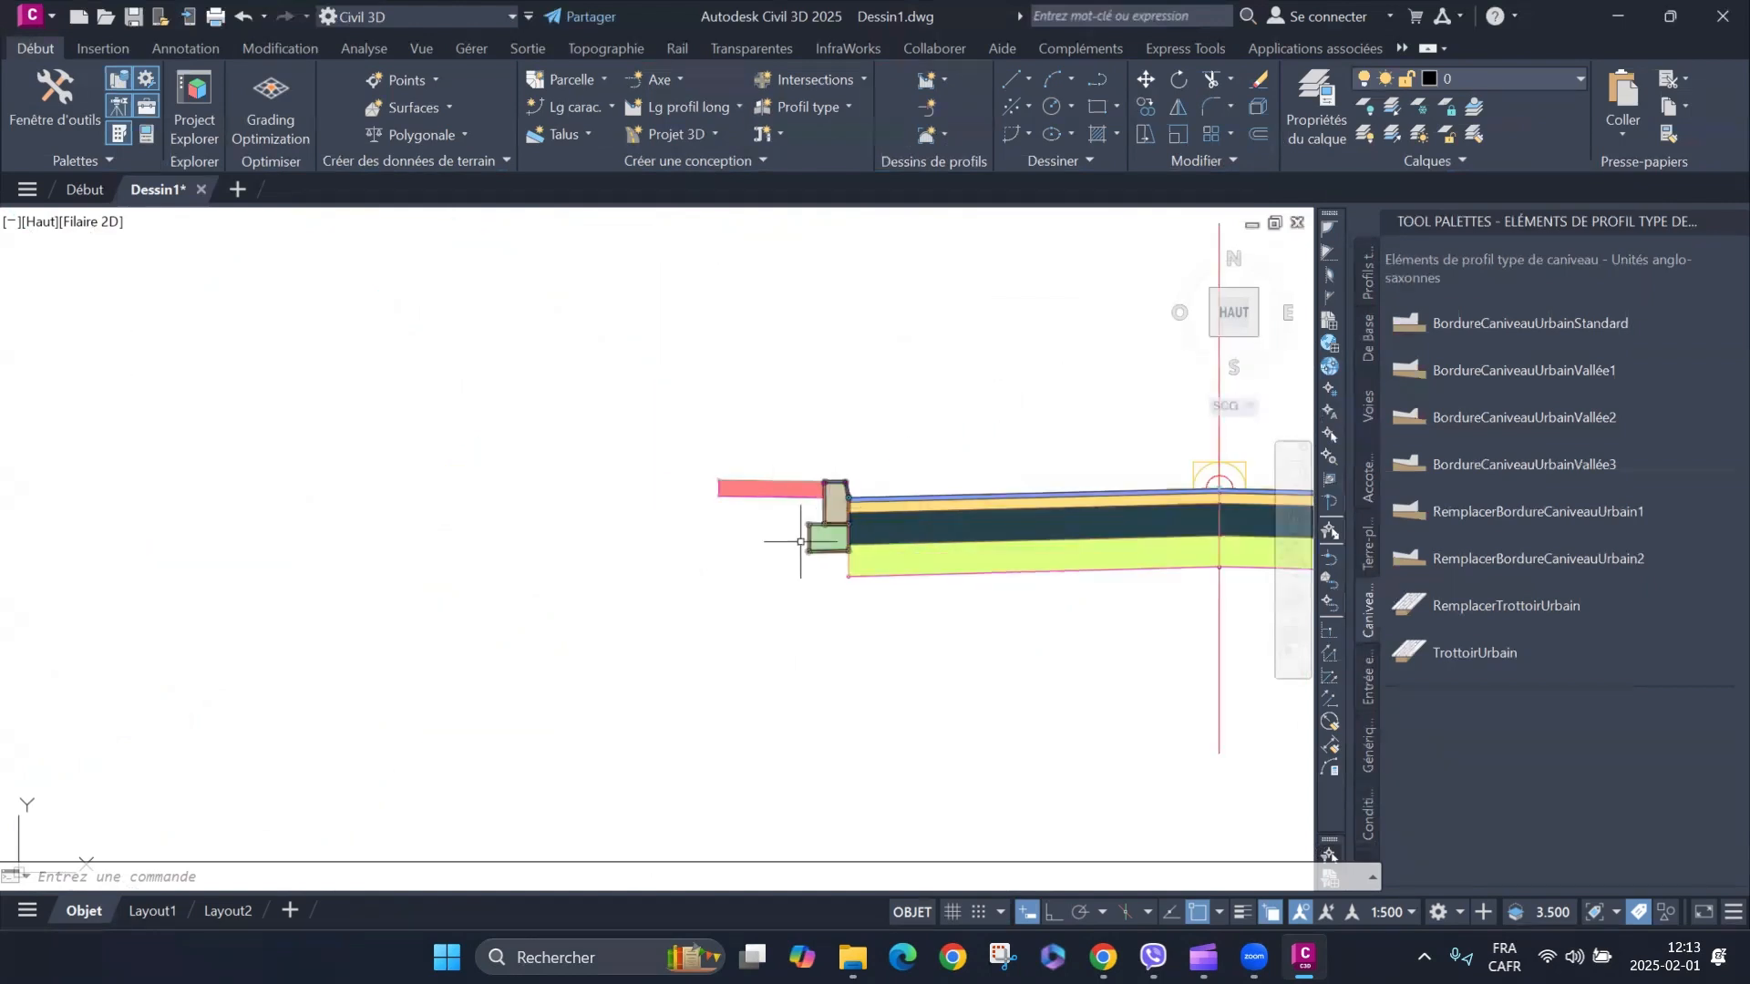
pyautogui.click(1099, 86)
pyautogui.scroll(5, 756, 508)
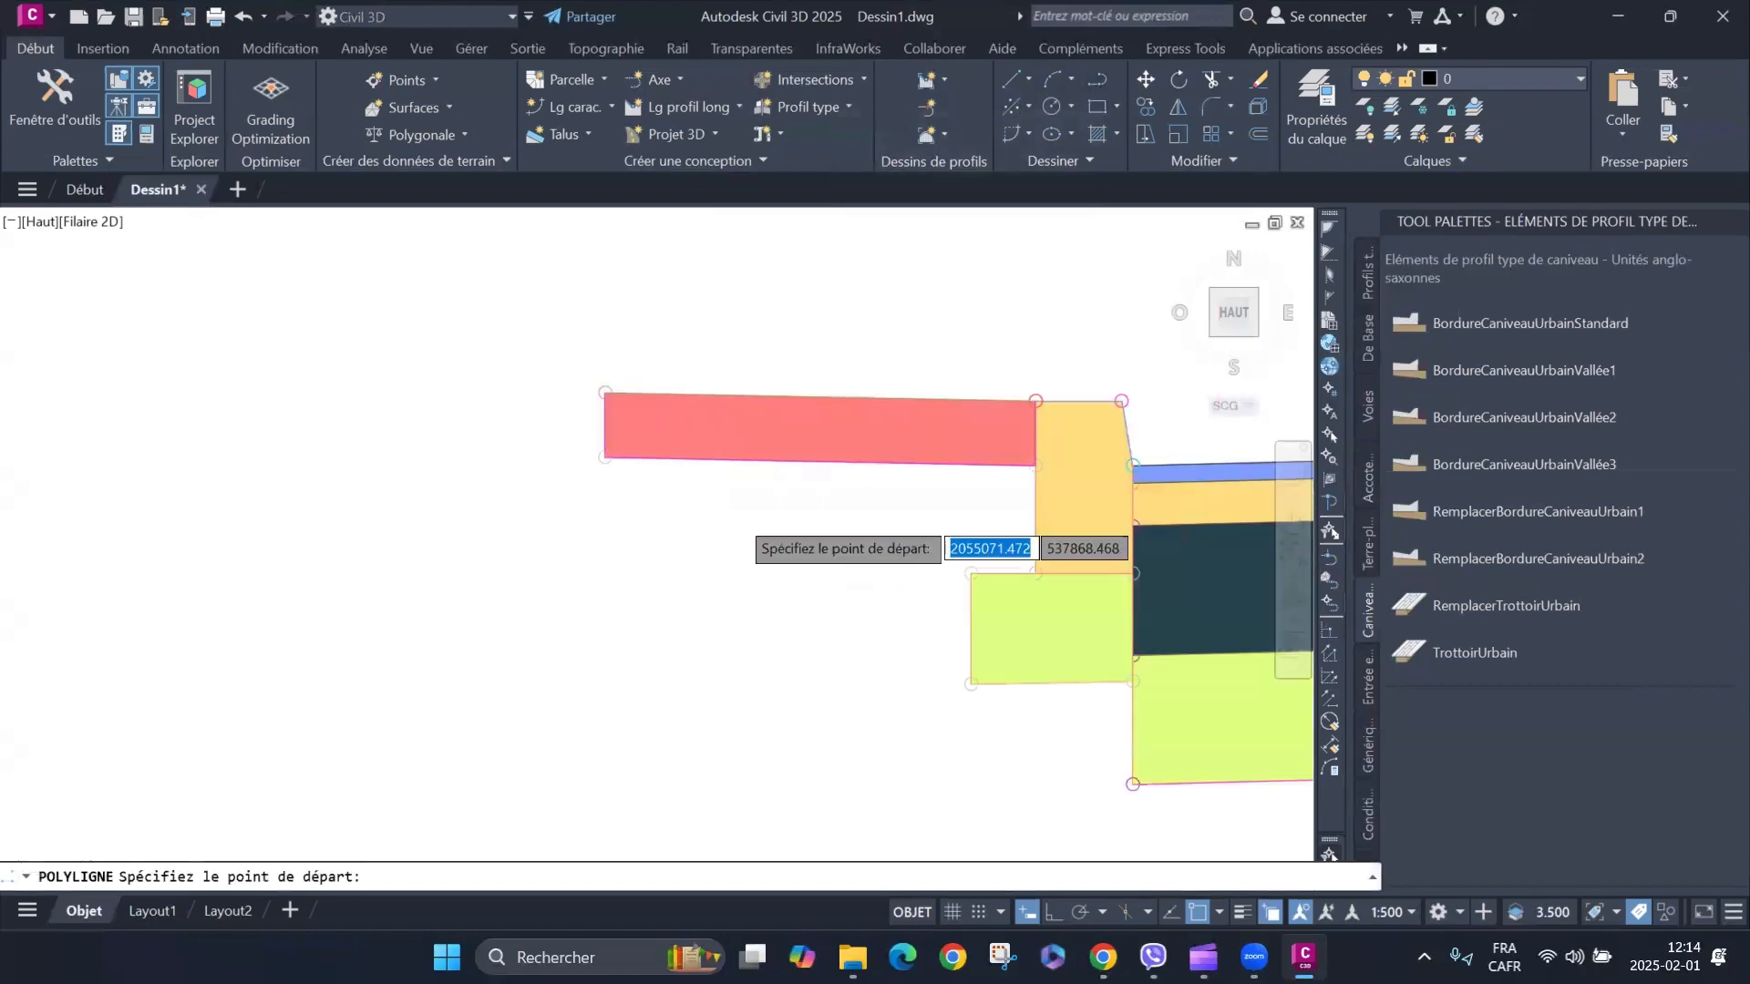
pyautogui.scroll(5, 736, 513)
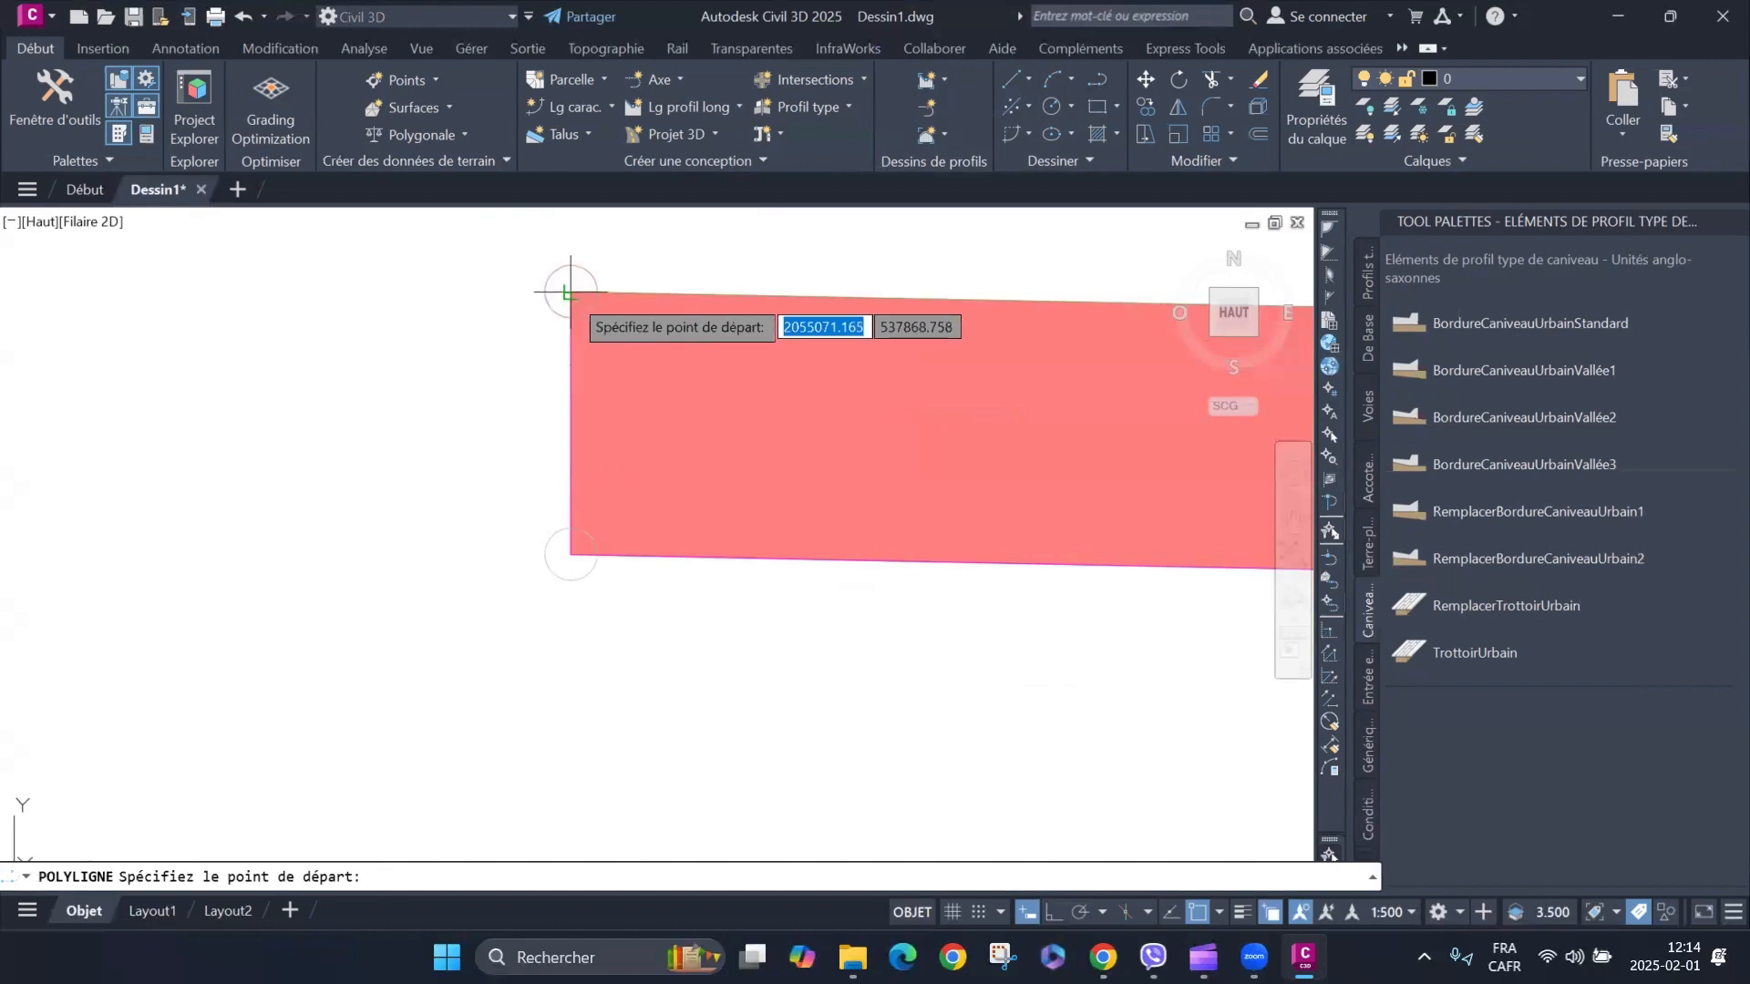
pyautogui.click(571, 292)
pyautogui.scroll(-3, 463, 512)
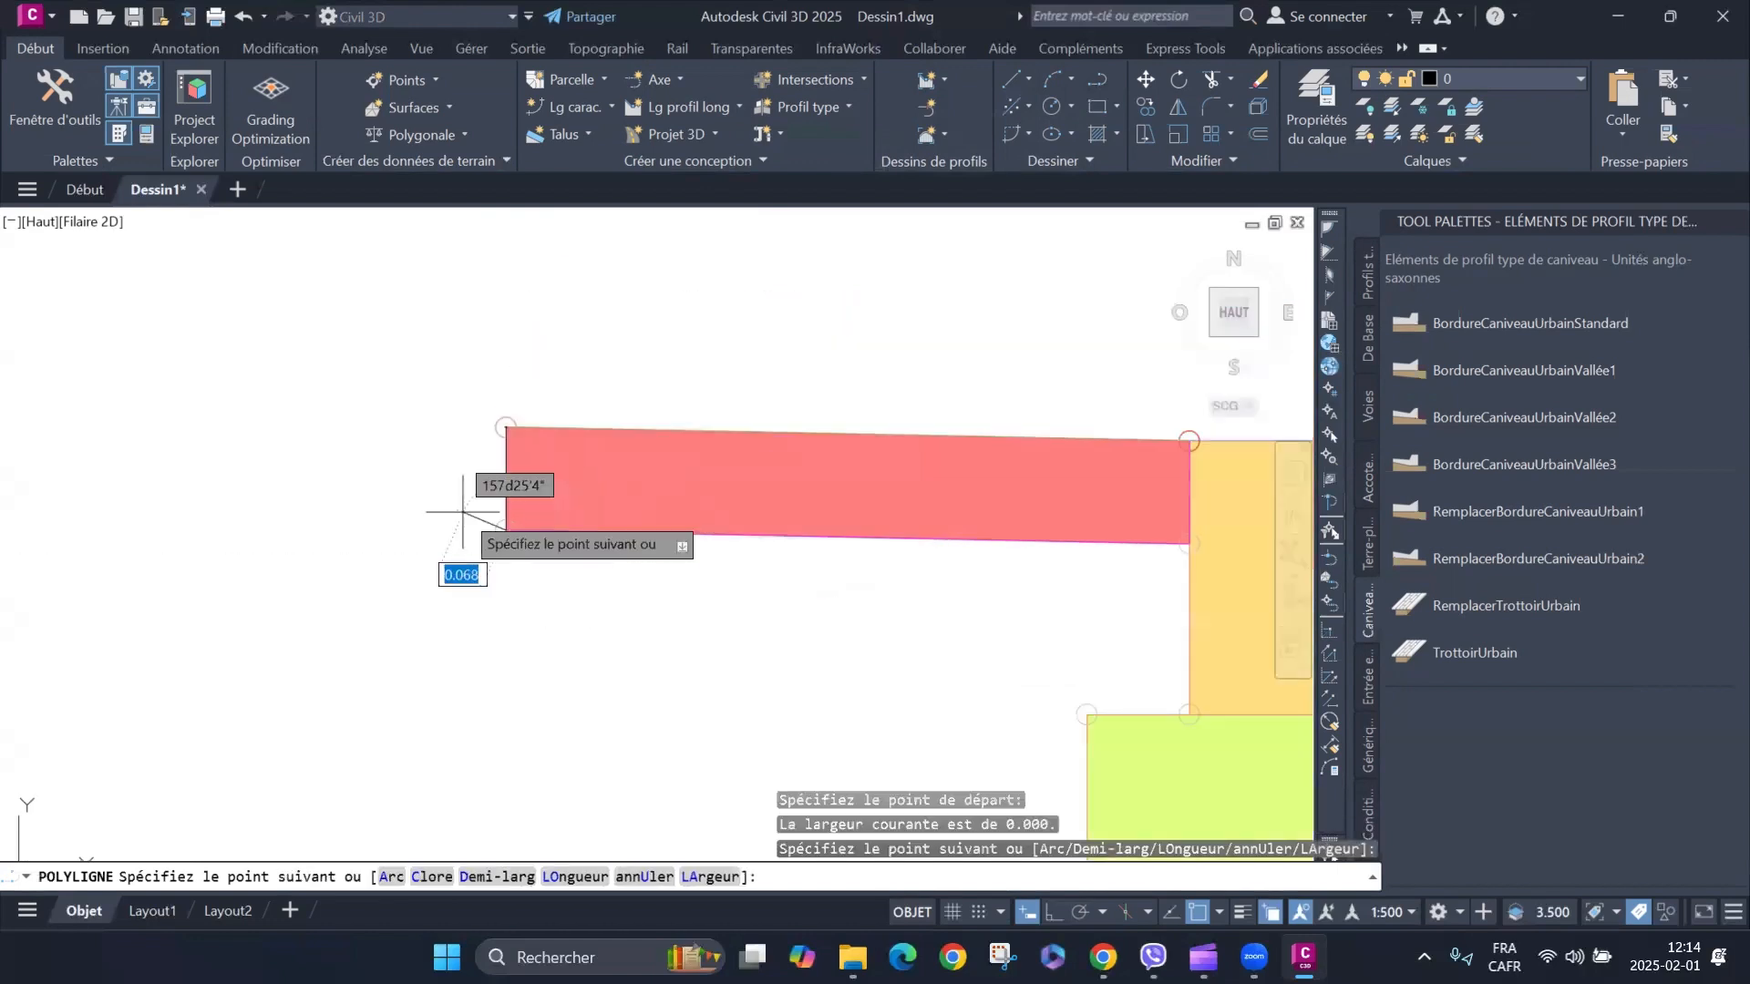
pyautogui.scroll(-2, 463, 512)
pyautogui.scroll(6, 901, 546)
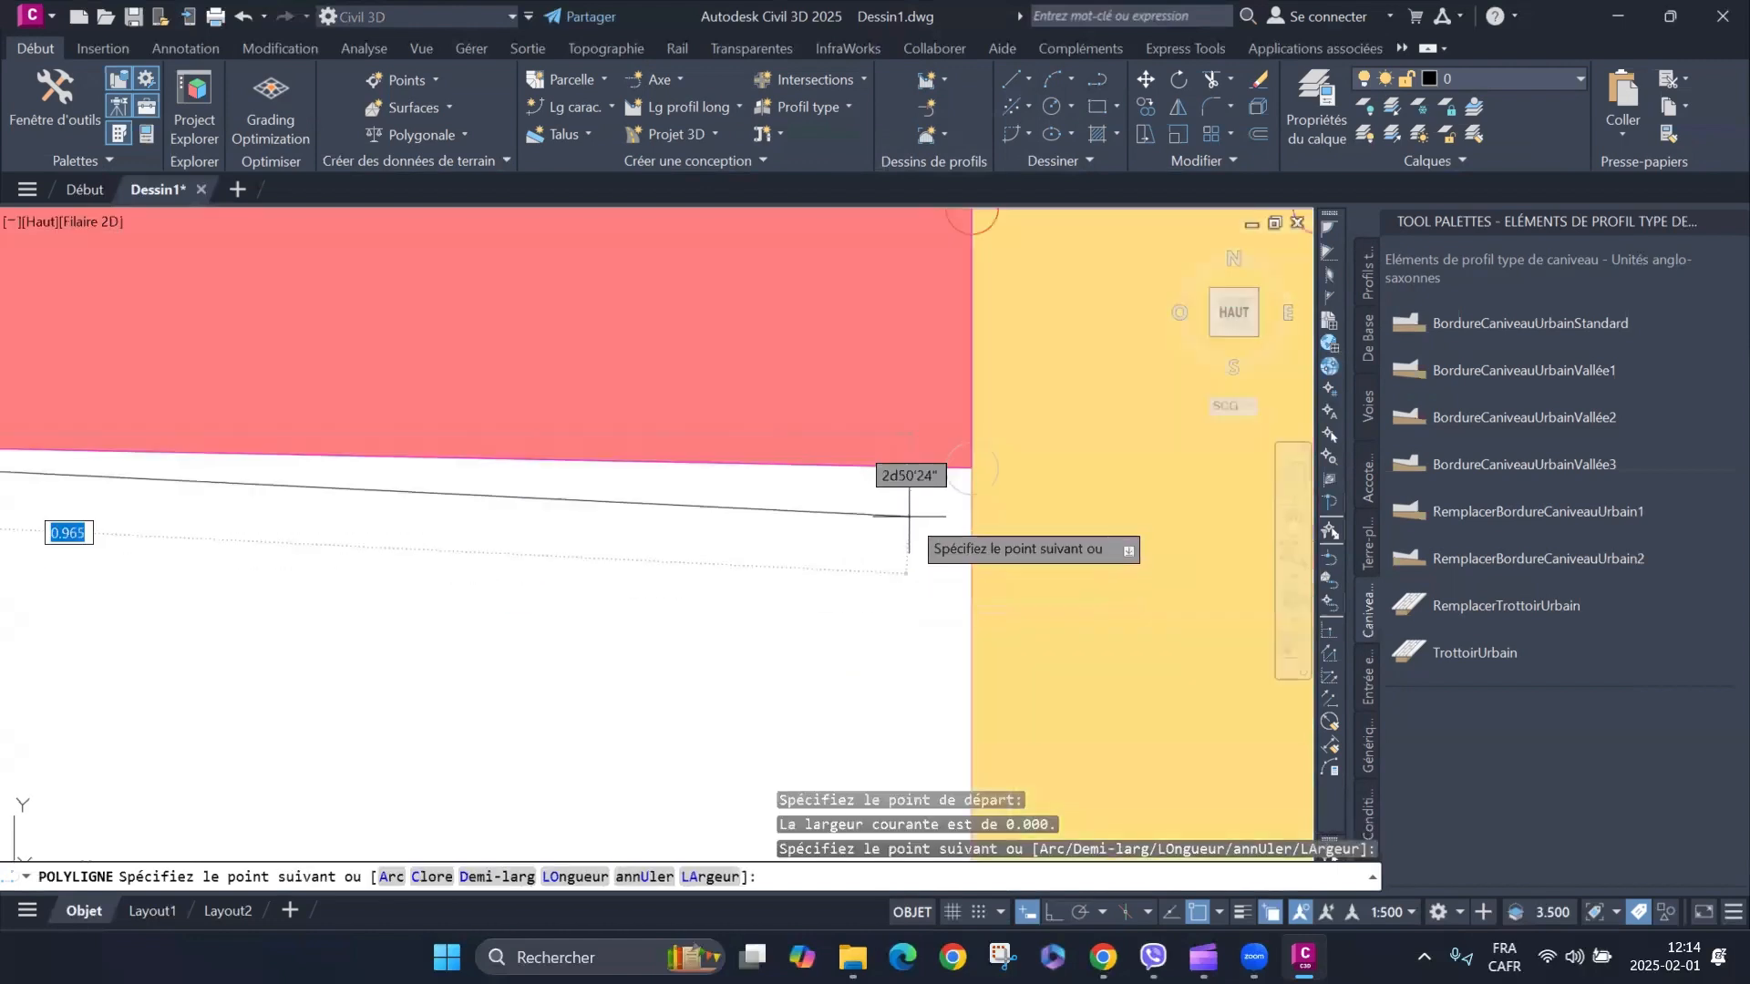
pyautogui.click(962, 467)
# Continue the polyline down the back of the left curb and around its footing to the edge of the pavement layers.
pyautogui.scroll(-5, 911, 463)
pyautogui.scroll(3, 926, 492)
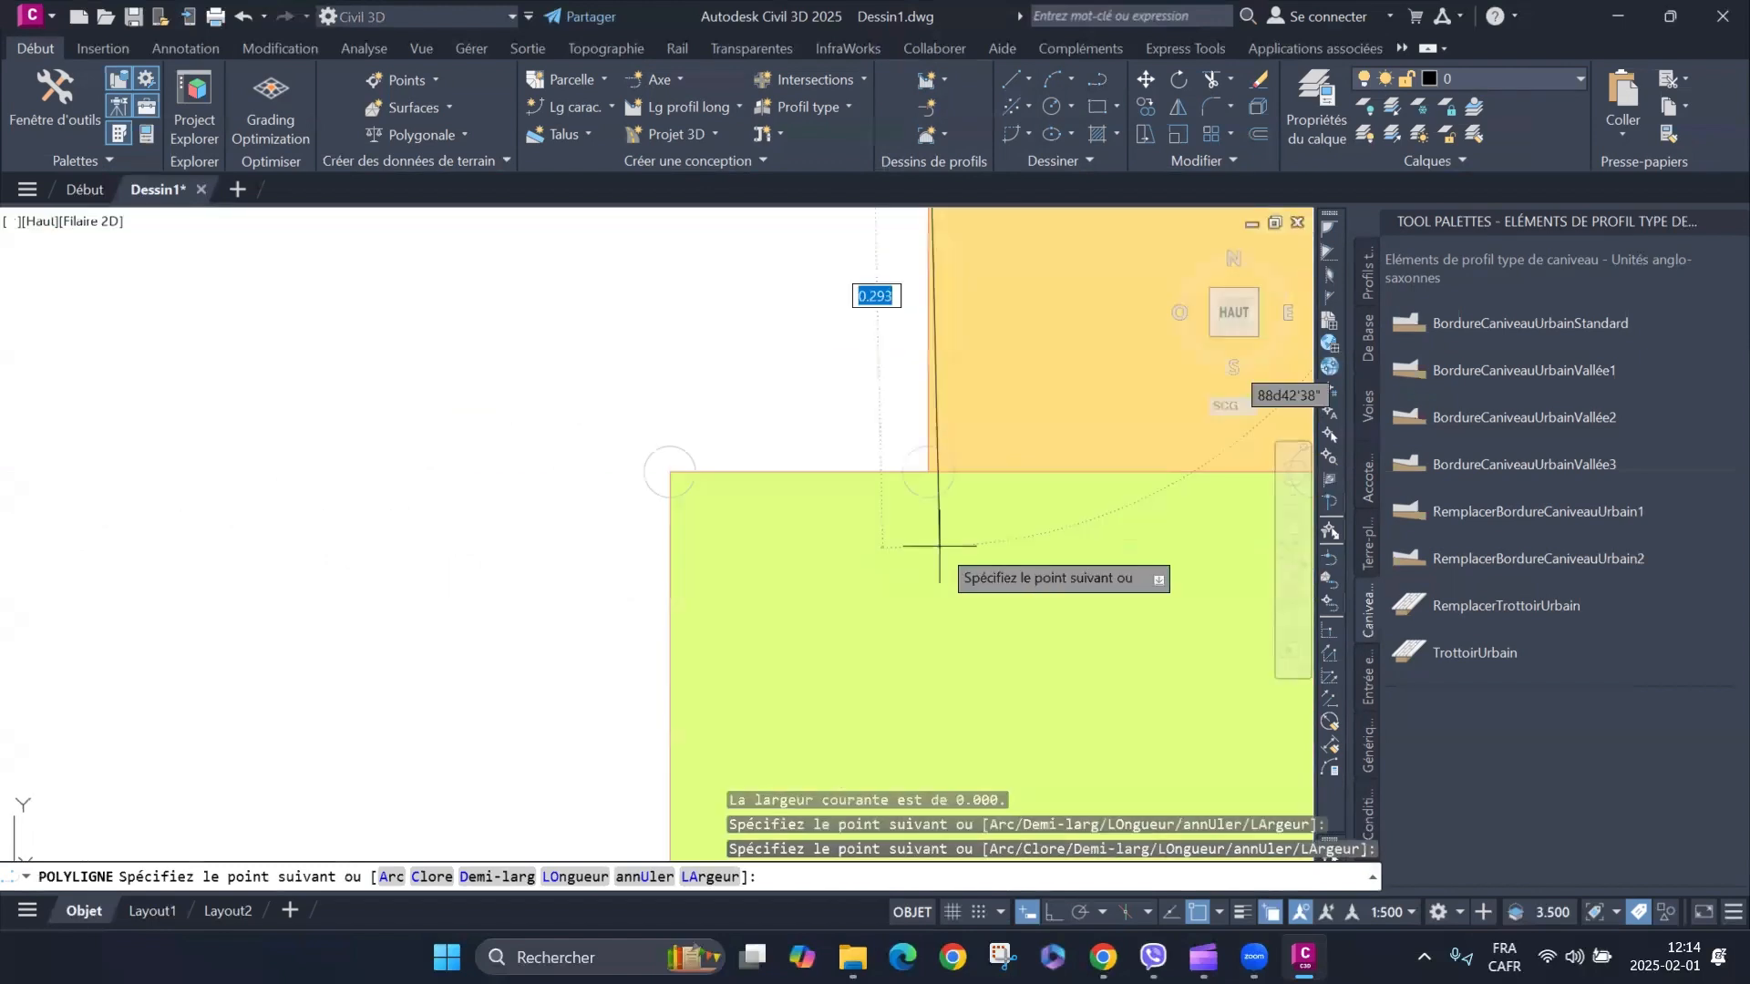
pyautogui.click(927, 472)
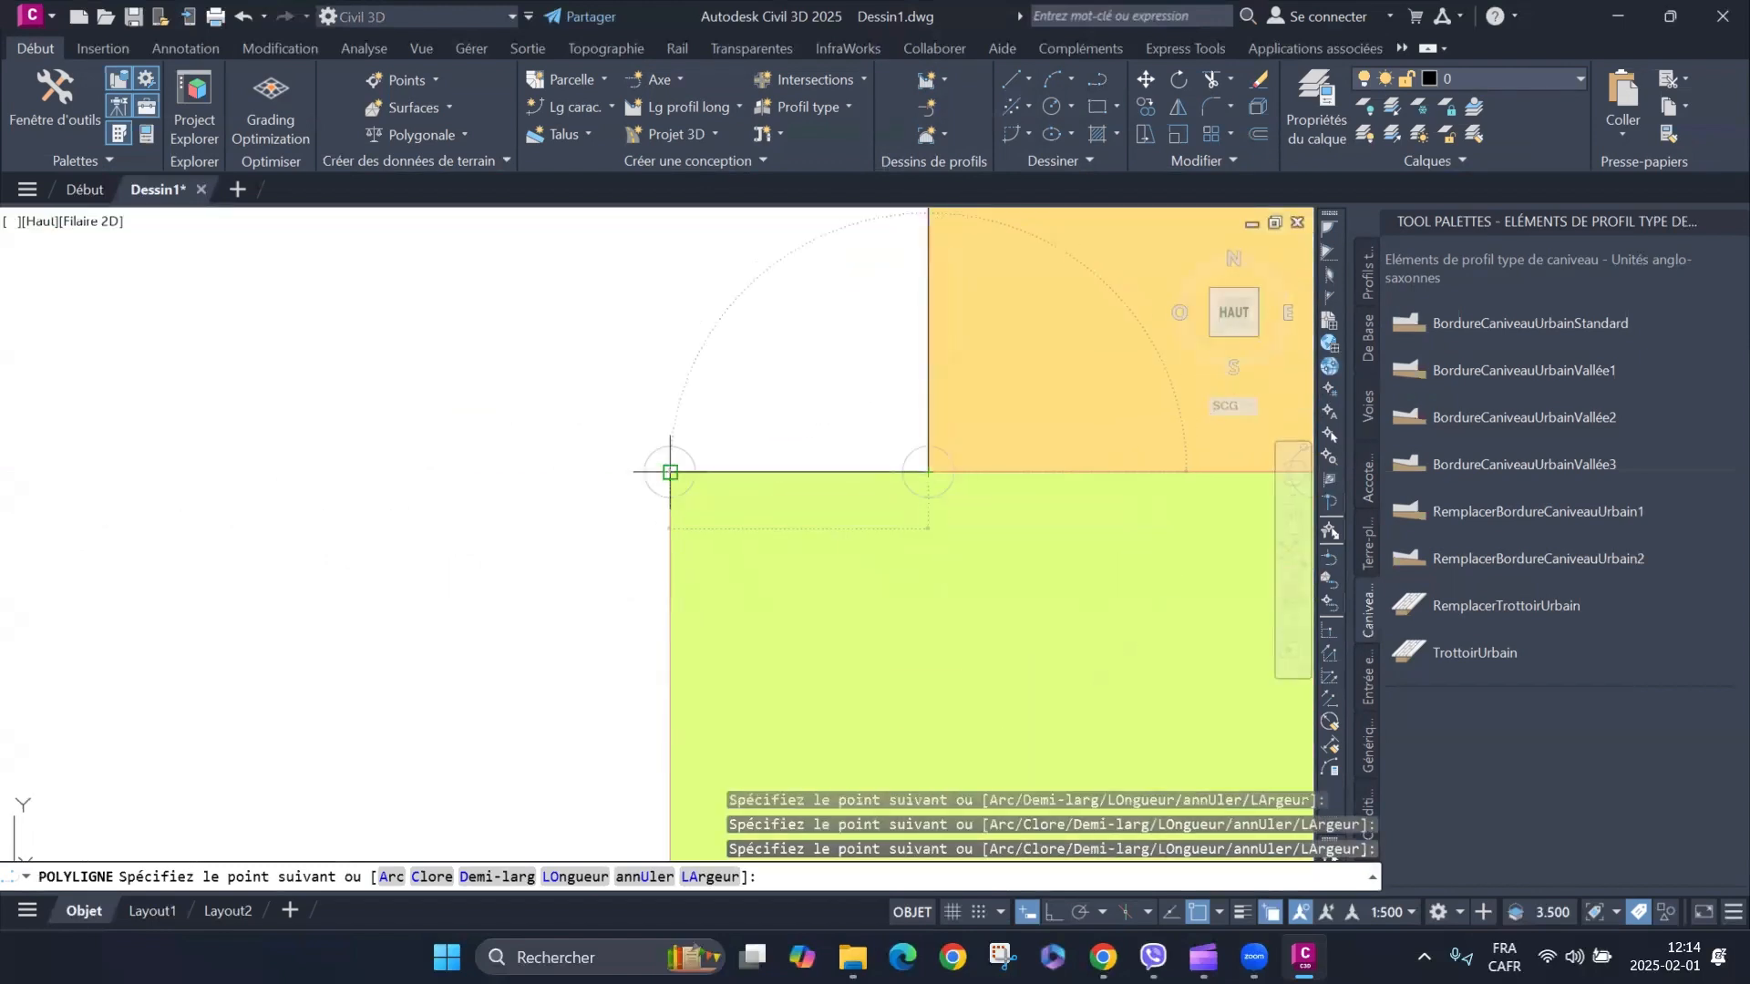
pyautogui.scroll(-3, 670, 473)
pyautogui.scroll(5, 601, 428)
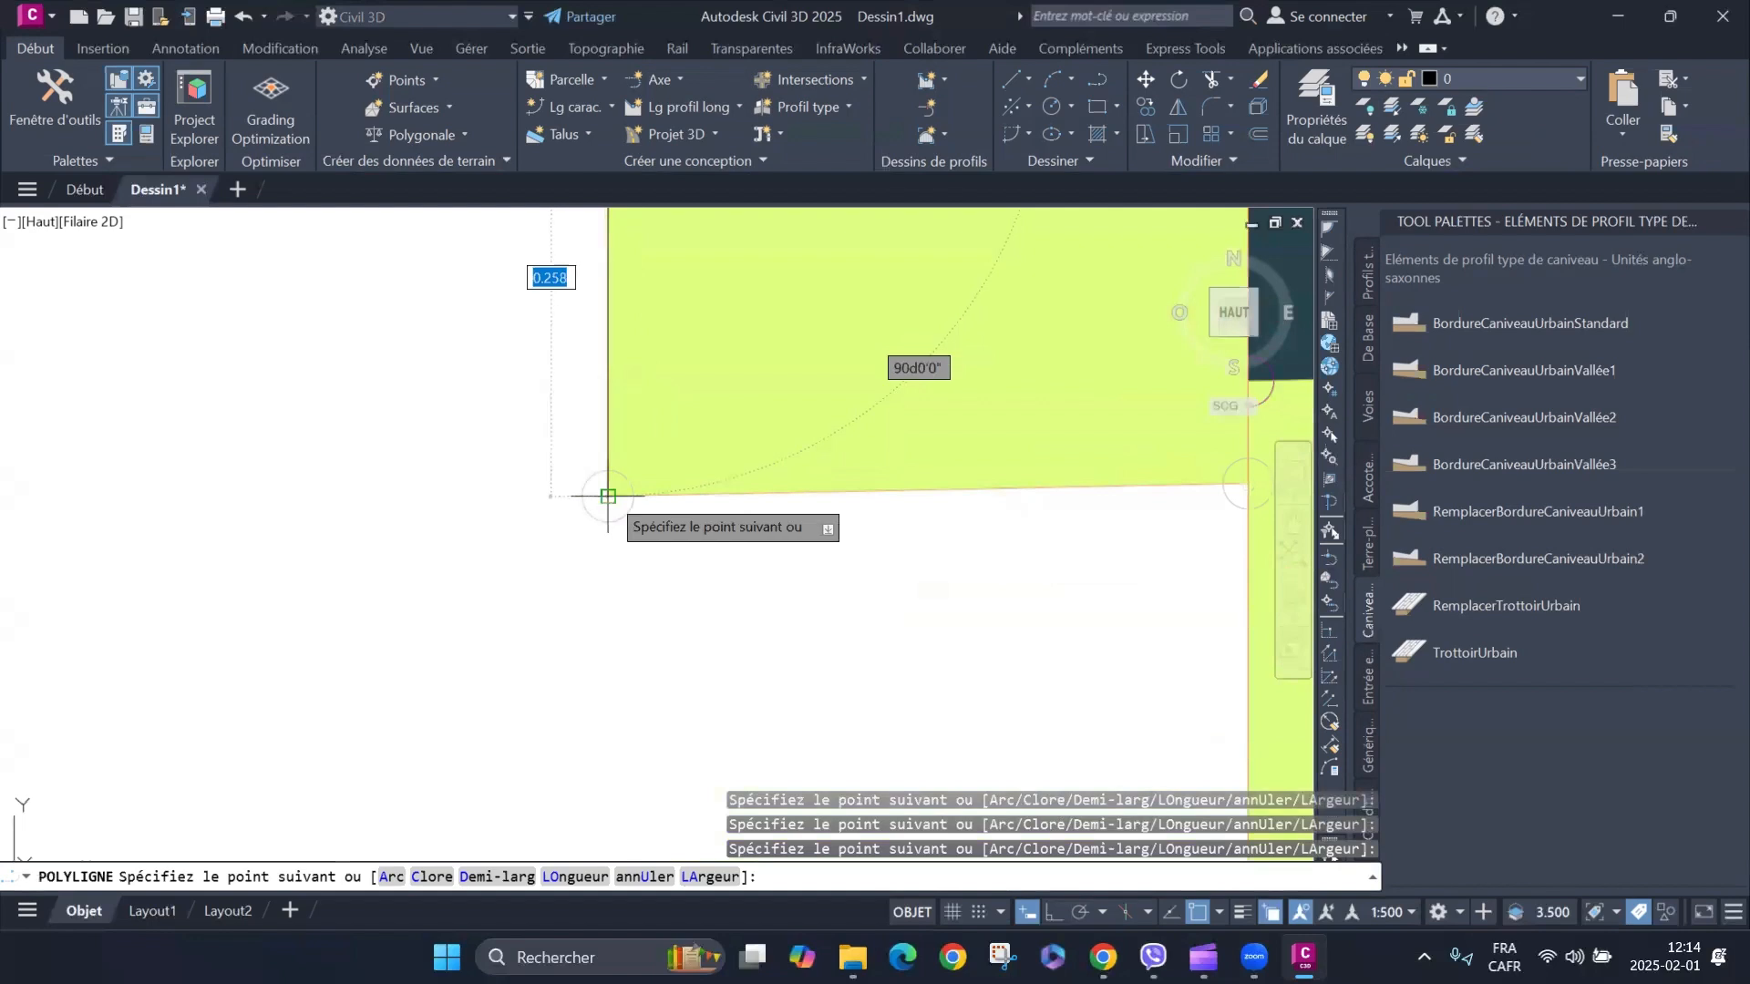
pyautogui.click(607, 496)
pyautogui.scroll(-3, 608, 497)
pyautogui.scroll(2, 529, 501)
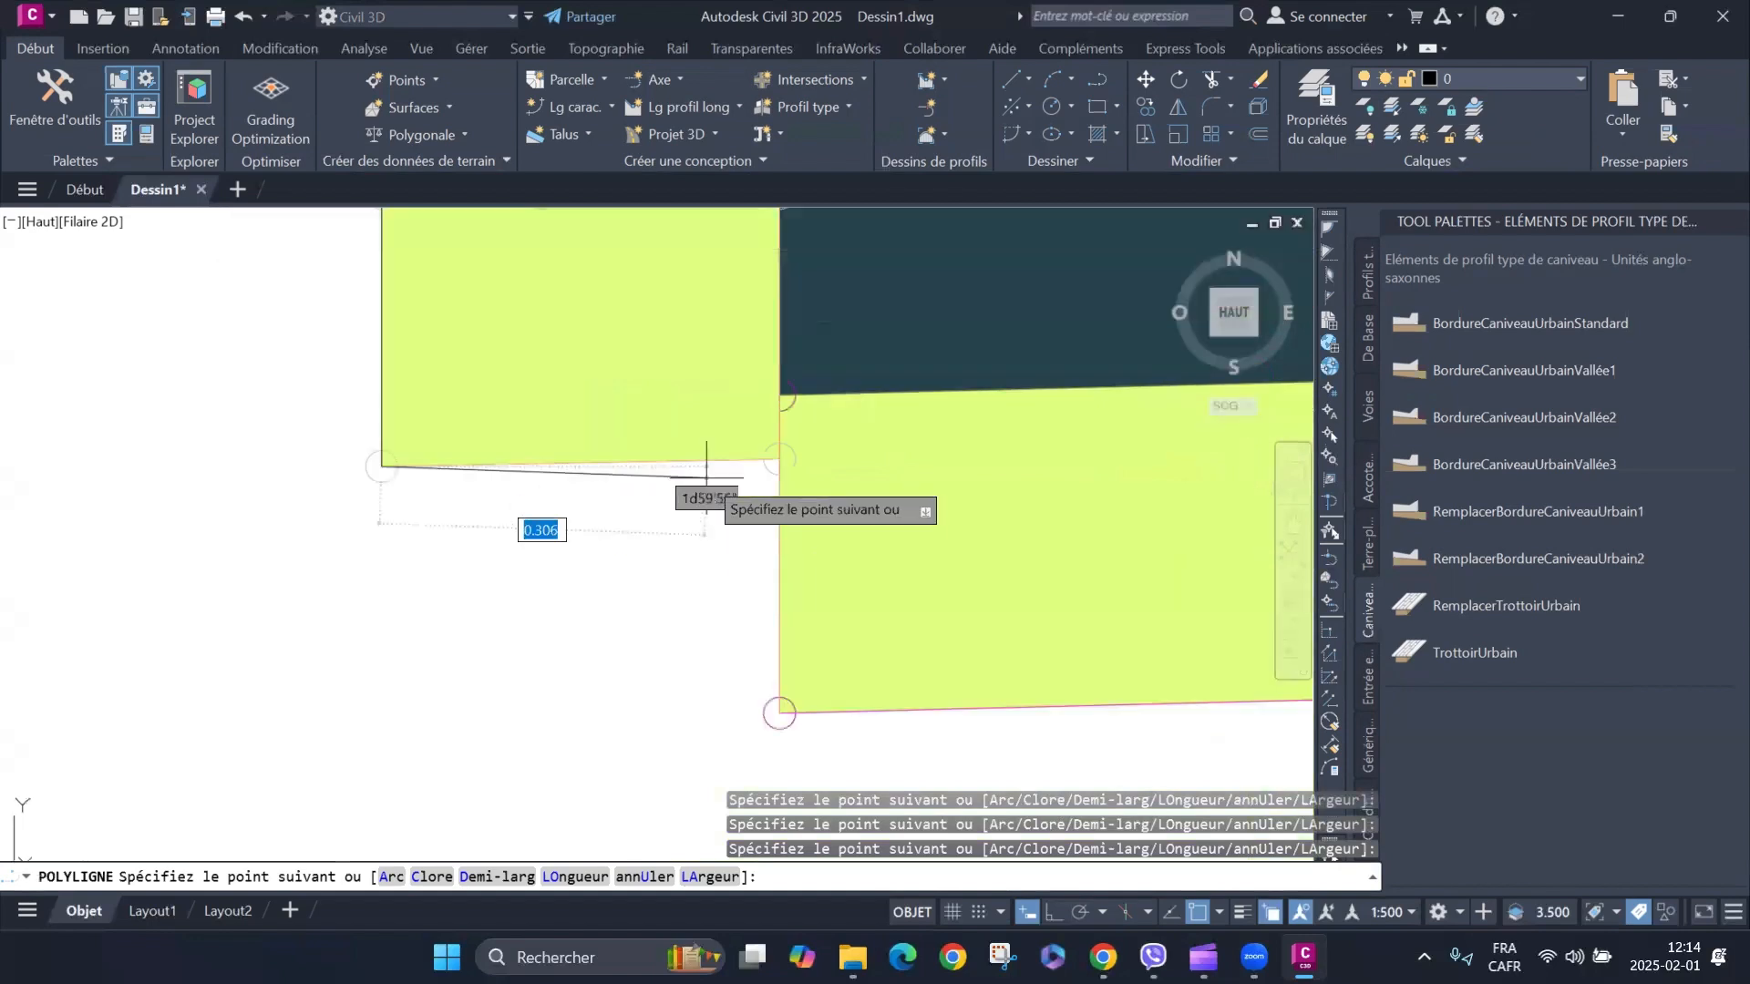
pyautogui.click(778, 466)
# Extend the polyline to the bottom of the lowest pavement layer and along its underside, through the centreline, to the right edge.
pyautogui.scroll(-4, 759, 435)
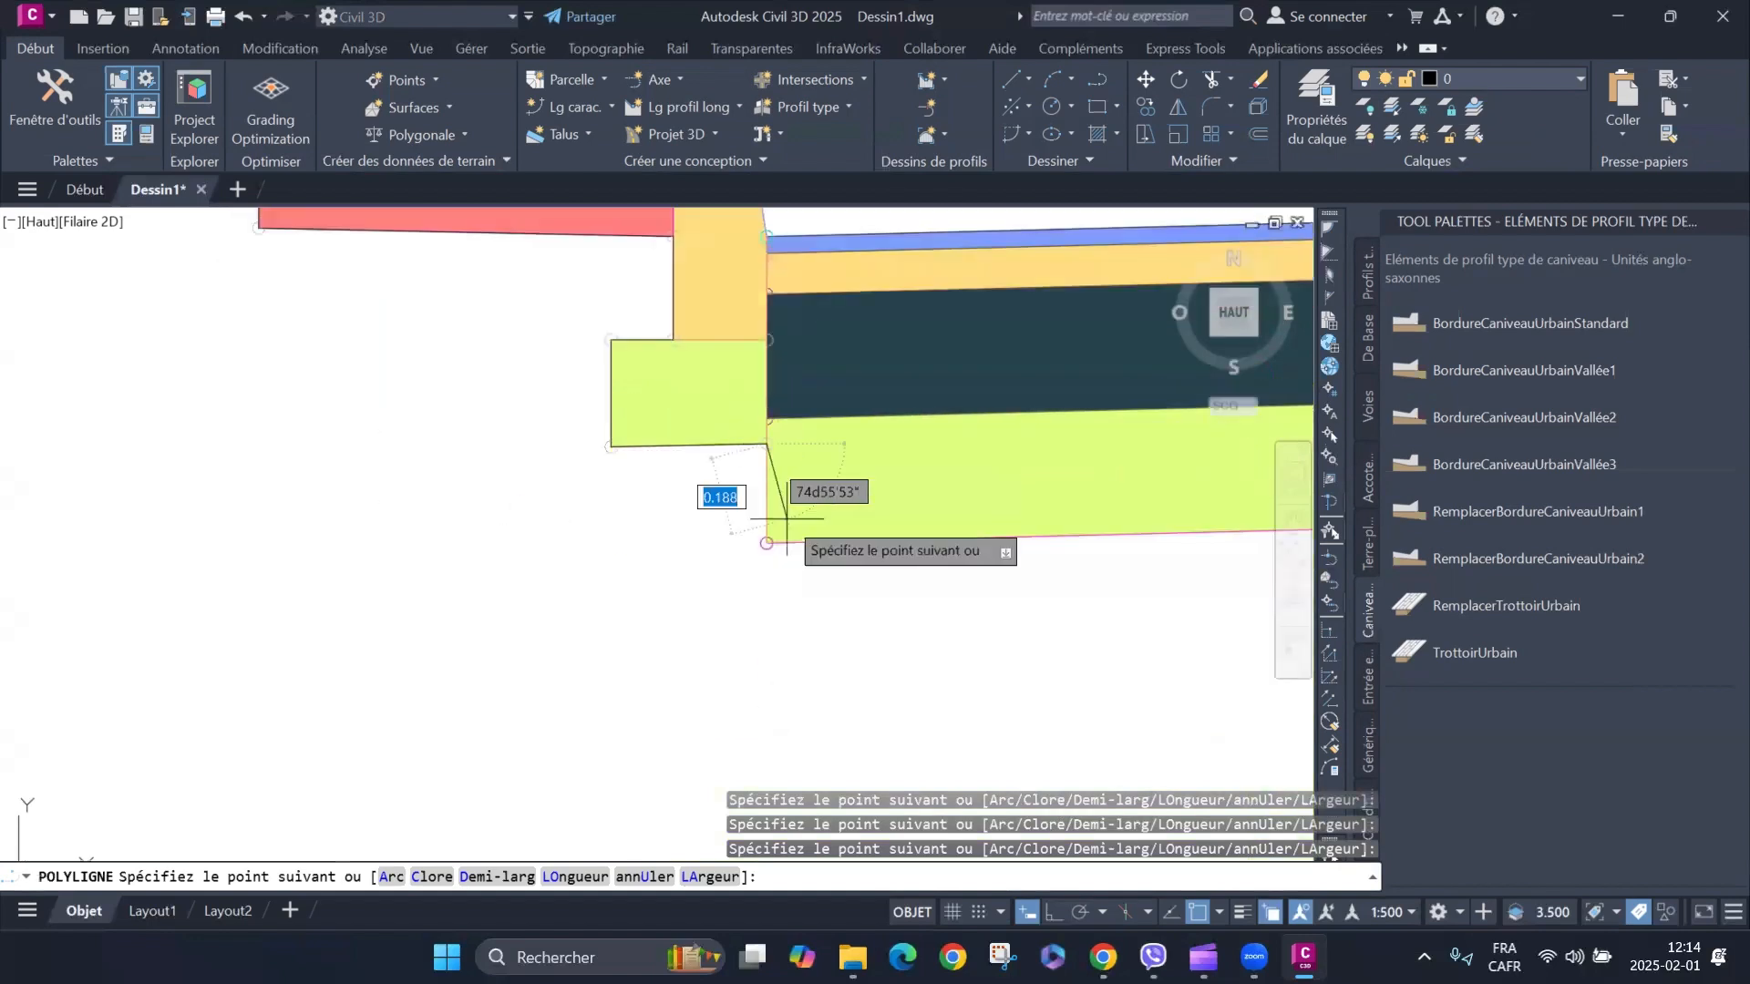
pyautogui.scroll(5, 786, 519)
pyautogui.scroll(-7, 470, 595)
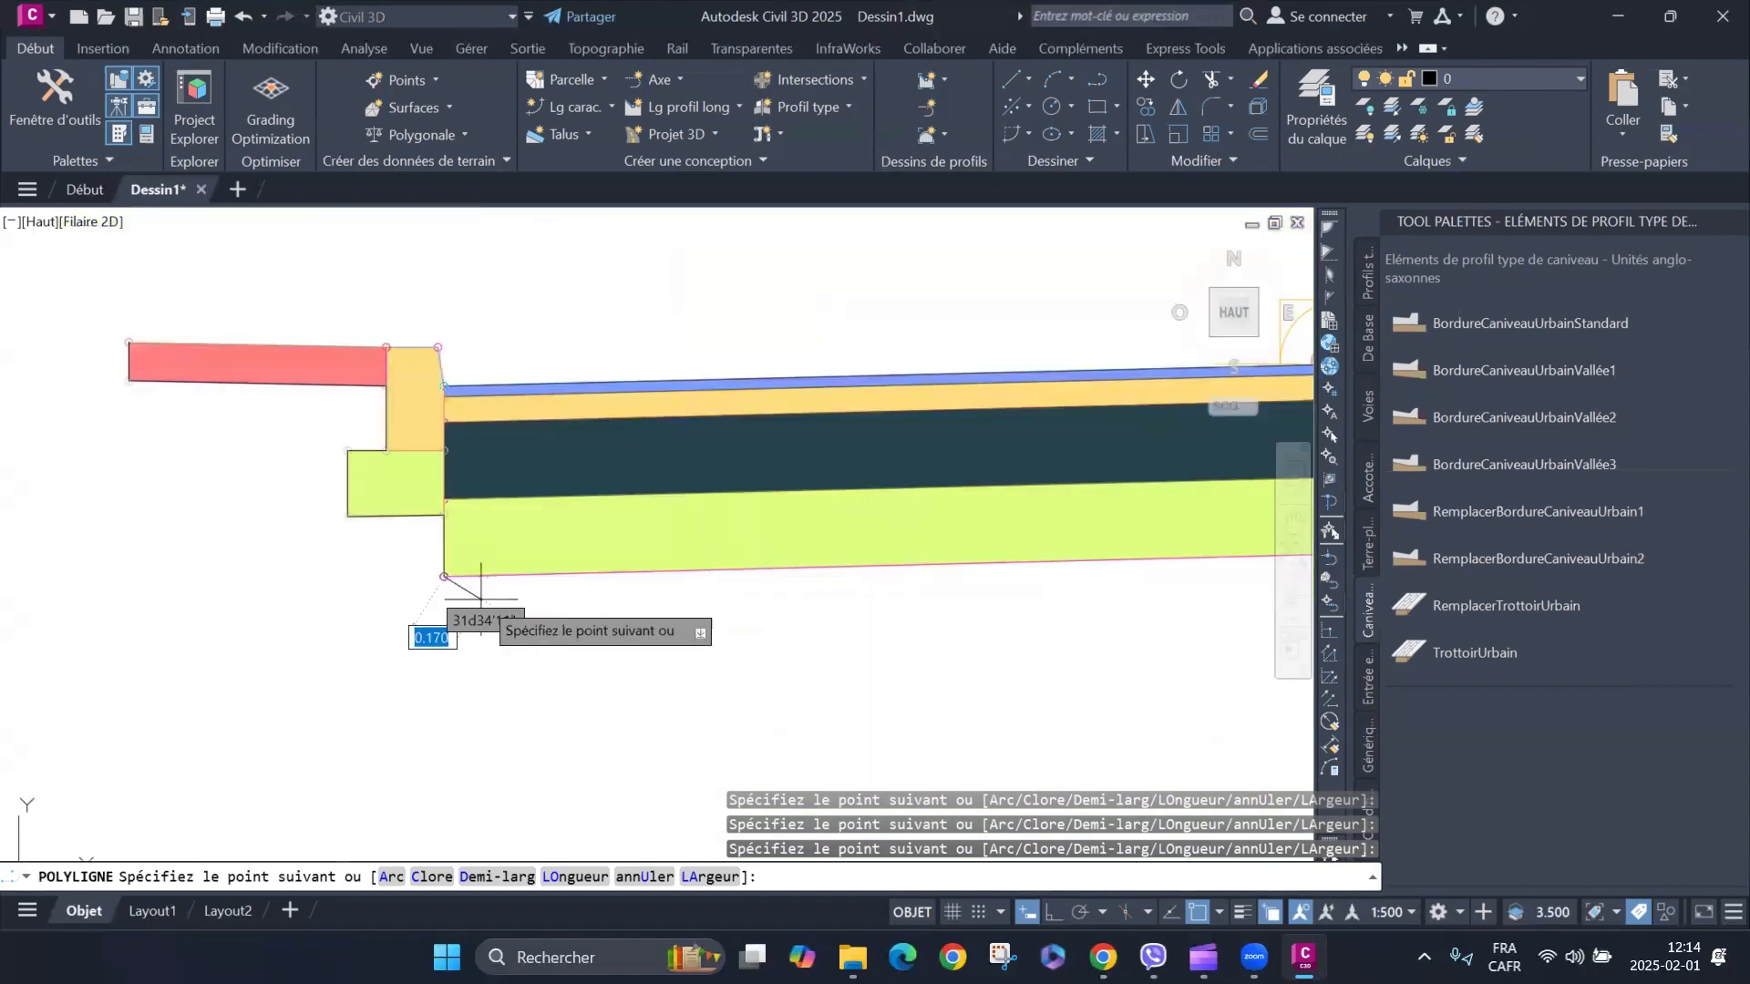
pyautogui.scroll(-4, 481, 597)
pyautogui.scroll(6, 789, 547)
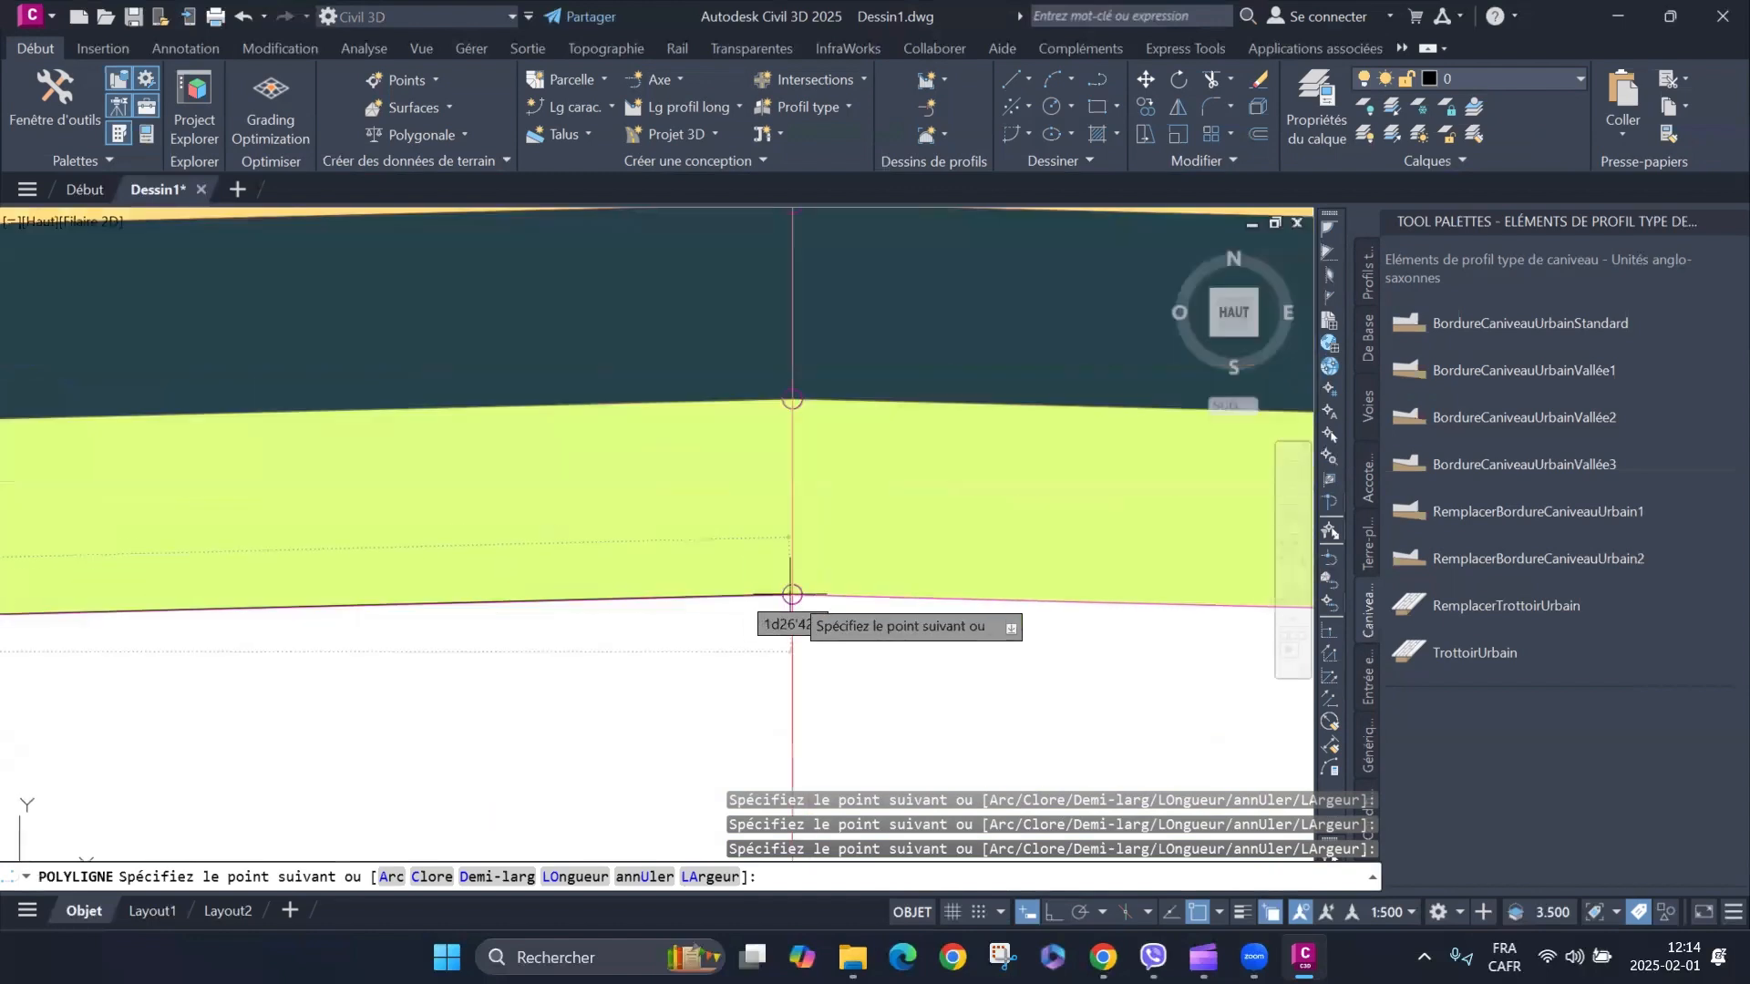
pyautogui.click(791, 595)
pyautogui.scroll(-6, 546, 592)
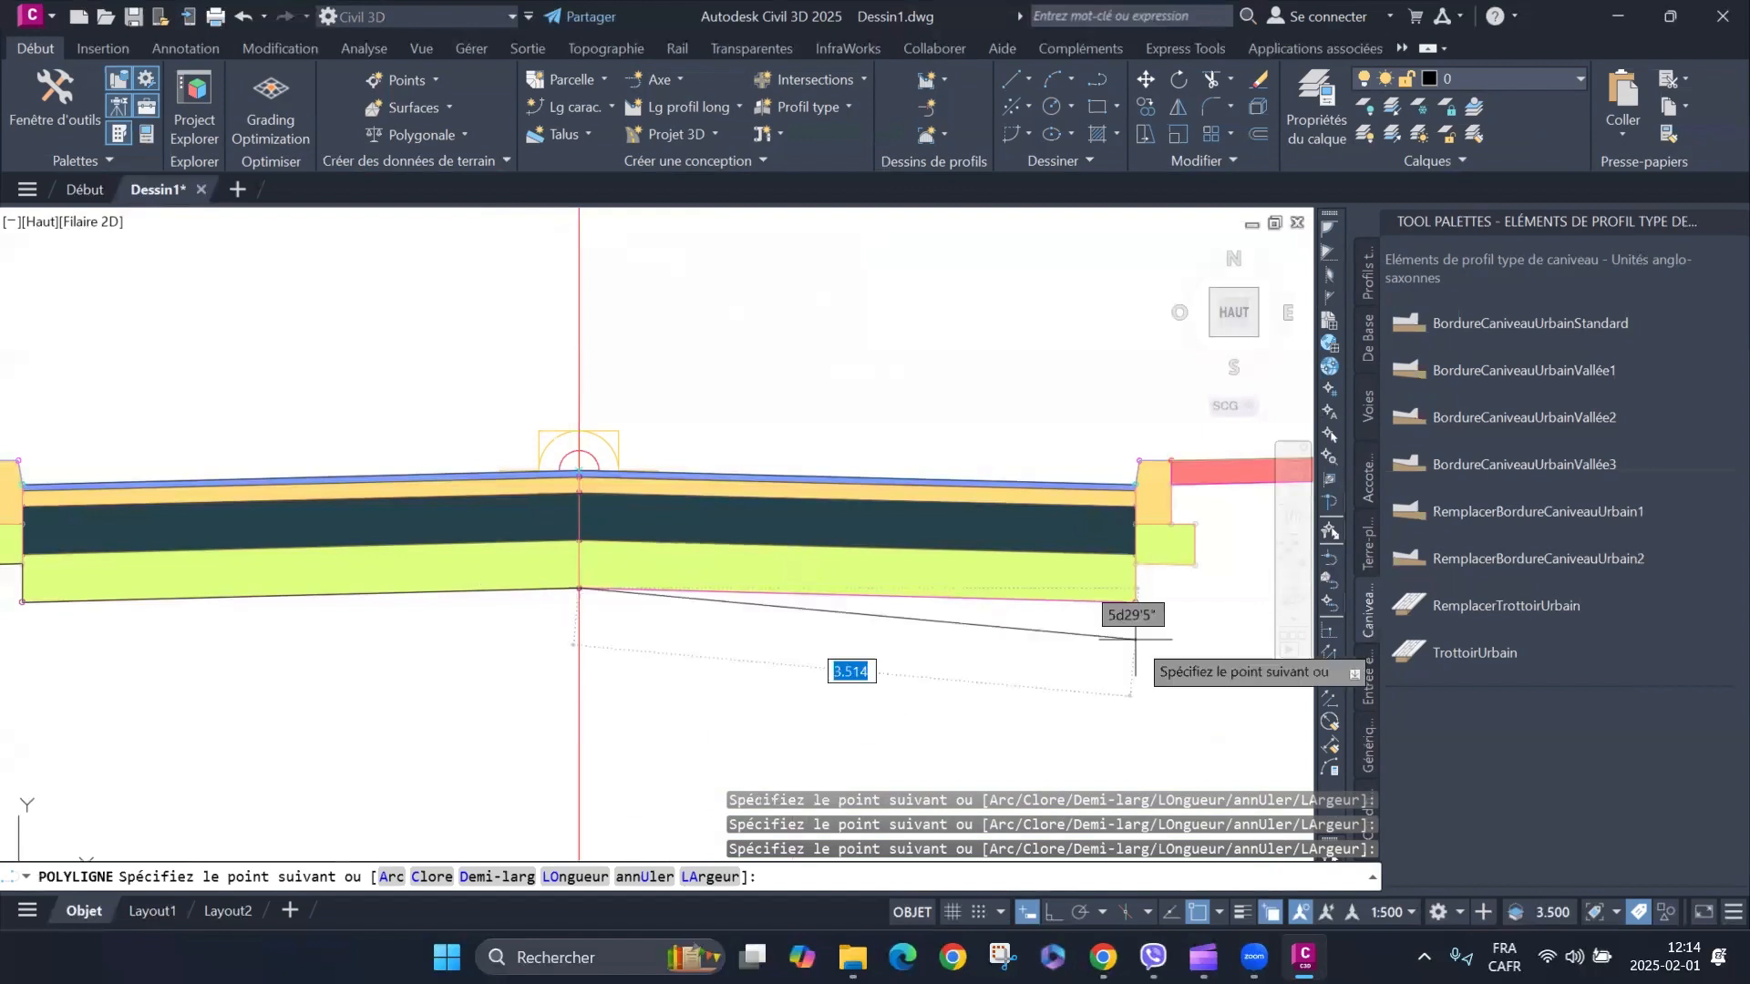
pyautogui.scroll(6, 1135, 638)
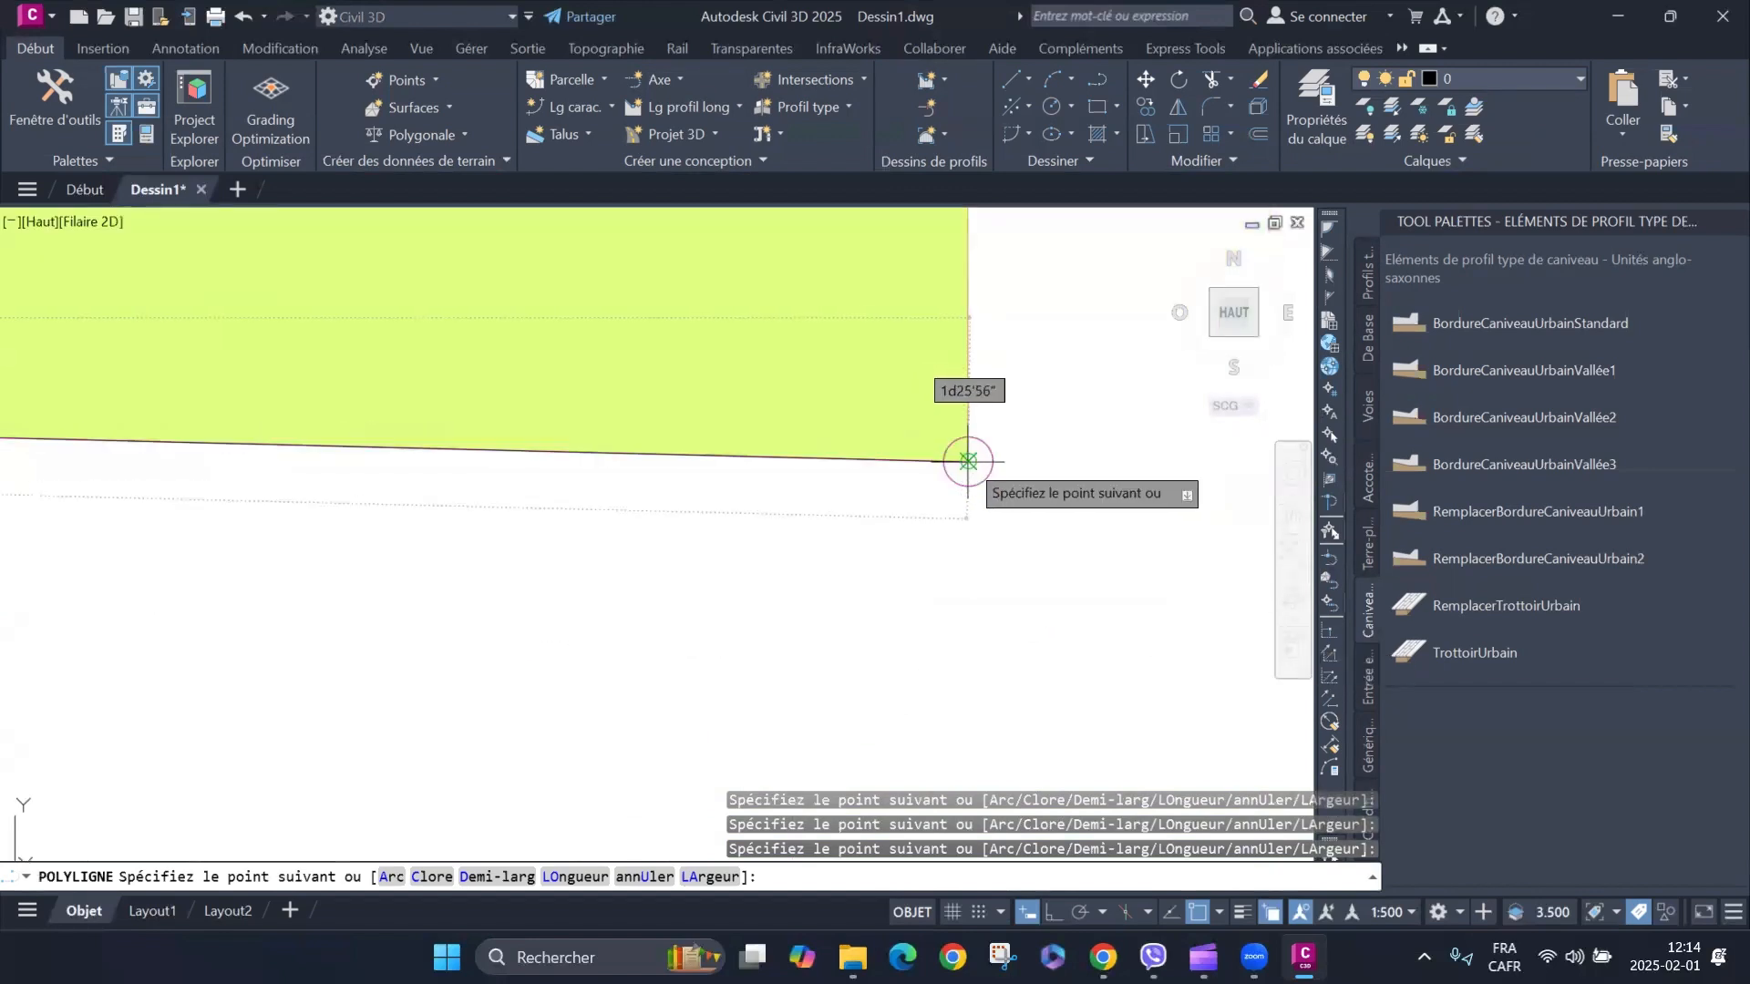
pyautogui.click(968, 461)
# Trace the polyline up to the right curb footing, along the footing's underside and up its outer side.
pyautogui.scroll(-6, 880, 634)
pyautogui.scroll(8, 902, 502)
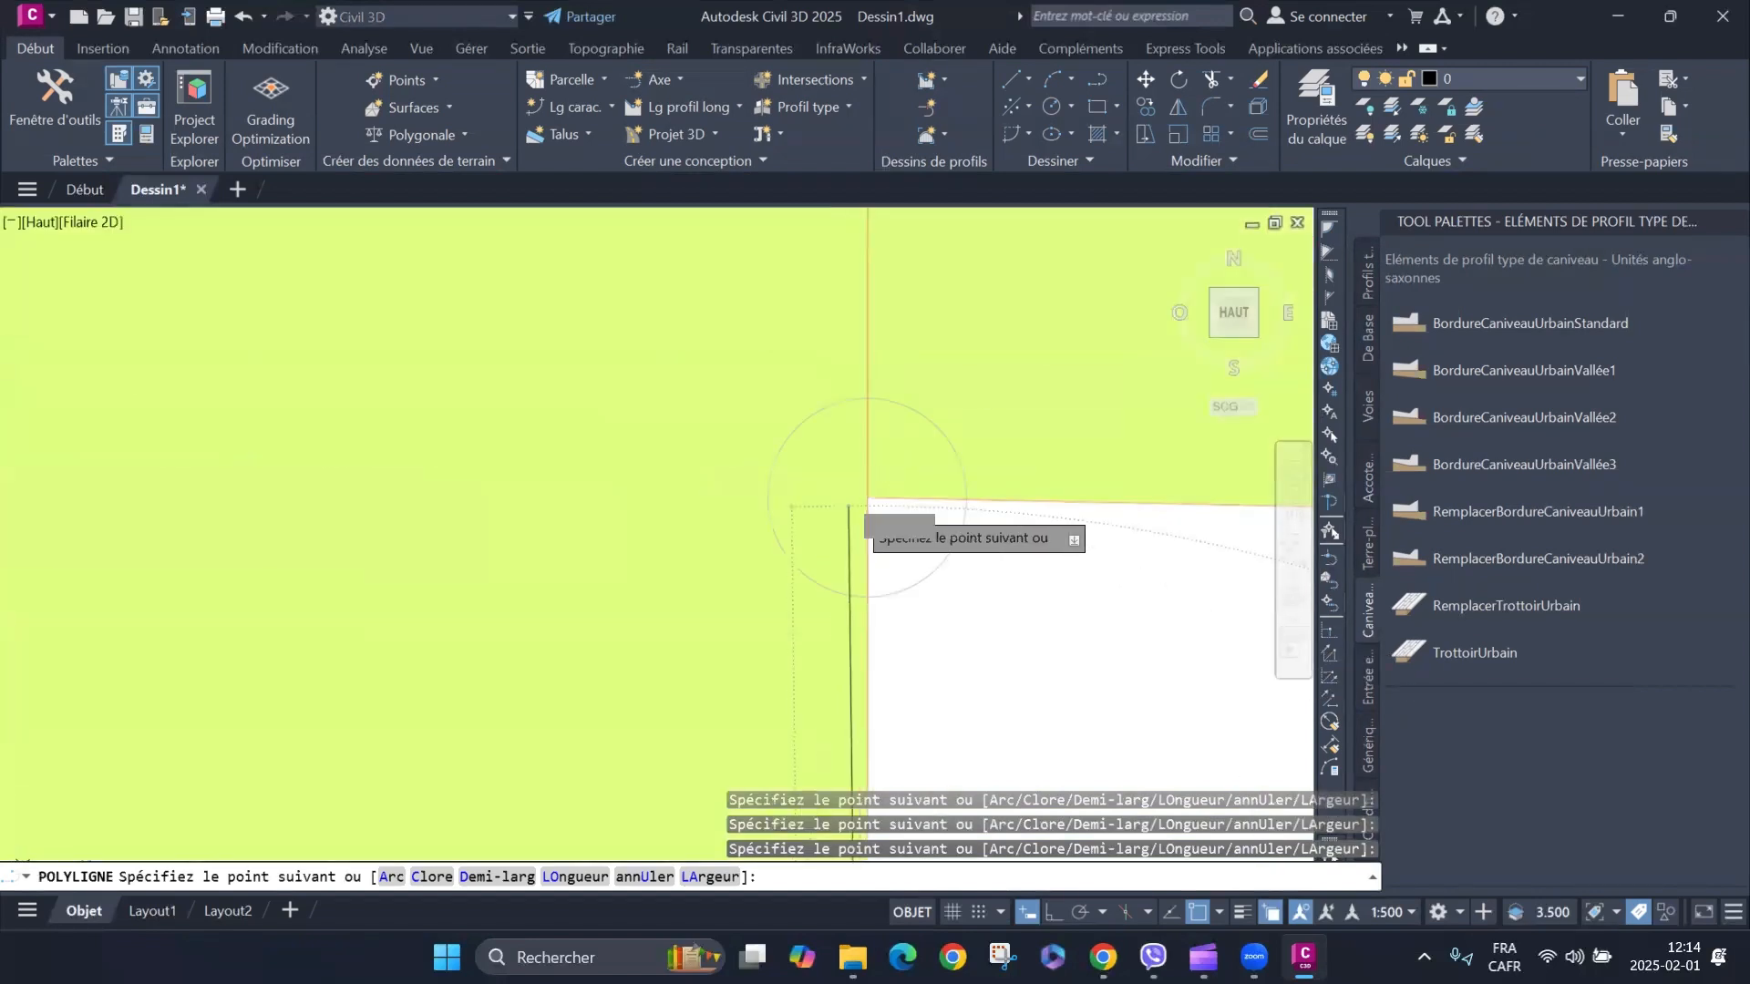
pyautogui.click(867, 500)
pyautogui.scroll(-5, 1018, 558)
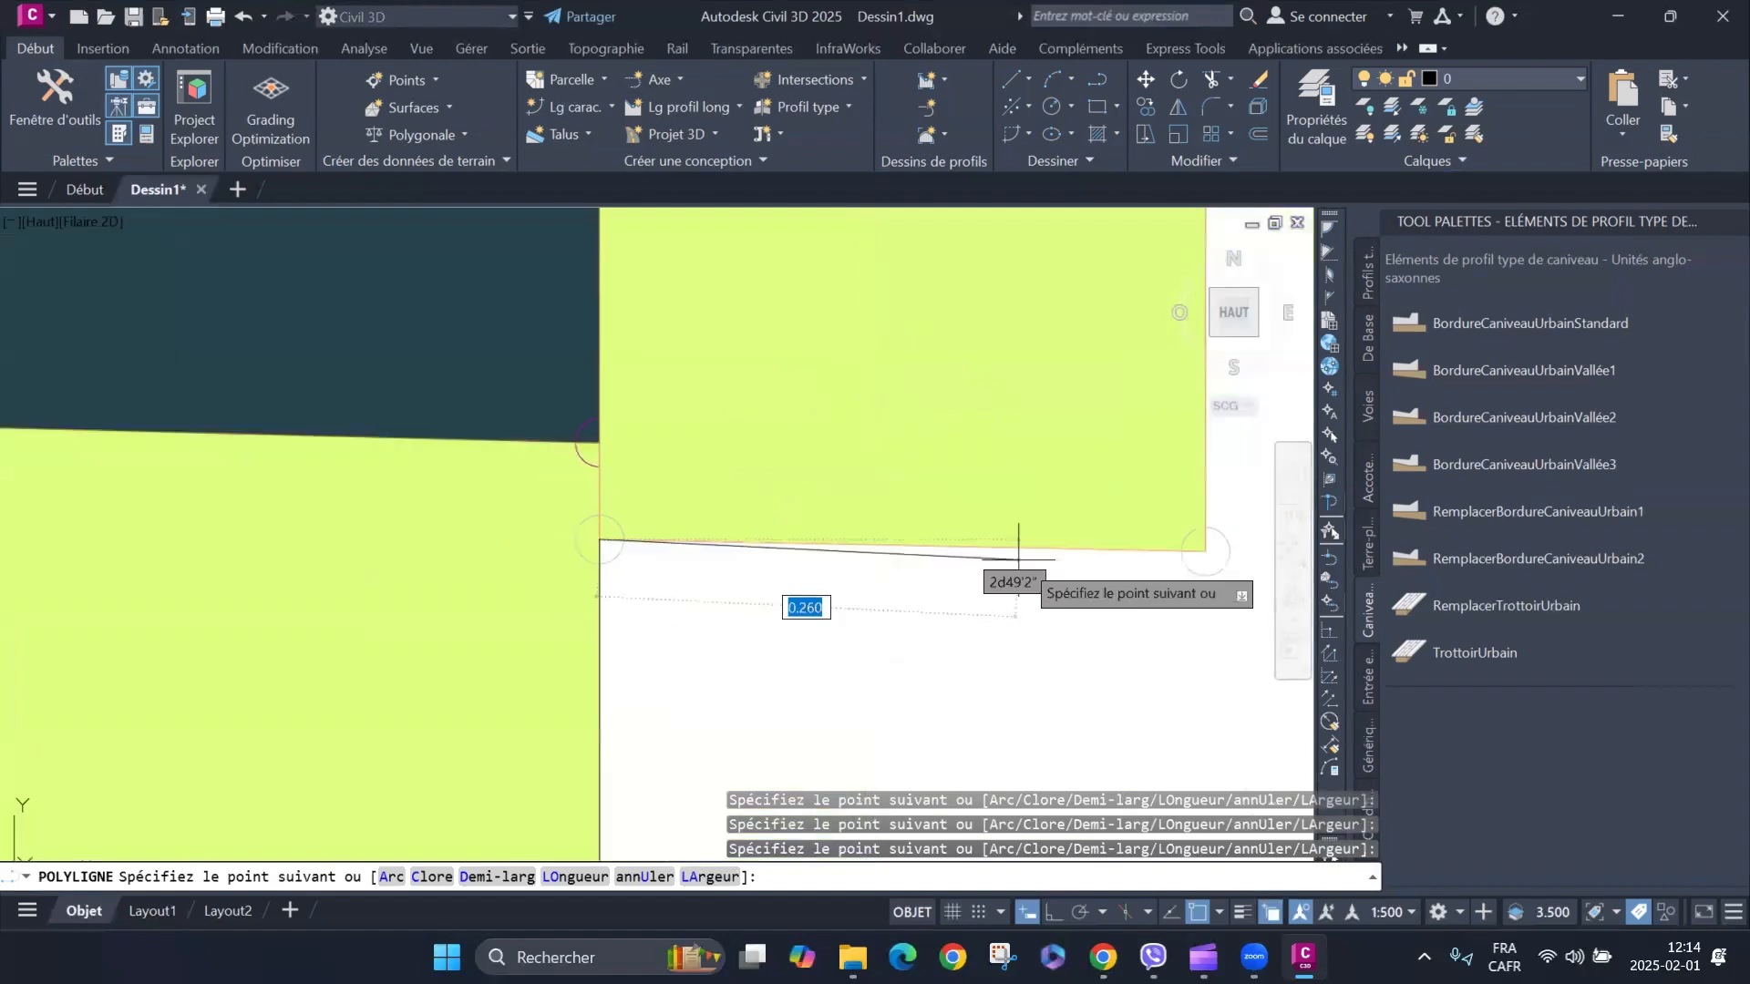
pyautogui.scroll(4, 1185, 547)
pyautogui.click(1143, 544)
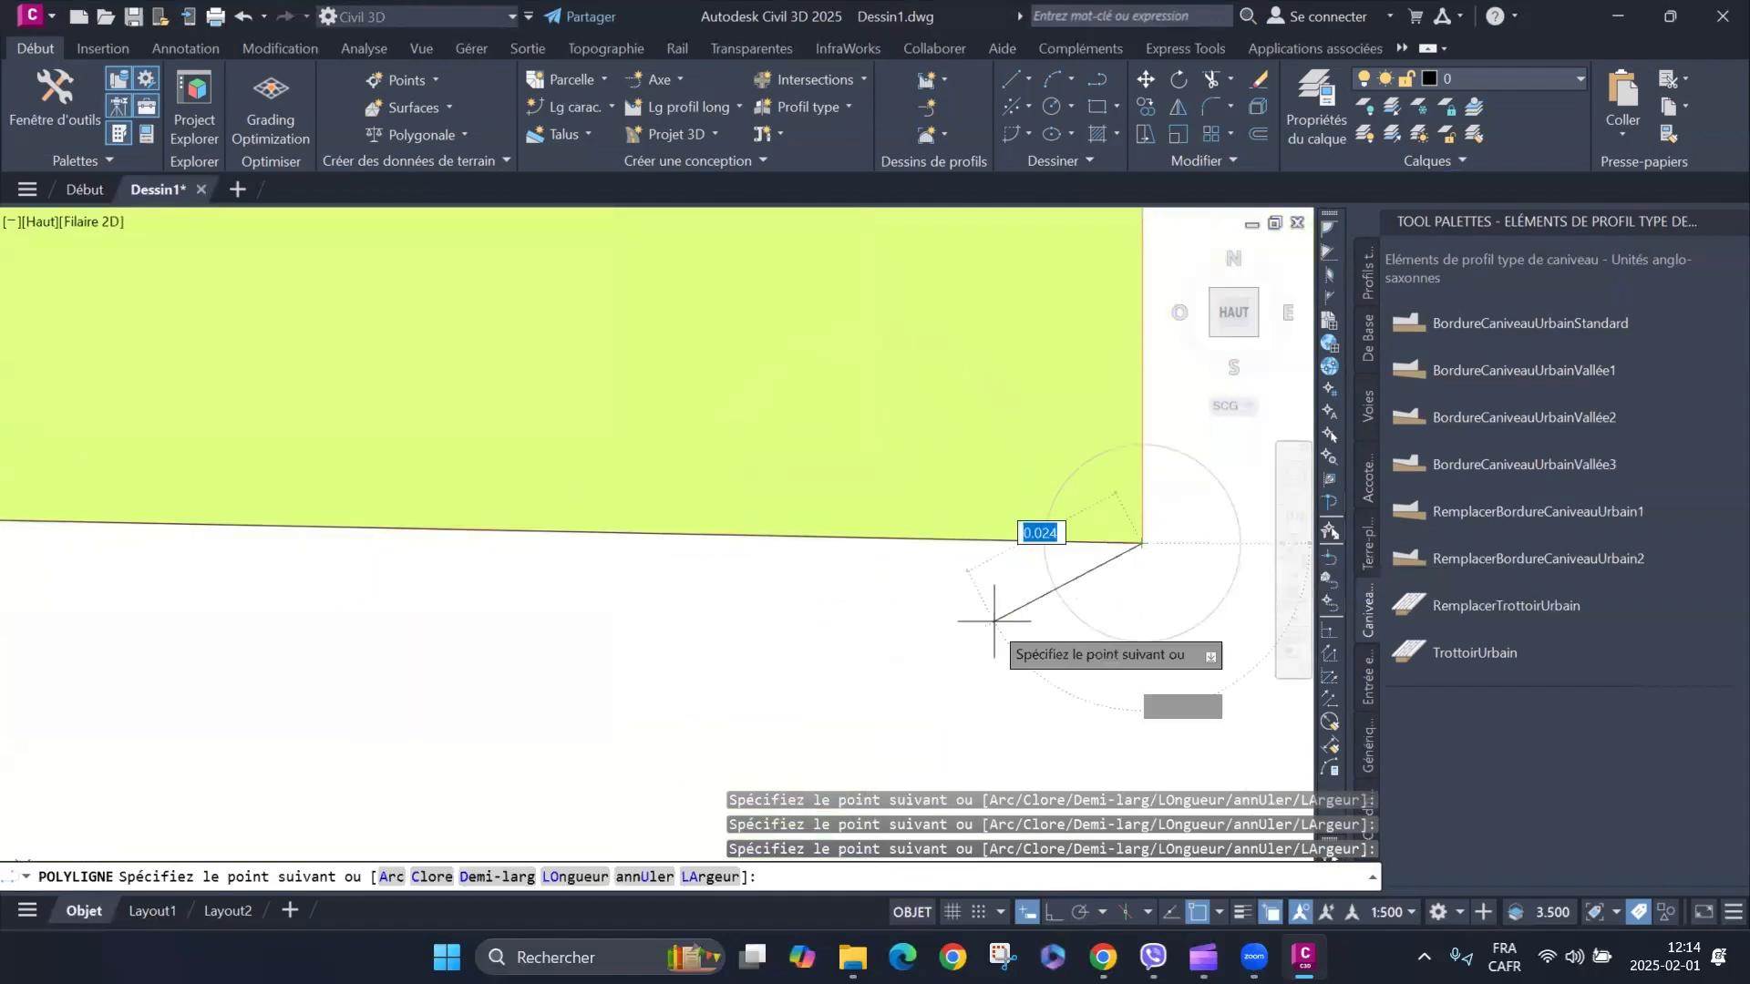
pyautogui.scroll(-5, 1002, 624)
pyautogui.scroll(7, 920, 629)
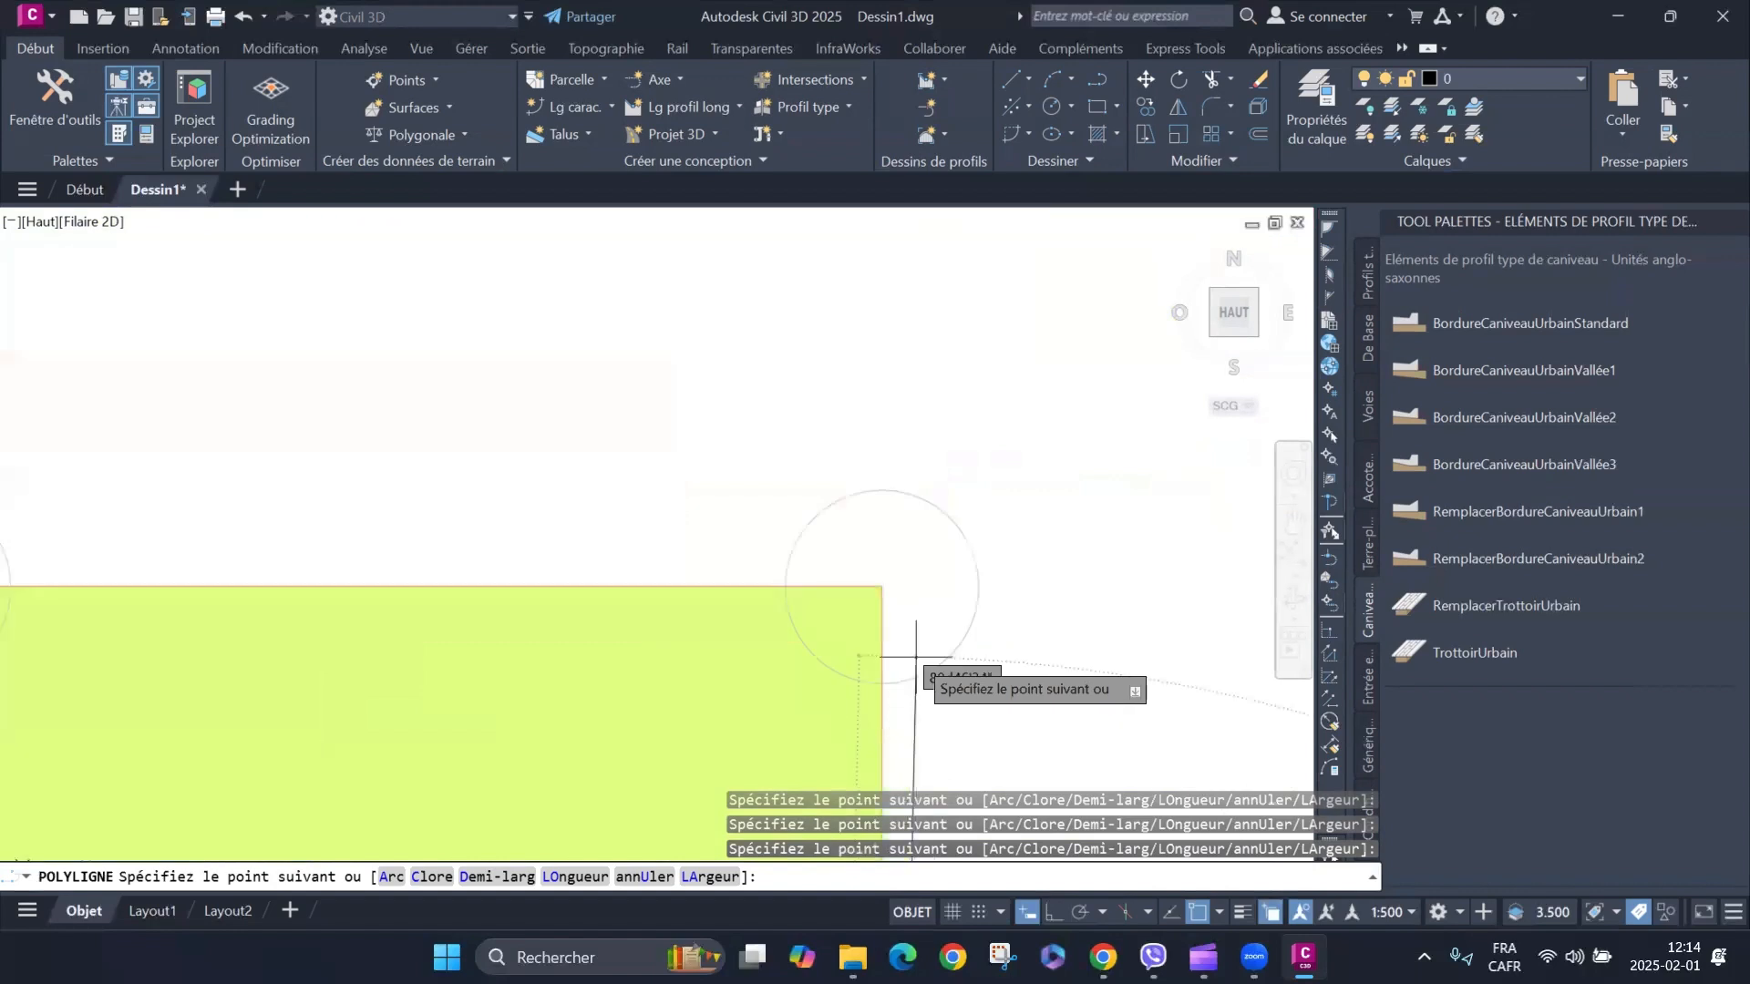
pyautogui.click(881, 588)
# Complete the polyline along the right footing's top, the curb's back and the sidewalk's underside, ending at the sidewalk's outer upper corner.
pyautogui.scroll(-4, 880, 588)
pyautogui.scroll(4, 650, 606)
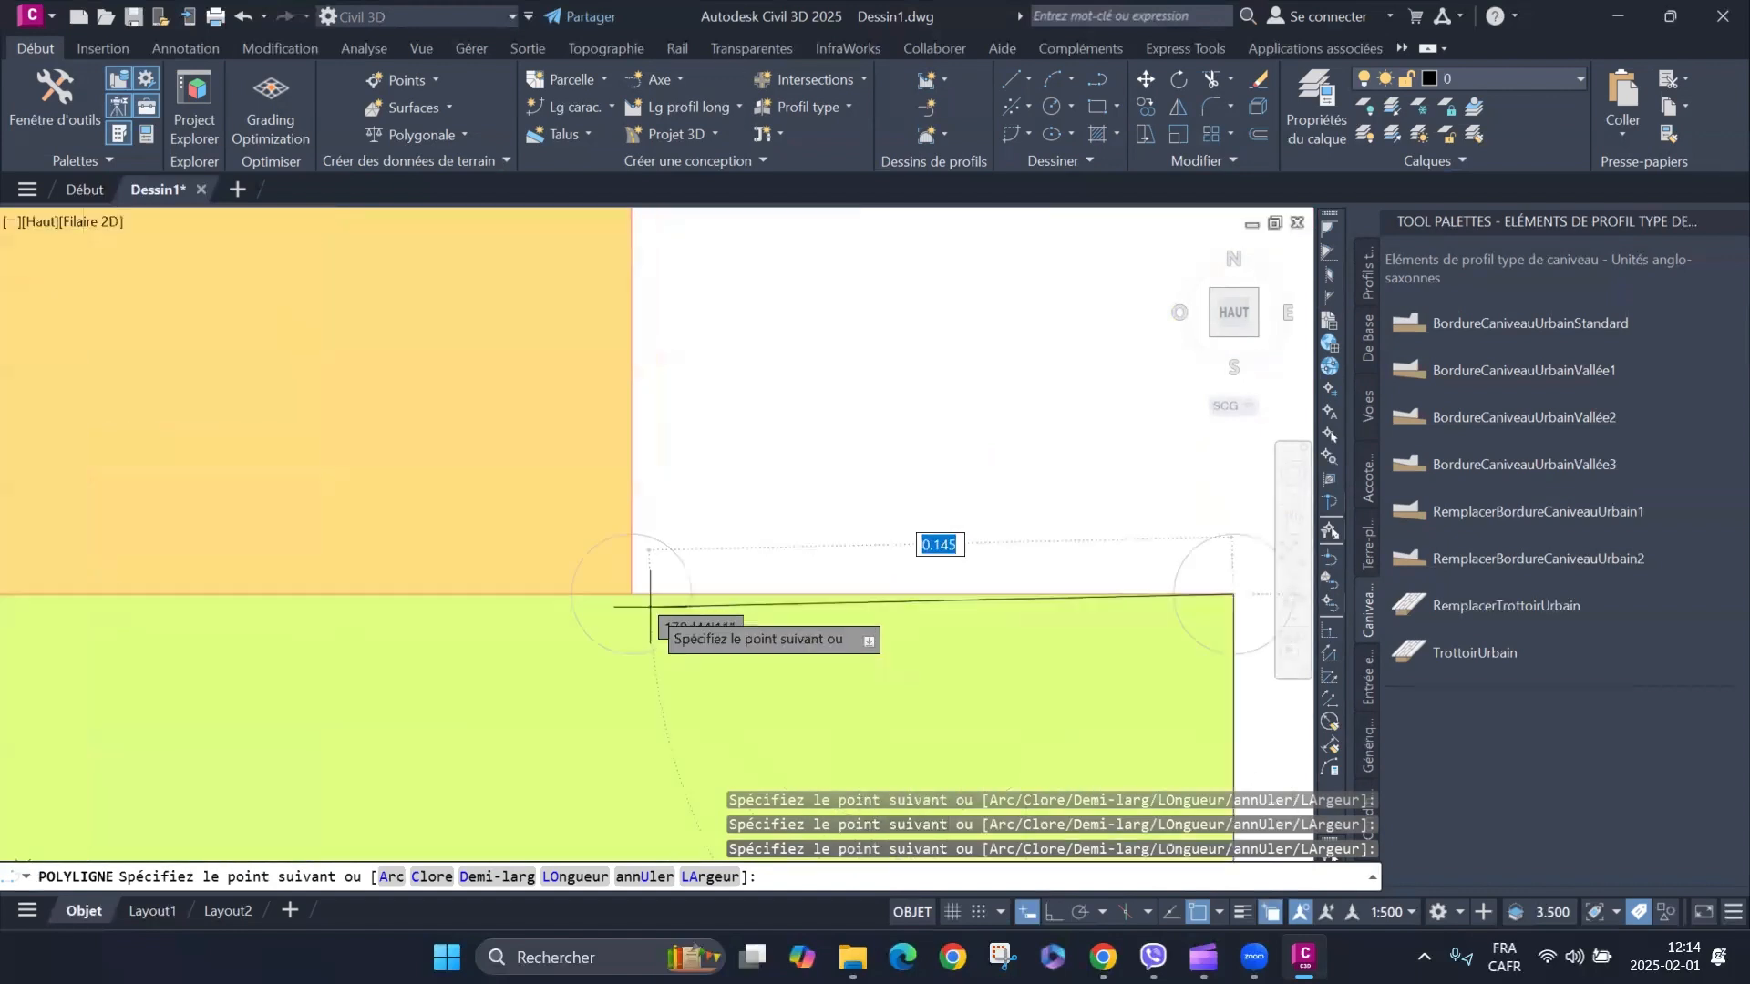
pyautogui.click(638, 602)
pyautogui.scroll(-3, 642, 608)
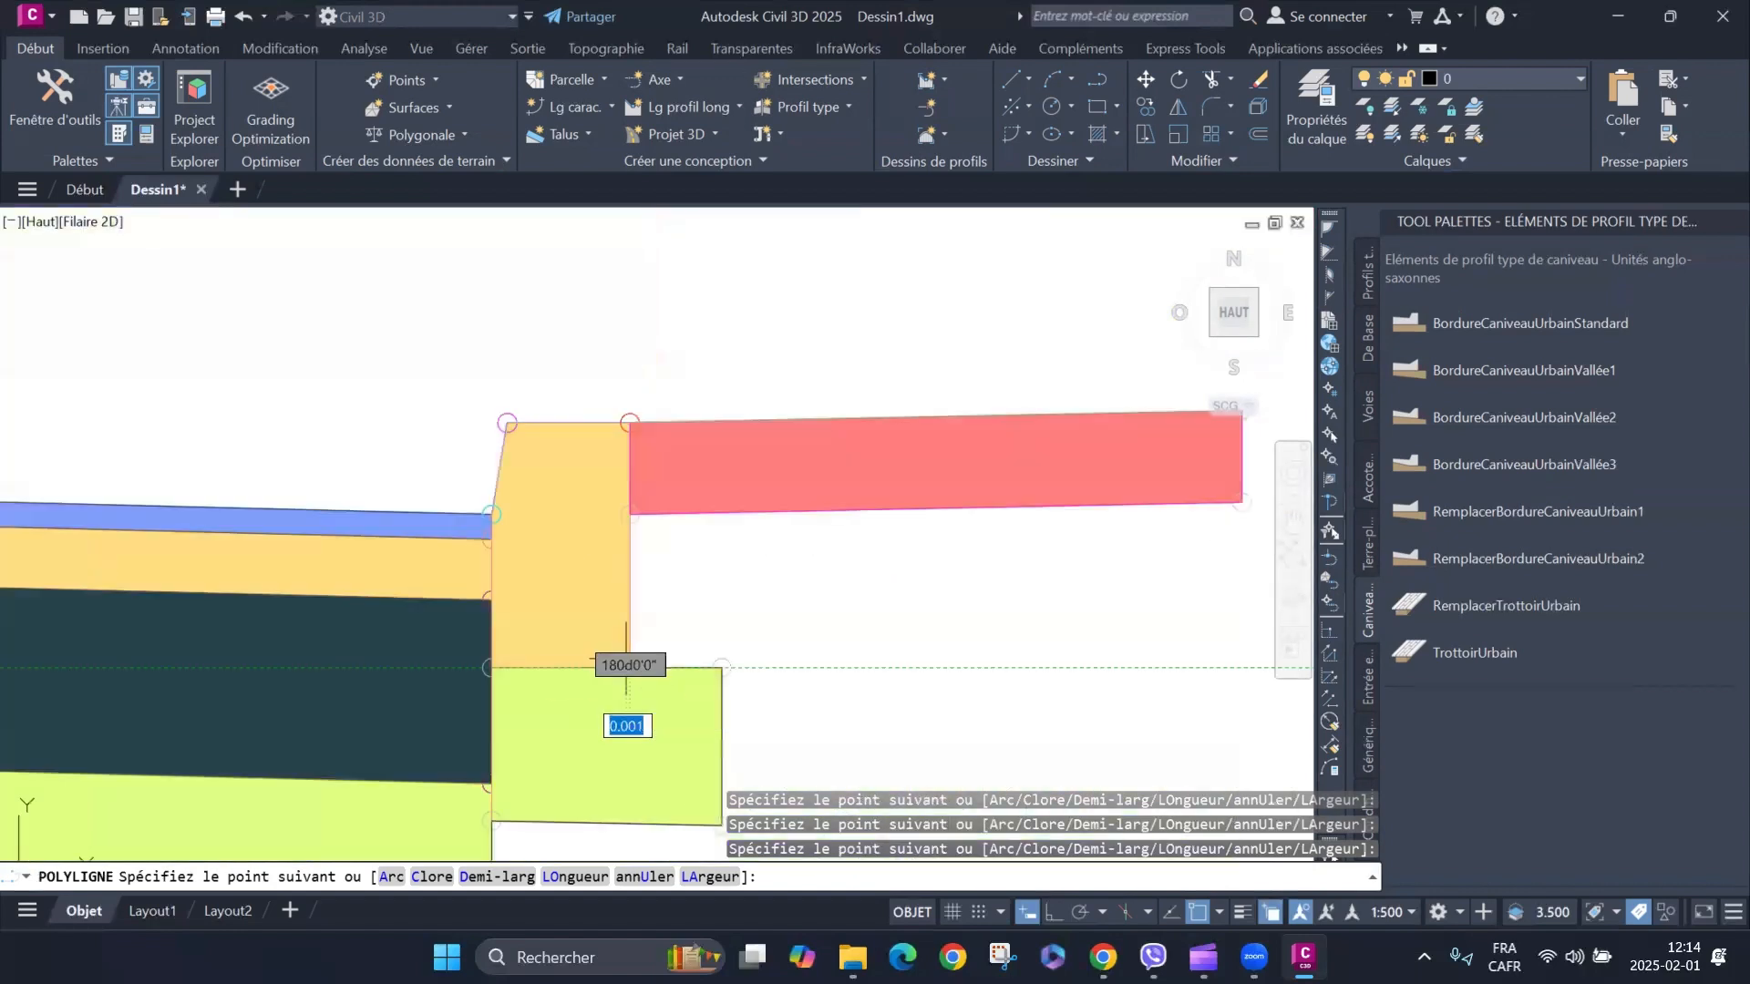
pyautogui.scroll(6, 644, 500)
pyautogui.click(630, 513)
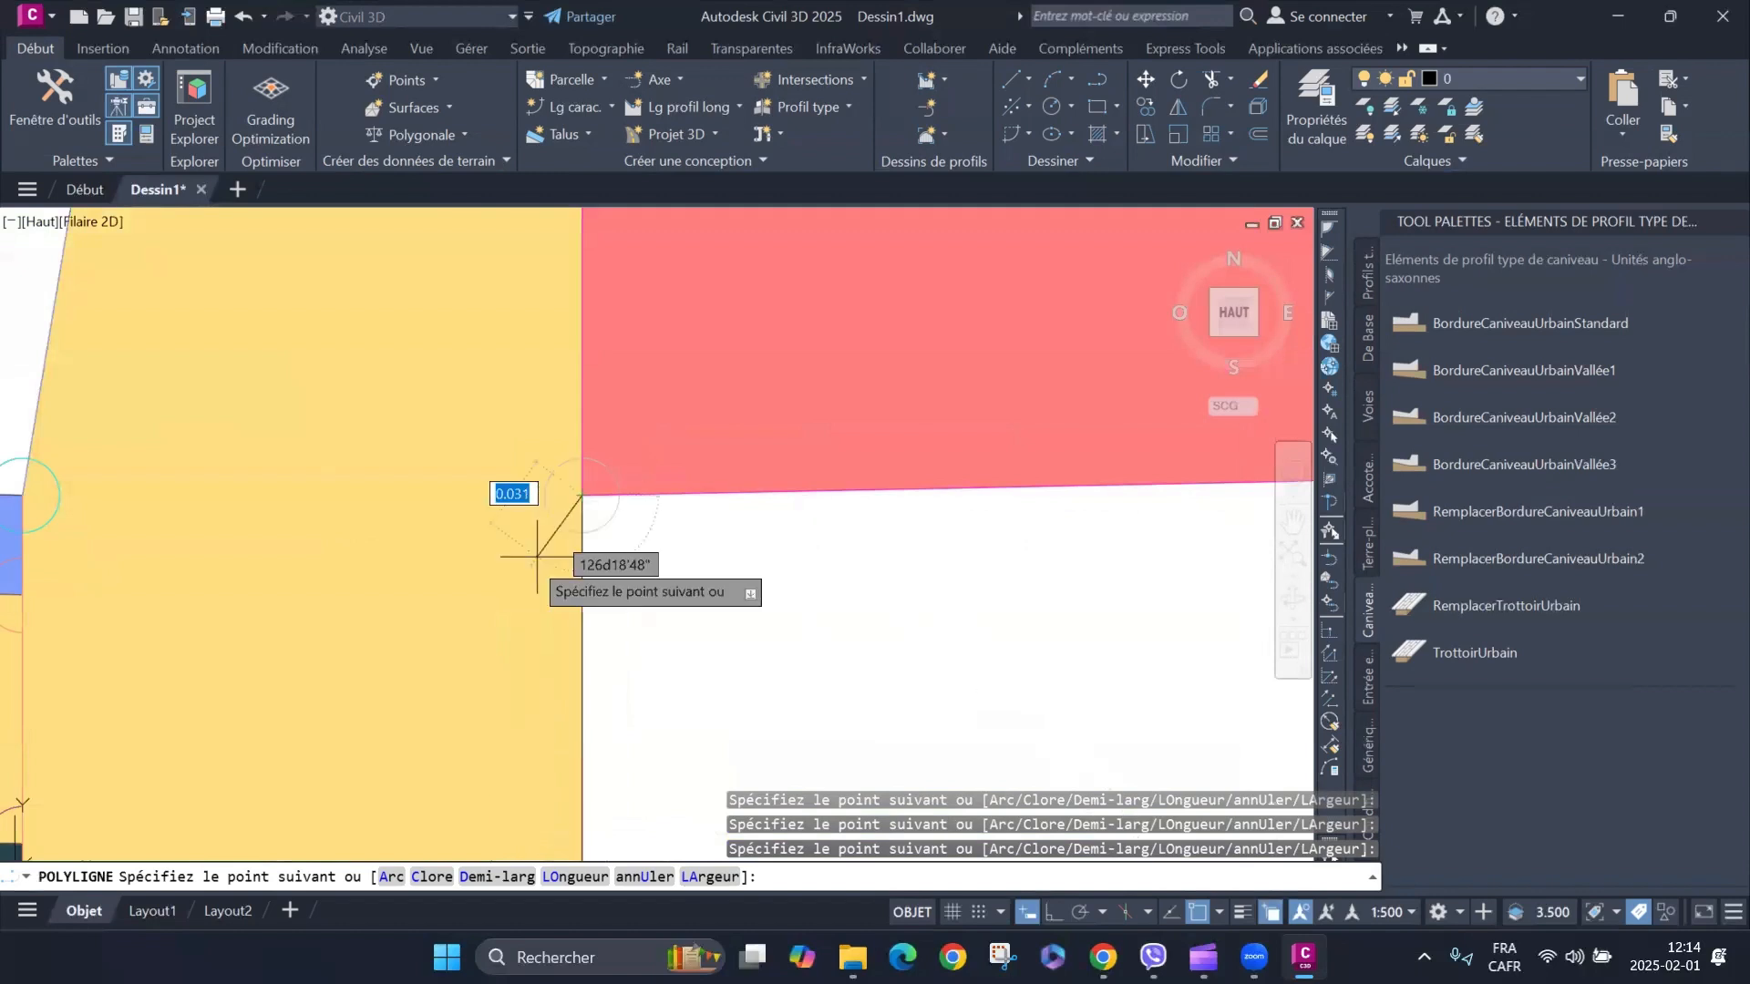
pyautogui.scroll(-4, 537, 554)
pyautogui.scroll(3, 888, 561)
pyautogui.click(856, 524)
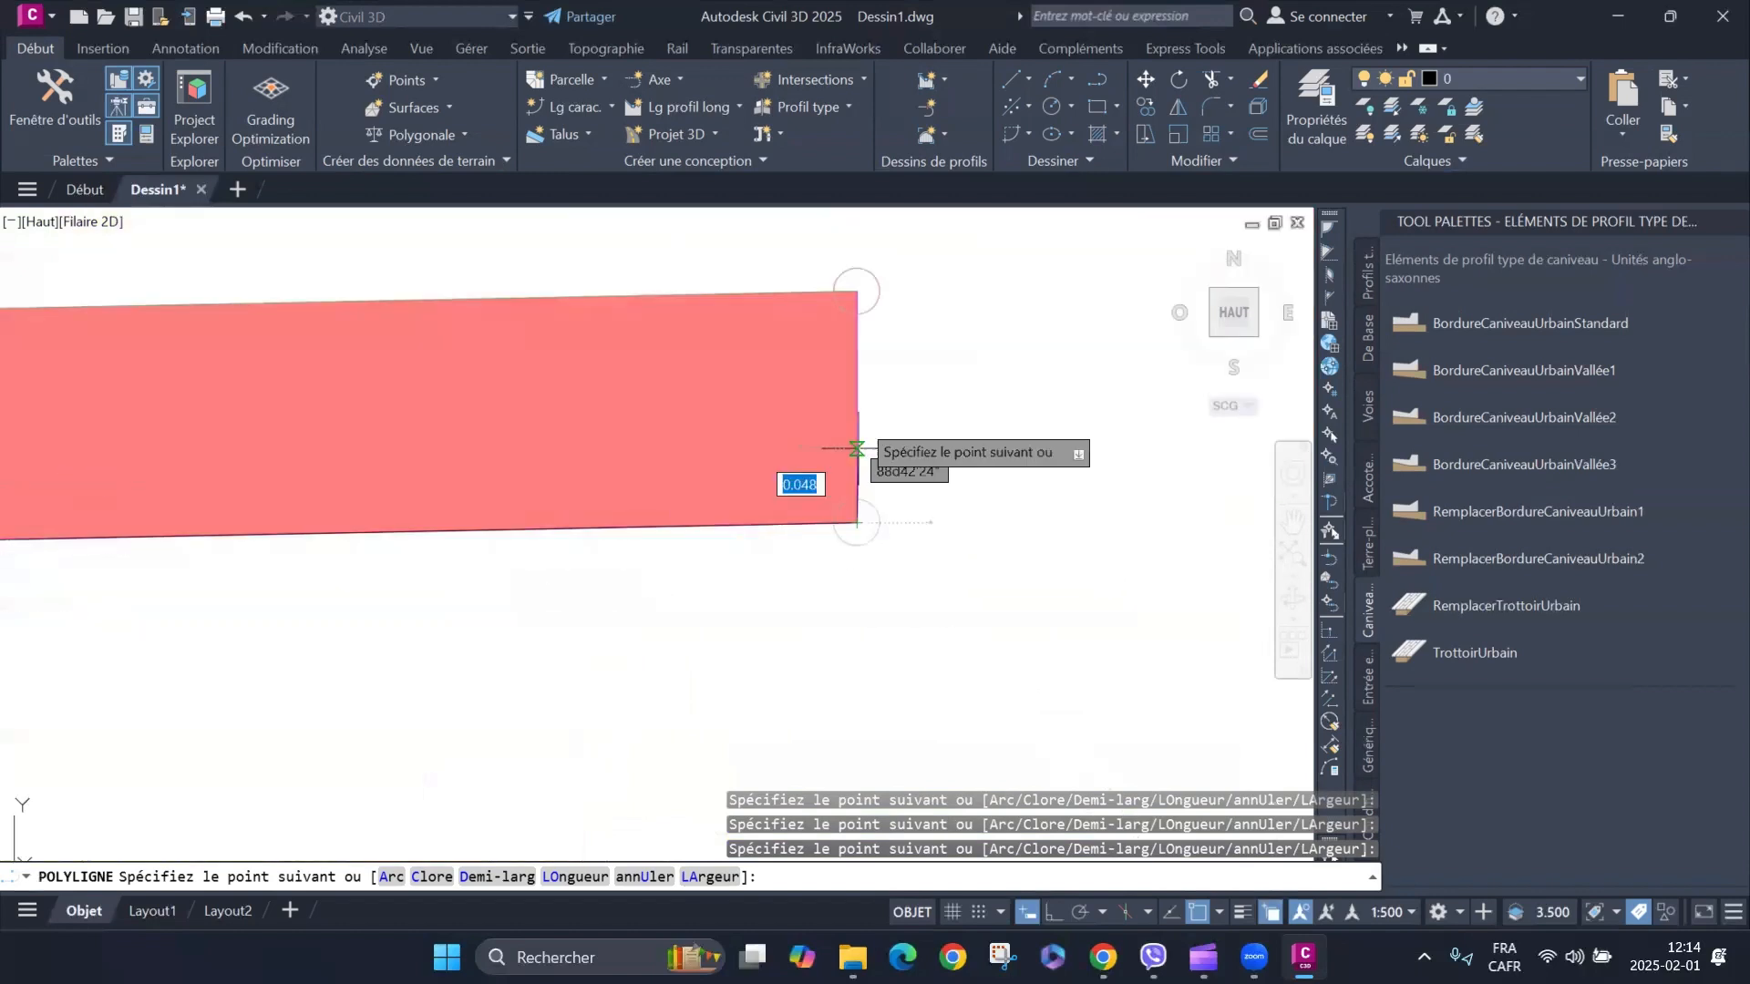
pyautogui.click(856, 291)
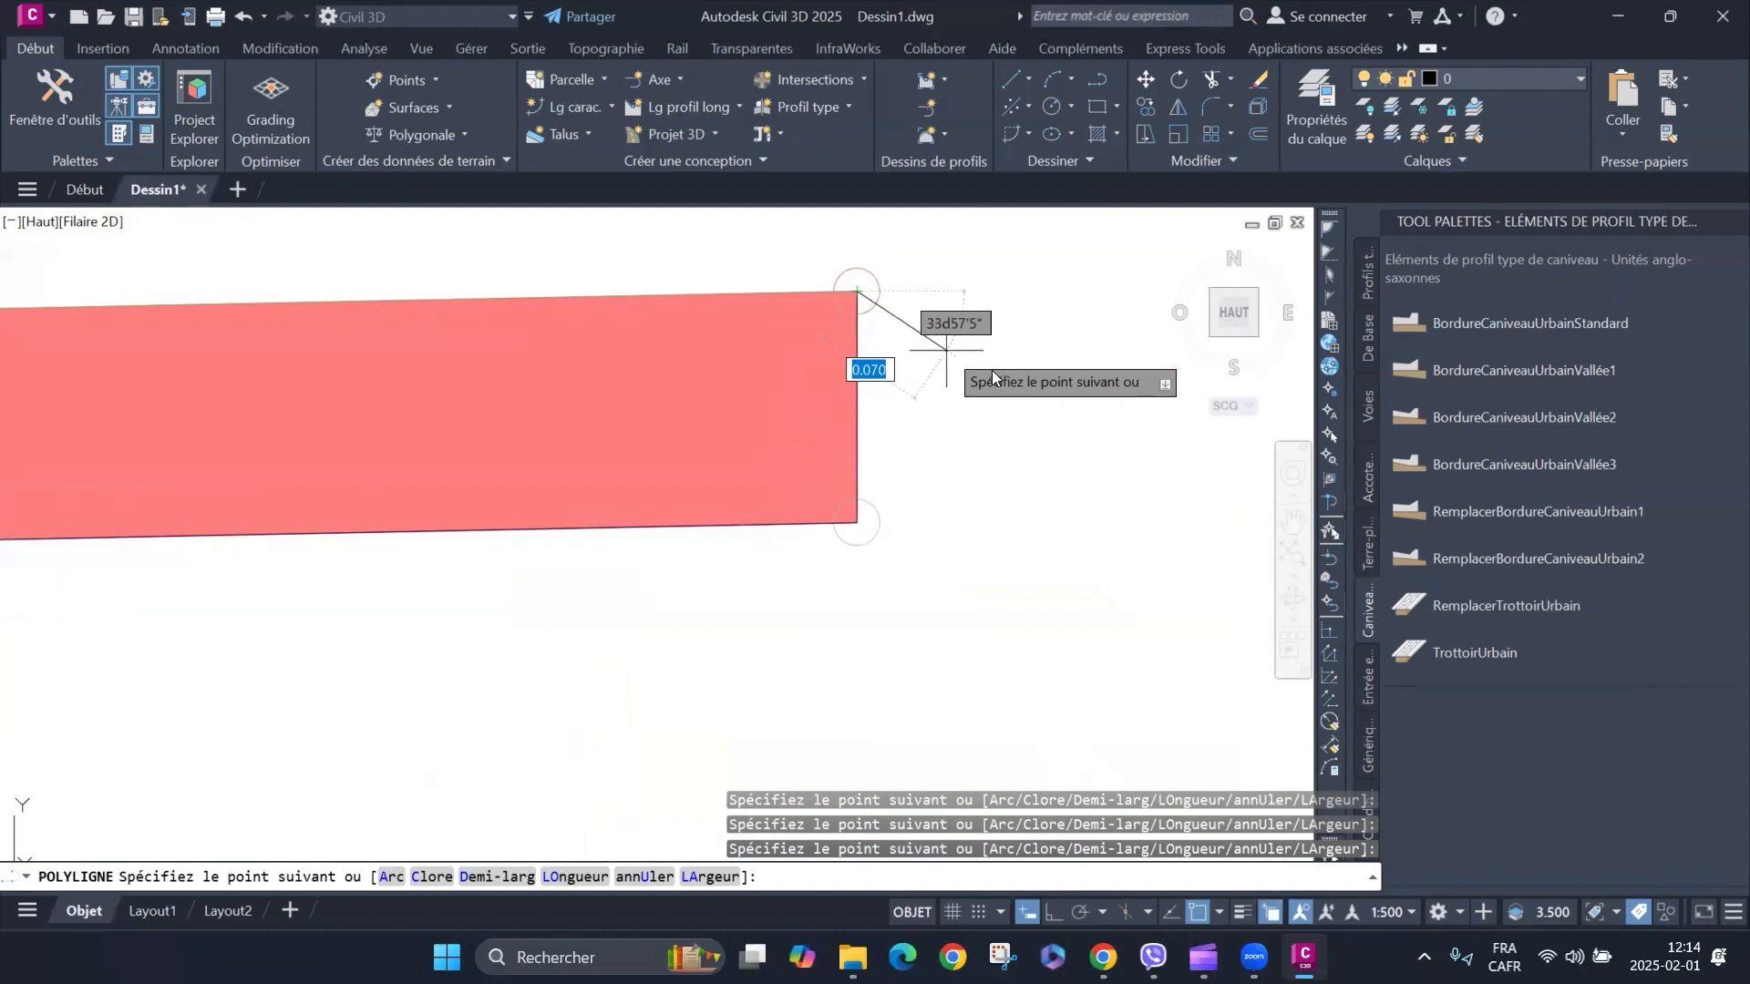
pyautogui.press('Return')
# Move the traced outline polyline clear of the assembly, to the empty area on its left.
pyautogui.click(860, 430)
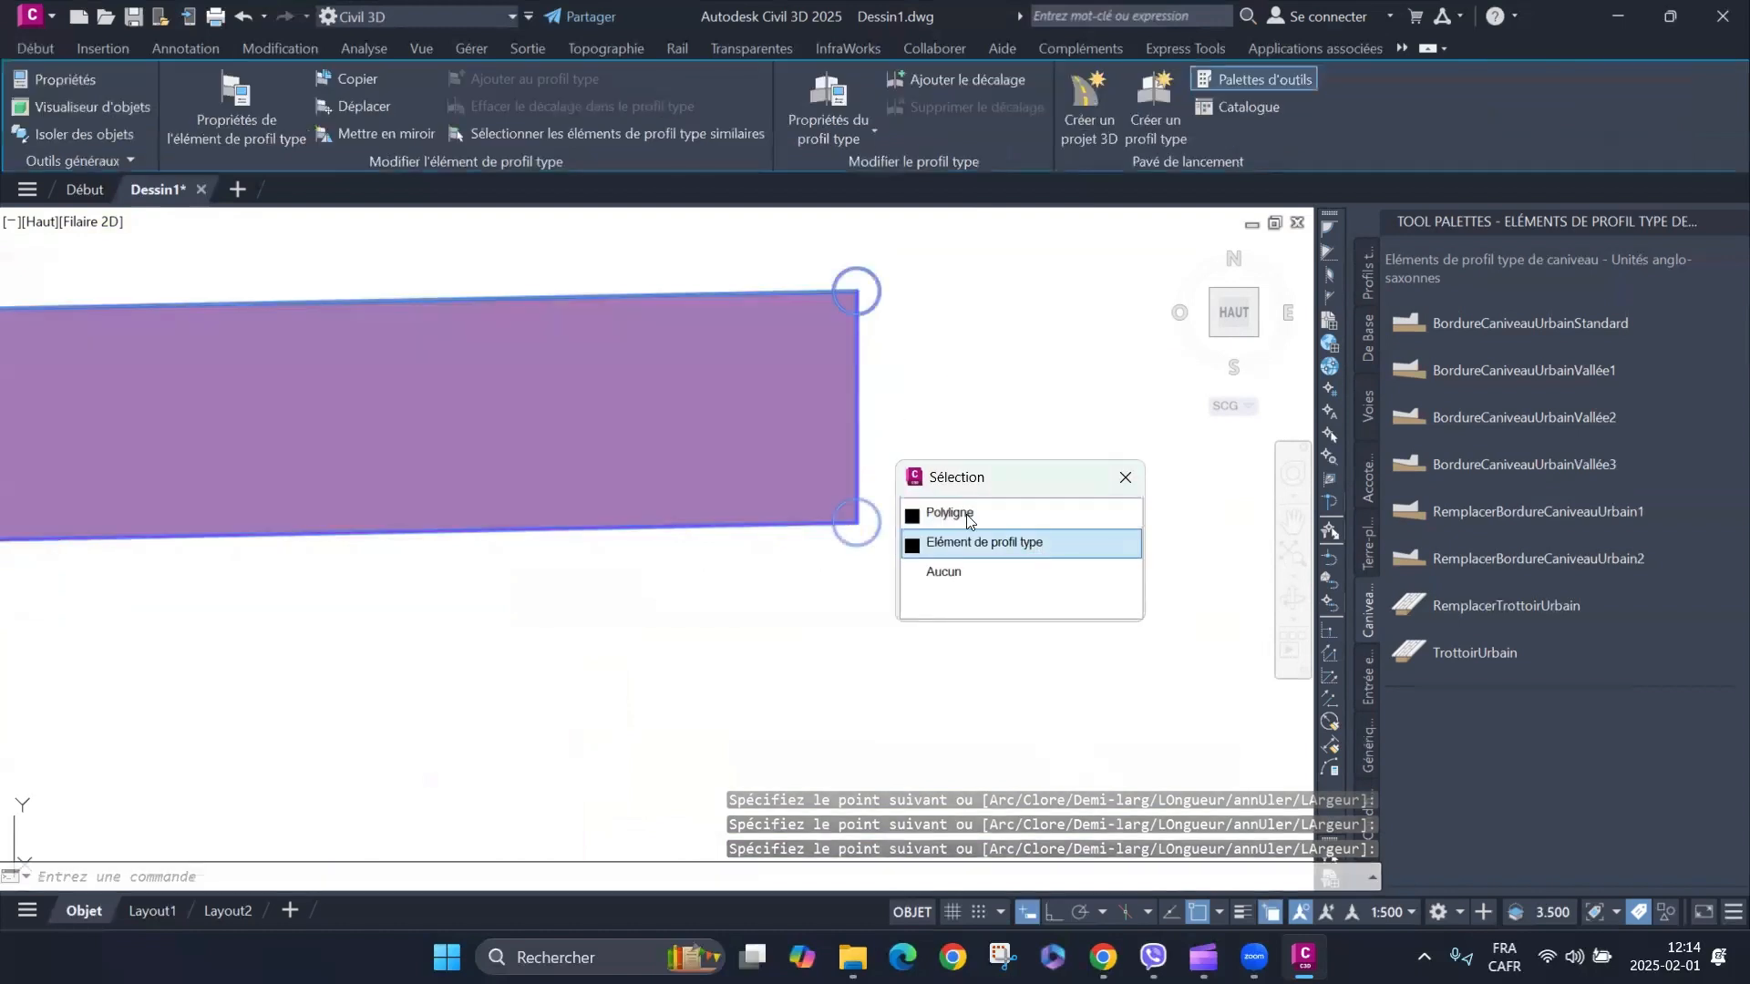
pyautogui.click(946, 513)
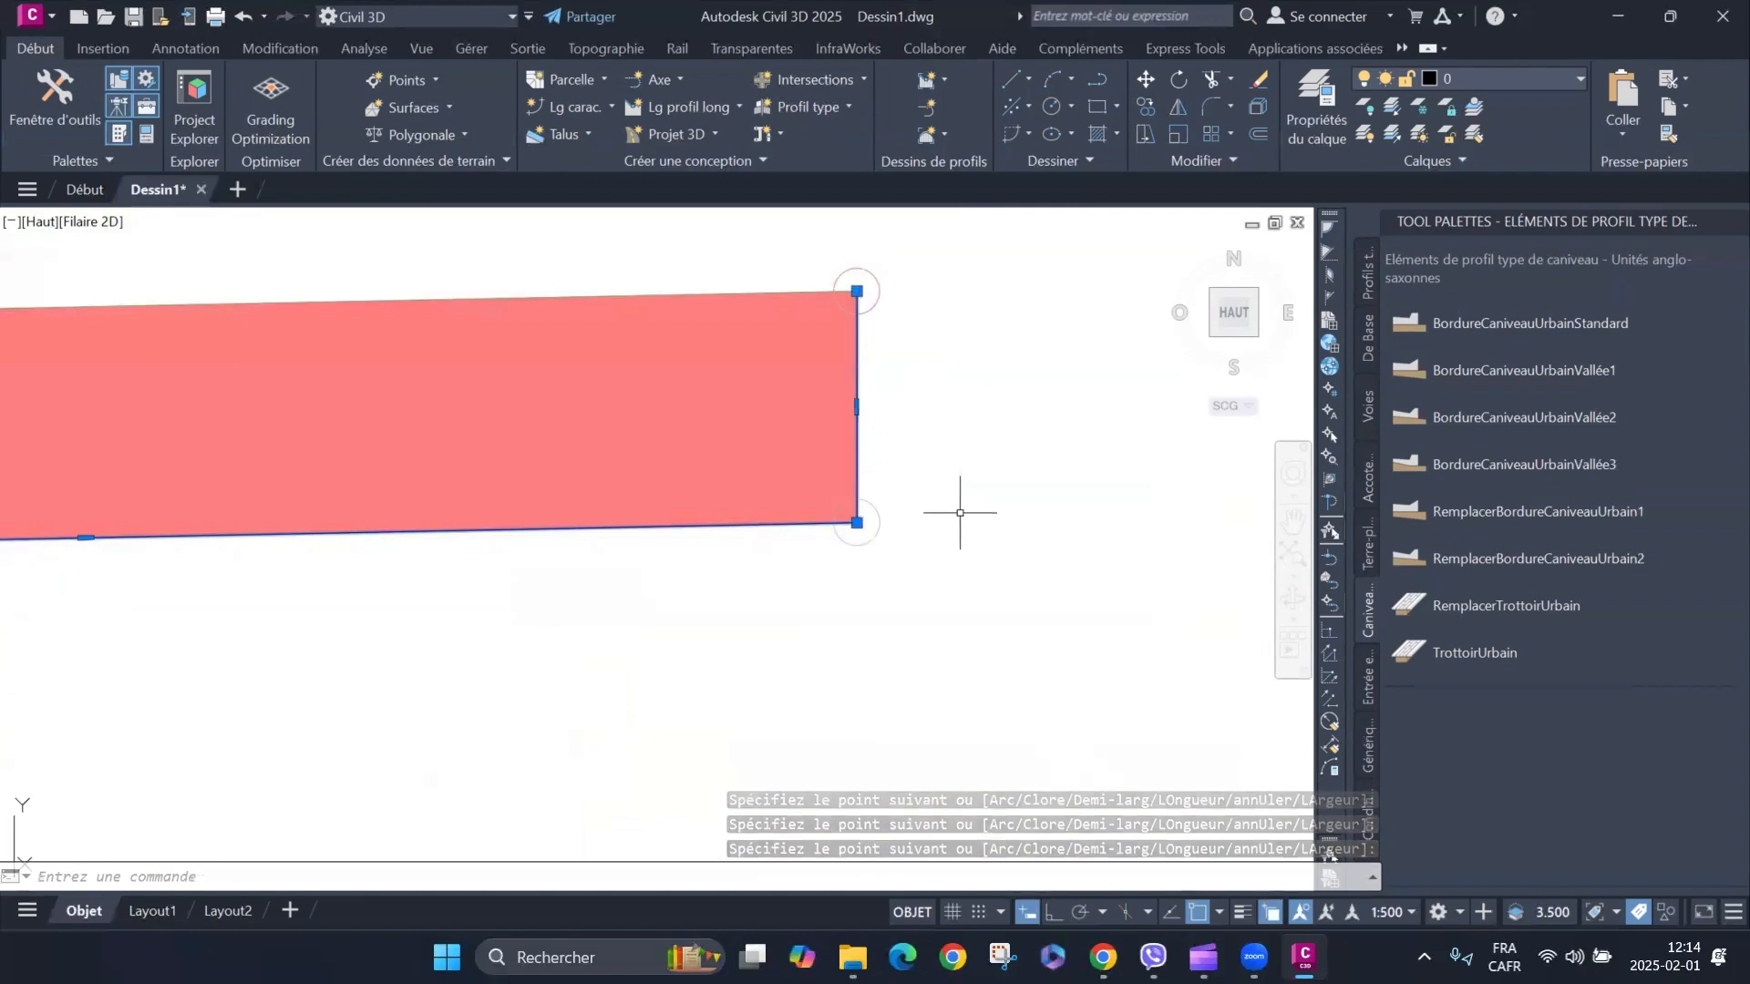
pyautogui.click(1145, 79)
pyautogui.click(857, 522)
pyautogui.scroll(-7, 1012, 425)
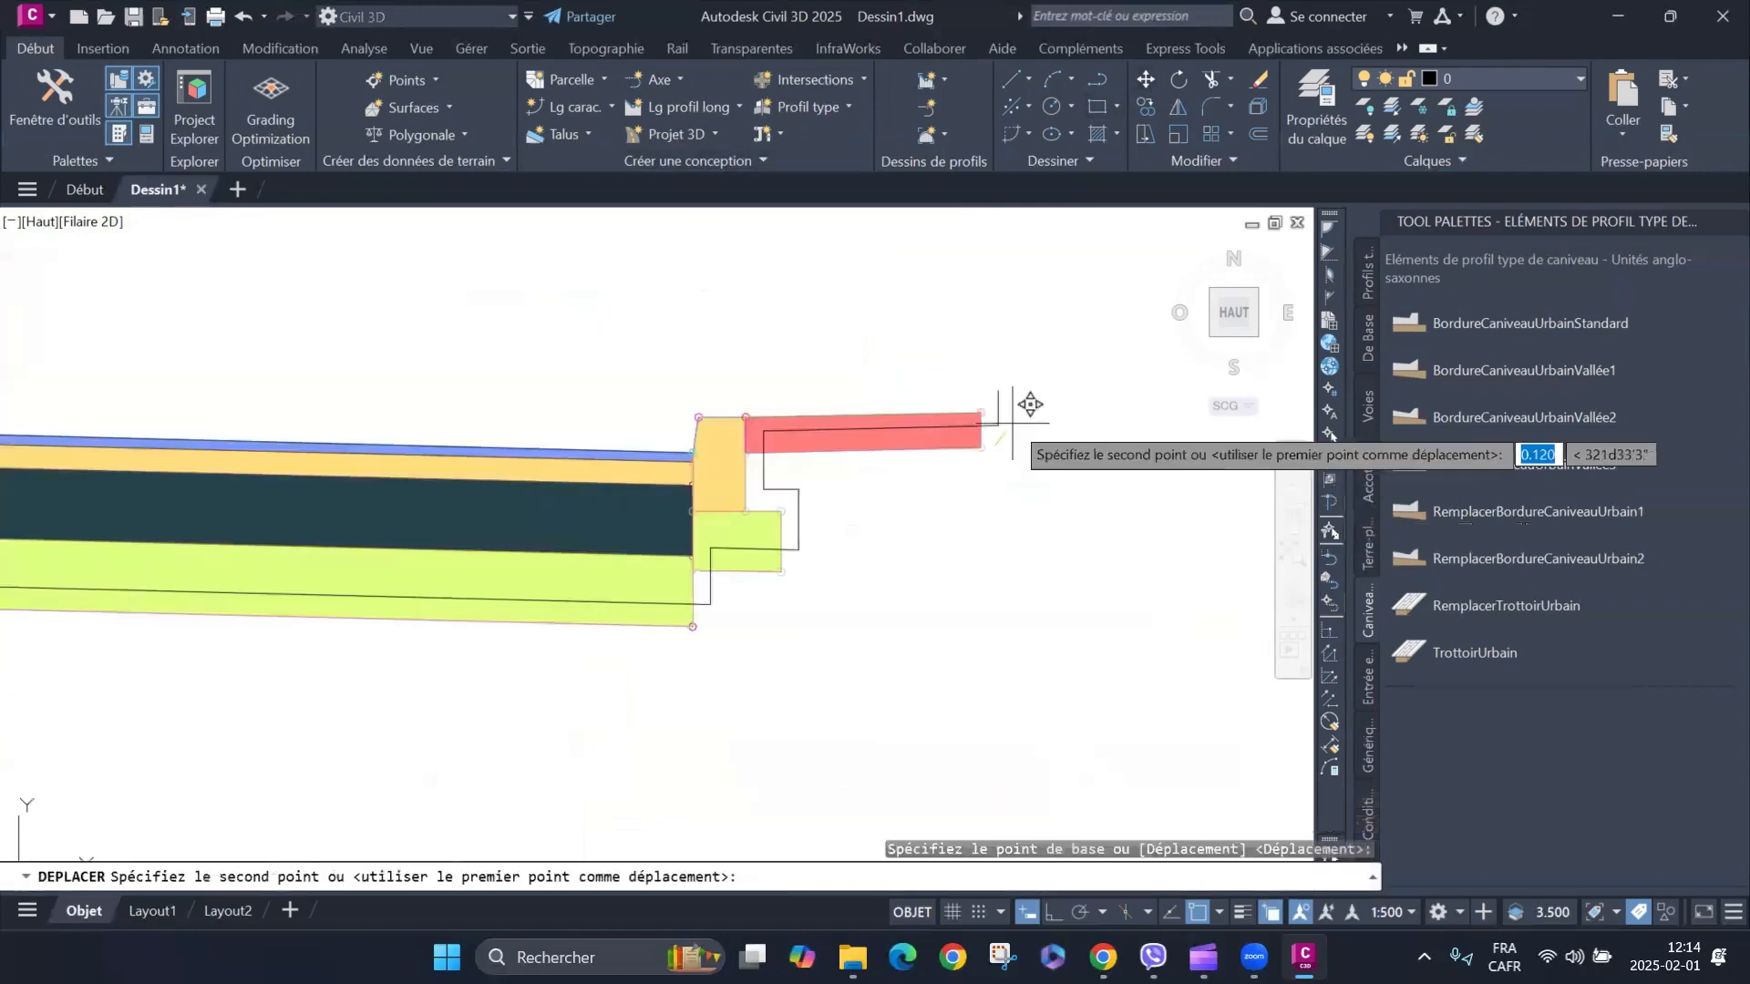
pyautogui.scroll(-6, 1058, 565)
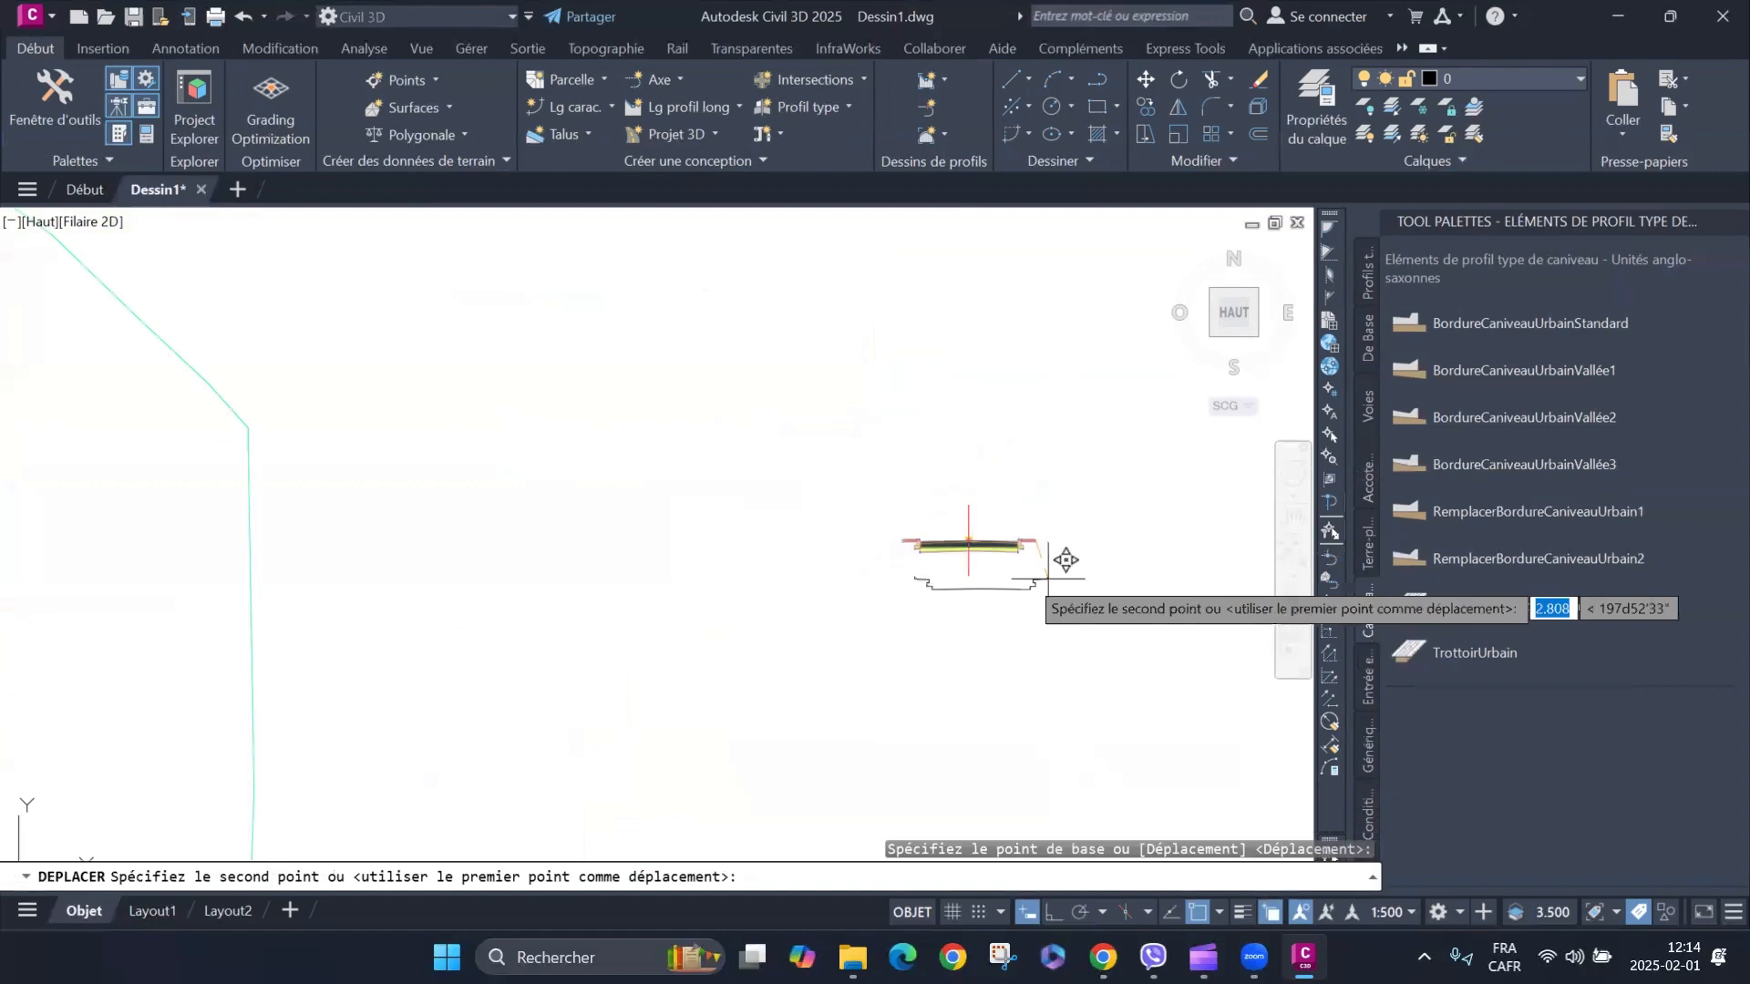
pyautogui.click(768, 546)
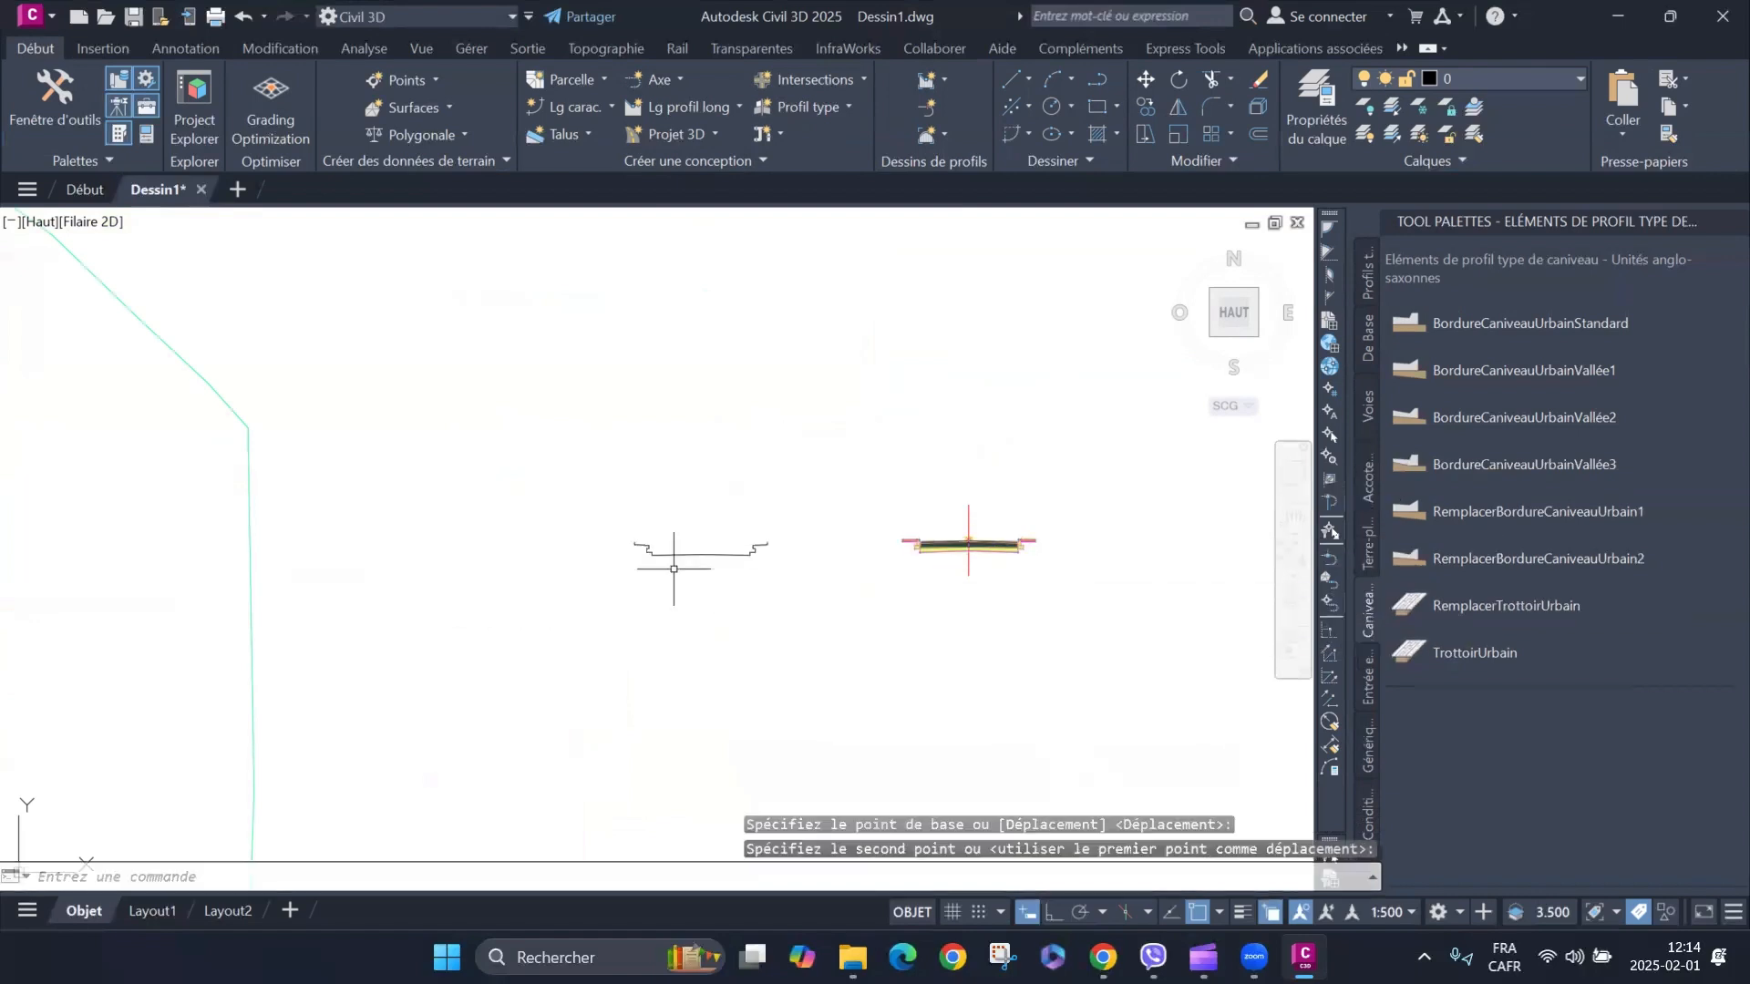
pyautogui.scroll(6, 673, 569)
pyautogui.scroll(-7, 970, 525)
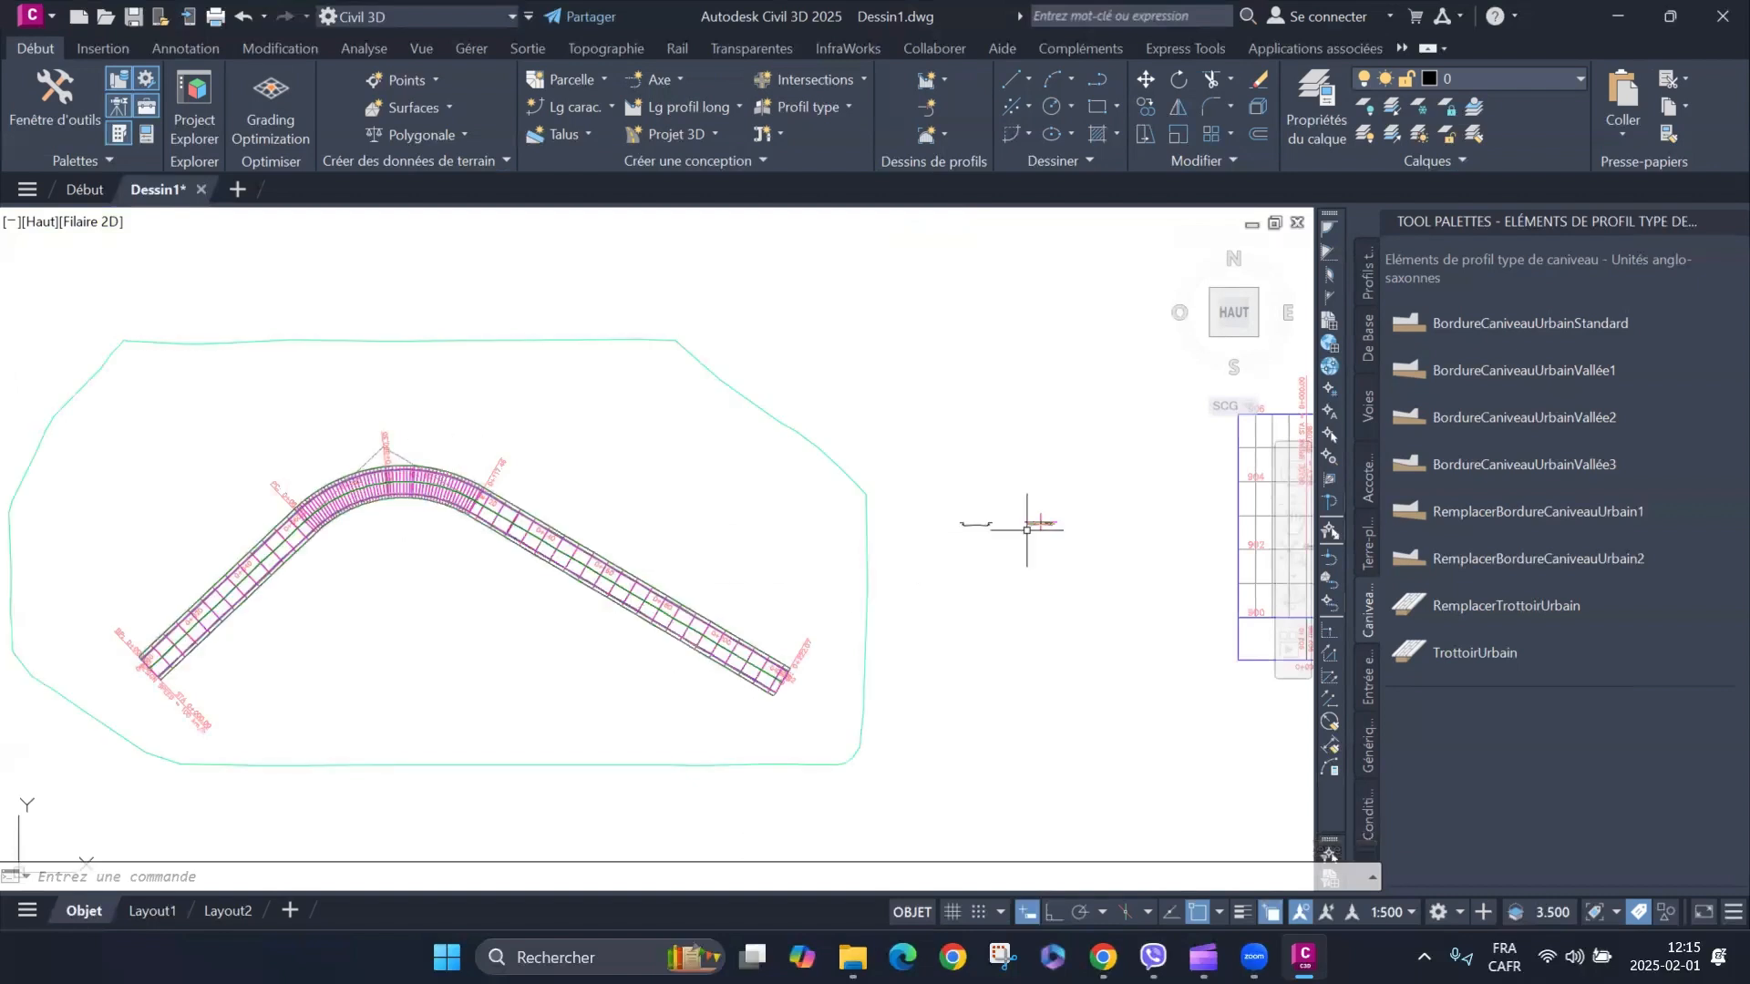
pyautogui.scroll(6, 1035, 508)
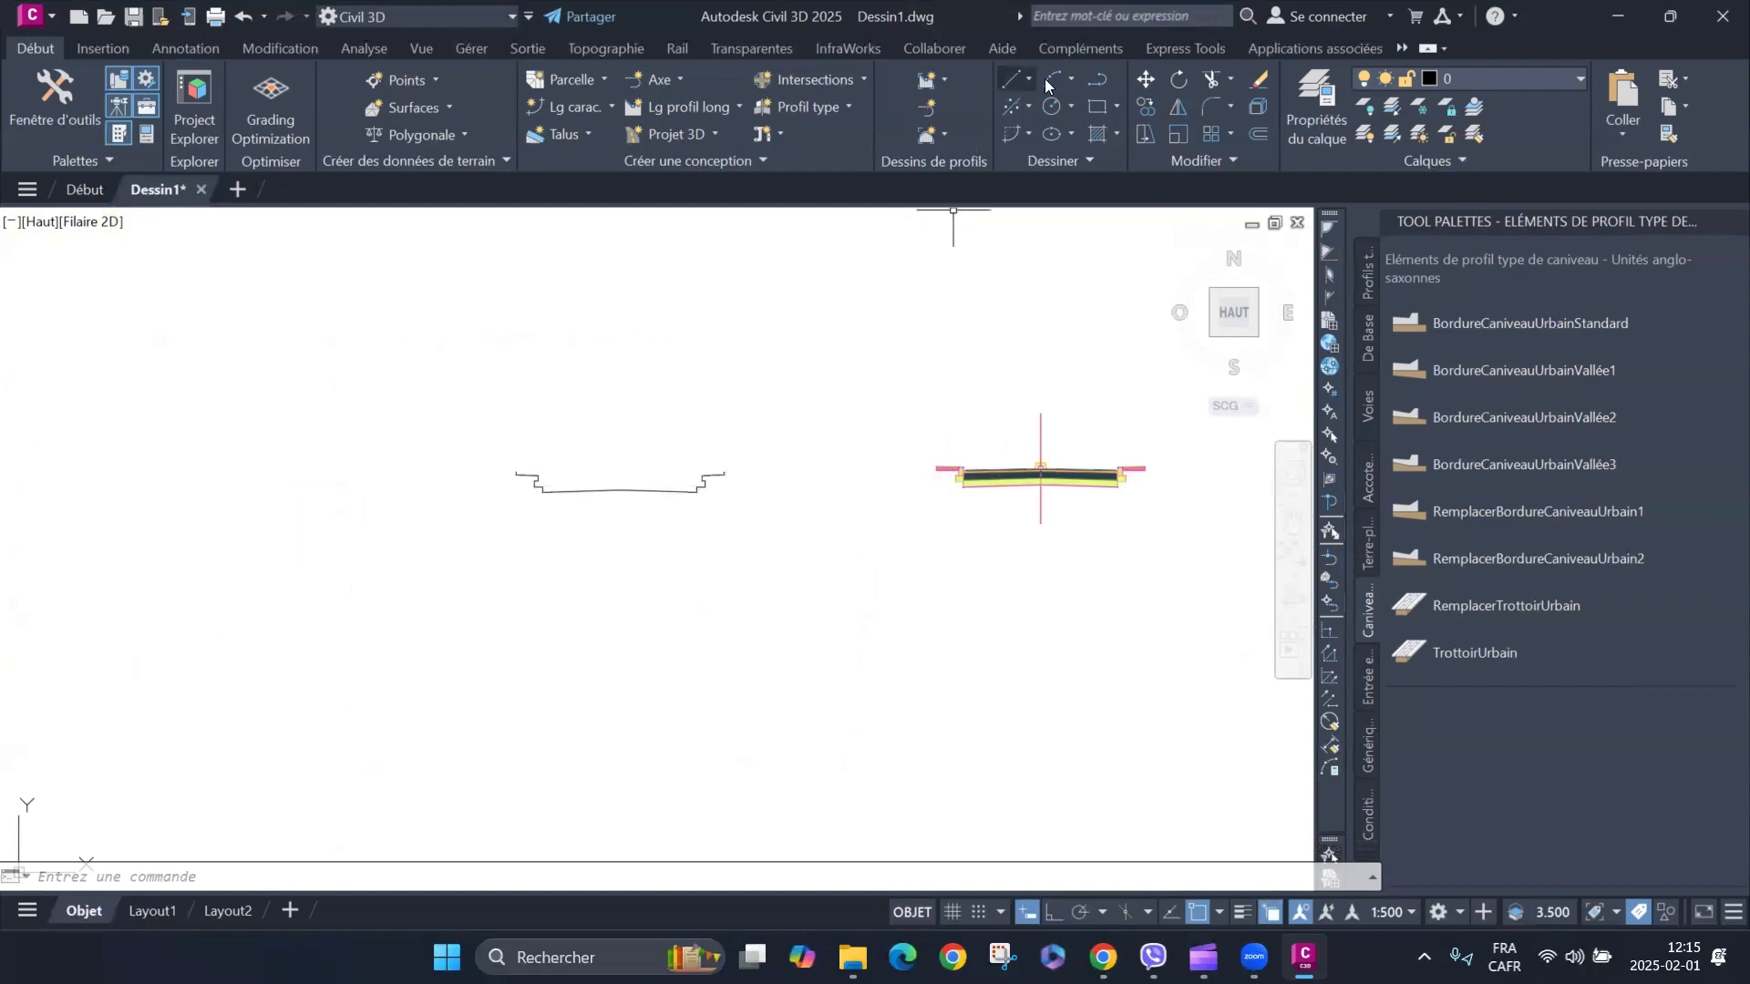
# Draw a diagonal polyline about 5.9 units long, rising to the right from the outer upper corner of the outline's left sidewalk.
pyautogui.click(1097, 80)
pyautogui.scroll(6, 538, 478)
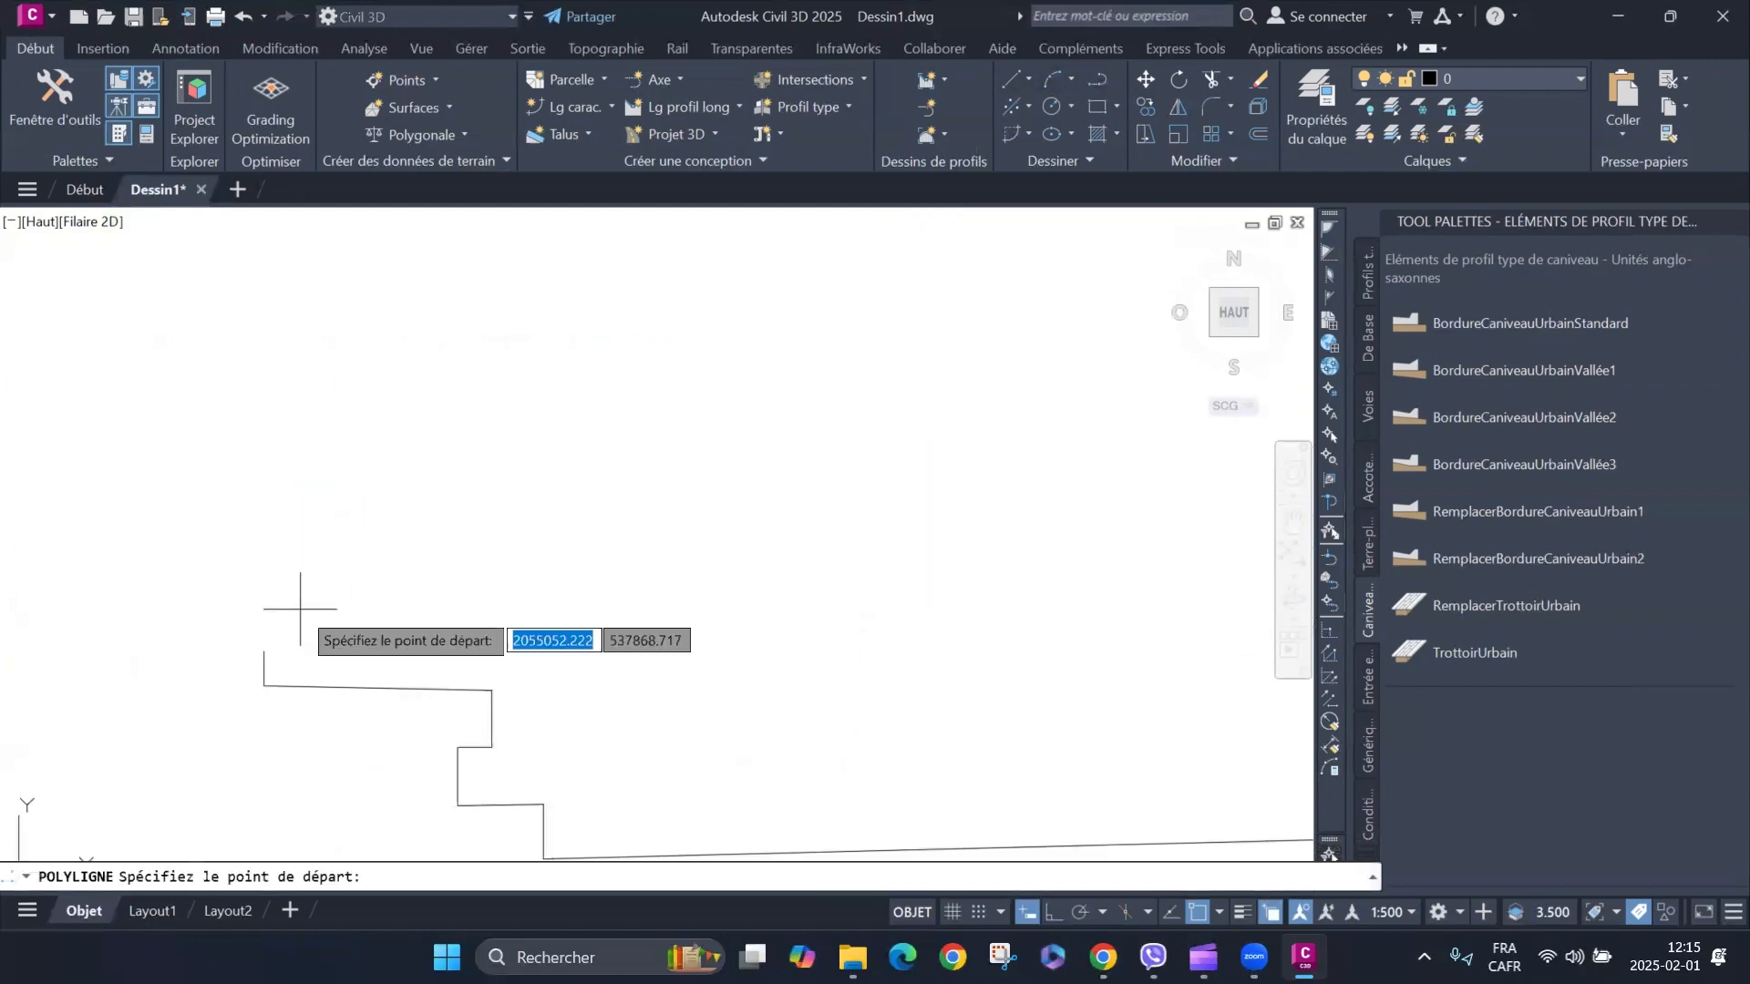
pyautogui.click(265, 651)
pyautogui.scroll(-6, 538, 447)
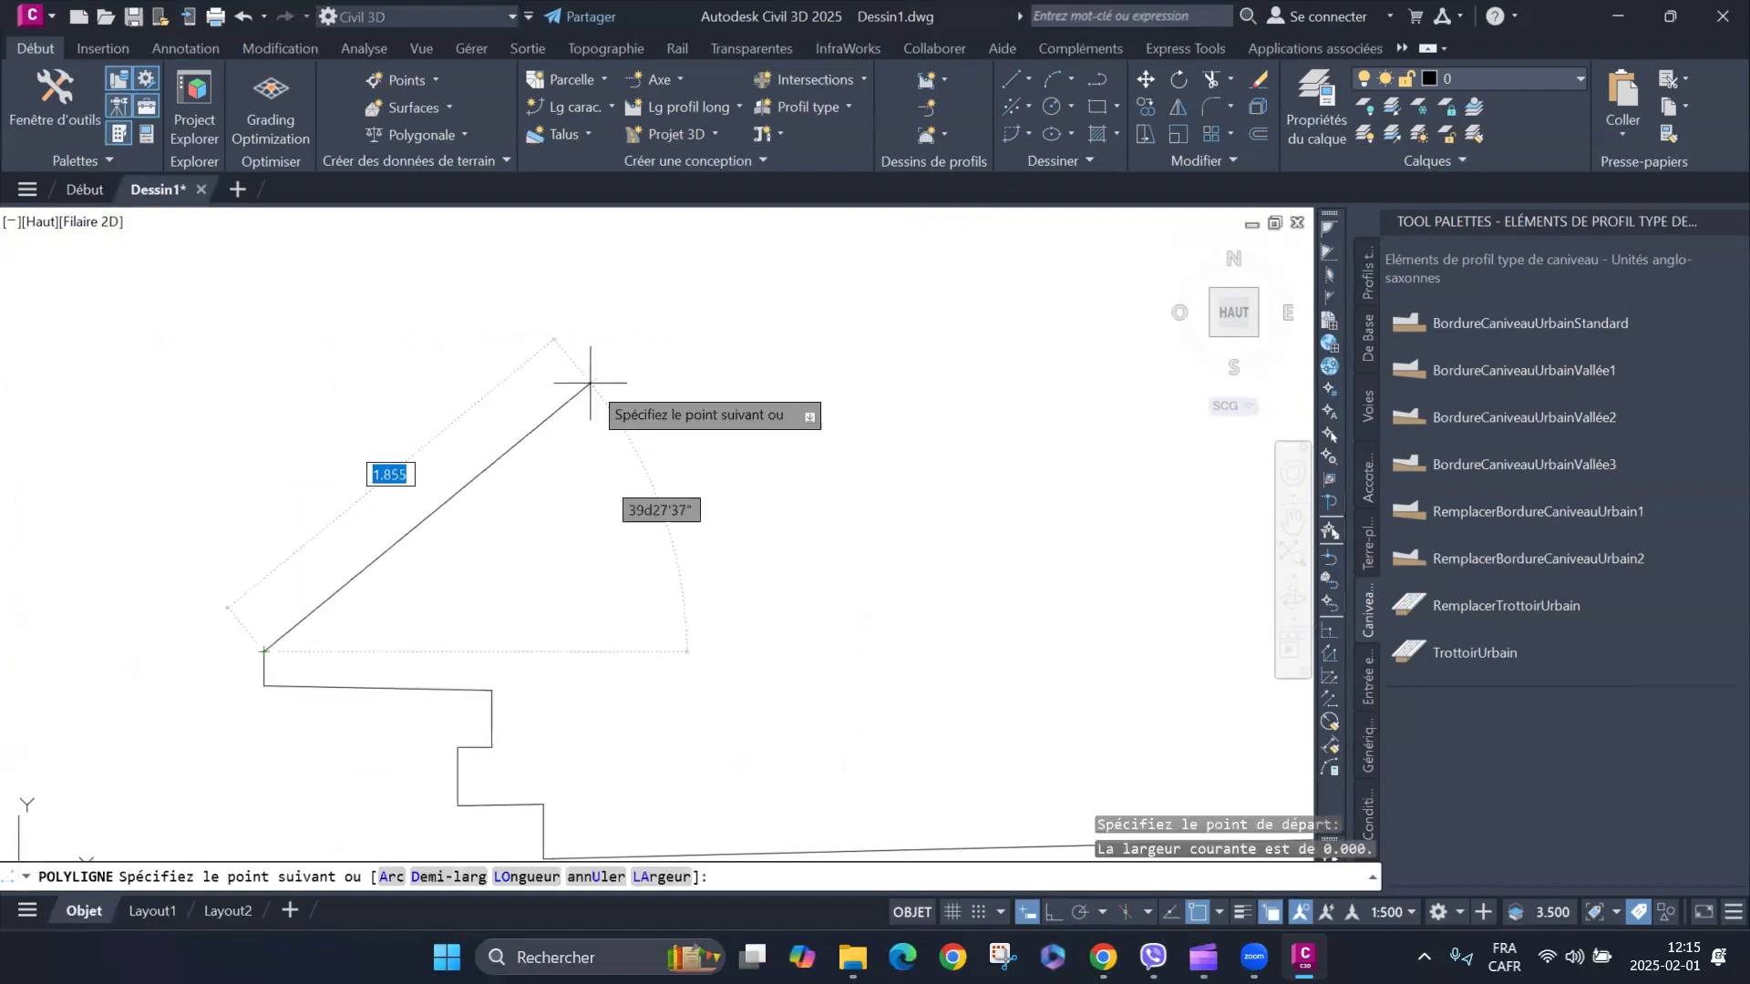
pyautogui.click(737, 300)
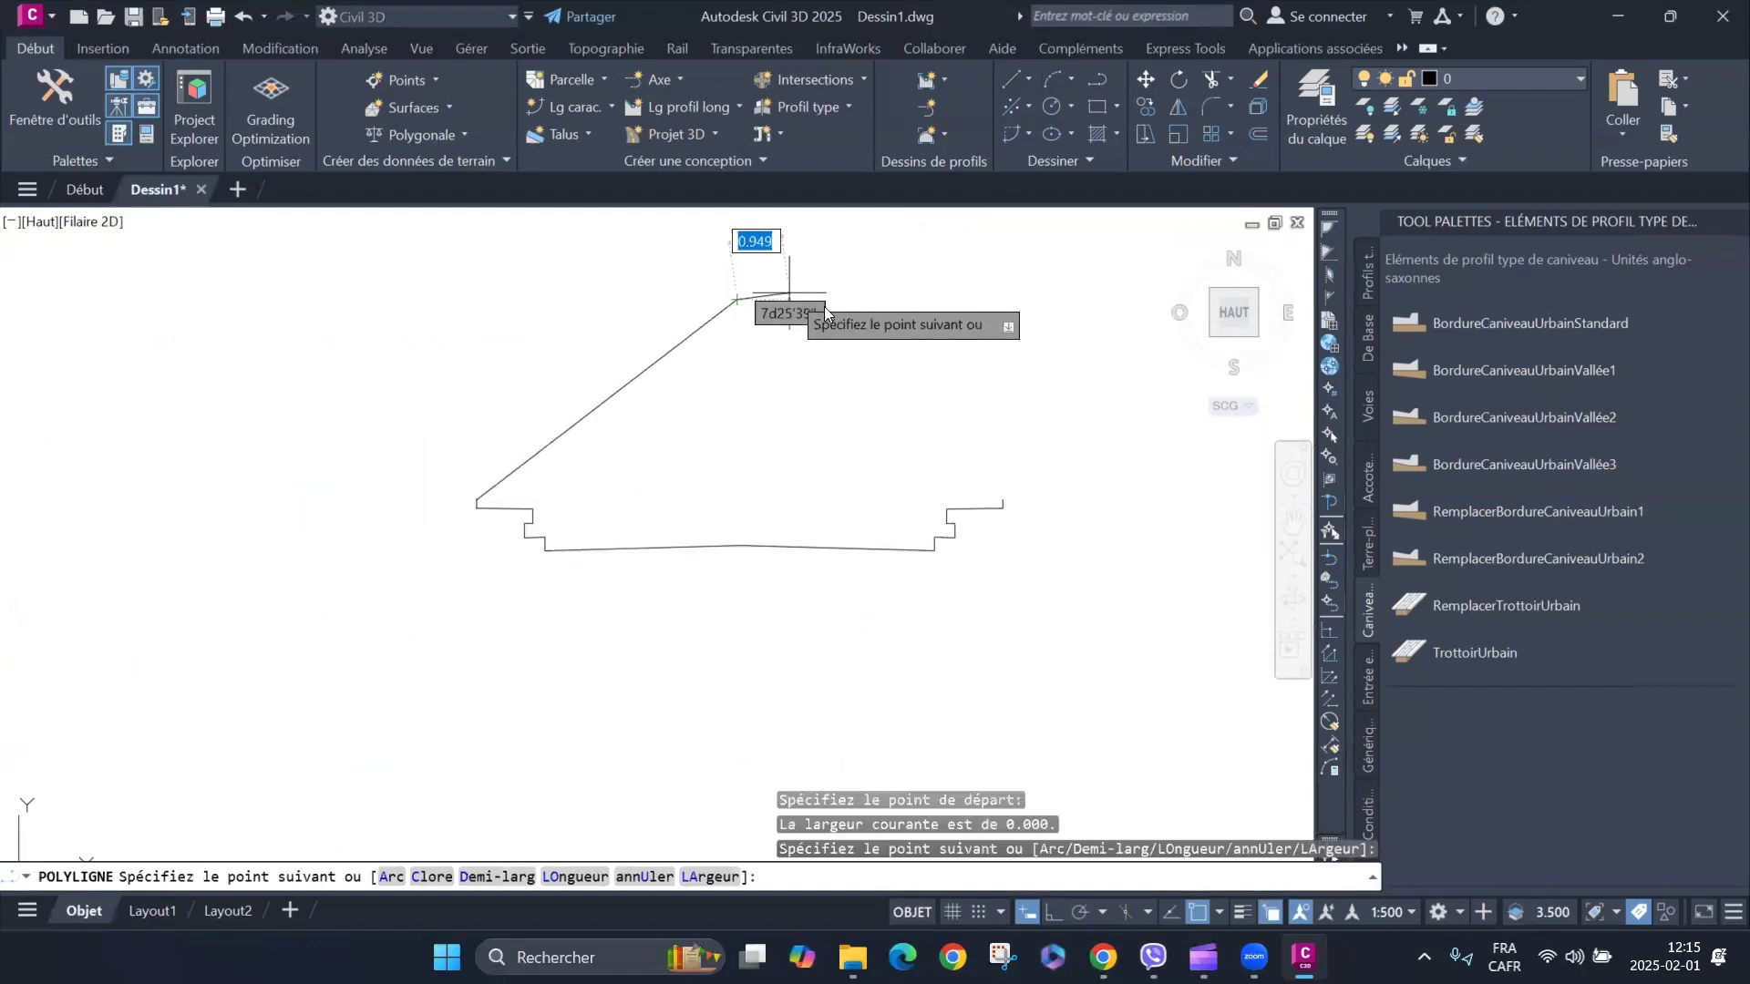
pyautogui.rightClick(747, 251)
pyautogui.click(820, 307)
pyautogui.click(820, 308)
# Copy the diagonal line from its lower end onto the corners of the outline's left sidewalk, curb and footing.
pyautogui.click(810, 286)
pyautogui.click(708, 377)
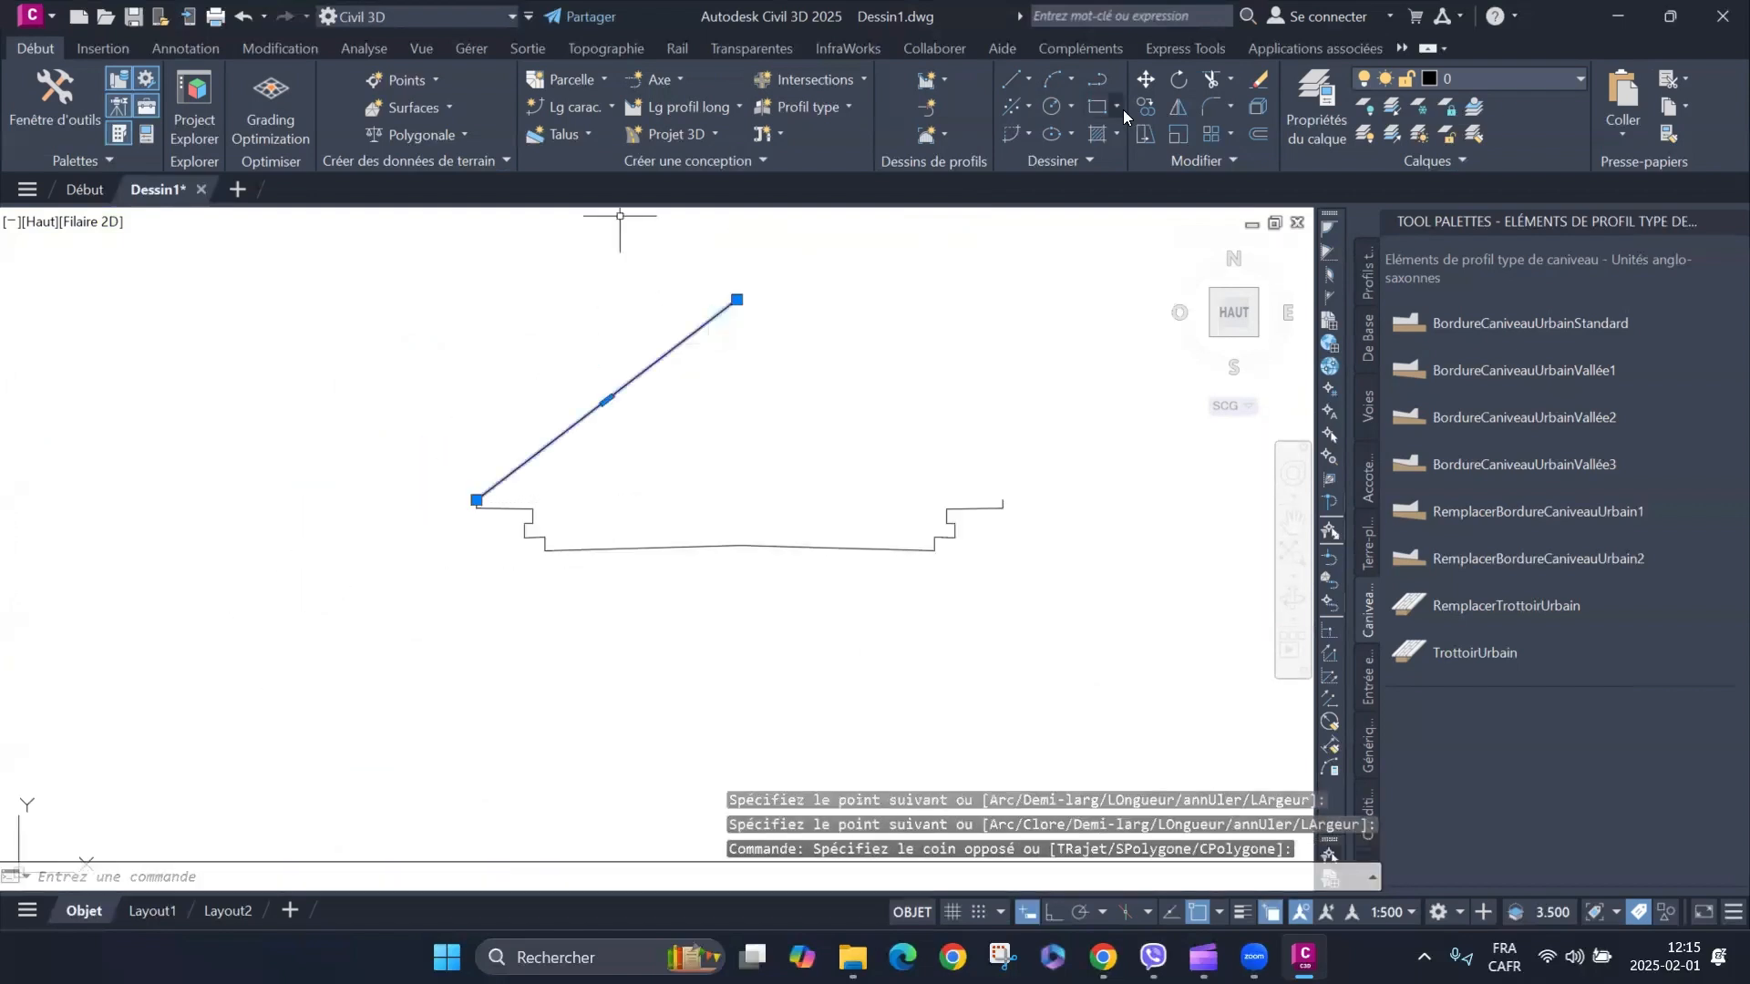
pyautogui.click(1151, 104)
pyautogui.scroll(6, 511, 510)
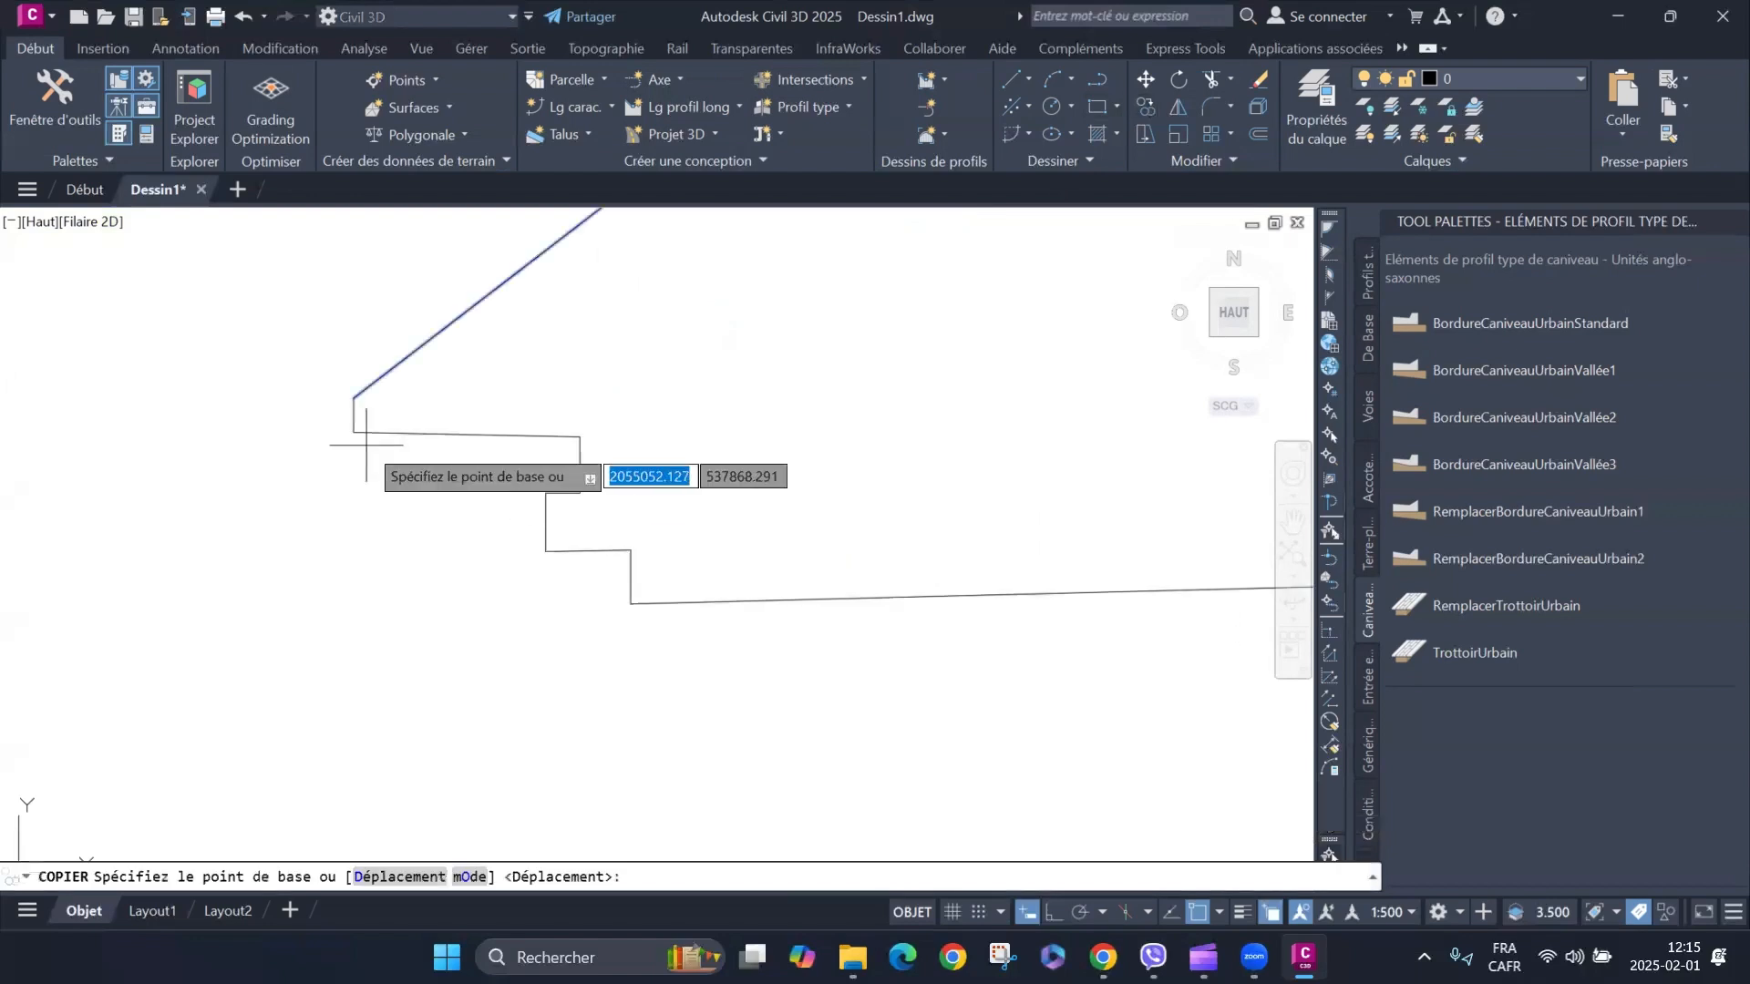
pyautogui.click(354, 399)
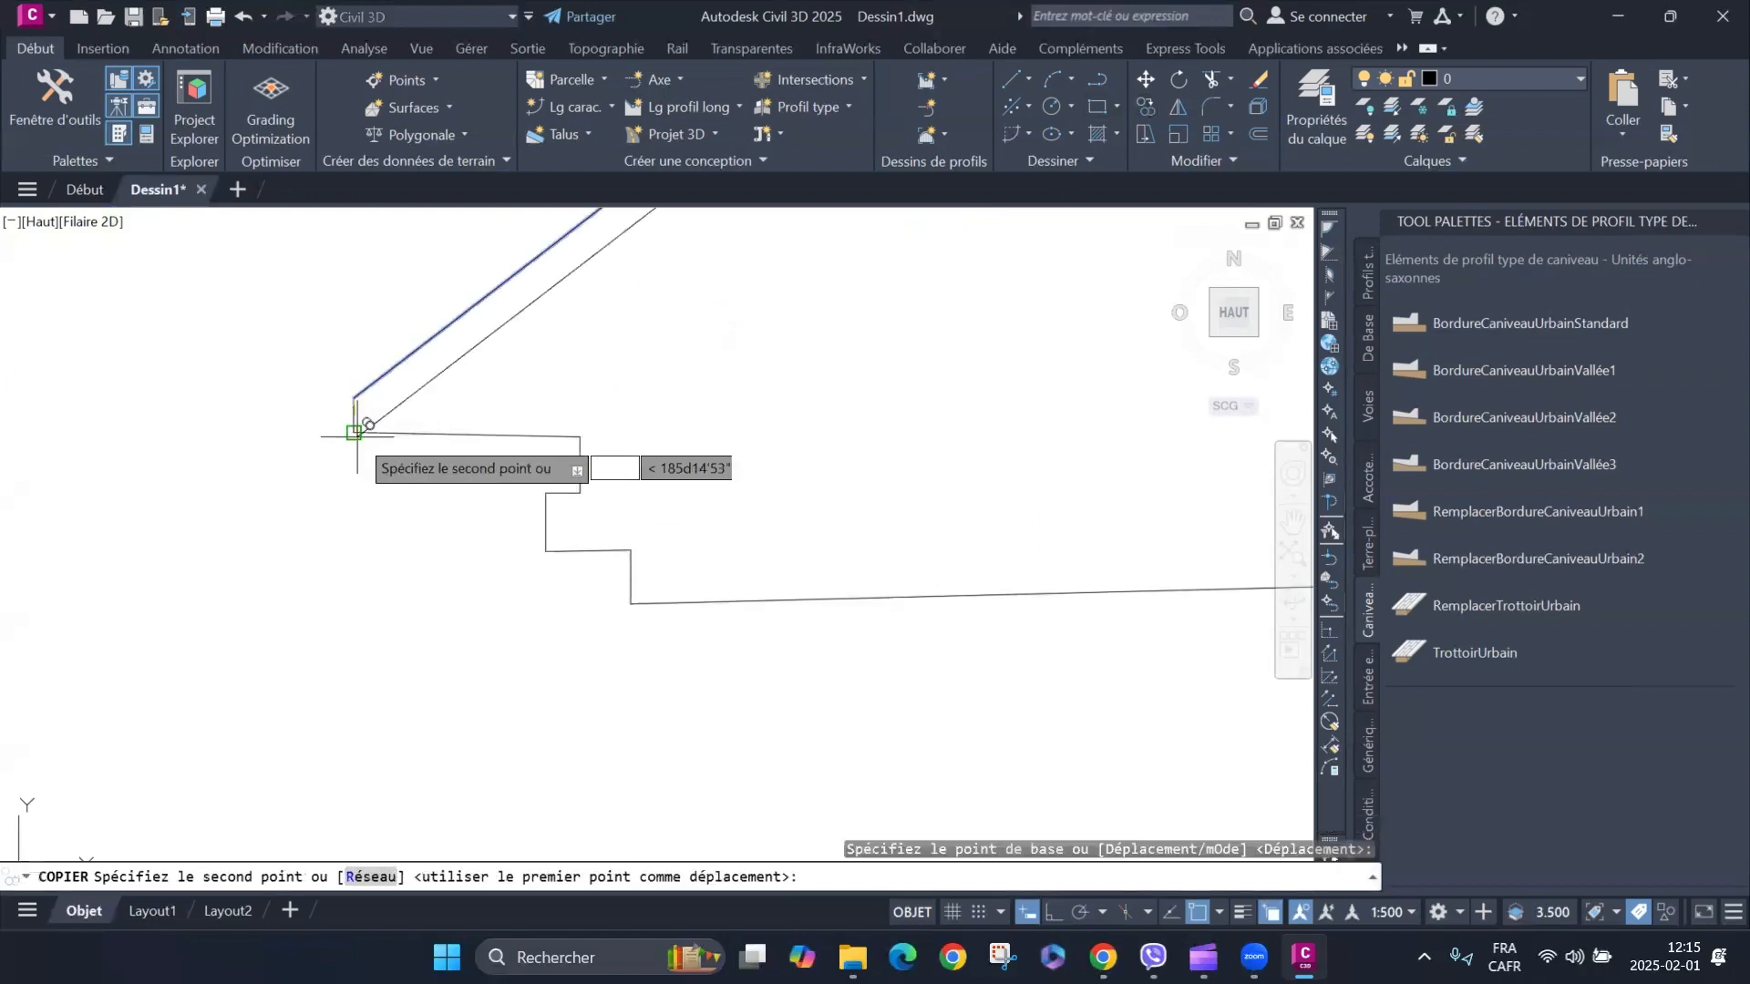
pyautogui.click(579, 436)
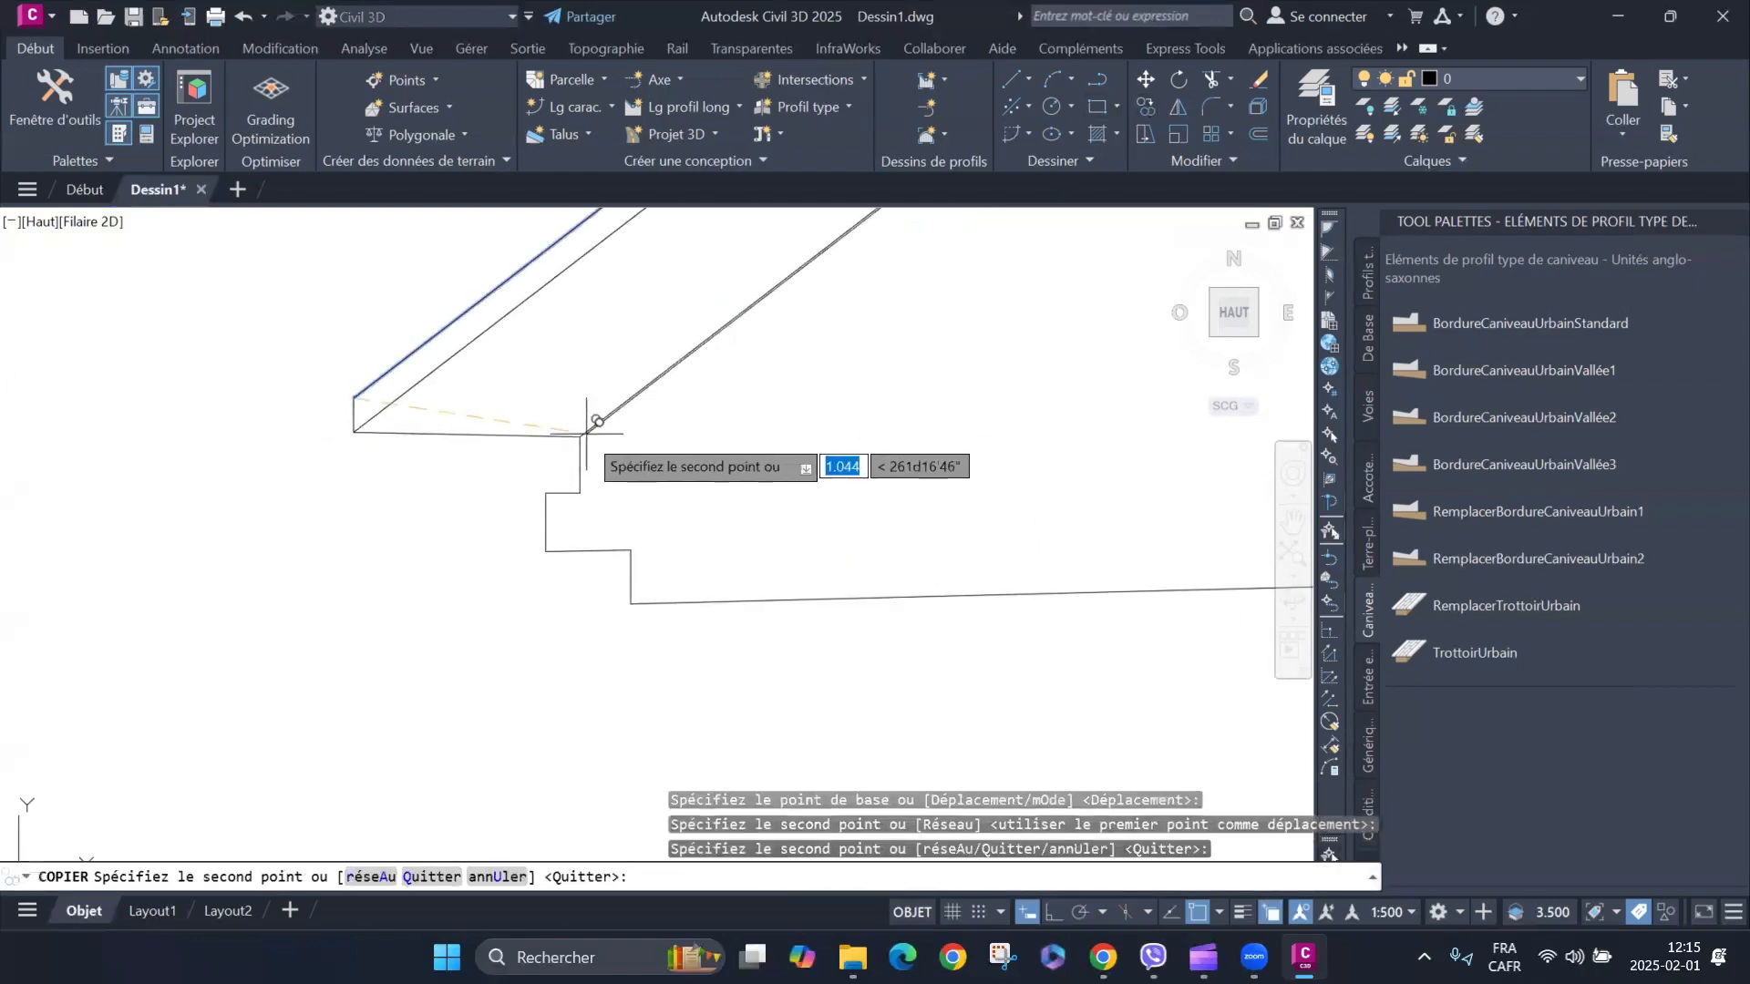
pyautogui.click(579, 493)
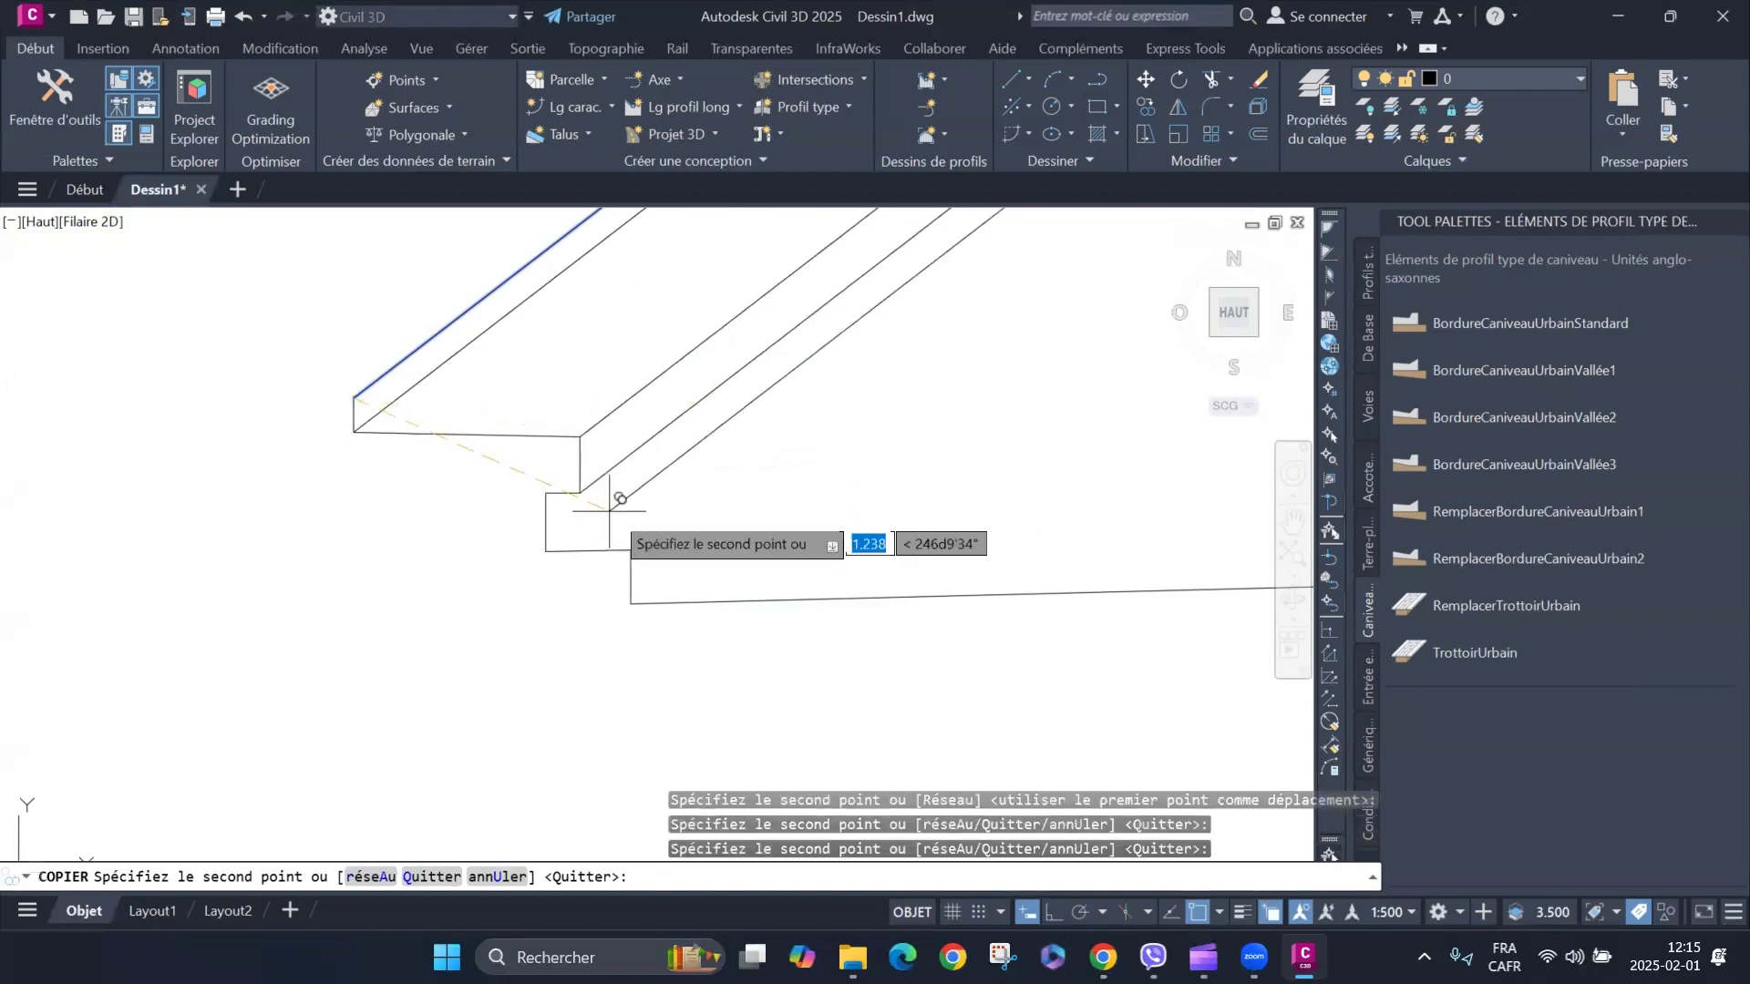
pyautogui.click(545, 550)
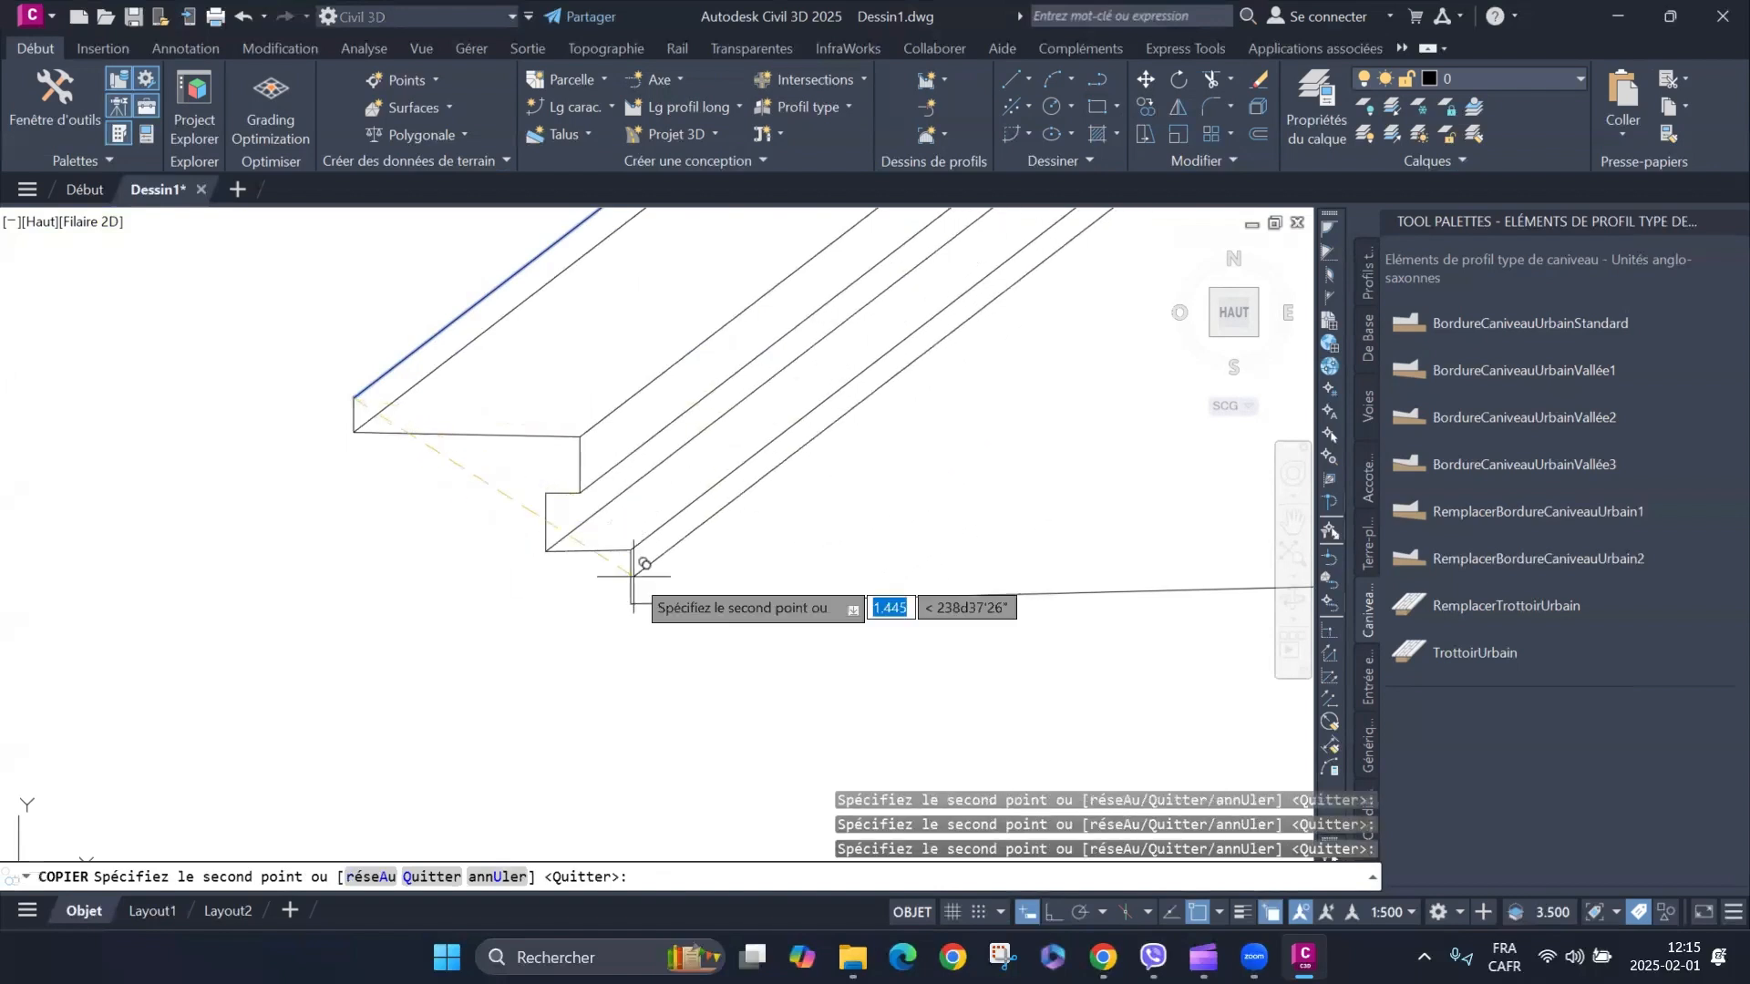
# Place further copies of the diagonal line on the right sidewalk's outer upper and inner lower corners and on the right footing's inner corner.
pyautogui.scroll(-4, 638, 609)
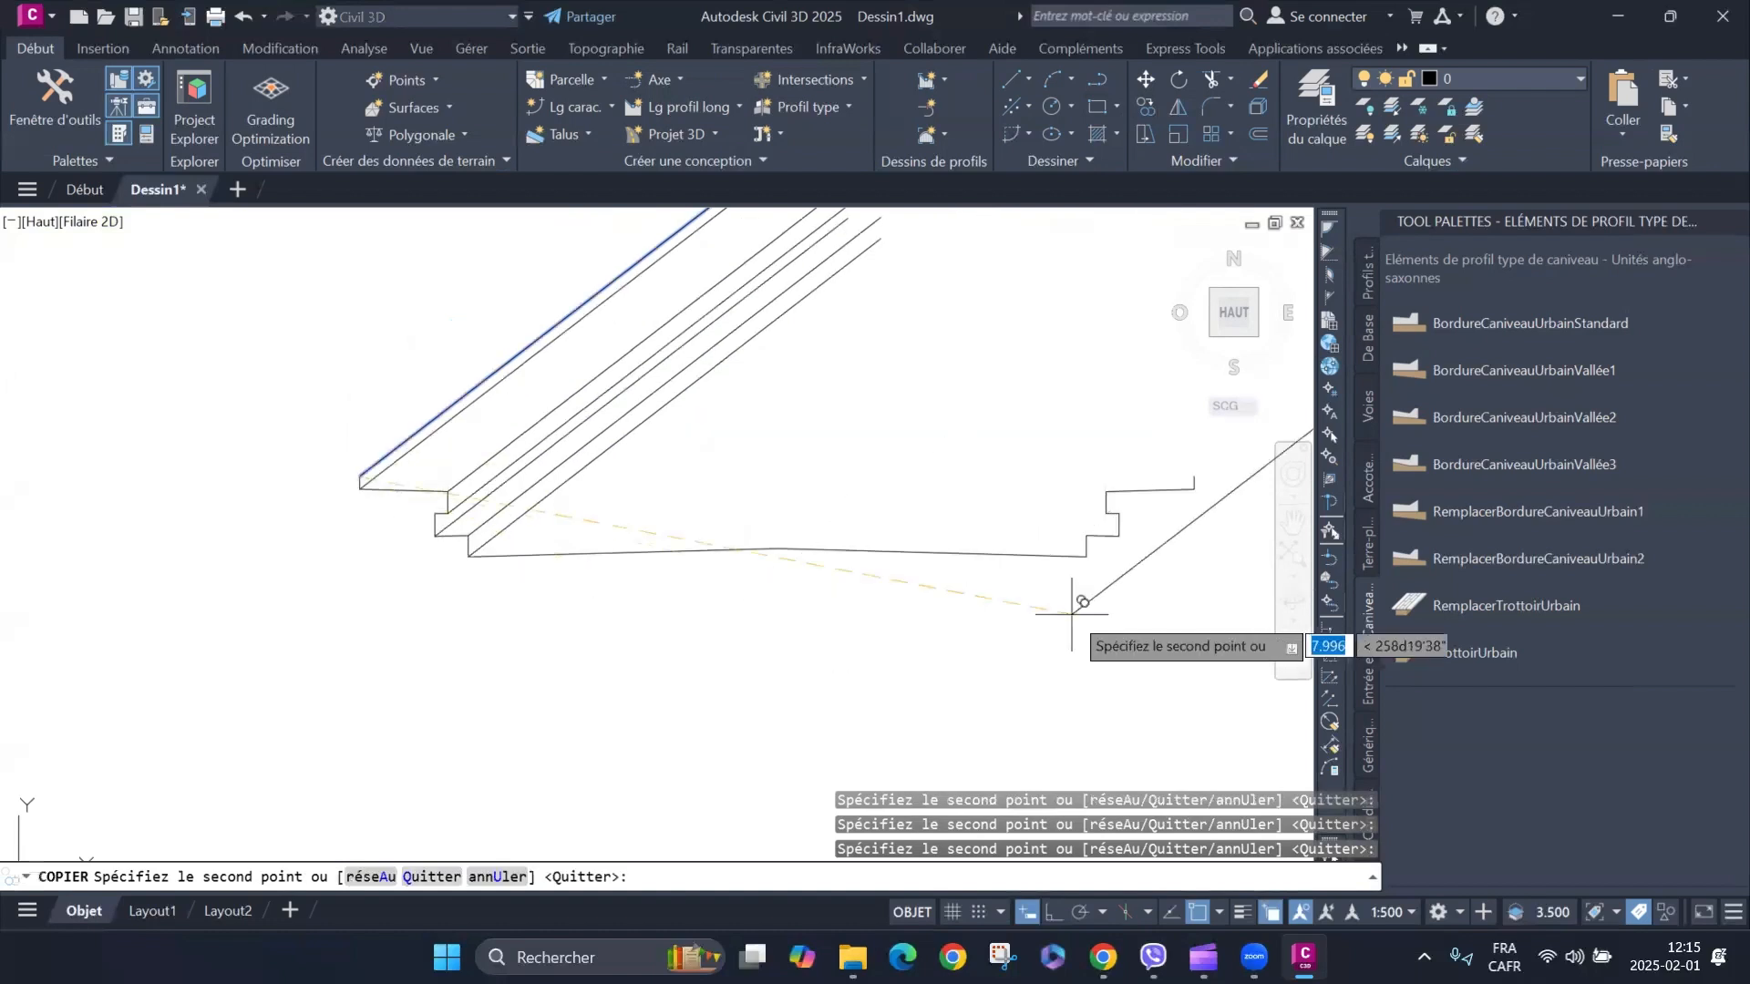
pyautogui.scroll(3, 1114, 588)
pyautogui.scroll(-3, 1008, 593)
pyautogui.scroll(4, 1099, 547)
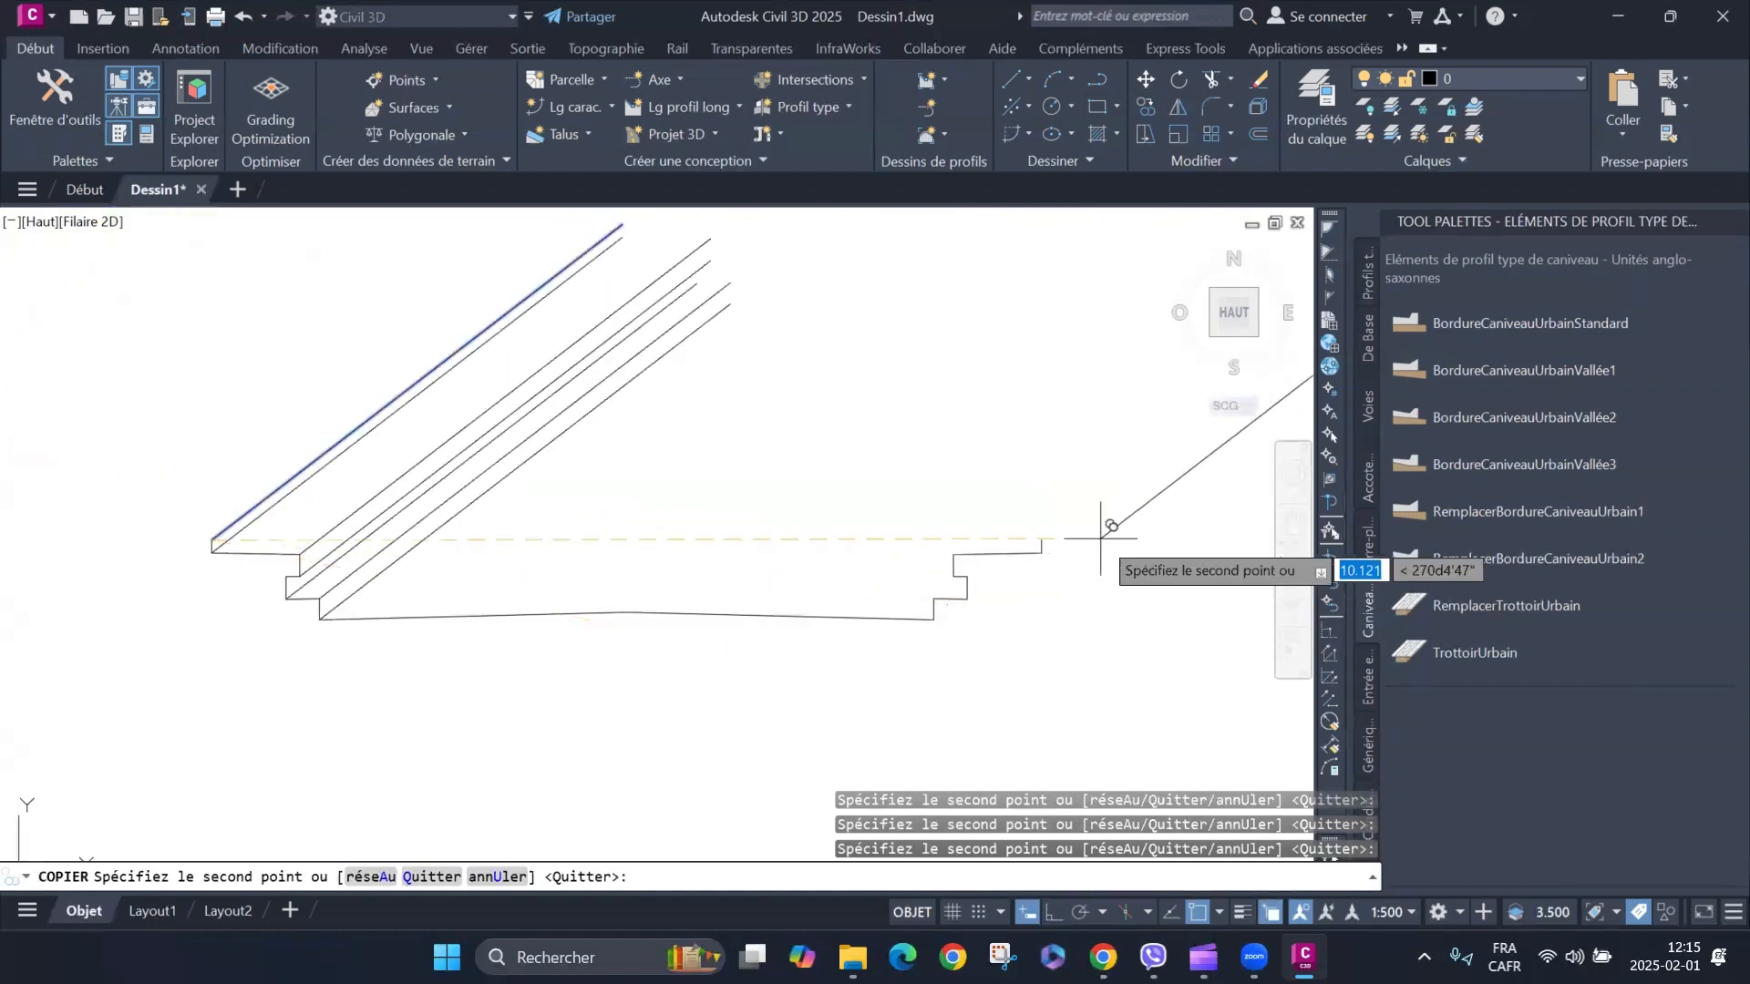
pyautogui.click(947, 544)
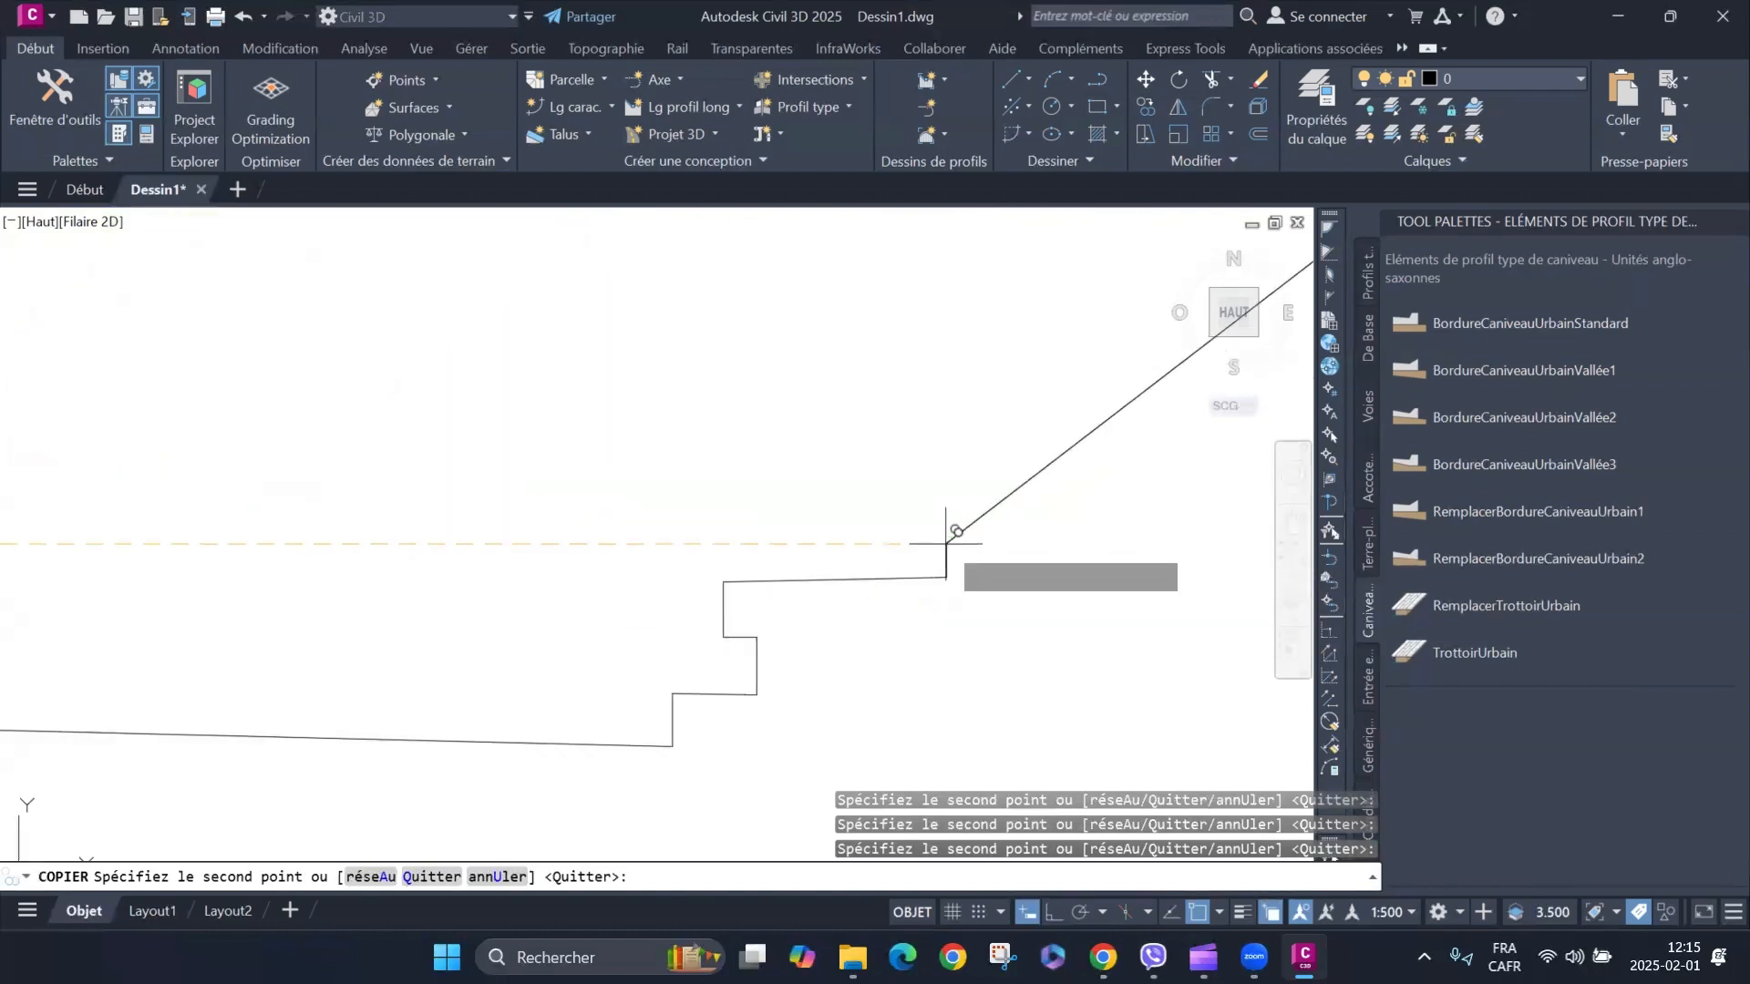
pyautogui.click(723, 581)
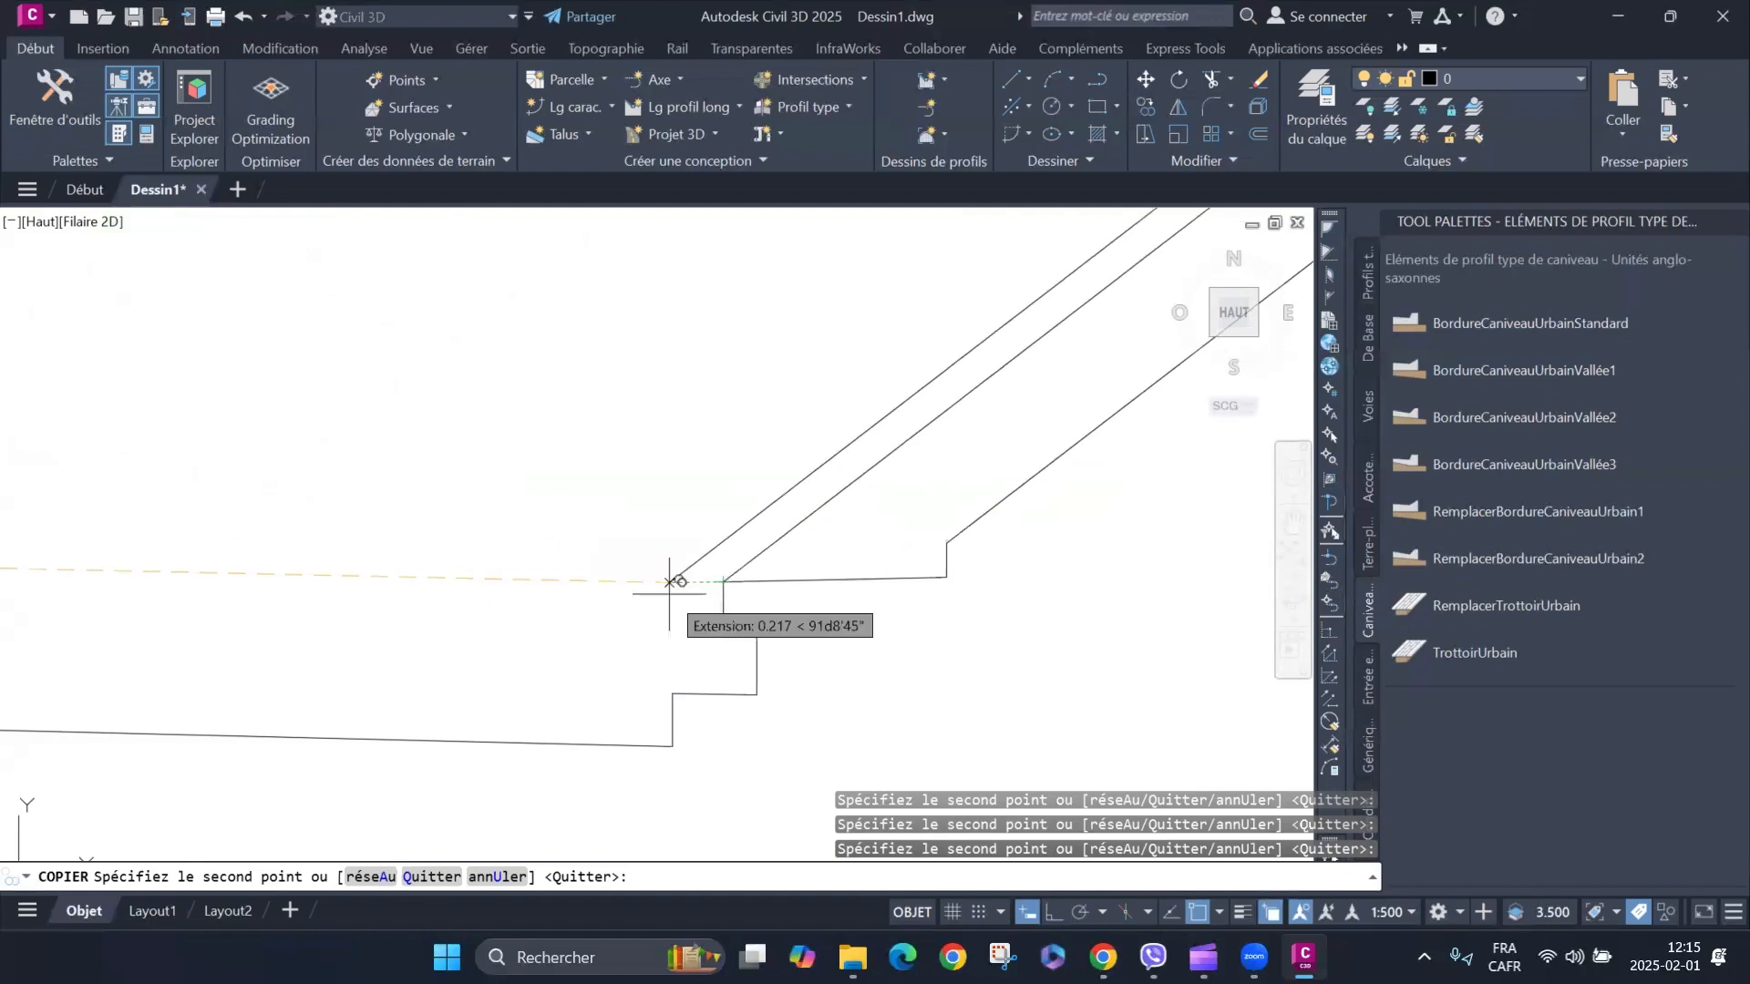
pyautogui.click(672, 692)
pyautogui.rightClick(576, 454)
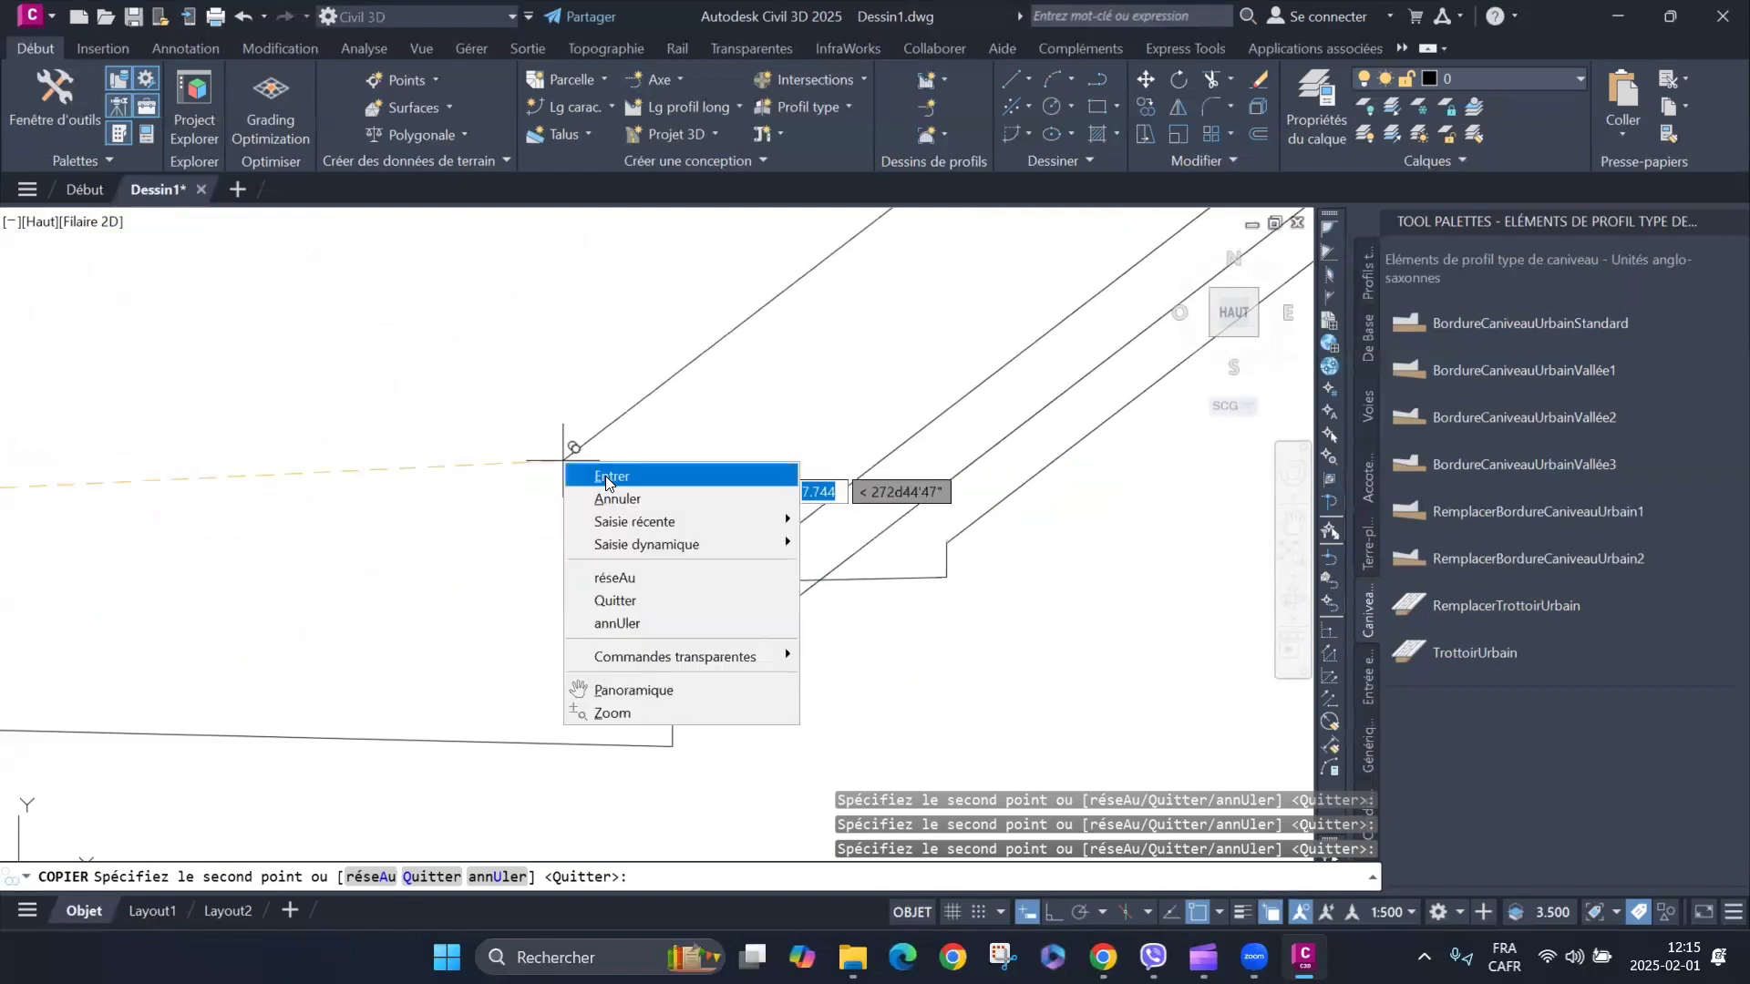
pyautogui.click(611, 475)
# Trim the diagonal line from the right footing's inner corner back to the footing's top edge.
pyautogui.click(1216, 82)
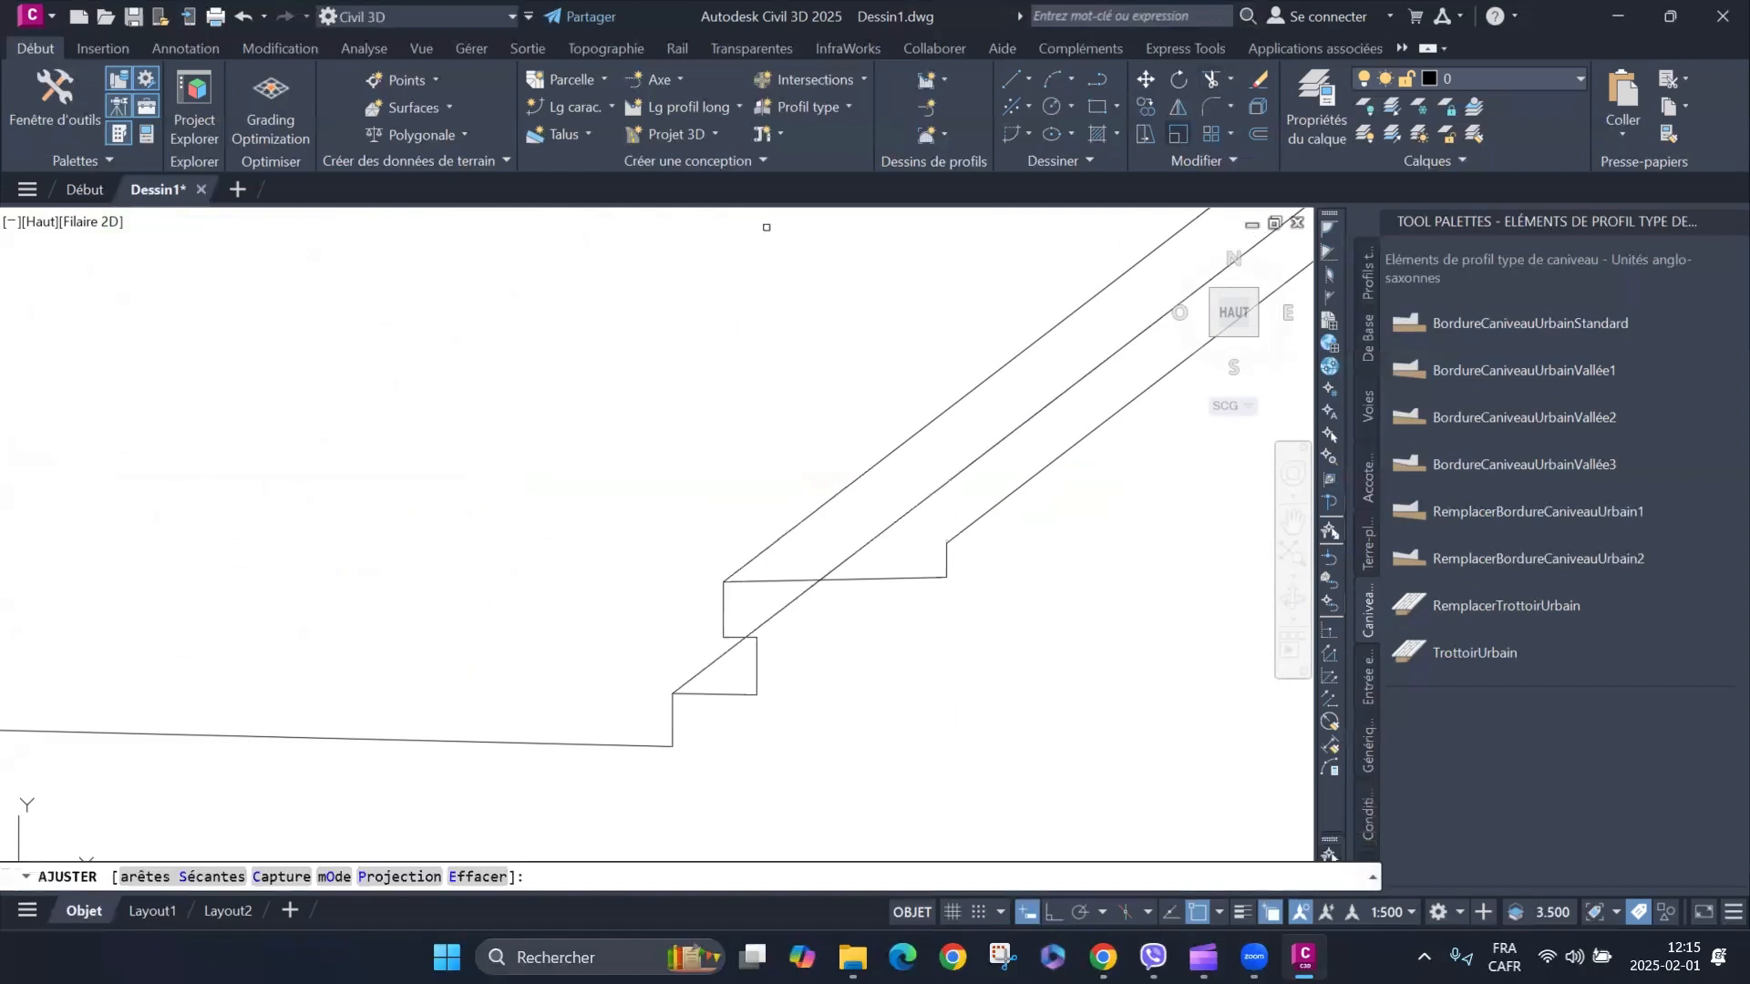
pyautogui.click(896, 522)
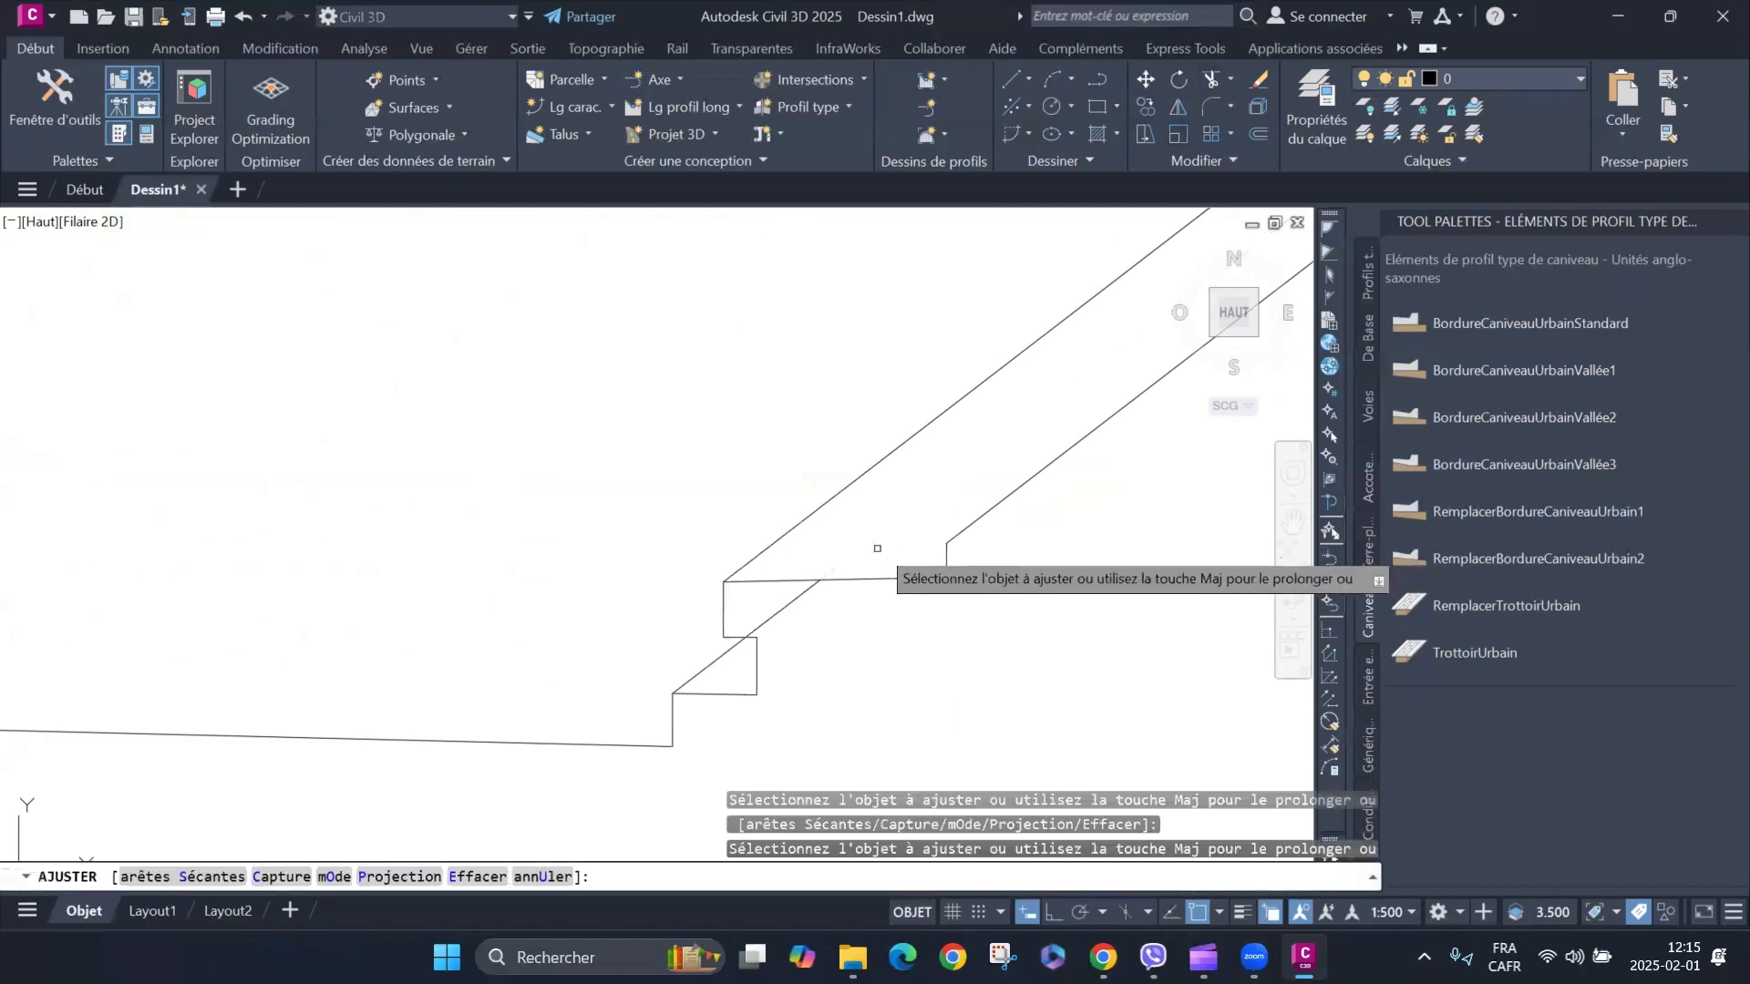
pyautogui.click(800, 597)
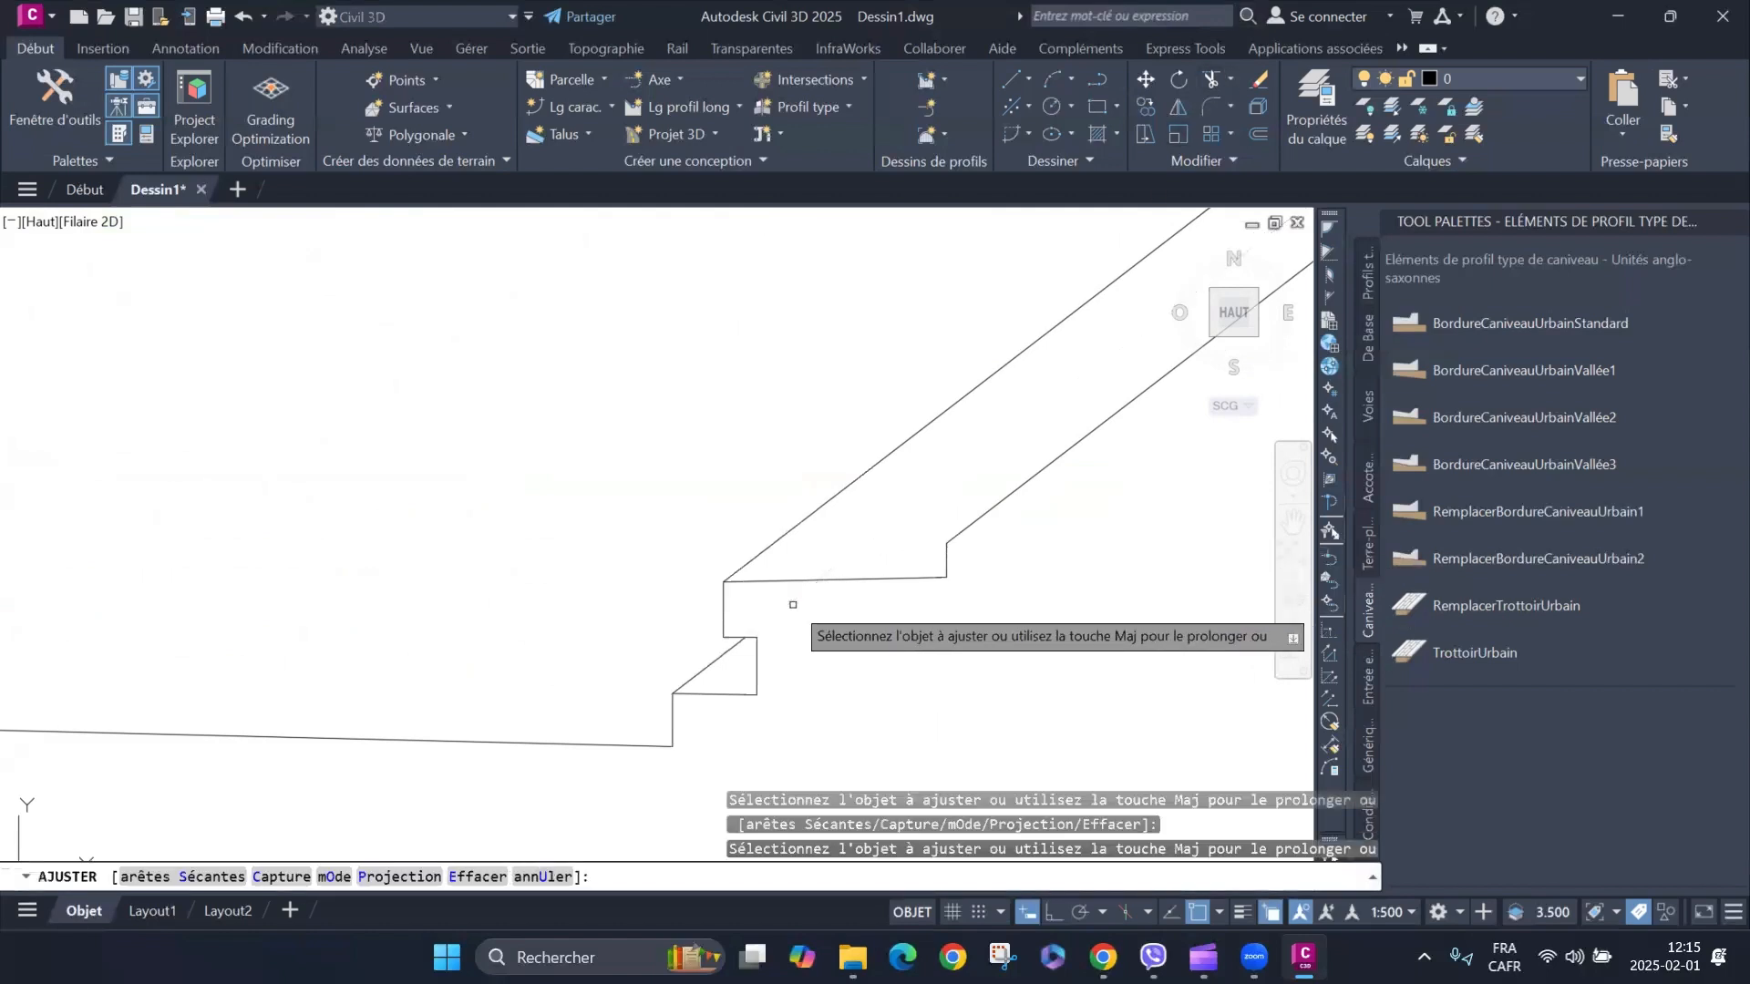
pyautogui.rightClick(727, 339)
pyautogui.click(759, 346)
# Copy the outline polyline from its left upper corner to the upper end of the leftmost diagonal line.
pyautogui.scroll(-2, 1054, 549)
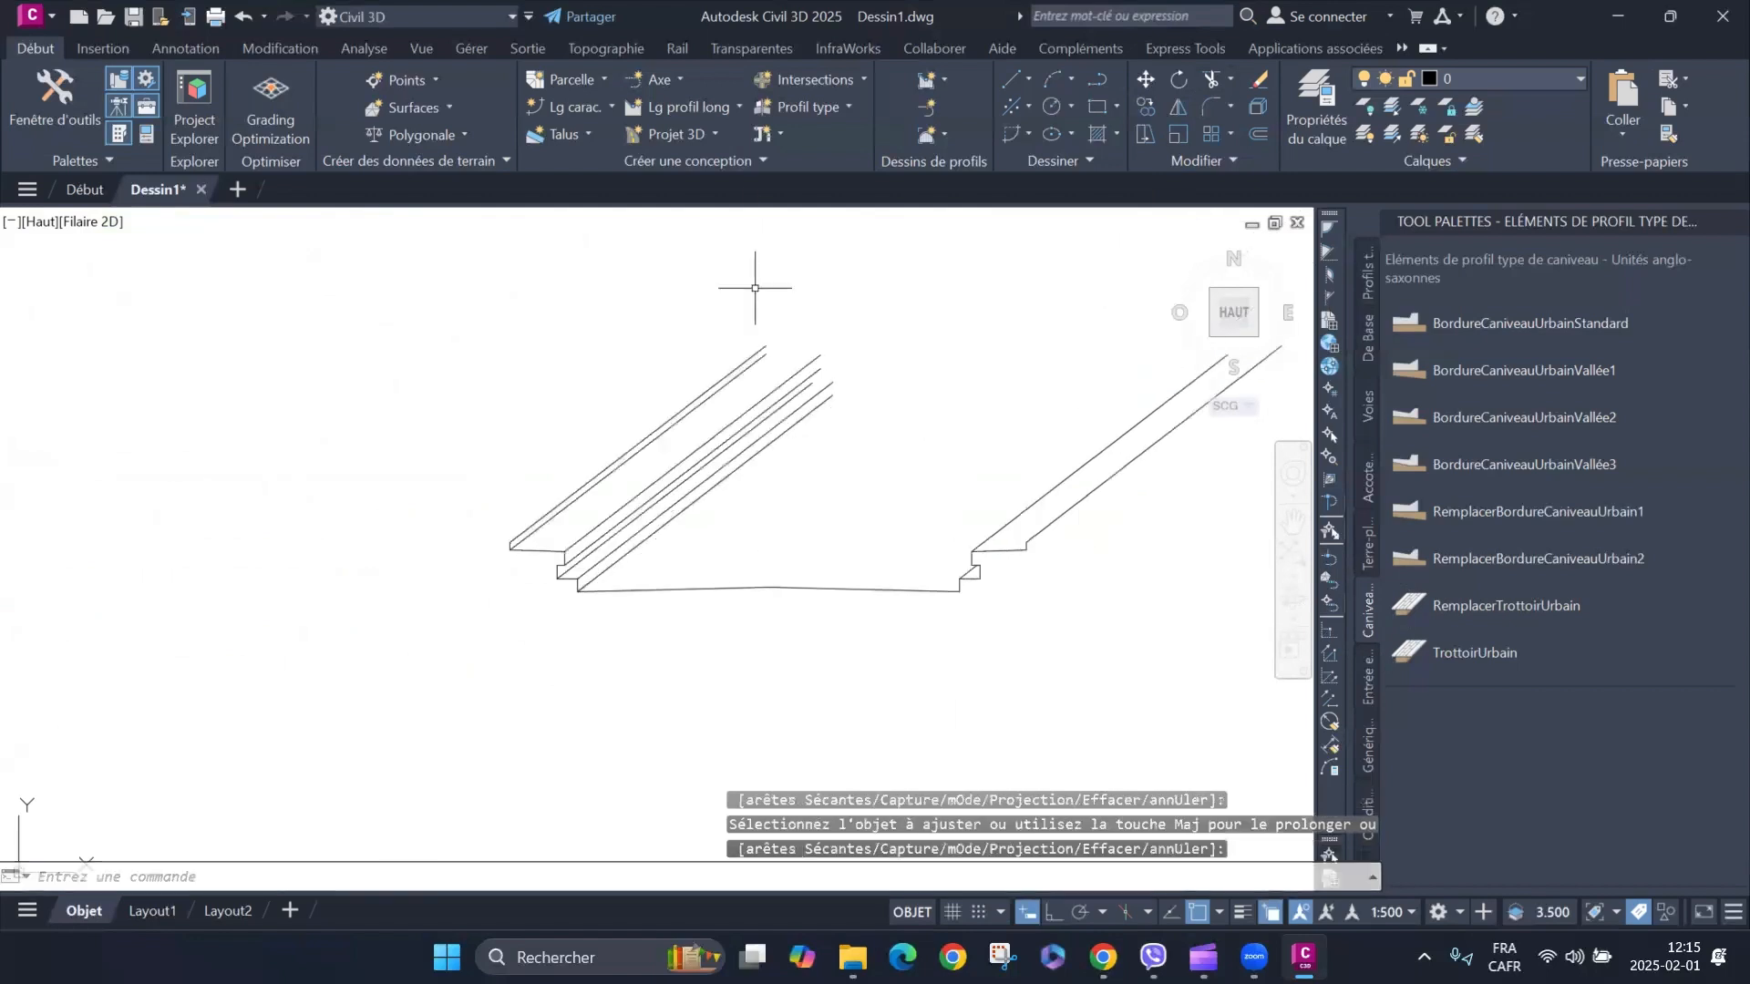
pyautogui.click(745, 586)
pyautogui.click(714, 622)
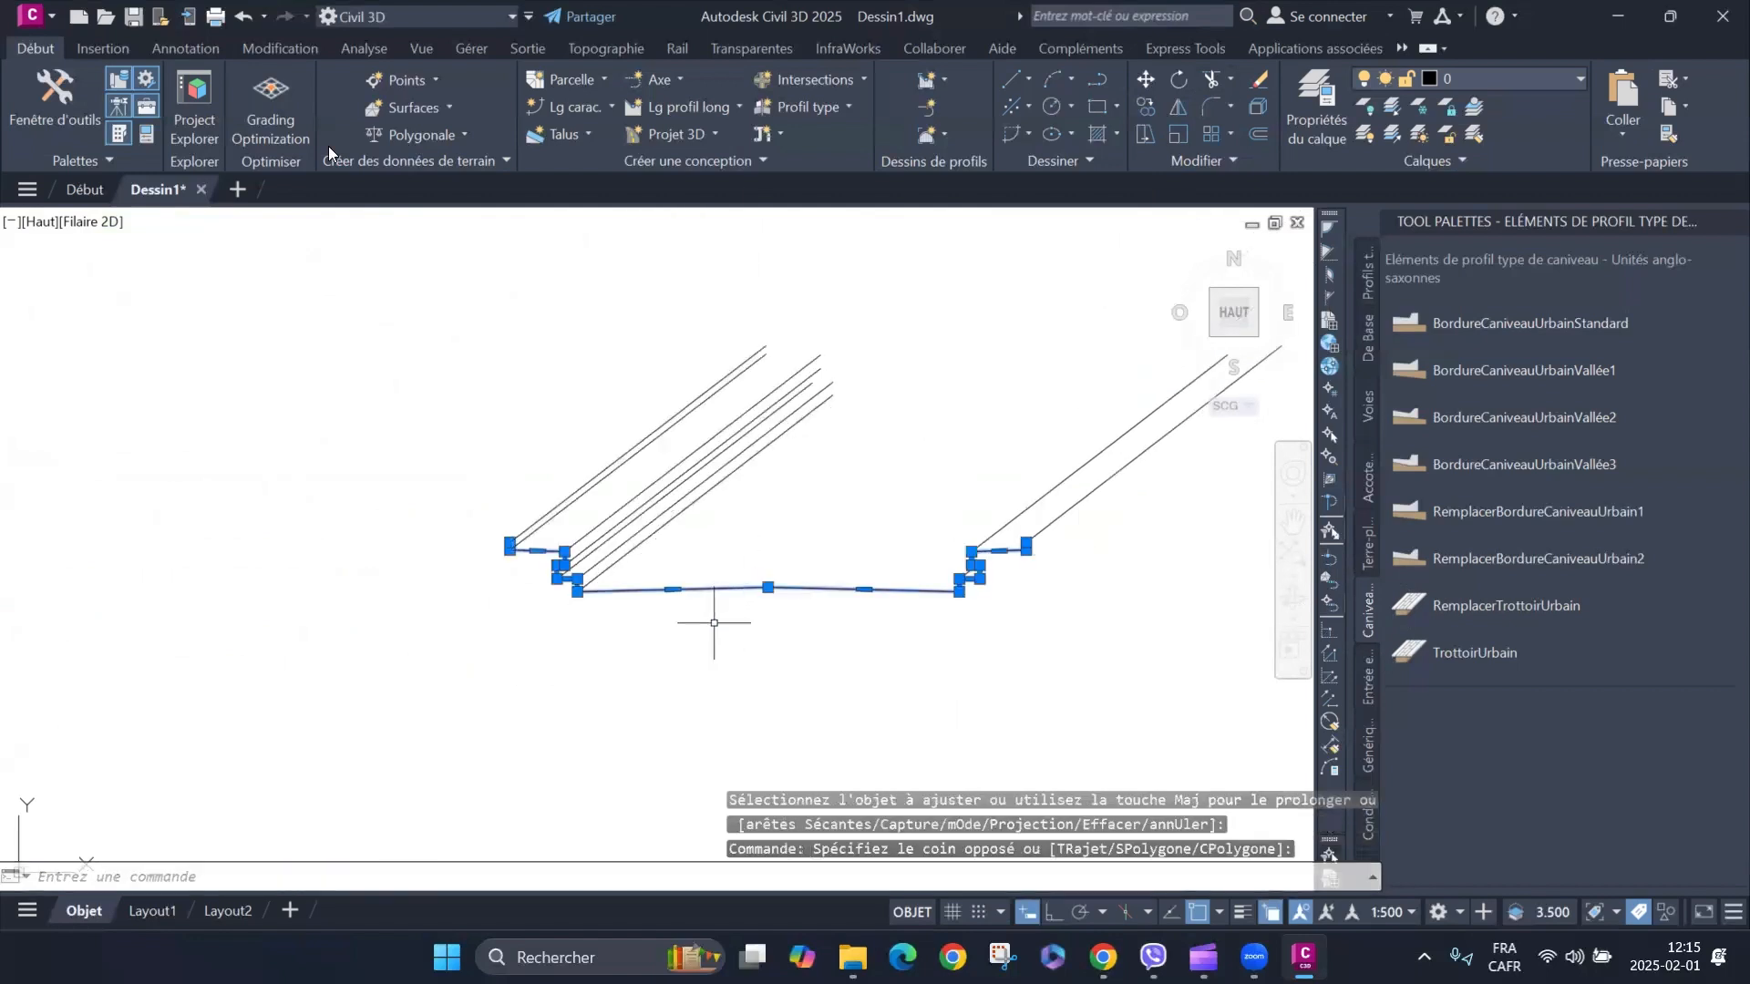
pyautogui.click(1146, 107)
pyautogui.scroll(4, 508, 543)
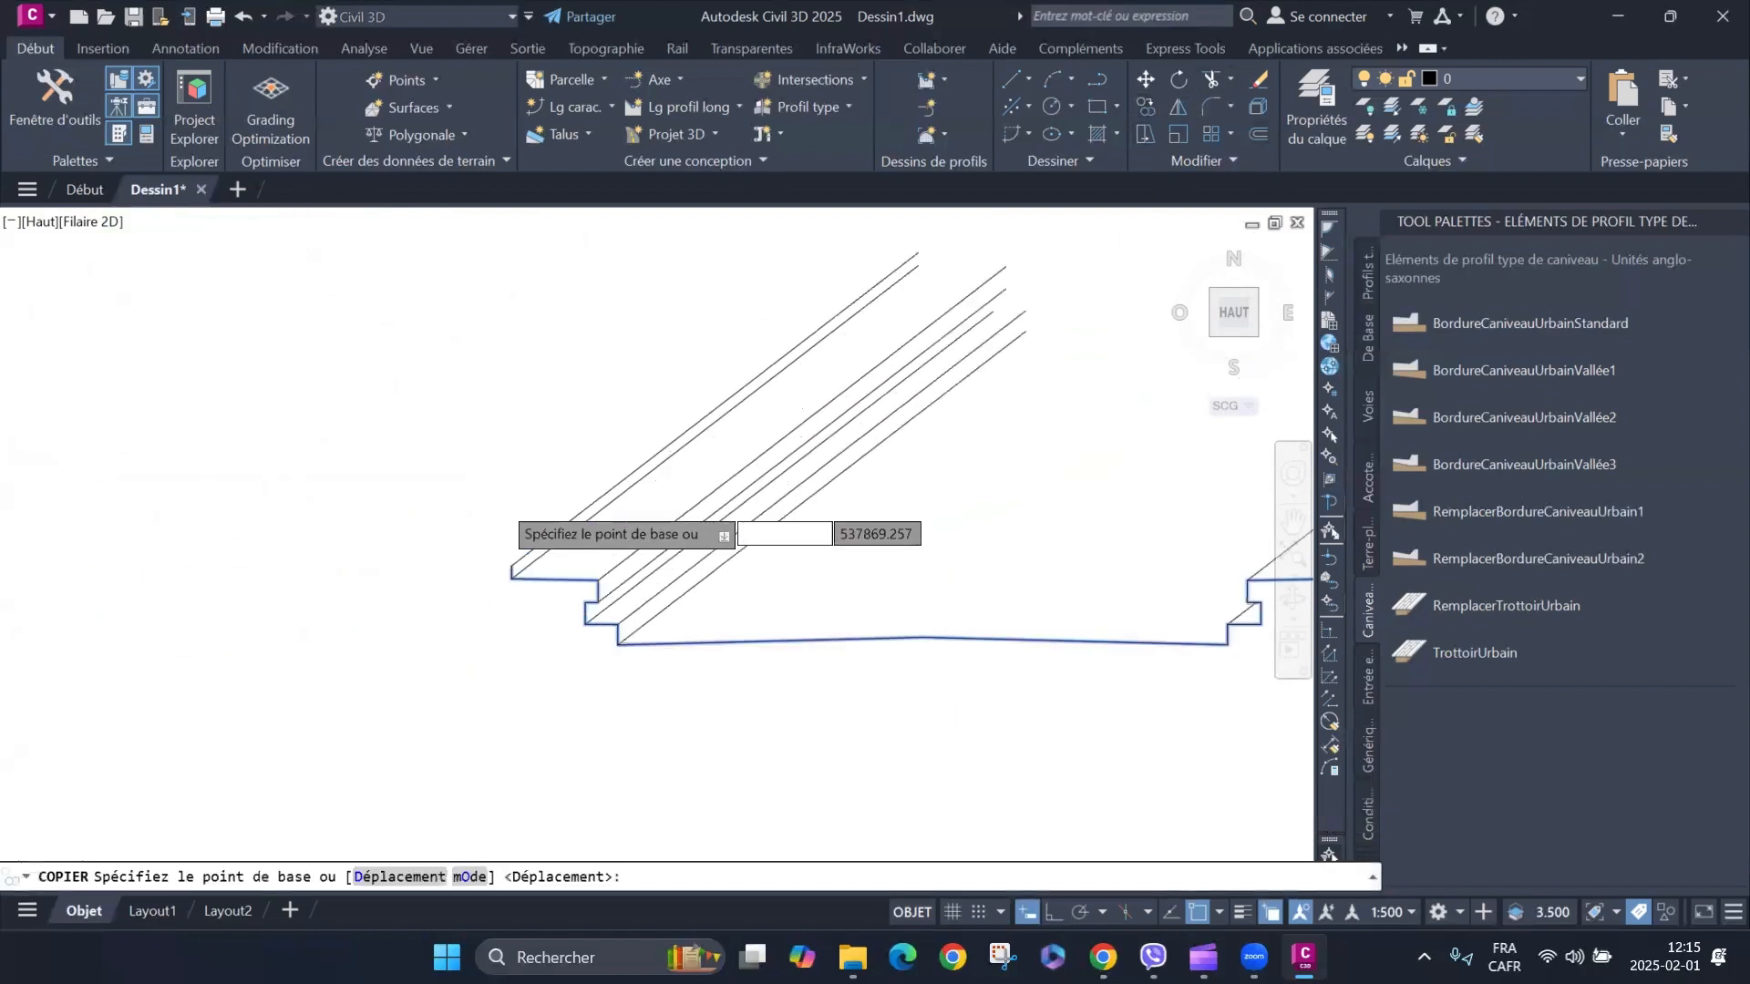
pyautogui.click(519, 680)
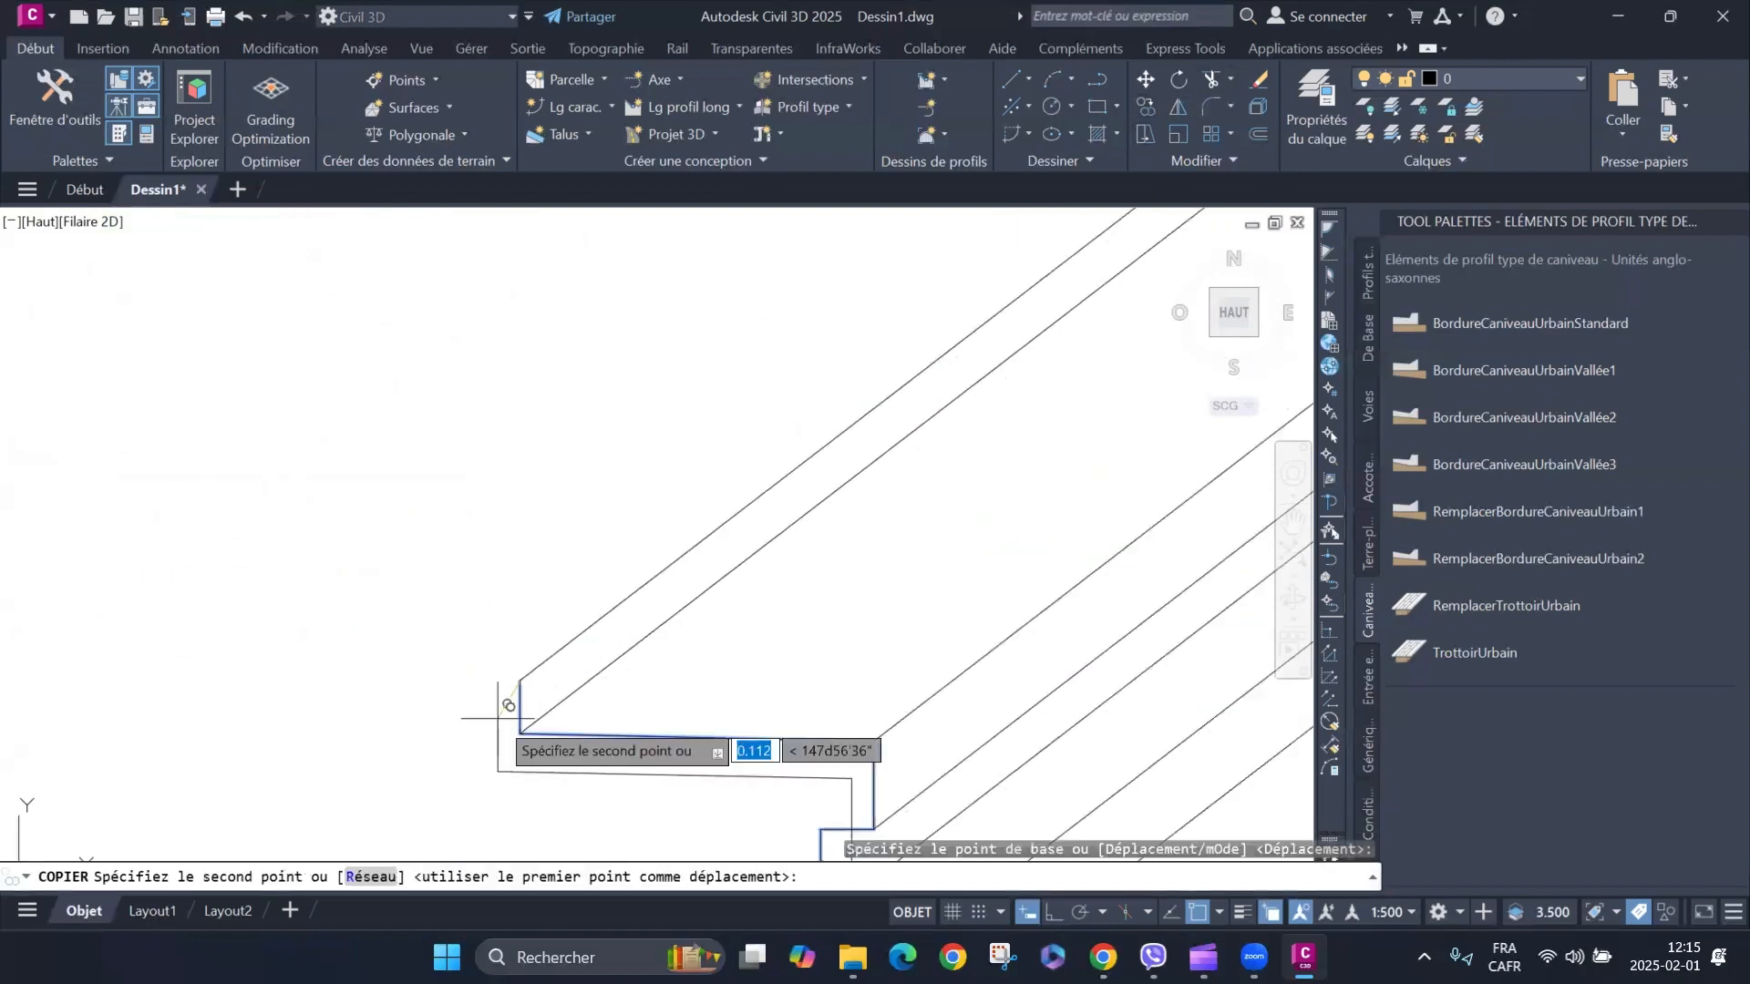
pyautogui.scroll(-3, 504, 725)
pyautogui.scroll(2, 898, 400)
pyautogui.click(952, 399)
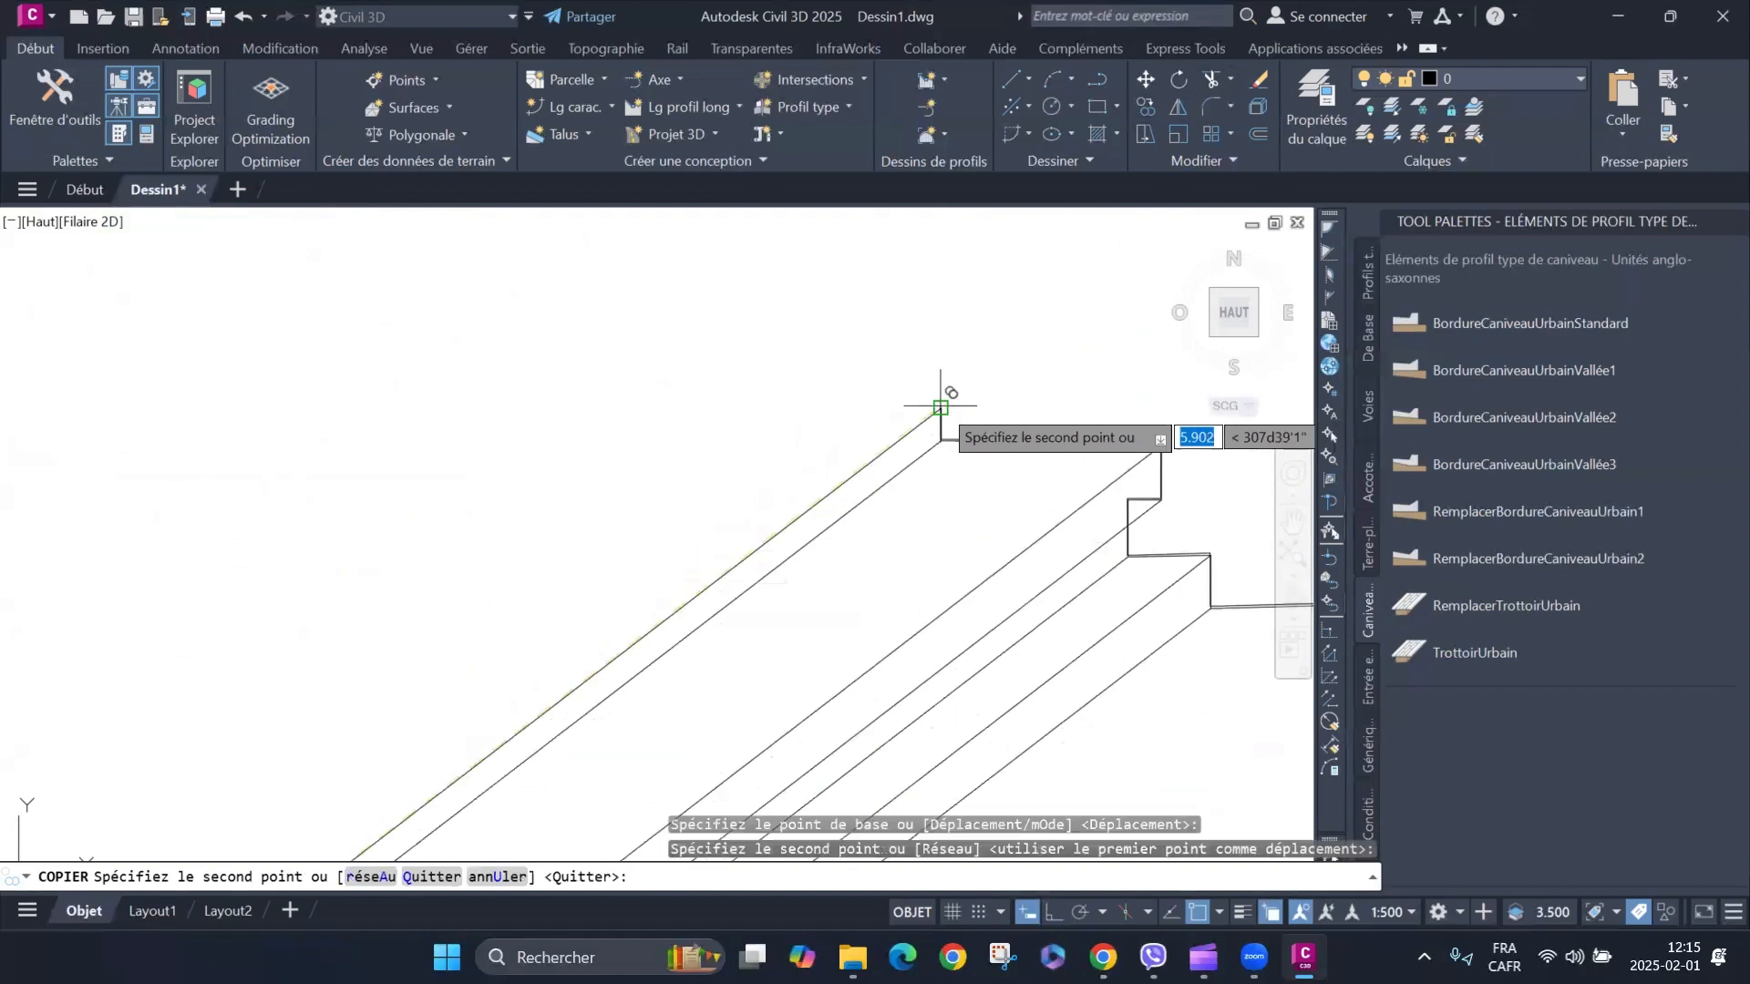
pyautogui.scroll(-3, 605, 381)
pyautogui.rightClick(501, 383)
pyautogui.click(524, 388)
# Trim the far outline's segments hidden behind the right curb: the pavement end, the footing's inner side and the curb's back.
pyautogui.scroll(4, 781, 381)
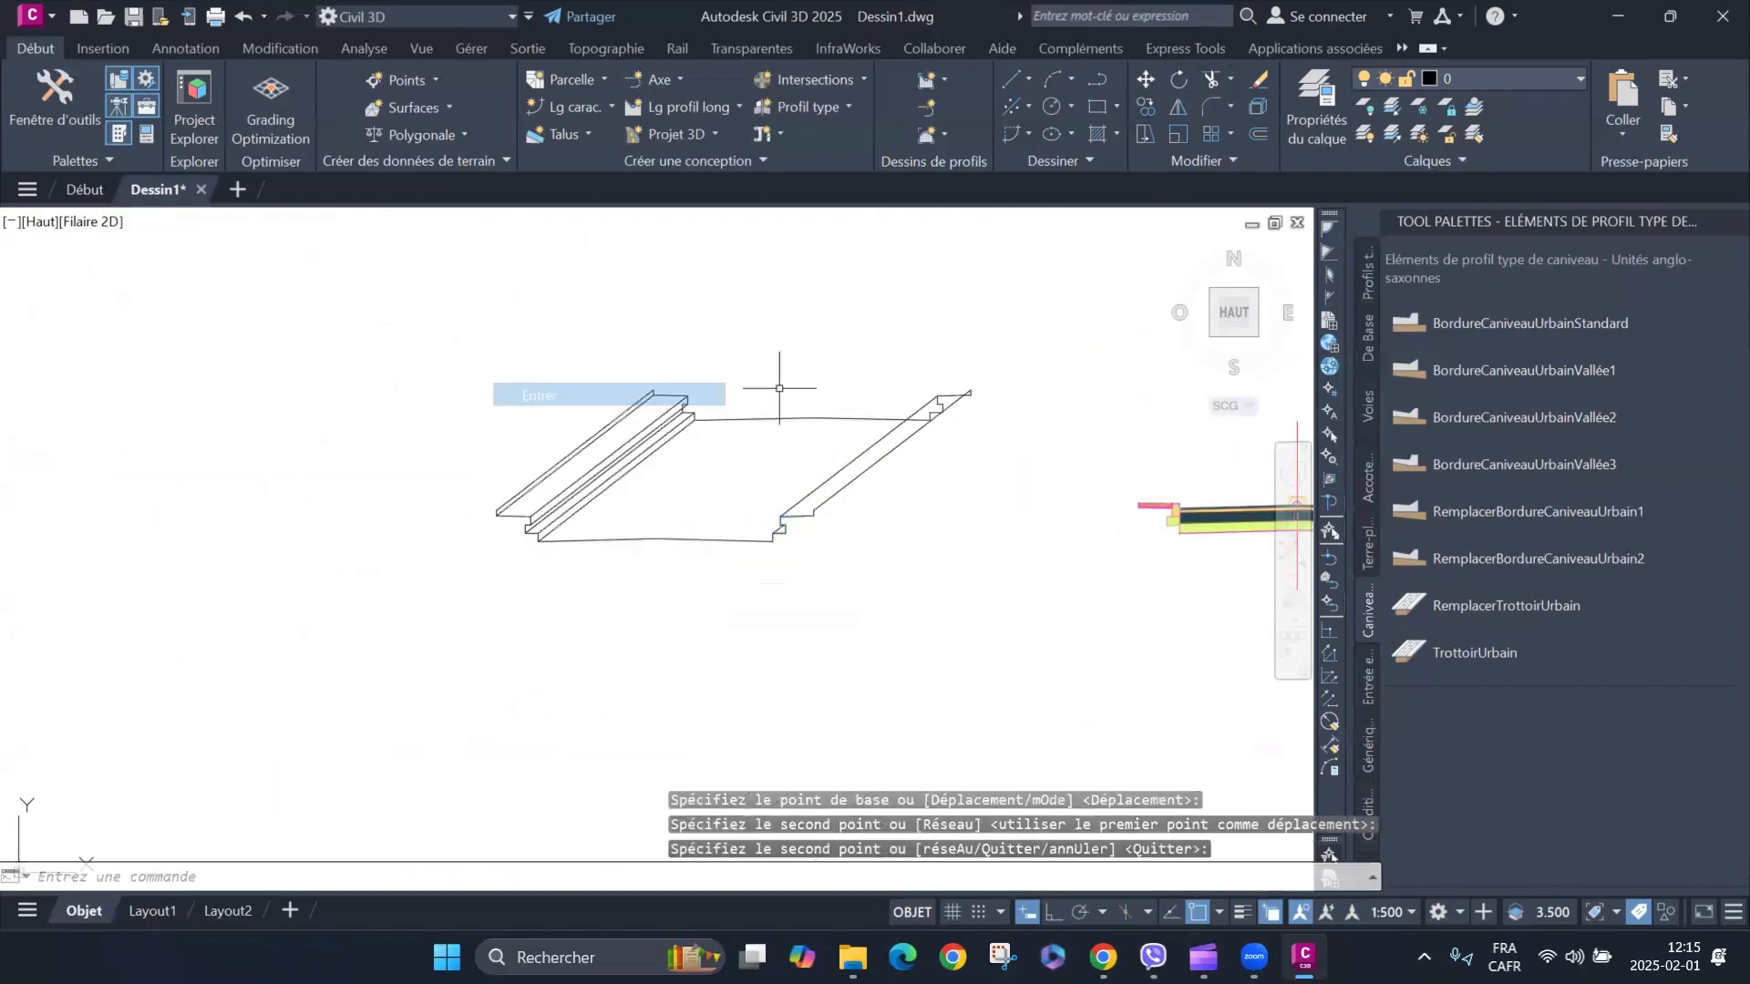
pyautogui.scroll(-3, 870, 514)
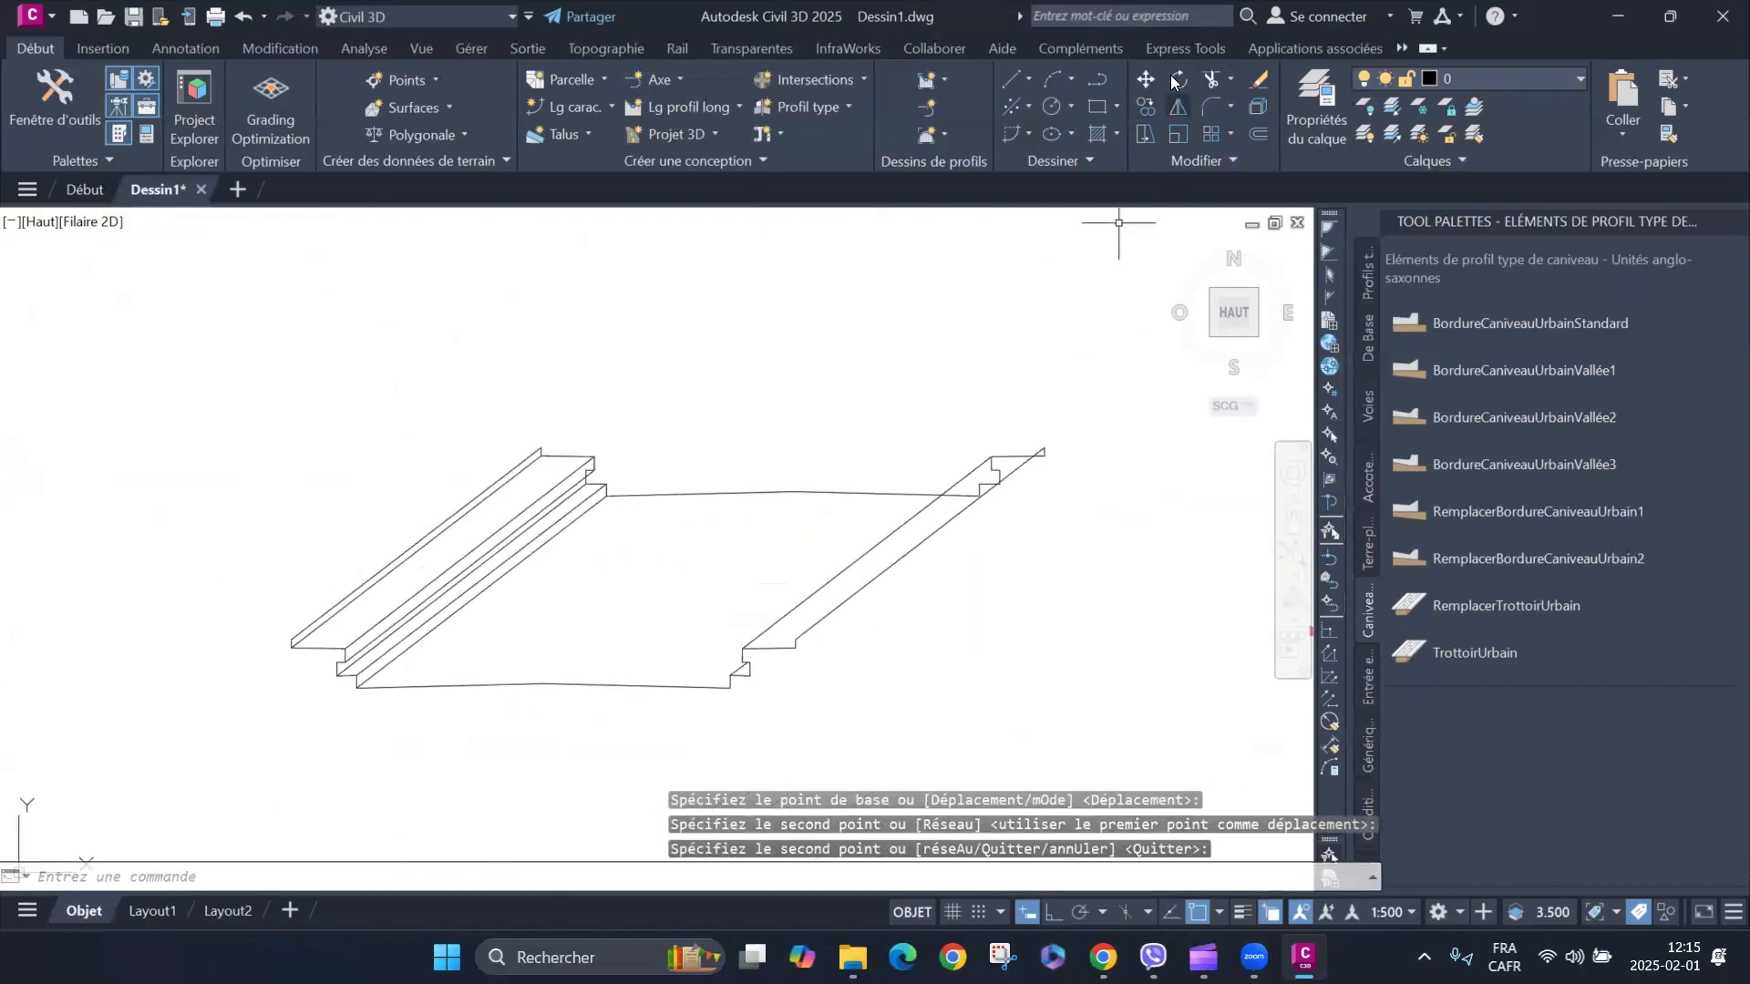
pyautogui.click(1211, 79)
pyautogui.scroll(5, 995, 471)
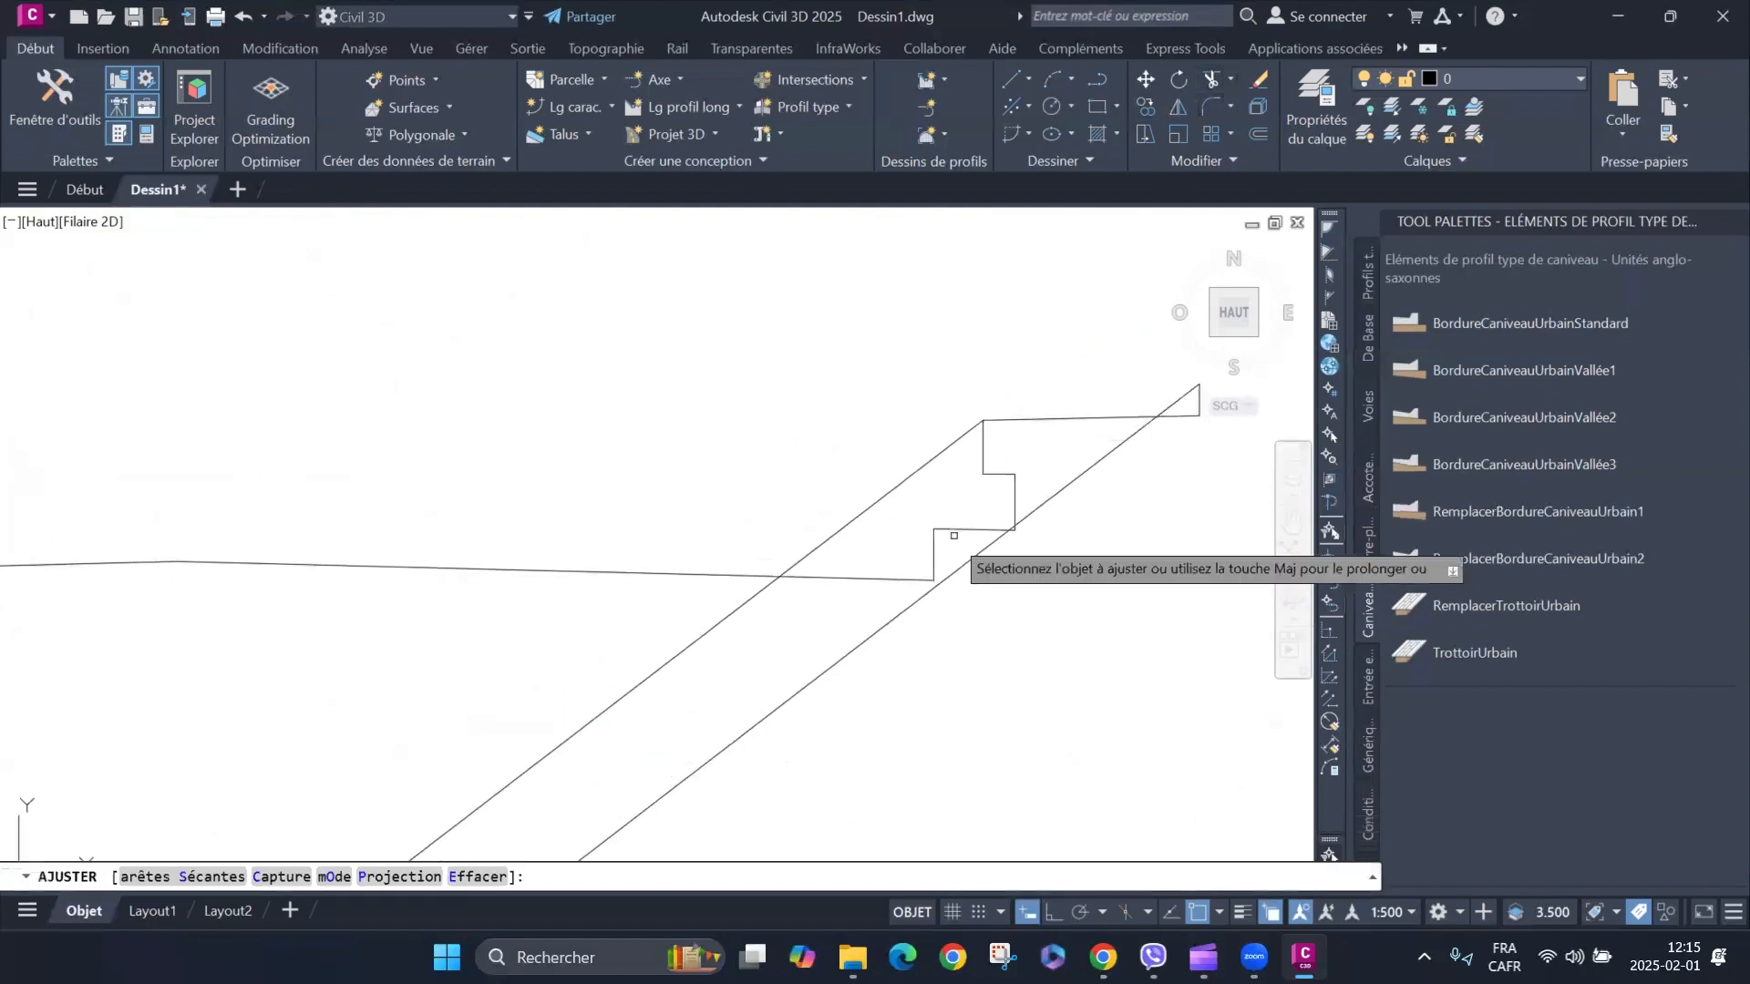
pyautogui.scroll(6, 914, 561)
pyautogui.moveTo(911, 534)
pyautogui.mouseDown()
pyautogui.moveTo(1039, 407)
pyautogui.moveTo(1023, 412)
pyautogui.mouseUp()
pyautogui.scroll(-4, 894, 577)
pyautogui.scroll(-4, 894, 577)
pyautogui.scroll(6, 941, 525)
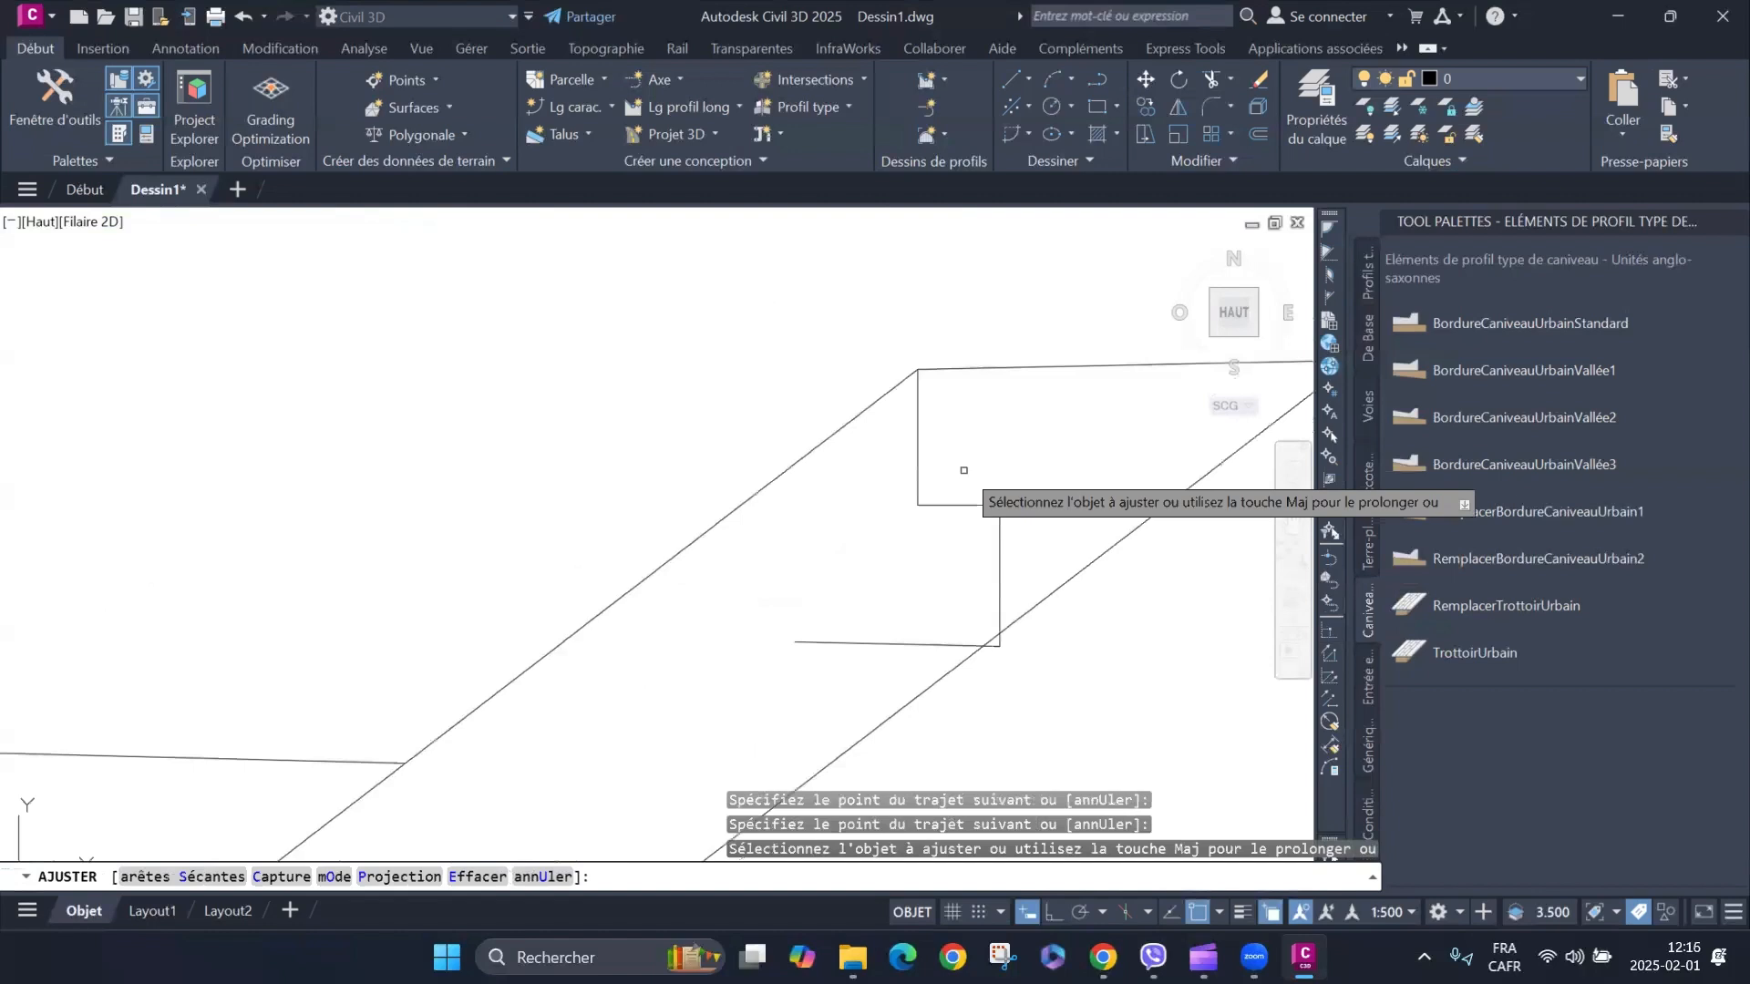
pyautogui.moveTo(965, 466); pyautogui.dragTo(895, 551)
pyautogui.moveTo(881, 473)
pyautogui.mouseDown()
pyautogui.moveTo(916, 466)
pyautogui.moveTo(939, 504)
pyautogui.mouseUp()
pyautogui.rightClick(956, 515)
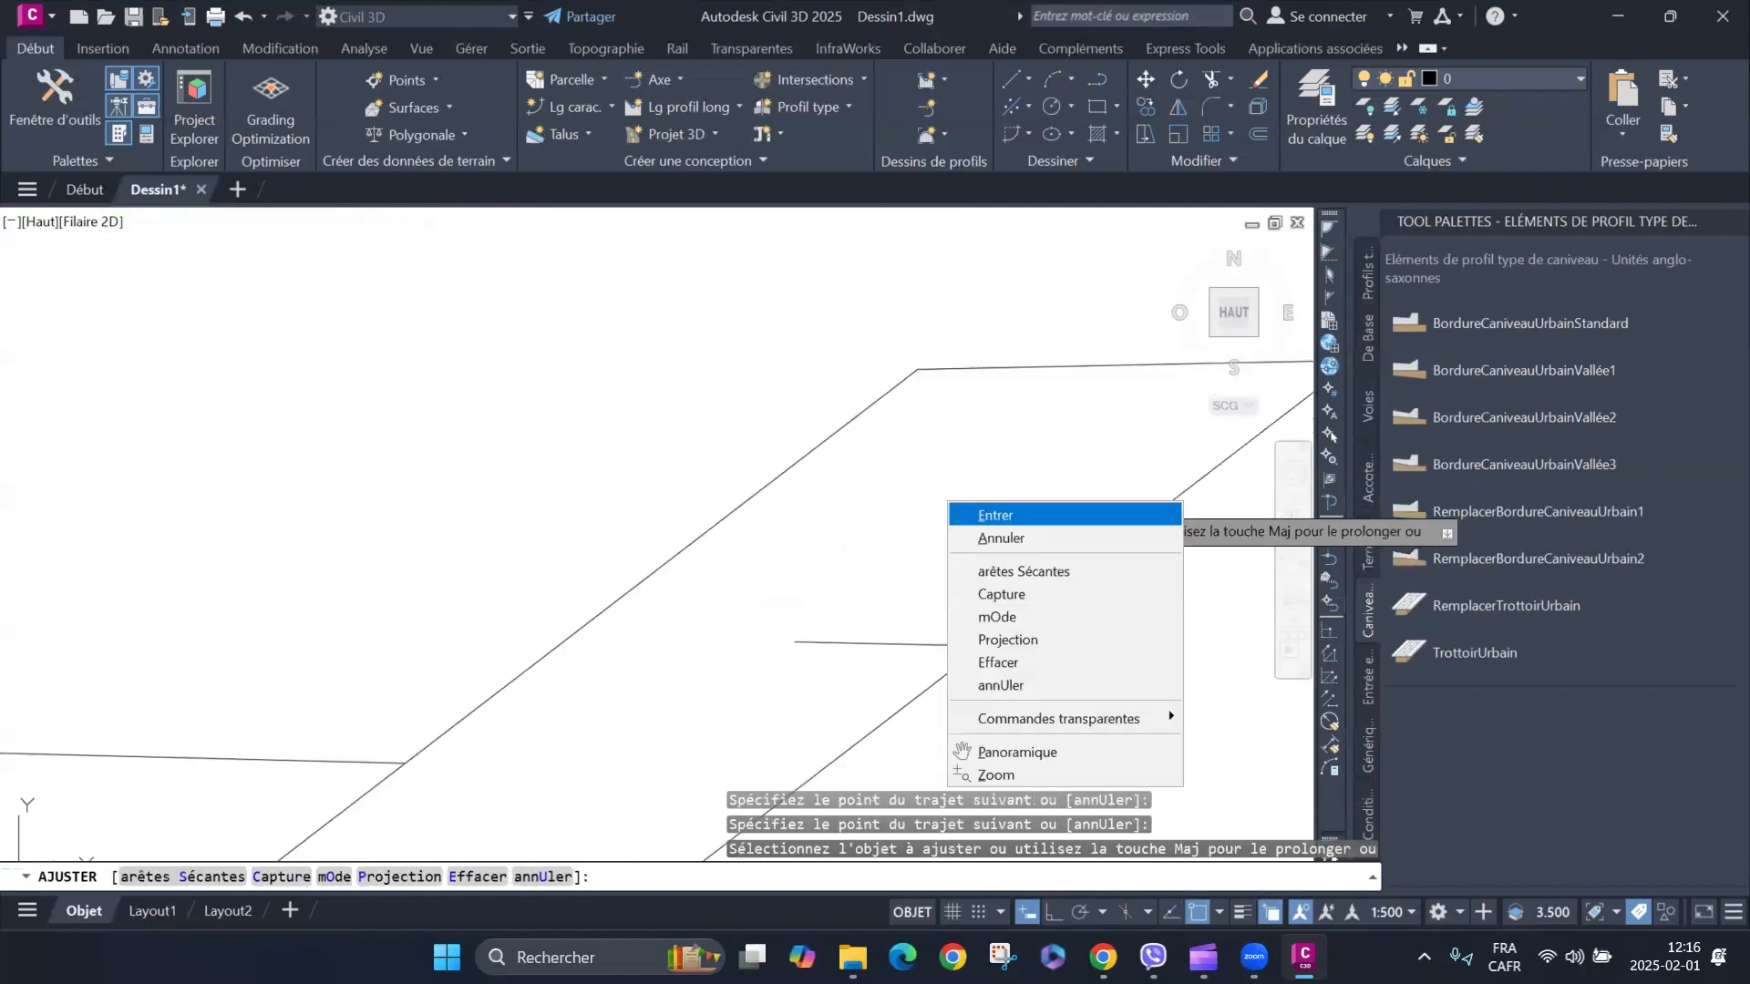
pyautogui.click(957, 515)
# Erase the leftover L-shaped footing fragment between the two right diagonal lines.
pyautogui.scroll(-4, 952, 496)
pyautogui.click(809, 469)
pyautogui.click(1027, 606)
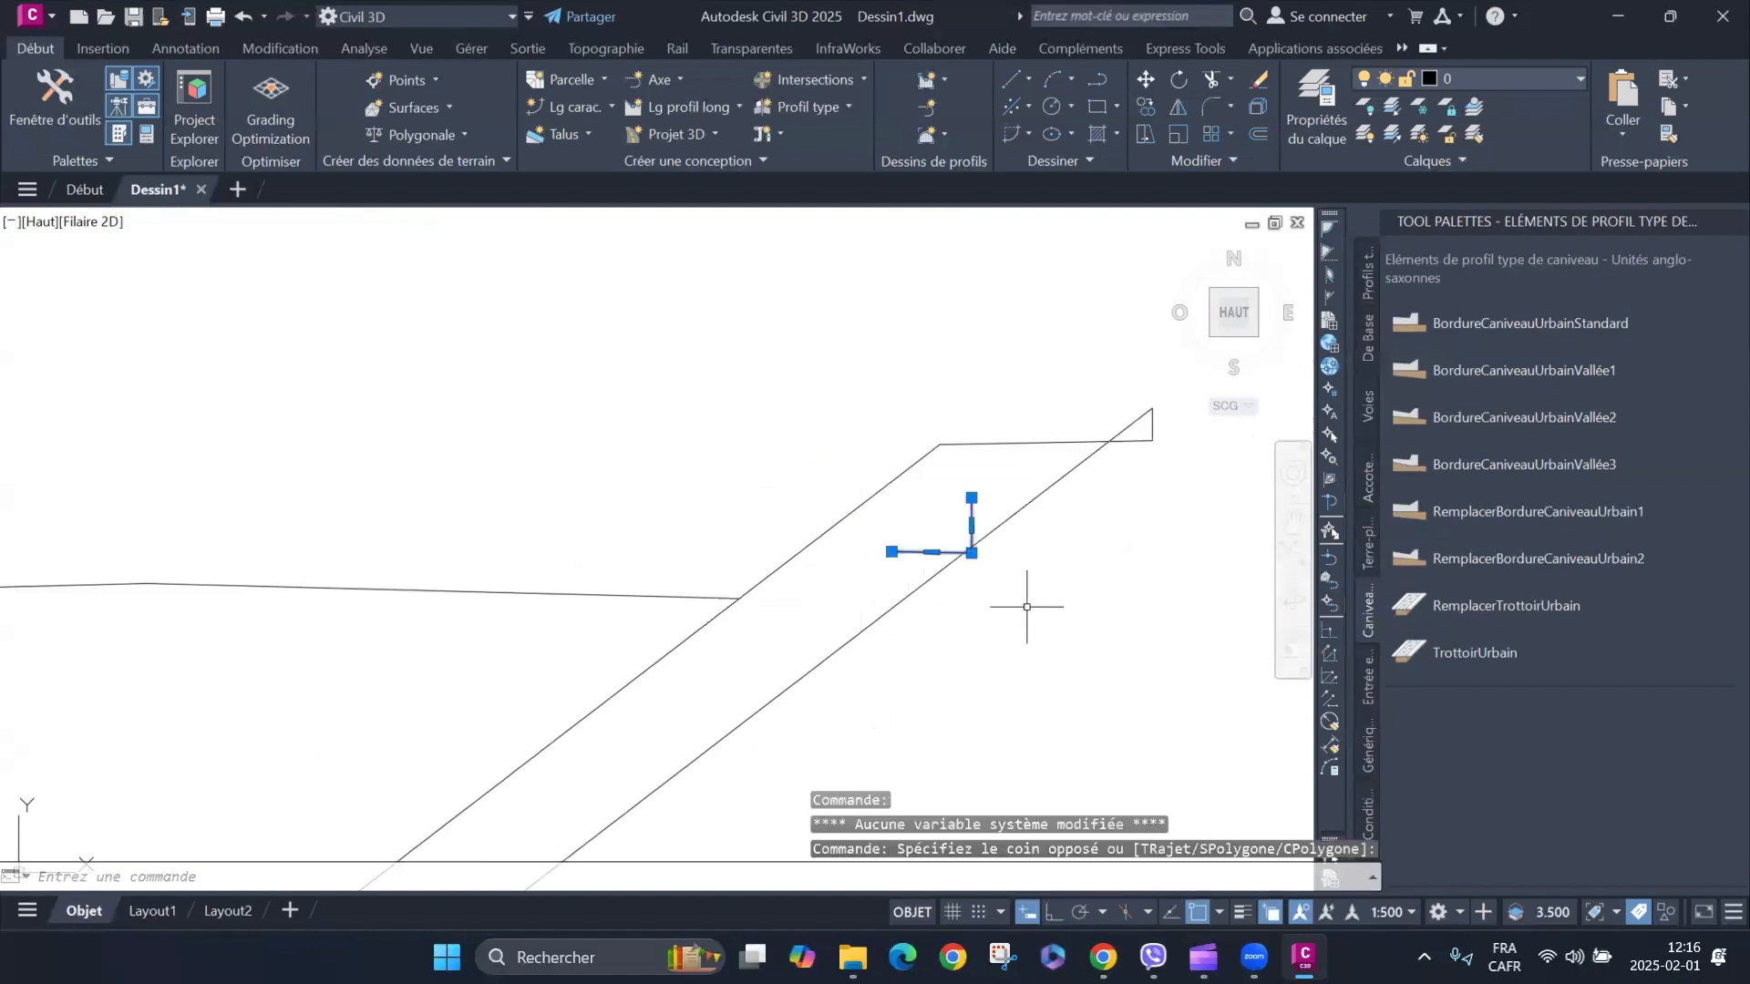
pyautogui.press('Delete')
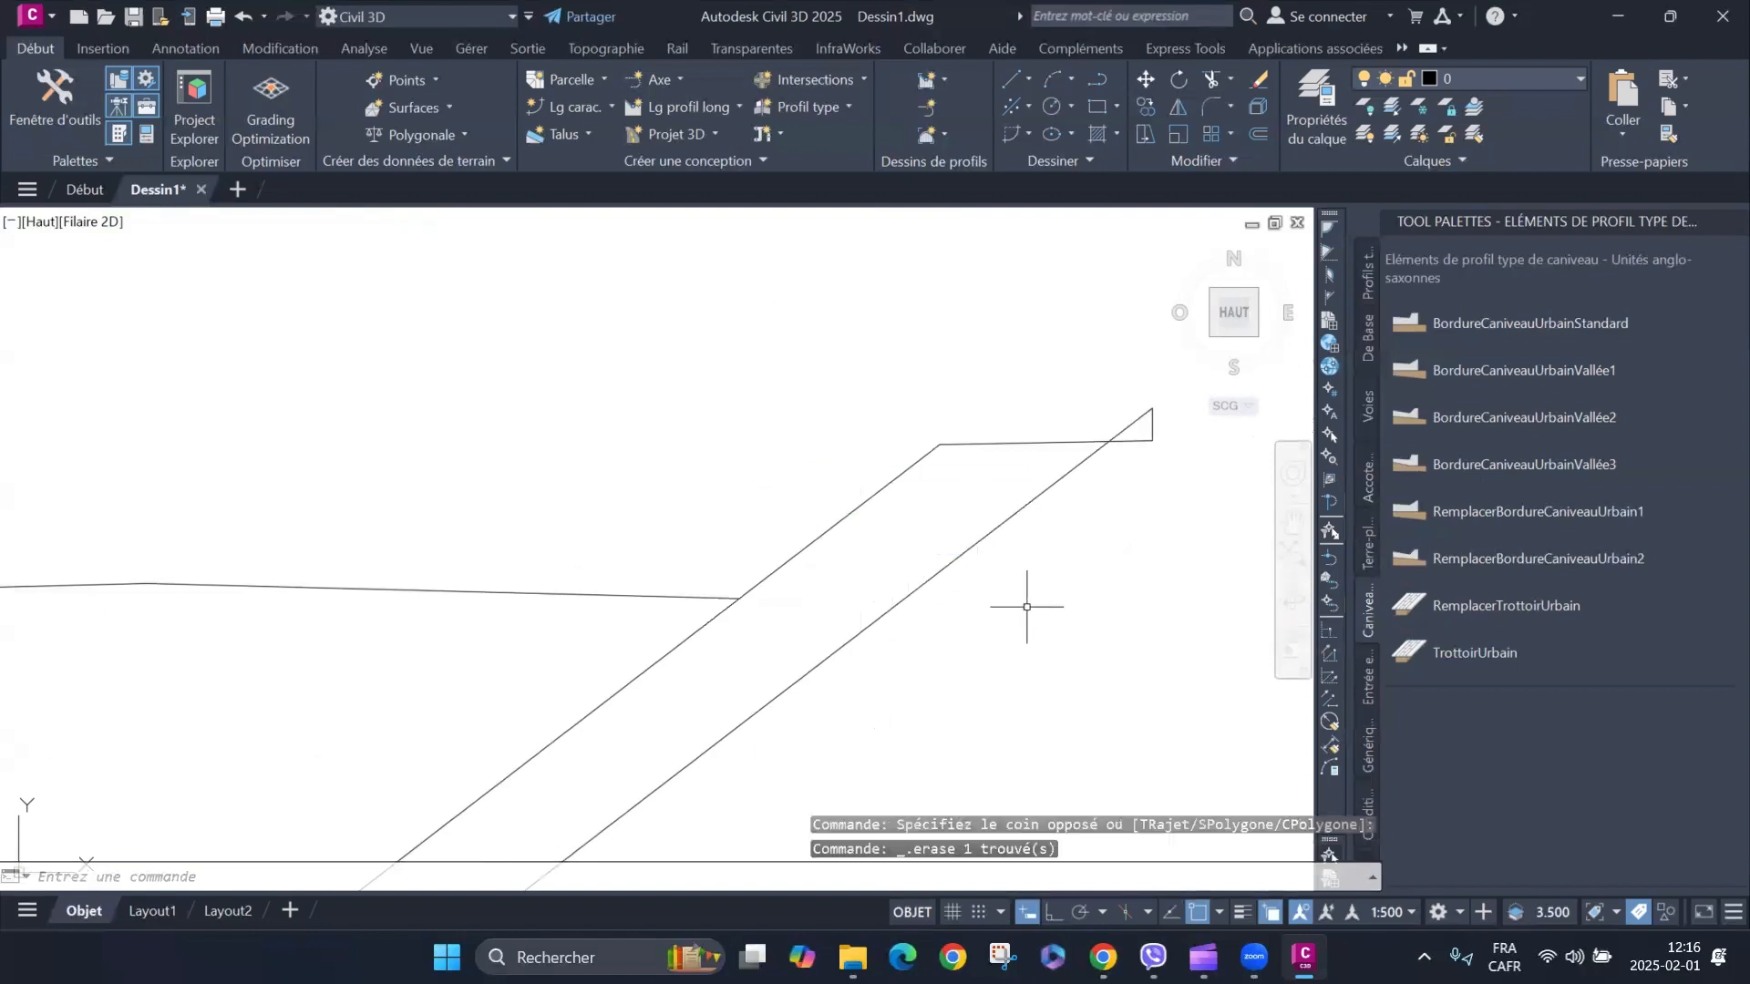
# Trim the far outline's right sidewalk underside and outer vertical edge beyond the outermost diagonal line.
pyautogui.scroll(-4, 945, 429)
pyautogui.scroll(3, 989, 446)
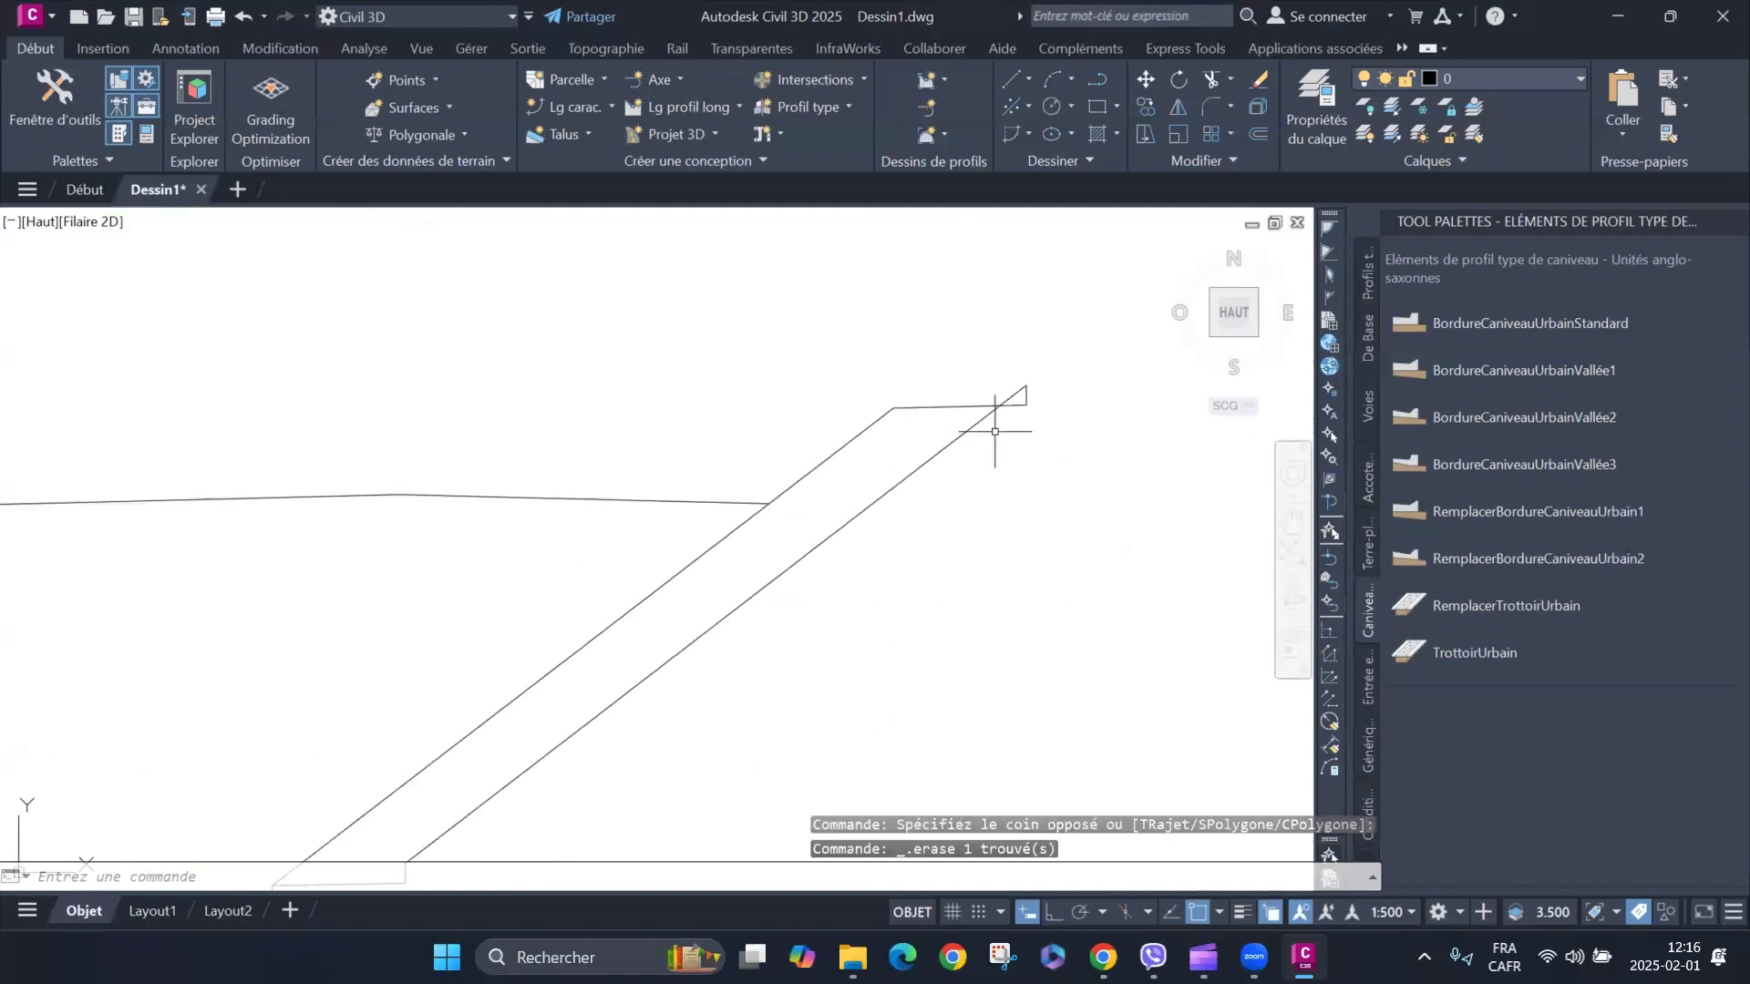
pyautogui.click(1211, 80)
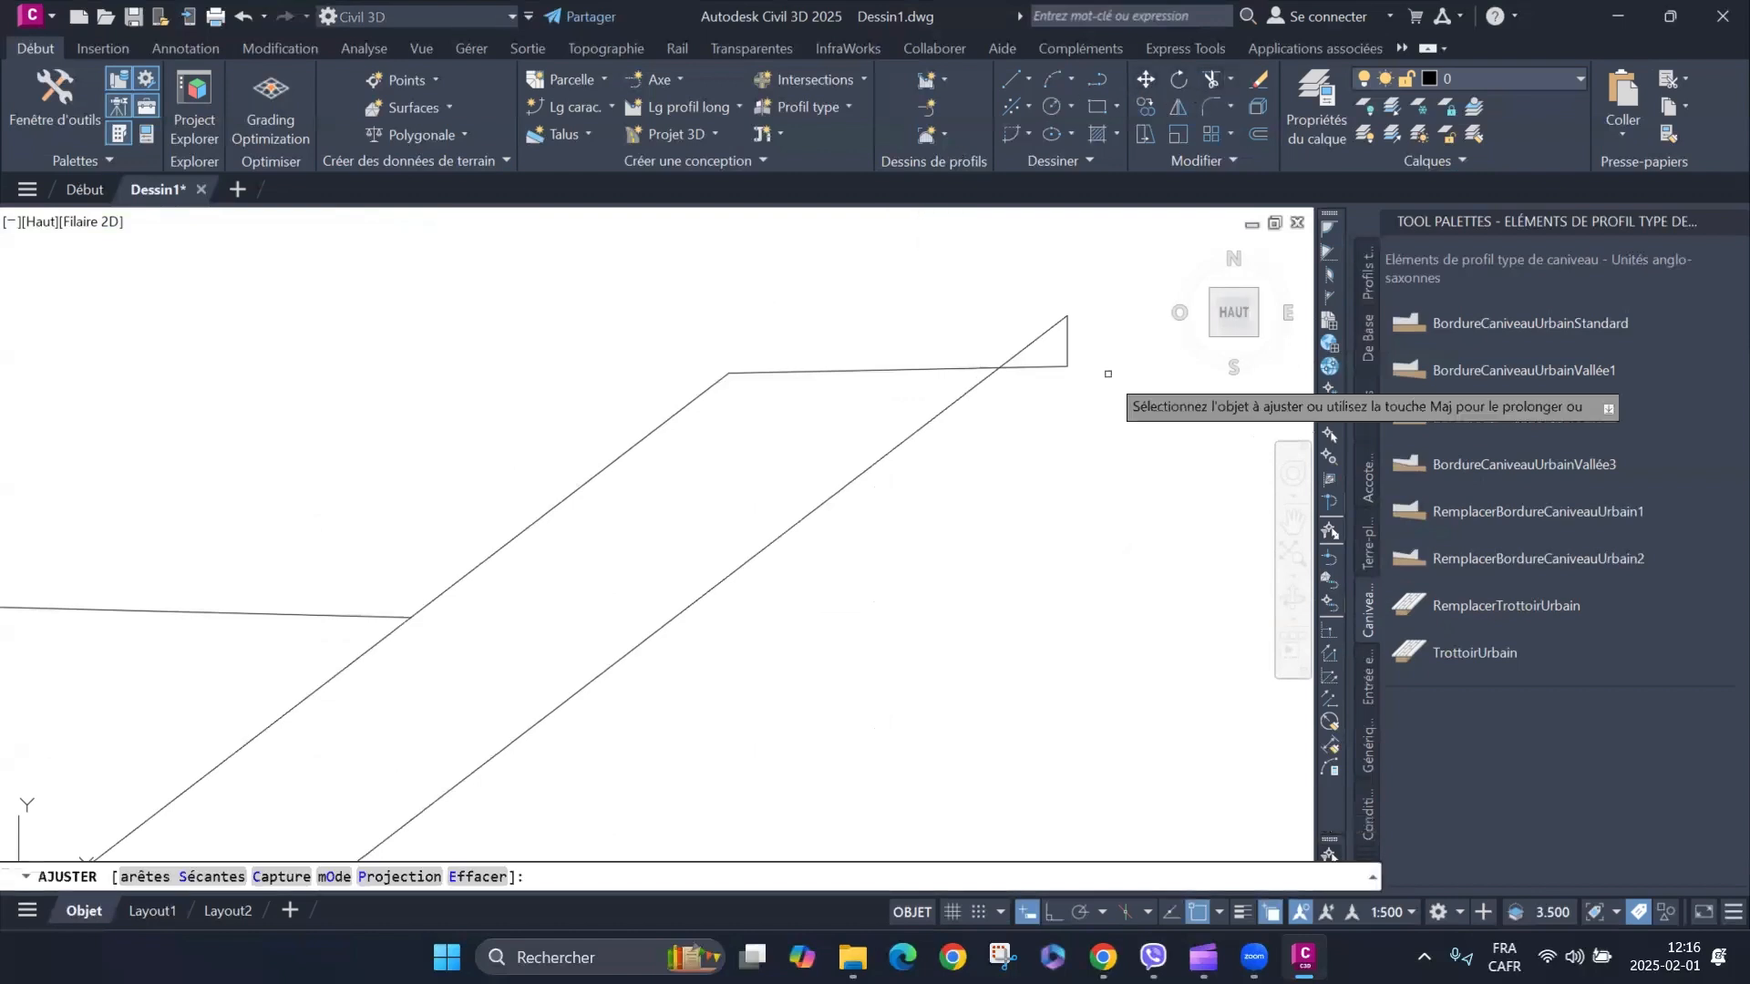
pyautogui.scroll(2, 1100, 401)
pyautogui.click(1065, 308)
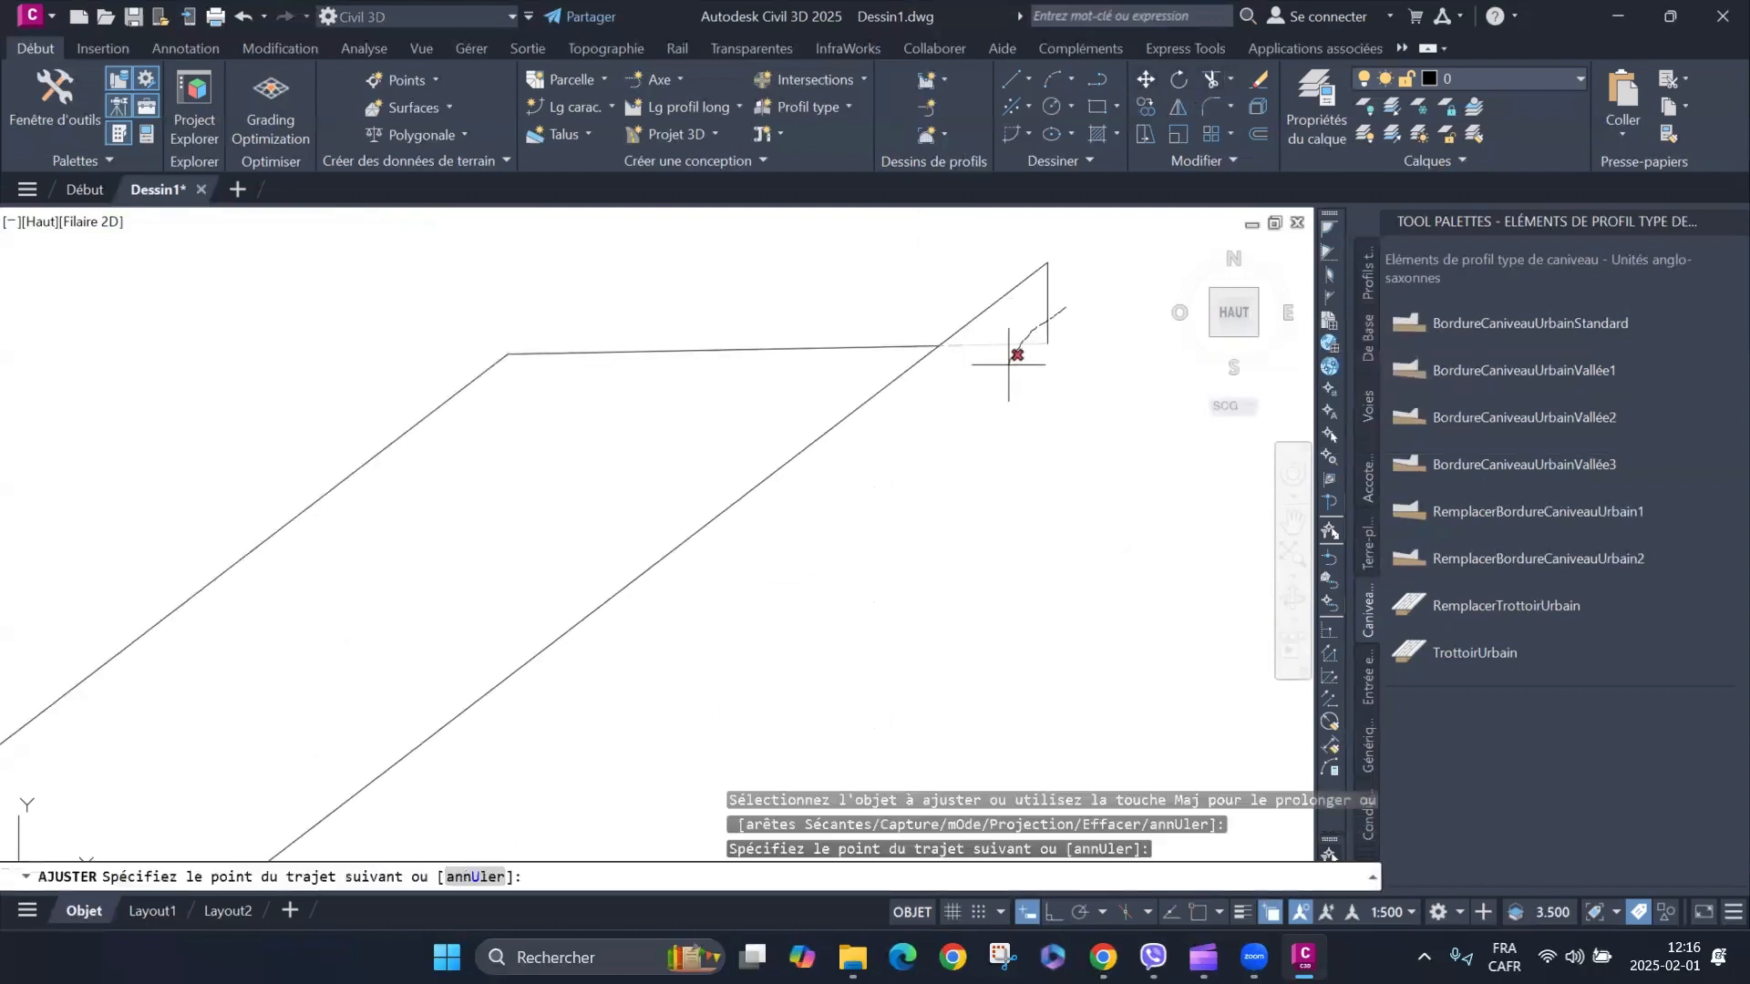
pyautogui.moveTo(1009, 364); pyautogui.dragTo(1007, 366)
pyautogui.rightClick(1043, 341)
pyautogui.click(1075, 357)
pyautogui.scroll(-6, 1052, 323)
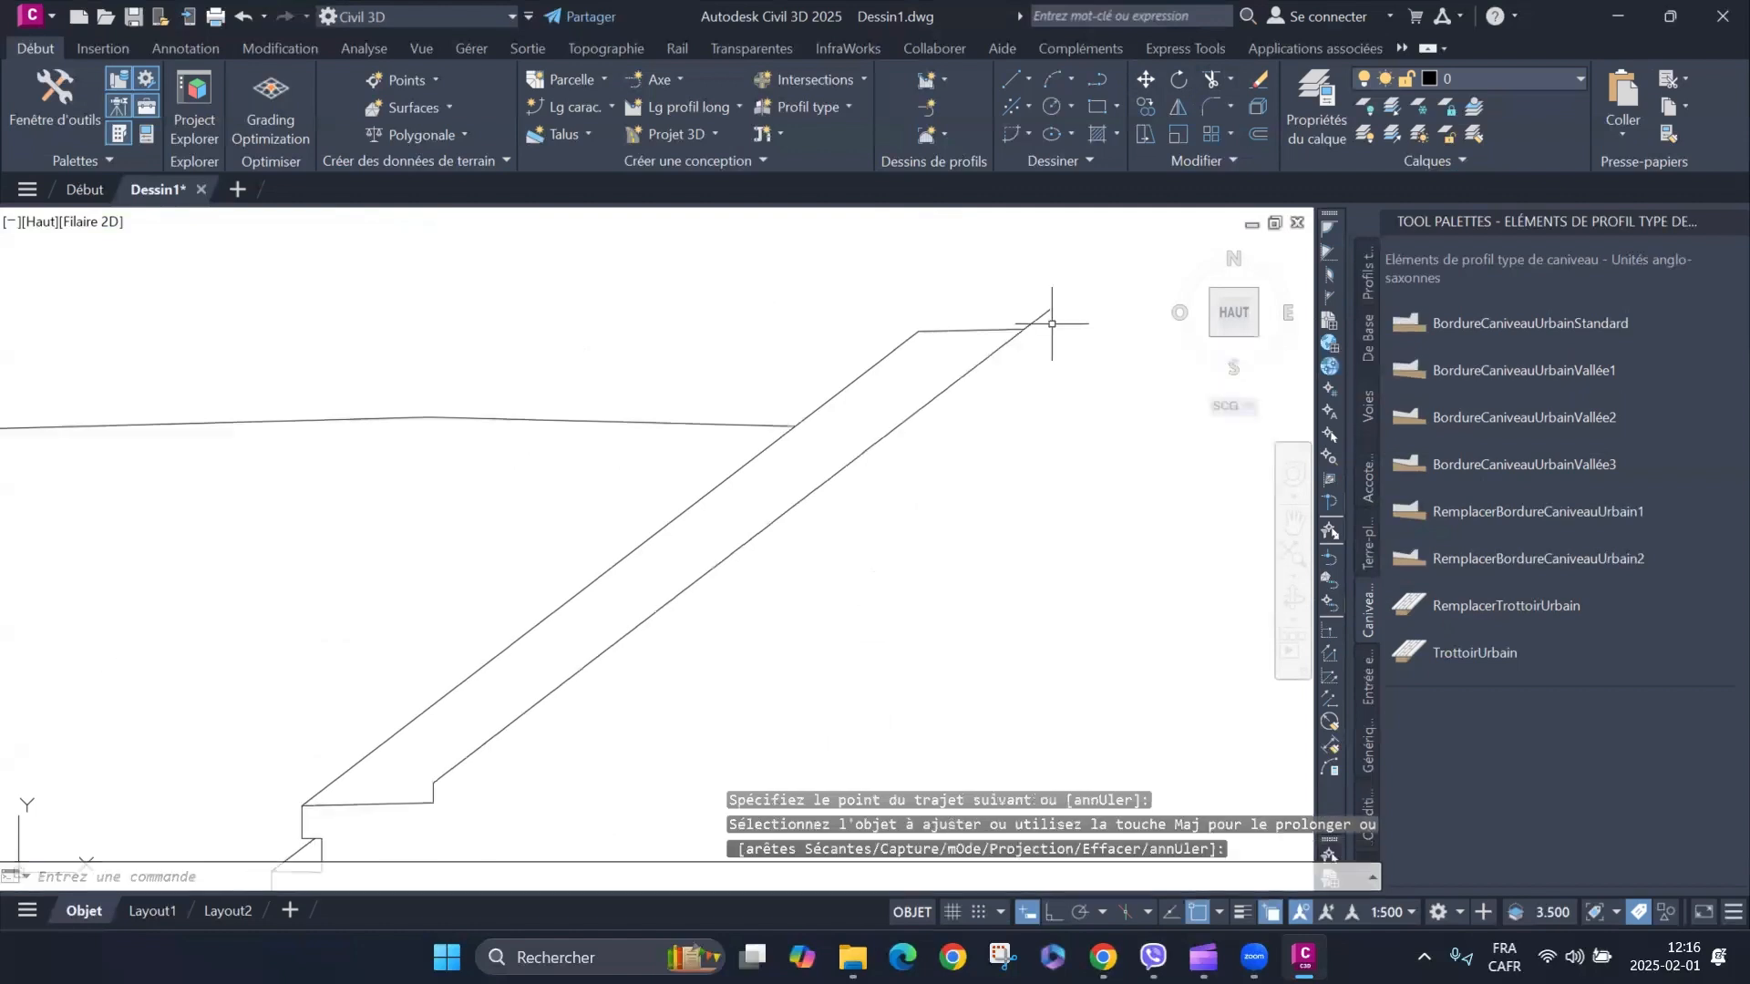
pyautogui.scroll(-4, 1040, 372)
pyautogui.scroll(-4, 1018, 515)
pyautogui.scroll(6, 730, 561)
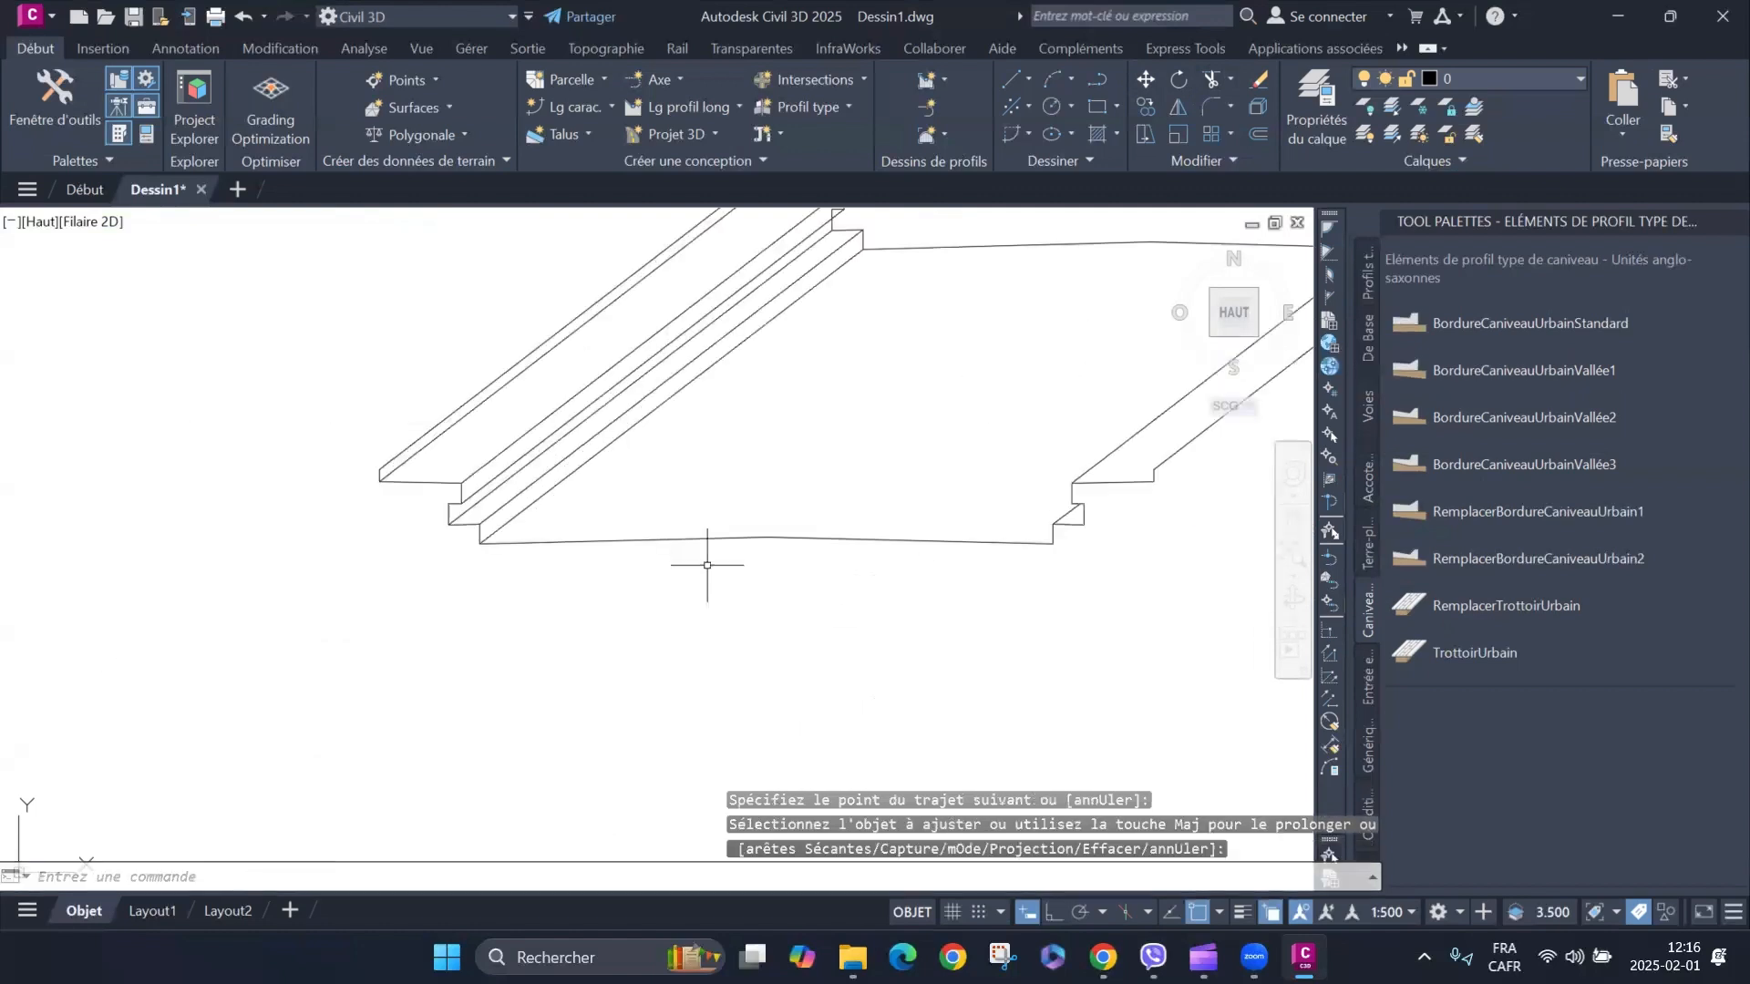
pyautogui.scroll(-2, 719, 620)
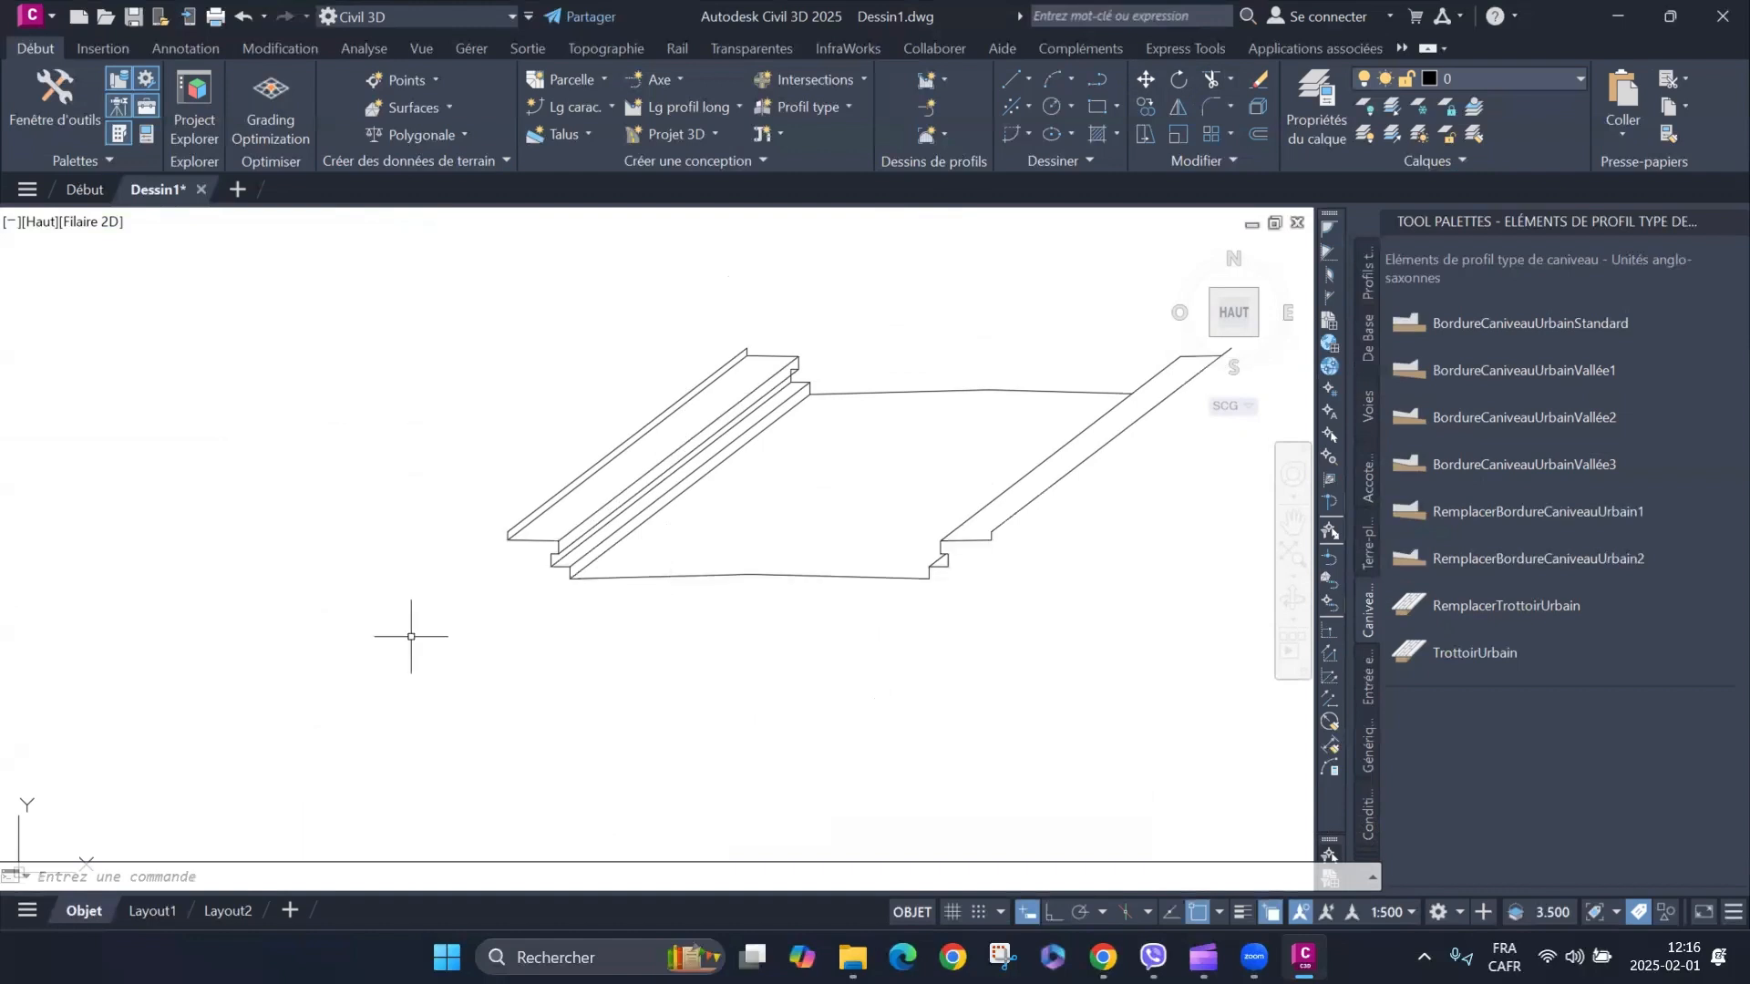
# Draw a slightly rising straight polyline about 17.9 units long across the sketch, extending beyond both sidewalks.
pyautogui.click(1109, 80)
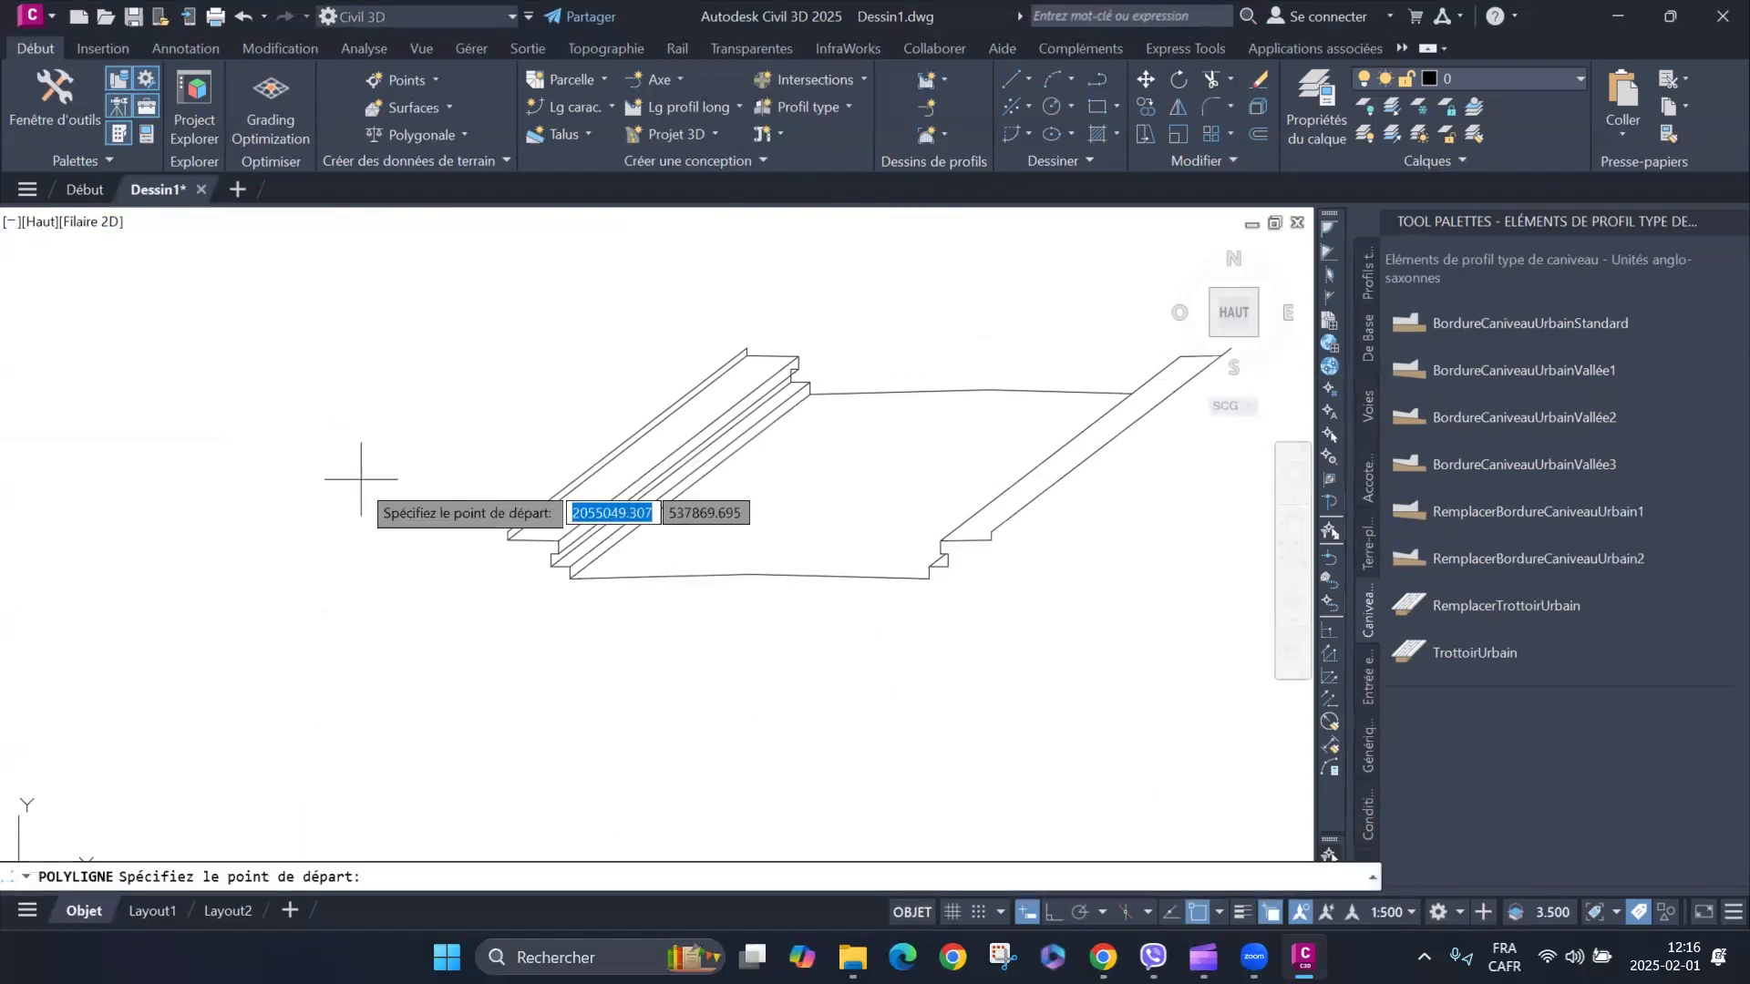
pyautogui.click(342, 499)
pyautogui.scroll(-2, 342, 499)
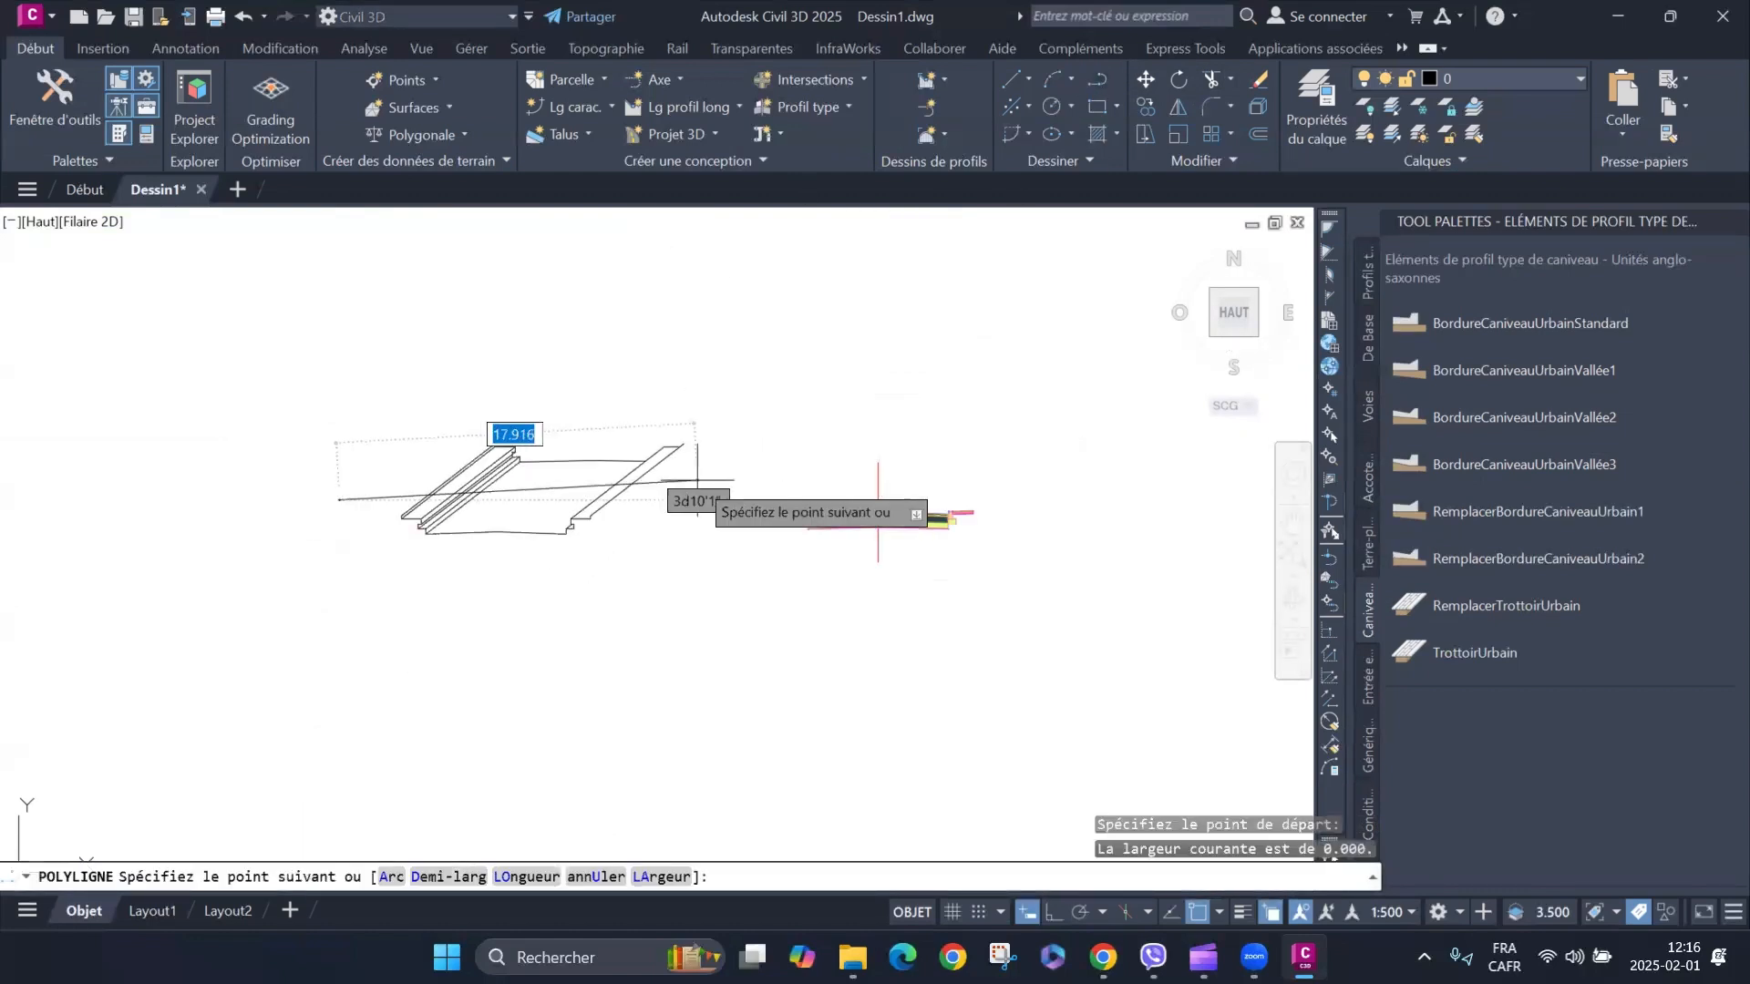
pyautogui.click(697, 480)
pyautogui.rightClick(712, 447)
pyautogui.click(747, 468)
# Copy the sloping line by the offset from the lower end to the upper end of the rightmost diagonal line.
pyautogui.click(718, 467)
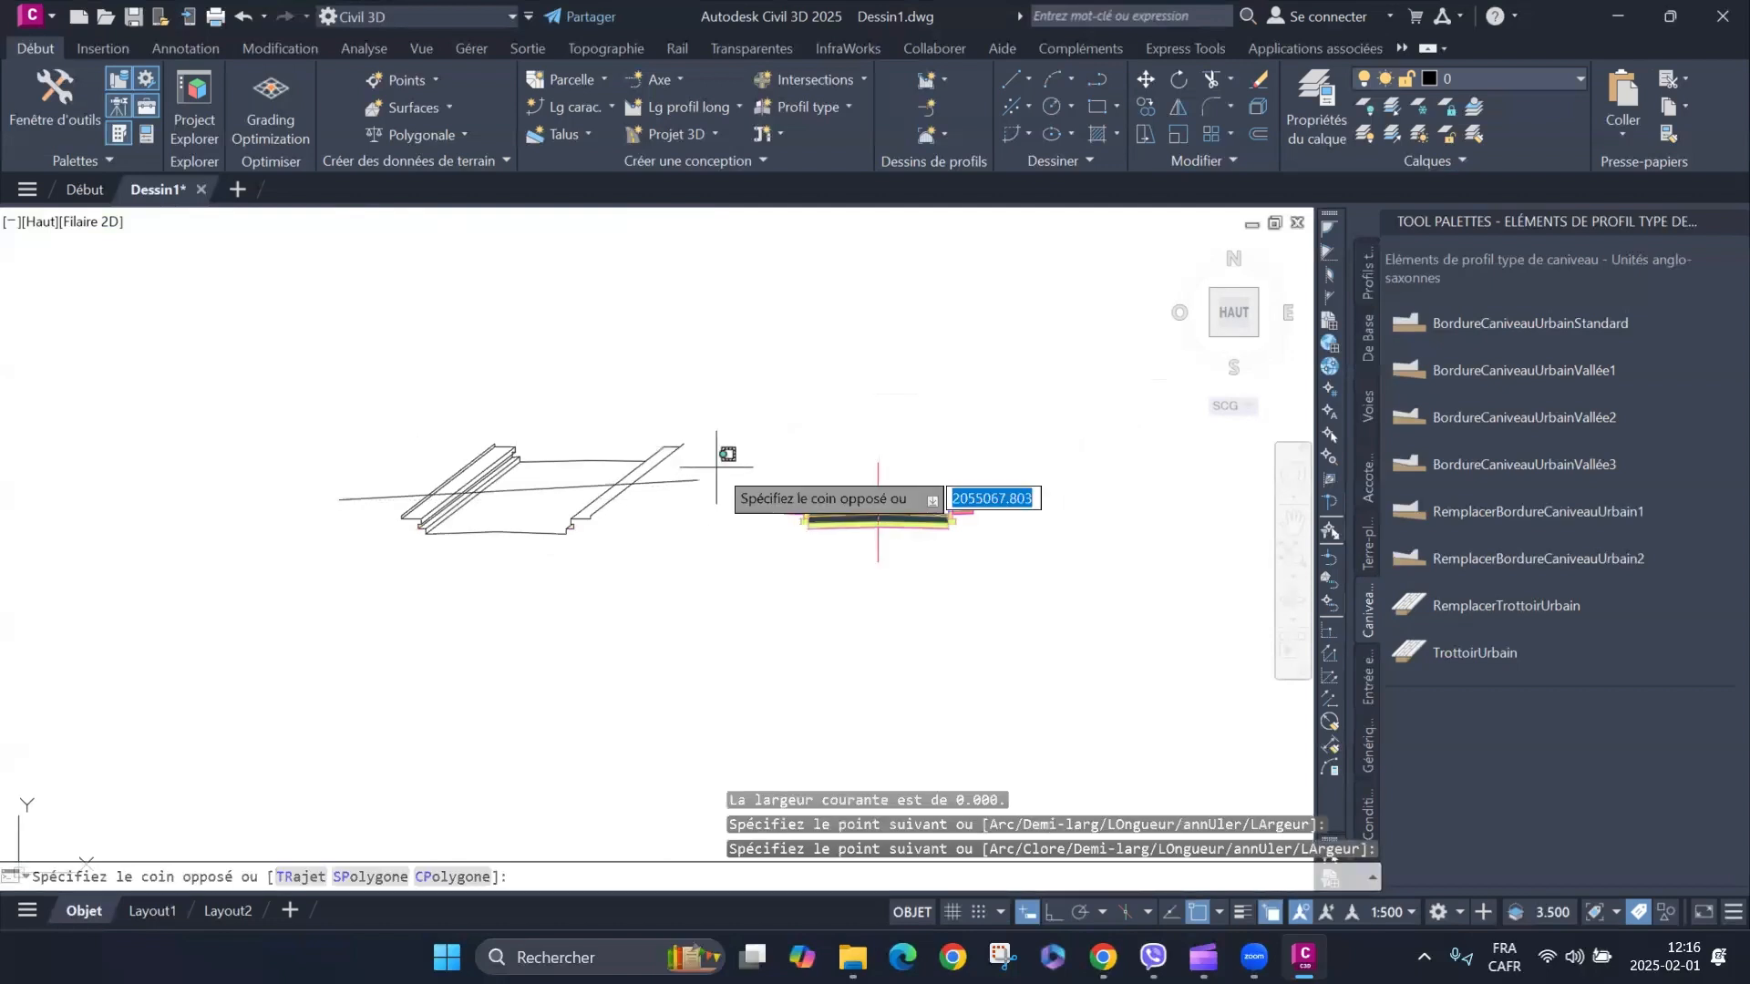
pyautogui.click(687, 501)
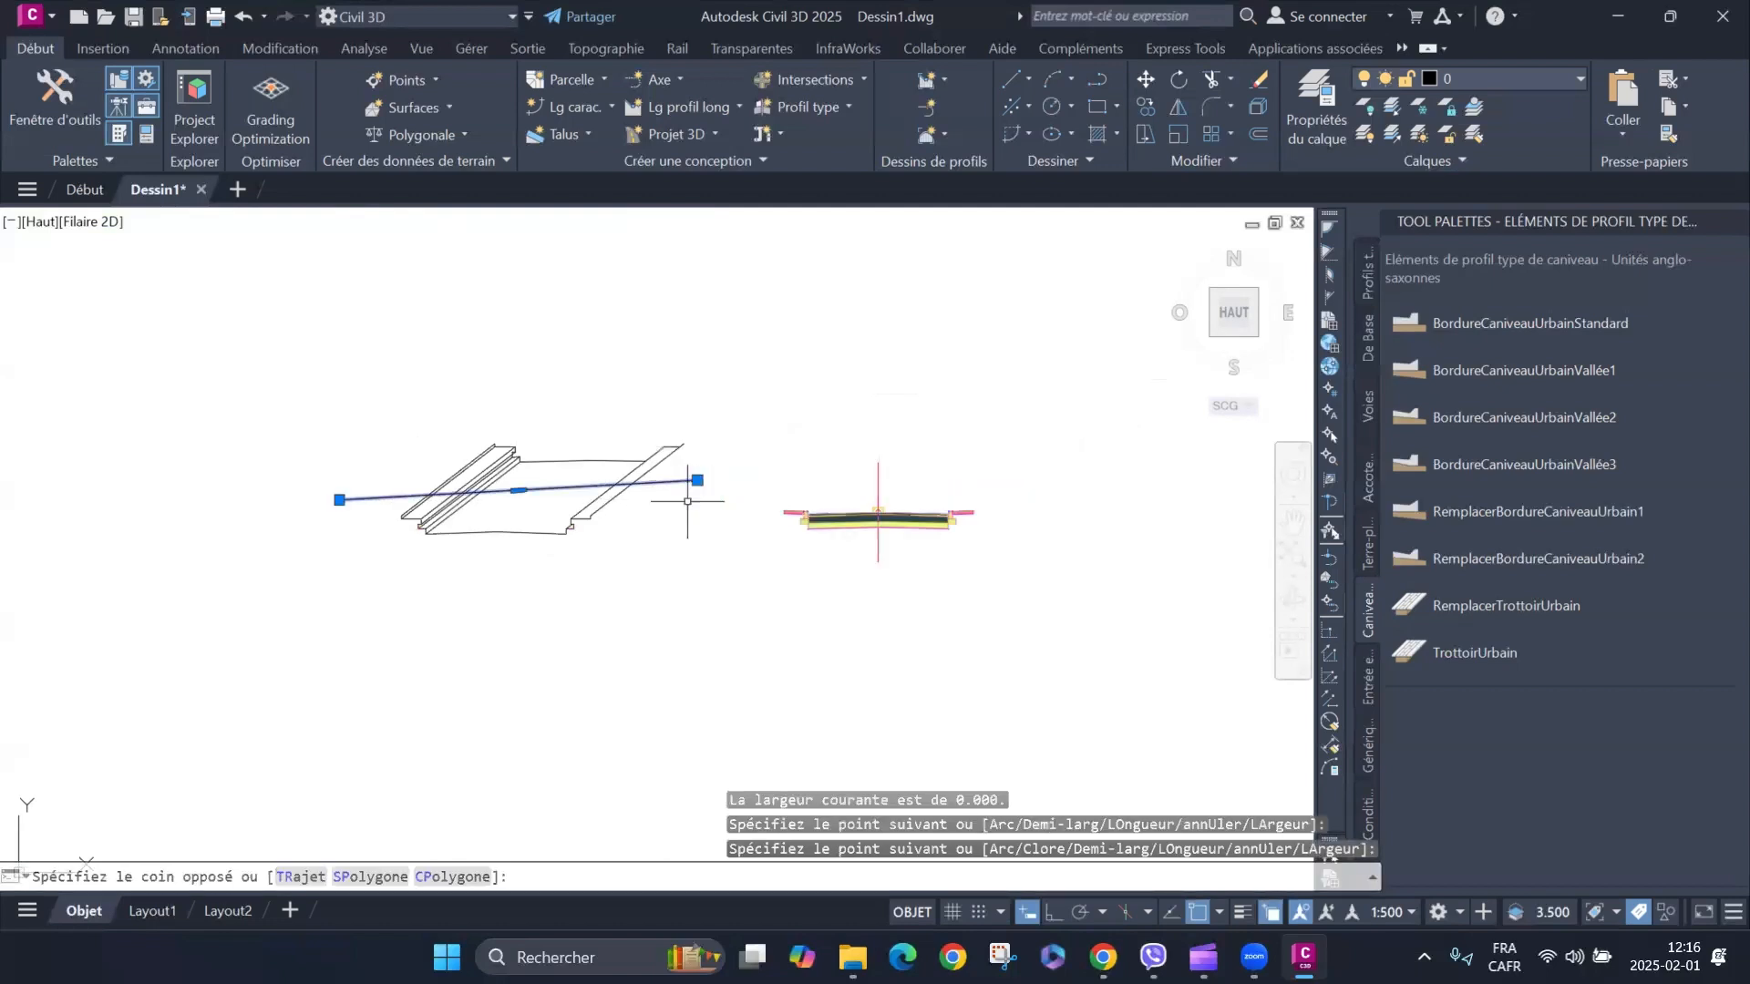
pyautogui.click(1145, 106)
pyautogui.scroll(5, 638, 437)
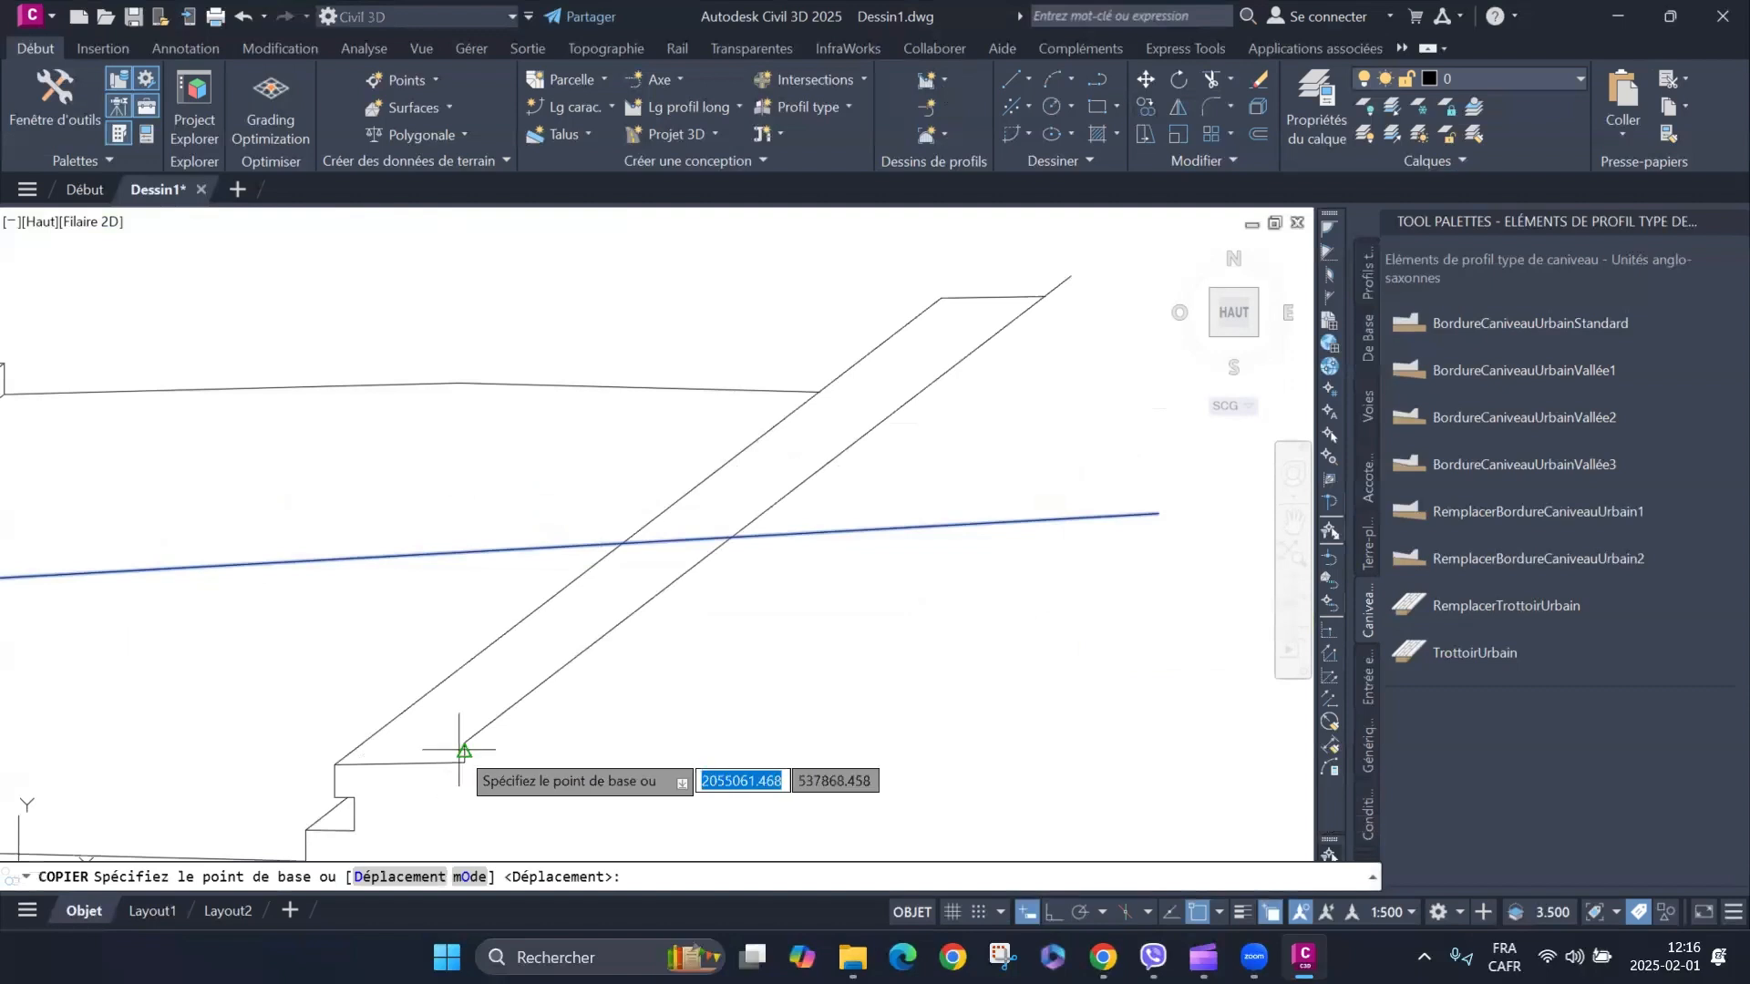
pyautogui.click(464, 742)
pyautogui.scroll(-2, 412, 797)
pyautogui.scroll(2, 683, 547)
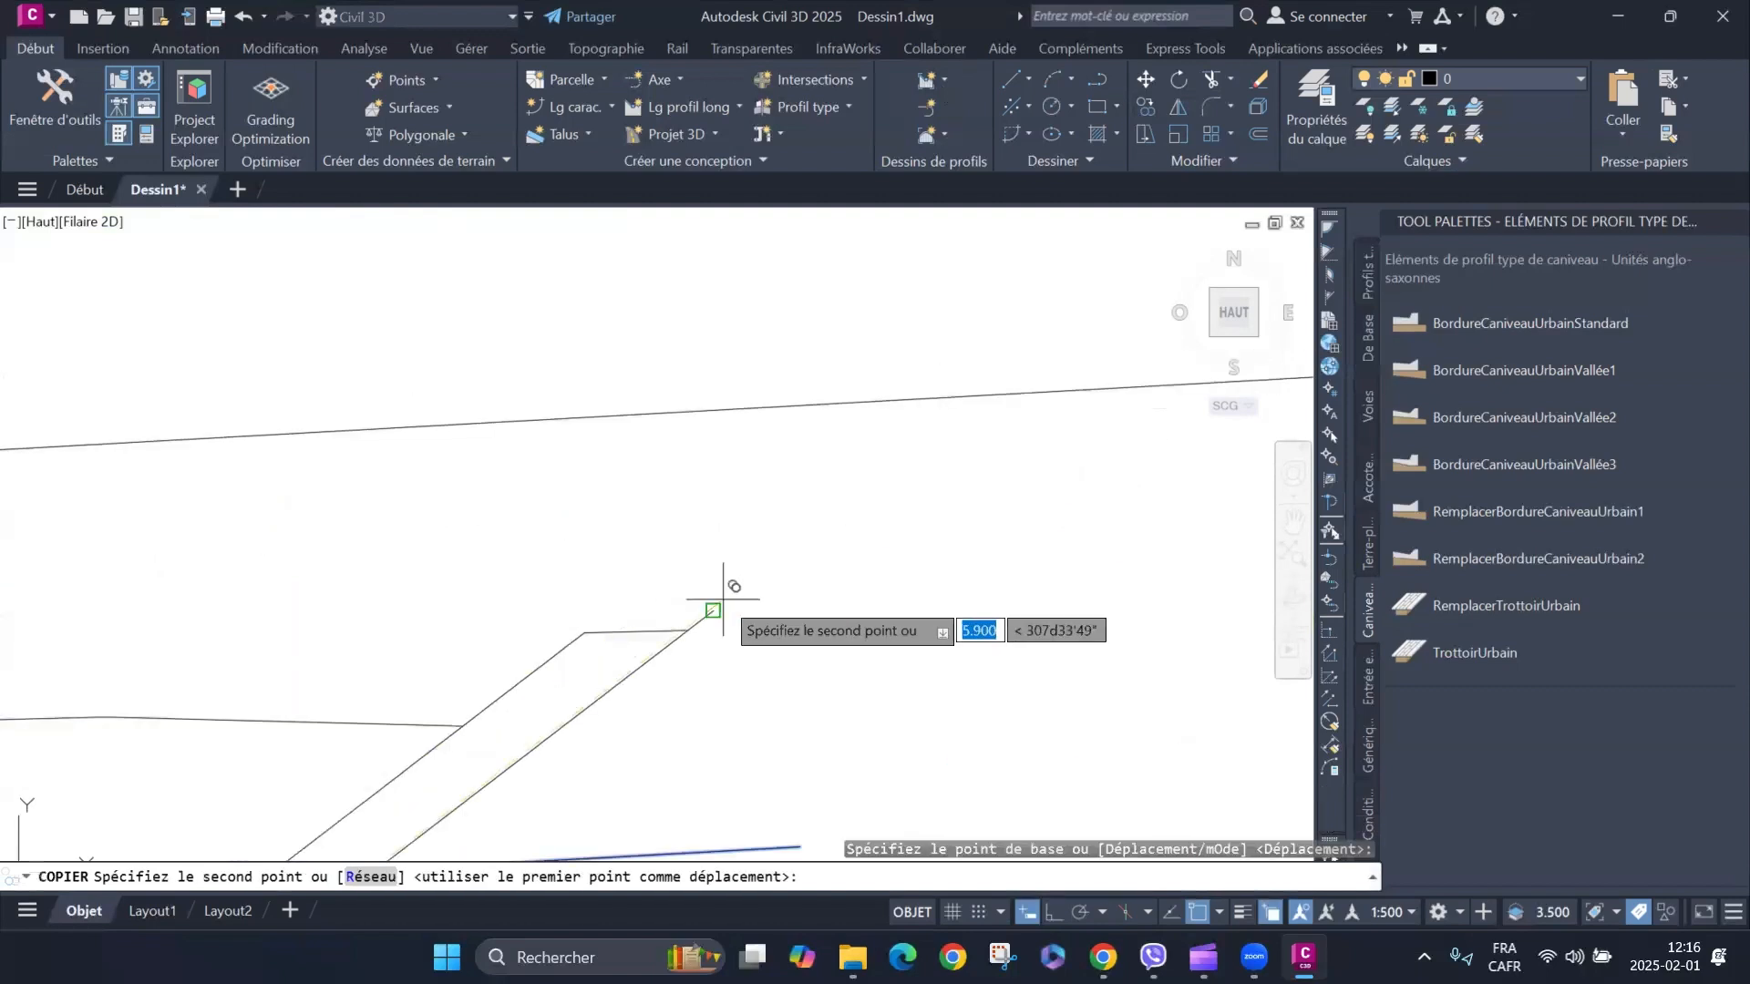
pyautogui.click(713, 610)
pyautogui.rightClick(635, 393)
pyautogui.click(678, 407)
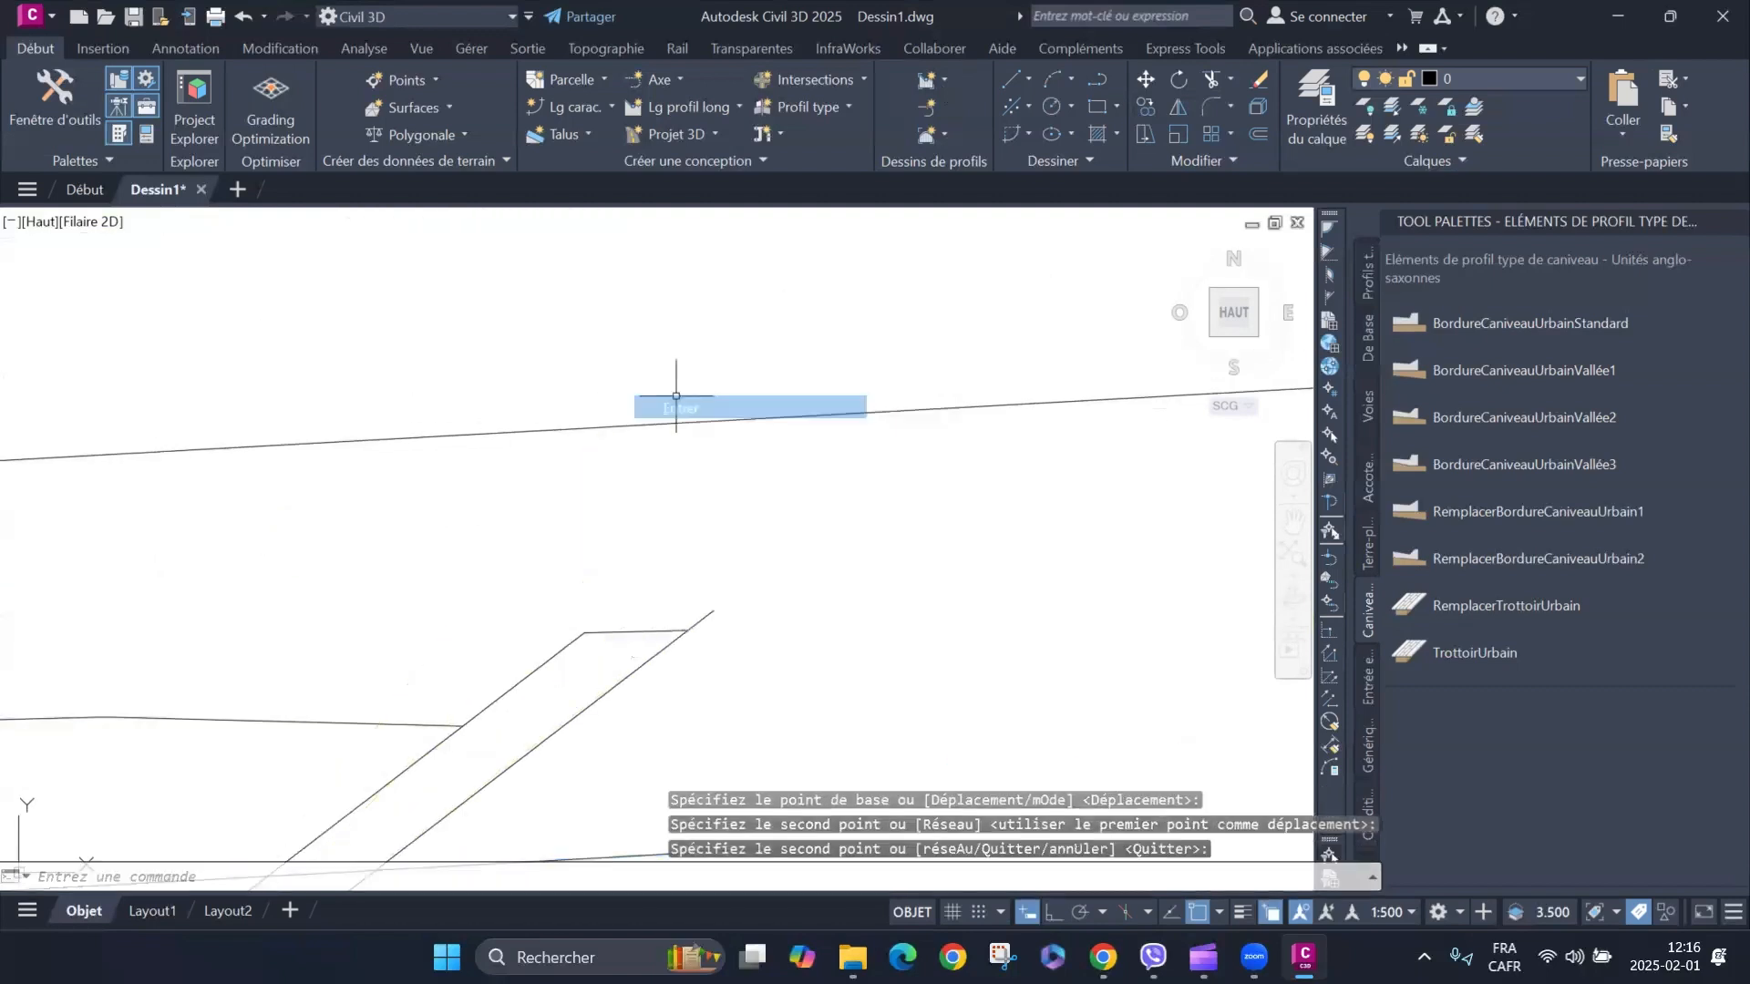
# Draw a polyline joining the right ends of the two long sloping lines.
pyautogui.scroll(-3, 693, 382)
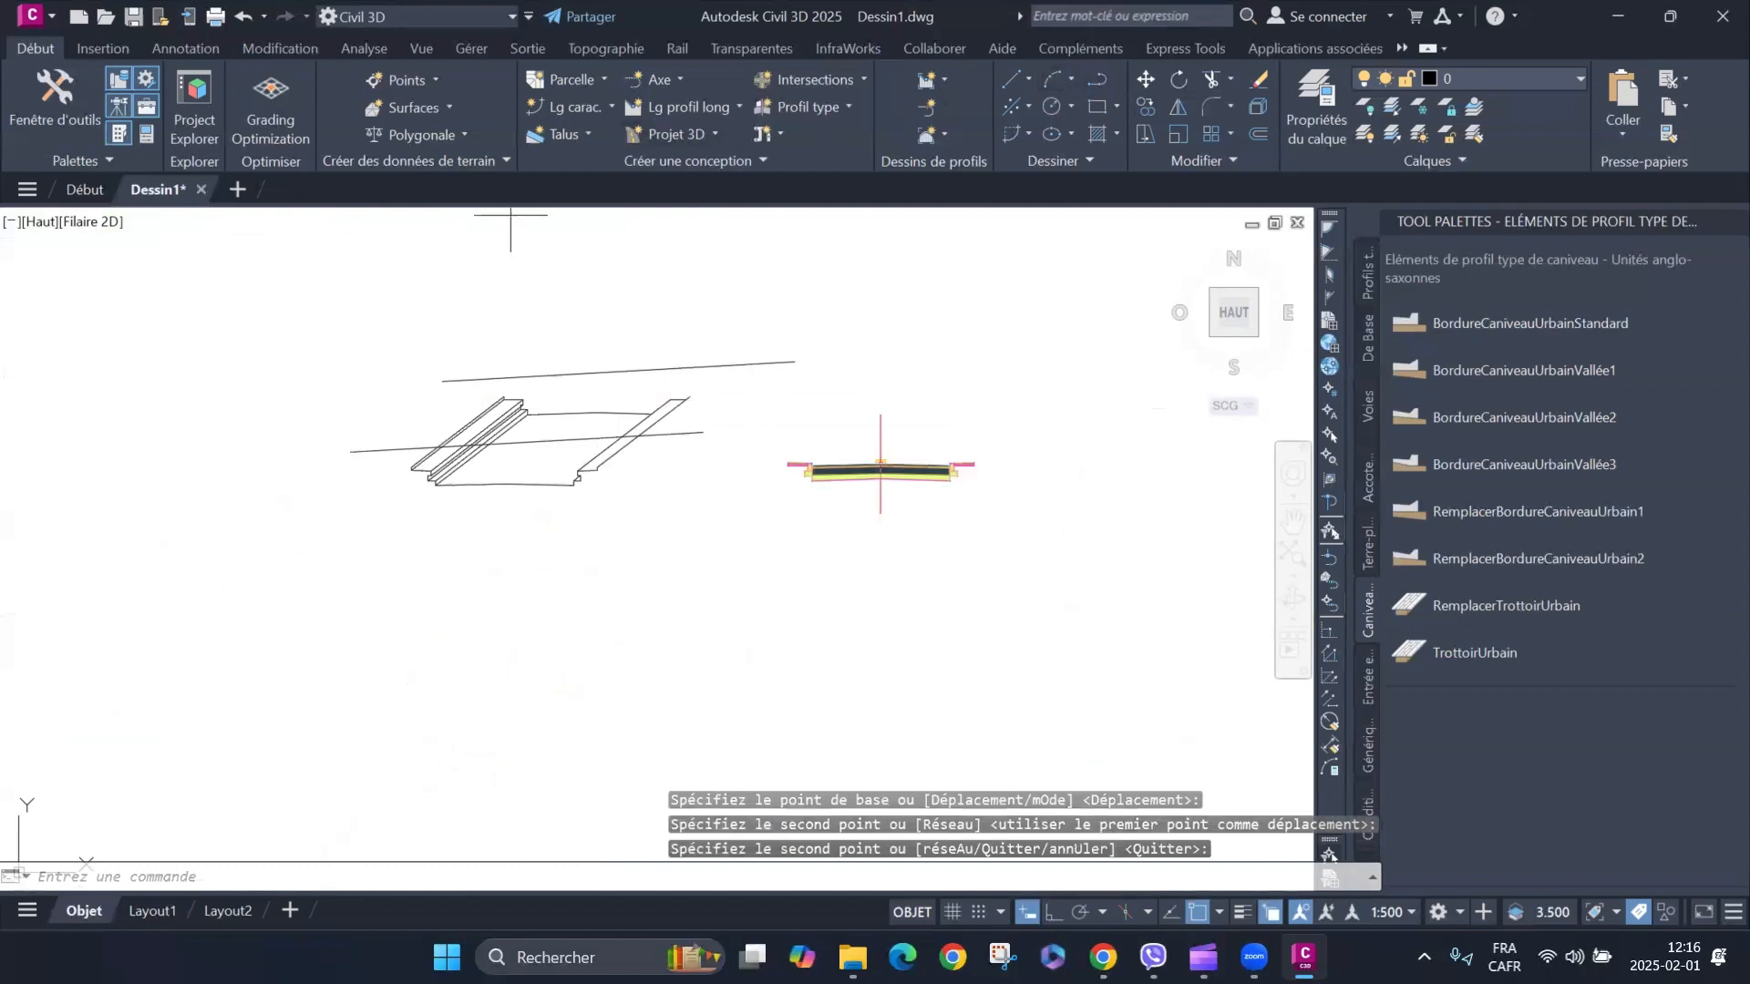
pyautogui.write('pl')
pyautogui.press('Return')
pyautogui.click(795, 362)
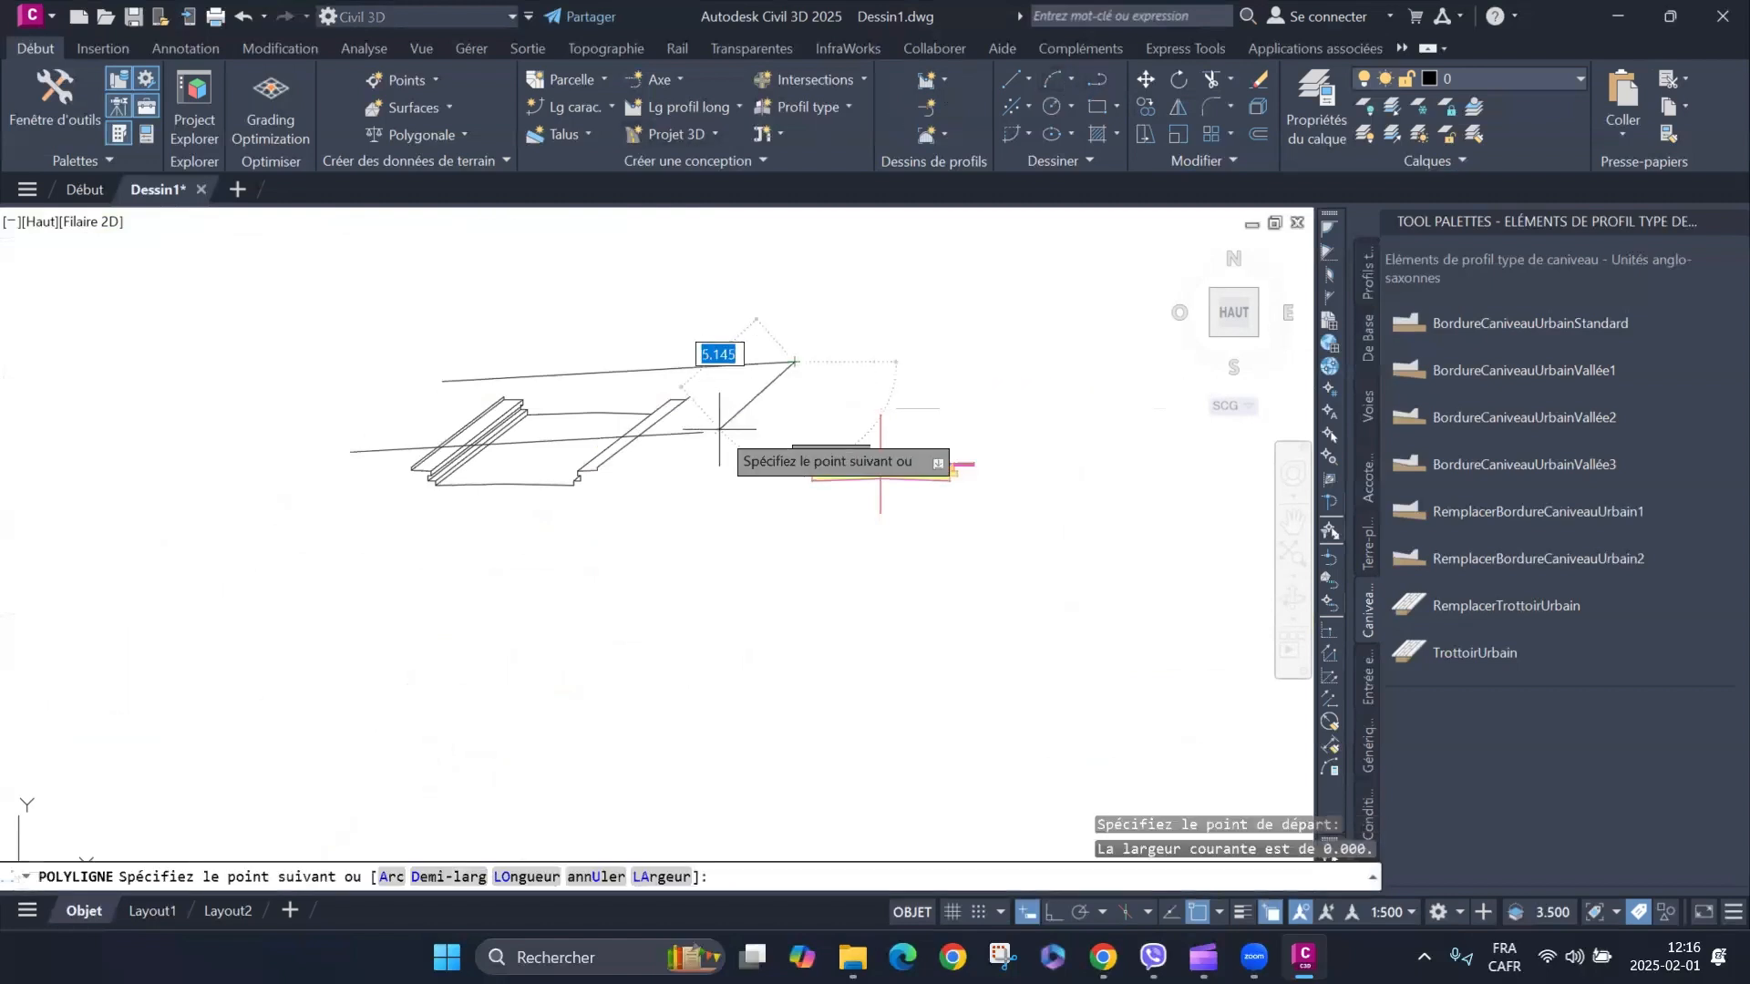
pyautogui.click(703, 432)
pyautogui.rightClick(703, 327)
pyautogui.click(729, 335)
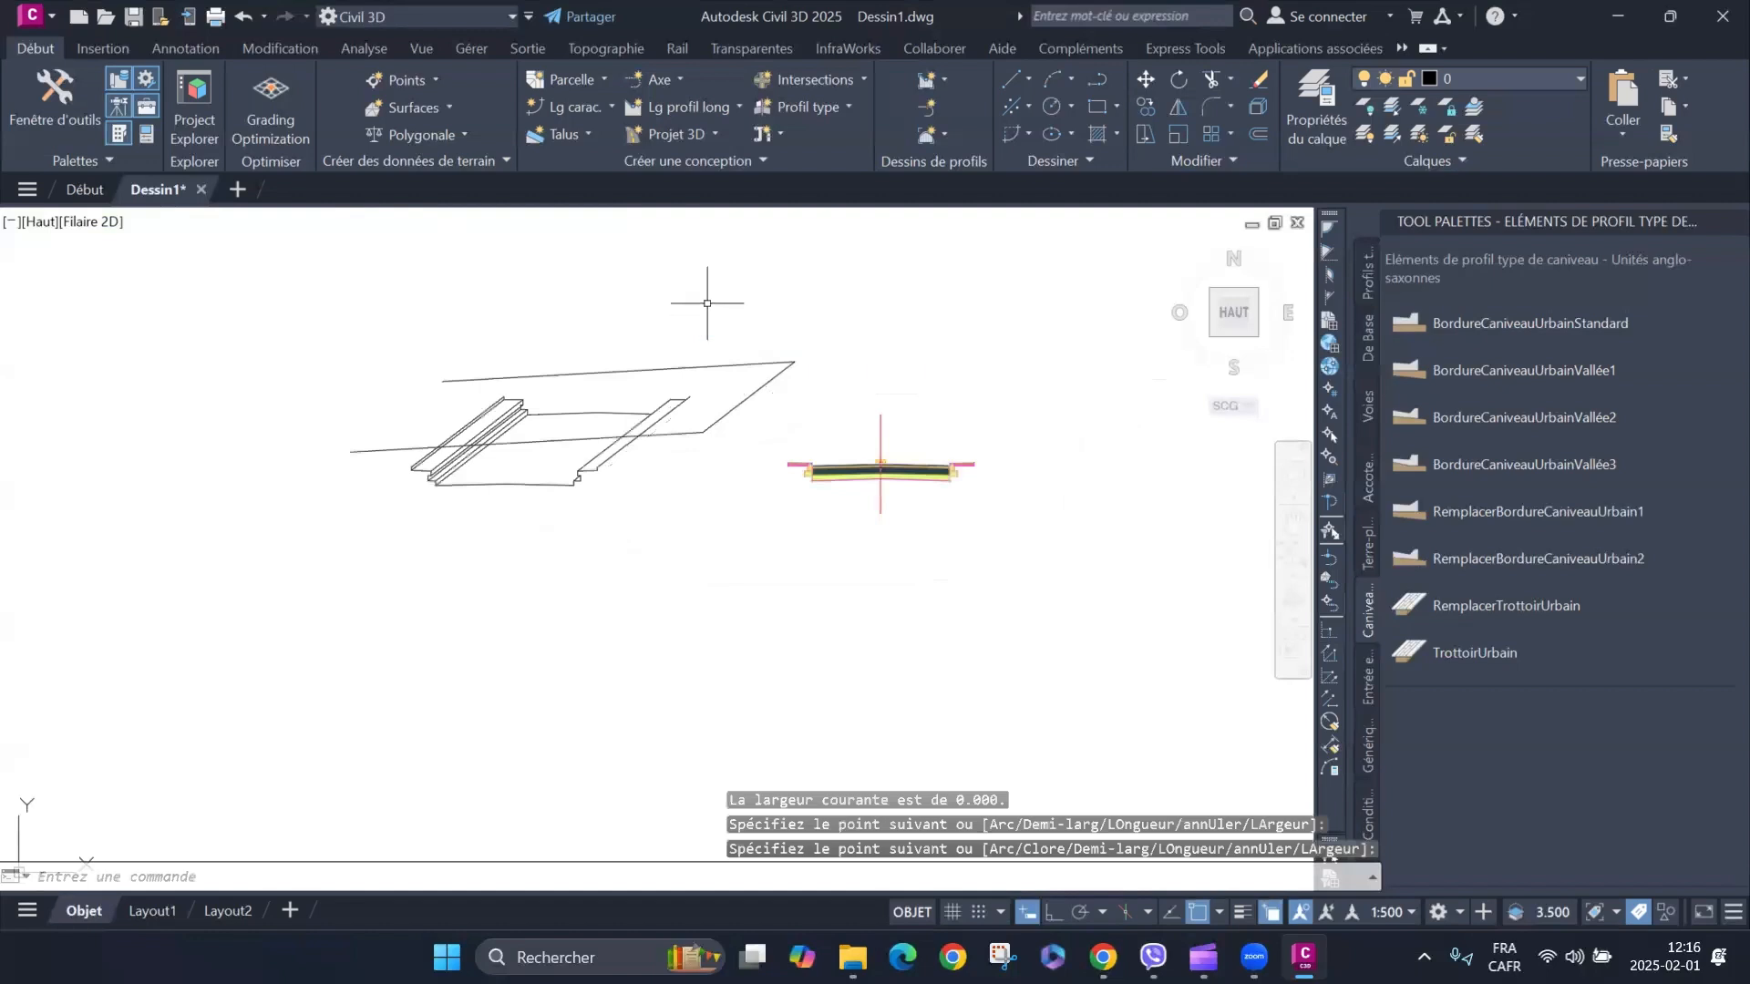
# Draw a polyline joining the left ends of the two long sloping lines to close the parallelogram.
pyautogui.rightClick(730, 287)
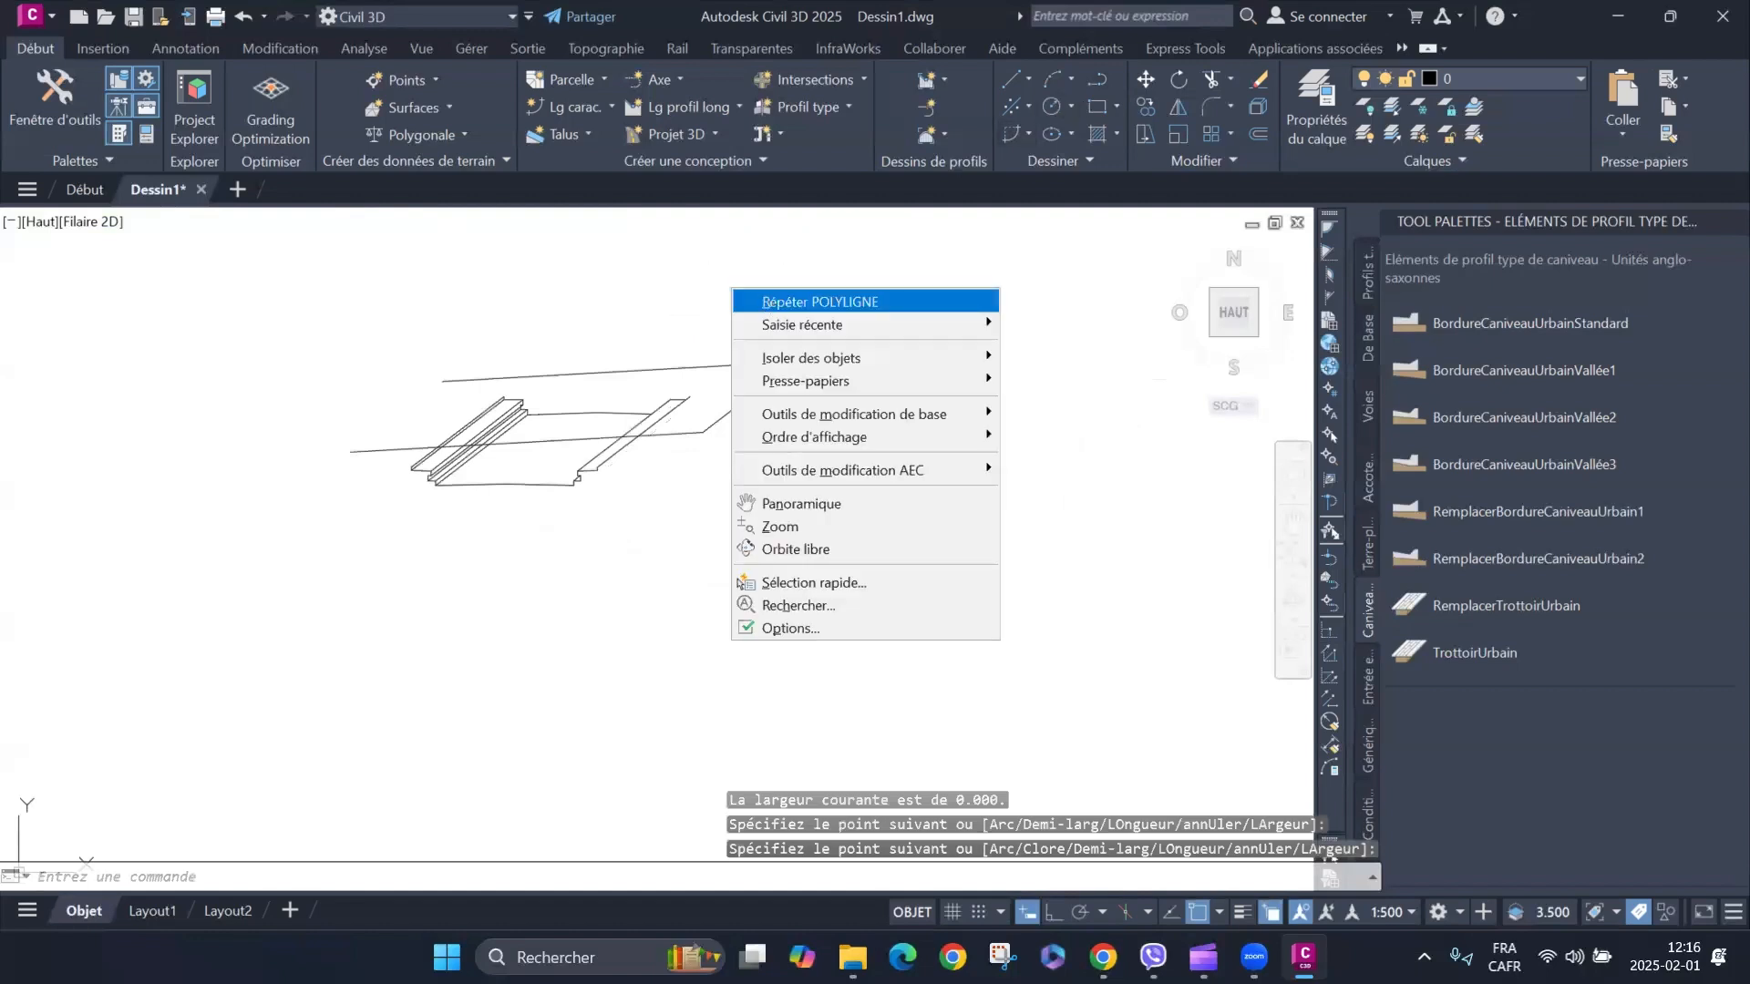
pyautogui.click(741, 297)
pyautogui.click(350, 451)
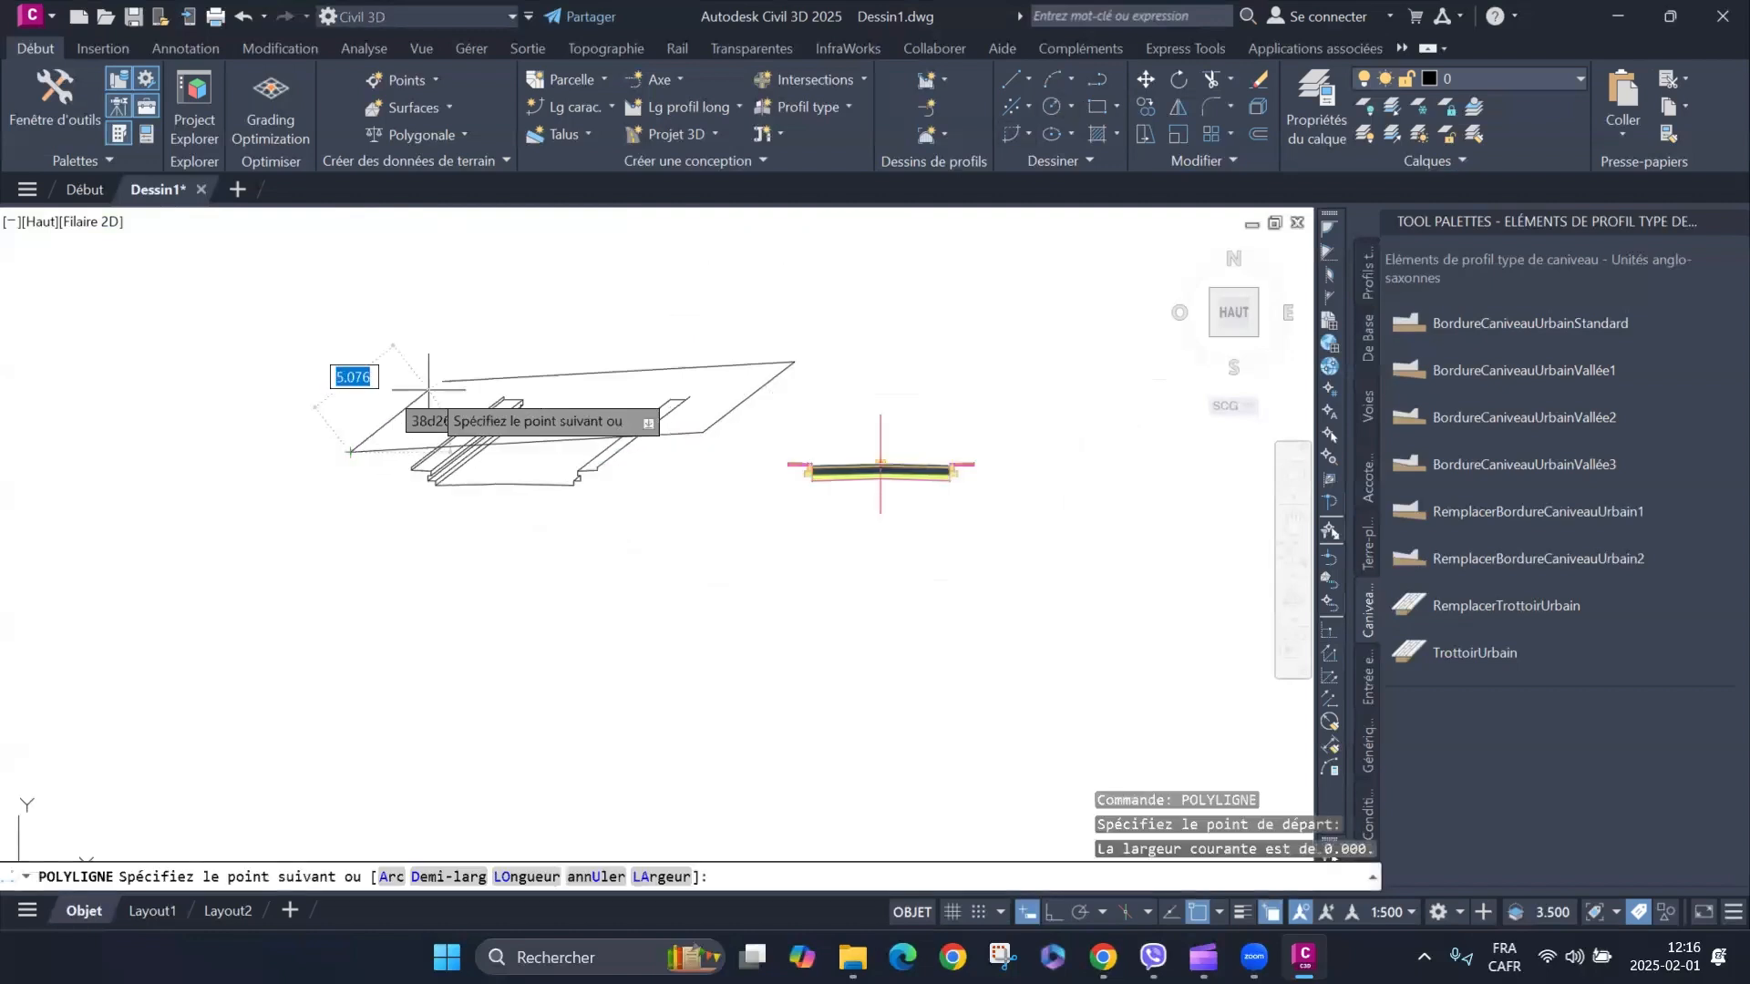
pyautogui.click(443, 381)
pyautogui.rightClick(401, 317)
pyautogui.click(456, 344)
# Select the four polylines forming the parallelogram around the sketch.
pyautogui.scroll(2, 478, 479)
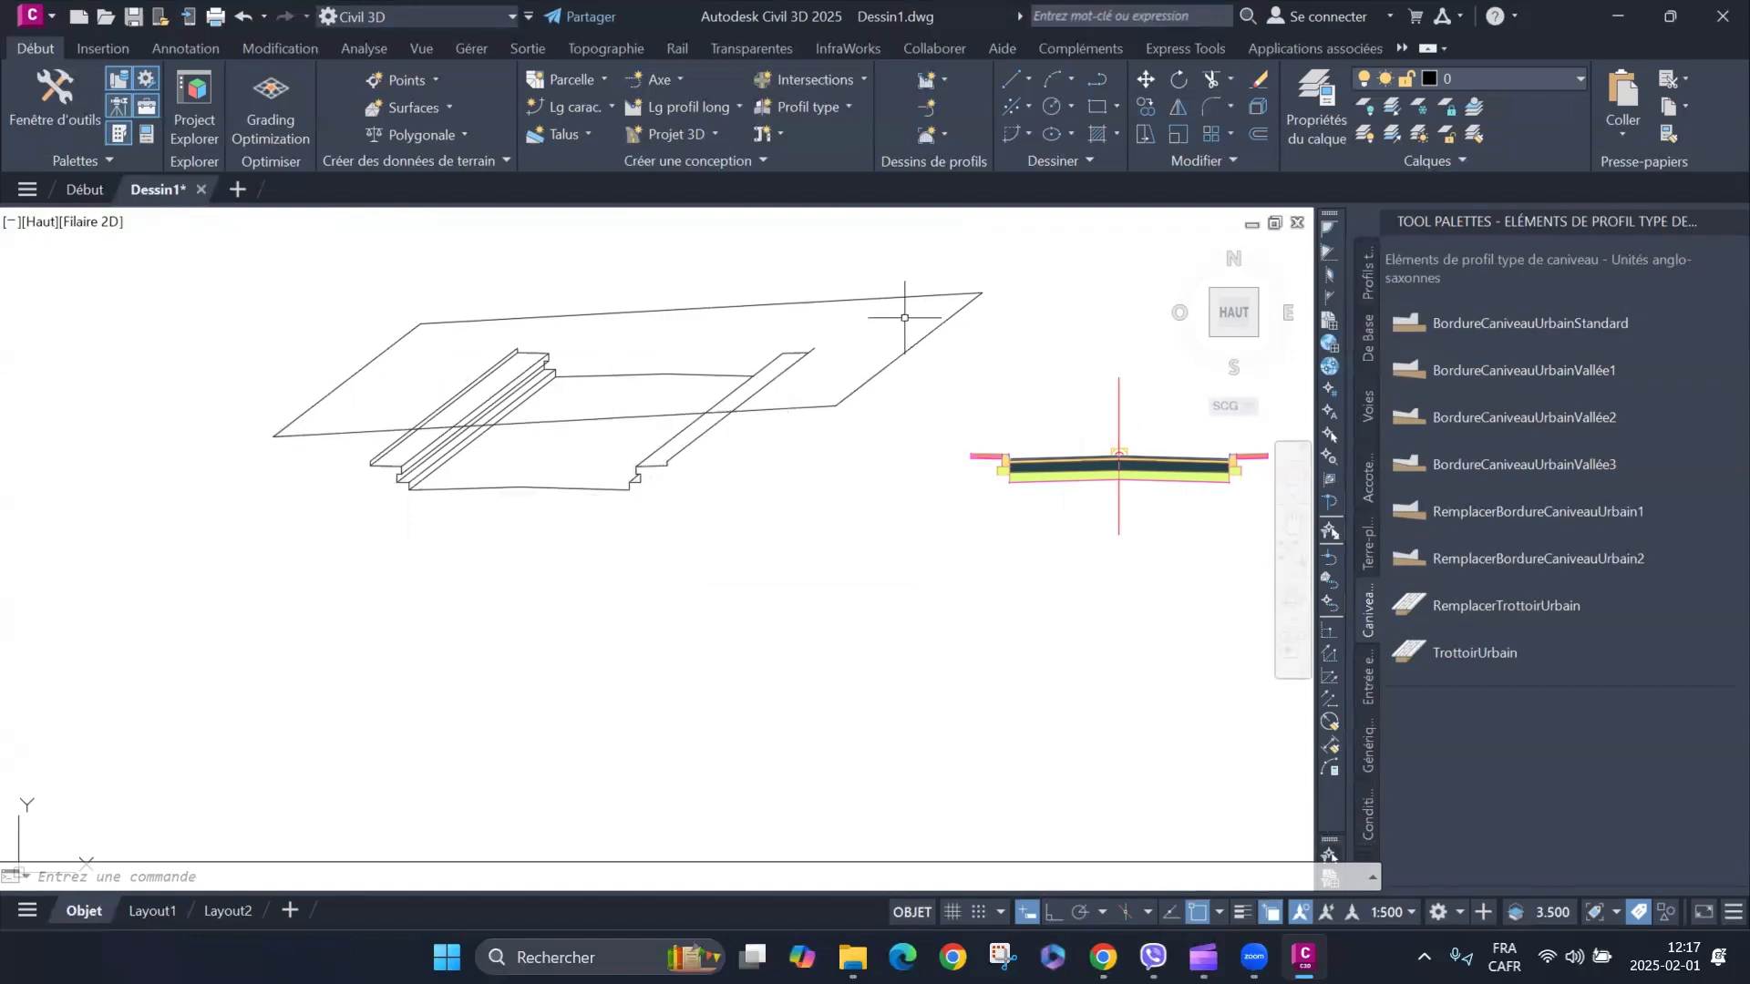
pyautogui.click(971, 286)
pyautogui.click(903, 372)
pyautogui.click(897, 396)
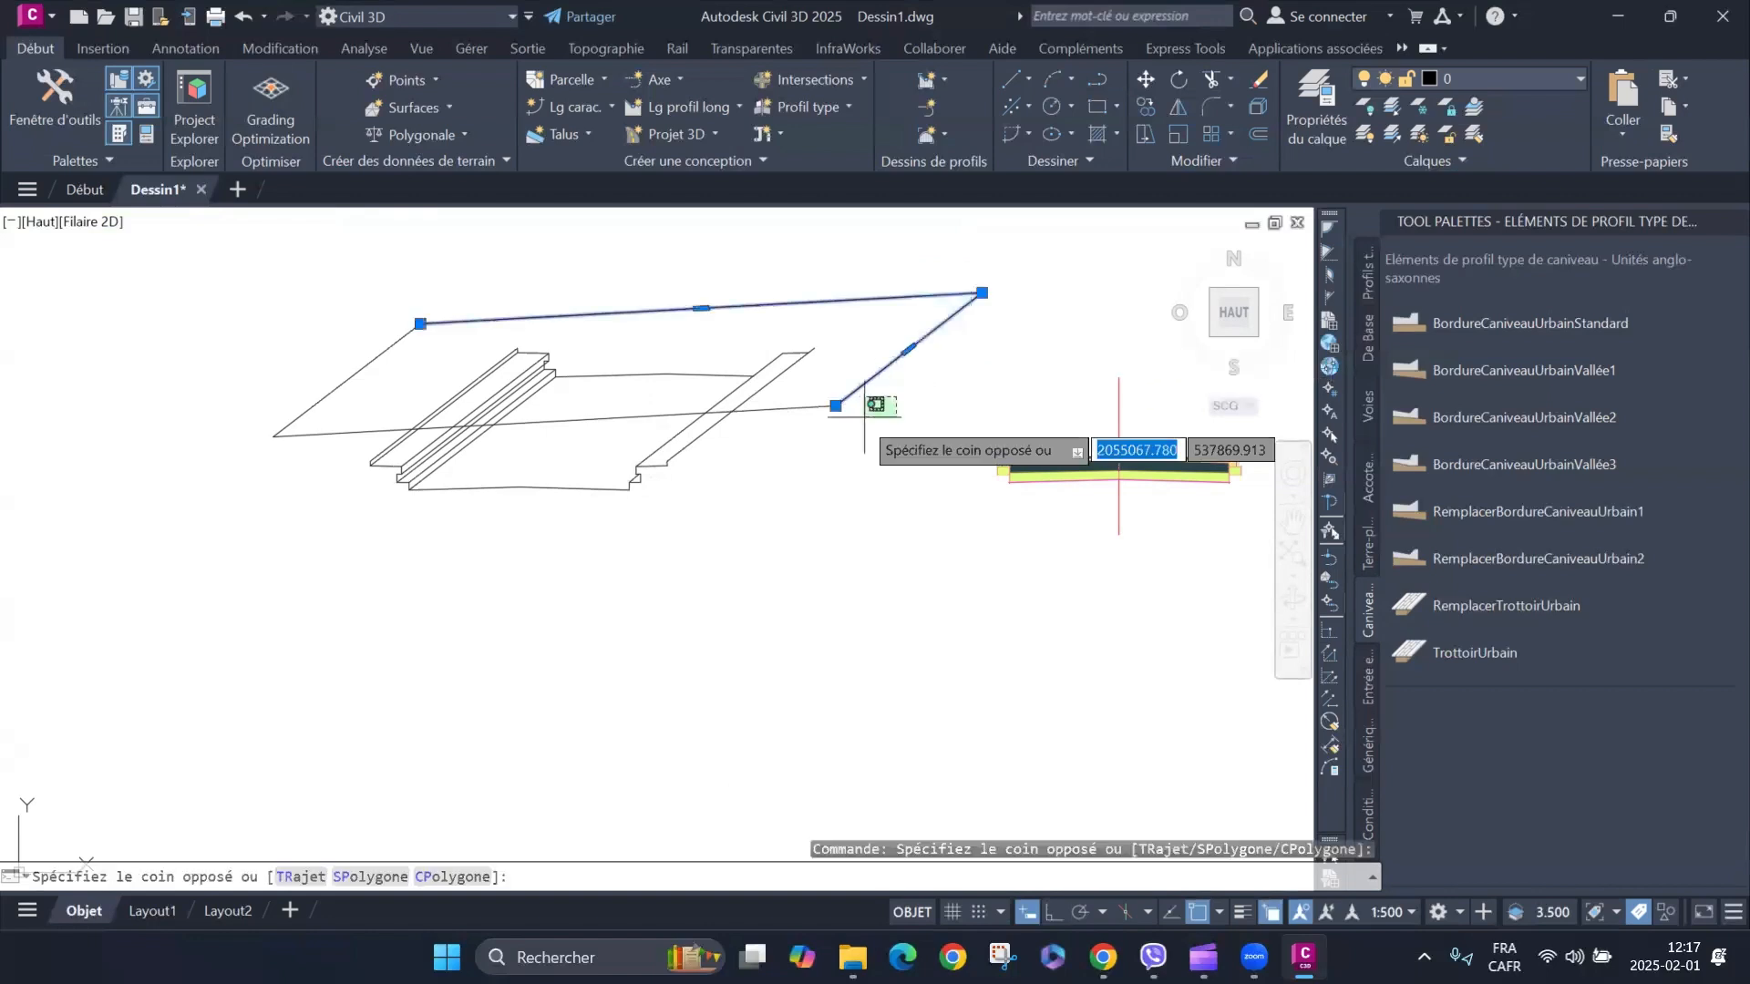
pyautogui.click(814, 453)
pyautogui.click(300, 347)
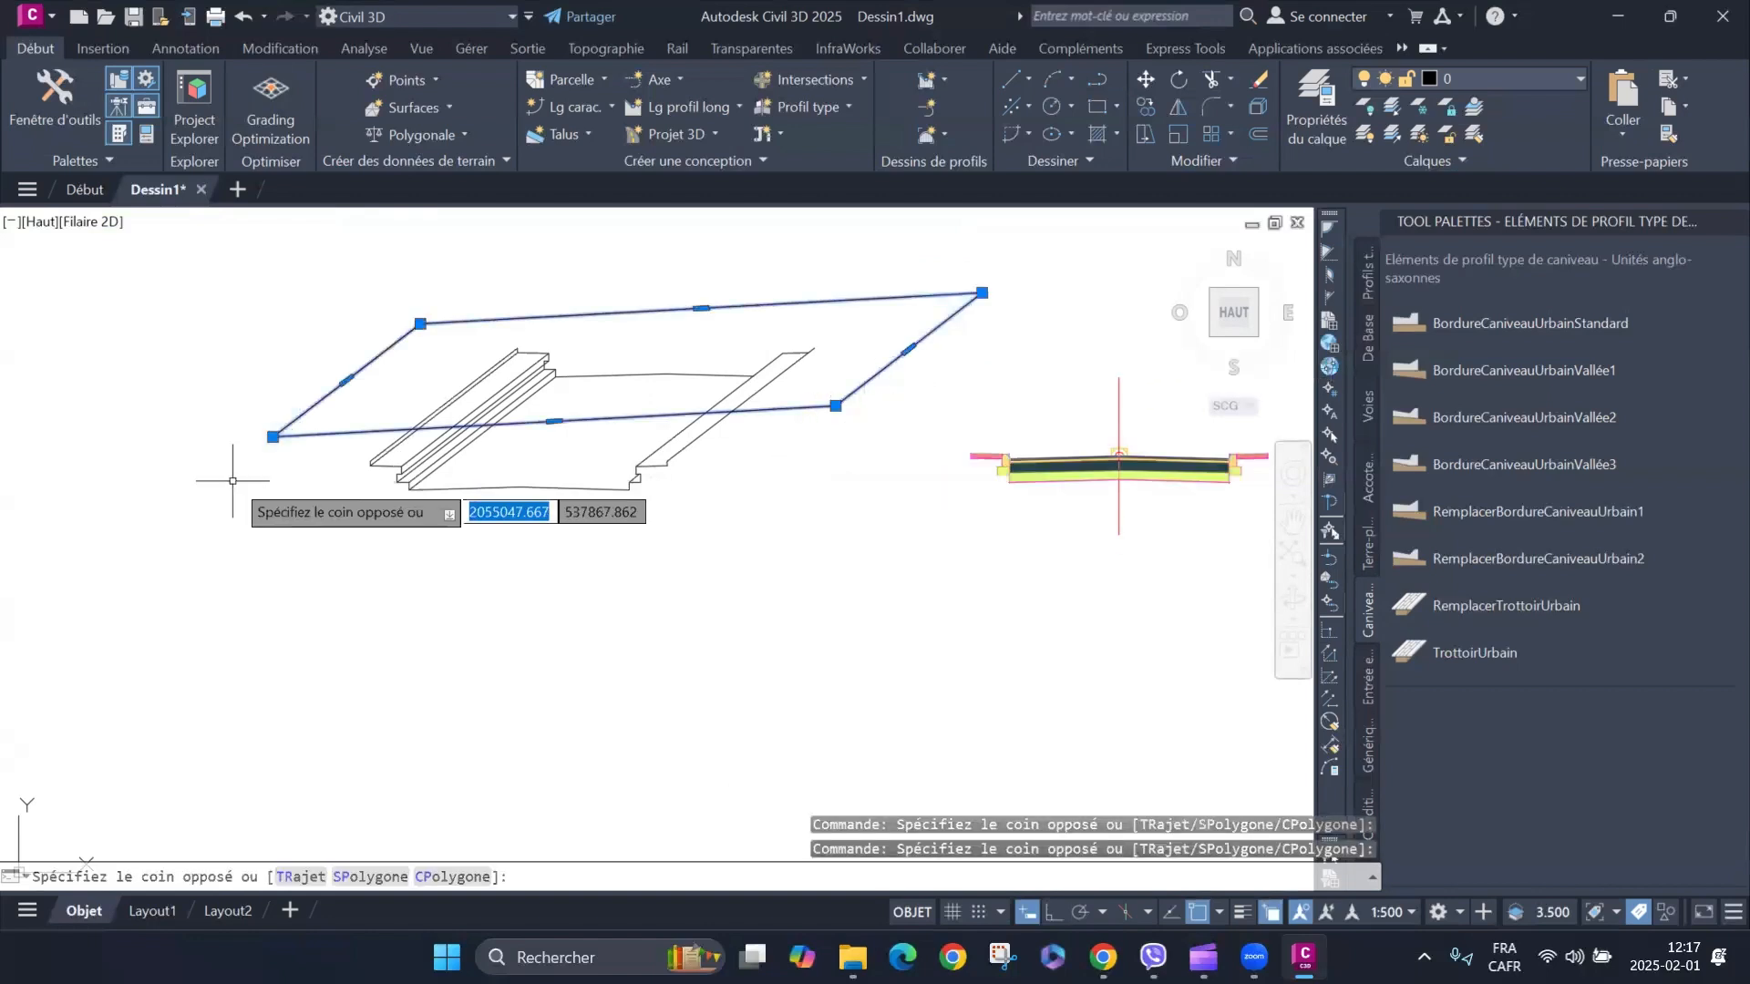
# Turn on Ortho mode and move the parallelogram straight down so it sits below the 3D road sketch.
pyautogui.click(235, 475)
pyautogui.click(1144, 82)
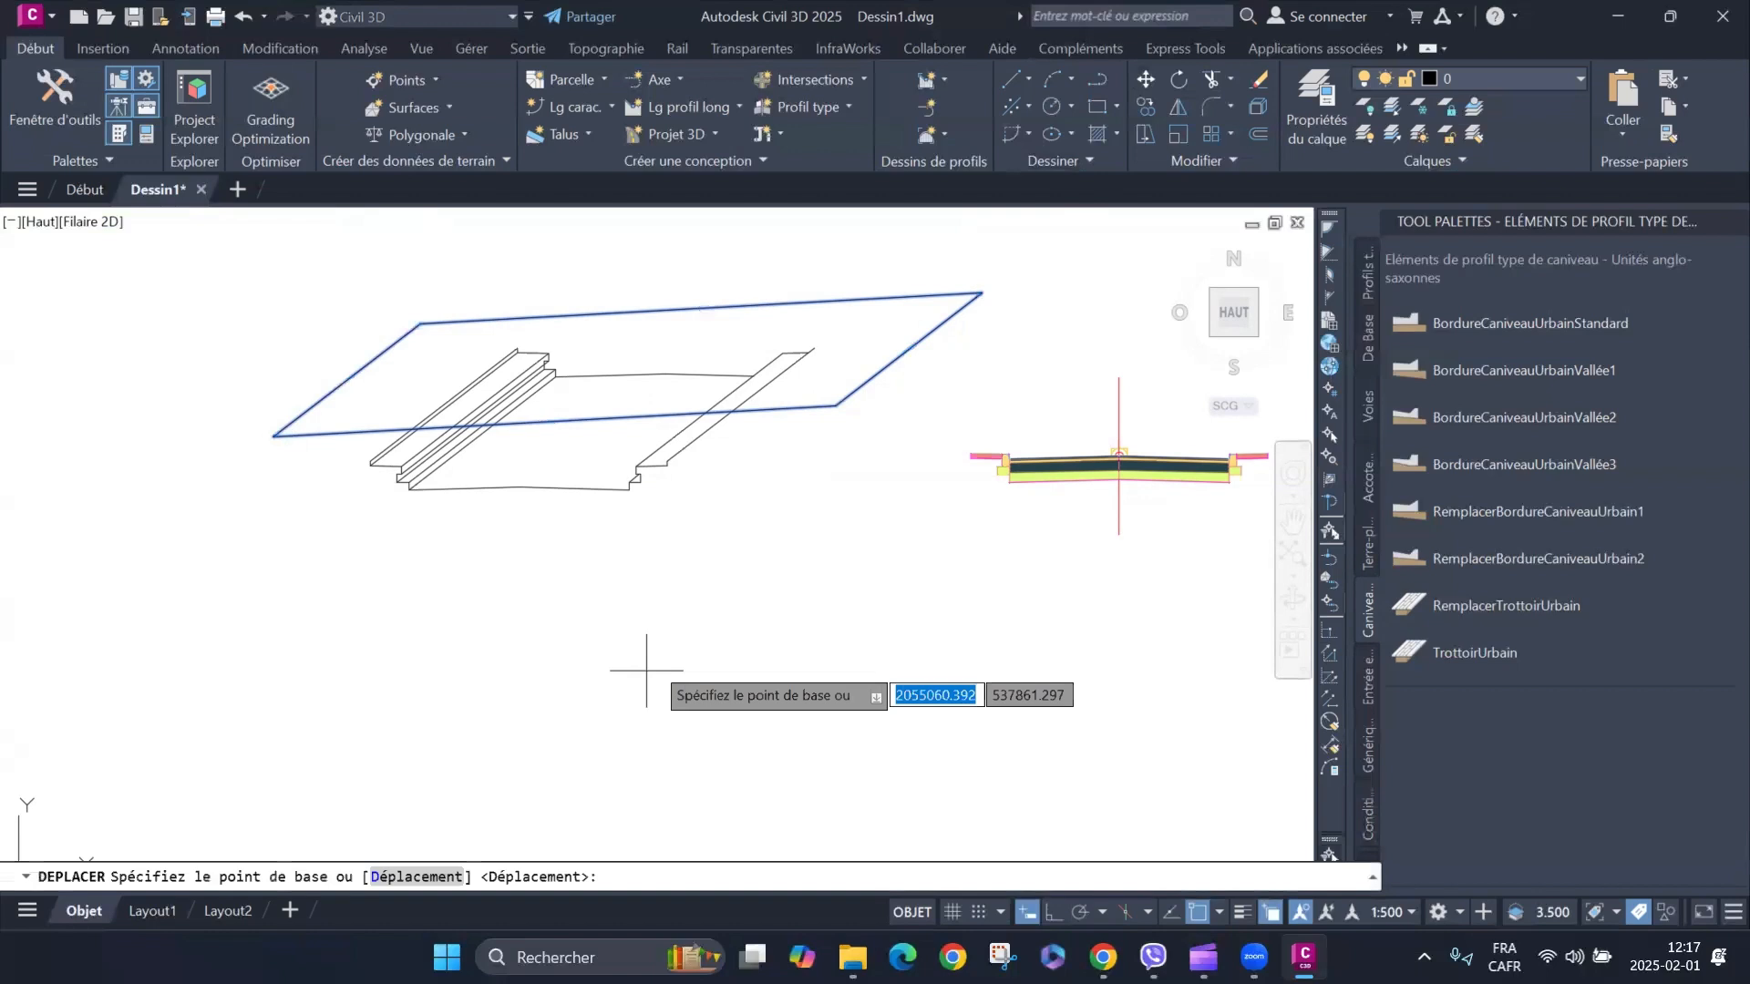
pyautogui.click(1052, 913)
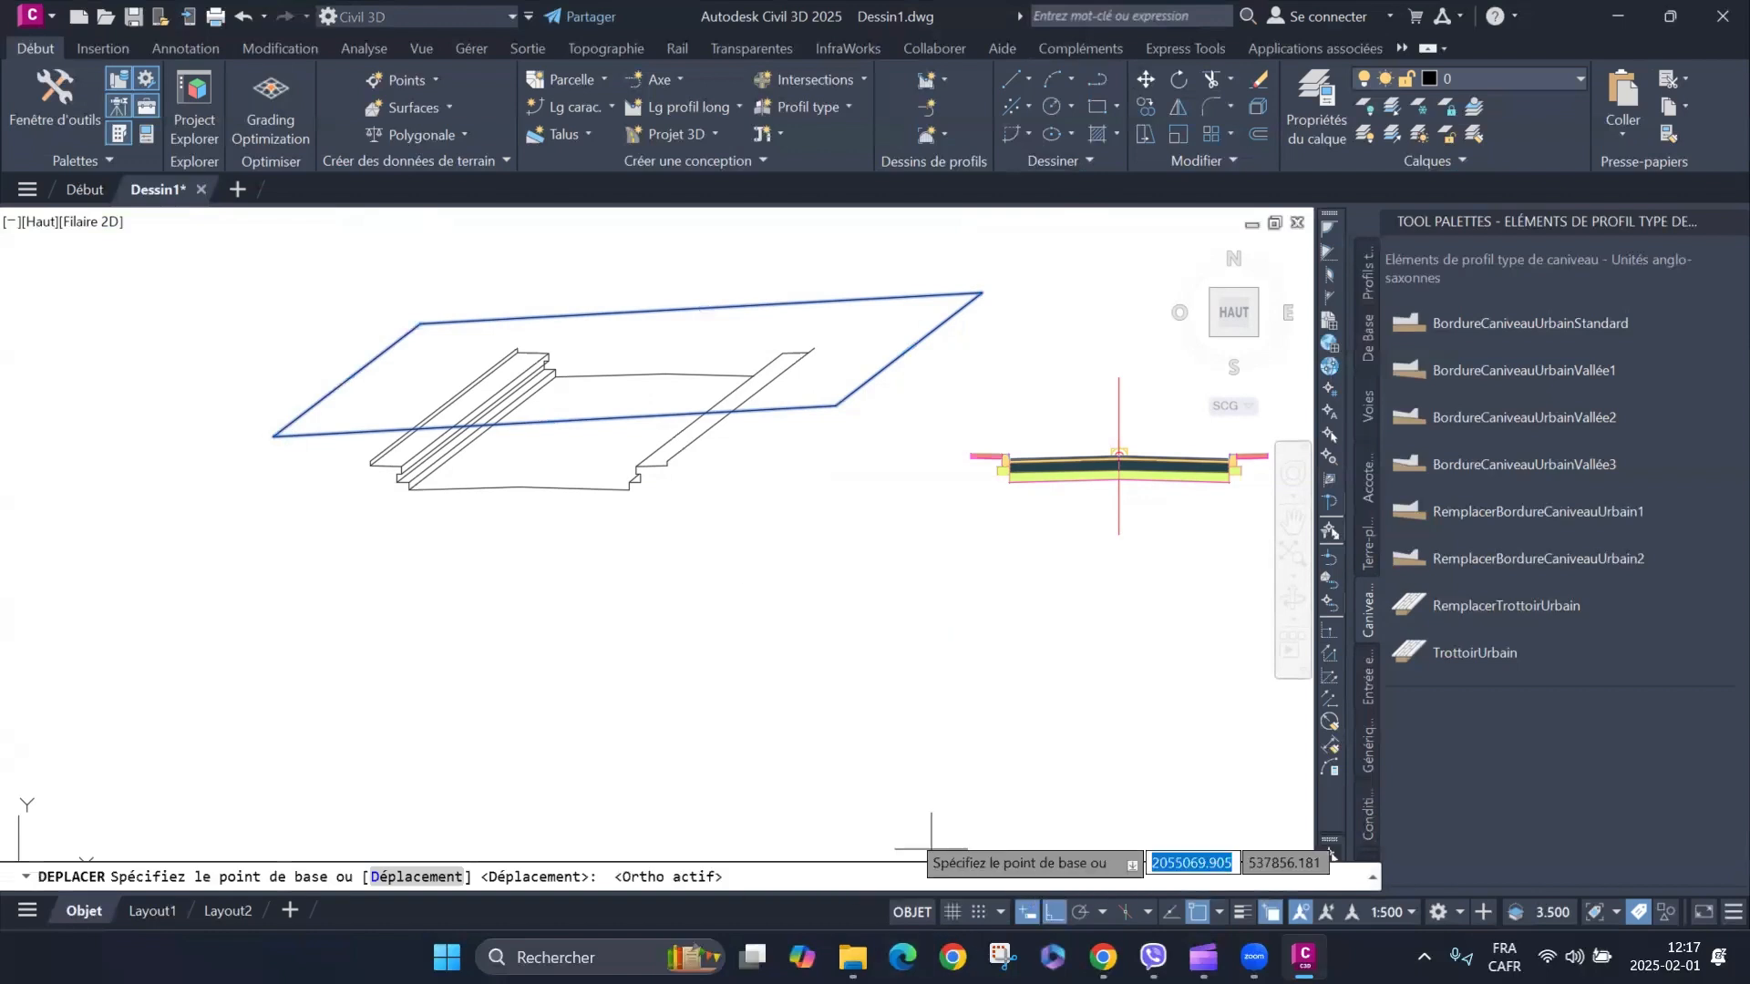
pyautogui.click(812, 553)
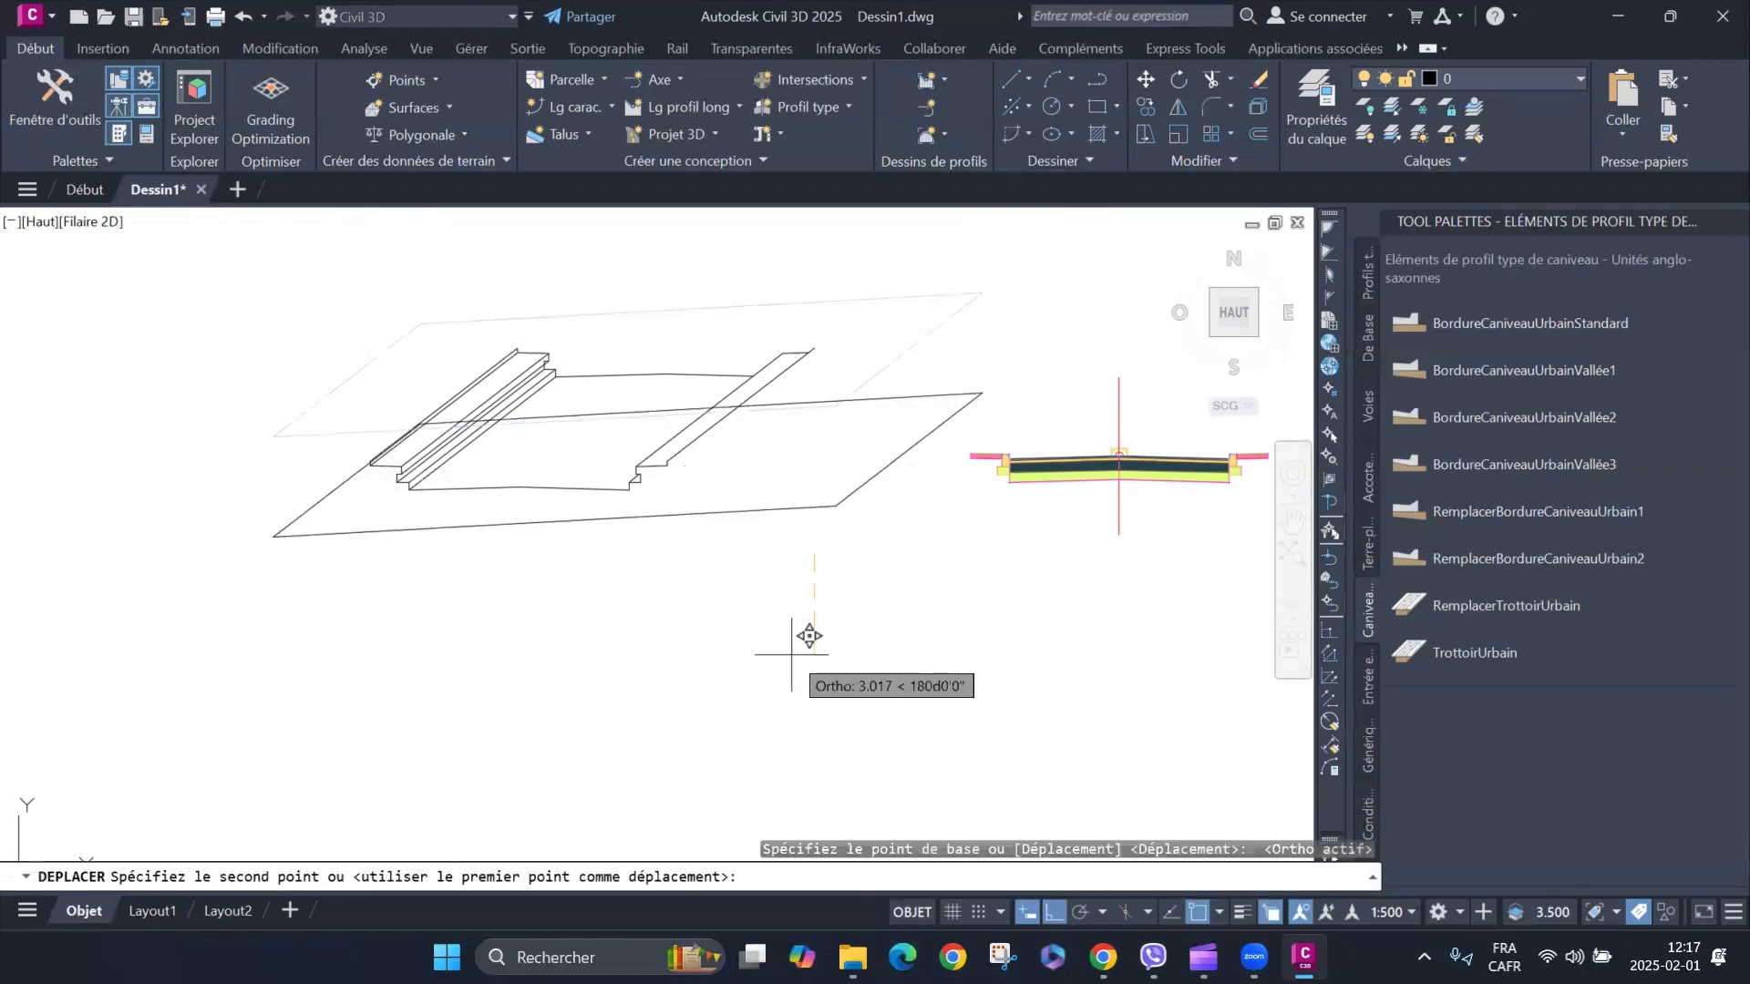
pyautogui.click(813, 727)
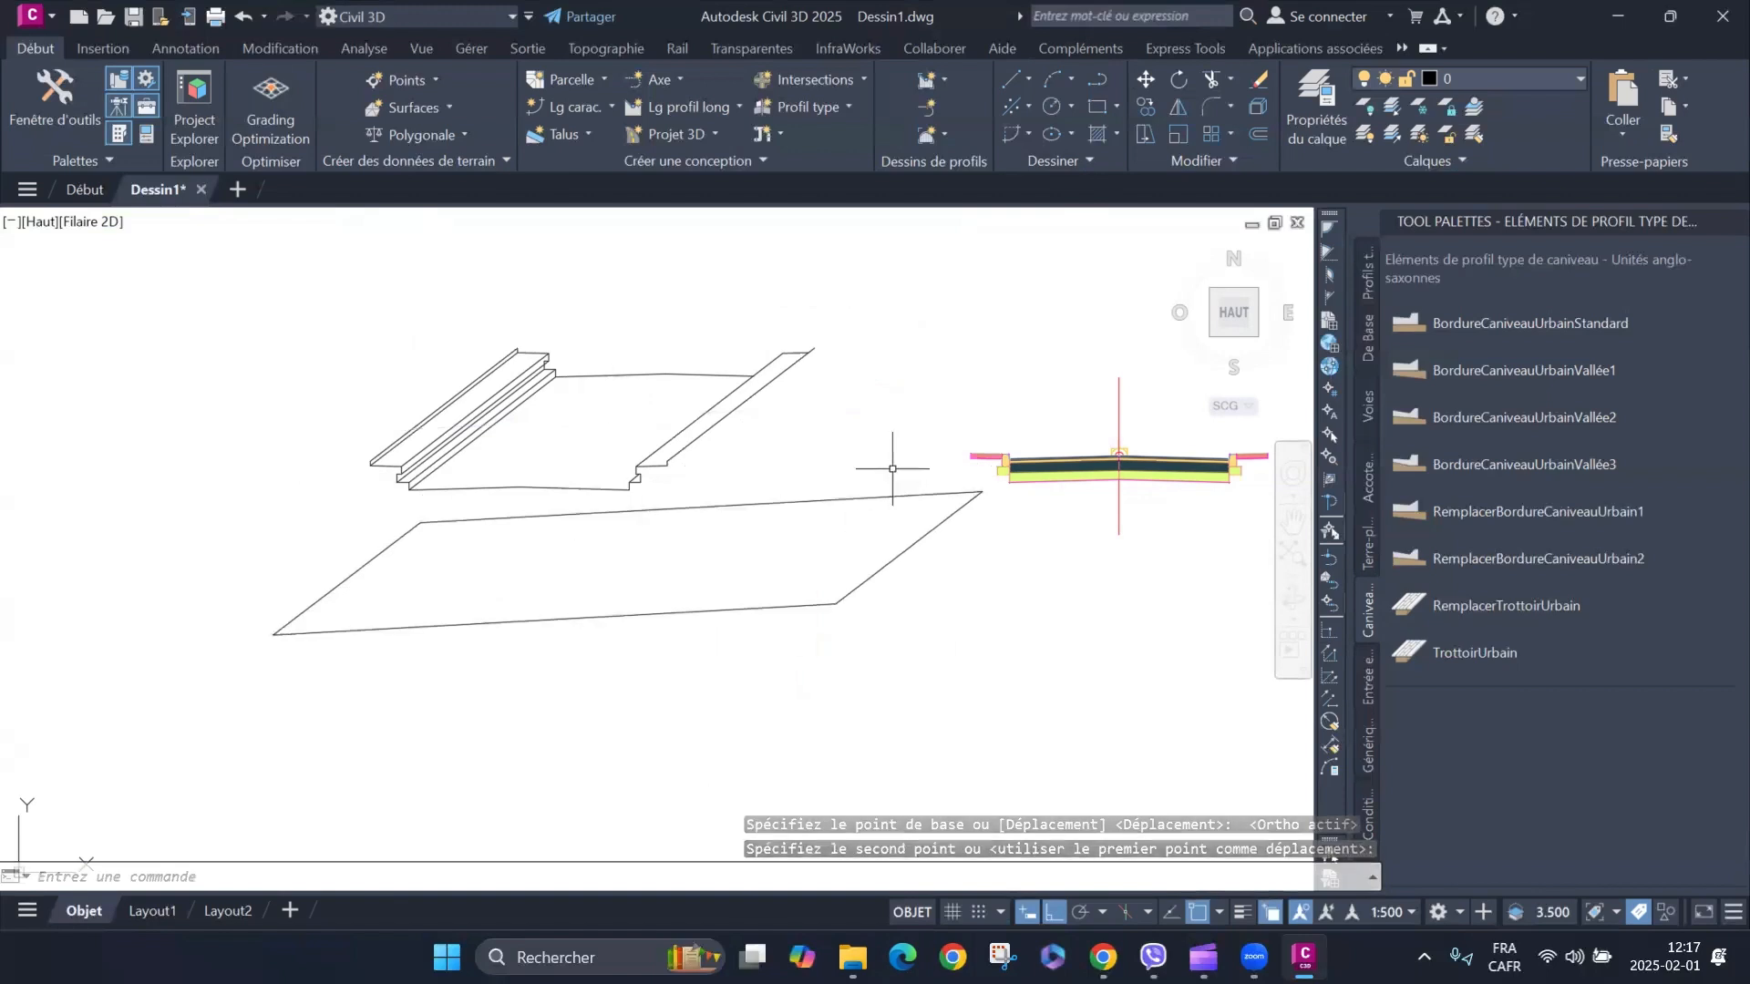
# Delete all four edges of the parallelogram below the road sketch.
pyautogui.click(811, 618)
pyautogui.click(429, 588)
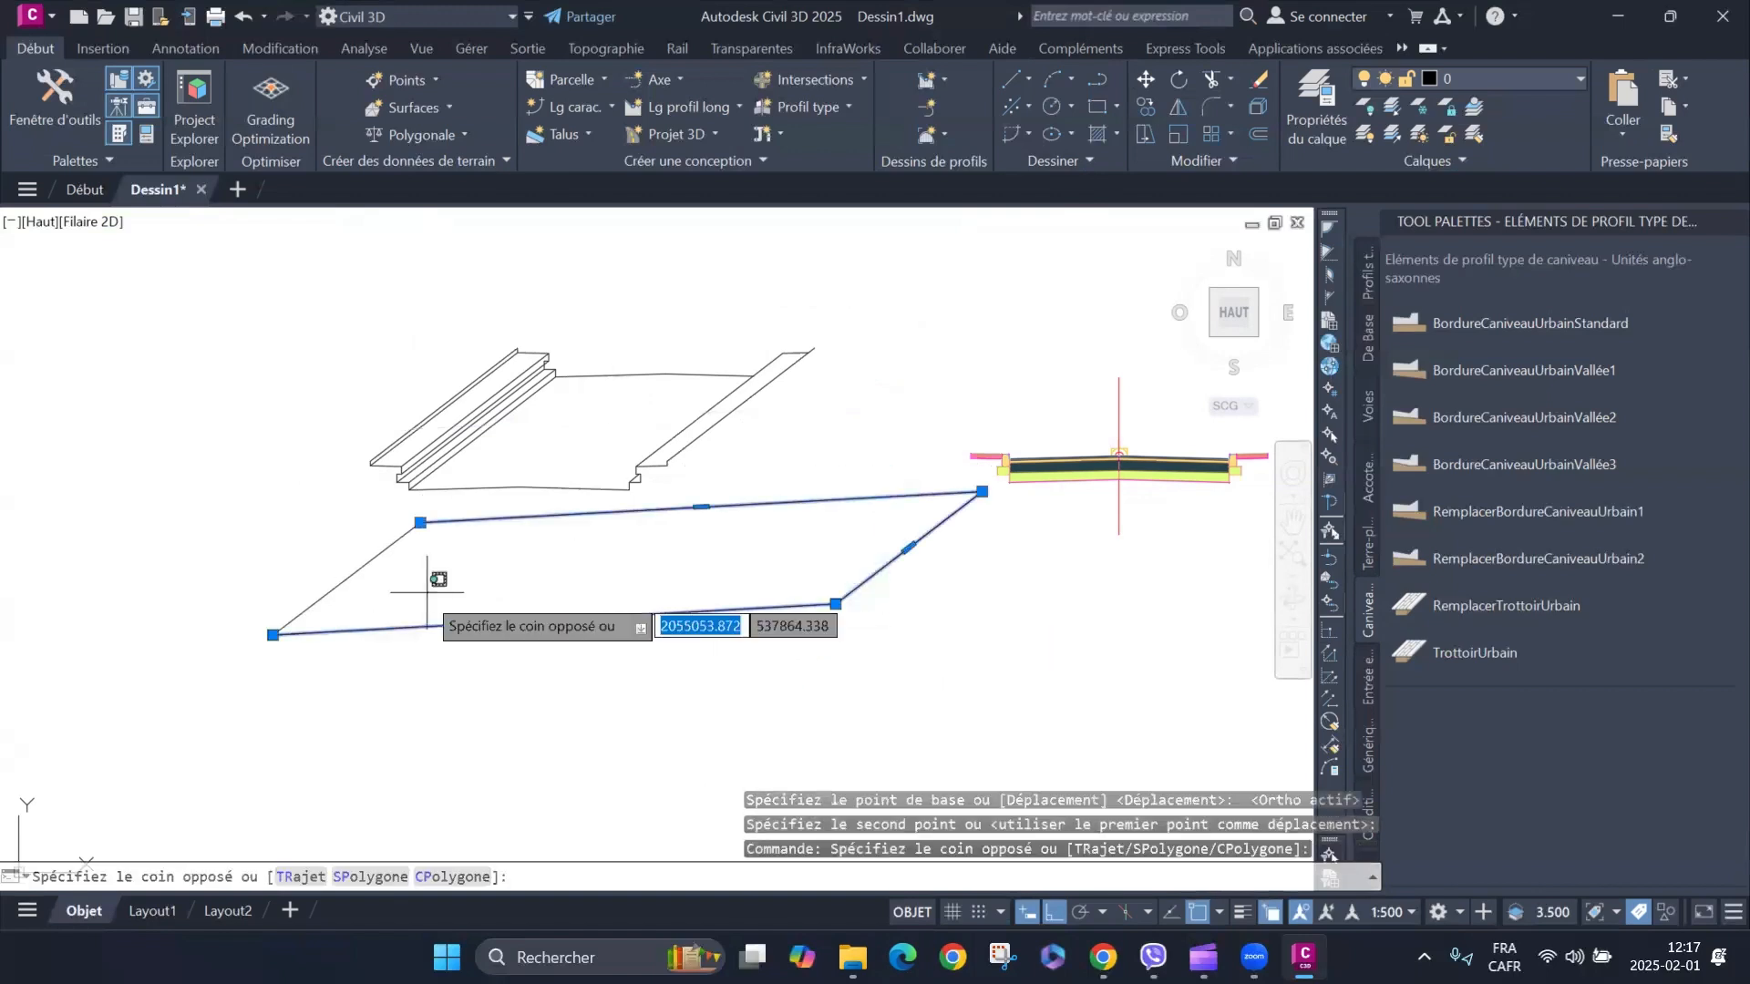
pyautogui.click(273, 715)
pyautogui.press('Delete')
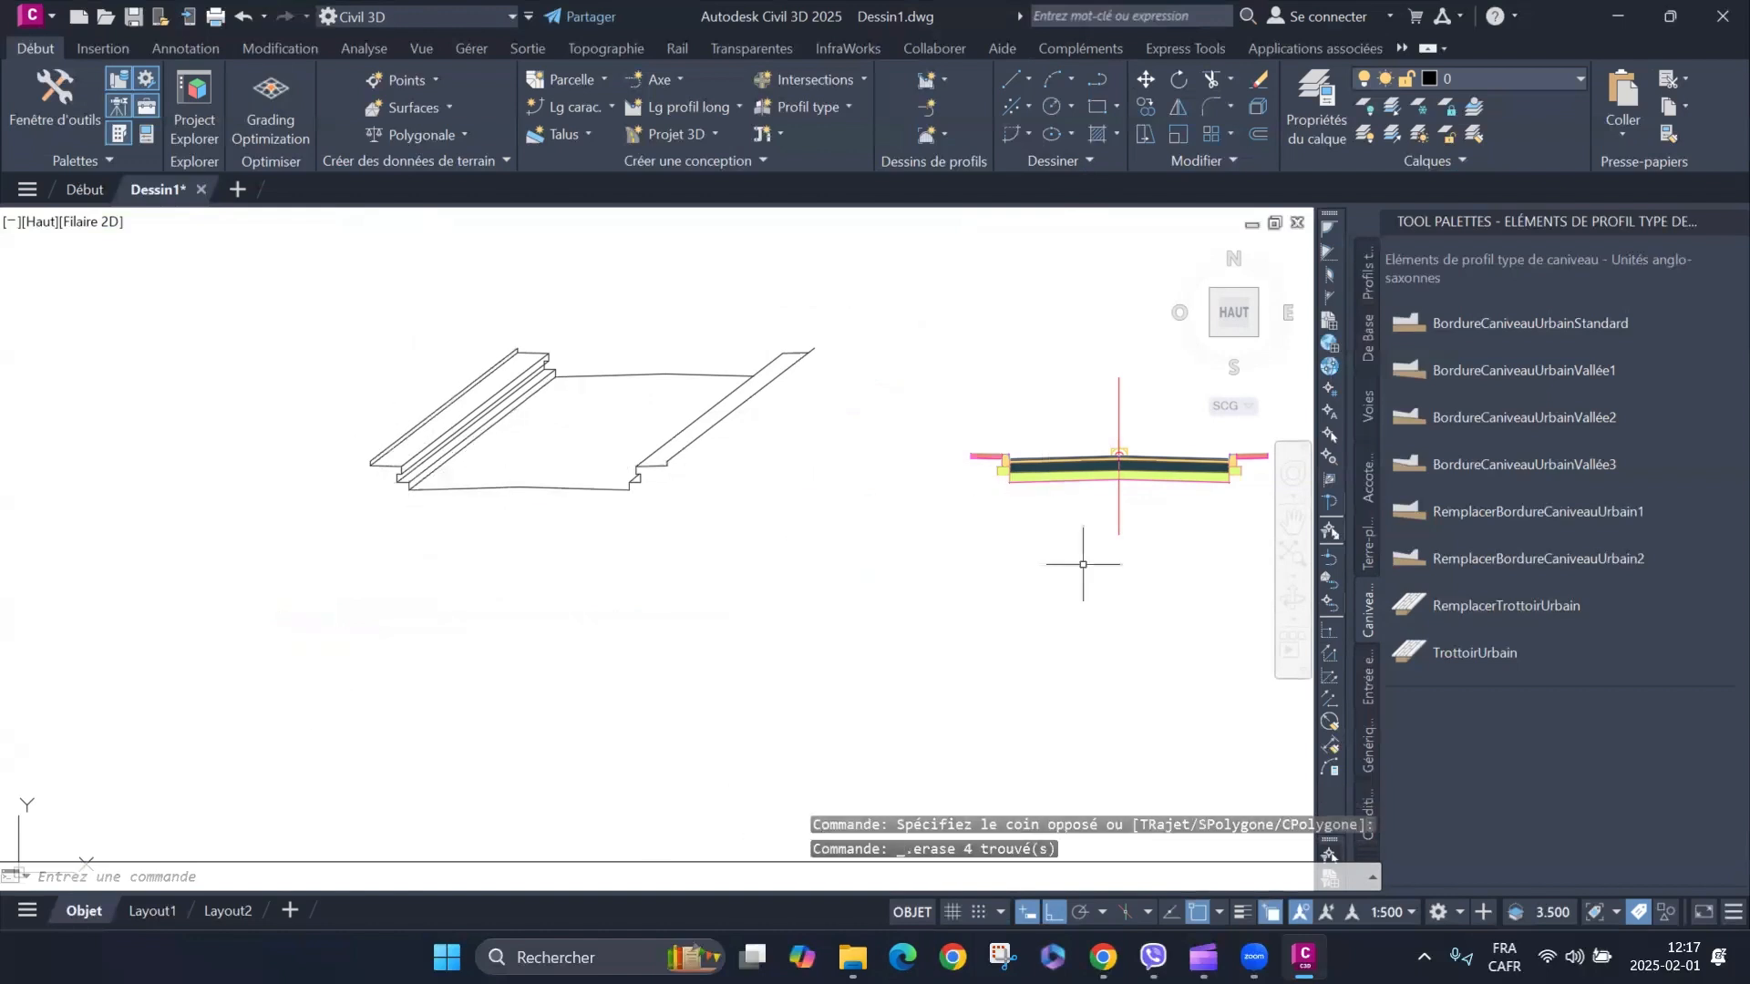
# Select the 3D project (corridor) PROJET 3D 001 rather than its axis and open its corridor properties.
pyautogui.scroll(-6, 1083, 565)
pyautogui.scroll(5, 802, 643)
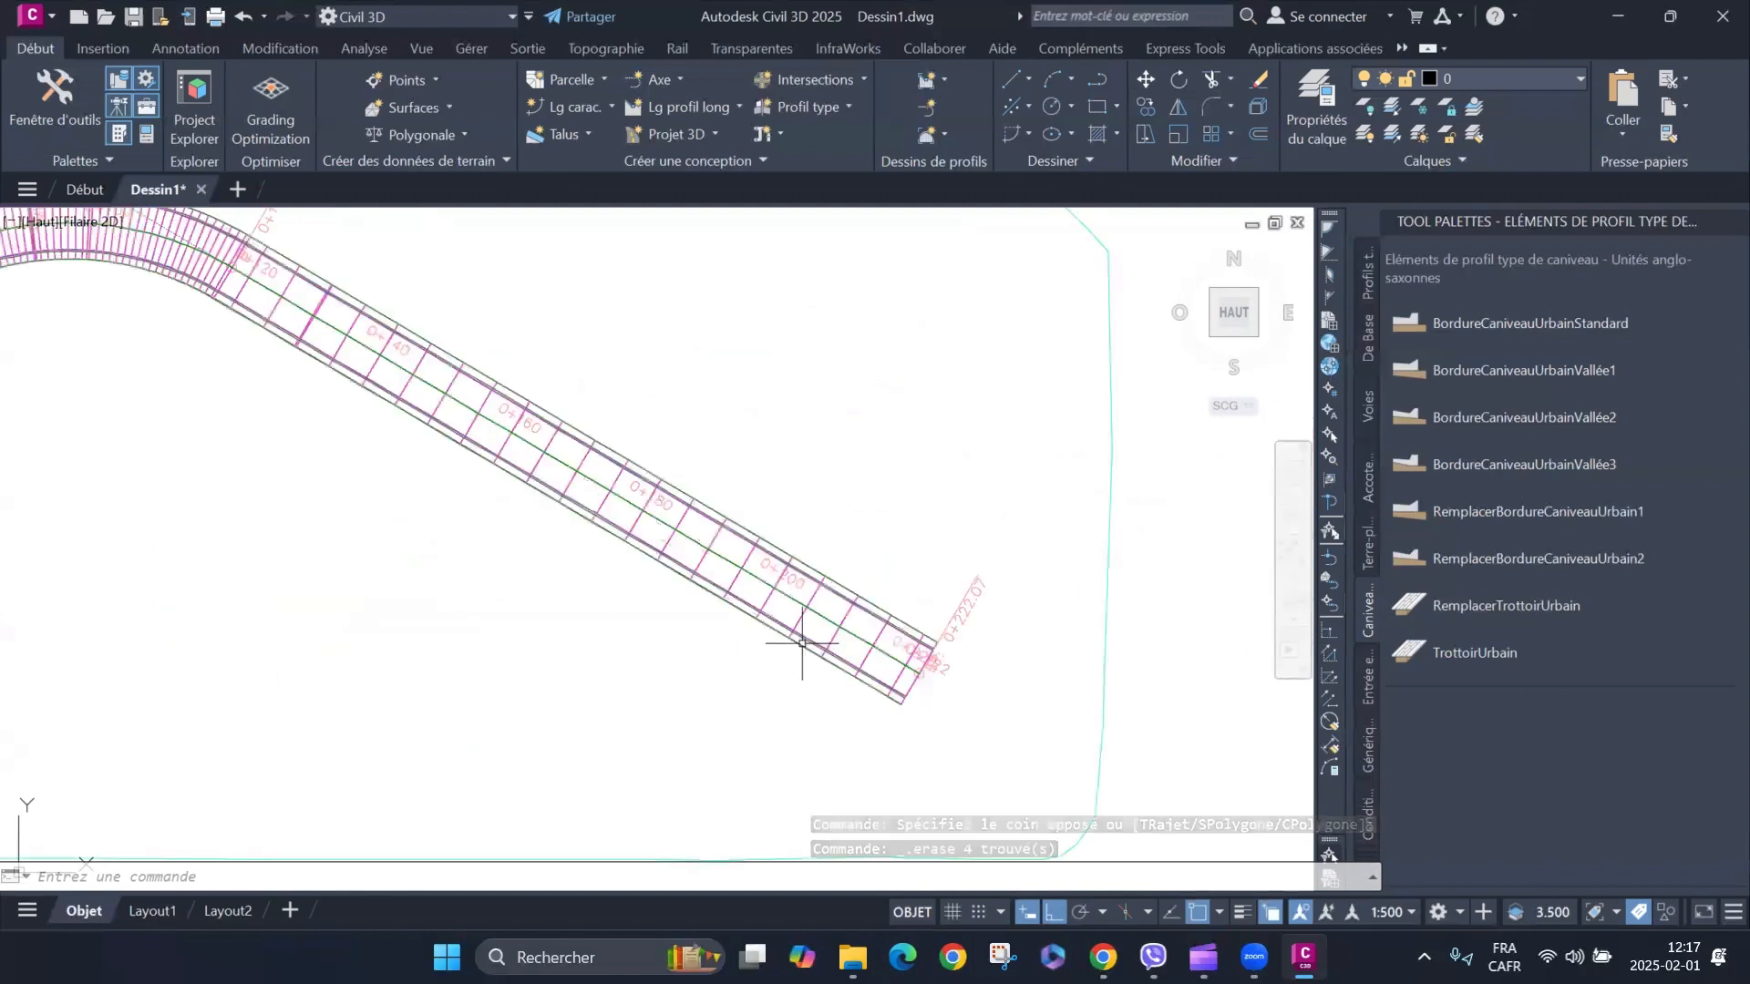
pyautogui.scroll(2, 802, 643)
pyautogui.scroll(-5, 742, 626)
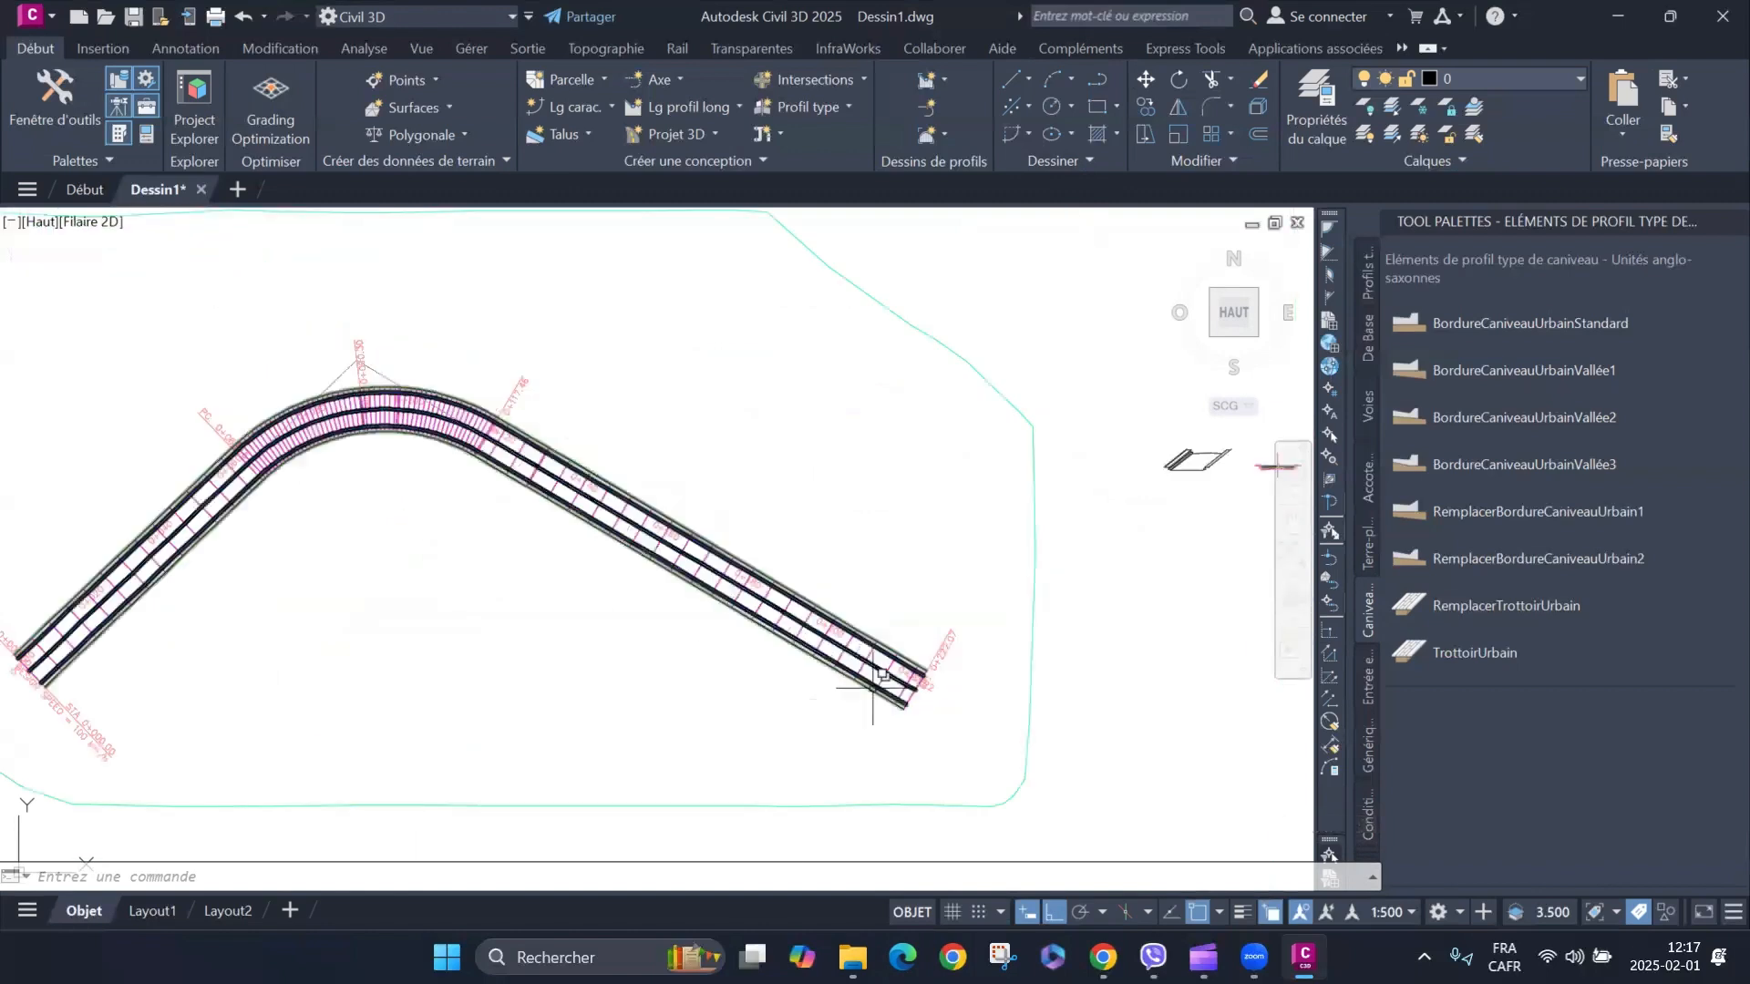
pyautogui.scroll(4, 595, 547)
pyautogui.click(654, 499)
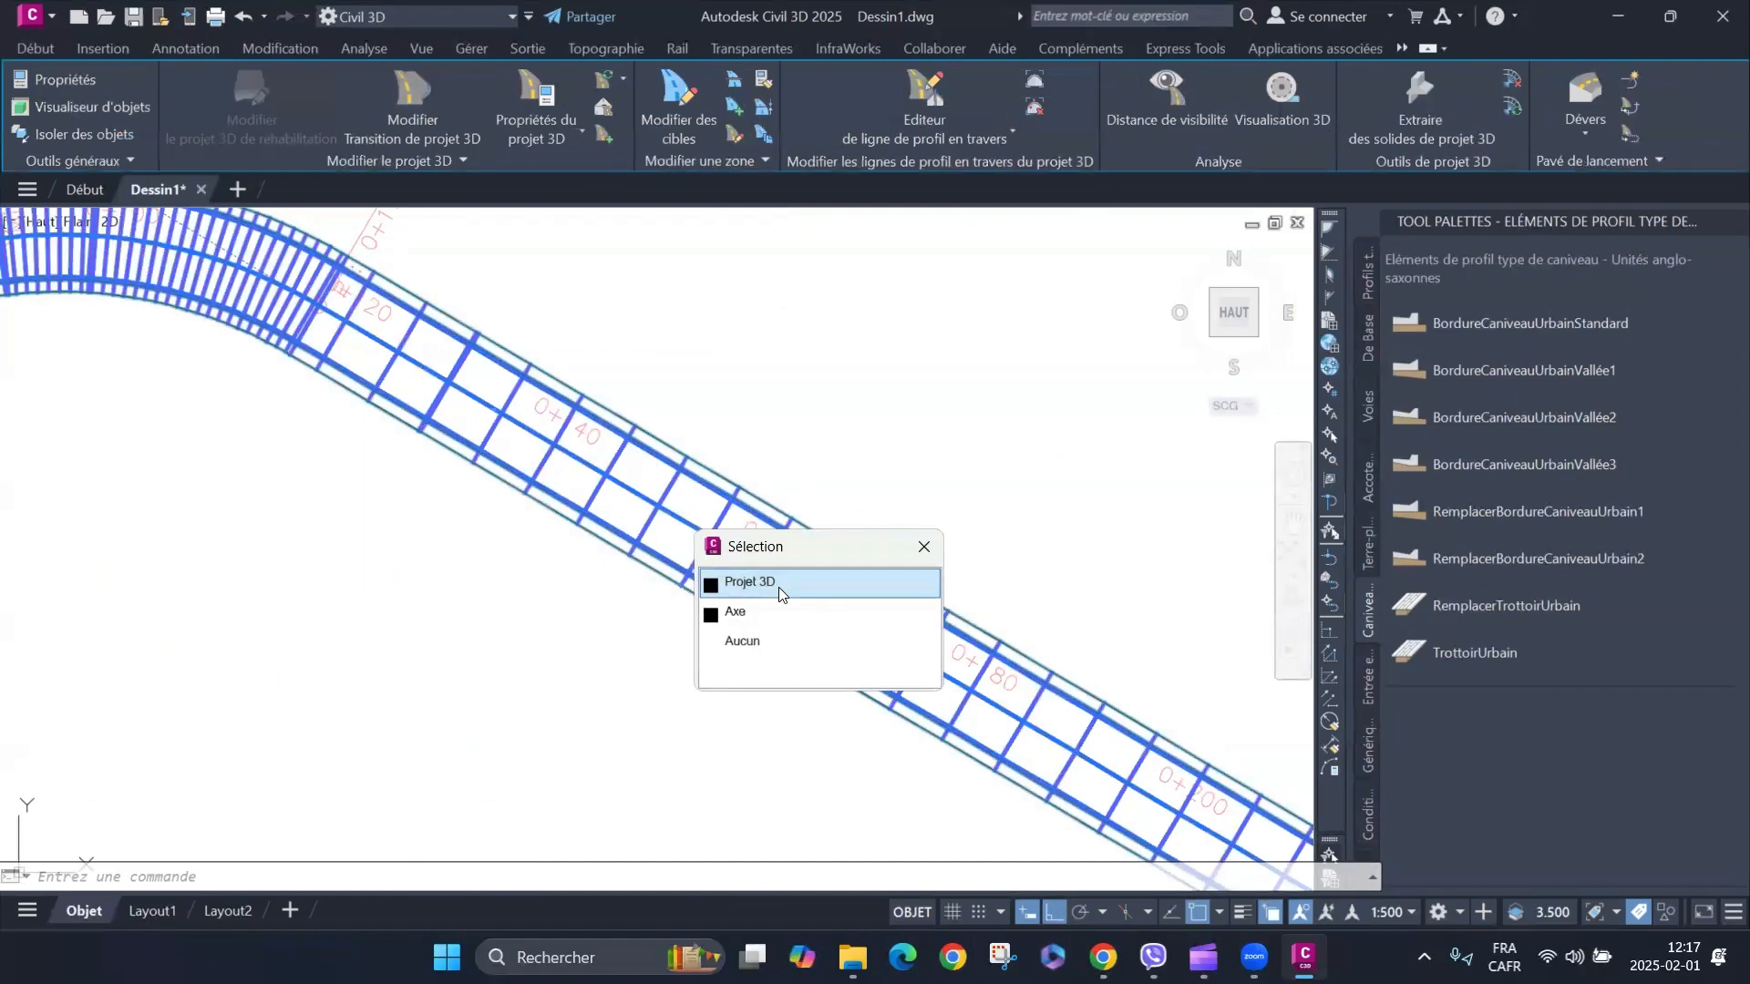
pyautogui.click(749, 582)
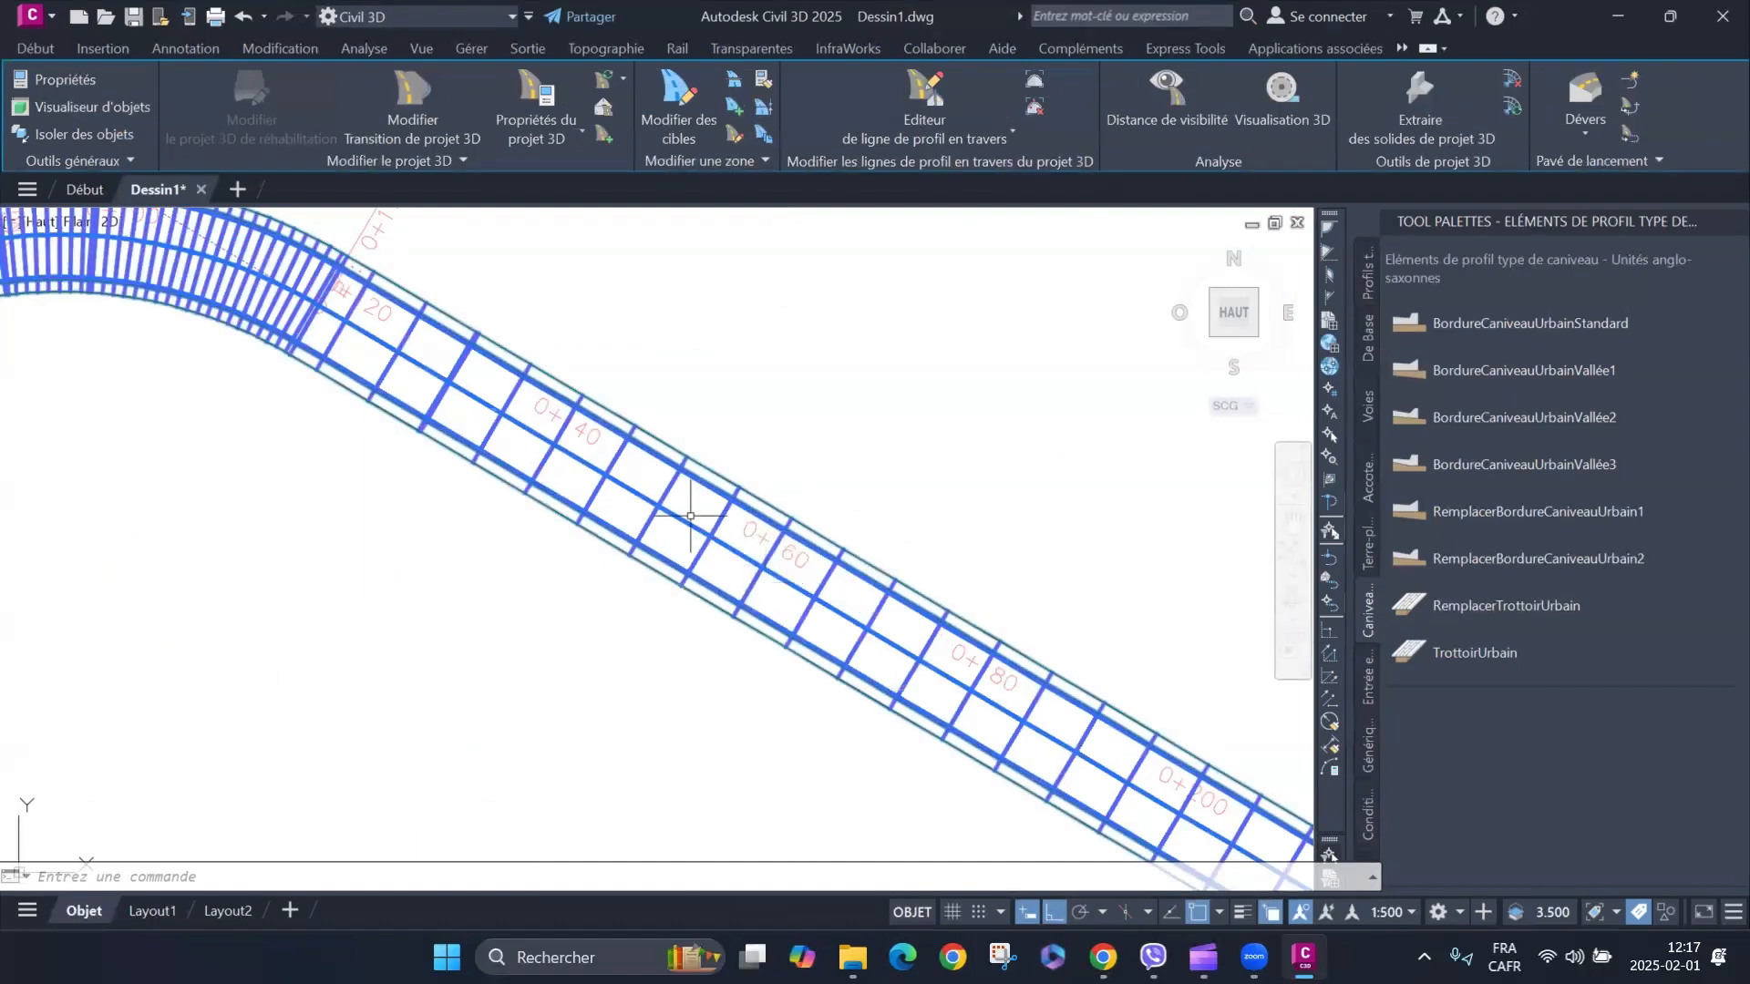
pyautogui.rightClick(690, 516)
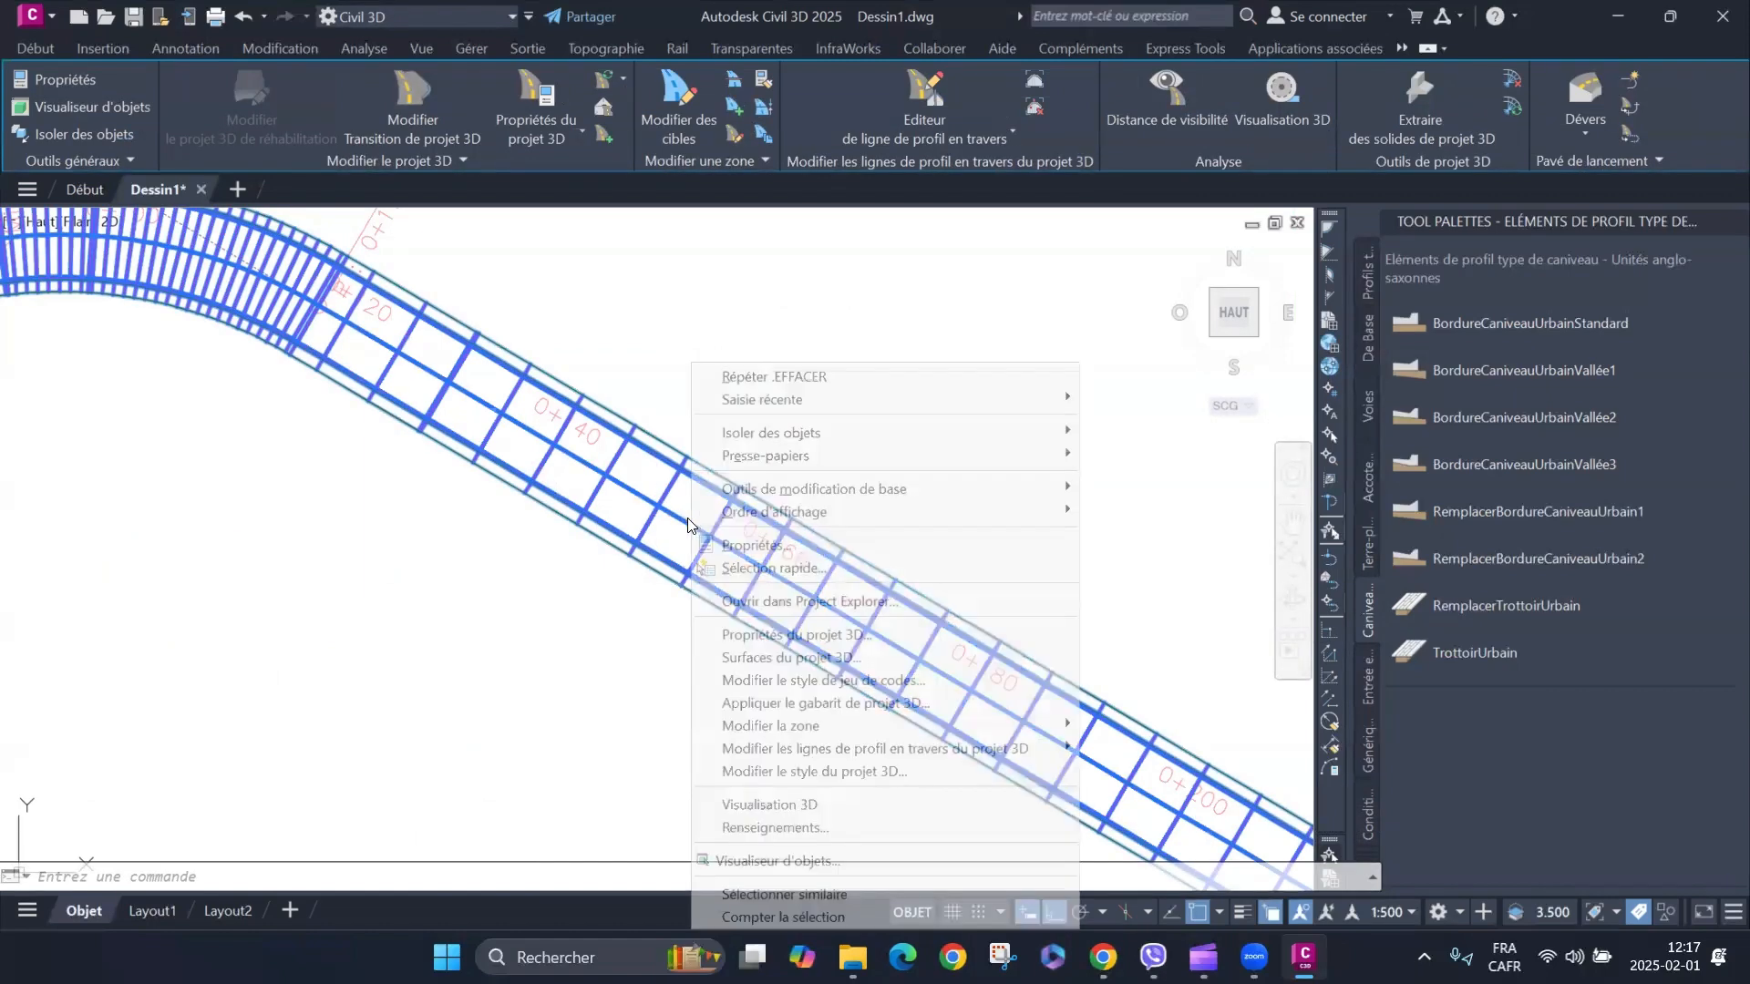
pyautogui.click(810, 636)
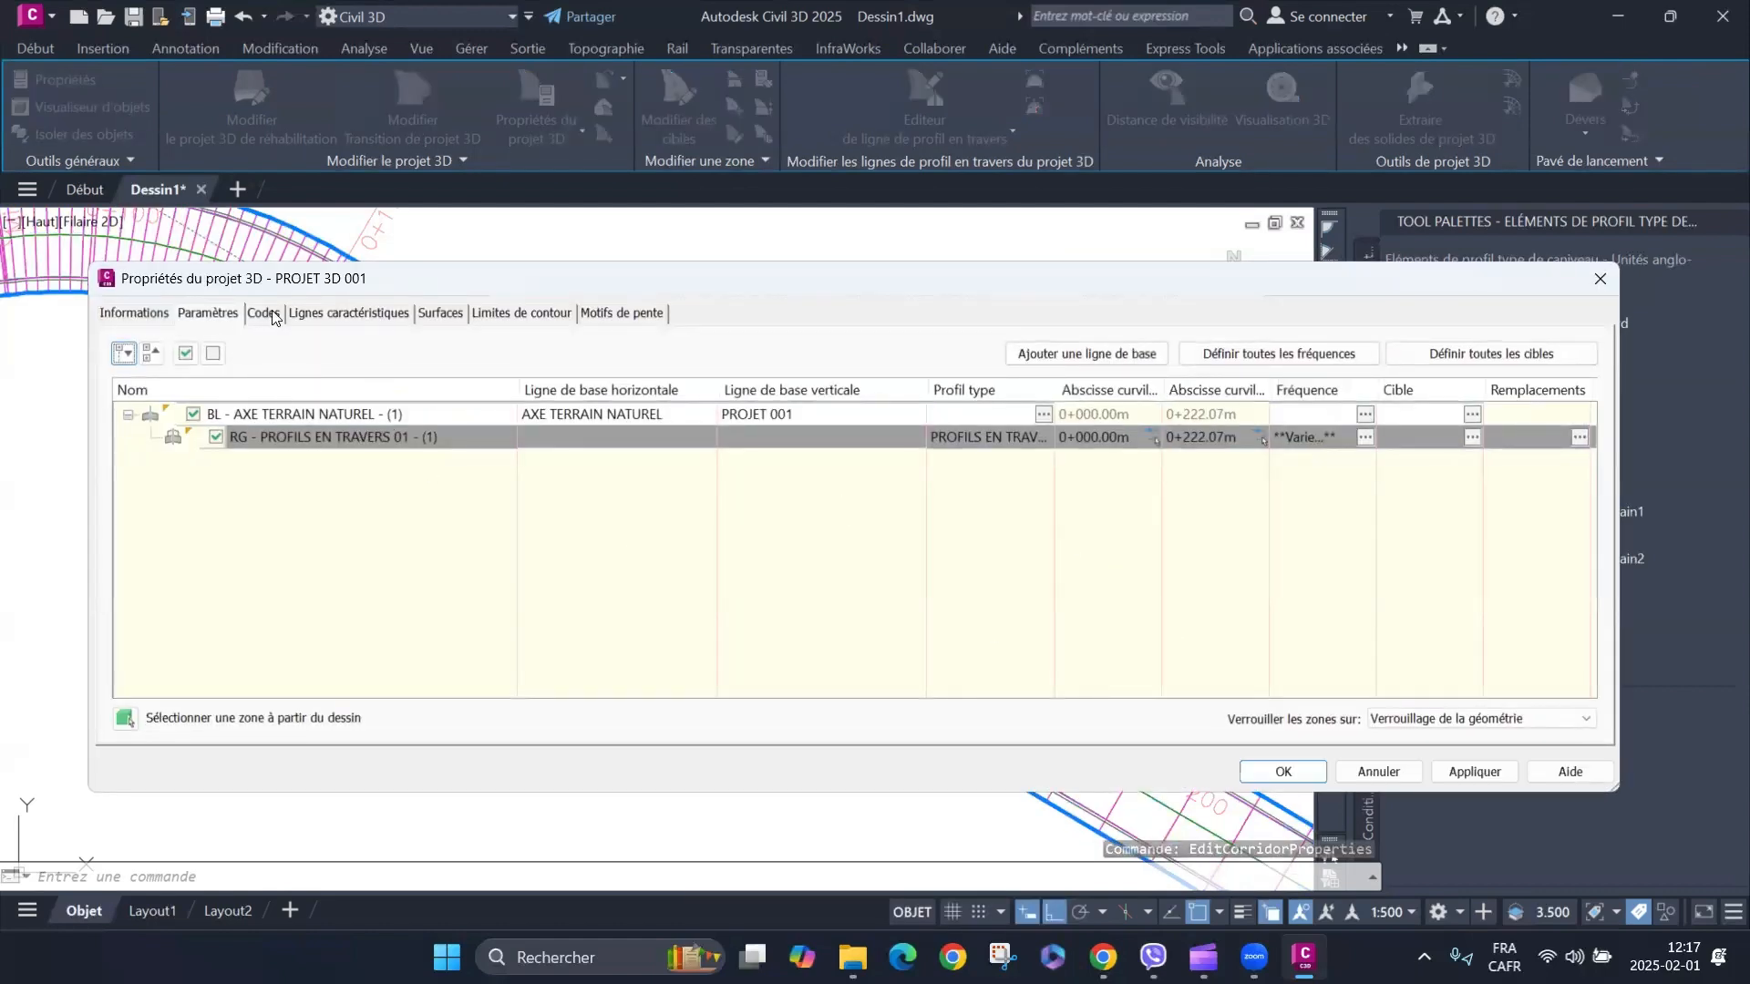
# Create a corridor surface and name it DATUM.
pyautogui.click(442, 313)
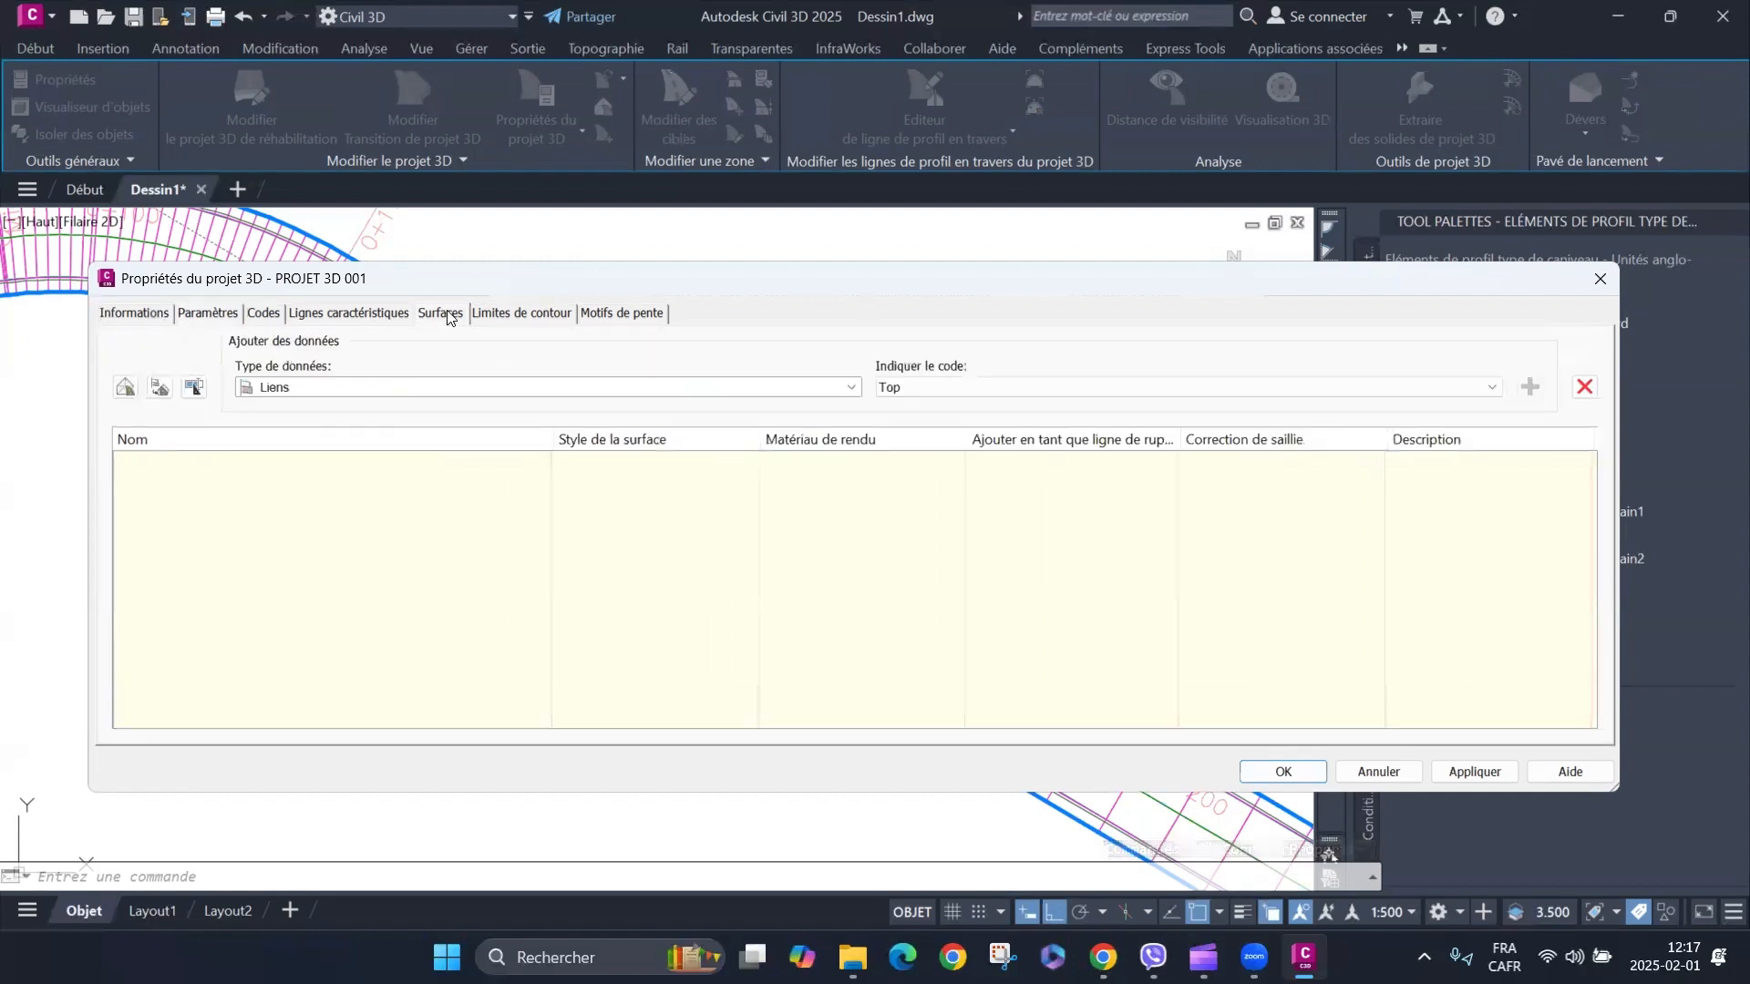
pyautogui.click(125, 389)
pyautogui.doubleClick(368, 467)
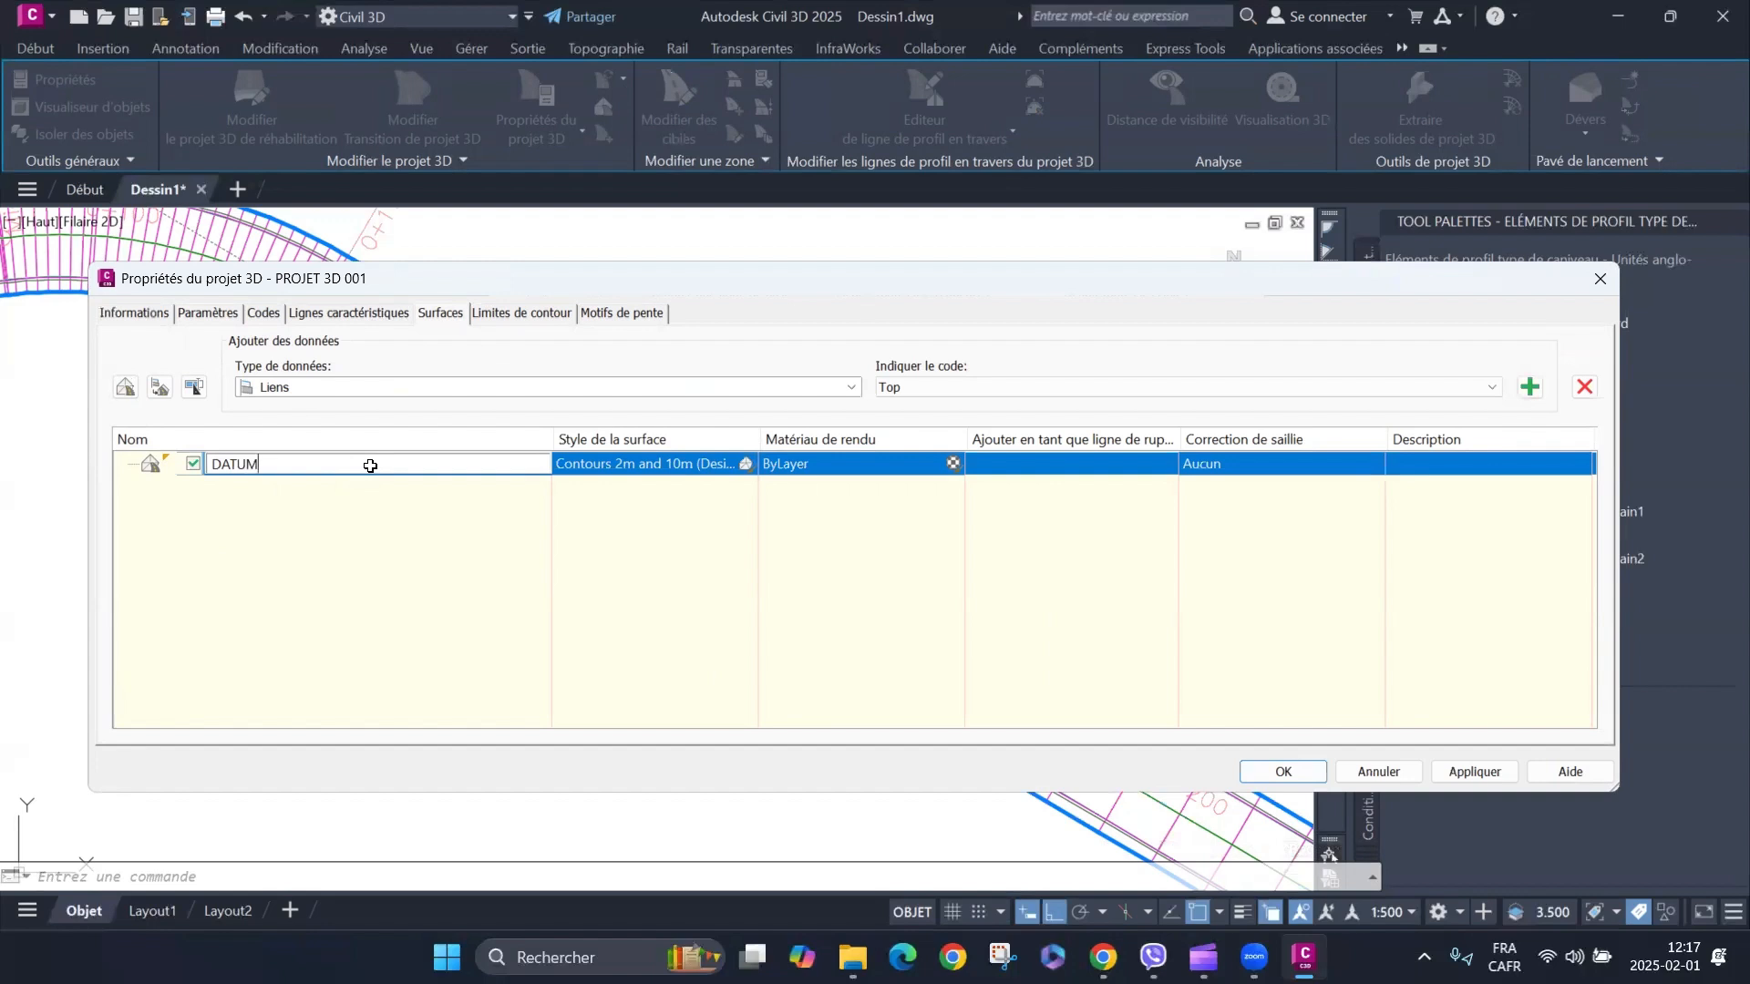
pyautogui.click(346, 595)
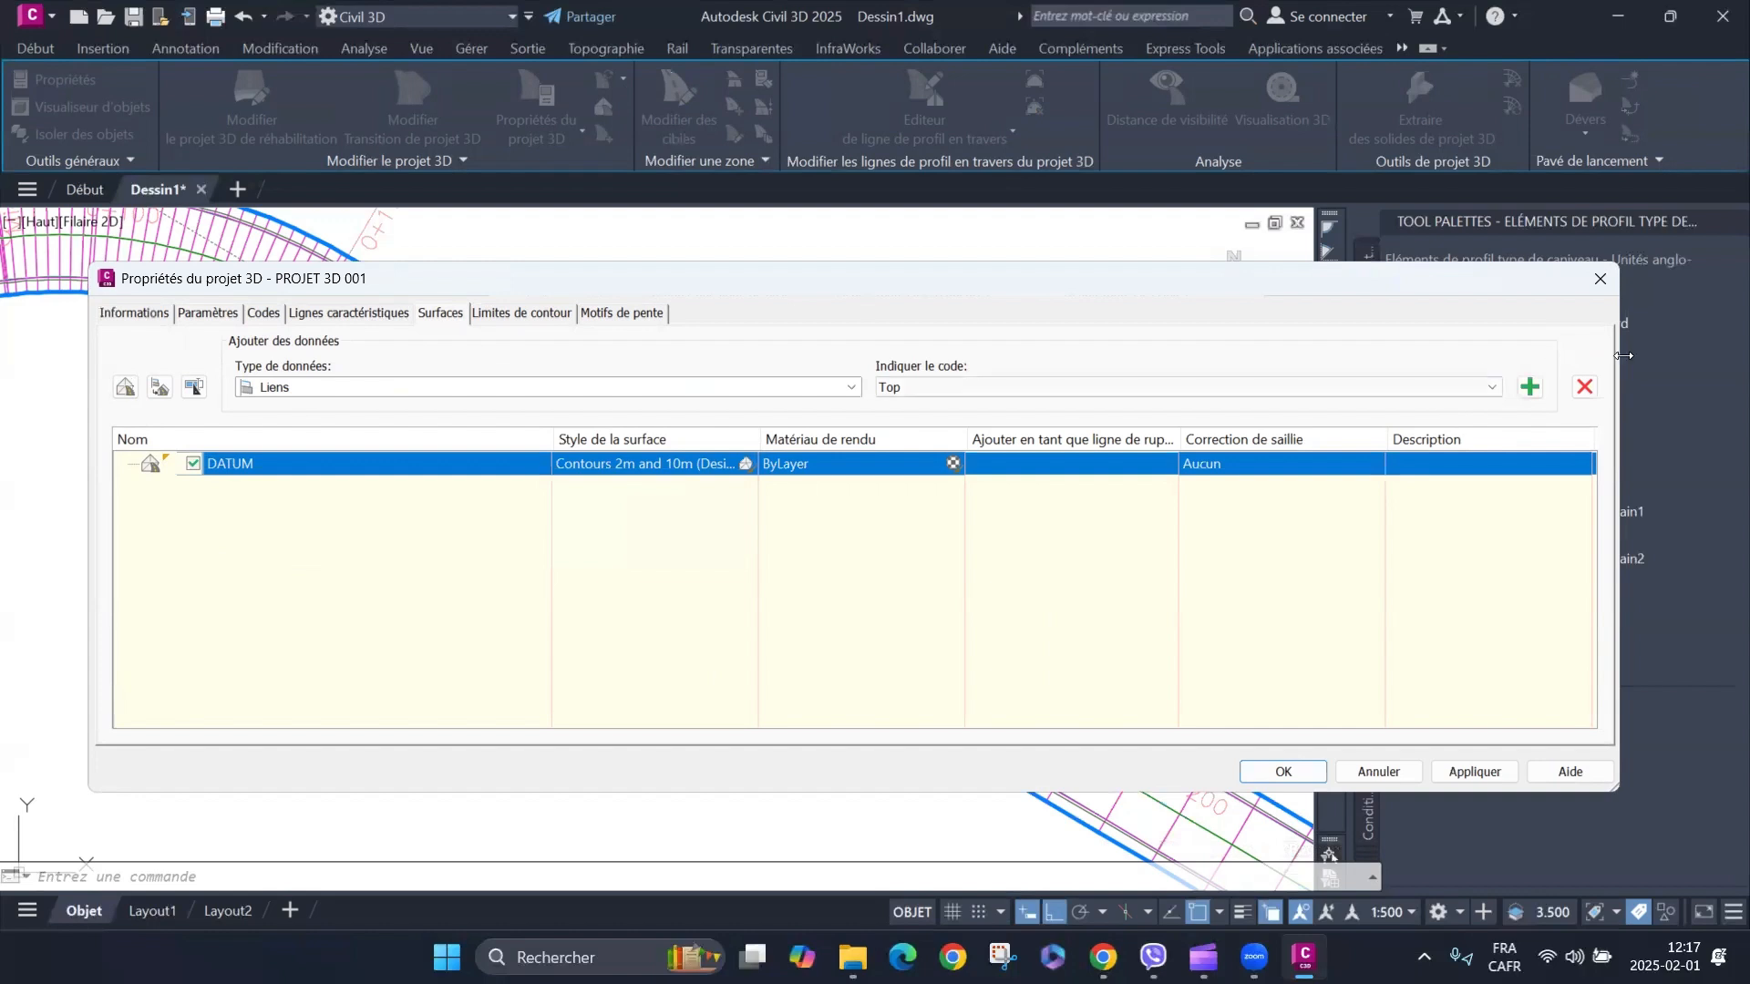
# Add the Datum link code to the DATUM surface and have it added as breaklines.
pyautogui.click(1495, 392)
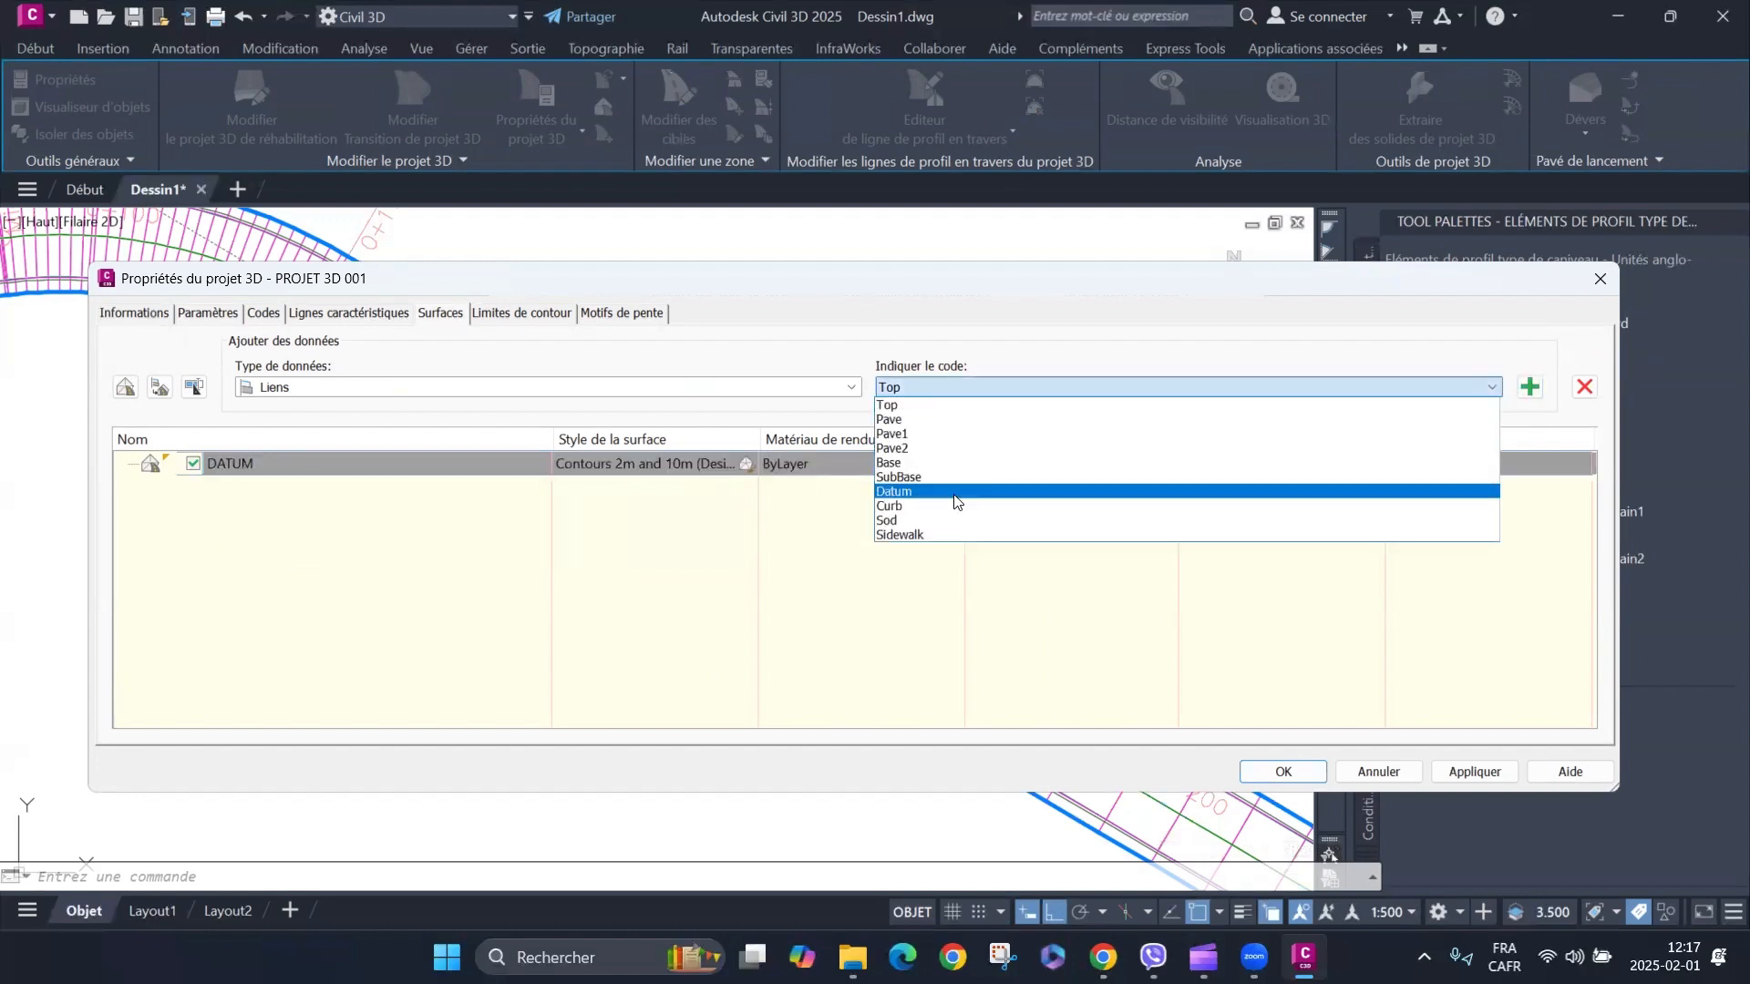
pyautogui.click(911, 493)
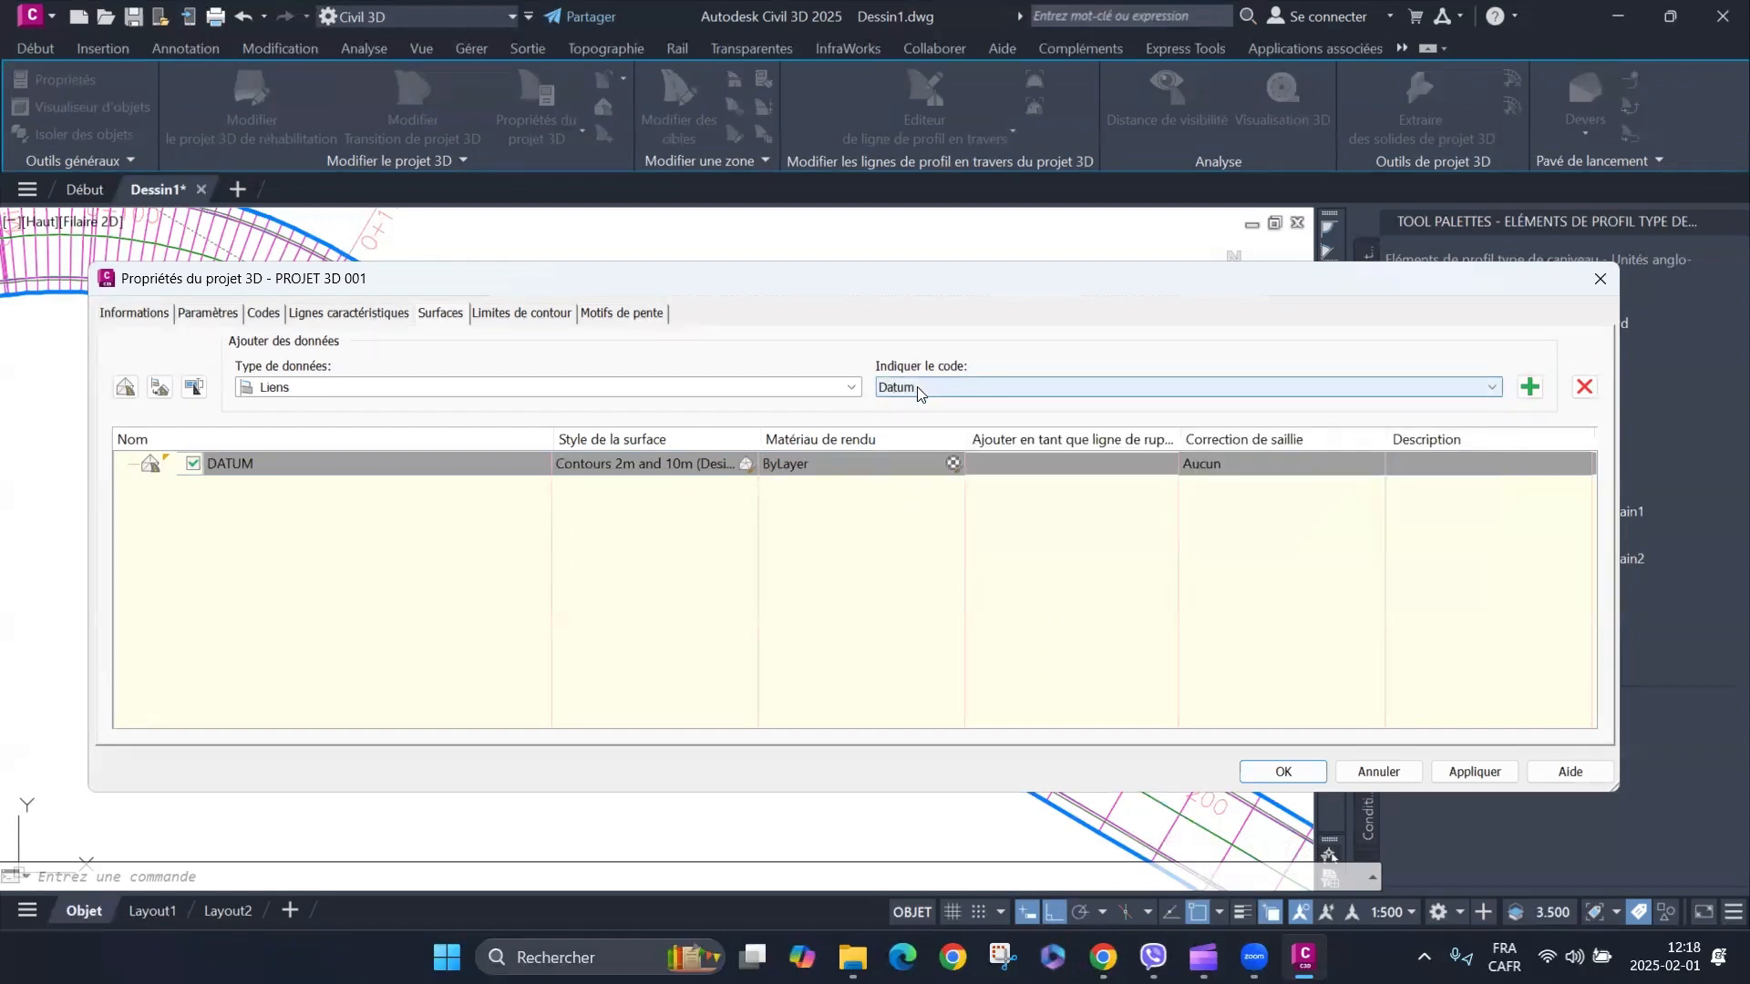
pyautogui.click(1532, 388)
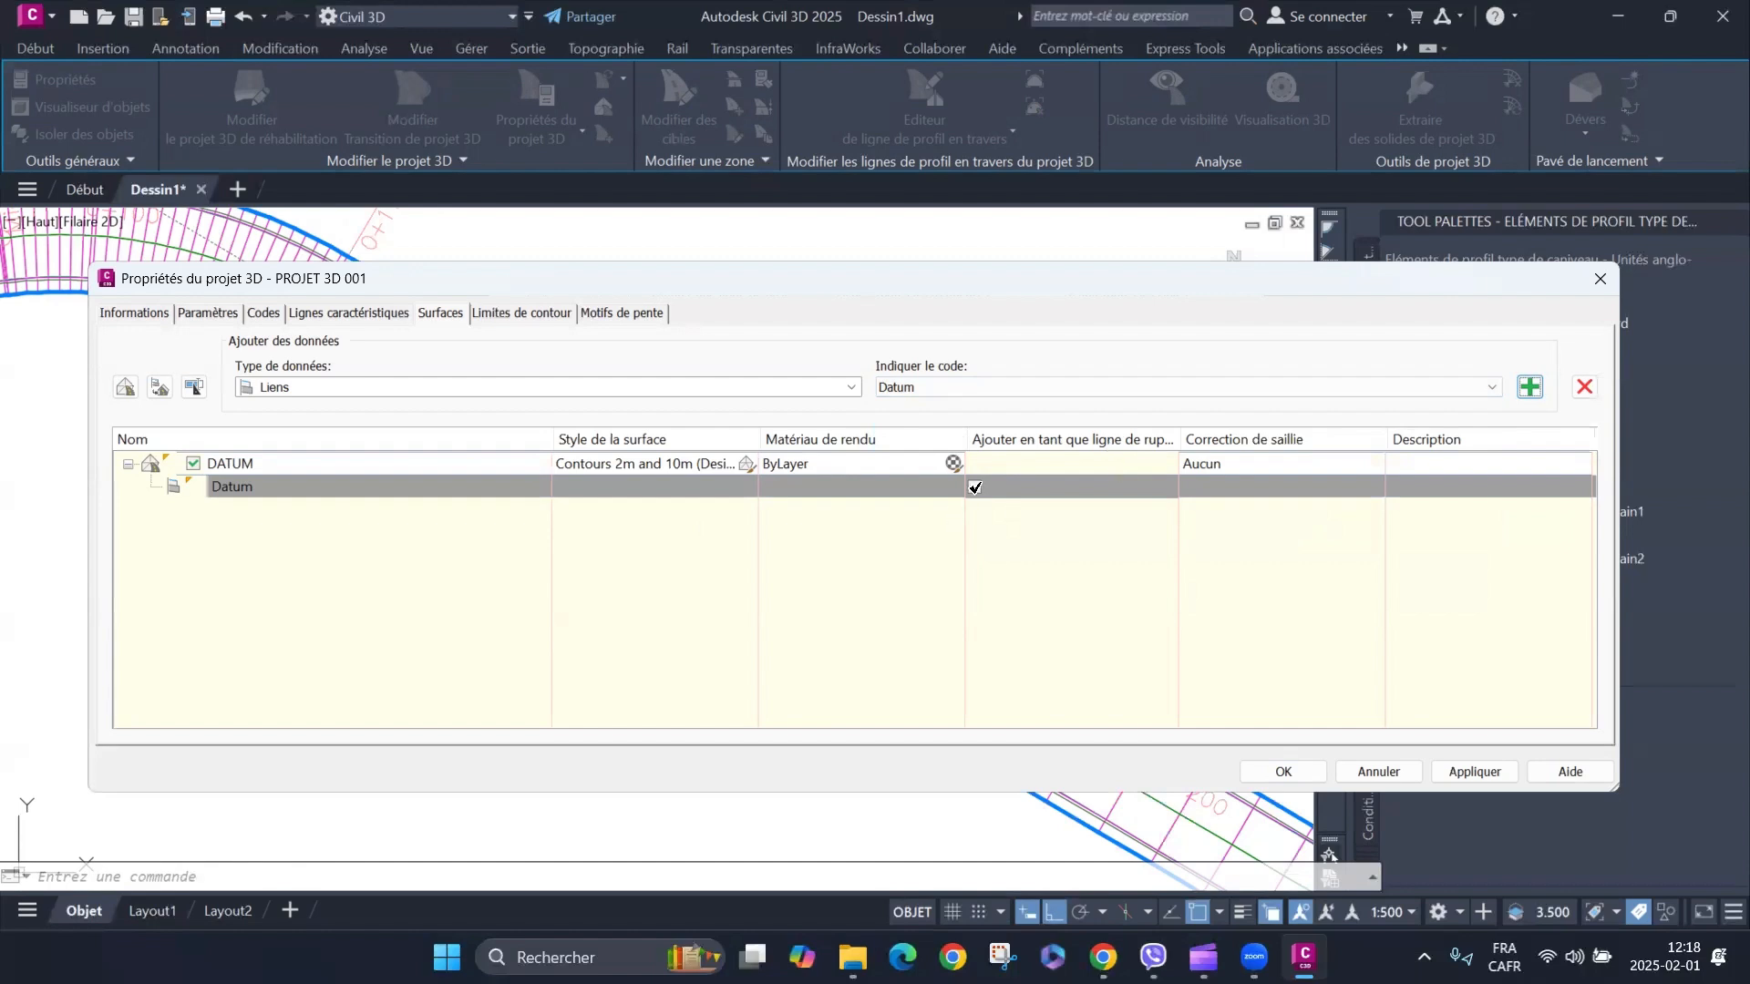
pyautogui.click(1032, 495)
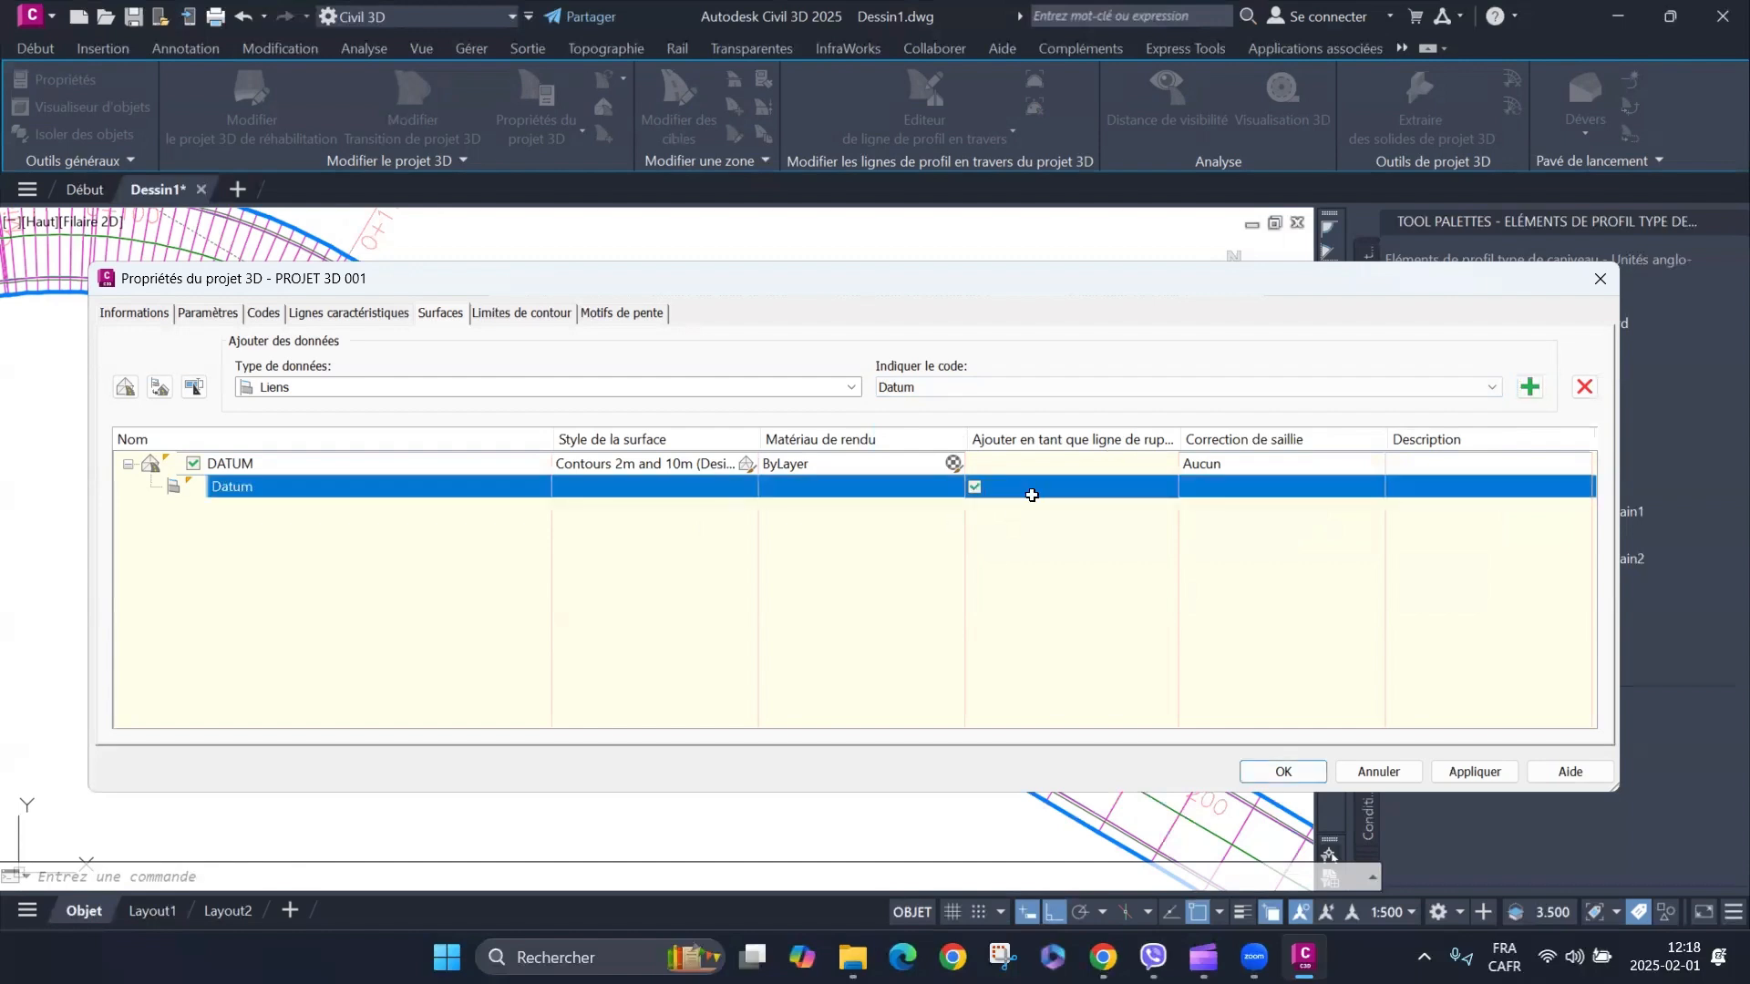
# Set the DATUM surface's overhang correction to Liens vers le haut and apply the corridor properties.
pyautogui.click(1269, 469)
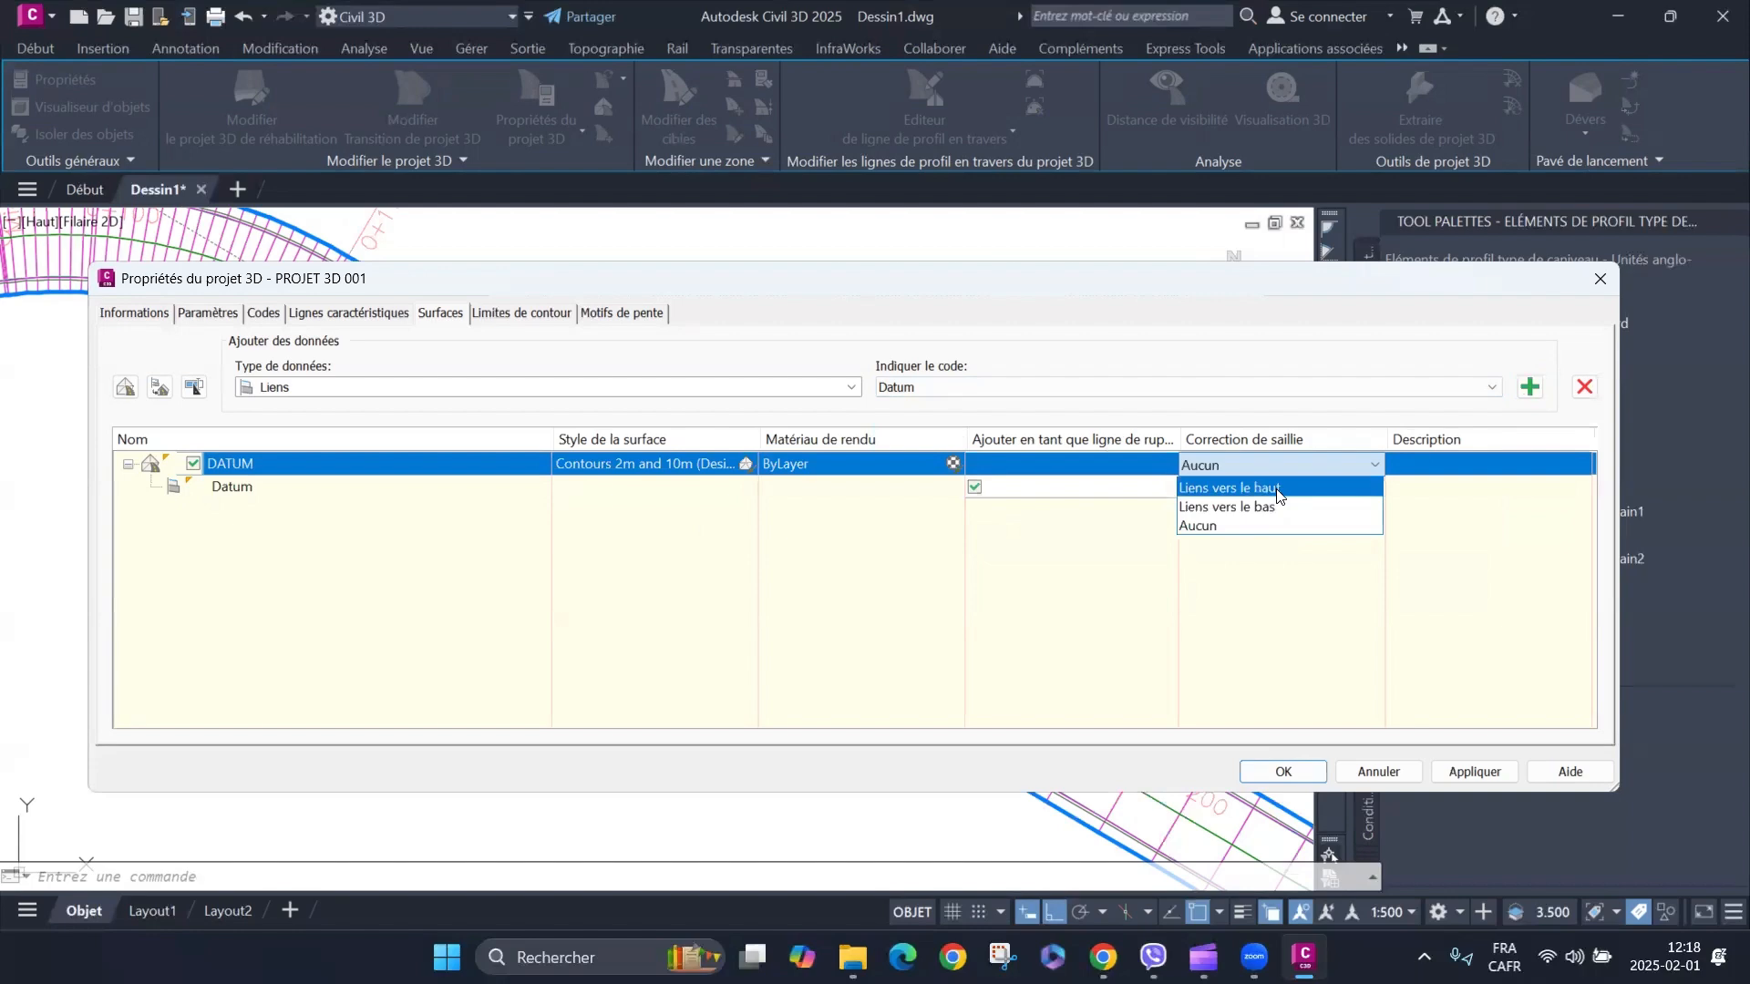
pyautogui.click(1277, 490)
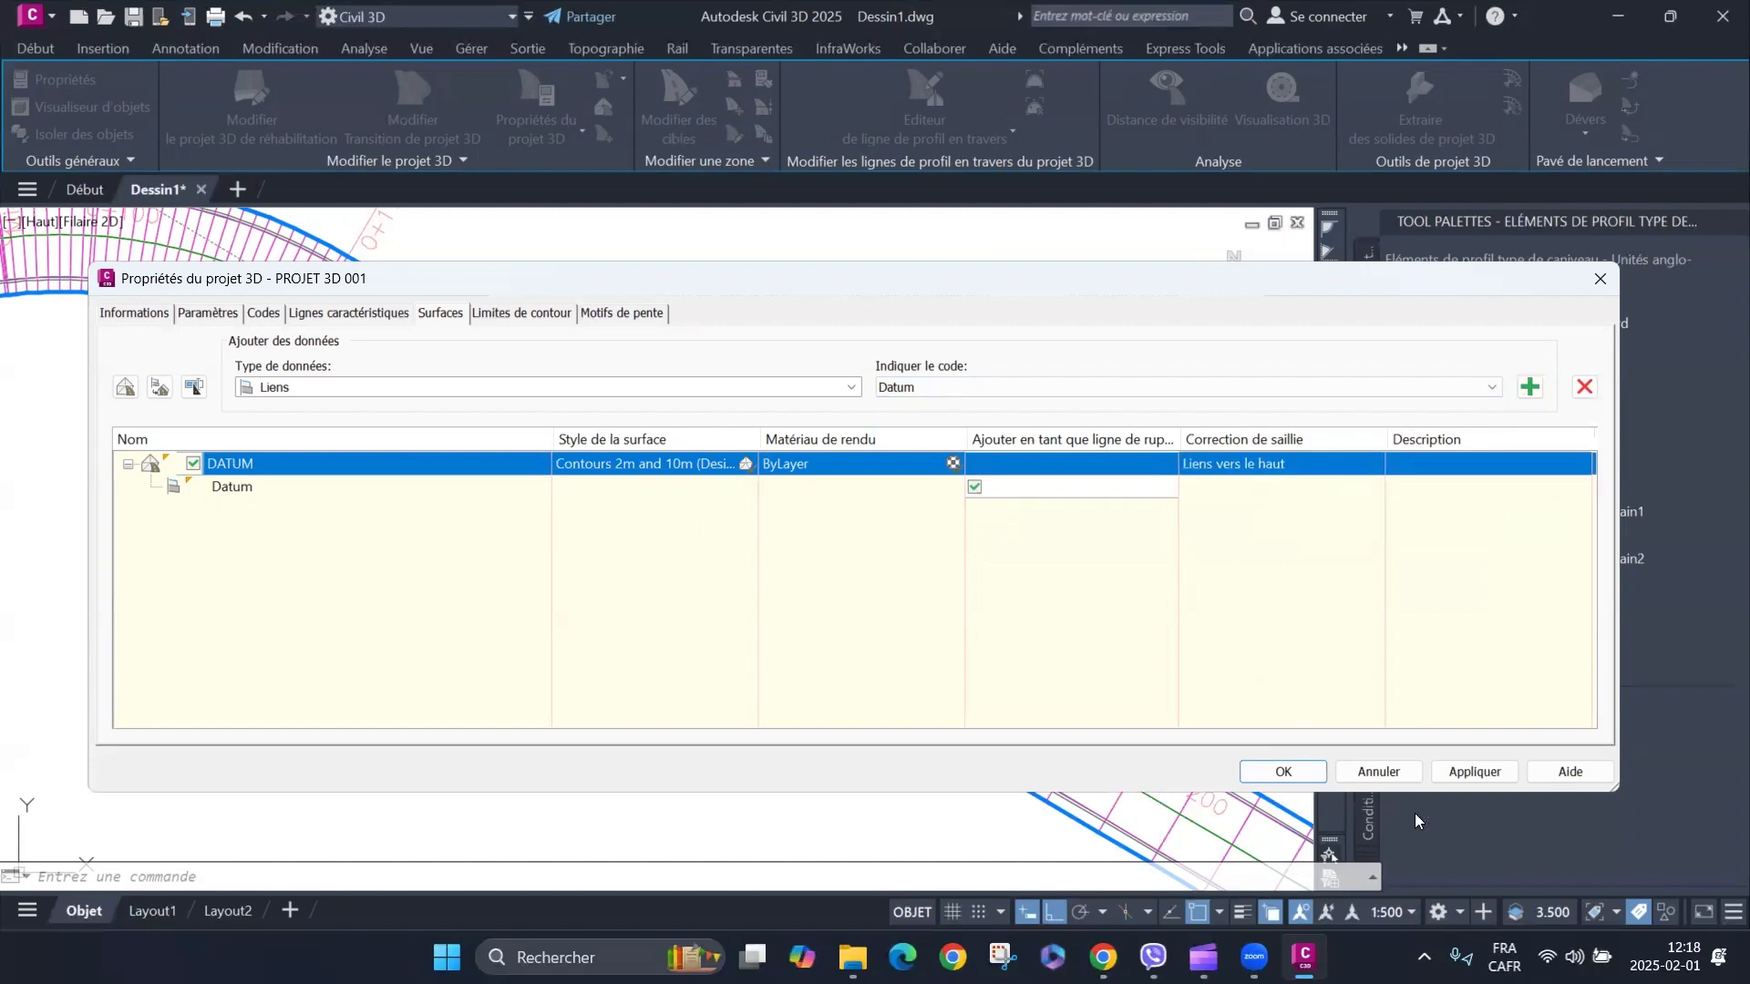
pyautogui.click(1474, 772)
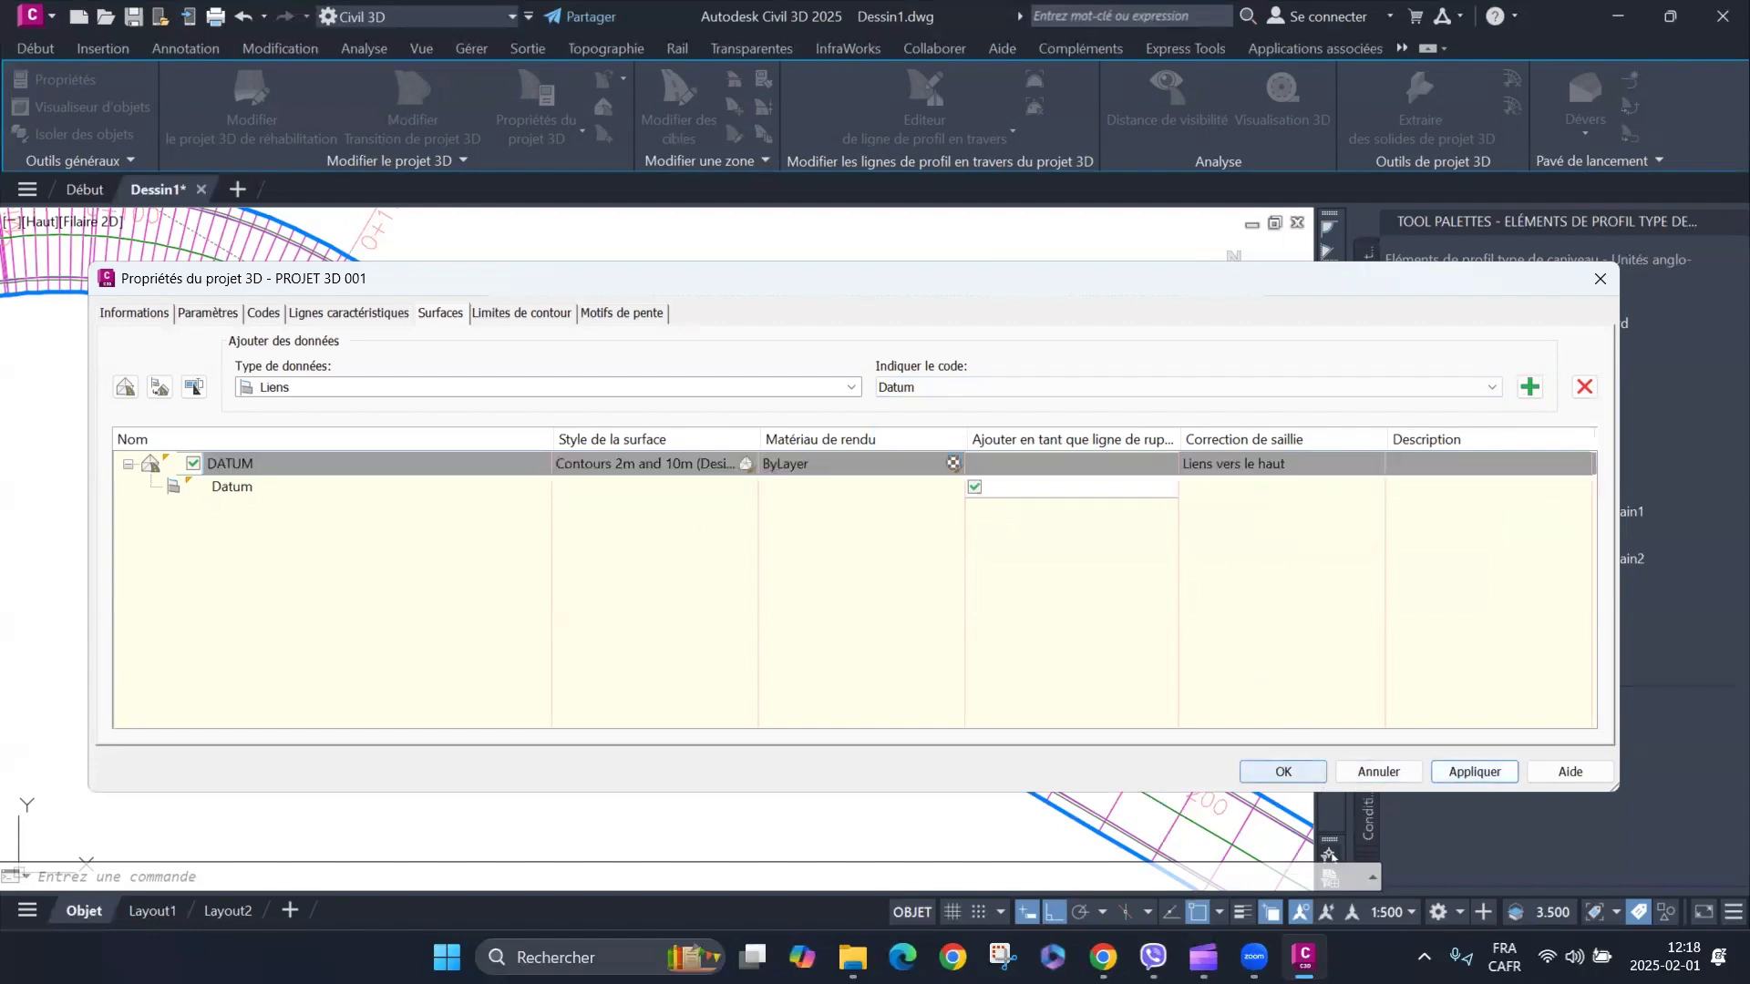
pyautogui.click(1283, 773)
# Select the DATUM surface and examine how its outline and contours run relative to the corridor edges and both ends.
pyautogui.scroll(-5, 893, 443)
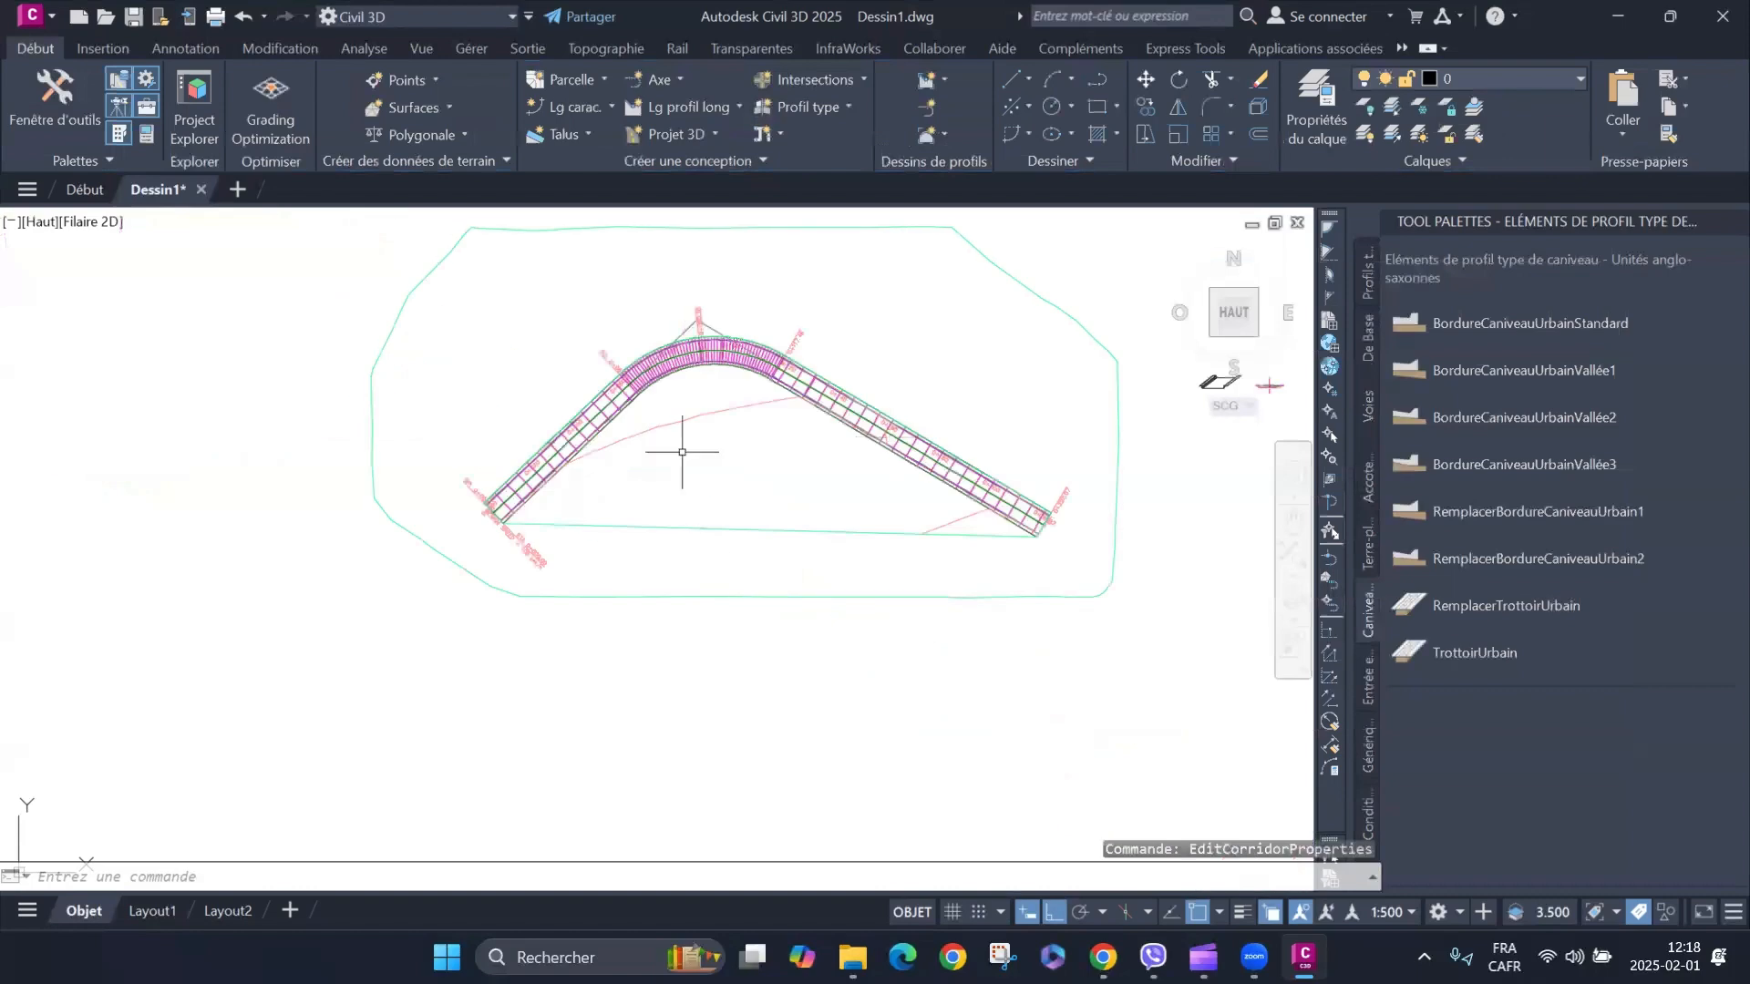
pyautogui.scroll(3, 683, 445)
pyautogui.click(730, 324)
pyautogui.click(625, 500)
pyautogui.scroll(-3, 622, 565)
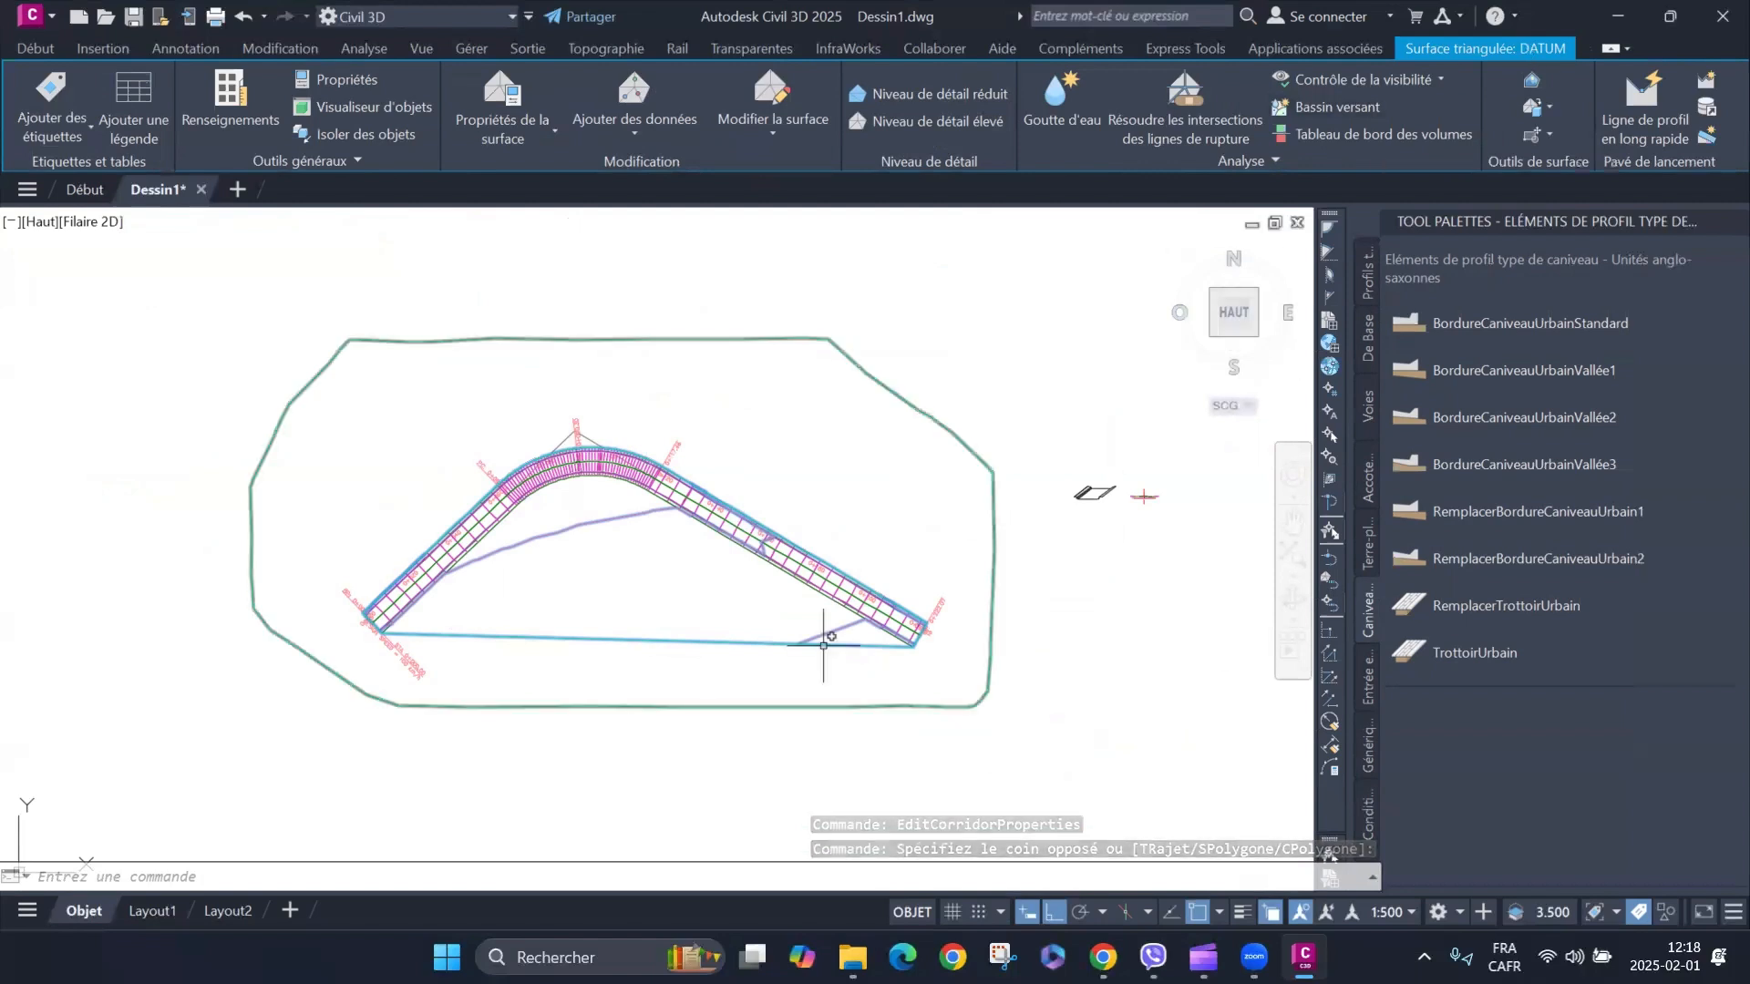
pyautogui.scroll(4, 824, 645)
pyautogui.scroll(-2, 781, 625)
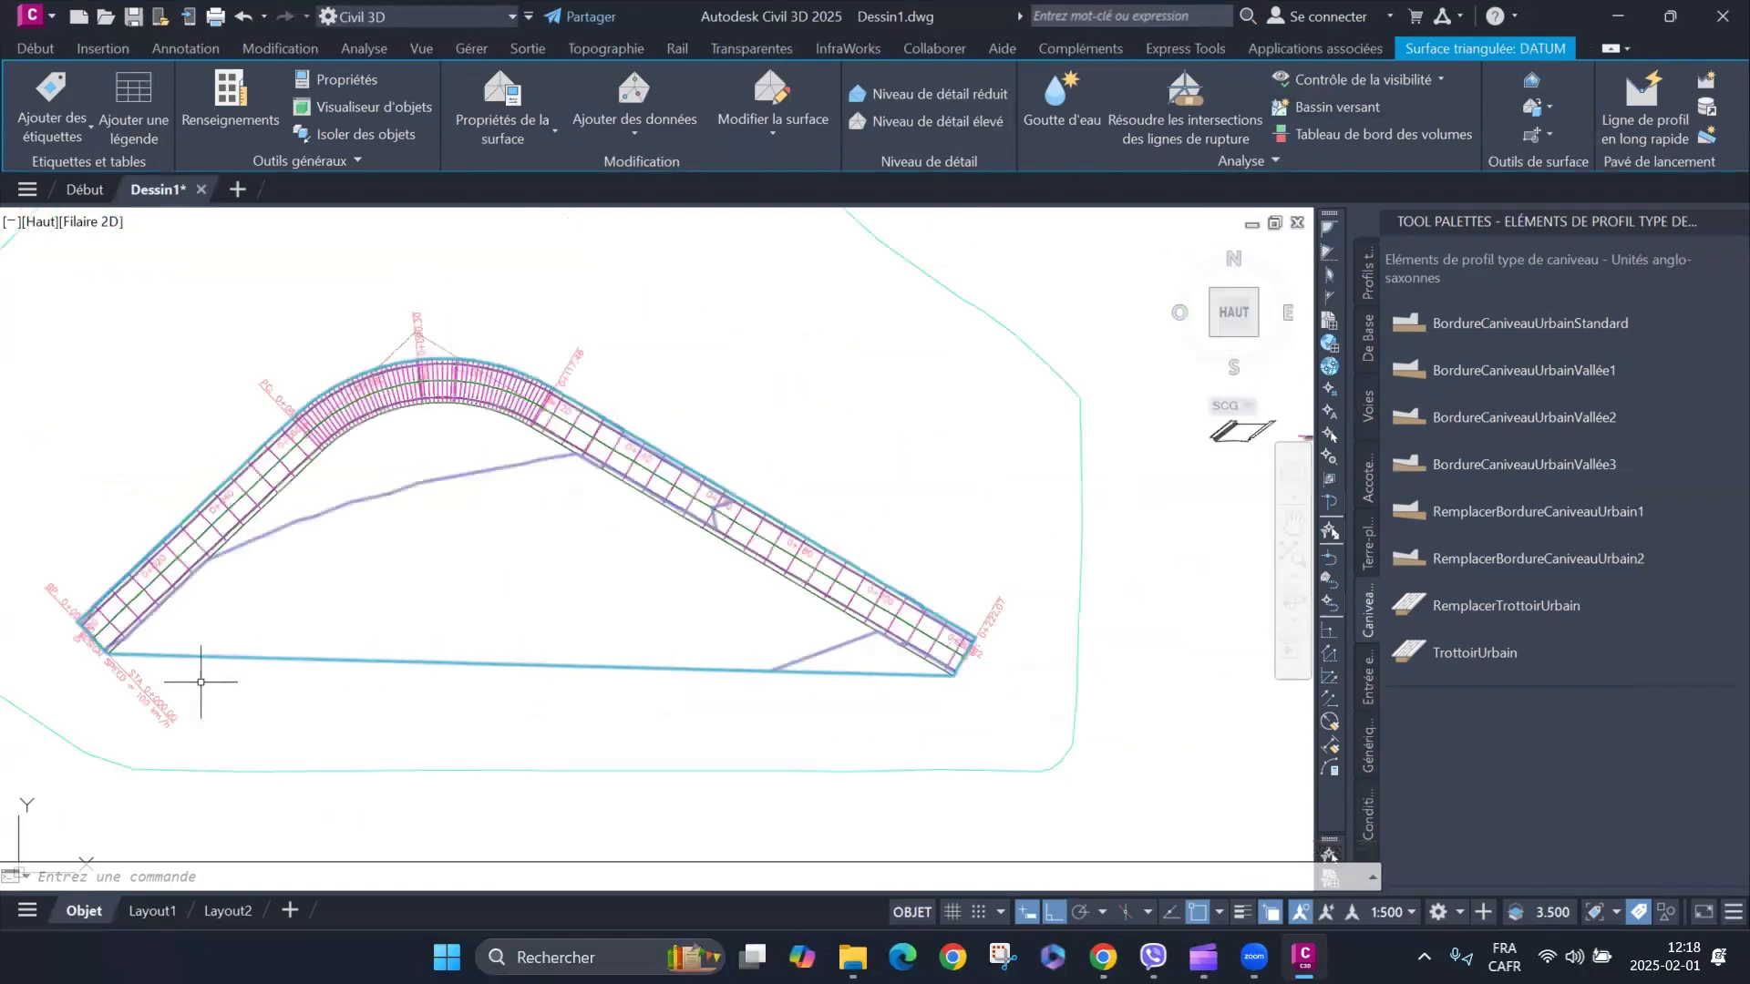
pyautogui.scroll(2, 118, 615)
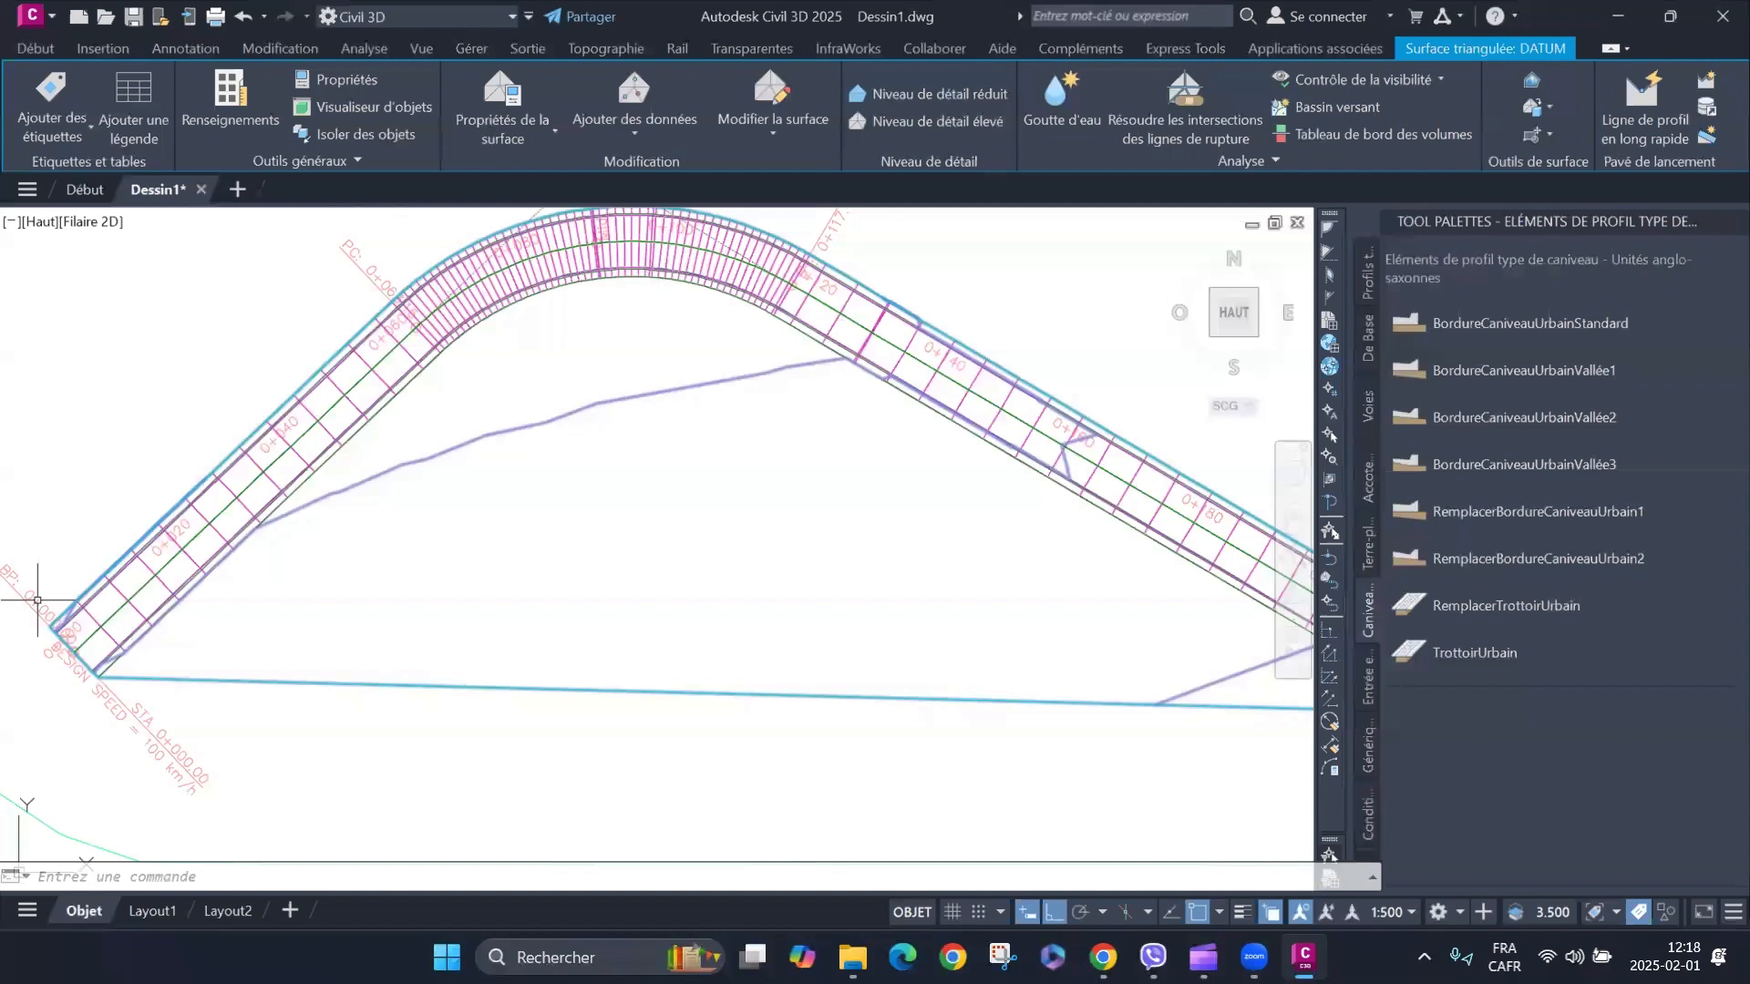
pyautogui.scroll(4, 55, 583)
pyautogui.scroll(-7, 274, 488)
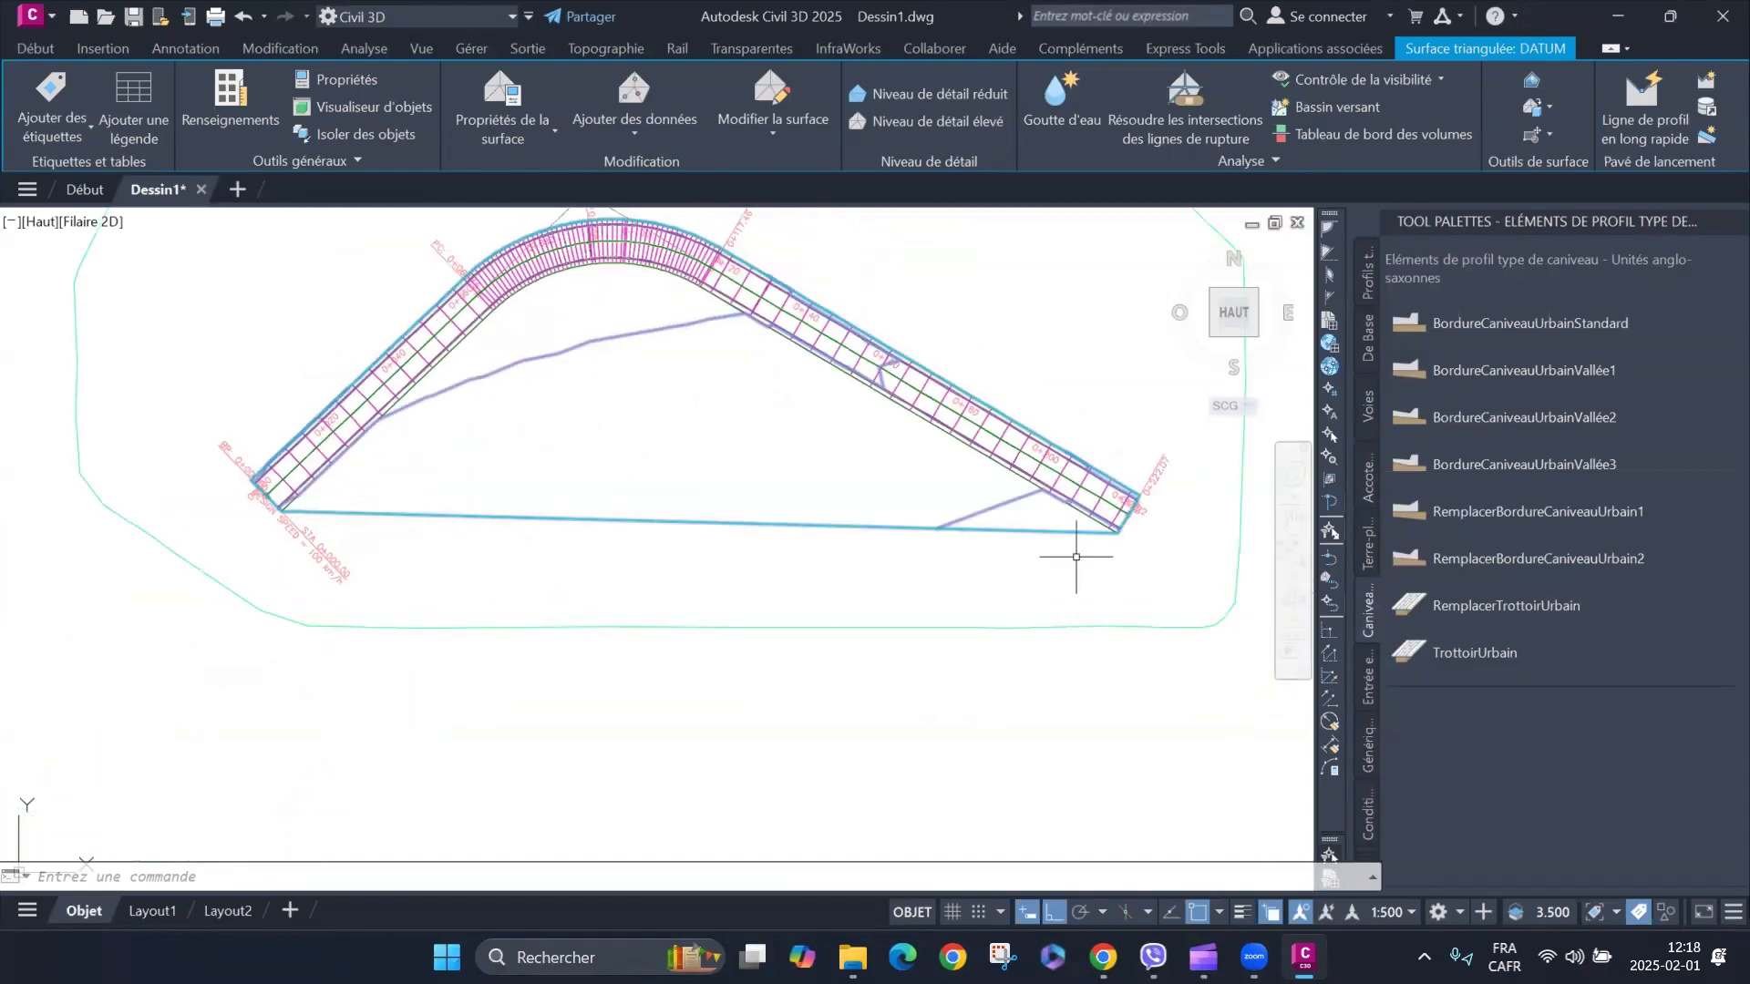
pyautogui.scroll(-5, 446, 508)
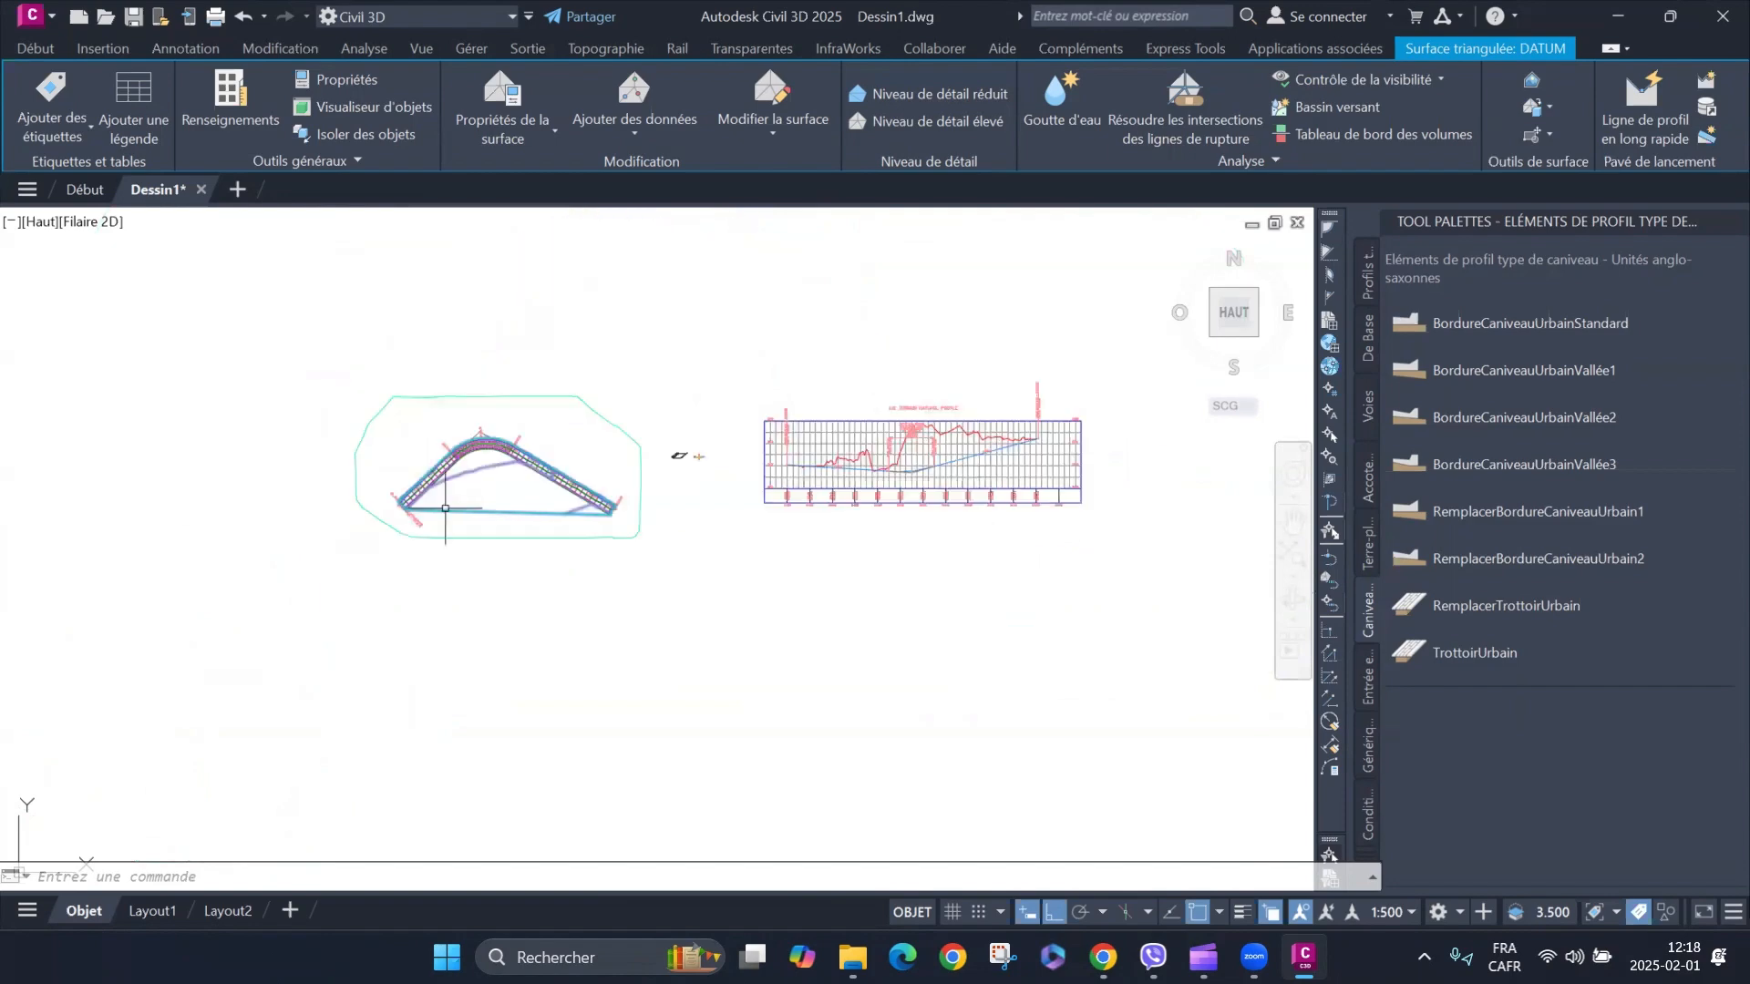
pyautogui.scroll(5, 445, 509)
# Draw a vertical polyline straight down from the outer front corner of the road sketch's left sidewalk.
pyautogui.scroll(12, 371, 441)
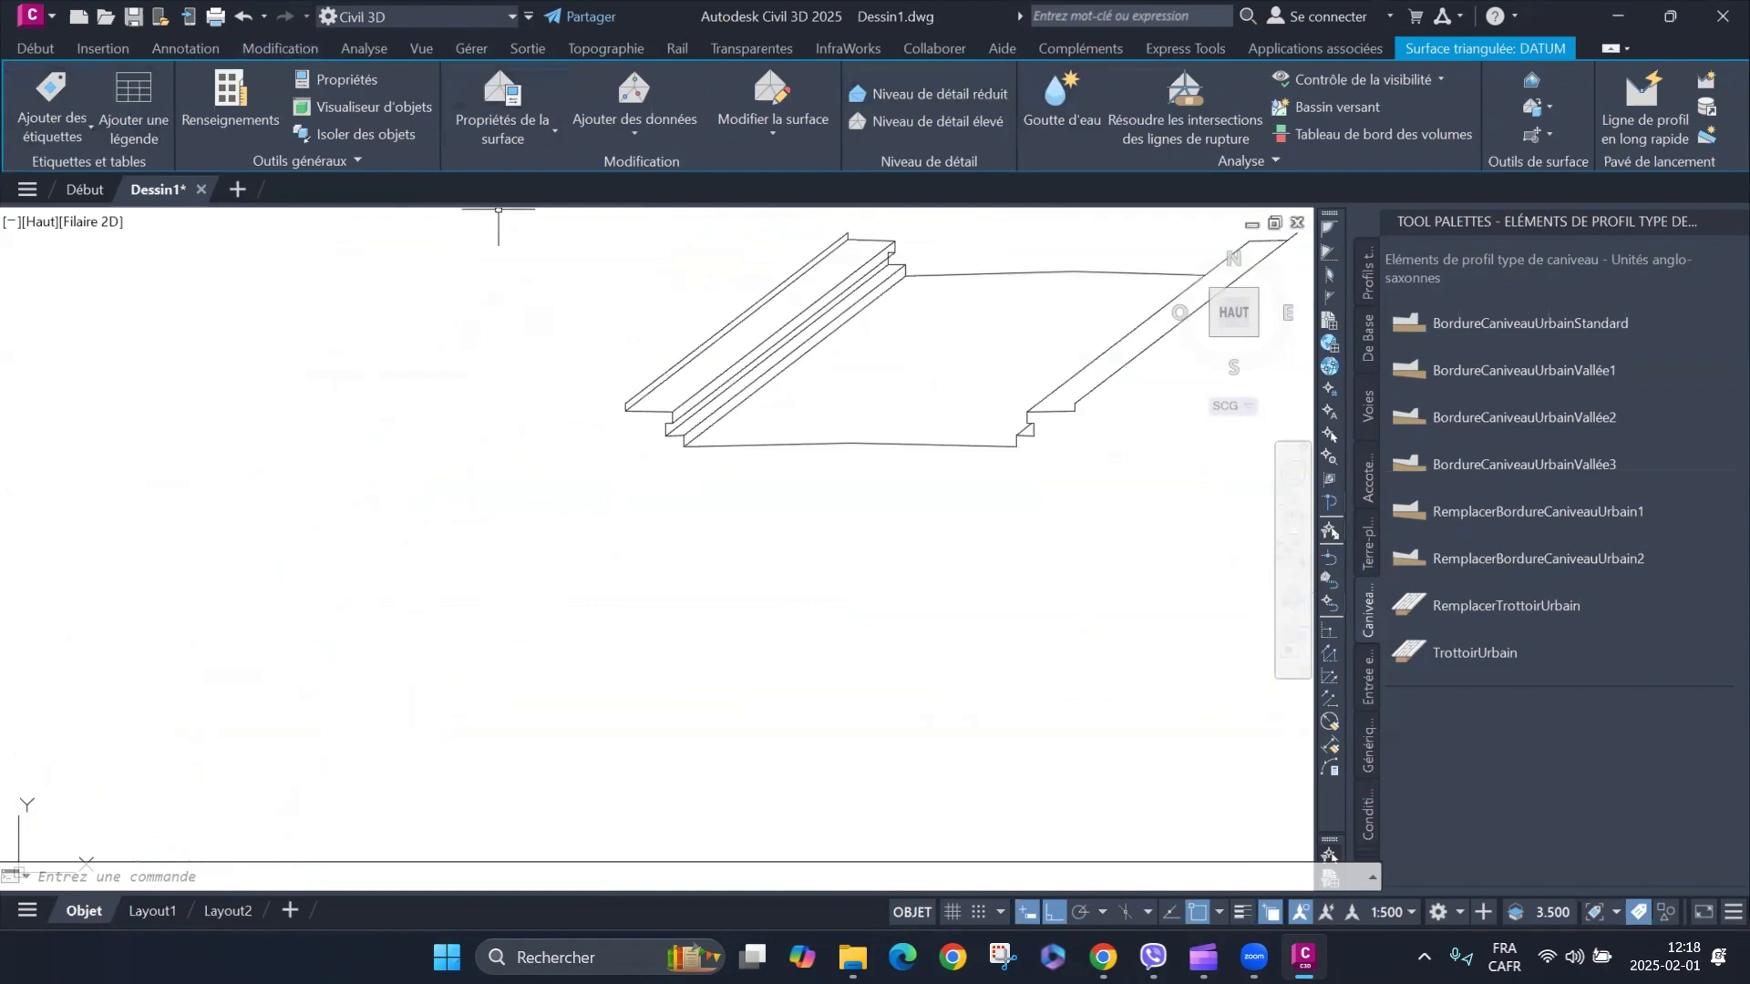
pyautogui.click(33, 47)
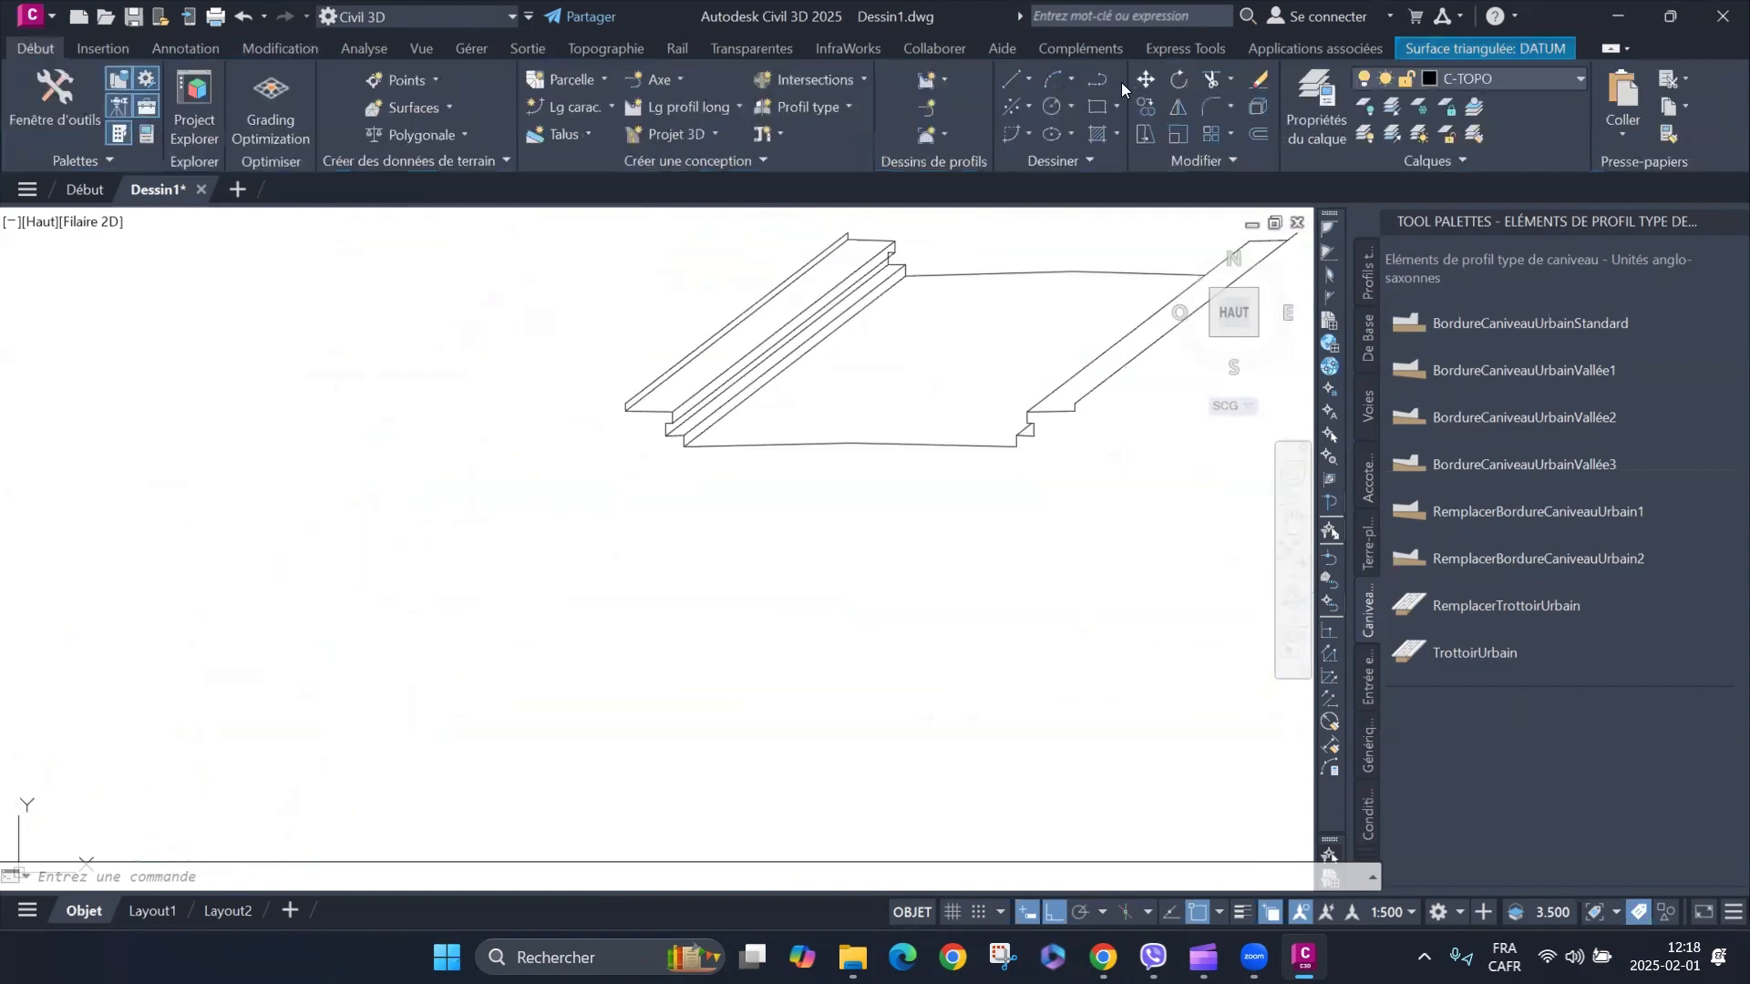
pyautogui.click(1098, 80)
pyautogui.scroll(6, 584, 437)
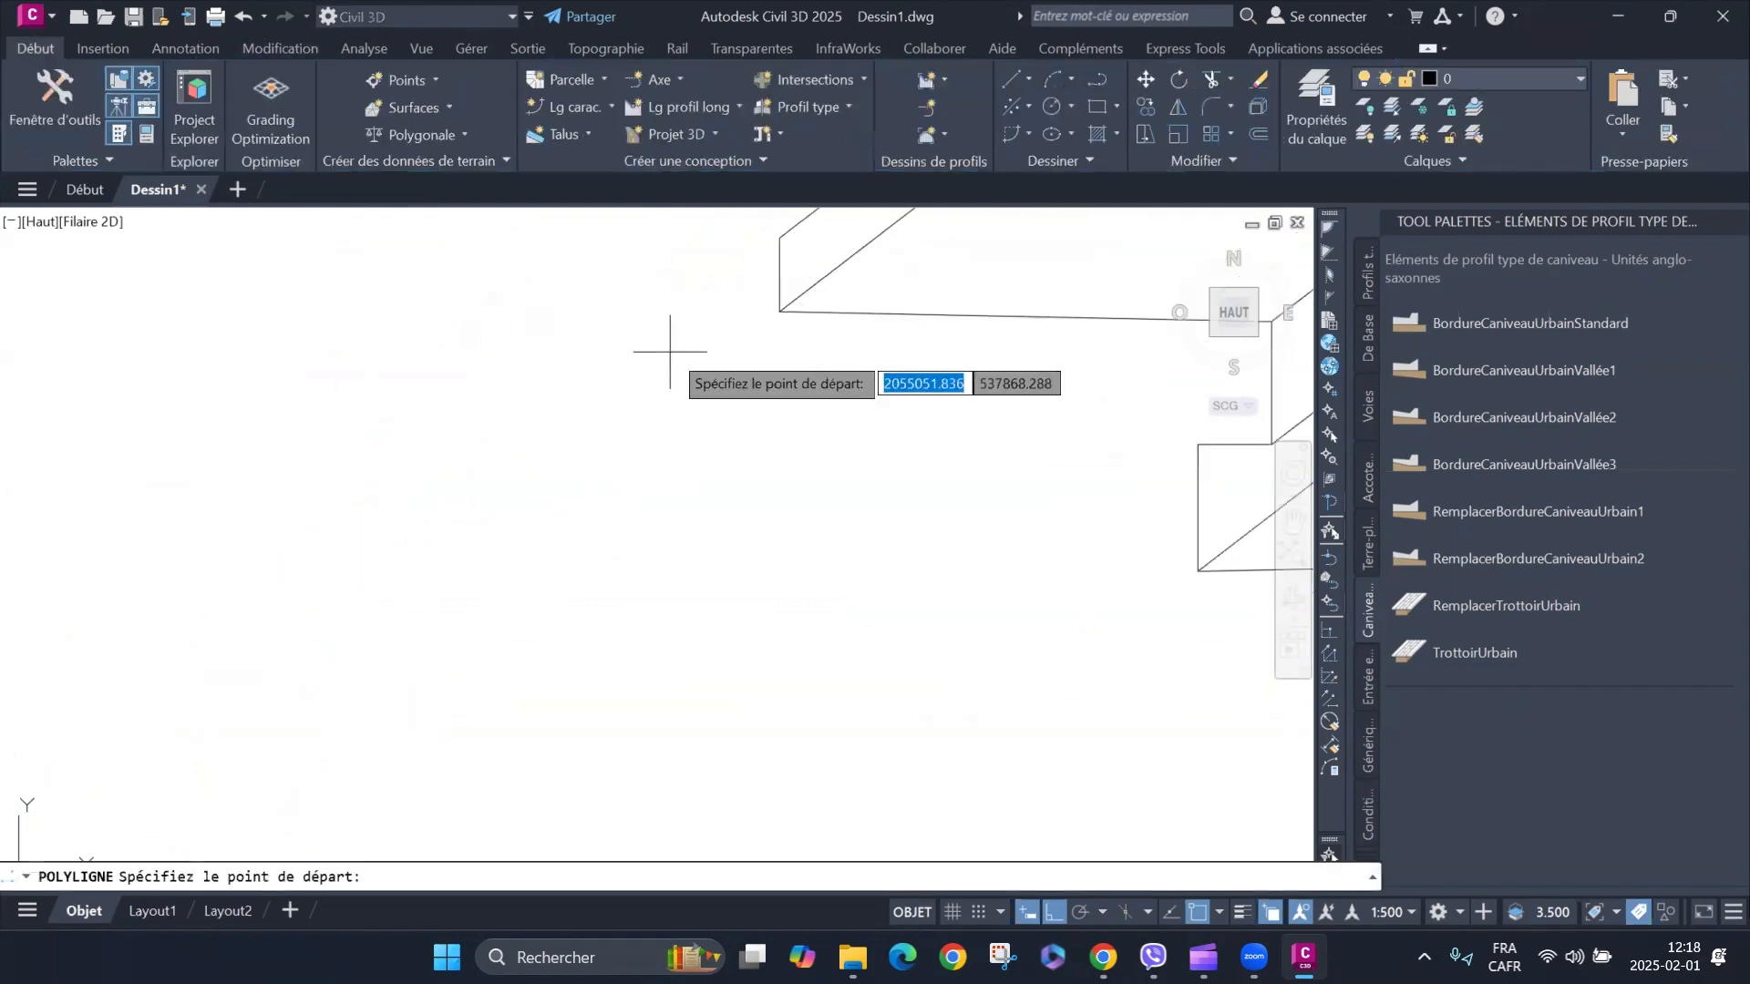
pyautogui.click(773, 229)
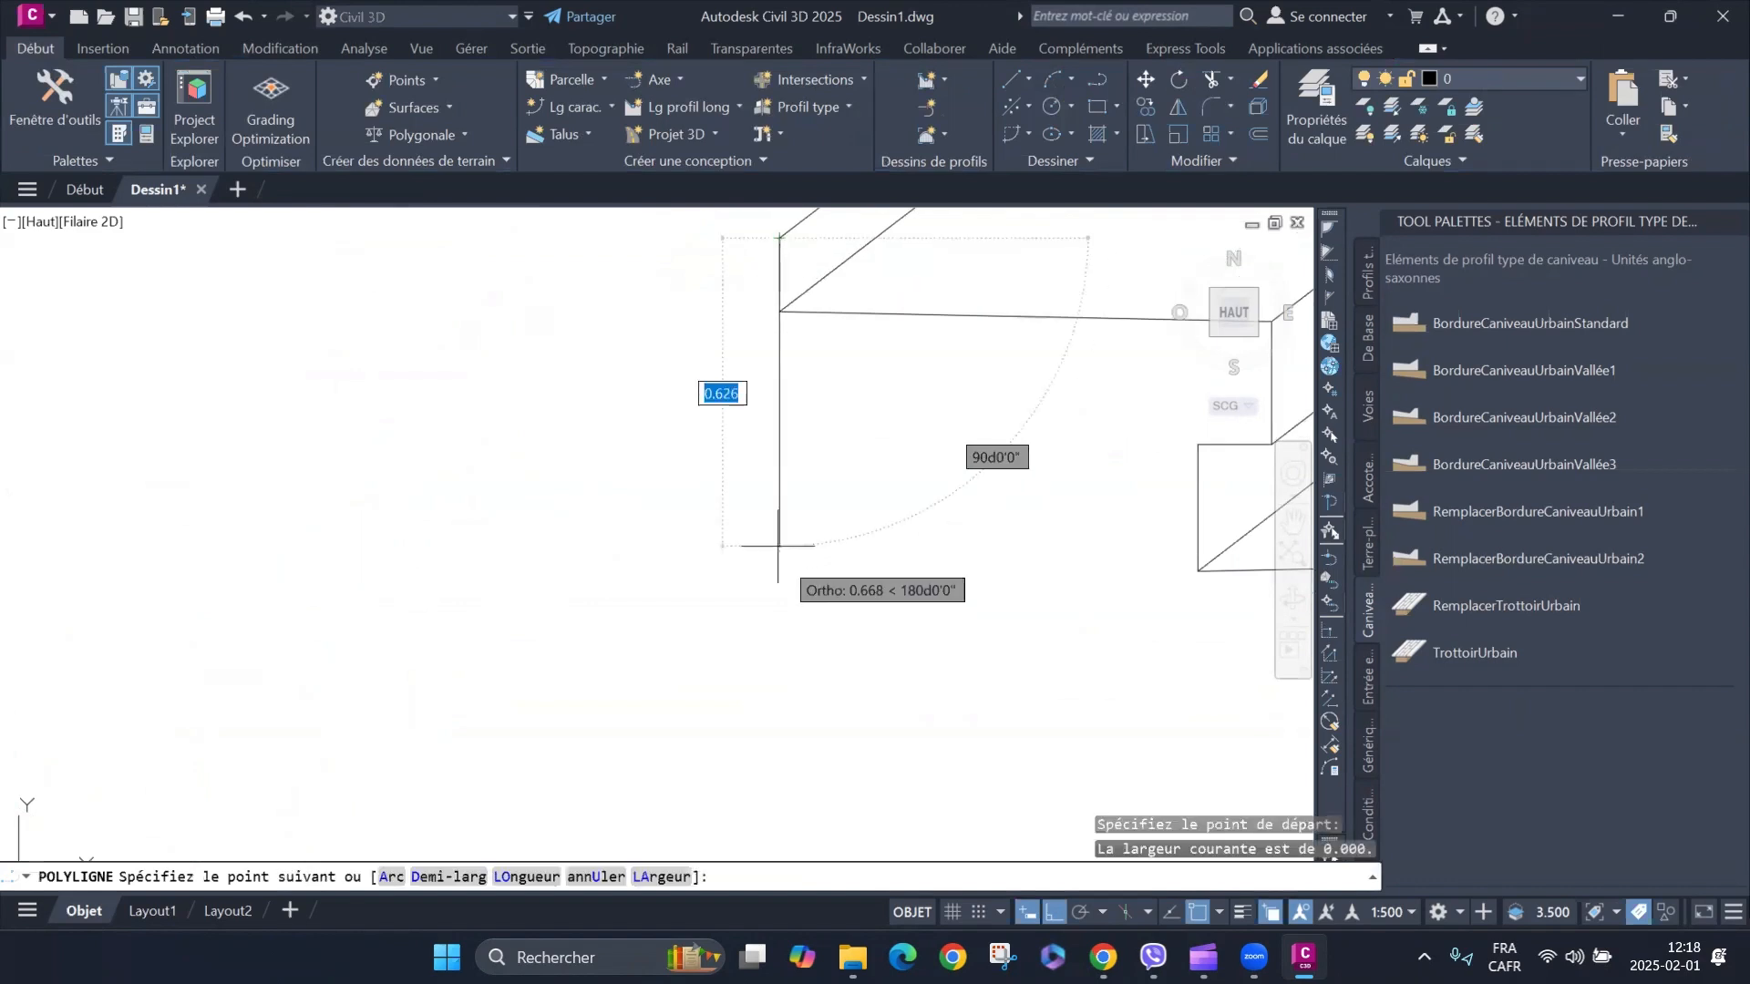
pyautogui.scroll(-3, 769, 583)
pyautogui.click(757, 714)
pyautogui.rightClick(507, 467)
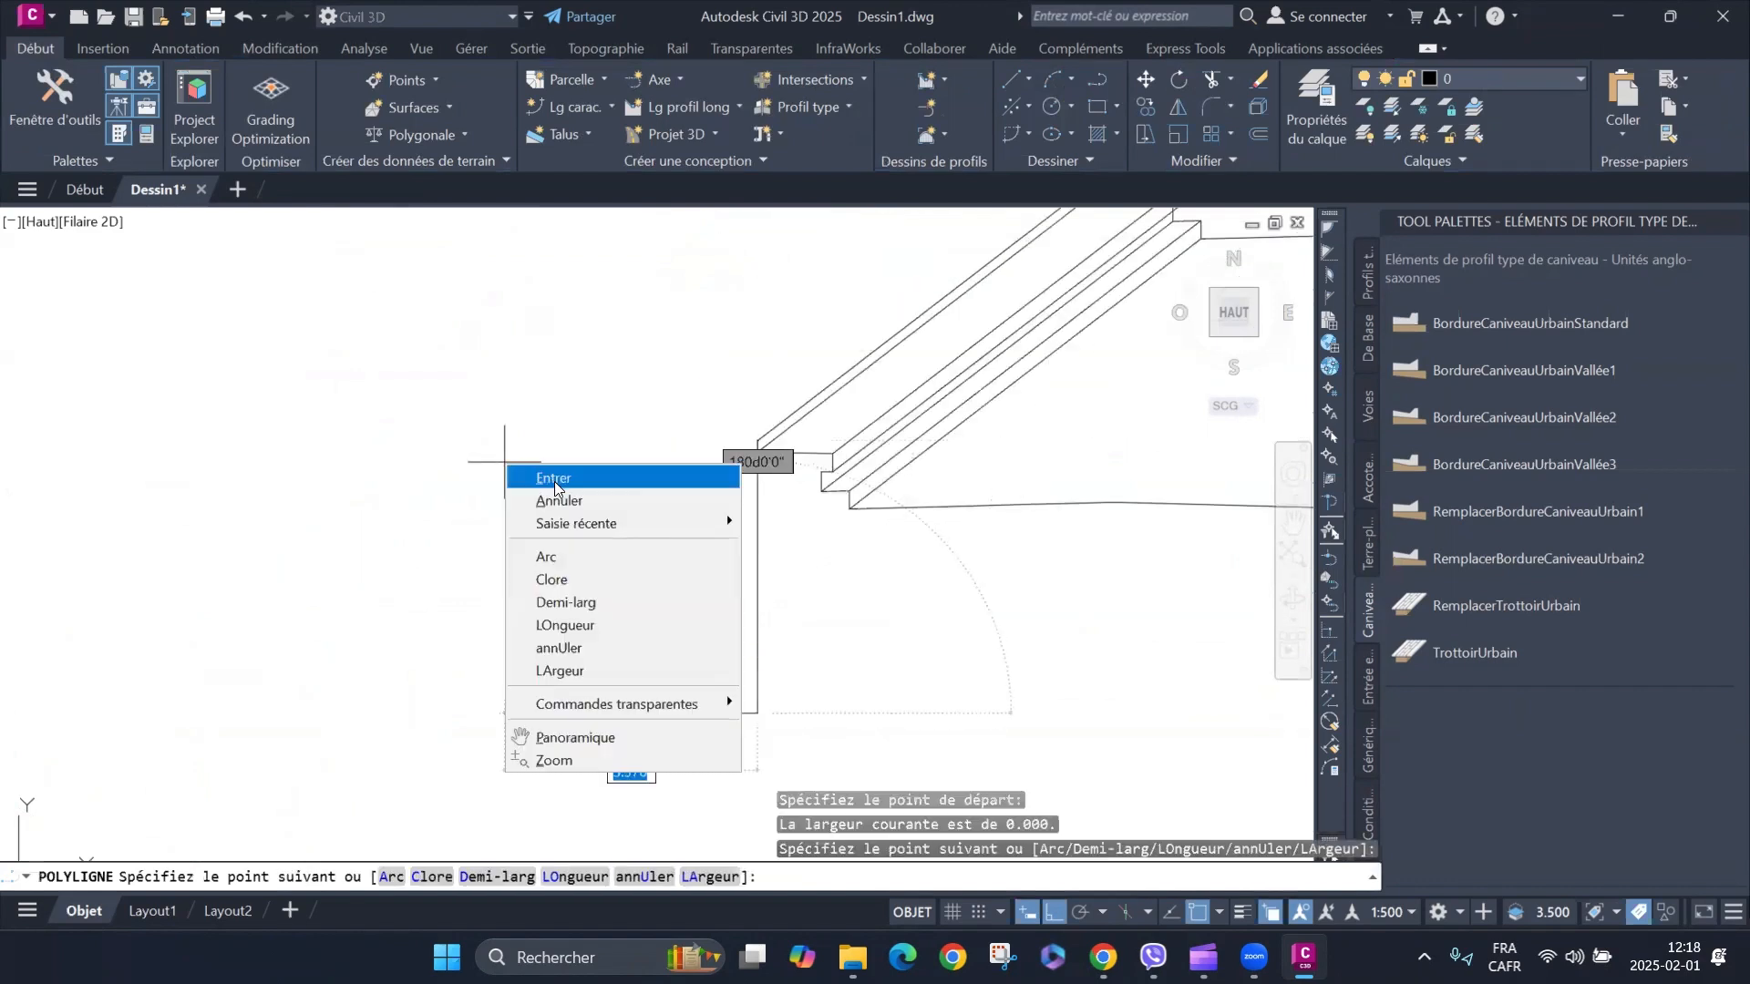
pyautogui.click(543, 474)
# Copy the vertical polyline from the left sidewalk's outer front corner to the right sidewalk's outer front corner in the road sketch.
pyautogui.click(818, 599)
pyautogui.click(690, 697)
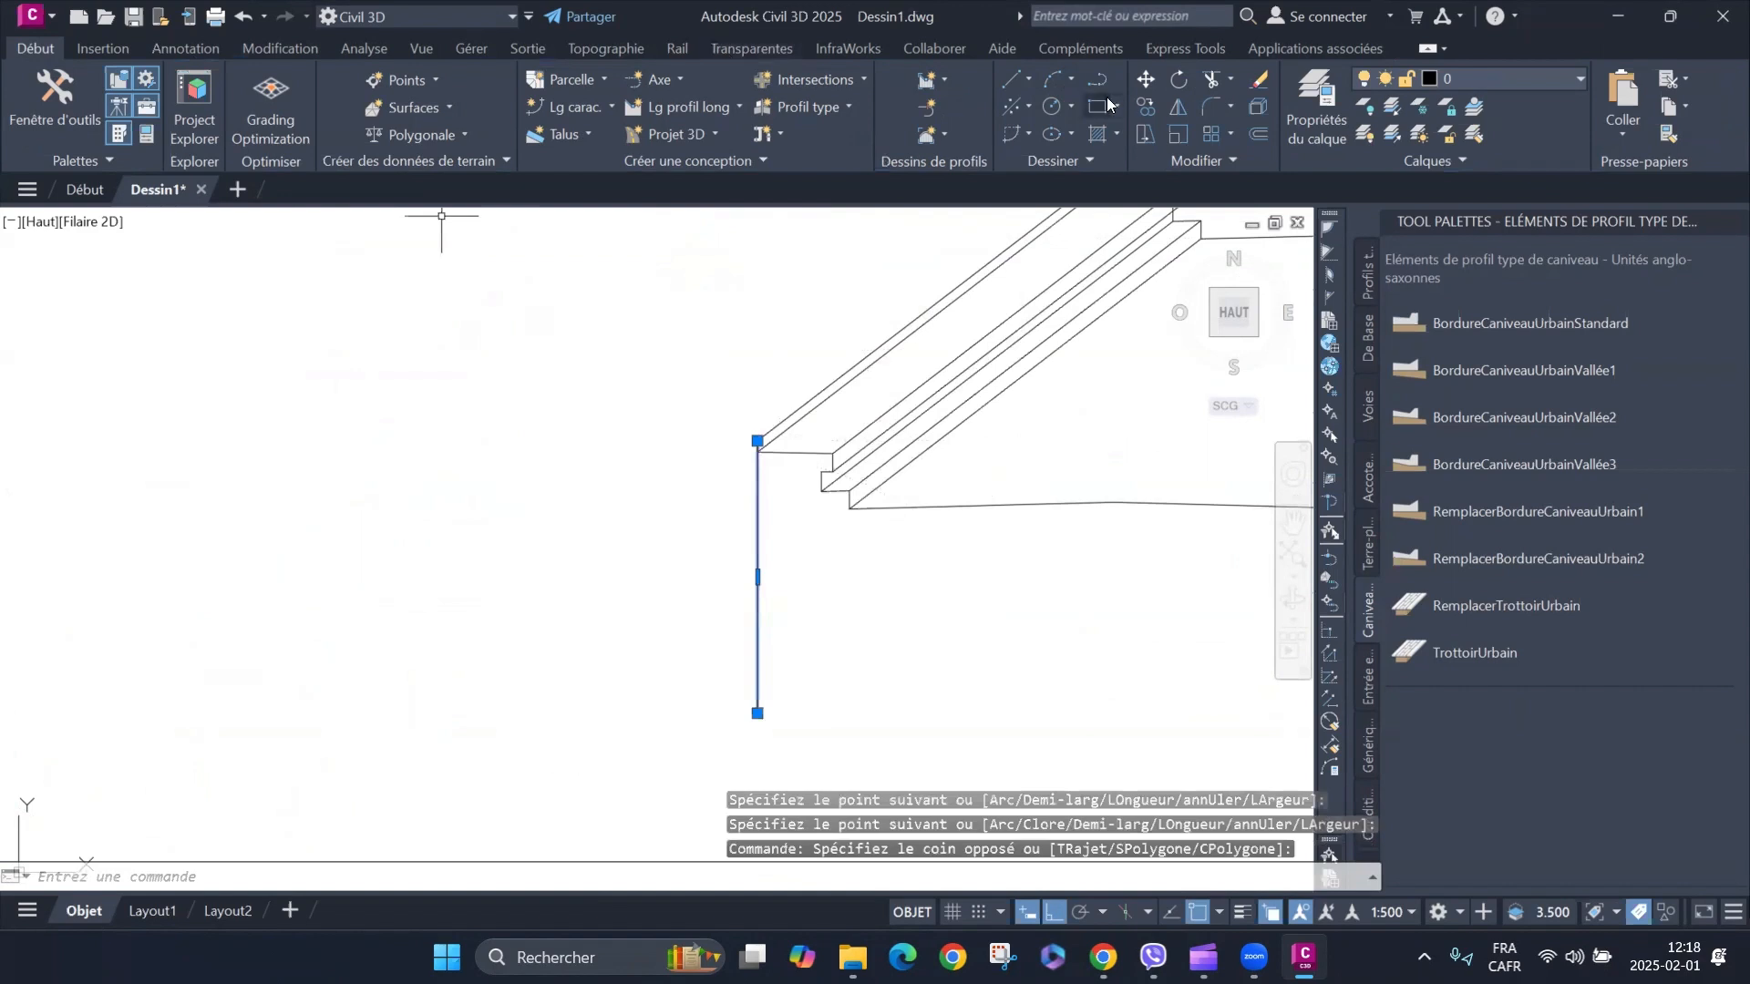
pyautogui.click(1146, 106)
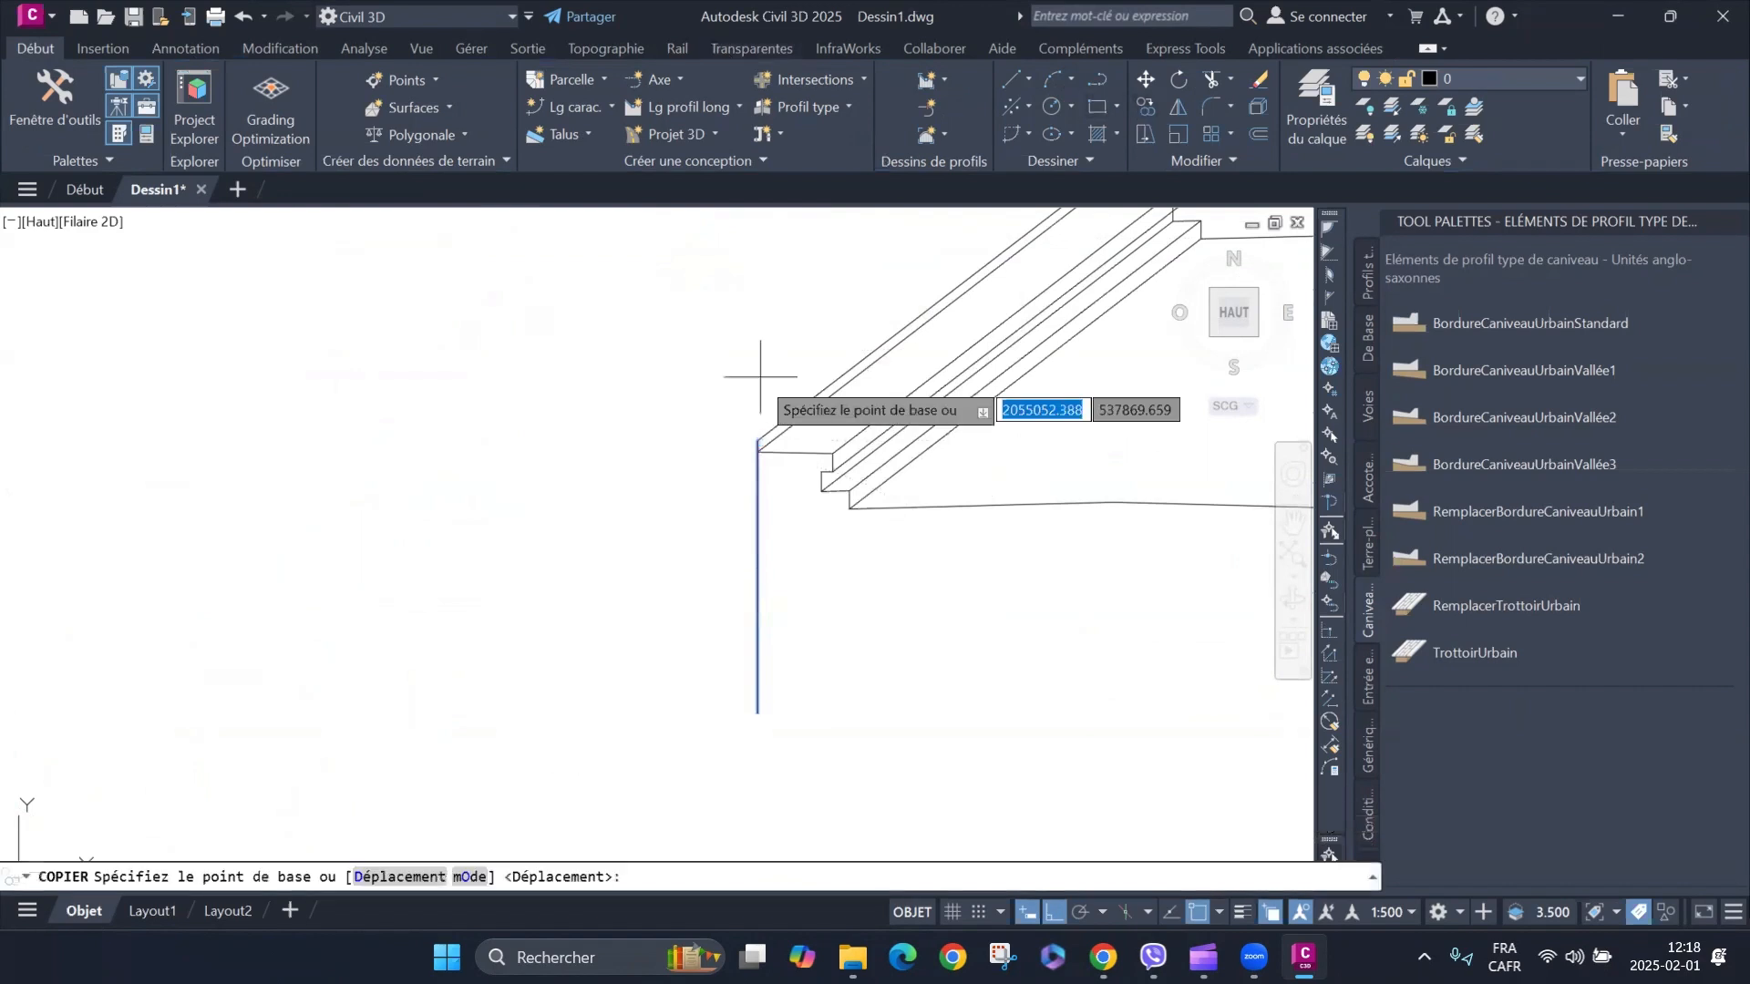
pyautogui.click(755, 441)
pyautogui.scroll(-5, 524, 489)
pyautogui.scroll(7, 525, 489)
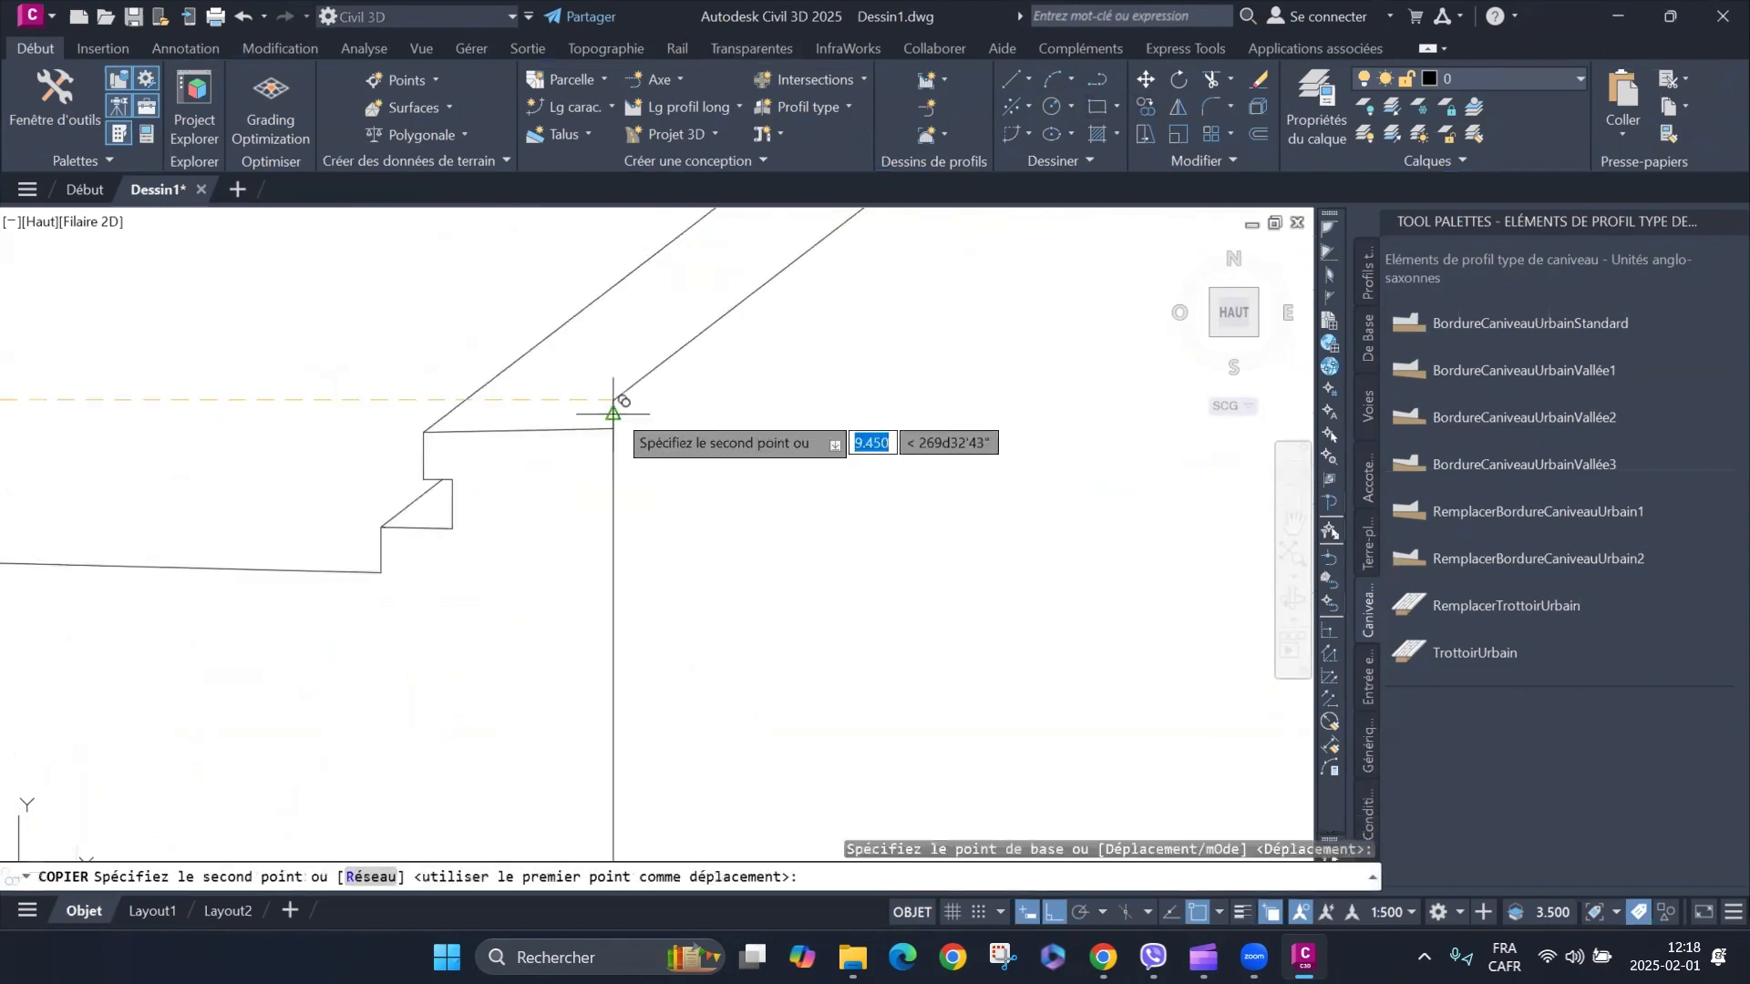
pyautogui.click(614, 400)
pyautogui.rightClick(805, 400)
pyautogui.click(843, 414)
pyautogui.scroll(-8, 889, 360)
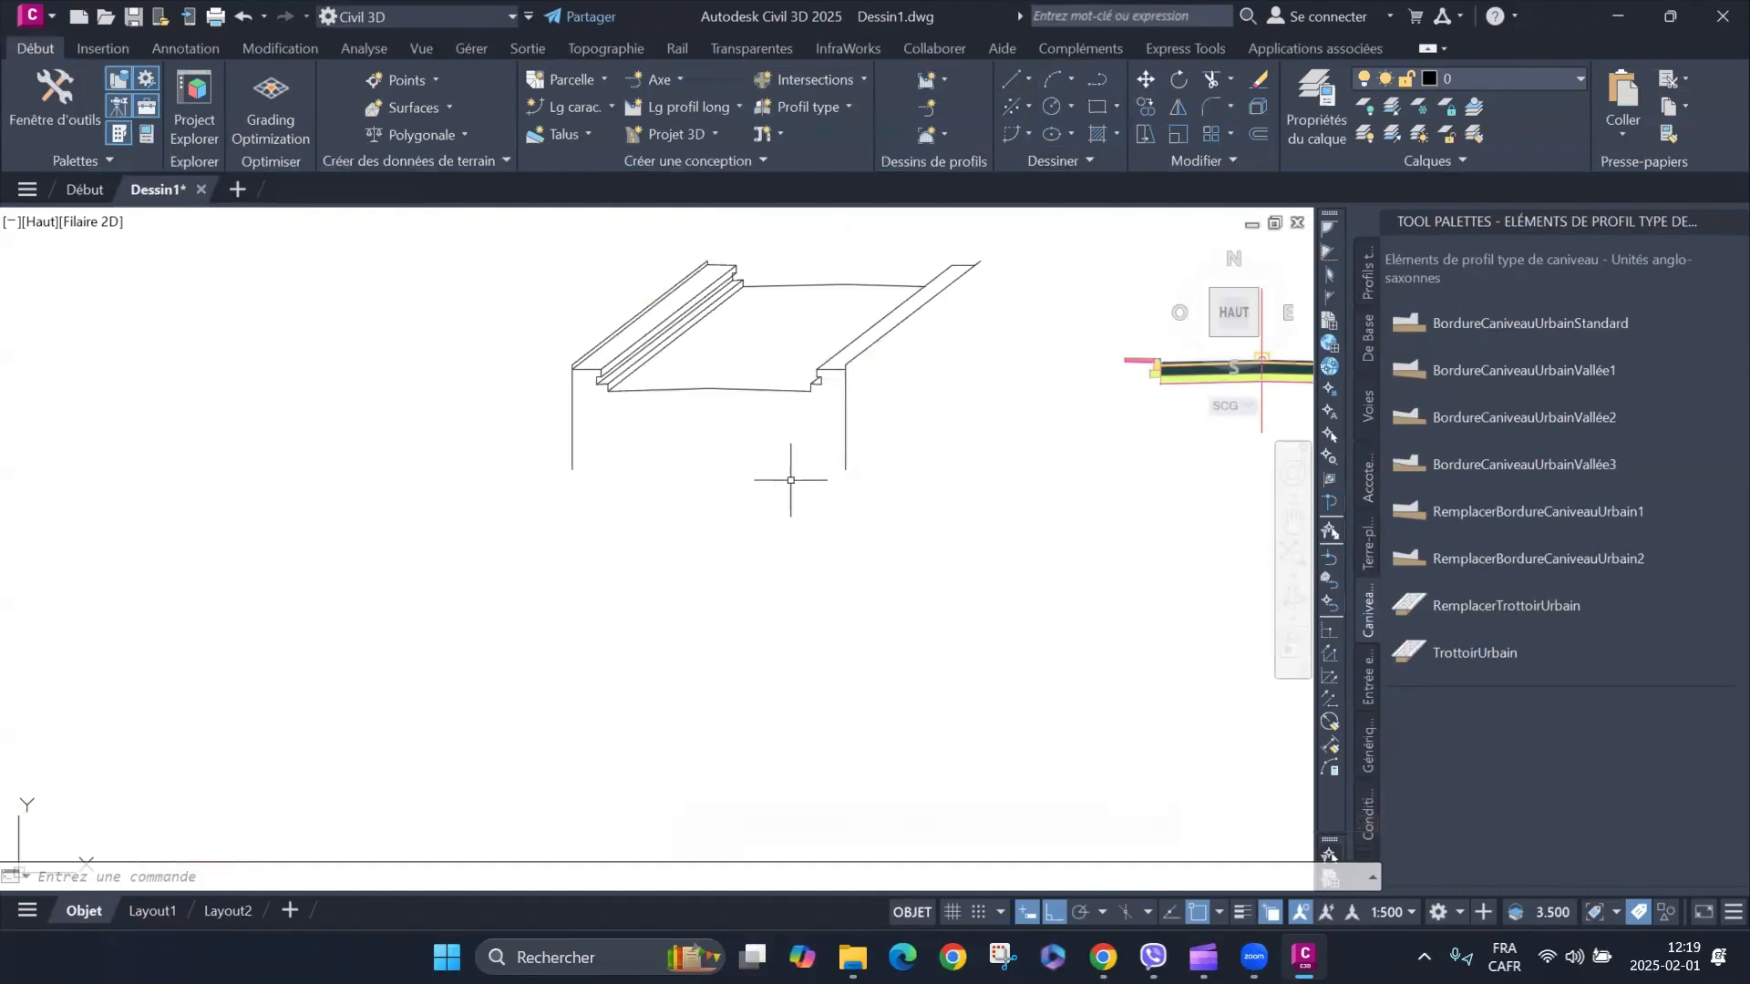
# Open the properties of corridor PROJET 3D 001 and expand the DATUM surface to review its link data.
pyautogui.scroll(-5, 790, 479)
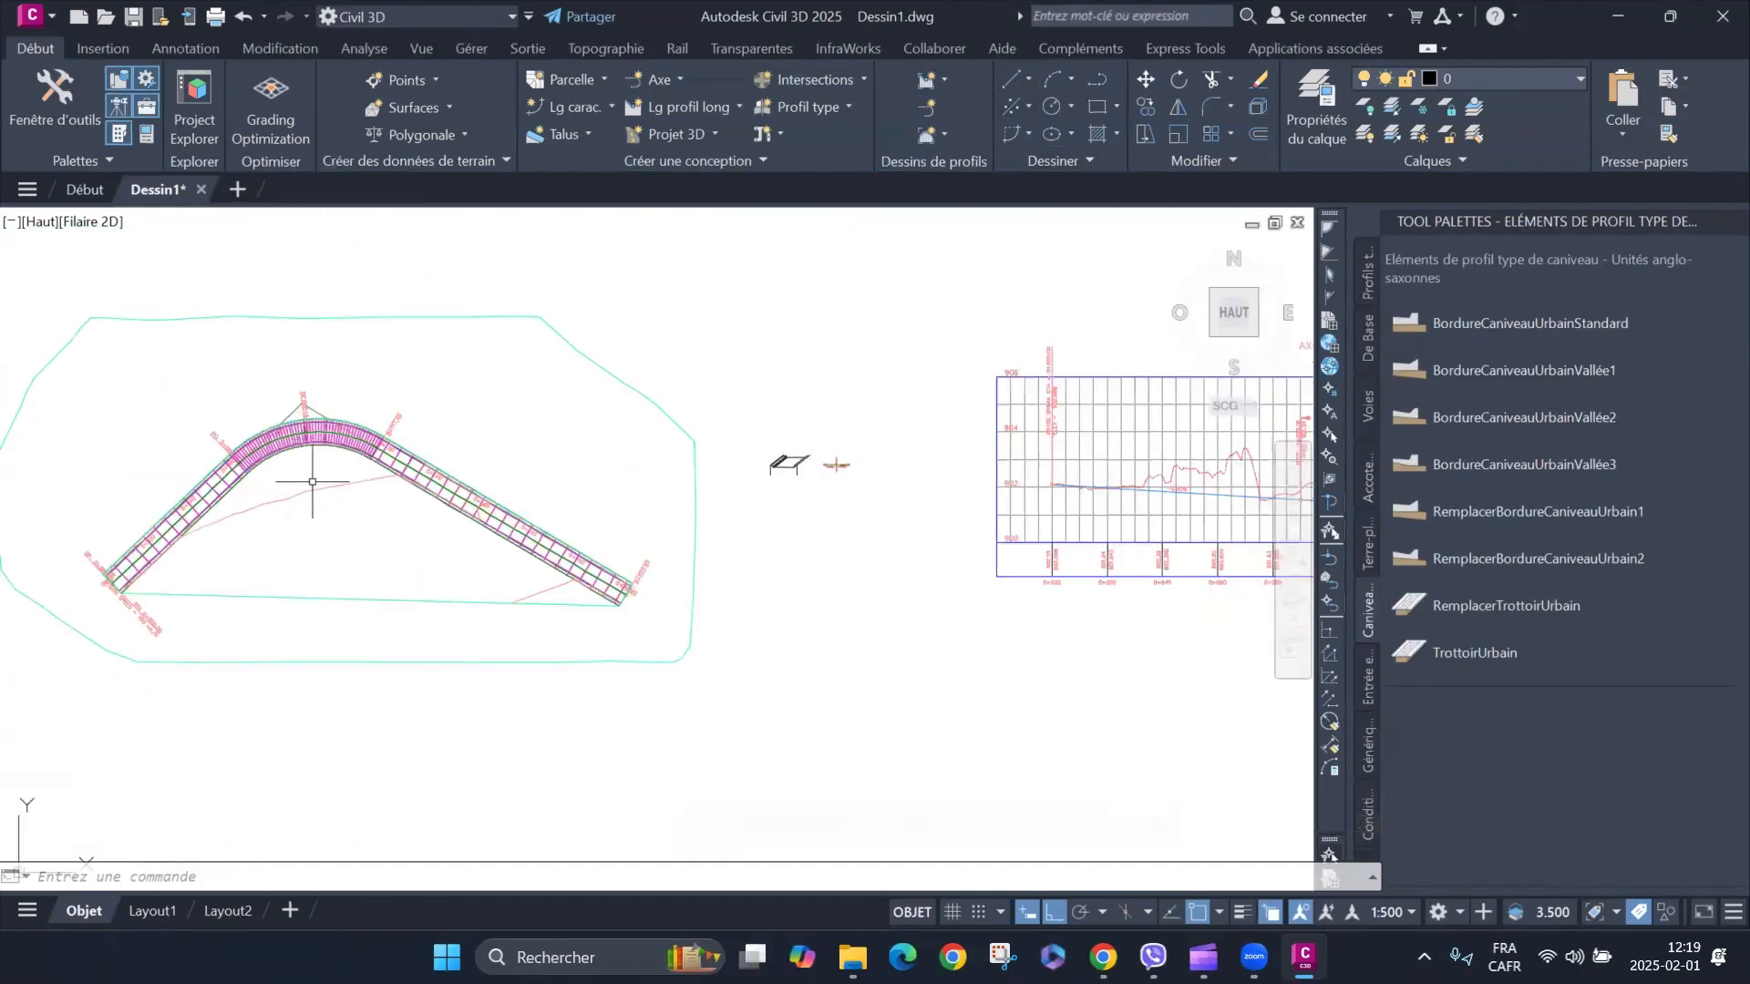
pyautogui.scroll(5, 313, 481)
pyautogui.scroll(-5, 497, 465)
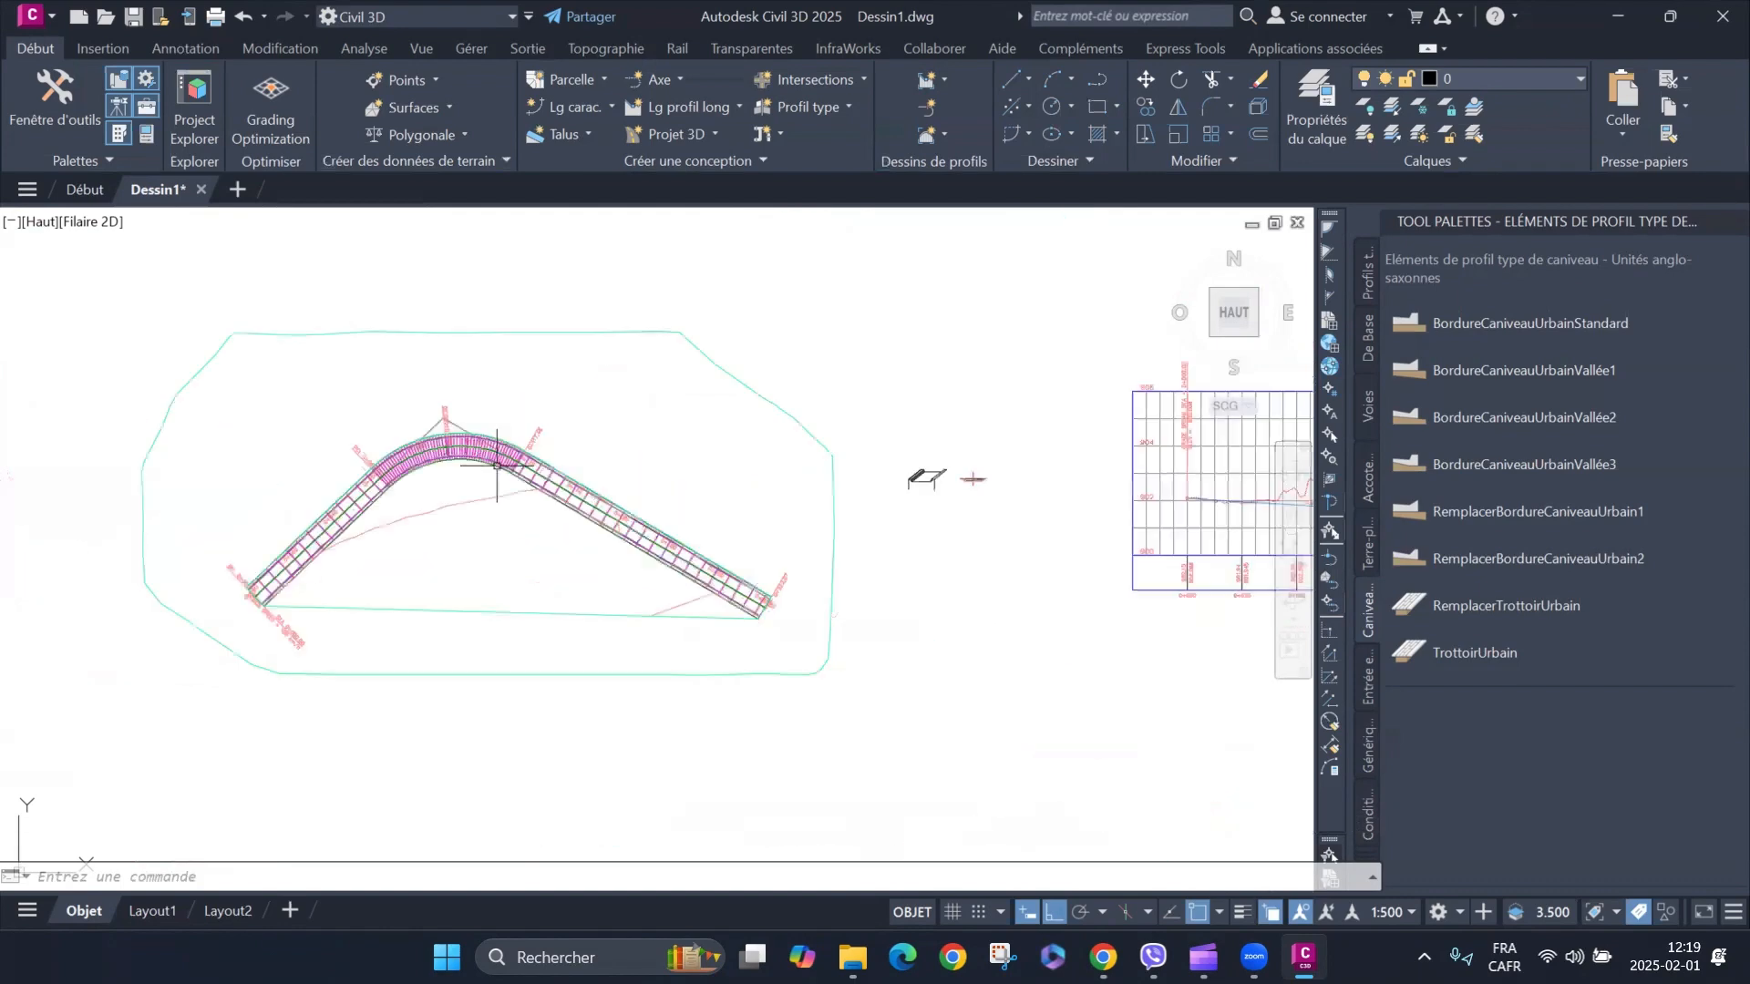
pyautogui.scroll(6, 593, 506)
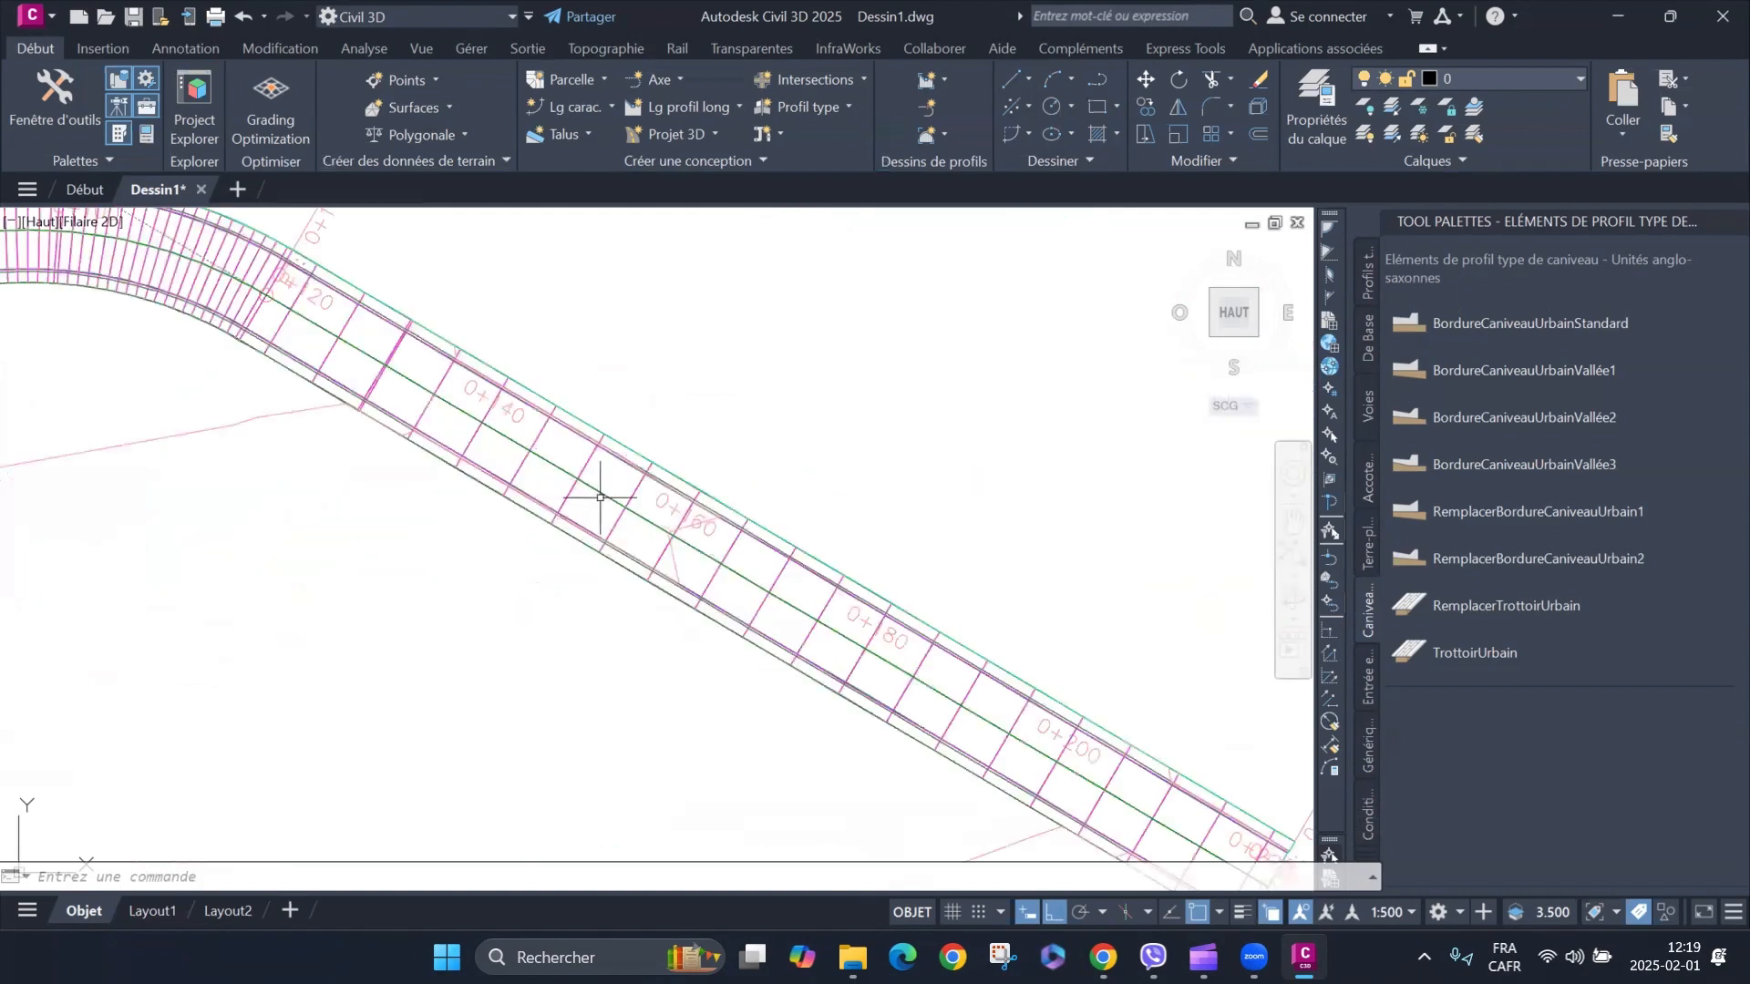
pyautogui.click(608, 504)
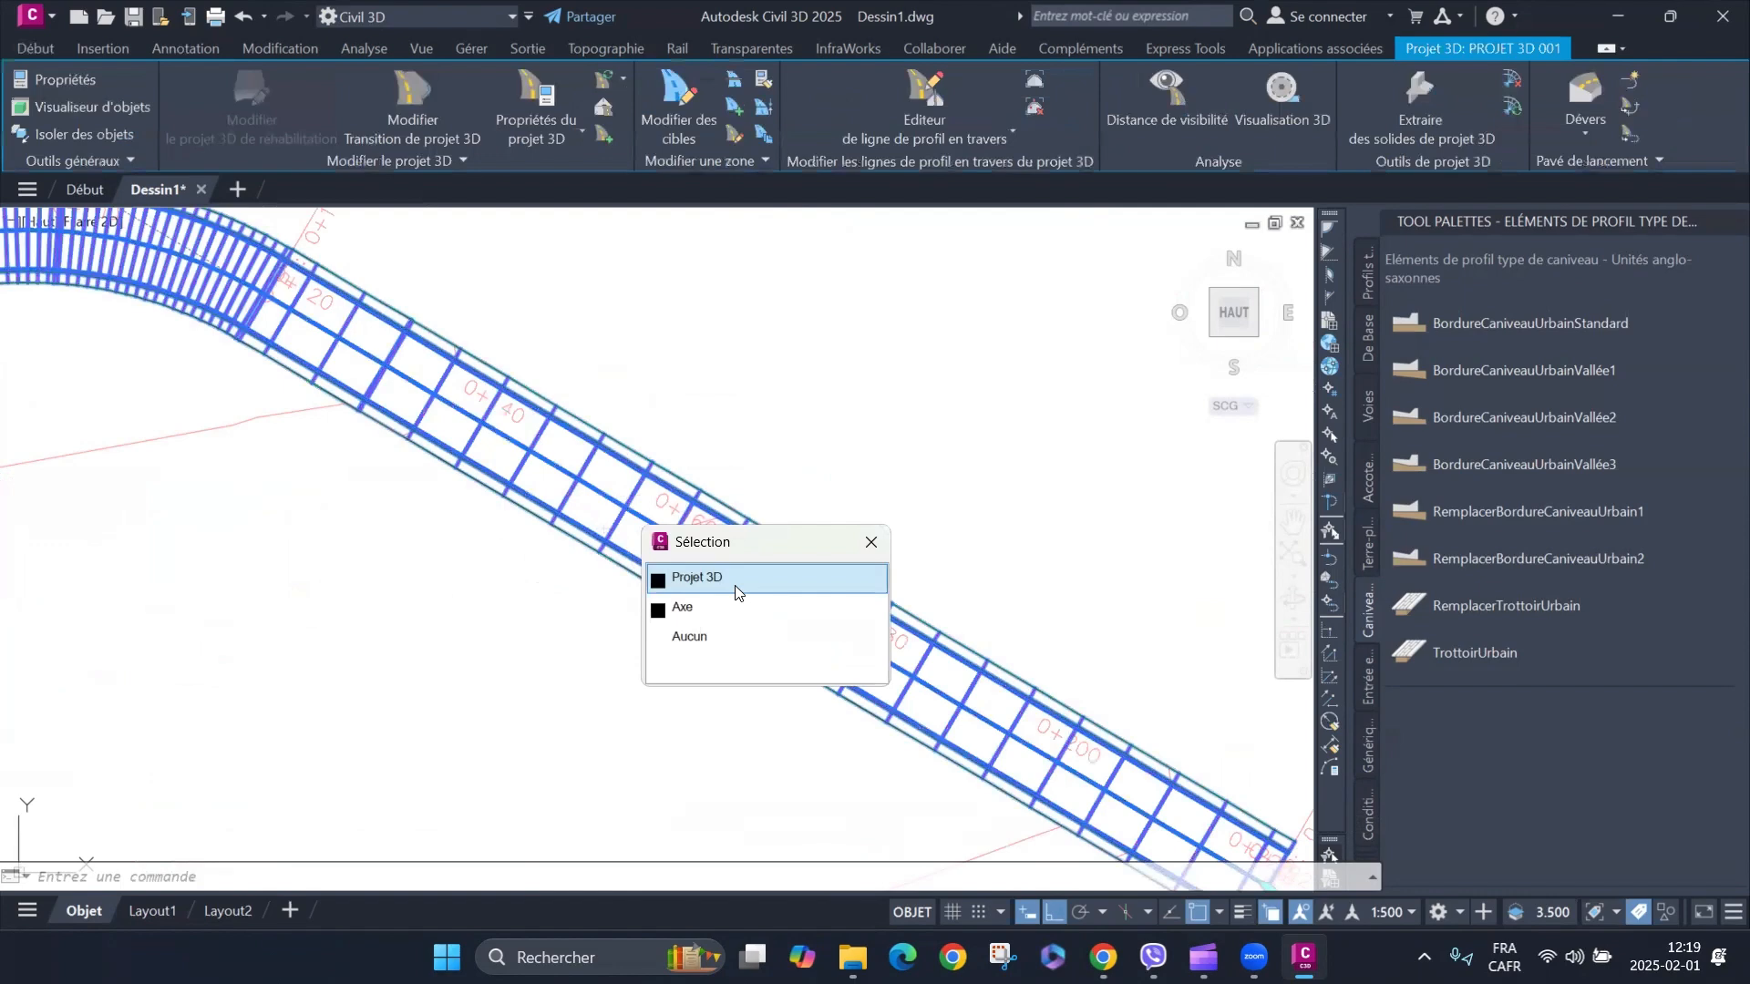
pyautogui.click(734, 580)
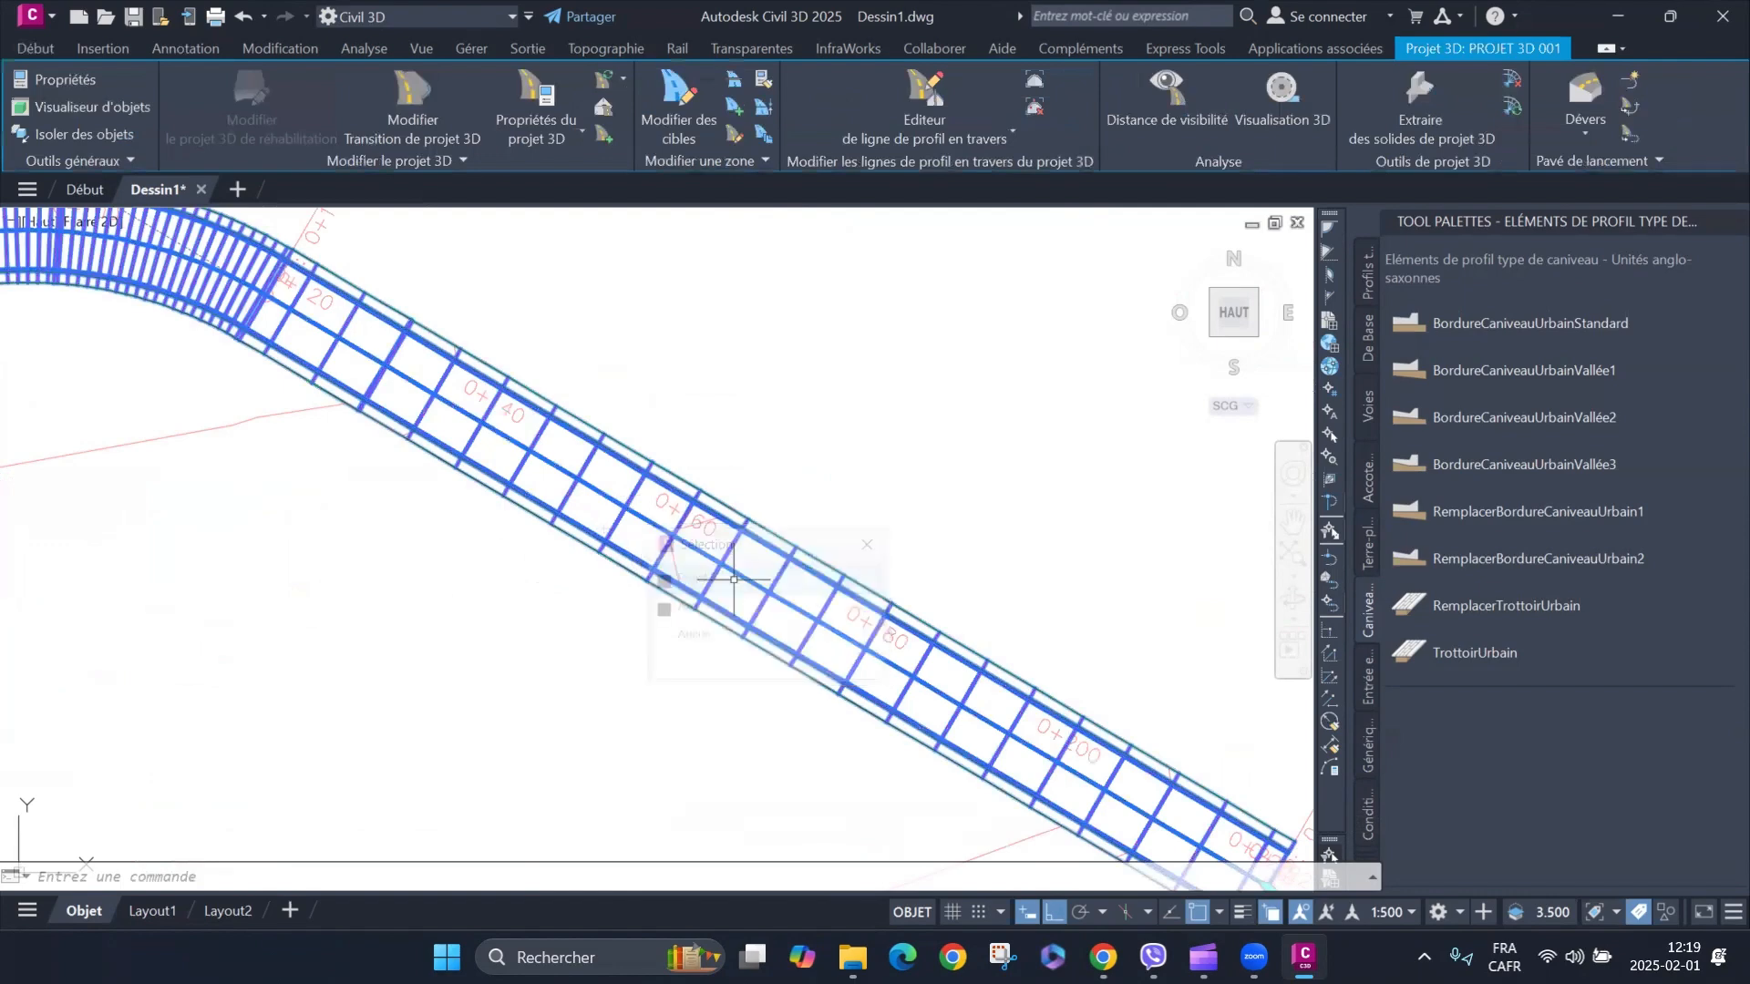
pyautogui.rightClick(535, 576)
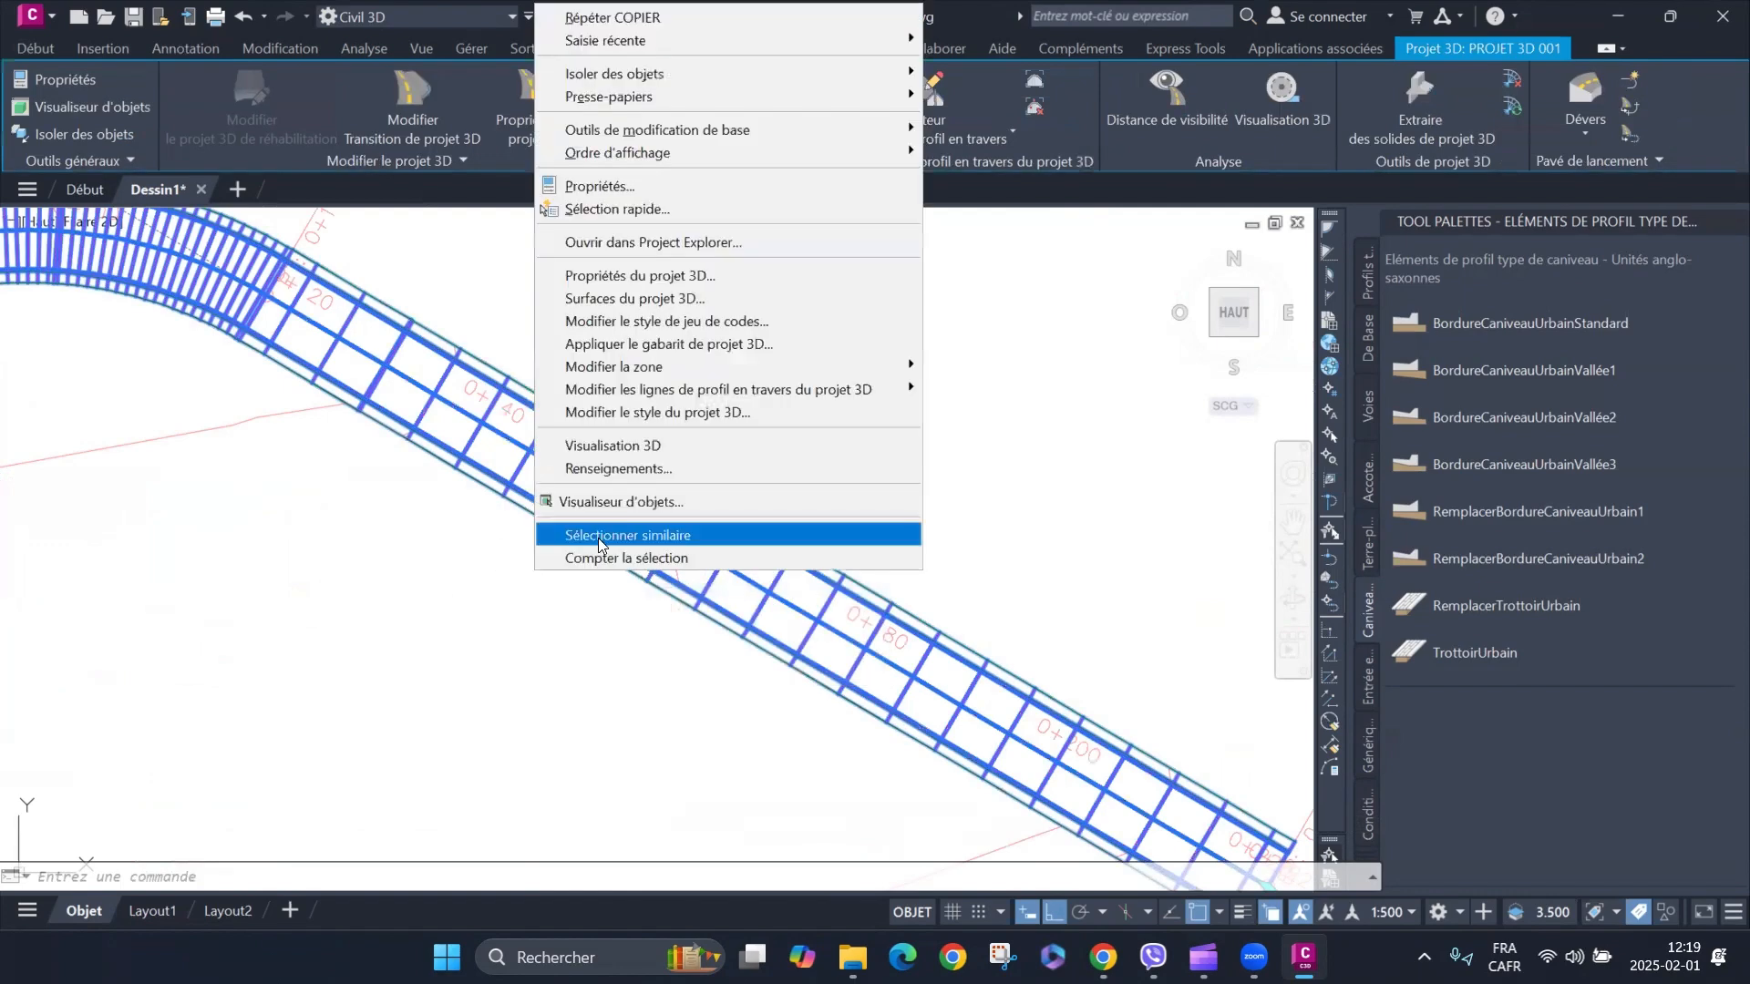
pyautogui.click(638, 275)
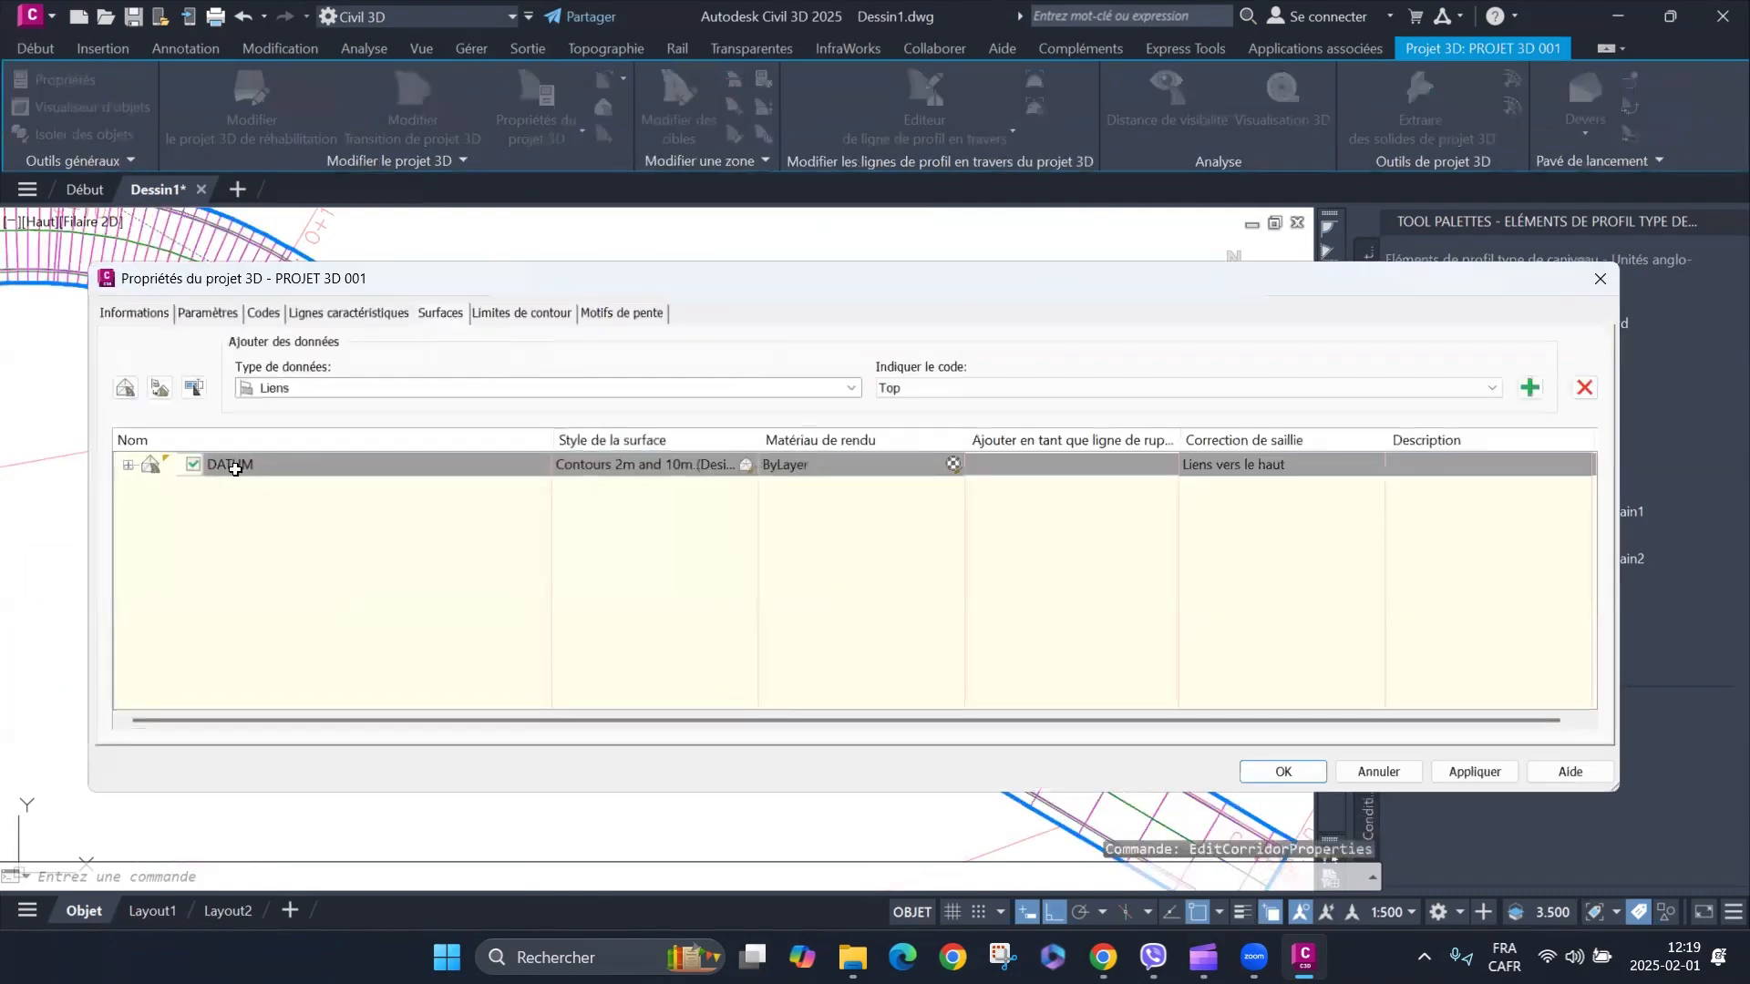
pyautogui.click(127, 466)
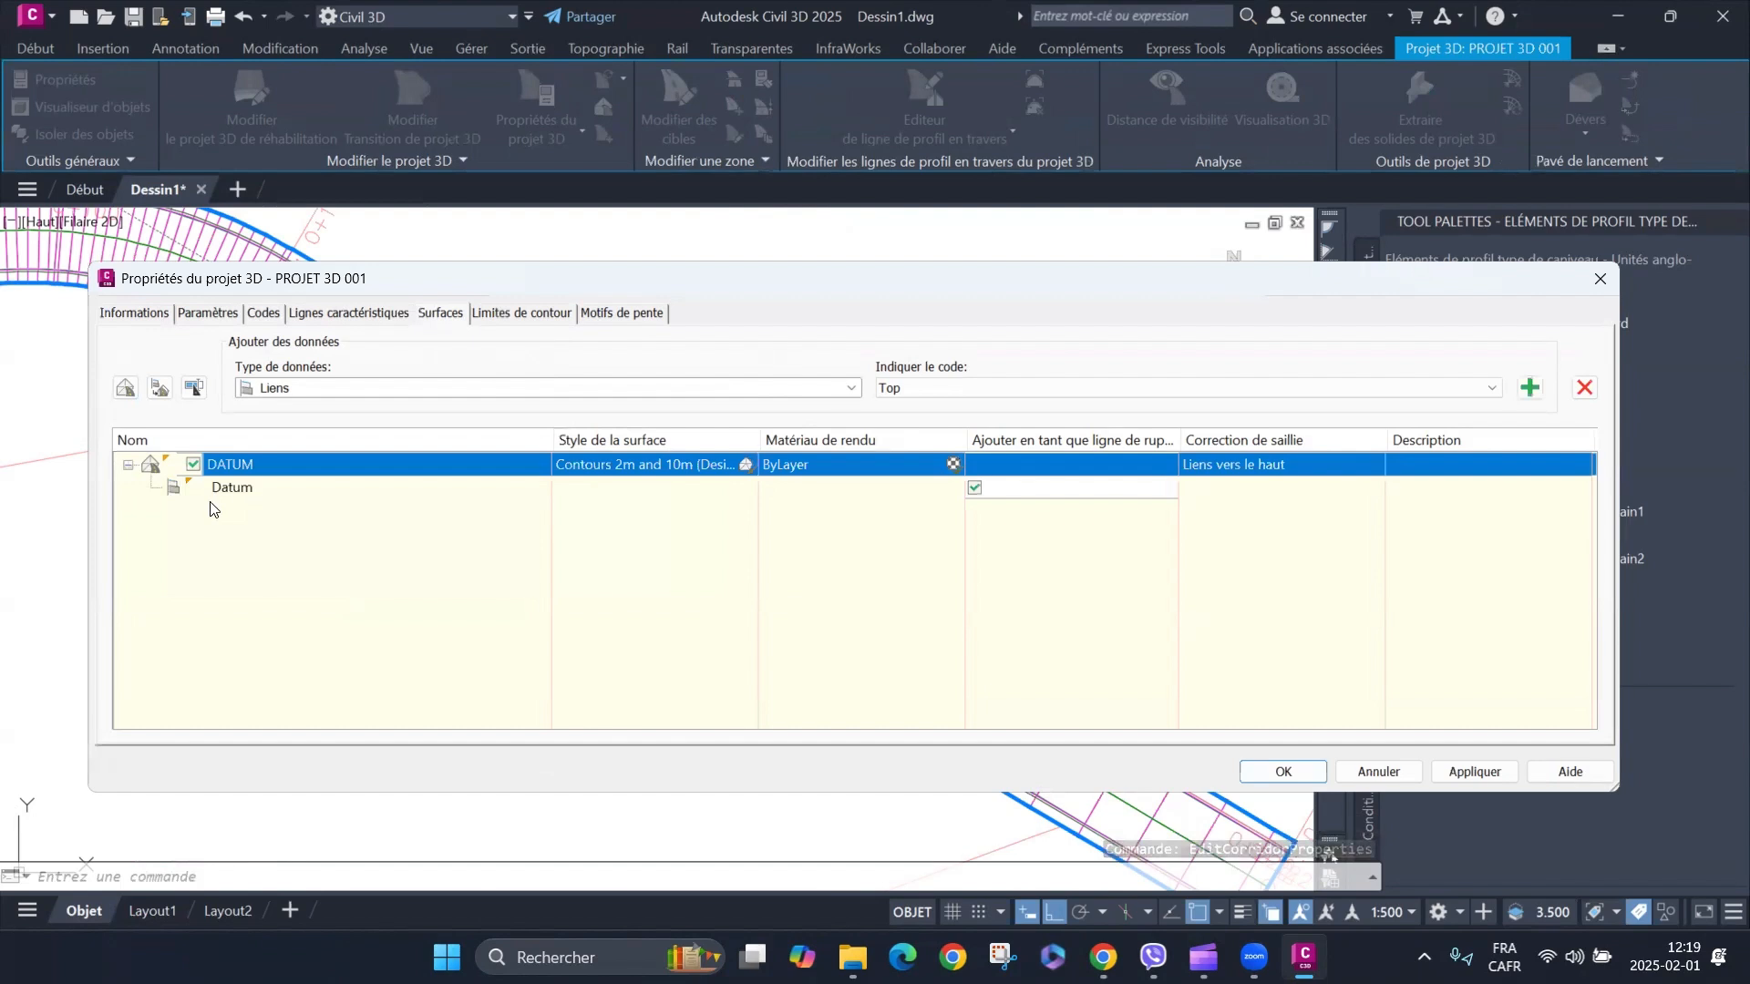
pyautogui.moveTo(408, 282); pyautogui.dragTo(960, 207)
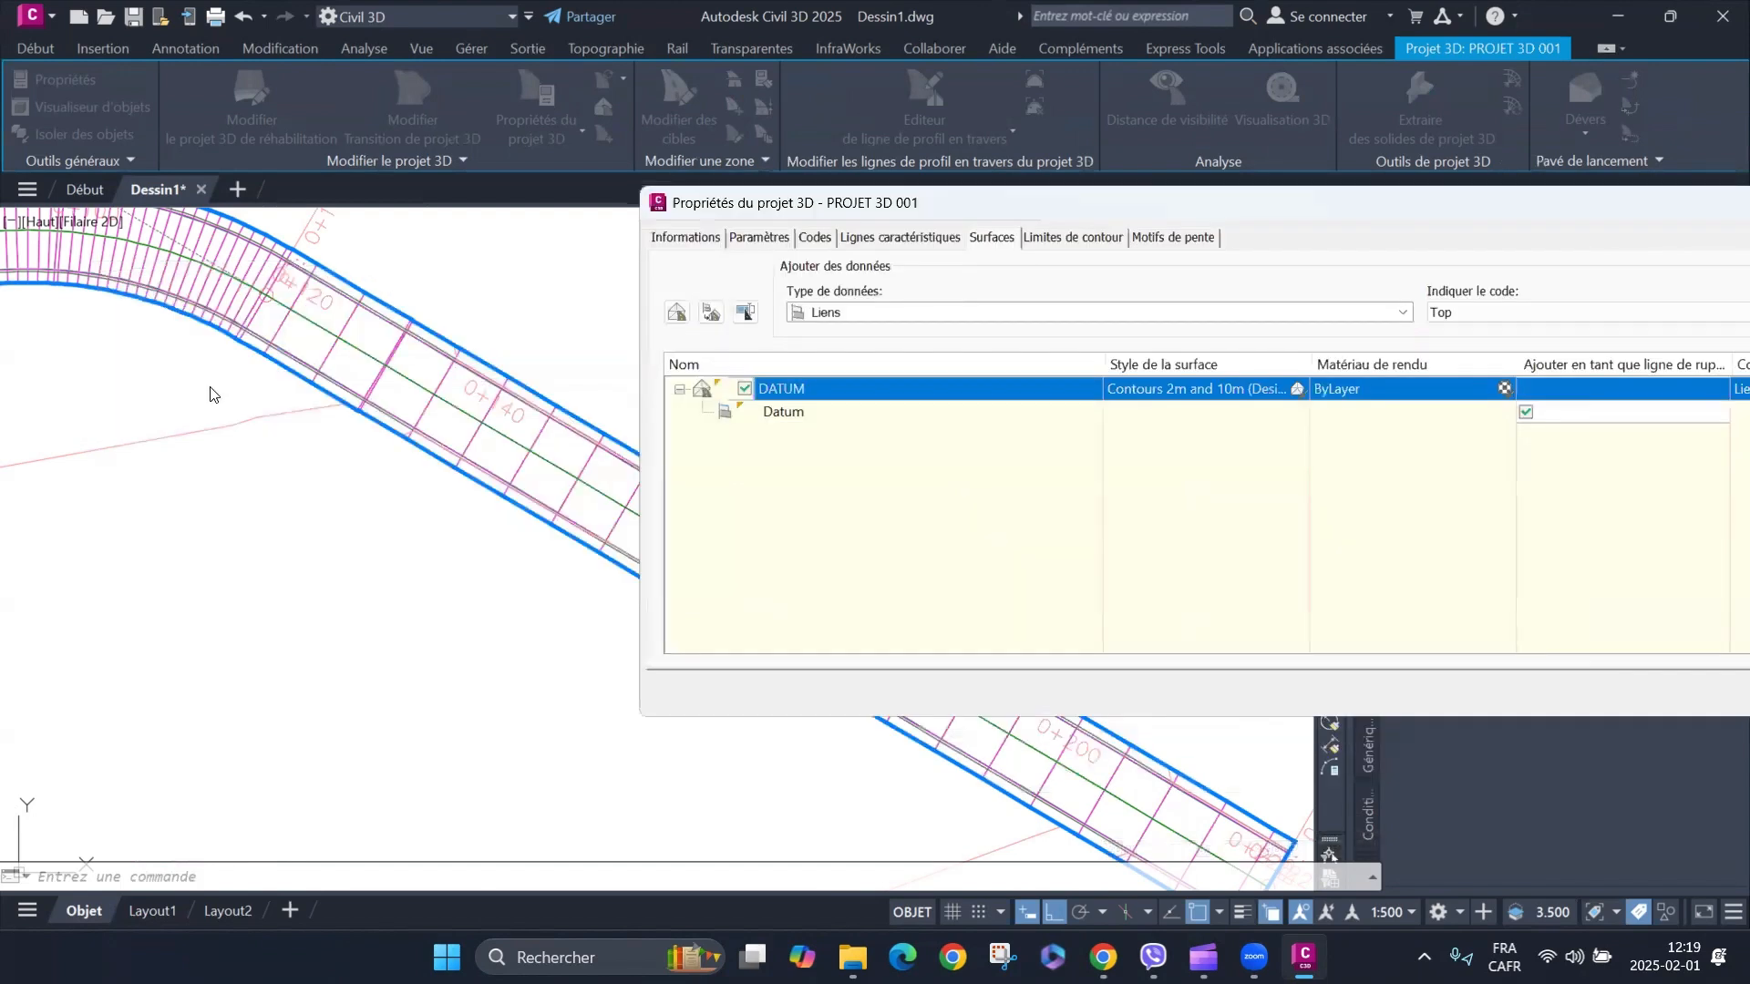
# Add the corridor extents as the DATUM surface's outer boundary and rebuild the corridor.
pyautogui.click(1077, 241)
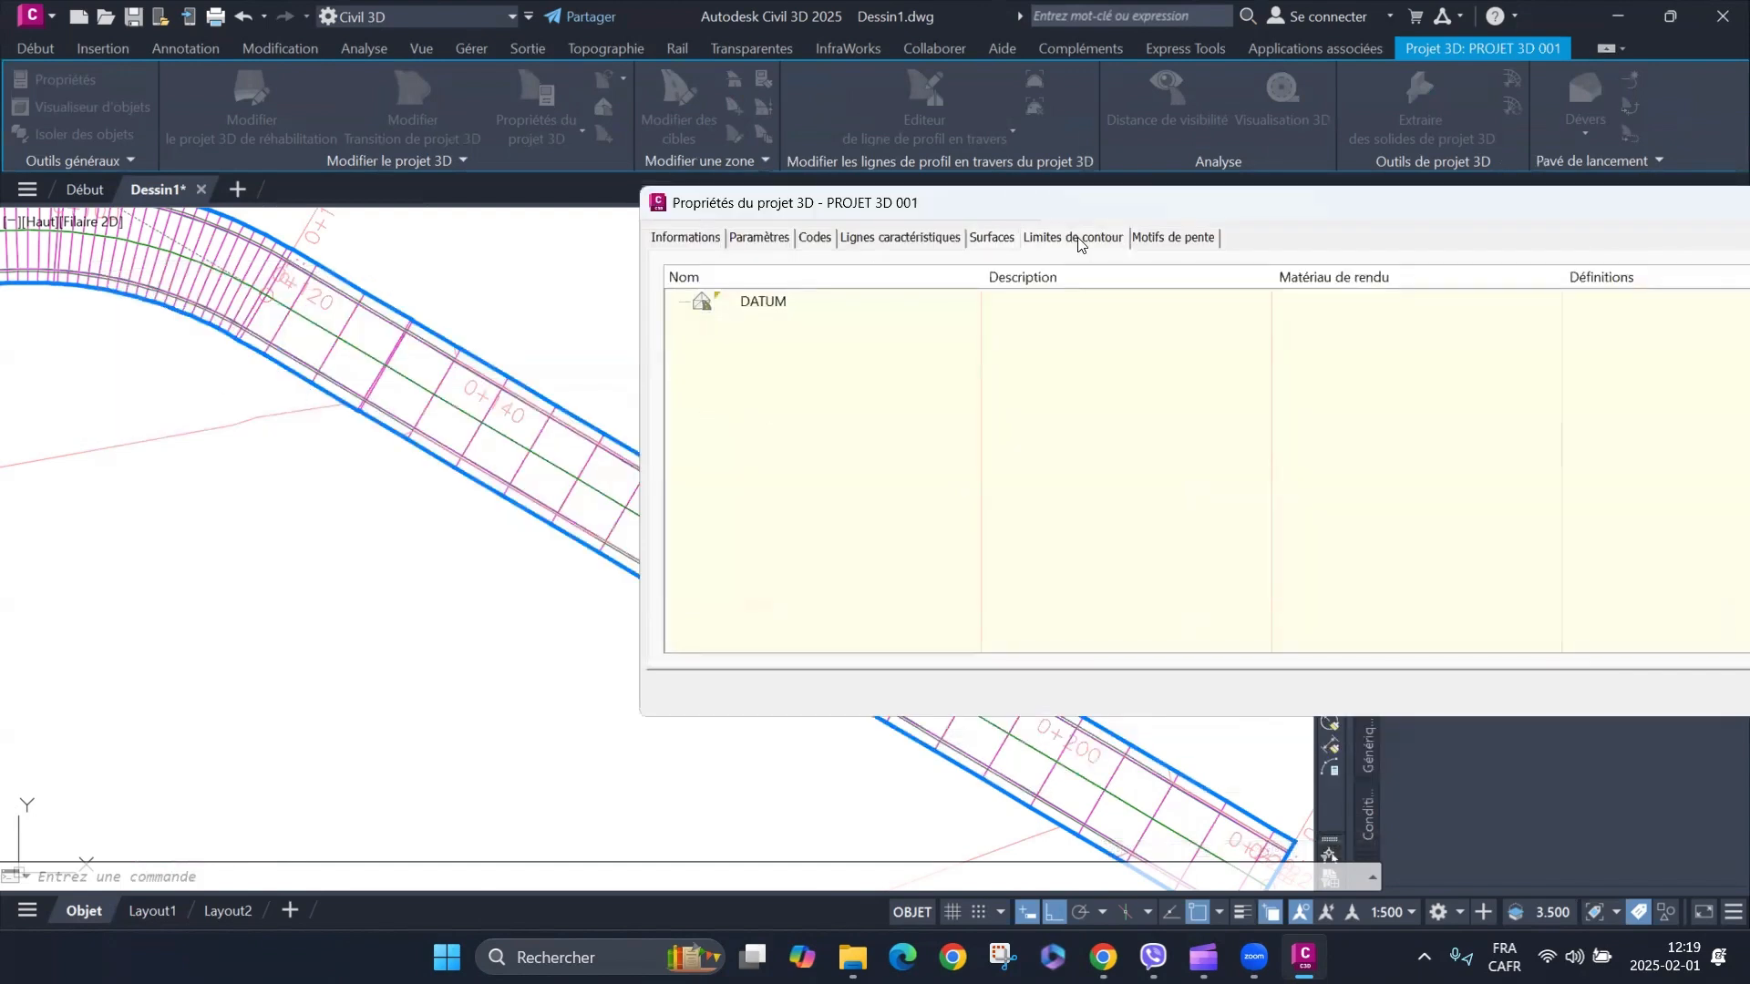
pyautogui.click(771, 311)
pyautogui.rightClick(772, 312)
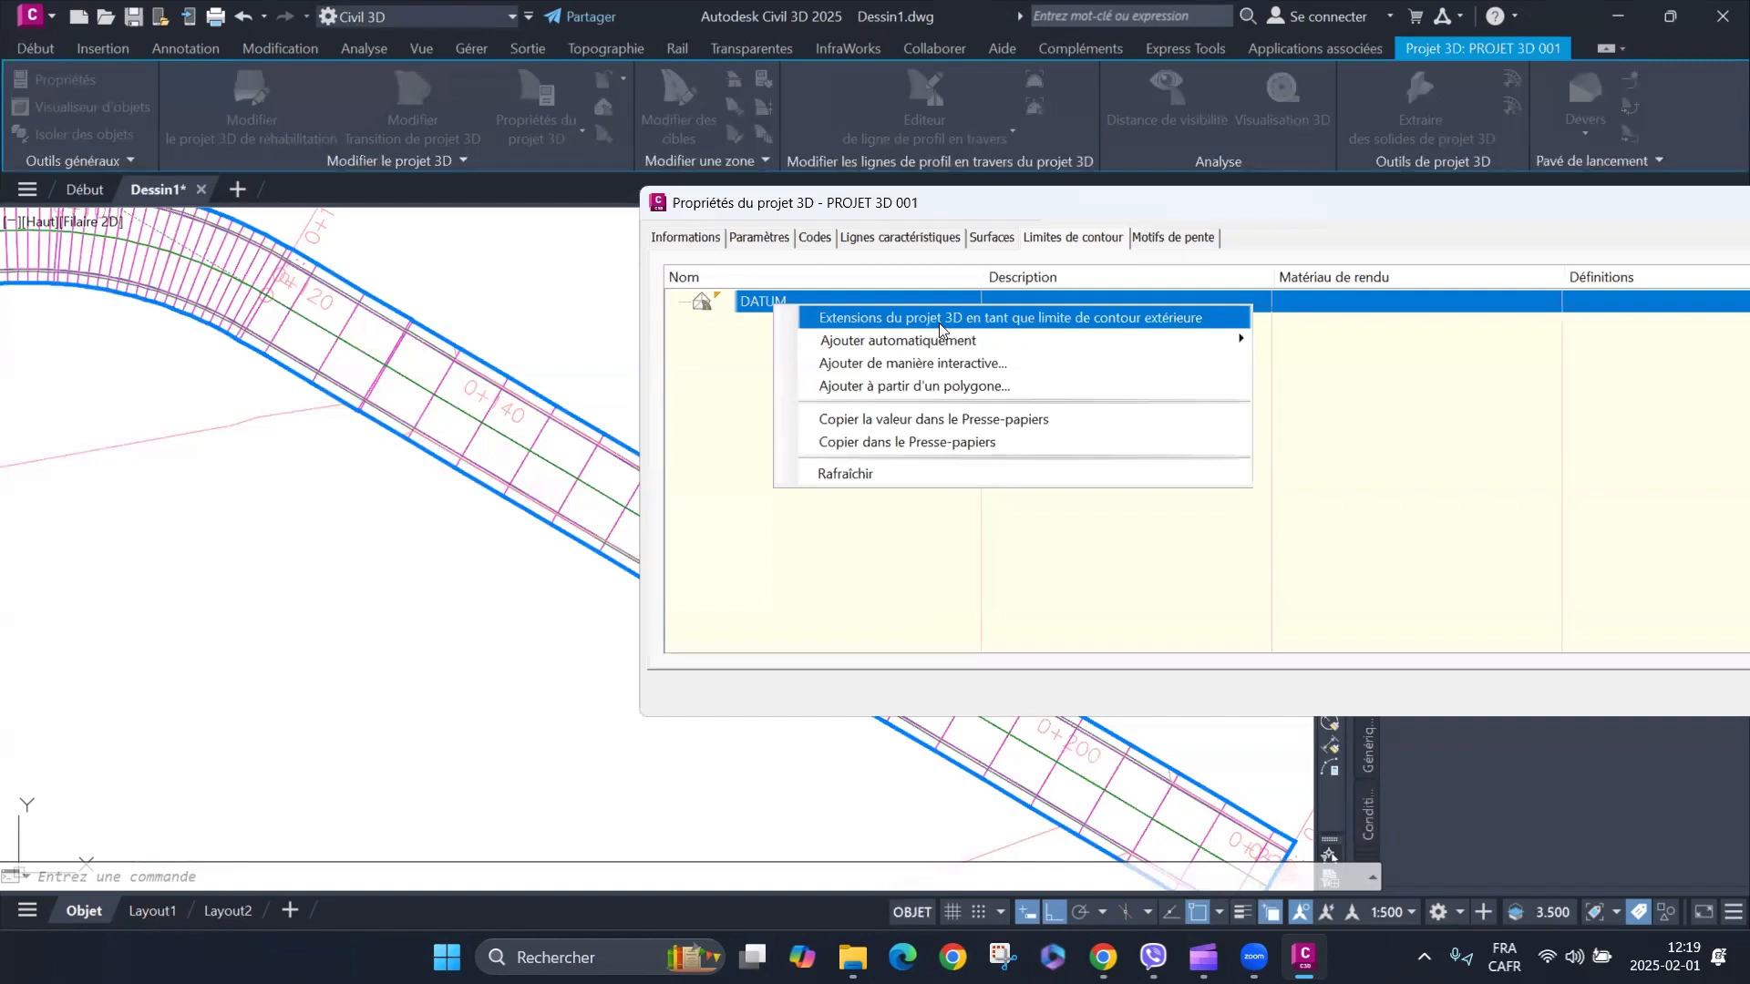
pyautogui.click(889, 328)
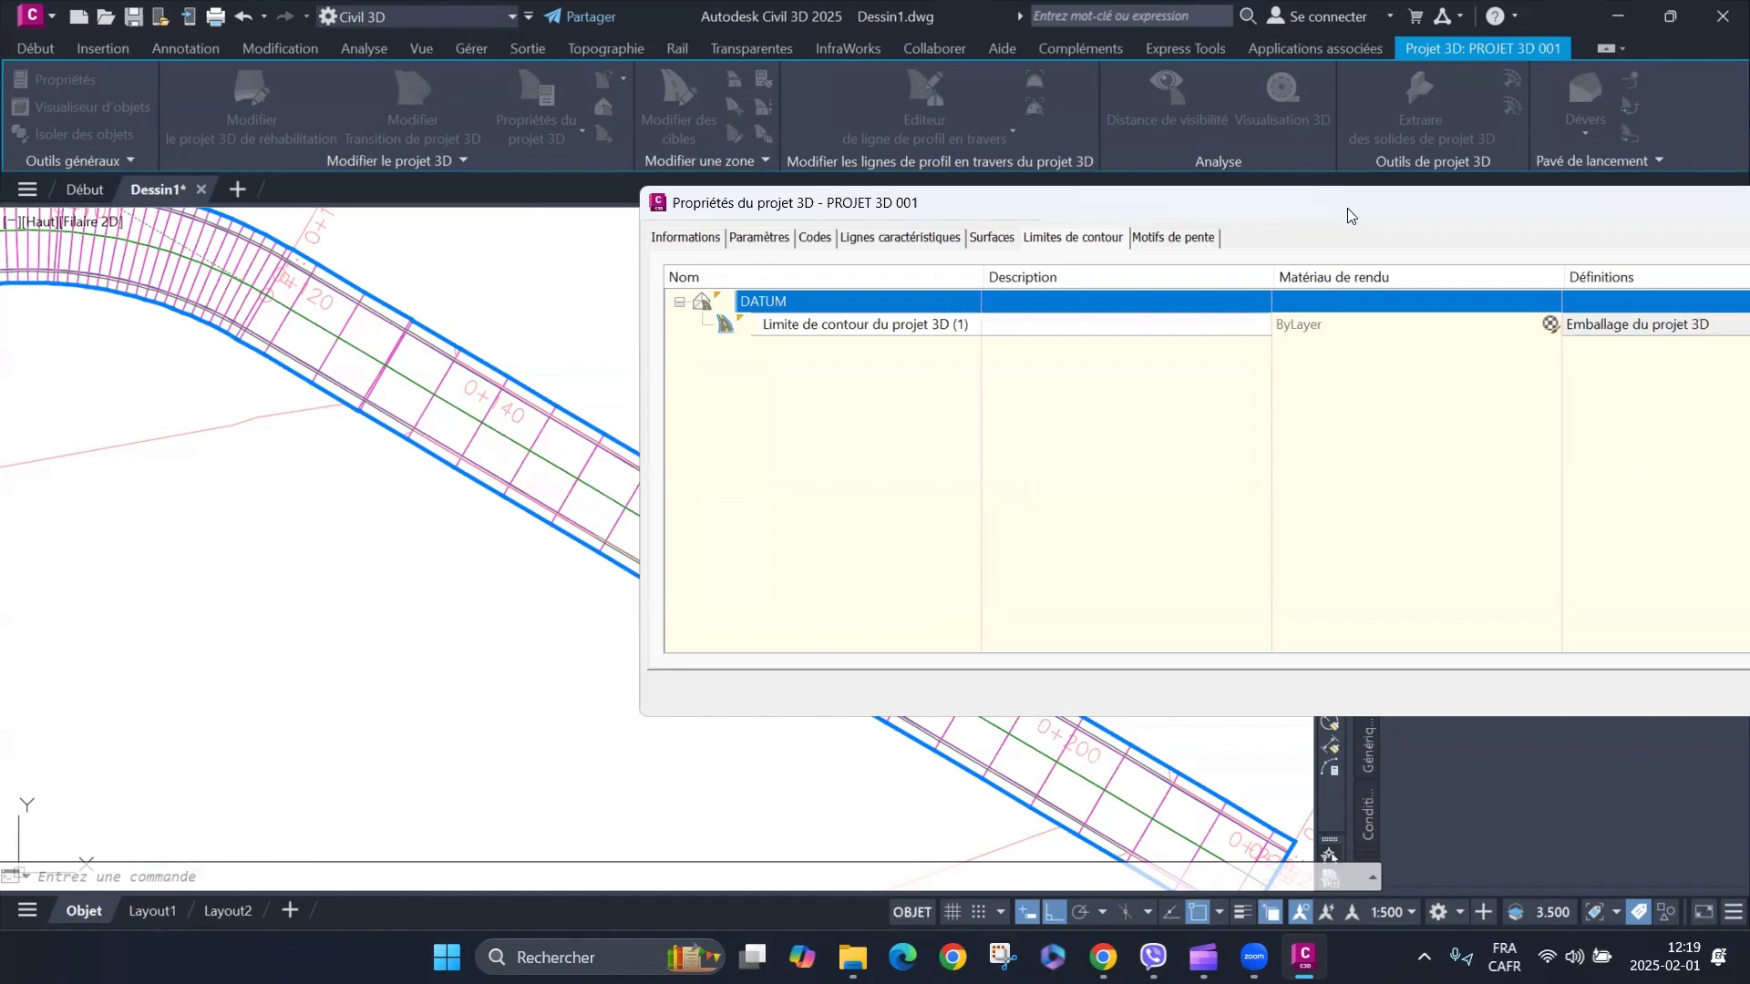
pyautogui.moveTo(1350, 215); pyautogui.dragTo(1147, 102)
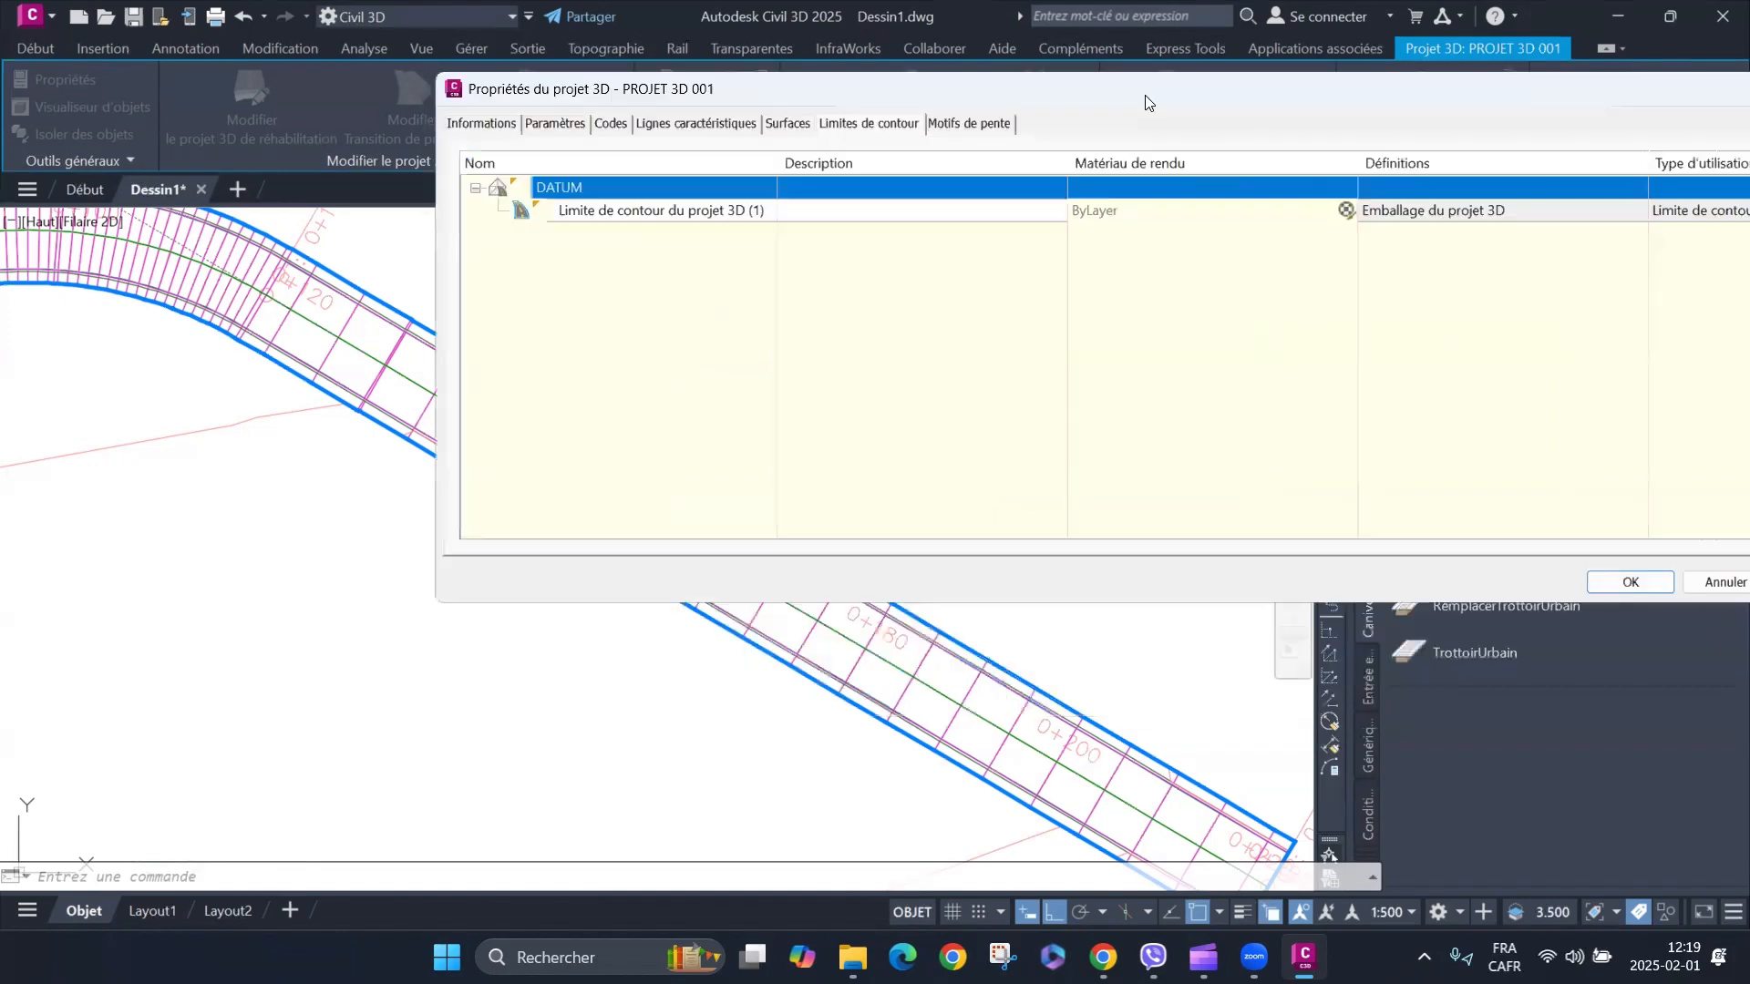
pyautogui.click(1632, 581)
pyautogui.click(737, 415)
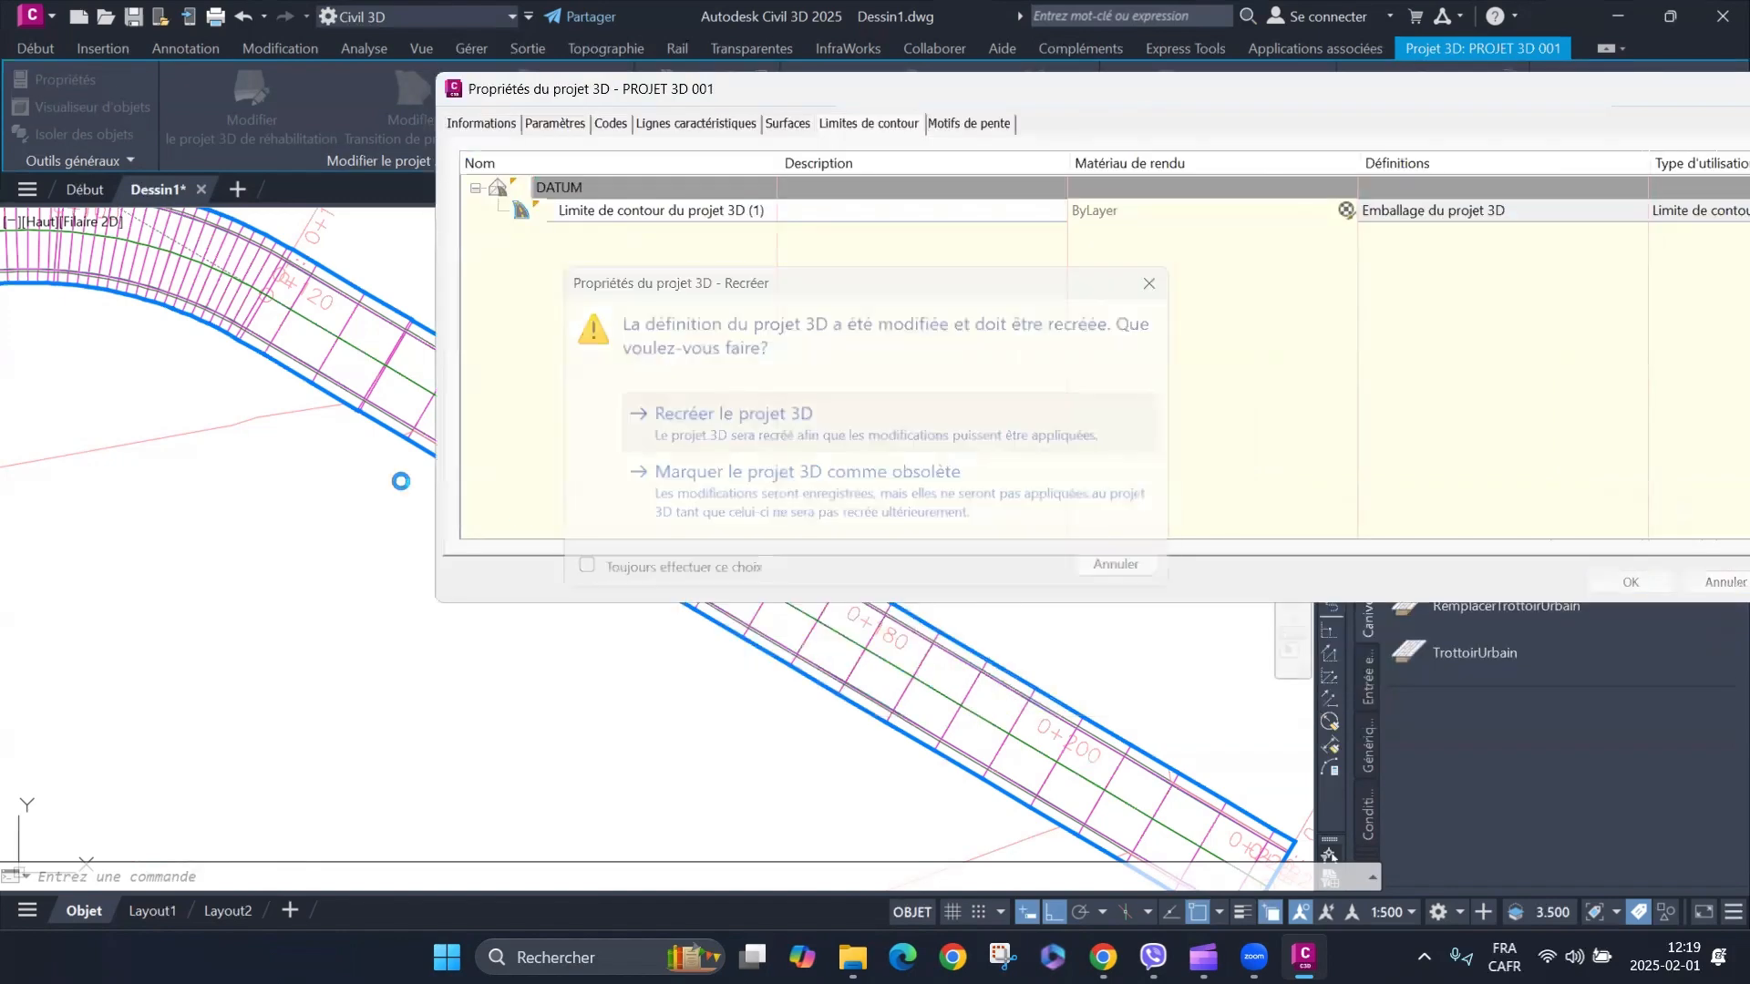
# Erase the whole road sketch with its two vertical lines, keeping the assembly beside it.
pyautogui.scroll(-5, 508, 426)
pyautogui.scroll(8, 507, 427)
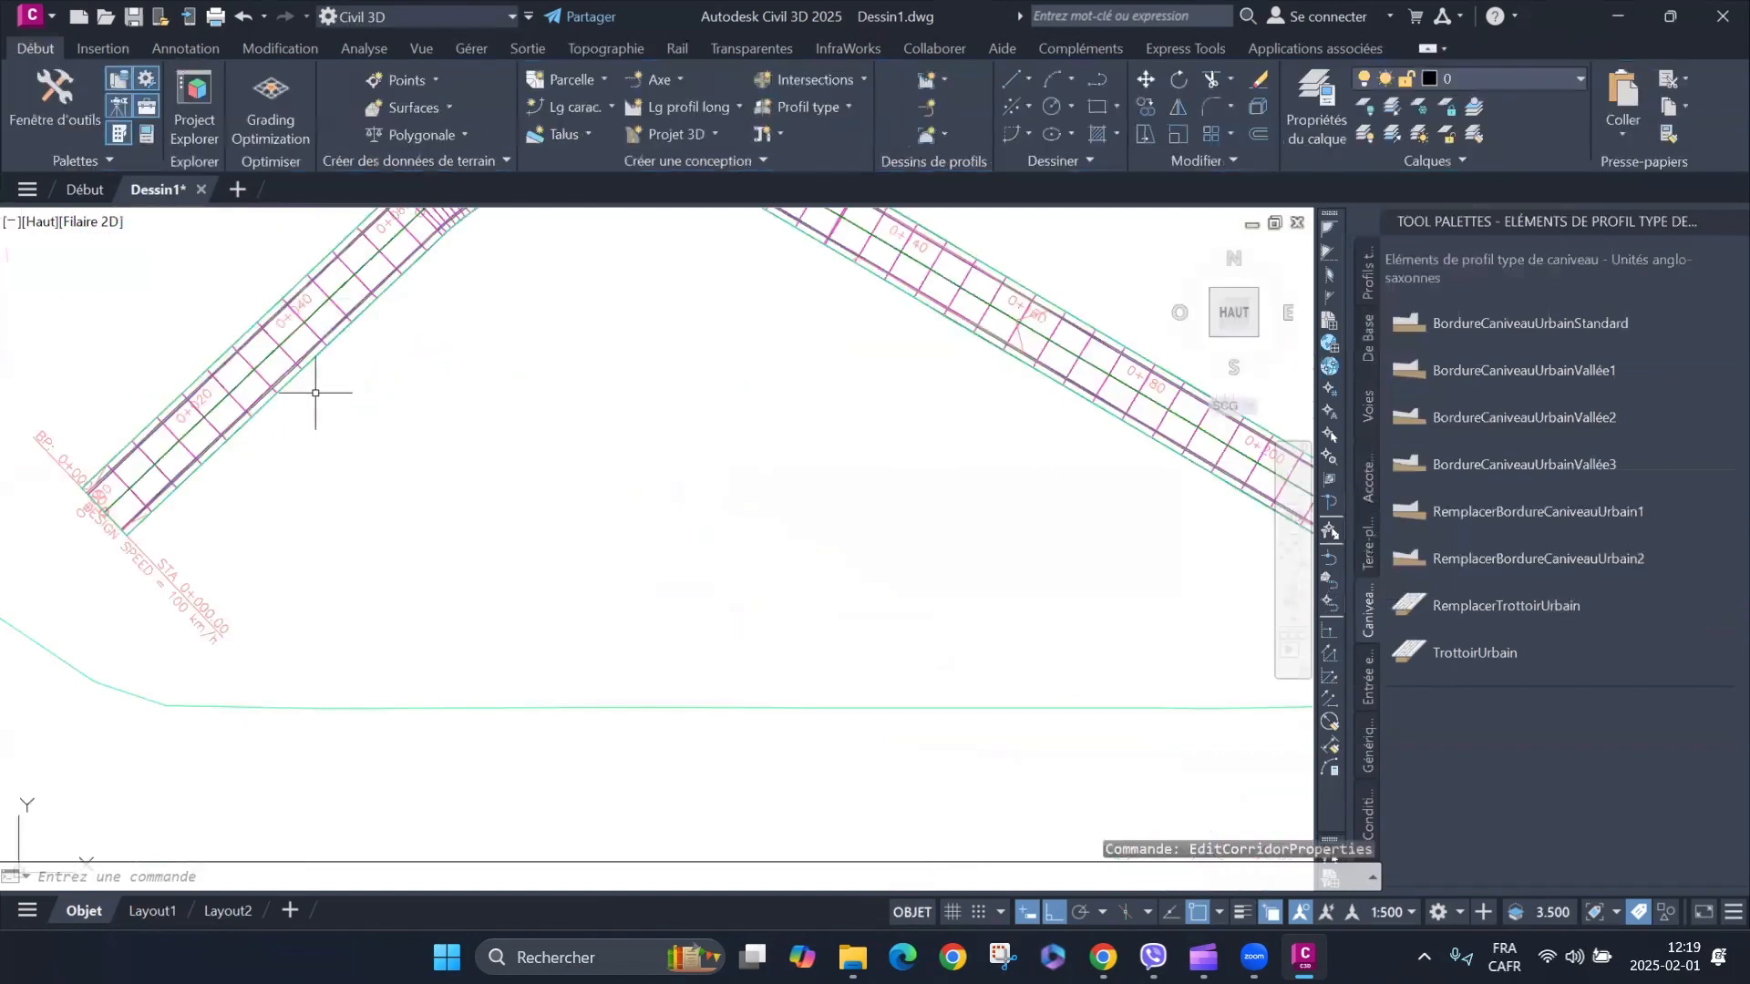
pyautogui.scroll(-5, 435, 468)
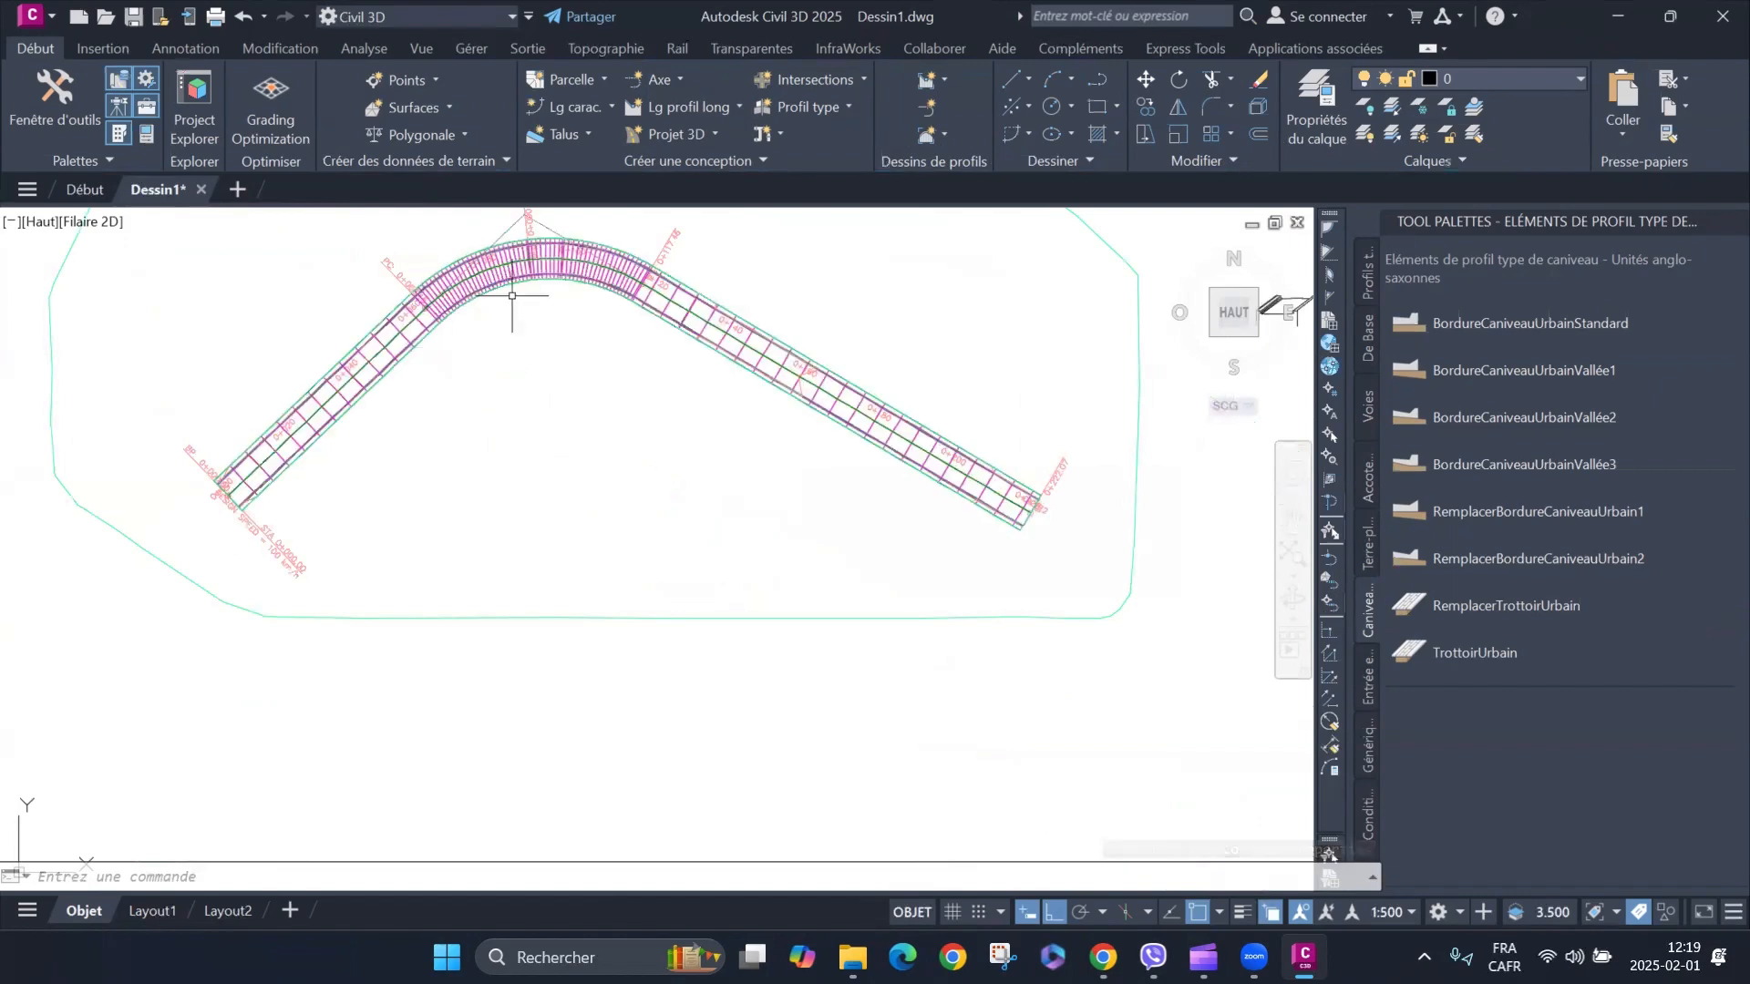
pyautogui.scroll(-6, 492, 328)
pyautogui.scroll(2, 690, 425)
pyautogui.scroll(5, 690, 426)
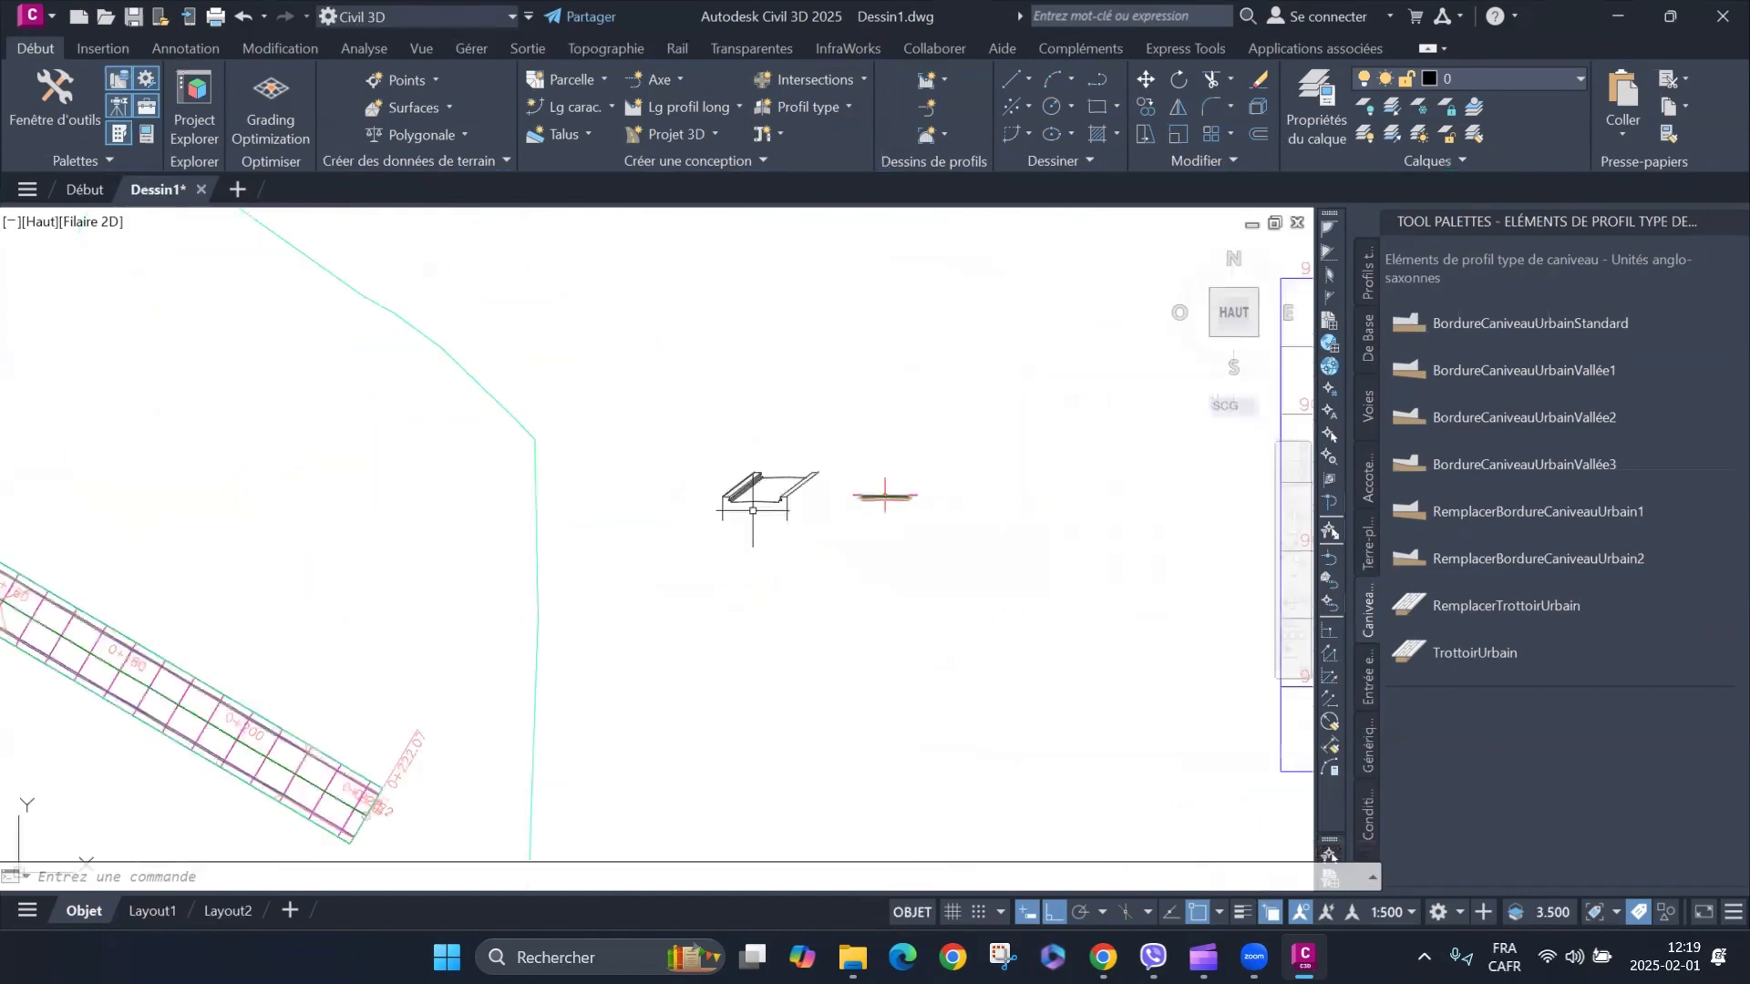
pyautogui.scroll(3, 786, 542)
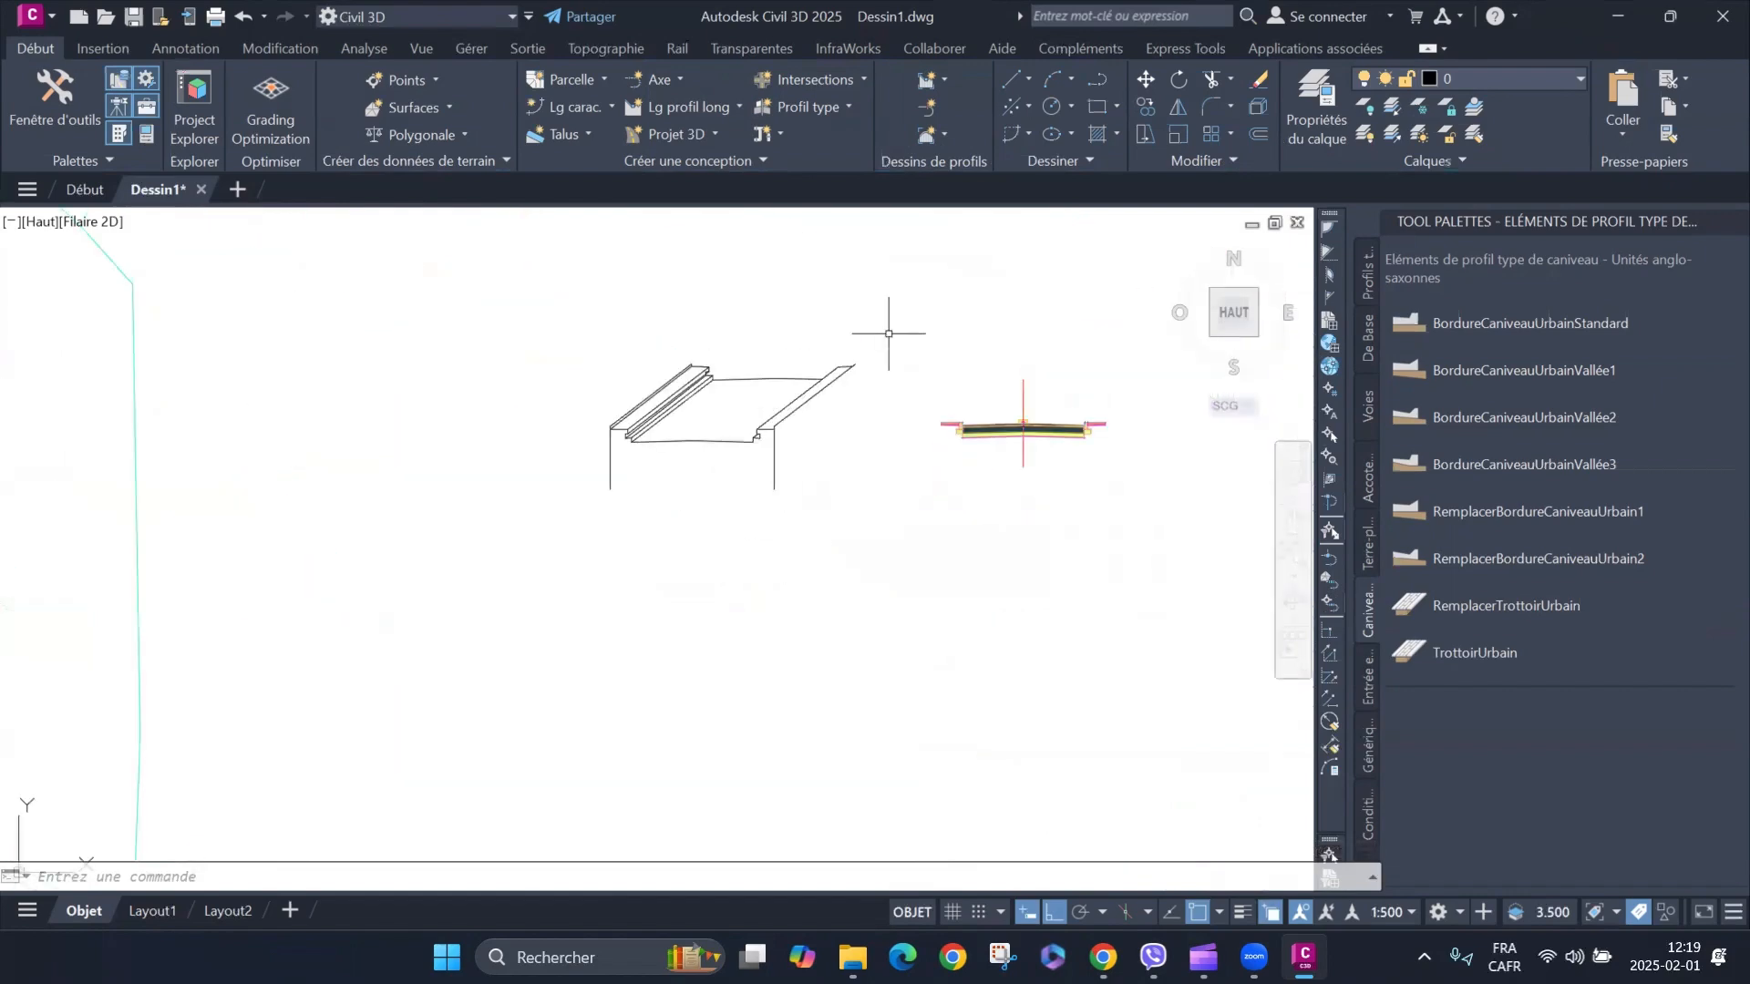
pyautogui.click(507, 319)
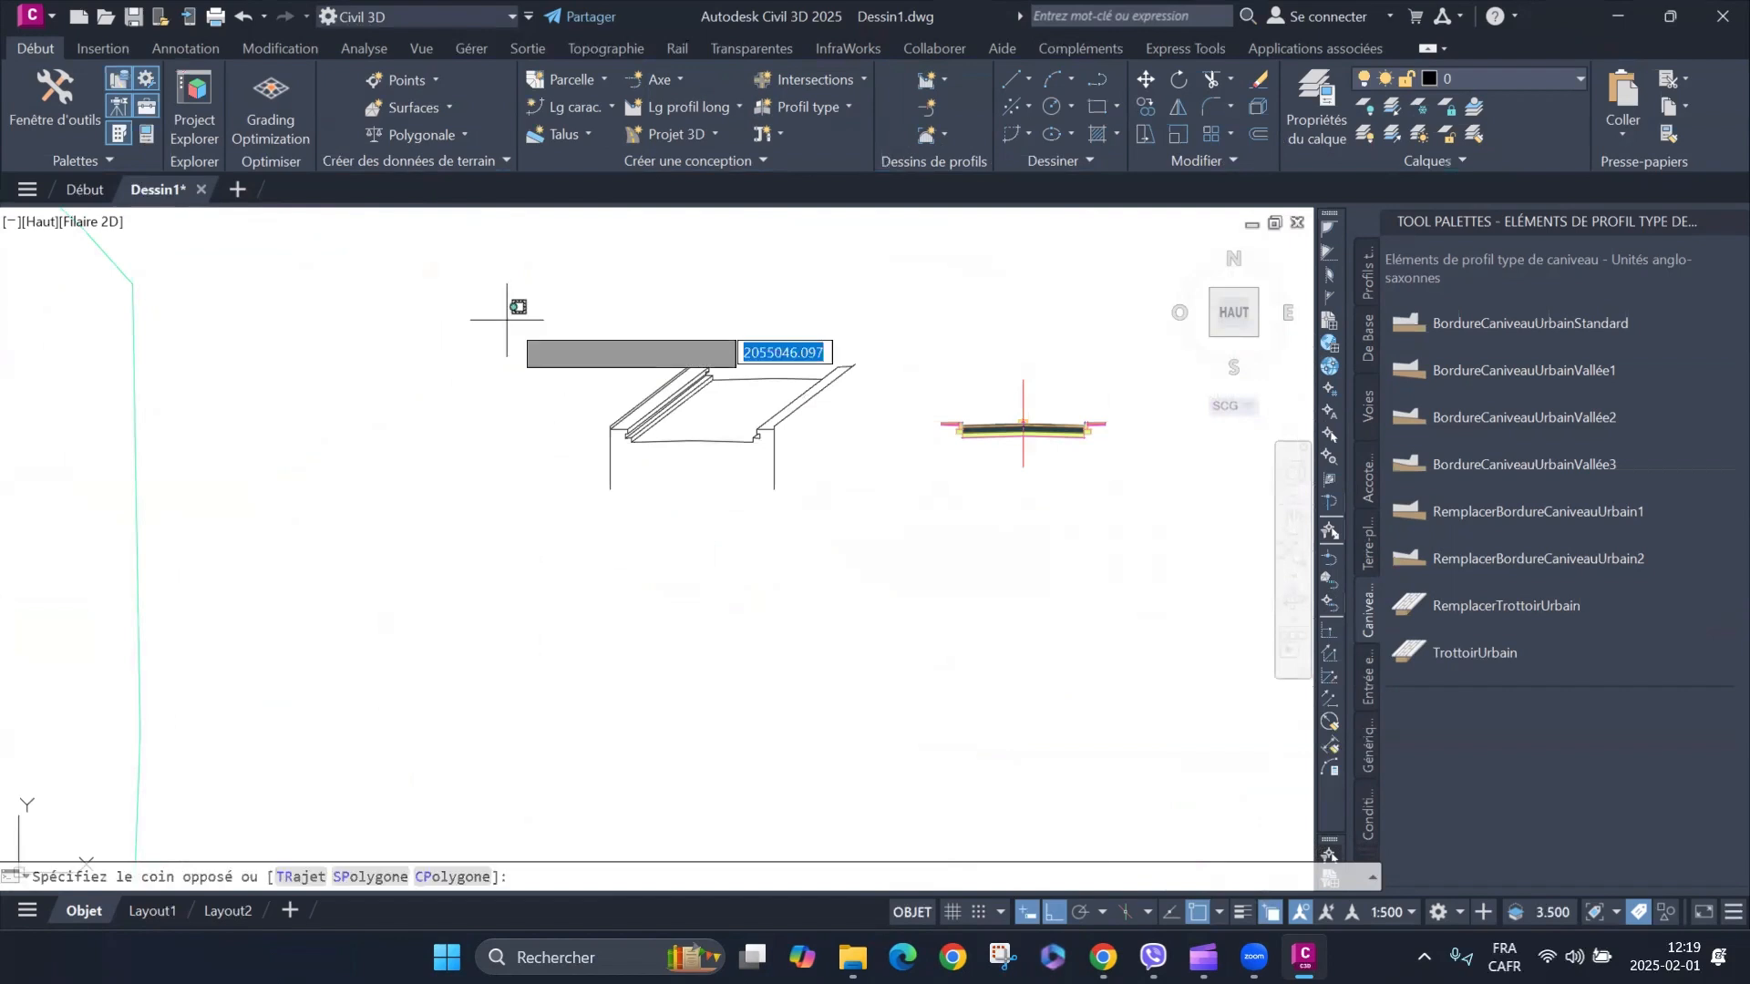
pyautogui.click(918, 547)
pyautogui.press('Delete')
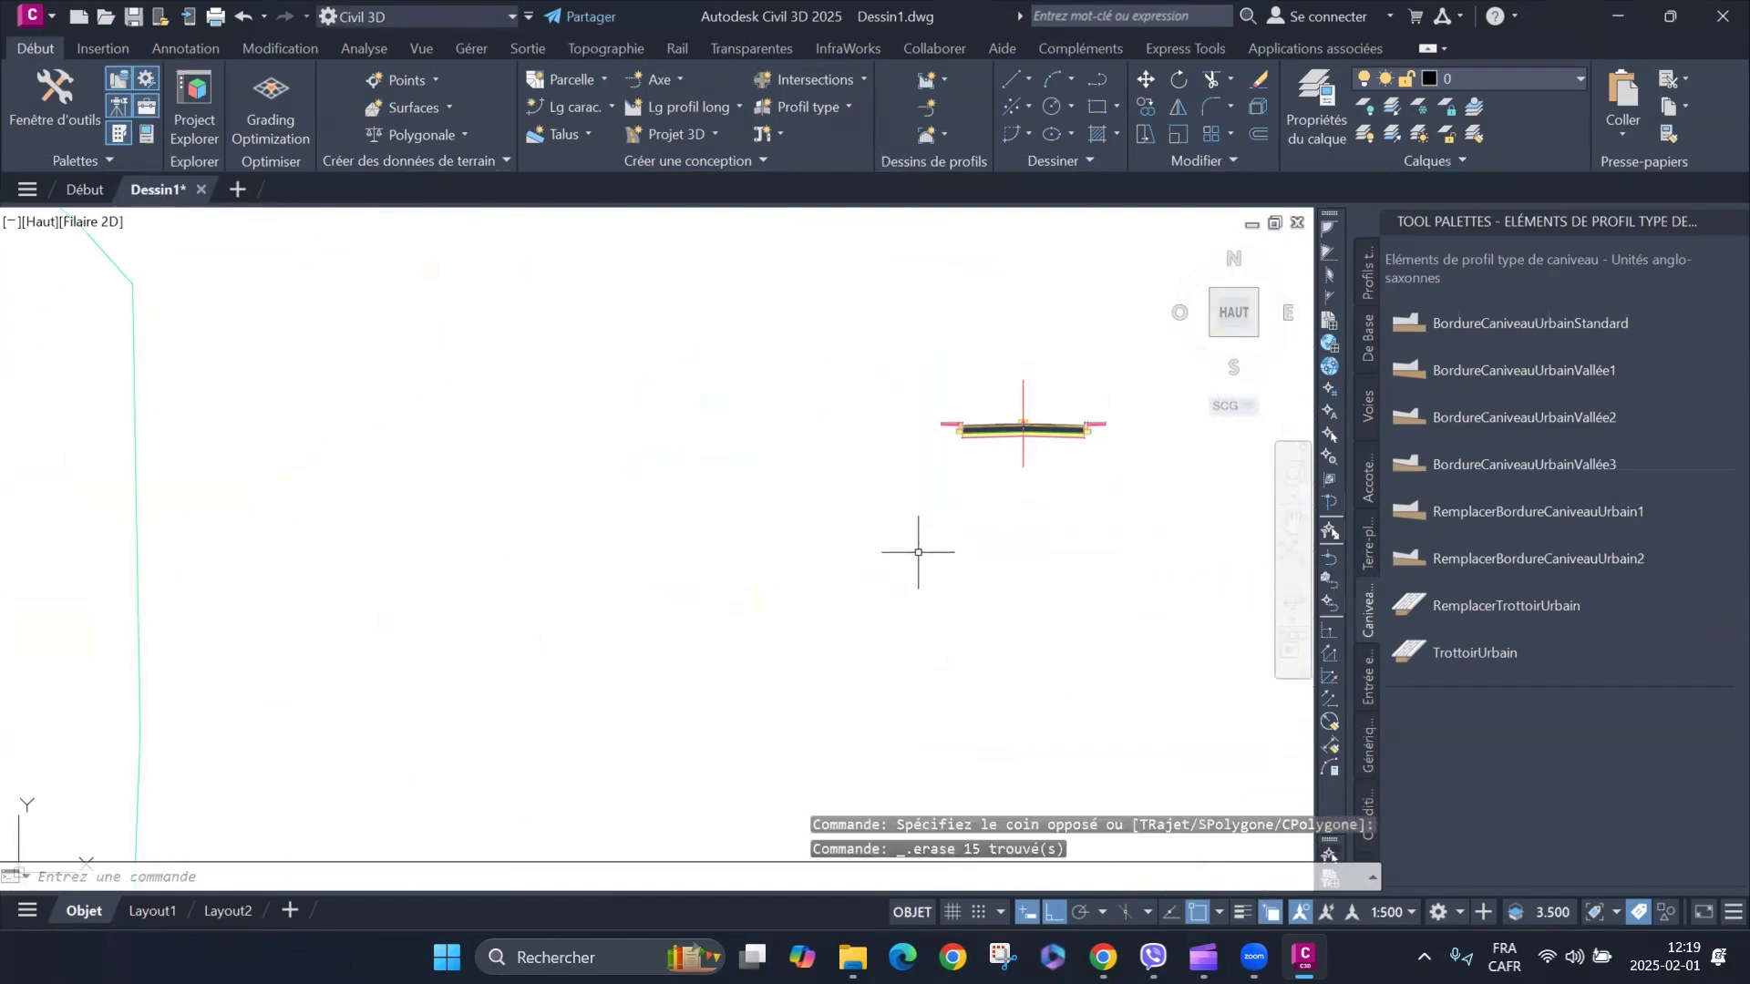
# Select the DATUM surface and examine its outline and contours against the corridor edges along the whole alignment.
pyautogui.scroll(-8, 918, 552)
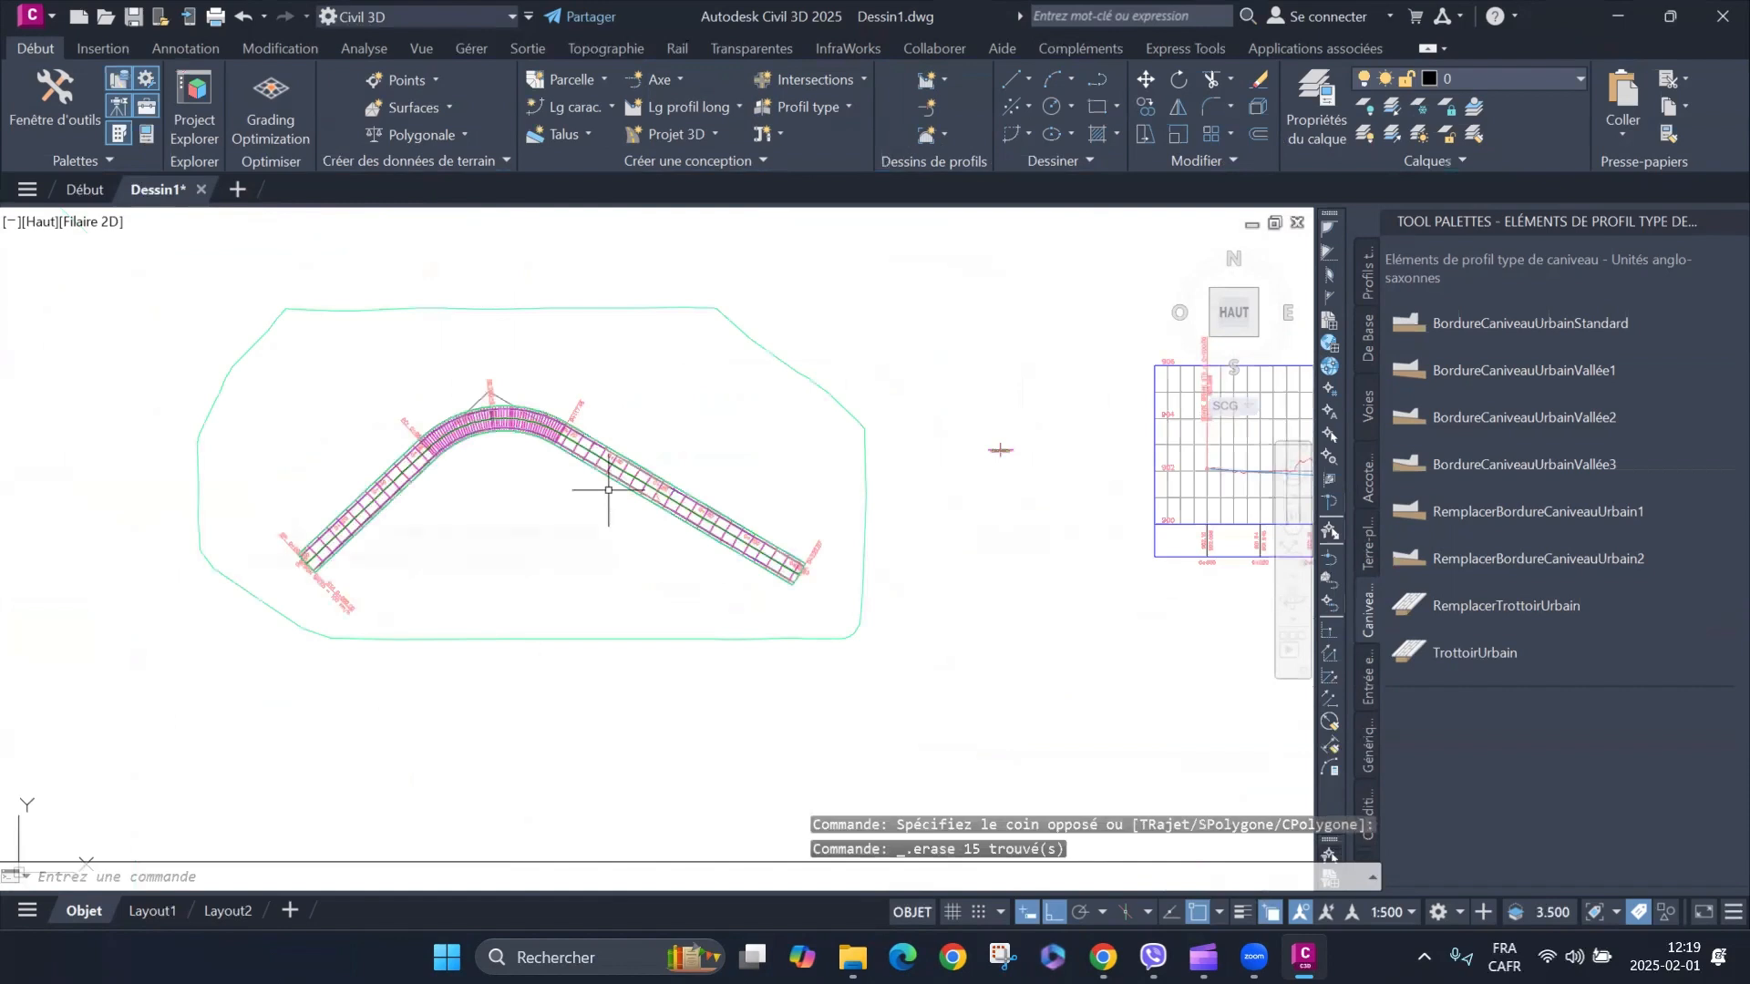
pyautogui.scroll(8, 609, 488)
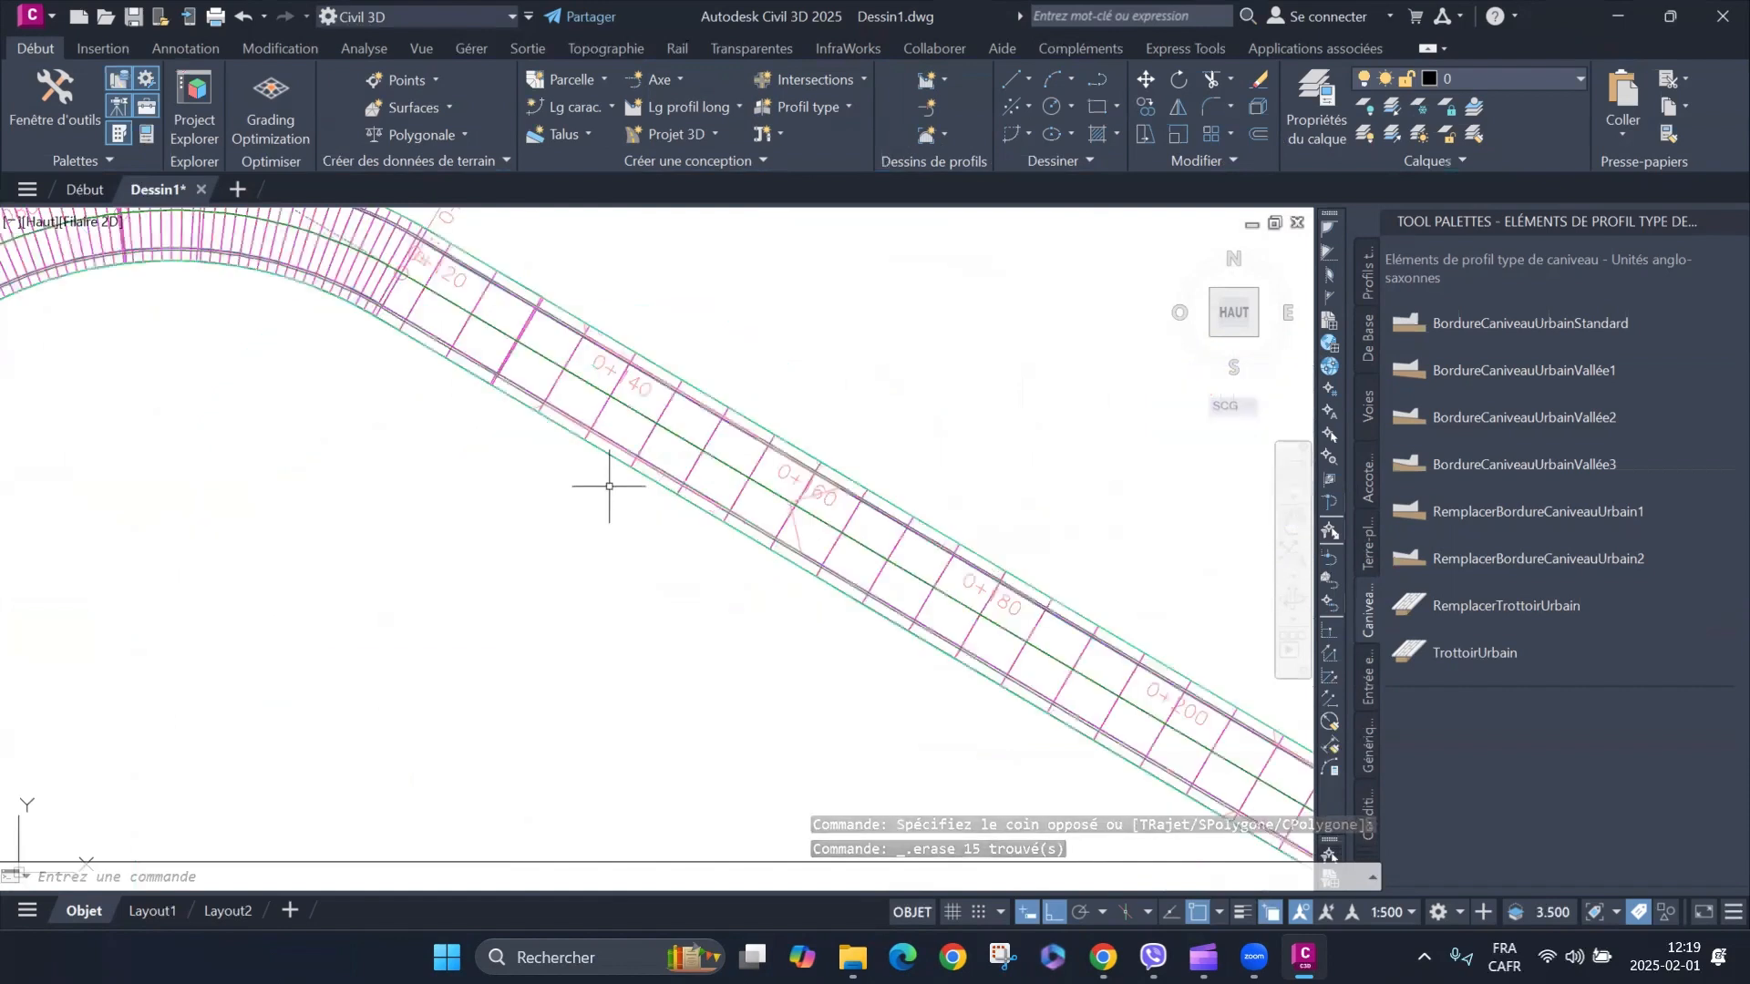
pyautogui.scroll(5, 825, 488)
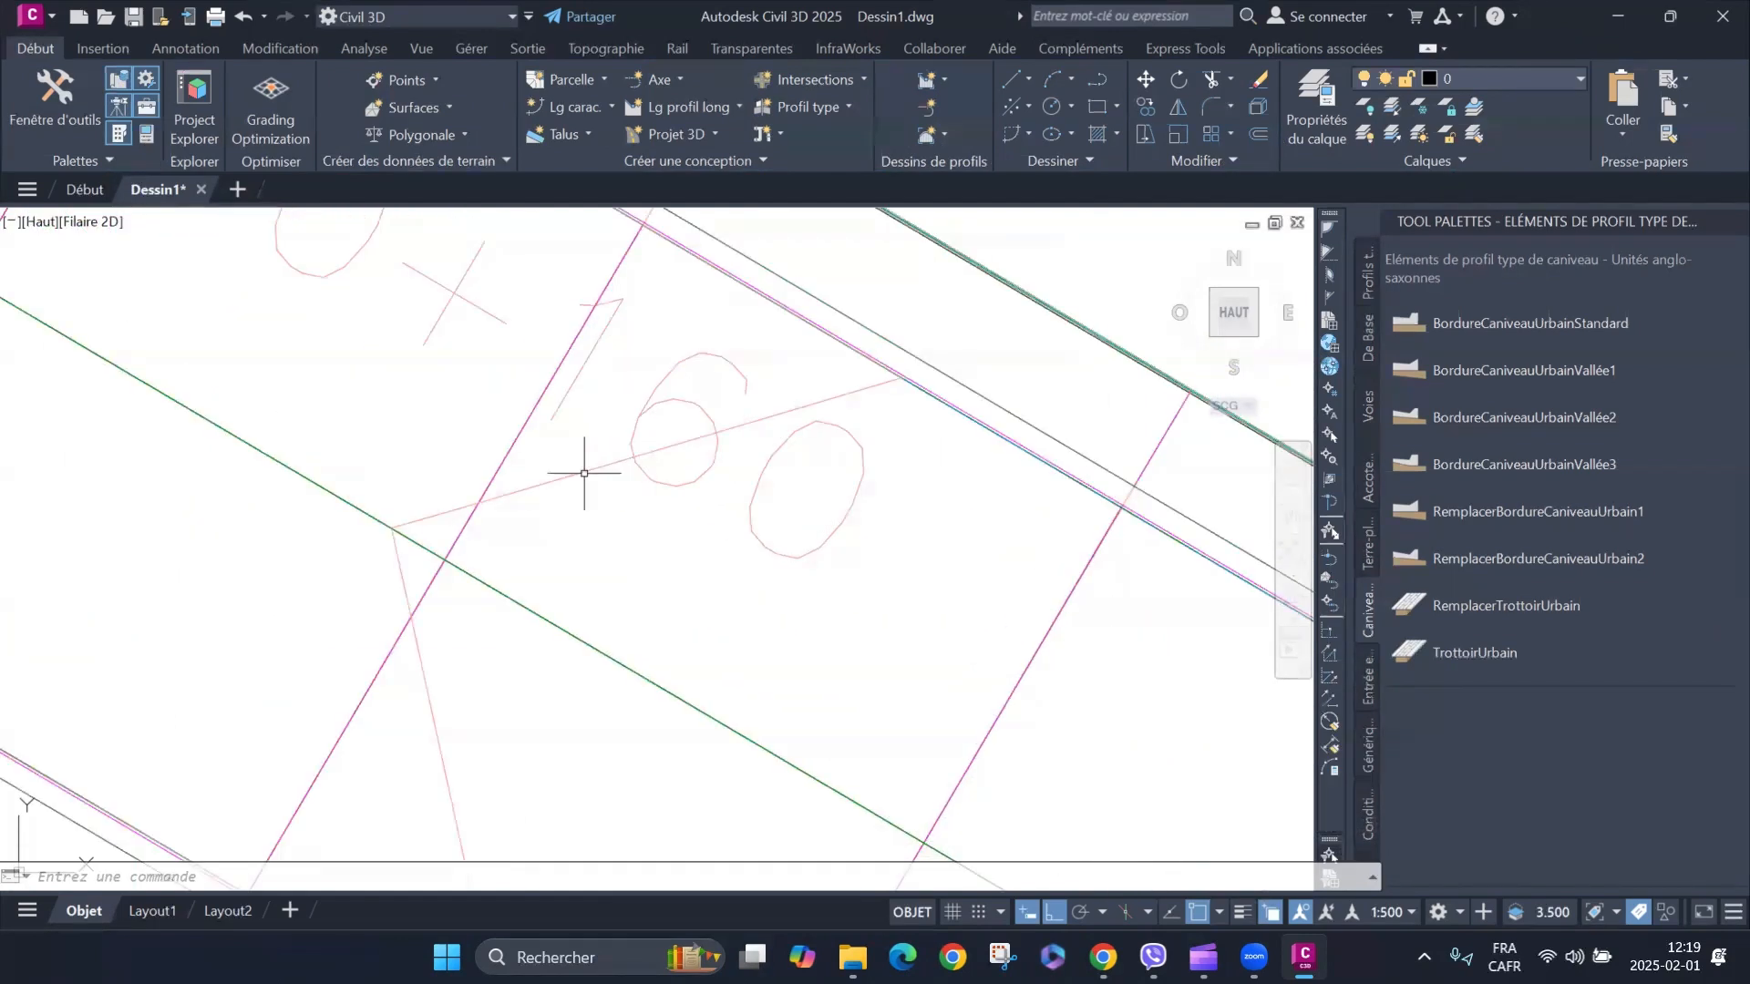
pyautogui.click(584, 473)
pyautogui.scroll(-3, 617, 578)
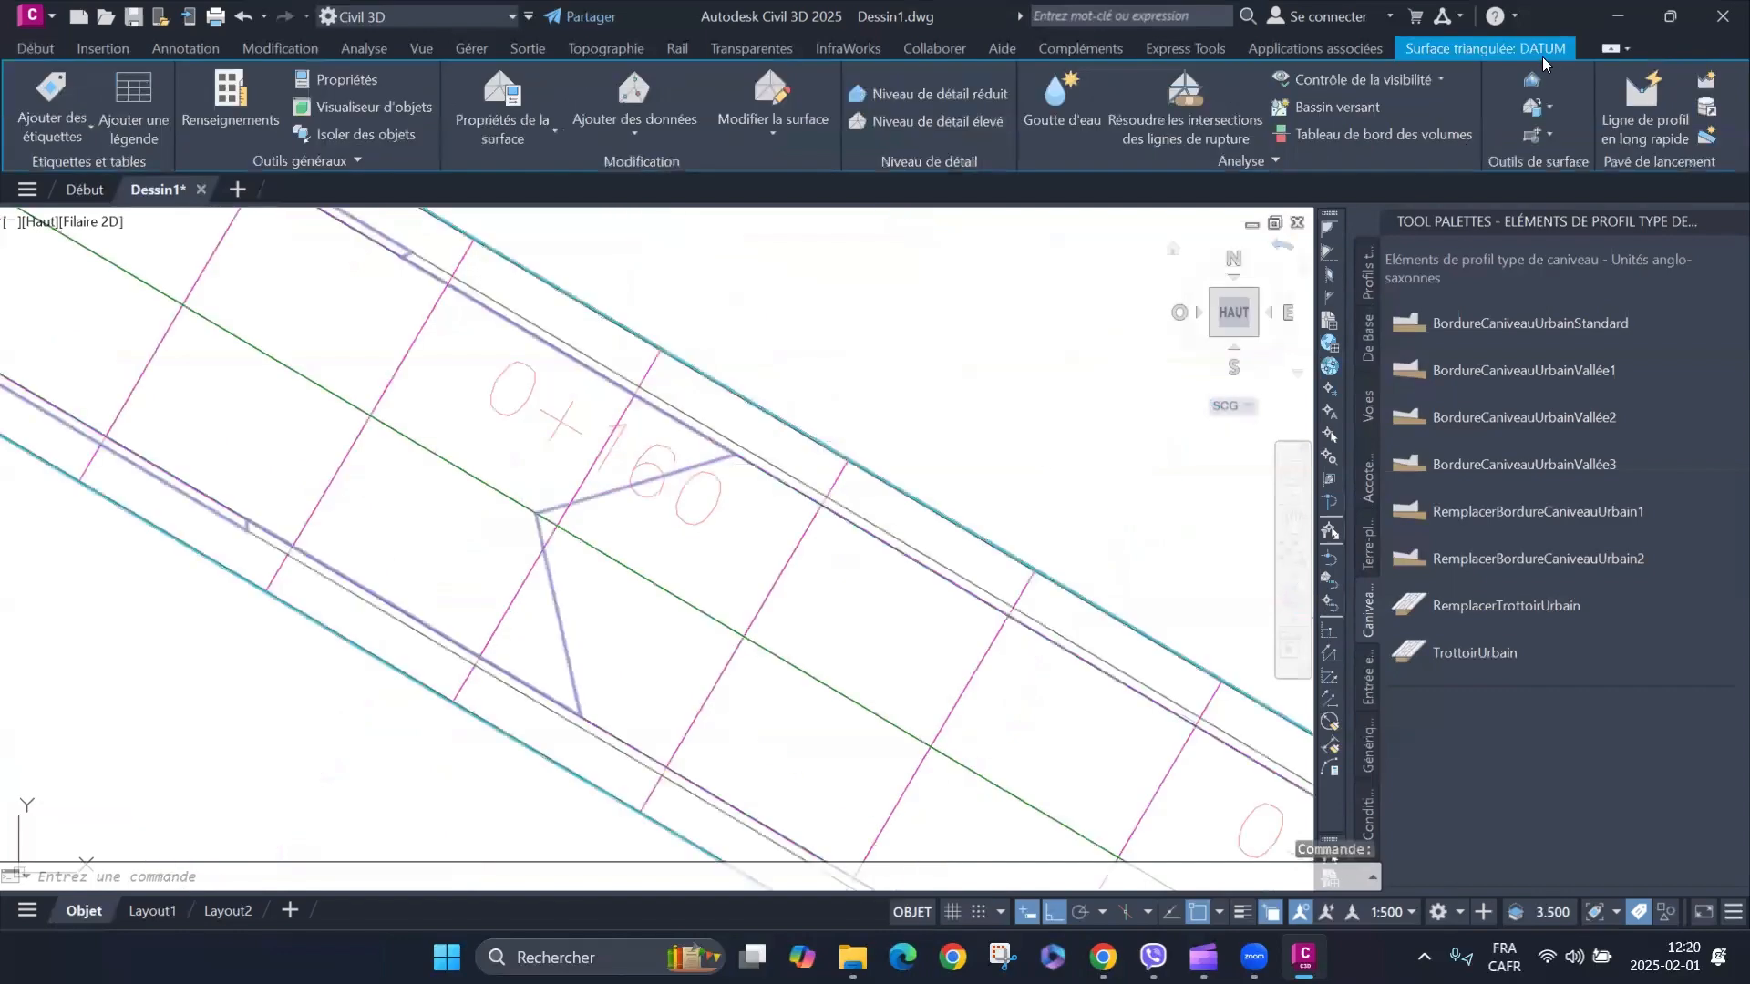
pyautogui.scroll(-6, 1035, 501)
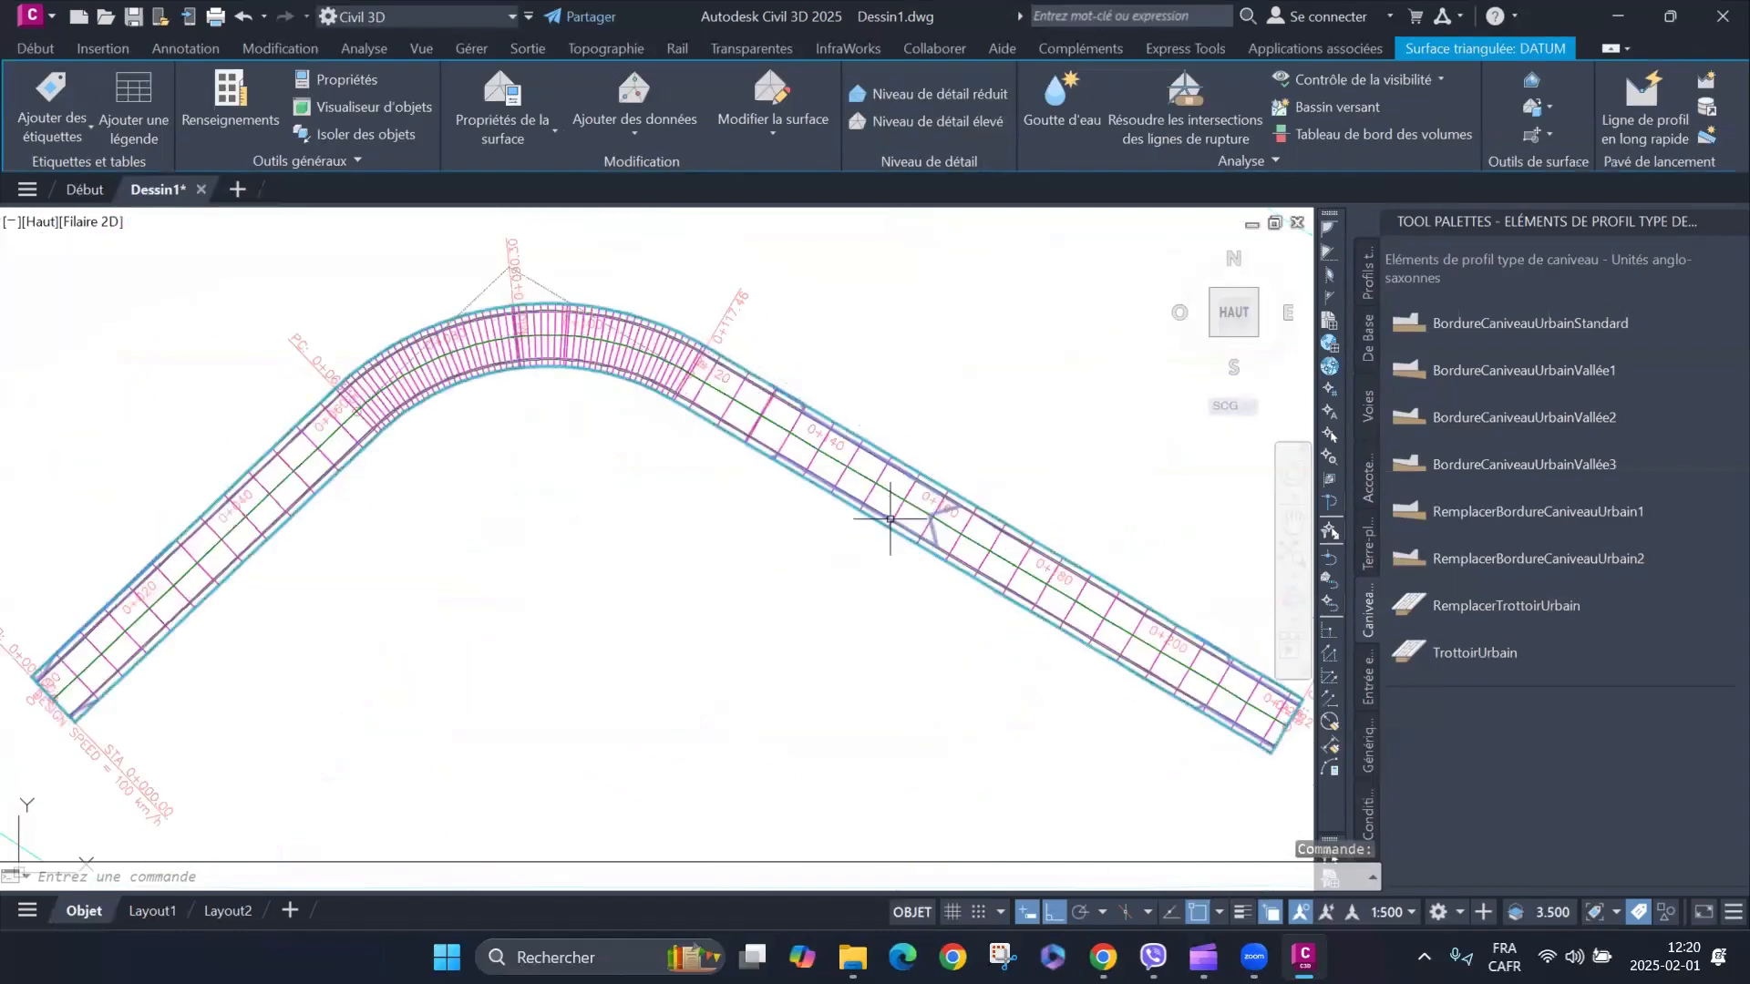
pyautogui.scroll(4, 157, 607)
pyautogui.scroll(-6, 219, 635)
pyautogui.scroll(6, 594, 549)
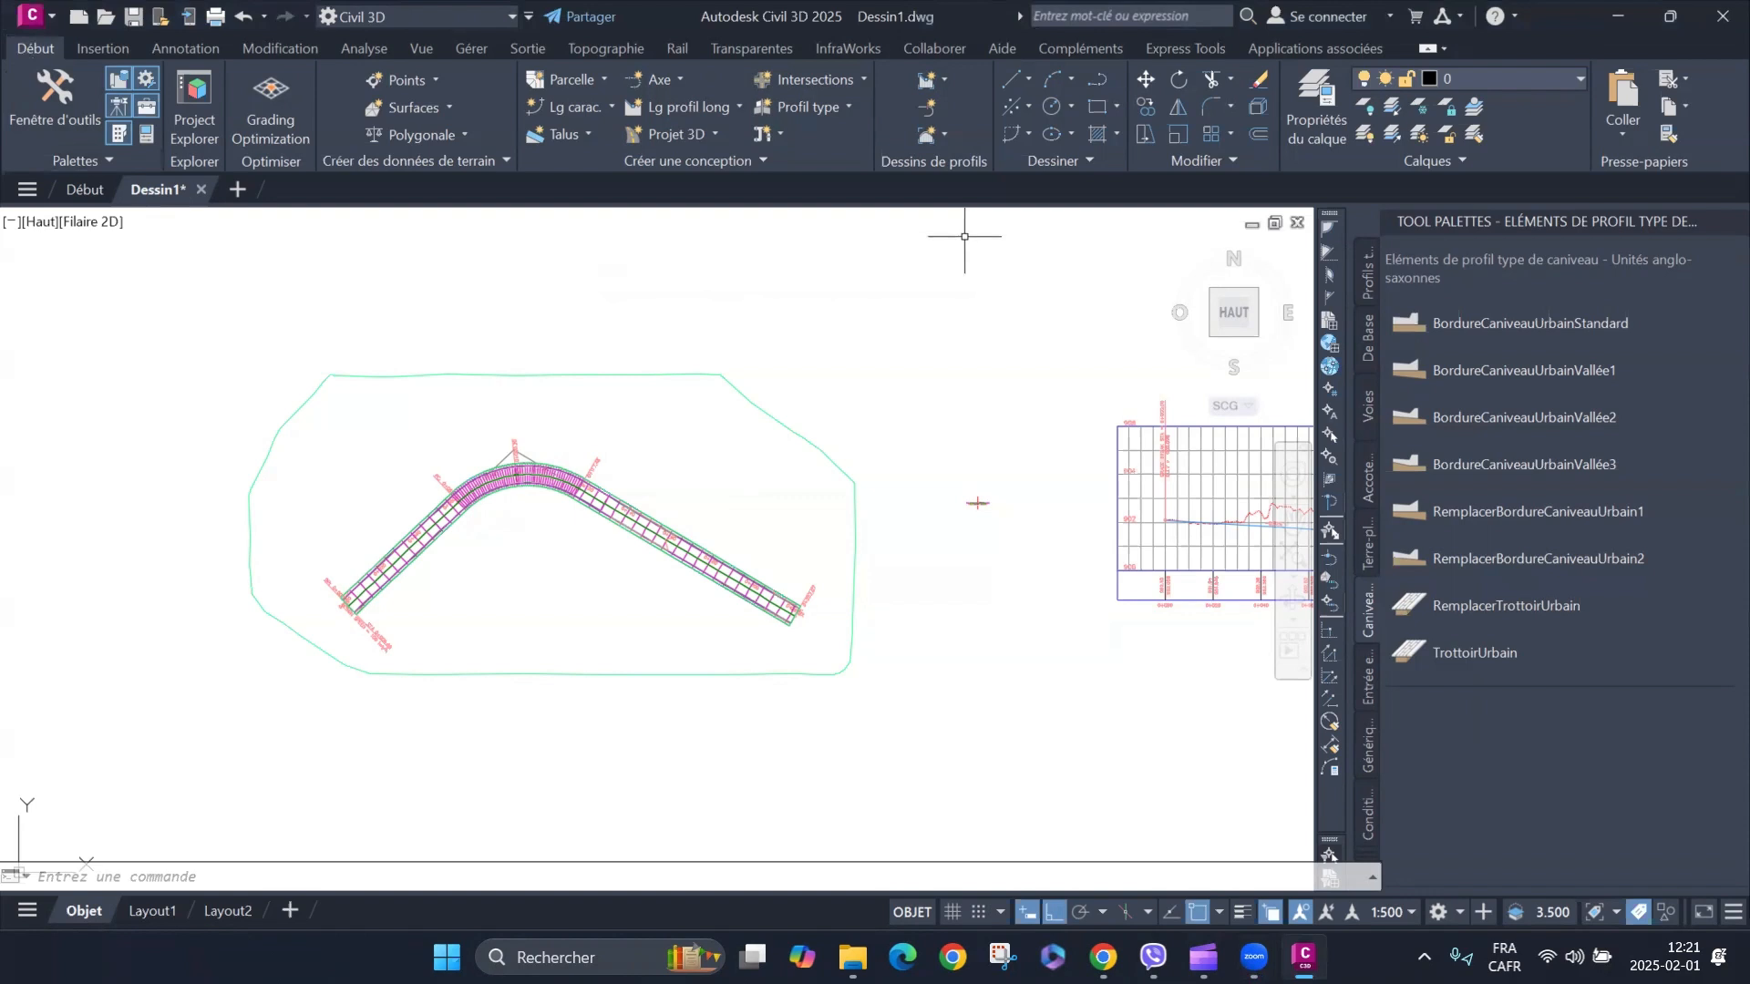
pyautogui.click(849, 107)
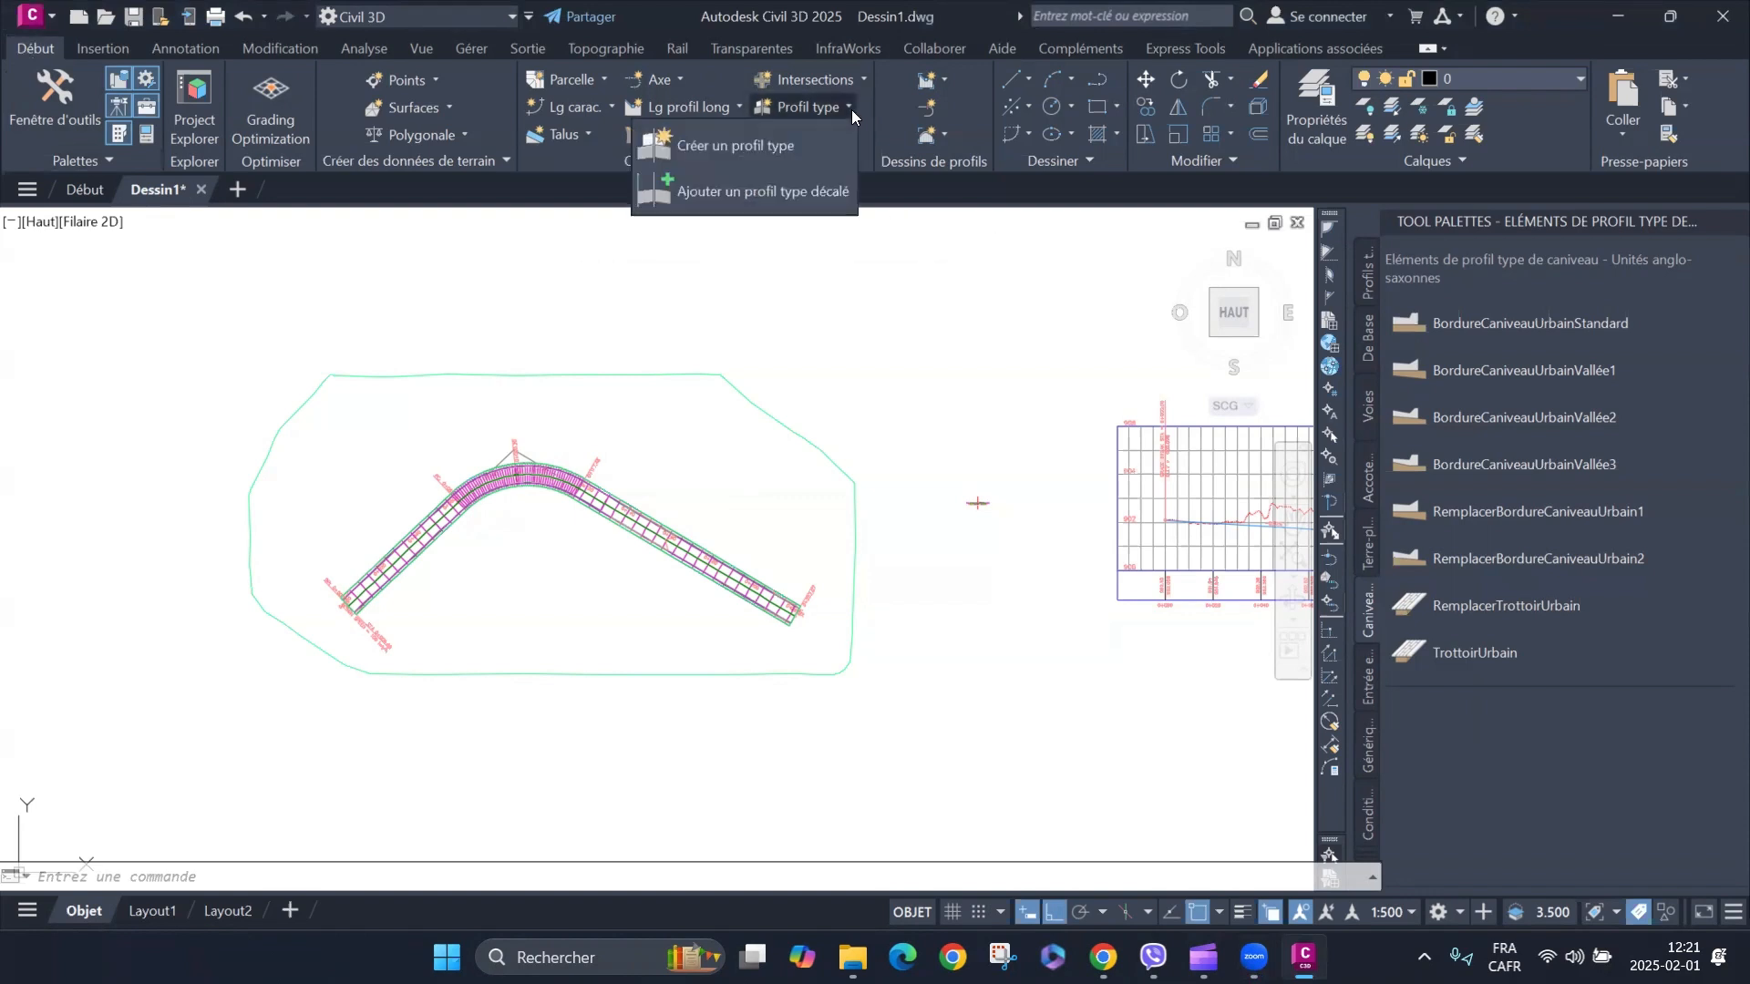
pyautogui.click(565, 200)
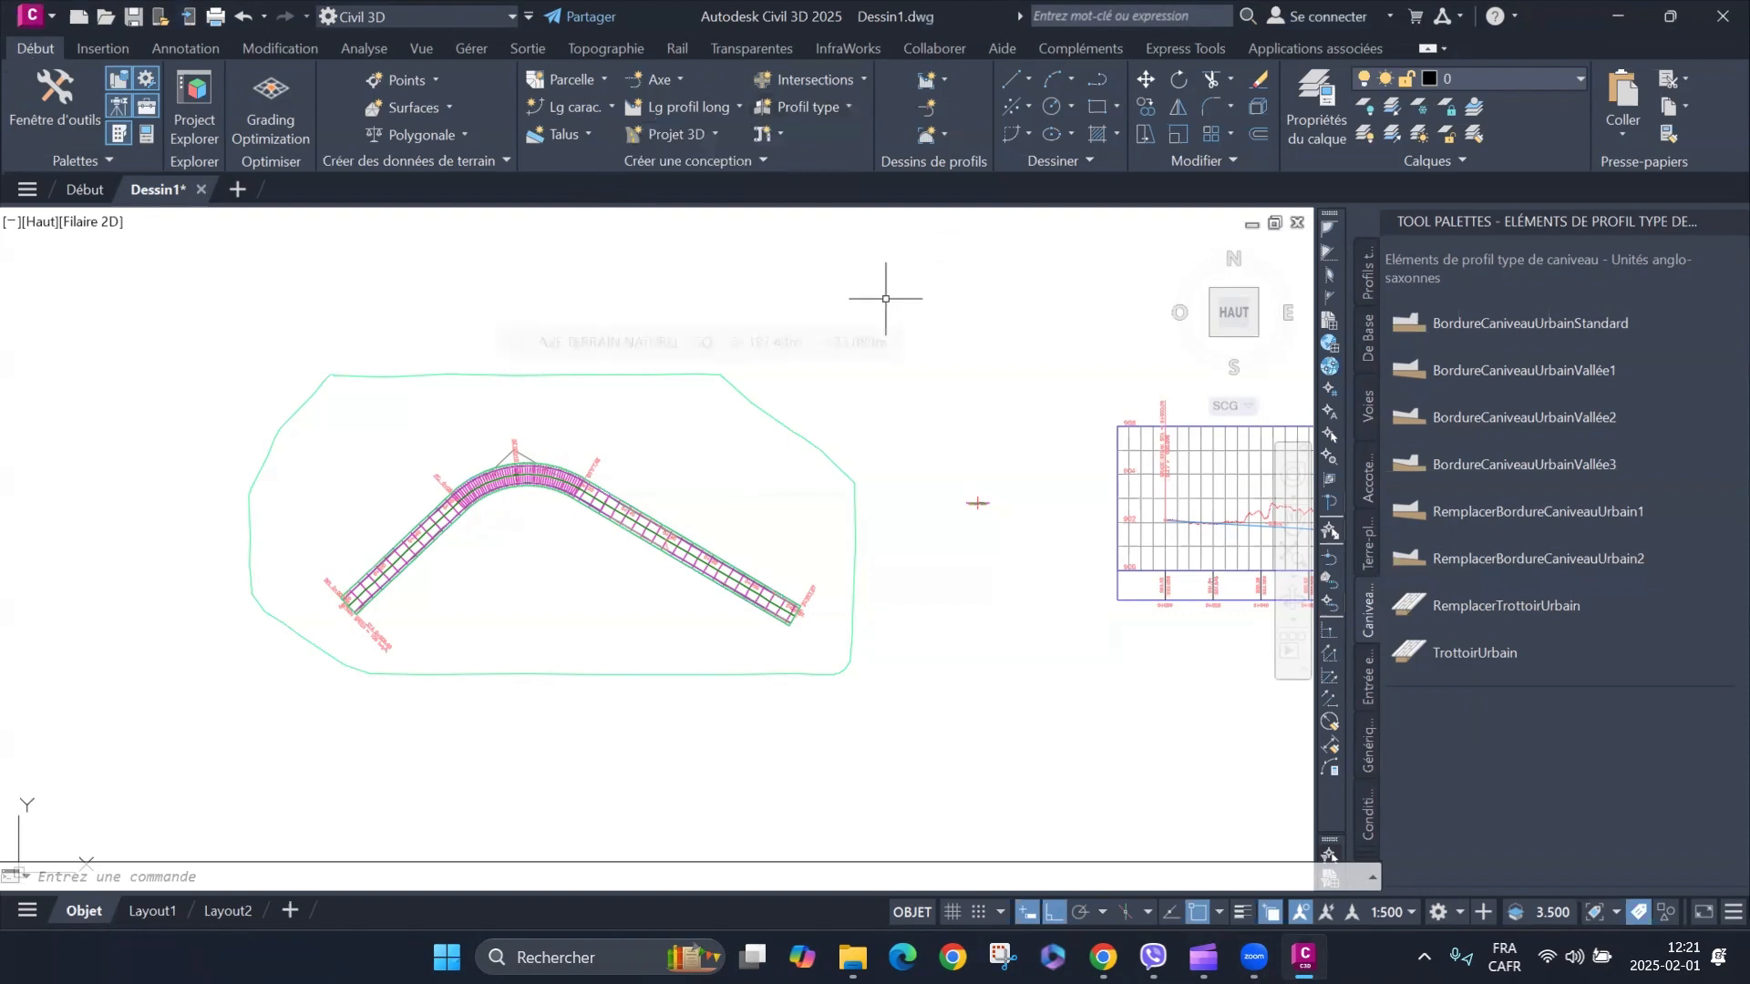
pyautogui.click(946, 134)
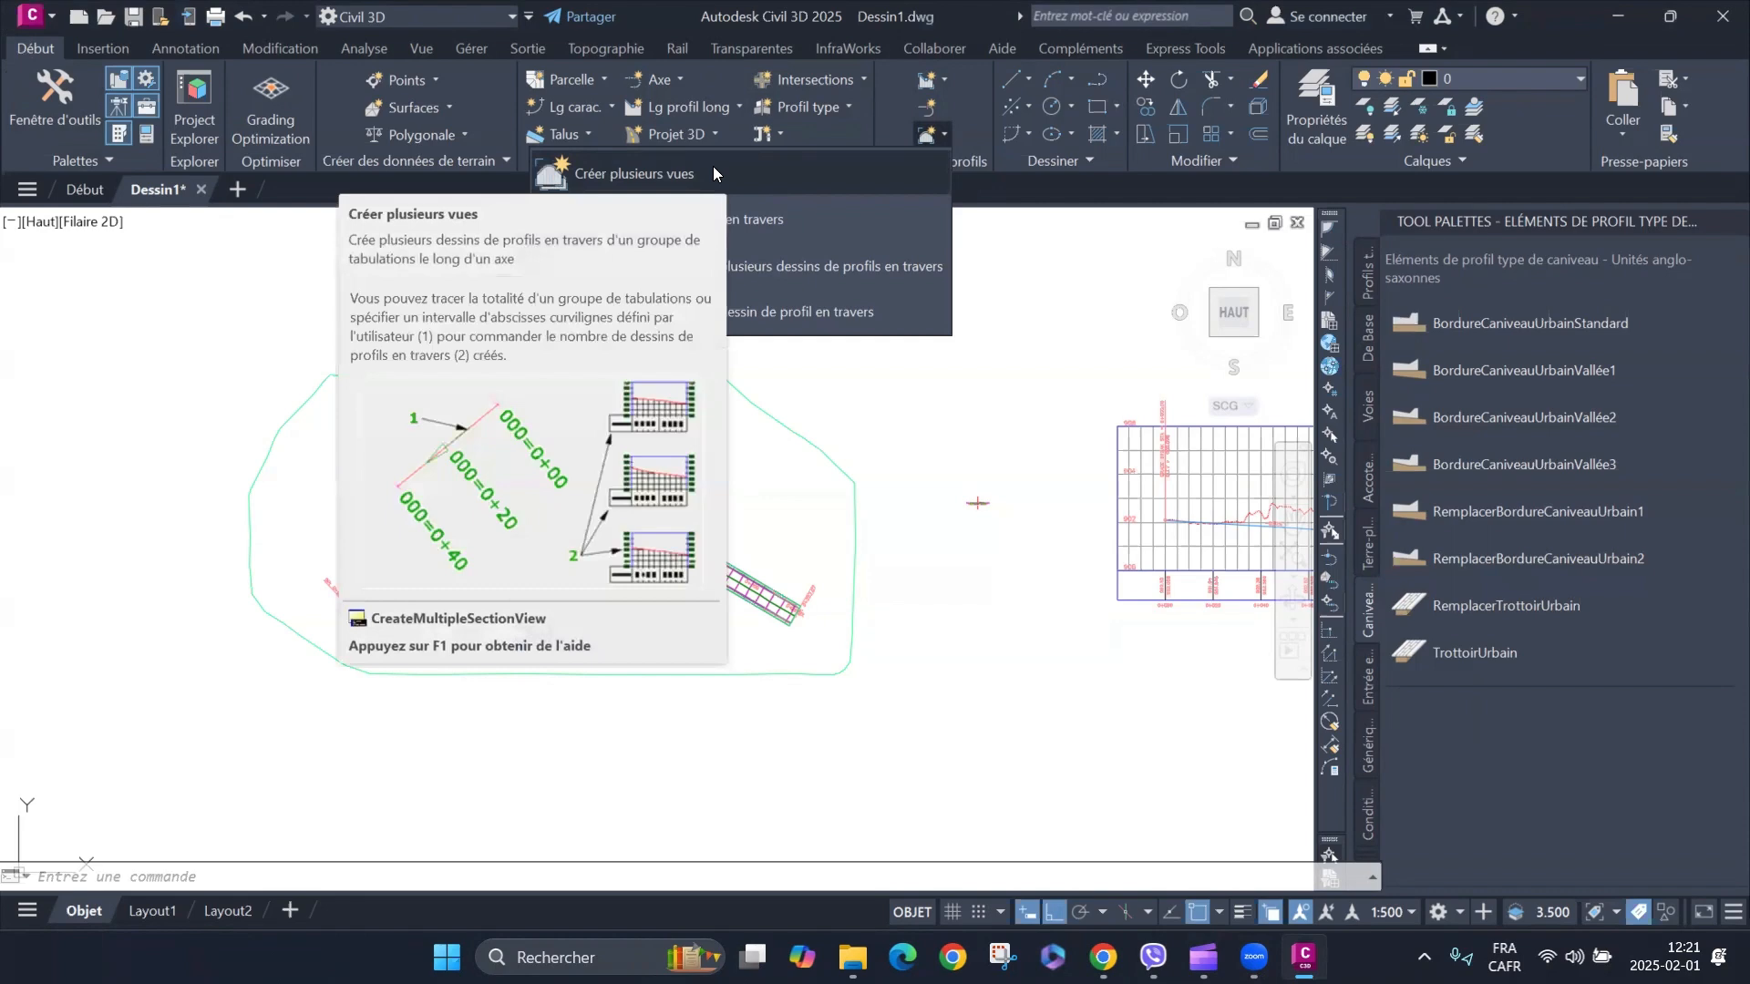
pyautogui.scroll(6, 677, 652)
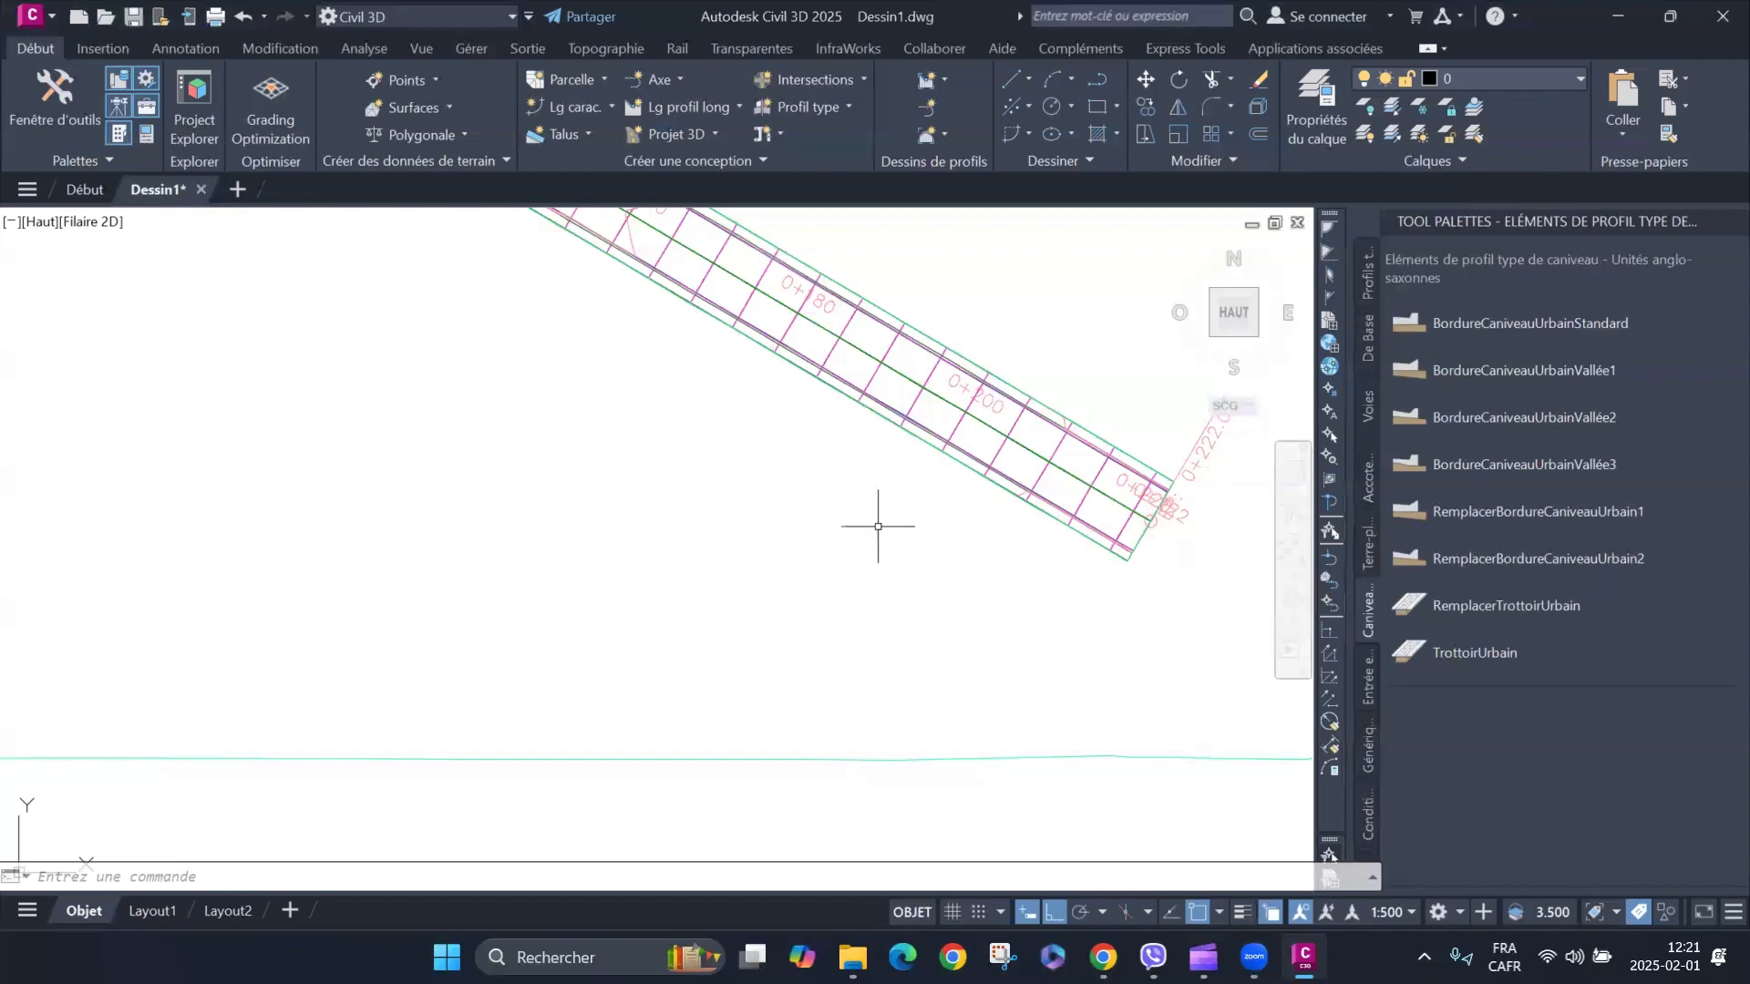
pyautogui.scroll(-7, 902, 542)
pyautogui.scroll(2, 616, 553)
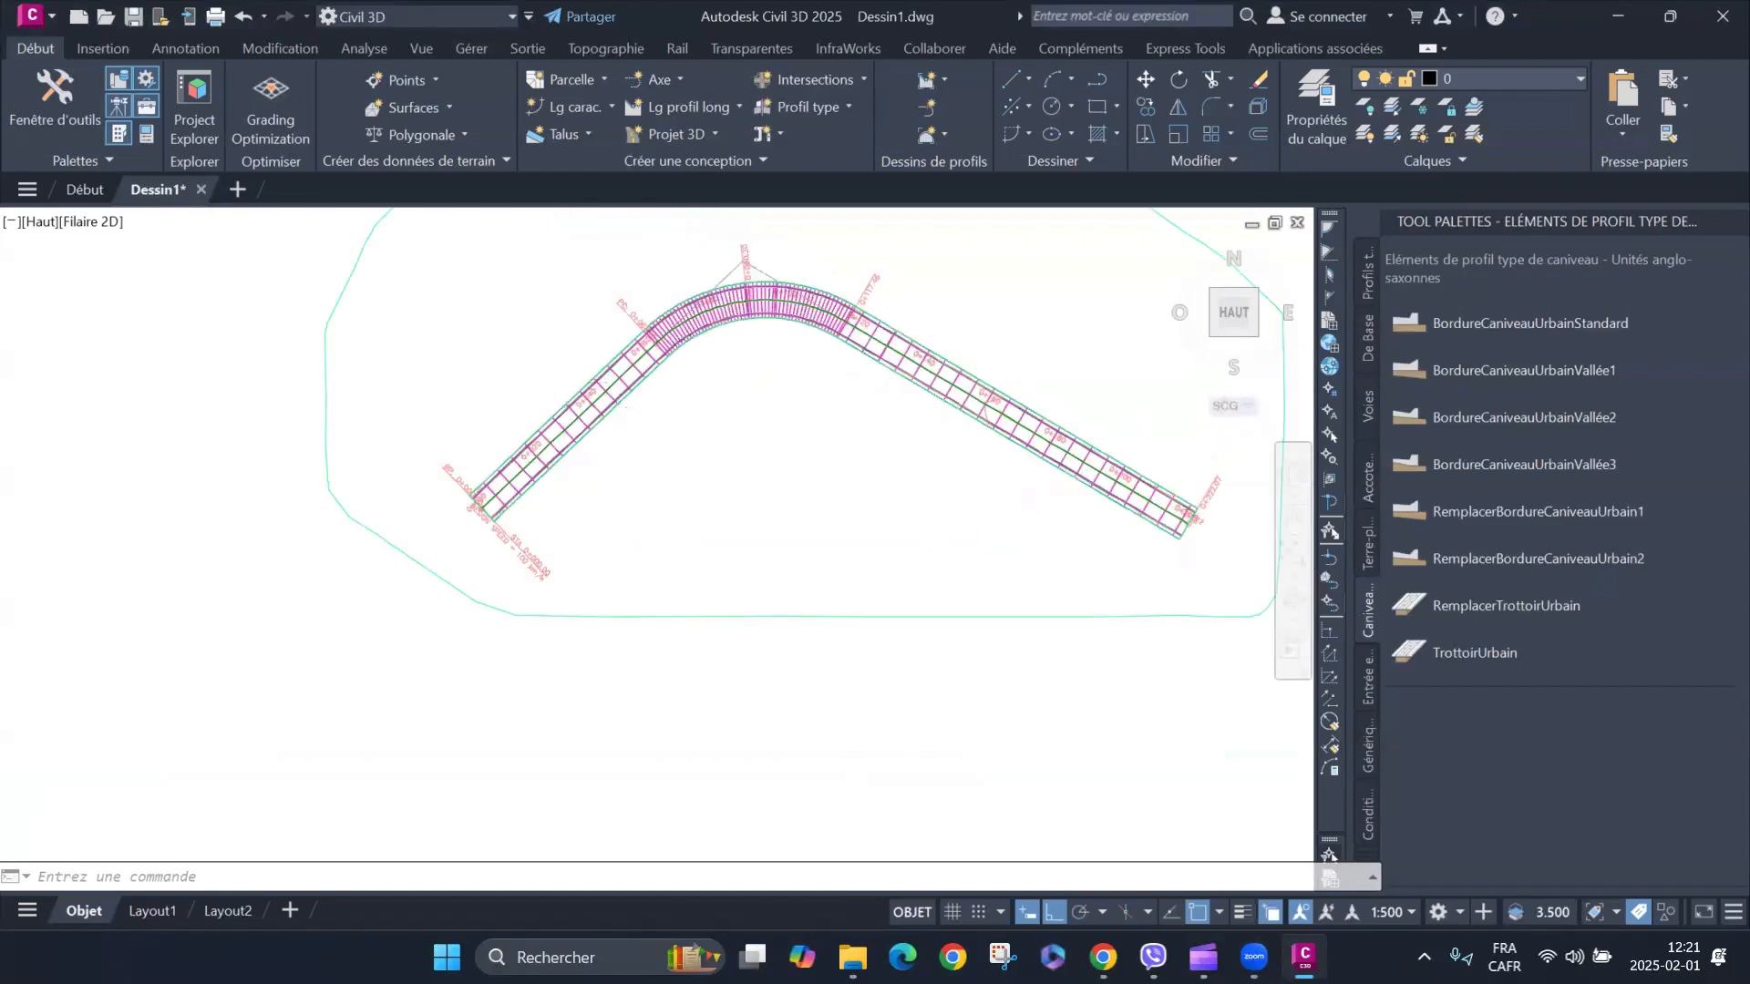
pyautogui.scroll(-4, 574, 392)
pyautogui.scroll(6, 626, 520)
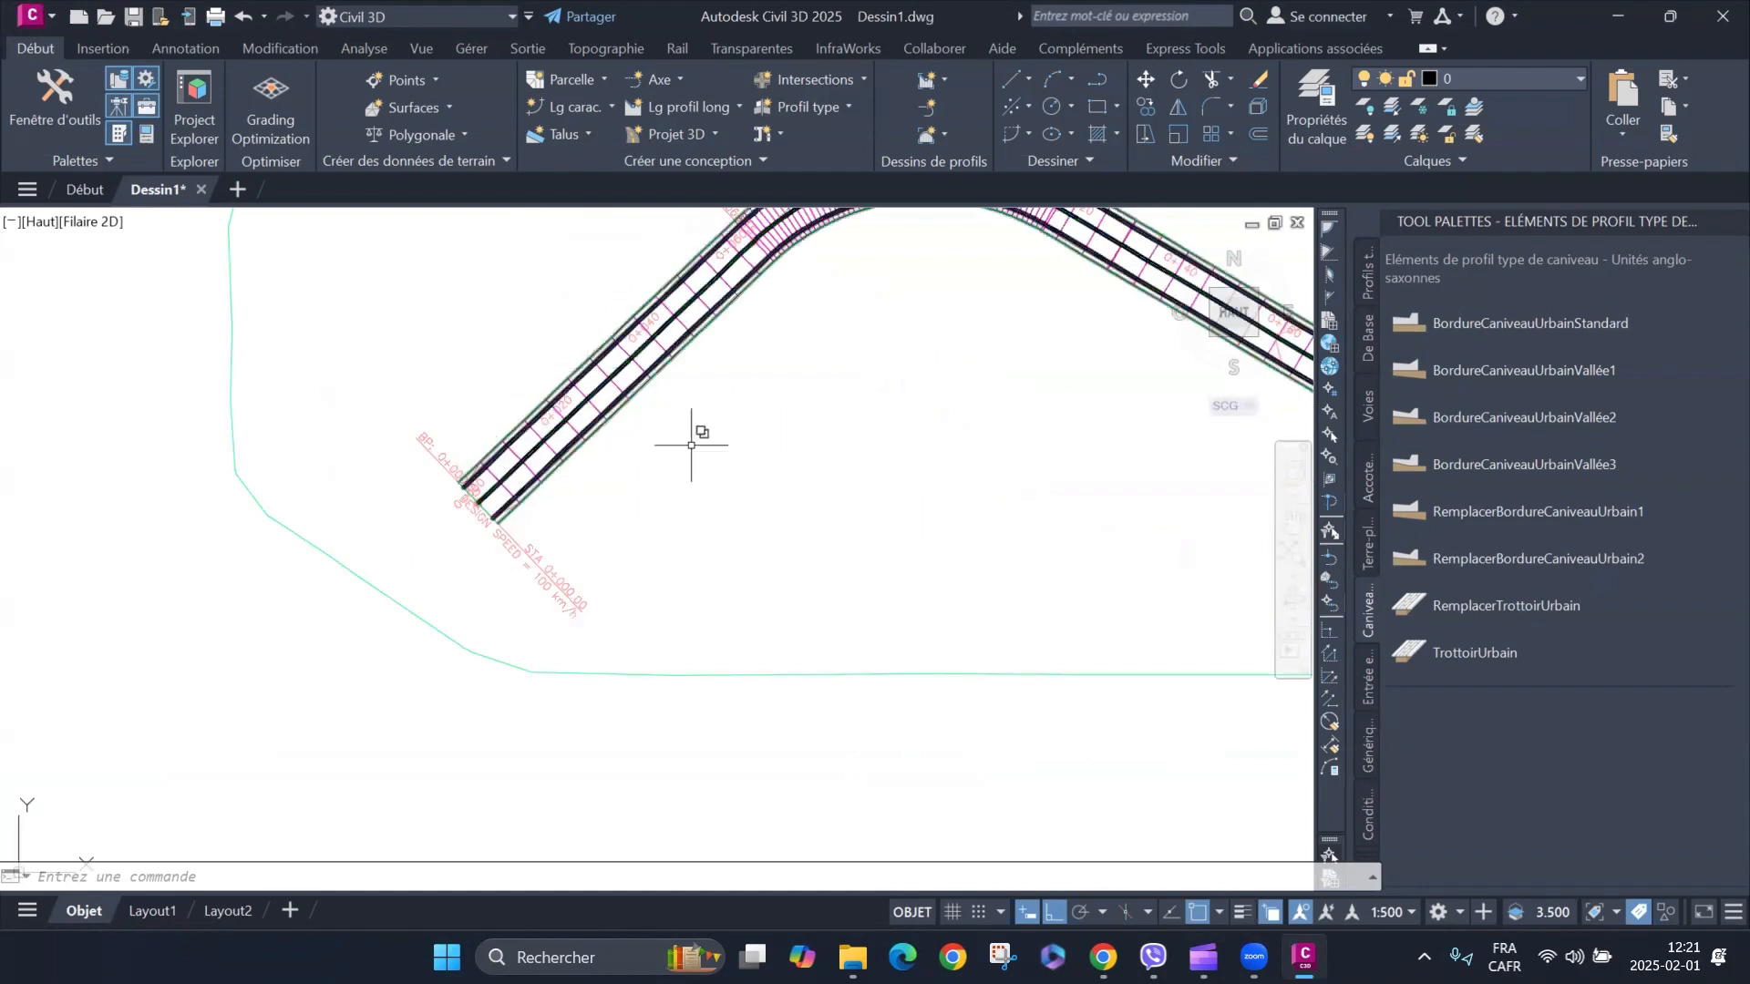
pyautogui.scroll(-4, 574, 497)
pyautogui.scroll(3, 921, 483)
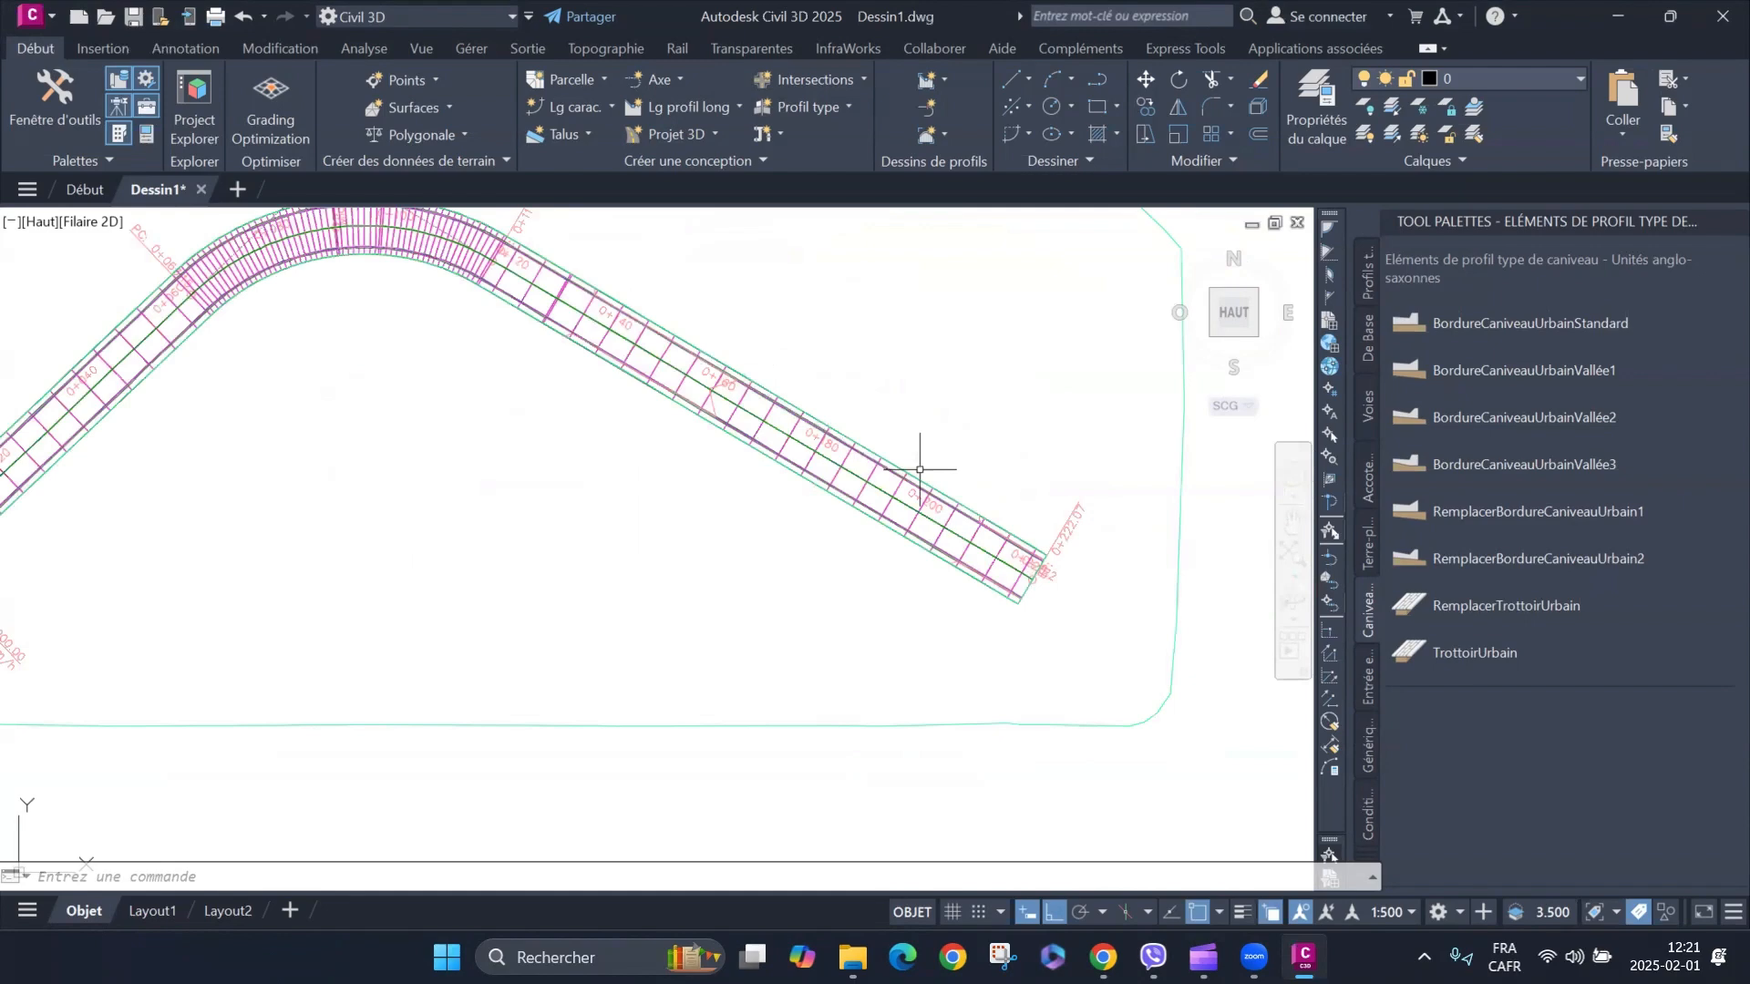
pyautogui.scroll(2, 802, 392)
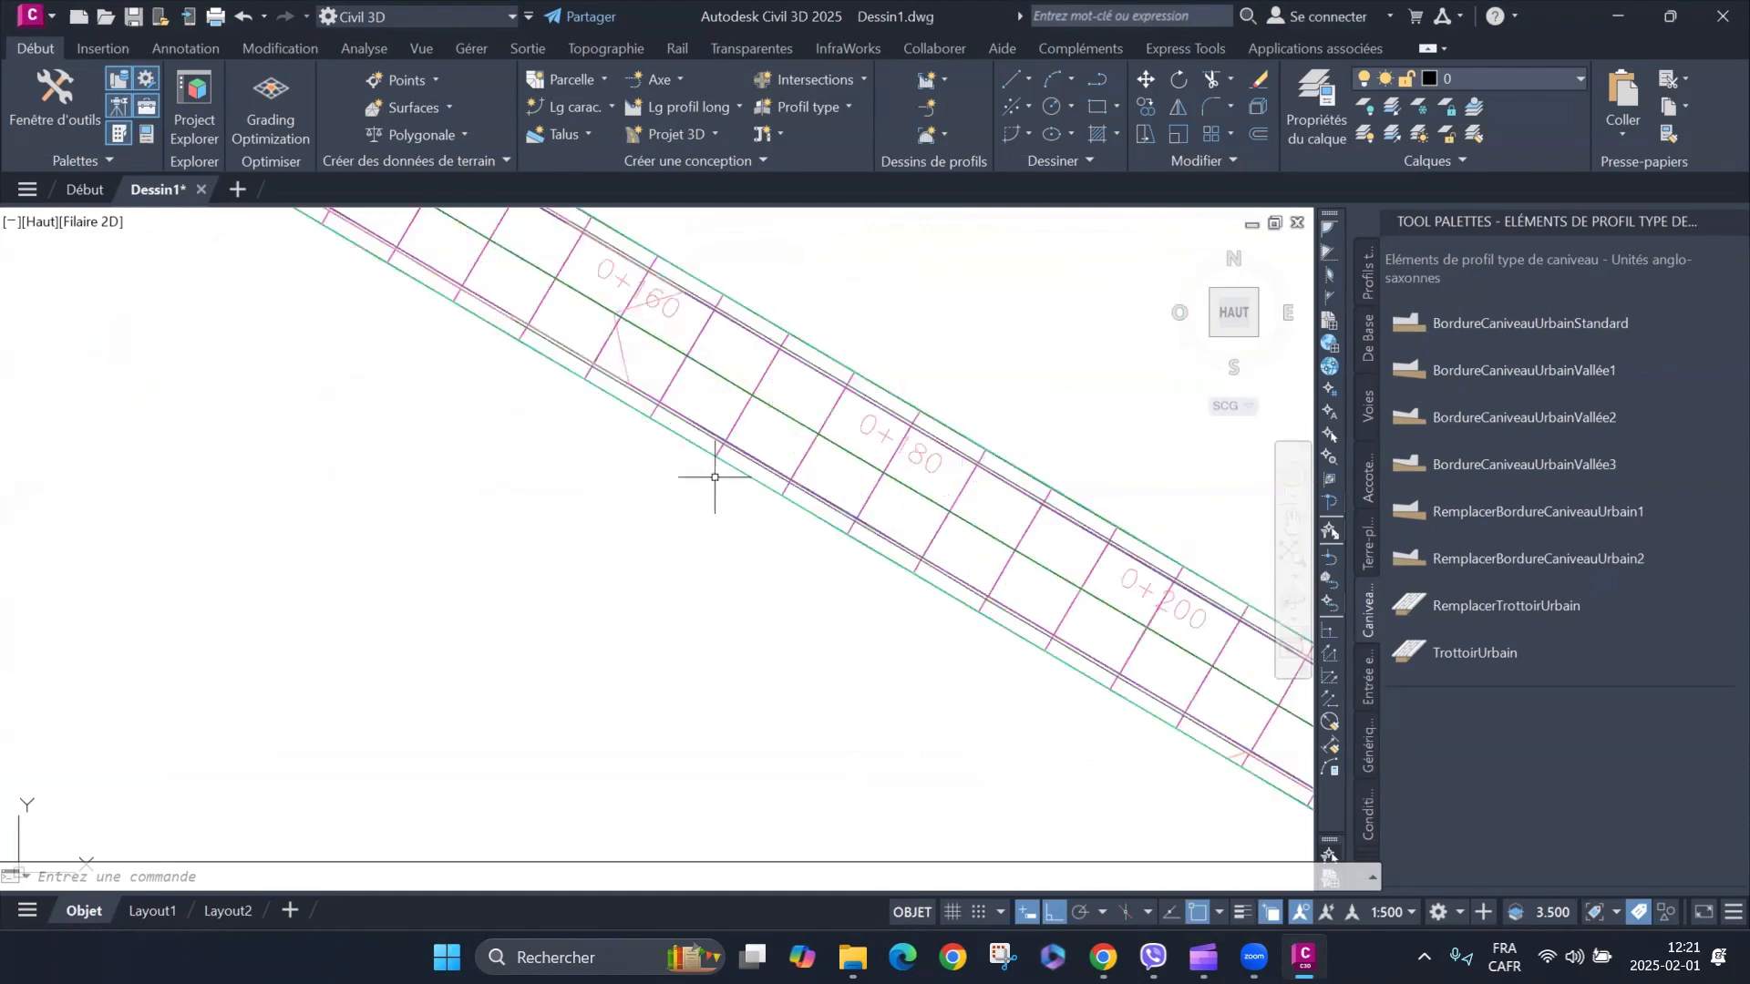
pyautogui.scroll(-5, 720, 506)
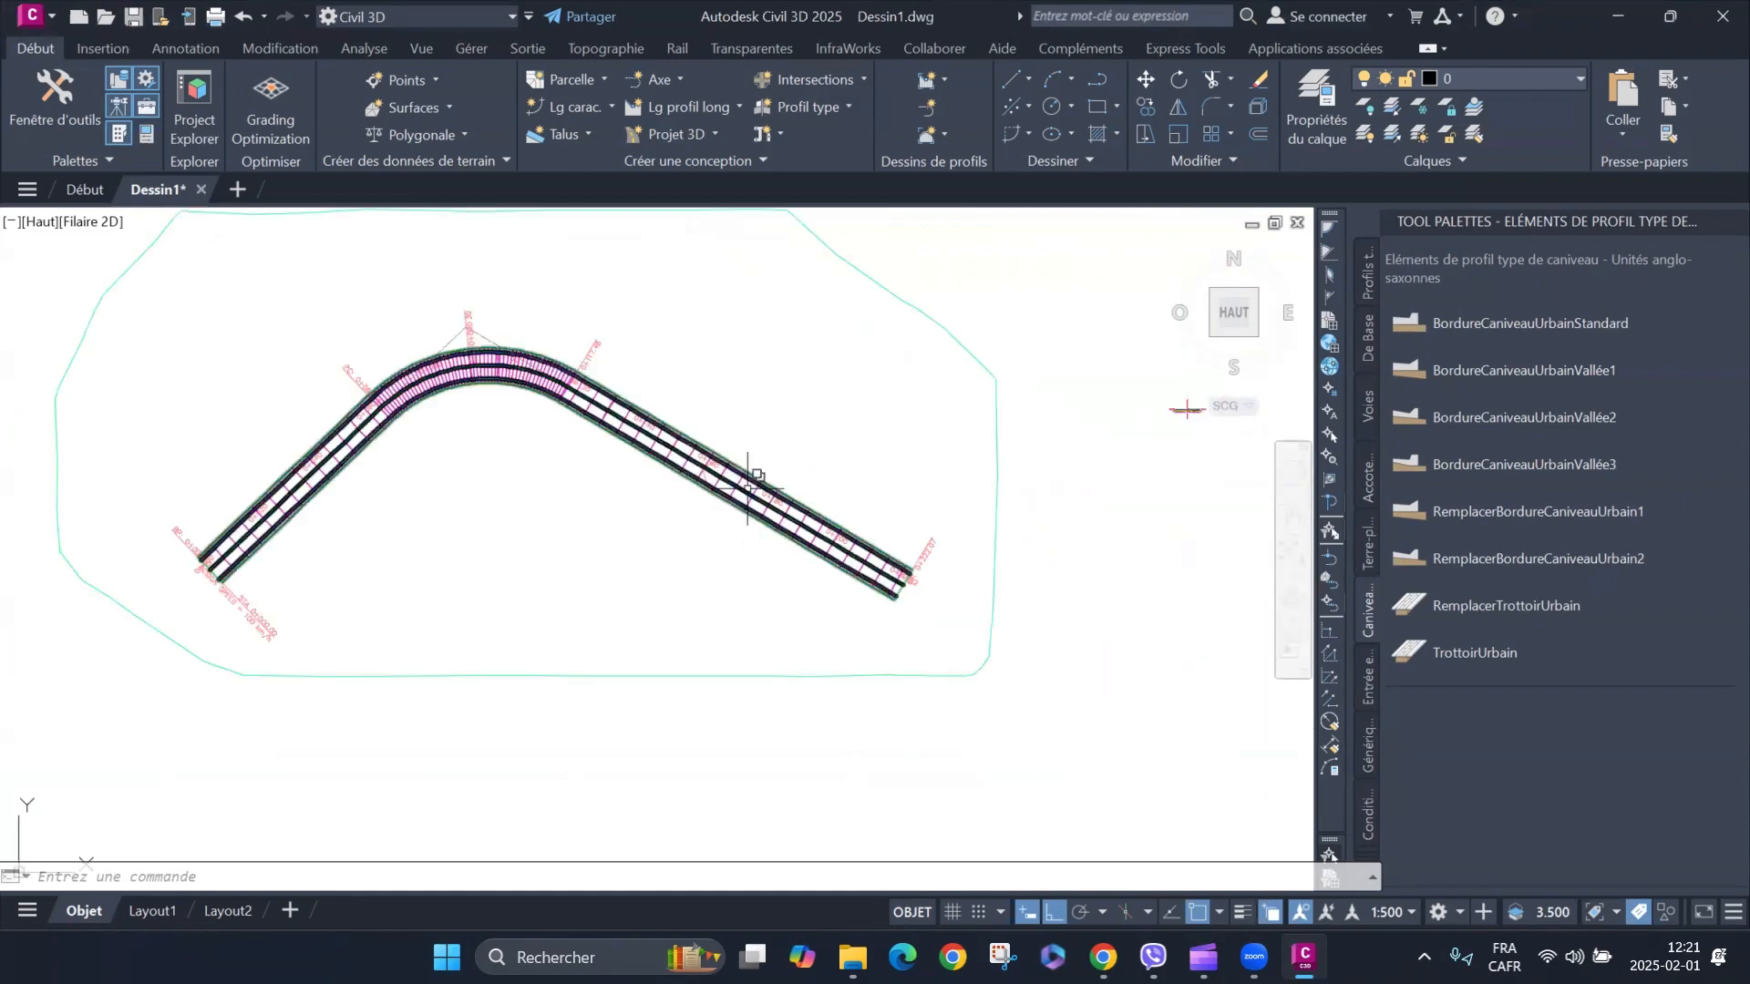
# Start creating sample lines along the alignment AXE TERRAIN NATUREL, chosen from the alignment list.
pyautogui.click(936, 112)
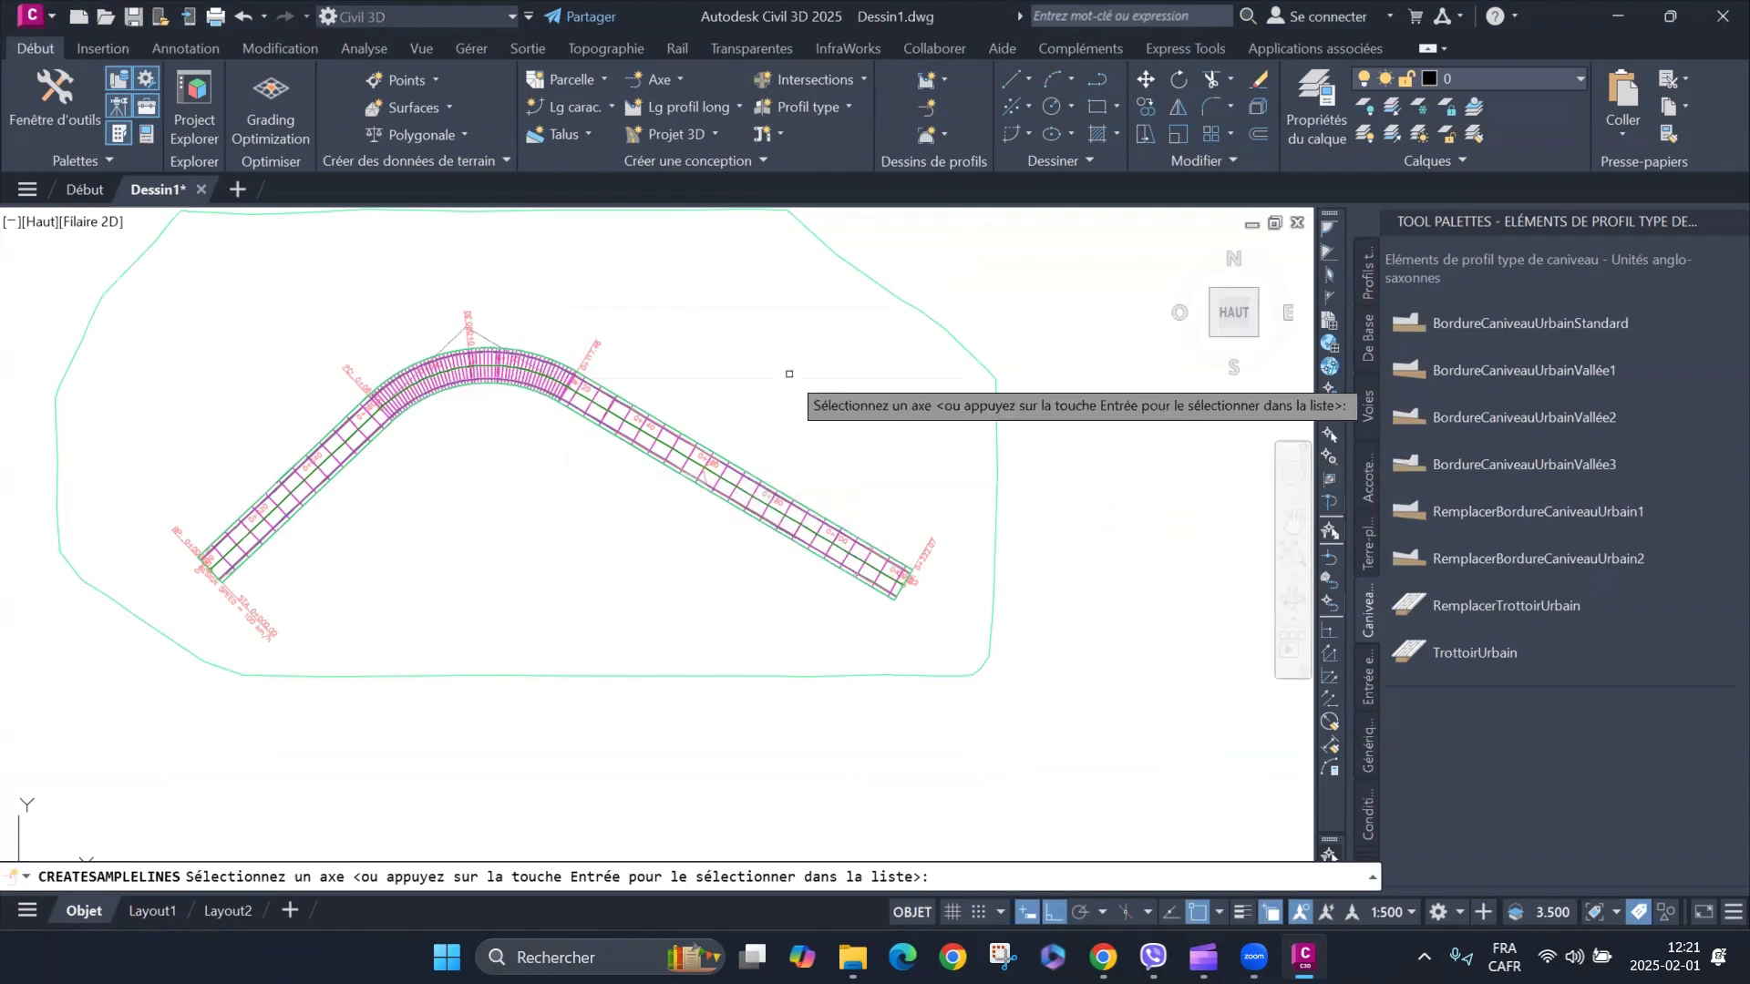
pyautogui.press('Return')
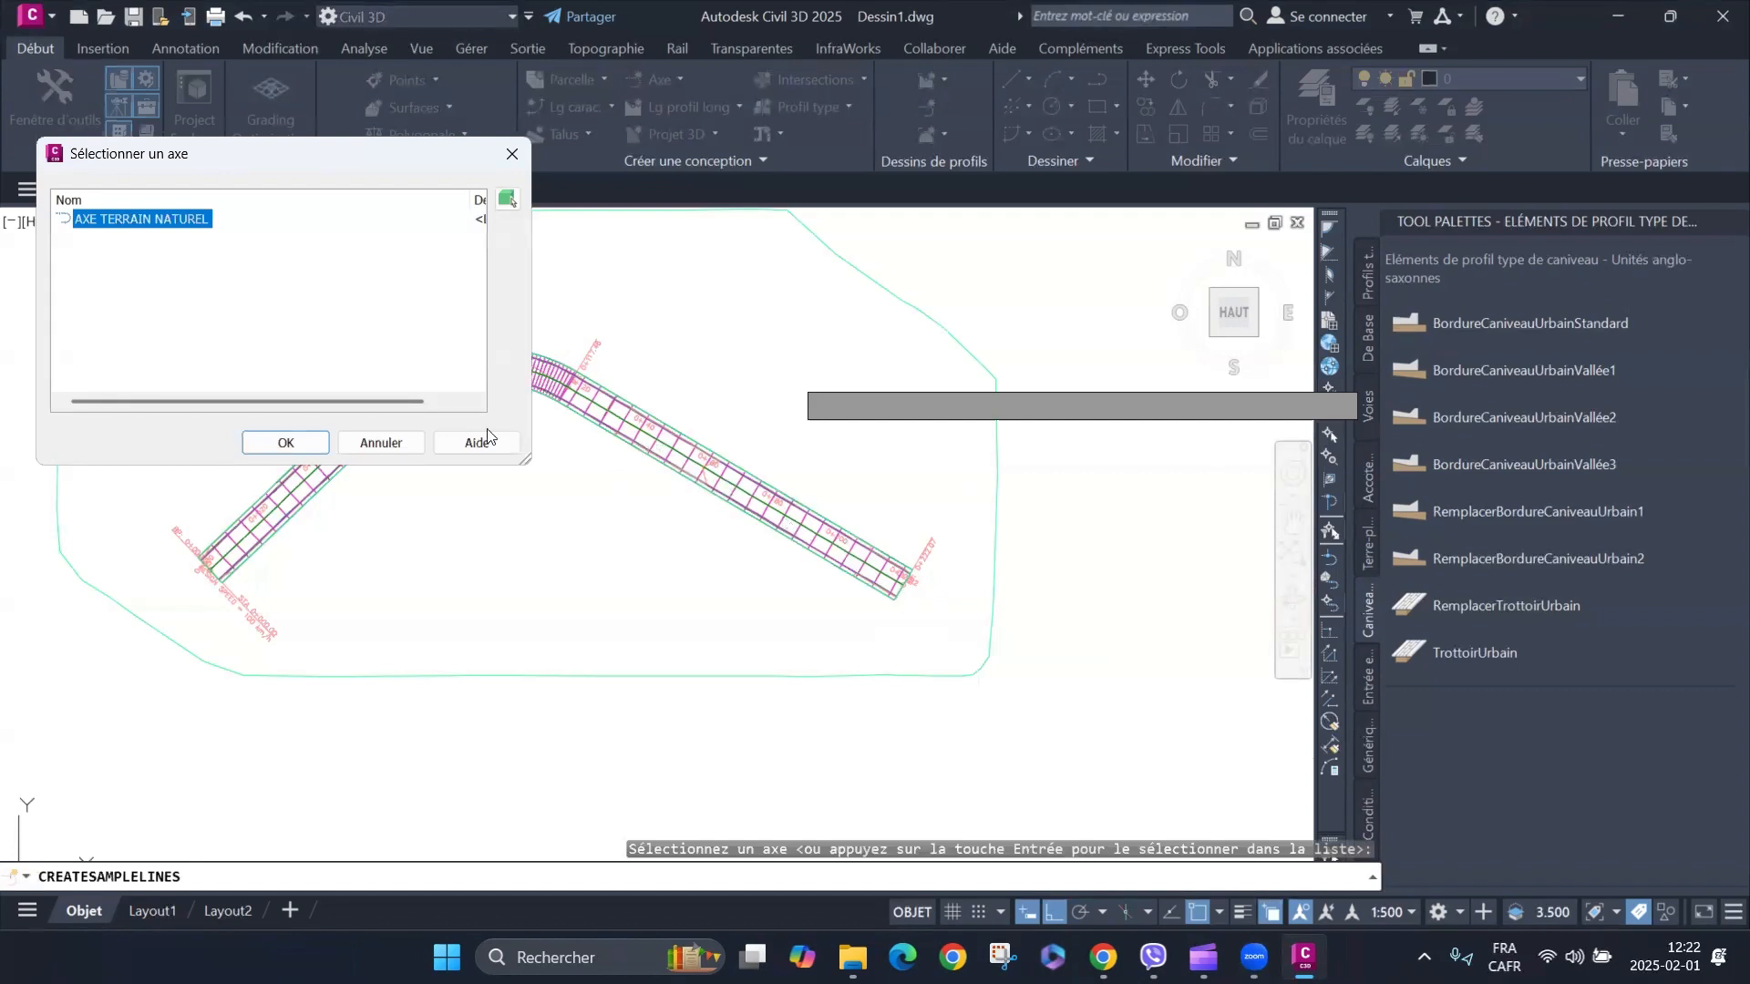
pyautogui.click(267, 446)
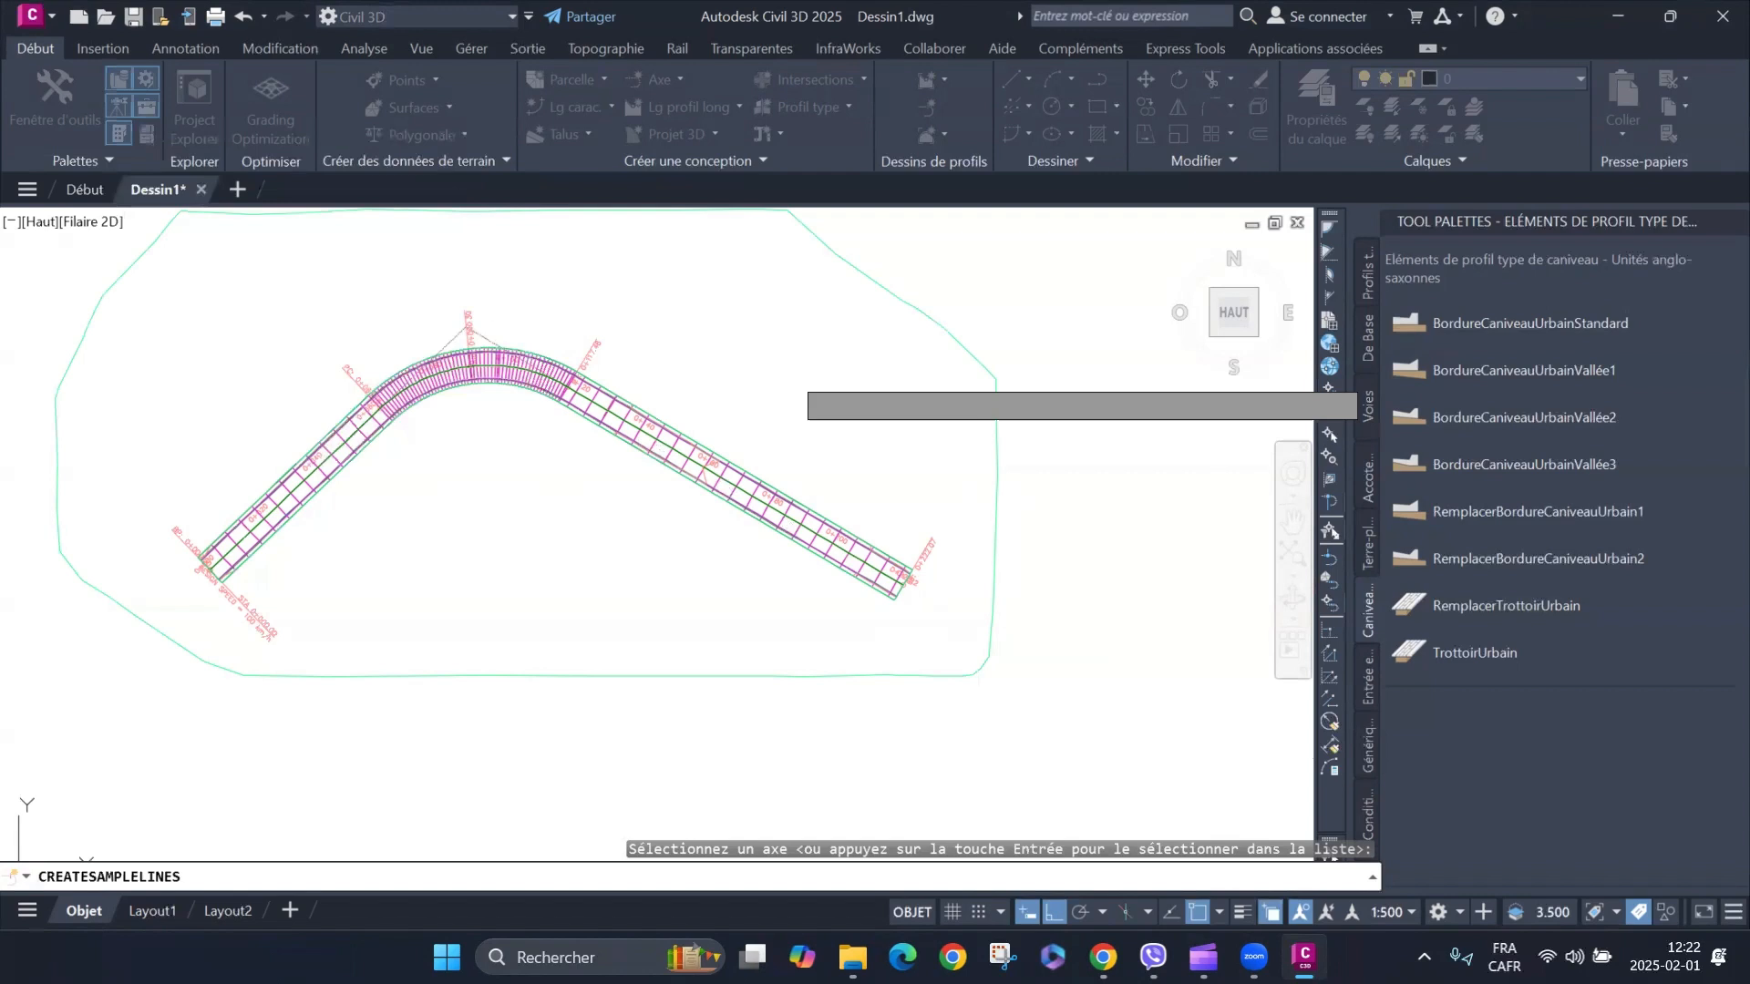
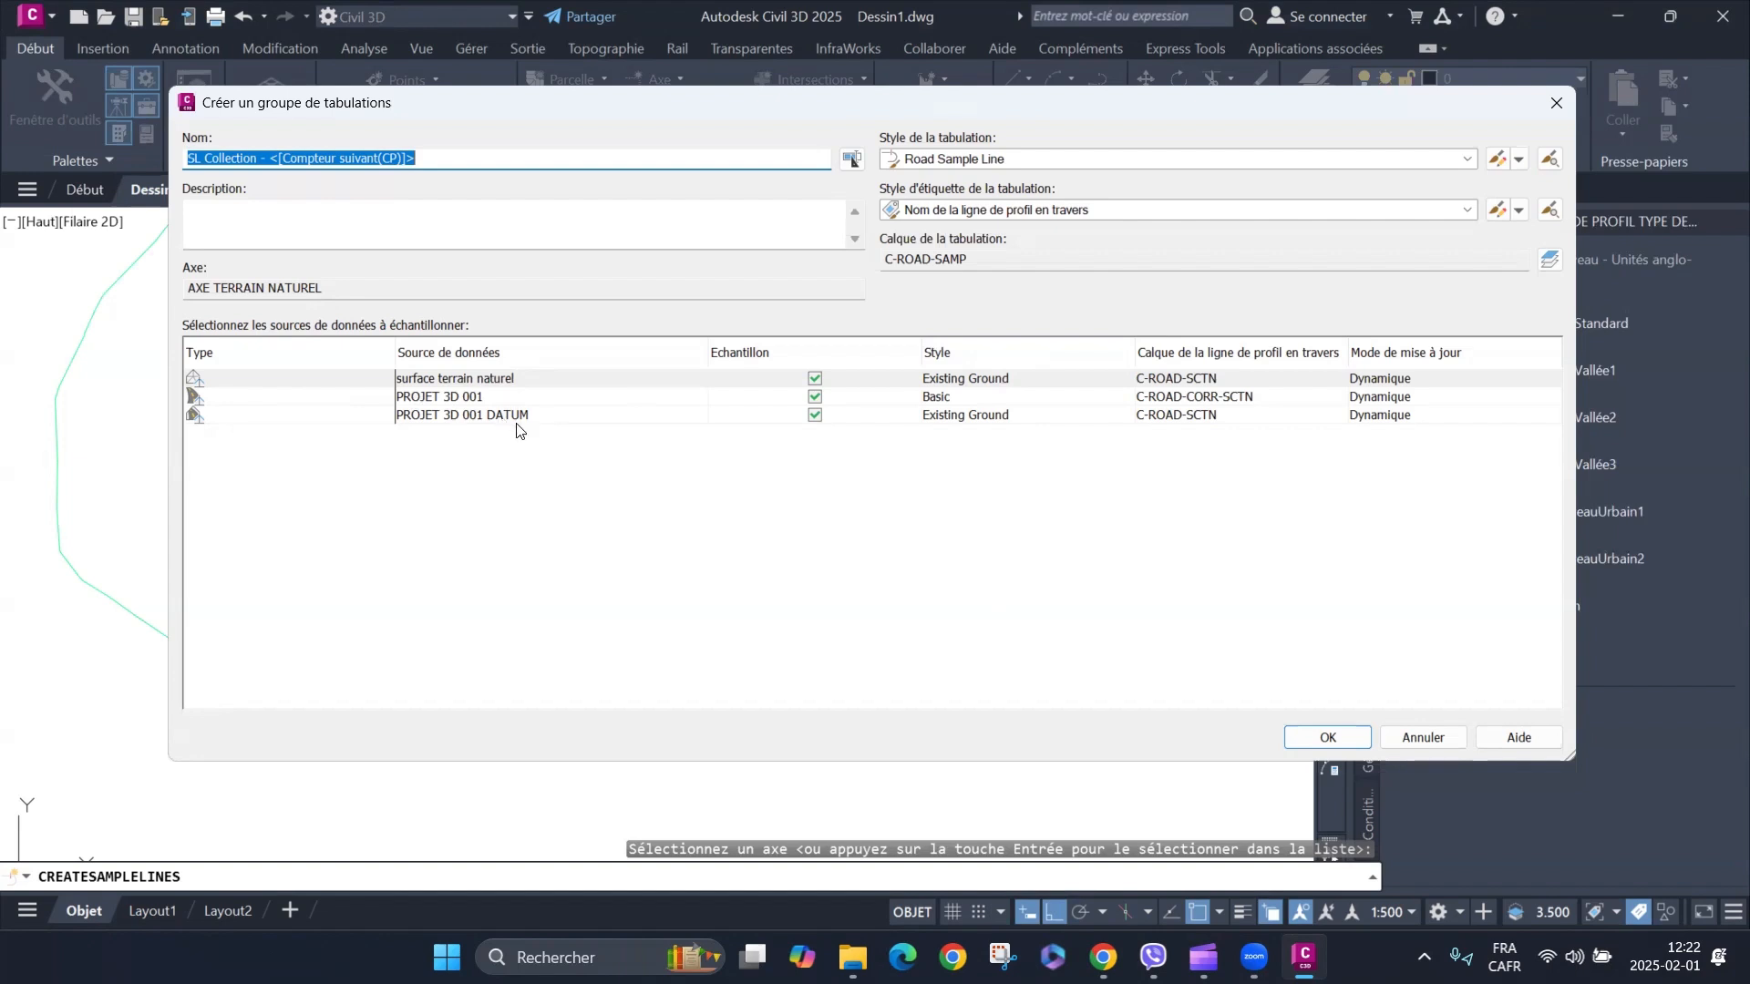
# Set the section style of the PROJET 3D 001 DATUM data source to Finished Ground.
pyautogui.click(972, 417)
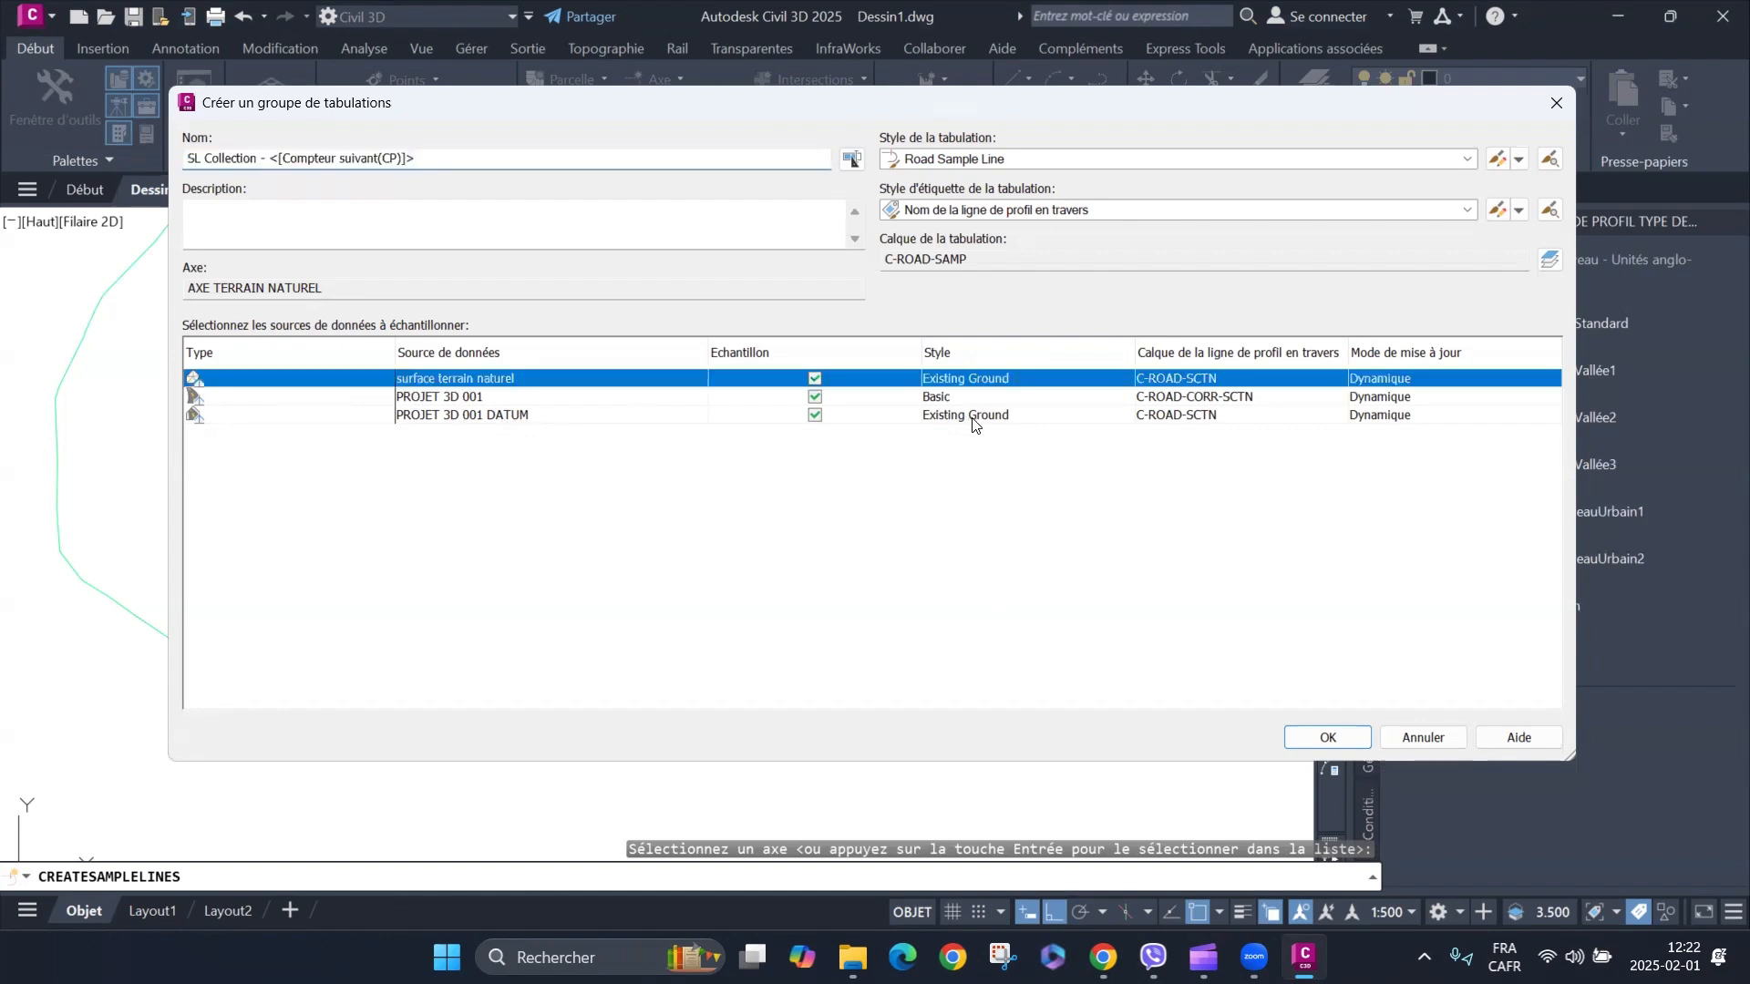
pyautogui.click(973, 416)
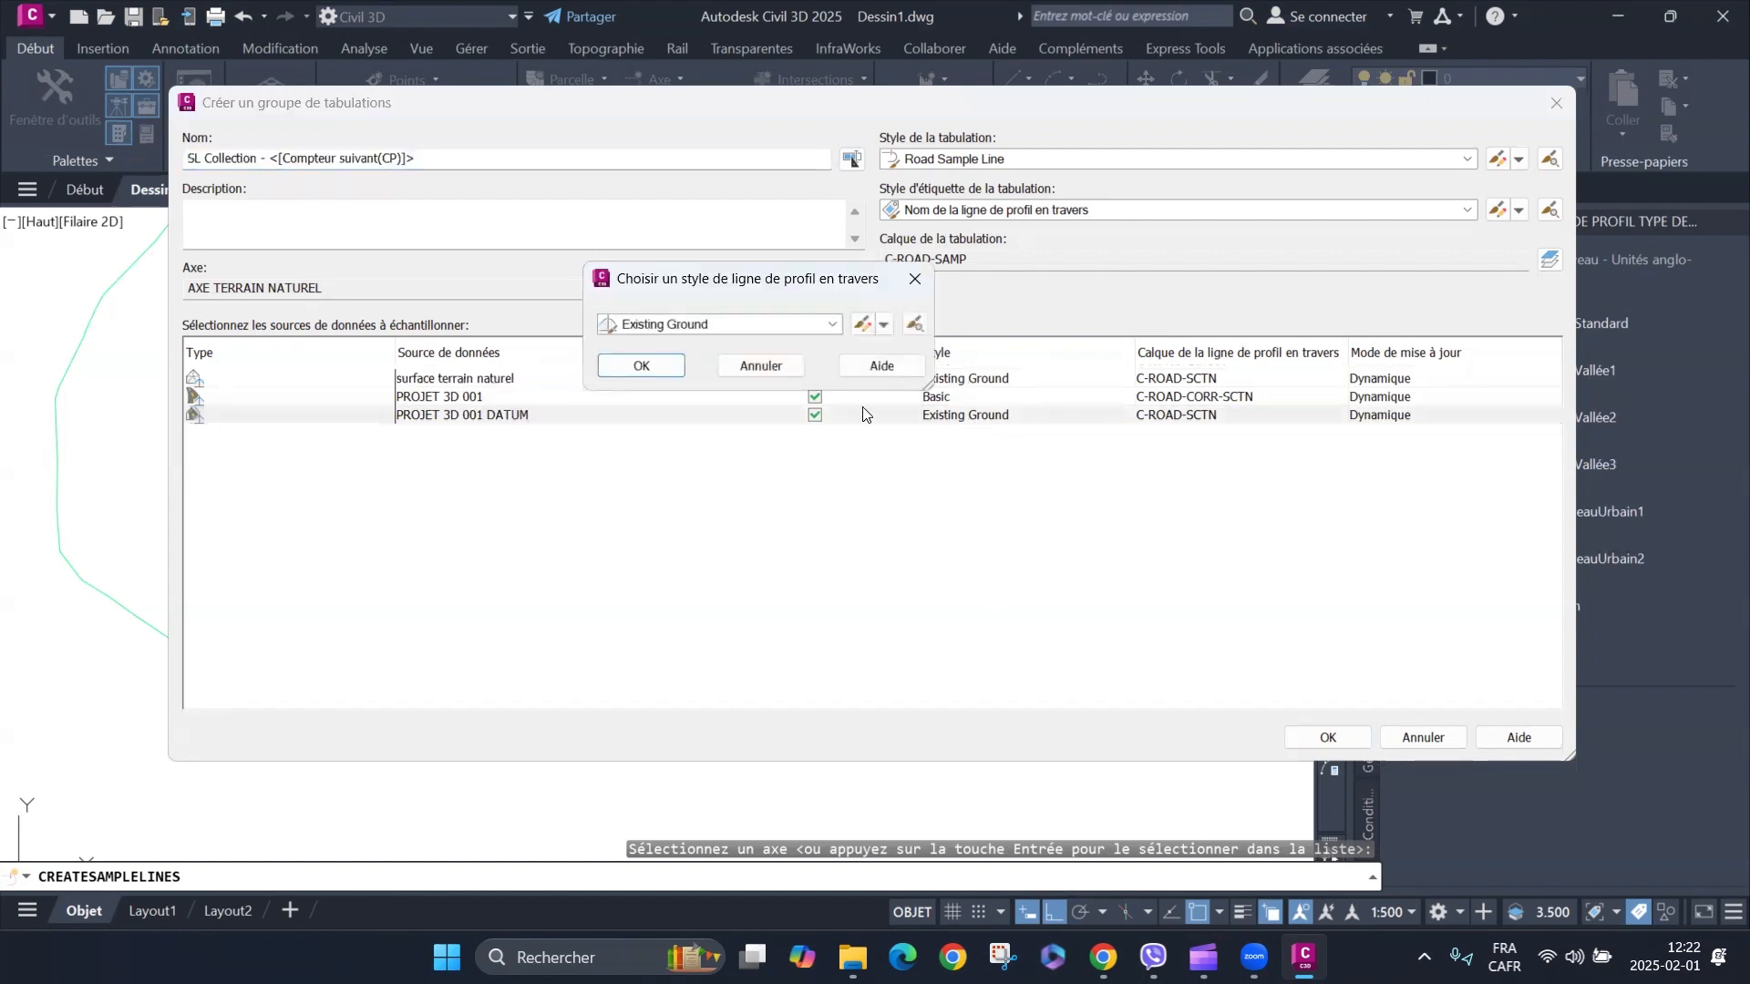
pyautogui.click(732, 330)
pyautogui.click(673, 362)
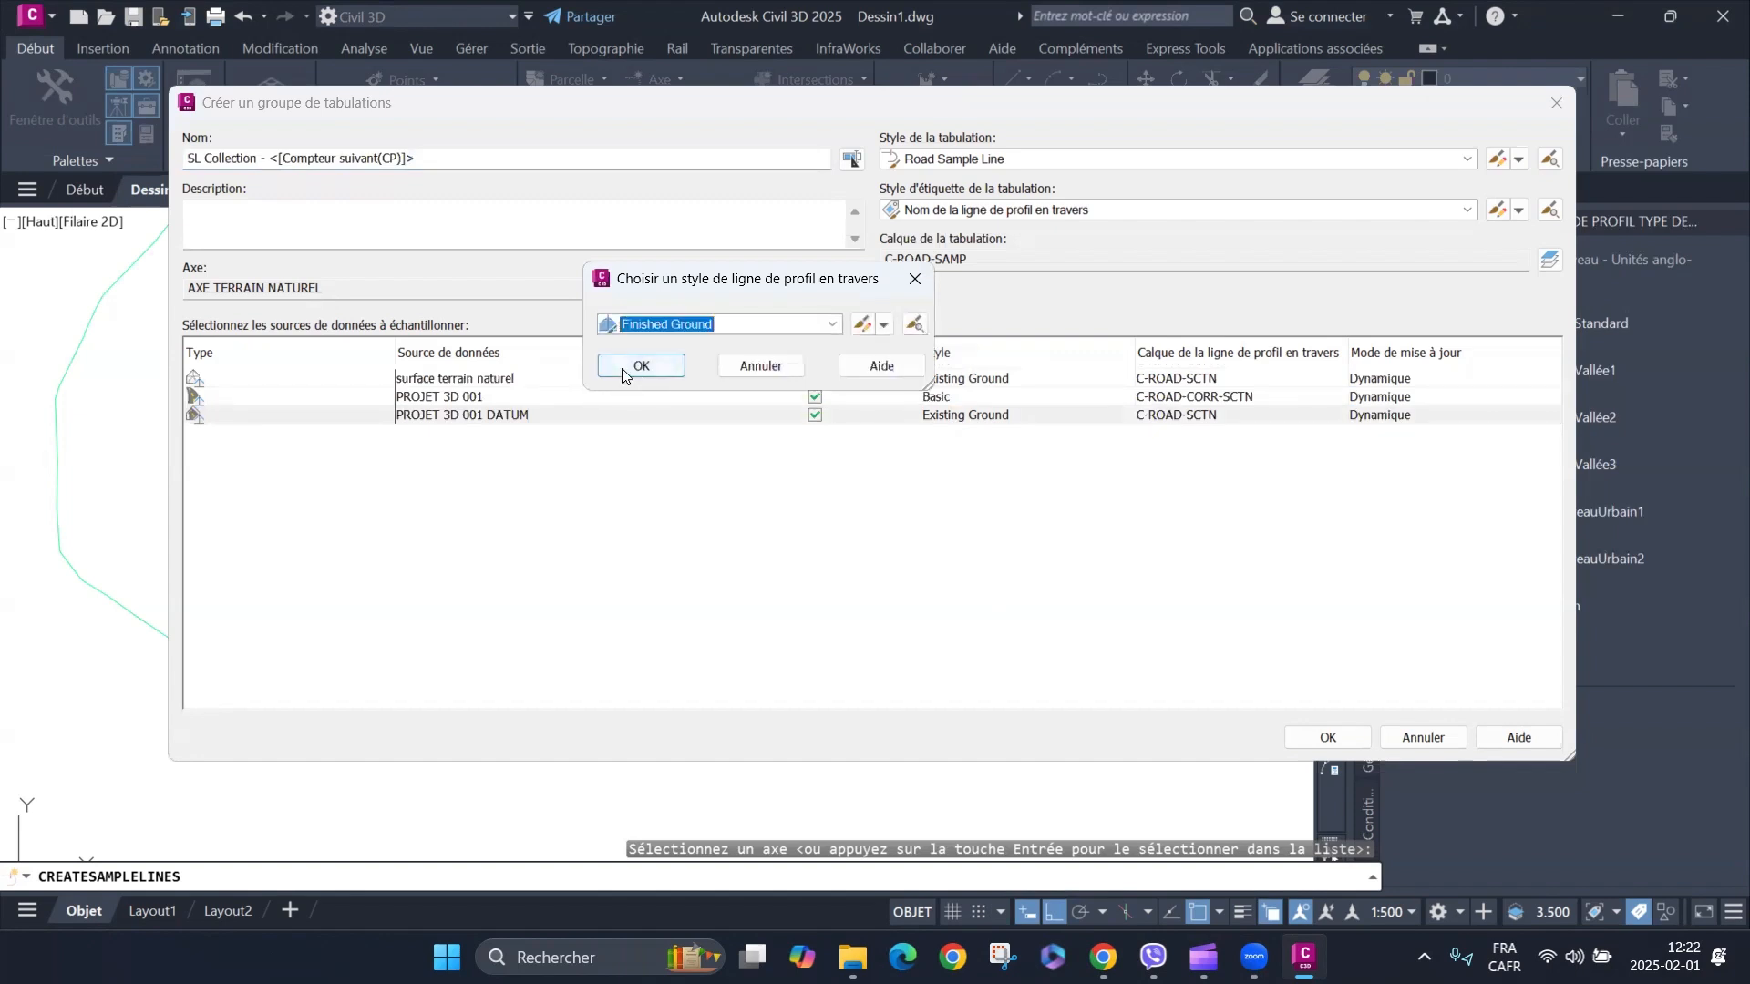
pyautogui.click(640, 366)
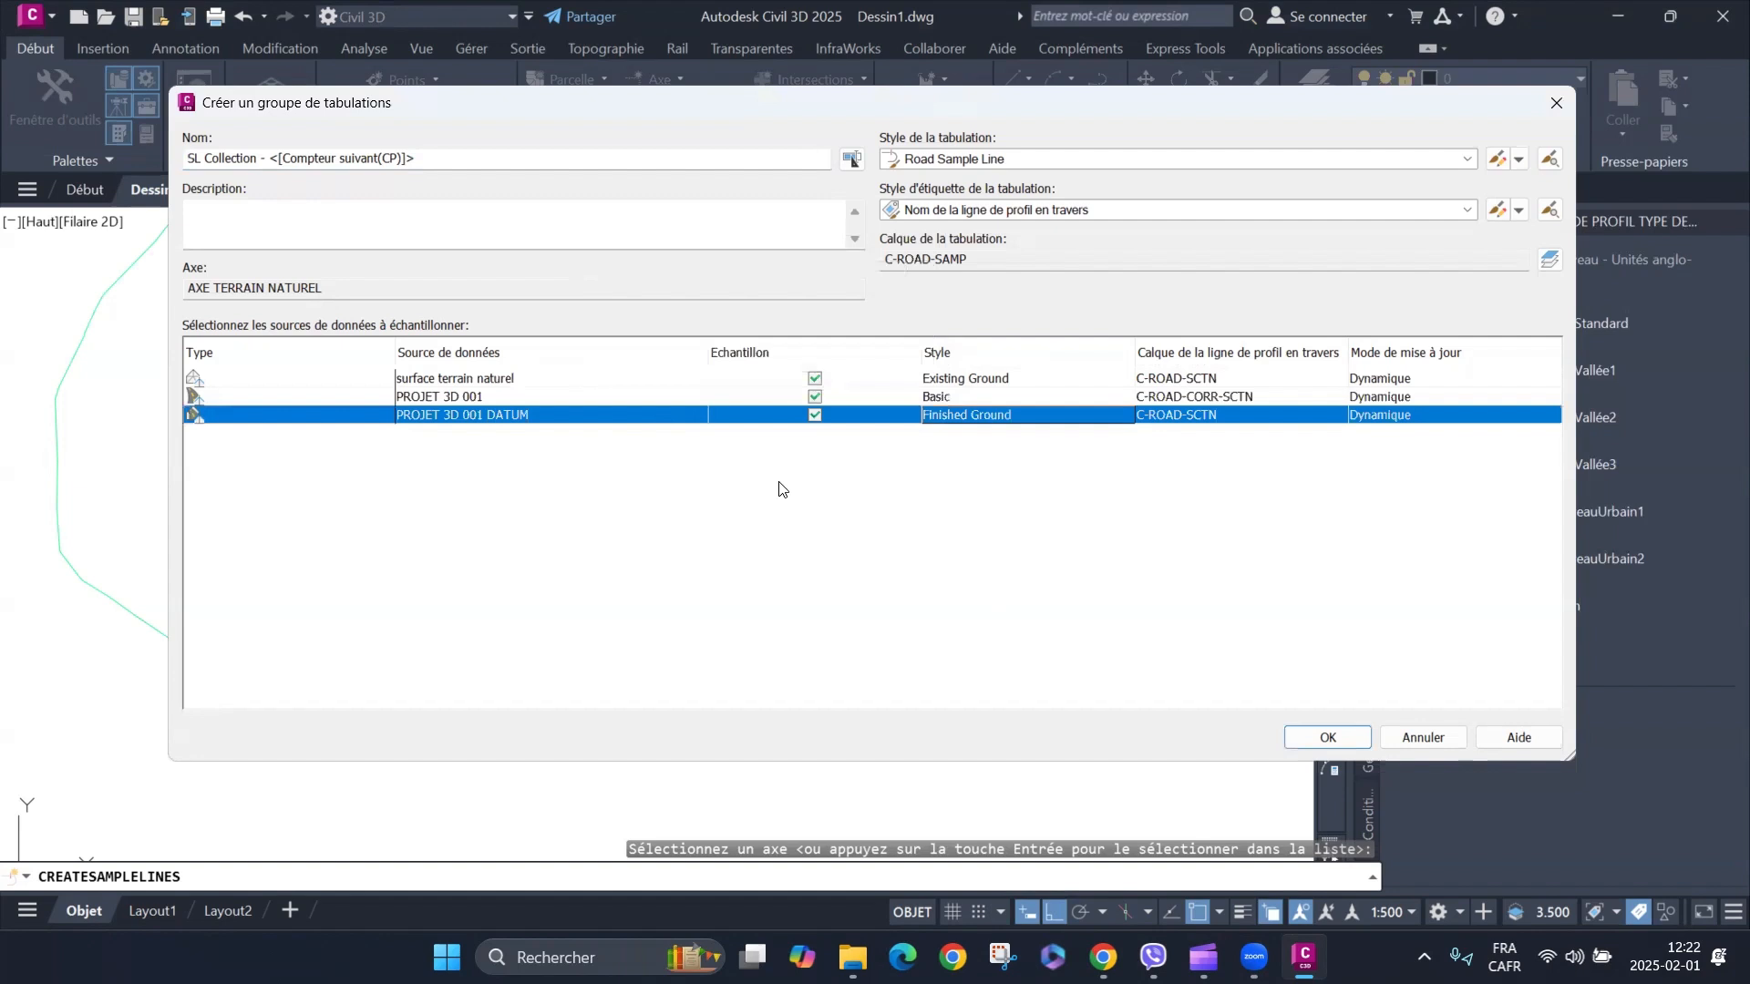
# Set the code set style of the PROJET 3D 001 corridor data source to View-Edit.
pyautogui.click(960, 399)
pyautogui.click(959, 394)
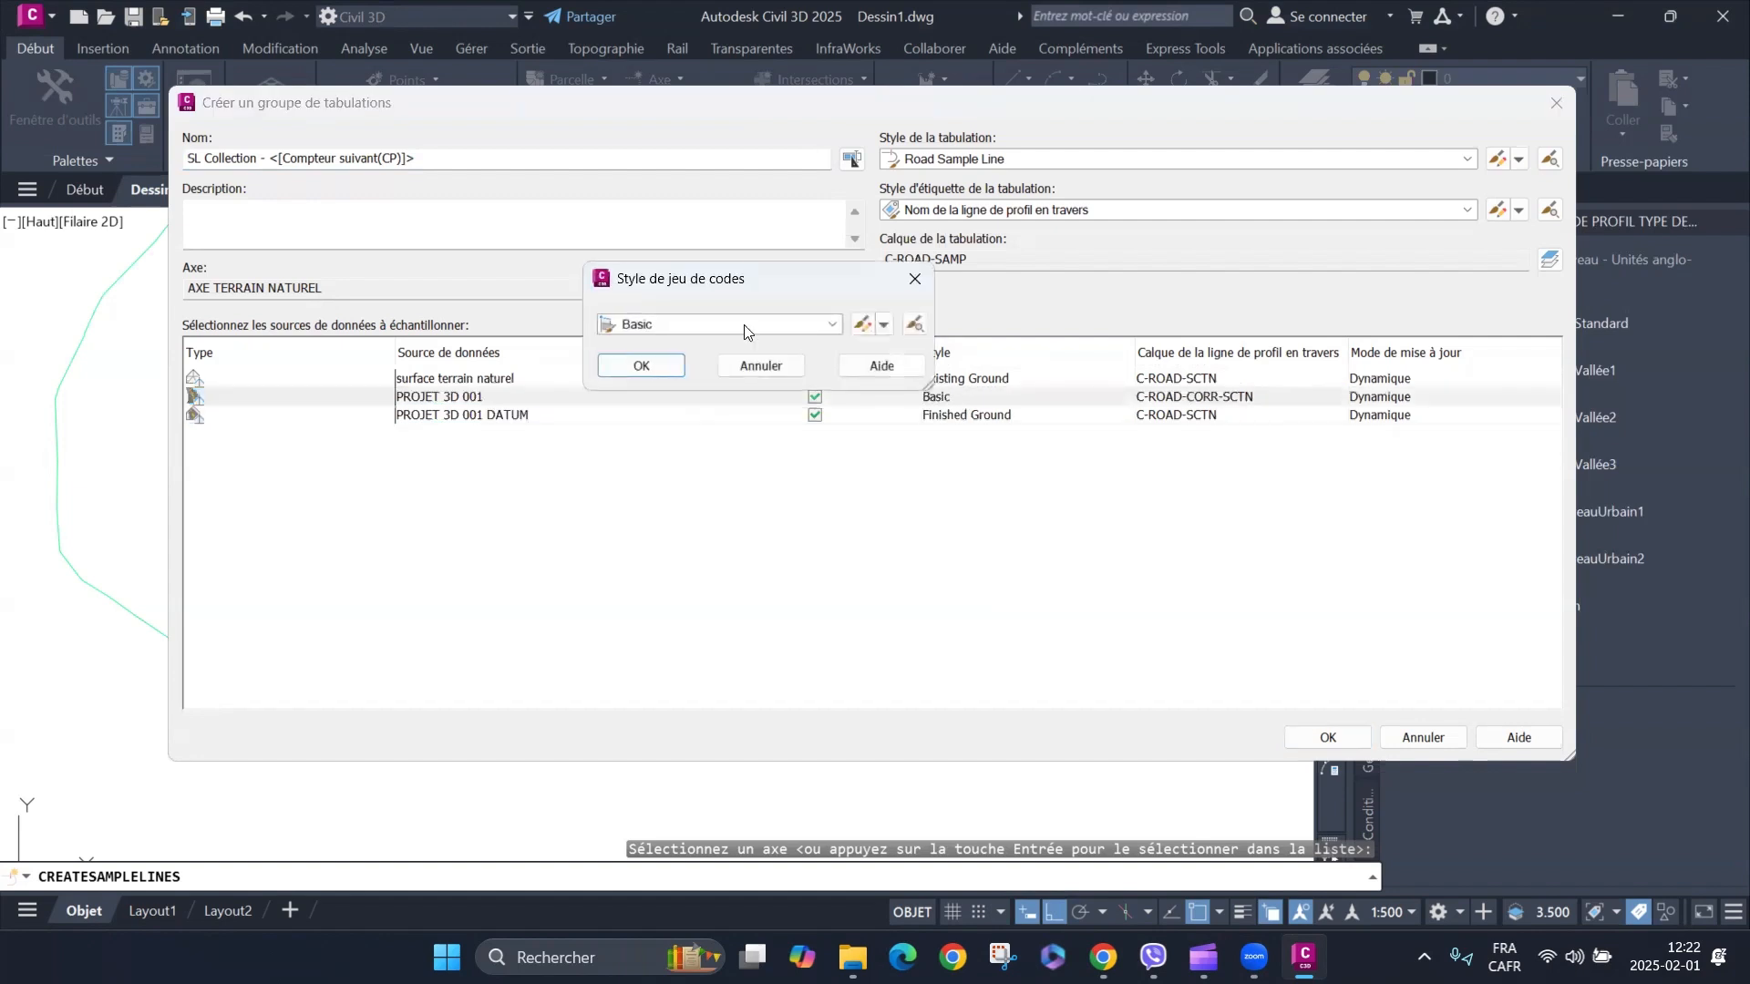
pyautogui.click(835, 324)
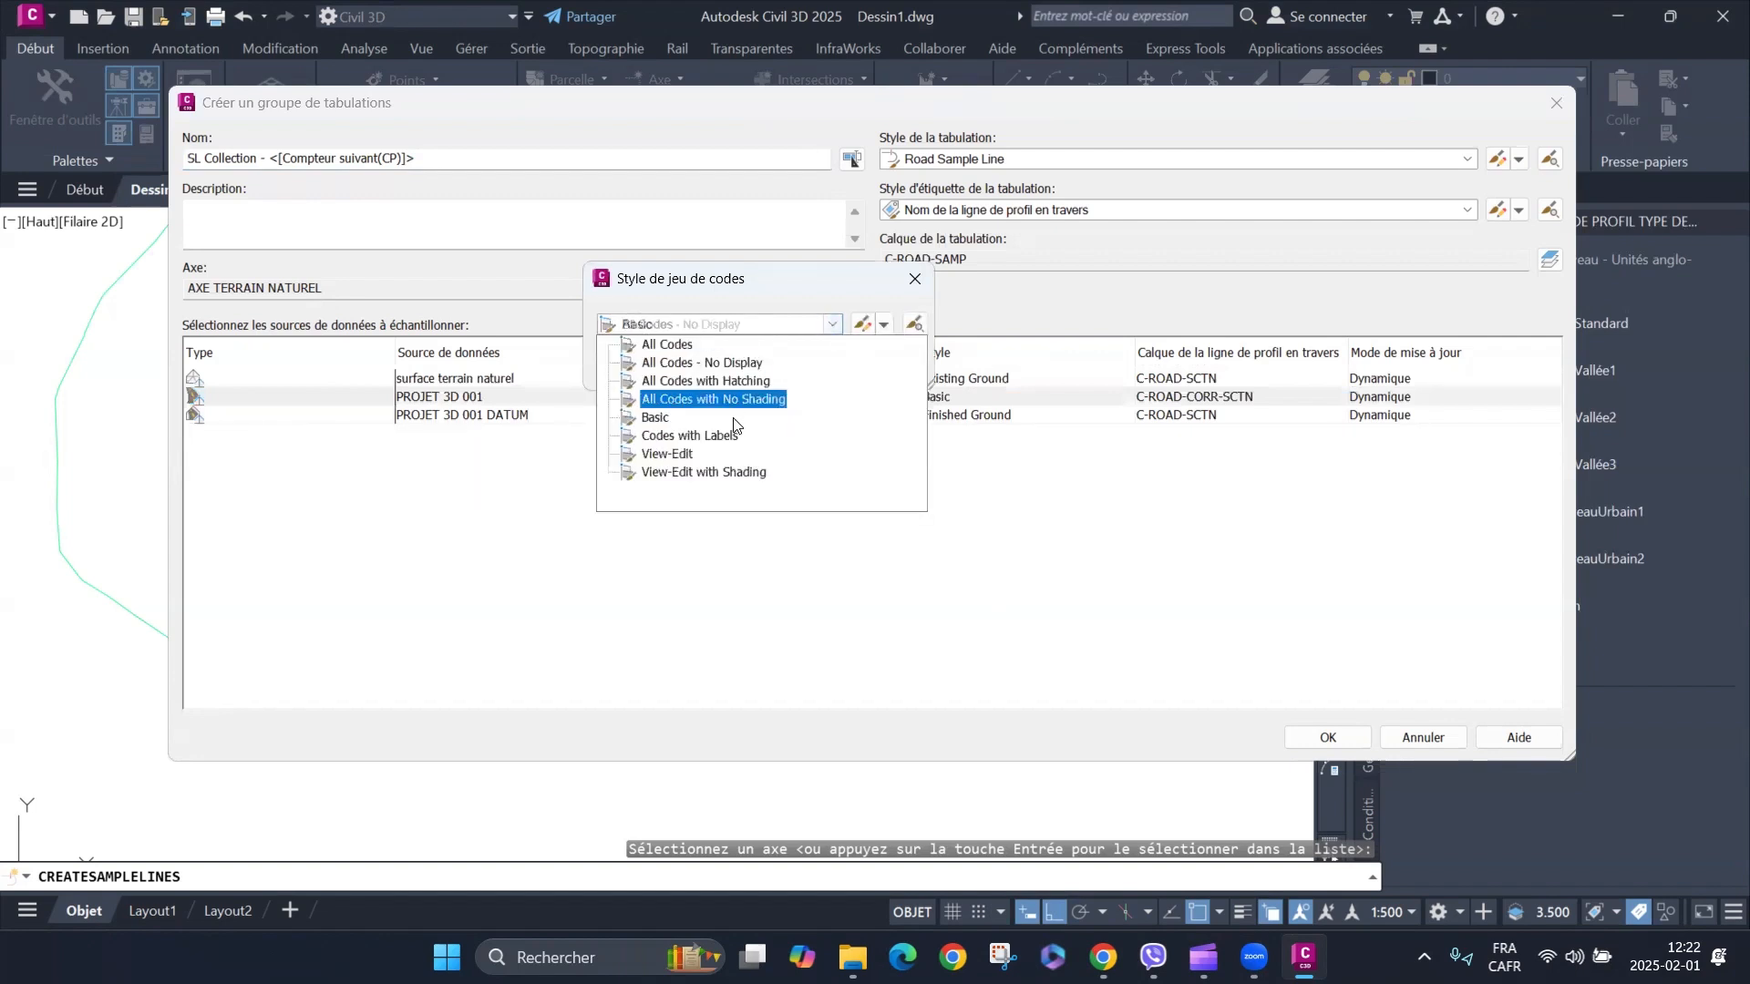
pyautogui.click(663, 454)
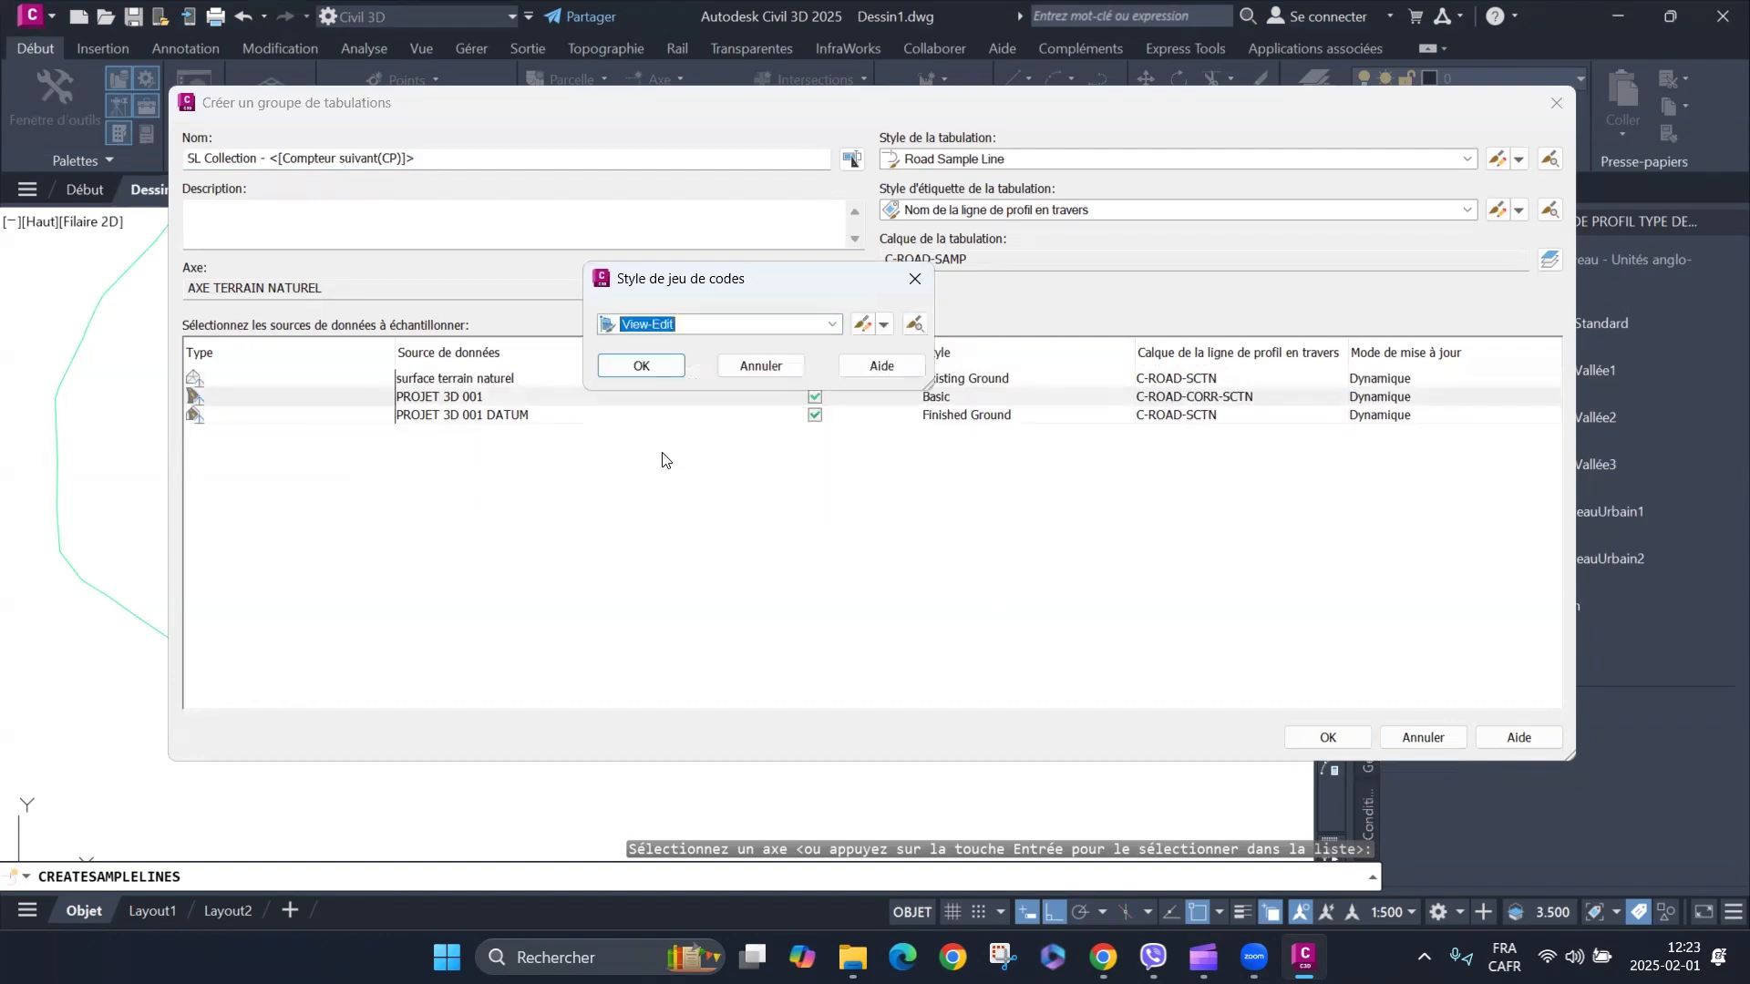
pyautogui.click(638, 369)
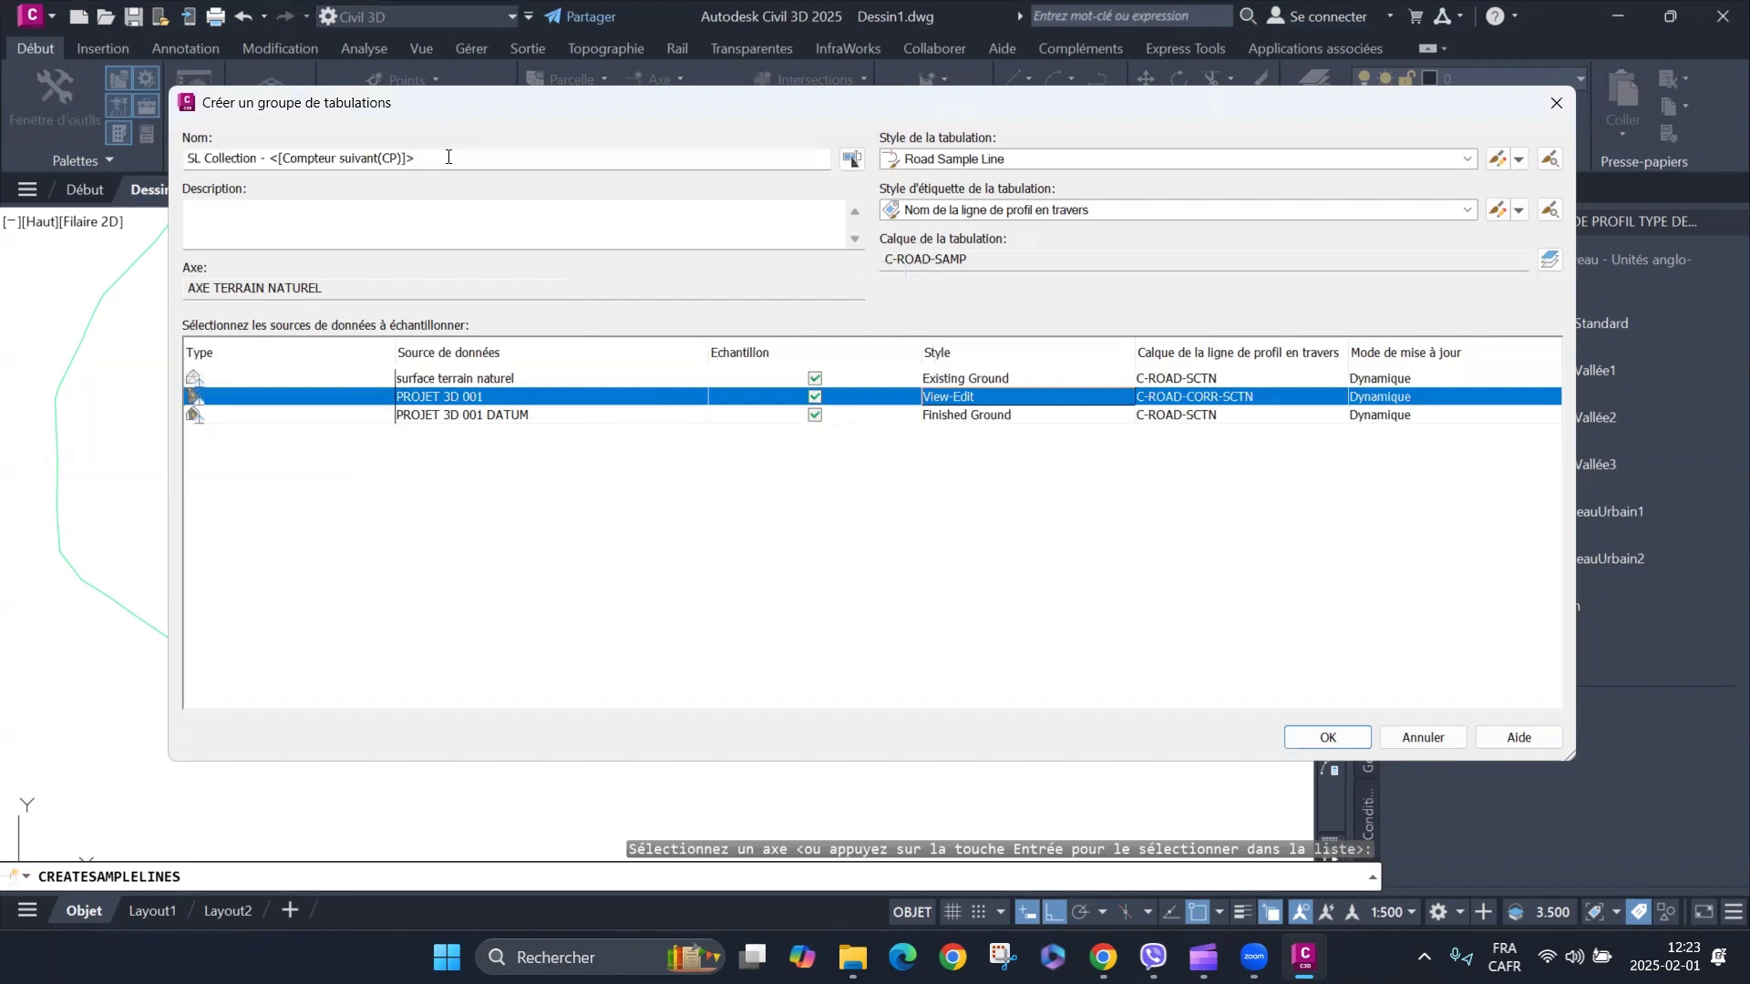
# Name the sample line group TABULATION 001 and create it with the three sampled data sources.
pyautogui.moveTo(448, 157); pyautogui.dragTo(164, 168)
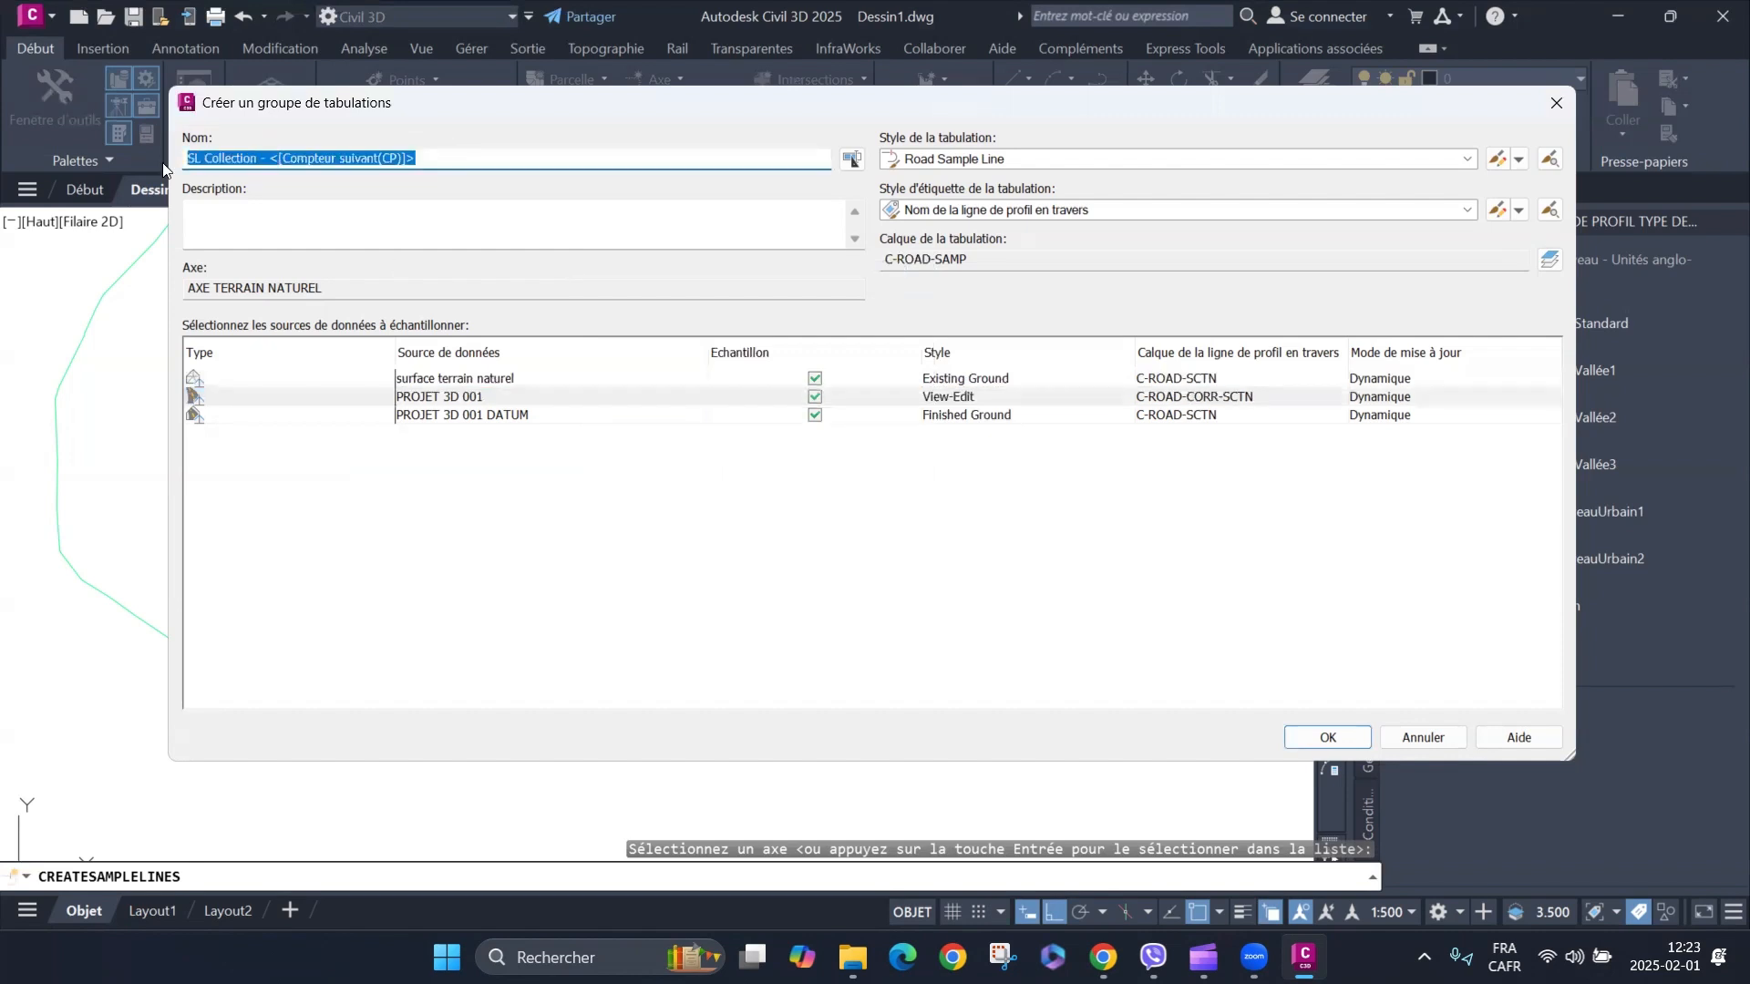
pyautogui.write('TABULATION 001')
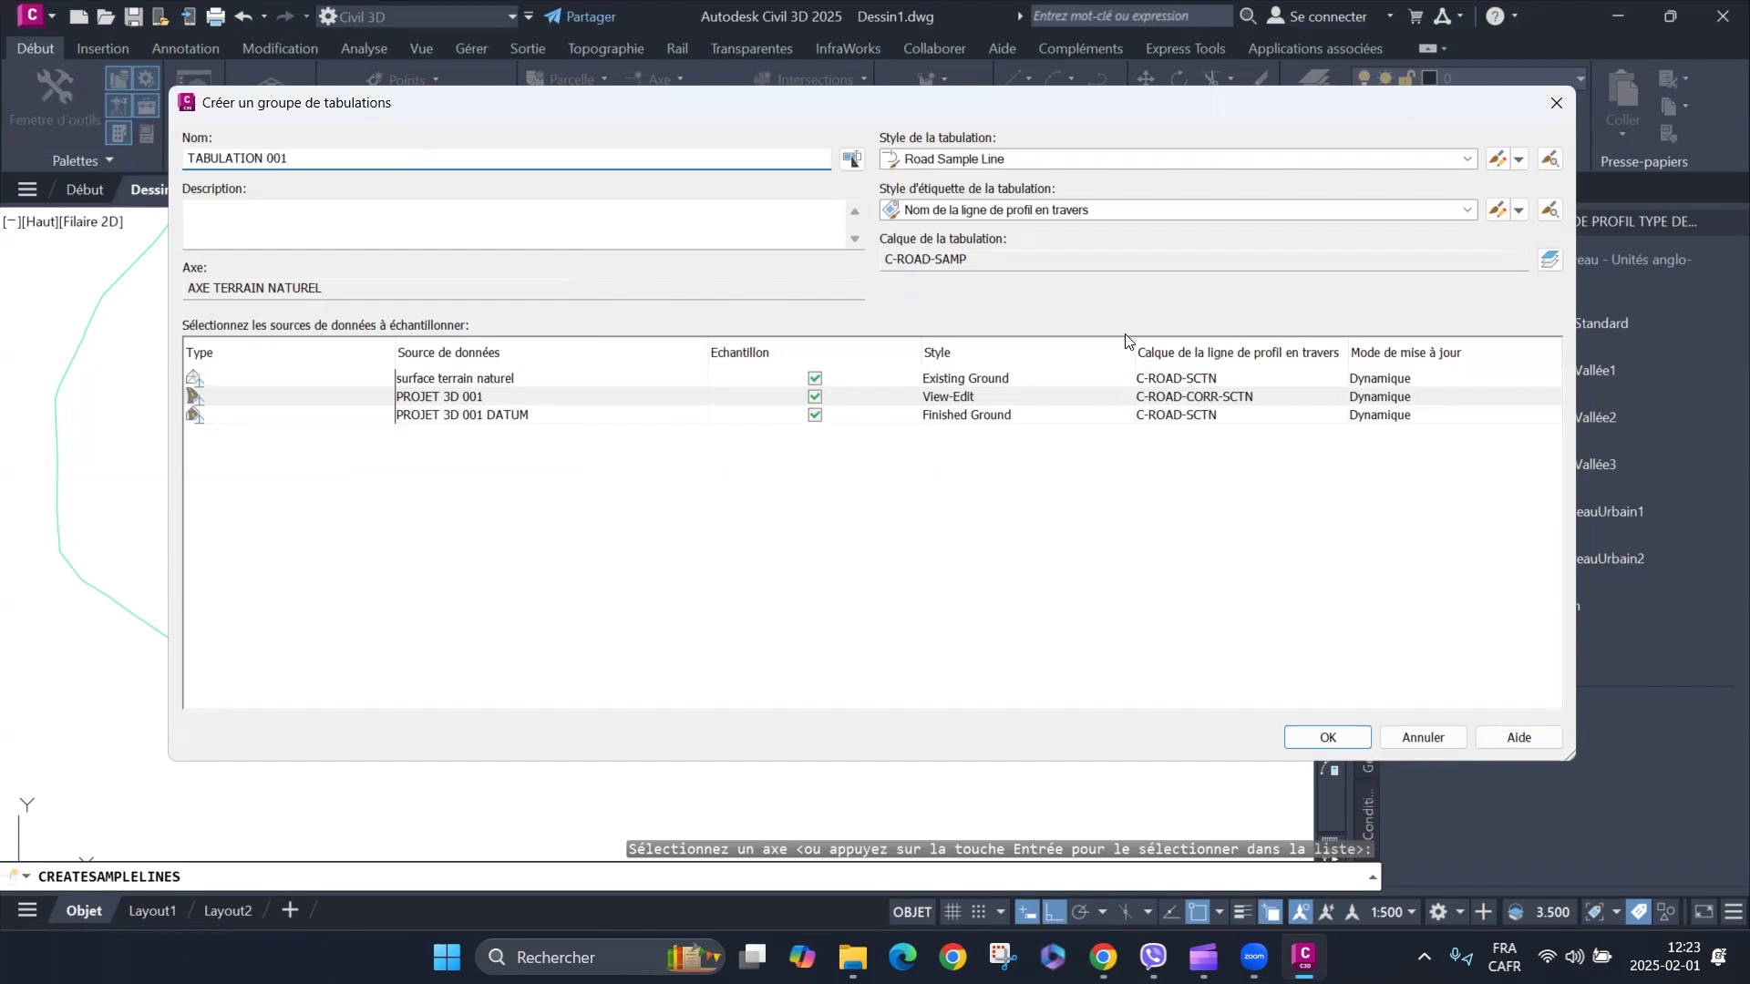
pyautogui.click(1329, 738)
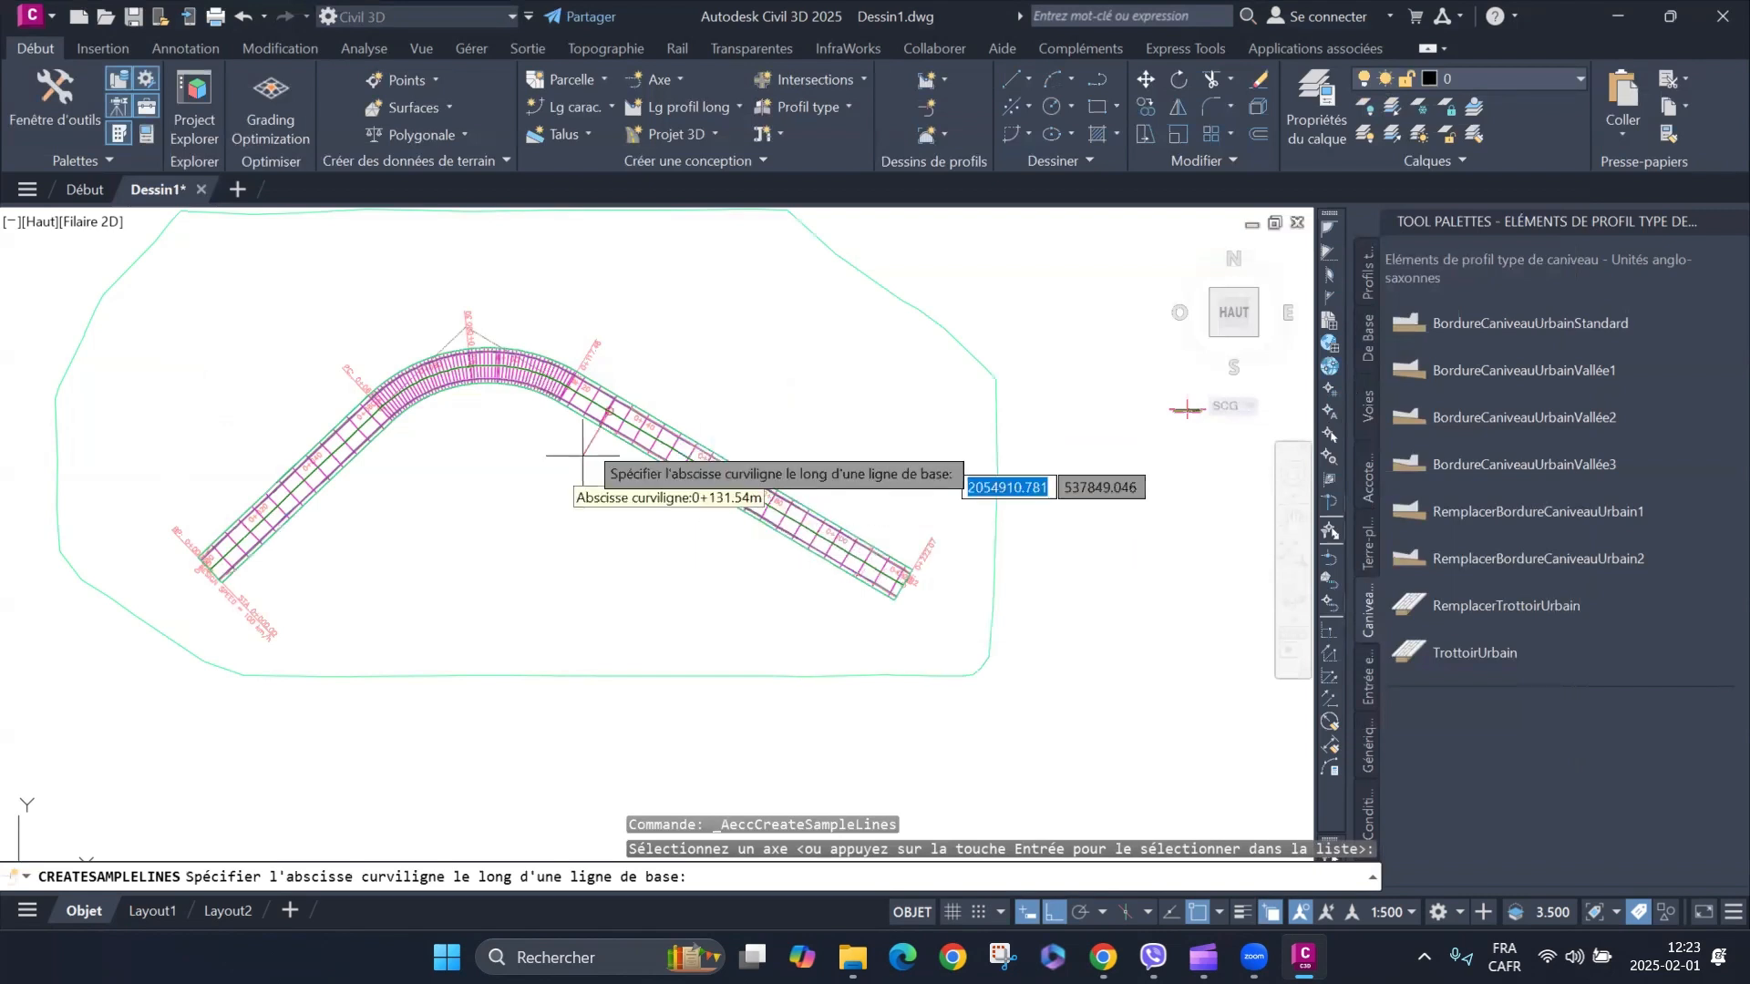
# Switch the sample line creation method to station range and move its settings dialog clear of the road plan.
pyautogui.click(799, 287)
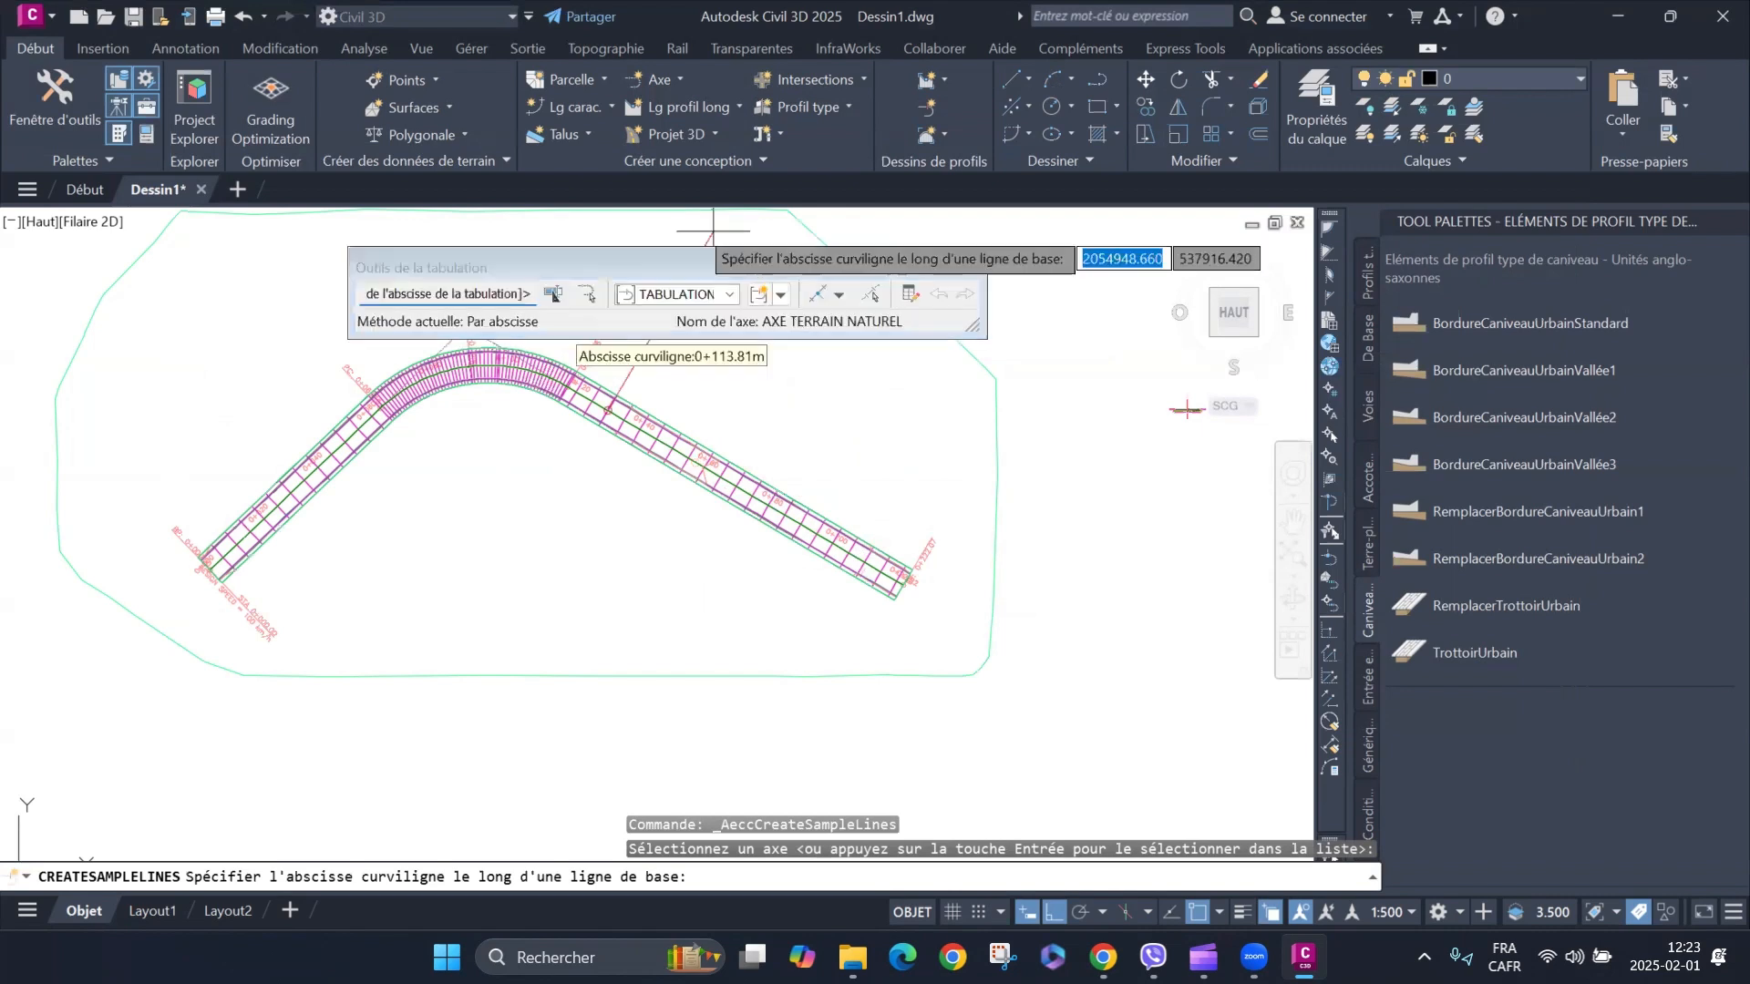
pyautogui.click(837, 297)
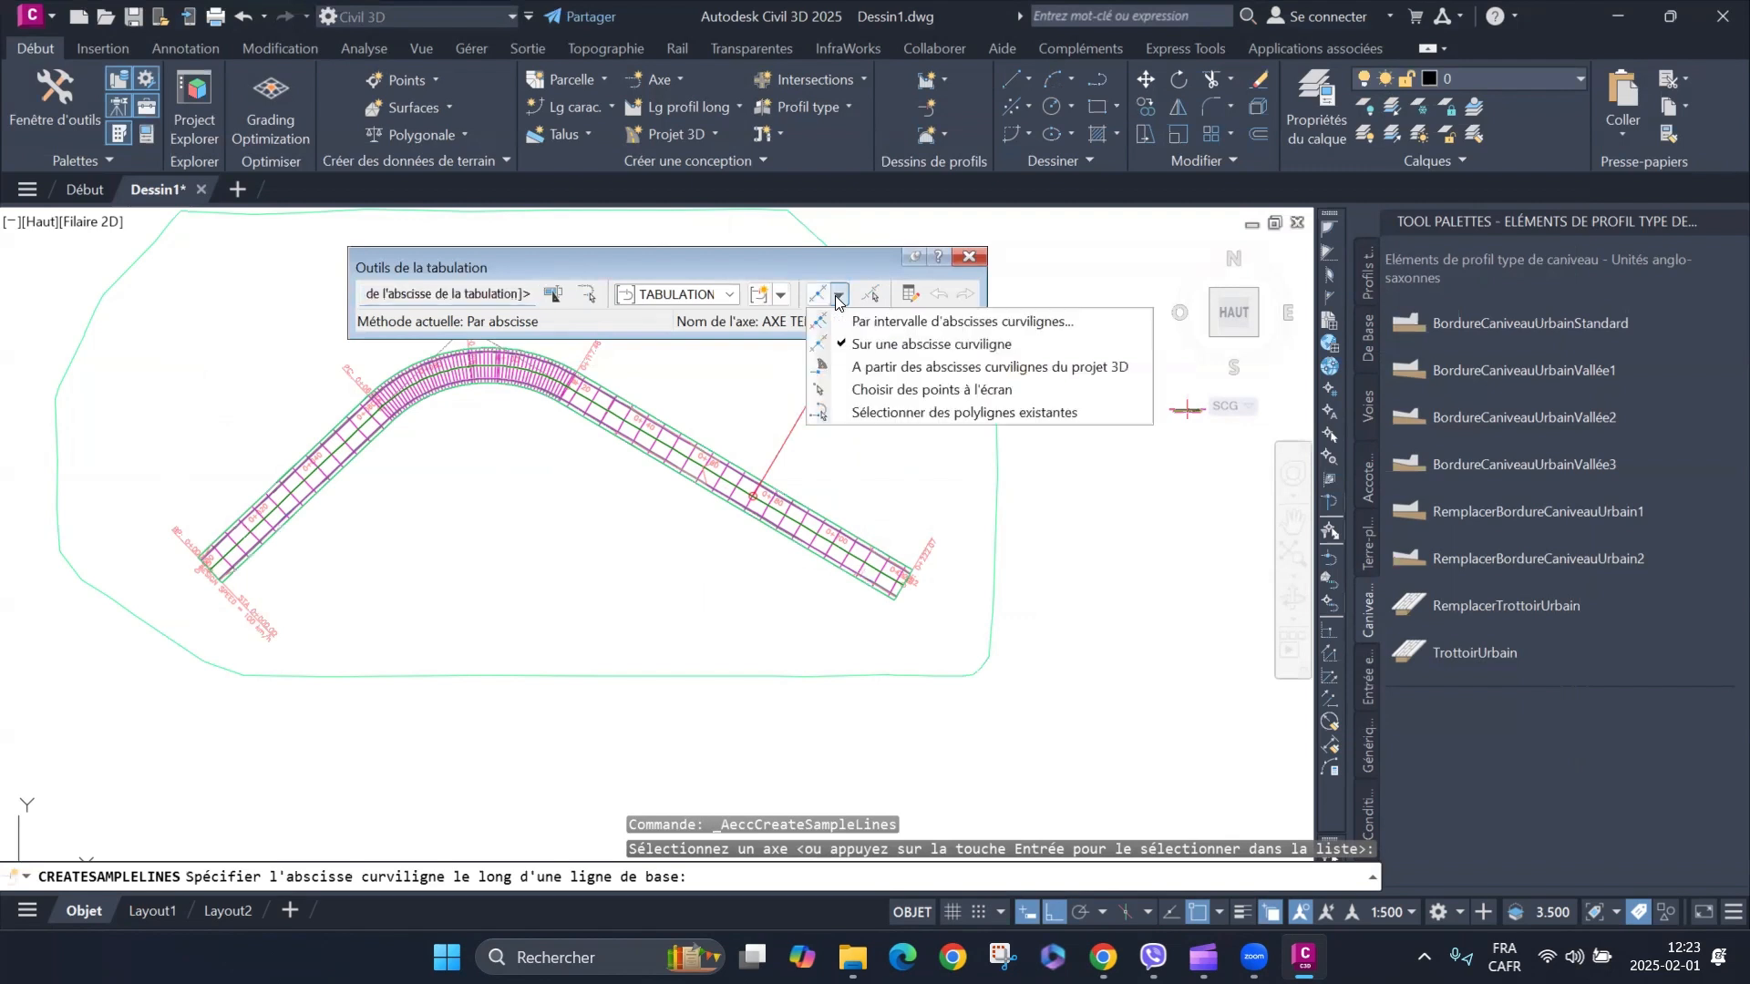
pyautogui.click(912, 324)
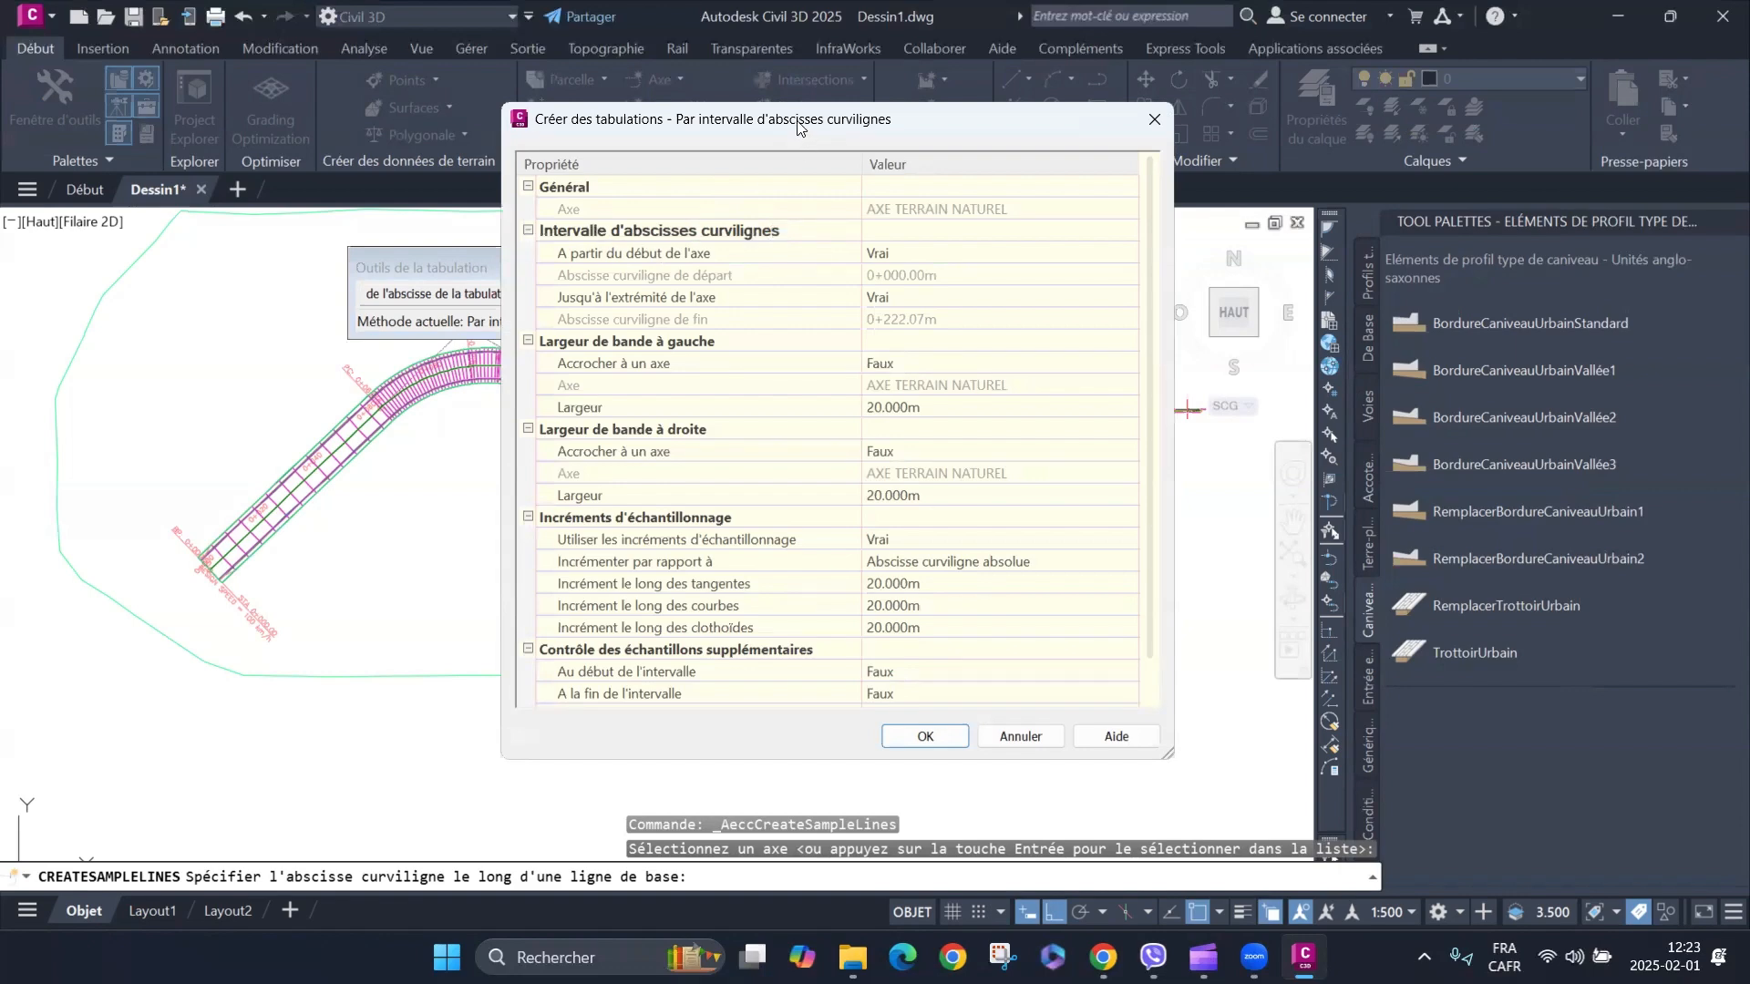
pyautogui.moveTo(796, 118); pyautogui.dragTo(1247, 62)
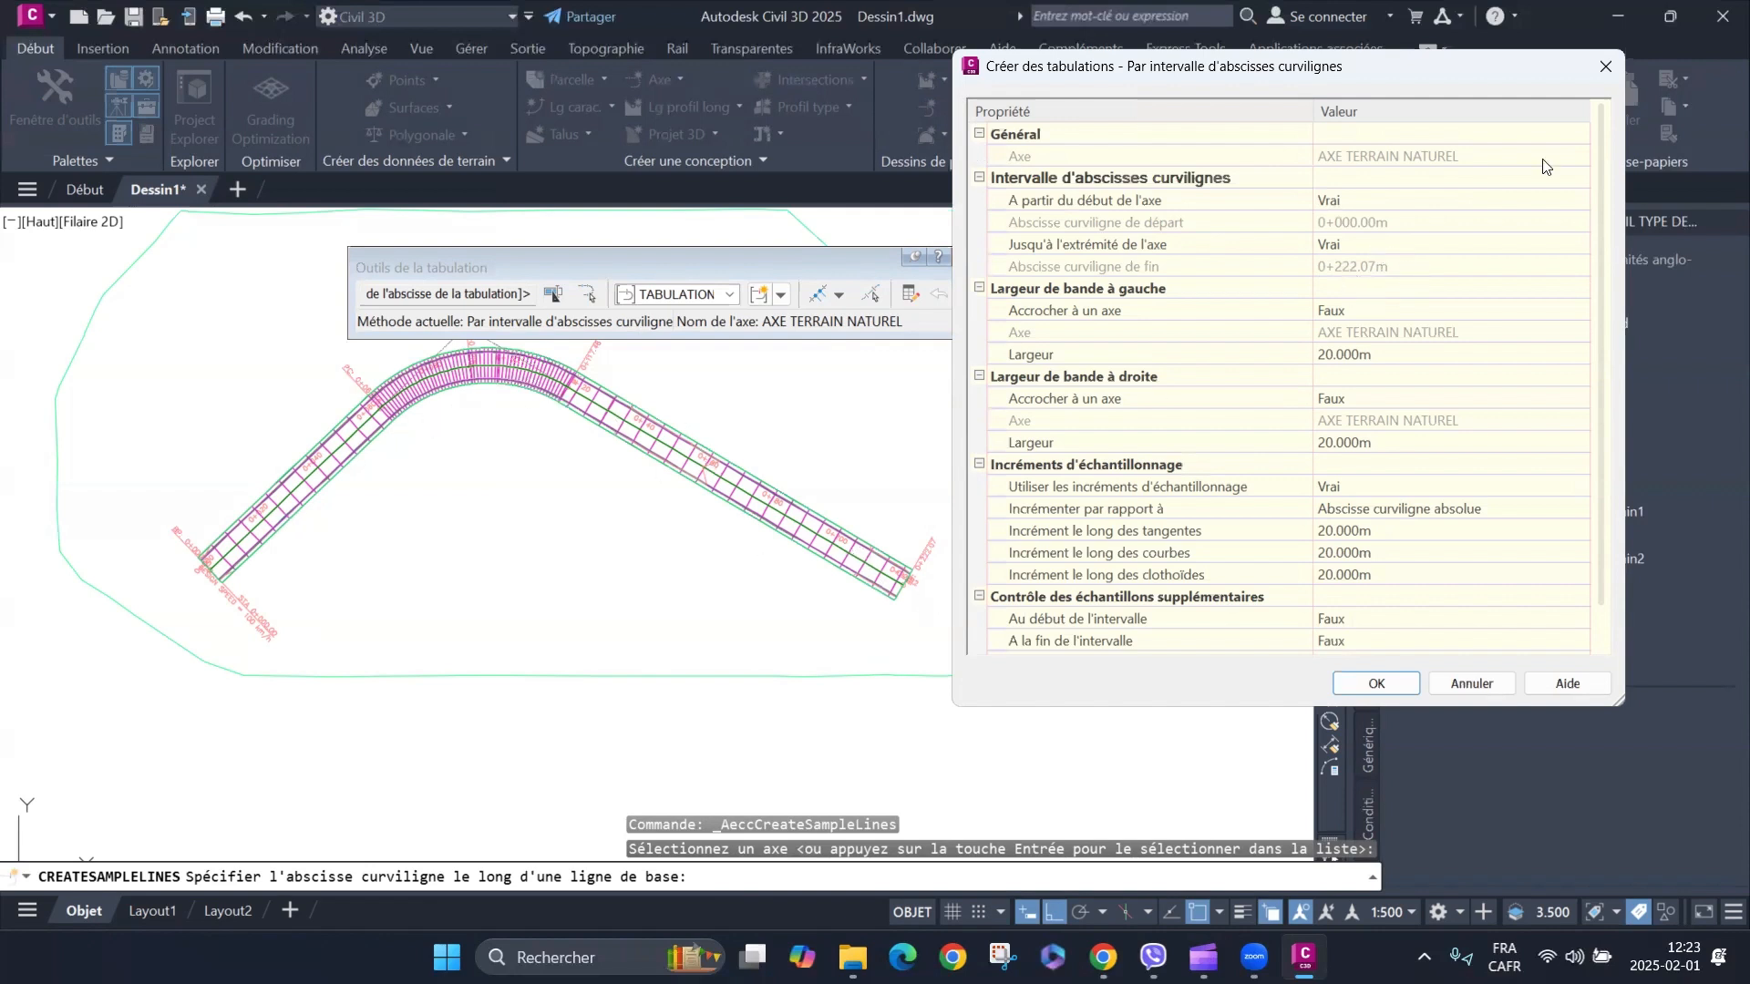
pyautogui.click(1428, 202)
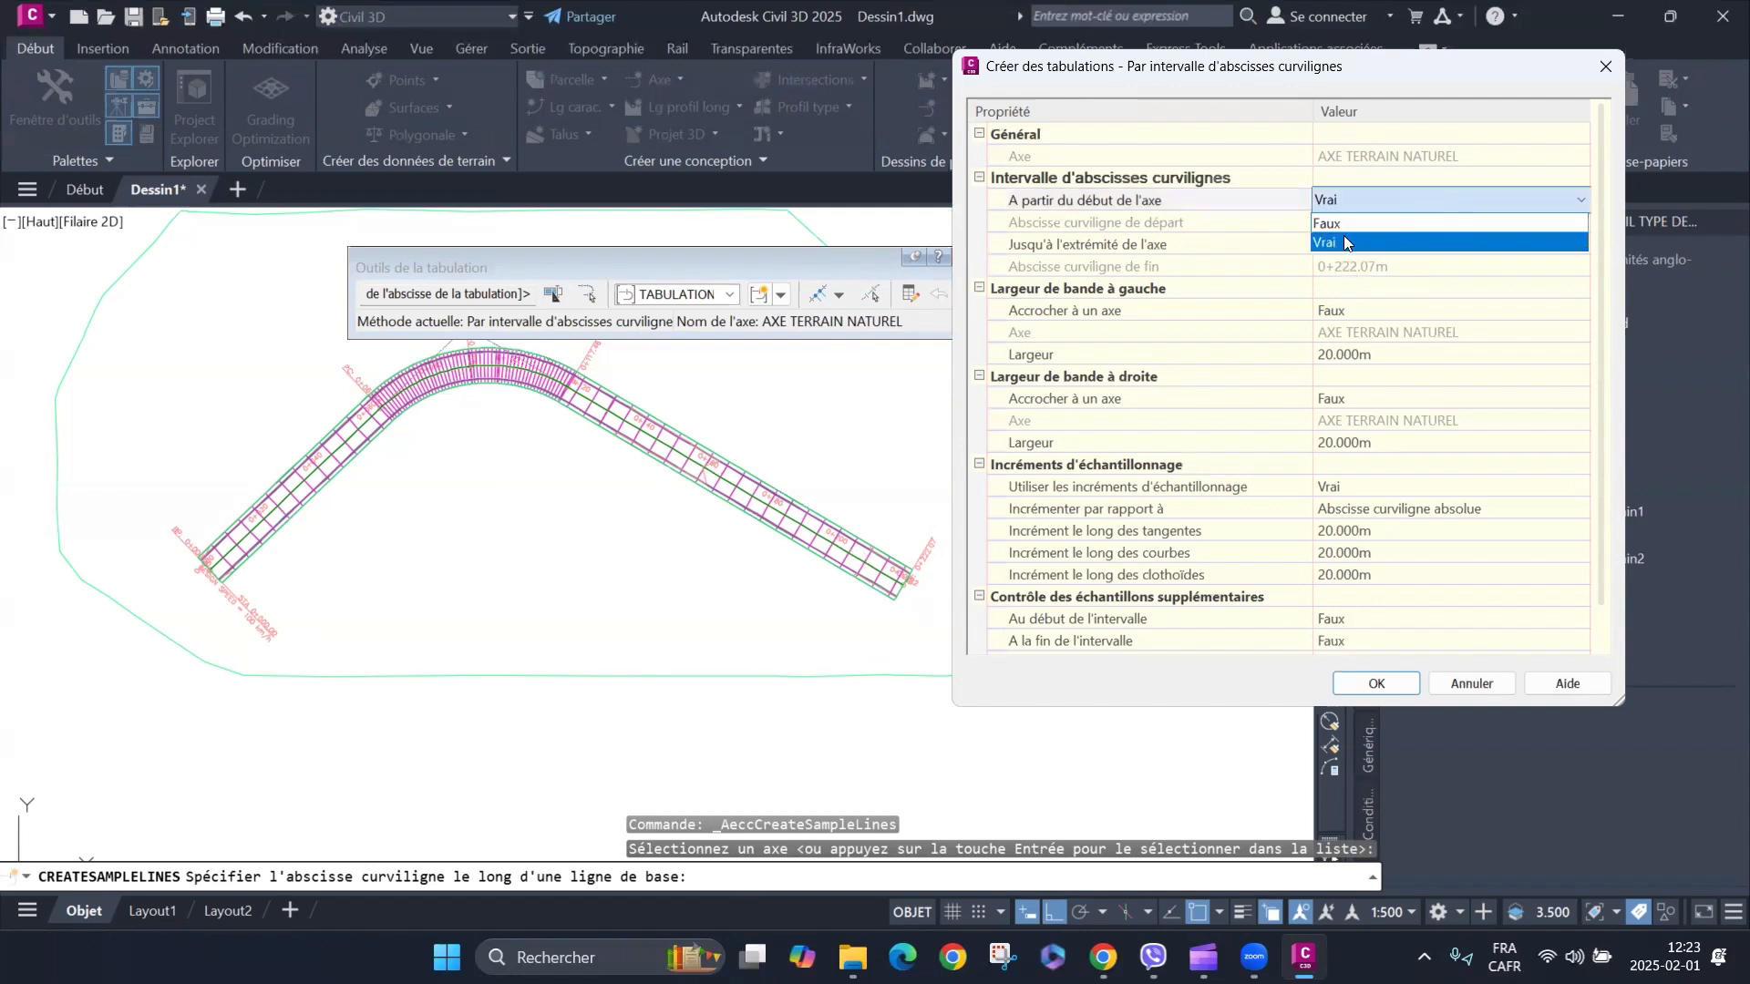
pyautogui.click(1362, 239)
pyautogui.click(1387, 223)
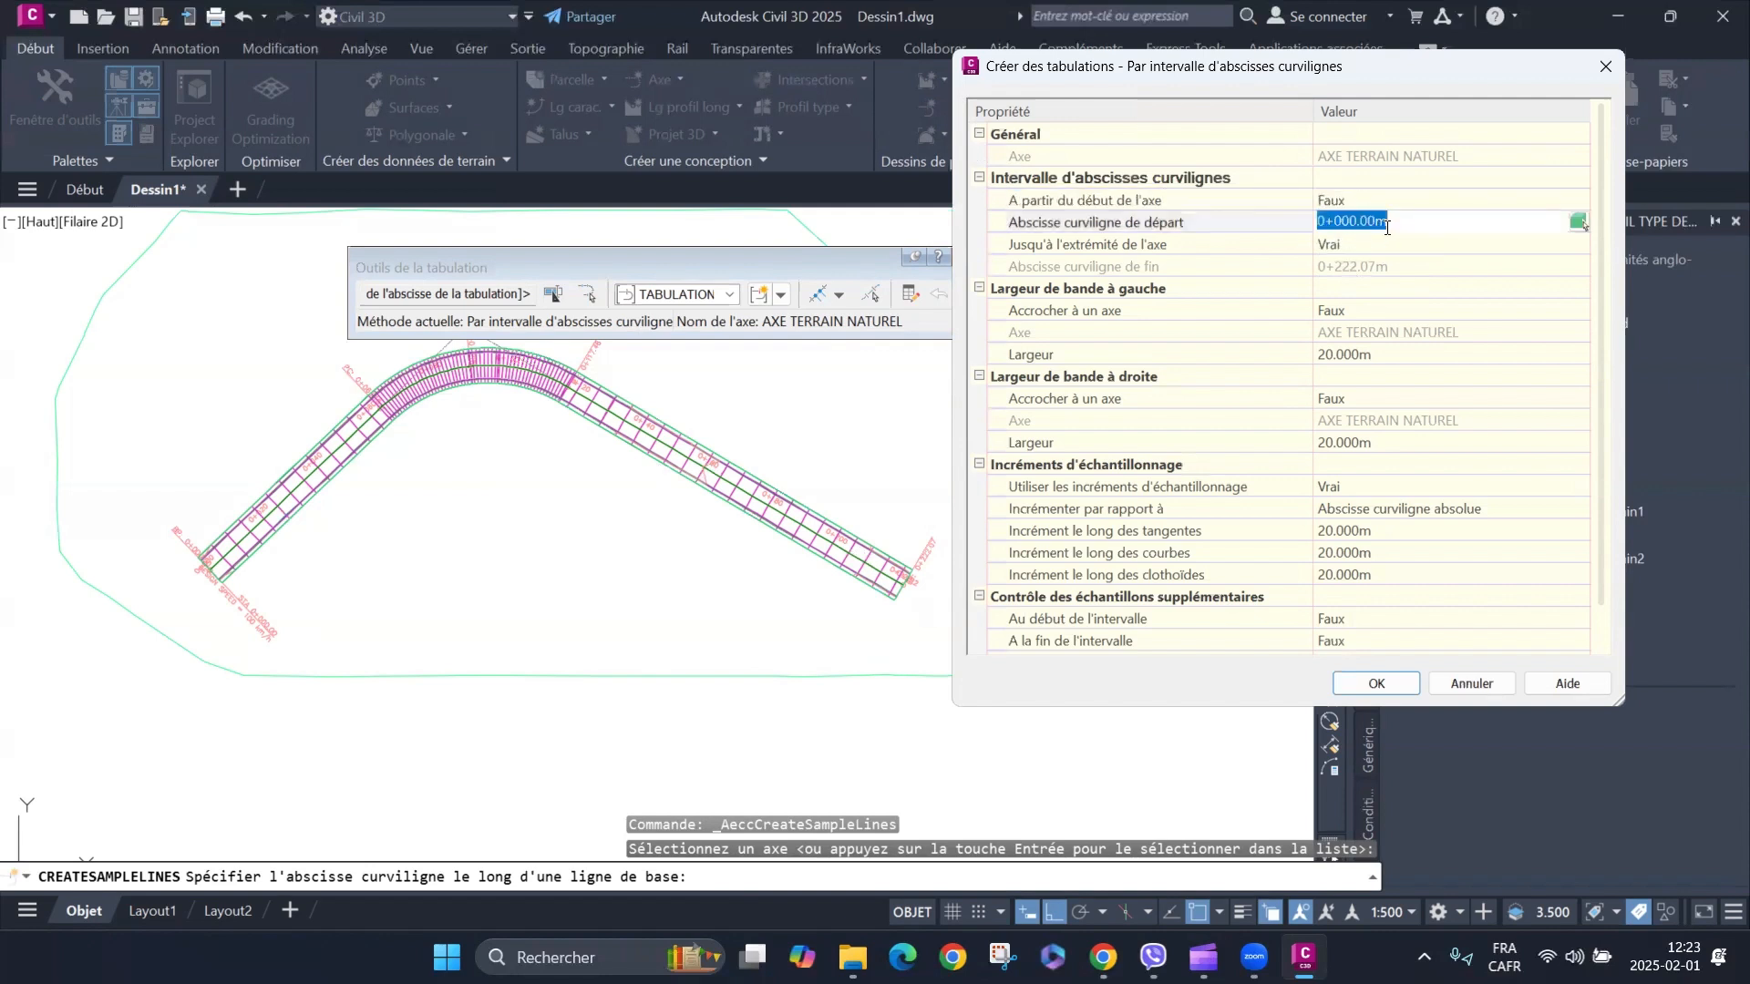
pyautogui.click(1357, 198)
pyautogui.click(1360, 240)
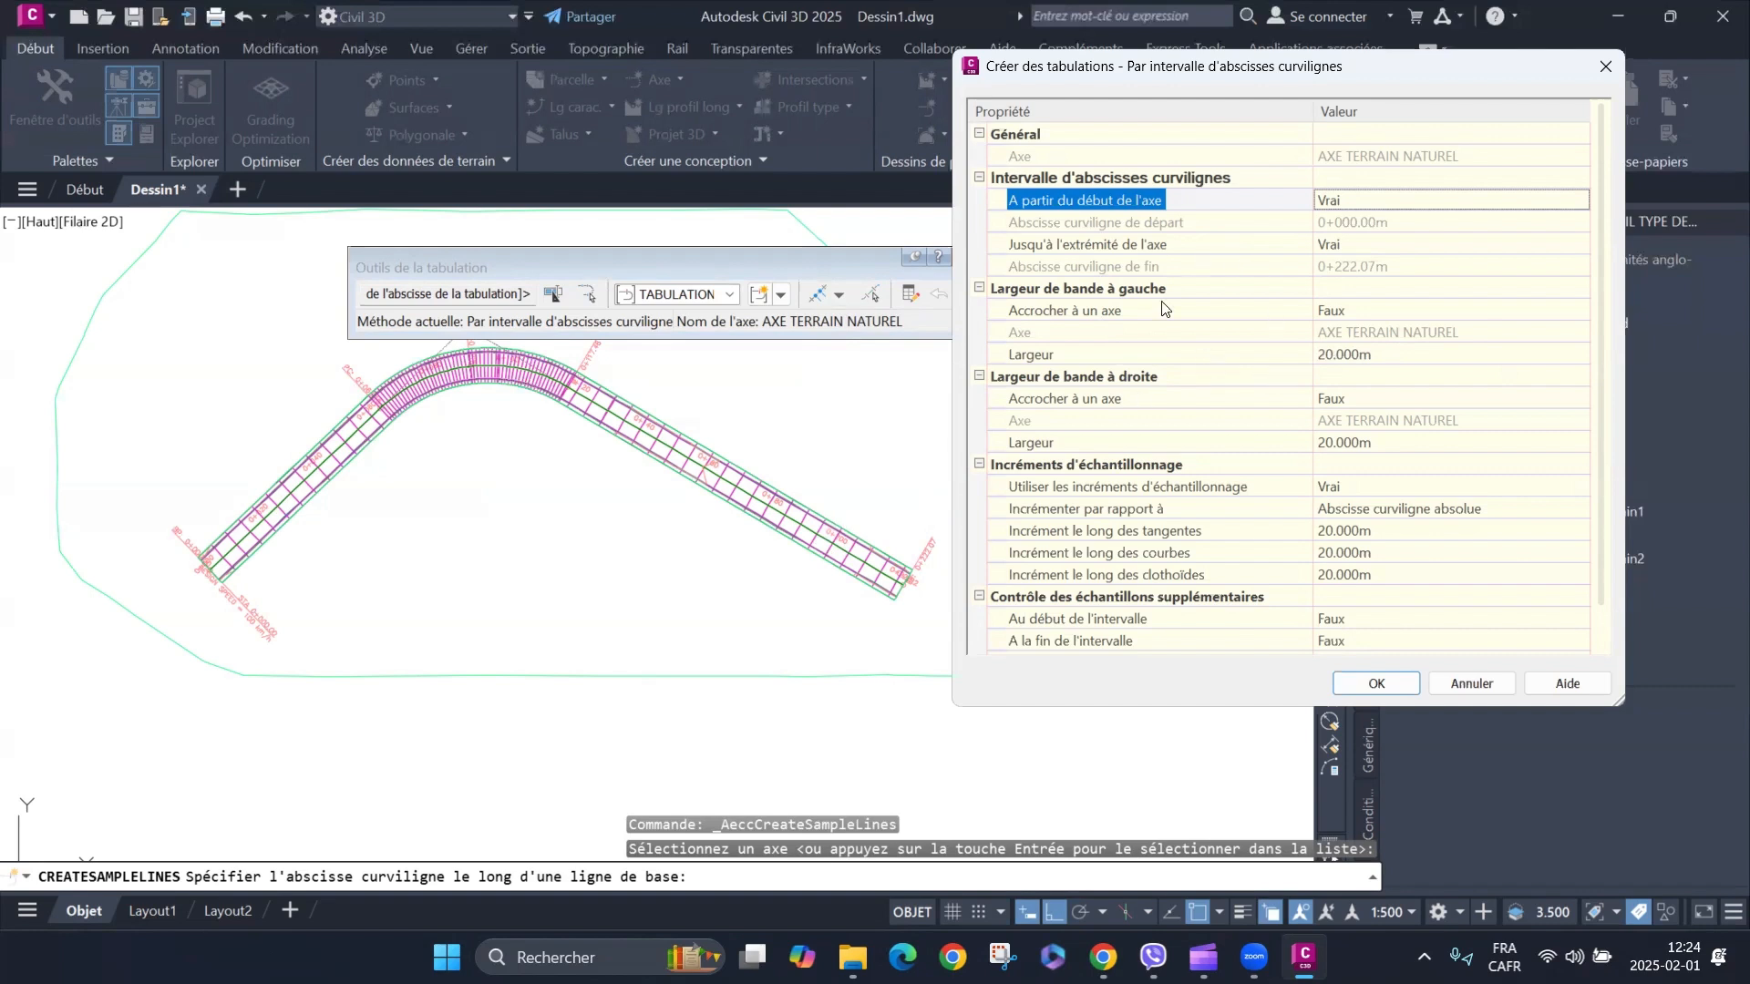
# Pick the left swath width in the drawing, from the road centreline to the corridor's outer edge.
pyautogui.click(1381, 358)
pyautogui.click(1580, 354)
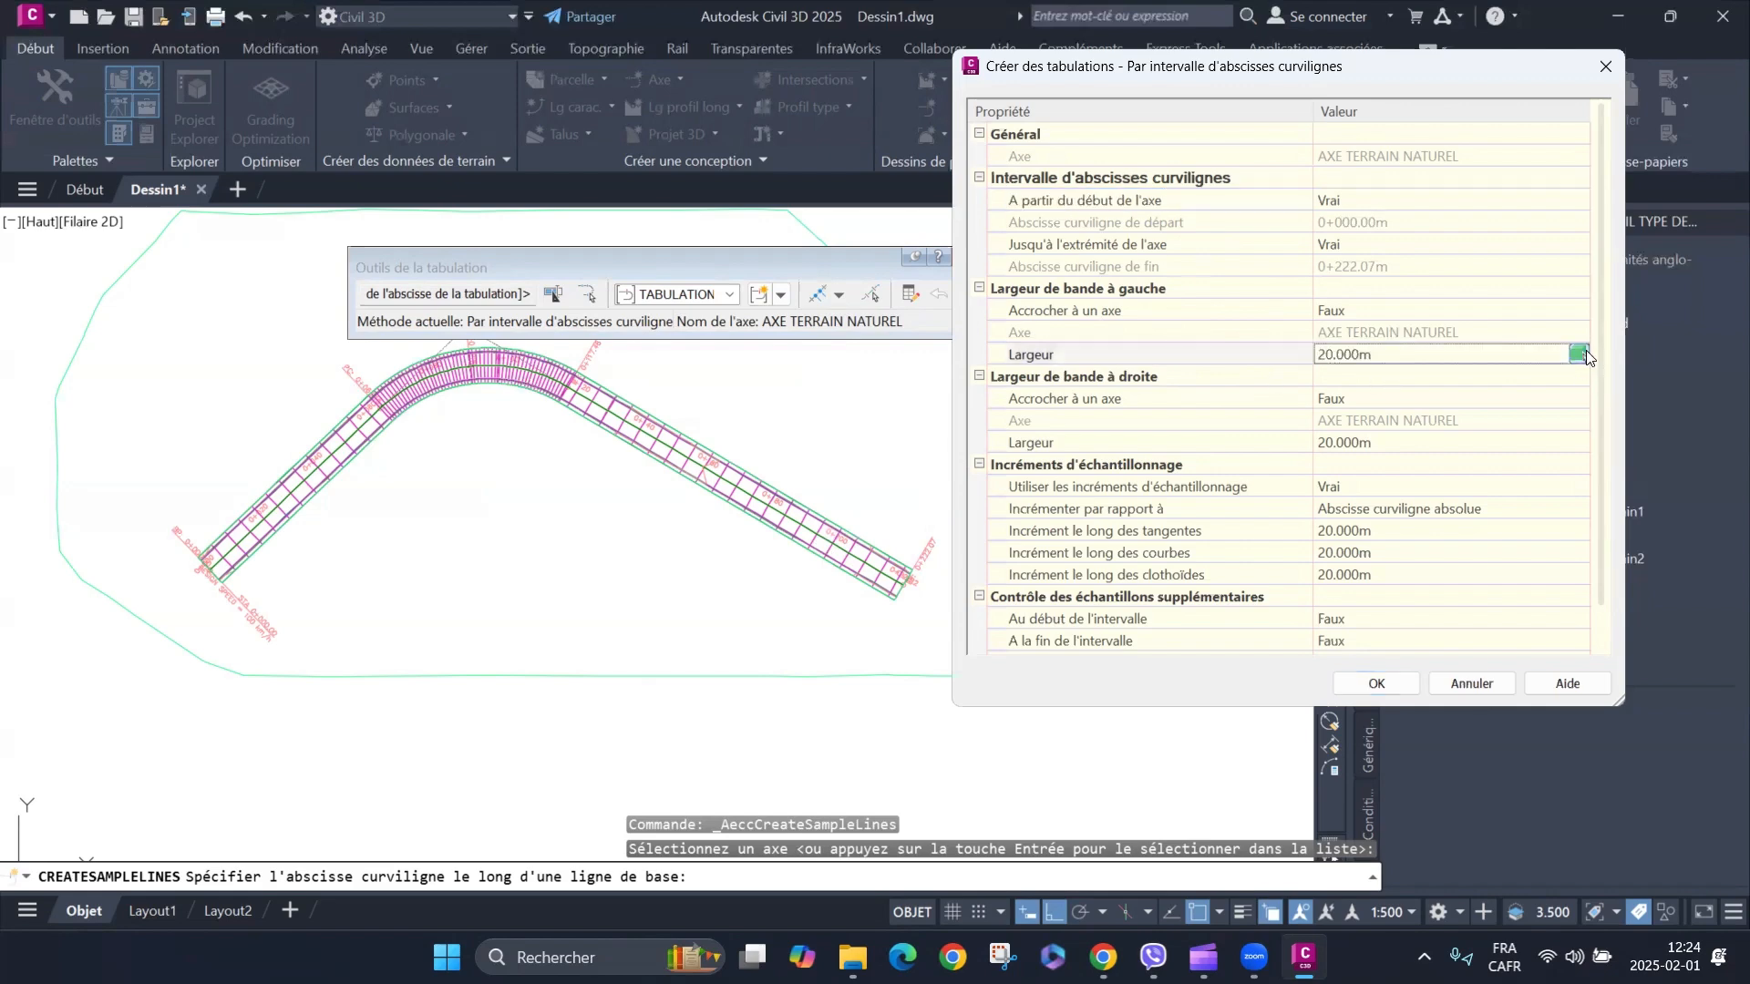
pyautogui.scroll(5, 916, 572)
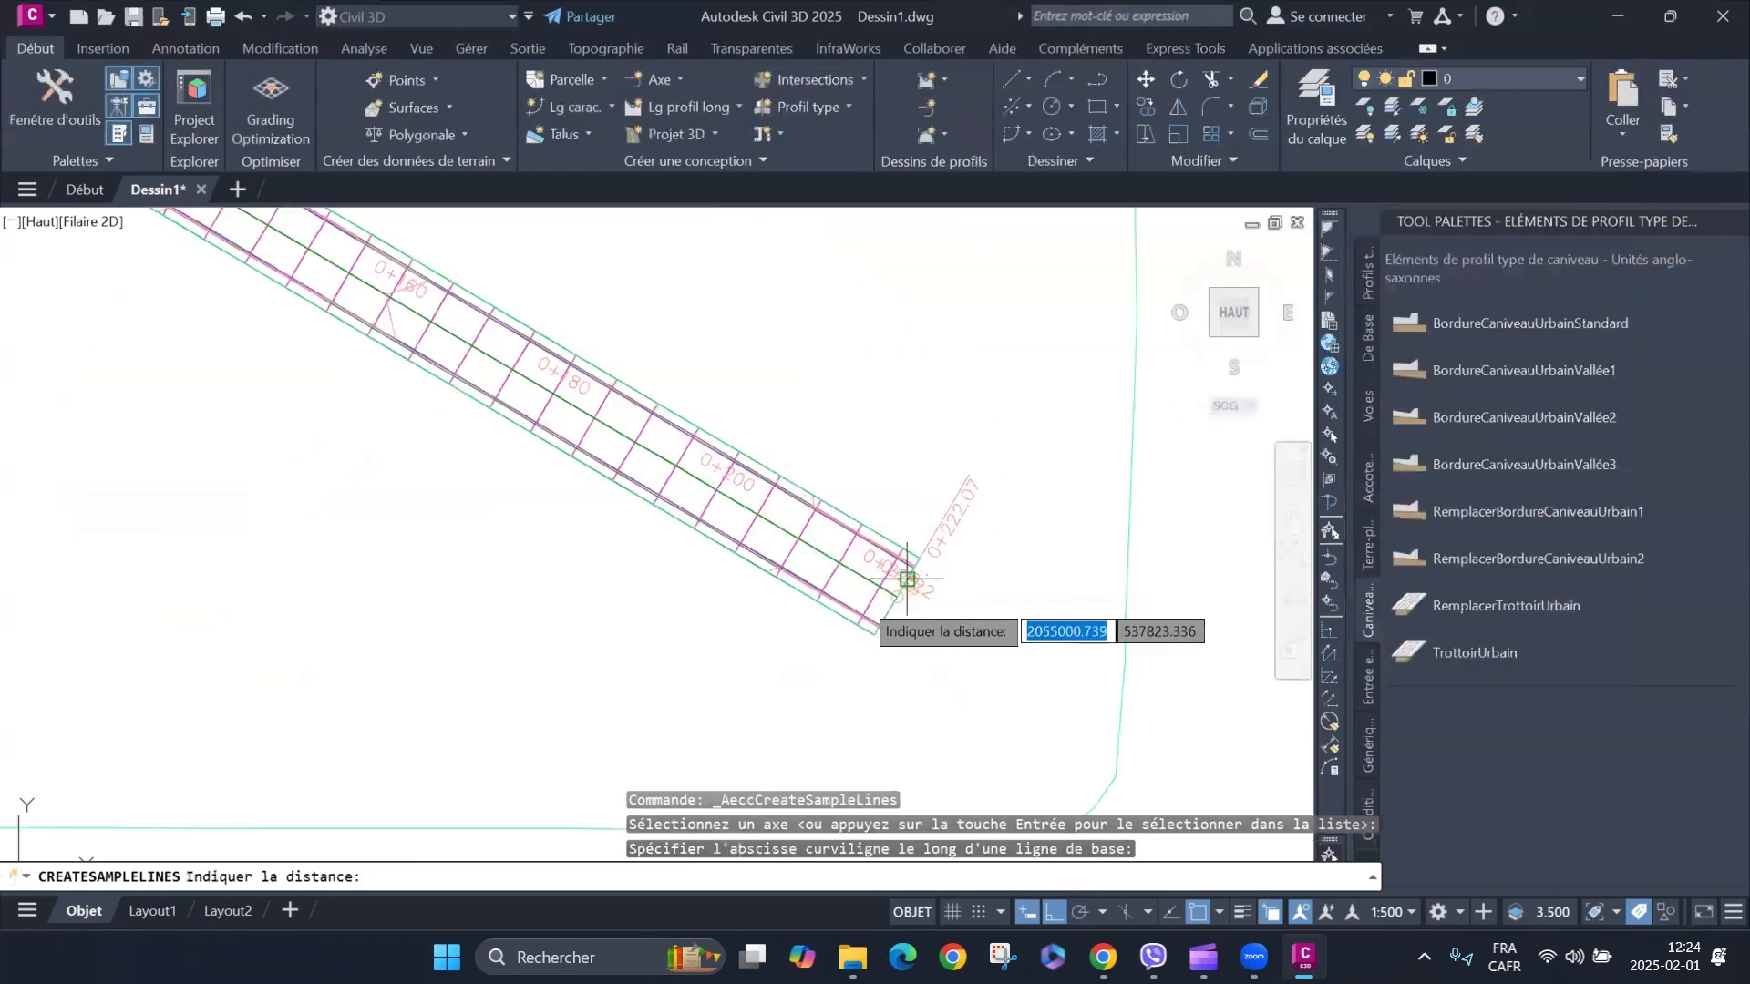
pyautogui.scroll(4, 793, 511)
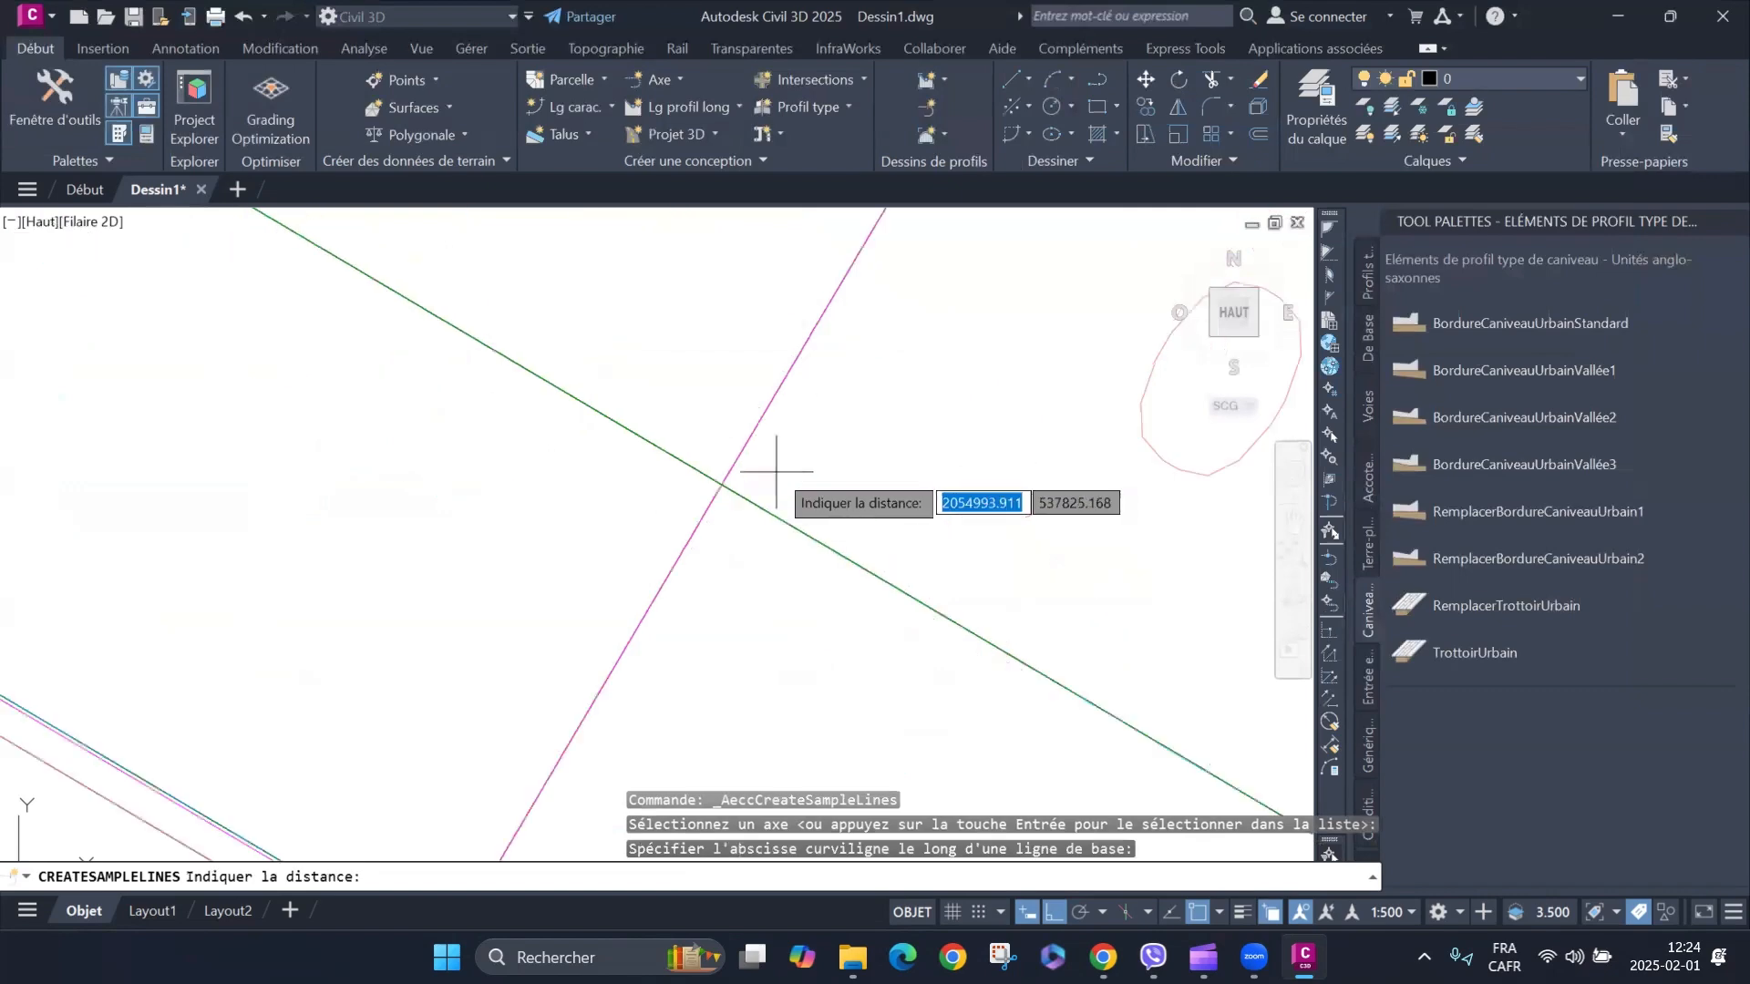
pyautogui.click(719, 490)
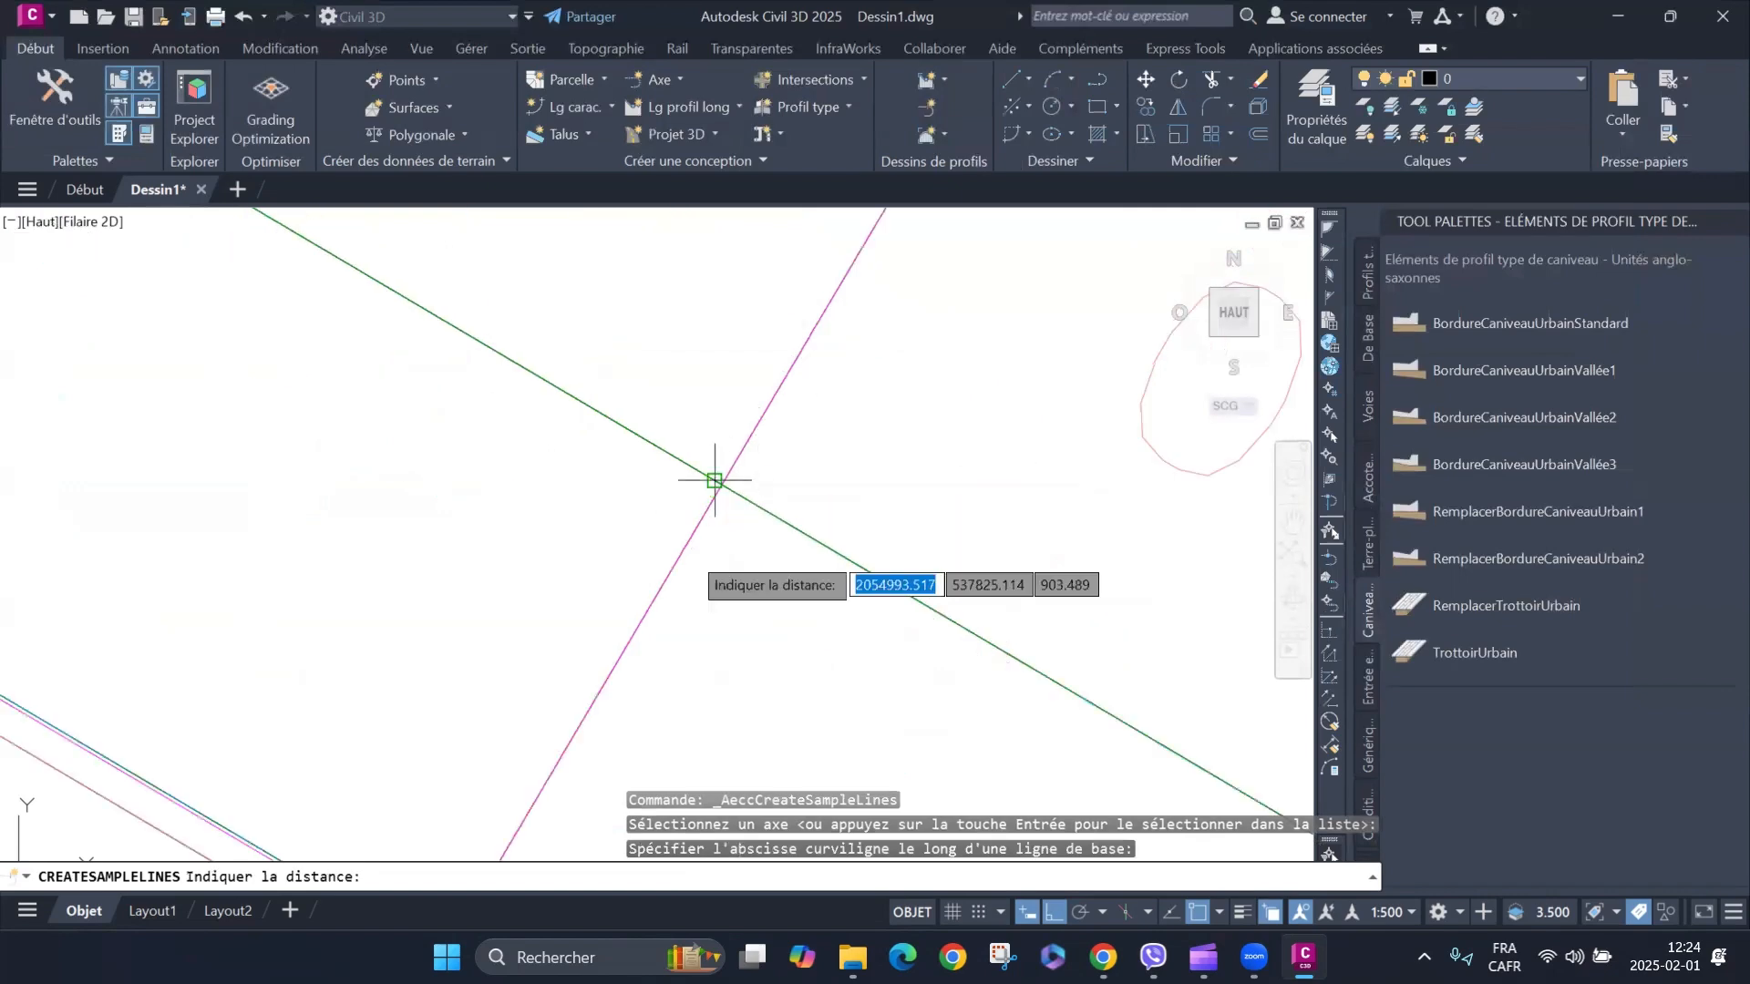
pyautogui.scroll(-3, 691, 579)
pyautogui.scroll(3, 785, 392)
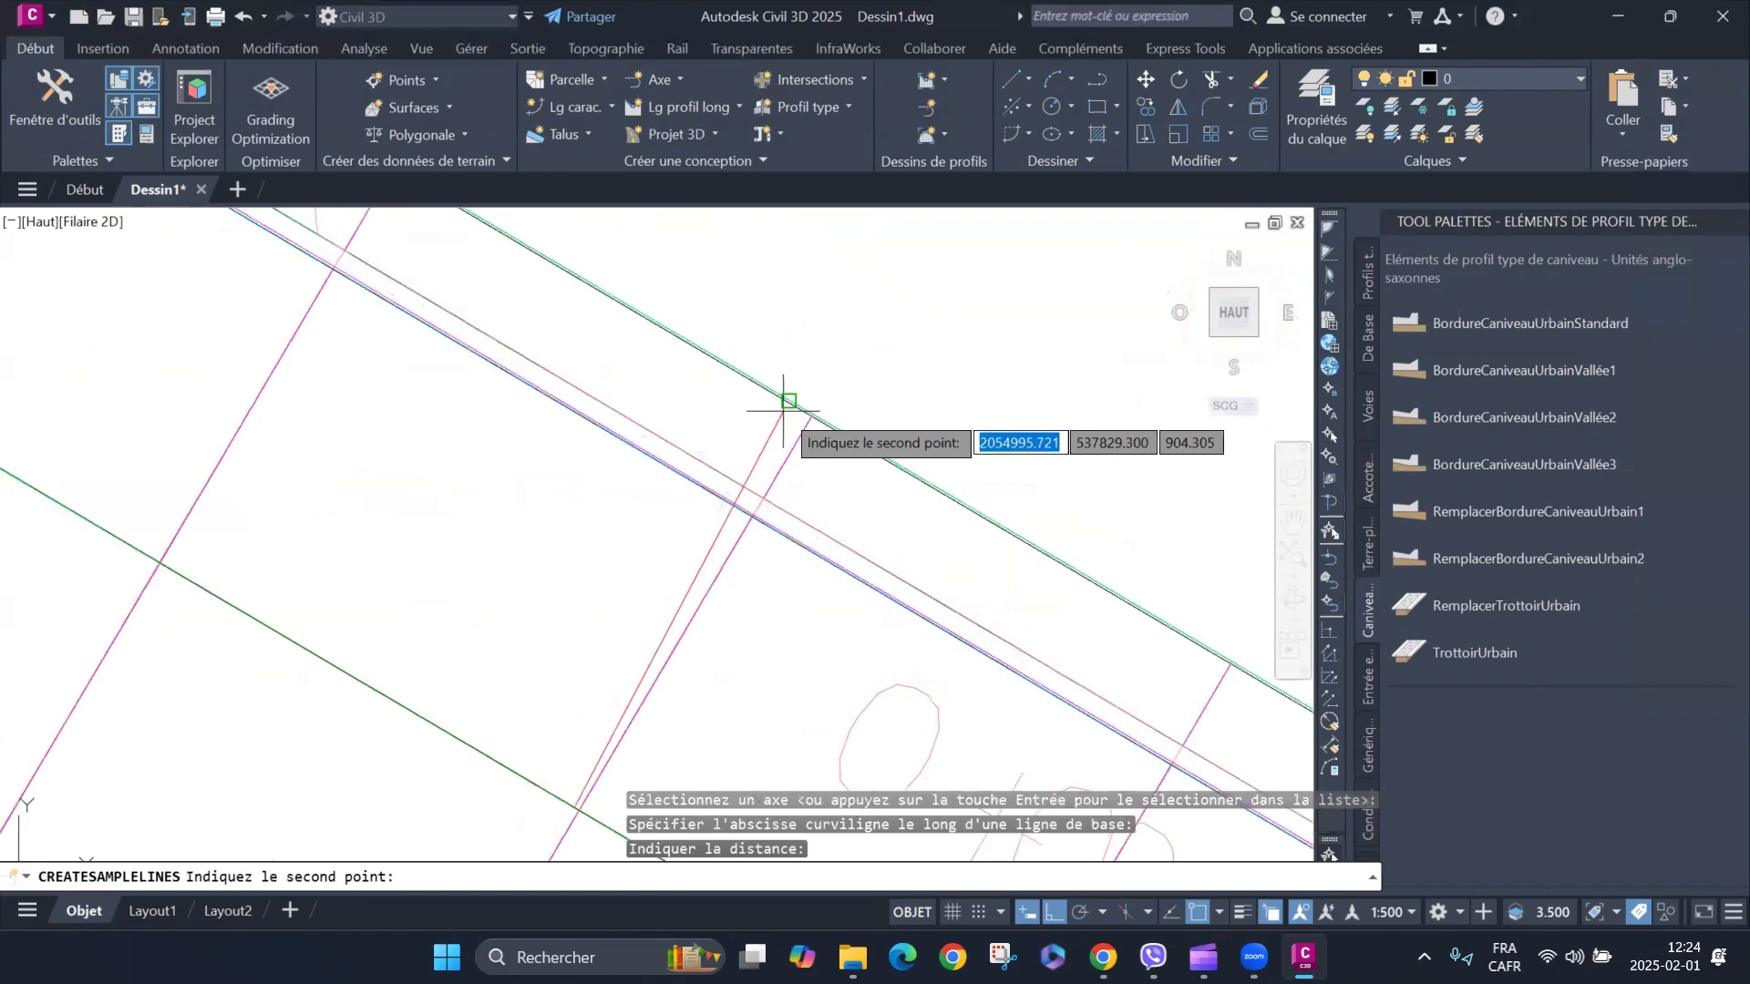
pyautogui.click(795, 404)
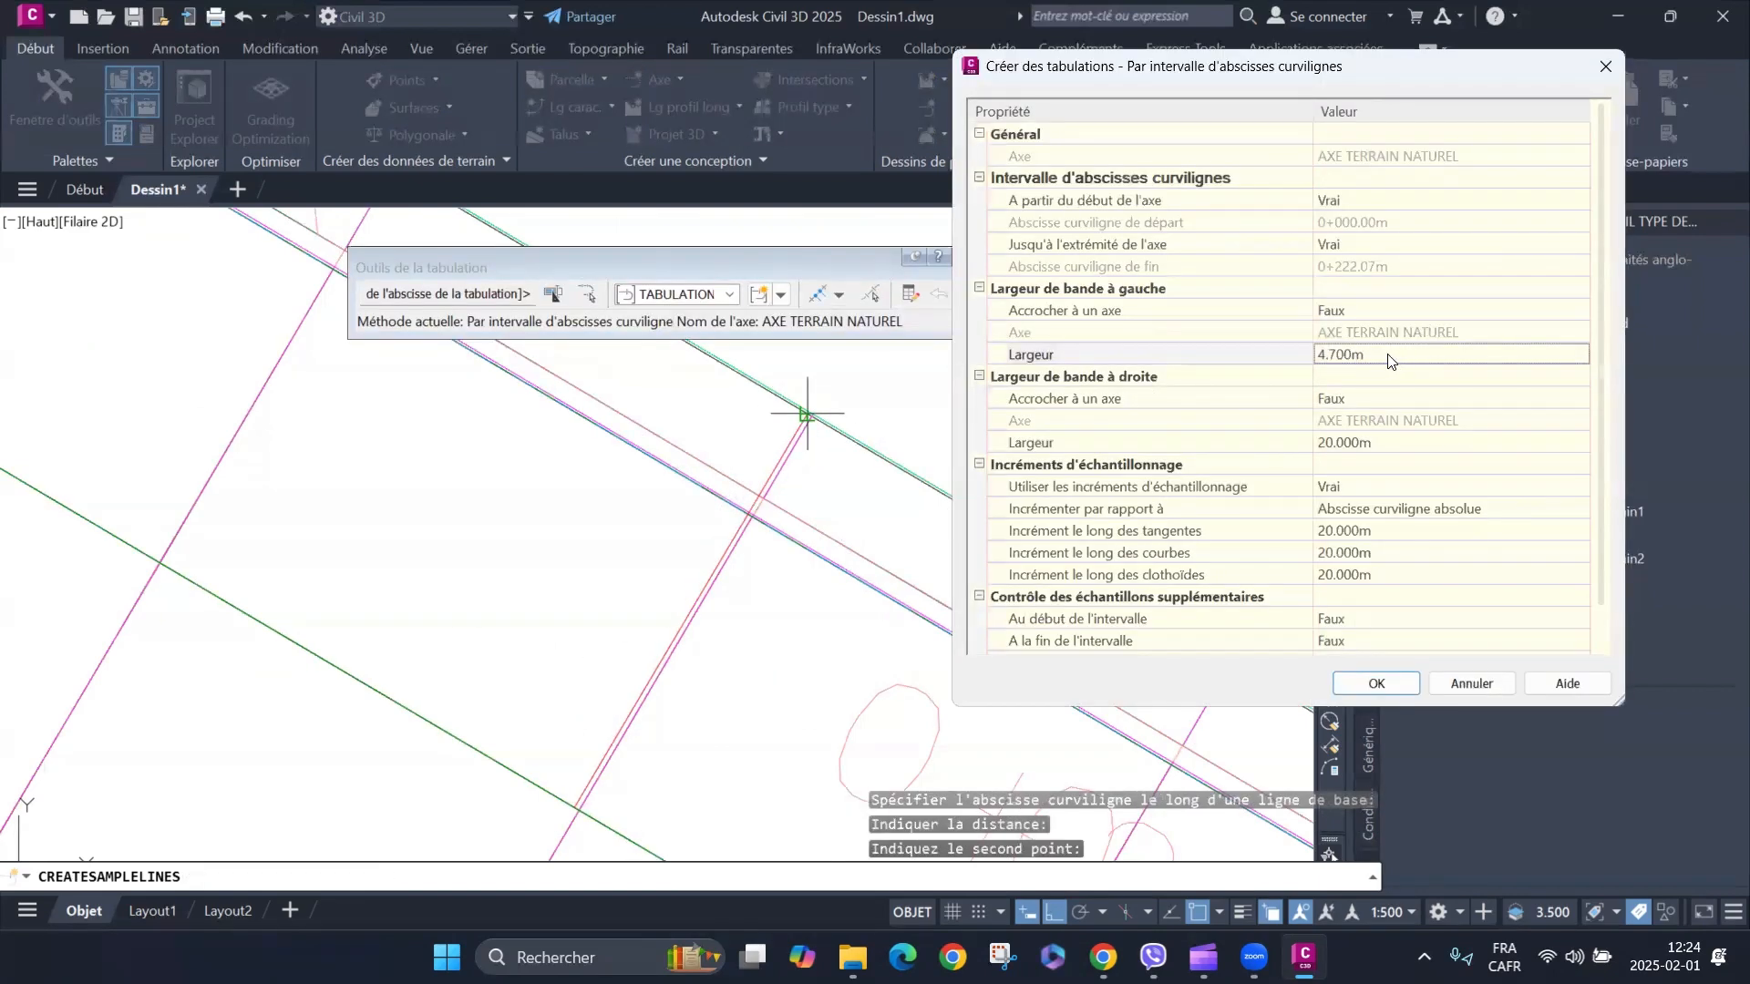
# Set both the left and right swath widths of the sample lines to 5 m.
pyautogui.click(1390, 364)
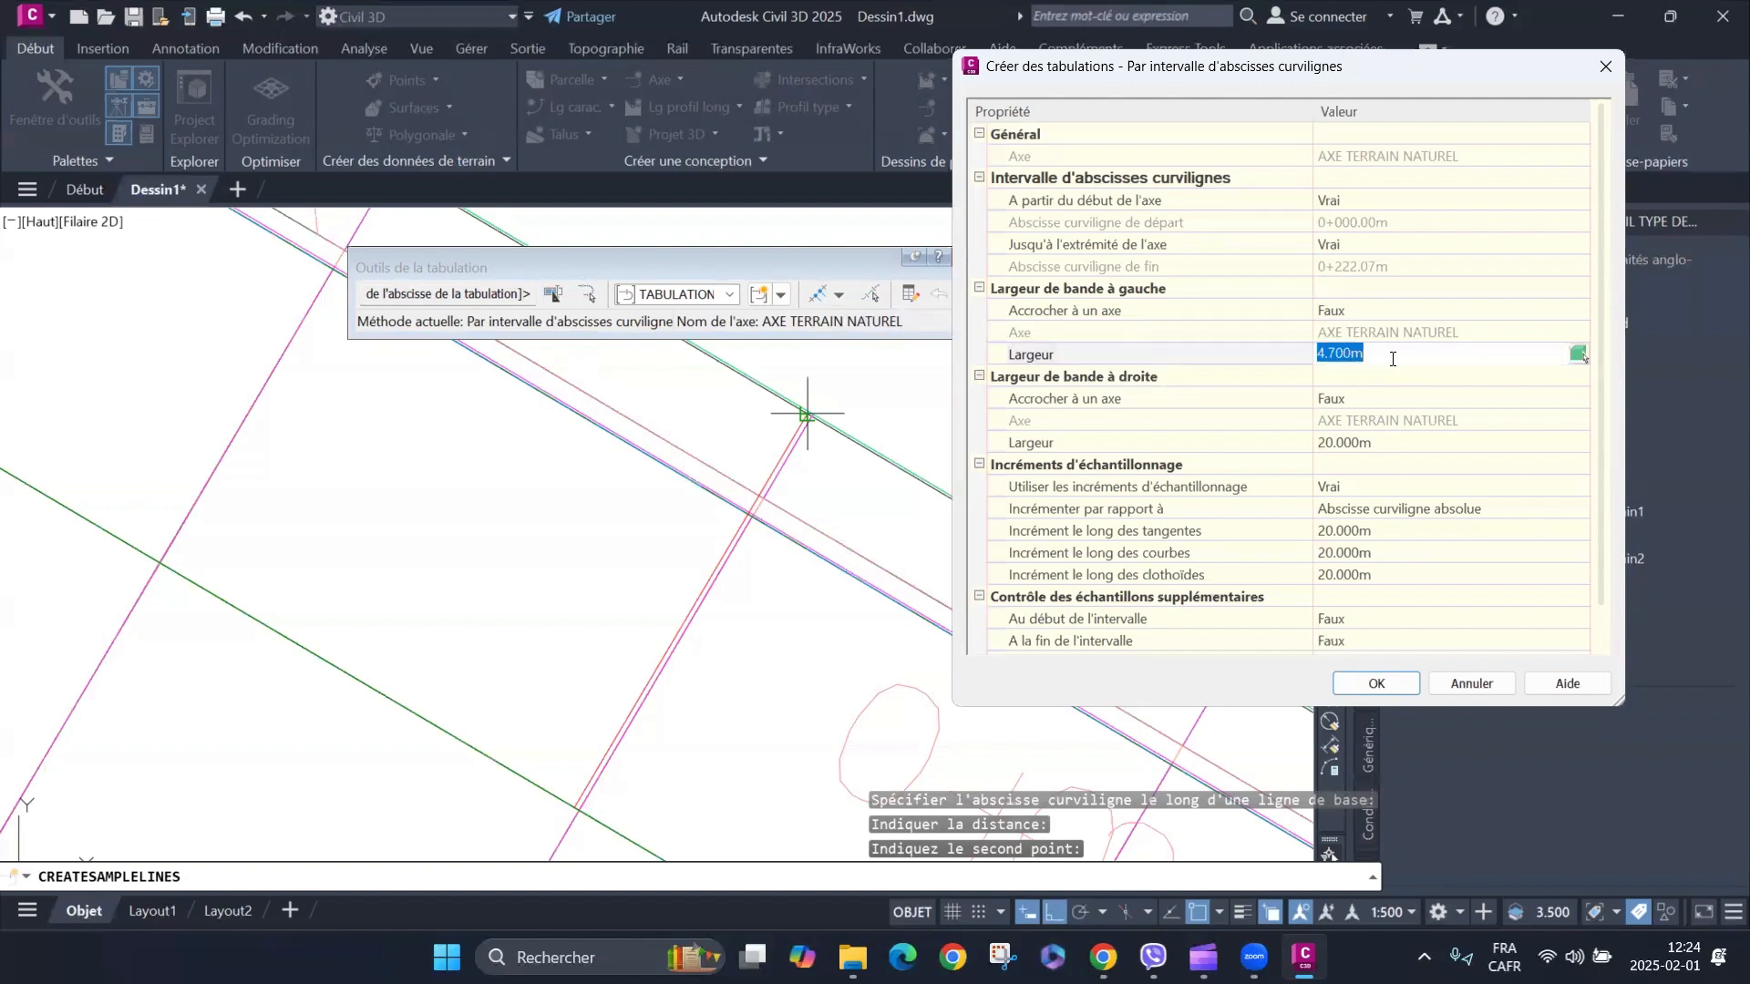
pyautogui.write('5')
pyautogui.click(1372, 444)
pyautogui.write('5')
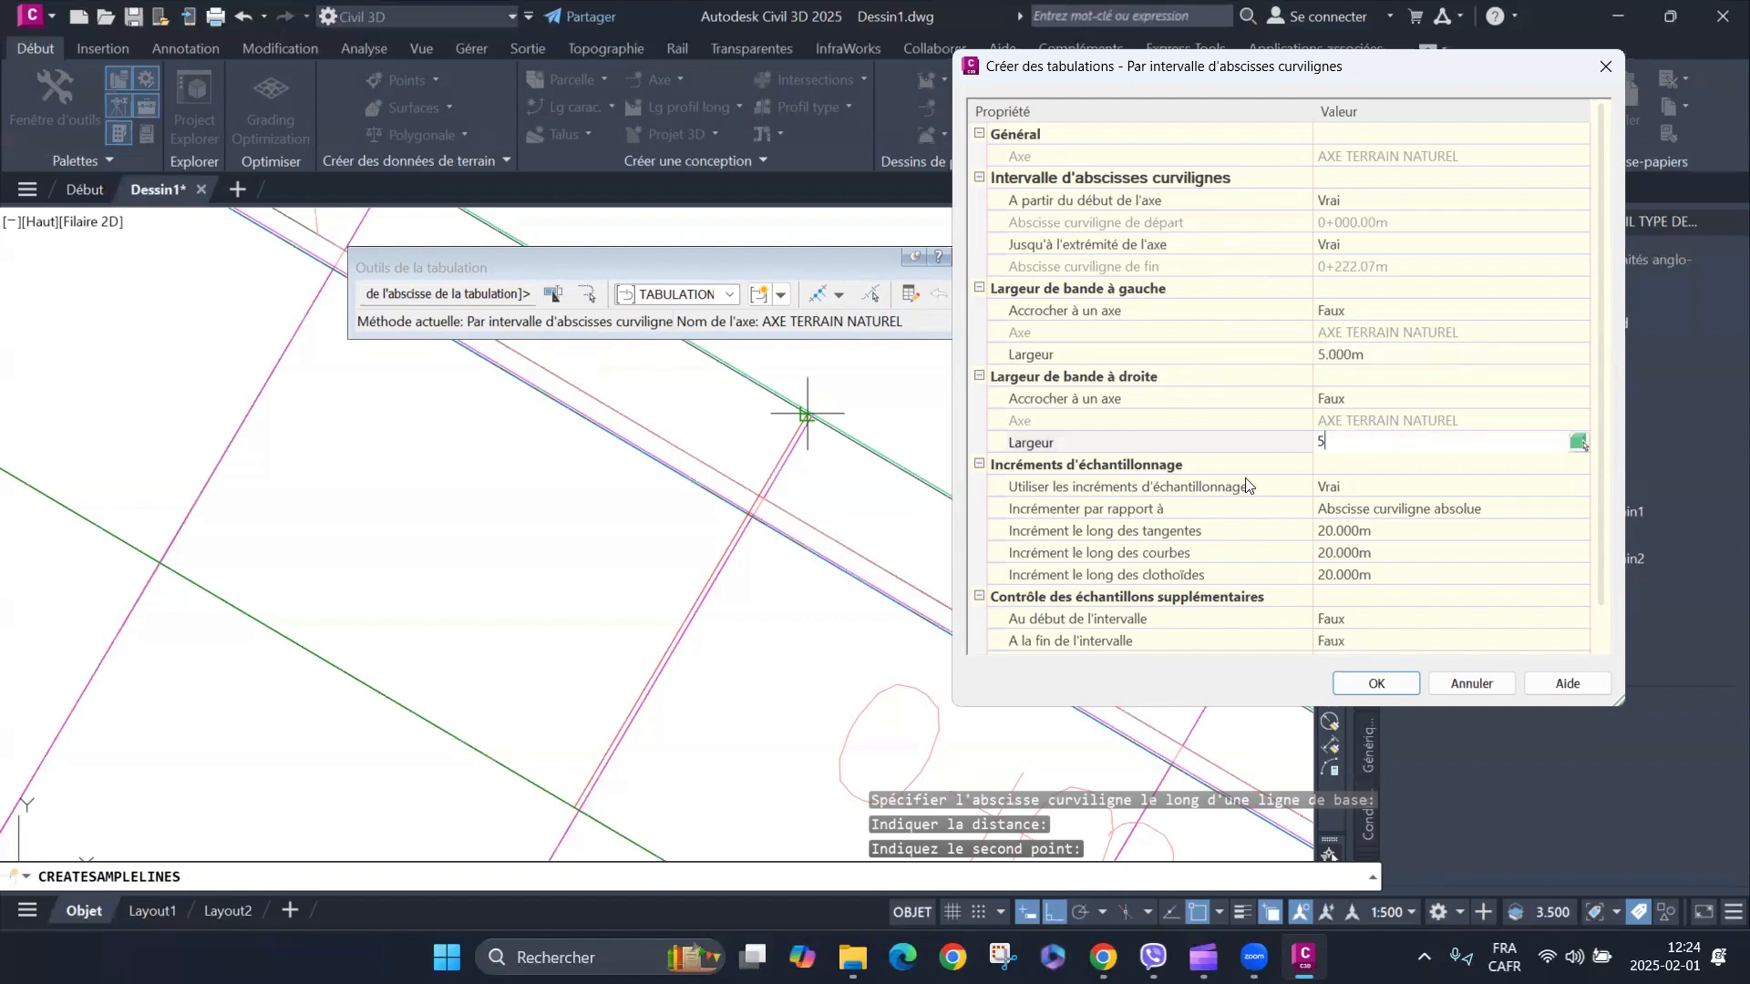
# Set the sampling increments to 10 m along tangents, 5 m along curves and 5 m along spirals.
pyautogui.click(1427, 540)
pyautogui.write('10')
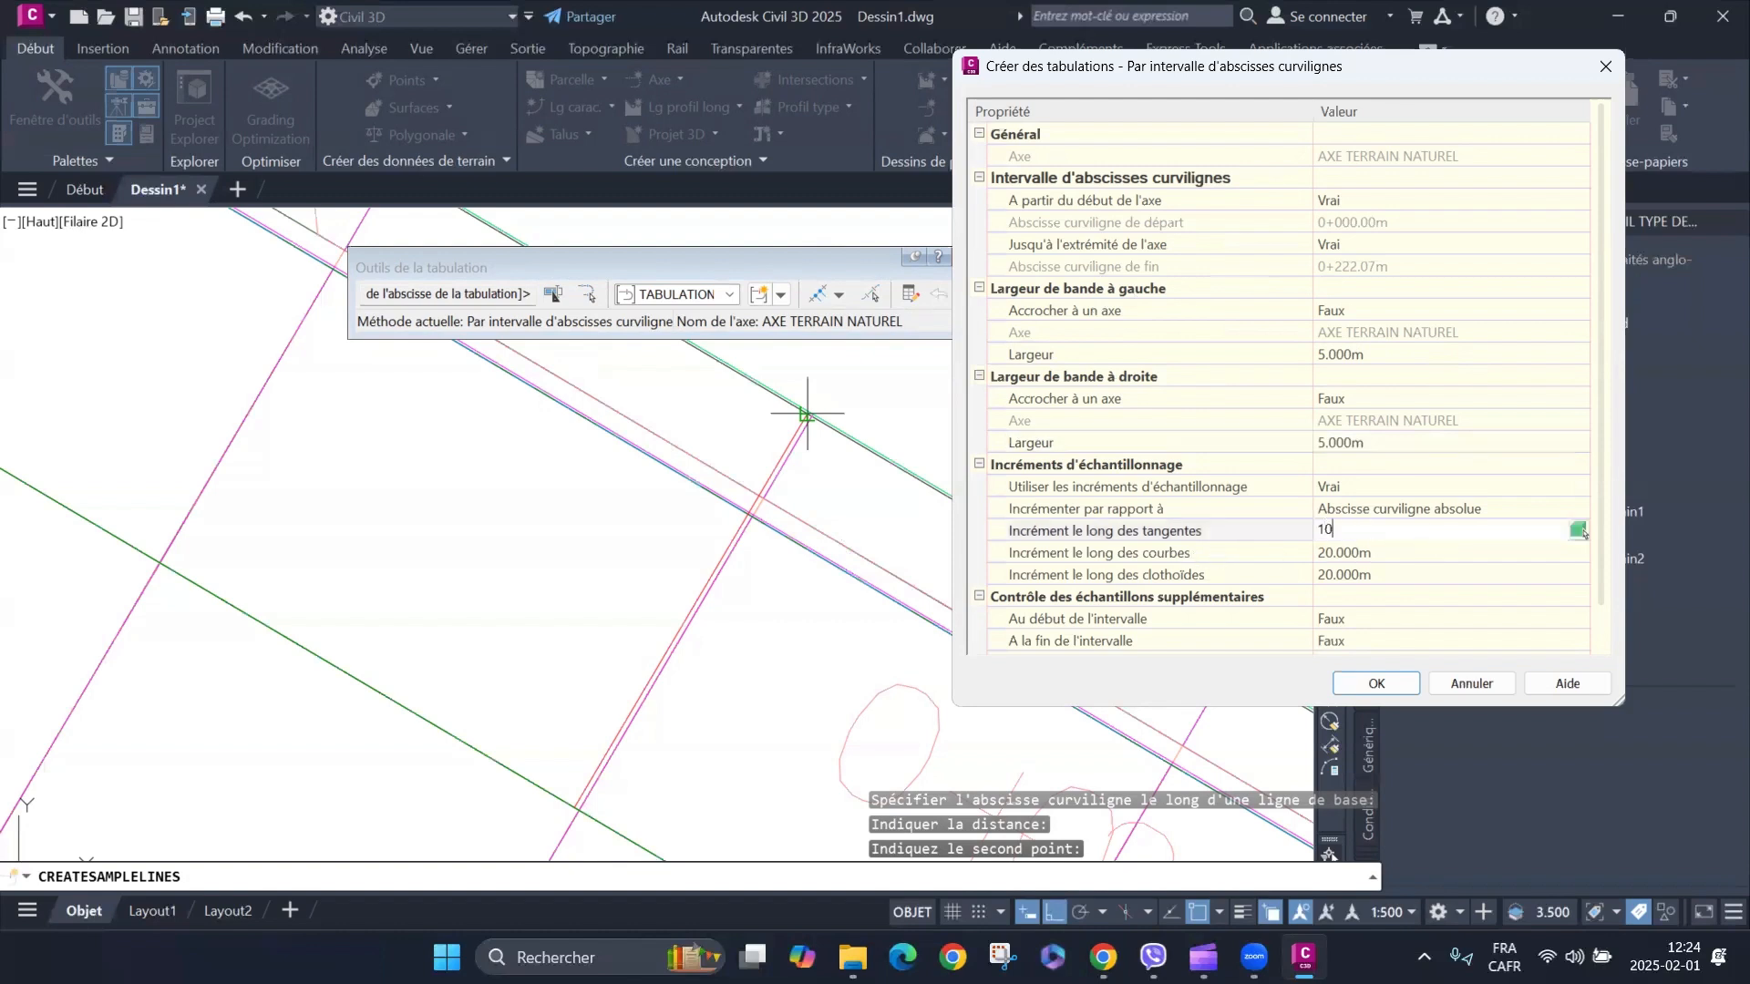
pyautogui.click(1395, 554)
pyautogui.write('5')
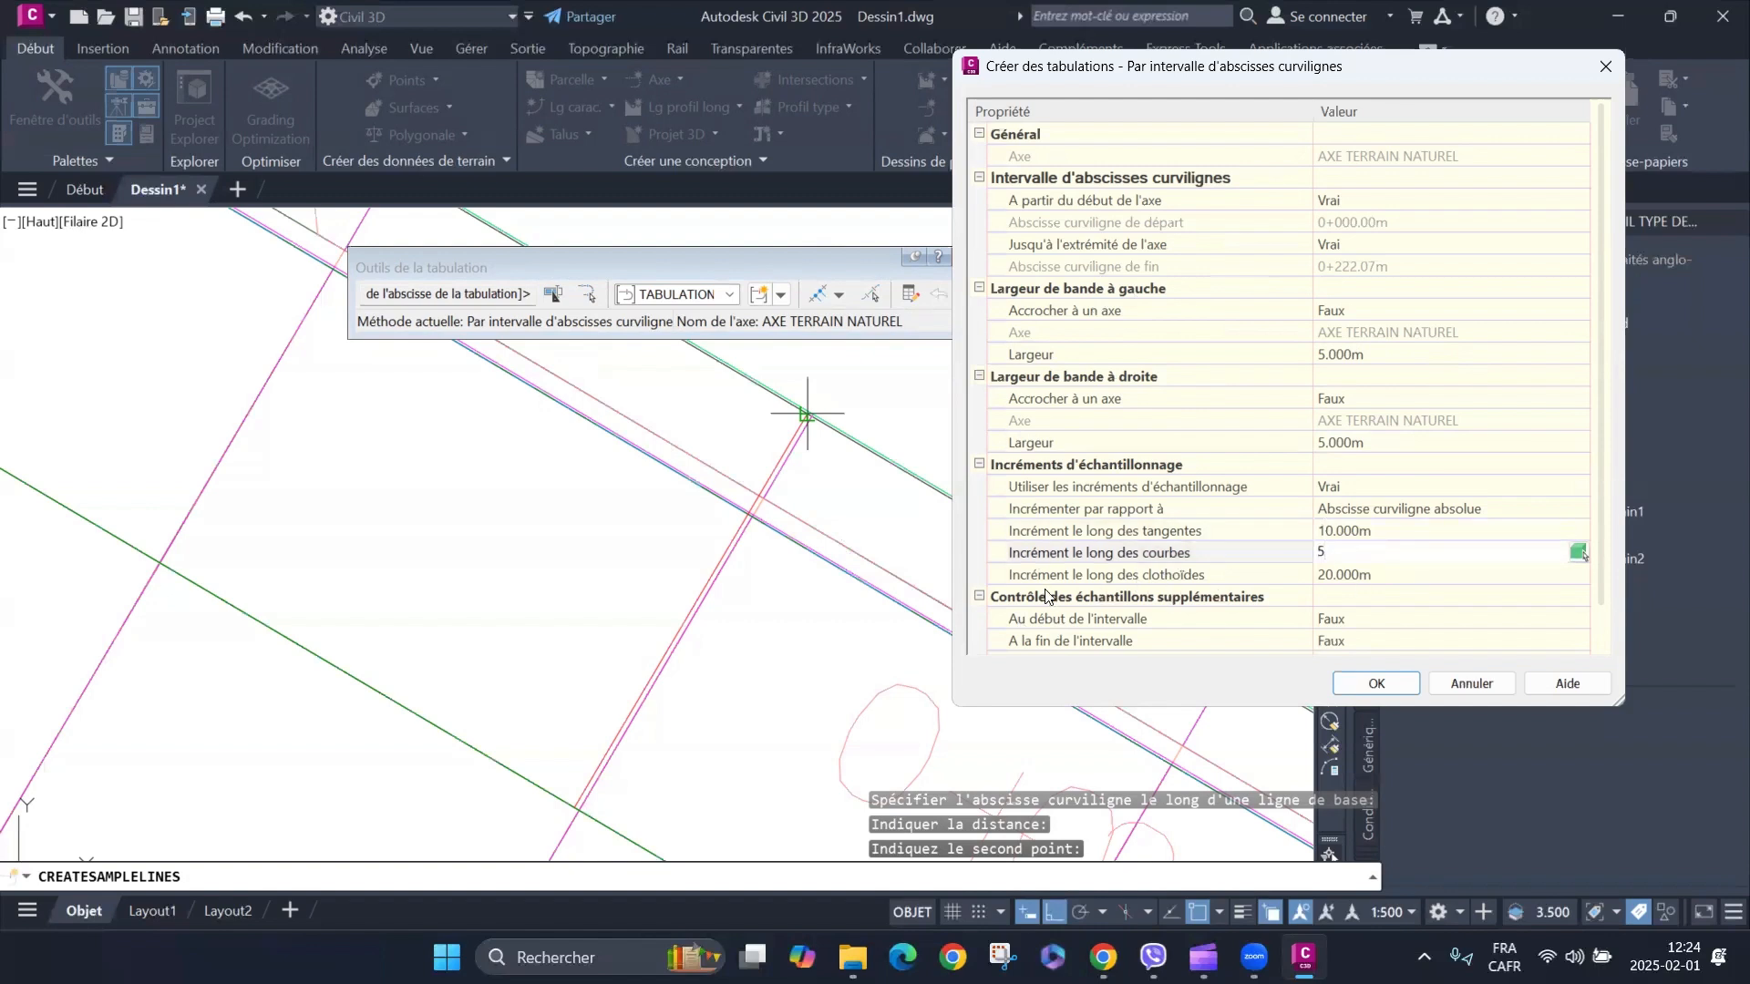
pyautogui.click(1379, 576)
pyautogui.write('5')
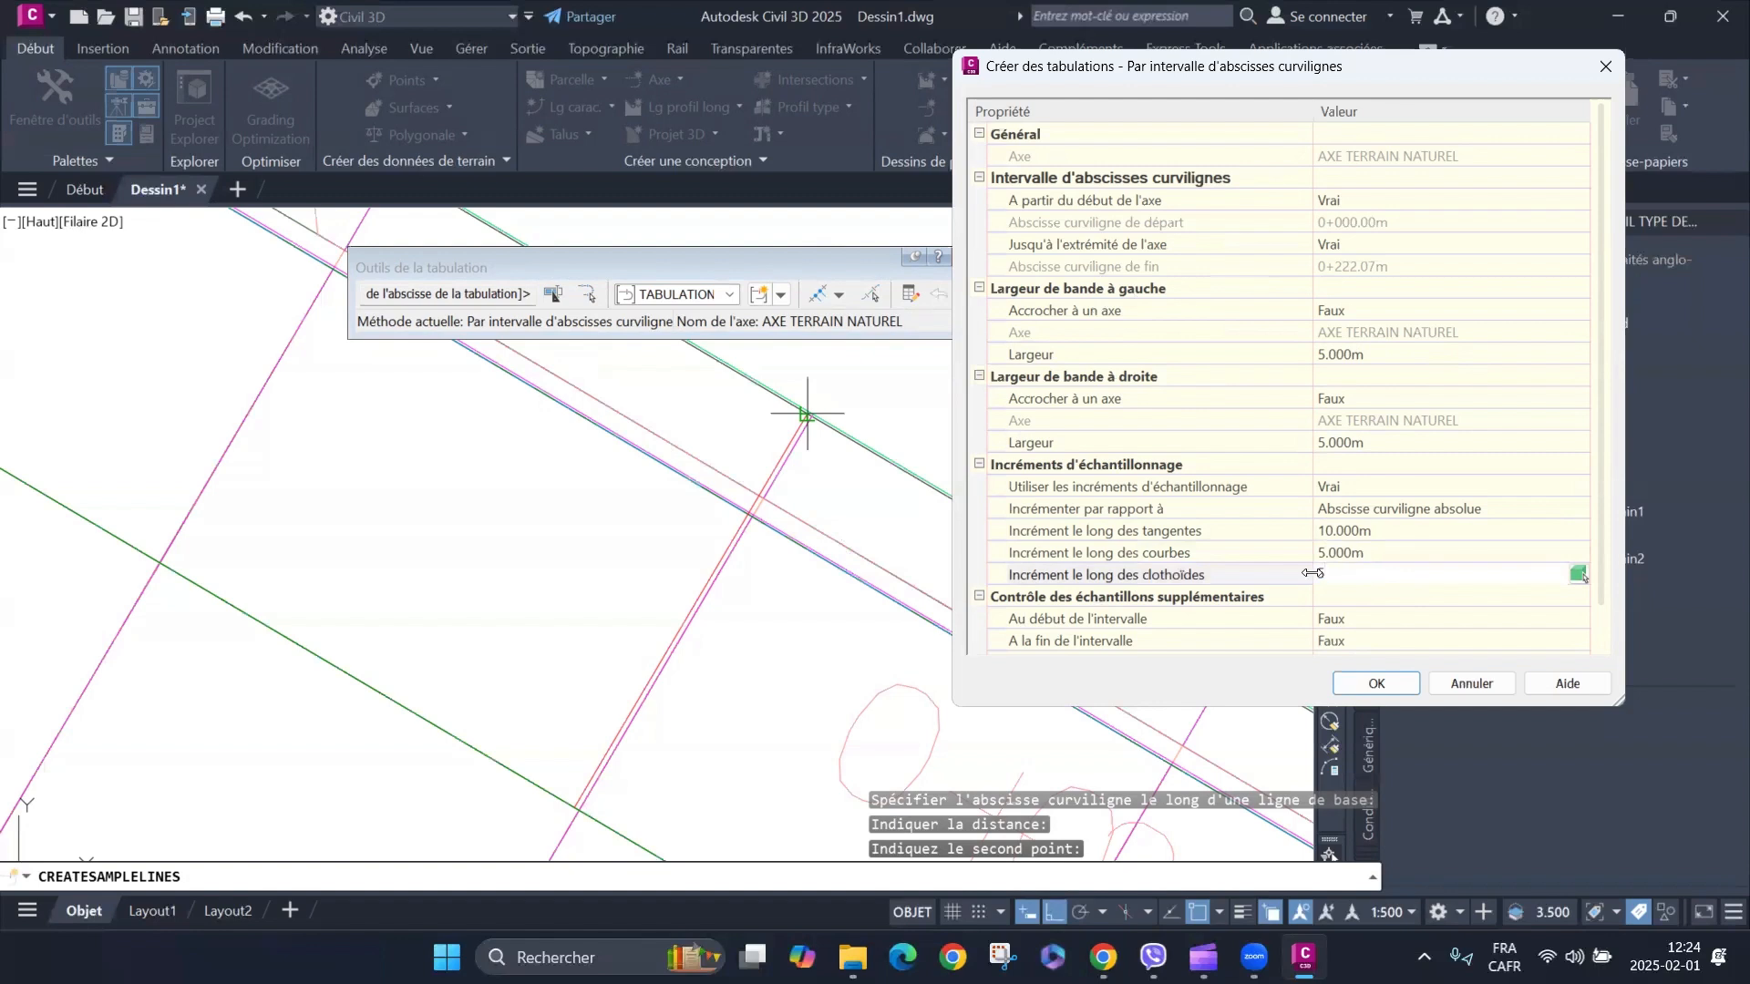
# Enable additional sample lines at the start and at the end of the station range.
pyautogui.scroll(-1, 1289, 377)
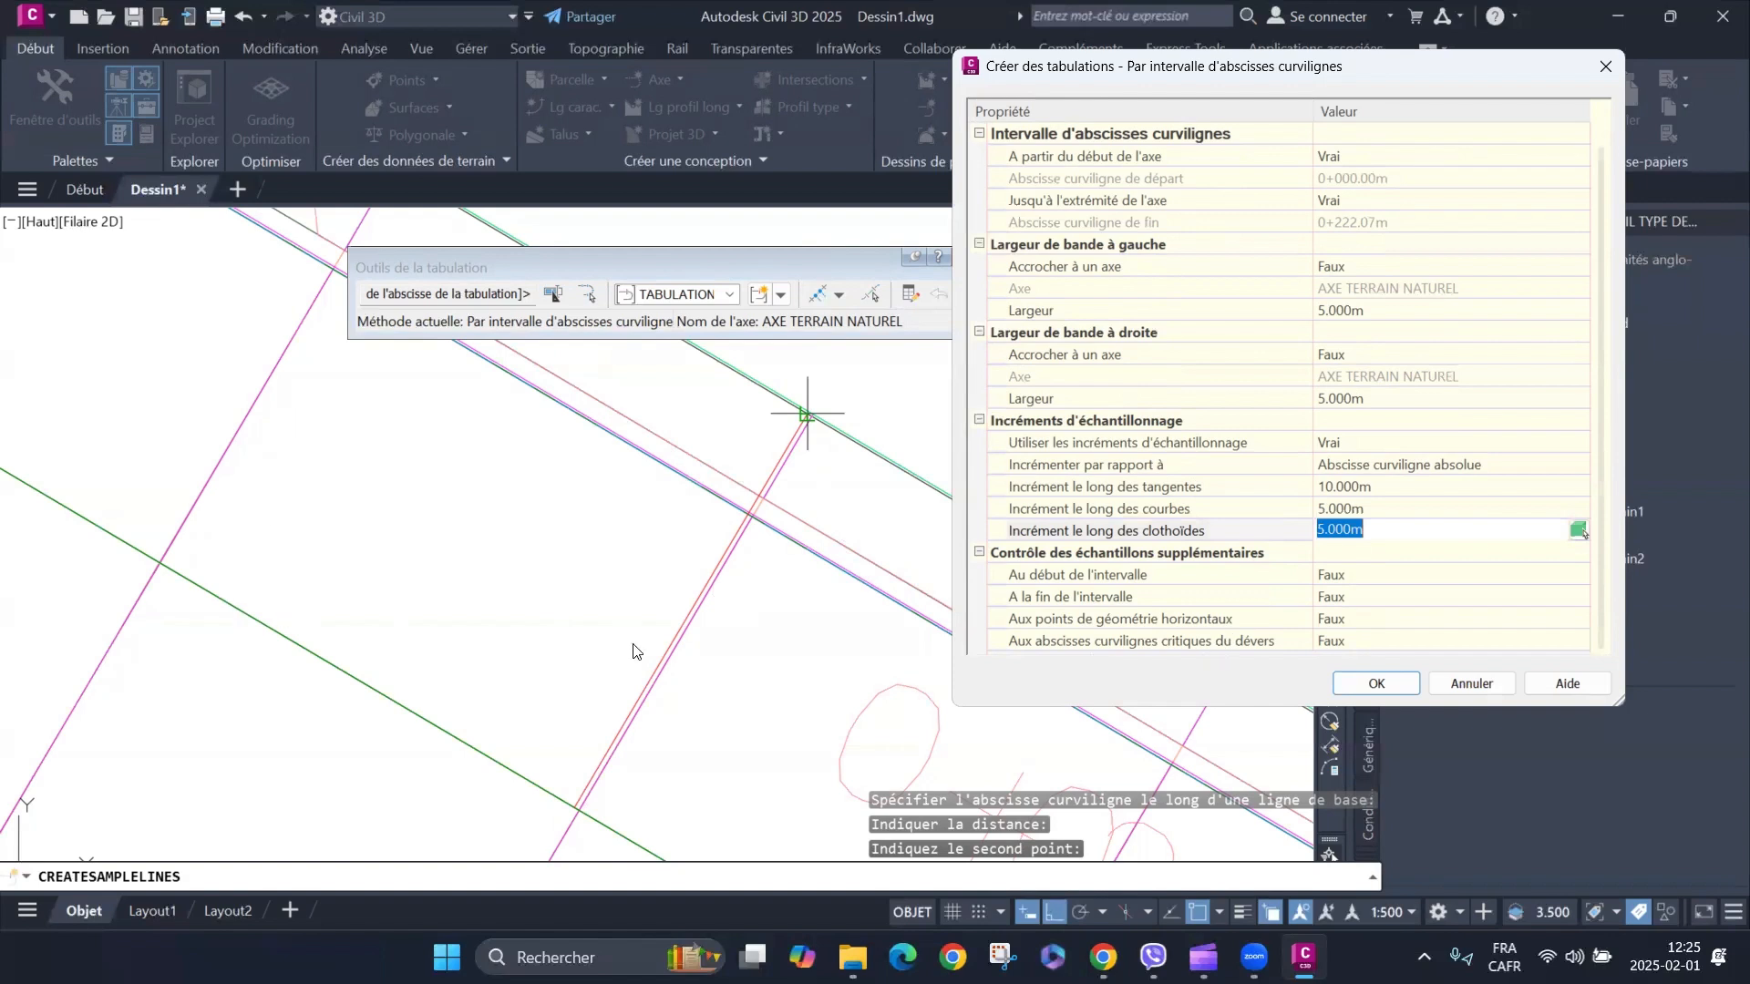
pyautogui.click(1400, 576)
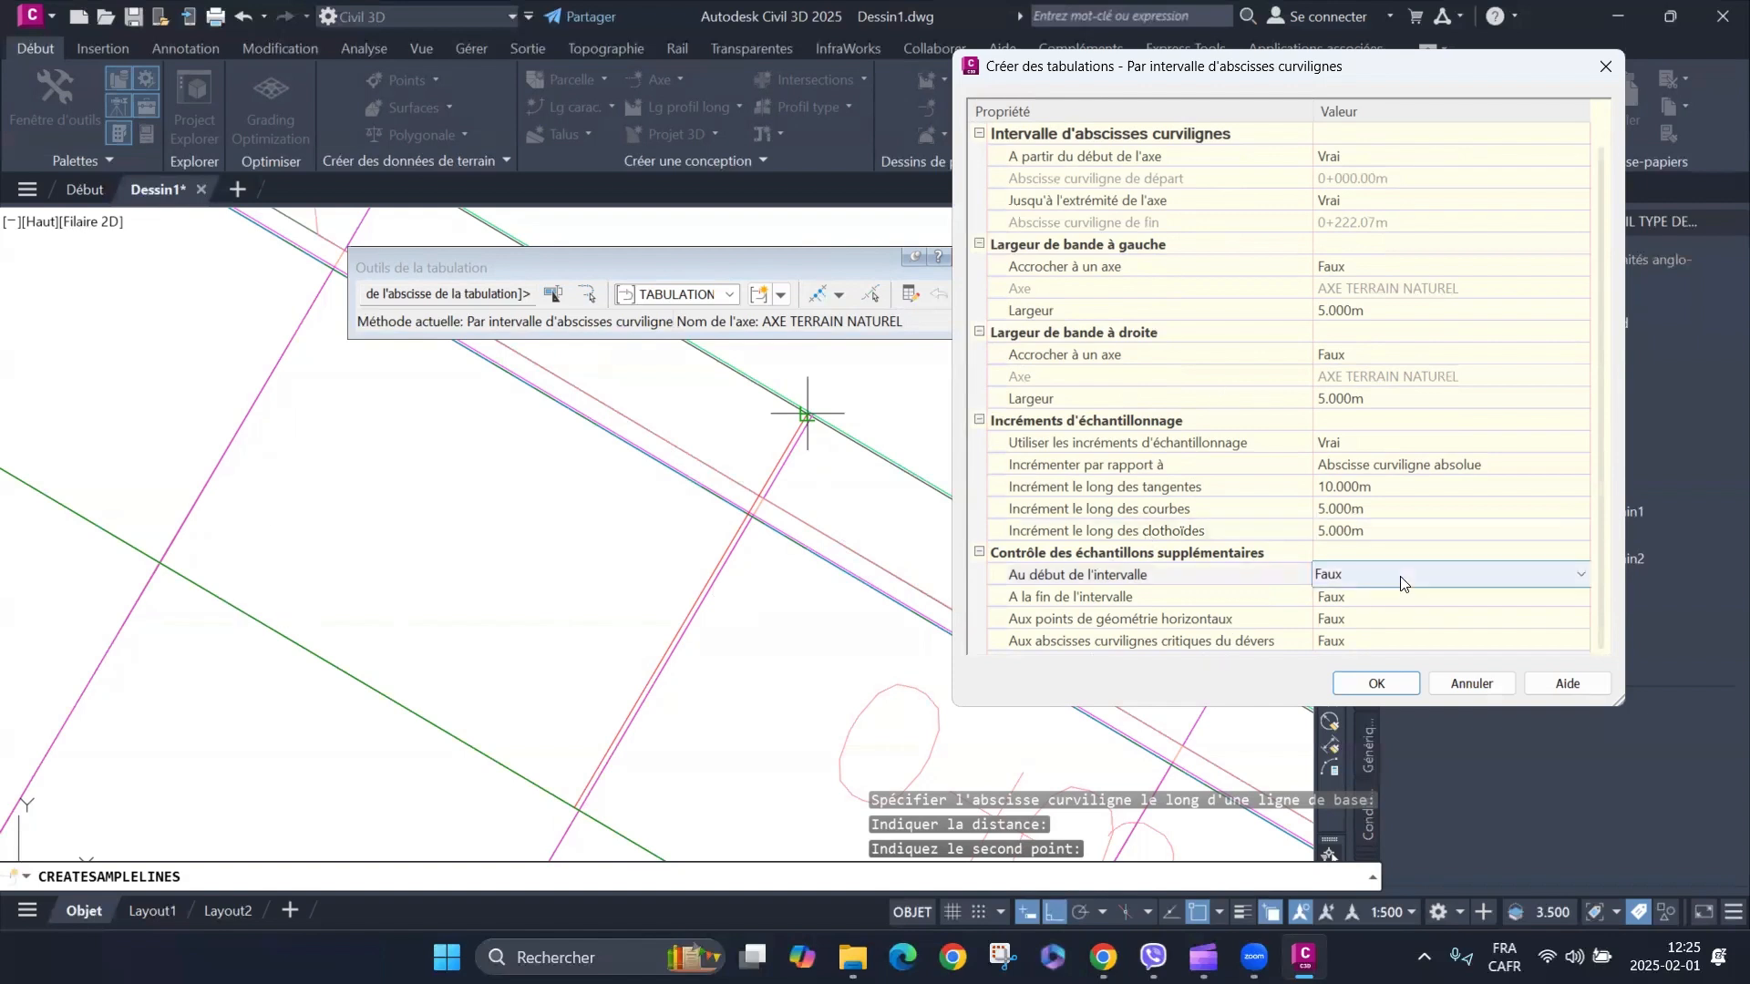
pyautogui.click(1400, 575)
pyautogui.click(1336, 615)
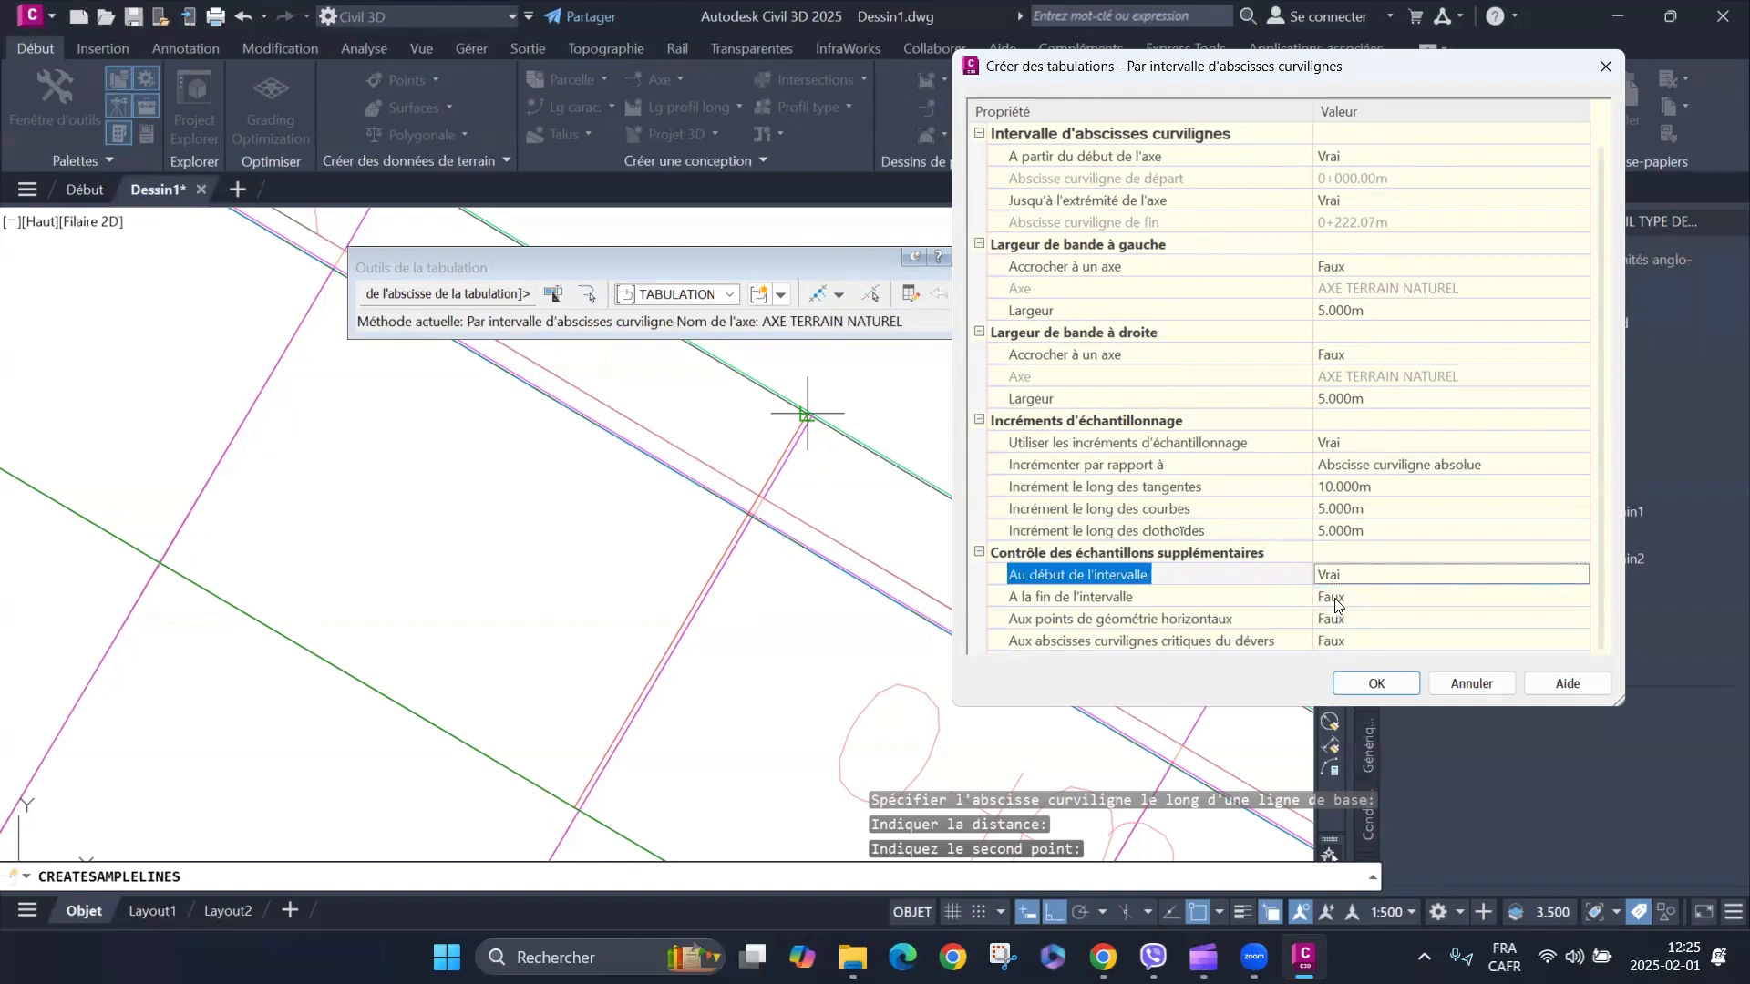
pyautogui.click(1337, 594)
pyautogui.click(1336, 594)
pyautogui.click(1331, 636)
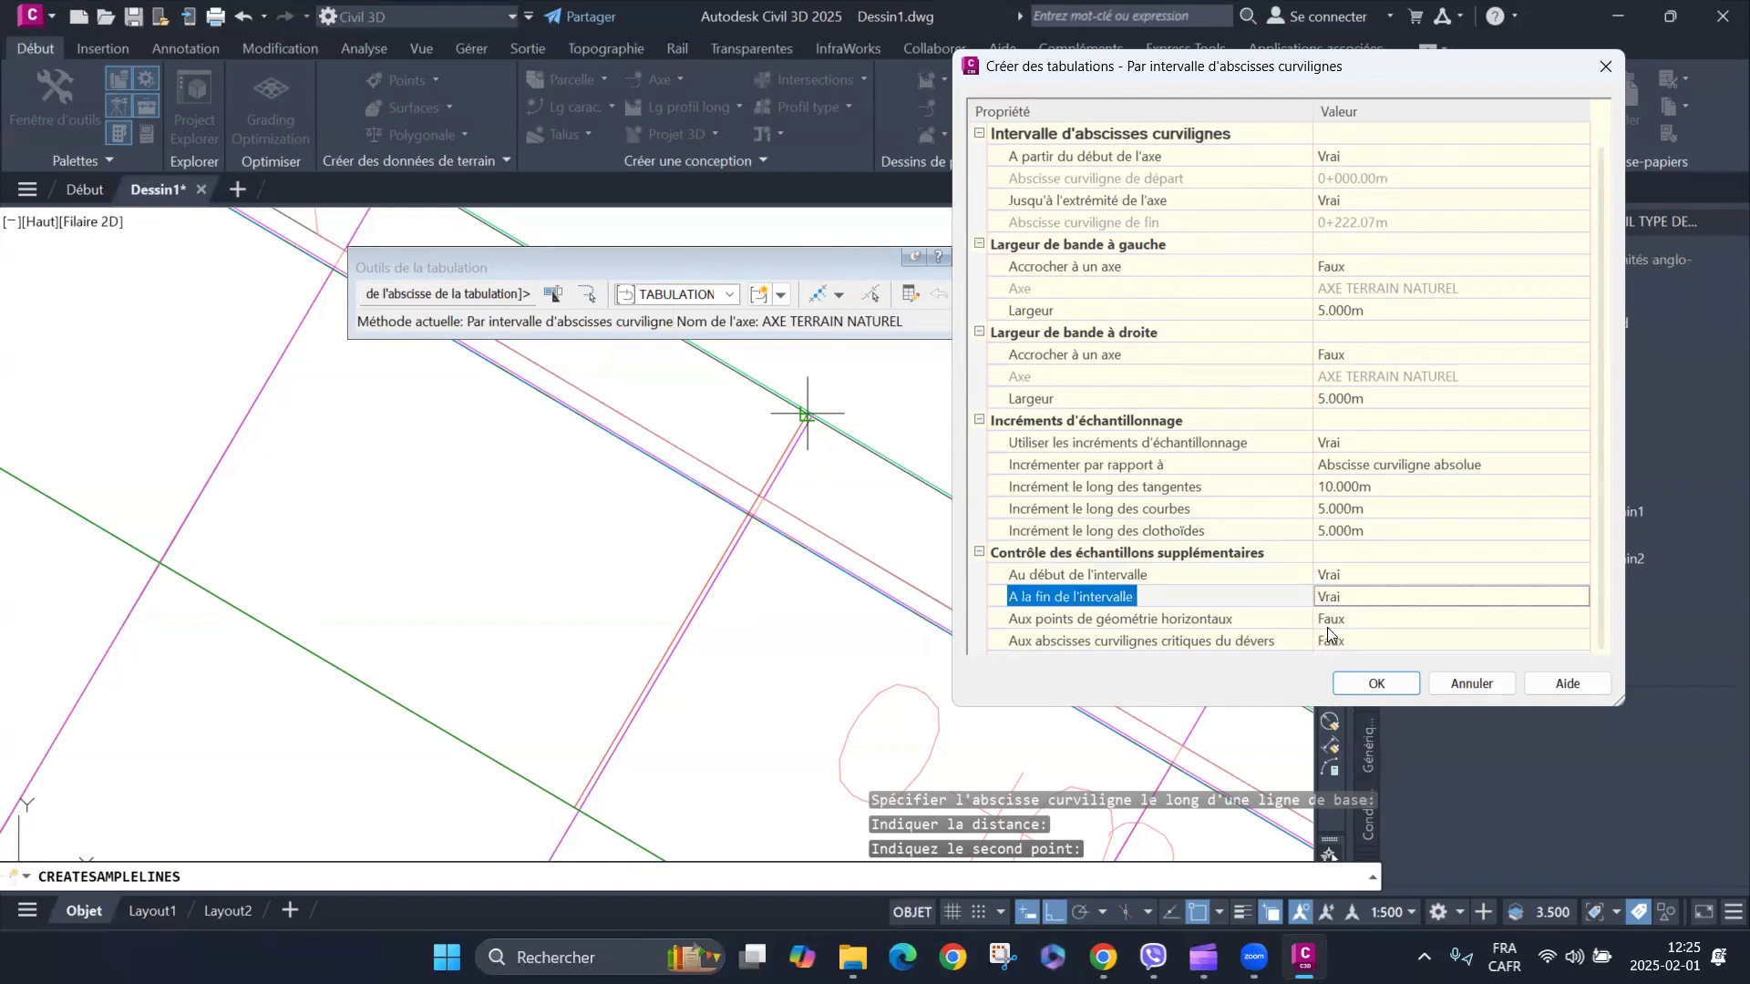
# Enable additional samples at horizontal geometry points and superelevation critical stations, and accept the station range settings.
pyautogui.click(1332, 622)
pyautogui.click(1332, 621)
pyautogui.click(1336, 660)
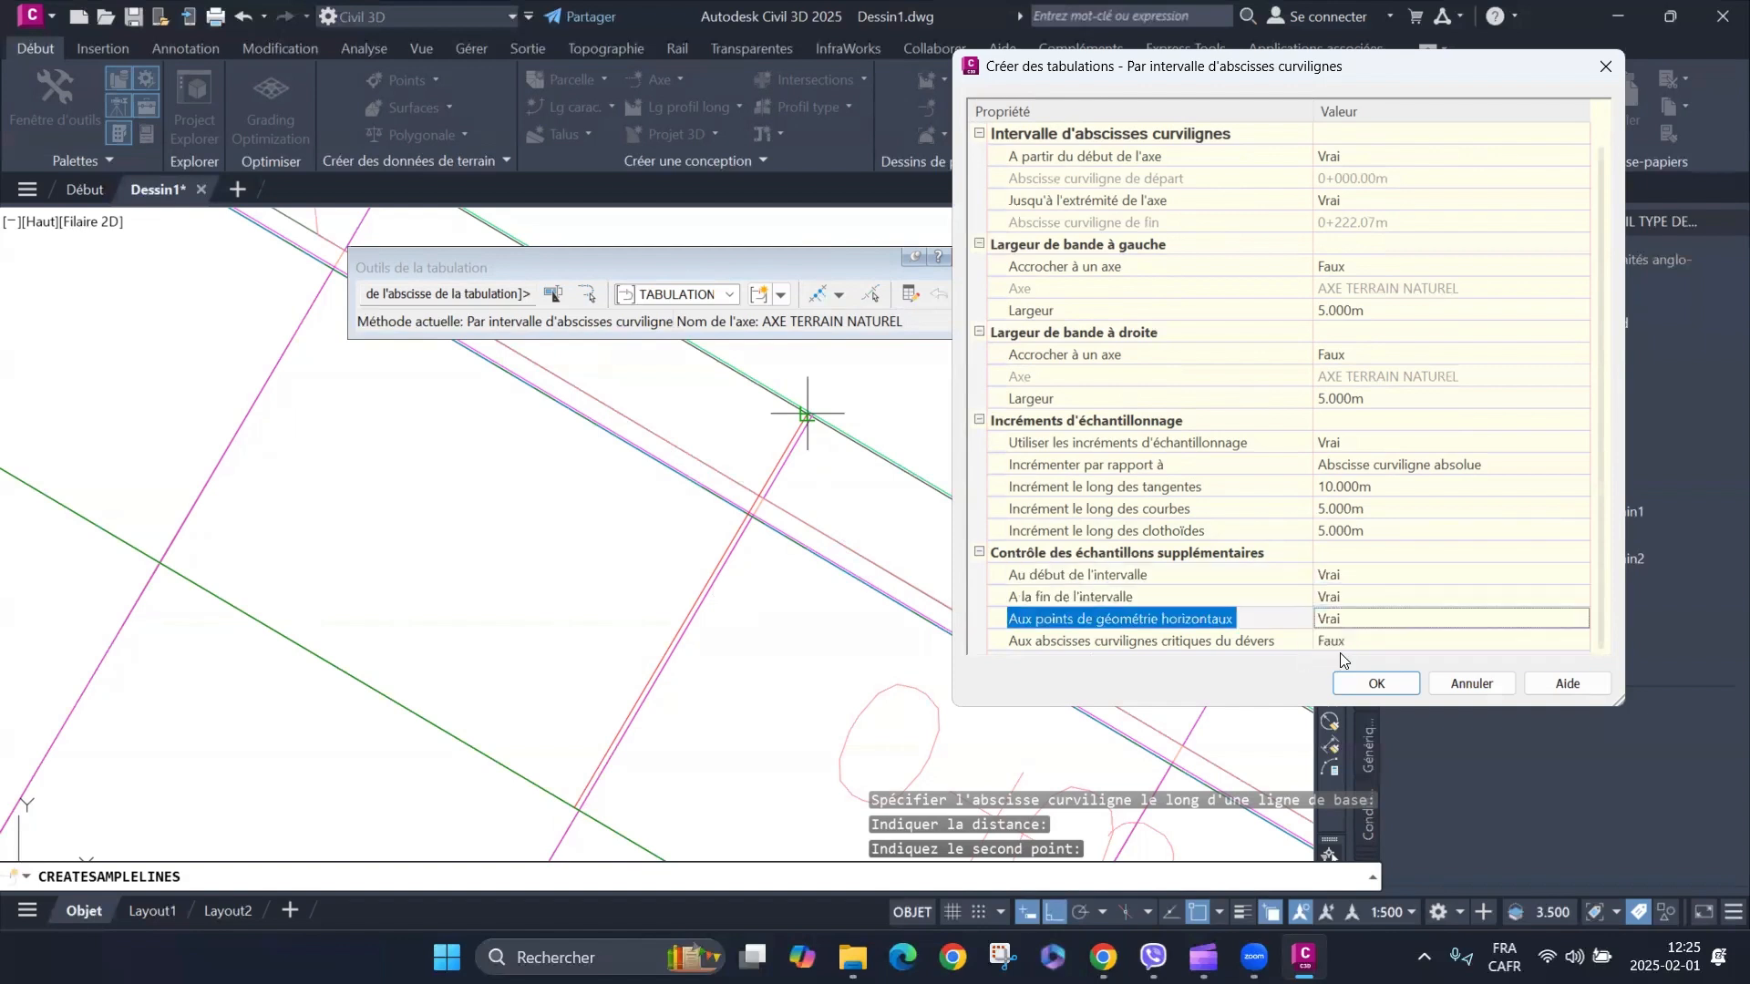
pyautogui.click(1346, 643)
pyautogui.click(1346, 642)
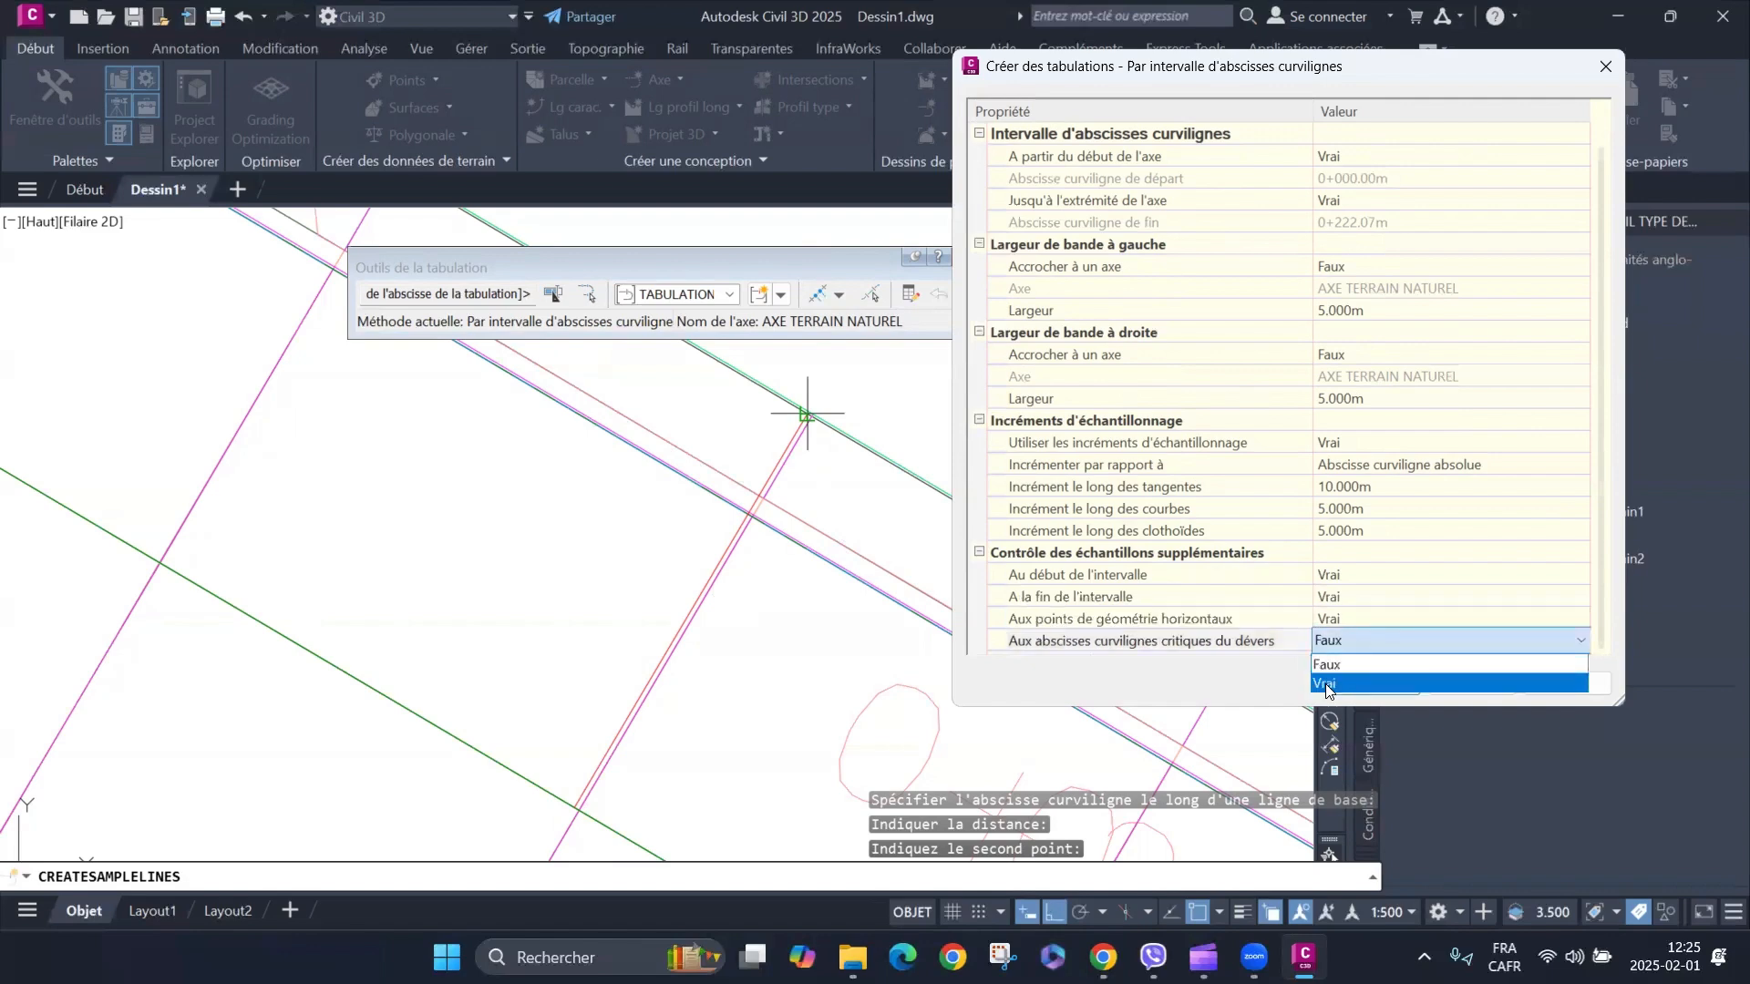
pyautogui.click(1338, 681)
pyautogui.click(1364, 686)
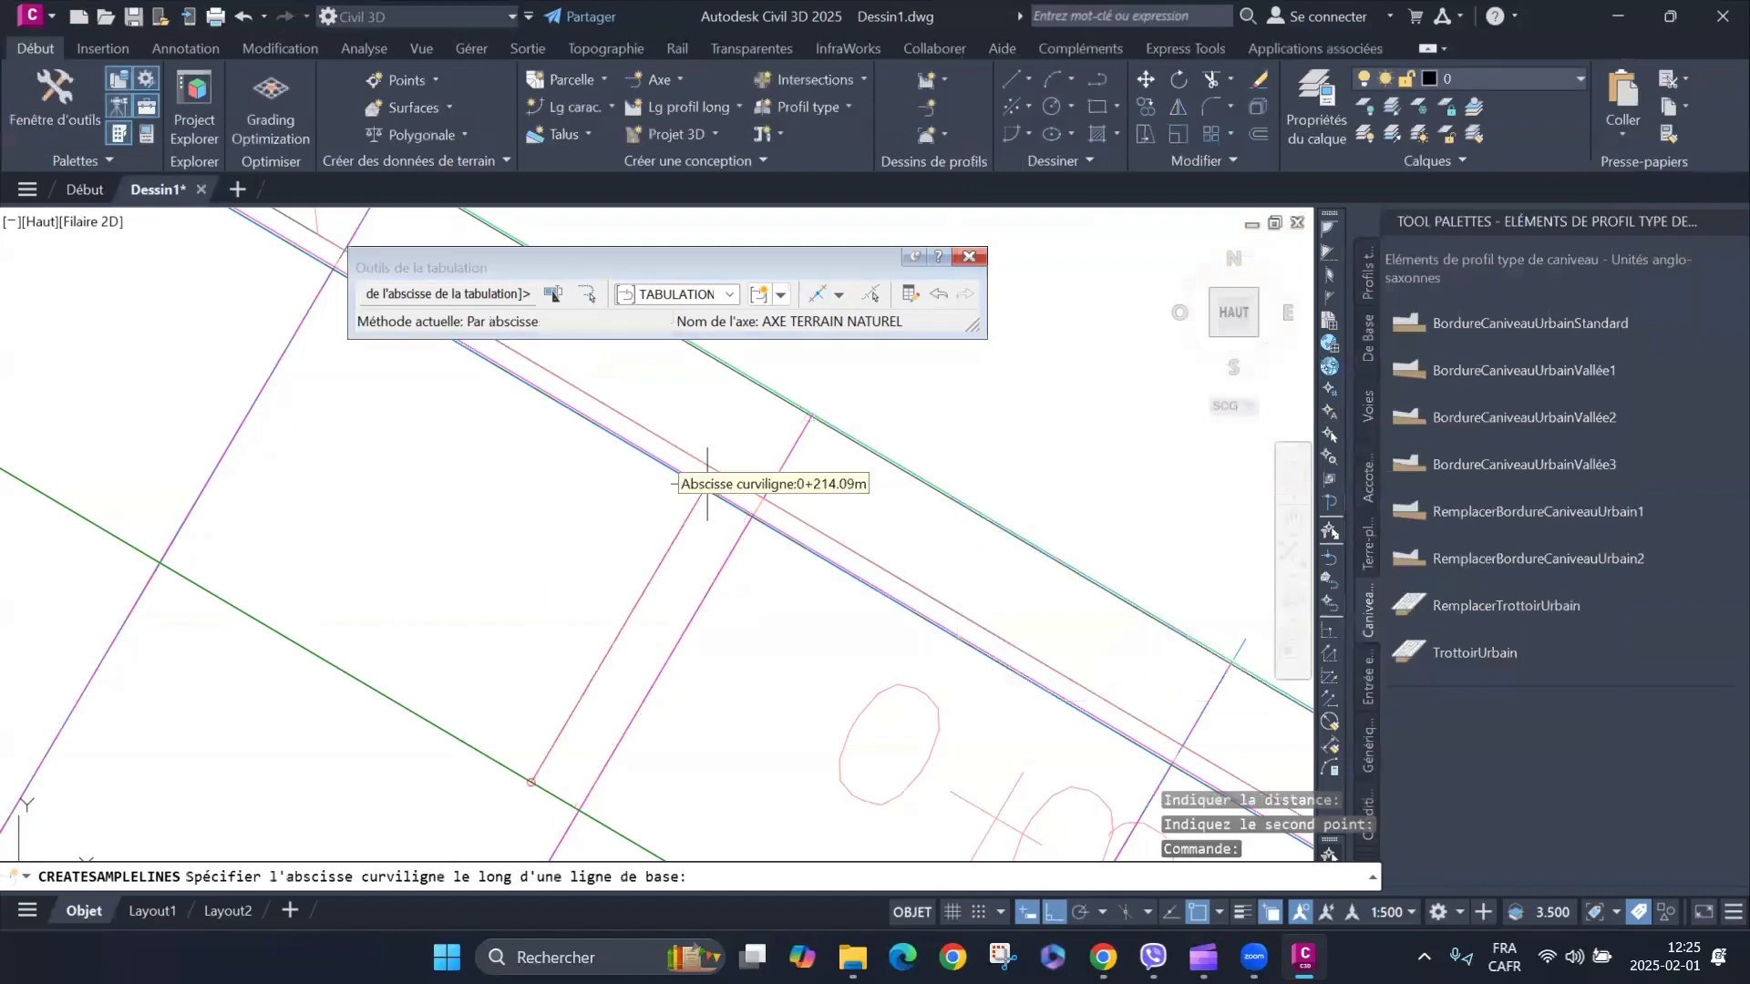
# Finish the sample line creation command without adding any further stations.
pyautogui.scroll(-4, 687, 495)
pyautogui.scroll(-2, 687, 495)
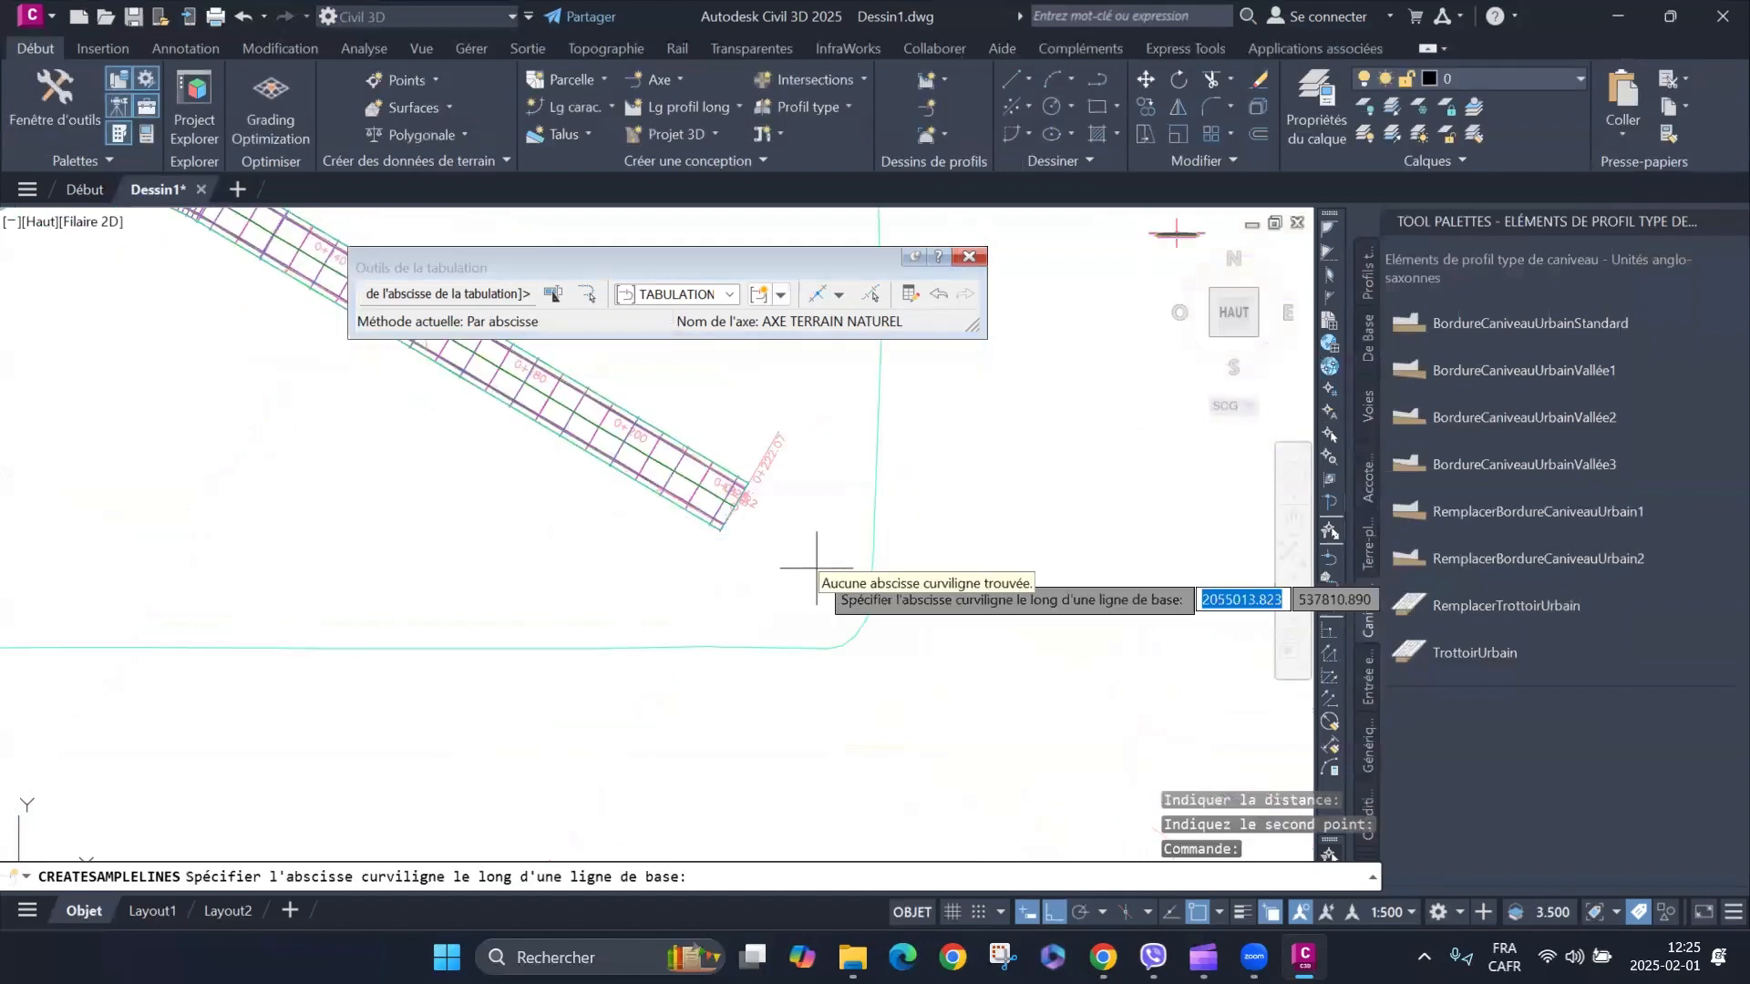
pyautogui.press('Return')
# Set the drawing's annotation scale to 1:200 to shrink the station labels along the road.
pyautogui.scroll(-5, 762, 402)
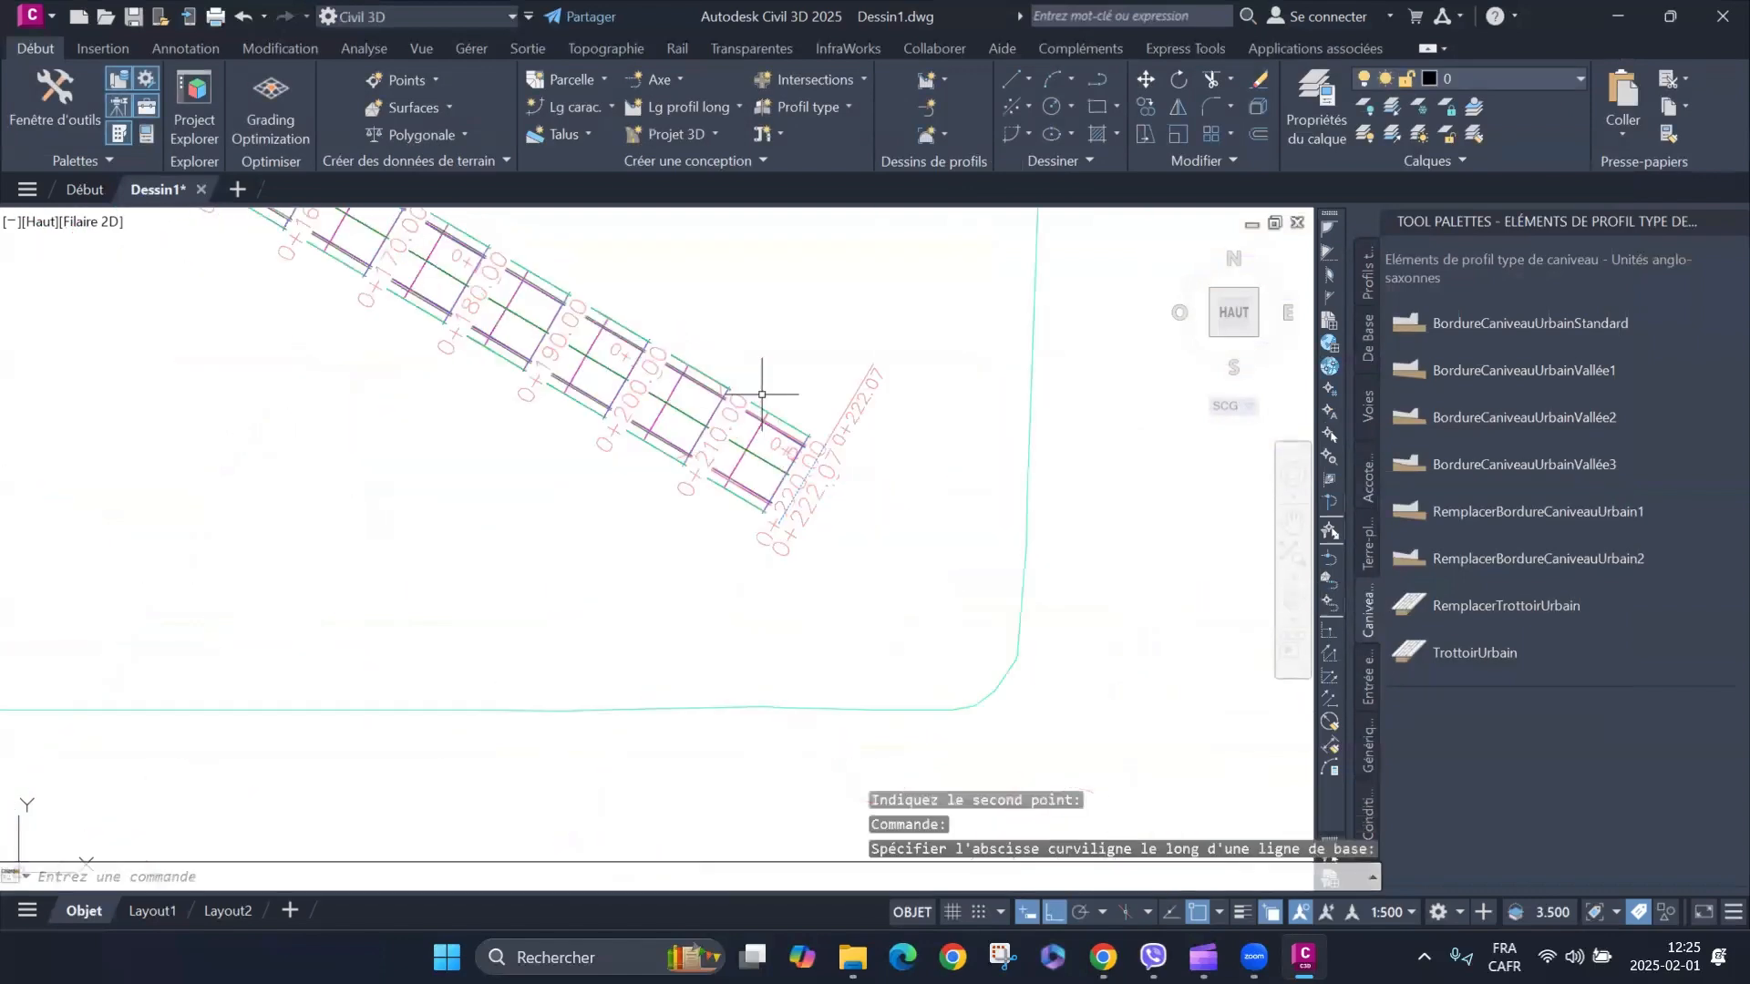
pyautogui.scroll(-2, 946, 526)
pyautogui.scroll(5, 264, 442)
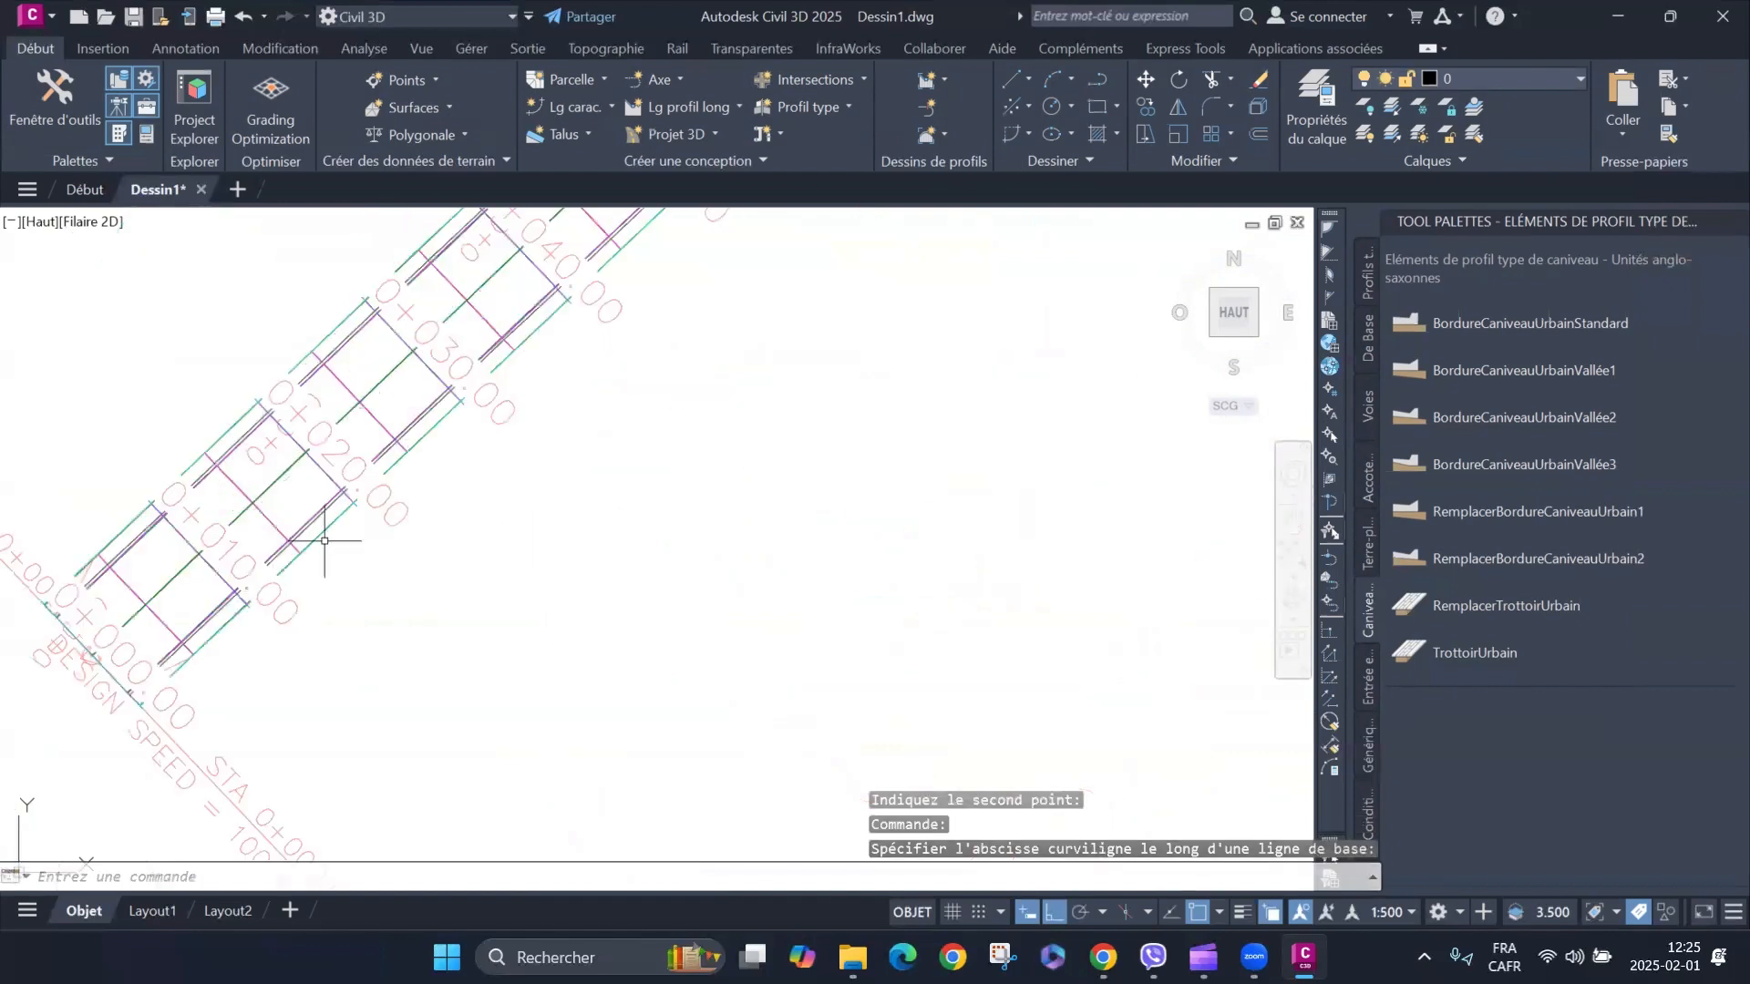
pyautogui.scroll(-3, 578, 578)
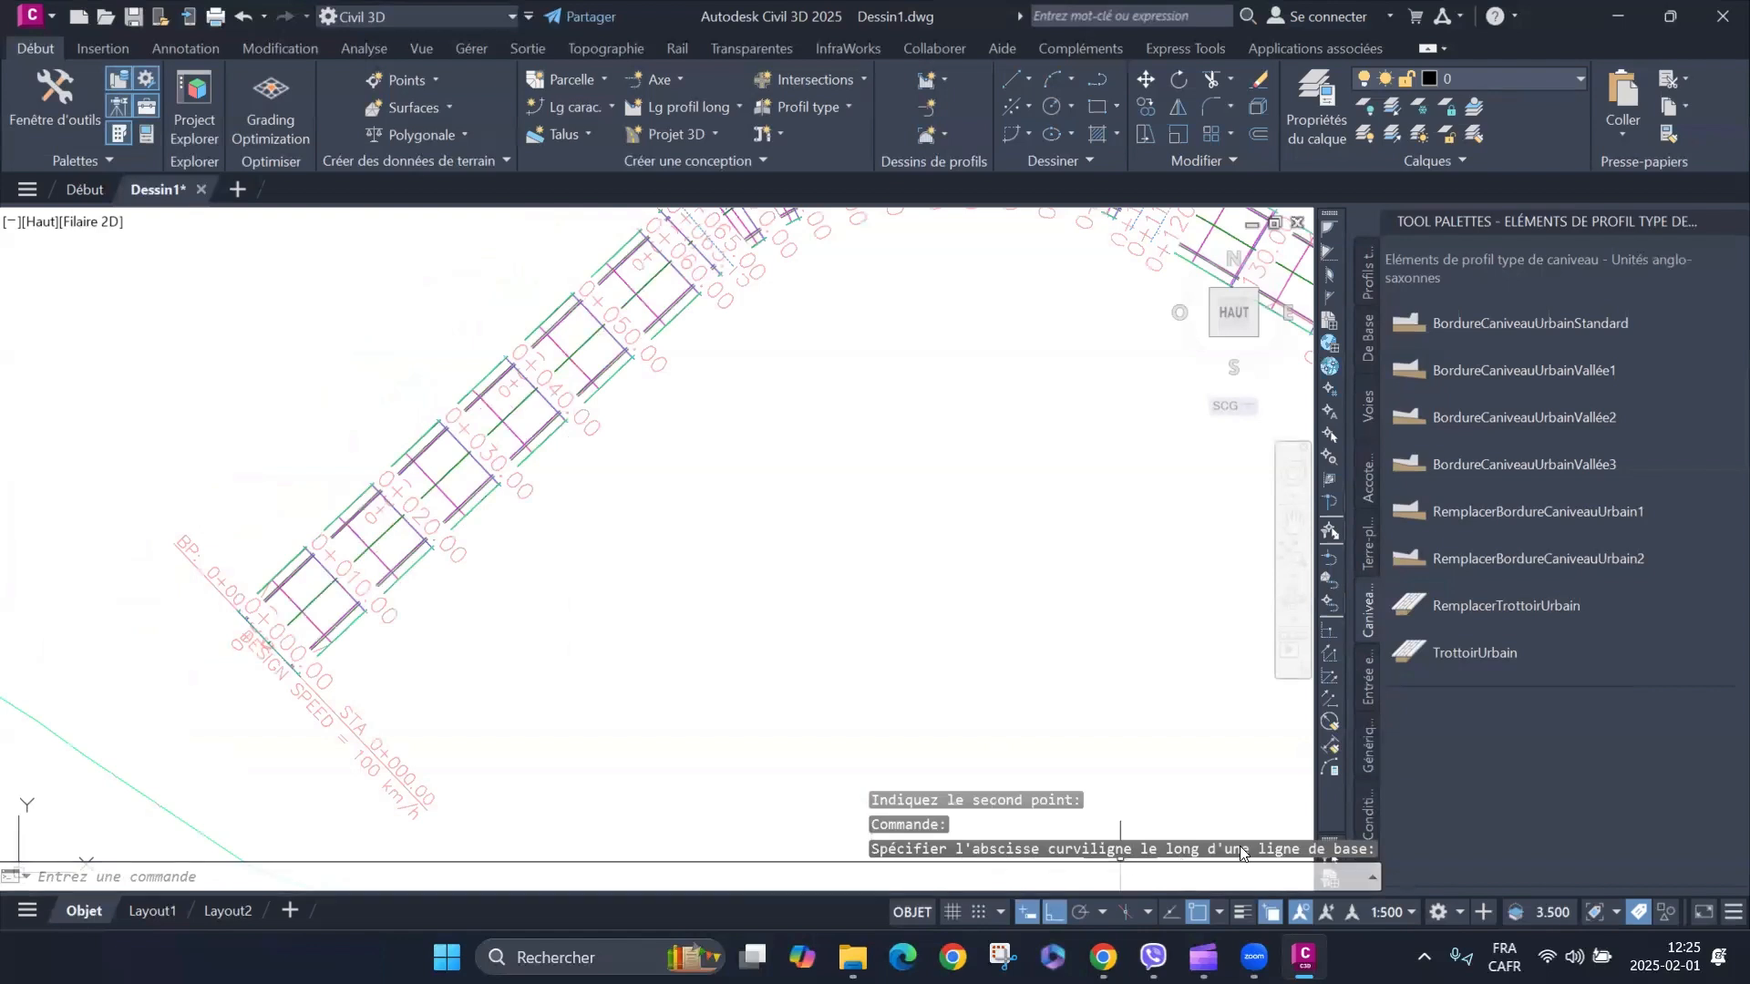
pyautogui.click(1373, 915)
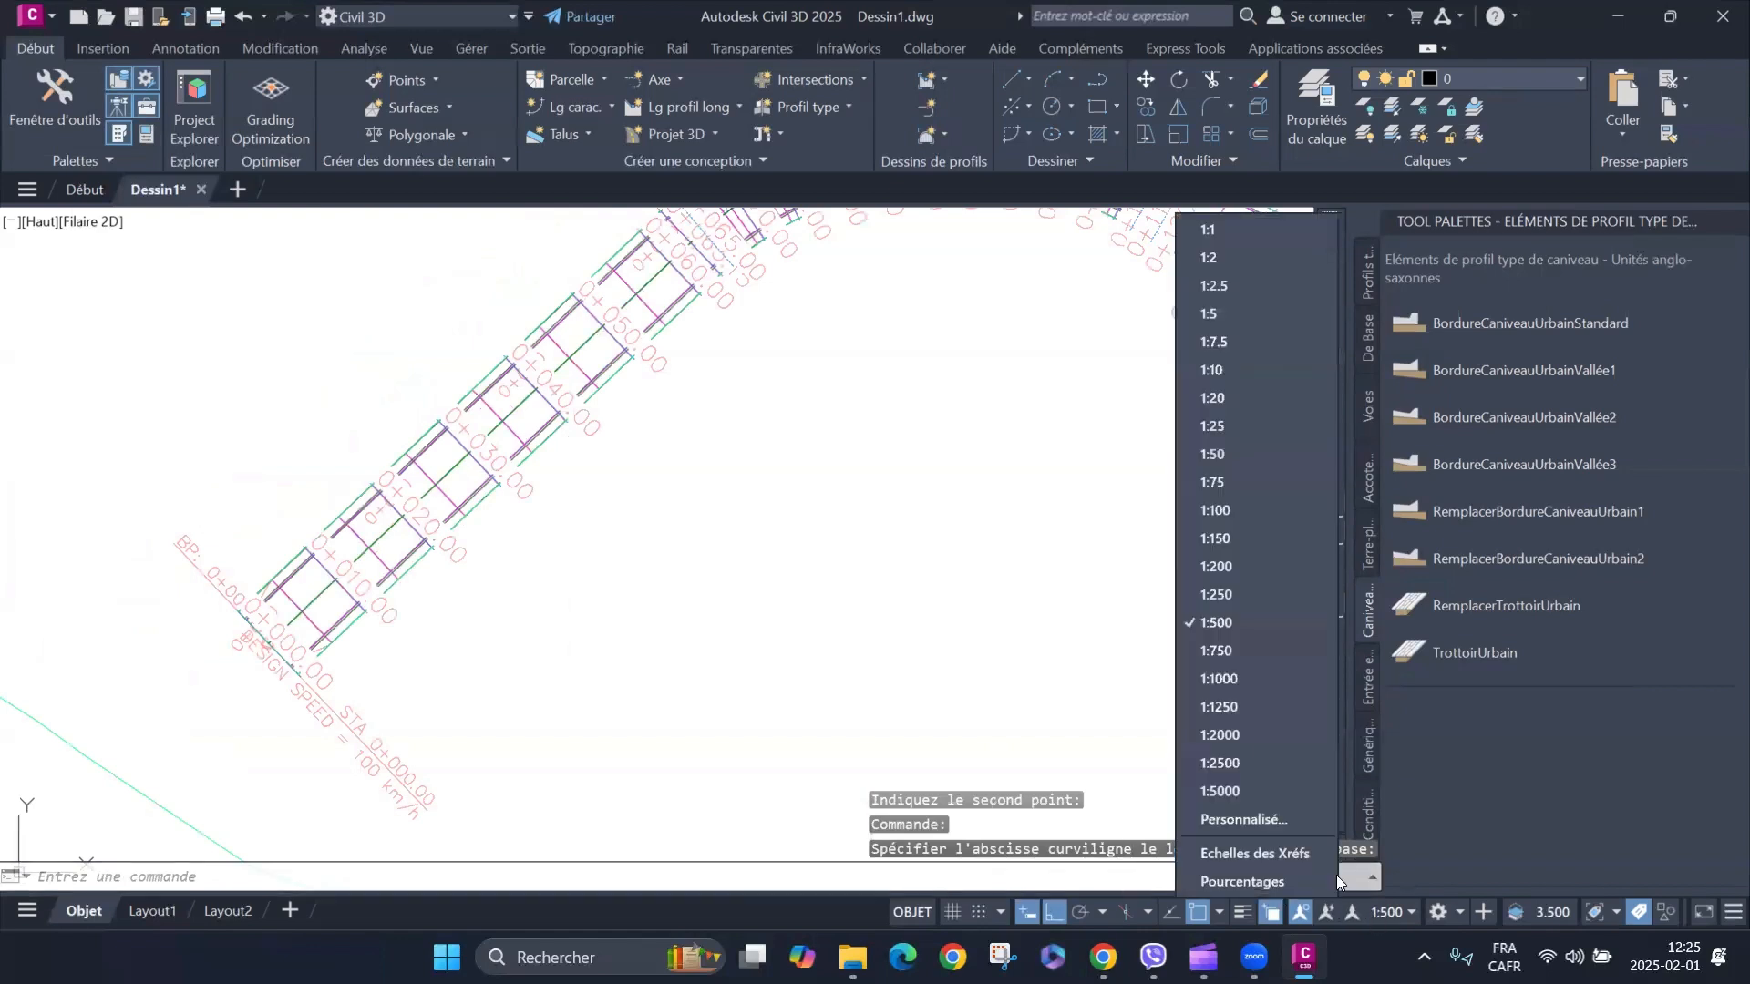
pyautogui.click(1222, 566)
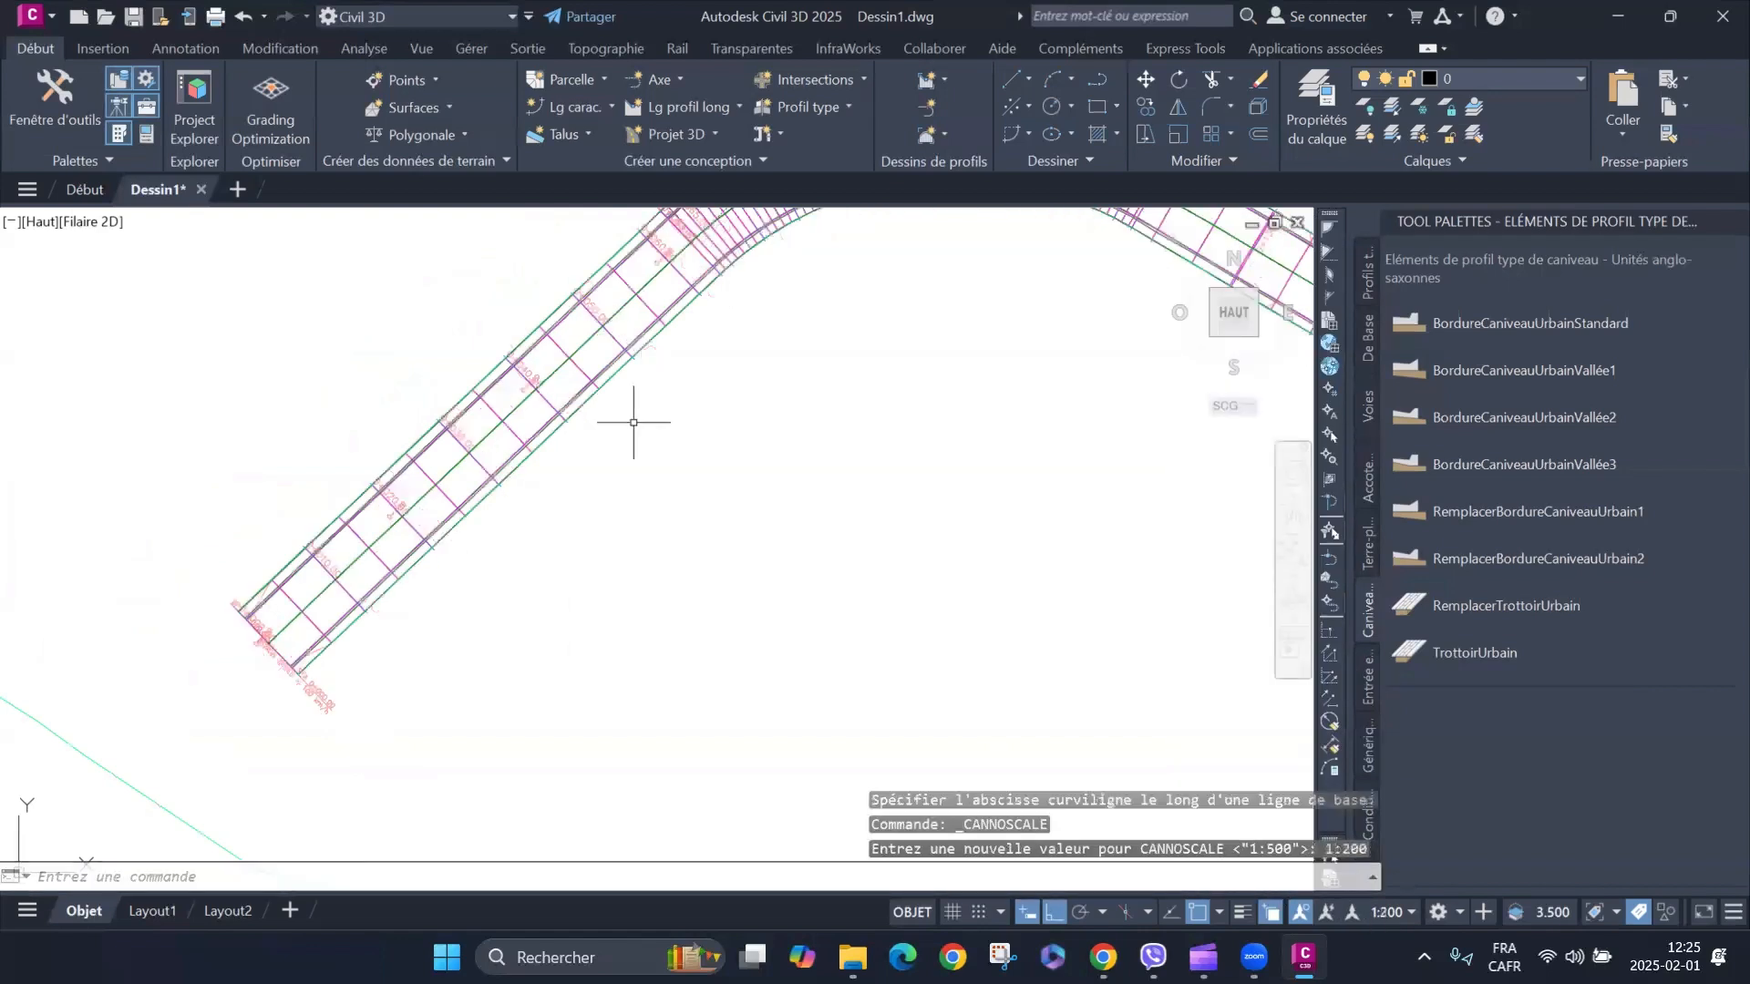
# Start creating multiple section views for the alignment AXE TERRAIN NATUREL and the sample line group TABULATION 001.
pyautogui.scroll(5, 602, 392)
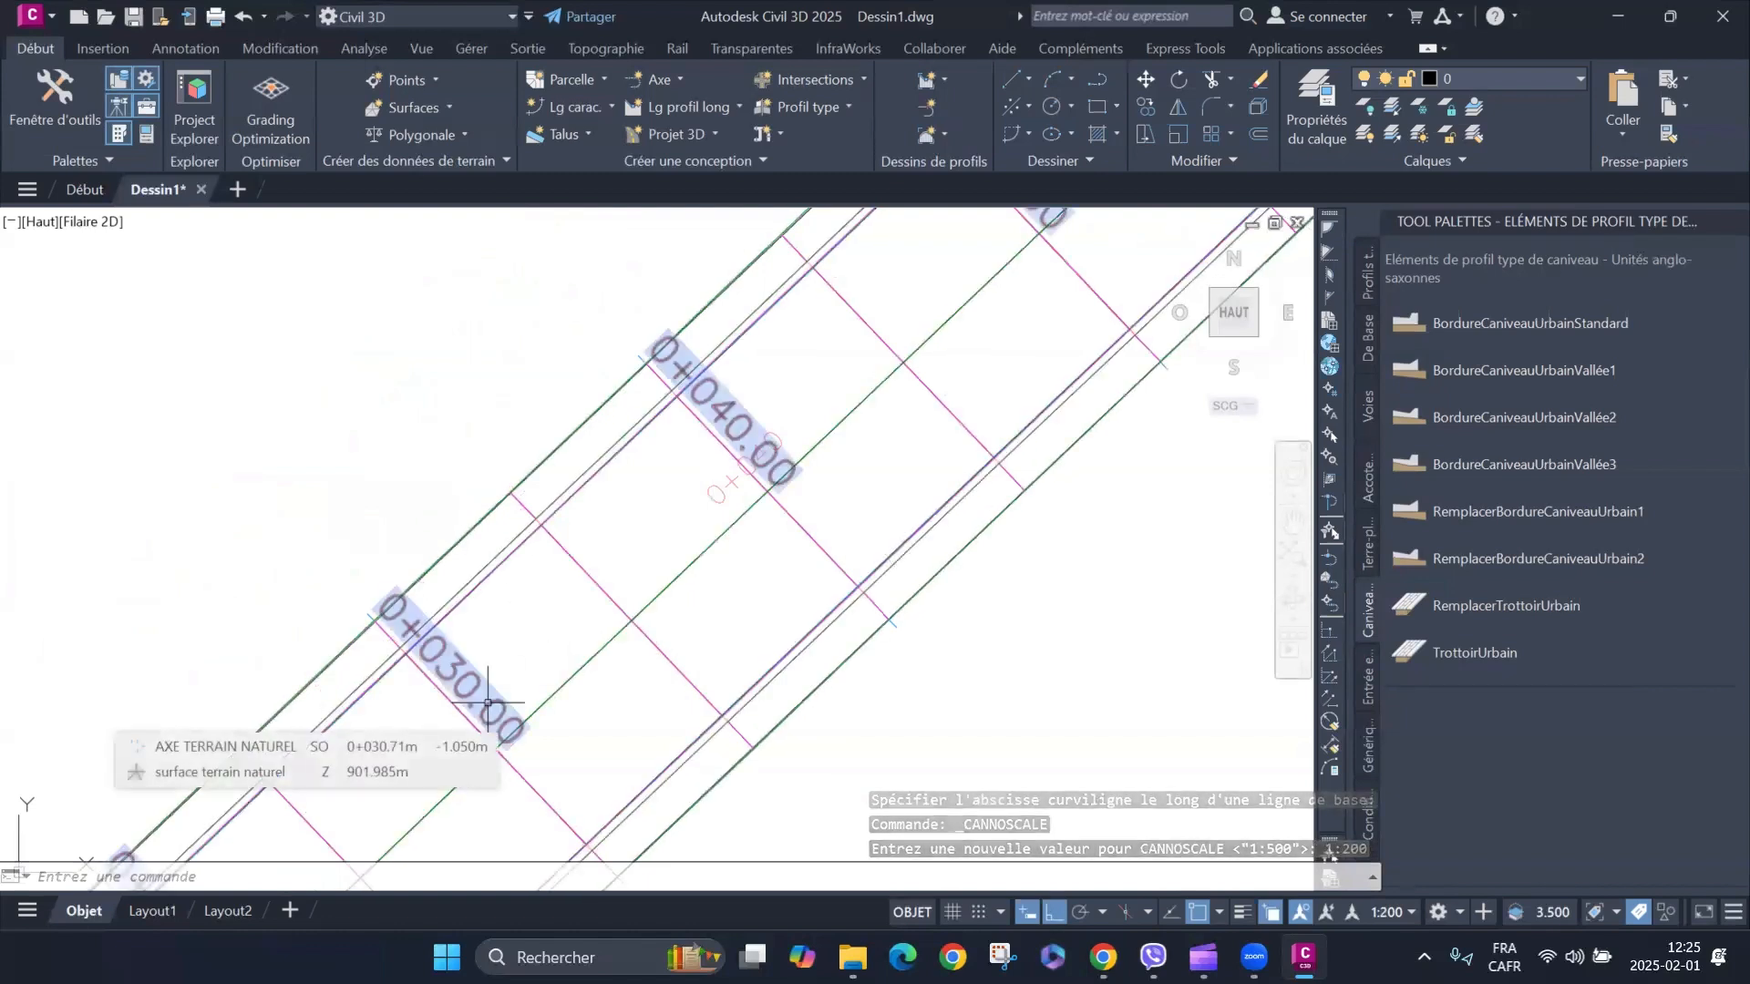
pyautogui.scroll(-6, 569, 516)
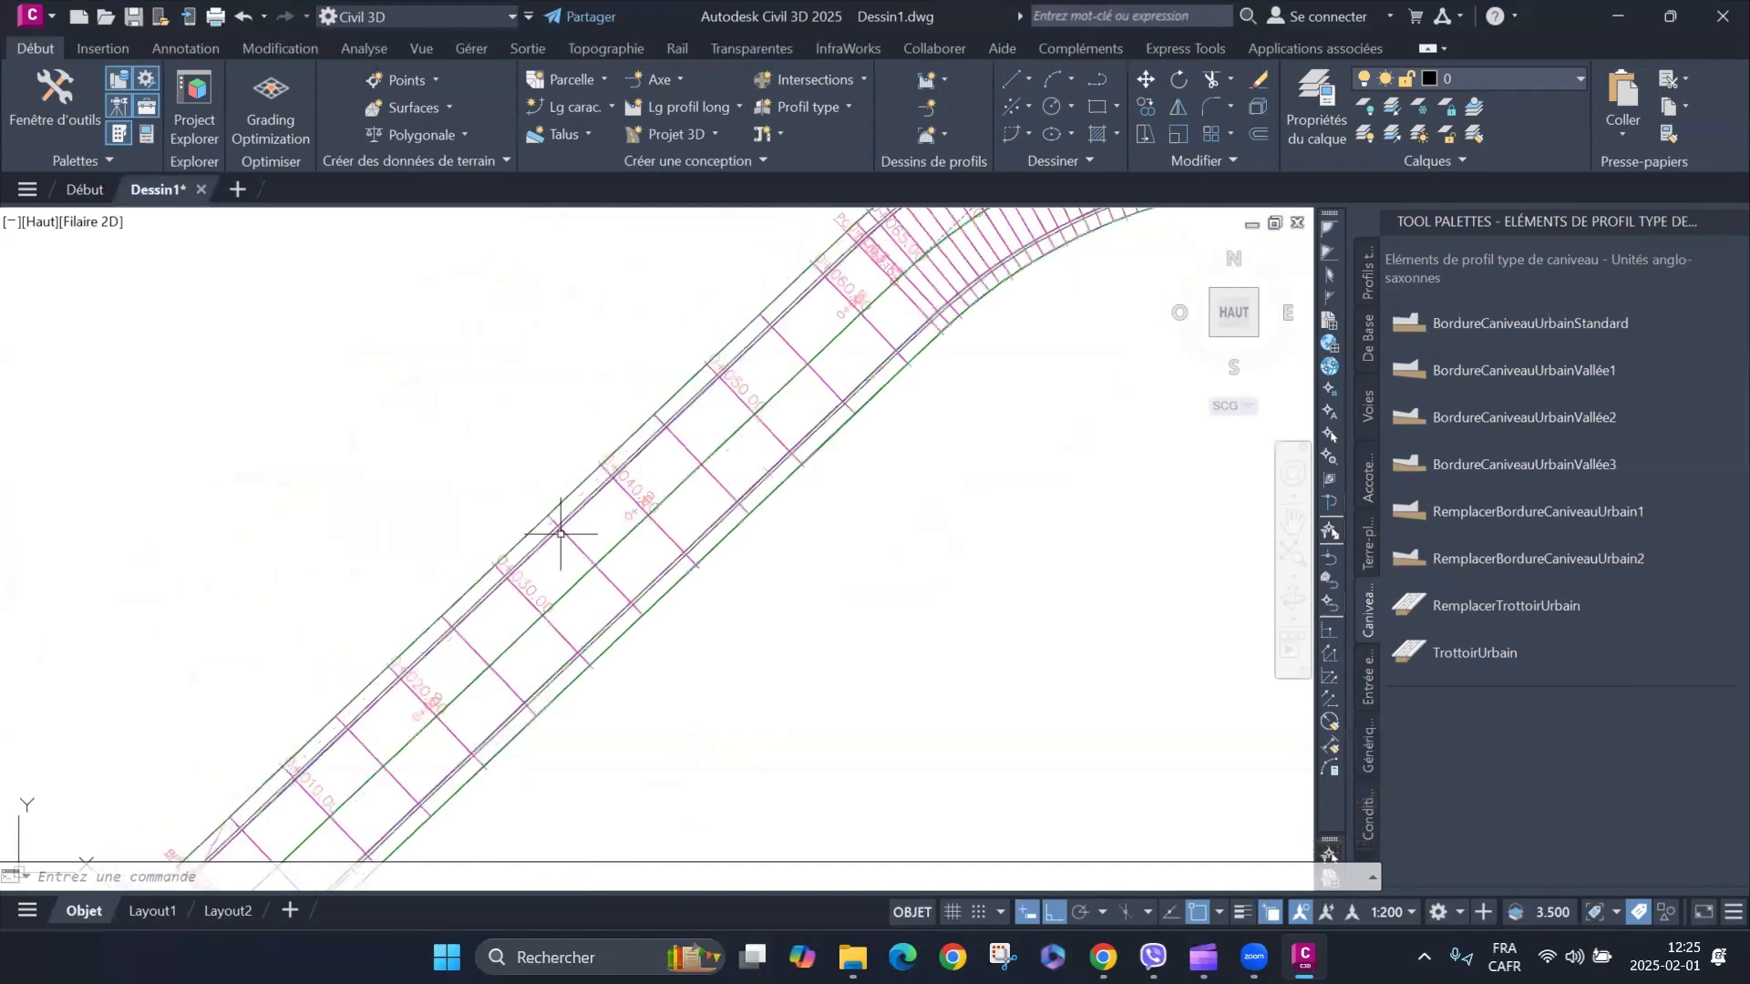
pyautogui.scroll(4, 1166, 641)
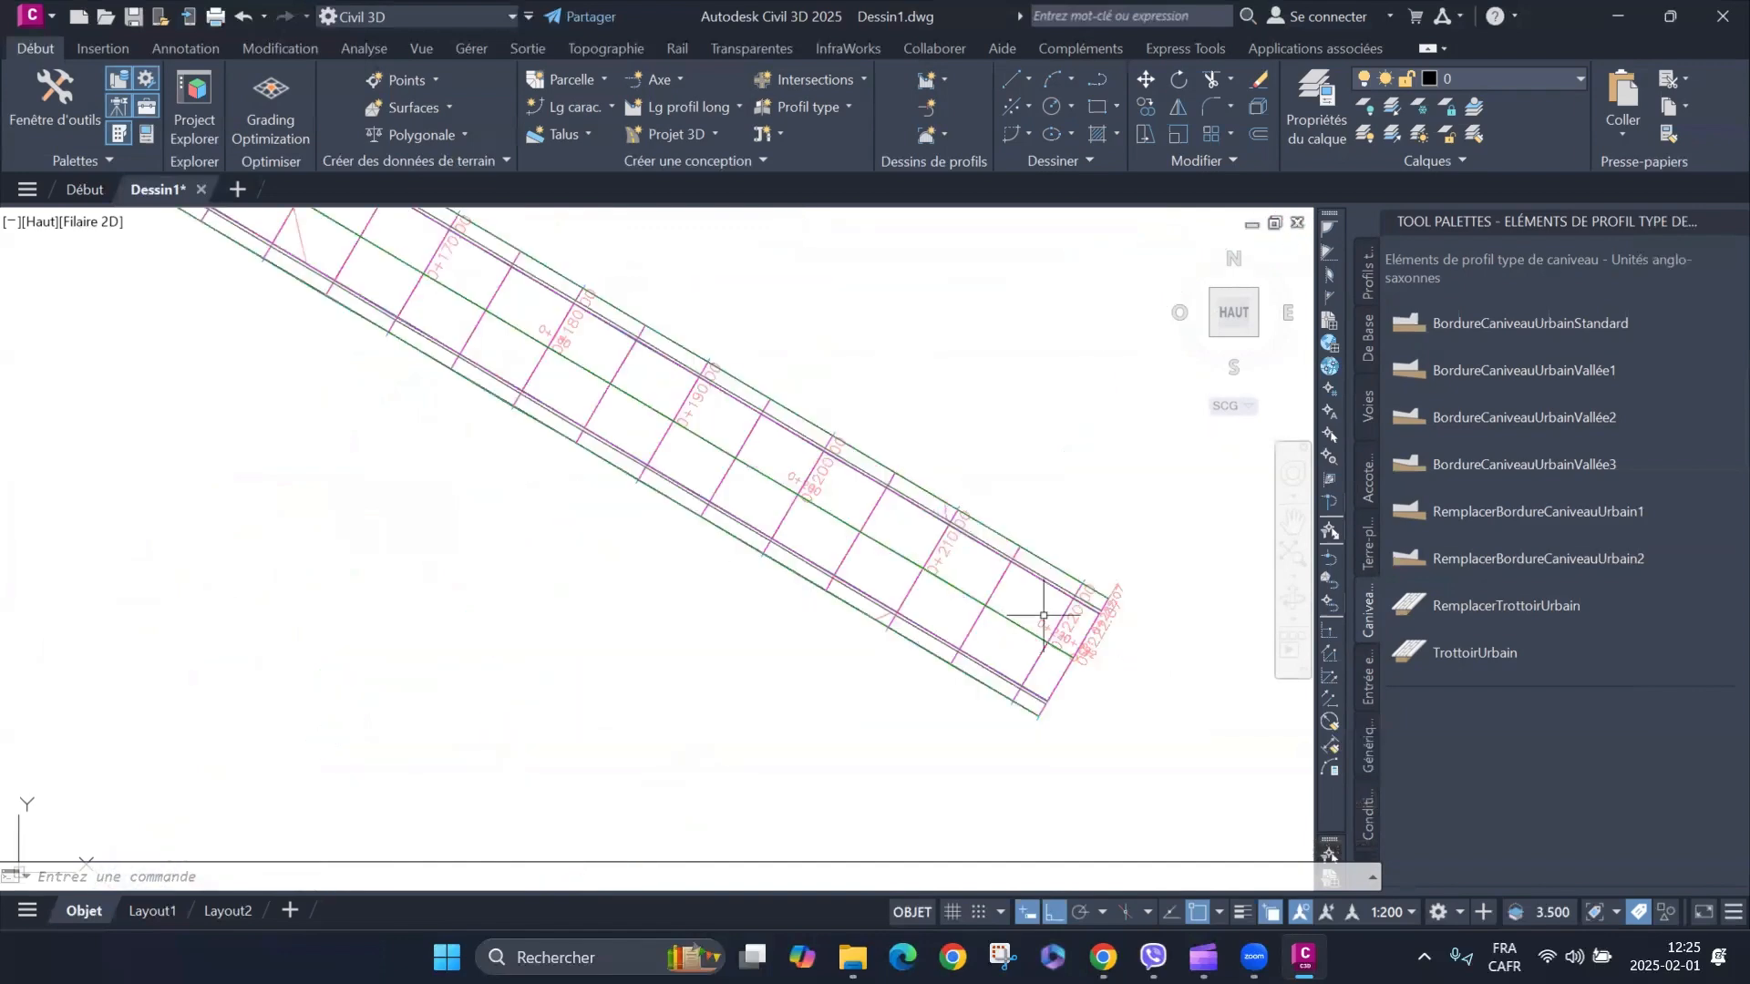
pyautogui.scroll(3, 938, 559)
pyautogui.scroll(-5, 651, 447)
pyautogui.scroll(-4, 652, 447)
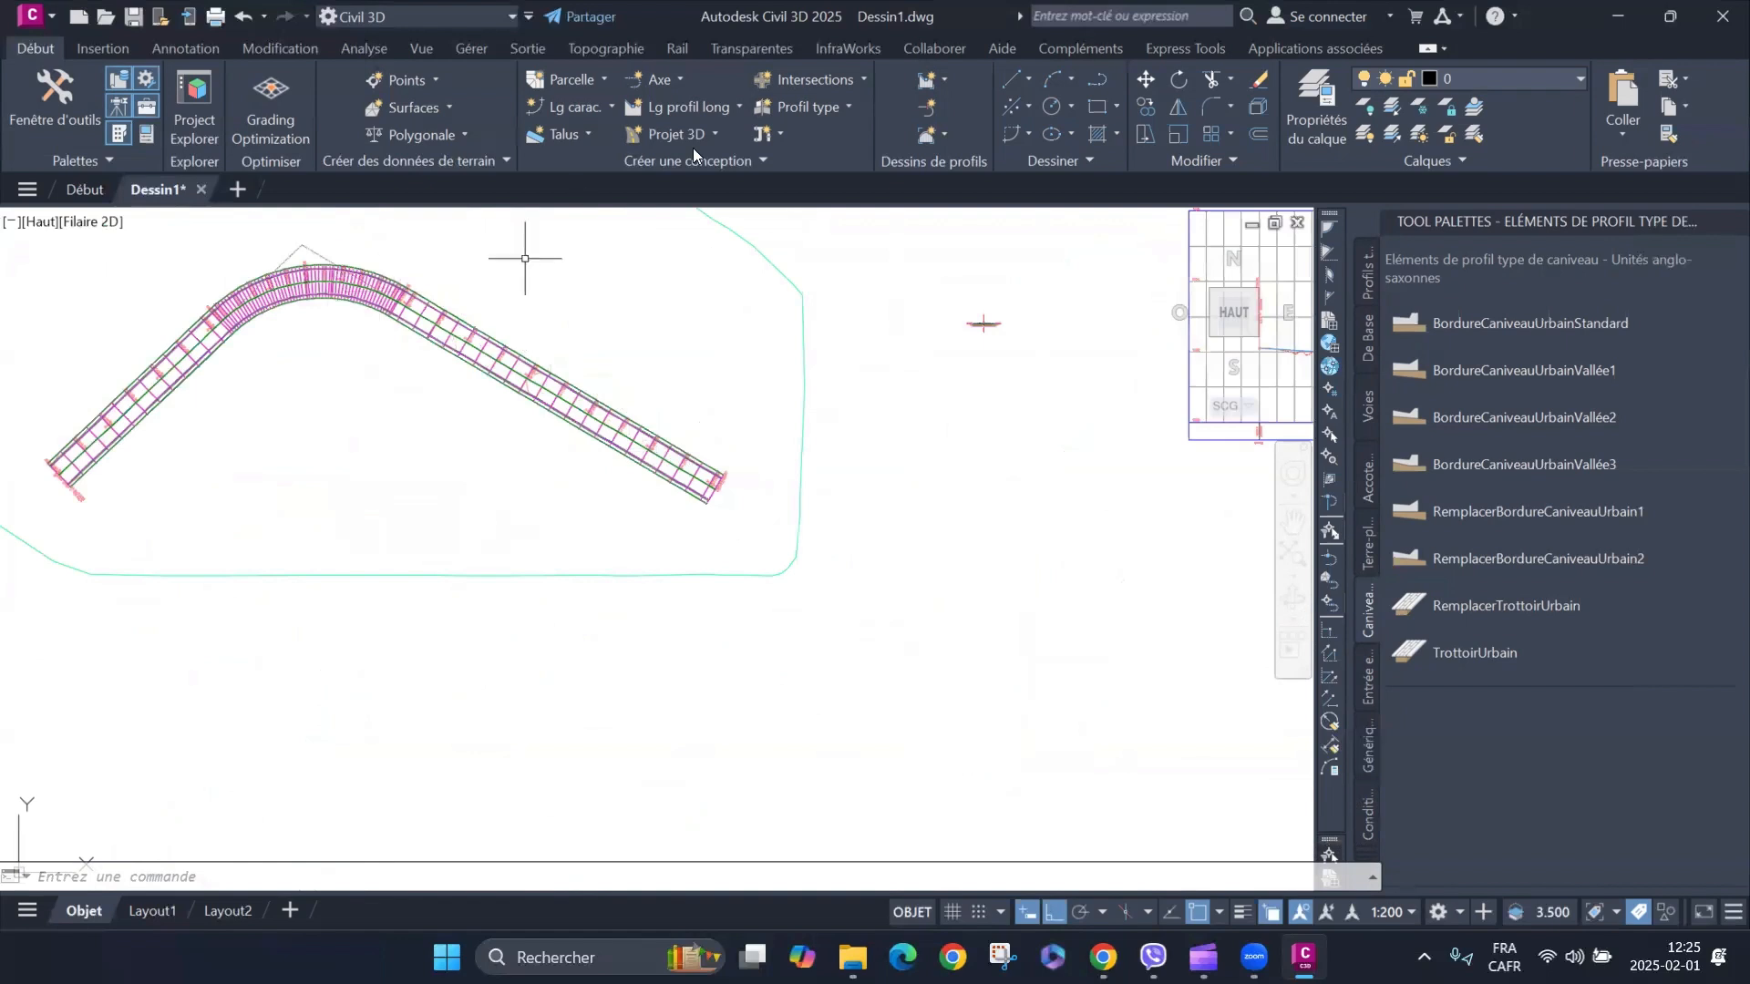
pyautogui.click(944, 137)
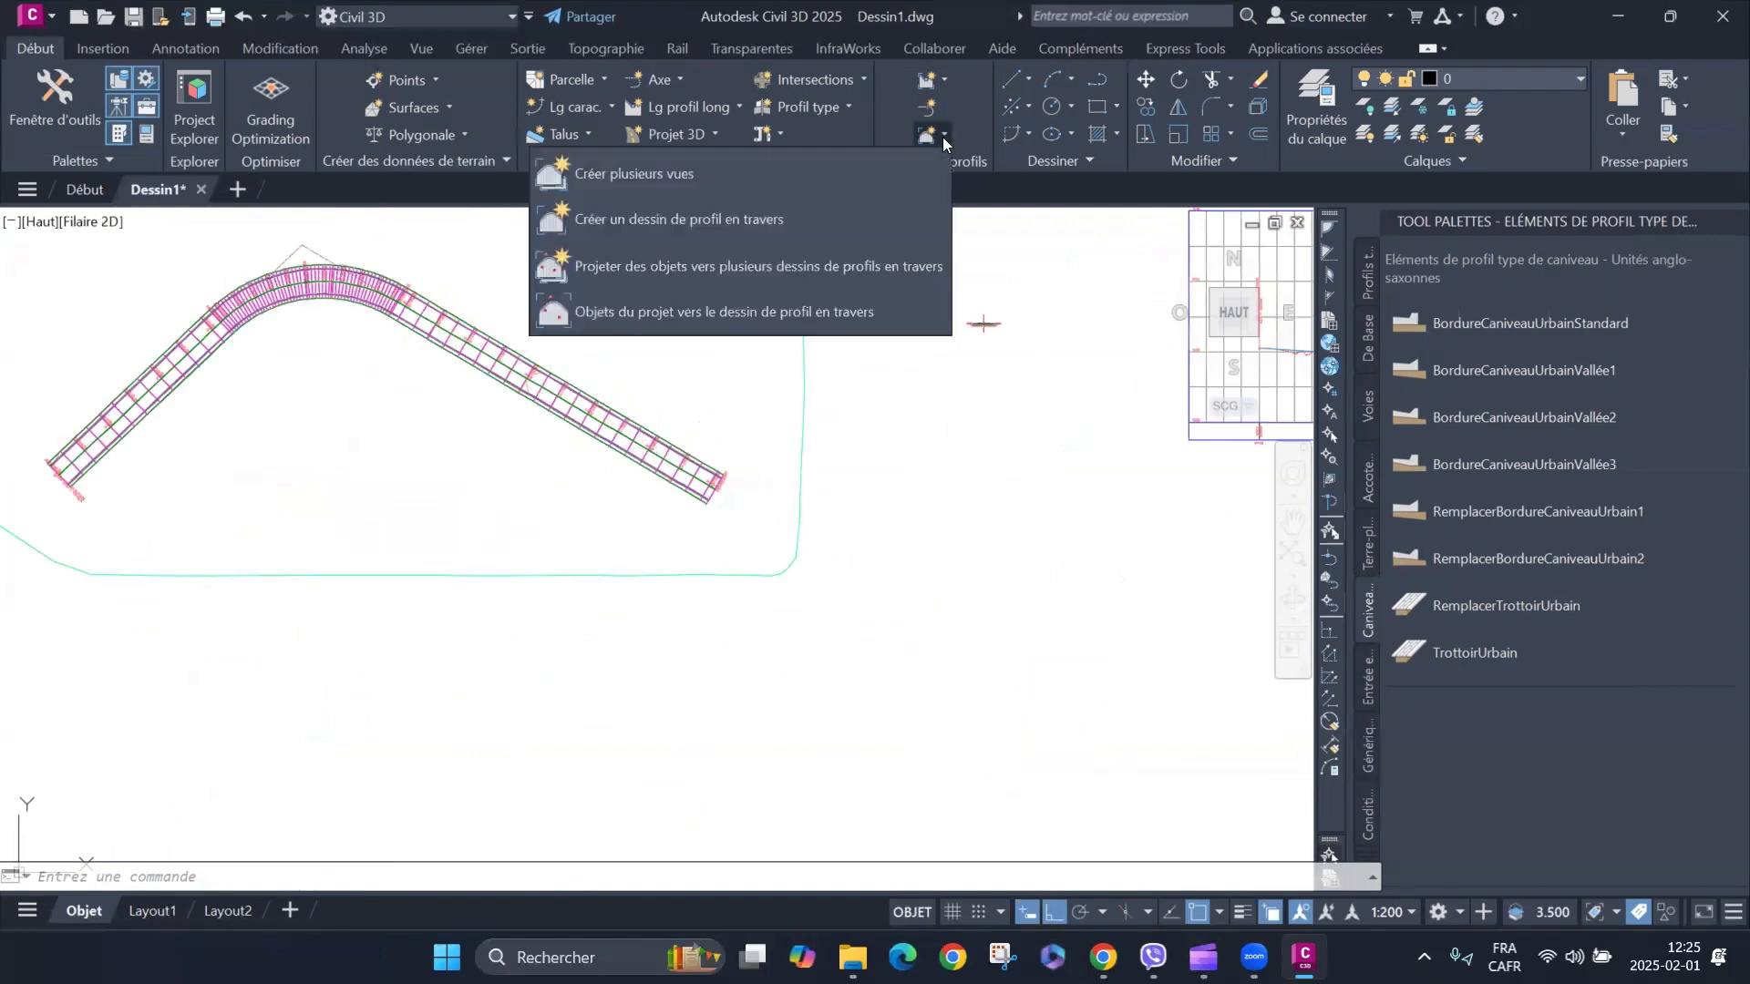
pyautogui.click(693, 173)
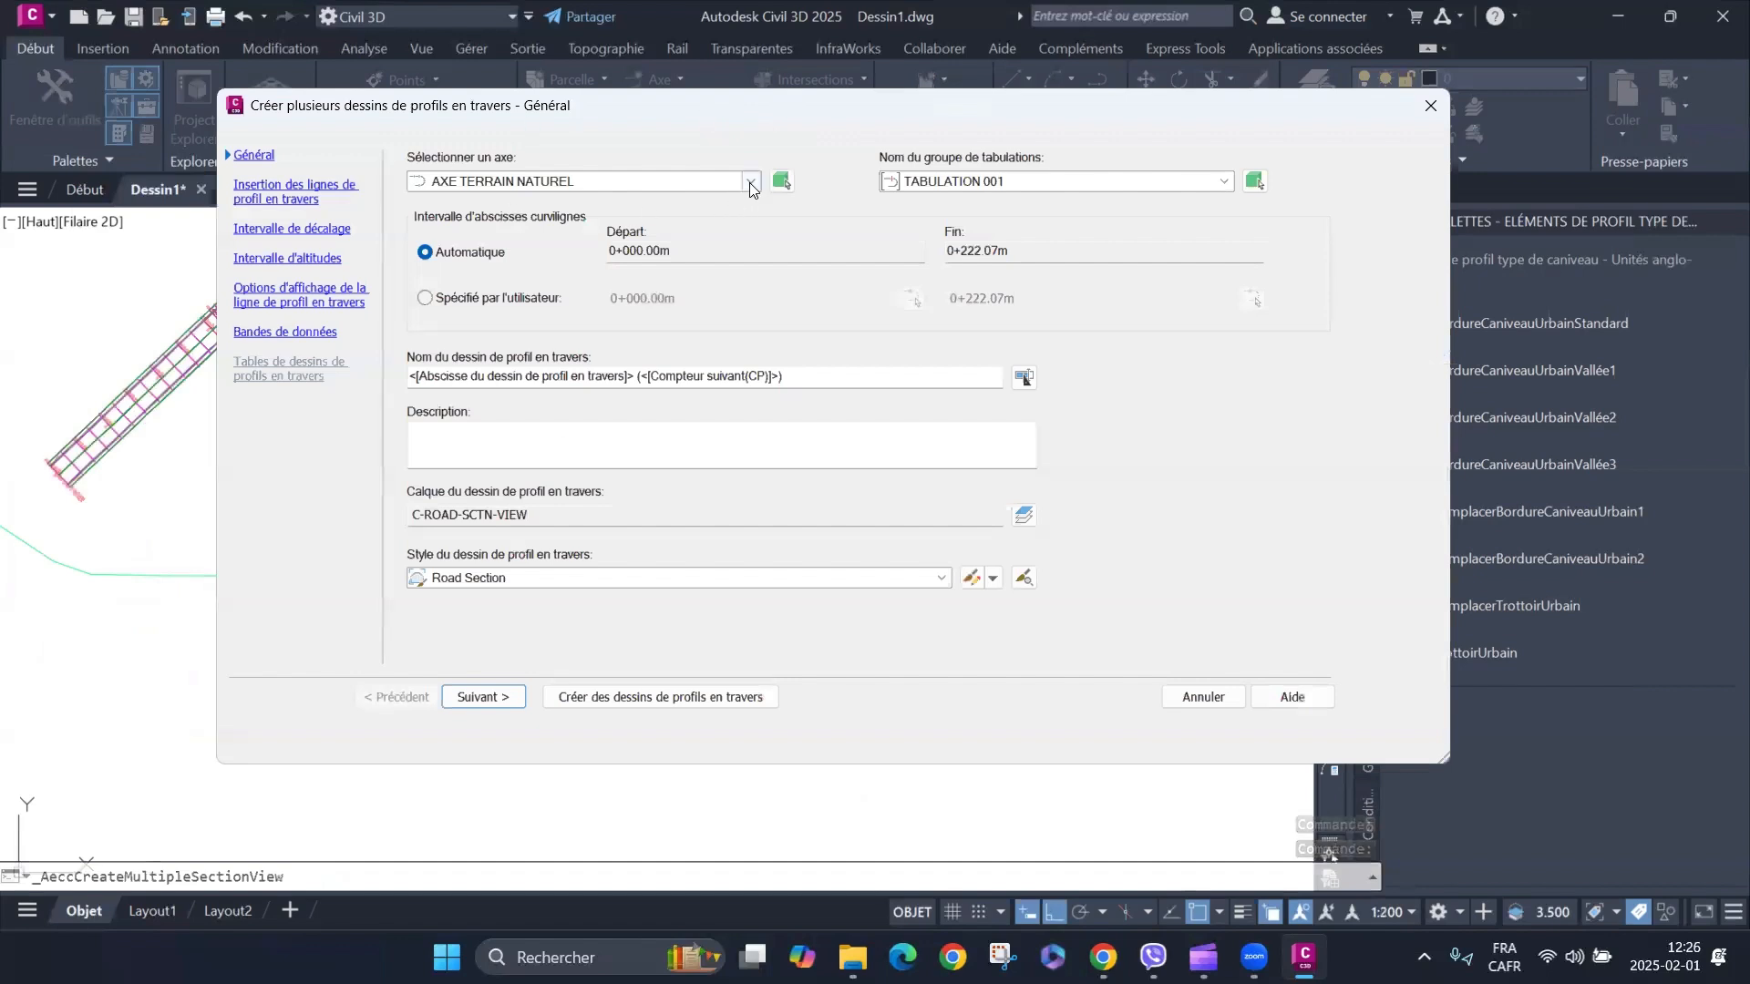
pyautogui.click(750, 181)
pyautogui.click(693, 197)
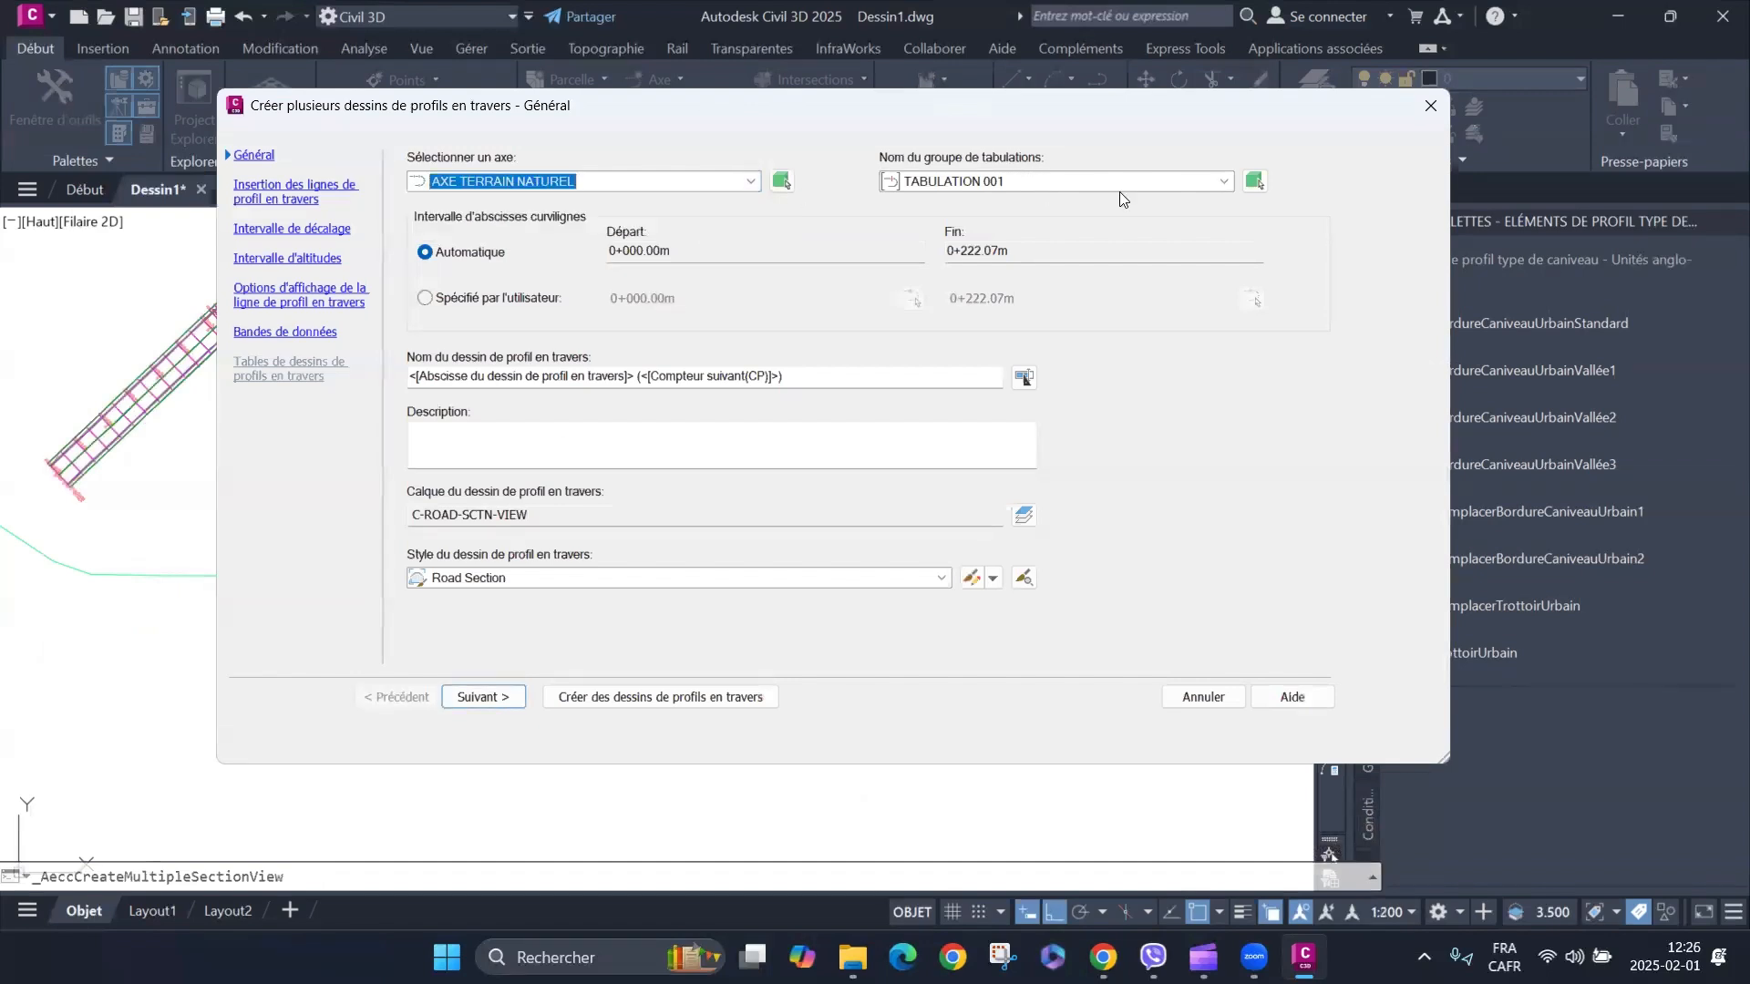
pyautogui.click(1224, 183)
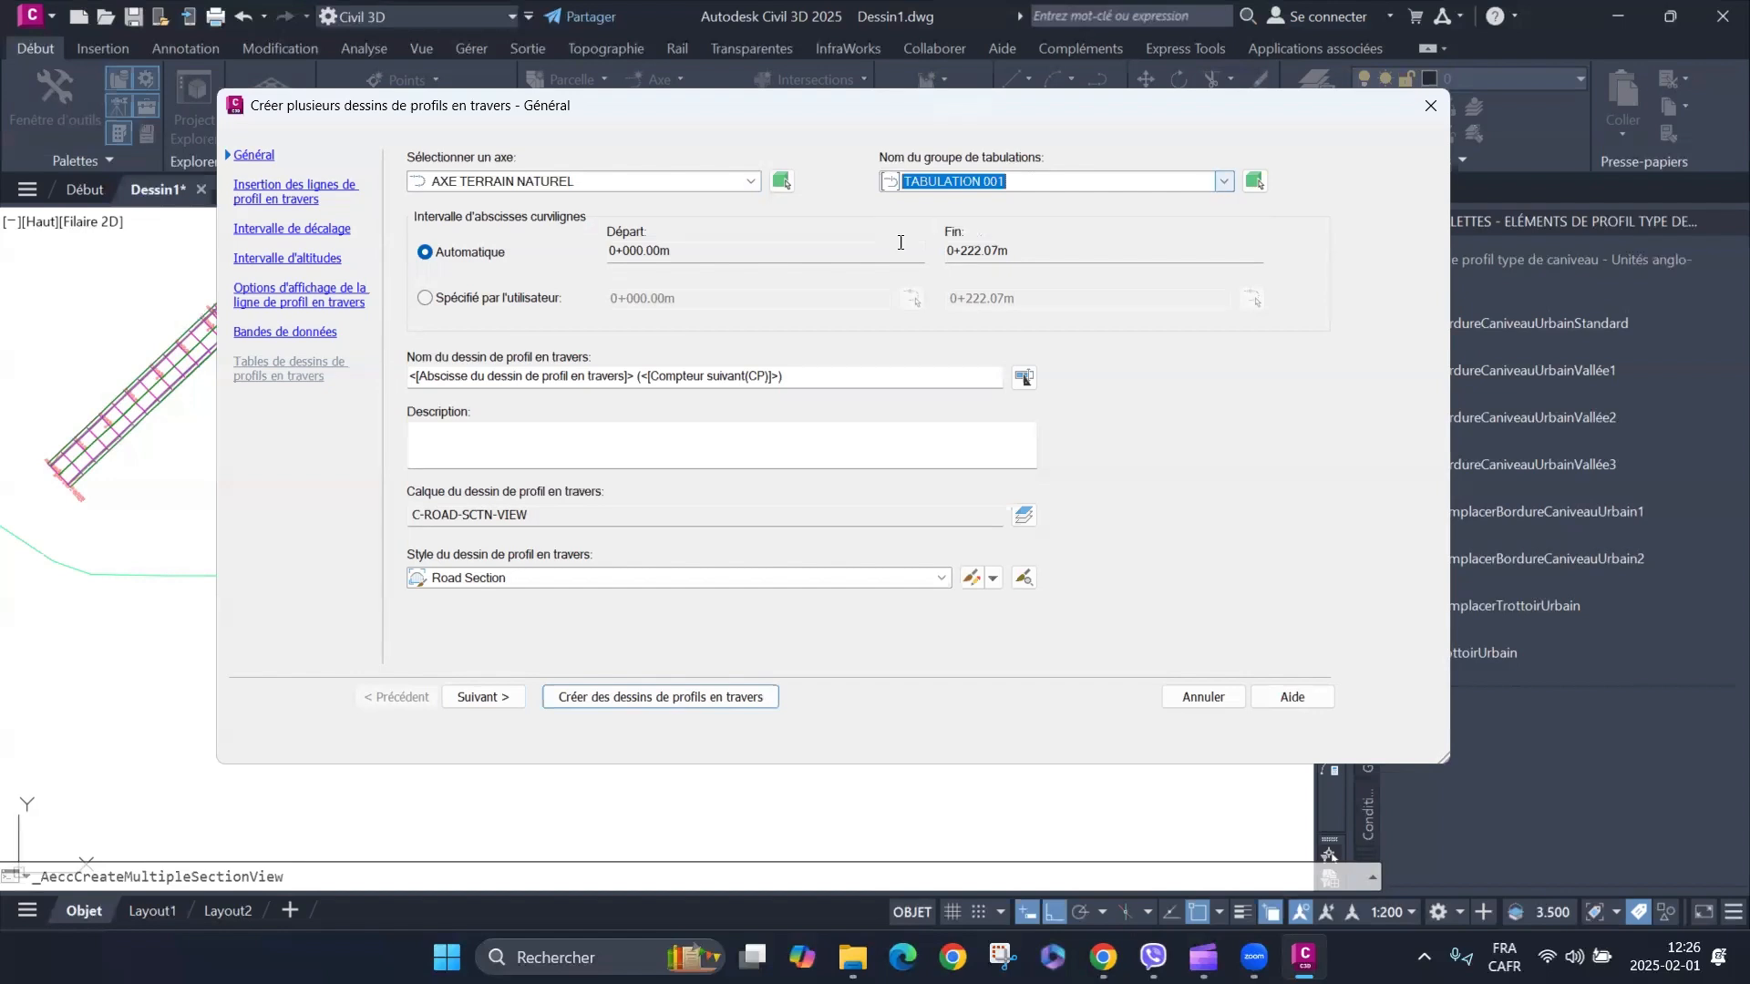
# Name the section views DESSIN PROFILS EN TRAVERS 001 and continue to the placement settings.
pyautogui.moveTo(813, 383); pyautogui.dragTo(282, 436)
pyautogui.write('D')
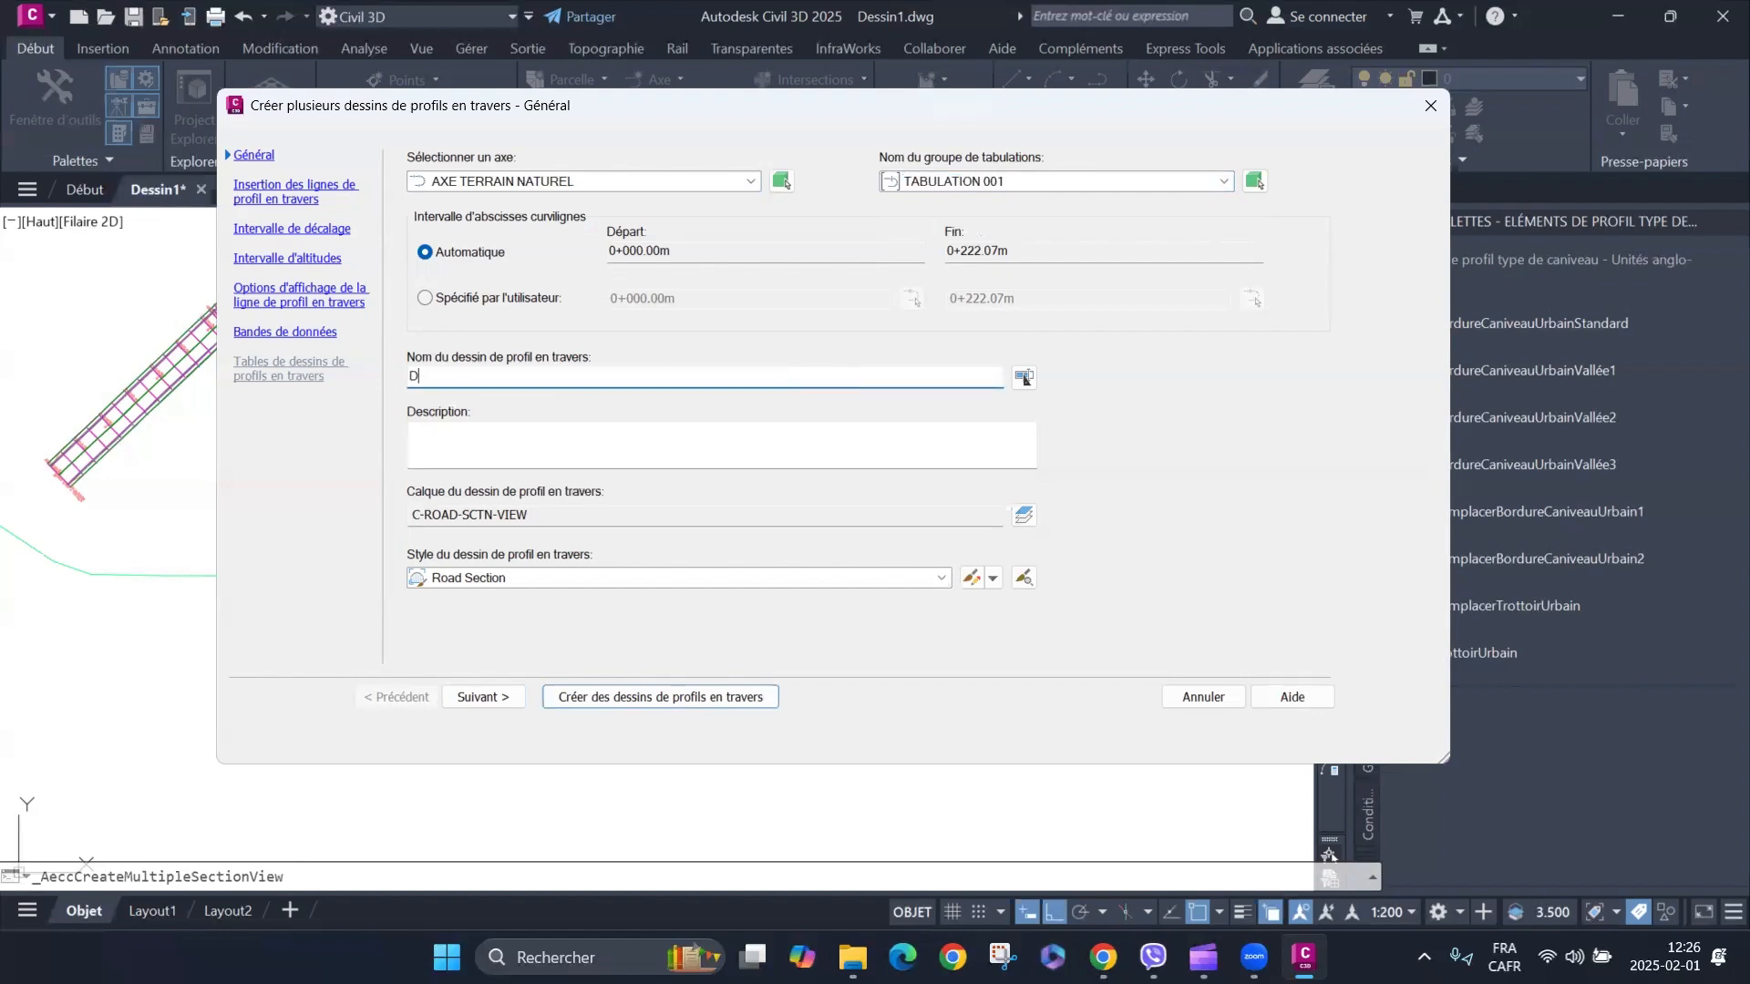
pyautogui.write('ESSIN PROFILS EN TRAVER')
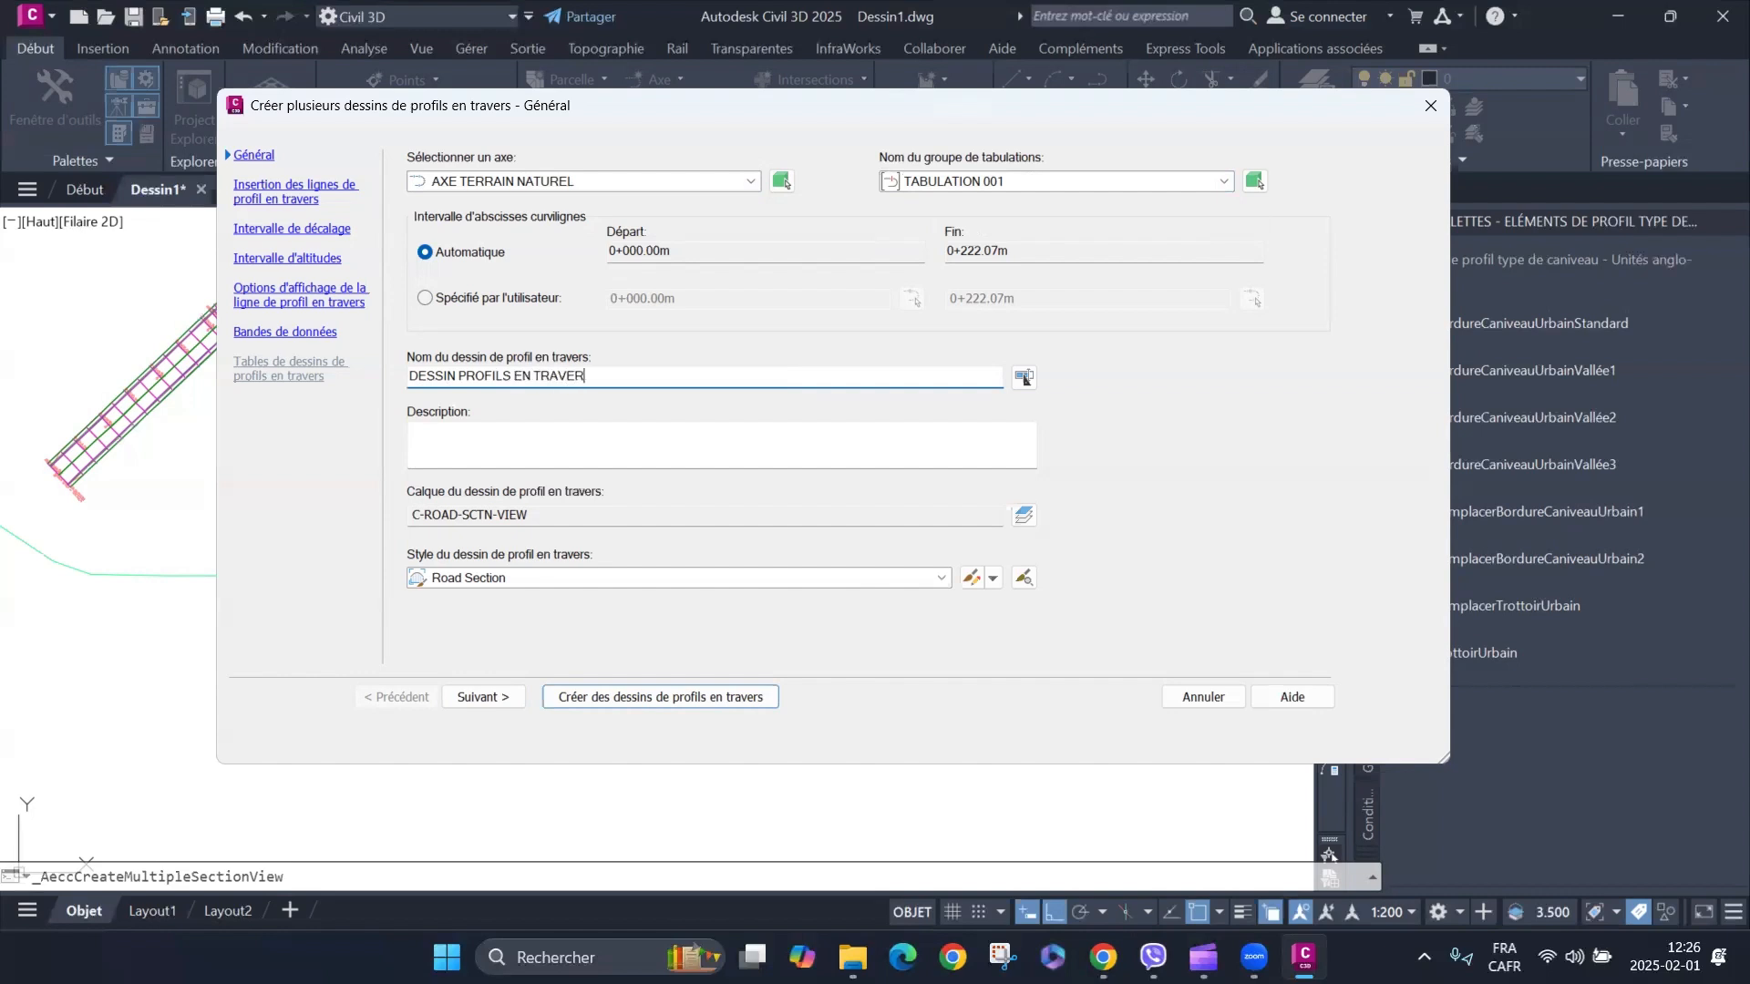
pyautogui.write('001')
pyautogui.click(485, 698)
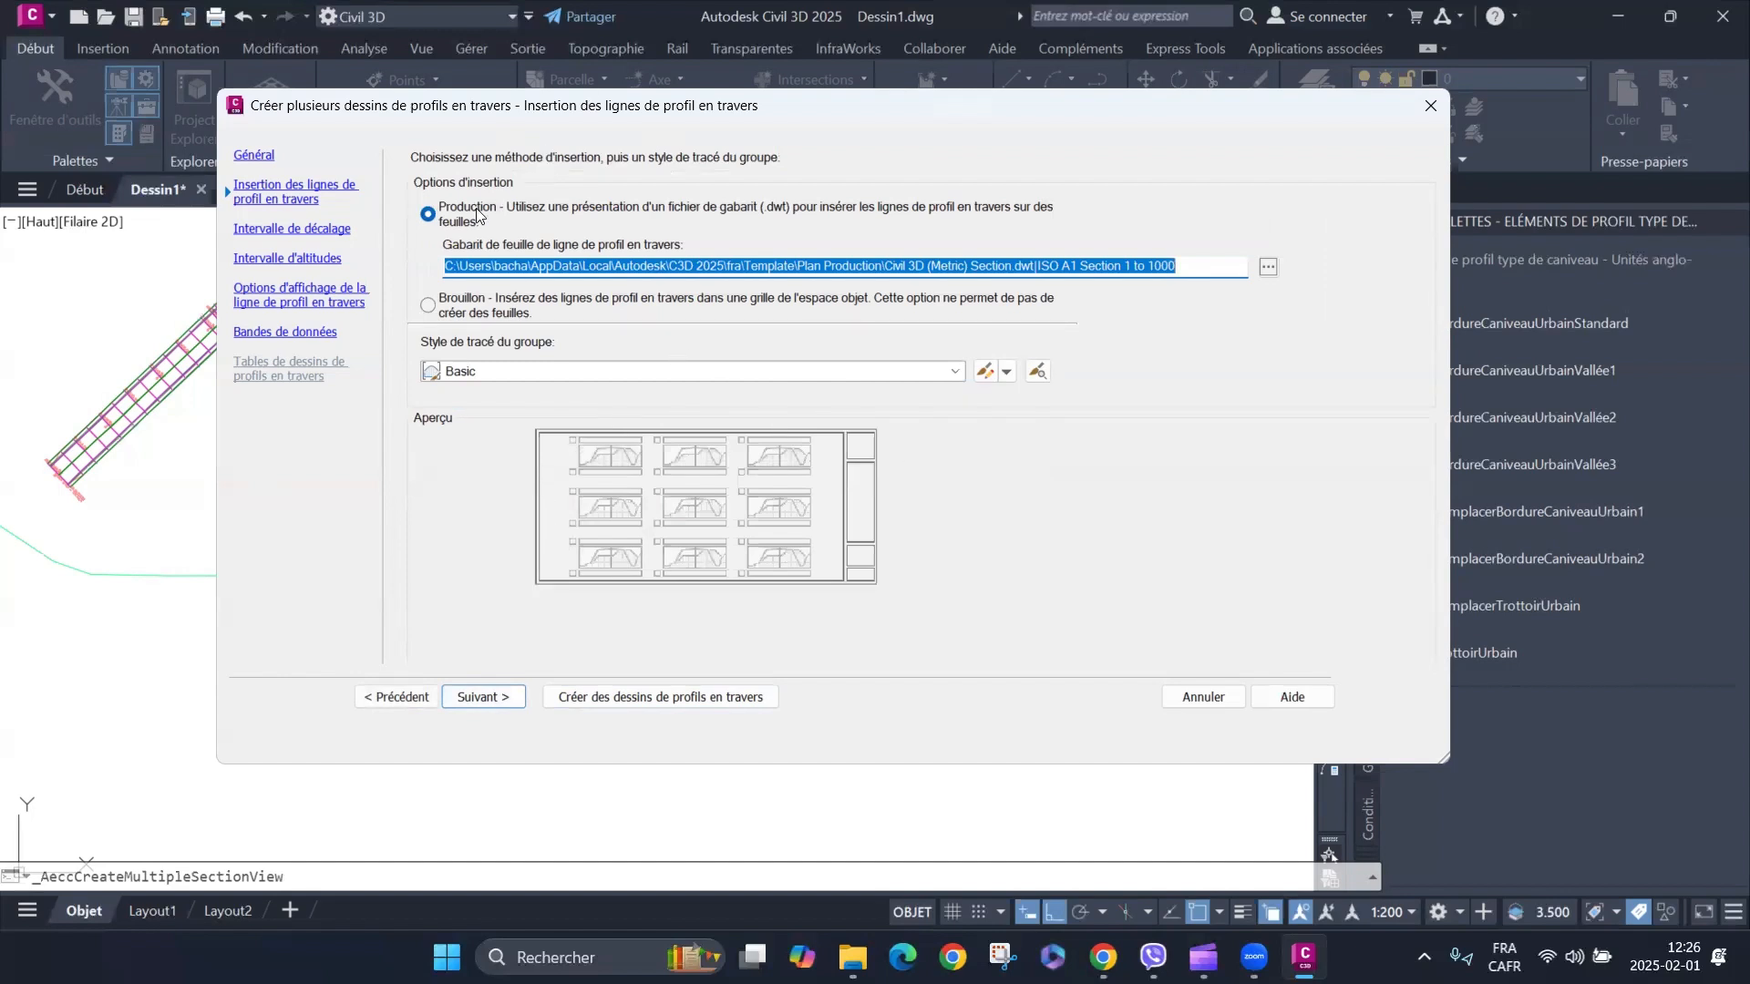
# Choose draft (Brouillon) placement for the section views and keep the automatic offset and elevation ranges and default display options.
pyautogui.click(434, 306)
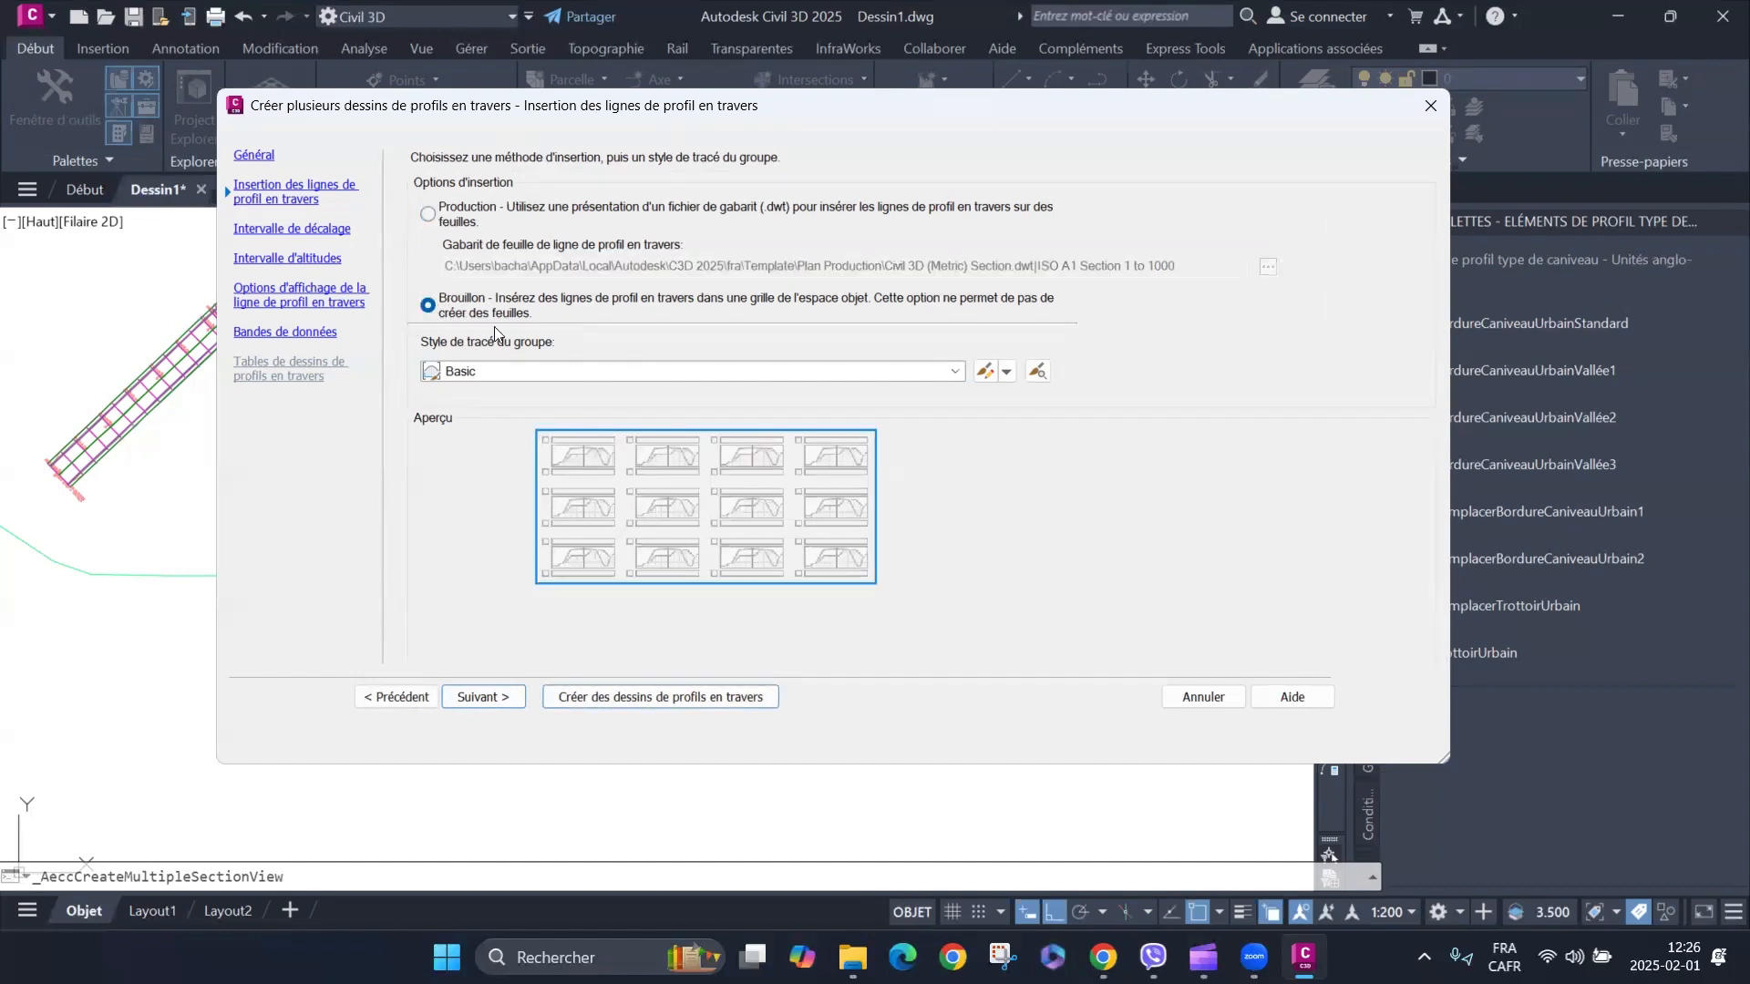
pyautogui.click(502, 700)
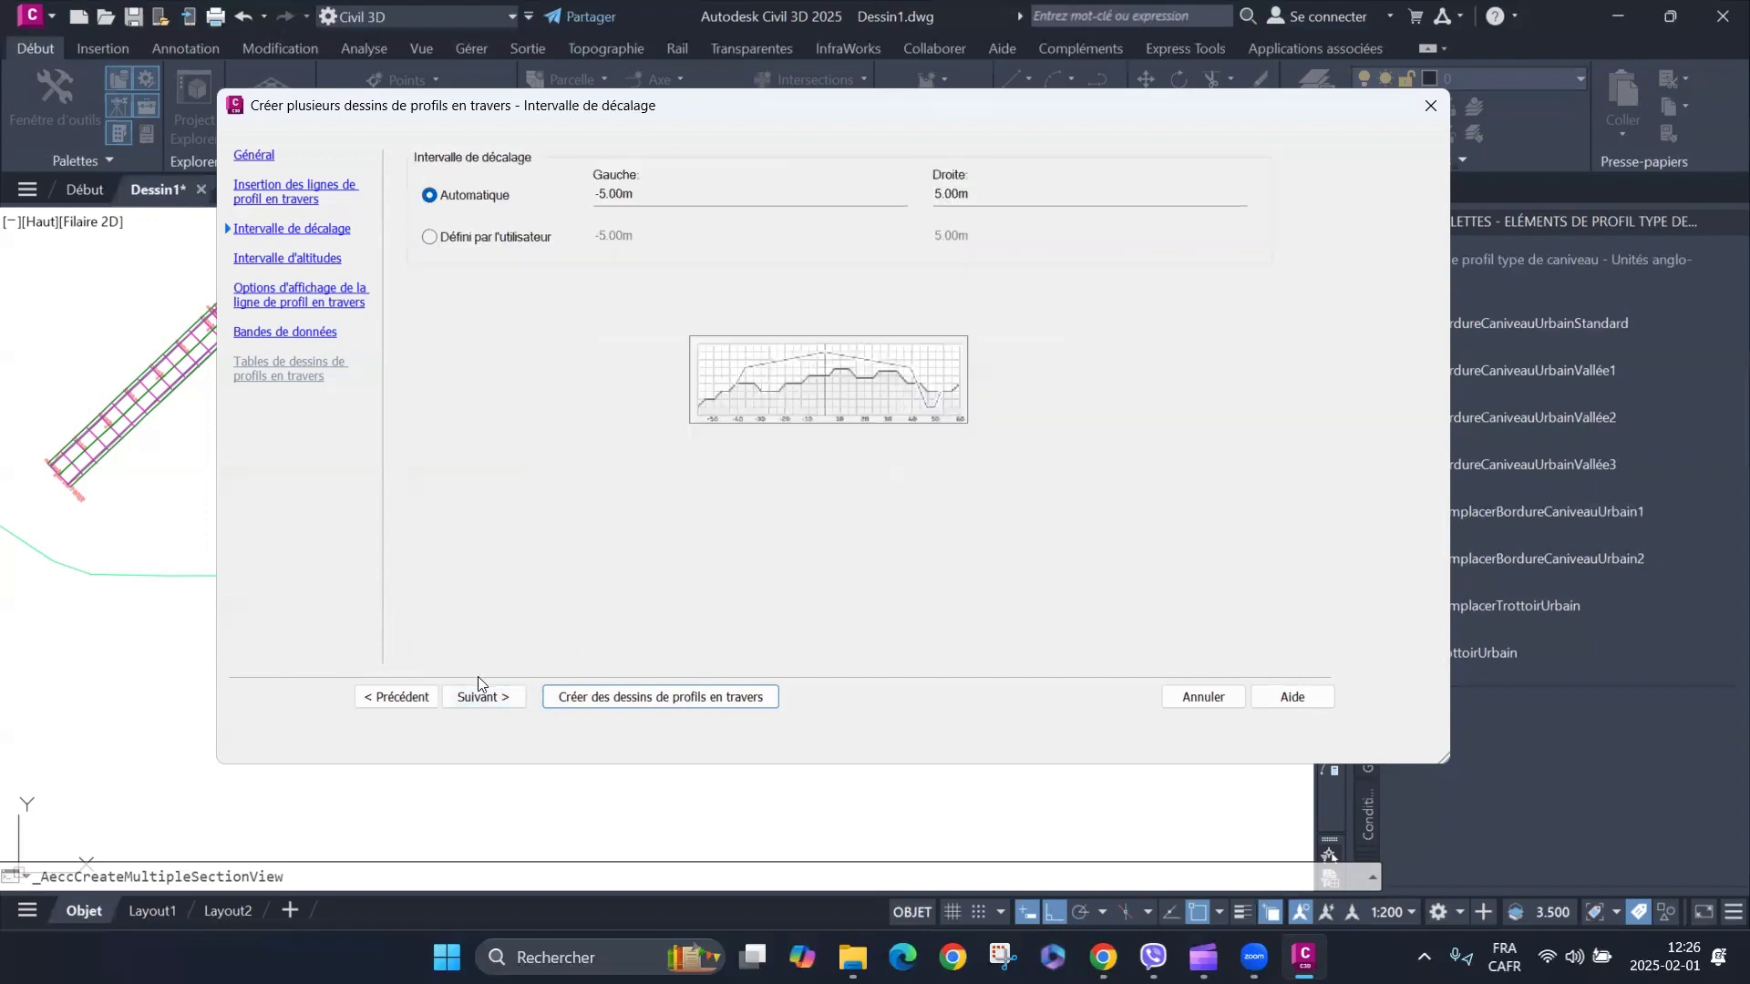
pyautogui.click(491, 698)
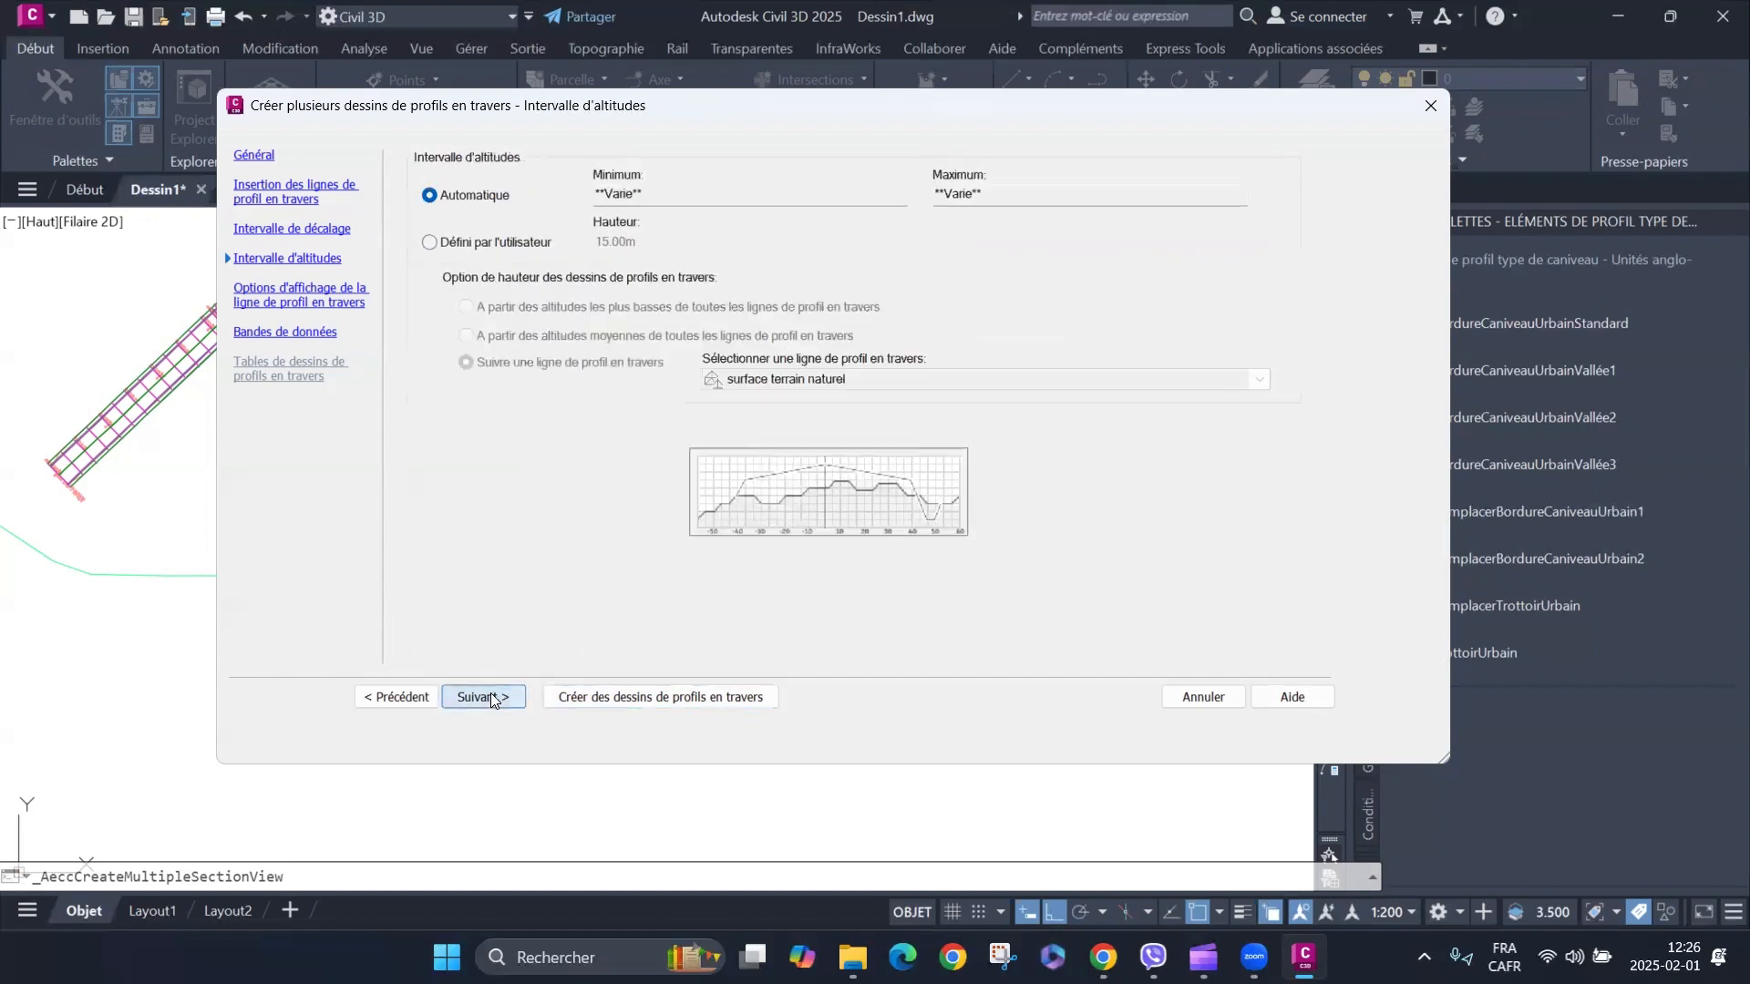
pyautogui.click(490, 698)
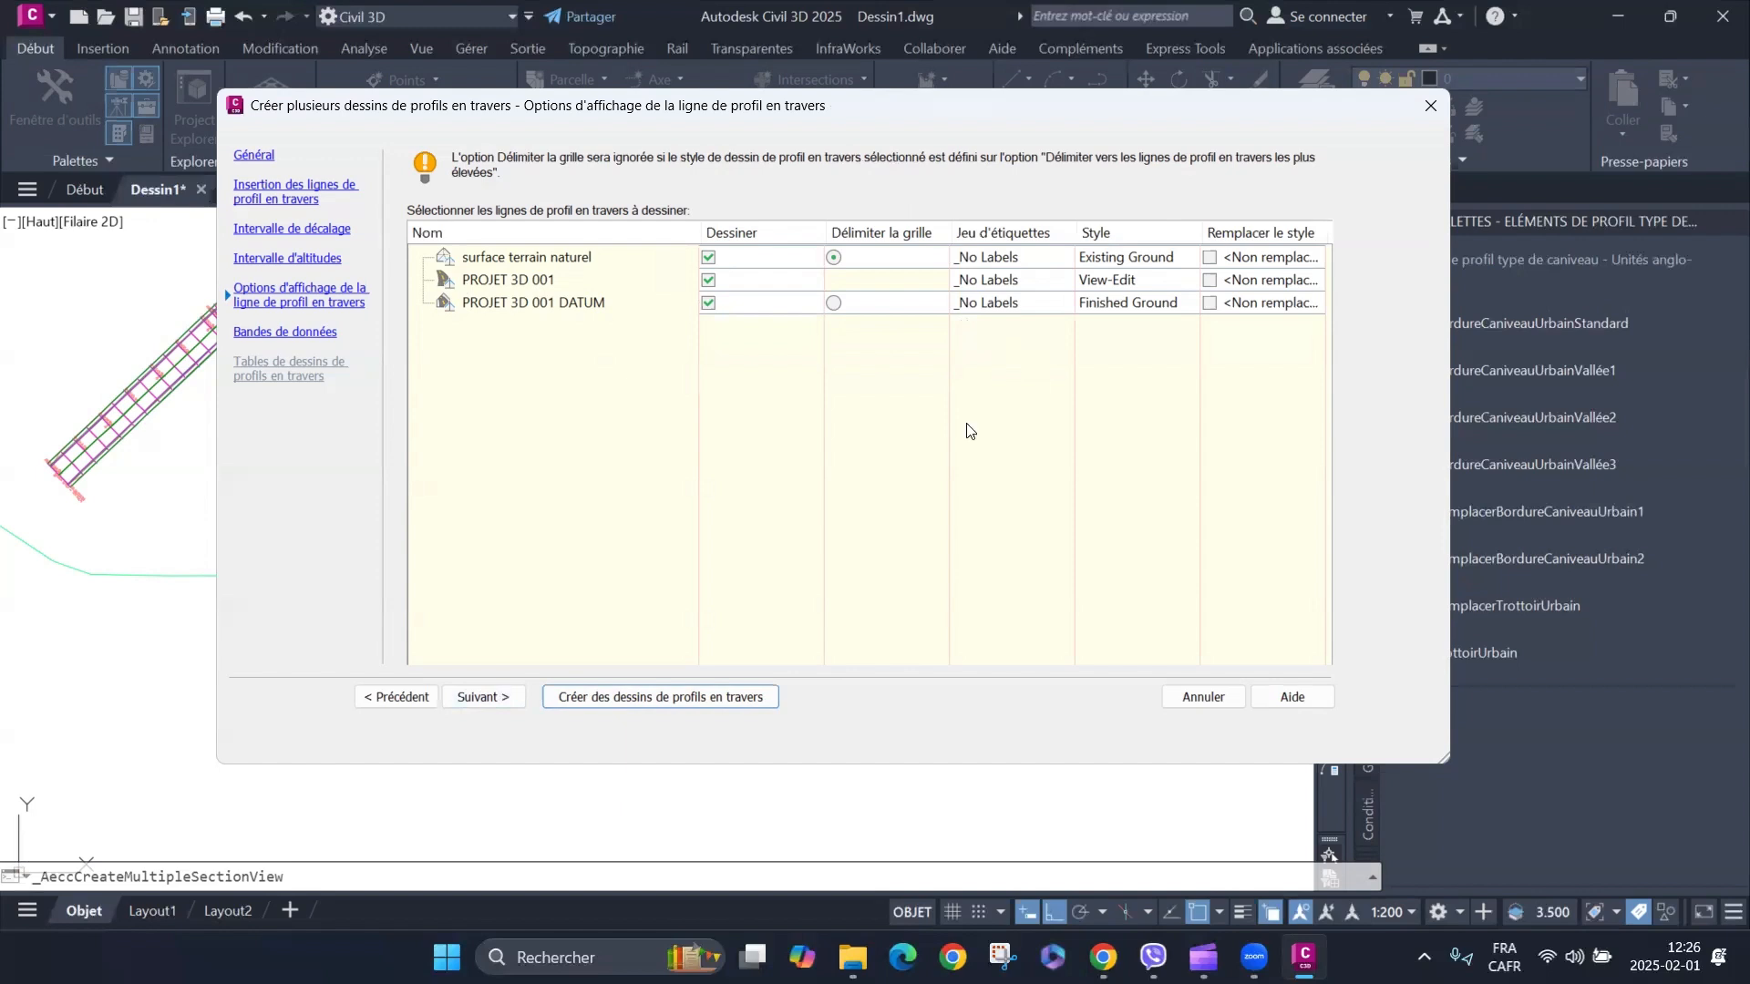
pyautogui.click(479, 699)
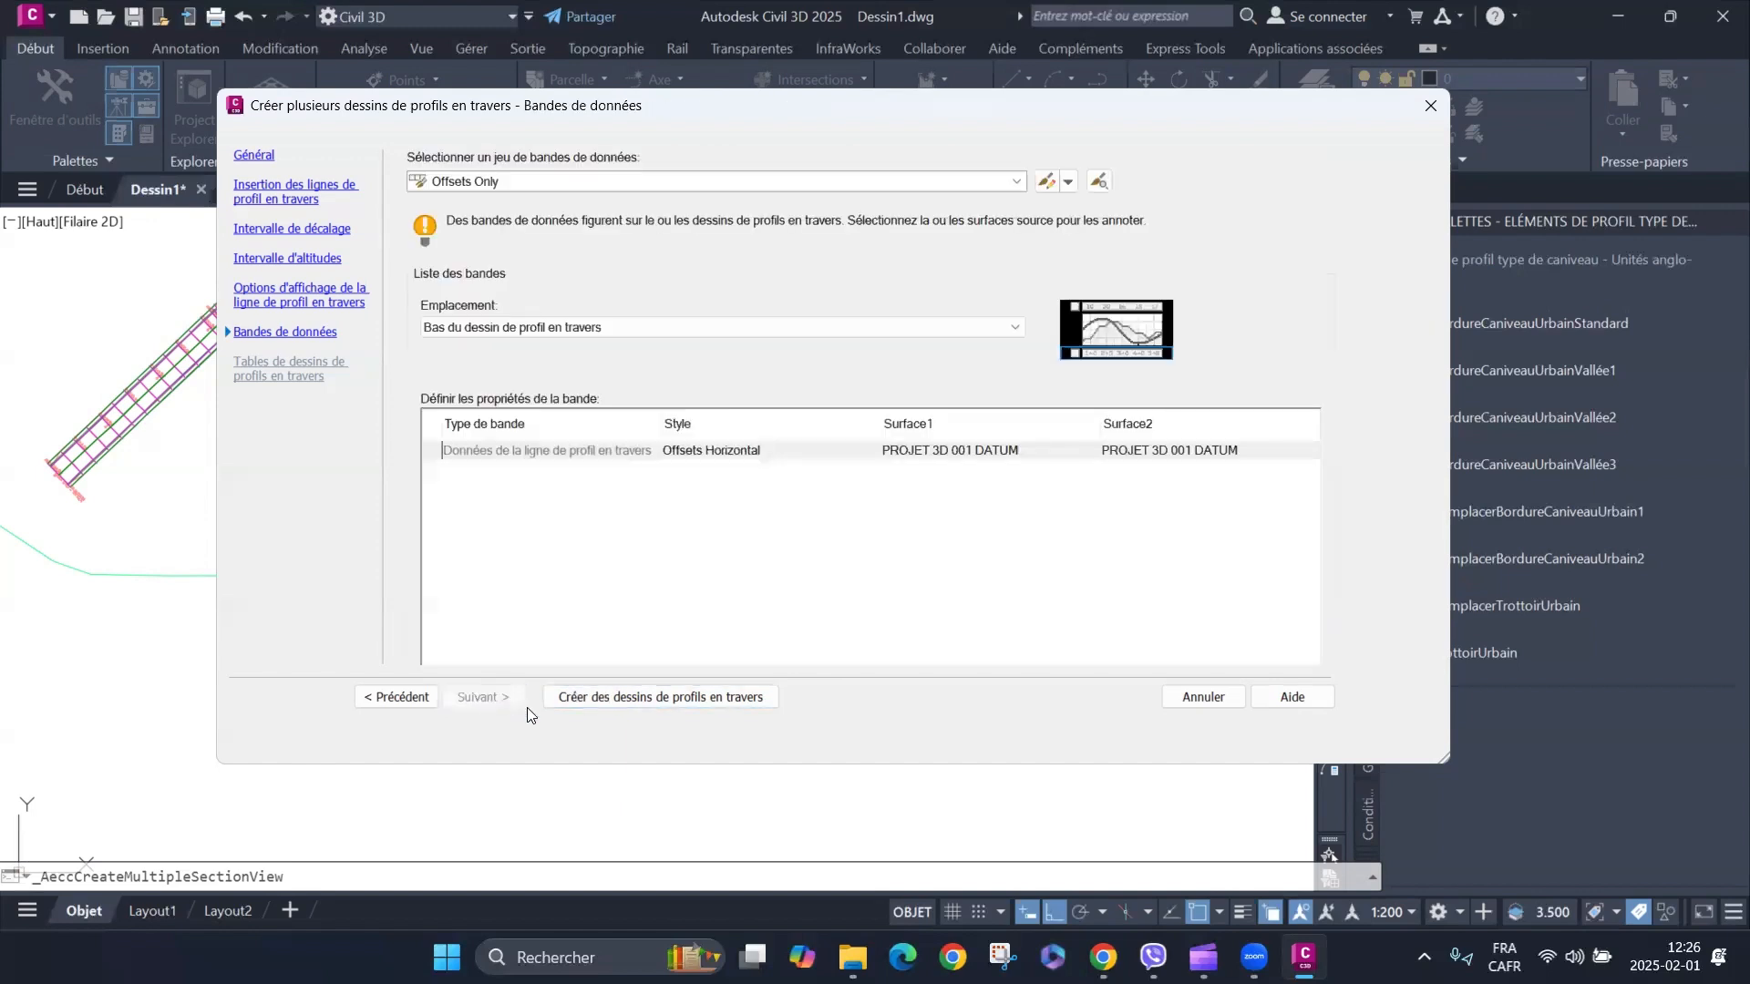
# Create the section views with the Offsets Only band set, placing their origin just beyond the far end of the profile view.
pyautogui.click(627, 698)
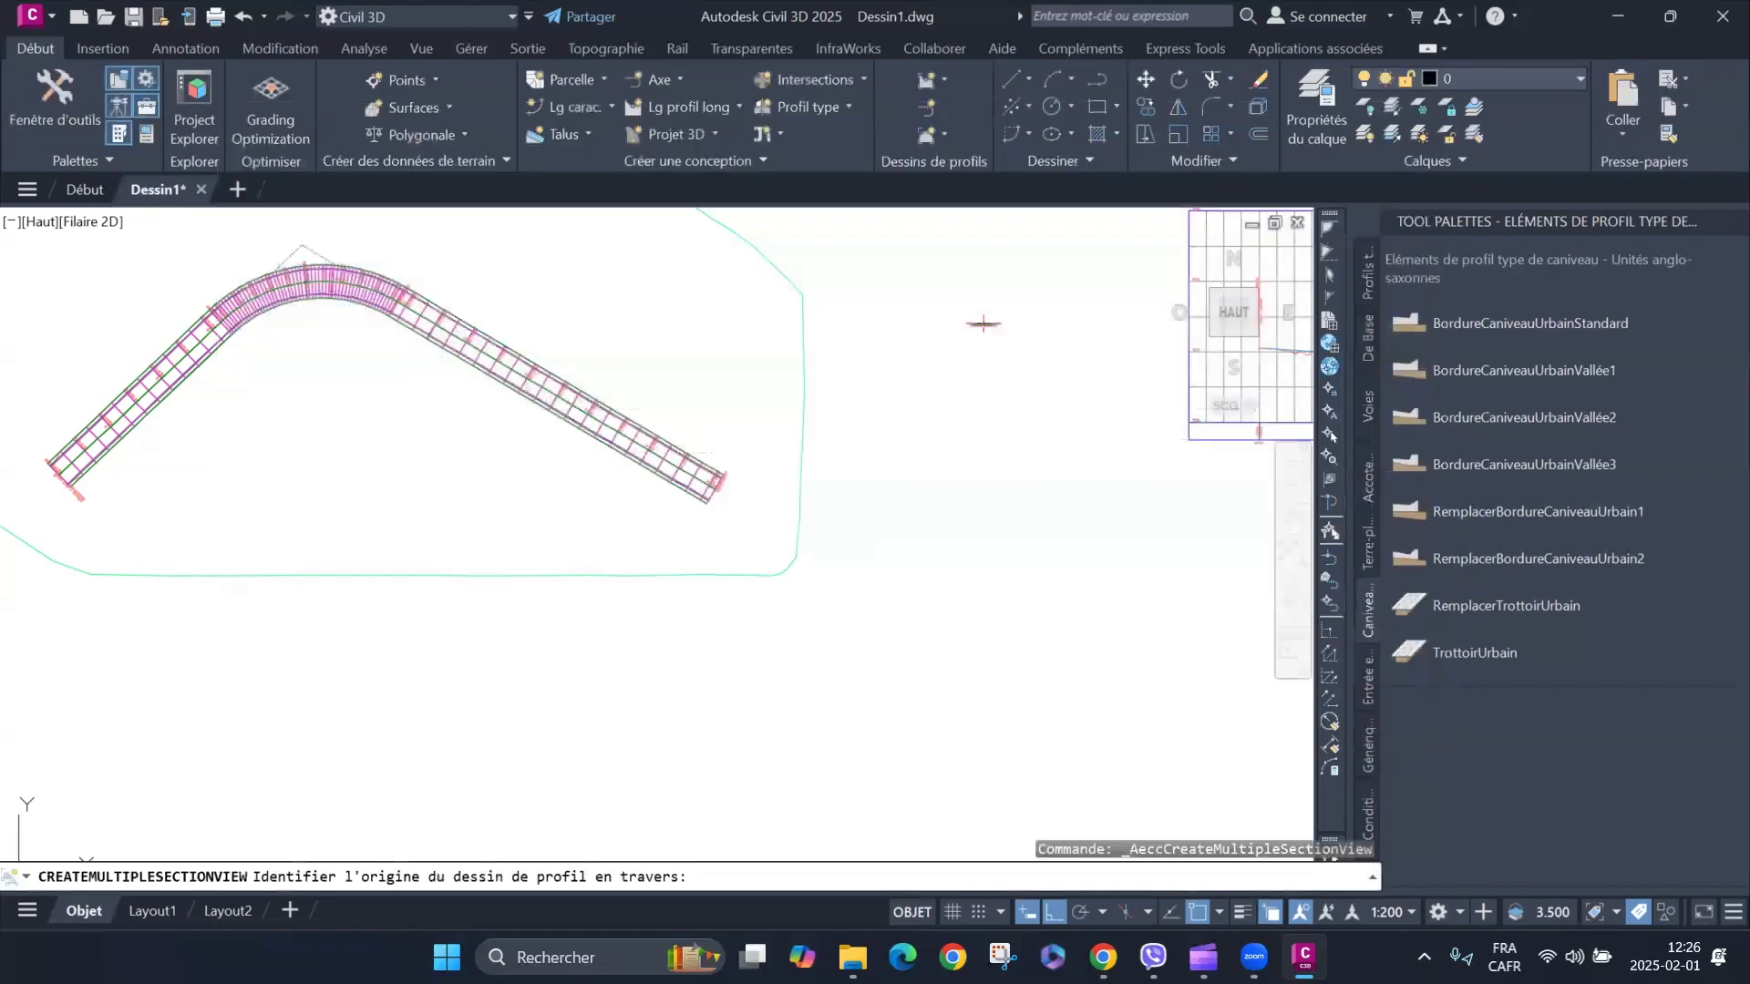
pyautogui.scroll(-3, 770, 538)
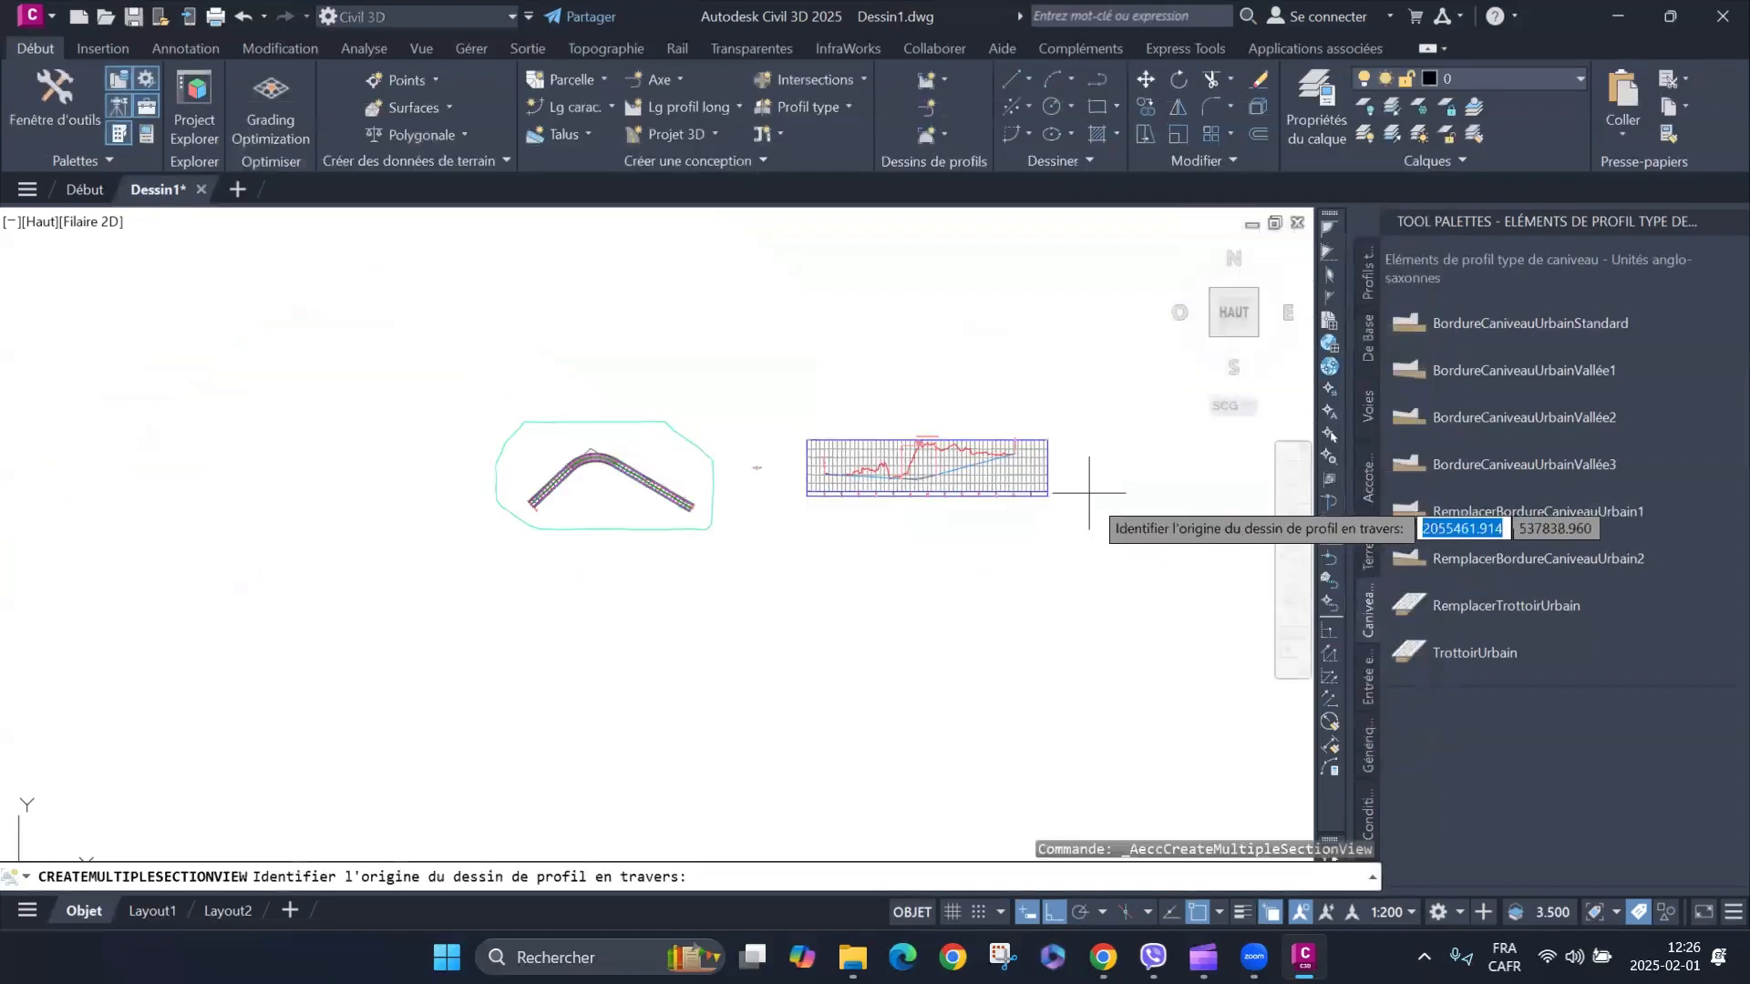
pyautogui.scroll(6, 1083, 502)
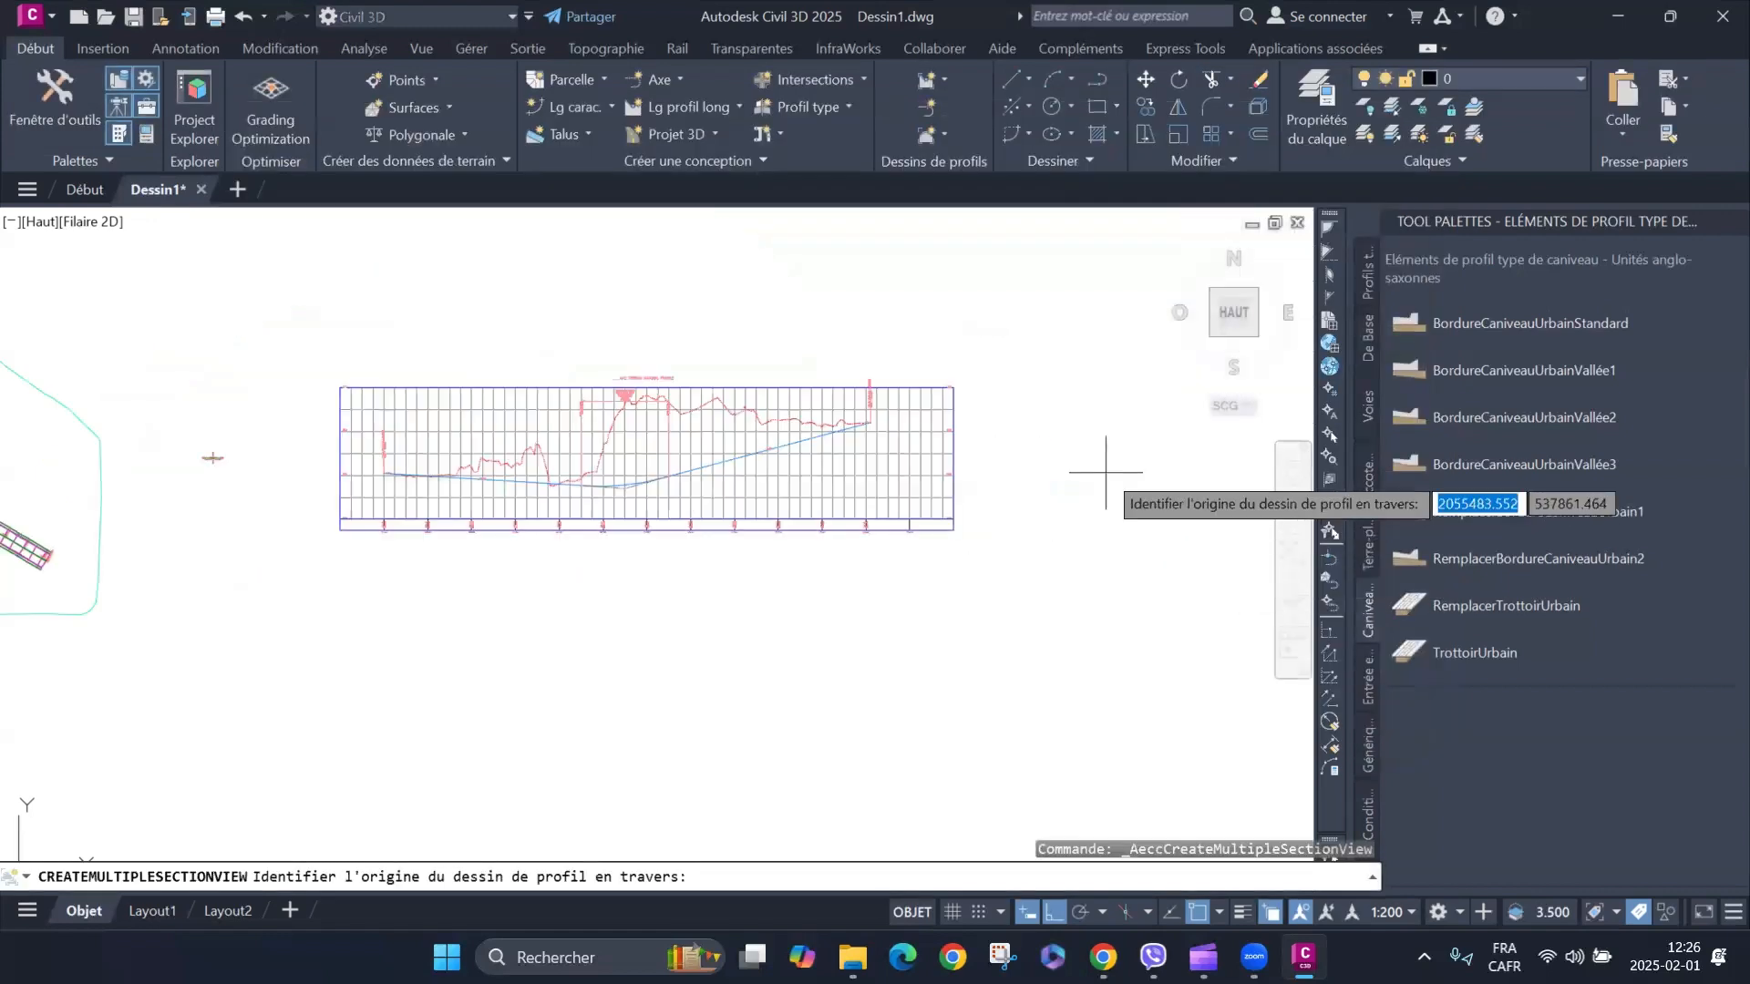
pyautogui.click(972, 355)
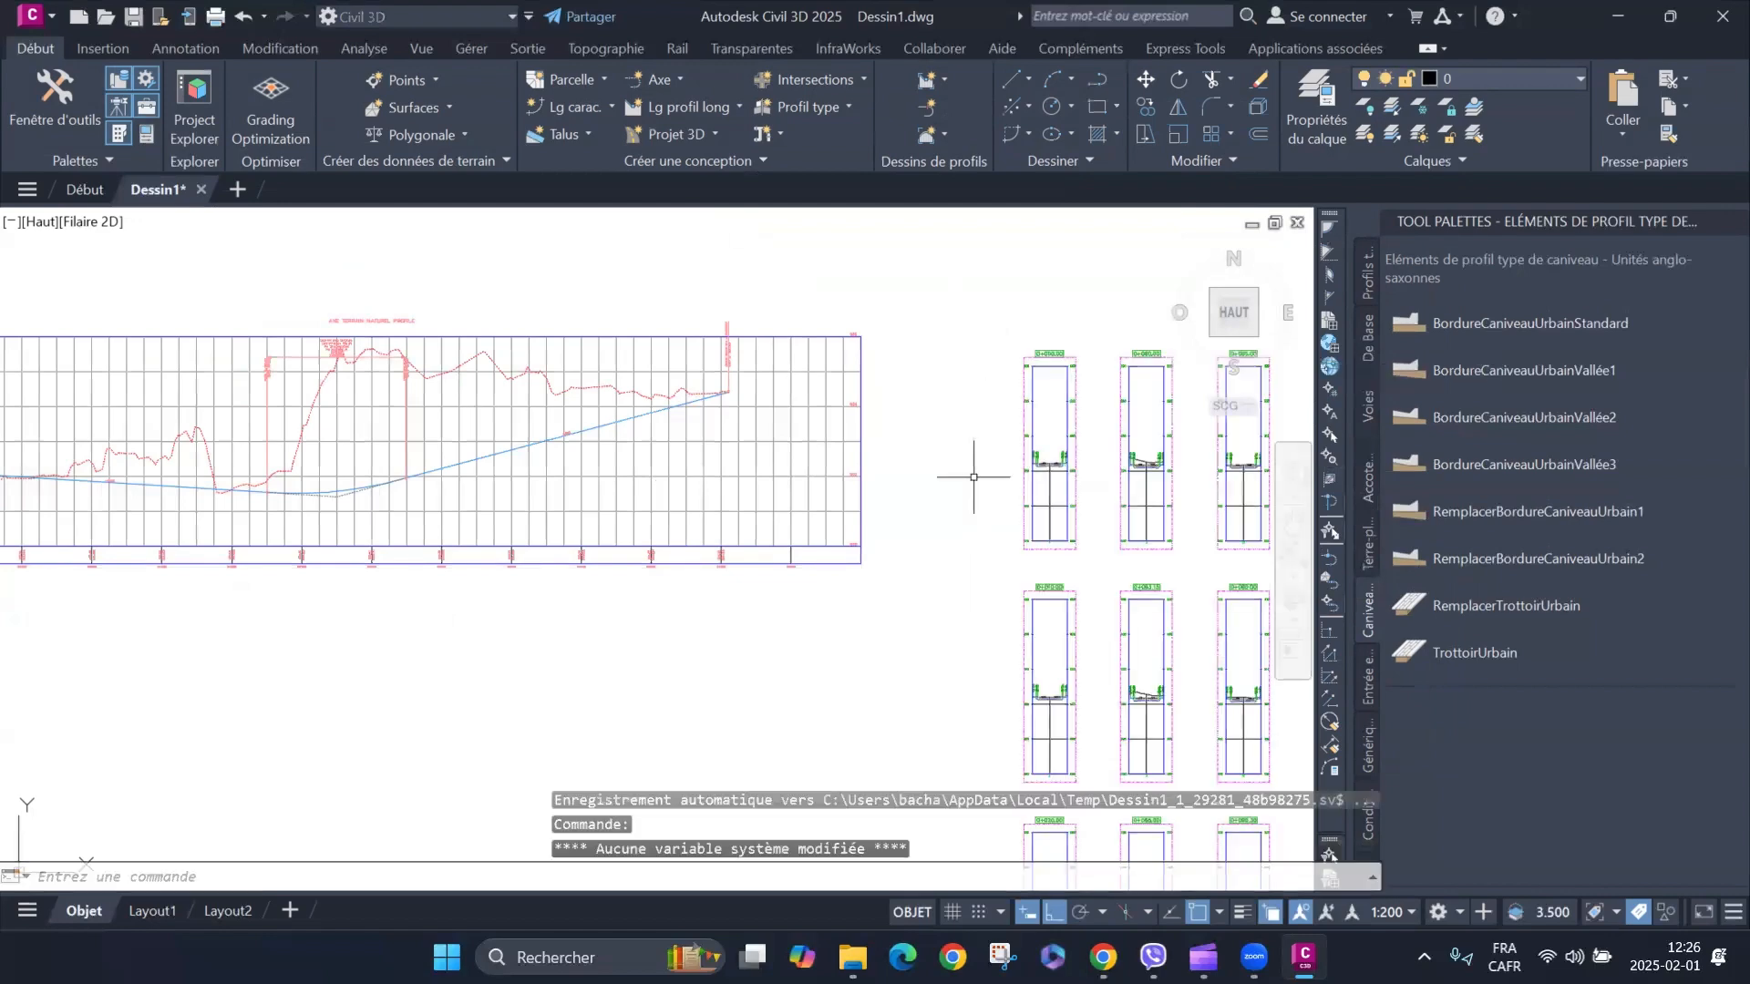
# Check the section properties of the natural ground line in the 0+000.00 section view.
pyautogui.scroll(-2, 931, 402)
pyautogui.scroll(-1, 931, 402)
pyautogui.scroll(7, 991, 425)
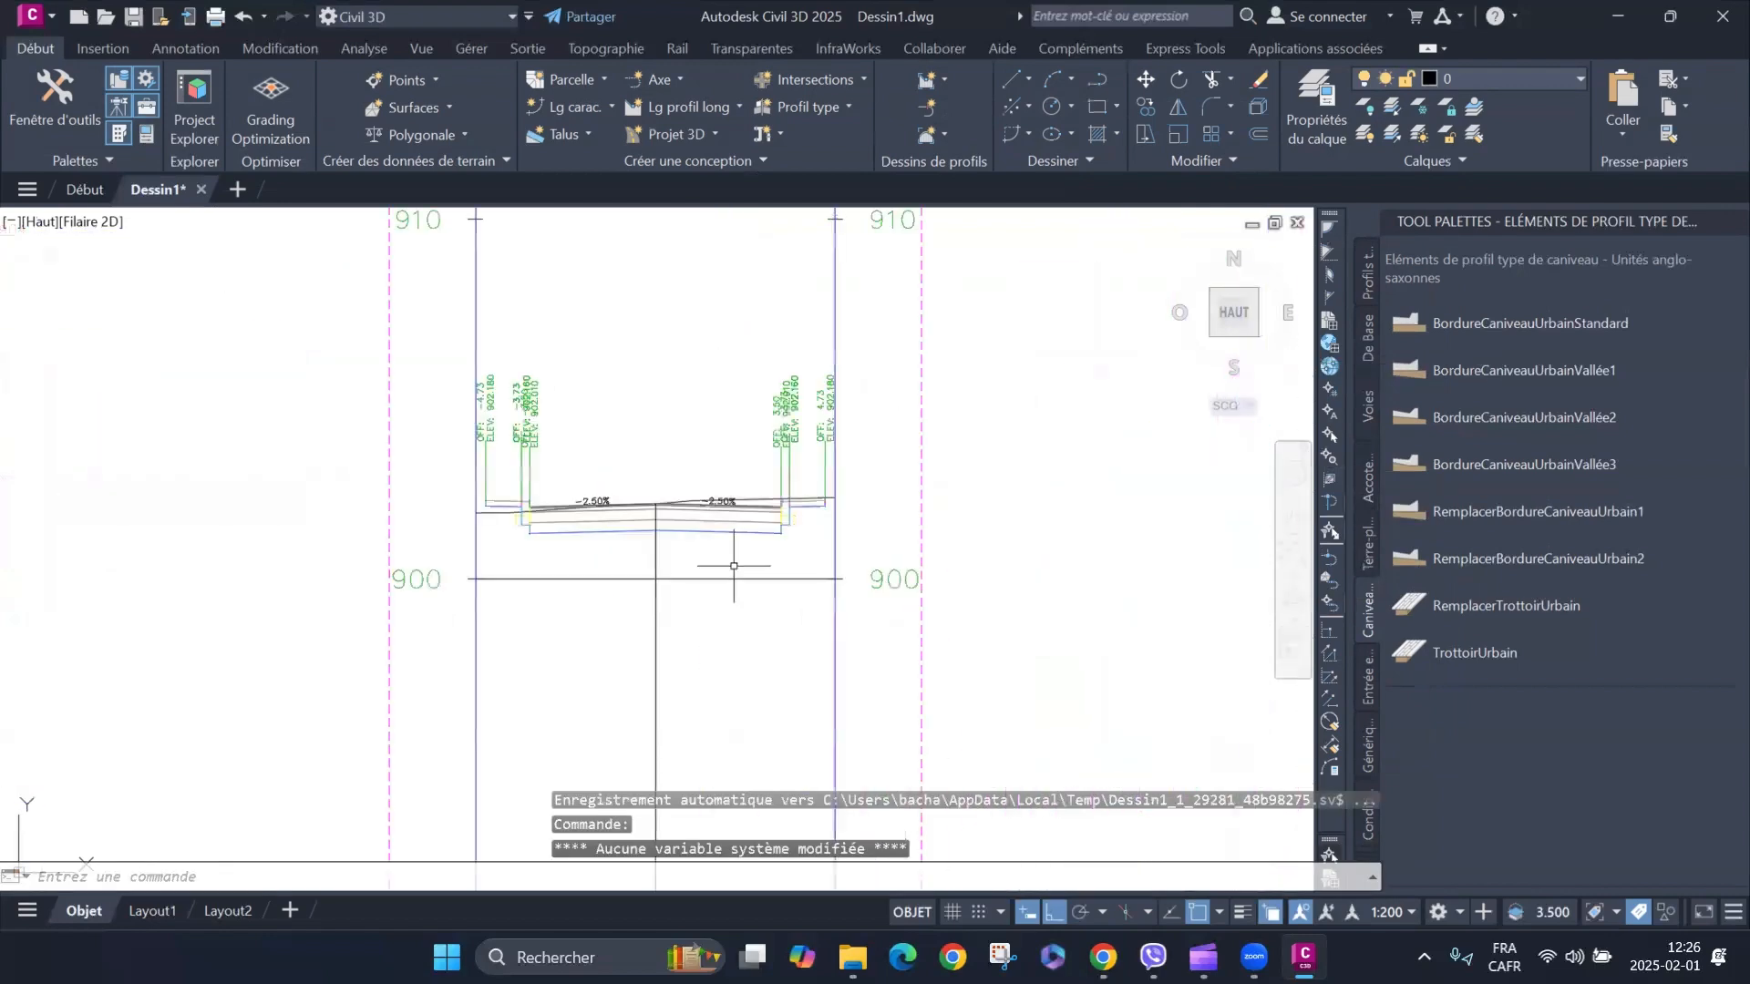
pyautogui.scroll(2, 610, 535)
pyautogui.scroll(2, 453, 533)
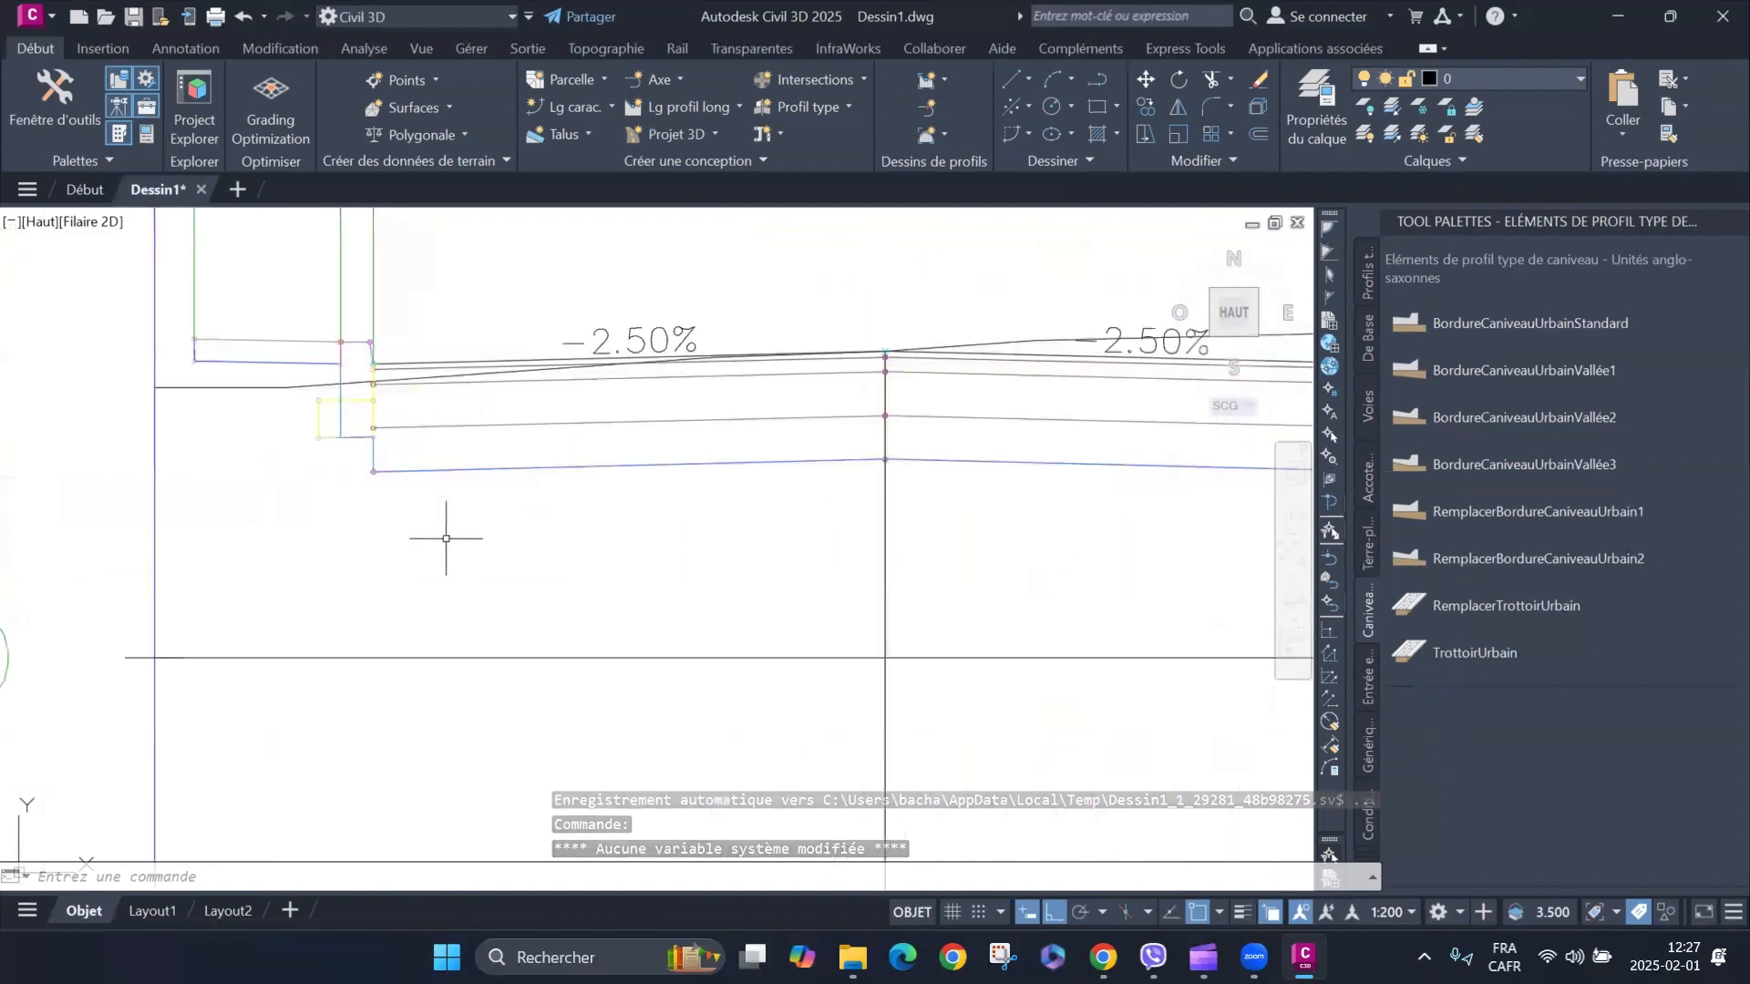
pyautogui.scroll(-4, 927, 506)
pyautogui.scroll(6, 703, 437)
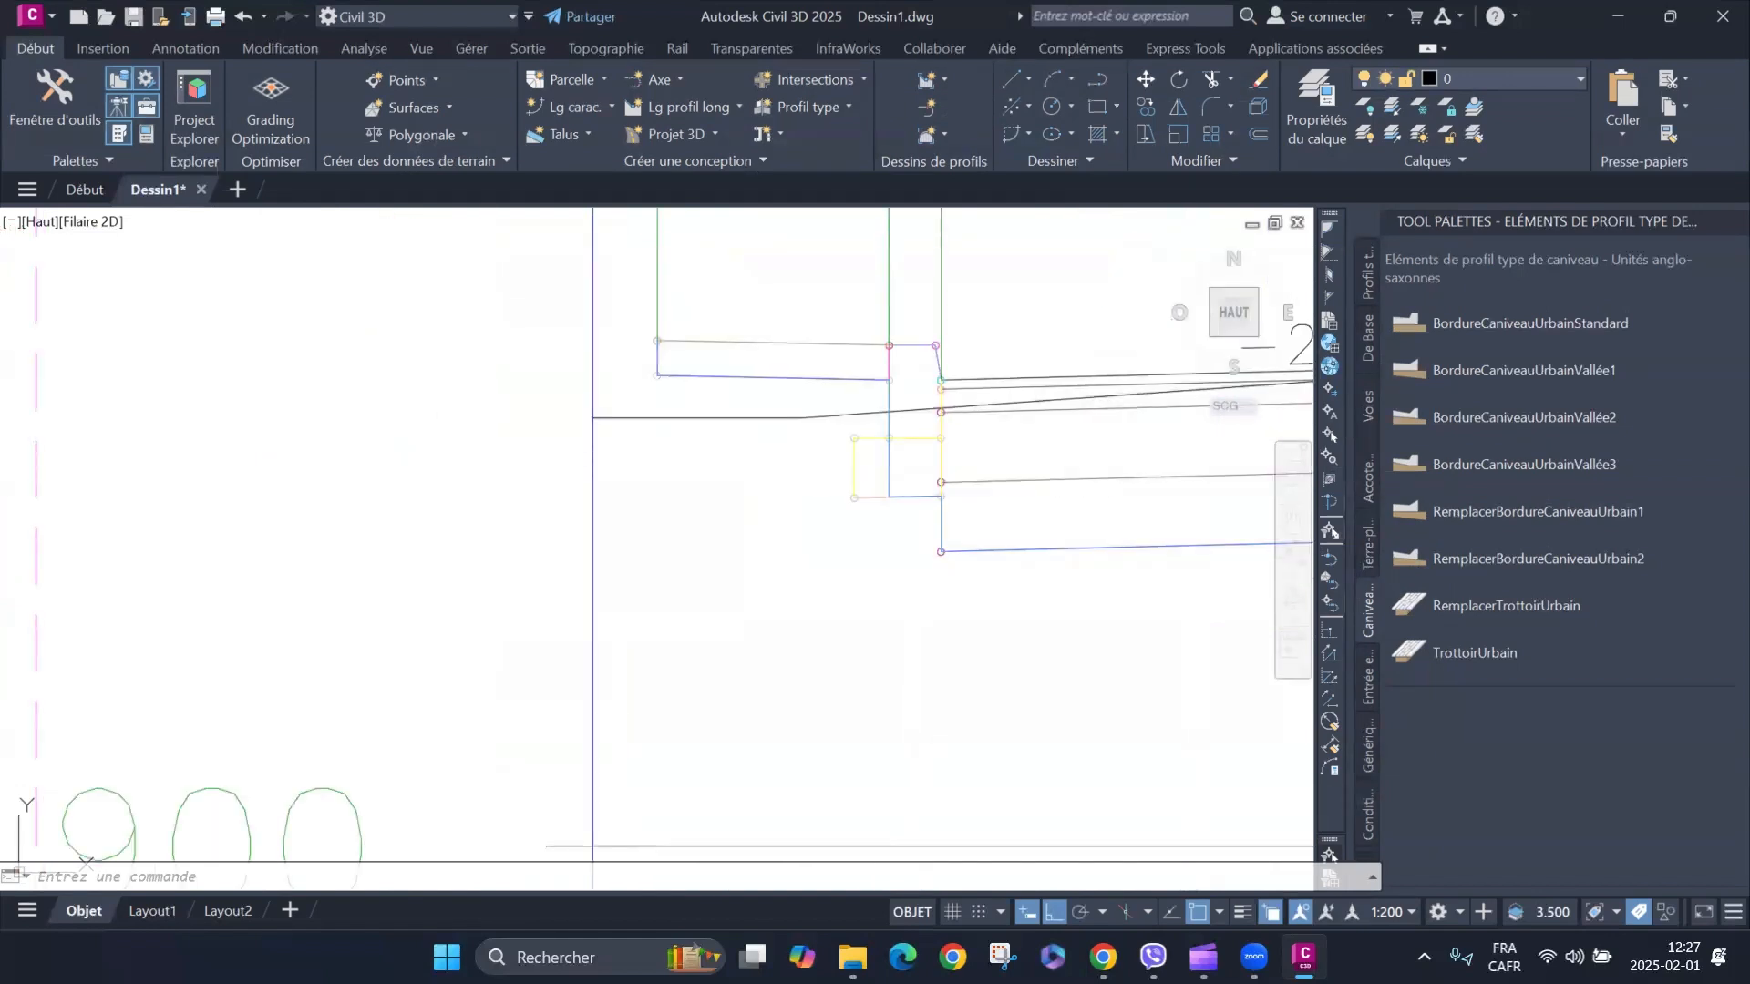
pyautogui.click(721, 419)
pyautogui.rightClick(701, 462)
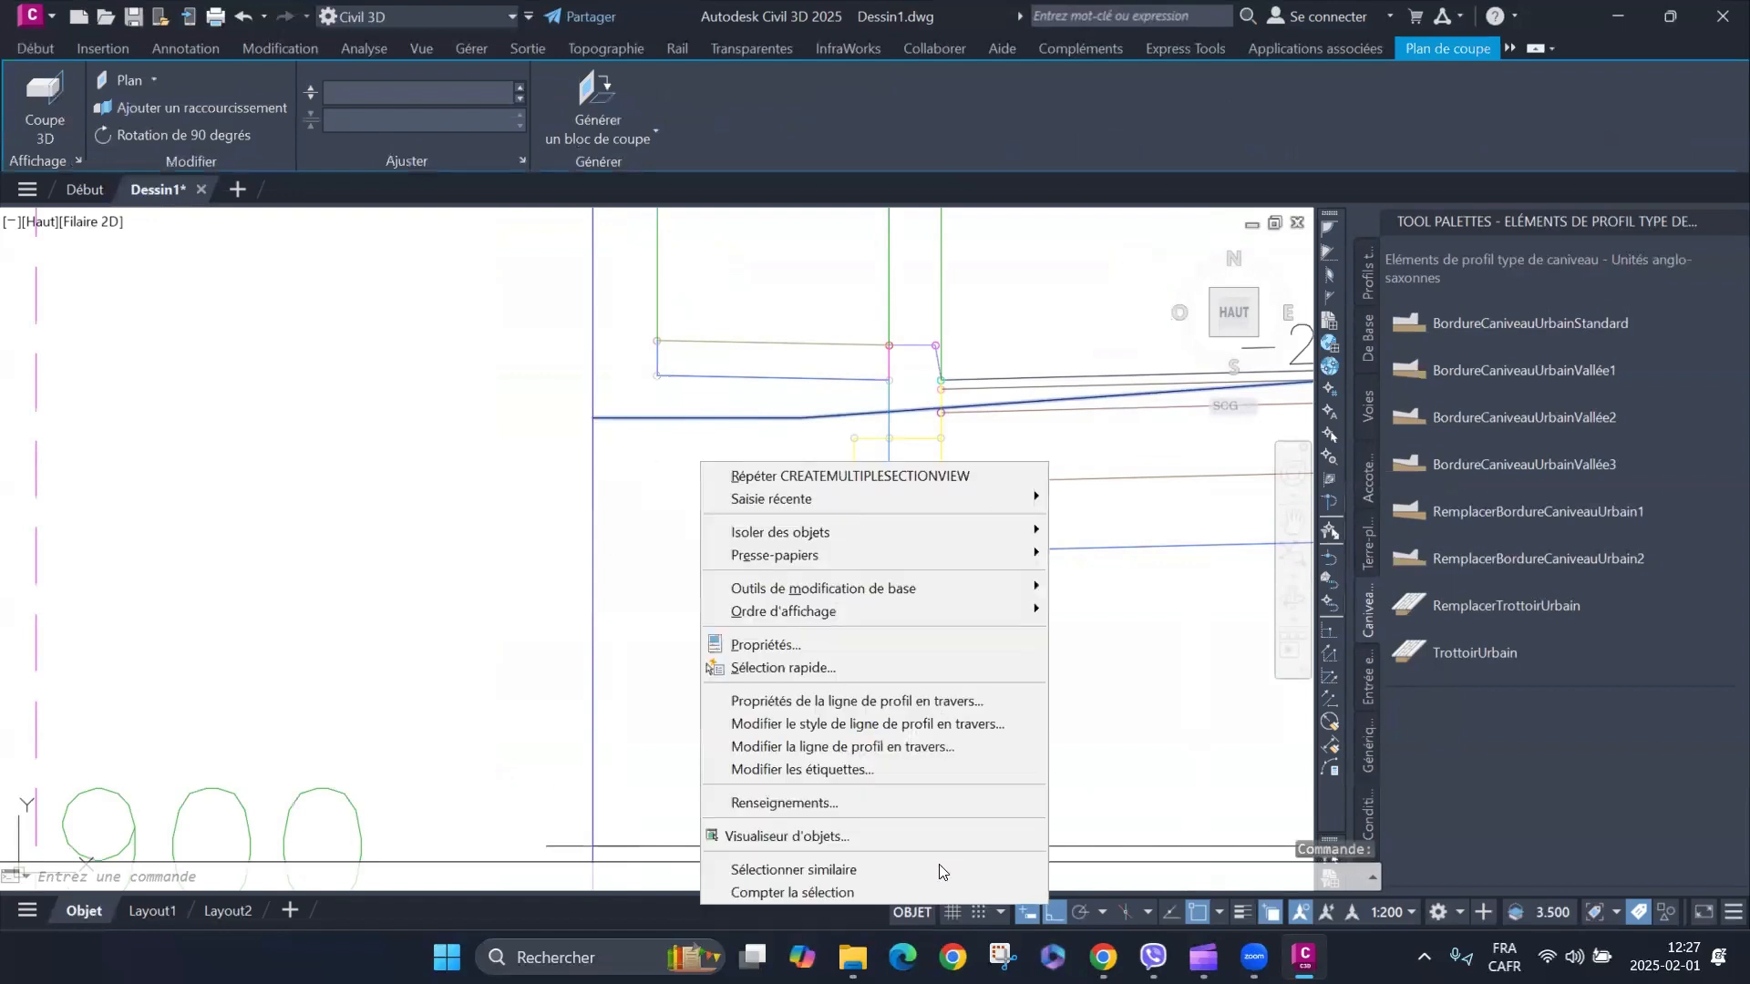
pyautogui.click(931, 701)
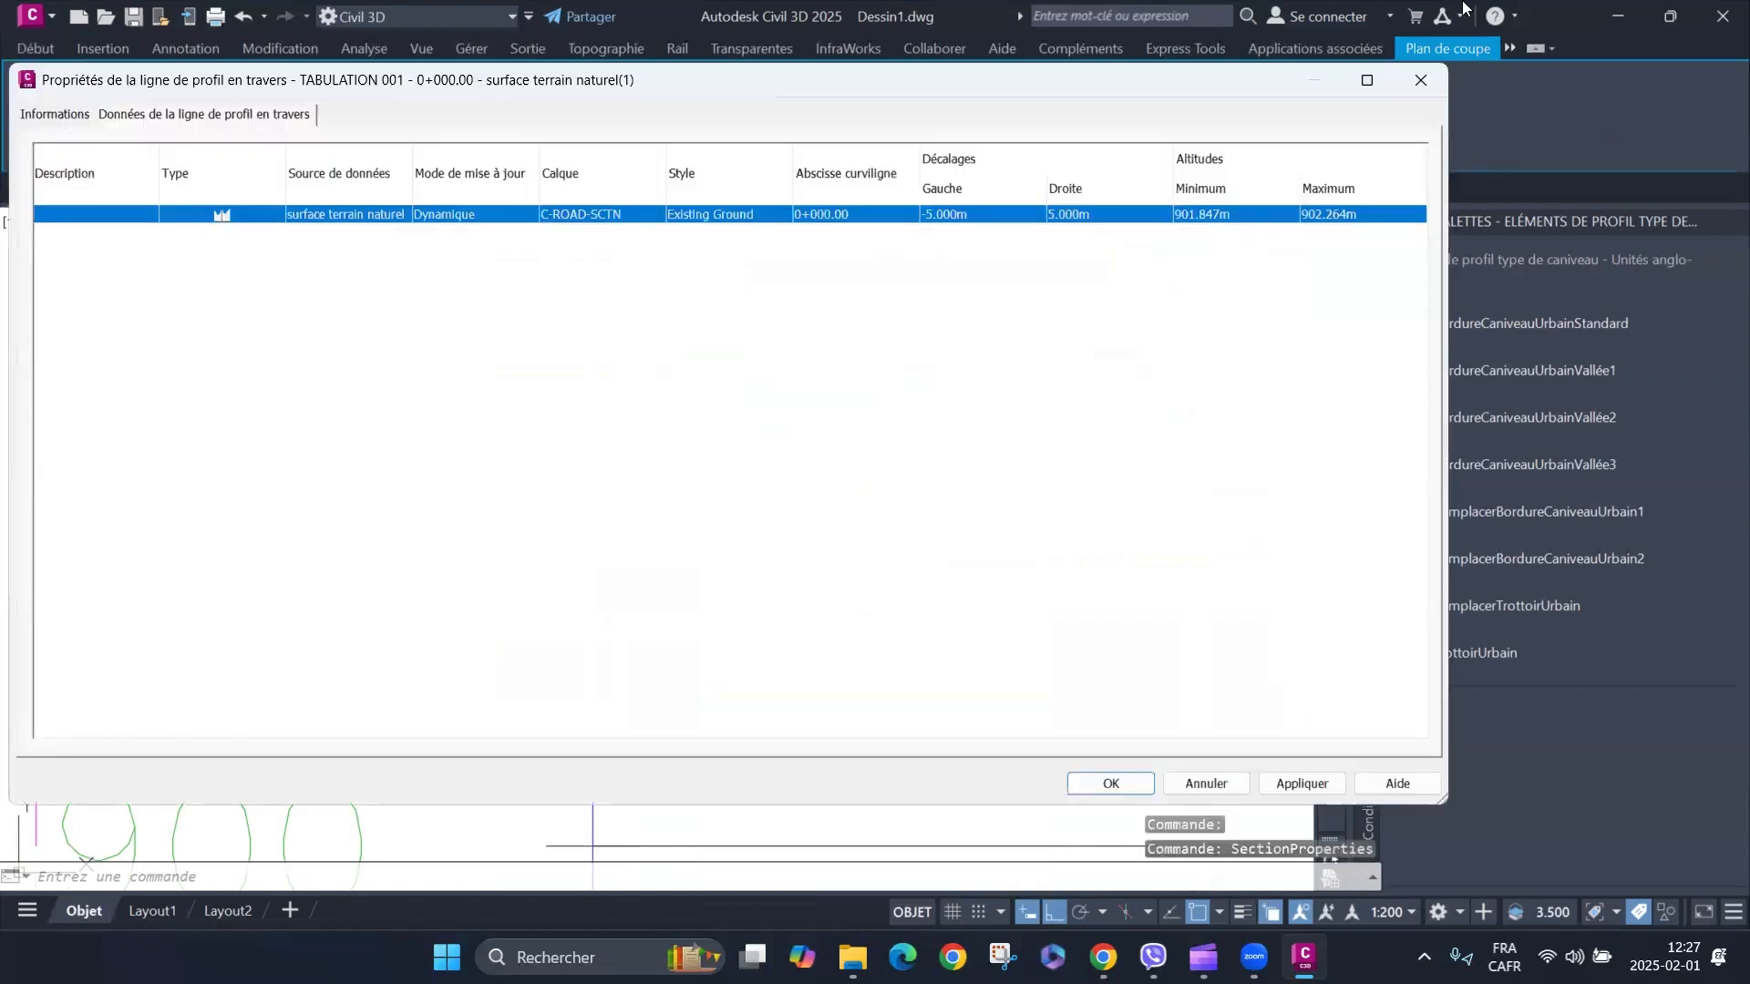
pyautogui.click(1413, 79)
# Deselect the ground line and examine the layout of the generated section views beside the profile view.
pyautogui.scroll(-10, 832, 495)
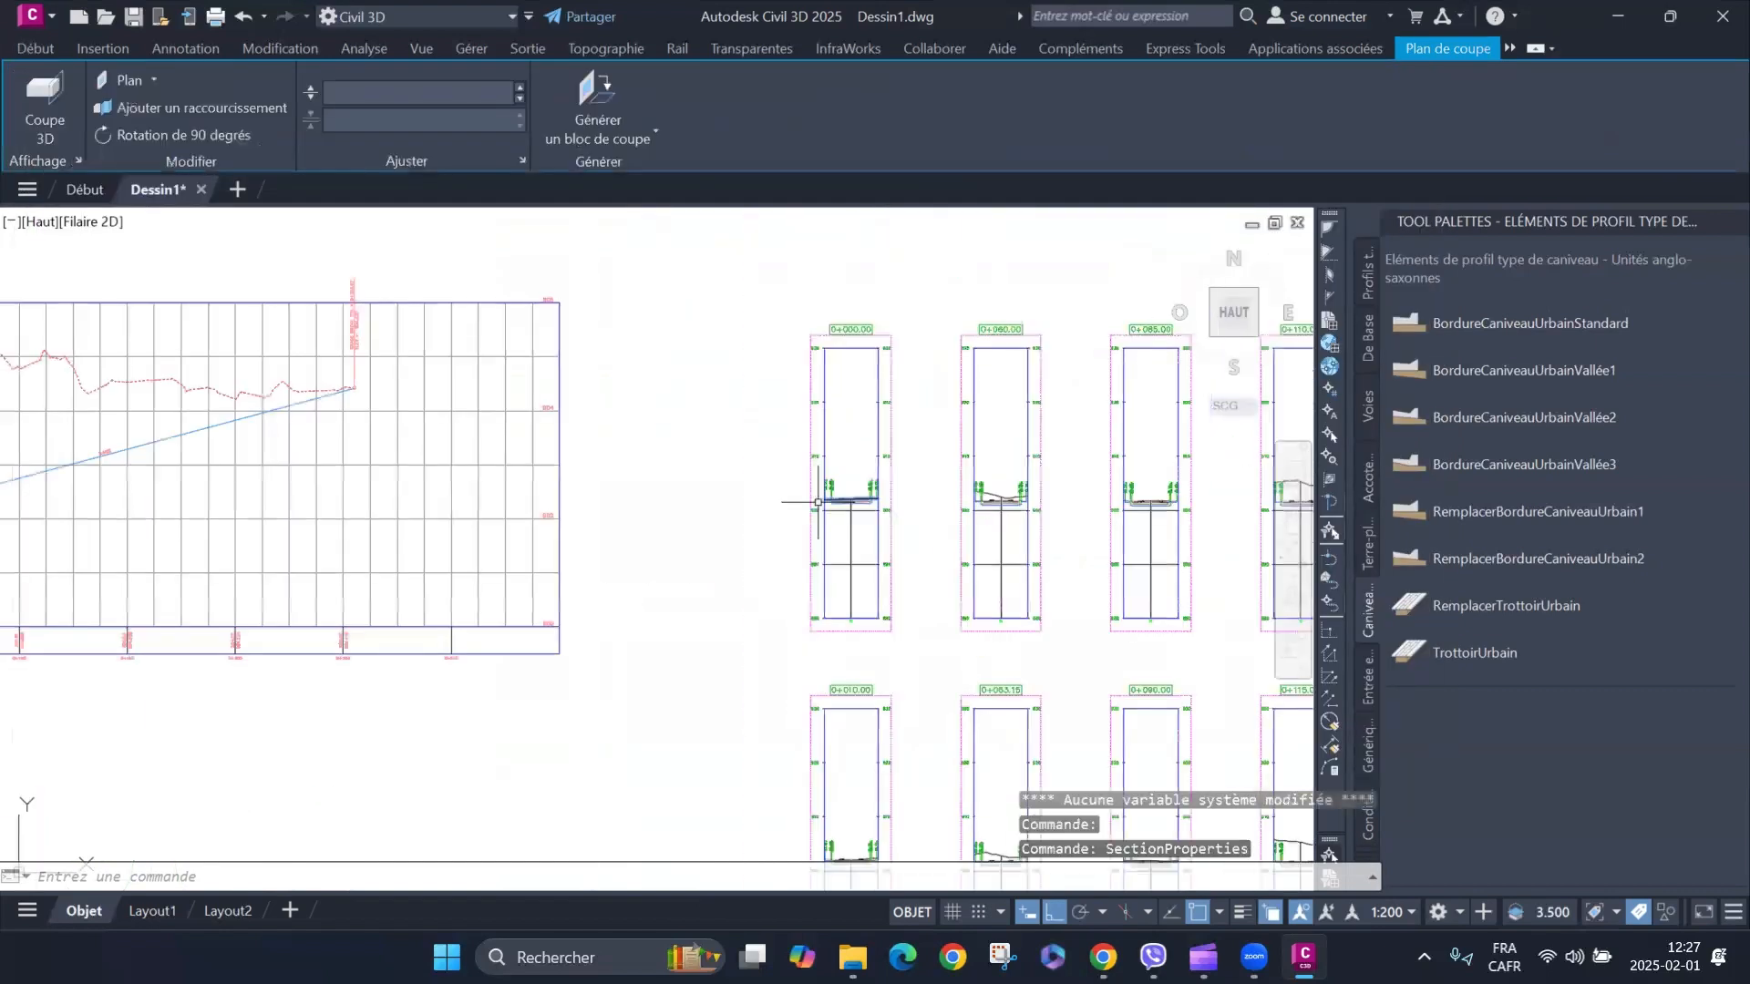
pyautogui.scroll(8, 876, 797)
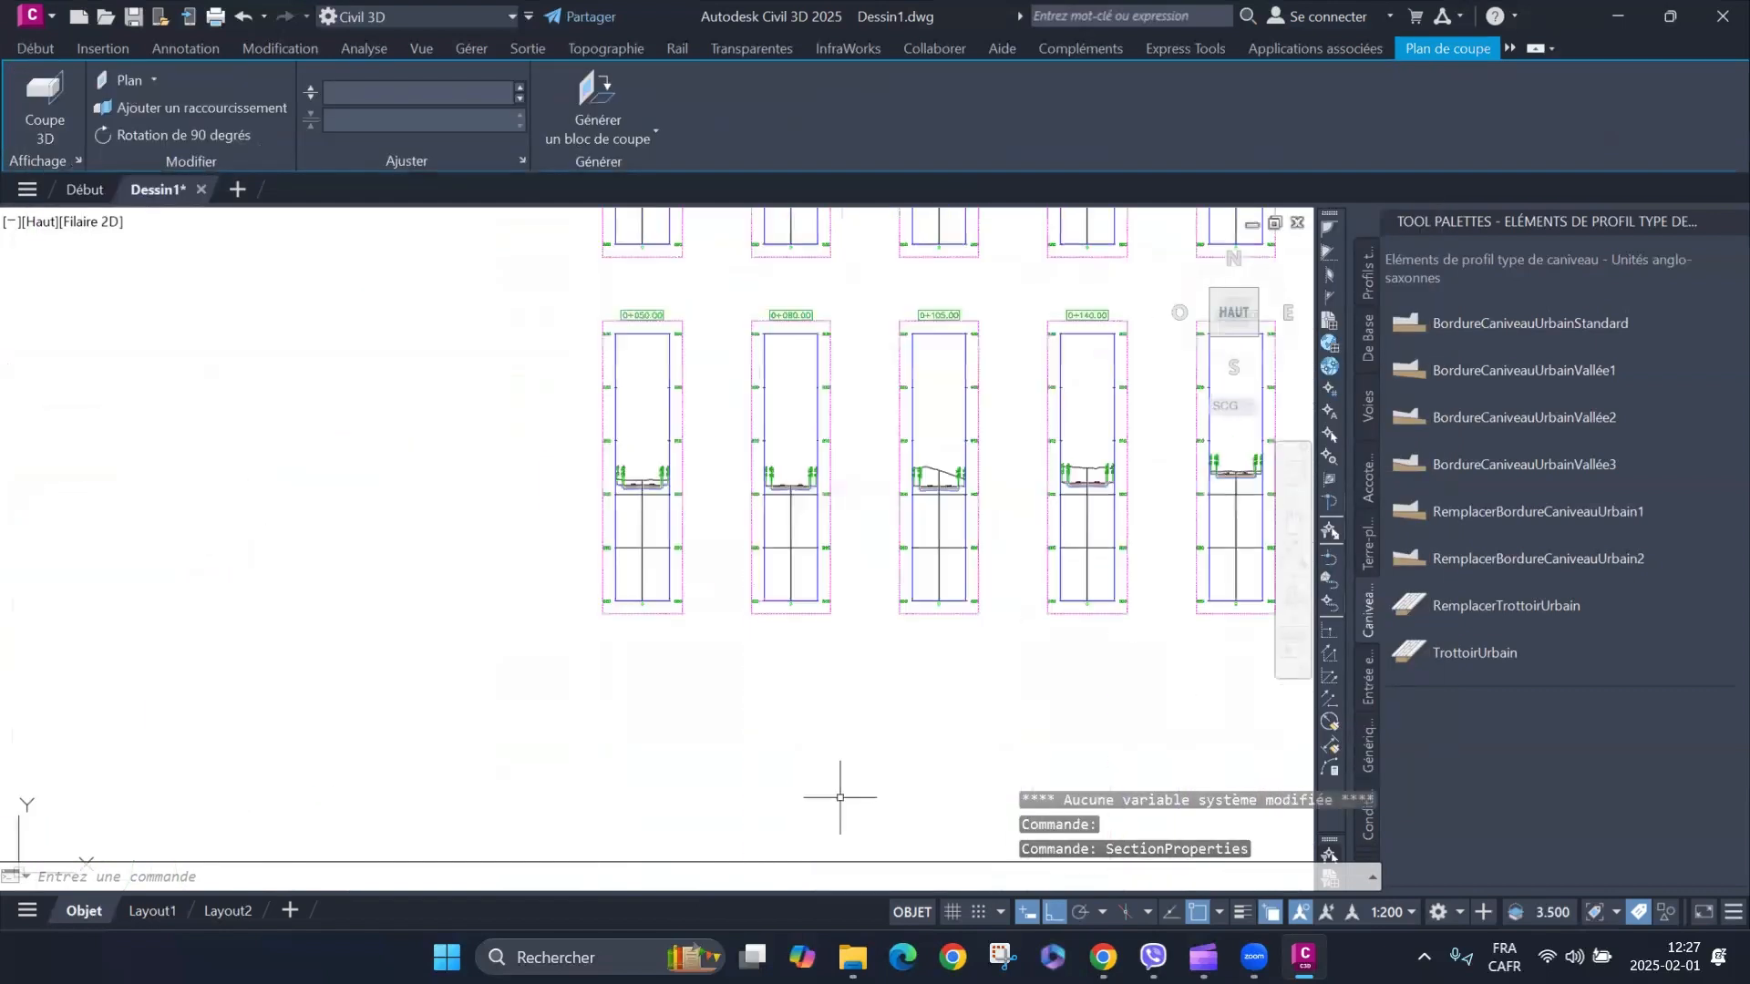
pyautogui.scroll(-4, 785, 705)
pyautogui.press('Escape')
pyautogui.press('Escape')
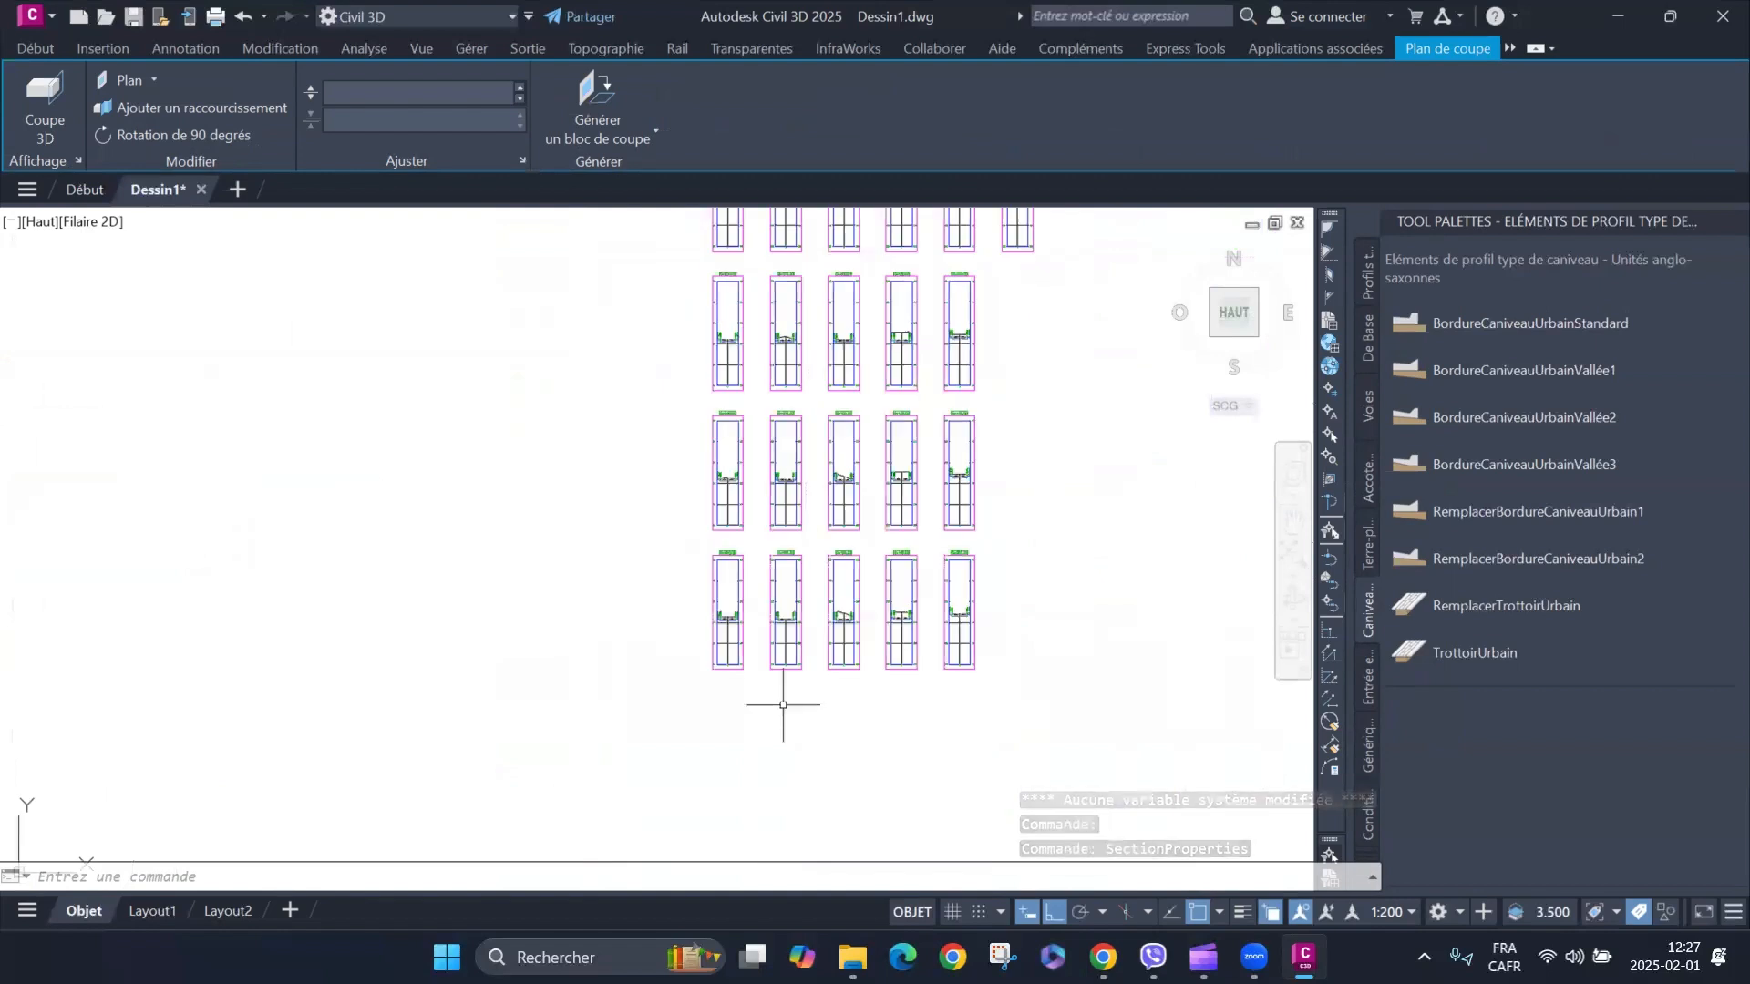
pyautogui.scroll(-5, 852, 747)
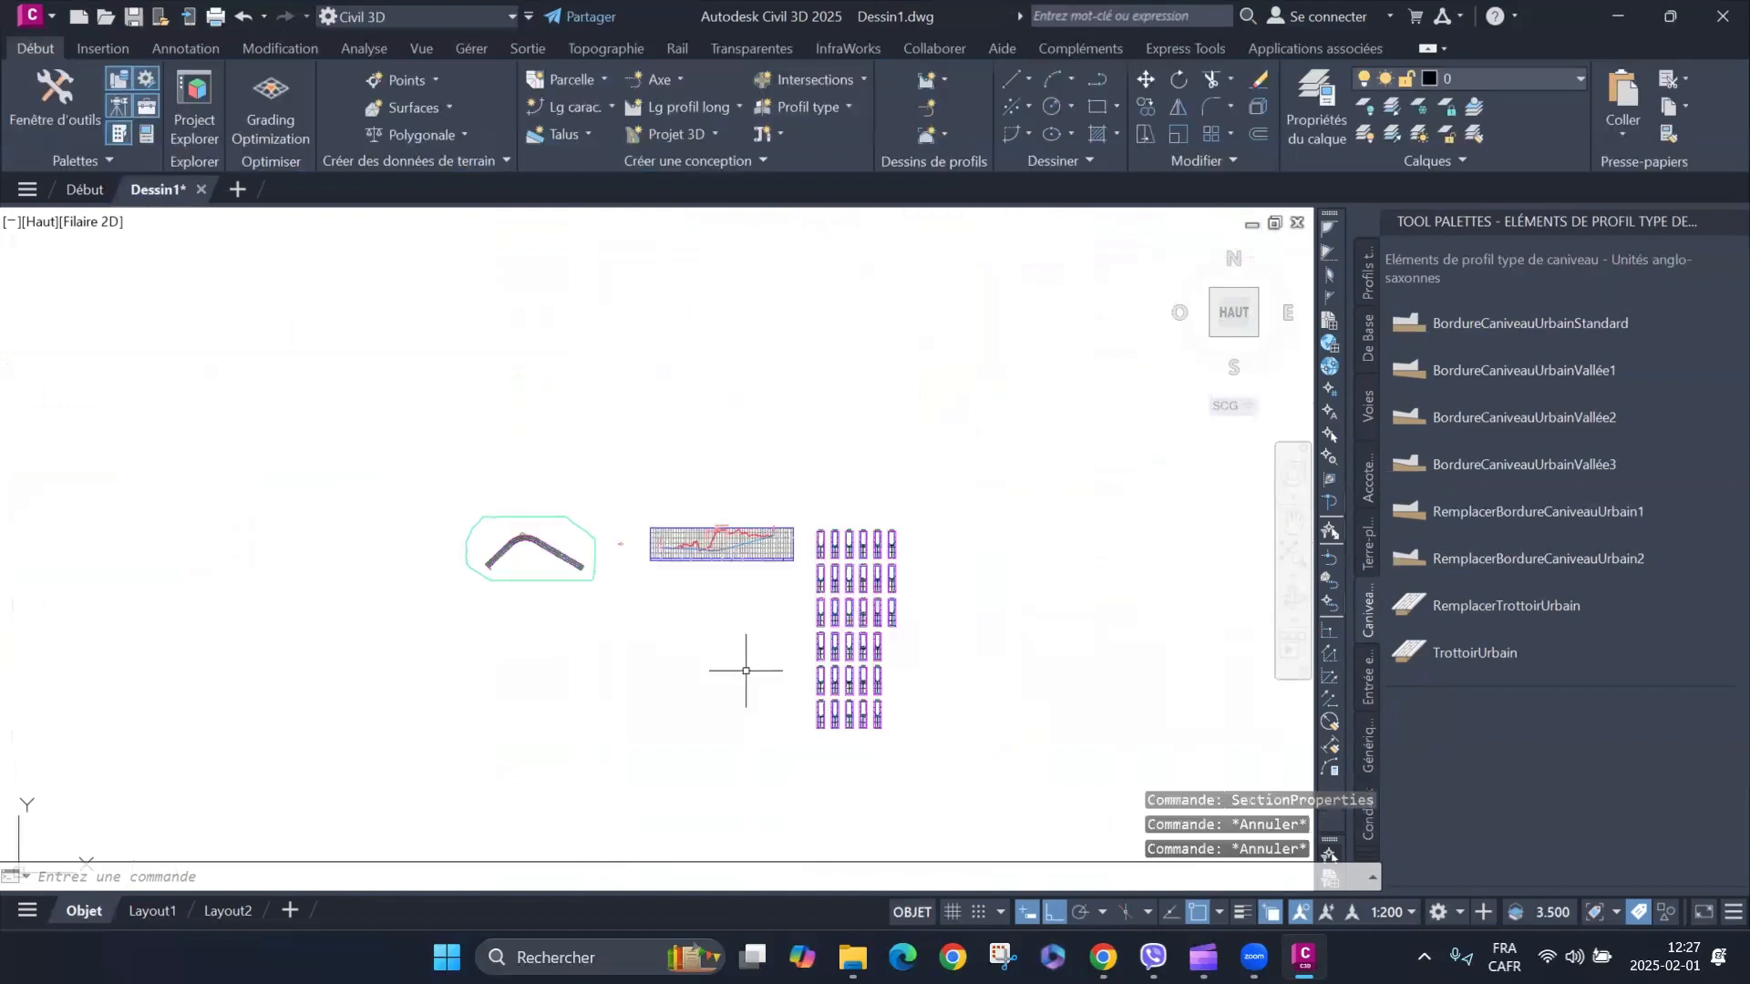
pyautogui.scroll(6, 801, 538)
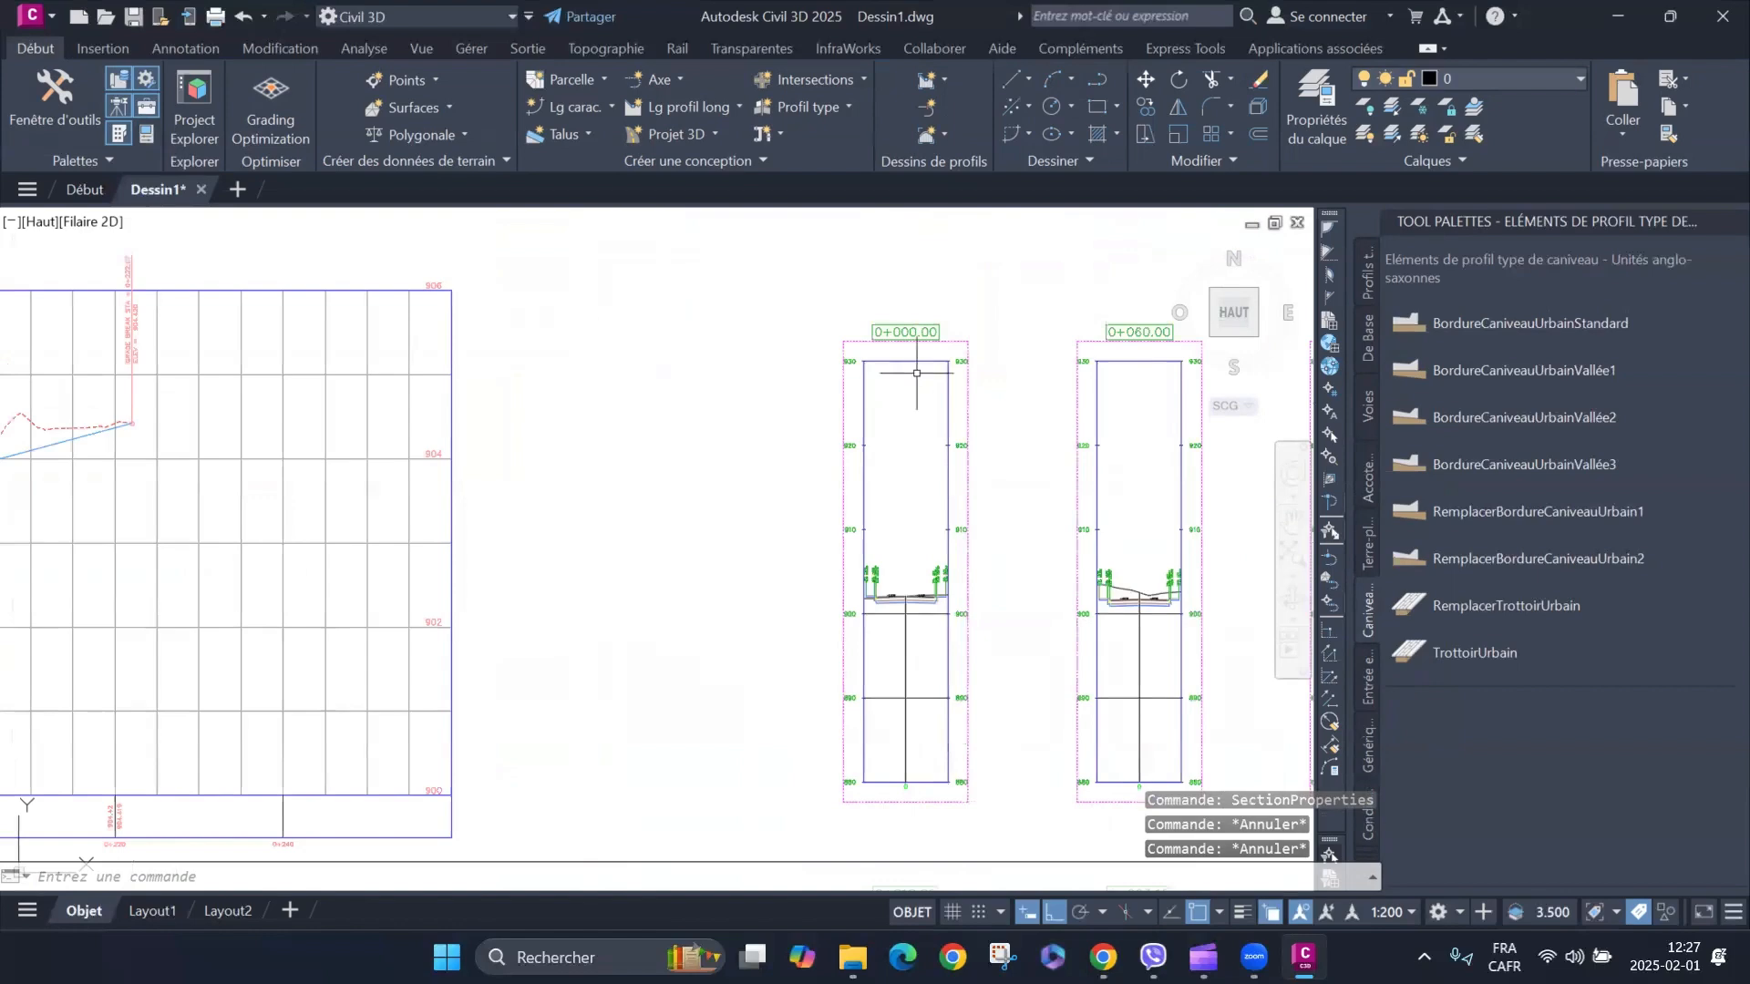
pyautogui.scroll(-5, 922, 742)
pyautogui.scroll(4, 893, 660)
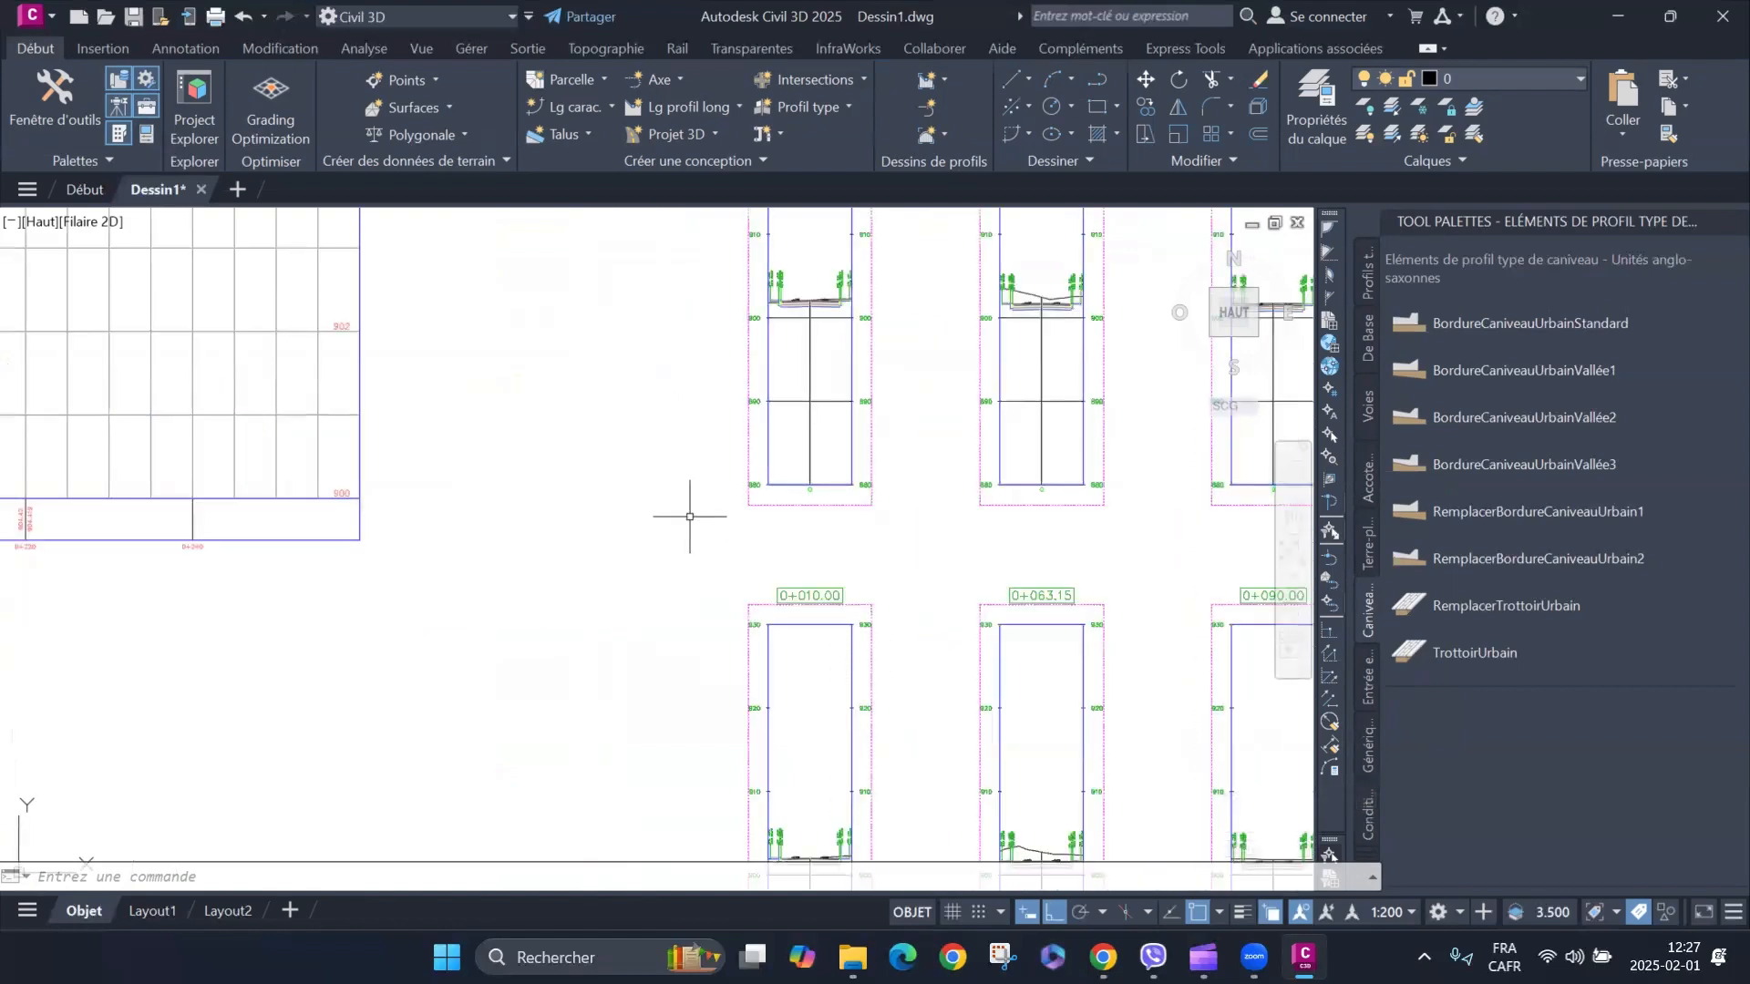
pyautogui.scroll(-2, 710, 533)
pyautogui.scroll(-2, 713, 541)
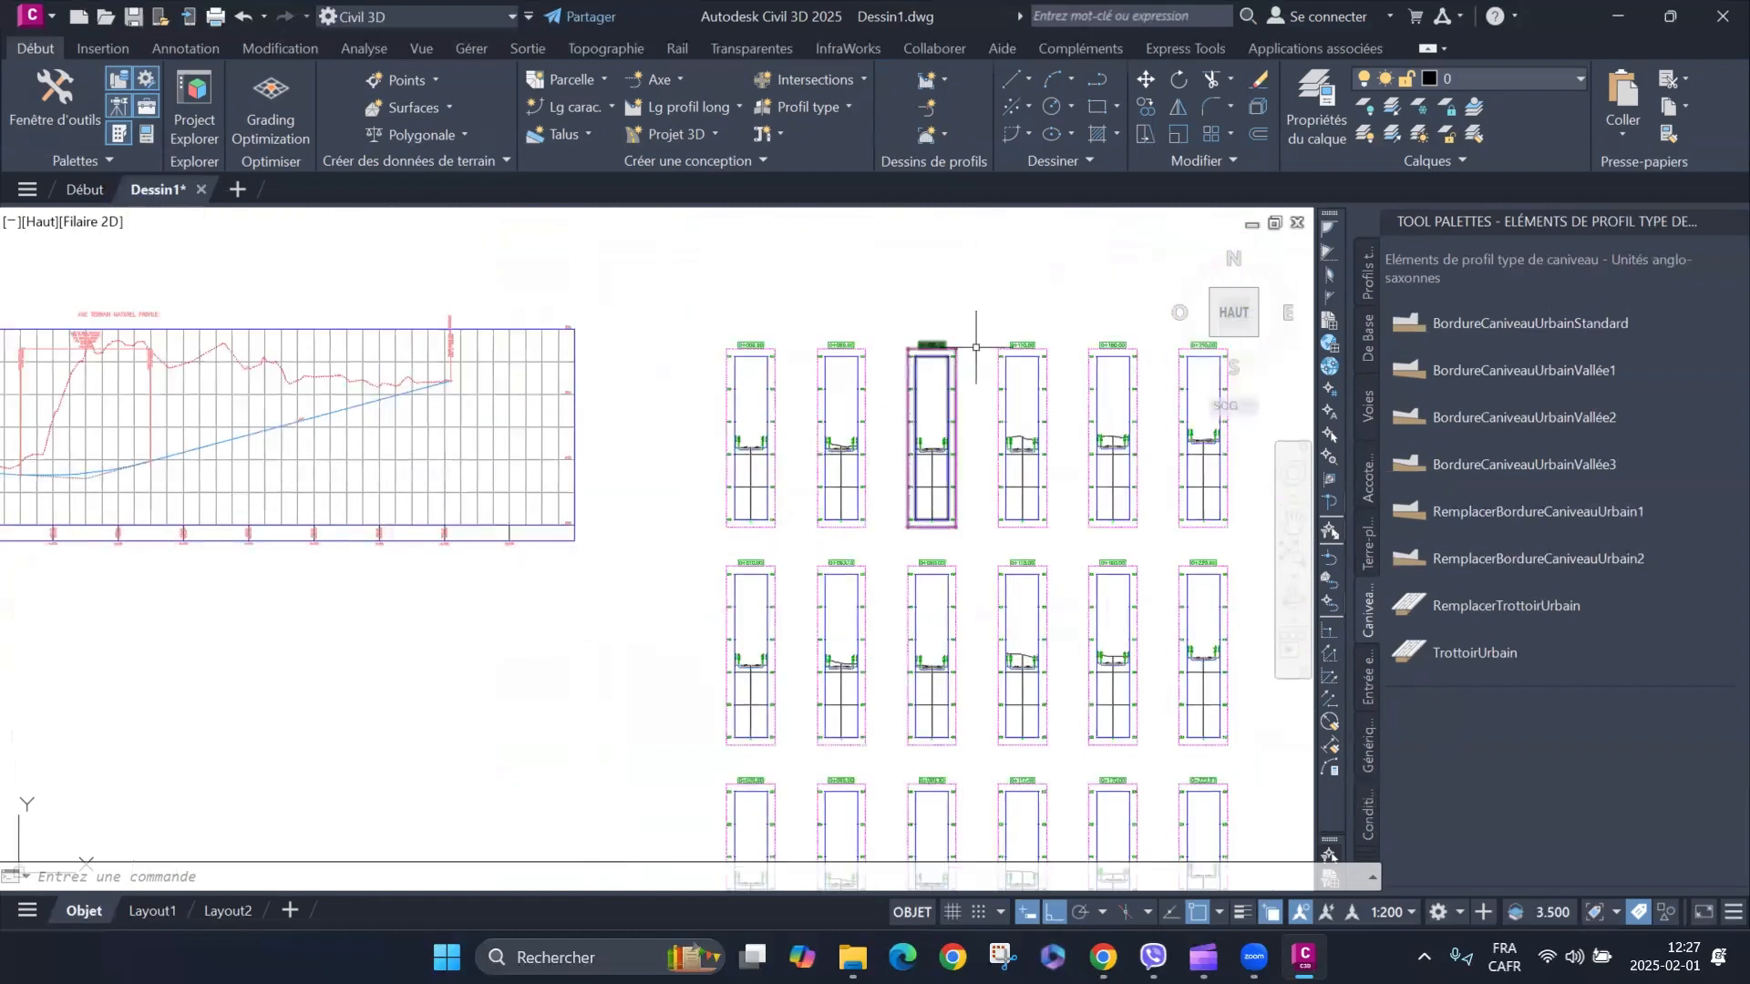
# Select the 0+000.00 section view and open the properties of its view group.
pyautogui.scroll(5, 799, 397)
pyautogui.scroll(-3, 820, 498)
pyautogui.scroll(3, 802, 524)
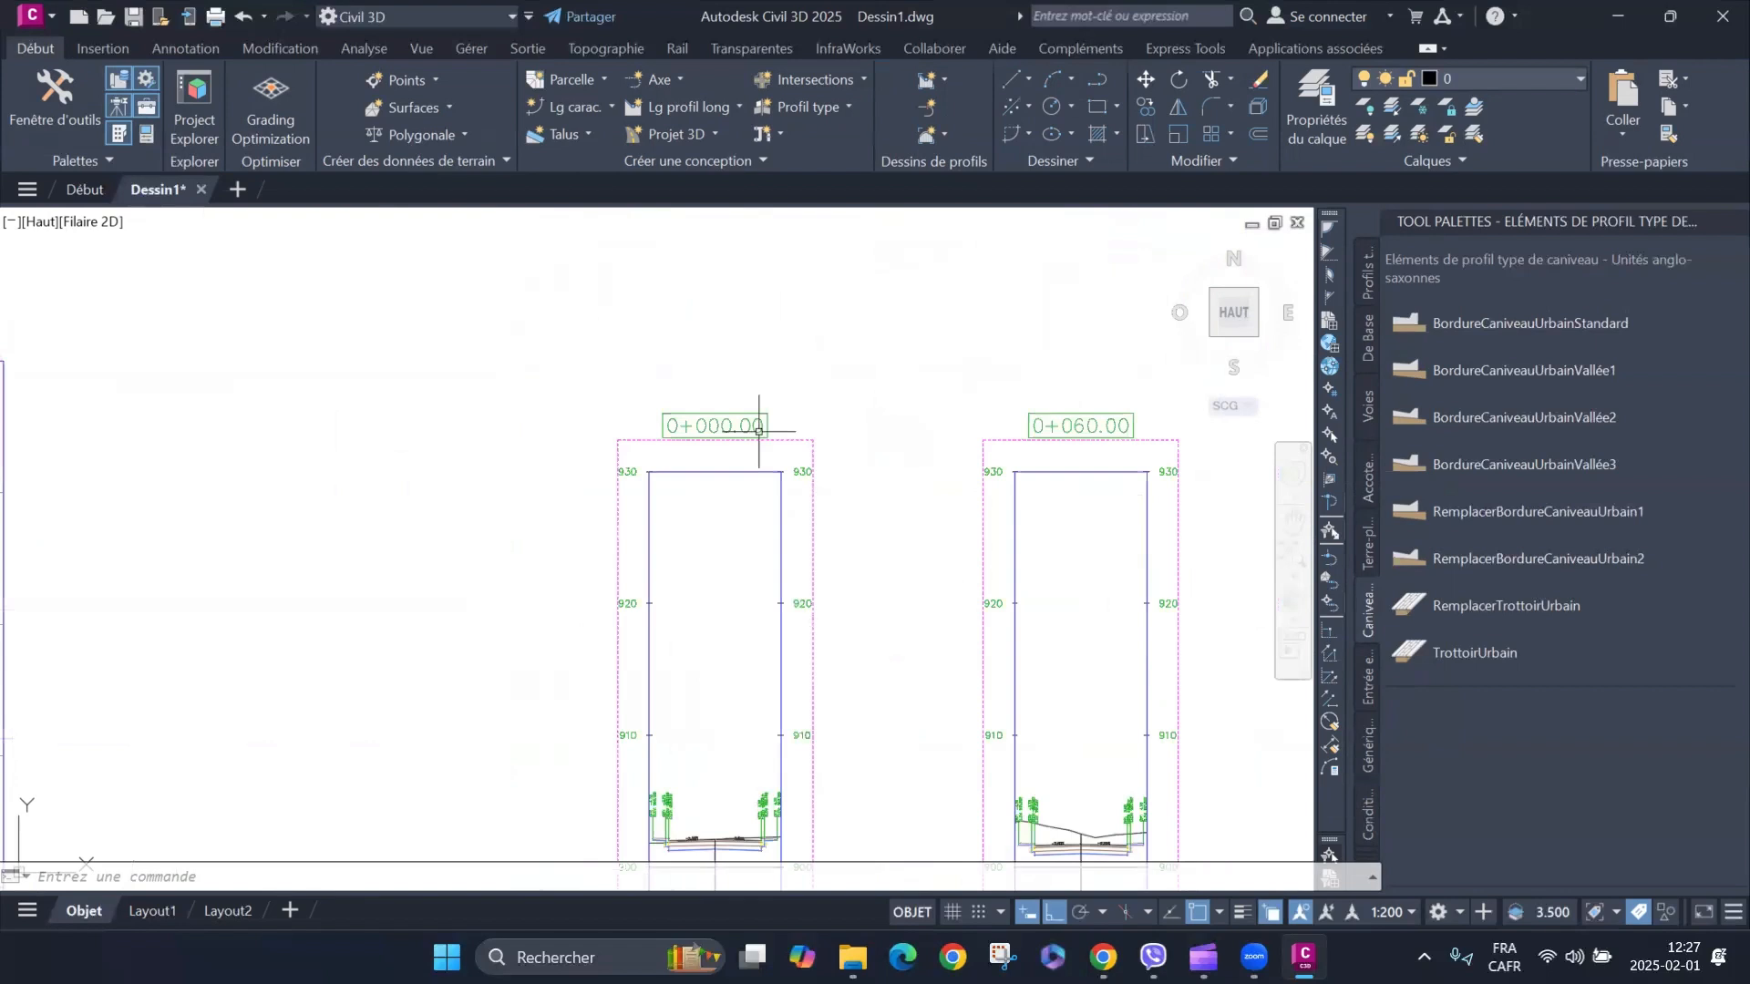
pyautogui.click(848, 519)
pyautogui.click(807, 548)
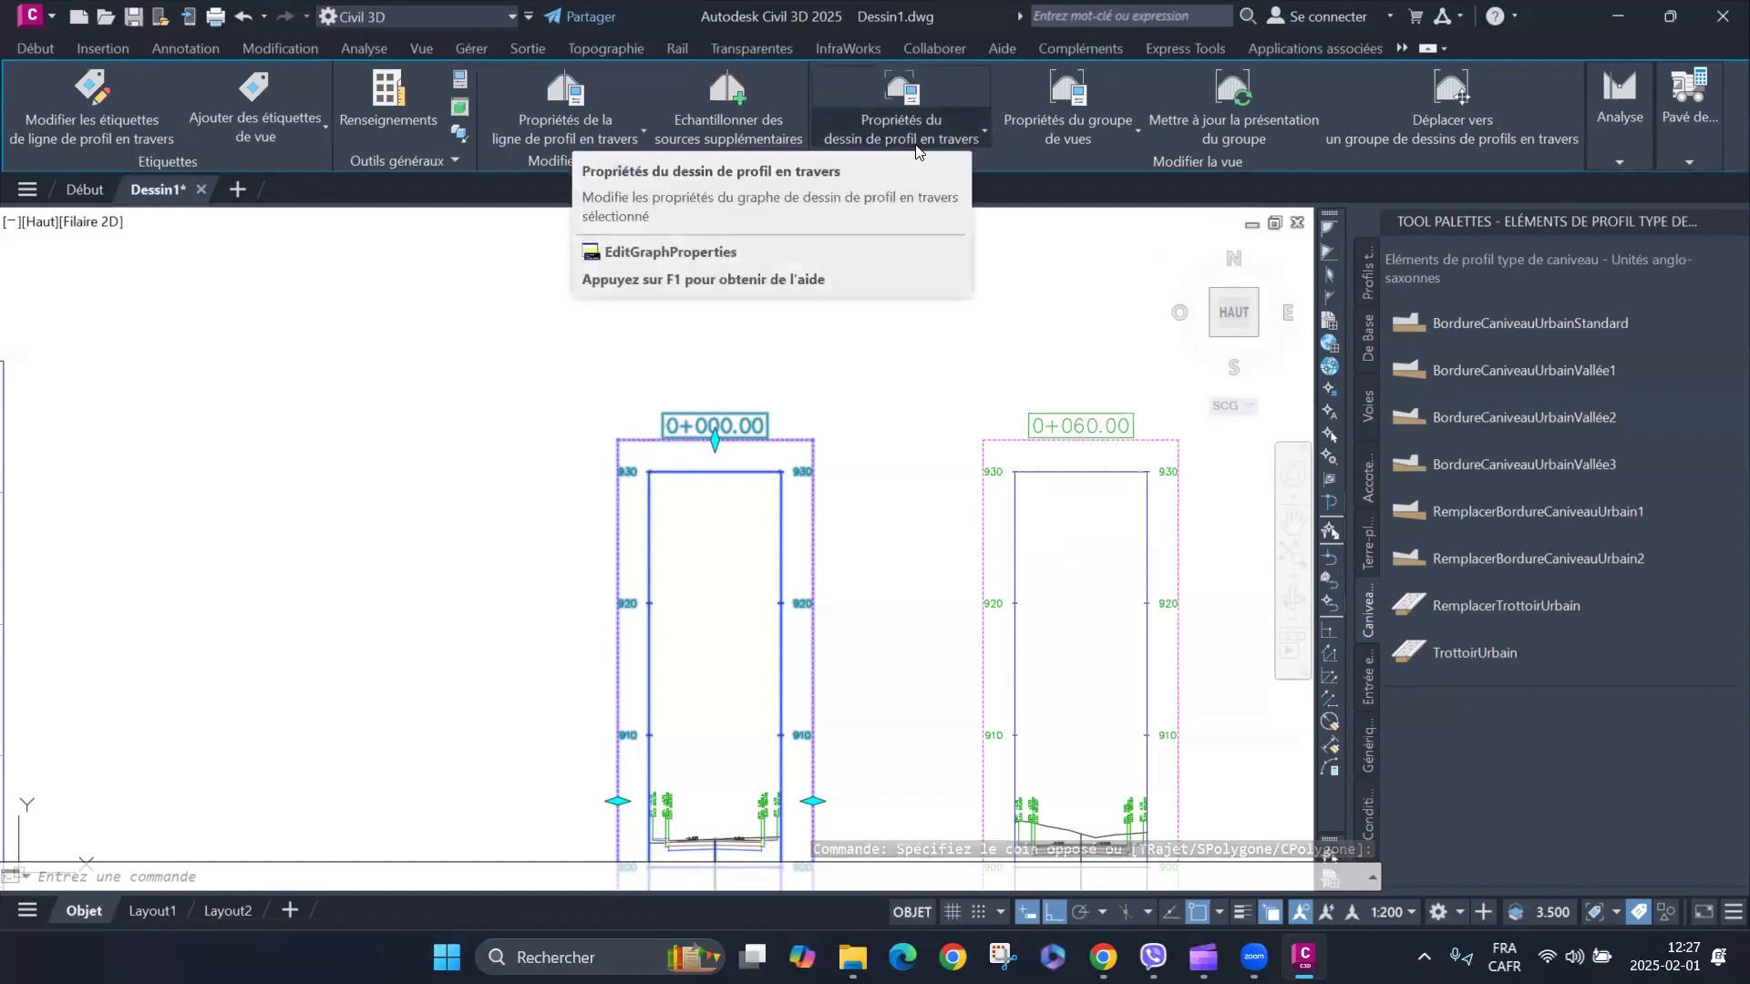
pyautogui.click(1113, 136)
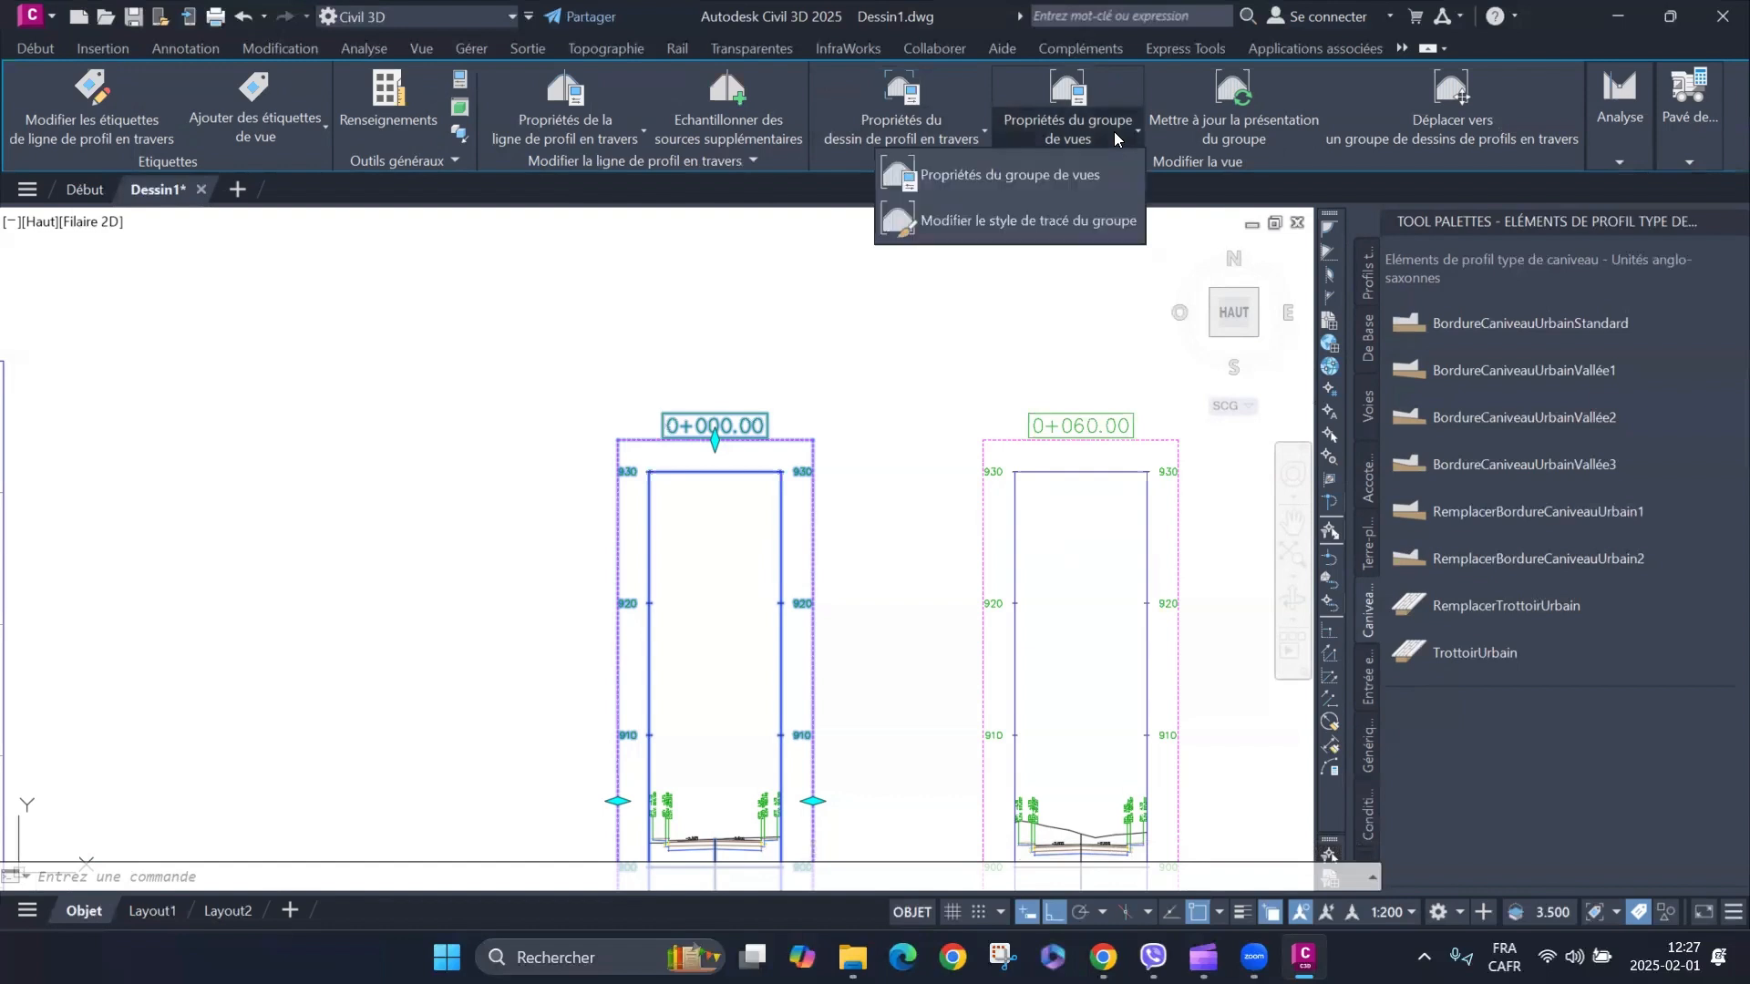
pyautogui.click(1061, 170)
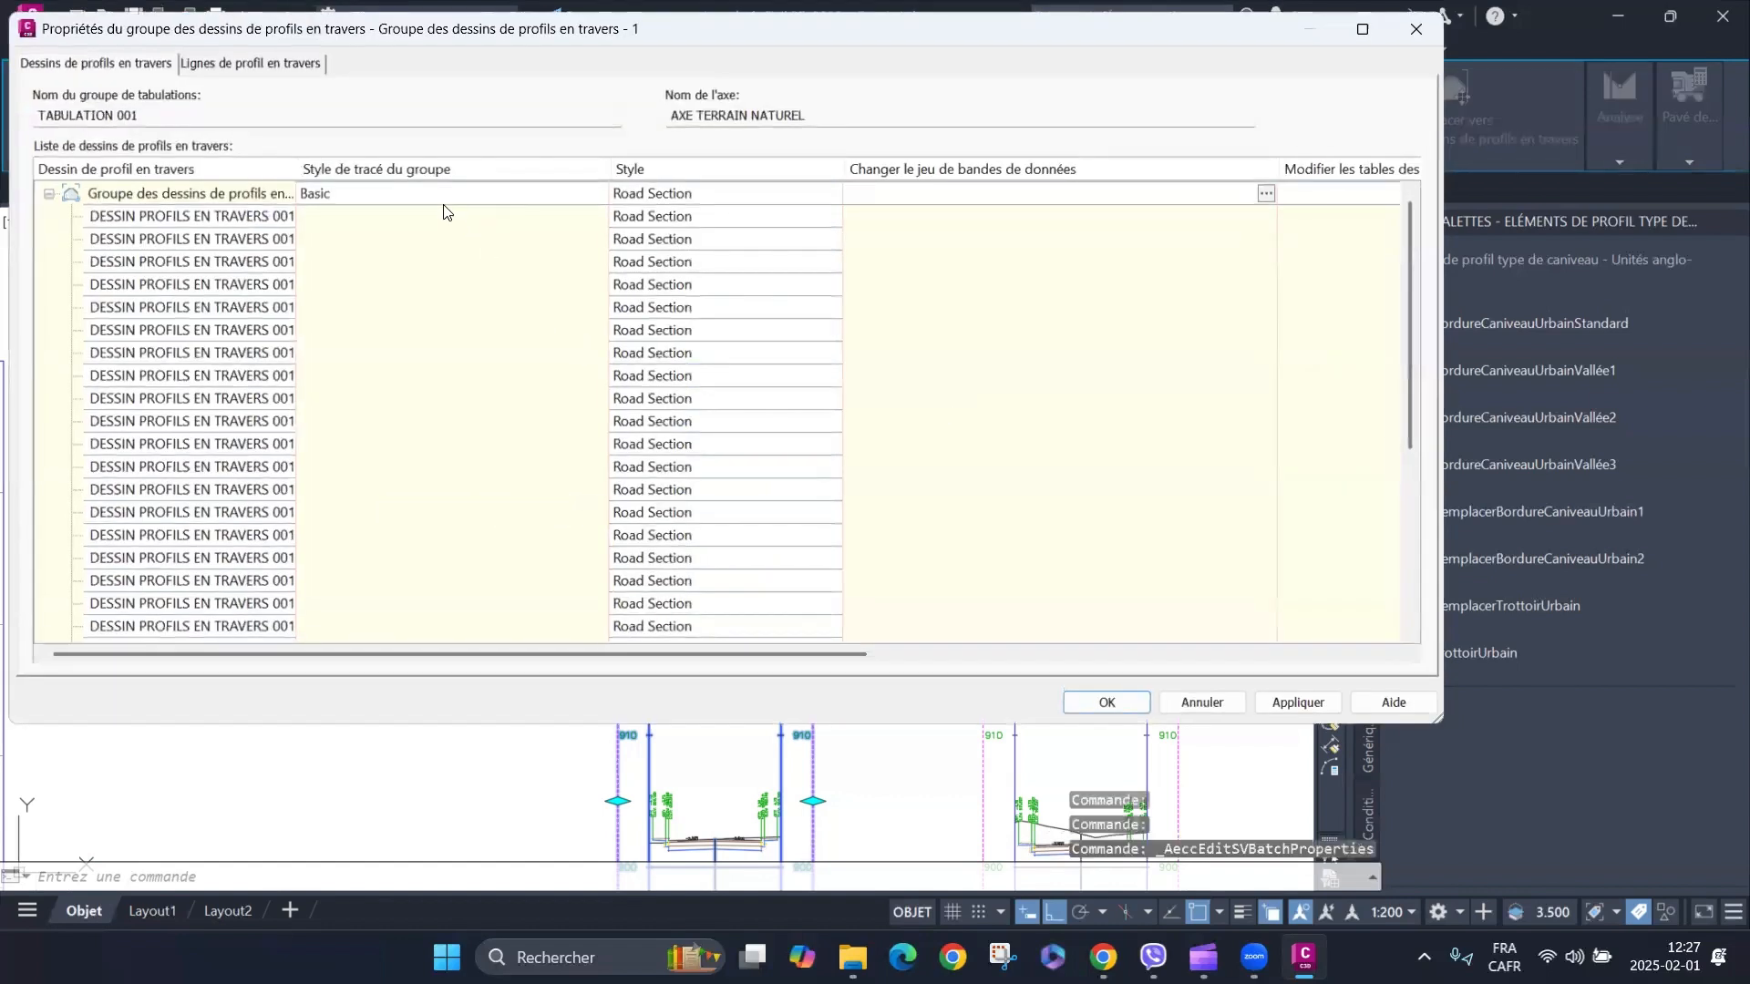
# Inspect the plot area and display settings of the group plot style Basic without changing them.
pyautogui.click(465, 193)
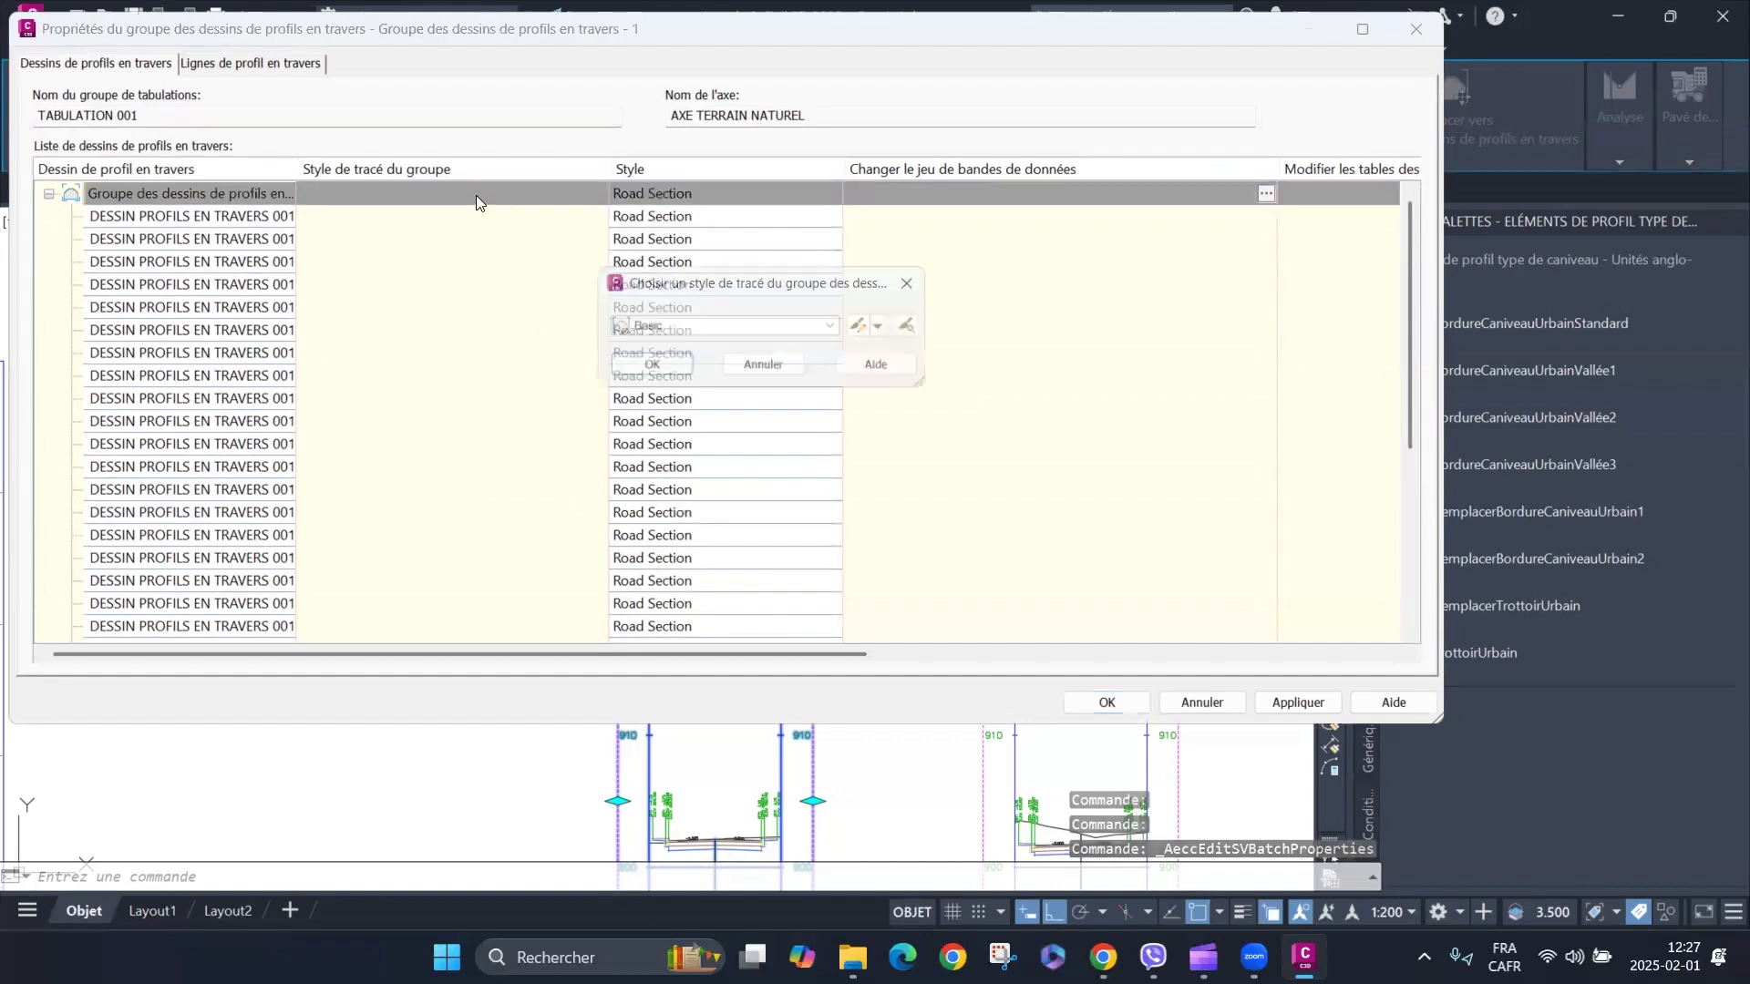
pyautogui.click(832, 324)
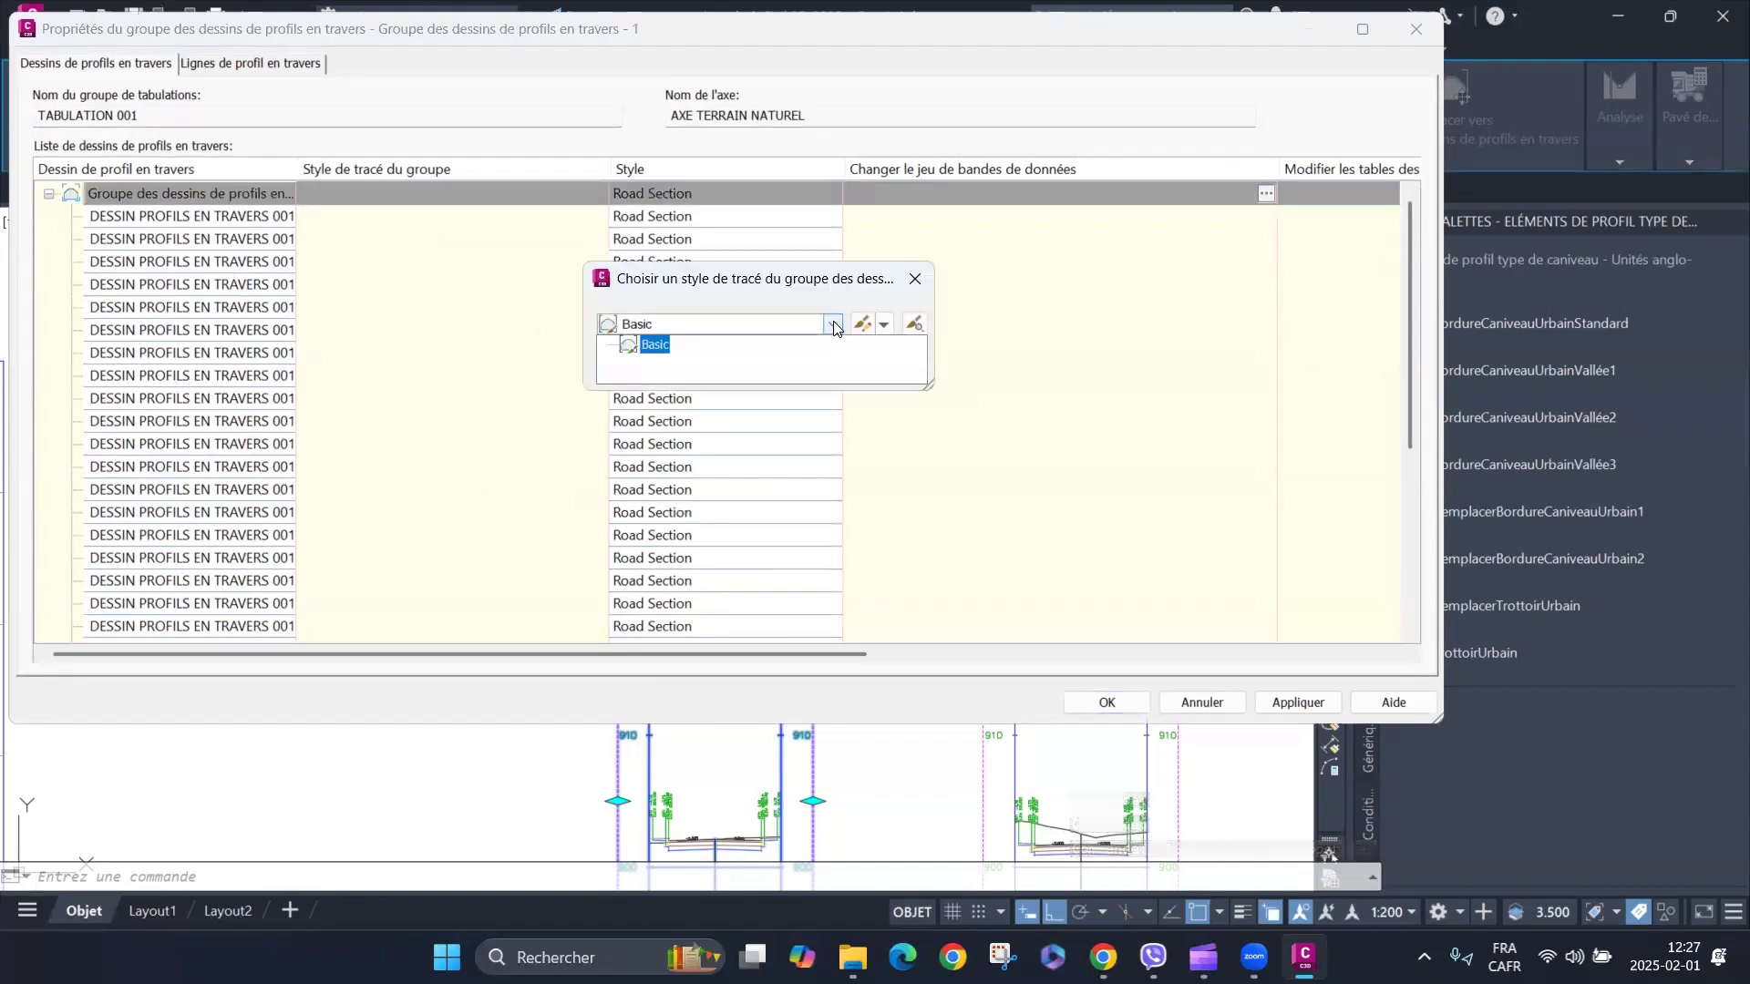
pyautogui.click(833, 324)
pyautogui.click(862, 325)
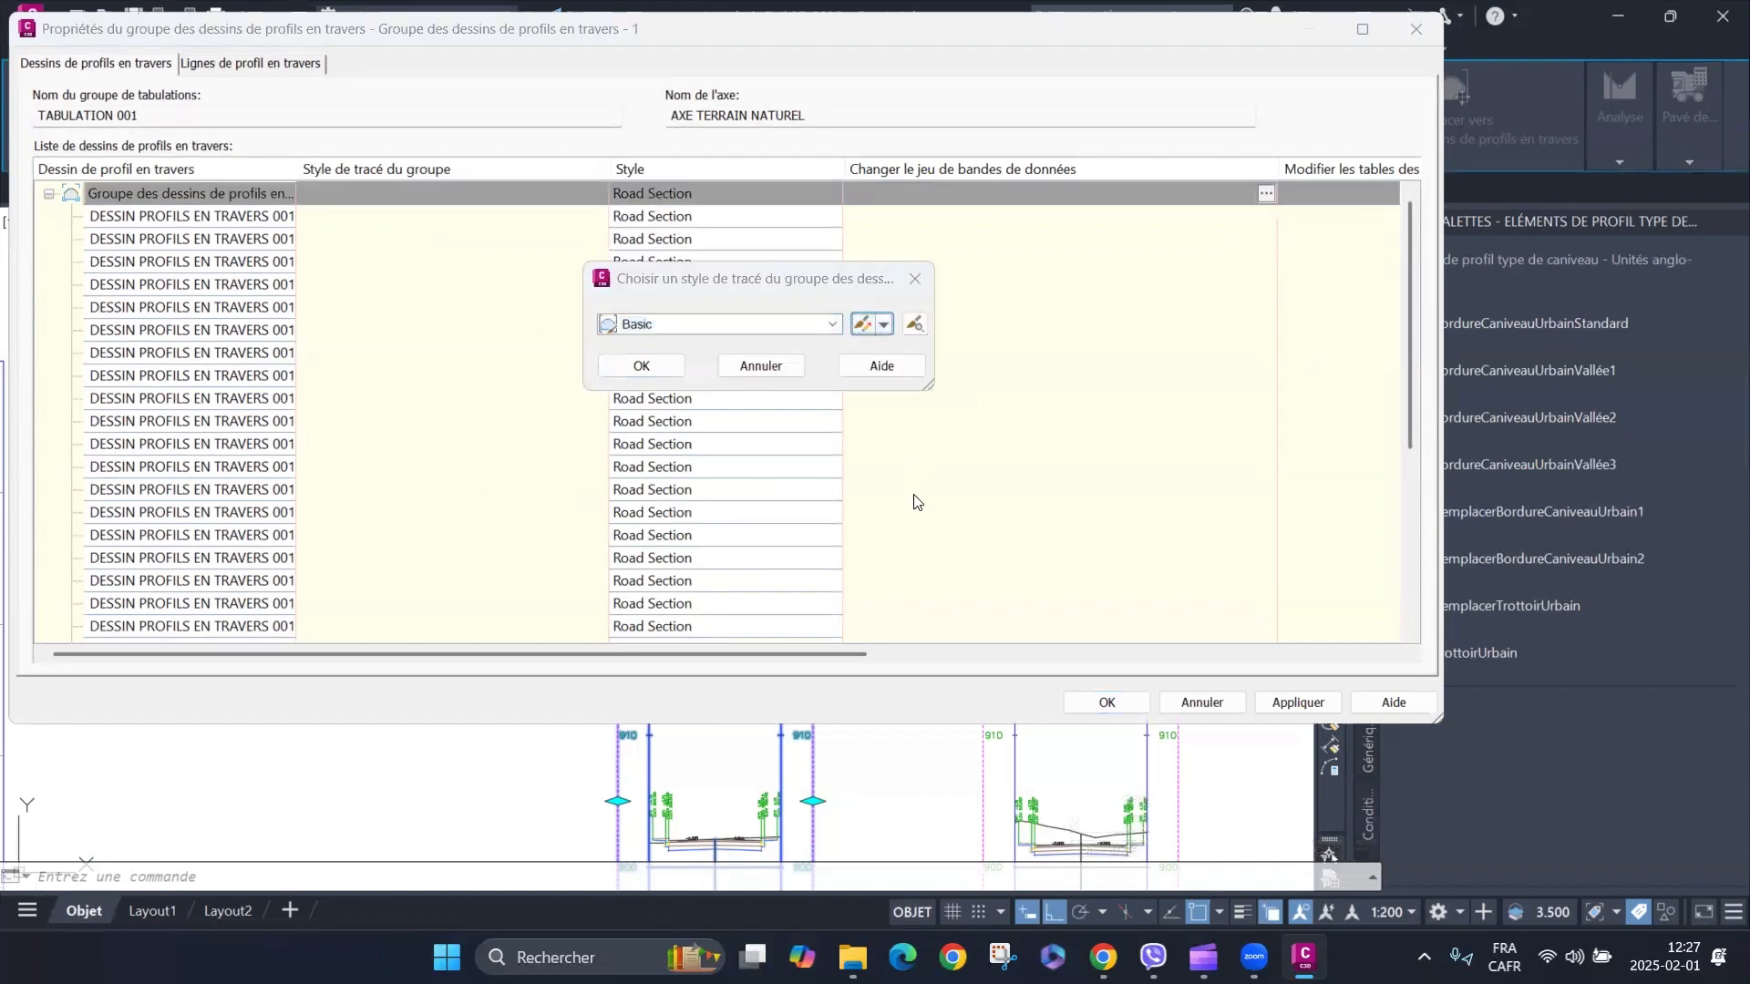
pyautogui.click(741, 246)
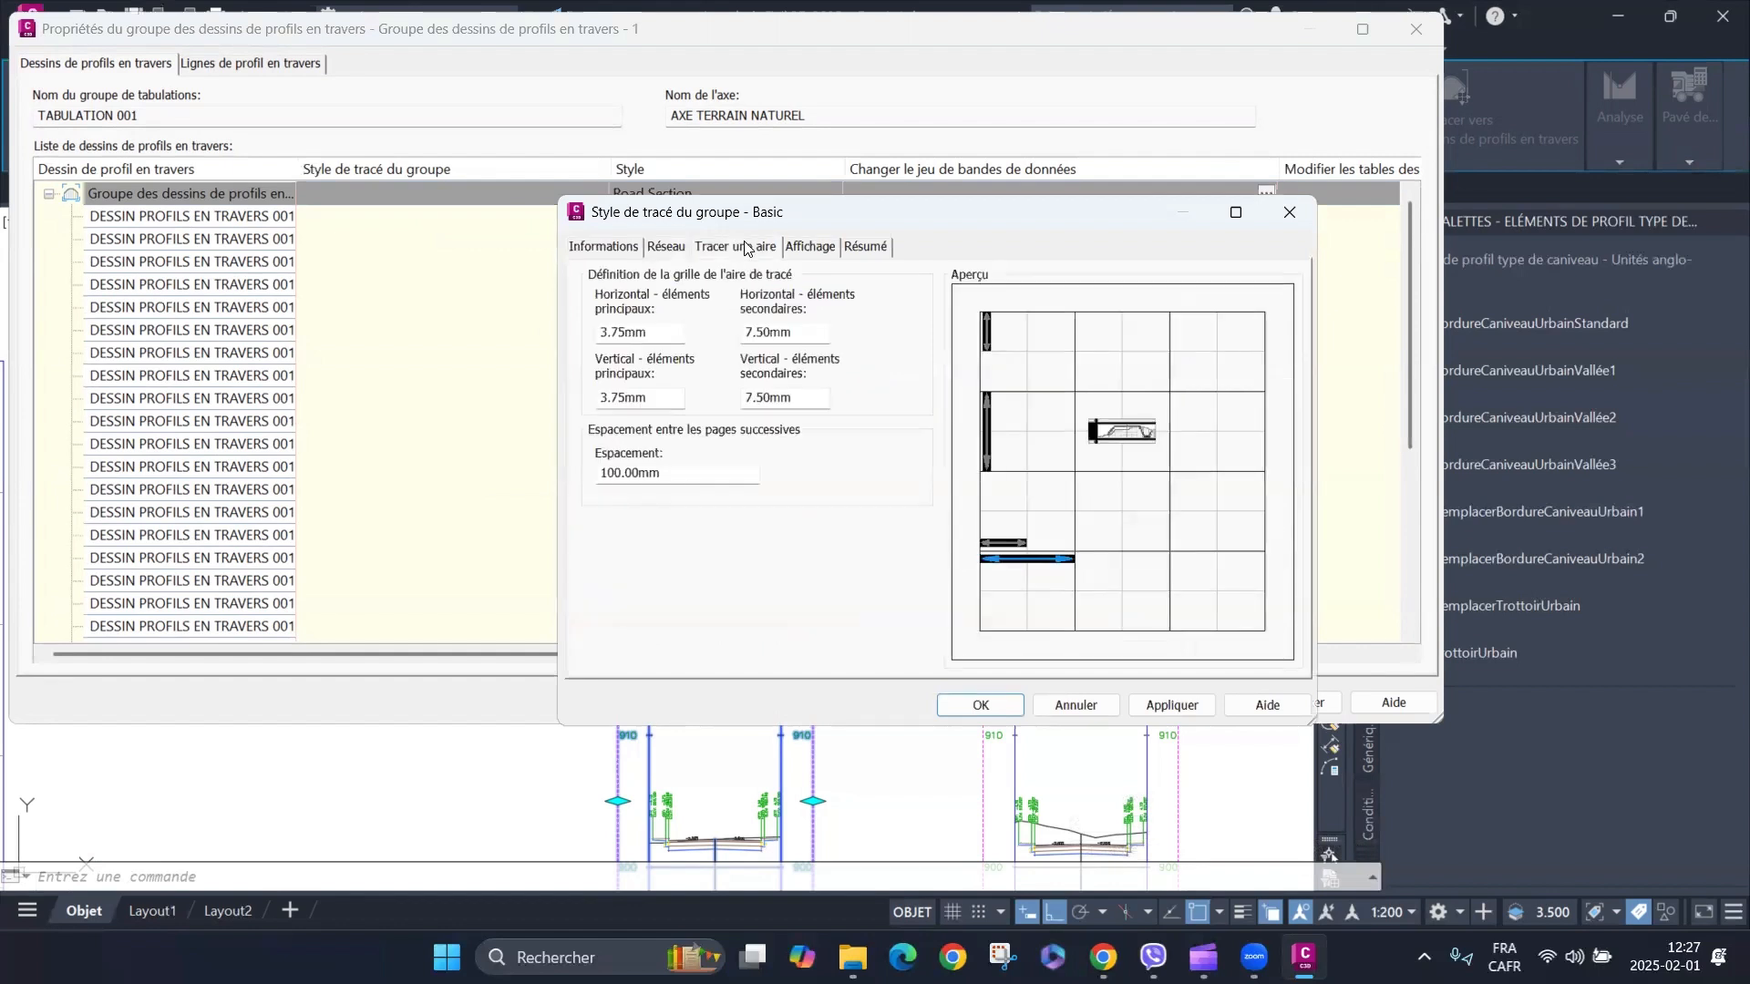
pyautogui.click(808, 248)
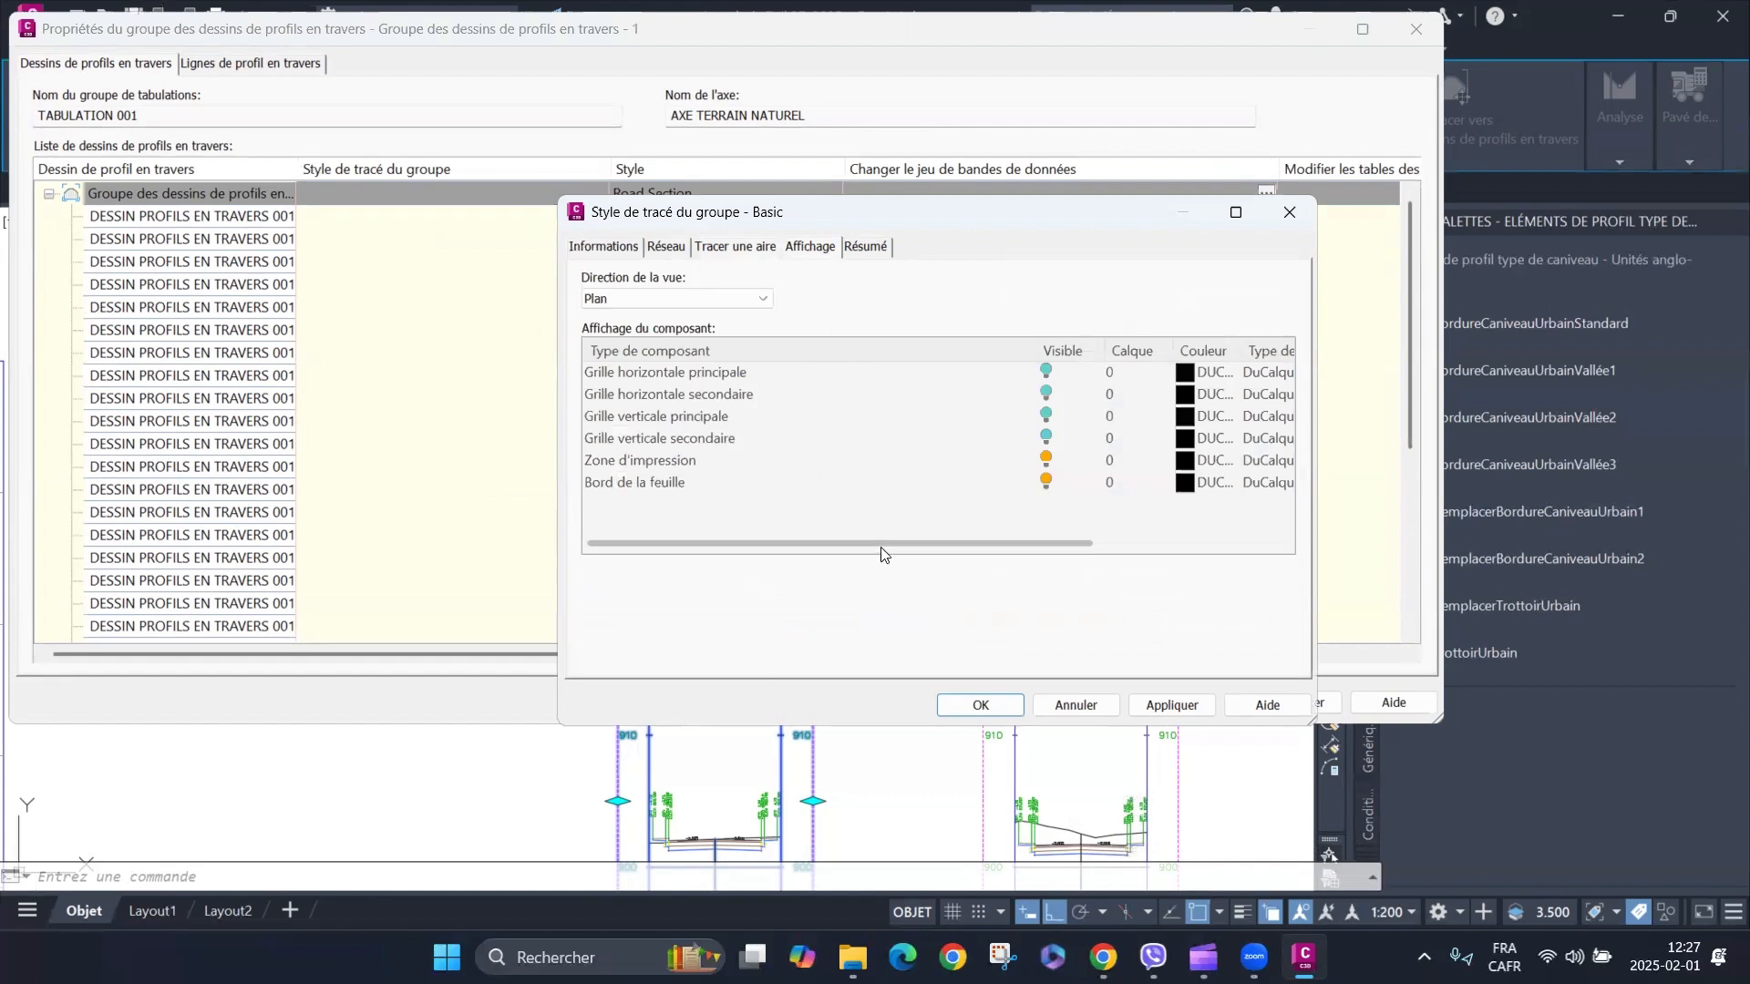
pyautogui.moveTo(885, 543); pyautogui.dragTo(824, 545)
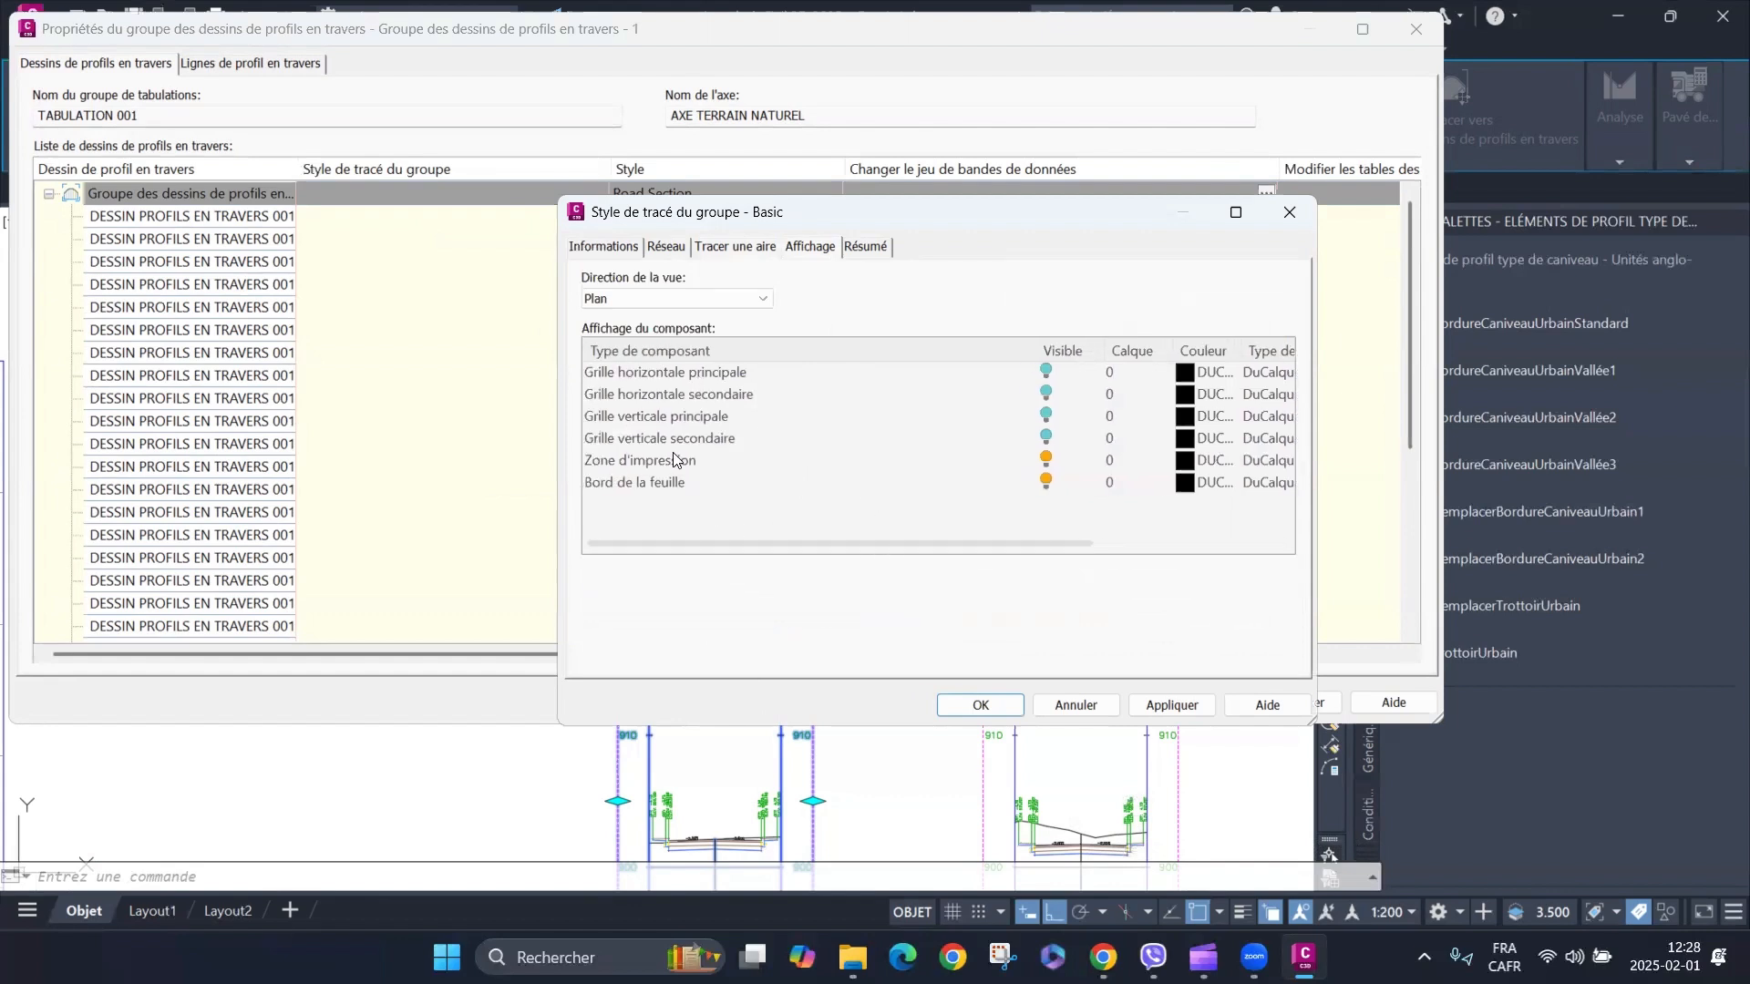
pyautogui.click(1289, 212)
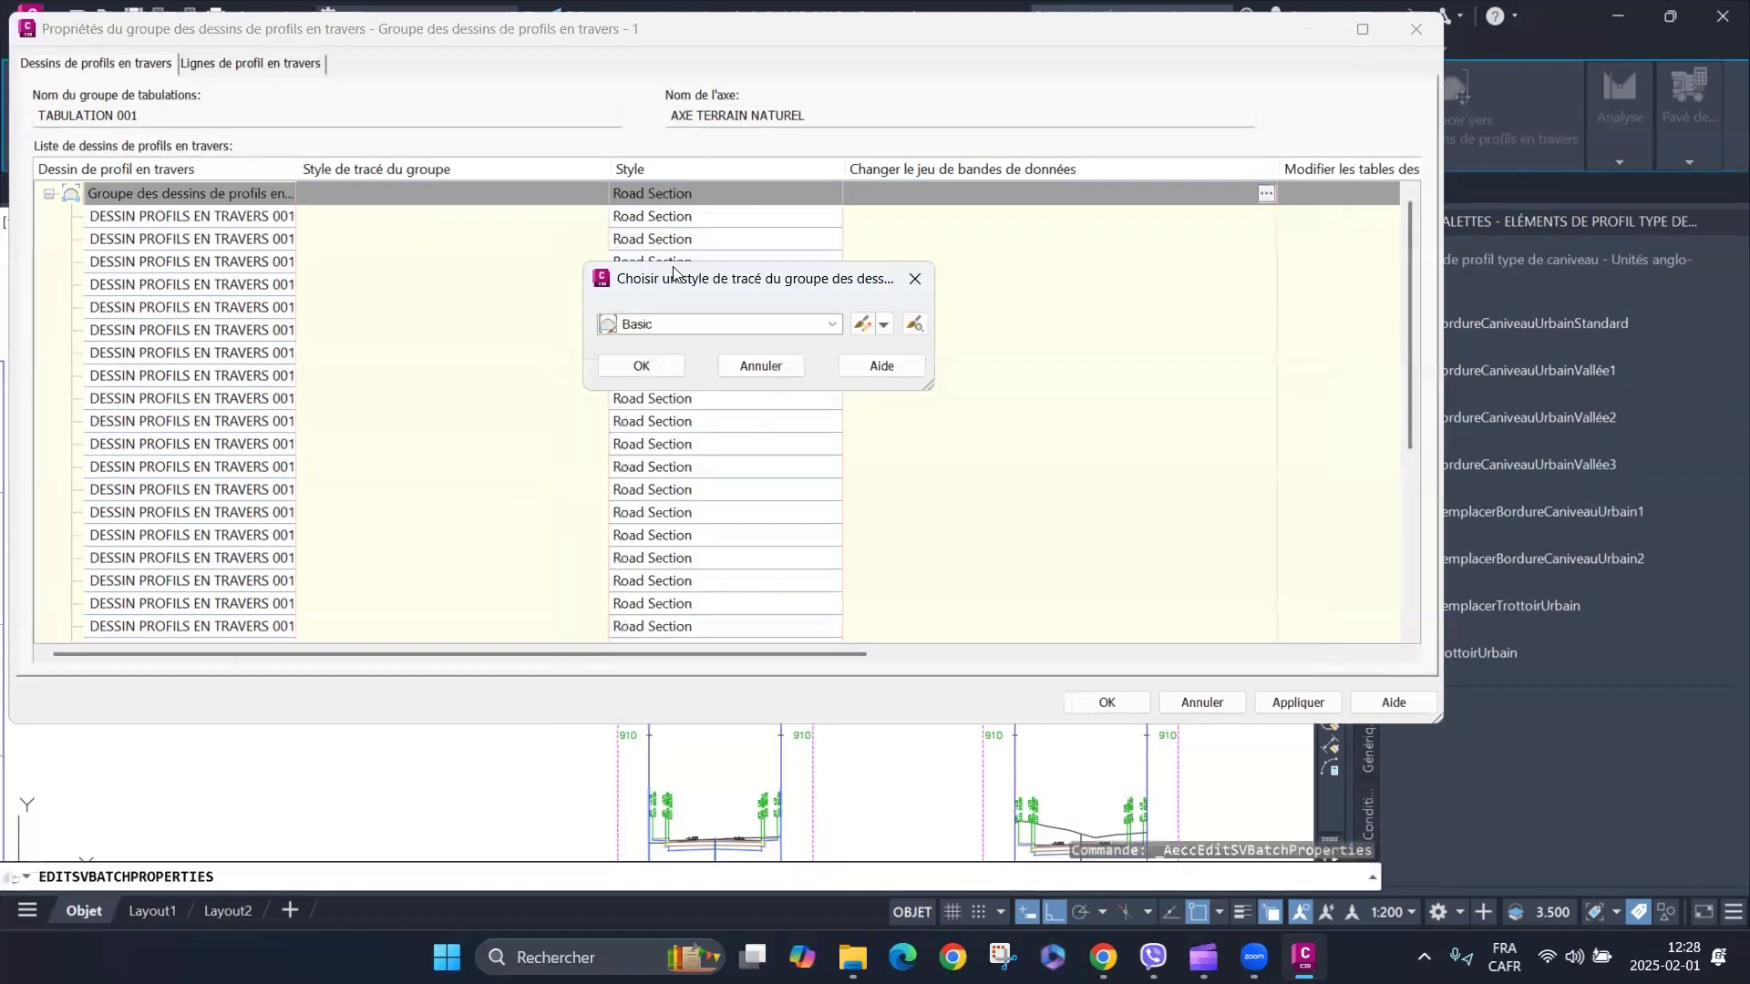
pyautogui.click(915, 279)
# Open the group's Road Section view style for editing and check its graph scale settings.
pyautogui.click(744, 194)
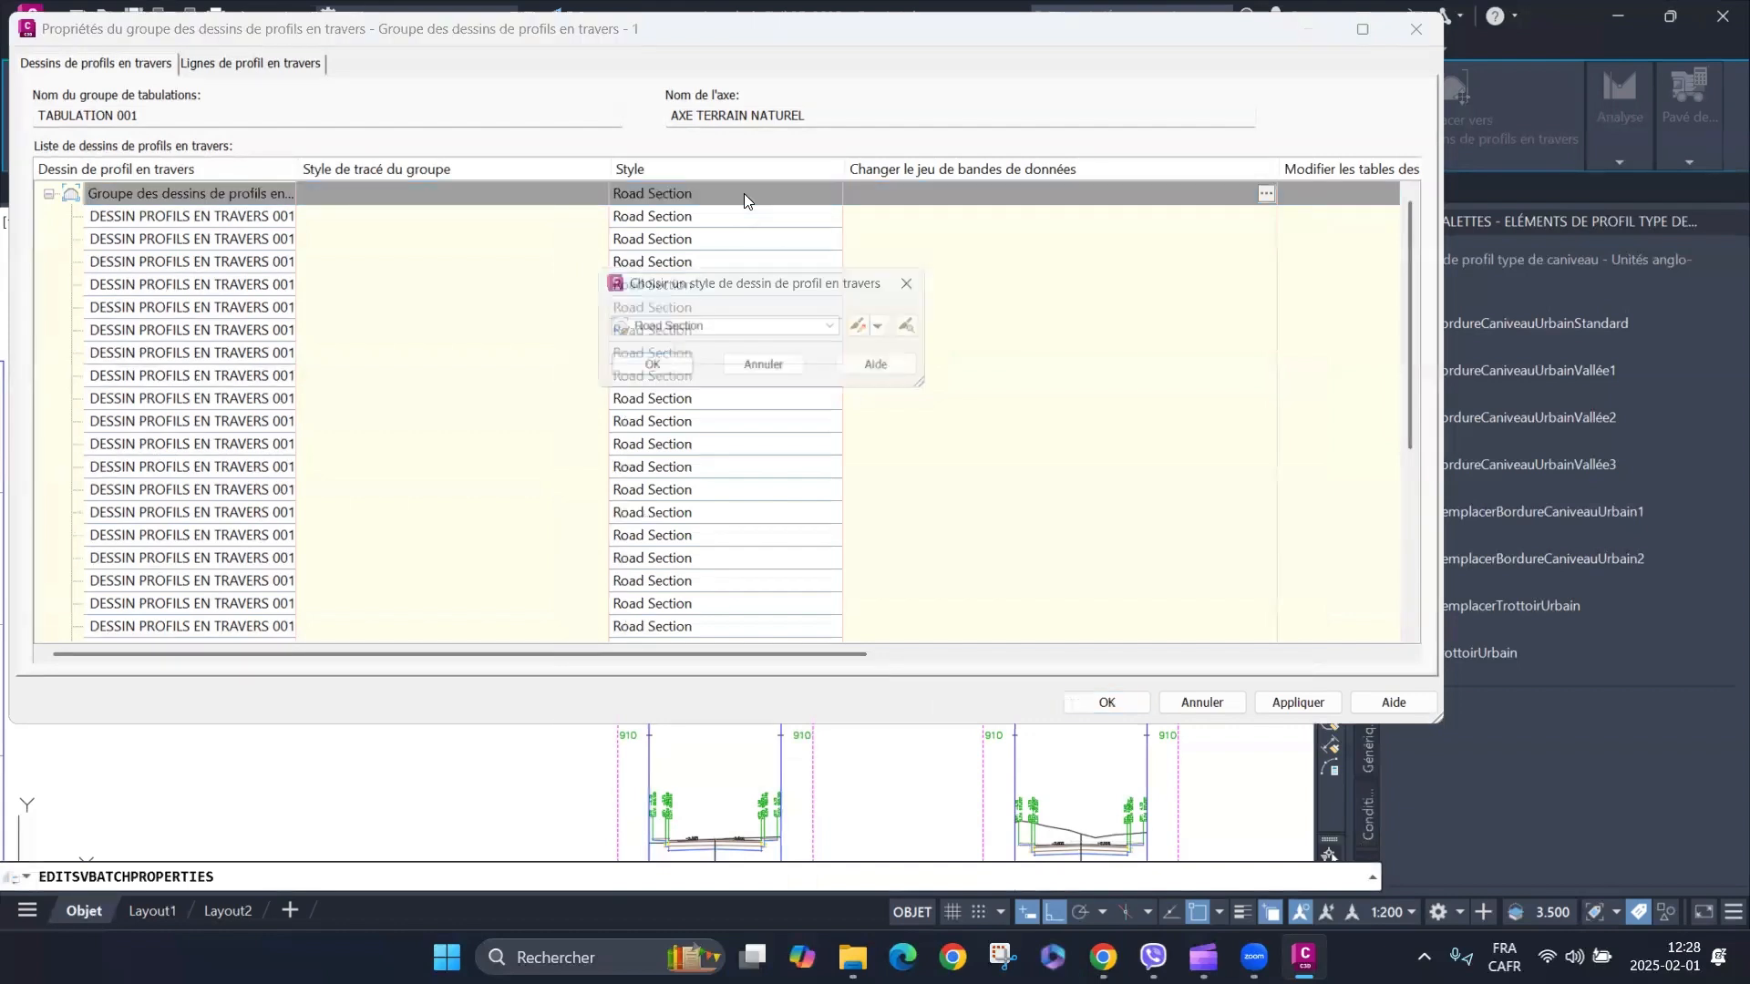
pyautogui.click(701, 325)
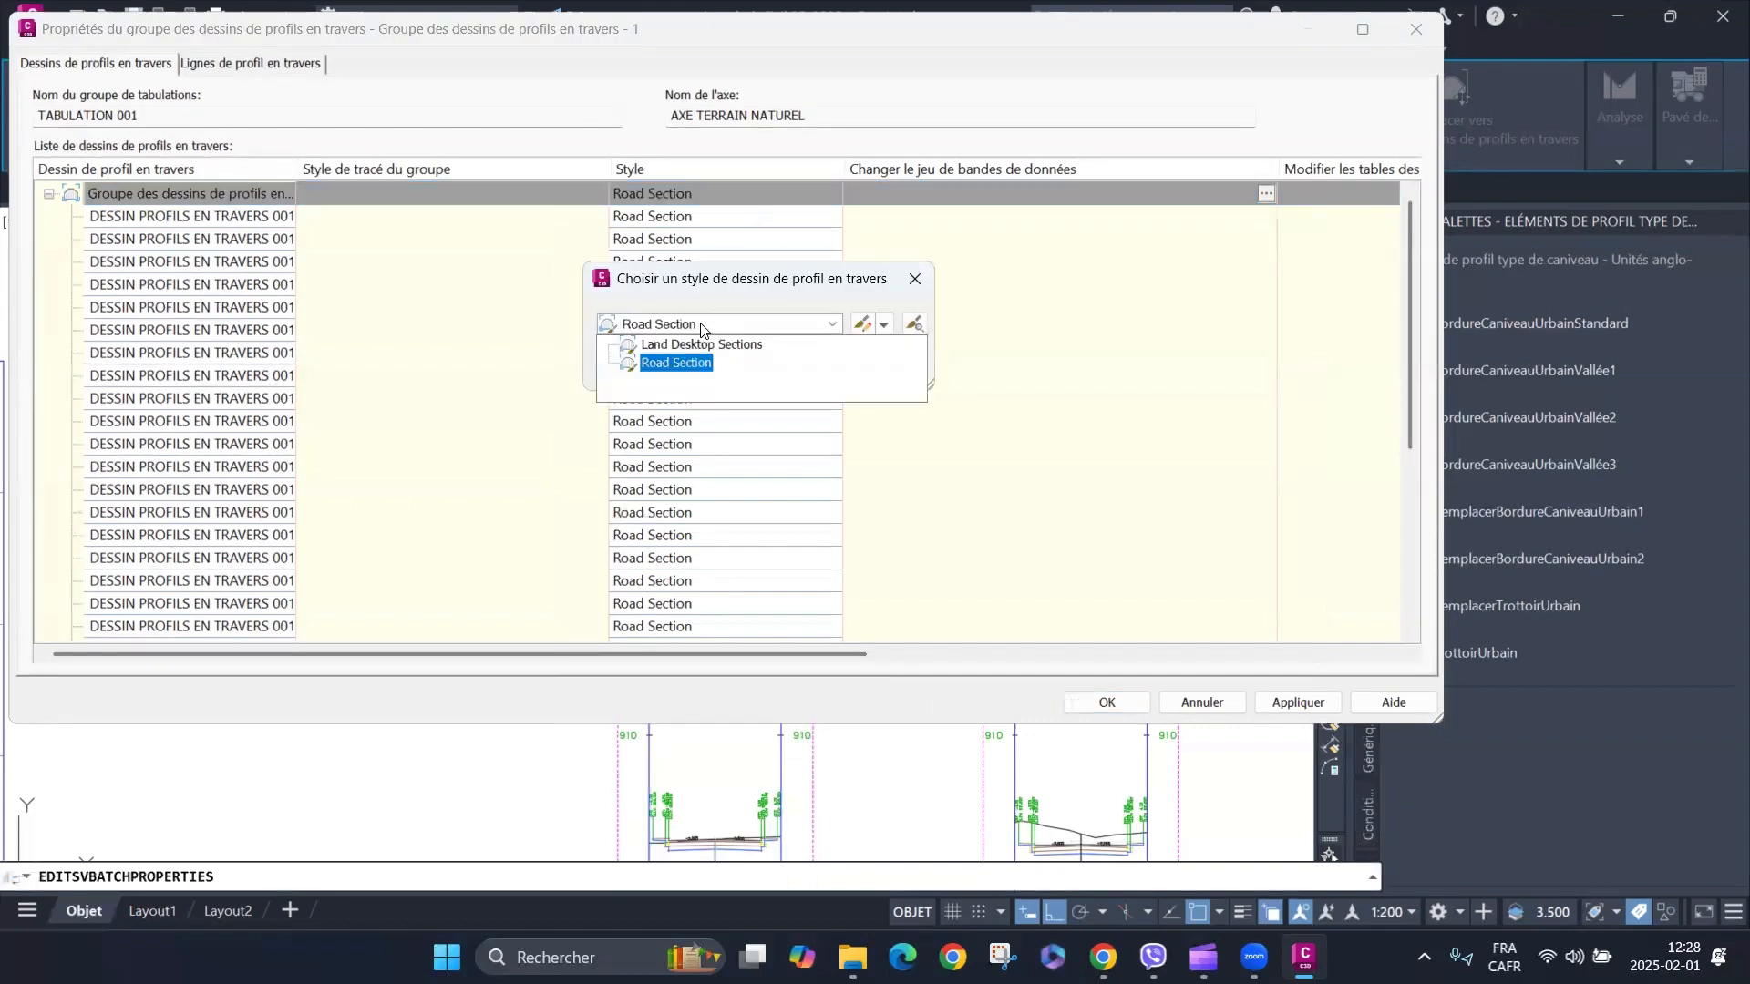
pyautogui.click(697, 363)
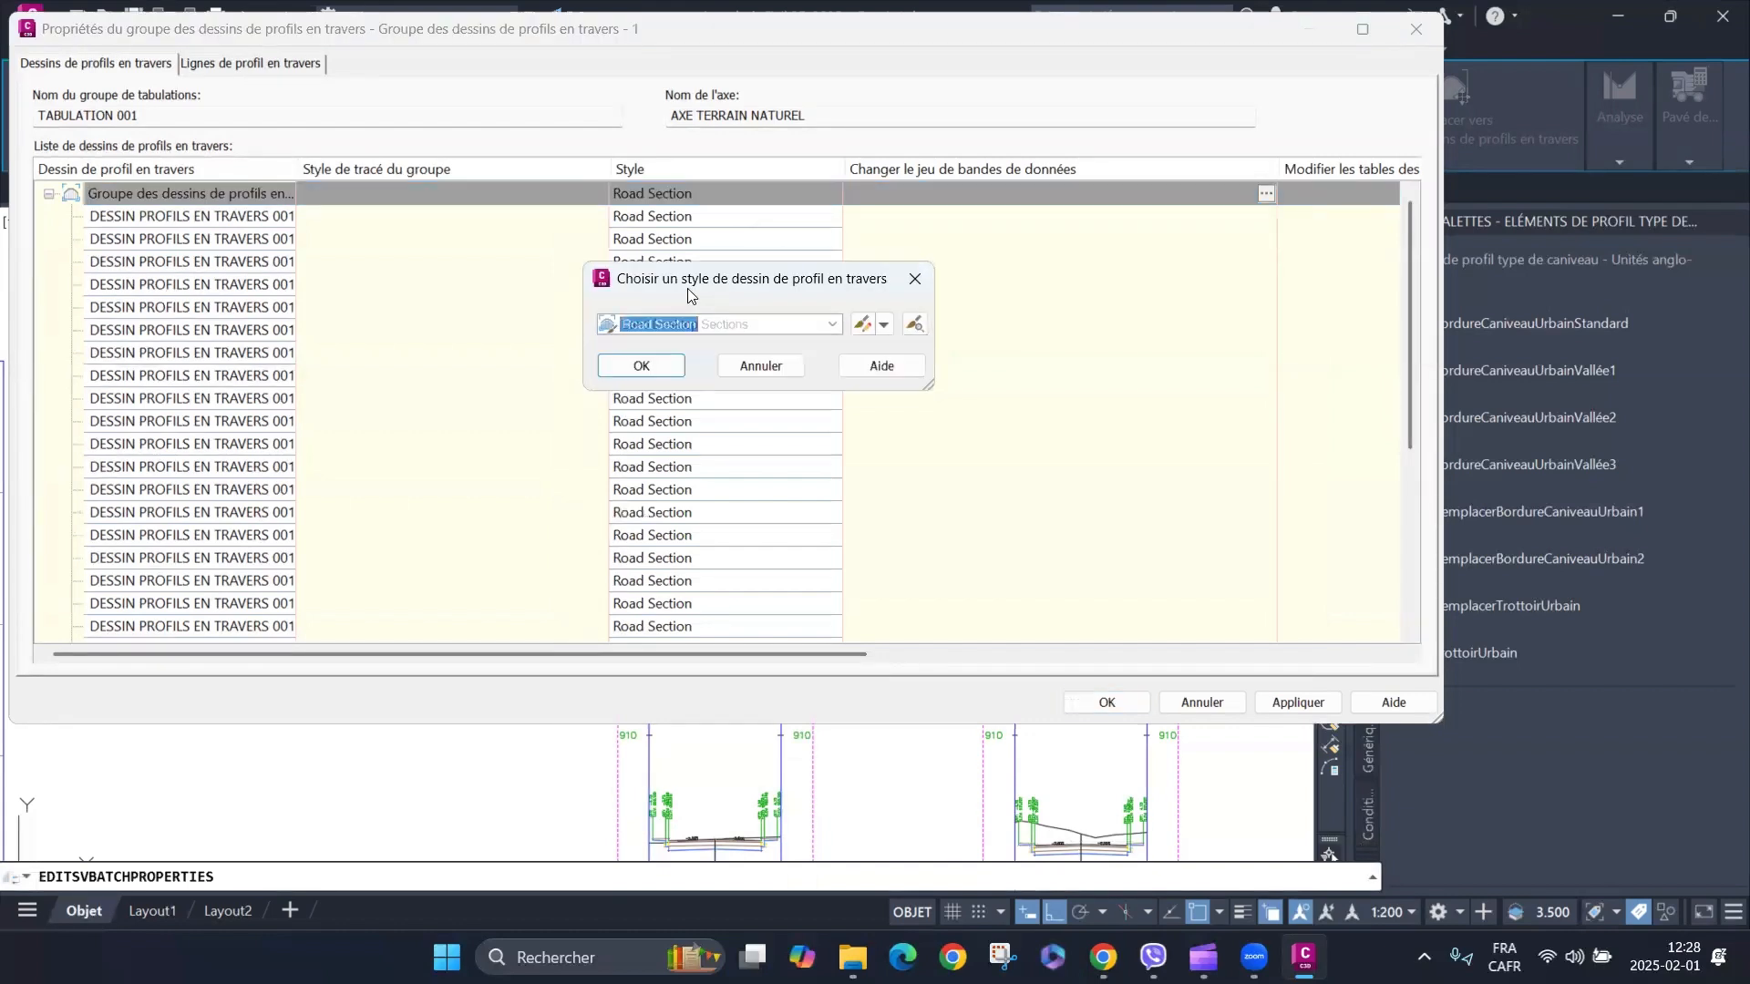
pyautogui.click(866, 324)
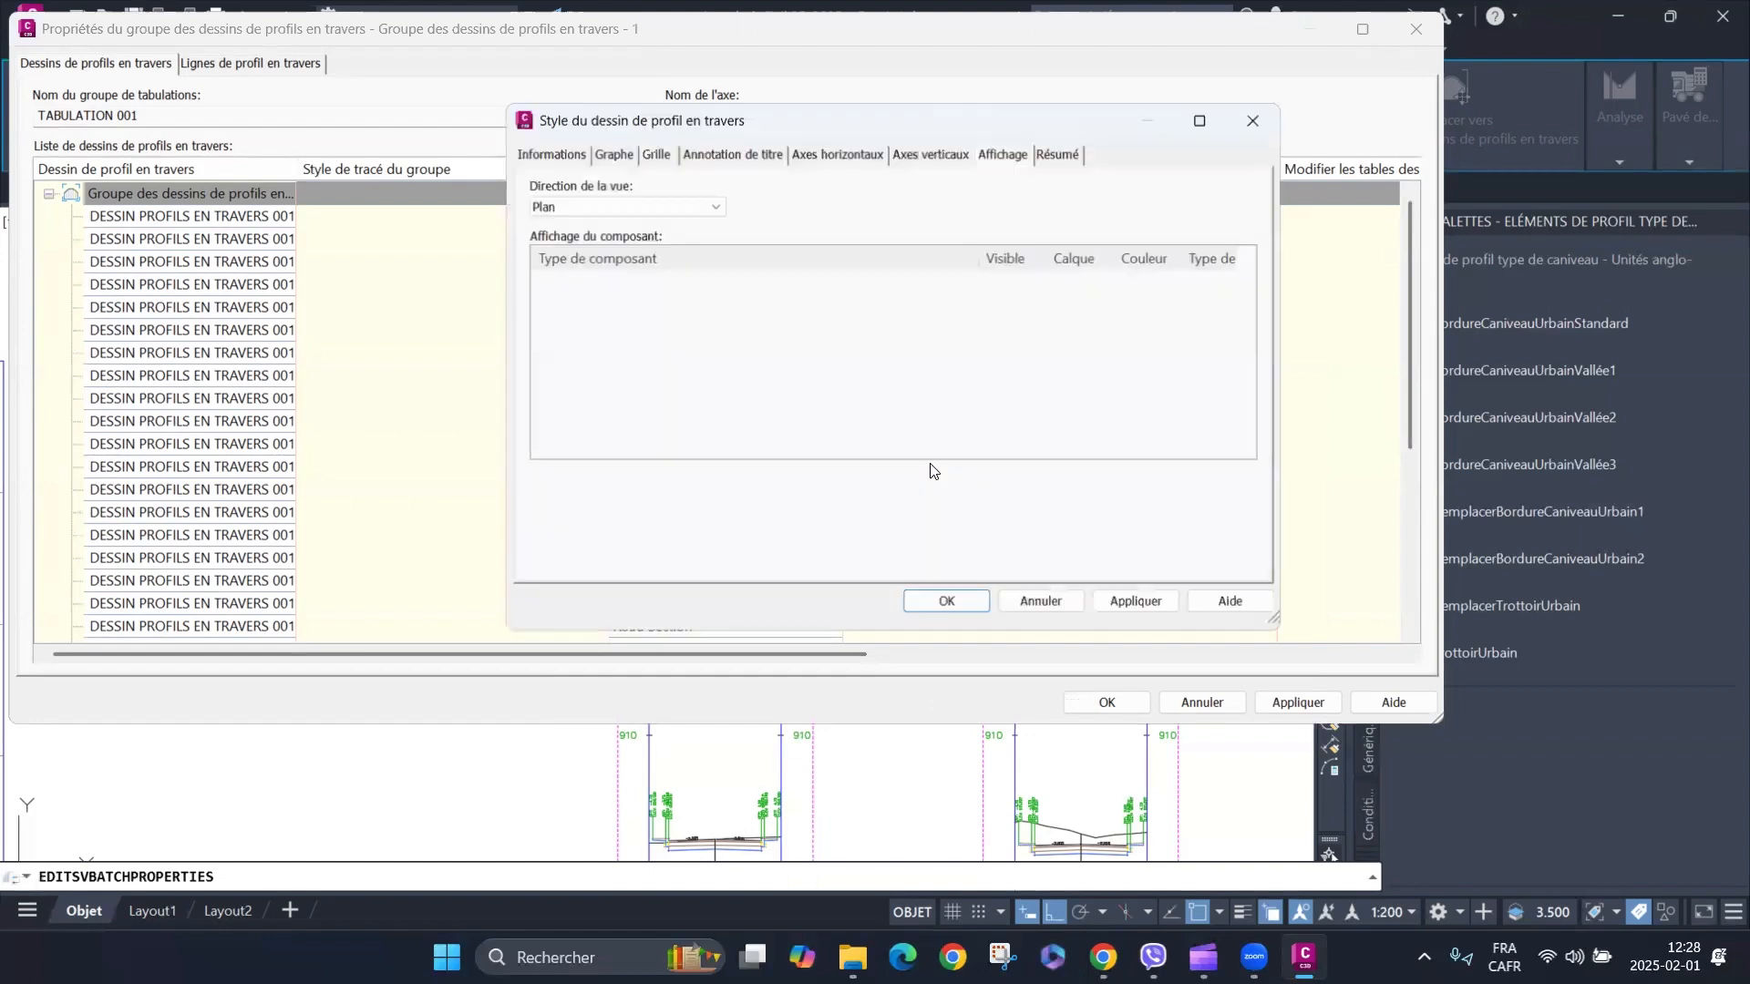
pyautogui.click(611, 153)
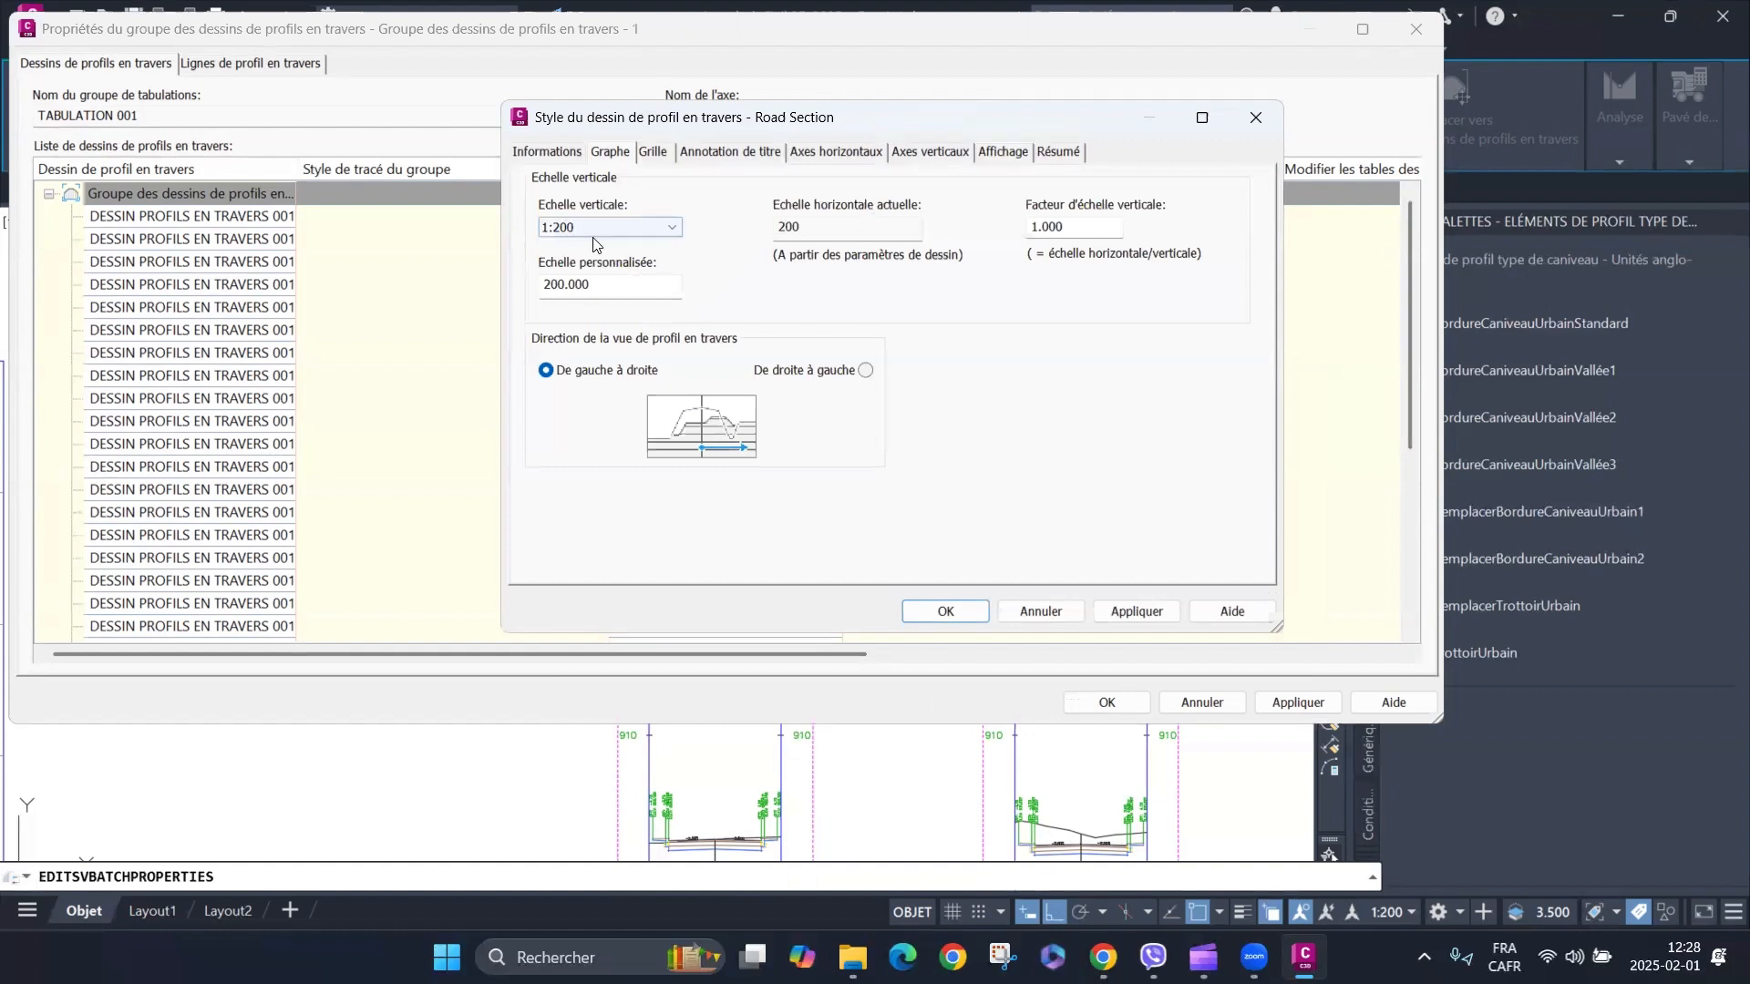
# Set the Road Section style's major grid padding to 0.2 above the maximum elevation and 0.2 below the datum.
pyautogui.click(652, 156)
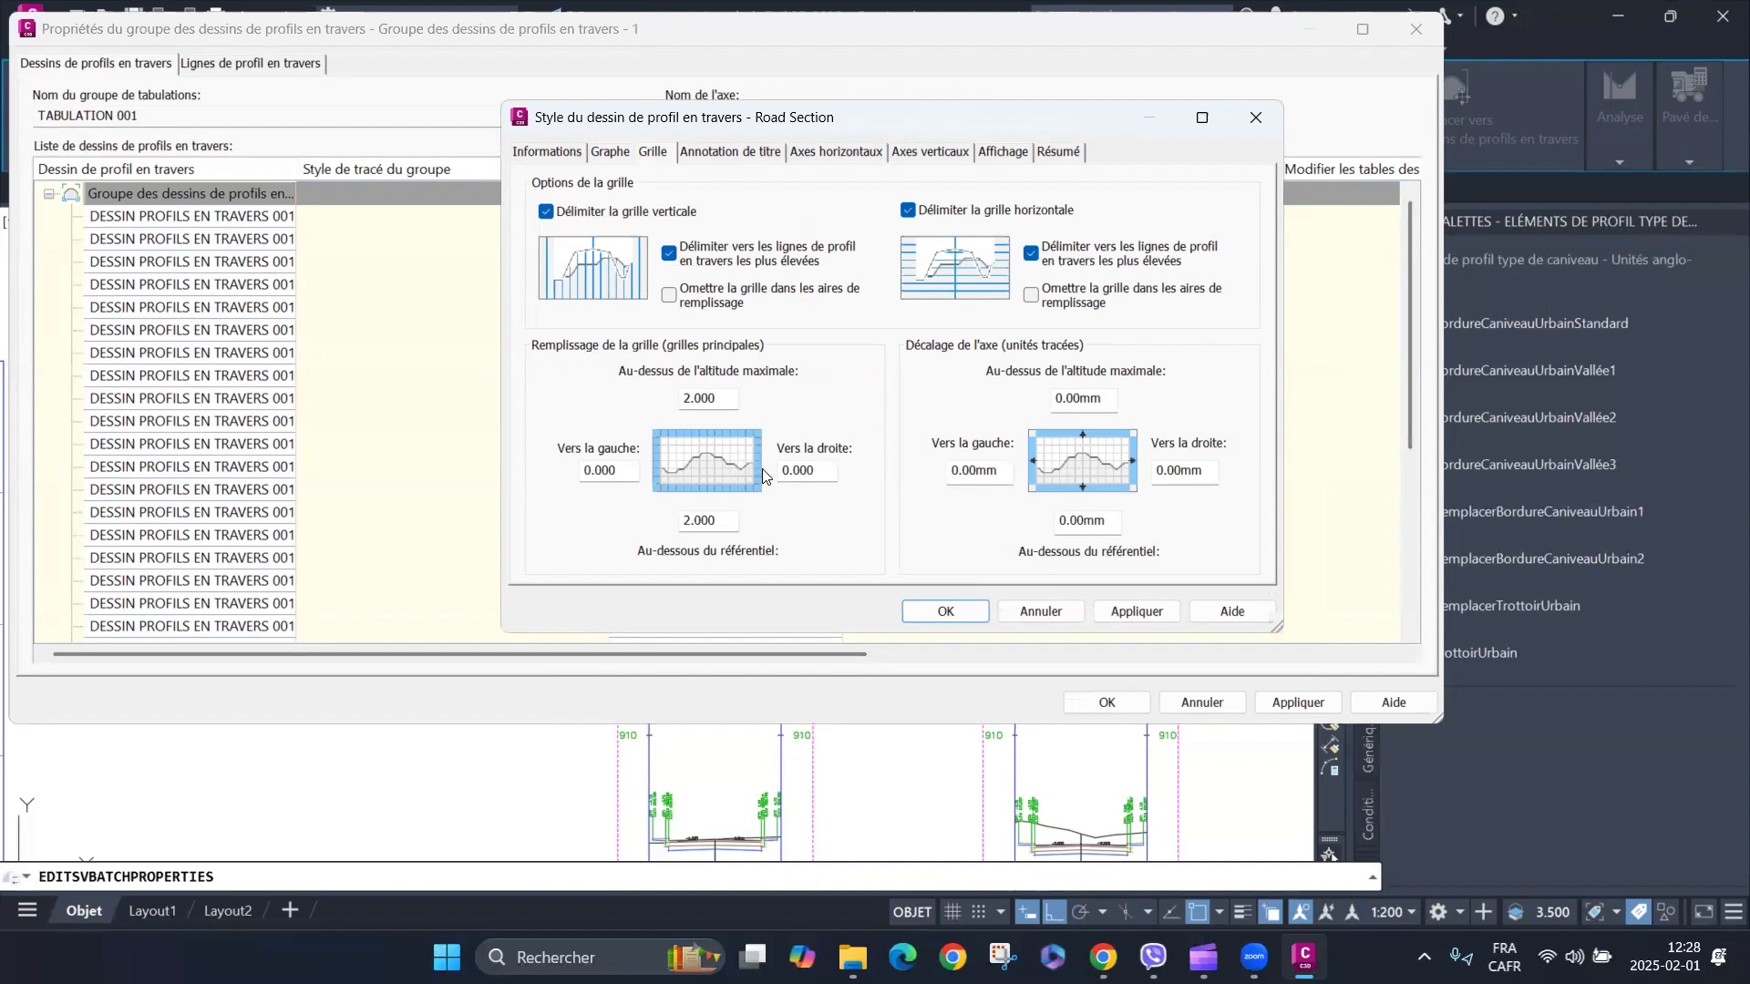
pyautogui.doubleClick(727, 397)
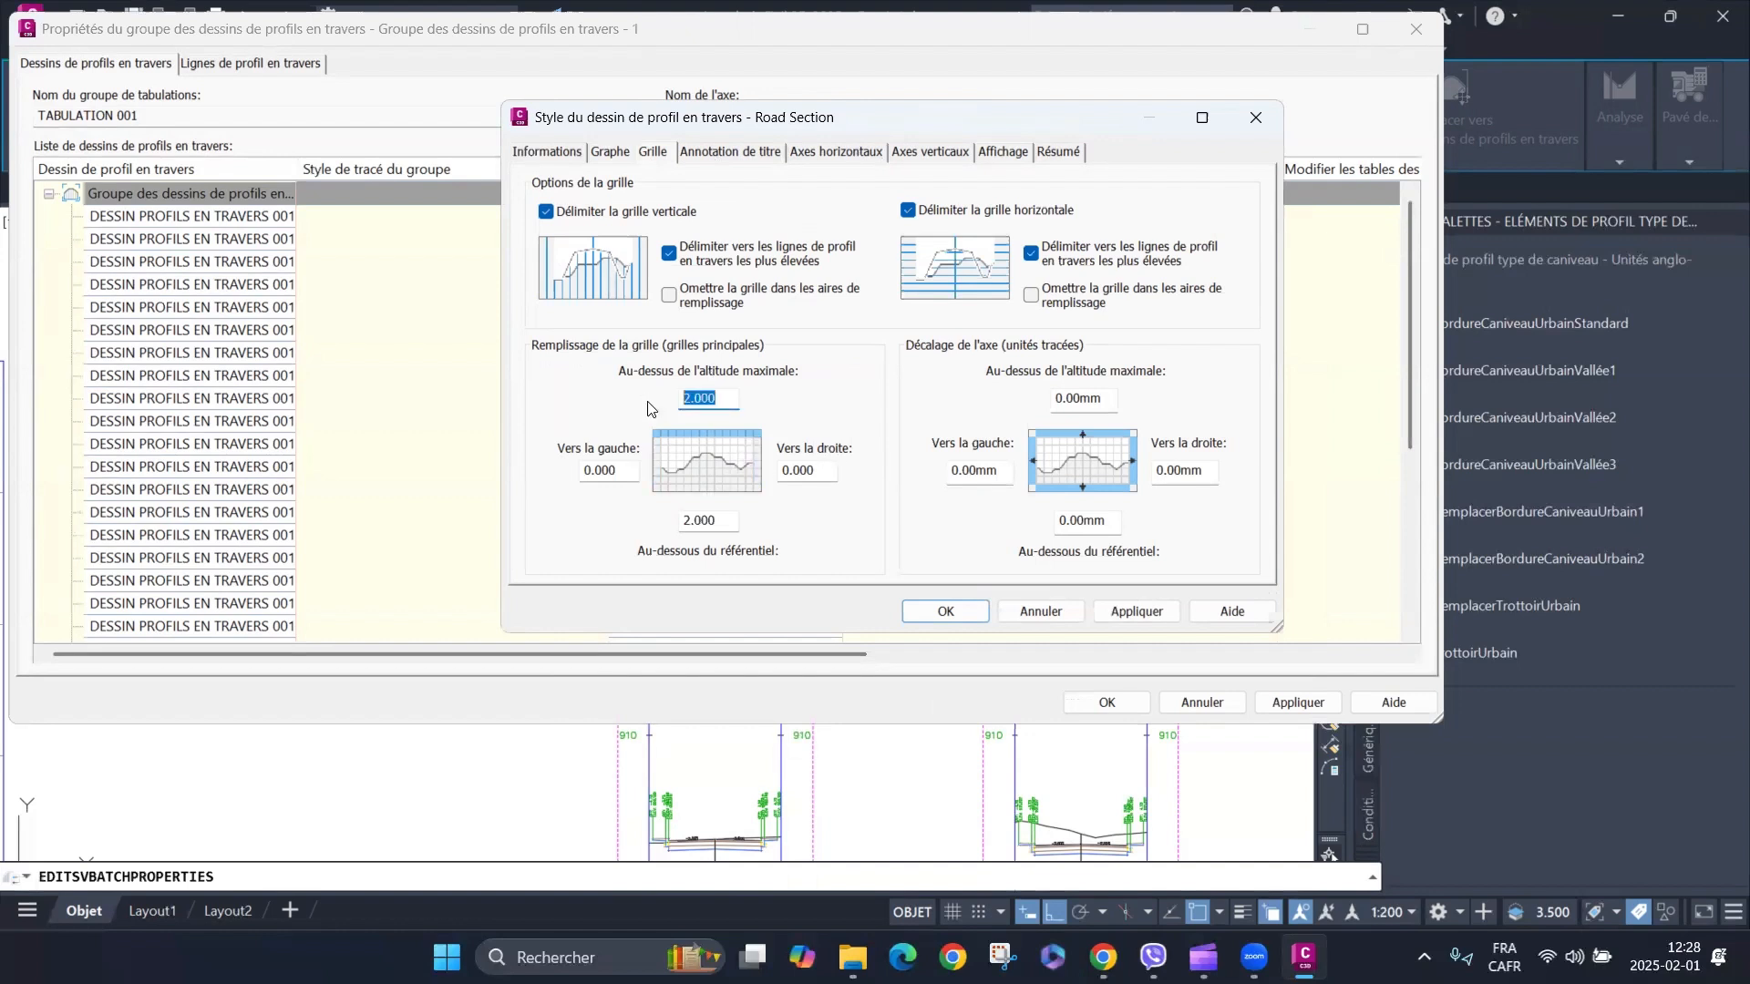
pyautogui.write('0.2')
pyautogui.doubleClick(728, 517)
pyautogui.write('0.')
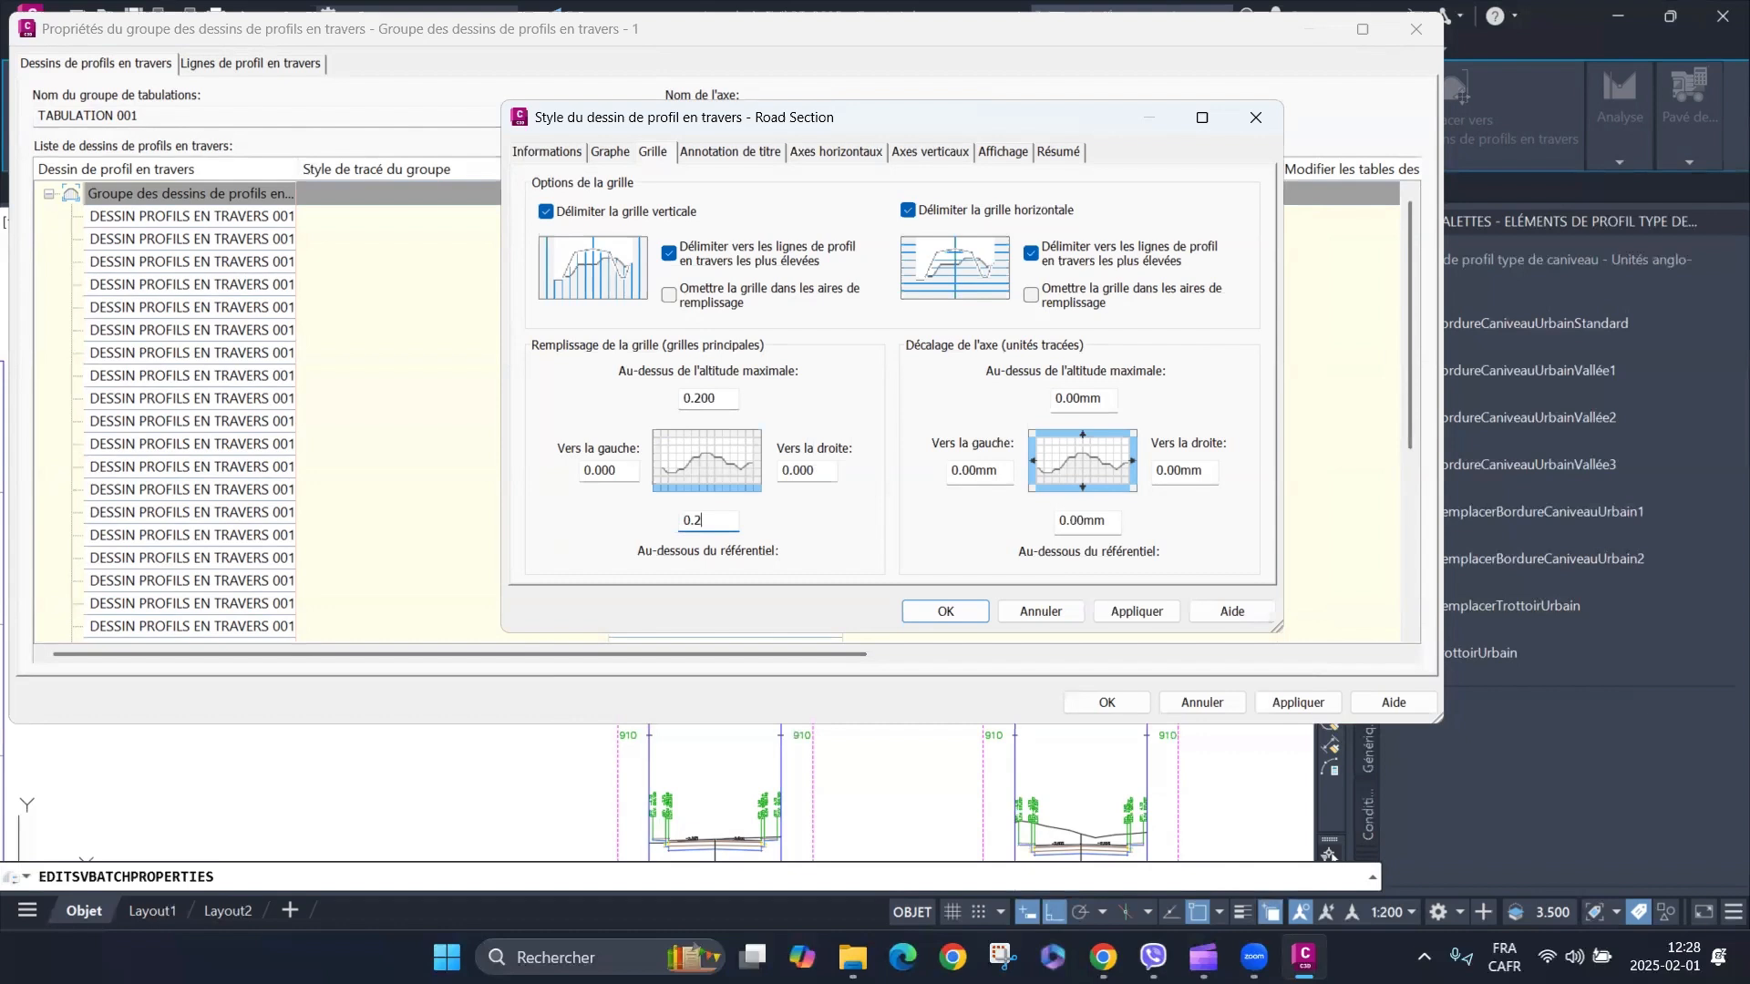
# Replace the Road Section style's graph title content with "CH:" followed by the Abscisse du dessin de profil en travers property.
pyautogui.click(743, 156)
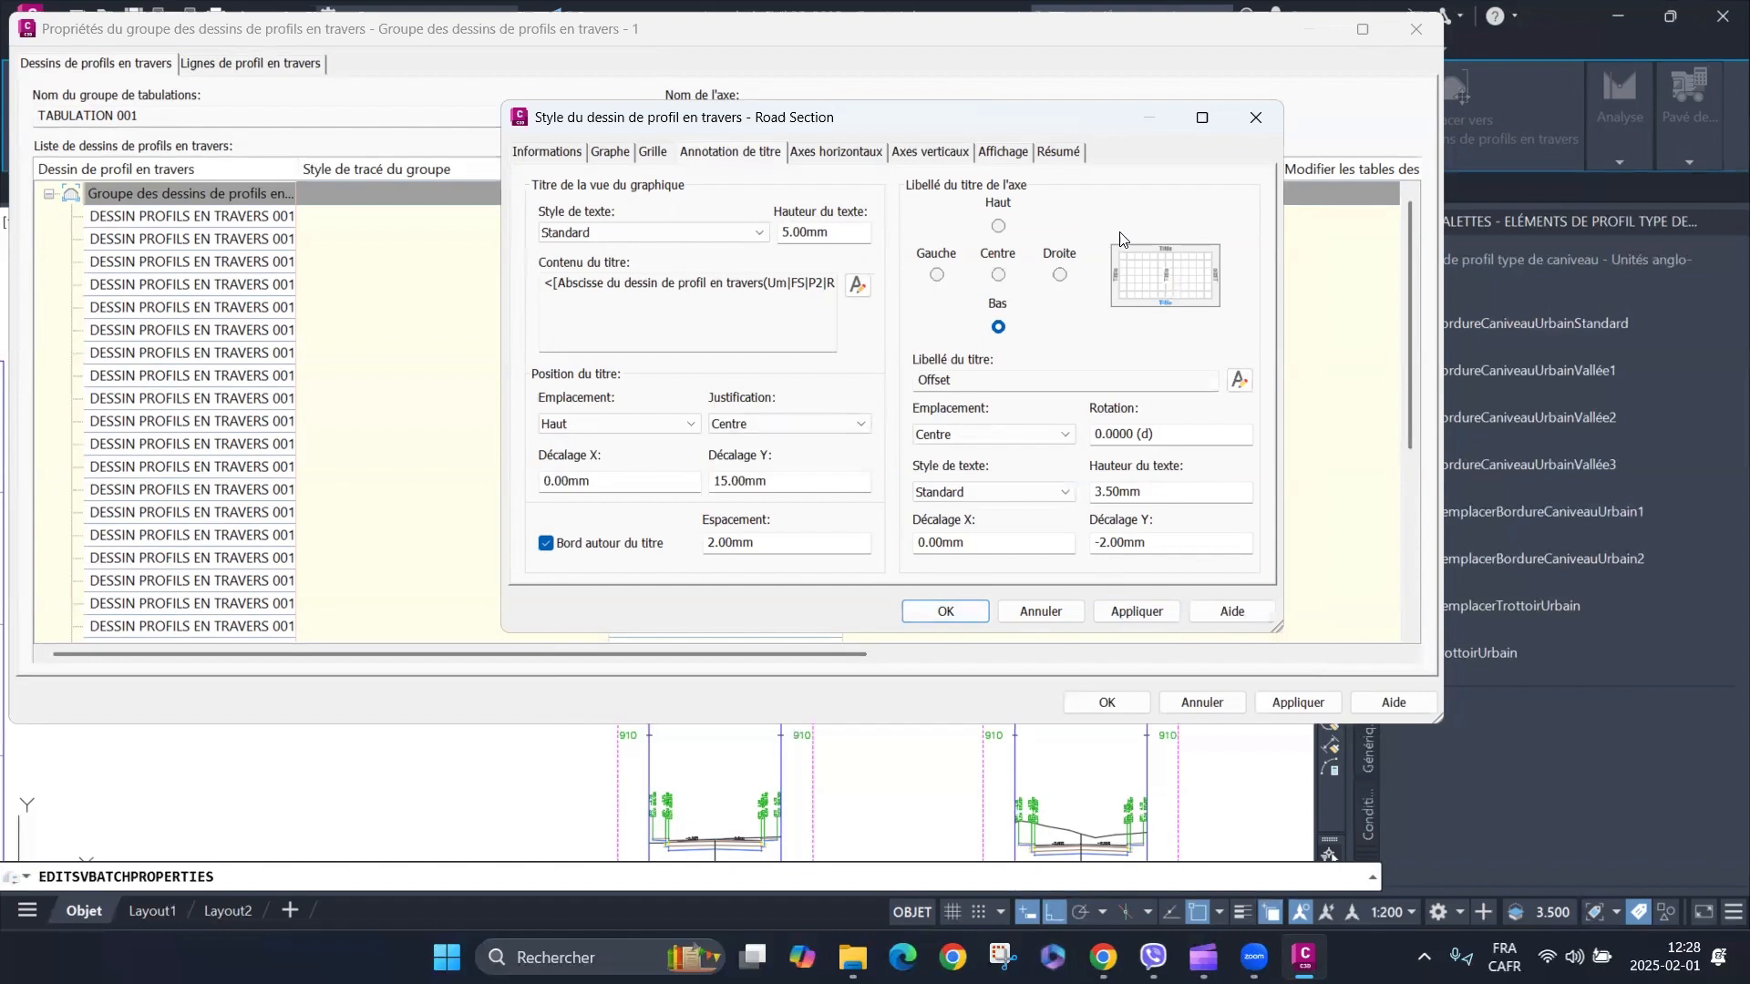
pyautogui.click(858, 285)
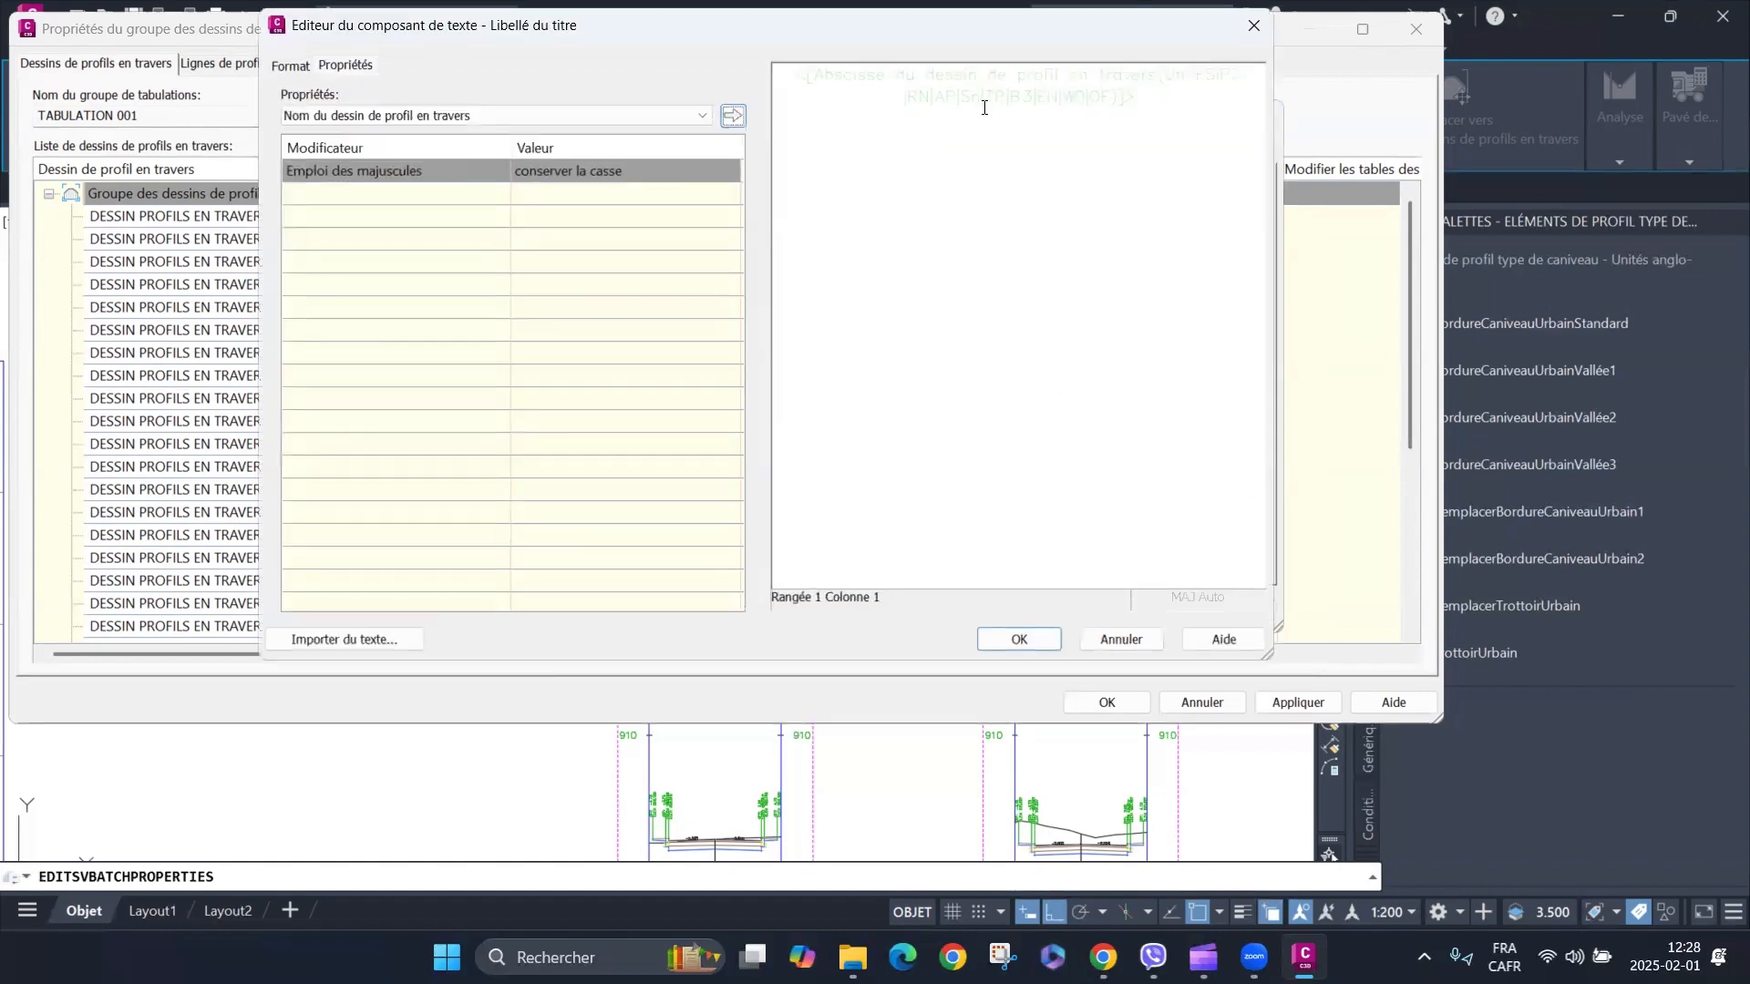
pyautogui.moveTo(1141, 97); pyautogui.dragTo(770, 87)
pyautogui.press('Delete')
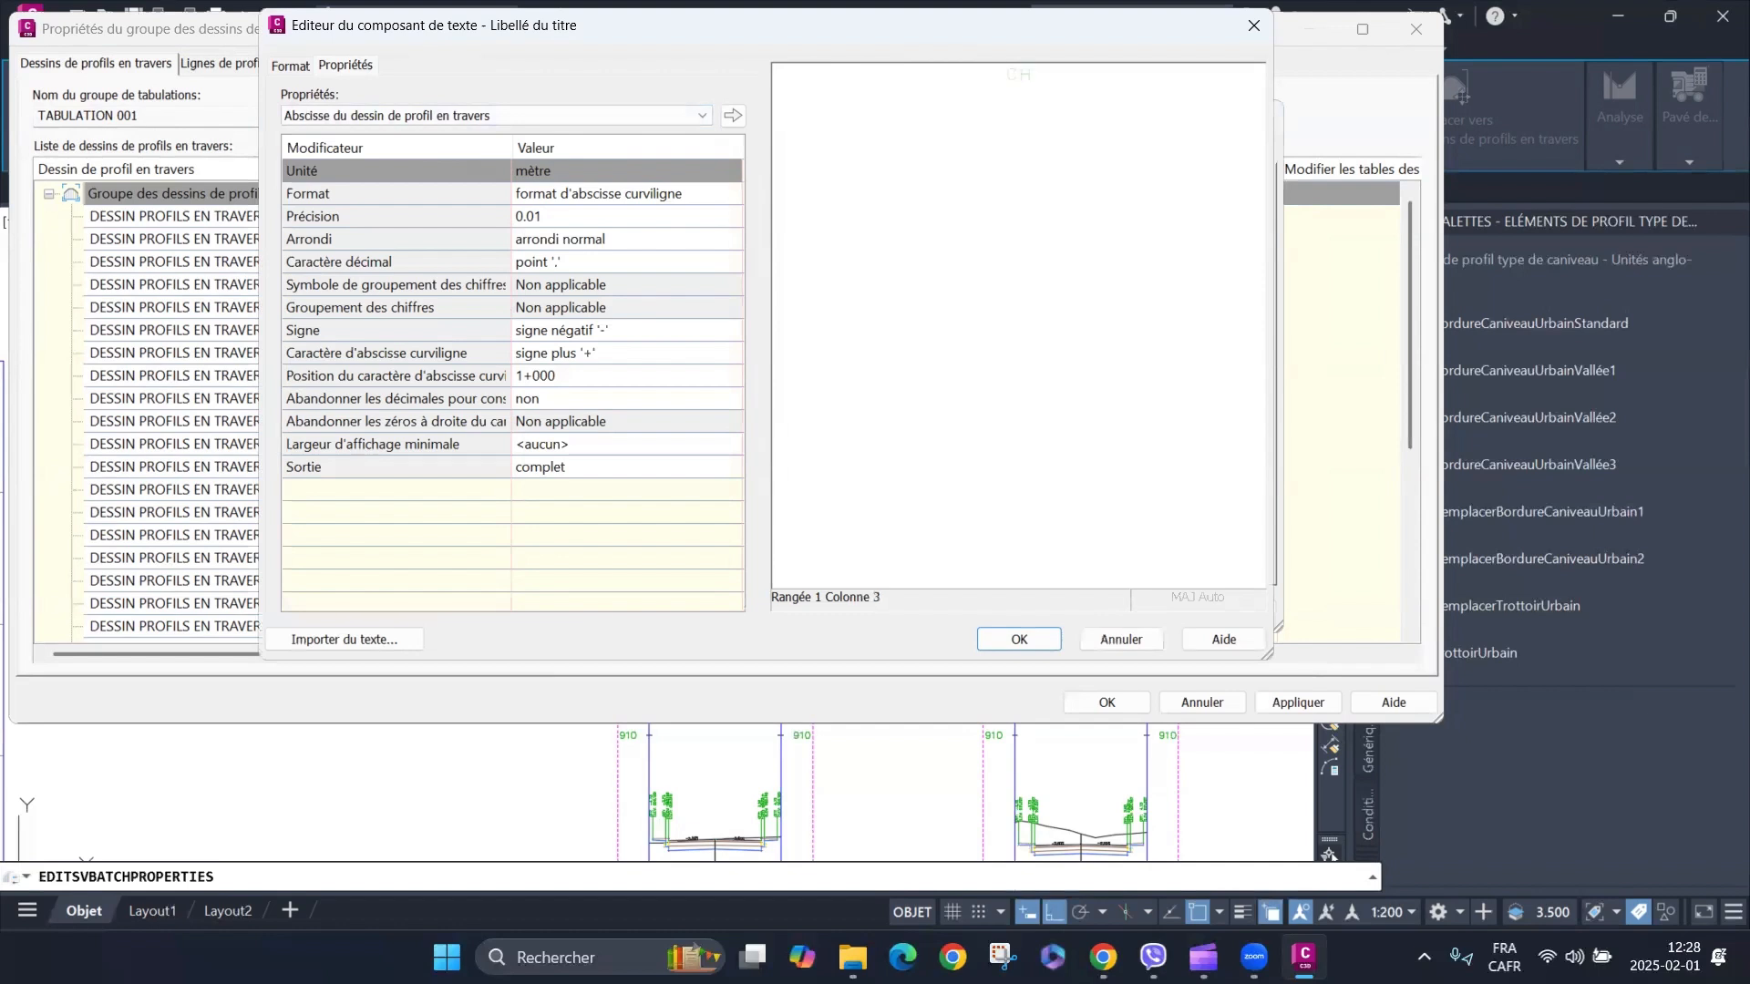
pyautogui.click(665, 116)
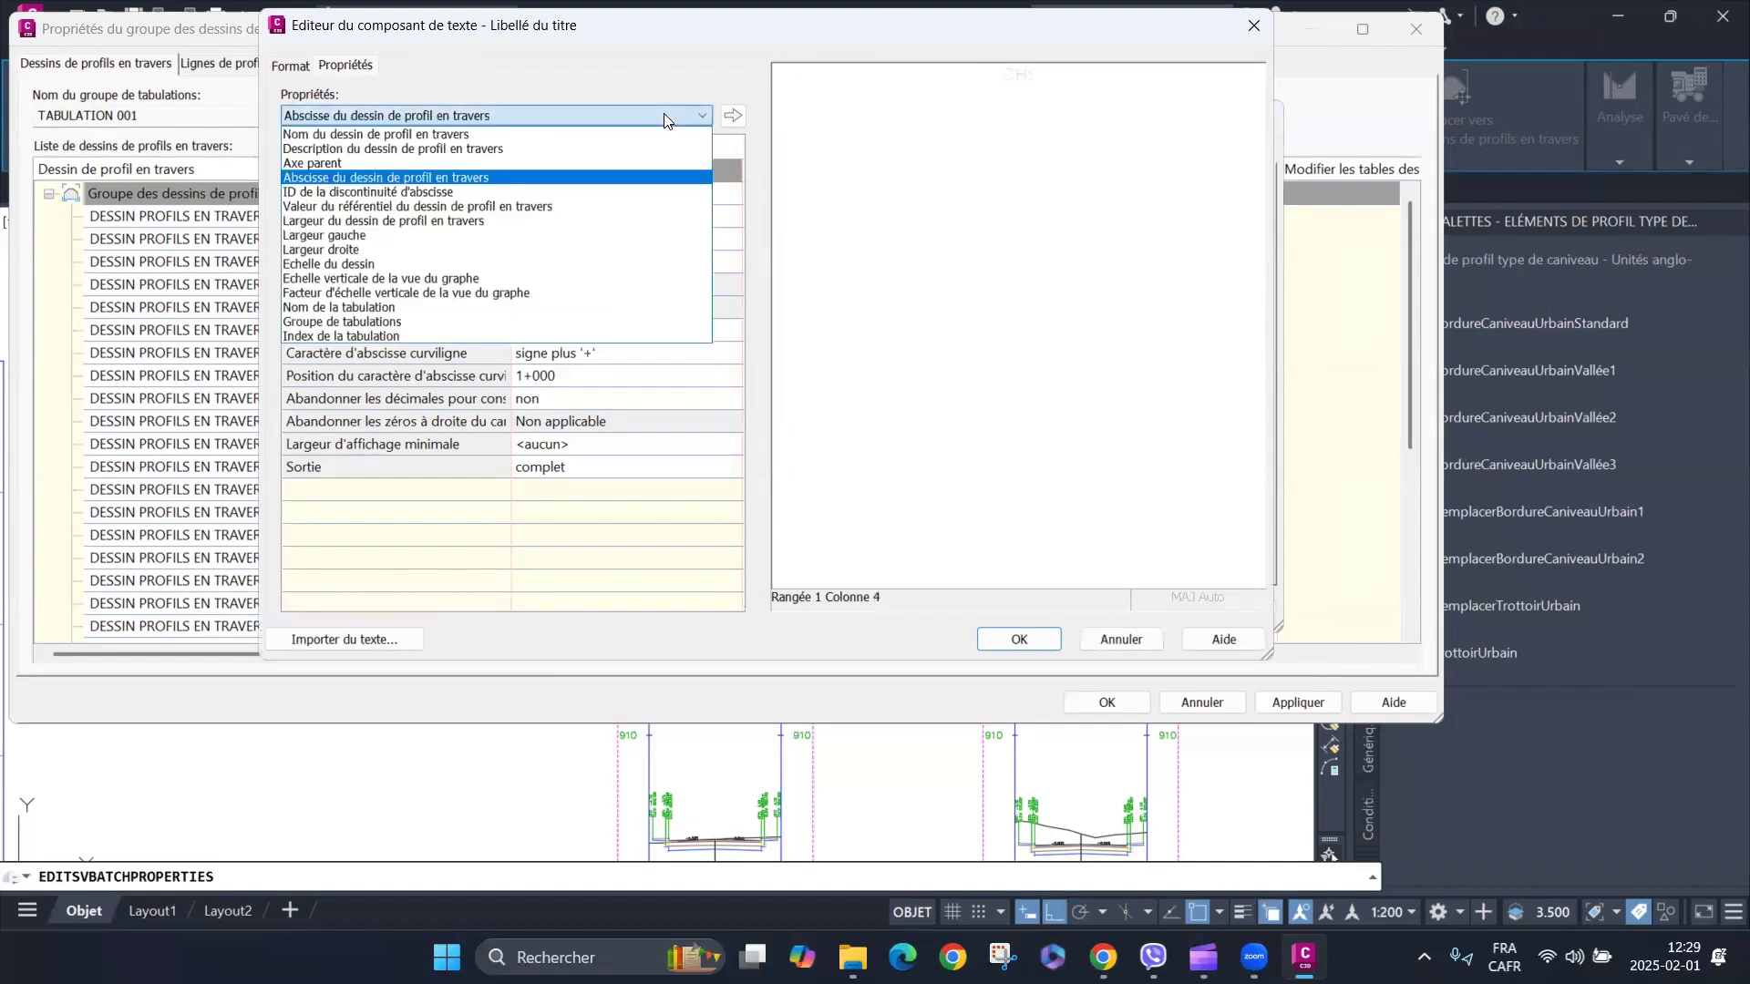
pyautogui.click(480, 178)
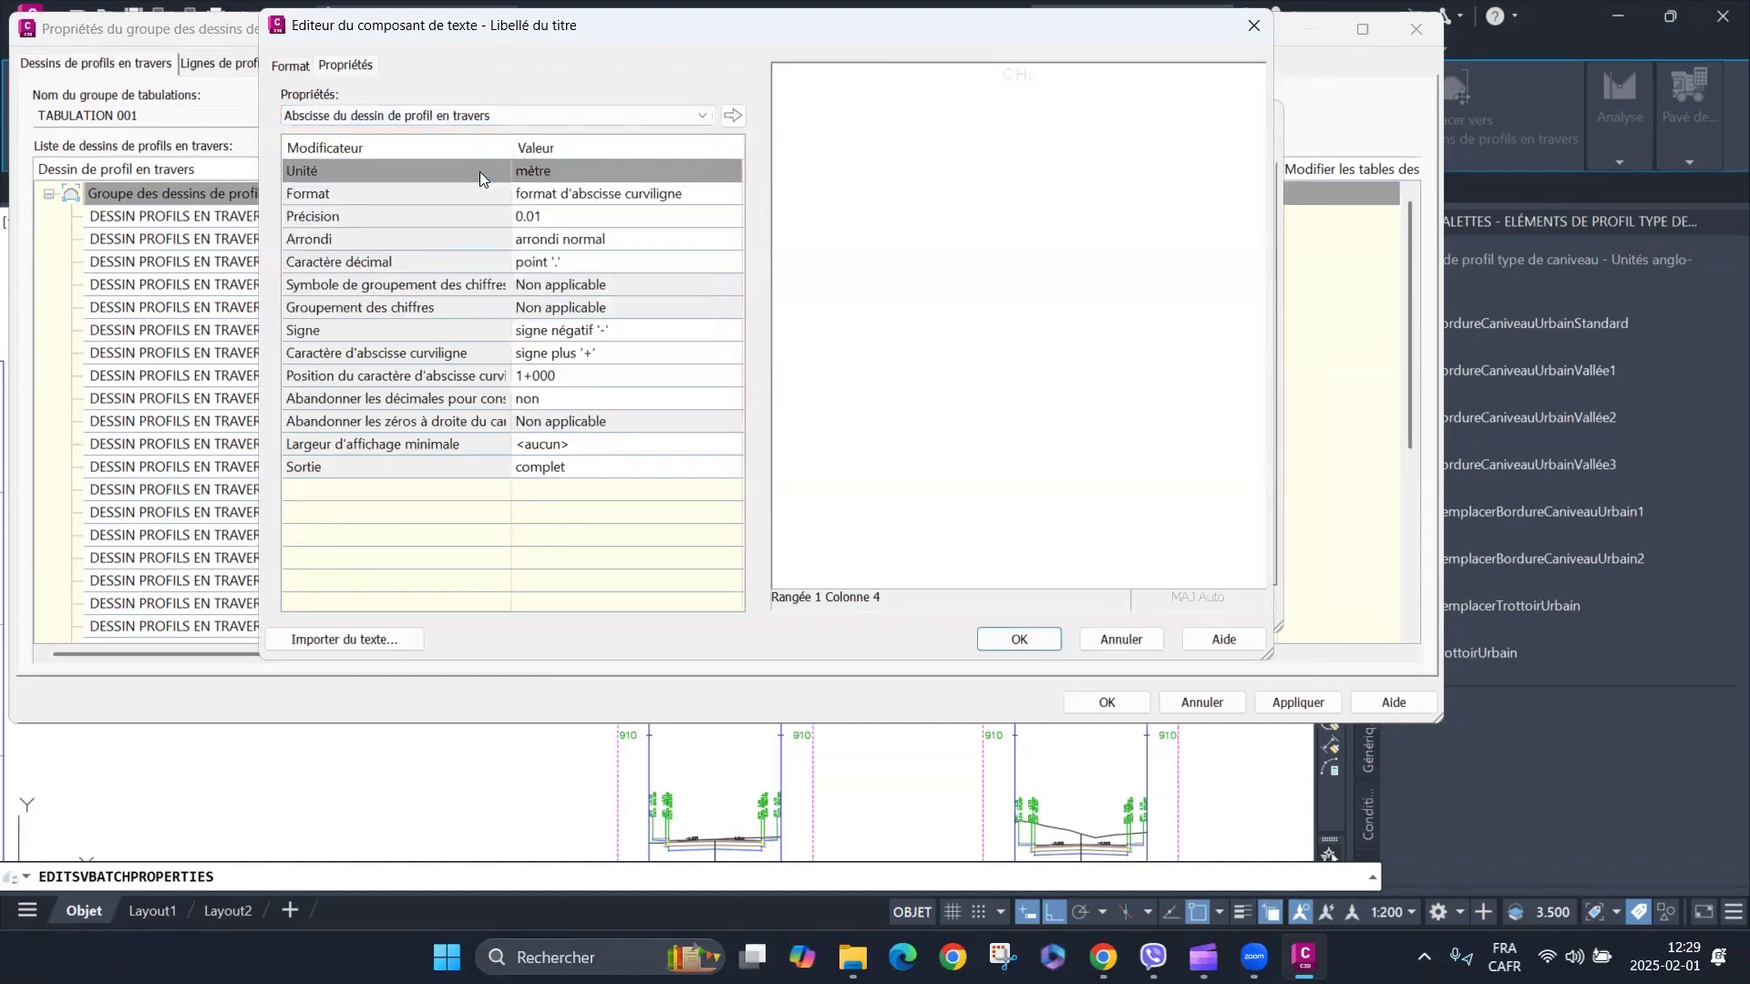
pyautogui.click(731, 120)
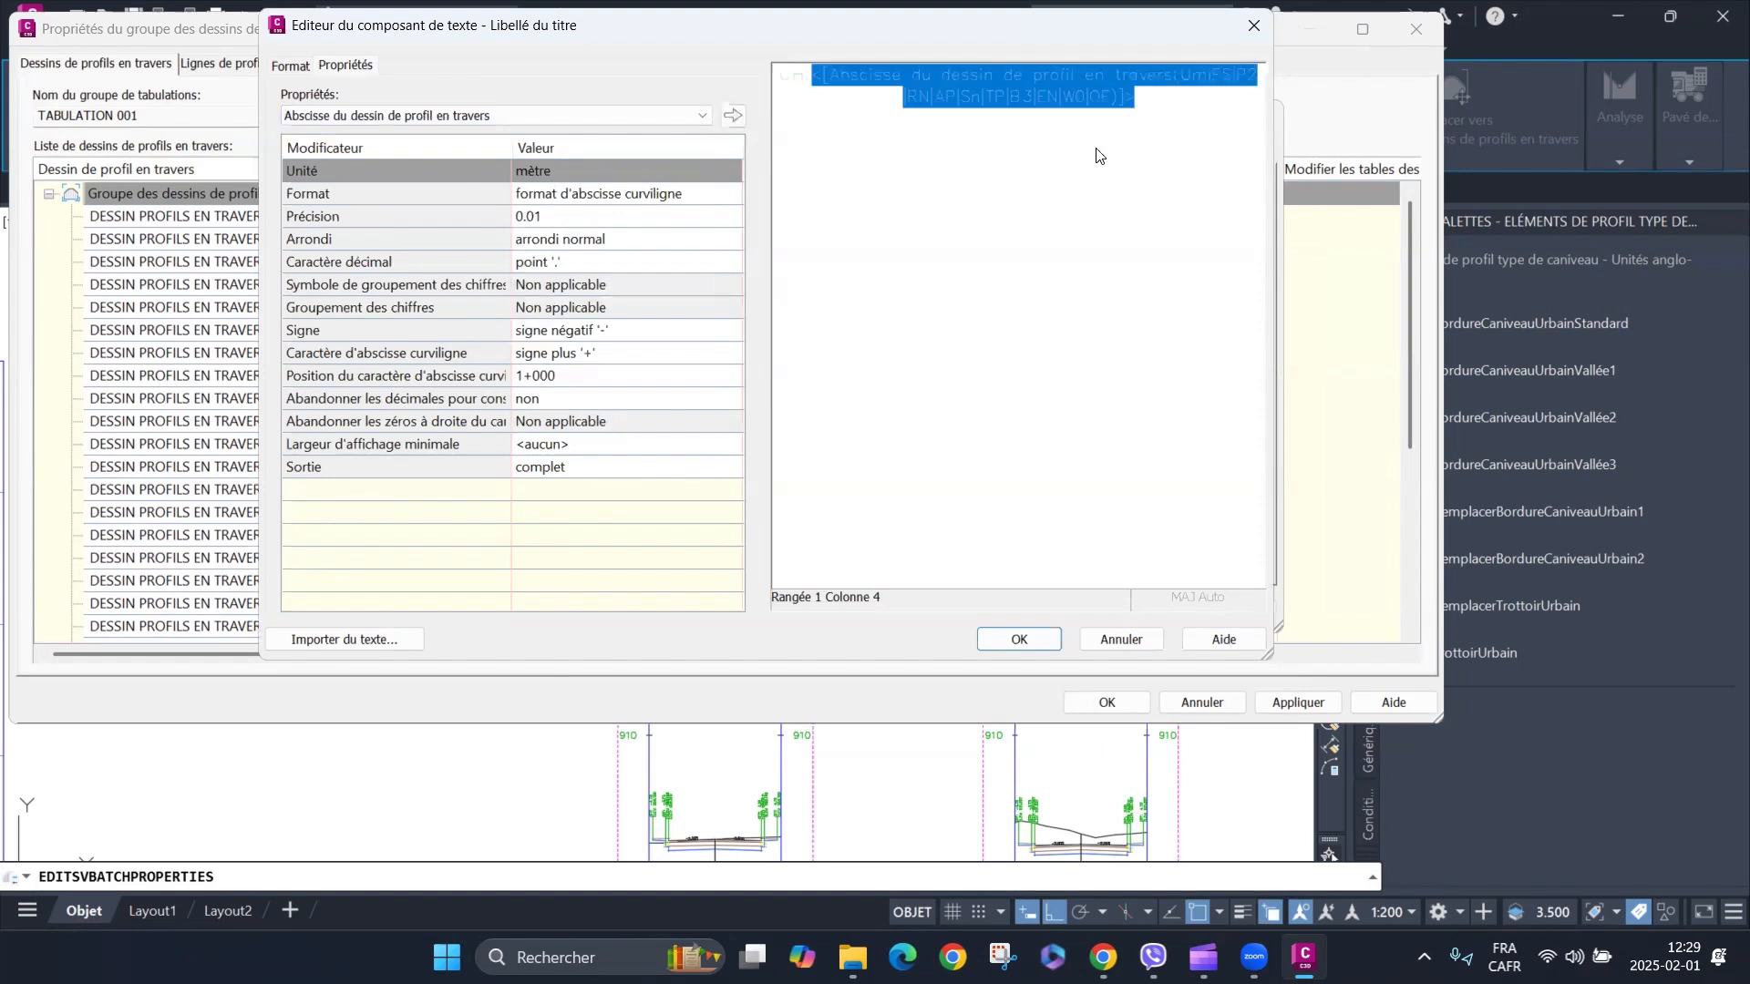
# Add a second line to the title reading "ECH H:" followed by the Echelle du dessin property.
pyautogui.click(1155, 102)
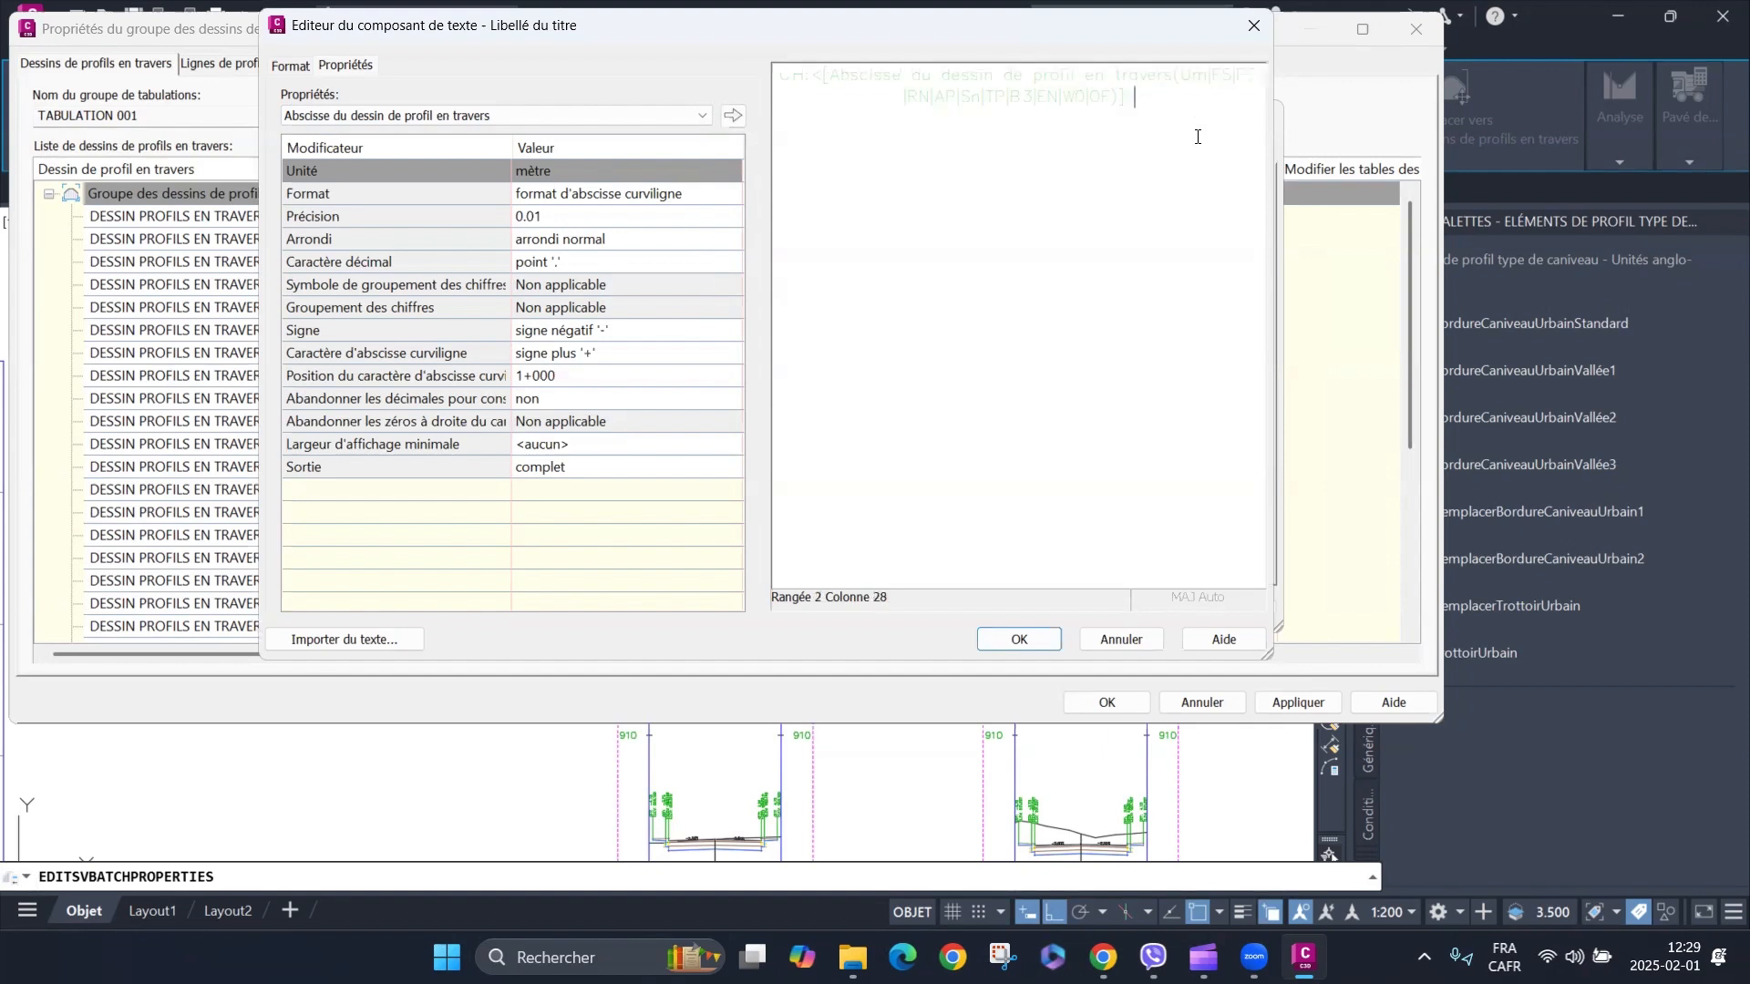
pyautogui.press('Return')
pyautogui.click(705, 115)
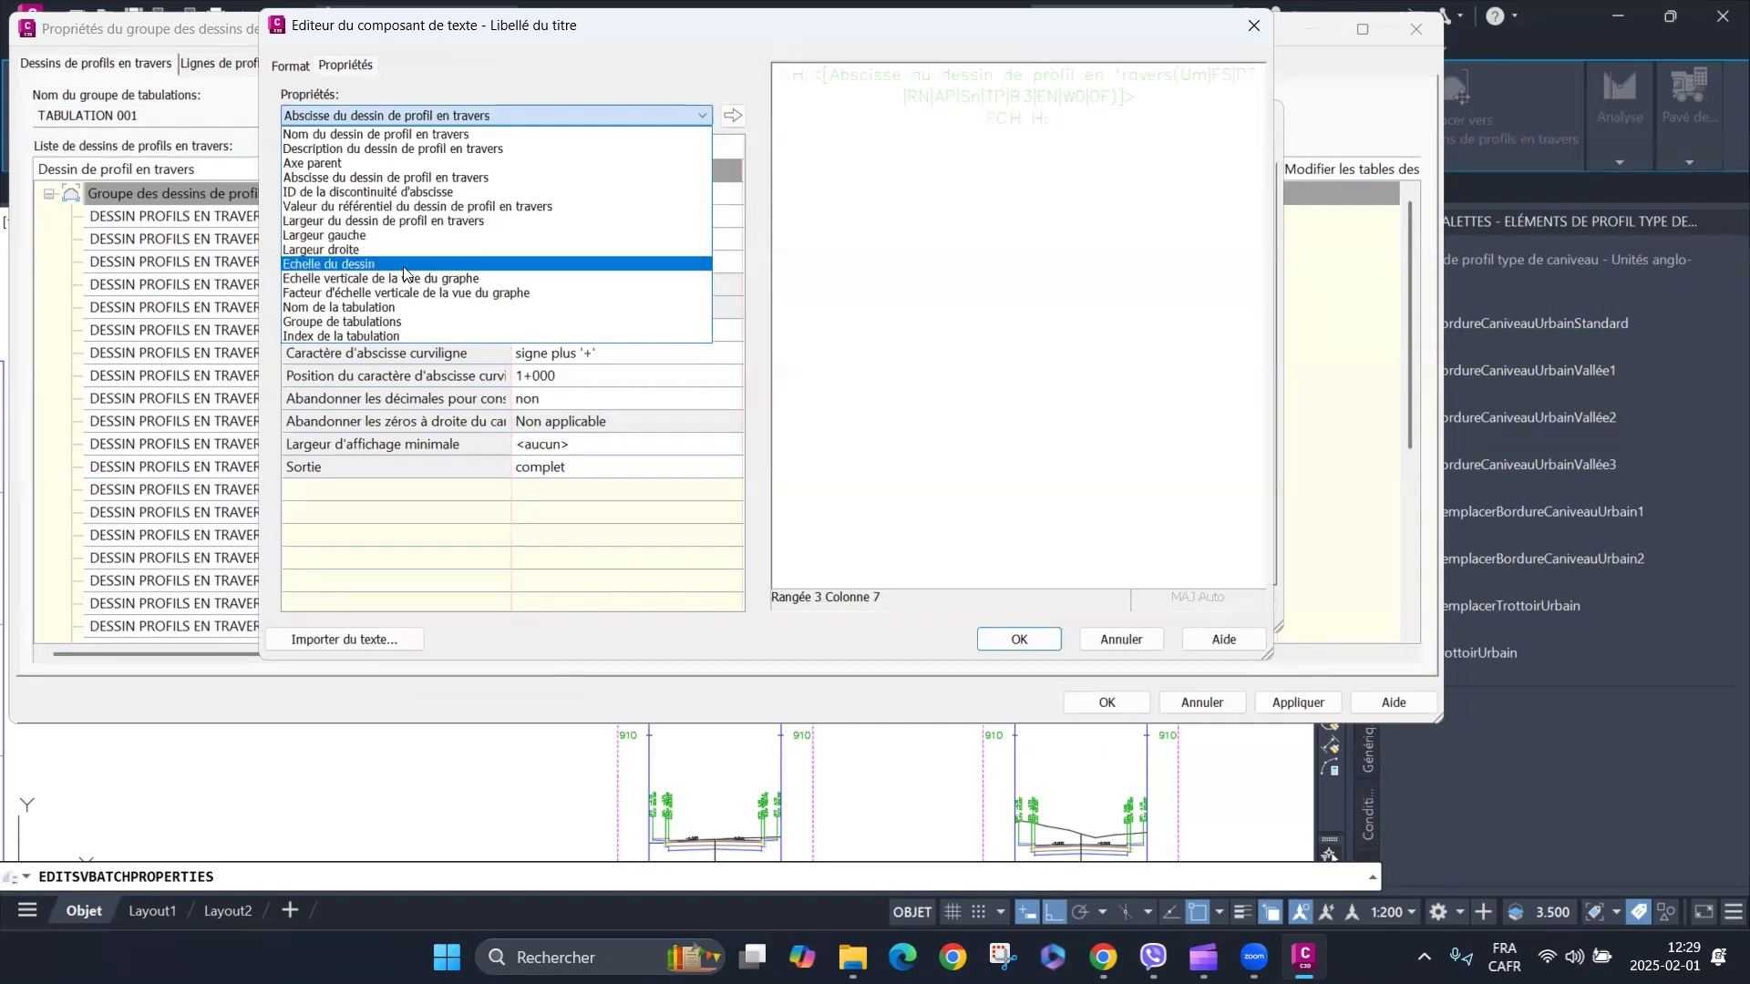
pyautogui.click(382, 264)
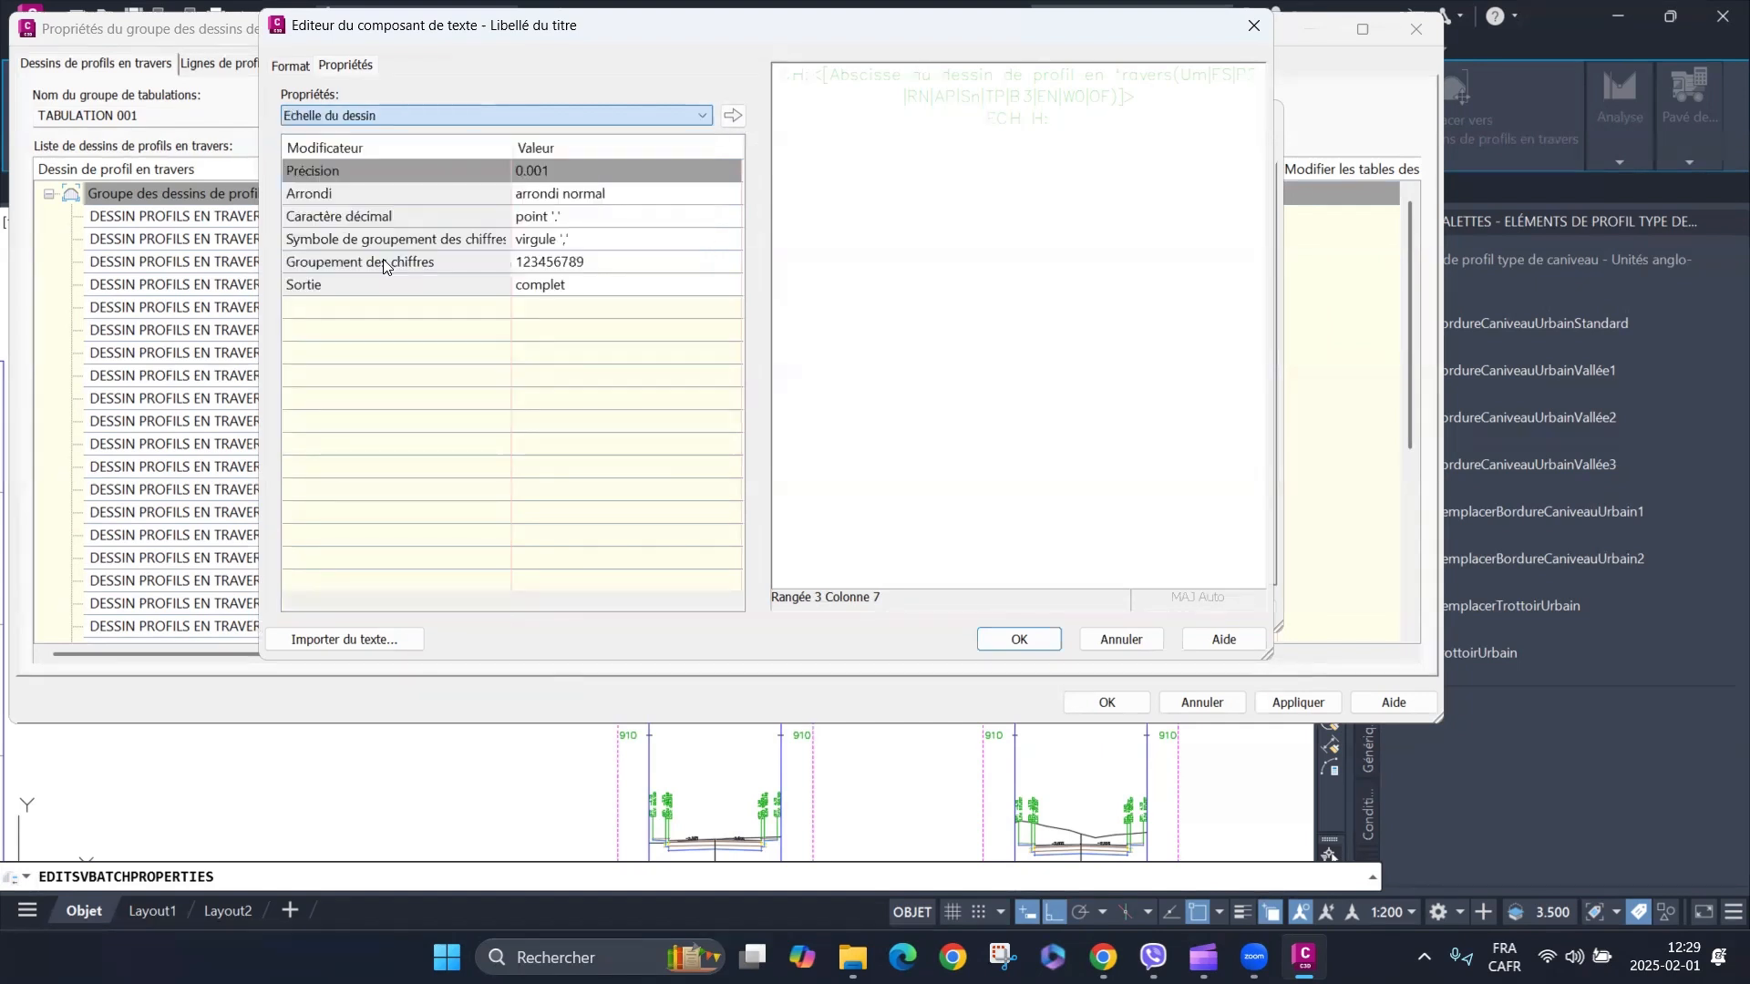
pyautogui.click(732, 116)
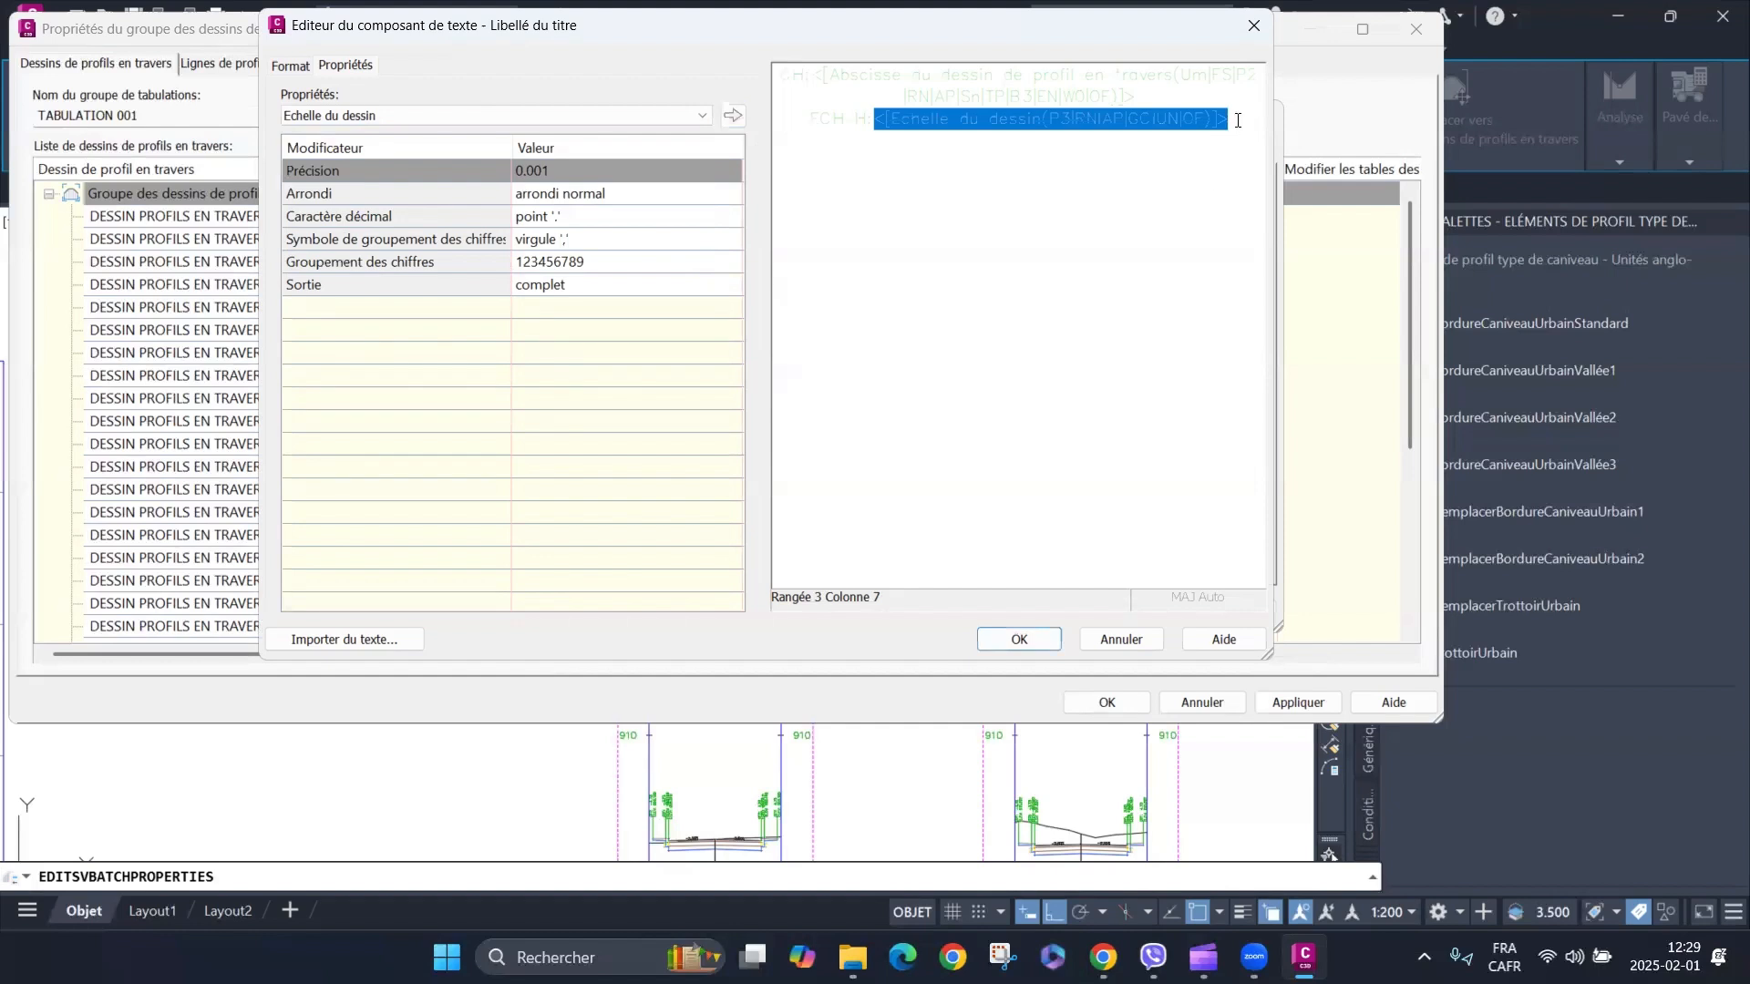
# Add a third title line reading "ECH V:" with the Echelle verticale de la vue du graphe property, and accept the title text.
pyautogui.click(1237, 120)
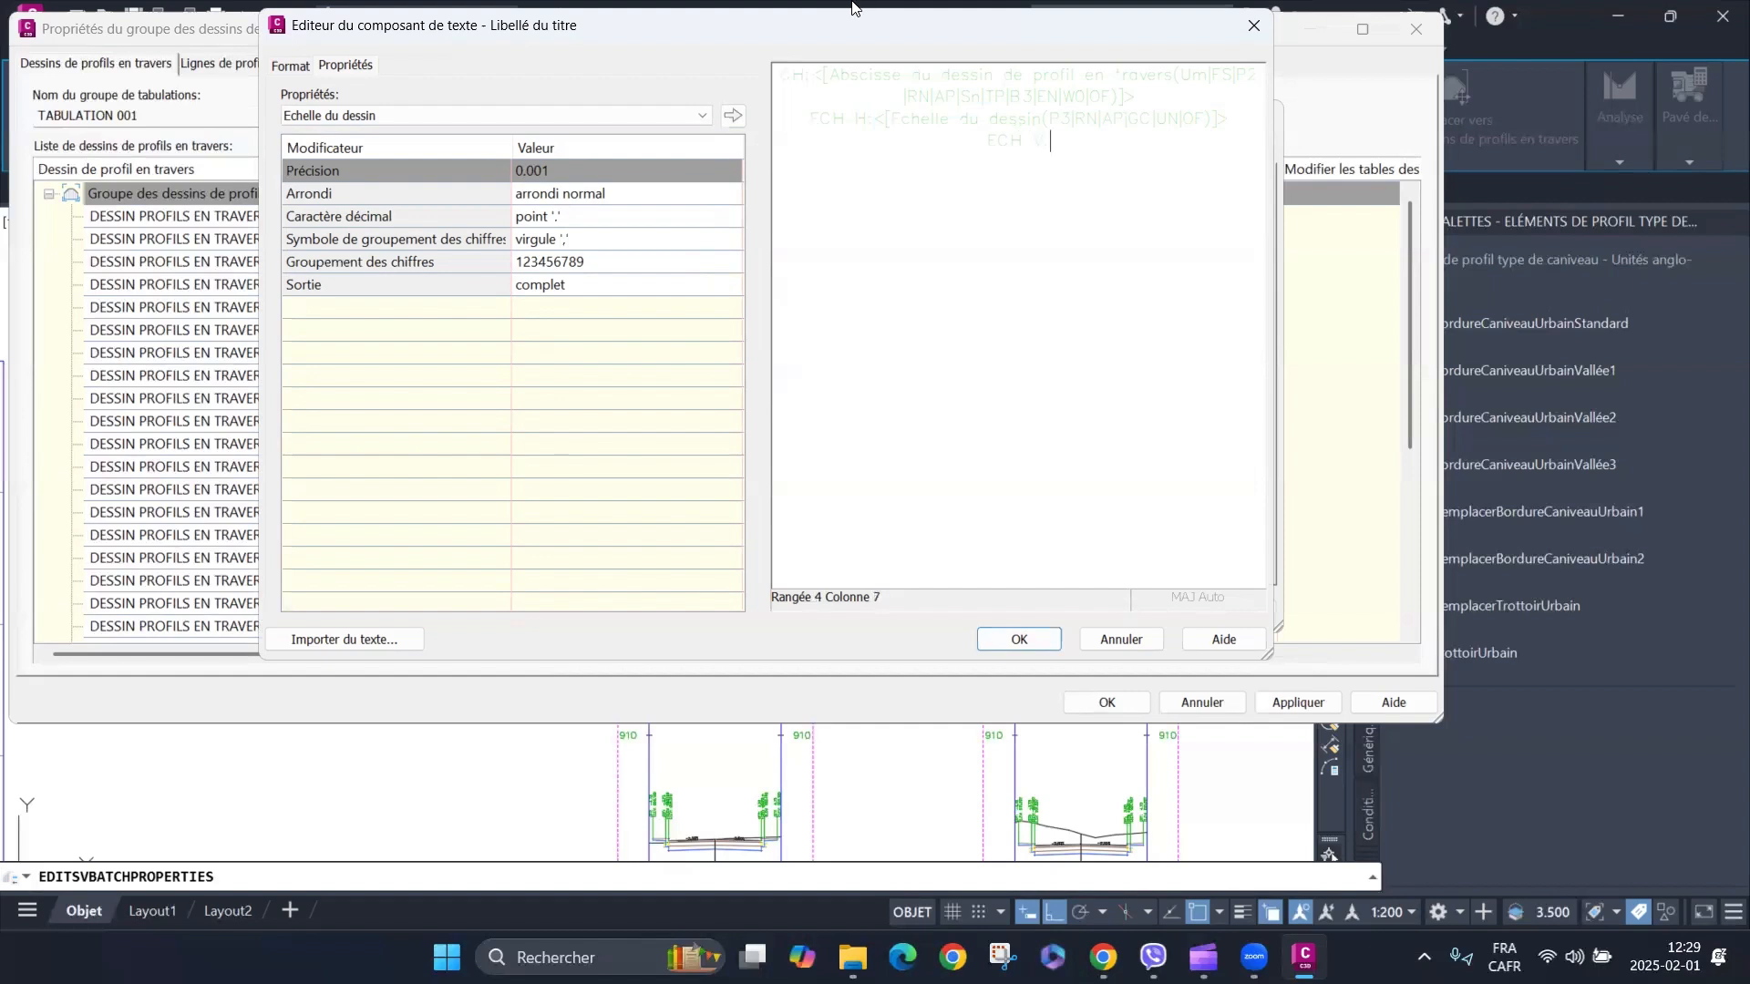
pyautogui.click(704, 116)
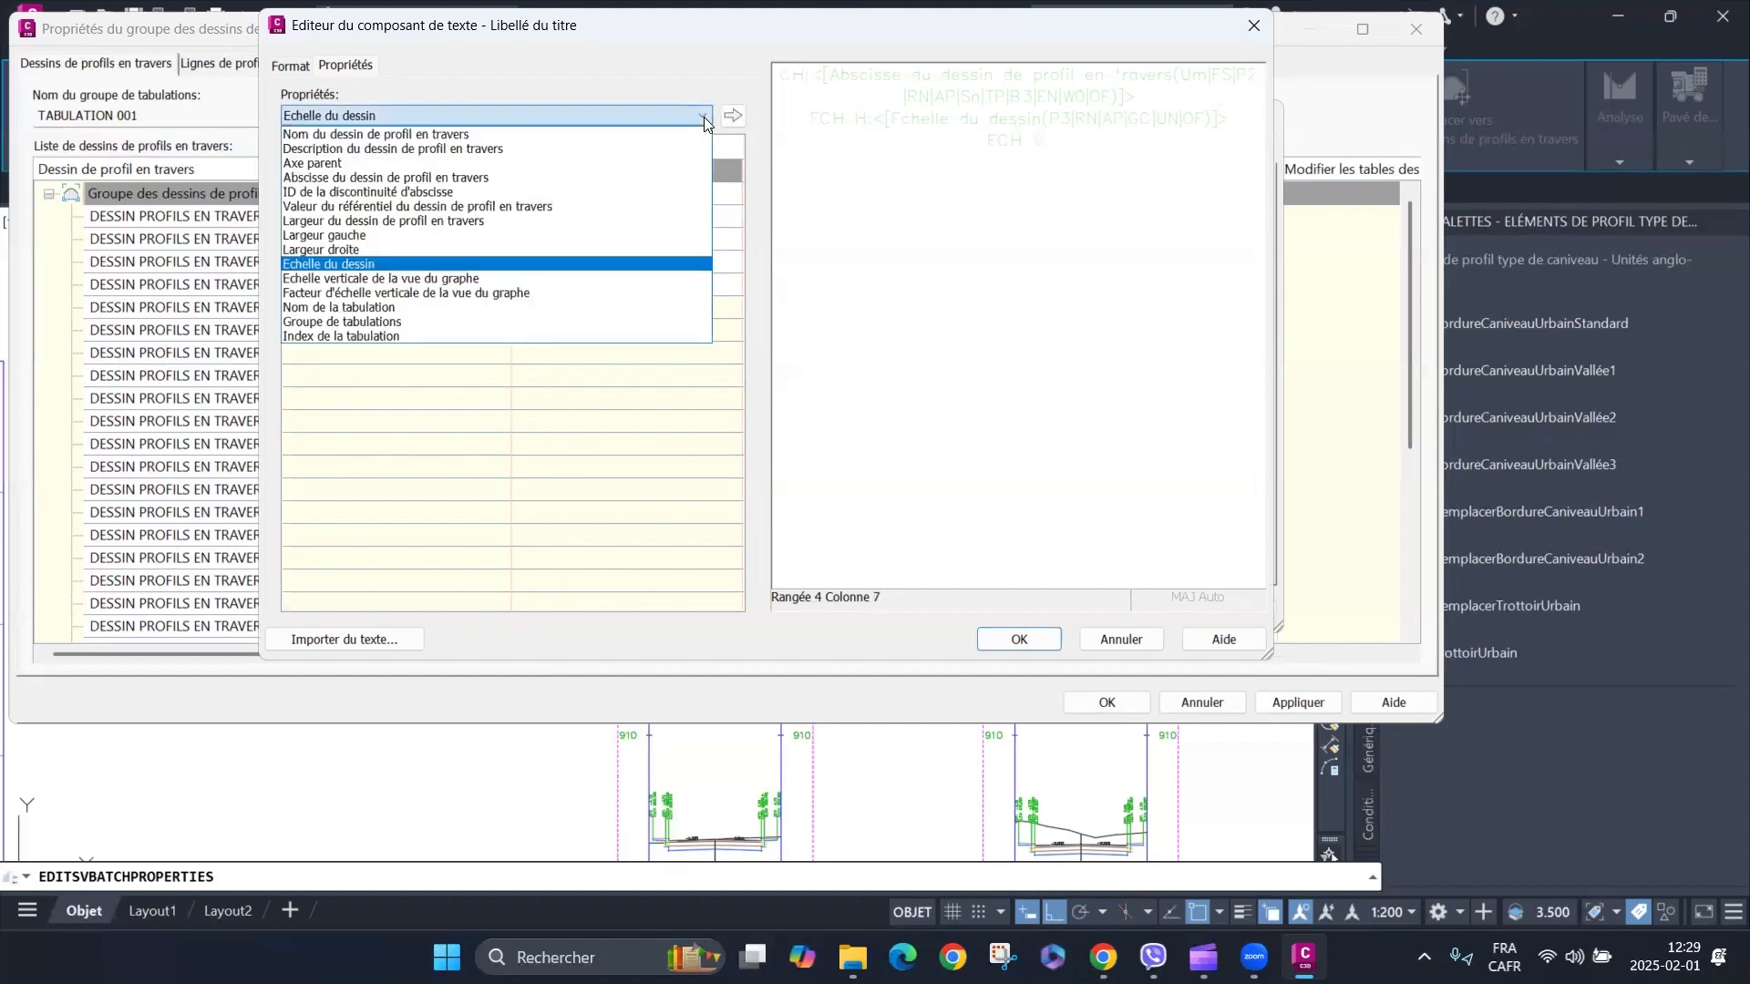
pyautogui.click(361, 279)
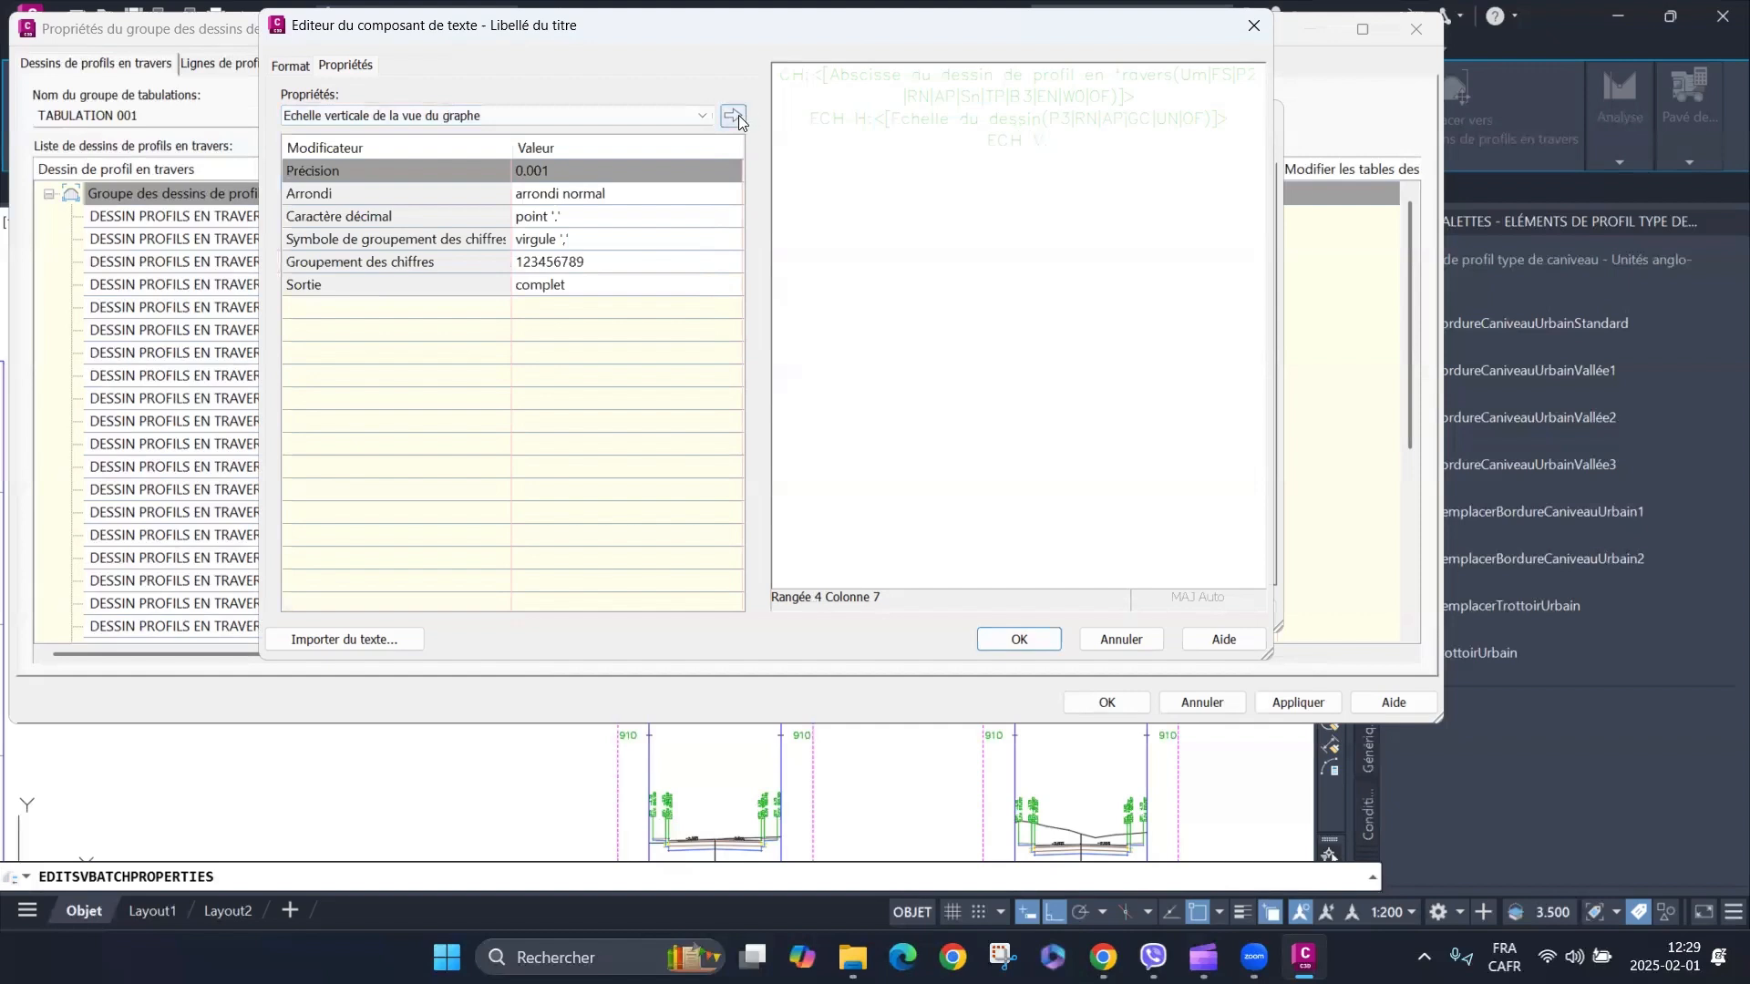
pyautogui.click(734, 116)
pyautogui.click(1106, 175)
pyautogui.click(1037, 645)
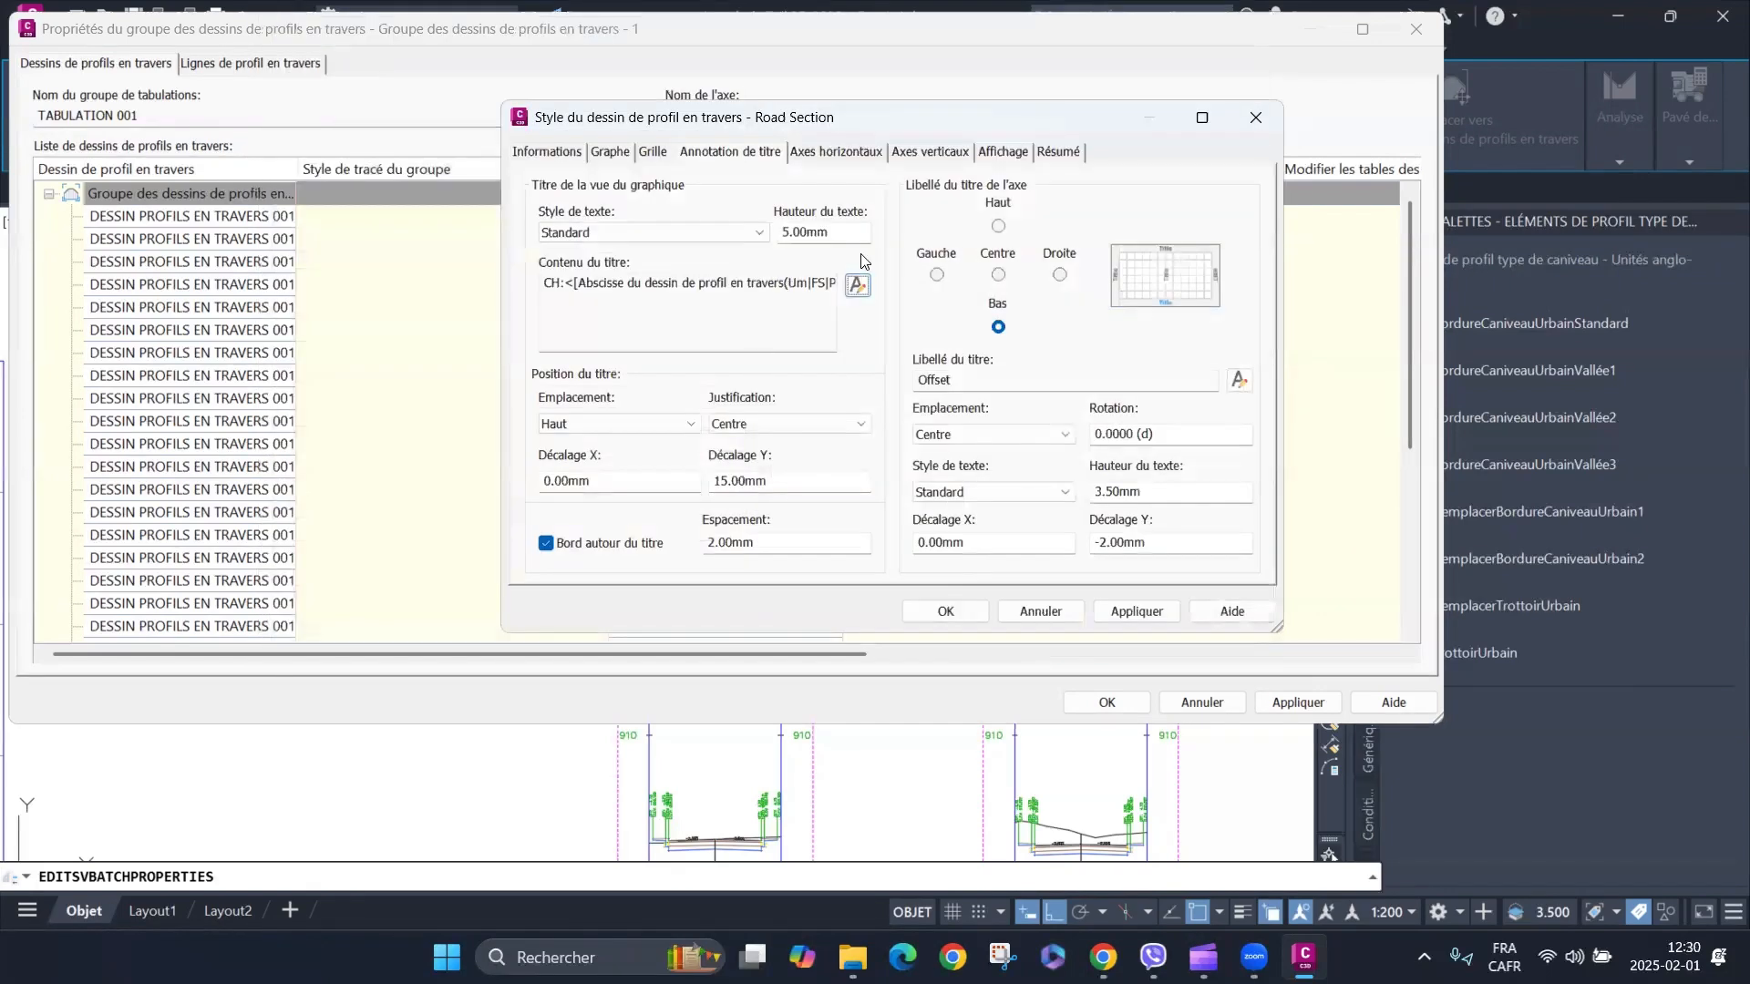
# Set the title's text height to 3 mm and its position to Gauche with Bas justification, and apply the style to the view group.
pyautogui.moveTo(848, 233); pyautogui.dragTo(735, 238)
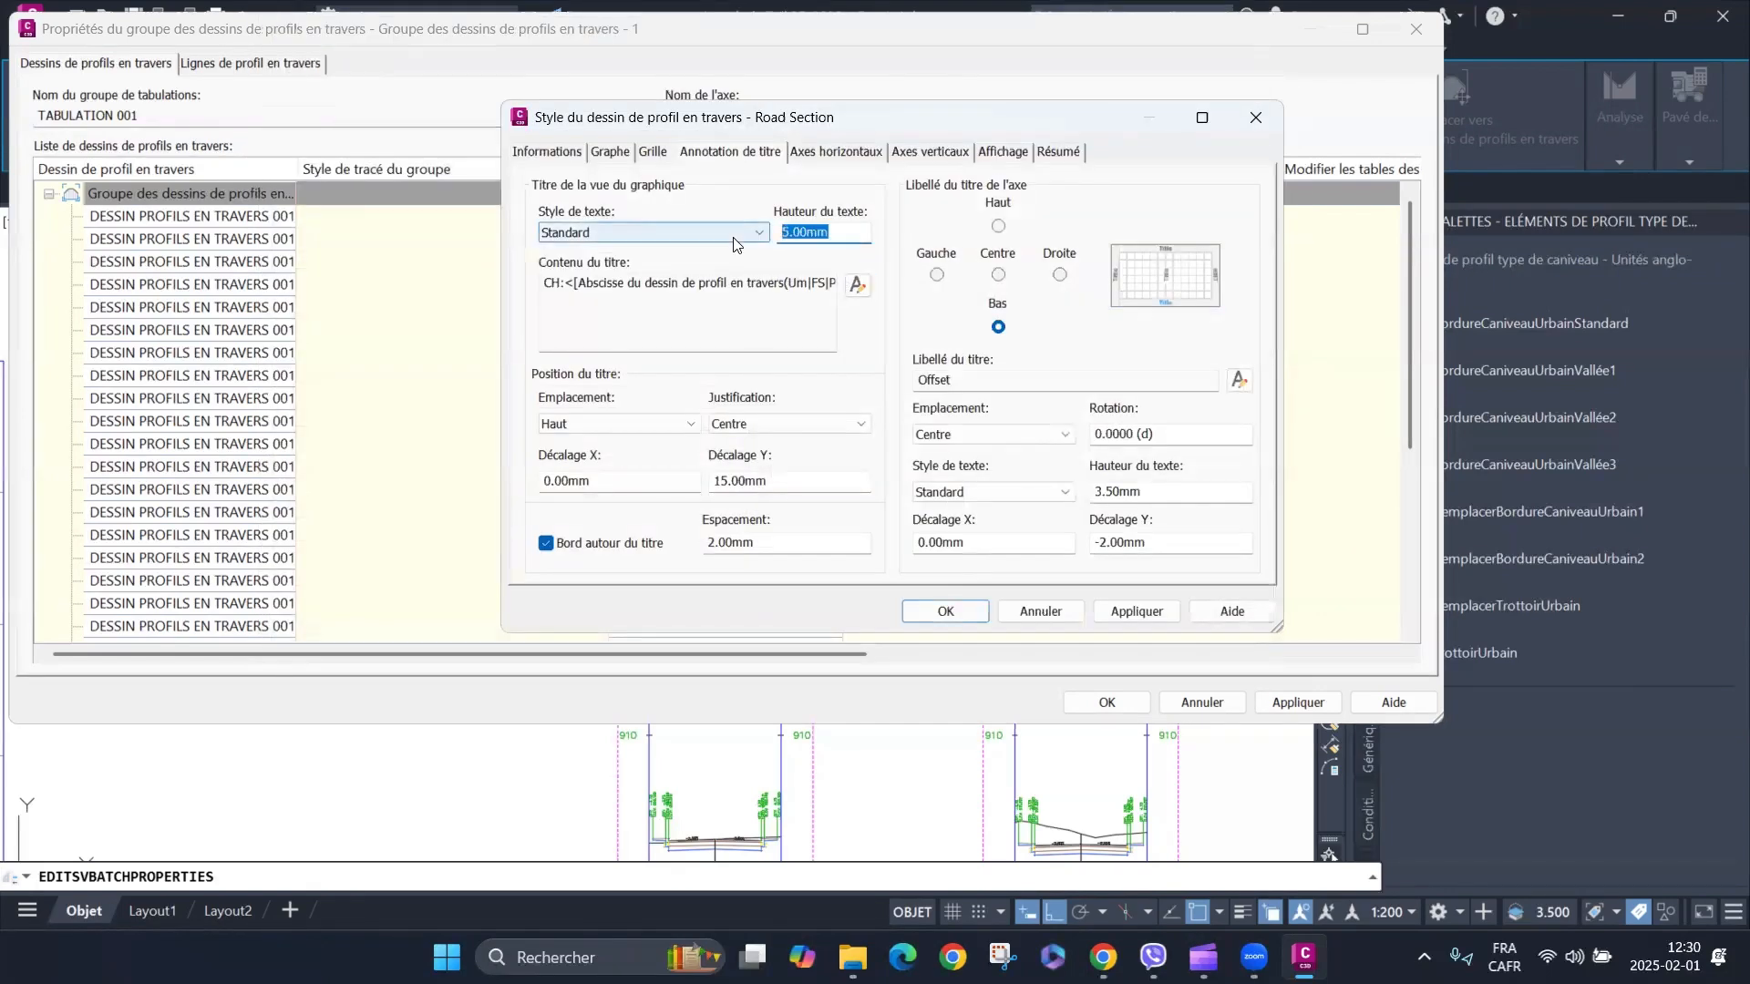
pyautogui.write('3')
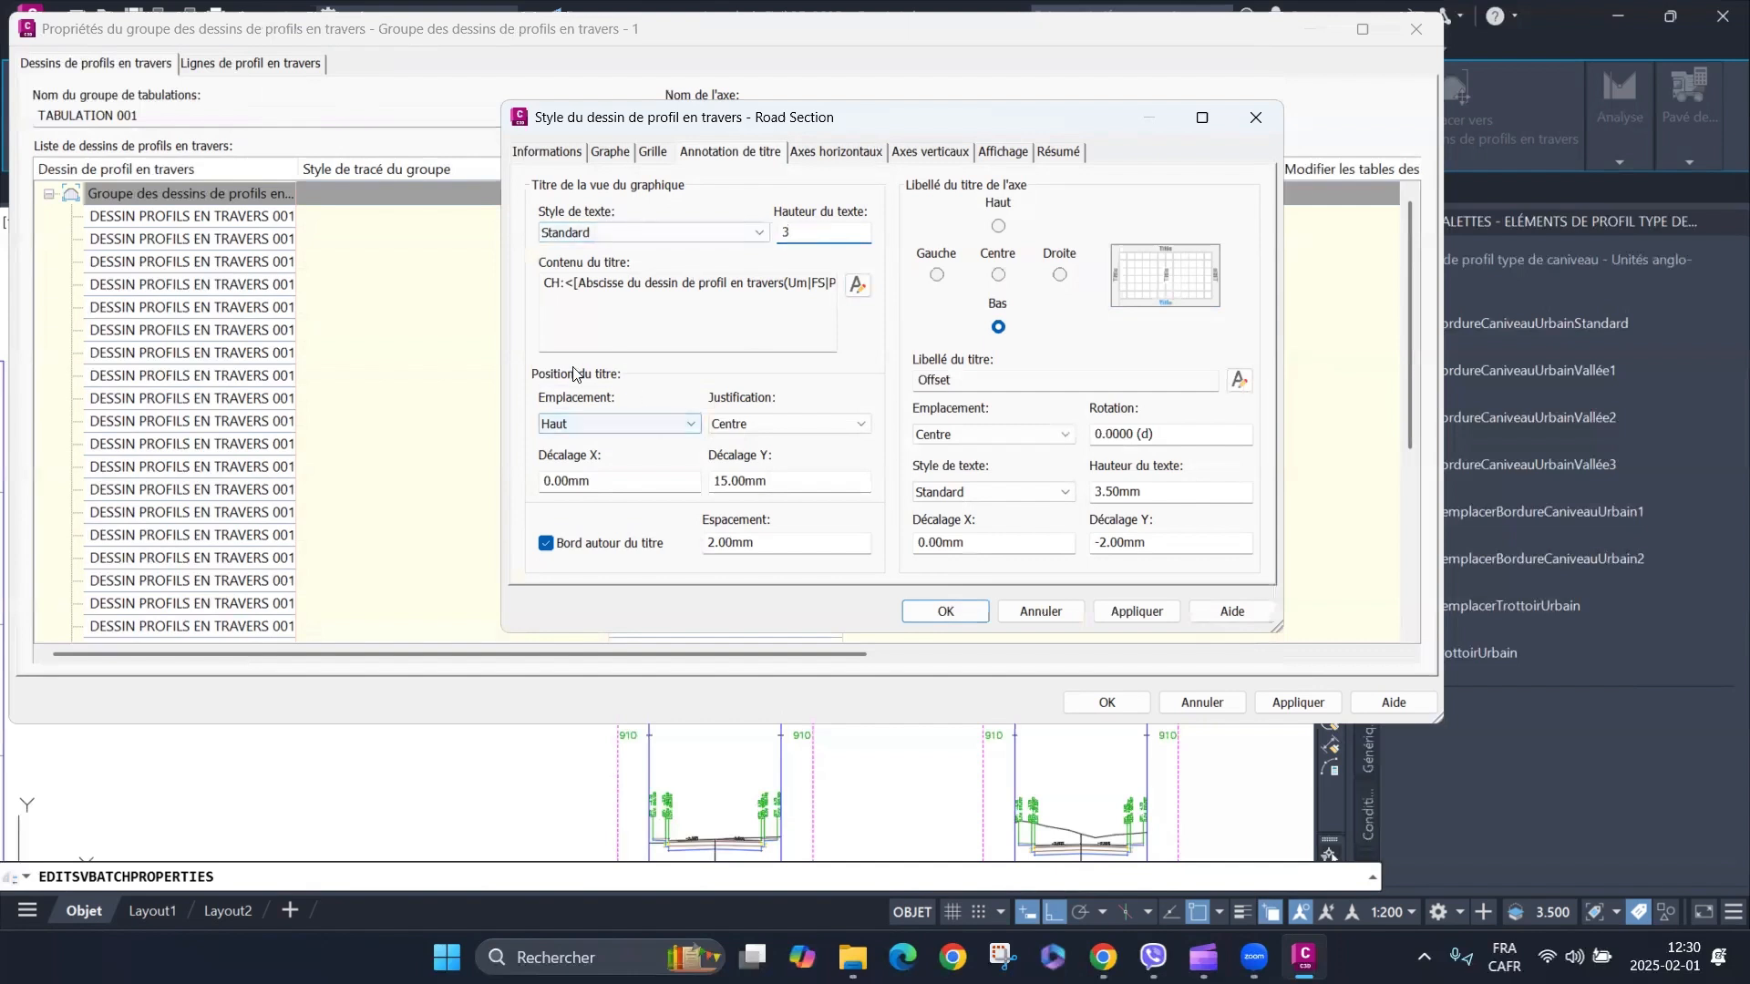
pyautogui.click(689, 425)
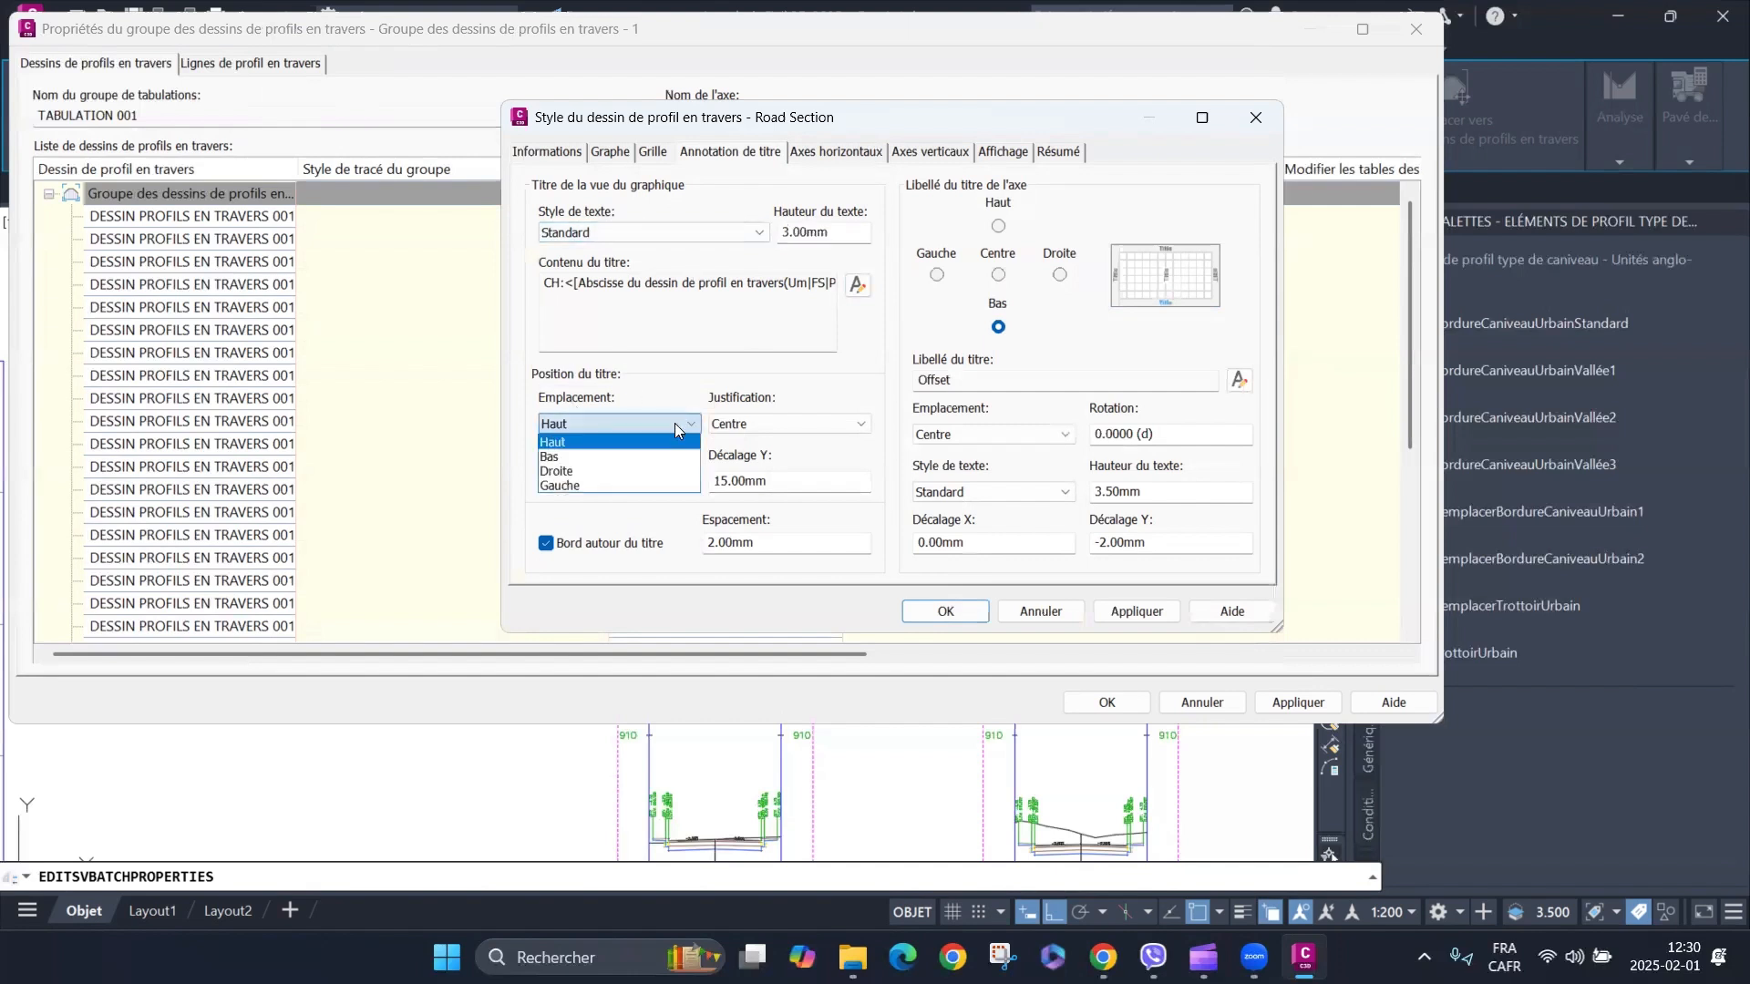
pyautogui.click(597, 486)
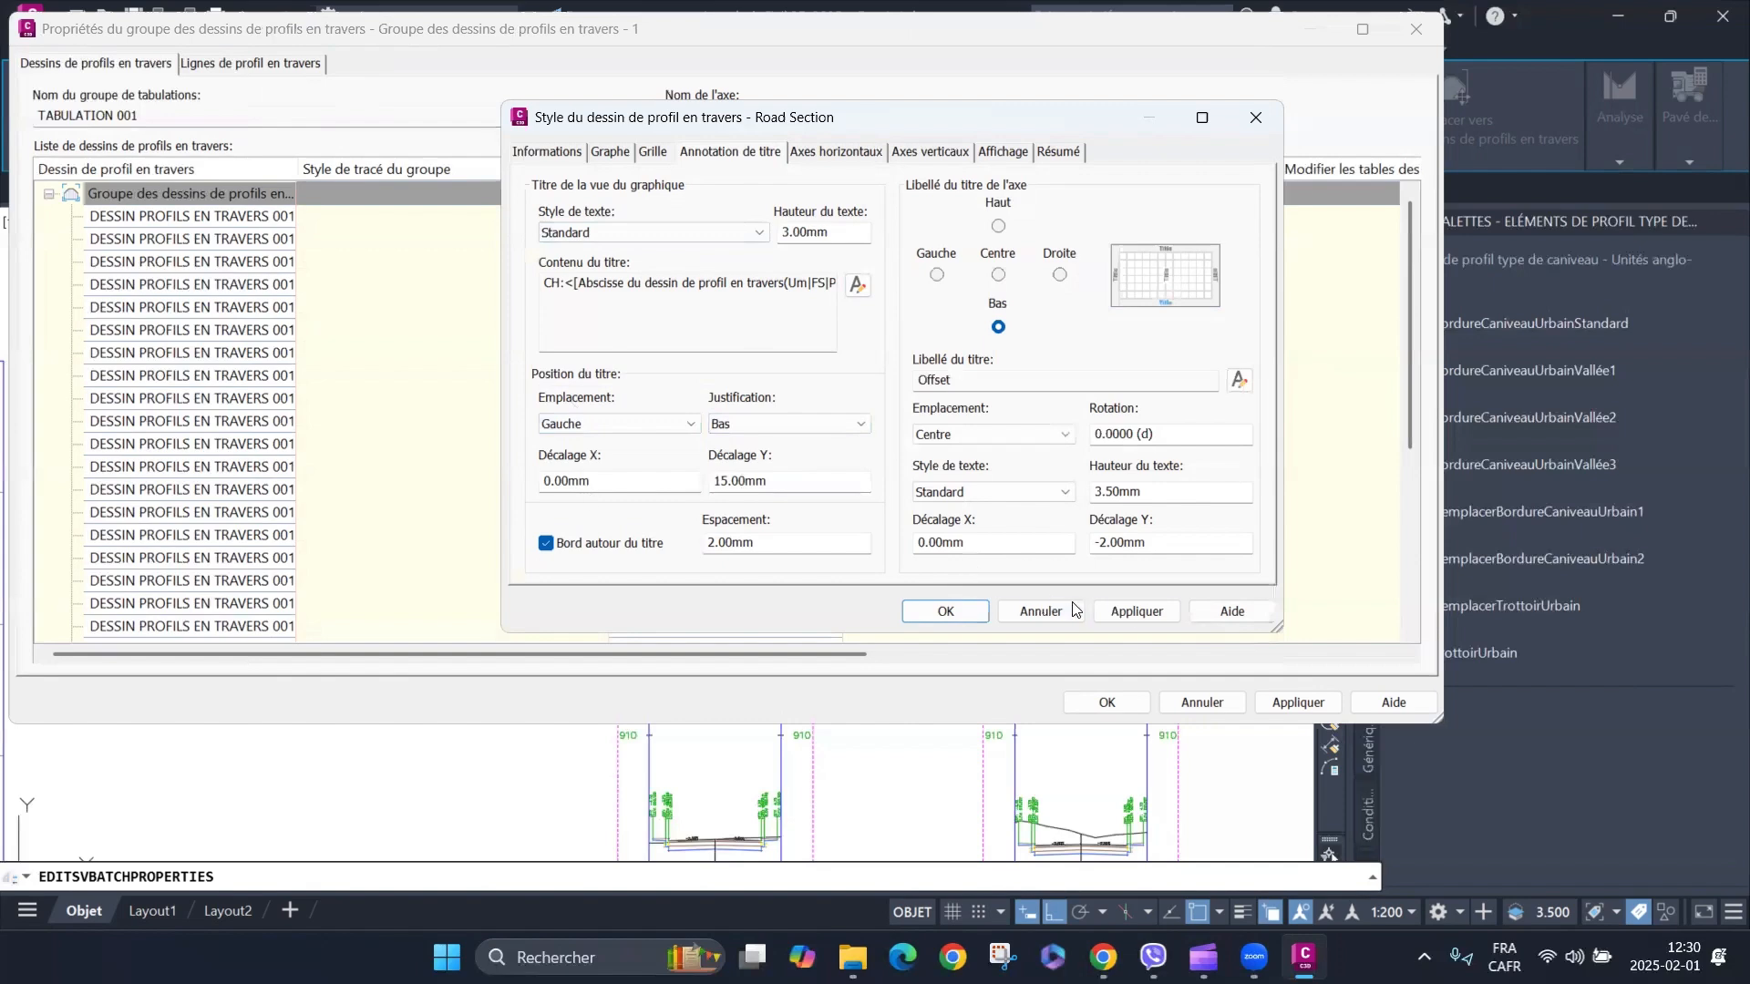
pyautogui.click(1128, 609)
pyautogui.click(948, 612)
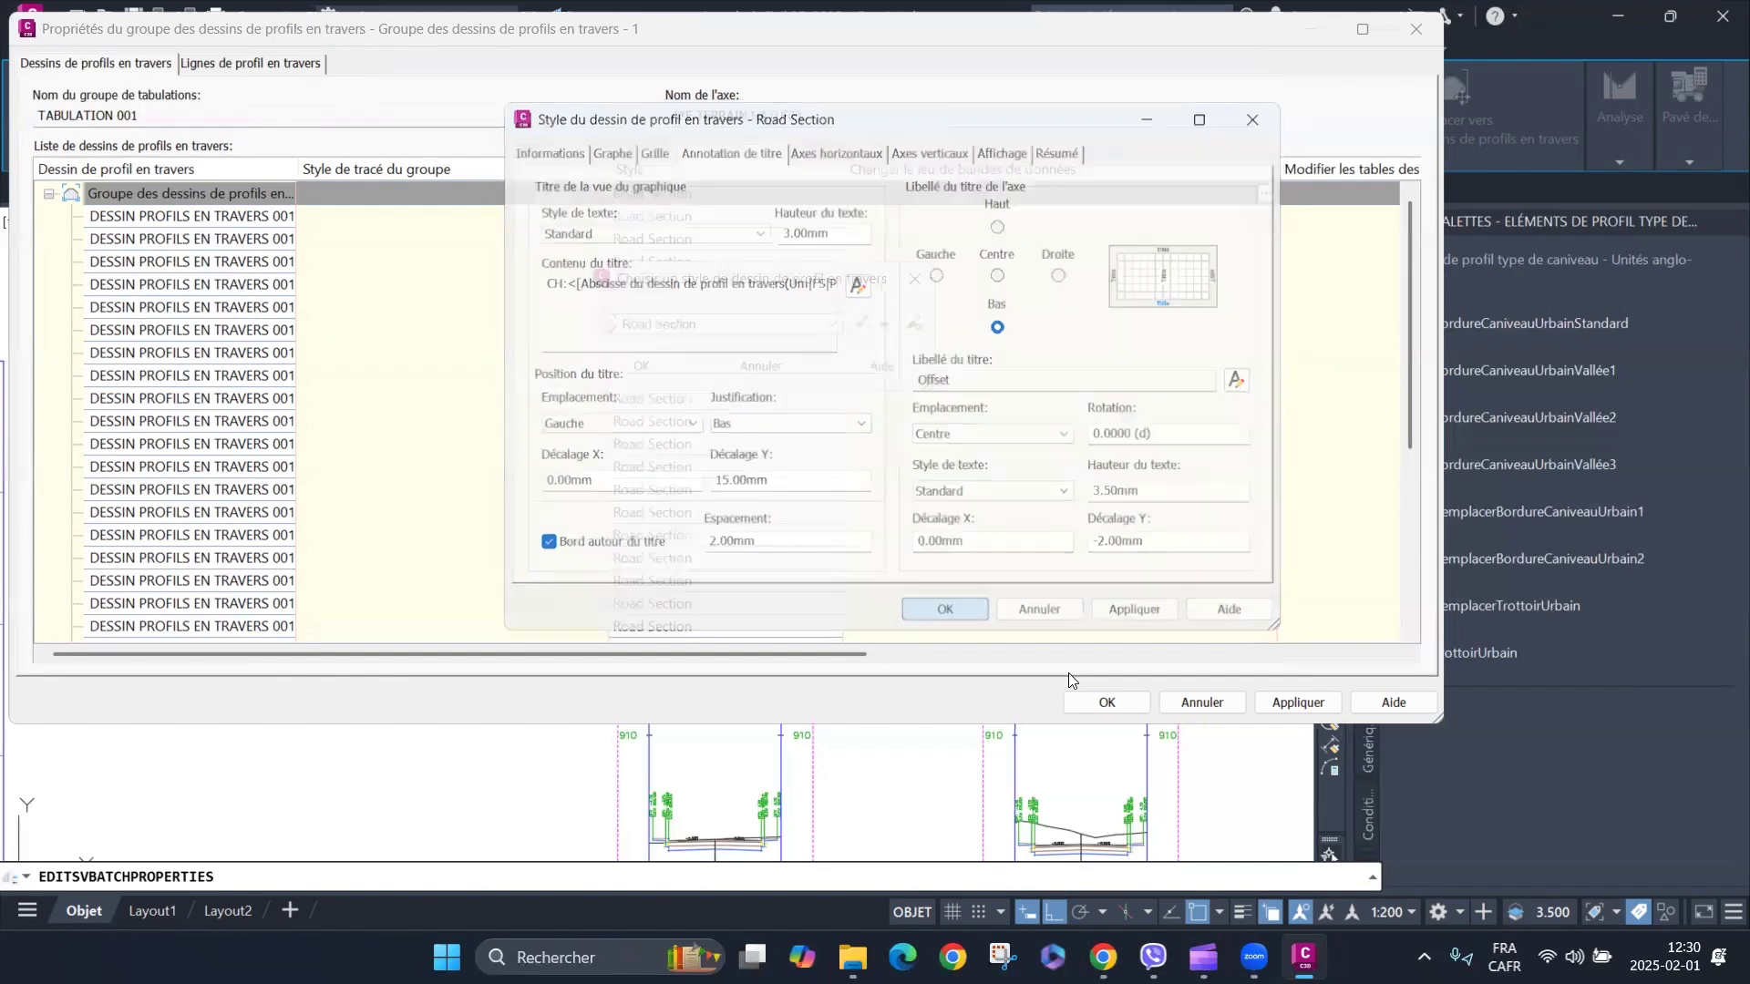
pyautogui.click(641, 365)
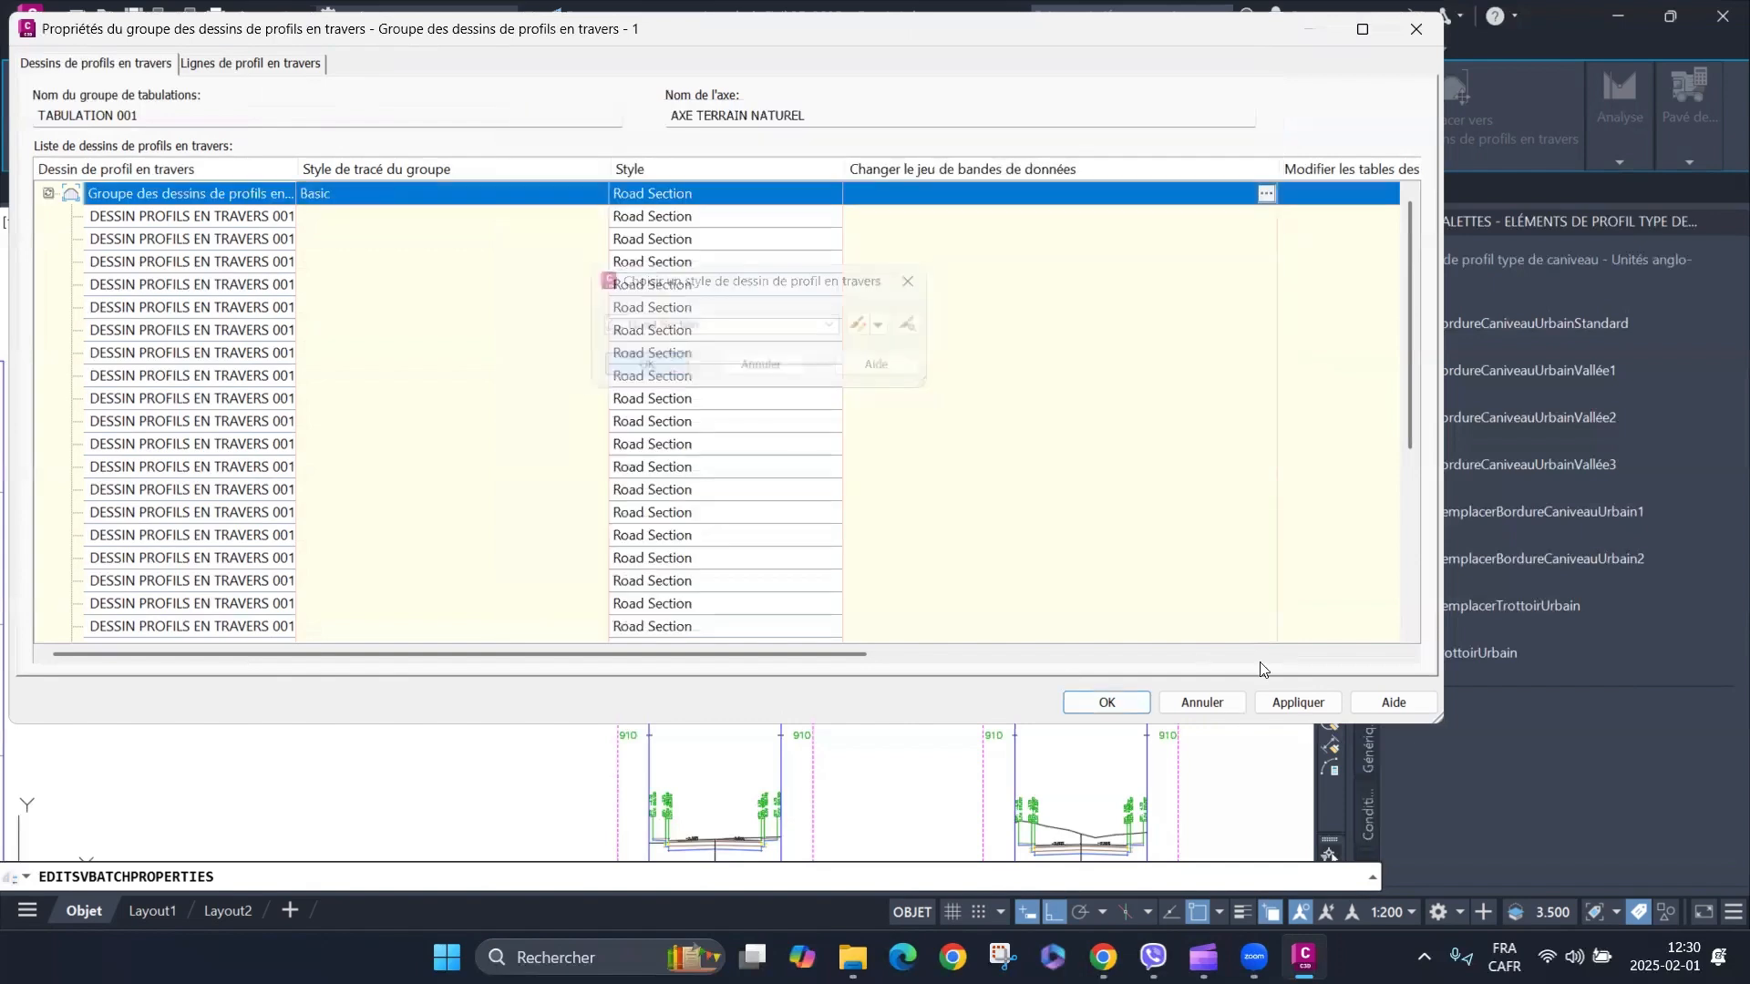
pyautogui.click(1316, 700)
pyautogui.click(1110, 703)
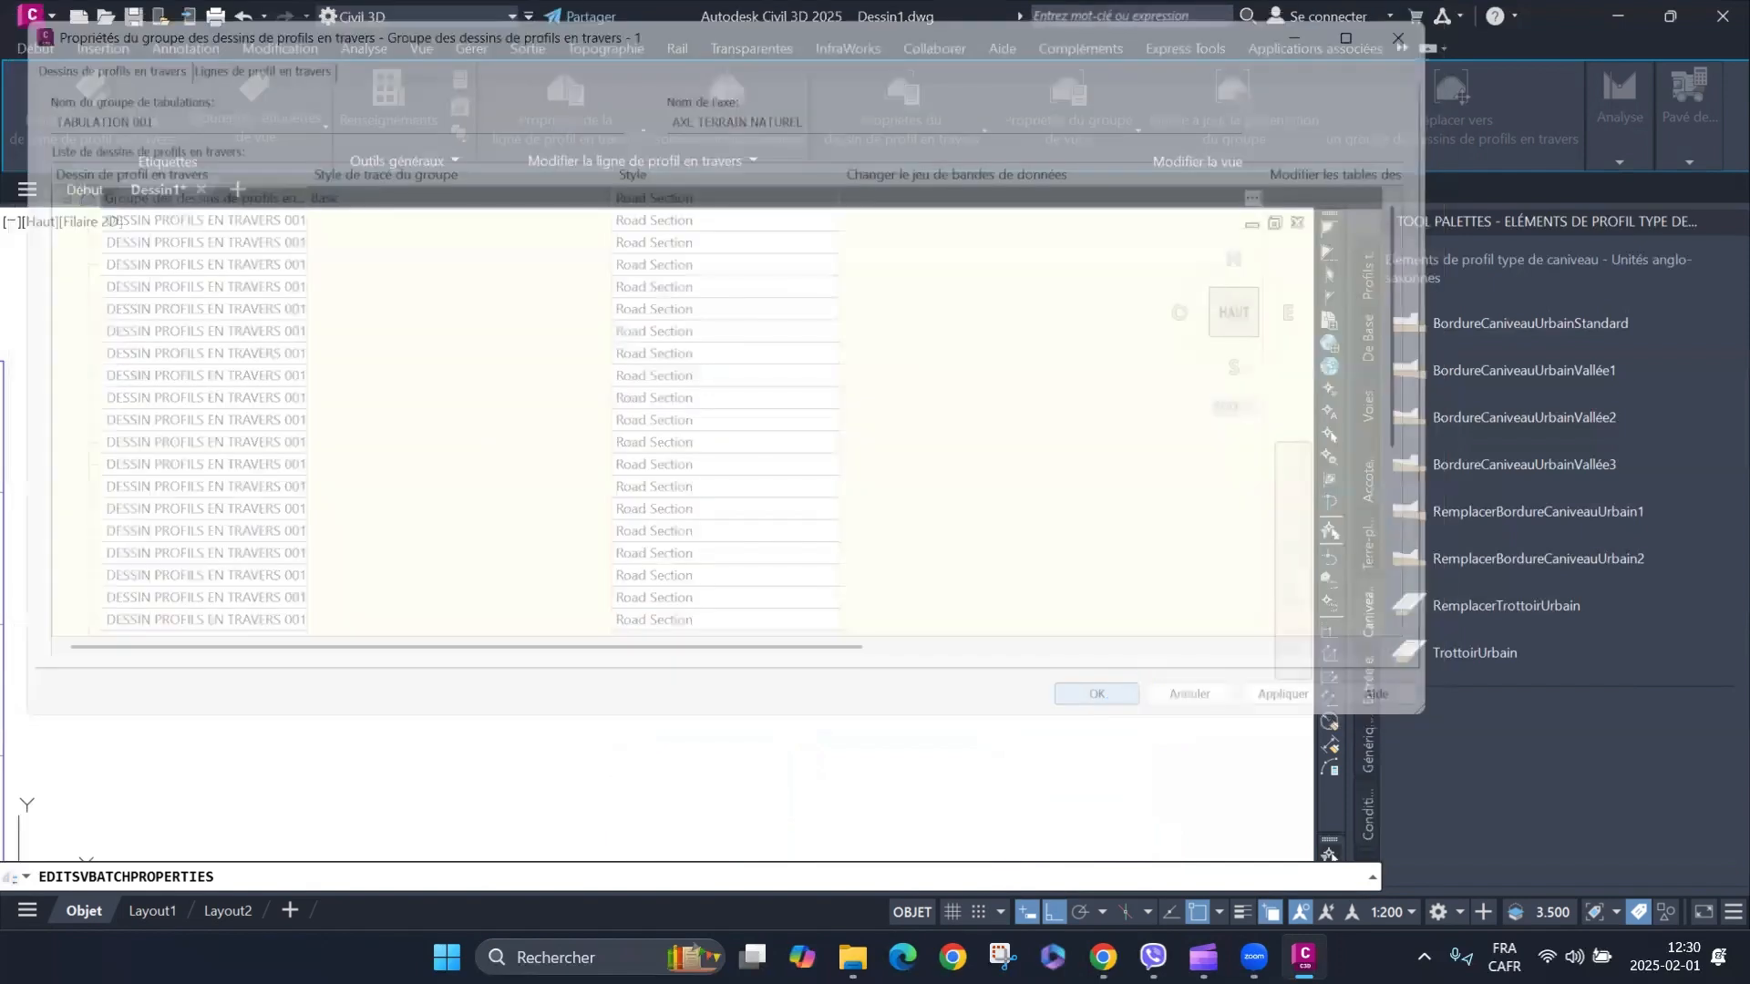
# Examine the new titles and the grid extents of the section views from 0+000.00 through 0+085.00.
pyautogui.scroll(3, 848, 592)
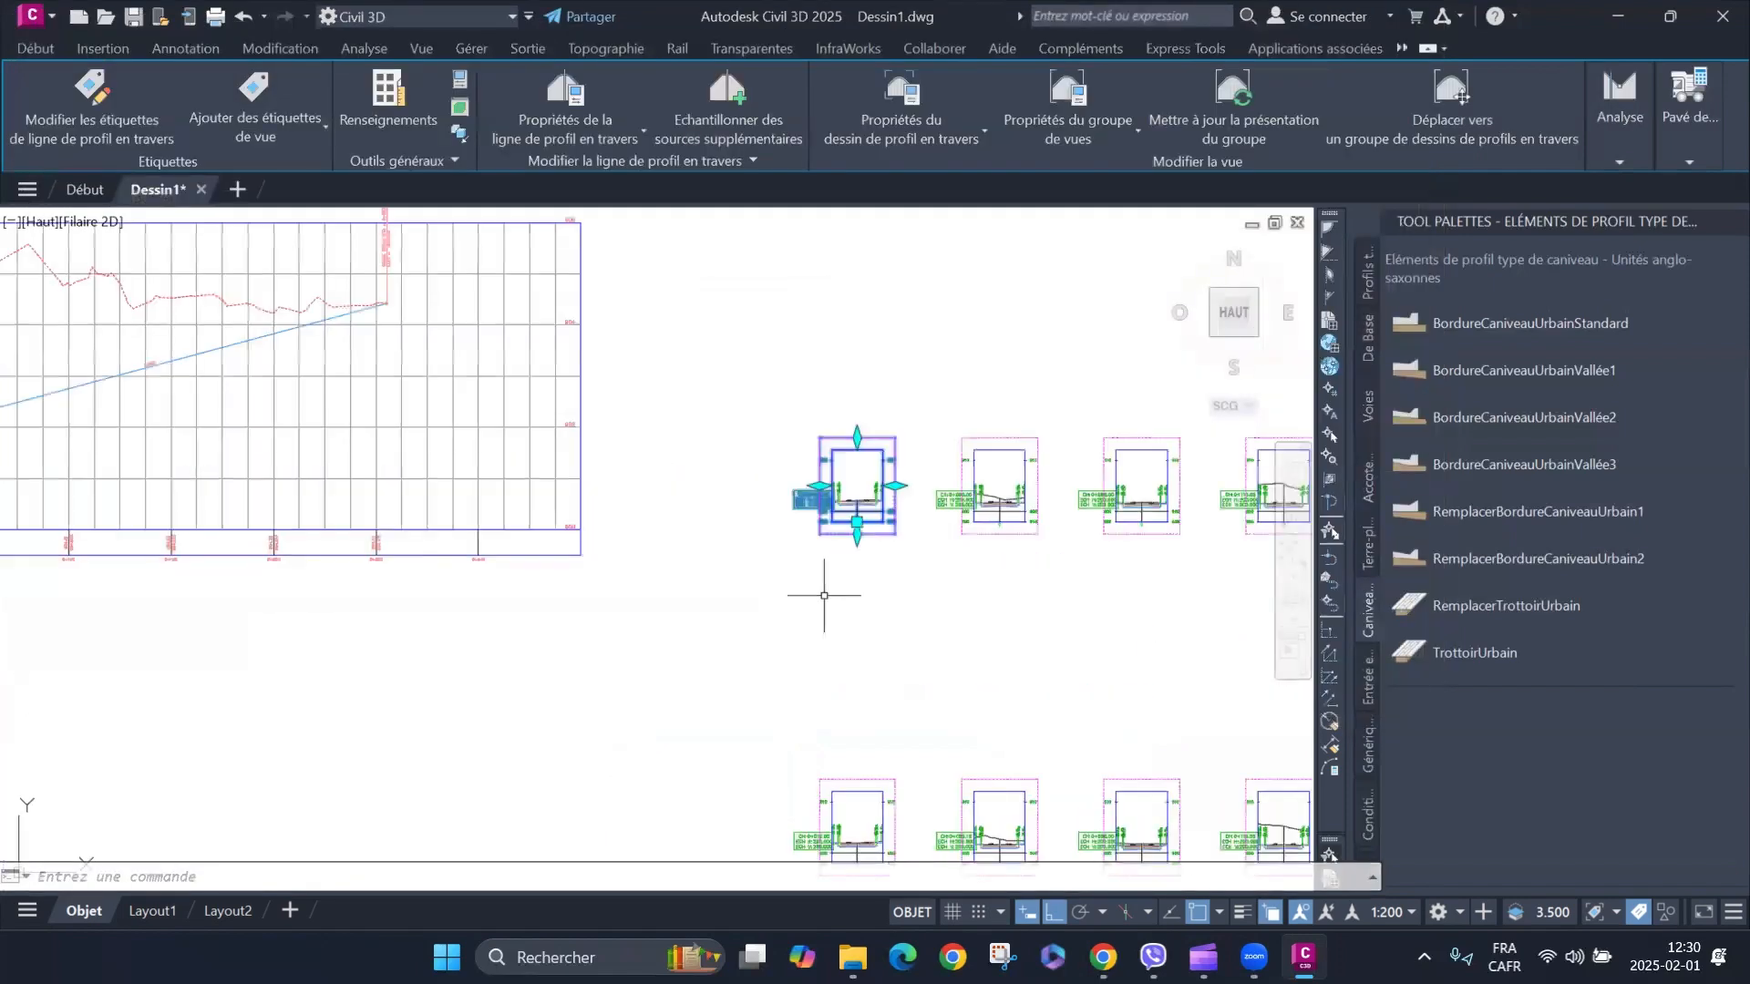
pyautogui.press('Escape')
pyautogui.scroll(6, 851, 527)
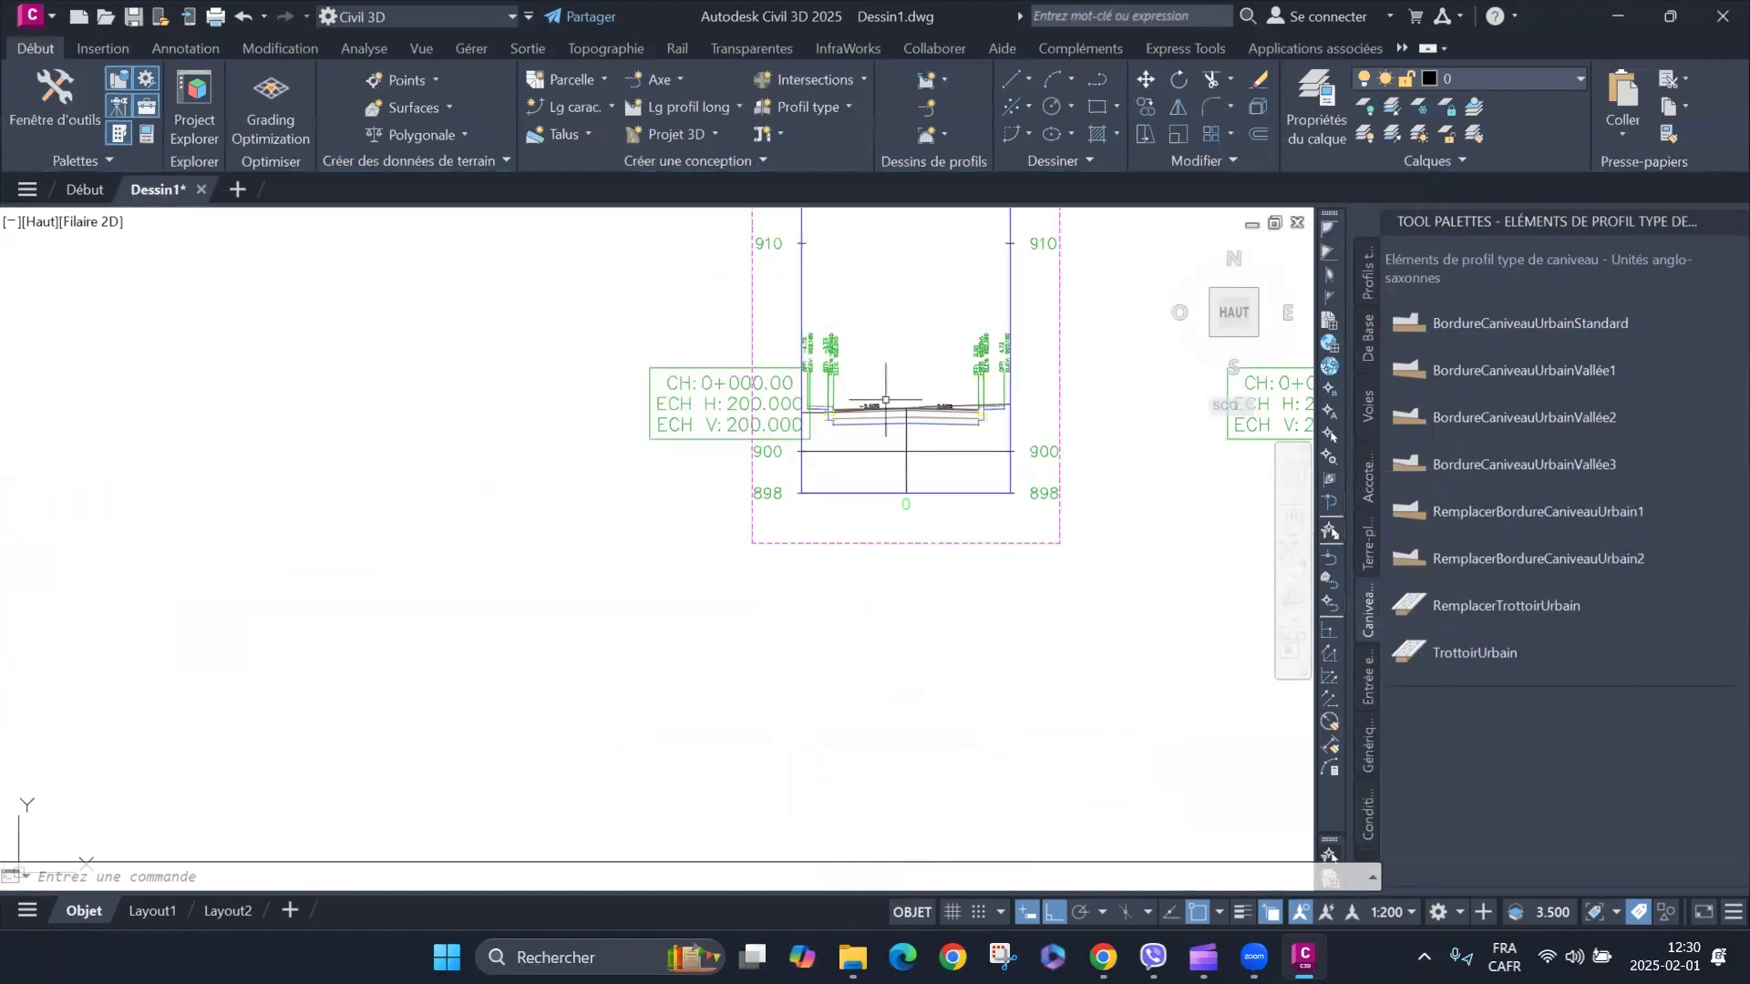
pyautogui.scroll(-4, 893, 546)
pyautogui.scroll(5, 1176, 428)
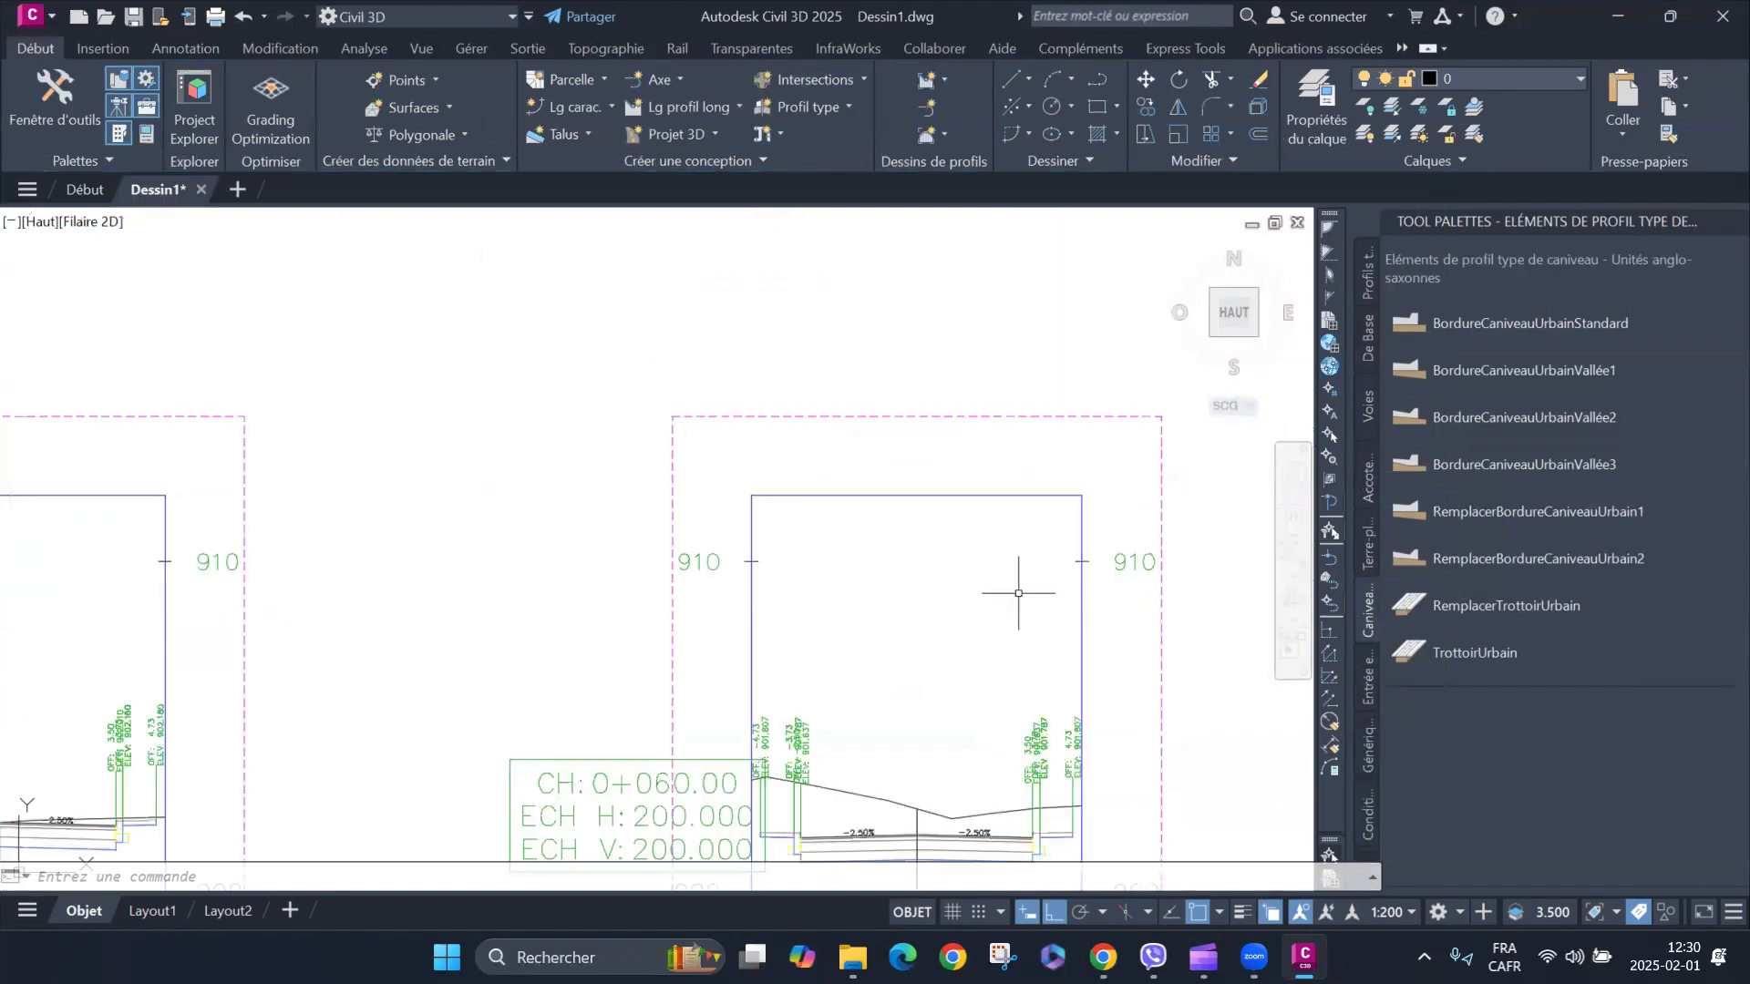
pyautogui.scroll(-3, 1024, 586)
pyautogui.scroll(4, 1028, 593)
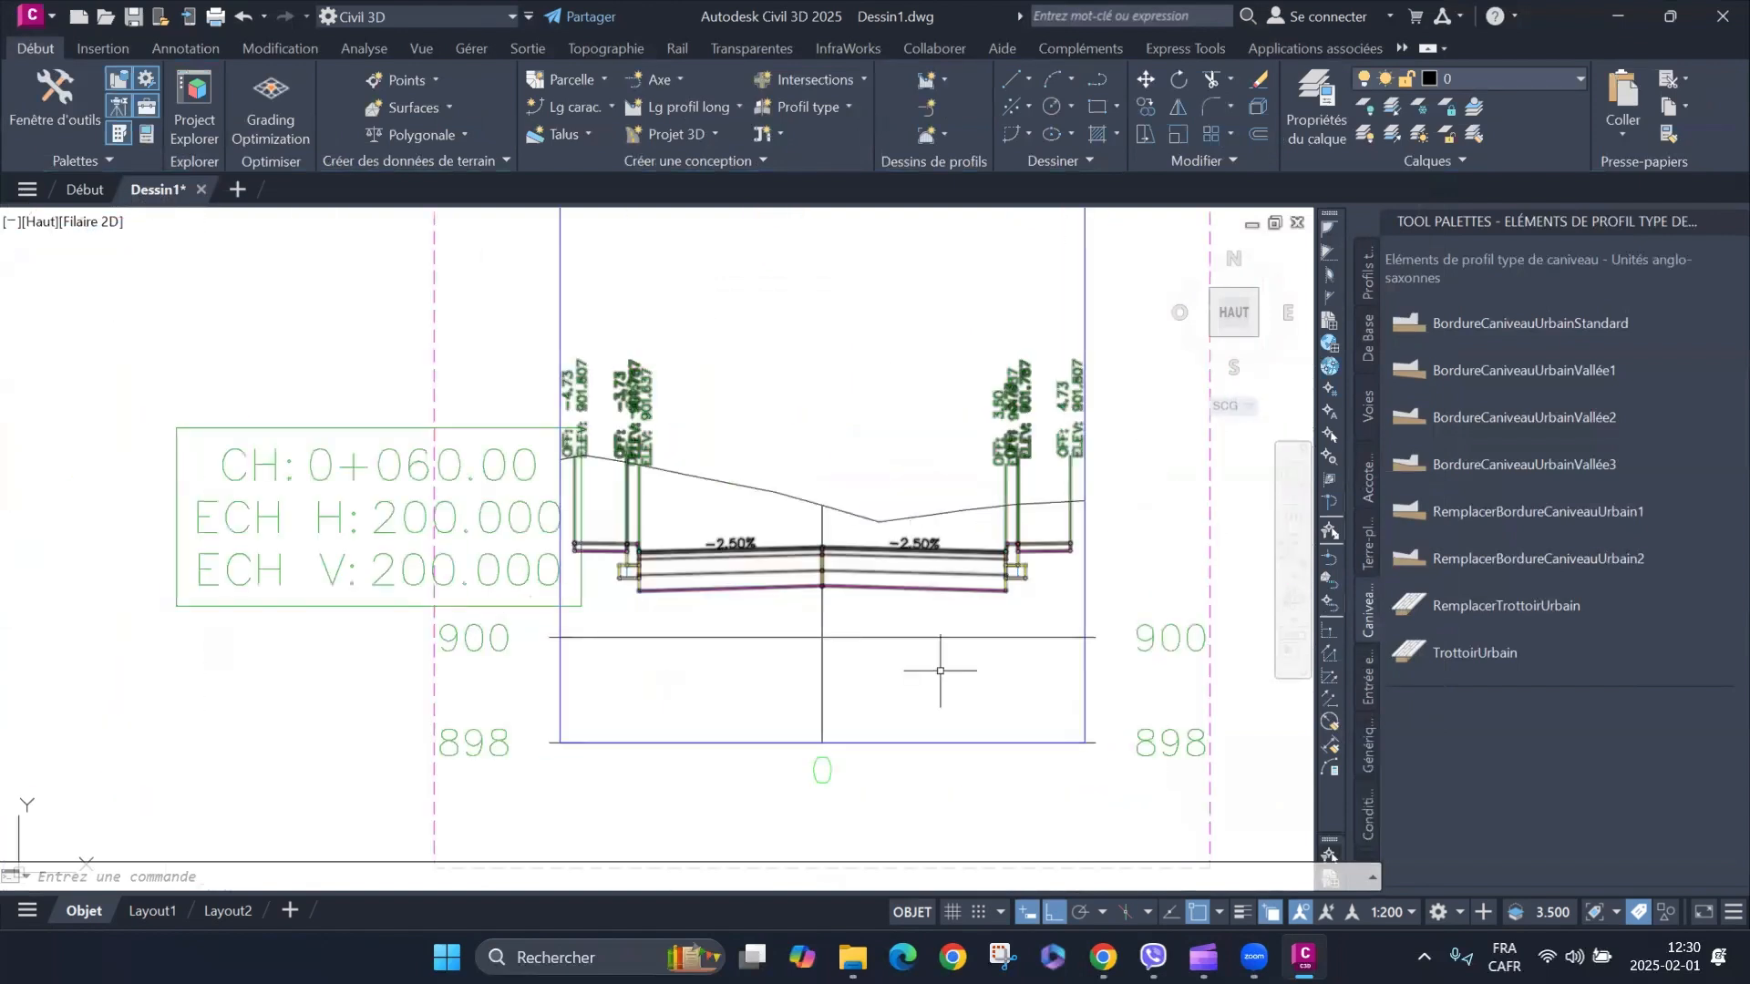
pyautogui.scroll(-4, 920, 646)
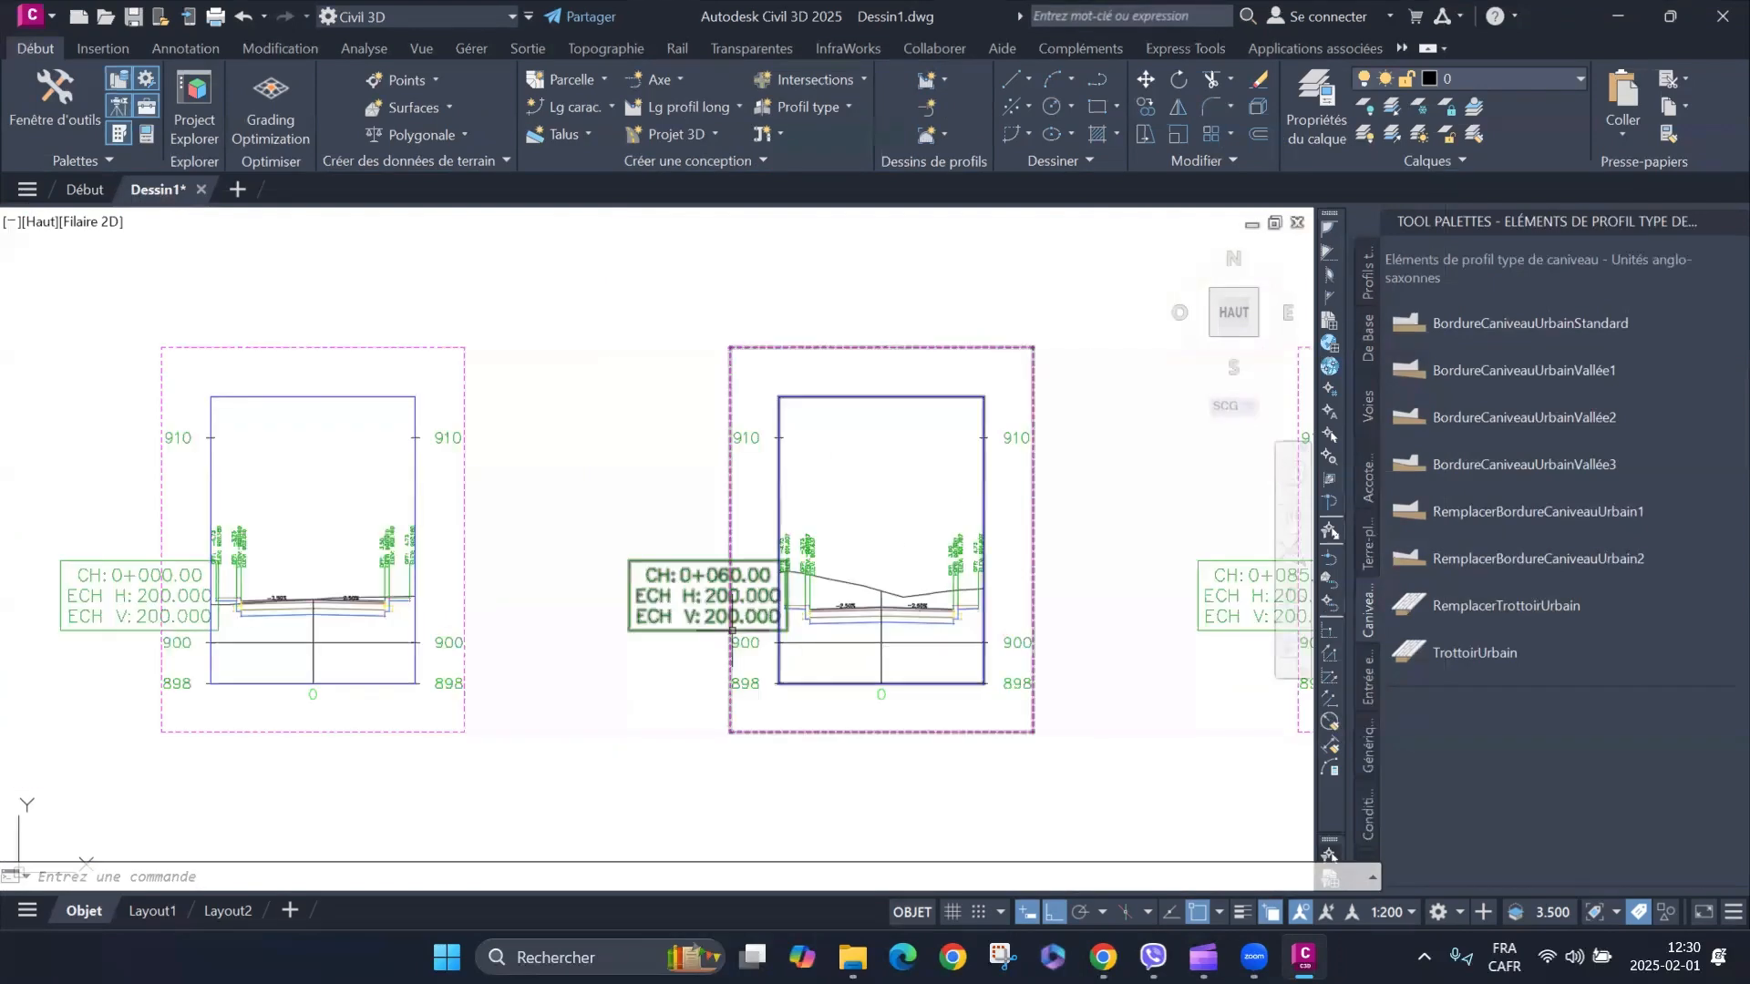
pyautogui.scroll(4, 720, 627)
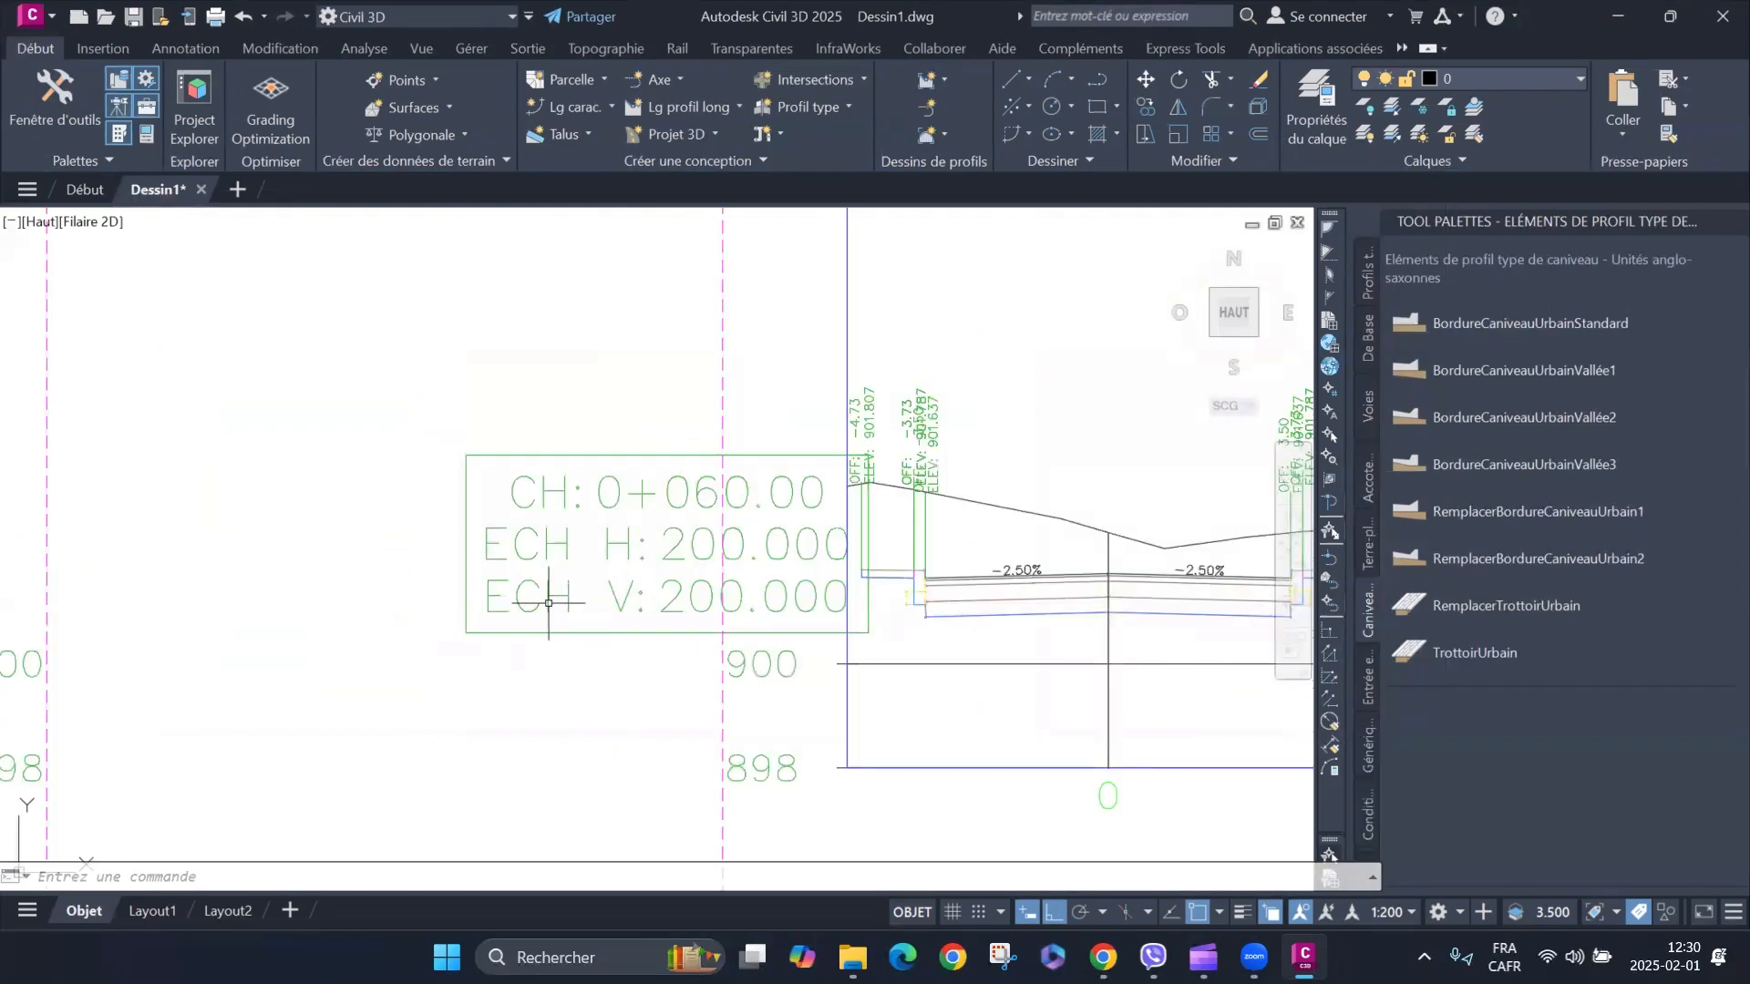
pyautogui.scroll(-4, 556, 692)
pyautogui.scroll(2, 644, 522)
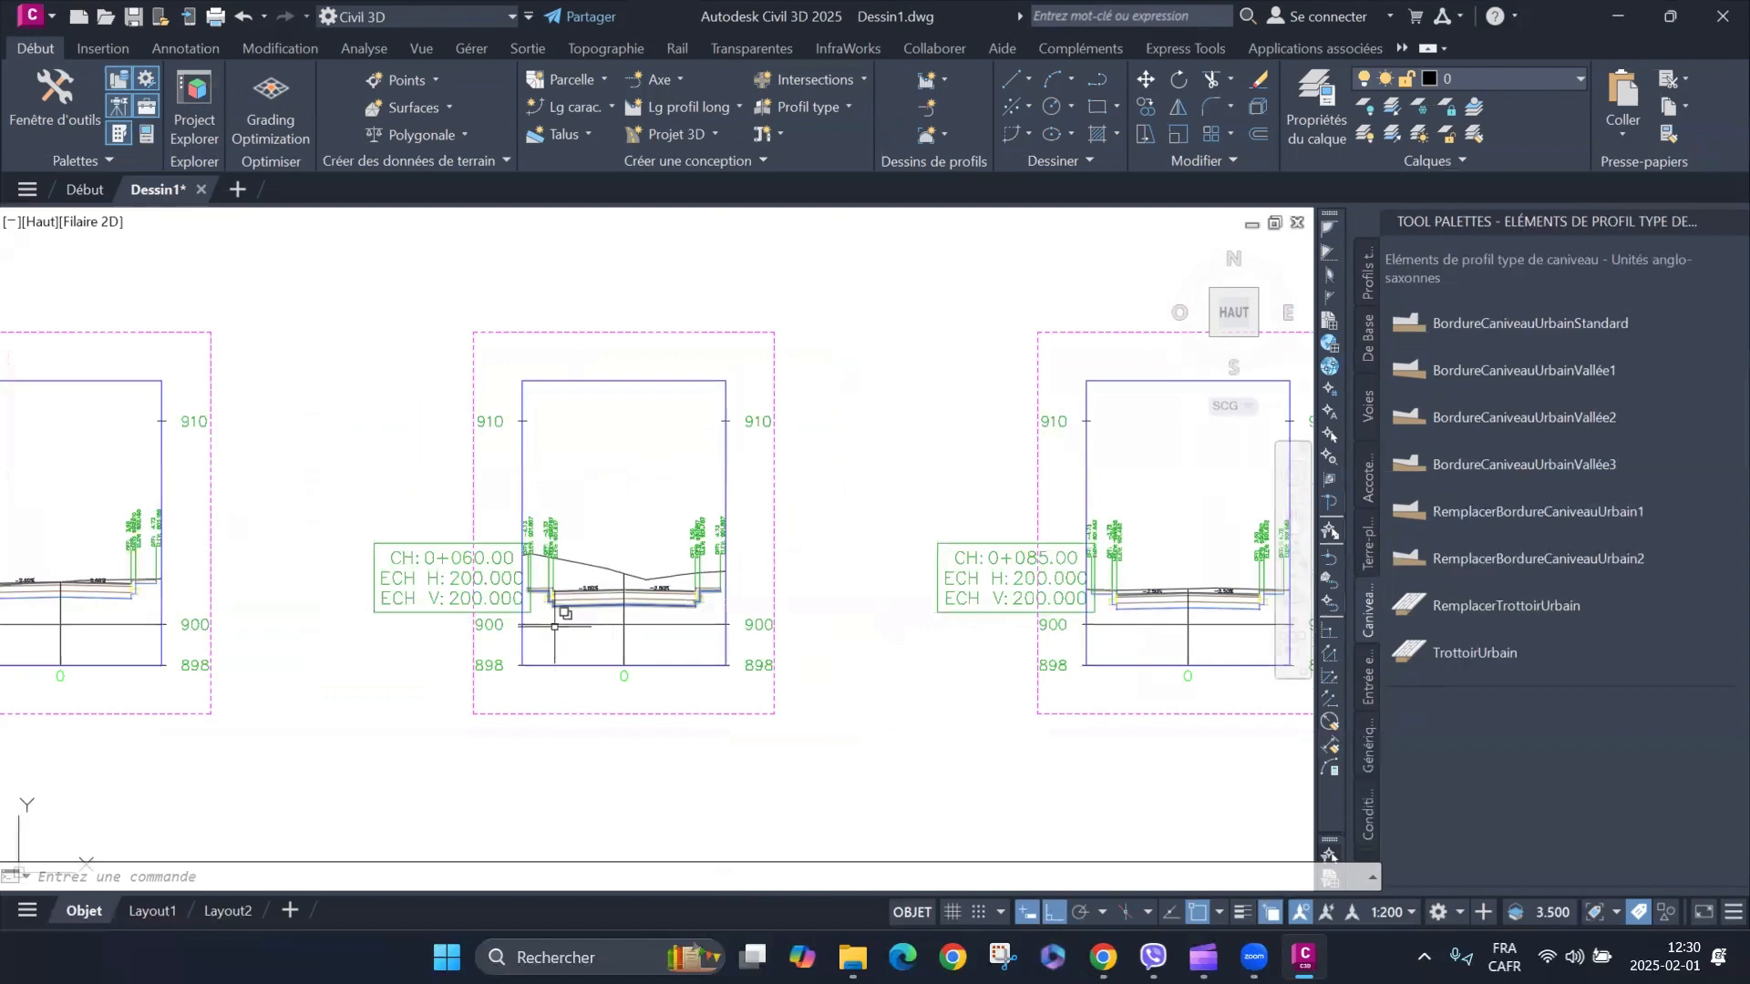
pyautogui.scroll(3, 542, 522)
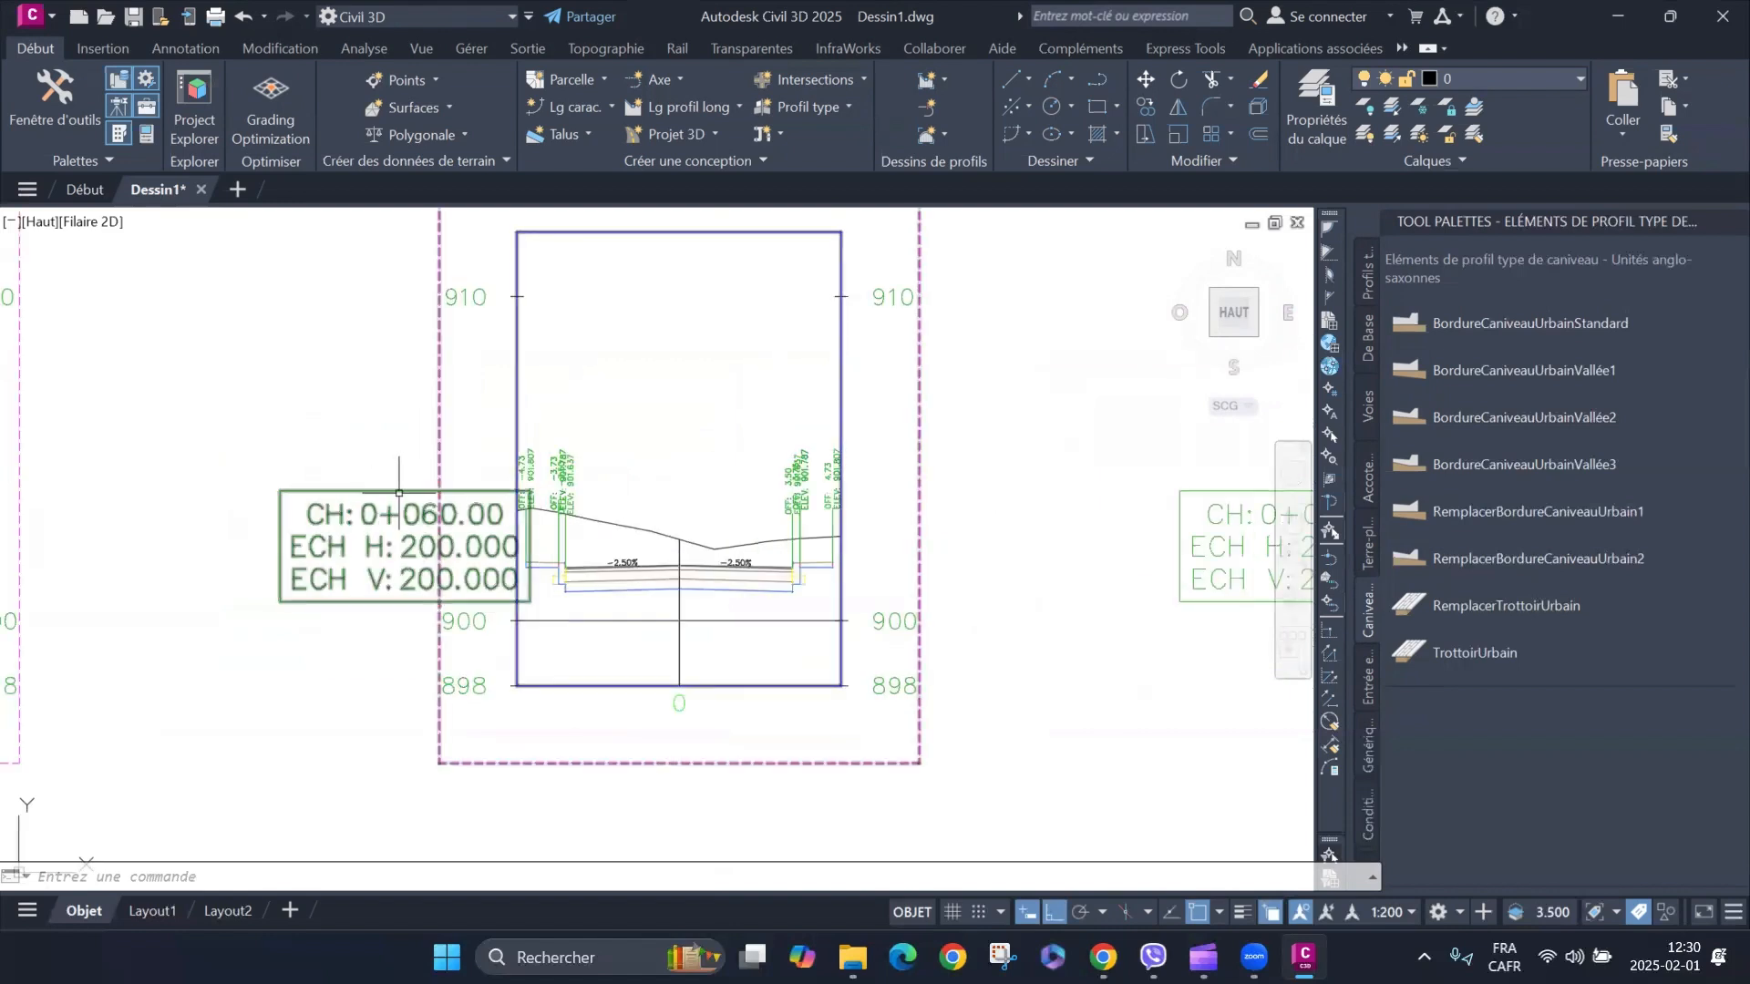
pyautogui.scroll(-2, 489, 439)
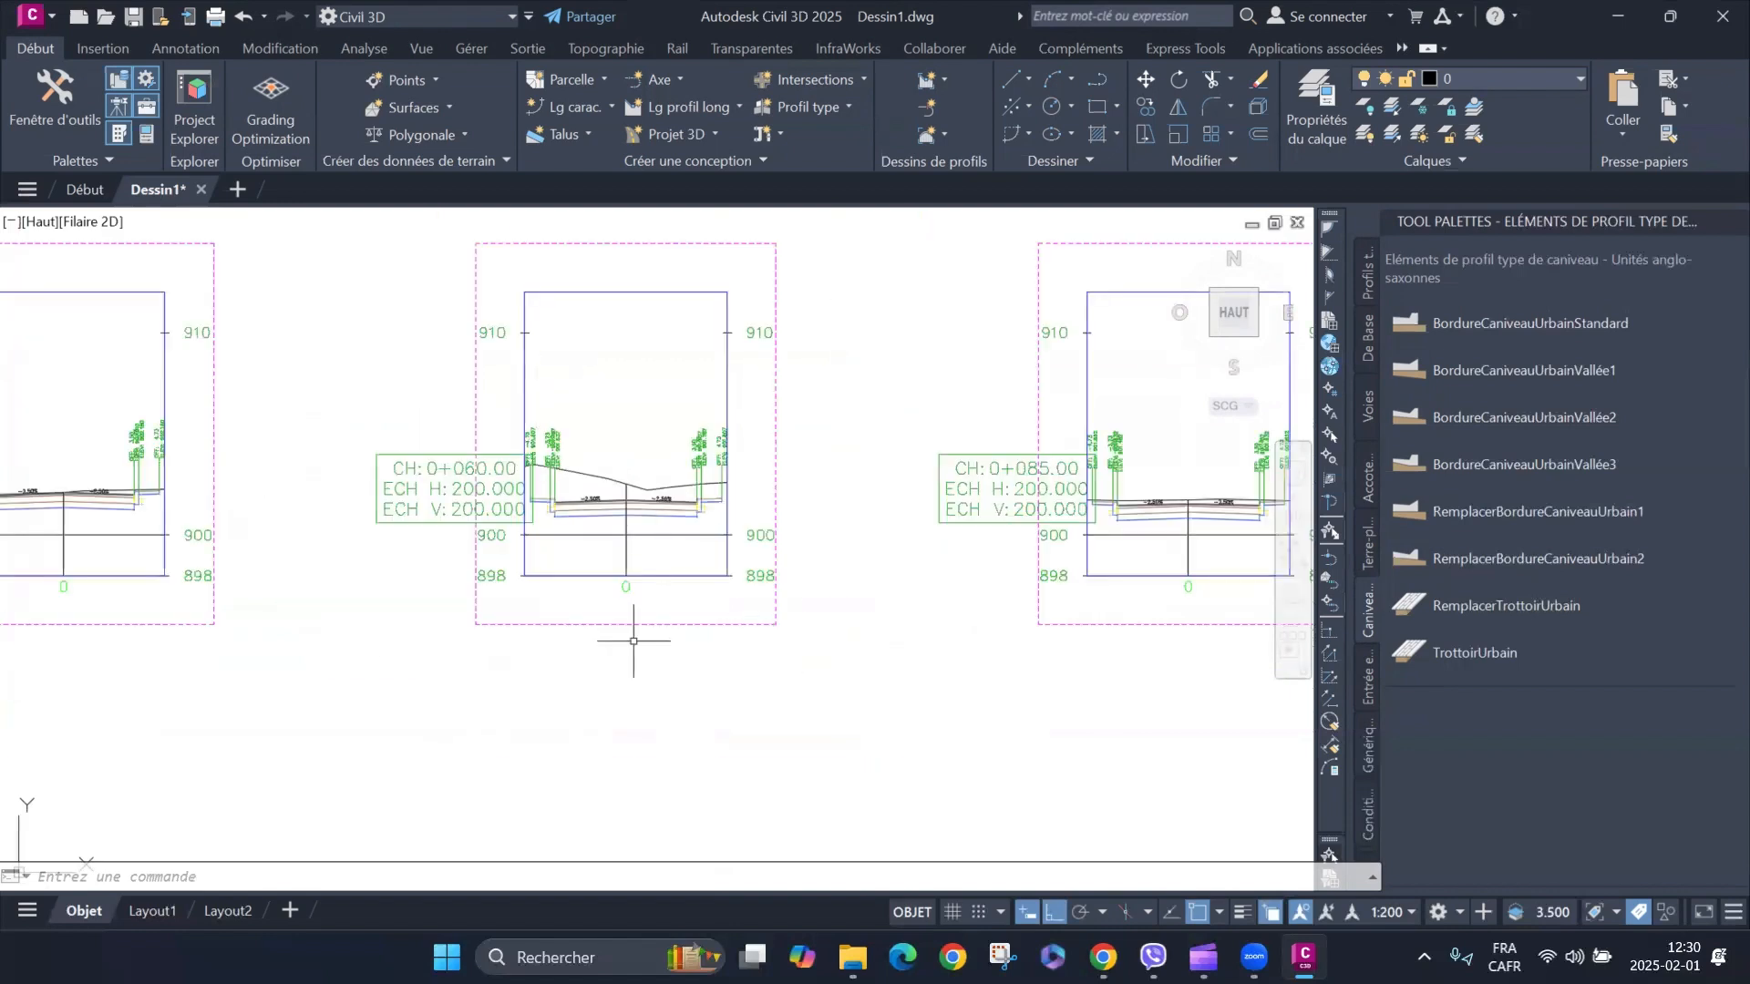
pyautogui.scroll(-1, 703, 730)
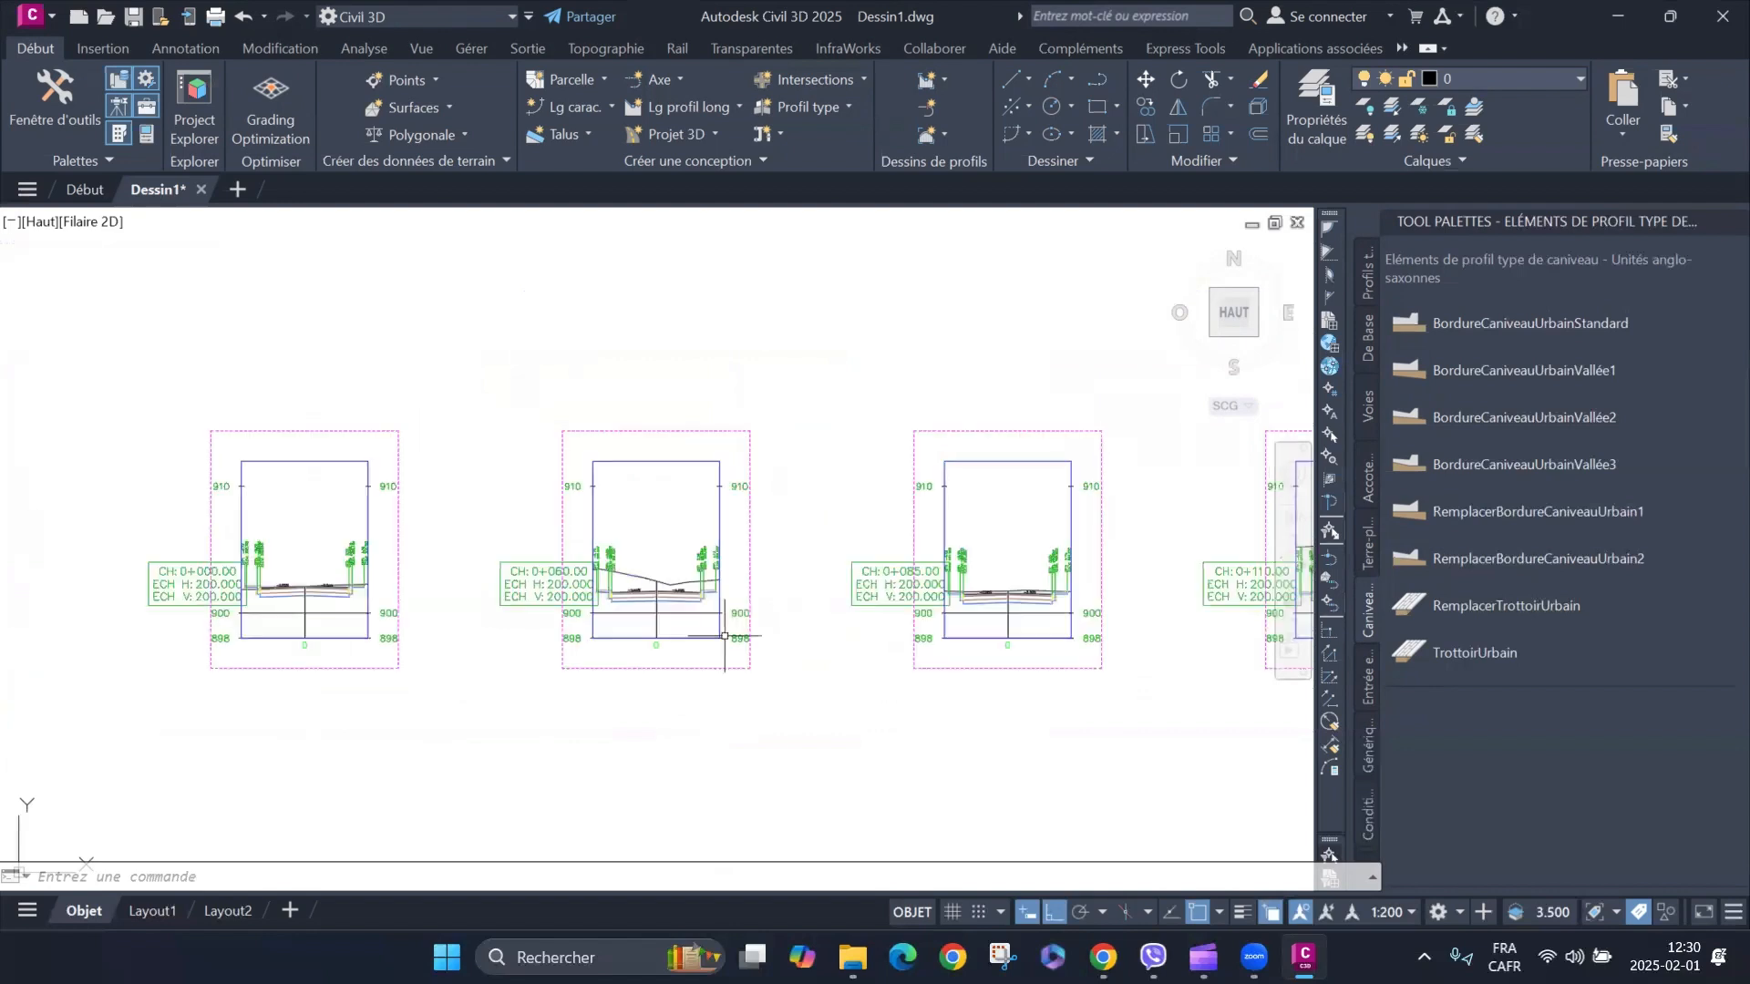
pyautogui.scroll(1, 780, 565)
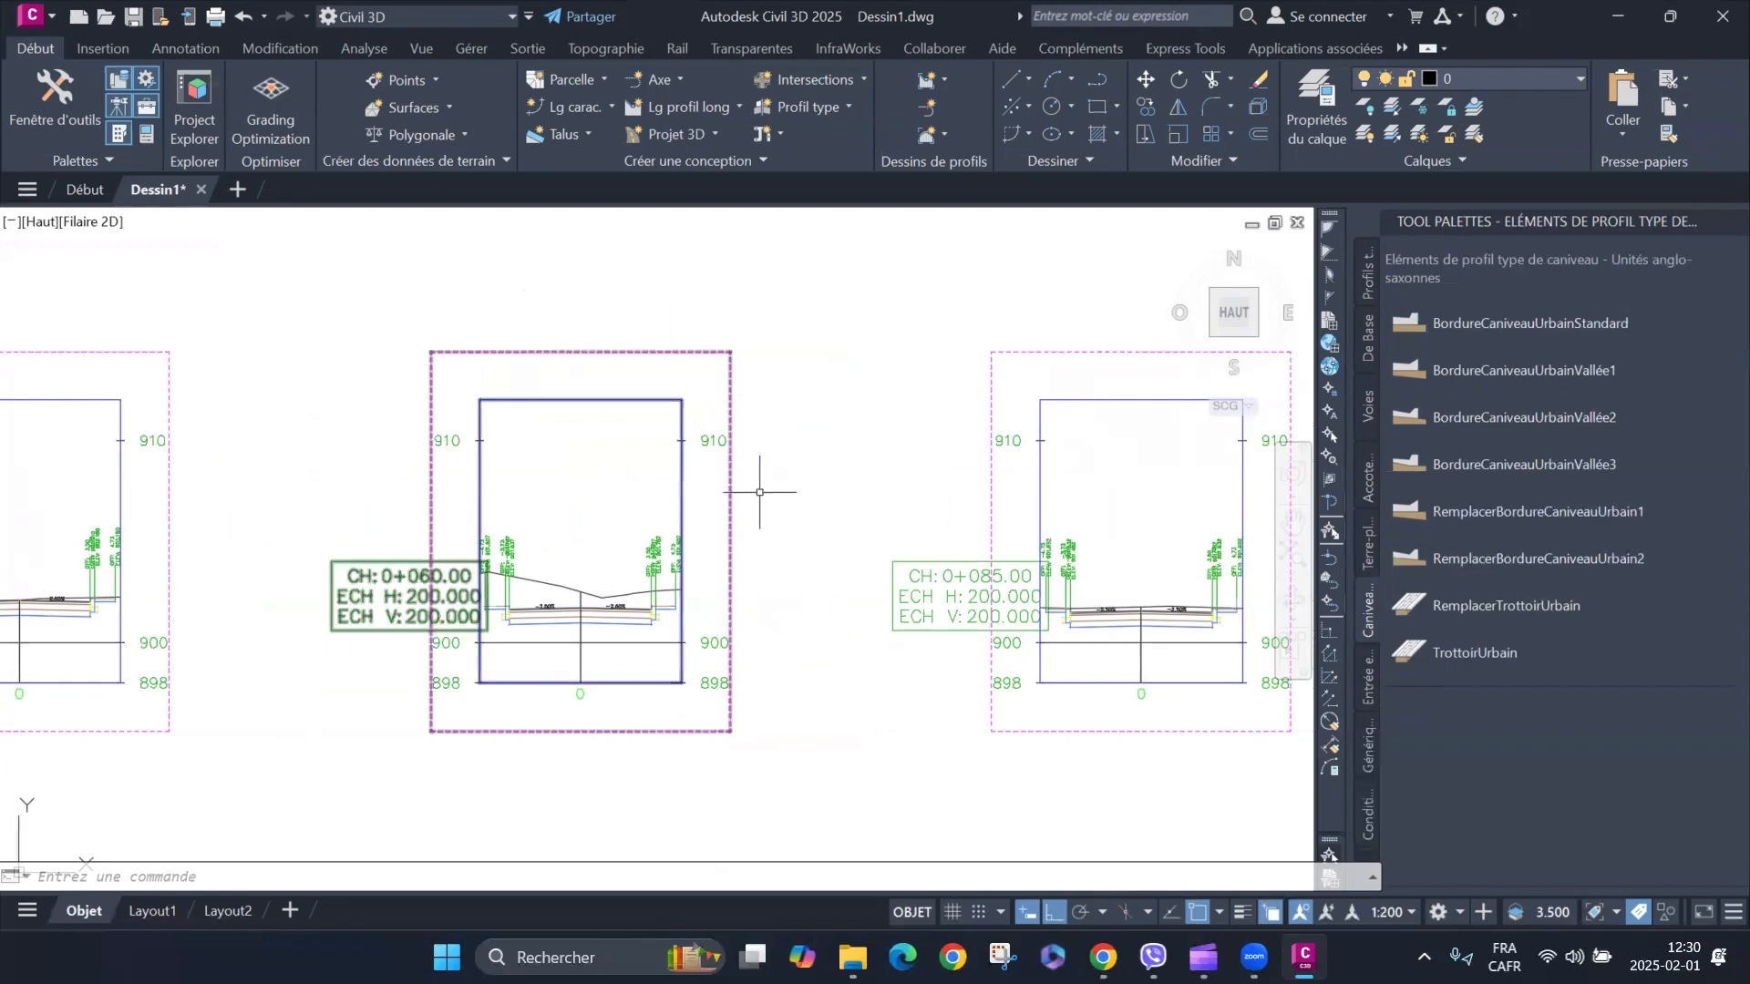
pyautogui.moveTo(757, 490); pyautogui.dragTo(633, 439, button='middle')
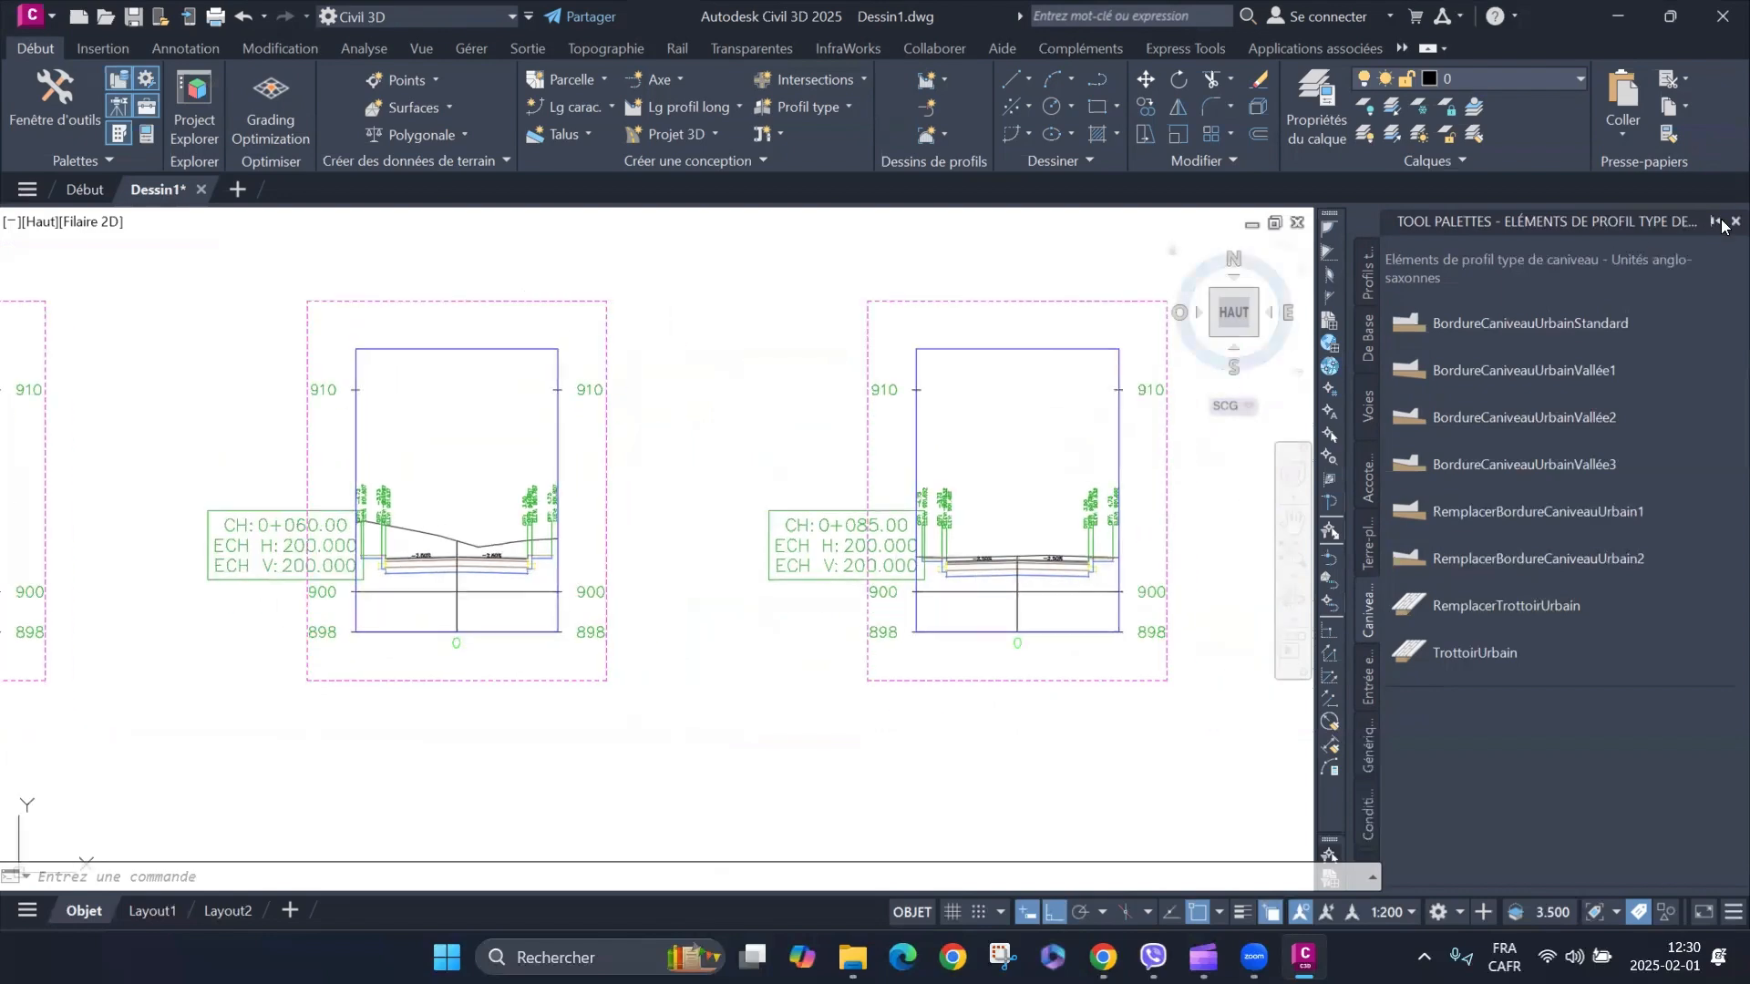
# Collapse the tool palettes and open the section view properties for station 0+060.00.
pyautogui.click(1722, 227)
pyautogui.moveTo(1445, 460)
pyautogui.mouseDown(button='middle')
pyautogui.moveTo(1234, 449)
pyautogui.moveTo(1151, 484)
pyautogui.mouseUp(button='middle')
pyautogui.click(594, 267)
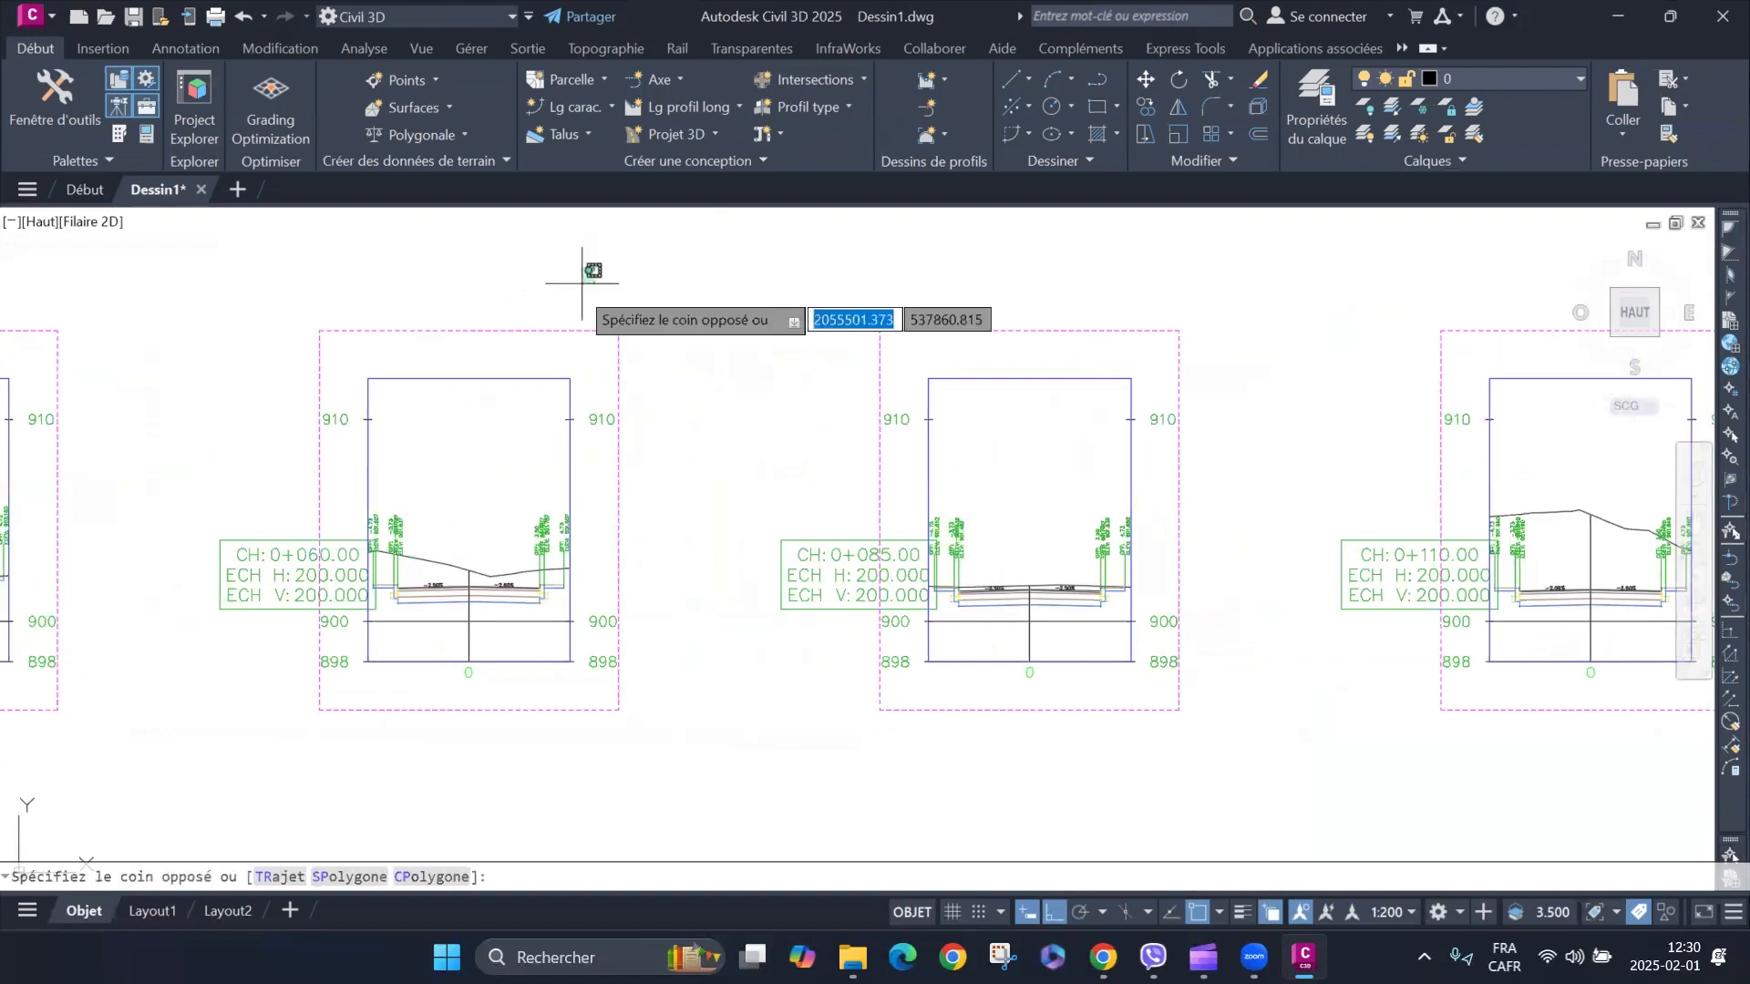
pyautogui.click(538, 344)
pyautogui.rightClick(693, 307)
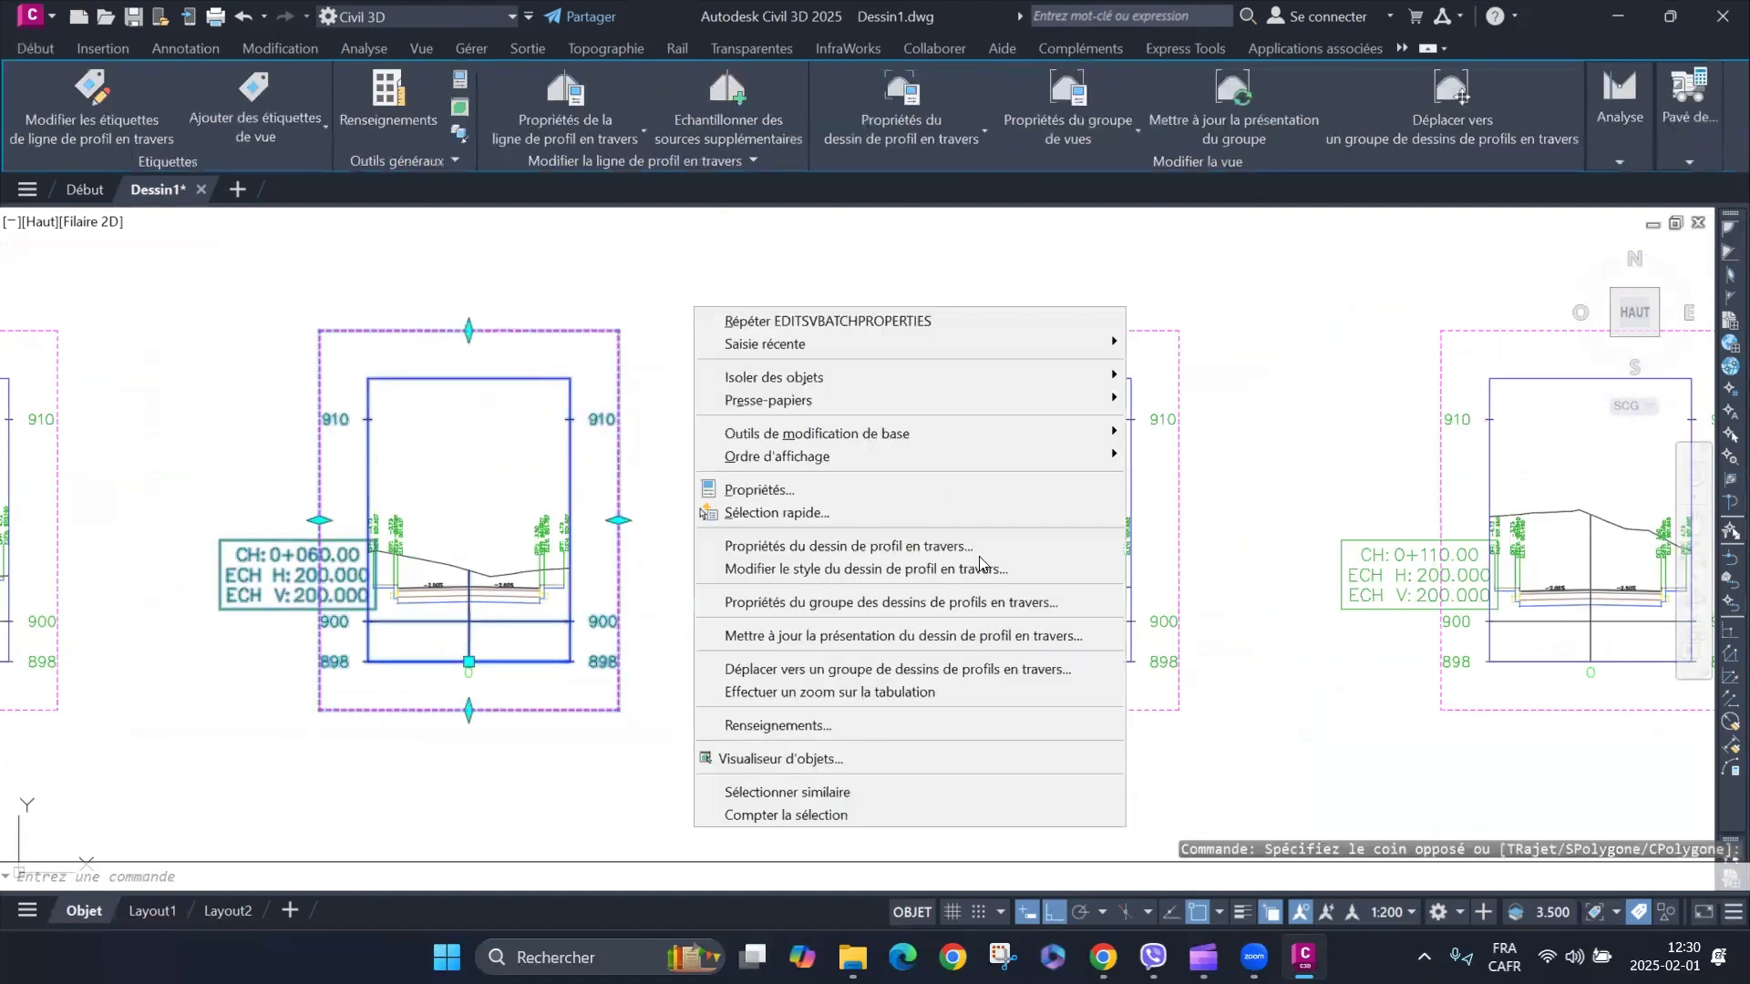
pyautogui.click(888, 547)
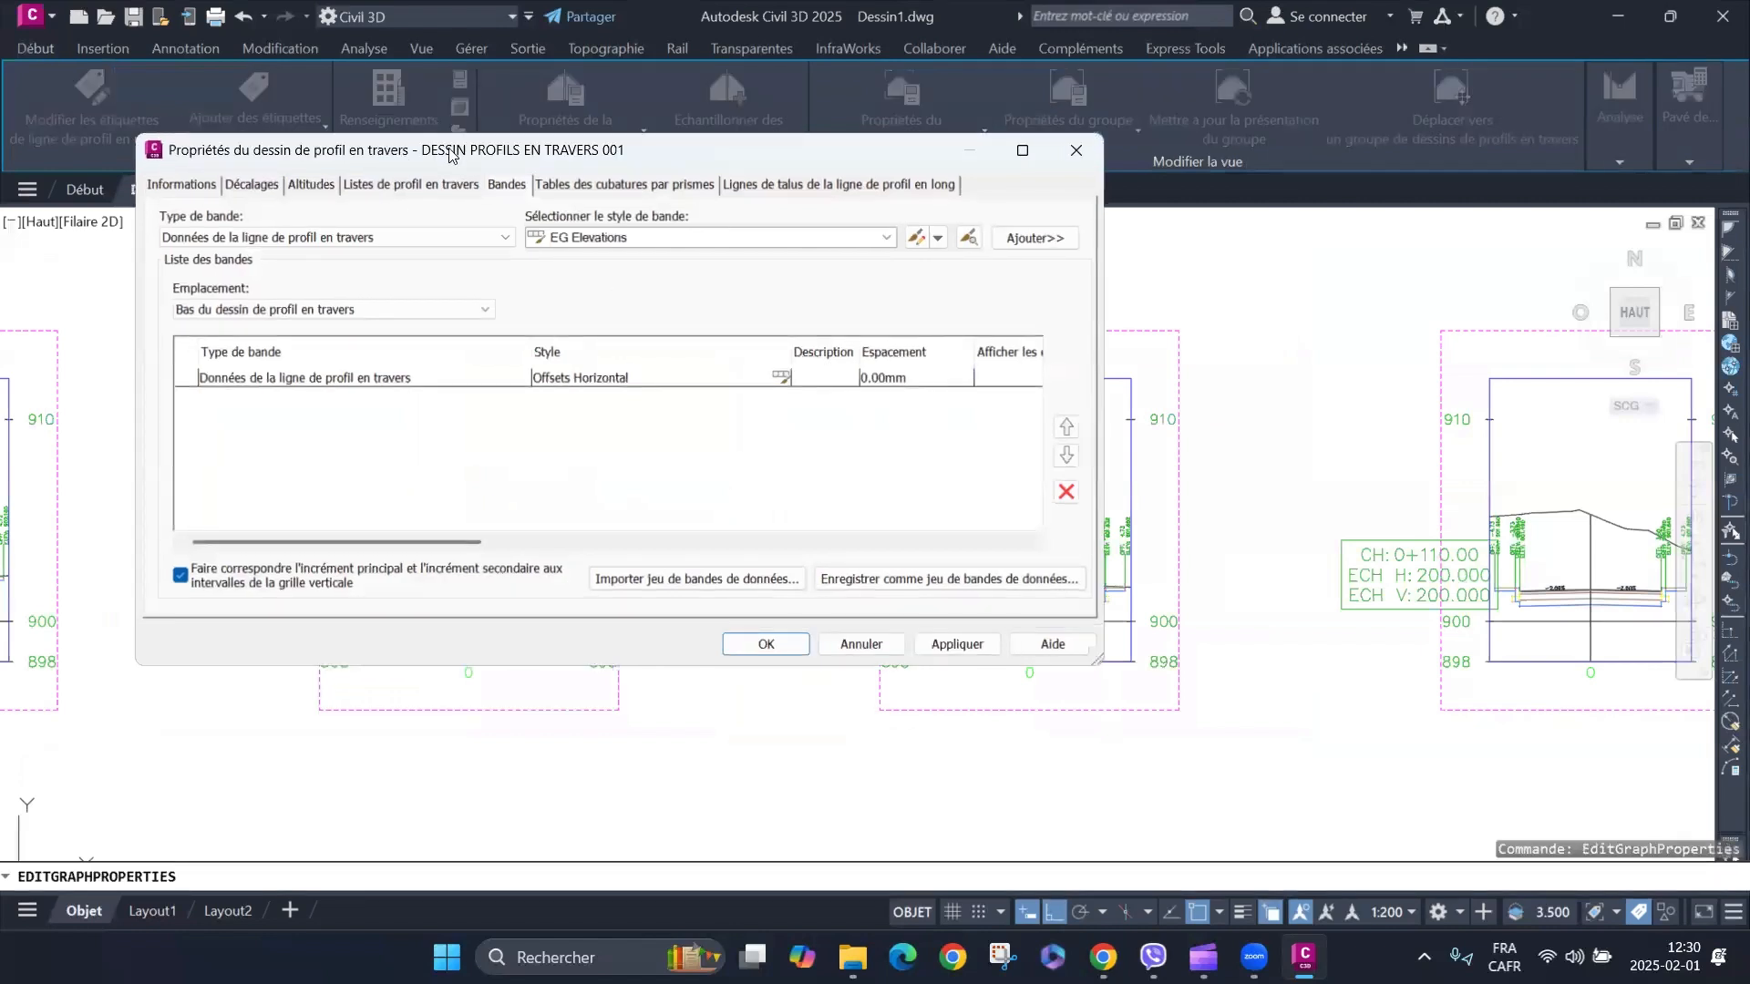
pyautogui.moveTo(449, 155); pyautogui.dragTo(993, 115)
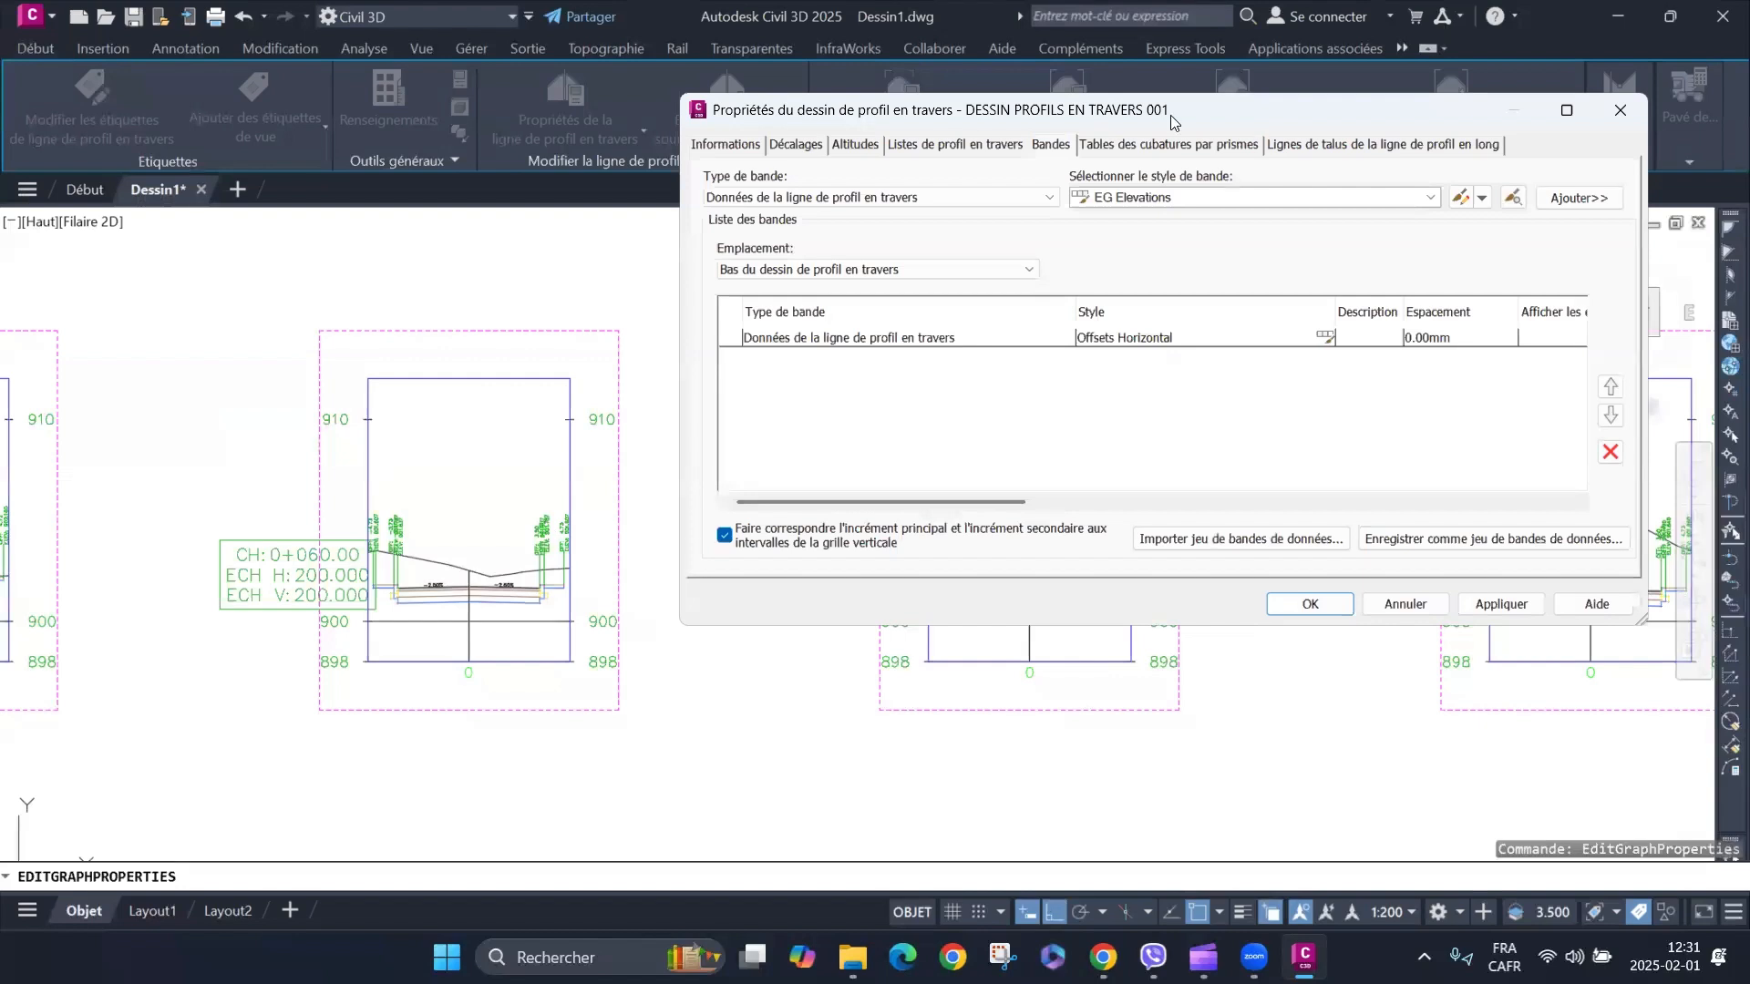
# Examine the section view's elevation range, section list, volume table and profile grade point settings, leaving them unmodified.
pyautogui.click(962, 144)
pyautogui.click(864, 144)
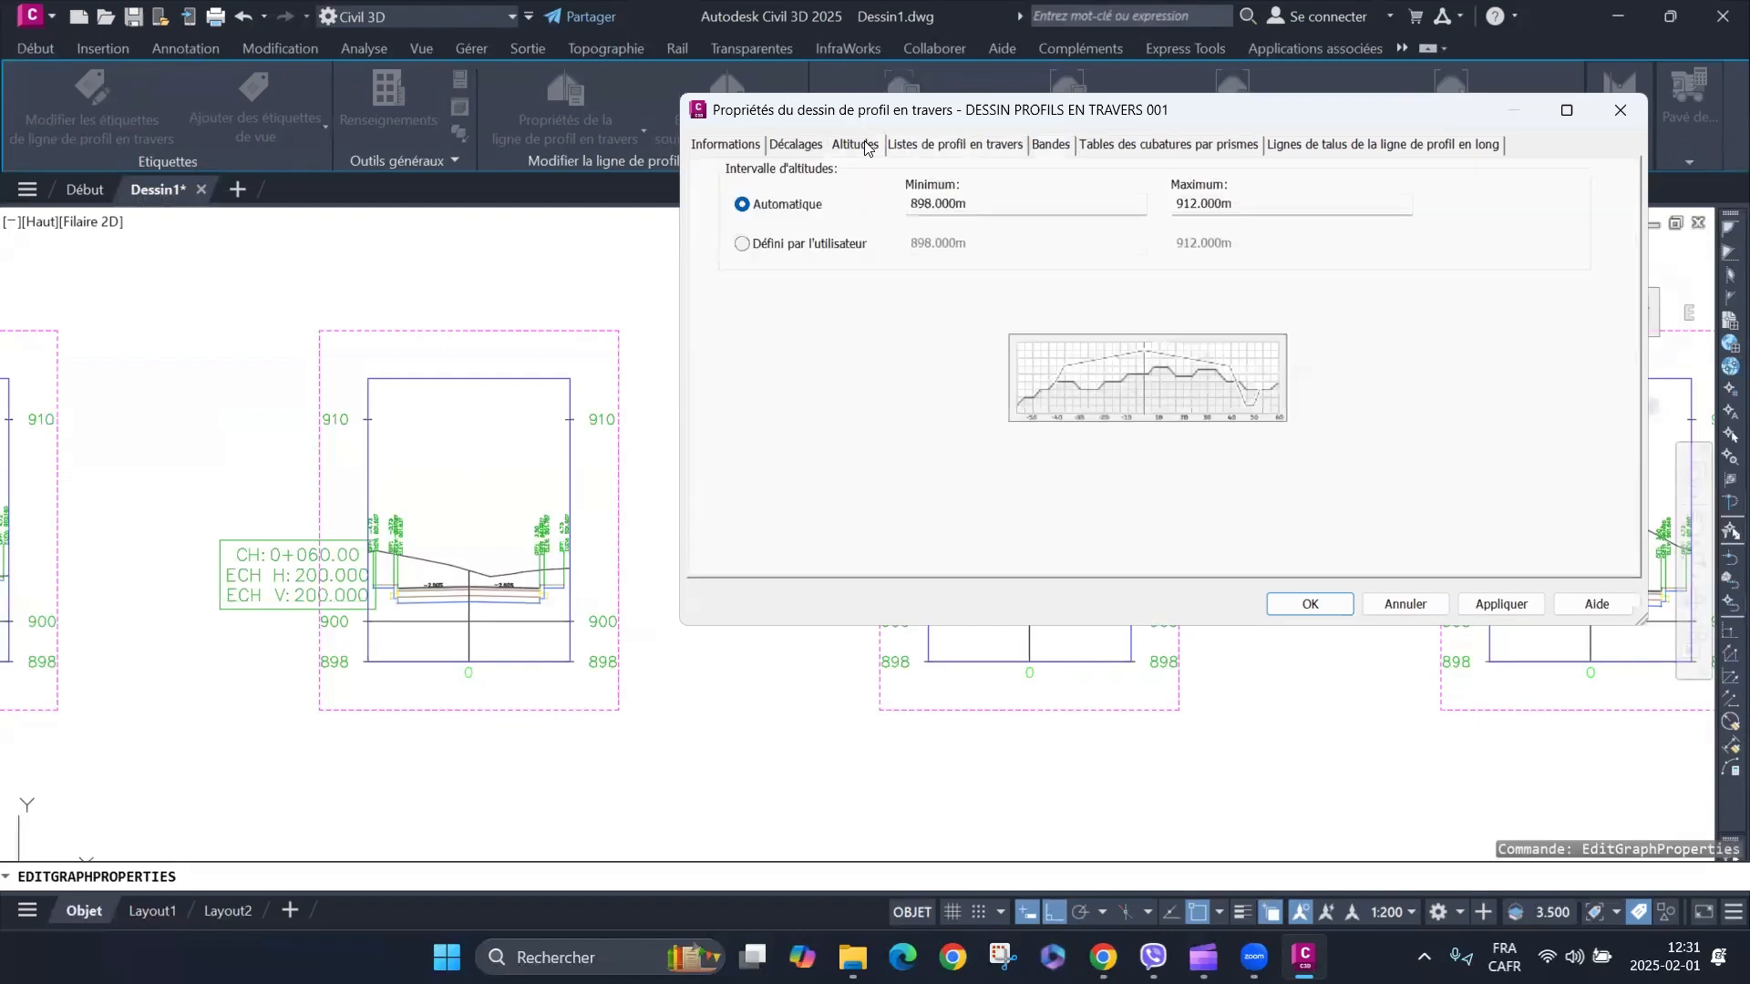
pyautogui.click(950, 142)
pyautogui.click(1180, 146)
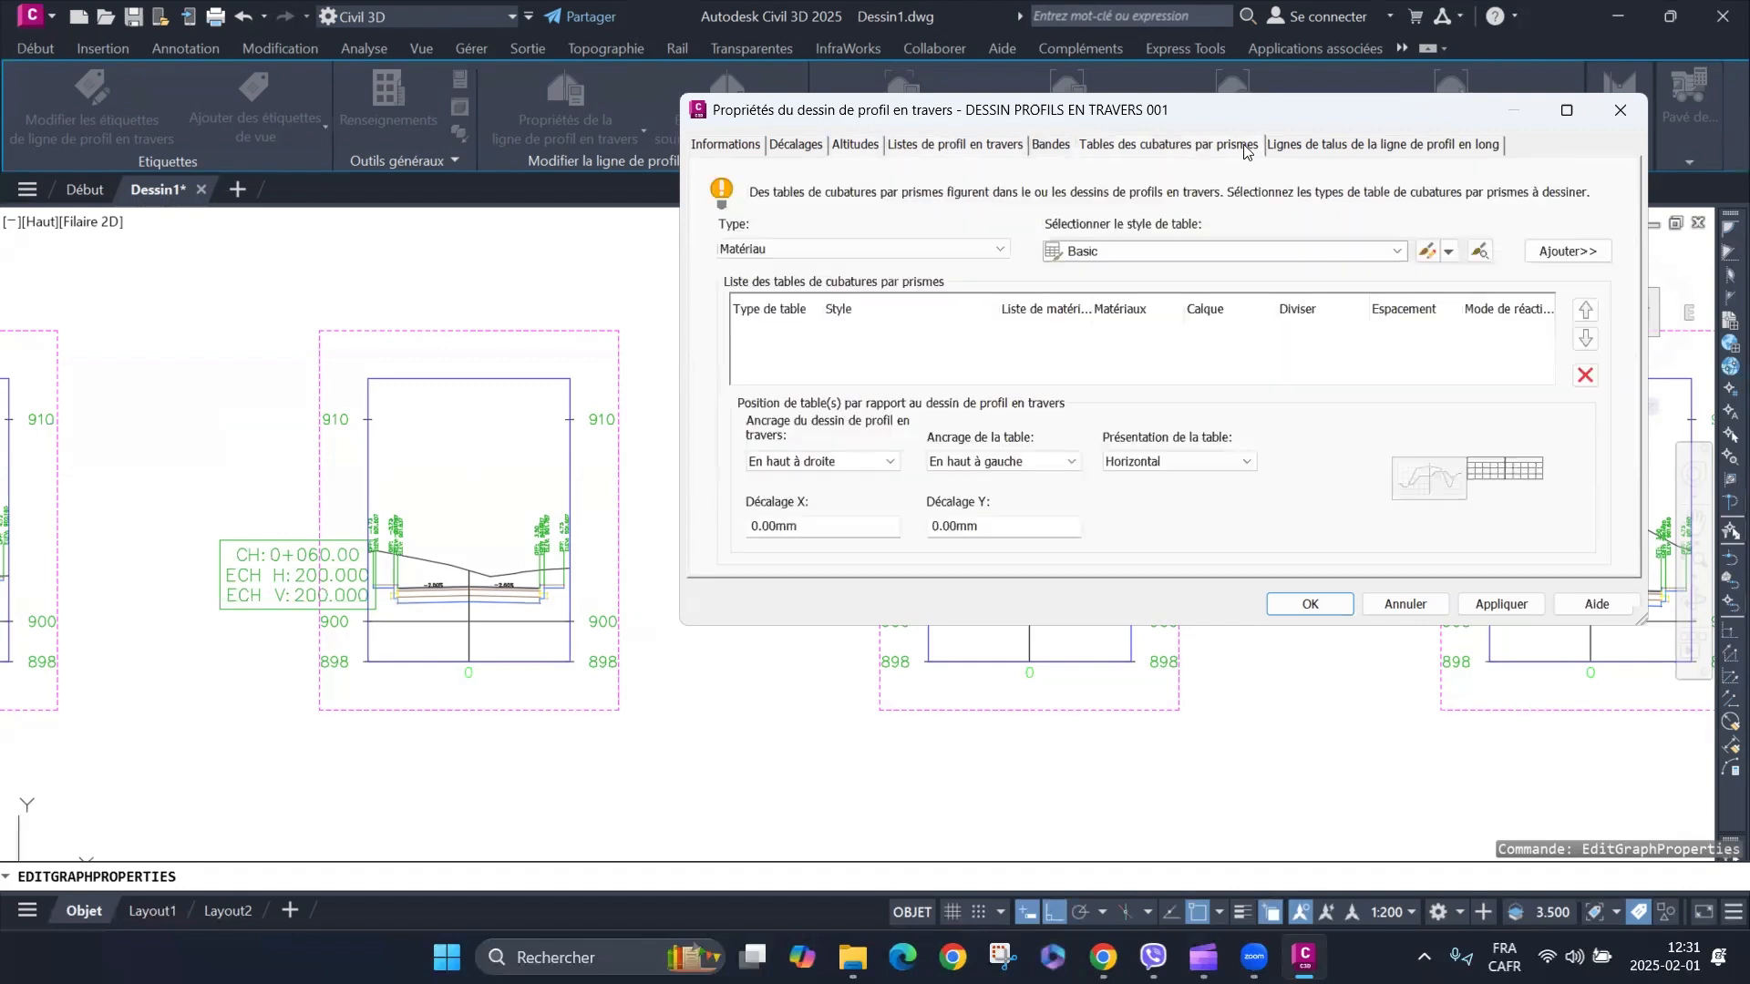
pyautogui.click(1306, 145)
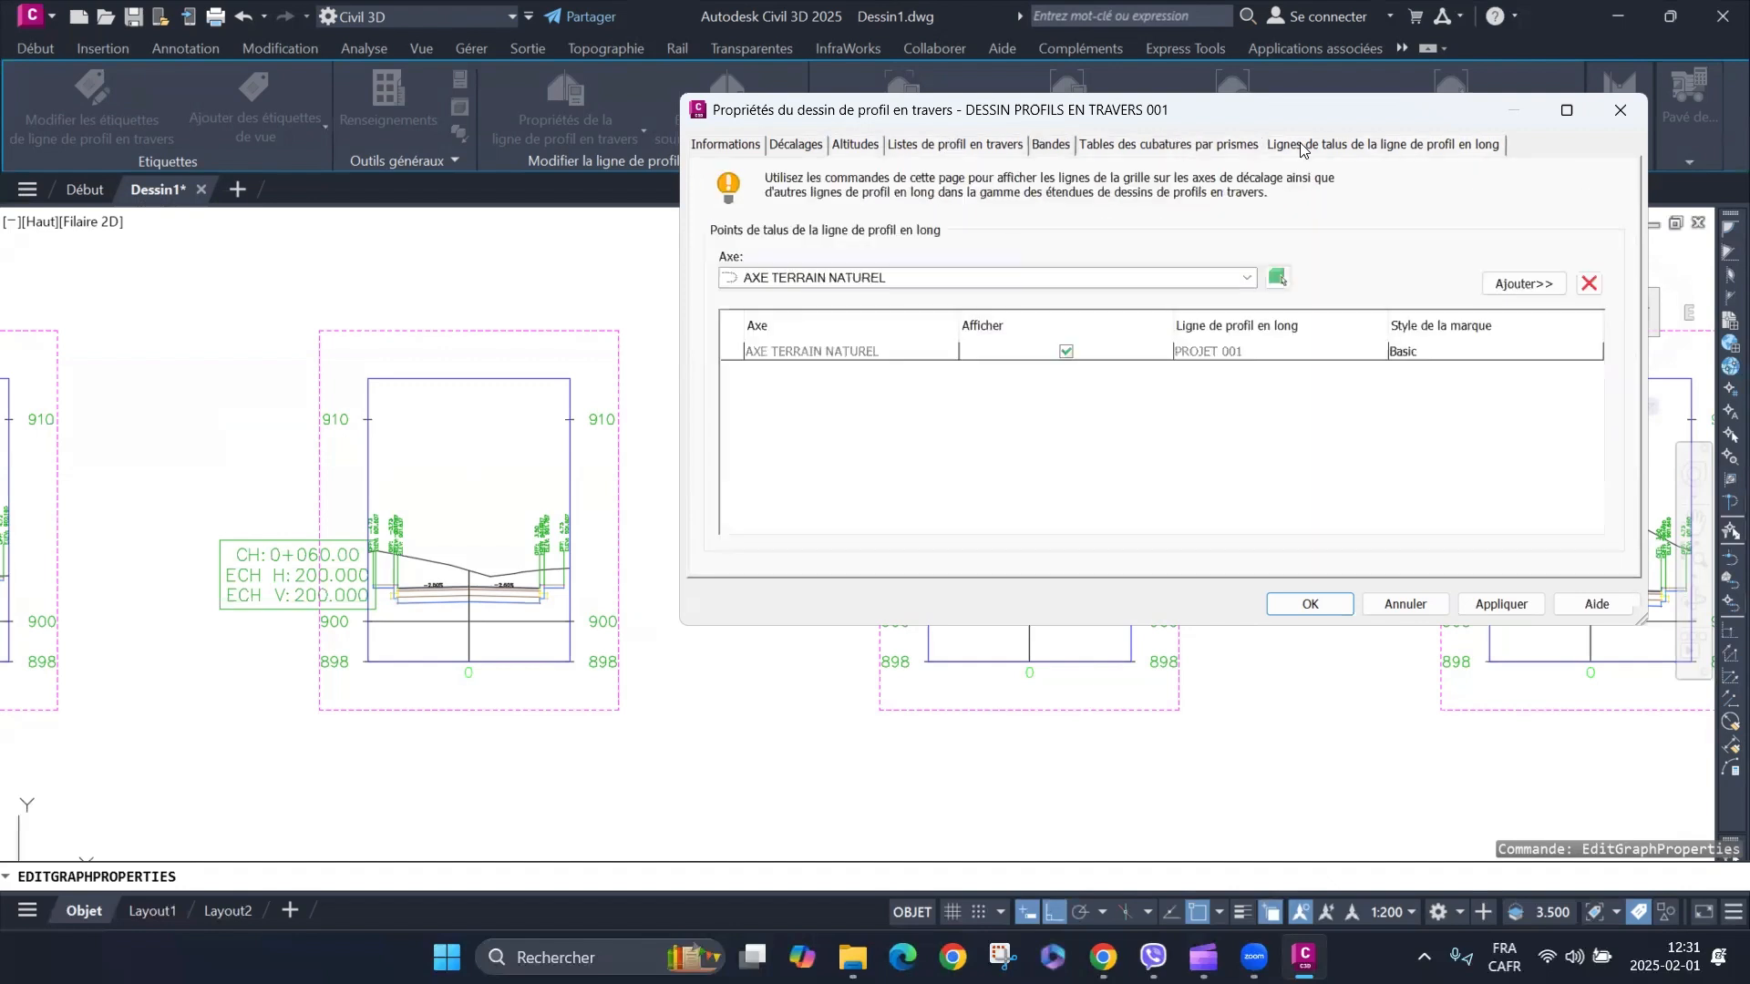
pyautogui.click(1621, 109)
# Open the Road Section style from the 0+060.00 view, set the graph title's X offset to -10 mm and apply.
pyautogui.click(622, 295)
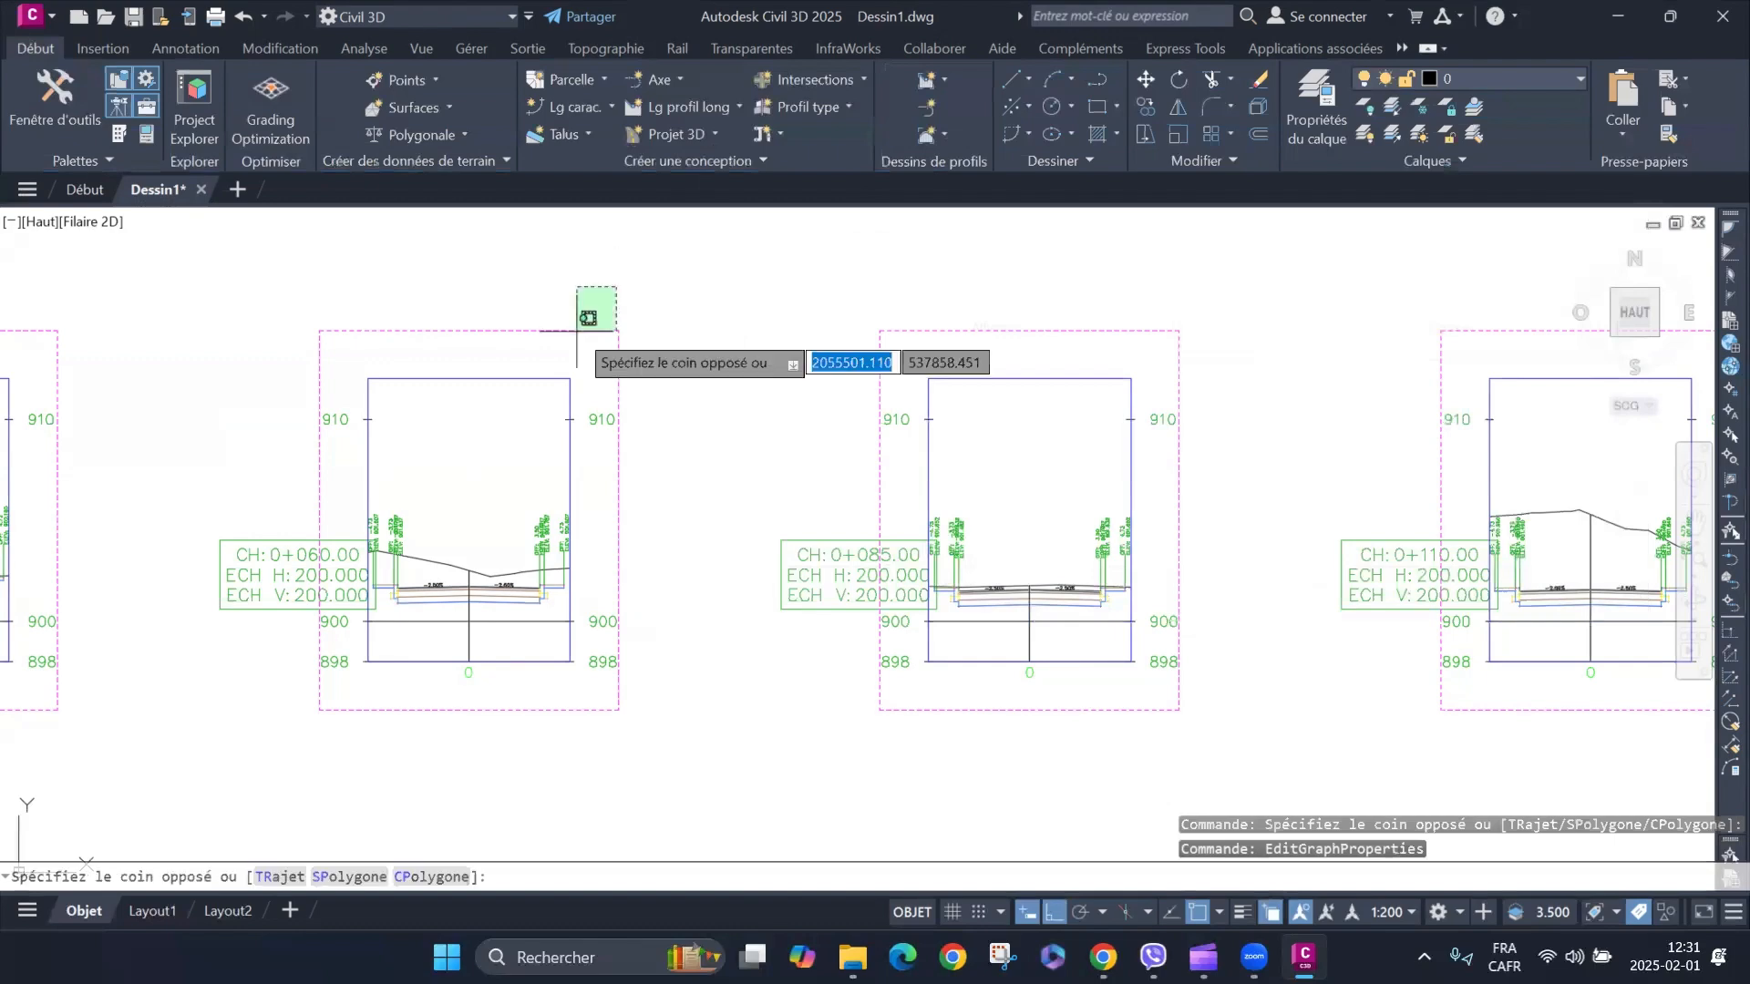
pyautogui.click(580, 333)
pyautogui.rightClick(629, 318)
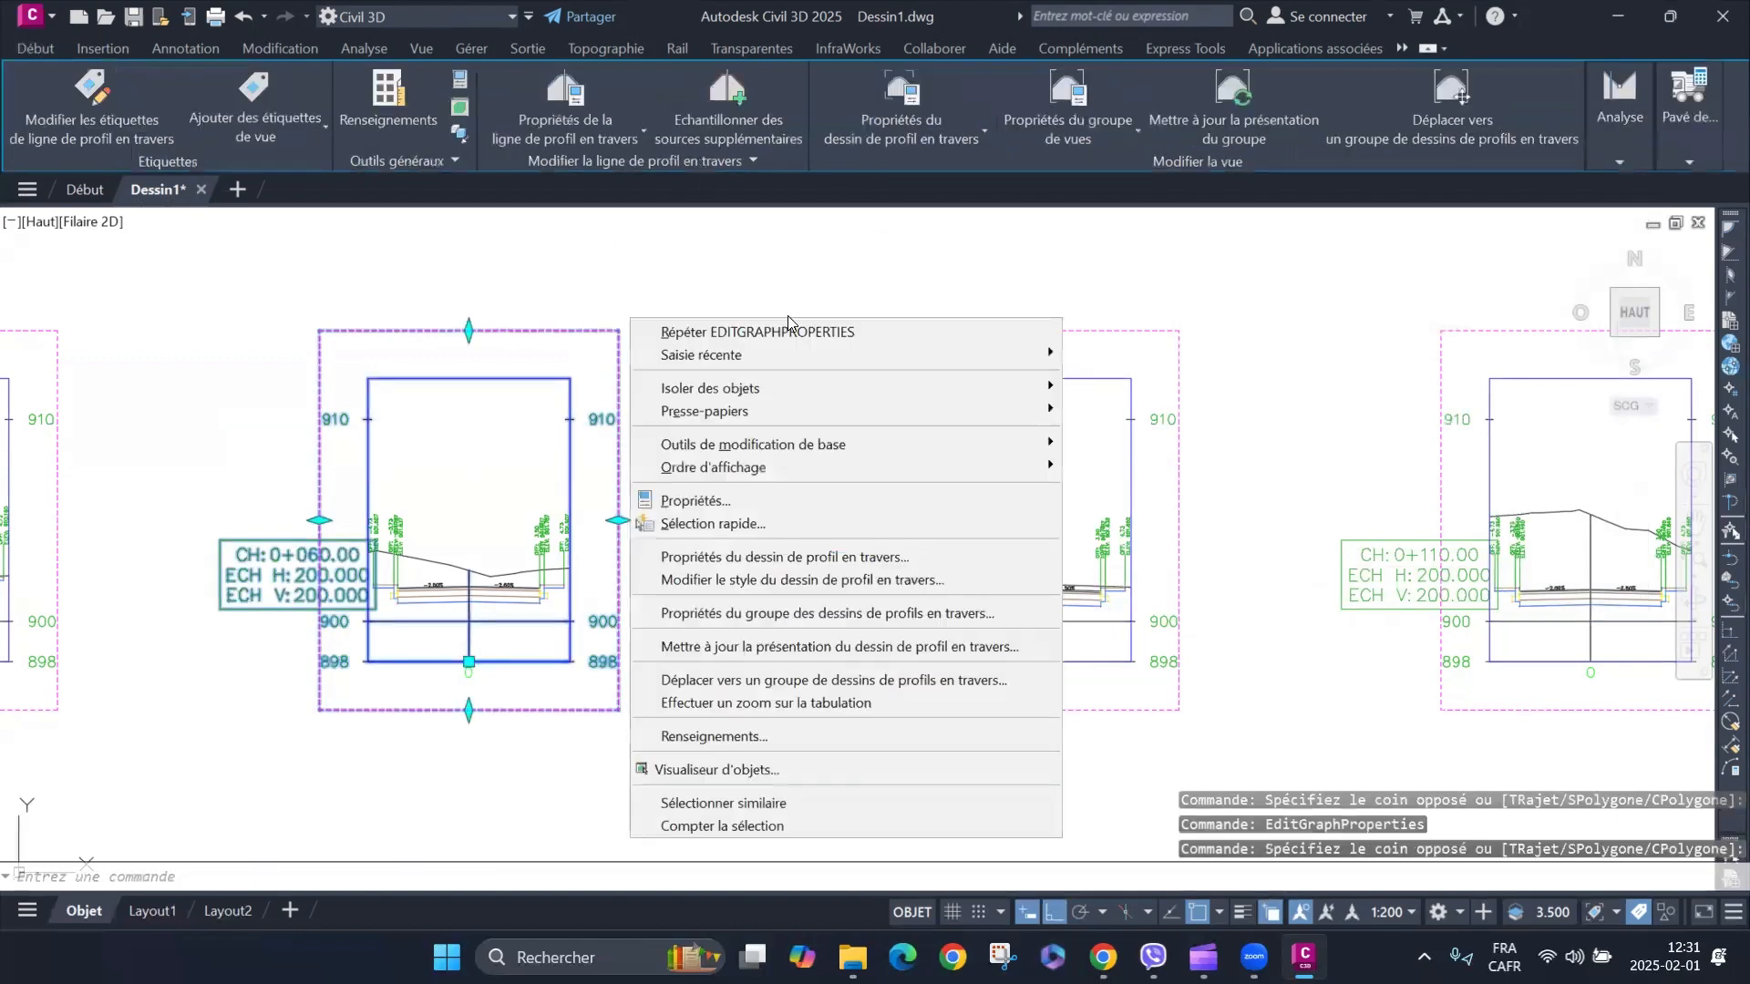
pyautogui.click(862, 580)
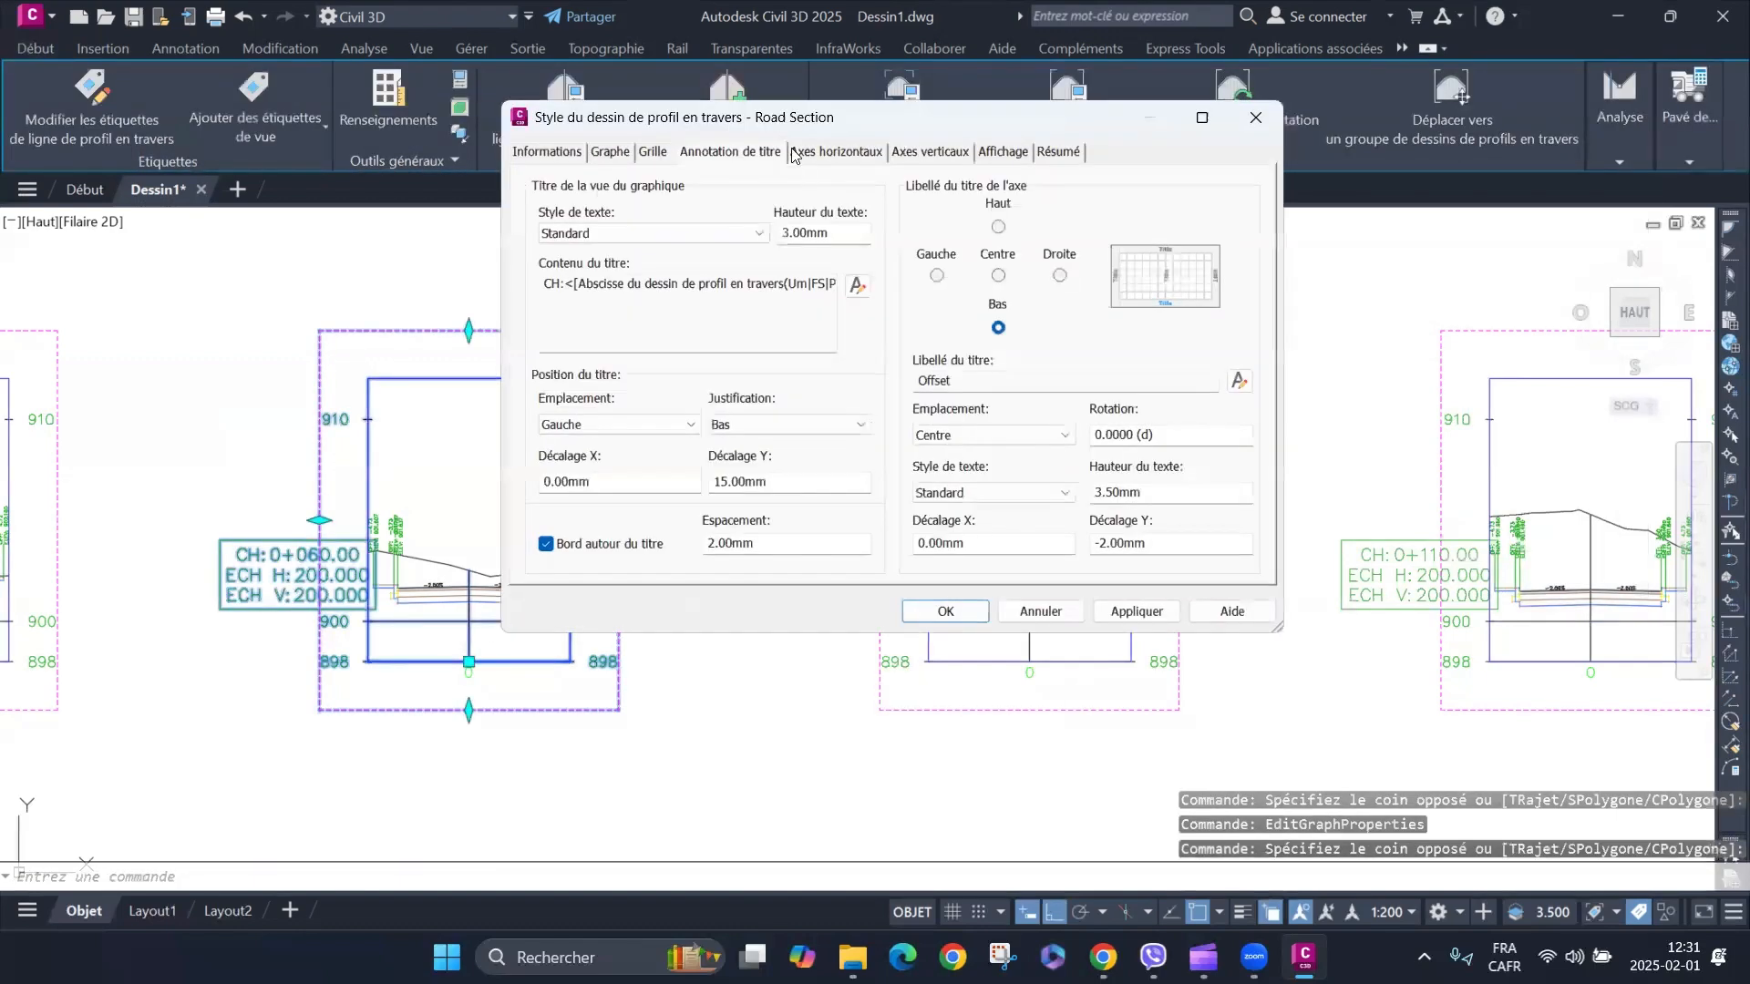
pyautogui.moveTo(785, 116); pyautogui.dragTo(1030, 74)
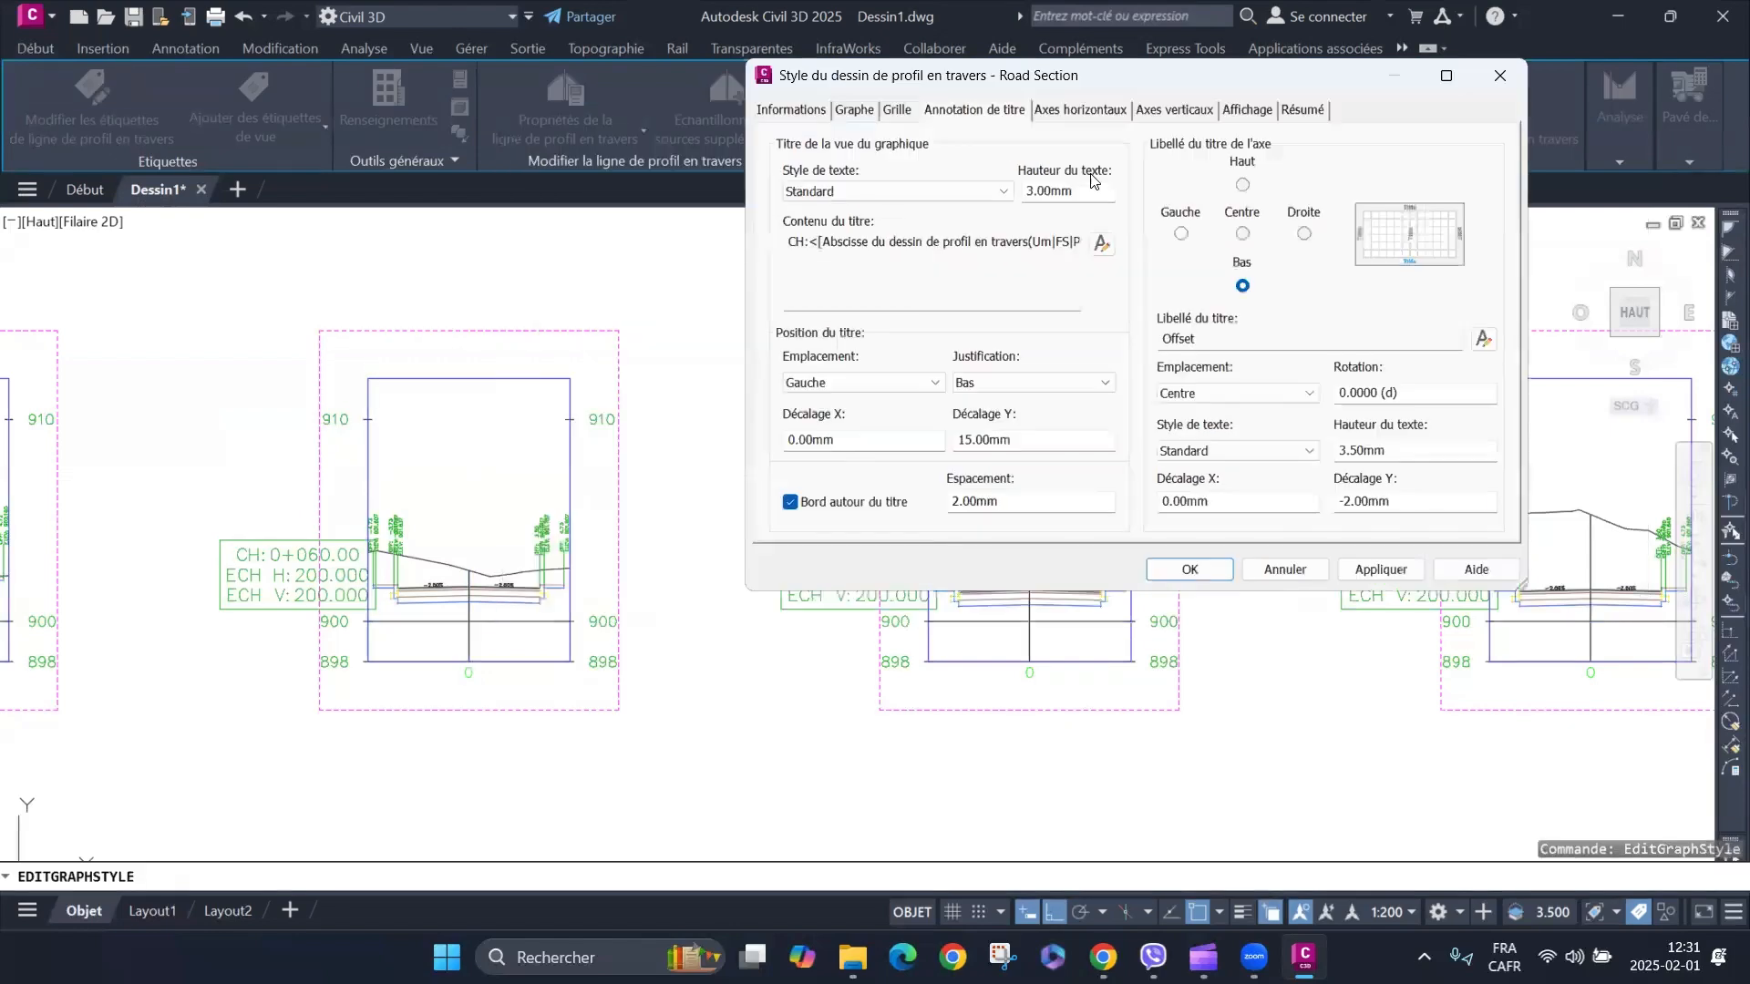
pyautogui.moveTo(1079, 191); pyautogui.dragTo(1008, 202)
pyautogui.click(859, 441)
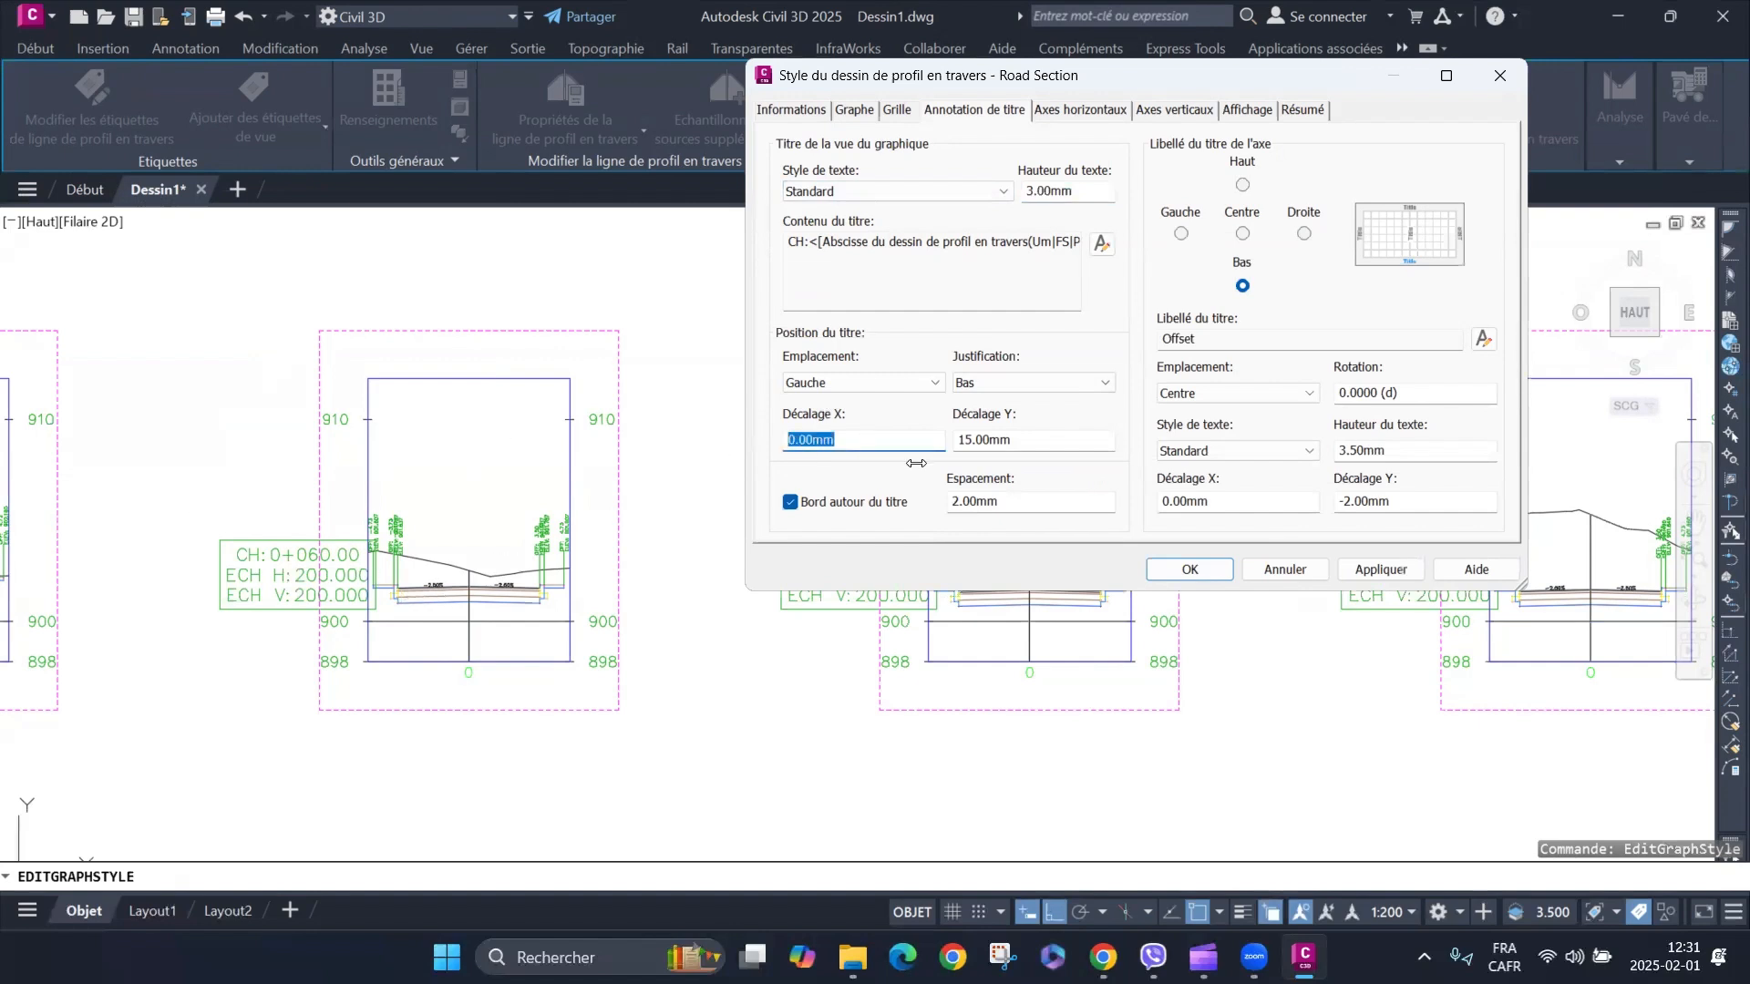
pyautogui.write('-10')
pyautogui.click(1380, 571)
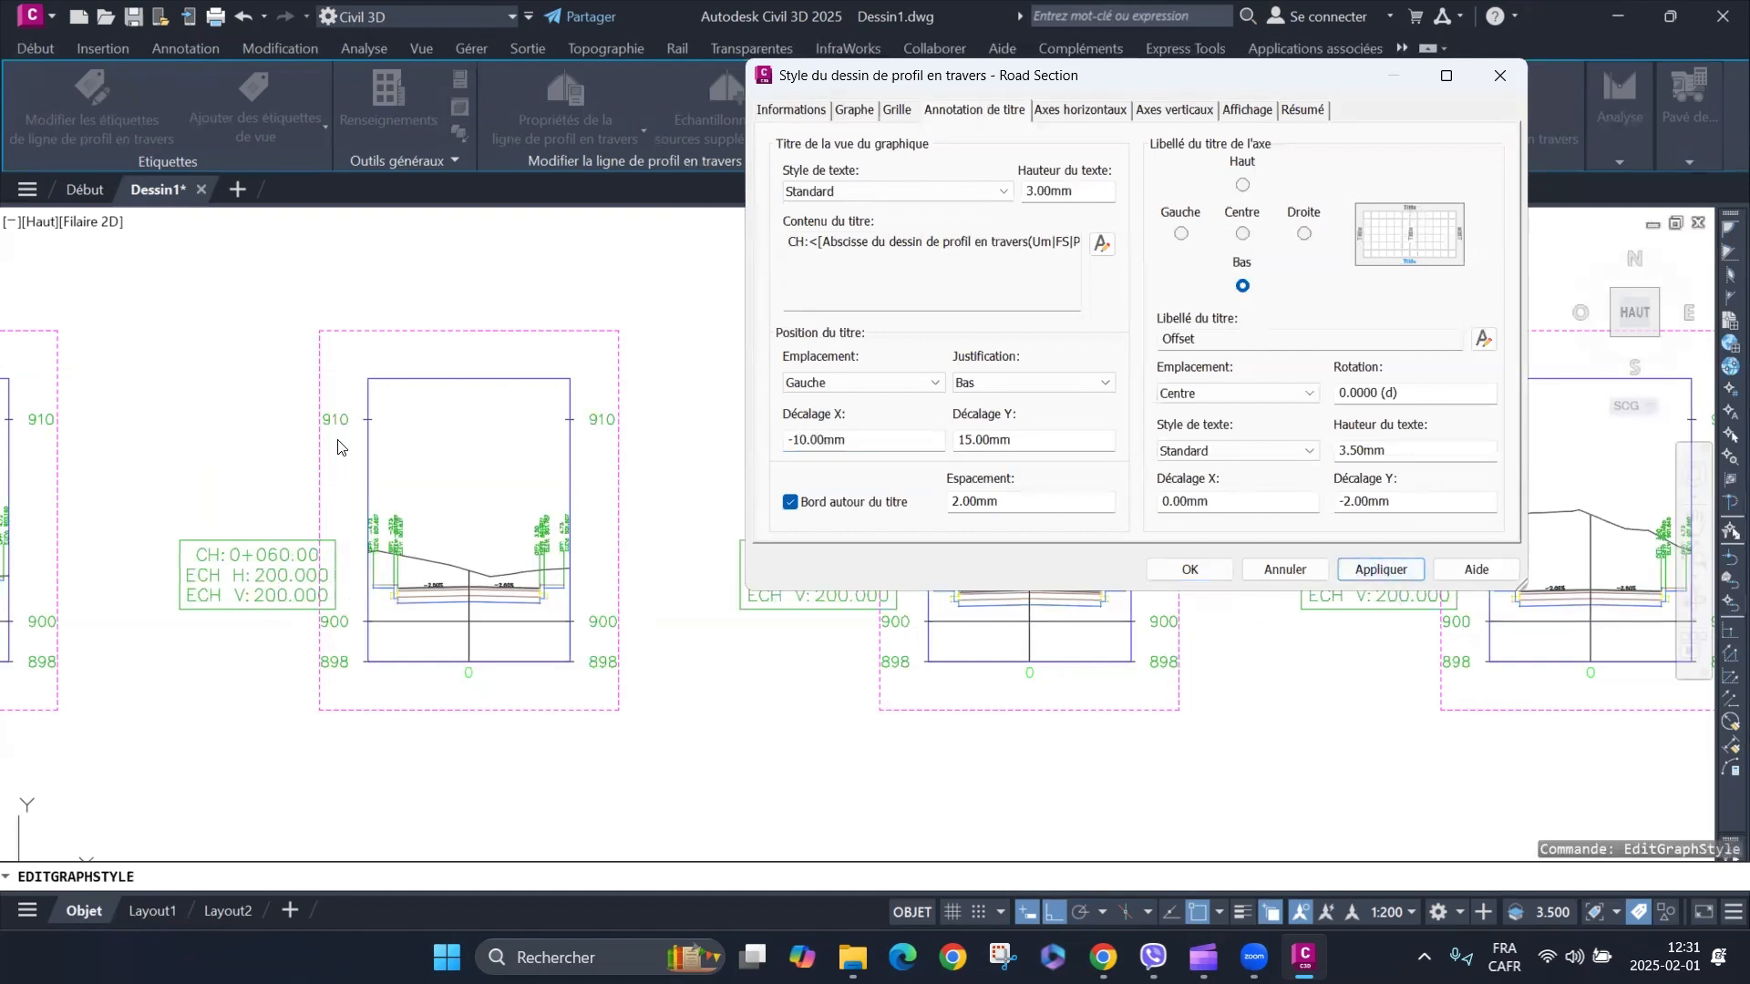
# Set the graph title's X offset to -20 mm and its Y offset to 0 mm, applying the changes.
pyautogui.moveTo(876, 441); pyautogui.dragTo(755, 443)
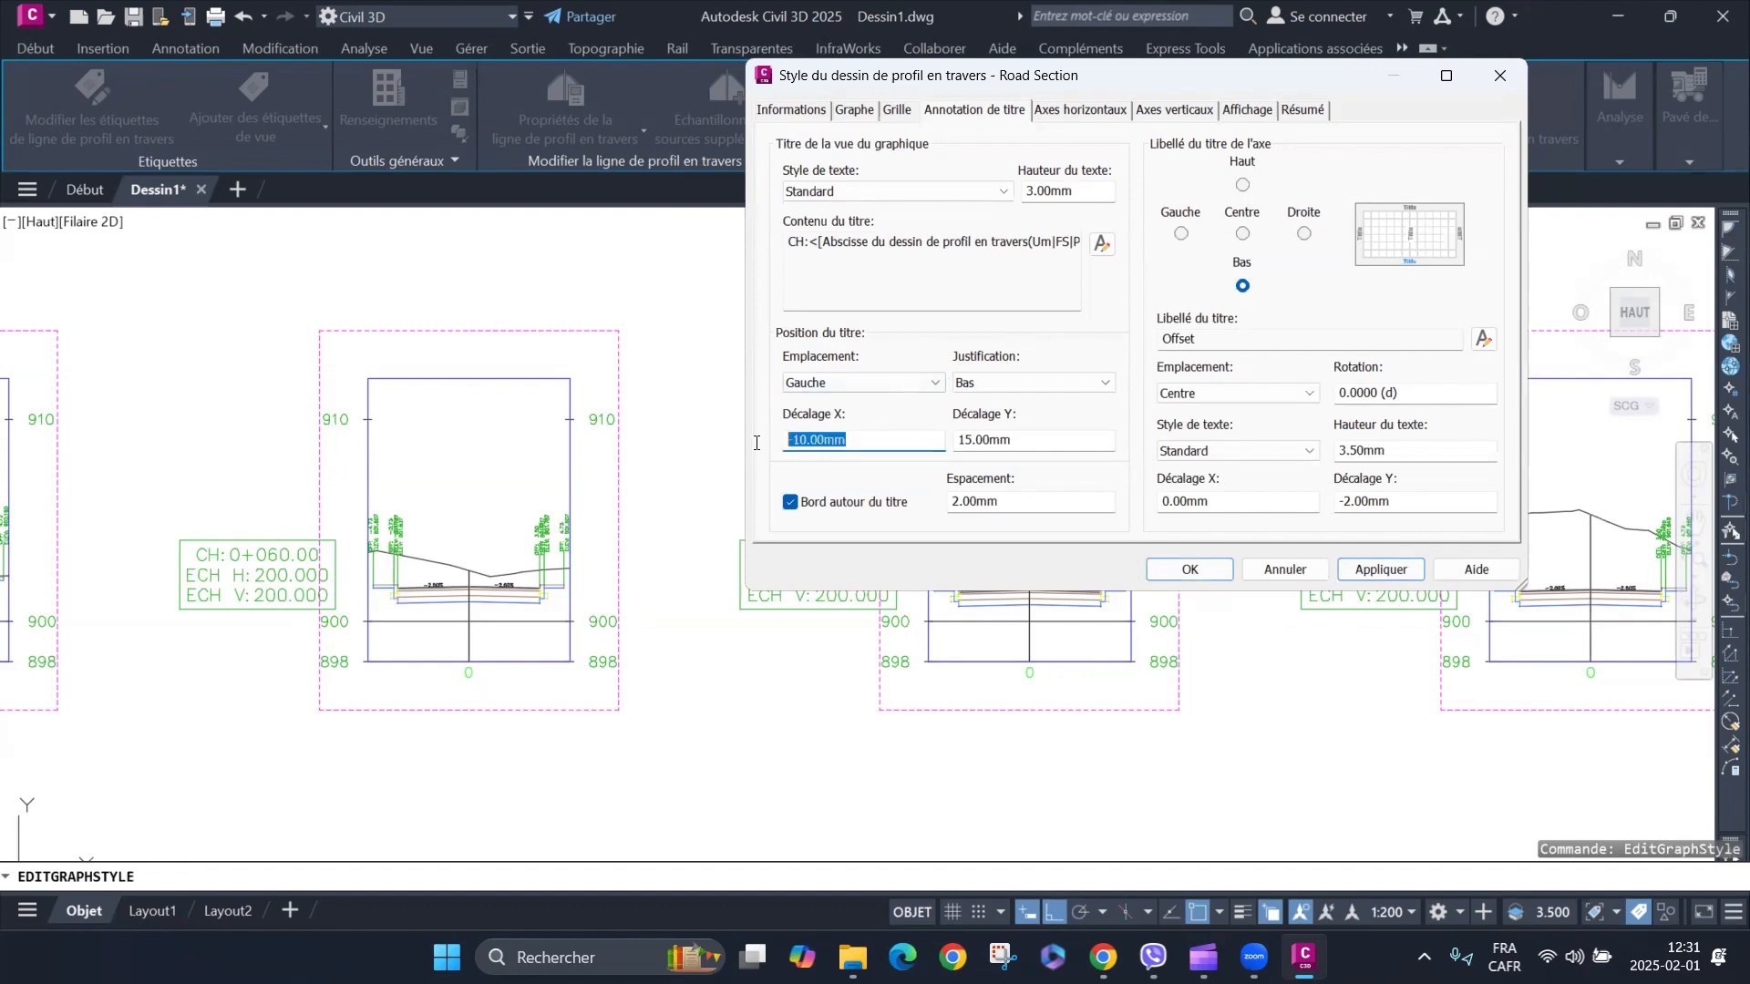
pyautogui.write('-20')
pyautogui.click(1362, 573)
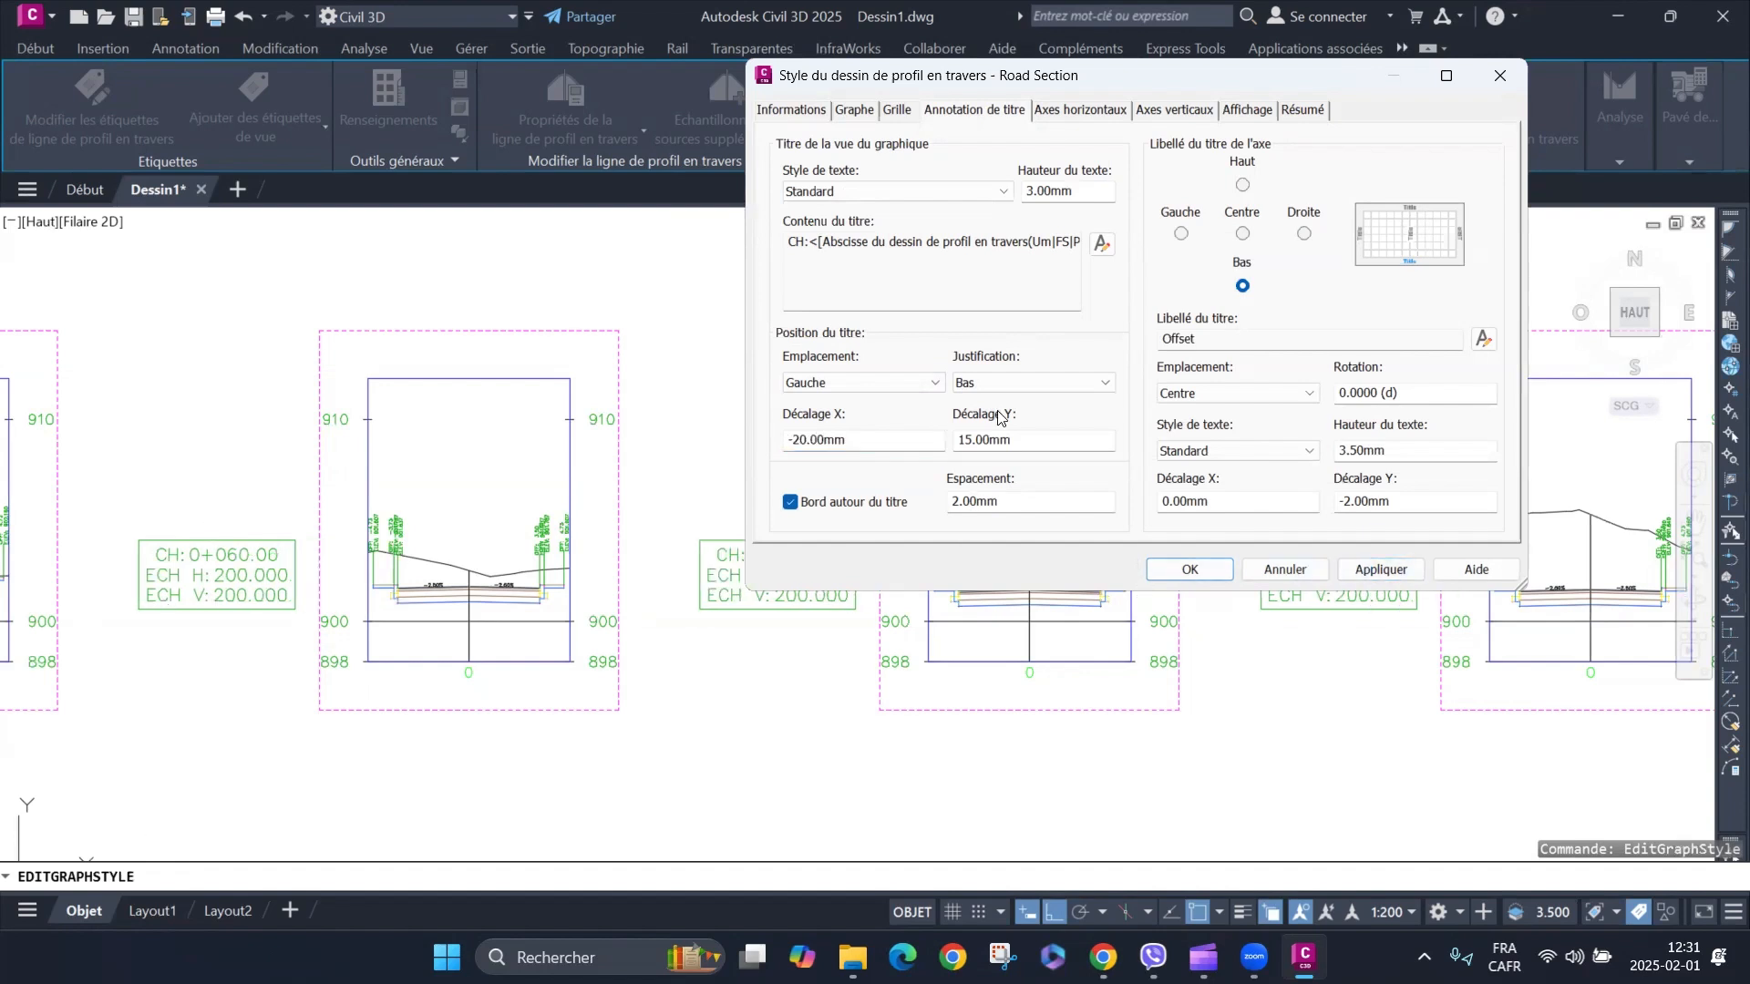
pyautogui.doubleClick(1021, 440)
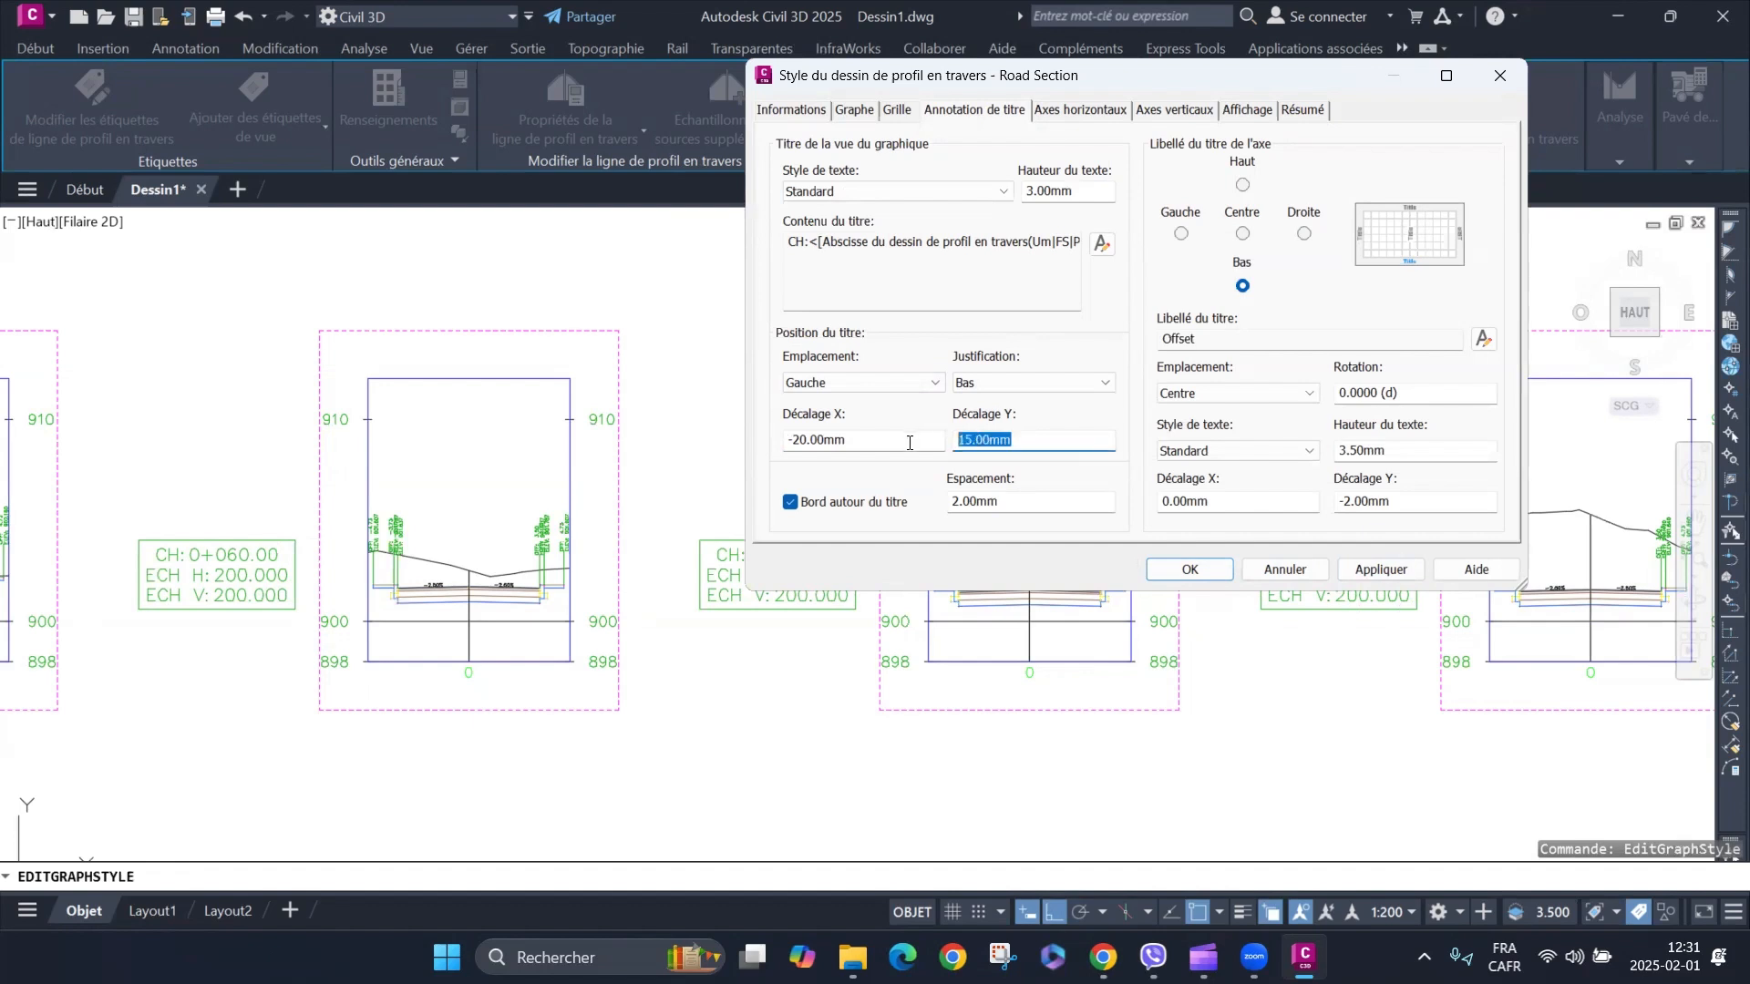
pyautogui.write('0')
pyautogui.click(1378, 572)
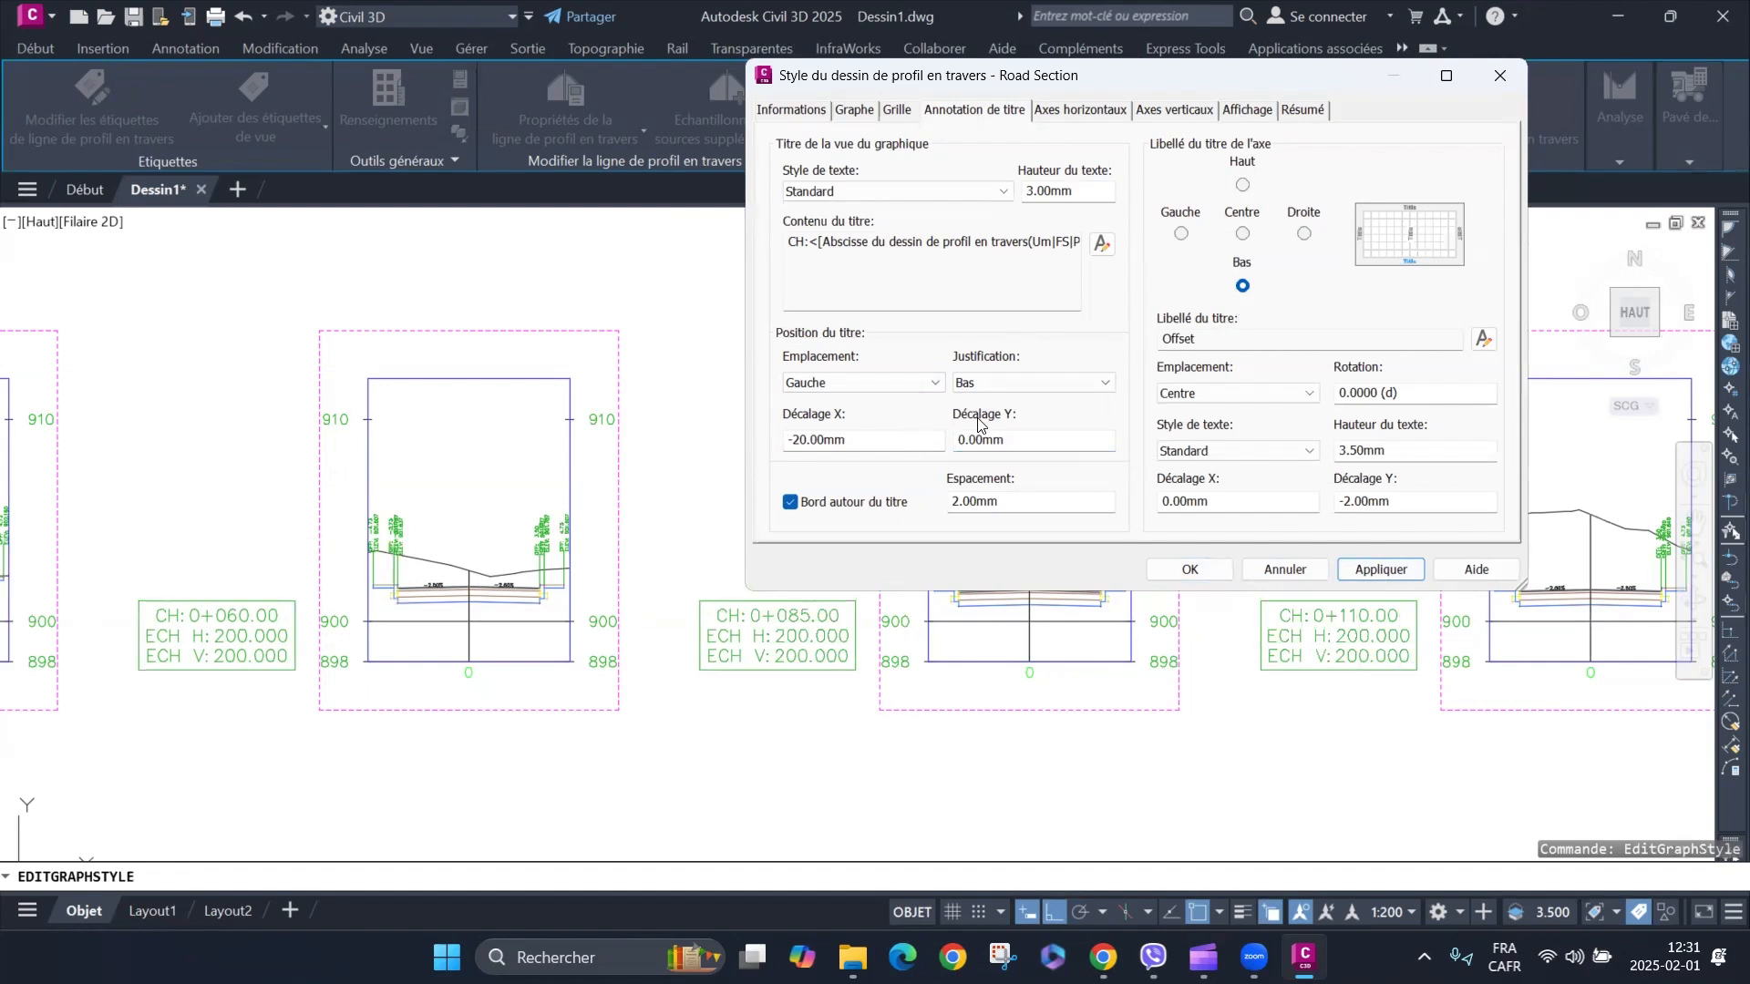
# Set the lower horizontal axis's major interval to 2 m and minor interval to 1 m, and apply the style.
pyautogui.click(1097, 114)
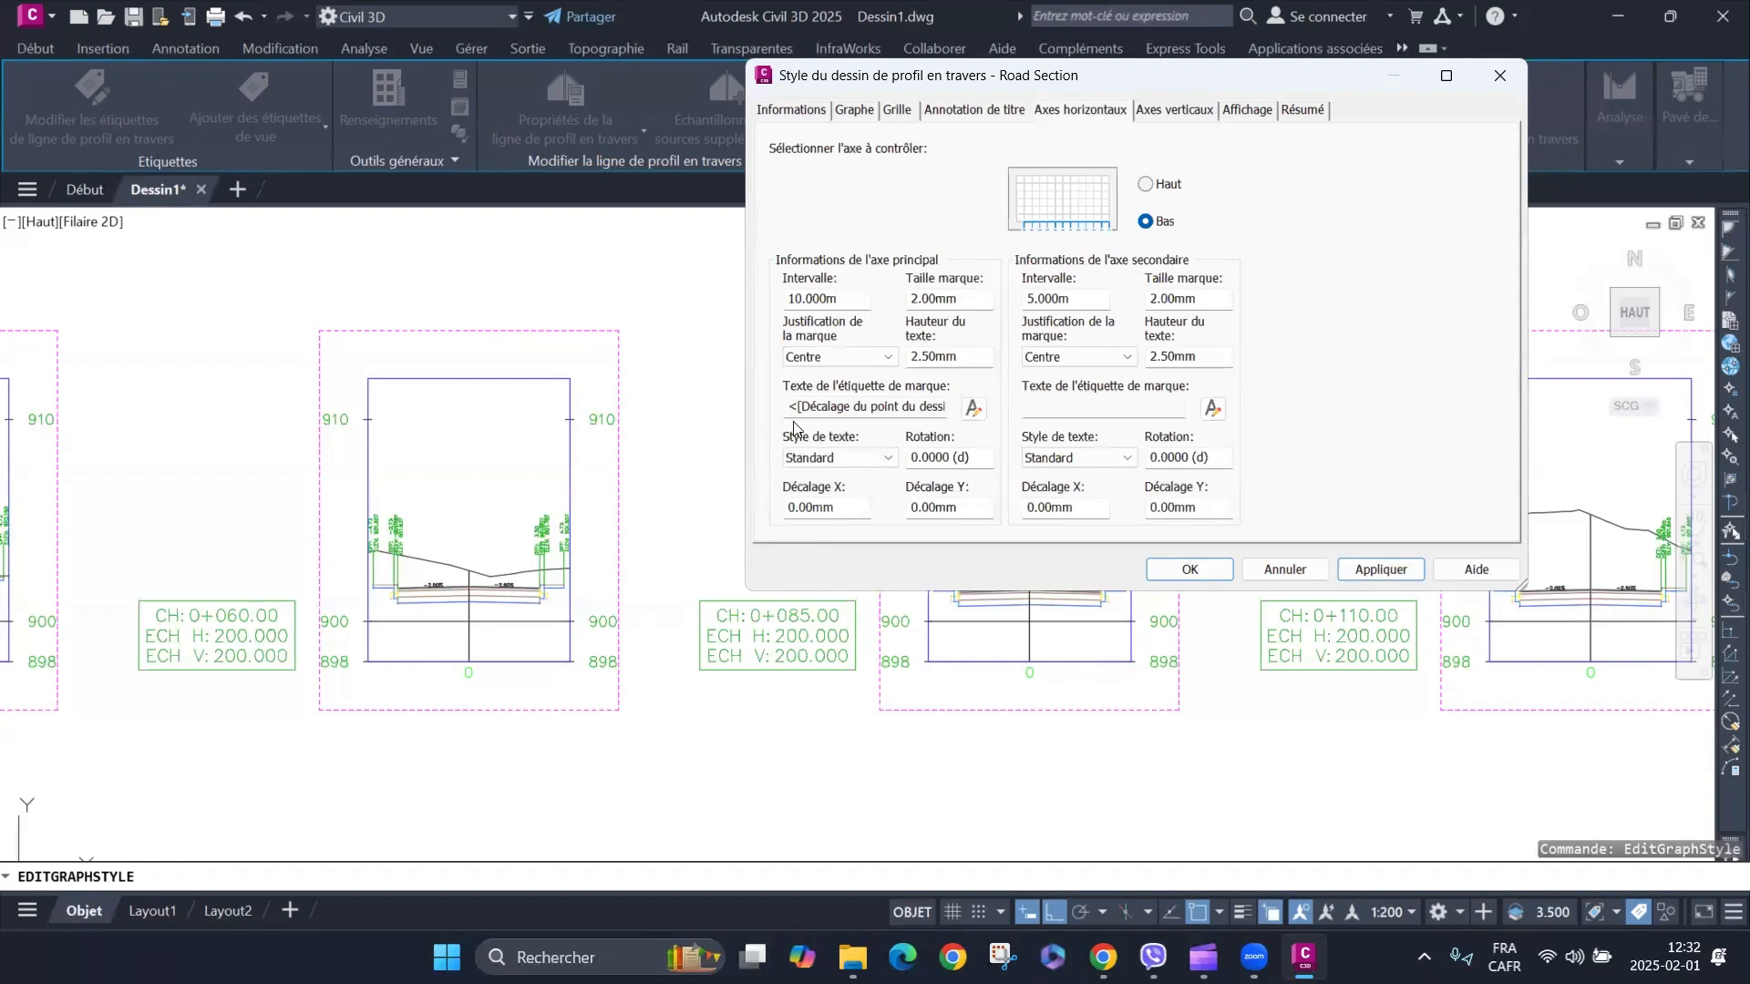
pyautogui.moveTo(844, 294); pyautogui.dragTo(770, 300)
pyautogui.write('2')
pyautogui.click(1380, 569)
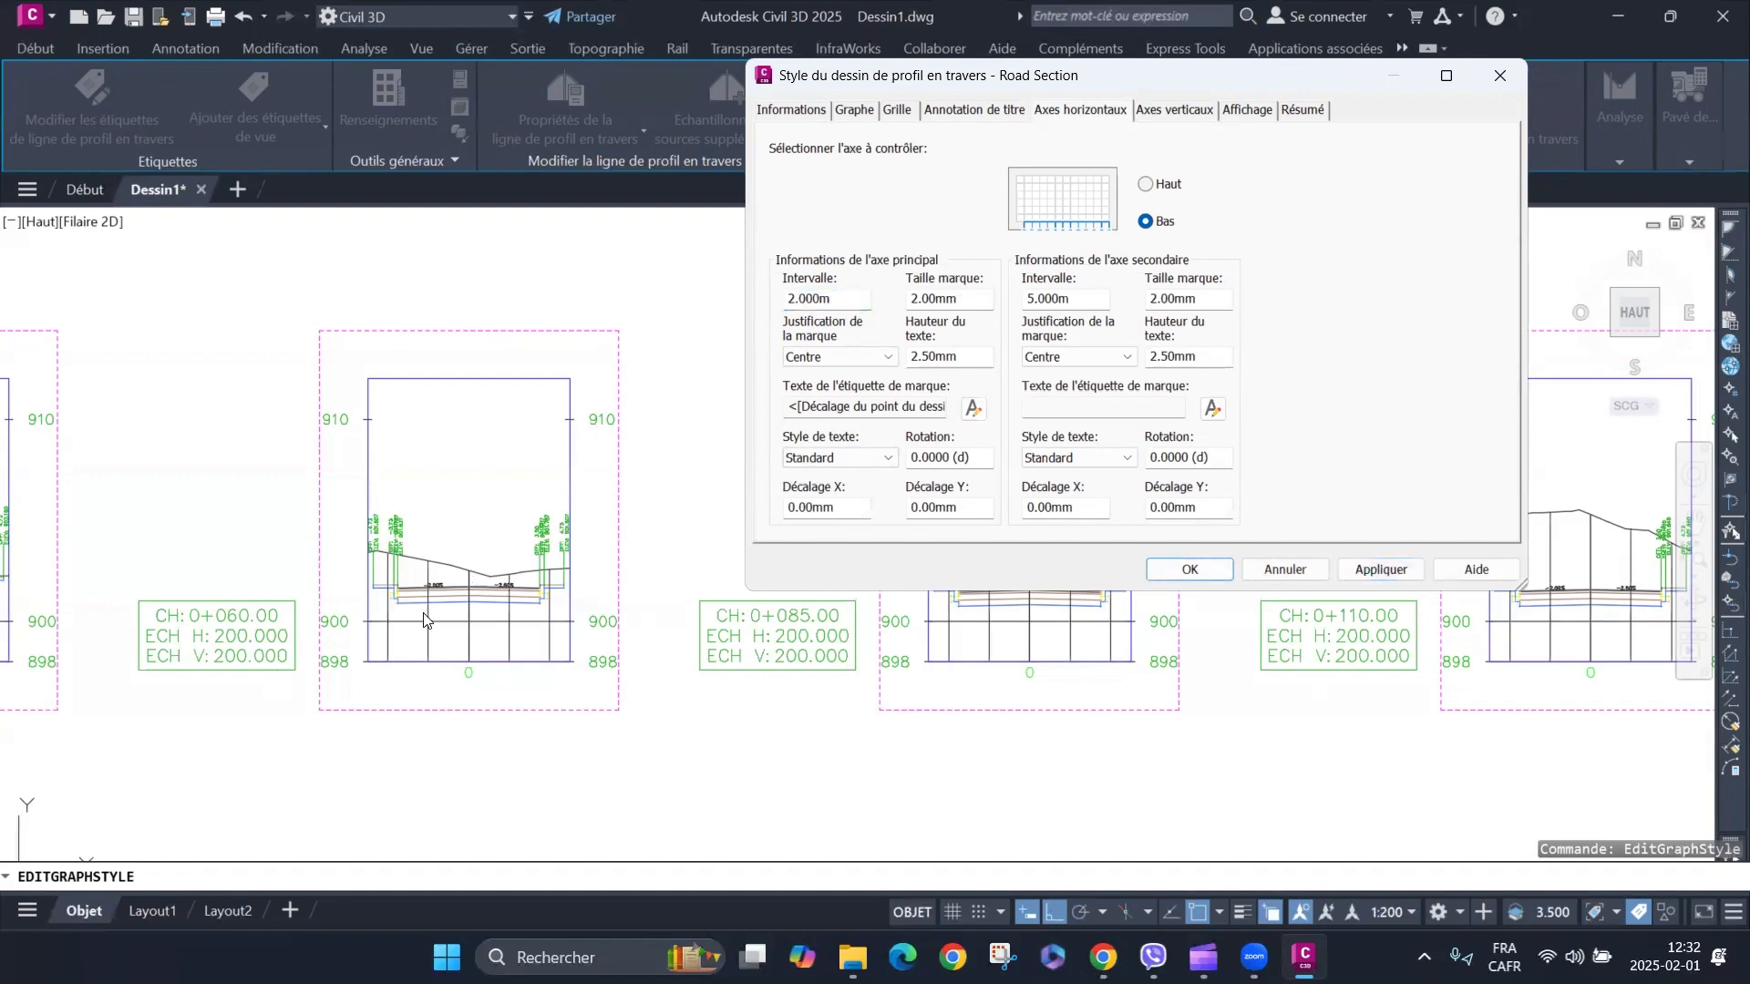
pyautogui.click(1085, 295)
pyautogui.doubleClick(1085, 295)
pyautogui.write('1')
pyautogui.click(1381, 569)
# Try major intervals of 1 m, 2 m and 5 m on the left vertical axis, applying each one.
pyautogui.click(1190, 110)
pyautogui.moveTo(872, 303); pyautogui.dragTo(729, 318)
pyautogui.write('1')
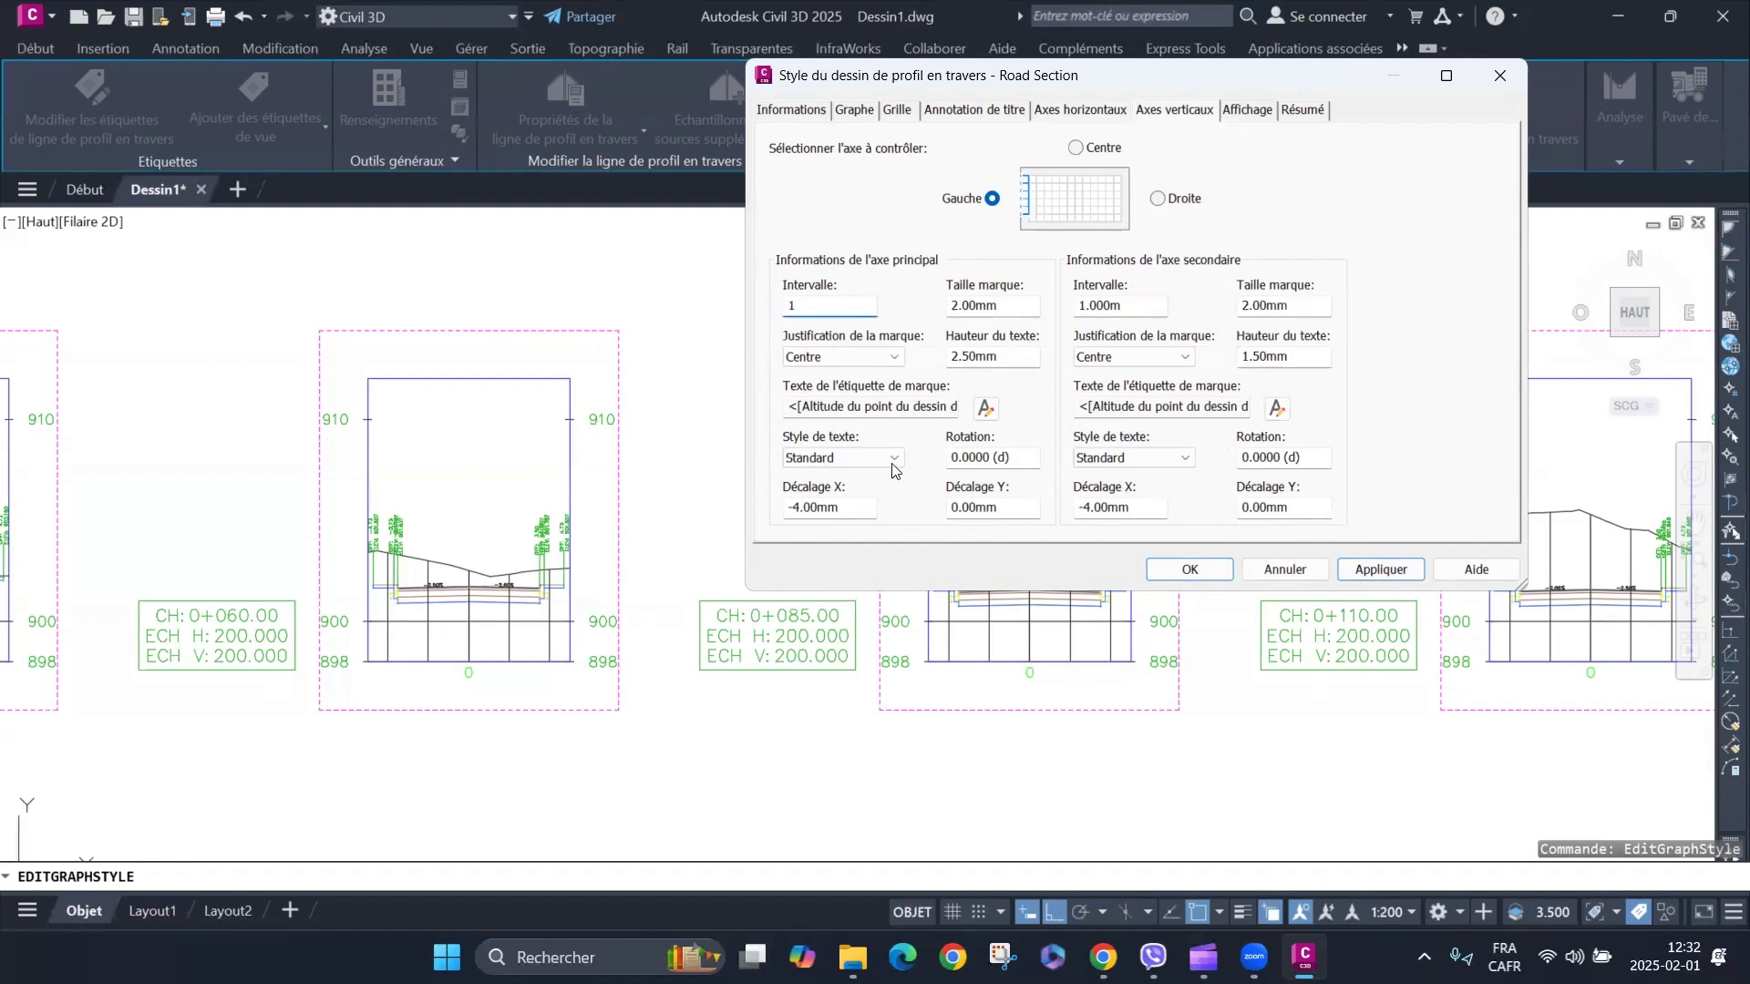
pyautogui.click(1351, 568)
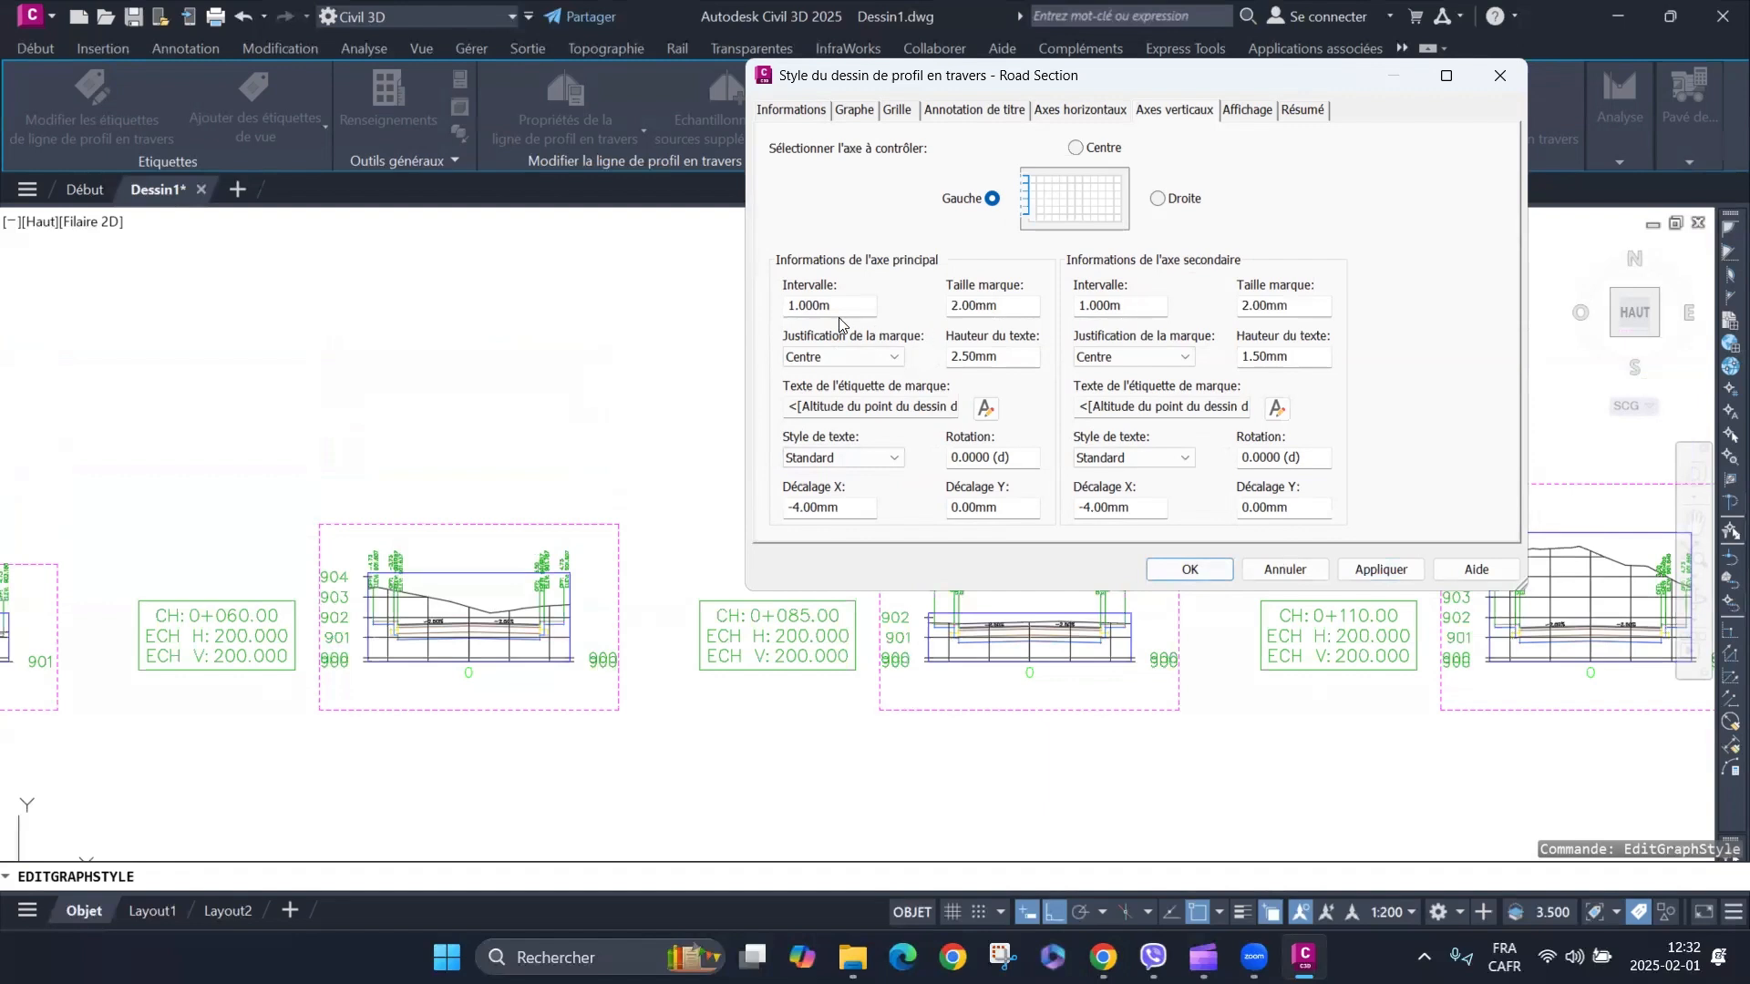
pyautogui.moveTo(839, 306); pyautogui.dragTo(734, 313)
pyautogui.write('2')
pyautogui.click(1382, 567)
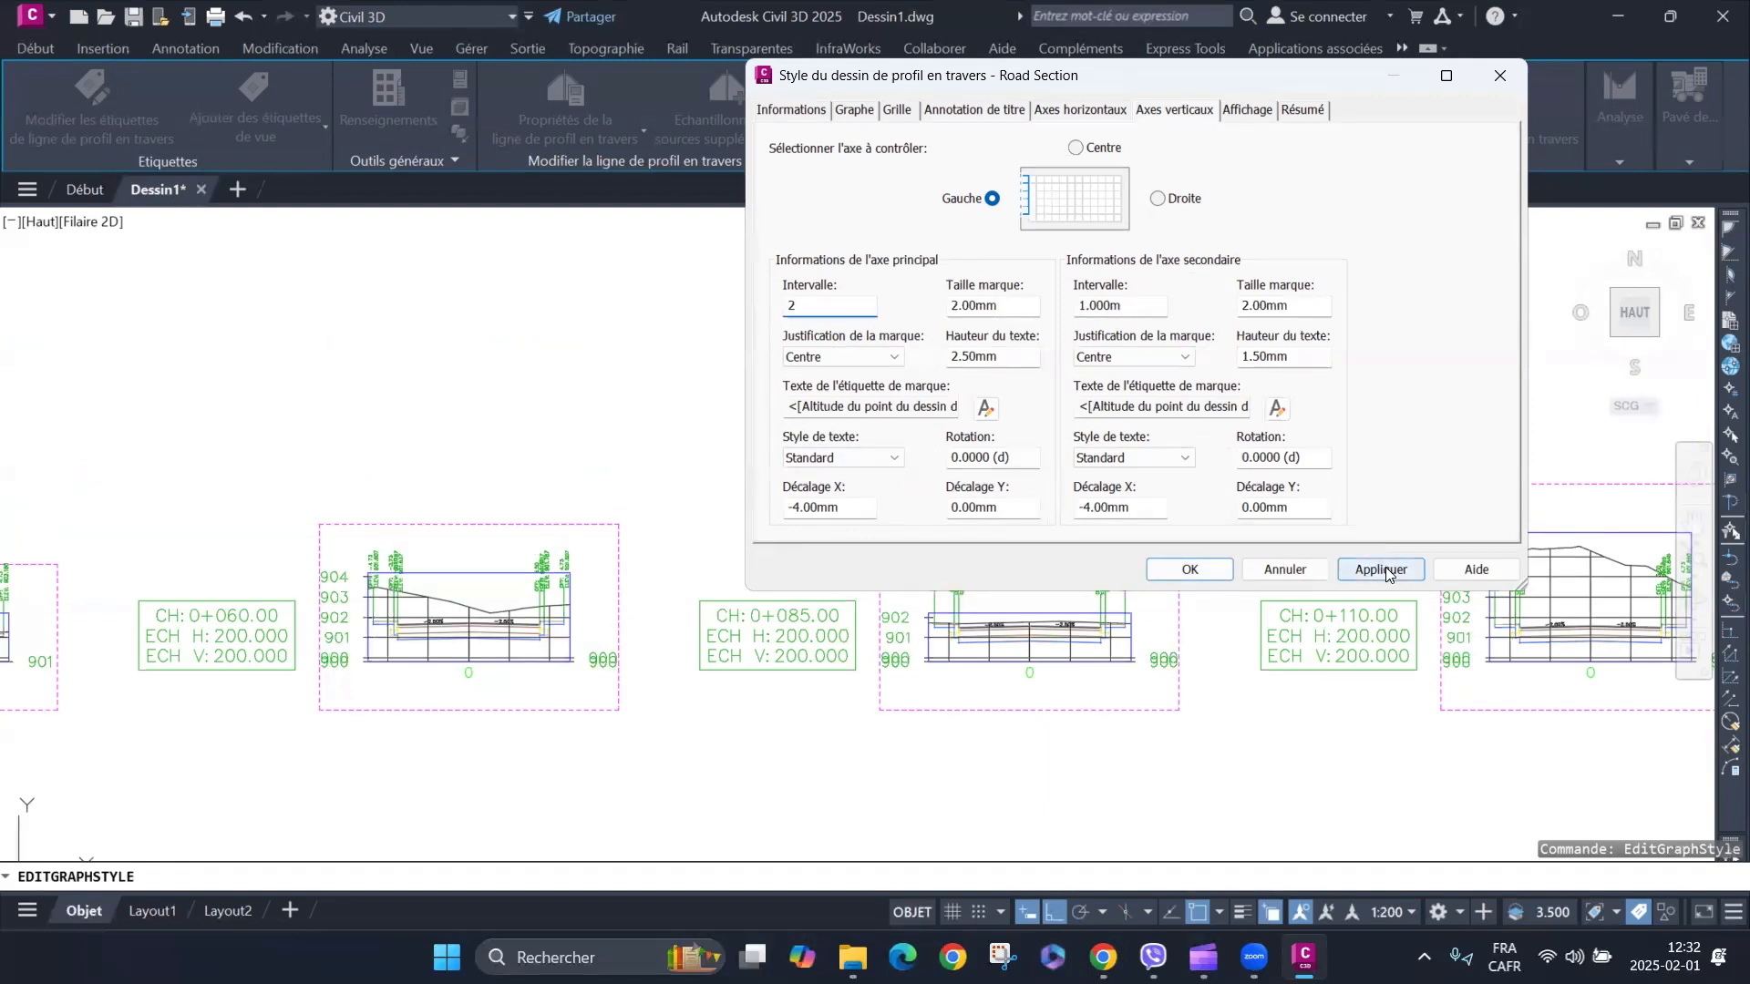
pyautogui.moveTo(857, 306); pyautogui.dragTo(716, 332)
pyautogui.write('5')
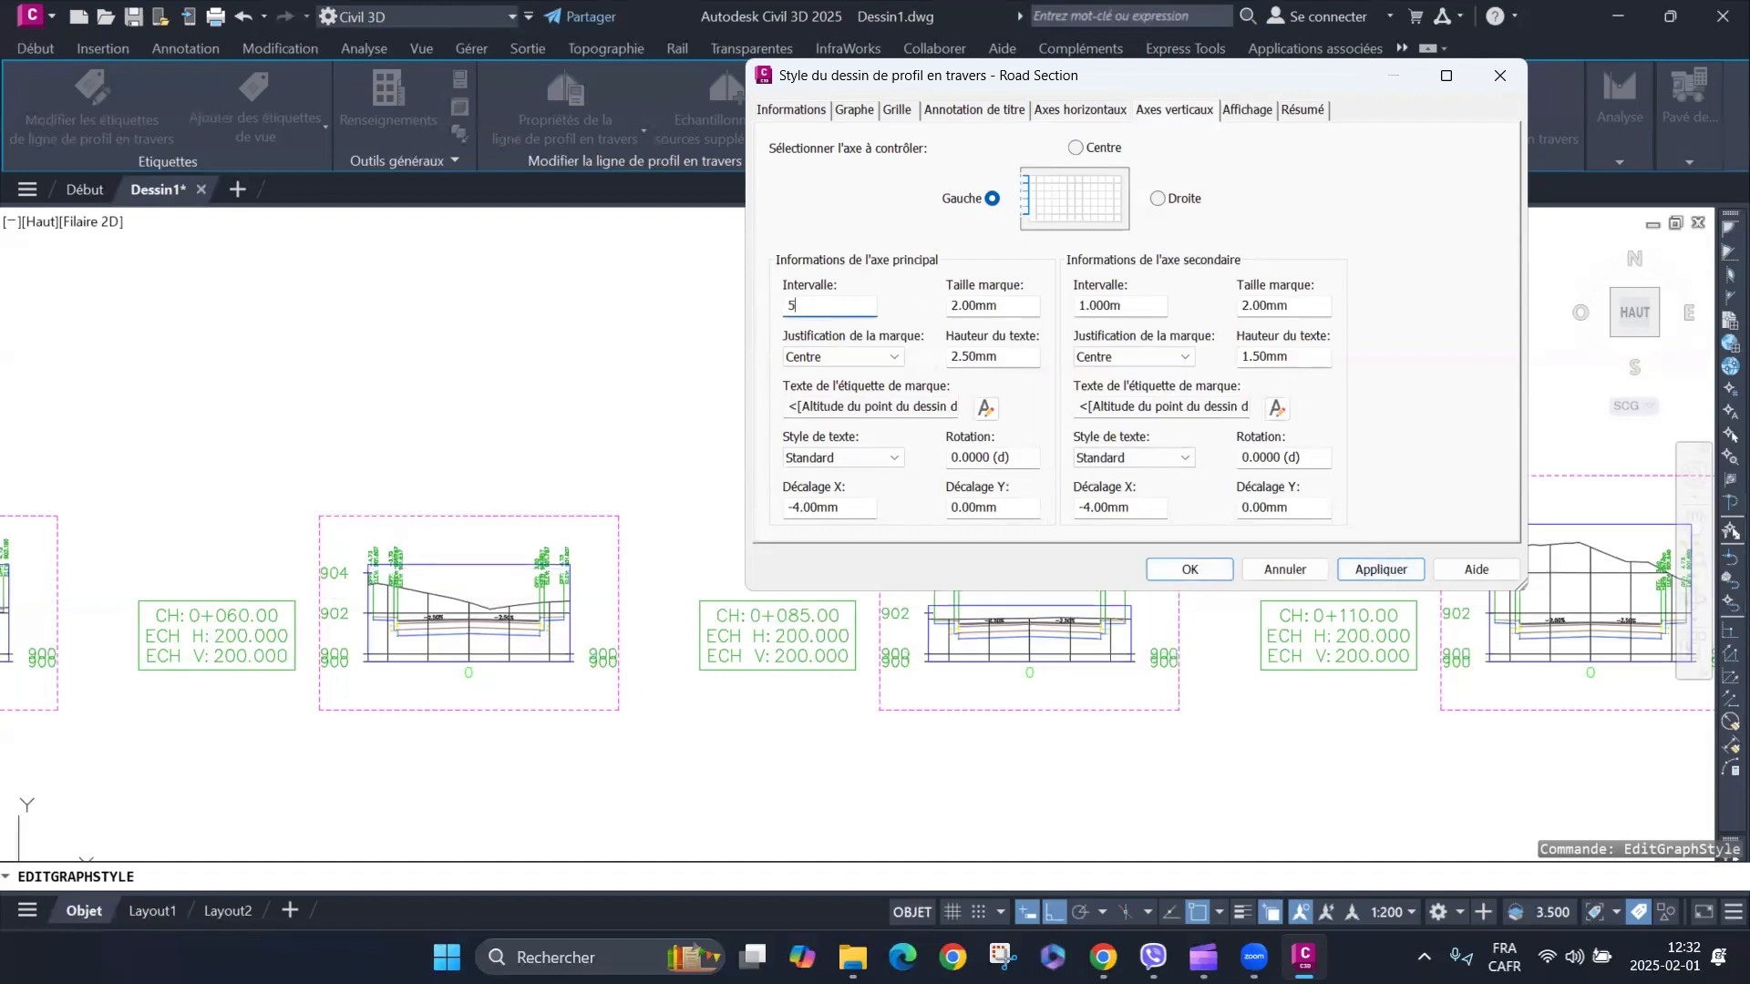
pyautogui.click(1387, 574)
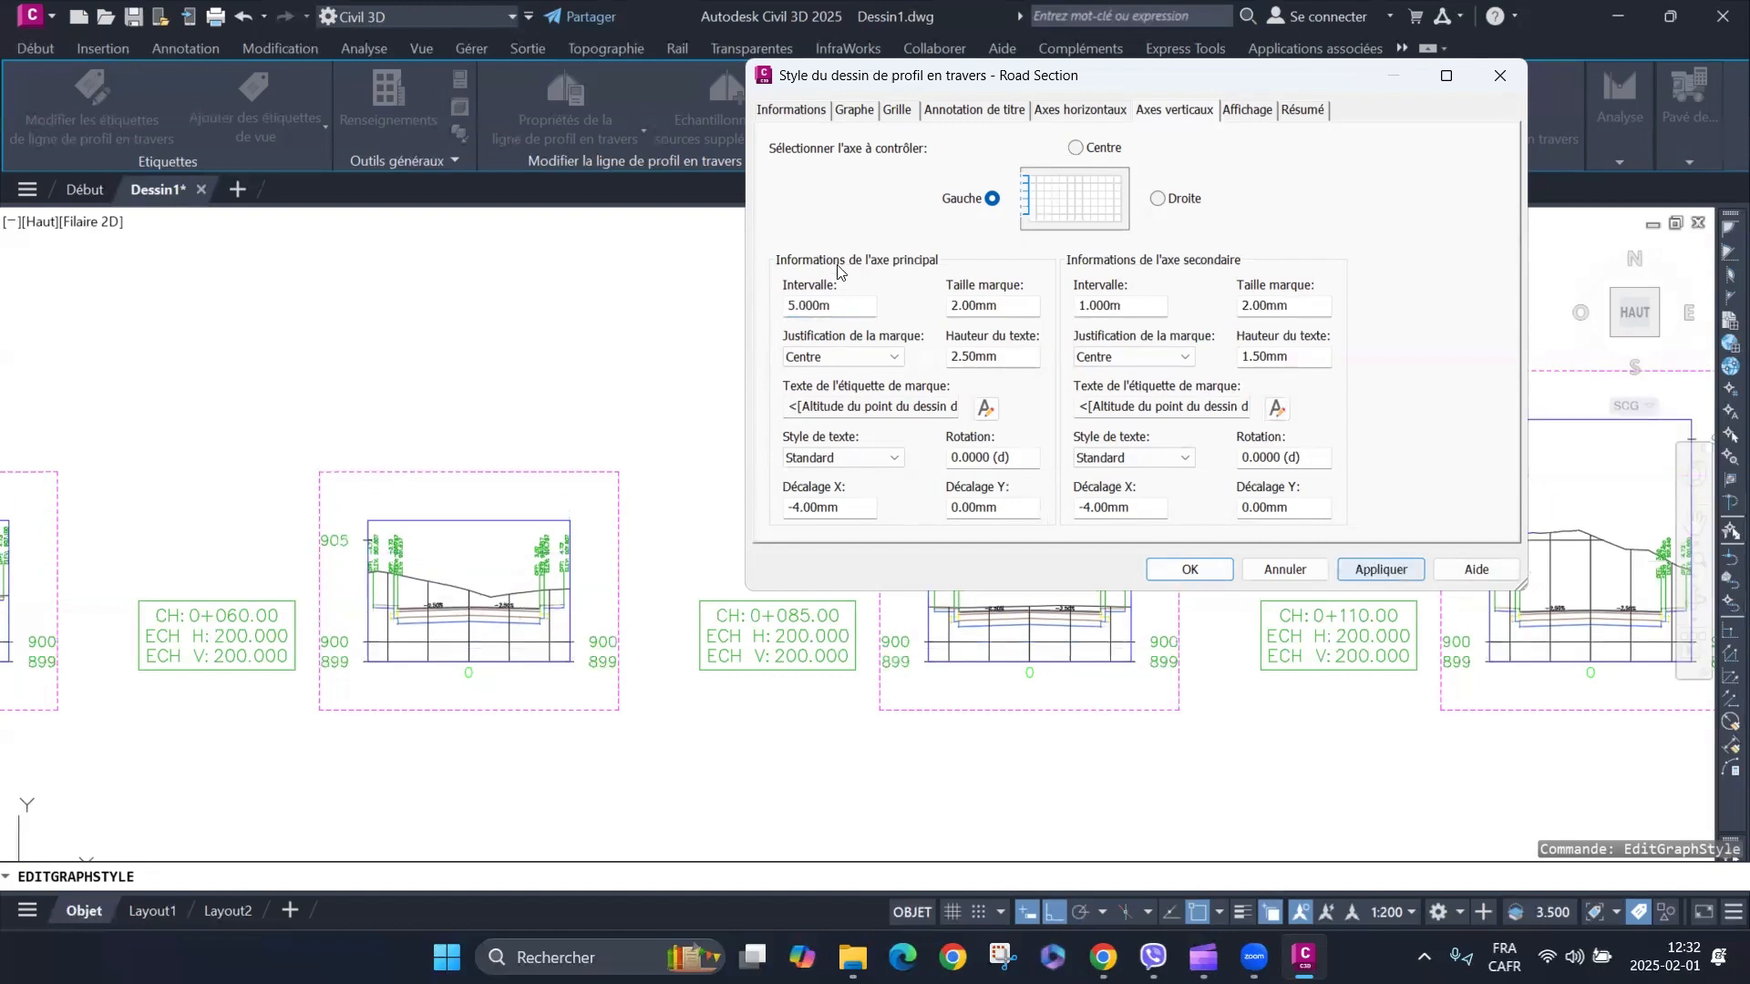
# Set the left vertical axis's major interval back to 10 m and apply the style.
pyautogui.doubleClick(842, 306)
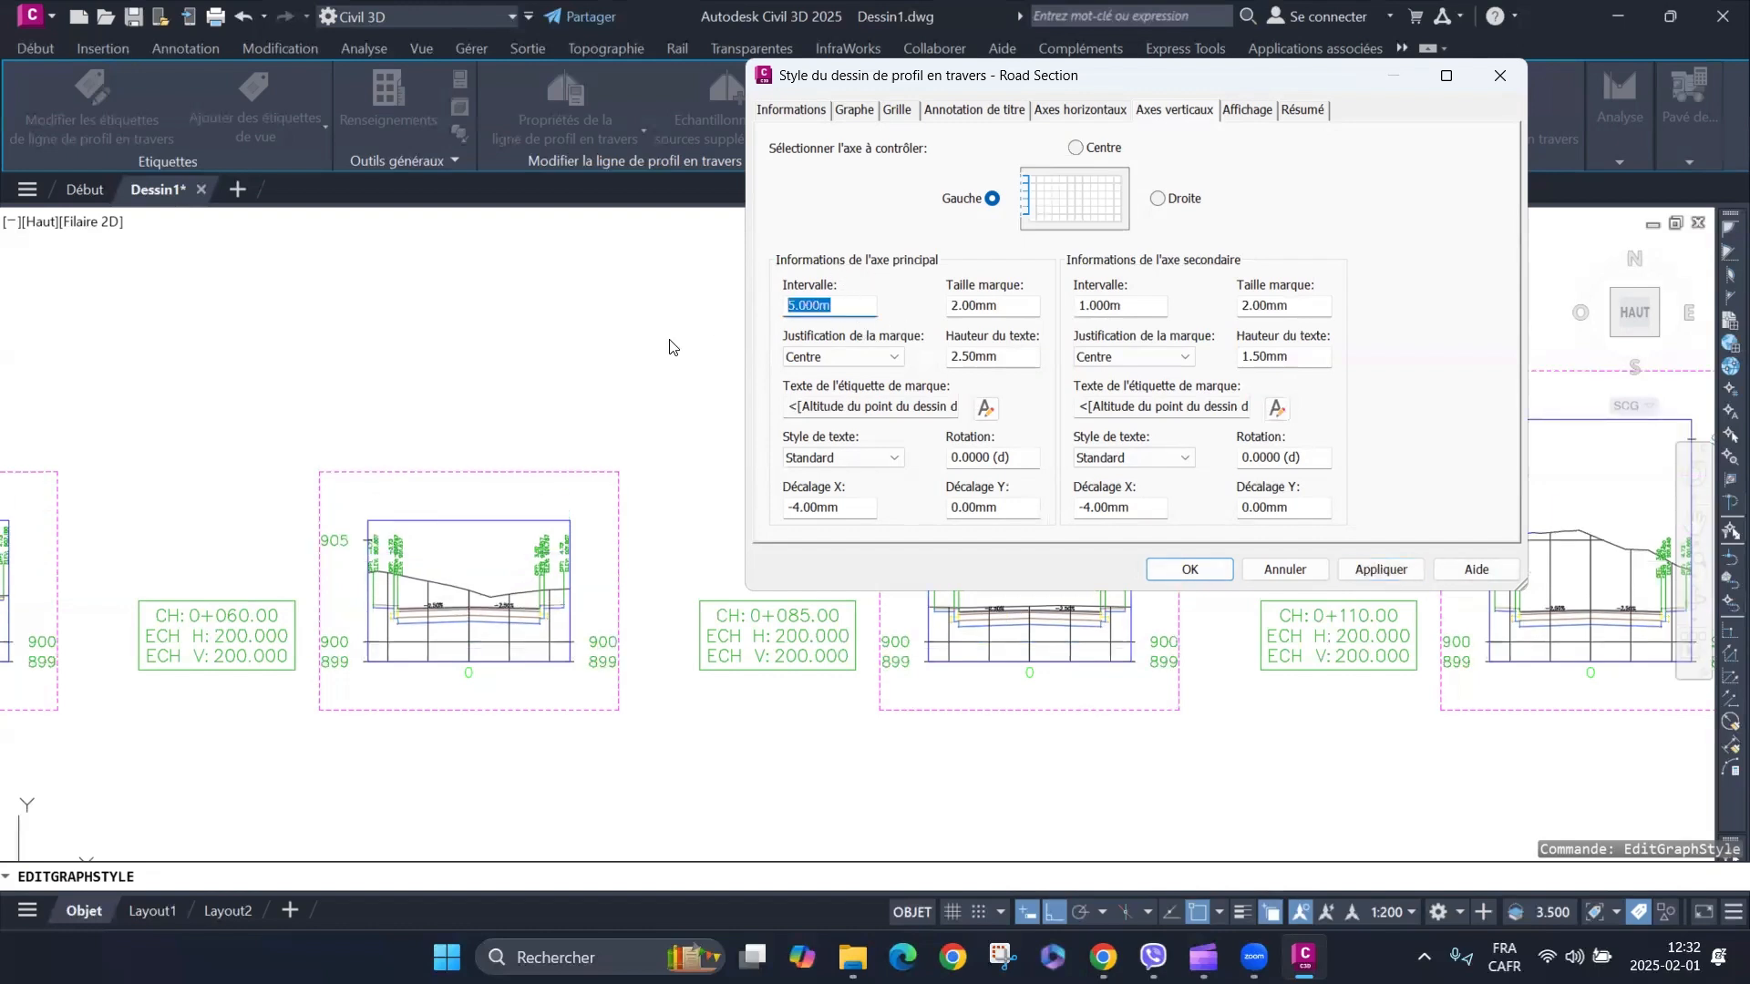
pyautogui.write('10')
pyautogui.click(1379, 569)
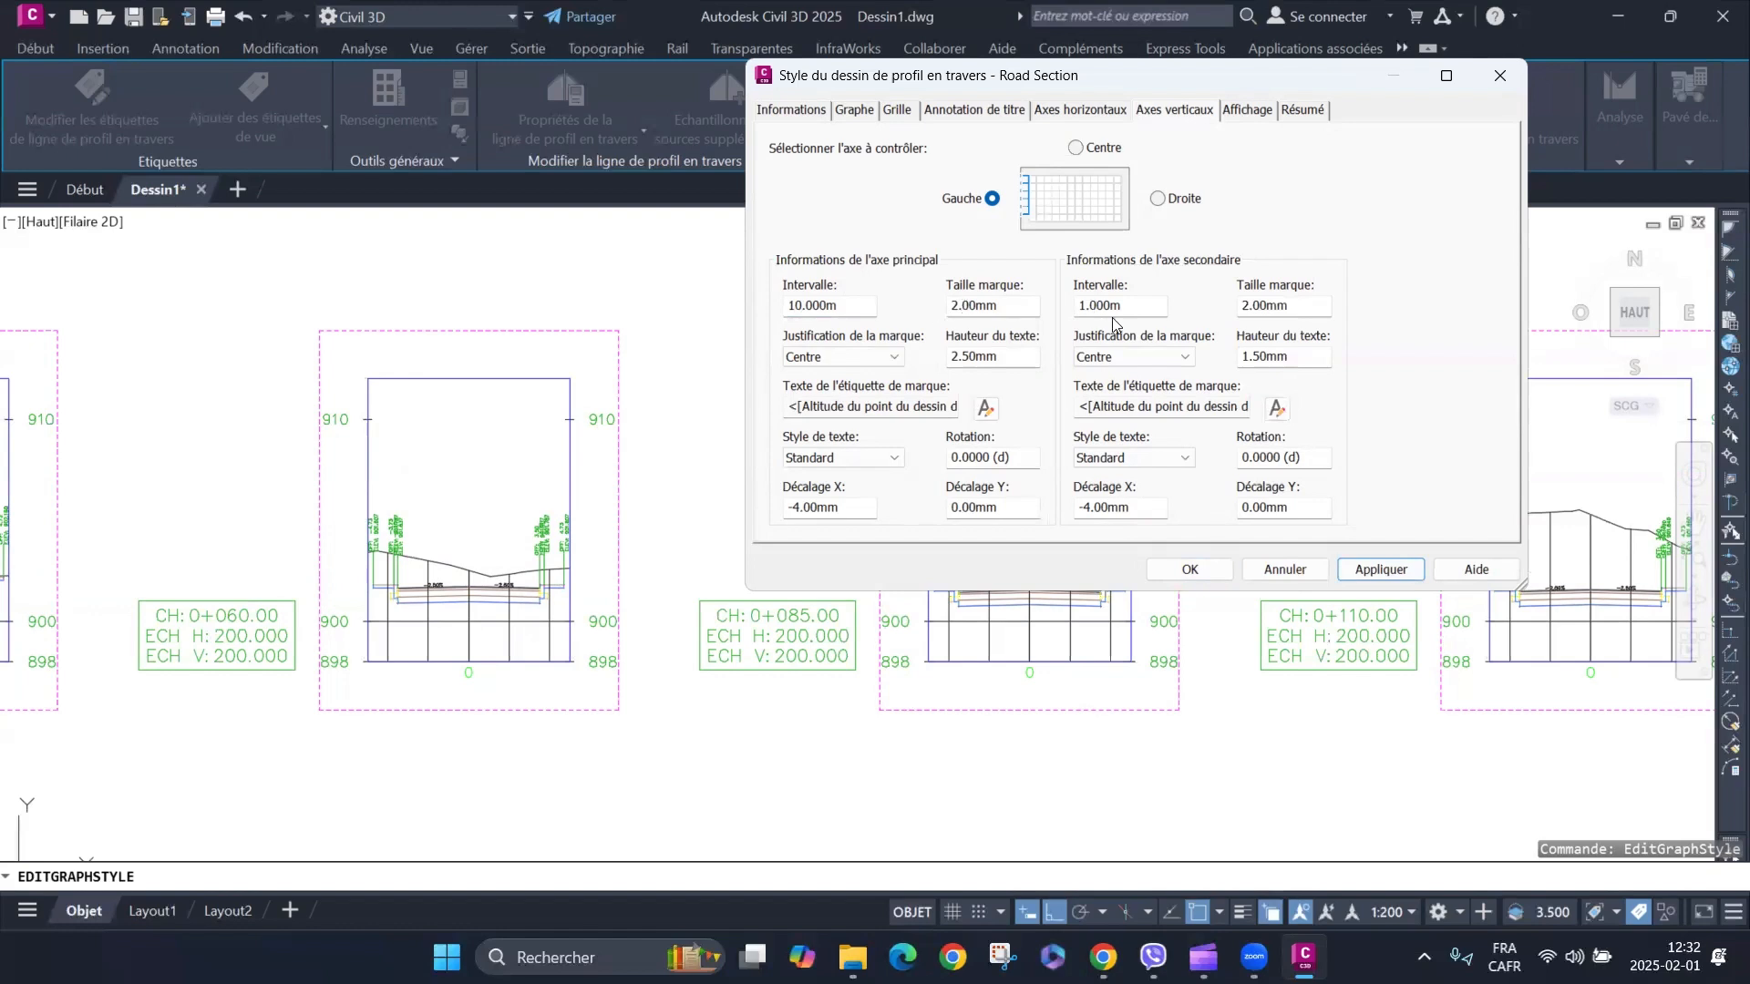
# Hide the Marge autour du dessin component in the plan display, apply it and accept the Road Section style.
pyautogui.click(1249, 110)
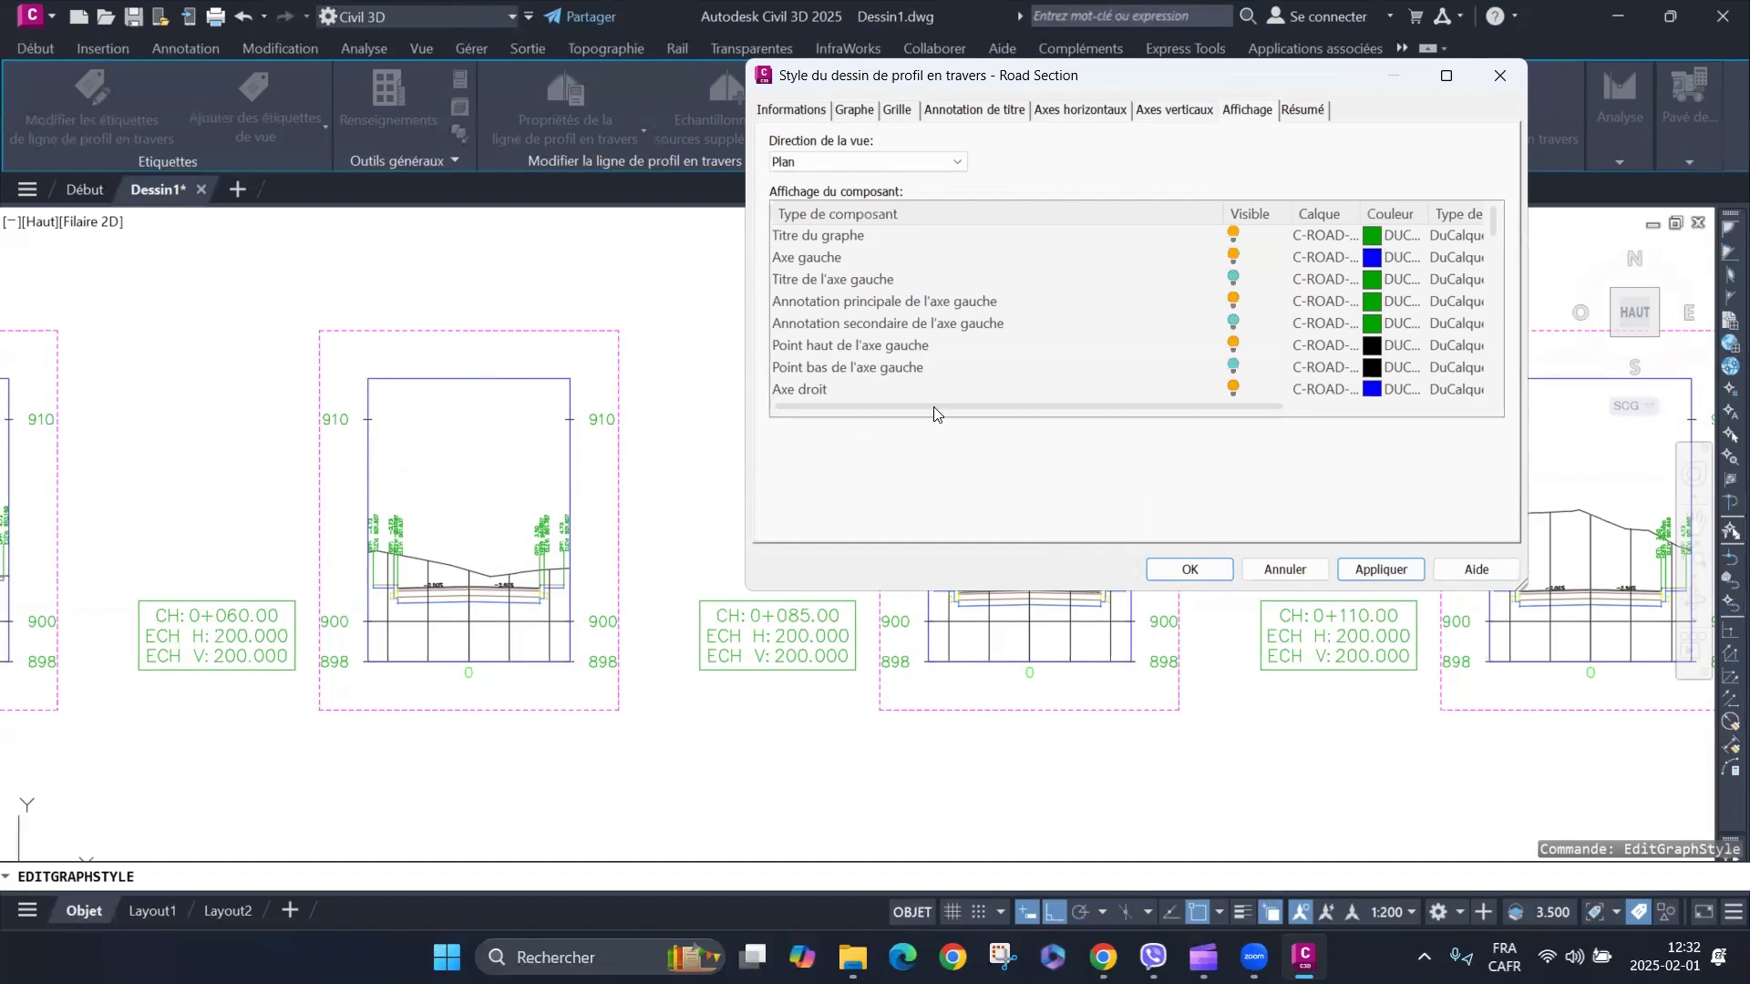
pyautogui.scroll(-8, 1058, 342)
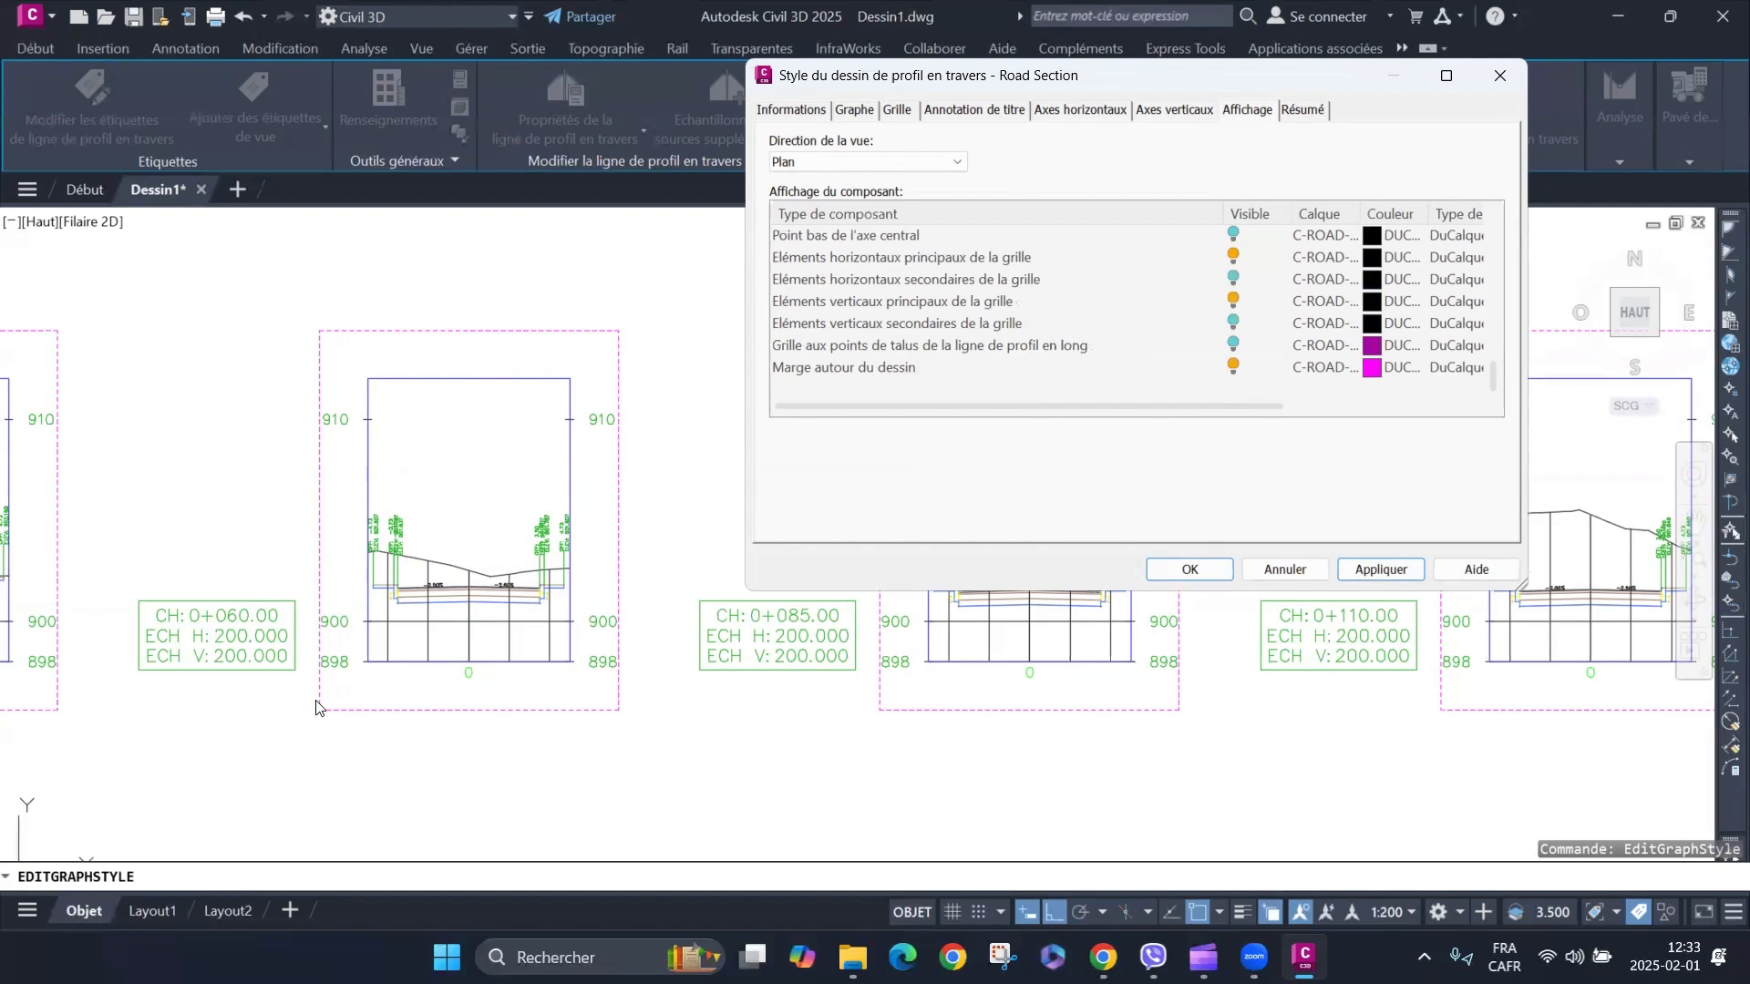
pyautogui.click(1234, 367)
pyautogui.click(1399, 568)
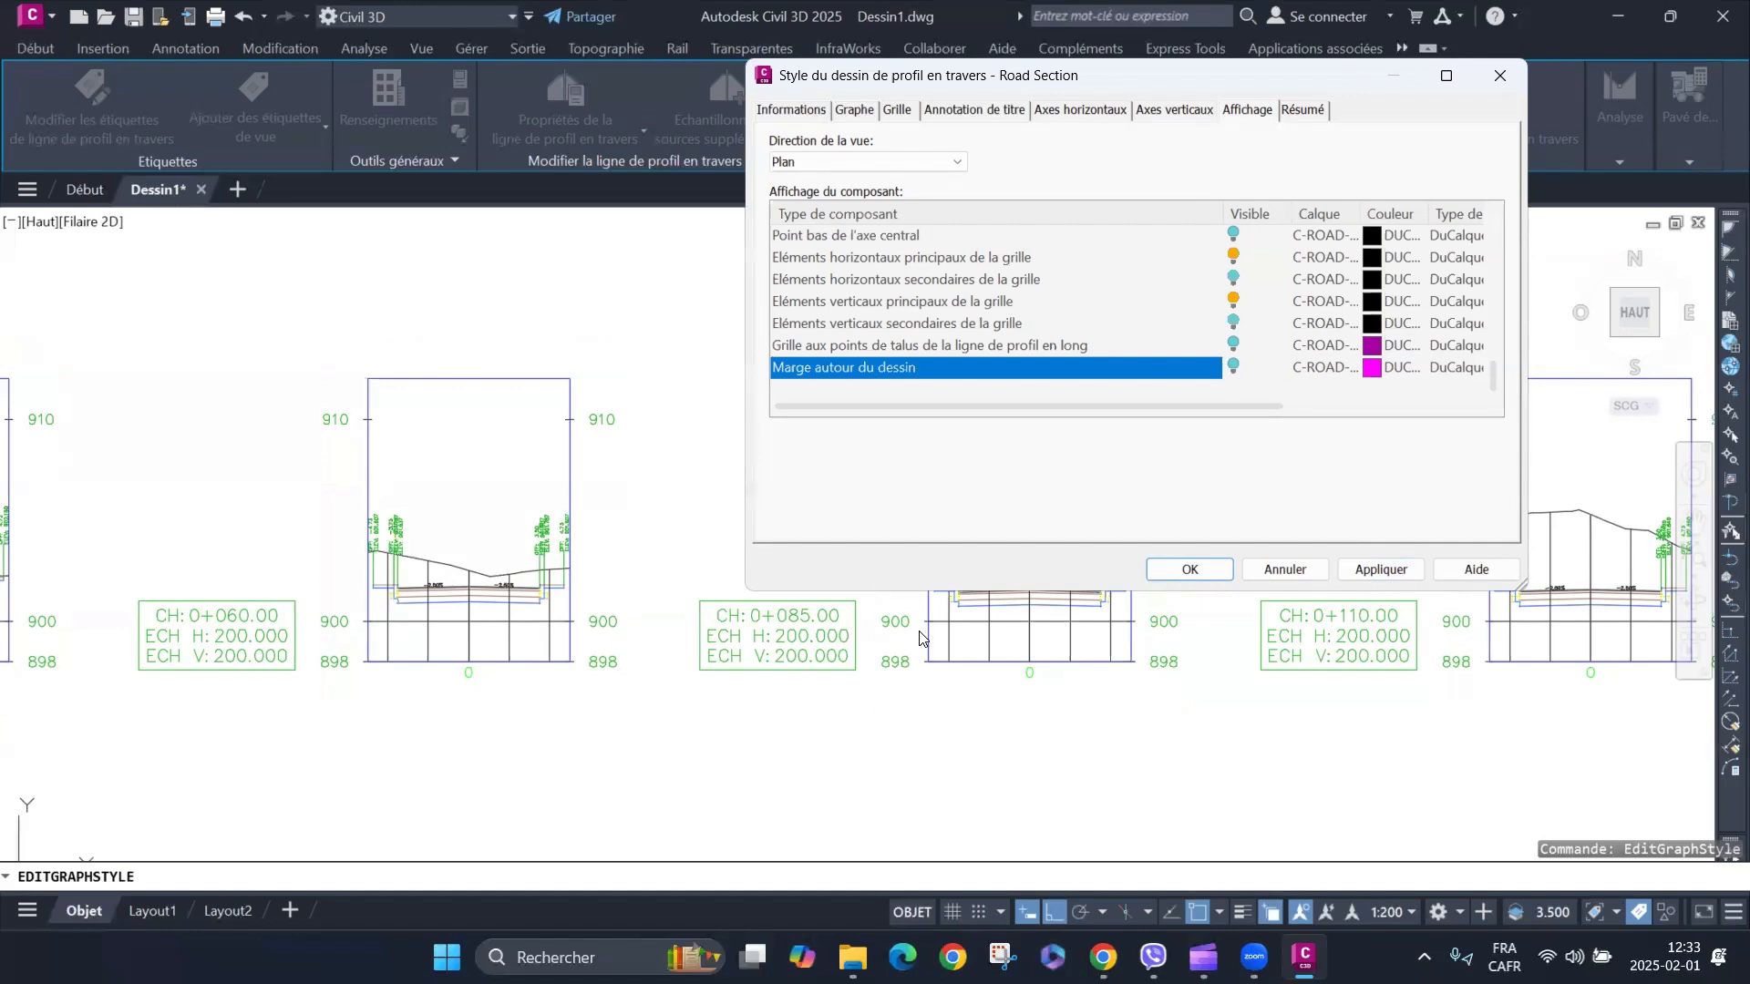
pyautogui.click(1377, 573)
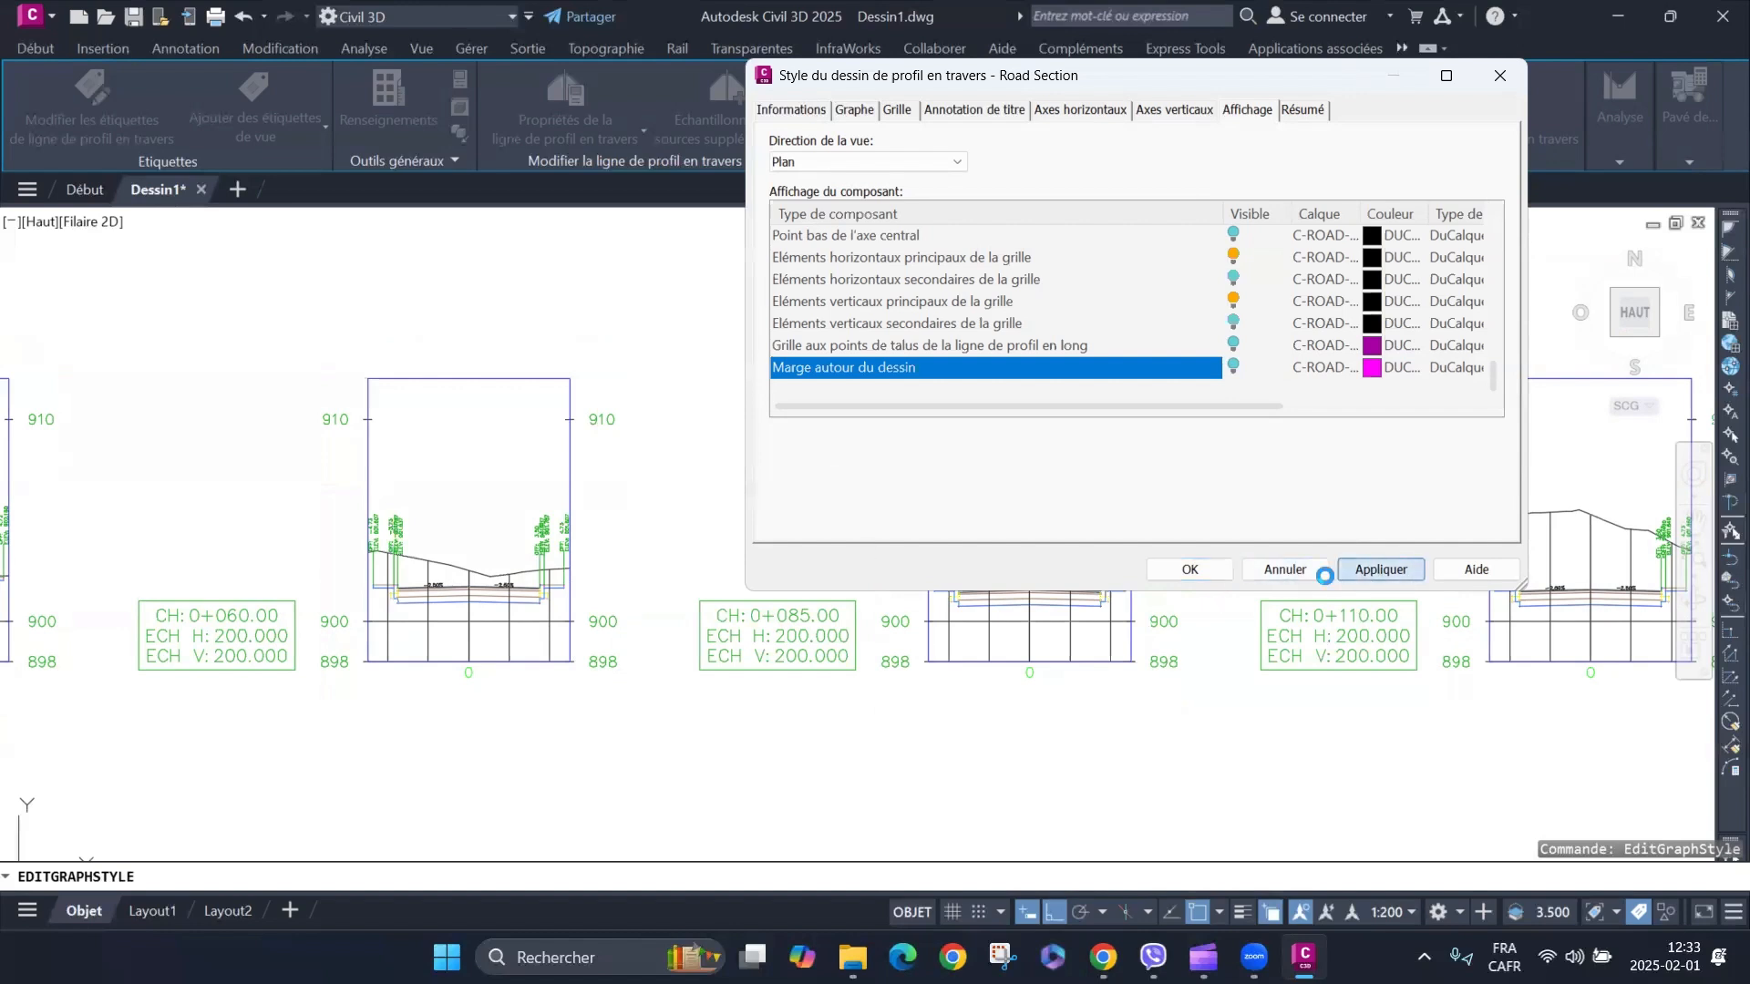
pyautogui.click(1190, 570)
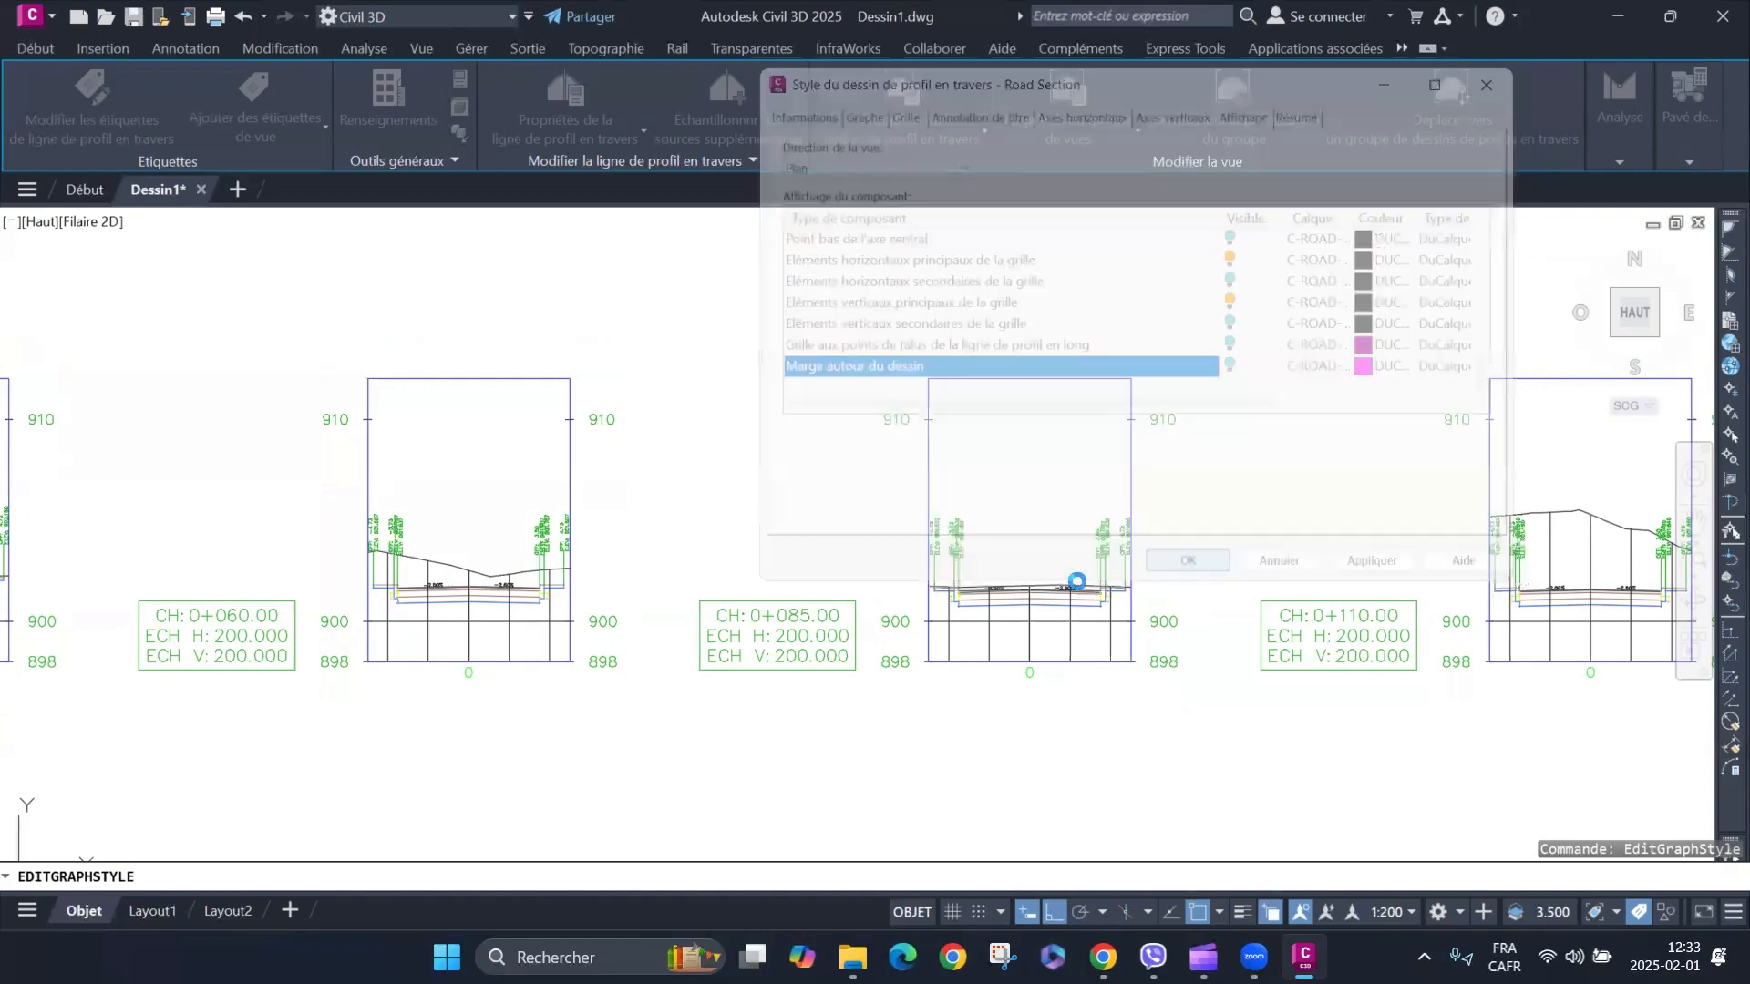
# Update the layout of the section view group using the first section view in the upper row.
pyautogui.scroll(-5, 786, 392)
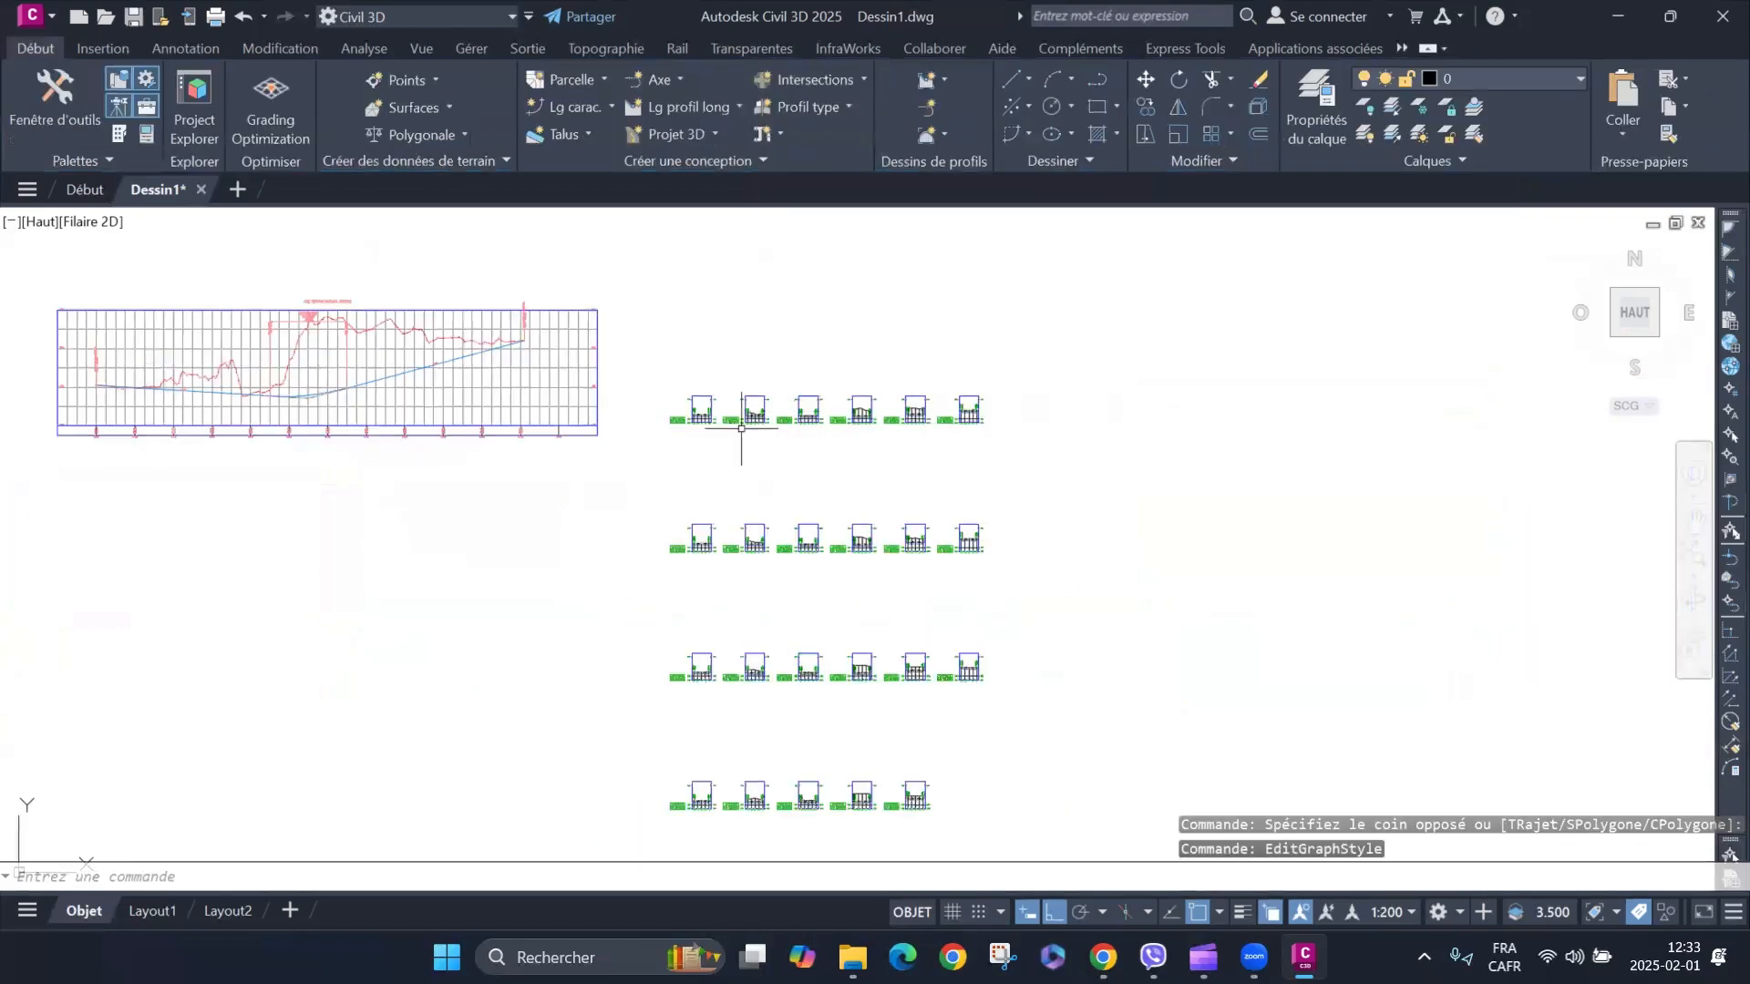
pyautogui.scroll(5, 742, 429)
pyautogui.scroll(2, 627, 392)
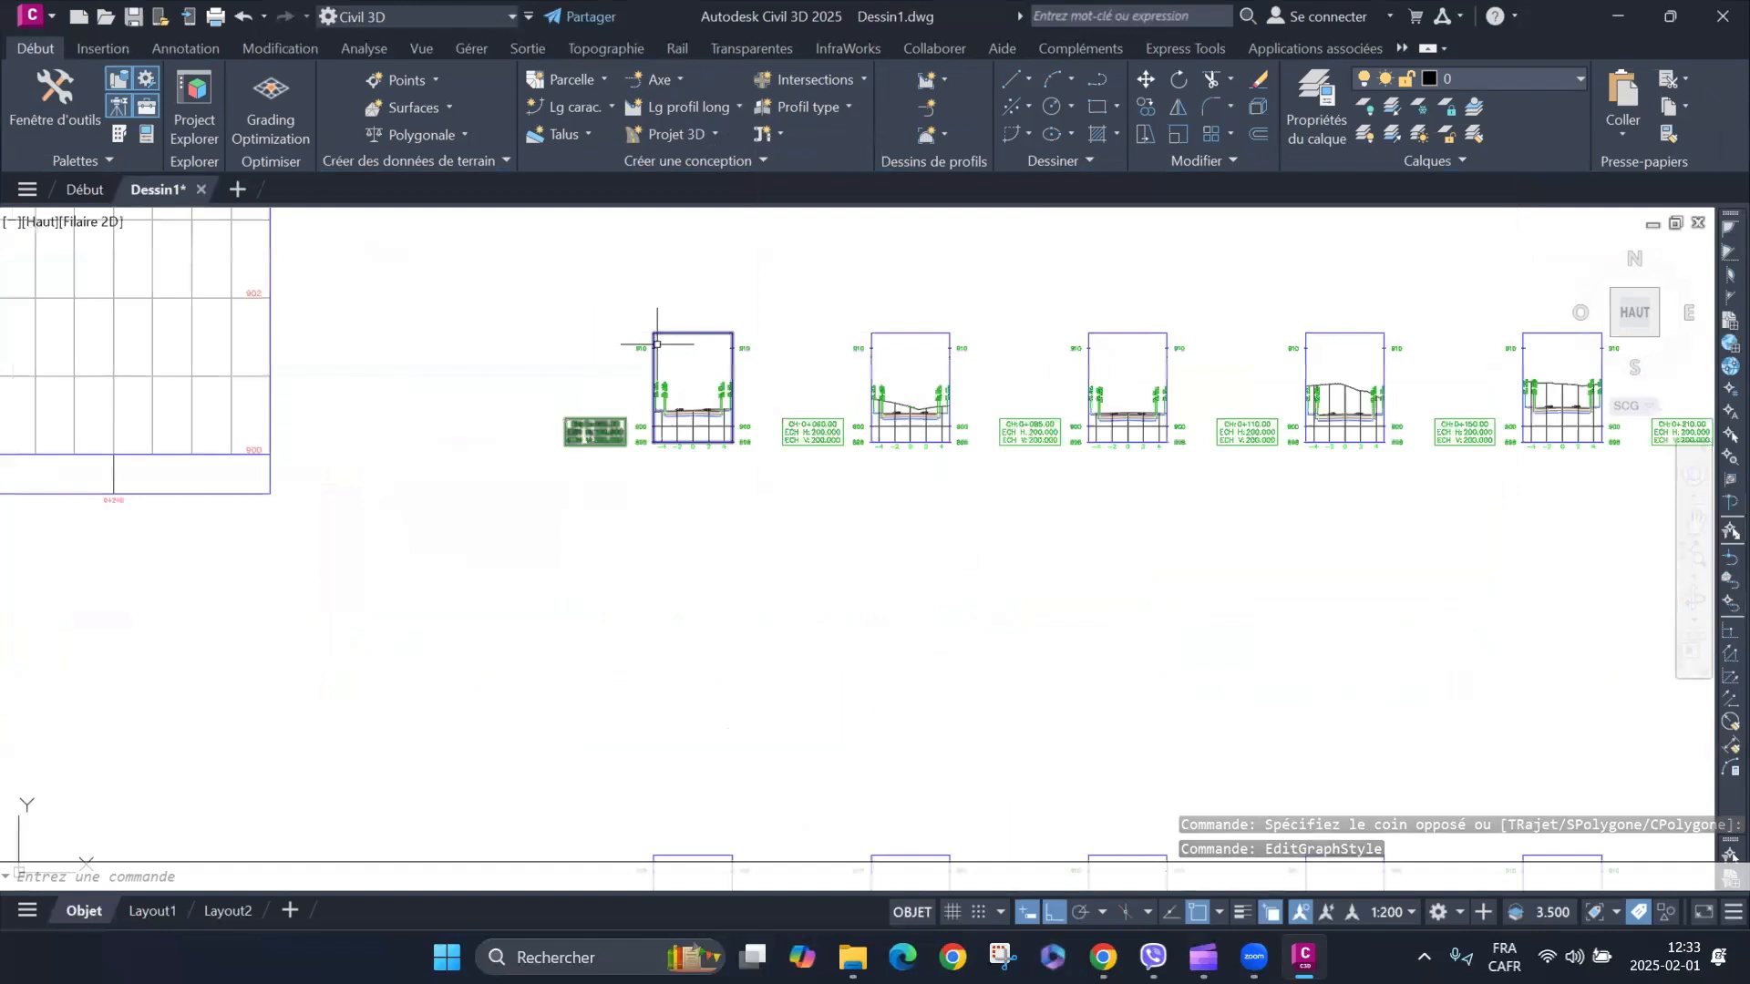
pyautogui.click(674, 333)
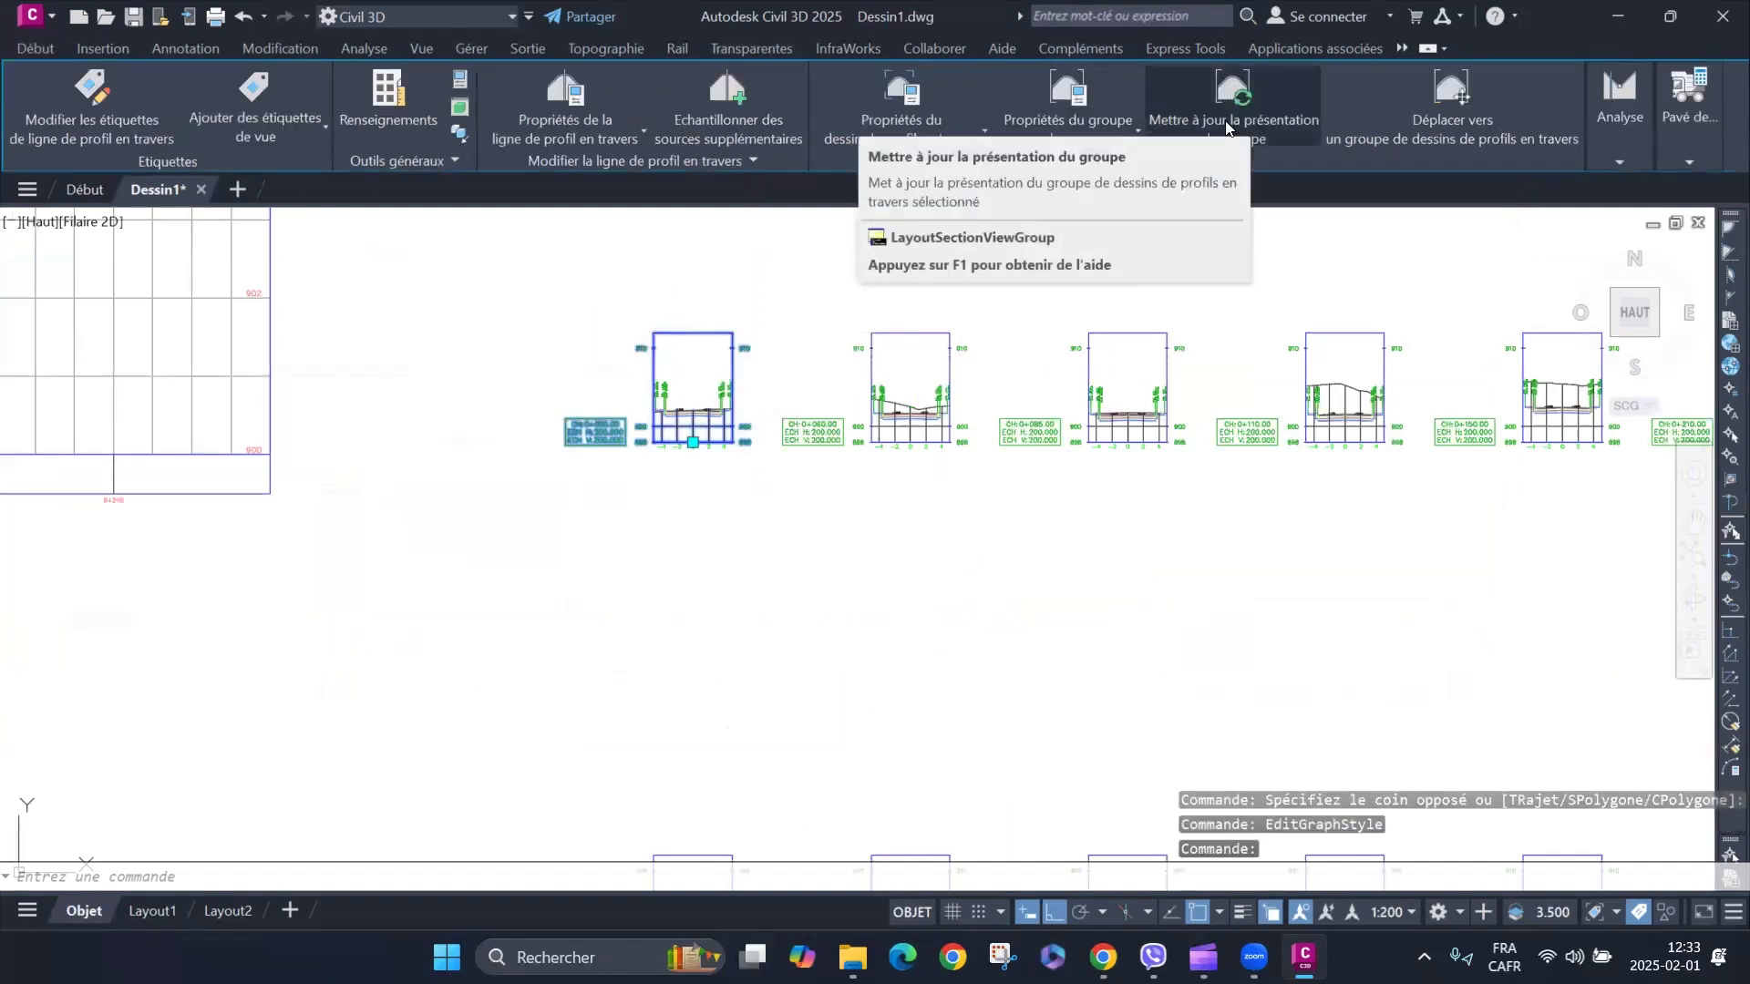
pyautogui.click(1252, 102)
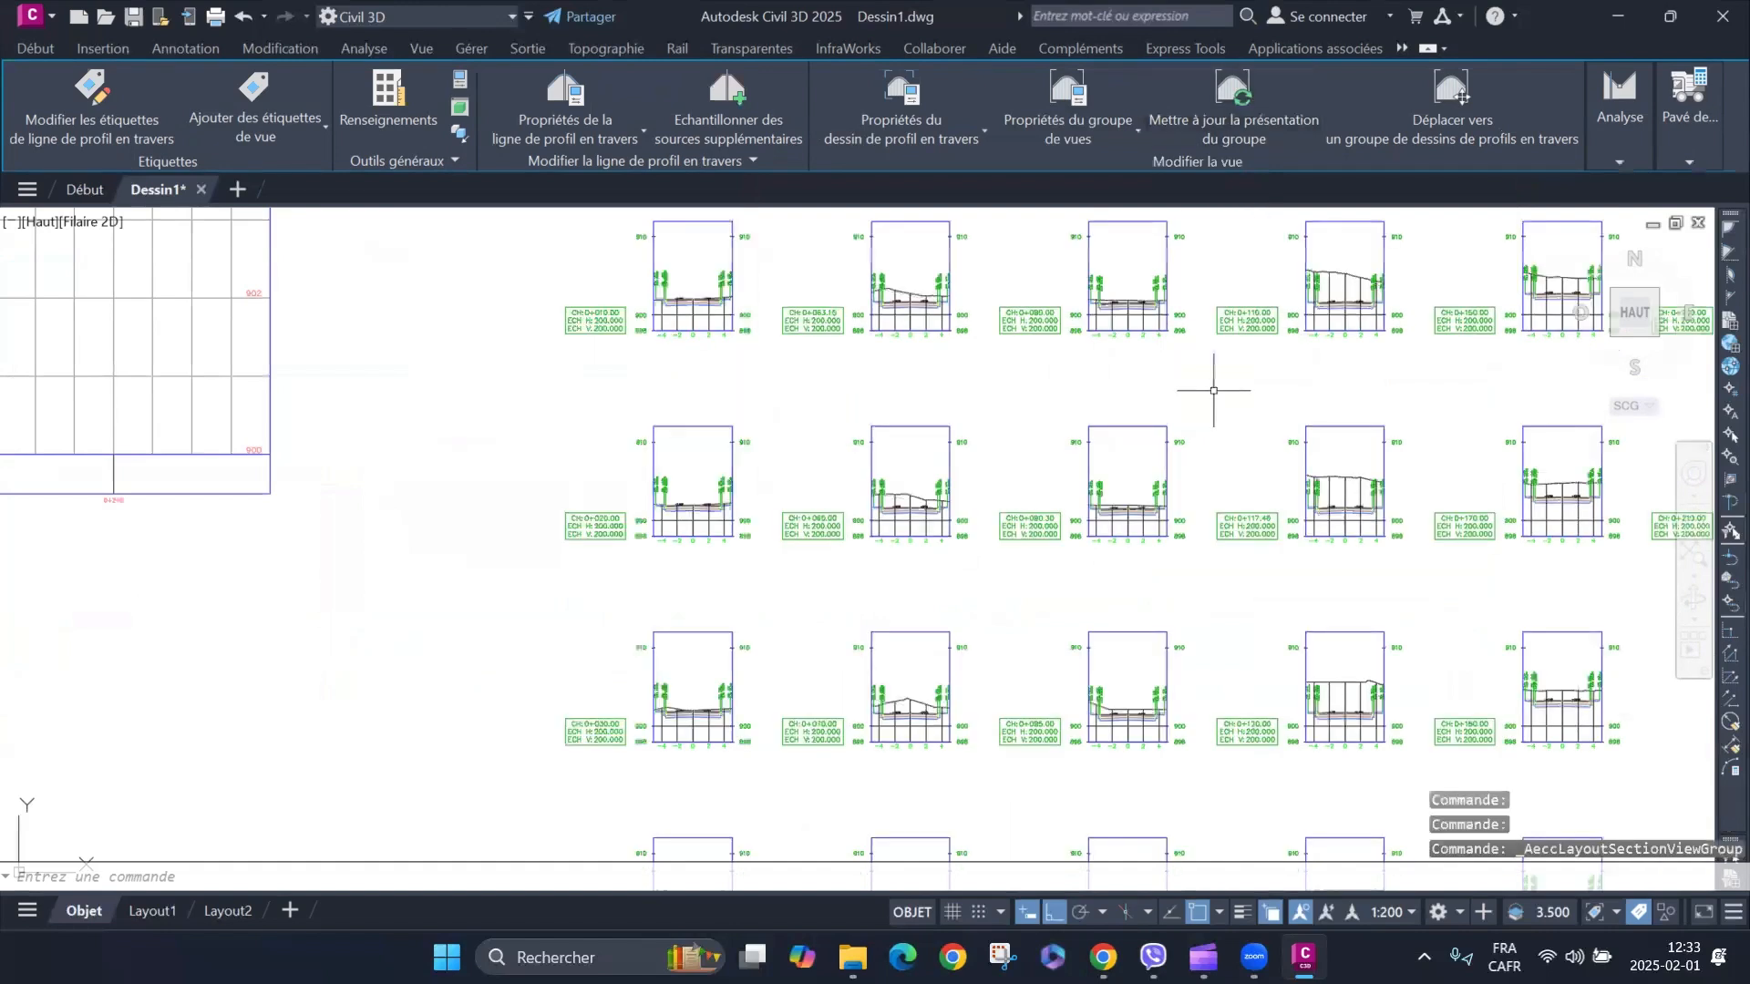
# Clear the selection and examine the rearranged section views in the upper rows.
pyautogui.scroll(-4, 986, 347)
pyautogui.scroll(3, 937, 306)
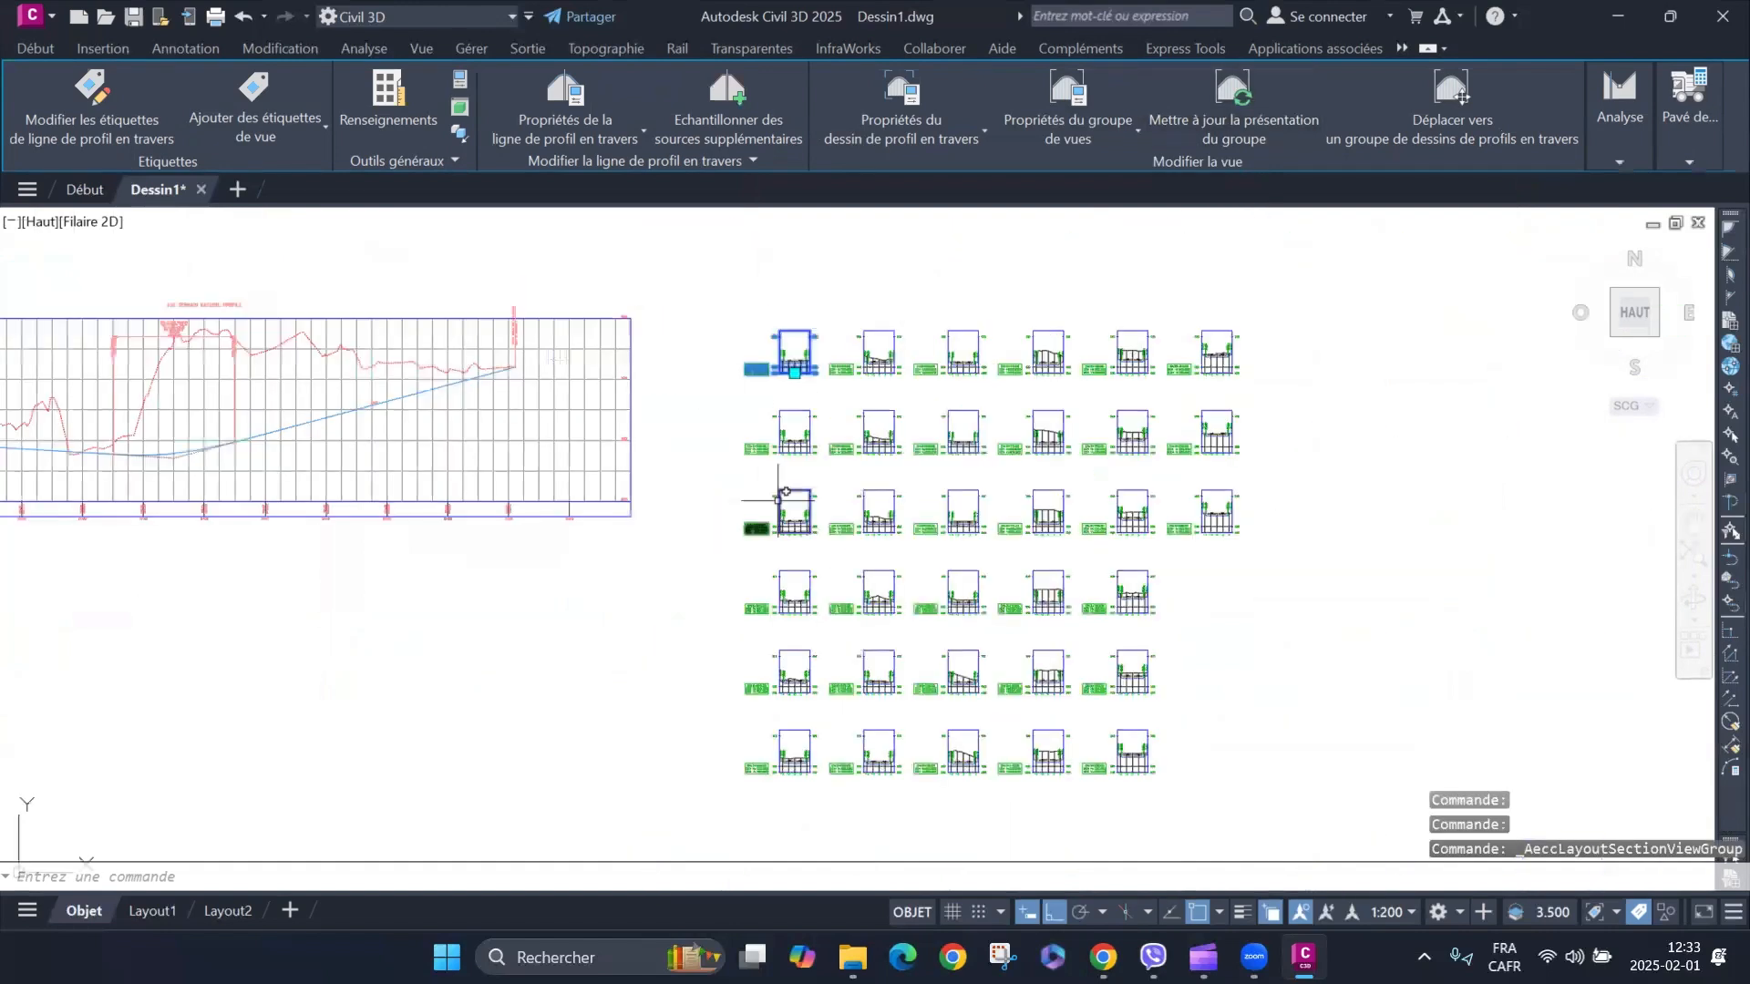
pyautogui.press('Escape')
pyautogui.press('Escape')
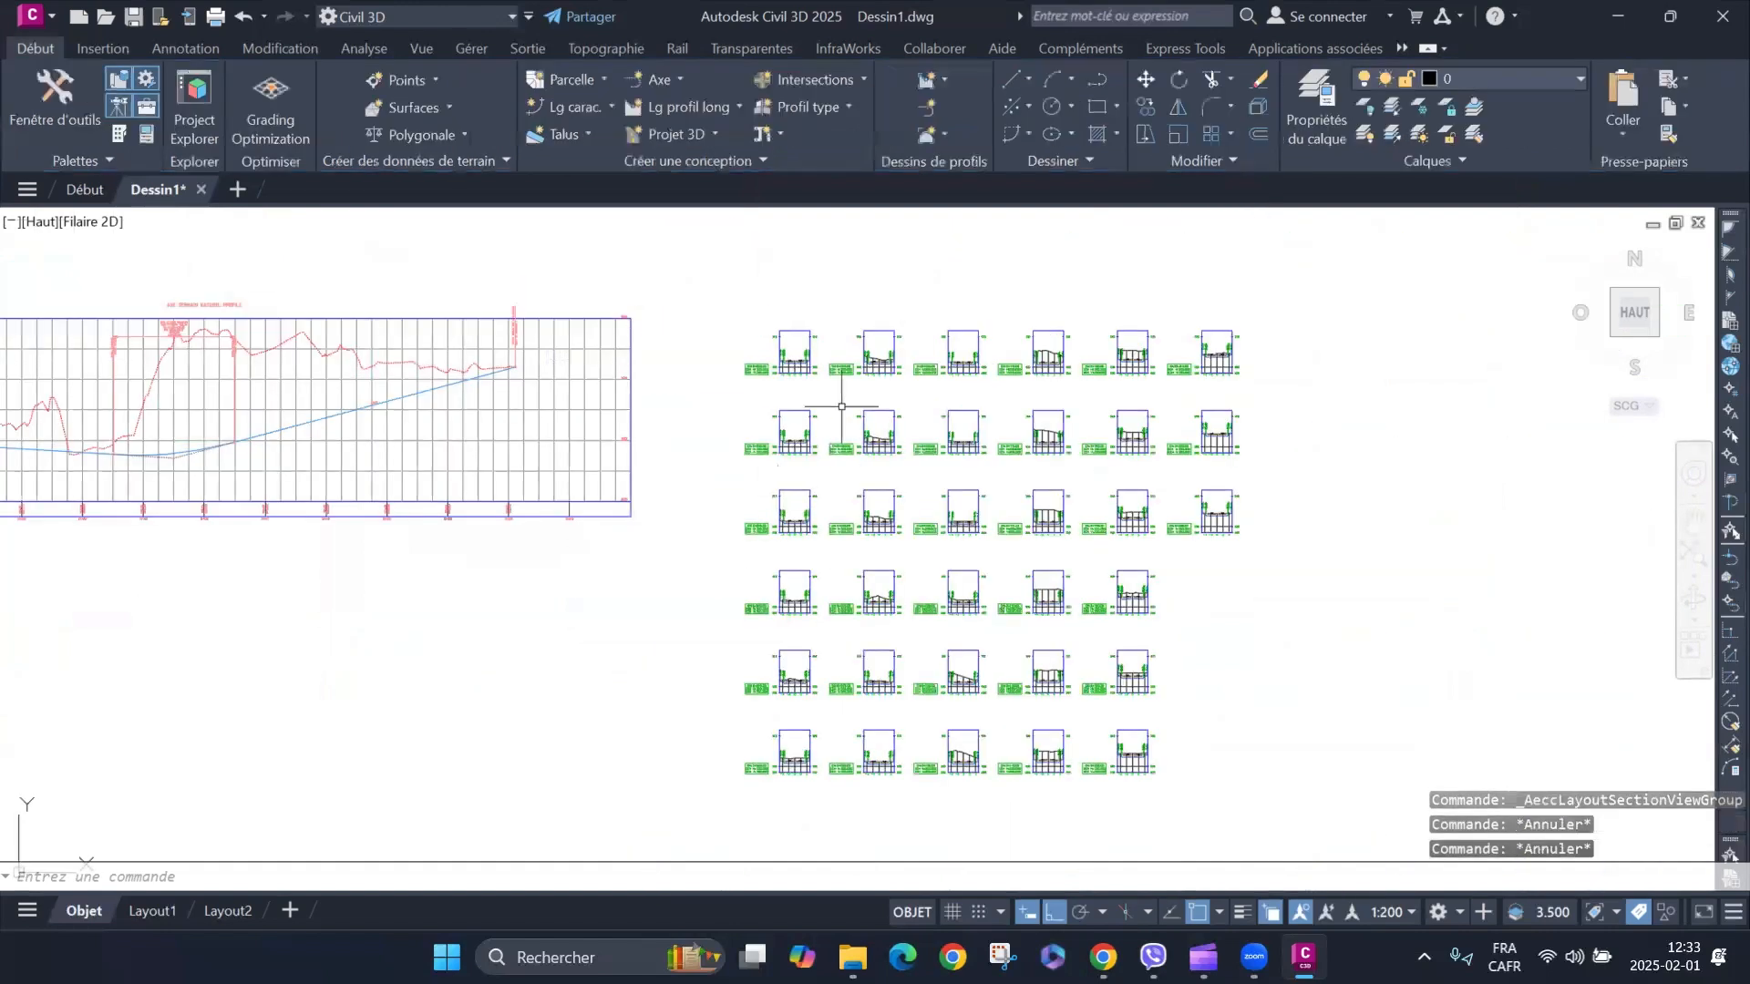
pyautogui.scroll(2, 793, 345)
pyautogui.scroll(3, 791, 343)
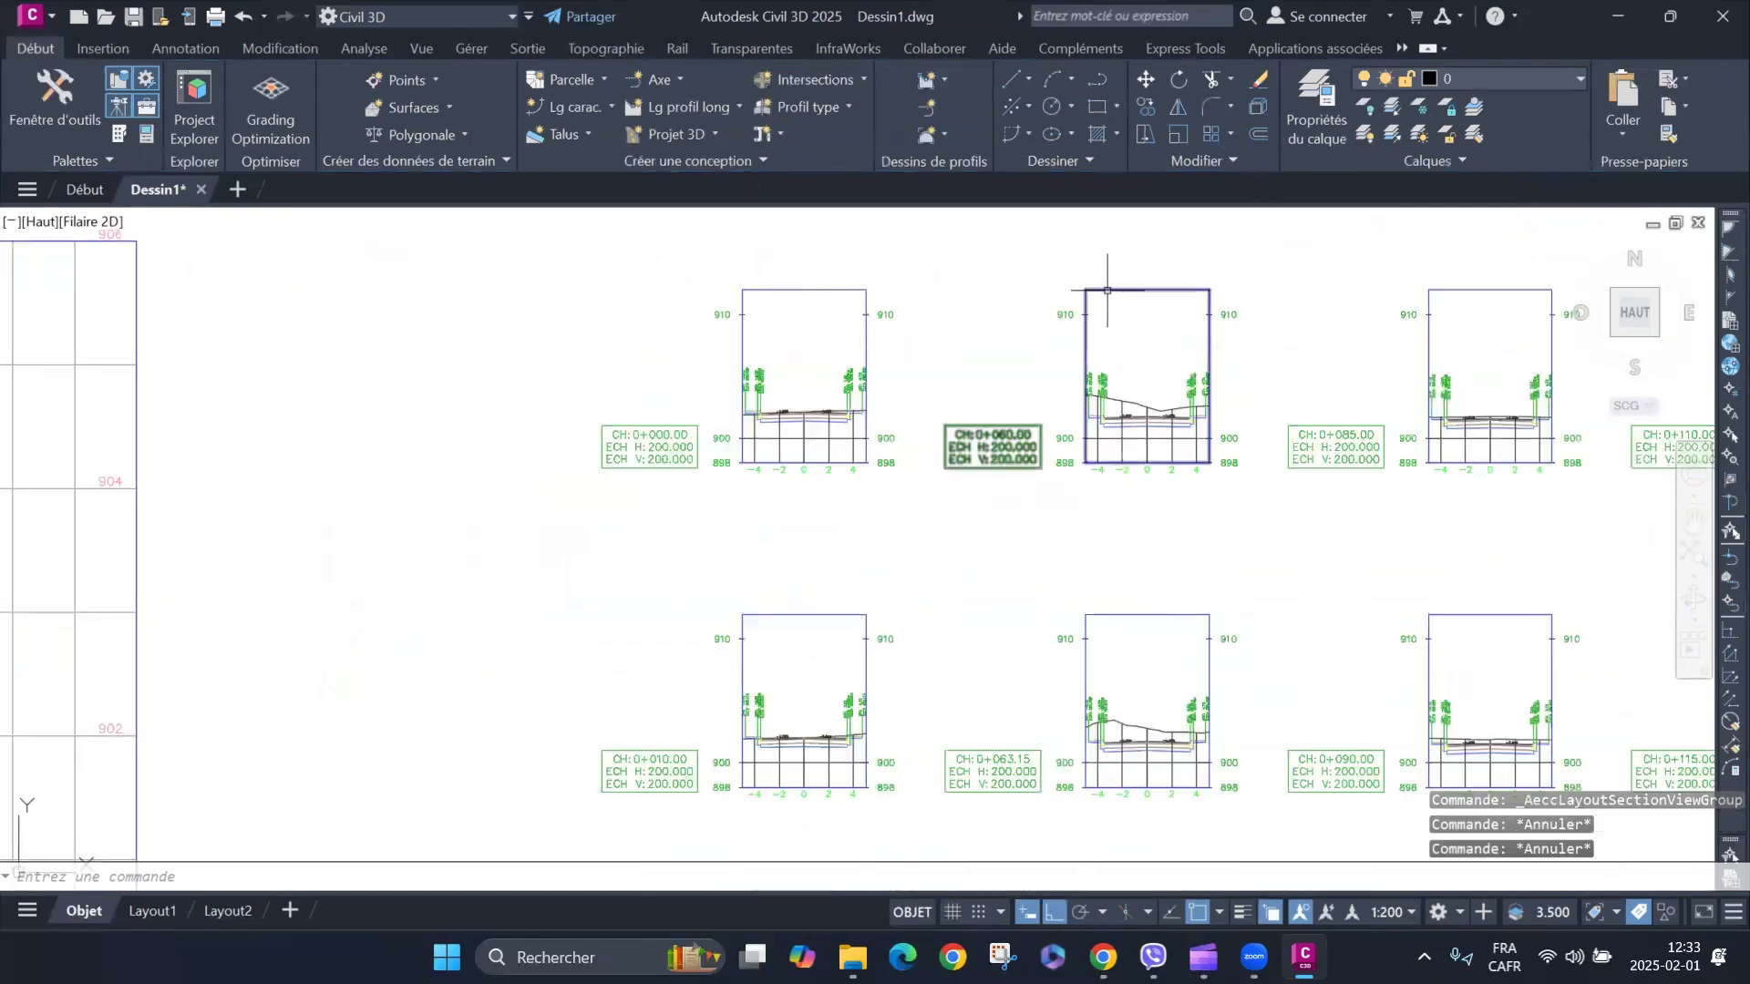
pyautogui.scroll(2, 893, 294)
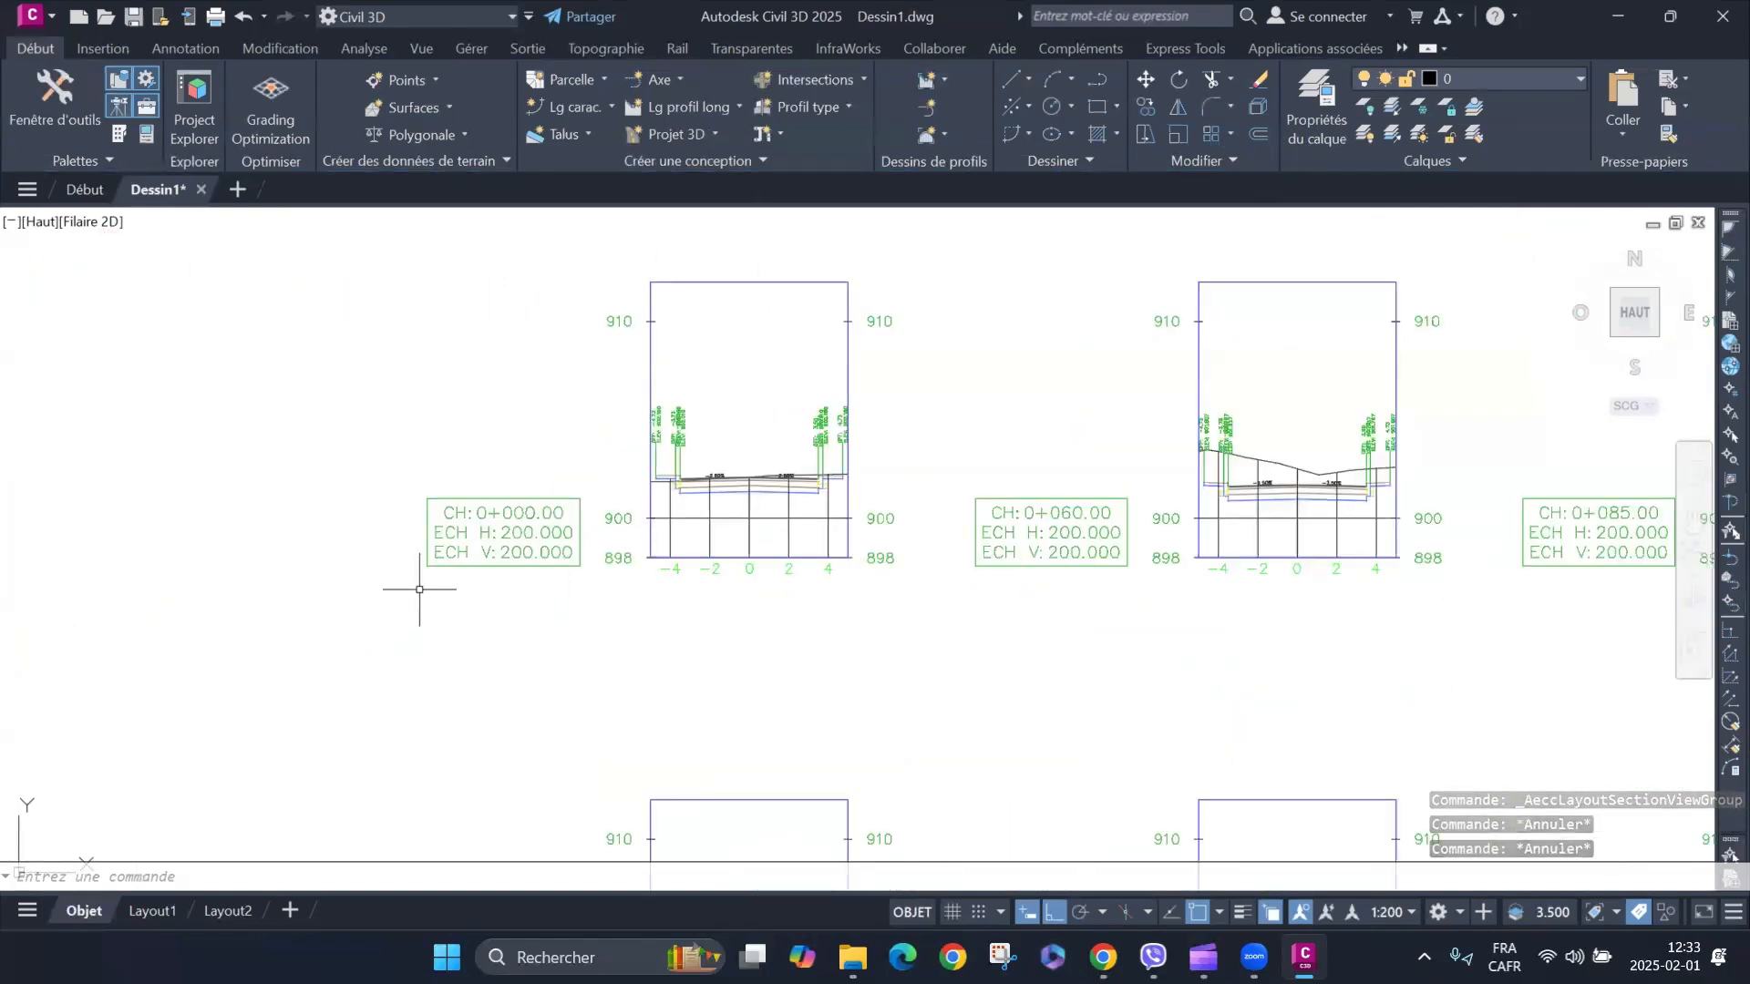
pyautogui.click(755, 262)
pyautogui.click(751, 290)
pyautogui.rightClick(751, 264)
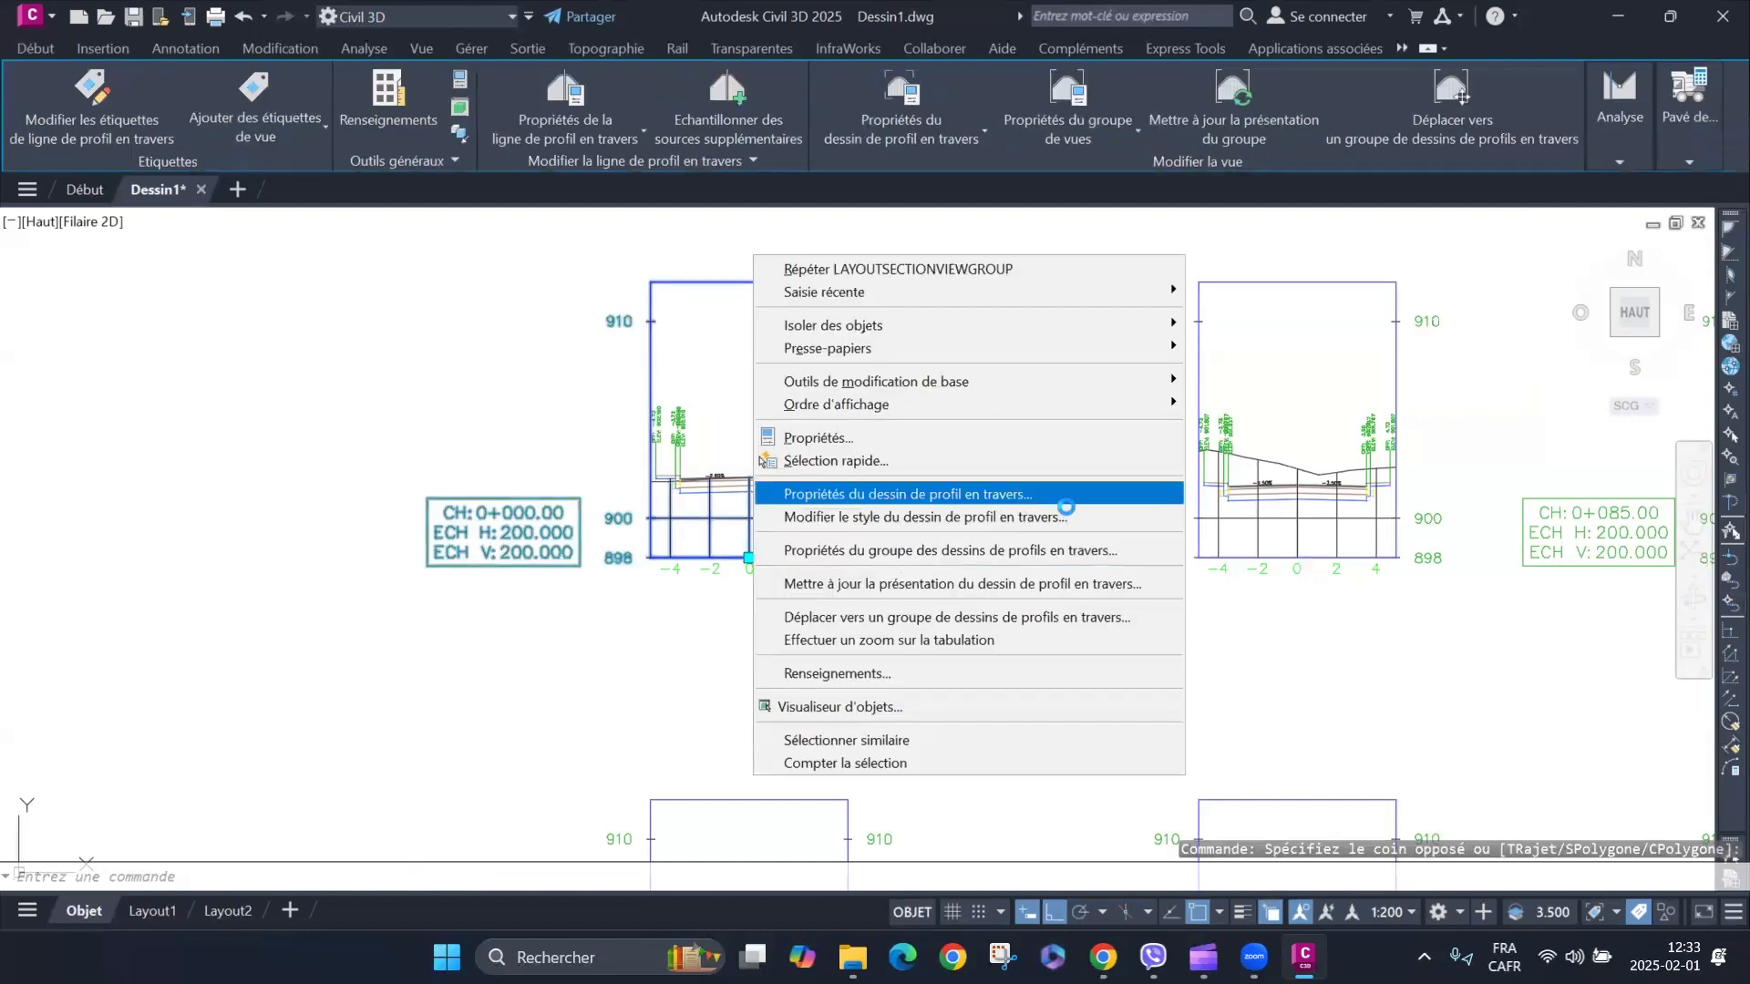
pyautogui.click(1017, 497)
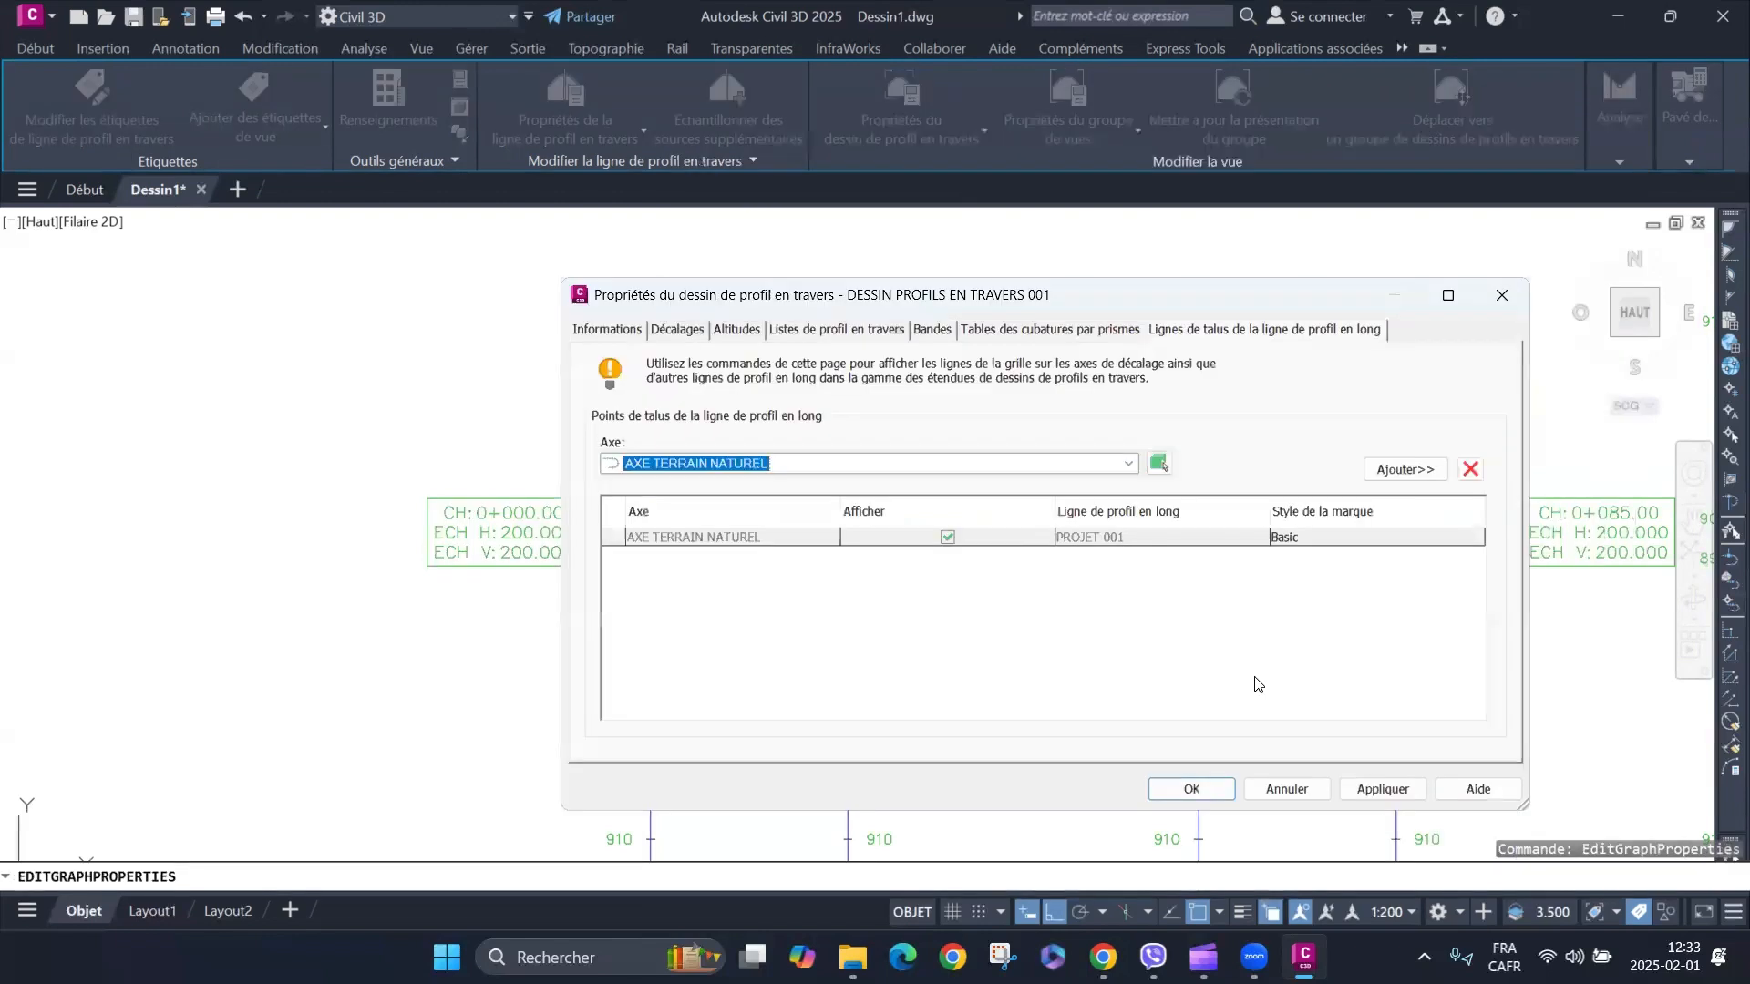
pyautogui.click(1263, 784)
# In the properties of the CH:0+000.00 section view, remove the Offsets Horizontal band from the bands below the view.
pyautogui.moveTo(1164, 680)
pyautogui.mouseDown(button='middle')
pyautogui.moveTo(1031, 711)
pyautogui.moveTo(833, 719)
pyautogui.mouseUp(button='middle')
pyautogui.click(463, 286)
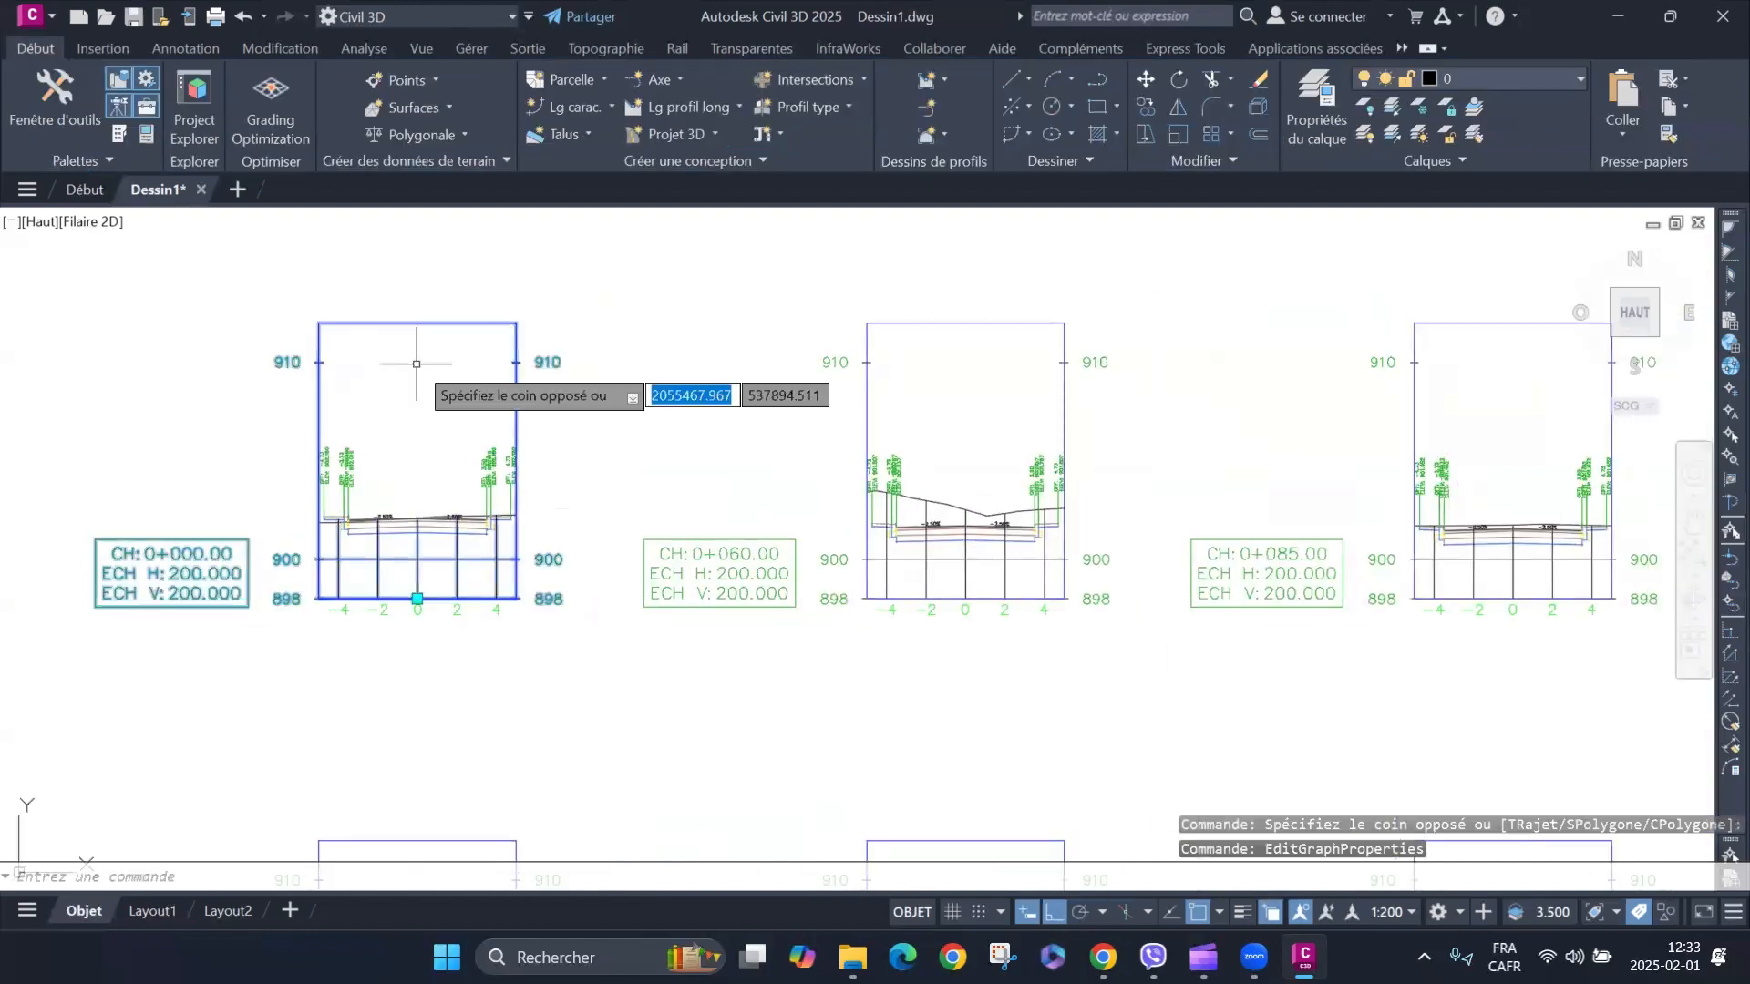
pyautogui.click(418, 357)
pyautogui.rightClick(426, 277)
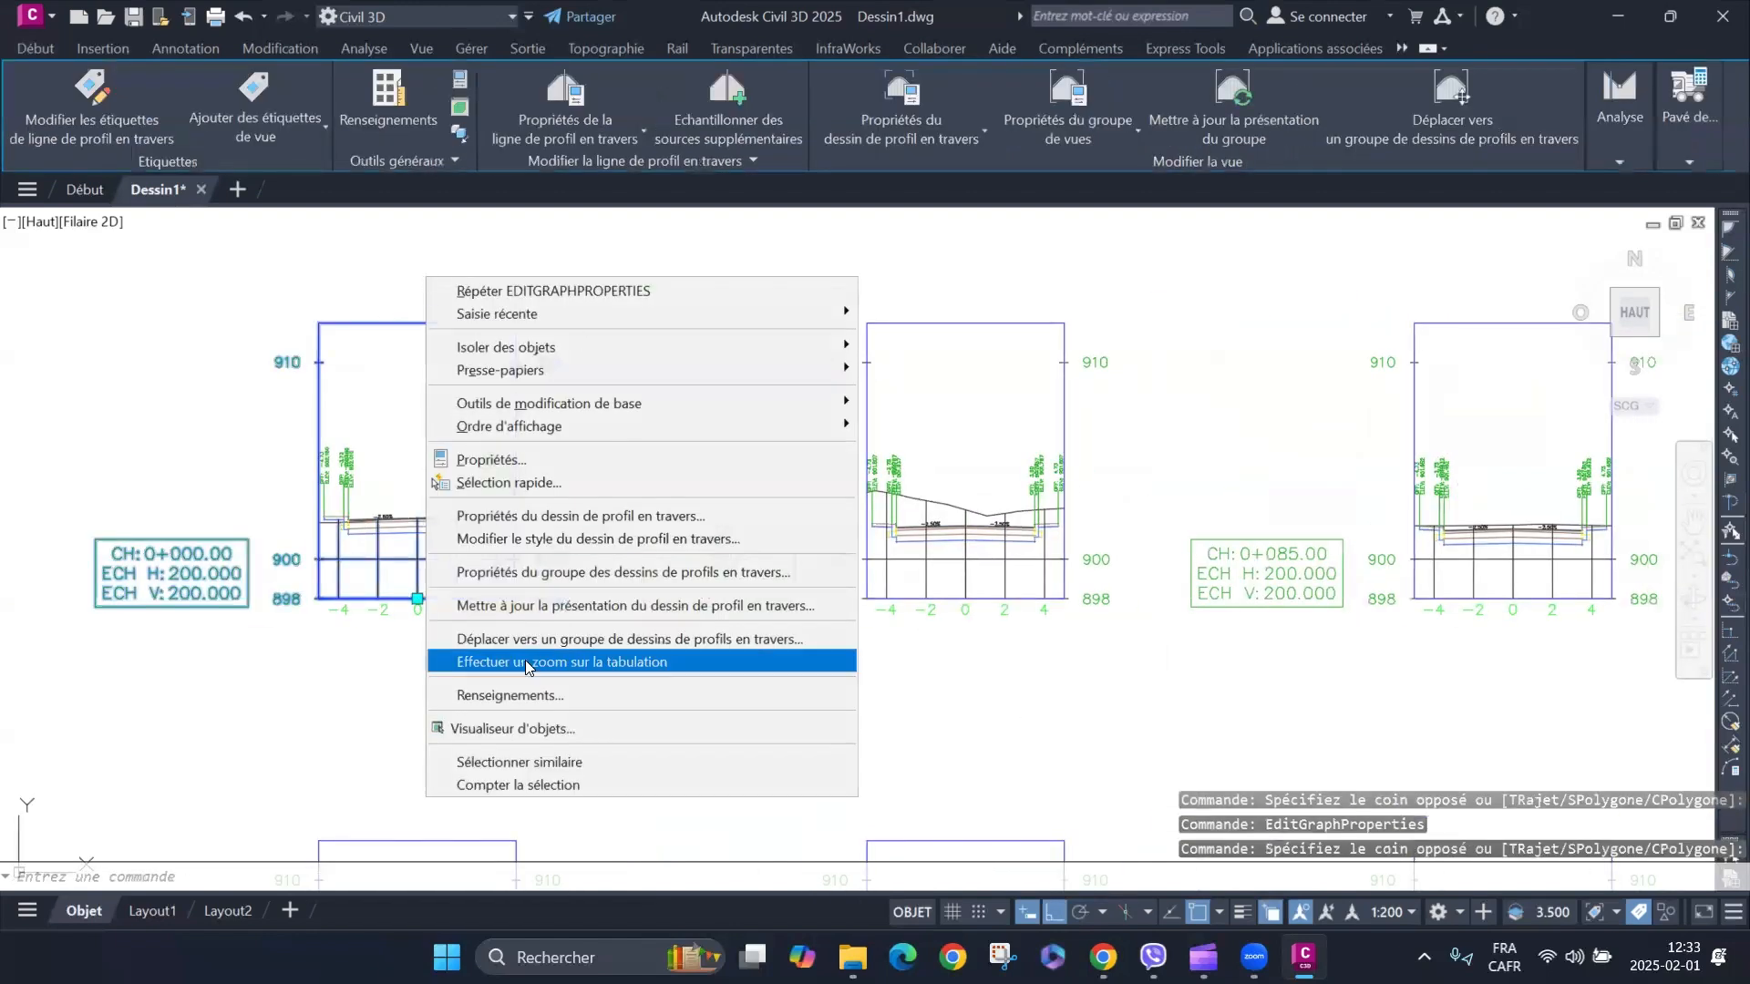
pyautogui.click(622, 516)
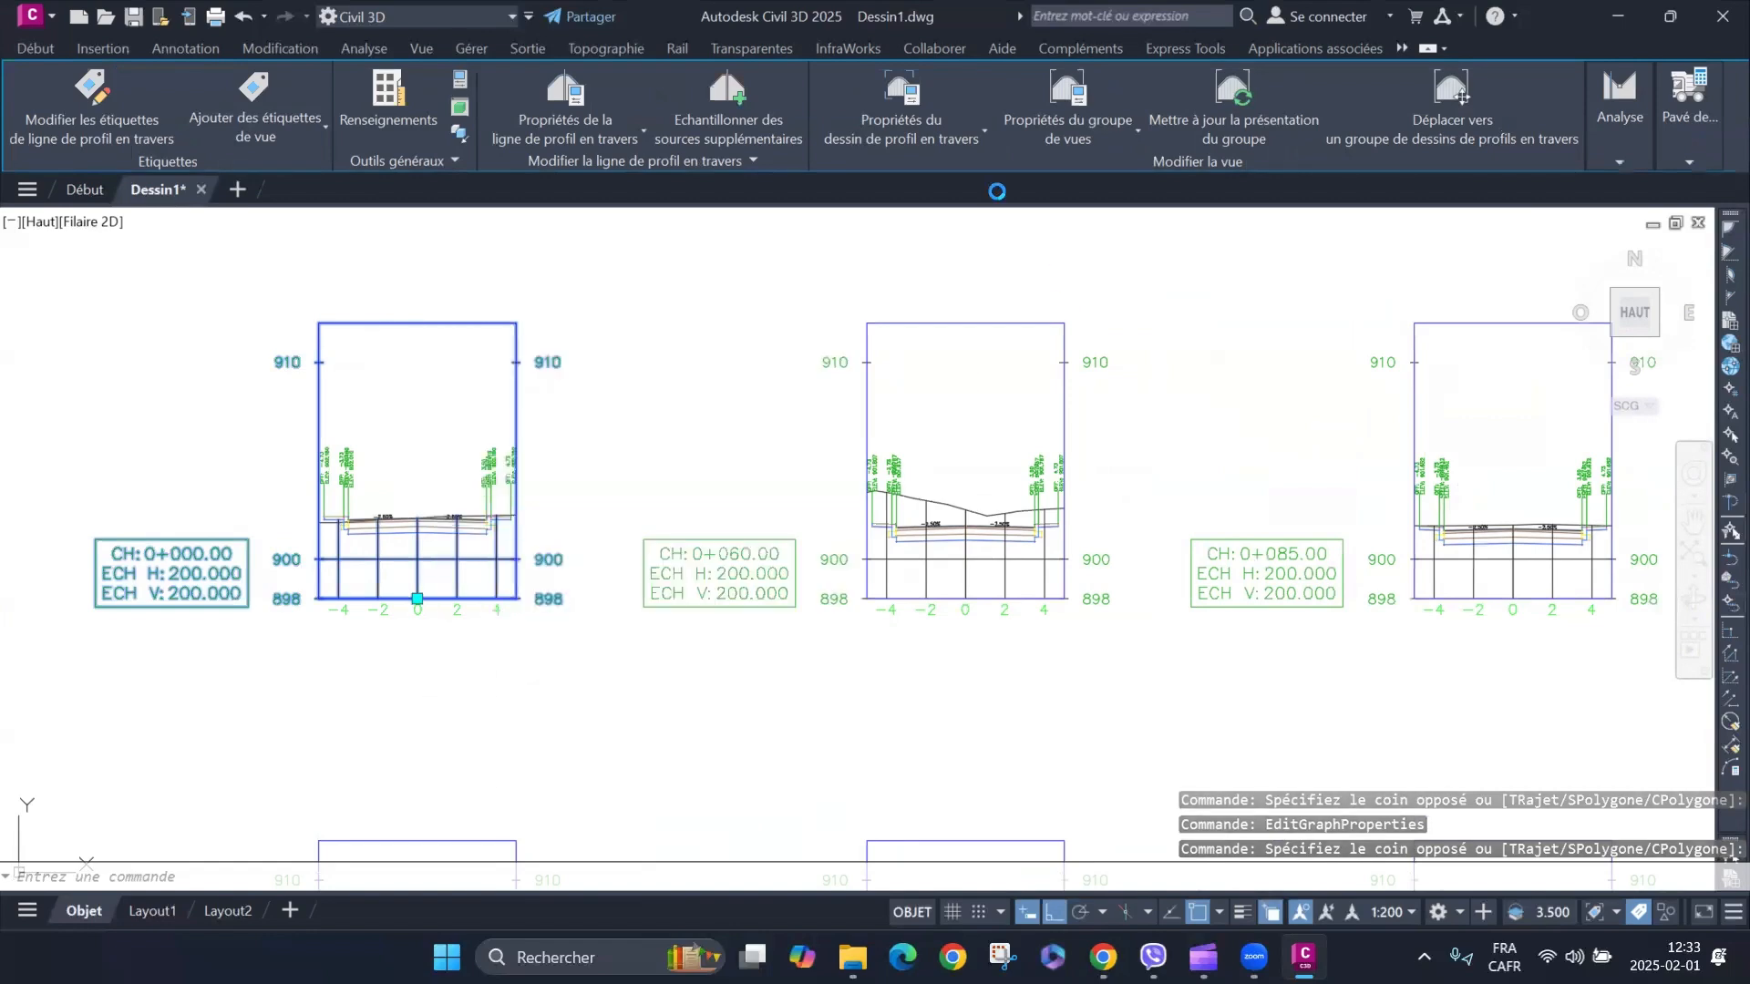
pyautogui.click(934, 328)
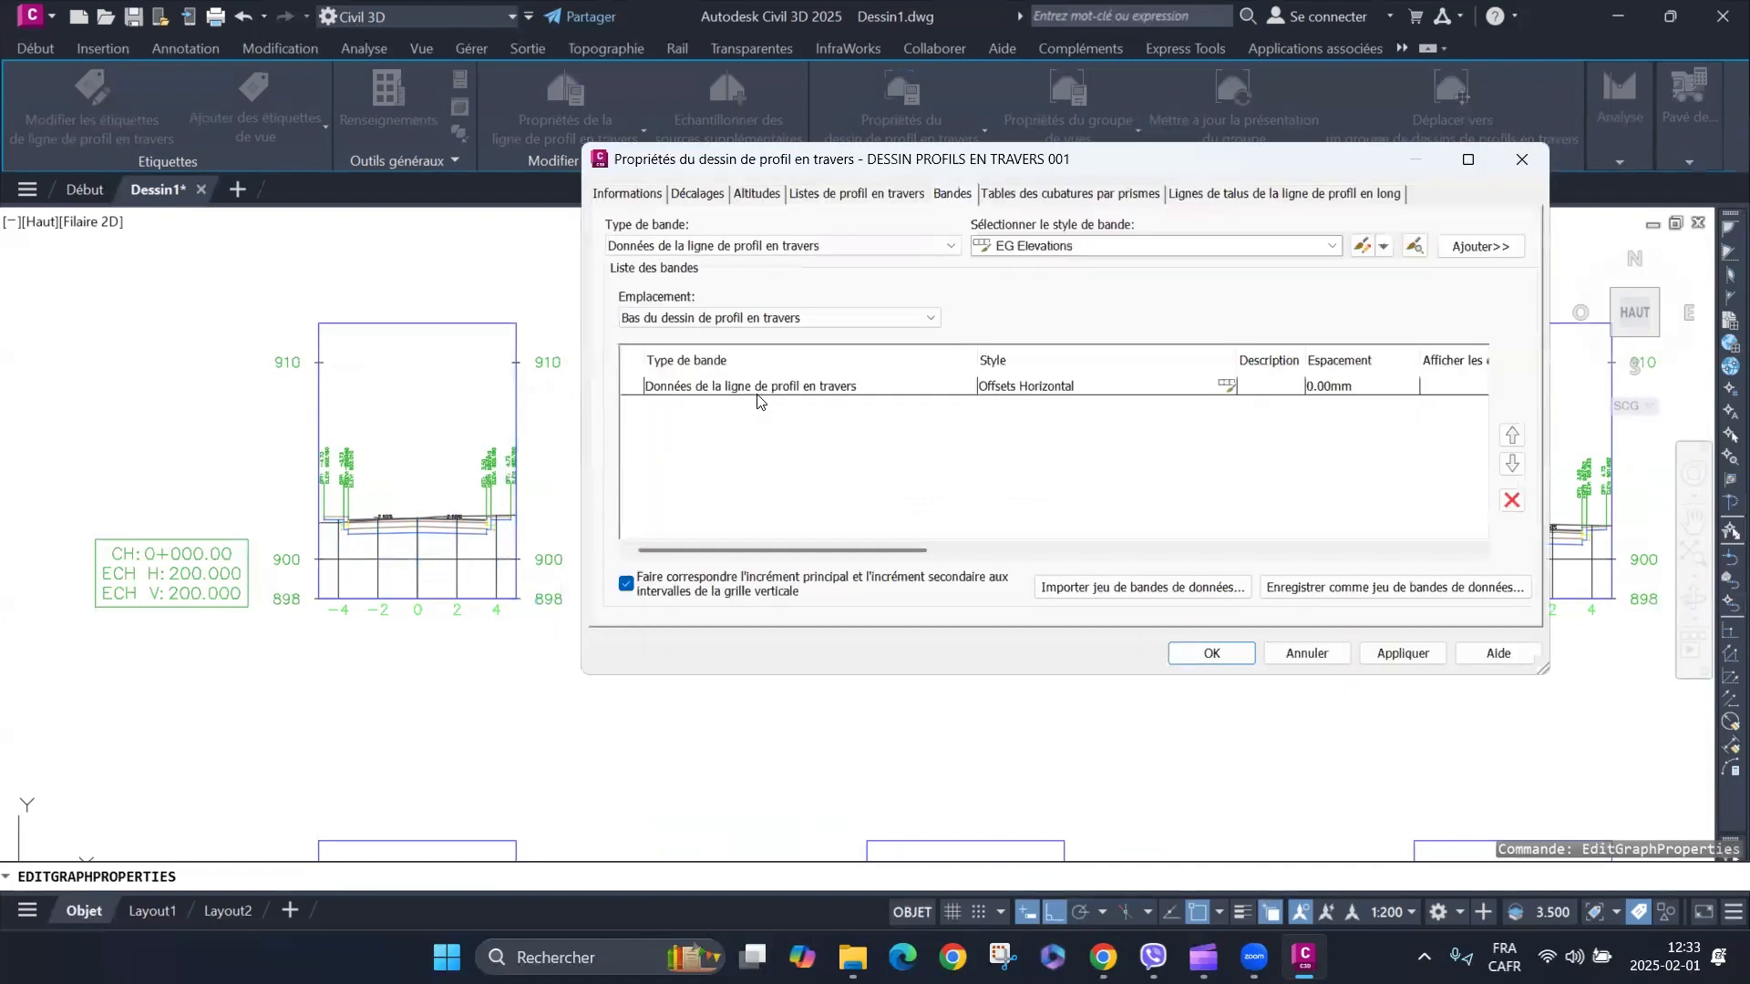
pyautogui.click(785, 390)
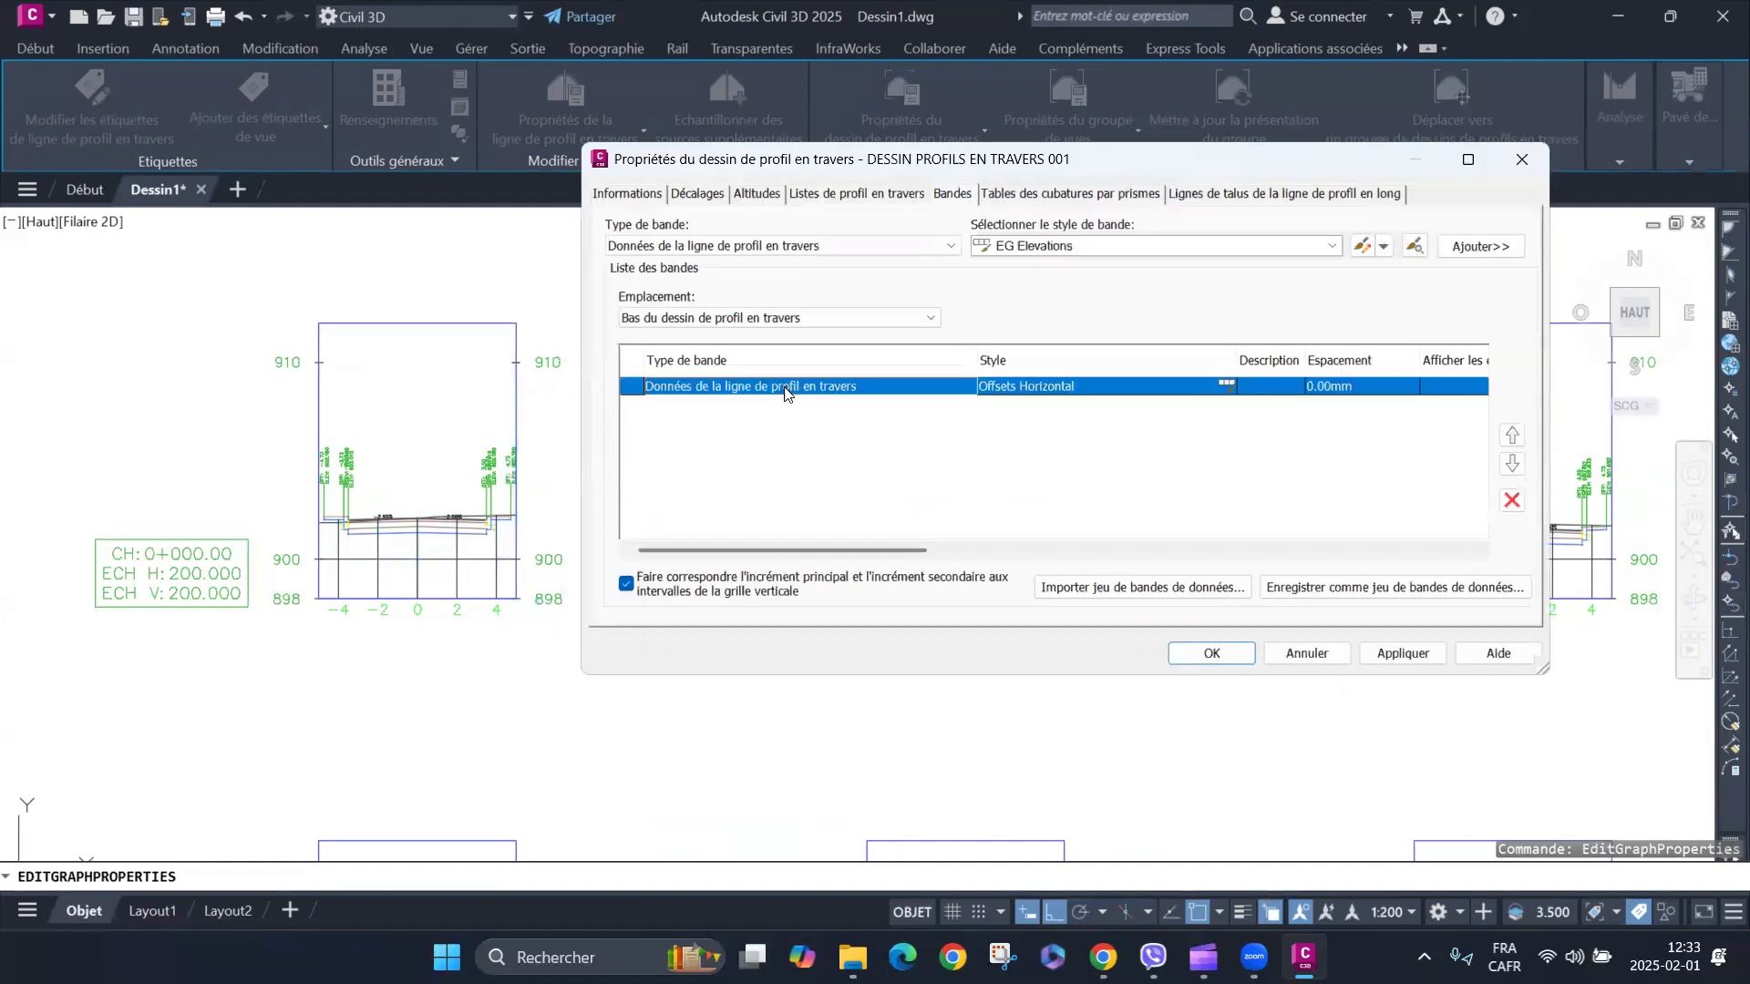
pyautogui.click(1512, 499)
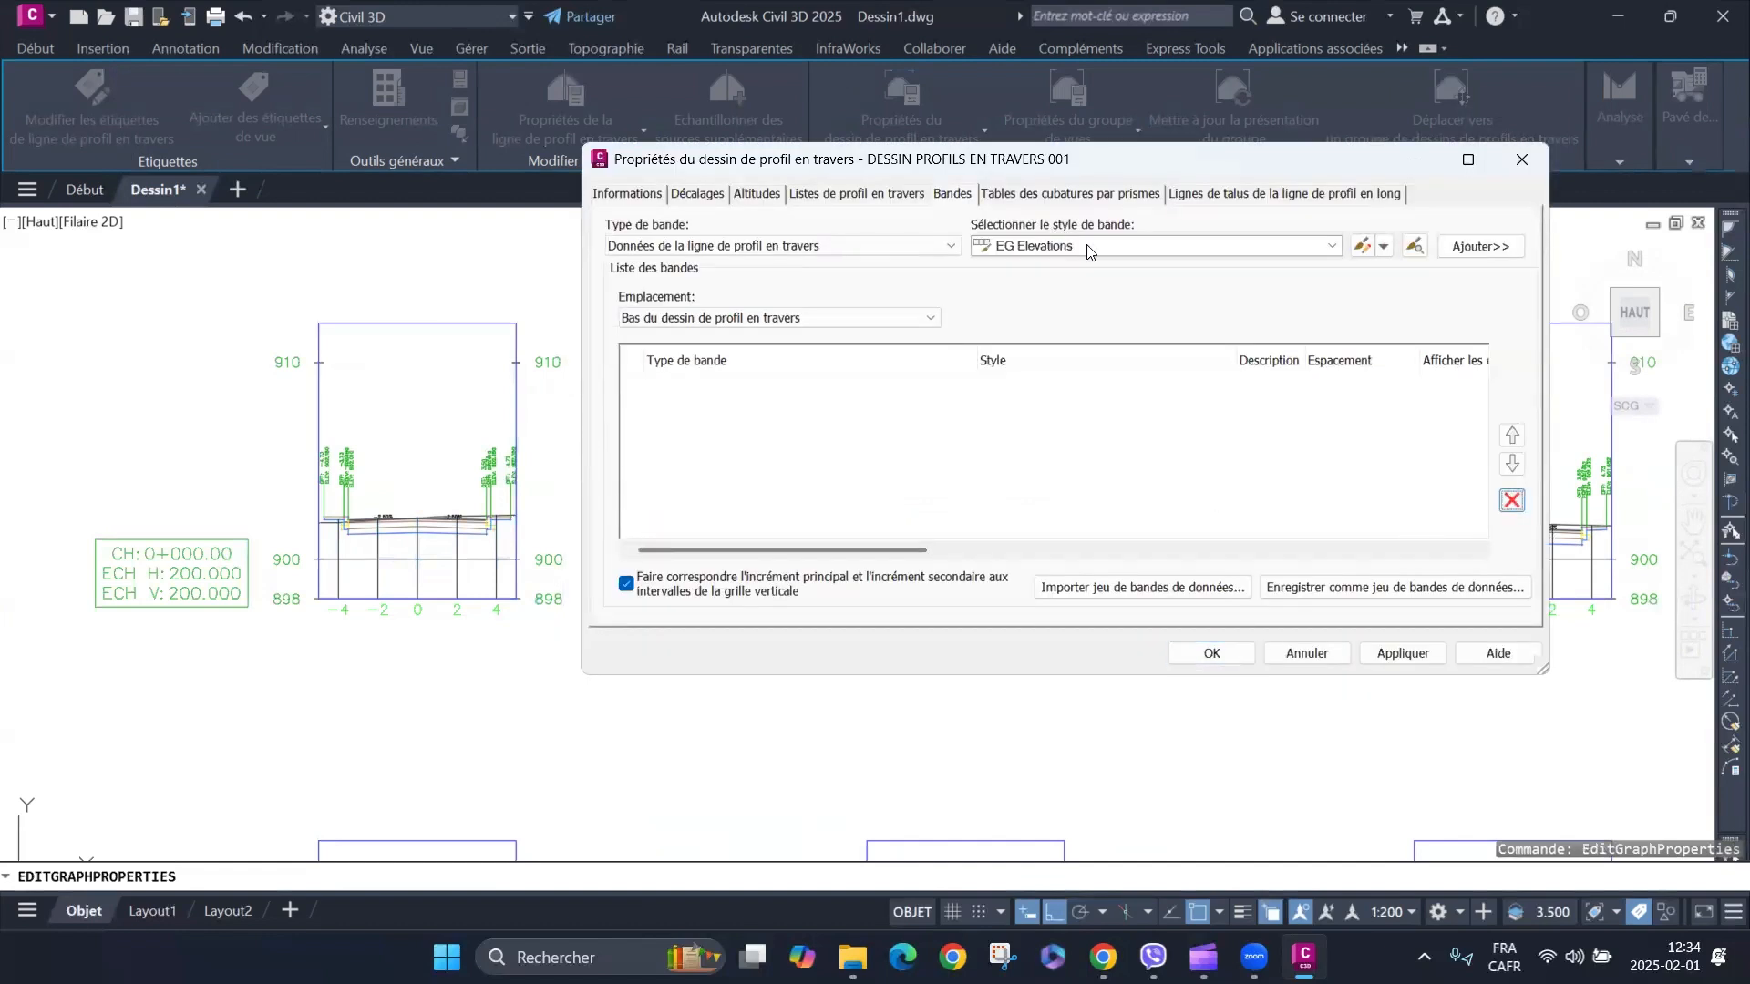
# Add EG Elevations, FG Elevations and Offsets section data bands below the section view and apply them.
pyautogui.click(1483, 250)
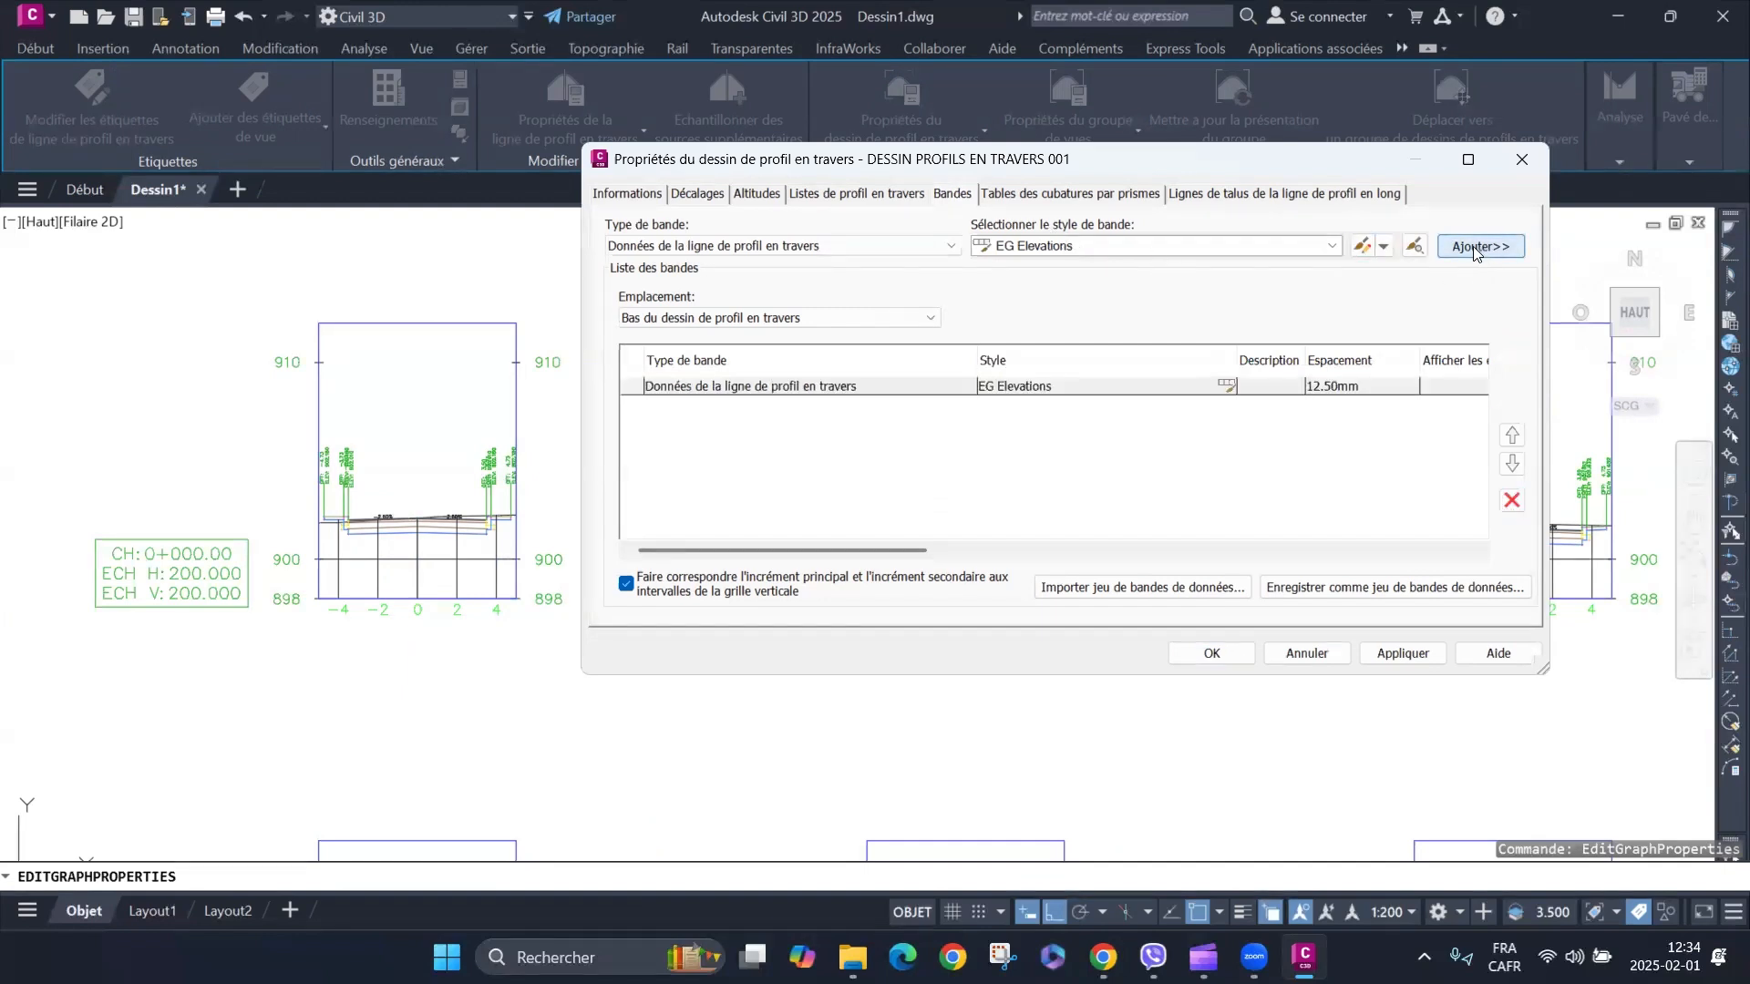
pyautogui.click(1158, 247)
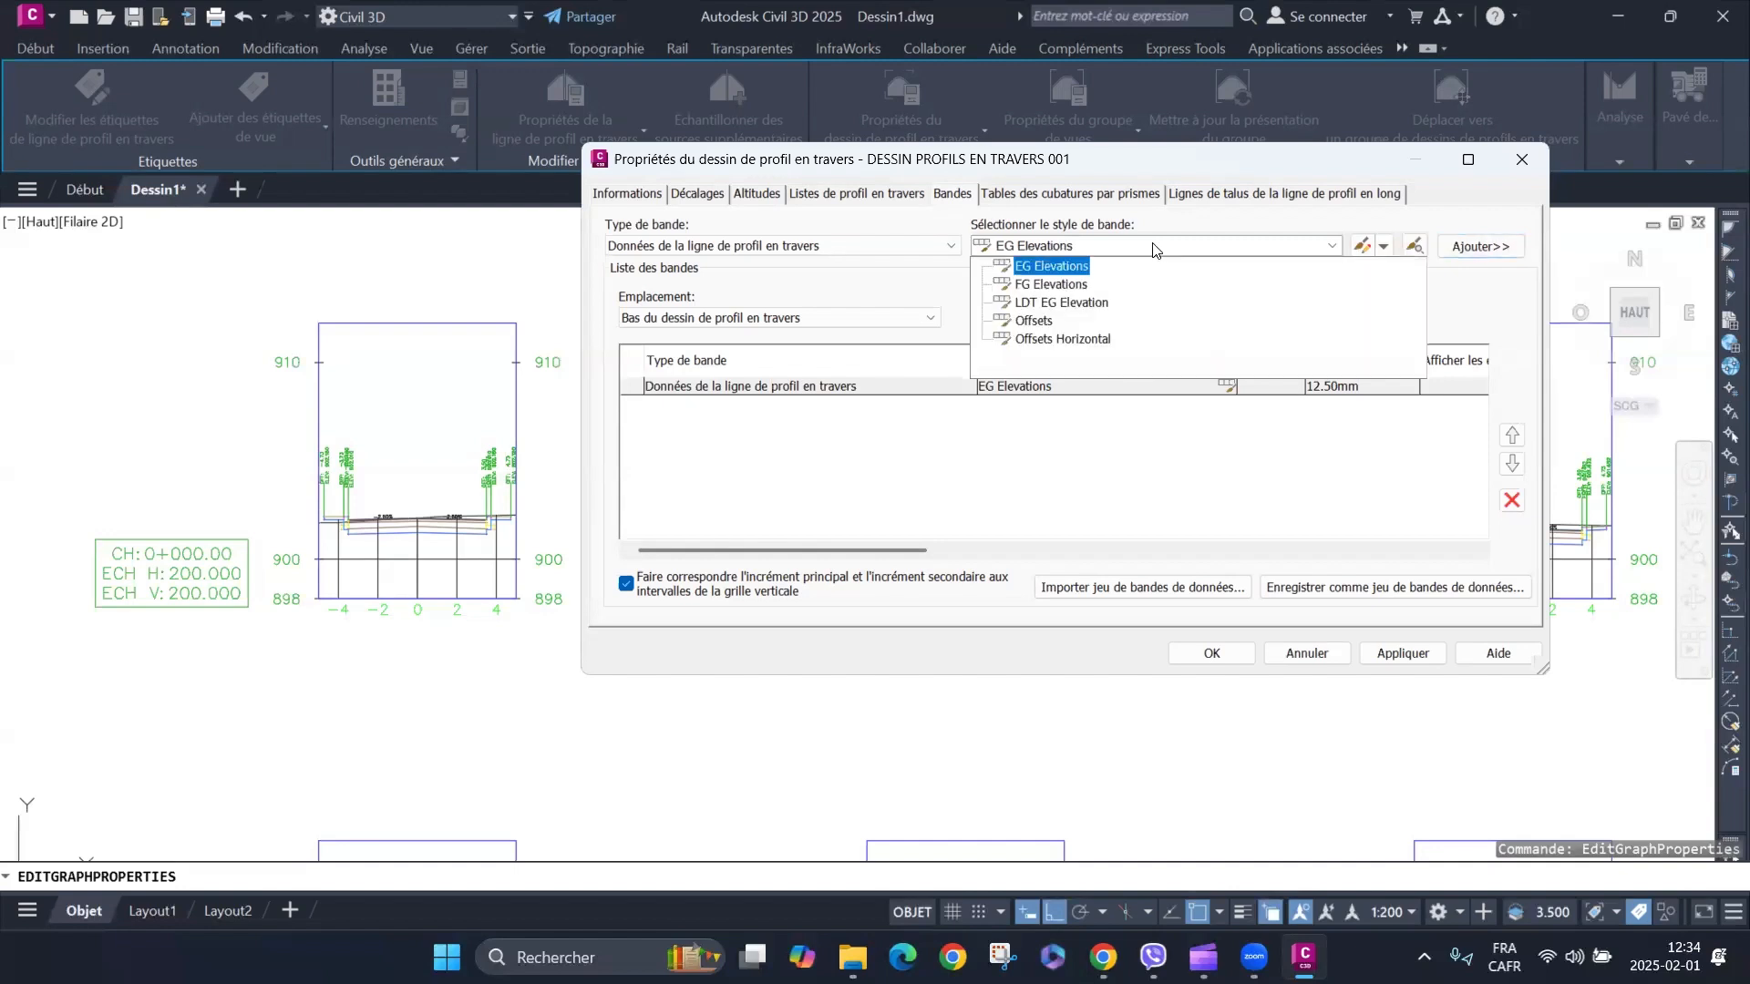
pyautogui.click(1063, 286)
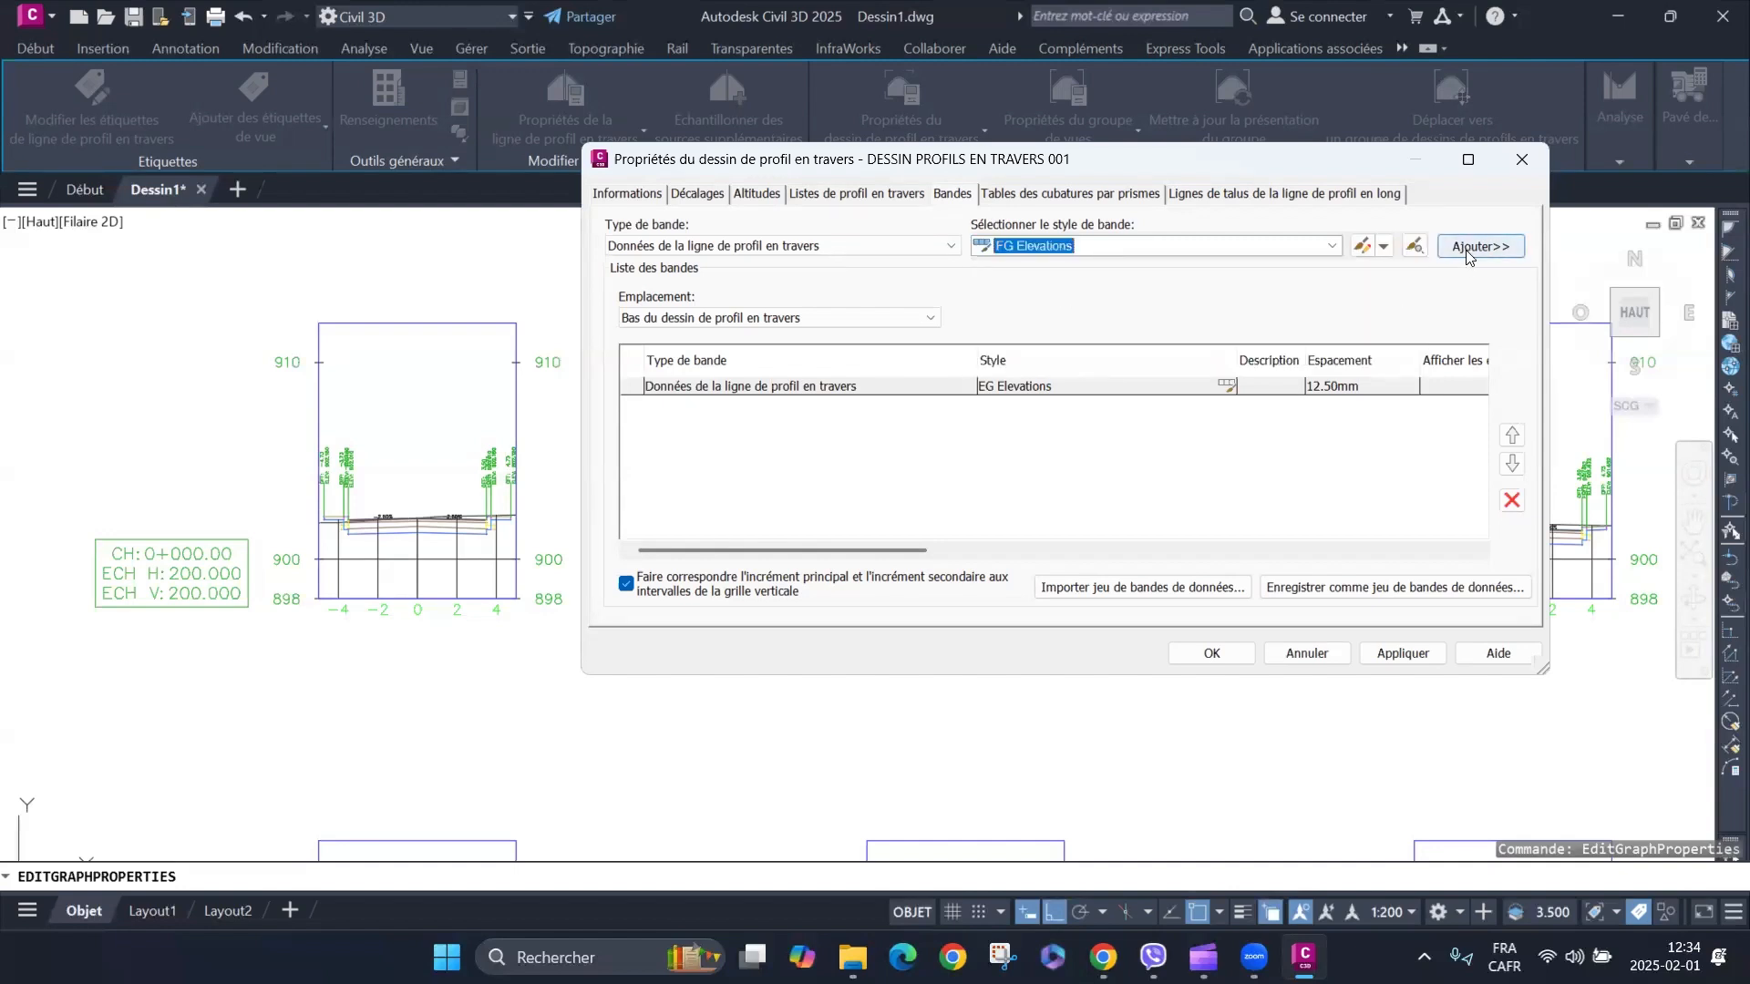
pyautogui.click(1462, 249)
pyautogui.click(1168, 255)
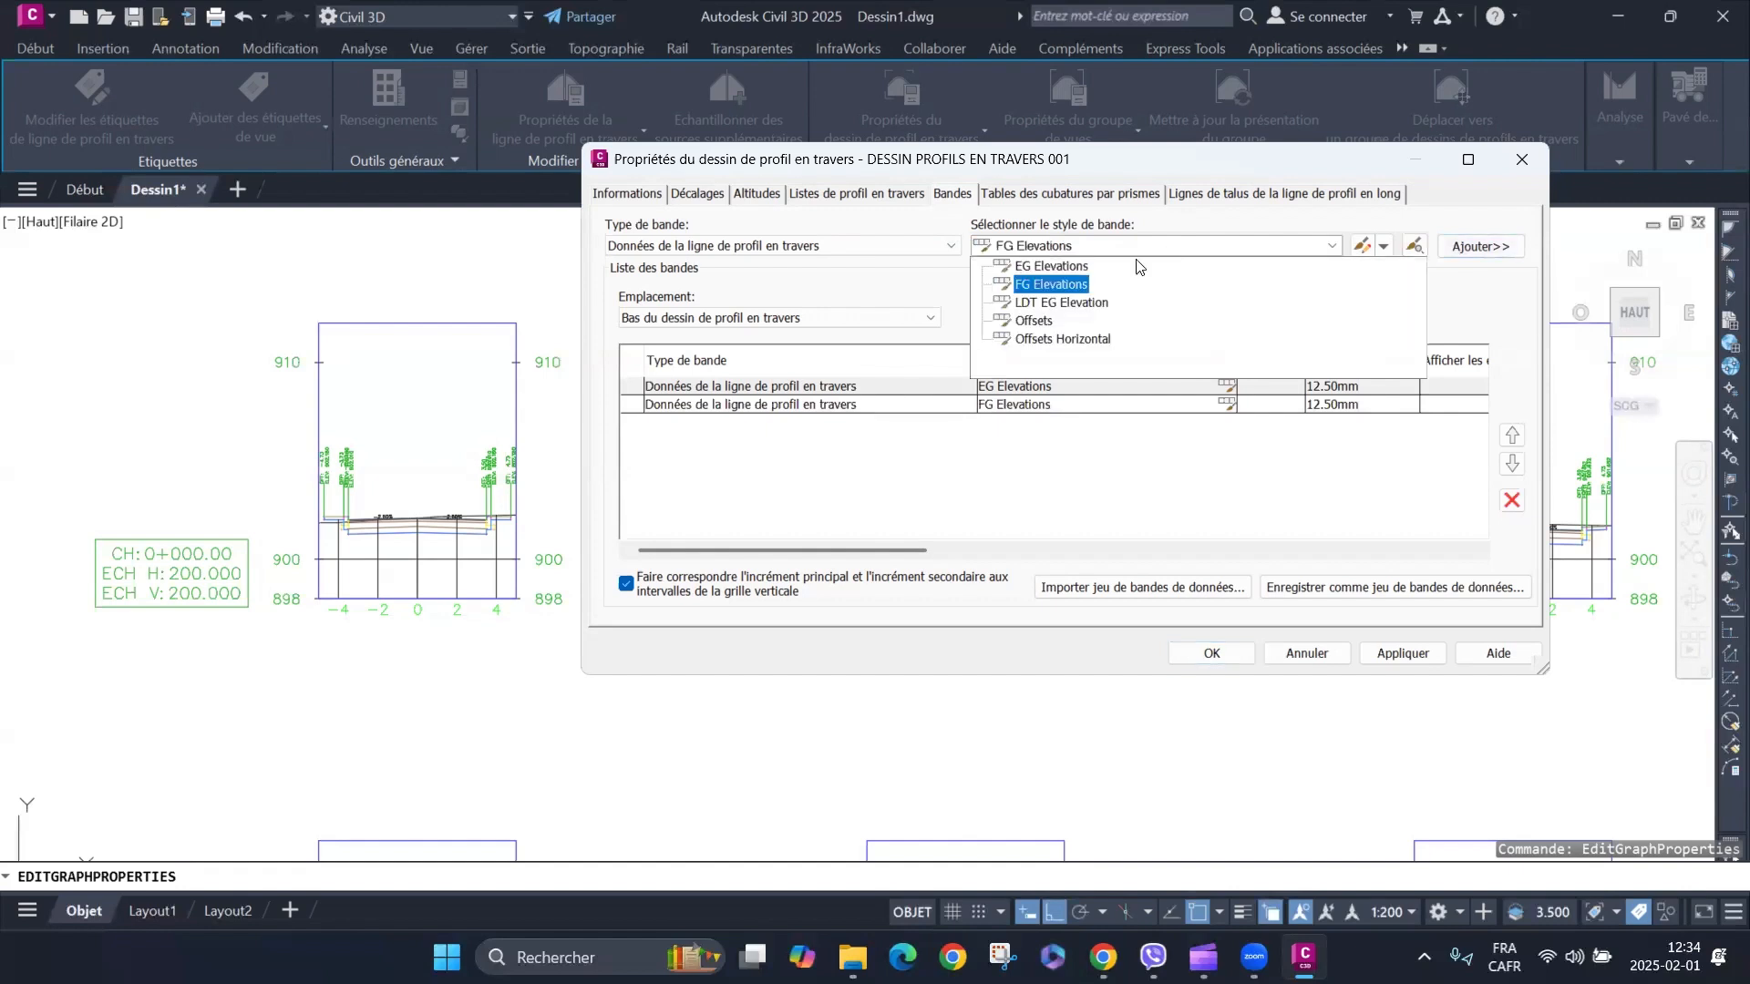
pyautogui.click(1039, 323)
pyautogui.click(1039, 322)
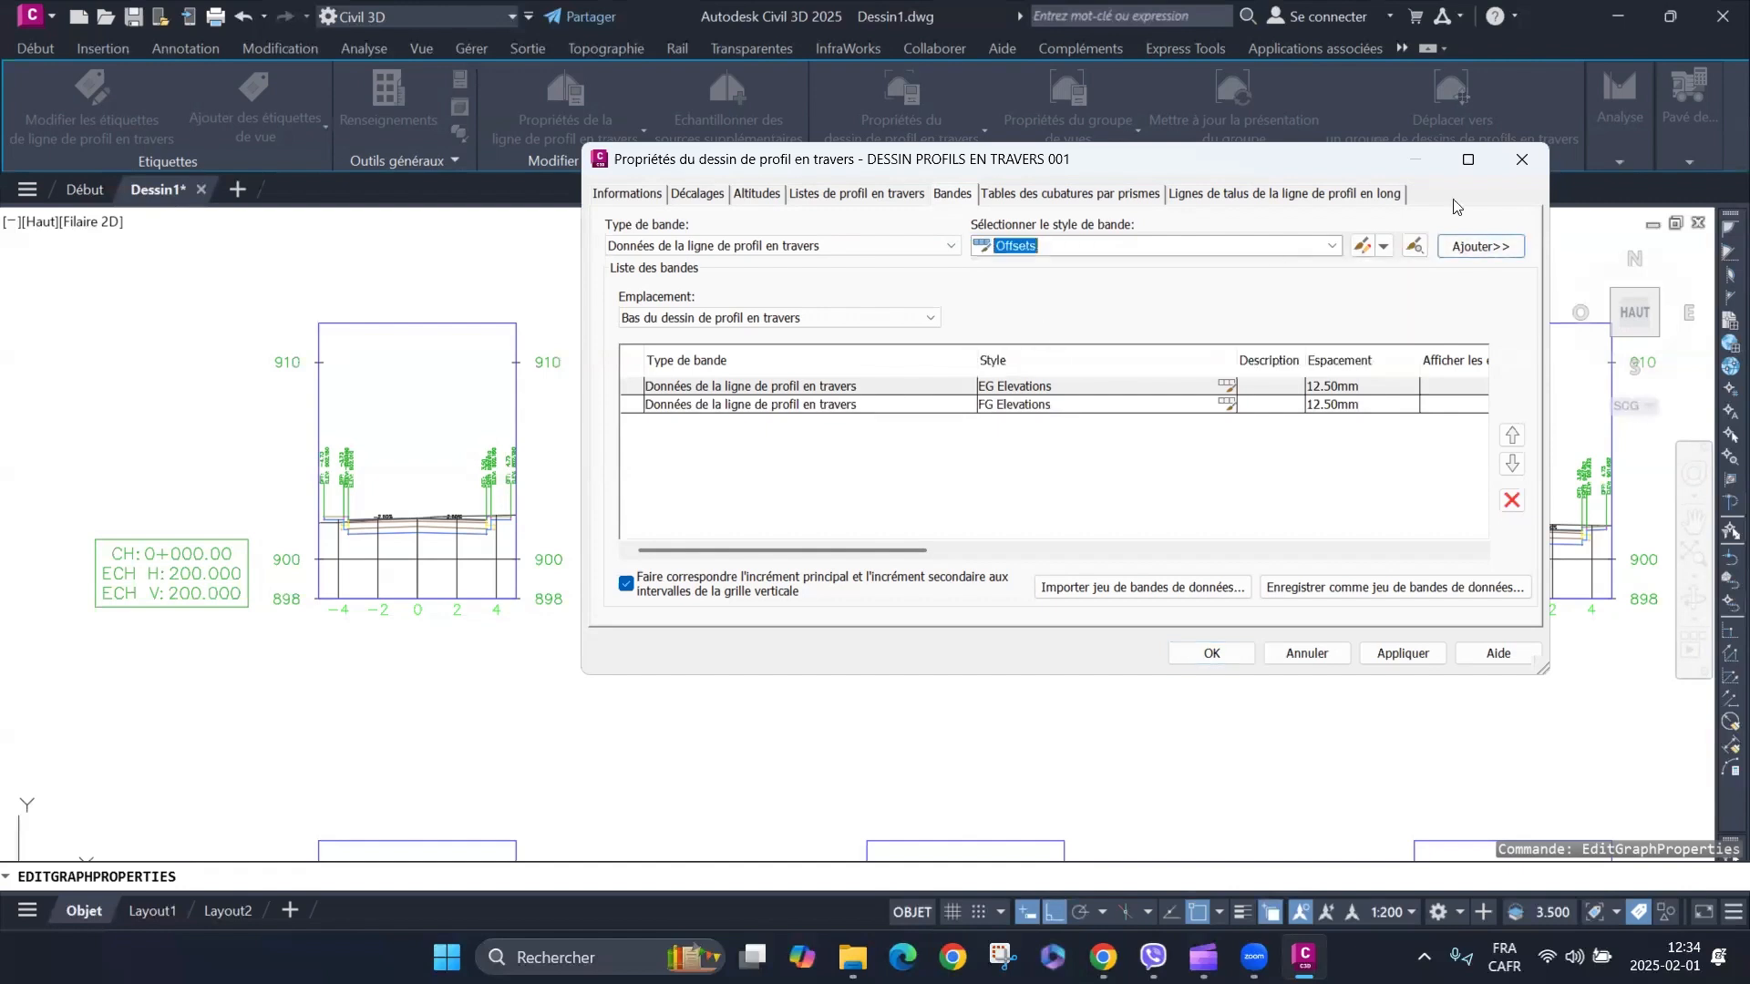
pyautogui.click(1481, 247)
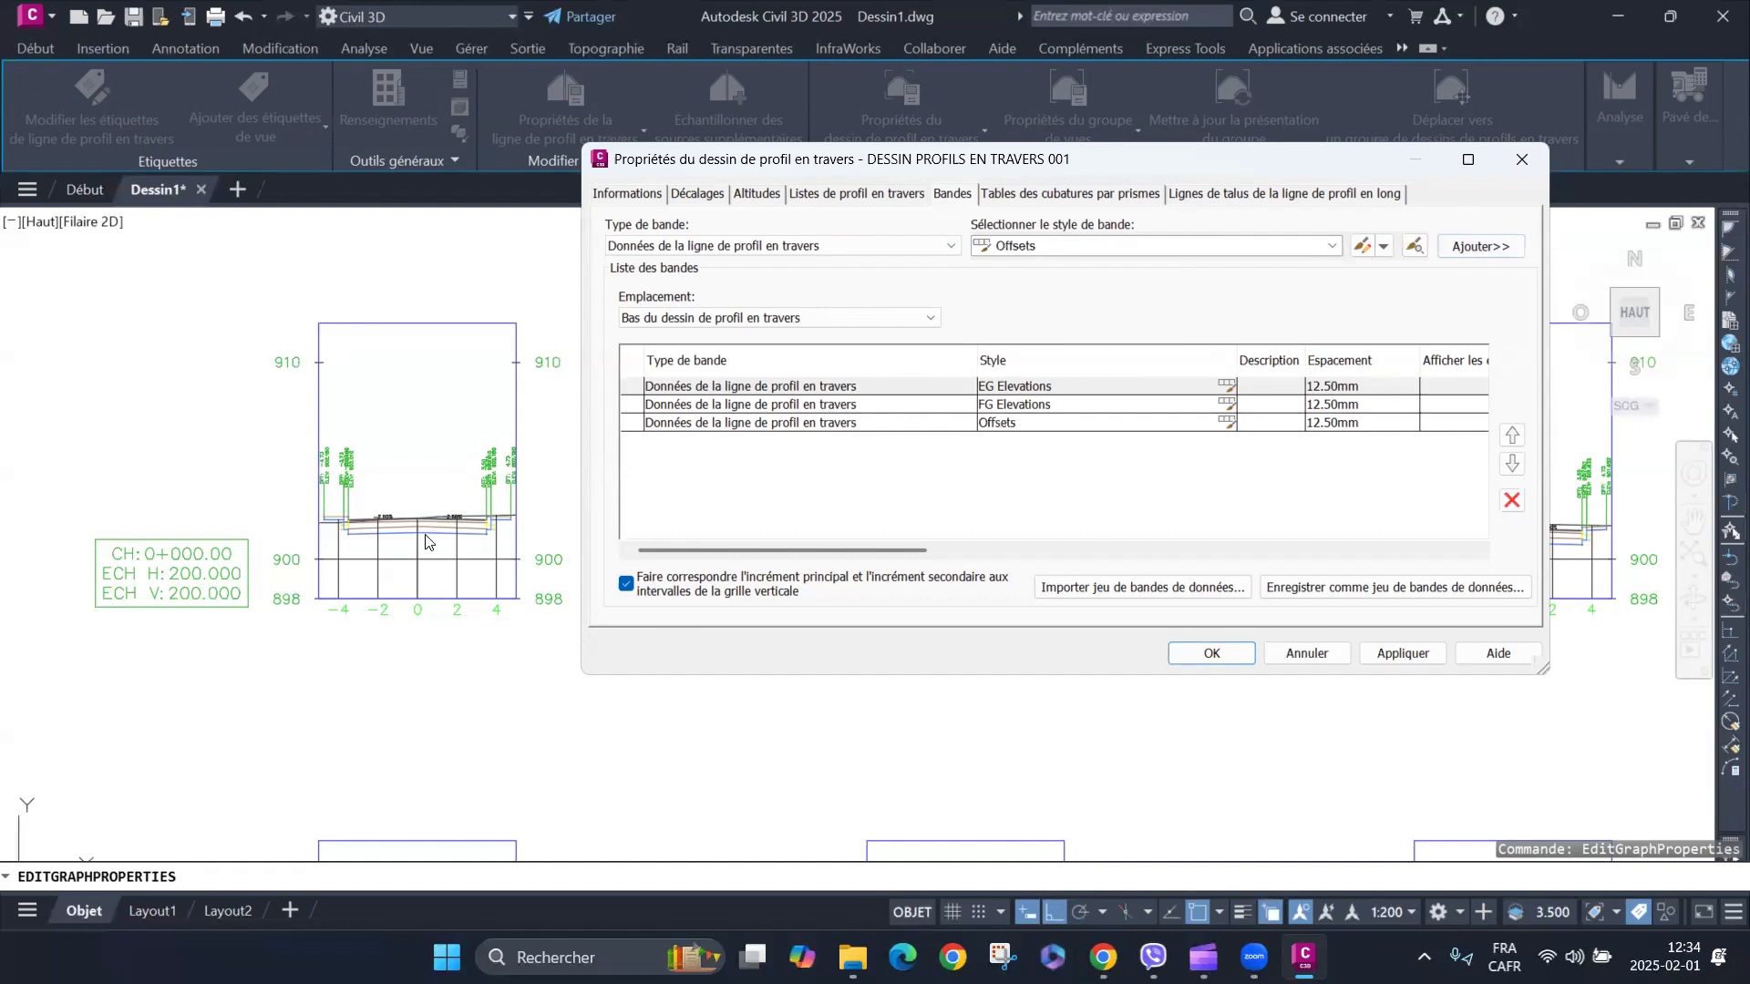
pyautogui.click(1419, 656)
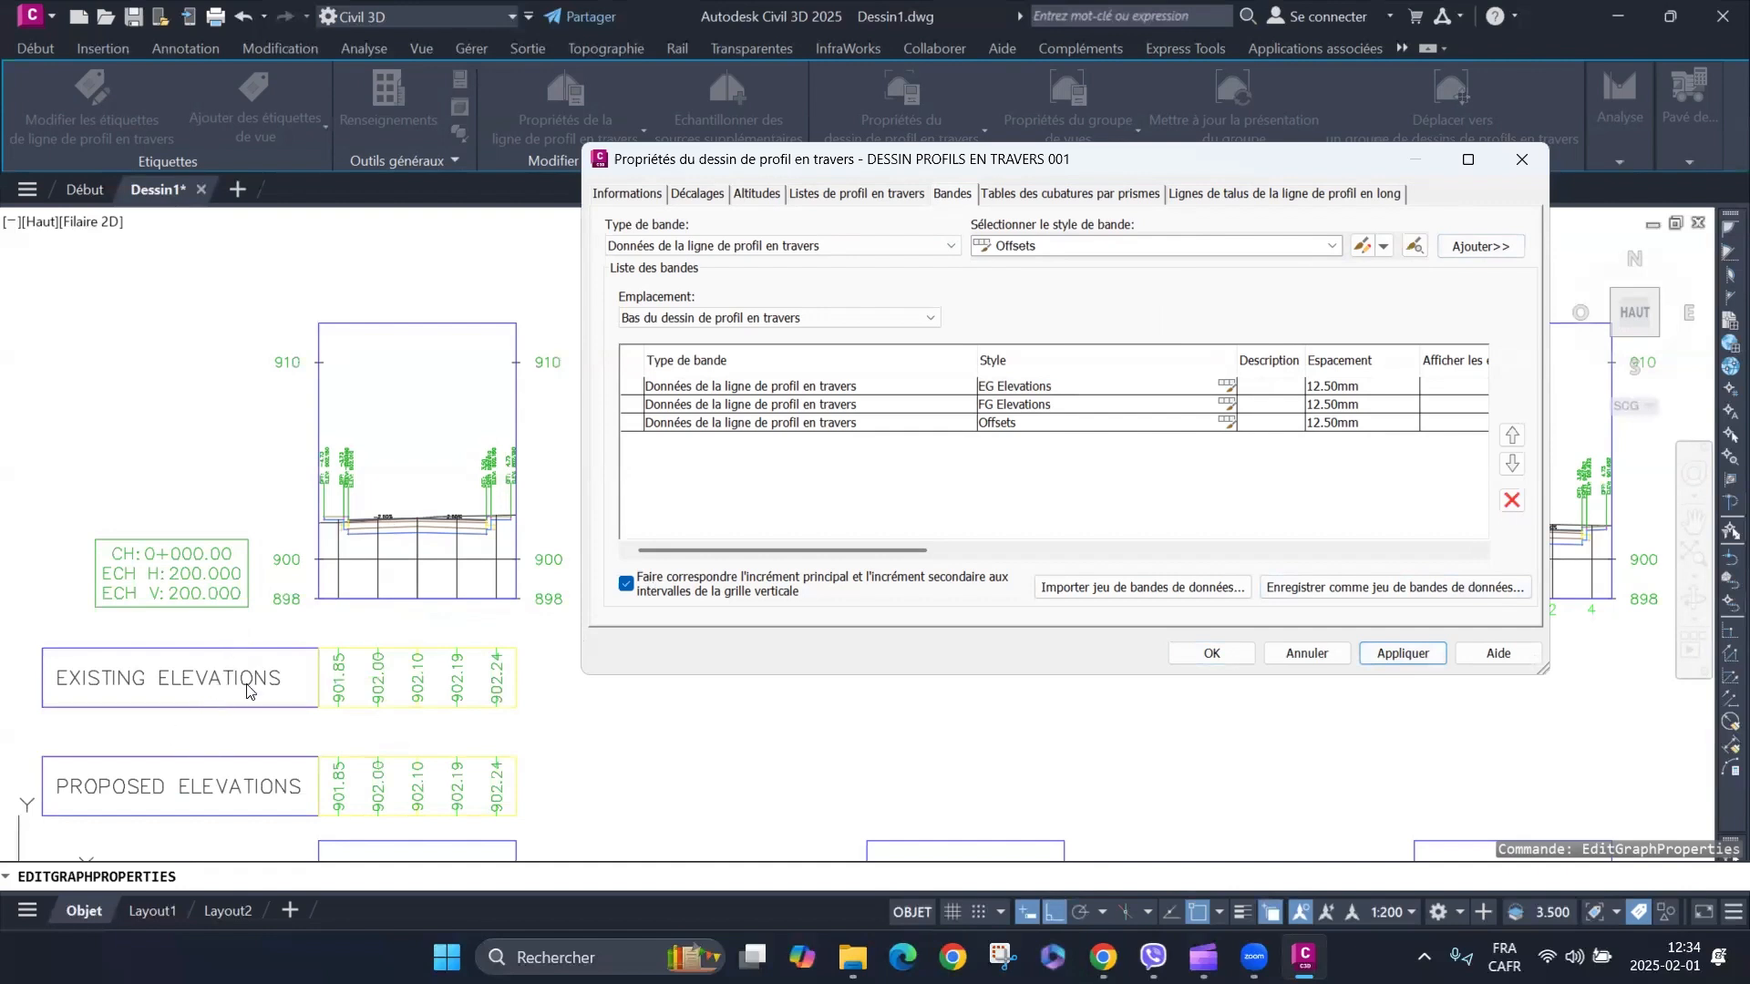
# Set the spacing of the EG Elevations, FG Elevations and Offsets bands to 2 mm and apply it.
pyautogui.click(1380, 389)
pyautogui.click(1379, 386)
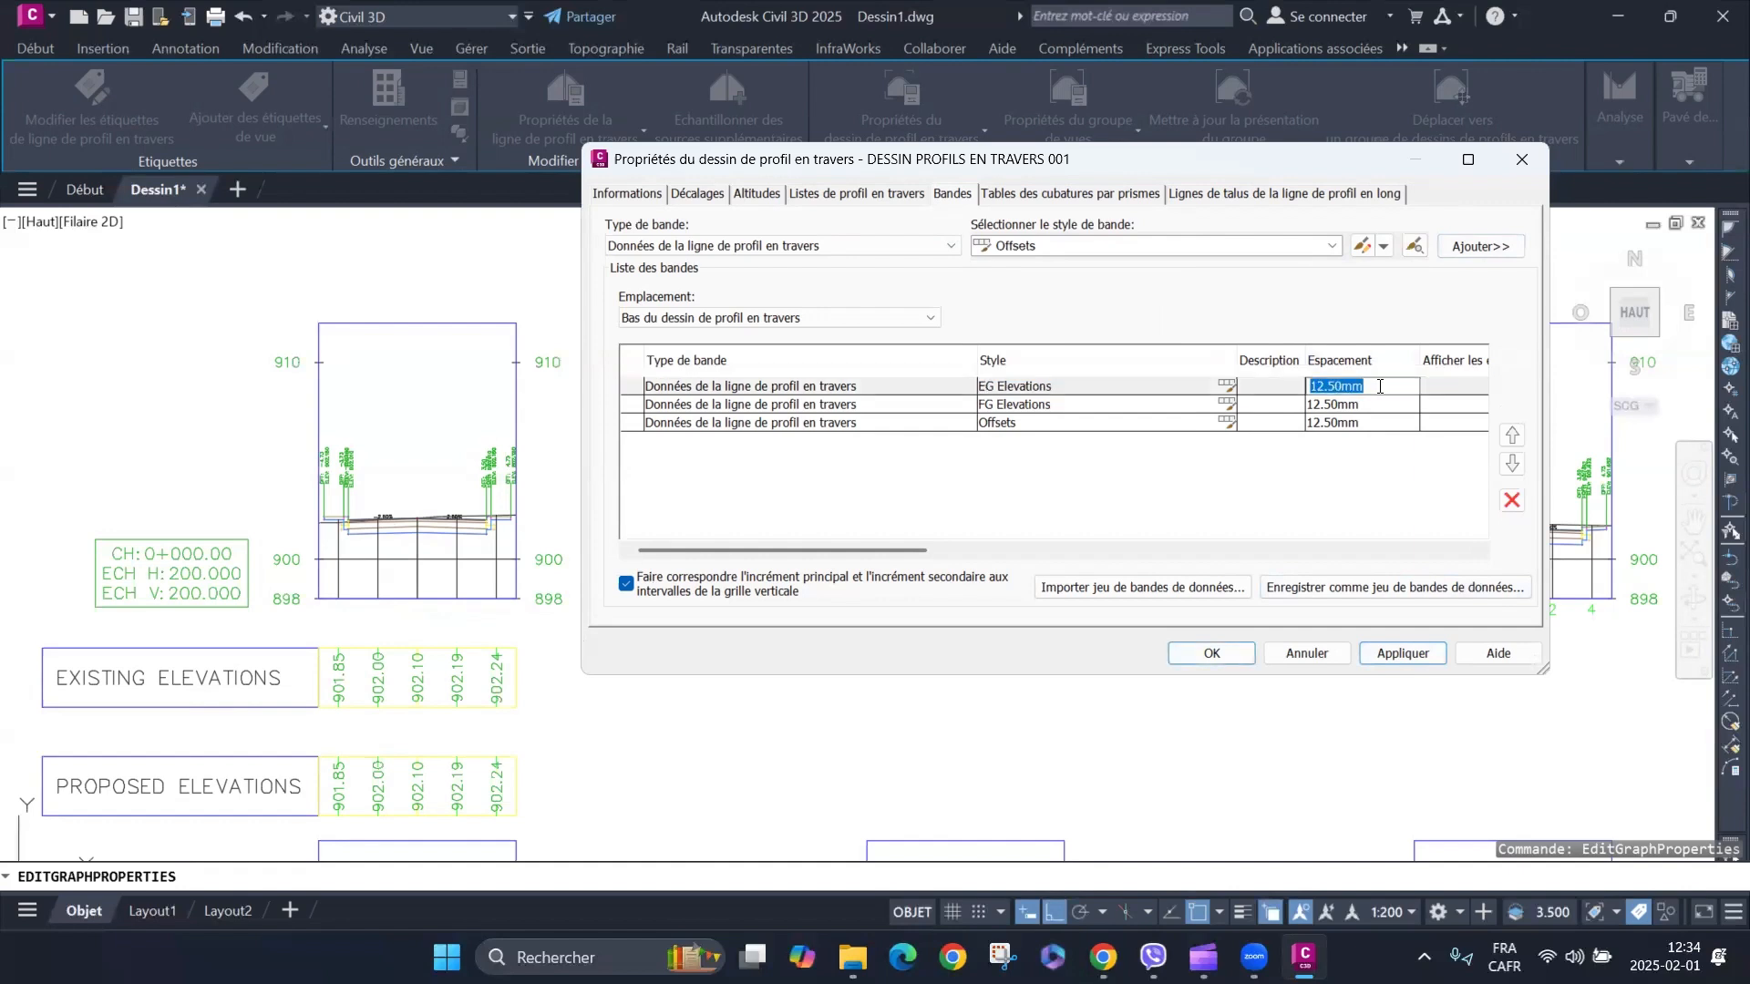
pyautogui.write('2')
pyautogui.click(1379, 406)
pyautogui.click(1379, 406)
pyautogui.write('2')
pyautogui.click(1370, 426)
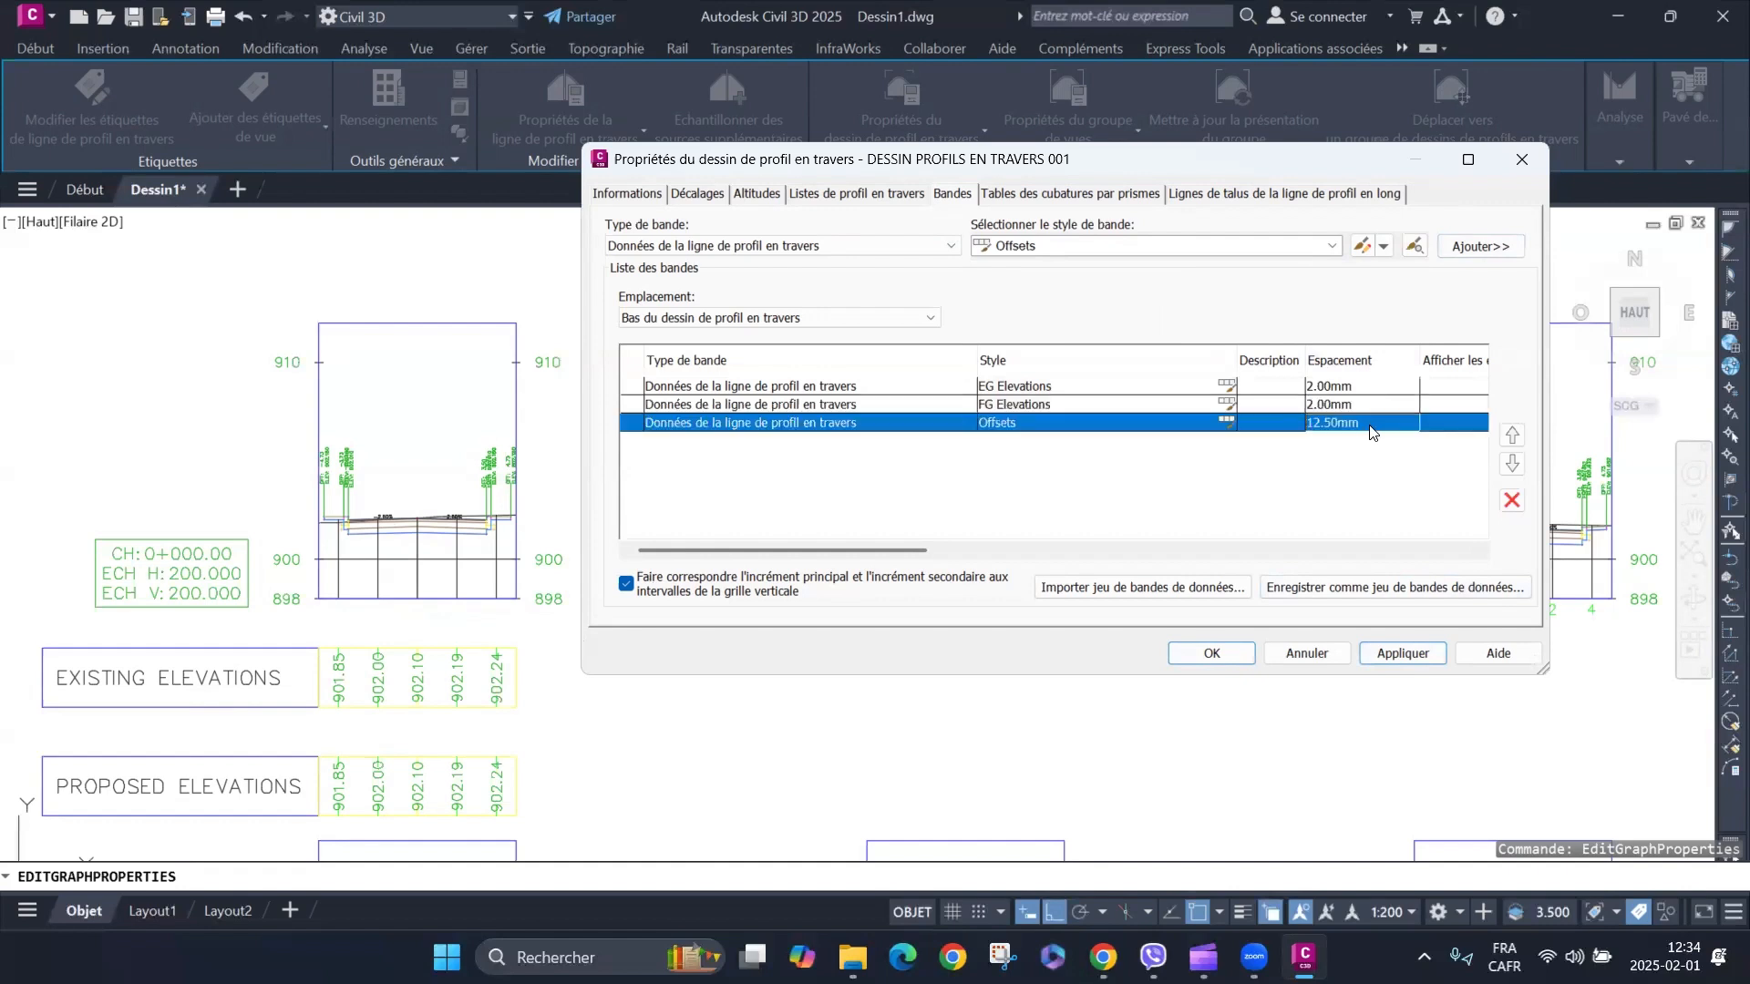
pyautogui.click(1369, 423)
pyautogui.write('2')
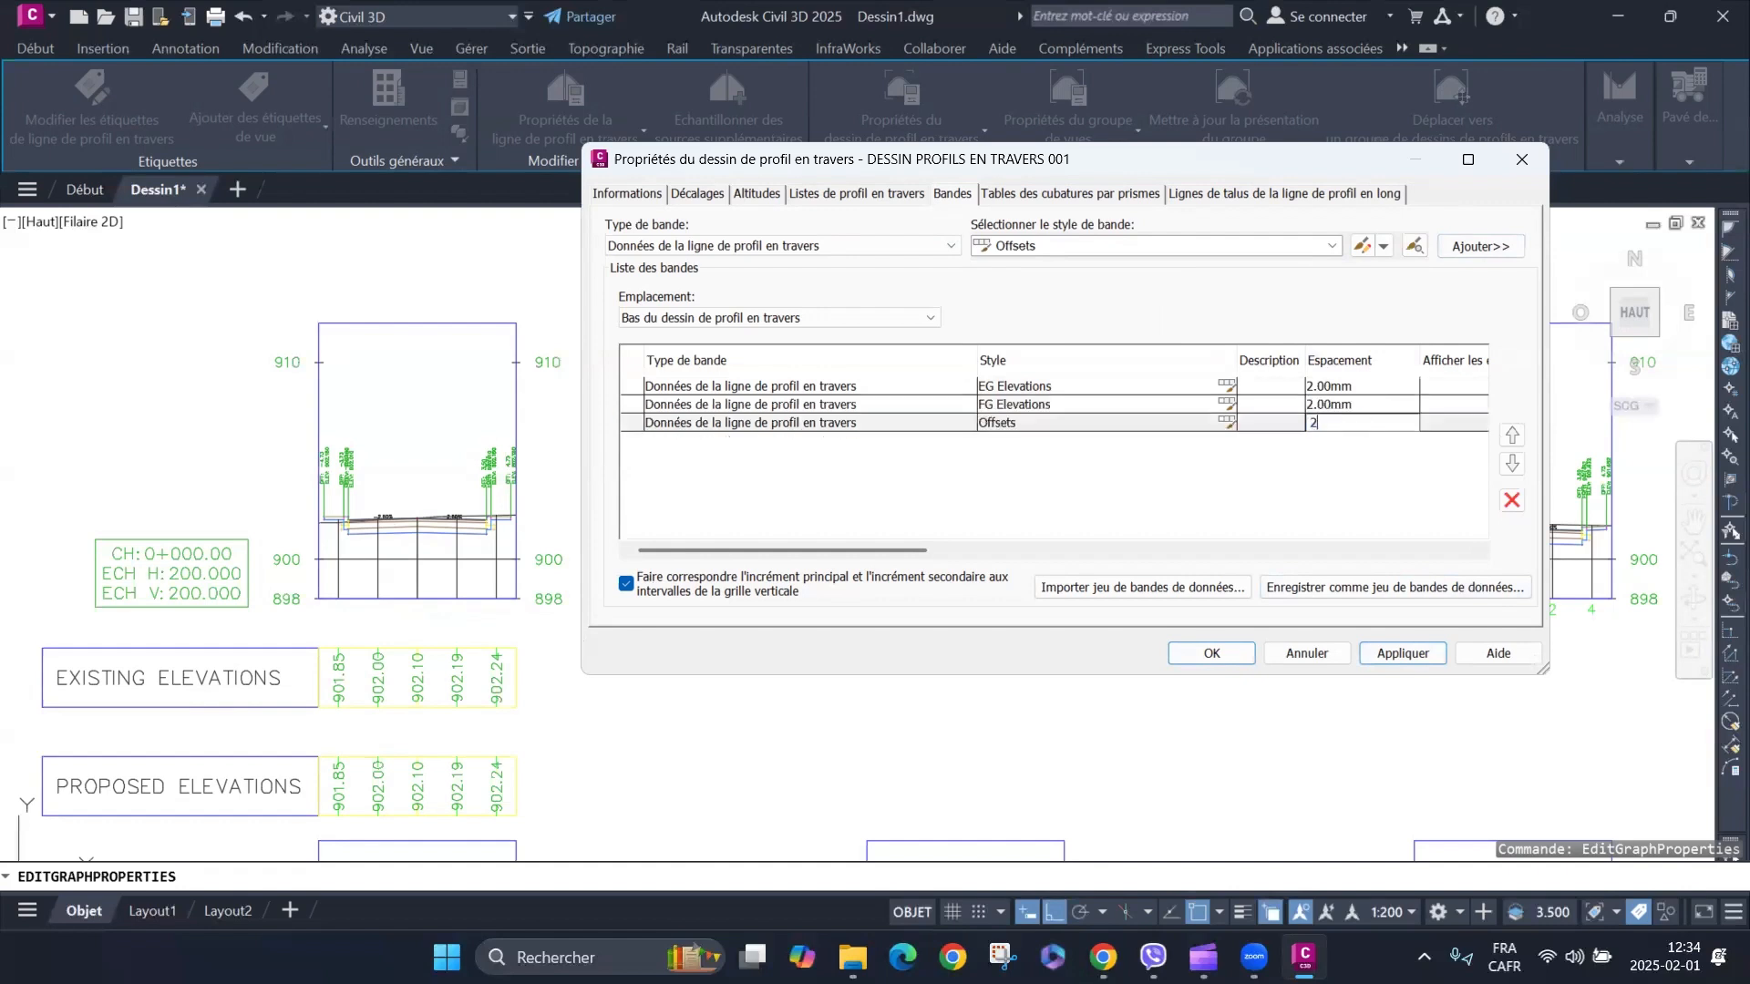
pyautogui.click(1401, 652)
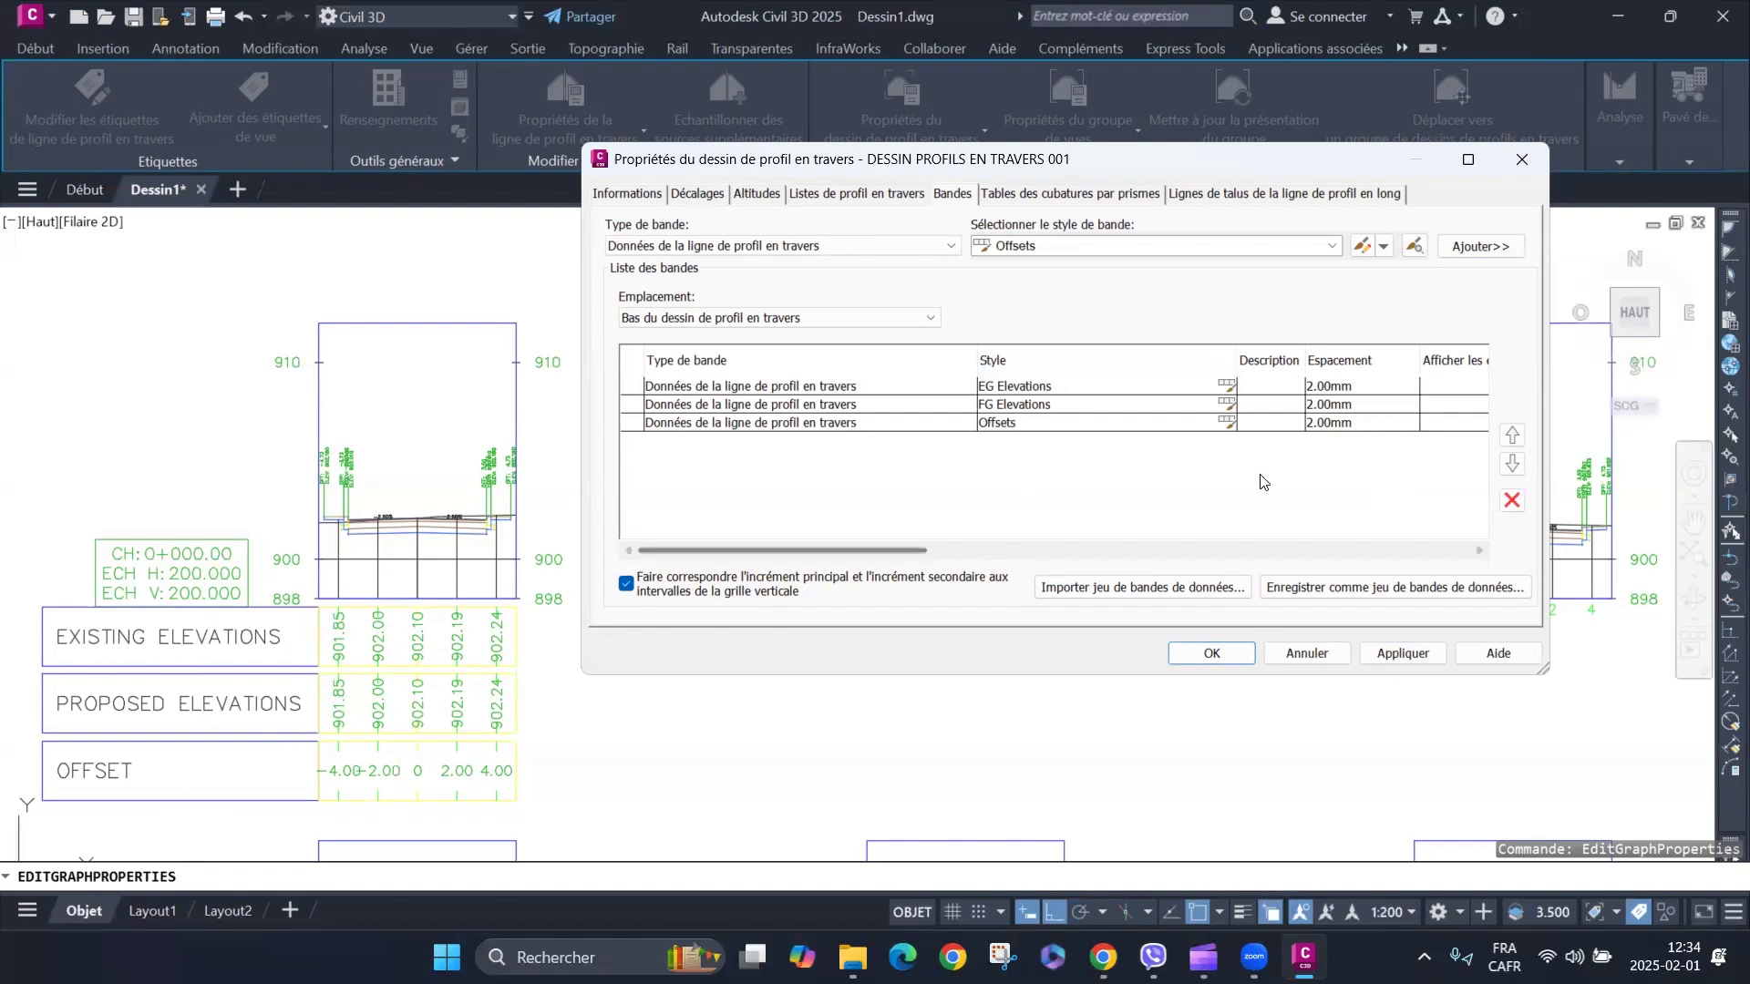
# Examine the EG Elevations band style's details and its major increment label layout, leaving both unmodified.
pyautogui.click(1230, 386)
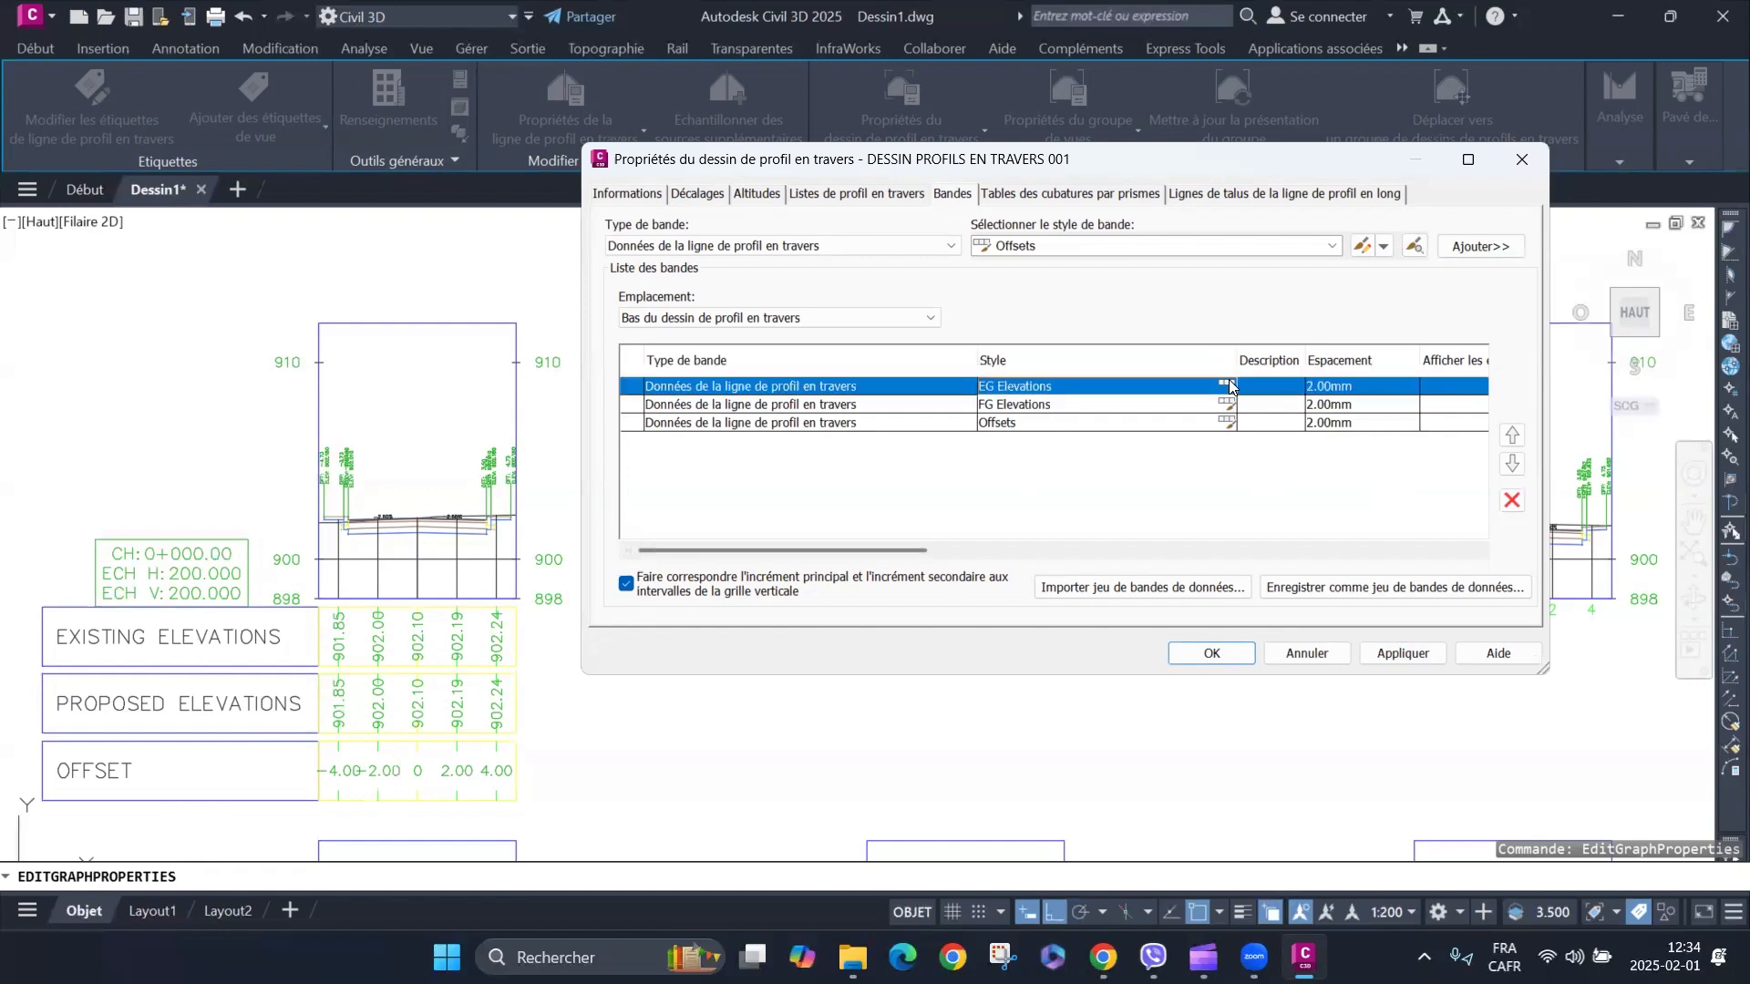
pyautogui.click(1230, 386)
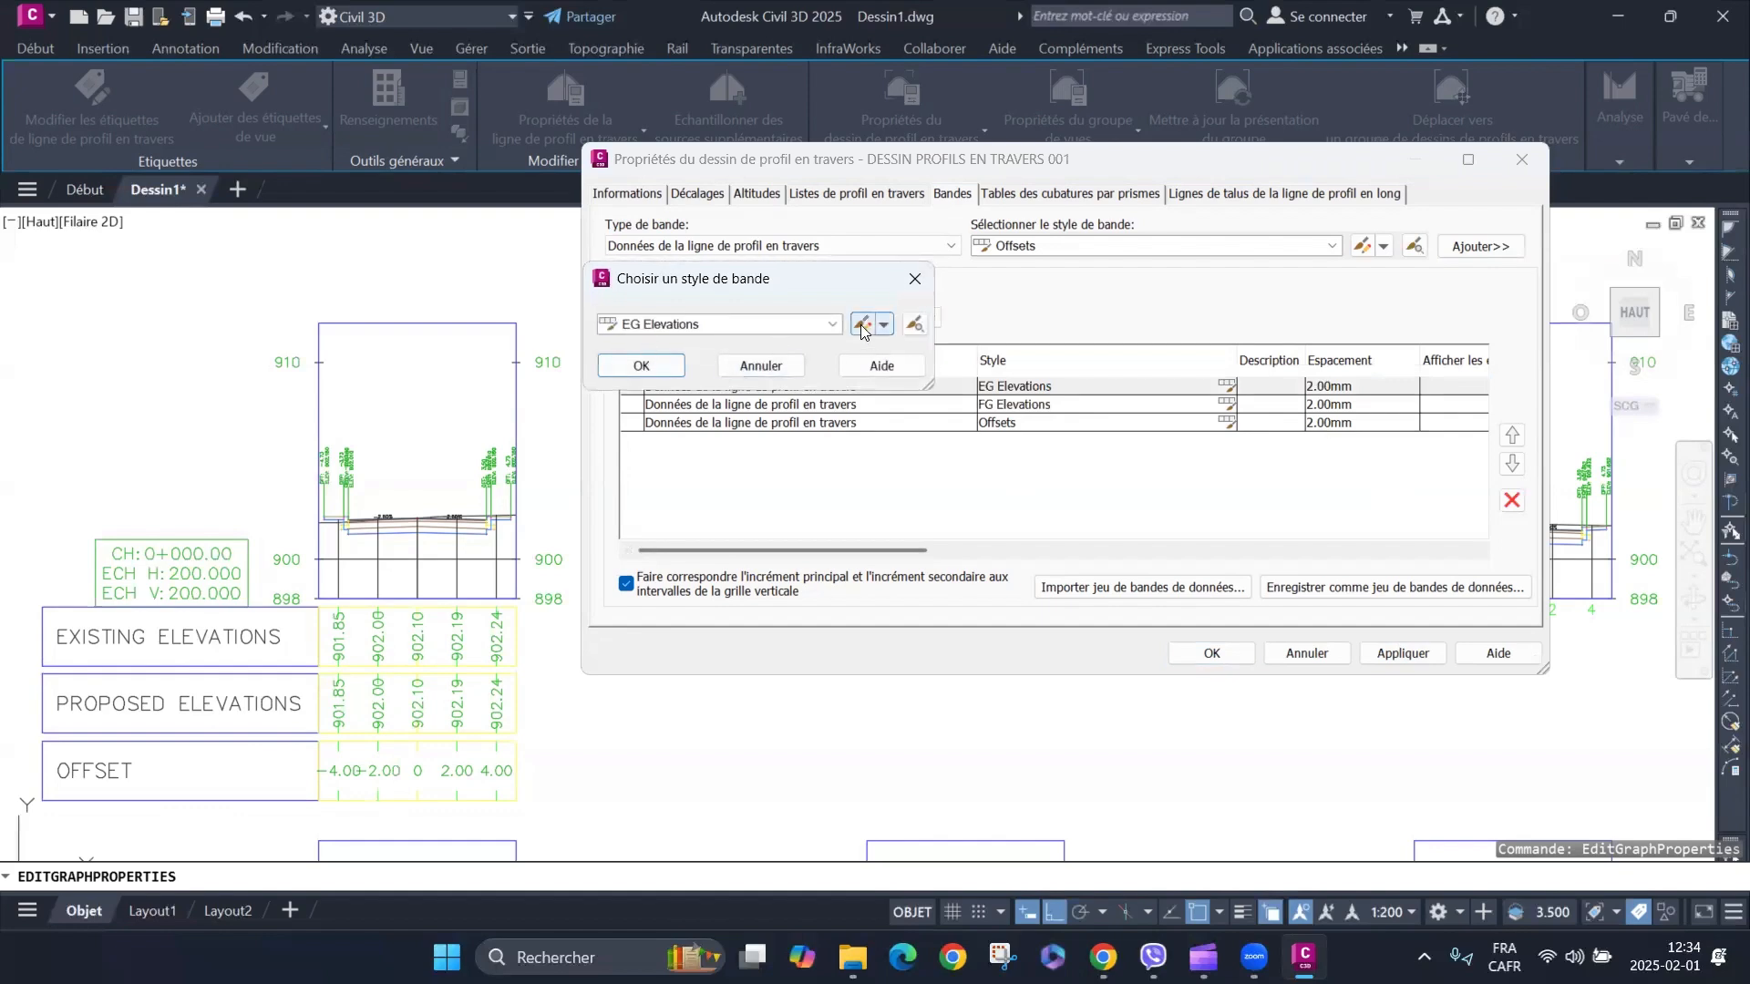
pyautogui.click(862, 325)
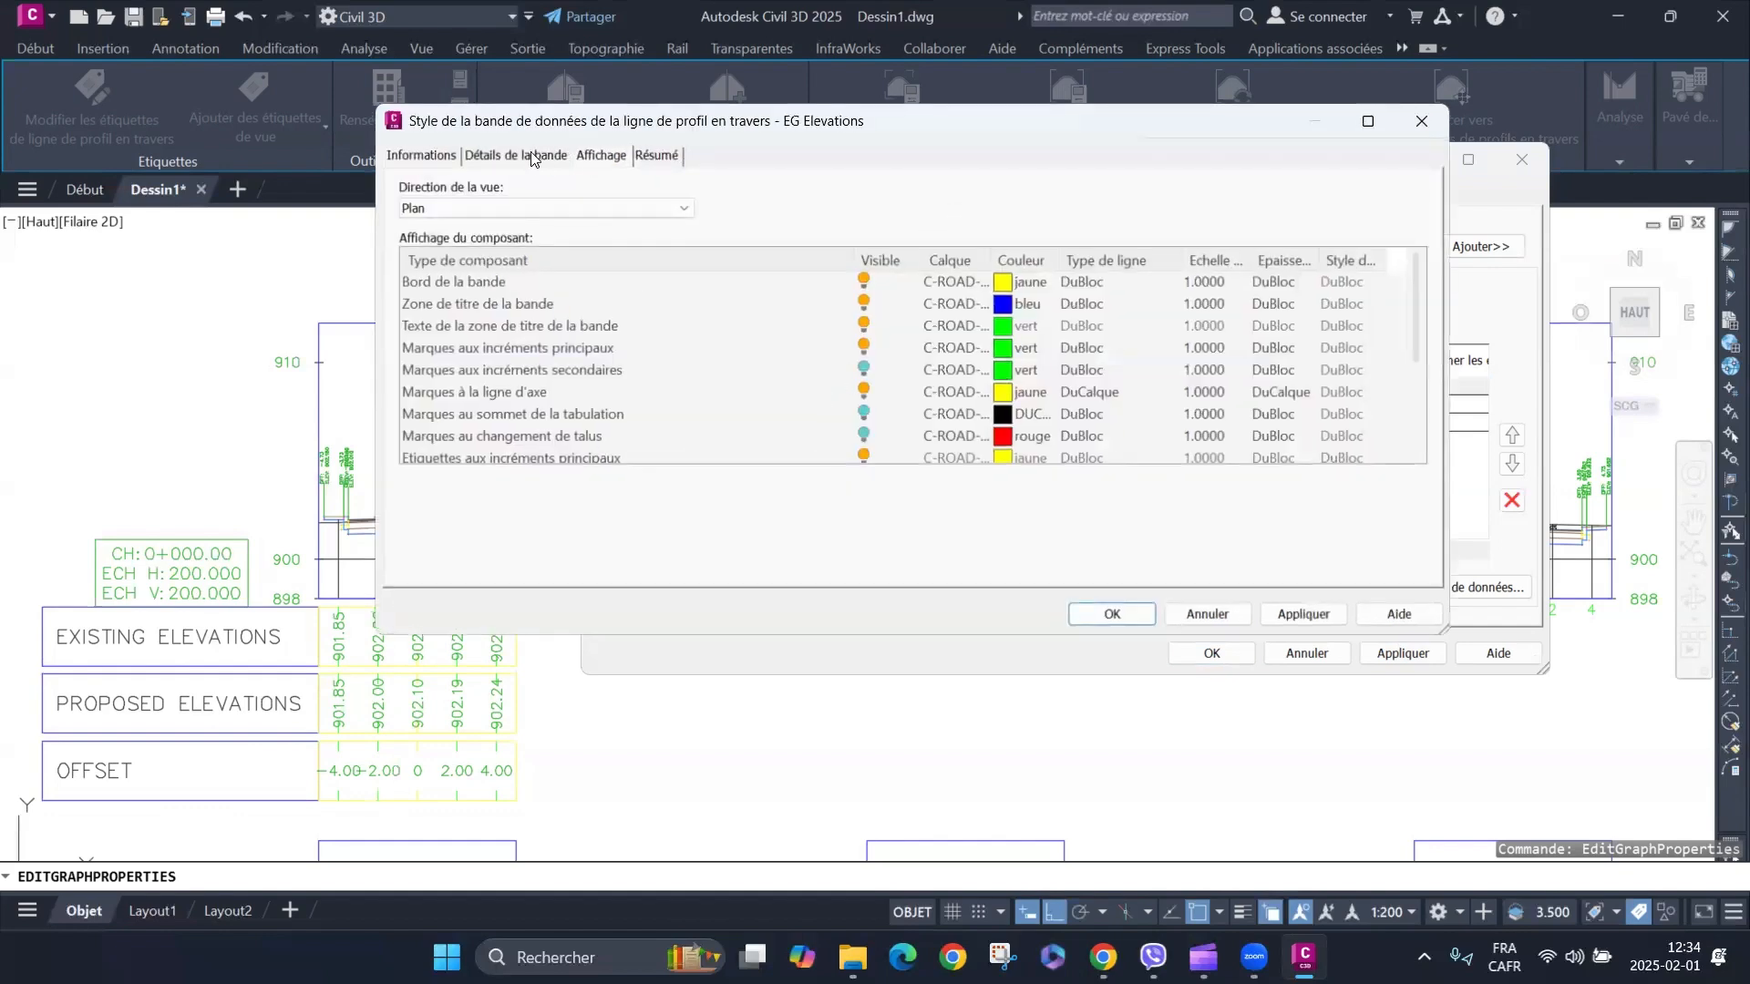
pyautogui.click(534, 157)
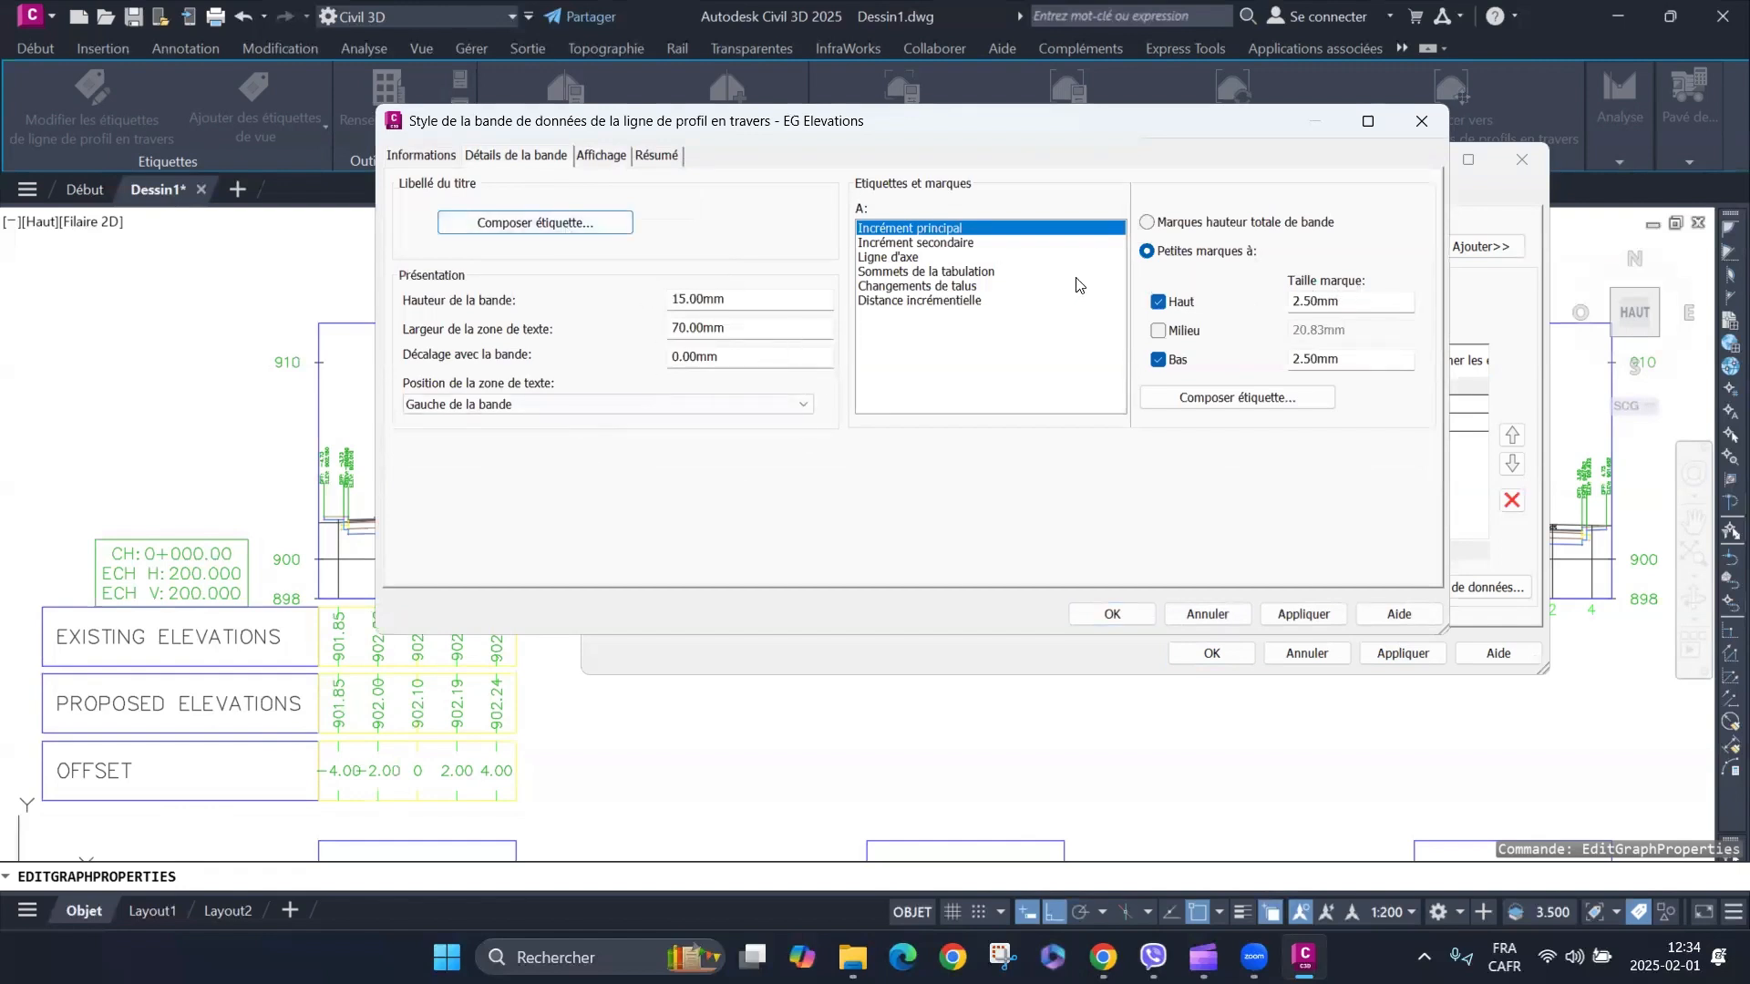
pyautogui.click(1248, 397)
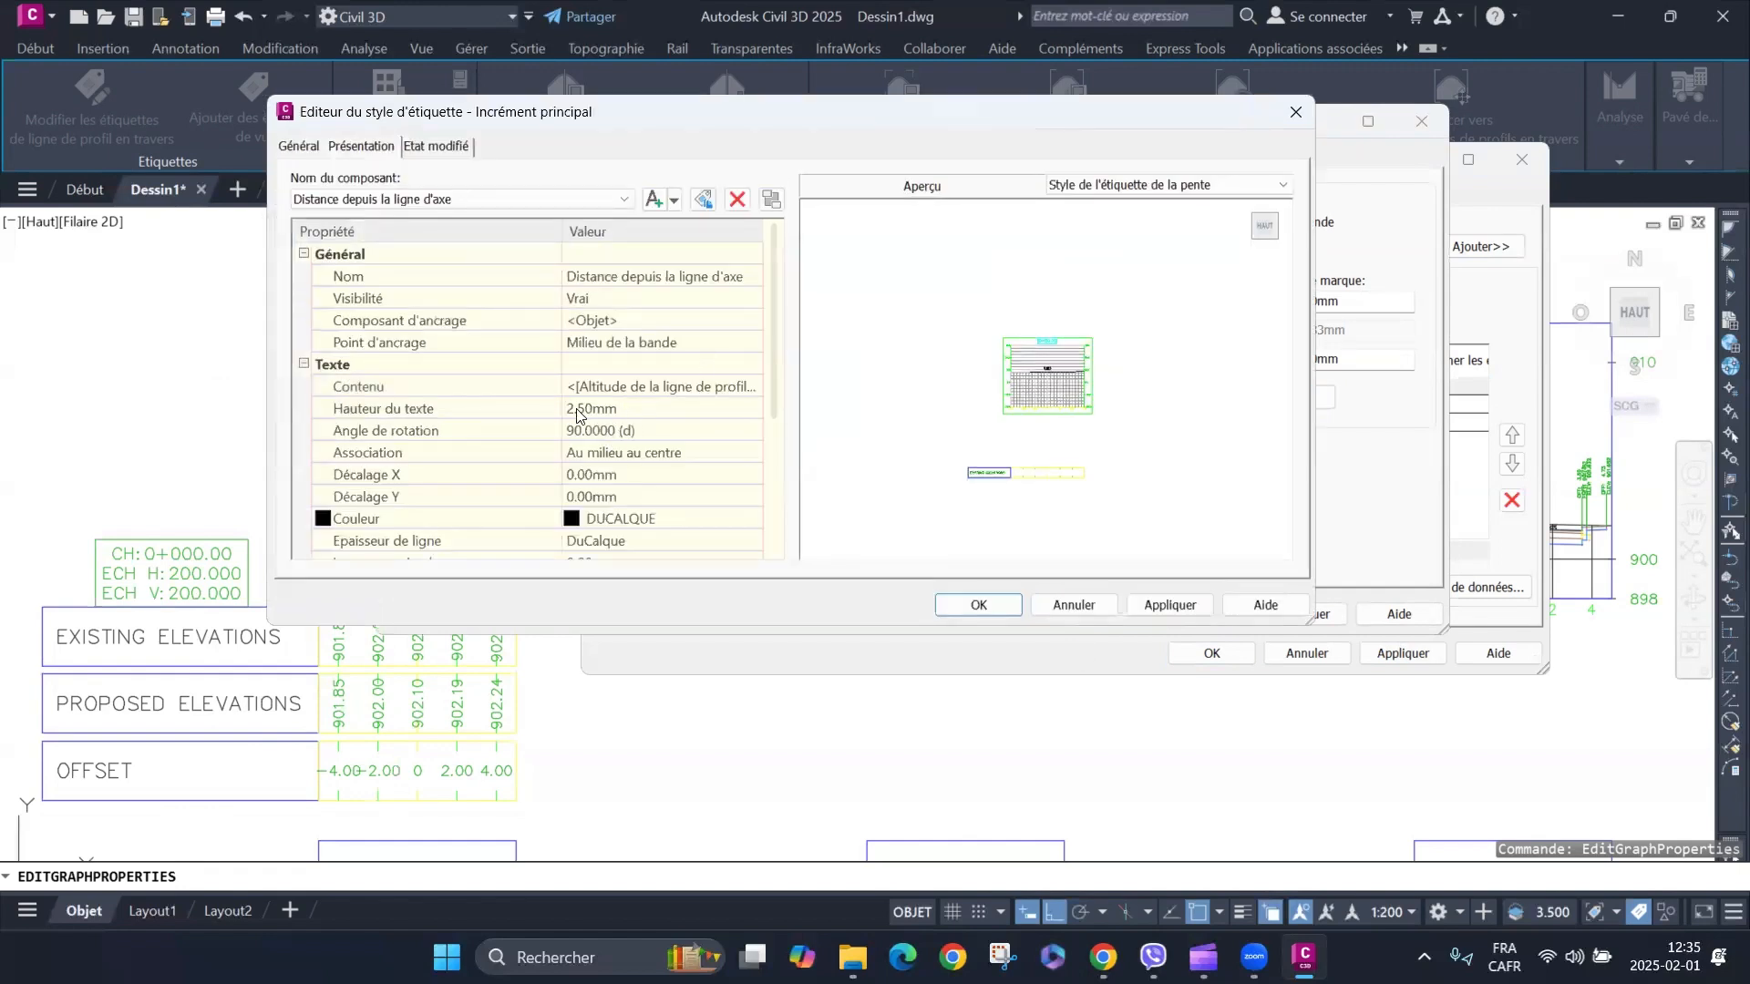
pyautogui.click(1084, 609)
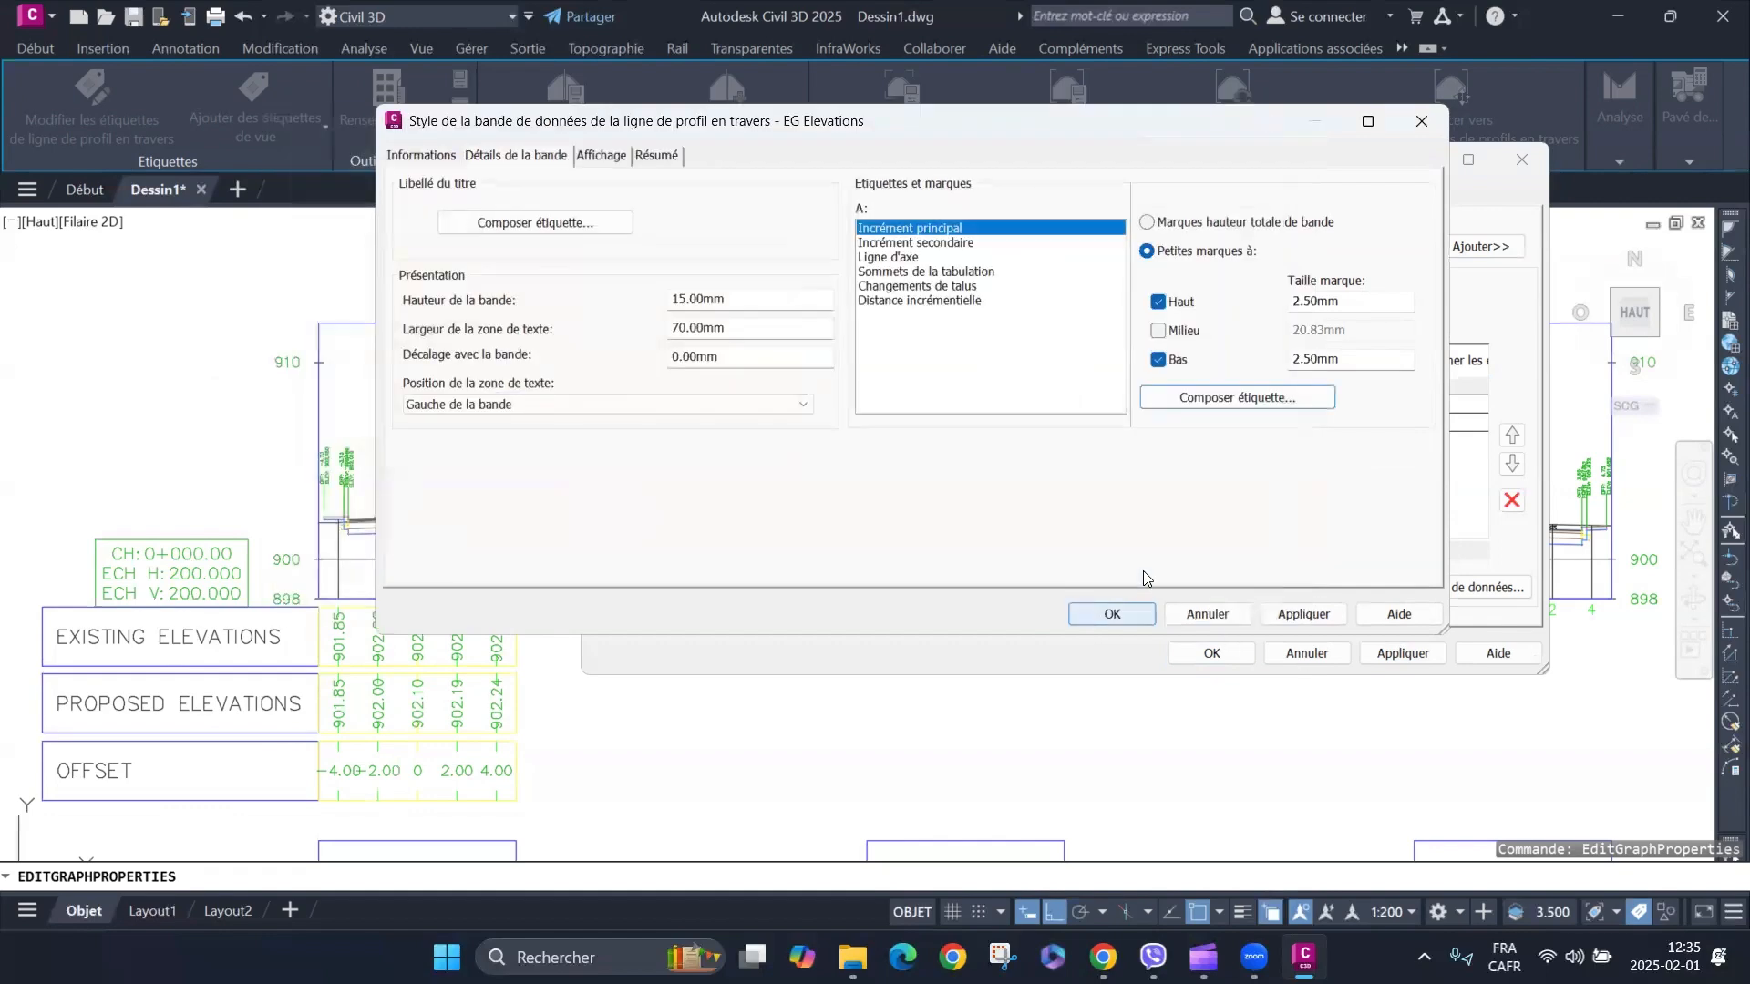
pyautogui.click(1217, 623)
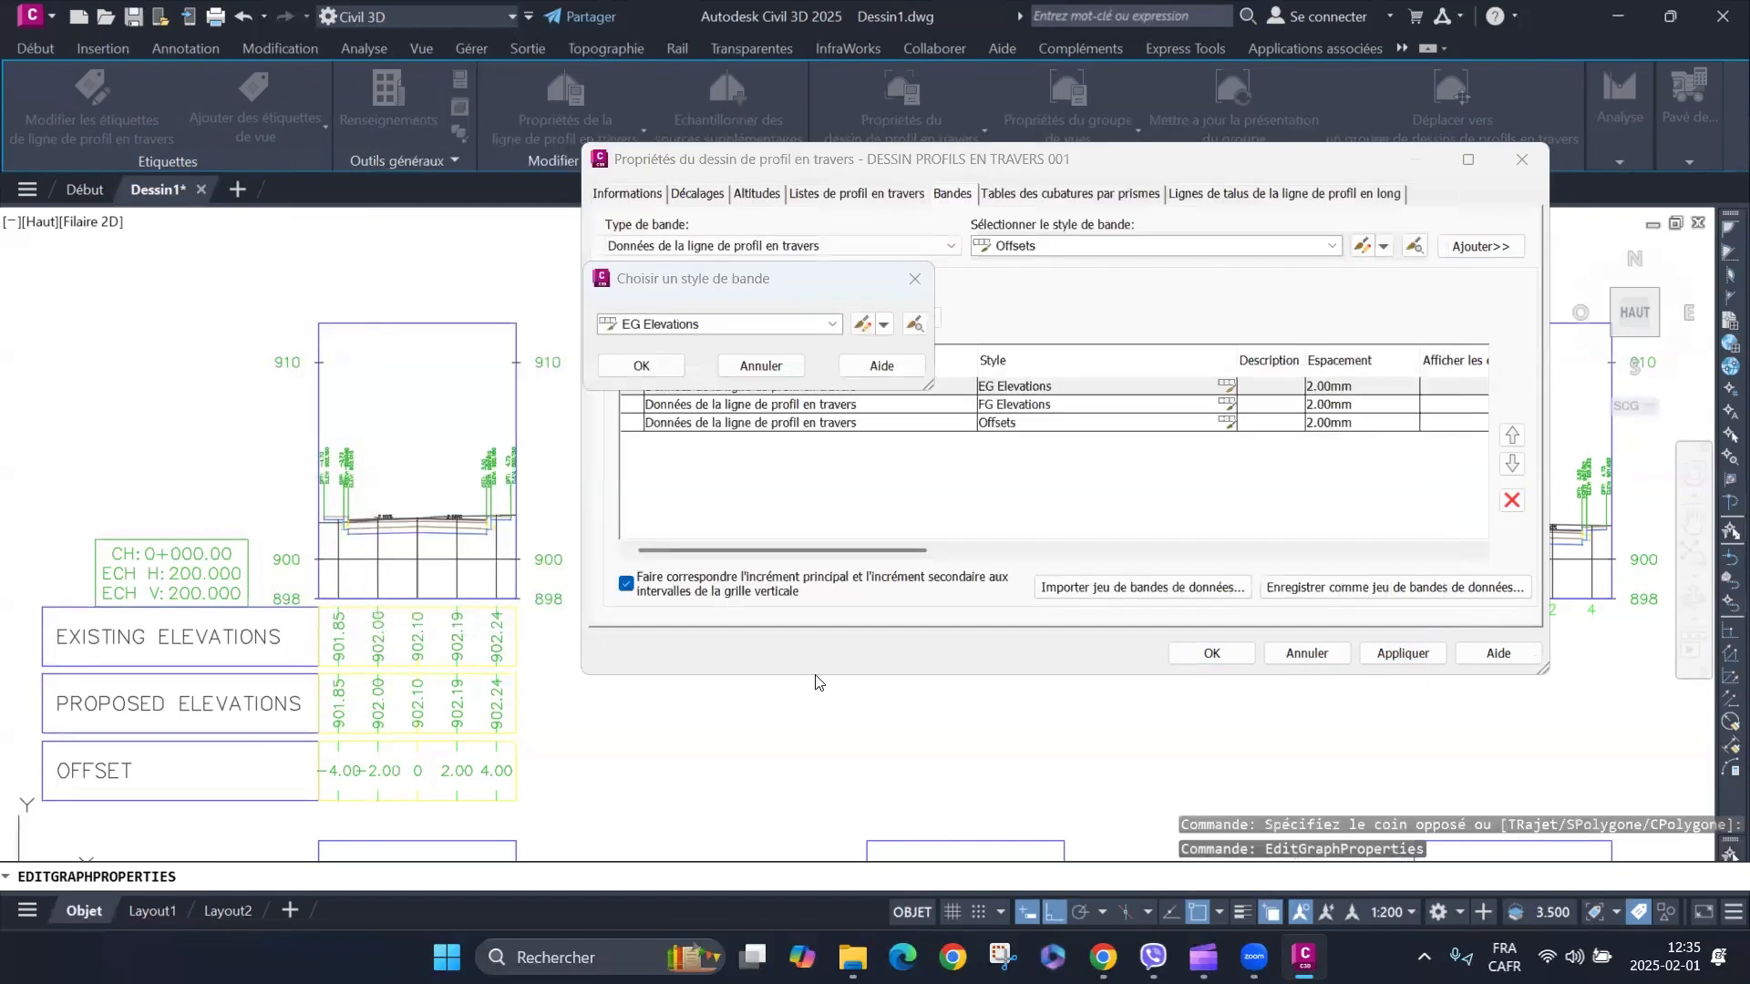
pyautogui.click(761, 365)
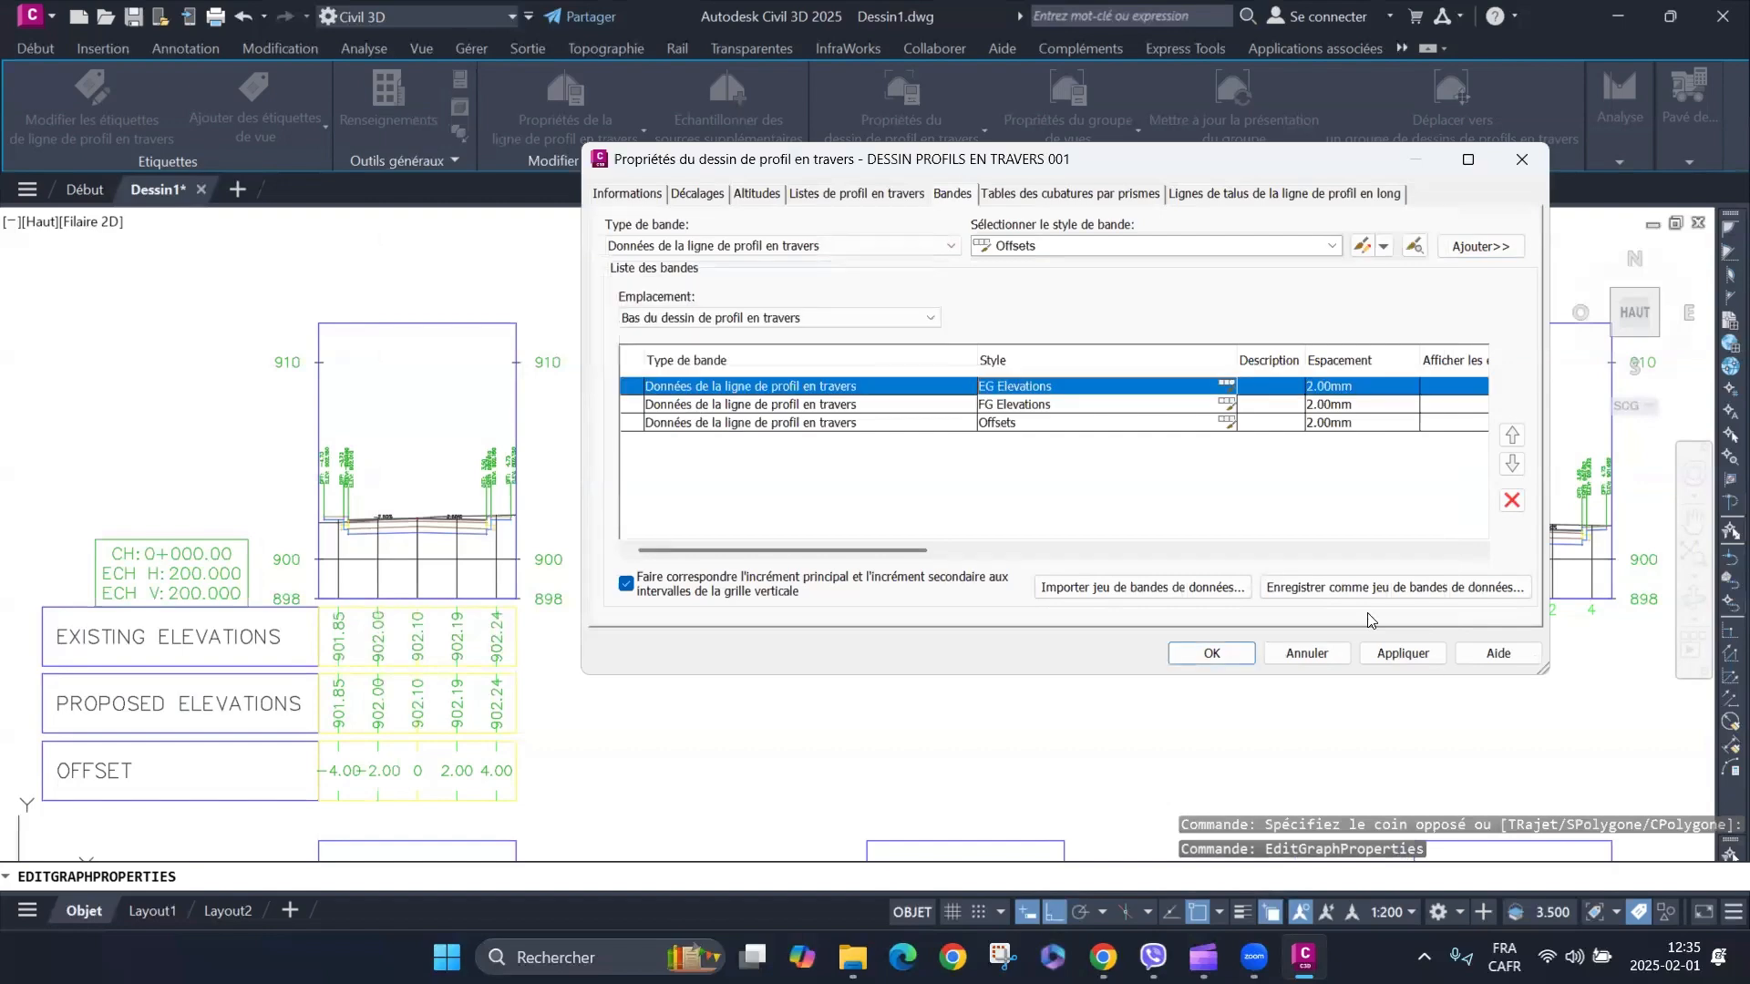
# Accept the section view properties and update the layout of the section view group containing the CH:0+000.00 view.
pyautogui.click(1211, 654)
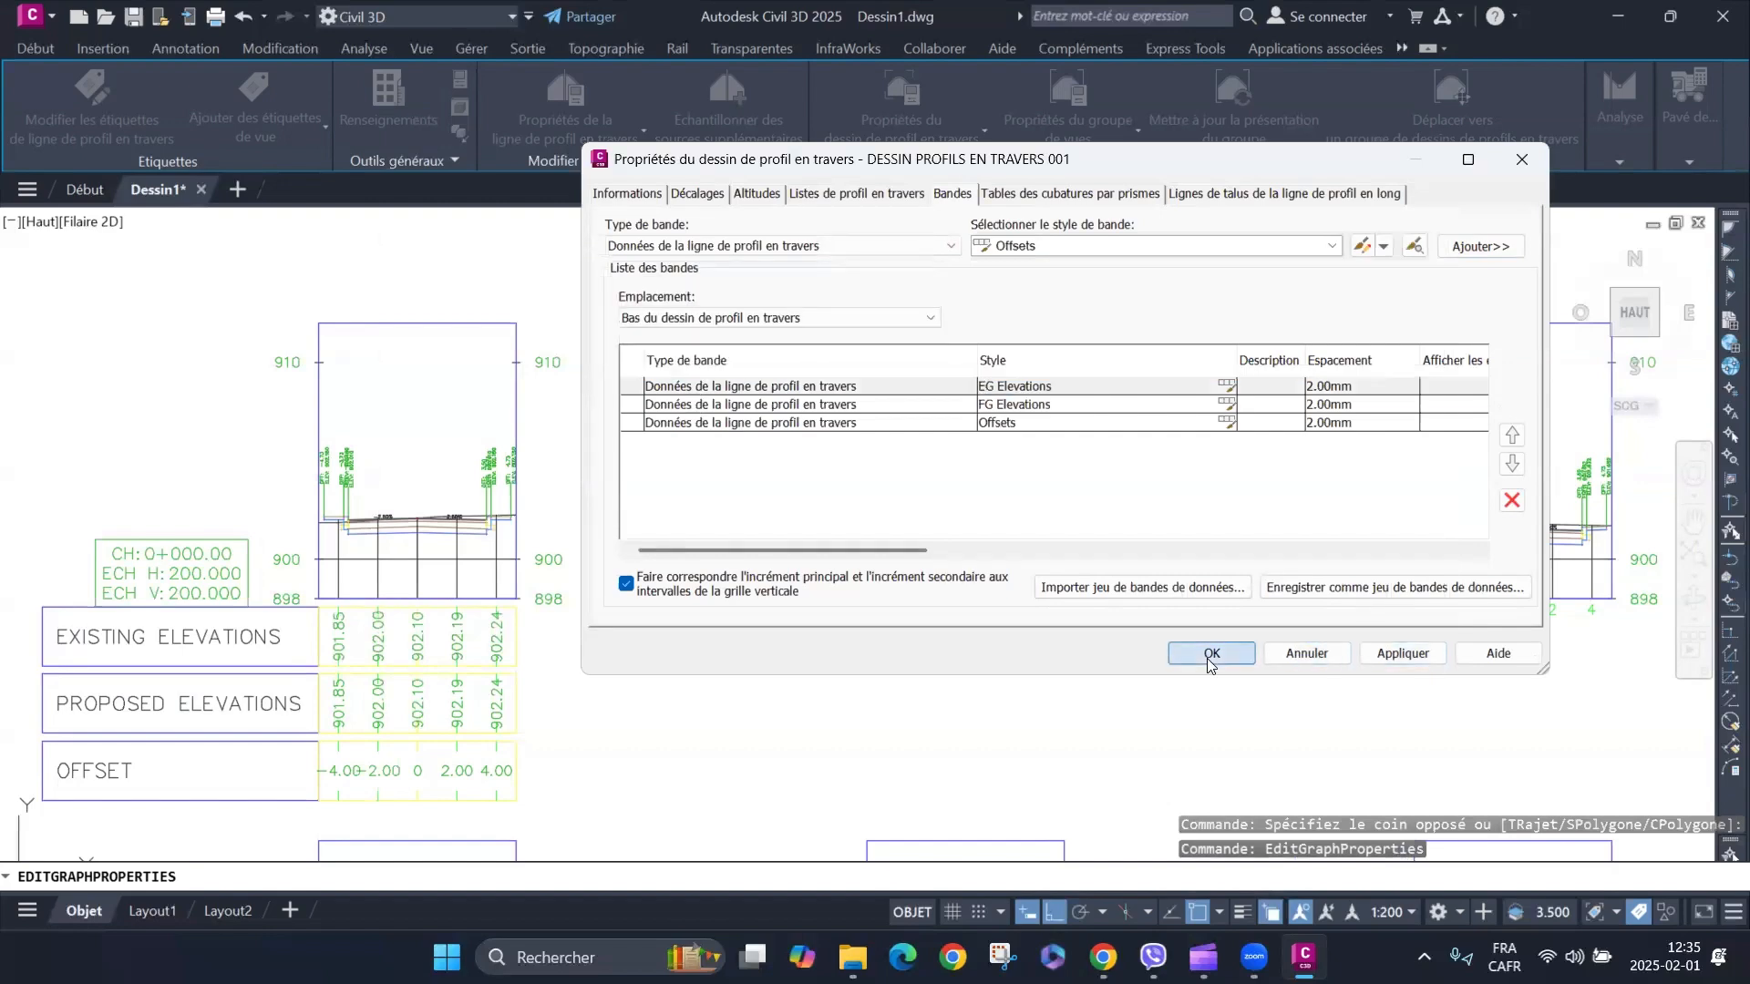
pyautogui.scroll(-6, 764, 418)
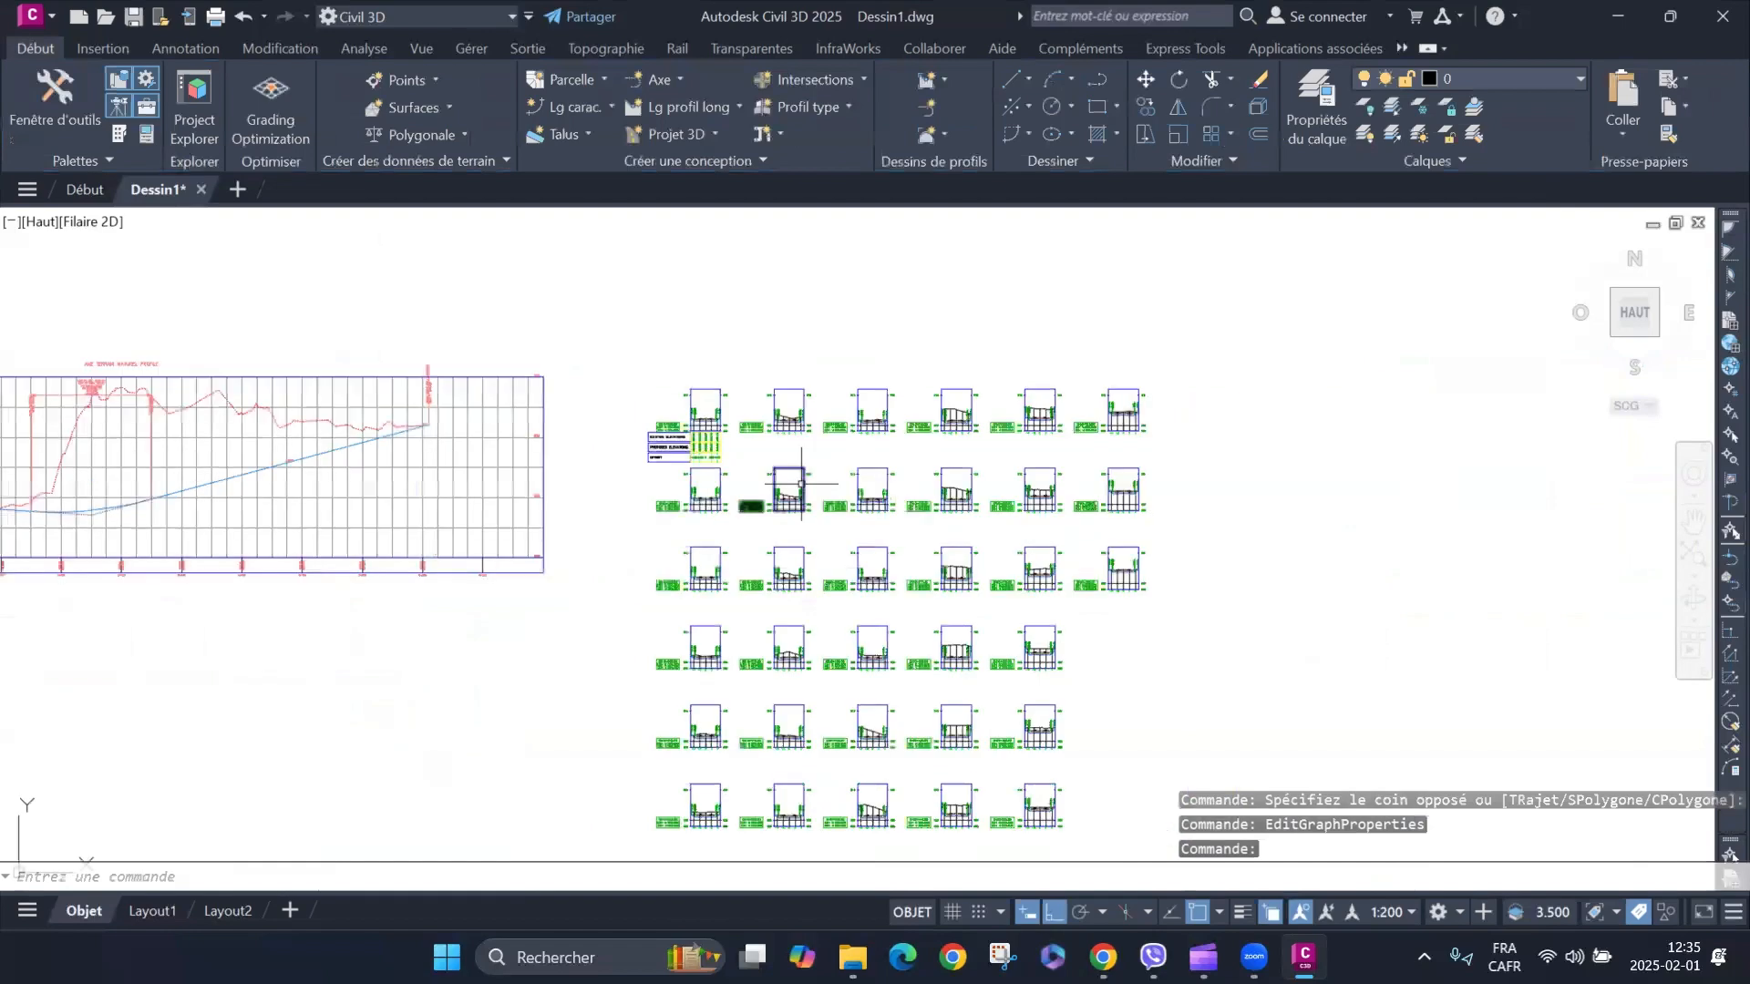
pyautogui.scroll(5, 632, 496)
pyautogui.scroll(-4, 688, 438)
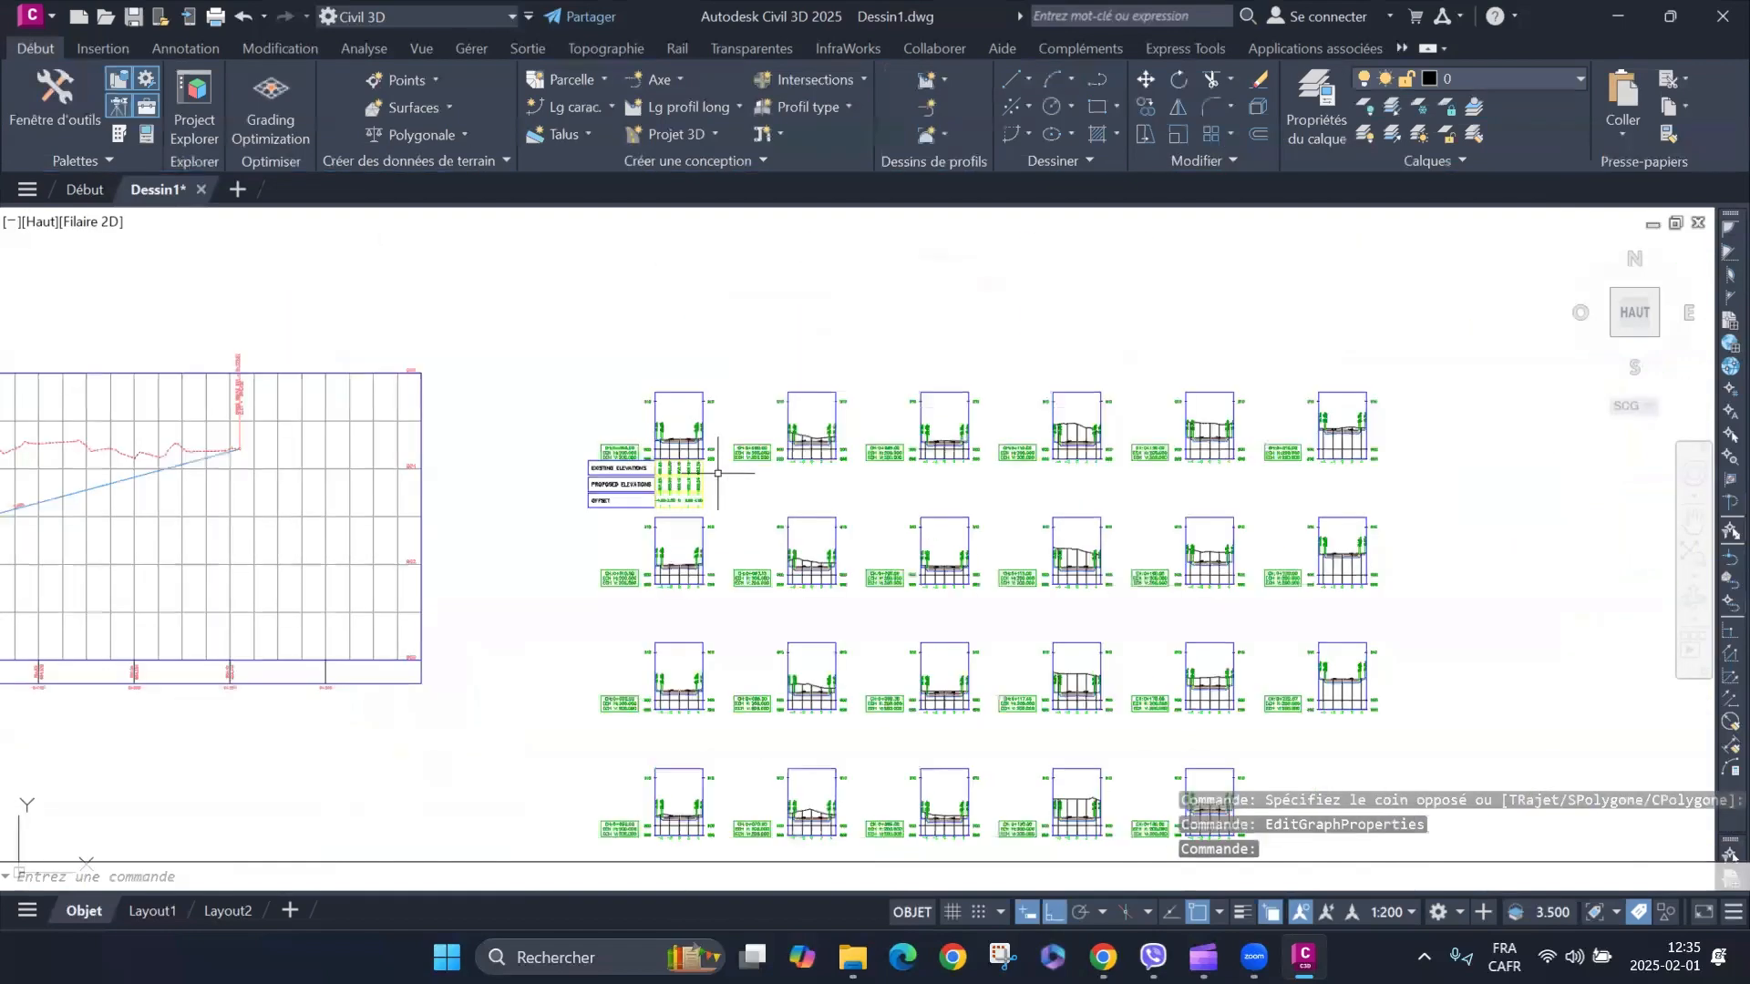
pyautogui.click(684, 391)
pyautogui.click(685, 390)
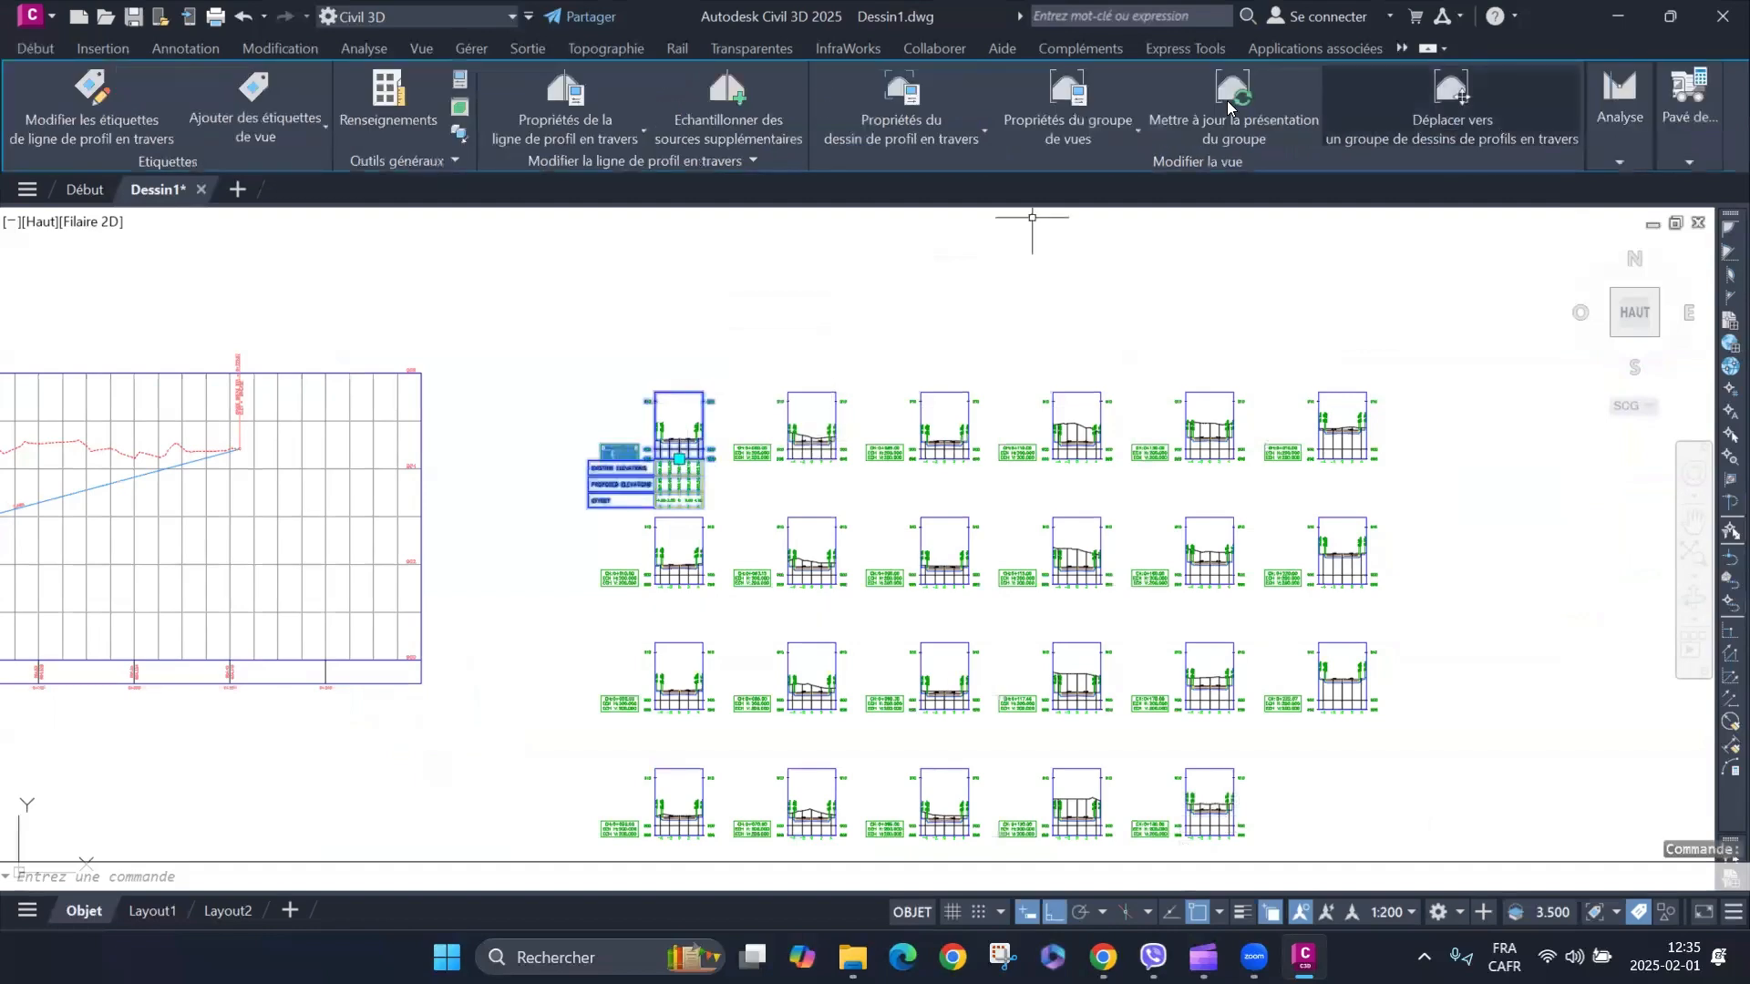
pyautogui.click(1217, 96)
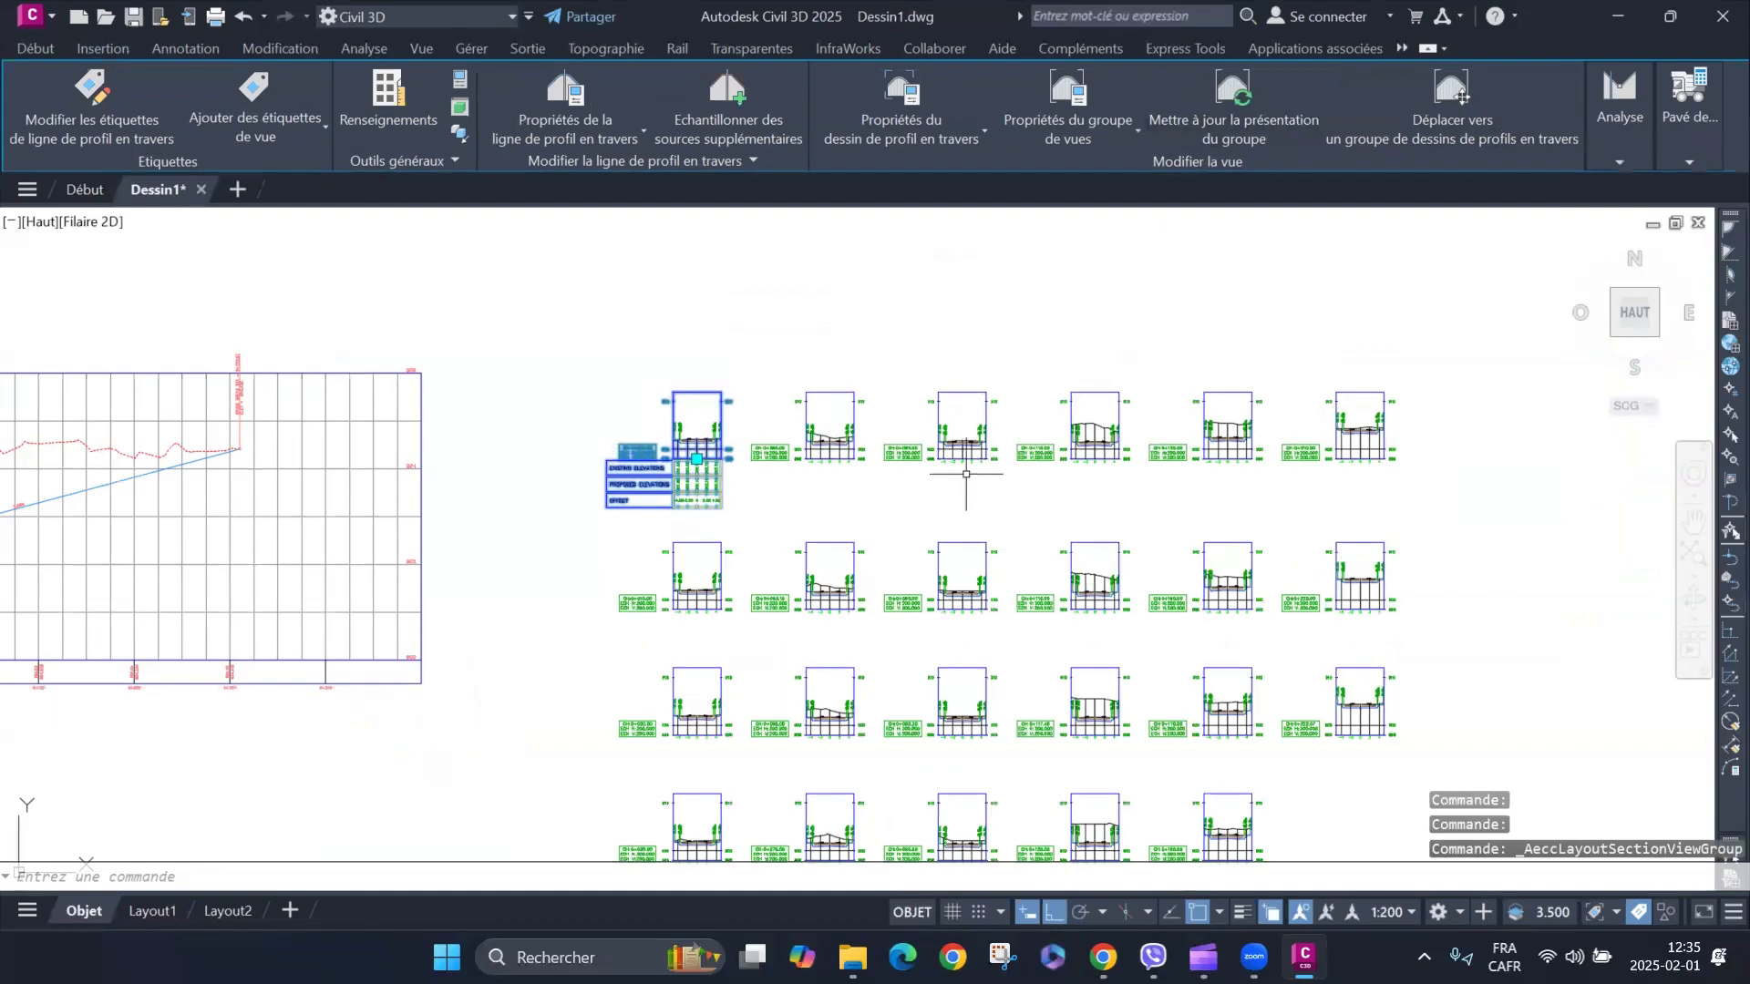
pyautogui.press('Escape')
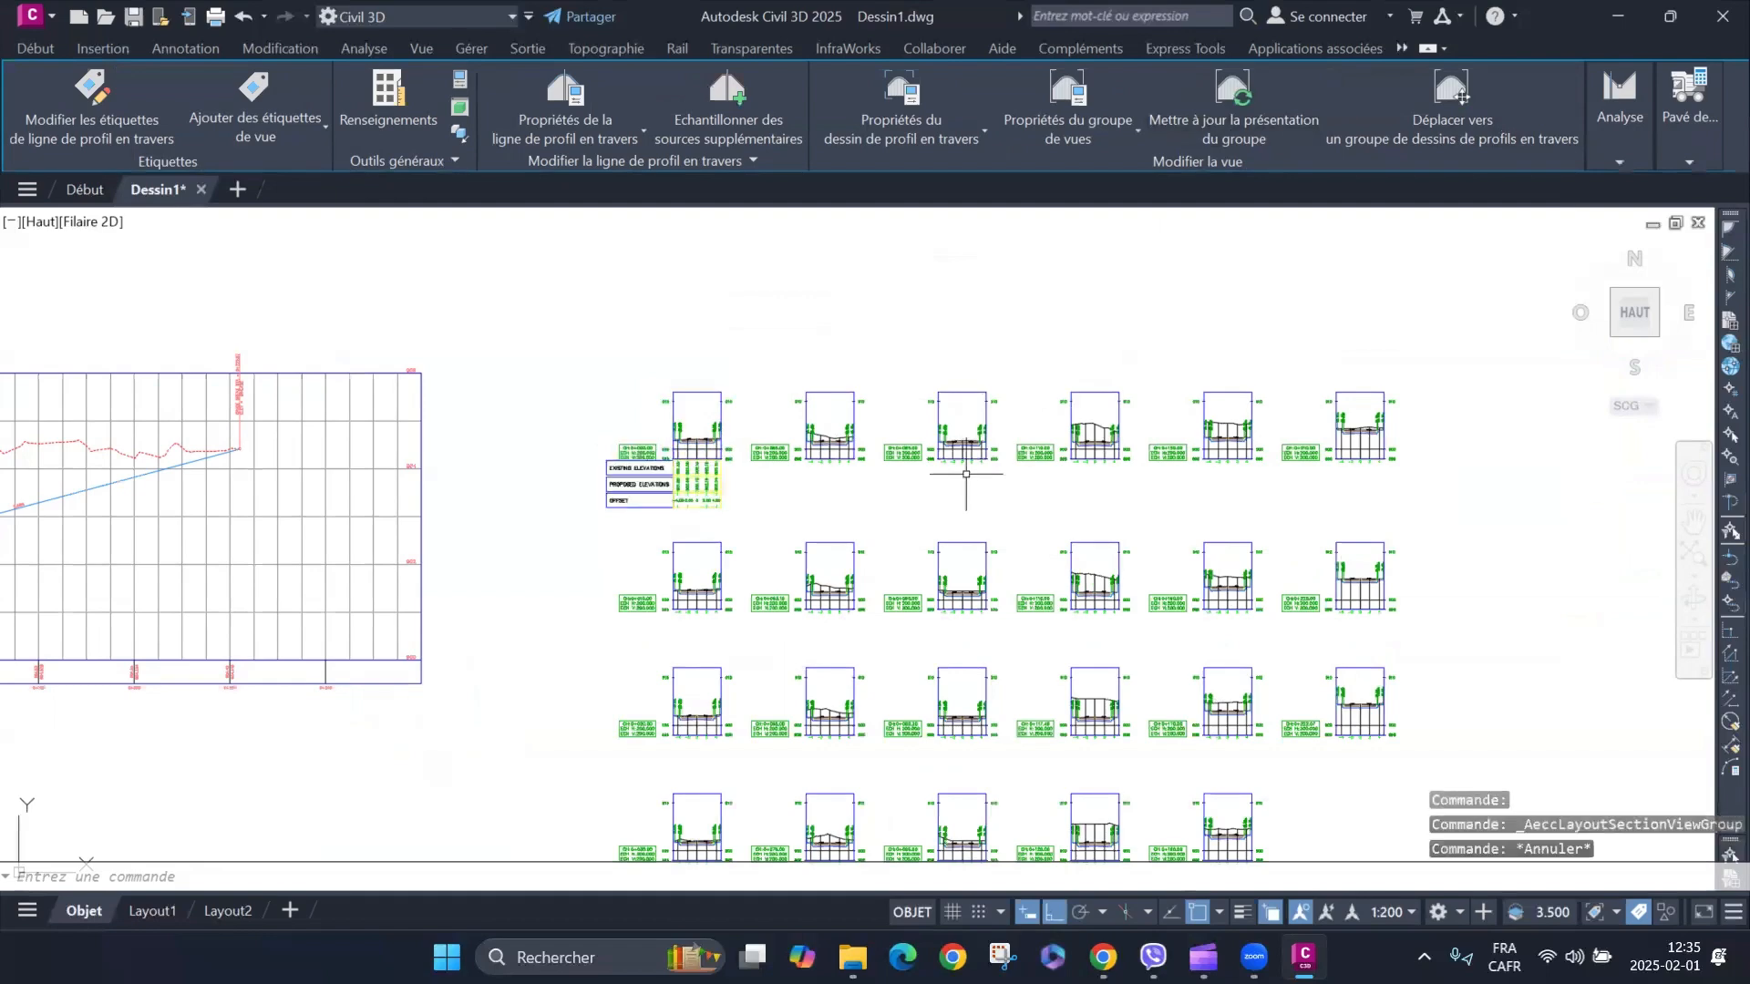
pyautogui.press('Escape')
pyautogui.press('Escape')
# In the section view group's properties, open the group's data band set and remove the Offsets Horizontal band.
pyautogui.scroll(2, 859, 432)
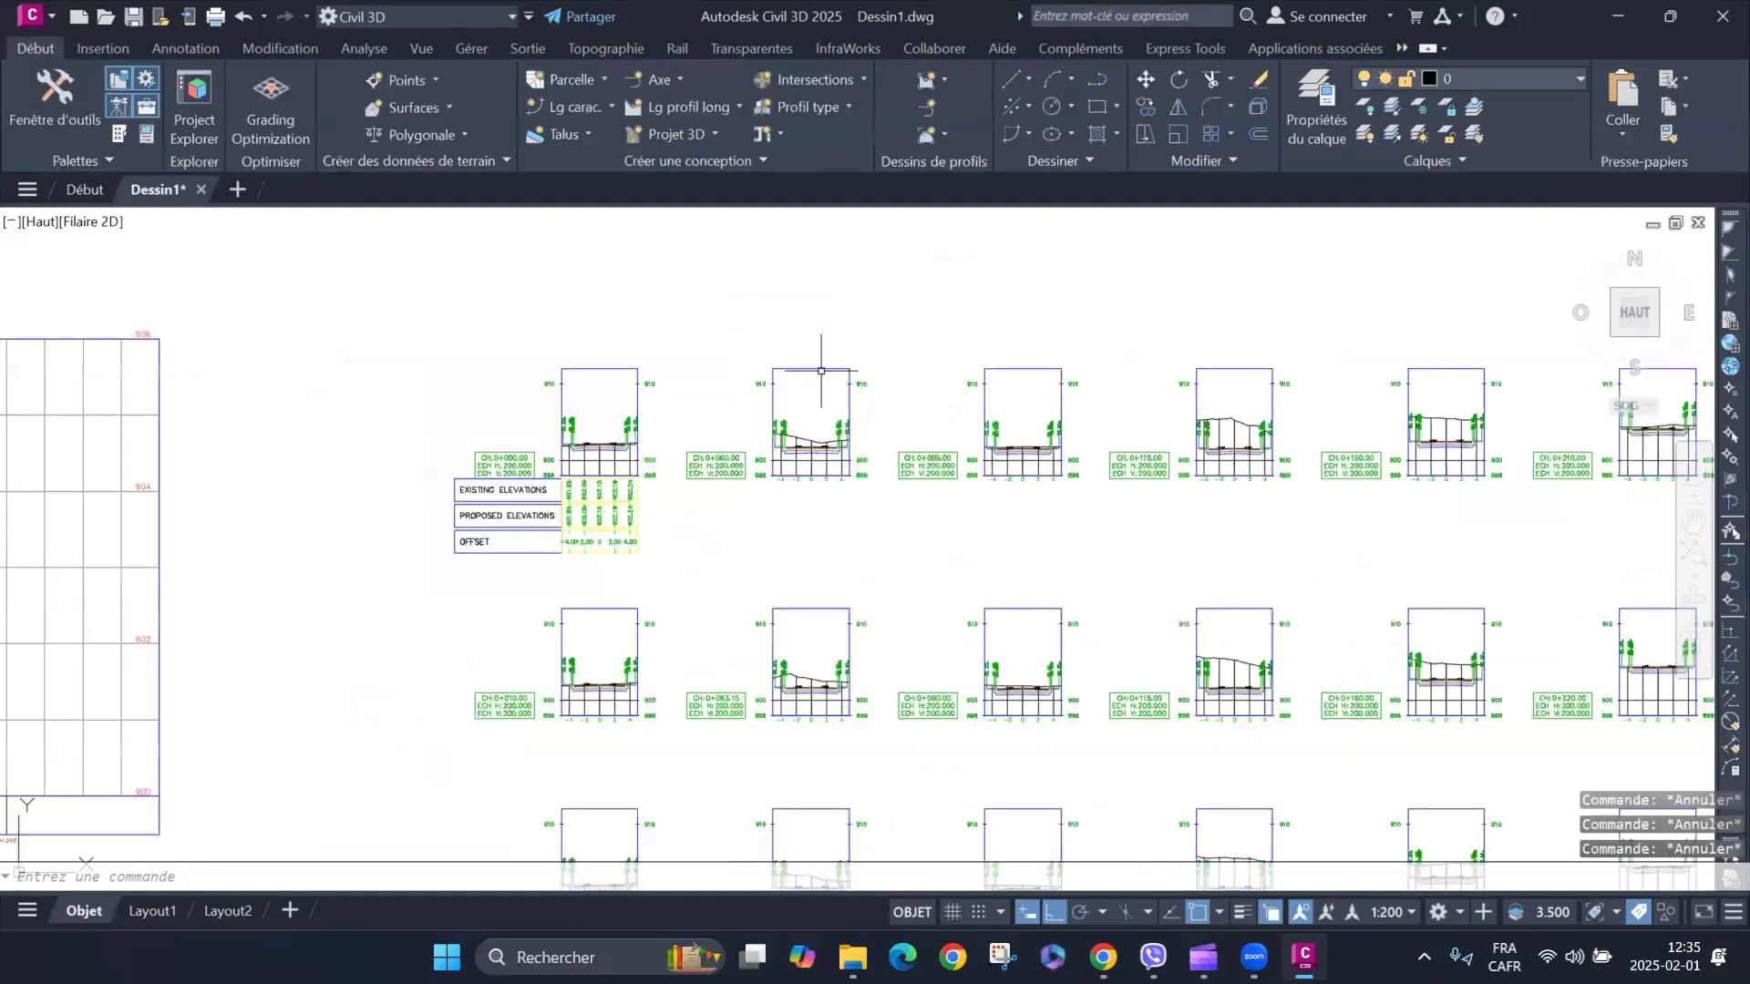
pyautogui.click(821, 371)
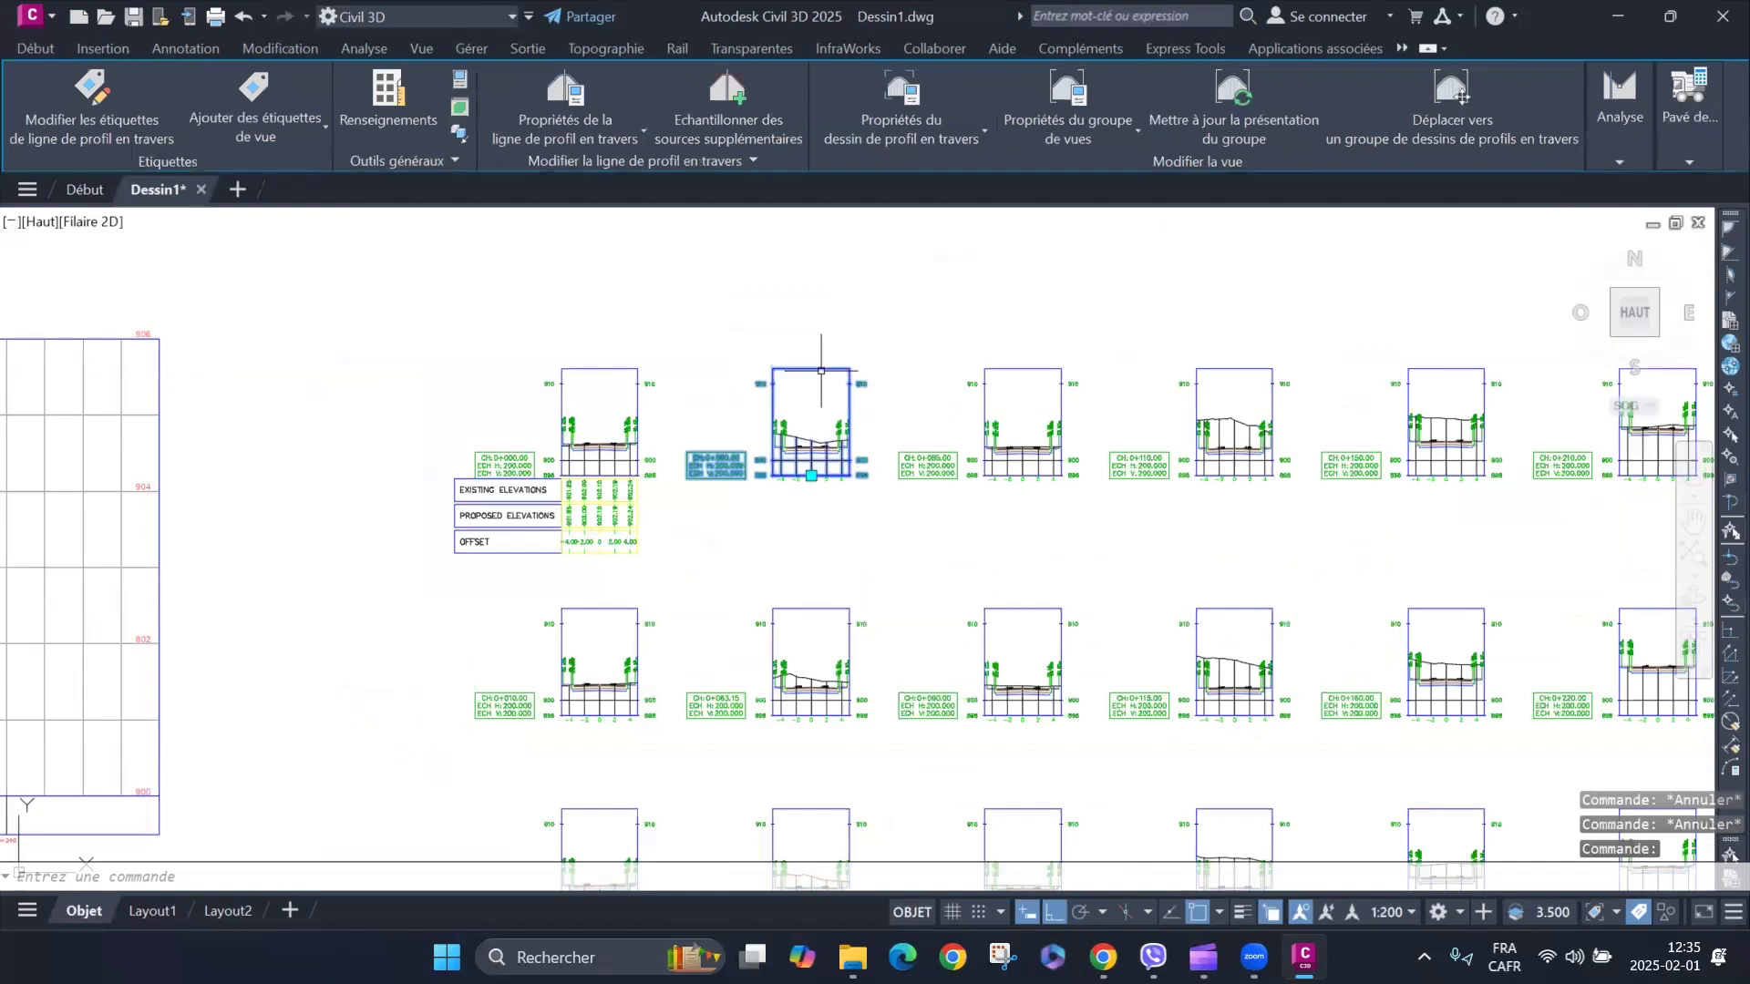
pyautogui.rightClick(821, 375)
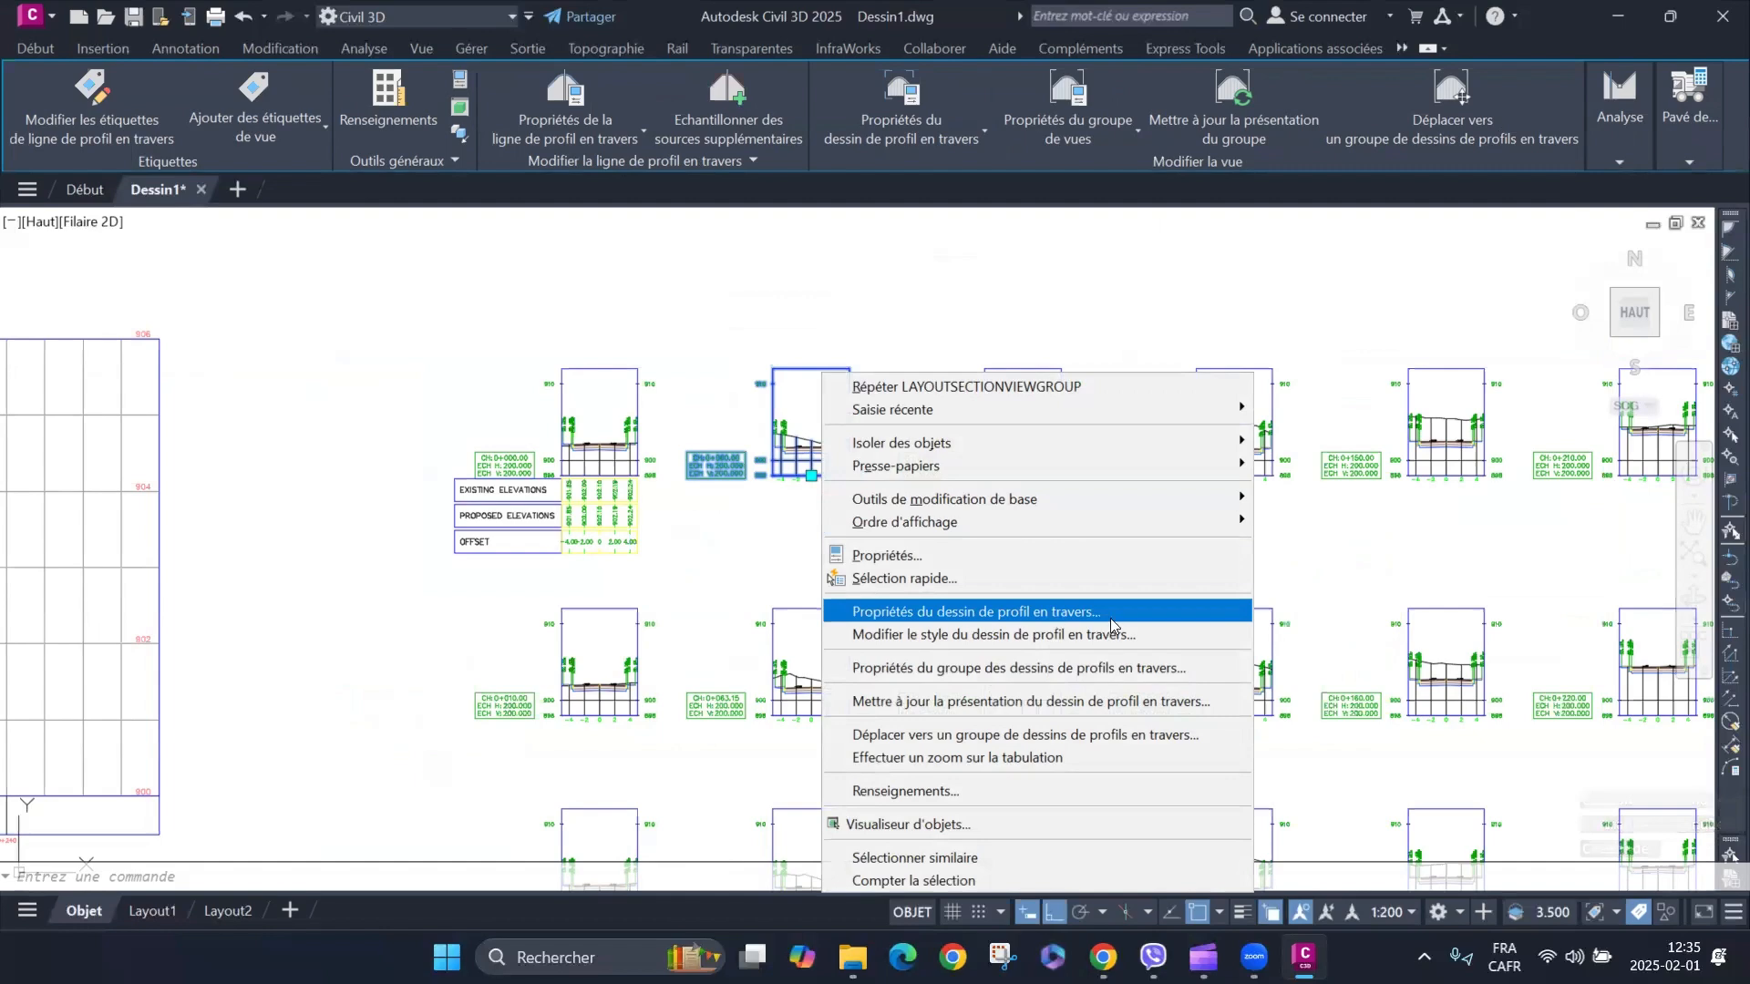
pyautogui.click(1119, 674)
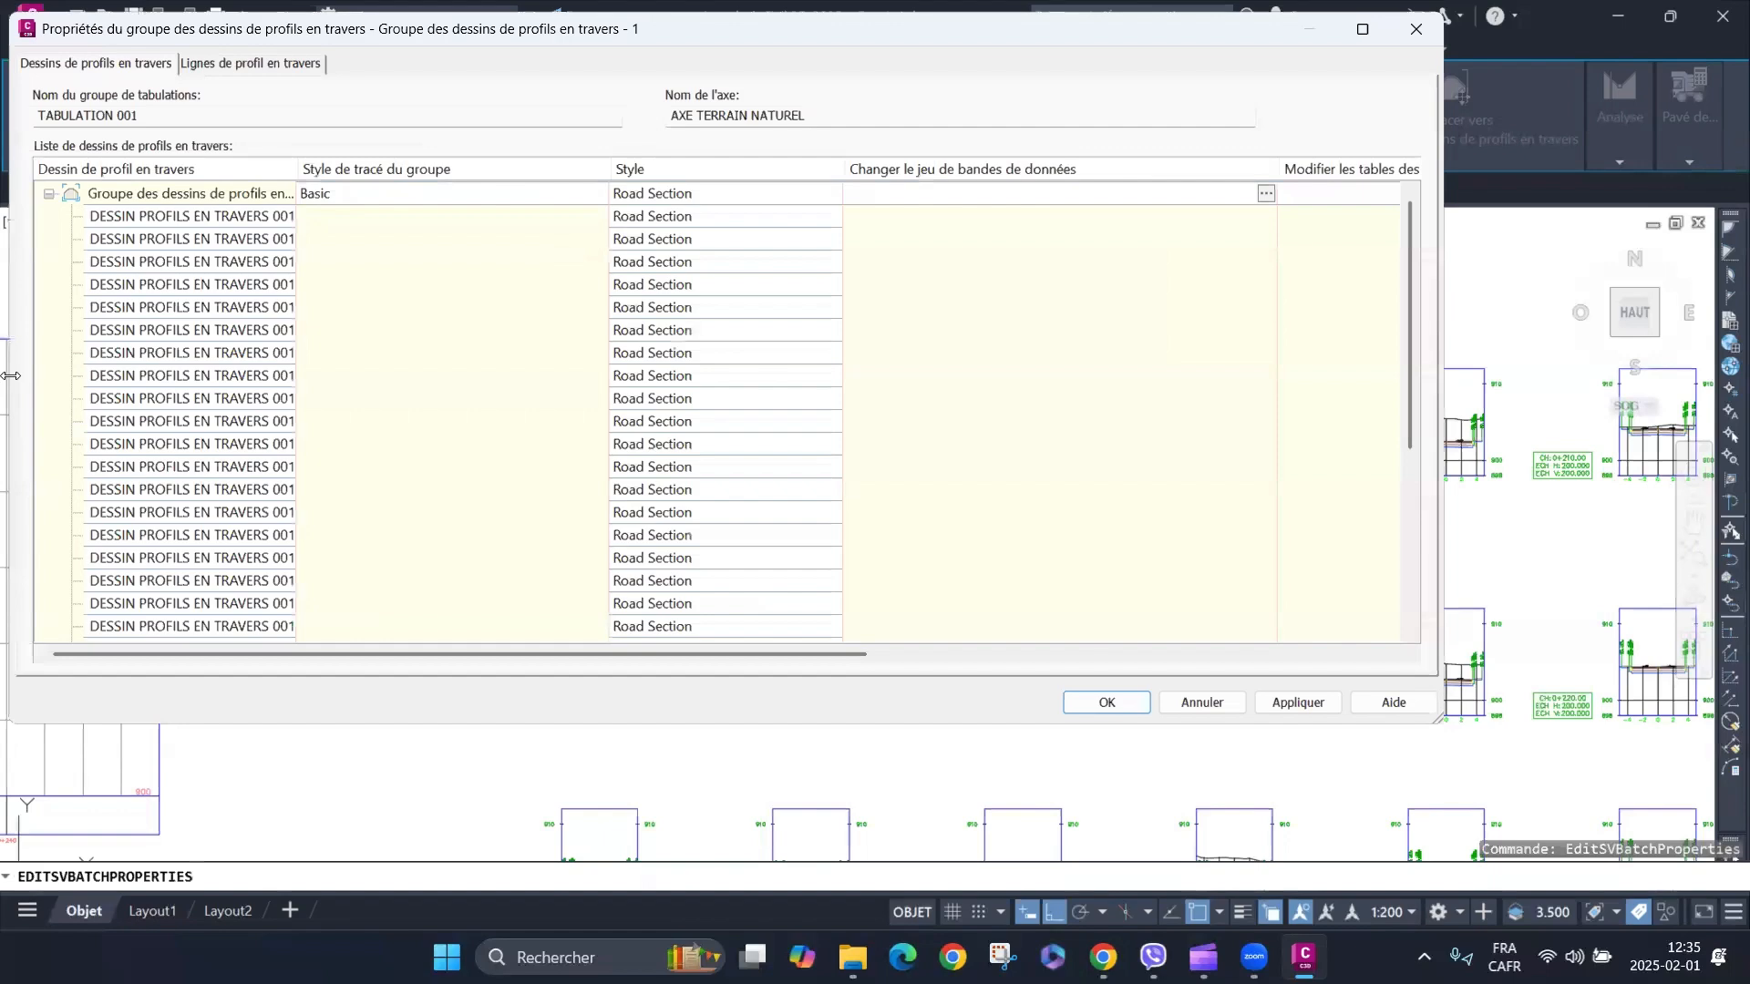
pyautogui.moveTo(10, 374); pyautogui.dragTo(697, 375)
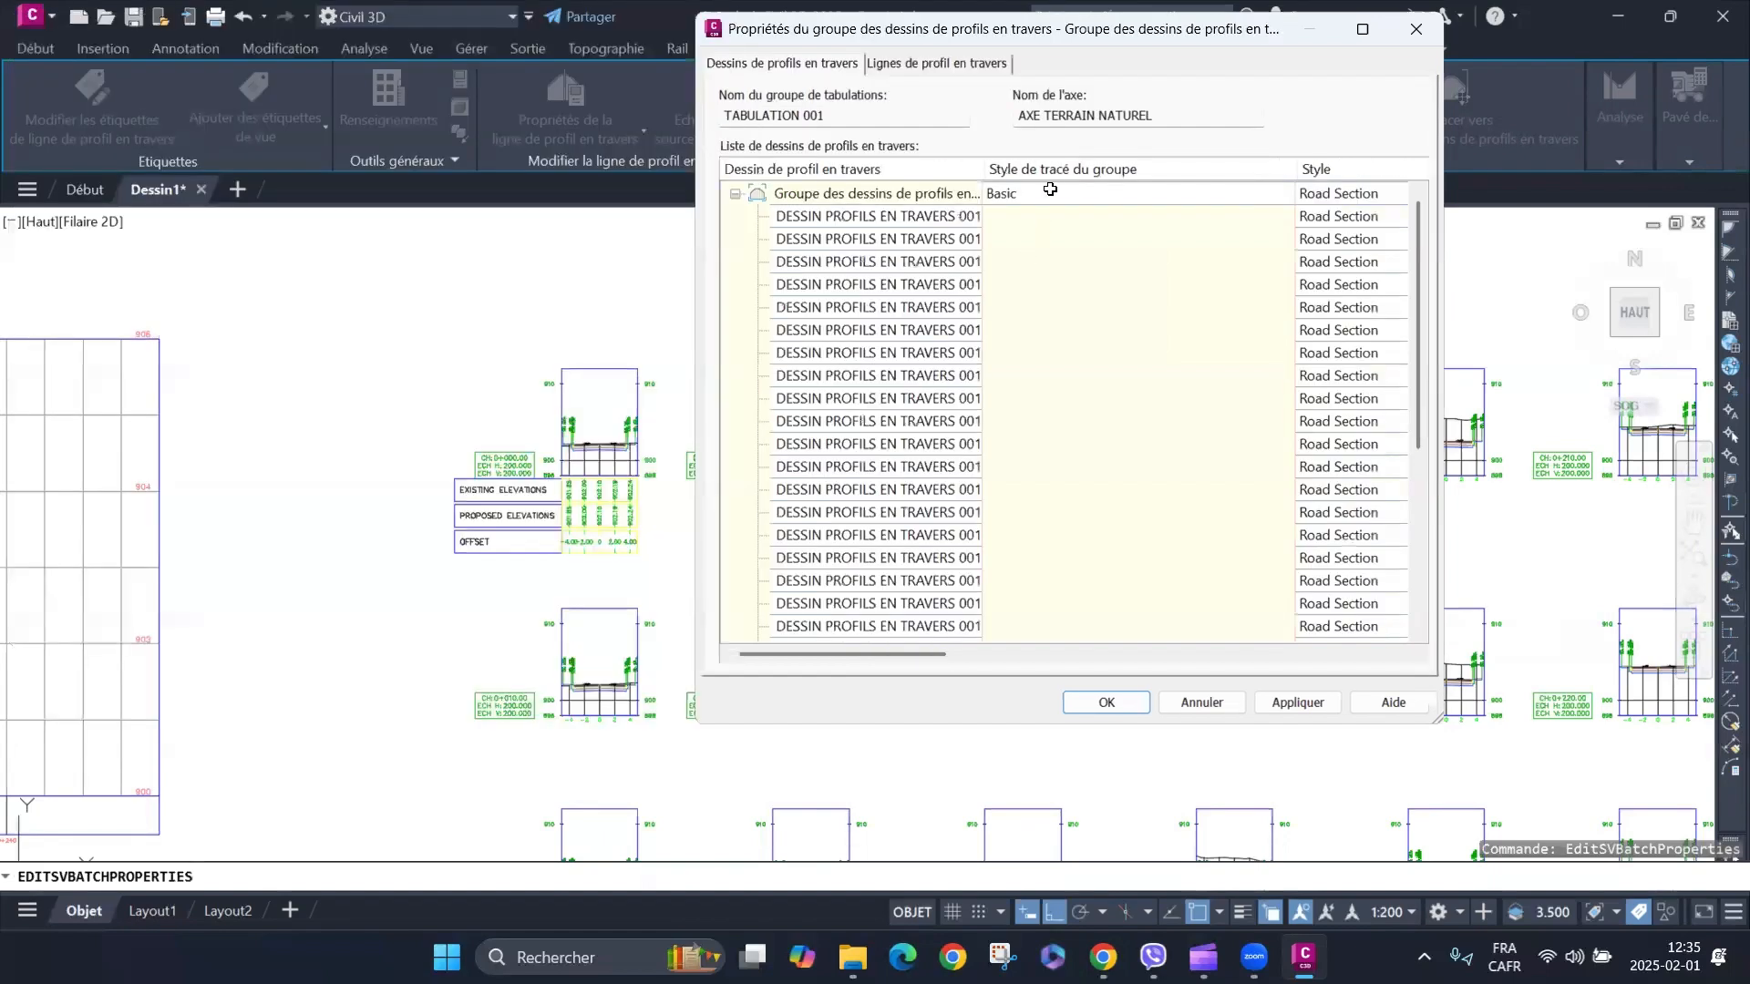
pyautogui.moveTo(895, 652); pyautogui.dragTo(1105, 586)
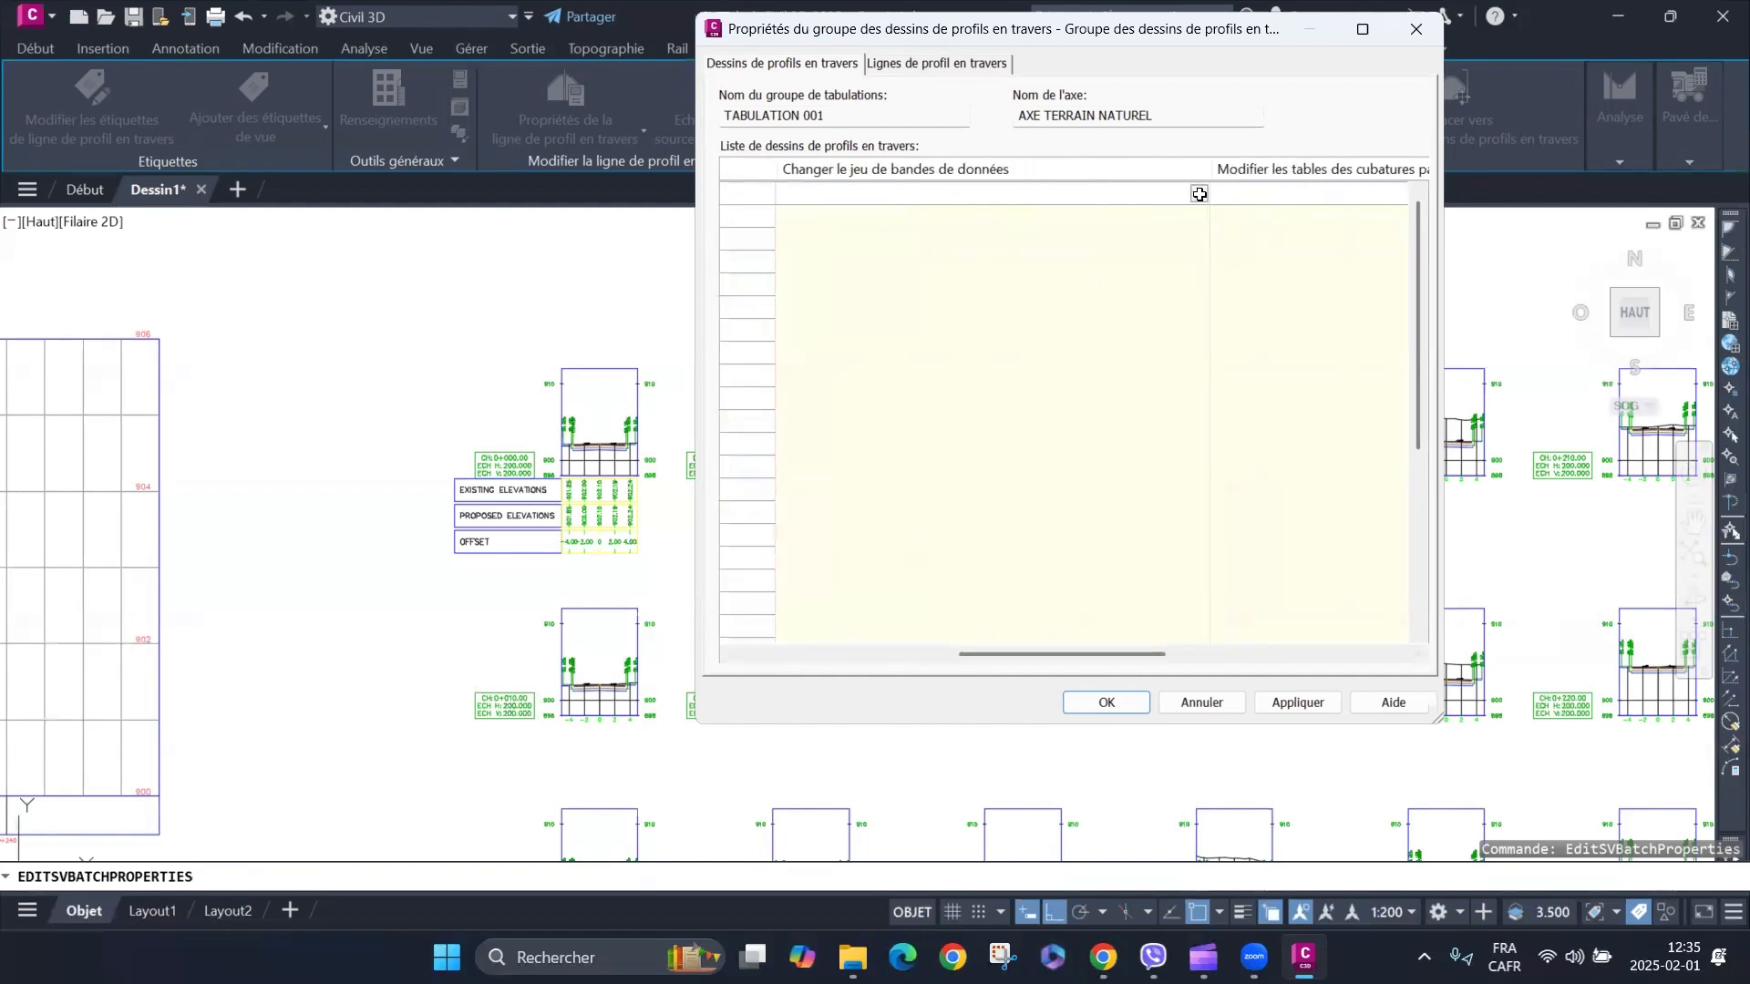
pyautogui.click(1200, 194)
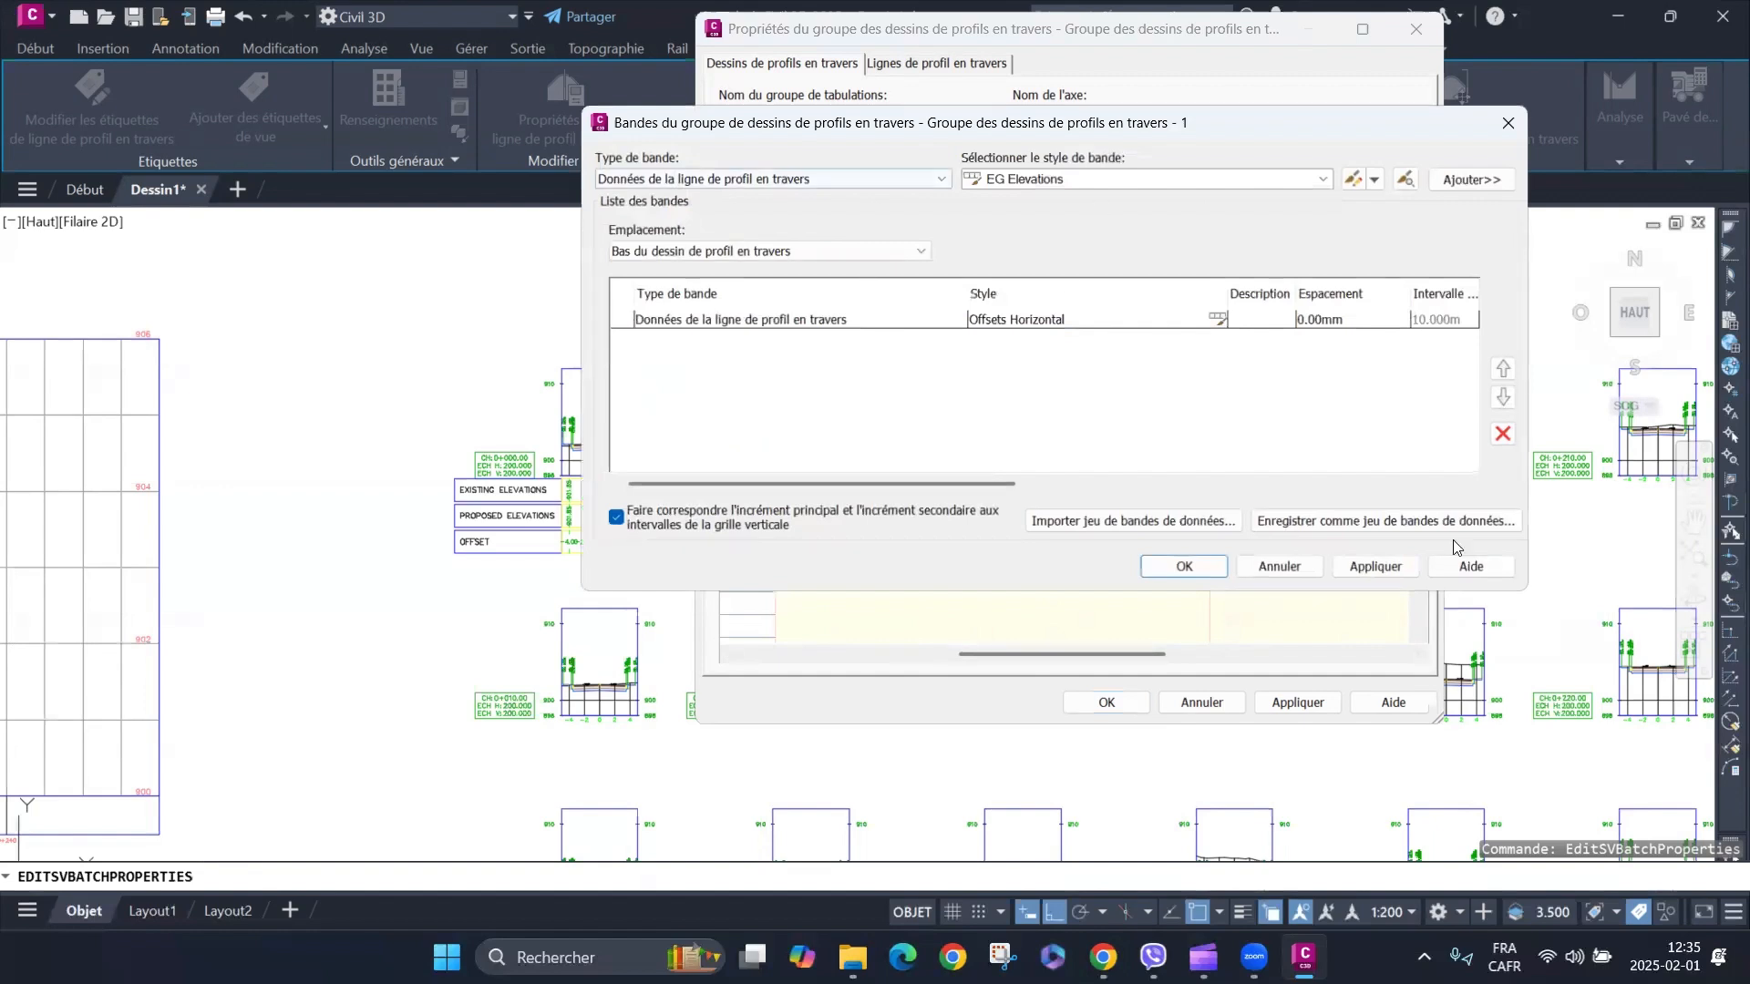
pyautogui.click(779, 321)
pyautogui.click(1503, 435)
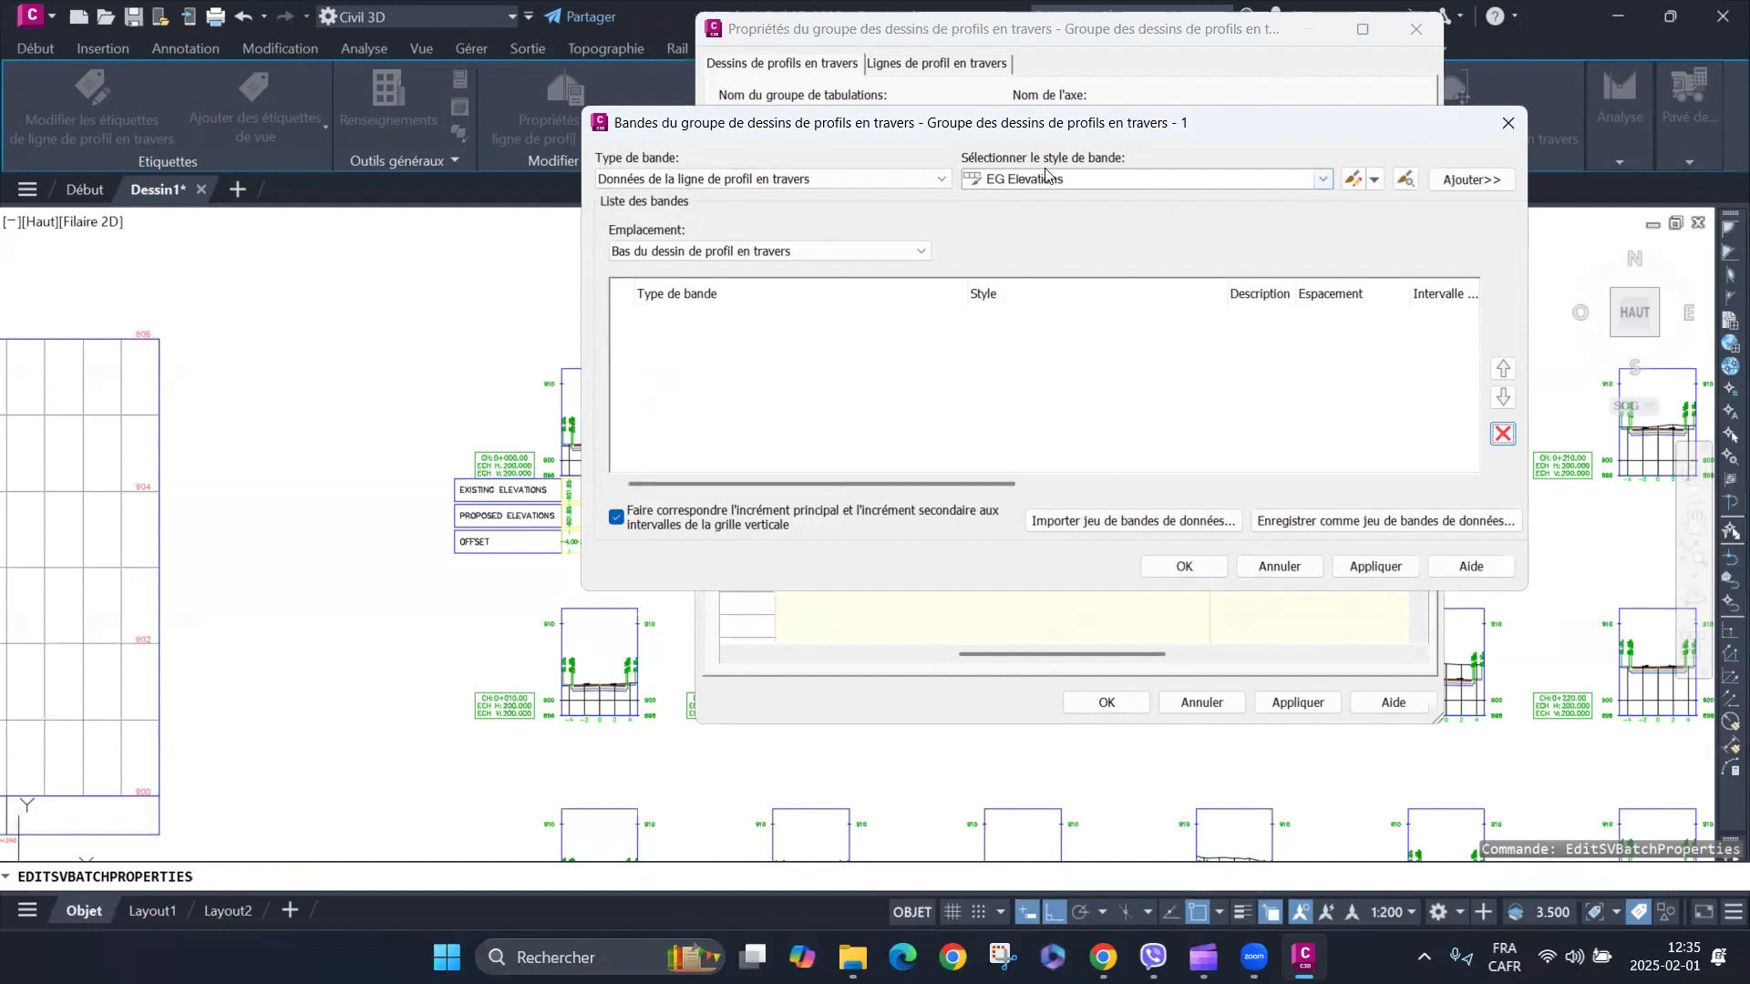
# Add EG Elevations, FG Elevations and Offsets section data bands below the views in the group's band set and apply them.
pyautogui.click(1462, 190)
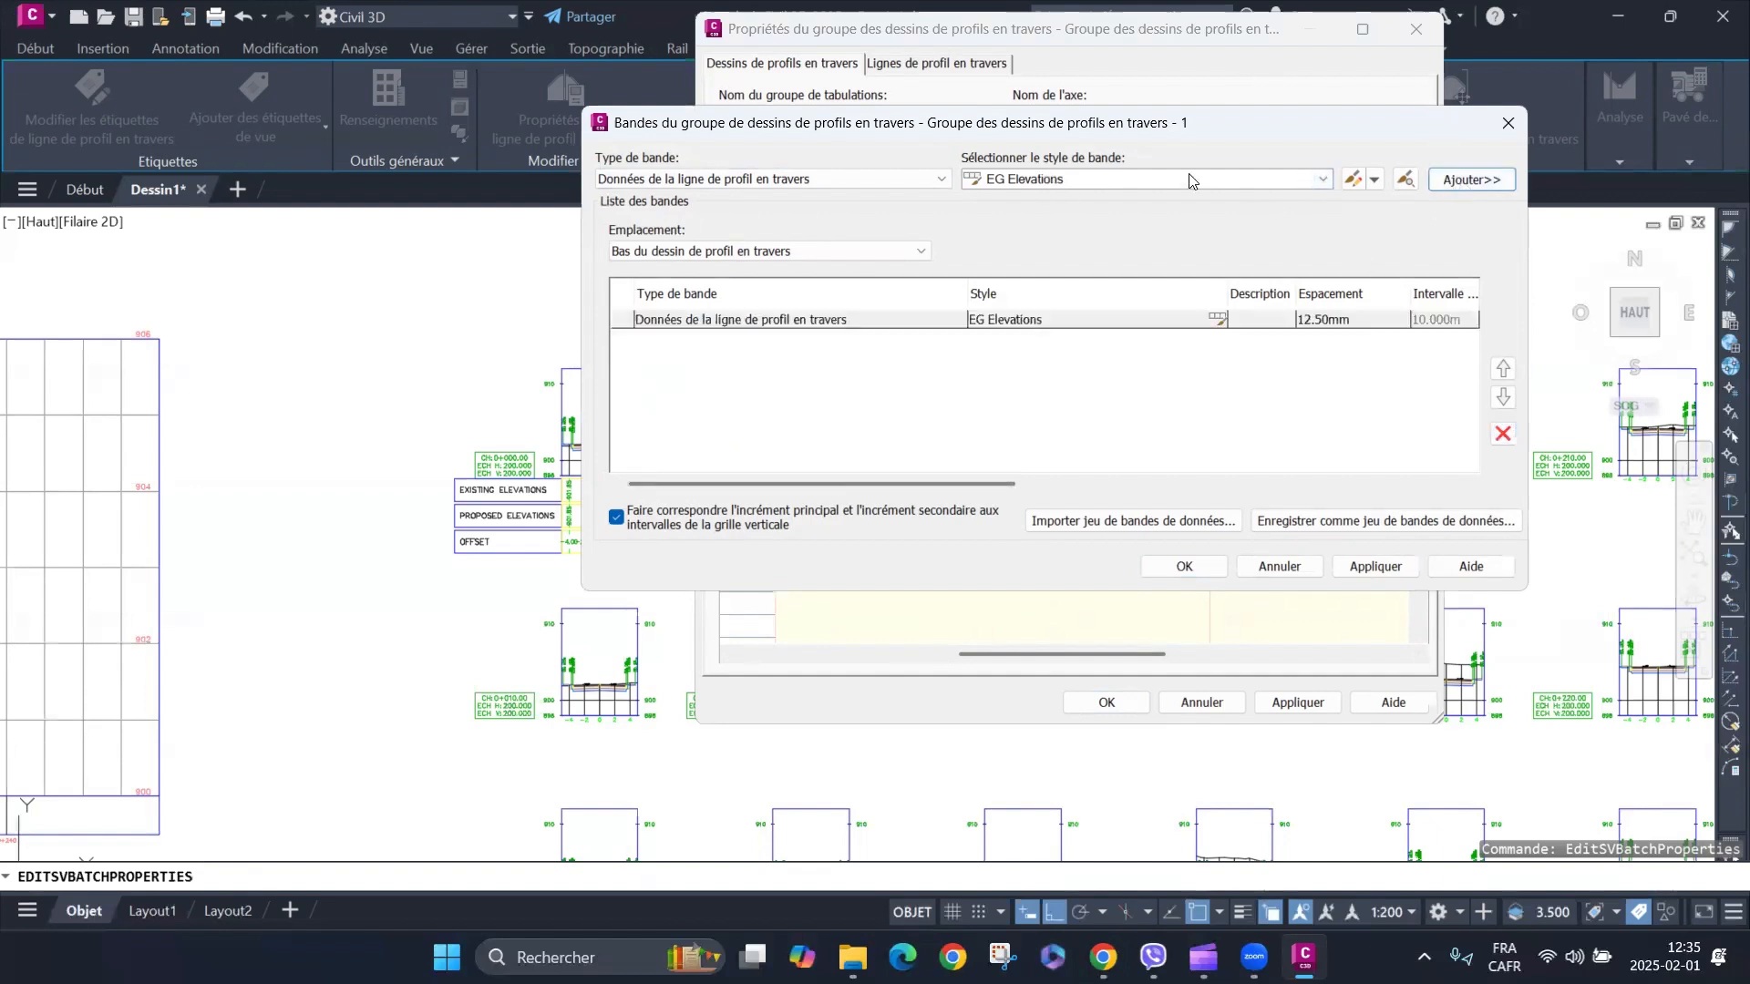
pyautogui.click(1320, 181)
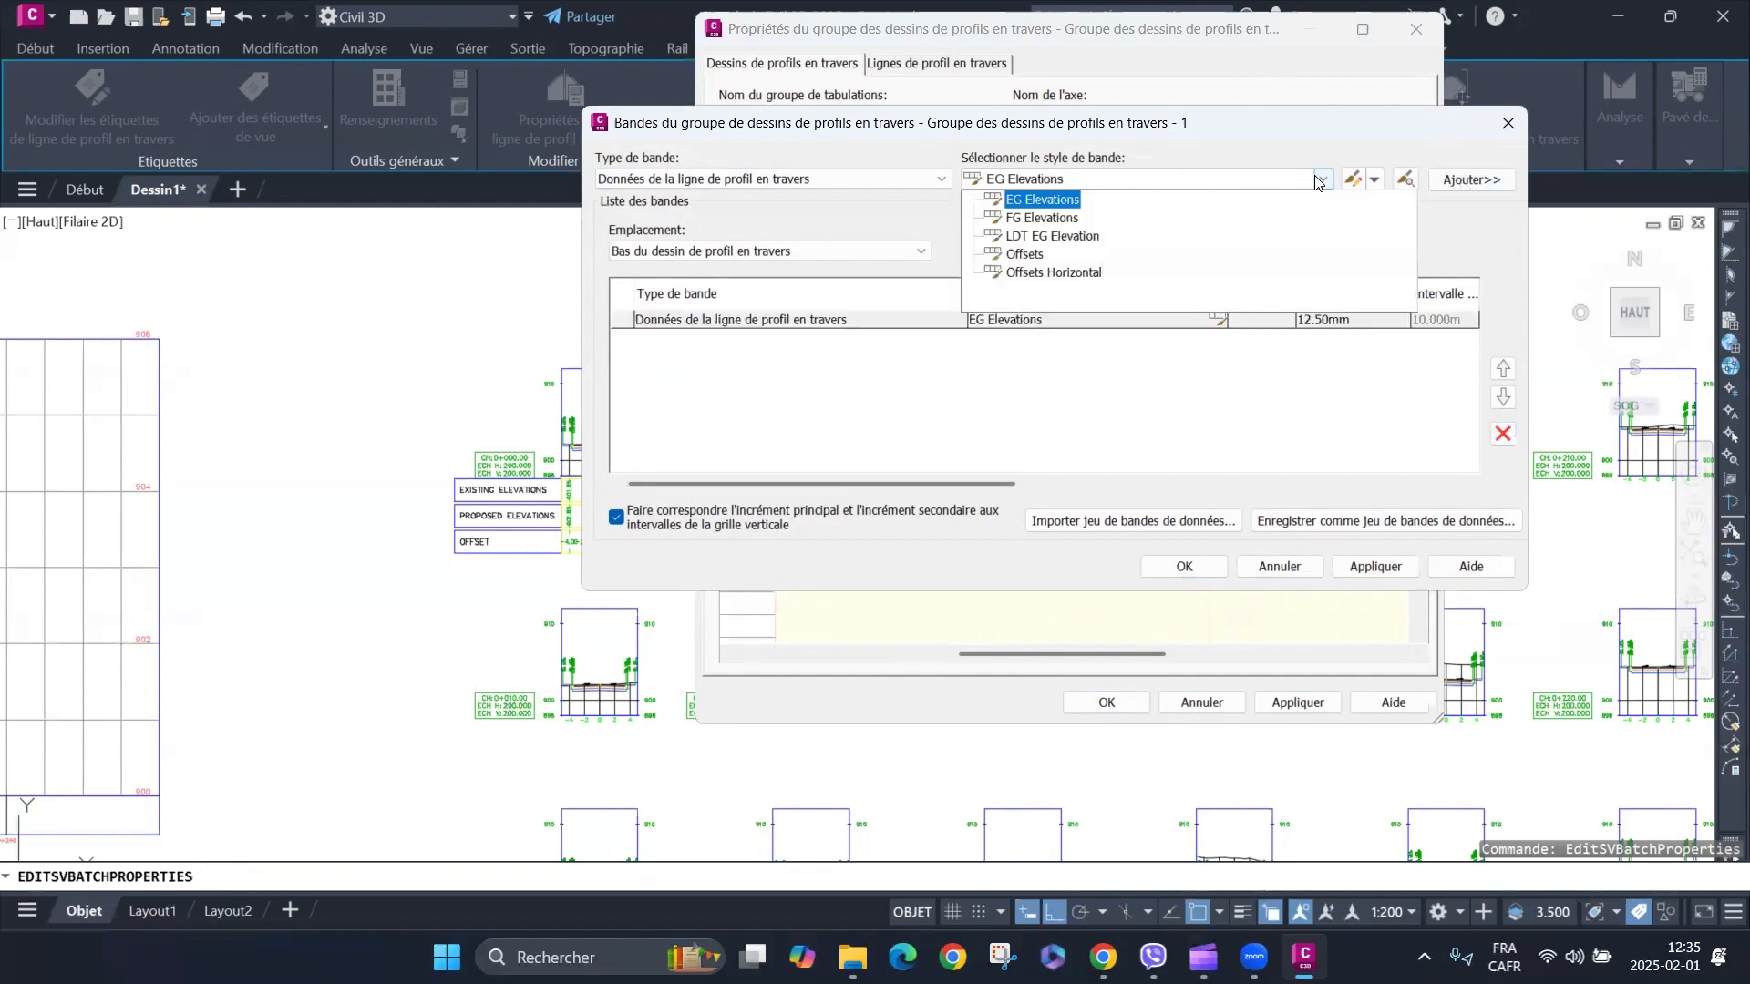
pyautogui.click(1085, 219)
pyautogui.click(1470, 179)
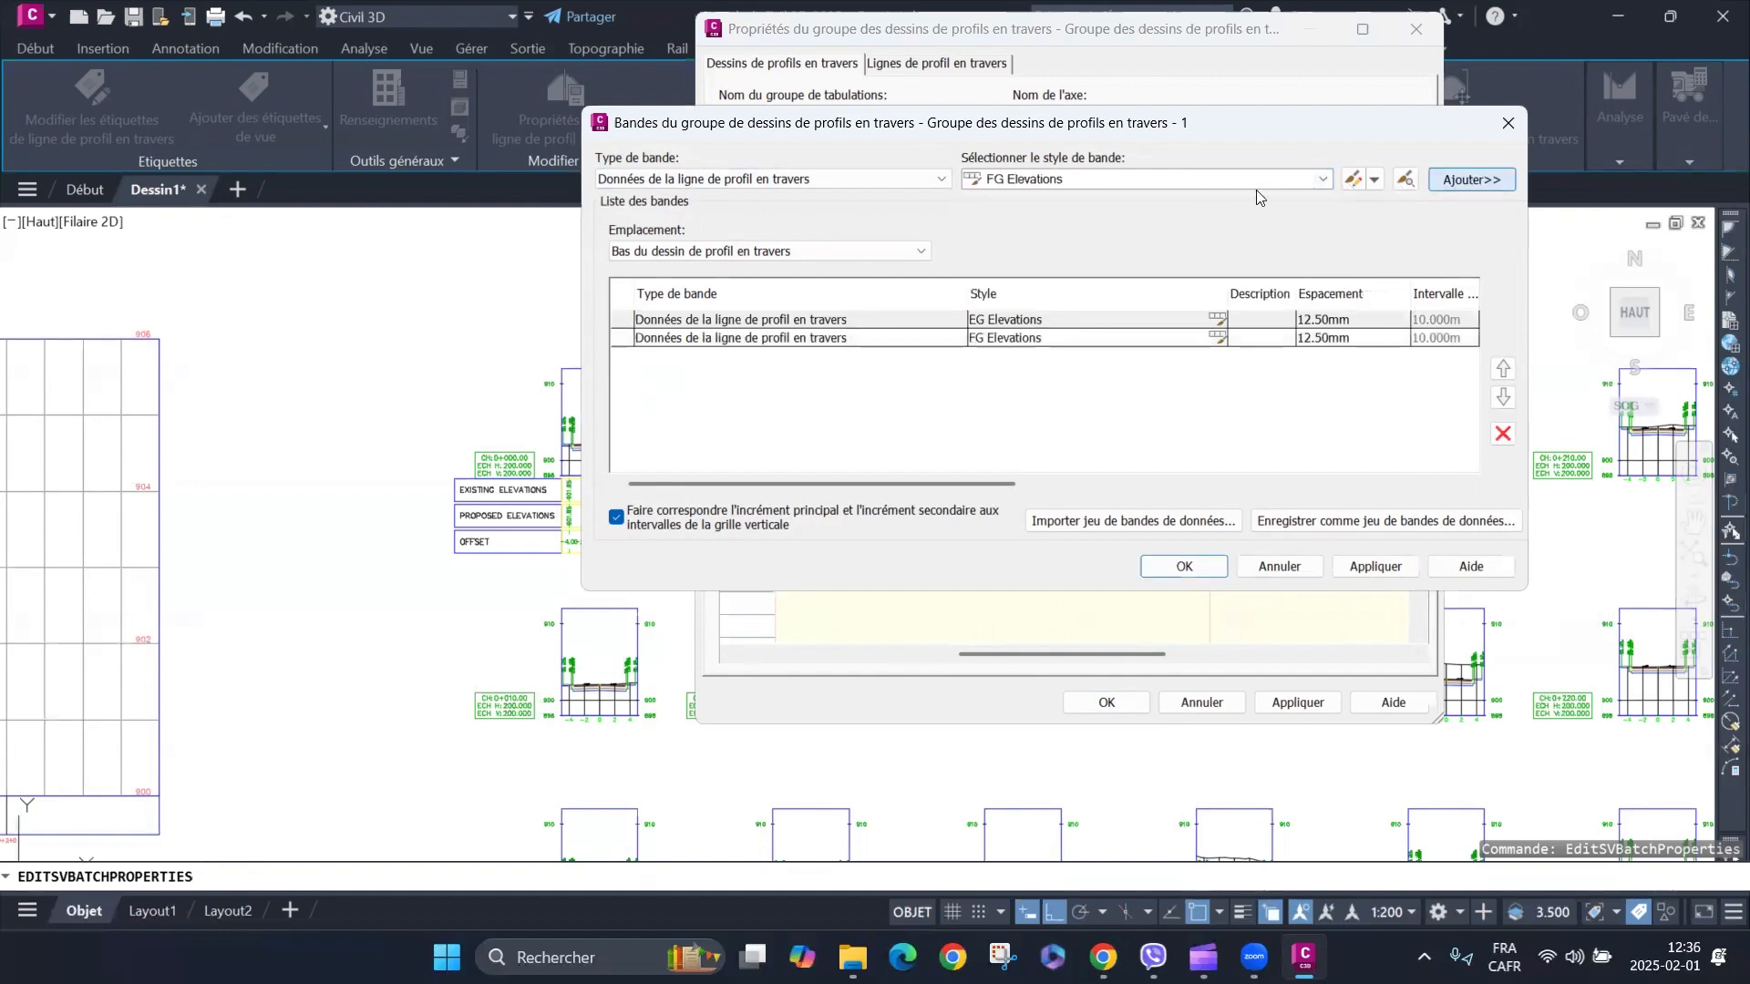
pyautogui.click(1322, 179)
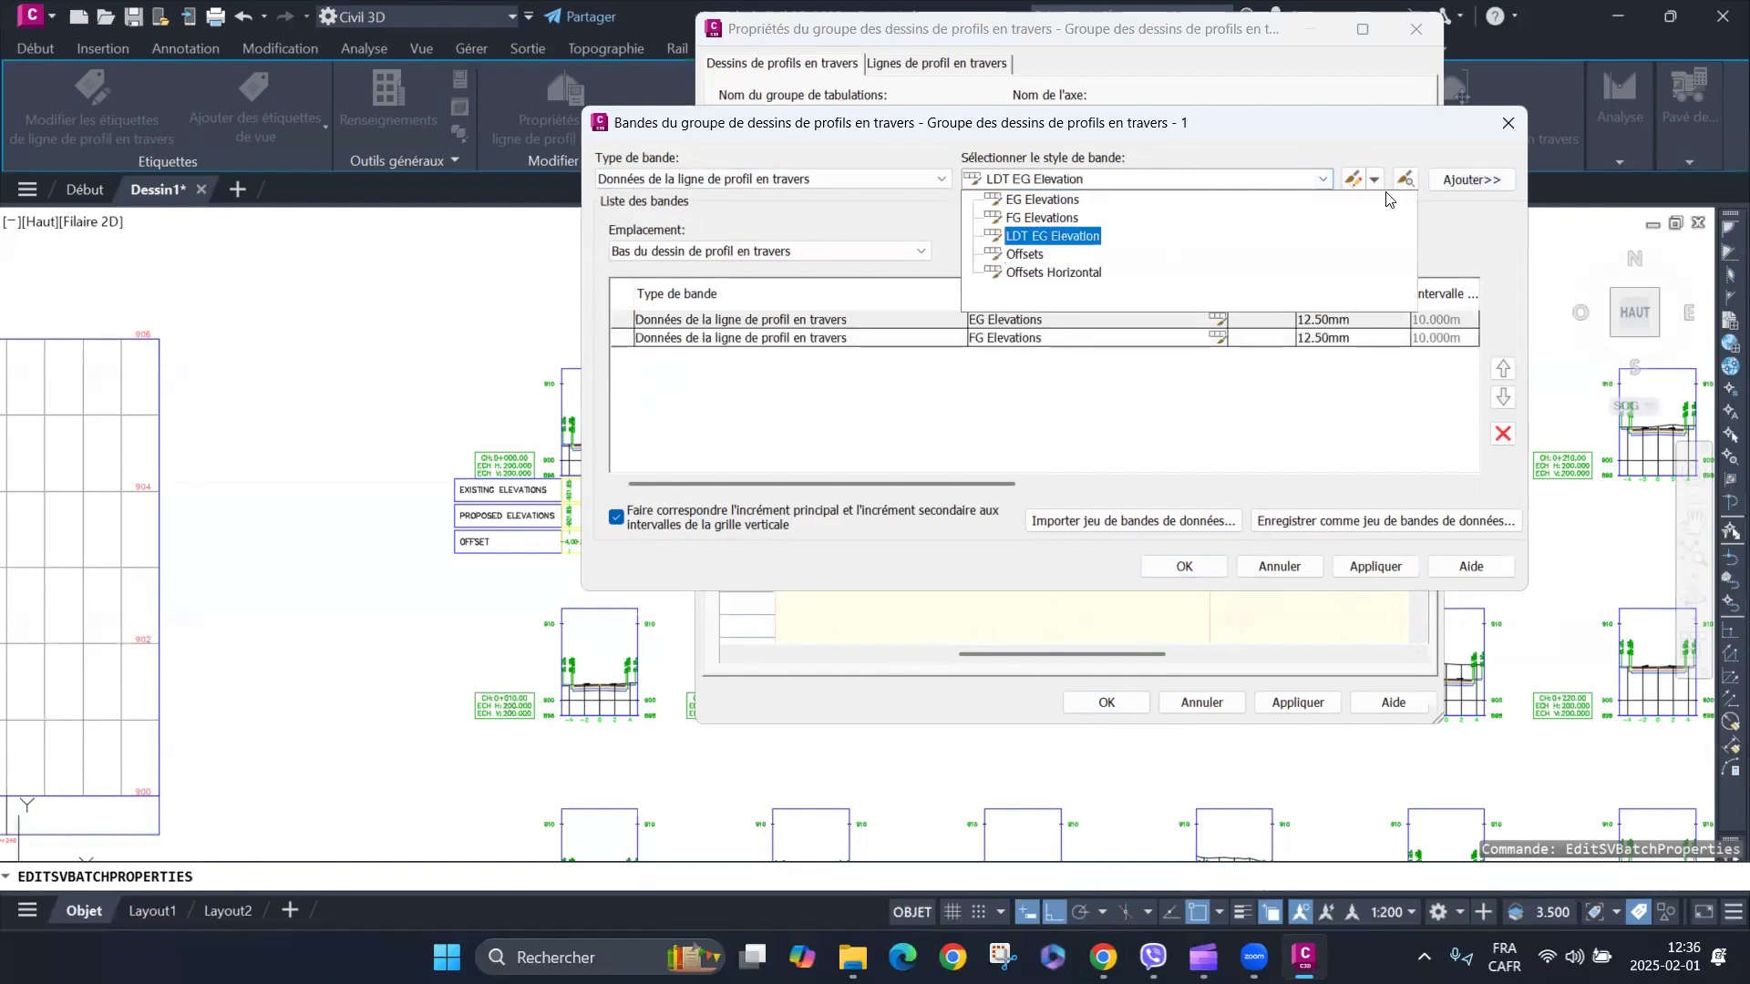
pyautogui.click(1037, 256)
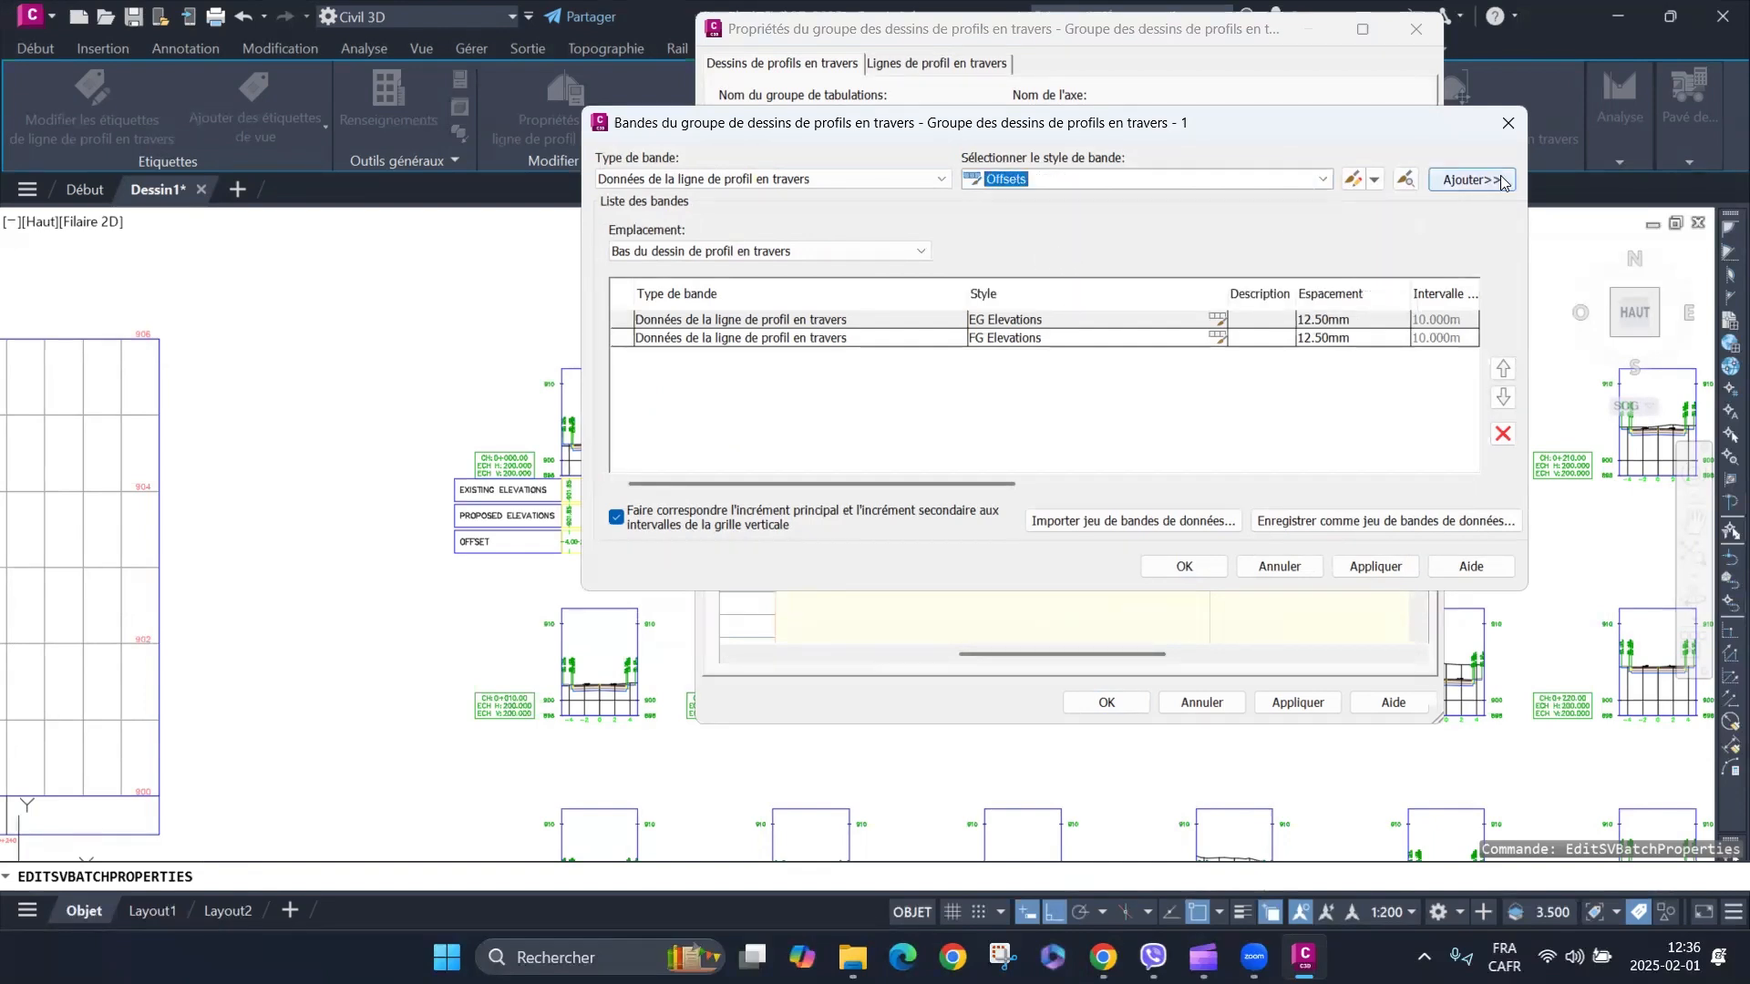
pyautogui.click(1471, 180)
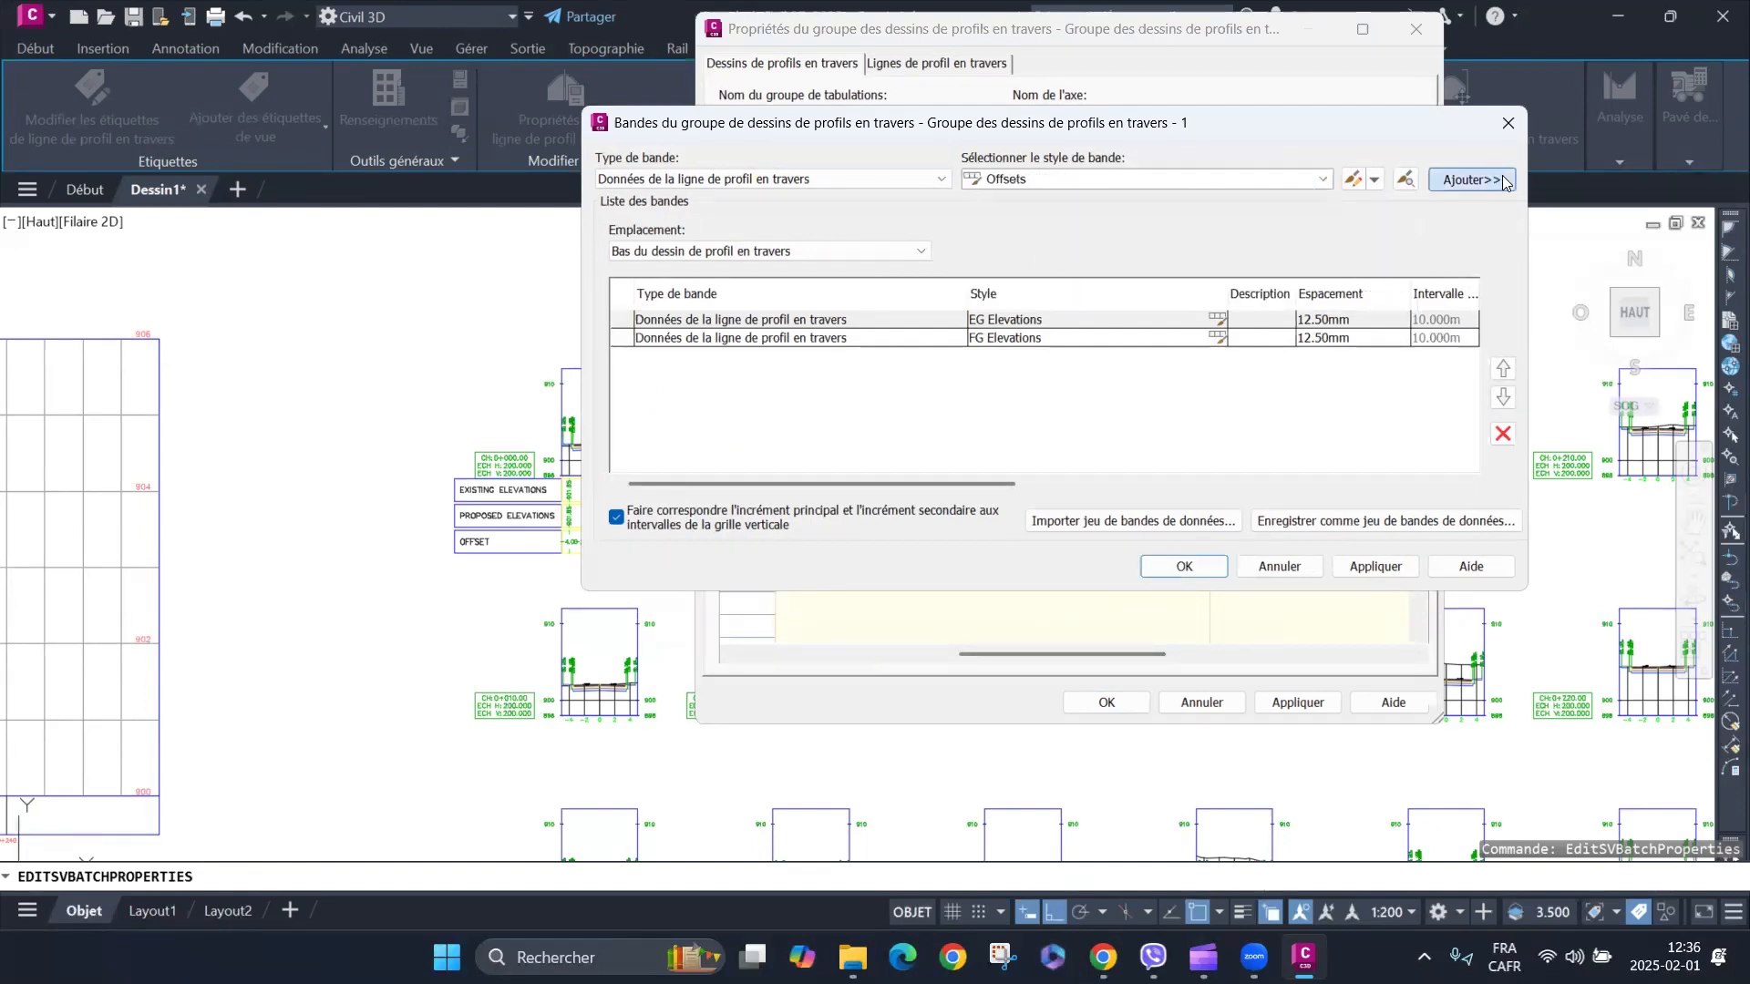
pyautogui.click(1338, 576)
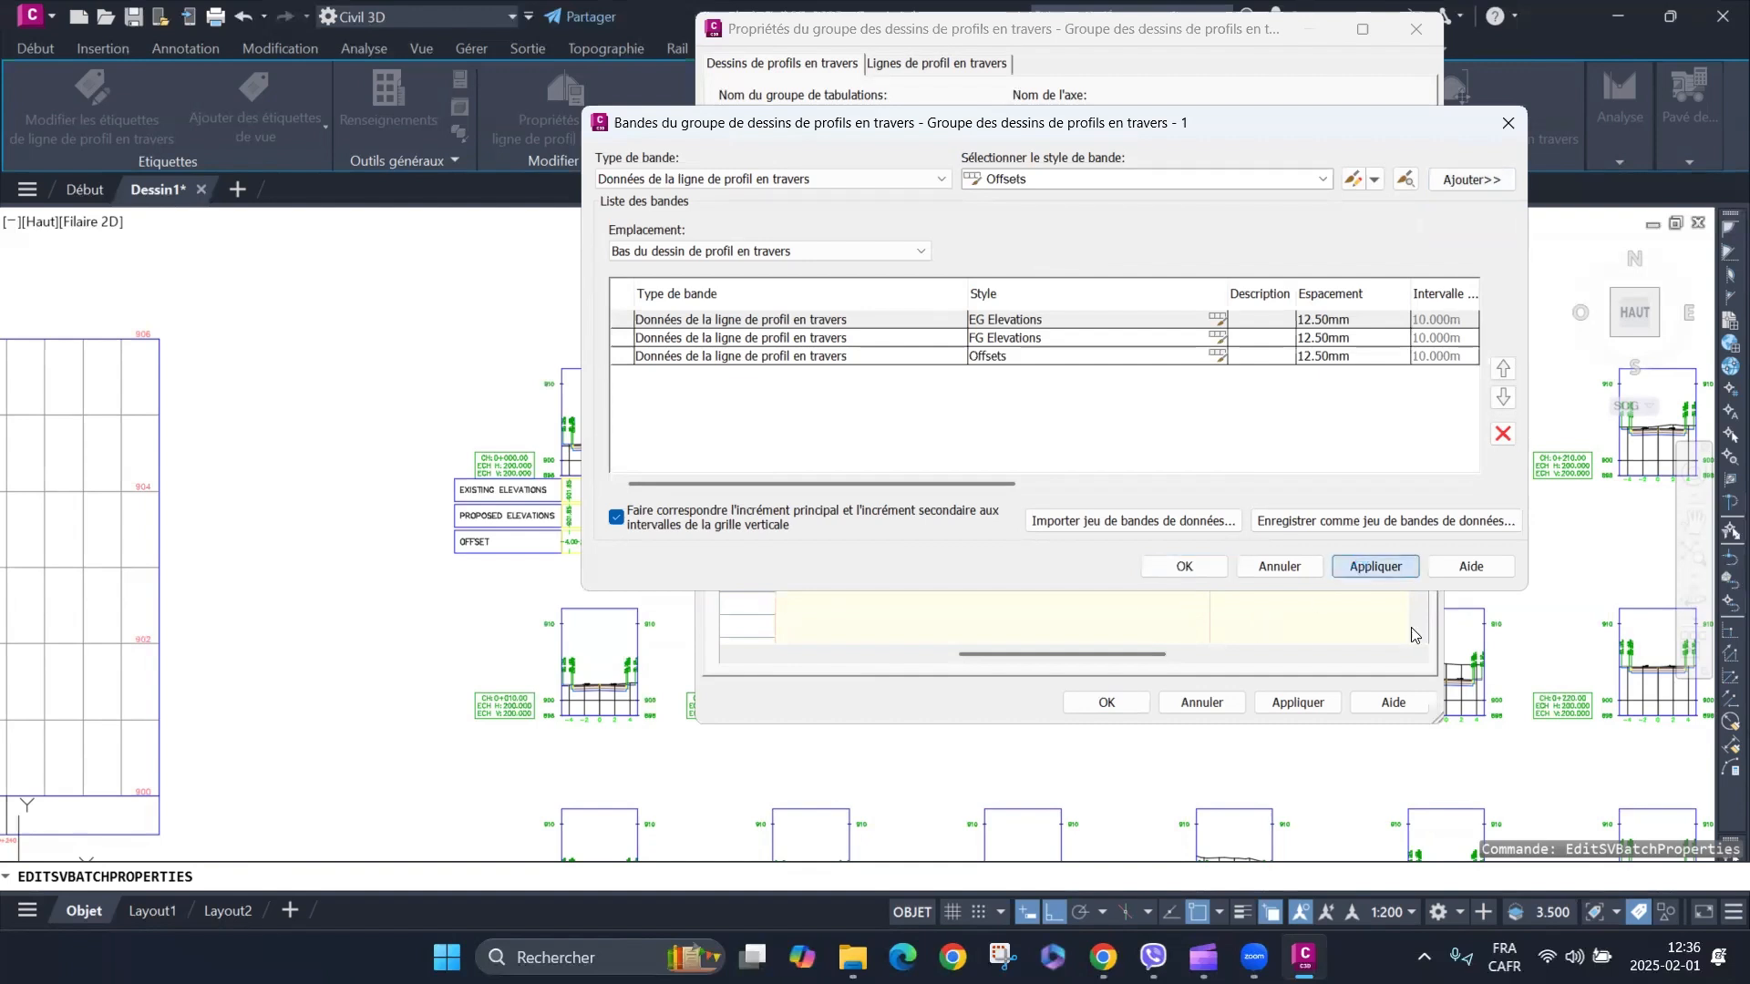
pyautogui.click(1370, 565)
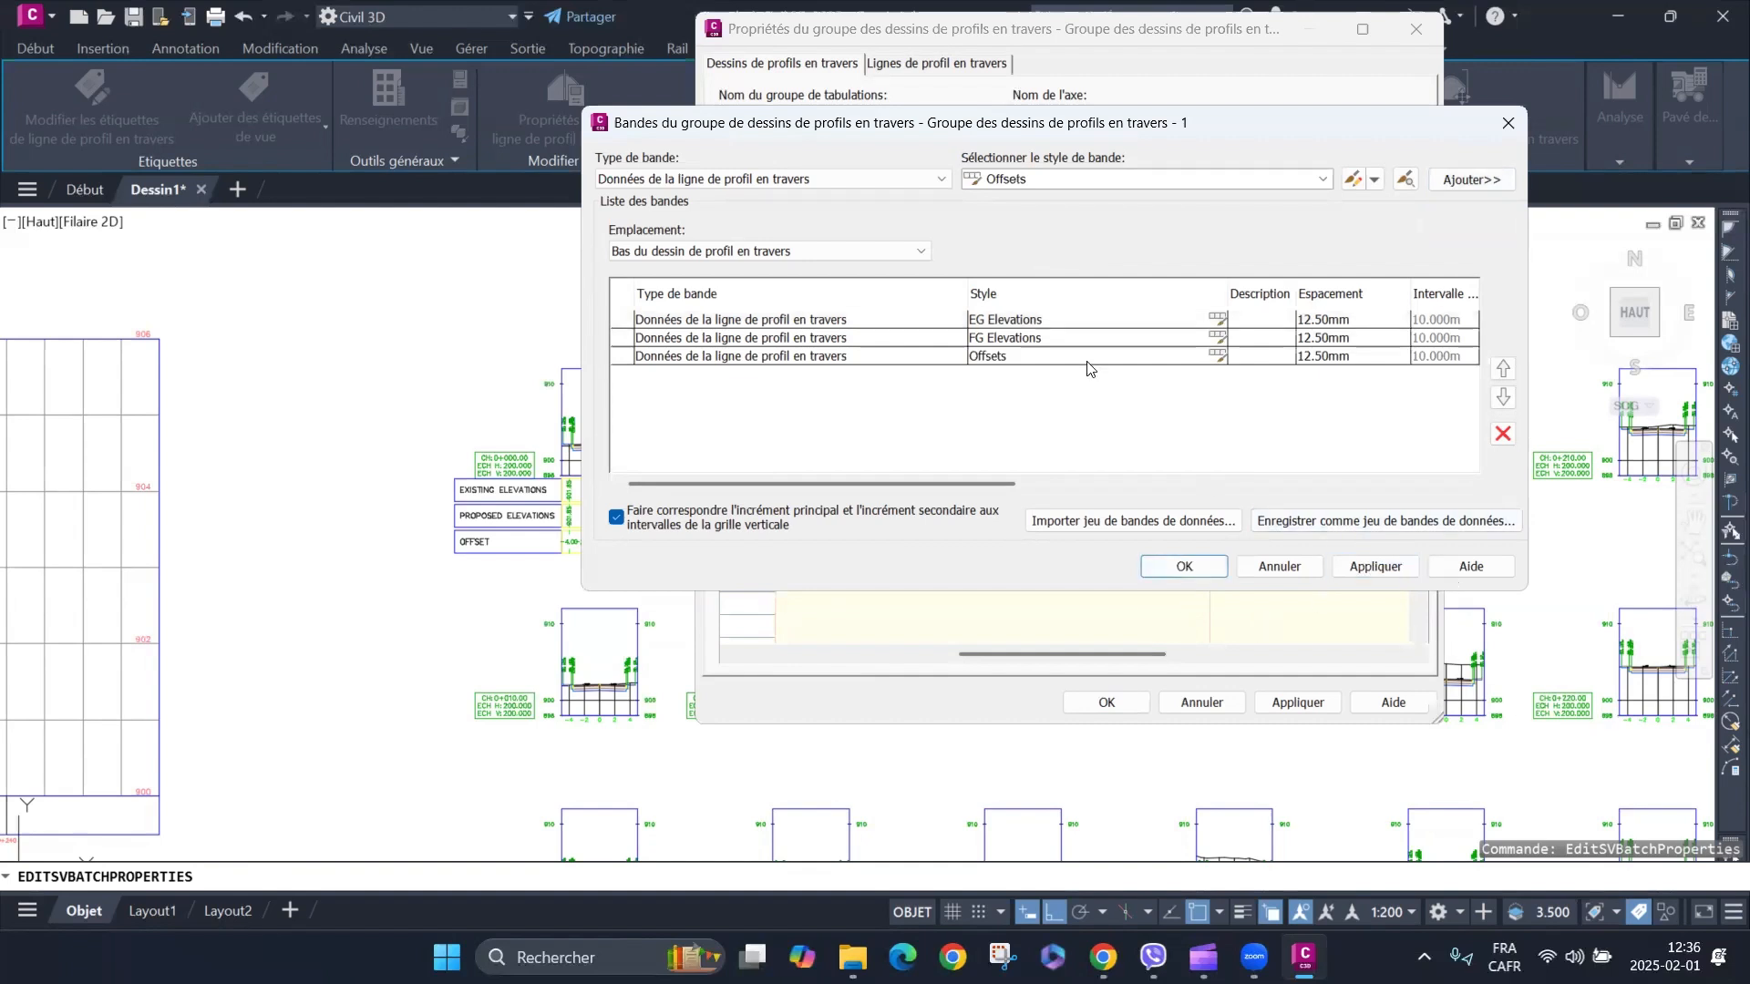
# Set the spacing of the group's EG Elevations, FG Elevations and Offsets bands to 2 mm and apply the band set to the whole group.
pyautogui.click(1321, 320)
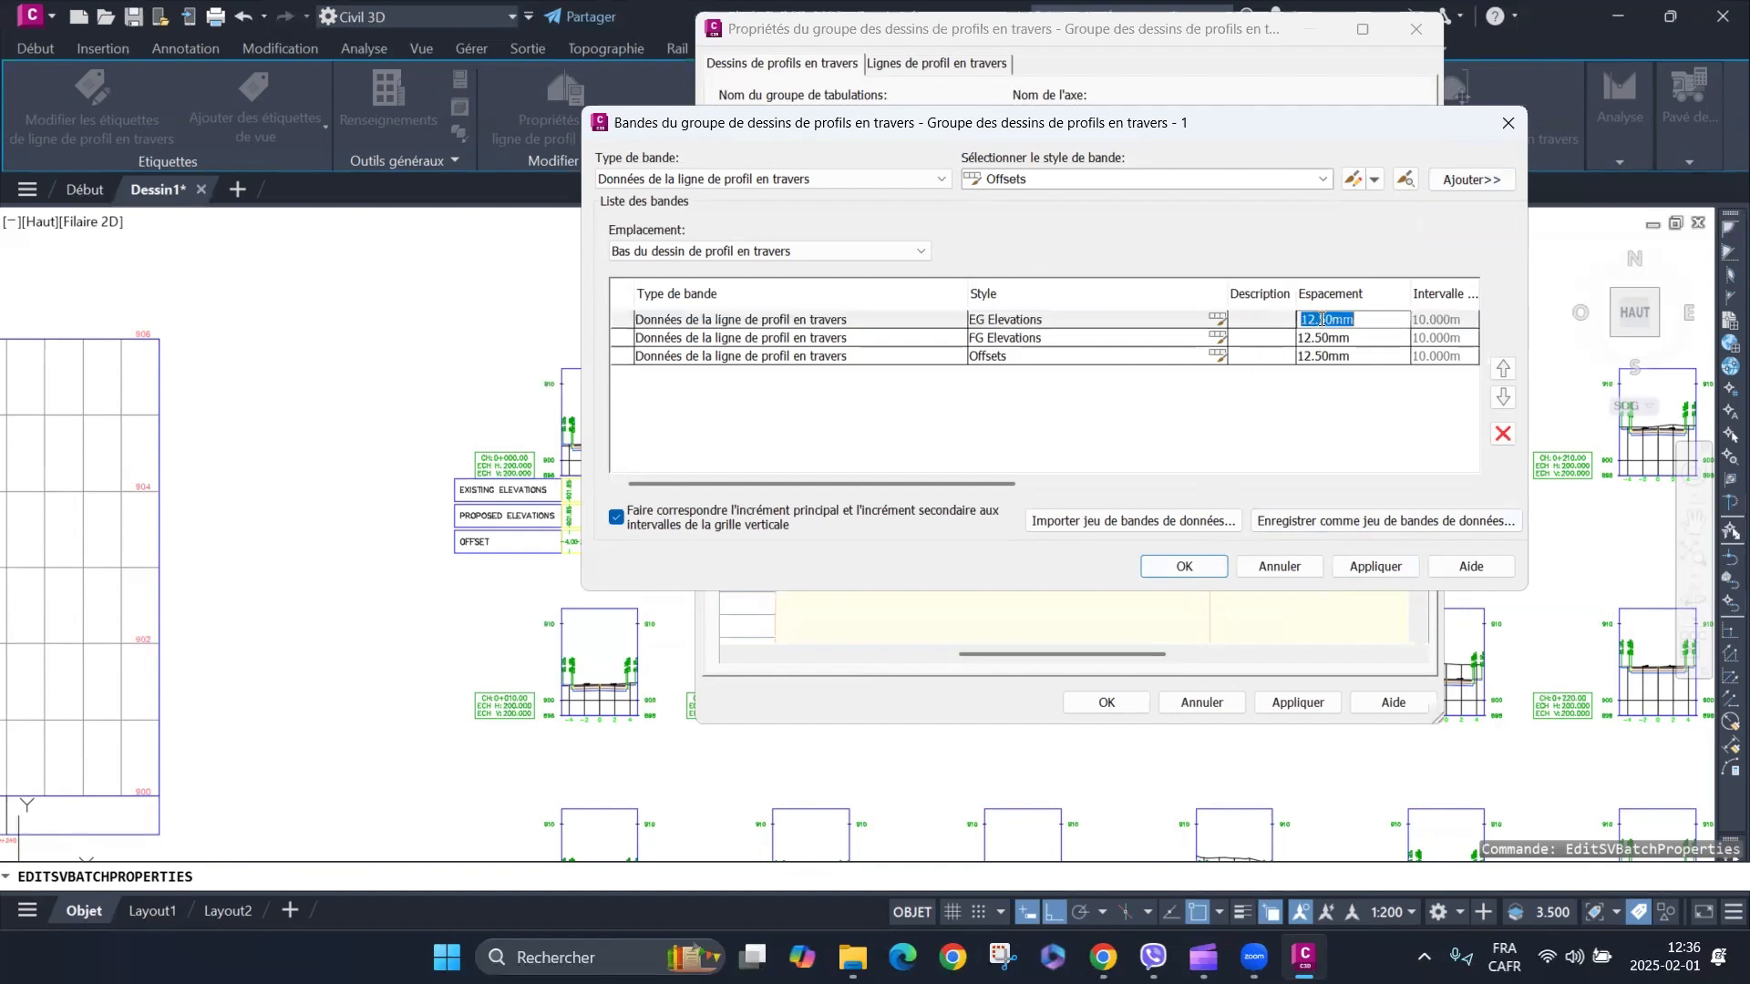
pyautogui.write('2')
pyautogui.click(1350, 339)
pyautogui.click(1350, 339)
pyautogui.write('2')
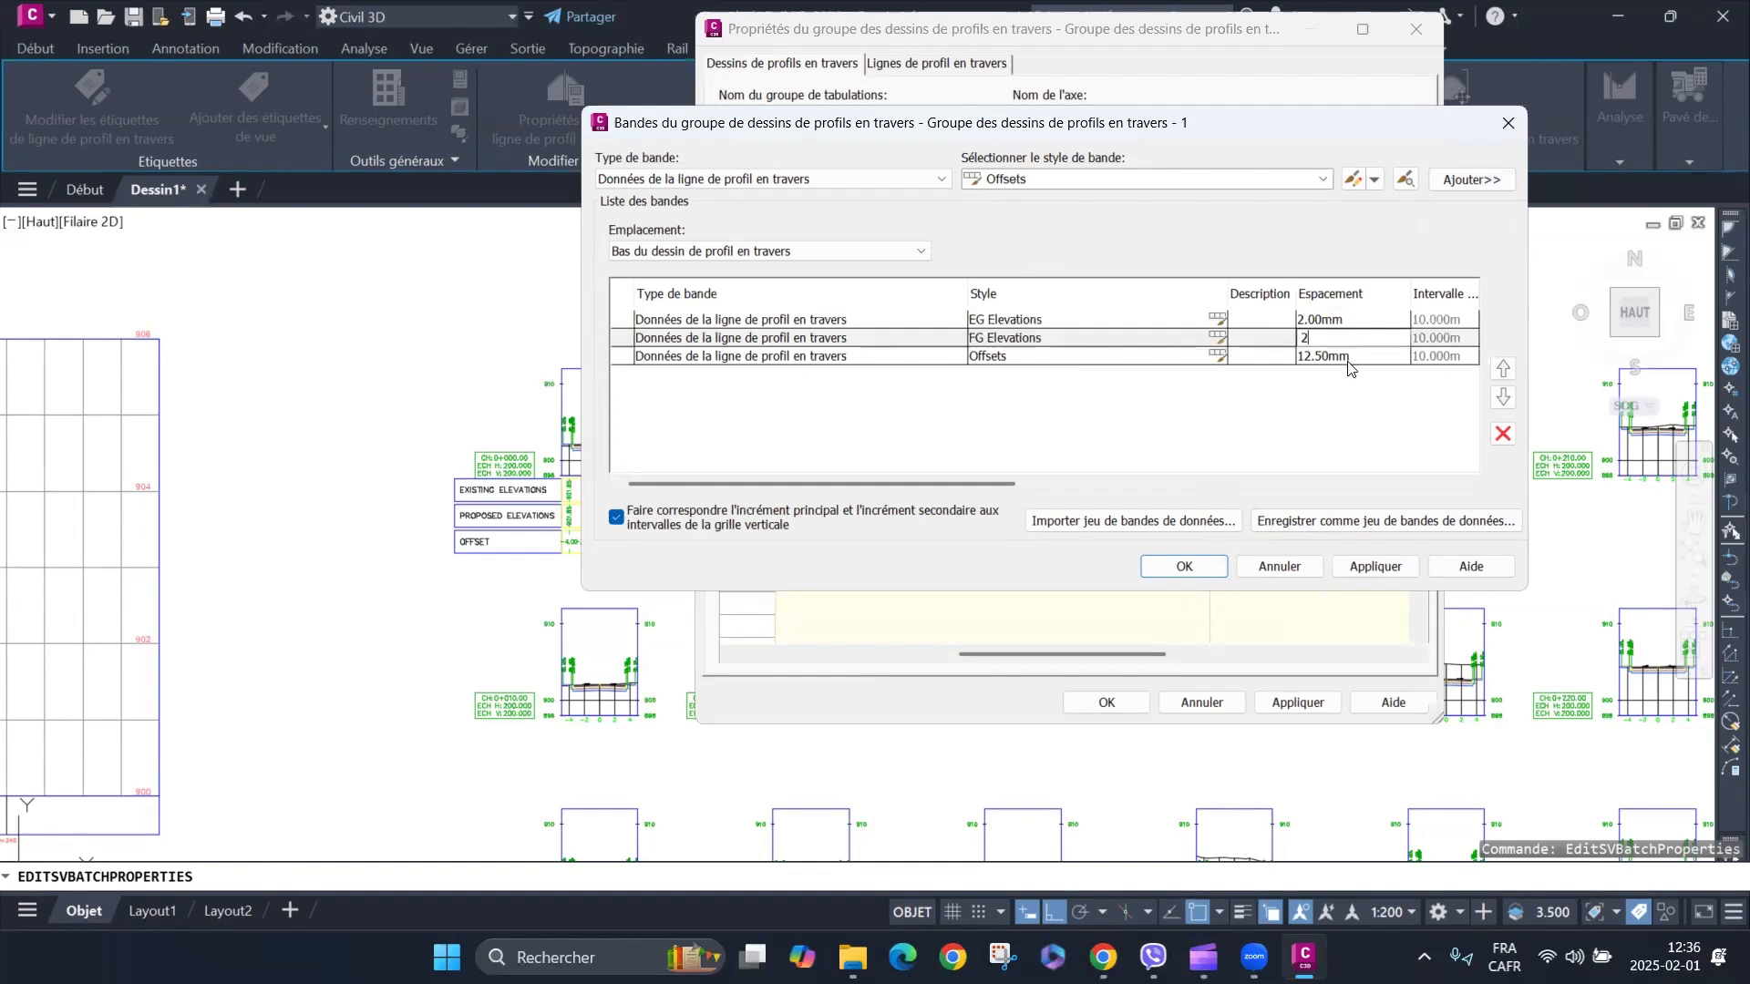
pyautogui.press('Return')
pyautogui.doubleClick(1347, 357)
pyautogui.write('2')
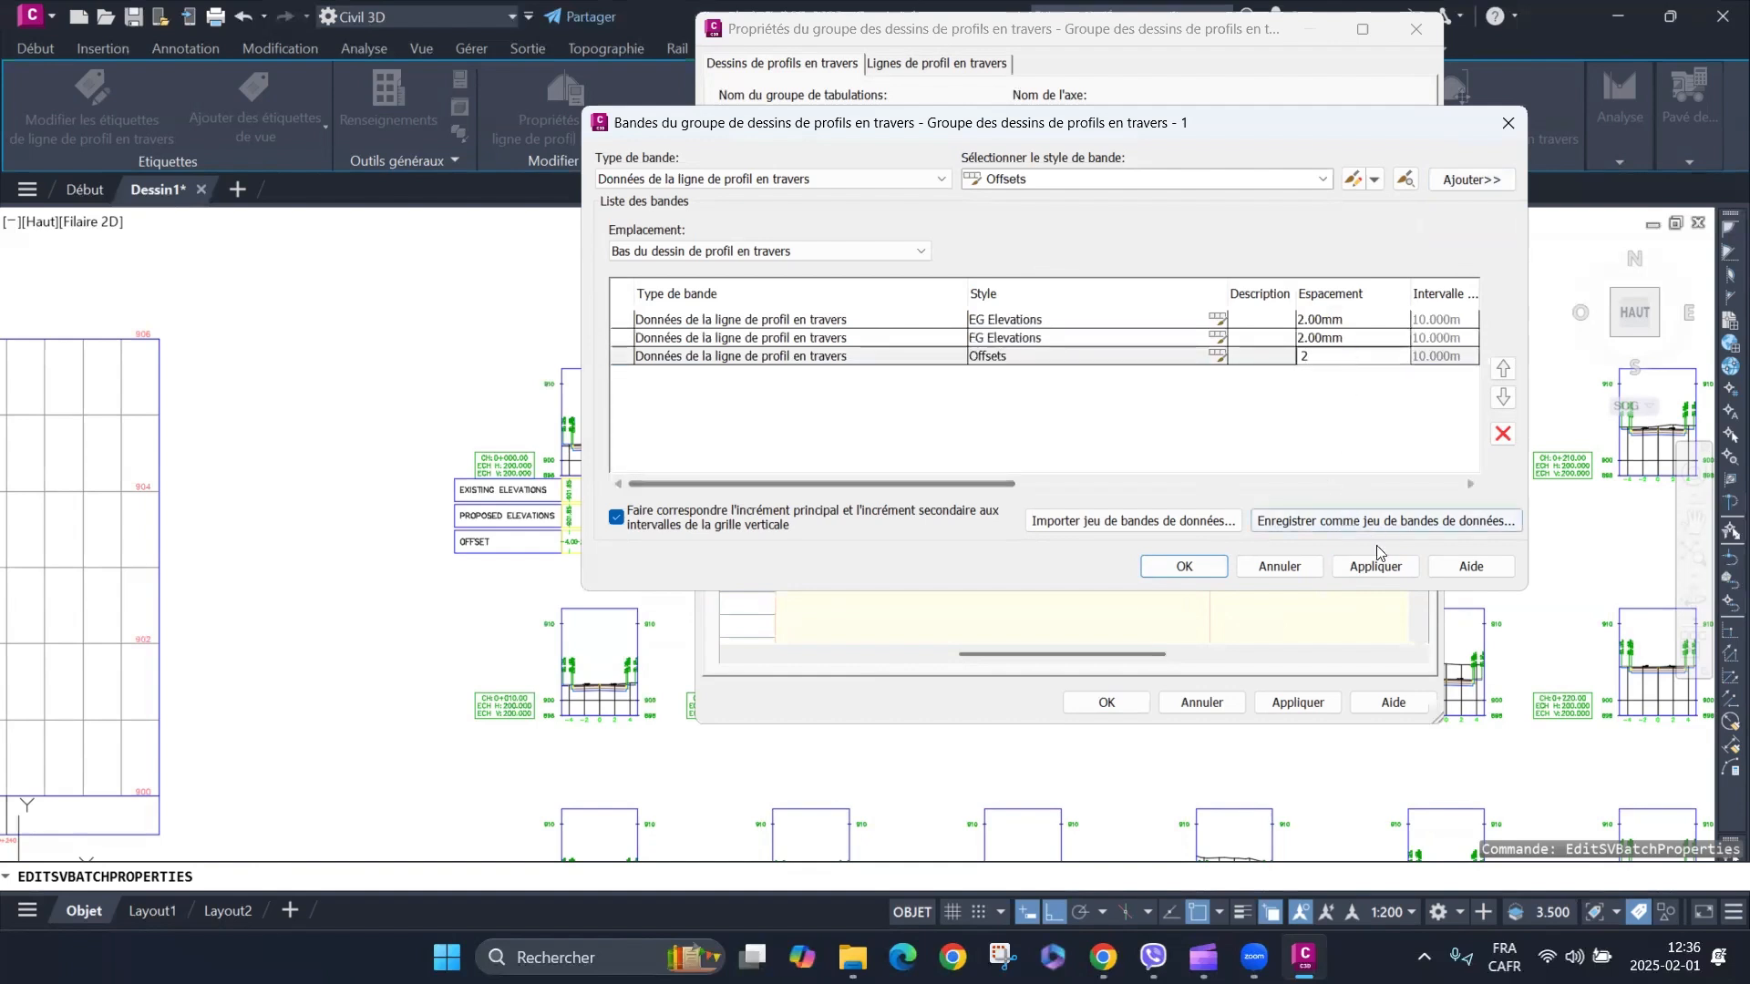
pyautogui.click(1383, 569)
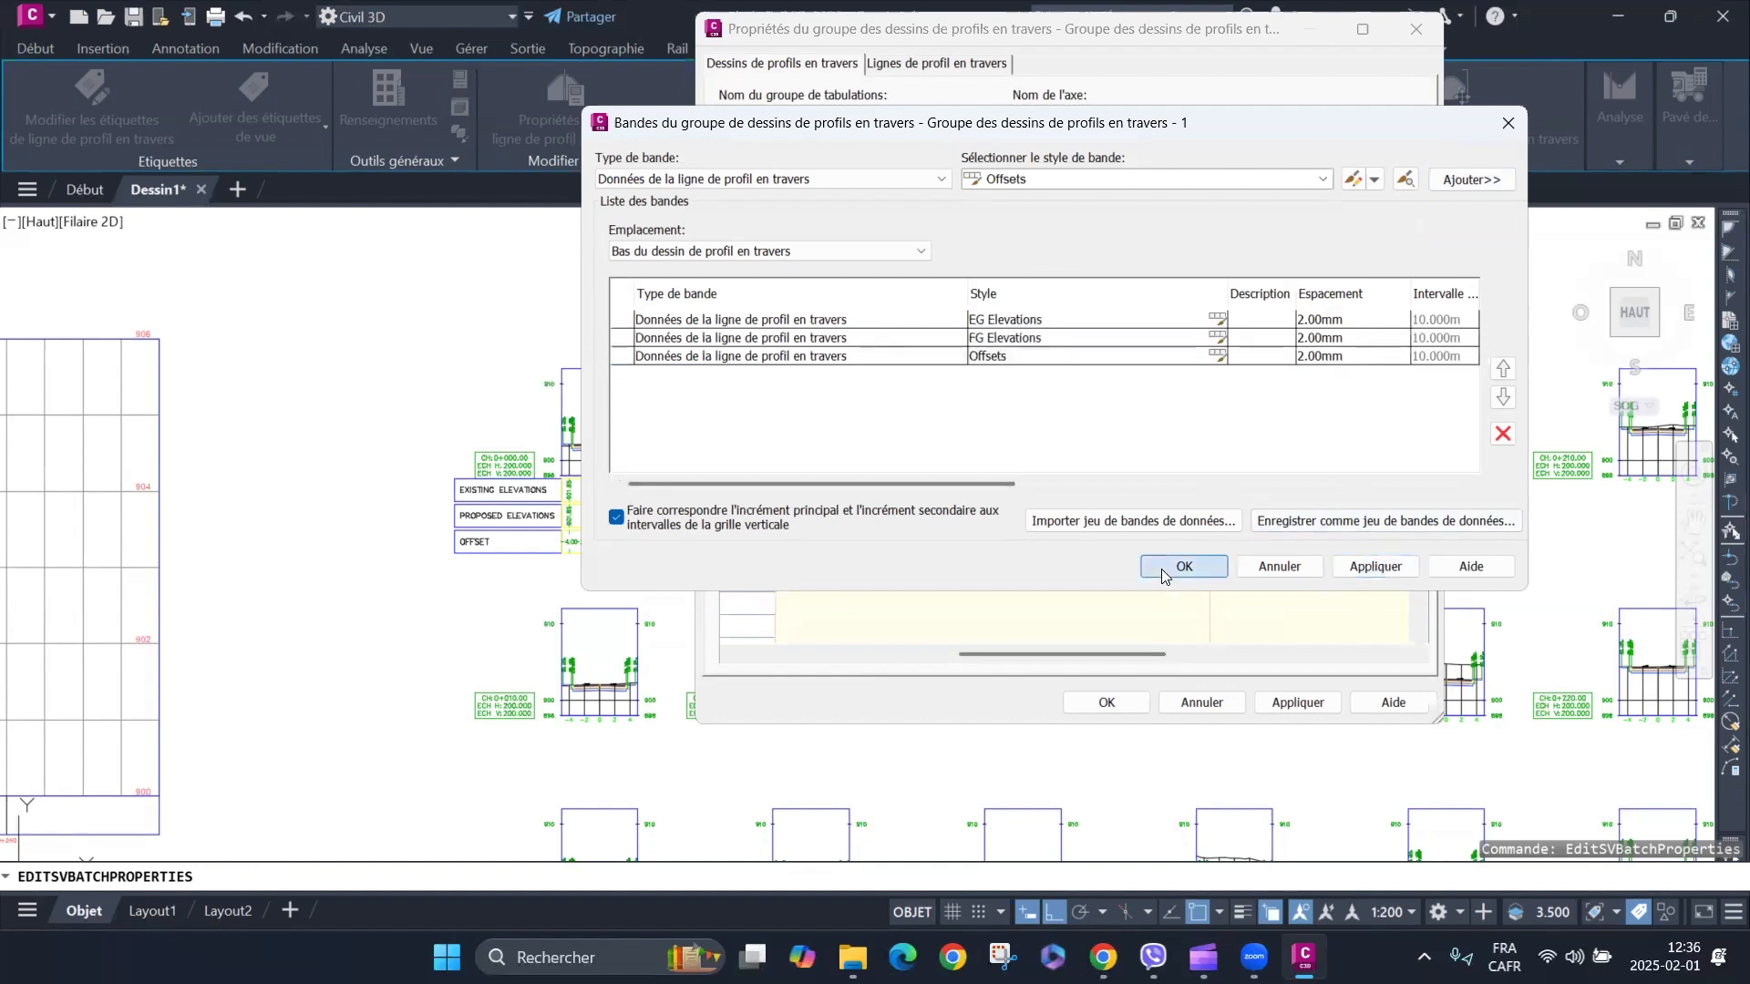
pyautogui.click(1161, 568)
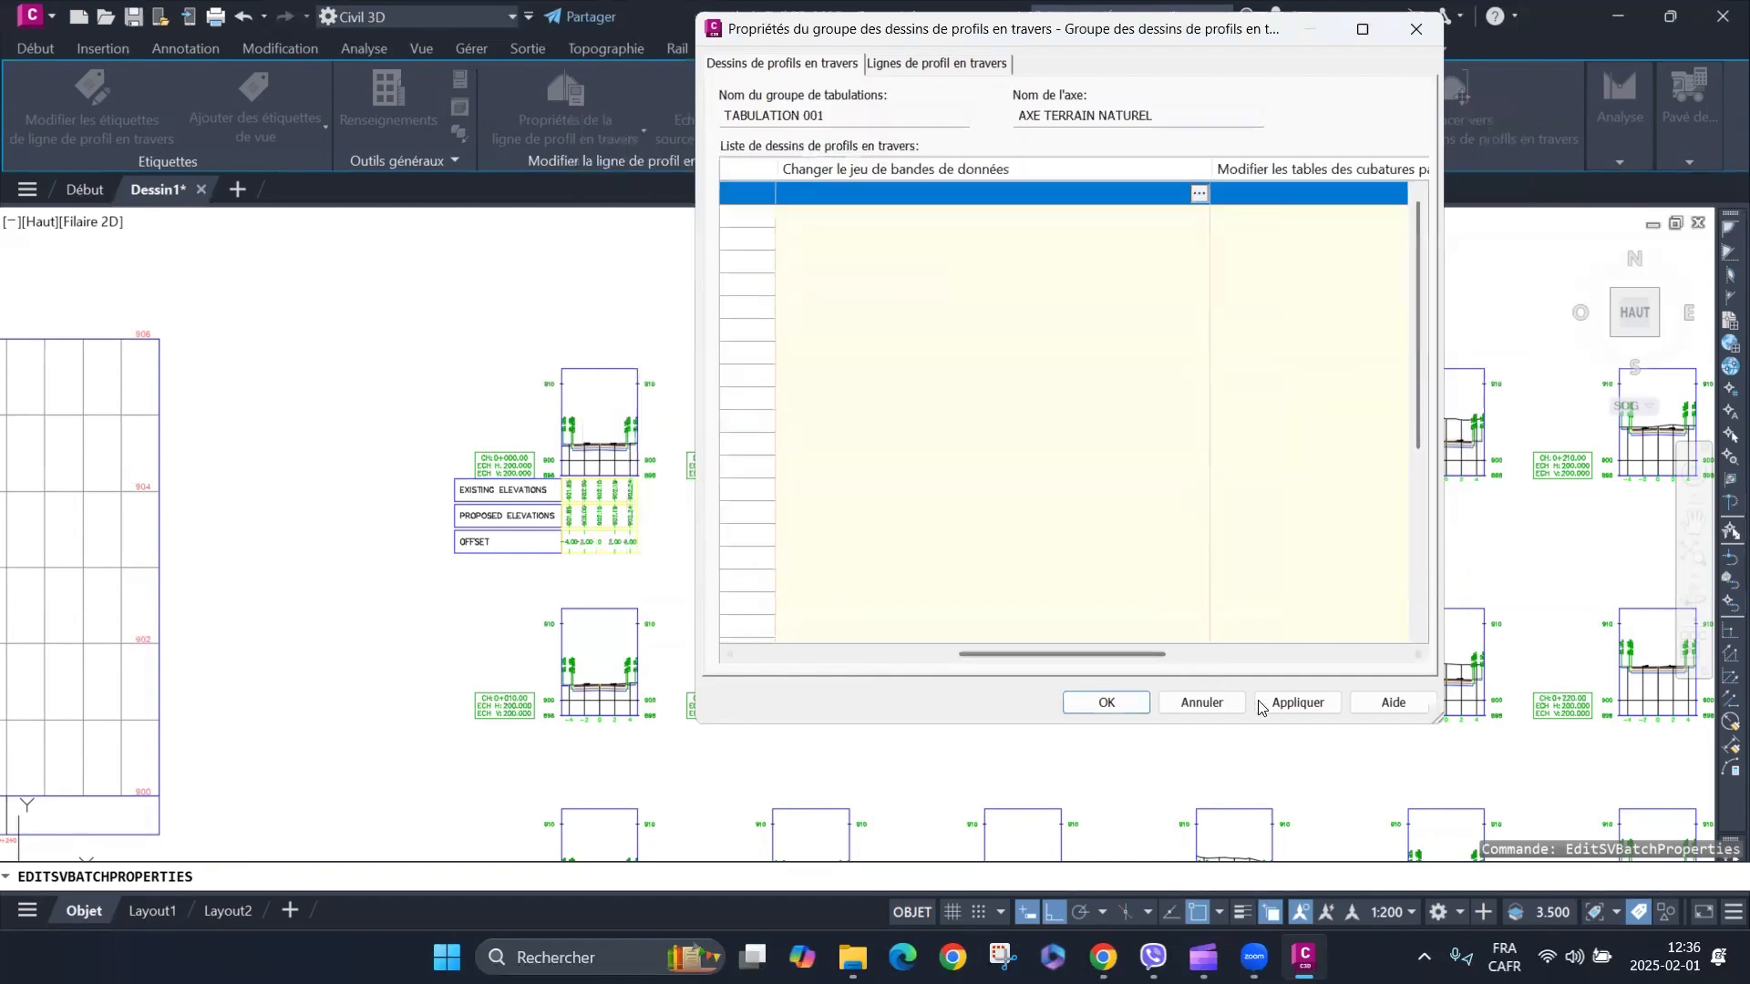
pyautogui.click(1283, 704)
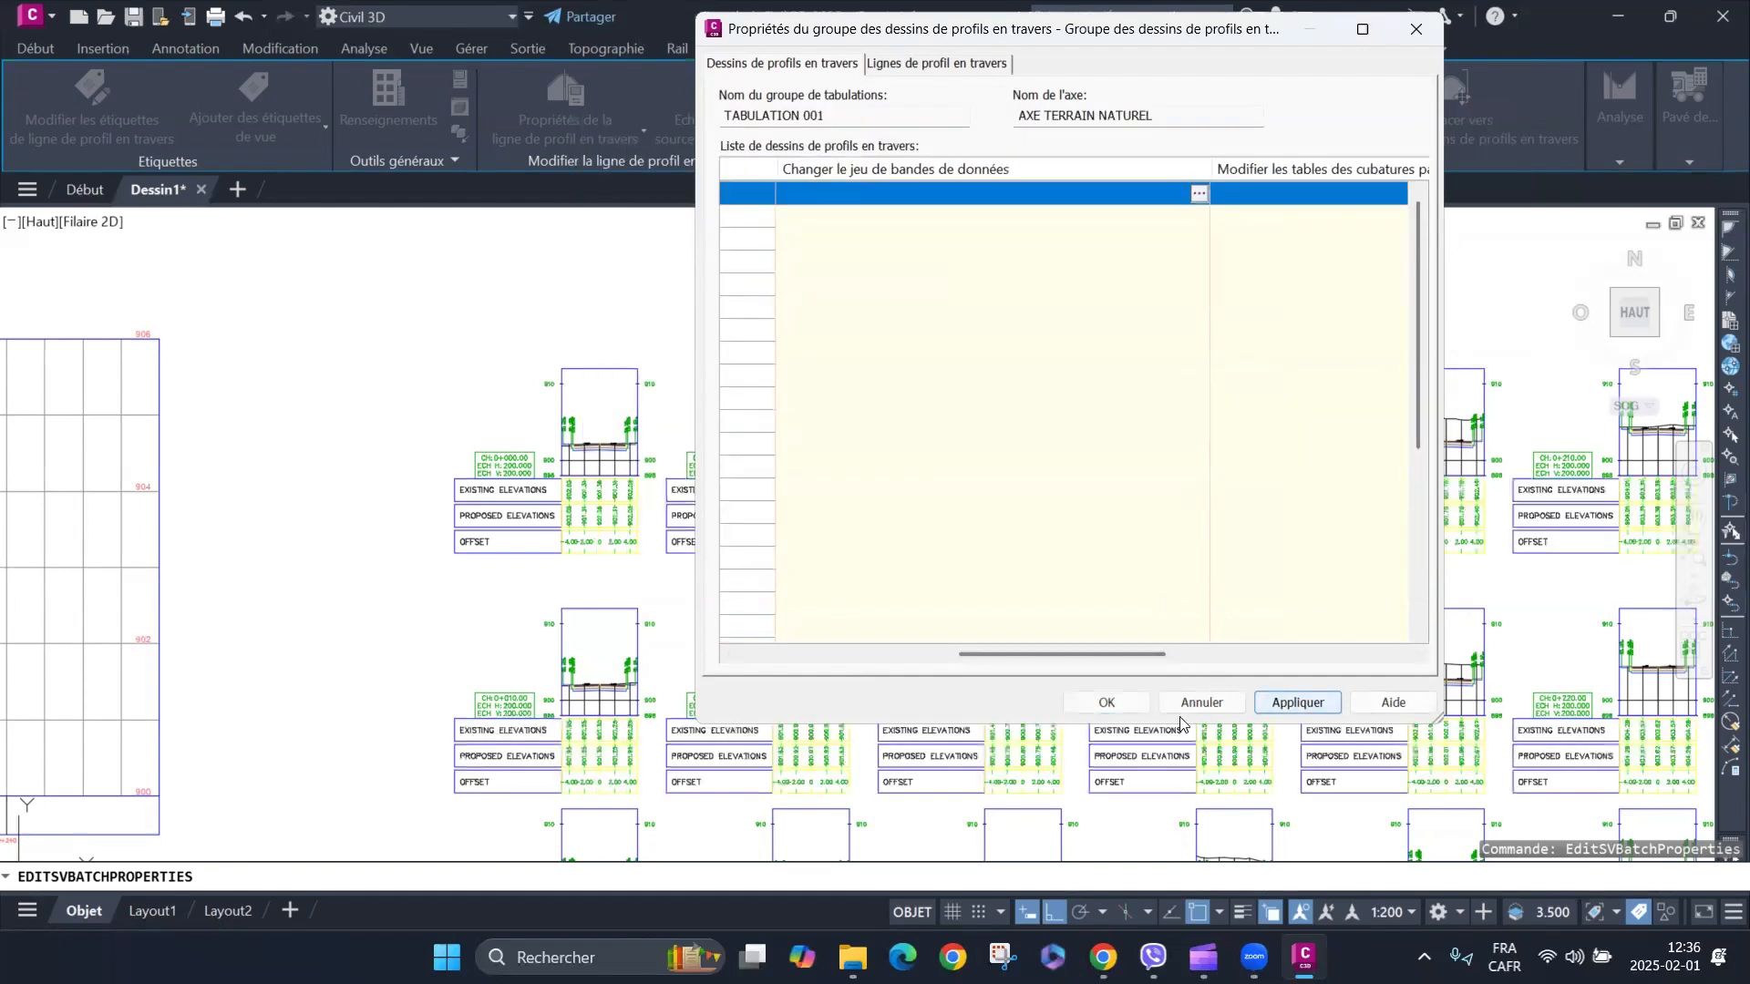
pyautogui.click(1106, 703)
# Update the section view group's layout to rearrange all views with their new data bands.
pyautogui.scroll(-5, 897, 445)
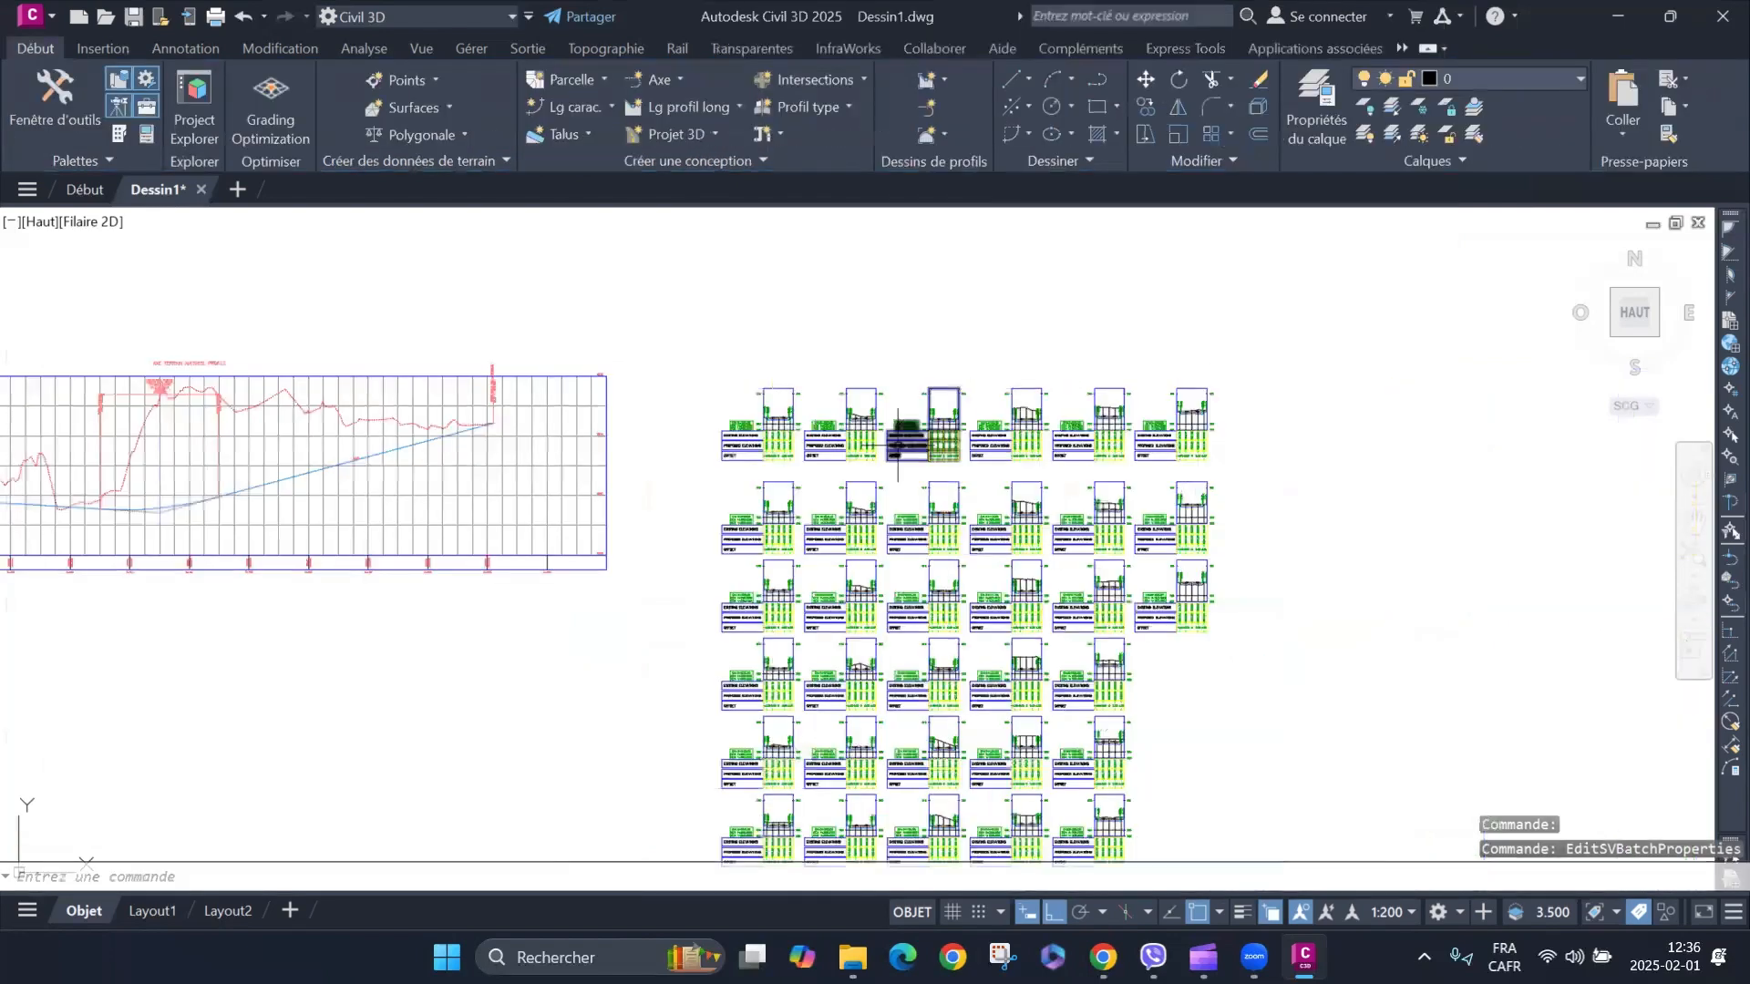
pyautogui.scroll(2, 898, 445)
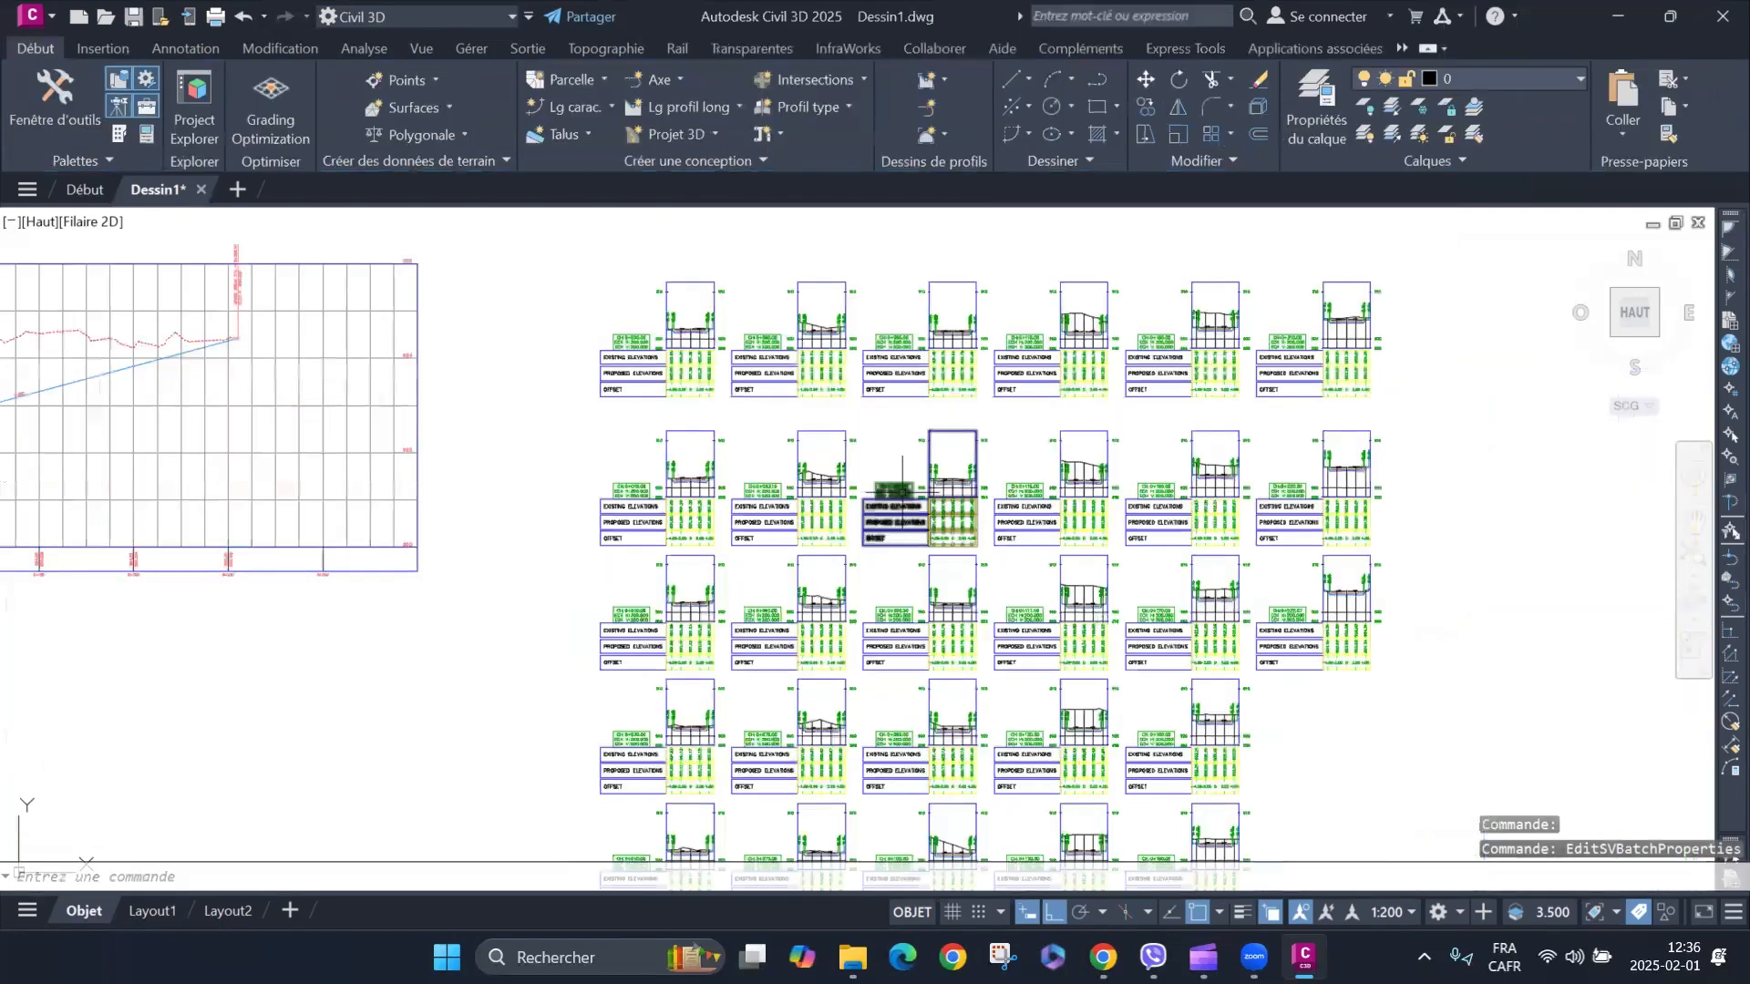
pyautogui.click(696, 285)
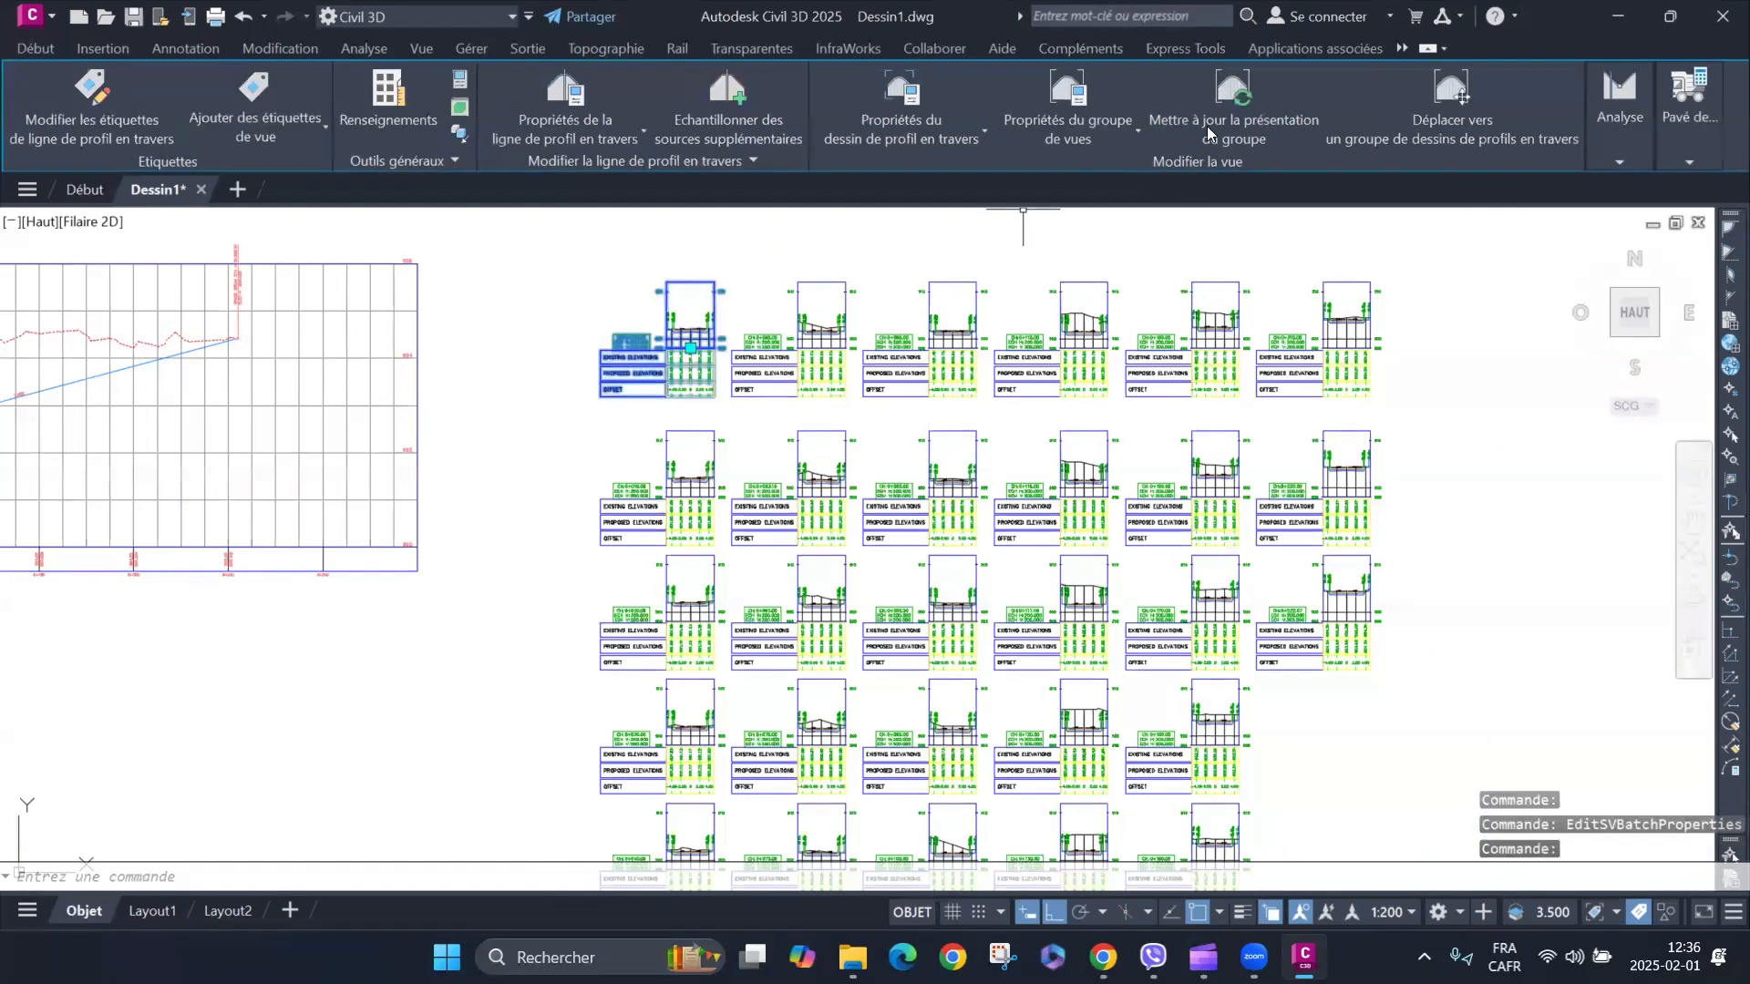
pyautogui.click(1238, 98)
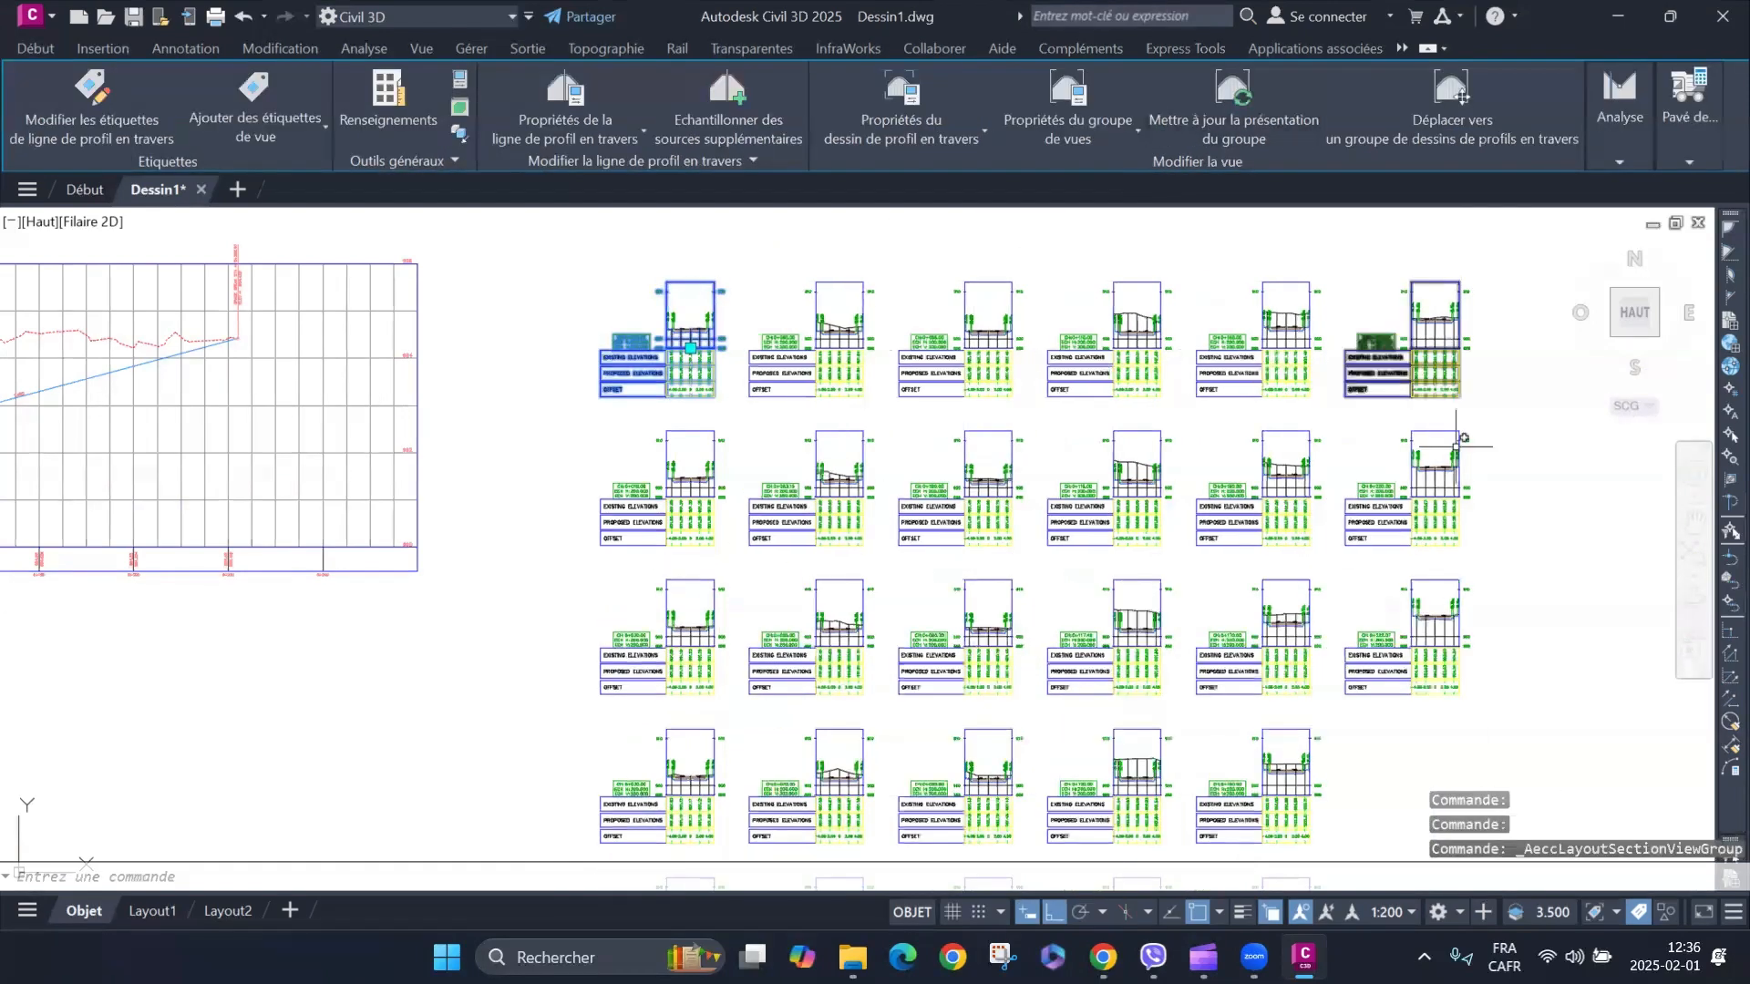
pyautogui.scroll(-2, 902, 395)
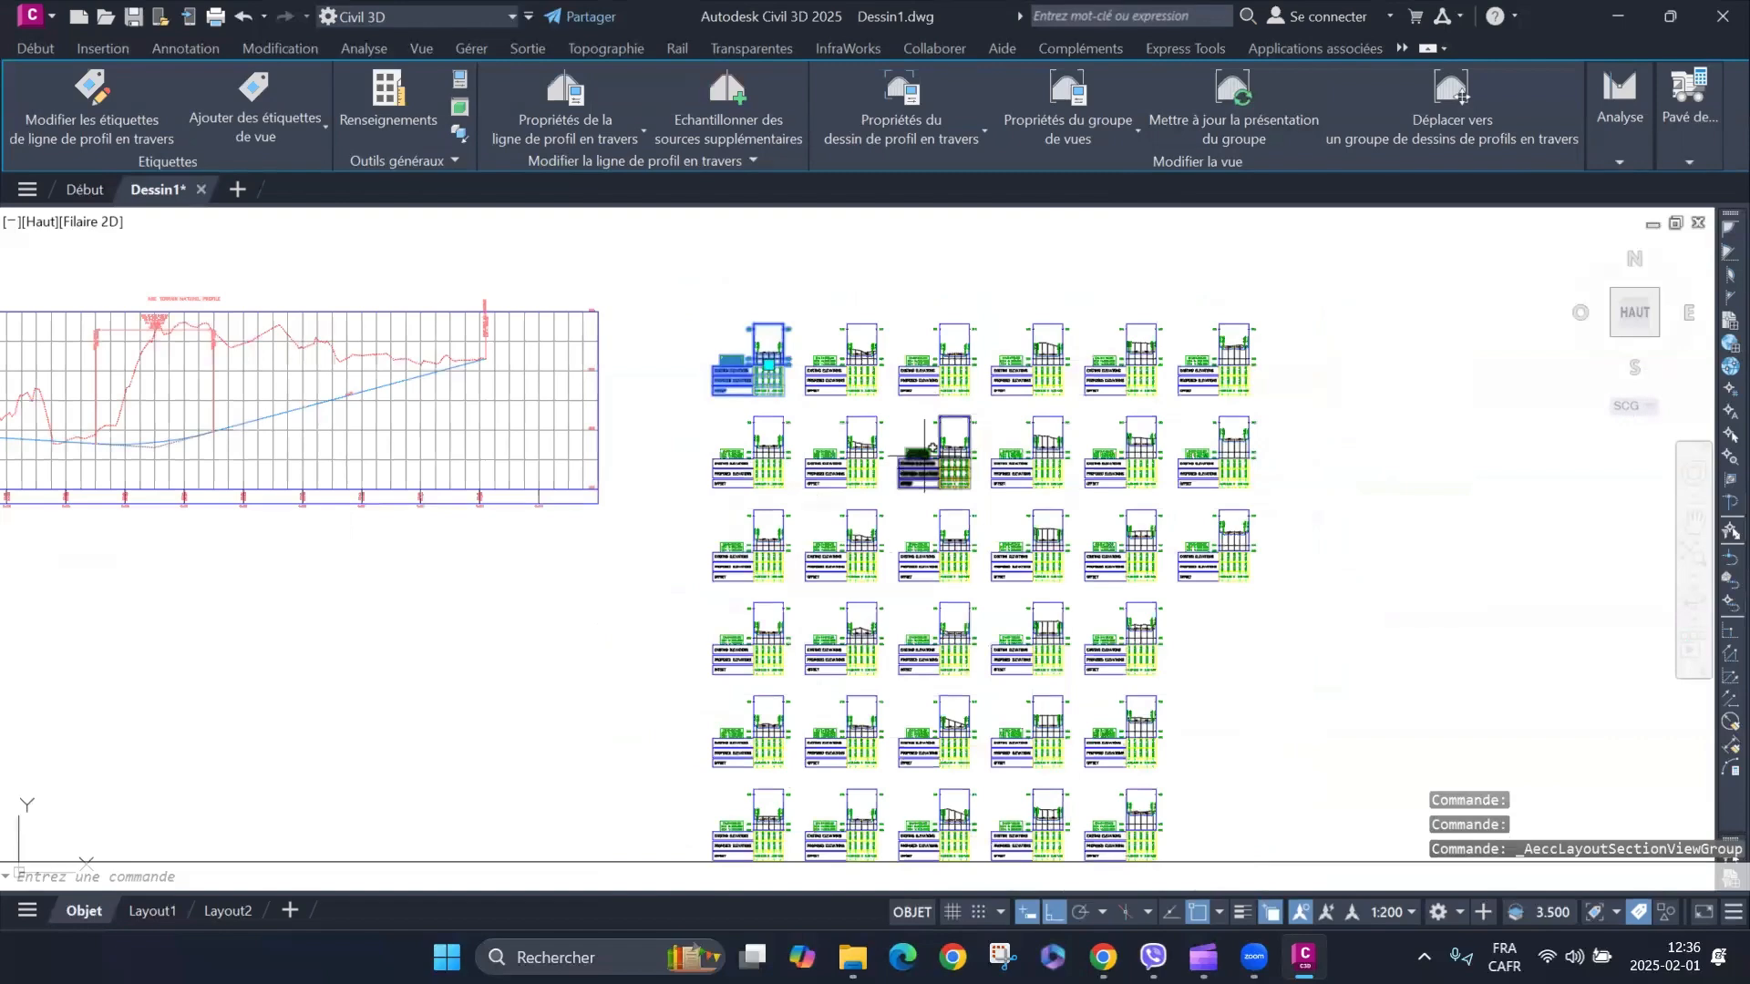
pyautogui.press('Escape')
pyautogui.scroll(-3, 927, 428)
pyautogui.scroll(4, 928, 396)
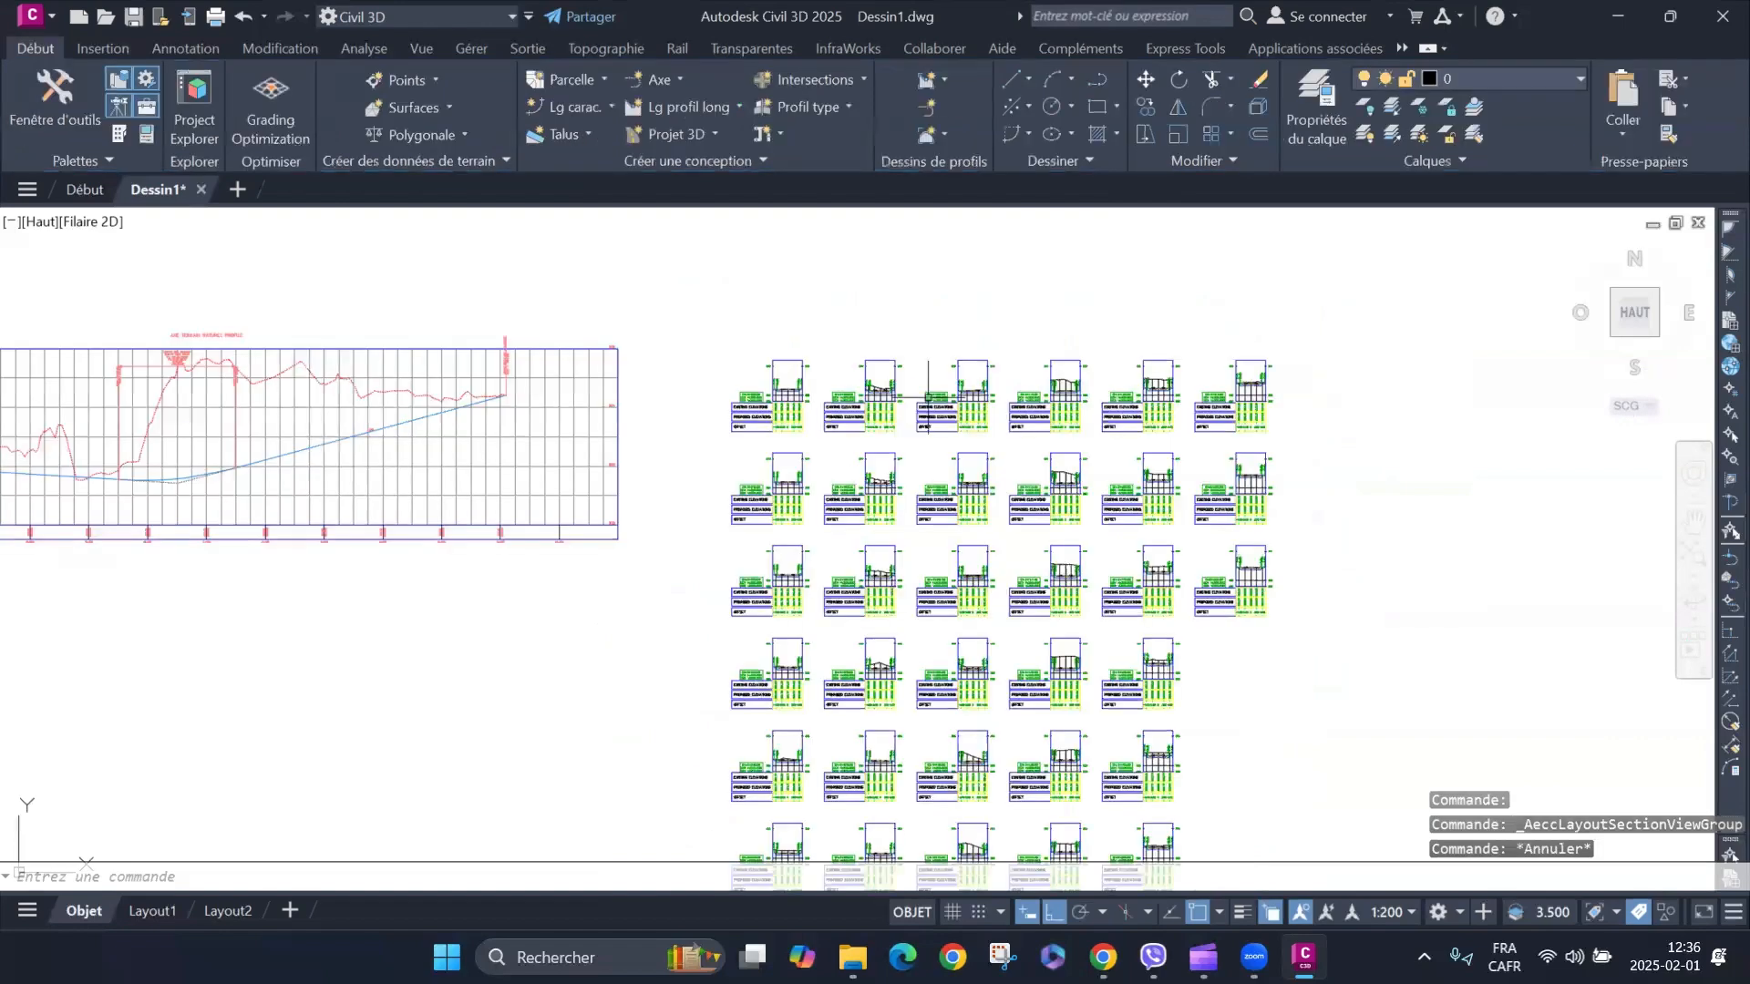
pyautogui.scroll(5, 928, 396)
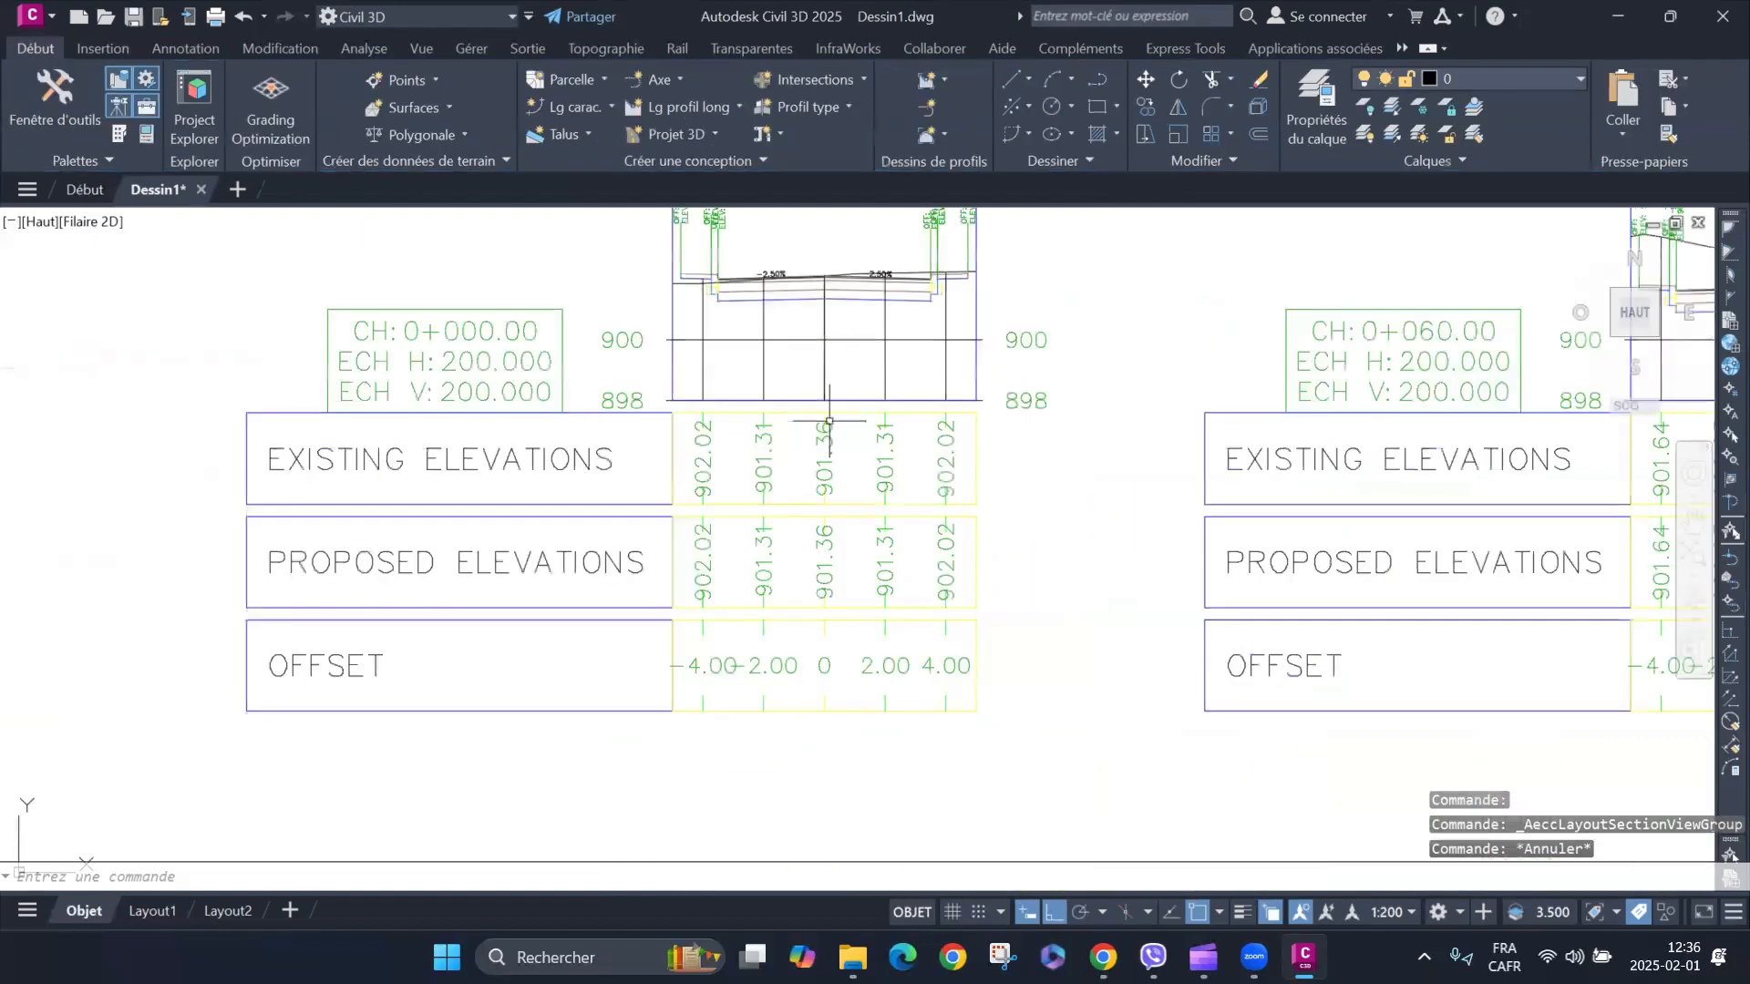
# Examine the rearranged section views, checking the road profile, slope labels and the elevation and offset bands below several of them.
pyautogui.scroll(-6, 828, 421)
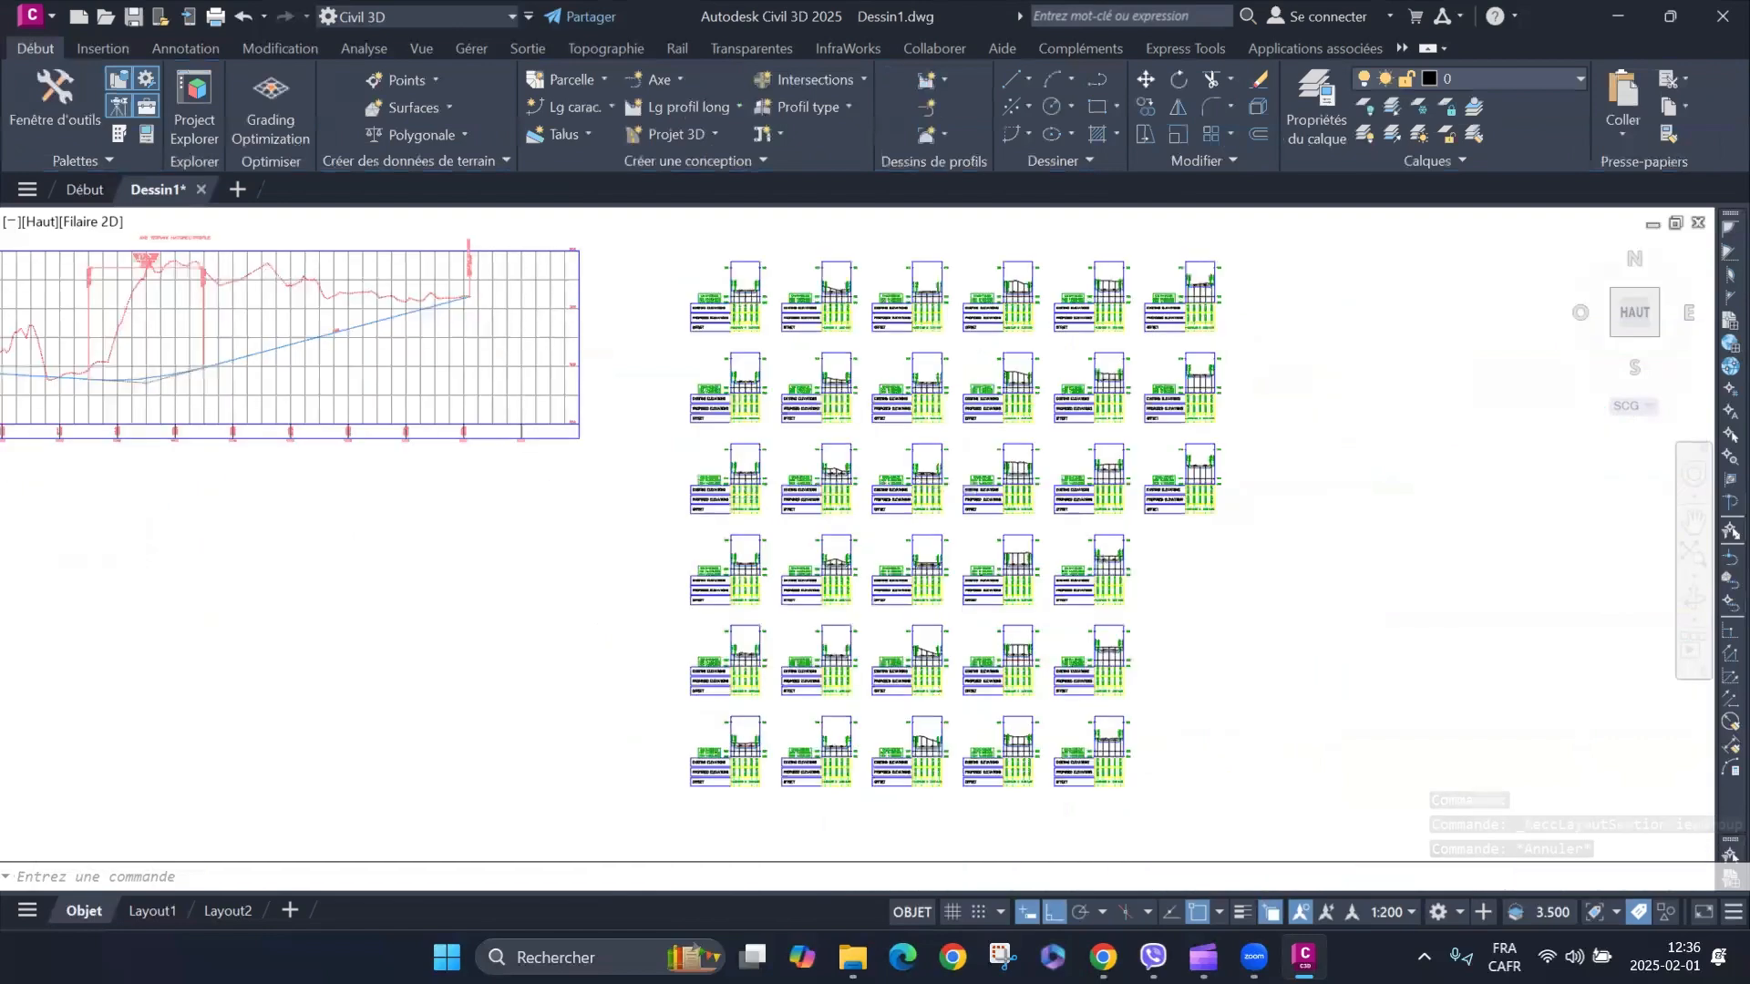
pyautogui.scroll(6, 1043, 463)
pyautogui.scroll(5, 1043, 463)
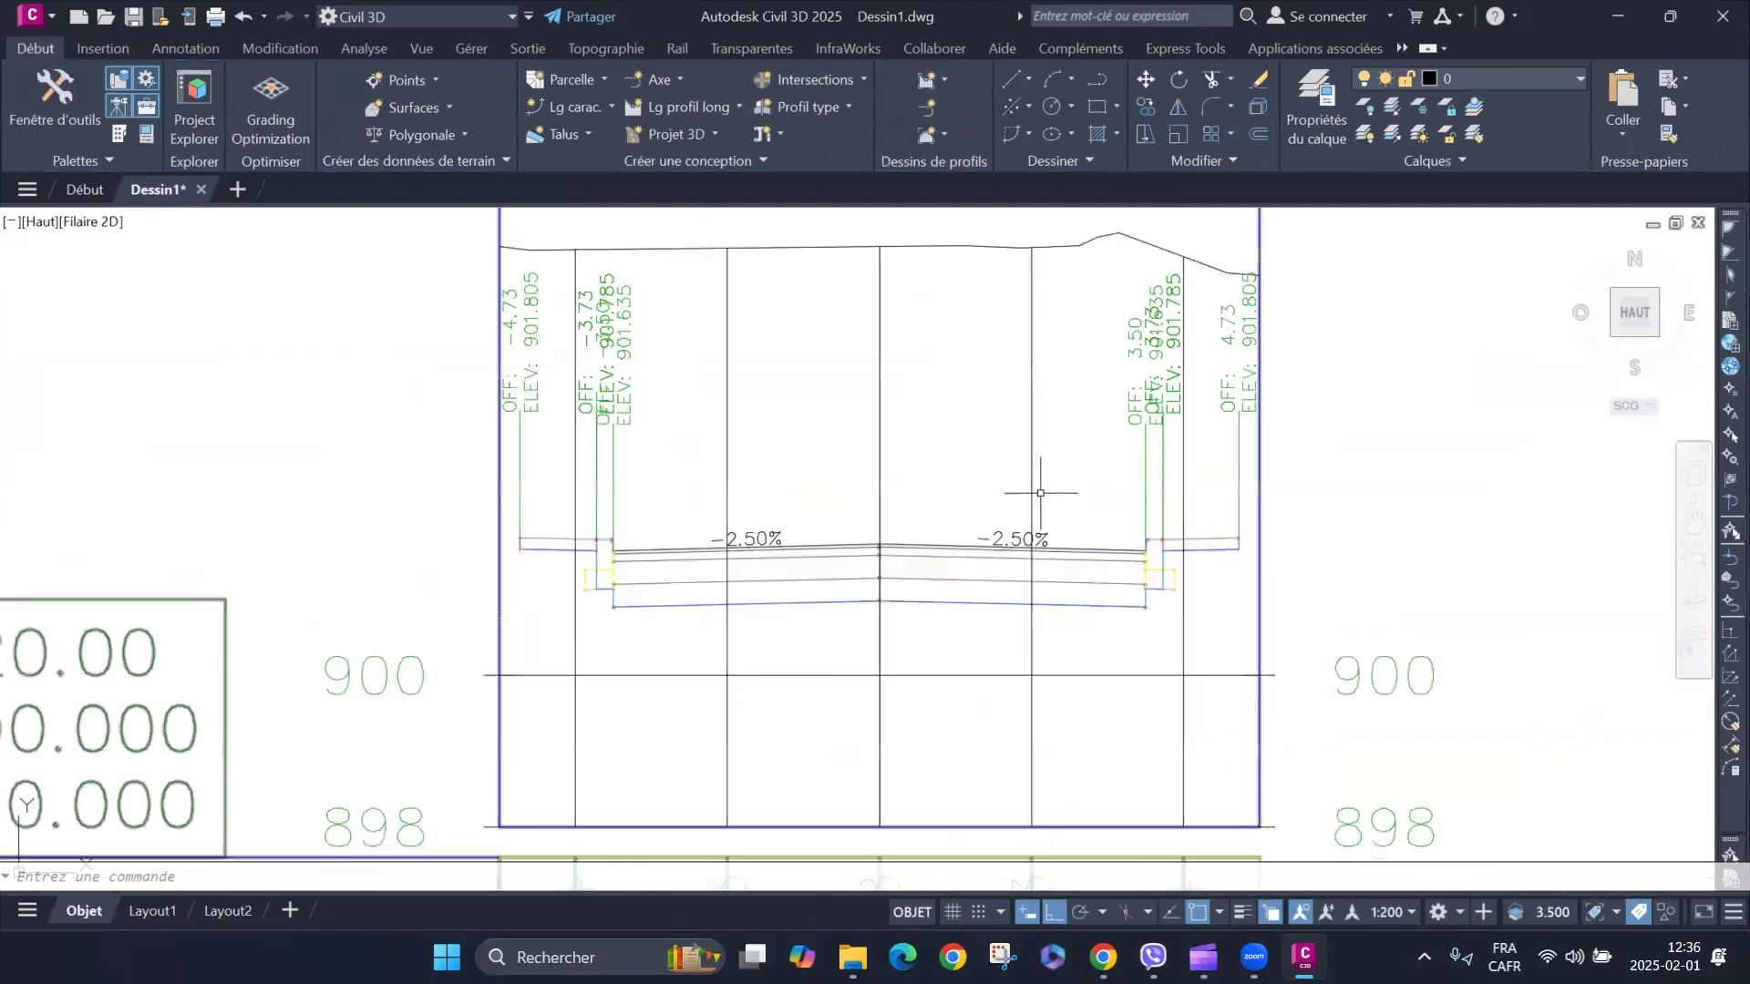
pyautogui.scroll(-3, 1012, 492)
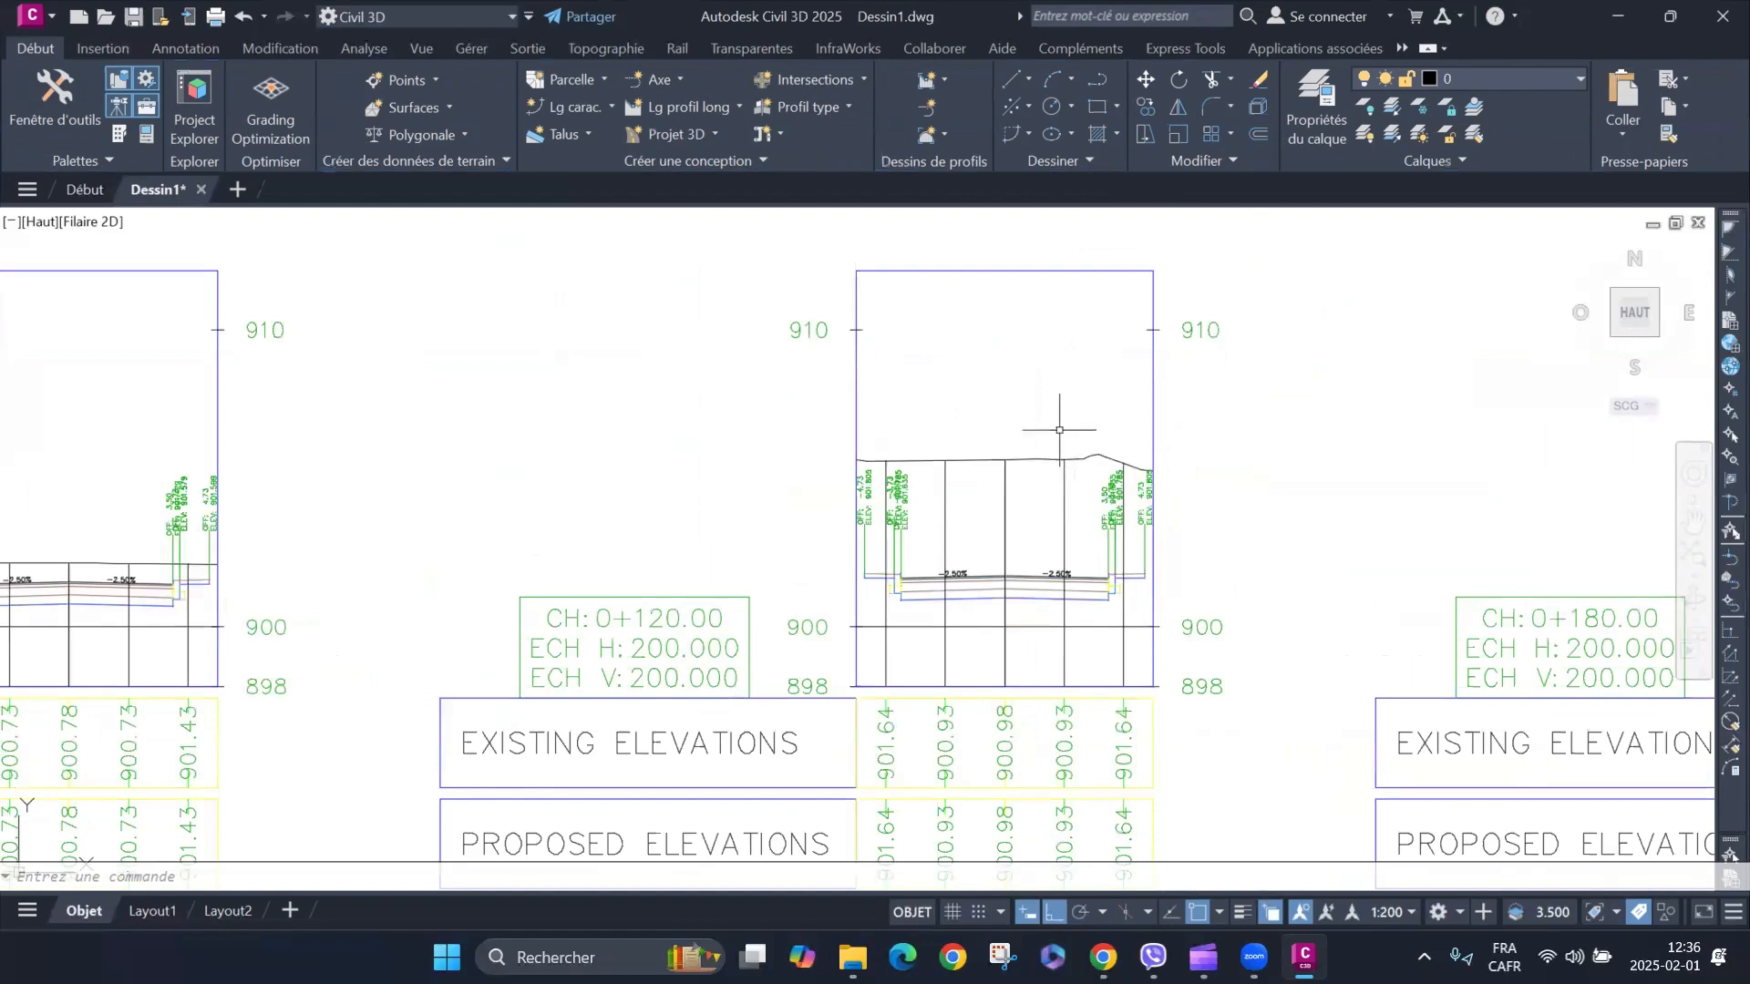
pyautogui.scroll(6, 1030, 456)
pyautogui.scroll(-7, 1058, 442)
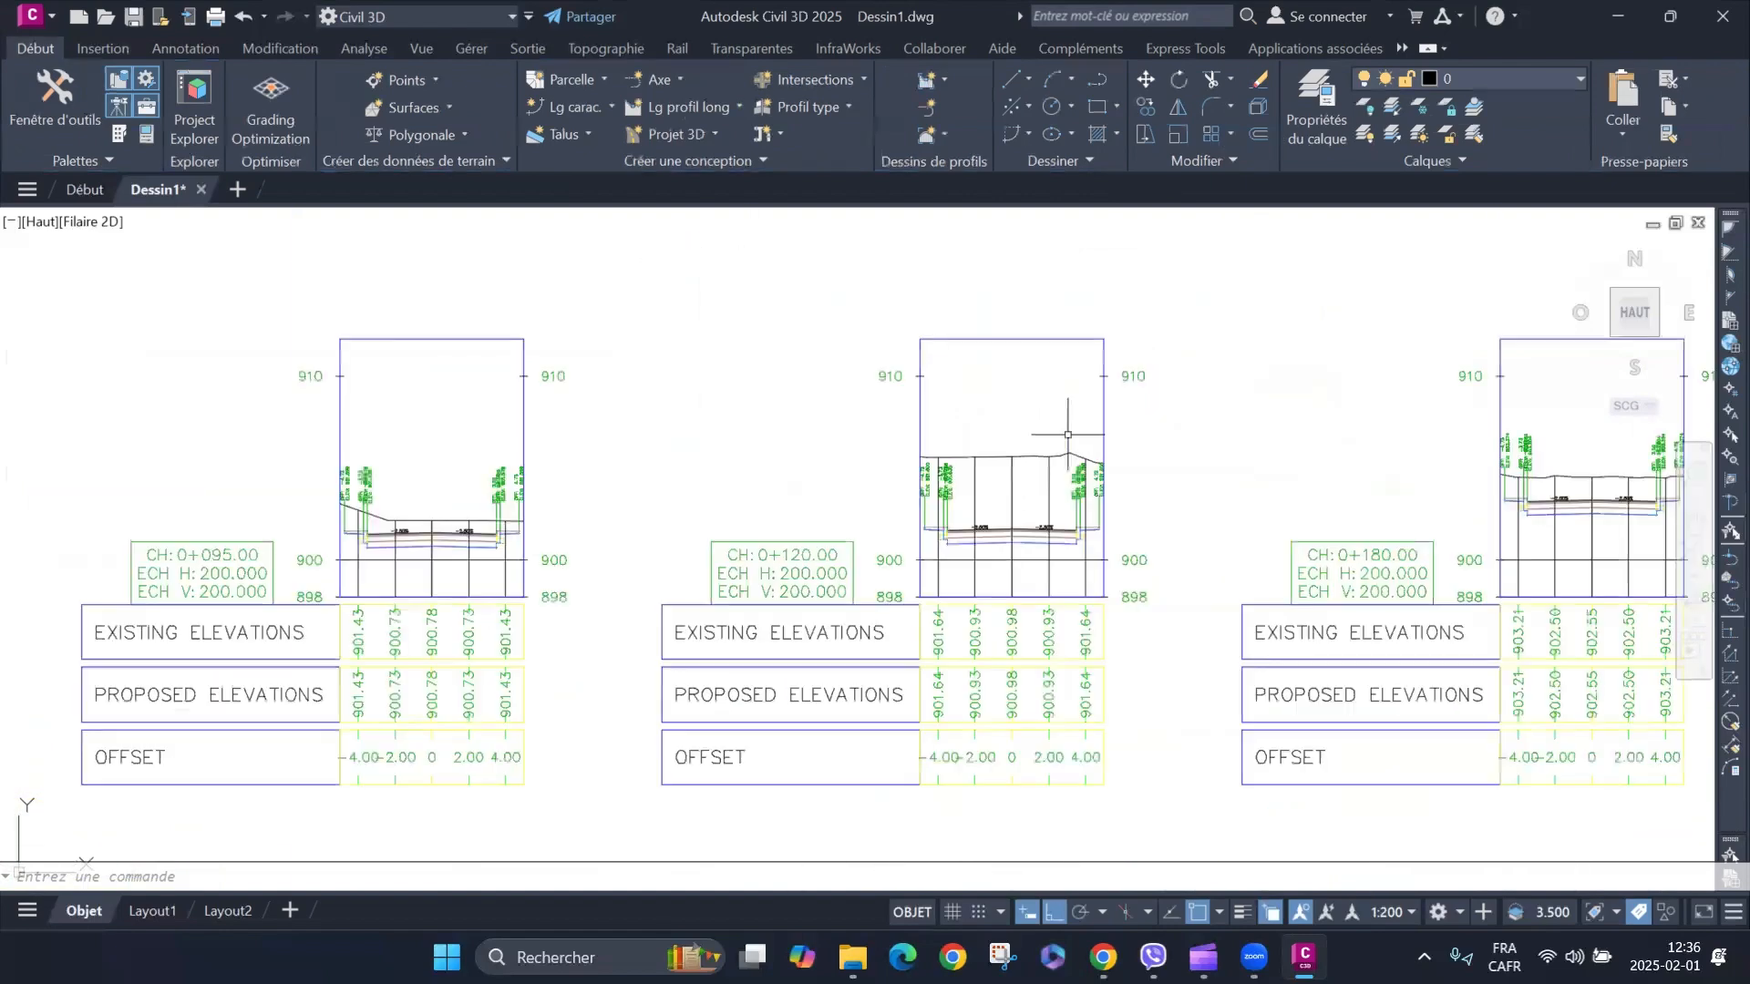
pyautogui.scroll(4, 1118, 419)
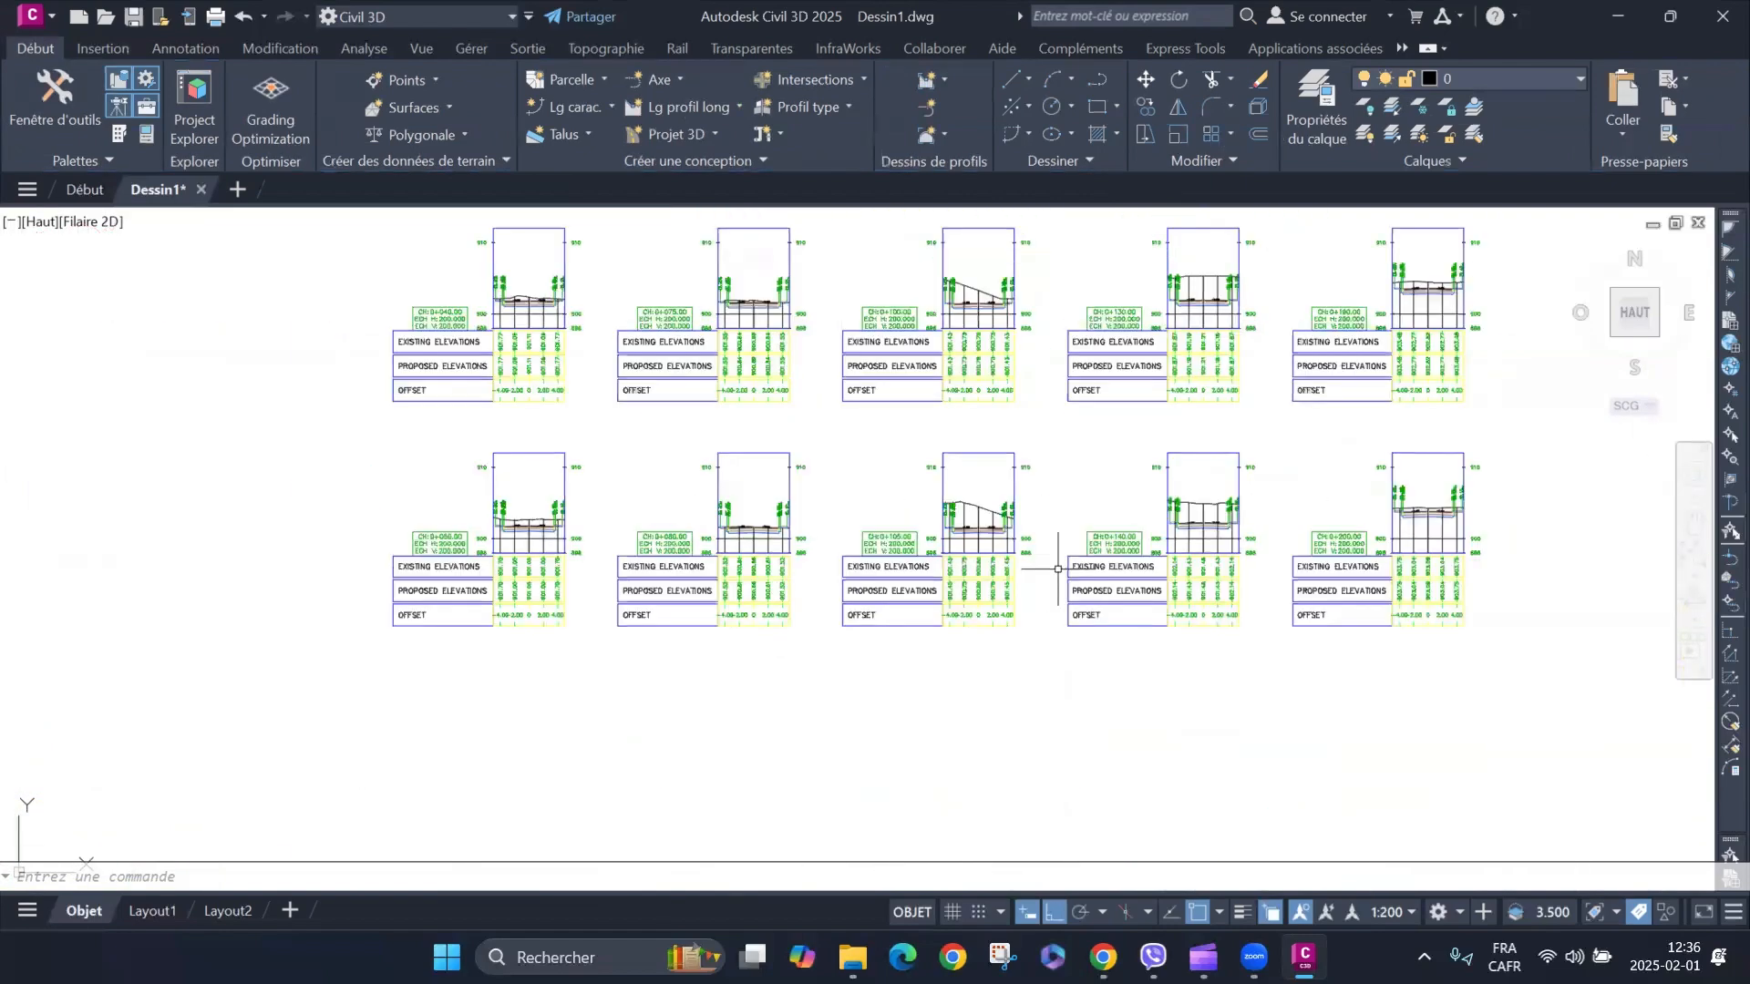
pyautogui.scroll(-8, 1058, 569)
# Examine the profile view's data band at station 0+060, and the title box and data bands of the section view at station 0+050.
pyautogui.scroll(8, 721, 475)
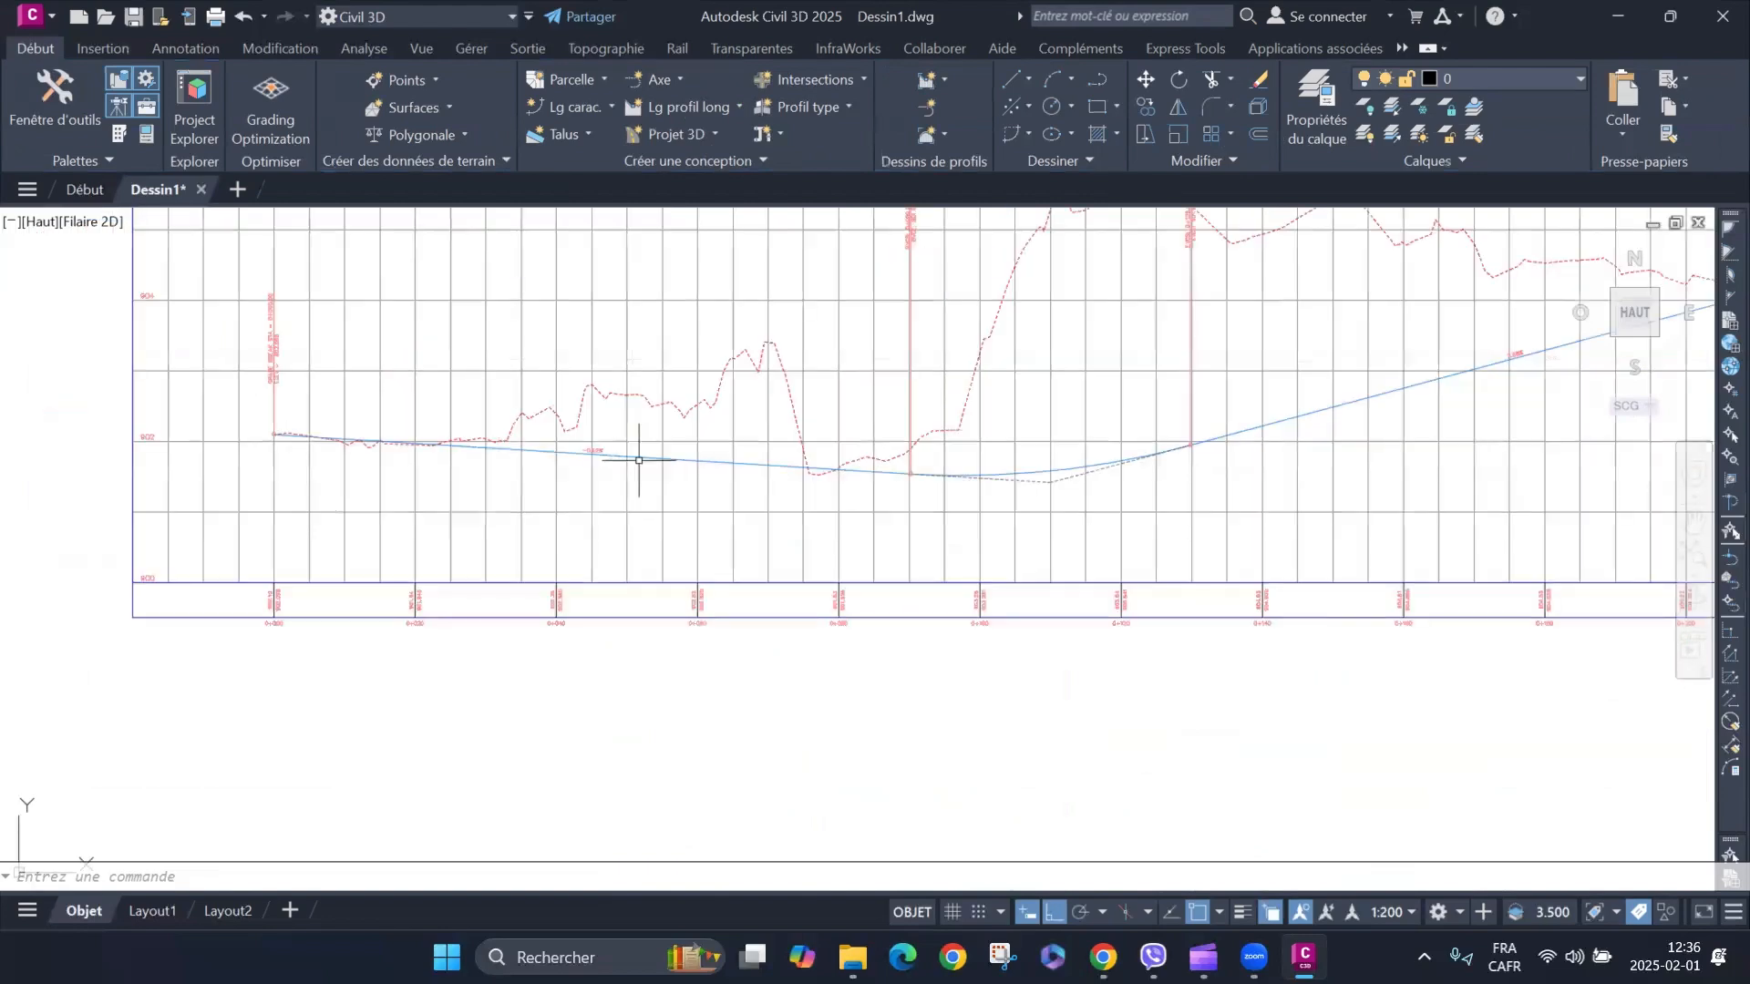
pyautogui.scroll(4, 714, 695)
pyautogui.scroll(2, 632, 802)
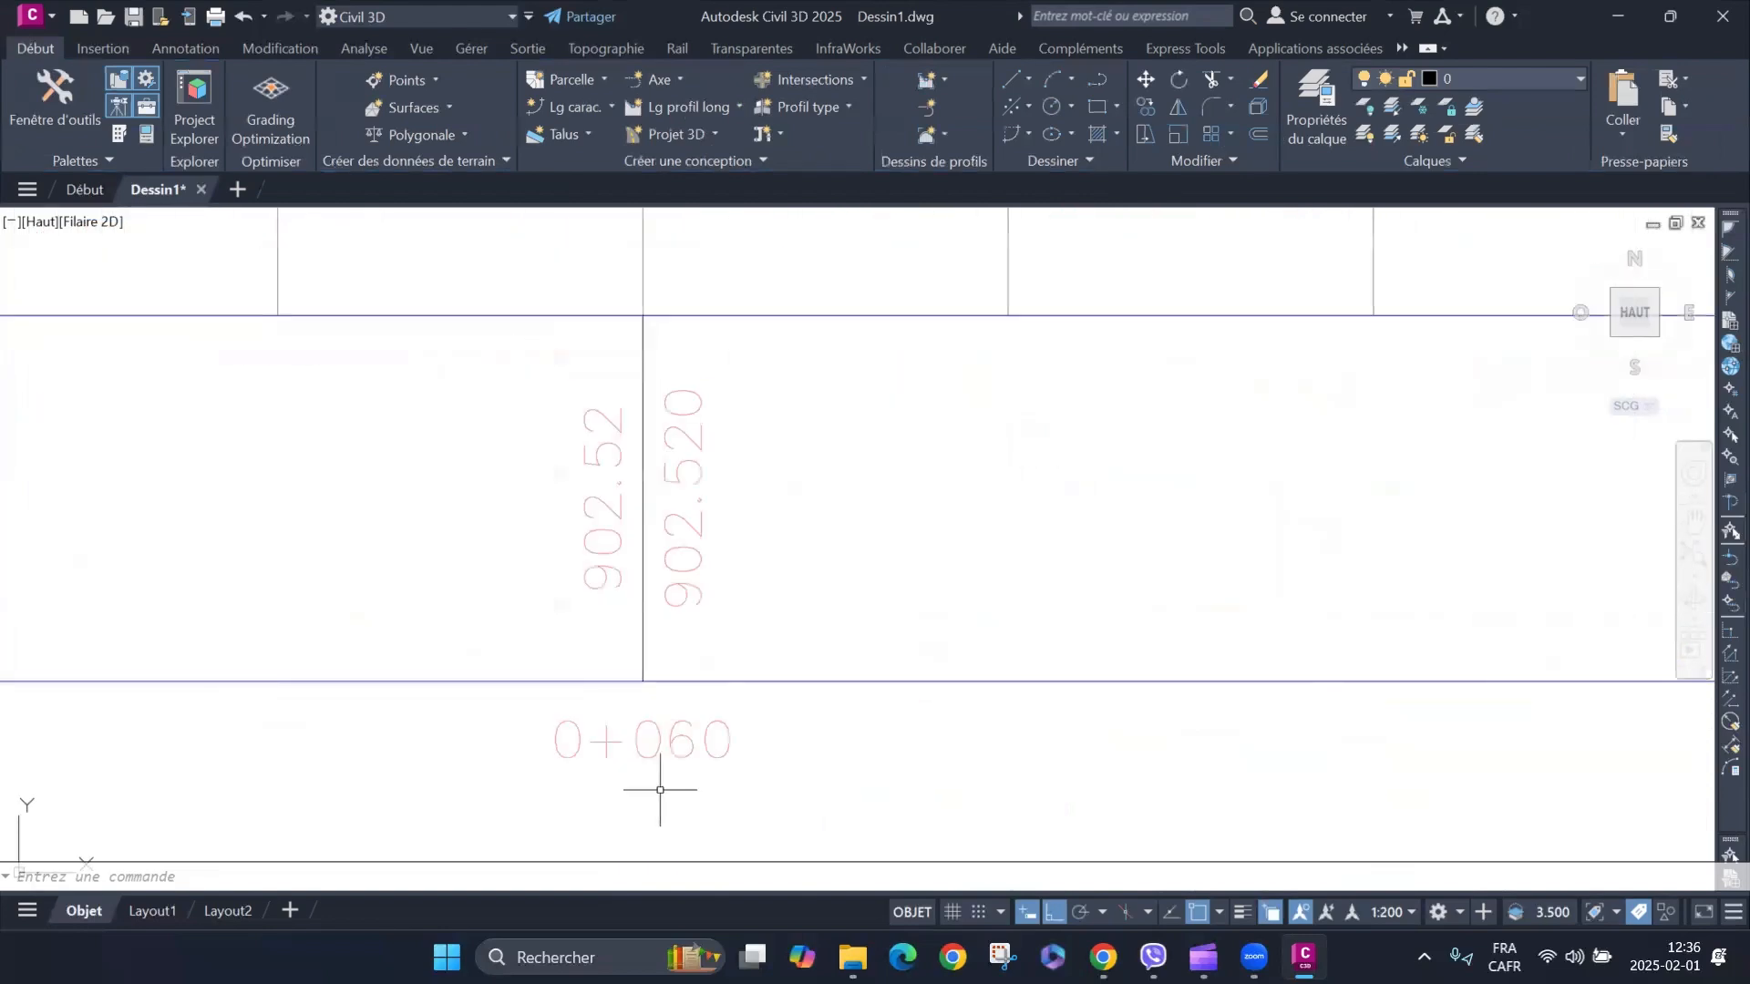
pyautogui.scroll(-8, 635, 758)
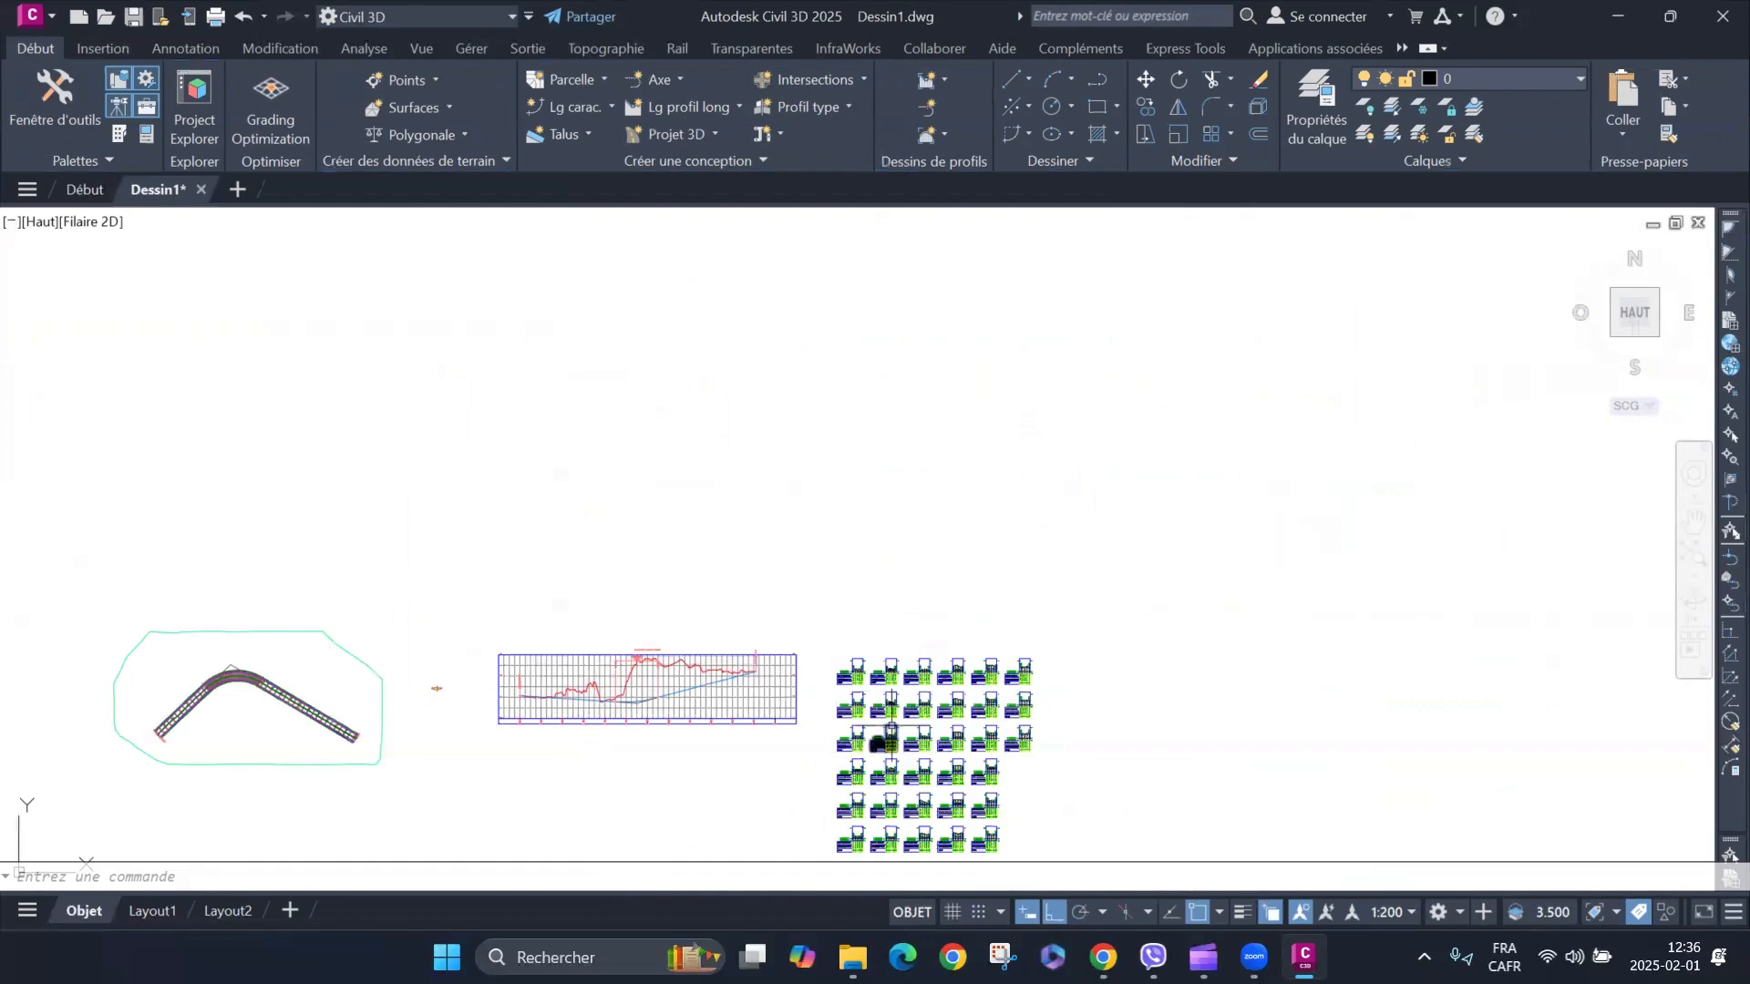
pyautogui.scroll(4, 888, 743)
pyautogui.scroll(-6, 889, 742)
pyautogui.scroll(9, 696, 559)
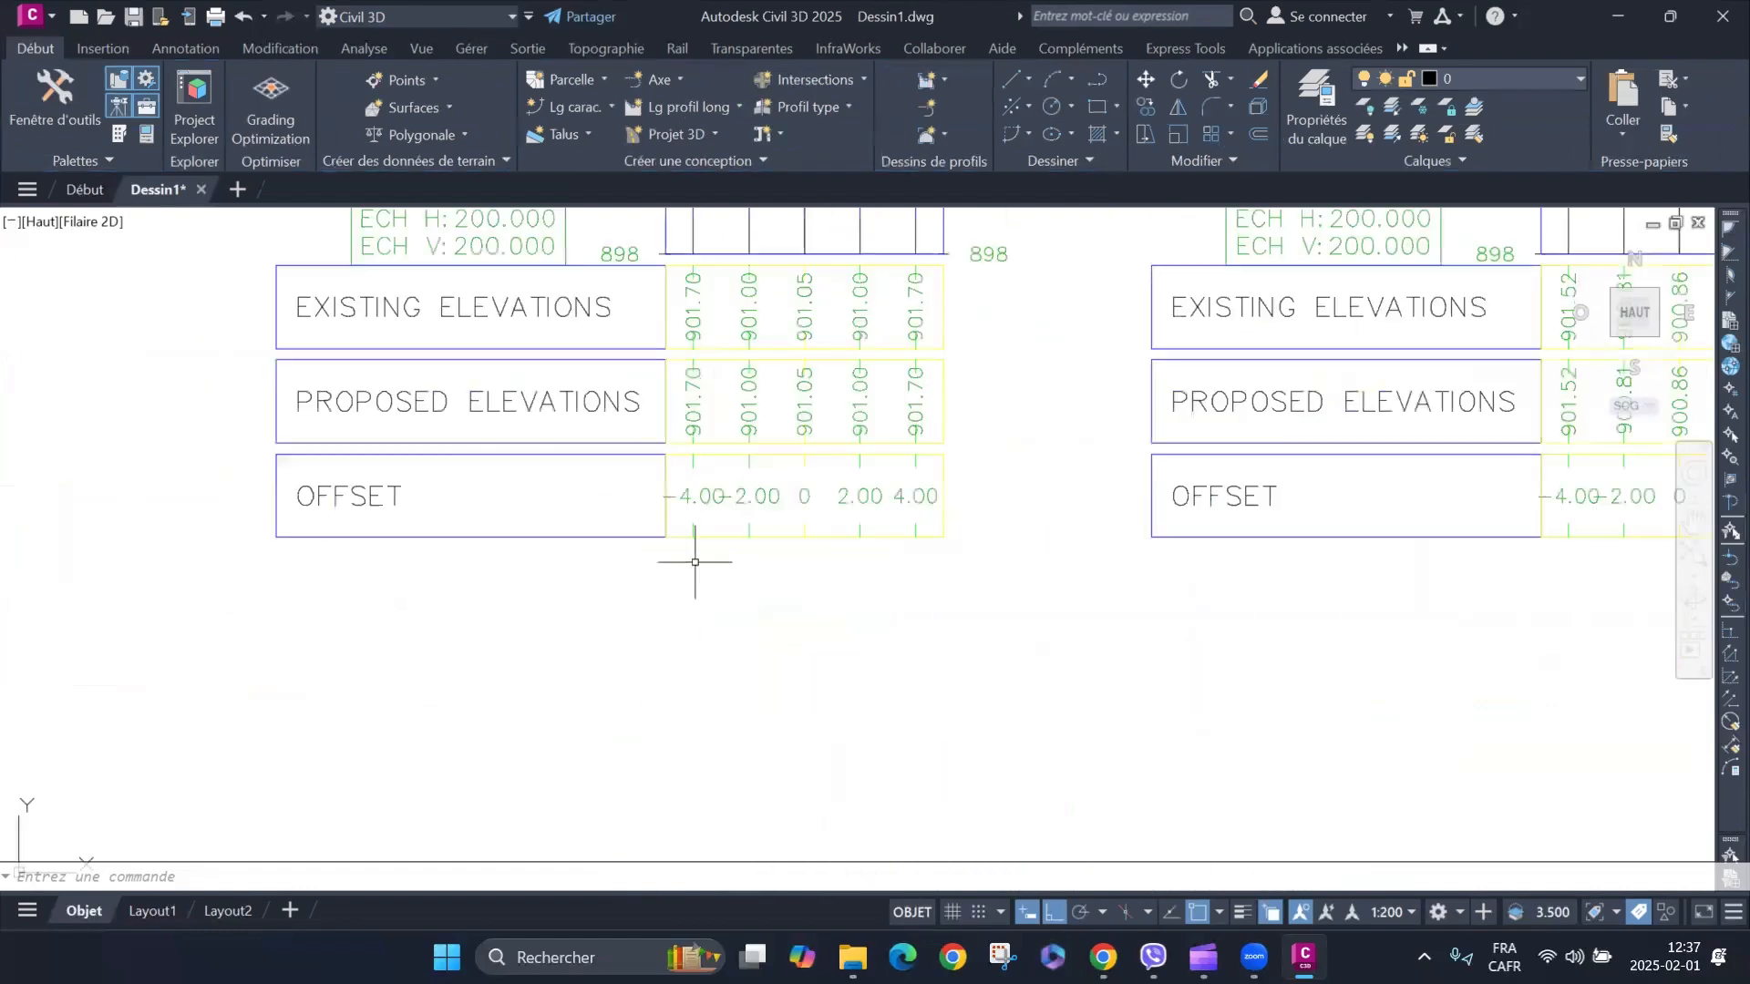
pyautogui.scroll(-2, 604, 618)
pyautogui.scroll(5, 547, 344)
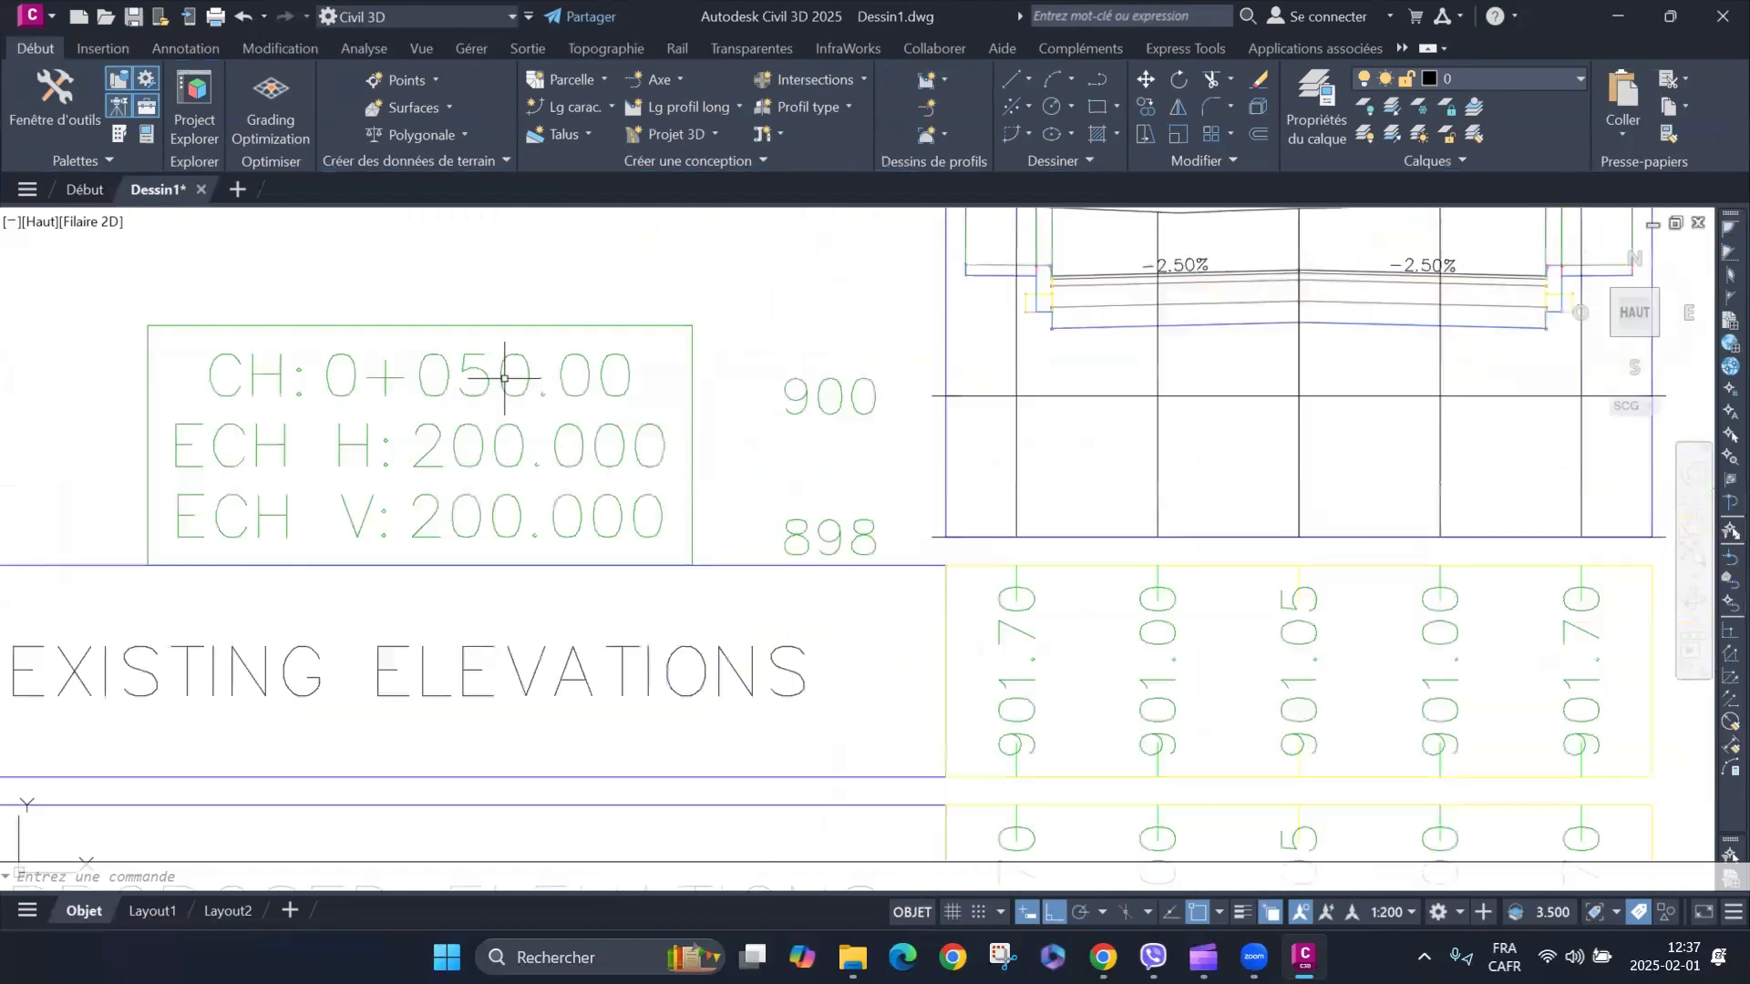
# Review the whole section view grid and inspect the pavement layers in the section view at station 0+060.
pyautogui.scroll(-6, 529, 525)
pyautogui.scroll(-6, 530, 525)
pyautogui.scroll(8, 762, 280)
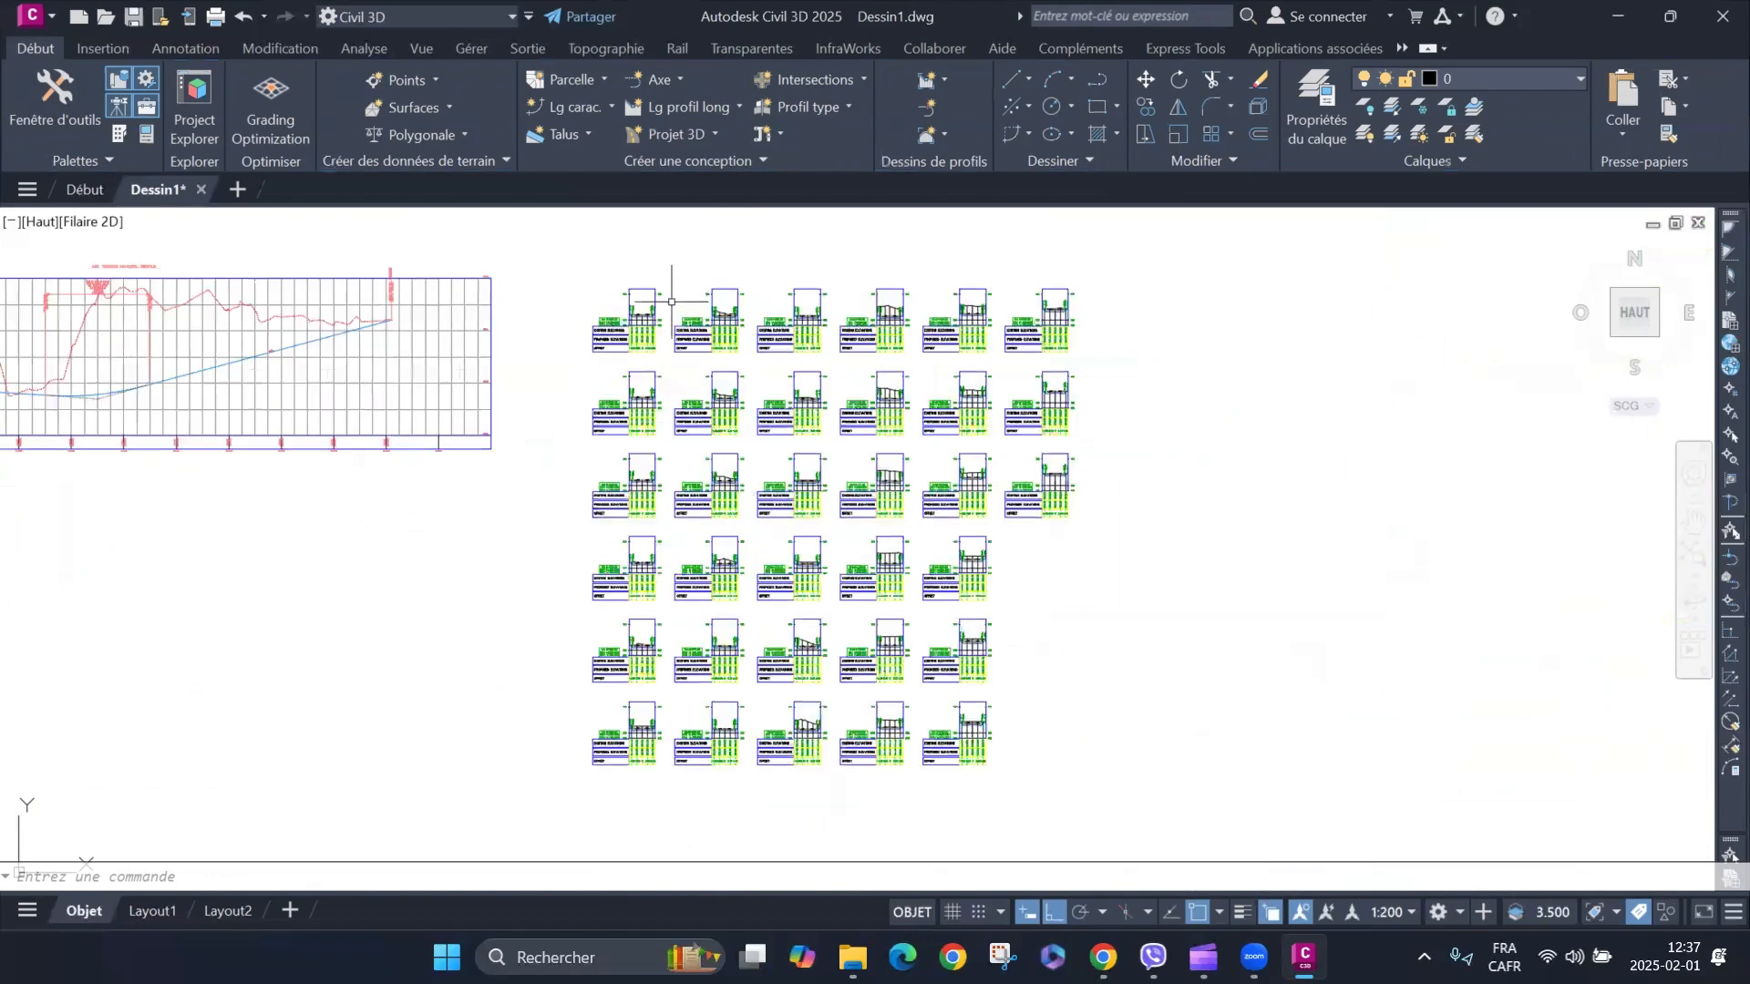
pyautogui.scroll(-2, 762, 280)
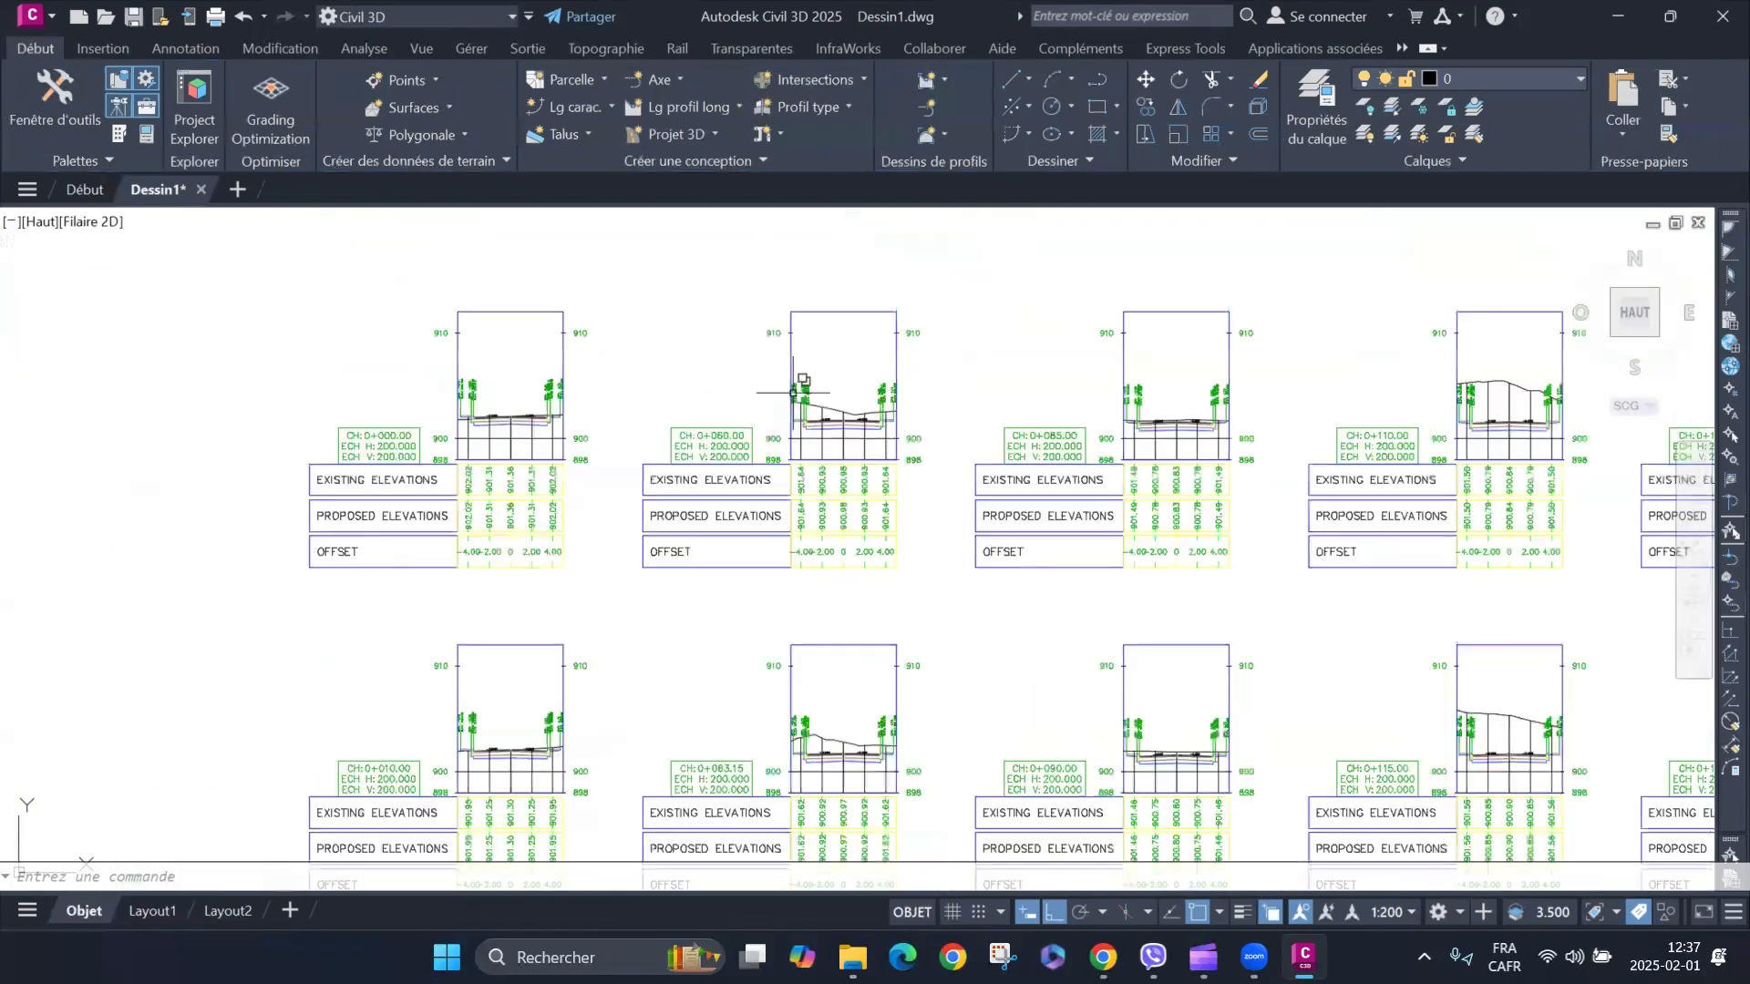
pyautogui.scroll(6, 802, 401)
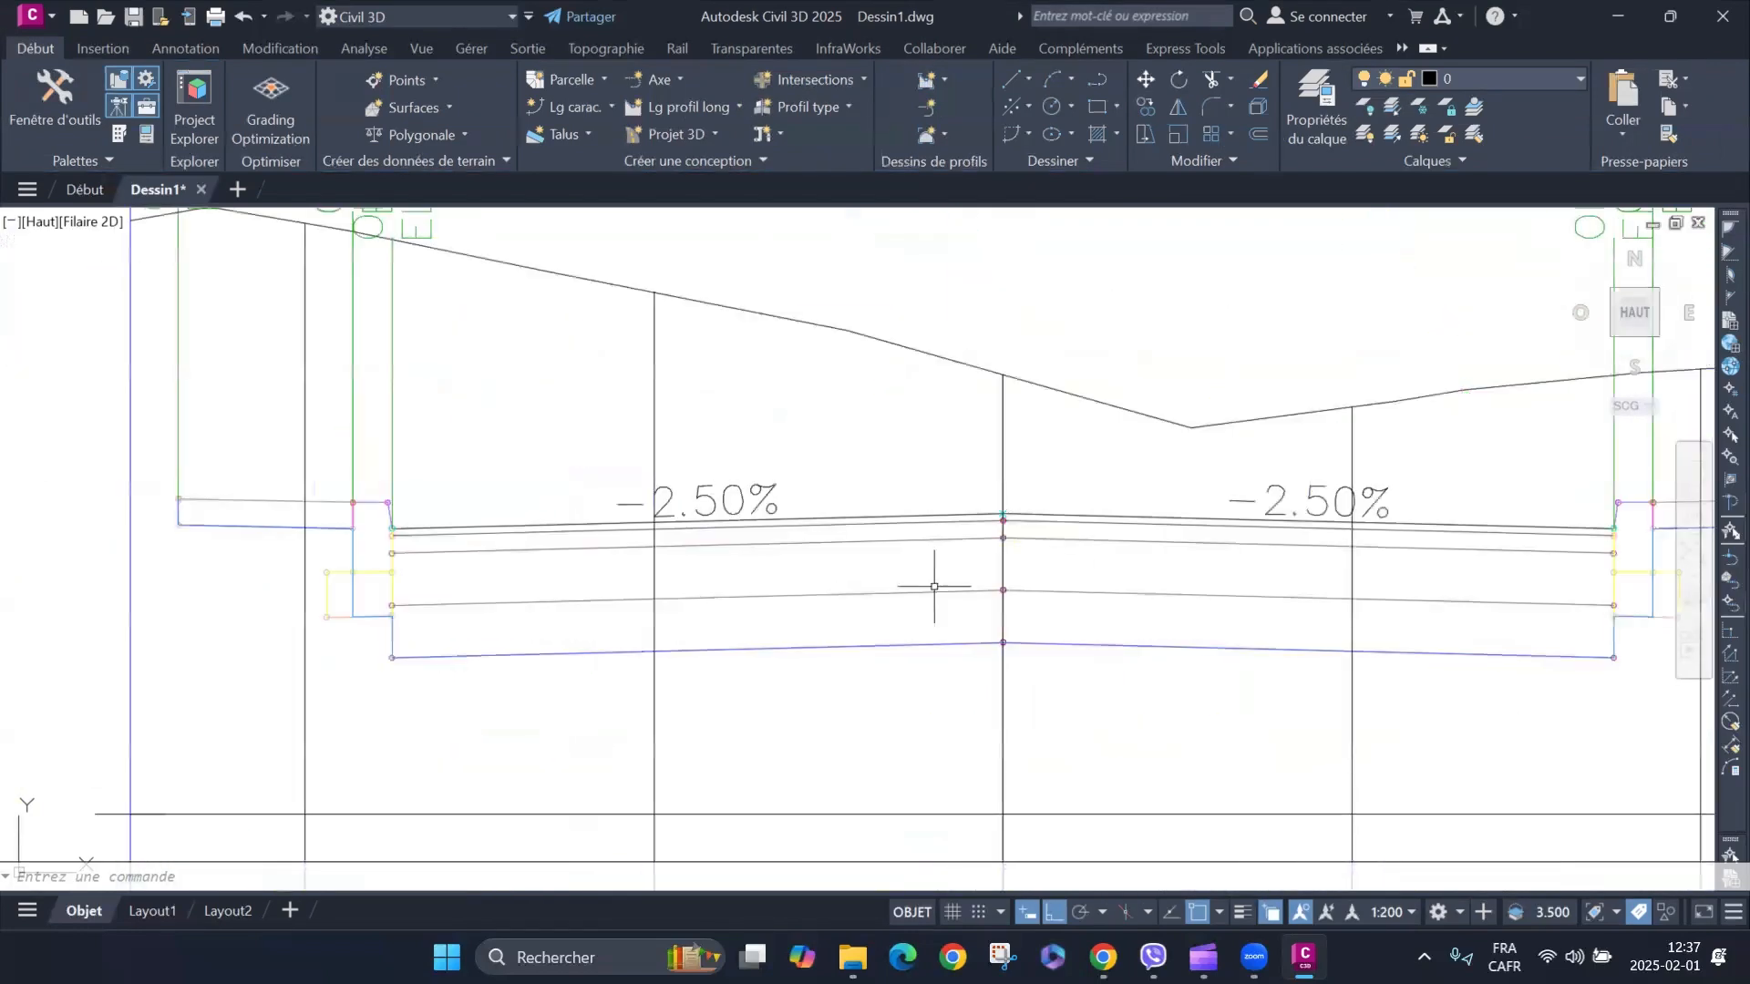
pyautogui.scroll(-4, 933, 453)
pyautogui.scroll(-4, 933, 453)
pyautogui.scroll(-8, 984, 465)
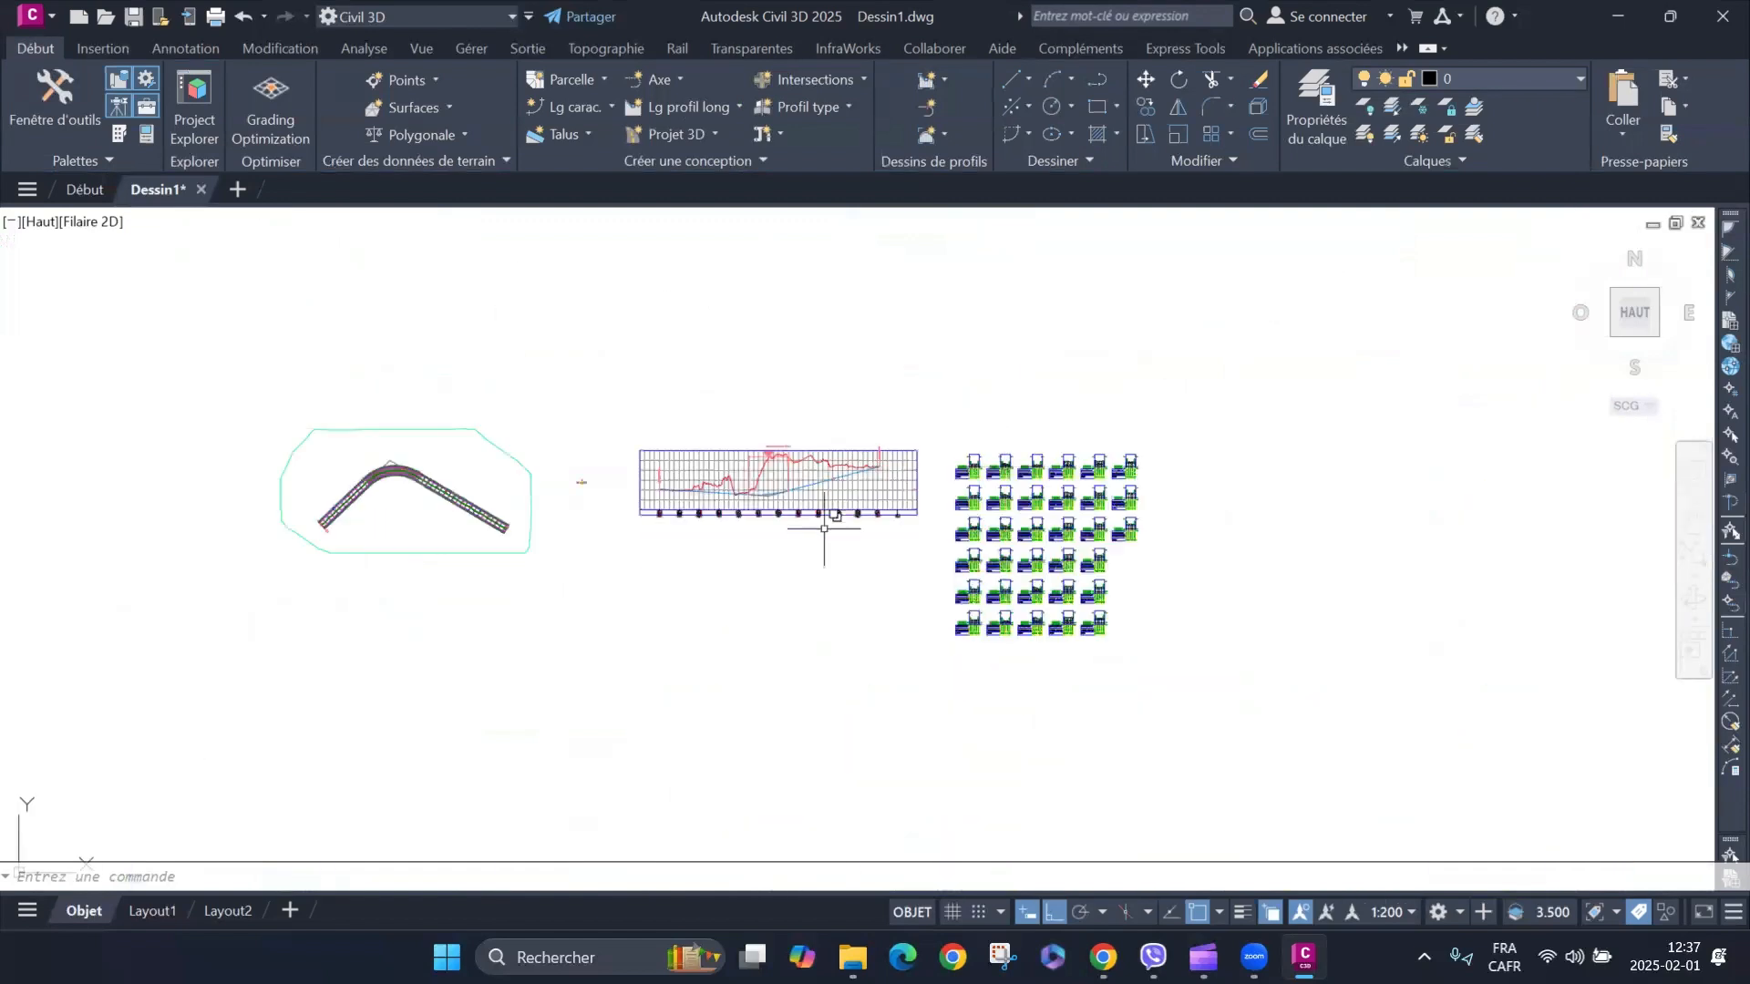
# Read the paired elevations in the profile view's bottom band at stations 0+020, 0+040 and 0+060.
pyautogui.scroll(6, 702, 510)
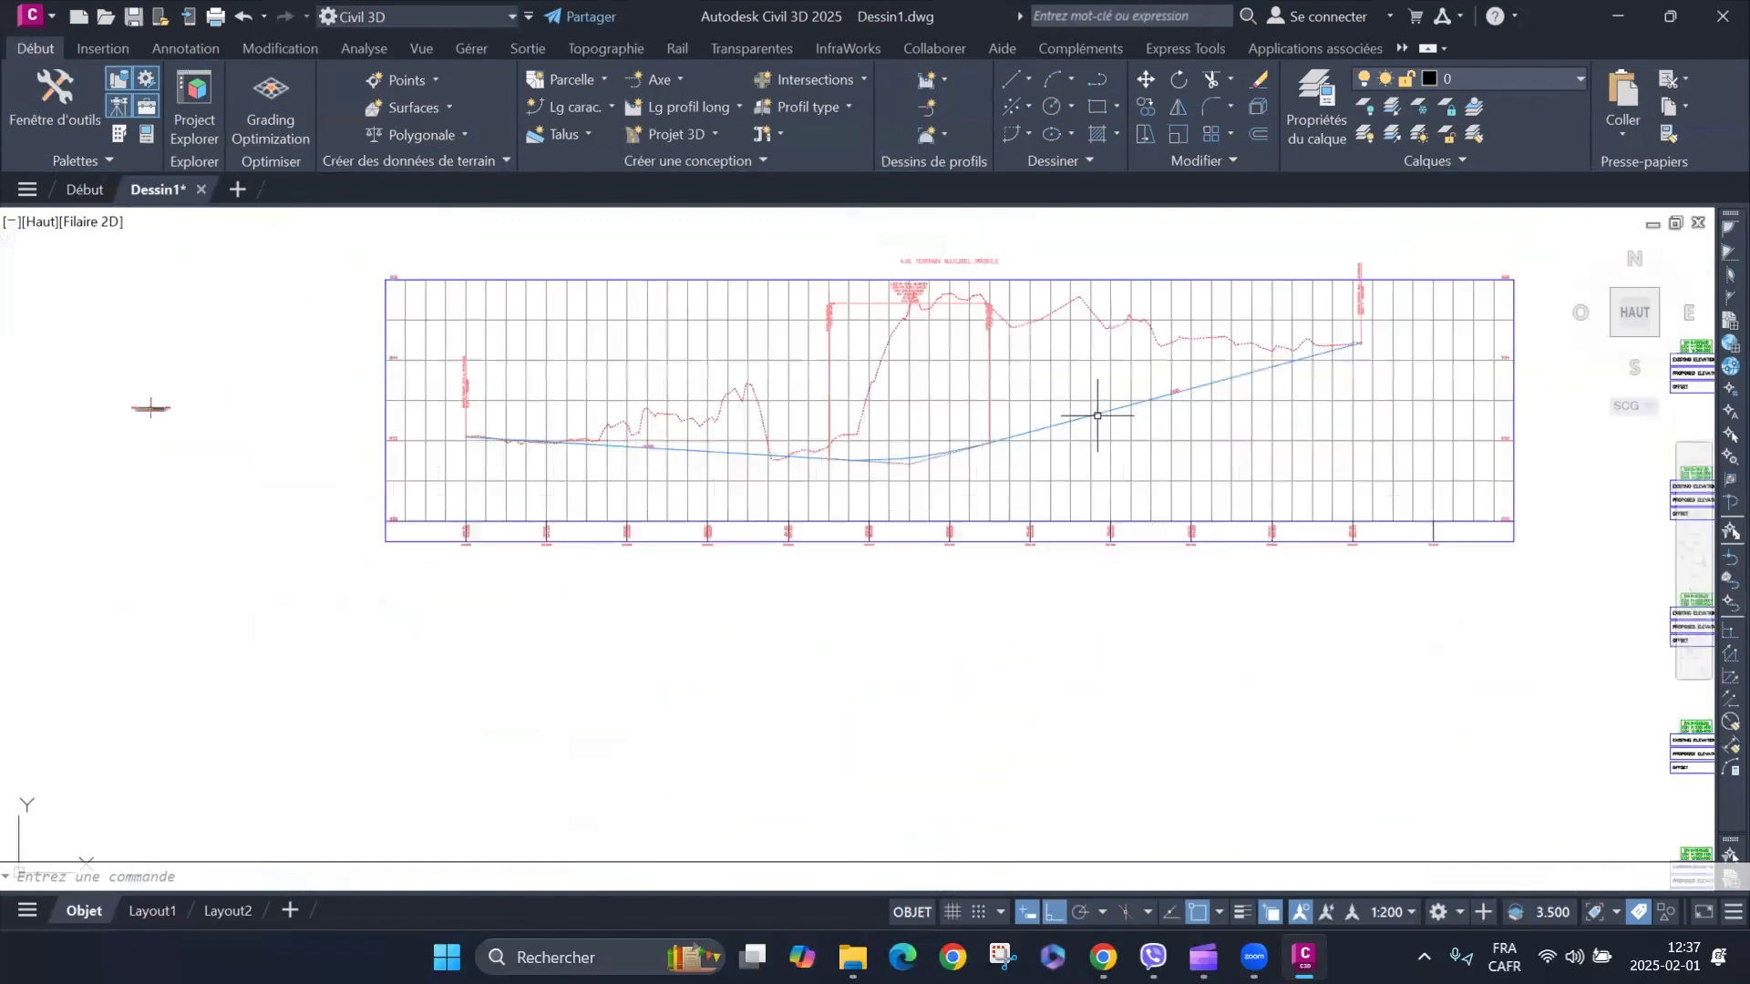
pyautogui.scroll(6, 561, 547)
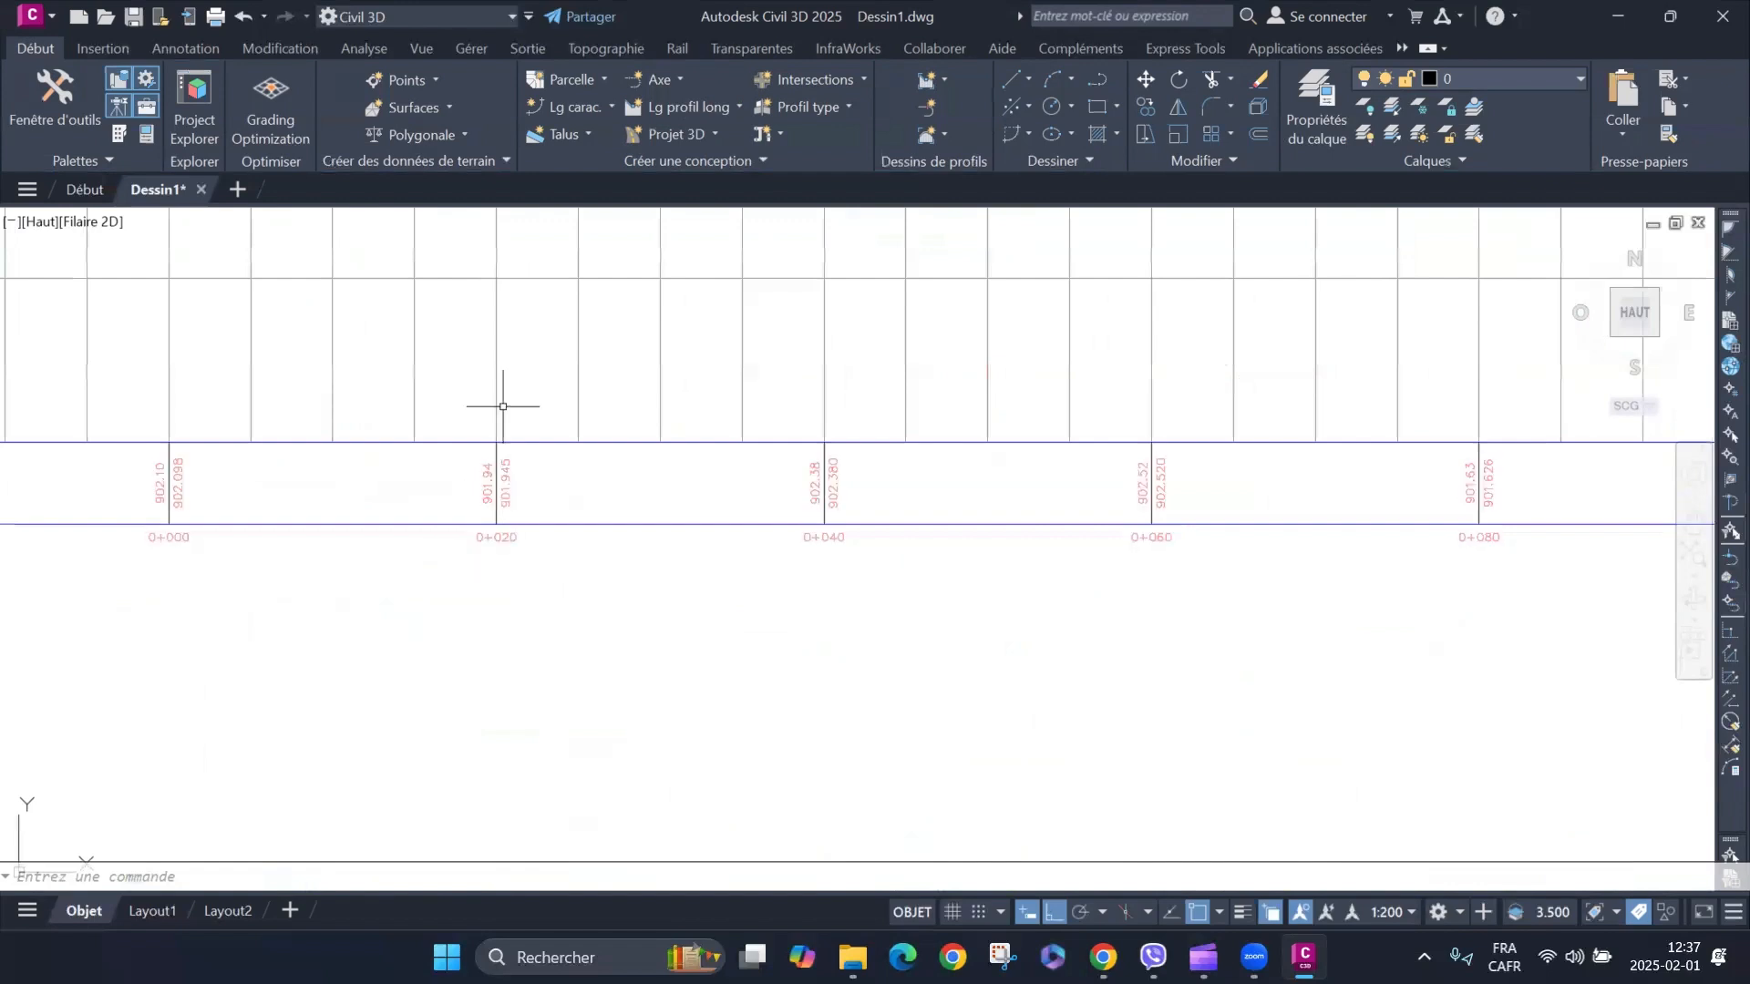
pyautogui.scroll(6, 542, 495)
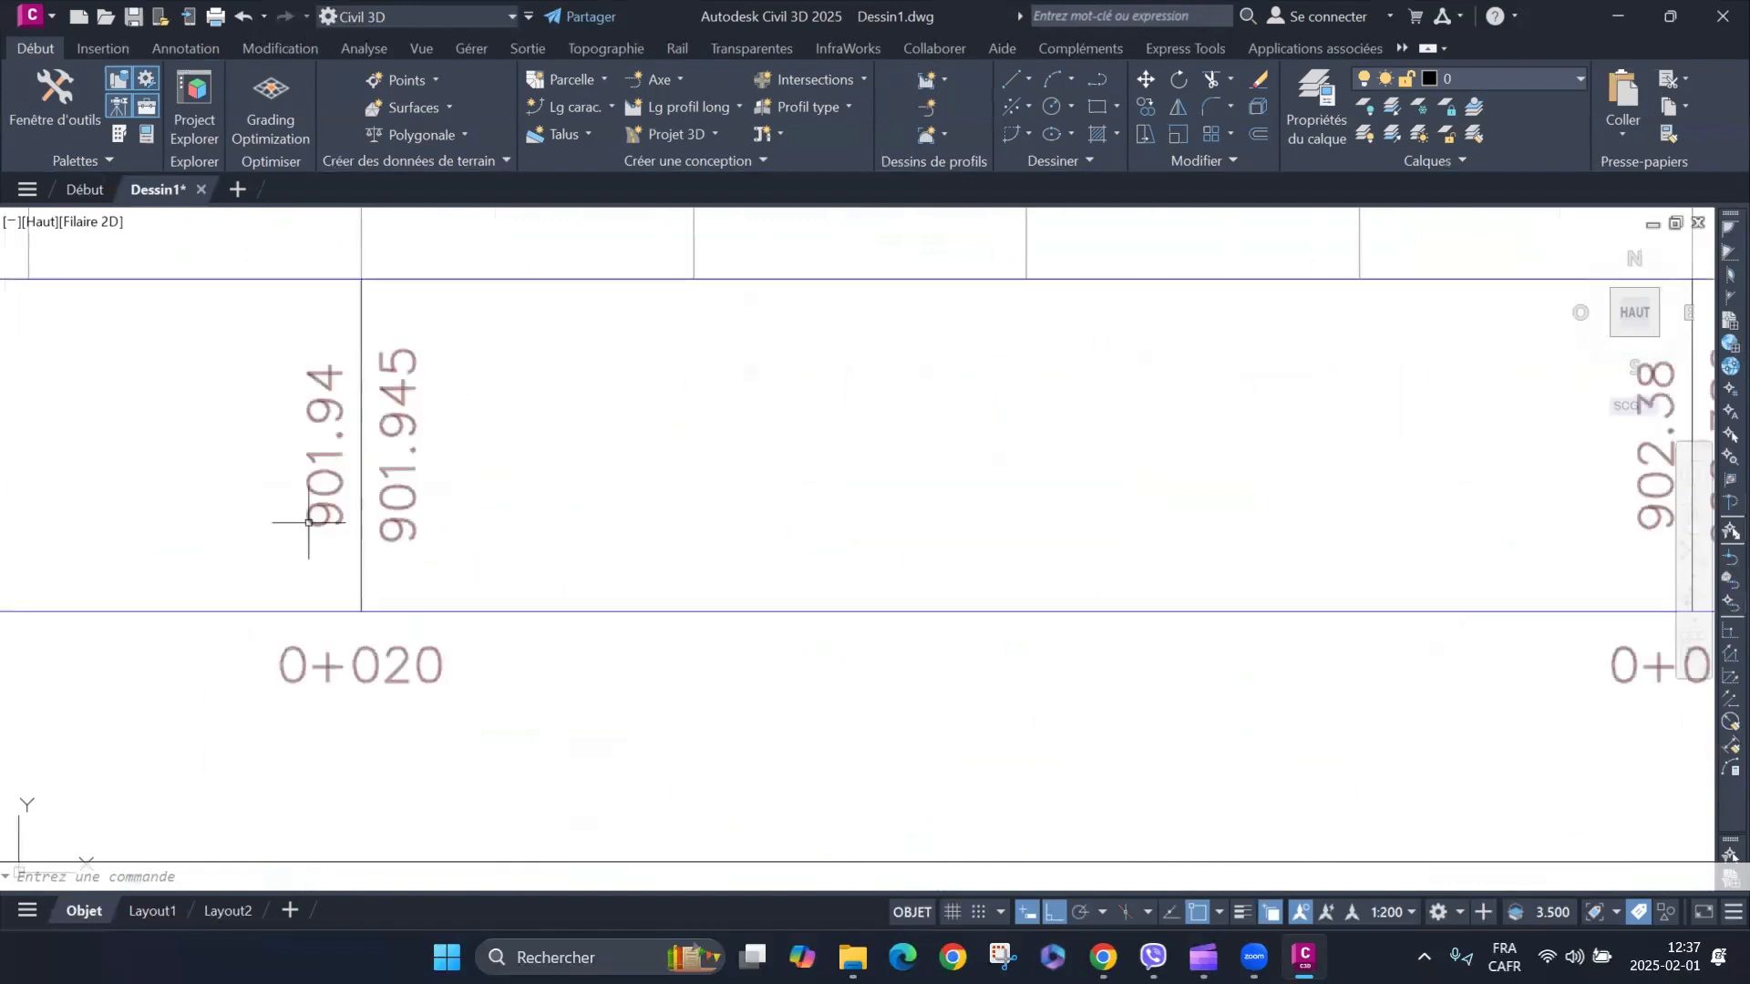
pyautogui.scroll(-4, 501, 603)
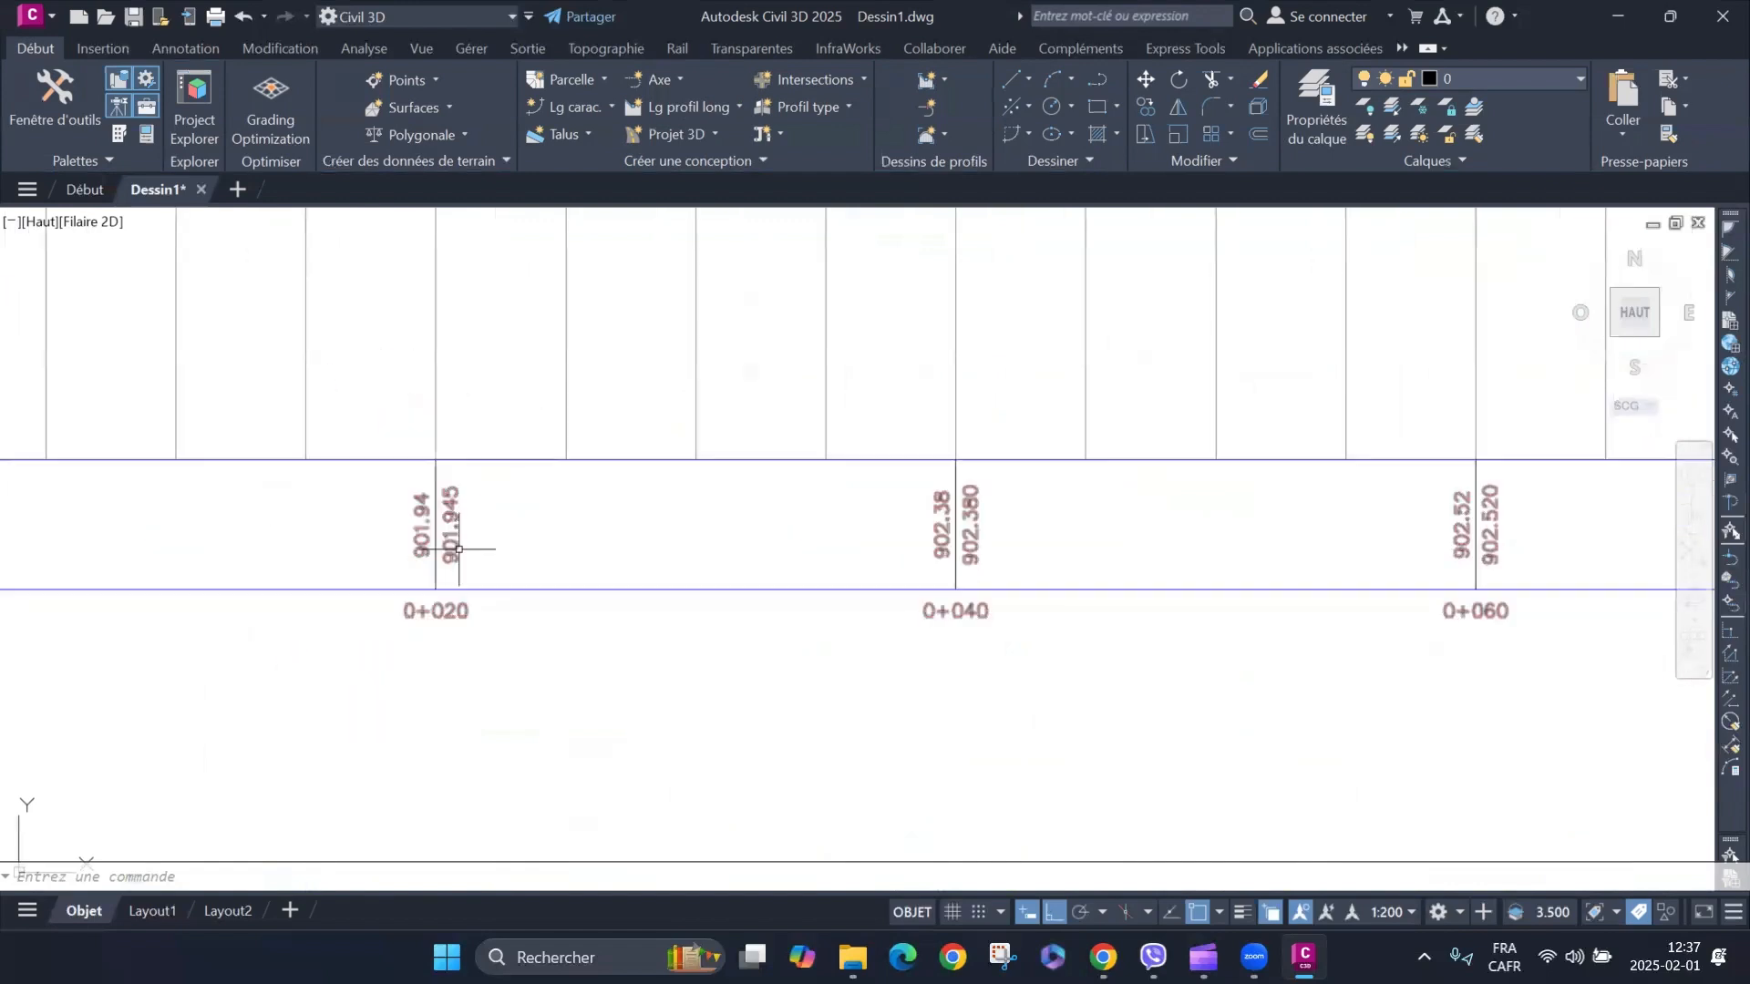
pyautogui.scroll(-4, 557, 643)
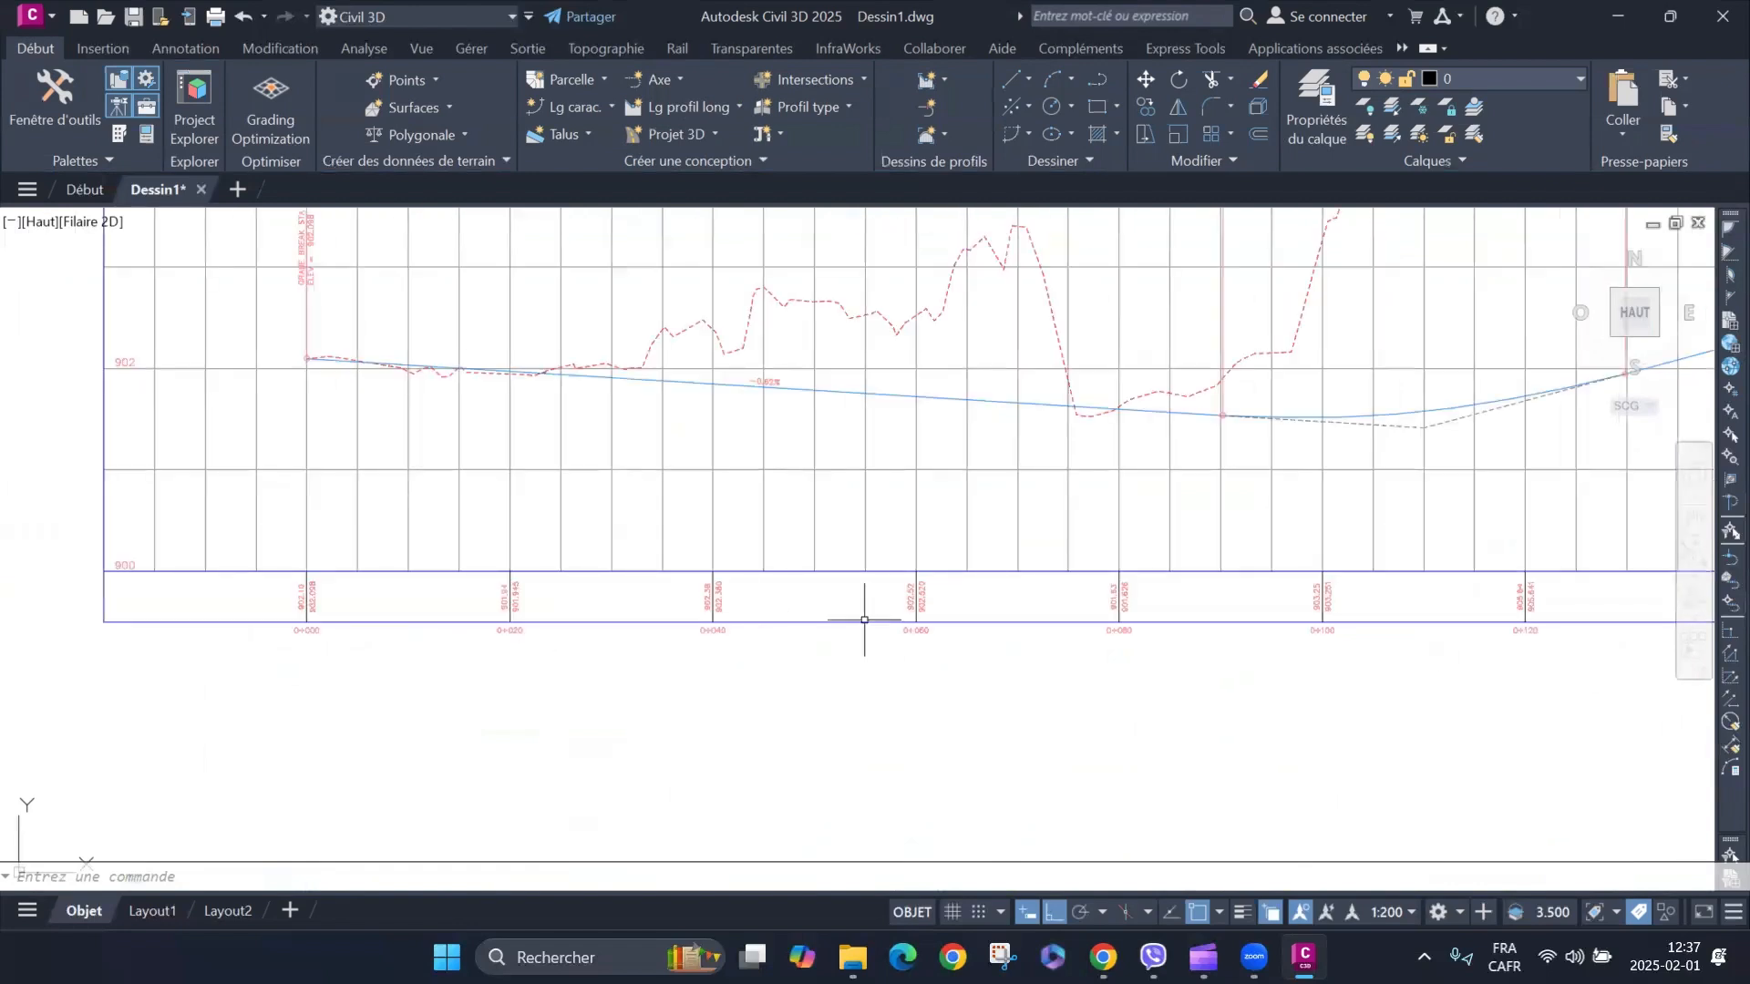
pyautogui.scroll(4, 927, 614)
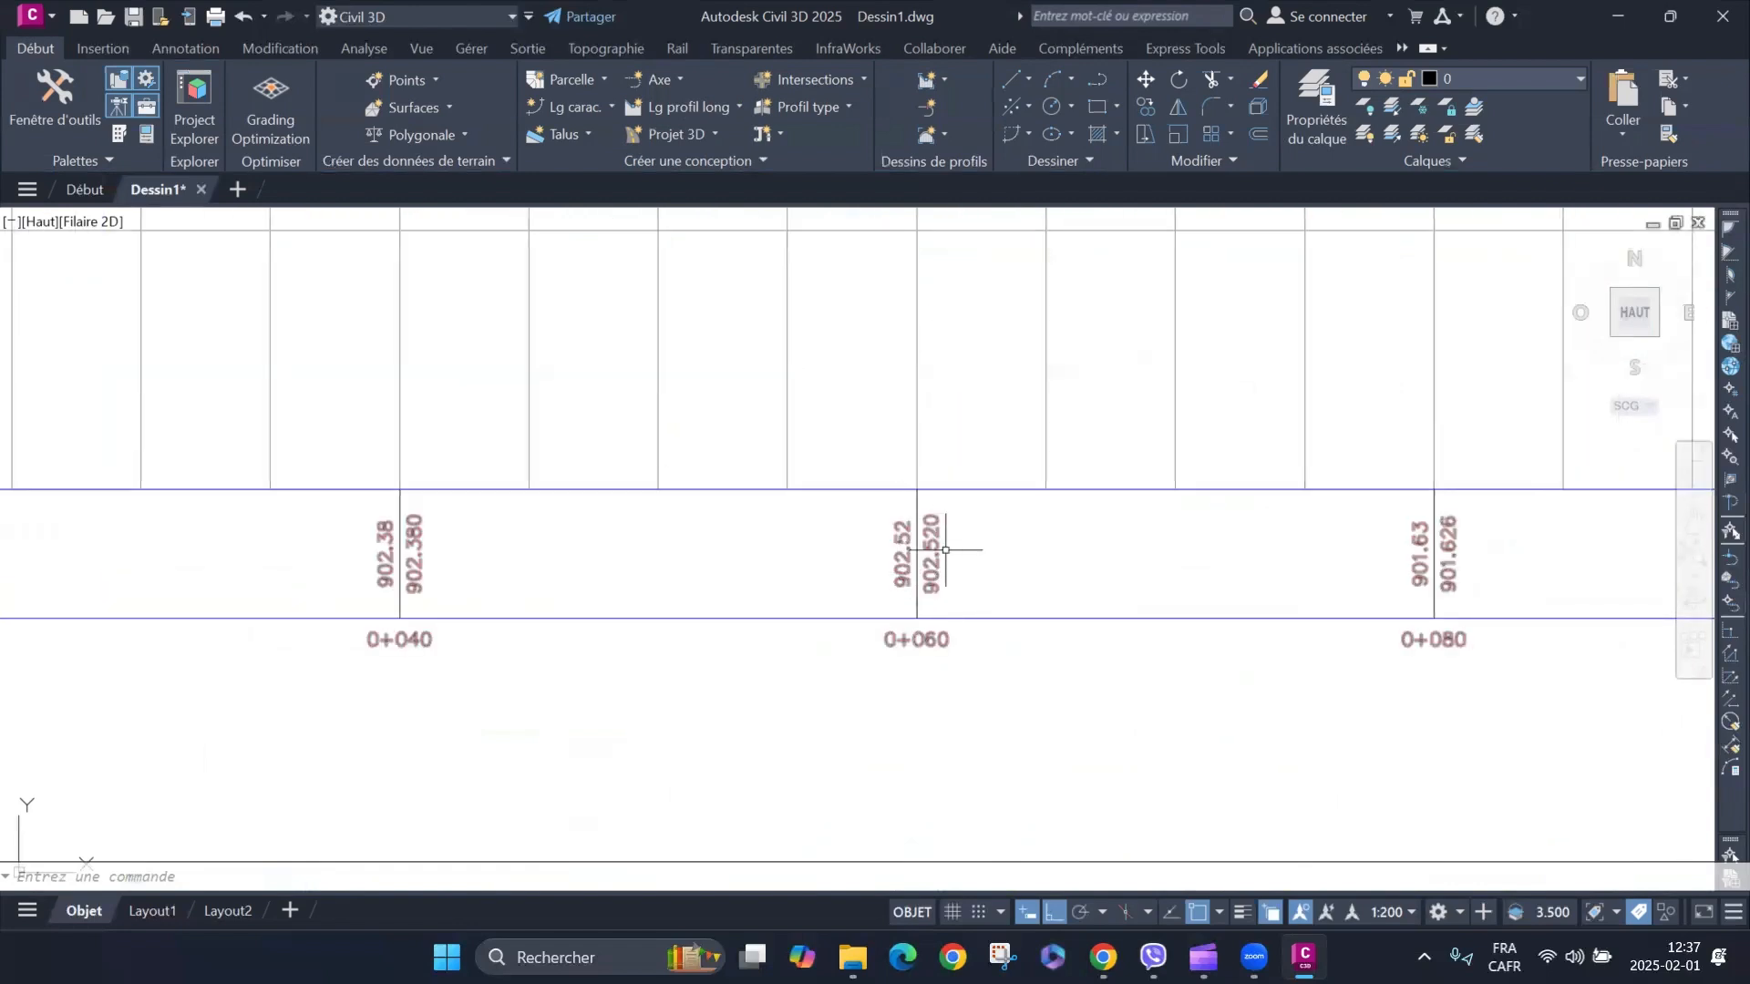
pyautogui.scroll(5, 938, 653)
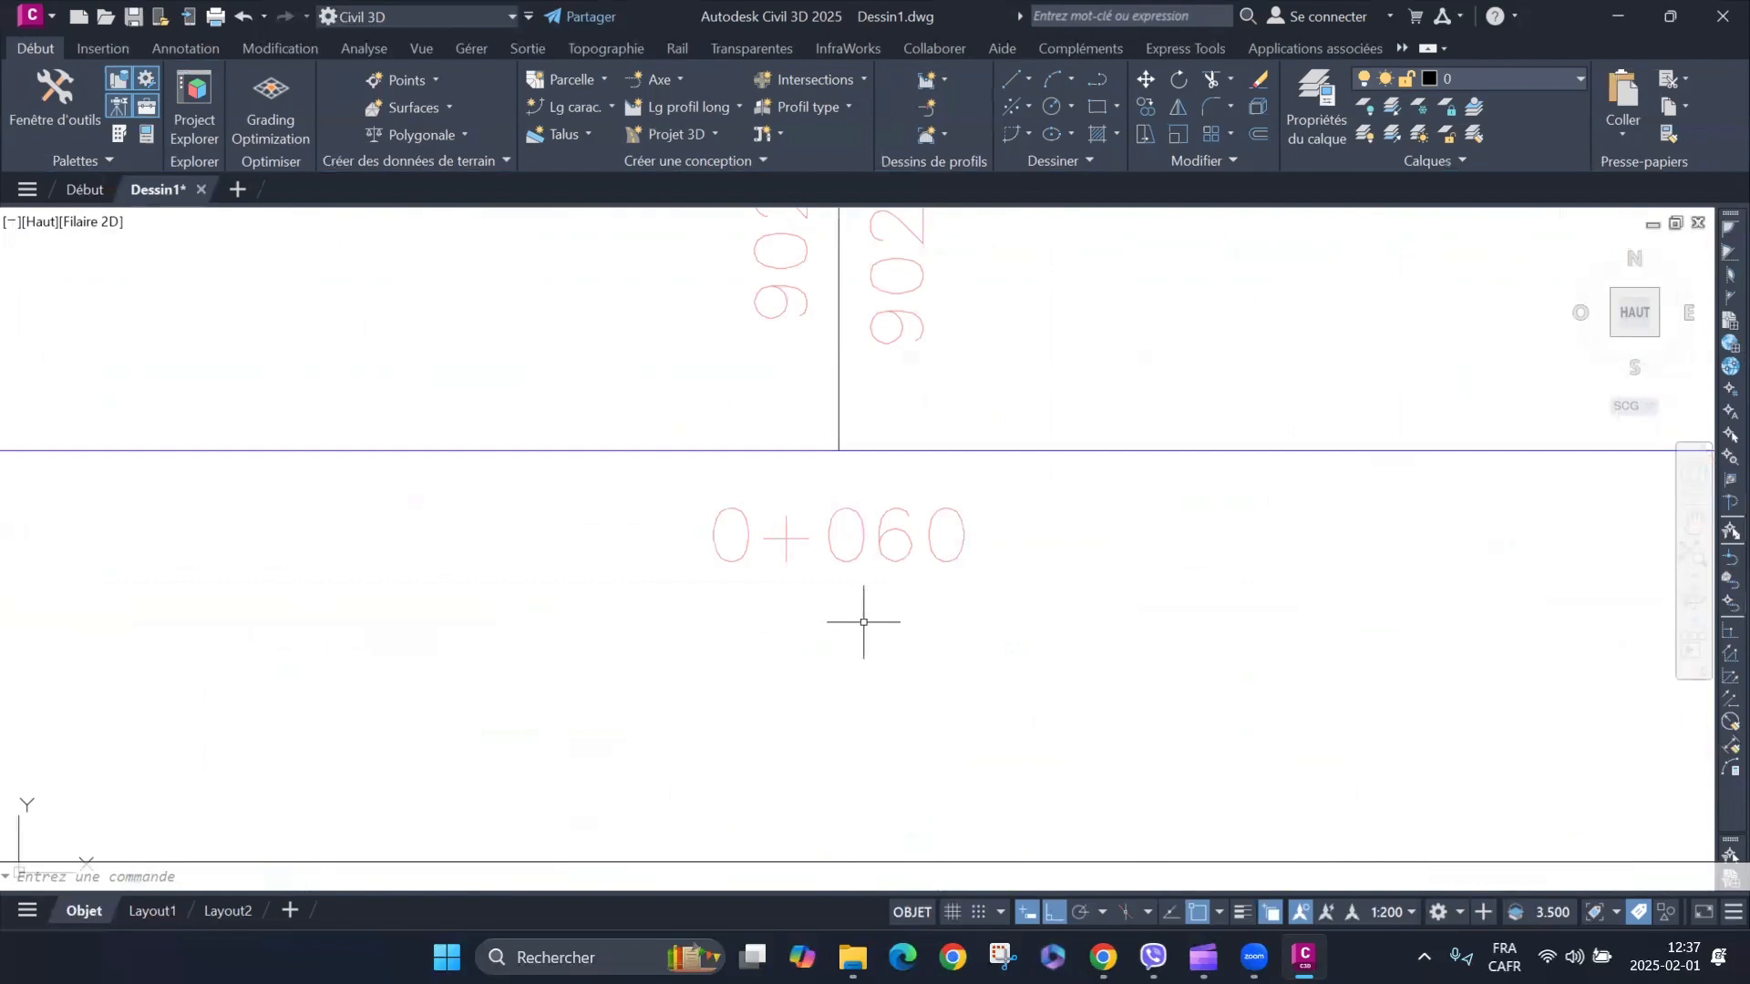
pyautogui.scroll(-5, 863, 622)
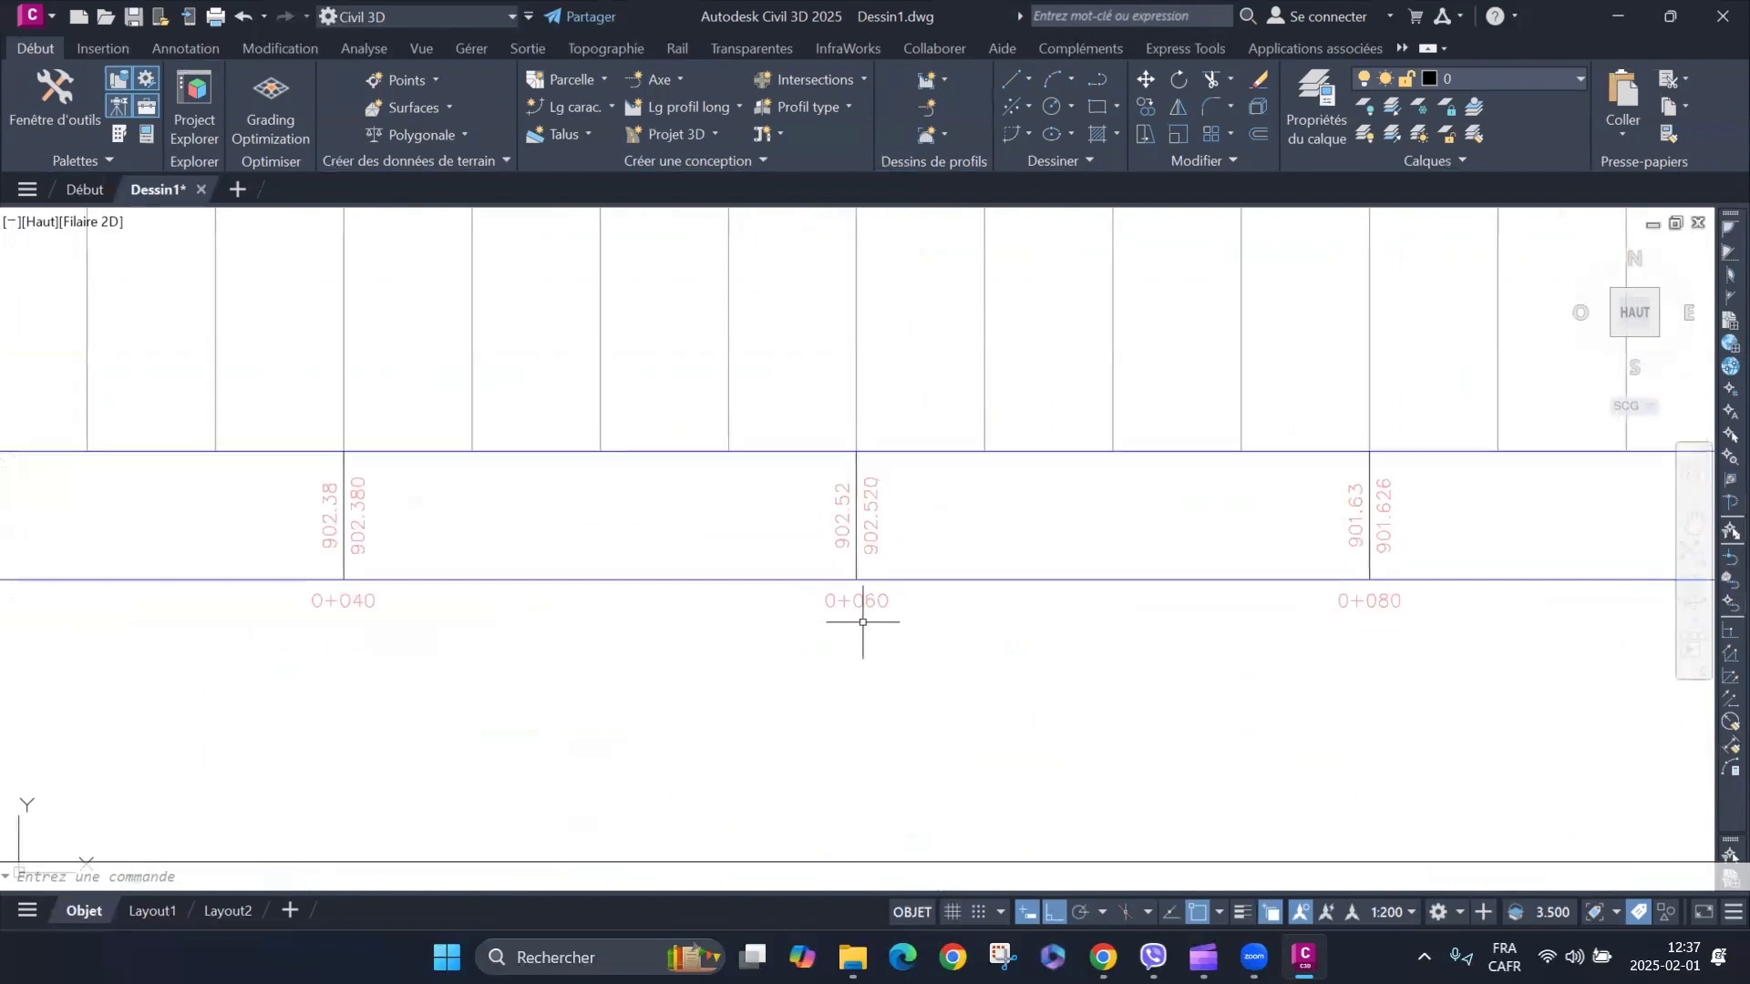
# In the profile view's properties, set profile 2 of the Elevations and Stations band to PROJET 001 and apply the change.
pyautogui.click(1020, 362)
pyautogui.click(960, 390)
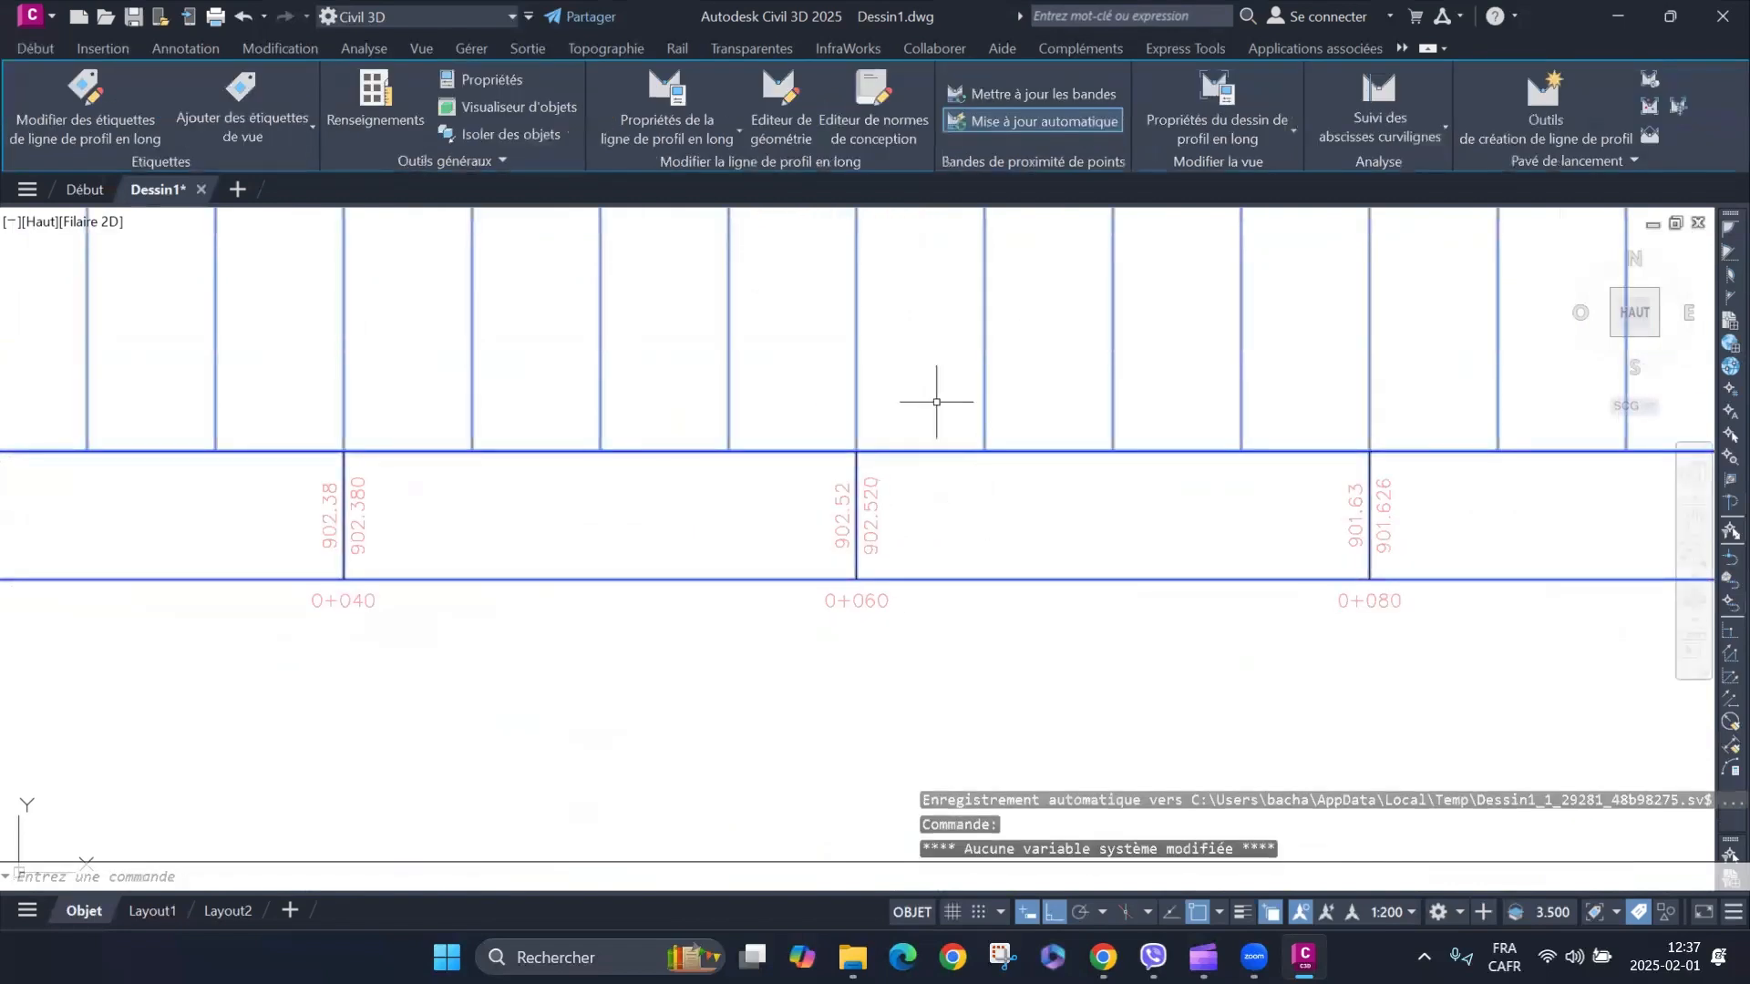
pyautogui.rightClick(939, 407)
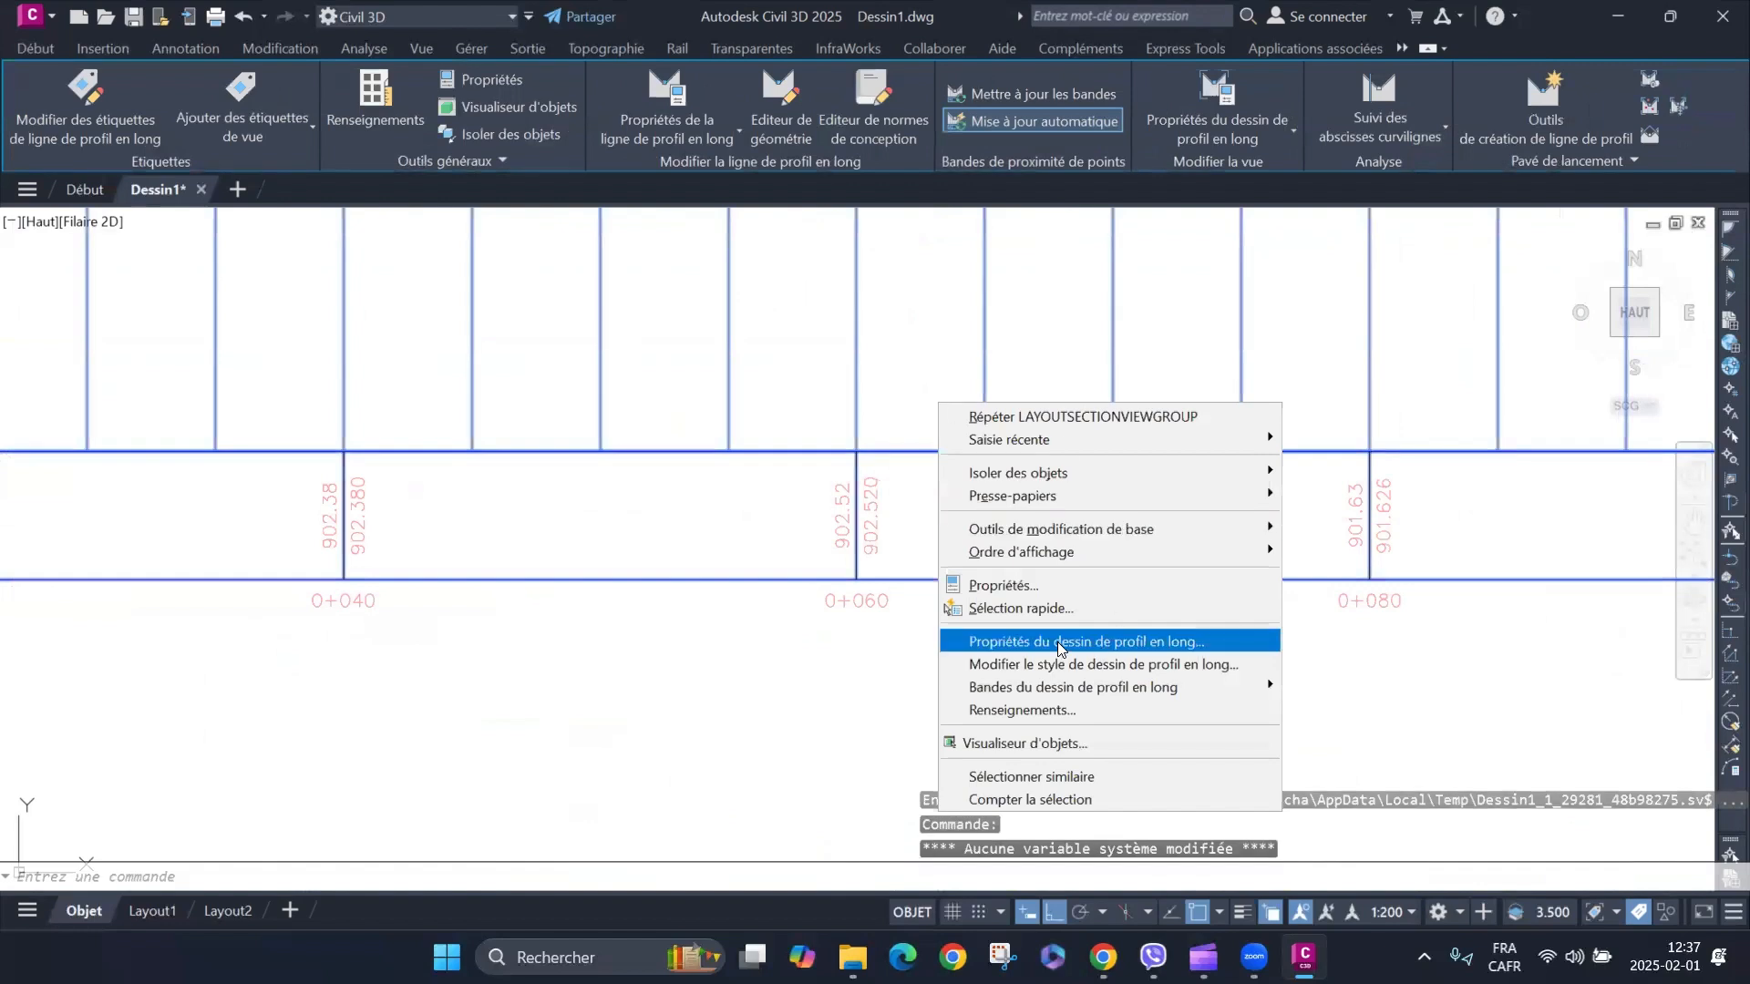
pyautogui.click(1053, 642)
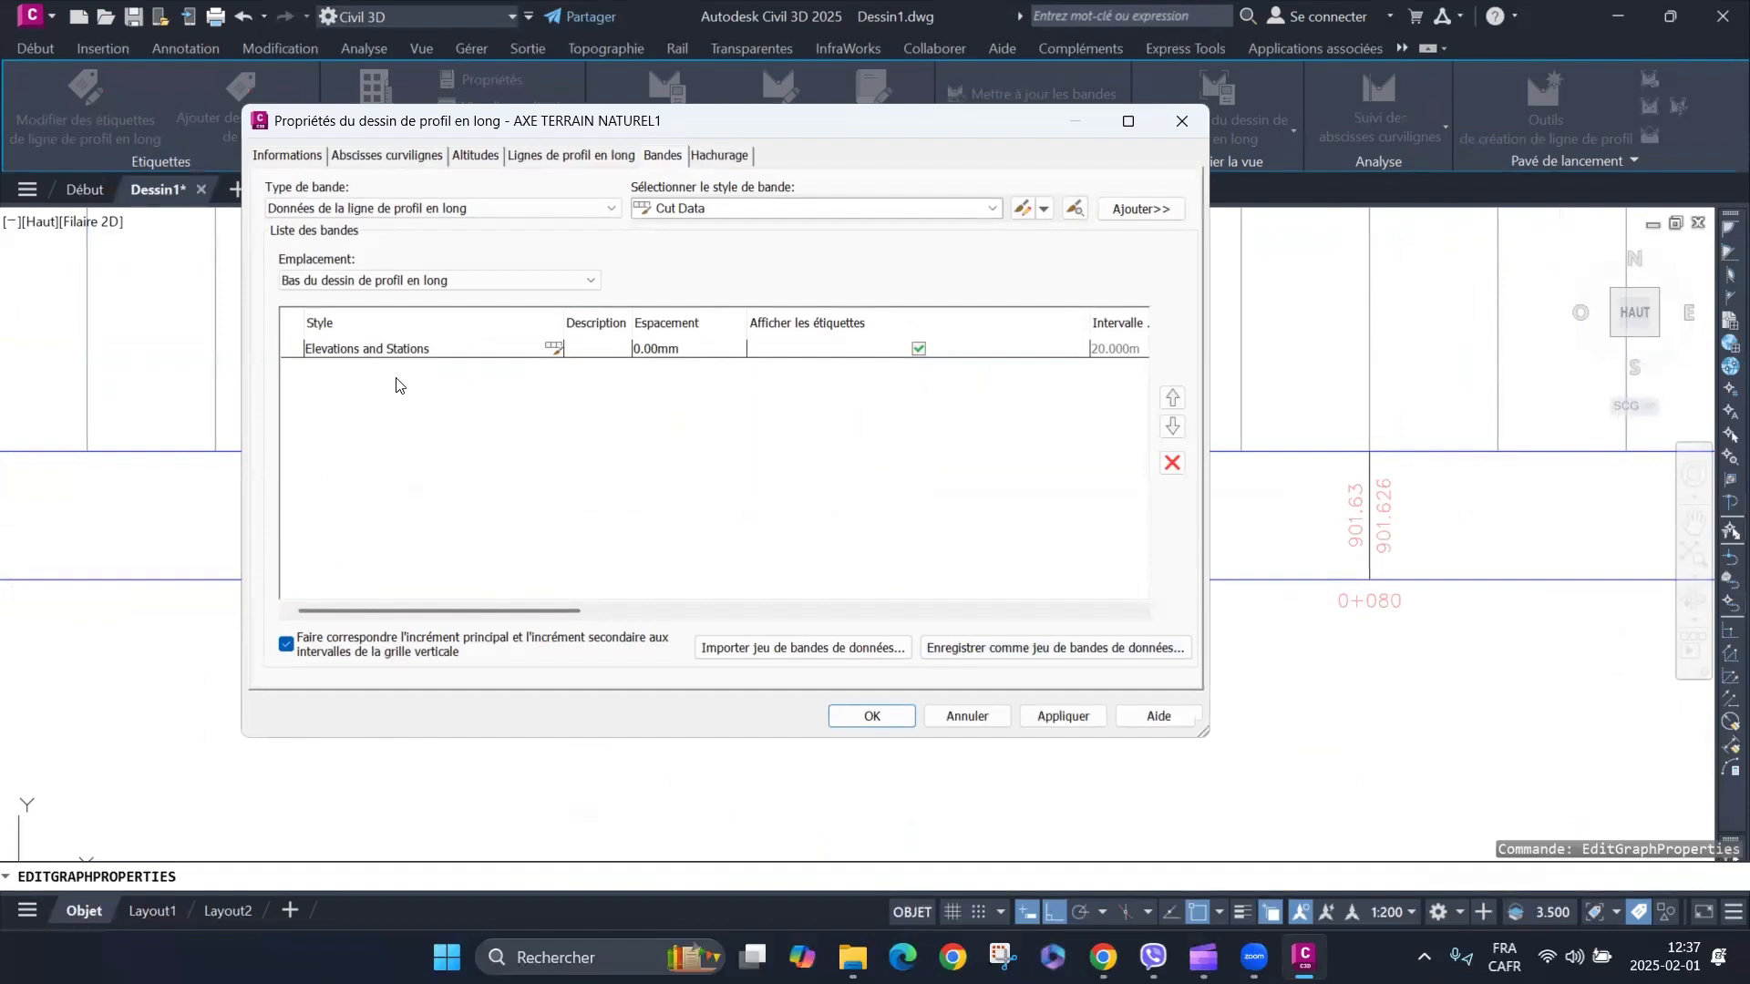
pyautogui.moveTo(476, 612); pyautogui.dragTo(1084, 608)
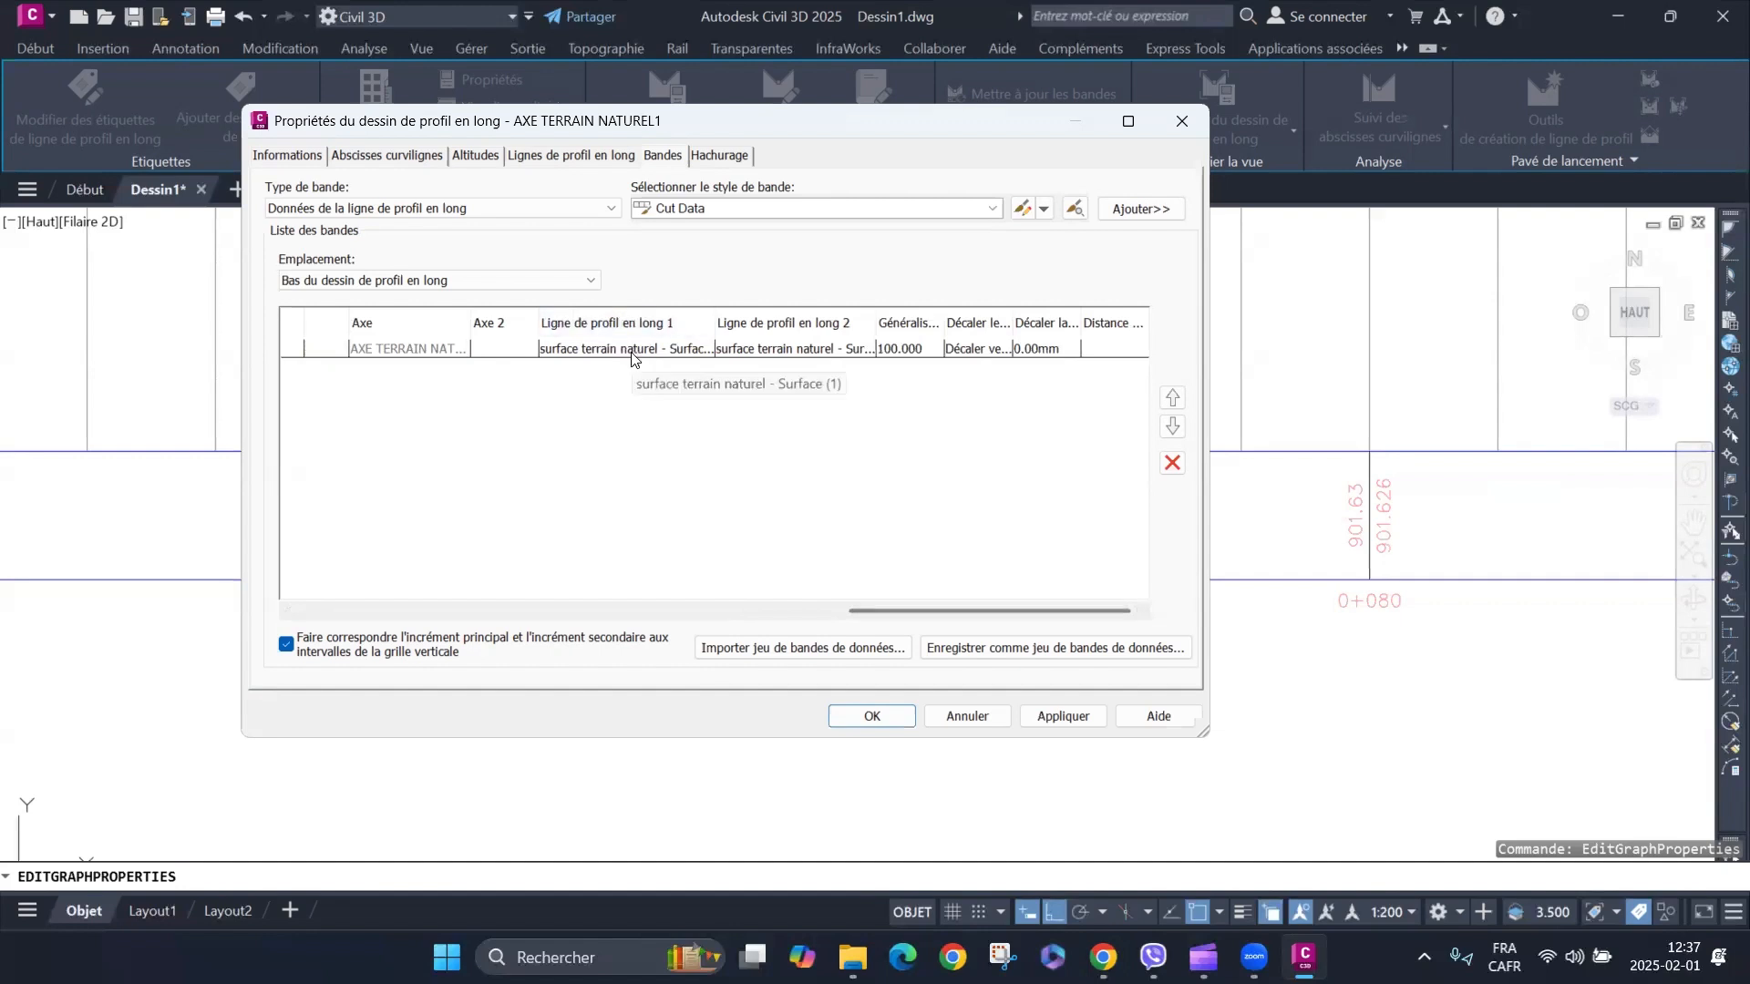
pyautogui.click(760, 357)
pyautogui.click(784, 350)
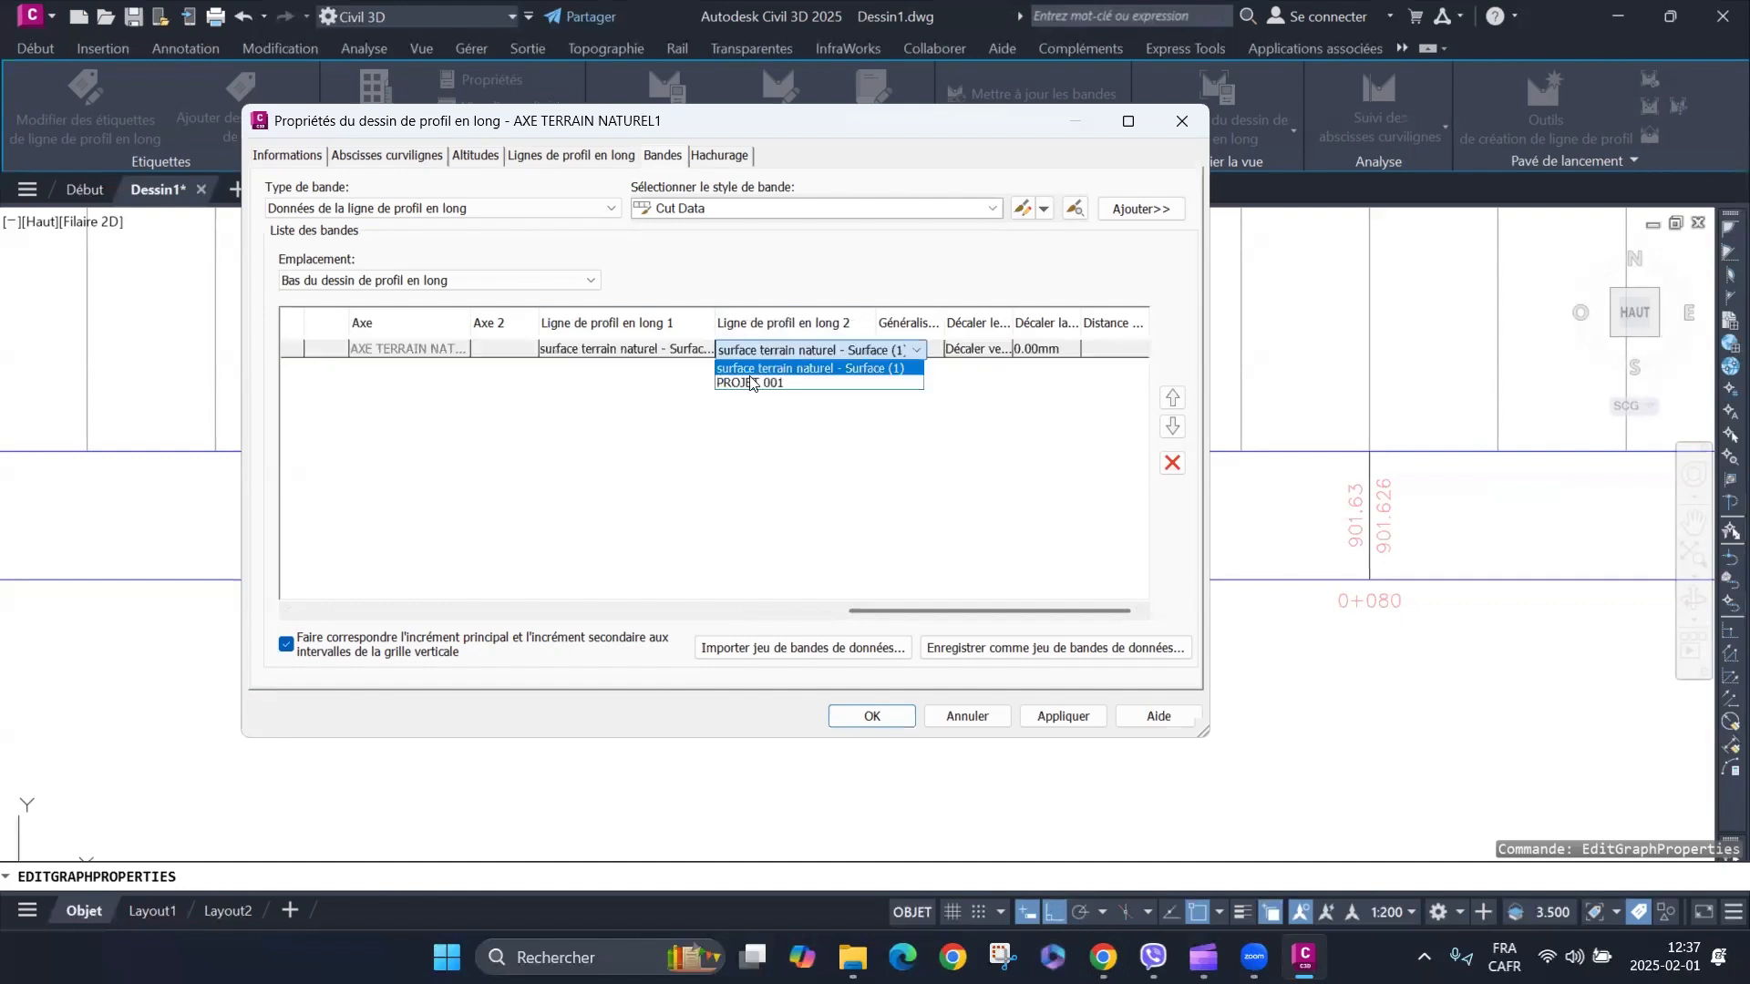
pyautogui.click(764, 384)
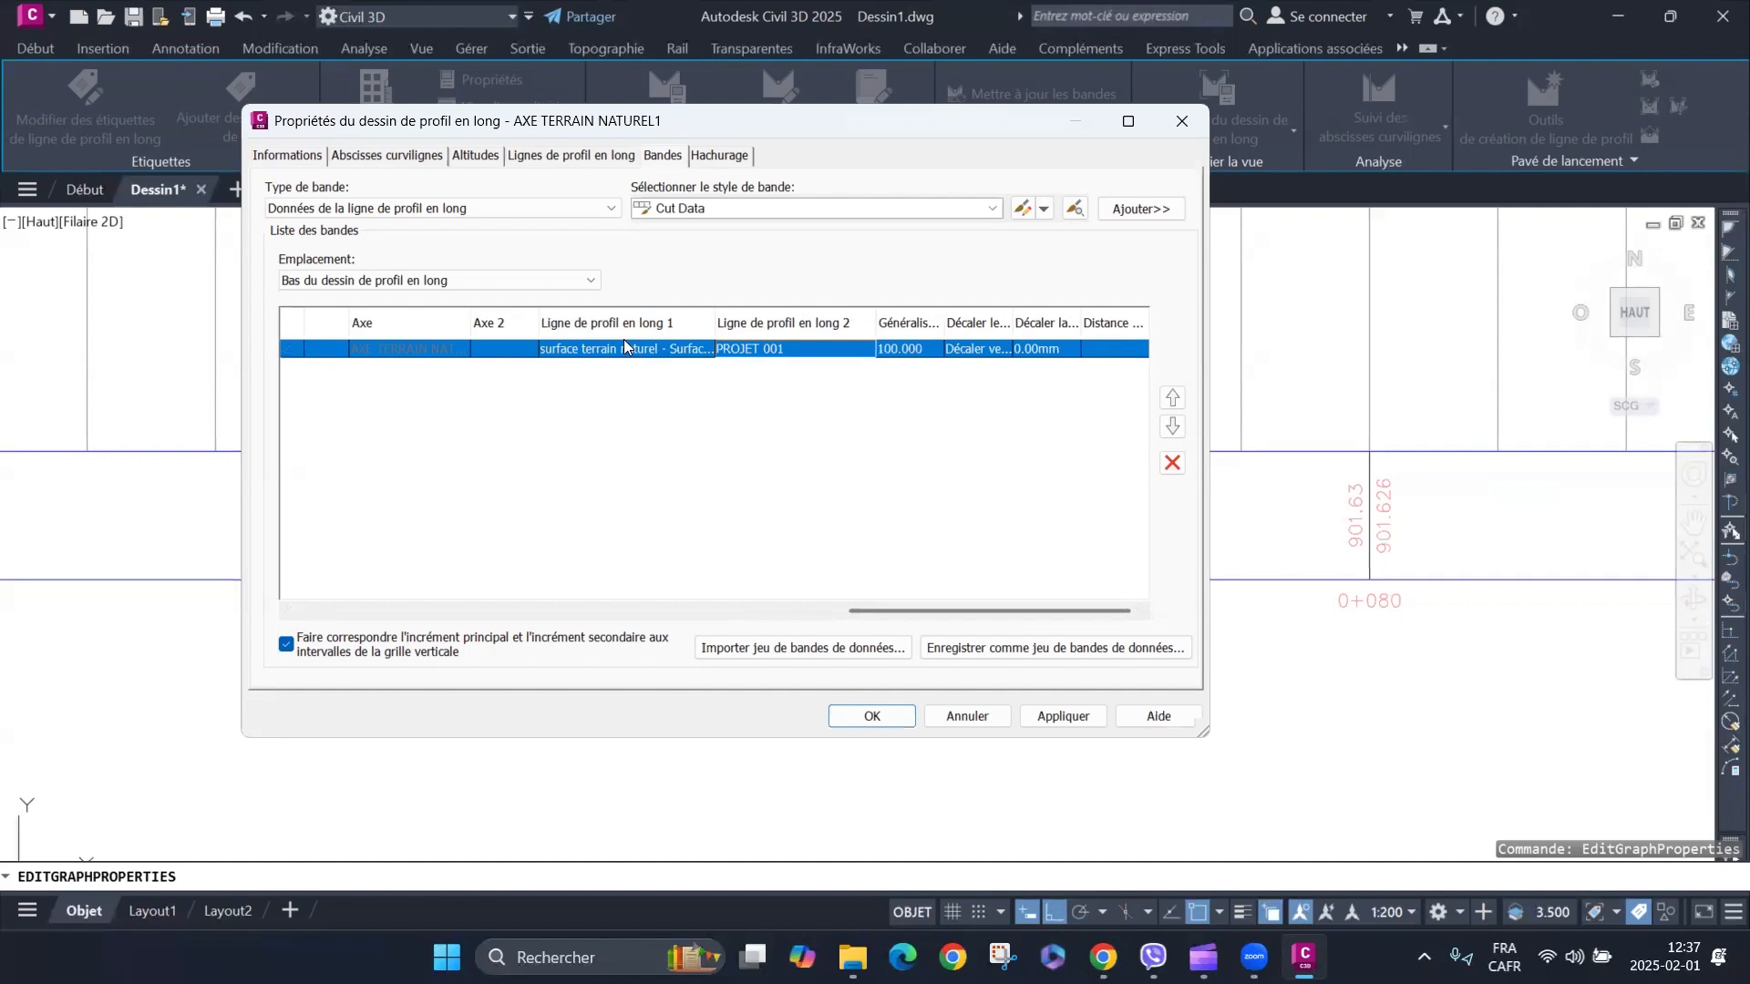
pyautogui.click(1072, 725)
pyautogui.click(893, 720)
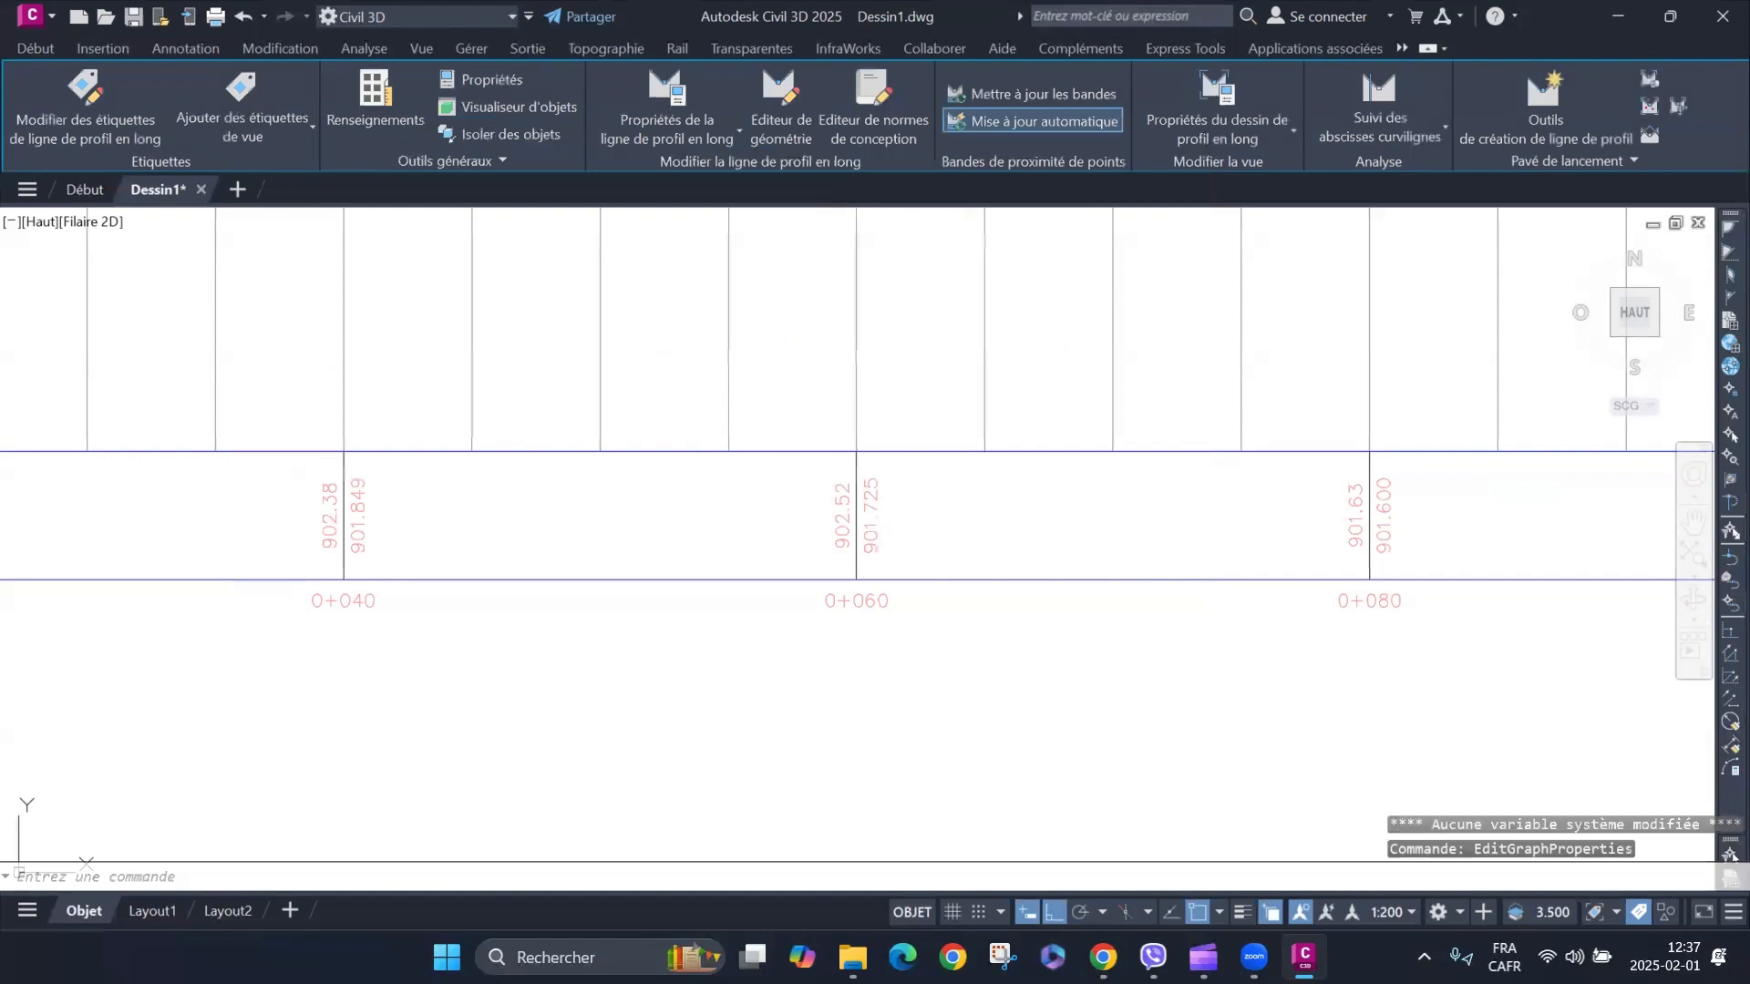
# Check the existing and project elevations in the profile view's band at stations 0+060, 0+000 and 0+020.
pyautogui.scroll(4, 953, 535)
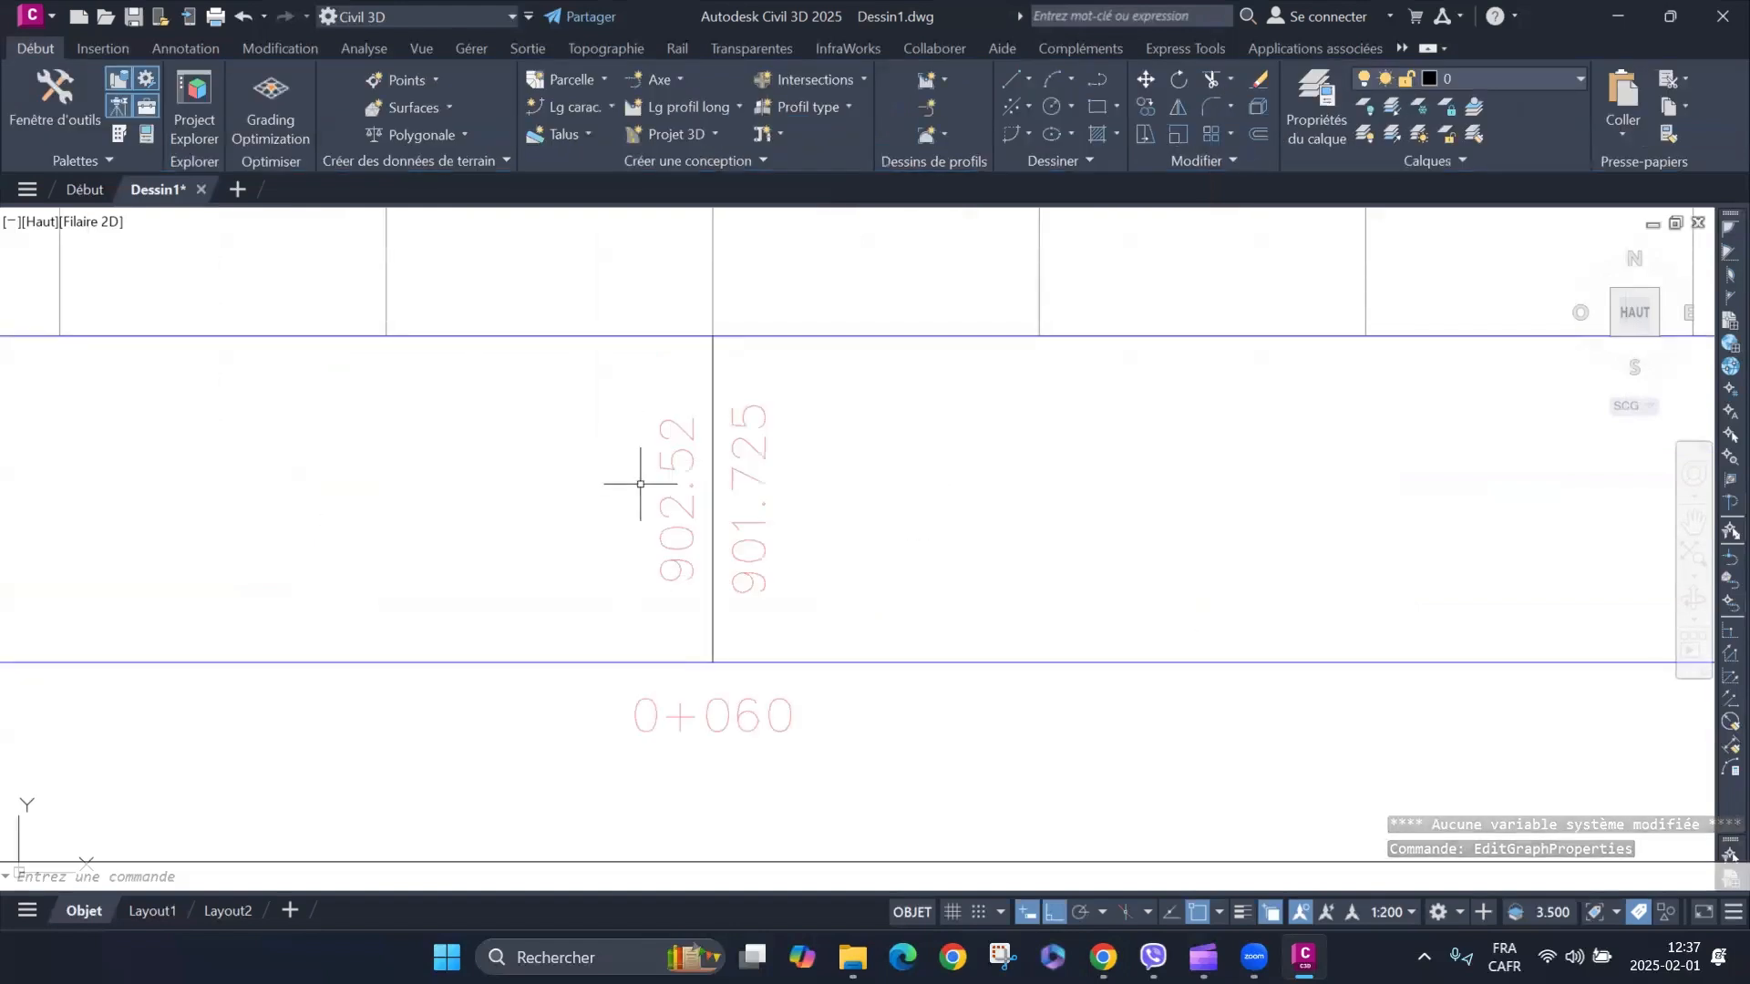
pyautogui.scroll(-10, 726, 656)
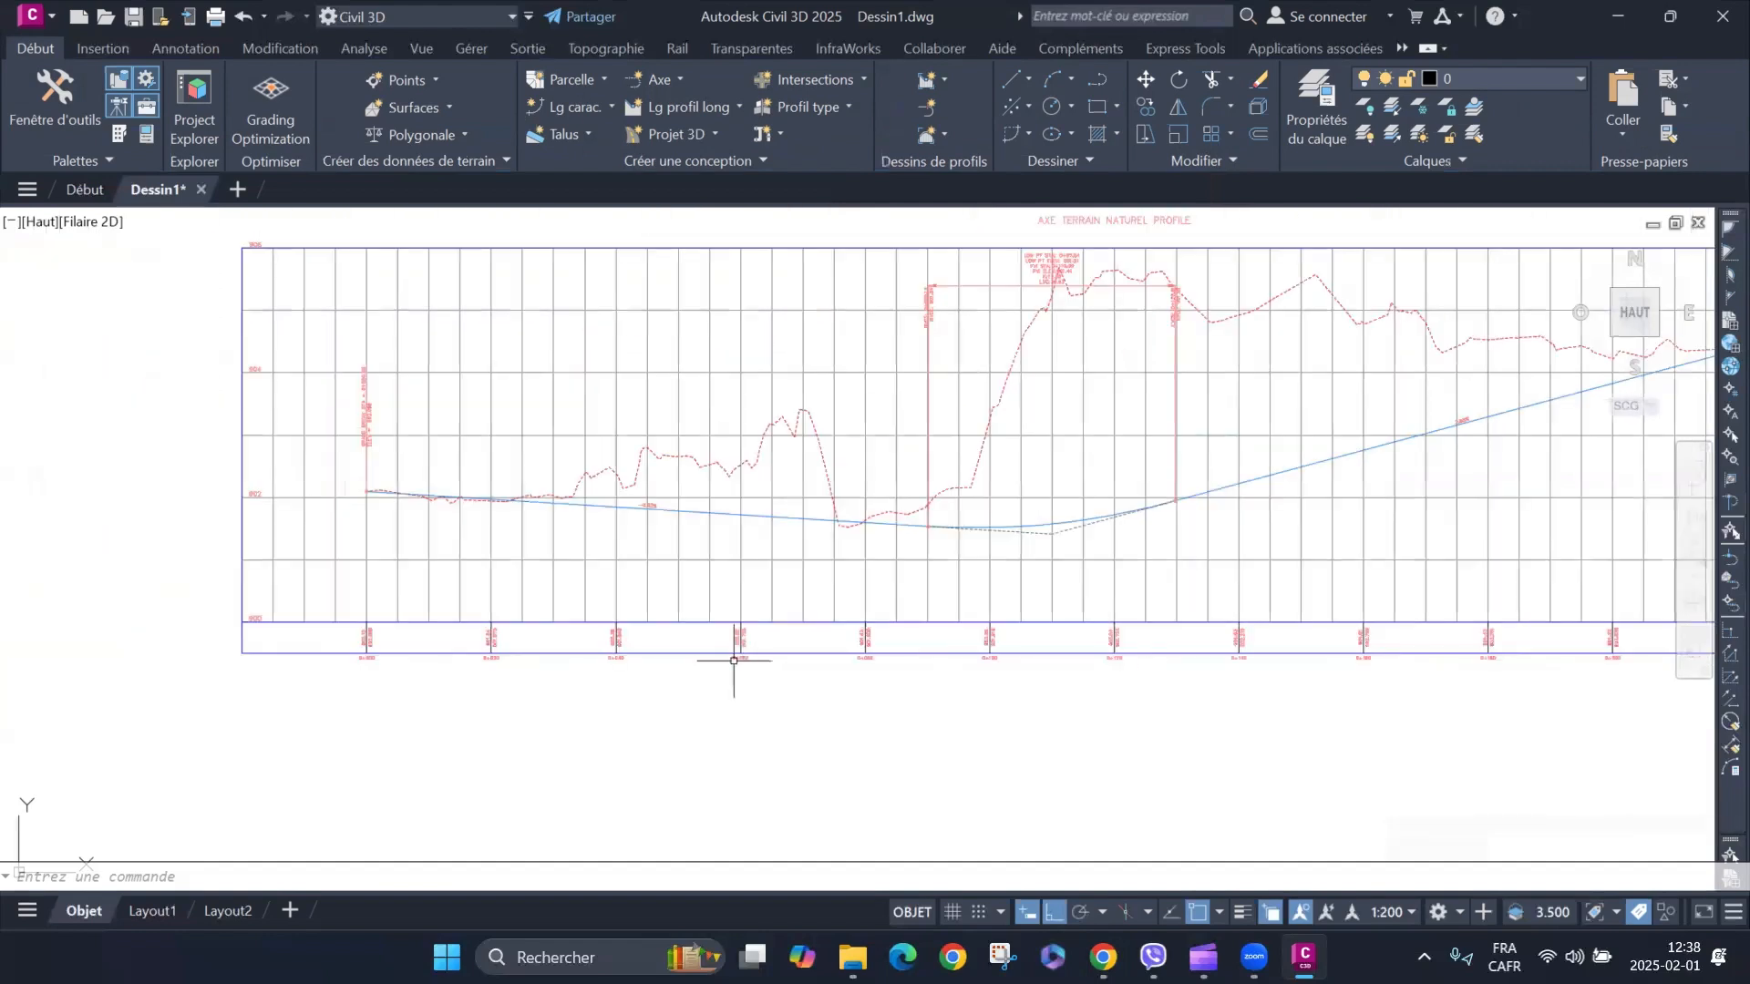
pyautogui.scroll(-4, 733, 660)
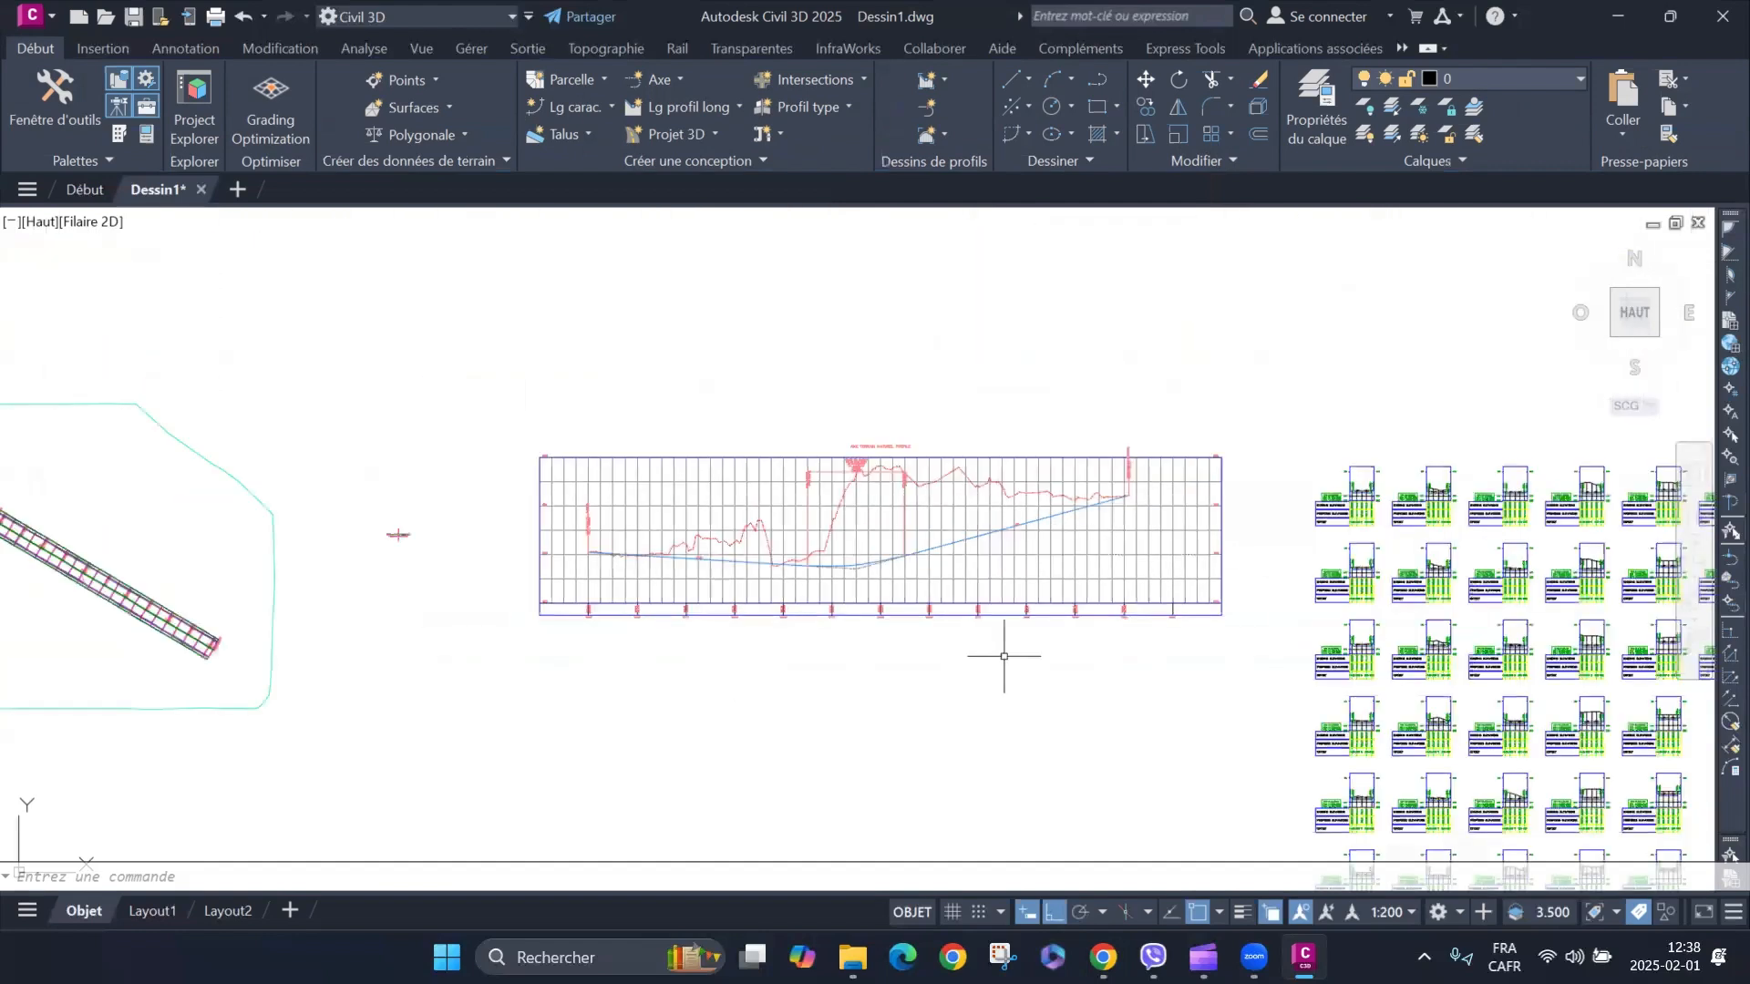
pyautogui.scroll(4, 592, 601)
pyautogui.scroll(2, 492, 649)
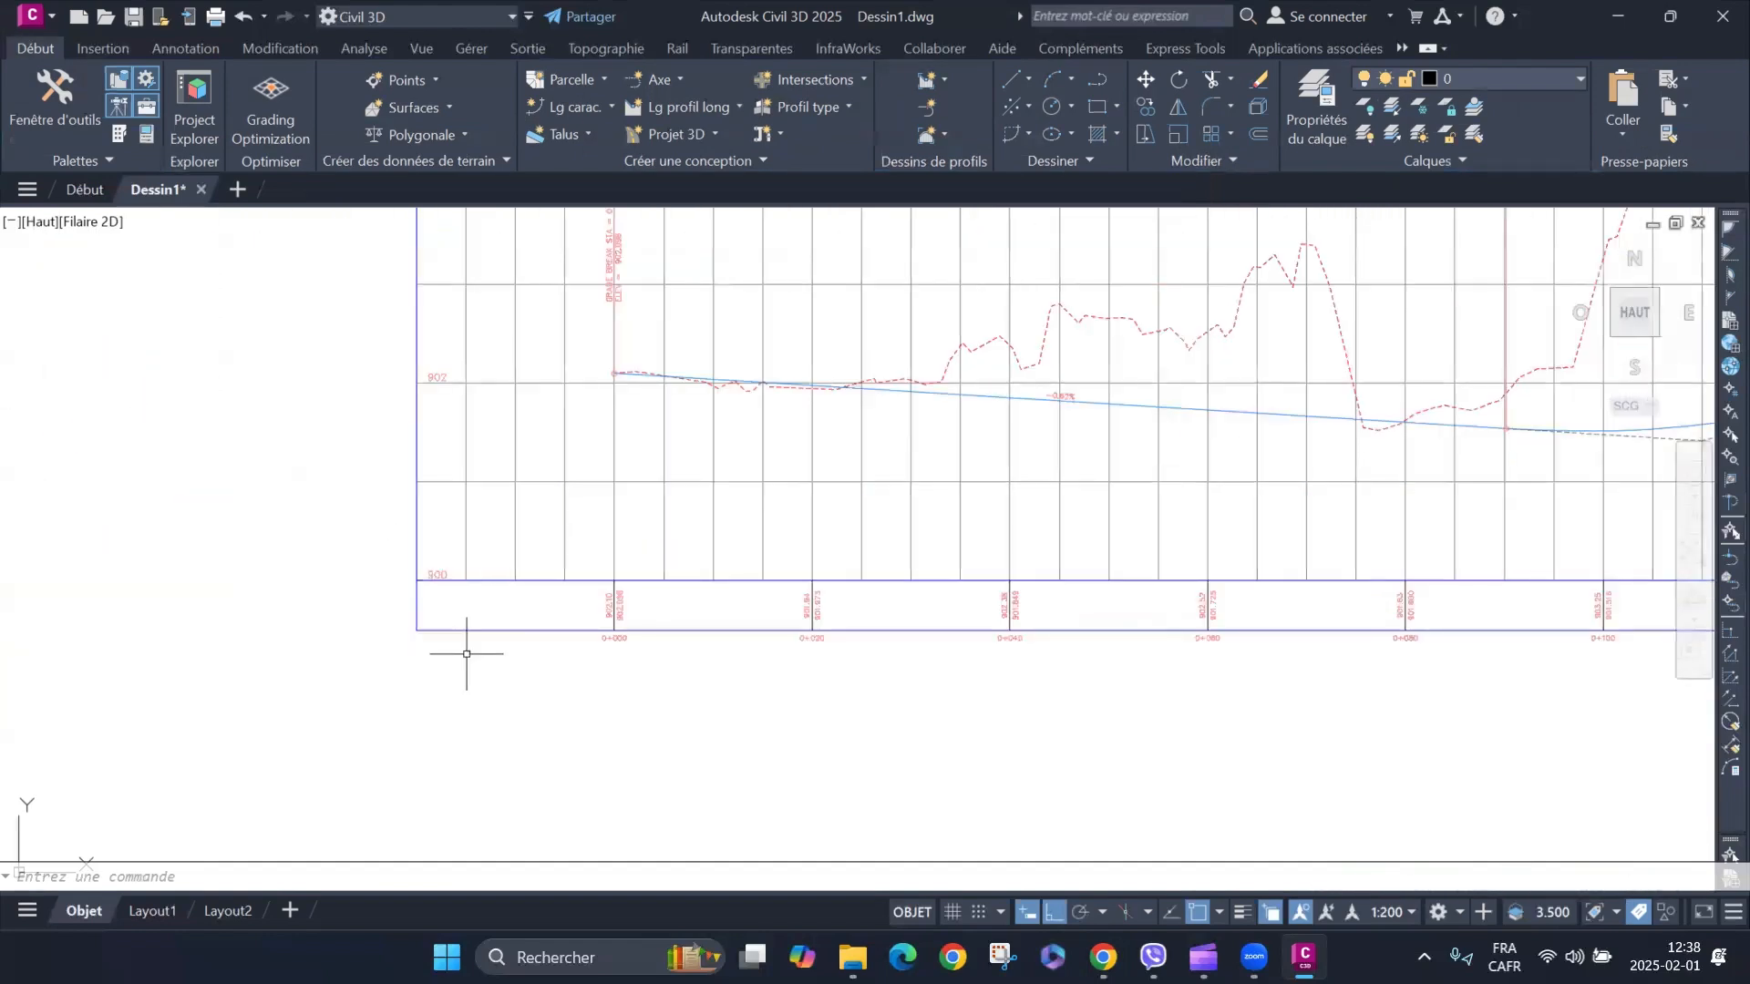
pyautogui.scroll(2, 467, 653)
pyautogui.scroll(4, 748, 615)
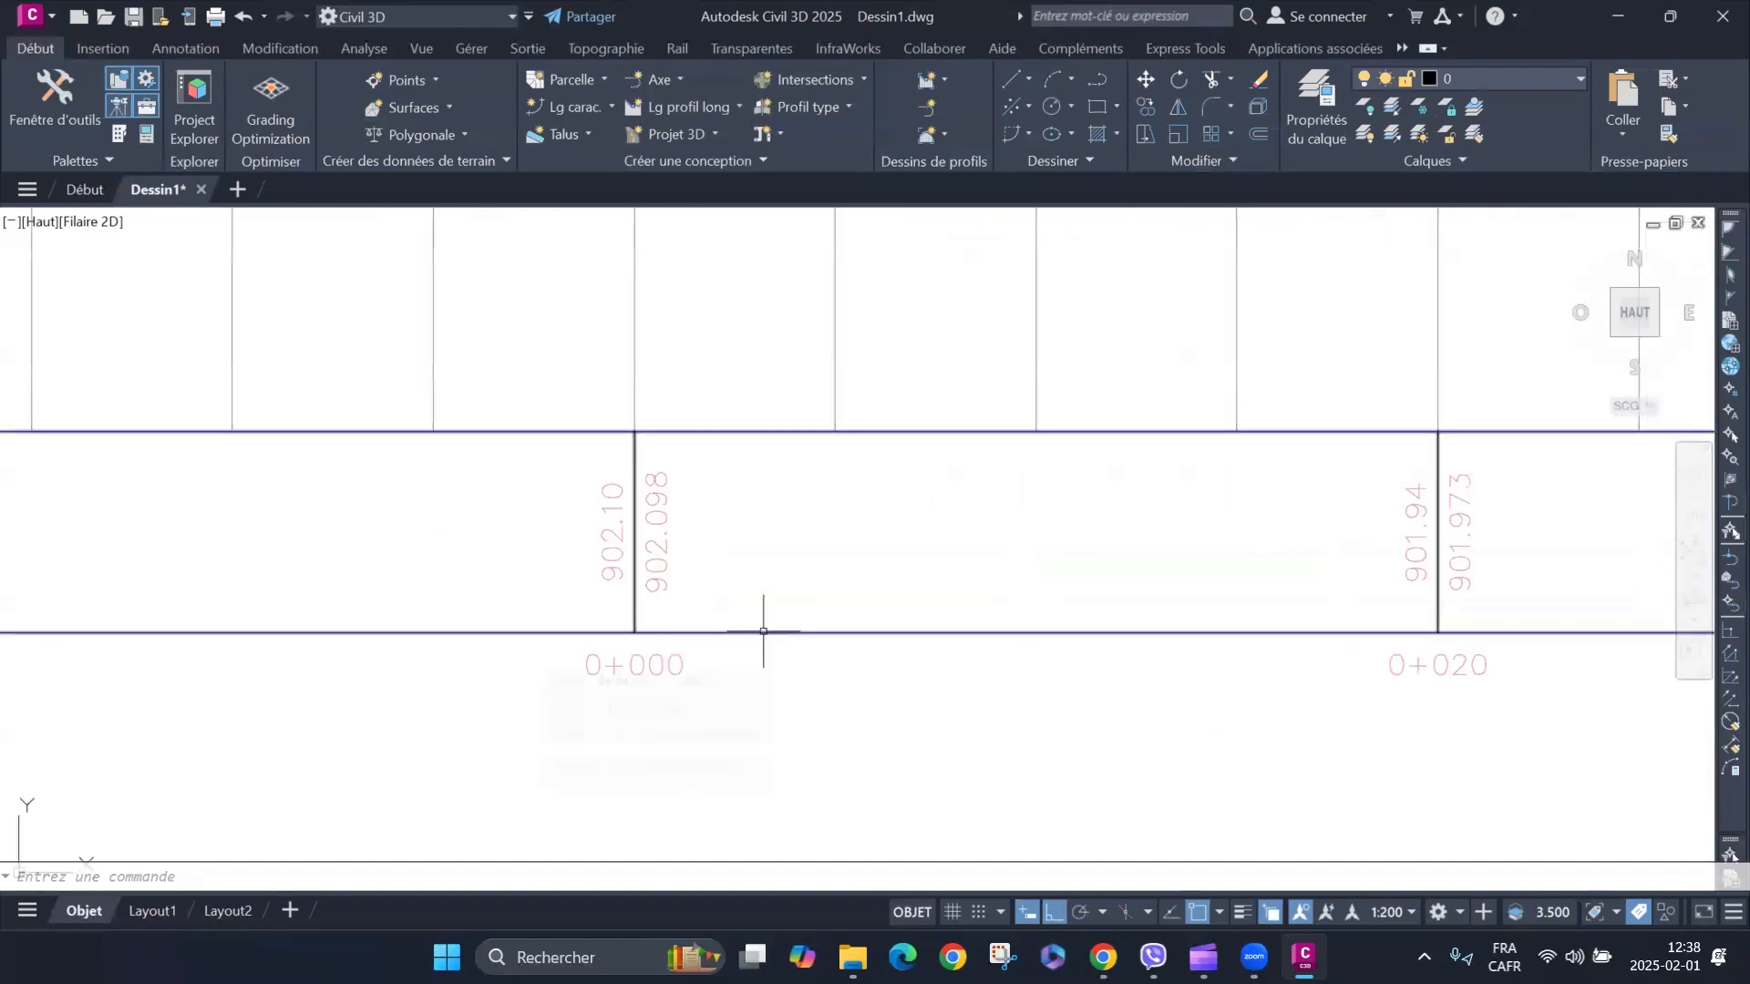
pyautogui.scroll(-8, 510, 488)
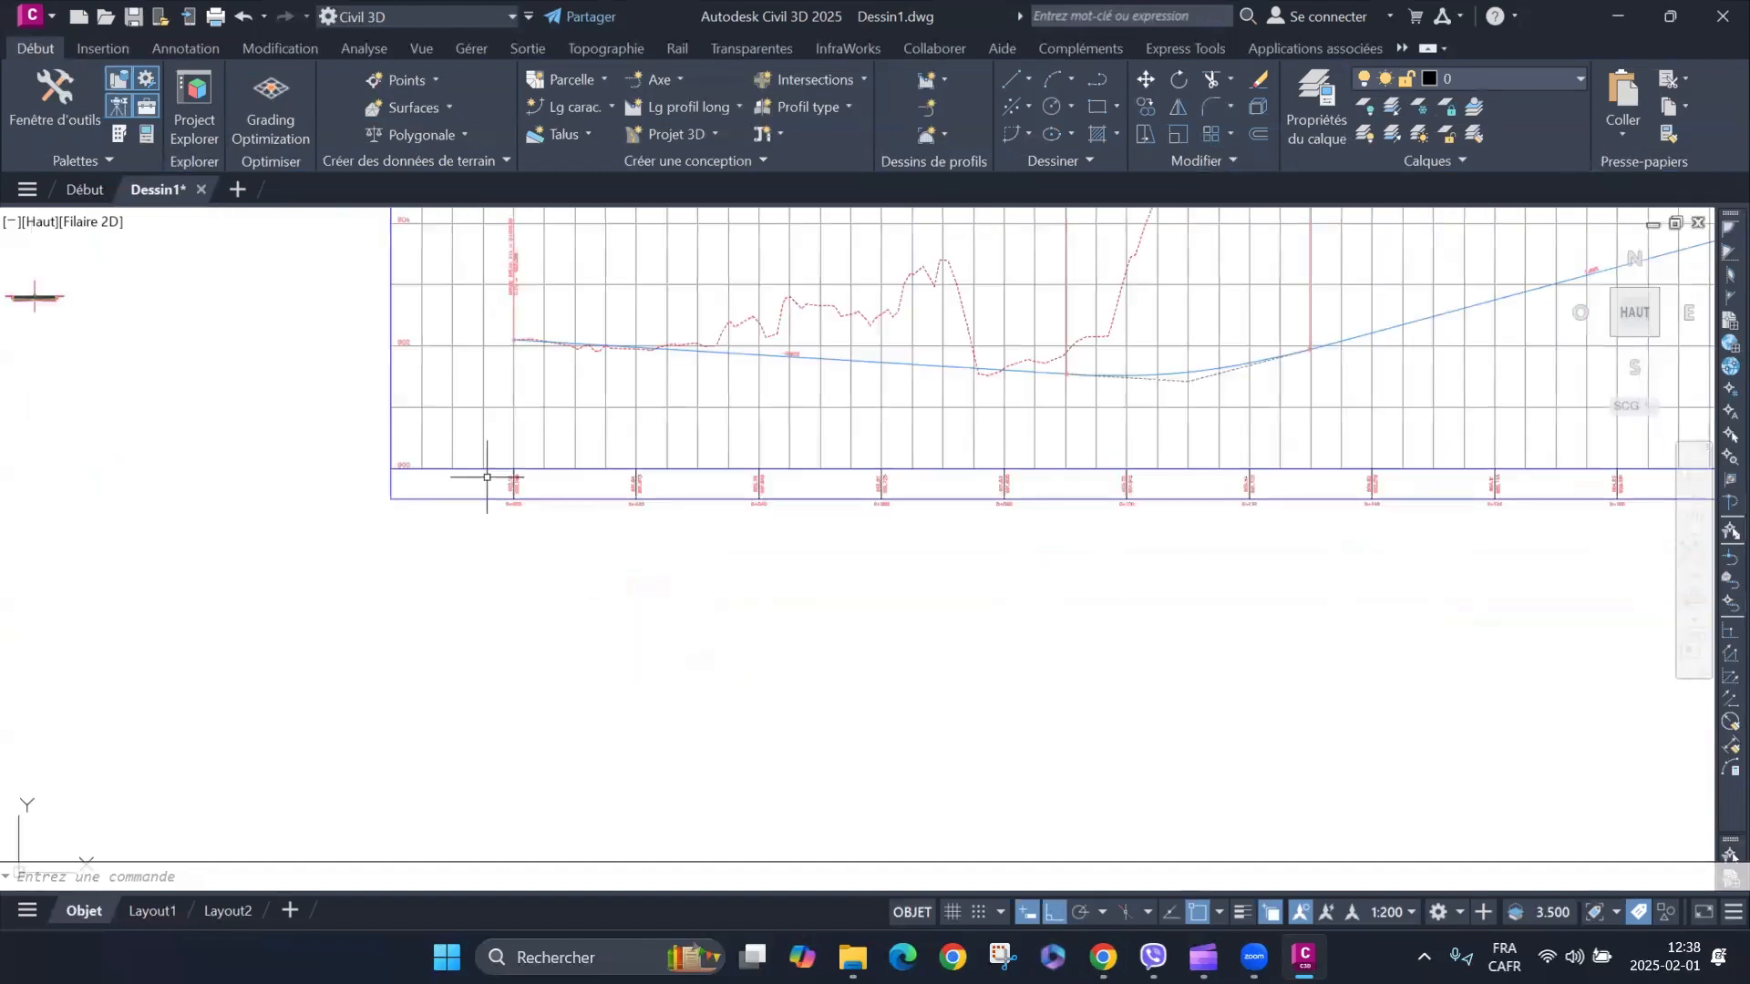
# Inspect the pavement layers, curb and sidewalk in a section view from the upper row of the group.
pyautogui.scroll(-8, 488, 476)
pyautogui.scroll(4, 953, 425)
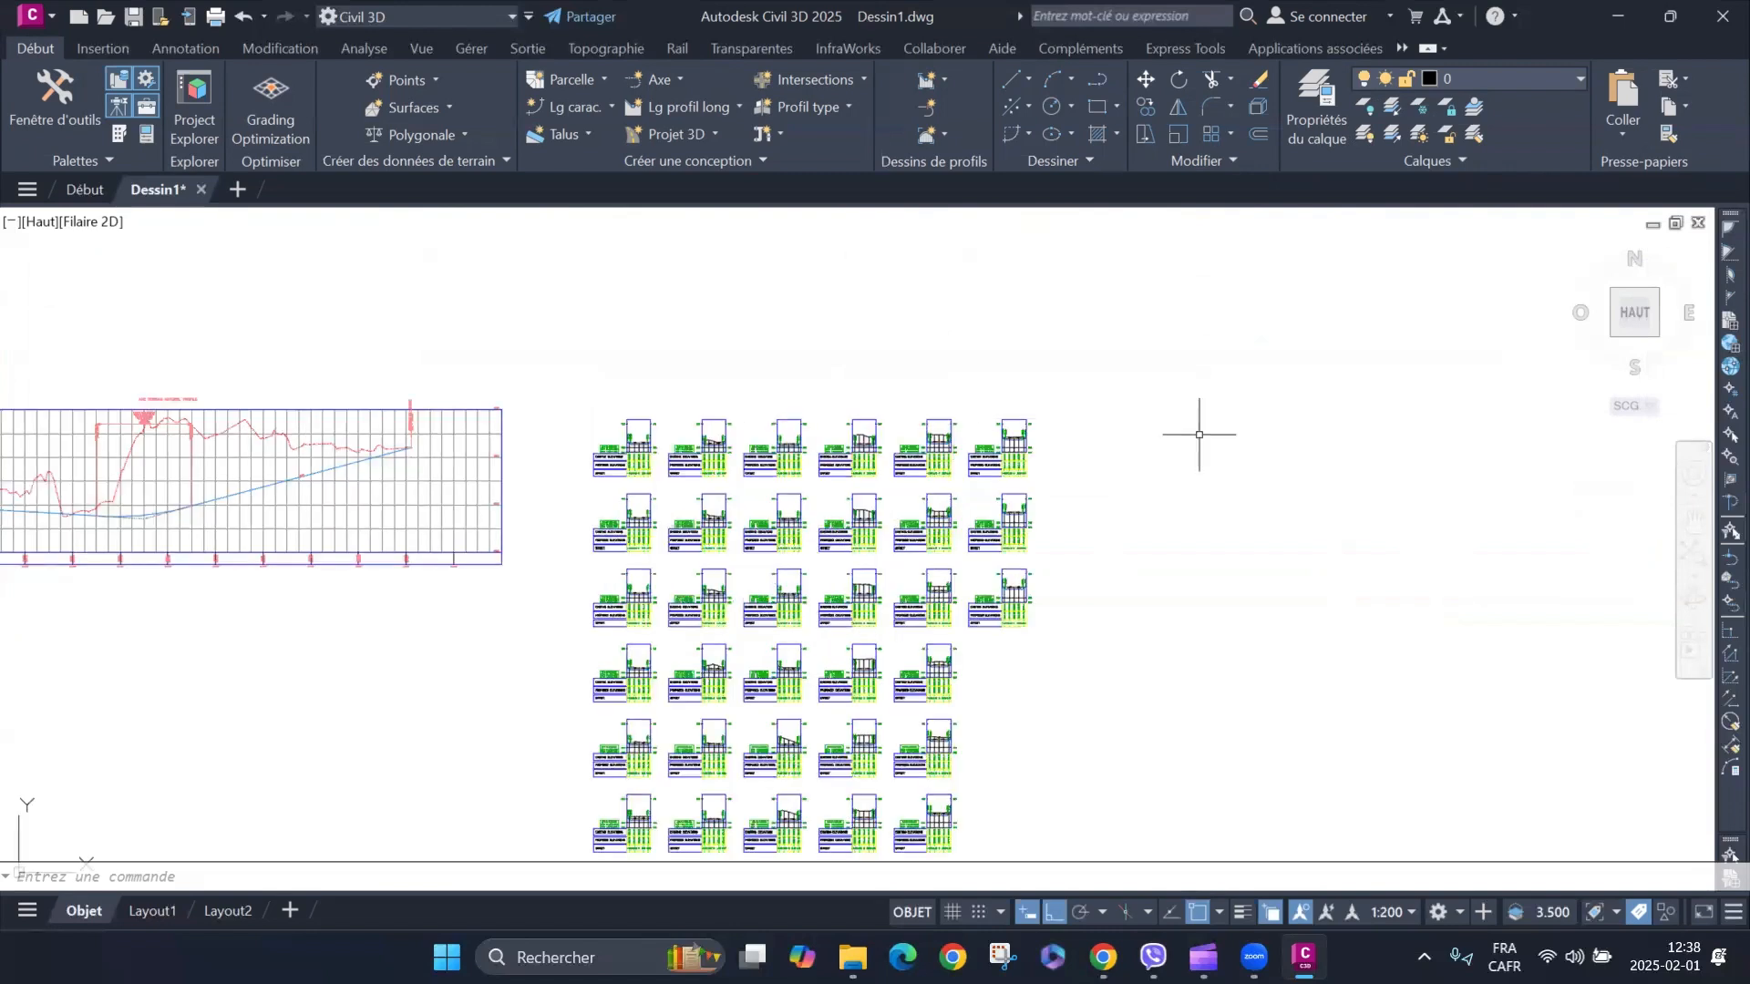
pyautogui.scroll(4, 1002, 399)
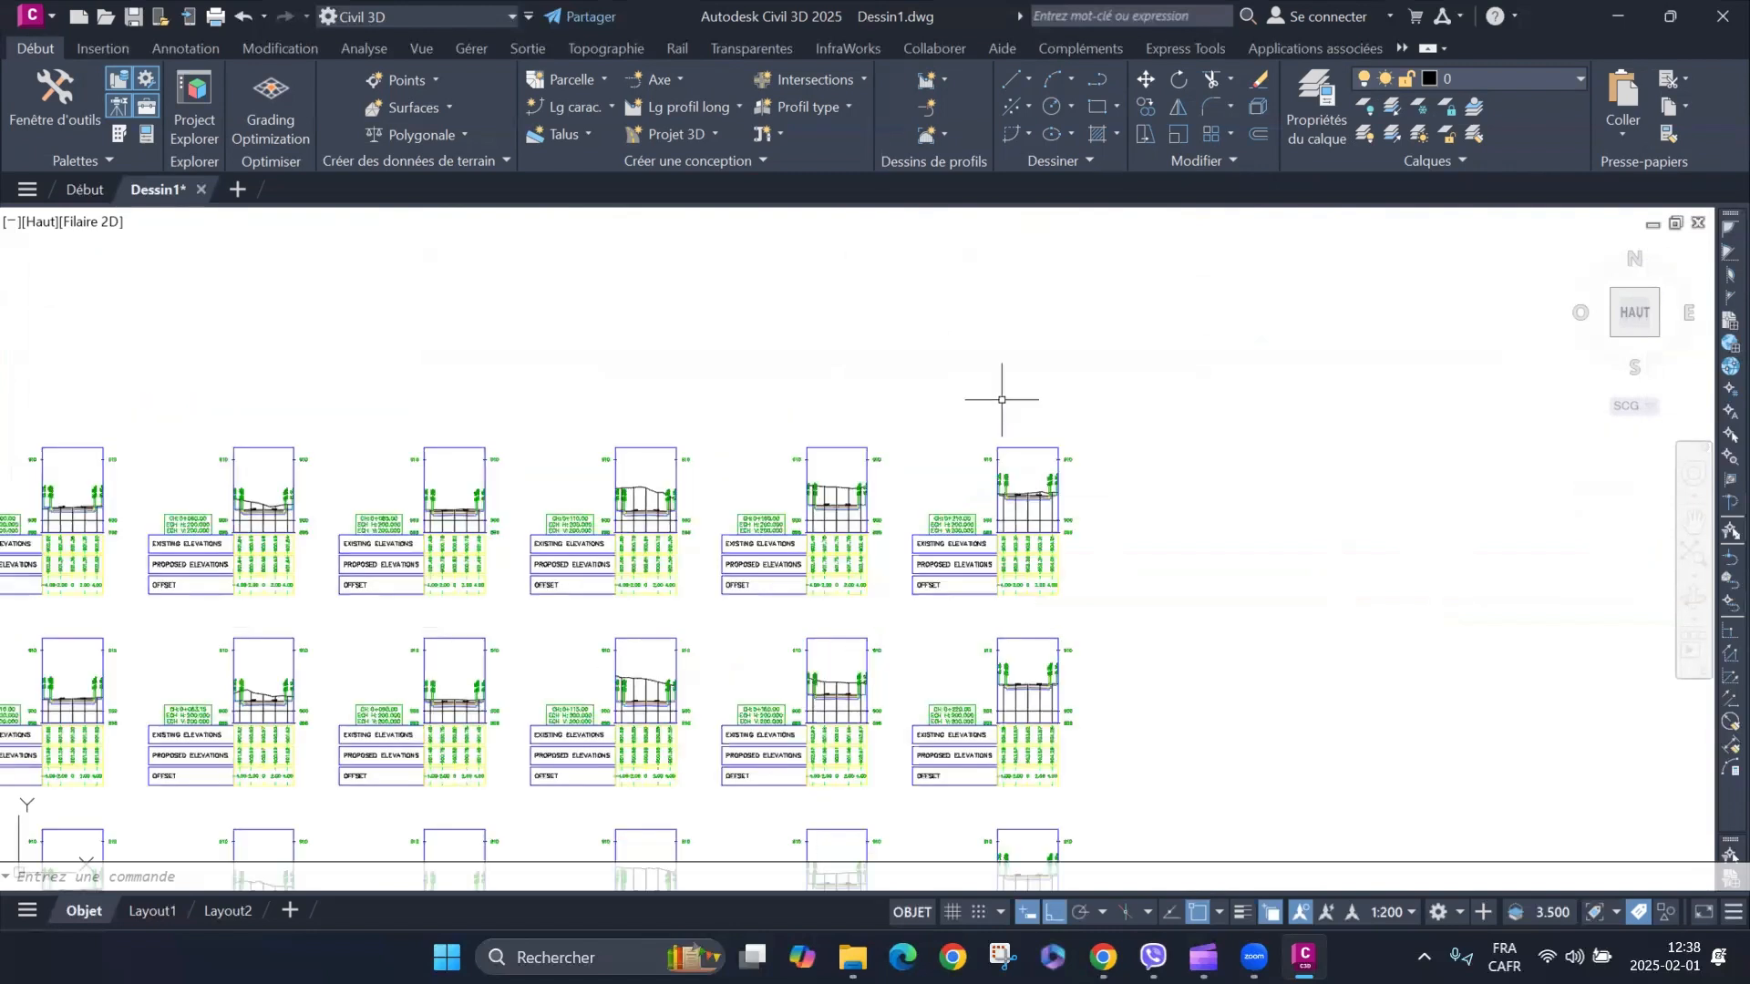
pyautogui.scroll(12, 1030, 455)
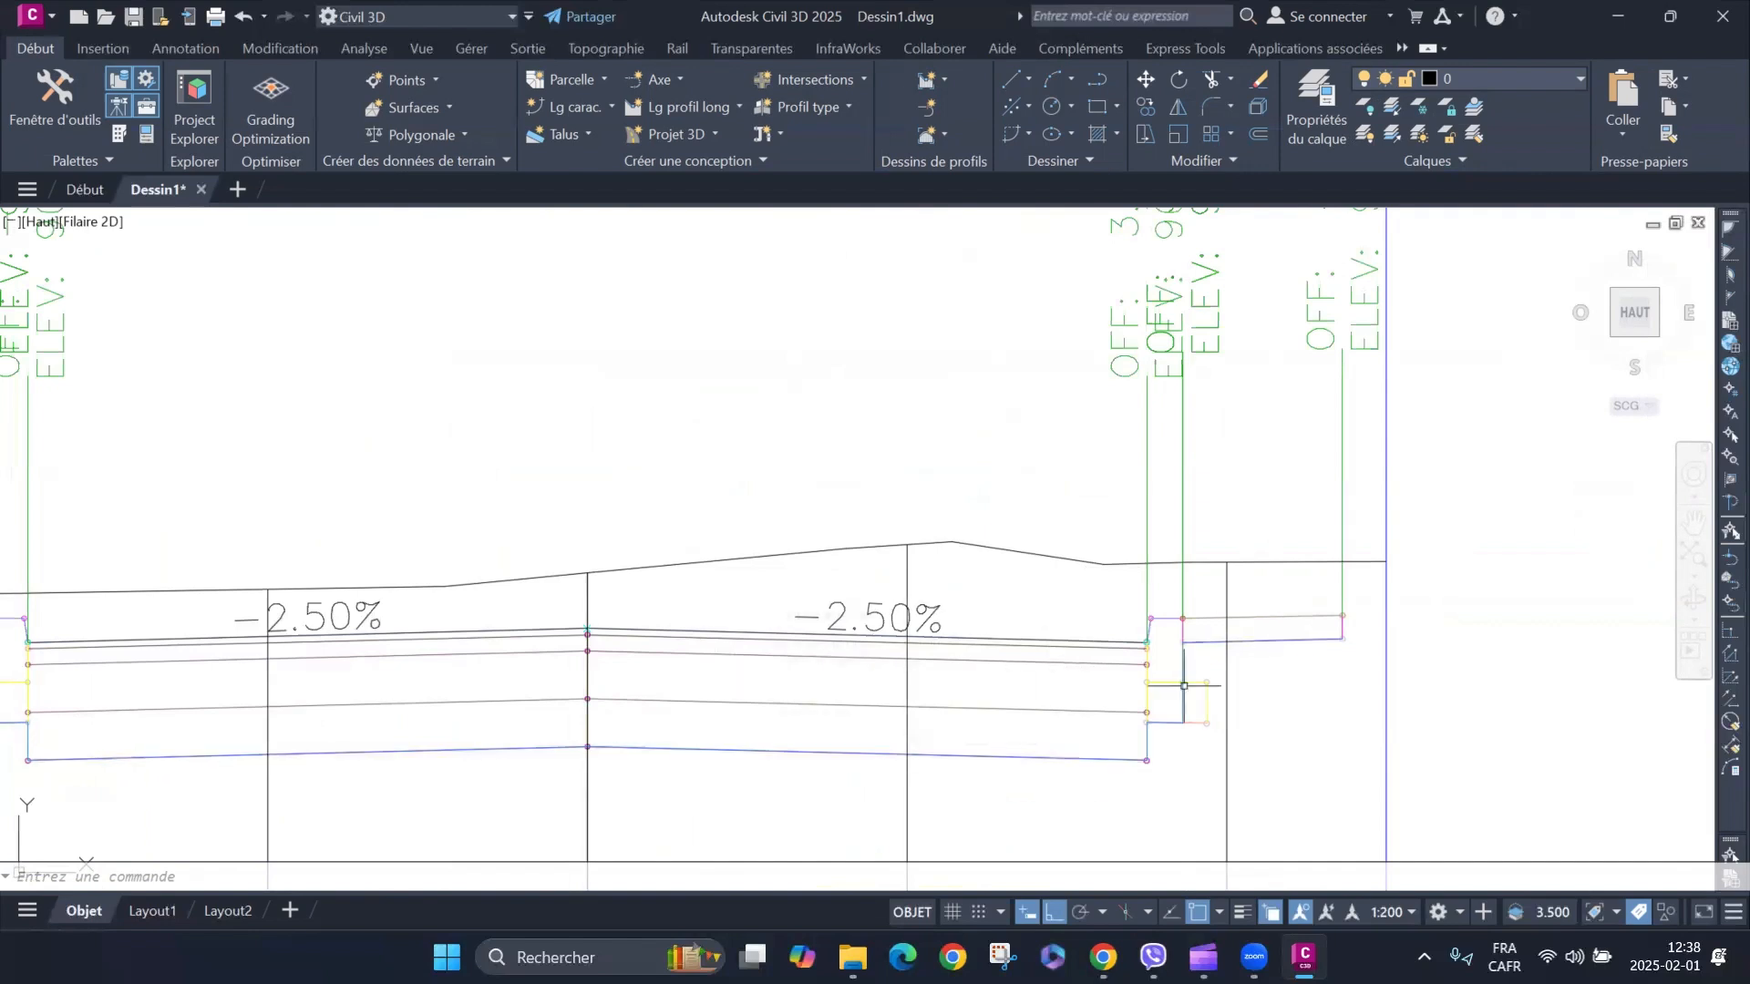
pyautogui.scroll(4, 1150, 698)
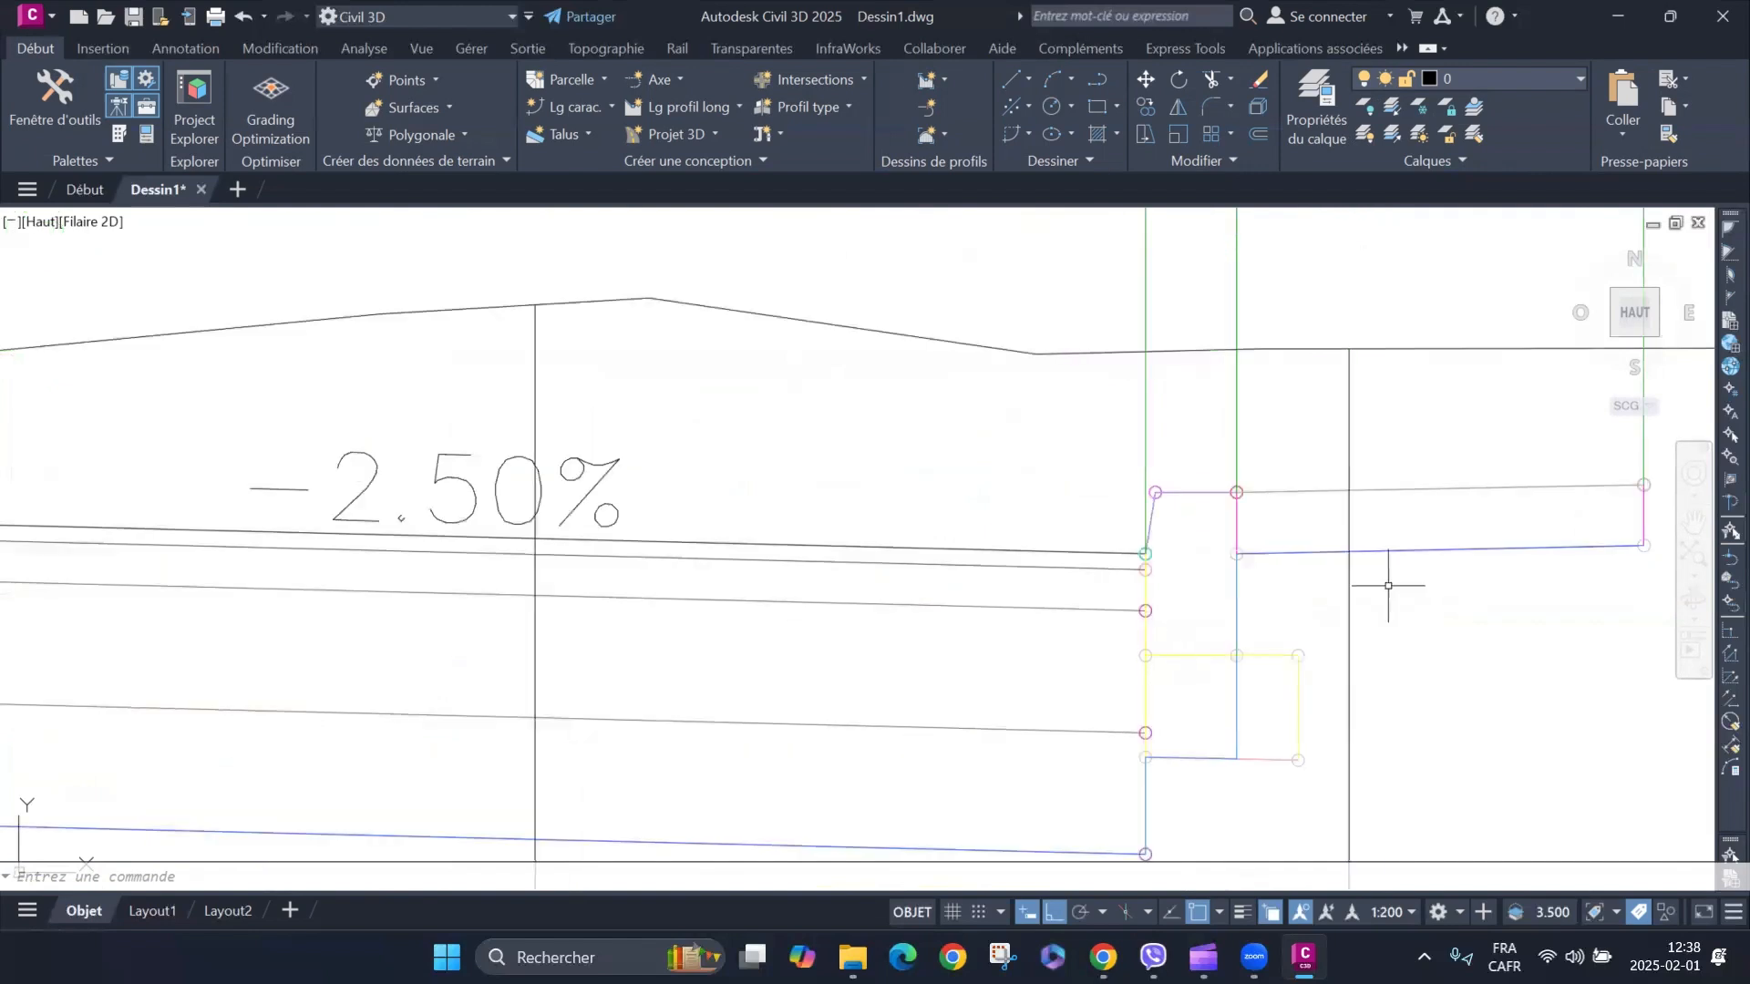
pyautogui.scroll(-4, 1377, 537)
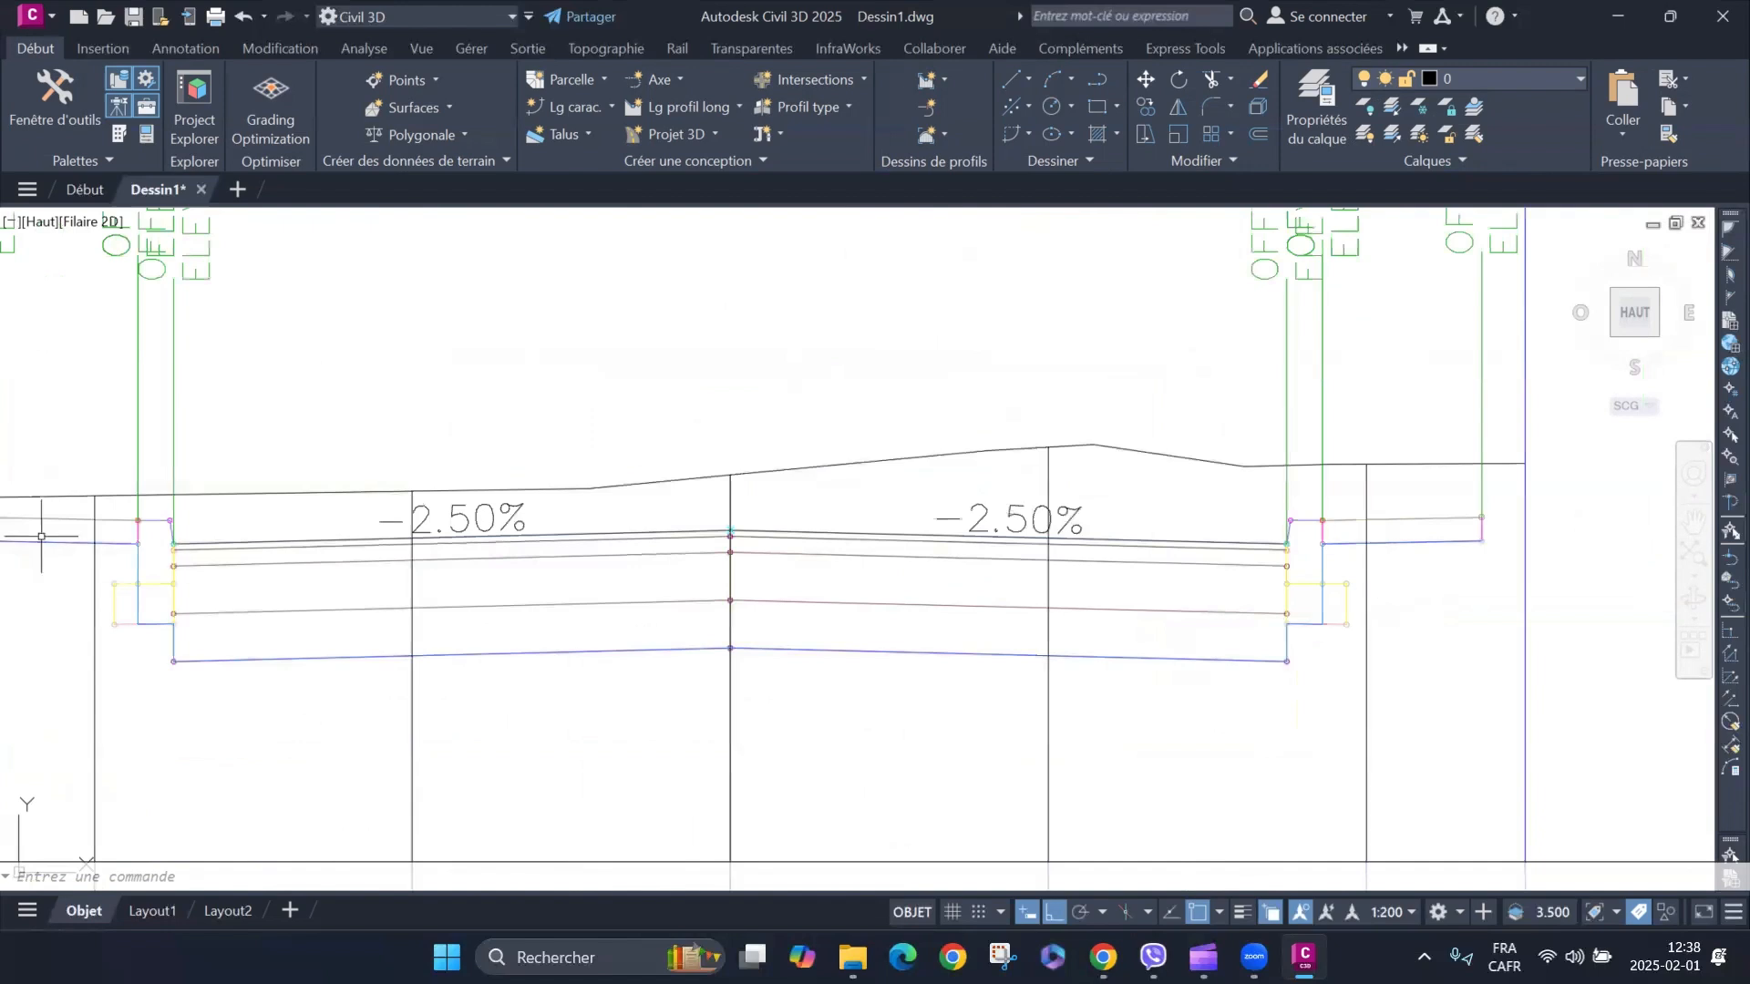